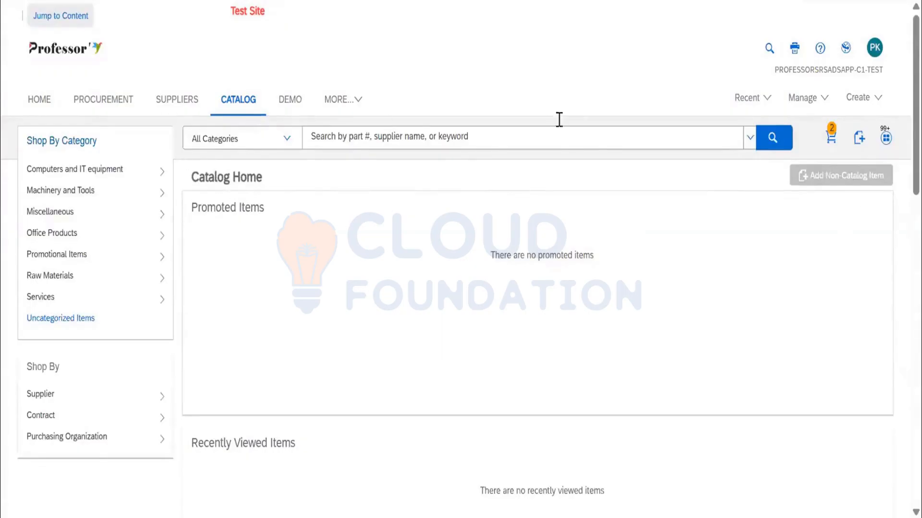
Look through the catalog home page's recently viewed items, recently viewed suppliers, favorites, Spot Buy items and largest categories.
{"action": "scroll", "coordinate": [623, 293], "scroll_direction": "down", "scroll_amount": 10}
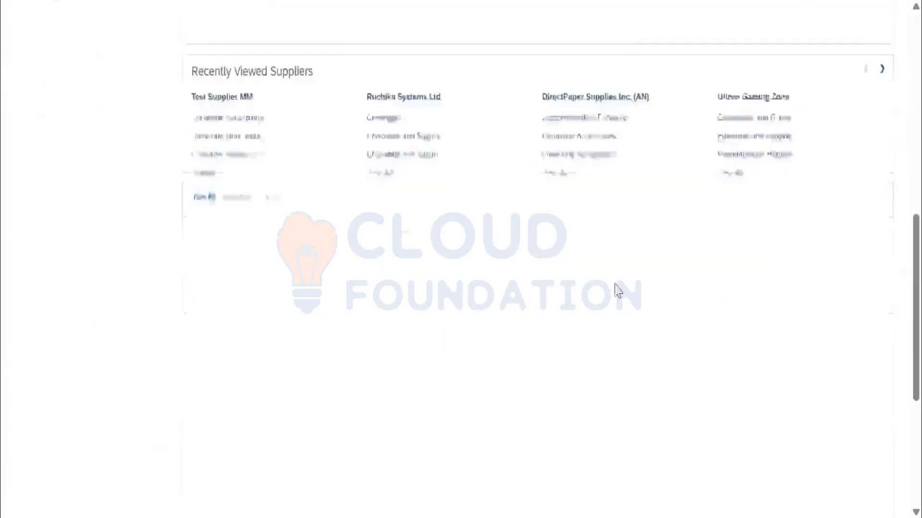
{"action": "scroll", "coordinate": [615, 290], "scroll_direction": "up", "scroll_amount": 10}
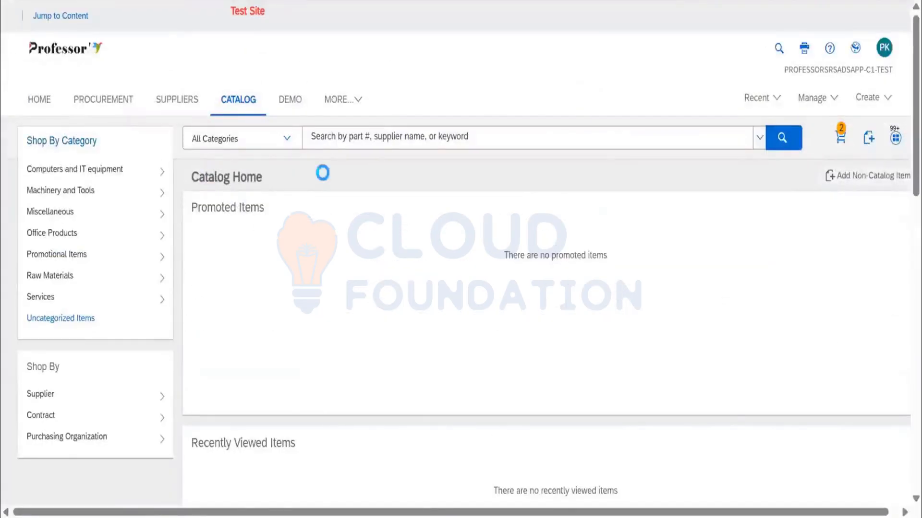
{"action": "scroll", "coordinate": [621, 274], "scroll_direction": "down", "scroll_amount": 2}
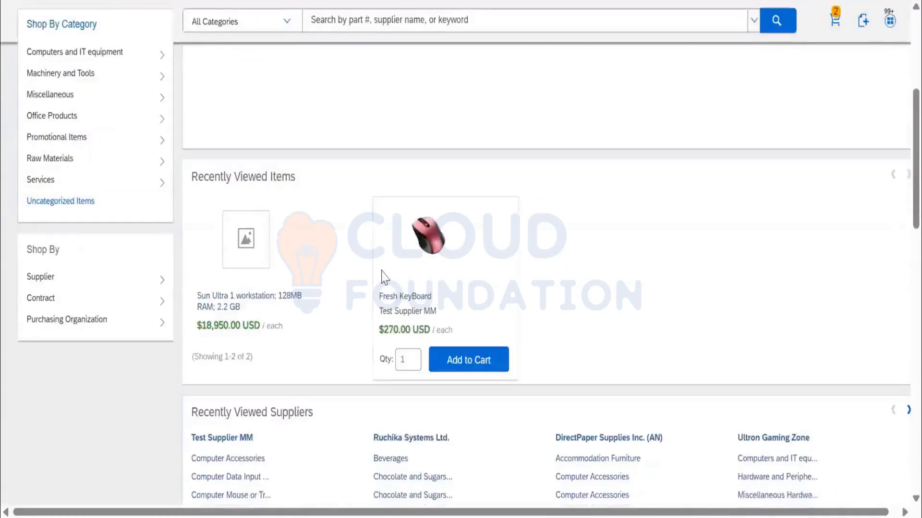
{"action": "scroll", "coordinate": [644, 288], "scroll_direction": "down", "scroll_amount": 3}
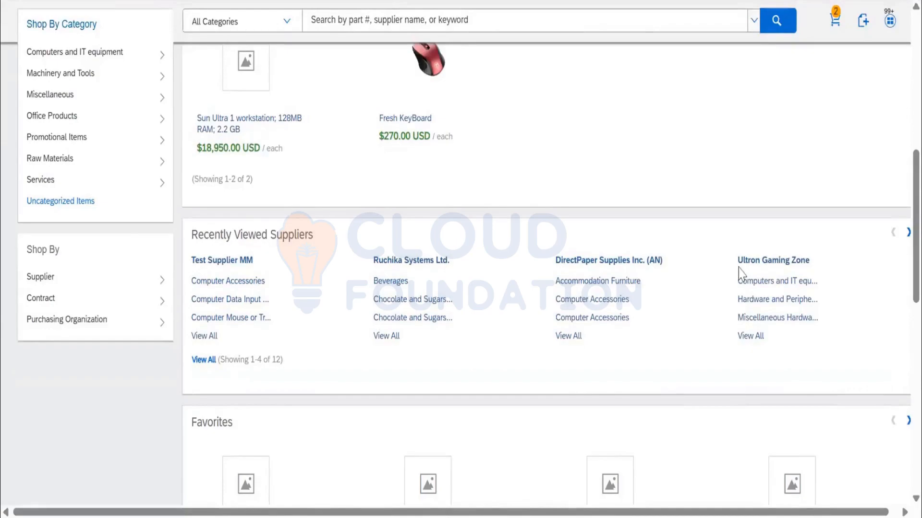
{"action": "left_click", "coordinate": [905, 234]}
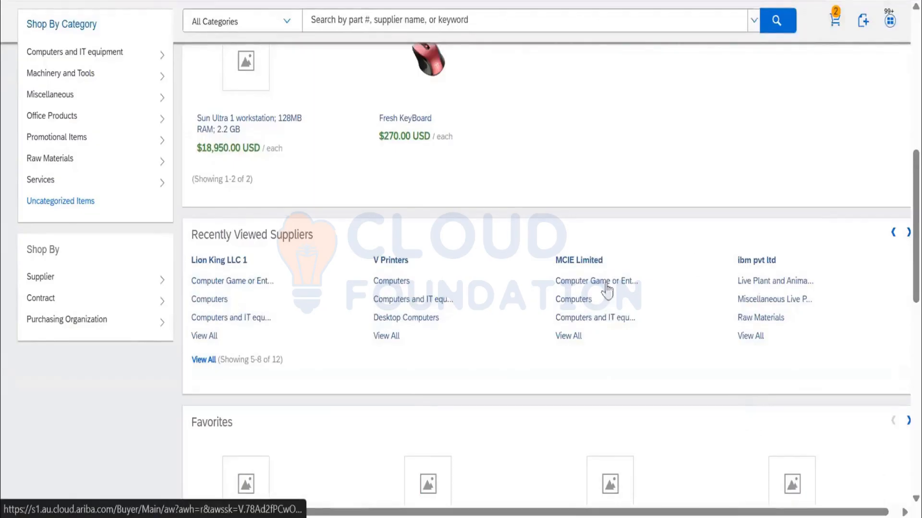
{"action": "scroll", "coordinate": [553, 329], "scroll_direction": "down", "scroll_amount": 3}
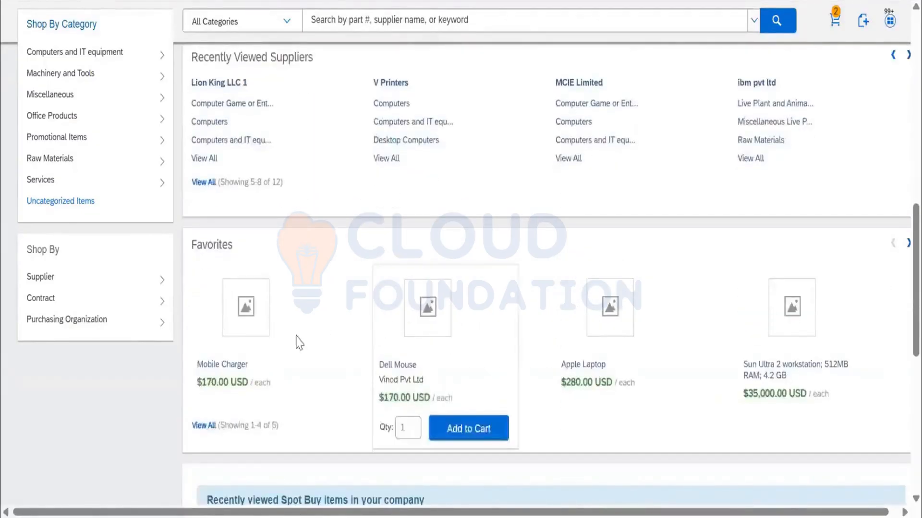
{"action": "mouse_move", "coordinate": [808, 346]}
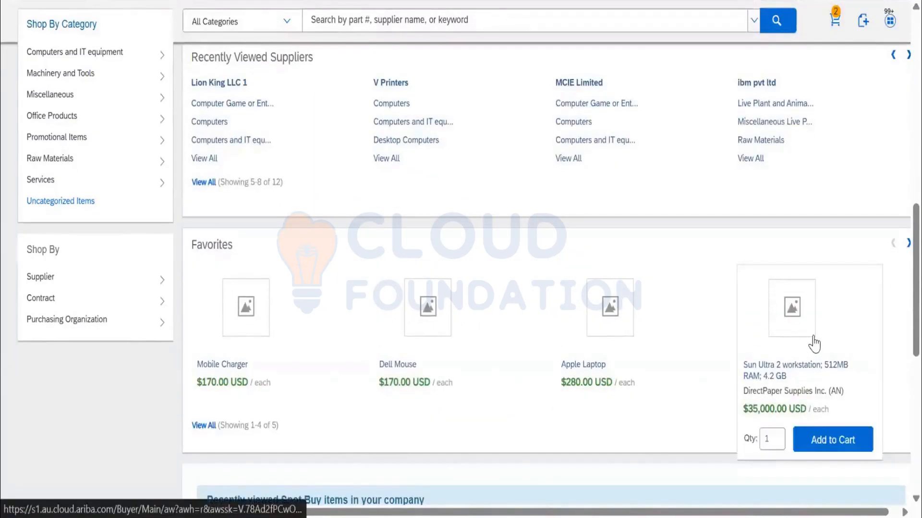
{"action": "scroll", "coordinate": [813, 344], "scroll_direction": "down", "scroll_amount": 2}
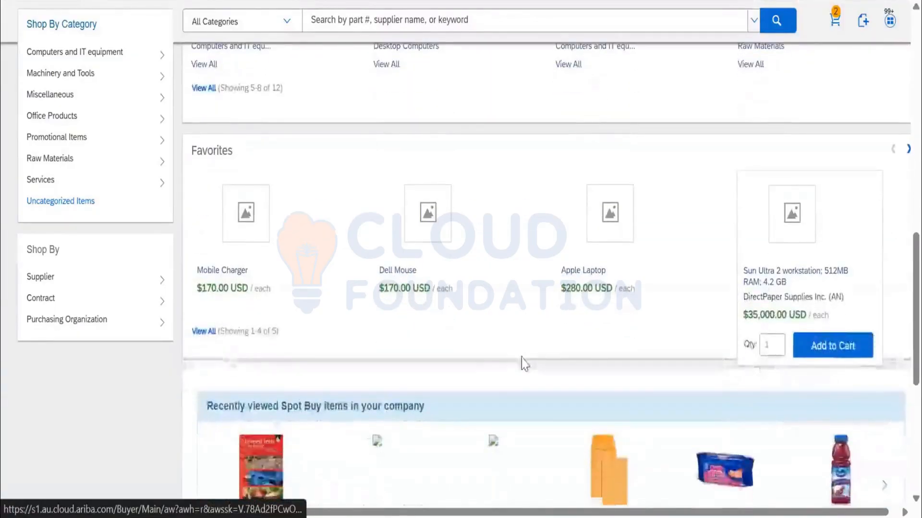
{"action": "scroll", "coordinate": [650, 321], "scroll_direction": "down", "scroll_amount": 6}
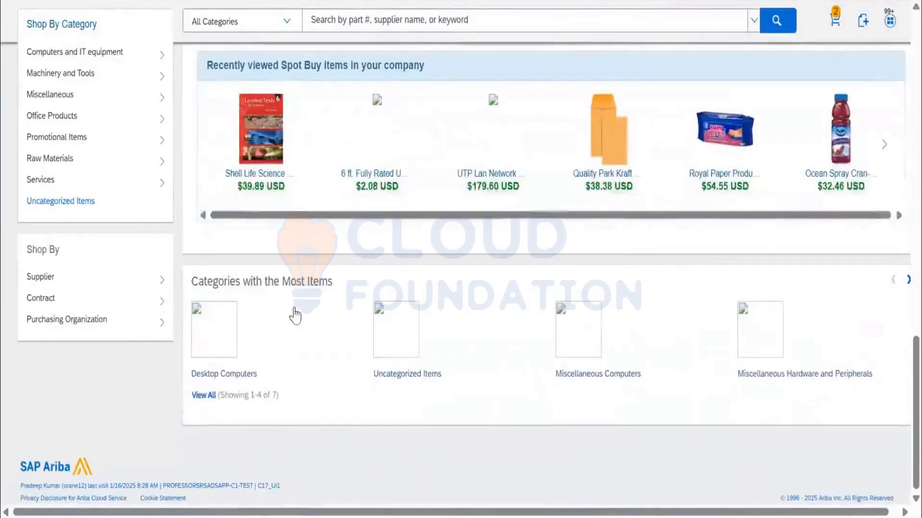
{"action": "scroll", "coordinate": [662, 331], "scroll_direction": "up", "scroll_amount": 10}
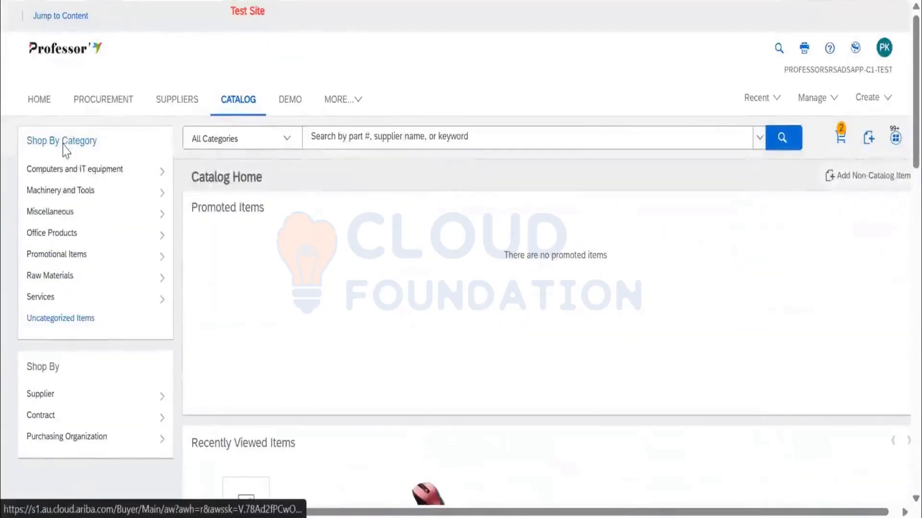
Open the Software category under Computers and IT equipment for purchasing organization K001 and look through its company catalog items.
{"action": "mouse_move", "coordinate": [71, 175]}
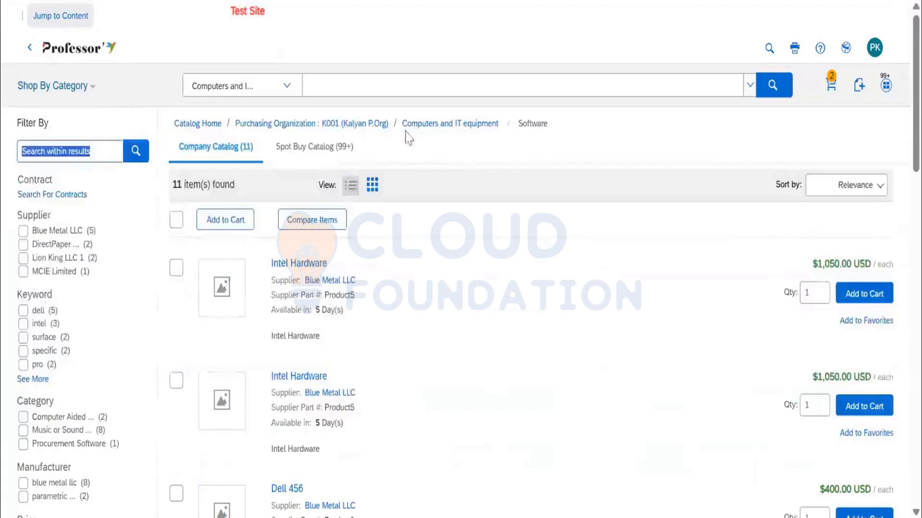
{"action": "double_click", "coordinate": [533, 126]}
{"action": "scroll", "coordinate": [446, 310], "scroll_direction": "down", "scroll_amount": 4}
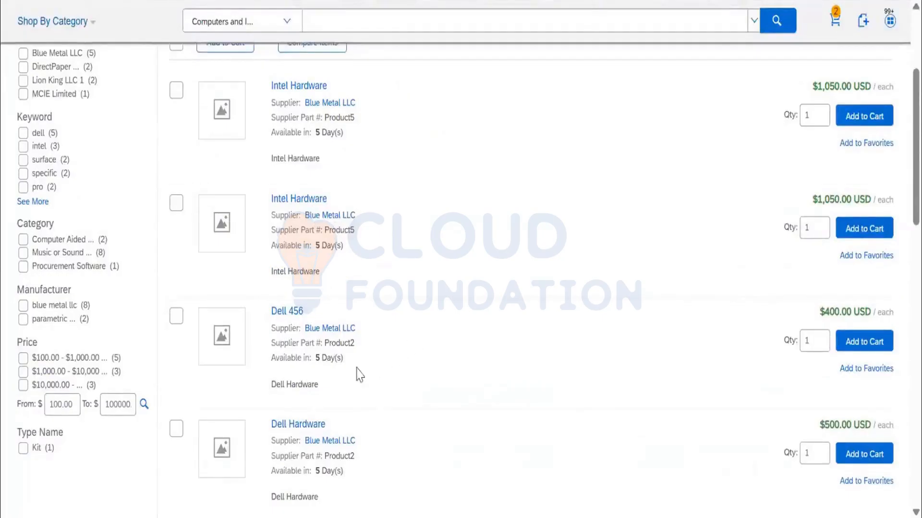
{"action": "scroll", "coordinate": [514, 346], "scroll_direction": "down", "scroll_amount": 4}
{"action": "scroll", "coordinate": [521, 375], "scroll_direction": "down", "scroll_amount": 2}
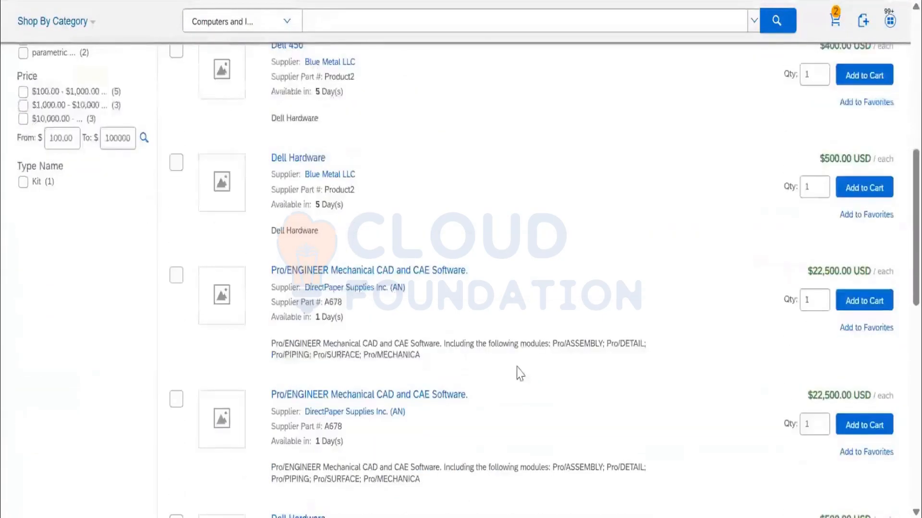
{"action": "scroll", "coordinate": [521, 374], "scroll_direction": "down", "scroll_amount": 5}
{"action": "scroll", "coordinate": [521, 372], "scroll_direction": "down", "scroll_amount": 4}
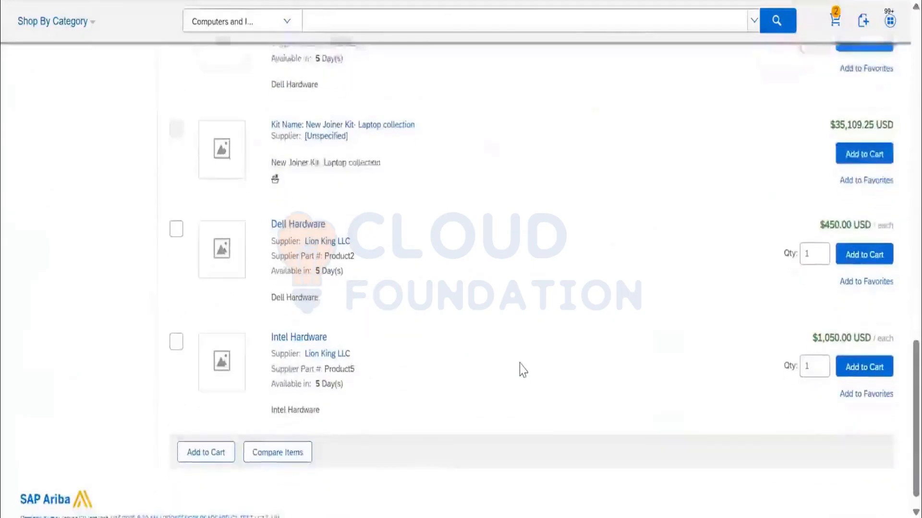
{"action": "scroll", "coordinate": [523, 367], "scroll_direction": "up", "scroll_amount": 15}
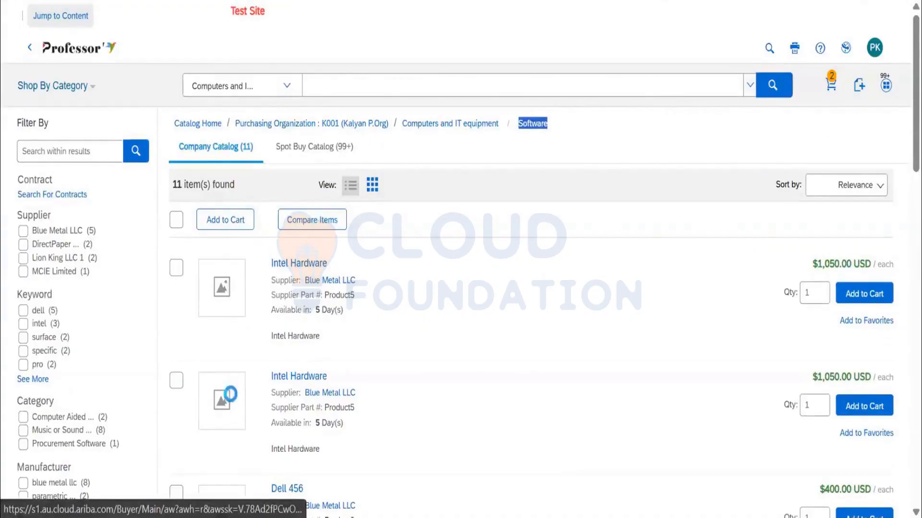
Open the second Intel Hardware item in the list and examine its part numbers, manufacturer, availability and unit price.
{"action": "left_click", "coordinate": [222, 398]}
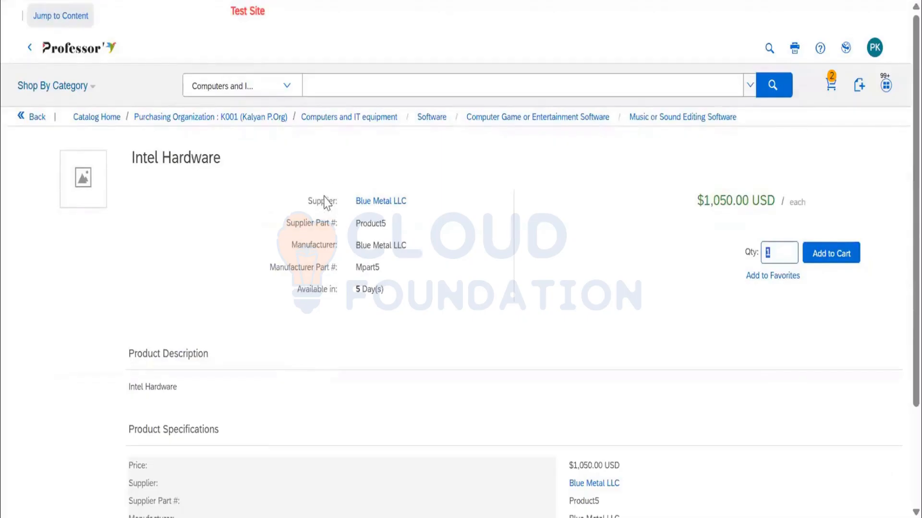
{"action": "double_click", "coordinate": [378, 226]}
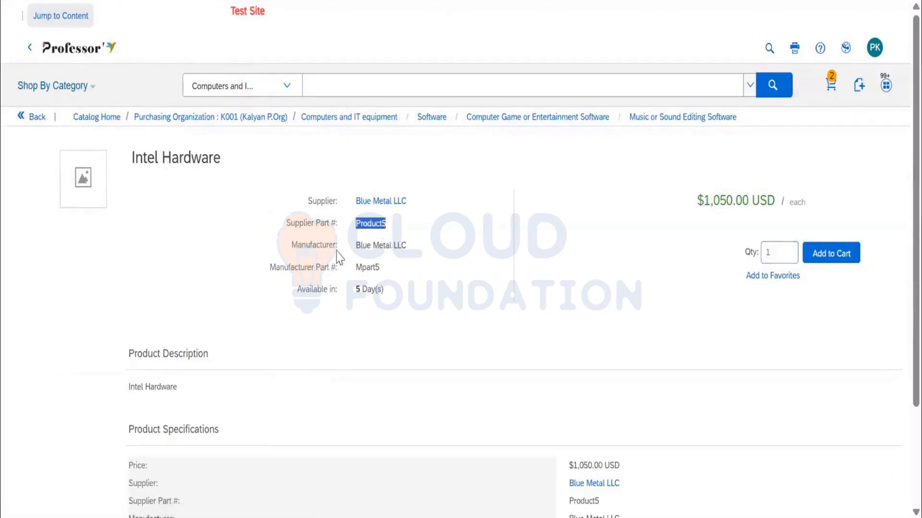
{"action": "left_click", "coordinate": [377, 252]}
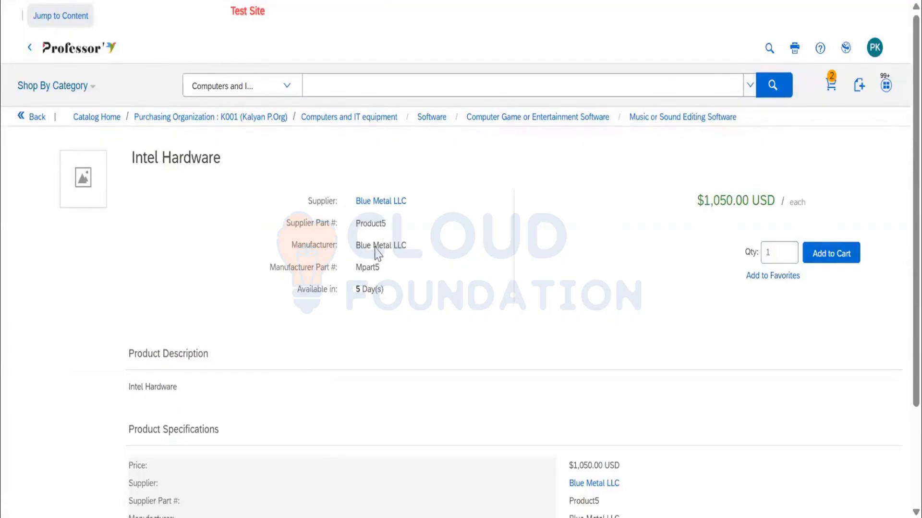
{"action": "double_click", "coordinate": [367, 267]}
{"action": "left_click_drag", "start_coordinate": [355, 290], "coordinate": [381, 289]}
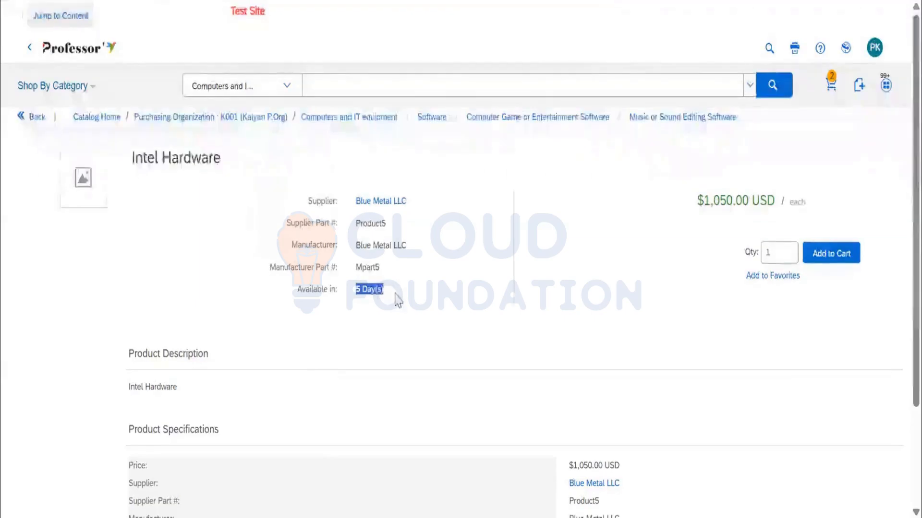
{"action": "scroll", "coordinate": [690, 169], "scroll_direction": "down", "scroll_amount": 2}
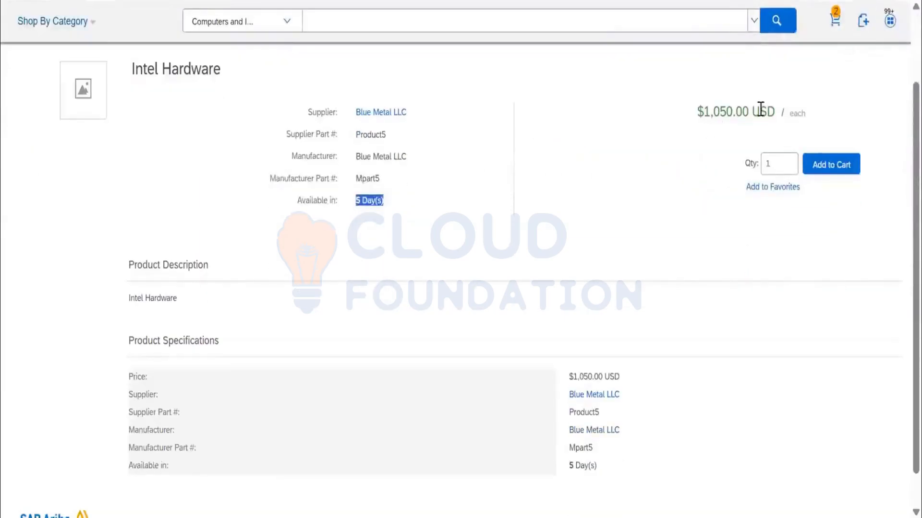
{"action": "left_click_drag", "start_coordinate": [793, 114], "coordinate": [806, 115]}
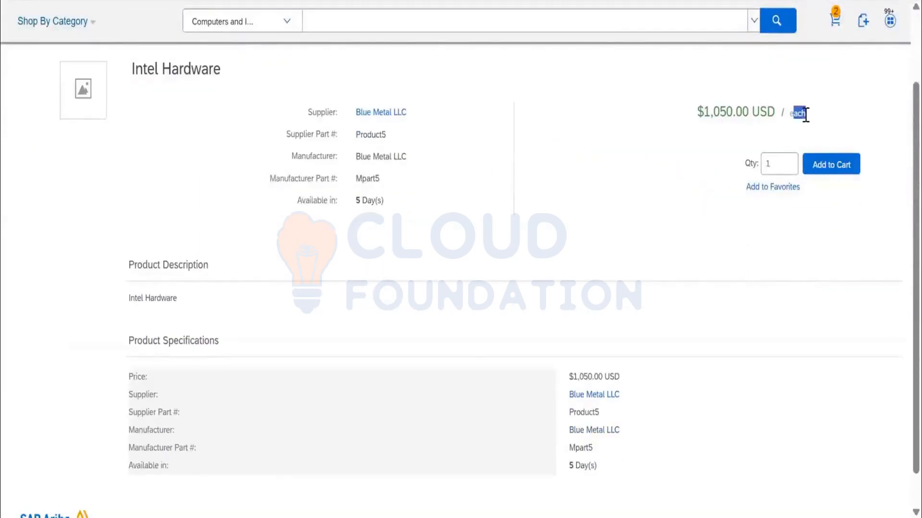
Set the Intel Hardware quantity to 10 and add the item to the favorites.
{"action": "mouse_move", "coordinate": [777, 166]}
{"action": "left_mouse_down"}
{"action": "mouse_move", "coordinate": [754, 164]}
{"action": "mouse_move", "coordinate": [761, 167]}
{"action": "left_mouse_up"}
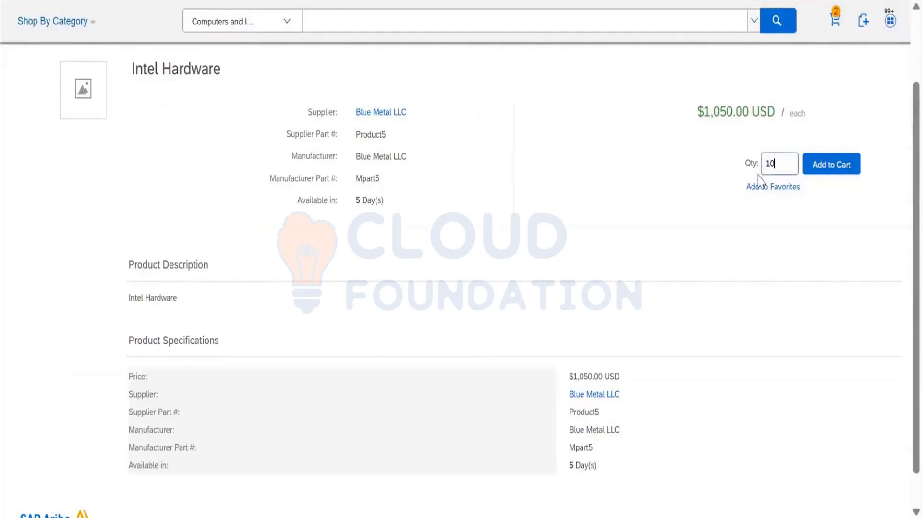
{"action": "type", "text": "10"}
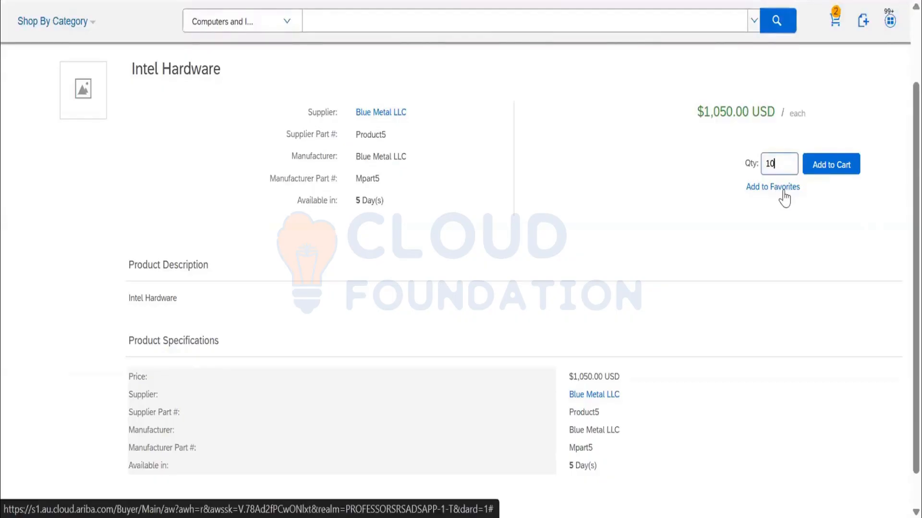
{"action": "left_click", "coordinate": [784, 188]}
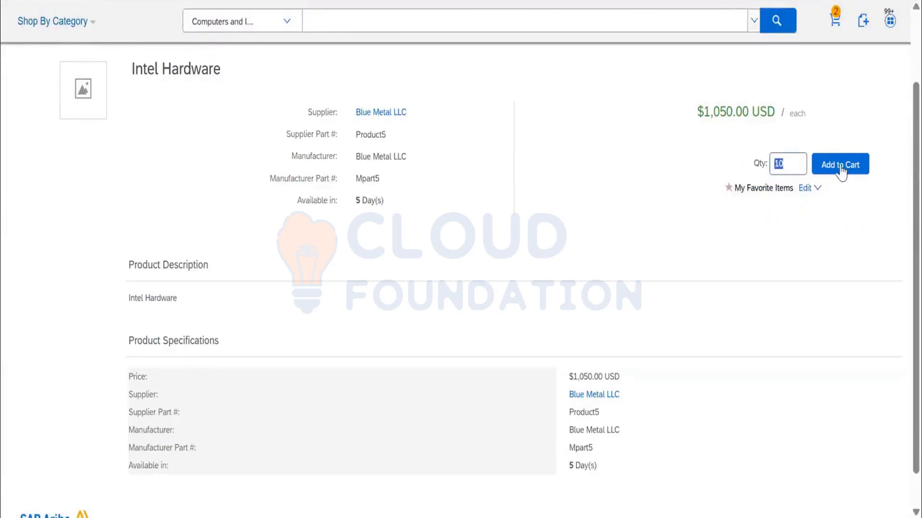
Check the Intel Hardware product specifications and add the item to the shopping cart.
{"action": "scroll", "coordinate": [631, 239], "scroll_direction": "down", "scroll_amount": 1}
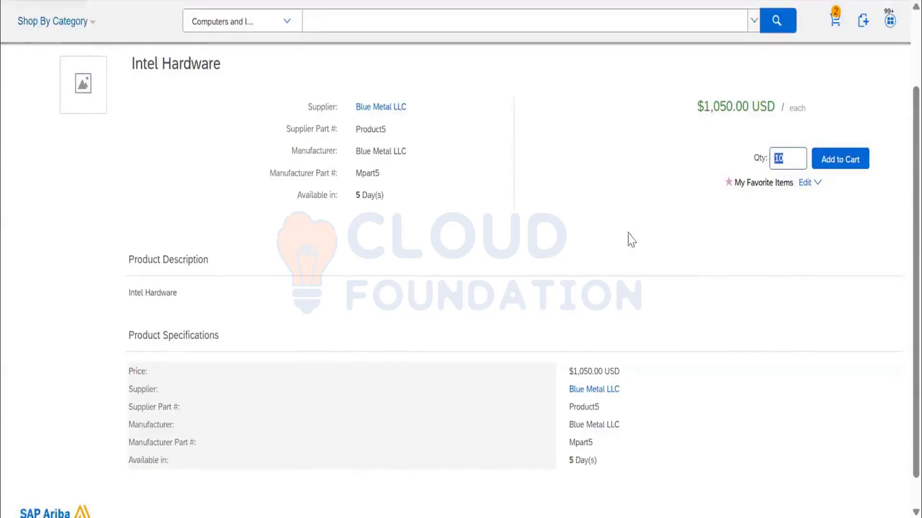
{"action": "scroll", "coordinate": [595, 366], "scroll_direction": "down", "scroll_amount": 1}
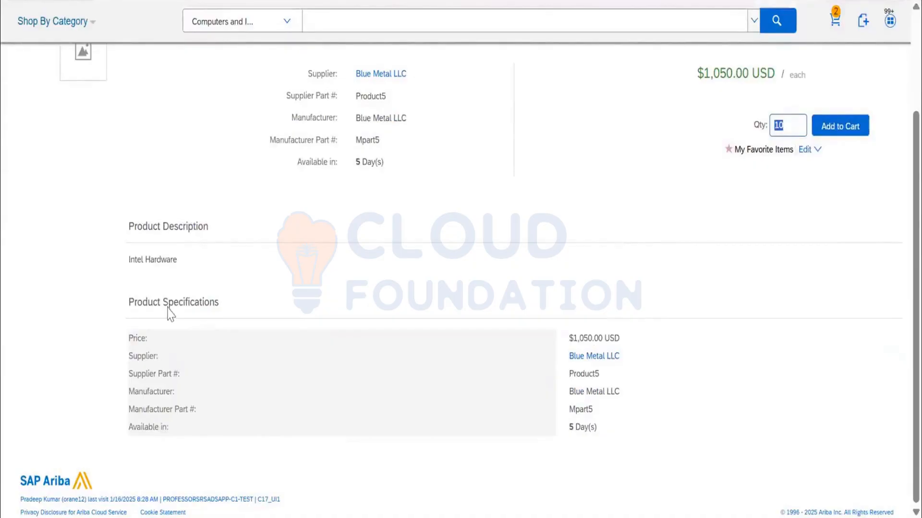
{"action": "scroll", "coordinate": [825, 230], "scroll_direction": "up", "scroll_amount": 3}
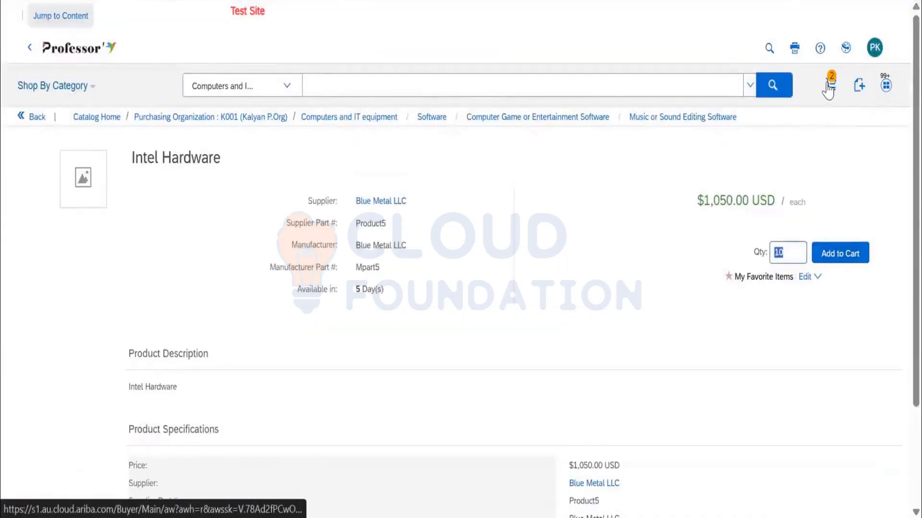
{"action": "left_click", "coordinate": [855, 253]}
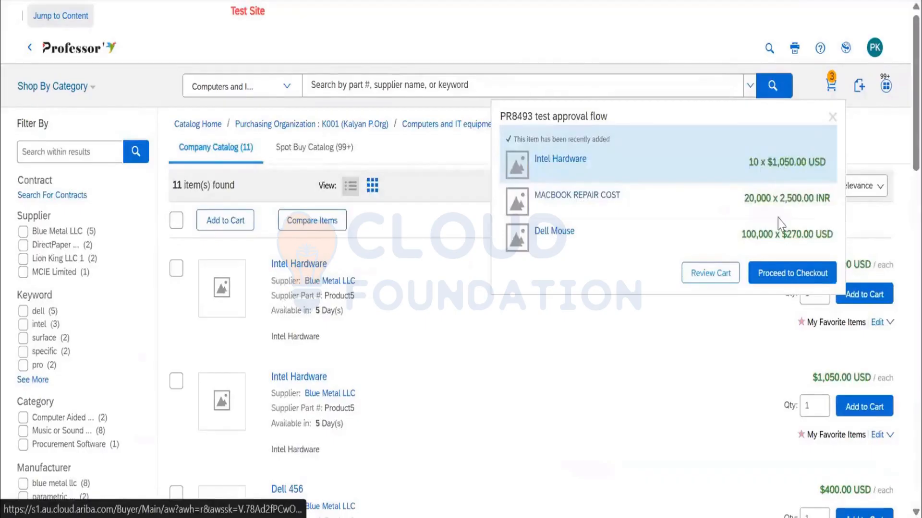
Open the cart for review and examine its line items, cart summary and requisition number.
{"action": "left_click", "coordinate": [719, 271]}
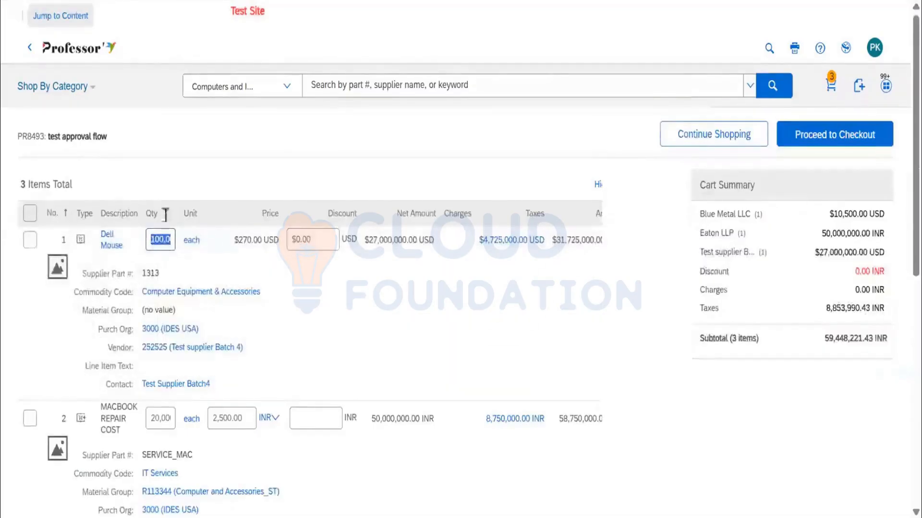
{"action": "scroll", "coordinate": [168, 221], "scroll_direction": "down", "scroll_amount": 7}
{"action": "scroll", "coordinate": [170, 235], "scroll_direction": "up", "scroll_amount": 7}
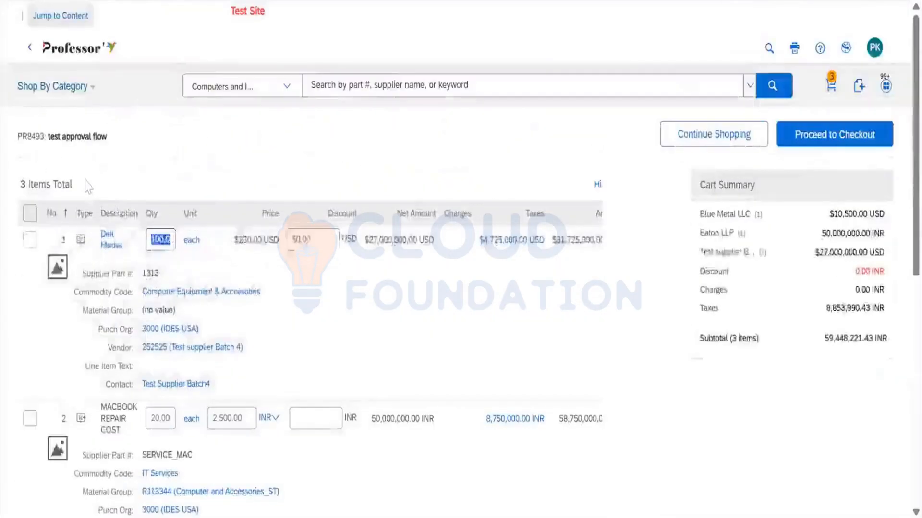
{"action": "left_click_drag", "start_coordinate": [17, 138], "coordinate": [43, 145]}
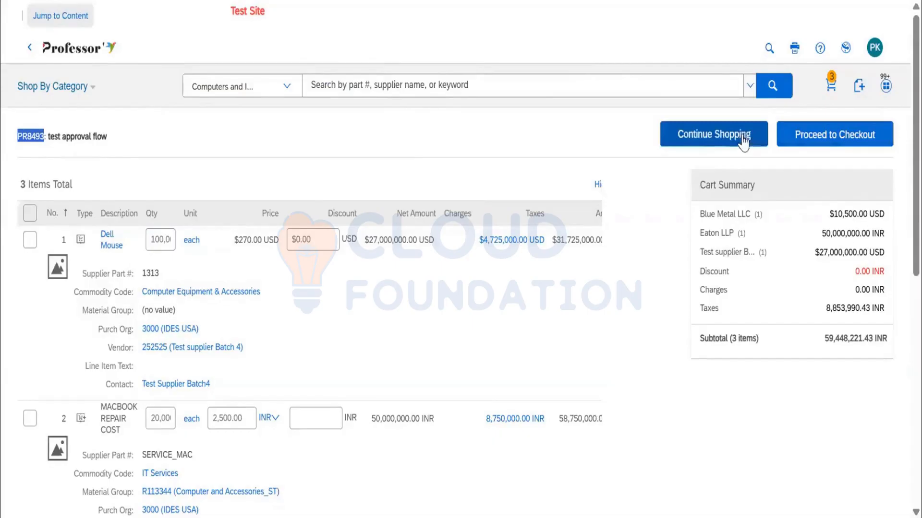
Continue shopping and go back through Computers and IT equipment and the purchasing organization level to Catalog Home.
{"action": "left_click", "coordinate": [714, 143]}
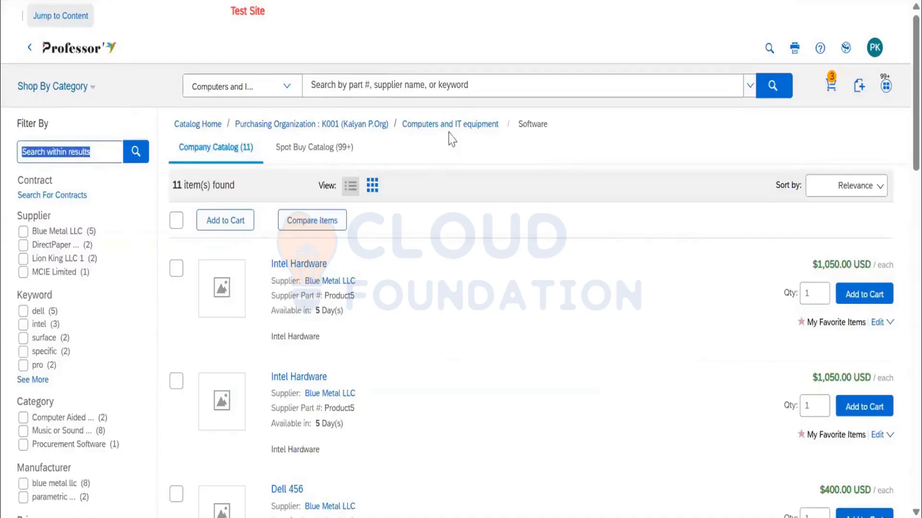
{"action": "left_click", "coordinate": [478, 126]}
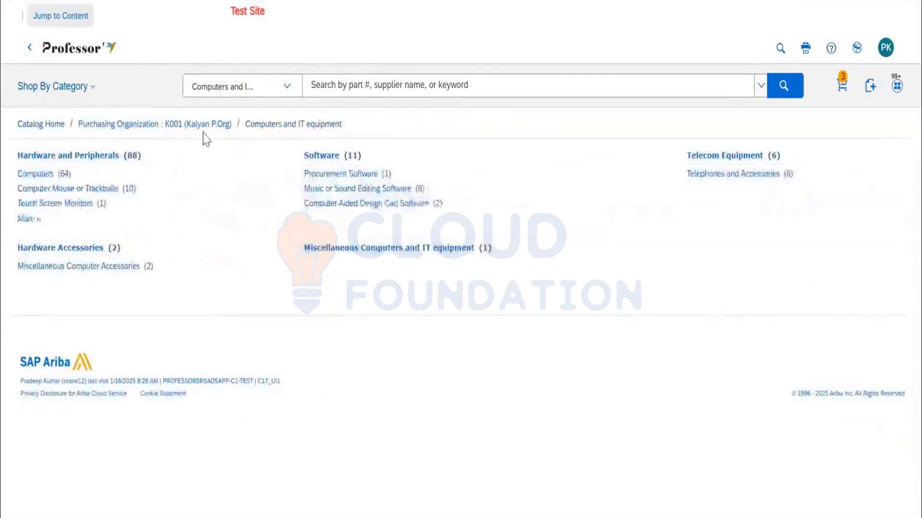
{"action": "left_click", "coordinate": [204, 125]}
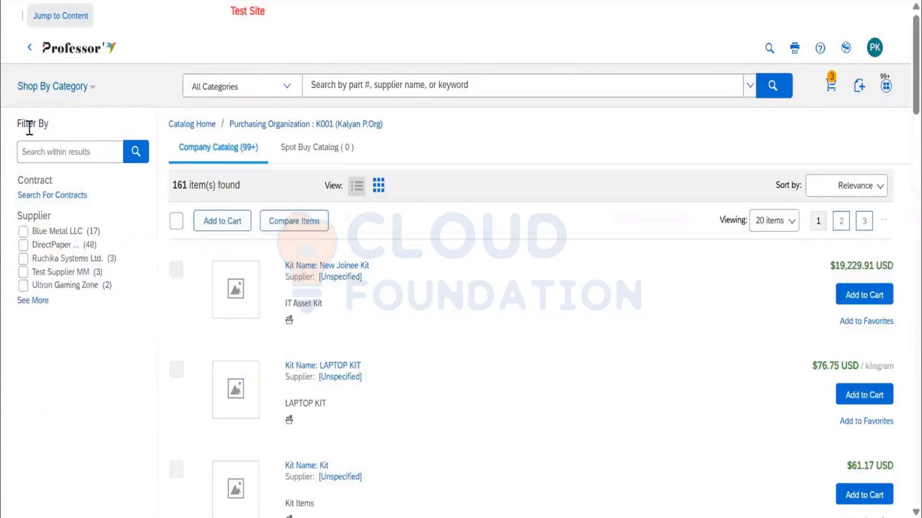
{"action": "left_click", "coordinate": [178, 123]}
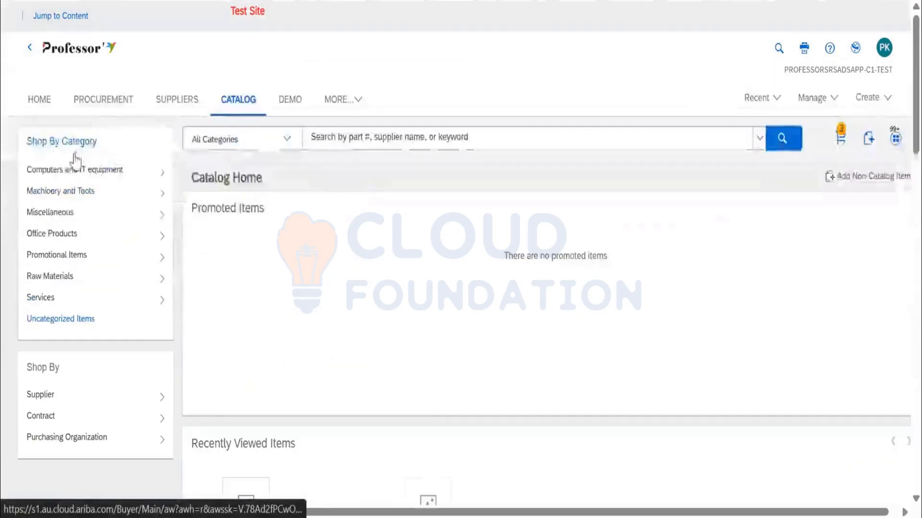
Check the supplier and contract options for shopping the catalog and open the contract search.
{"action": "mouse_move", "coordinate": [46, 395]}
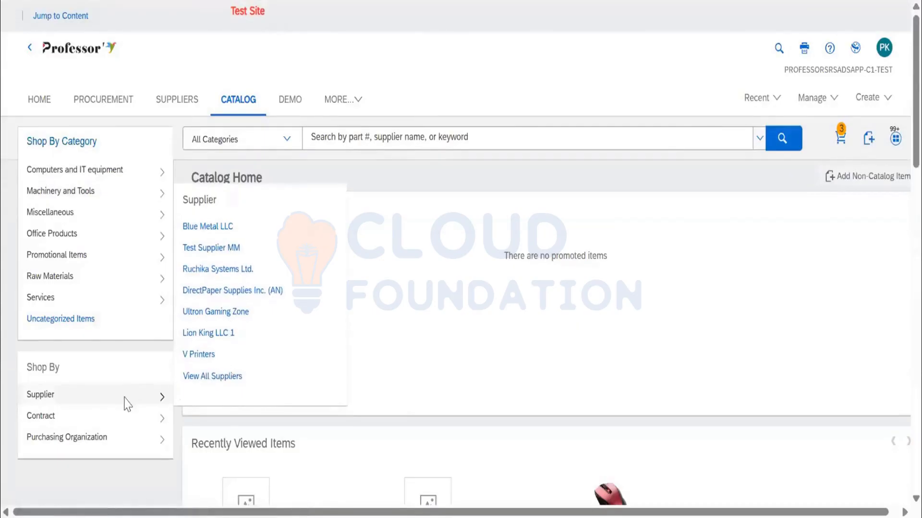
{"action": "mouse_move", "coordinate": [119, 423]}
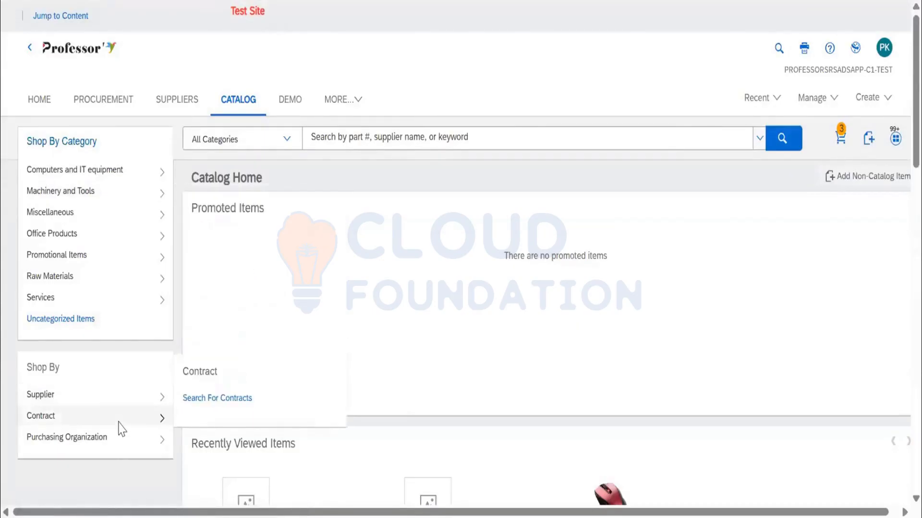
{"action": "left_click", "coordinate": [204, 399]}
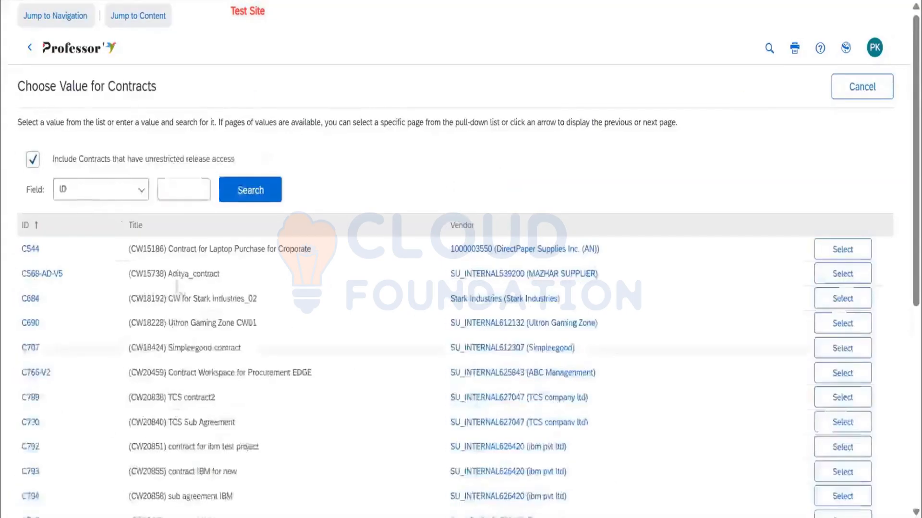
Look through the contract IDs, titles and vendors, and select contract C848 from Sharath Infotech Limited.
{"action": "scroll", "coordinate": [144, 288], "scroll_direction": "down", "scroll_amount": 15}
{"action": "scroll", "coordinate": [101, 312], "scroll_direction": "up", "scroll_amount": 12}
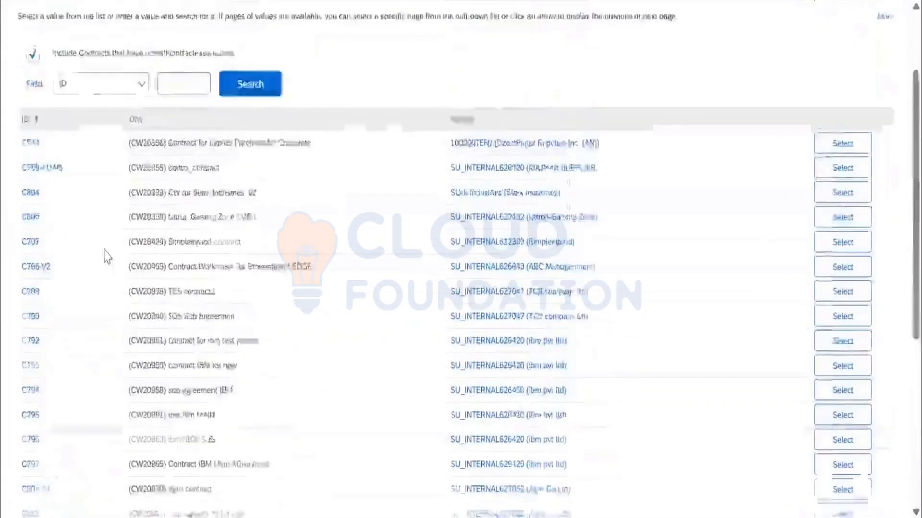
{"action": "scroll", "coordinate": [68, 334], "scroll_direction": "down", "scroll_amount": 10}
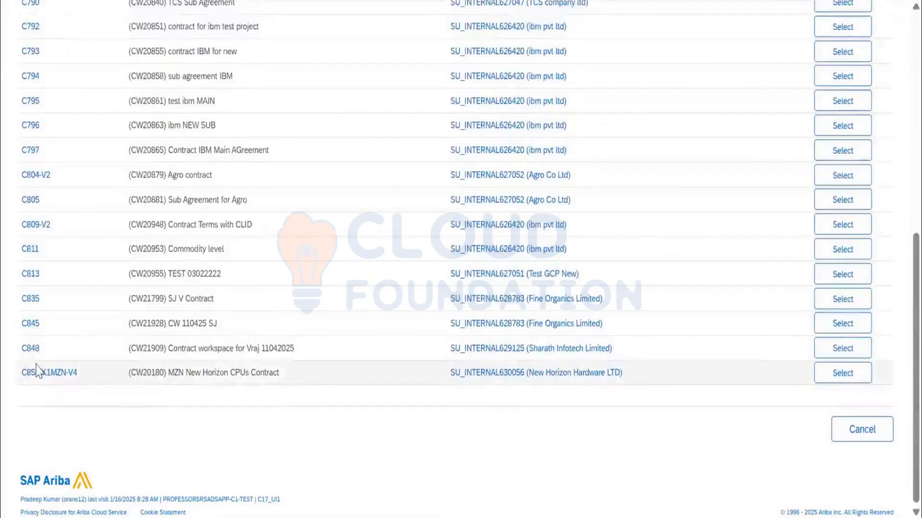
{"action": "scroll", "coordinate": [37, 341], "scroll_direction": "up", "scroll_amount": 10}
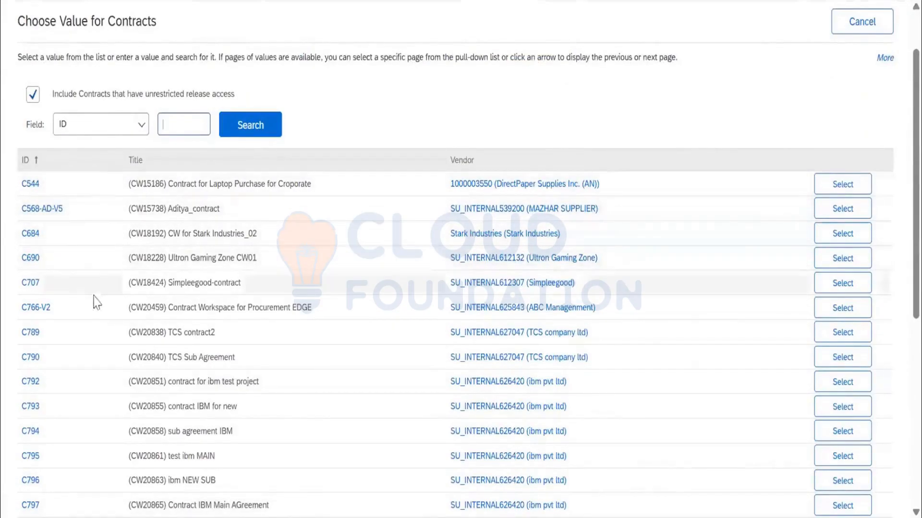
{"action": "scroll", "coordinate": [96, 317], "scroll_direction": "down", "scroll_amount": 7}
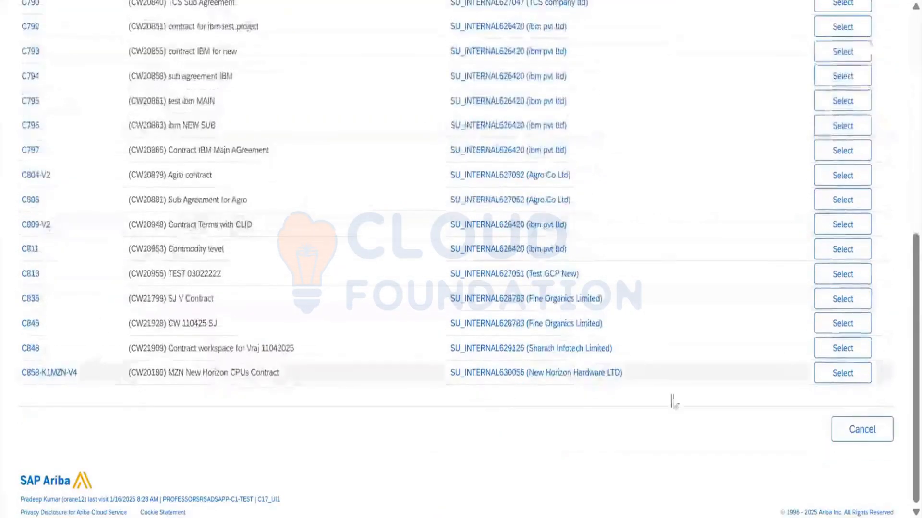
{"action": "scroll", "coordinate": [98, 411], "scroll_direction": "up", "scroll_amount": 2}
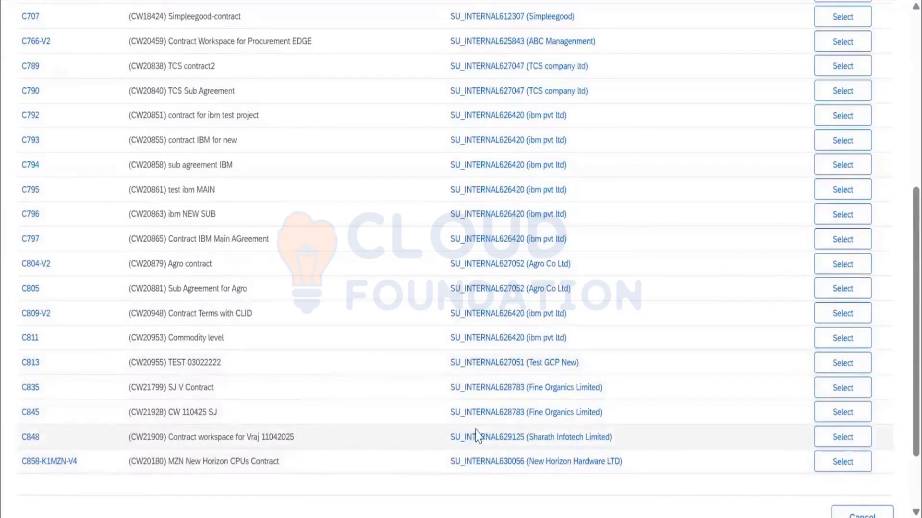
{"action": "left_click", "coordinate": [840, 438]}
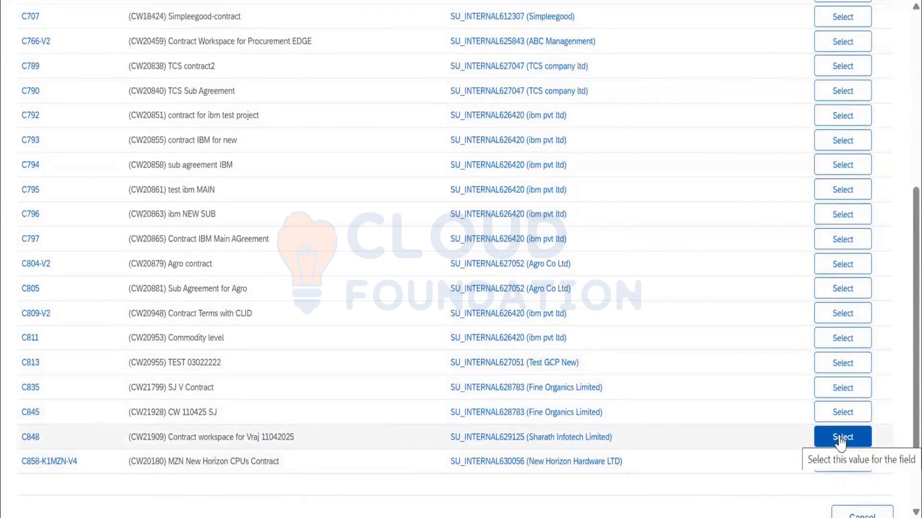
{"action": "left_click", "coordinate": [840, 439]}
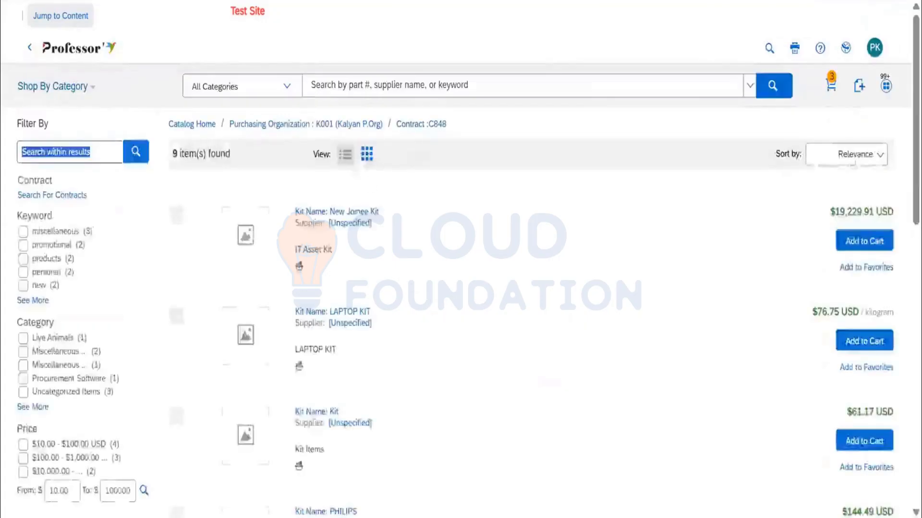
Browse the kit items found under contract C848 and add the PHILIPS kit to the cart.
{"action": "scroll", "coordinate": [438, 259], "scroll_direction": "down", "scroll_amount": 15}
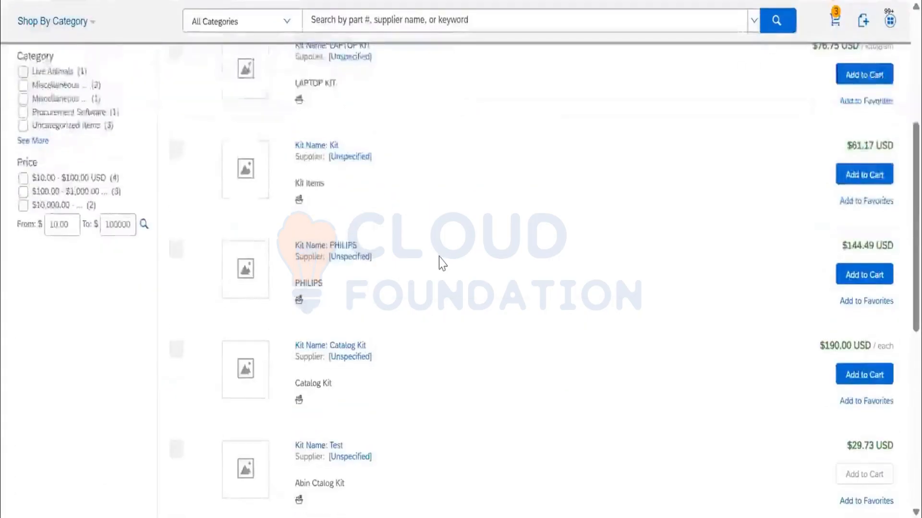
{"action": "scroll", "coordinate": [441, 266], "scroll_direction": "up", "scroll_amount": 9}
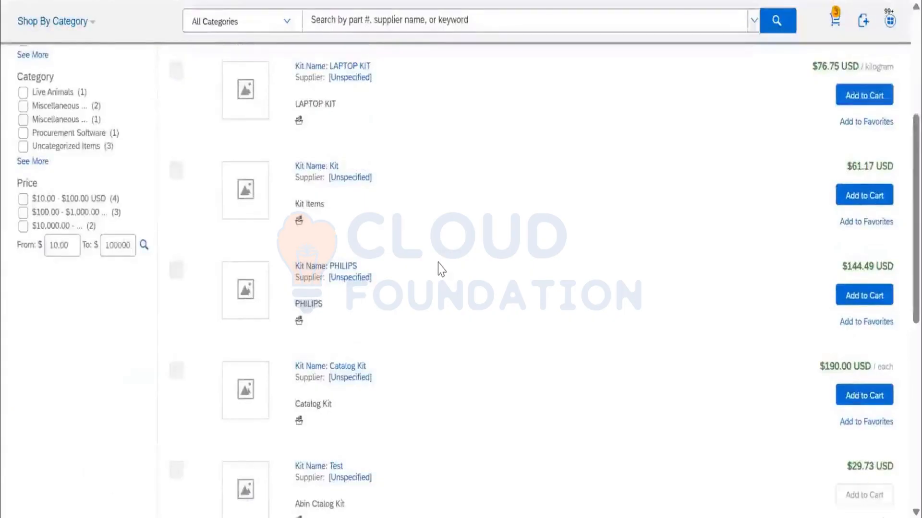
{"action": "scroll", "coordinate": [439, 267], "scroll_direction": "up", "scroll_amount": 5}
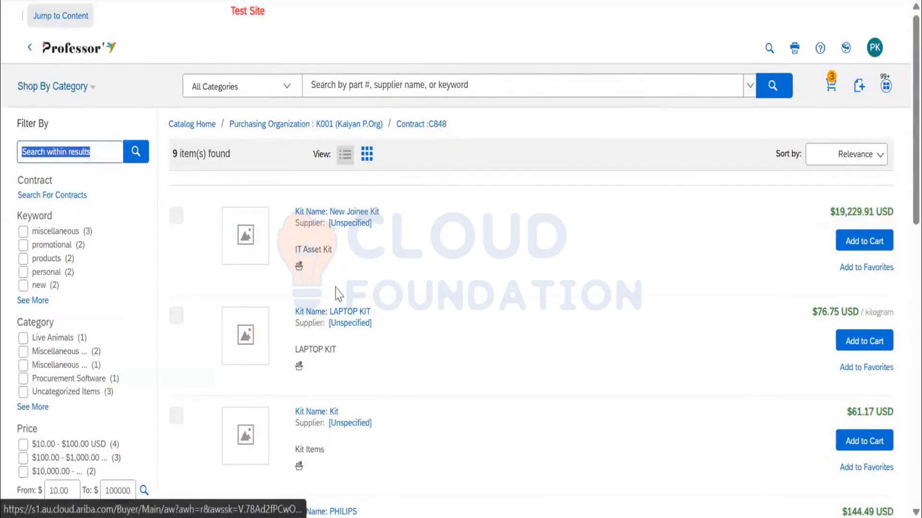
{"action": "scroll", "coordinate": [533, 420], "scroll_direction": "down", "scroll_amount": 2}
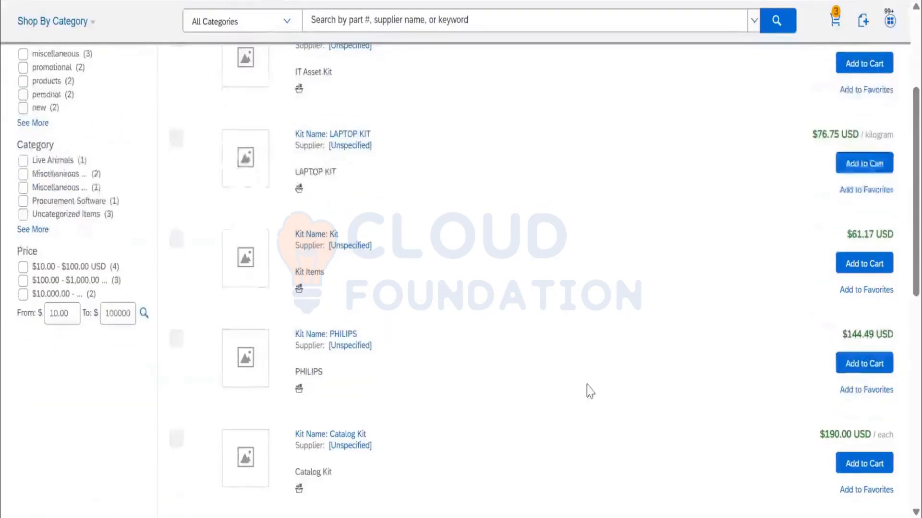
{"action": "left_click", "coordinate": [860, 368]}
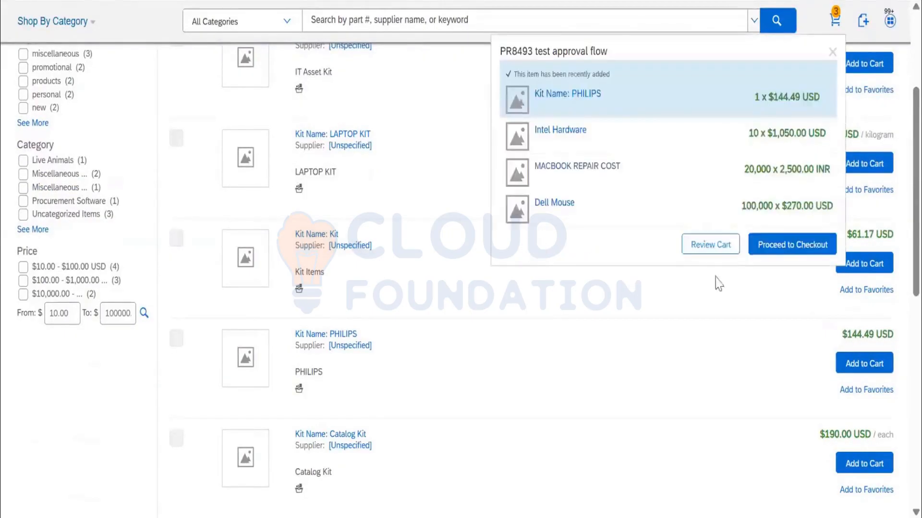
Open the cart for review and examine its line items and the cart summary.
{"action": "left_click", "coordinate": [730, 246]}
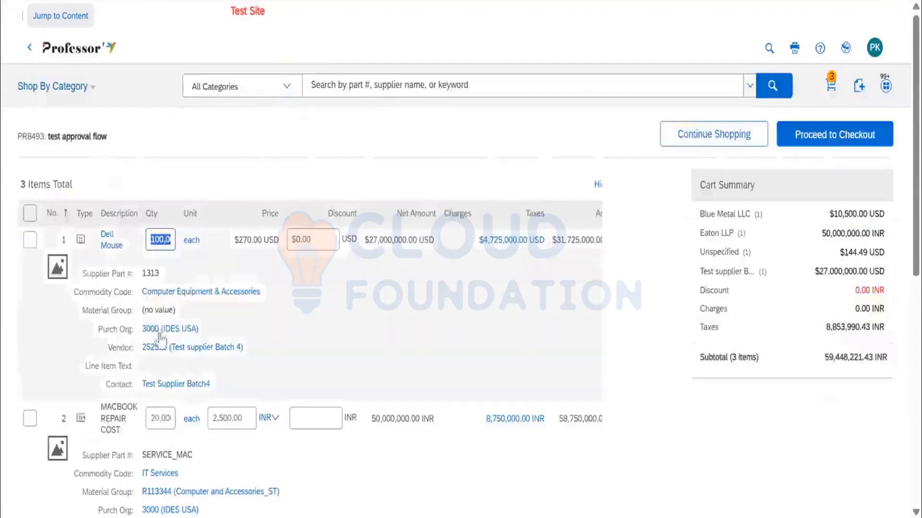
{"action": "scroll", "coordinate": [58, 342], "scroll_direction": "down", "scroll_amount": 3}
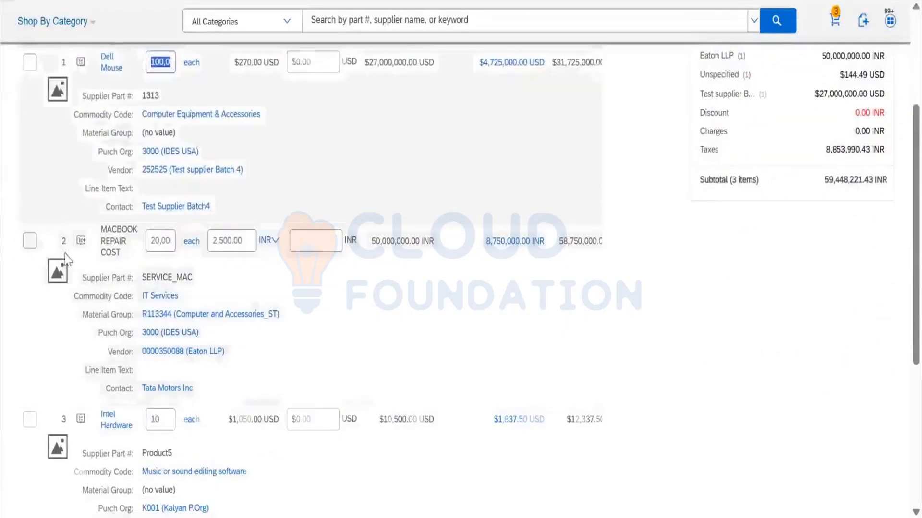
{"action": "scroll", "coordinate": [57, 336], "scroll_direction": "down", "scroll_amount": 5}
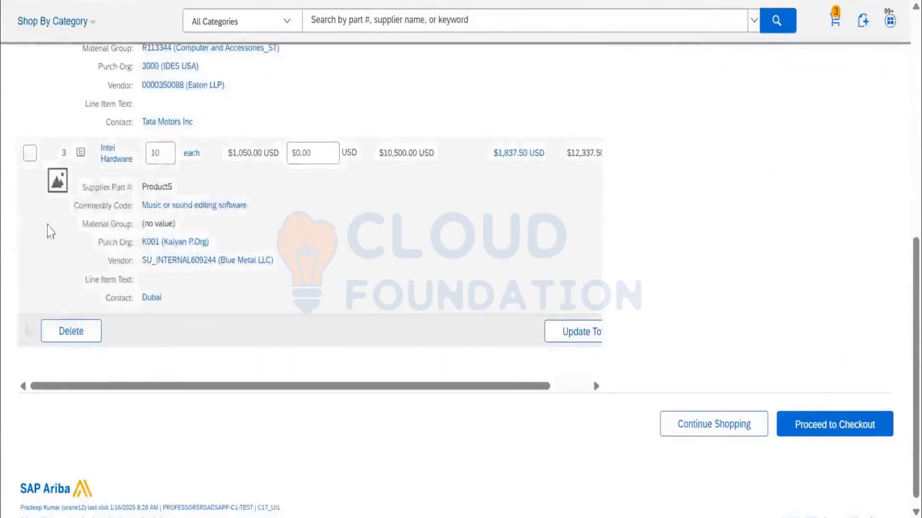
{"action": "scroll", "coordinate": [49, 242], "scroll_direction": "up", "scroll_amount": 10}
{"action": "scroll", "coordinate": [53, 245], "scroll_direction": "down", "scroll_amount": 9}
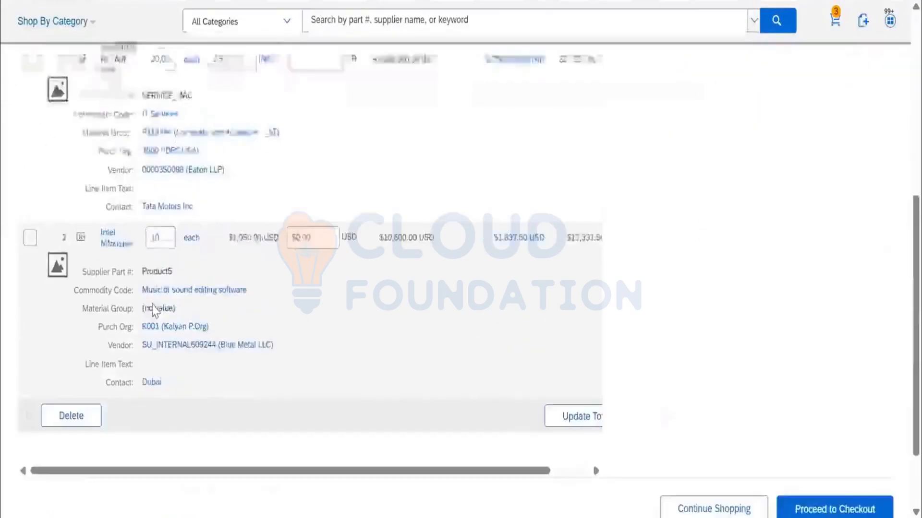
{"action": "left_click_drag", "start_coordinate": [503, 378], "coordinate": [636, 402]}
{"action": "scroll", "coordinate": [144, 350], "scroll_direction": "left", "scroll_amount": 2}
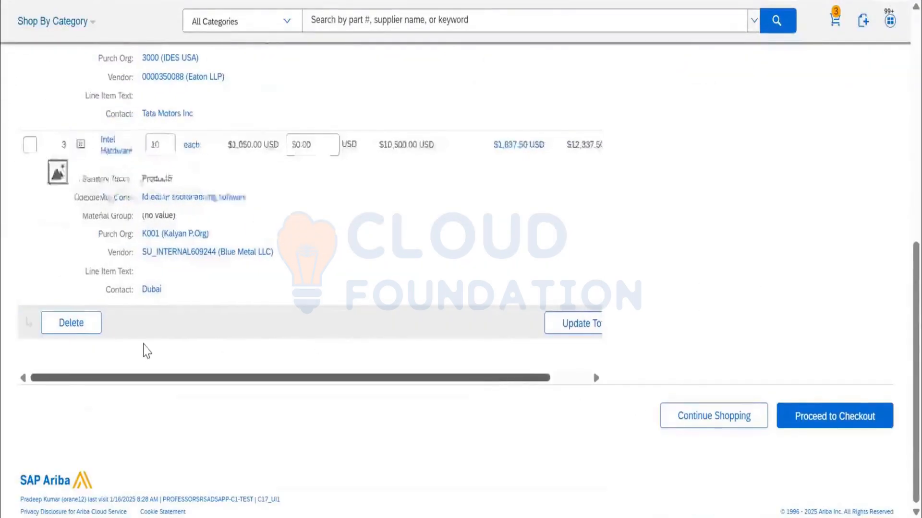
{"action": "scroll", "coordinate": [169, 336], "scroll_direction": "up", "scroll_amount": 3}
{"action": "scroll", "coordinate": [171, 331], "scroll_direction": "up", "scroll_amount": 6}
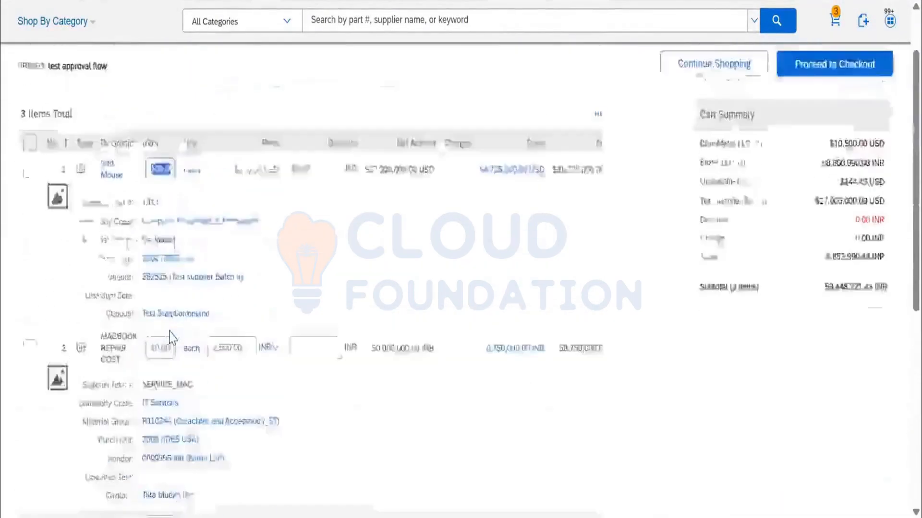
{"action": "scroll", "coordinate": [174, 339], "scroll_direction": "up", "scroll_amount": 1}
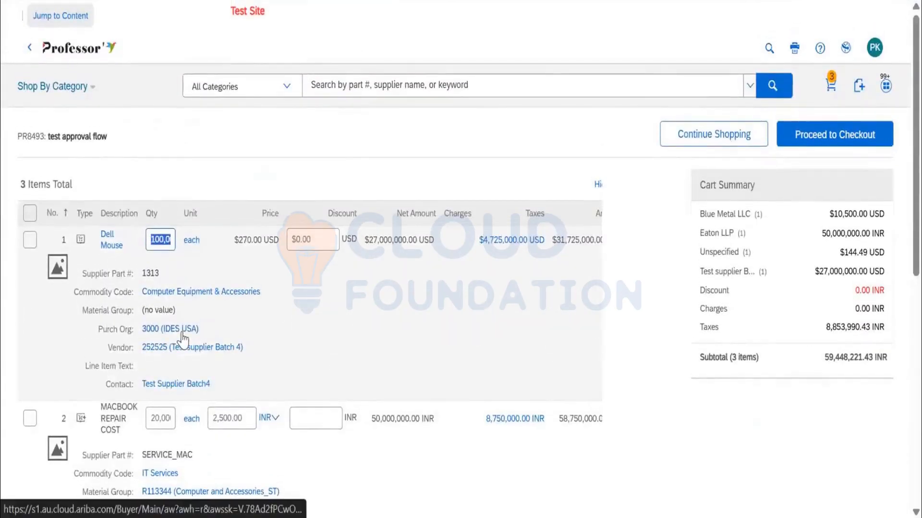
Continue shopping to add the LAPTOP KIT from contract C848 to the cart, and review the updated cart.
{"action": "left_click", "coordinate": [729, 139]}
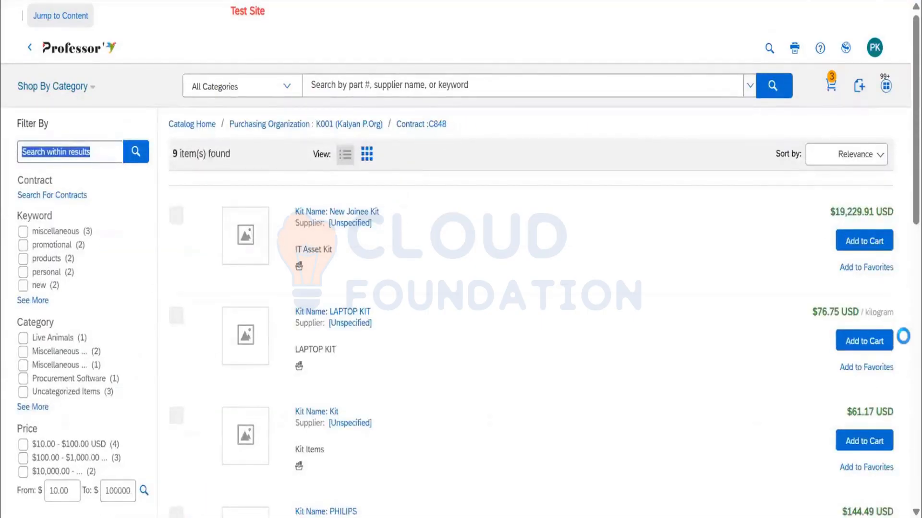
{"action": "left_click", "coordinate": [877, 344]}
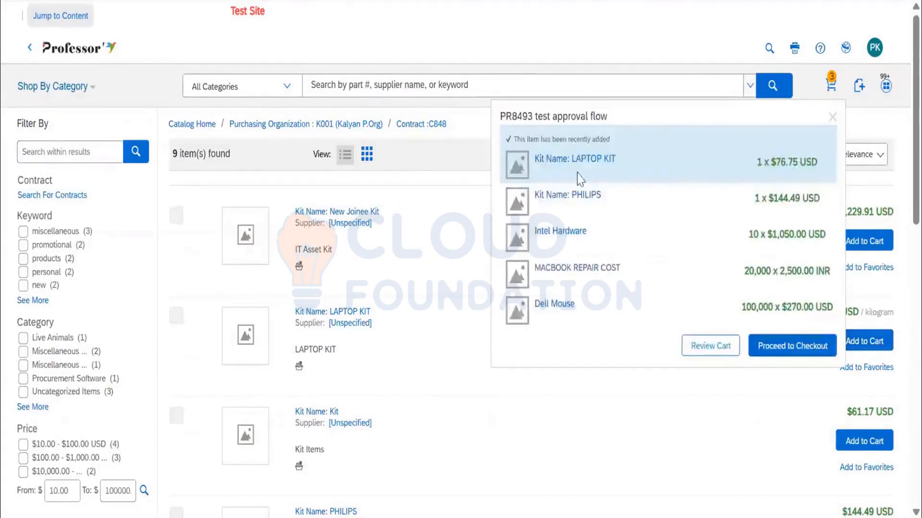
{"action": "left_click", "coordinate": [710, 346]}
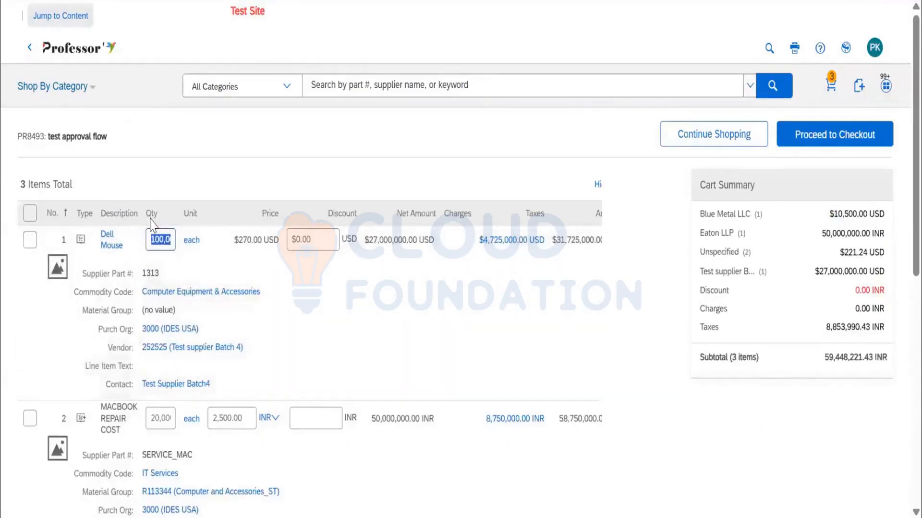
{"action": "scroll", "coordinate": [489, 220], "scroll_direction": "down", "scroll_amount": 10}
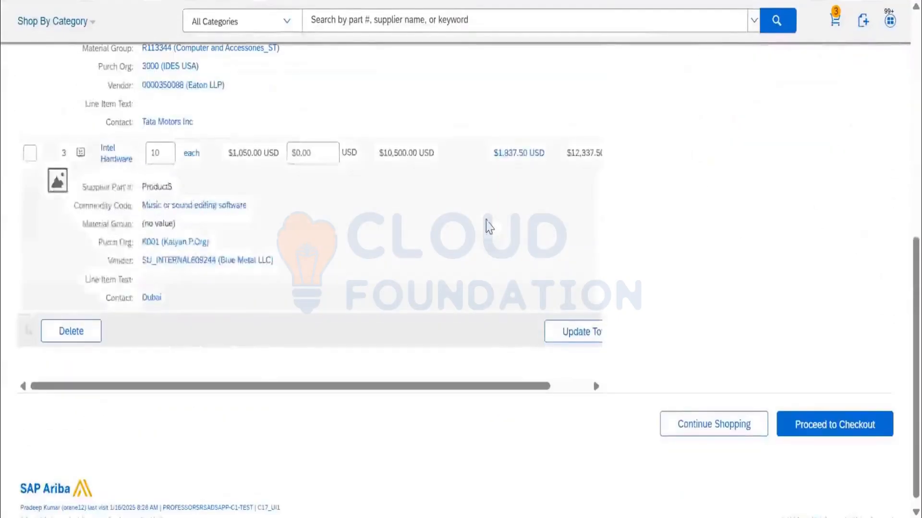
{"action": "left_click_drag", "start_coordinate": [479, 386], "coordinate": [568, 391]}
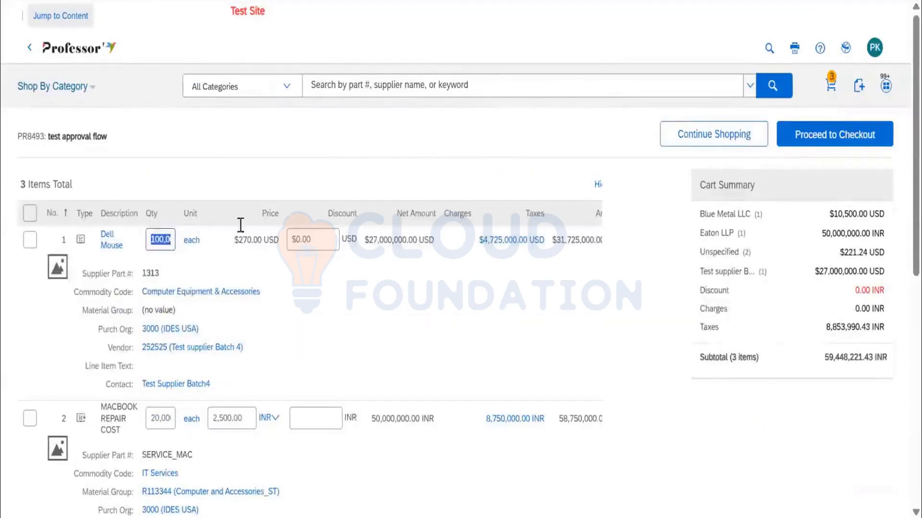
Delete the Dell Mouse and MACBOOK REPAIR COST line items from the cart.
{"action": "scroll", "coordinate": [92, 261], "scroll_direction": "down", "scroll_amount": 5}
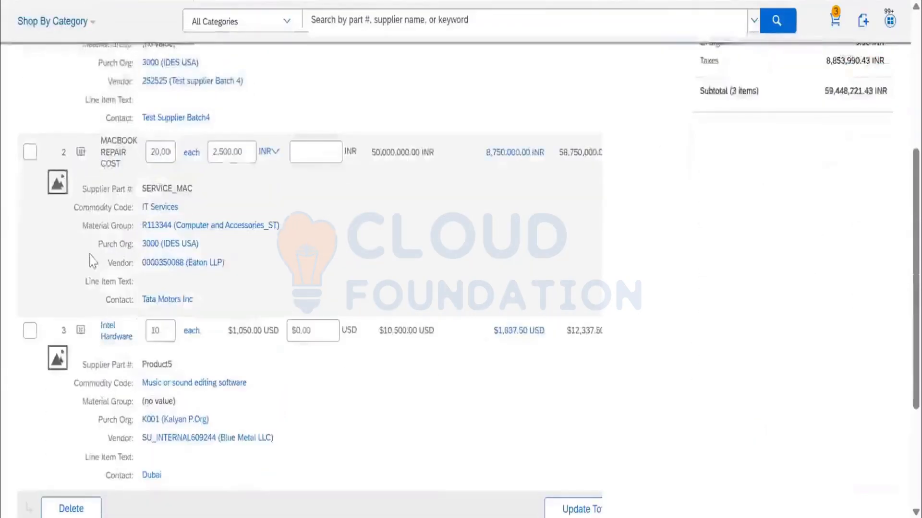
{"action": "left_click", "coordinate": [30, 152]}
{"action": "left_click", "coordinate": [35, 240]}
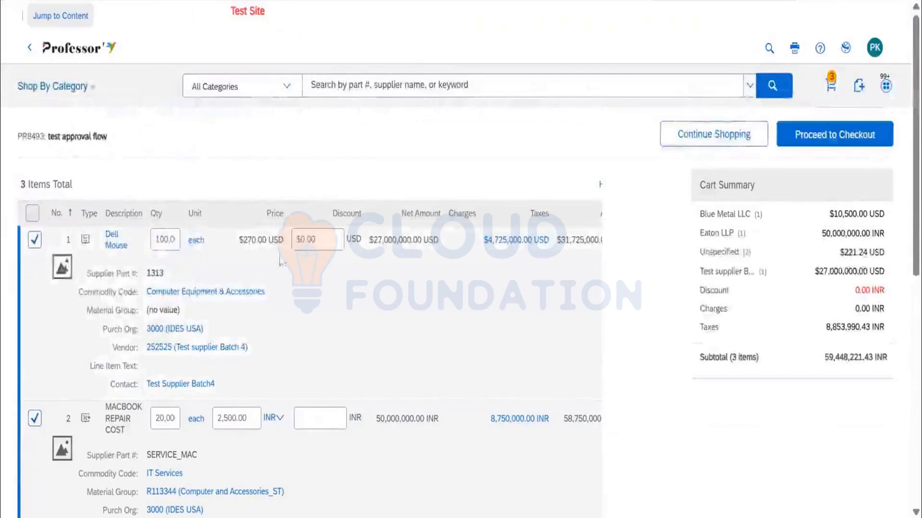
{"action": "scroll", "coordinate": [284, 355], "scroll_direction": "down", "scroll_amount": 9}
{"action": "left_click", "coordinate": [78, 329]}
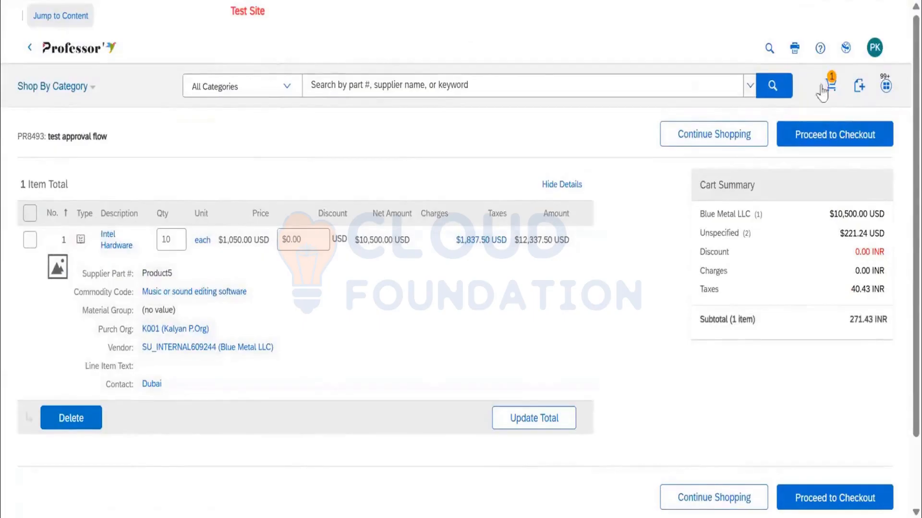
Continue shopping to add the Catalog Kit from contract C848 to the cart, and check its kit details.
{"action": "left_click", "coordinate": [743, 134]}
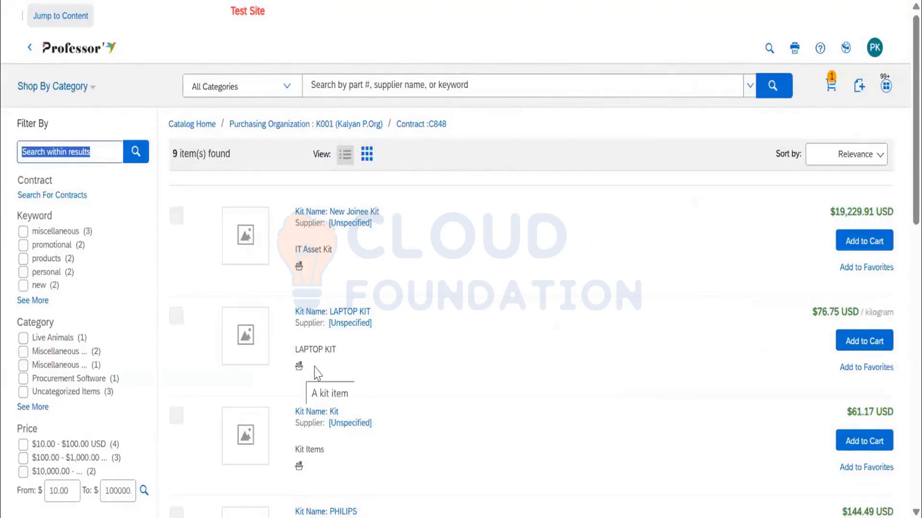
{"action": "scroll", "coordinate": [579, 357], "scroll_direction": "down", "scroll_amount": 5}
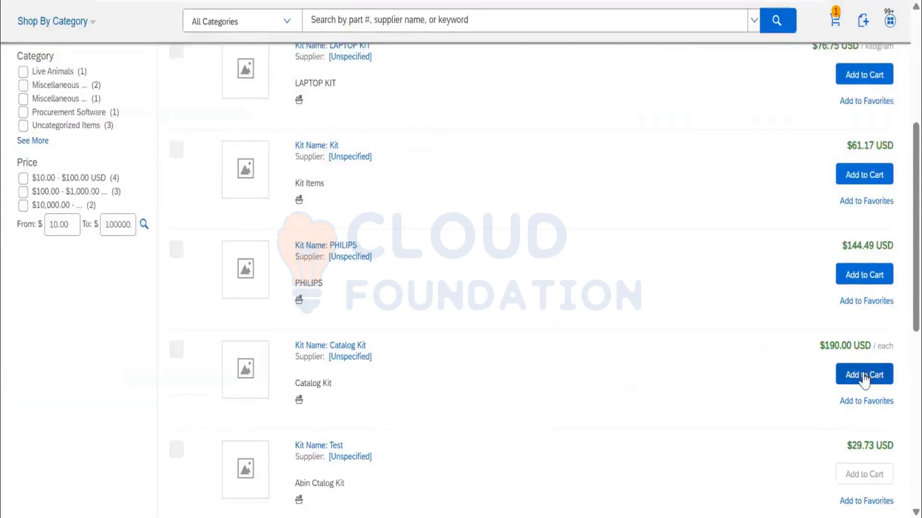
{"action": "left_click", "coordinate": [840, 374]}
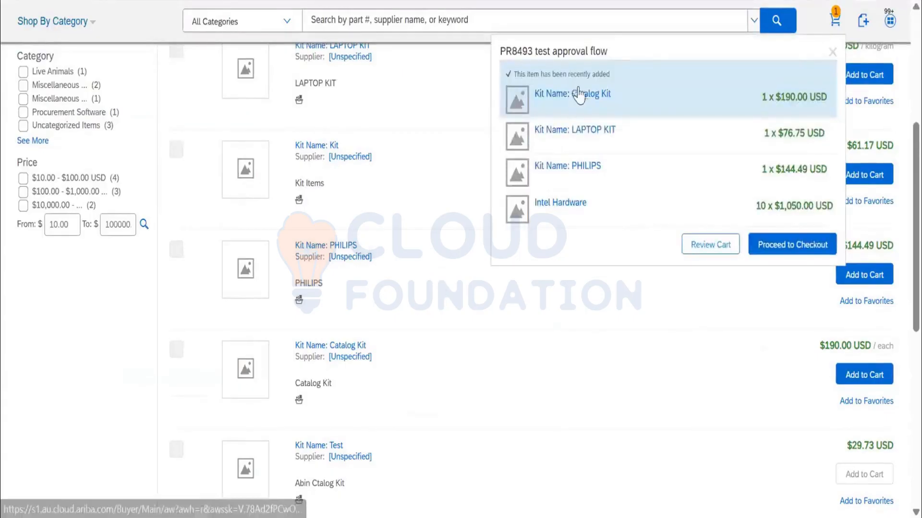
{"action": "left_click", "coordinate": [579, 94]}
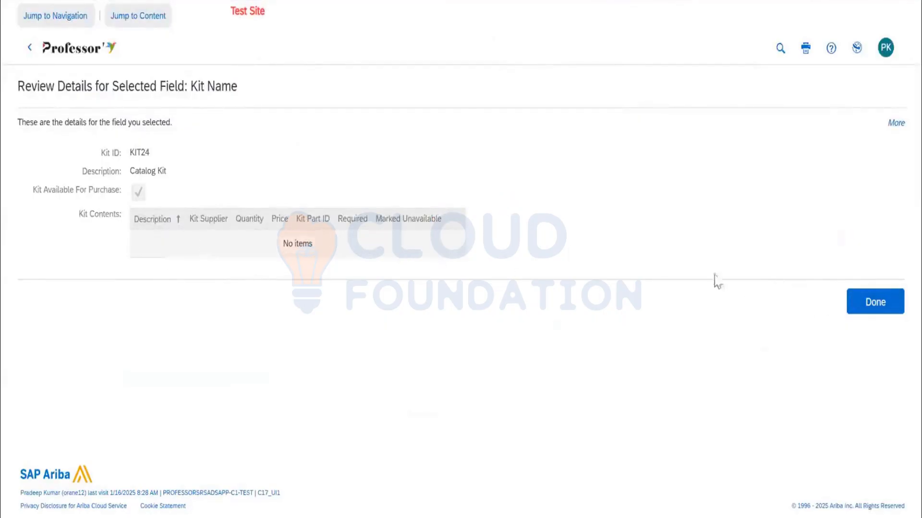
{"action": "left_click", "coordinate": [875, 302]}
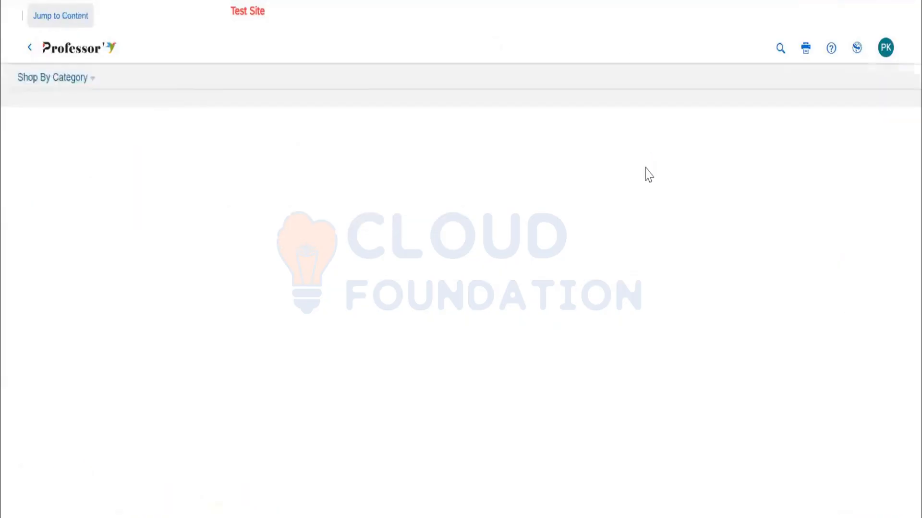
Look through the remaining kits in contract C848, then open the cart and proceed to the requisition's checkout summary.
{"action": "scroll", "coordinate": [600, 192], "scroll_direction": "down", "scroll_amount": 9}
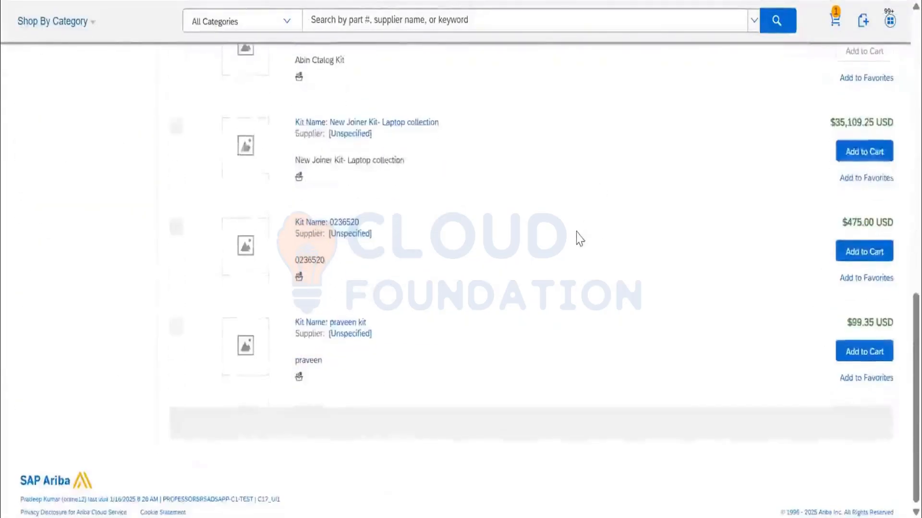
{"action": "scroll", "coordinate": [583, 236], "scroll_direction": "up", "scroll_amount": 10}
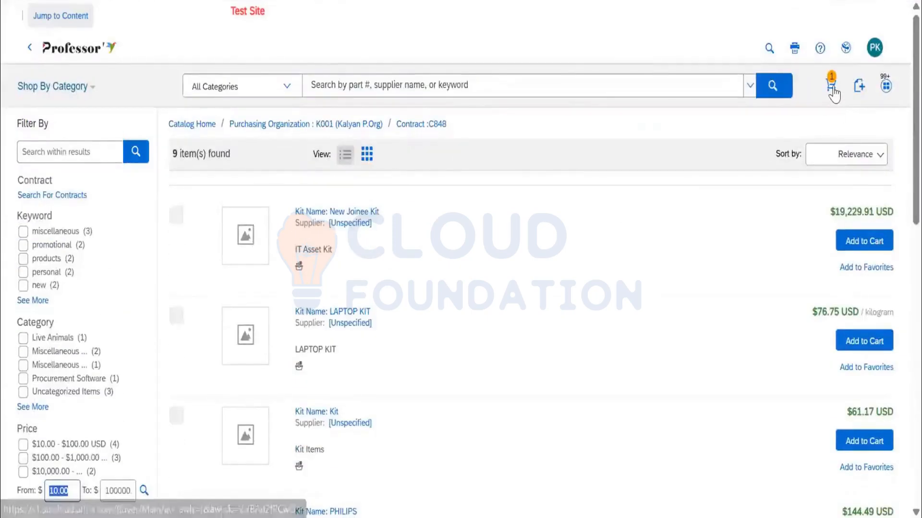
{"action": "left_click", "coordinate": [831, 89]}
{"action": "left_click", "coordinate": [792, 289]}
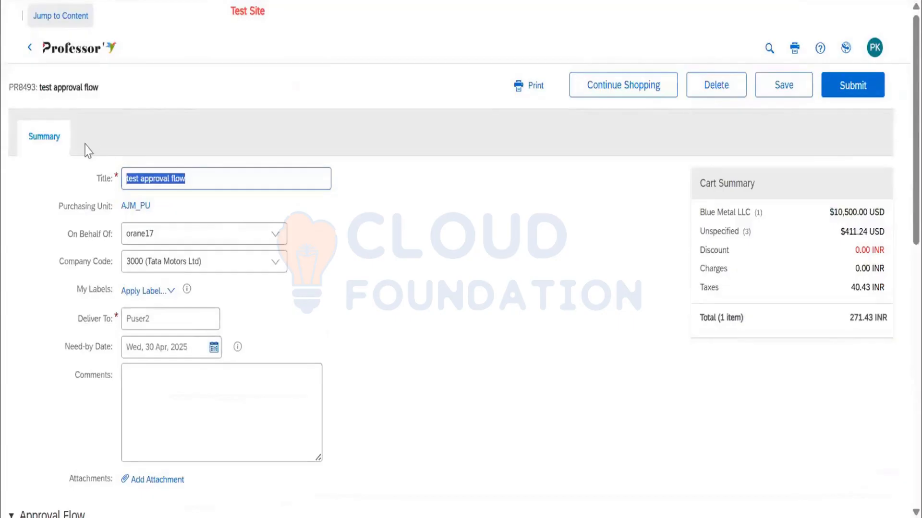
Replace the requisition title with INTEL HARDWARE.
{"action": "left_click", "coordinate": [195, 178]}
{"action": "left_click", "coordinate": [102, 178]}
{"action": "scroll", "coordinate": [521, 391], "scroll_direction": "down", "scroll_amount": 10}
{"action": "scroll", "coordinate": [576, 360], "scroll_direction": "up", "scroll_amount": 10}
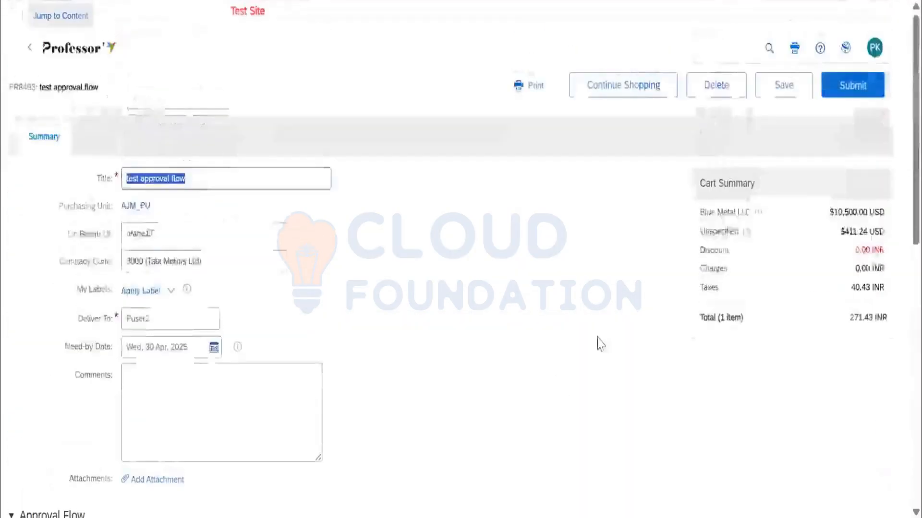
{"action": "type", "text": "INTE"}
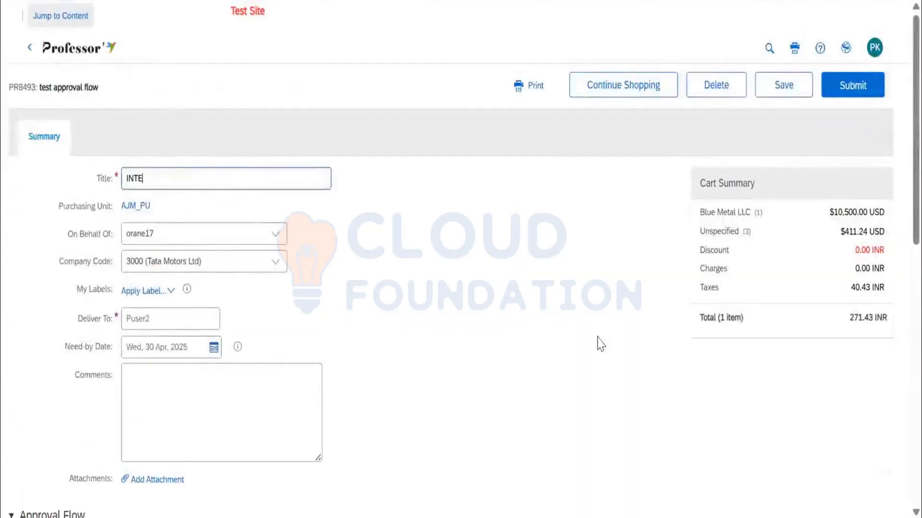
{"action": "type", "text": "L HARDWARE"}
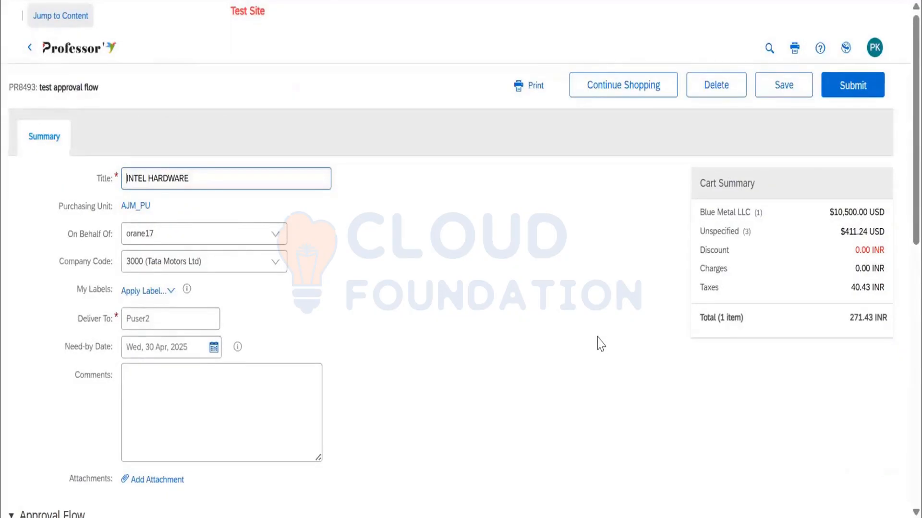
Extend the requisition title to REFXX_INTEL HARDWARE_1000.
{"action": "key", "text": "ctrl+shift+Right"}
{"action": "key", "text": "End"}
{"action": "key", "text": "ctrl+shift+Left"}
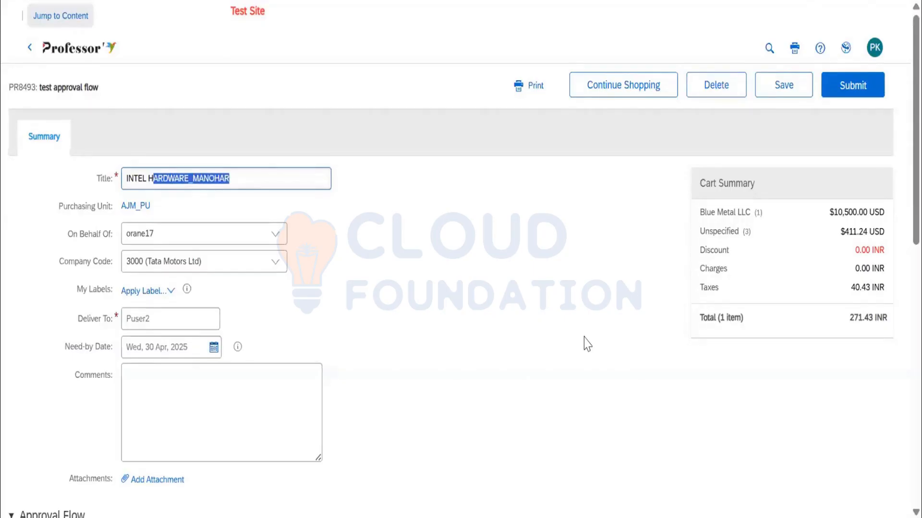
{"action": "key", "text": "End"}
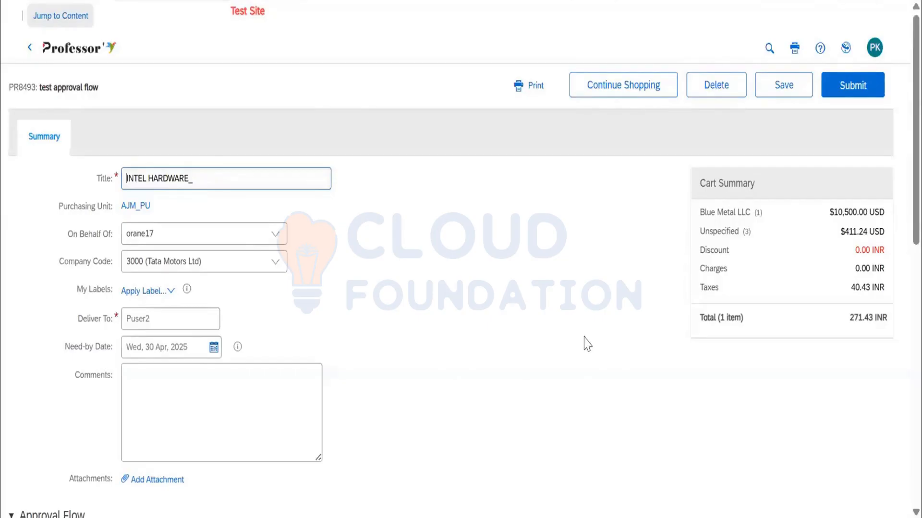
{"action": "type", "text": "RE"}
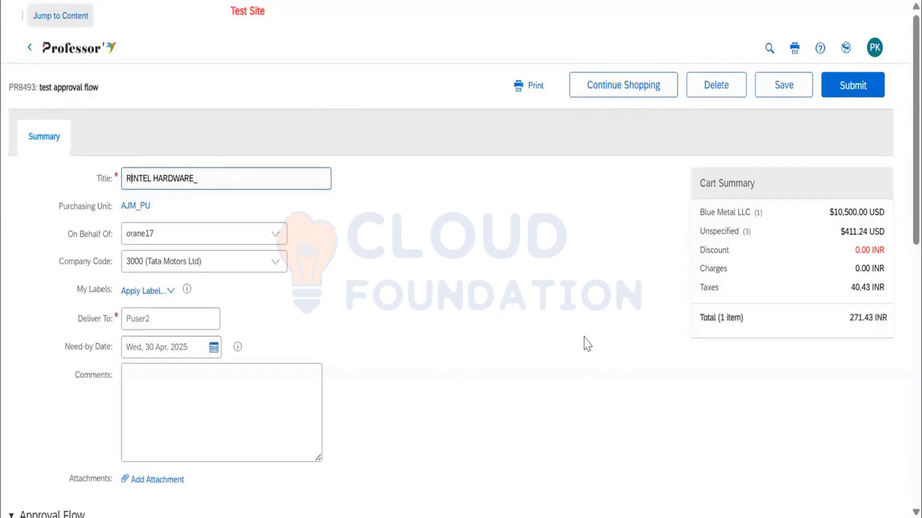
{"action": "type", "text": "F"}
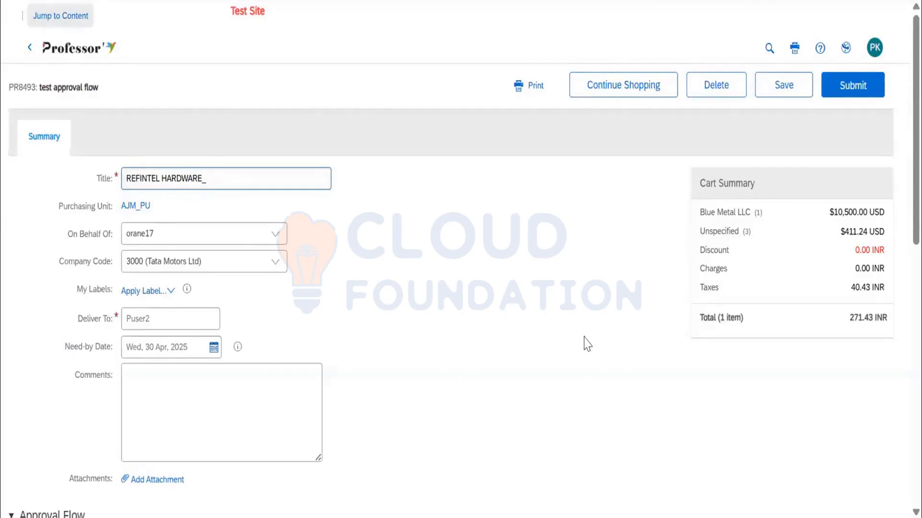
{"action": "type", "text": "XX_"}
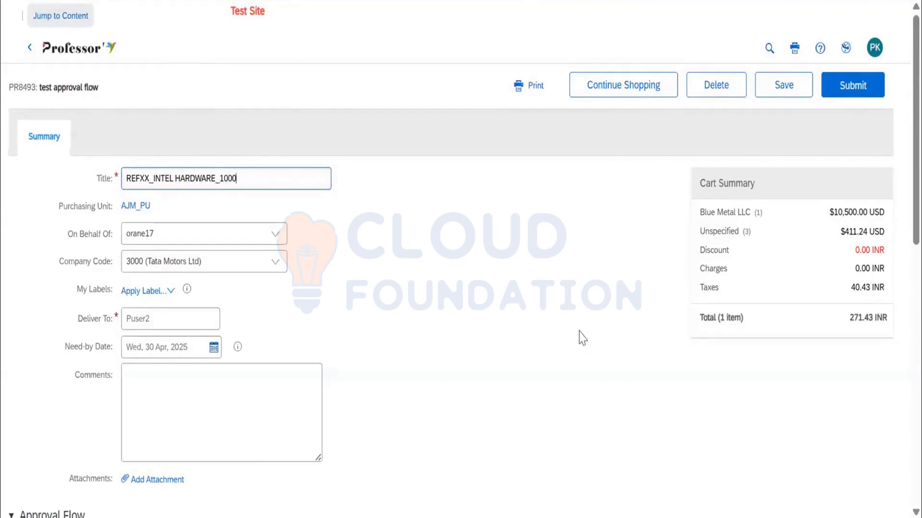
Retitle the requisition as PR FOR DEMO followed by a person's first name and 9THMAY.
{"action": "key", "text": "ctrl+a"}
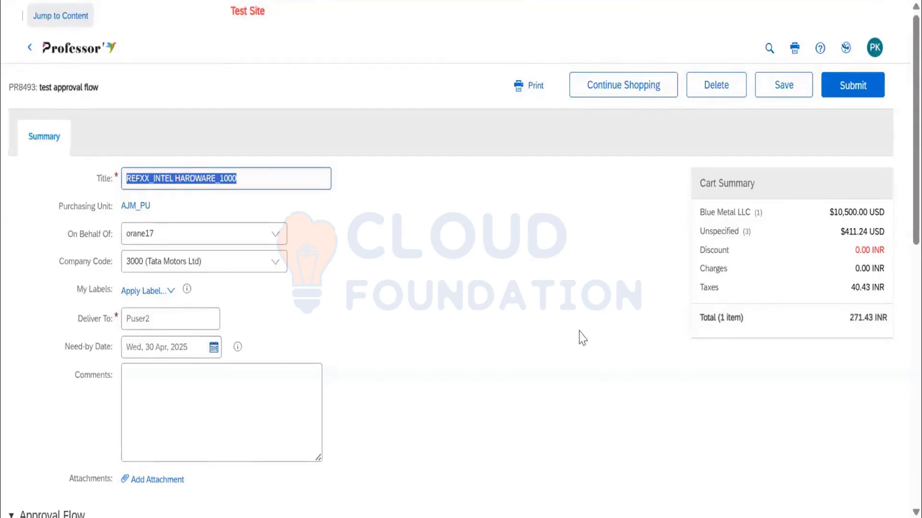
{"action": "type", "text": "PR FOR DEMO SANJAY 9THMAY"}
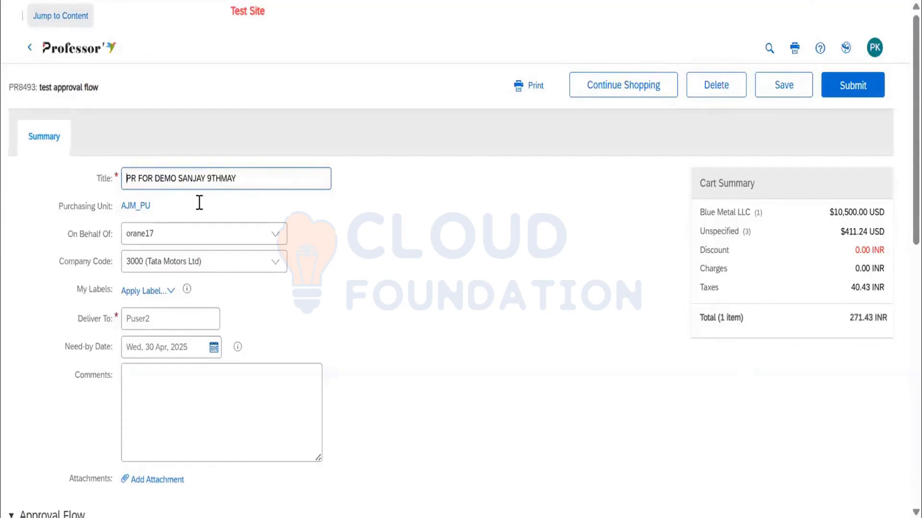
{"action": "left_click", "coordinate": [263, 183]}
{"action": "scroll", "coordinate": [278, 154], "scroll_direction": "down", "scroll_amount": 2}
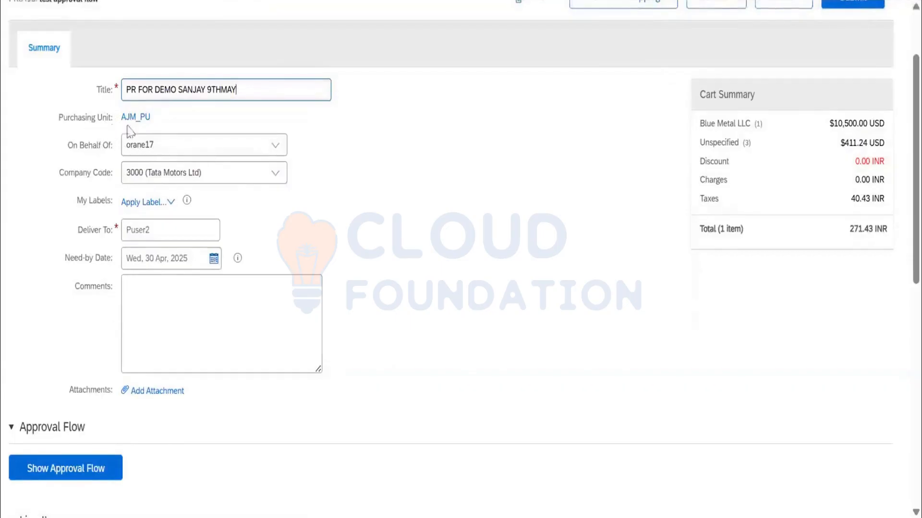
{"action": "scroll", "coordinate": [888, 93], "scroll_direction": "up", "scroll_amount": 2}
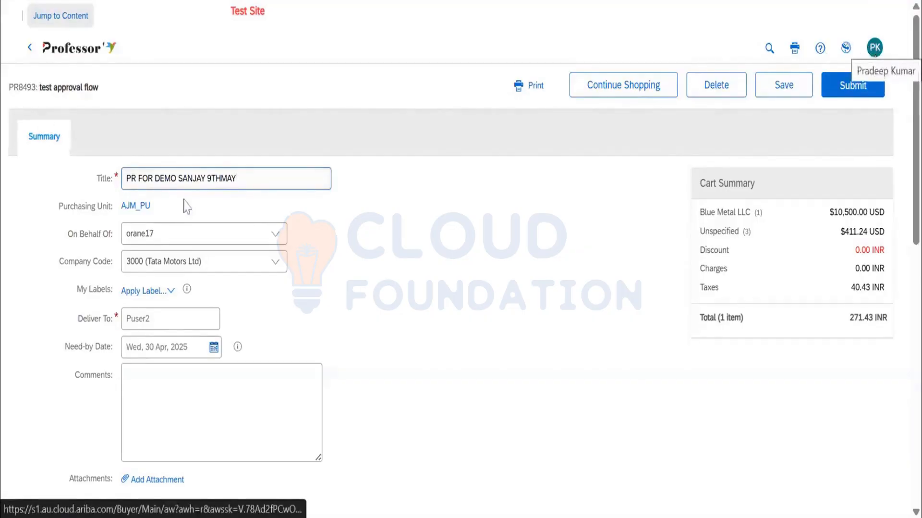
View the details of the requisition's purchasing unit AJM_PU and return to the requisition.
{"action": "left_click", "coordinate": [142, 206]}
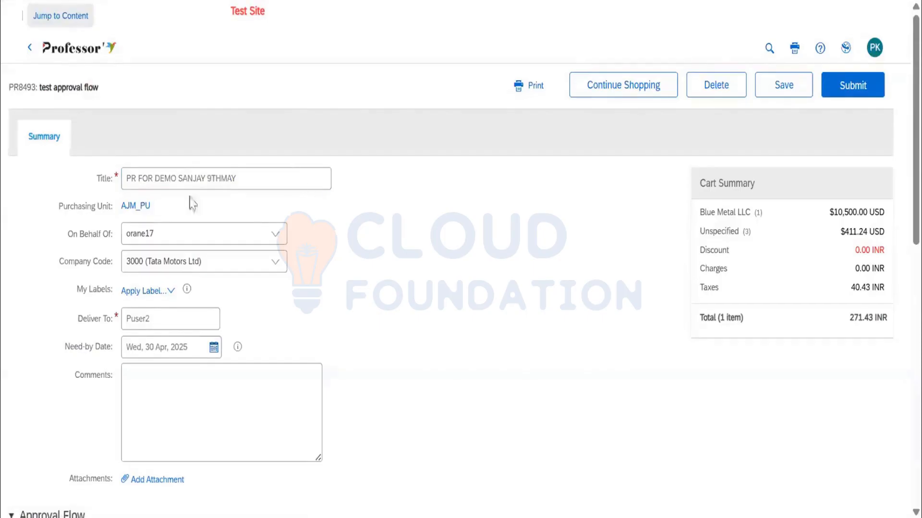
{"action": "left_click", "coordinate": [135, 206]}
{"action": "left_click", "coordinate": [860, 257]}
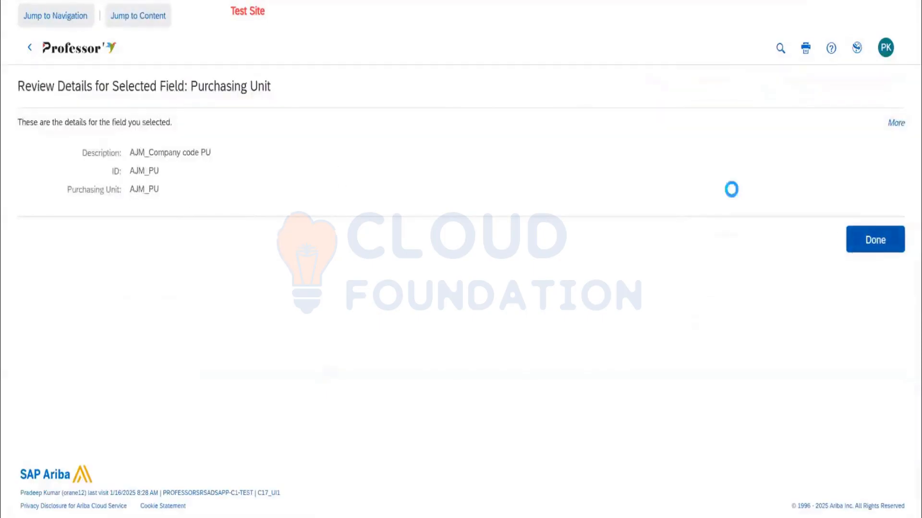
Open the personal profile for changes and examine the groups assigned to the user.
{"action": "left_click", "coordinate": [877, 54]}
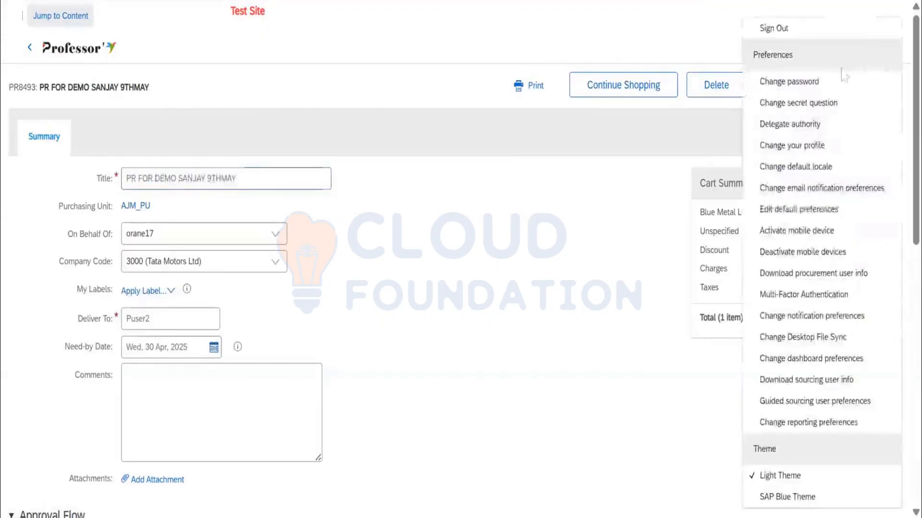
{"action": "left_click", "coordinate": [815, 147]}
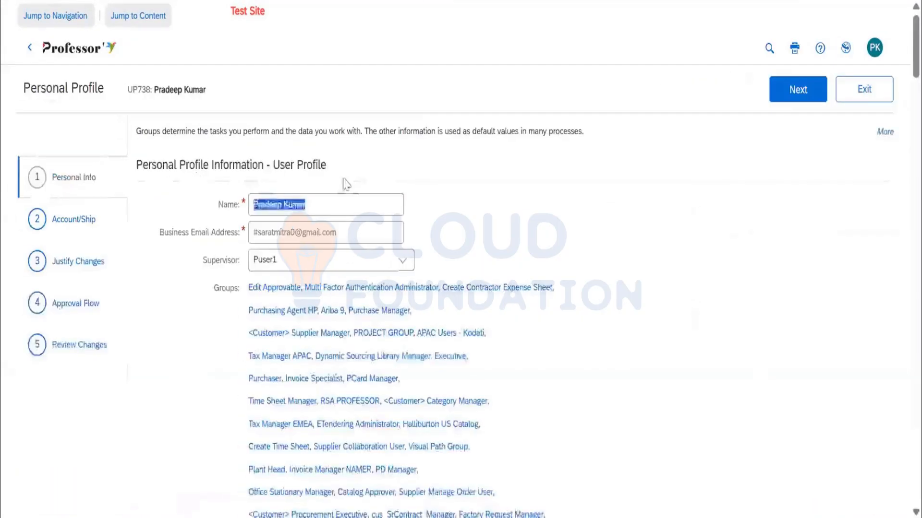
{"action": "scroll", "coordinate": [346, 190], "scroll_direction": "down", "scroll_amount": 4}
{"action": "scroll", "coordinate": [287, 158], "scroll_direction": "down", "scroll_amount": 20}
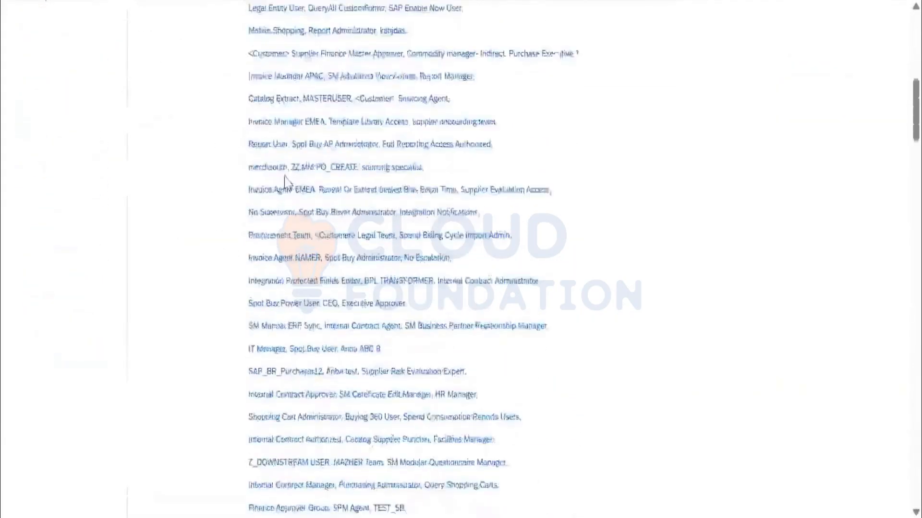
{"action": "scroll", "coordinate": [289, 195], "scroll_direction": "down", "scroll_amount": 20}
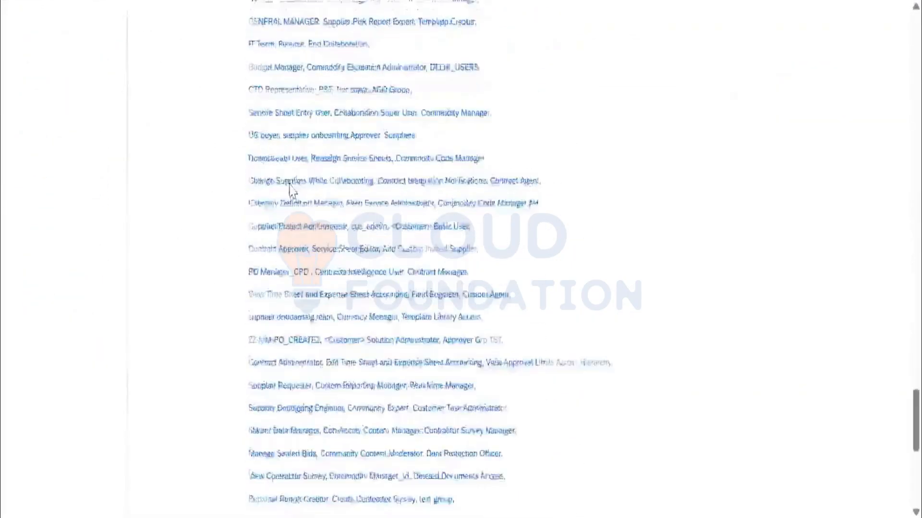
{"action": "scroll", "coordinate": [559, 184], "scroll_direction": "up", "scroll_amount": 15}
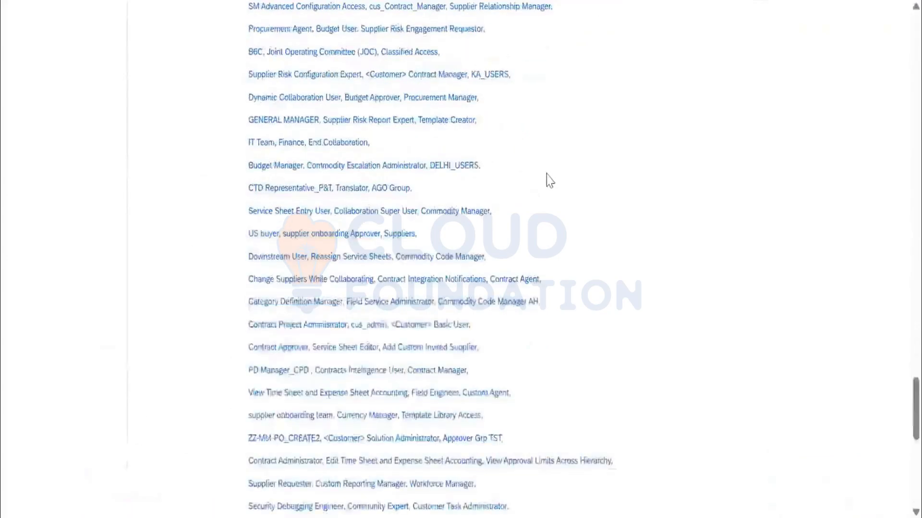
Examine the profile's accounting and shipping defaults, then exit and delete the profile change request.
{"action": "scroll", "coordinate": [103, 226], "scroll_direction": "up", "scroll_amount": 20}
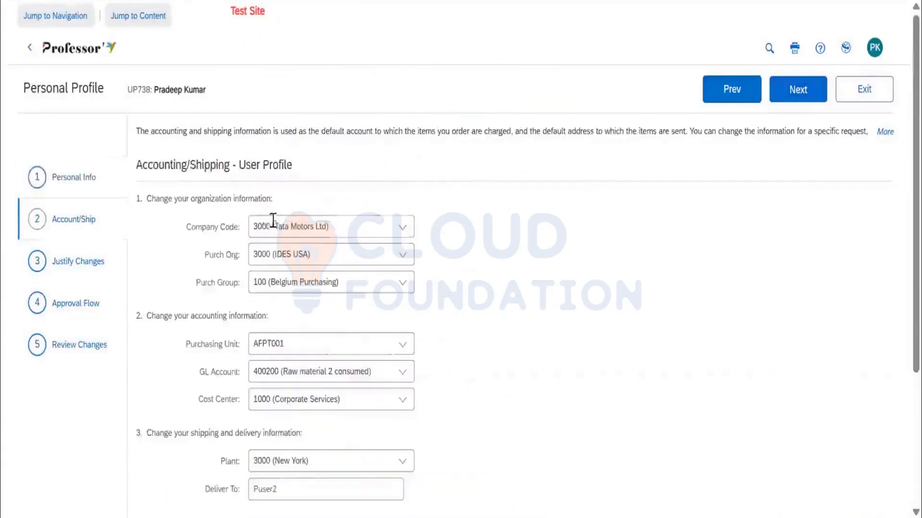
{"action": "scroll", "coordinate": [280, 249], "scroll_direction": "down", "scroll_amount": 2}
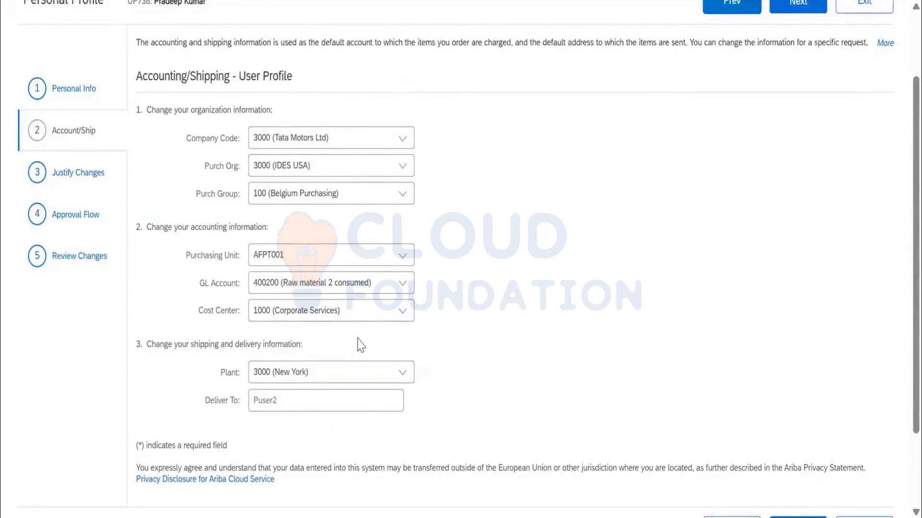
{"action": "scroll", "coordinate": [296, 342], "scroll_direction": "up", "scroll_amount": 2}
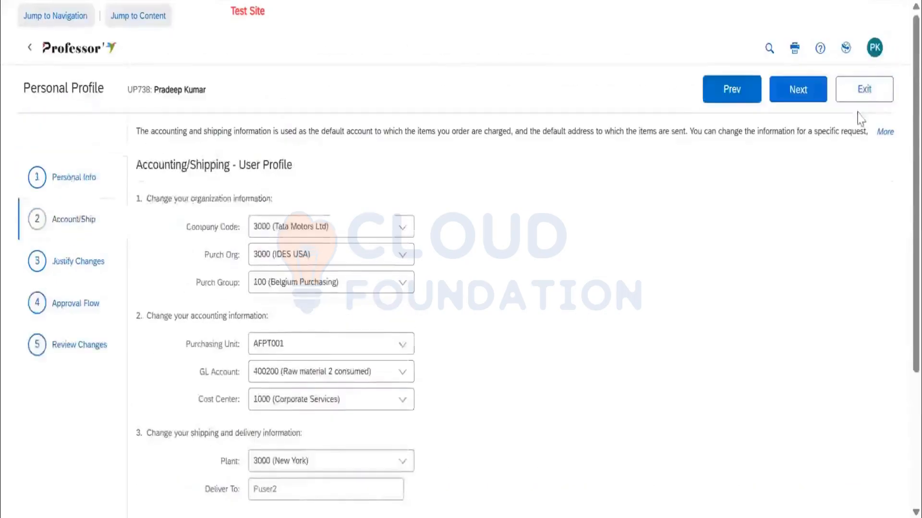
{"action": "left_click", "coordinate": [865, 91]}
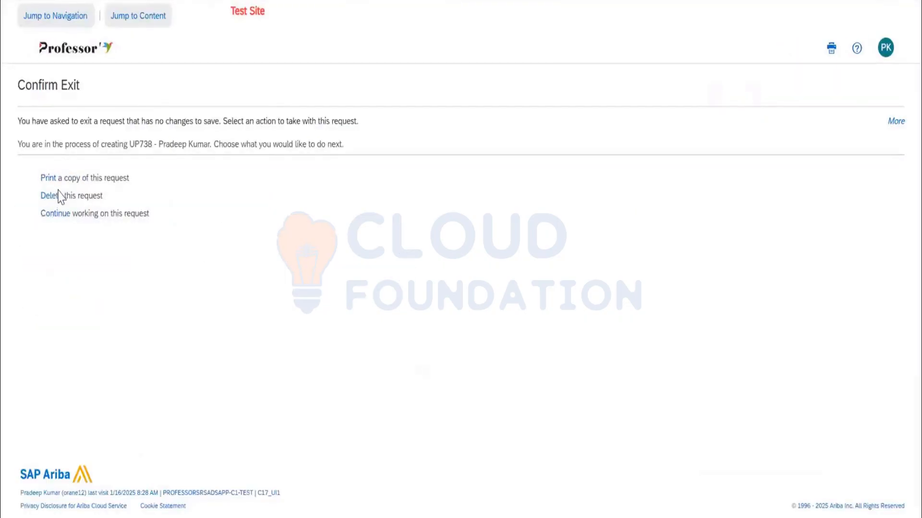
{"action": "left_click", "coordinate": [57, 197]}
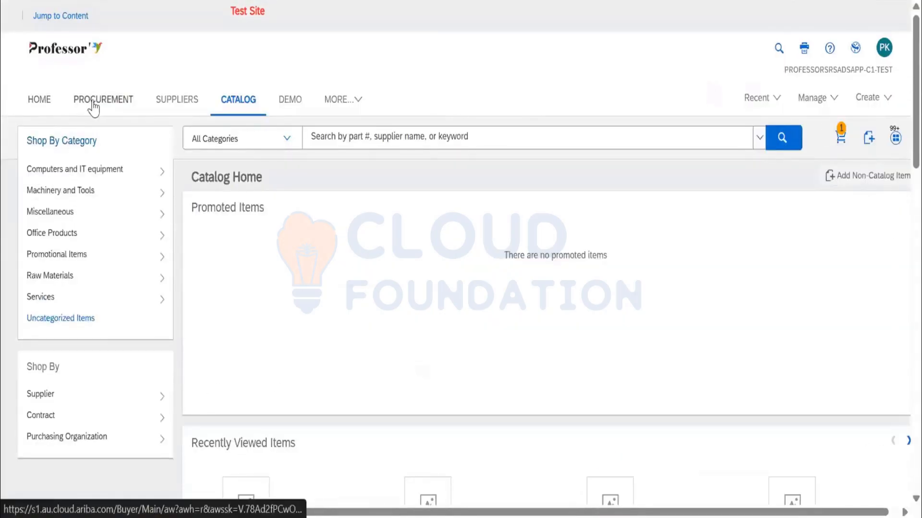
Reopen the demo requisition for editing from My Documents in the procurement area and review its line items.
{"action": "left_click", "coordinate": [94, 103]}
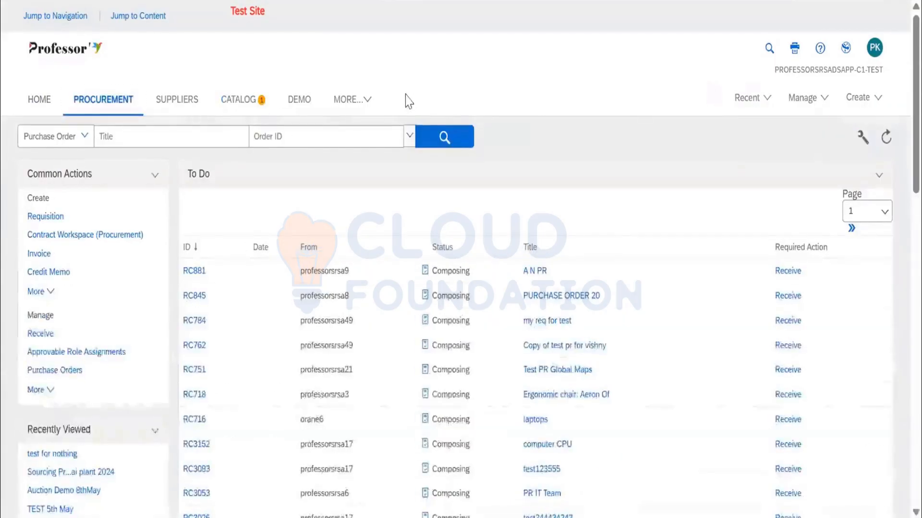
{"action": "scroll", "coordinate": [237, 267], "scroll_direction": "down", "scroll_amount": 9}
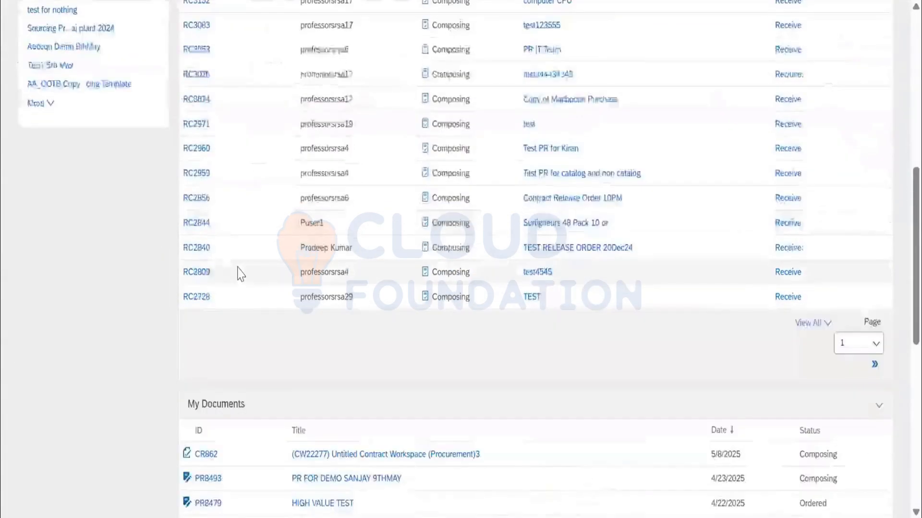
{"action": "scroll", "coordinate": [240, 276], "scroll_direction": "down", "scroll_amount": 4}
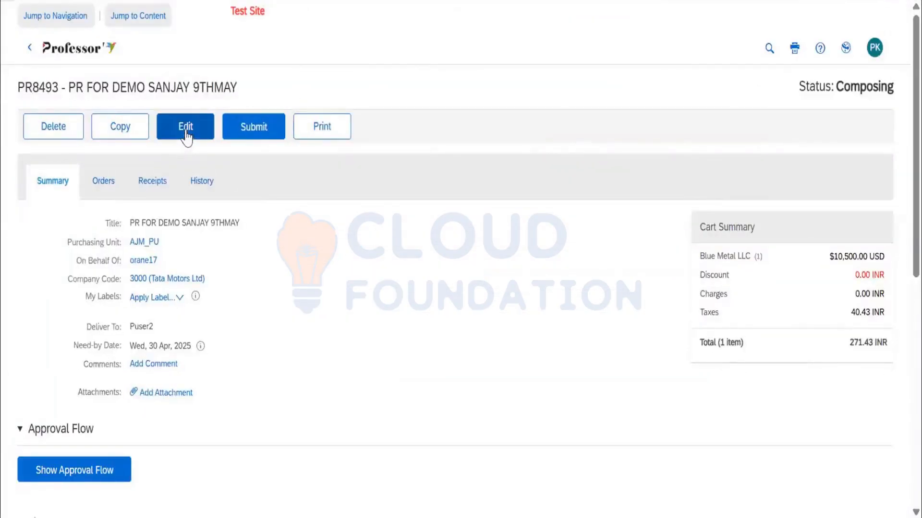
{"action": "left_click", "coordinate": [187, 129]}
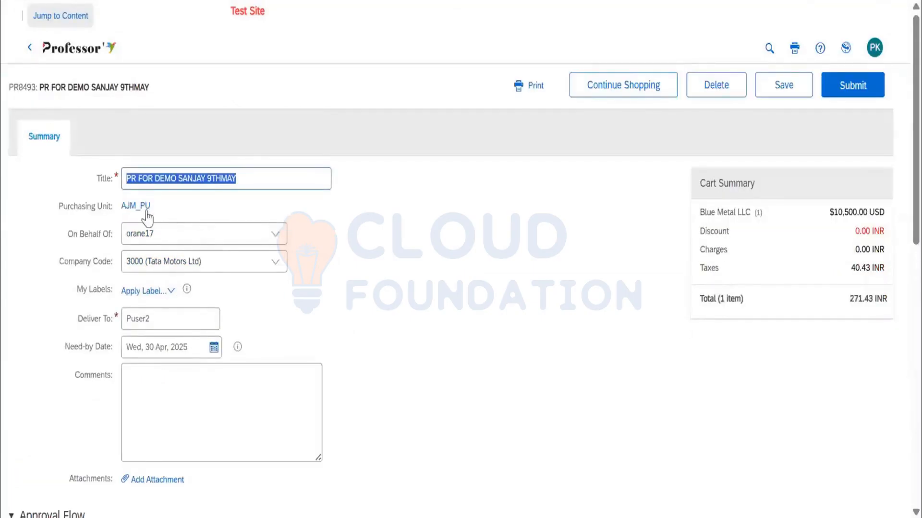
{"action": "scroll", "coordinate": [200, 247], "scroll_direction": "down", "scroll_amount": 9}
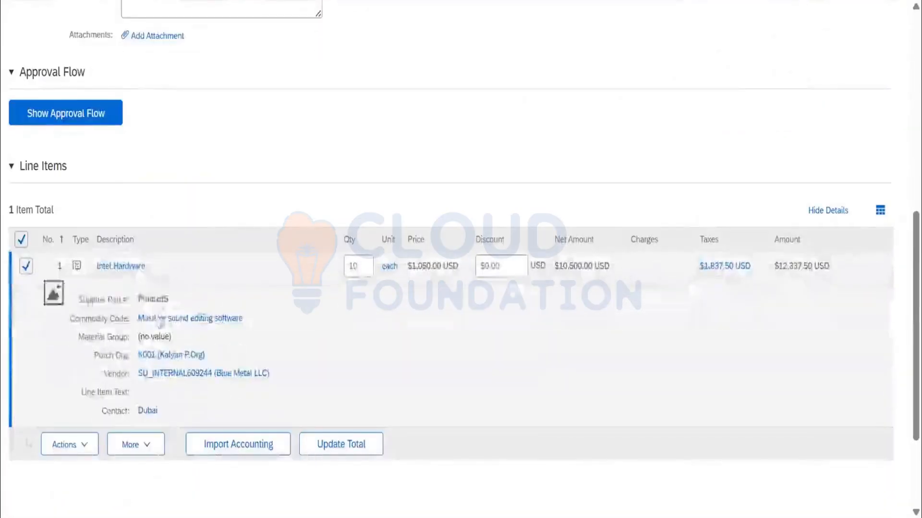
{"action": "scroll", "coordinate": [171, 197], "scroll_direction": "up", "scroll_amount": 9}
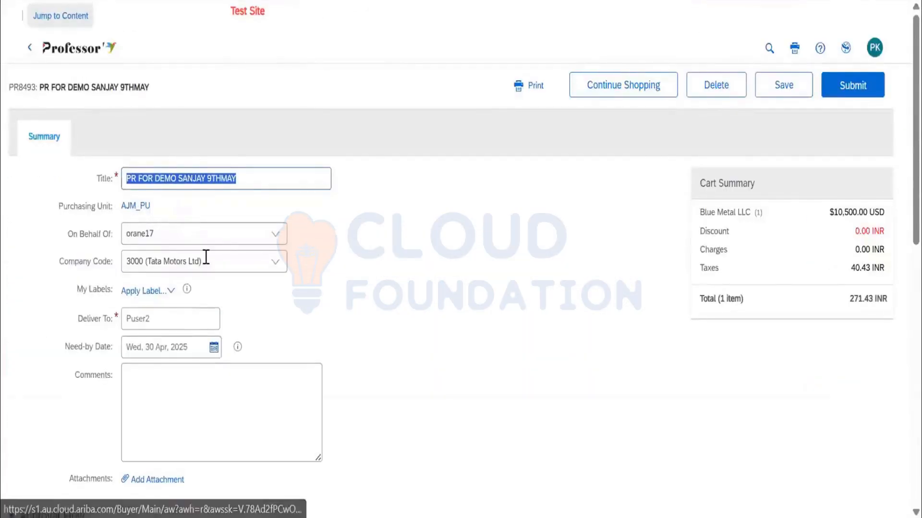
{"action": "left_click", "coordinate": [154, 233]}
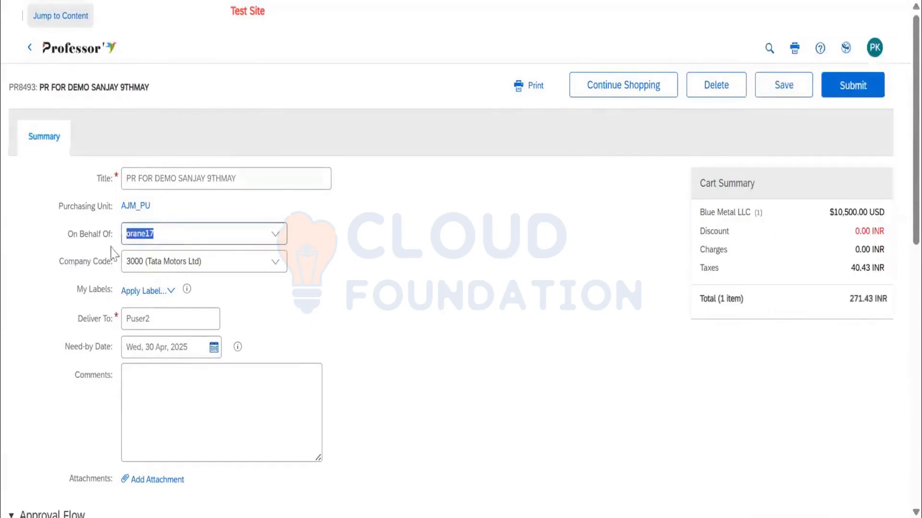
{"action": "left_click", "coordinate": [276, 237]}
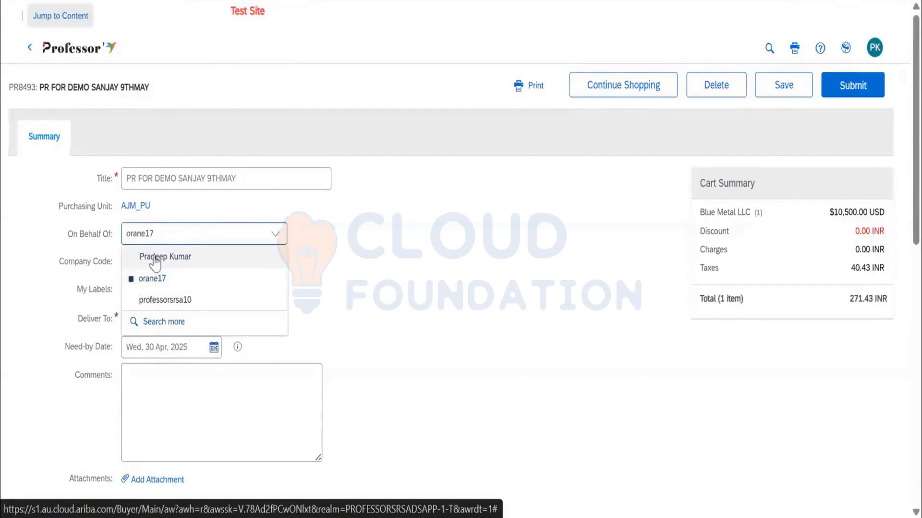
{"action": "left_click", "coordinate": [247, 235]}
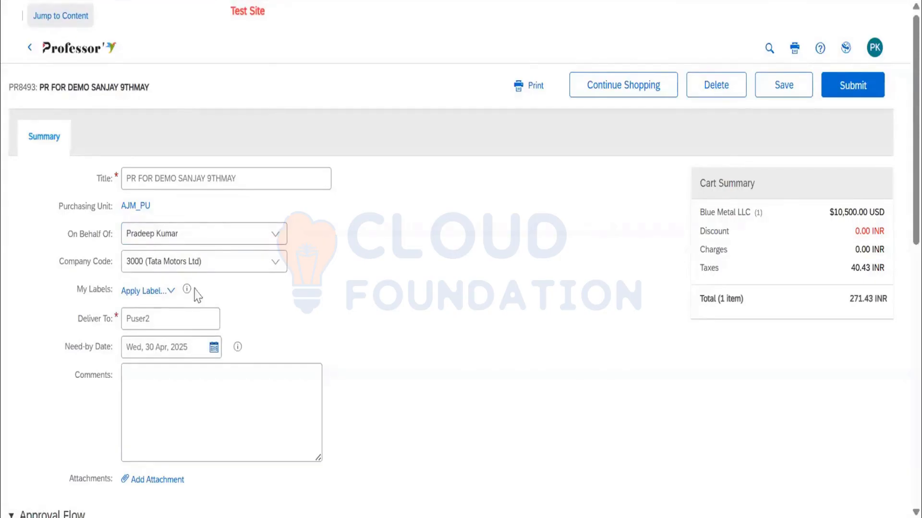
Set the requisition header's Deliver To to HO LOCATION and enter TEST as the comment.
{"action": "double_click", "coordinate": [180, 317]}
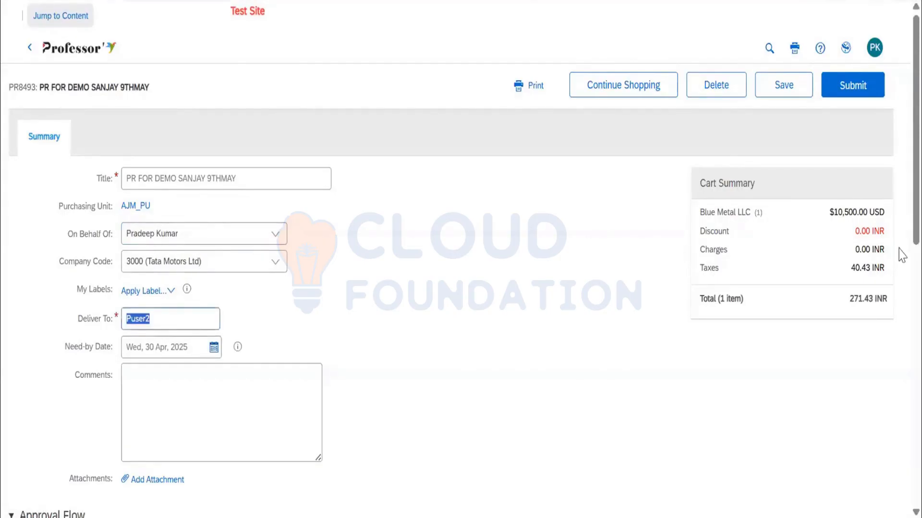
{"action": "type", "text": "HO LOCATION"}
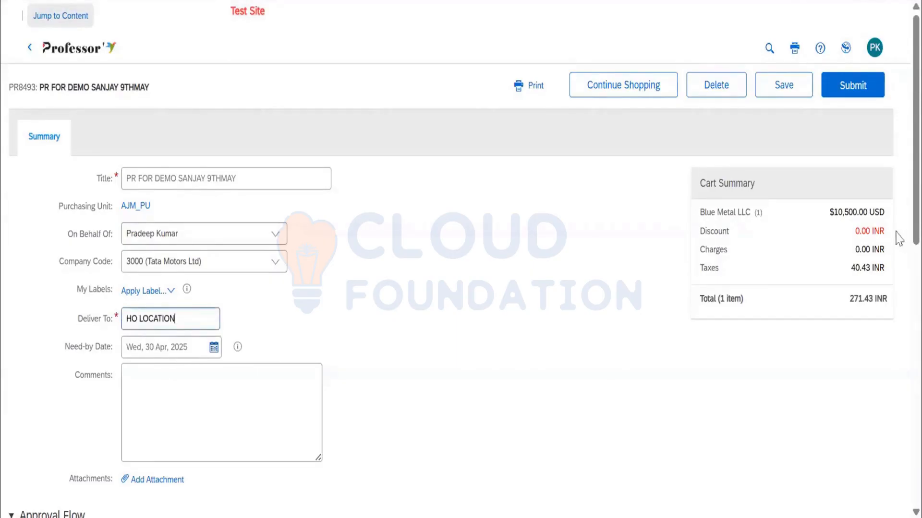
{"action": "scroll", "coordinate": [893, 231], "scroll_direction": "down", "scroll_amount": 2}
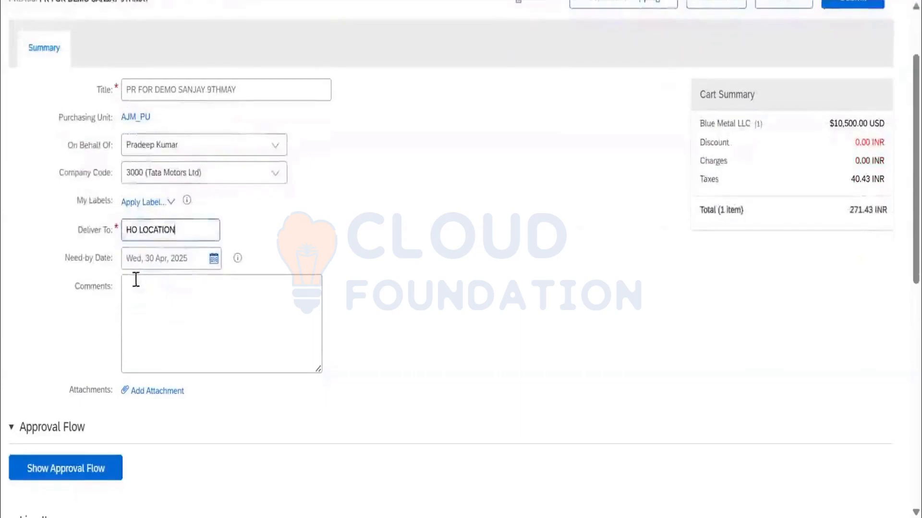
{"action": "left_click", "coordinate": [216, 300]}
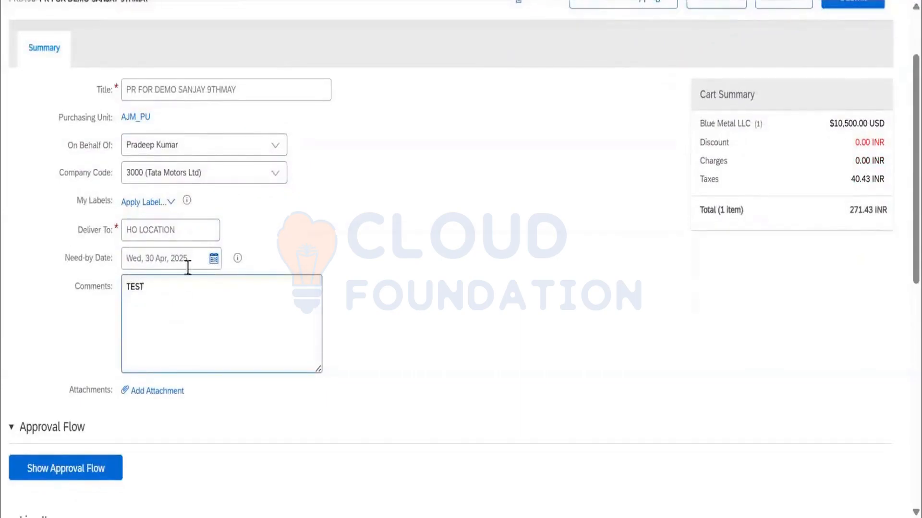
Try to show the requisition's approval flow and examine the issues listed for the line item.
{"action": "scroll", "coordinate": [188, 267], "scroll_direction": "down", "scroll_amount": 8}
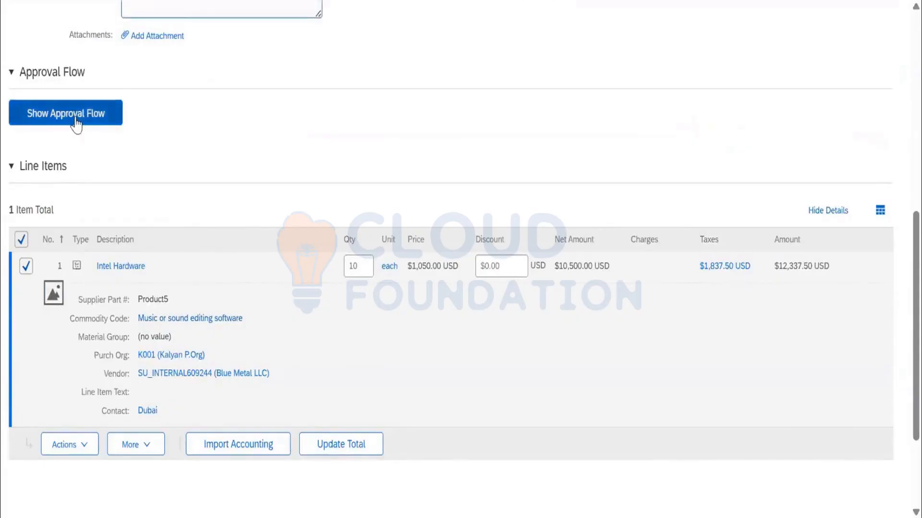
{"action": "scroll", "coordinate": [181, 201], "scroll_direction": "down", "scroll_amount": 3}
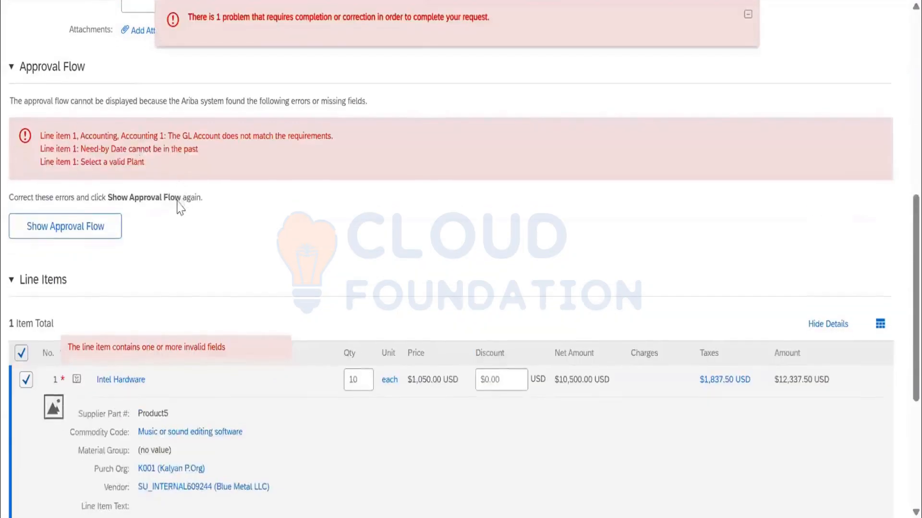
{"action": "scroll", "coordinate": [173, 240], "scroll_direction": "up", "scroll_amount": 5}
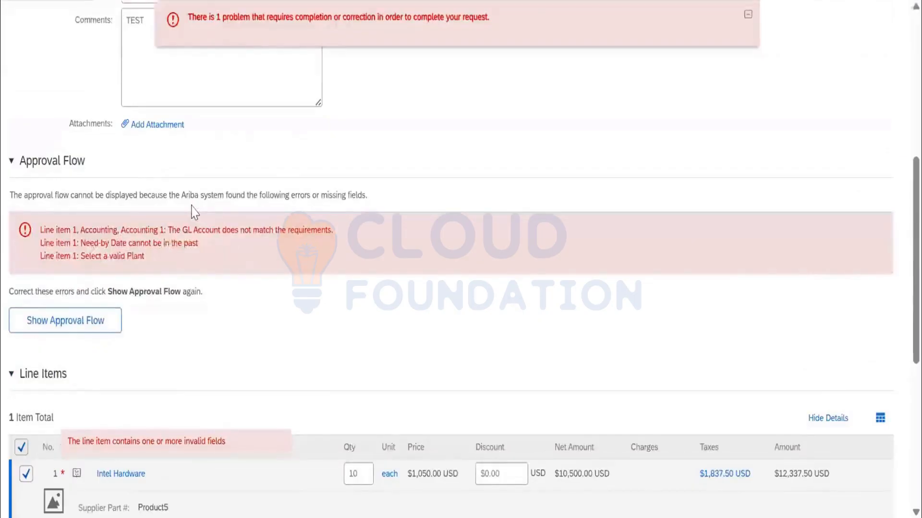
Open the Intel Hardware line item for editing and set its item category to Material.
{"action": "scroll", "coordinate": [191, 216], "scroll_direction": "down", "scroll_amount": 5}
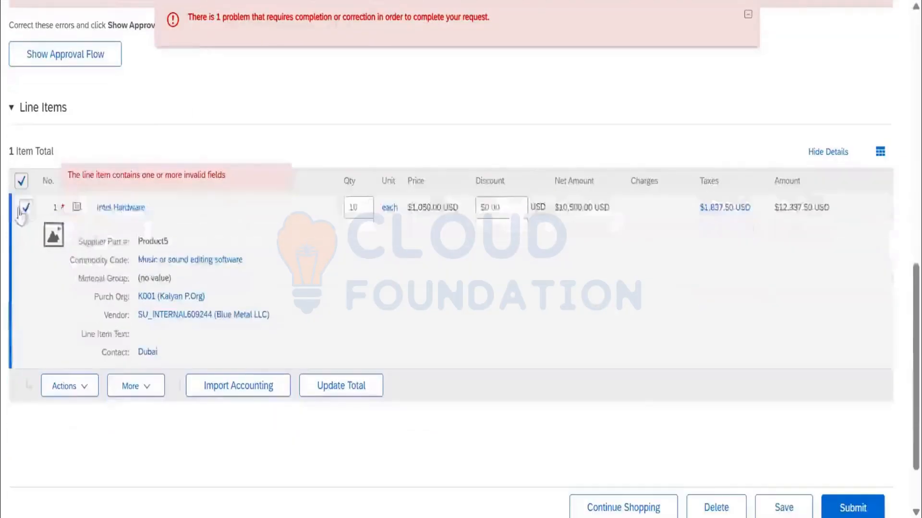
{"action": "left_click", "coordinate": [59, 390]}
{"action": "left_click", "coordinate": [74, 351]}
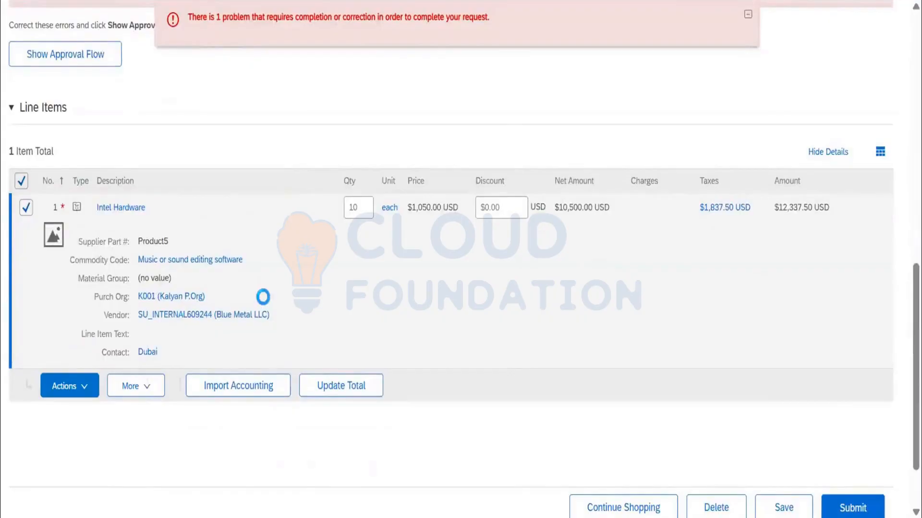
{"action": "scroll", "coordinate": [290, 274], "scroll_direction": "down", "scroll_amount": 2}
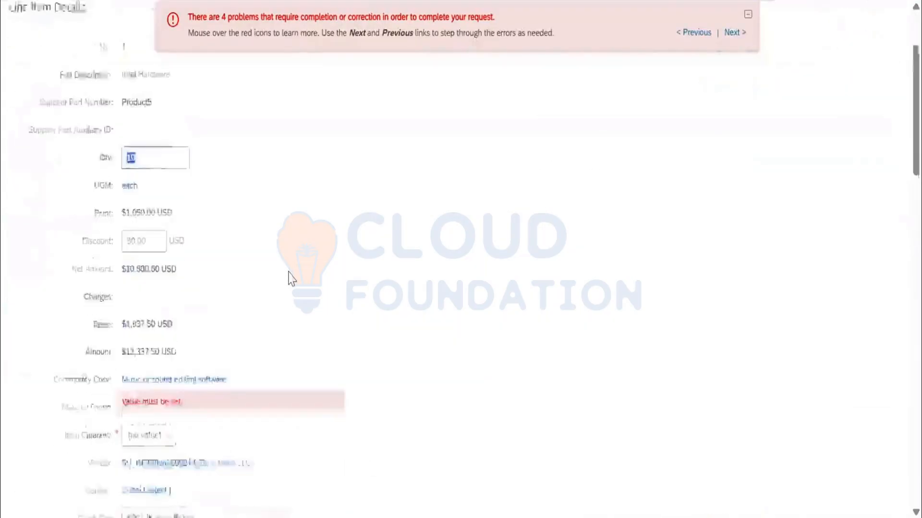
{"action": "scroll", "coordinate": [290, 277], "scroll_direction": "down", "scroll_amount": 3}
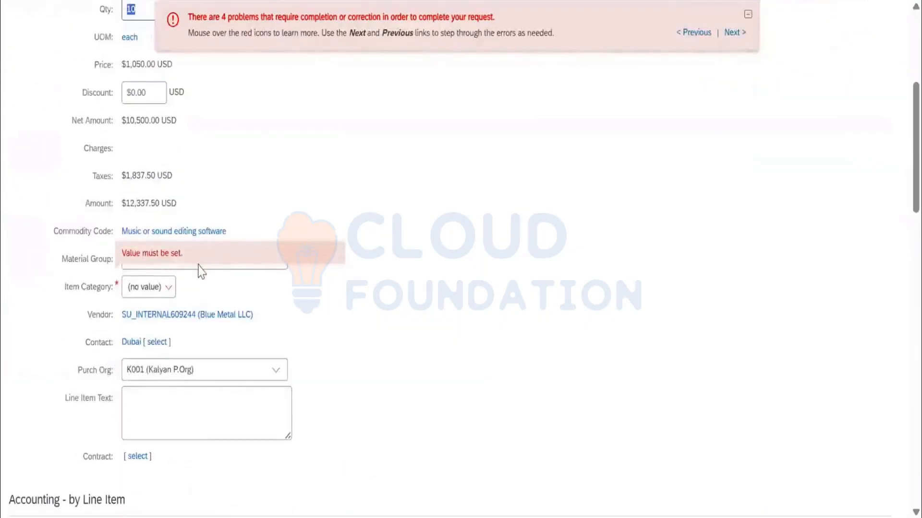
{"action": "left_click", "coordinate": [156, 293]}
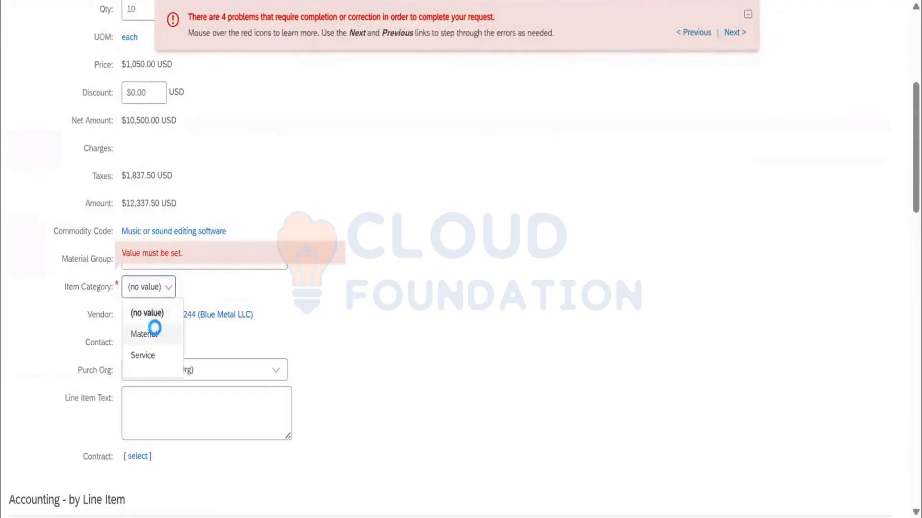
{"action": "left_click", "coordinate": [155, 332]}
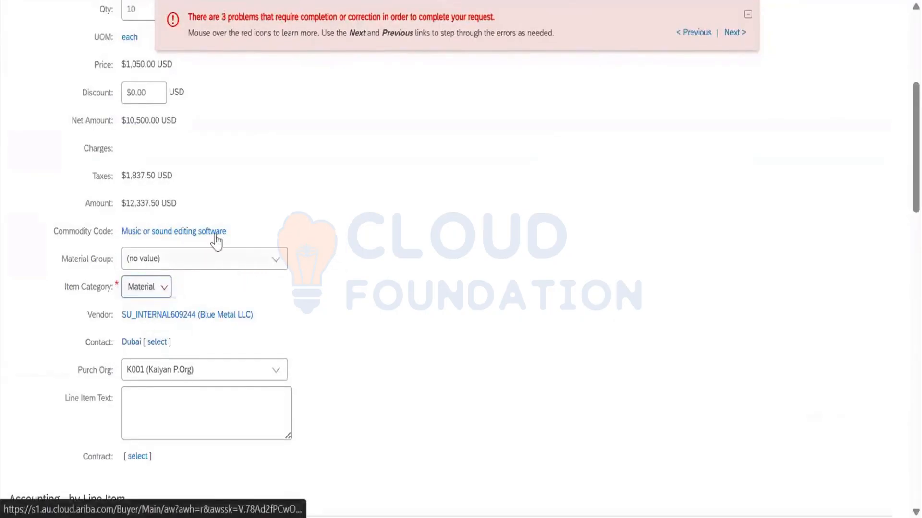
{"action": "scroll", "coordinate": [303, 303], "scroll_direction": "down", "scroll_amount": 5}
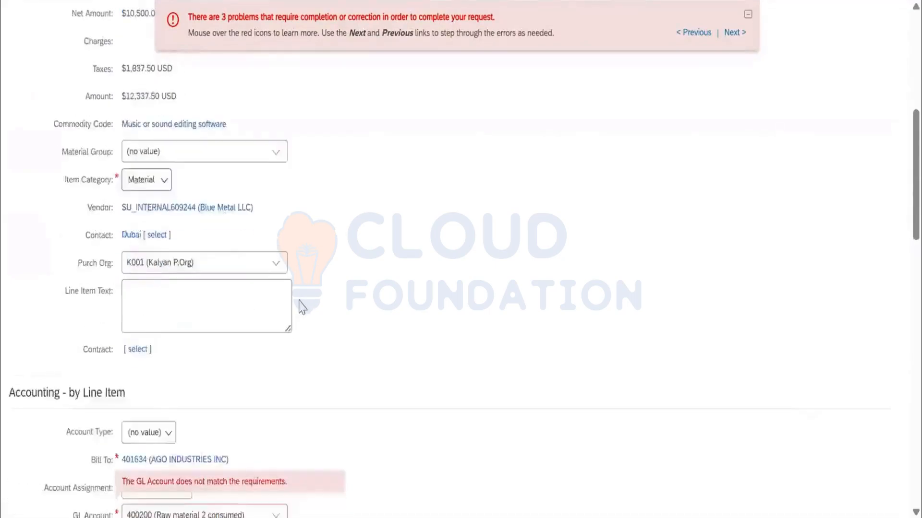
{"action": "left_click", "coordinate": [277, 355]}
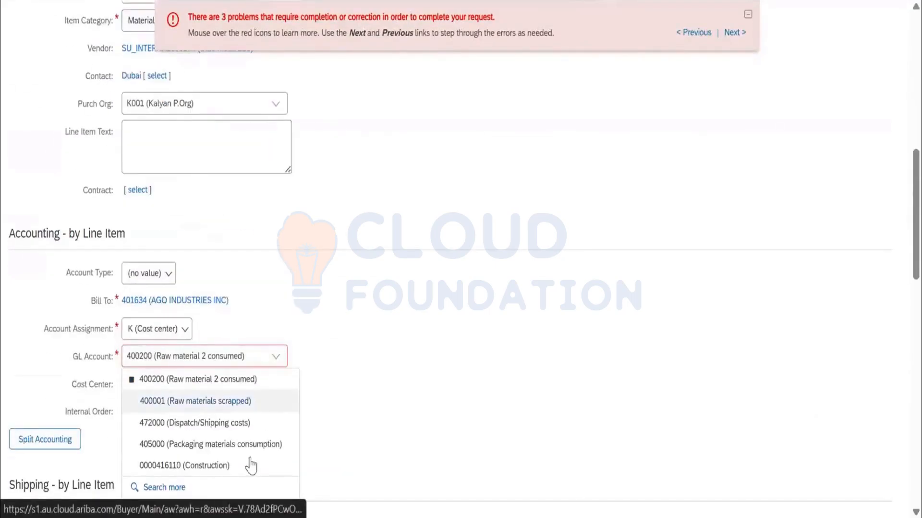
{"action": "left_click", "coordinate": [235, 482]}
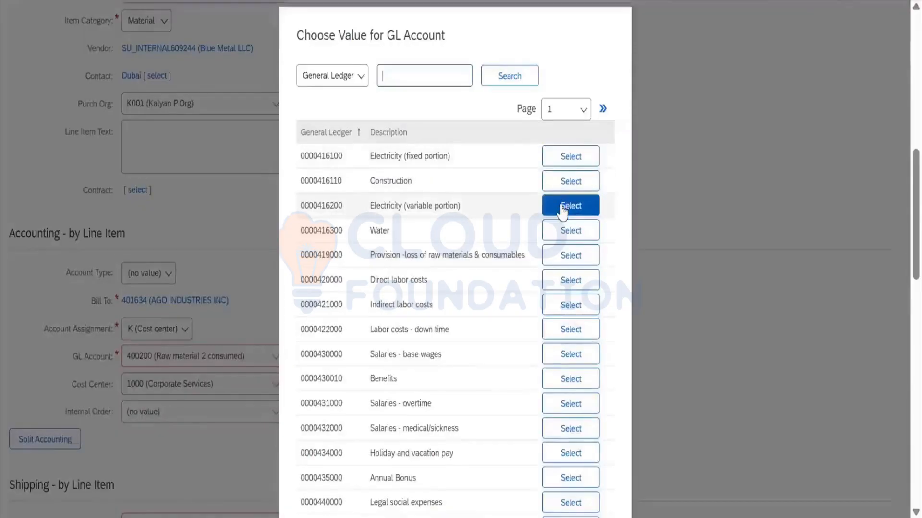
{"action": "left_click", "coordinate": [562, 206]}
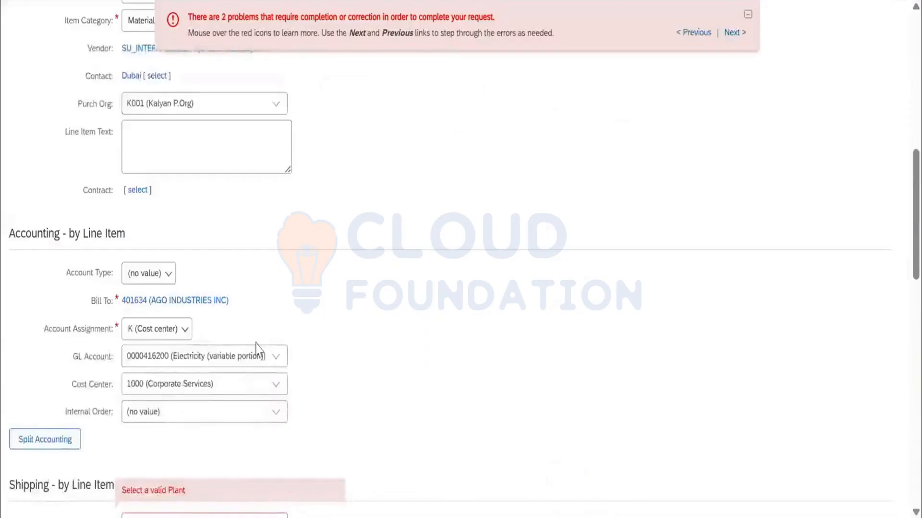
Set the line item's ship-to plant to K001 (Tech Sol : Hyderabad) from the full plant list.
{"action": "scroll", "coordinate": [254, 294], "scroll_direction": "down", "scroll_amount": 5}
{"action": "left_click", "coordinate": [273, 259]}
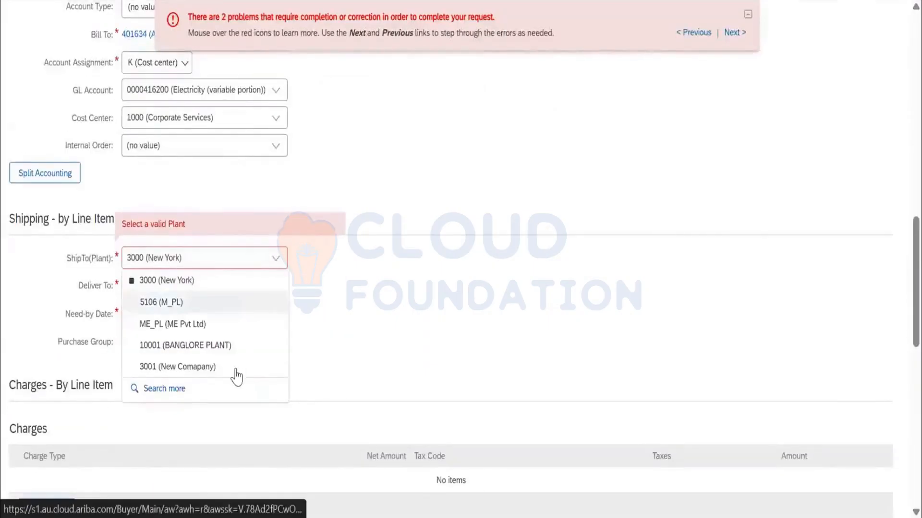
{"action": "left_click", "coordinate": [229, 385]}
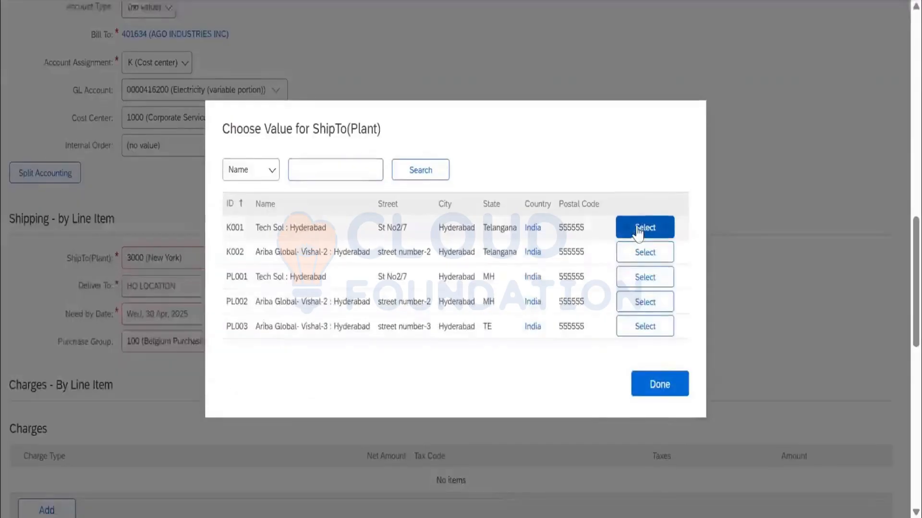
{"action": "left_click", "coordinate": [638, 229]}
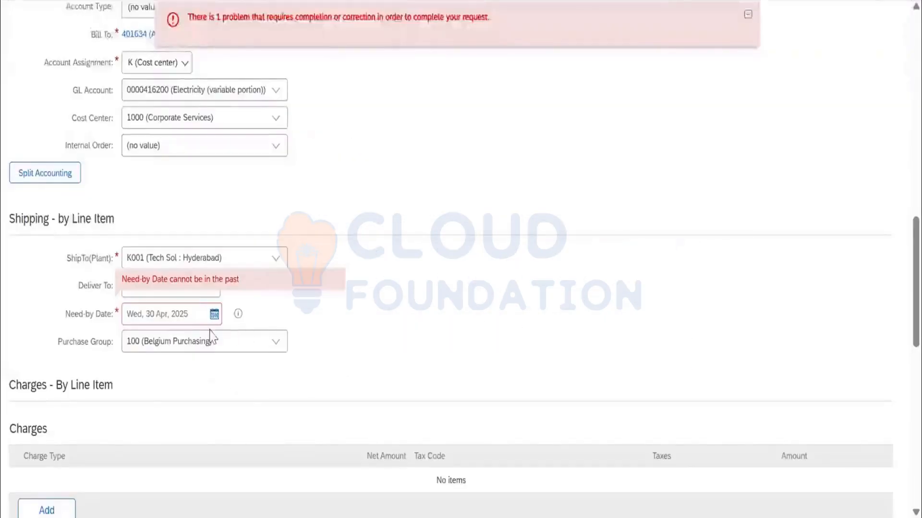
Set the line item's need-by date to Sat, 31 May, 2025.
{"action": "left_click", "coordinate": [214, 314]}
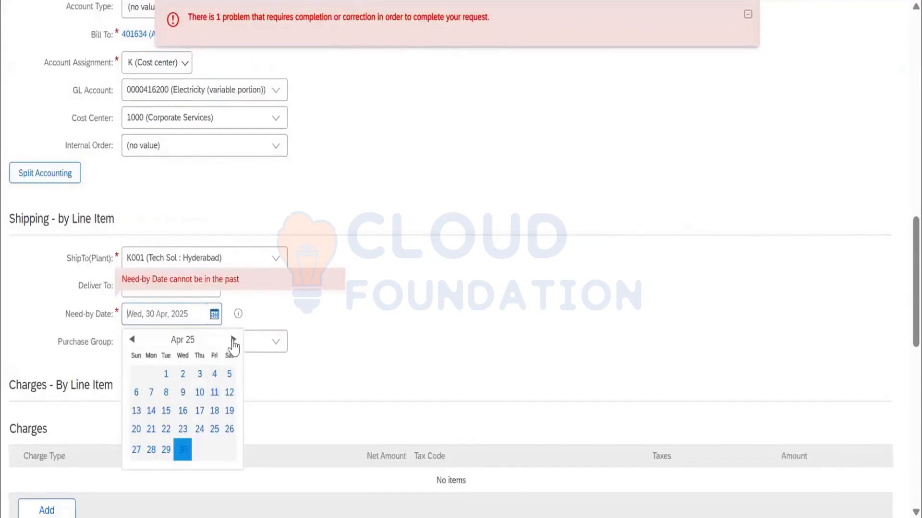
{"action": "left_click", "coordinate": [231, 341]}
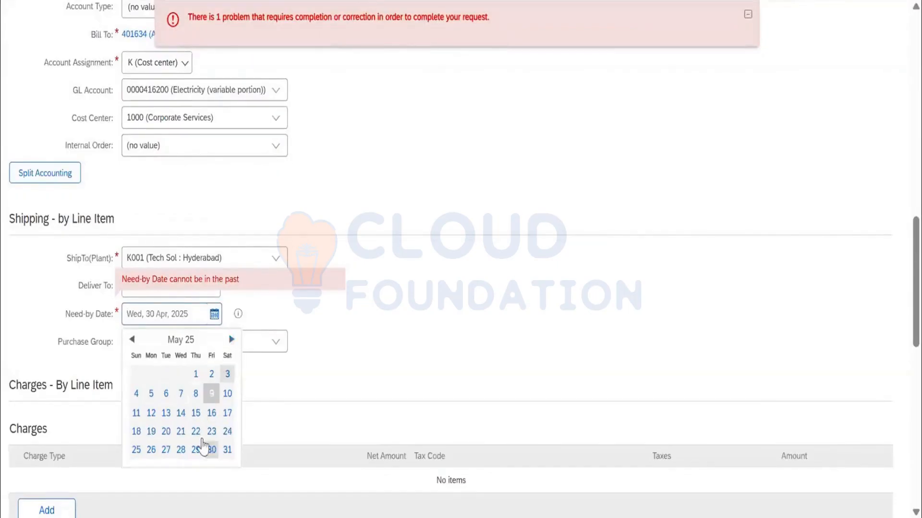
{"action": "left_click", "coordinate": [227, 450]}
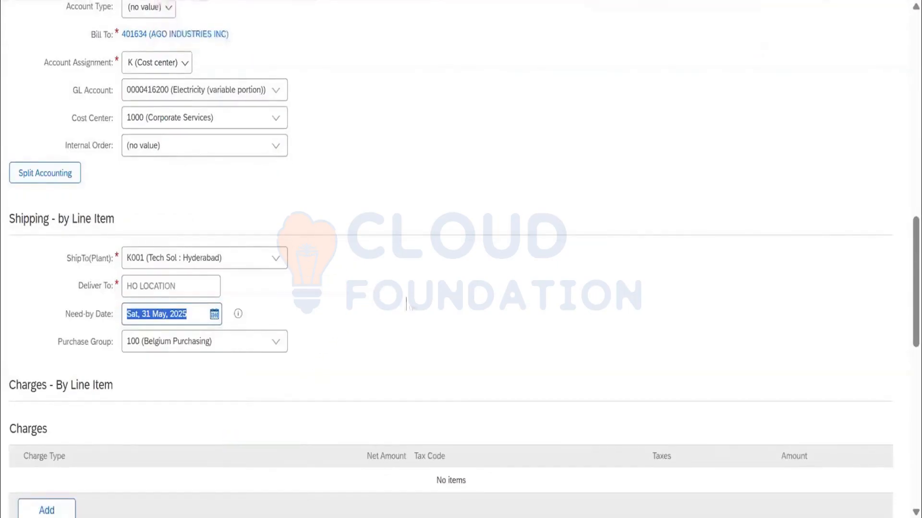
Review the line item's charges, tax code, comments and attachments sections, and accept the line item changes.
{"action": "scroll", "coordinate": [796, 425], "scroll_direction": "down", "scroll_amount": 5}
{"action": "scroll", "coordinate": [796, 425], "scroll_direction": "down", "scroll_amount": 6}
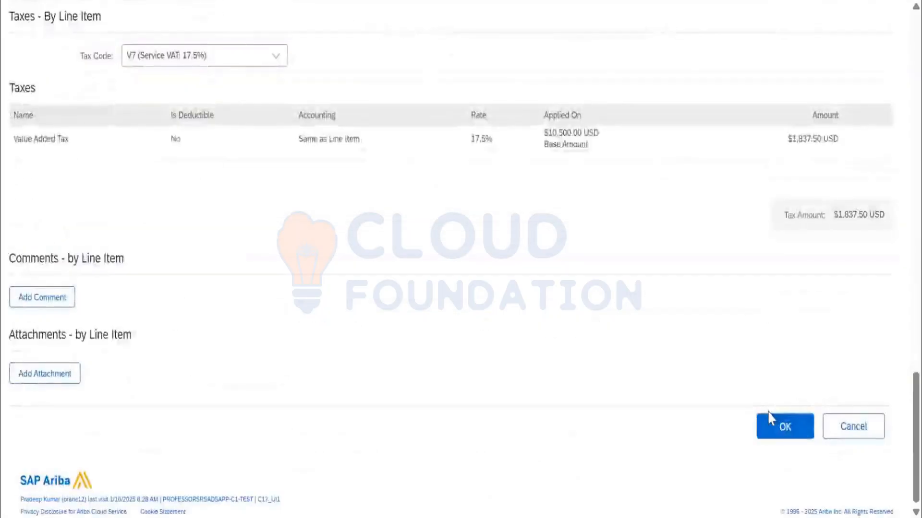
{"action": "scroll", "coordinate": [74, 299], "scroll_direction": "up", "scroll_amount": 4}
{"action": "left_click", "coordinate": [232, 240]}
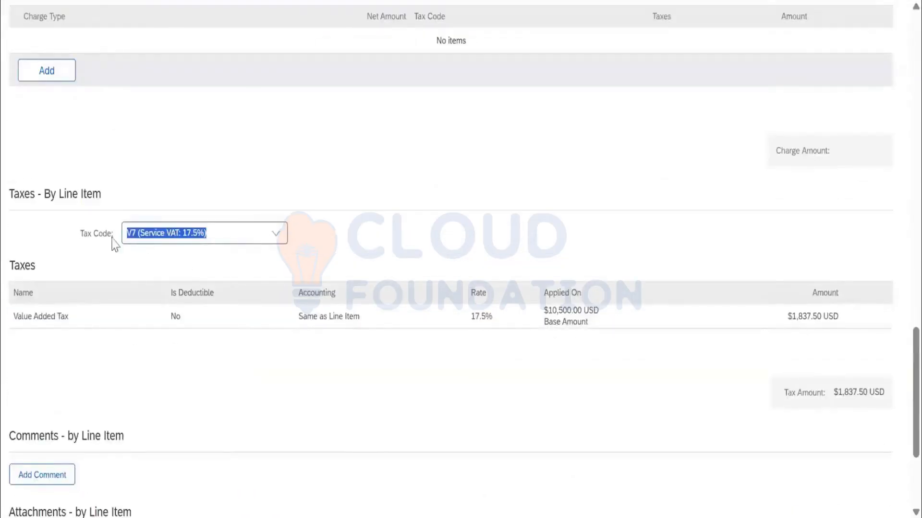
{"action": "scroll", "coordinate": [282, 240], "scroll_direction": "up", "scroll_amount": 4}
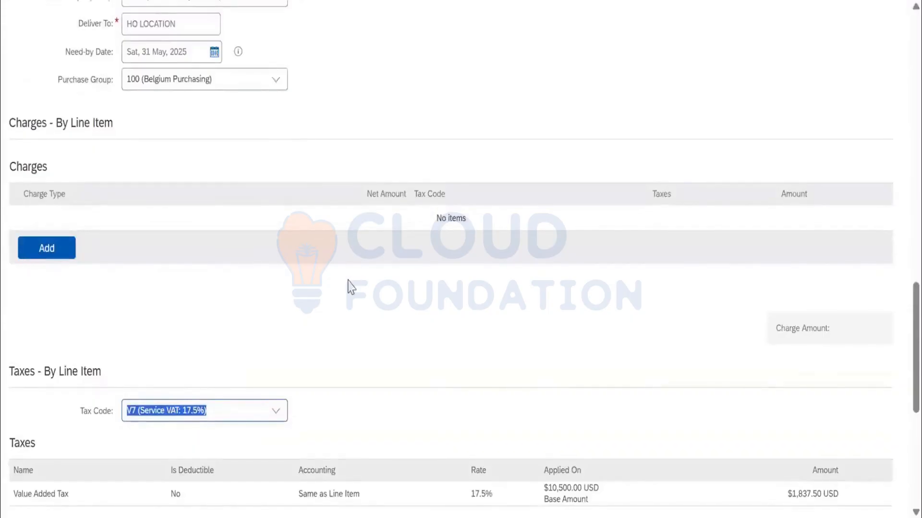
{"action": "scroll", "coordinate": [237, 292], "scroll_direction": "down", "scroll_amount": 6}
{"action": "scroll", "coordinate": [218, 310], "scroll_direction": "up", "scroll_amount": 4}
{"action": "scroll", "coordinate": [218, 309], "scroll_direction": "down", "scroll_amount": 6}
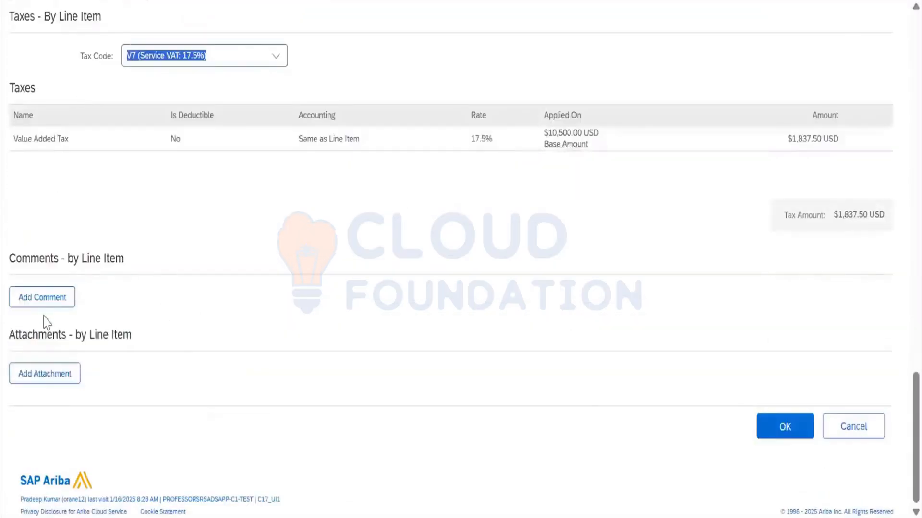
{"action": "left_click", "coordinate": [792, 434]}
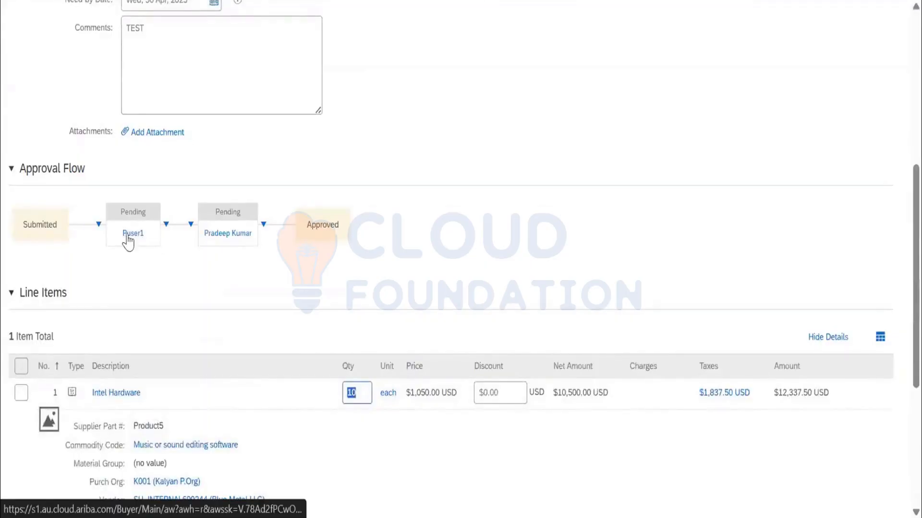
Examine the approvers in the requisition's approval flow and review the completed header details.
{"action": "mouse_move", "coordinate": [128, 242]}
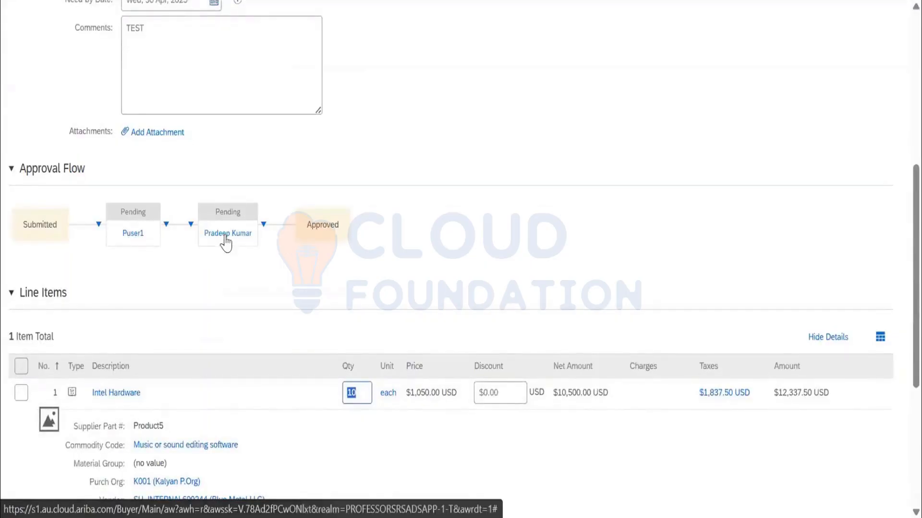
{"action": "mouse_move", "coordinate": [224, 239]}
{"action": "scroll", "coordinate": [496, 258], "scroll_direction": "up", "scroll_amount": 7}
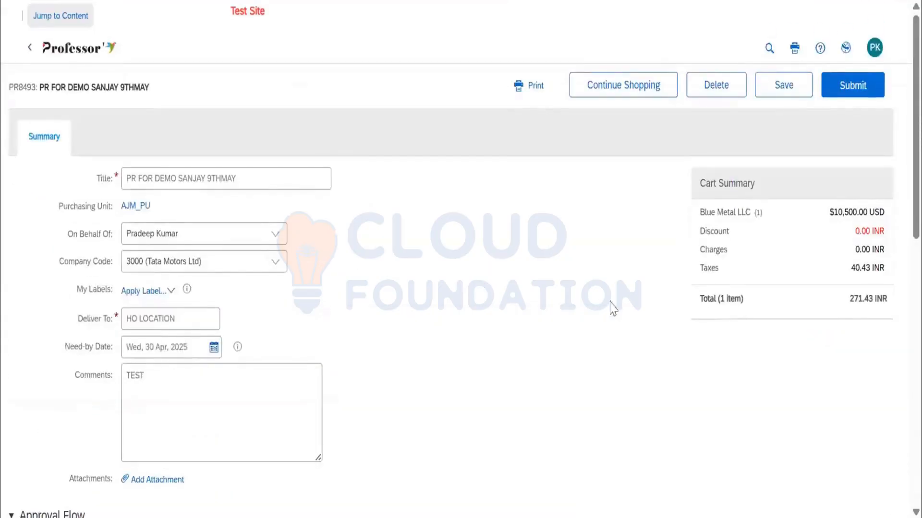
{"action": "scroll", "coordinate": [539, 301], "scroll_direction": "down", "scroll_amount": 15}
{"action": "scroll", "coordinate": [535, 309], "scroll_direction": "up", "scroll_amount": 15}
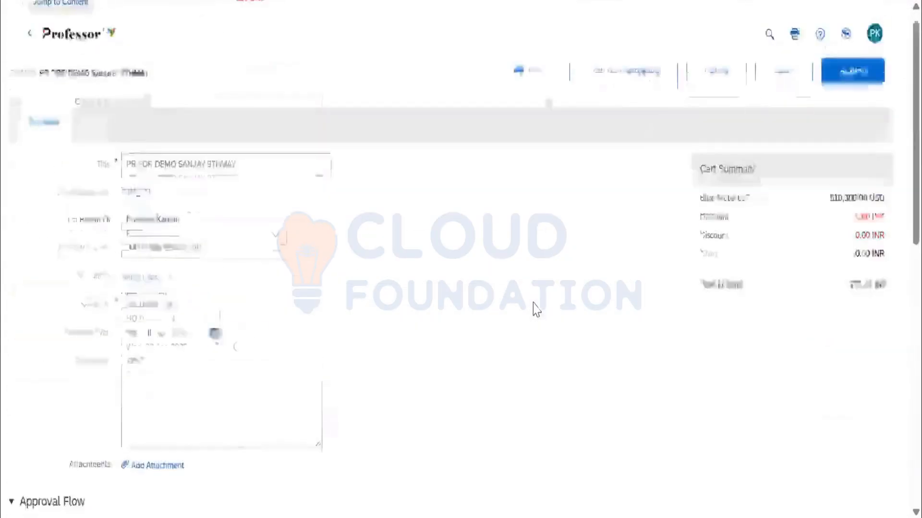
{"action": "left_click", "coordinate": [629, 93]}
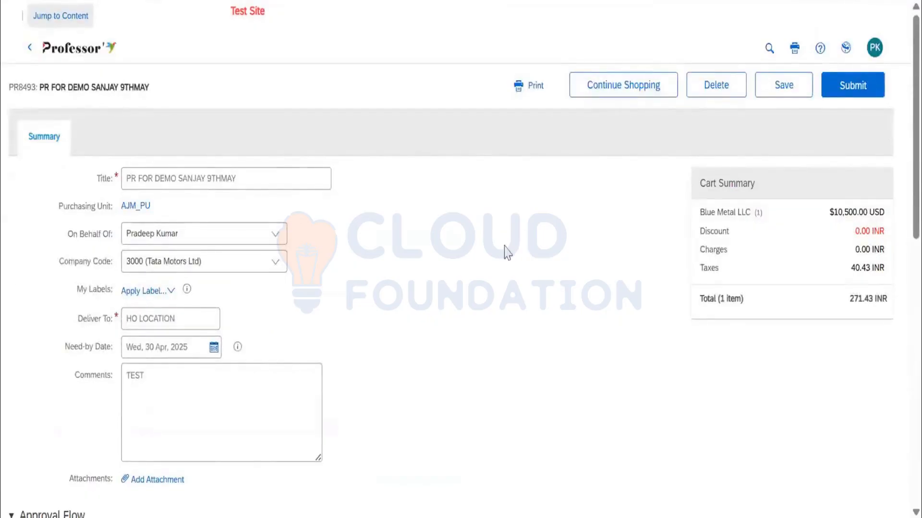
Continue shopping from the requisition and start a new non-catalog item from the catalog home page.
{"action": "scroll", "coordinate": [504, 251], "scroll_direction": "down", "scroll_amount": 12}
{"action": "scroll", "coordinate": [463, 290], "scroll_direction": "up", "scroll_amount": 12}
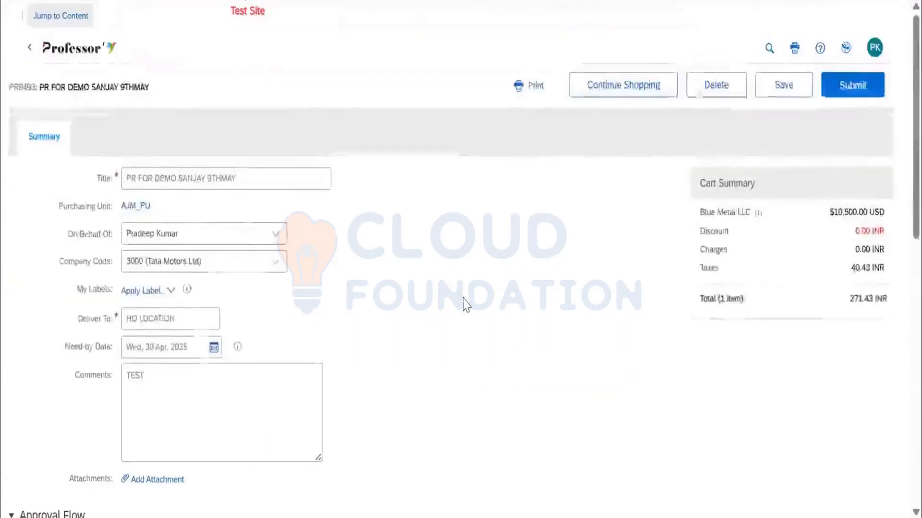
{"action": "scroll", "coordinate": [462, 298], "scroll_direction": "down", "scroll_amount": 12}
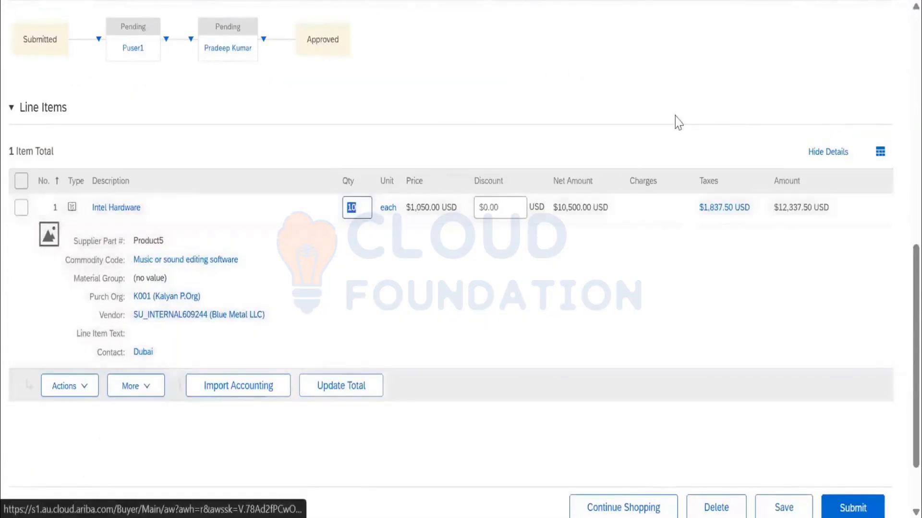
{"action": "scroll", "coordinate": [675, 125], "scroll_direction": "up", "scroll_amount": 12}
{"action": "left_click", "coordinate": [620, 91]}
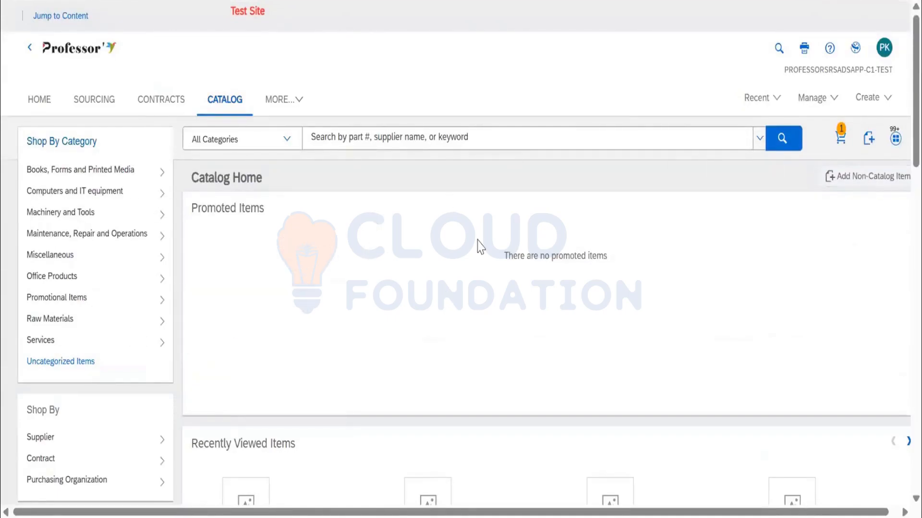
{"action": "left_click", "coordinate": [848, 187]}
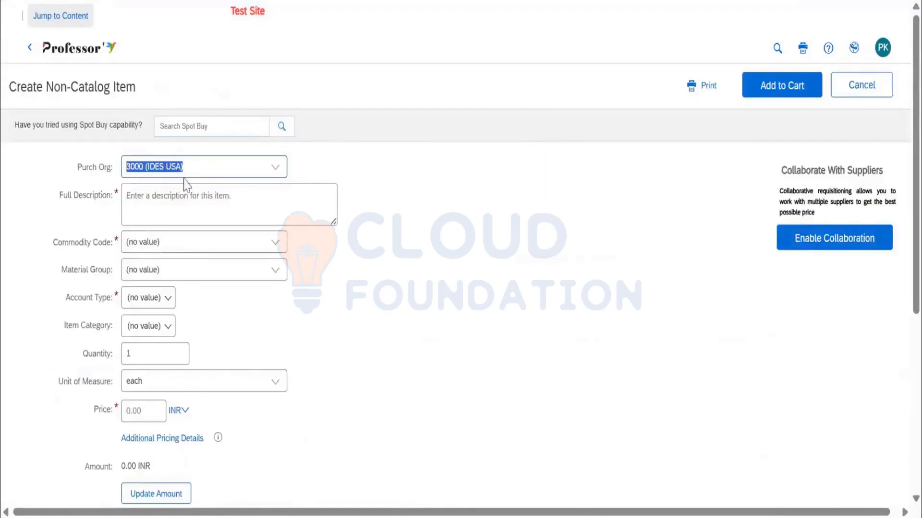
Enter MONITOR CLEANER as the non-catalog item's full description.
{"action": "left_click_drag", "start_coordinate": [243, 205], "coordinate": [126, 197]}
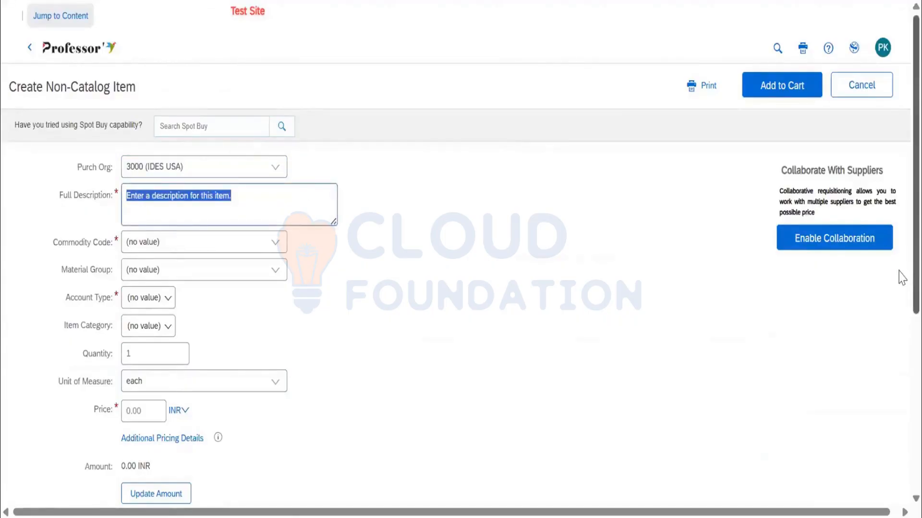
{"action": "type", "text": "MONITOR"}
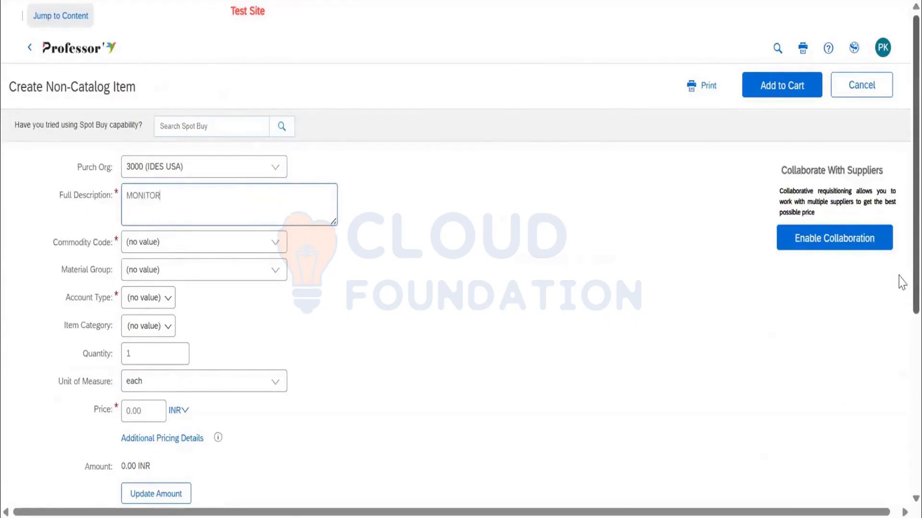
{"action": "type", "text": " CLERA"}
{"action": "left_click", "coordinate": [281, 245]}
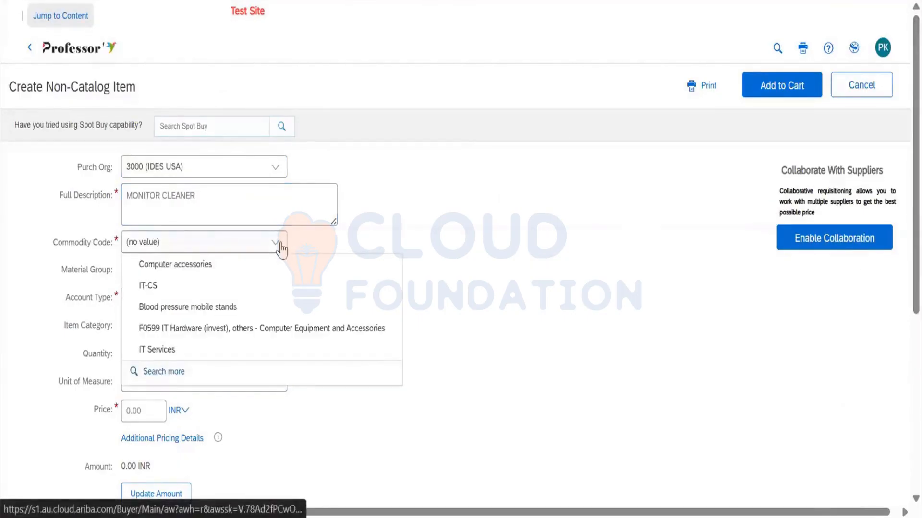
{"action": "left_click", "coordinate": [152, 283]}
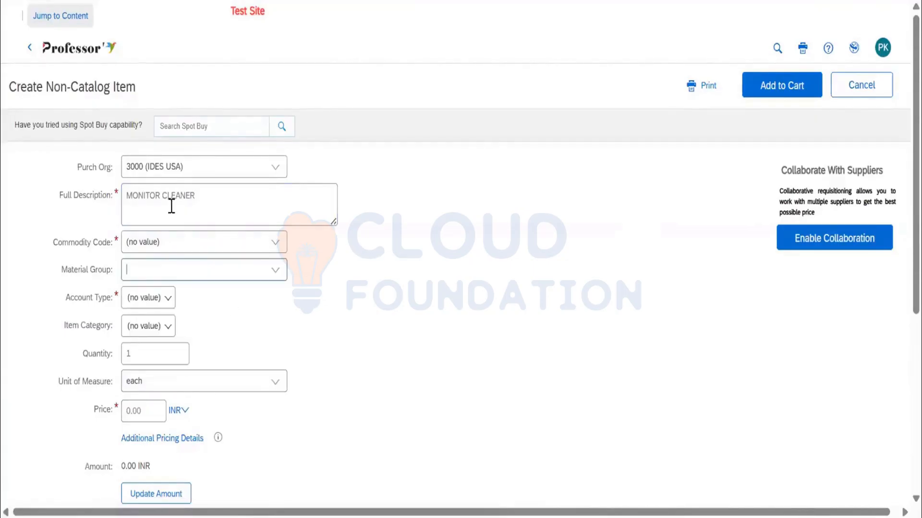
{"action": "left_click", "coordinate": [272, 250]}
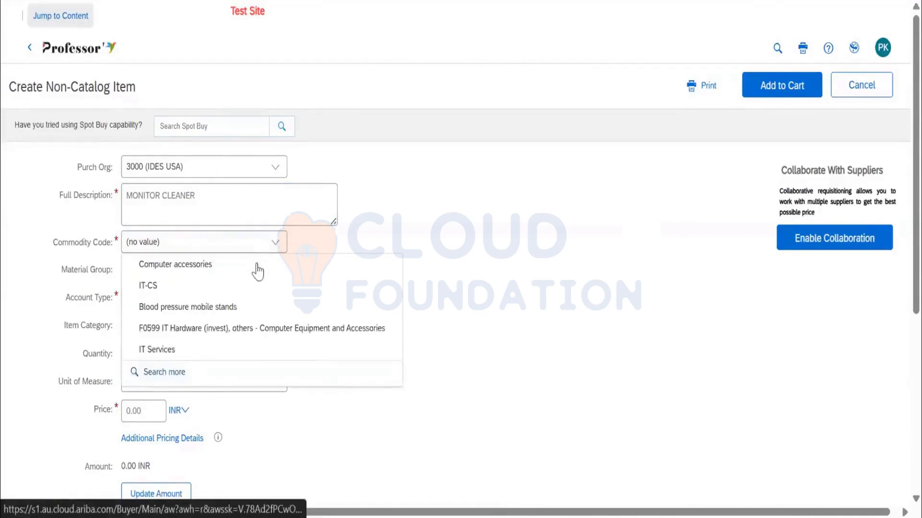
{"action": "left_click", "coordinate": [251, 270]}
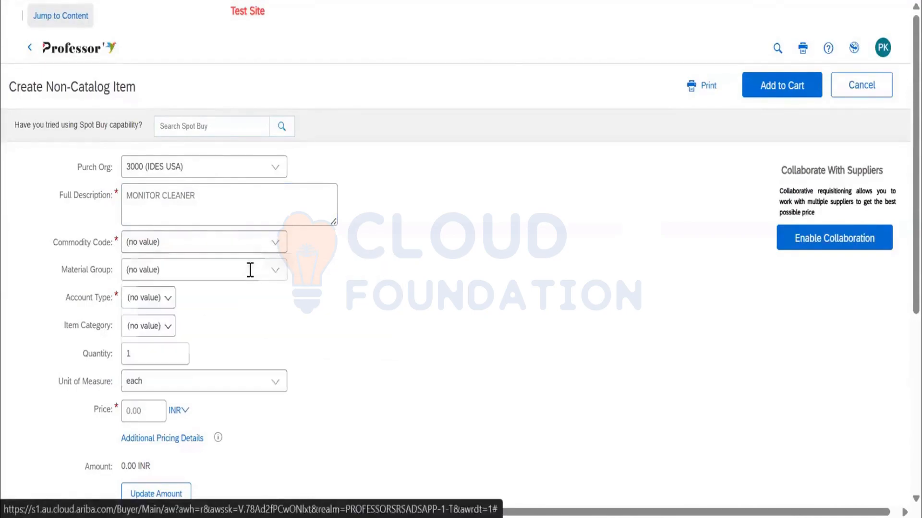
{"action": "left_click", "coordinate": [274, 243]}
{"action": "left_click", "coordinate": [236, 306]}
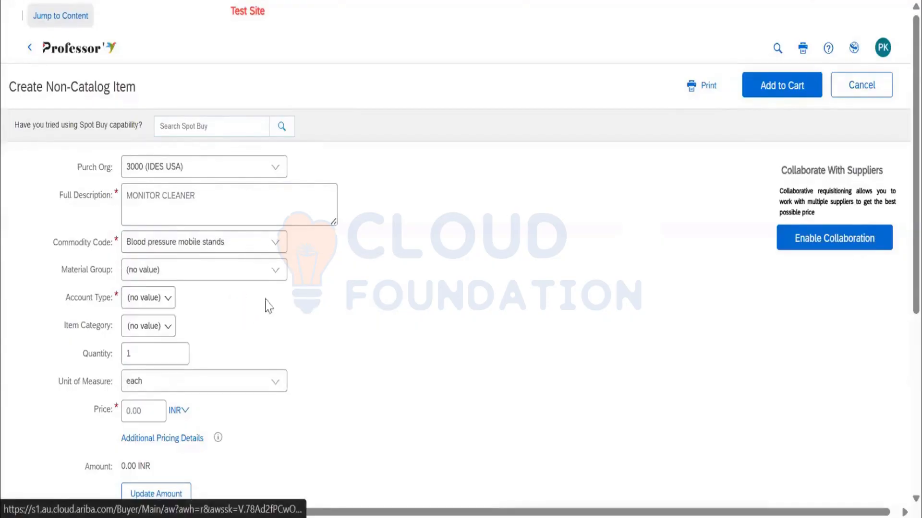
Set the item's commodity code to F0599 IT Hardware (invest), others - Computer Equipment and Accessories.
{"action": "left_click", "coordinate": [271, 242]}
{"action": "left_click", "coordinate": [249, 329]}
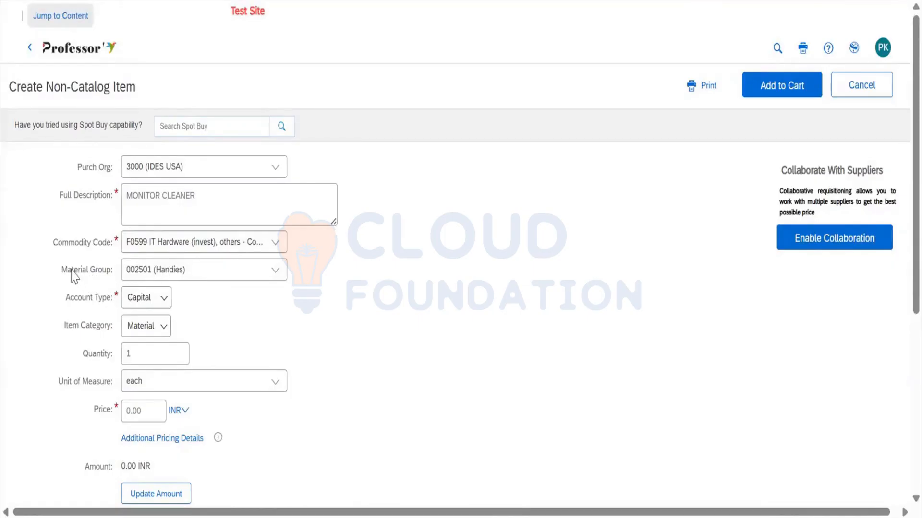
{"action": "left_click_drag", "start_coordinate": [72, 270], "coordinate": [112, 276]}
Change the non-catalog item's account type to Expense.
{"action": "scroll", "coordinate": [191, 275], "scroll_direction": "down", "scroll_amount": 2}
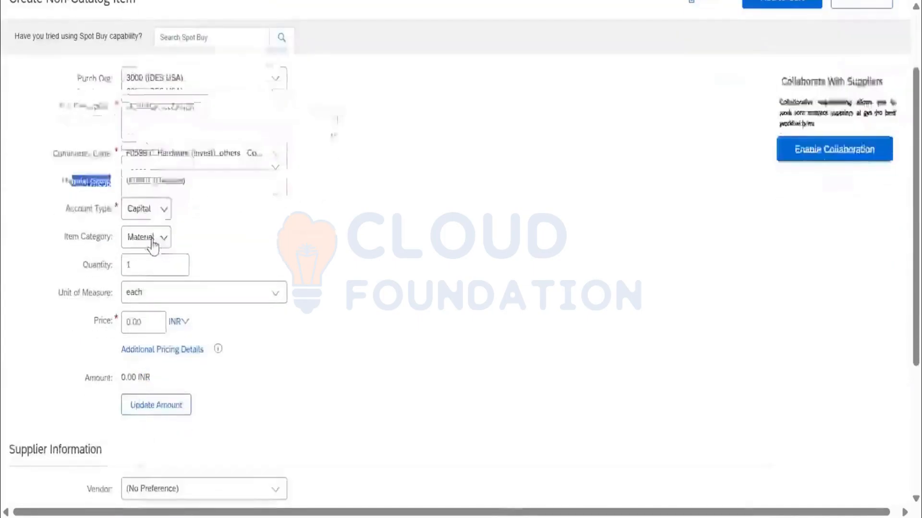
{"action": "left_click", "coordinate": [154, 301]}
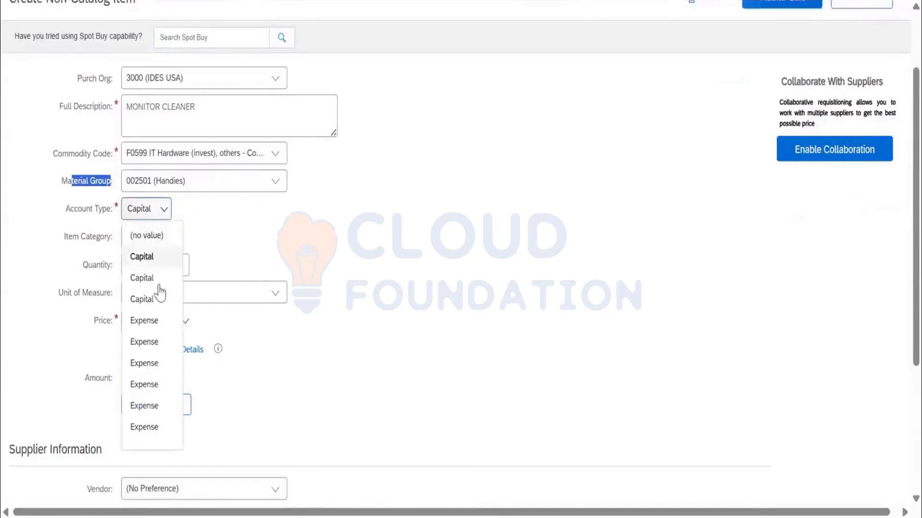
{"action": "left_click", "coordinate": [152, 320]}
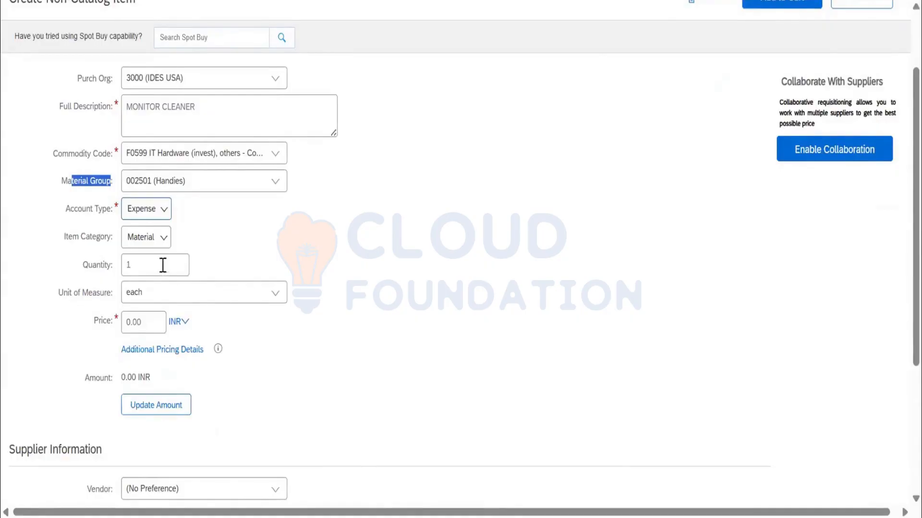
Set the item's price to 25 INR and update its amount.
{"action": "left_click", "coordinate": [158, 317]}
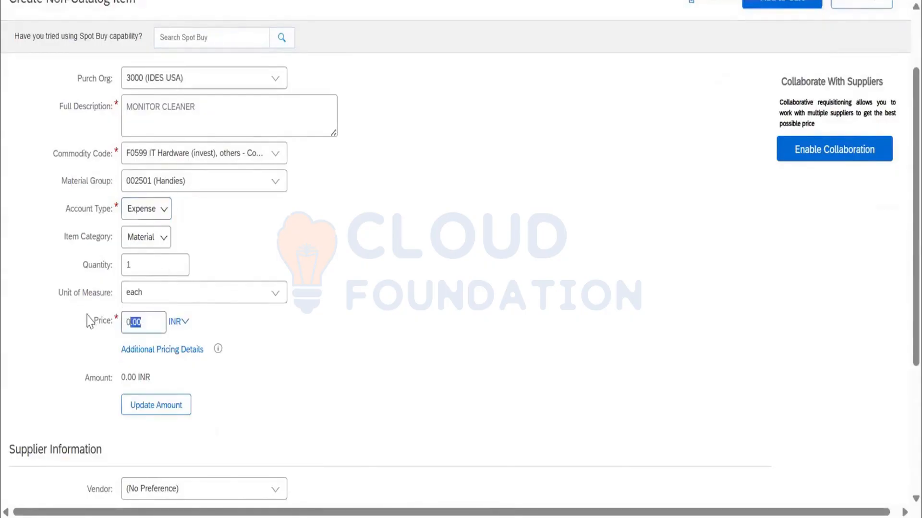
{"action": "type", "text": "25"}
{"action": "scroll", "coordinate": [235, 324], "scroll_direction": "down", "scroll_amount": 2}
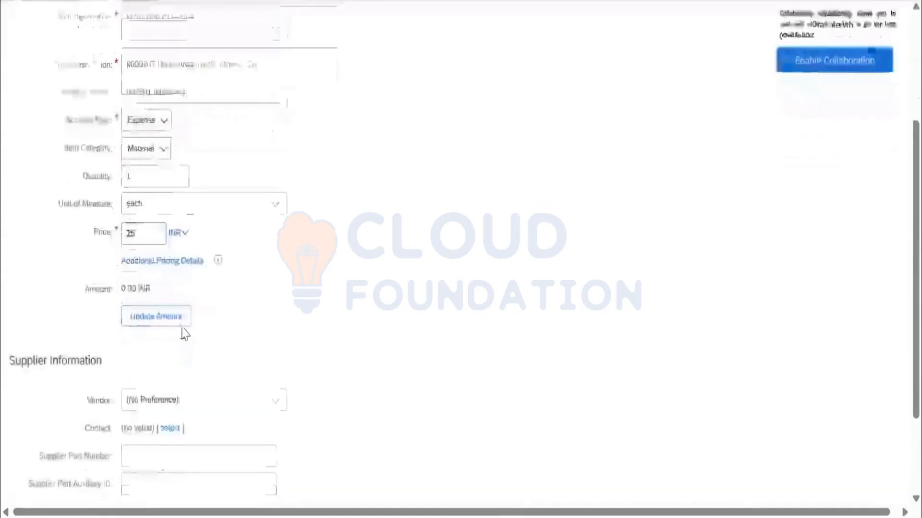
{"action": "left_click", "coordinate": [180, 323]}
{"action": "scroll", "coordinate": [226, 292], "scroll_direction": "down", "scroll_amount": 3}
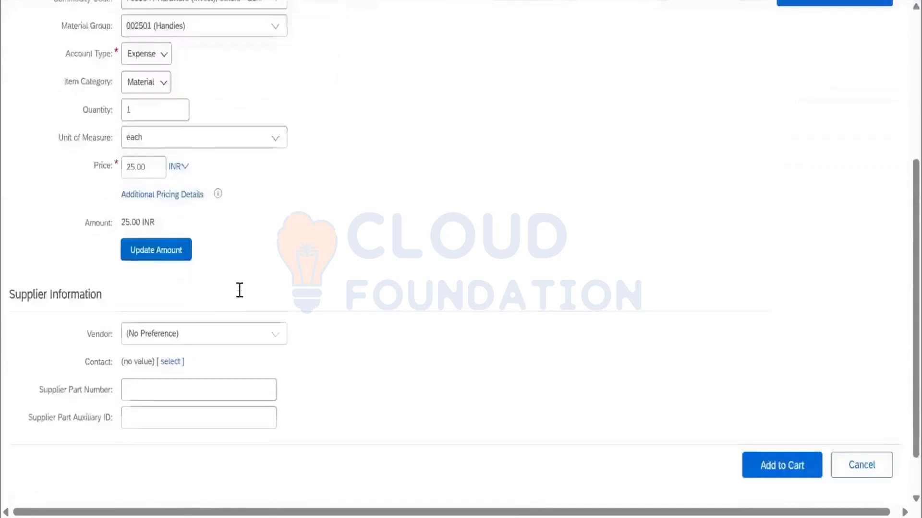
Choose Eaton LLP as the item's vendor from the full vendor list.
{"action": "left_click", "coordinate": [274, 287]}
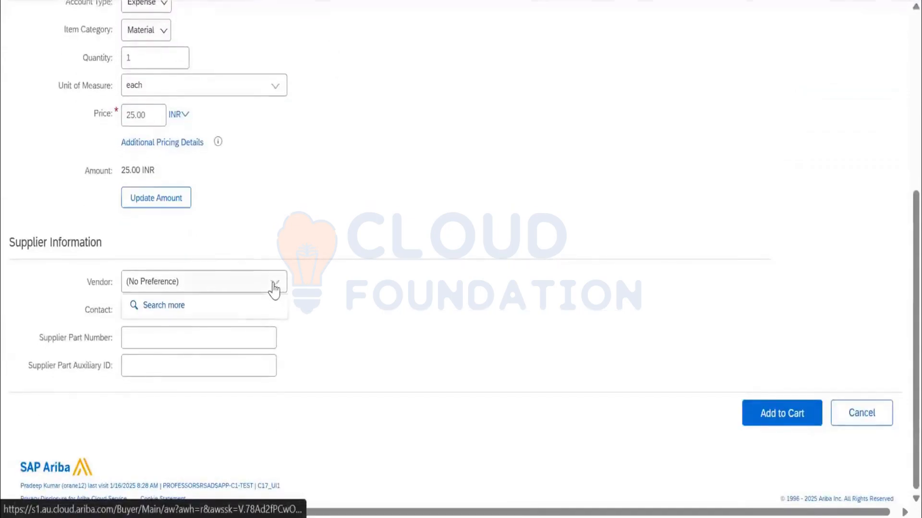
{"action": "left_click", "coordinate": [226, 320]}
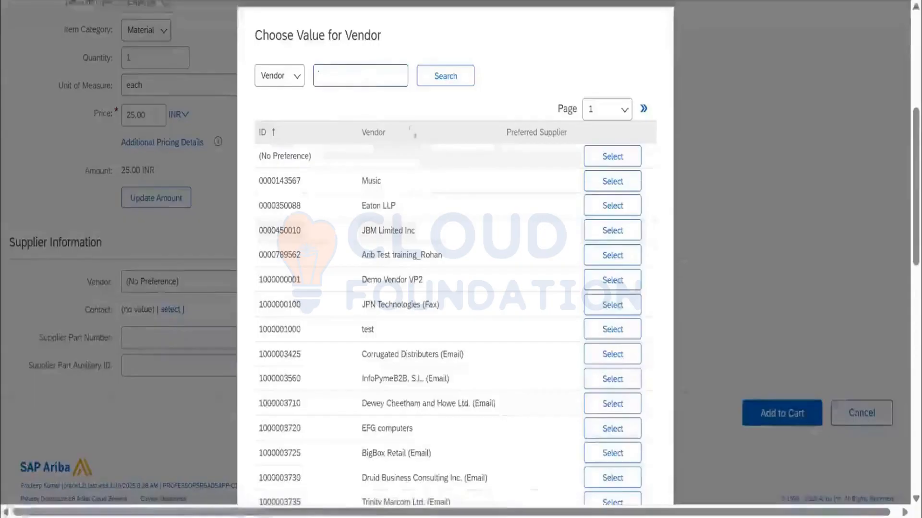
{"action": "left_click", "coordinate": [371, 76]}
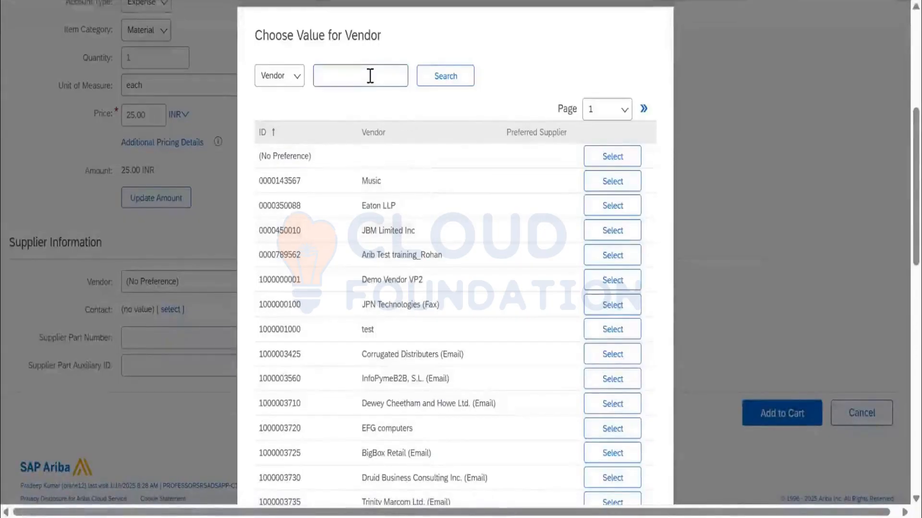
{"action": "left_click", "coordinate": [594, 207]}
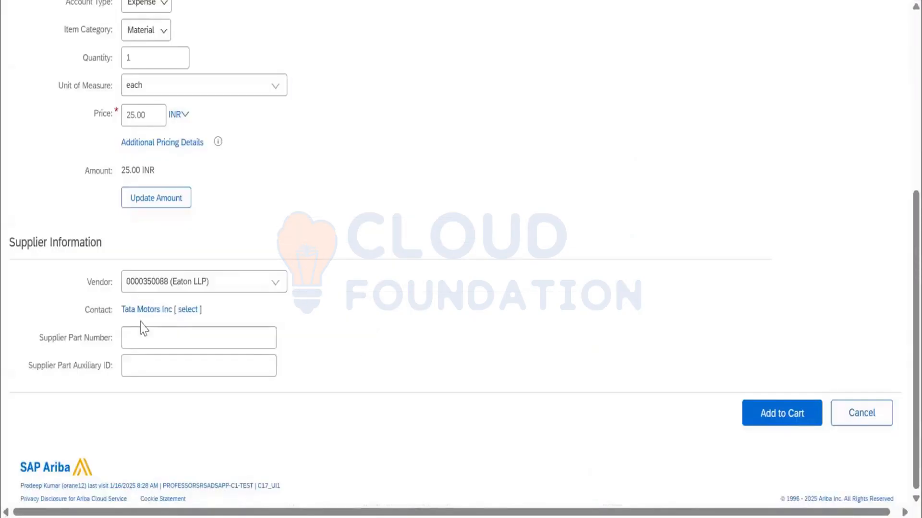
Enter DESKTOPCLEANER12 as the supplier part number and CLEANER as the supplier part auxiliary ID.
{"action": "left_click", "coordinate": [200, 336]}
{"action": "scroll", "coordinate": [448, 202], "scroll_direction": "up", "scroll_amount": 6}
{"action": "scroll", "coordinate": [433, 225], "scroll_direction": "down", "scroll_amount": 2}
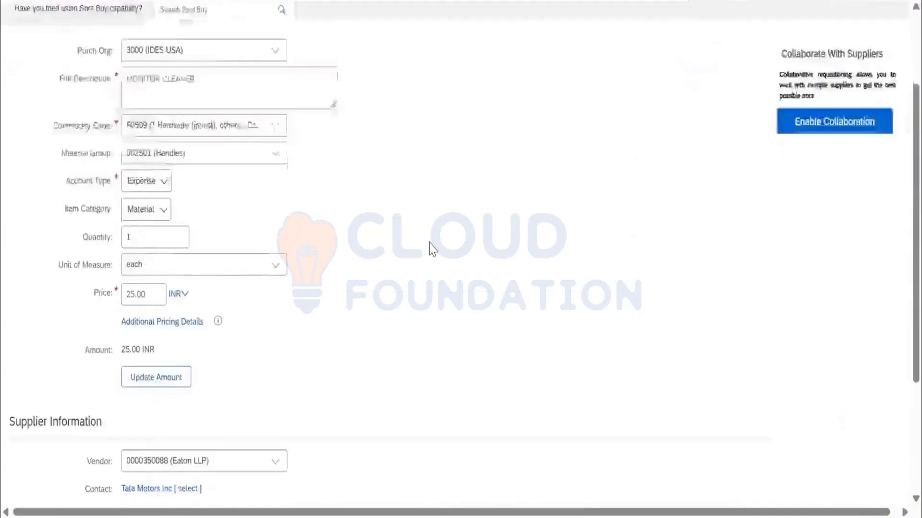
{"action": "scroll", "coordinate": [429, 248], "scroll_direction": "down", "scroll_amount": 4}
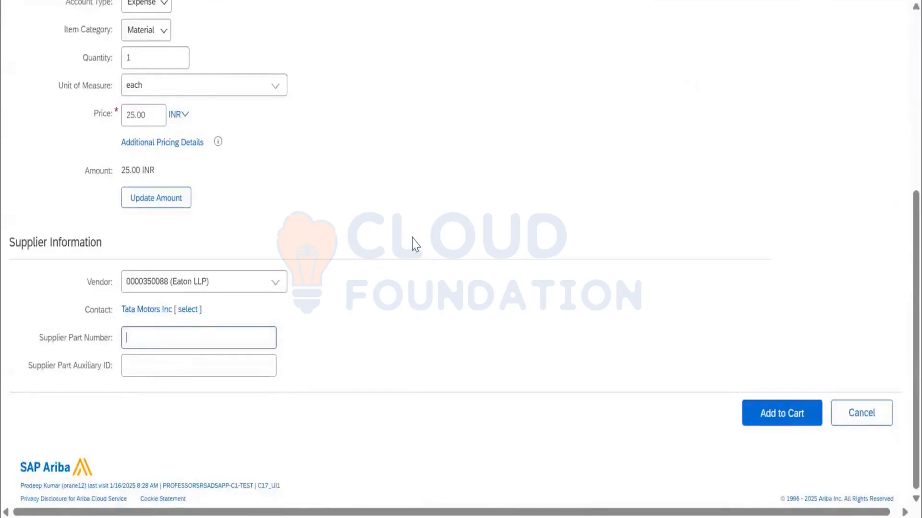
{"action": "type", "text": "DESKTOPCLEANER12"}
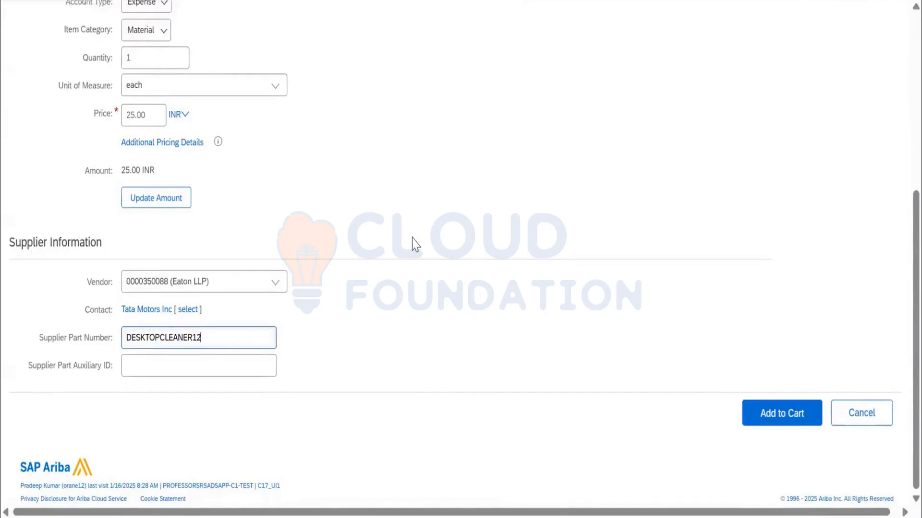
{"action": "key", "text": "Tab"}
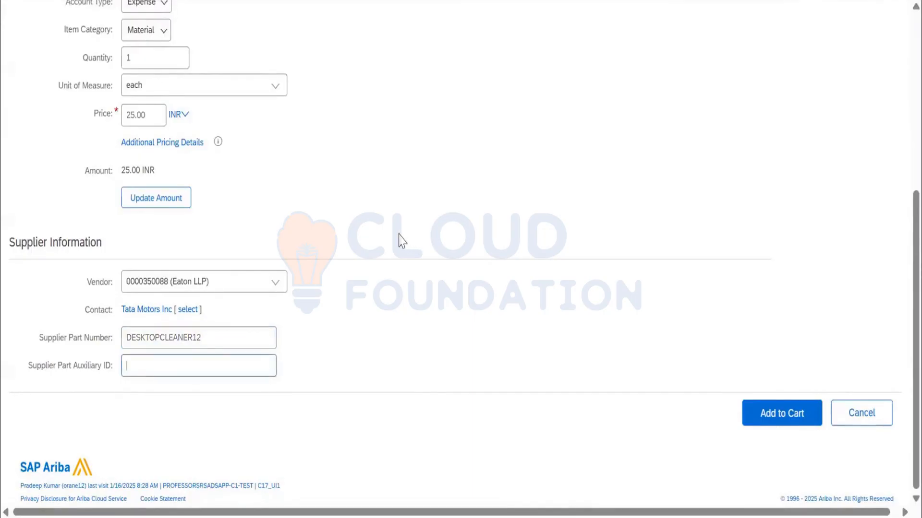
{"action": "type", "text": "CLEANER"}
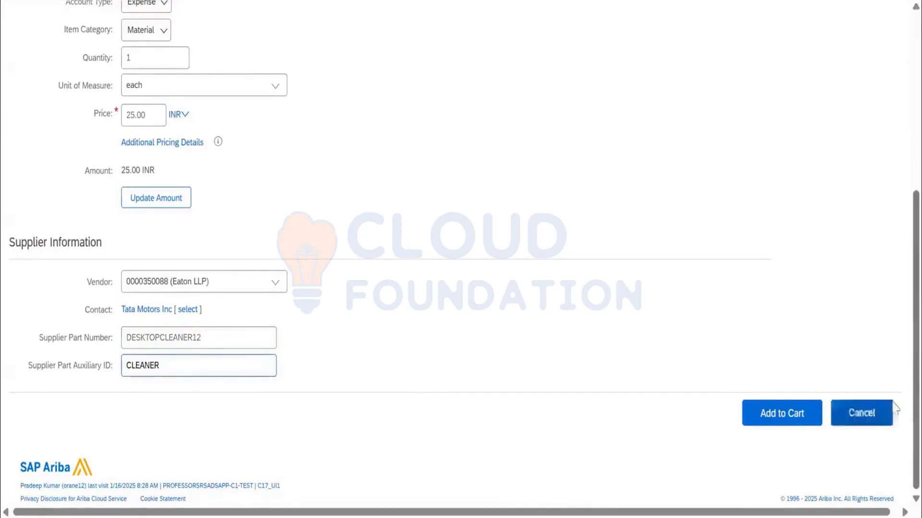
Add the MONITOR CLEANER item to the cart and proceed to checkout.
{"action": "left_click", "coordinate": [804, 426]}
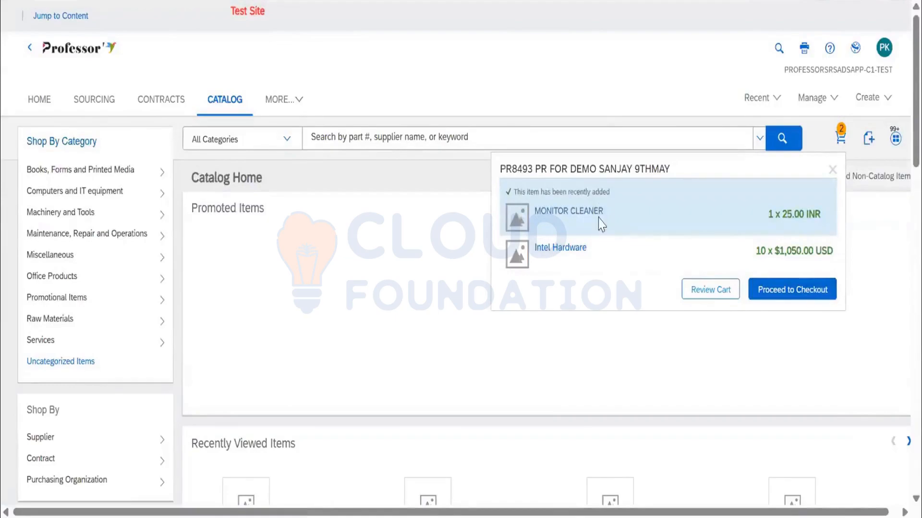
{"action": "left_click", "coordinate": [784, 291]}
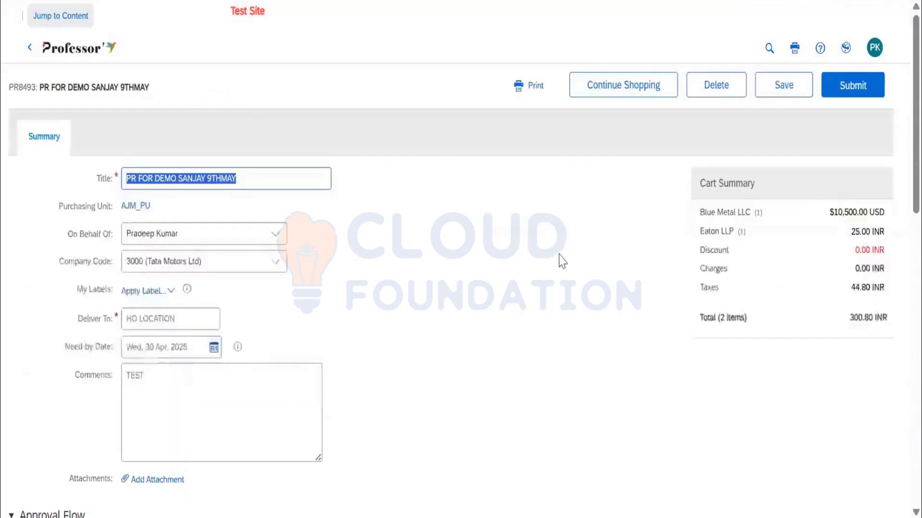
Open the details of the MONITOR CLEANER line item for editing.
{"action": "scroll", "coordinate": [323, 335], "scroll_direction": "down", "scroll_amount": 5}
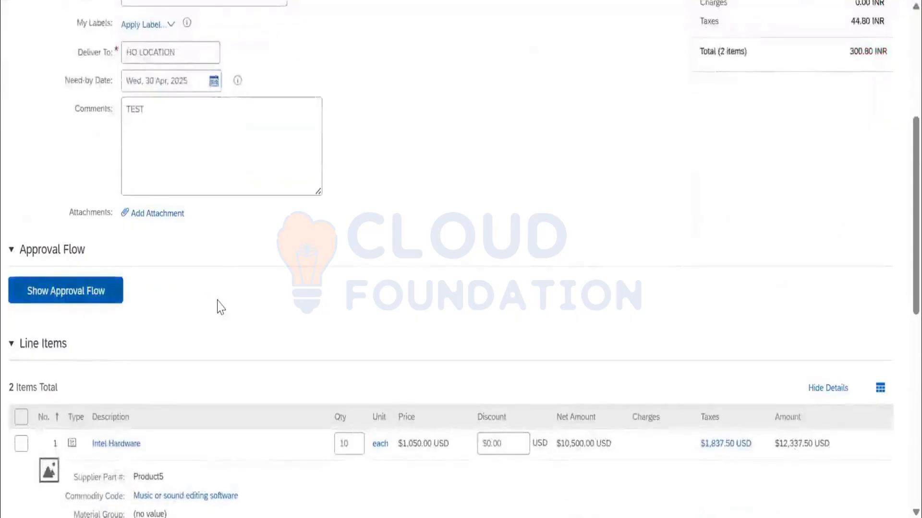
{"action": "scroll", "coordinate": [220, 305], "scroll_direction": "down", "scroll_amount": 5}
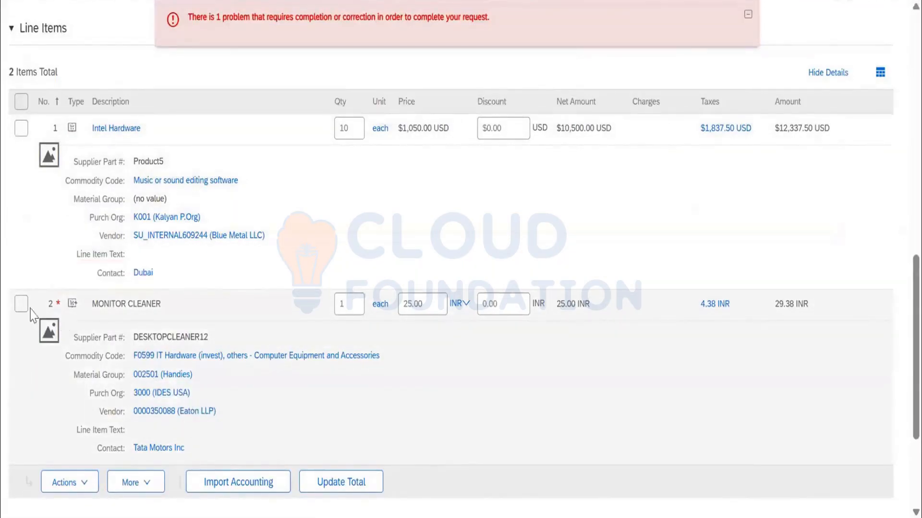
{"action": "left_click", "coordinate": [21, 303]}
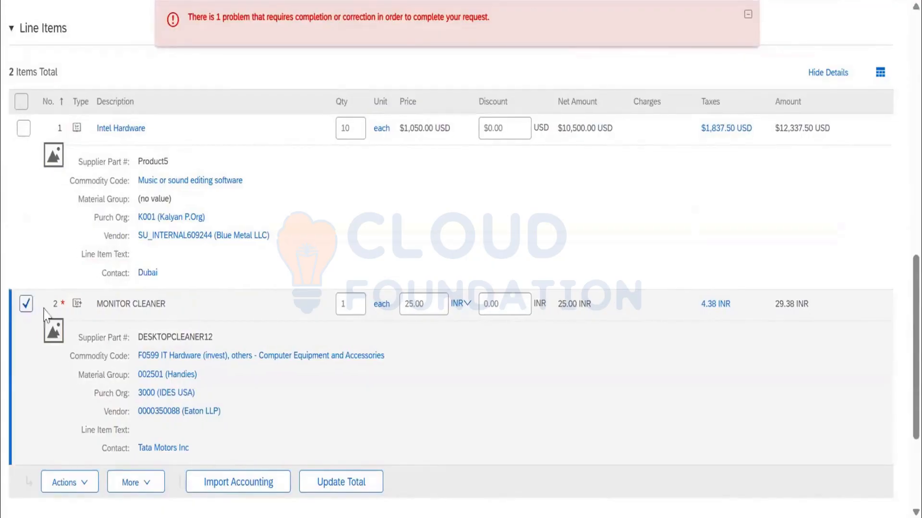
{"action": "mouse_move", "coordinate": [63, 304]}
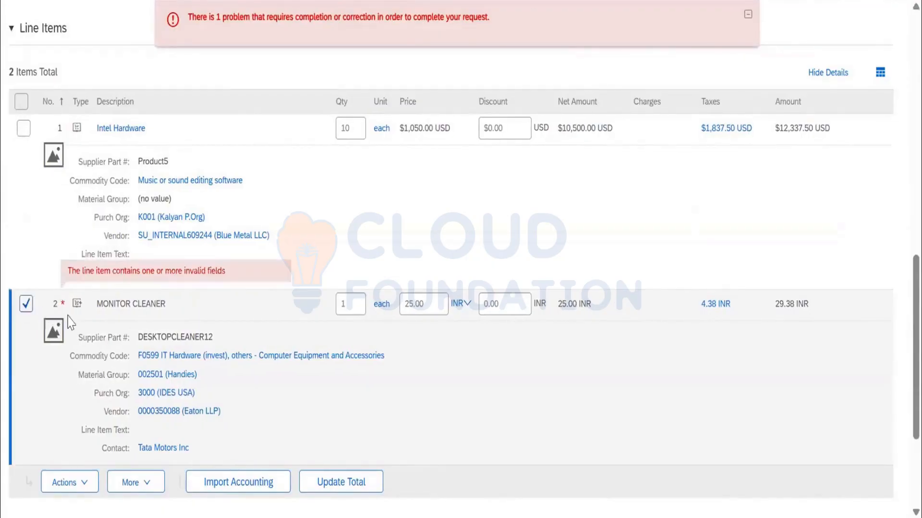
{"action": "left_click", "coordinate": [77, 483]}
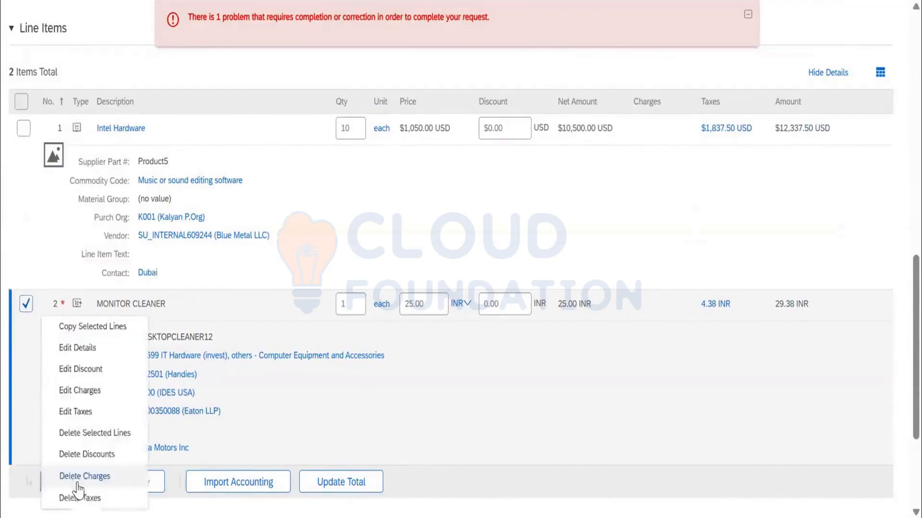
{"action": "left_click", "coordinate": [102, 346]}
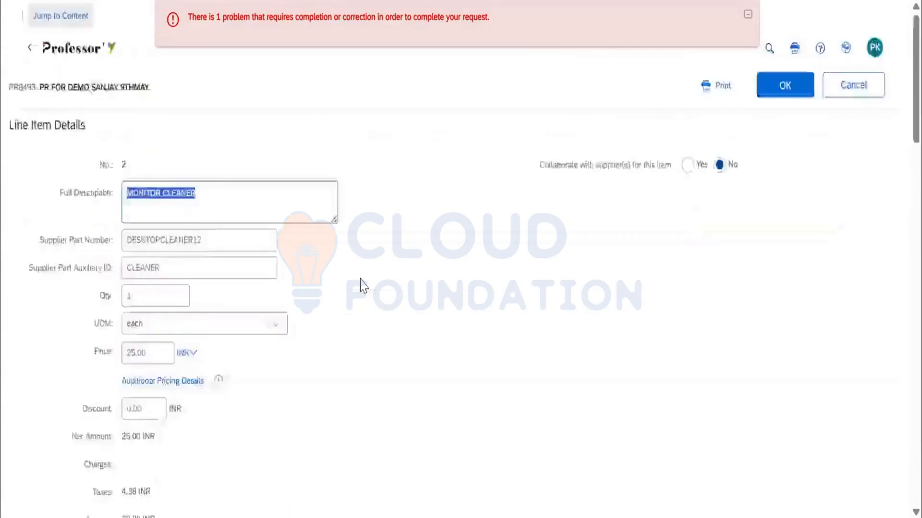
Set the MONITOR CLEANER line item's need-by date to 31 May 2025 and accept the line item details.
{"action": "scroll", "coordinate": [360, 286], "scroll_direction": "down", "scroll_amount": 10}
{"action": "scroll", "coordinate": [364, 288], "scroll_direction": "down", "scroll_amount": 7}
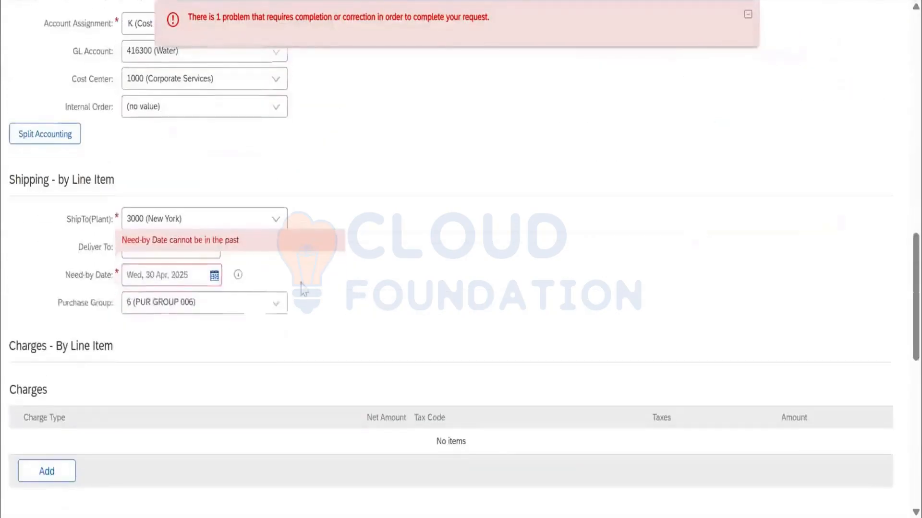
{"action": "left_click", "coordinate": [214, 277]}
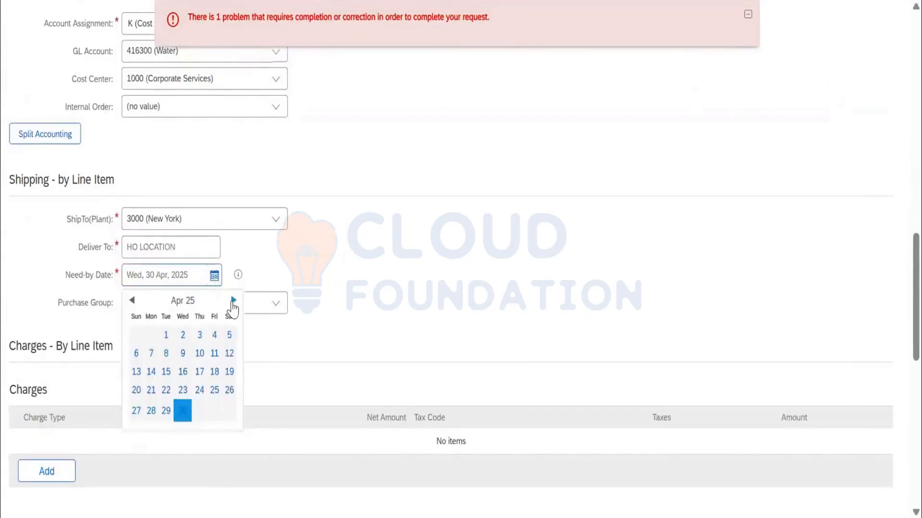
{"action": "left_click", "coordinate": [234, 301]}
{"action": "left_click", "coordinate": [229, 411]}
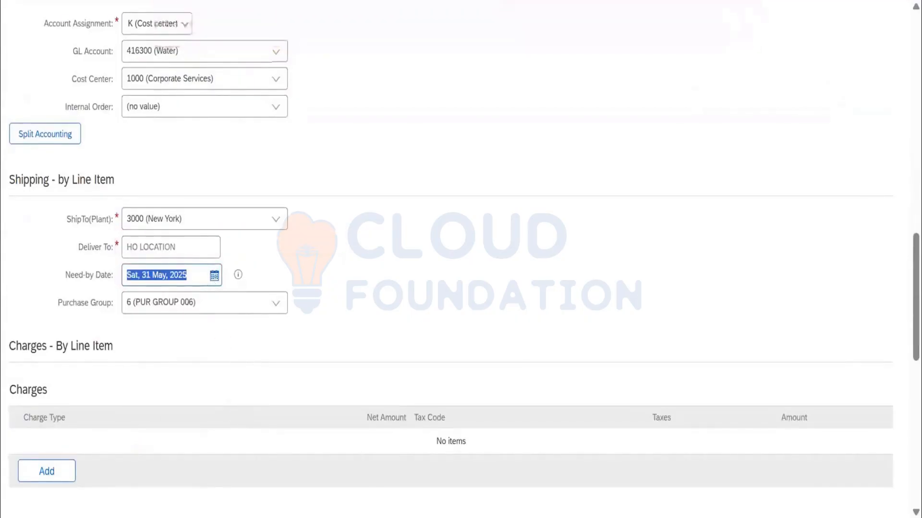
{"action": "scroll", "coordinate": [390, 313], "scroll_direction": "up", "scroll_amount": 15}
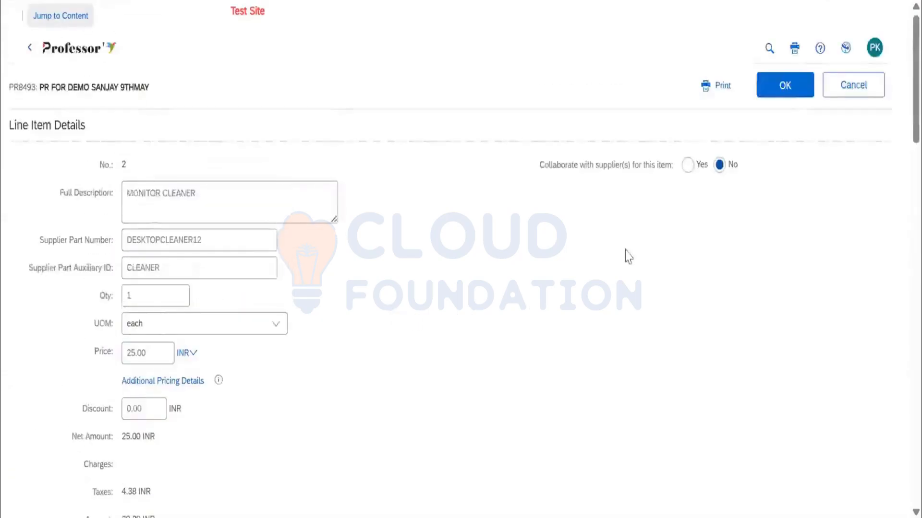
{"action": "left_click", "coordinate": [793, 92]}
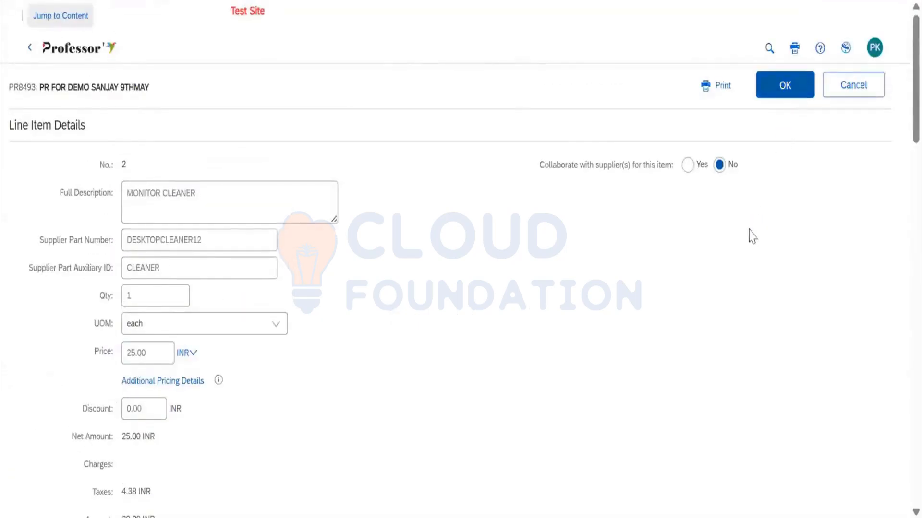
Reopen the MONITOR CLEANER line item details, review the supplier collaboration option and item fields, and leave without changes.
{"action": "scroll", "coordinate": [535, 329], "scroll_direction": "up", "scroll_amount": 12}
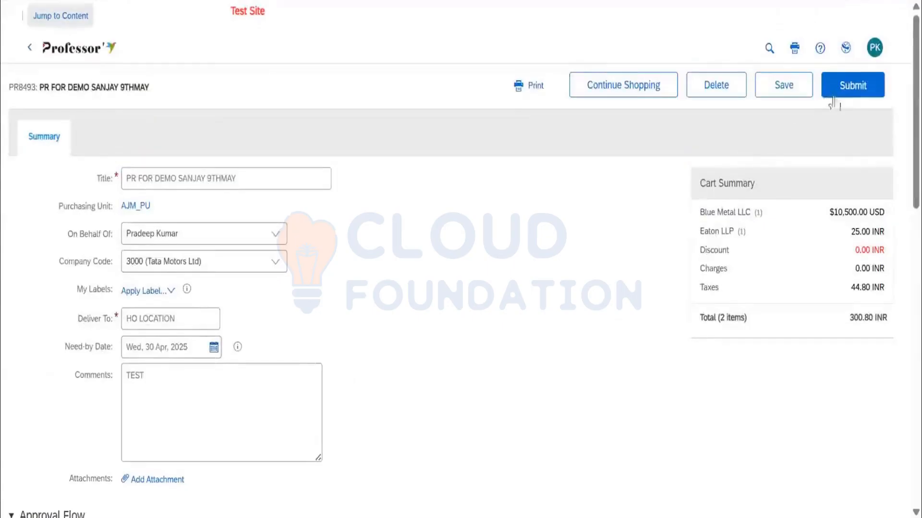
{"action": "left_click", "coordinate": [845, 91]}
{"action": "left_click", "coordinate": [21, 294]}
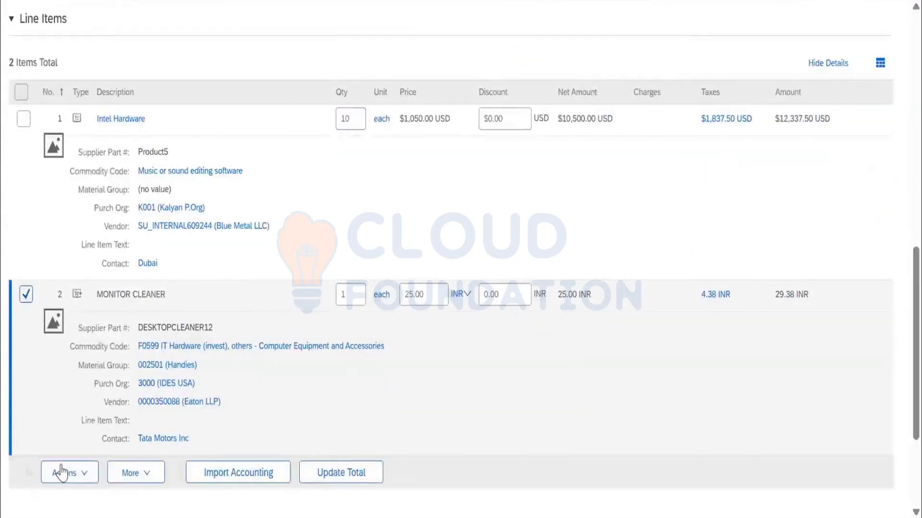
{"action": "left_click", "coordinate": [64, 473]}
{"action": "left_click", "coordinate": [62, 291]}
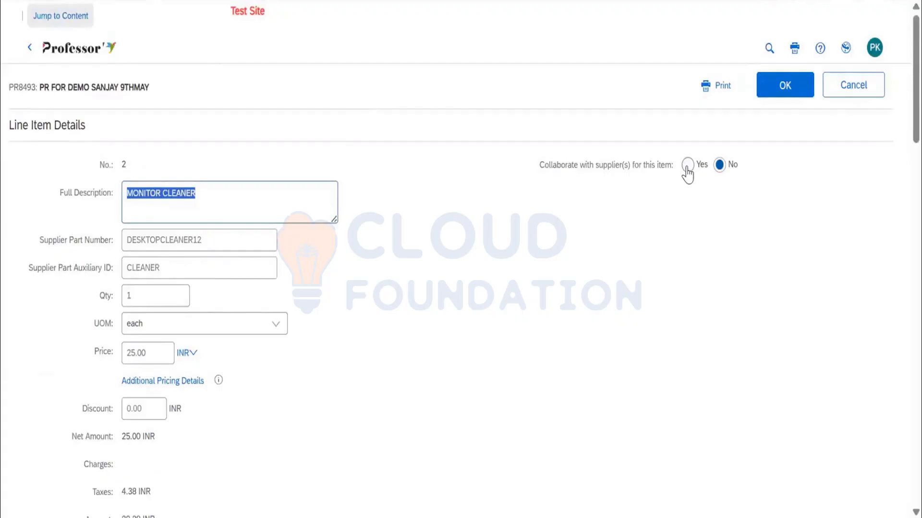
{"action": "scroll", "coordinate": [179, 366], "scroll_direction": "down", "scroll_amount": 9}
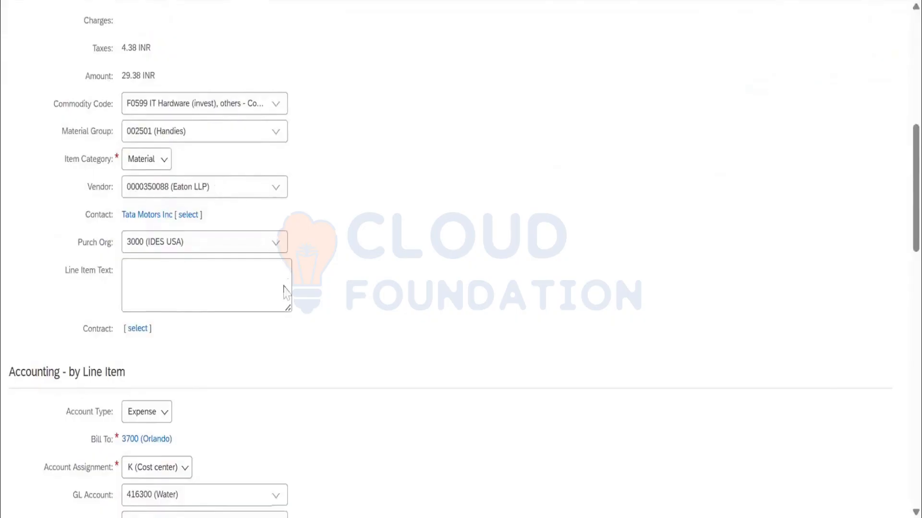
{"action": "scroll", "coordinate": [206, 187], "scroll_direction": "up", "scroll_amount": 4}
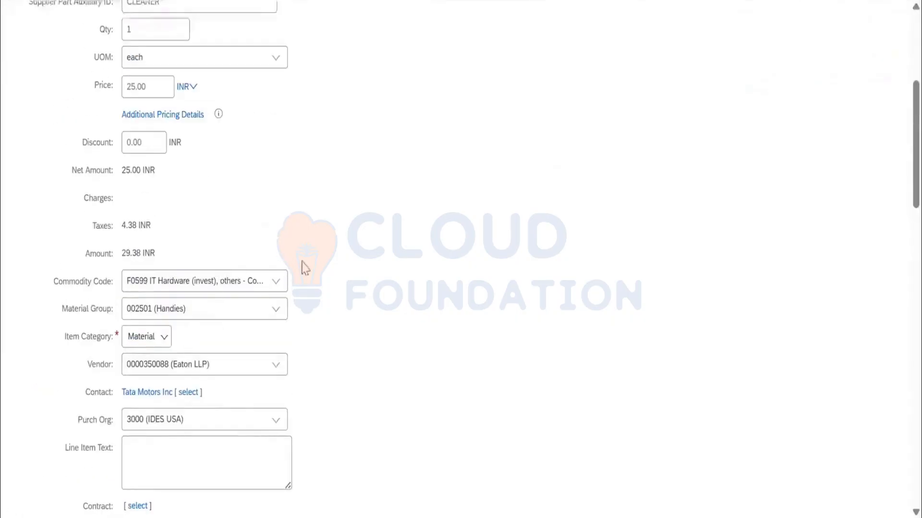
{"action": "scroll", "coordinate": [514, 325], "scroll_direction": "up", "scroll_amount": 6}
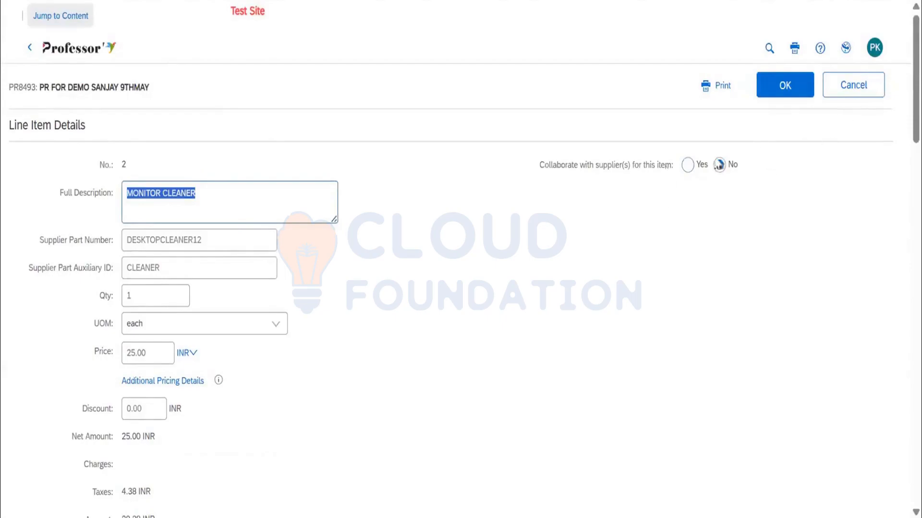
{"action": "left_click", "coordinate": [853, 91]}
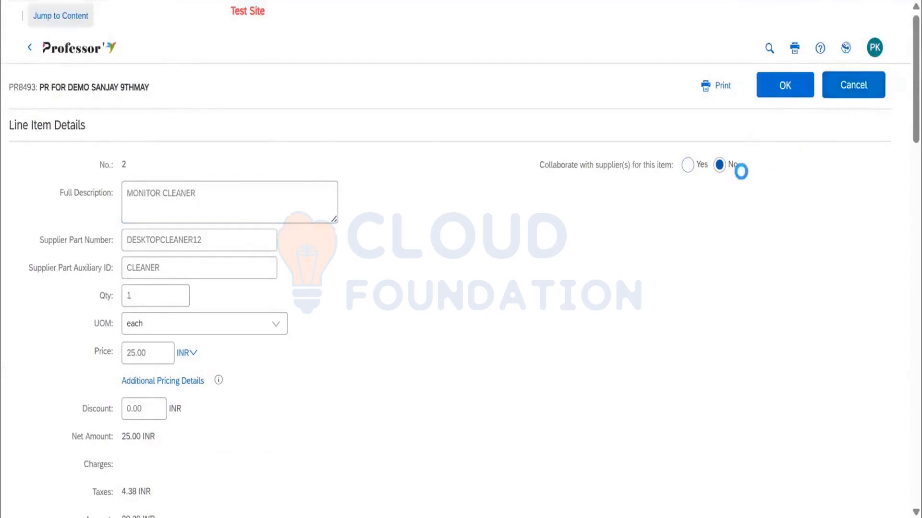
Examine the requisition's approval flow and the reason the first approver is required.
{"action": "scroll", "coordinate": [592, 257], "scroll_direction": "up", "scroll_amount": 12}
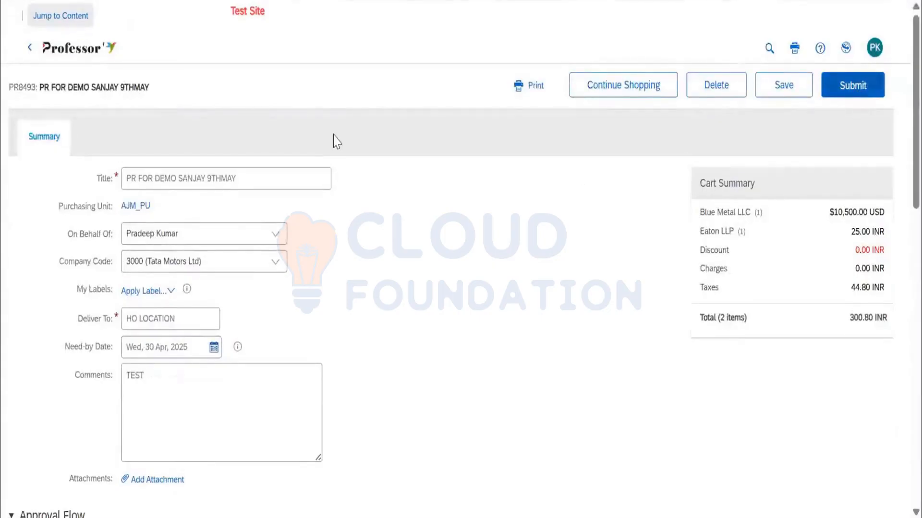
{"action": "scroll", "coordinate": [386, 336], "scroll_direction": "down", "scroll_amount": 10}
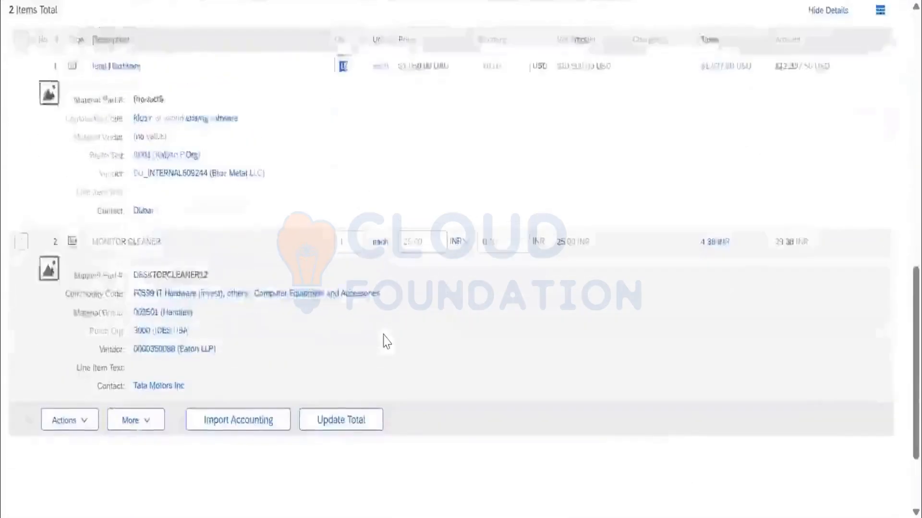
{"action": "scroll", "coordinate": [750, 273], "scroll_direction": "up", "scroll_amount": 9}
{"action": "scroll", "coordinate": [448, 294], "scroll_direction": "up", "scroll_amount": 1}
{"action": "scroll", "coordinate": [237, 344], "scroll_direction": "down", "scroll_amount": 5}
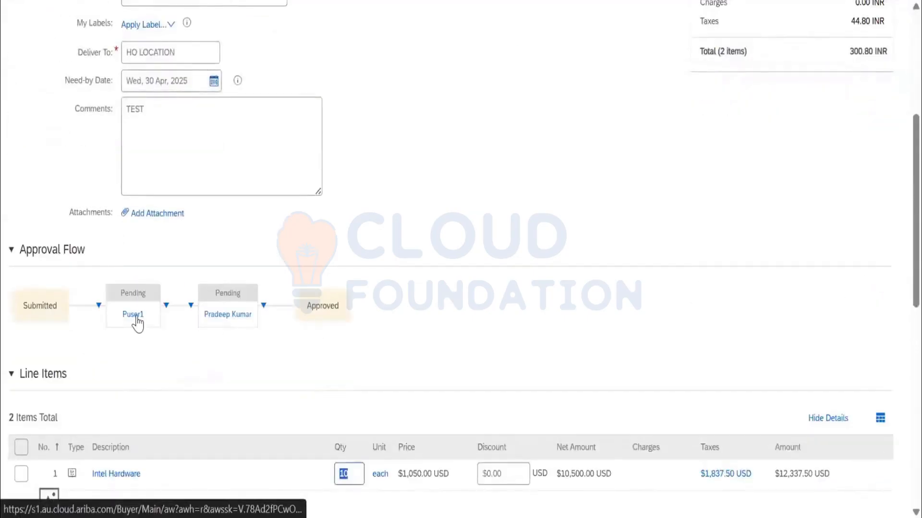
{"action": "mouse_move", "coordinate": [137, 323]}
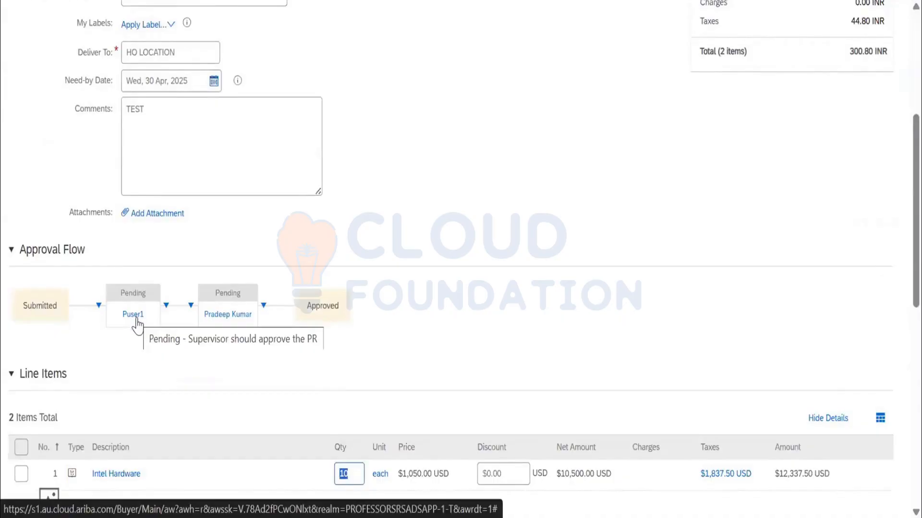
Check the second approver's reason in the approval flow against the requisition's company code.
{"action": "scroll", "coordinate": [160, 272], "scroll_direction": "up", "scroll_amount": 6}
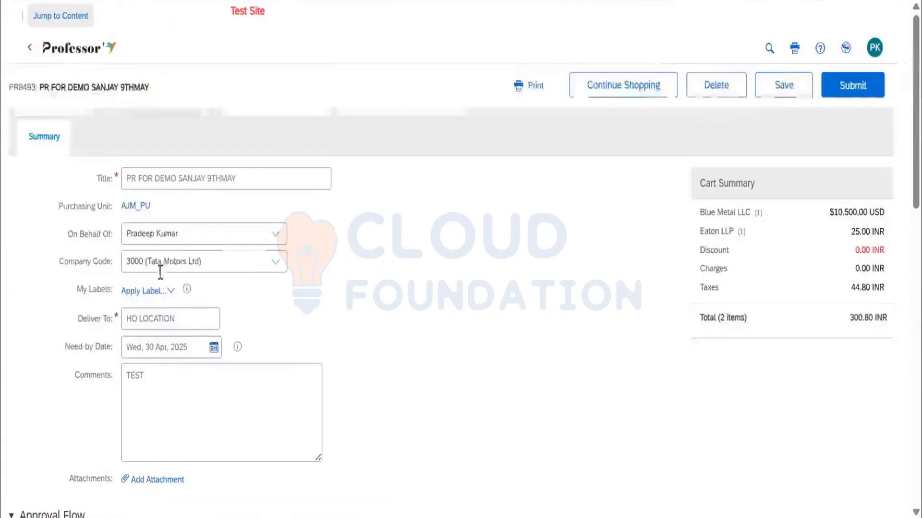
{"action": "scroll", "coordinate": [172, 316], "scroll_direction": "down", "scroll_amount": 5}
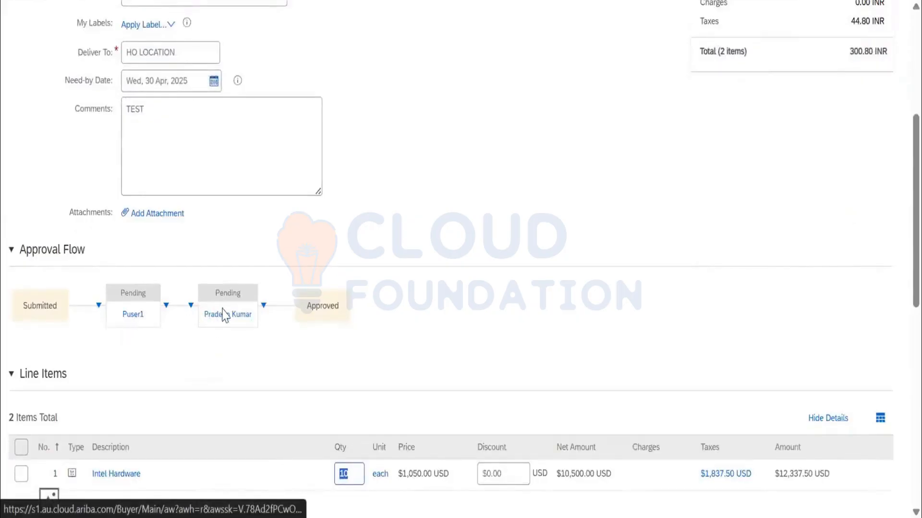
{"action": "mouse_move", "coordinate": [227, 320]}
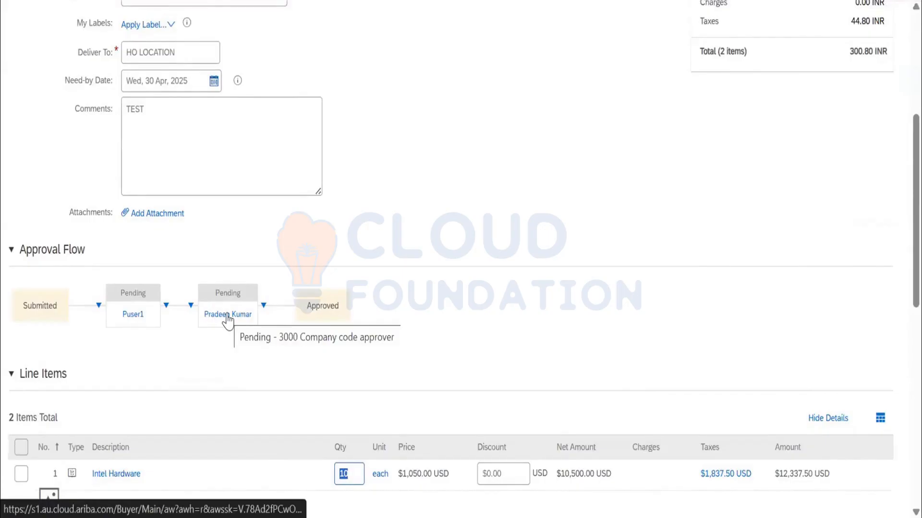
{"action": "scroll", "coordinate": [135, 262], "scroll_direction": "up", "scroll_amount": 6}
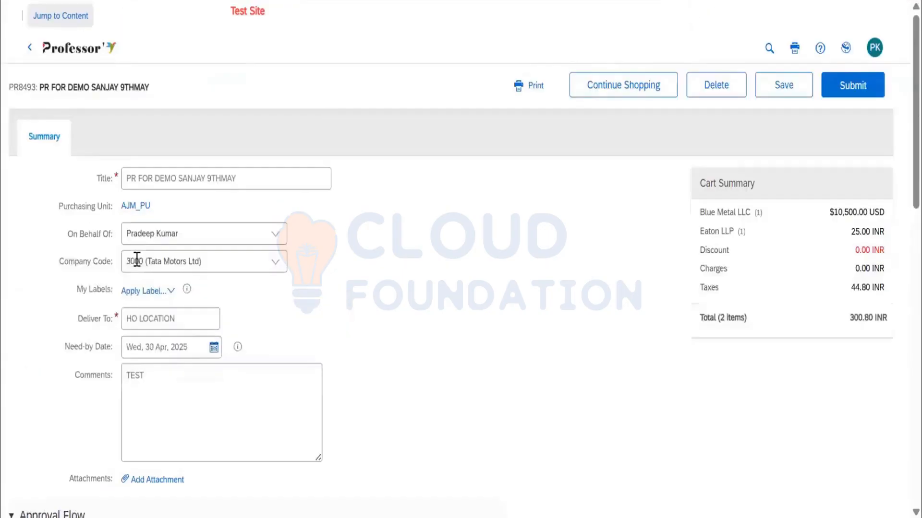
{"action": "scroll", "coordinate": [294, 330], "scroll_direction": "down", "scroll_amount": 8}
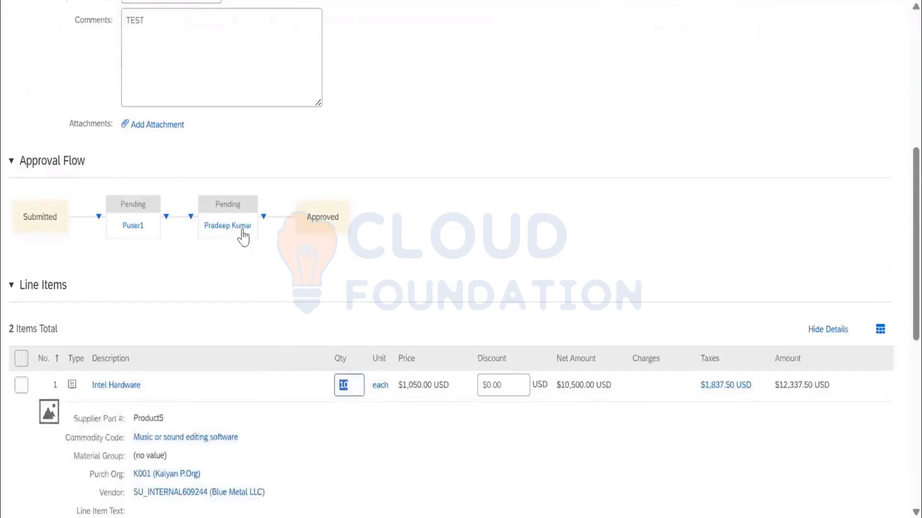
{"action": "mouse_move", "coordinate": [244, 236]}
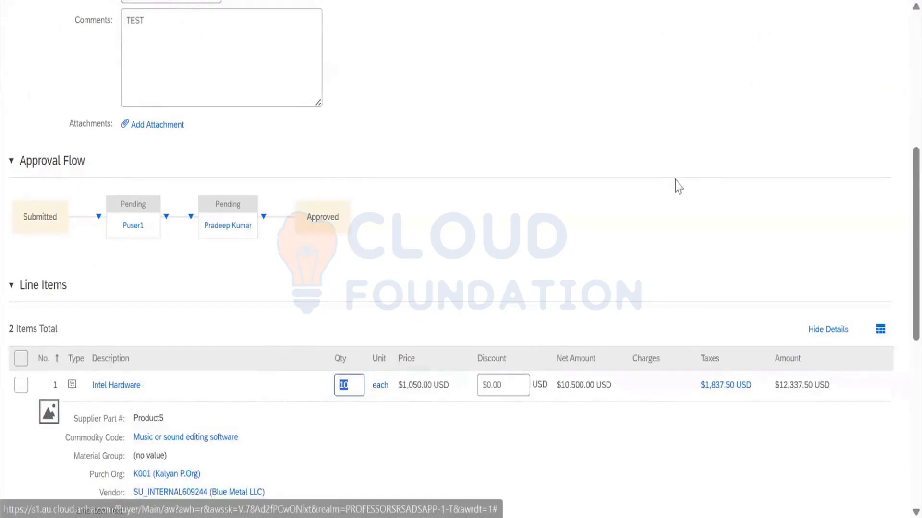
Submit the requisition and open the submitted requisition to check its status.
{"action": "scroll", "coordinate": [845, 89], "scroll_direction": "up", "scroll_amount": 8}
{"action": "left_click", "coordinate": [851, 89]}
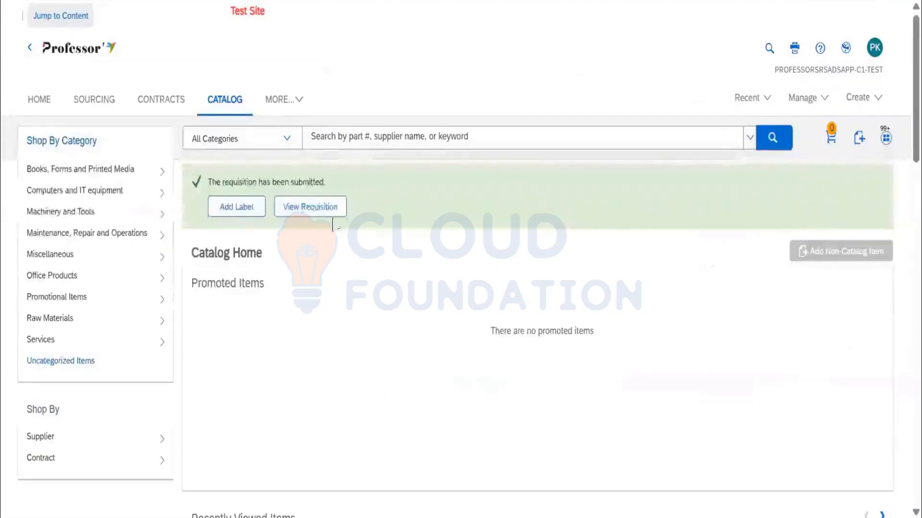
{"action": "left_click", "coordinate": [319, 214]}
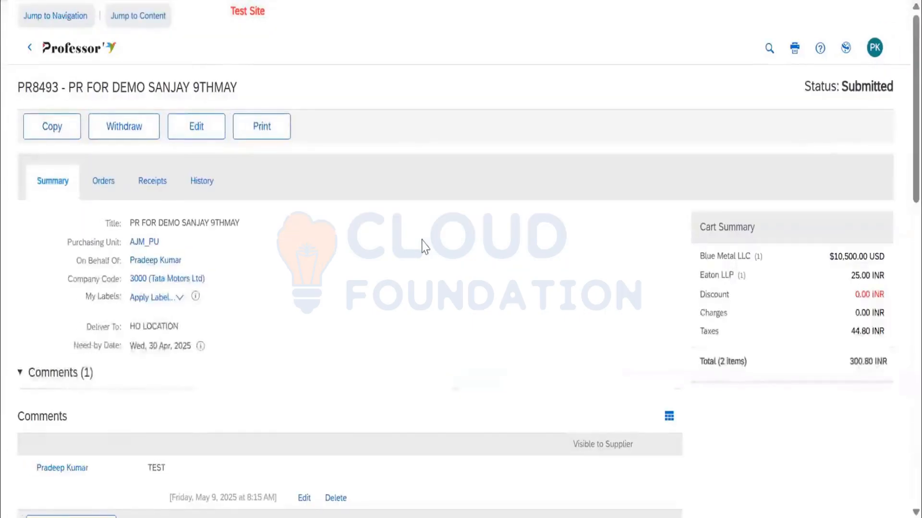
{"action": "double_click", "coordinate": [874, 88]}
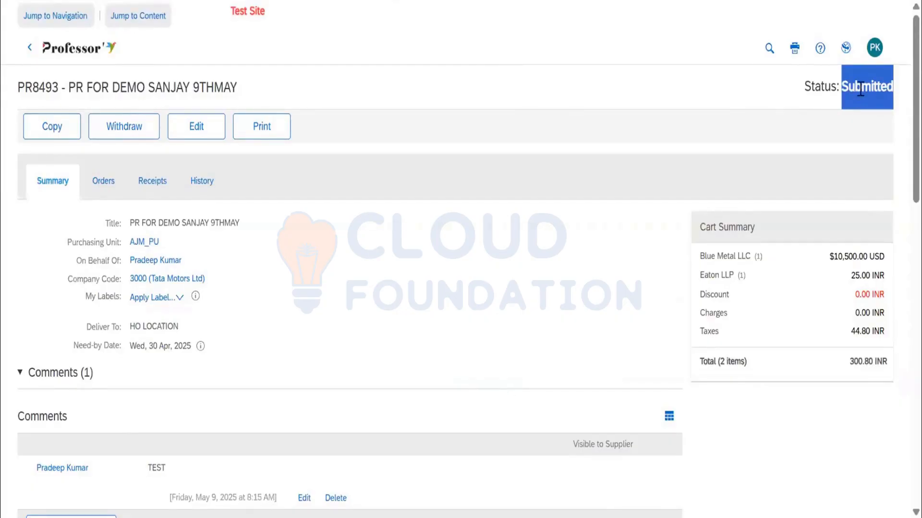
Delete the active first approver from the submitted requisition's approval flow and confirm the deletion.
{"action": "scroll", "coordinate": [747, 206], "scroll_direction": "down", "scroll_amount": 5}
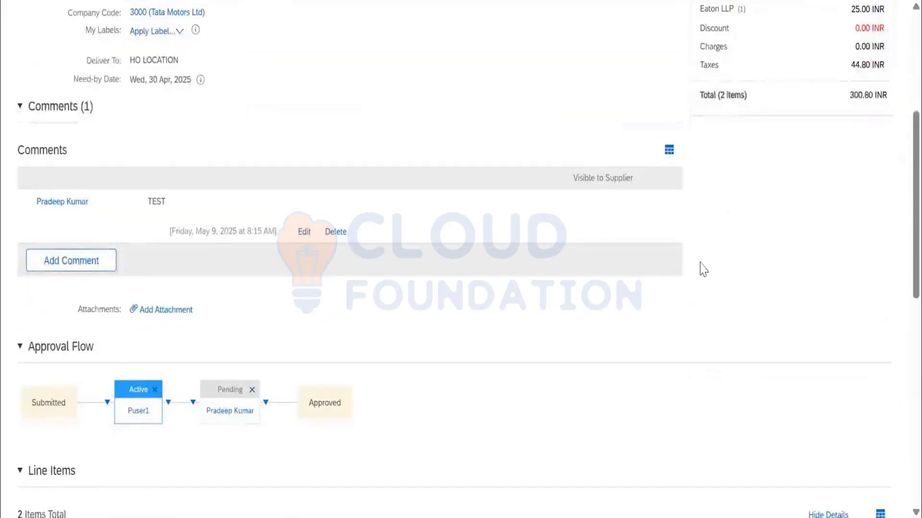
{"action": "left_click", "coordinate": [155, 390]}
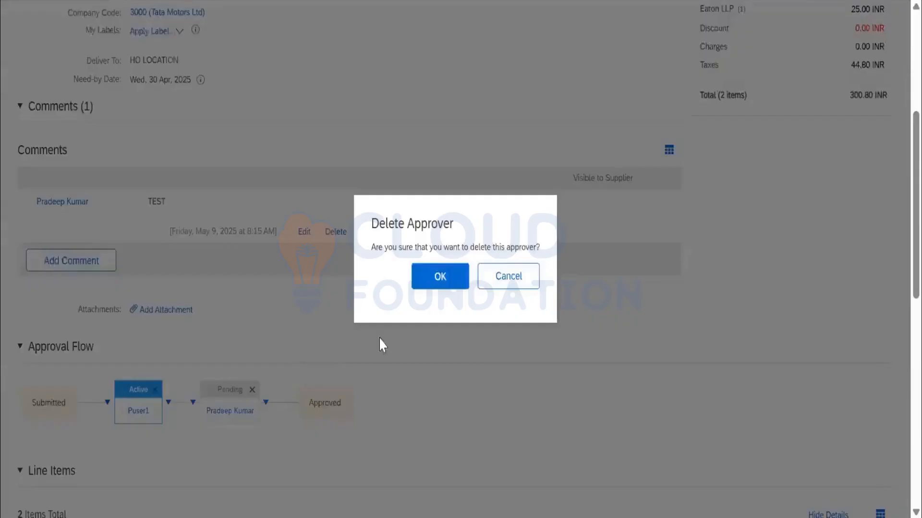
{"action": "left_click", "coordinate": [448, 278]}
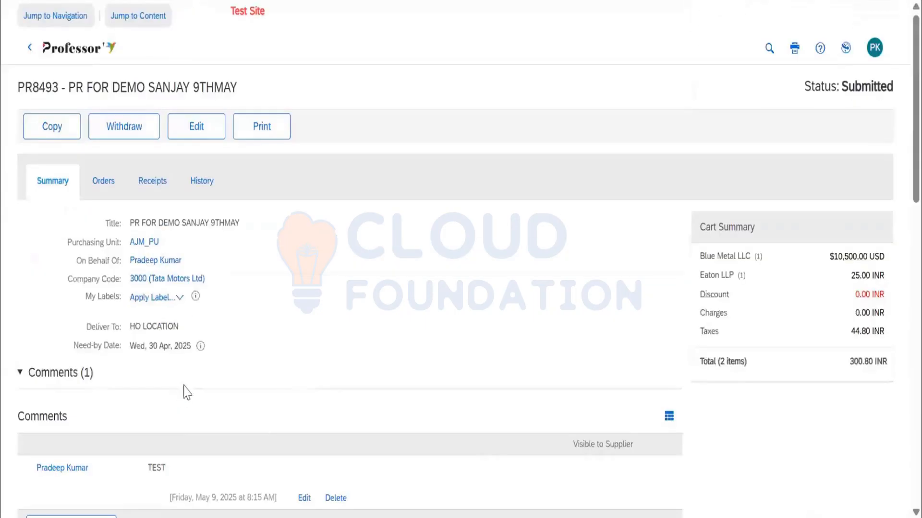
{"action": "scroll", "coordinate": [177, 336], "scroll_direction": "down", "scroll_amount": 10}
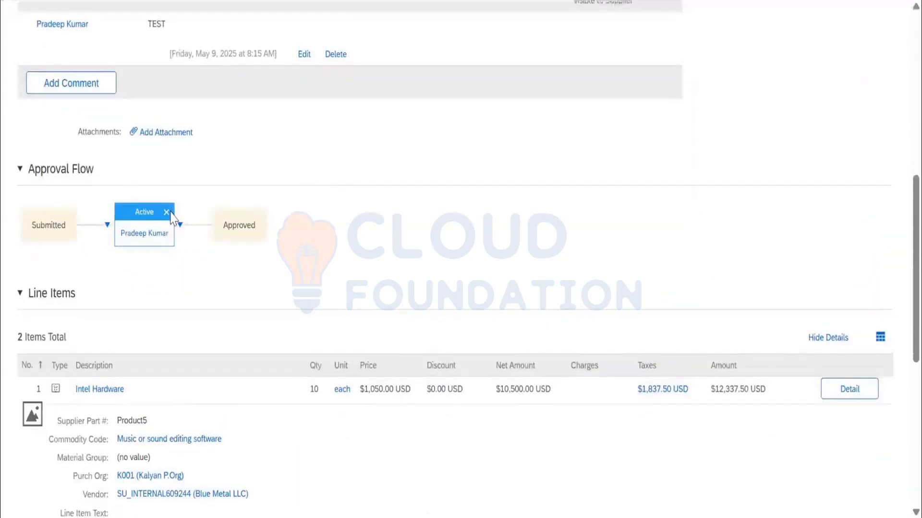
Delete the remaining active approver from the submitted requisition's approval flow and confirm the deletion.
{"action": "left_click", "coordinate": [171, 213]}
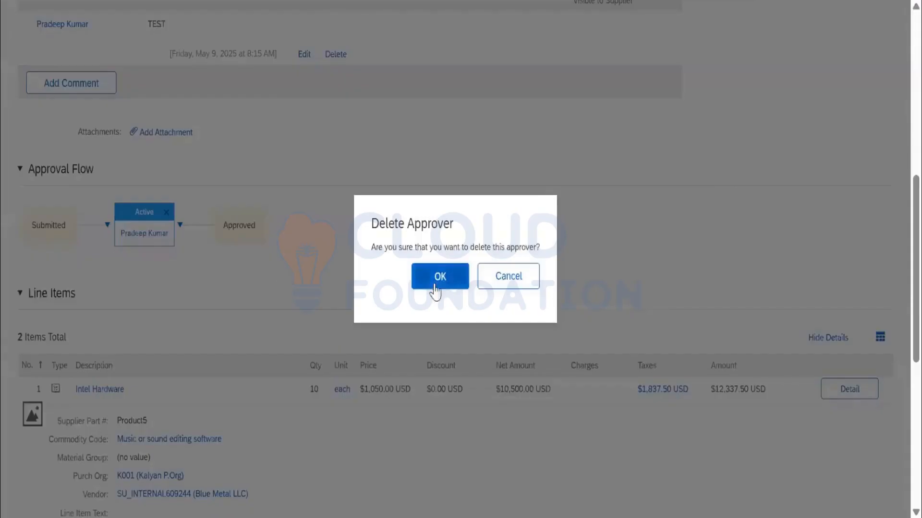
{"action": "scroll", "coordinate": [533, 288], "scroll_direction": "up", "scroll_amount": 9}
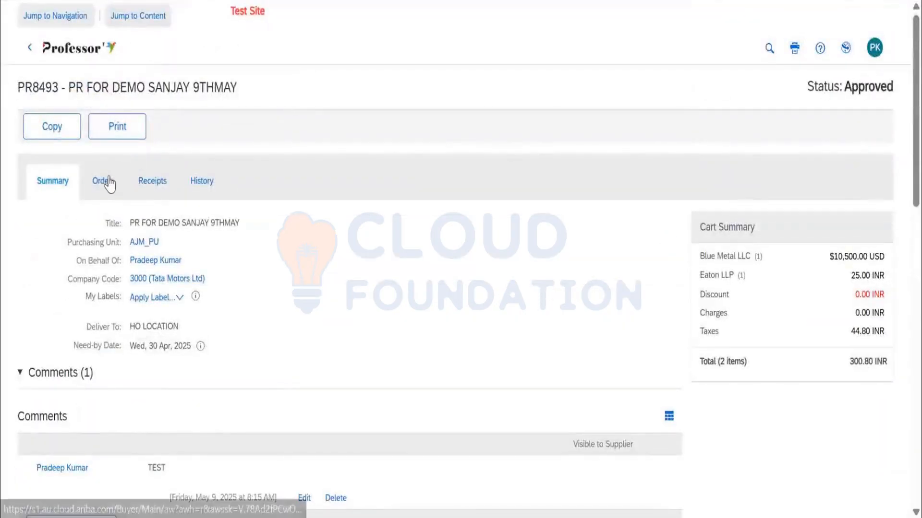
Check the orders generated from the requisition and recheck its summary for status updates, including the comments and line items.
{"action": "left_click", "coordinate": [92, 191]}
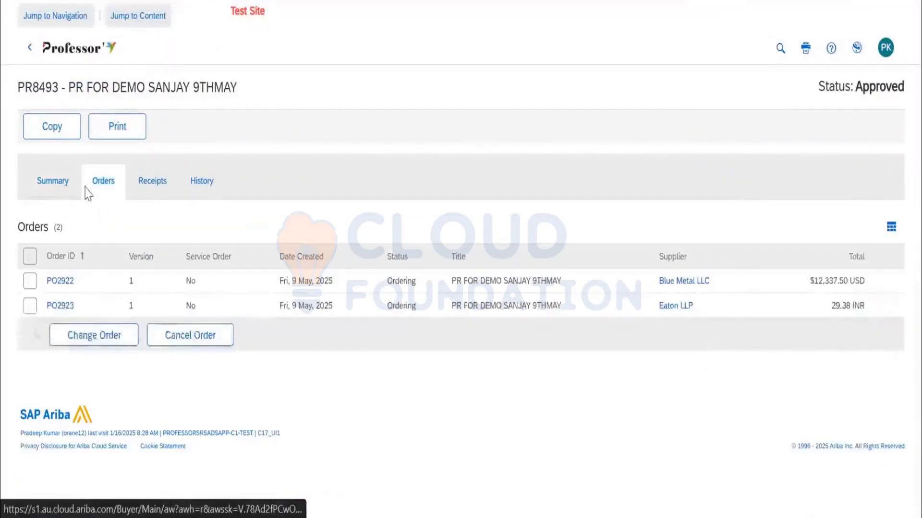
{"action": "left_click", "coordinate": [102, 188]}
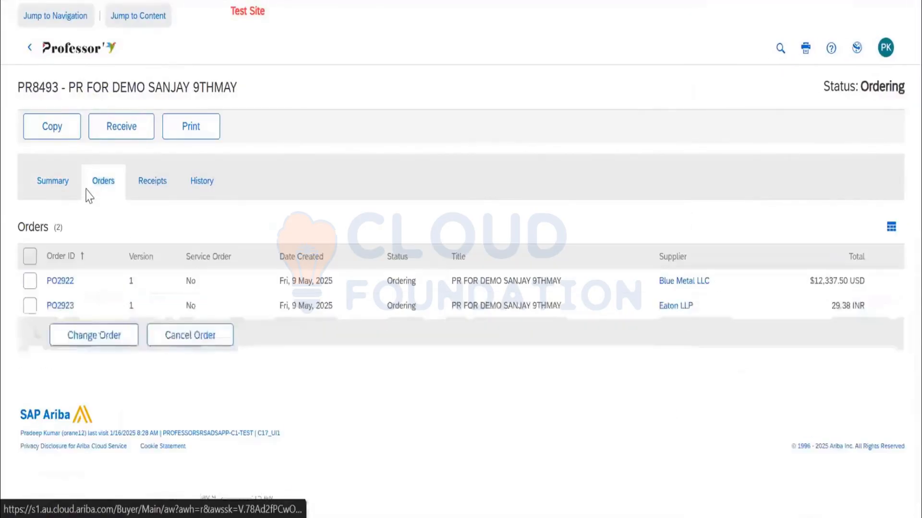
{"action": "left_click", "coordinate": [58, 190]}
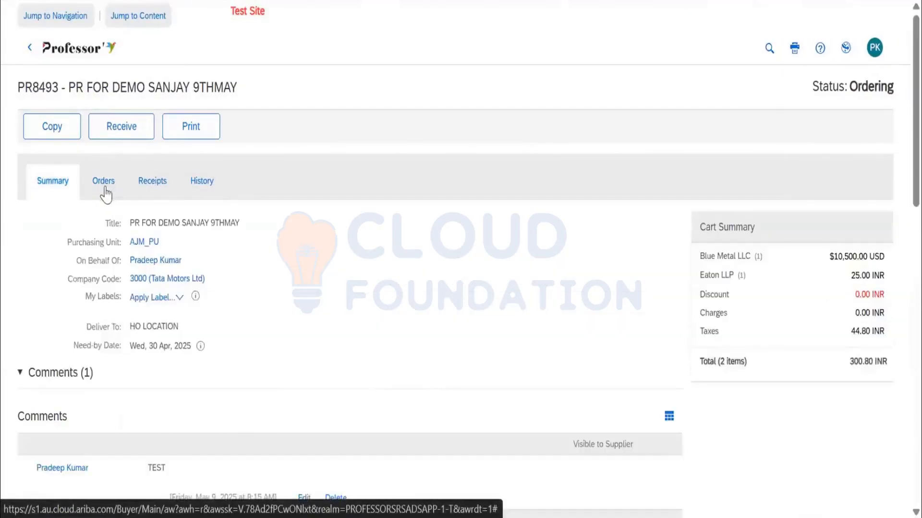
{"action": "left_click", "coordinate": [103, 188]}
{"action": "left_click", "coordinate": [58, 197]}
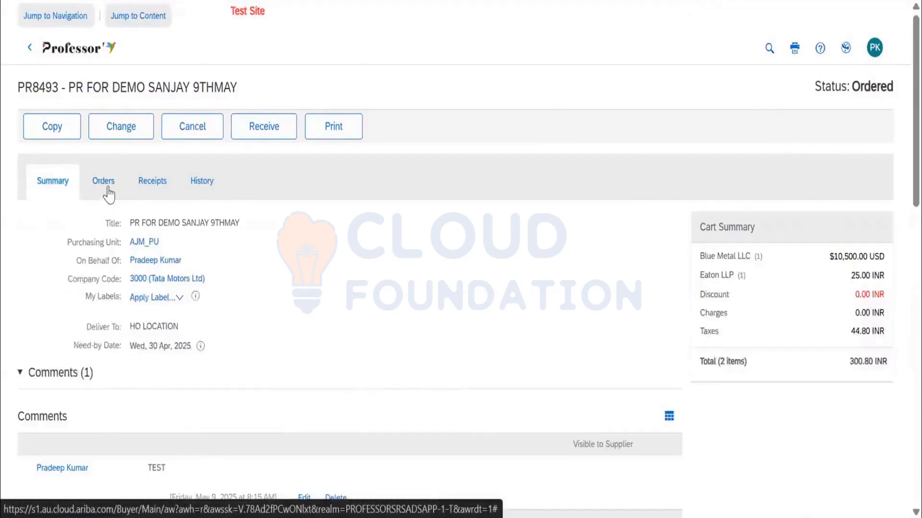
{"action": "left_click", "coordinate": [107, 191]}
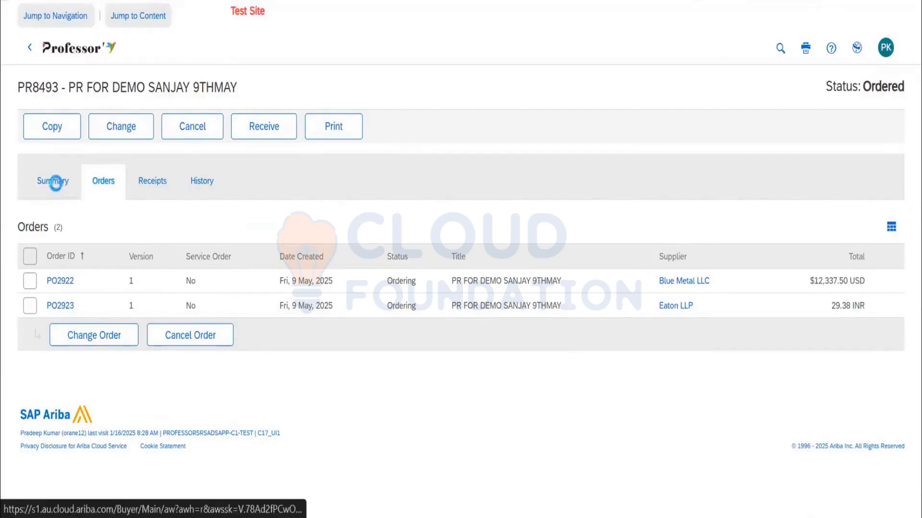
{"action": "left_click", "coordinate": [44, 174]}
{"action": "scroll", "coordinate": [192, 258], "scroll_direction": "down", "scroll_amount": 10}
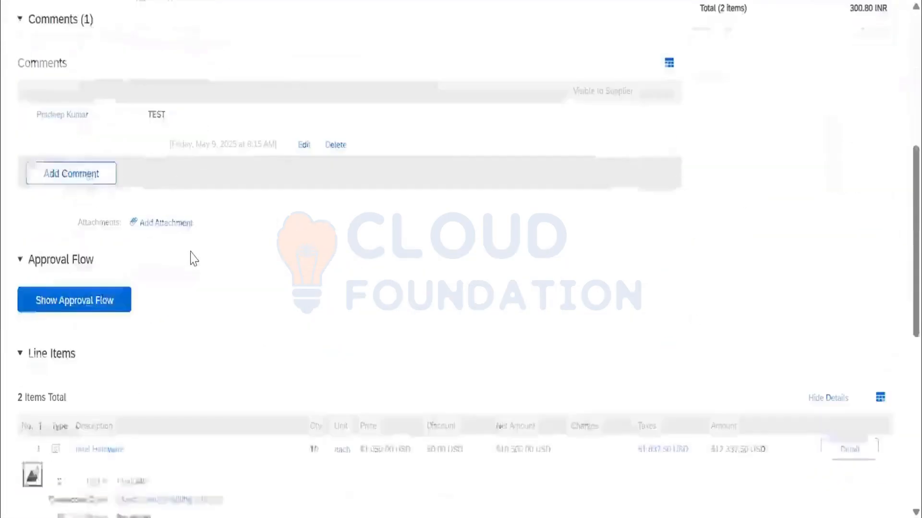
{"action": "scroll", "coordinate": [192, 261], "scroll_direction": "down", "scroll_amount": 3}
{"action": "scroll", "coordinate": [191, 261], "scroll_direction": "up", "scroll_amount": 15}
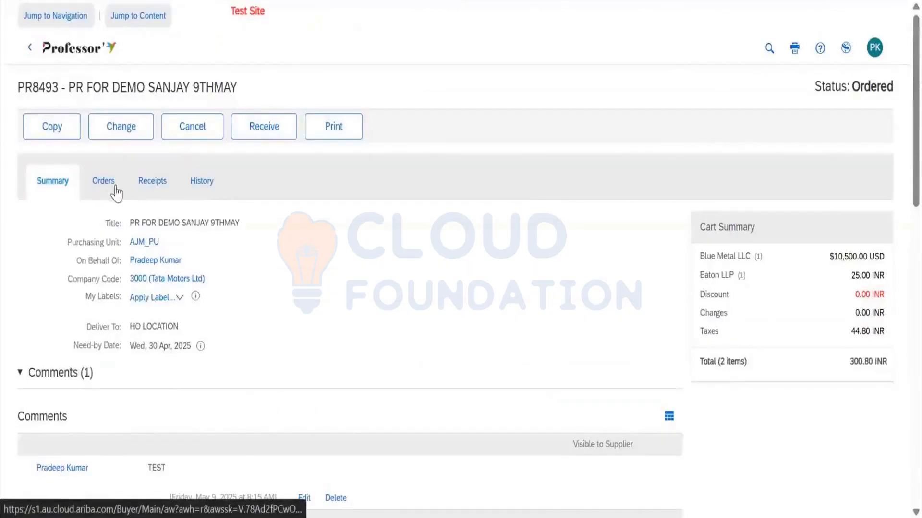
Review the requisition's orders, its receipts and its history of ordering and approval actions.
{"action": "left_click", "coordinate": [109, 187]}
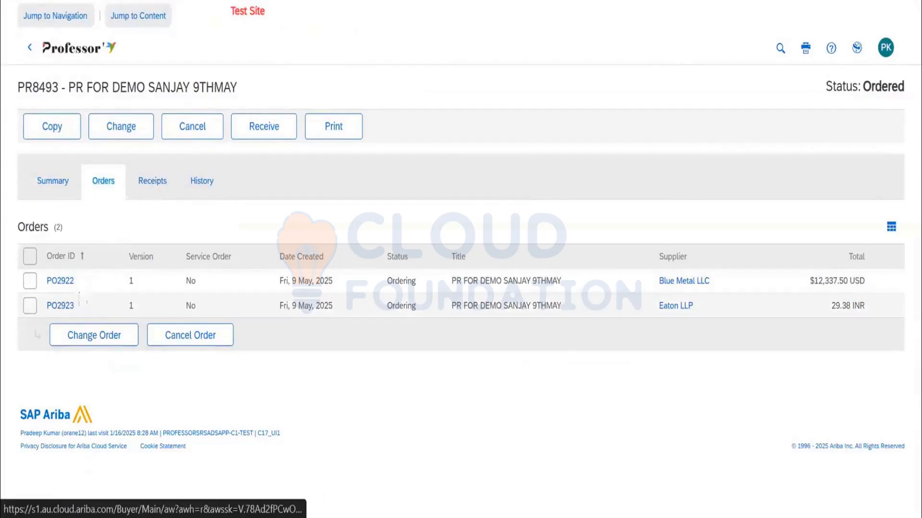
{"action": "left_click", "coordinate": [152, 185]}
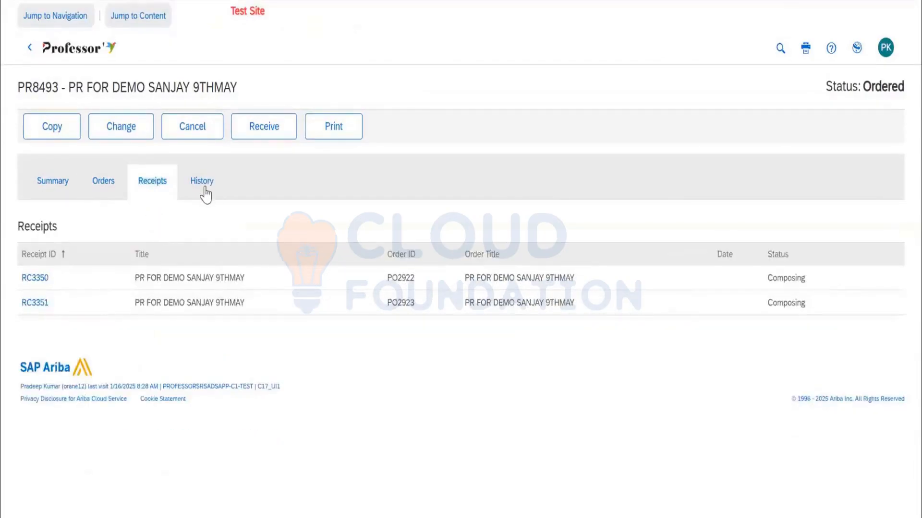
{"action": "left_click", "coordinate": [202, 180]}
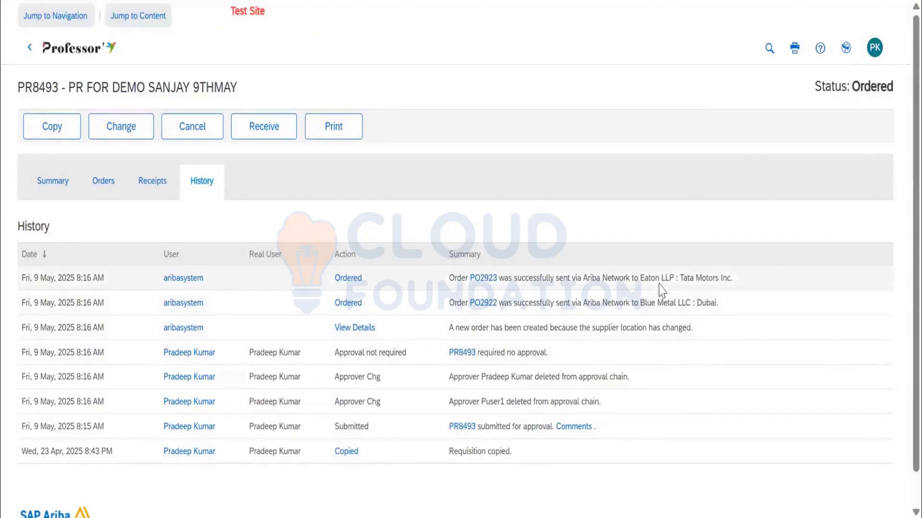
Open the Blue Metal LLC purchase order from the requisition's history and generate its print view with template PPT1132 in English-United States.
{"action": "left_click", "coordinate": [485, 305]}
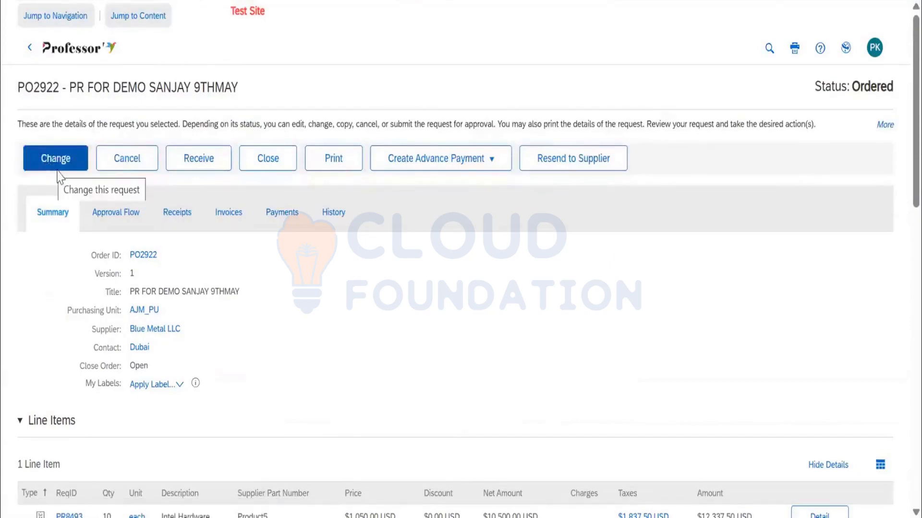
{"action": "left_click", "coordinate": [334, 165]}
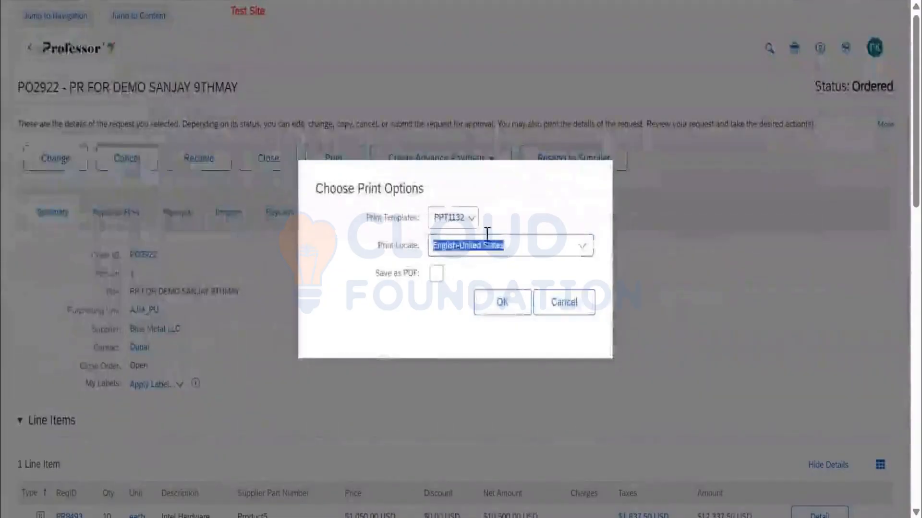
{"action": "left_click", "coordinate": [505, 307]}
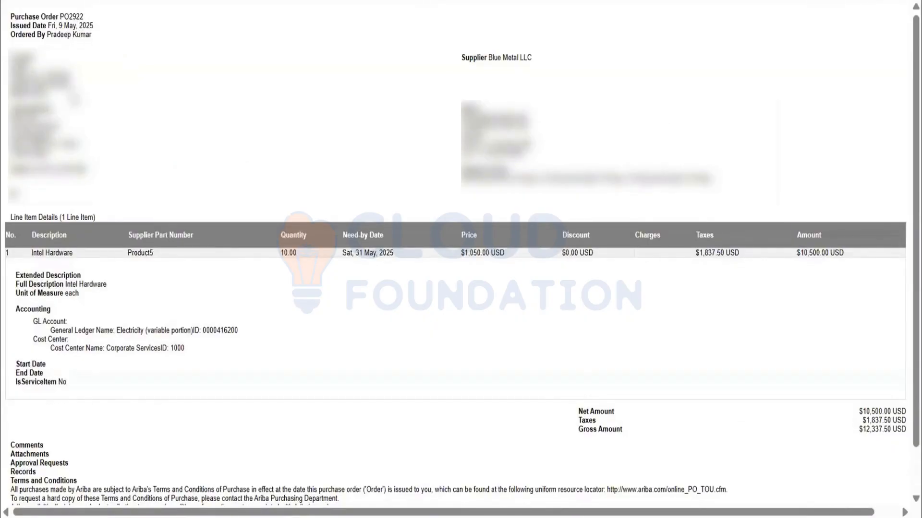
Examine the printed purchase order's address blocks, supplier details, line item, accounting, and terms and conditions.
{"action": "left_click_drag", "start_coordinate": [69, 101], "coordinate": [6, 79]}
{"action": "left_click_drag", "start_coordinate": [71, 161], "coordinate": [12, 112]}
{"action": "left_click", "coordinate": [525, 144]}
{"action": "left_click_drag", "start_coordinate": [528, 166], "coordinate": [454, 124]}
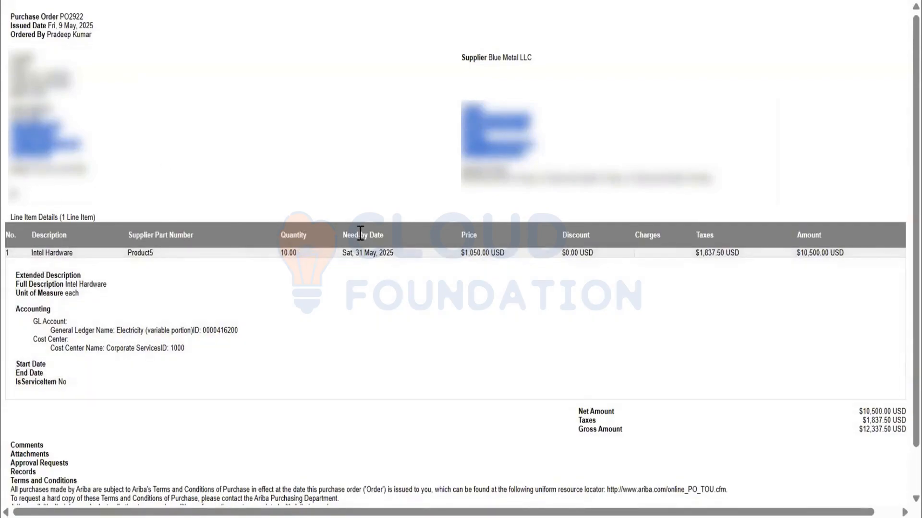
{"action": "scroll", "coordinate": [486, 373], "scroll_direction": "down", "scroll_amount": 1}
{"action": "scroll", "coordinate": [485, 374], "scroll_direction": "up", "scroll_amount": 1}
{"action": "scroll", "coordinate": [220, 200], "scroll_direction": "down", "scroll_amount": 1}
{"action": "scroll", "coordinate": [220, 202], "scroll_direction": "down", "scroll_amount": 1}
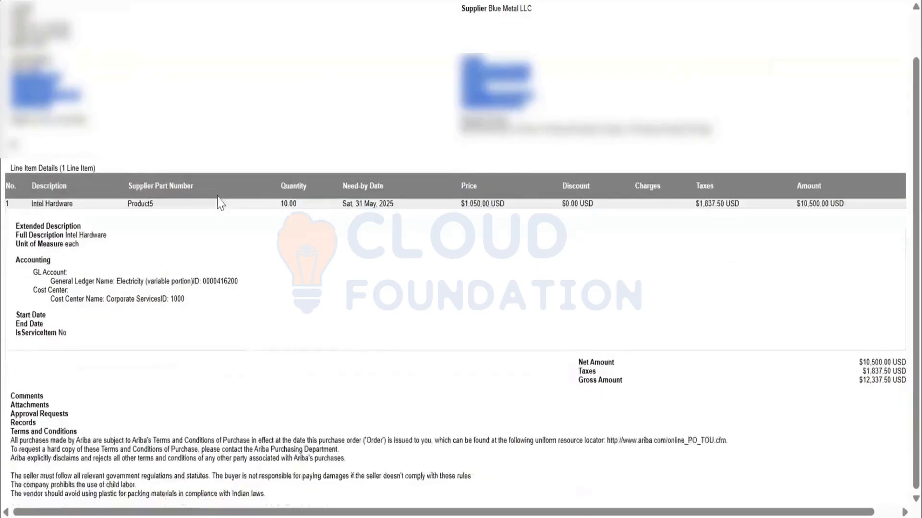
{"action": "left_click_drag", "start_coordinate": [274, 488], "coordinate": [14, 376]}
{"action": "left_click", "coordinate": [253, 297]}
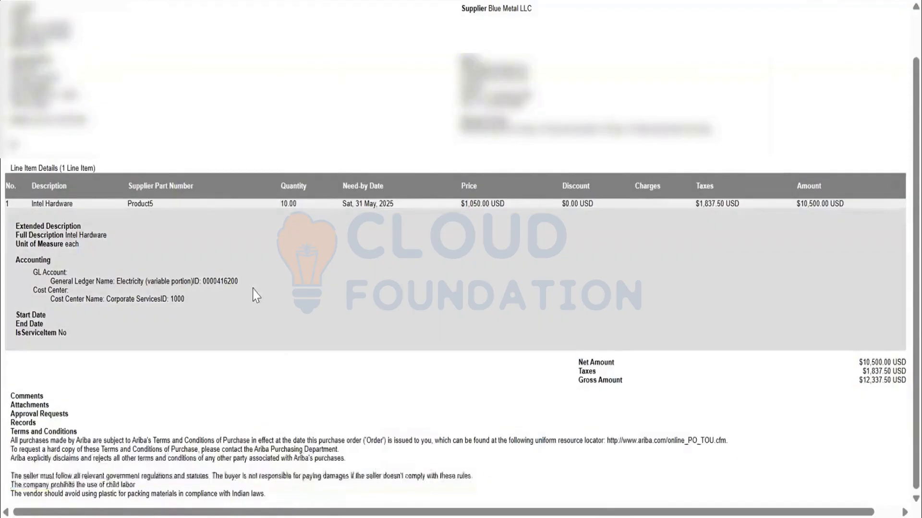
{"action": "scroll", "coordinate": [288, 144], "scroll_direction": "up", "scroll_amount": 1}
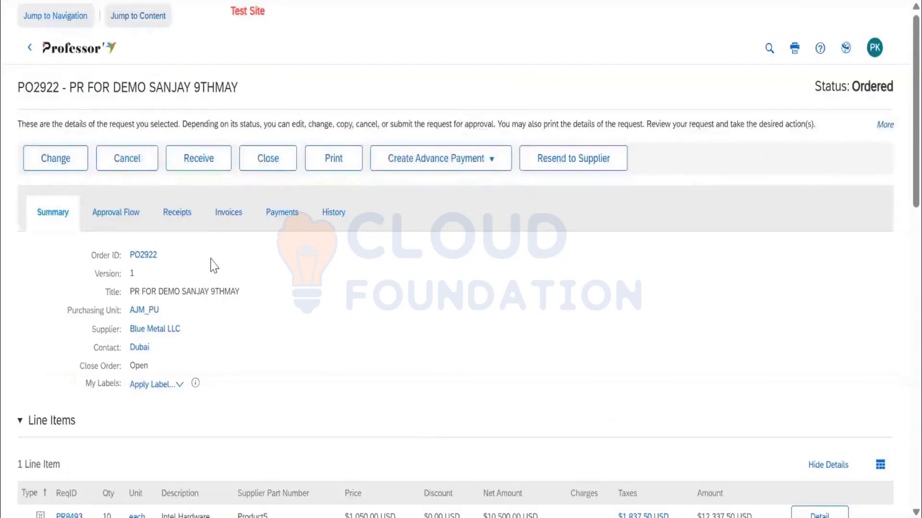
Check the Blue Metal LLC order's history and the recipient and contact details of its Ordered action.
{"action": "left_click", "coordinate": [343, 226]}
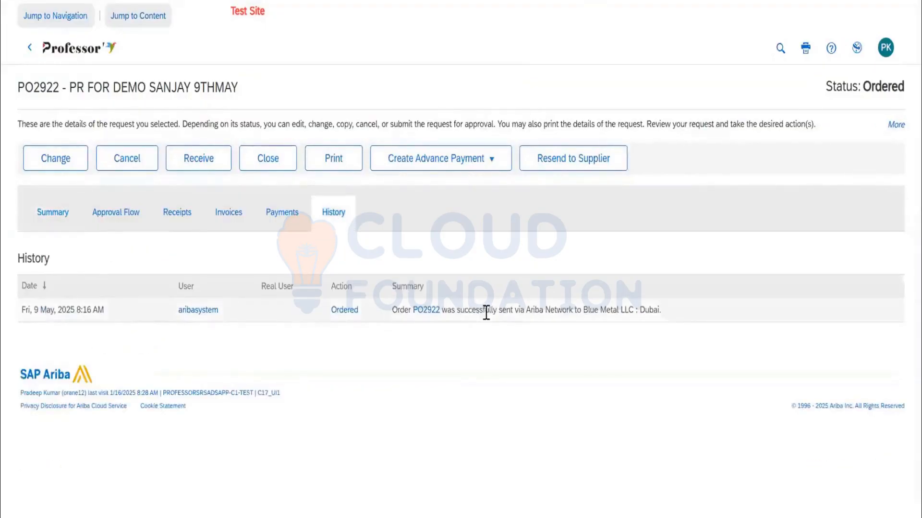
{"action": "left_click", "coordinate": [346, 310]}
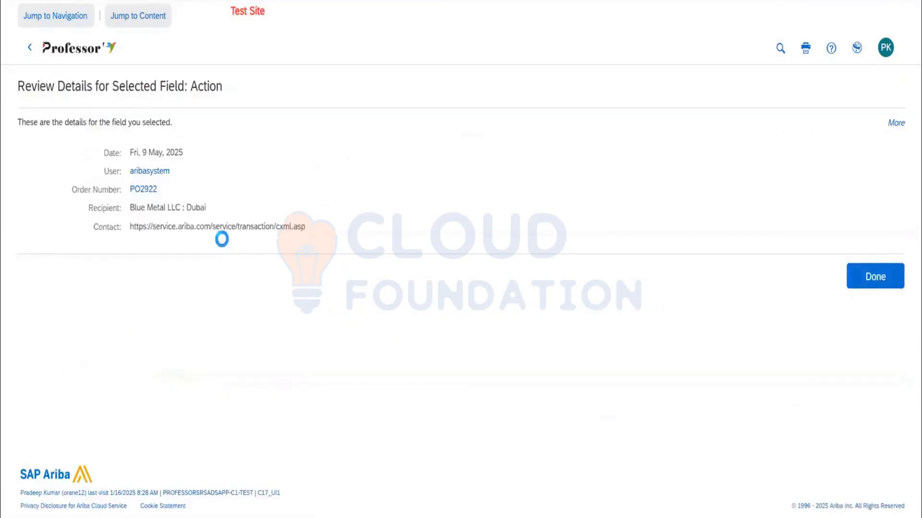
{"action": "left_click_drag", "start_coordinate": [123, 224], "coordinate": [306, 222]}
{"action": "left_click_drag", "start_coordinate": [207, 211], "coordinate": [138, 197]}
{"action": "left_click", "coordinate": [880, 288]}
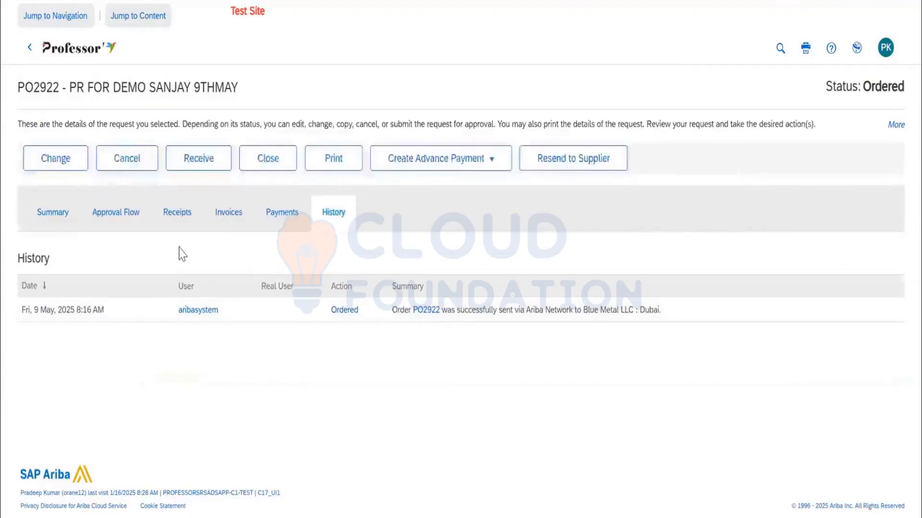
Return to the requisition from the order's line item and review the supplier details of Eaton LLP in its orders.
{"action": "left_click", "coordinate": [58, 216]}
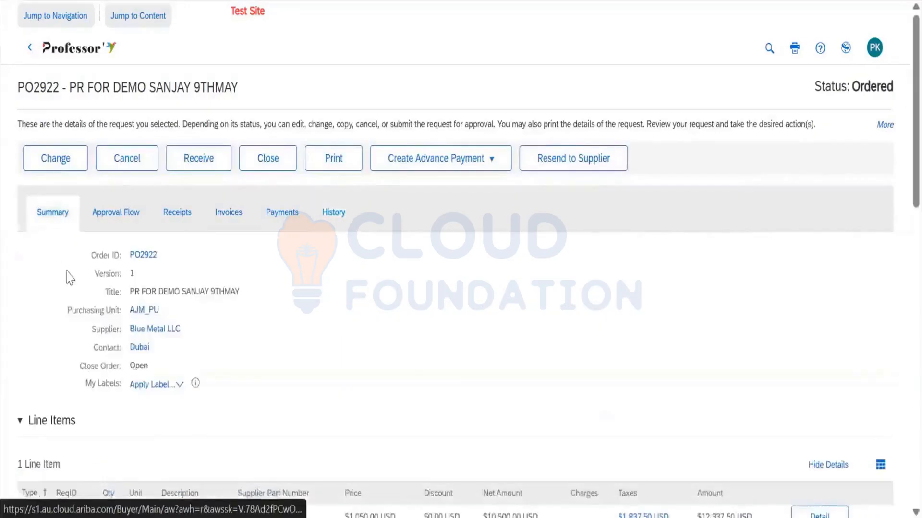
{"action": "scroll", "coordinate": [62, 316], "scroll_direction": "down", "scroll_amount": 4}
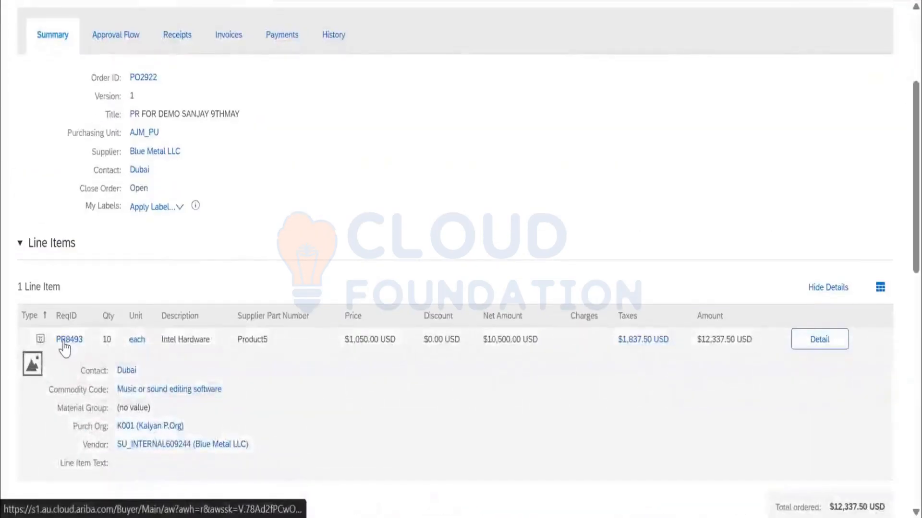
{"action": "left_click", "coordinate": [66, 343]}
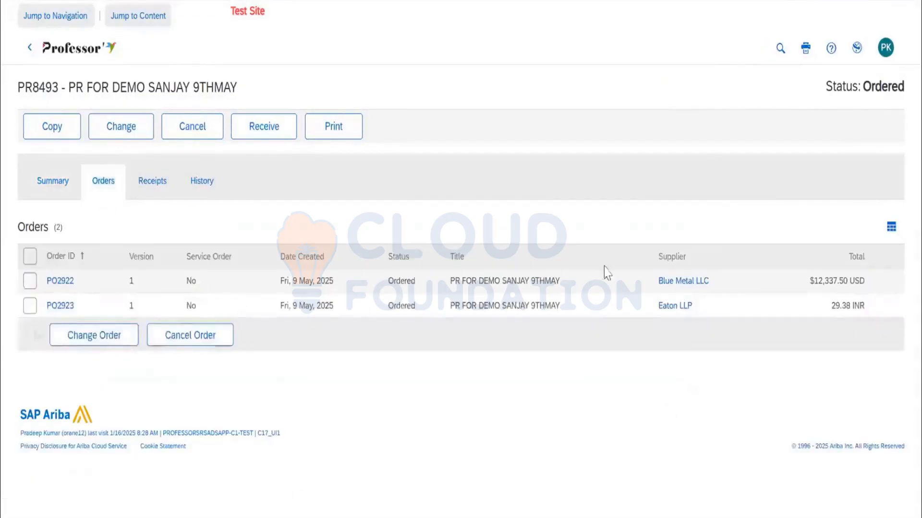
{"action": "left_click", "coordinate": [684, 315]}
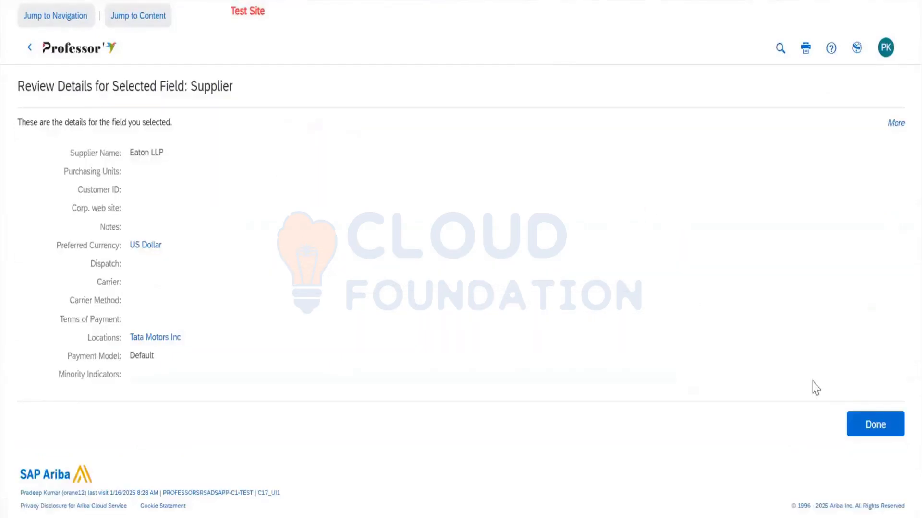
{"action": "left_click", "coordinate": [877, 431]}
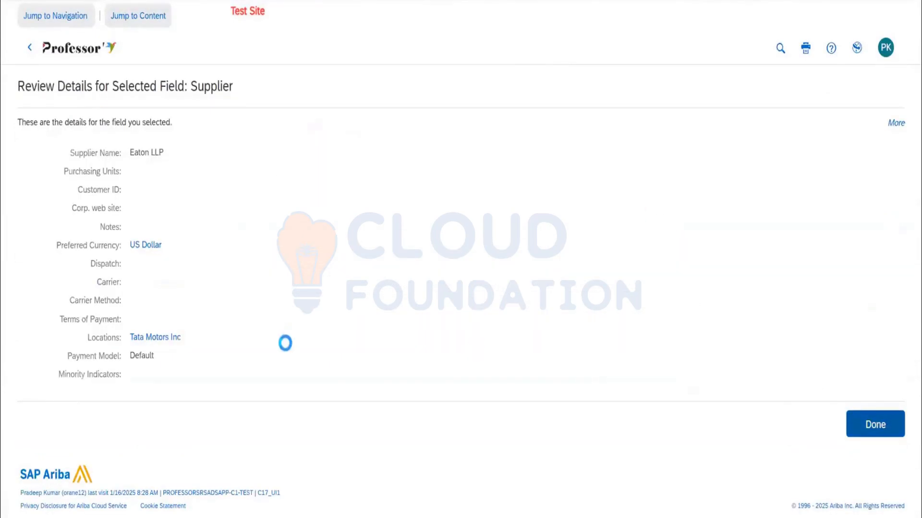
Open the Eaton LLP purchase order and check its history, including the contact details of the Ordered action.
{"action": "left_click", "coordinate": [69, 310]}
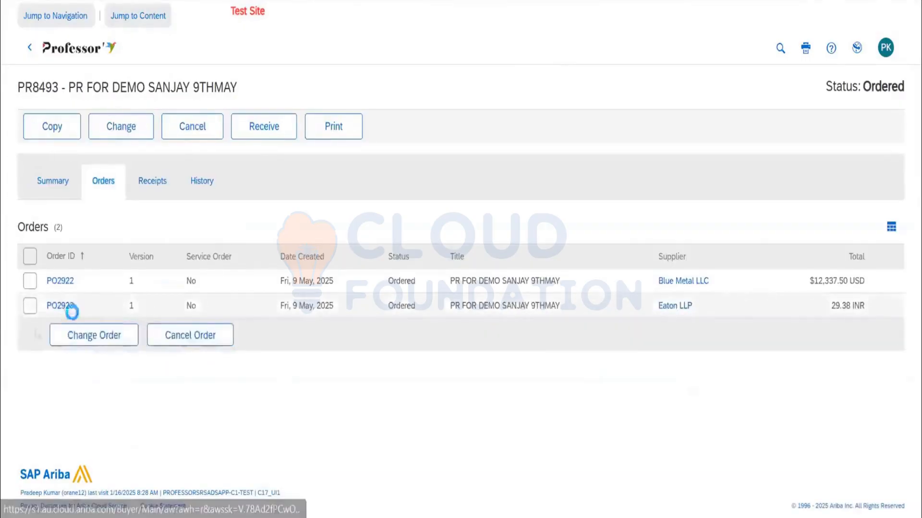
{"action": "left_click", "coordinate": [339, 232]}
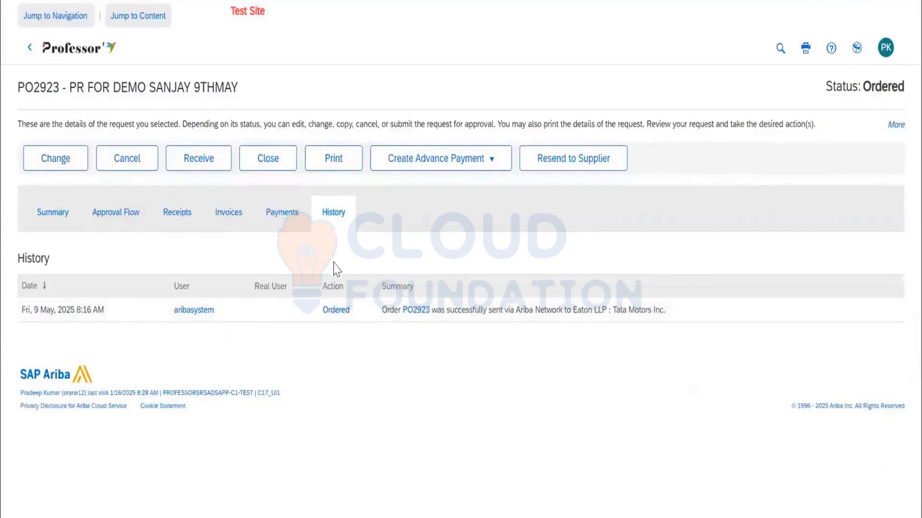
{"action": "left_click_drag", "start_coordinate": [134, 227], "coordinate": [275, 226]}
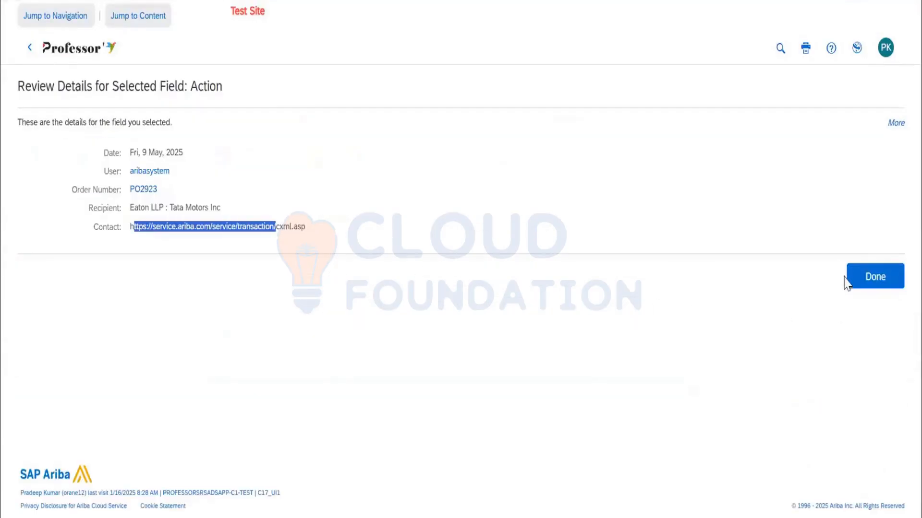
{"action": "left_click", "coordinate": [849, 276]}
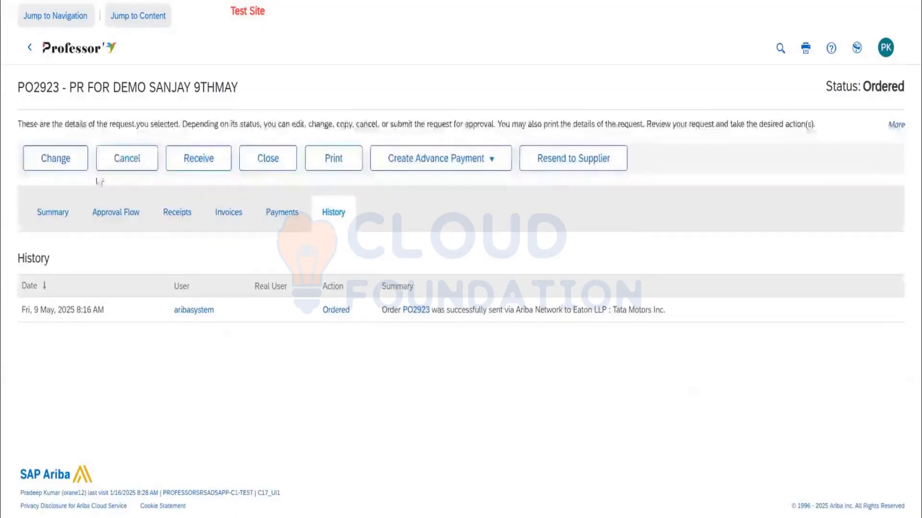
{"action": "left_click", "coordinate": [66, 214]}
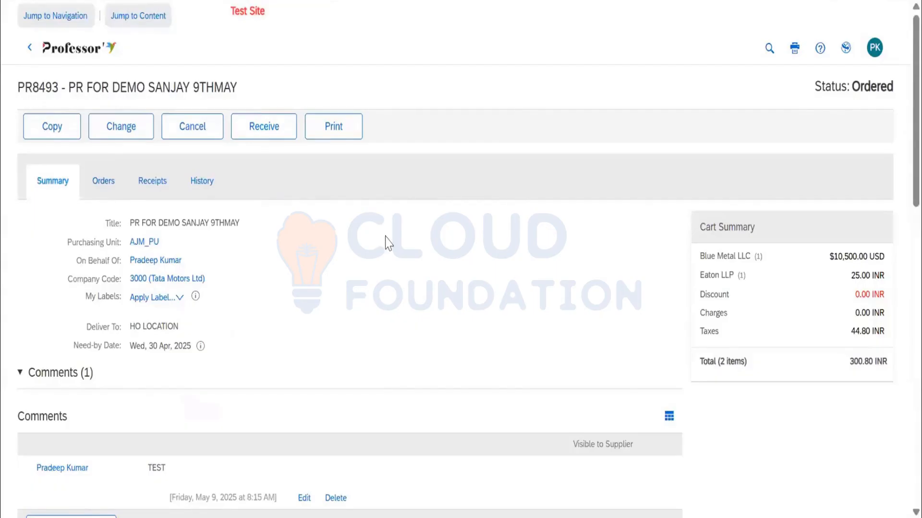
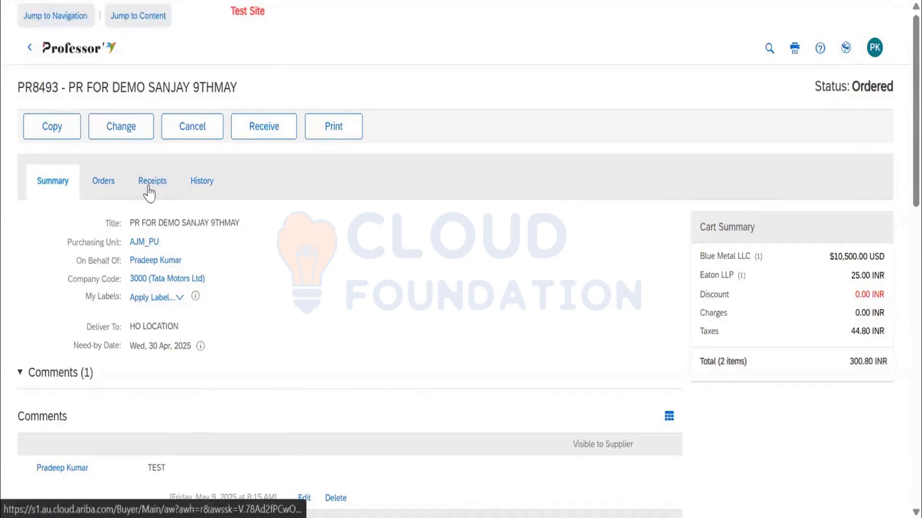
Open the Blue Metal LLC purchase order from the requisition's orders and display its receipts.
{"action": "scroll", "coordinate": [376, 238], "scroll_direction": "down", "scroll_amount": 10}
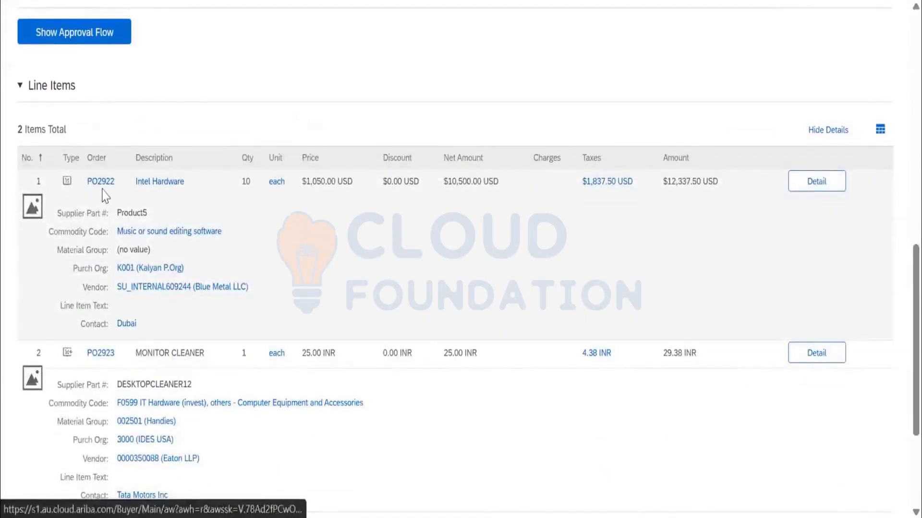
{"action": "scroll", "coordinate": [124, 229], "scroll_direction": "up", "scroll_amount": 10}
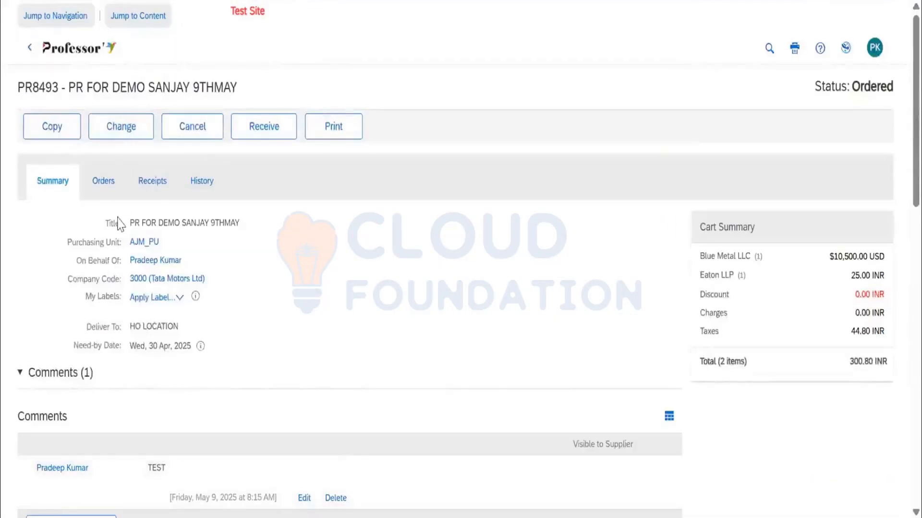
{"action": "left_click", "coordinate": [102, 182]}
{"action": "left_click", "coordinate": [61, 281]}
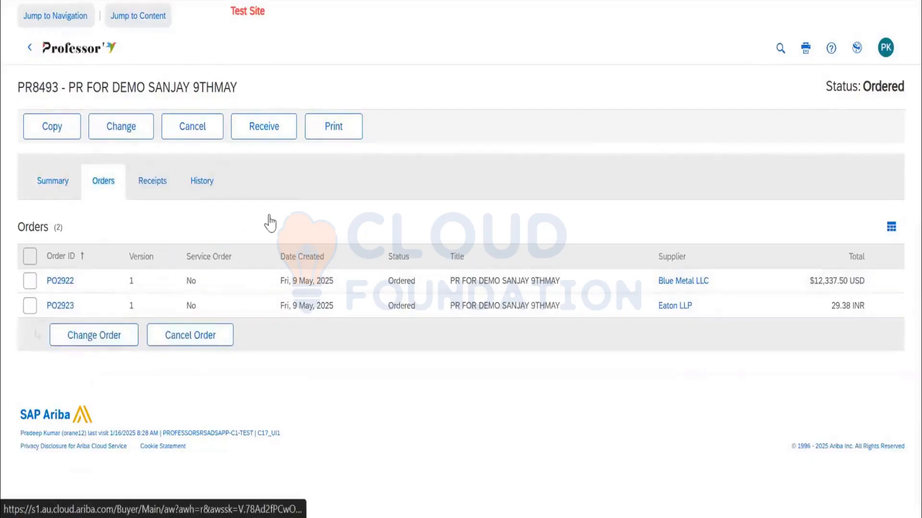
{"action": "left_click", "coordinate": [207, 169]}
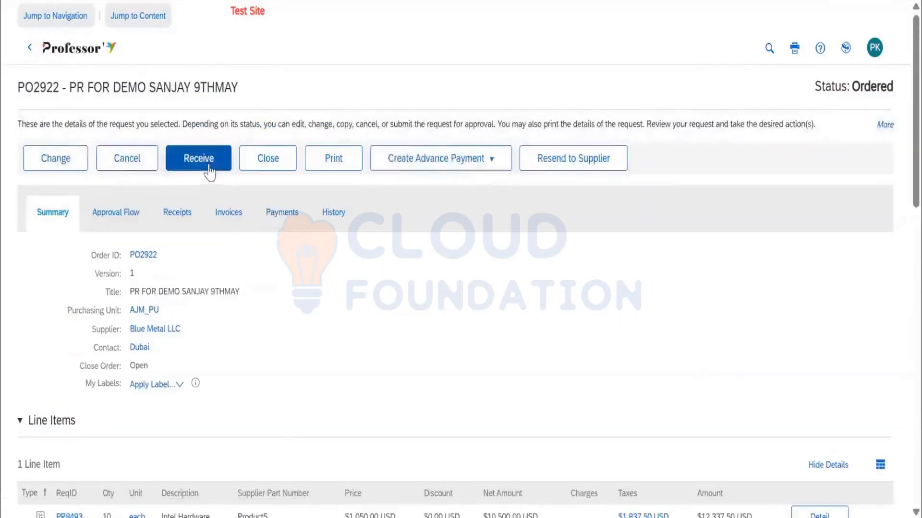
{"action": "left_click", "coordinate": [183, 217]}
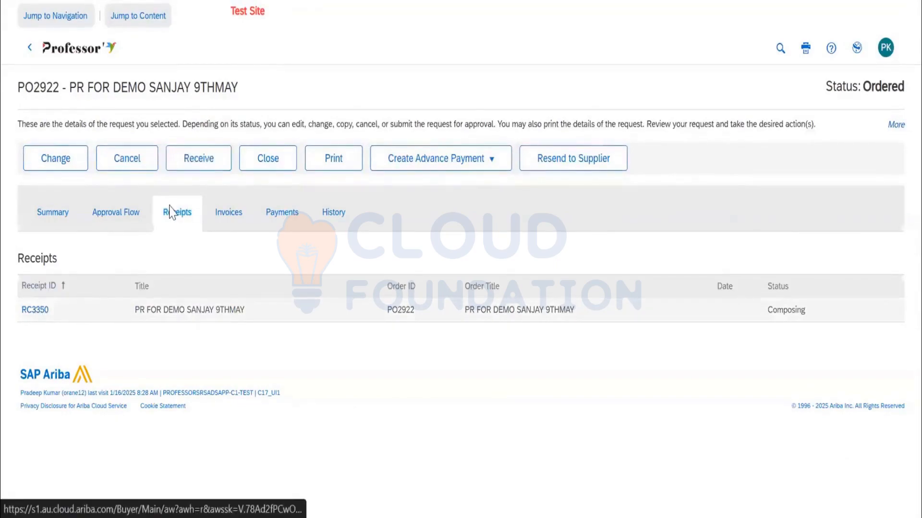
Start receiving against the Blue Metal LLC order and highlight the receipt number.
{"action": "left_click", "coordinate": [203, 168]}
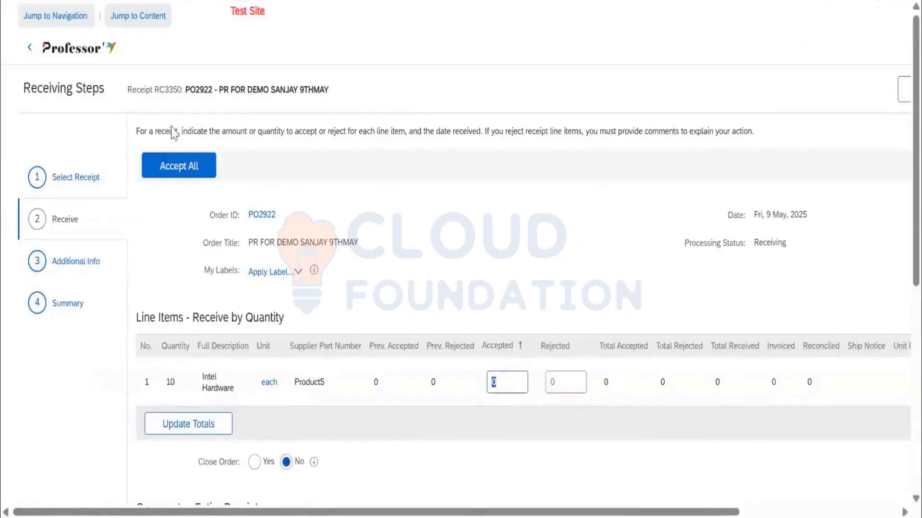
{"action": "left_click", "coordinate": [172, 91]}
{"action": "double_click", "coordinate": [172, 91]}
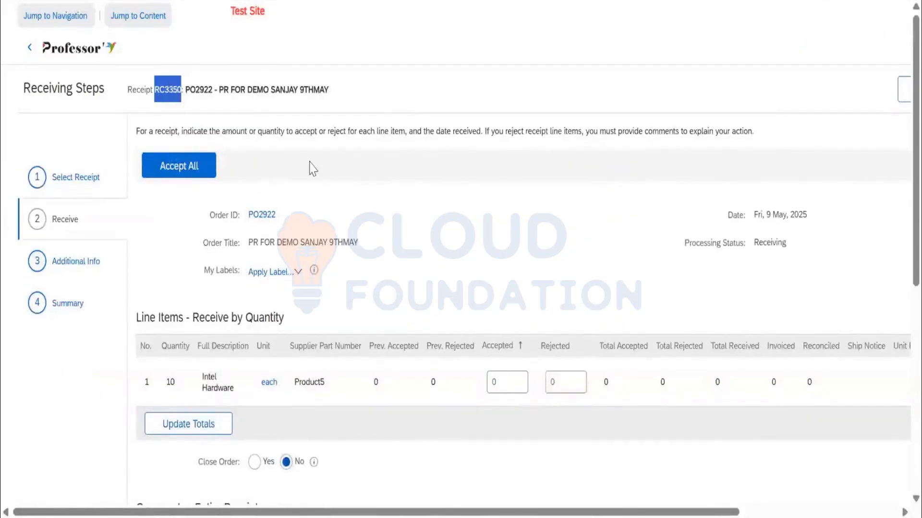
Set the accepted quantity of the Intel Hardware line item to 4 and update the receipt totals.
{"action": "scroll", "coordinate": [253, 165], "scroll_direction": "down", "scroll_amount": 2}
{"action": "double_click", "coordinate": [171, 292]}
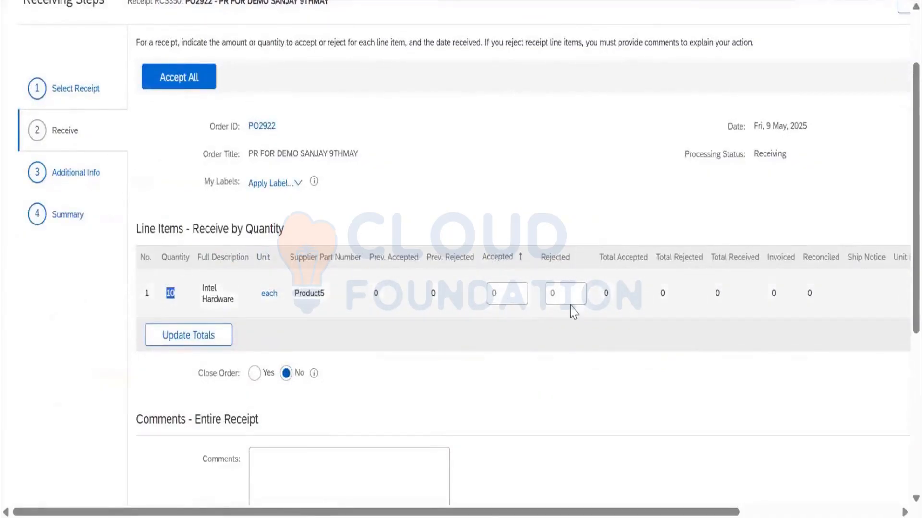
{"action": "left_click", "coordinate": [500, 298]}
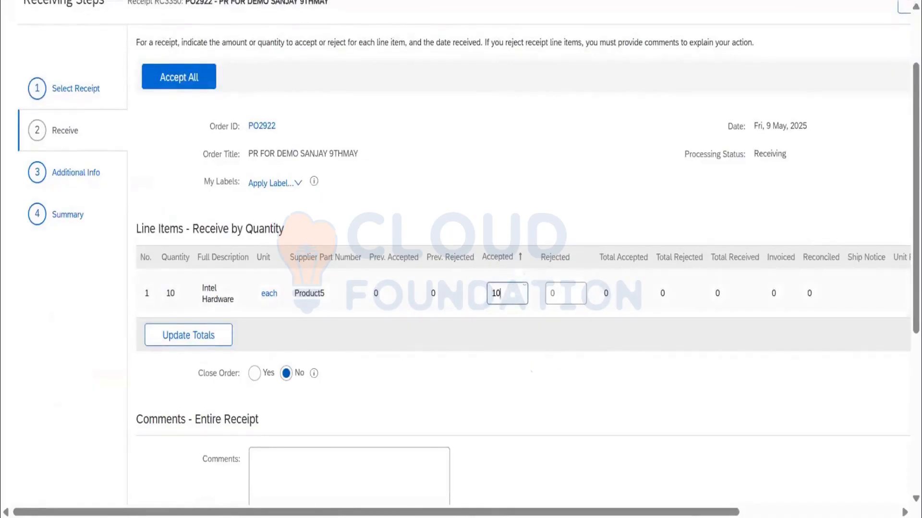
{"action": "scroll", "coordinate": [513, 306], "scroll_direction": "up", "scroll_amount": 2}
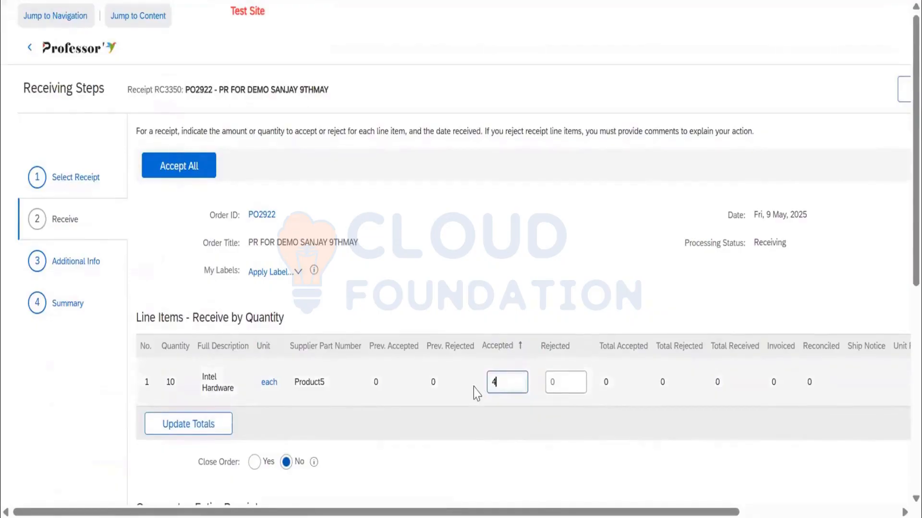
{"action": "left_click", "coordinate": [212, 431]}
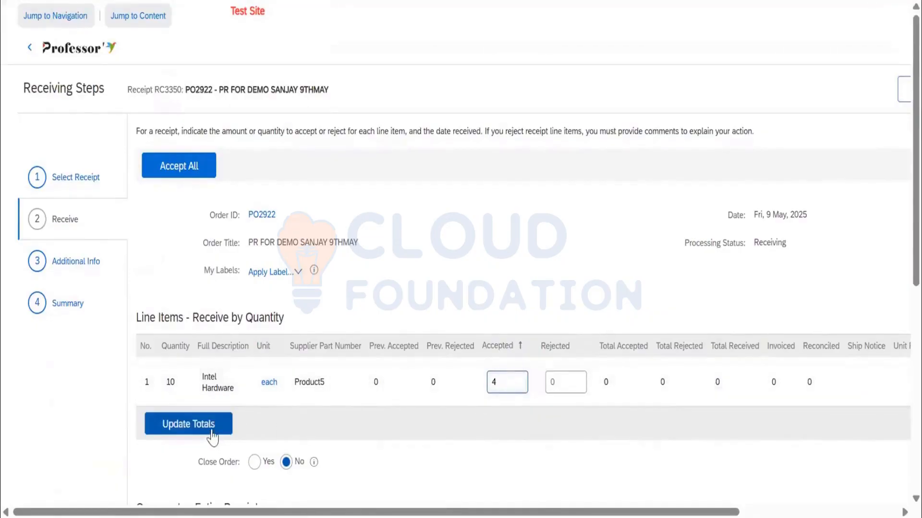
{"action": "left_click", "coordinate": [212, 432]}
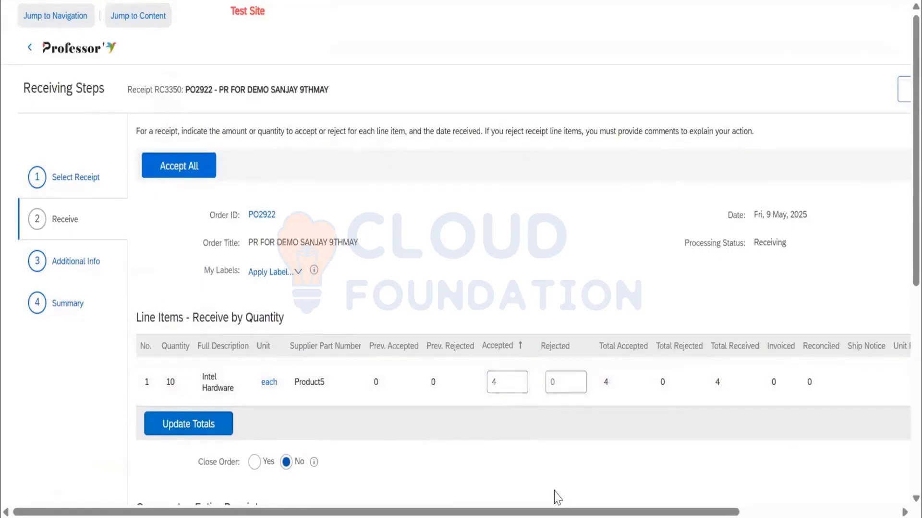
Review the receipt's line item, Close Order option, comments box and attachments section, refreshing the totals once more.
{"action": "scroll", "coordinate": [557, 497], "scroll_direction": "right", "scroll_amount": 5}
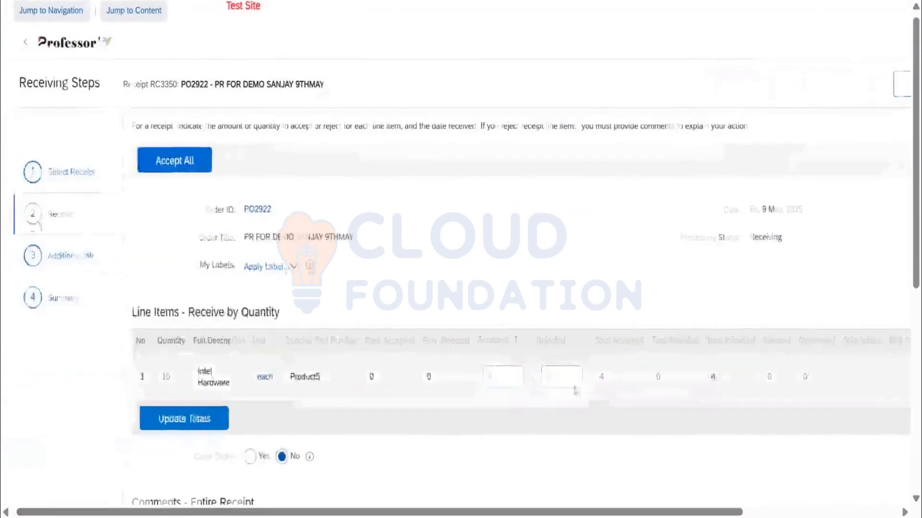
{"action": "scroll", "coordinate": [575, 391], "scroll_direction": "down", "scroll_amount": 3}
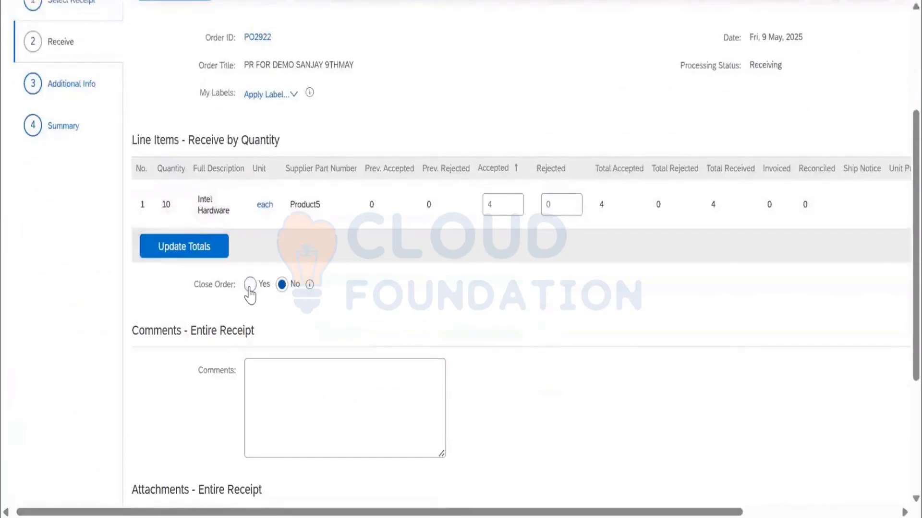
{"action": "double_click", "coordinate": [491, 205]}
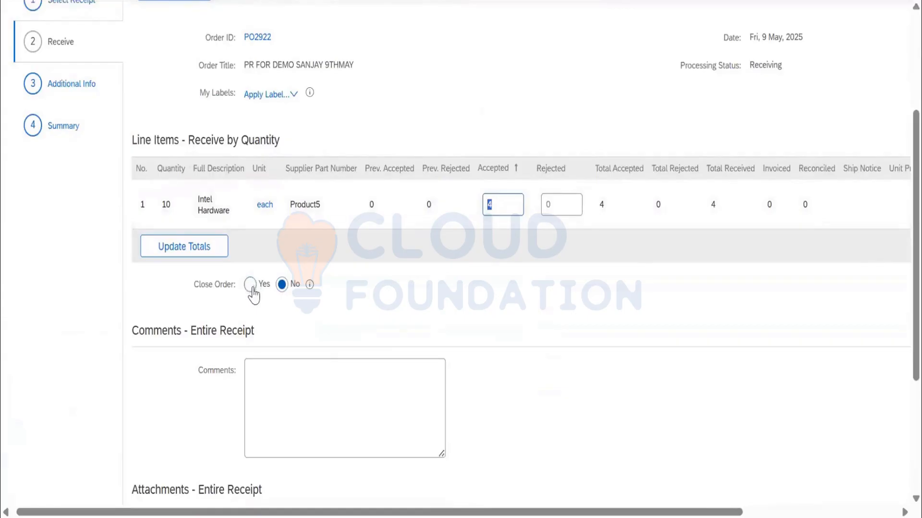
{"action": "left_click", "coordinate": [194, 246]}
{"action": "left_click", "coordinate": [274, 399]}
{"action": "scroll", "coordinate": [269, 384], "scroll_direction": "down", "scroll_amount": 3}
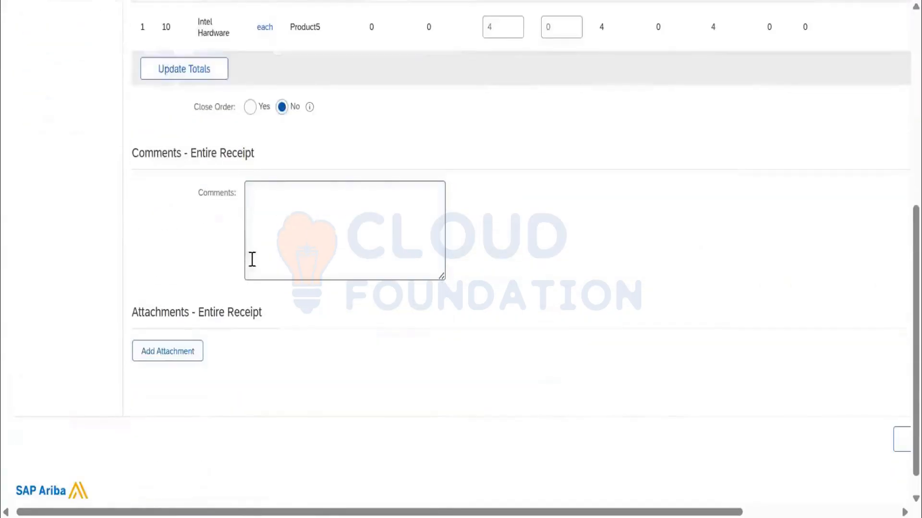
{"action": "left_click", "coordinate": [191, 352]}
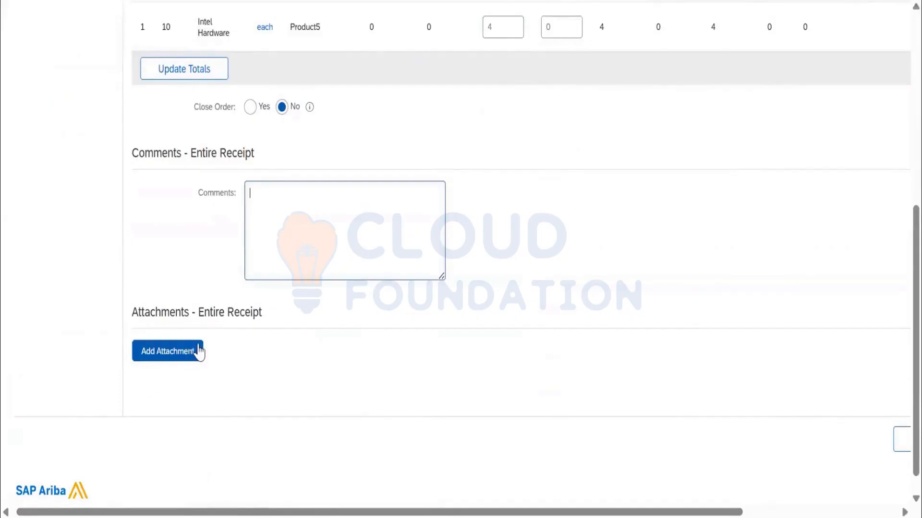
{"action": "scroll", "coordinate": [198, 346], "scroll_direction": "up", "scroll_amount": 3}
{"action": "scroll", "coordinate": [199, 353], "scroll_direction": "up", "scroll_amount": 4}
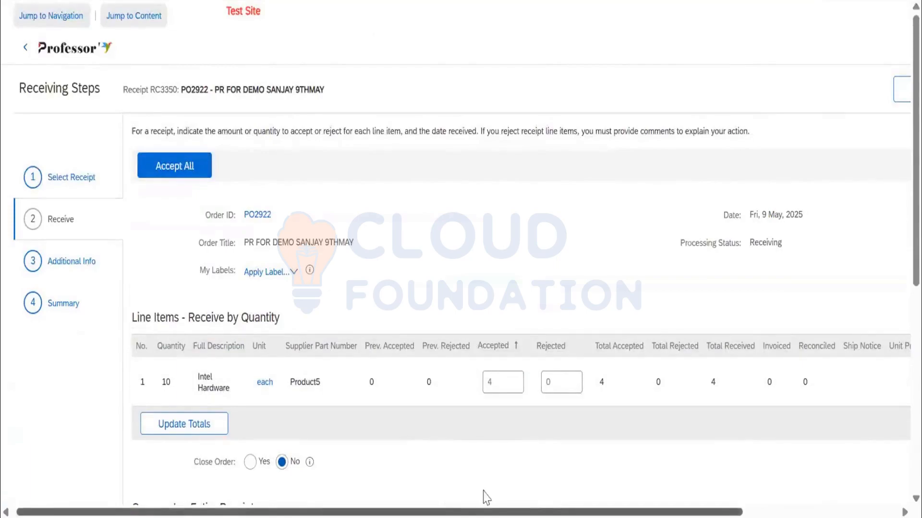
Continue to the receipt's summary step and check the active approver in its approval flow.
{"action": "scroll", "coordinate": [485, 494], "scroll_direction": "right", "scroll_amount": 5}
{"action": "scroll", "coordinate": [494, 494], "scroll_direction": "left", "scroll_amount": 5}
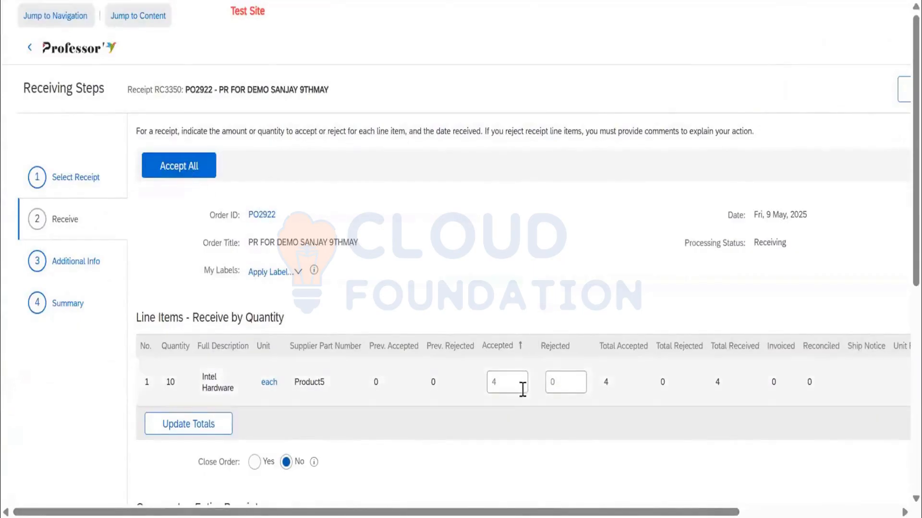
{"action": "double_click", "coordinate": [494, 383]}
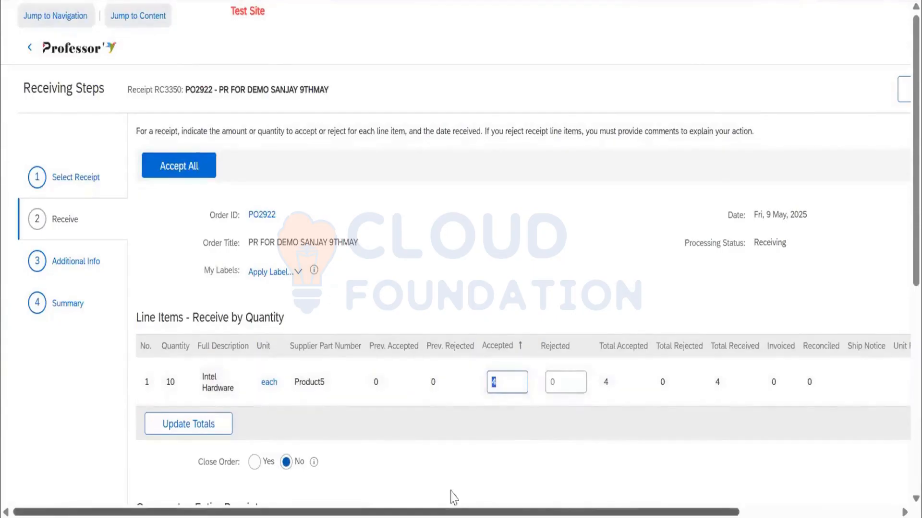
{"action": "left_click_drag", "start_coordinate": [454, 491], "coordinate": [627, 490]}
{"action": "left_click", "coordinate": [714, 98]}
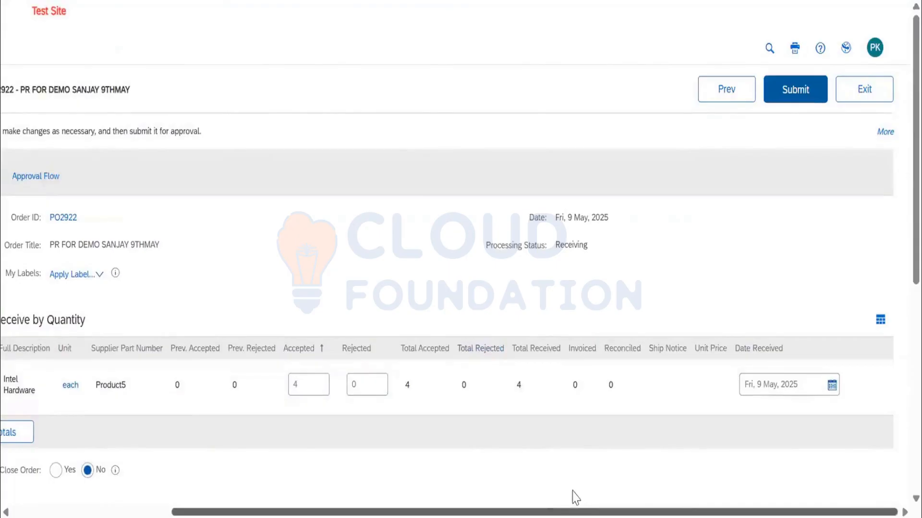
{"action": "left_click_drag", "start_coordinate": [572, 496], "coordinate": [326, 496]}
{"action": "left_click", "coordinate": [237, 179]}
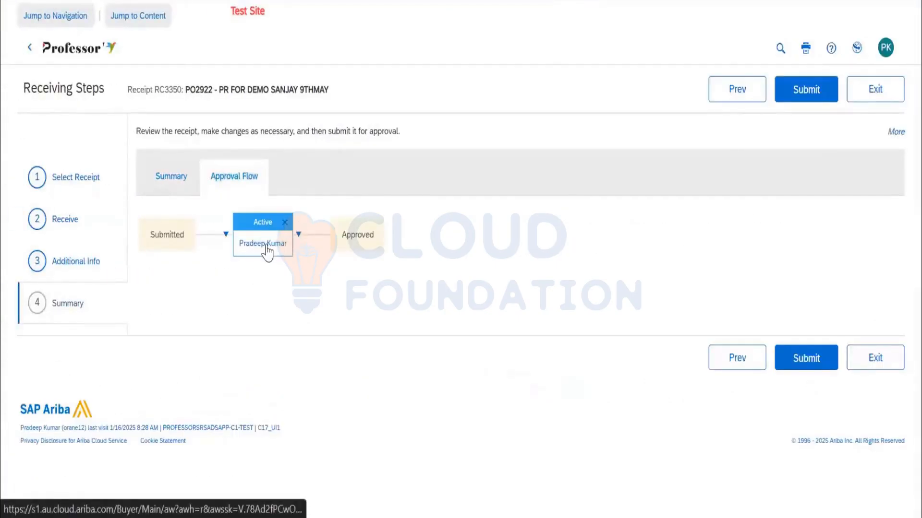
{"action": "mouse_move", "coordinate": [267, 250]}
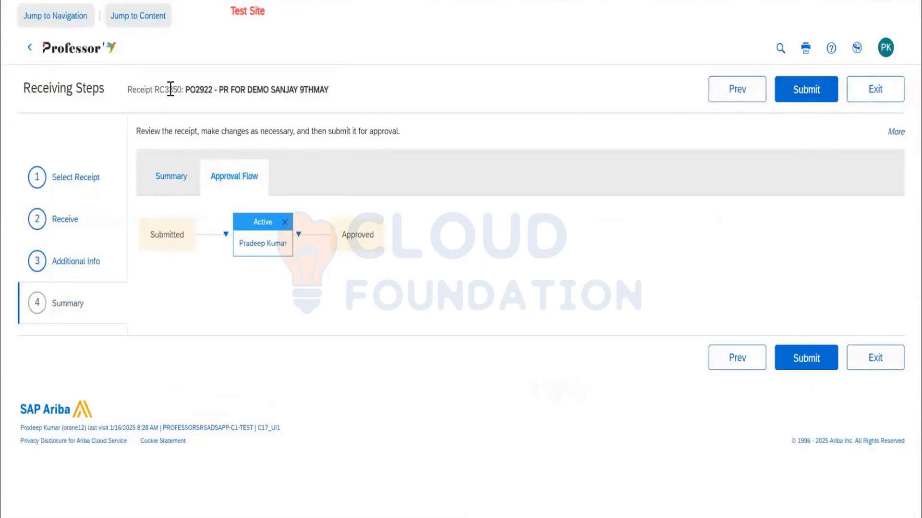
Return to the receipt summary, recheck the accepted quantity and receipt number, and submit the receipt for approval.
{"action": "left_click", "coordinate": [177, 181]}
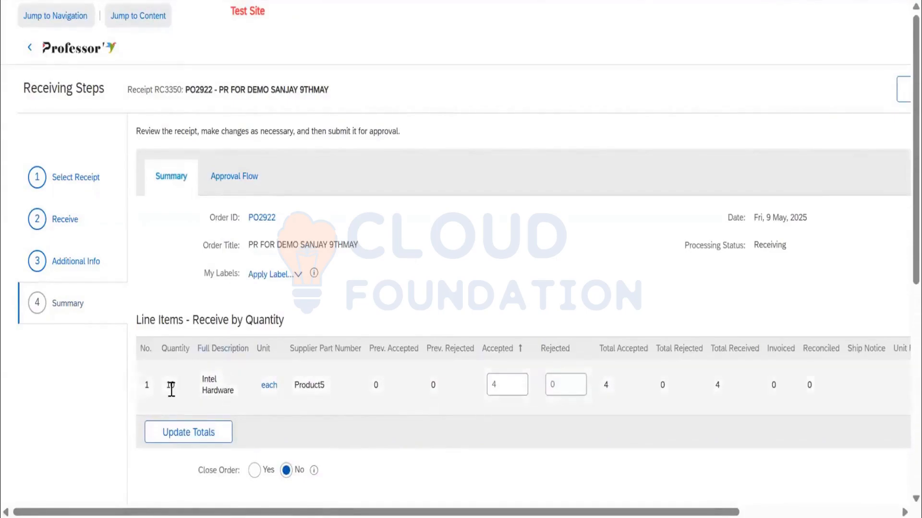
{"action": "double_click", "coordinate": [498, 387]}
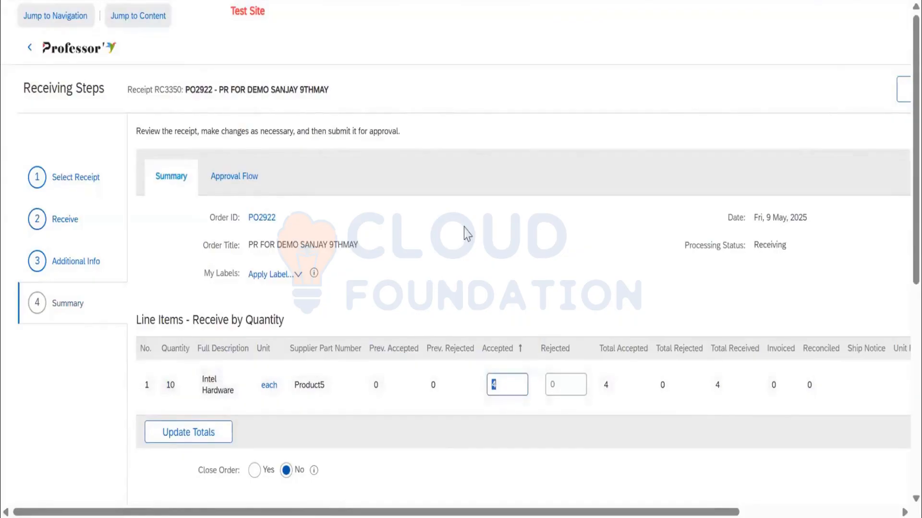
{"action": "double_click", "coordinate": [167, 91]}
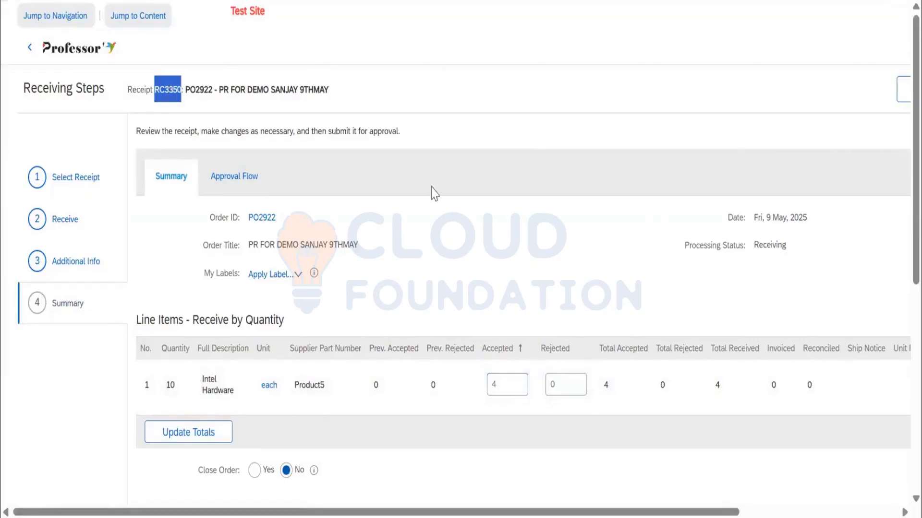
{"action": "scroll", "coordinate": [738, 497], "scroll_direction": "right", "scroll_amount": 3}
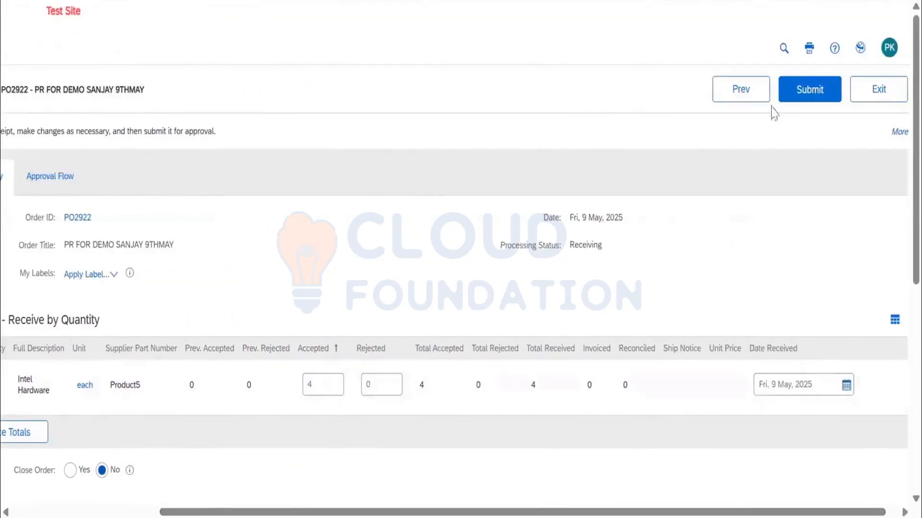
{"action": "left_click", "coordinate": [810, 90]}
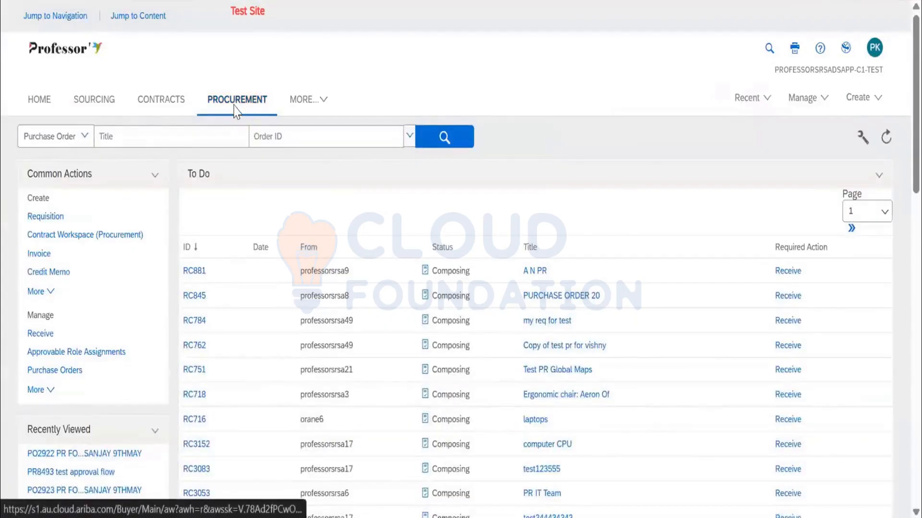
Check the demo requisition's status among My Documents on the procurement dashboard, refreshing the page content.
{"action": "scroll", "coordinate": [196, 232], "scroll_direction": "down", "scroll_amount": 2}
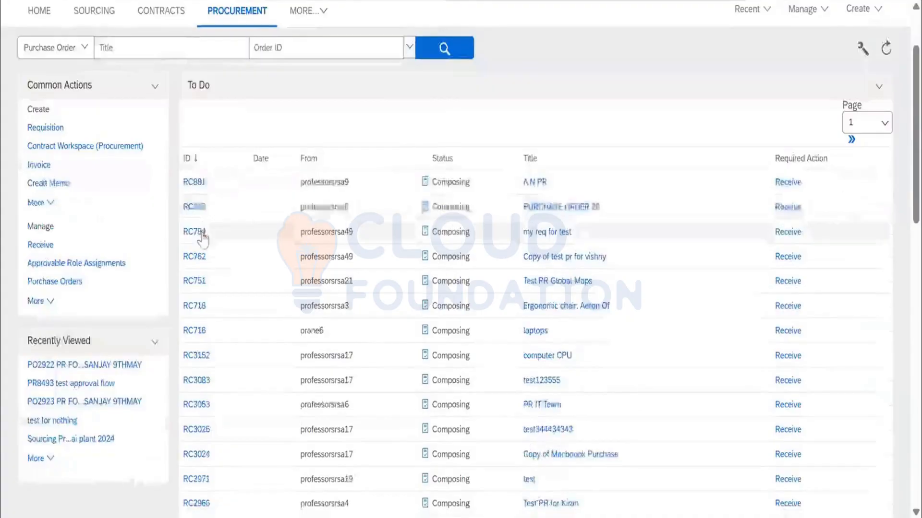
{"action": "scroll", "coordinate": [211, 243], "scroll_direction": "down", "scroll_amount": 9}
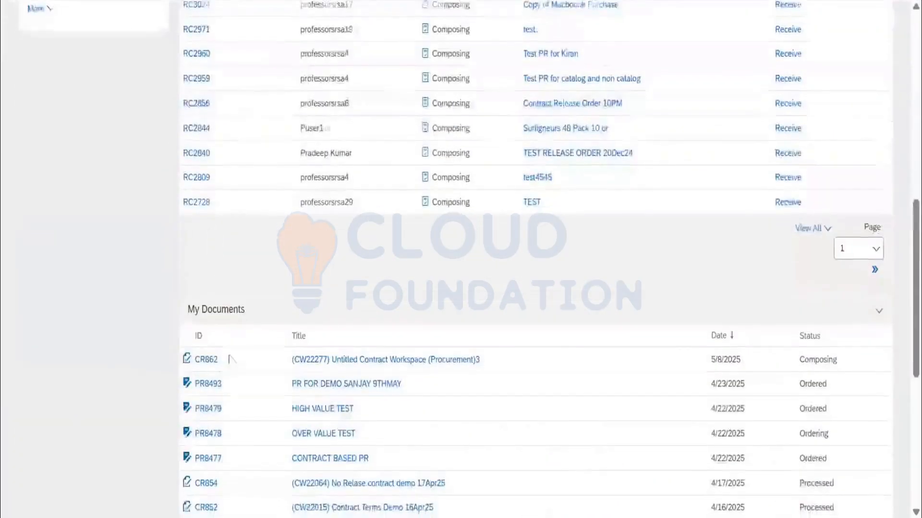
{"action": "scroll", "coordinate": [685, 181], "scroll_direction": "down", "scroll_amount": 2}
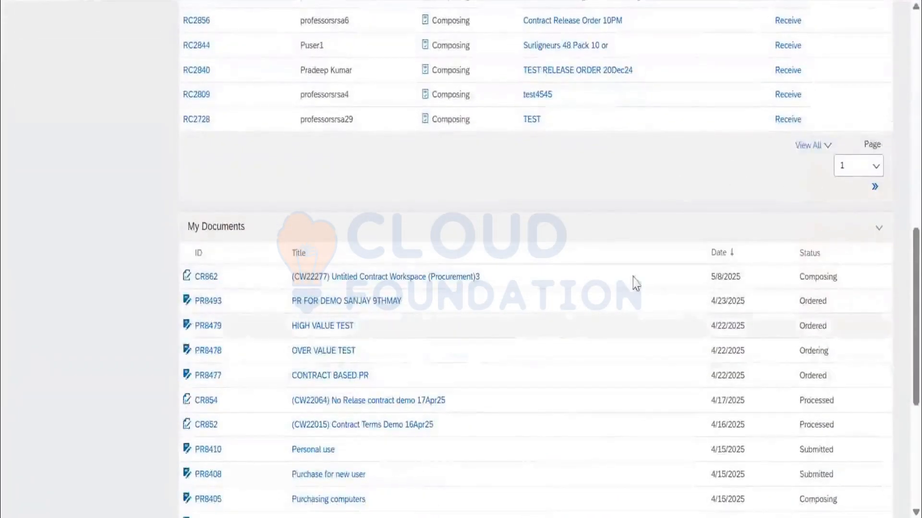
{"action": "scroll", "coordinate": [634, 282], "scroll_direction": "up", "scroll_amount": 15}
{"action": "left_click", "coordinate": [886, 139]}
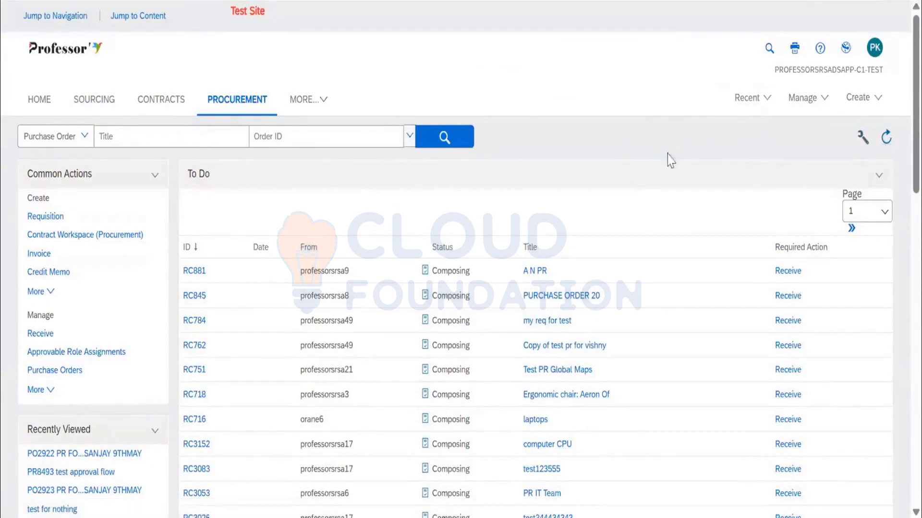
{"action": "scroll", "coordinate": [662, 168], "scroll_direction": "down", "scroll_amount": 10}
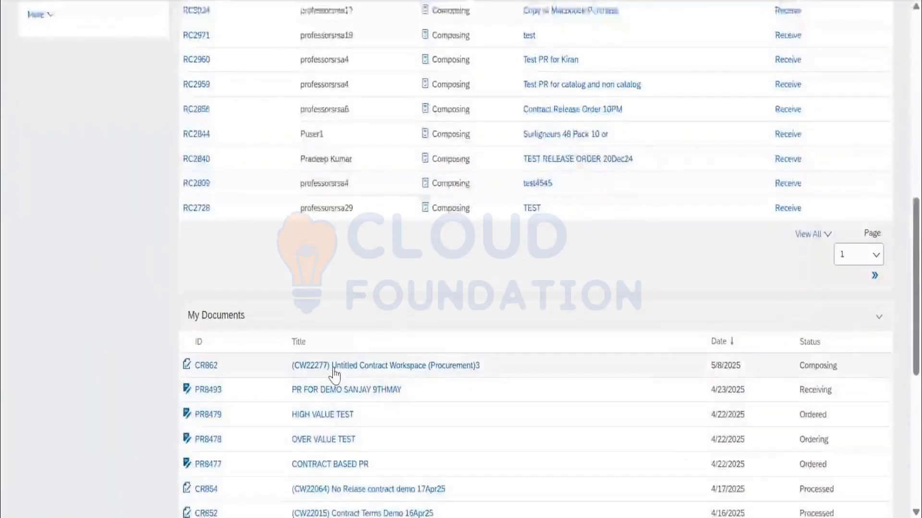
{"action": "scroll", "coordinate": [333, 373], "scroll_direction": "down", "scroll_amount": 5}
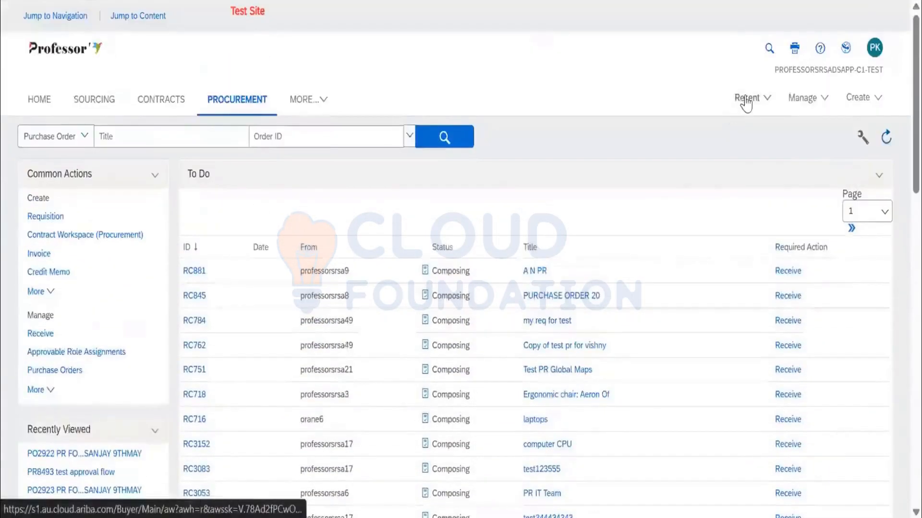
Look for the demo order and its receipt among the recent items and the home dashboard's document lists.
{"action": "left_click", "coordinate": [745, 100]}
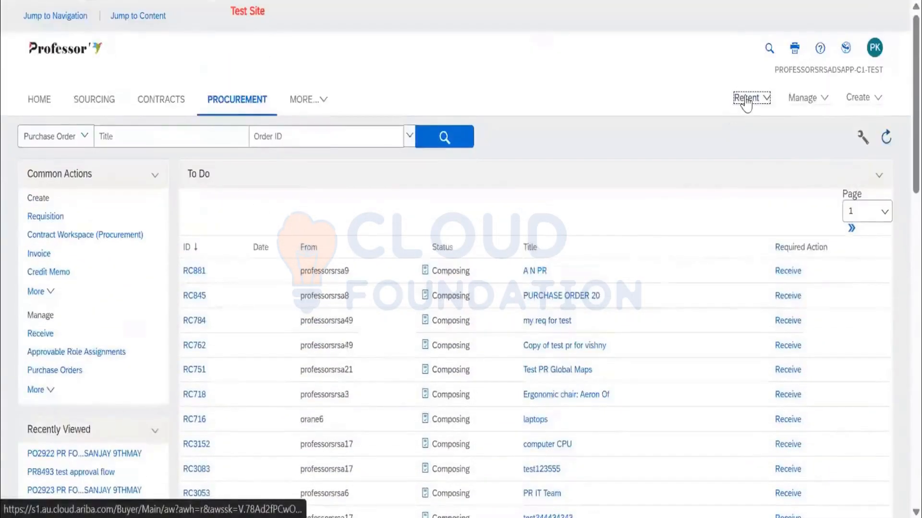
{"action": "left_click", "coordinate": [706, 86]}
{"action": "left_click", "coordinate": [39, 99]}
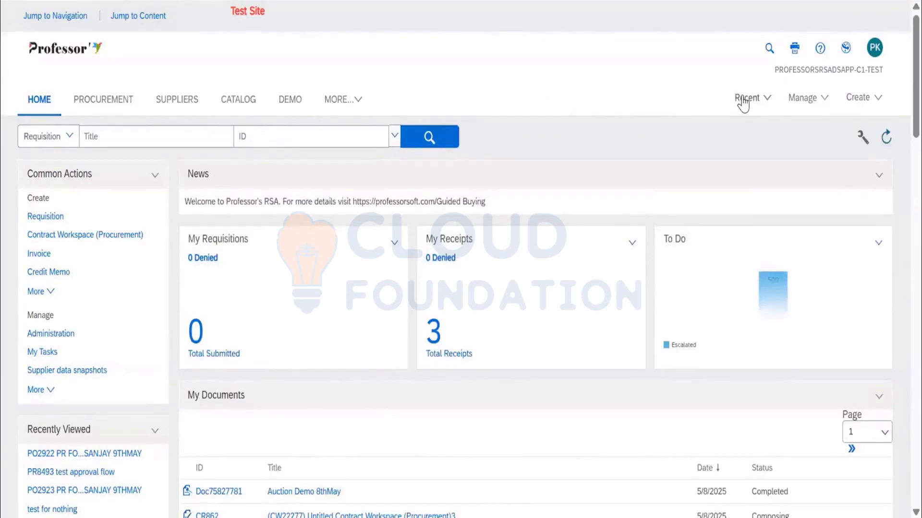
{"action": "left_click", "coordinate": [745, 99]}
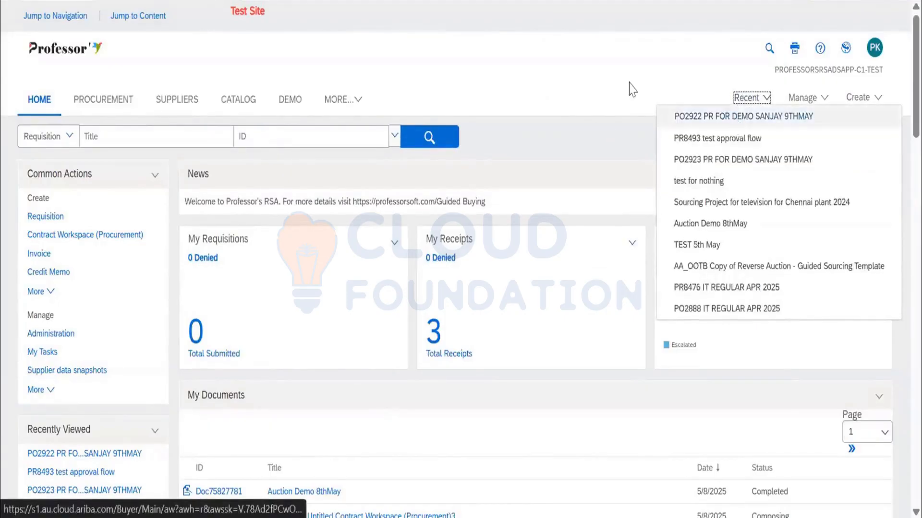
{"action": "left_click", "coordinate": [743, 116]}
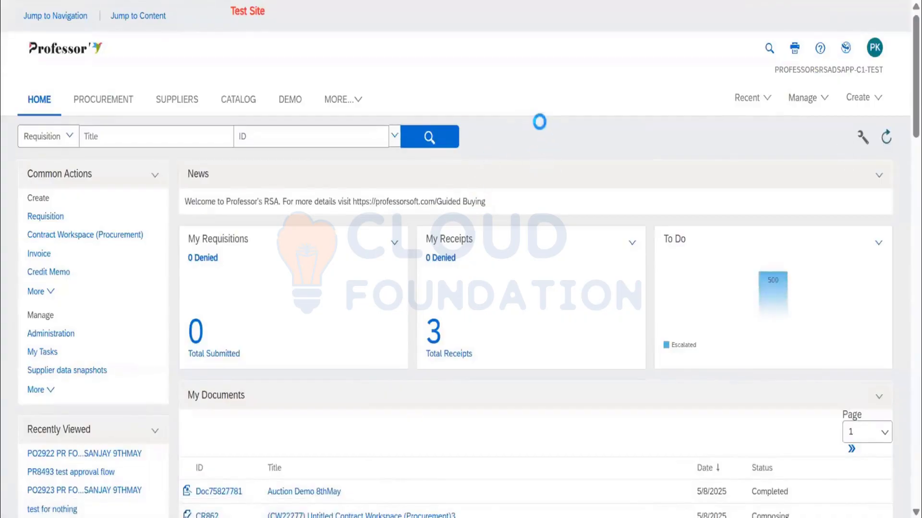
{"action": "scroll", "coordinate": [494, 221], "scroll_direction": "down", "scroll_amount": 15}
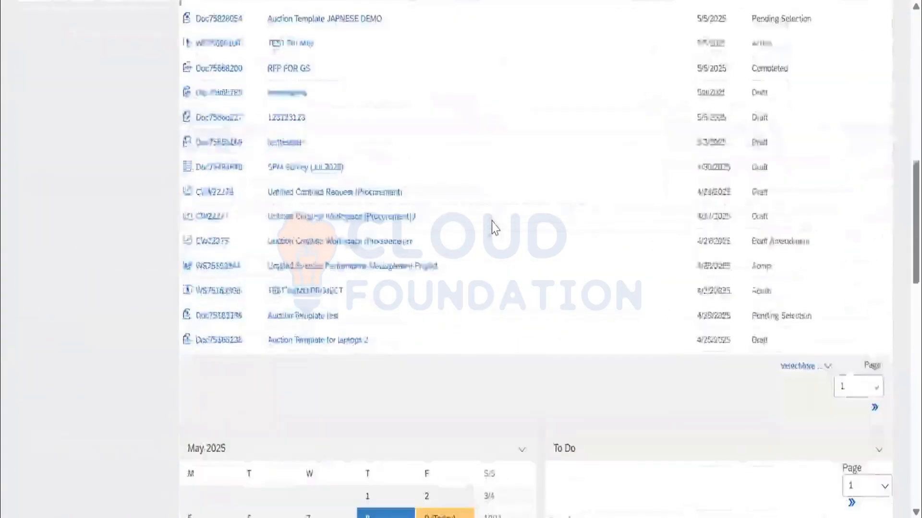
{"action": "scroll", "coordinate": [492, 221], "scroll_direction": "down", "scroll_amount": 6}
{"action": "scroll", "coordinate": [590, 208], "scroll_direction": "up", "scroll_amount": 15}
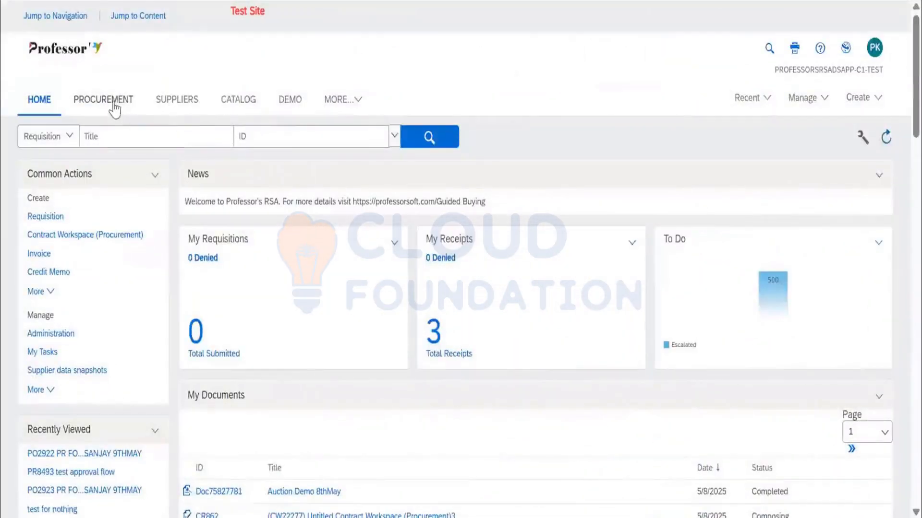
Look through the procurement dashboard's To Do and My Documents lists for the remaining receipt of the demo order.
{"action": "left_click", "coordinate": [113, 107]}
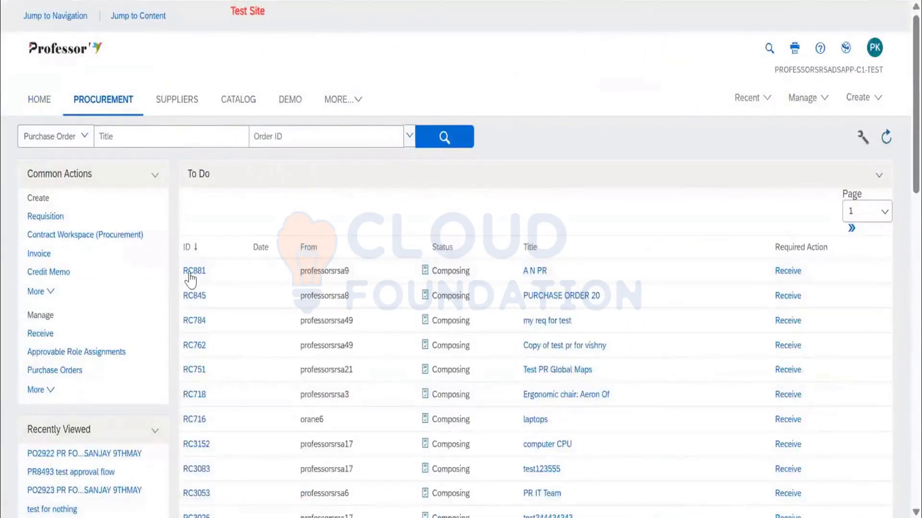
{"action": "scroll", "coordinate": [200, 293], "scroll_direction": "down", "scroll_amount": 2}
{"action": "scroll", "coordinate": [199, 292], "scroll_direction": "up", "scroll_amount": 2}
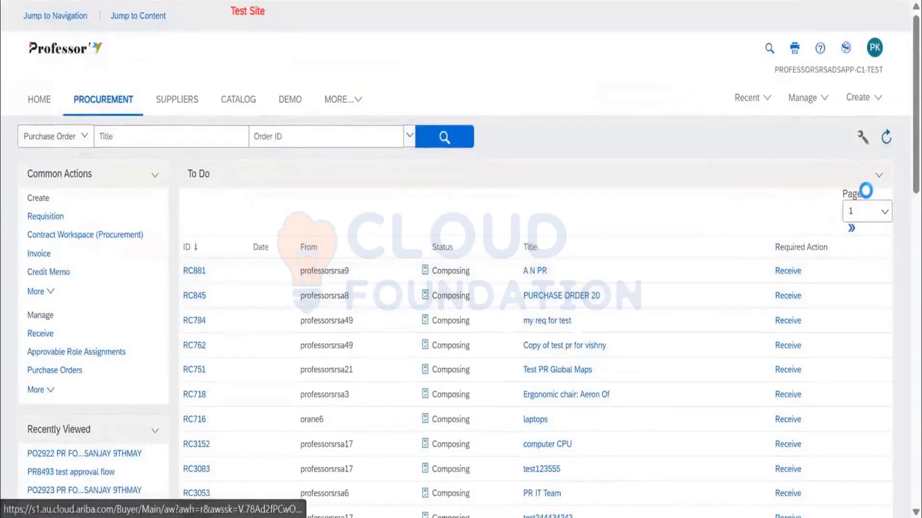
{"action": "left_click", "coordinate": [877, 180]}
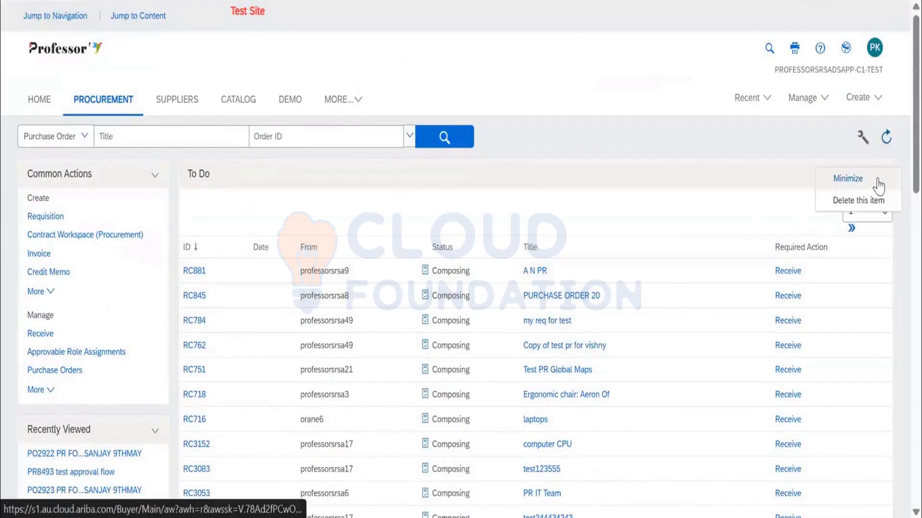
{"action": "scroll", "coordinate": [691, 166], "scroll_direction": "down", "scroll_amount": 10}
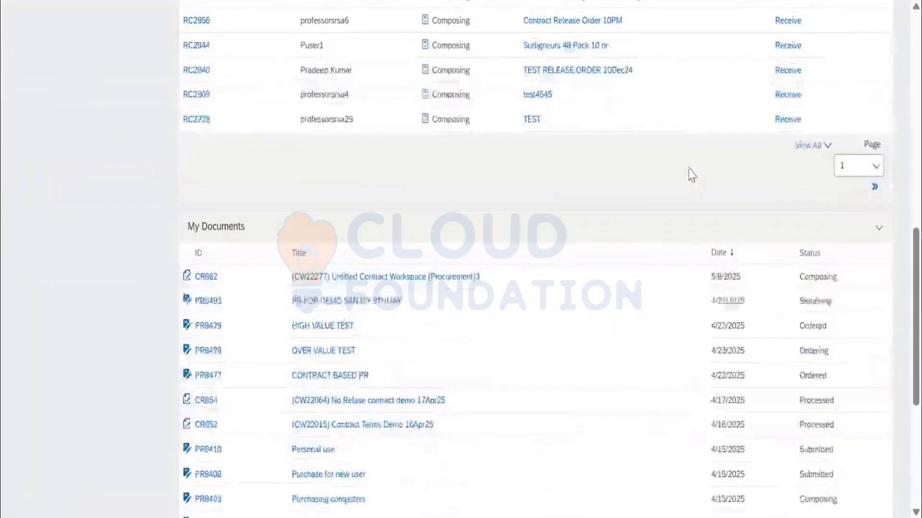
{"action": "scroll", "coordinate": [432, 278], "scroll_direction": "up", "scroll_amount": 10}
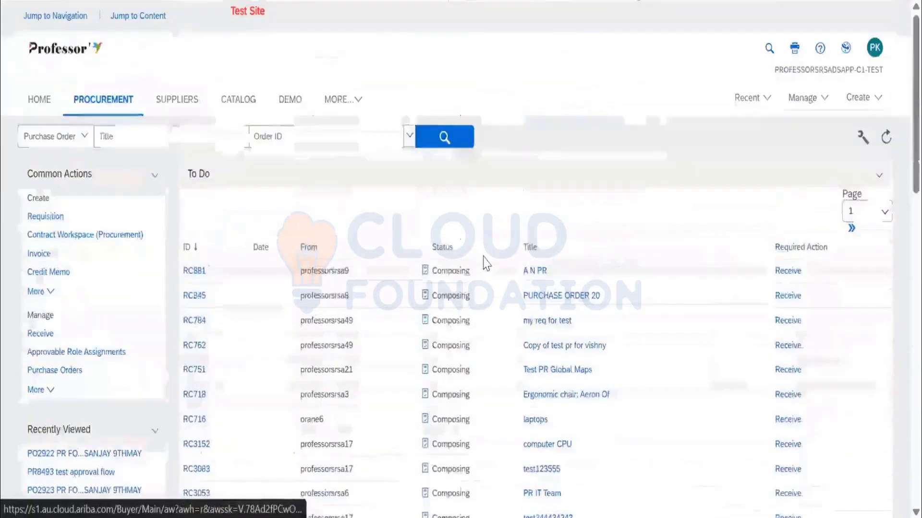
{"action": "scroll", "coordinate": [427, 280], "scroll_direction": "down", "scroll_amount": 2}
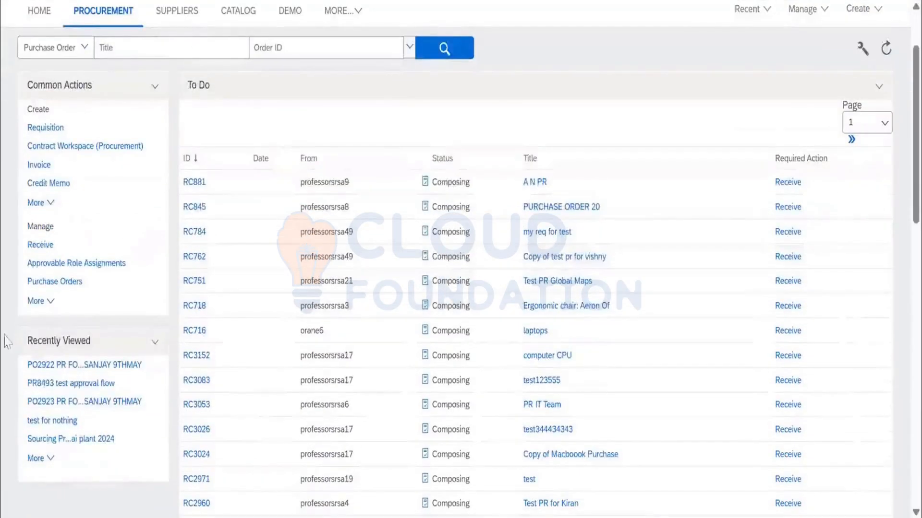
Open the recently viewed Blue Metal LLC purchase order and check the status of its receipts.
{"action": "left_click", "coordinate": [46, 370]}
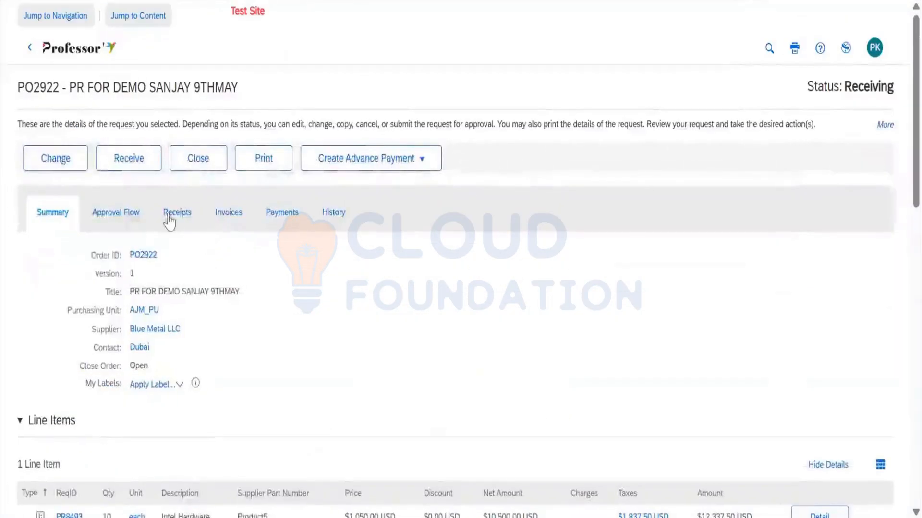
{"action": "left_click", "coordinate": [176, 217]}
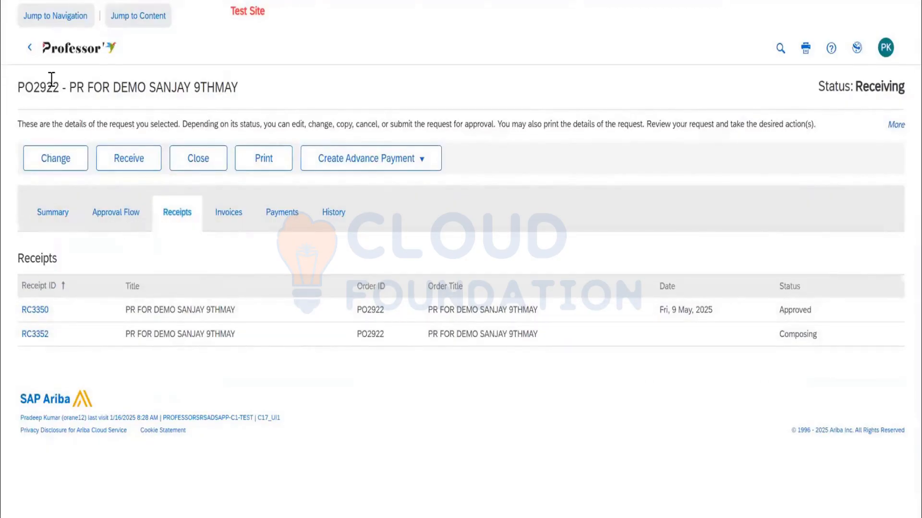
{"action": "left_click", "coordinate": [72, 48]}
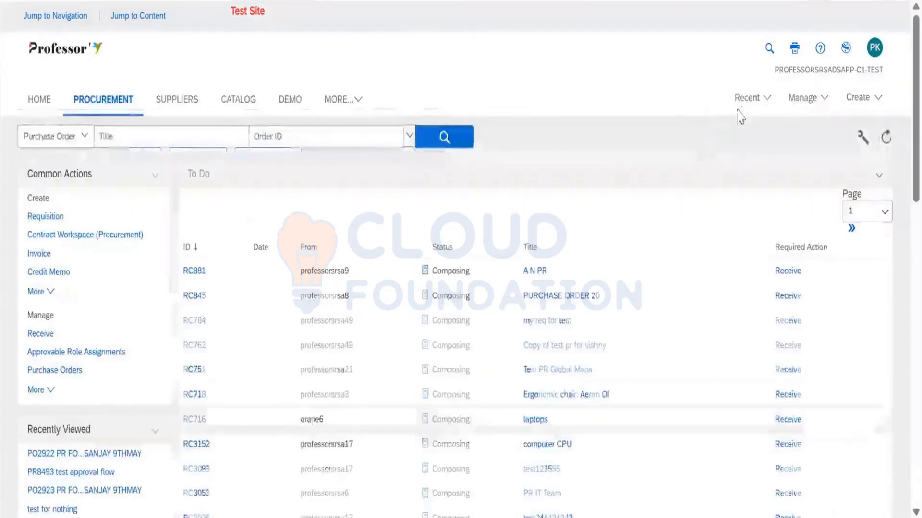
Examine the procurement dashboard's To Do and My Documents lists and the category options for viewing more of their entries.
{"action": "left_click", "coordinate": [747, 98]}
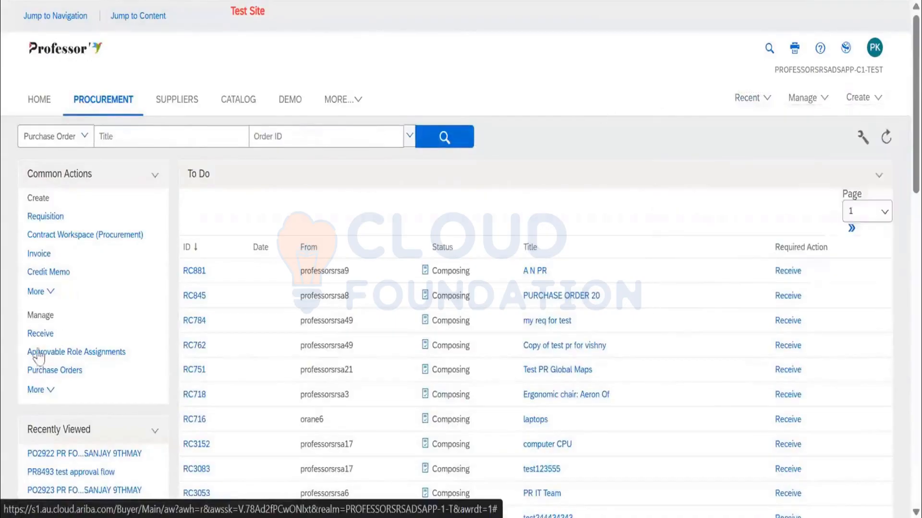
{"action": "scroll", "coordinate": [38, 355], "scroll_direction": "down", "scroll_amount": 4}
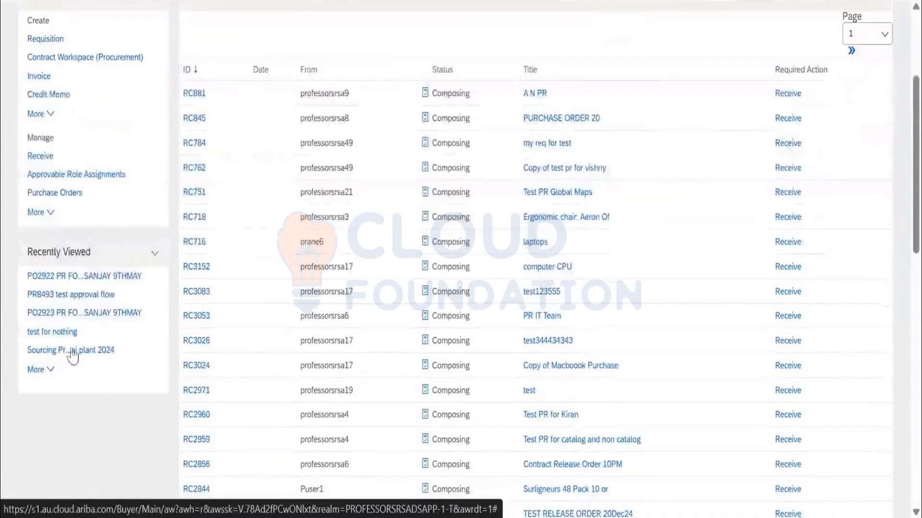
{"action": "scroll", "coordinate": [72, 353], "scroll_direction": "up", "scroll_amount": 4}
{"action": "scroll", "coordinate": [222, 298], "scroll_direction": "down", "scroll_amount": 9}
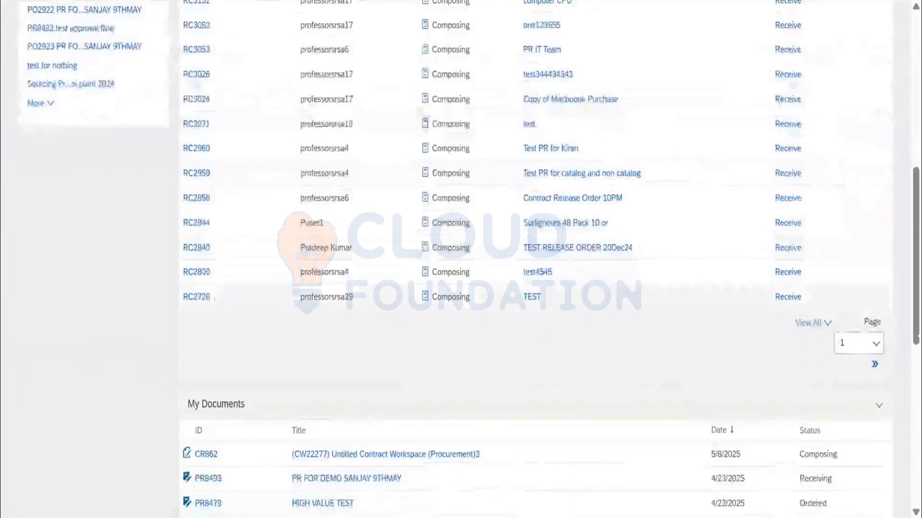
{"action": "left_click", "coordinate": [822, 325]}
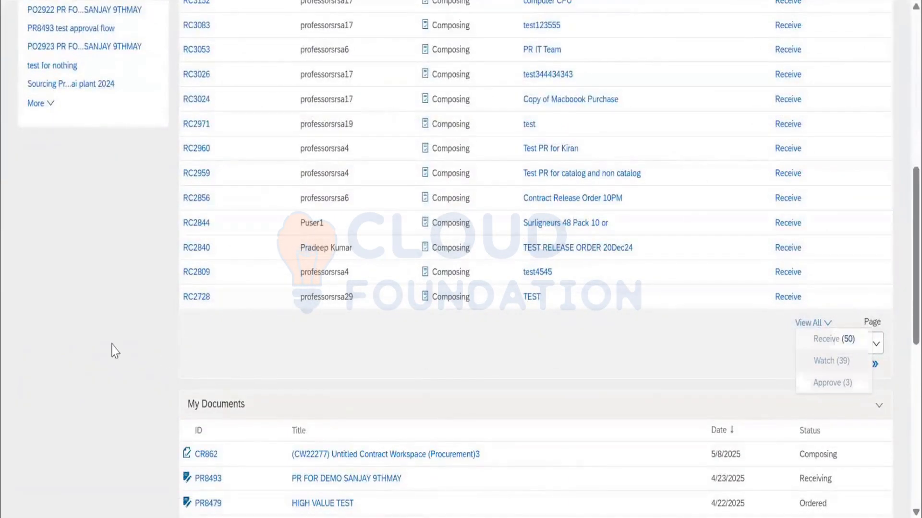
{"action": "scroll", "coordinate": [111, 350], "scroll_direction": "down", "scroll_amount": 4}
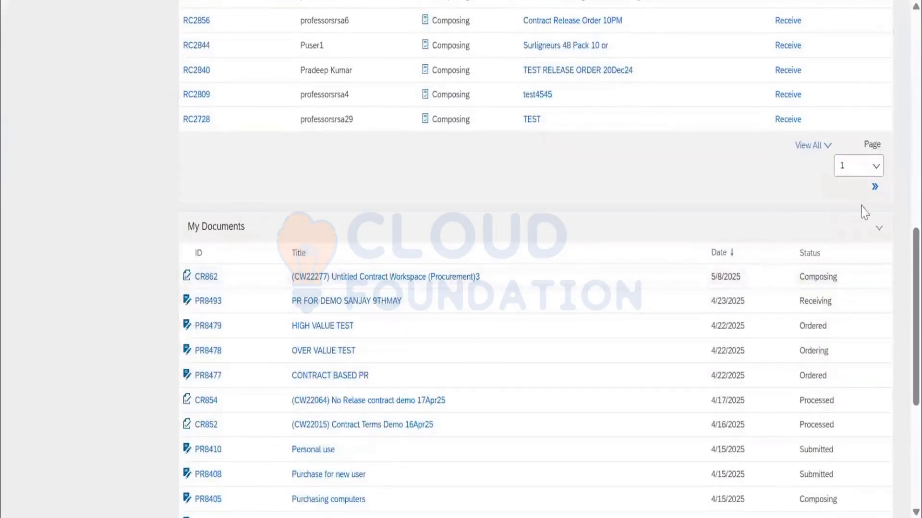
{"action": "scroll", "coordinate": [862, 211], "scroll_direction": "down", "scroll_amount": 6}
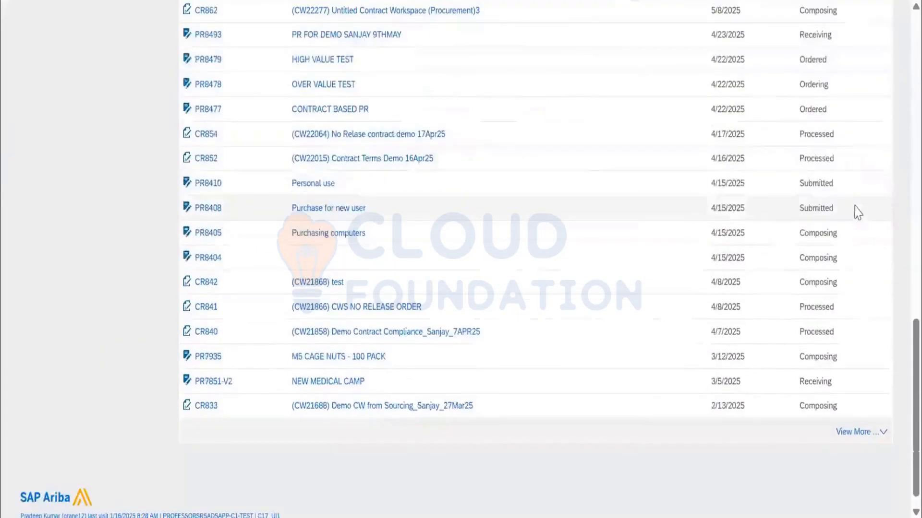
{"action": "left_click", "coordinate": [861, 433]}
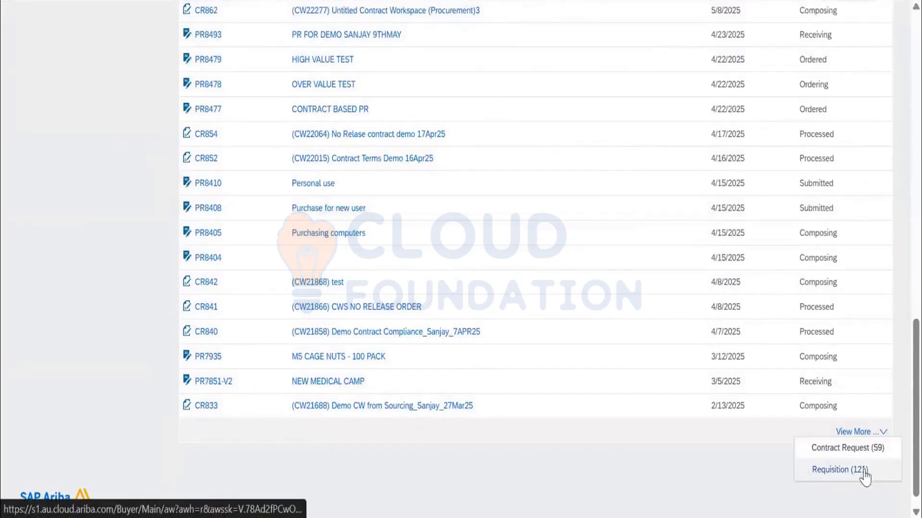
{"action": "scroll", "coordinate": [765, 374], "scroll_direction": "up", "scroll_amount": 10}
{"action": "scroll", "coordinate": [644, 290], "scroll_direction": "up", "scroll_amount": 10}
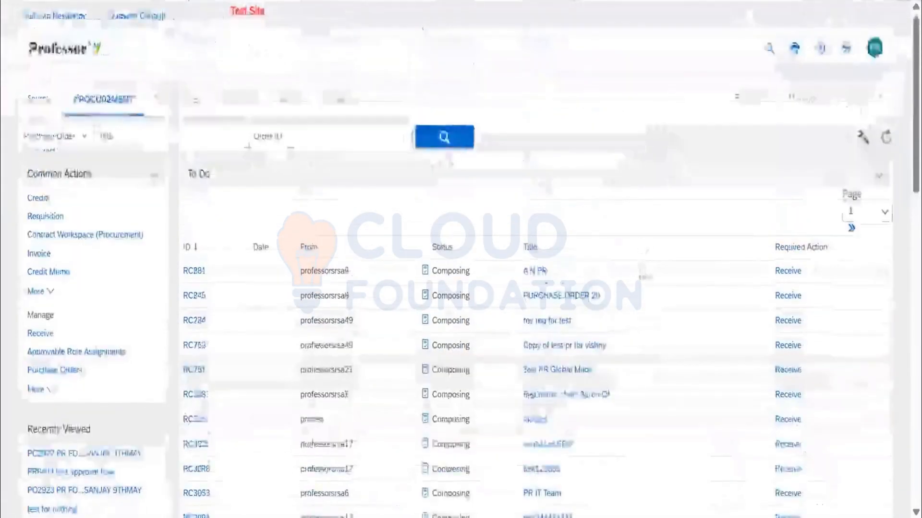
Return to the home dashboard, reopen the recently viewed Blue Metal LLC purchase order and show its receipts.
{"action": "left_click", "coordinate": [351, 99]}
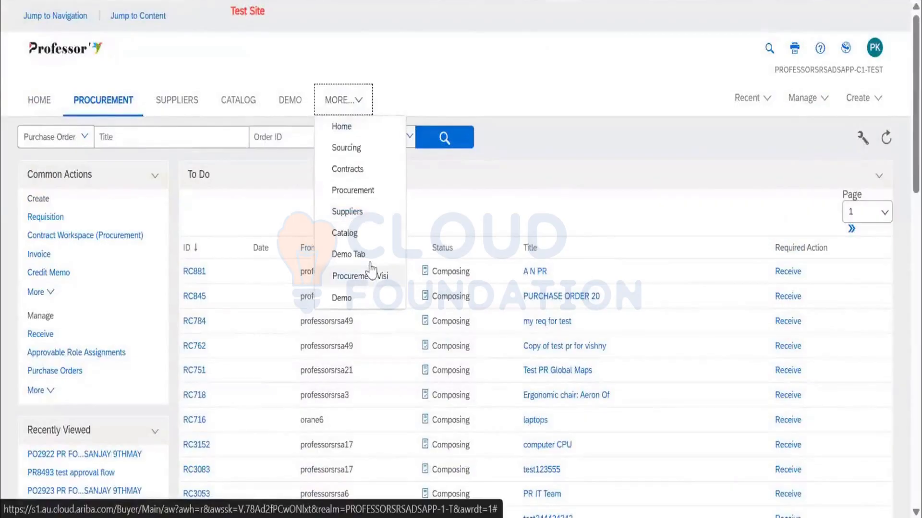
{"action": "left_click", "coordinate": [368, 192]}
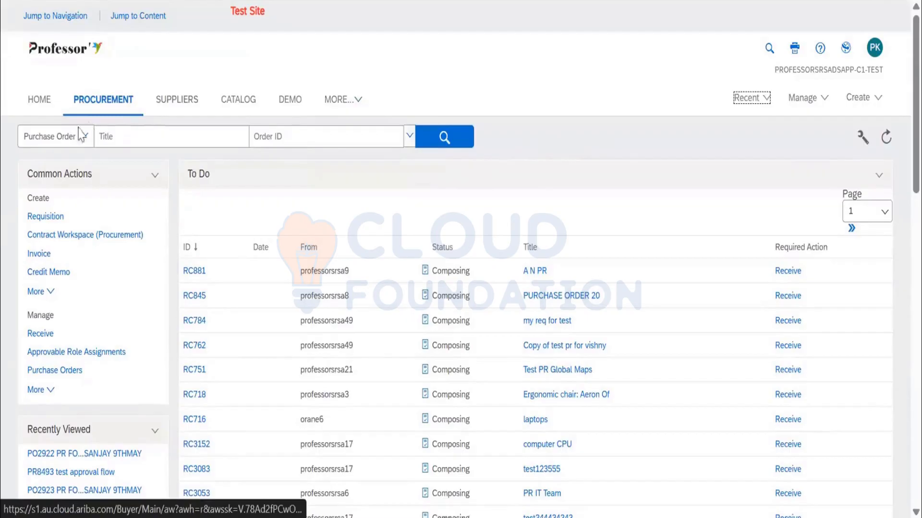
{"action": "left_click", "coordinate": [54, 113]}
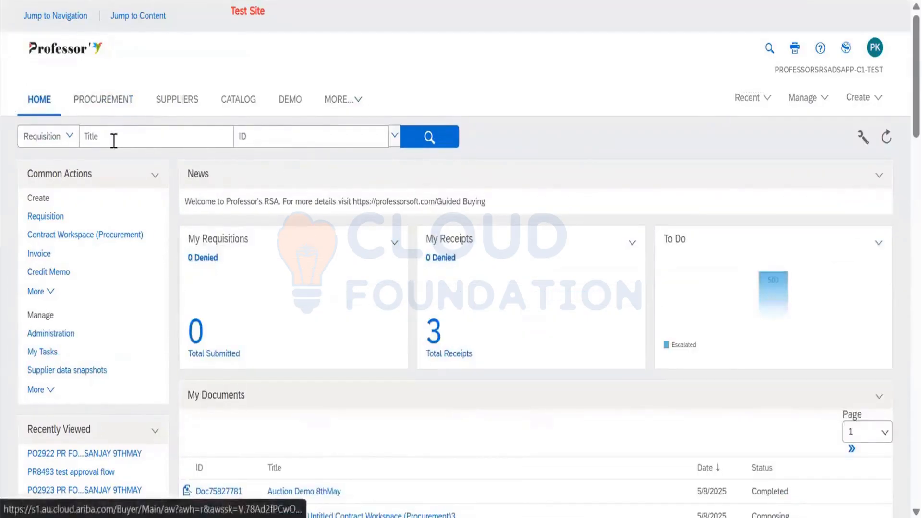
{"action": "scroll", "coordinate": [113, 154], "scroll_direction": "down", "scroll_amount": 4}
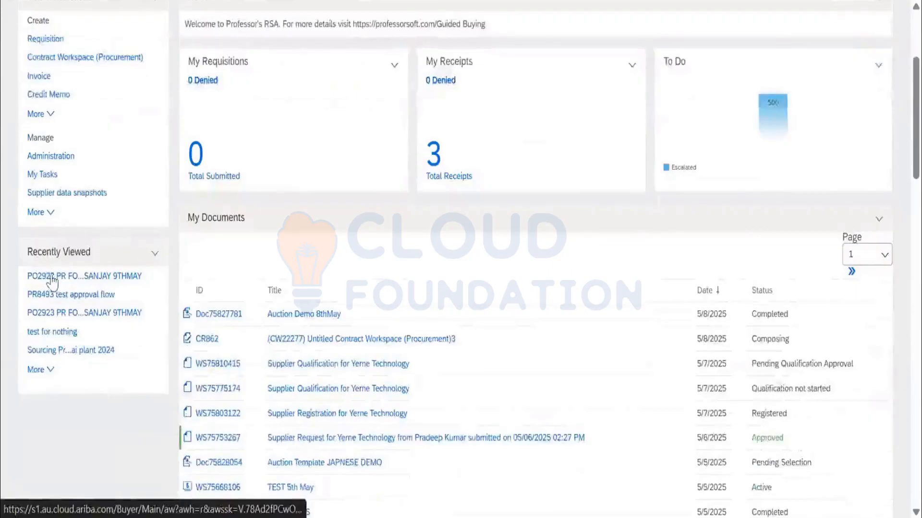
{"action": "left_click", "coordinate": [53, 278]}
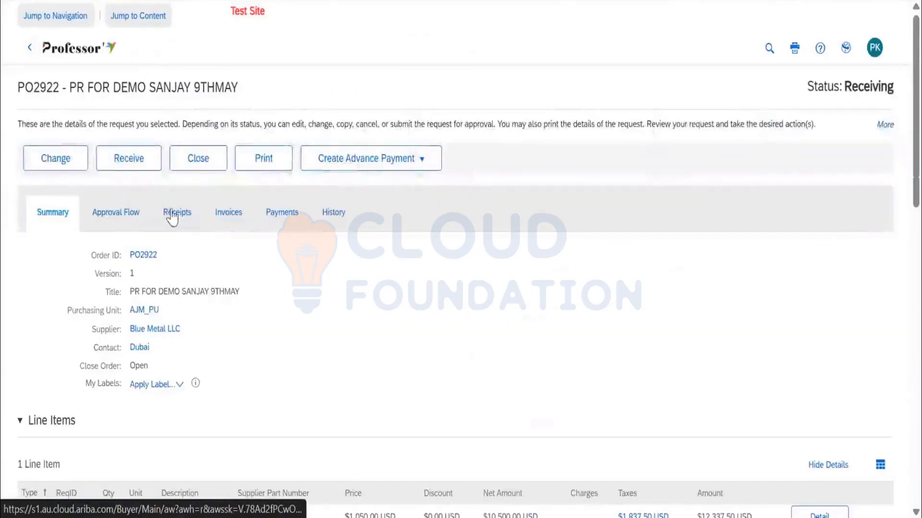
{"action": "left_click", "coordinate": [172, 216]}
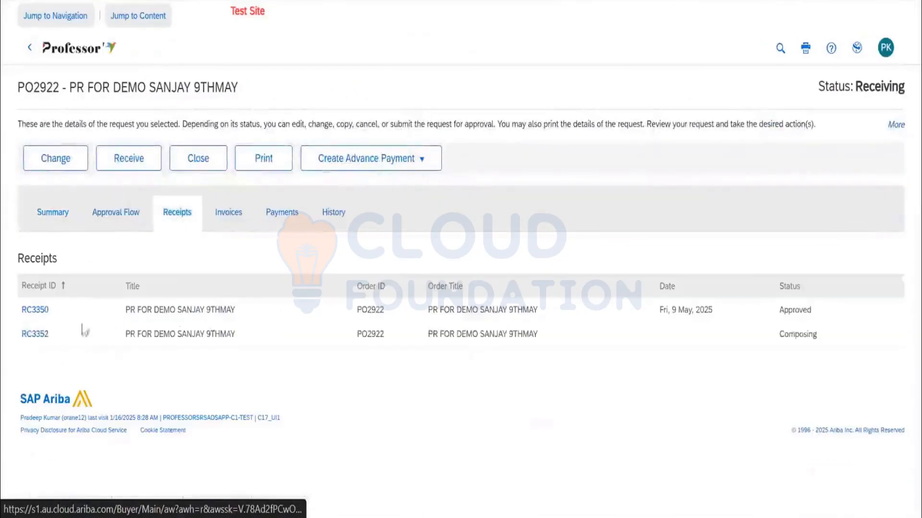
Open the order's receipt in Composing status for editing and accept all of the outstanding Intel Hardware quantity.
{"action": "left_click", "coordinate": [36, 335]}
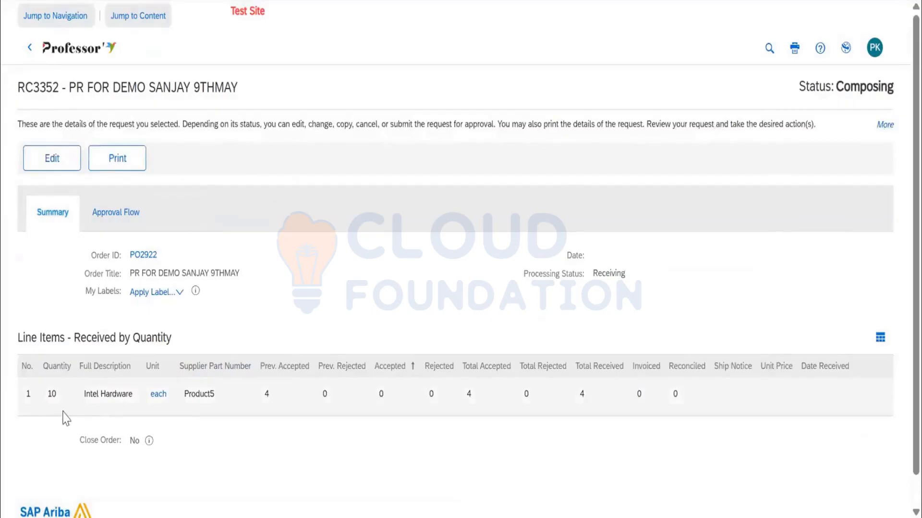
{"action": "left_click", "coordinate": [53, 165]}
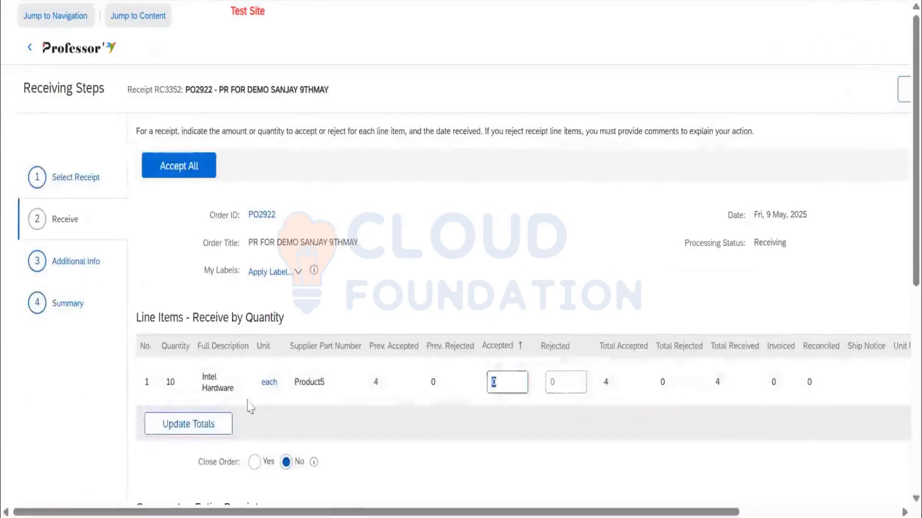
{"action": "left_click", "coordinate": [175, 165]}
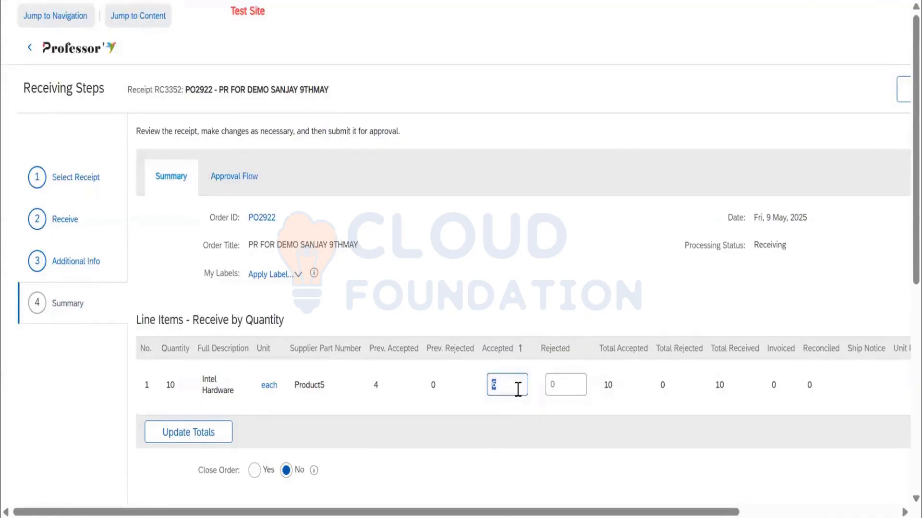
Set the Intel Hardware line's accepted quantity to -1 in the receipt summary and update the totals.
{"action": "key", "text": "Tab"}
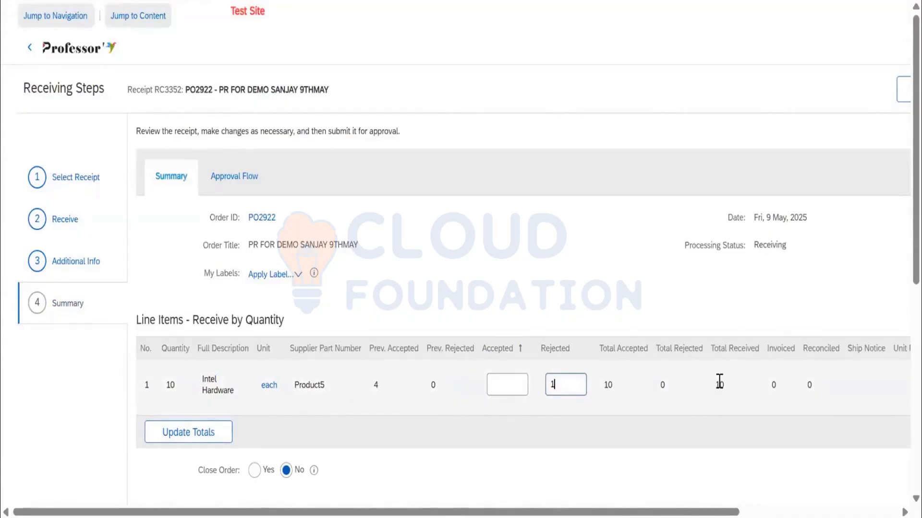
{"action": "left_click", "coordinate": [501, 385]}
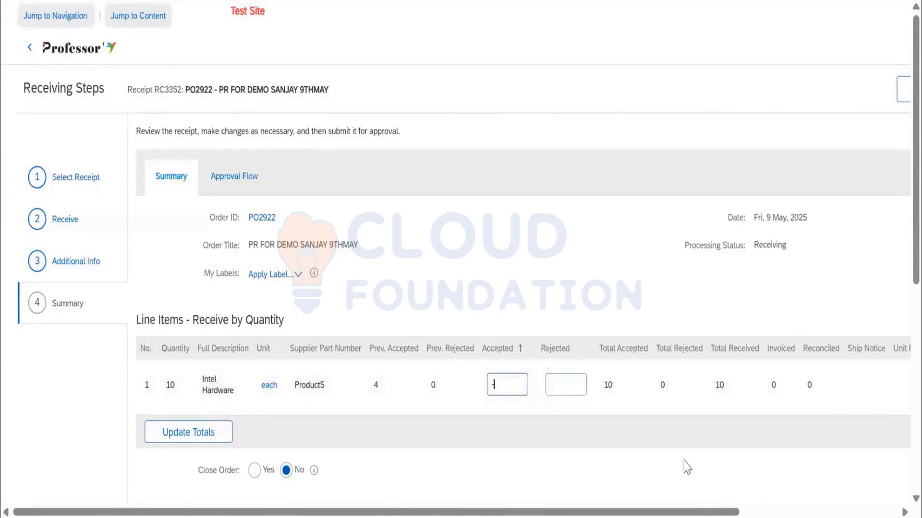
{"action": "left_click", "coordinate": [210, 434]}
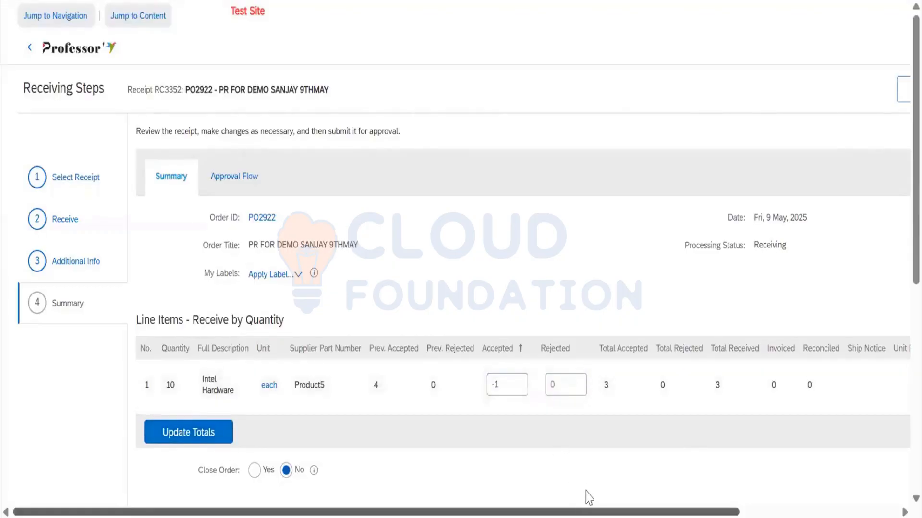
Submit the receipt with the -1 accepted quantity, reopen the recently viewed Blue Metal LLC purchase order and show its receipts.
{"action": "left_click_drag", "start_coordinate": [377, 512], "coordinate": [506, 512]}
{"action": "left_click", "coordinate": [831, 89]}
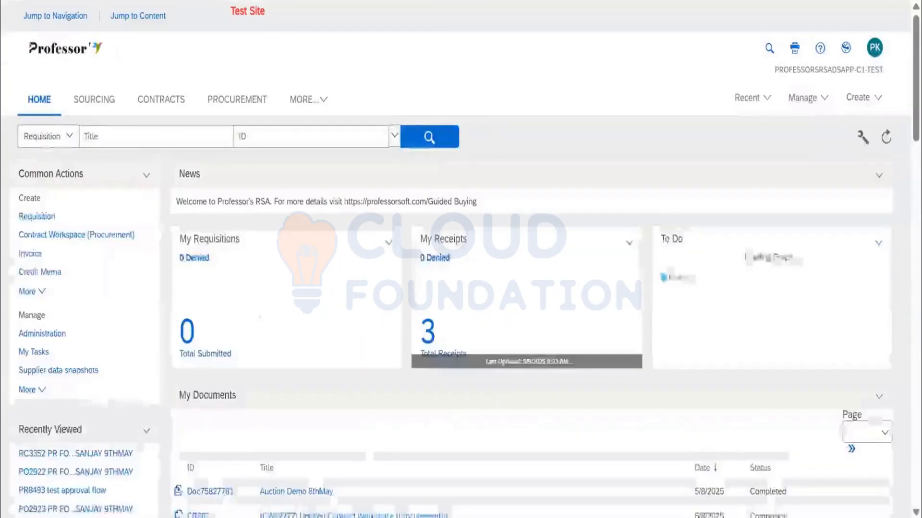
{"action": "left_click", "coordinate": [752, 101]}
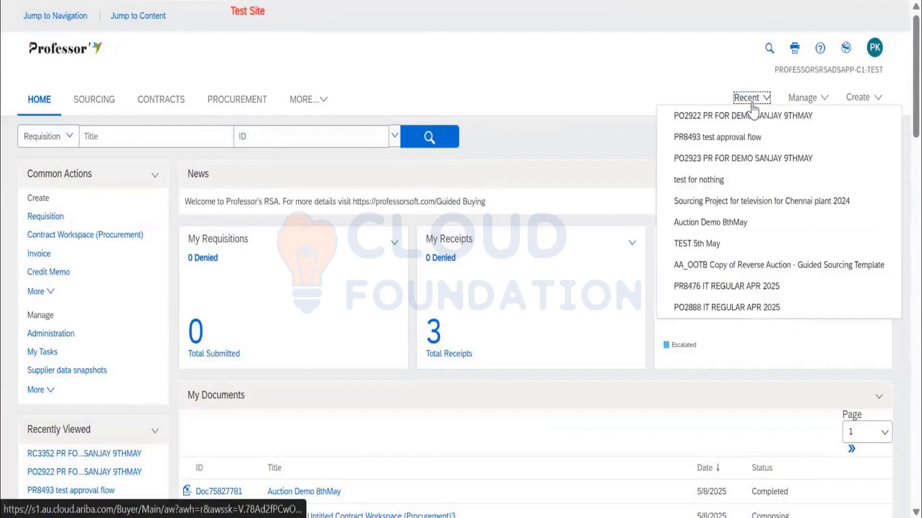
{"action": "left_click", "coordinate": [735, 121]}
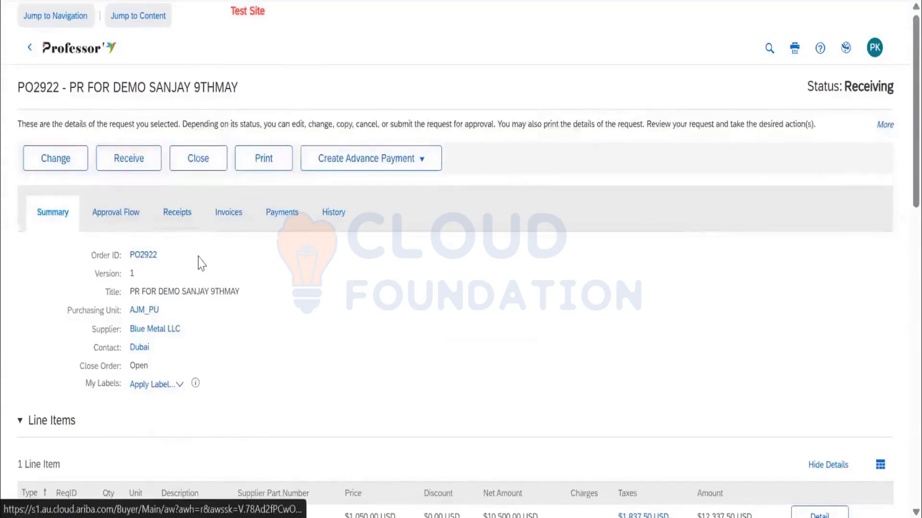
{"action": "left_click", "coordinate": [177, 213]}
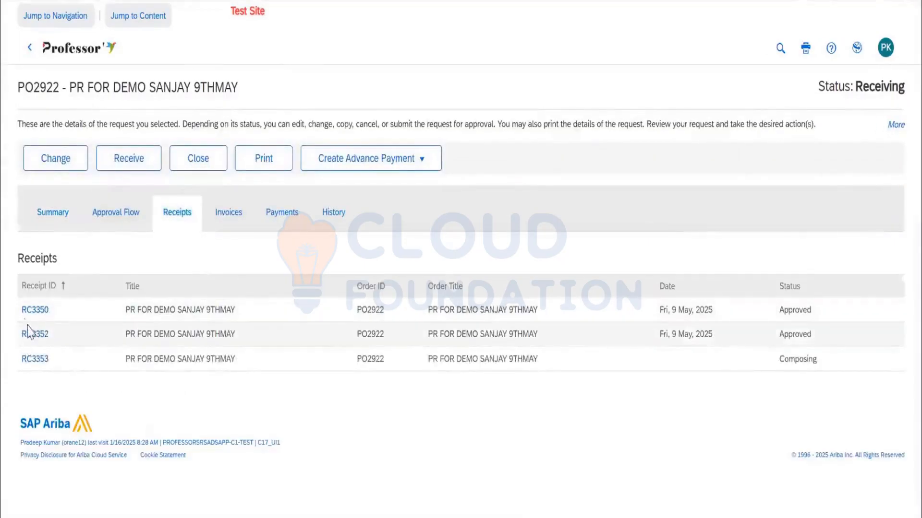
View the receipt in Composing status, return to its purchase order and show the order's invoices.
{"action": "left_click", "coordinate": [44, 359]}
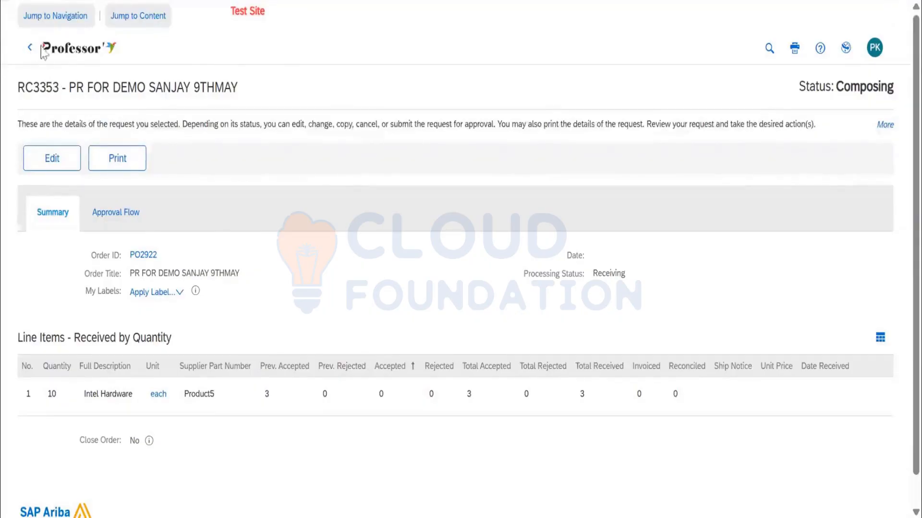
{"action": "left_click", "coordinate": [148, 260]}
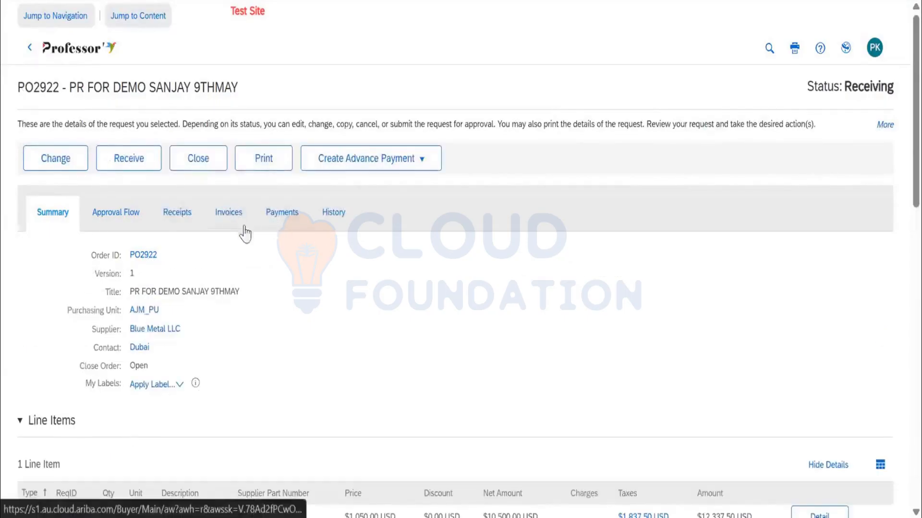
{"action": "left_click", "coordinate": [240, 226]}
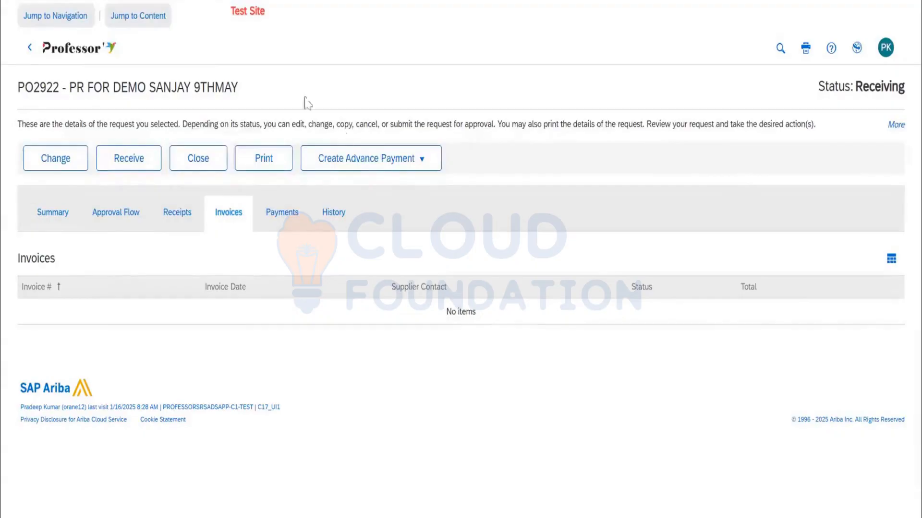
Return to the home dashboard and create a new invoice.
{"action": "double_click", "coordinate": [45, 91]}
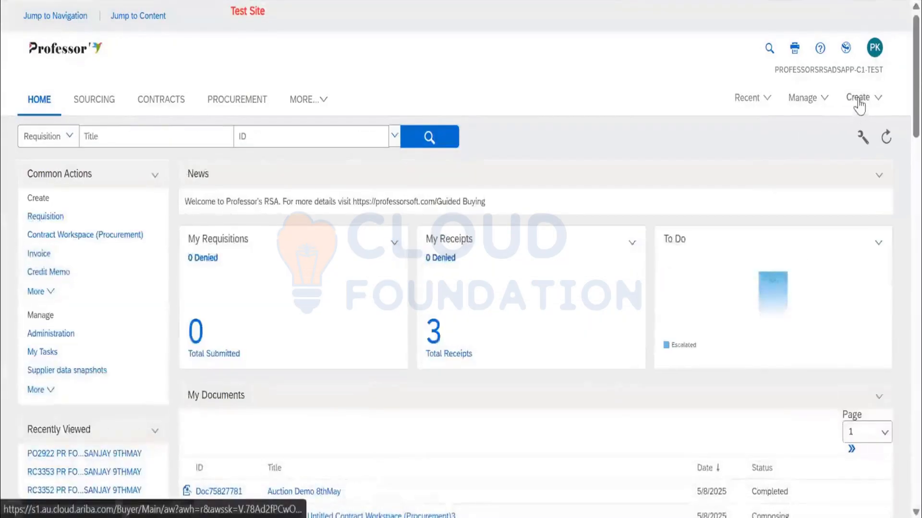
{"action": "left_click", "coordinate": [858, 100]}
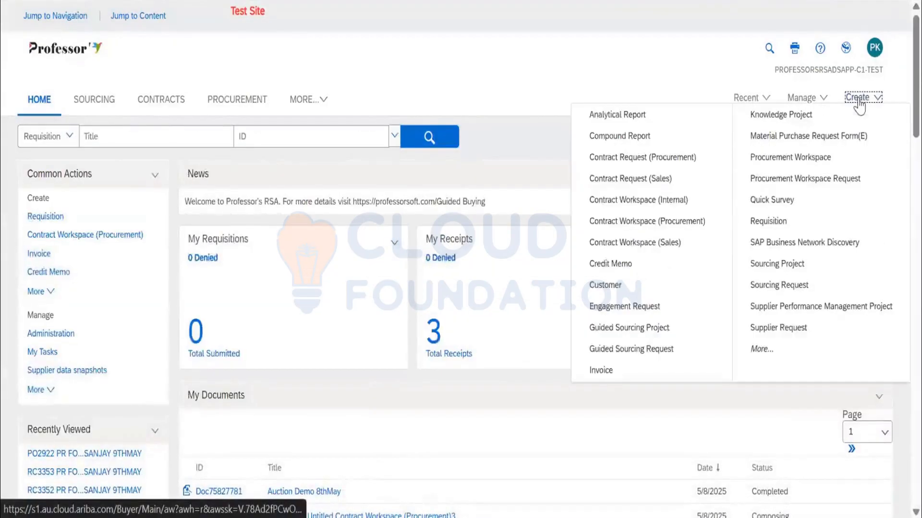
{"action": "left_click", "coordinate": [608, 377]}
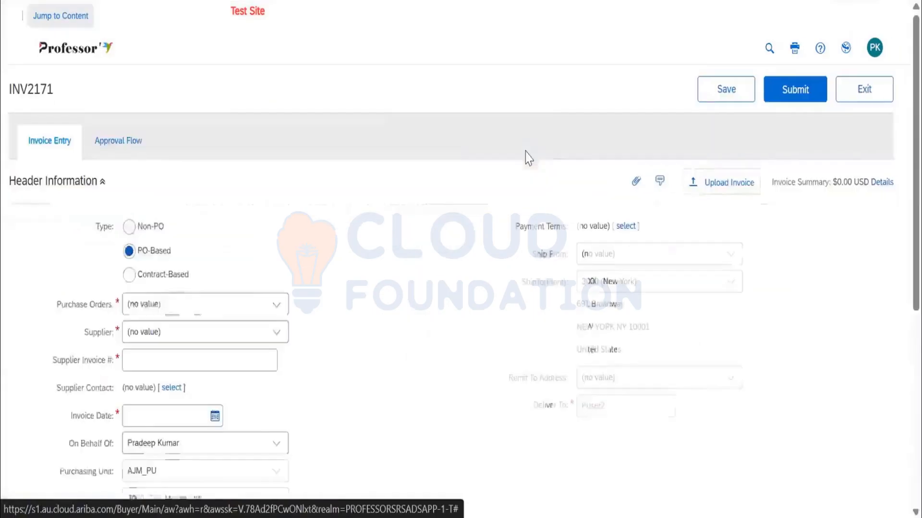
Try to find the Blue Metal LLC order by Order ID in the invoice's purchase order chooser, correcting the search text.
{"action": "left_click", "coordinate": [273, 309]}
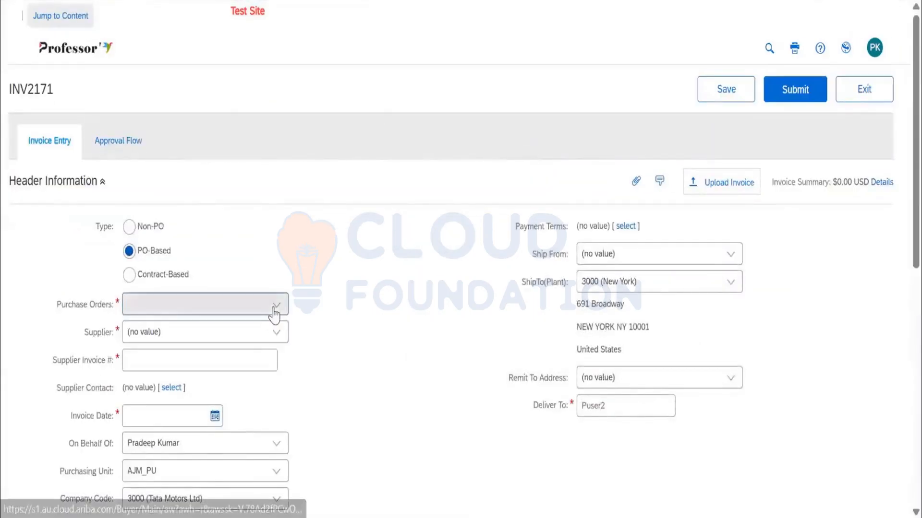
{"action": "left_click", "coordinate": [205, 439]}
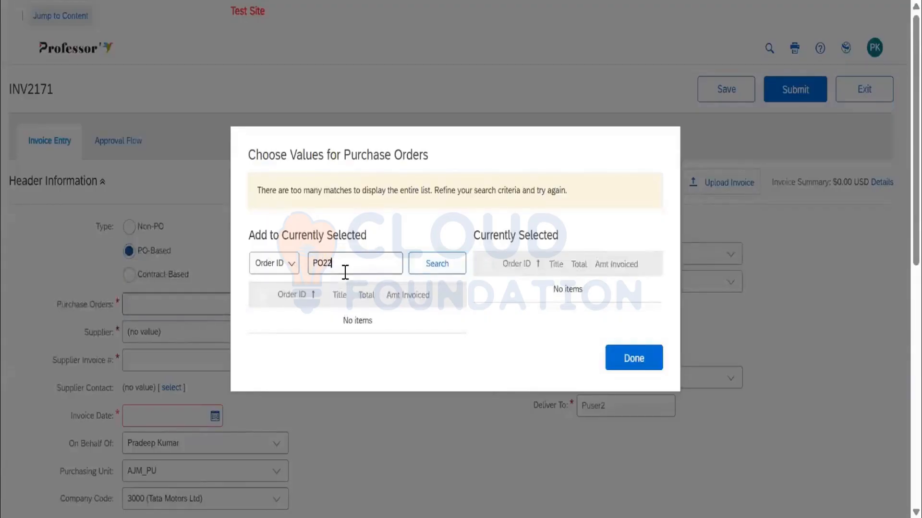
{"action": "left_click", "coordinate": [419, 269]}
{"action": "left_click", "coordinate": [286, 244]}
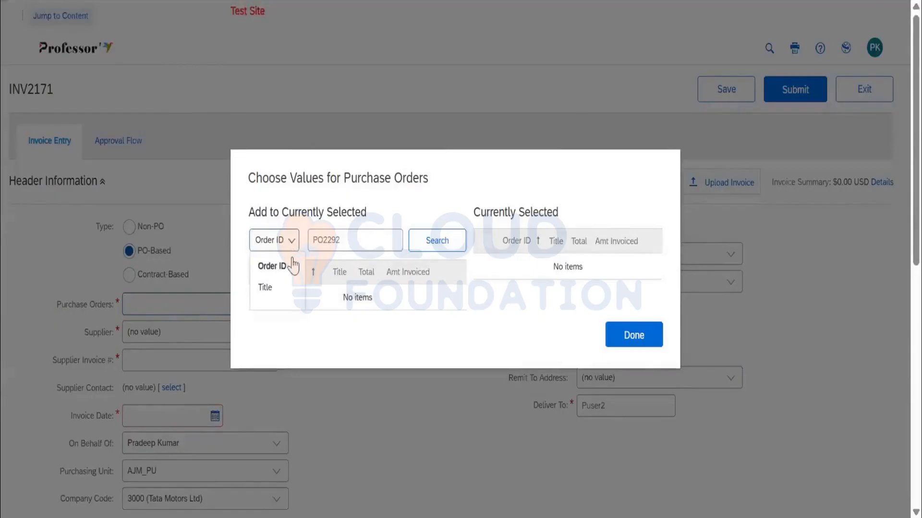
{"action": "left_click", "coordinate": [356, 247]}
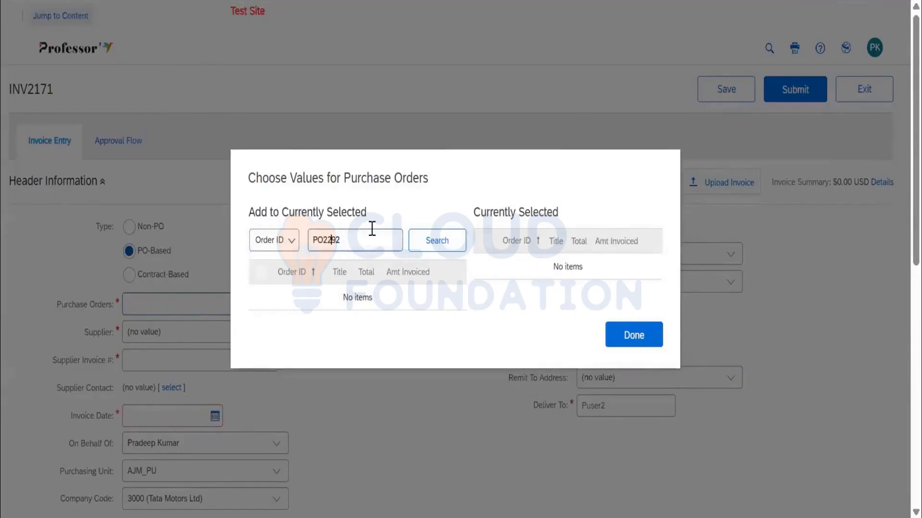
{"action": "key", "text": "ctrl+a"}
{"action": "key", "text": "Left"}
{"action": "key", "text": "Delete"}
{"action": "left_click", "coordinate": [439, 249]}
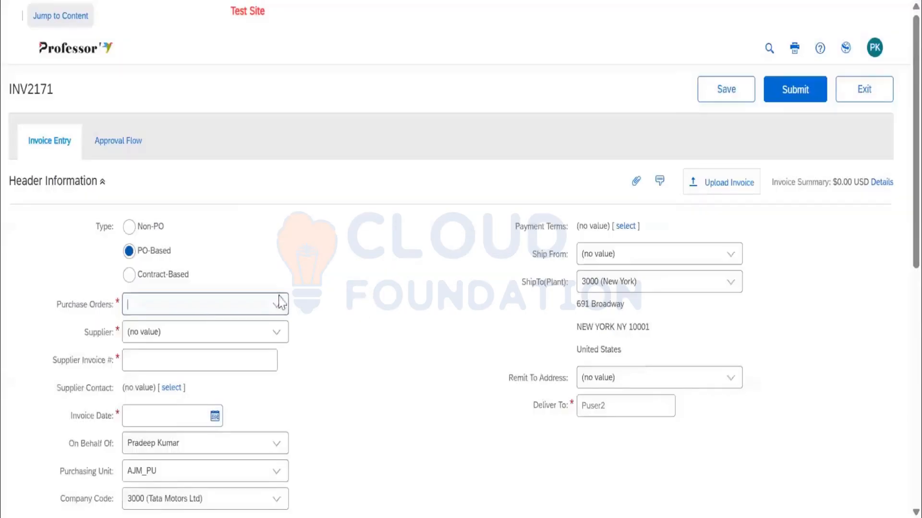
Reopen the purchase order chooser, list all available orders without a search filter and show page 2.
{"action": "left_click", "coordinate": [280, 309]}
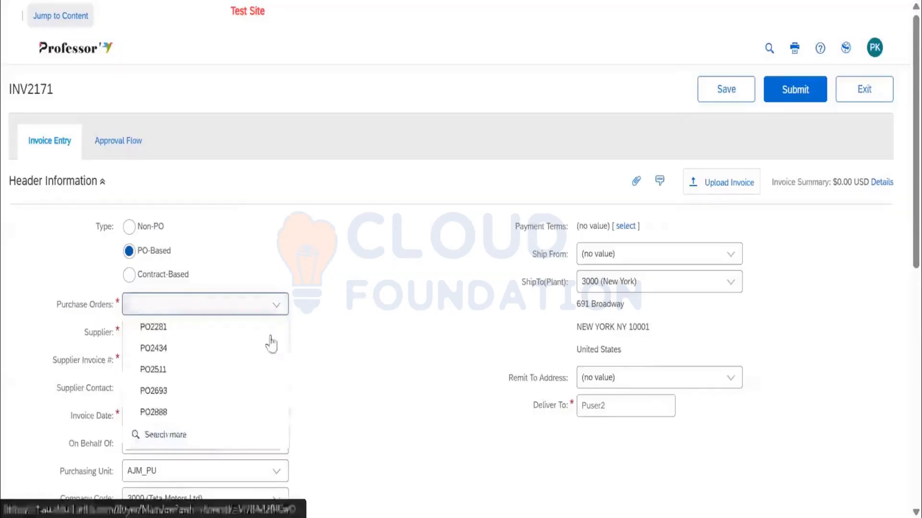
{"action": "left_click", "coordinate": [217, 434]}
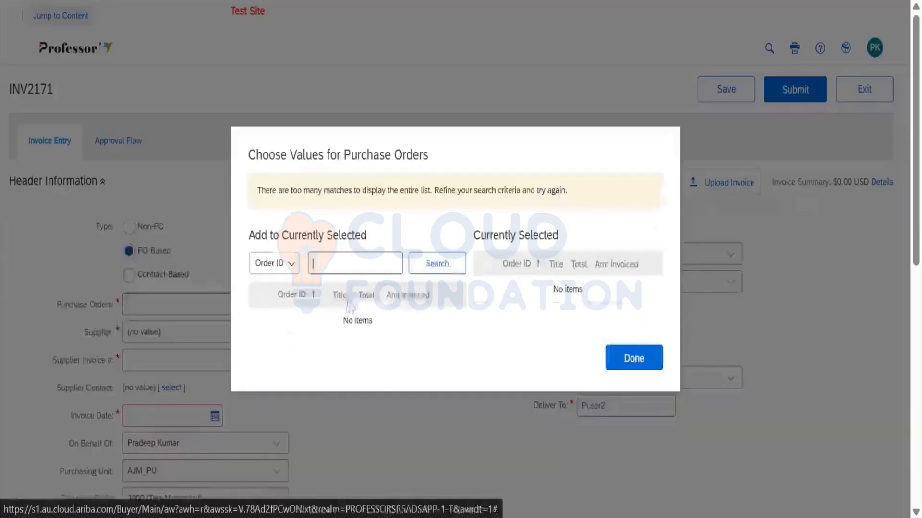
{"action": "left_click", "coordinate": [418, 270]}
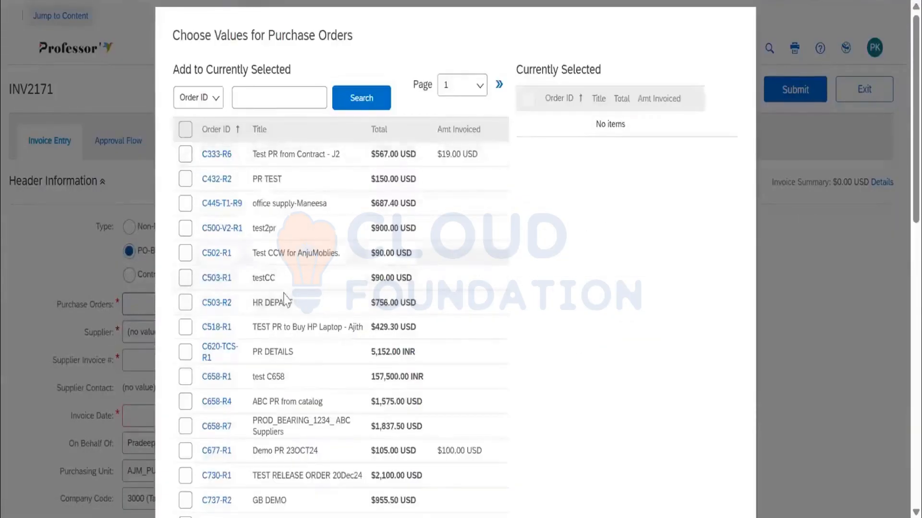
{"action": "scroll", "coordinate": [371, 302], "scroll_direction": "down", "scroll_amount": 15}
{"action": "scroll", "coordinate": [461, 311], "scroll_direction": "up", "scroll_amount": 15}
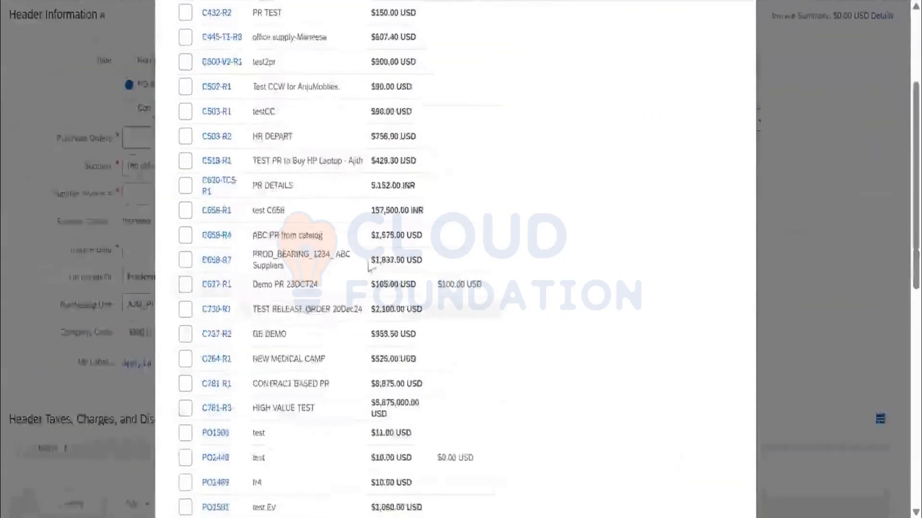
{"action": "left_click", "coordinate": [462, 93]}
{"action": "left_click", "coordinate": [459, 129]}
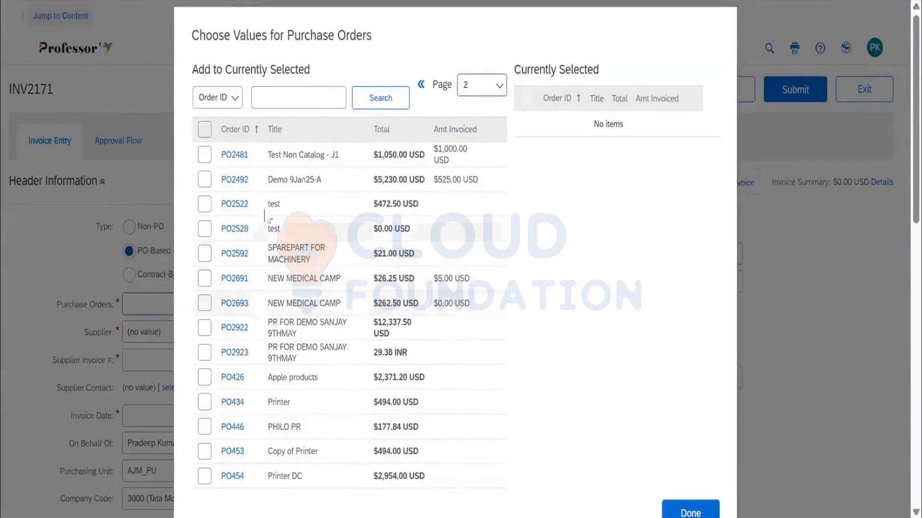
Search the chooser using only the digits of the Blue Metal LLC order's ID and close it.
{"action": "left_click", "coordinate": [476, 97]}
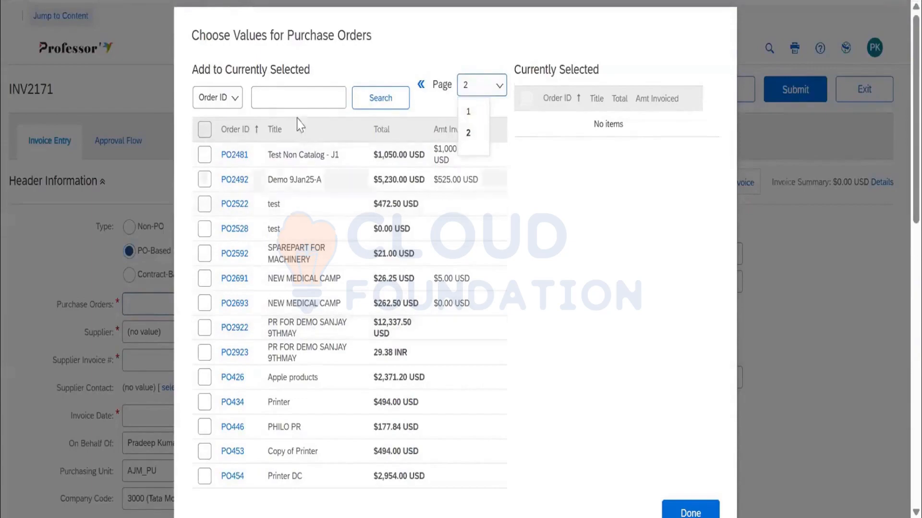
{"action": "left_click", "coordinate": [297, 97]}
{"action": "left_click", "coordinate": [398, 110]}
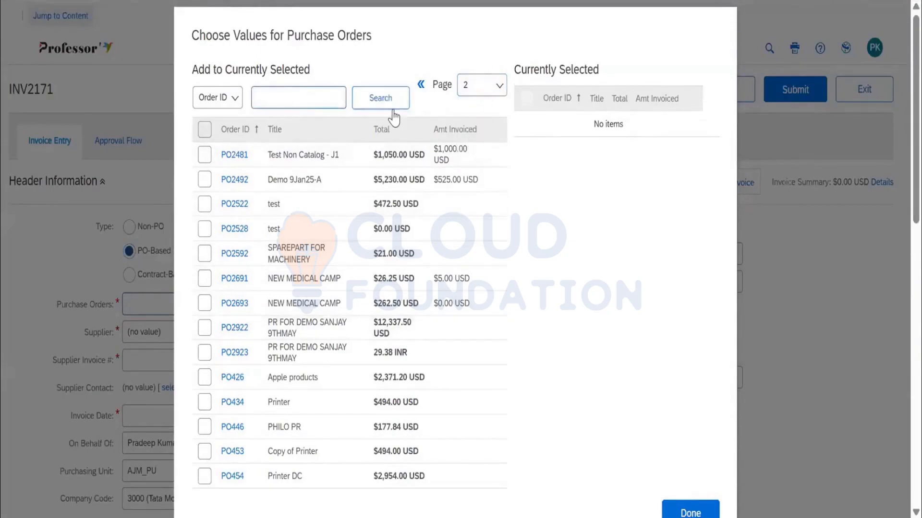
{"action": "type", "text": "2922"}
{"action": "left_click", "coordinate": [394, 115]}
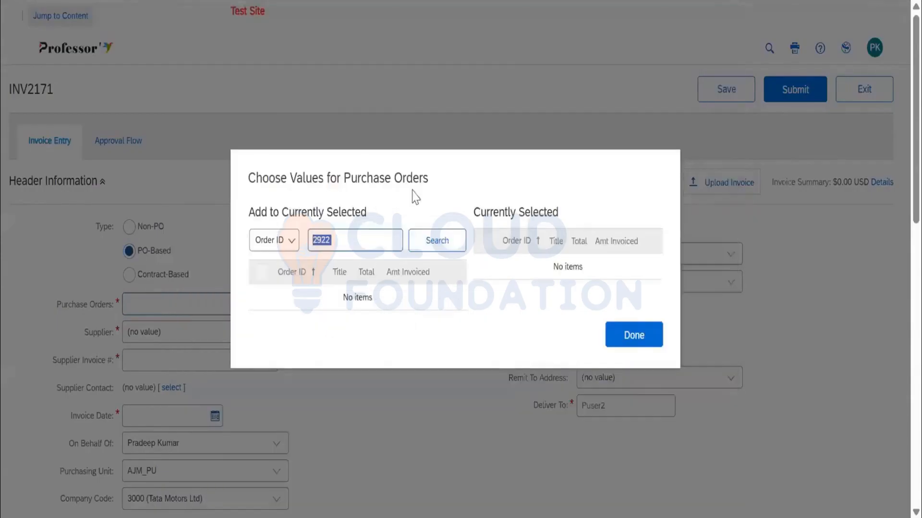
{"action": "left_click", "coordinate": [642, 349]}
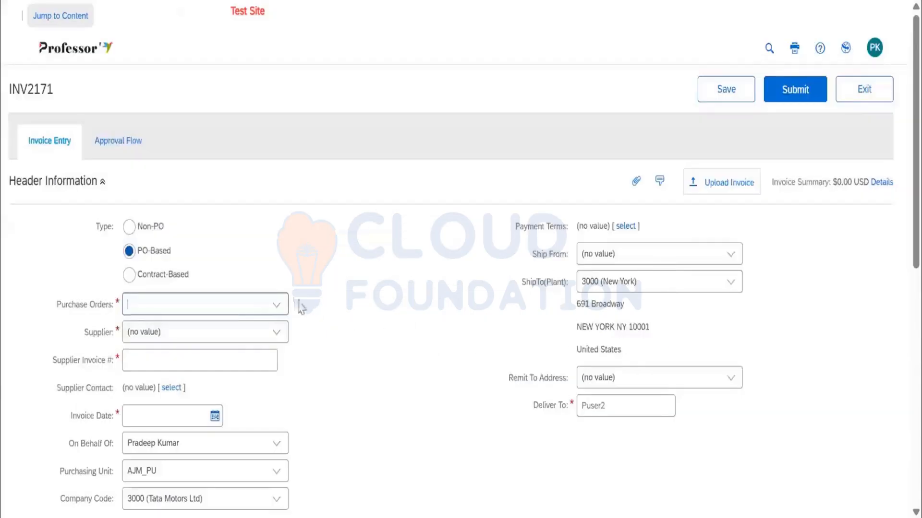
Search the chooser with the order's full ID, including the PO prefix, and close it without selecting a result.
{"action": "left_click", "coordinate": [276, 305]}
{"action": "left_click", "coordinate": [237, 421]}
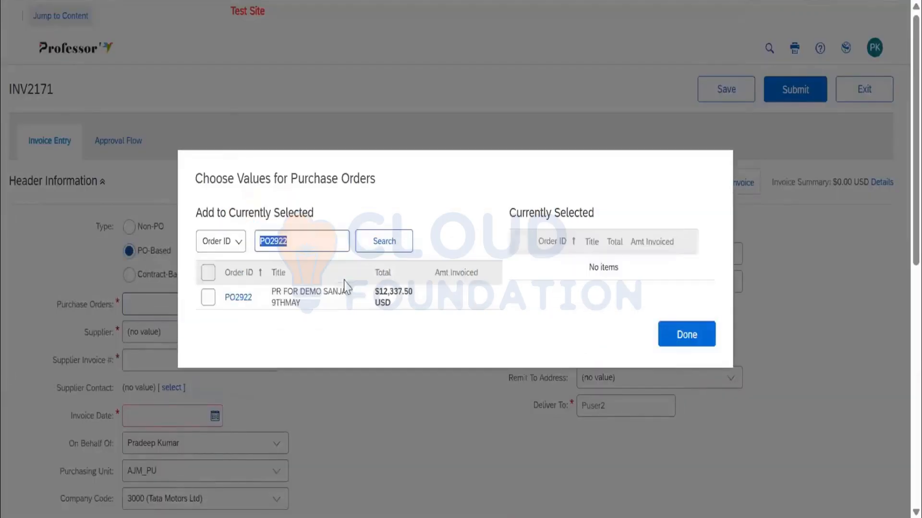
{"action": "left_click", "coordinate": [693, 335]}
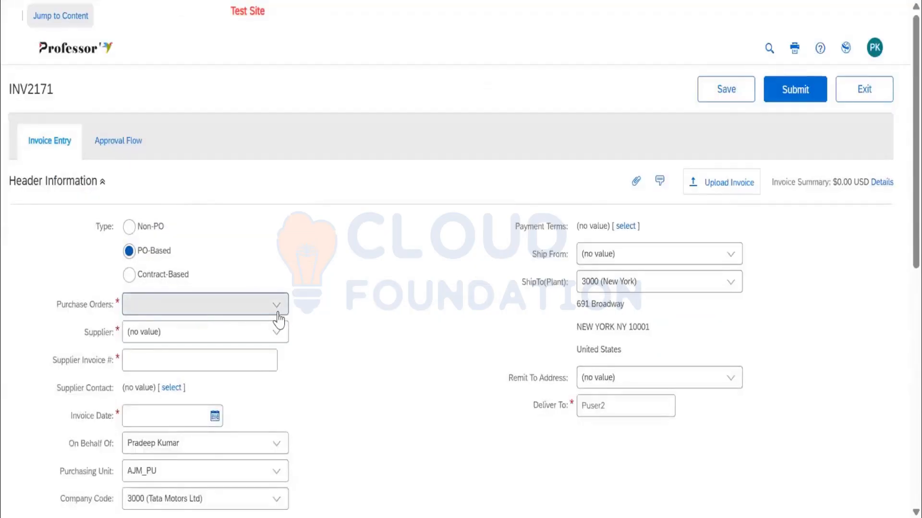
Assign the $12,337.50 USD Blue Metal LLC order from page 2 of the unfiltered list to the invoice and review its line items.
{"action": "left_click", "coordinate": [277, 311]}
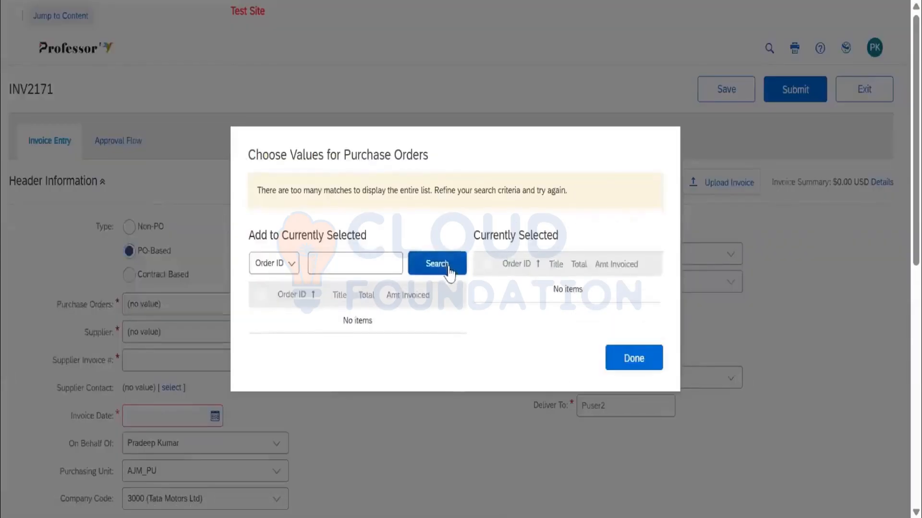
{"action": "left_click", "coordinate": [448, 267]}
{"action": "left_click", "coordinate": [477, 85]}
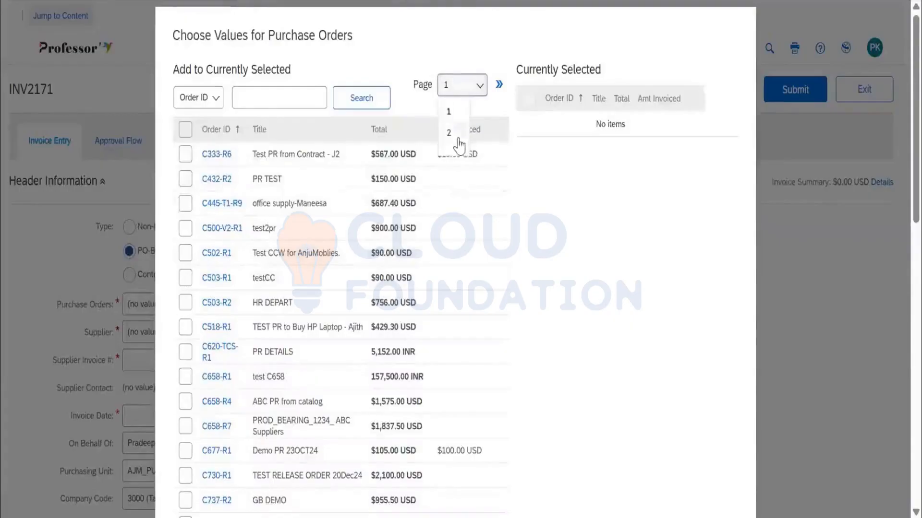
{"action": "left_click", "coordinate": [456, 135]}
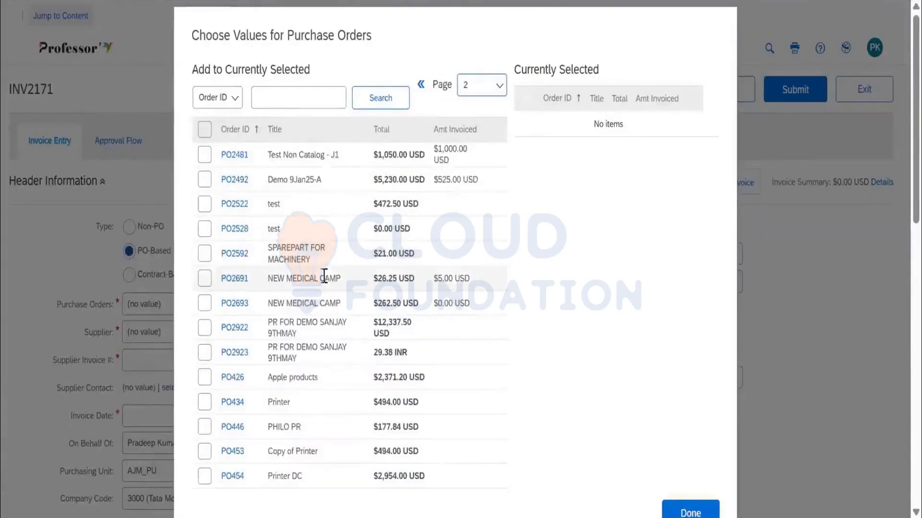
{"action": "left_click", "coordinate": [204, 327]}
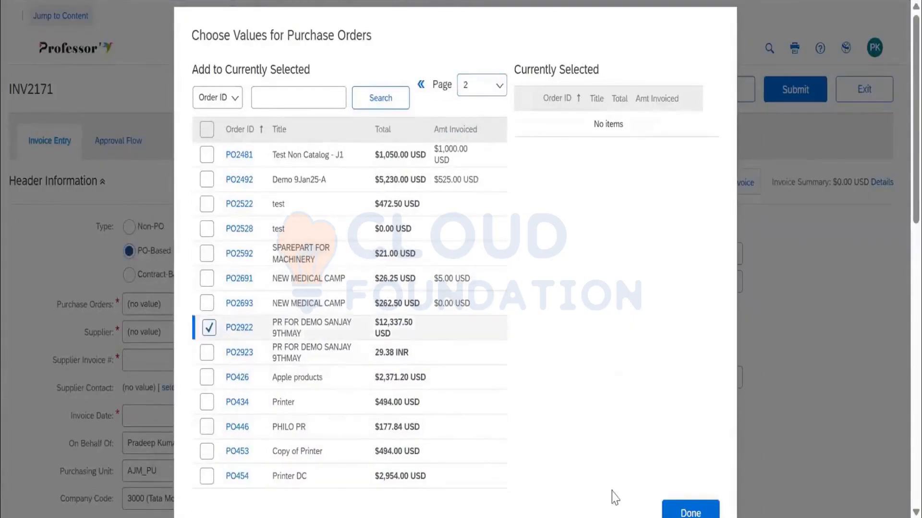
{"action": "left_click", "coordinate": [681, 510]}
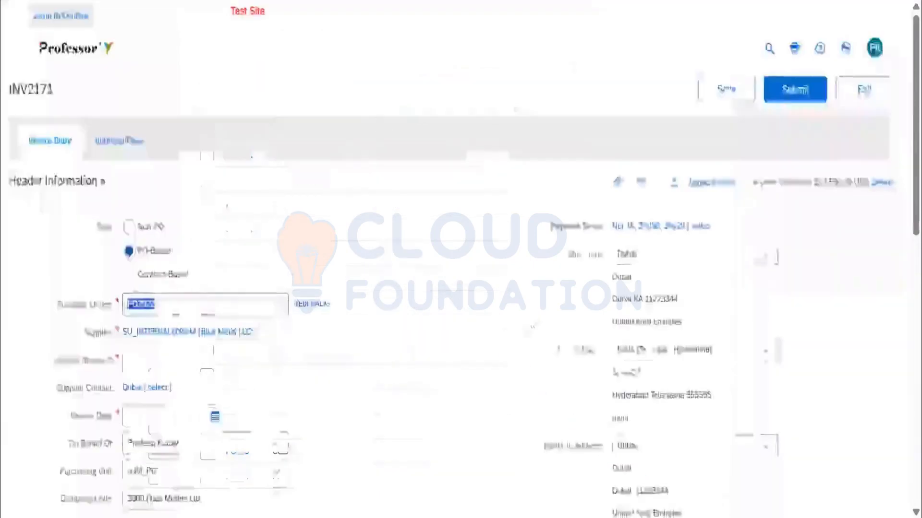
{"action": "scroll", "coordinate": [534, 314], "scroll_direction": "down", "scroll_amount": 10}
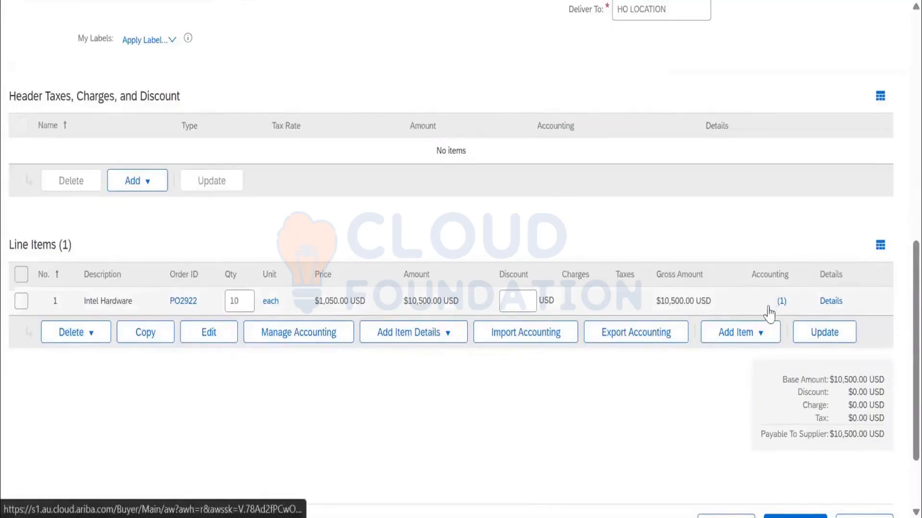
{"action": "scroll", "coordinate": [765, 313], "scroll_direction": "up", "scroll_amount": 10}
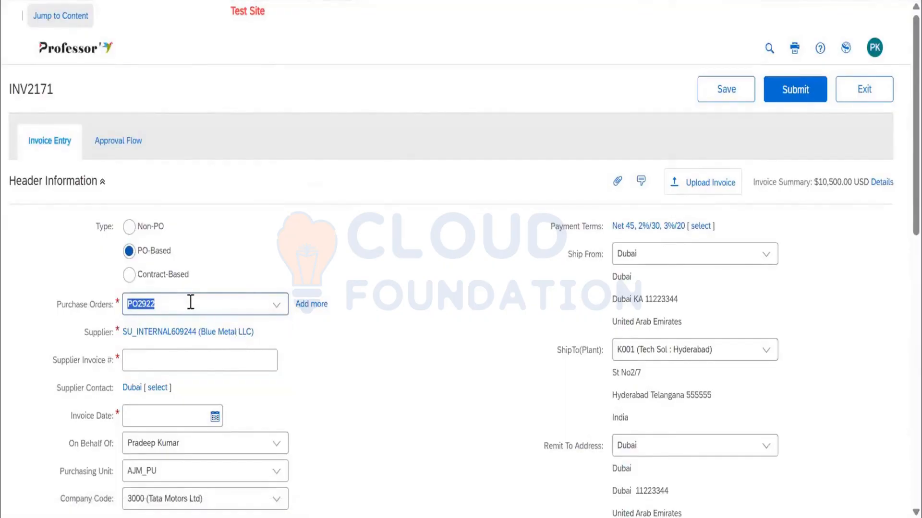
Clear the invoice's purchase order and browse the full order chooser list, closing it without selecting an order.
{"action": "key", "text": "BackSpace"}
{"action": "left_click", "coordinate": [281, 311]}
{"action": "left_click", "coordinate": [204, 453]}
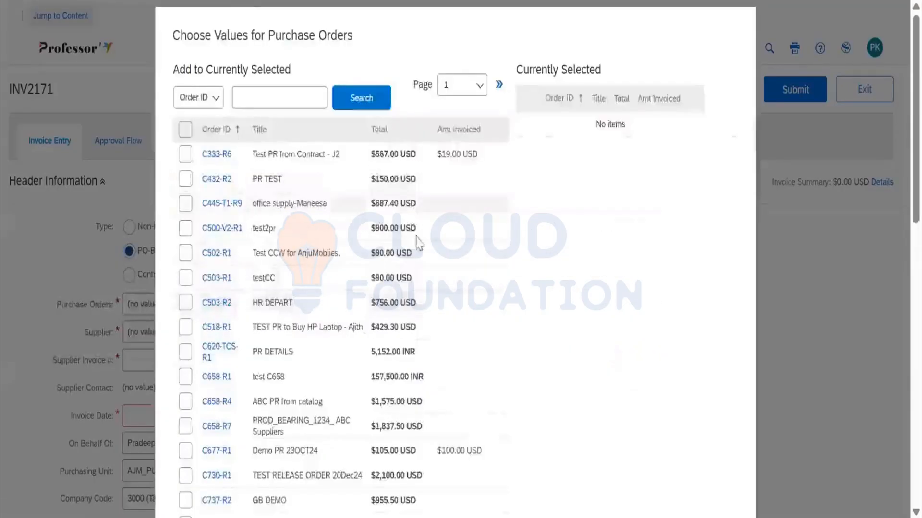
{"action": "scroll", "coordinate": [542, 498], "scroll_direction": "down", "scroll_amount": 15}
{"action": "left_click", "coordinate": [706, 460]}
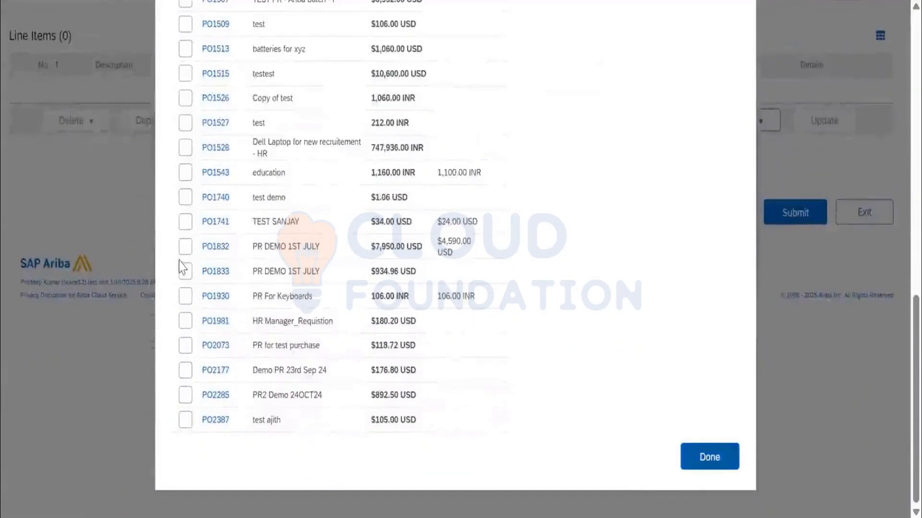
{"action": "scroll", "coordinate": [206, 278], "scroll_direction": "up", "scroll_amount": 10}
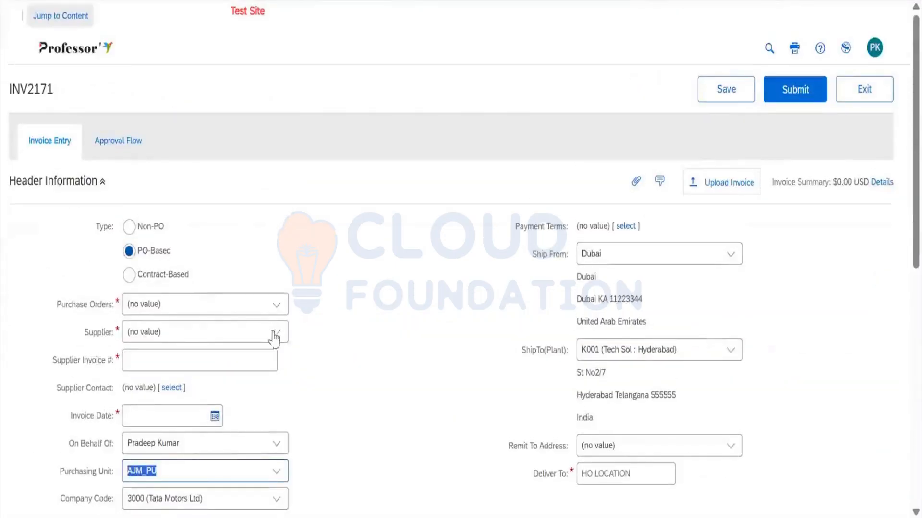
Search the suppliers for BLUE and assign the first of the two Blue Metal LLC entries to the invoice.
{"action": "left_click", "coordinate": [274, 334]}
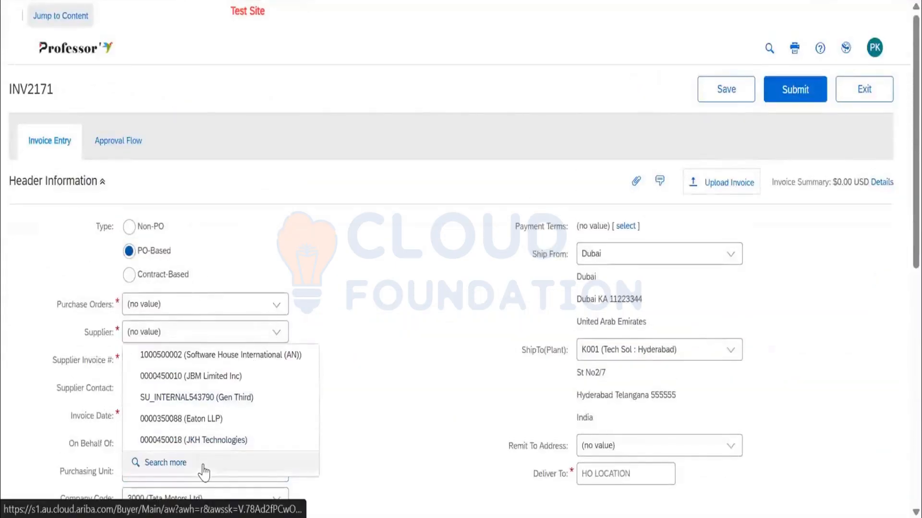
{"action": "left_click", "coordinate": [207, 463]}
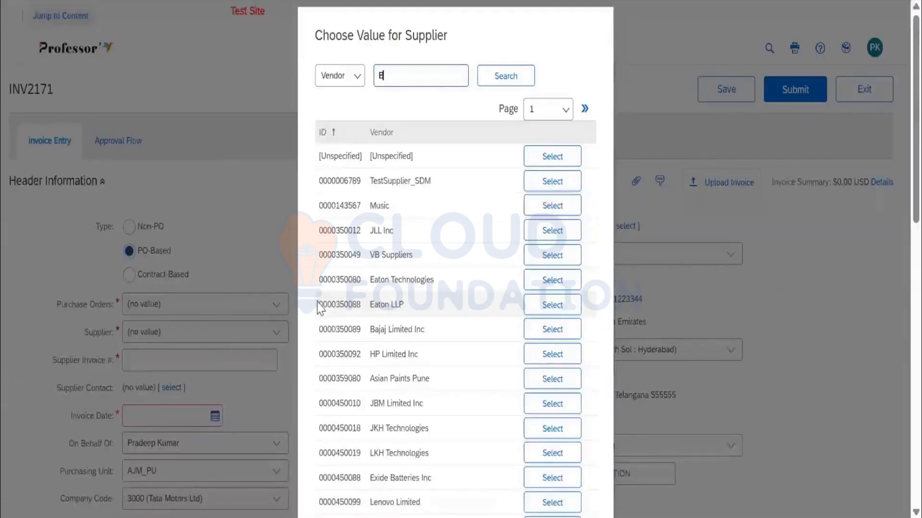
{"action": "type", "text": "BLUE"}
{"action": "key", "text": "Return"}
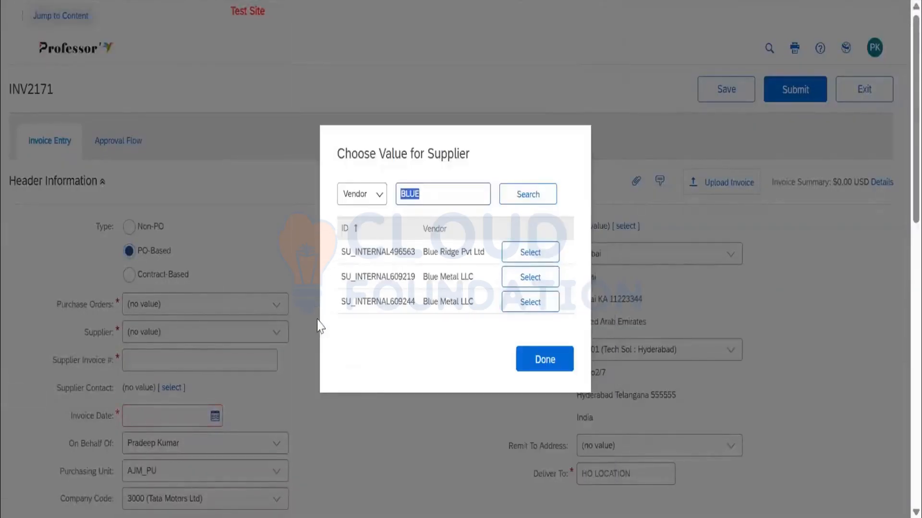
{"action": "left_click", "coordinate": [521, 281]}
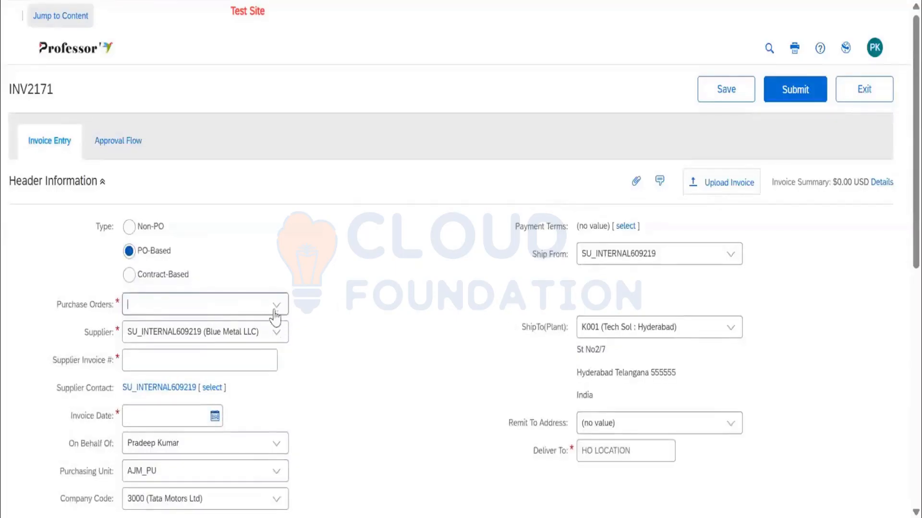
Check the purchase order chooser for orders of the chosen supplier and close it without selecting any.
{"action": "left_click", "coordinate": [274, 307]}
{"action": "left_click", "coordinate": [210, 456]}
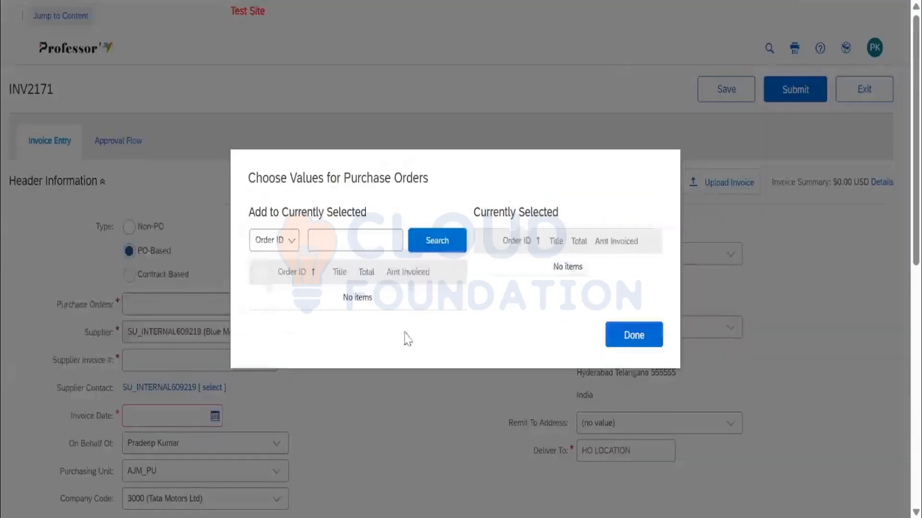
{"action": "left_click", "coordinate": [627, 337]}
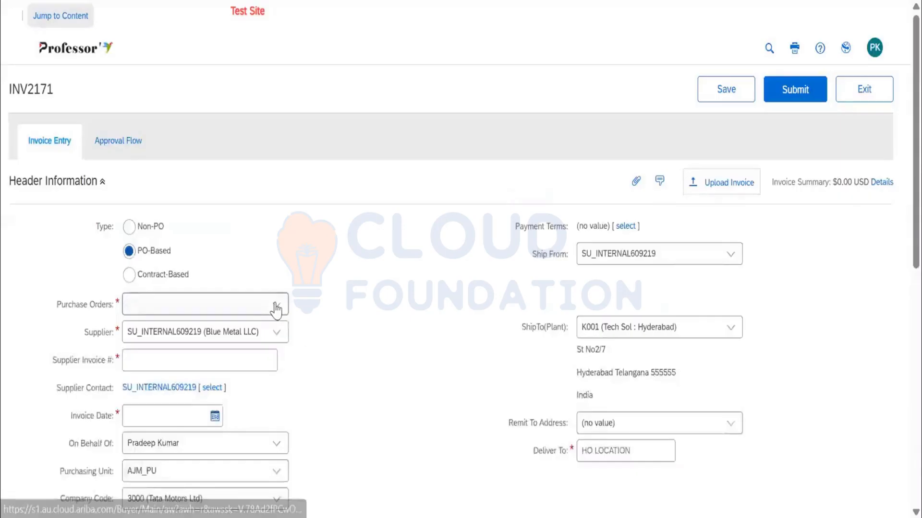
Reassign the $12,337.50 USD Blue Metal LLC order from the recent purchase orders and review the supplier's details.
{"action": "left_click", "coordinate": [276, 308]}
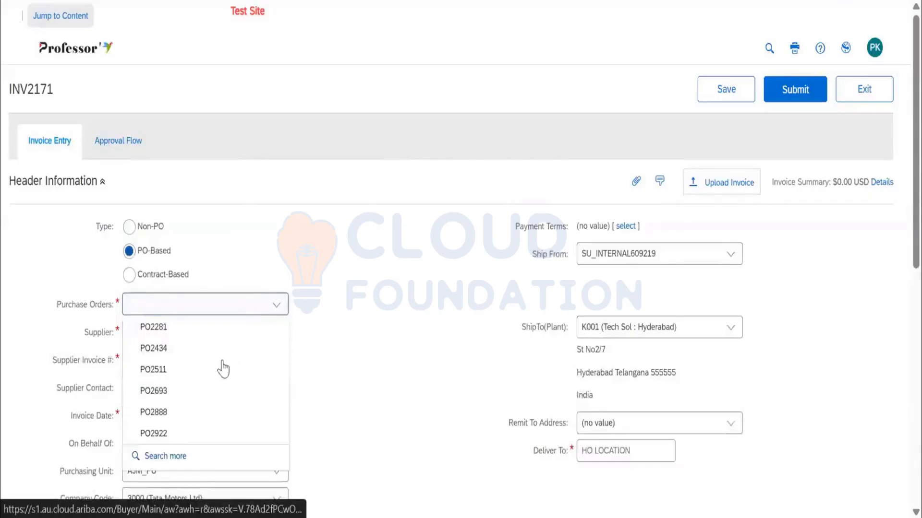
{"action": "left_click", "coordinate": [200, 435]}
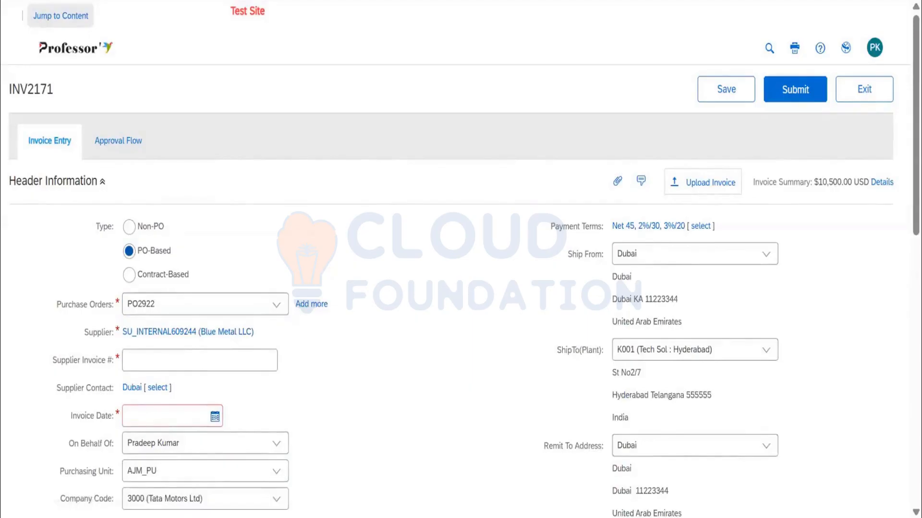
{"action": "left_click_drag", "start_coordinate": [184, 152], "coordinate": [134, 153]}
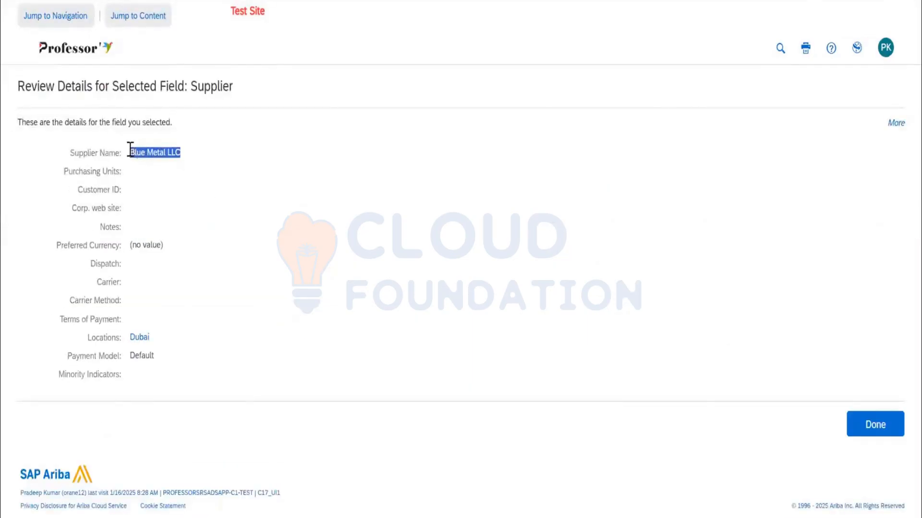
{"action": "left_click", "coordinate": [871, 425]}
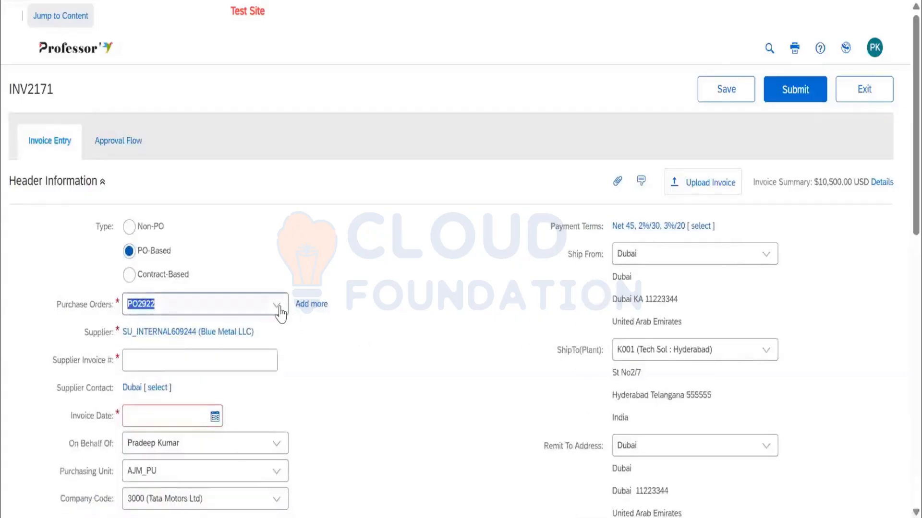
Reopen the order chooser, deselect the $12,337.50 USD order, list the supplier's orders without a filter and select that order again.
{"action": "left_click", "coordinate": [278, 307]}
{"action": "left_click", "coordinate": [226, 456]}
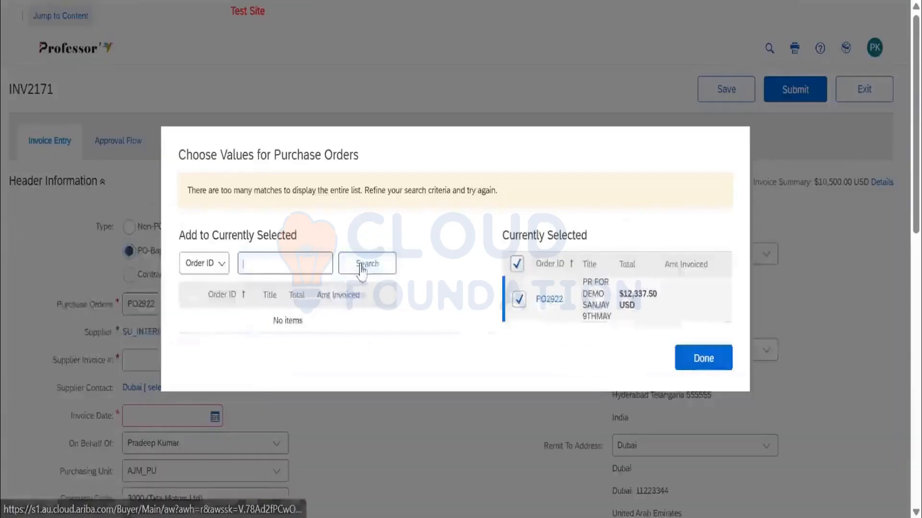
{"action": "left_click", "coordinate": [362, 269]}
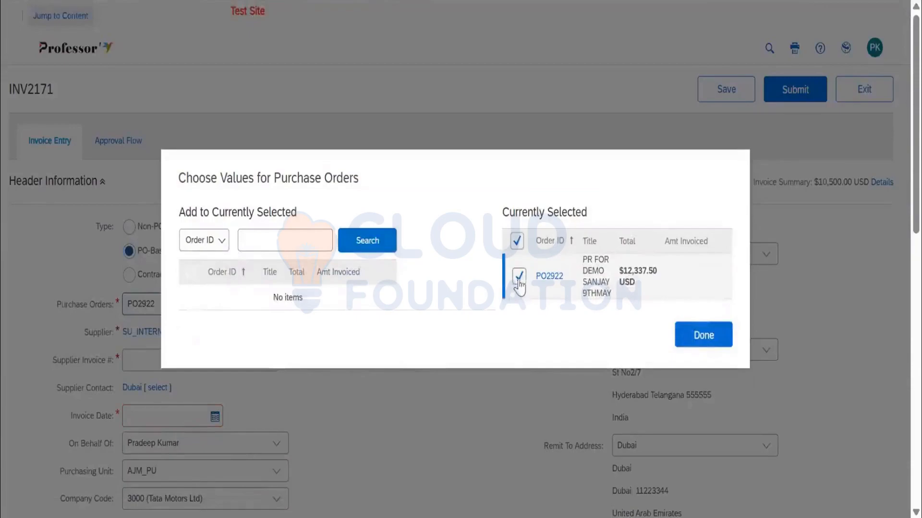
{"action": "left_click", "coordinate": [518, 278]}
{"action": "left_click", "coordinate": [390, 246]}
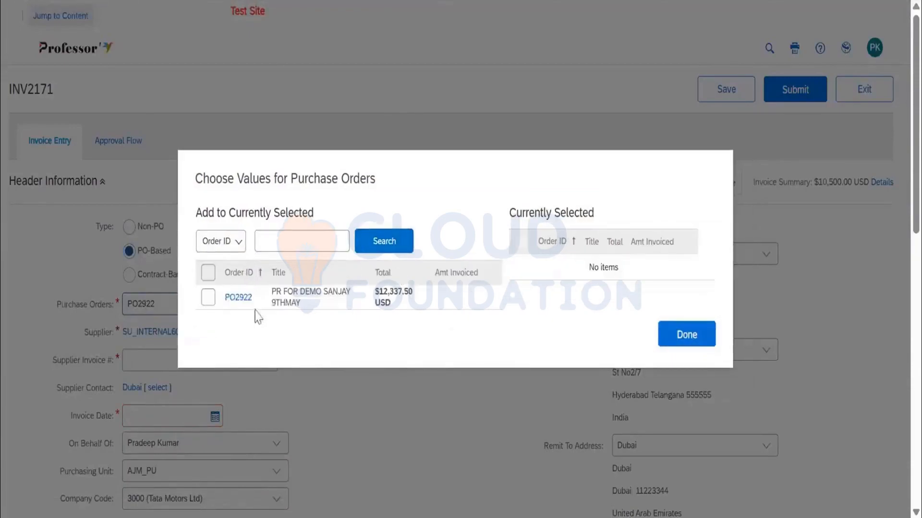
{"action": "left_click", "coordinate": [209, 298]}
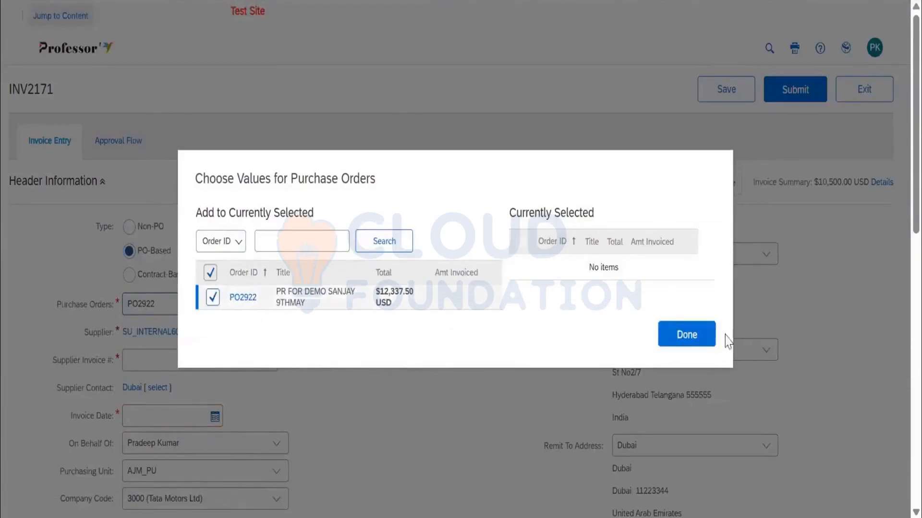
{"action": "left_click", "coordinate": [704, 335]}
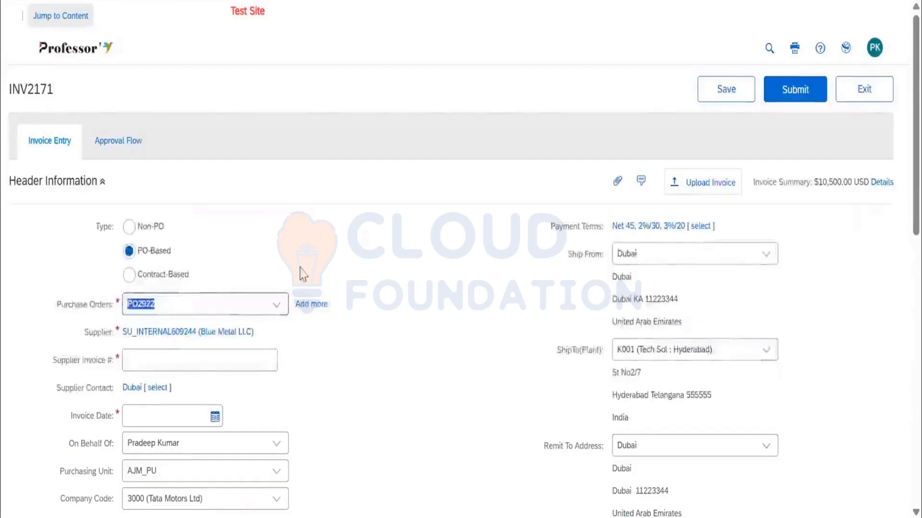
Enter INV9THMAY as the supplier invoice number and set the invoice date to 9 May 2025.
{"action": "scroll", "coordinate": [302, 273], "scroll_direction": "down", "scroll_amount": 10}
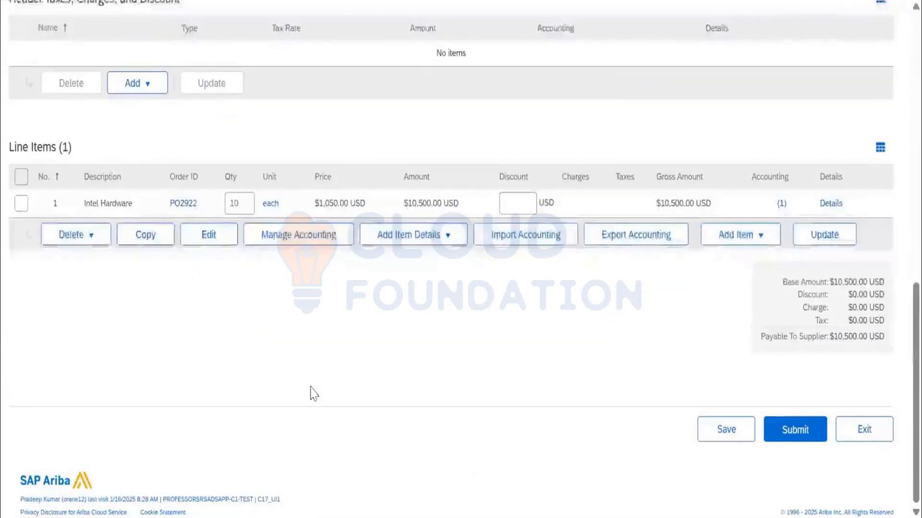
{"action": "scroll", "coordinate": [313, 393], "scroll_direction": "up", "scroll_amount": 10}
{"action": "left_click", "coordinate": [195, 267]}
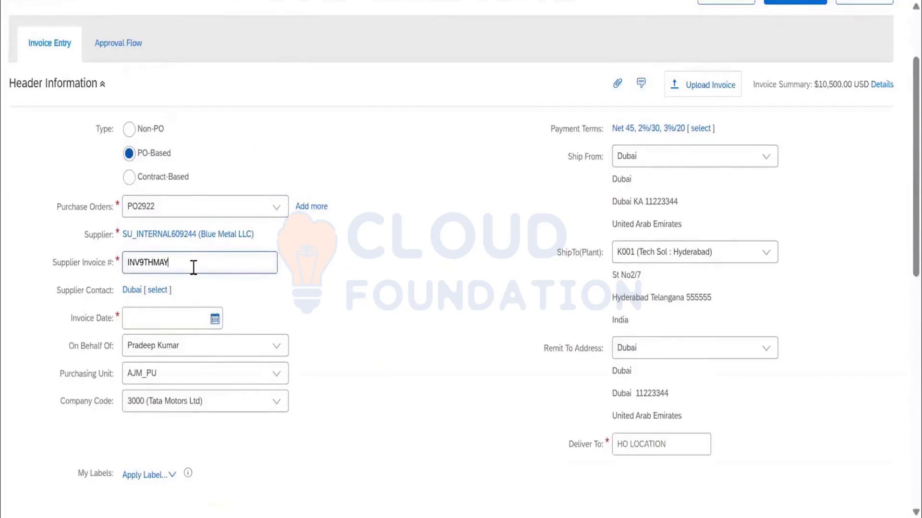
{"action": "left_click", "coordinate": [212, 317]}
{"action": "left_click", "coordinate": [214, 399]}
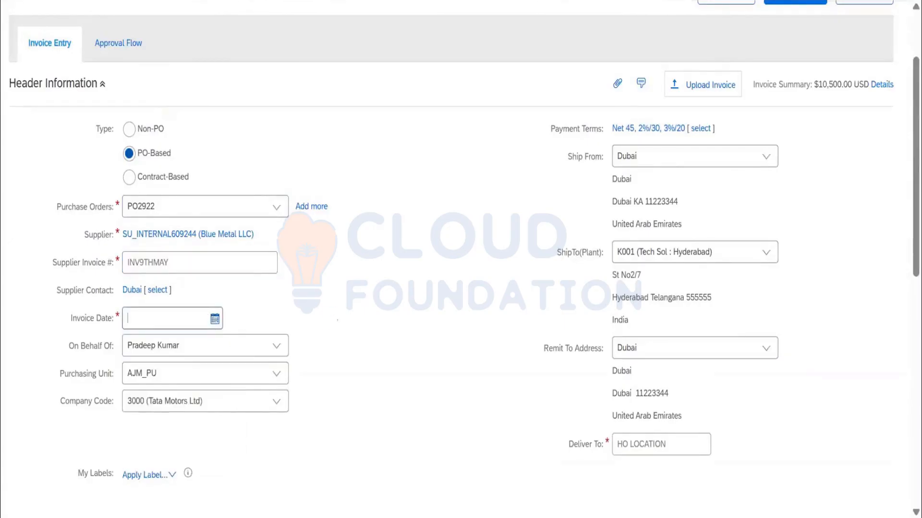
Review the invoice's line item, try to submit the invoice and return to invoice entry.
{"action": "scroll", "coordinate": [340, 321], "scroll_direction": "down", "scroll_amount": 9}
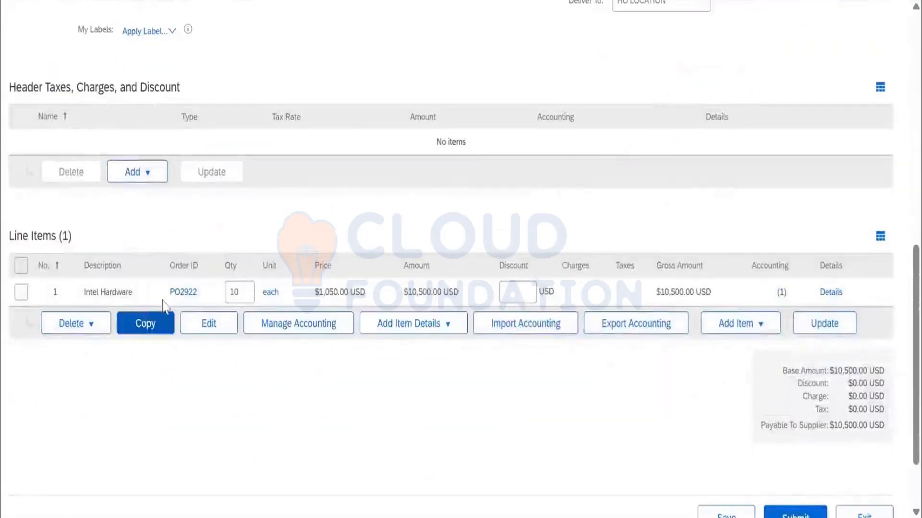
{"action": "scroll", "coordinate": [835, 493], "scroll_direction": "down", "scroll_amount": 2}
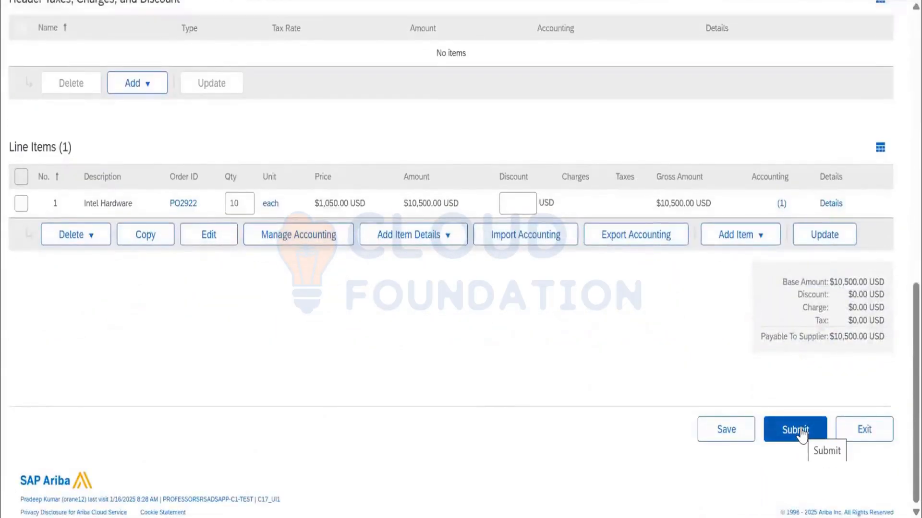
{"action": "left_click", "coordinate": [797, 430]}
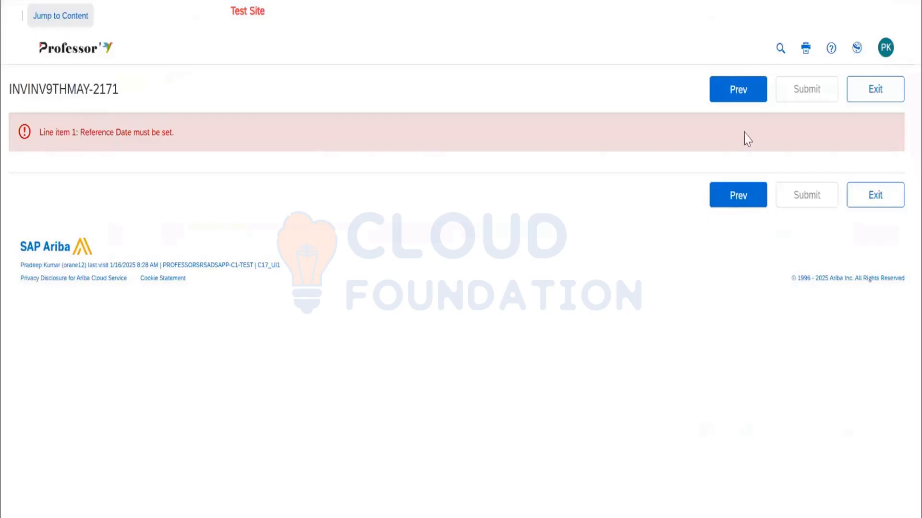
{"action": "left_click", "coordinate": [738, 92]}
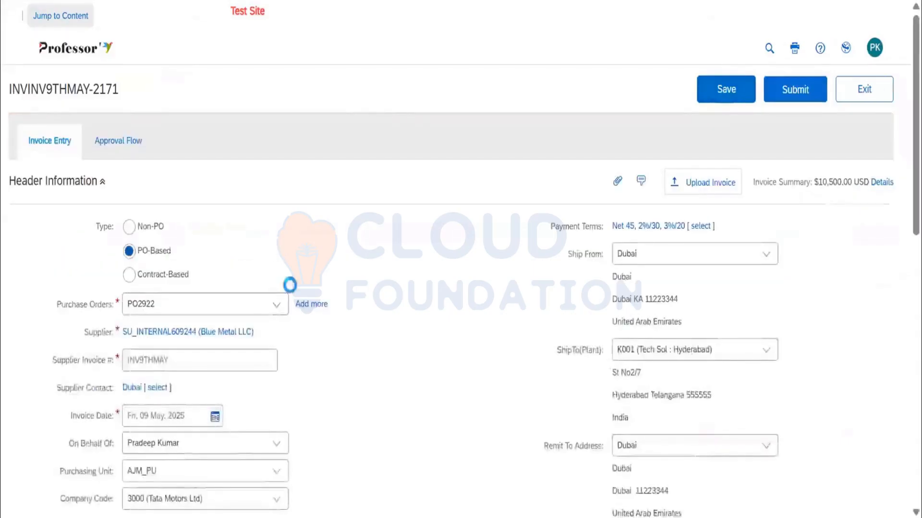
Edit the Intel Hardware line item, set its reference date to 9 May 2025, then validate and exit.
{"action": "scroll", "coordinate": [264, 311], "scroll_direction": "down", "scroll_amount": 5}
{"action": "scroll", "coordinate": [264, 311], "scroll_direction": "down", "scroll_amount": 7}
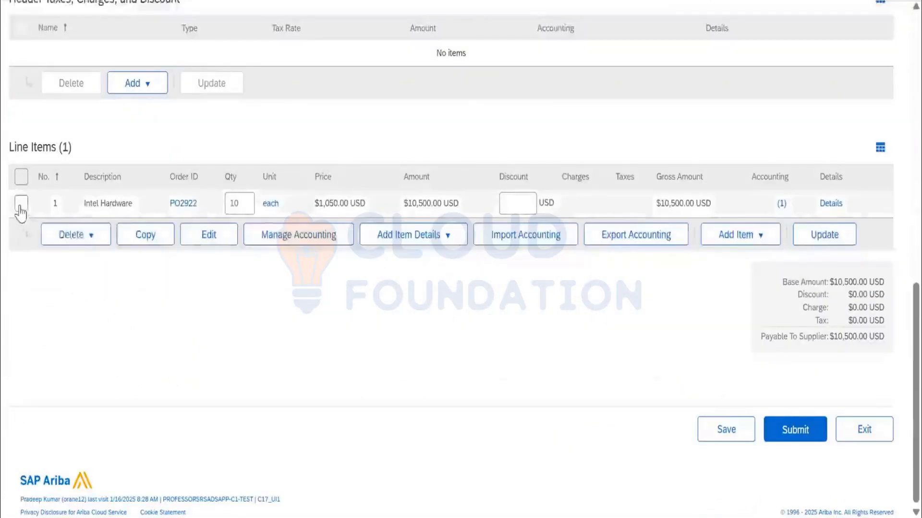
{"action": "left_click", "coordinate": [26, 203]}
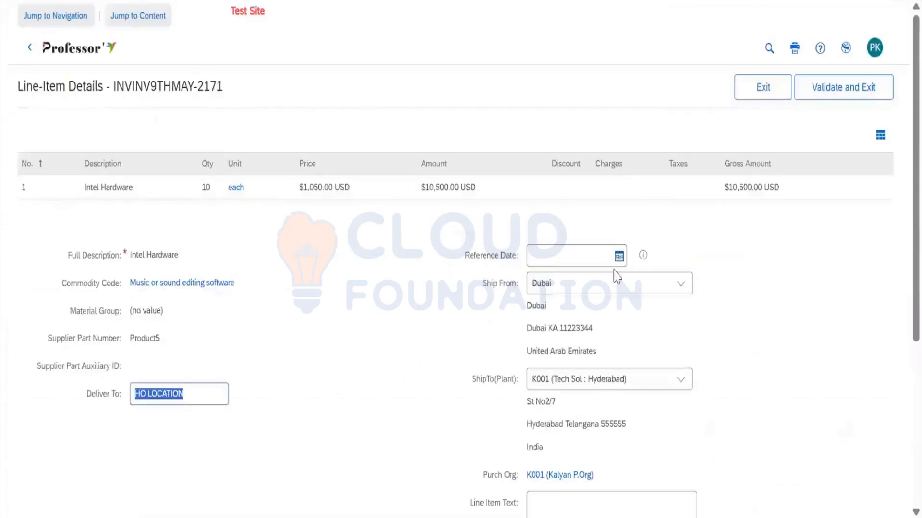
{"action": "left_click", "coordinate": [619, 258]}
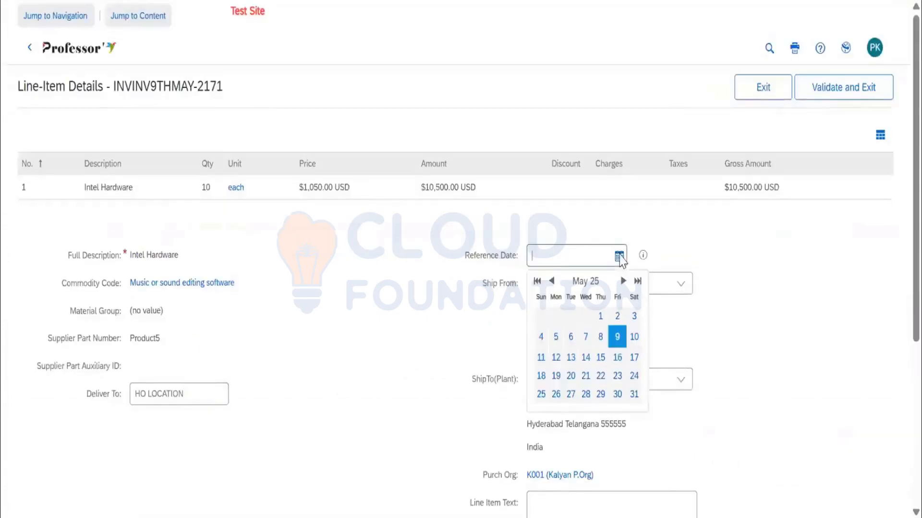
{"action": "left_click", "coordinate": [619, 339]}
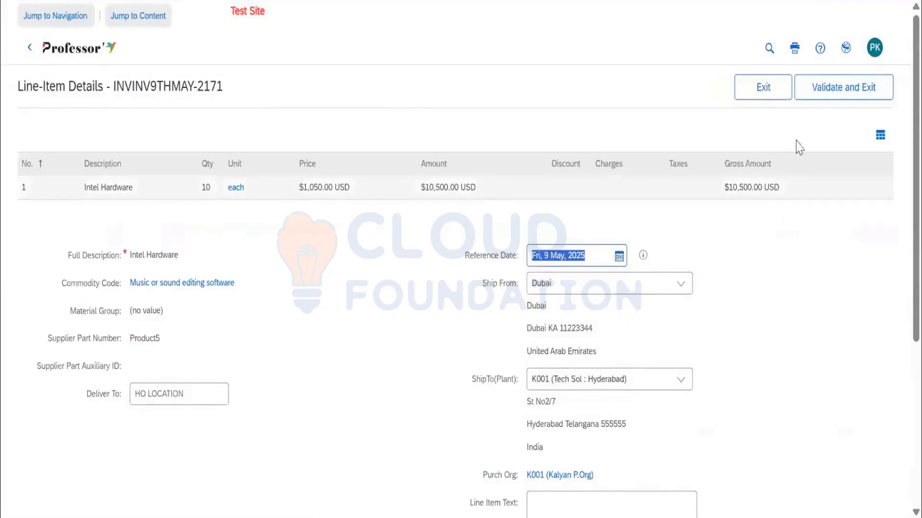
{"action": "left_click", "coordinate": [798, 87]}
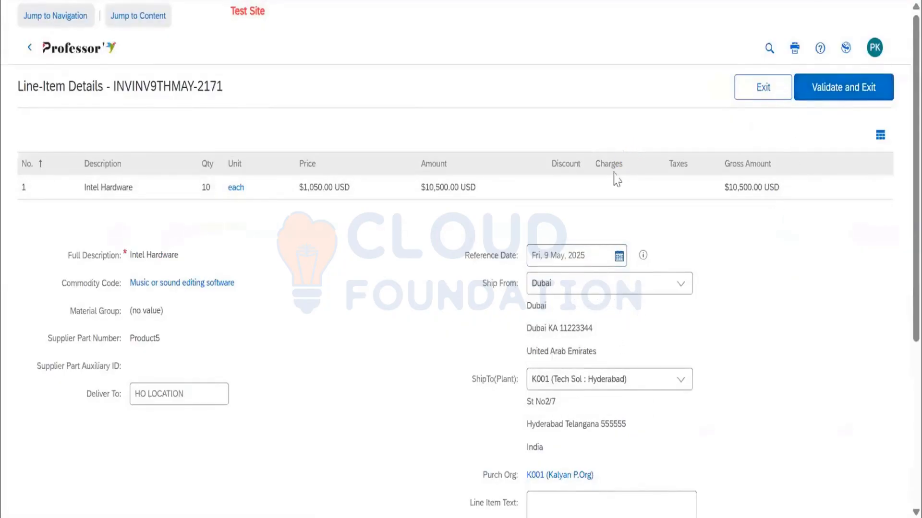
Review the completed invoice header and line item, and submit the invoice for approval.
{"action": "scroll", "coordinate": [464, 256], "scroll_direction": "up", "scroll_amount": 15}
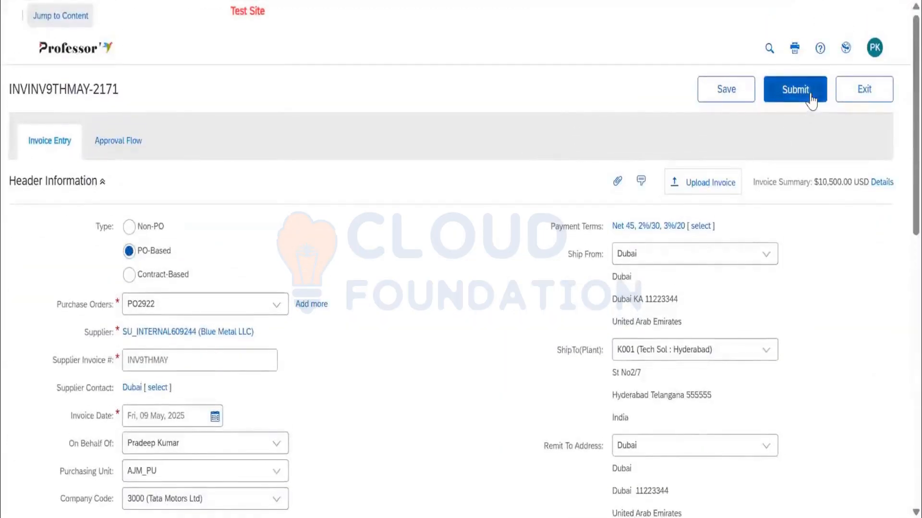
{"action": "scroll", "coordinate": [375, 262], "scroll_direction": "down", "scroll_amount": 2}
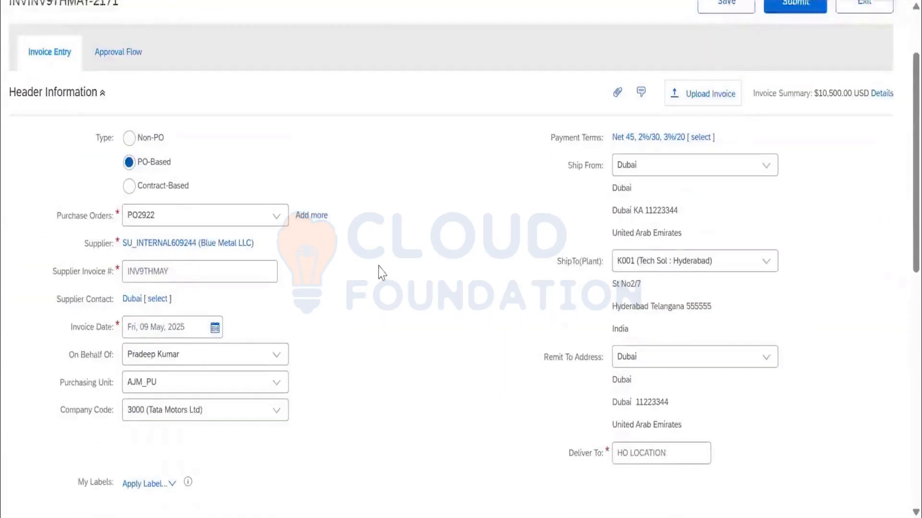
{"action": "scroll", "coordinate": [334, 243], "scroll_direction": "down", "scroll_amount": 6}
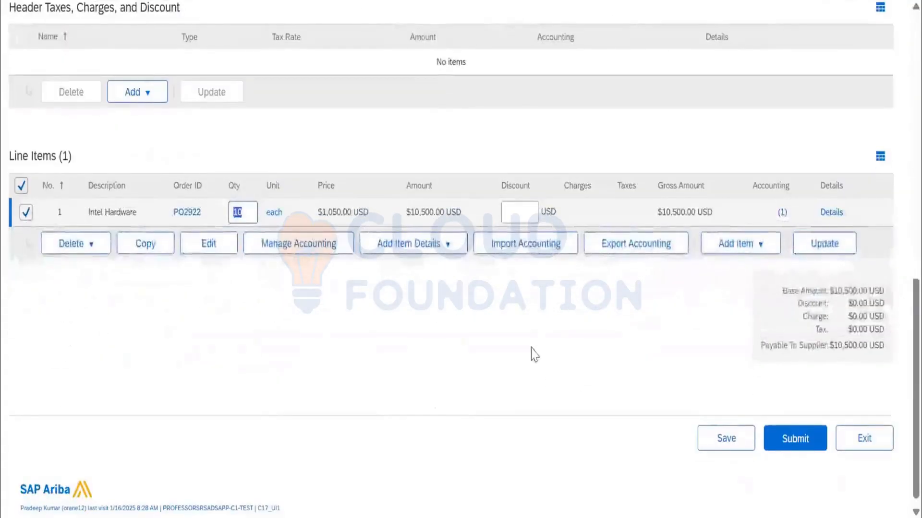
{"action": "scroll", "coordinate": [529, 356], "scroll_direction": "up", "scroll_amount": 5}
{"action": "scroll", "coordinate": [530, 356], "scroll_direction": "up", "scroll_amount": 4}
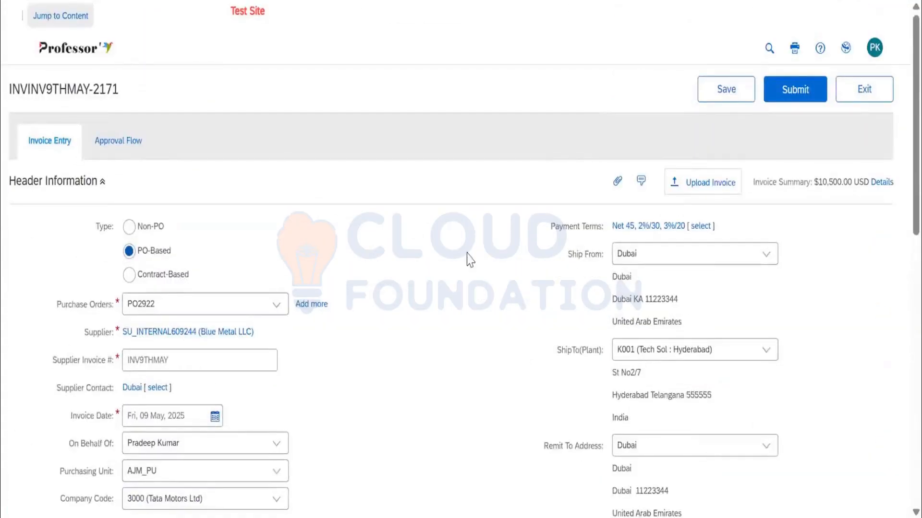
{"action": "left_click", "coordinate": [787, 97]}
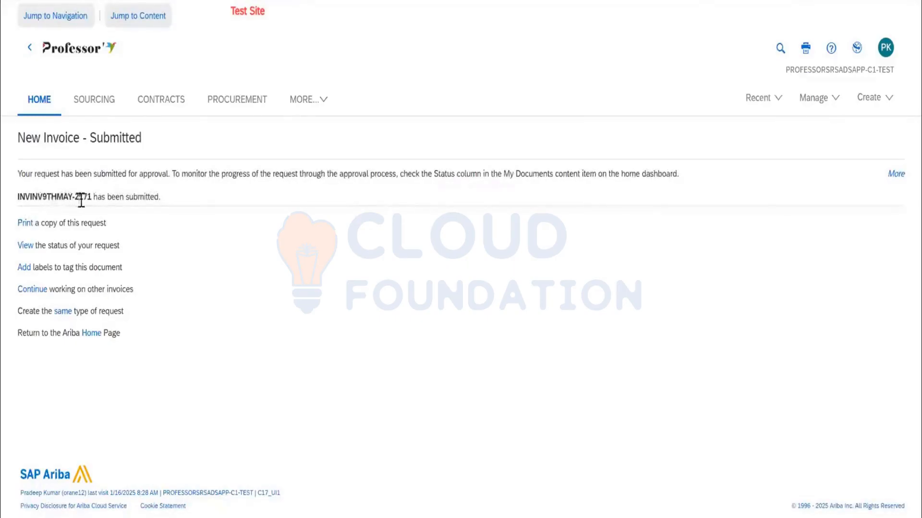
View the submitted invoice and examine its status, invoice ID, header information and line item.
{"action": "left_click", "coordinate": [25, 246]}
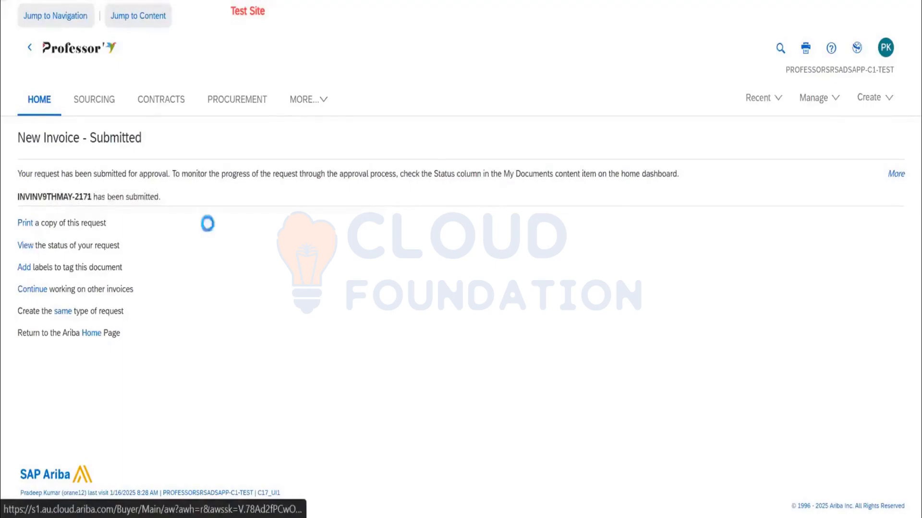
{"action": "left_click", "coordinate": [59, 214]}
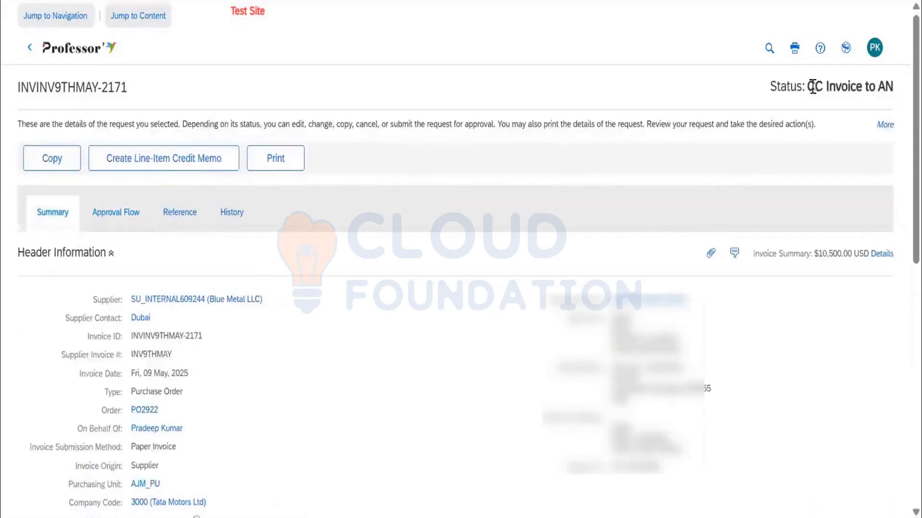
{"action": "left_click_drag", "start_coordinate": [815, 88], "coordinate": [895, 100]}
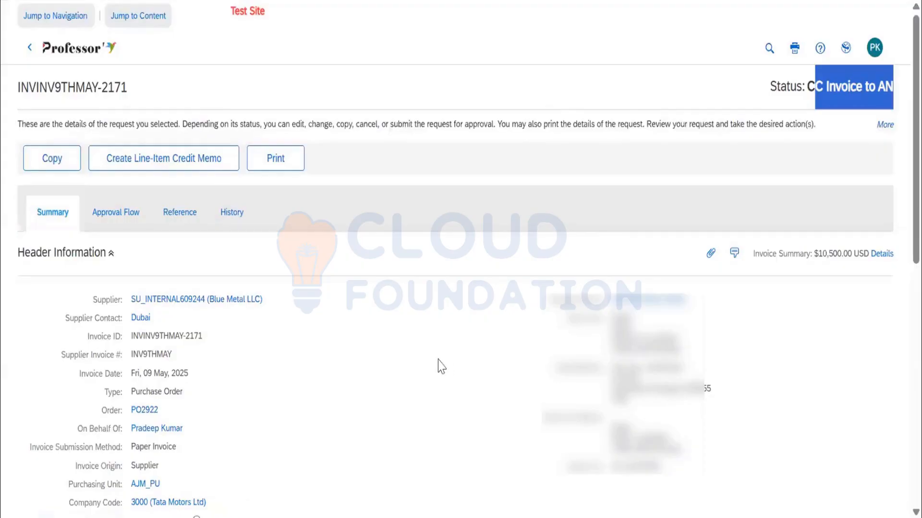
{"action": "scroll", "coordinate": [372, 308], "scroll_direction": "down", "scroll_amount": 10}
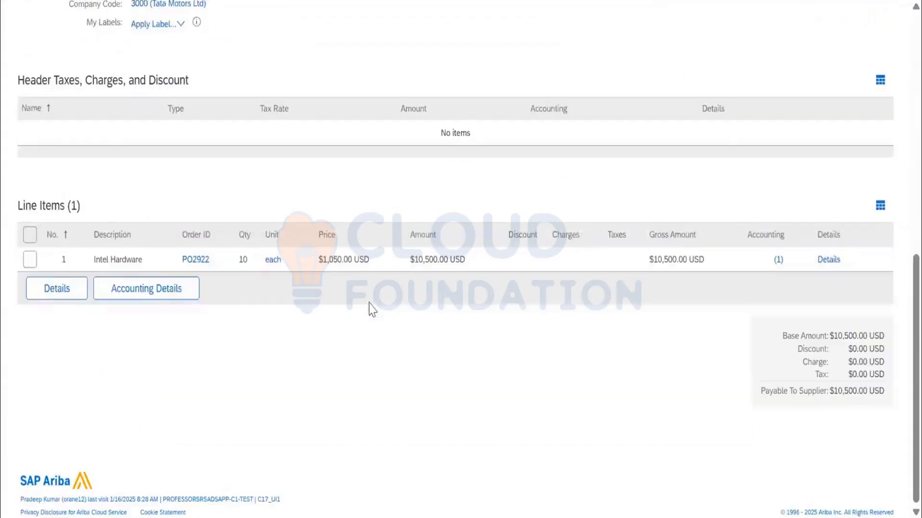
{"action": "scroll", "coordinate": [552, 288], "scroll_direction": "up", "scroll_amount": 5}
{"action": "scroll", "coordinate": [519, 307], "scroll_direction": "up", "scroll_amount": 5}
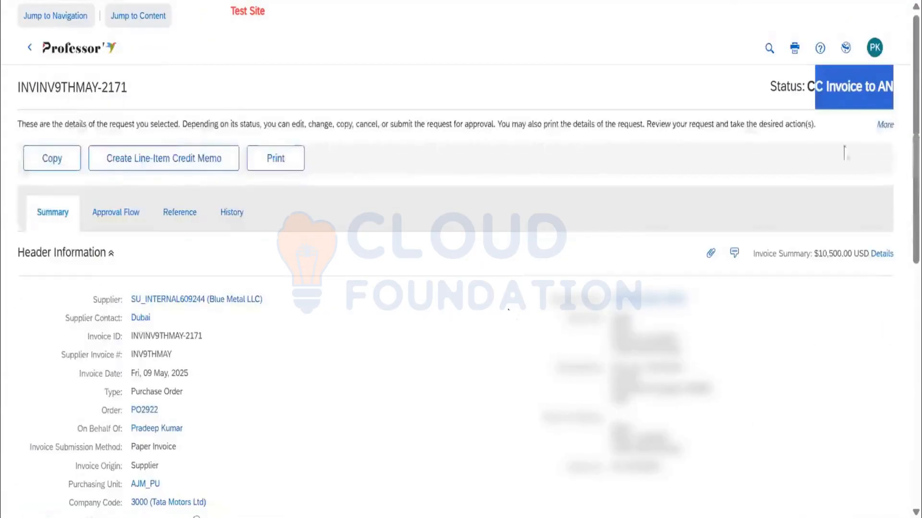
{"action": "left_click", "coordinate": [797, 79]}
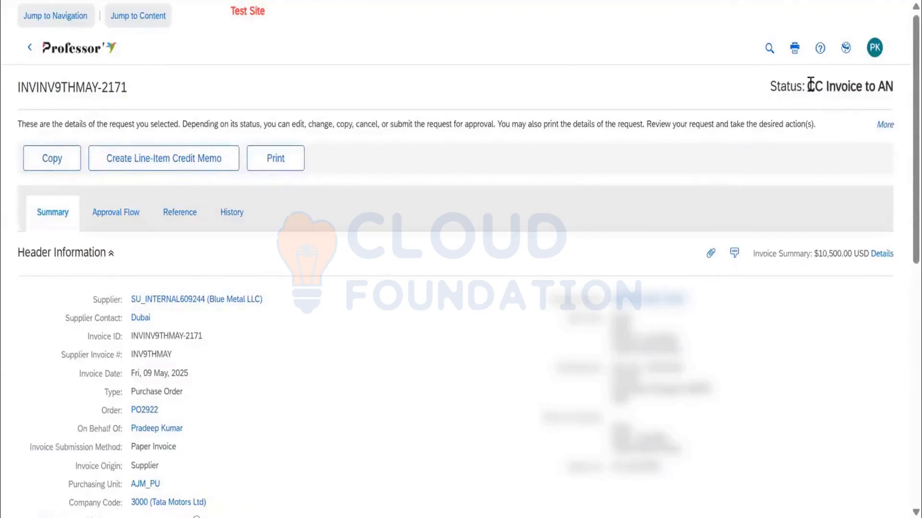
{"action": "left_click_drag", "start_coordinate": [809, 85], "coordinate": [899, 93]}
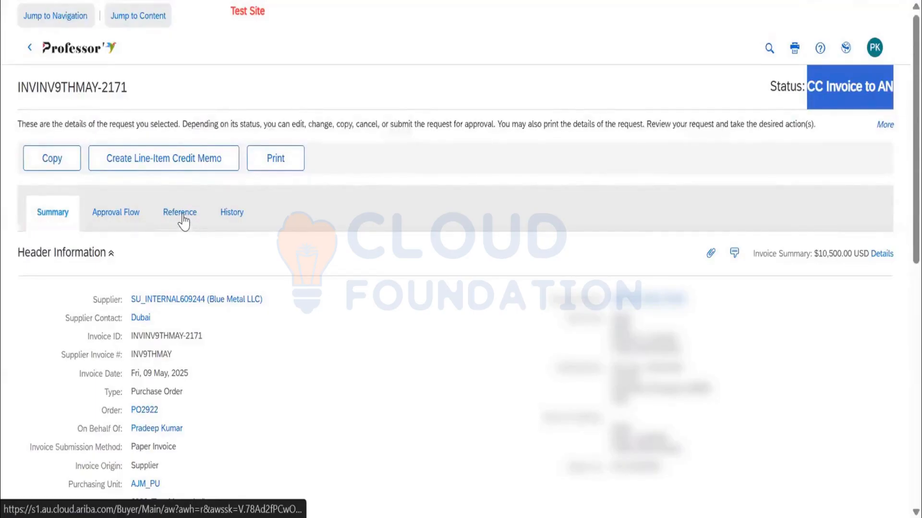
{"action": "triple_click", "coordinate": [46, 91]}
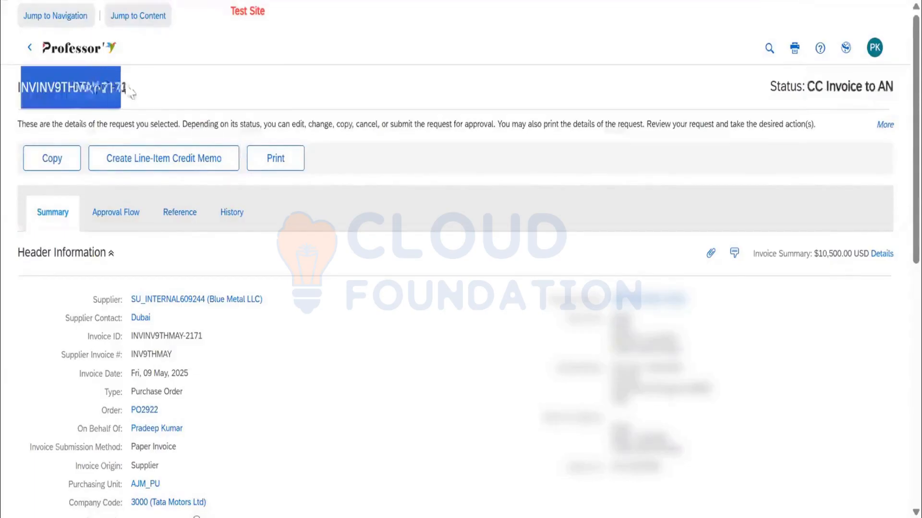
Open the invoice reconciliation from the invoice's reference documents and compare the exception's invoiced quantity with its expected quantity.
{"action": "left_click", "coordinate": [179, 214]}
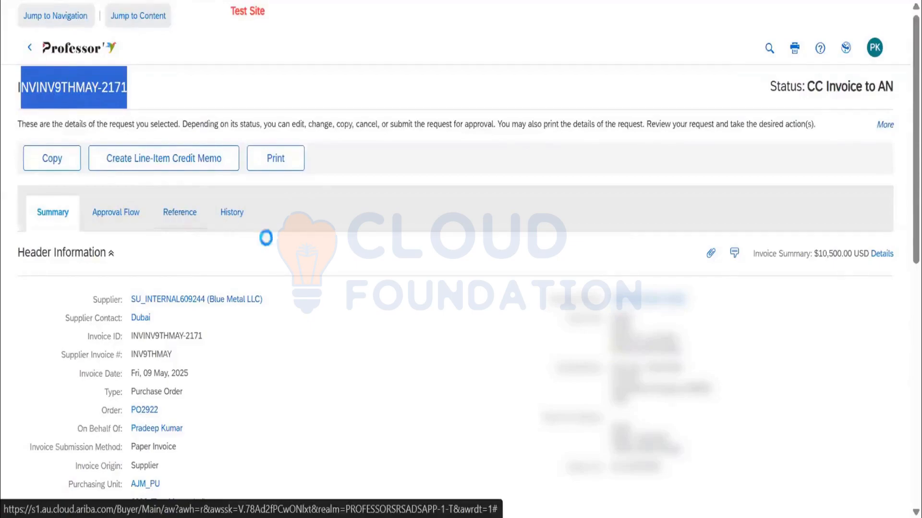
{"action": "scroll", "coordinate": [285, 266], "scroll_direction": "down", "scroll_amount": 4}
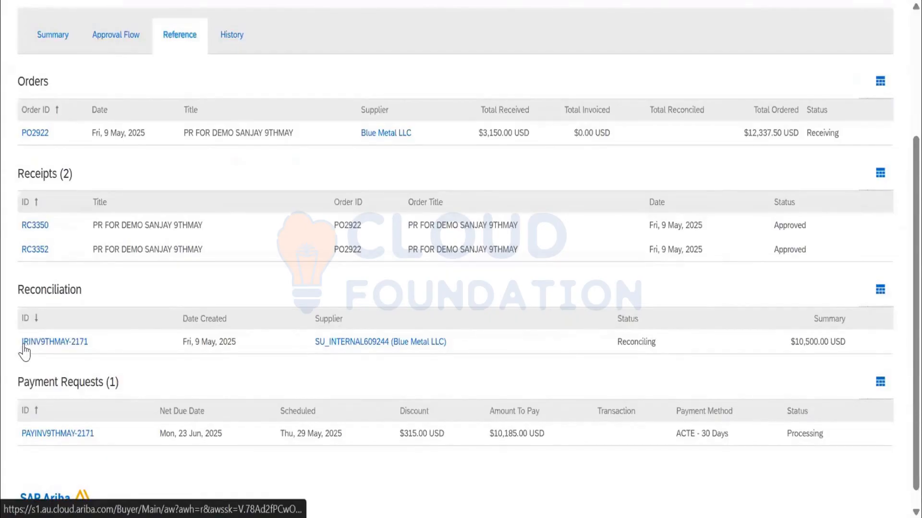
{"action": "left_click", "coordinate": [60, 347]}
{"action": "scroll", "coordinate": [281, 323], "scroll_direction": "down", "scroll_amount": 2}
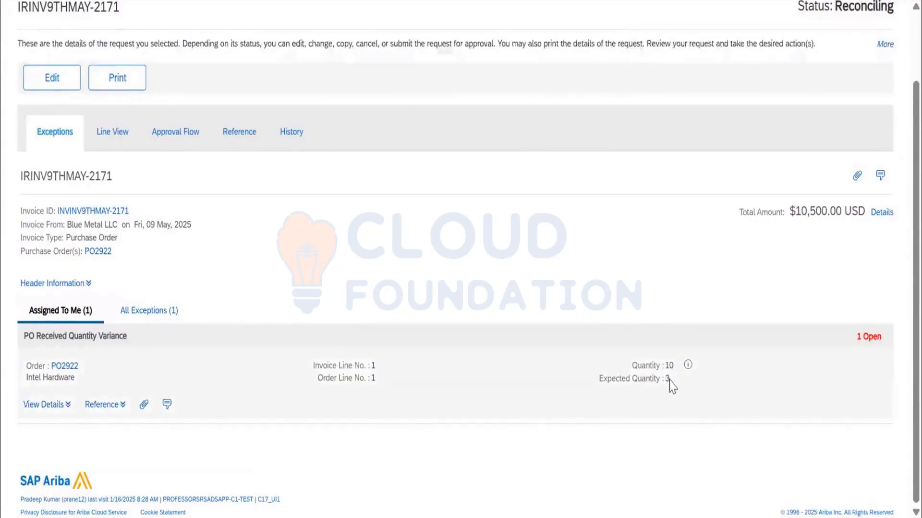
{"action": "left_click_drag", "start_coordinate": [670, 384], "coordinate": [600, 388]}
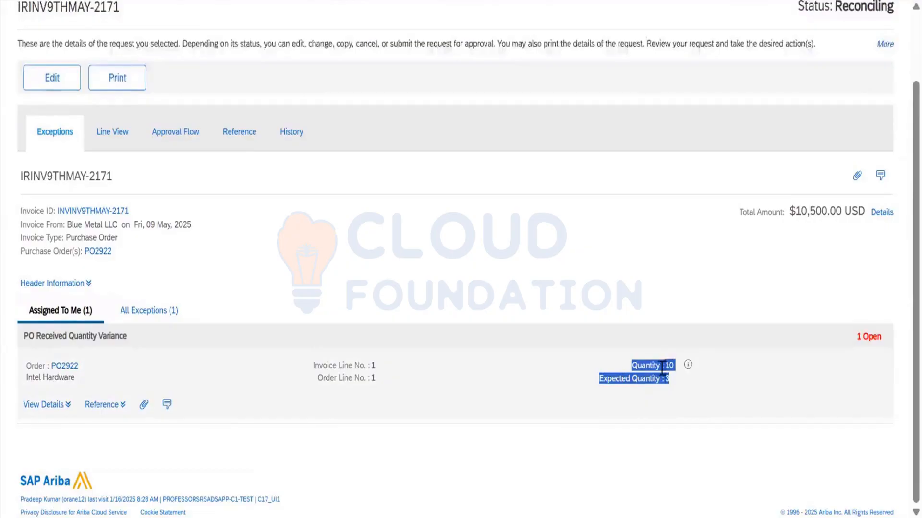
{"action": "left_click", "coordinate": [646, 377]}
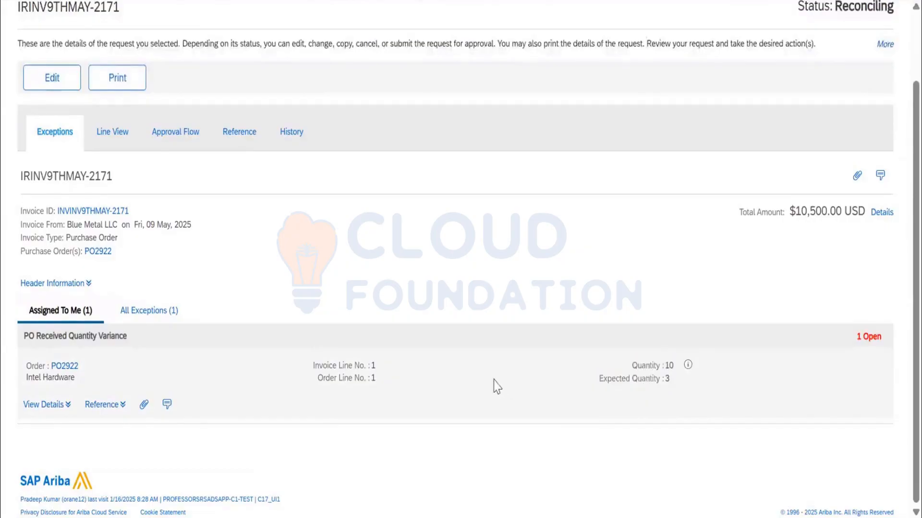
Compare all exceptions on the reconciliation with those assigned to the current user, checking the PO Received Quantity Variance.
{"action": "scroll", "coordinate": [497, 386], "scroll_direction": "up", "scroll_amount": 3}
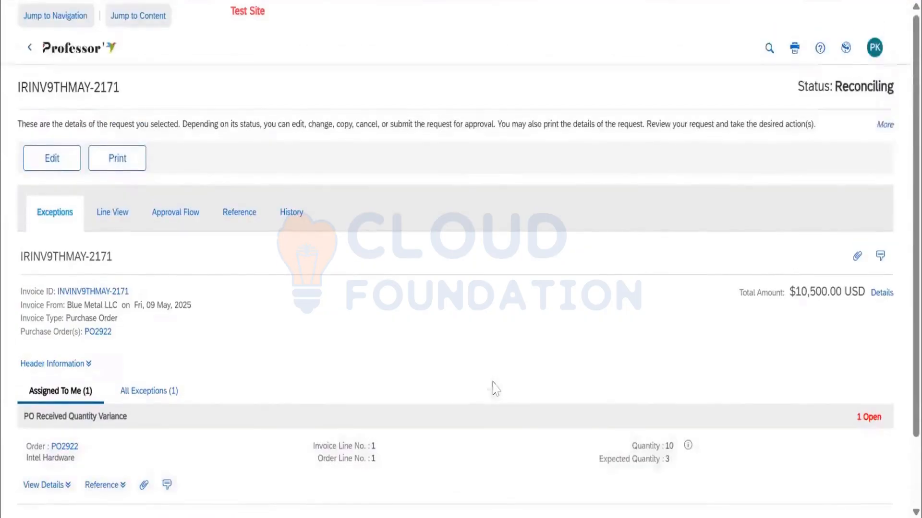
{"action": "left_click", "coordinate": [160, 392]}
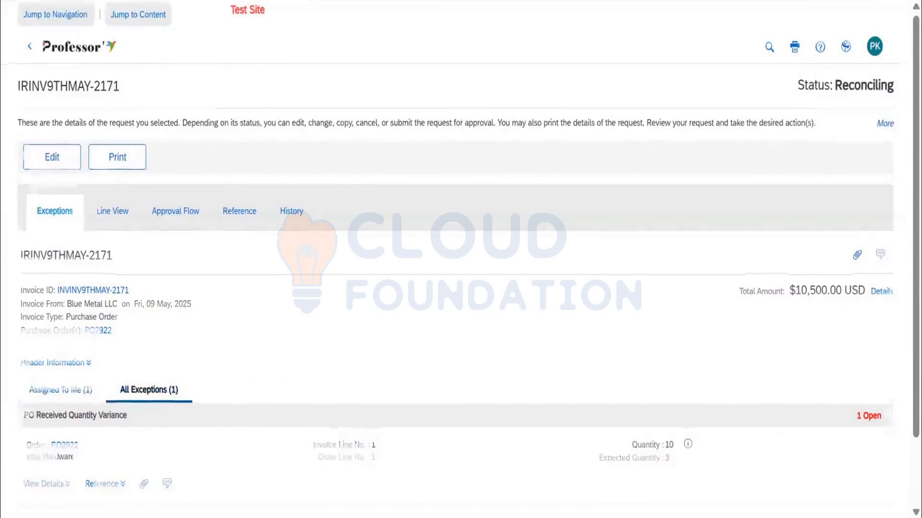
{"action": "scroll", "coordinate": [66, 312], "scroll_direction": "down", "scroll_amount": 2}
{"action": "left_click", "coordinate": [63, 312]}
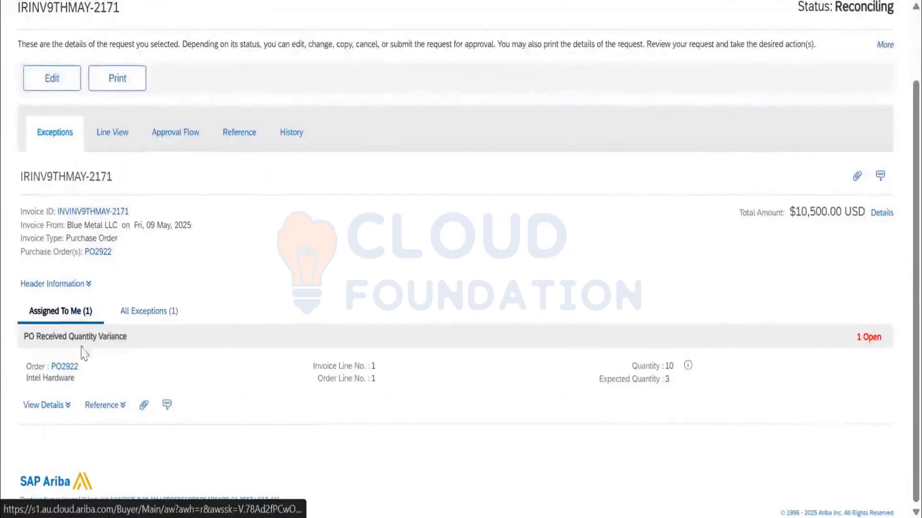
{"action": "left_click", "coordinate": [163, 315]}
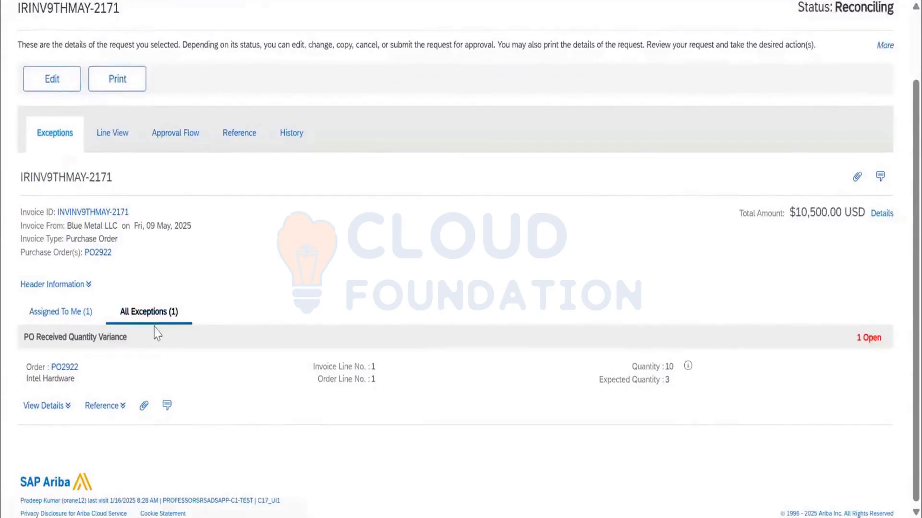
{"action": "left_click_drag", "start_coordinate": [127, 337], "coordinate": [29, 337]}
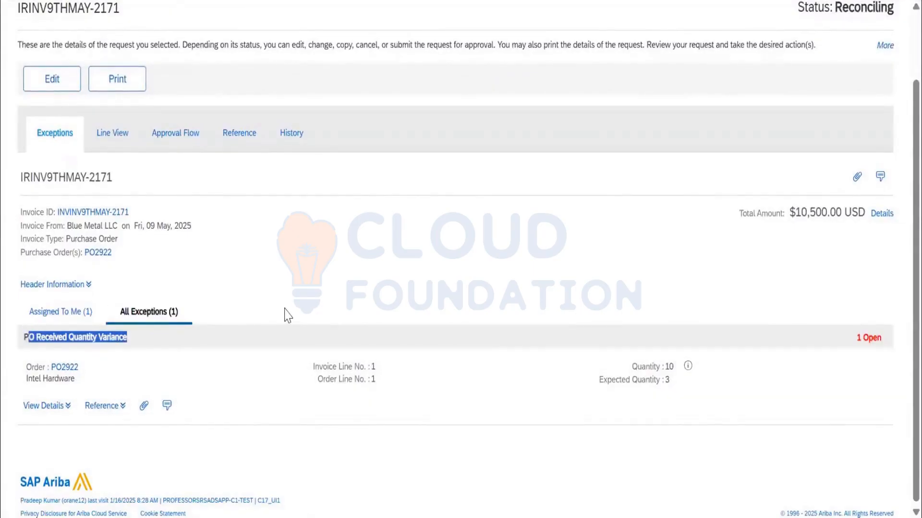
{"action": "left_click", "coordinate": [293, 246]}
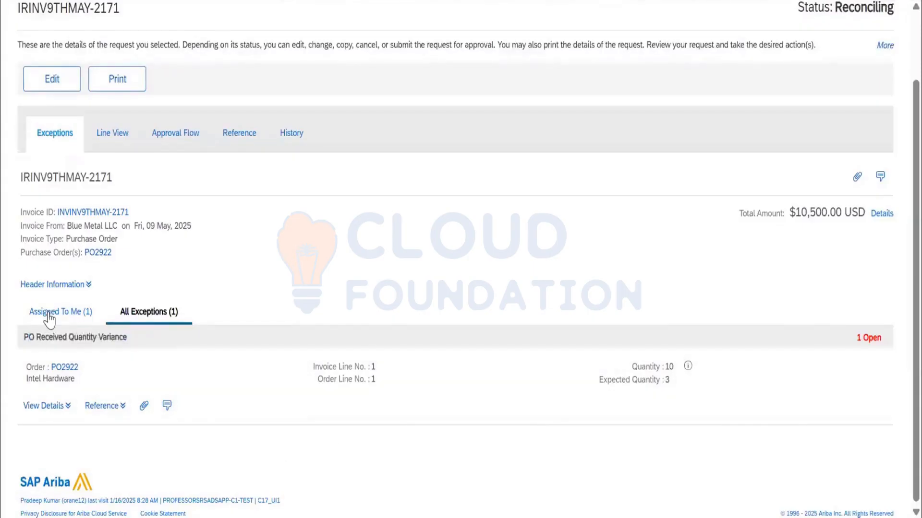
{"action": "left_click", "coordinate": [50, 314]}
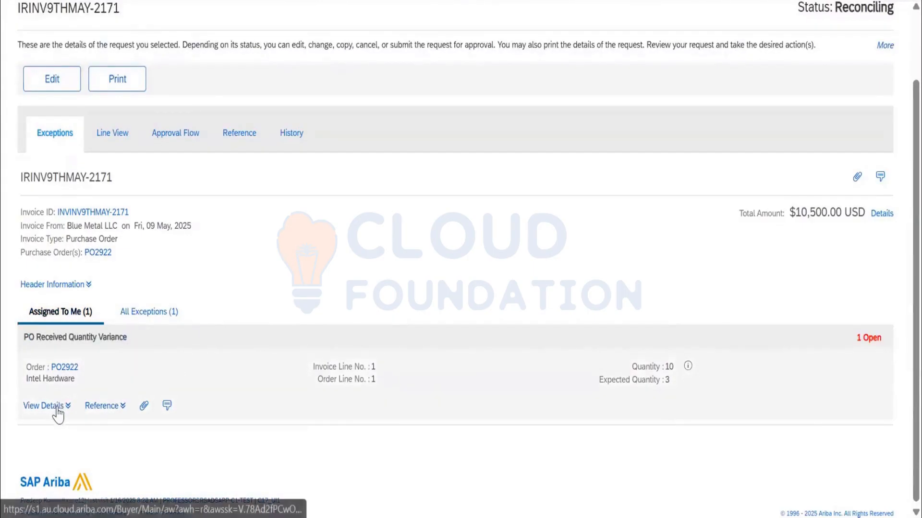
Expand the details of the quantity variance exception and examine the Intel Hardware IR line.
{"action": "left_click", "coordinate": [58, 408]}
{"action": "scroll", "coordinate": [235, 360], "scroll_direction": "down", "scroll_amount": 3}
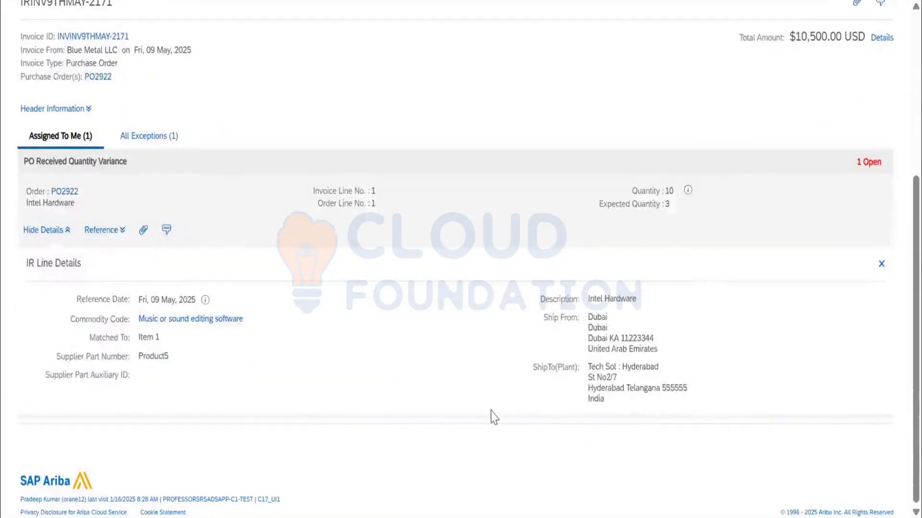
{"action": "scroll", "coordinate": [218, 288], "scroll_direction": "up", "scroll_amount": 2}
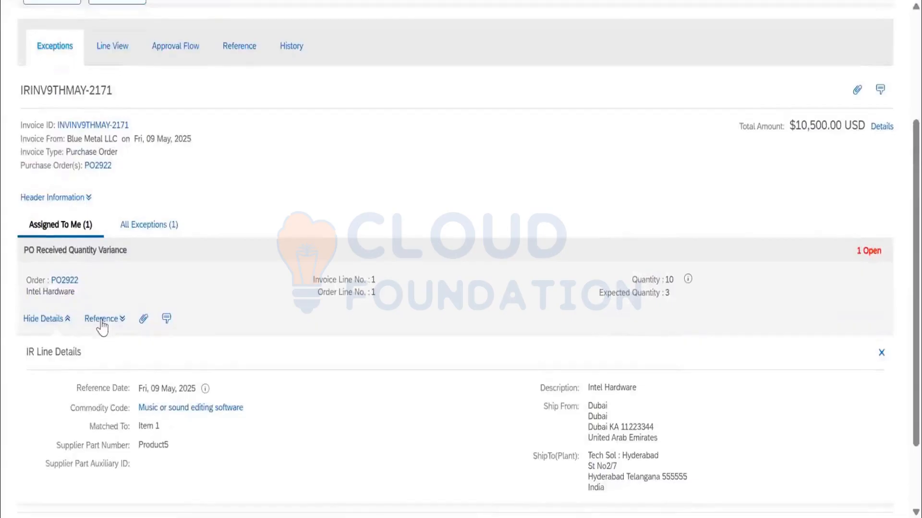
Expand the exception's reference documents and examine the invoice, receipt, purchase order and received amount data for Intel Hardware.
{"action": "left_click", "coordinate": [101, 323]}
{"action": "scroll", "coordinate": [231, 386], "scroll_direction": "down", "scroll_amount": 4}
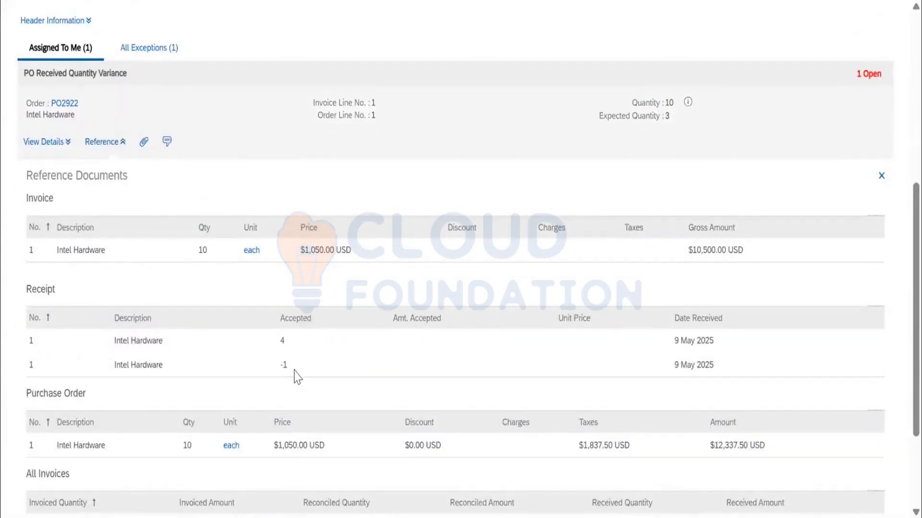
{"action": "scroll", "coordinate": [297, 376], "scroll_direction": "down", "scroll_amount": 2}
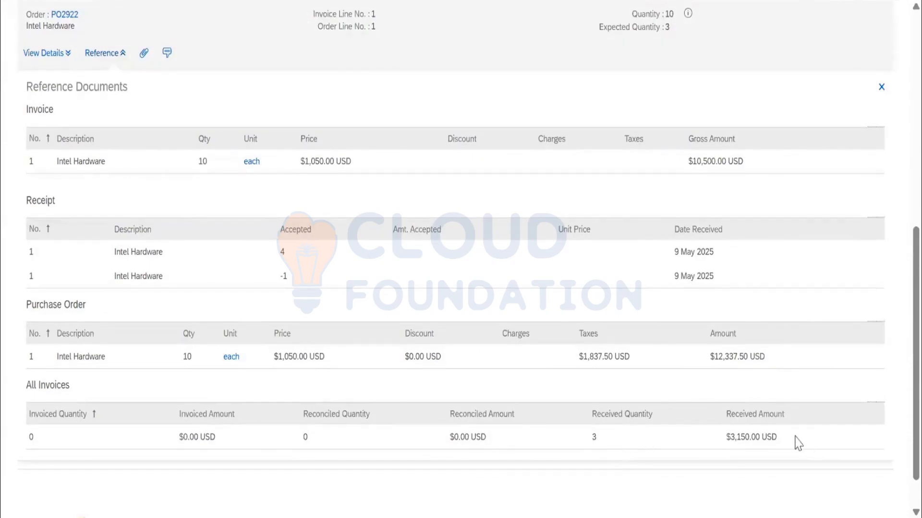
{"action": "left_click_drag", "start_coordinate": [778, 438], "coordinate": [730, 433]}
{"action": "scroll", "coordinate": [418, 323], "scroll_direction": "down", "scroll_amount": 1}
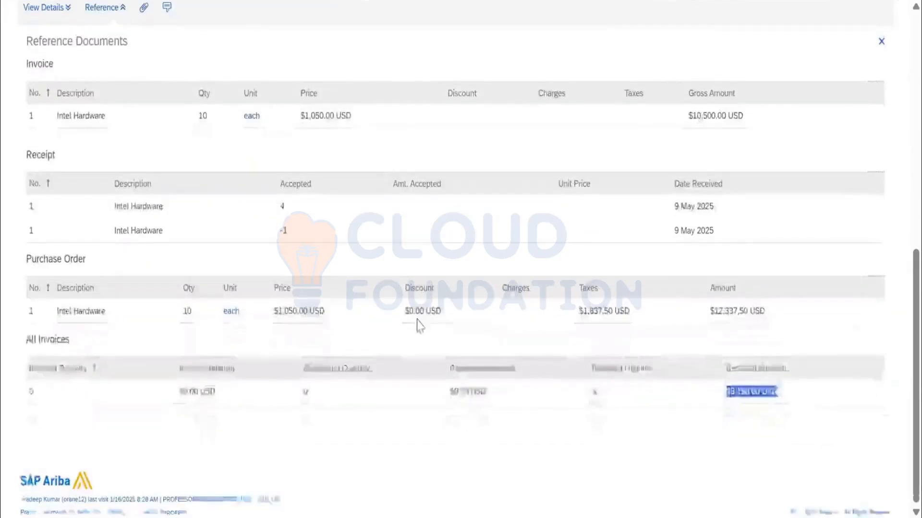
{"action": "scroll", "coordinate": [418, 323], "scroll_direction": "up", "scroll_amount": 7}
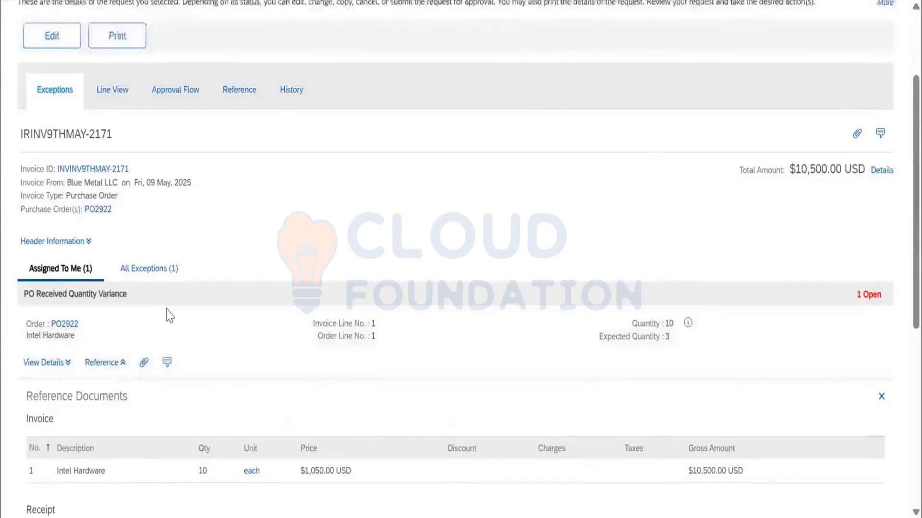
{"action": "scroll", "coordinate": [169, 312], "scroll_direction": "up", "scroll_amount": 3}
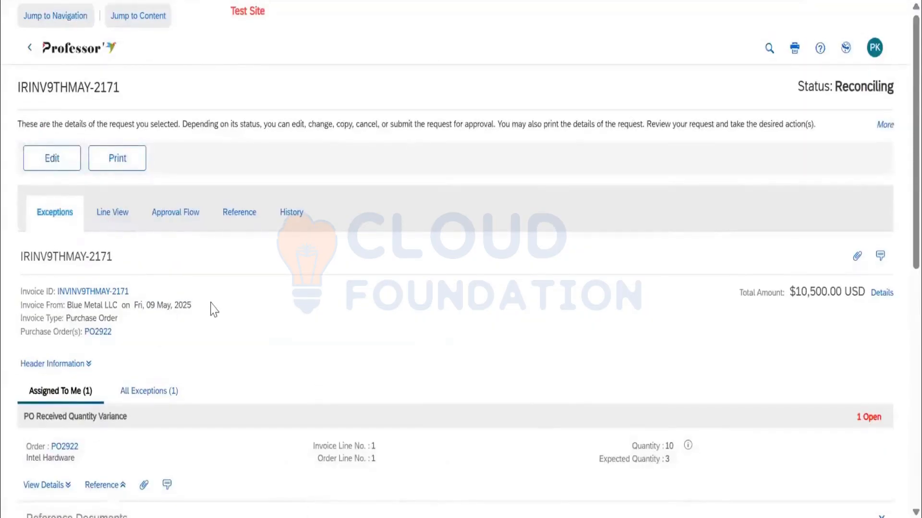
{"action": "scroll", "coordinate": [226, 323], "scroll_direction": "down", "scroll_amount": 5}
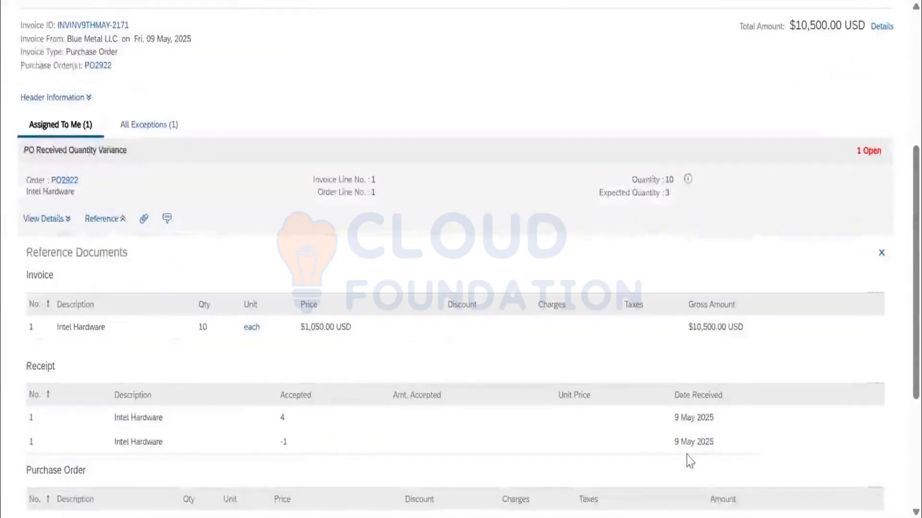
{"action": "scroll", "coordinate": [682, 452], "scroll_direction": "up", "scroll_amount": 5}
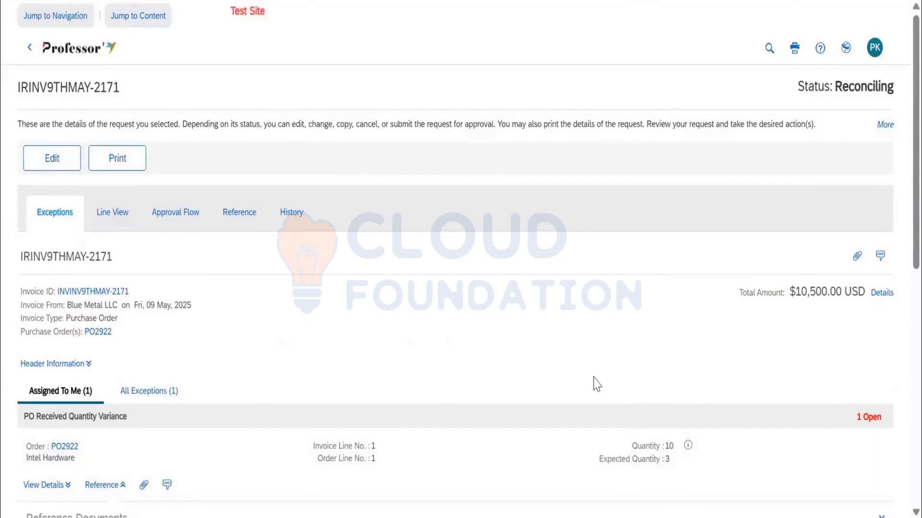
Open the purchase order from the reconciliation, find its receipt with Composing status, and open that receipt for editing.
{"action": "left_click", "coordinate": [103, 333]}
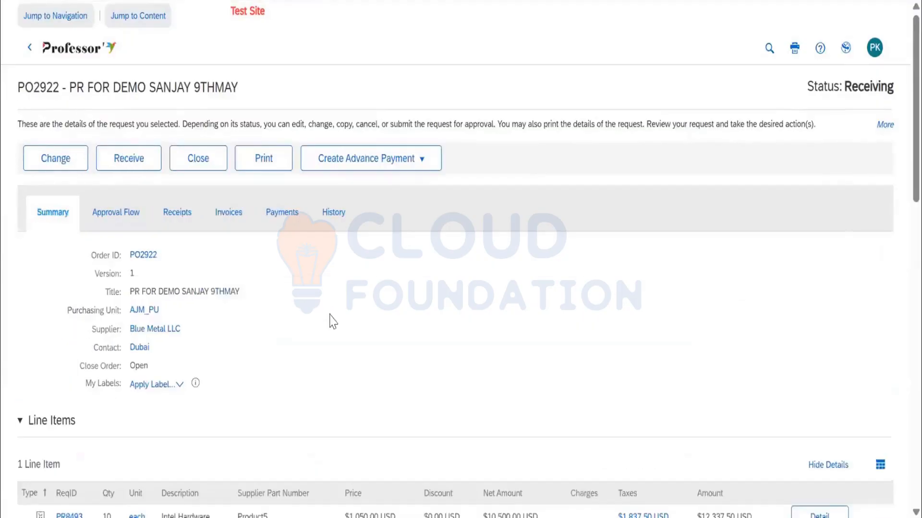
{"action": "left_click", "coordinate": [171, 217]}
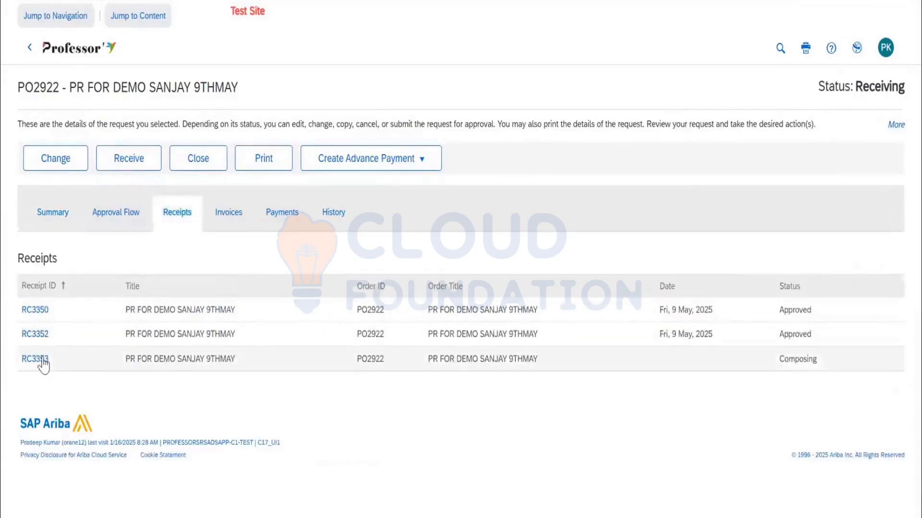
{"action": "left_click", "coordinate": [38, 365]}
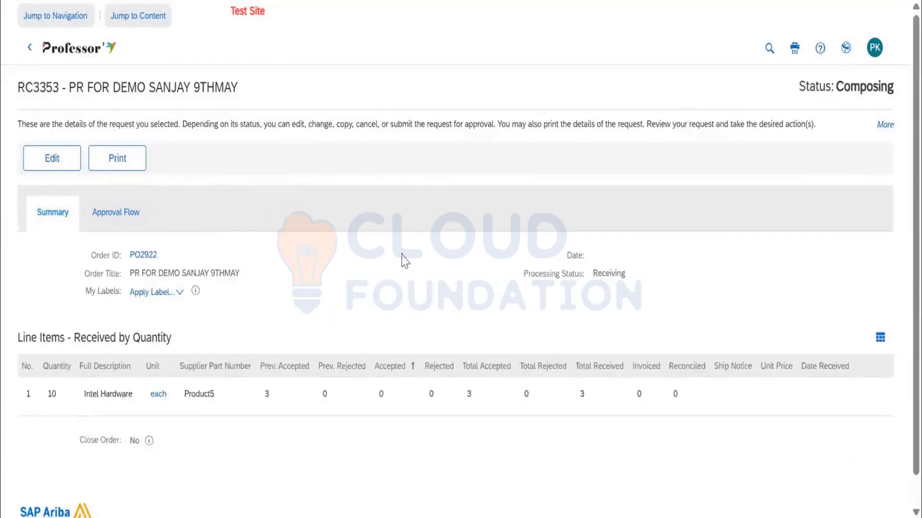
{"action": "left_click", "coordinate": [65, 170]}
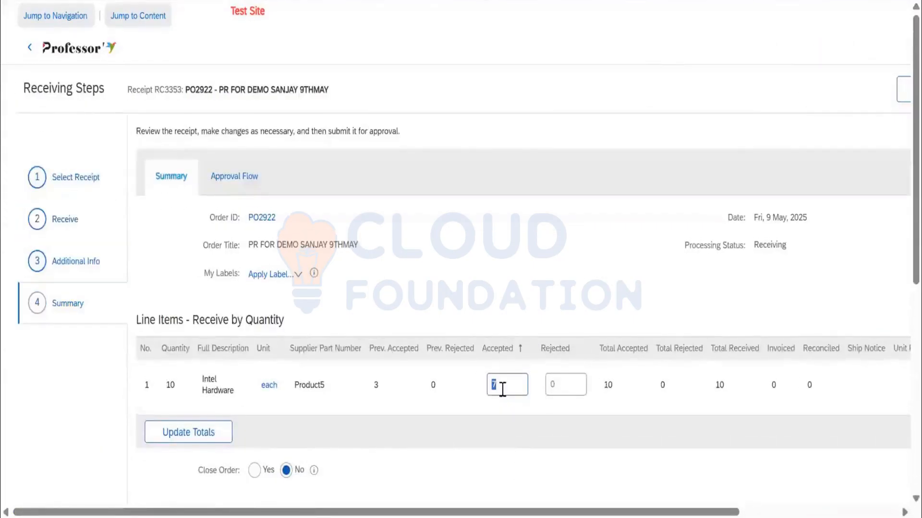
Review the Intel Hardware receipt with 7 accepted units and Close Order set to No, and submit it.
{"action": "scroll", "coordinate": [552, 401], "scroll_direction": "down", "scroll_amount": 5}
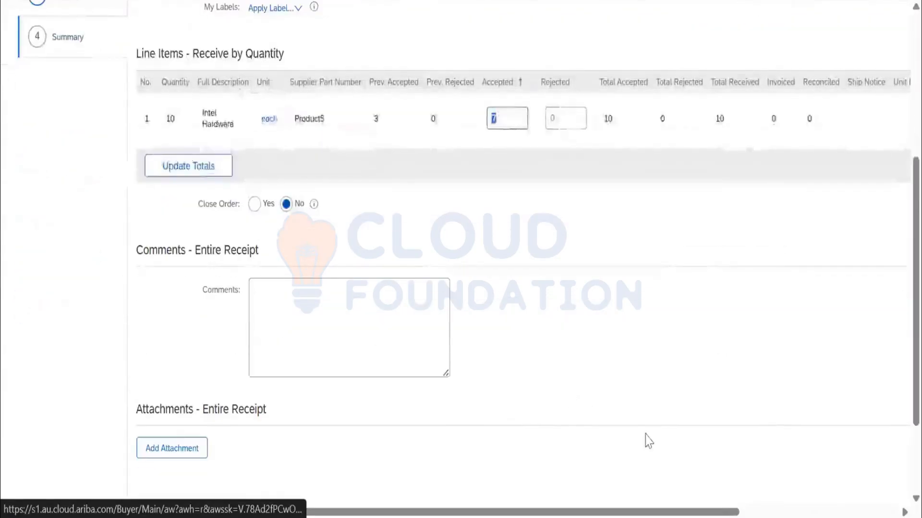
{"action": "scroll", "coordinate": [811, 216], "scroll_direction": "down", "scroll_amount": 3}
{"action": "scroll", "coordinate": [813, 225], "scroll_direction": "up", "scroll_amount": 8}
{"action": "scroll", "coordinate": [684, 498], "scroll_direction": "right", "scroll_amount": 5}
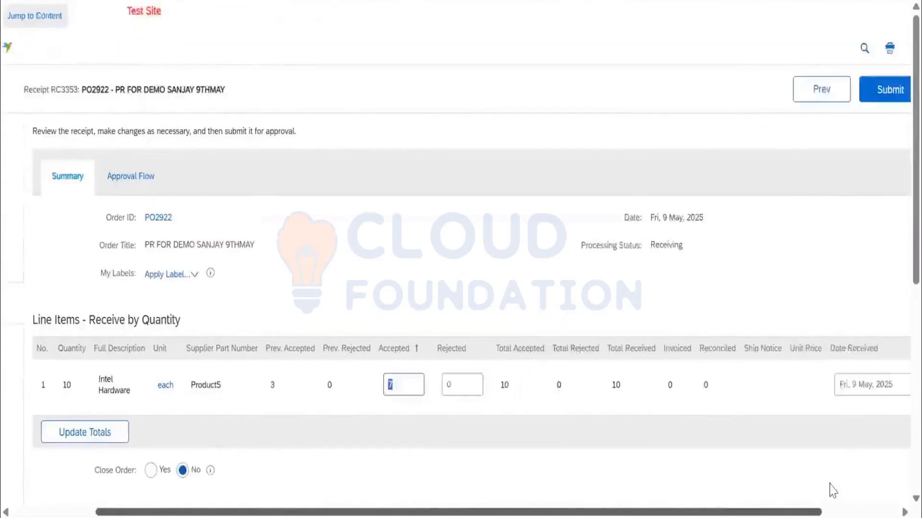
{"action": "left_click", "coordinate": [808, 93]}
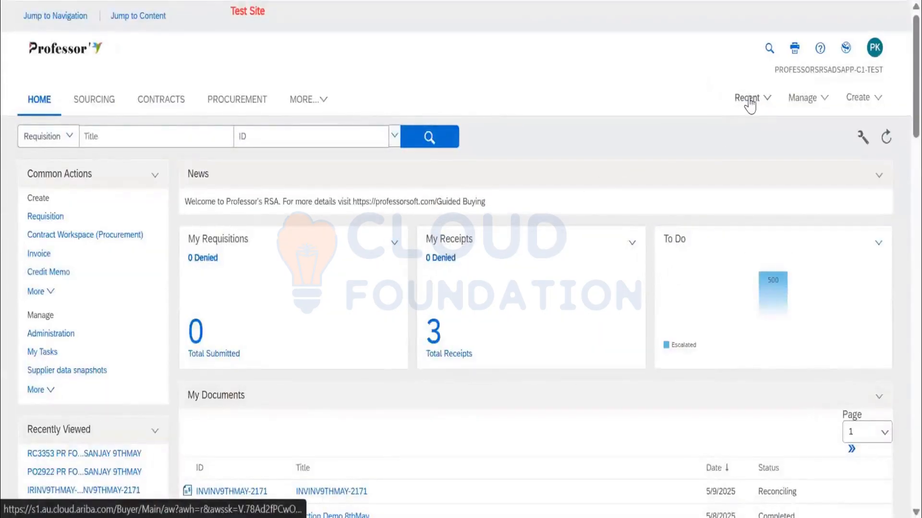
Reopen the recently viewed purchase order and check the approval status of its receipts and the order's own status.
{"action": "scroll", "coordinate": [41, 391], "scroll_direction": "down", "scroll_amount": 2}
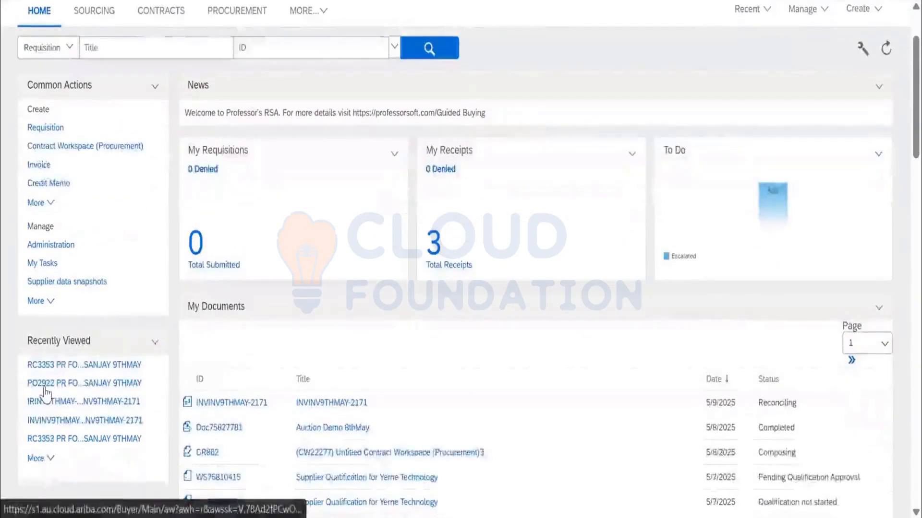
{"action": "left_click", "coordinate": [46, 385]}
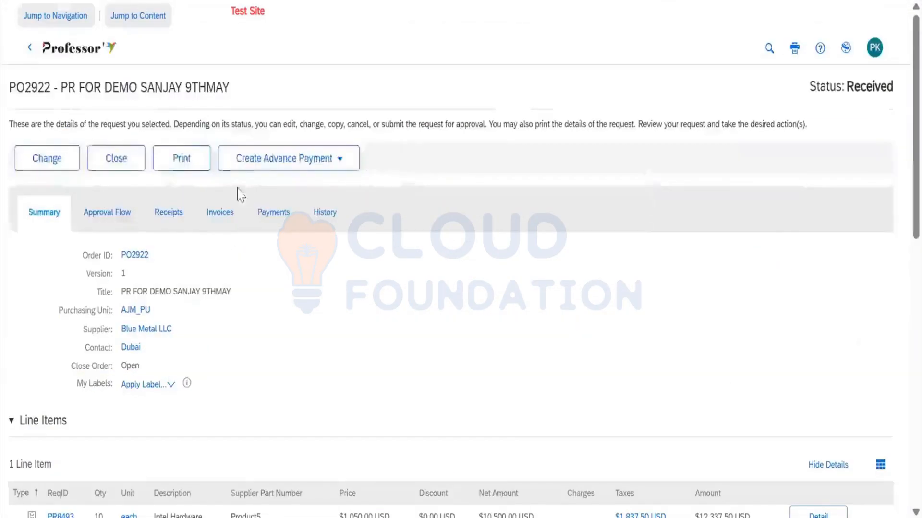
{"action": "left_click", "coordinate": [185, 221]}
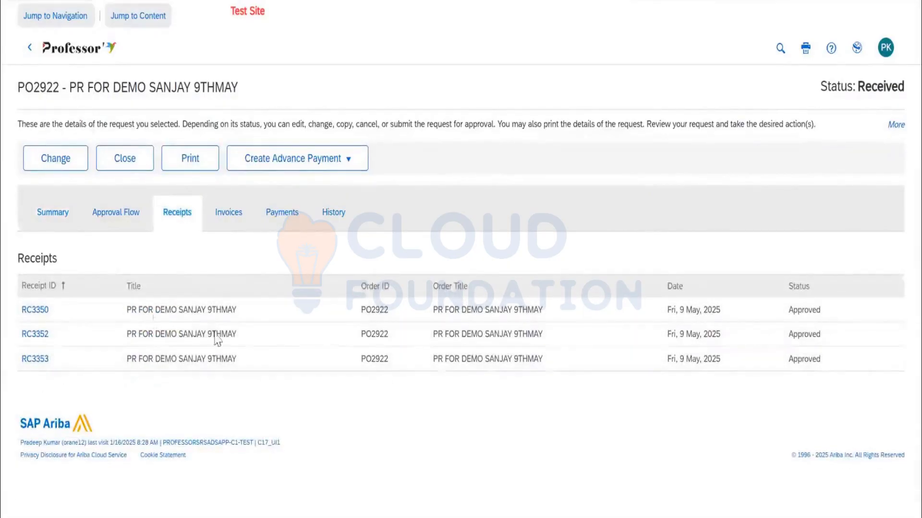
{"action": "left_click", "coordinate": [62, 219]}
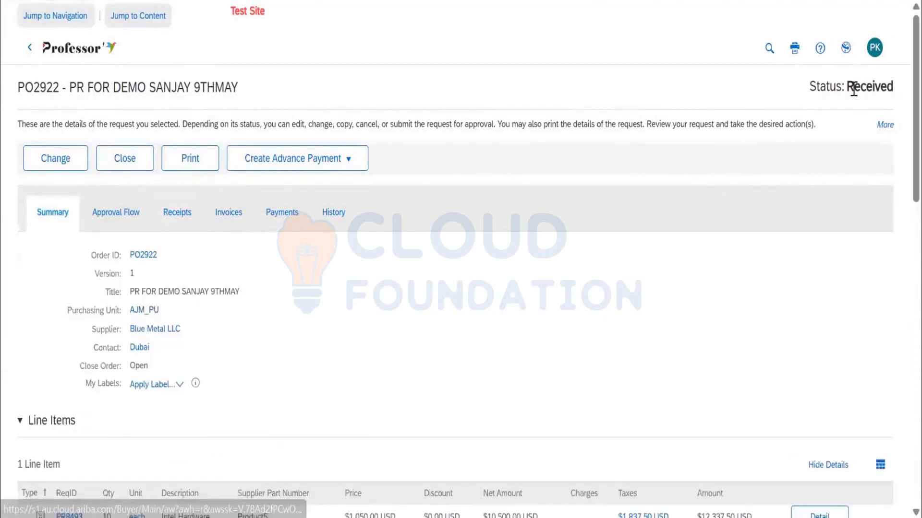
{"action": "left_click_drag", "start_coordinate": [847, 88], "coordinate": [896, 88]}
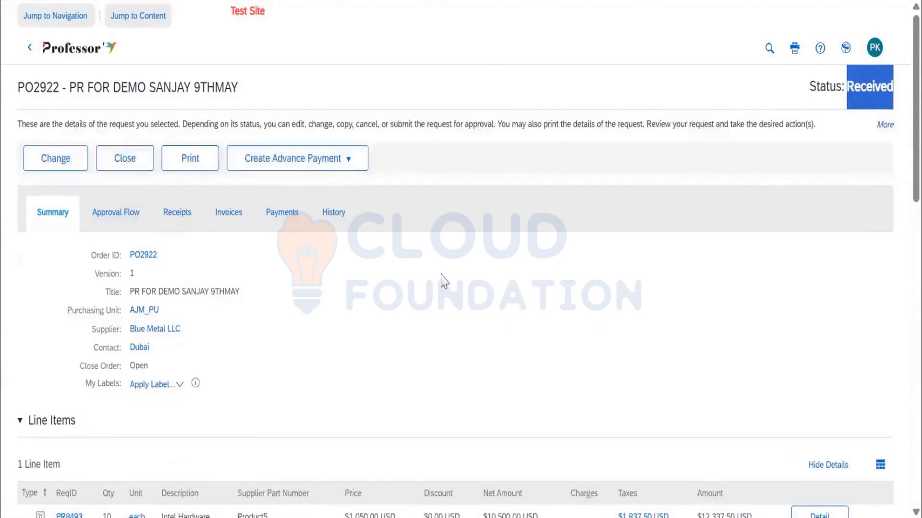
Open the invoice reconciliation through the purchase order's Blue Metal LLC invoice and check the exceptions assigned to the current user.
{"action": "left_click", "coordinate": [221, 225]}
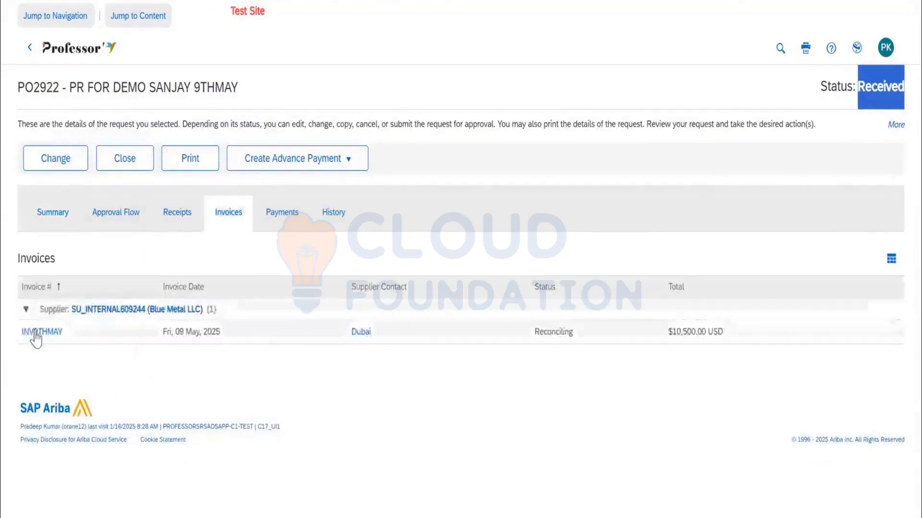
{"action": "left_click", "coordinate": [39, 333]}
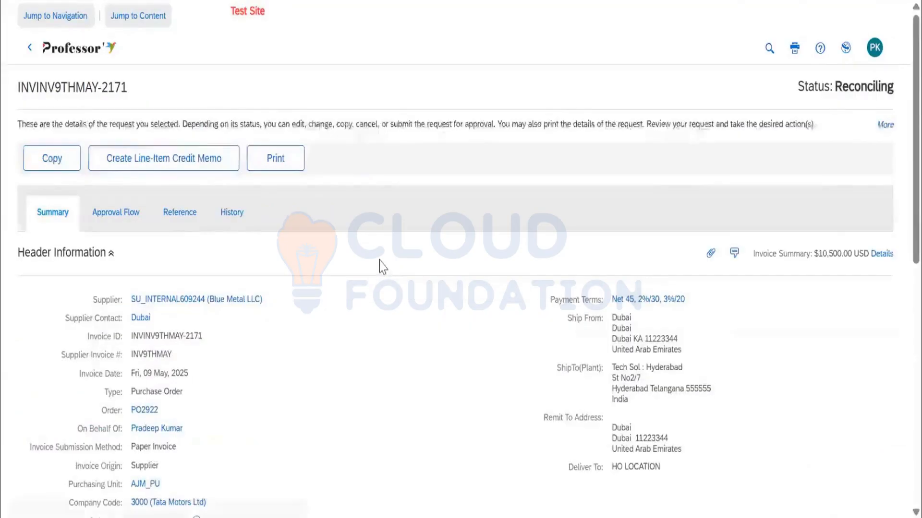
{"action": "left_click", "coordinate": [187, 217]}
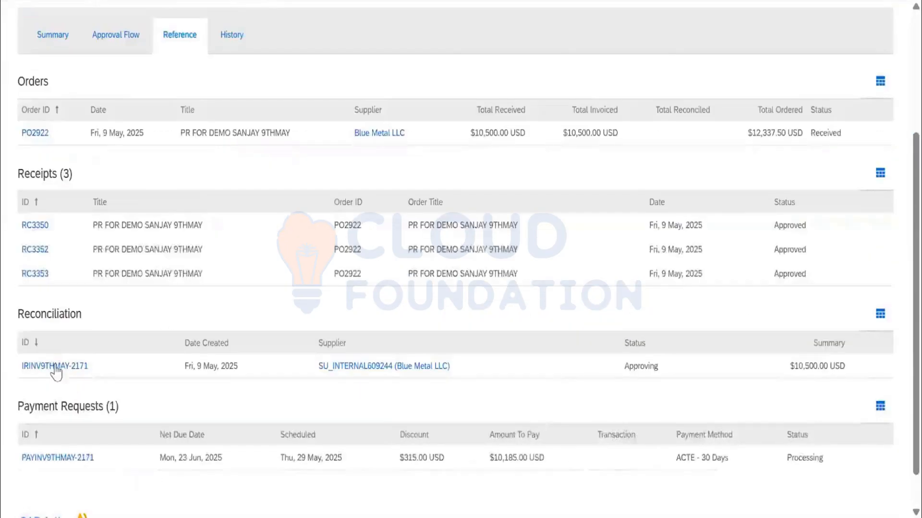
{"action": "left_click", "coordinate": [55, 367]}
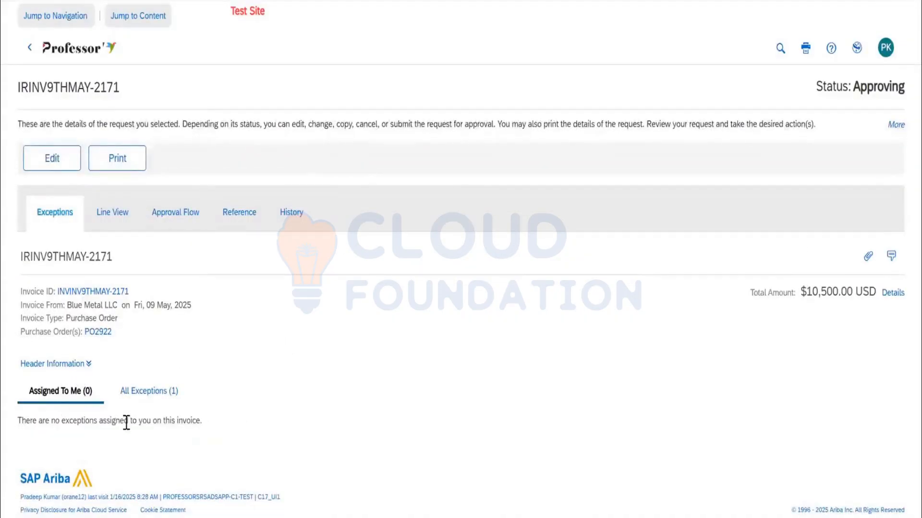
{"action": "left_click_drag", "start_coordinate": [20, 422], "coordinate": [211, 435]}
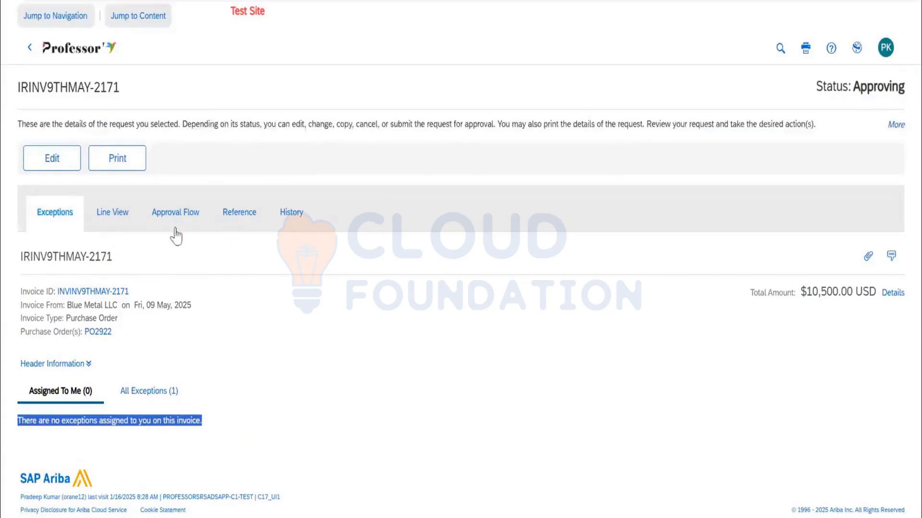
Examine the reconciliation's approval flow and its referenced orders, receipts and invoice.
{"action": "left_click", "coordinate": [124, 218]}
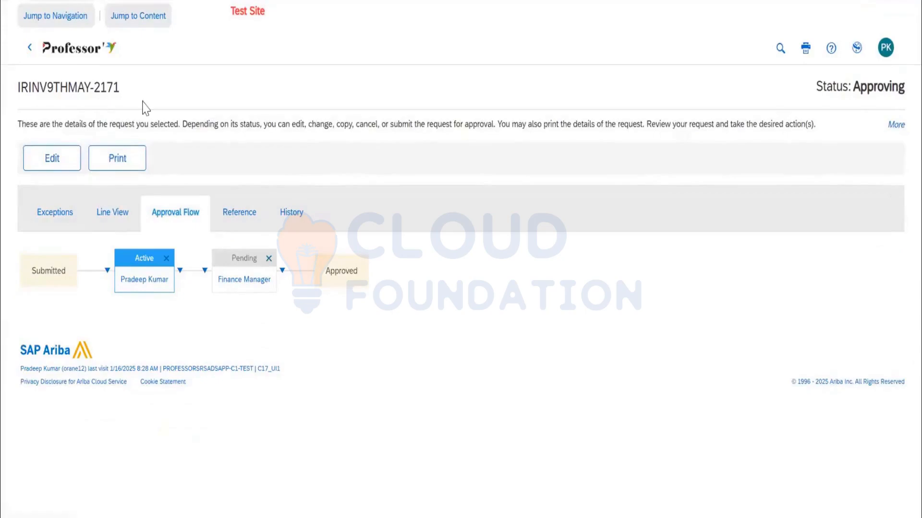
{"action": "left_click", "coordinate": [226, 212]}
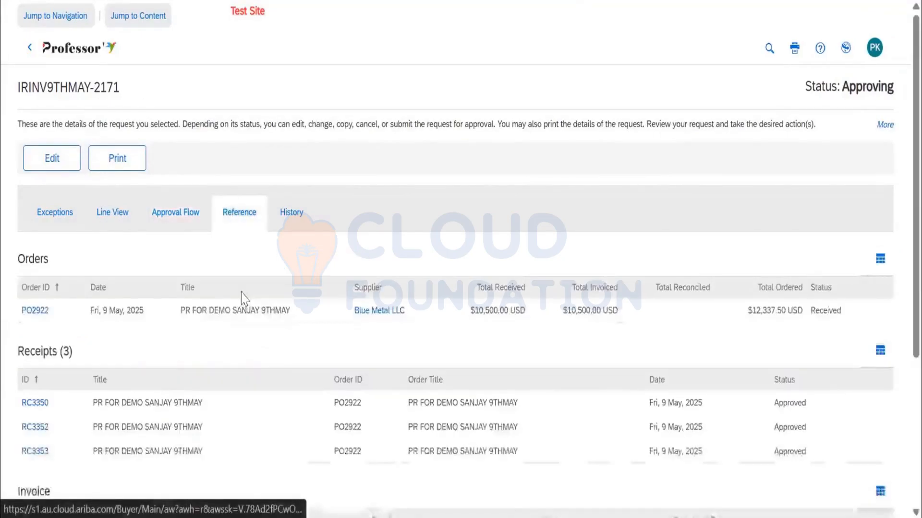
{"action": "scroll", "coordinate": [215, 319], "scroll_direction": "down", "scroll_amount": 1}
{"action": "scroll", "coordinate": [217, 324], "scroll_direction": "down", "scroll_amount": 3}
{"action": "scroll", "coordinate": [221, 323], "scroll_direction": "up", "scroll_amount": 4}
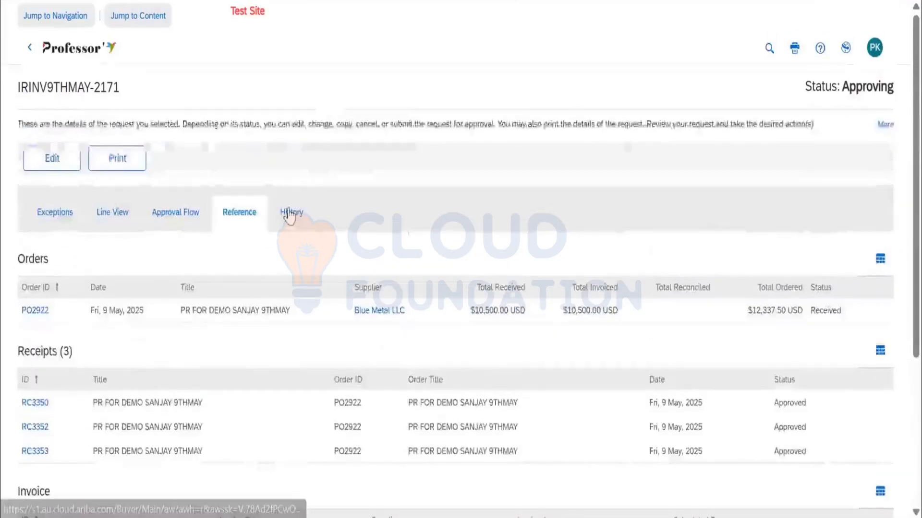
{"action": "left_click", "coordinate": [288, 207]}
Delete both the active individual approver and the Finance Manager from the reconciliation's approval flow.
{"action": "left_click", "coordinate": [180, 214]}
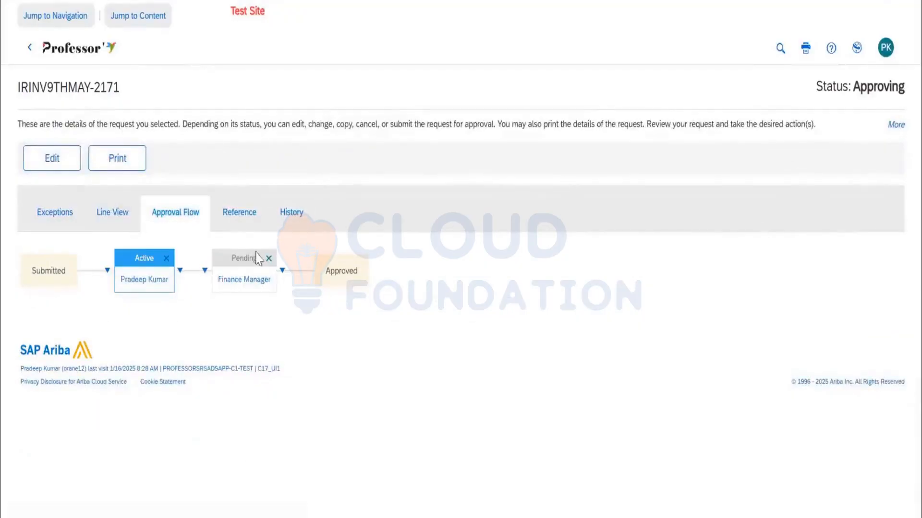
{"action": "left_click", "coordinate": [166, 259]}
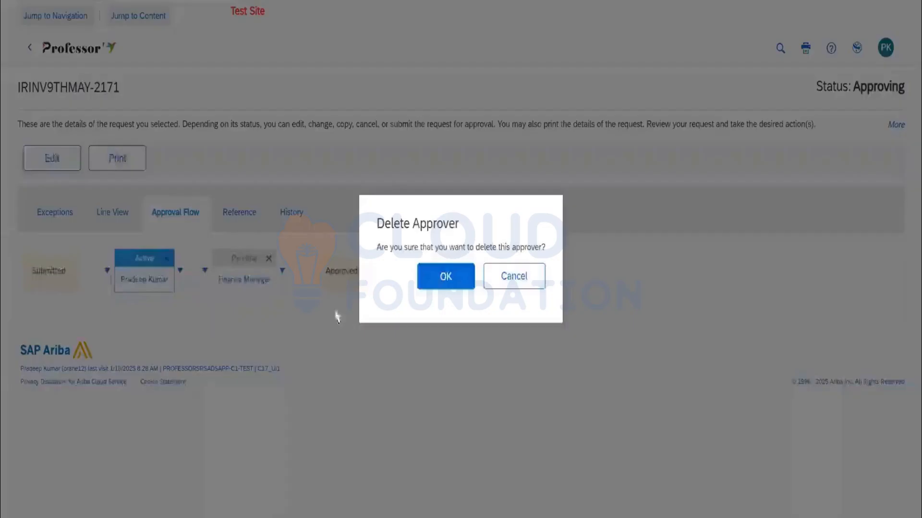
{"action": "left_click", "coordinate": [458, 284]}
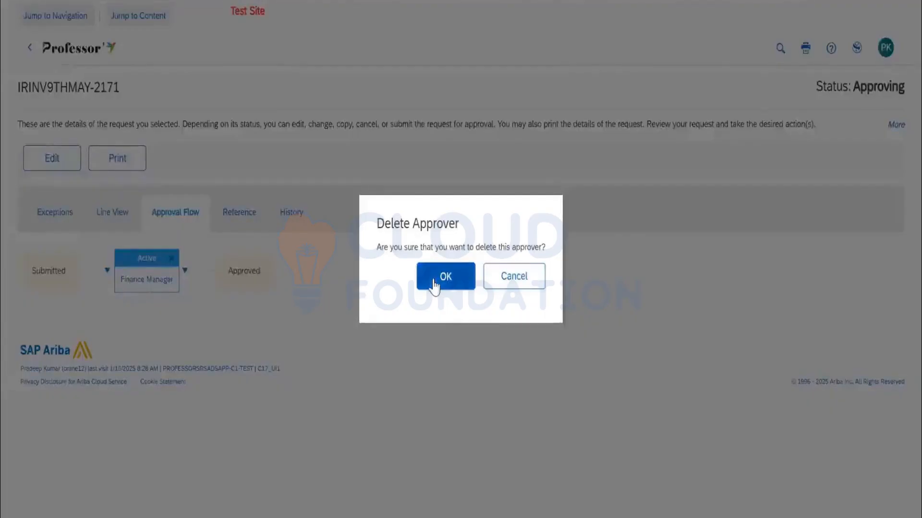
{"action": "left_click", "coordinate": [434, 280]}
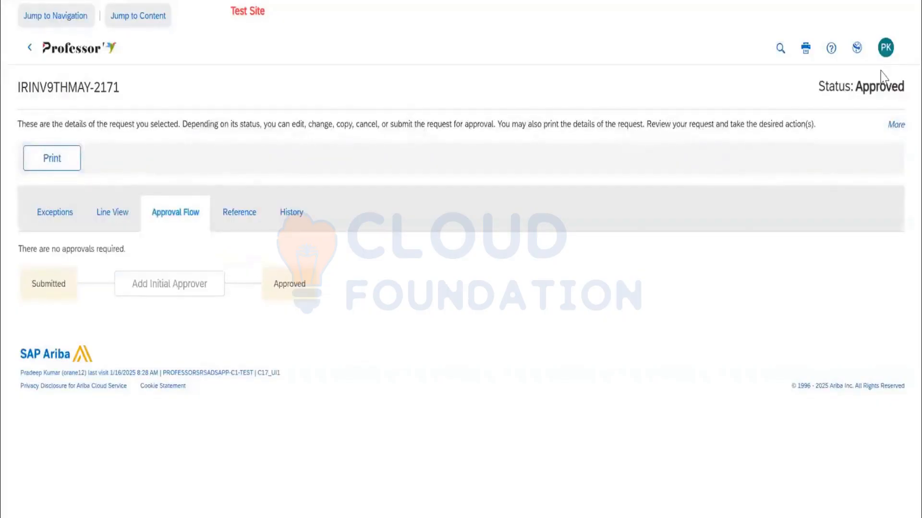
Check the reconciliation's reference documents and its history of approver changes, and open the related invoice.
{"action": "left_click", "coordinate": [246, 225]}
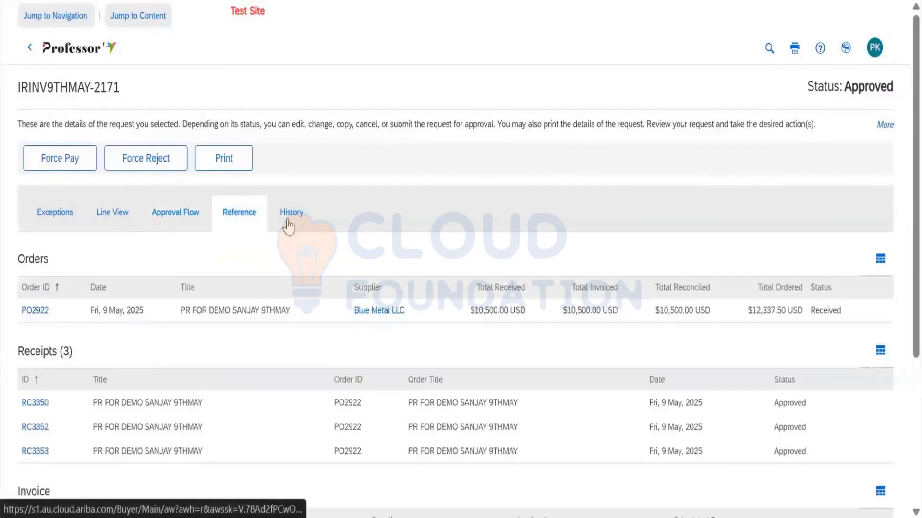
{"action": "left_click", "coordinate": [292, 223]}
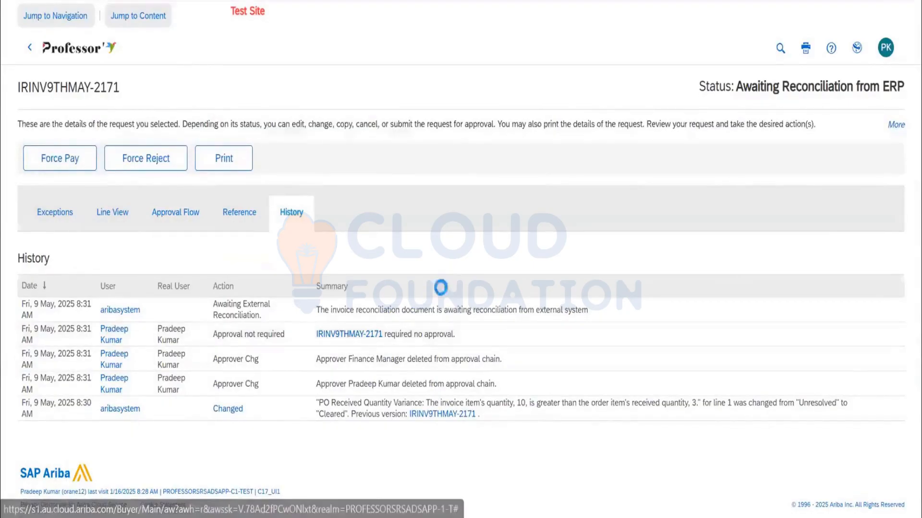
{"action": "left_click", "coordinate": [349, 336]}
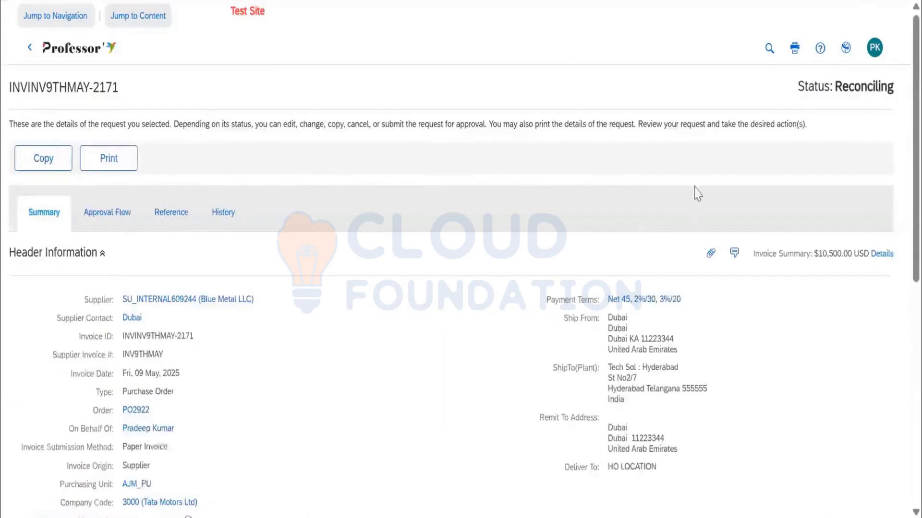
Find the payment request among the invoice's reference documents and open its details.
{"action": "left_click", "coordinate": [192, 219]}
{"action": "left_click", "coordinate": [234, 218]}
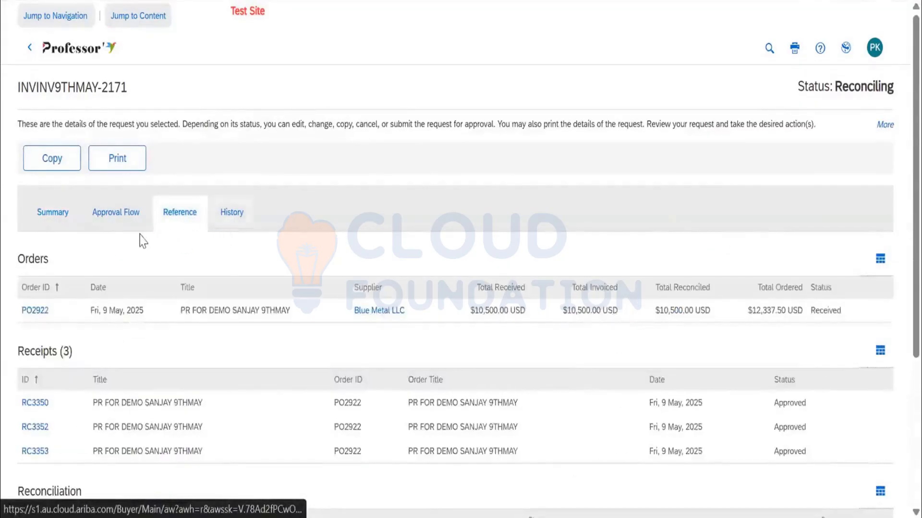
{"action": "left_click", "coordinate": [172, 222]}
{"action": "scroll", "coordinate": [221, 325], "scroll_direction": "down", "scroll_amount": 5}
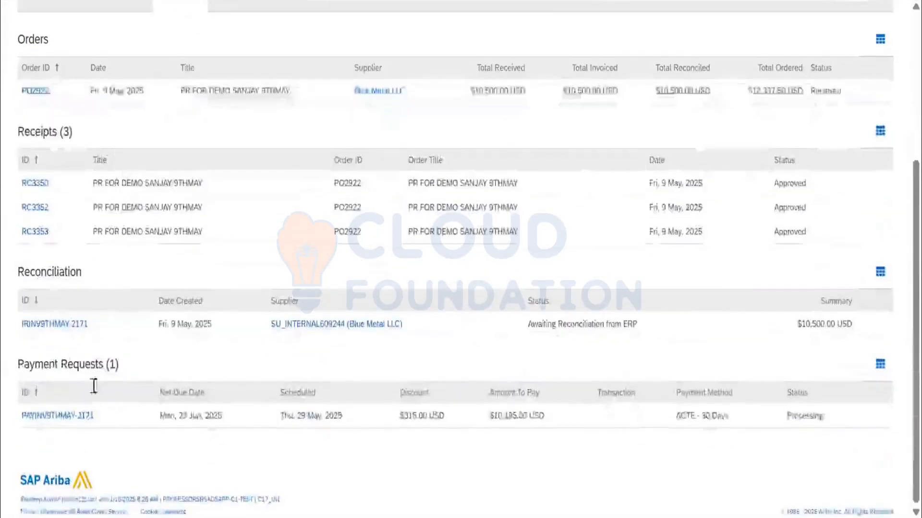
{"action": "left_click", "coordinate": [71, 416]}
{"action": "scroll", "coordinate": [183, 314], "scroll_direction": "down", "scroll_amount": 2}
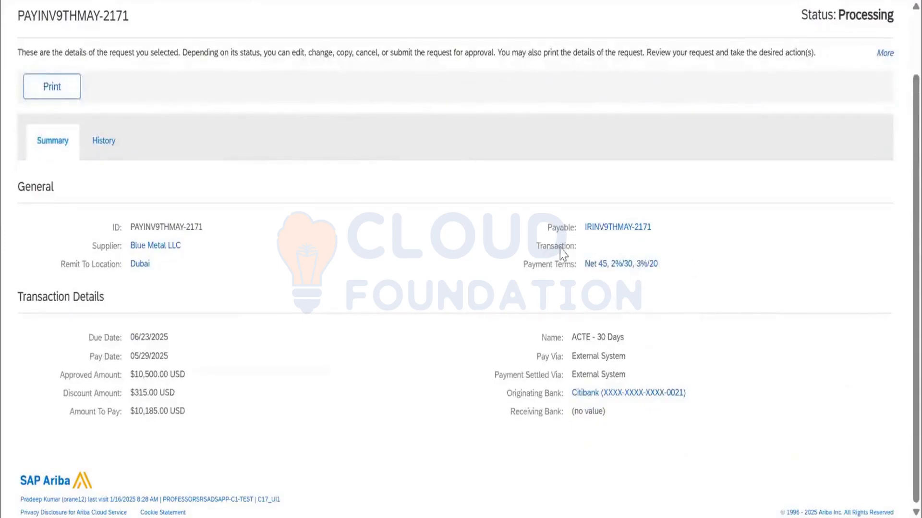
Examine the payment request's payment terms, due date, payment method name, pay date and approved amount.
{"action": "left_click_drag", "start_coordinate": [617, 250], "coordinate": [630, 253]}
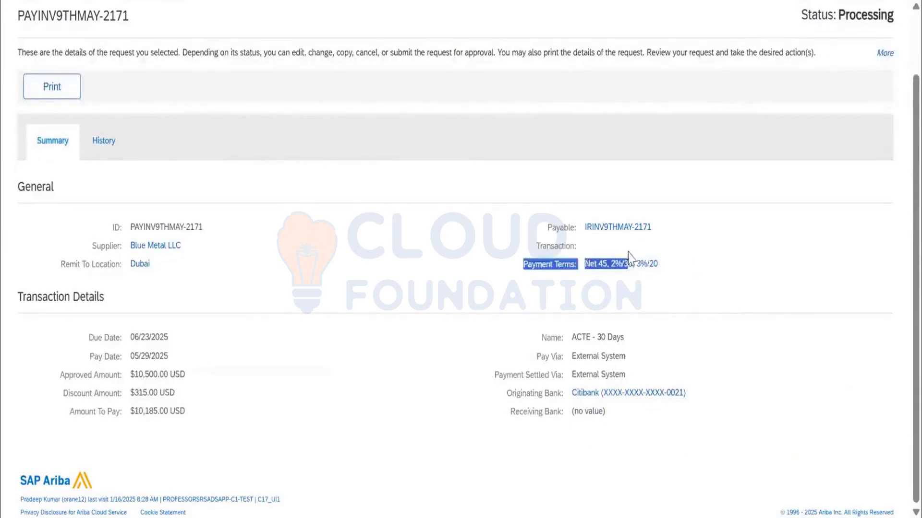
{"action": "left_click", "coordinate": [626, 245]}
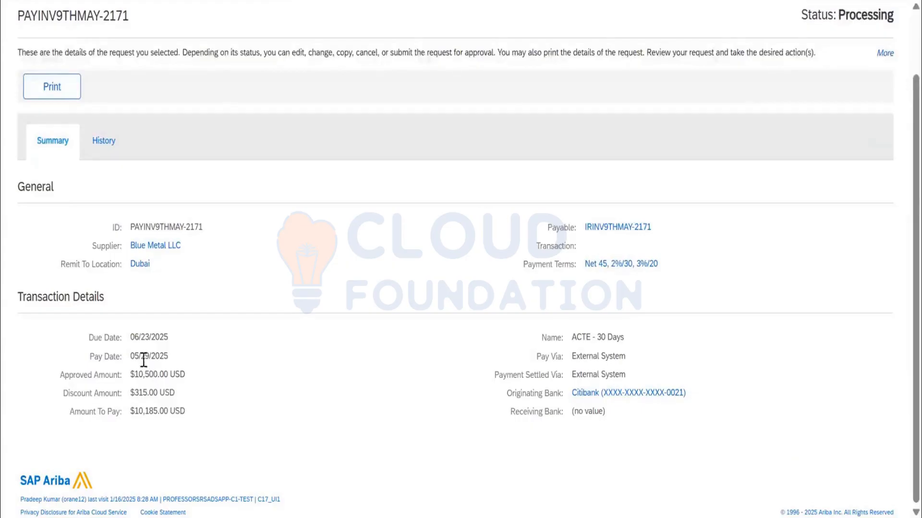
{"action": "left_click_drag", "start_coordinate": [130, 356], "coordinate": [129, 337]}
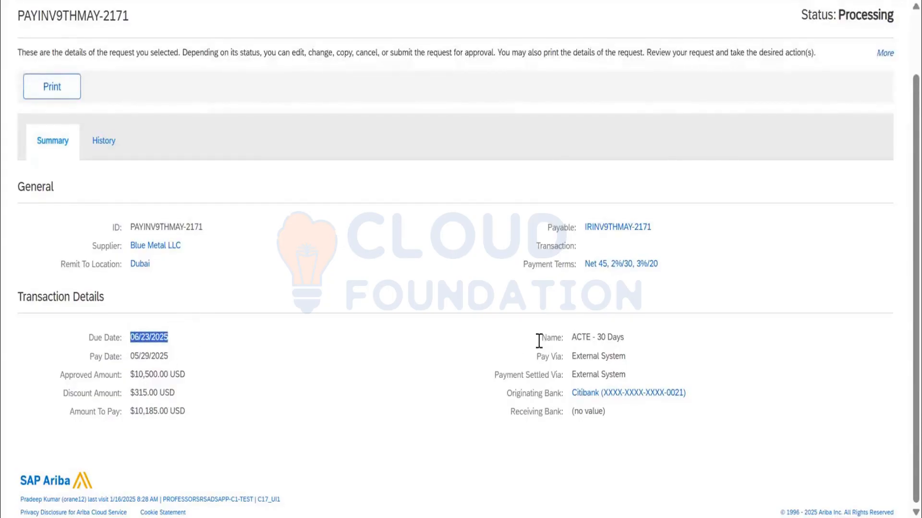
{"action": "left_click_drag", "start_coordinate": [577, 337], "coordinate": [621, 337]}
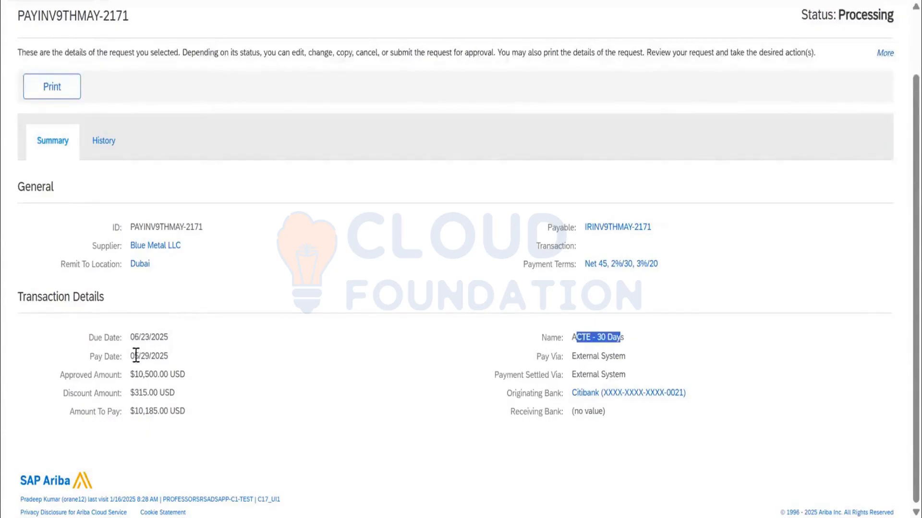
{"action": "left_click_drag", "start_coordinate": [135, 356], "coordinate": [201, 374]}
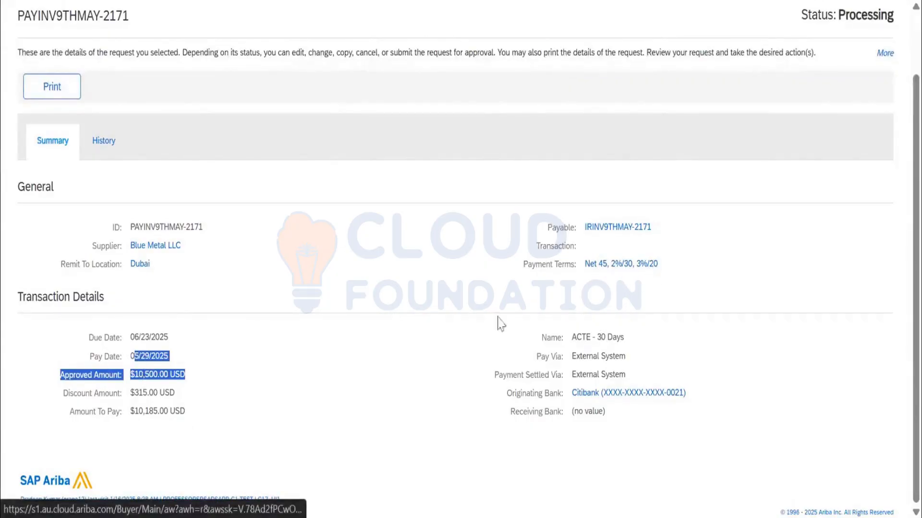
{"action": "left_click", "coordinate": [148, 368]}
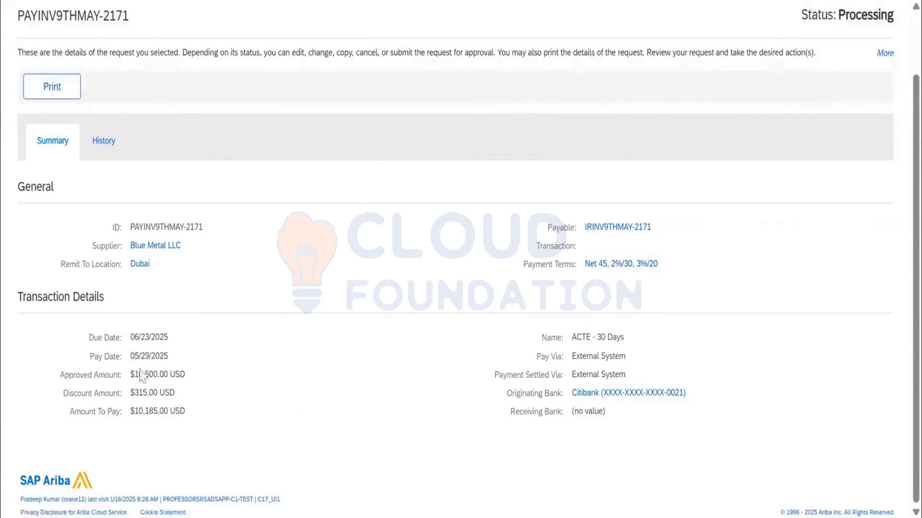
{"action": "left_click_drag", "start_coordinate": [131, 356], "coordinate": [172, 360]}
Check the payment request's history, and return to its summary to review the status and transaction details.
{"action": "scroll", "coordinate": [132, 245], "scroll_direction": "up", "scroll_amount": 2}
{"action": "left_click", "coordinate": [96, 215]}
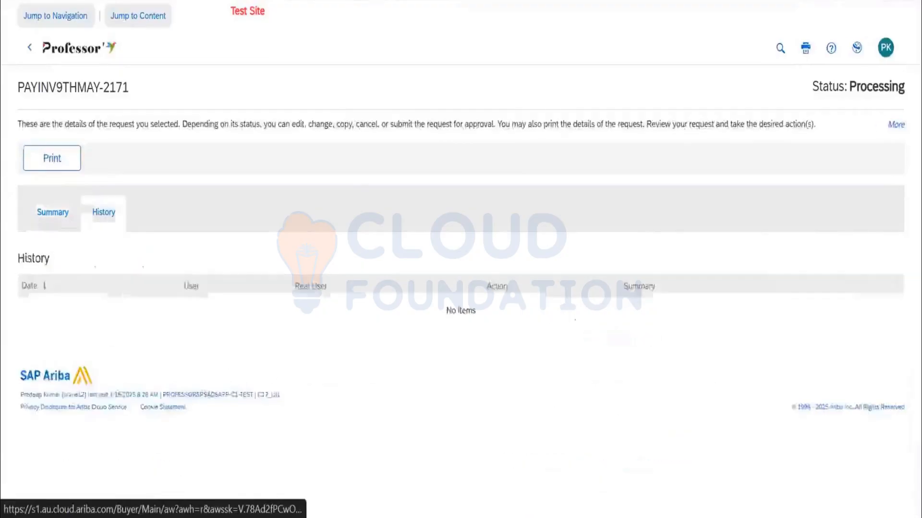
{"action": "left_click", "coordinate": [63, 223]}
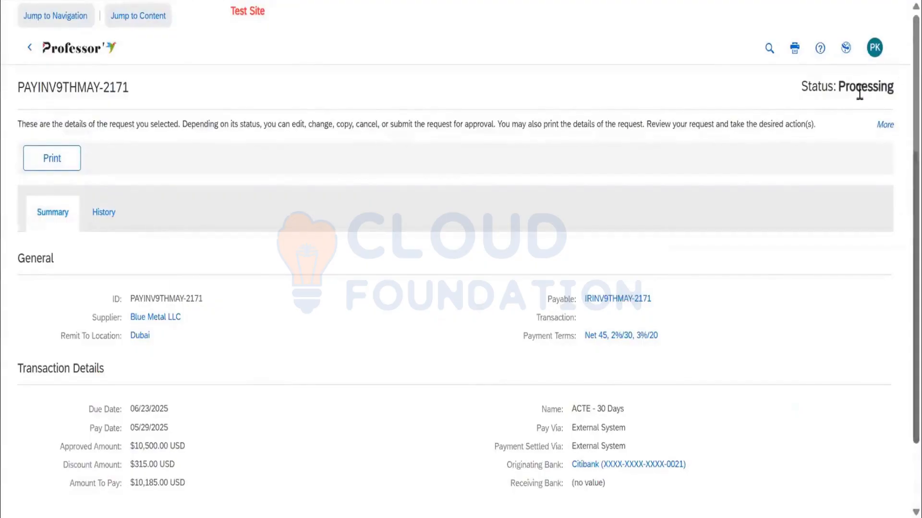
{"action": "scroll", "coordinate": [557, 338], "scroll_direction": "down", "scroll_amount": 2}
{"action": "scroll", "coordinate": [557, 338], "scroll_direction": "up", "scroll_amount": 2}
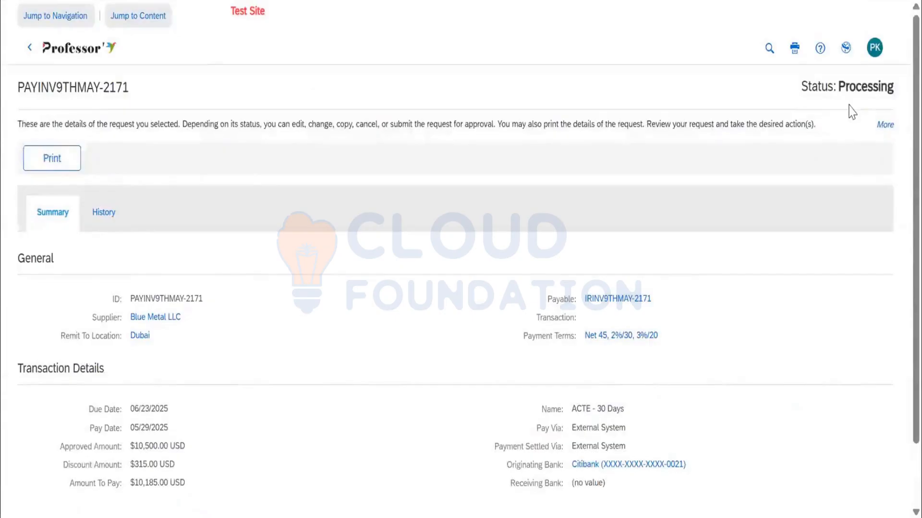
Open the payment request's payable reconciliation, force pay it with the comment "THIS IA PAID", and check its status.
{"action": "left_click", "coordinate": [57, 167]}
{"action": "left_click", "coordinate": [610, 300]}
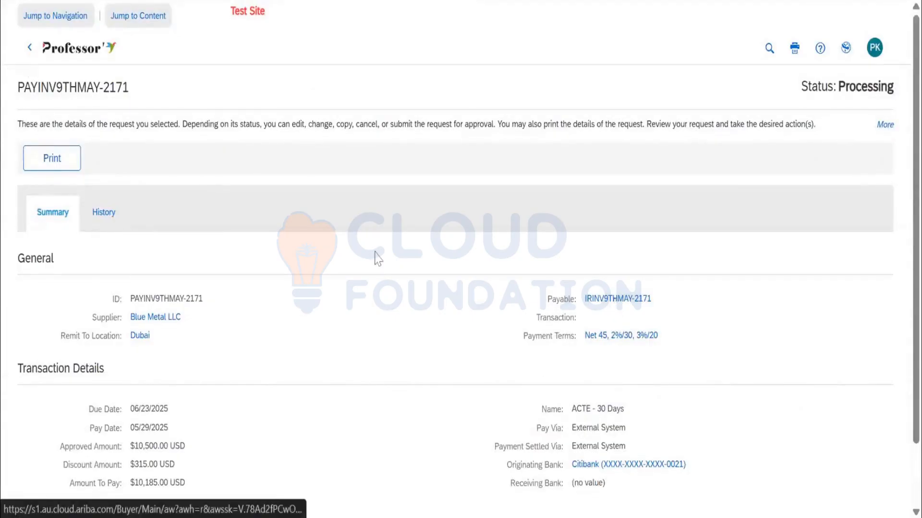
{"action": "left_click", "coordinate": [74, 170]}
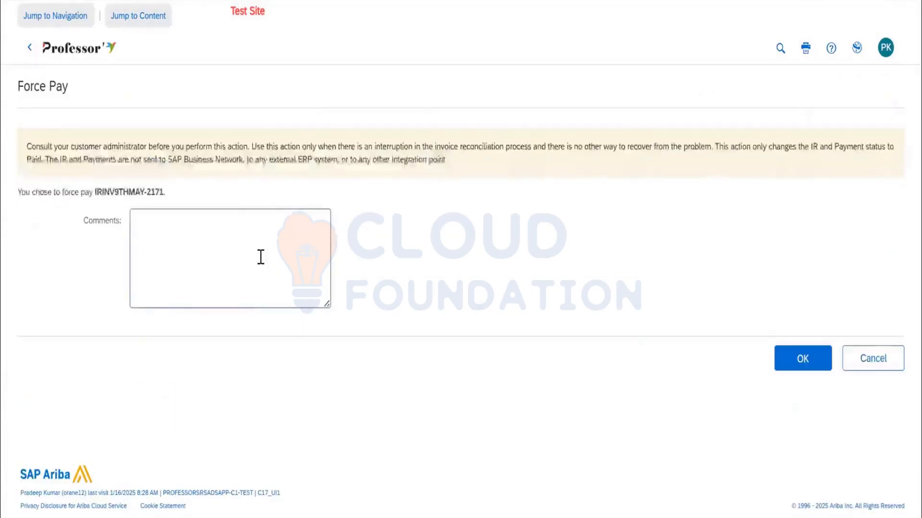
{"action": "type", "text": "THIS IA"}
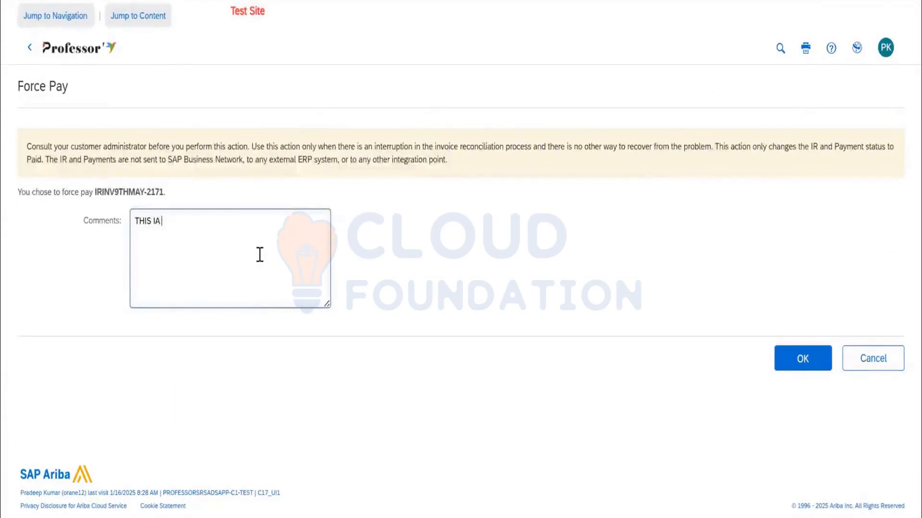
{"action": "type", "text": " PAID"}
{"action": "left_click", "coordinate": [809, 358]}
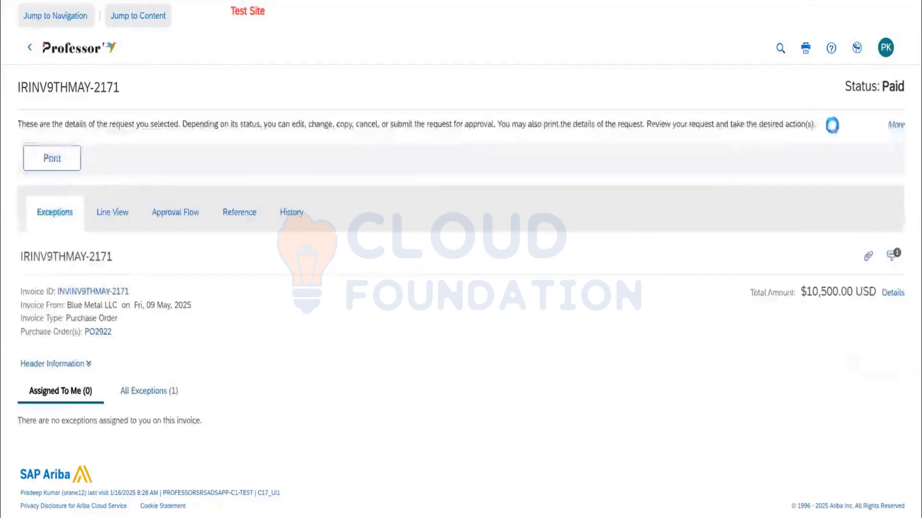
{"action": "double_click", "coordinate": [891, 91]}
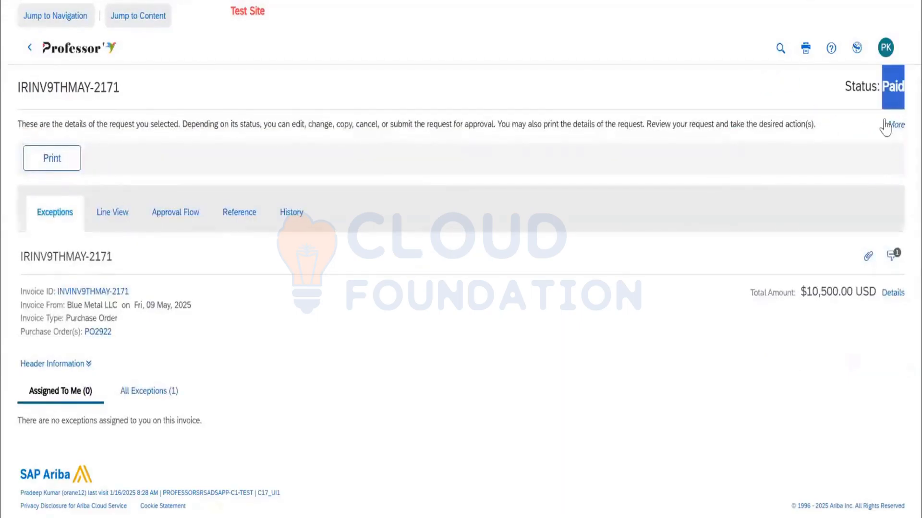
{"action": "left_click", "coordinate": [57, 54]}
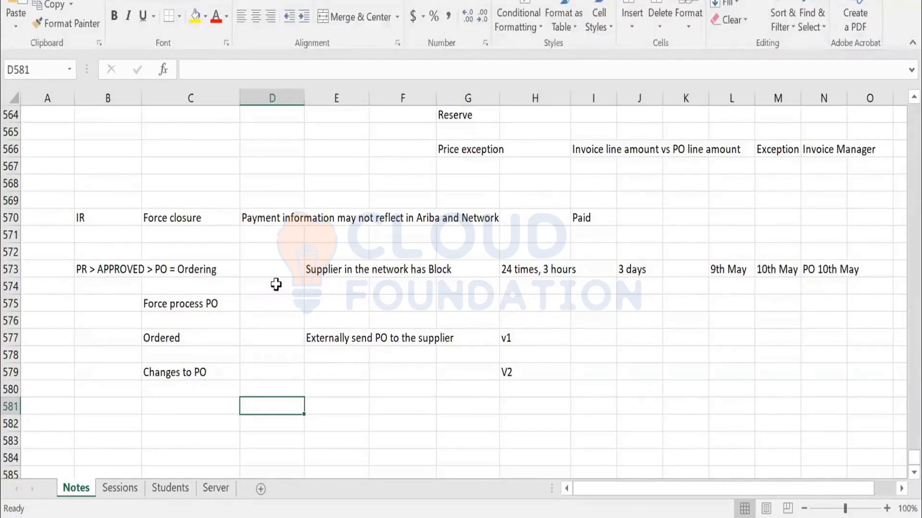
In the Excel Notes sheet, enter L1 with VENDOR A in D581:E581 and L2 with VENDOR B in D583:E583.
{"action": "scroll", "coordinate": [295, 346], "scroll_direction": "down", "scroll_amount": 1}
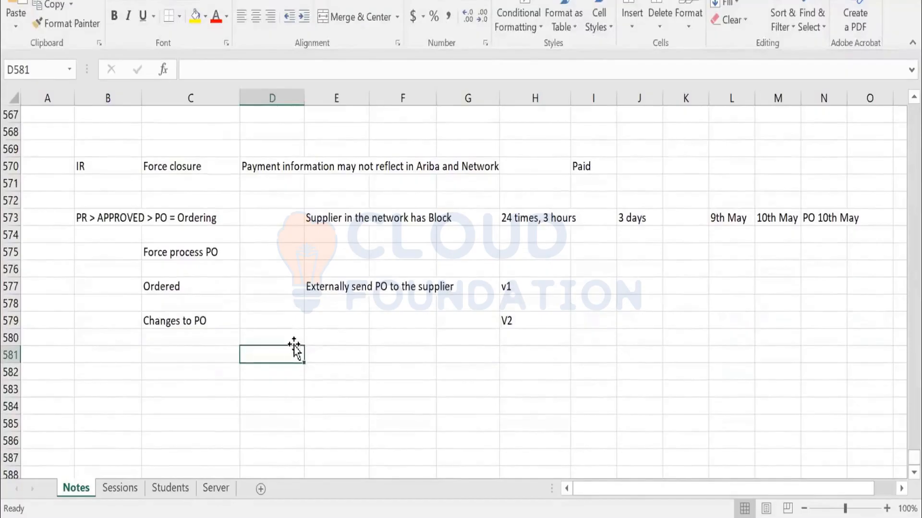
{"action": "type", "text": "L1"}
{"action": "key", "text": "Tab"}
{"action": "type", "text": "VEND"}
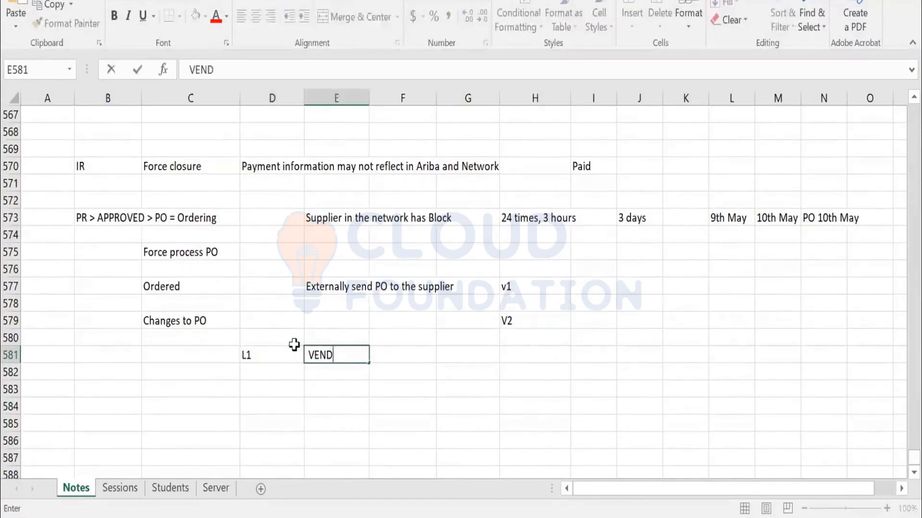
{"action": "type", "text": "OR A"}
{"action": "key", "text": "Return"}
{"action": "key", "text": "Return"}
{"action": "type", "text": "L2"}
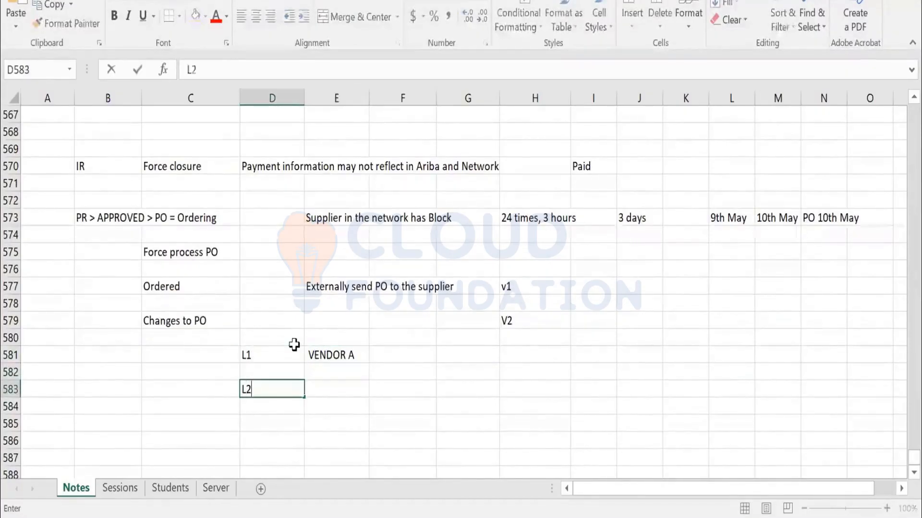
{"action": "key", "text": "Tab"}
{"action": "type", "text": "VENDOR"}
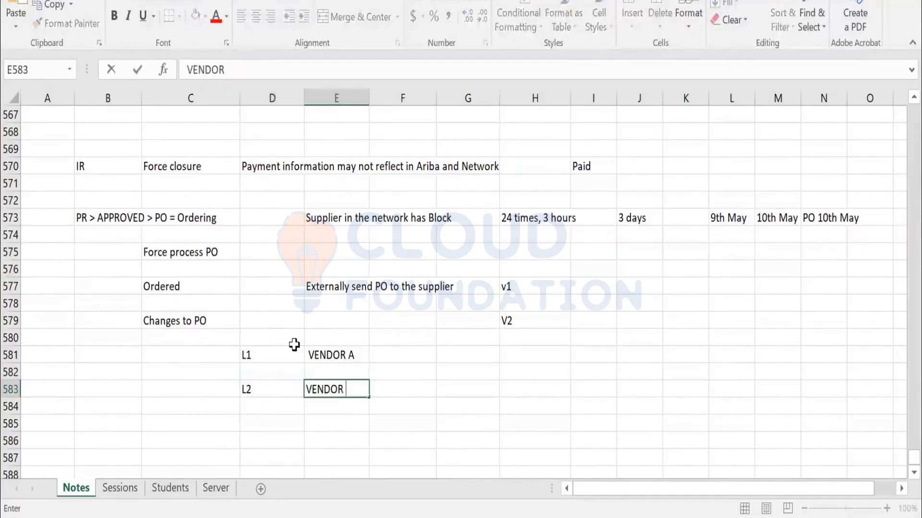
{"action": "key", "text": "Return"}
{"action": "key", "text": "Return"}
Add L3 with VENDOR A in D585:E585 and L4 with VENDOR C in D587:E587.
{"action": "type", "text": "L3"}
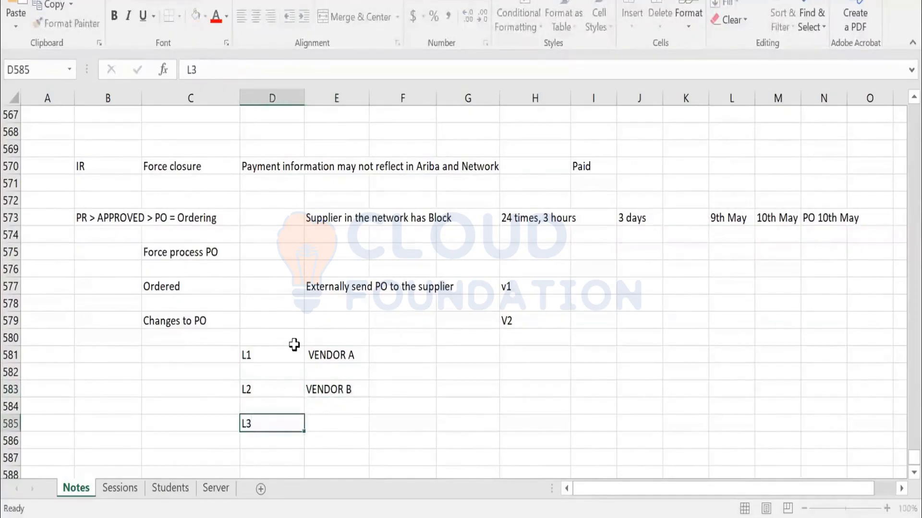
{"action": "key", "text": "Tab"}
{"action": "type", "text": "VENDOR"}
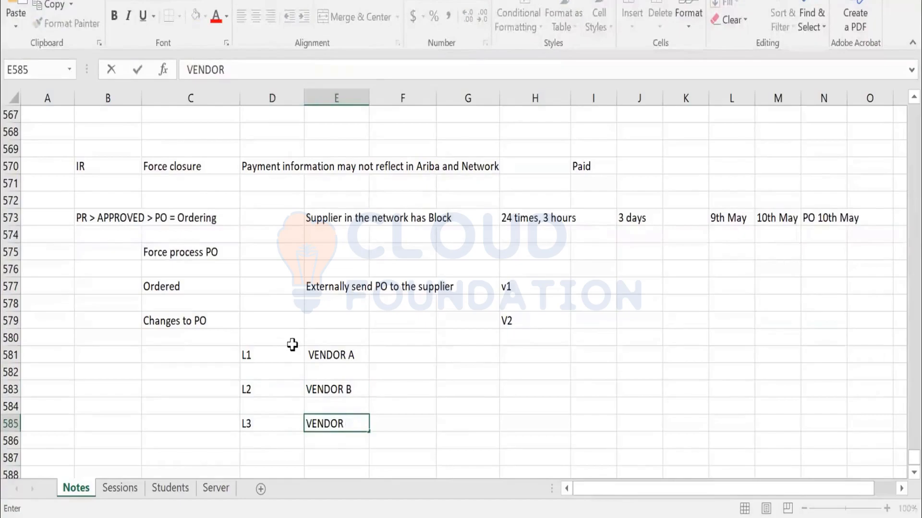
{"action": "type", "text": " A"}
{"action": "key", "text": "Return"}
{"action": "key", "text": "Return"}
{"action": "type", "text": "L4"}
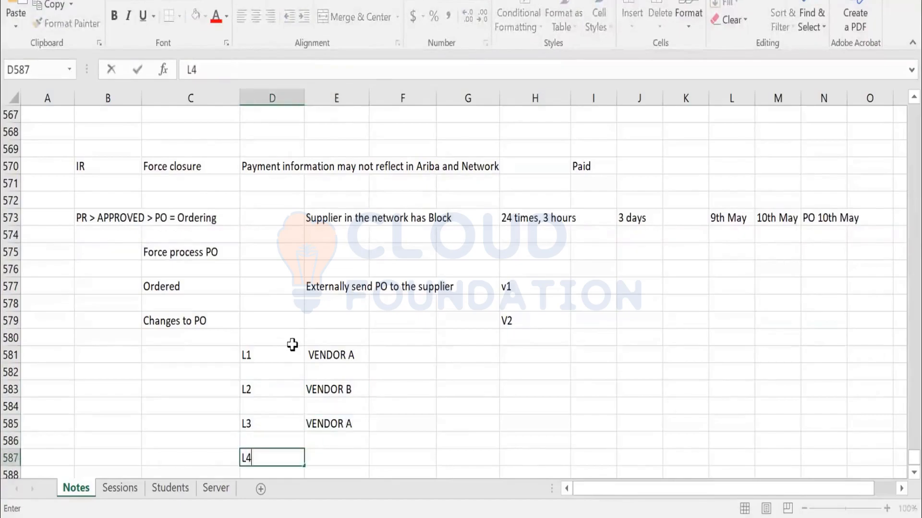
{"action": "key", "text": "Tab"}
{"action": "type", "text": "VEN"}
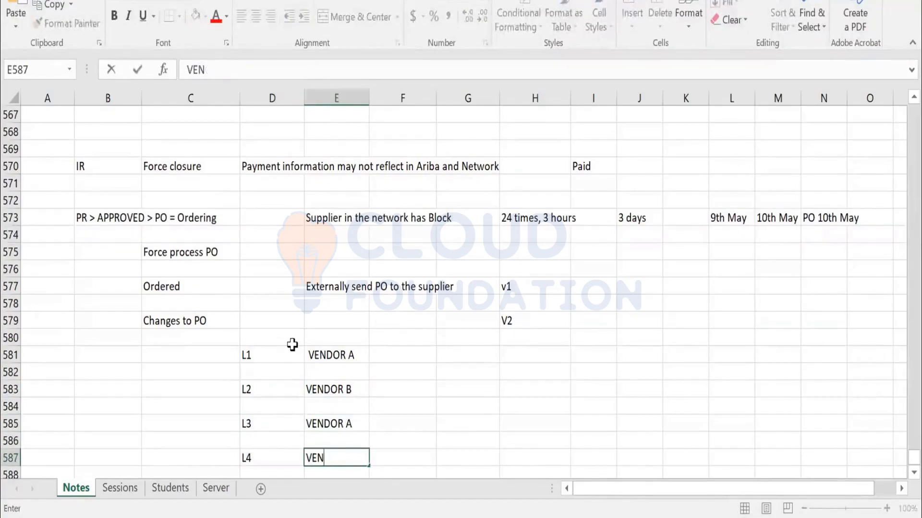
{"action": "type", "text": "ODOR C"}
{"action": "key", "text": "Return"}
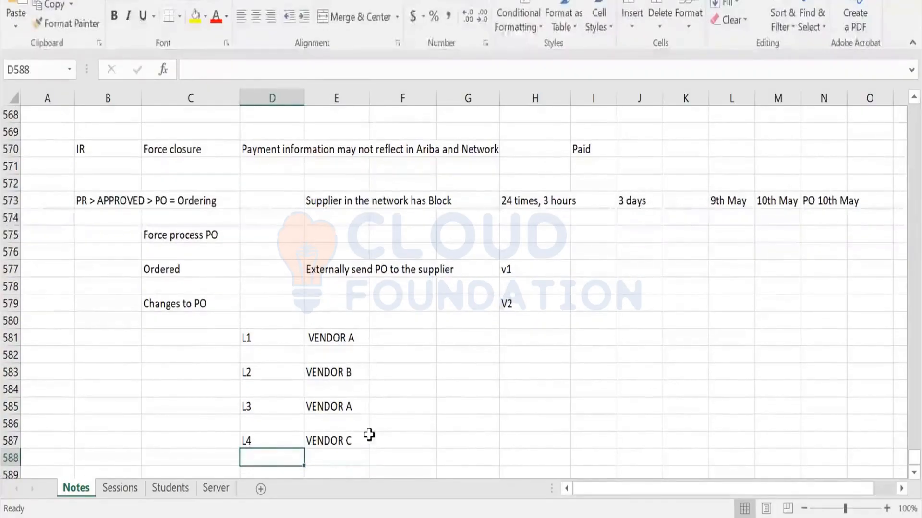
Change the vendor for line L4 in E587 to VENDOR A.
{"action": "left_click", "coordinate": [326, 440]}
{"action": "left_click", "coordinate": [245, 72]}
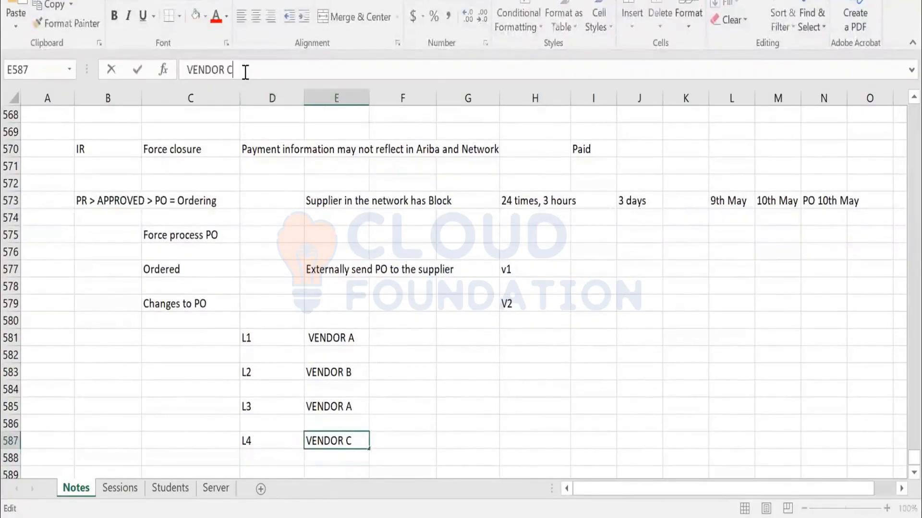
{"action": "key", "text": "Return"}
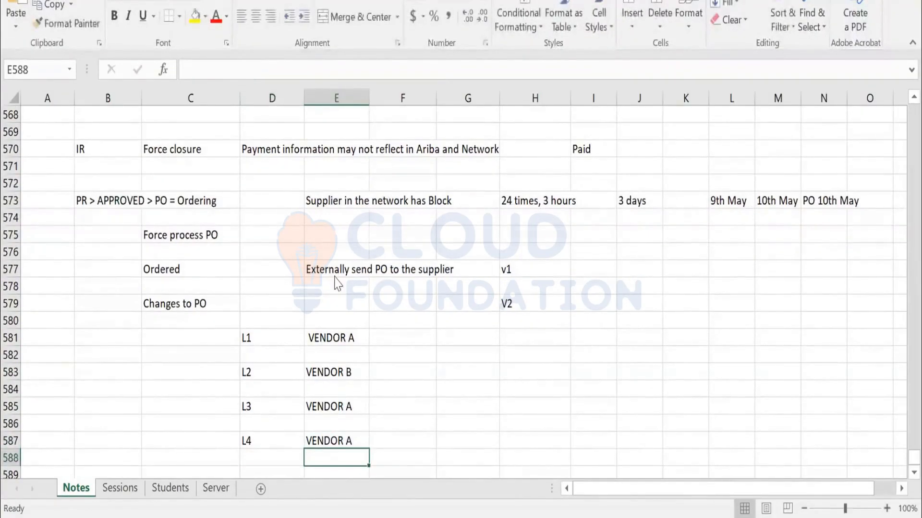
Compare the lines grouped under VENDOR A (L1, L3 and L4) with the separate VENDOR B line L2.
{"action": "left_click", "coordinate": [336, 336]}
{"action": "left_click", "coordinate": [326, 409]}
{"action": "left_click", "coordinate": [329, 441]}
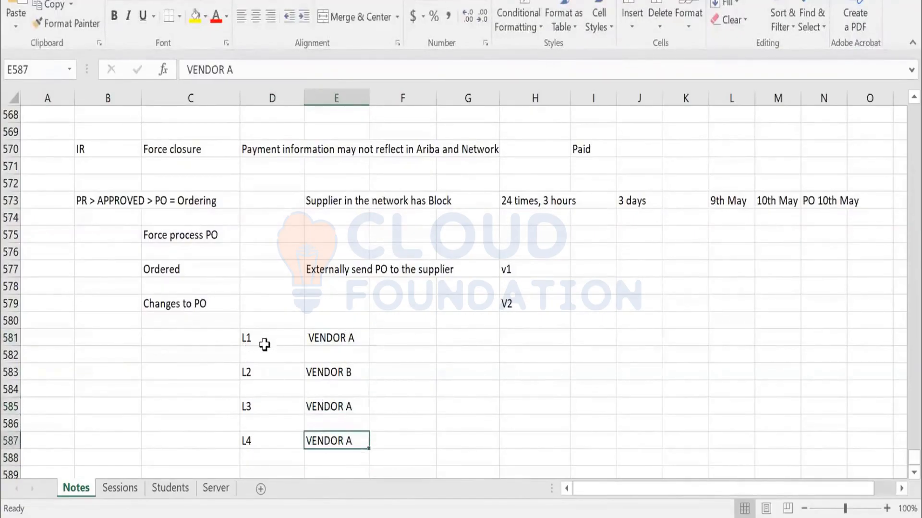
{"action": "left_click_drag", "start_coordinate": [264, 342], "coordinate": [317, 339]}
{"action": "left_click_drag", "start_coordinate": [261, 414], "coordinate": [331, 405], "text": "ctrl"}
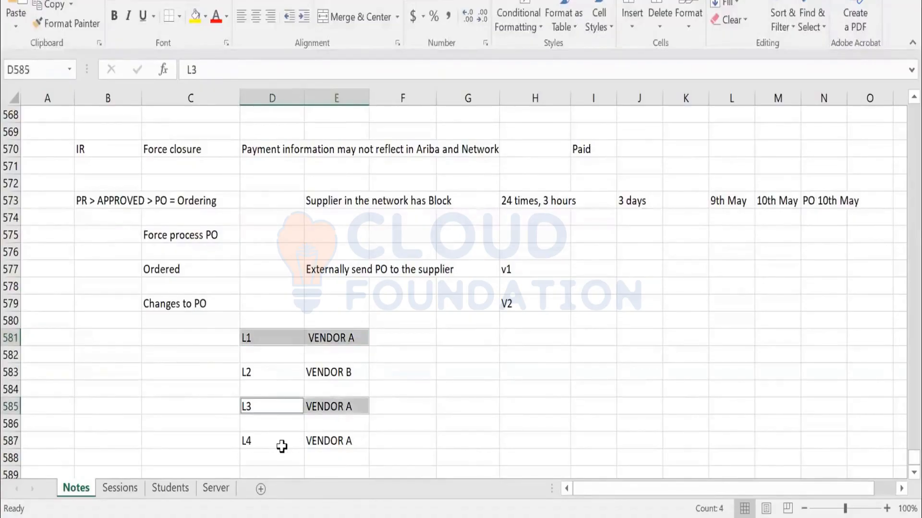
{"action": "left_click_drag", "start_coordinate": [281, 456], "coordinate": [317, 444], "text": "ctrl"}
{"action": "left_click_drag", "start_coordinate": [246, 369], "coordinate": [324, 371]}
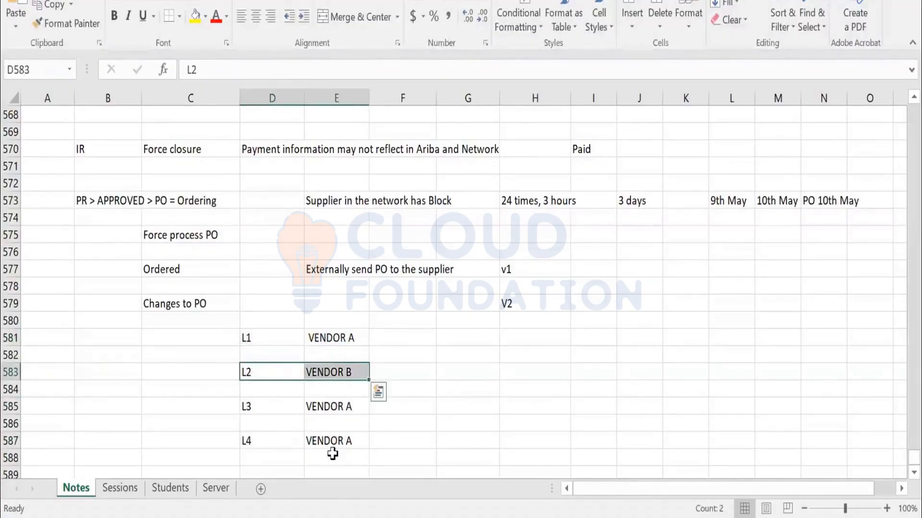
{"action": "left_click", "coordinate": [329, 337]}
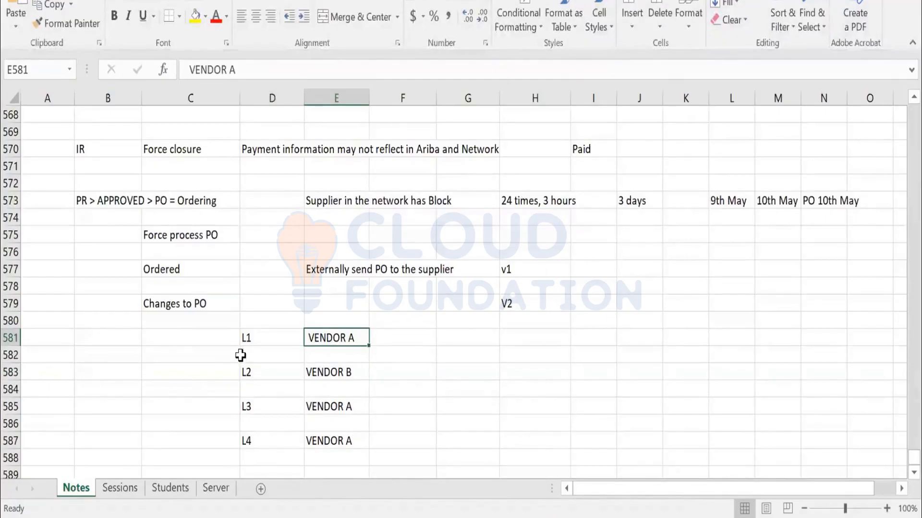
Enter the headings "Catalog Item" in D590 and "Non Catalog Item" in F590.
{"action": "scroll", "coordinate": [282, 406], "scroll_direction": "down", "scroll_amount": 1}
{"action": "left_click", "coordinate": [266, 439]}
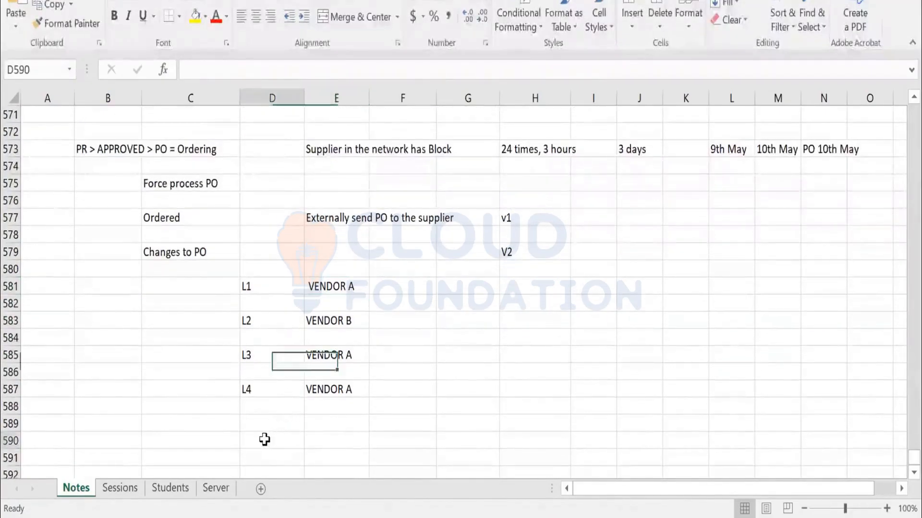
{"action": "type", "text": "Catalog Item"}
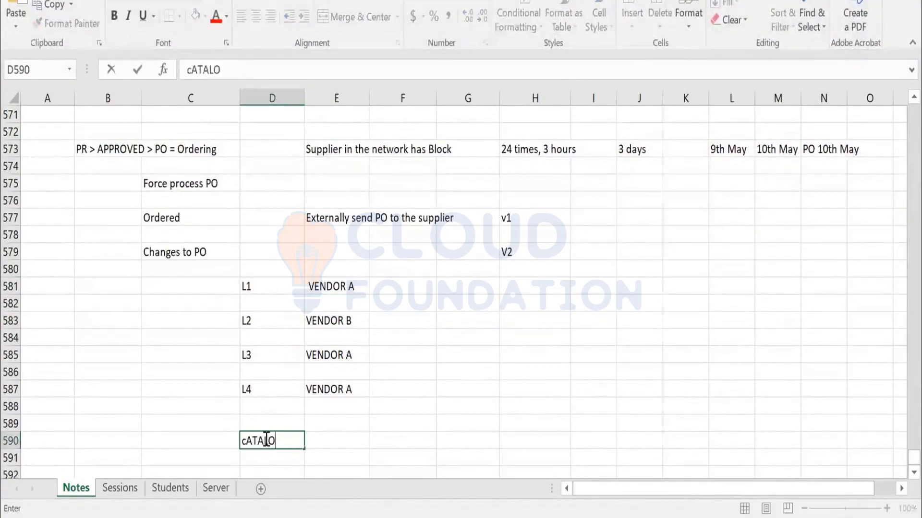
{"action": "key", "text": "Tab"}
{"action": "key", "text": "Tab"}
{"action": "type", "text": "N"}
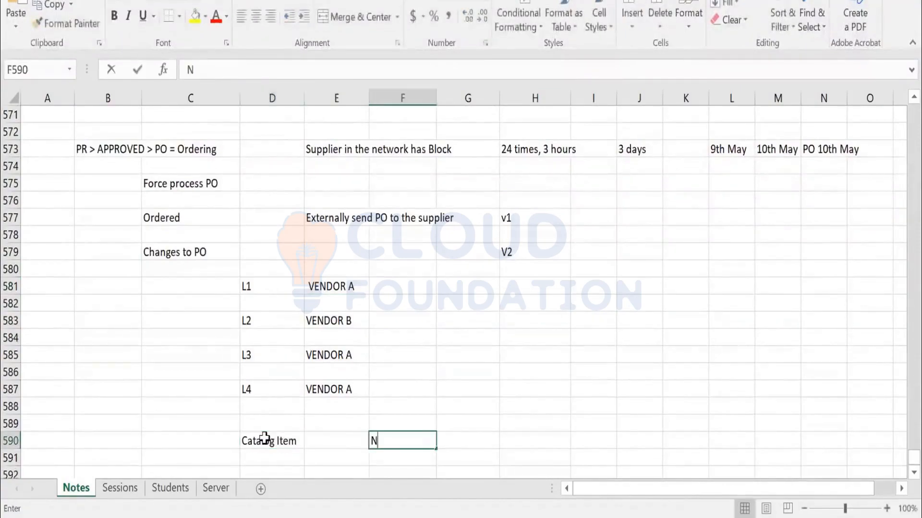
{"action": "type", "text": "on Catalog I"}
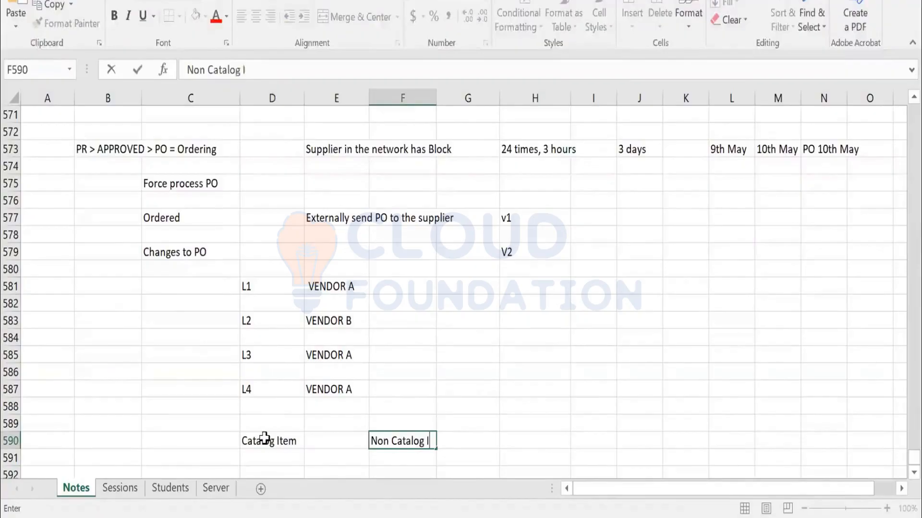
{"action": "type", "text": "tem"}
{"action": "key", "text": "Return"}
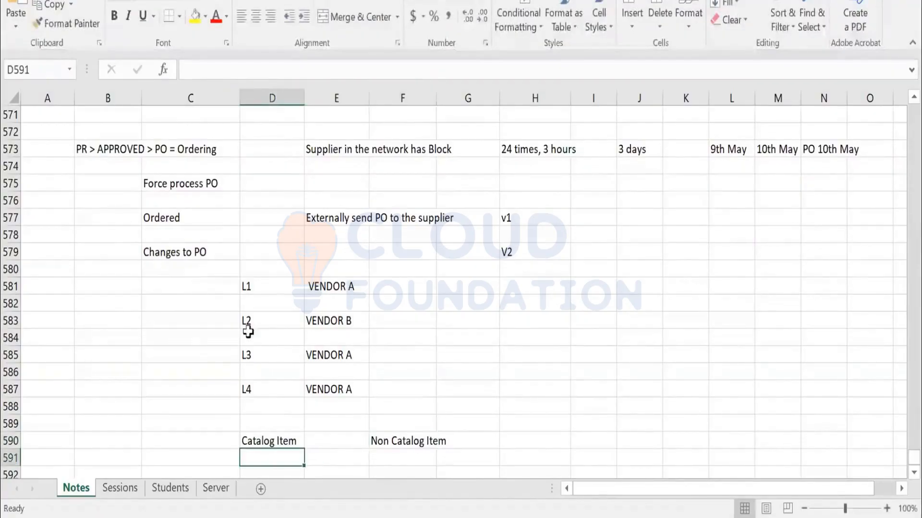
Review the two item-type headings and enter the note "Supplier - 3 days - shipped" in C592.
{"action": "scroll", "coordinate": [248, 331], "scroll_direction": "down", "scroll_amount": 2}
{"action": "left_click", "coordinate": [263, 339]}
{"action": "left_click", "coordinate": [397, 334]}
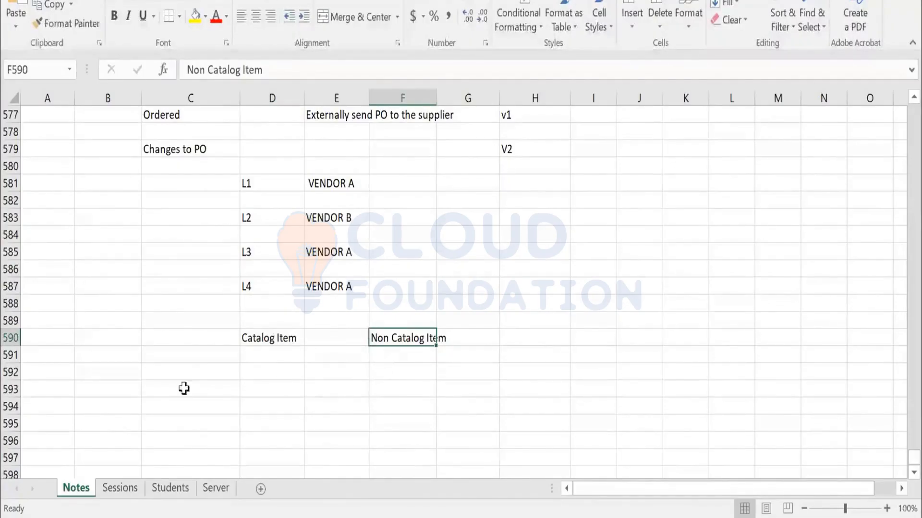
{"action": "left_click", "coordinate": [202, 374]}
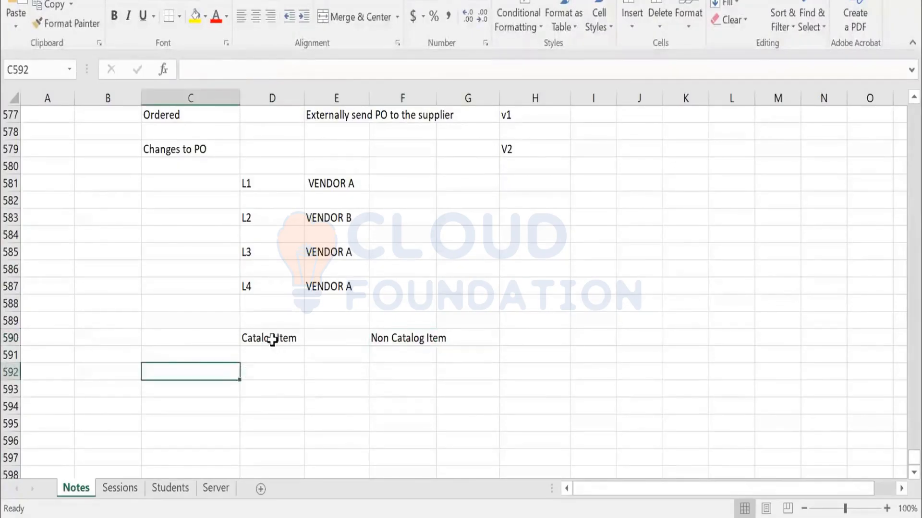
{"action": "left_click", "coordinate": [274, 339]}
{"action": "left_click", "coordinate": [198, 370]}
{"action": "type", "text": "Supplier - 3"}
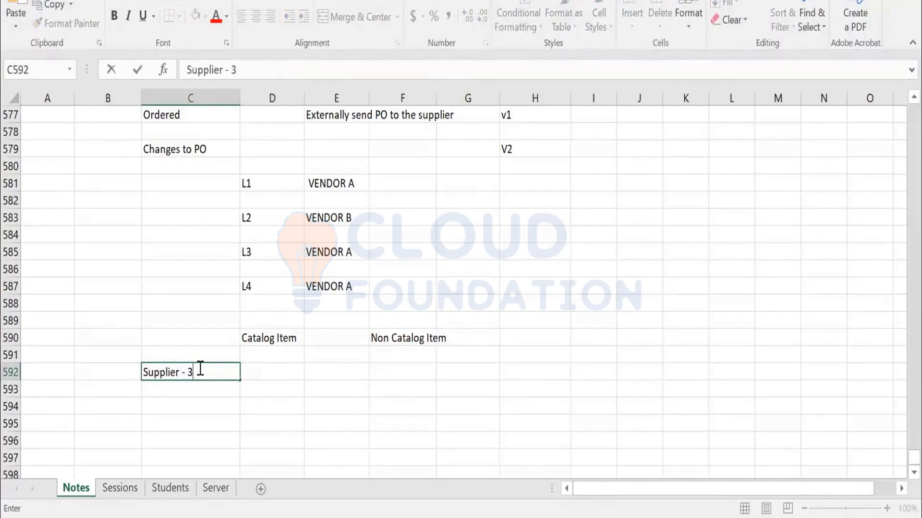
{"action": "type", "text": " days - shipped"}
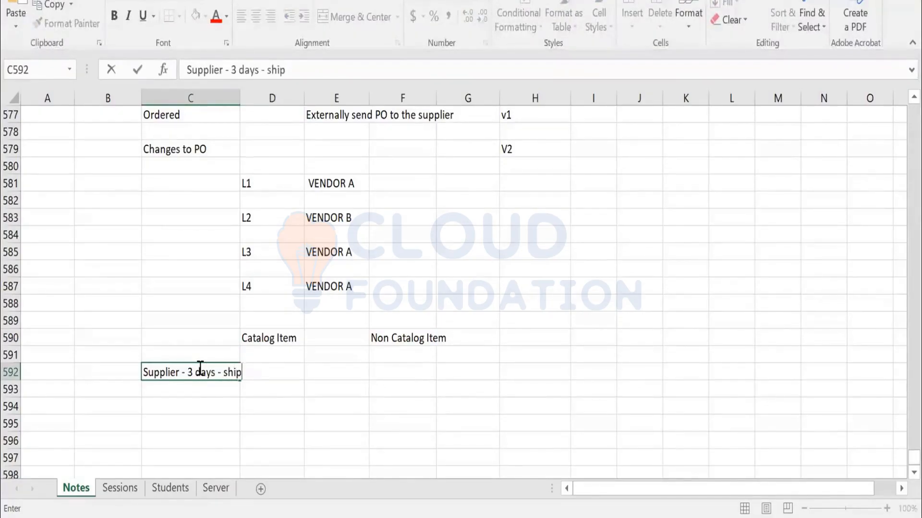
{"action": "key", "text": "Return"}
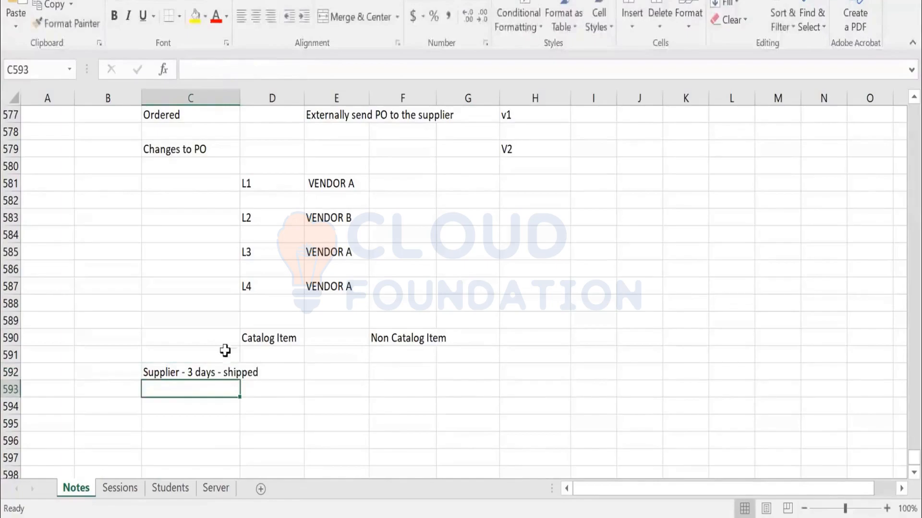
{"action": "left_click", "coordinate": [380, 373]}
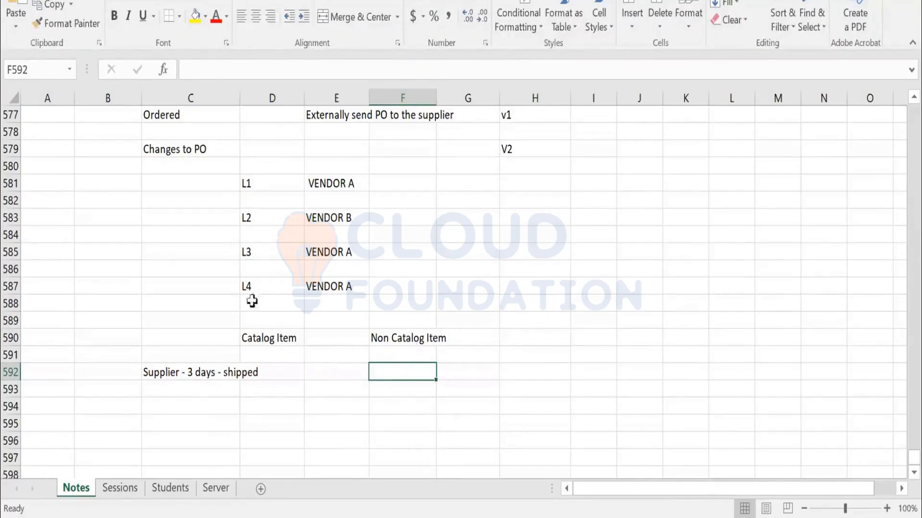
Number the vendor lines section "1)" in C581 and the item-type section "2)" in C590.
{"action": "left_click", "coordinate": [169, 183]}
{"action": "type", "text": "1"}
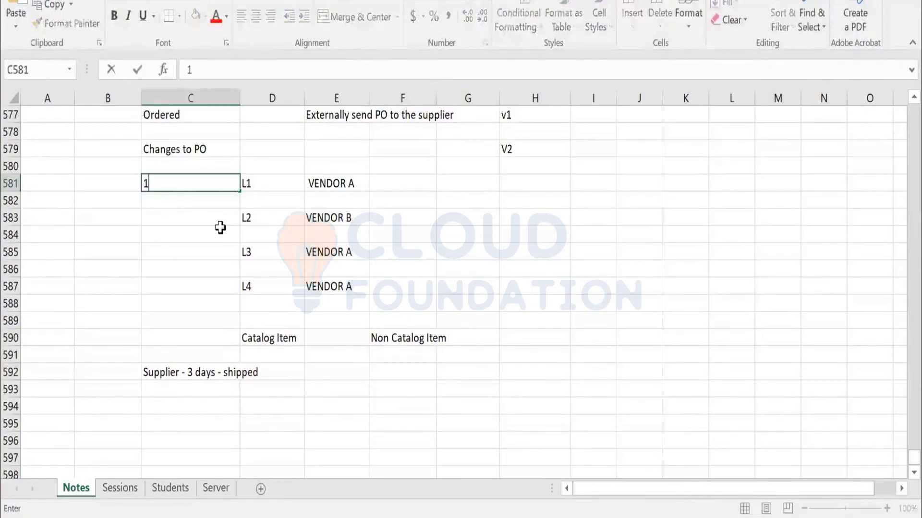
{"action": "type", "text": ")"}
{"action": "key", "text": "Return"}
{"action": "key", "text": "Down"}
{"action": "key", "text": "Down"}
{"action": "key", "text": "Down"}
{"action": "key", "text": "Down"}
{"action": "key", "text": "Down"}
{"action": "key", "text": "Down"}
{"action": "key", "text": "Down"}
{"action": "key", "text": "Down"}
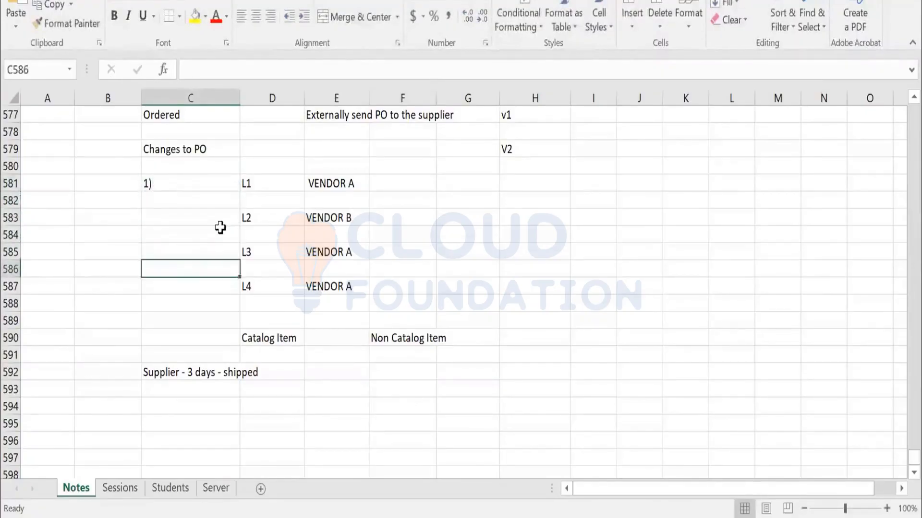
{"action": "type", "text": "2)"}
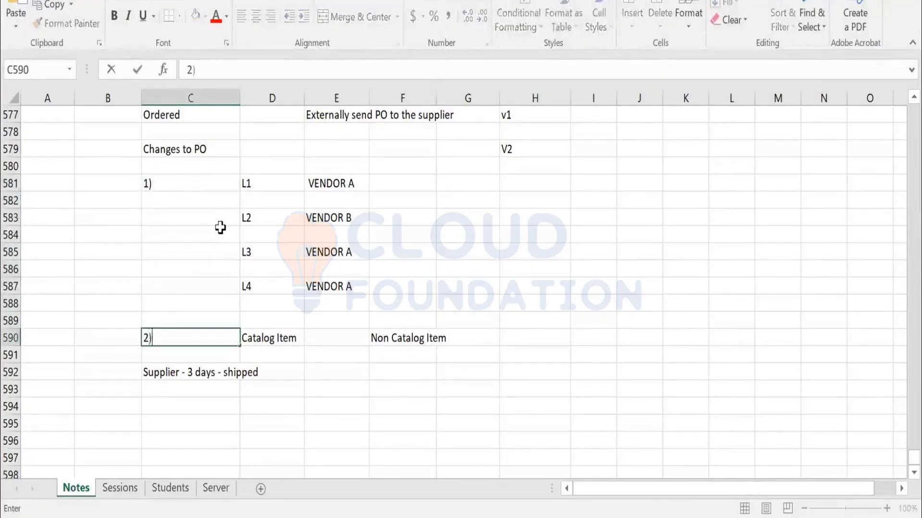
{"action": "key", "text": "Return"}
Add a third point with "3)" in C596 and "Ship from or Ship to location" in D596.
{"action": "key", "text": "Down"}
{"action": "key", "text": "Down"}
{"action": "key", "text": "Down"}
{"action": "key", "text": "Down"}
{"action": "key", "text": "Down"}
{"action": "type", "text": "3"}
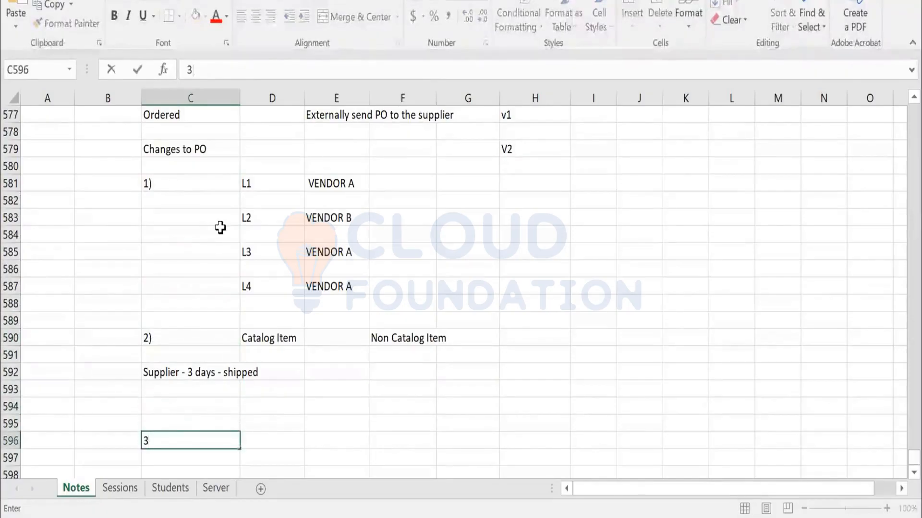
{"action": "type", "text": ")"}
{"action": "key", "text": "Tab"}
{"action": "type", "text": "Ship fro"}
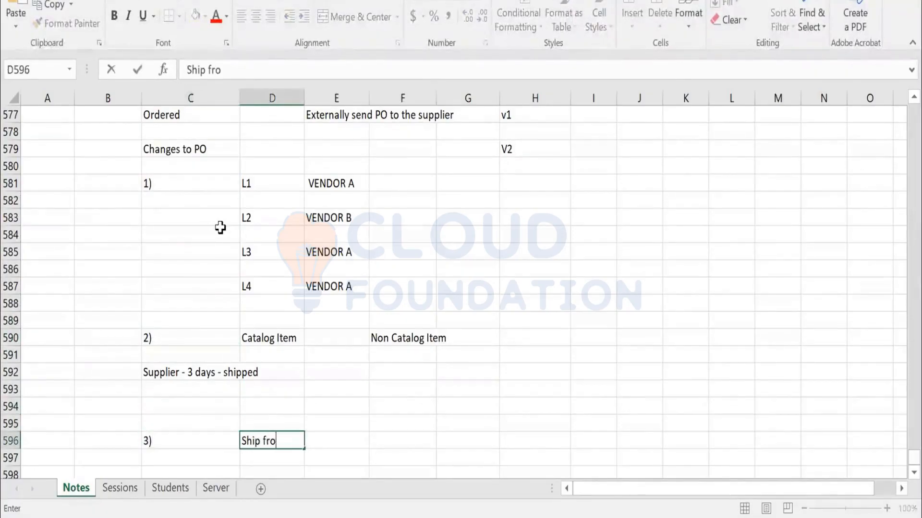
{"action": "type", "text": "m or Ship "}
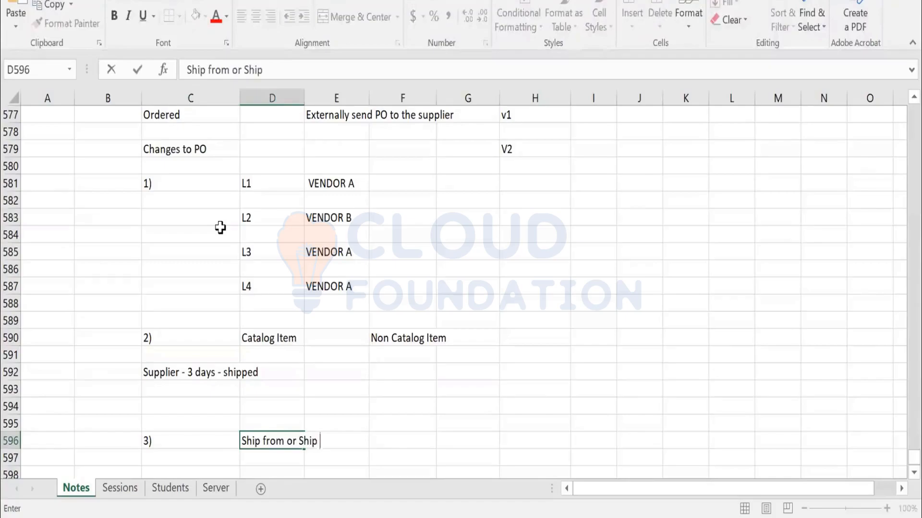
{"action": "type", "text": "to location"}
{"action": "key", "text": "Return"}
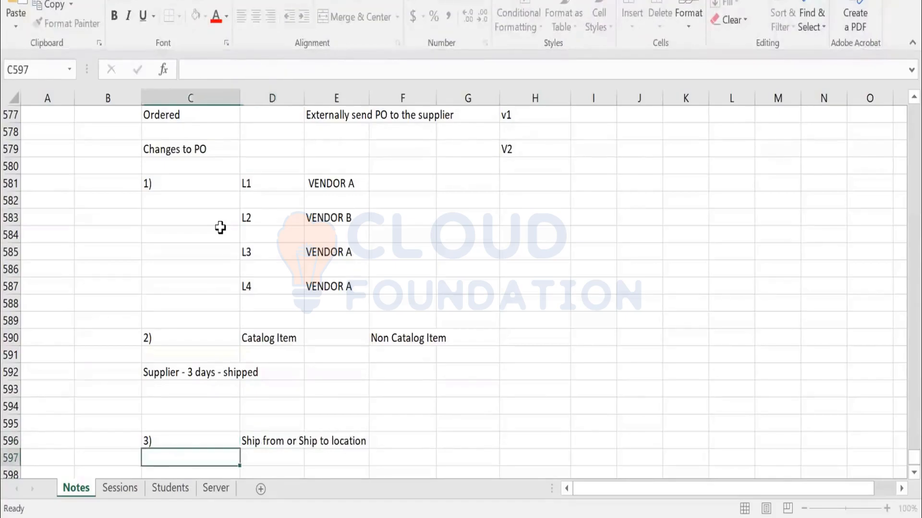
Enter "PR -" in D598 and list line L1 with location Hyd in D599 and E599.
{"action": "scroll", "coordinate": [307, 336], "scroll_direction": "down", "scroll_amount": 2}
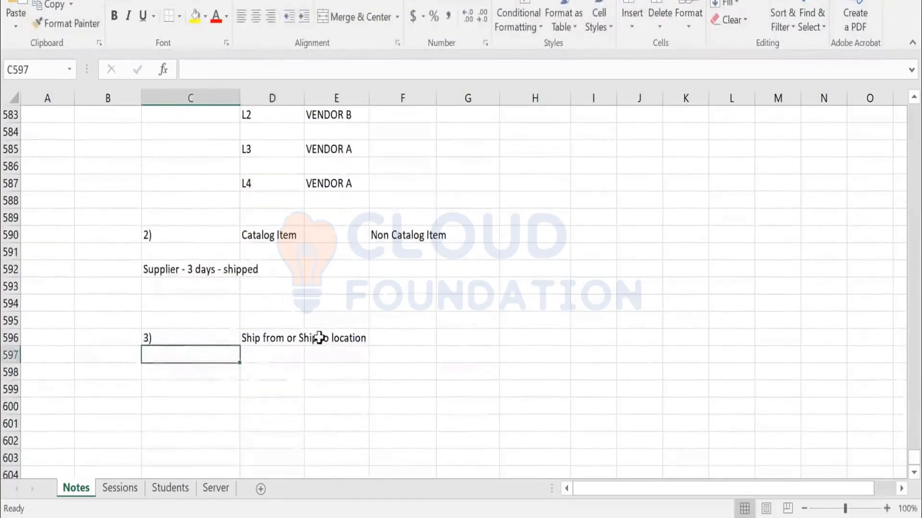
{"action": "left_click", "coordinate": [268, 375]}
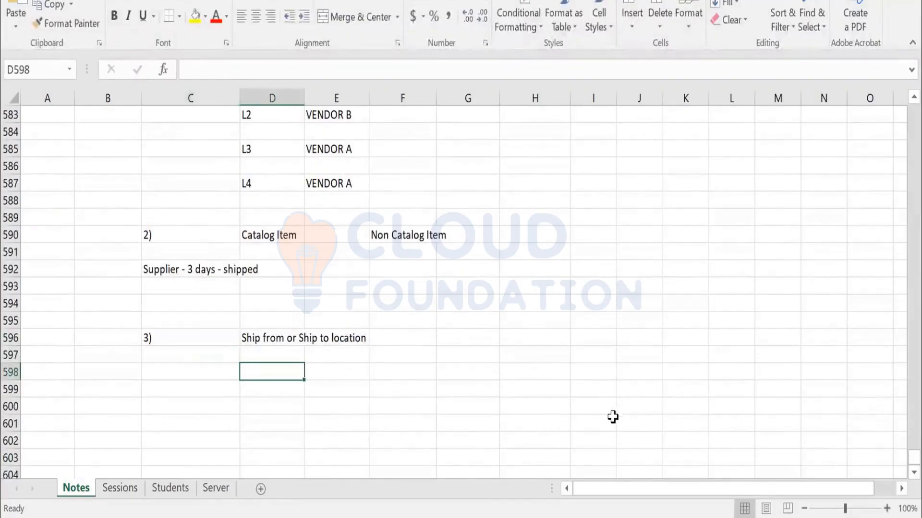
{"action": "type", "text": "PR -"}
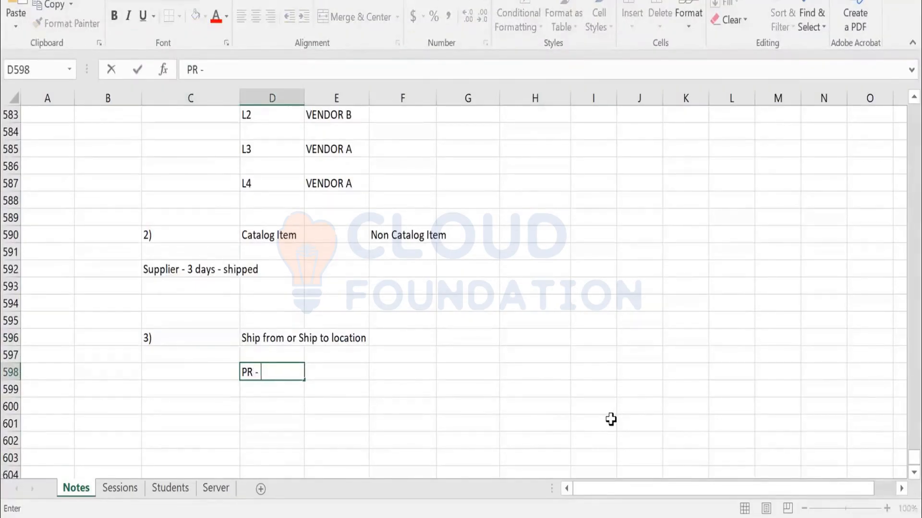
{"action": "key", "text": "Return"}
{"action": "type", "text": "l1"}
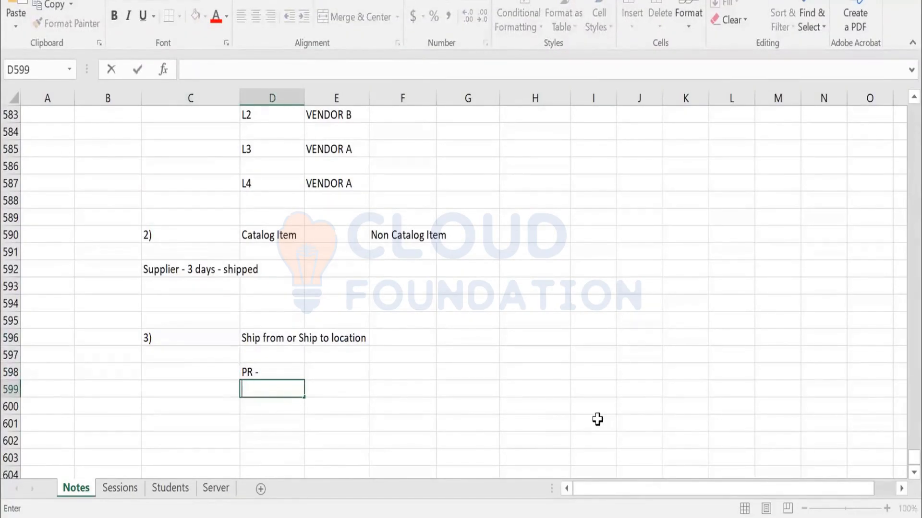
{"action": "type", "text": "L1"}
{"action": "key", "text": "Tab"}
{"action": "type", "text": "hYCE"}
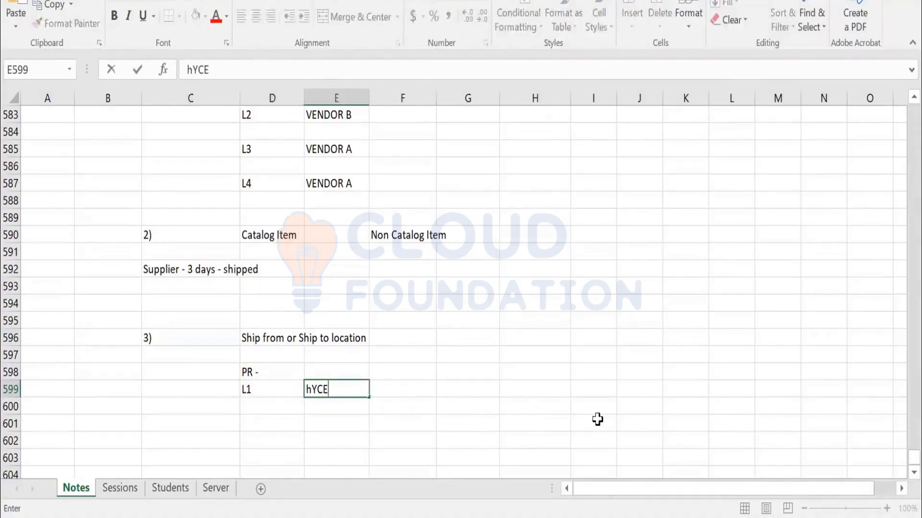
{"action": "key", "text": "Return"}
List line L2 with location Mumbai in D600 and E600.
{"action": "type", "text": "l2"}
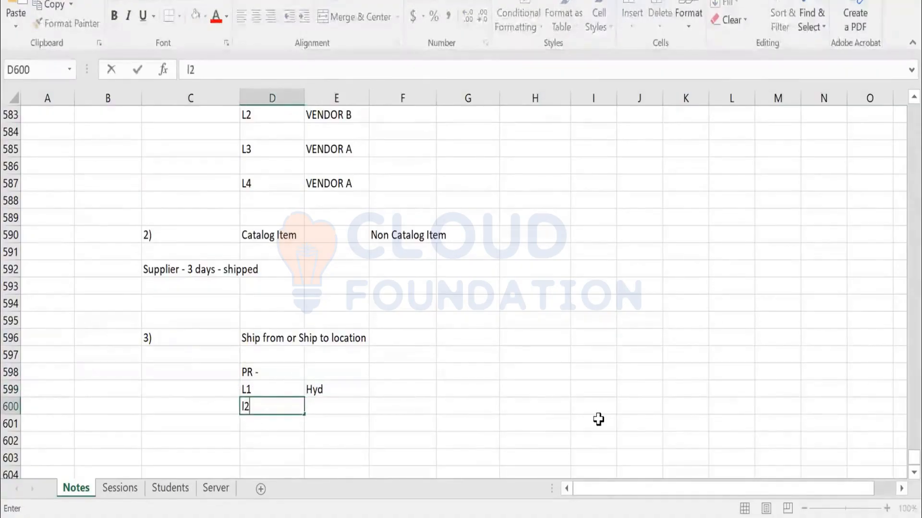
{"action": "type", "text": "l2"}
{"action": "key", "text": "Tab"}
{"action": "type", "text": "m"}
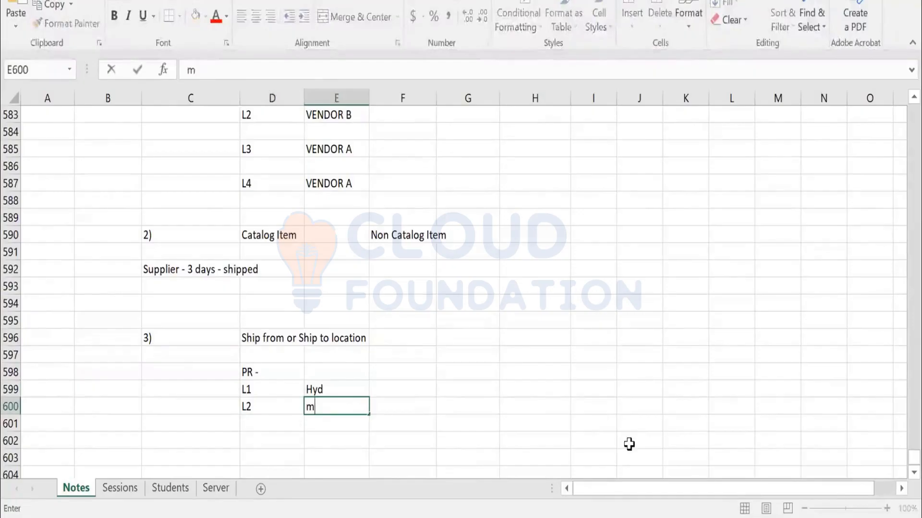
{"action": "type", "text": "UMBAI"}
{"action": "key", "text": "Return"}
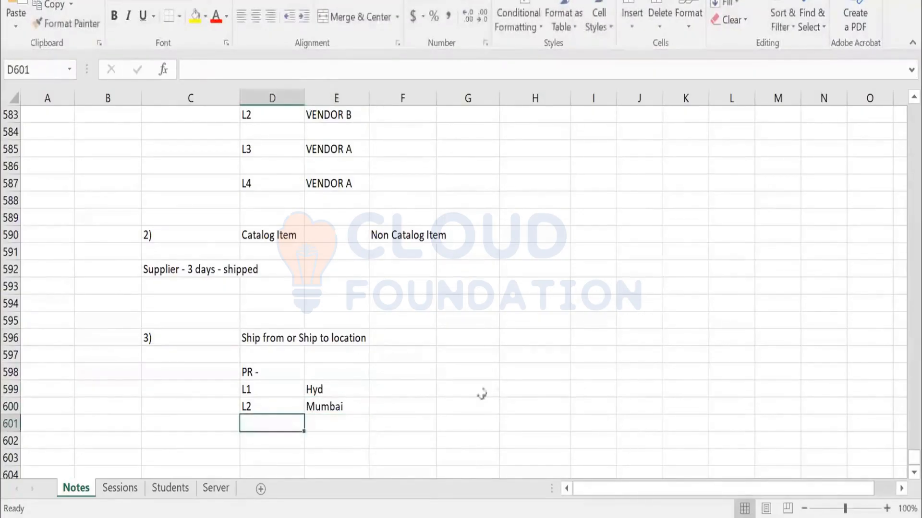
{"action": "scroll", "coordinate": [314, 310], "scroll_direction": "down", "scroll_amount": 1}
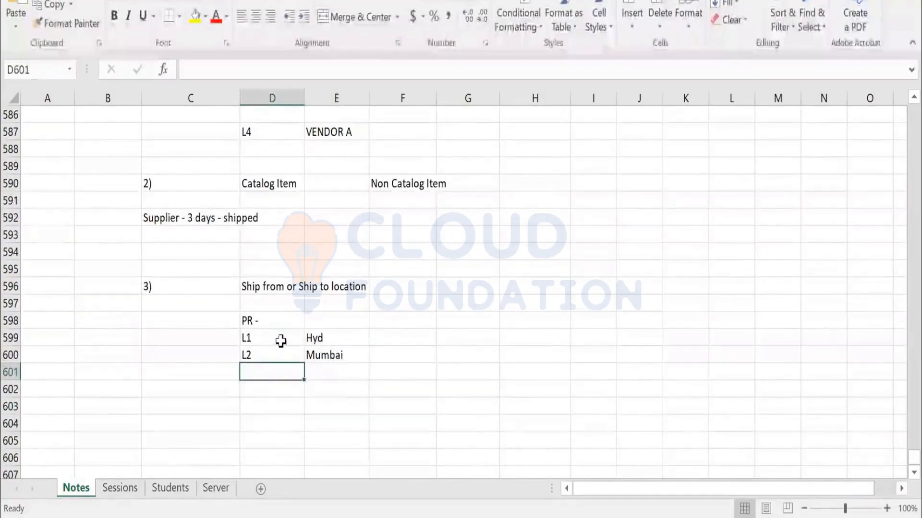
{"action": "left_click", "coordinate": [470, 321]}
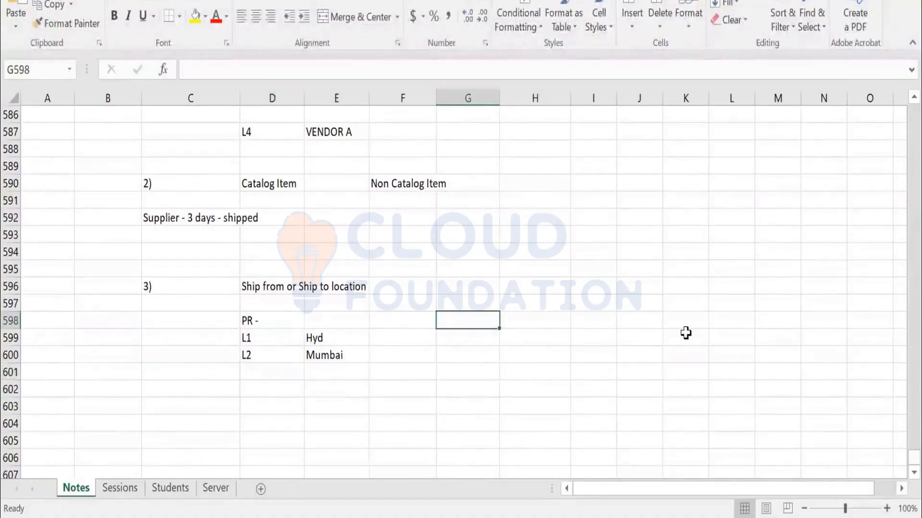
{"action": "type", "text": "PO HYD"}
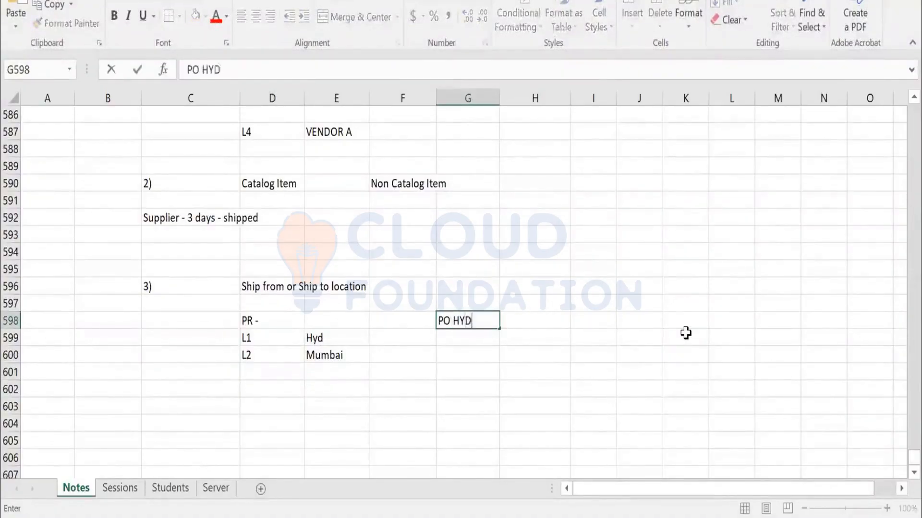
{"action": "key", "text": "Return"}
{"action": "left_click", "coordinate": [337, 355]}
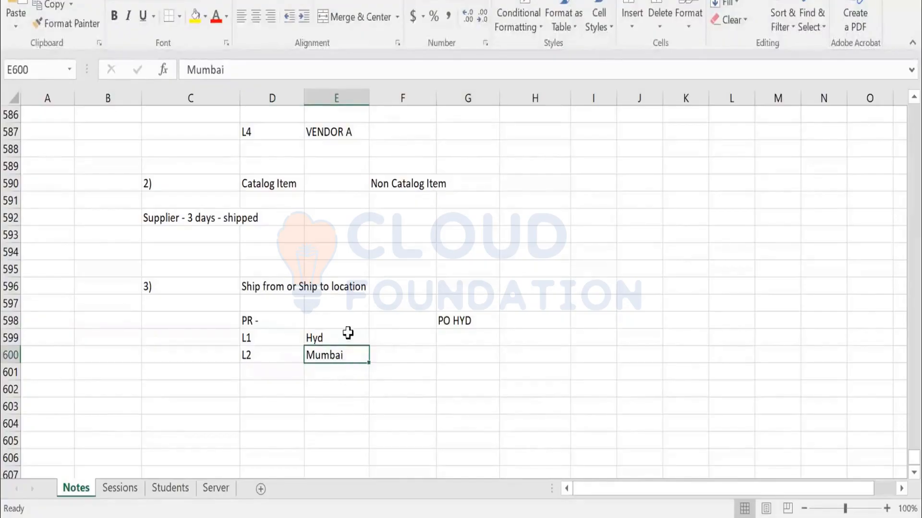
{"action": "left_click", "coordinate": [455, 323]}
{"action": "key", "text": "Delete"}
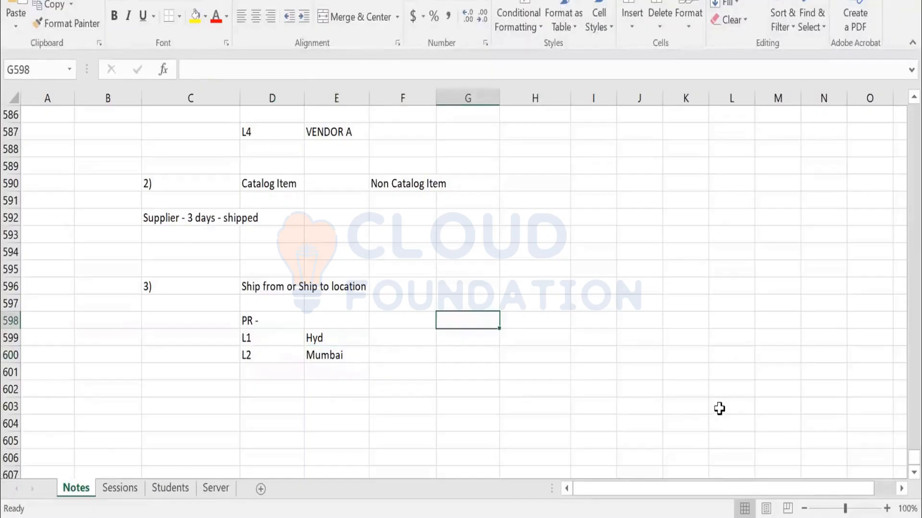
Enter a separate purchase order for each location: "po 123 hy" in G599 and "po 124 mumbai" in G600.
{"action": "key", "text": "Down"}
{"action": "type", "text": "po"}
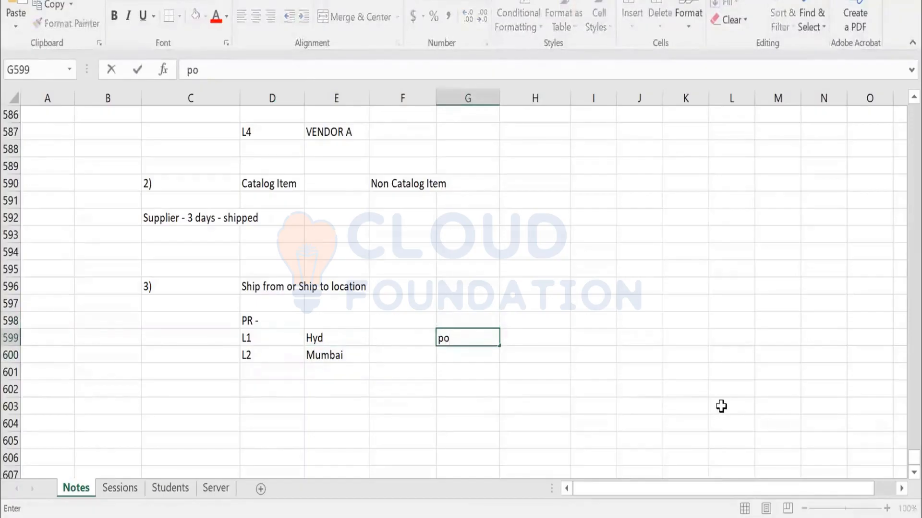
{"action": "type", "text": " 123 hy"}
{"action": "key", "text": "Return"}
{"action": "type", "text": "po 124"}
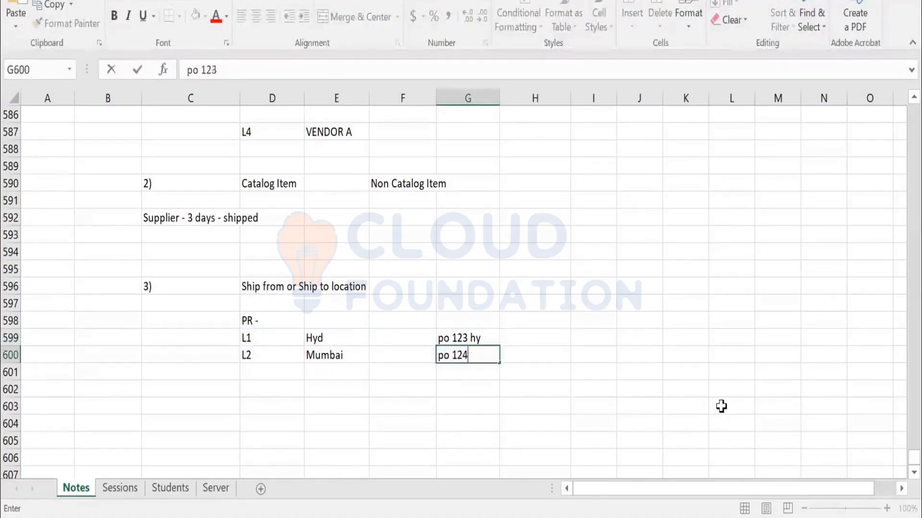
{"action": "type", "text": " mumba"}
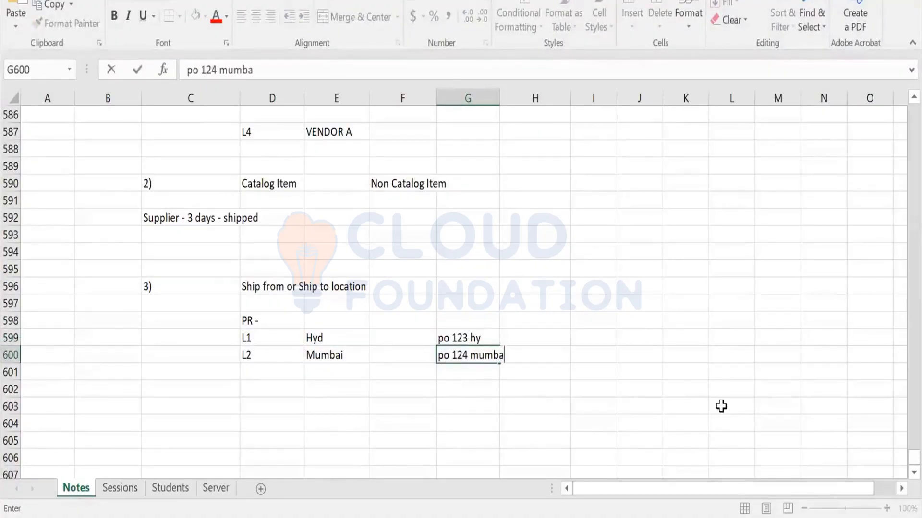
{"action": "type", "text": "i"}
{"action": "key", "text": "Return"}
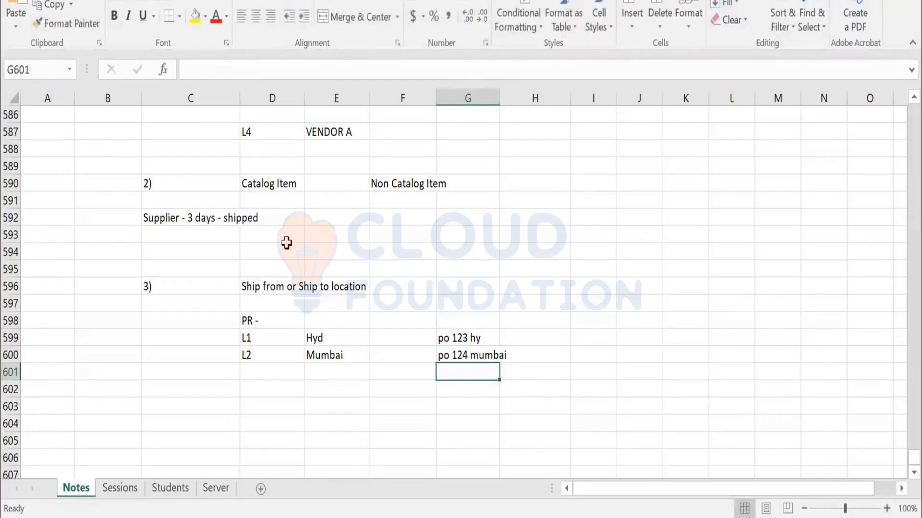
Enter the note "SAP Business Network - Network Transaction Rules" in C604.
{"action": "left_click", "coordinate": [222, 417]}
{"action": "type", "text": "SAP "}
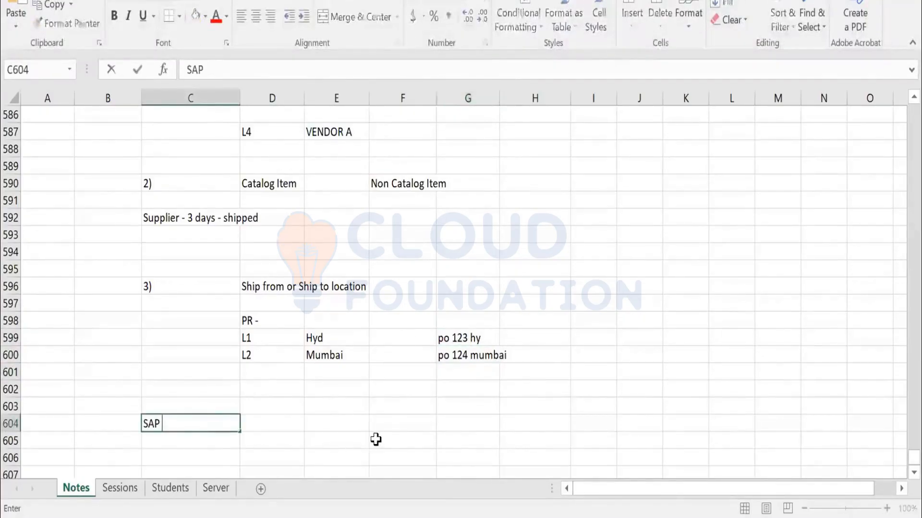
{"action": "type", "text": "Business Network"}
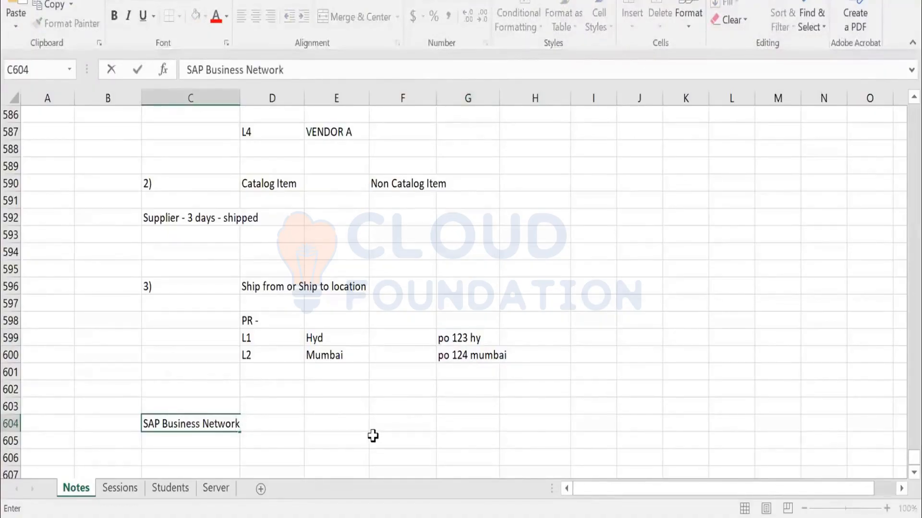
{"action": "type", "text": " - Network "}
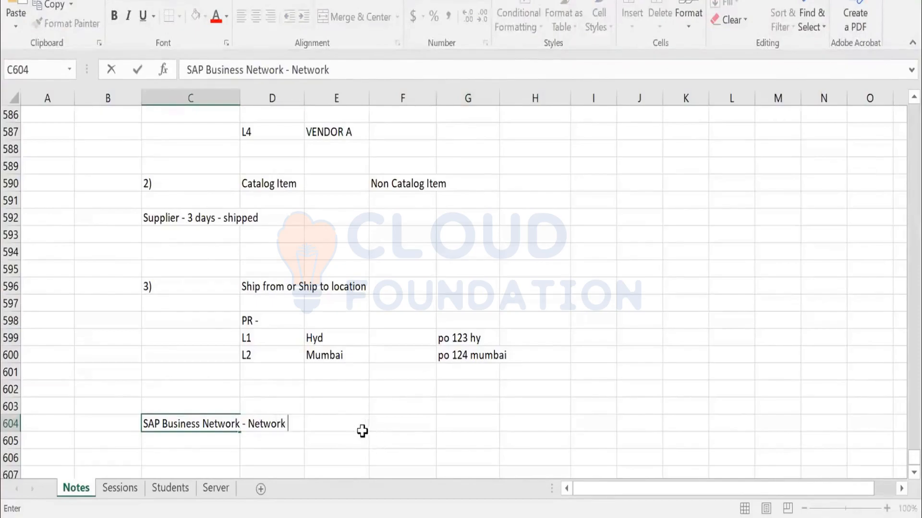
{"action": "type", "text": "Transaction Ru"}
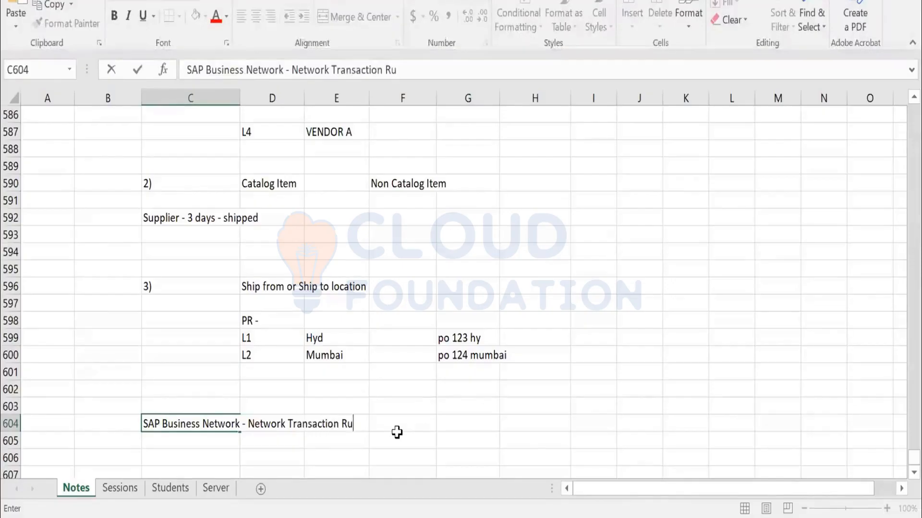
{"action": "type", "text": "les"}
{"action": "key", "text": "Return"}
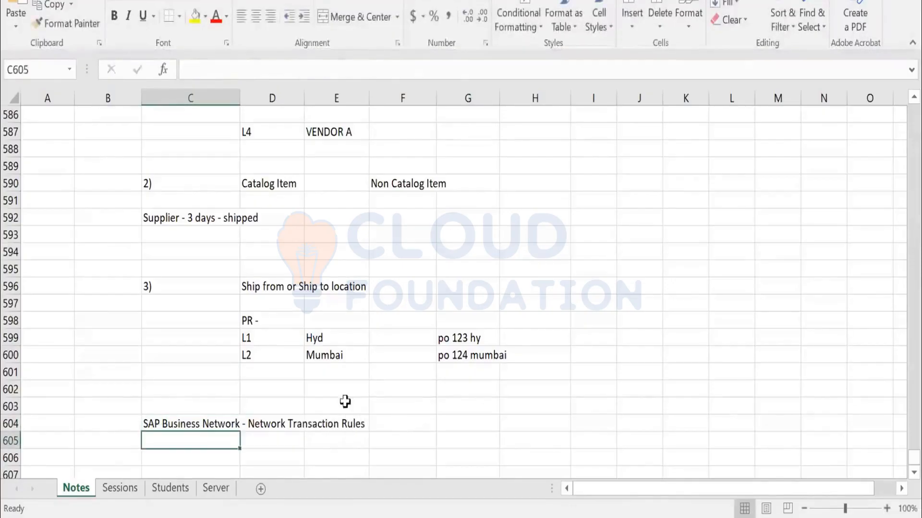
Review the PR lines with their location-based POs in rows 598 to 601 against the Network Transaction Rules note.
{"action": "scroll", "coordinate": [345, 401], "scroll_direction": "down", "scroll_amount": 1}
{"action": "left_click", "coordinate": [401, 368]}
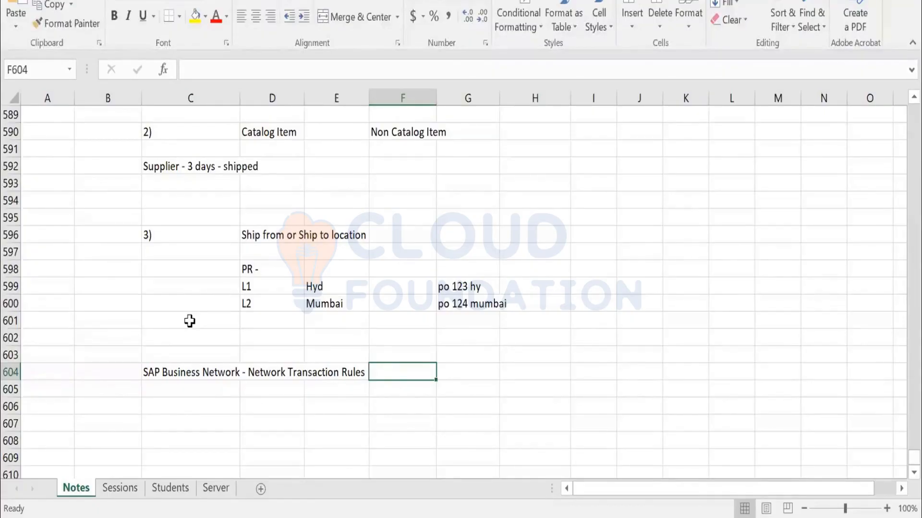
{"action": "left_click_drag", "start_coordinate": [257, 269], "coordinate": [515, 311]}
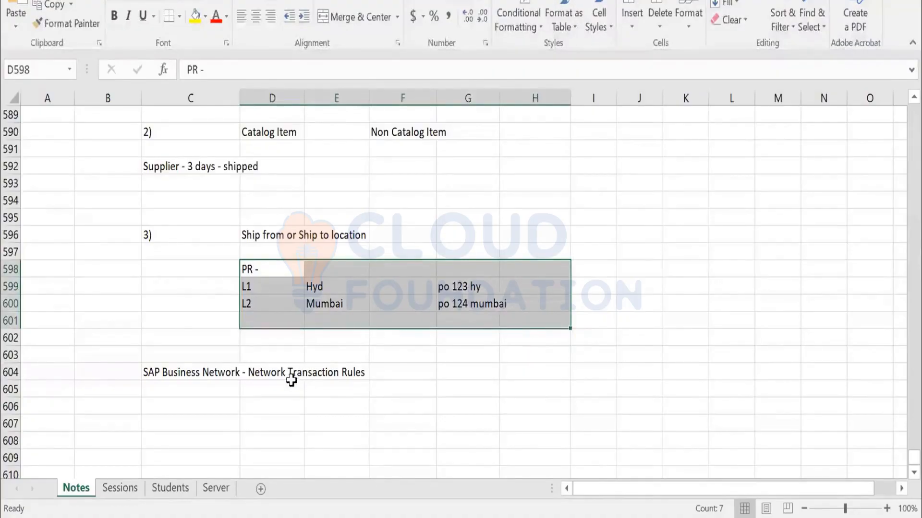
{"action": "left_click", "coordinate": [158, 375]}
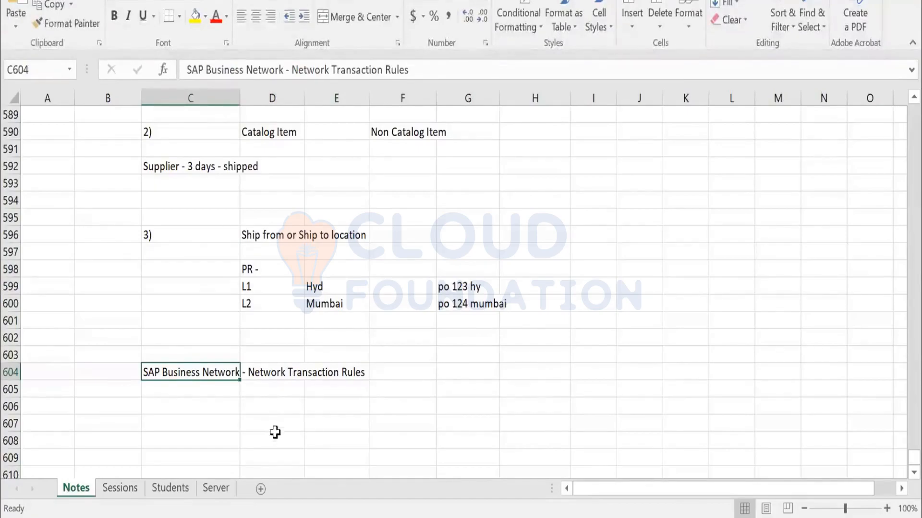
{"action": "left_click", "coordinate": [320, 391]}
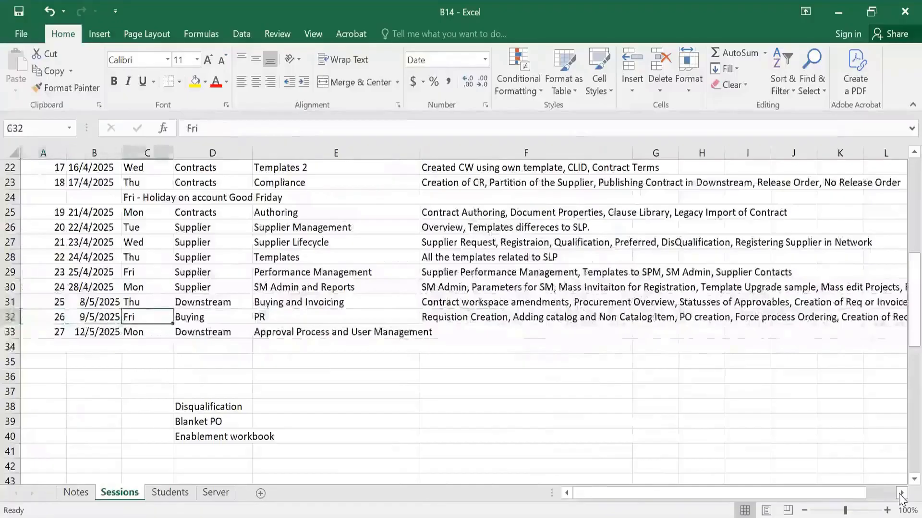
Switch to the Sessions sheet and select the "Enablement workbook" entry in D40.
{"action": "key", "text": "Down"}
{"action": "key", "text": "Right"}
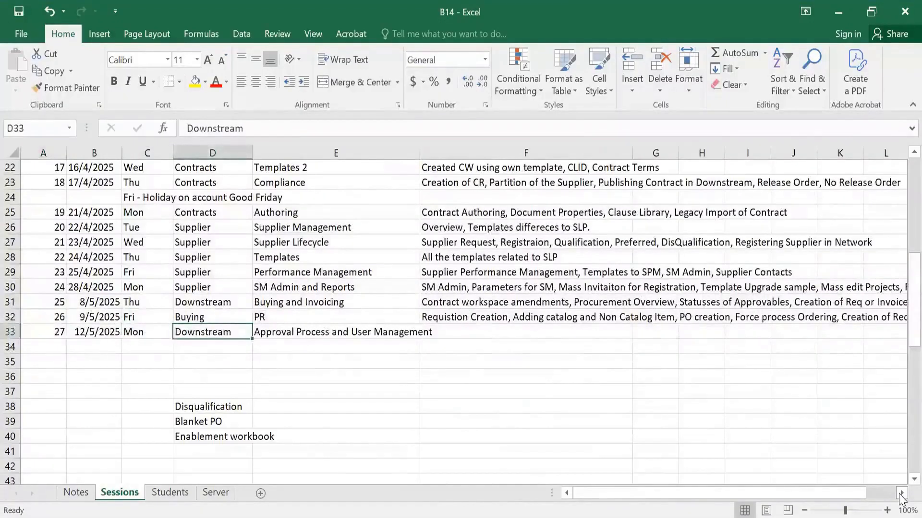
{"action": "key", "text": "Down"}
{"action": "key", "text": "Down"}
{"action": "key", "text": "Down"}
{"action": "key", "text": "Down"}
{"action": "key", "text": "Down"}
{"action": "key", "text": "Down"}
{"action": "key", "text": "Down"}
{"action": "key", "text": "Down"}
{"action": "key", "text": "Up"}
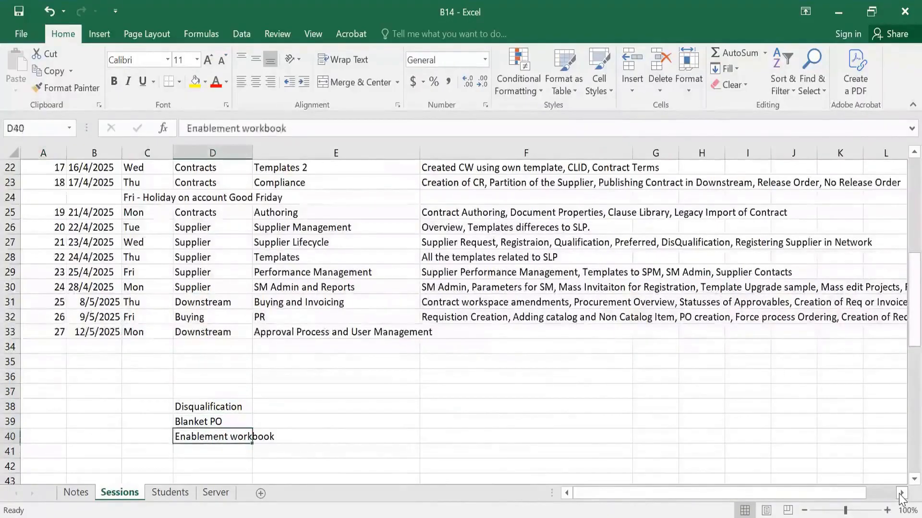
Add the entry "Role Assignments" in D37, directly above "Disqualification" in the topic list.
{"action": "key", "text": "Up"}
{"action": "key", "text": "Up"}
{"action": "key", "text": "Up"}
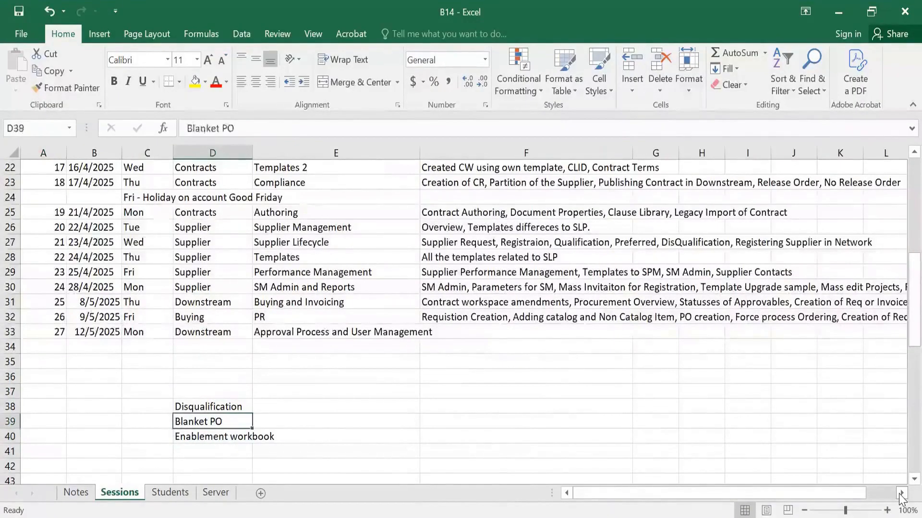
{"action": "type", "text": "Rol"}
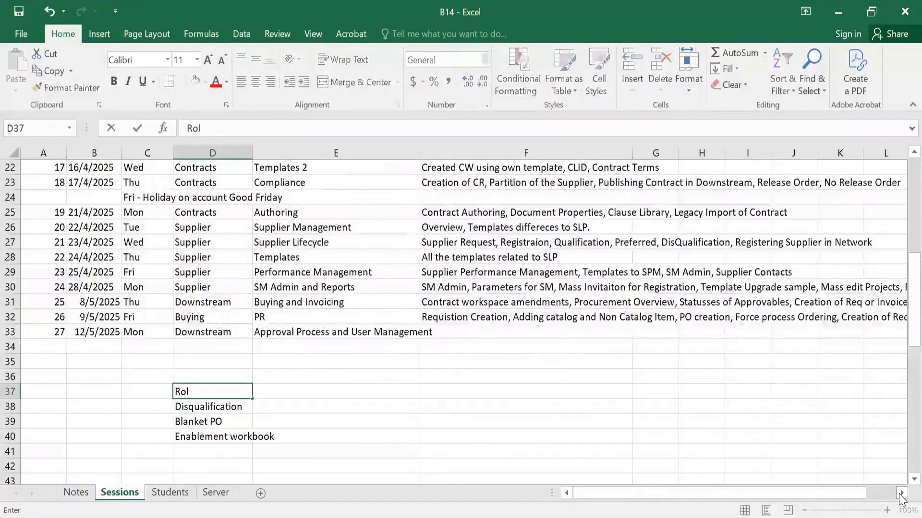
{"action": "type", "text": "e Assignments"}
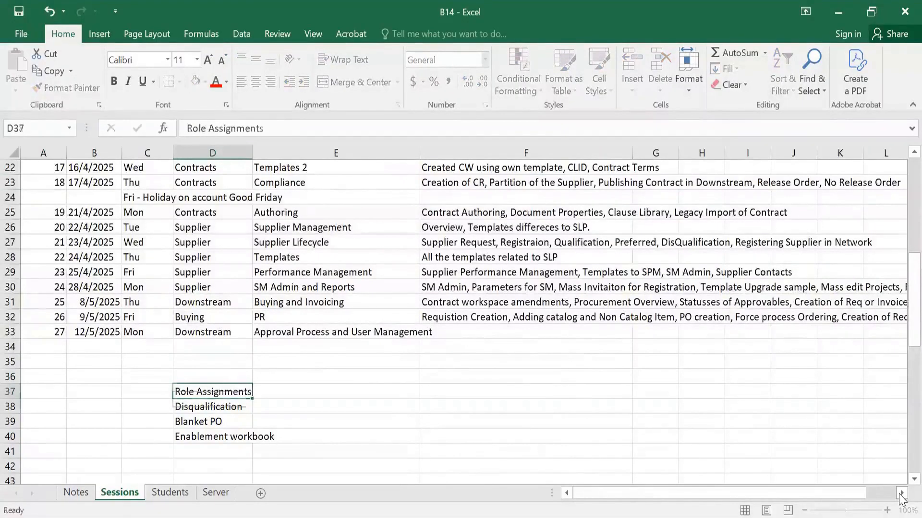
{"action": "key", "text": "Return"}
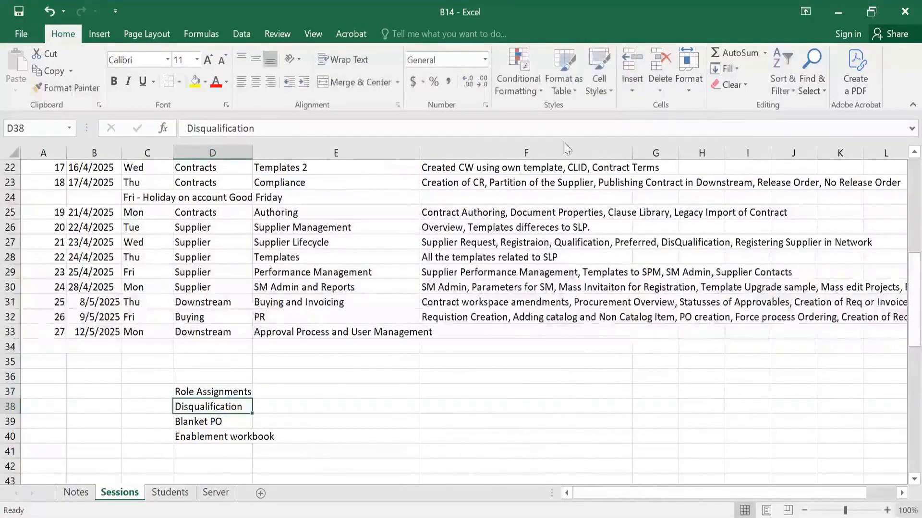
Return to the Notes sheet and enter ">> Template" in C610 under the "Approval Processes" heading.
{"action": "left_click", "coordinate": [75, 493]}
{"action": "left_click", "coordinate": [126, 350]}
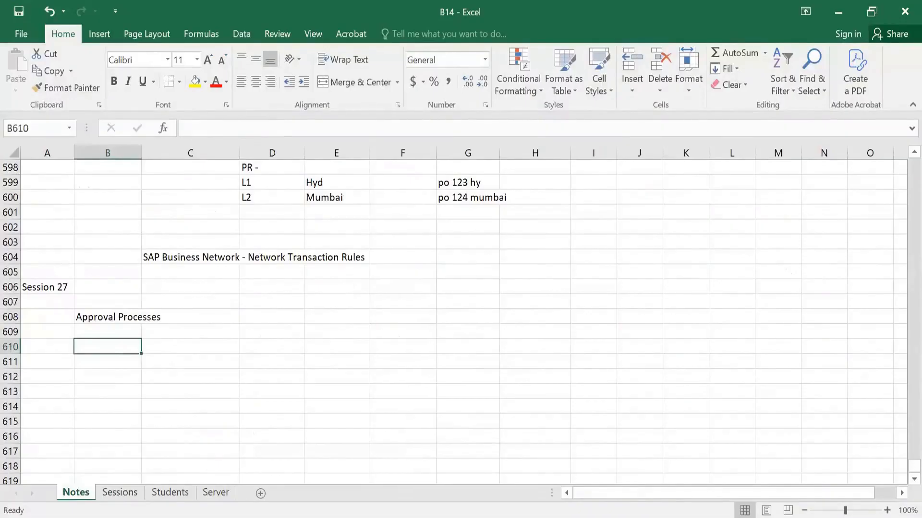
{"action": "left_click", "coordinate": [190, 348]}
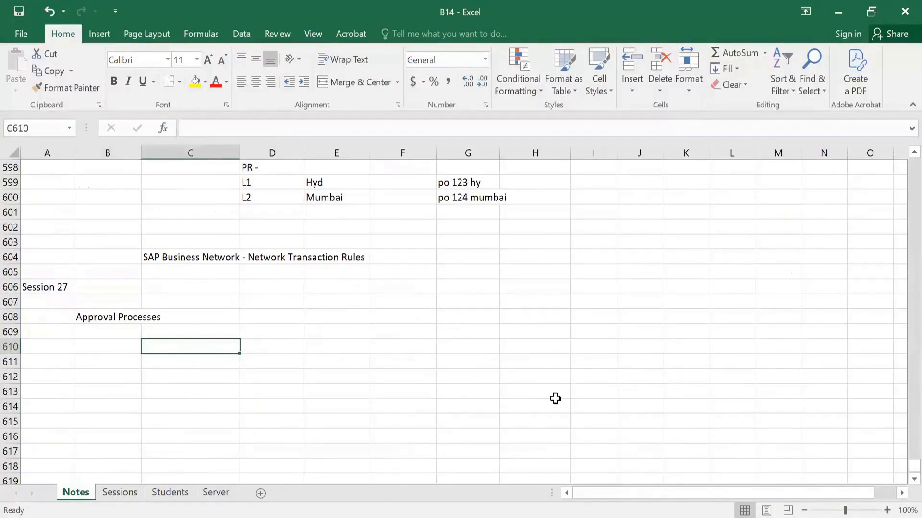
{"action": "type", "text": ">> Templa"}
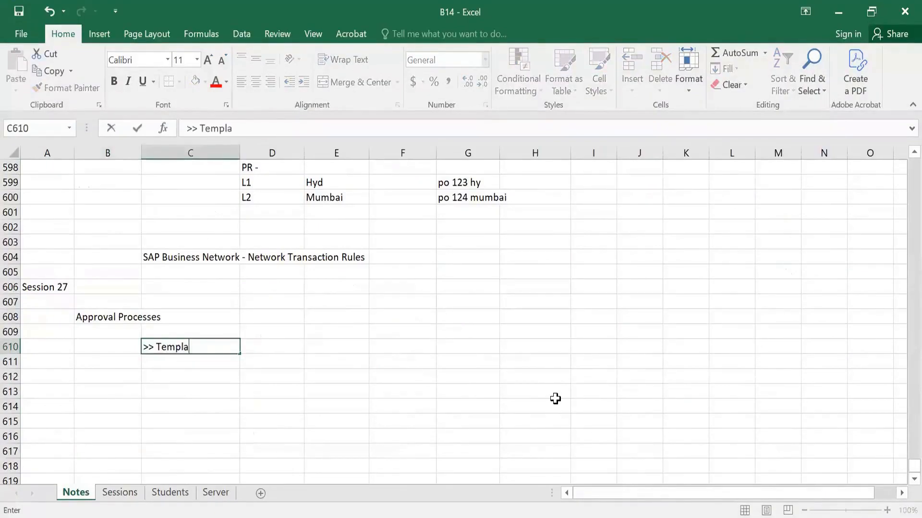
{"action": "type", "text": "te"}
{"action": "key", "text": "Return"}
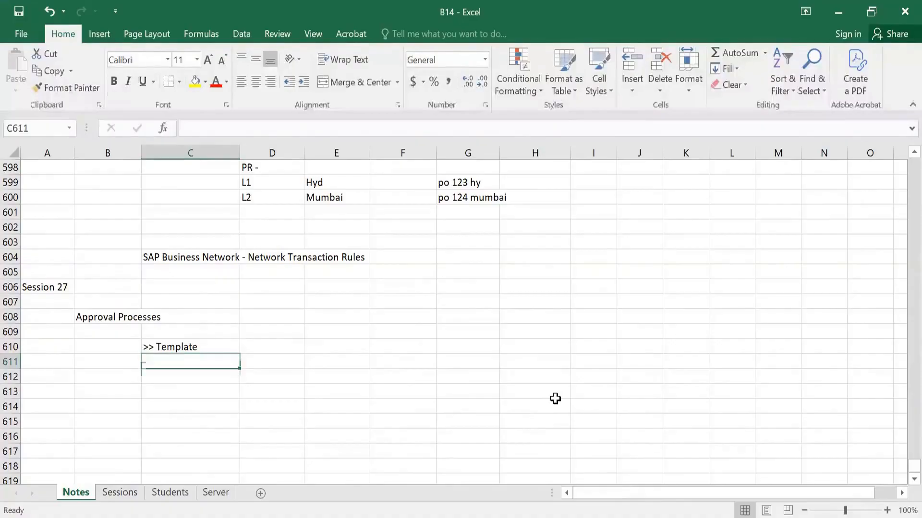
Enter the label "Approvable Documents" in C612 and its first document, "PR", in E612.
{"action": "key", "text": "Down"}
{"action": "type", "text": "Appr"}
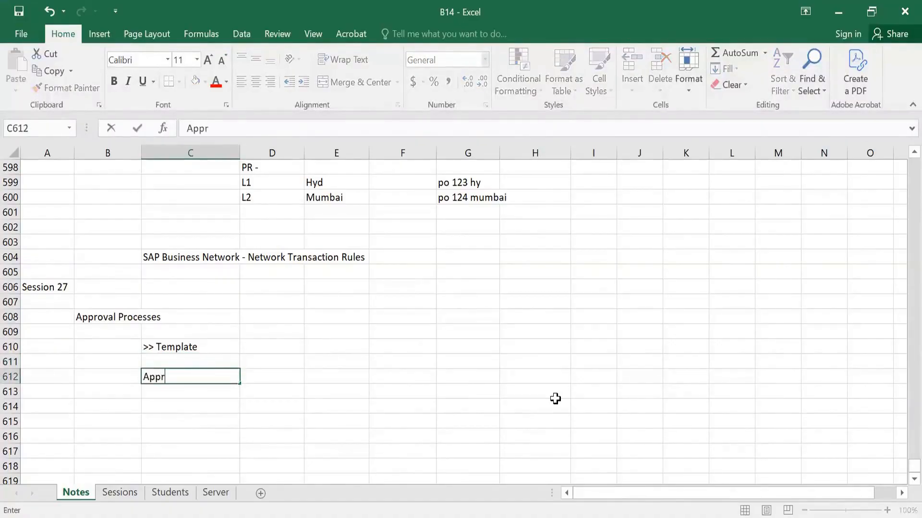
{"action": "type", "text": "ovable Documents"}
{"action": "key", "text": "Tab"}
{"action": "key", "text": "Tab"}
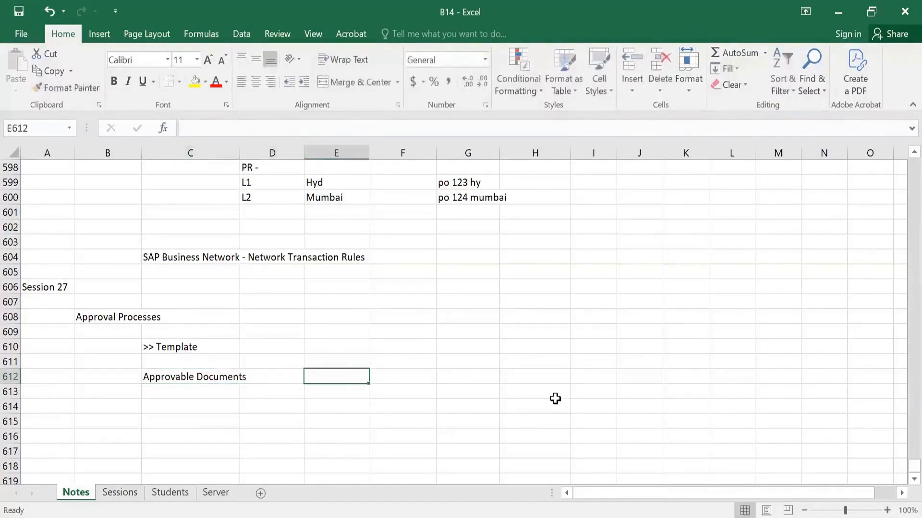
{"action": "type", "text": "PR"}
{"action": "key", "text": "Return"}
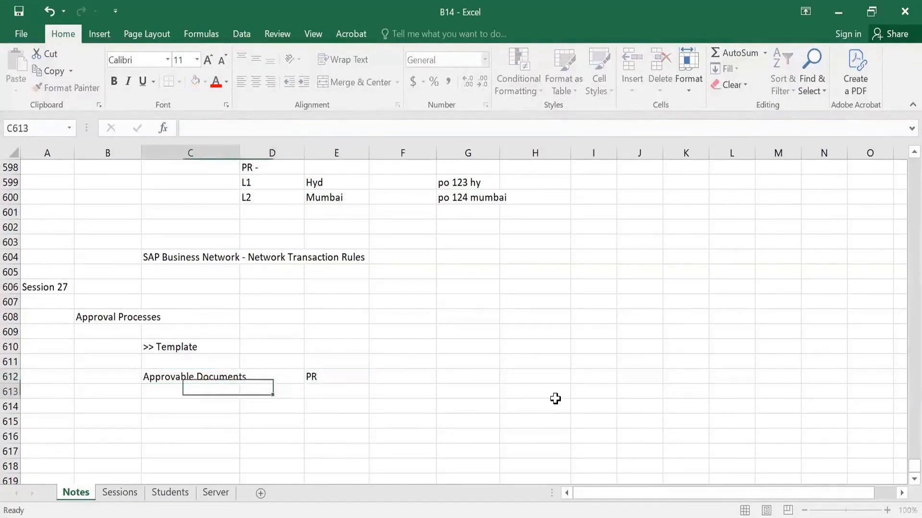
Continue the approvable documents list with "Receipt" in E613 and "Invoice" in E614.
{"action": "key", "text": "Tab"}
{"action": "key", "text": "Tab"}
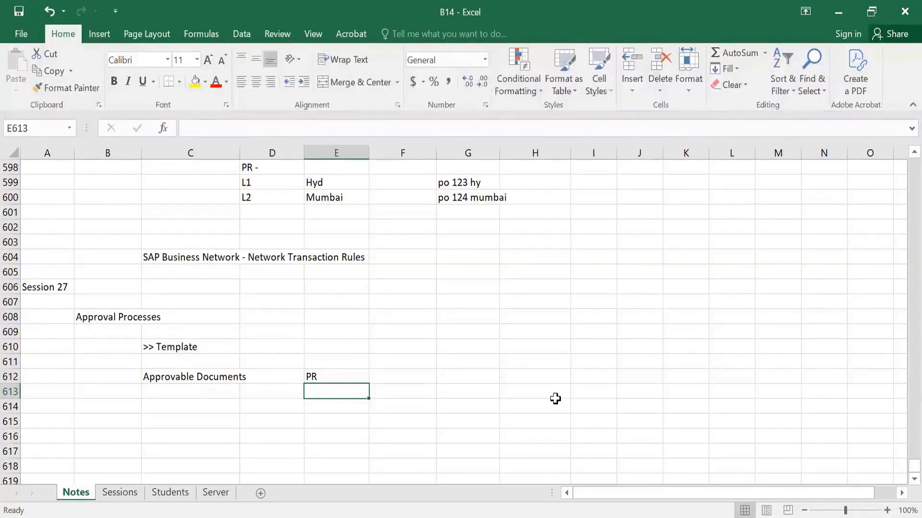
{"action": "type", "text": "rECEIPT"}
{"action": "key", "text": "Return"}
{"action": "key", "text": "Left"}
{"action": "key", "text": "Left"}
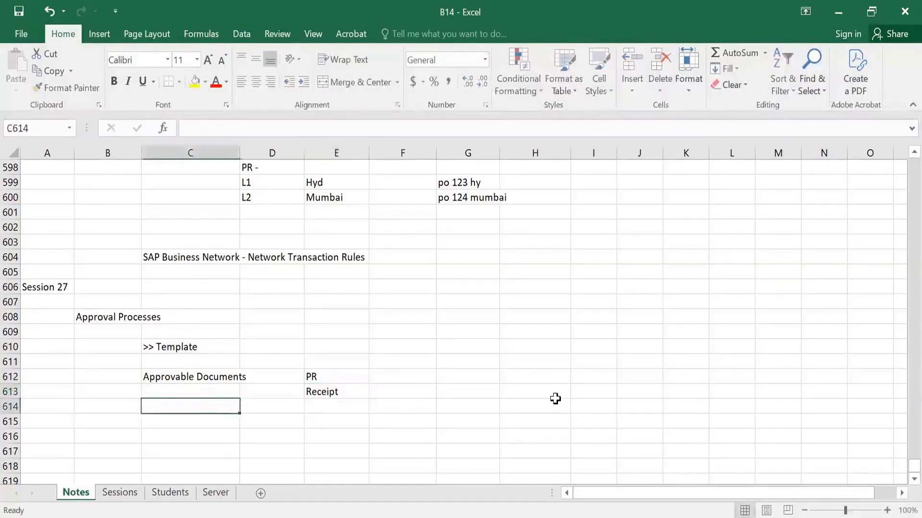
{"action": "key", "text": "Right"}
{"action": "key", "text": "Right"}
{"action": "type", "text": "Invoice"}
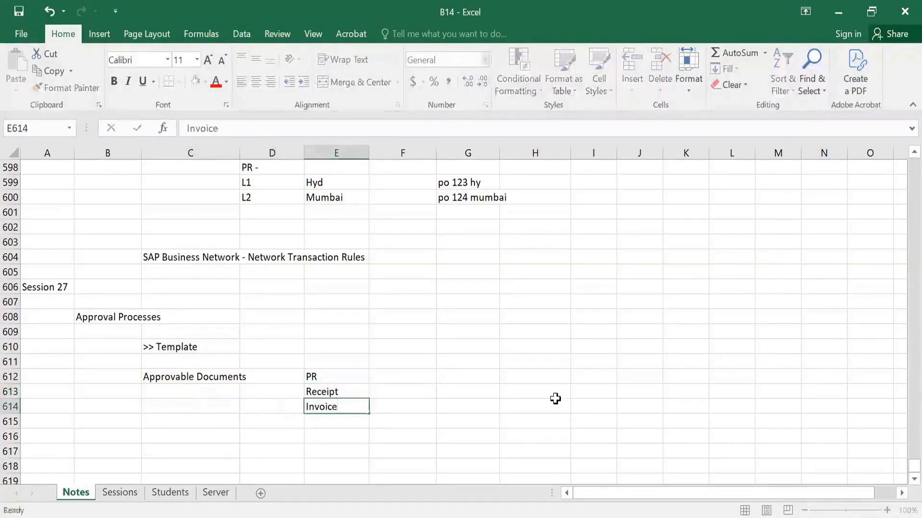
{"action": "key", "text": "Return"}
Complete the approvable documents list with "Invoice Reconciliation" in E615 and "User Profile" in E616.
{"action": "type", "text": "Invoice "}
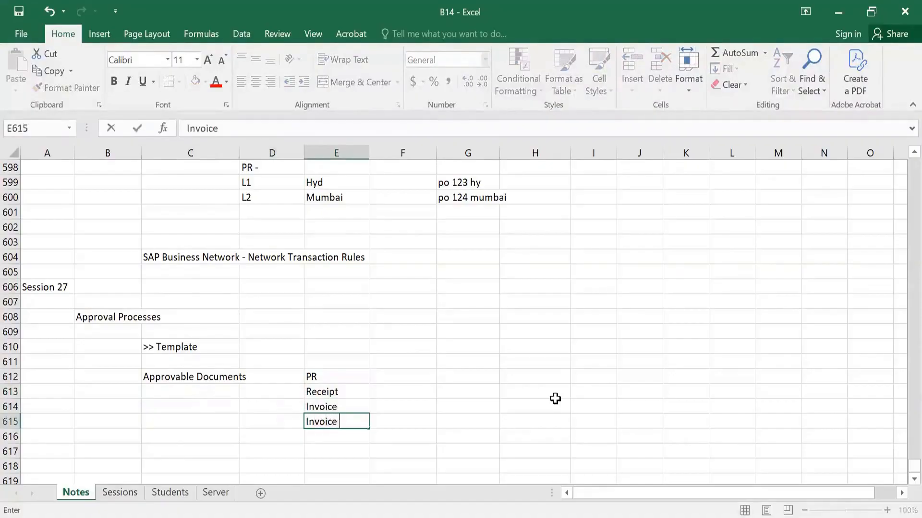
{"action": "type", "text": "Reconciliation"}
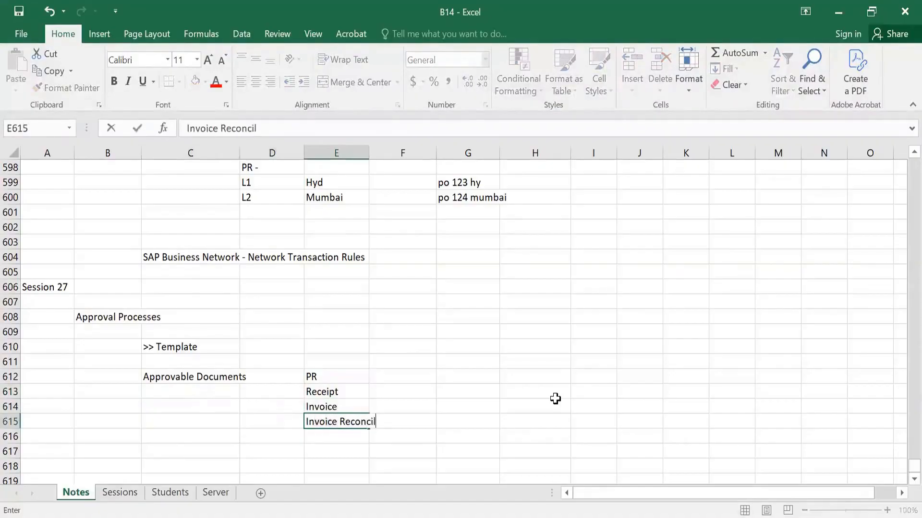
{"action": "key", "text": "Return"}
{"action": "key", "text": "Left"}
{"action": "key", "text": "Left"}
{"action": "key", "text": "Right"}
{"action": "key", "text": "Right"}
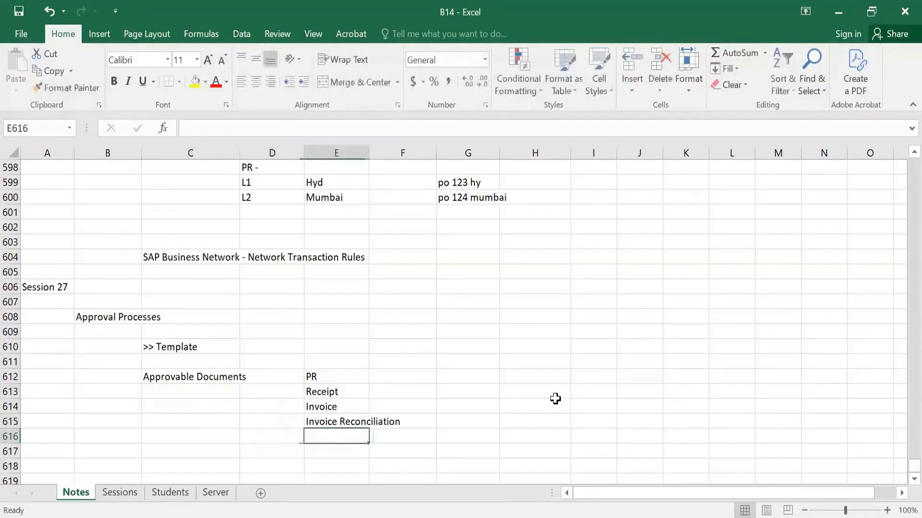
{"action": "type", "text": "Us"}
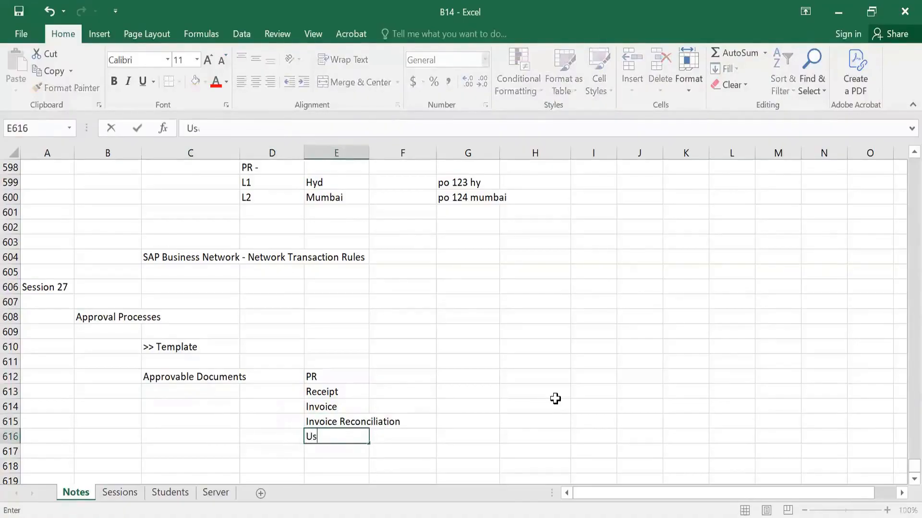
{"action": "type", "text": "er Profile"}
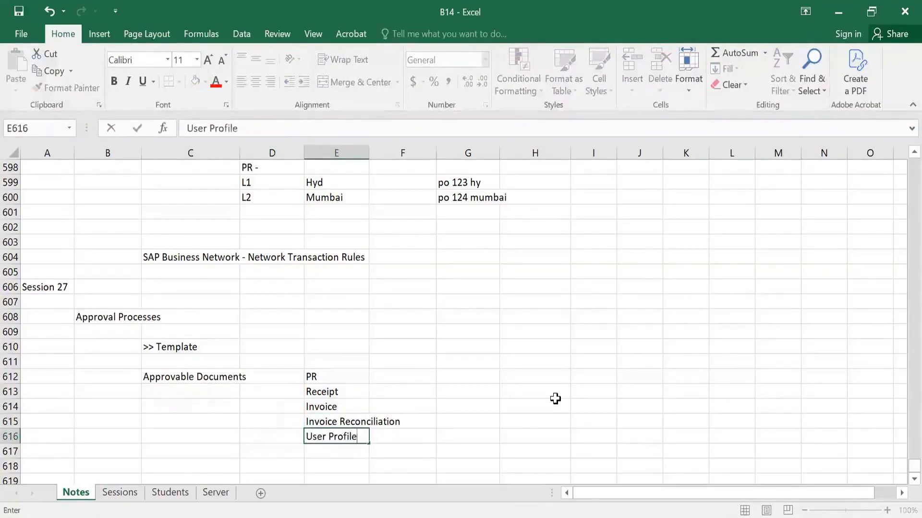
{"action": "key", "text": "Return"}
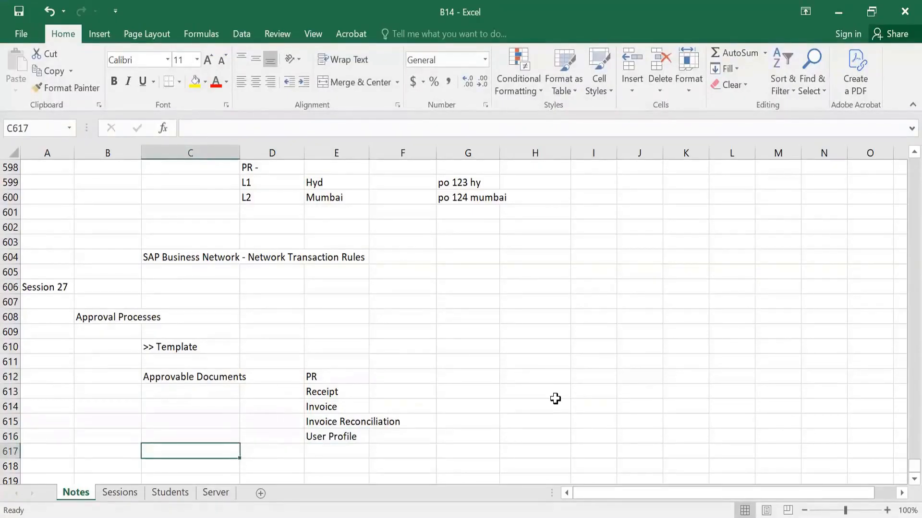
Enter the note "One Active template" in G612 for the PR entry and select the cells from PR across that note.
{"action": "left_click_drag", "start_coordinate": [326, 374], "coordinate": [331, 438]}
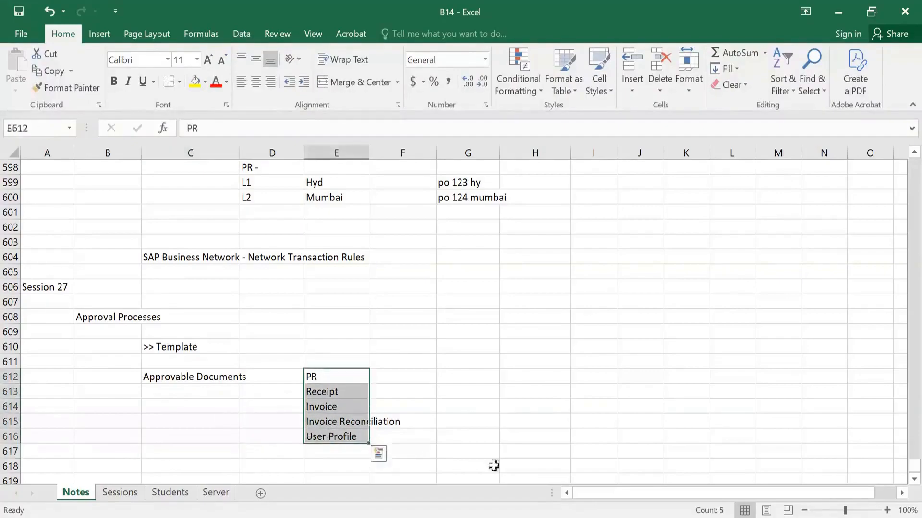
{"action": "scroll", "coordinate": [420, 465], "scroll_direction": "down", "scroll_amount": 2}
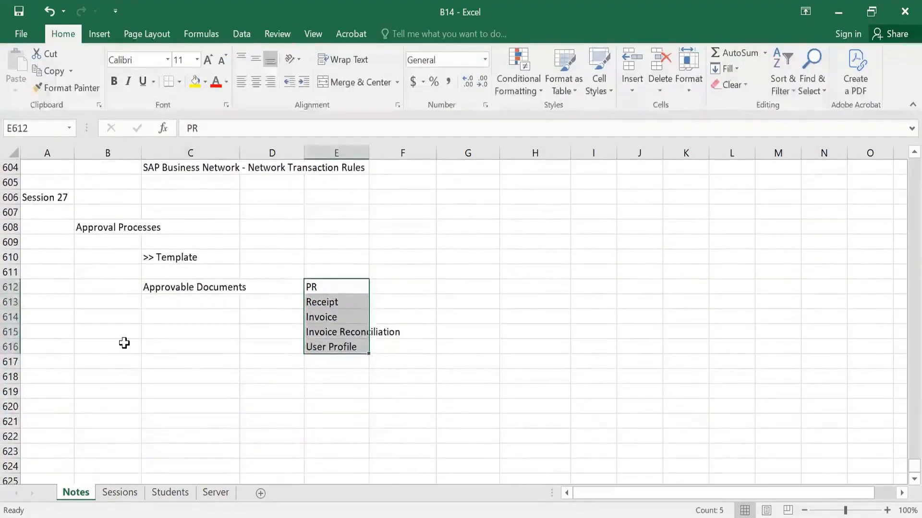
{"action": "left_click", "coordinate": [160, 259]}
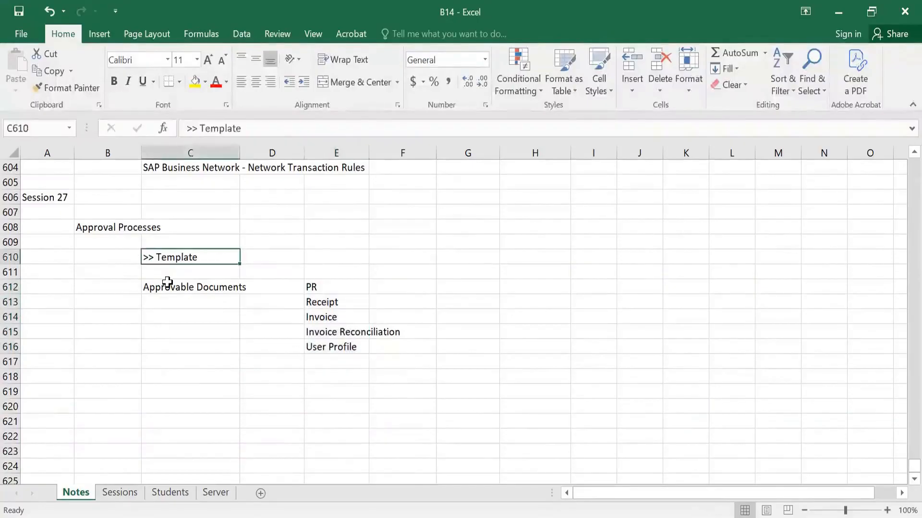
{"action": "left_click", "coordinate": [318, 287]}
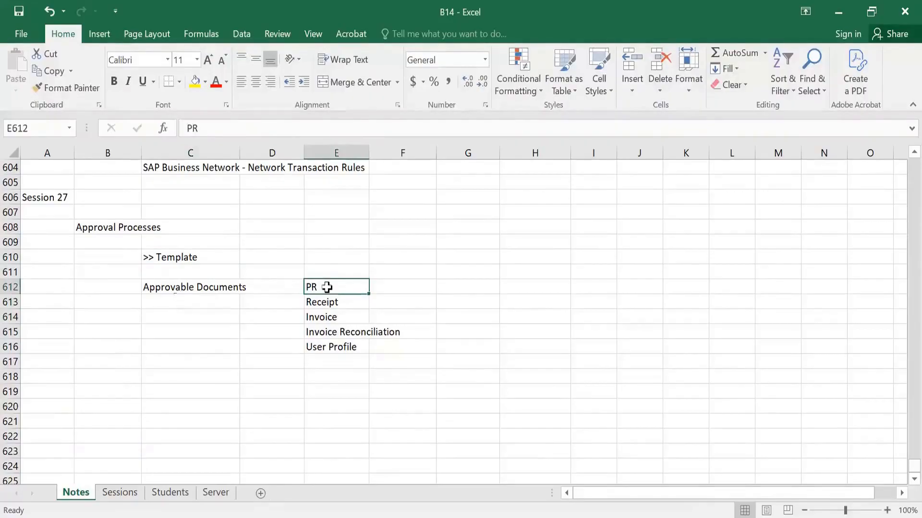
{"action": "left_click", "coordinate": [448, 285]}
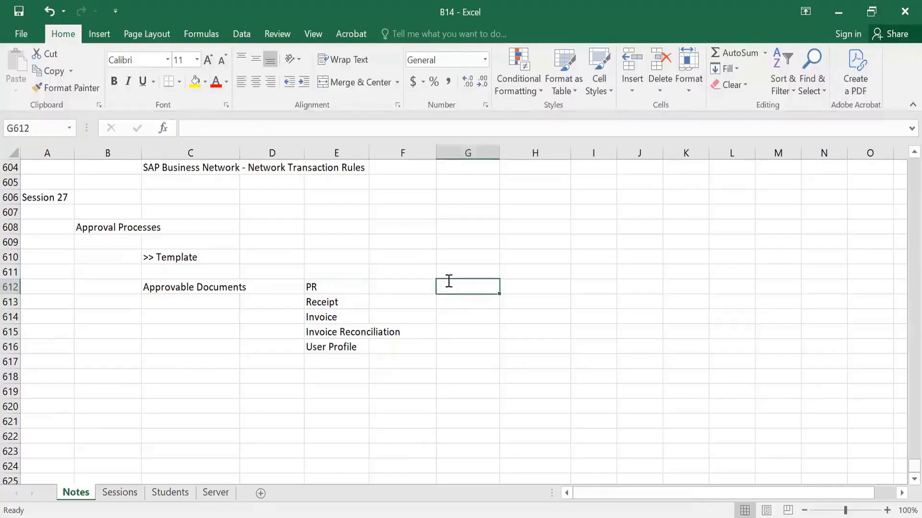
{"action": "type", "text": "One Active "}
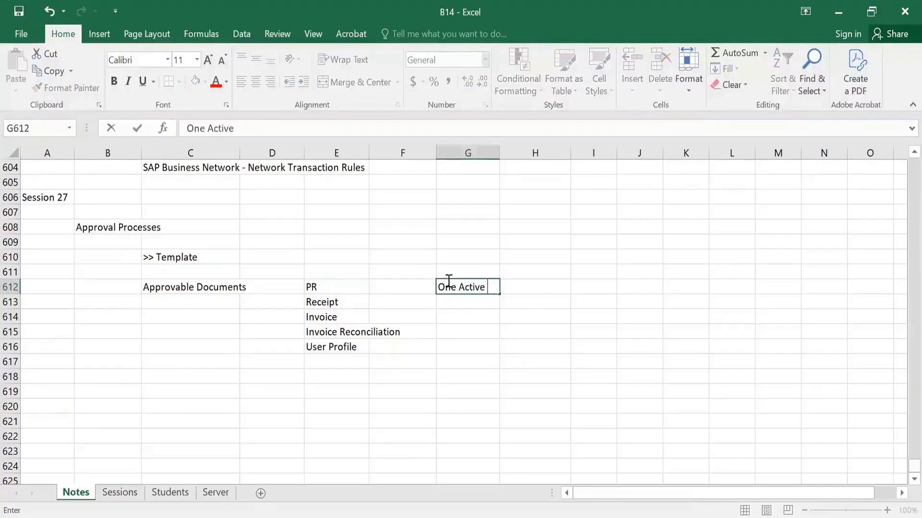
{"action": "type", "text": "template"}
{"action": "key", "text": "Return"}
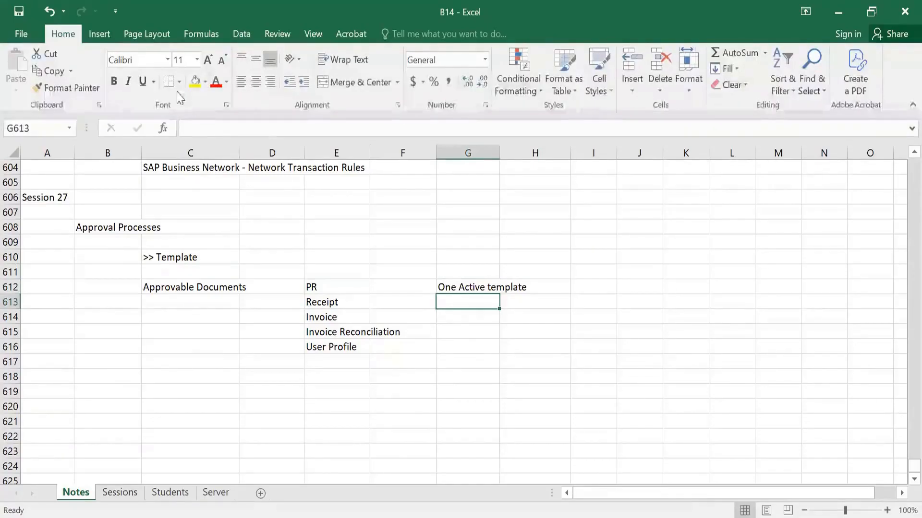
{"action": "left_click", "coordinate": [472, 298]}
{"action": "left_click", "coordinate": [473, 288]}
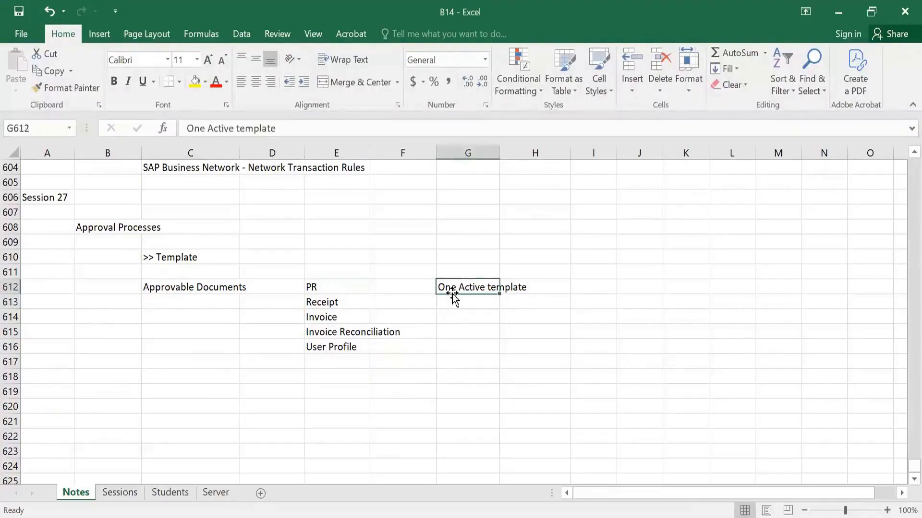
{"action": "left_click_drag", "start_coordinate": [308, 288], "coordinate": [634, 288]}
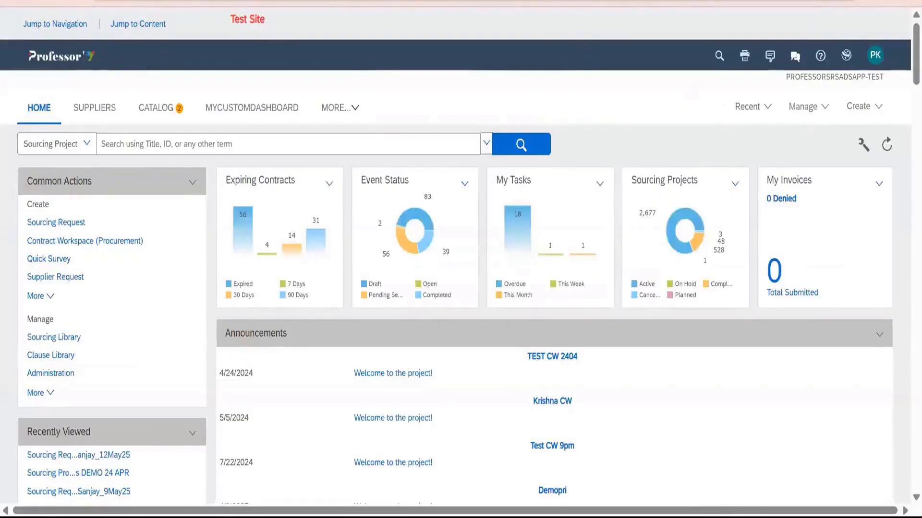
Switch to SAP Ariba, change to the PROFESSORSRSADSAPP-C1-TEST site, and open the Manage Approval Processes page.
{"action": "left_click", "coordinate": [846, 56]}
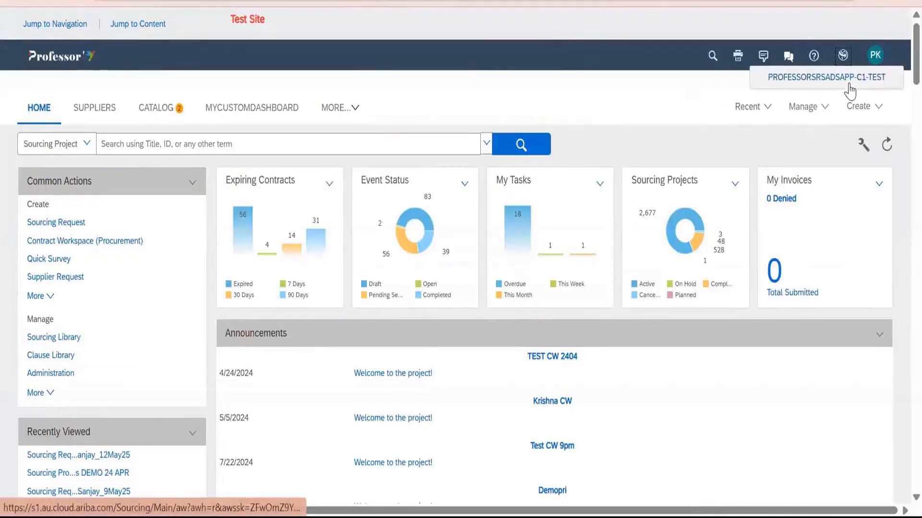
{"action": "left_click", "coordinate": [848, 79]}
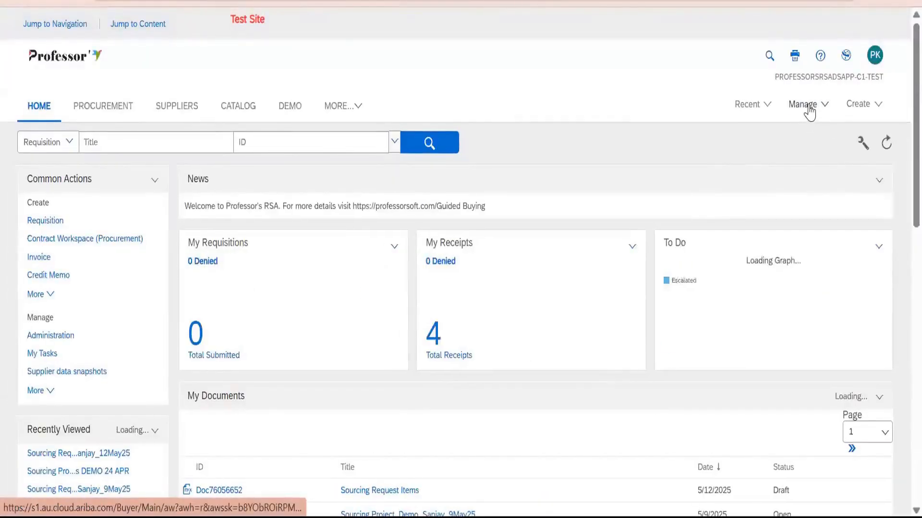
{"action": "left_click", "coordinate": [803, 106]}
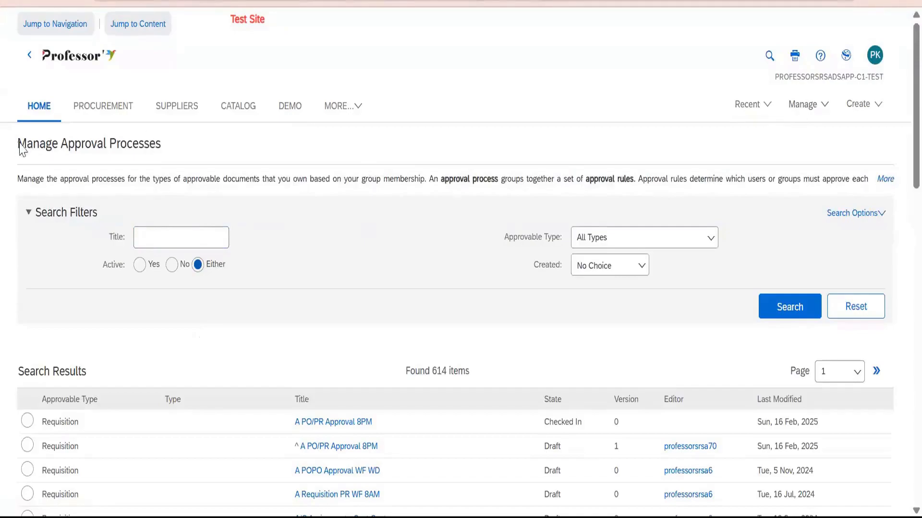
Search the approval processes with the approvable type set to Requisition and Active set to Yes.
{"action": "triple_click", "coordinate": [180, 161]}
{"action": "scroll", "coordinate": [585, 134], "scroll_direction": "down", "scroll_amount": 3}
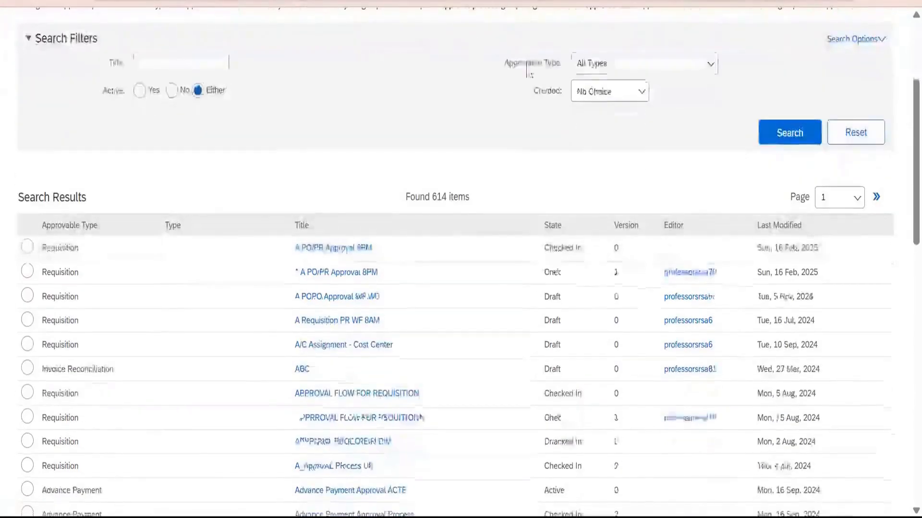
{"action": "left_click", "coordinate": [634, 70]}
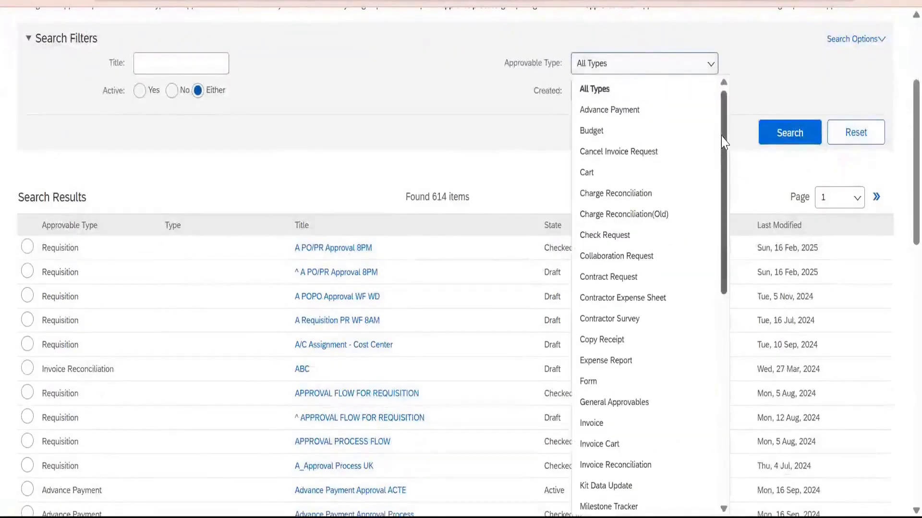
{"action": "left_click_drag", "start_coordinate": [725, 160], "coordinate": [720, 353]}
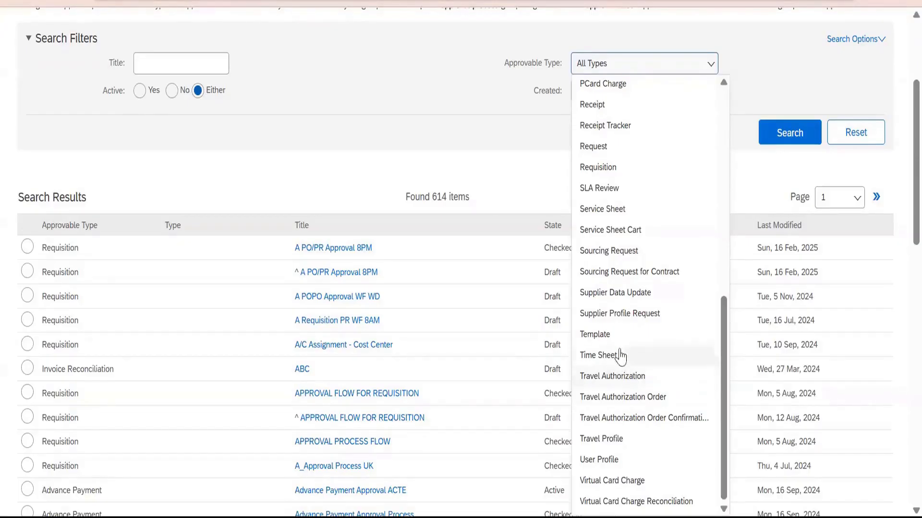
{"action": "scroll", "coordinate": [633, 480], "scroll_direction": "down", "scroll_amount": 4}
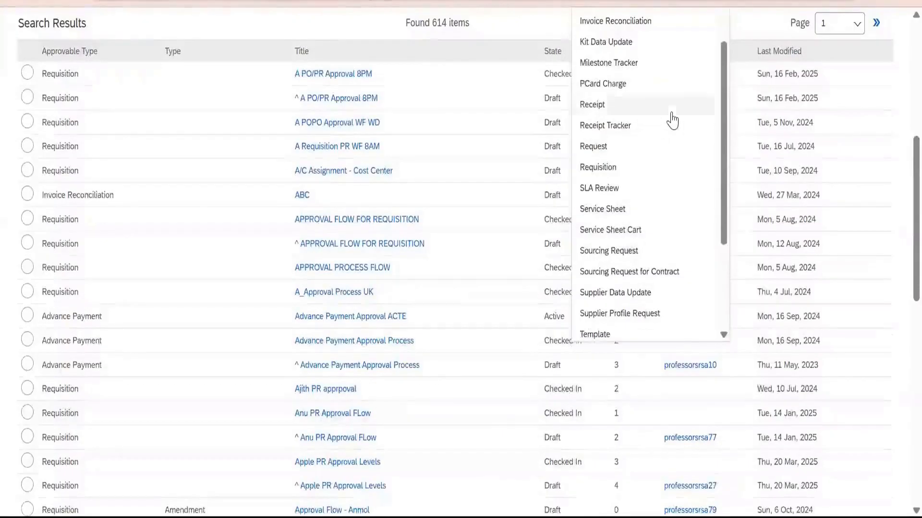
{"action": "left_click", "coordinate": [606, 173]}
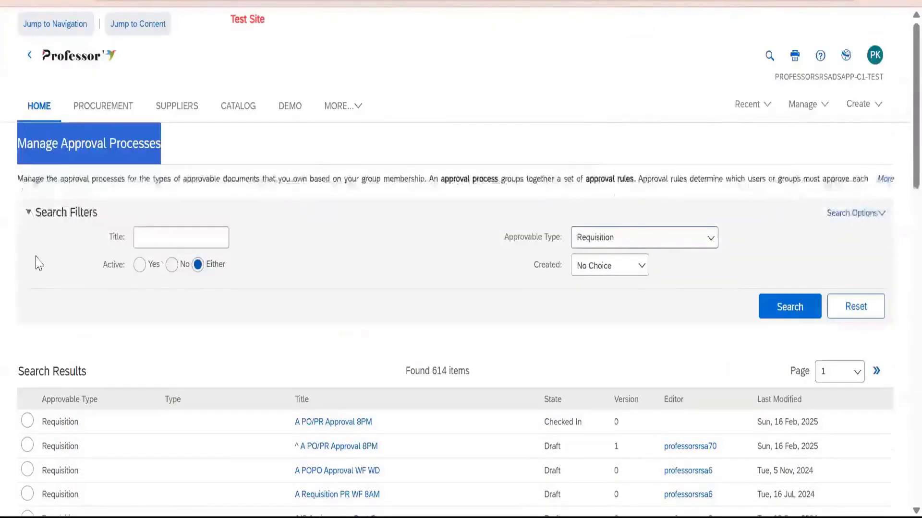
{"action": "left_click", "coordinate": [139, 264]}
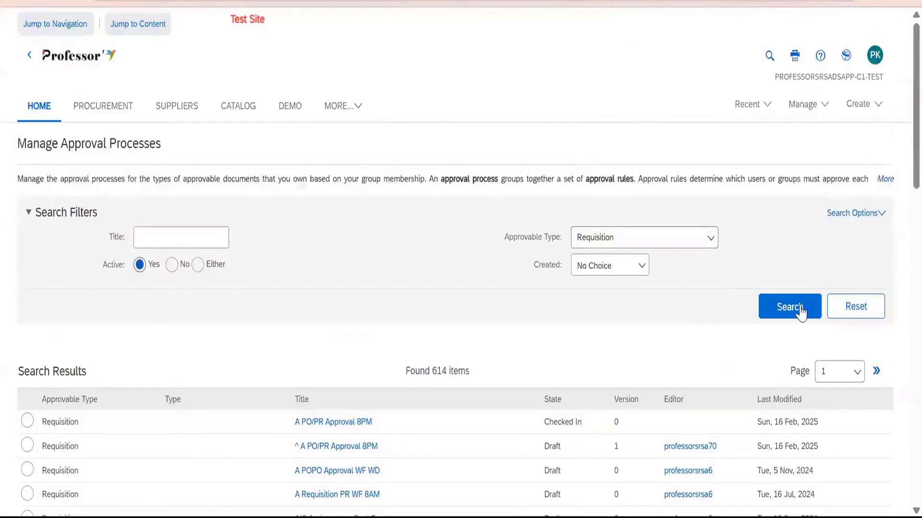
{"action": "left_click", "coordinate": [796, 311]}
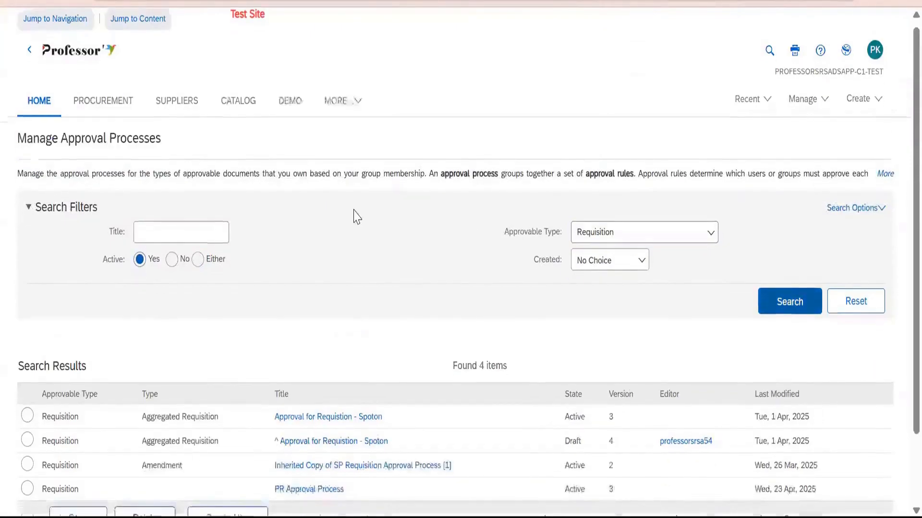
Delete the draft version of the "Approval for Requistion - Spoton" approval process and confirm the deletion.
{"action": "scroll", "coordinate": [356, 217], "scroll_direction": "down", "scroll_amount": 2}
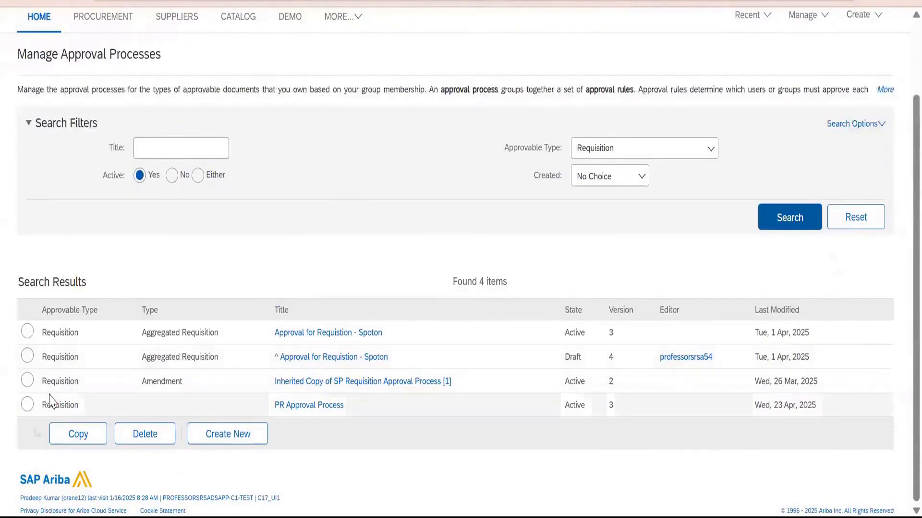
{"action": "left_click", "coordinate": [29, 356]}
{"action": "left_click", "coordinate": [144, 434]}
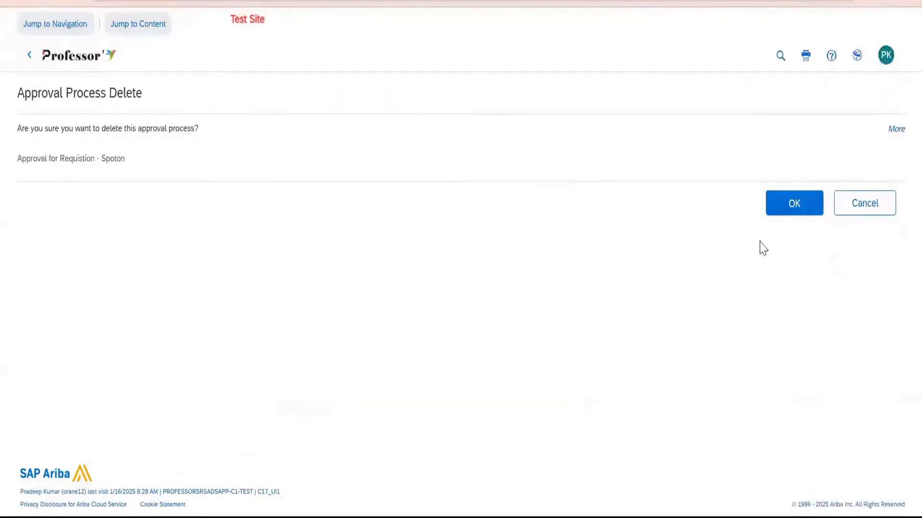
{"action": "left_click", "coordinate": [795, 207]}
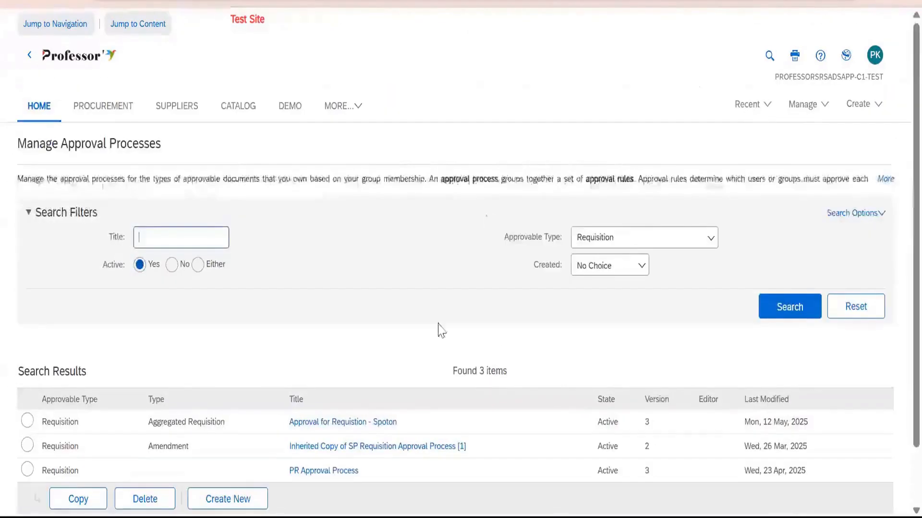
Highlight the Aggregated Requisition type in the results and open the active PR Approval Process.
{"action": "scroll", "coordinate": [337, 378], "scroll_direction": "down", "scroll_amount": 2}
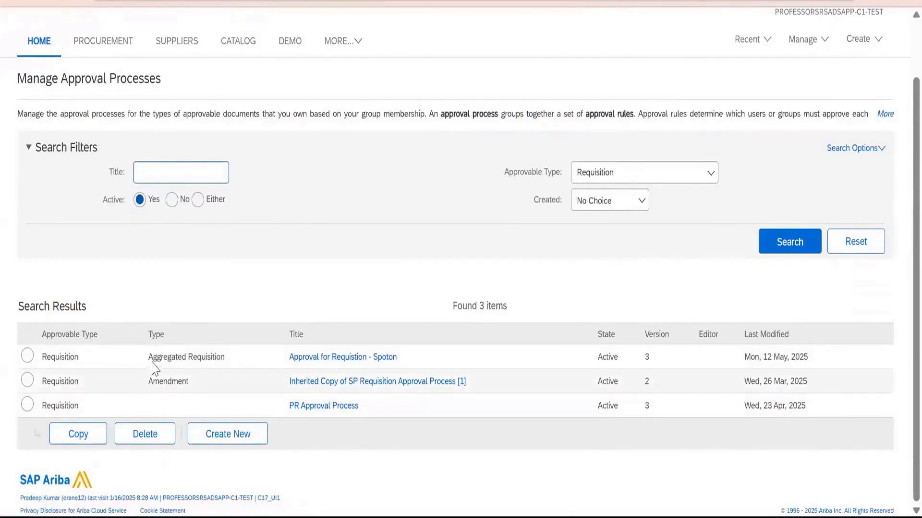
{"action": "triple_click", "coordinate": [218, 364]}
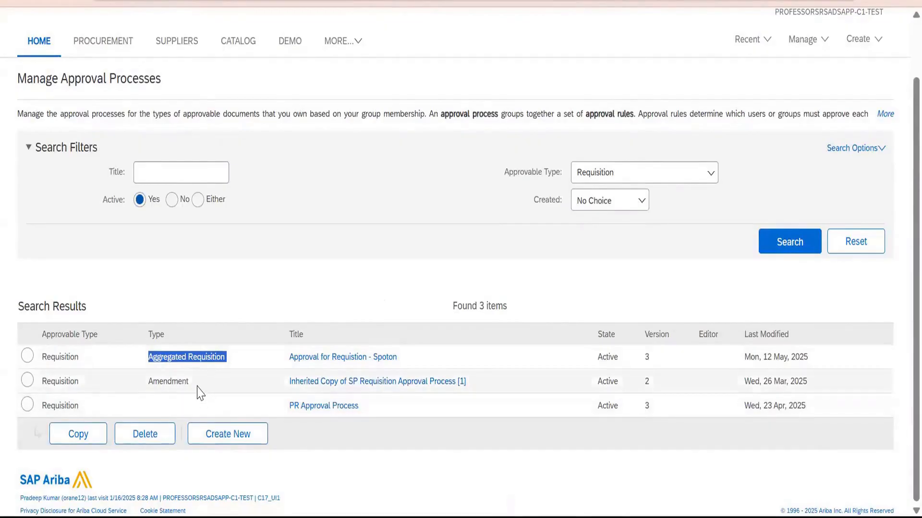
{"action": "left_click", "coordinate": [27, 406]}
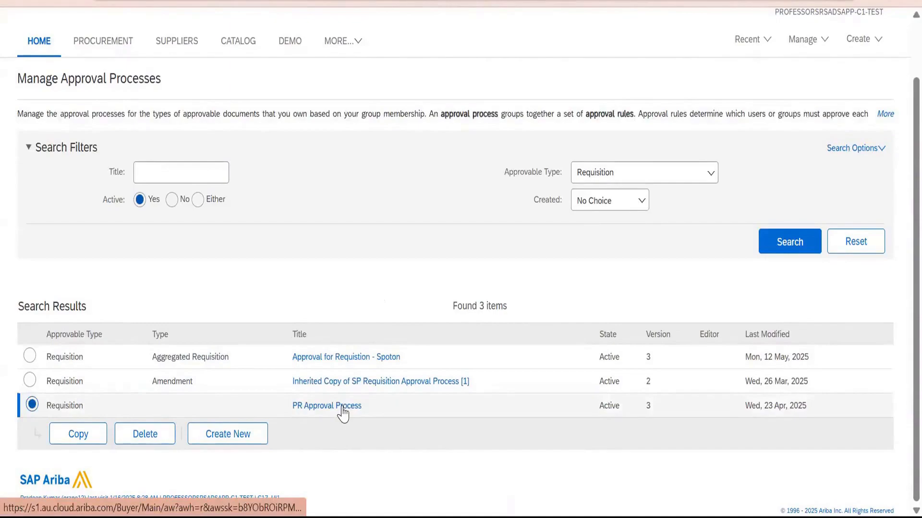
{"action": "left_click", "coordinate": [326, 406]}
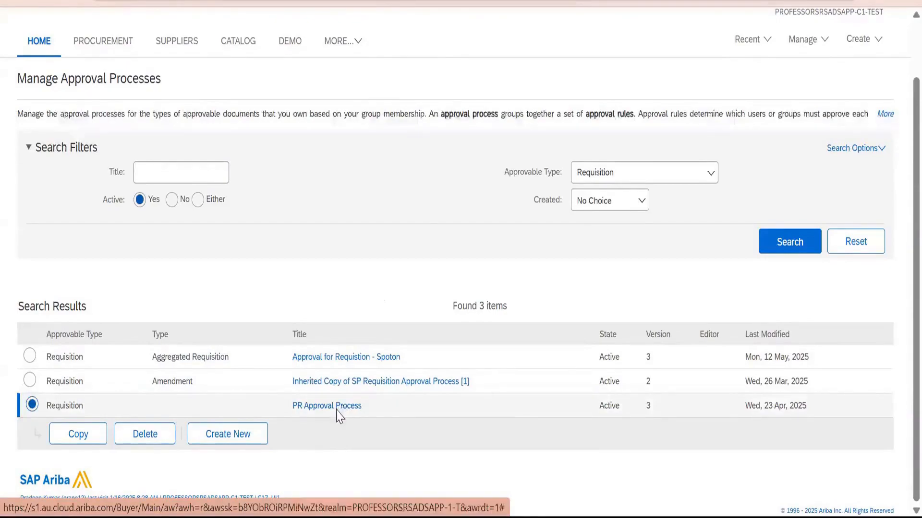
View the summary of the PR Approval Process and highlight its title.
{"action": "scroll", "coordinate": [301, 307], "scroll_direction": "down", "scroll_amount": 3}
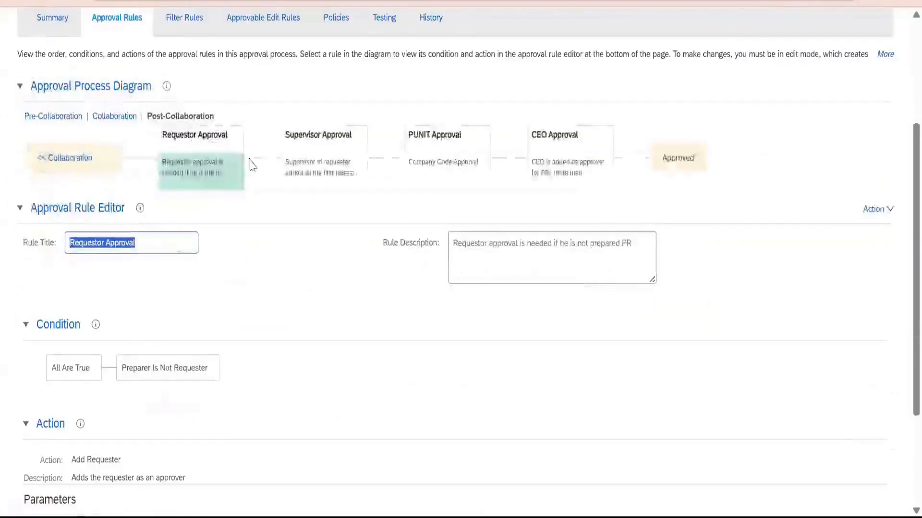
{"action": "scroll", "coordinate": [247, 160], "scroll_direction": "up", "scroll_amount": 3}
{"action": "left_click", "coordinate": [61, 203]}
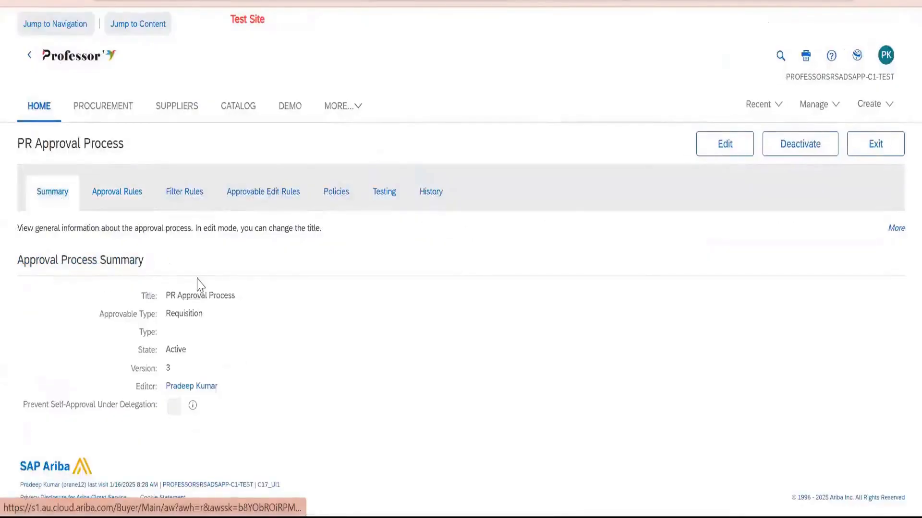
{"action": "left_click_drag", "start_coordinate": [166, 295], "coordinate": [239, 292]}
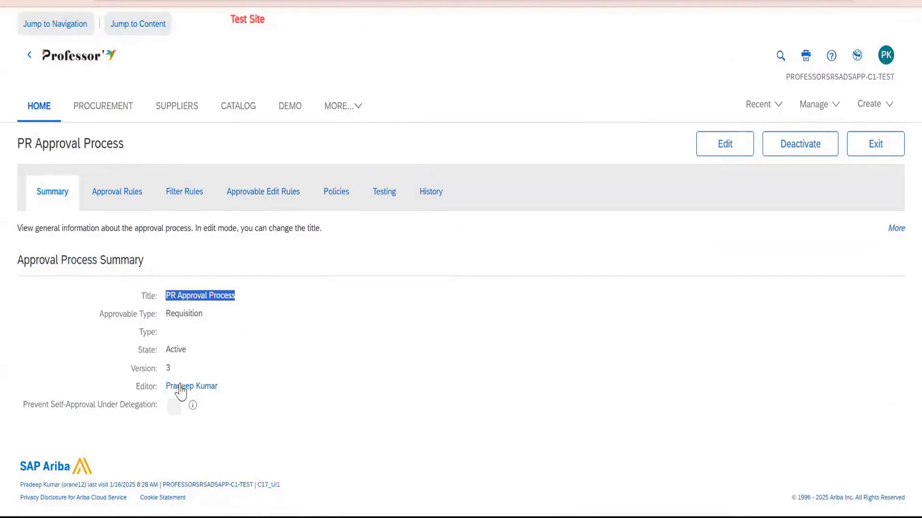
Display the process's approval rules and examine the Requestor Approval rule's title, condition and action, highlighting the condition.
{"action": "left_click", "coordinate": [115, 201]}
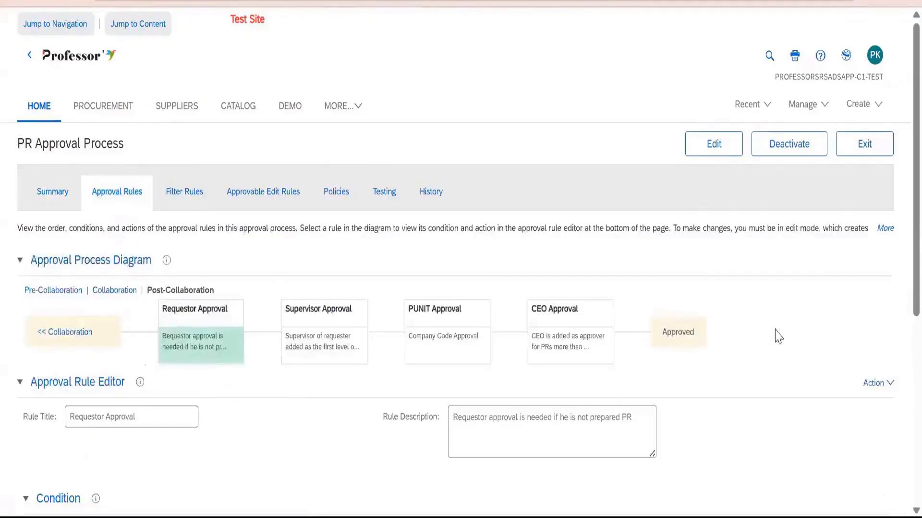
{"action": "scroll", "coordinate": [778, 336], "scroll_direction": "down", "scroll_amount": 3}
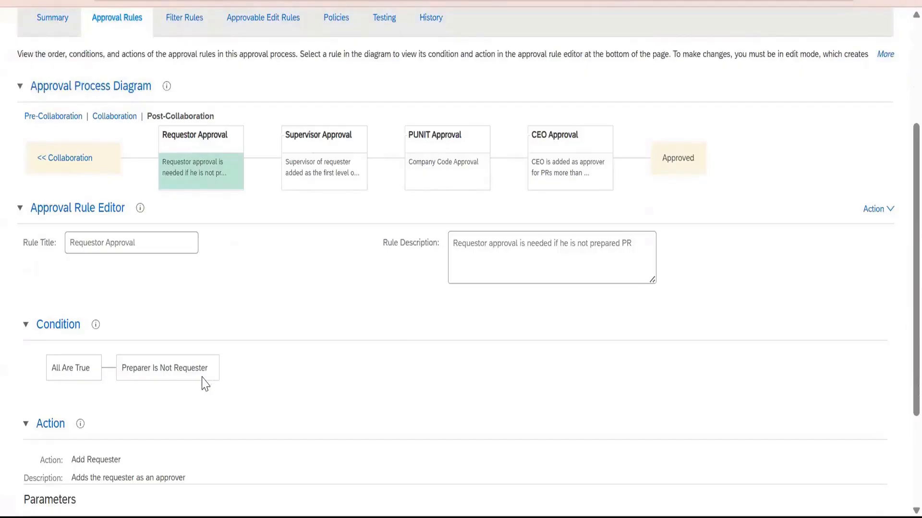
{"action": "left_click", "coordinate": [157, 243]}
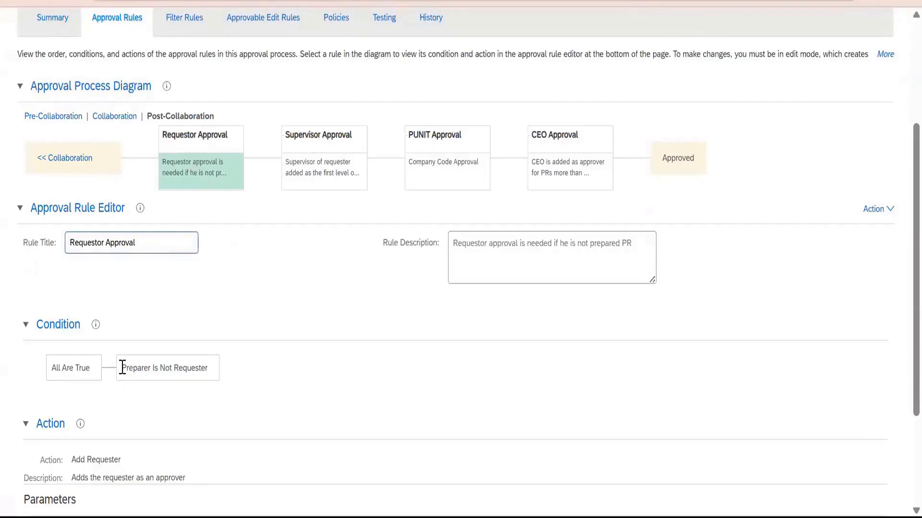
{"action": "left_click_drag", "start_coordinate": [122, 368], "coordinate": [205, 387]}
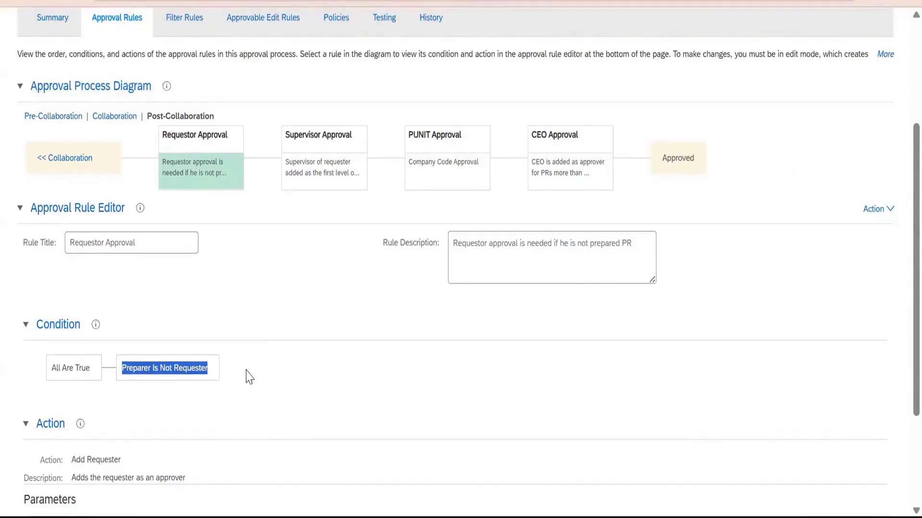
{"action": "scroll", "coordinate": [249, 377], "scroll_direction": "down", "scroll_amount": 3}
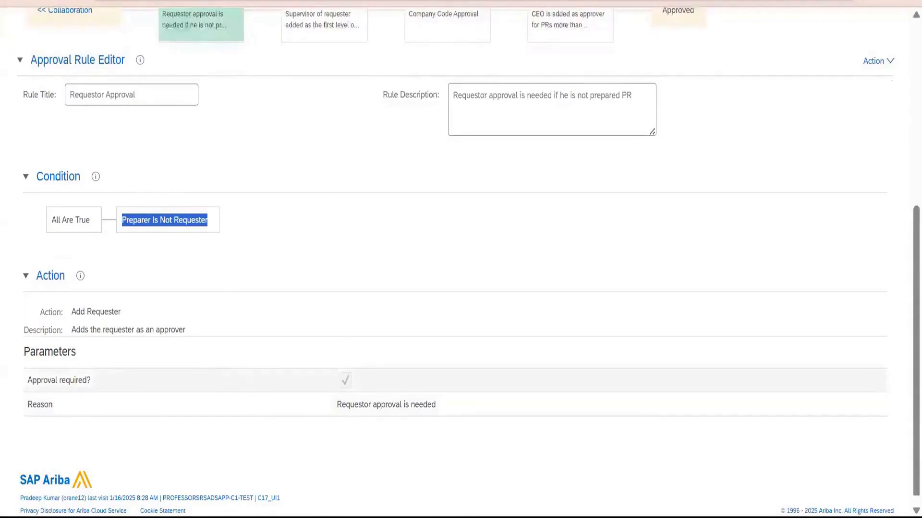
Select the Supervisor Approval rule in the process diagram and examine its condition and action, highlighting the action name.
{"action": "scroll", "coordinate": [261, 330], "scroll_direction": "up", "scroll_amount": 4}
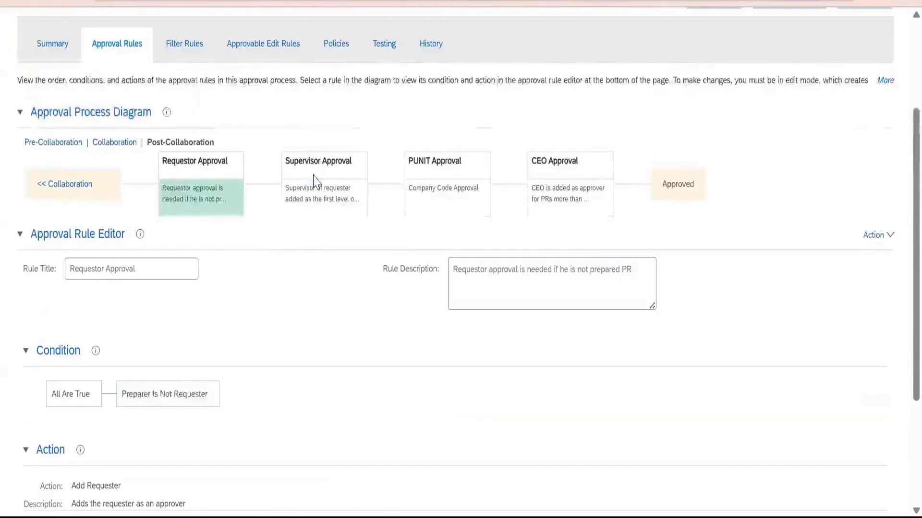
{"action": "left_click", "coordinate": [312, 181]}
{"action": "scroll", "coordinate": [282, 300], "scroll_direction": "down", "scroll_amount": 2}
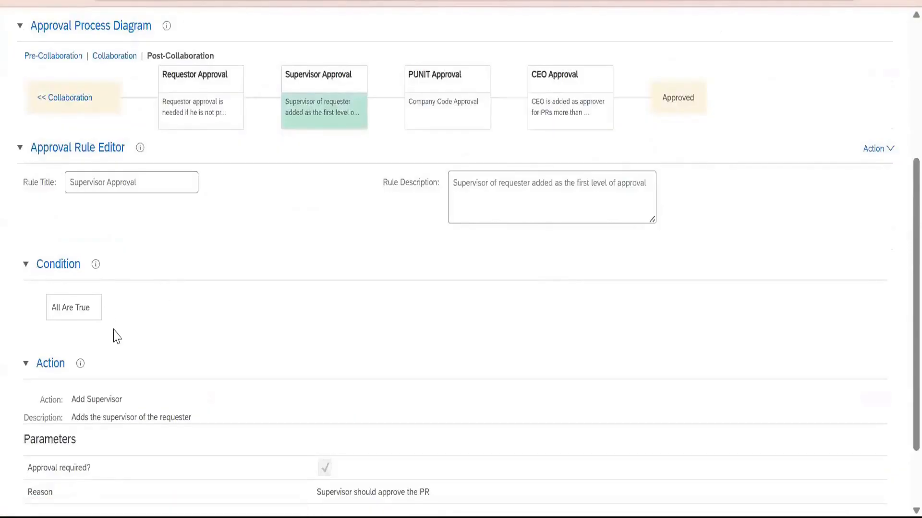
{"action": "scroll", "coordinate": [144, 307], "scroll_direction": "up", "scroll_amount": 2}
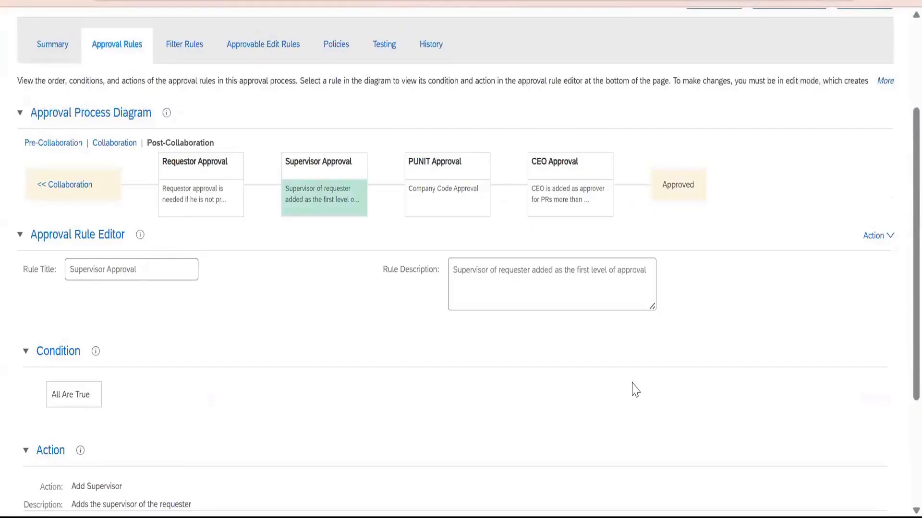
{"action": "scroll", "coordinate": [619, 394], "scroll_direction": "down", "scroll_amount": 3}
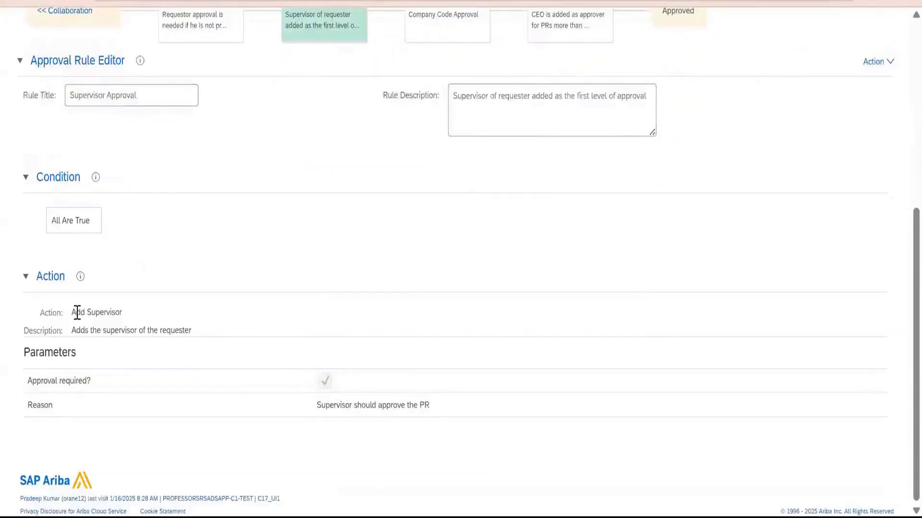
{"action": "left_click_drag", "start_coordinate": [72, 312], "coordinate": [118, 325]}
Select the PUNIT Approval rule and examine its approver lookup table, highlighting company codes 1000 and 3000 and their assigned users.
{"action": "scroll", "coordinate": [162, 325], "scroll_direction": "up", "scroll_amount": 2}
{"action": "left_click", "coordinate": [460, 88]}
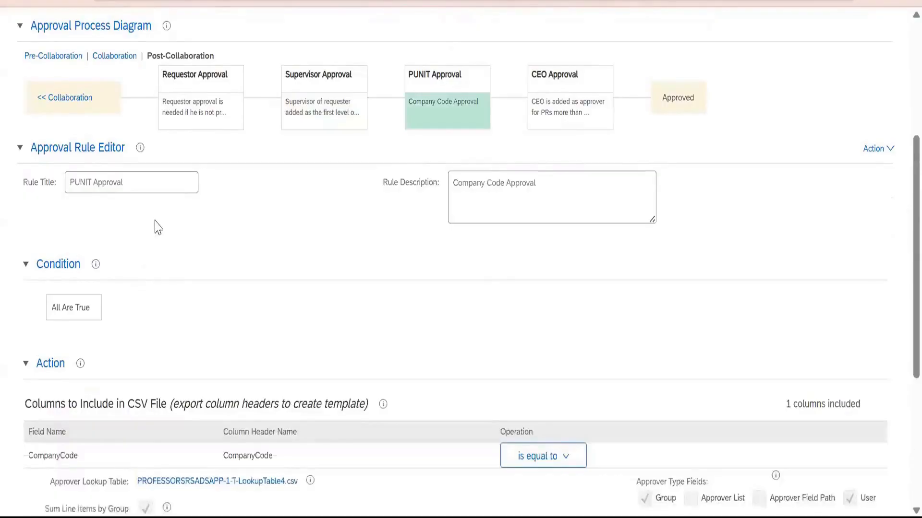
{"action": "scroll", "coordinate": [159, 243], "scroll_direction": "down", "scroll_amount": 2}
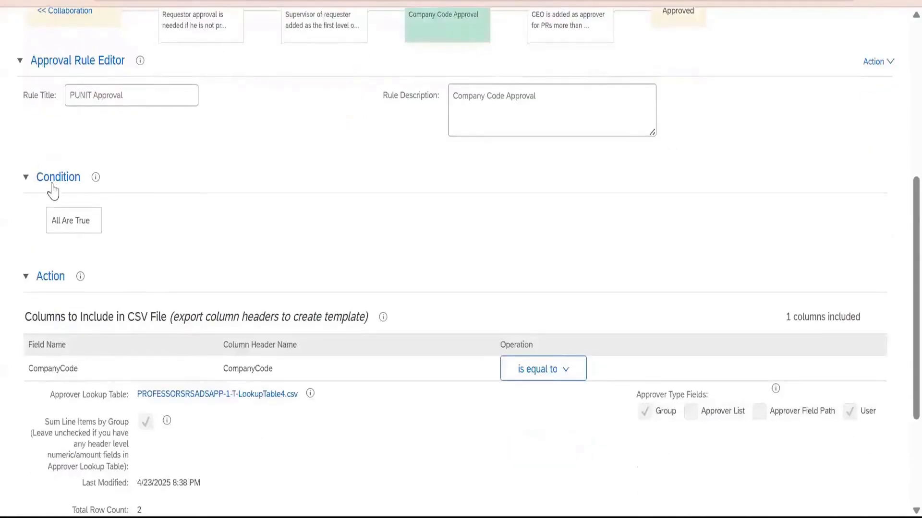
{"action": "scroll", "coordinate": [148, 231], "scroll_direction": "down", "scroll_amount": 4}
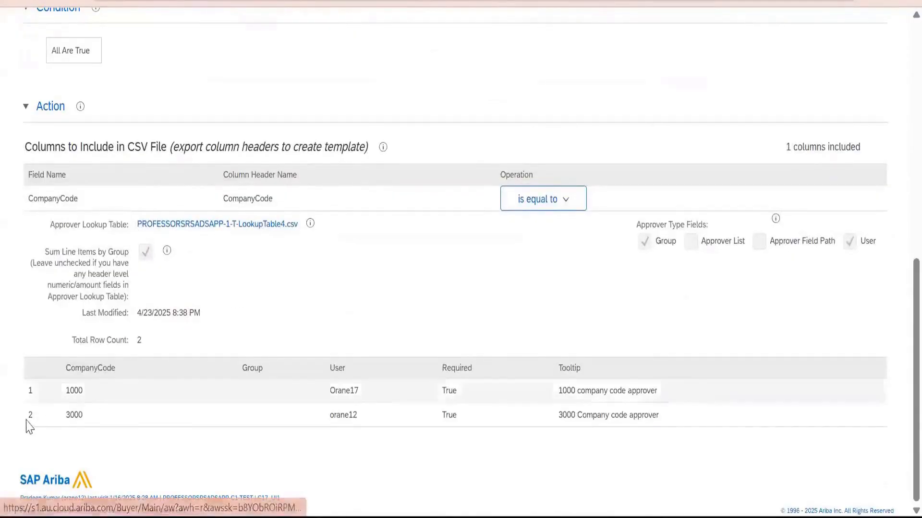
{"action": "double_click", "coordinate": [74, 390]}
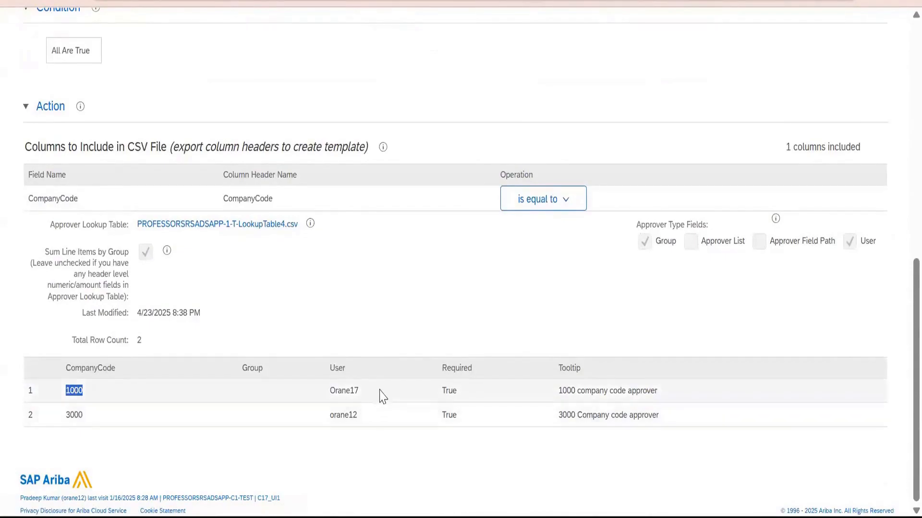
{"action": "double_click", "coordinate": [345, 390]}
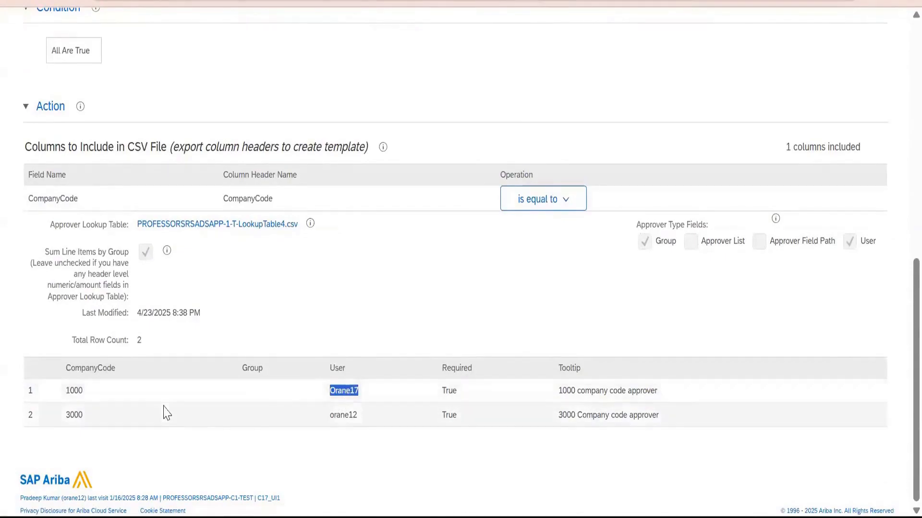
{"action": "double_click", "coordinate": [73, 414]}
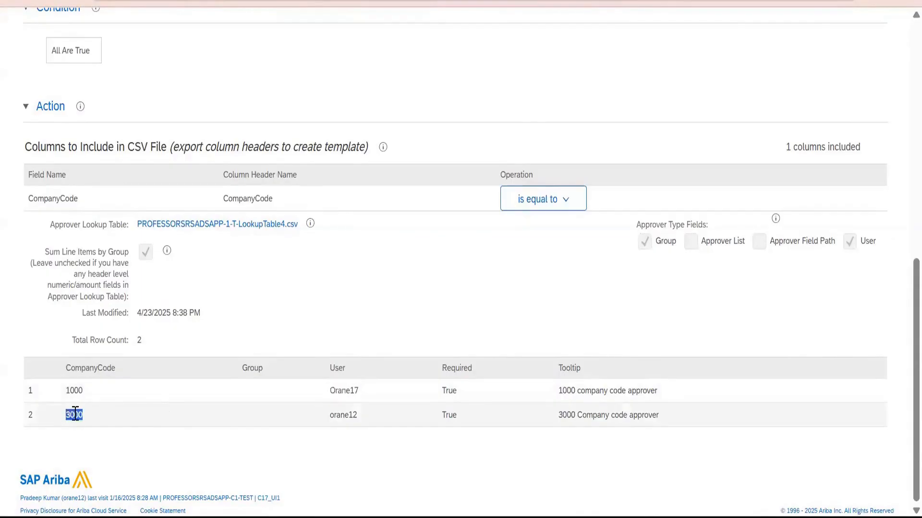
{"action": "double_click", "coordinate": [350, 416]}
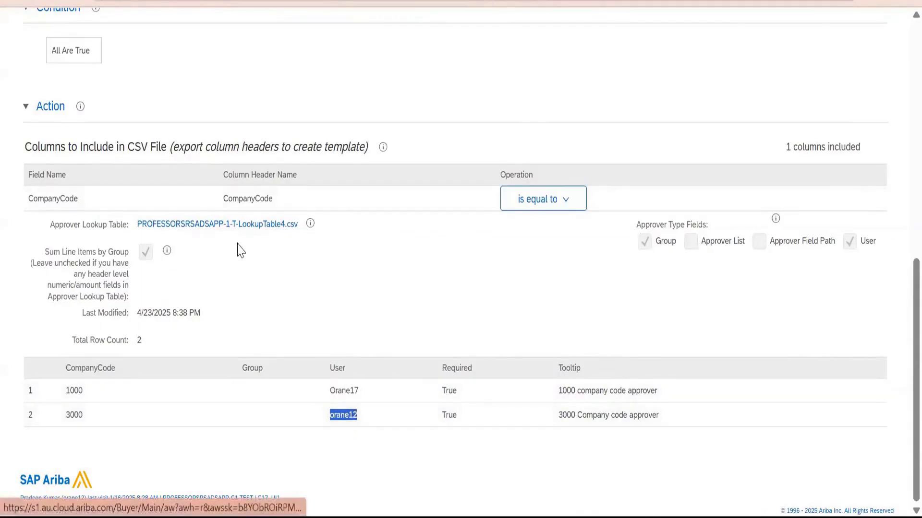
Select the CEO Approval rule and examine its condition and action, highlighting the amount threshold in the condition.
{"action": "scroll", "coordinate": [531, 210], "scroll_direction": "up", "scroll_amount": 5}
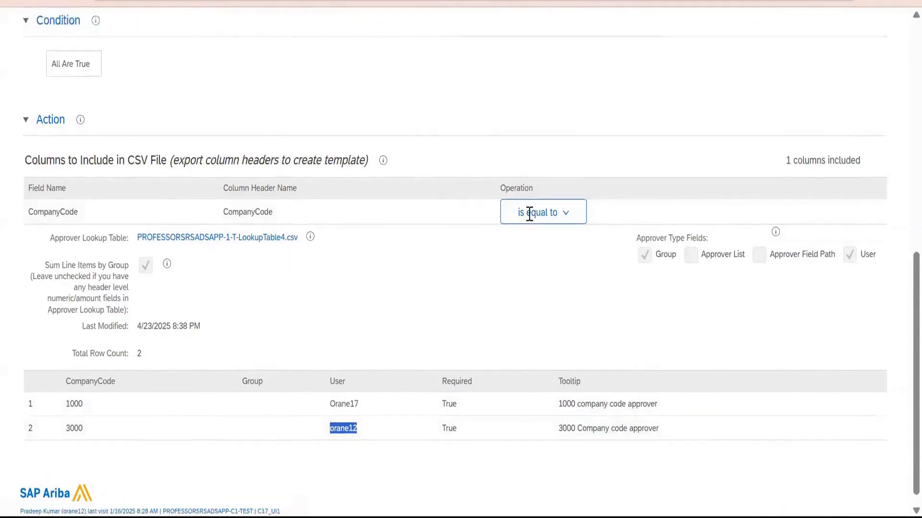
{"action": "left_click", "coordinate": [566, 90]}
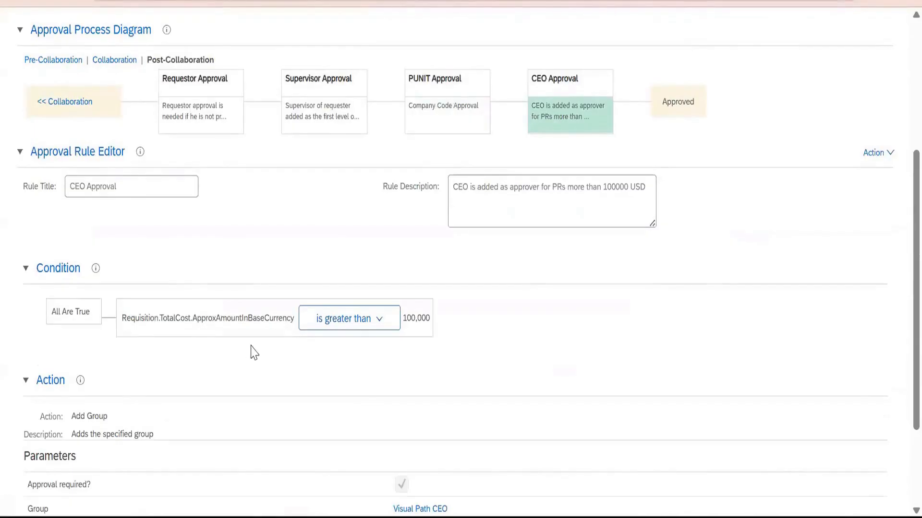
{"action": "left_click_drag", "start_coordinate": [406, 319], "coordinate": [430, 329]}
{"action": "scroll", "coordinate": [390, 360], "scroll_direction": "down", "scroll_amount": 2}
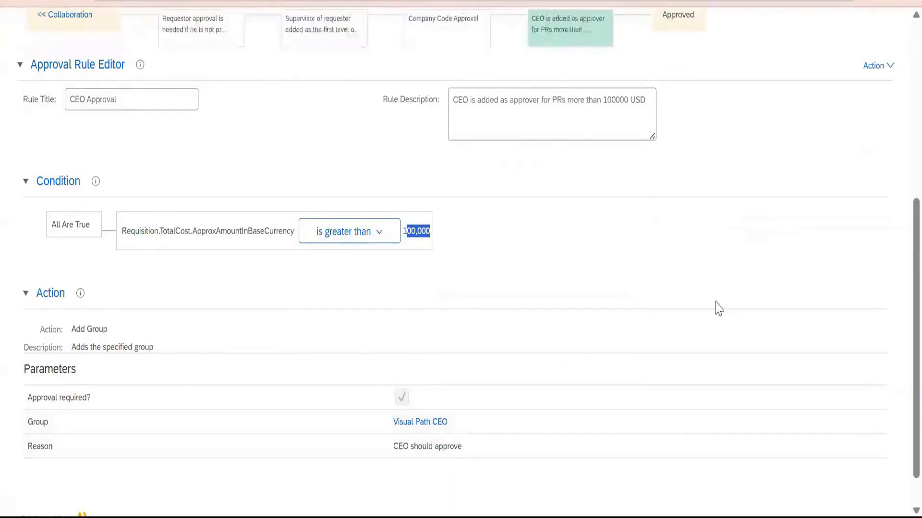
{"action": "scroll", "coordinate": [418, 436], "scroll_direction": "up", "scroll_amount": 4}
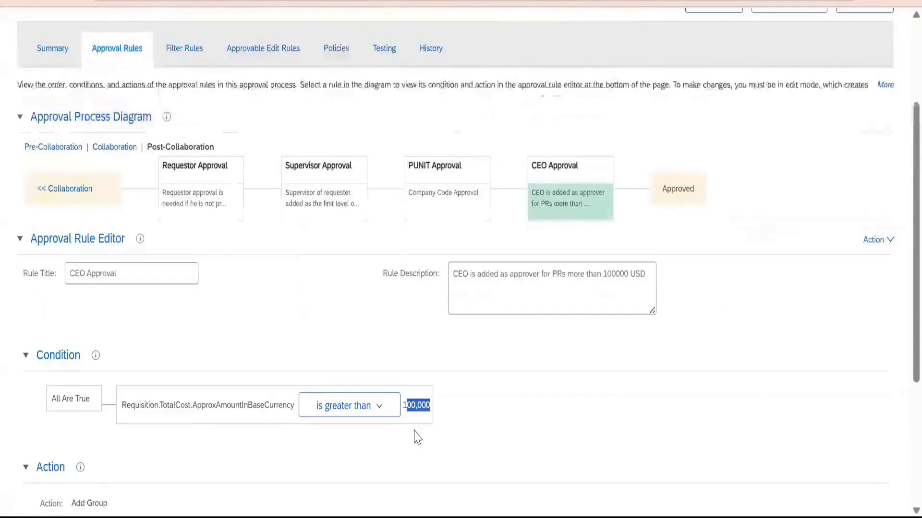
Review the filter rules of the PR Approval Process and compare them with its approval rules diagram.
{"action": "left_click", "coordinate": [195, 50]}
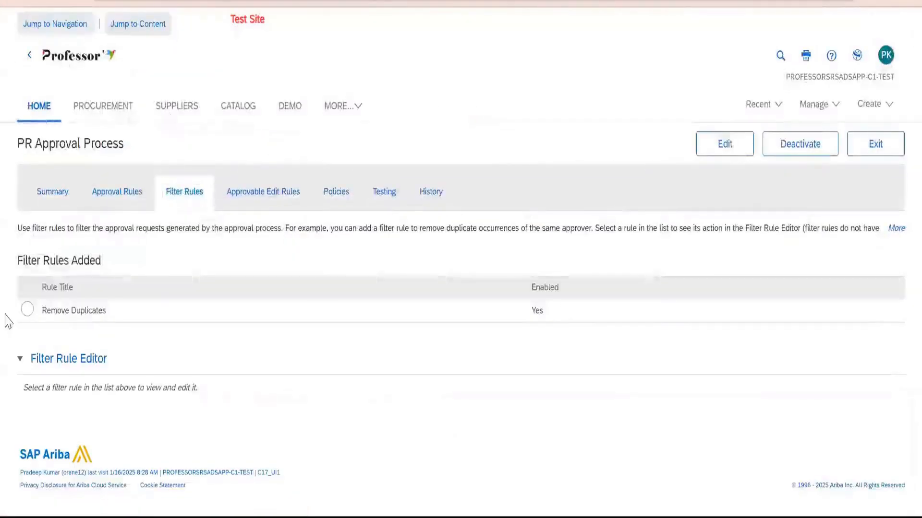
{"action": "left_click", "coordinate": [104, 190]}
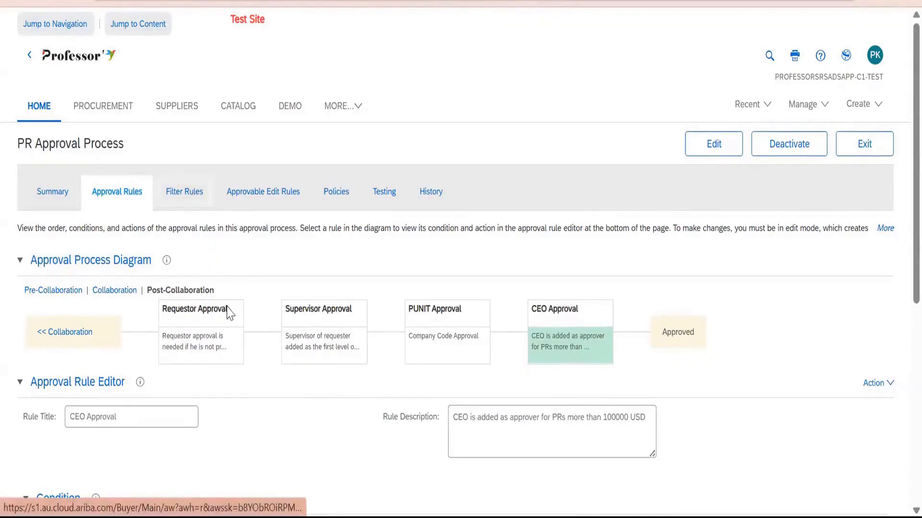
{"action": "left_click", "coordinate": [123, 202]}
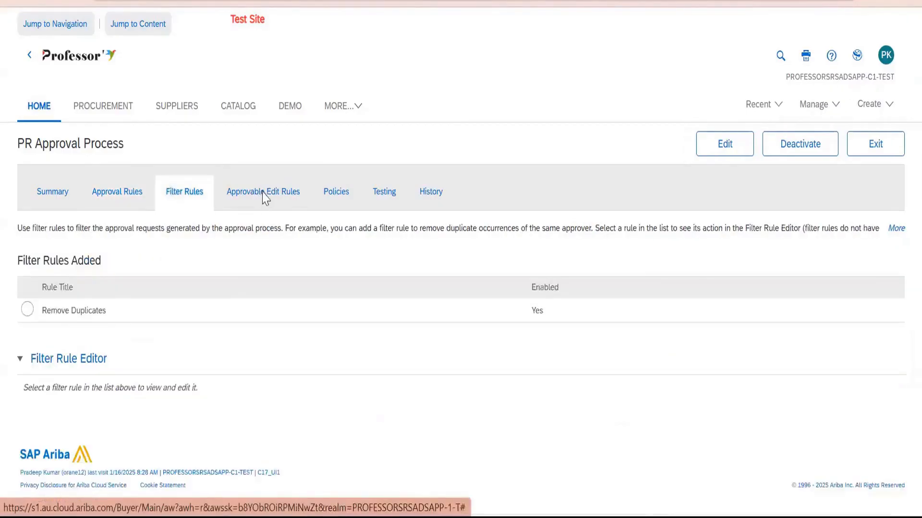
Return to the approval rules and re-examine the CEO Approval rule's condition, action and approver group.
{"action": "left_click", "coordinate": [266, 199]}
{"action": "left_click", "coordinate": [133, 200]}
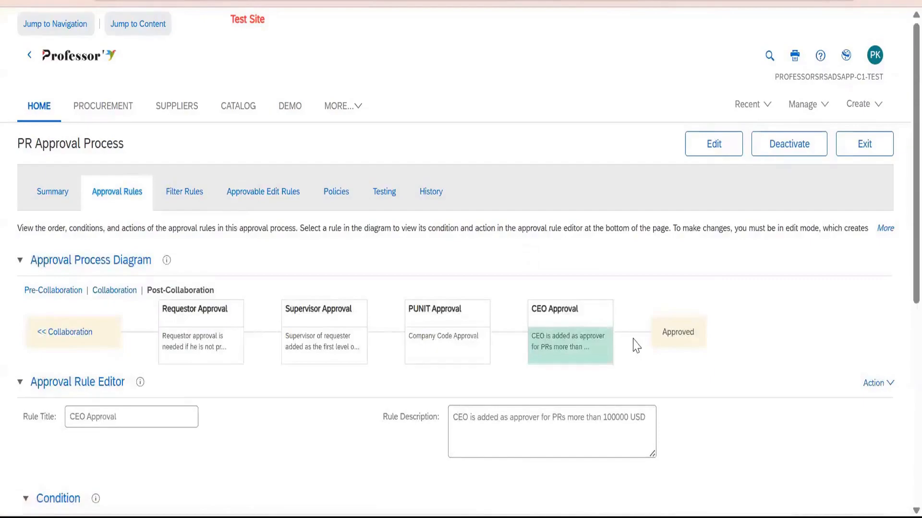
{"action": "scroll", "coordinate": [324, 294], "scroll_direction": "down", "scroll_amount": 3}
{"action": "scroll", "coordinate": [330, 346], "scroll_direction": "down", "scroll_amount": 4}
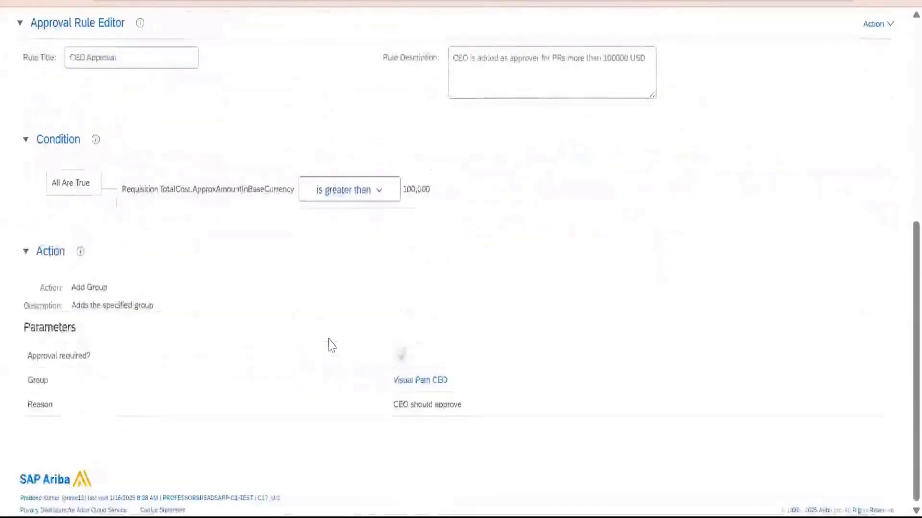
{"action": "scroll", "coordinate": [329, 346], "scroll_direction": "up", "scroll_amount": 7}
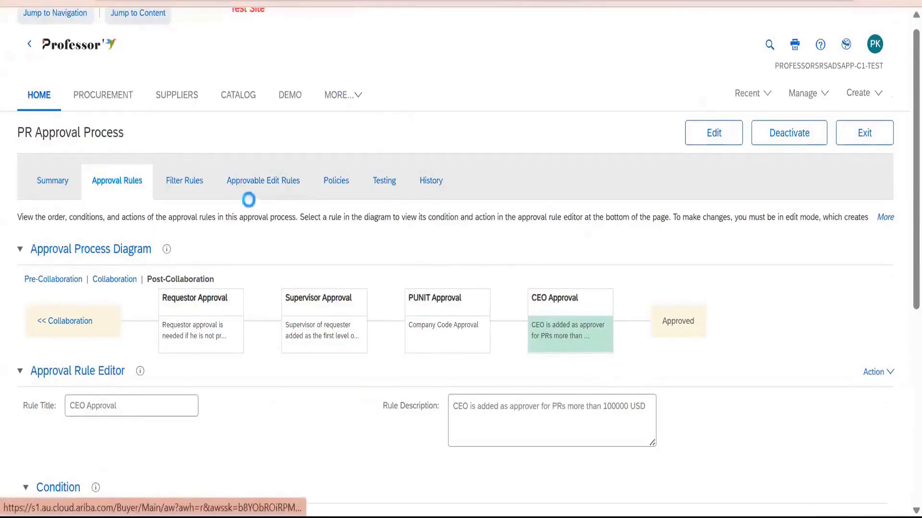
View the approvable edit rules and the collaboration policies of the PR Approval Process.
{"action": "left_click", "coordinate": [247, 196]}
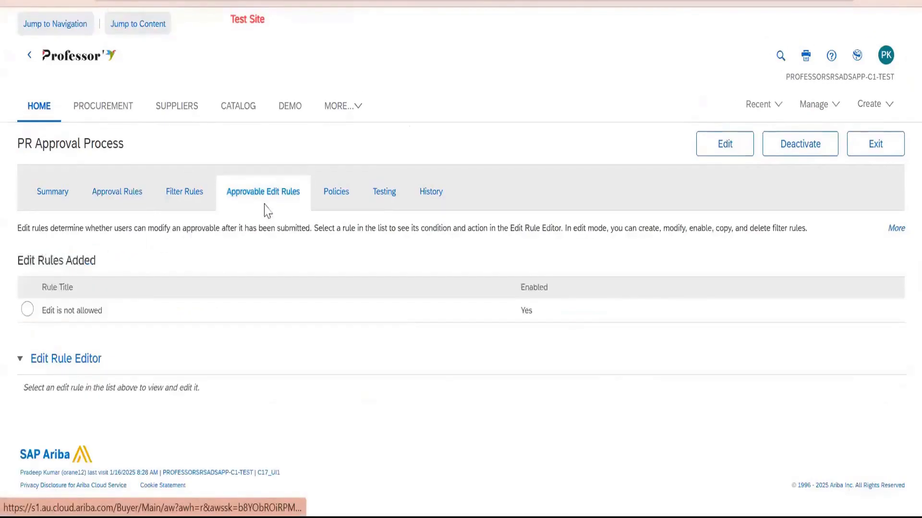
{"action": "left_click", "coordinate": [337, 204]}
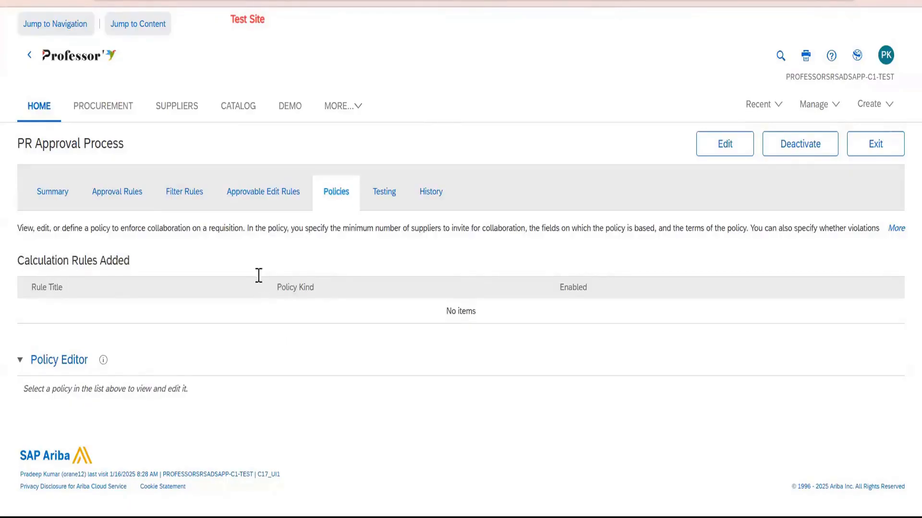
Preview the resulting approval flows for the last-listed demo PR and the OVER VALUE TEST approvable in the process's testing area.
{"action": "left_click", "coordinate": [384, 192]}
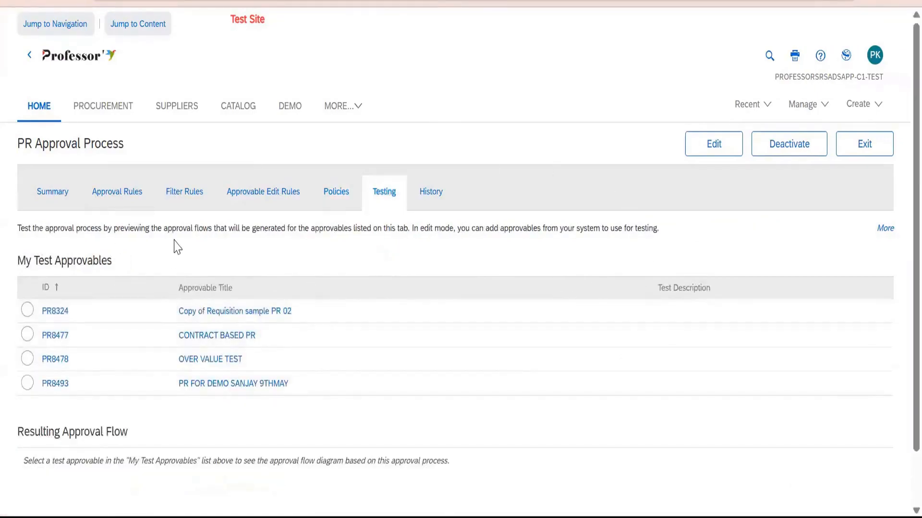
{"action": "left_click", "coordinate": [27, 382]}
{"action": "scroll", "coordinate": [382, 210], "scroll_direction": "down", "scroll_amount": 3}
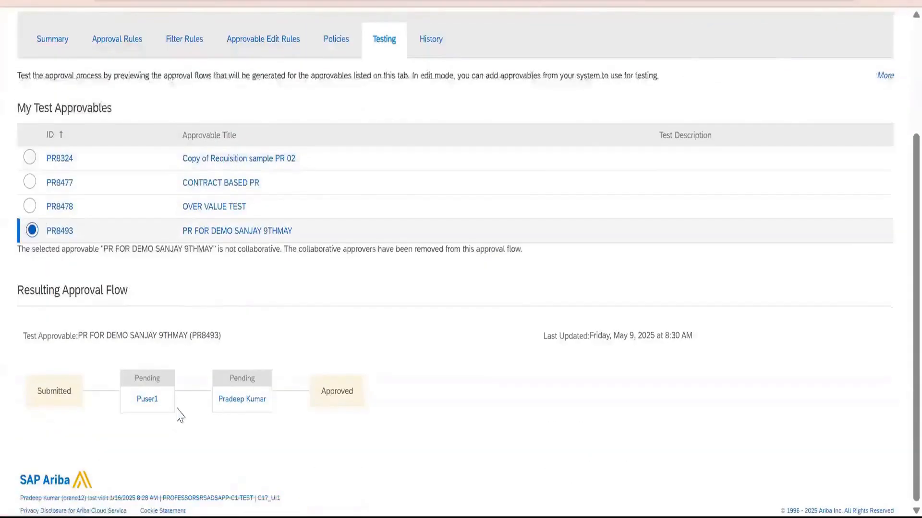
{"action": "left_click", "coordinate": [30, 206]}
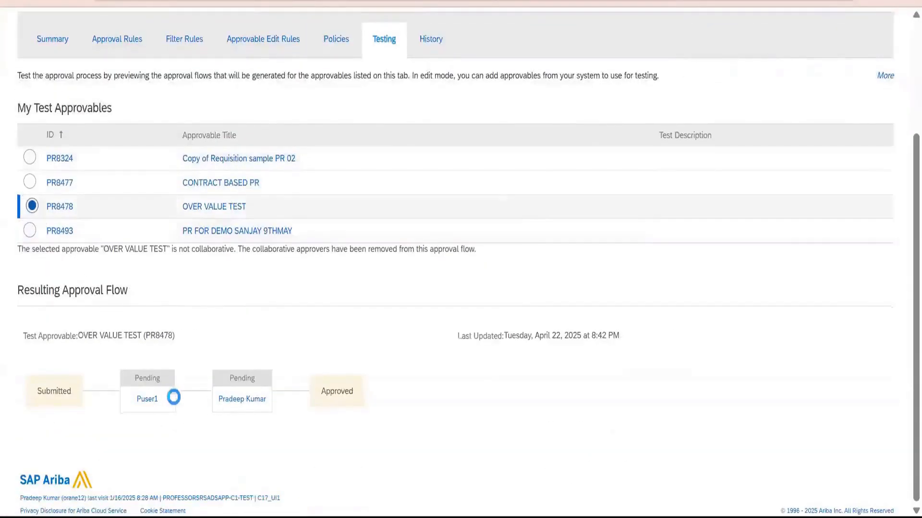
{"action": "scroll", "coordinate": [339, 391], "scroll_direction": "up", "scroll_amount": 3}
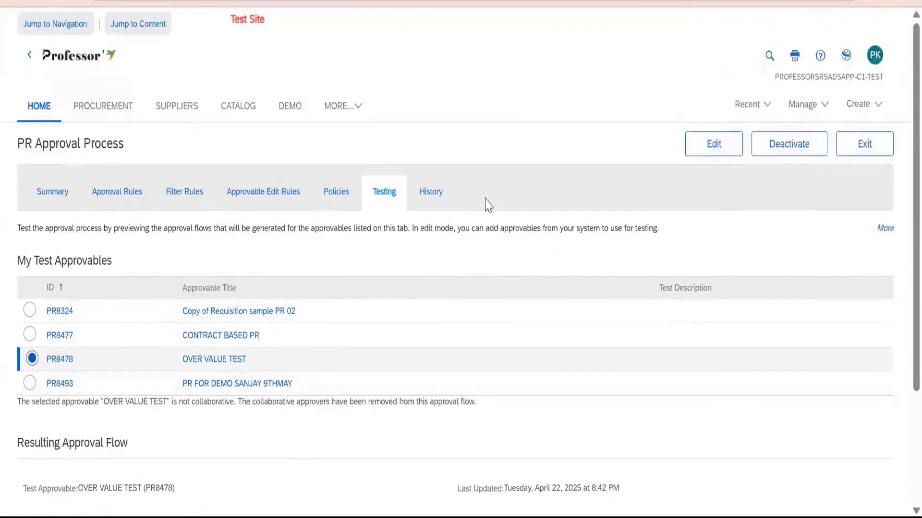
Review the PR Approval Process history, inspect version 1 of VP Approval Process Demo for PR, and exit to the approval process search.
{"action": "left_click", "coordinate": [443, 193]}
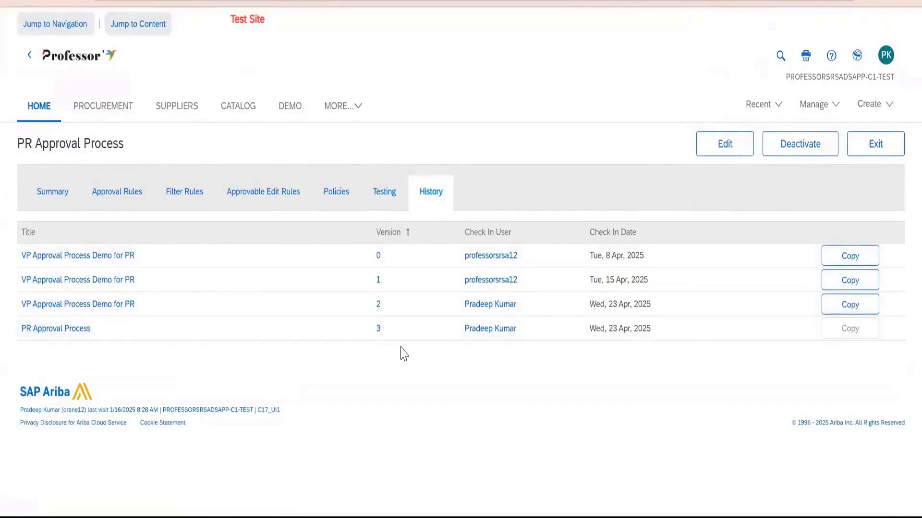
{"action": "left_click", "coordinate": [734, 152]}
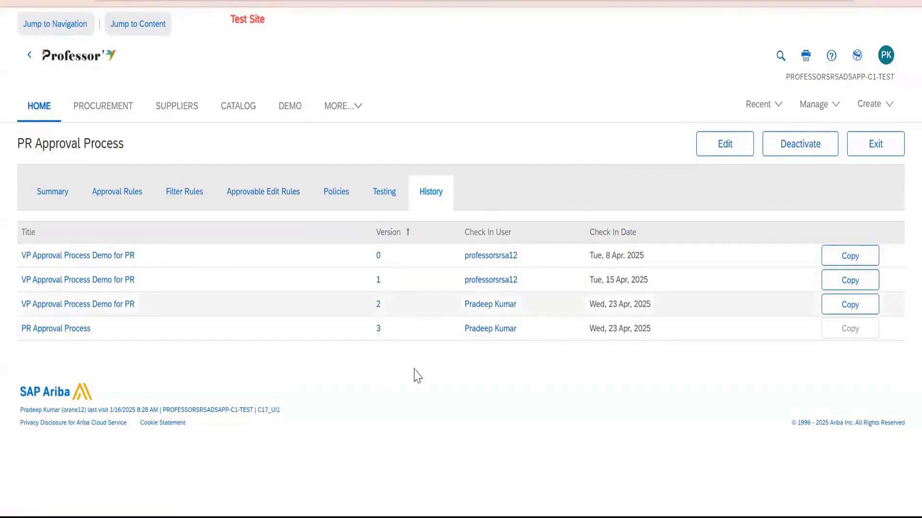
{"action": "left_click", "coordinate": [57, 280]}
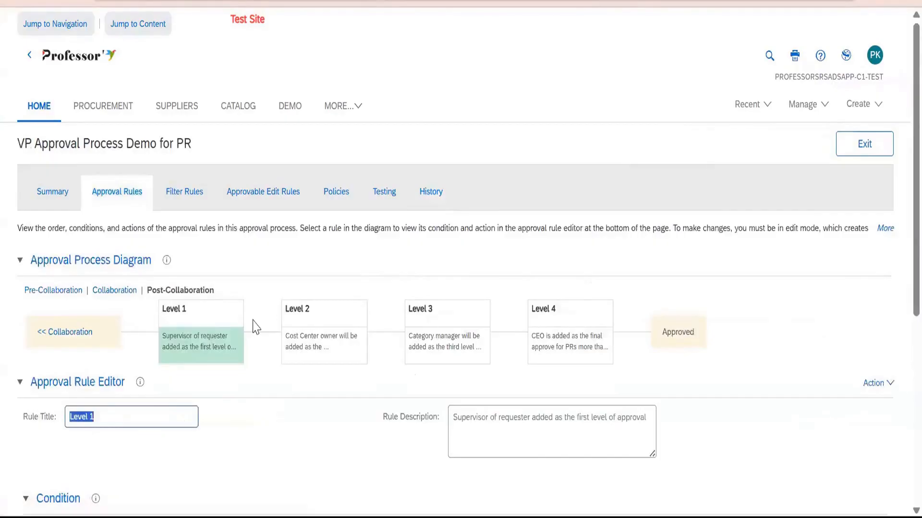
{"action": "left_click", "coordinate": [430, 191]}
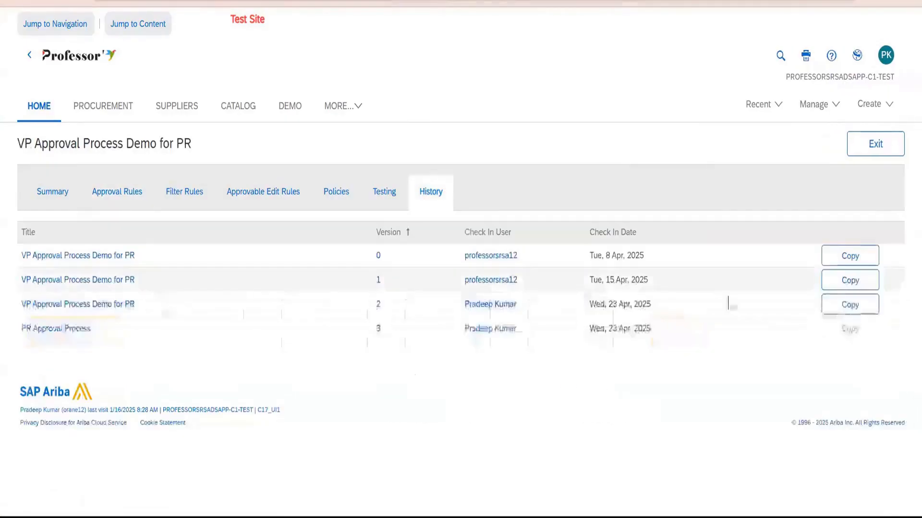
{"action": "left_click", "coordinate": [857, 146]}
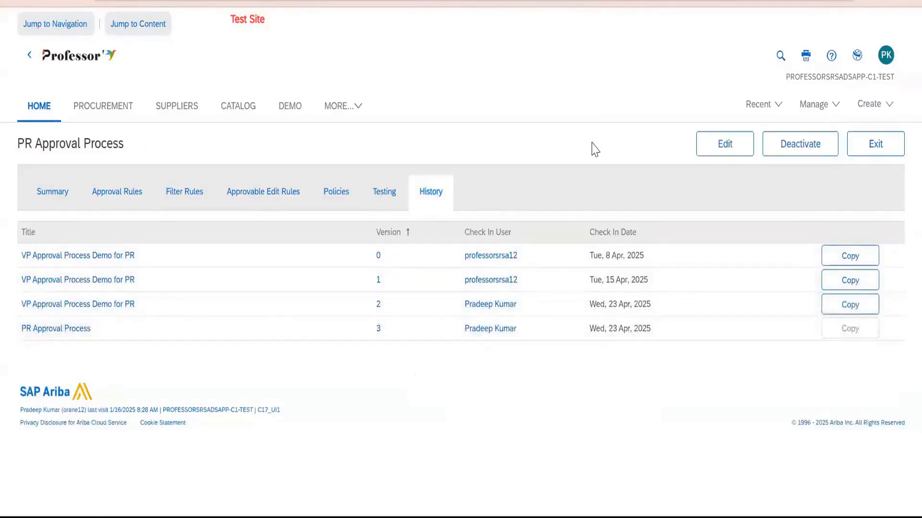
{"action": "left_click", "coordinate": [859, 149]}
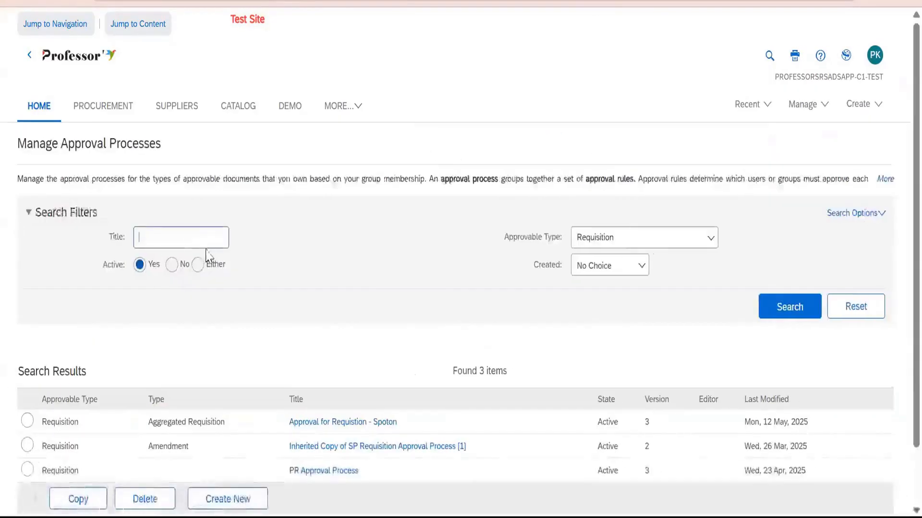
Search for requisition approval processes that are not active and look through the listed drafts and checked-in versions.
{"action": "left_click", "coordinate": [171, 264]}
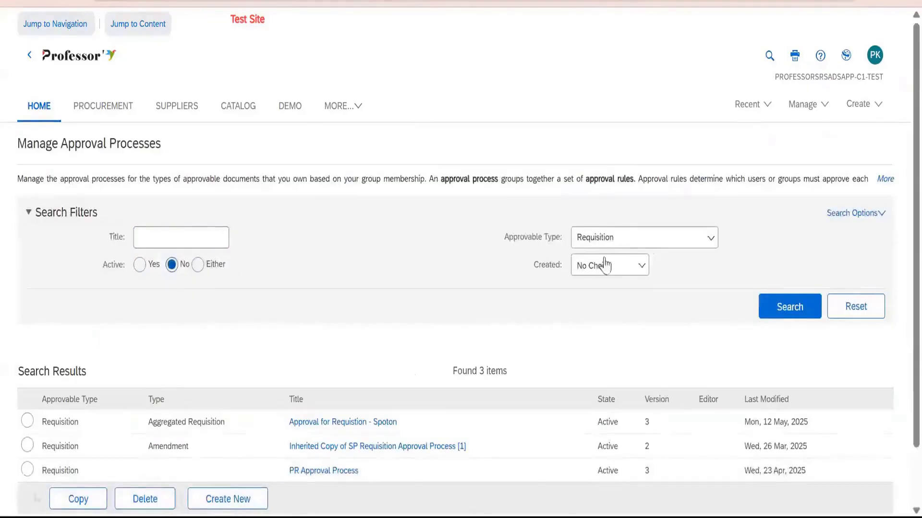
{"action": "left_click", "coordinate": [773, 312]}
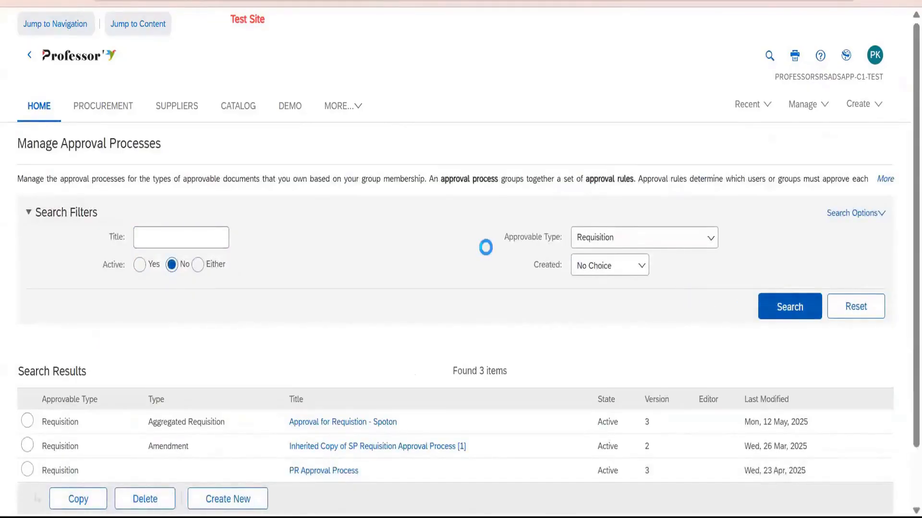
{"action": "scroll", "coordinate": [442, 124], "scroll_direction": "down", "scroll_amount": 7}
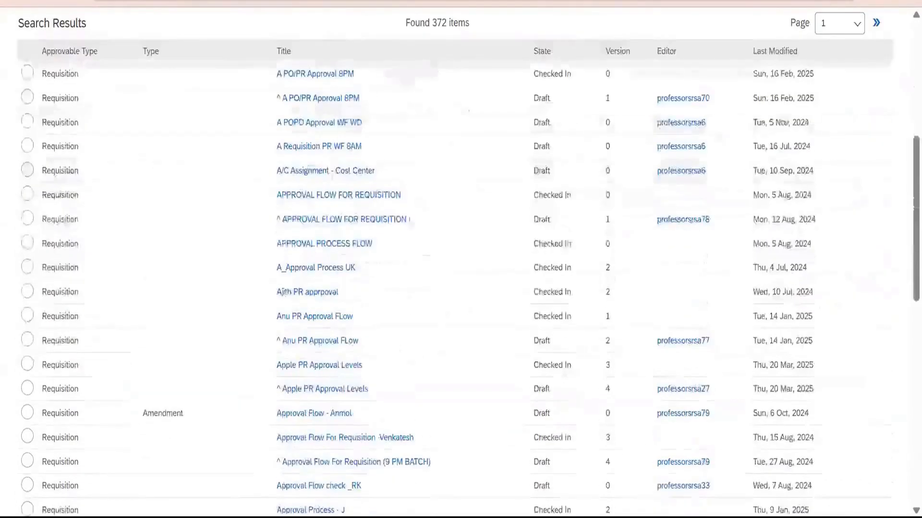
{"action": "scroll", "coordinate": [430, 301], "scroll_direction": "down", "scroll_amount": 10}
{"action": "scroll", "coordinate": [428, 296], "scroll_direction": "up", "scroll_amount": 4}
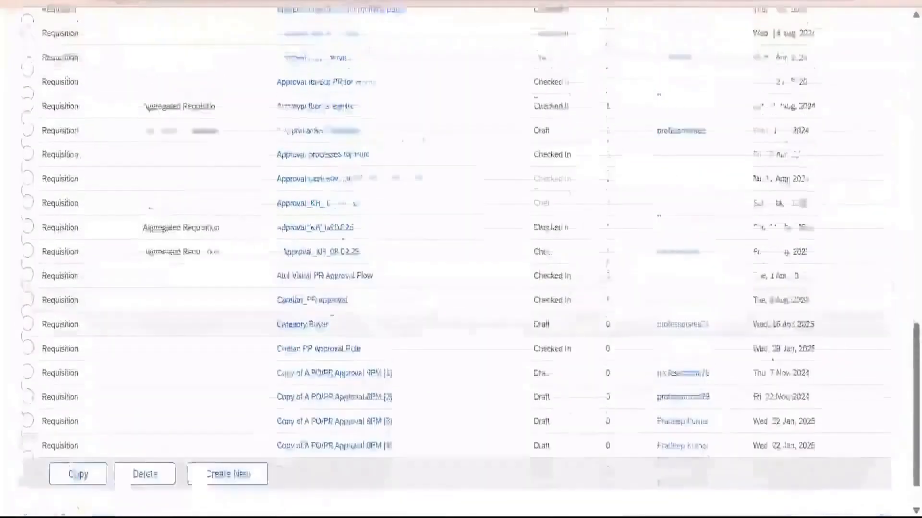
{"action": "scroll", "coordinate": [410, 290], "scroll_direction": "up", "scroll_amount": 12}
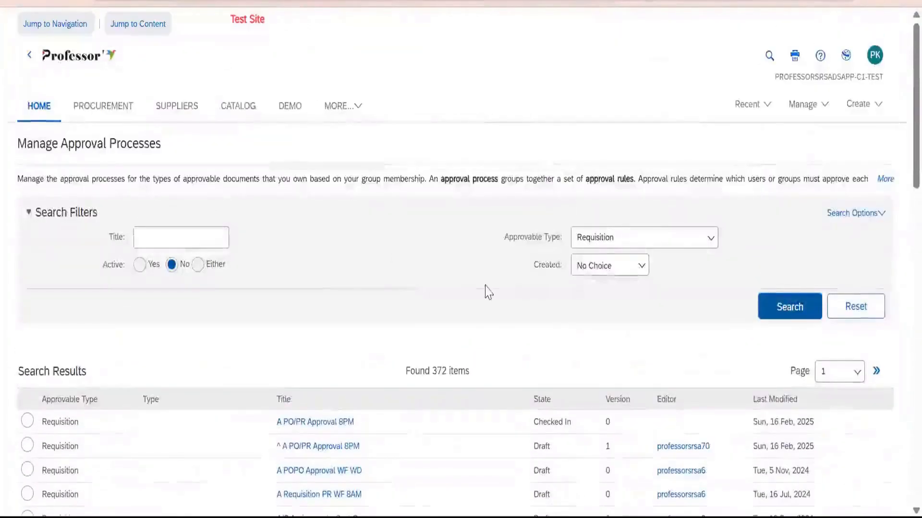
Search for the active requisition approval processes and make a copy of the PR Approval Process.
{"action": "left_click", "coordinate": [139, 264]}
{"action": "left_click", "coordinate": [775, 308]}
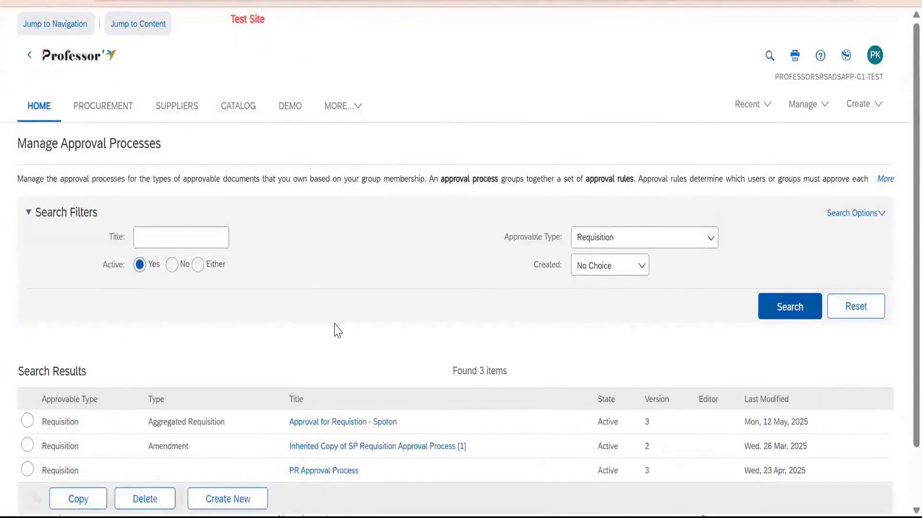
{"action": "left_click", "coordinate": [46, 481]}
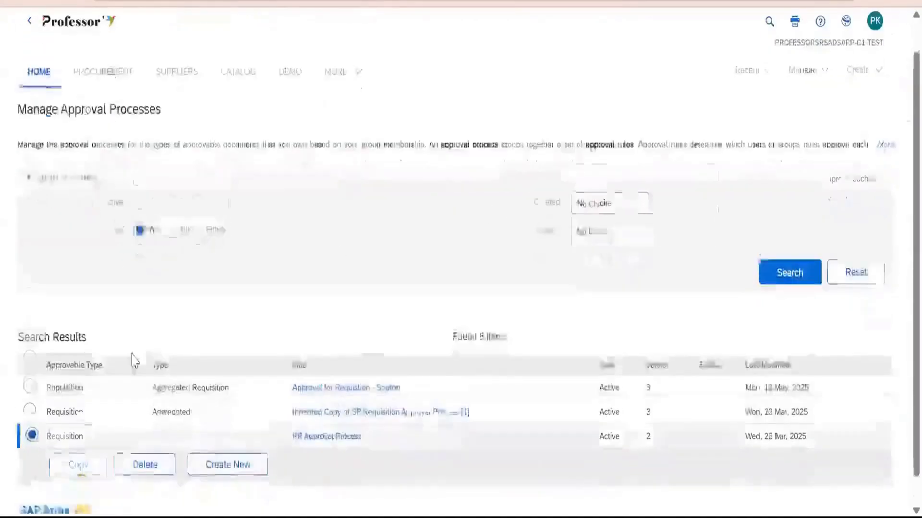
{"action": "scroll", "coordinate": [134, 360], "scroll_direction": "down", "scroll_amount": 2}
{"action": "left_click", "coordinate": [70, 438]}
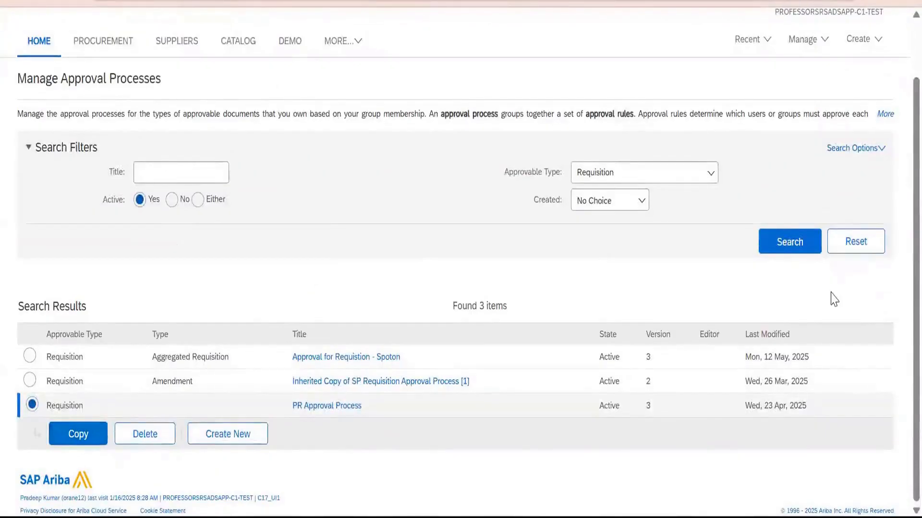
Search for inactive requisition approval processes created today and open the copied PR Approval Process draft.
{"action": "left_click", "coordinate": [798, 250]}
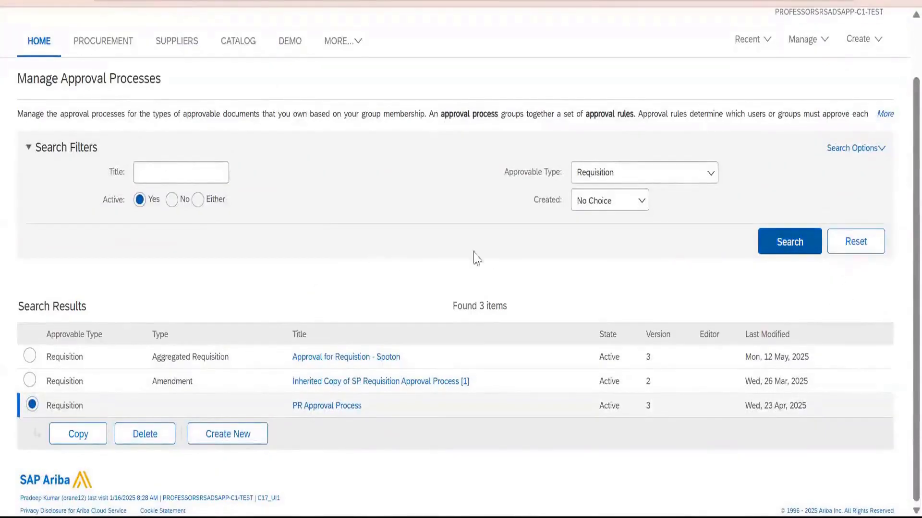
{"action": "left_click", "coordinate": [172, 199]}
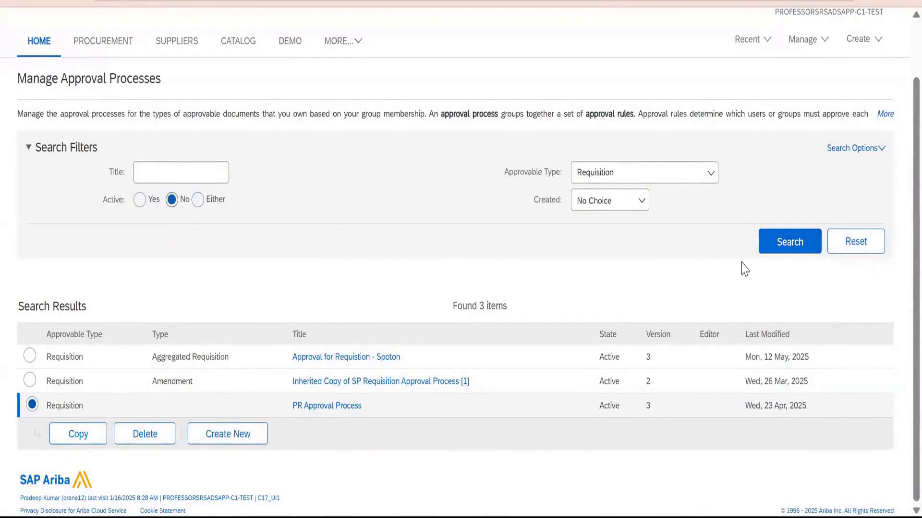
{"action": "left_click", "coordinate": [785, 248]}
{"action": "left_click", "coordinate": [613, 206]}
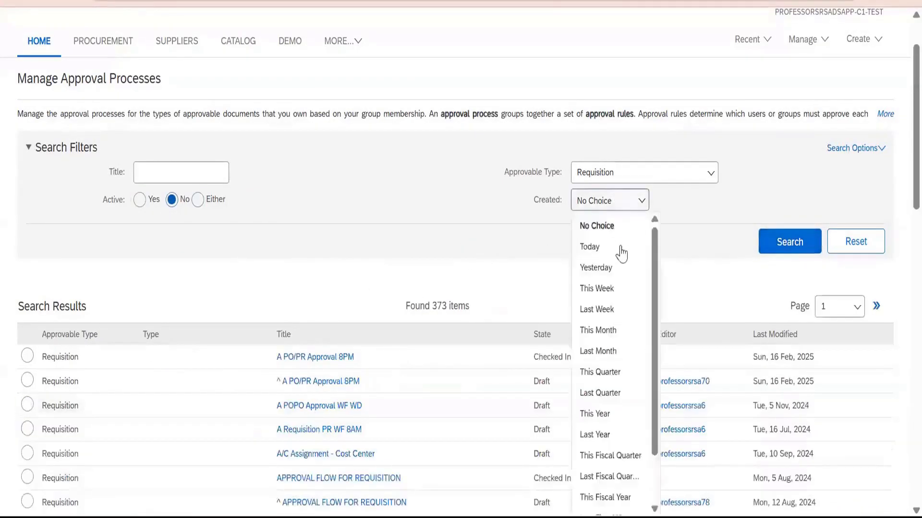
{"action": "left_click", "coordinate": [621, 248]}
{"action": "left_click", "coordinate": [787, 288]}
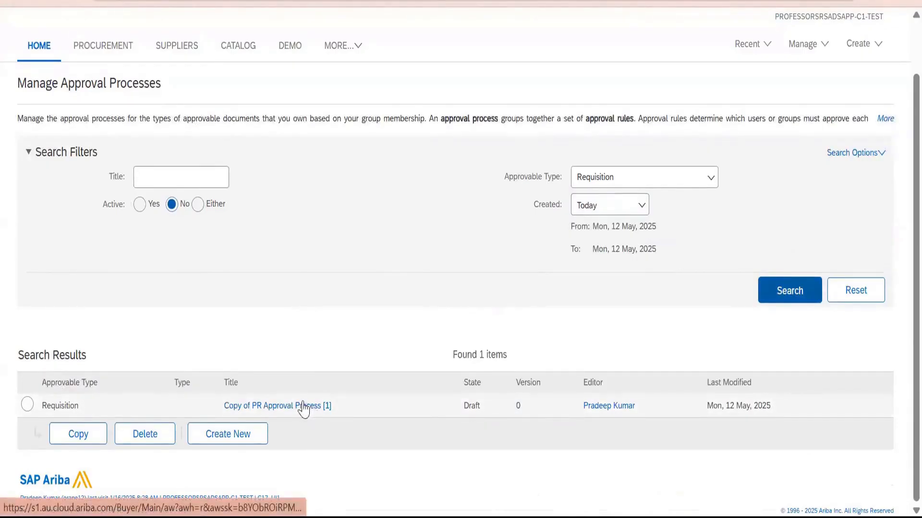
{"action": "left_click", "coordinate": [257, 406]}
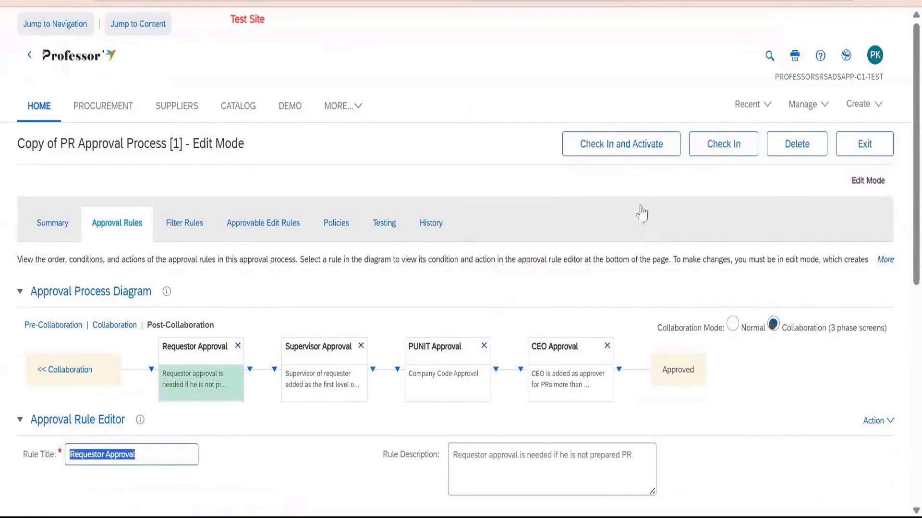
Check the history of the Copy of PR Approval Process [1] draft, exit it and delete that draft.
{"action": "left_click", "coordinate": [436, 225]}
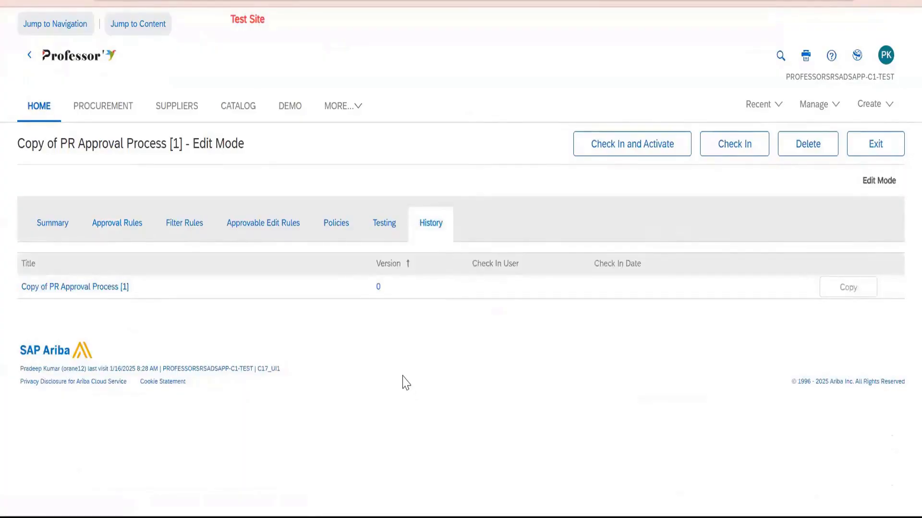
{"action": "left_click", "coordinate": [882, 149]}
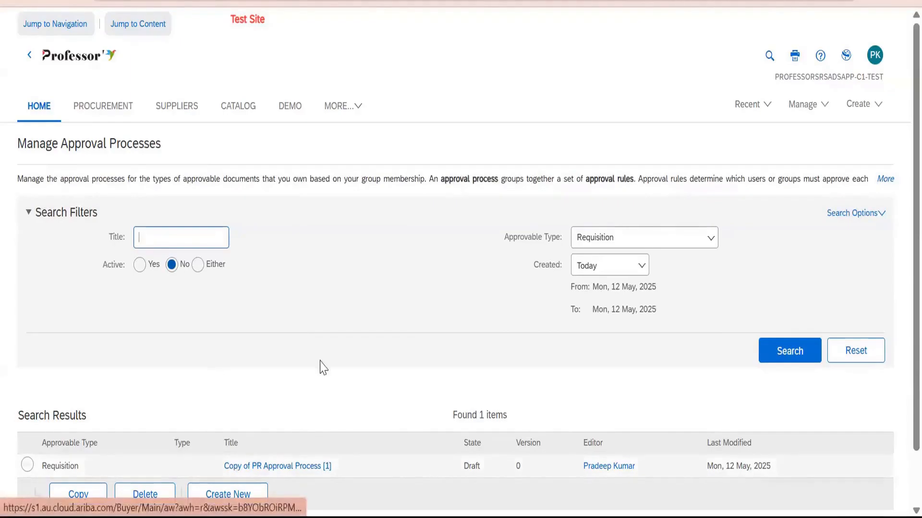
{"action": "scroll", "coordinate": [319, 366], "scroll_direction": "down", "scroll_amount": 2}
{"action": "left_click", "coordinate": [25, 407]}
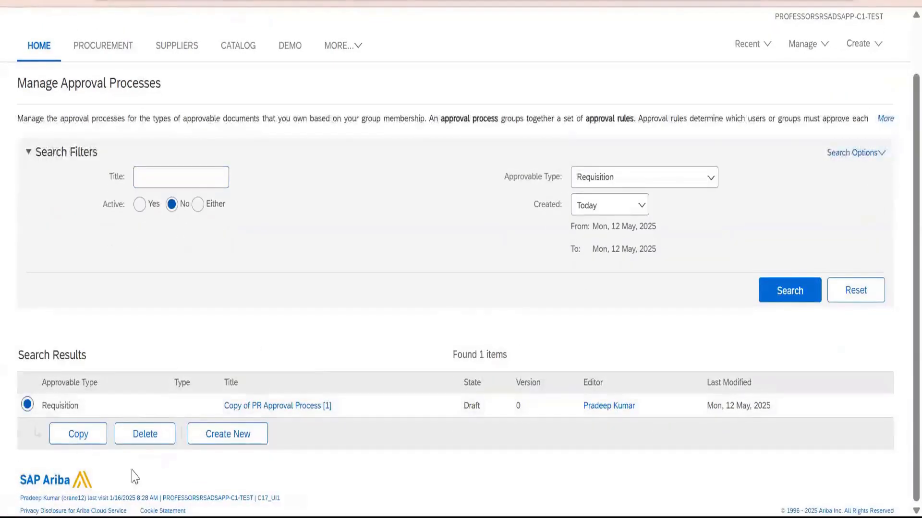
{"action": "left_click", "coordinate": [141, 441]}
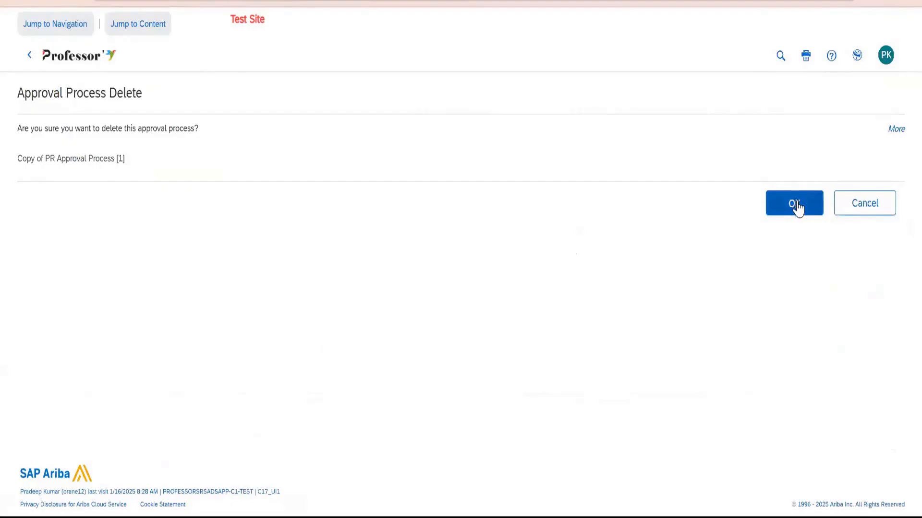
{"action": "left_click", "coordinate": [795, 204]}
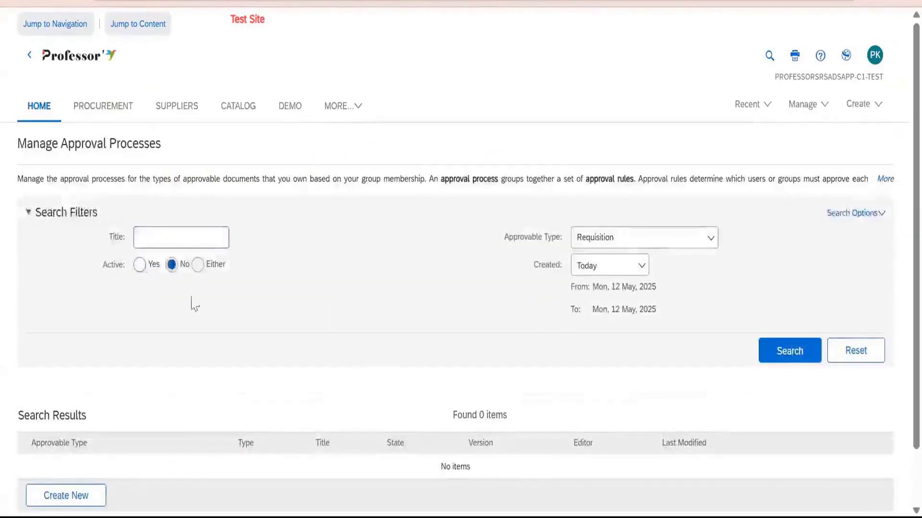
Search for the active requisition approval processes with the Created filter set to No Choice.
{"action": "left_click", "coordinate": [139, 264]}
{"action": "left_click", "coordinate": [789, 353]}
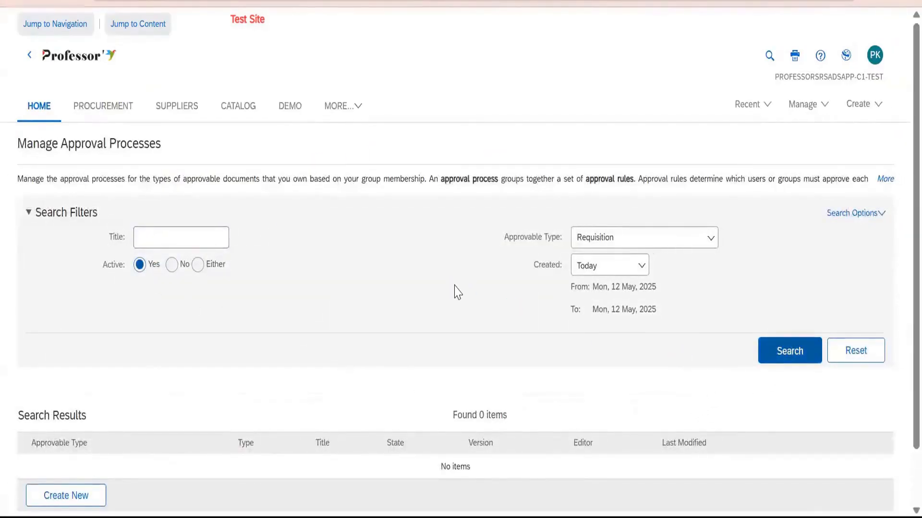
{"action": "scroll", "coordinate": [450, 294], "scroll_direction": "down", "scroll_amount": 2}
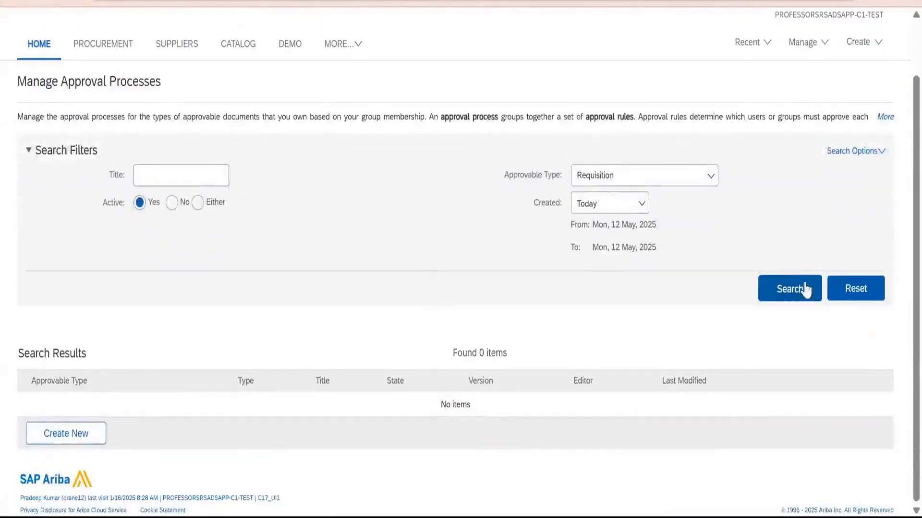
{"action": "left_click", "coordinate": [620, 203]}
{"action": "left_click", "coordinate": [598, 229]}
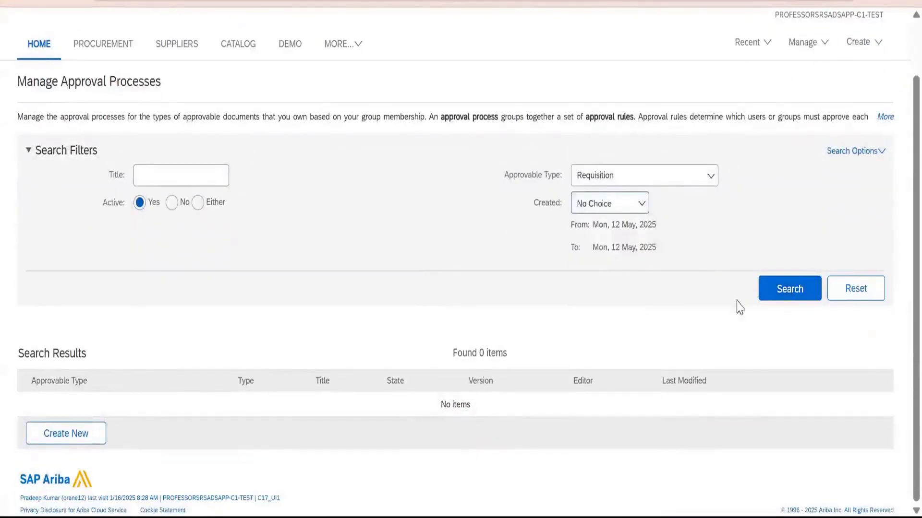
{"action": "left_click", "coordinate": [790, 290]}
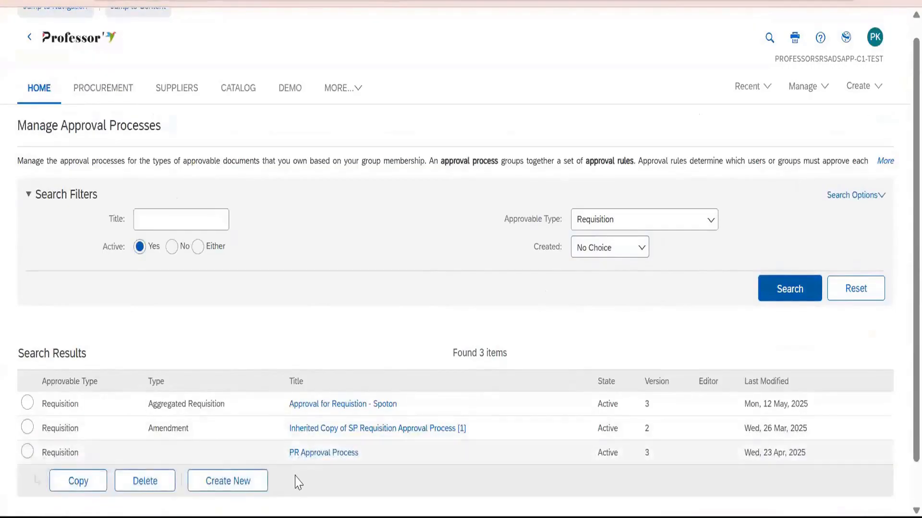
{"action": "left_click", "coordinate": [313, 455]}
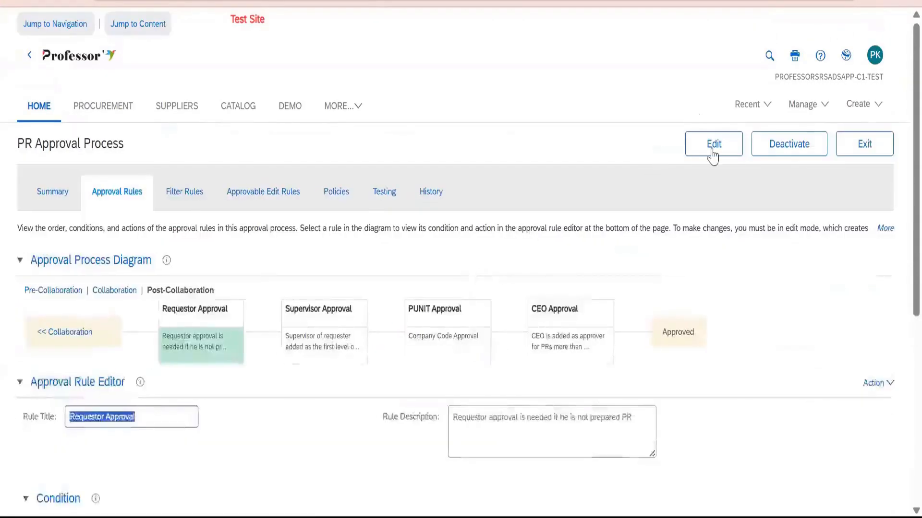
{"action": "left_click", "coordinate": [712, 155]}
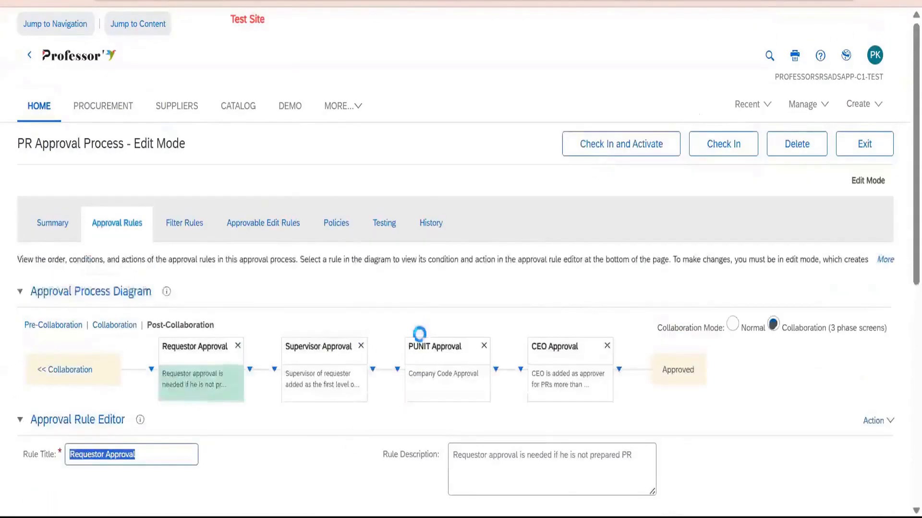
{"action": "scroll", "coordinate": [315, 226], "scroll_direction": "down", "scroll_amount": 5}
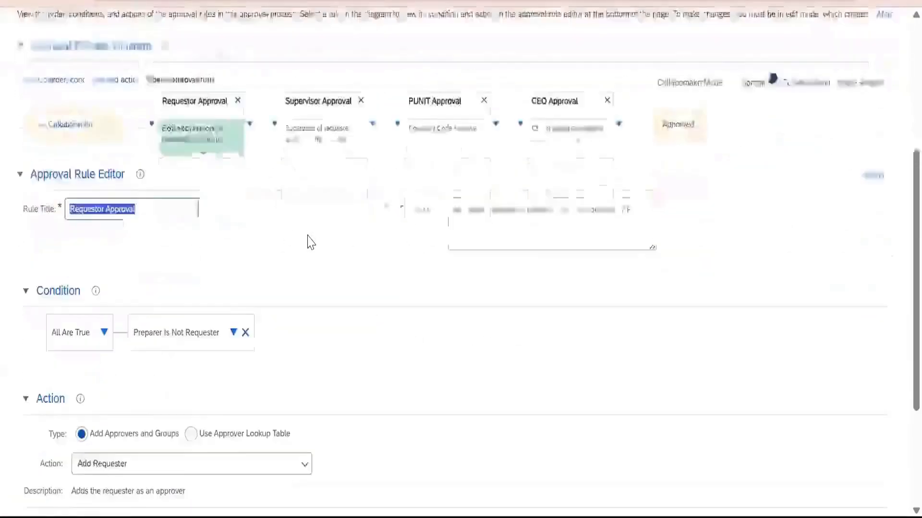
{"action": "left_click", "coordinate": [172, 196]}
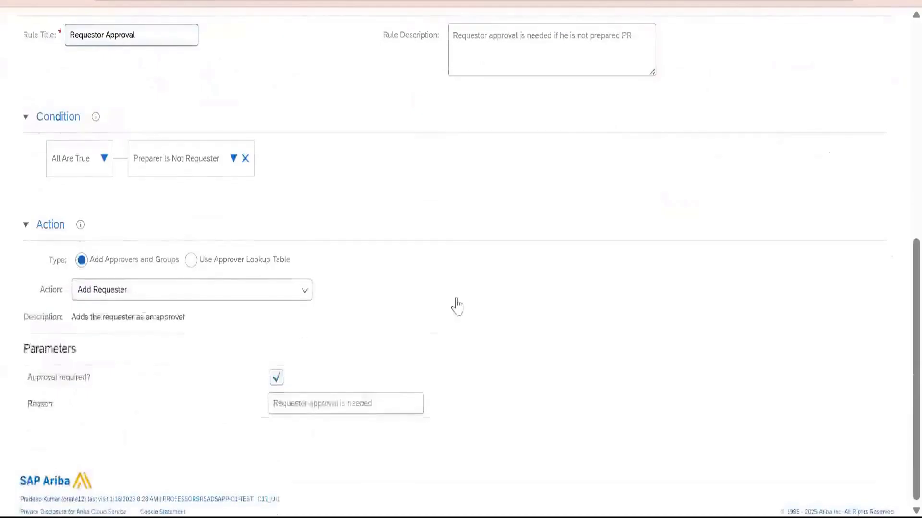
{"action": "scroll", "coordinate": [455, 306], "scroll_direction": "up", "scroll_amount": 9}
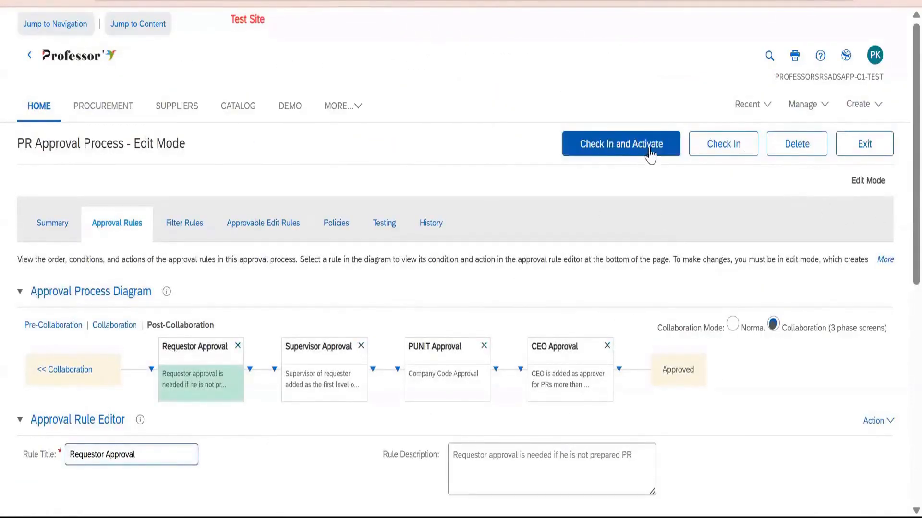
{"action": "left_click", "coordinate": [866, 154]}
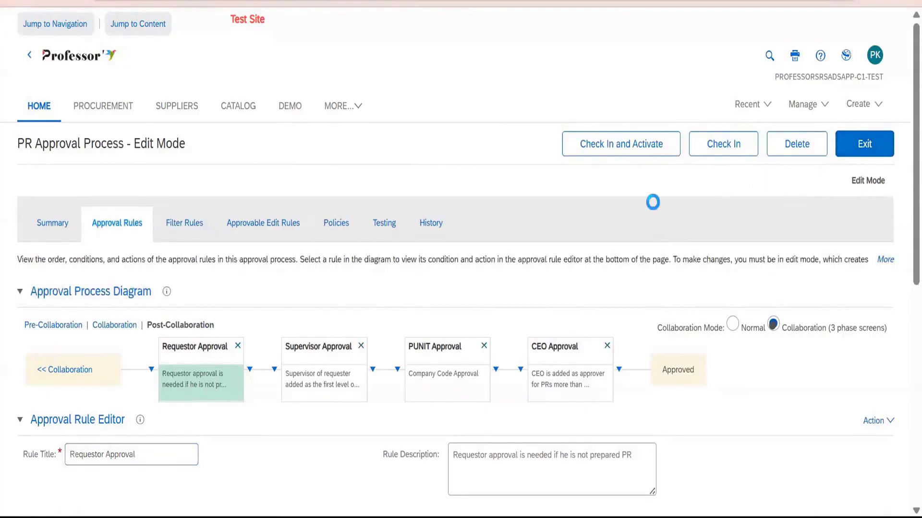
{"action": "scroll", "coordinate": [573, 274], "scroll_direction": "down", "scroll_amount": 1}
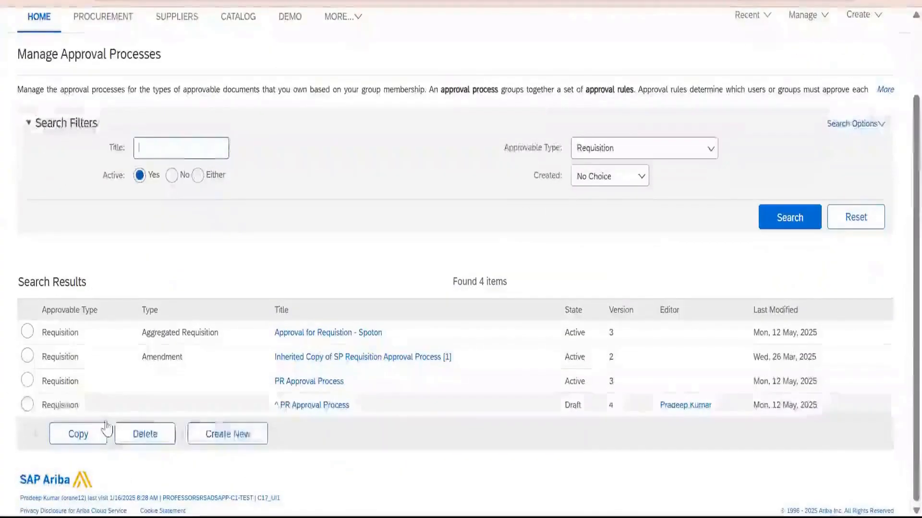
{"action": "left_click", "coordinate": [27, 404]}
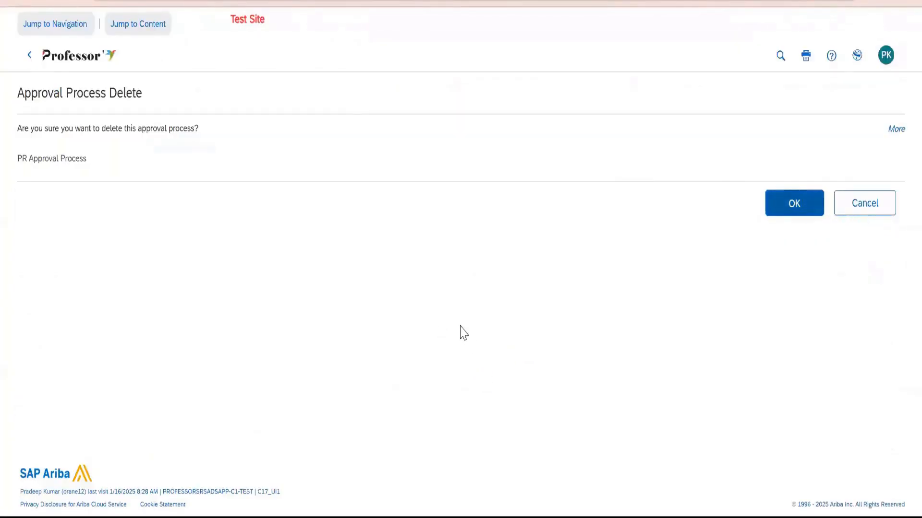
Make a copy of the active PR Approval Process from the search results.
{"action": "scroll", "coordinate": [12, 451], "scroll_direction": "down", "scroll_amount": 1}
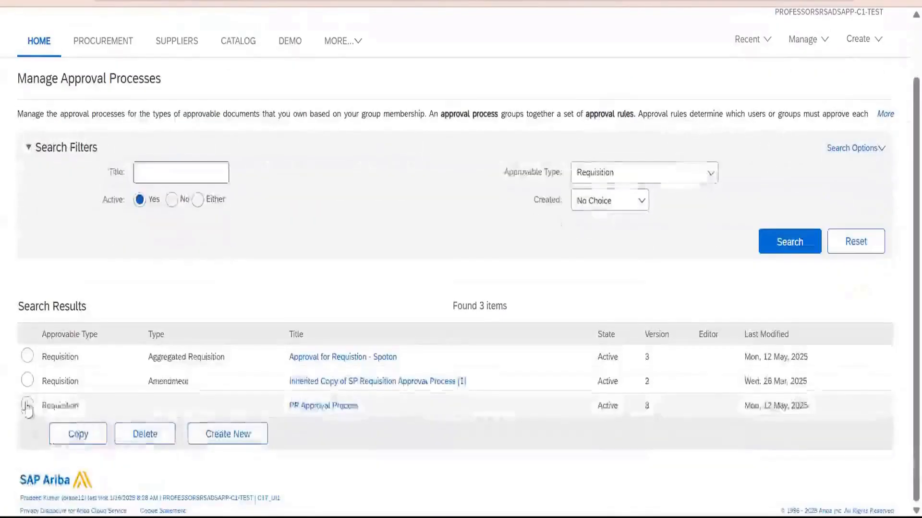
{"action": "left_click", "coordinate": [29, 404]}
{"action": "left_click", "coordinate": [72, 434]}
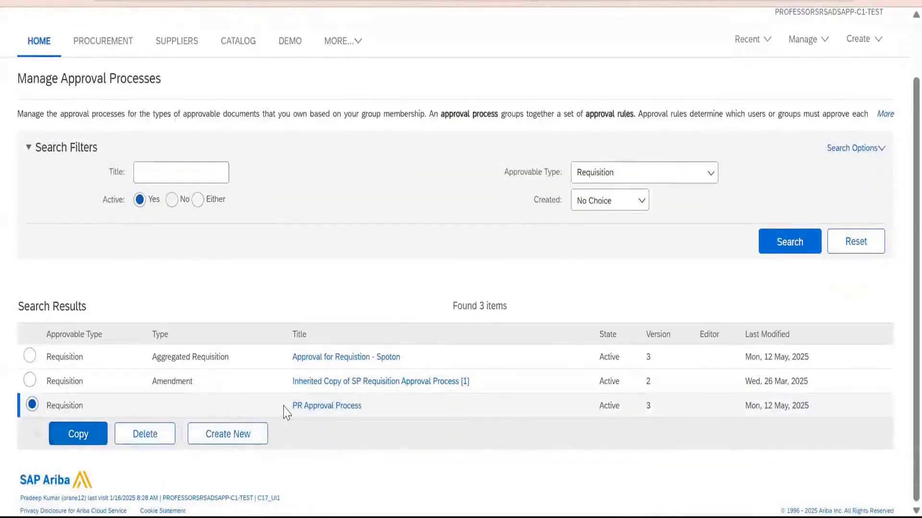
Search for the requisition approval processes created today that are not active.
{"action": "left_click", "coordinate": [609, 206]}
{"action": "left_click", "coordinate": [603, 247]}
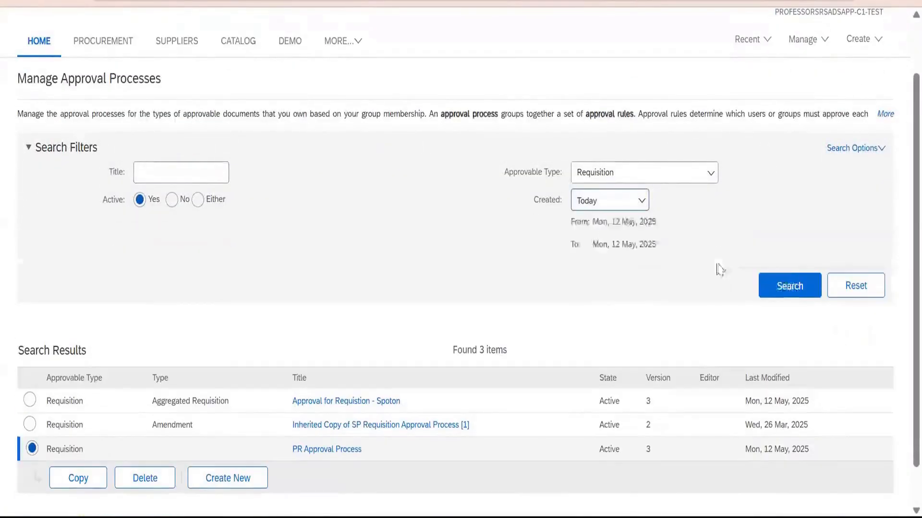
{"action": "left_click", "coordinate": [791, 287]}
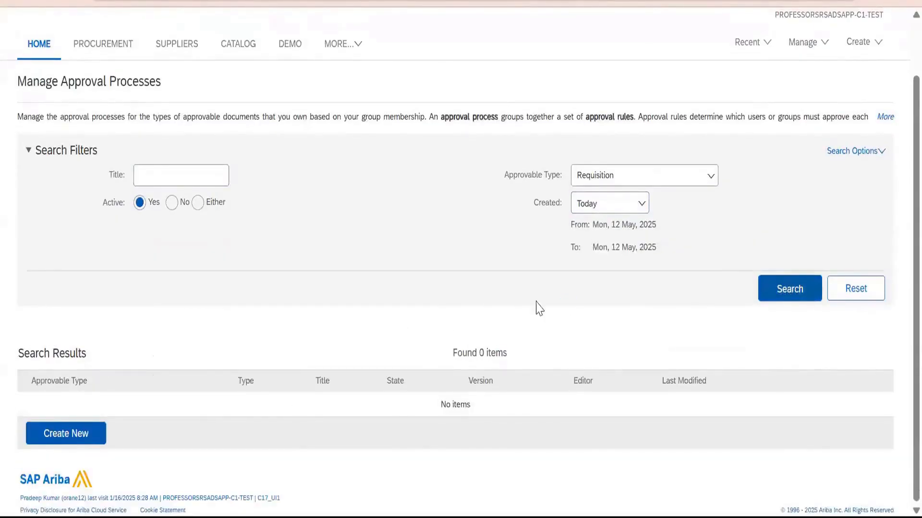
{"action": "left_click", "coordinate": [171, 202]}
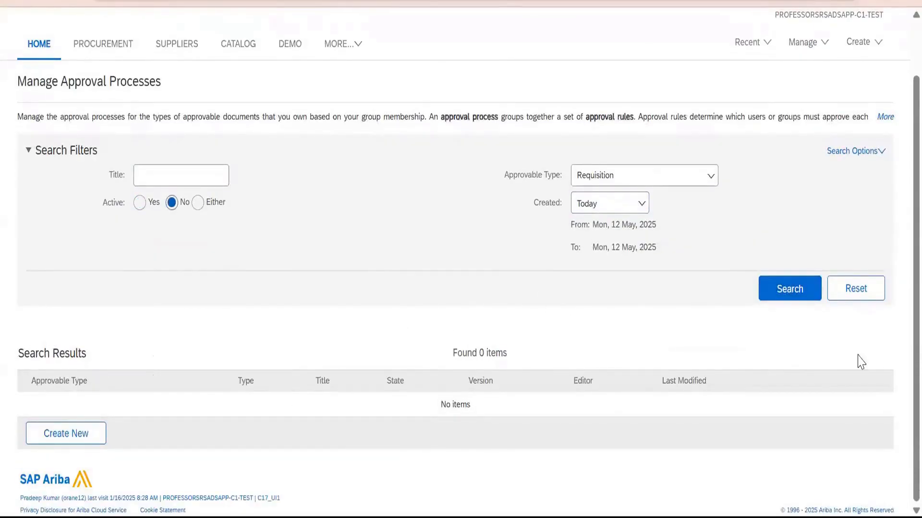
{"action": "left_click", "coordinate": [806, 296]}
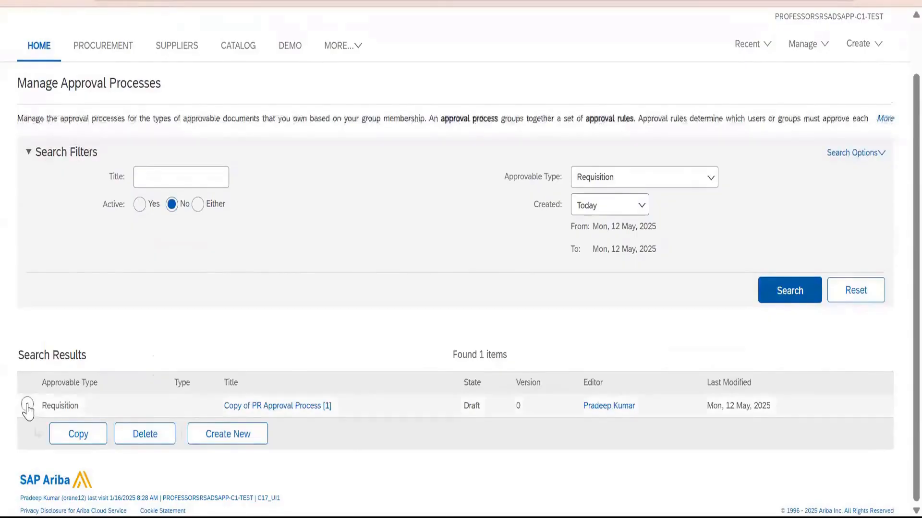
Open the copied draft and change its title in the summary to PR Approval Process_Config Demo.
{"action": "left_click", "coordinate": [27, 405]}
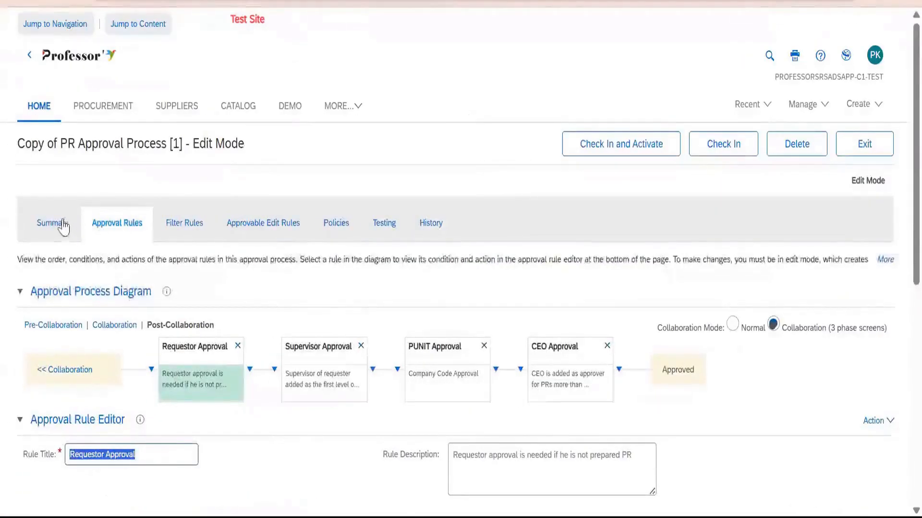
{"action": "left_click", "coordinate": [66, 227]}
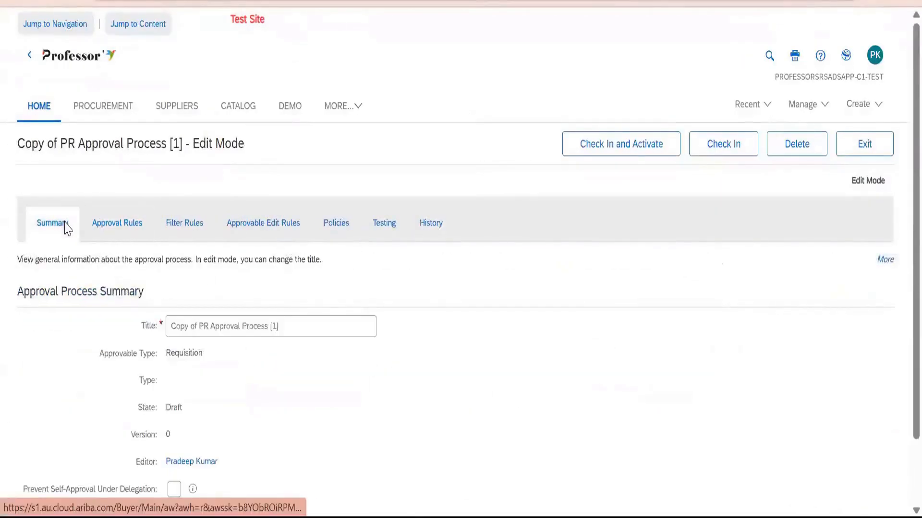
{"action": "left_click", "coordinate": [299, 329]}
{"action": "left_click_drag", "start_coordinate": [201, 326], "coordinate": [62, 315]}
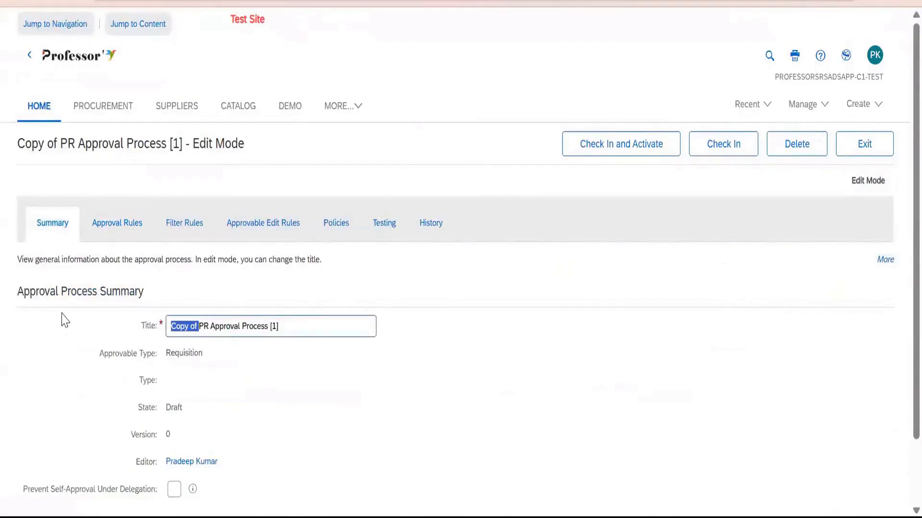
{"action": "key", "text": "BackSpace"}
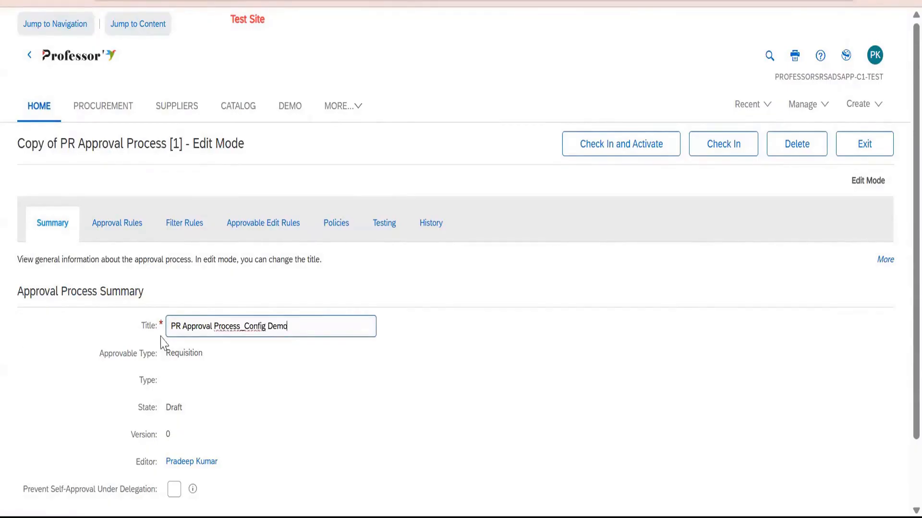
{"action": "scroll", "coordinate": [170, 229], "scroll_direction": "down", "scroll_amount": 2}
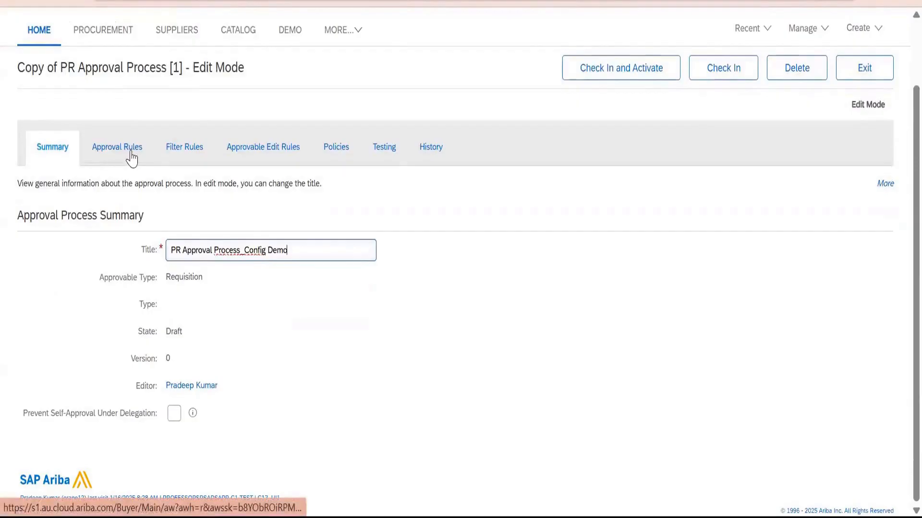
Delete the Requestor, Supervisor, PUNIT and CEO Approval rules from the Post-Collaboration approval rules.
{"action": "left_click", "coordinate": [118, 147]}
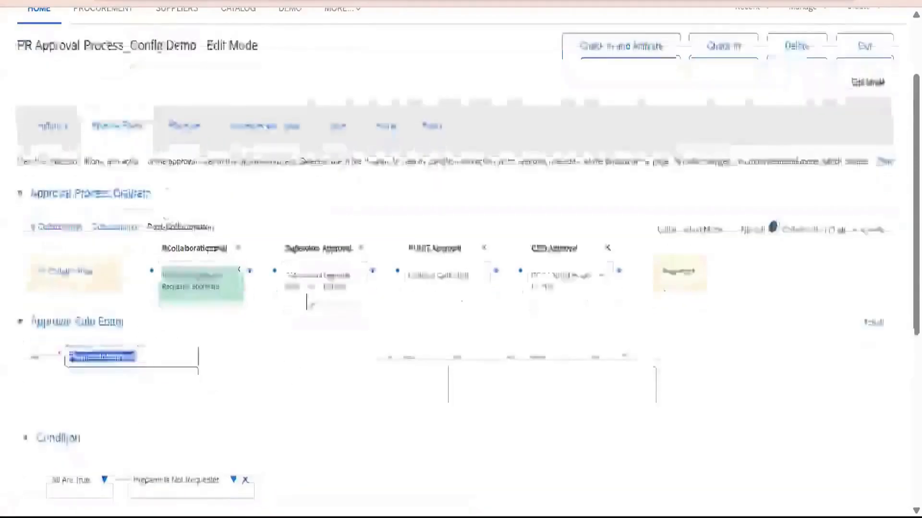
{"action": "scroll", "coordinate": [274, 160], "scroll_direction": "down", "scroll_amount": 3}
{"action": "left_click", "coordinate": [238, 96]}
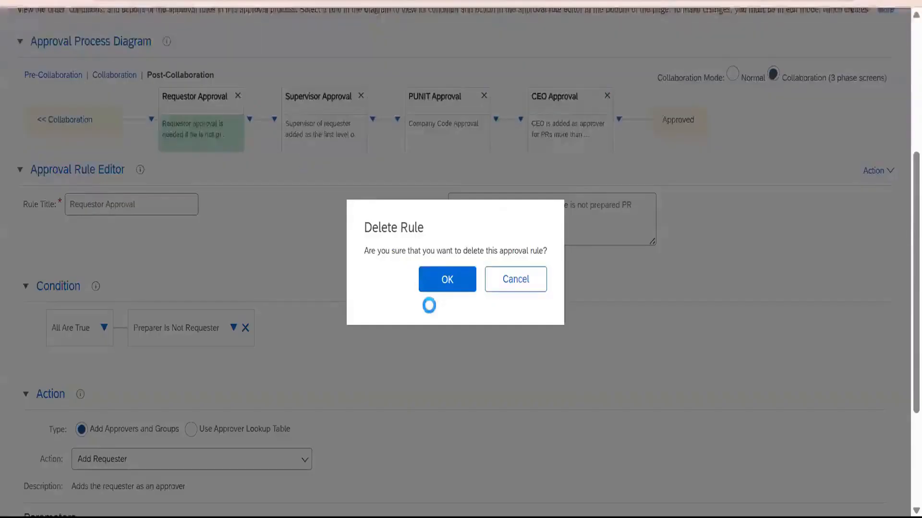
{"action": "left_click", "coordinate": [435, 279]}
{"action": "left_click", "coordinate": [238, 96]}
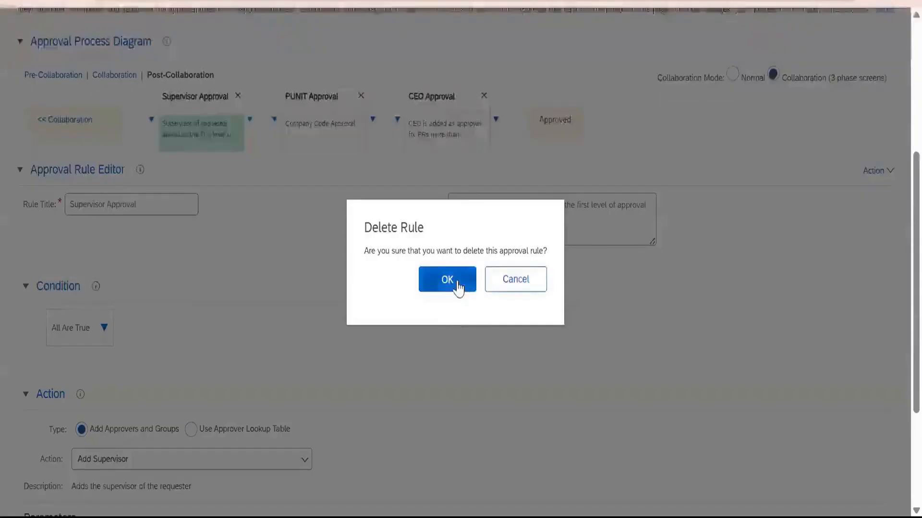
{"action": "left_click", "coordinate": [458, 283]}
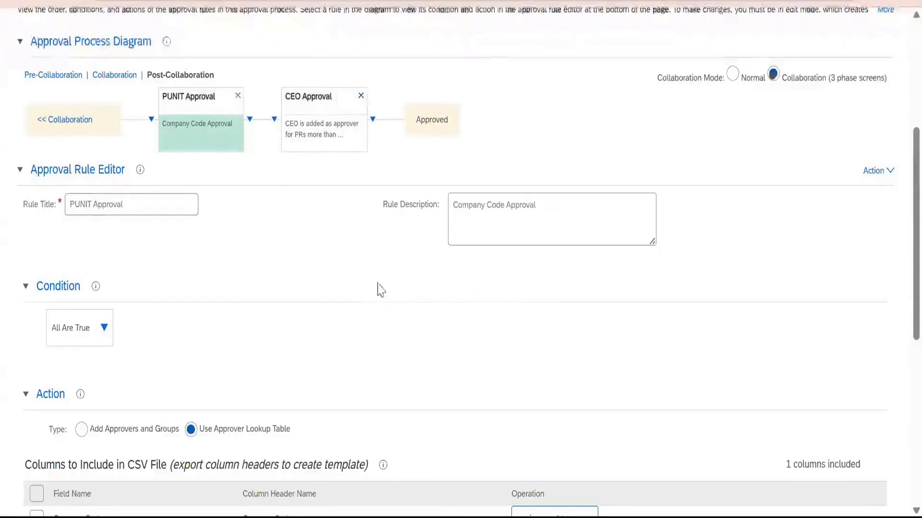
{"action": "left_click", "coordinate": [238, 96]}
{"action": "key", "text": "Return"}
{"action": "left_click", "coordinate": [237, 96]}
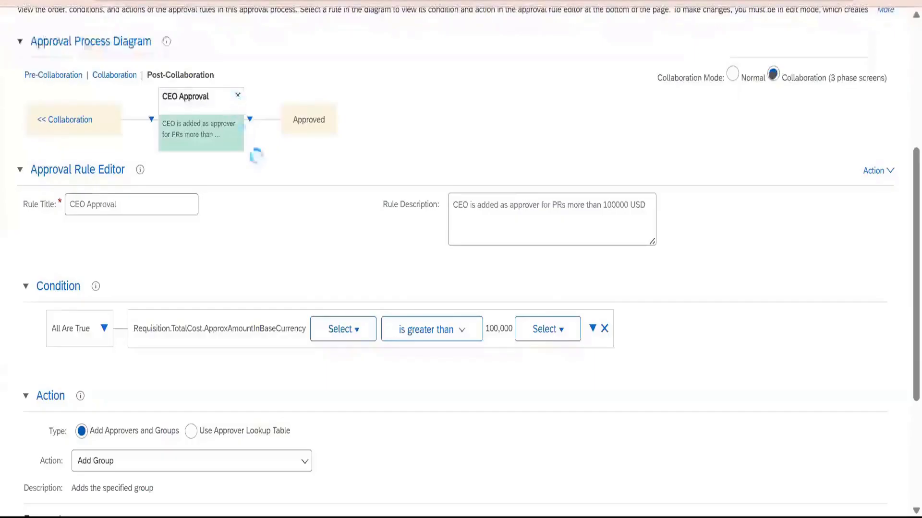
{"action": "left_click", "coordinate": [441, 286]}
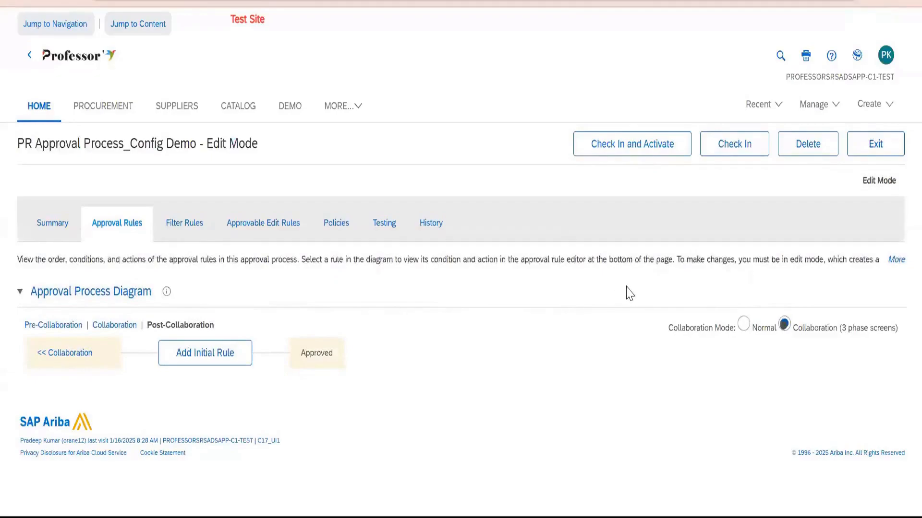
Add an initial rule to the Post-Collaboration approval diagram and title it Preparer is not Requestor.
{"action": "left_click", "coordinate": [219, 354]}
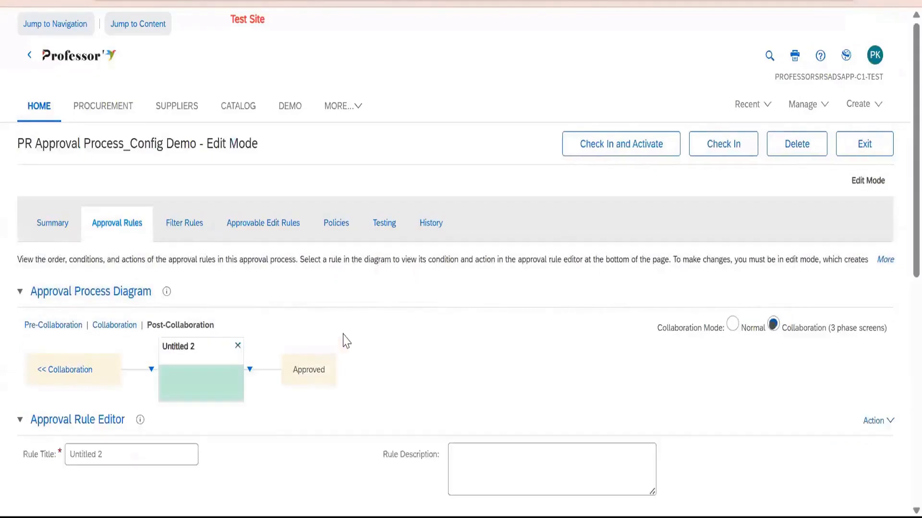
{"action": "scroll", "coordinate": [177, 282], "scroll_direction": "down", "scroll_amount": 3}
{"action": "triple_click", "coordinate": [167, 284]}
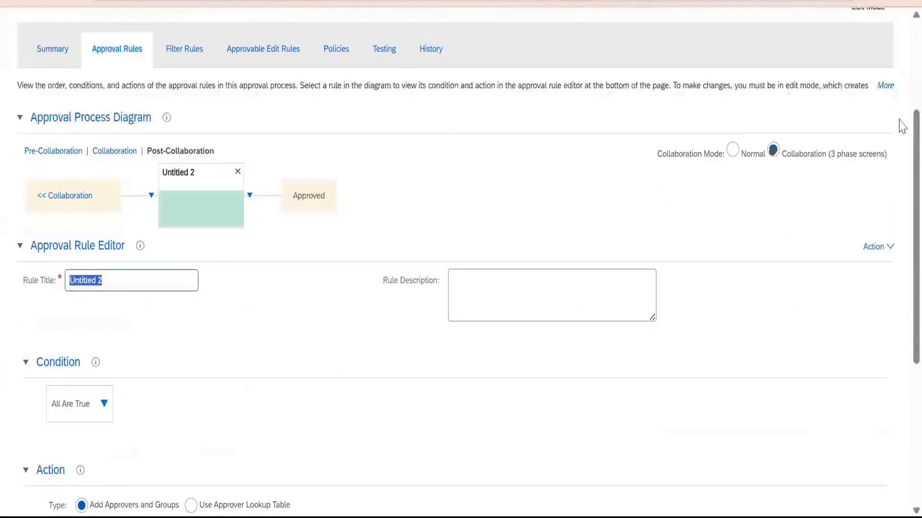
{"action": "type", "text": "Preparer is not Requestor"}
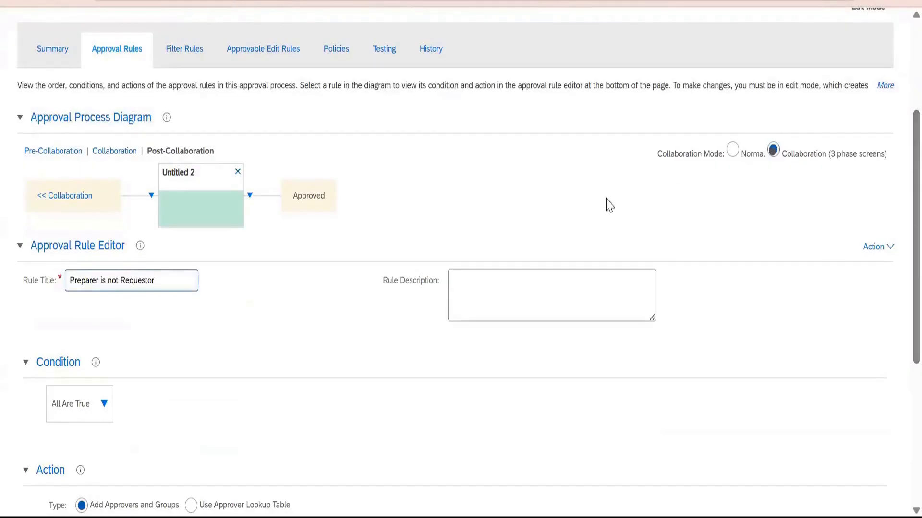
Copy the rule title Preparer is not Requestor into the rule description.
{"action": "left_click_drag", "start_coordinate": [191, 283], "coordinate": [41, 296]}
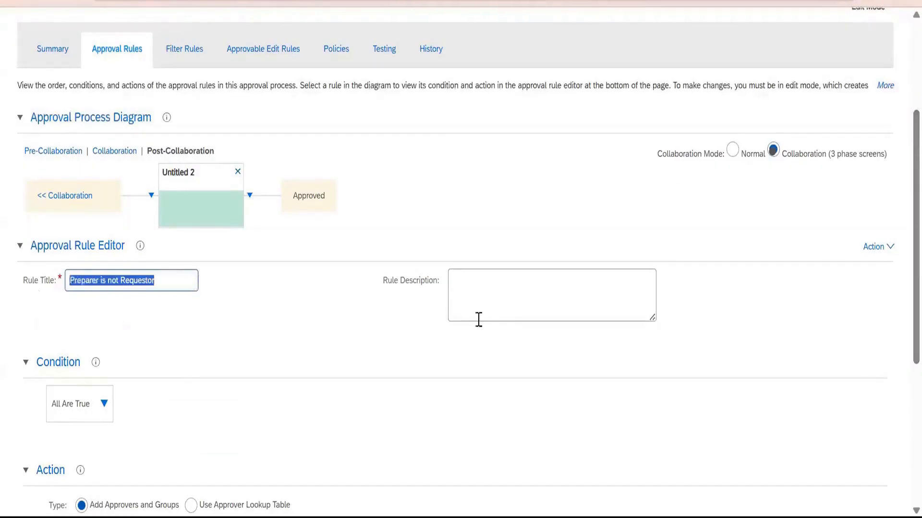
{"action": "left_click", "coordinate": [502, 290]}
{"action": "scroll", "coordinate": [484, 400], "scroll_direction": "up", "scroll_amount": 3}
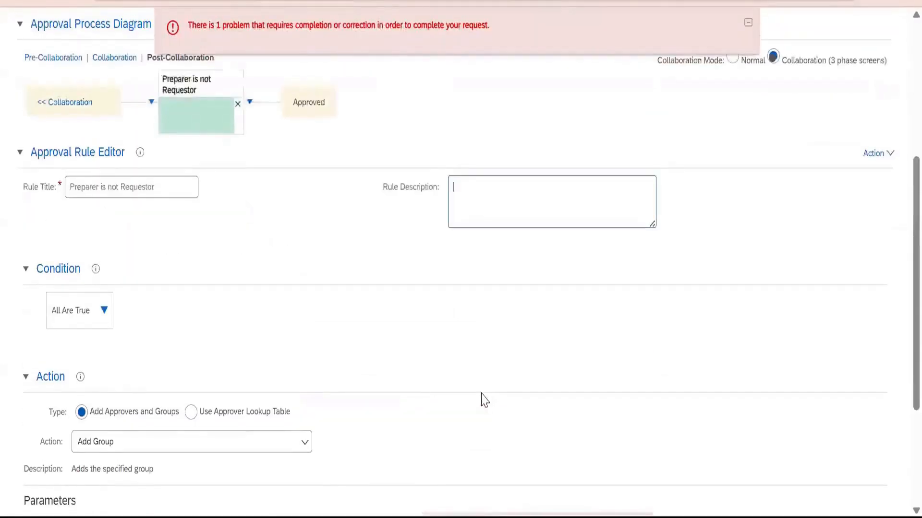
{"action": "left_click_drag", "start_coordinate": [153, 187], "coordinate": [96, 208]}
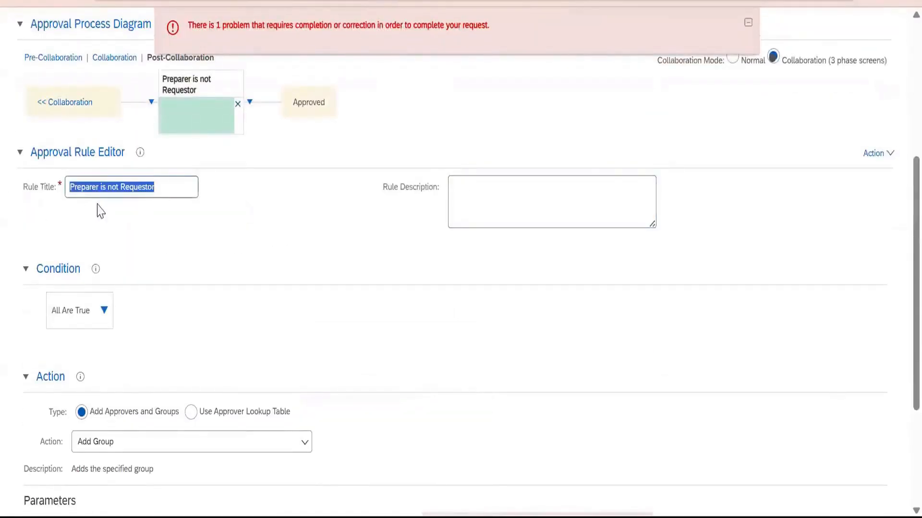
{"action": "key", "text": "ctrl+c"}
{"action": "left_click", "coordinate": [557, 198]}
{"action": "scroll", "coordinate": [486, 214], "scroll_direction": "up", "scroll_amount": 6}
{"action": "key", "text": "ctrl+v"}
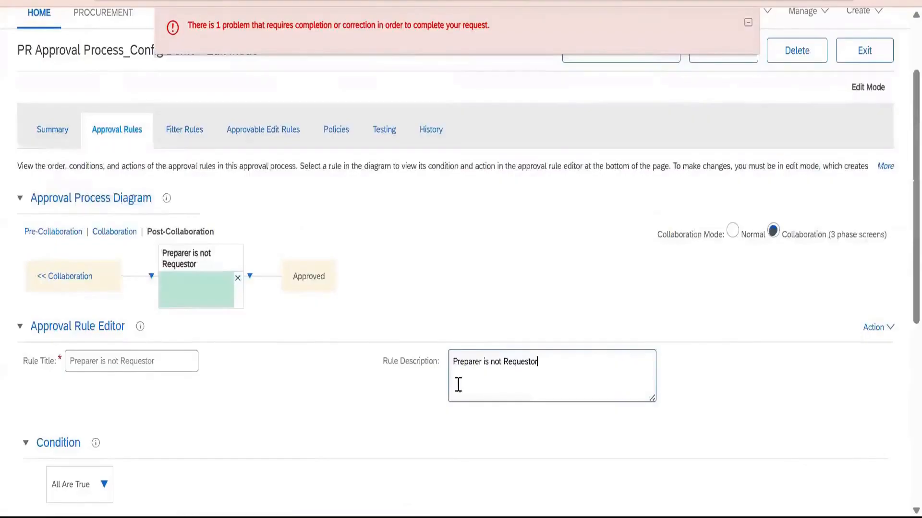
Add the predefined system condition Preparer Is Not Requester under All Are True in the rule's condition.
{"action": "scroll", "coordinate": [53, 426], "scroll_direction": "down", "scroll_amount": 2}
{"action": "left_click", "coordinate": [104, 399]}
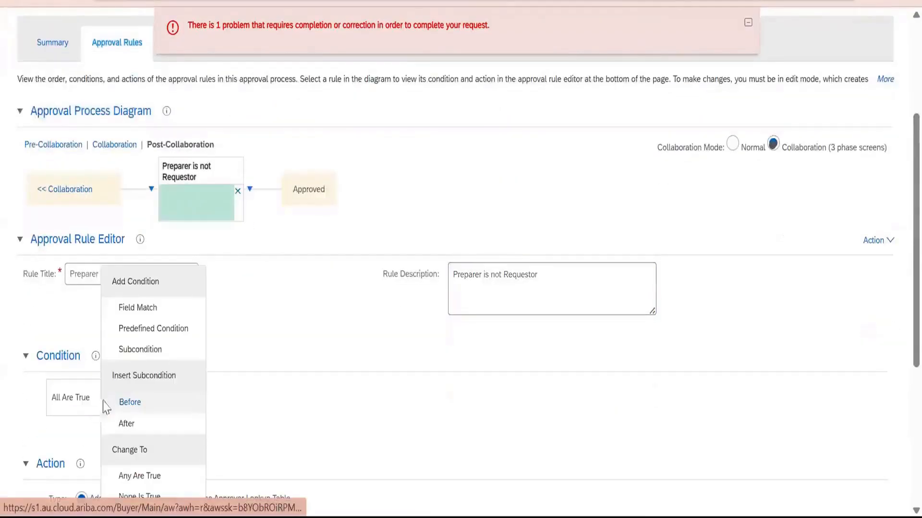
{"action": "left_click", "coordinate": [154, 329]}
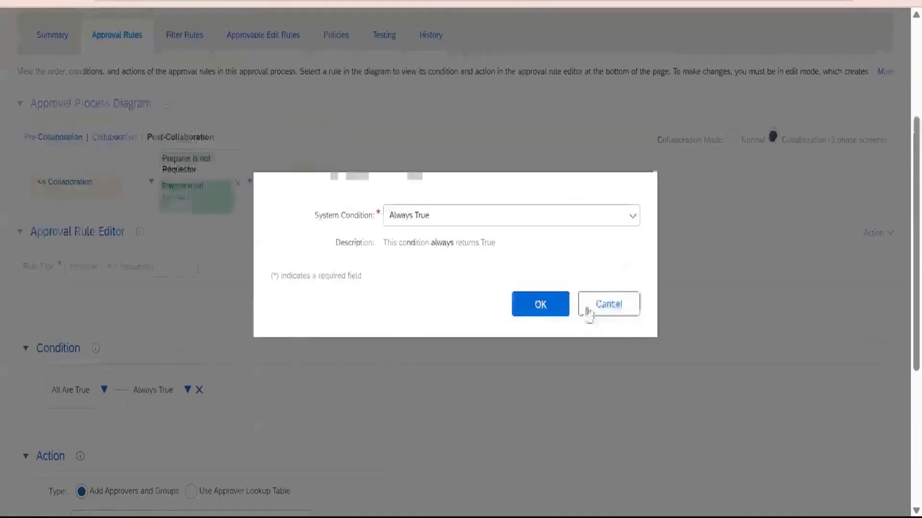
{"action": "left_click", "coordinate": [632, 216]}
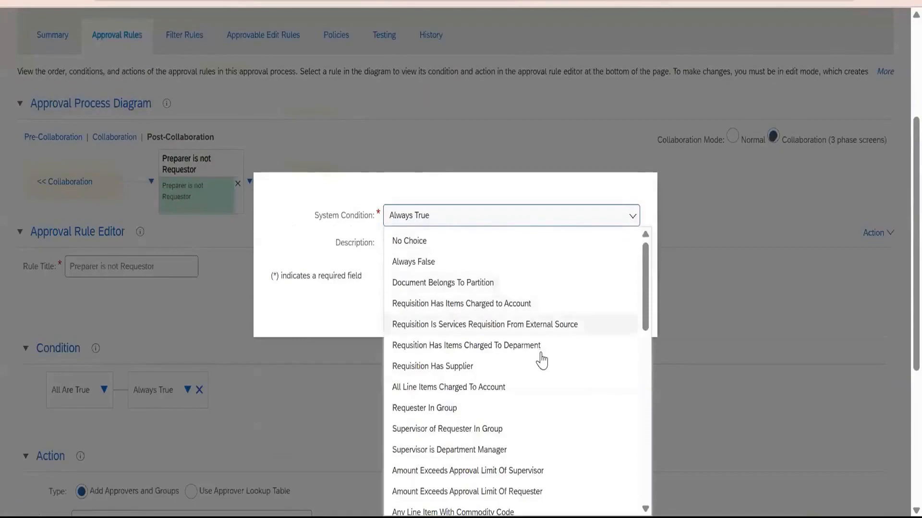
{"action": "scroll", "coordinate": [480, 373], "scroll_direction": "down", "scroll_amount": 3}
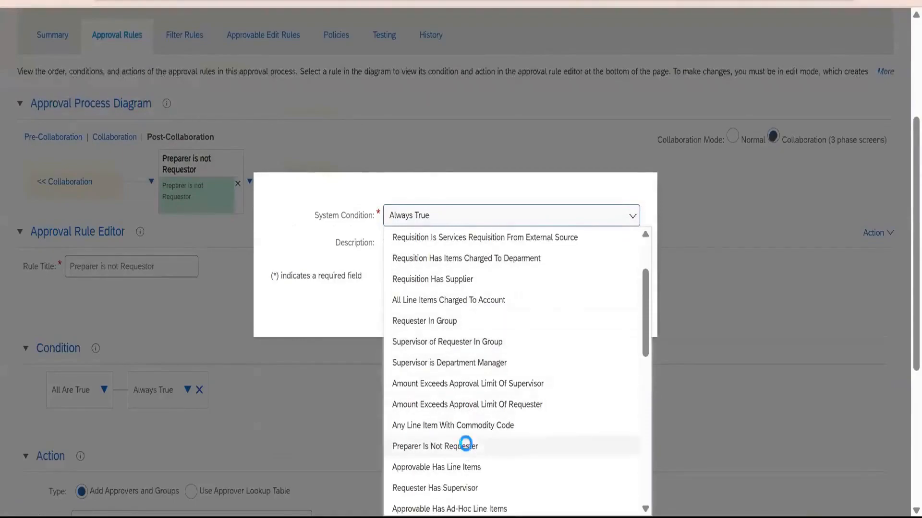
{"action": "left_click", "coordinate": [466, 447]}
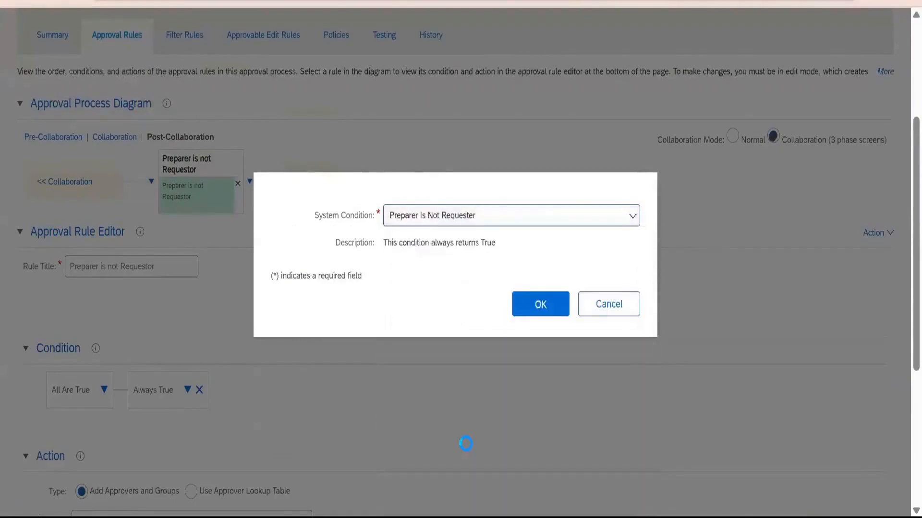
{"action": "left_click", "coordinate": [538, 308]}
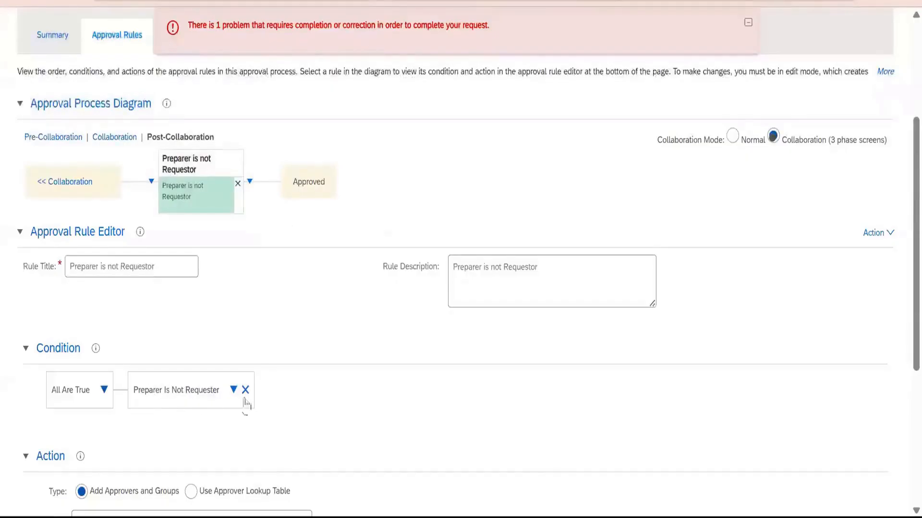
Set the rule's approver action to Add Requester.
{"action": "scroll", "coordinate": [288, 423], "scroll_direction": "down", "scroll_amount": 2}
{"action": "scroll", "coordinate": [283, 423], "scroll_direction": "down", "scroll_amount": 3}
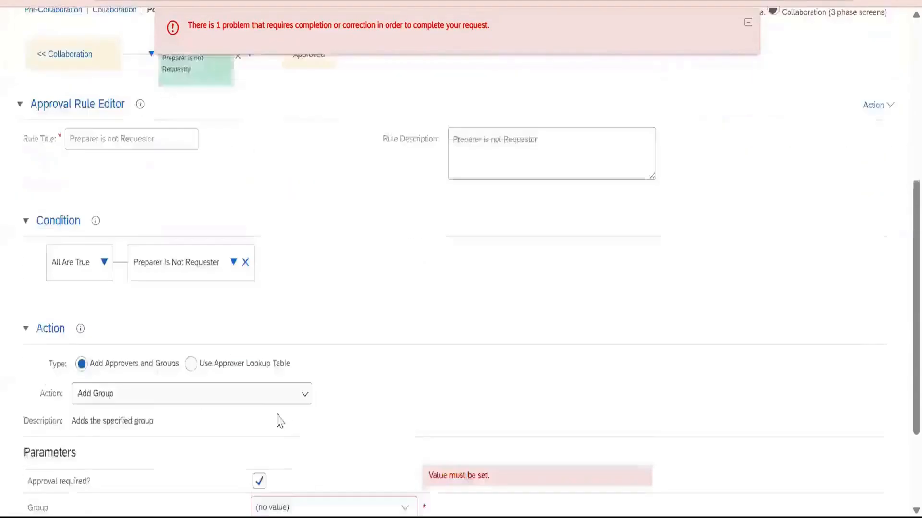
{"action": "left_click", "coordinate": [303, 349]}
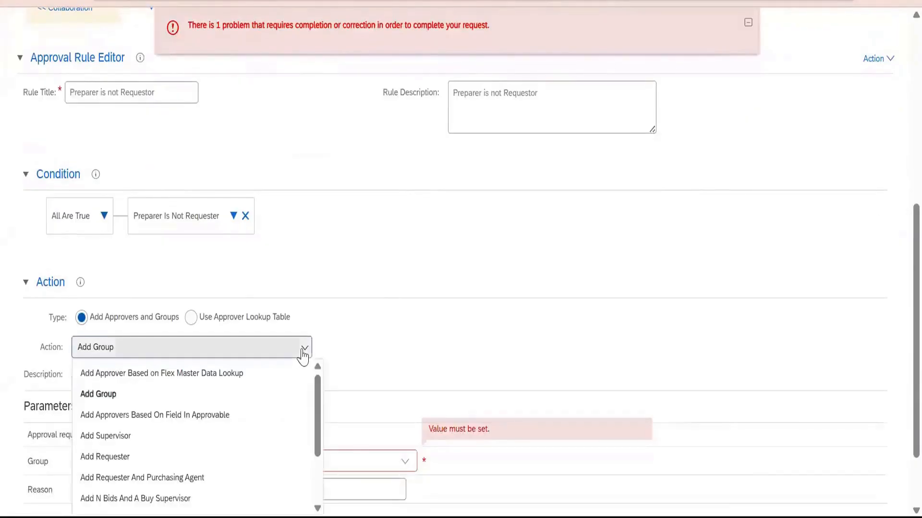
{"action": "left_click", "coordinate": [191, 456]}
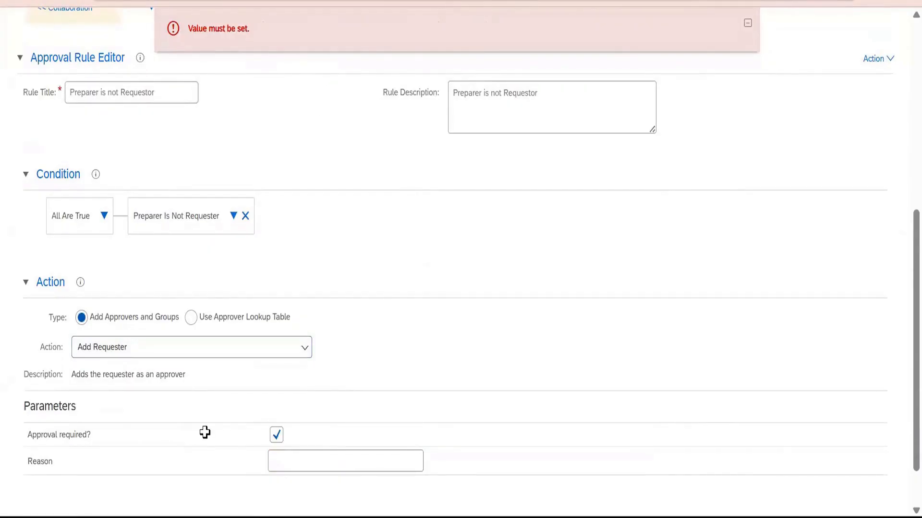
Switch to the Excel notes and enter PR, ORANE12 and ORANE17 in cells B620 to B622.
{"action": "key", "text": "alt+Tab"}
{"action": "type", "text": "PR"}
{"action": "key", "text": "Return"}
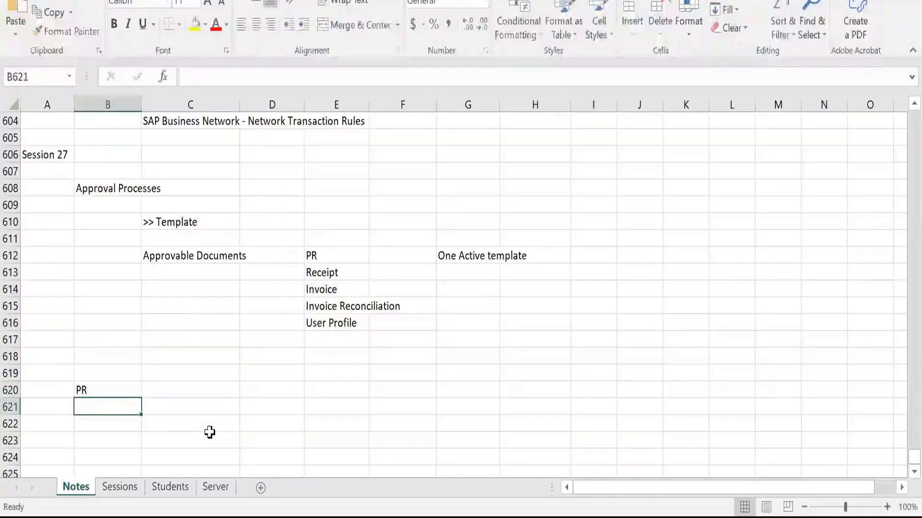
{"action": "type", "text": "ORANE12"}
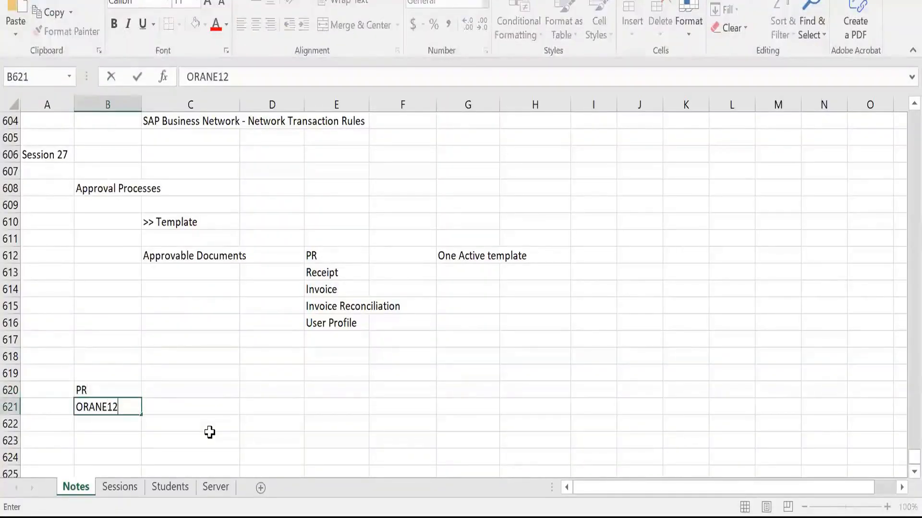
{"action": "key", "text": "Return"}
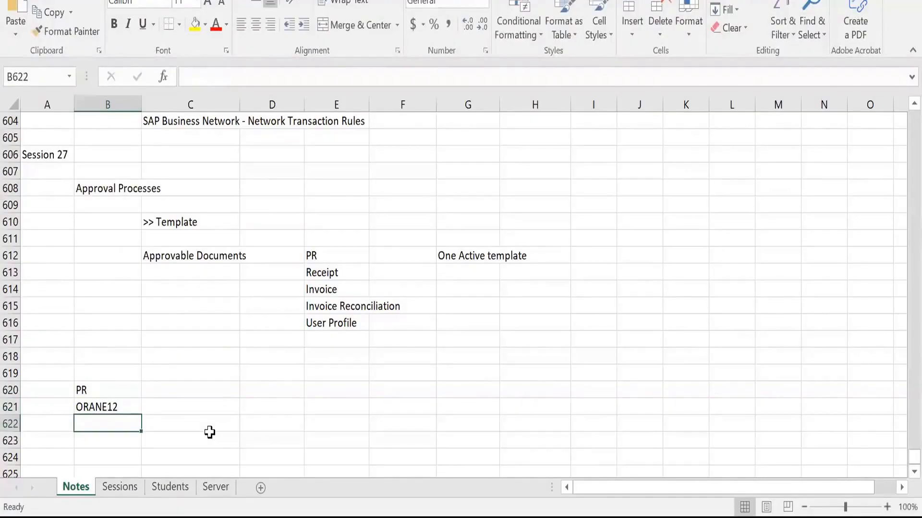
{"action": "type", "text": "ONRA"}
{"action": "key", "text": "BackSpace"}
{"action": "key", "text": "BackSpace"}
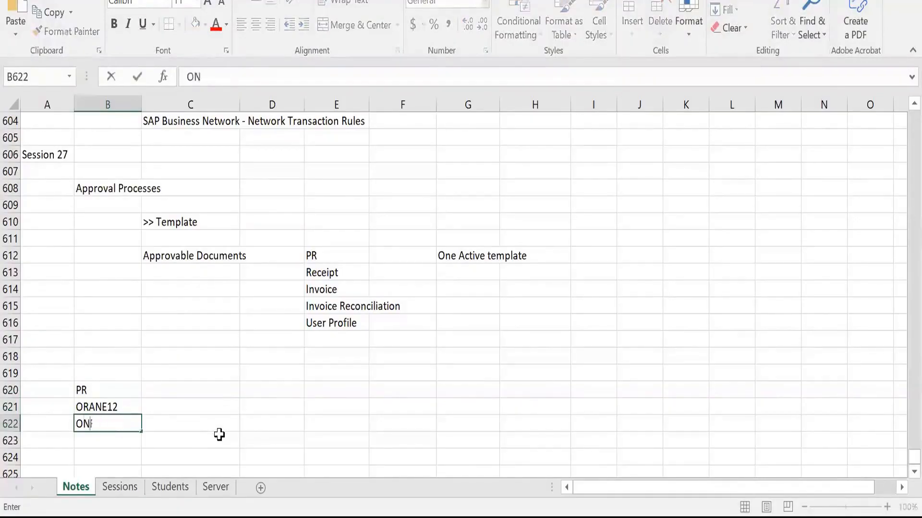
{"action": "key", "text": "BackSpace"}
{"action": "type", "text": "RANE 17"}
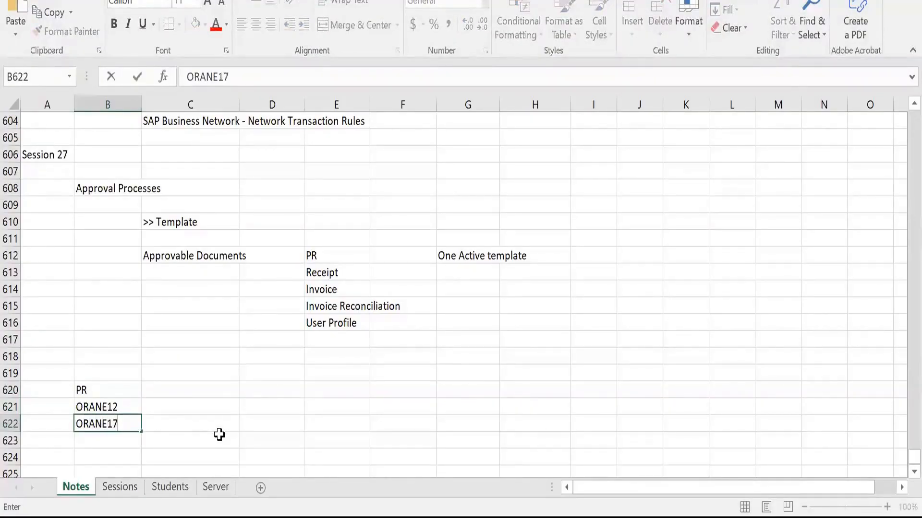
{"action": "key", "text": "Tab"}
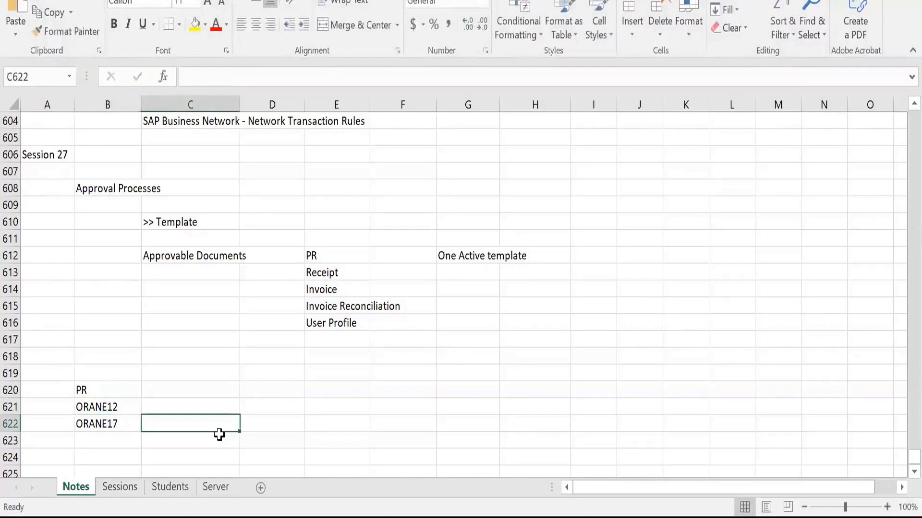
{"action": "key", "text": "Return"}
{"action": "key", "text": "Down"}
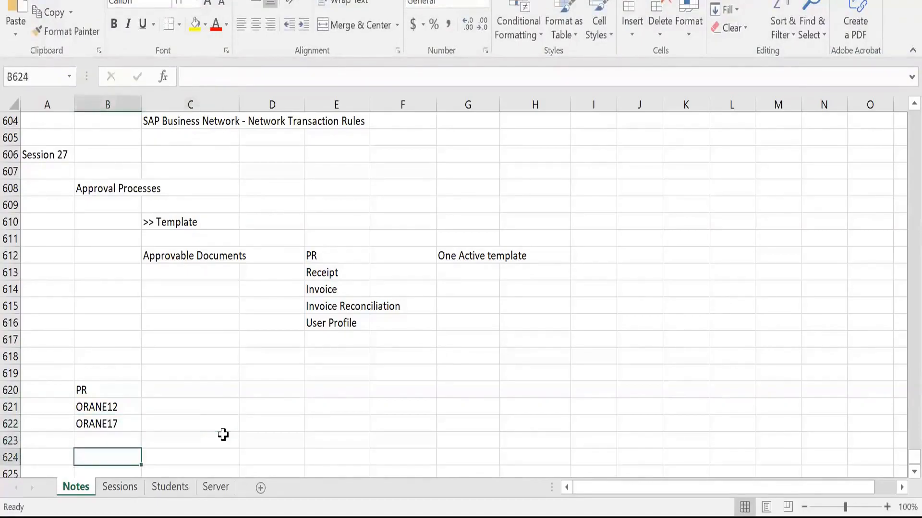
Examine the PR example in the notes, going through the PR, ORANE12 and ORANE17 entries.
{"action": "key", "text": "Up"}
{"action": "key", "text": "Up"}
{"action": "key", "text": "Right"}
{"action": "key", "text": "Left"}
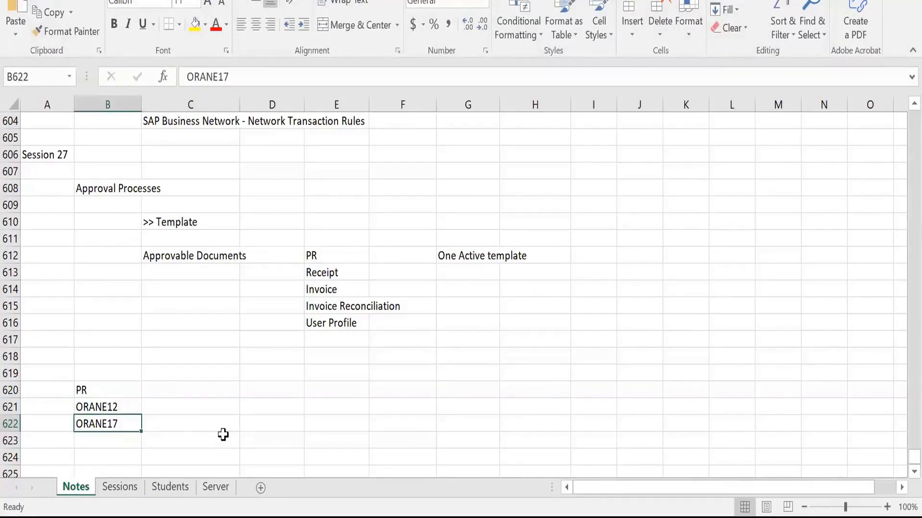
{"action": "key", "text": "Up"}
{"action": "key", "text": "Up"}
{"action": "key", "text": "Down"}
{"action": "key", "text": "Down"}
{"action": "left_click_drag", "start_coordinate": [99, 396], "coordinate": [105, 409]}
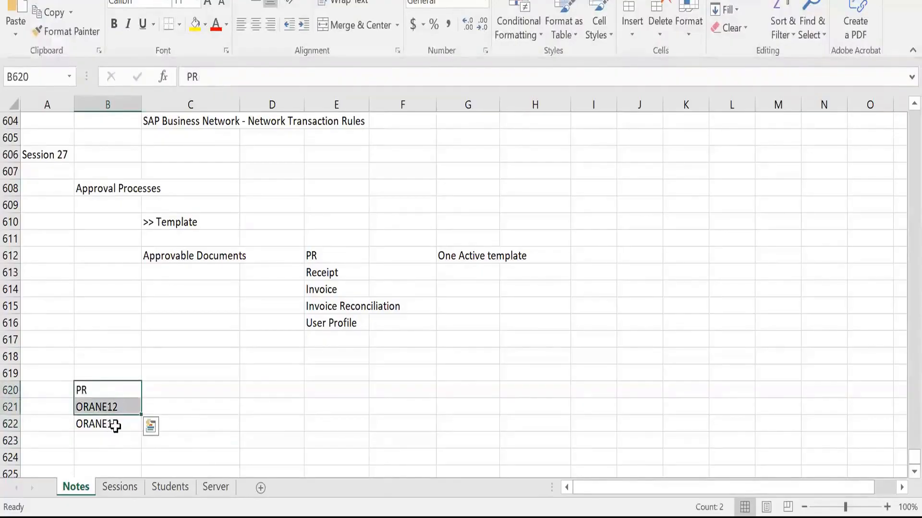
{"action": "left_click", "coordinate": [115, 426]}
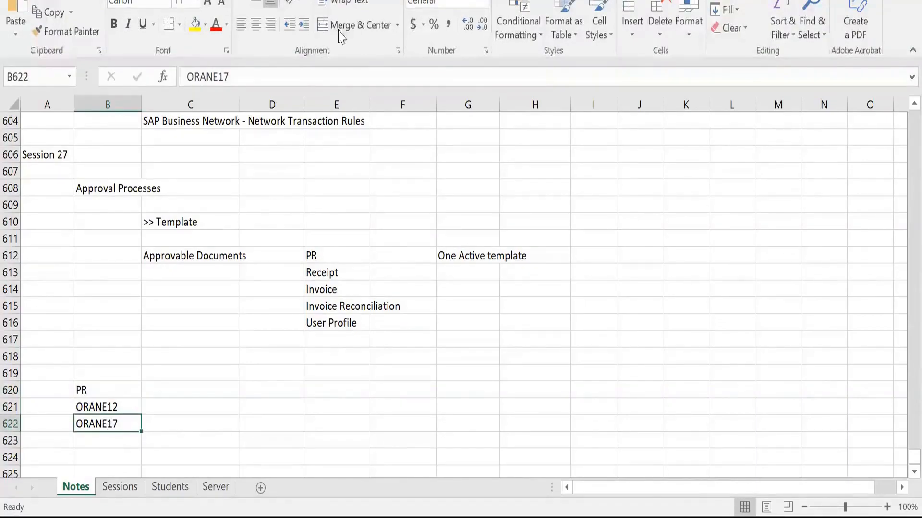
Return to SAP Ariba, turn off the rule's approval requirement and enter Requestor added as Watcher as the reason.
{"action": "left_click", "coordinate": [186, 340]}
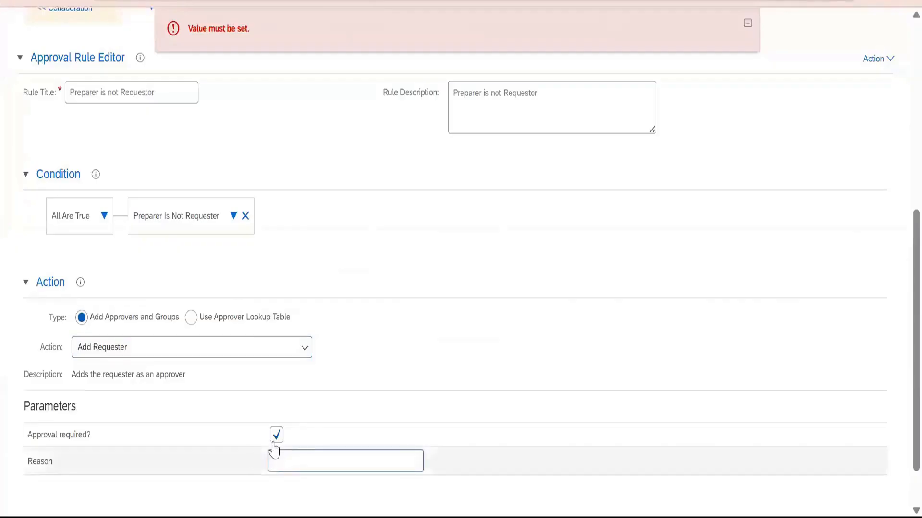
{"action": "left_click", "coordinate": [277, 438]}
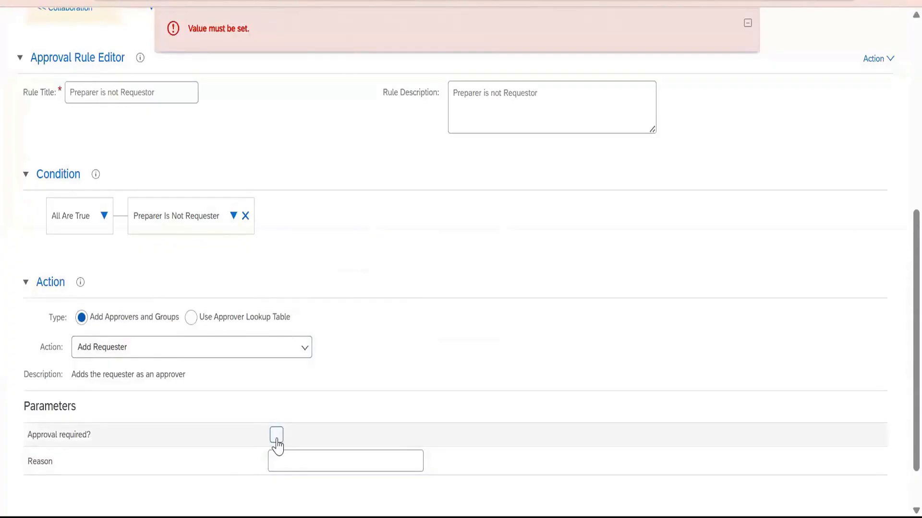
{"action": "left_click", "coordinate": [288, 467]}
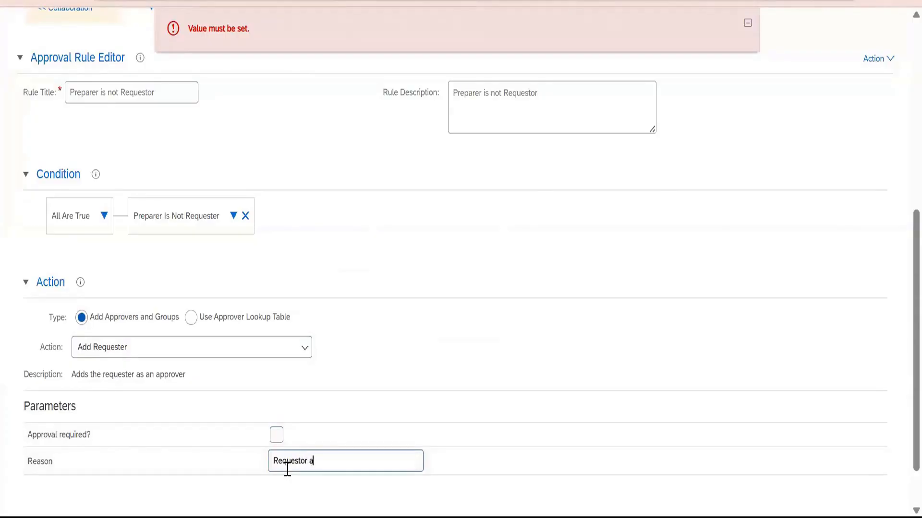
{"action": "type", "text": "Requestor added as Watcher"}
Collapse the error message and review the Preparer is not Requestor rule and the rule types that can be added before it.
{"action": "scroll", "coordinate": [375, 214], "scroll_direction": "up", "scroll_amount": 7}
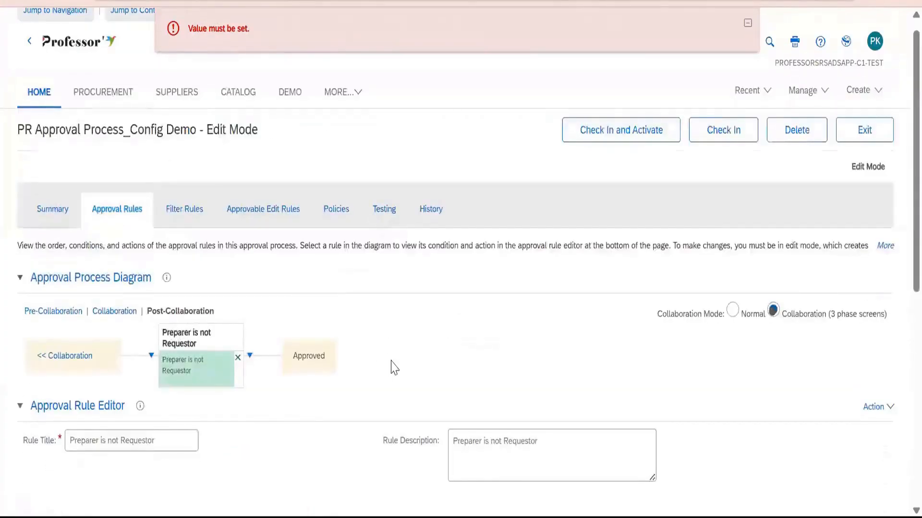
{"action": "left_click", "coordinate": [747, 23]}
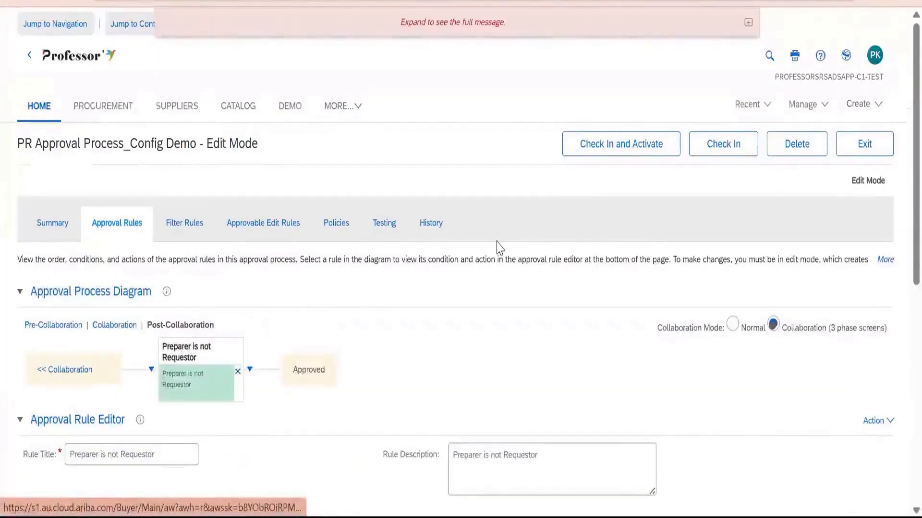
{"action": "scroll", "coordinate": [494, 240], "scroll_direction": "down", "scroll_amount": 6}
{"action": "scroll", "coordinate": [495, 240], "scroll_direction": "down", "scroll_amount": 3}
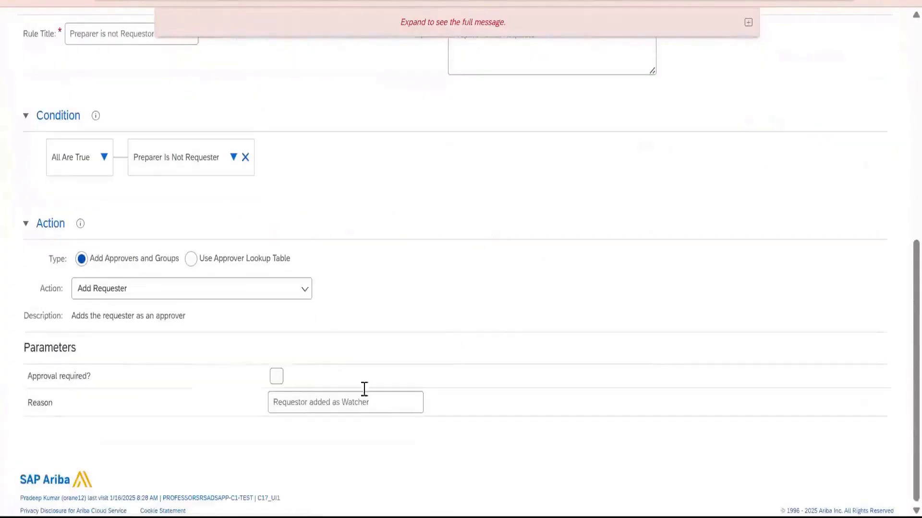
{"action": "scroll", "coordinate": [360, 302], "scroll_direction": "up", "scroll_amount": 9}
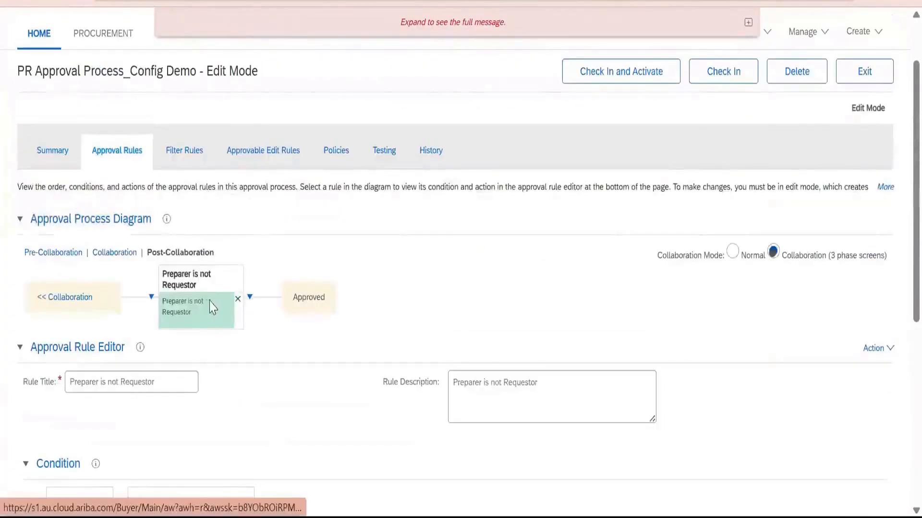
{"action": "left_click", "coordinate": [151, 297]}
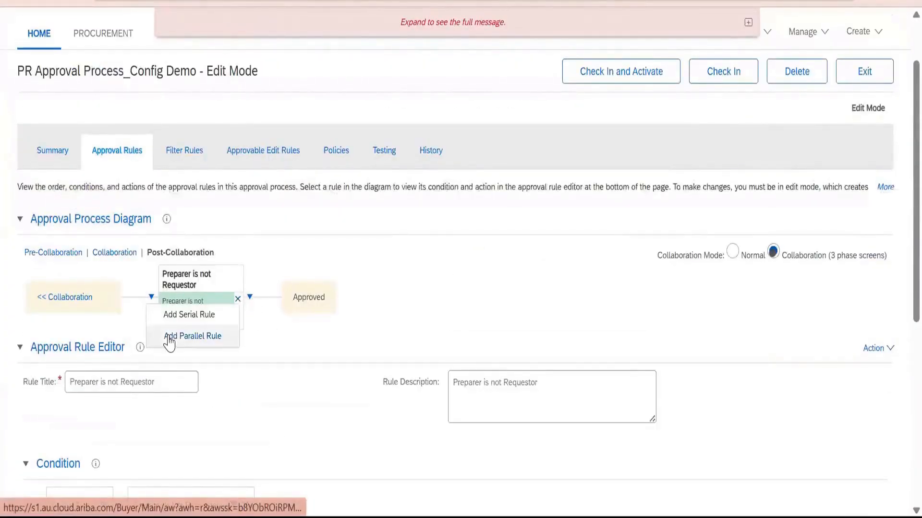
{"action": "left_click", "coordinate": [201, 300]}
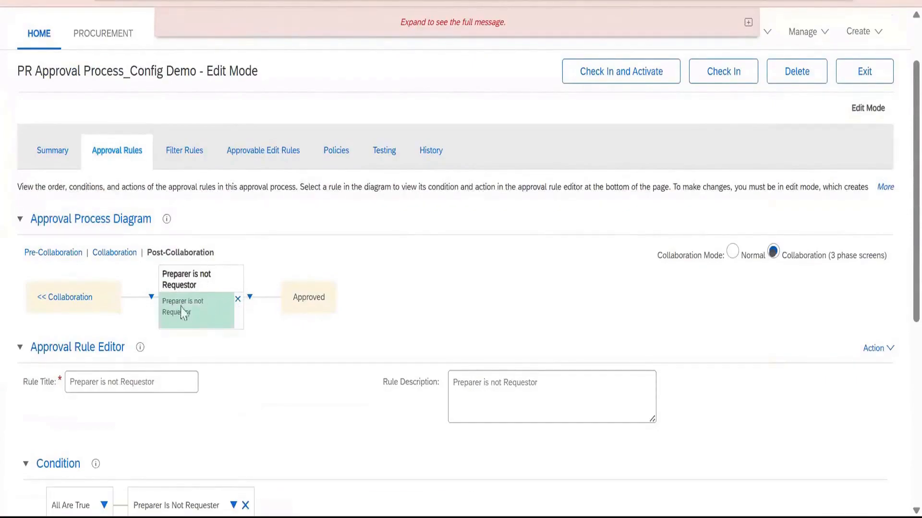
Add a parallel rule alongside Preparer is not Requestor, with Supervisor Approval as its title and description.
{"action": "left_click", "coordinate": [151, 299]}
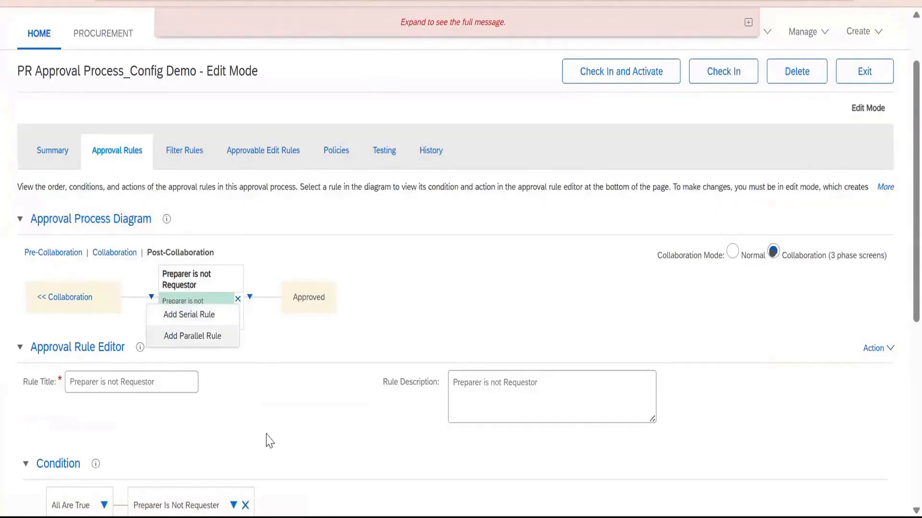
{"action": "left_click", "coordinate": [204, 339]}
{"action": "scroll", "coordinate": [274, 382], "scroll_direction": "down", "scroll_amount": 3}
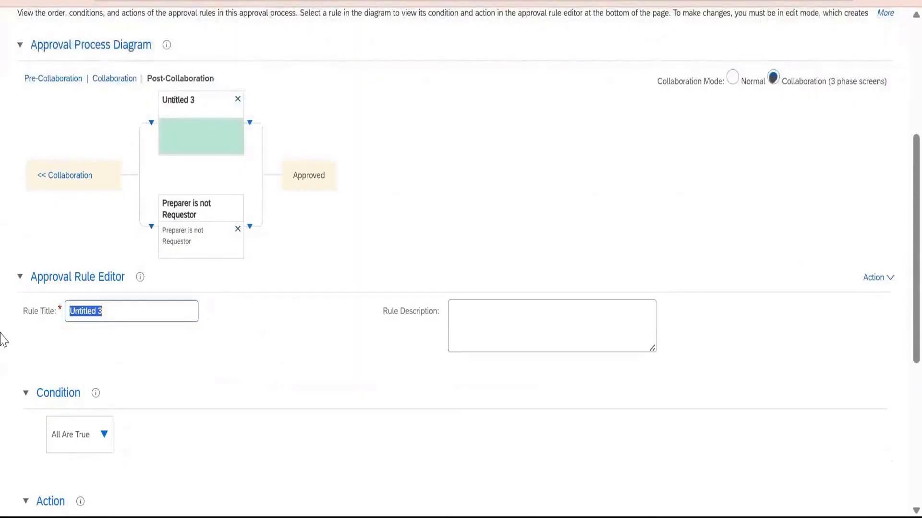
{"action": "type", "text": "Supervisor Approval"}
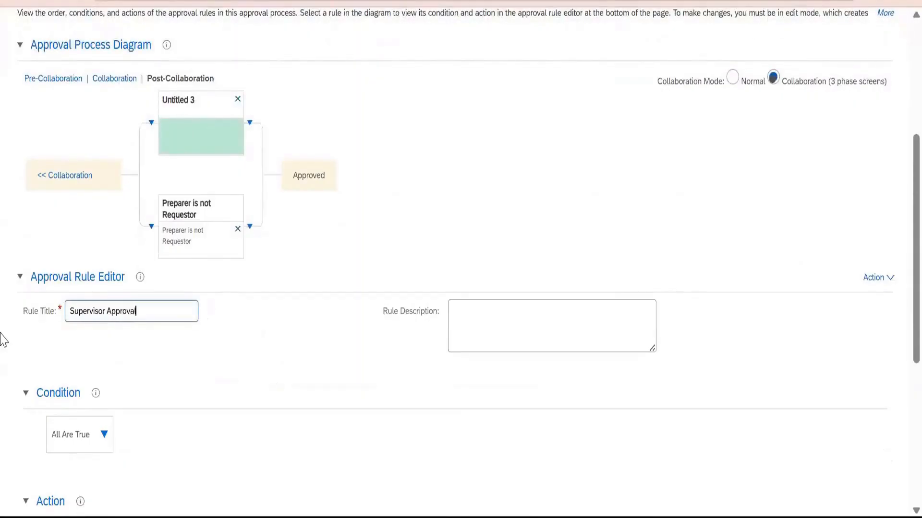
{"action": "key", "text": "ctrl+a"}
{"action": "key", "text": "ctrl+c"}
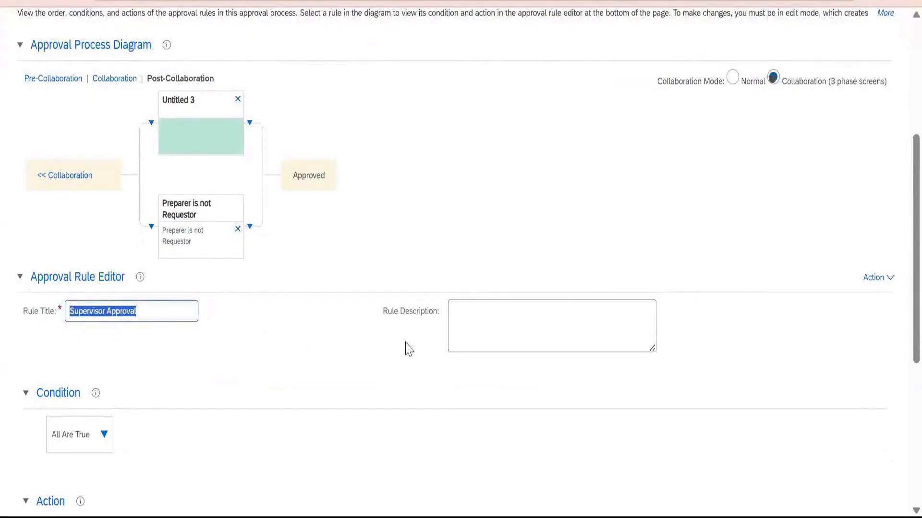
{"action": "left_click", "coordinate": [479, 329]}
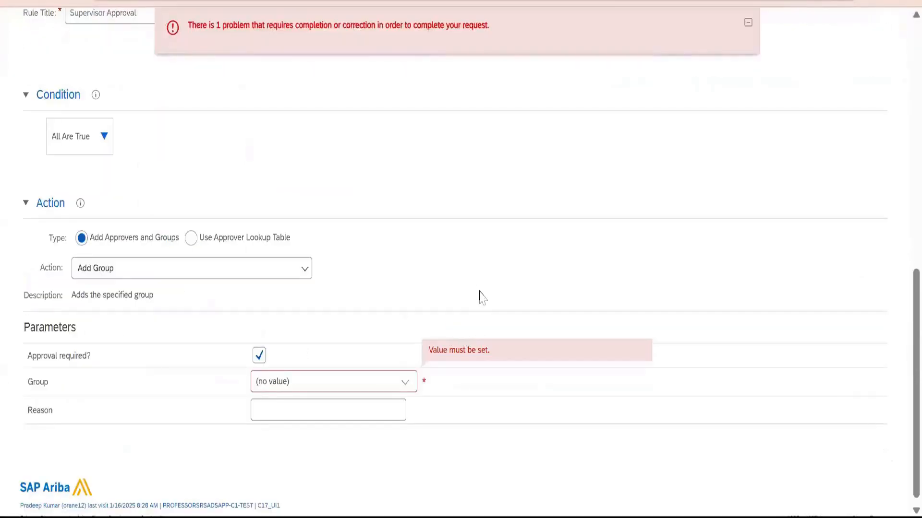
{"action": "key", "text": "ctrl+v"}
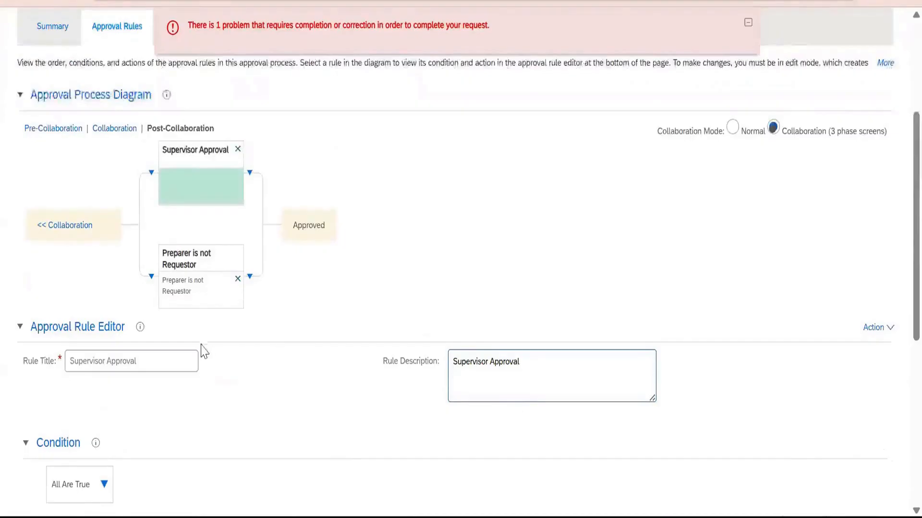
Set the Supervisor Approval rule's action to Add Supervisor and enter Supervisor approval is must as the reason.
{"action": "scroll", "coordinate": [118, 324], "scroll_direction": "down", "scroll_amount": 3}
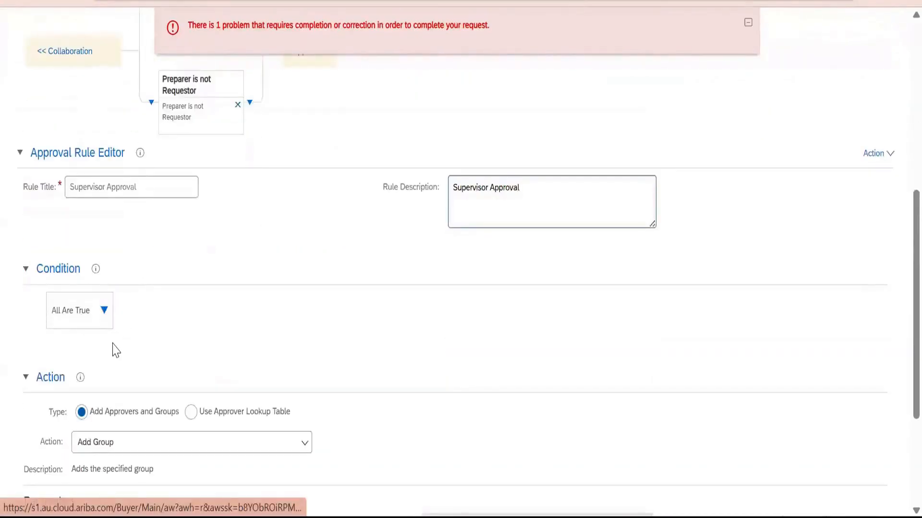
{"action": "scroll", "coordinate": [92, 335], "scroll_direction": "down", "scroll_amount": 2}
{"action": "left_click", "coordinate": [304, 358]}
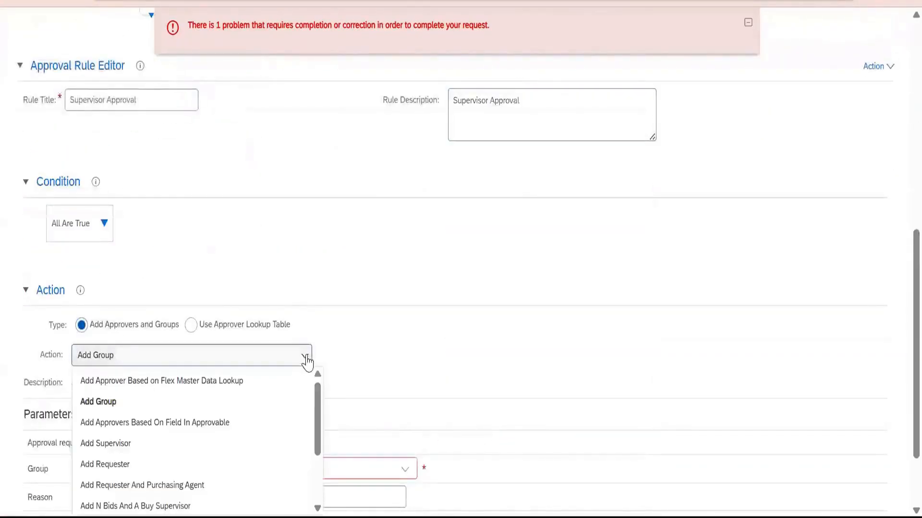
{"action": "left_click", "coordinate": [179, 442]}
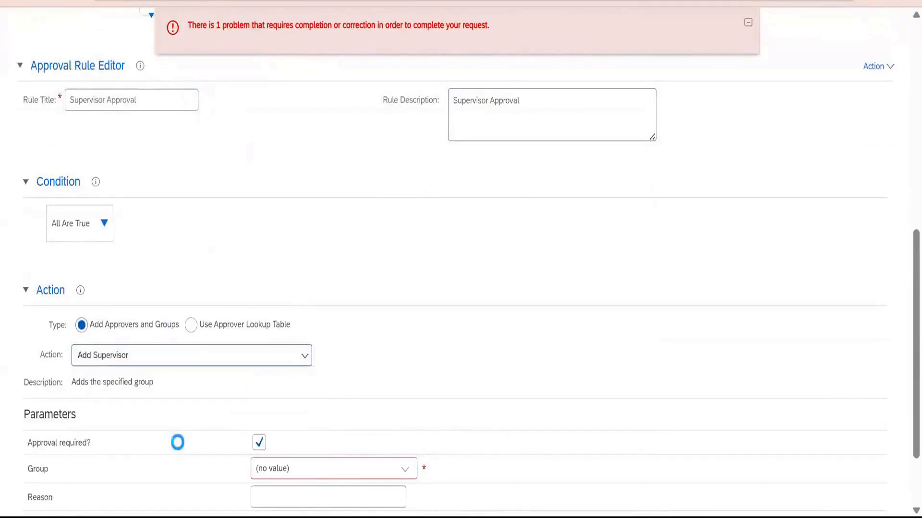
{"action": "left_click", "coordinate": [309, 400]}
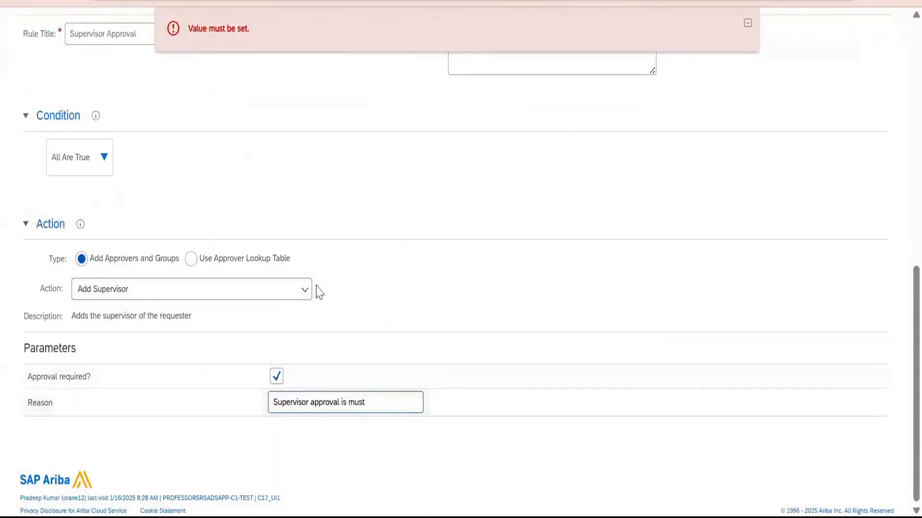
Add a serial rule after Supervisor Approval, with Finance Approval as its title and description.
{"action": "scroll", "coordinate": [295, 259], "scroll_direction": "up", "scroll_amount": 9}
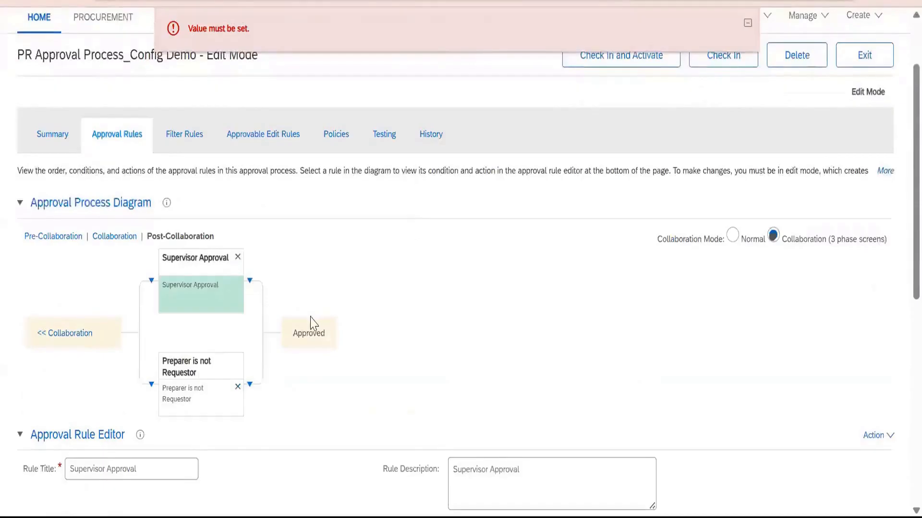
{"action": "left_click", "coordinate": [250, 281]}
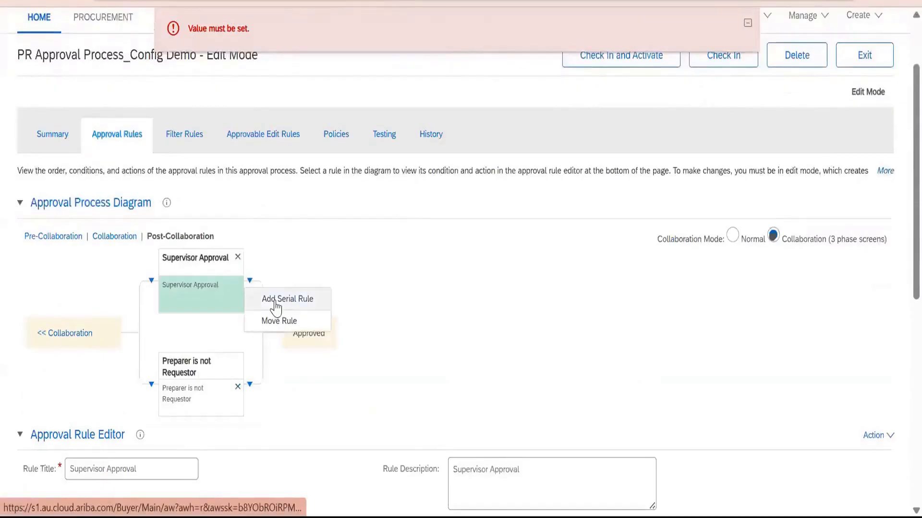
{"action": "left_click", "coordinate": [254, 299]}
{"action": "scroll", "coordinate": [168, 319], "scroll_direction": "down", "scroll_amount": 3}
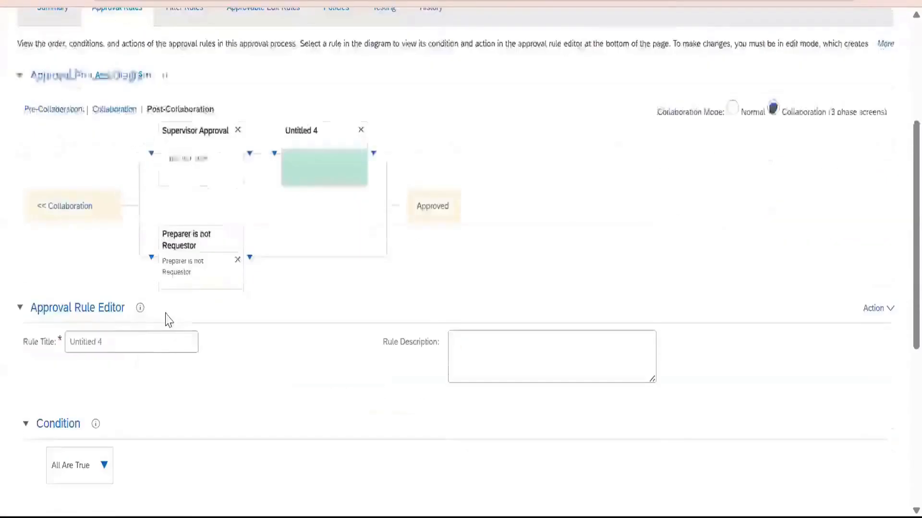
{"action": "left_click_drag", "start_coordinate": [140, 297], "coordinate": [0, 271]}
{"action": "type", "text": "Finance Approval"}
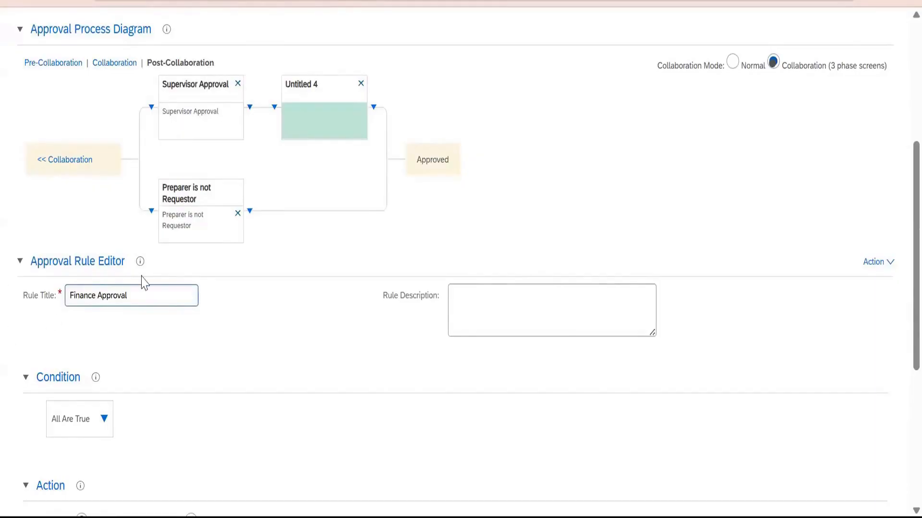
{"action": "key", "text": "ctrl+a"}
{"action": "key", "text": "ctrl+c"}
{"action": "left_click", "coordinate": [502, 314]}
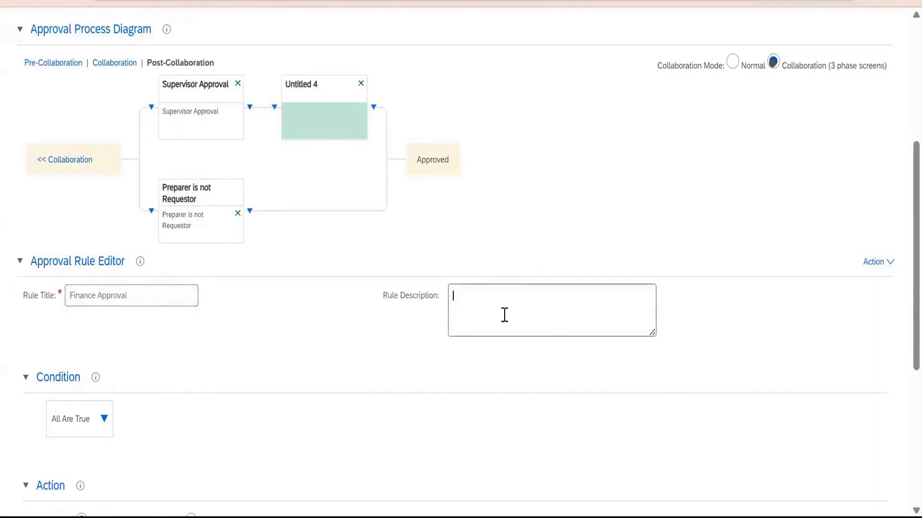
{"action": "scroll", "coordinate": [494, 365], "scroll_direction": "down", "scroll_amount": 5}
{"action": "scroll", "coordinate": [484, 271], "scroll_direction": "up", "scroll_amount": 5}
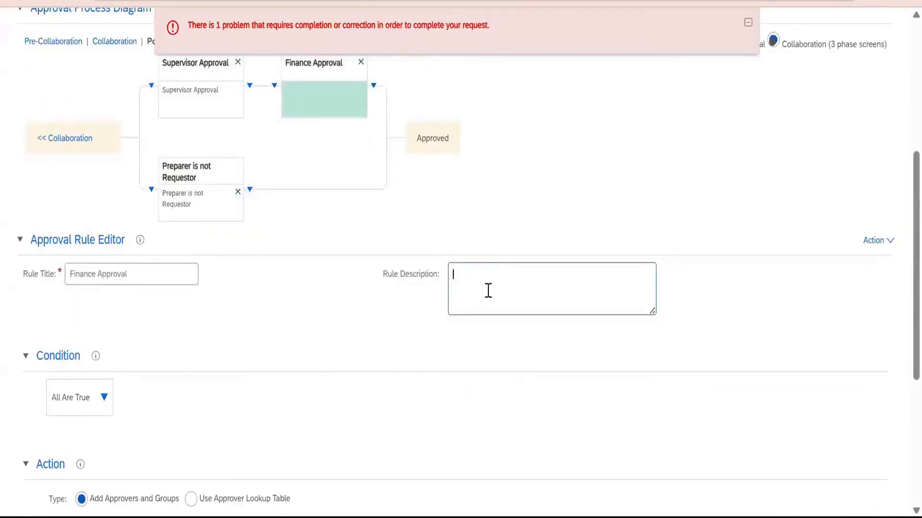
{"action": "key", "text": "ctrl+v"}
Add a Field Match condition to the Finance Approval rule and open its field selection.
{"action": "left_click", "coordinate": [105, 401]}
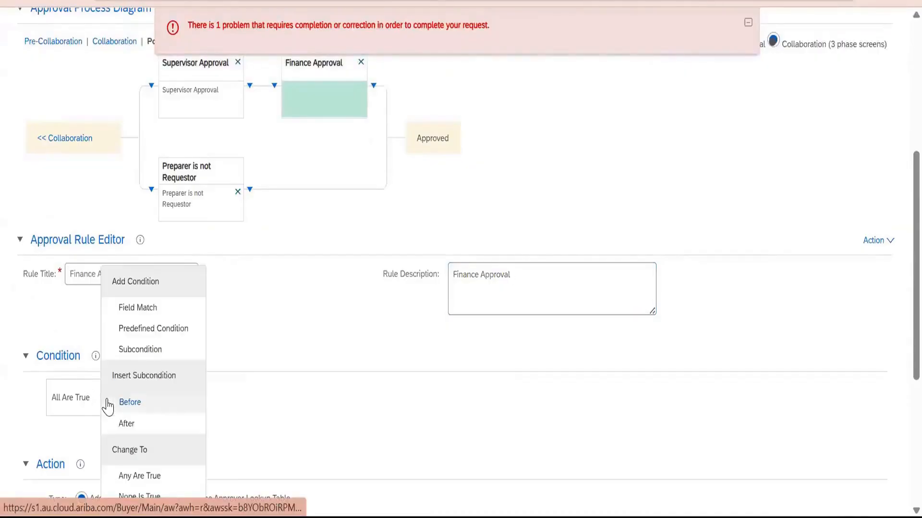
{"action": "left_click", "coordinate": [151, 311]}
{"action": "scroll", "coordinate": [336, 360], "scroll_direction": "down", "scroll_amount": 5}
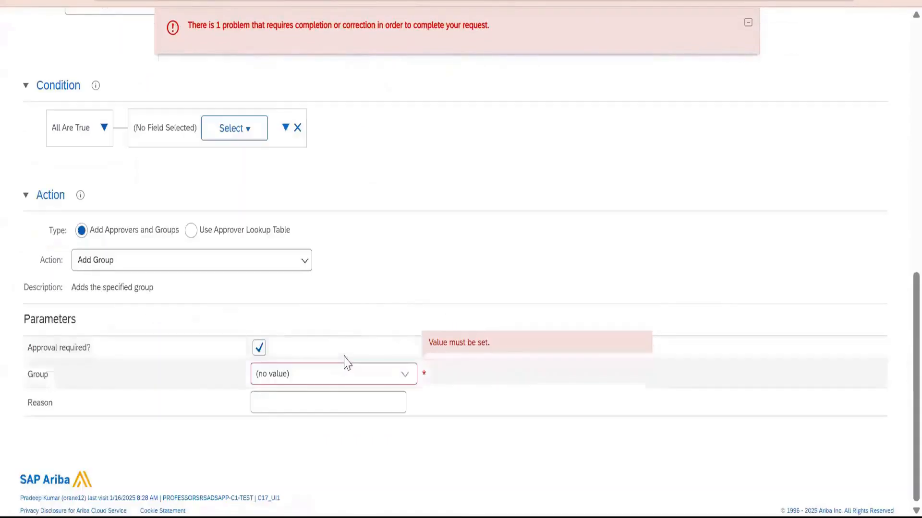
{"action": "left_click", "coordinate": [239, 135]}
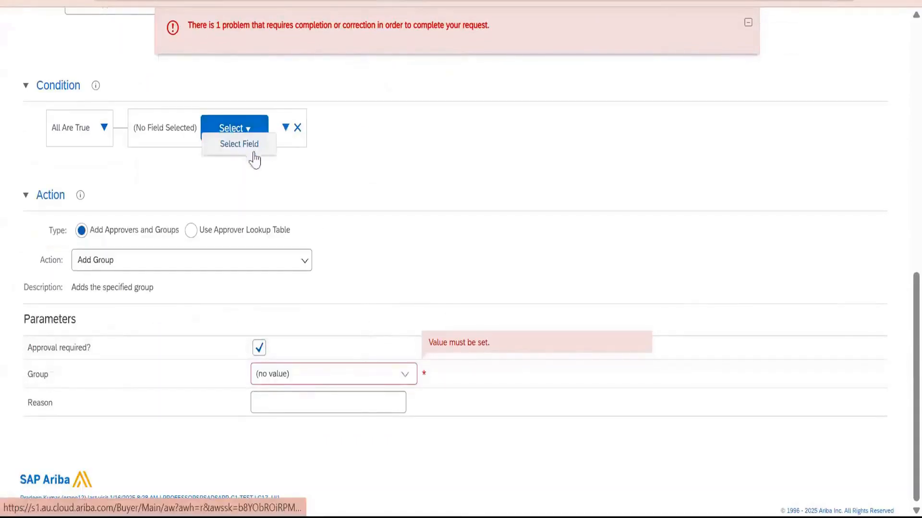
{"action": "left_click", "coordinate": [255, 145]}
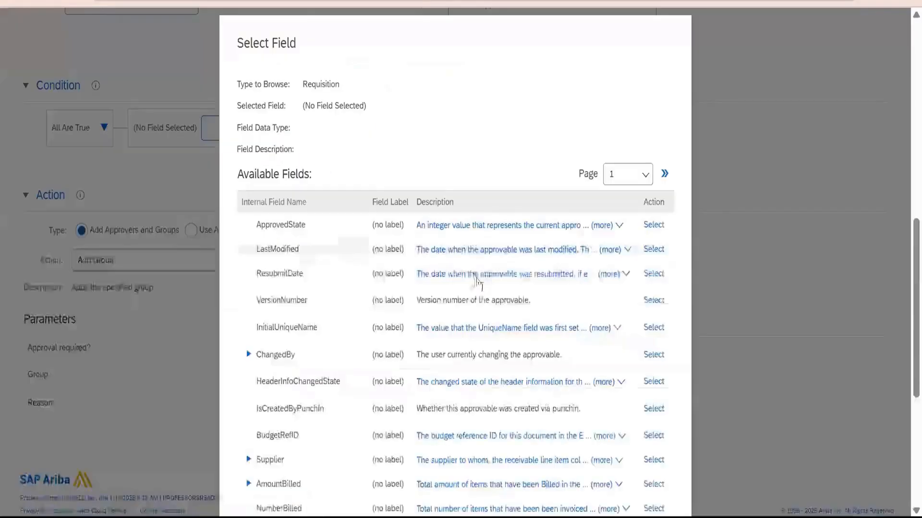
Go through the available requisition fields to page 4 and select CompanyCode as the condition's field.
{"action": "scroll", "coordinate": [473, 286], "scroll_direction": "down", "scroll_amount": 6}
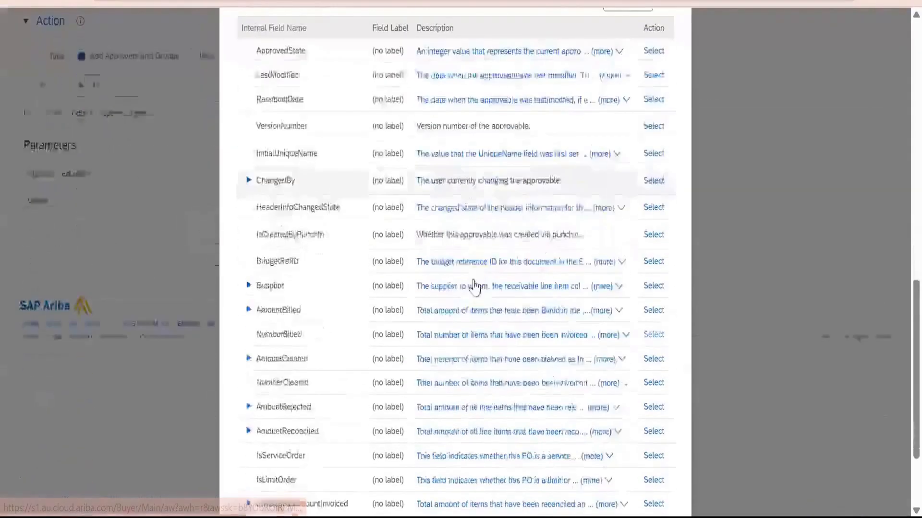
{"action": "left_click", "coordinate": [624, 436]}
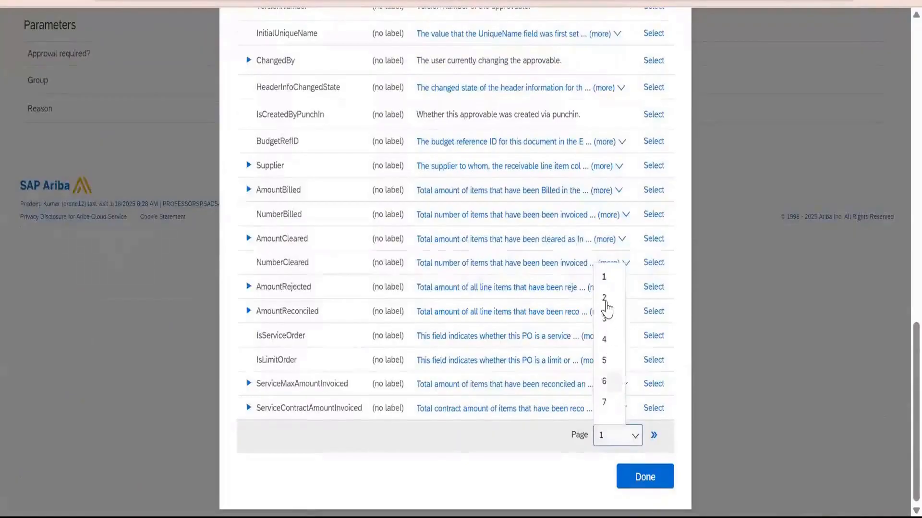
{"action": "left_click", "coordinate": [600, 305]}
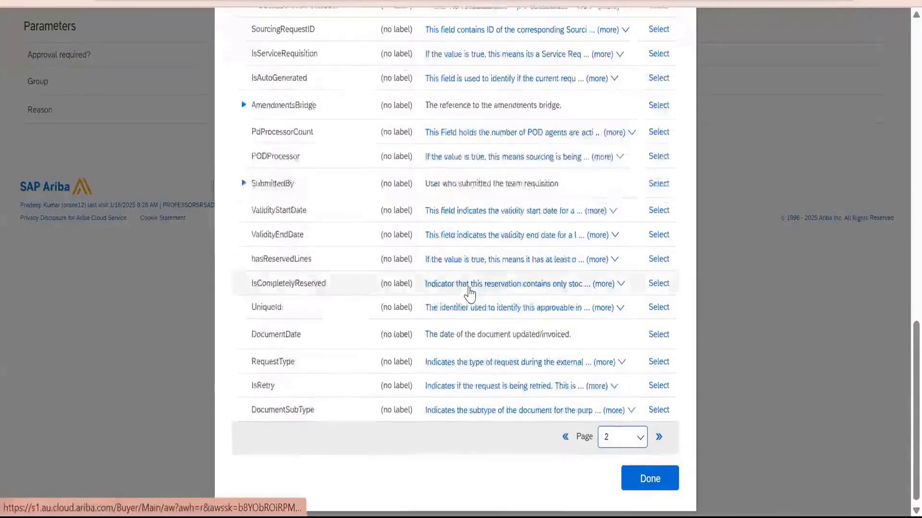
{"action": "scroll", "coordinate": [469, 294], "scroll_direction": "up", "scroll_amount": 4}
{"action": "left_click", "coordinate": [646, 55]}
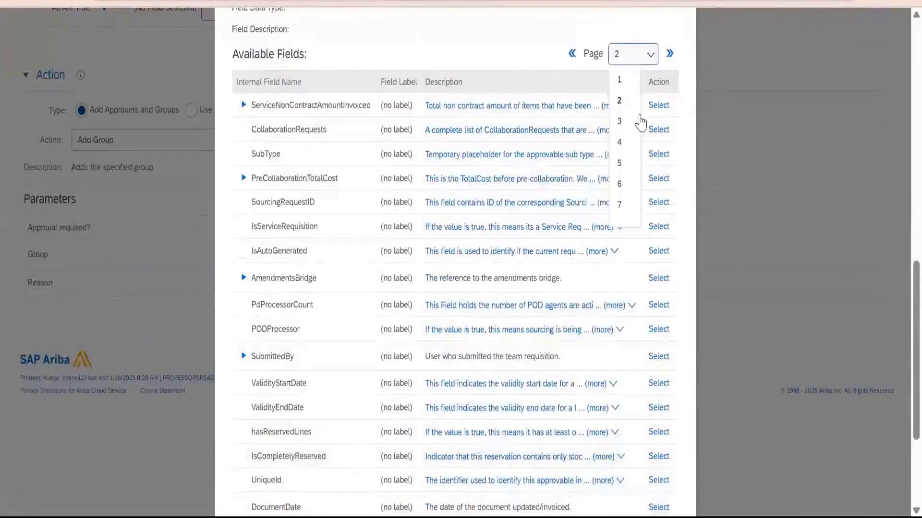
{"action": "left_click", "coordinate": [636, 119]}
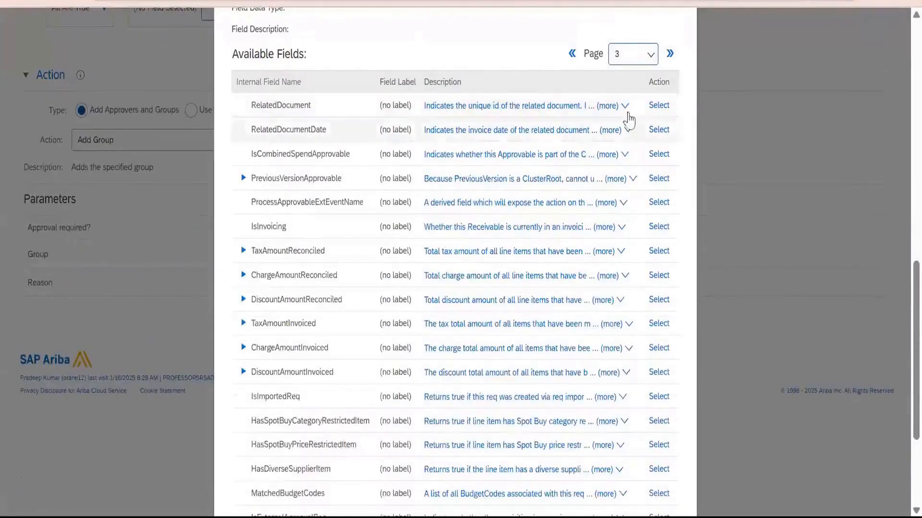
{"action": "left_click", "coordinate": [616, 58]}
{"action": "scroll", "coordinate": [593, 201], "scroll_direction": "down", "scroll_amount": 2}
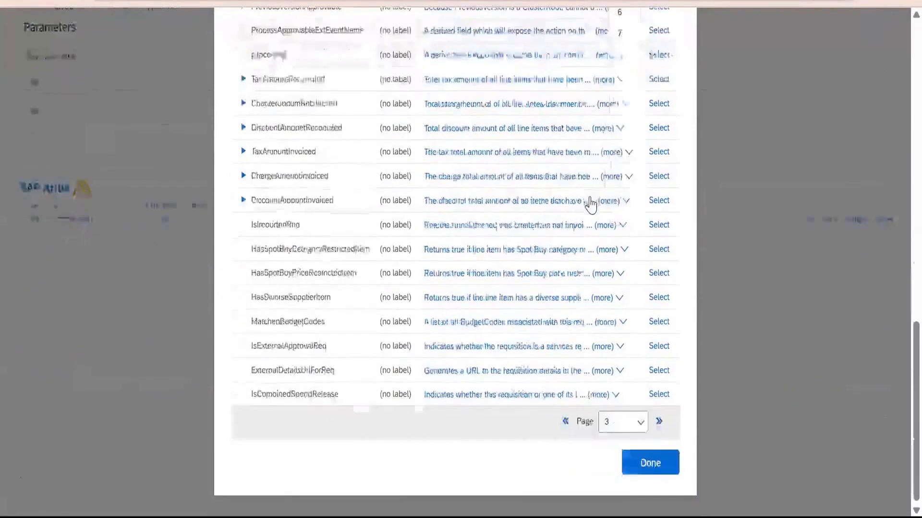
{"action": "left_click", "coordinate": [619, 57]}
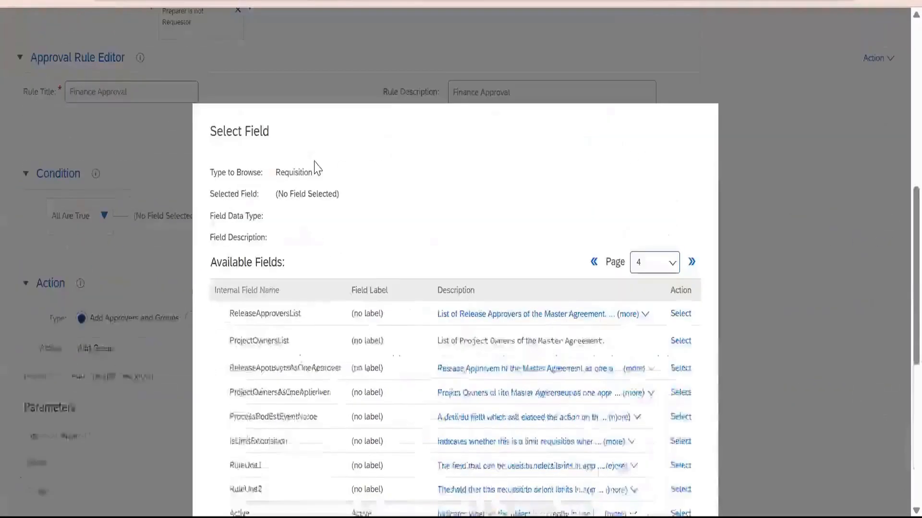
{"action": "scroll", "coordinate": [380, 268], "scroll_direction": "down", "scroll_amount": 3}
{"action": "scroll", "coordinate": [274, 317], "scroll_direction": "down", "scroll_amount": 3}
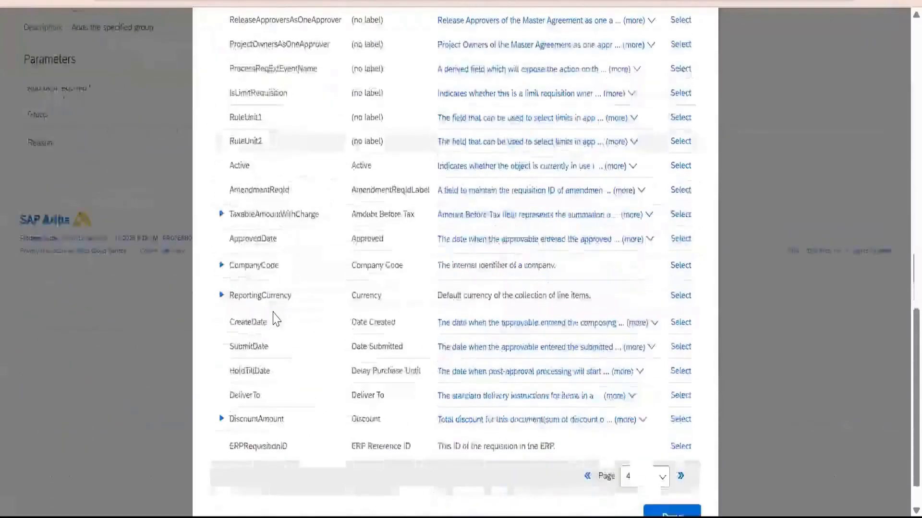
{"action": "left_click", "coordinate": [682, 279]}
Search the company codes for 3000 and set Tata Motors Ltd as the value CompanyCode must equal.
{"action": "left_click", "coordinate": [494, 309]}
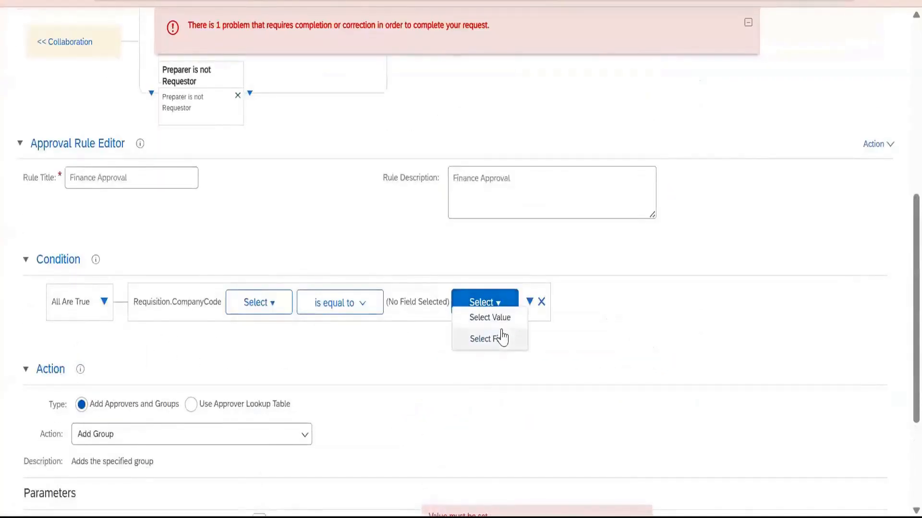
{"action": "left_click", "coordinate": [499, 317]}
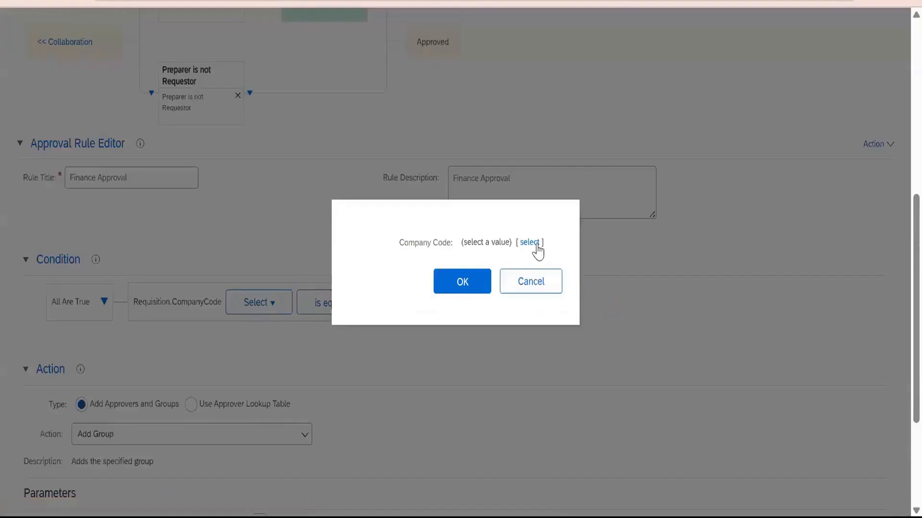
{"action": "left_click", "coordinate": [534, 243]}
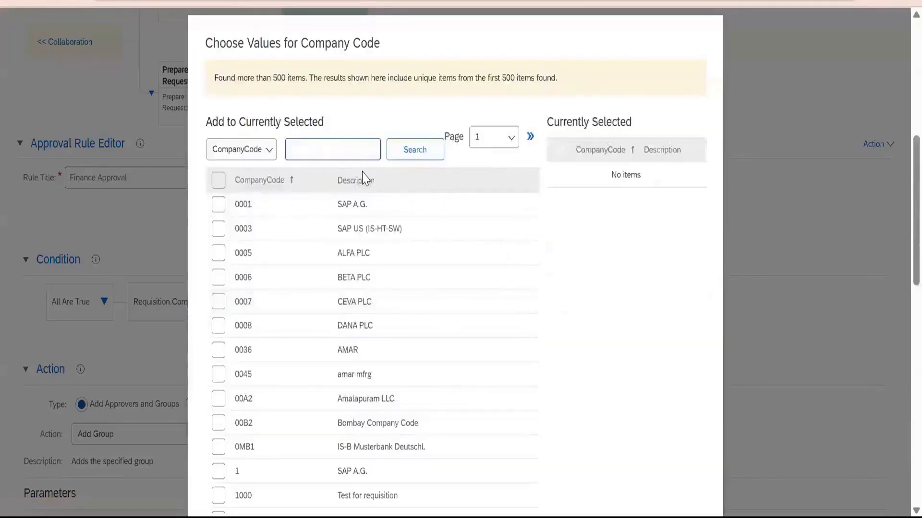
{"action": "type", "text": "3000"}
{"action": "key", "text": "Return"}
{"action": "left_click", "coordinate": [312, 294]}
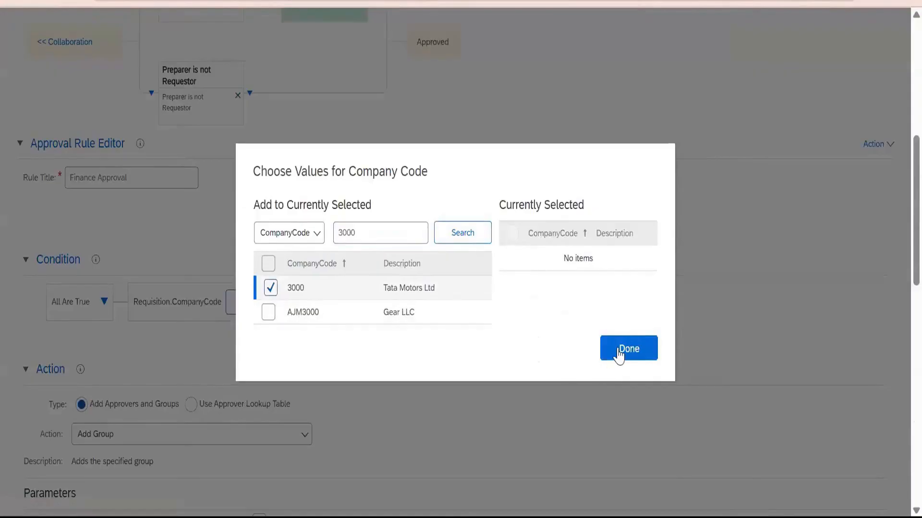
{"action": "left_click", "coordinate": [623, 353]}
{"action": "left_click", "coordinate": [480, 290]}
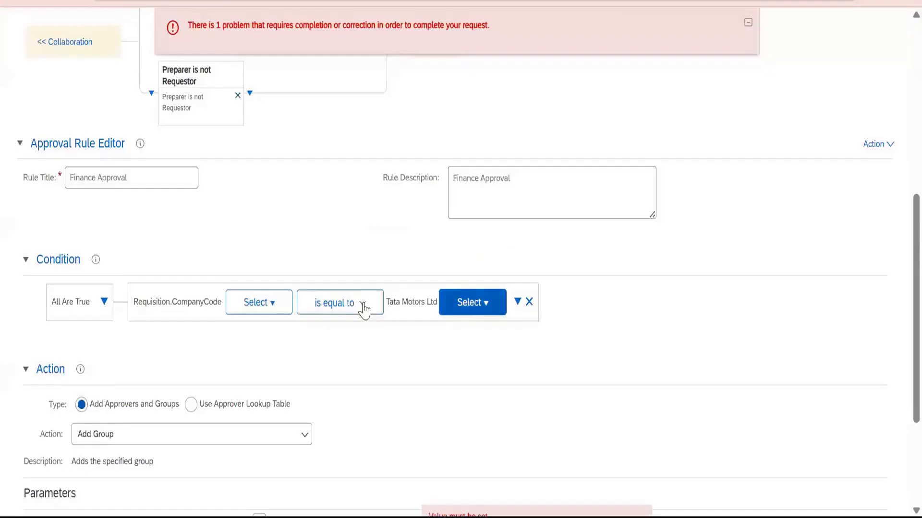
Search the groups for finance, assign Finance as the Finance Approval rule's approver group, and open the reason for editing.
{"action": "scroll", "coordinate": [191, 237], "scroll_direction": "up", "scroll_amount": 4}
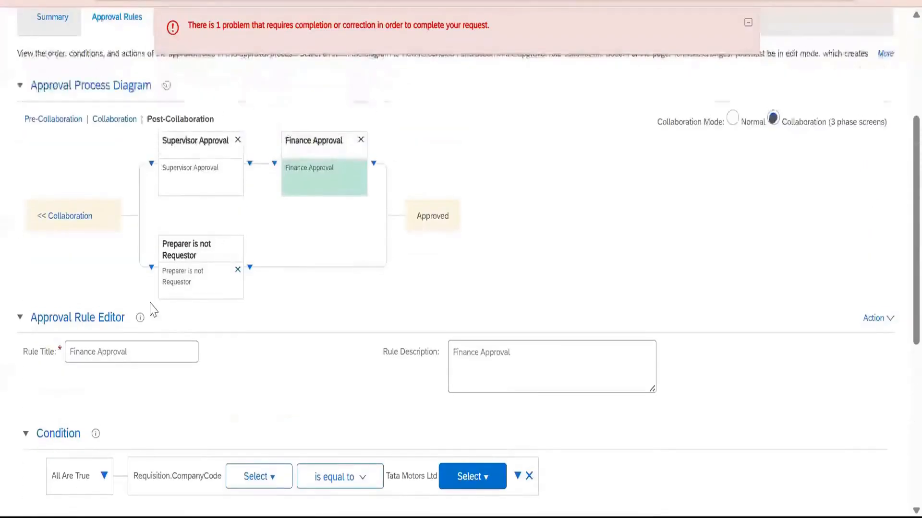
{"action": "left_click", "coordinate": [565, 360]}
{"action": "scroll", "coordinate": [560, 361], "scroll_direction": "down", "scroll_amount": 4}
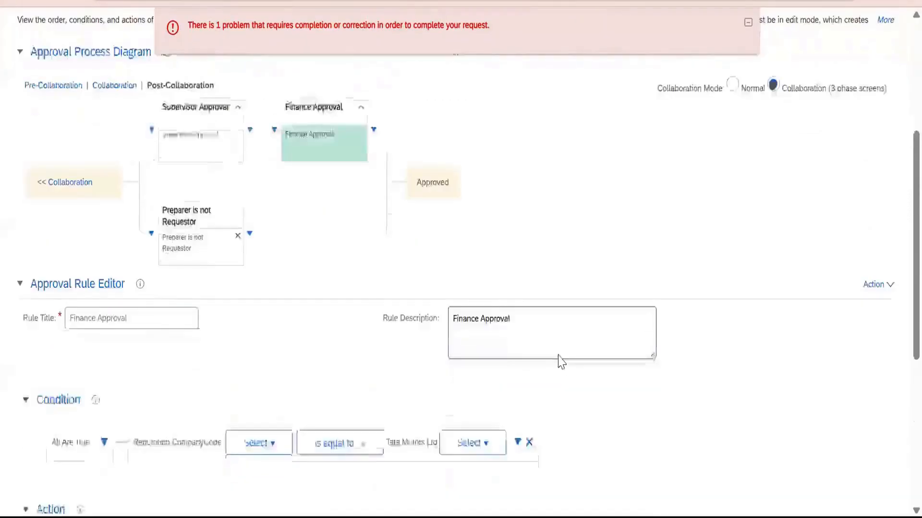
{"action": "scroll", "coordinate": [384, 346], "scroll_direction": "down", "scroll_amount": 4}
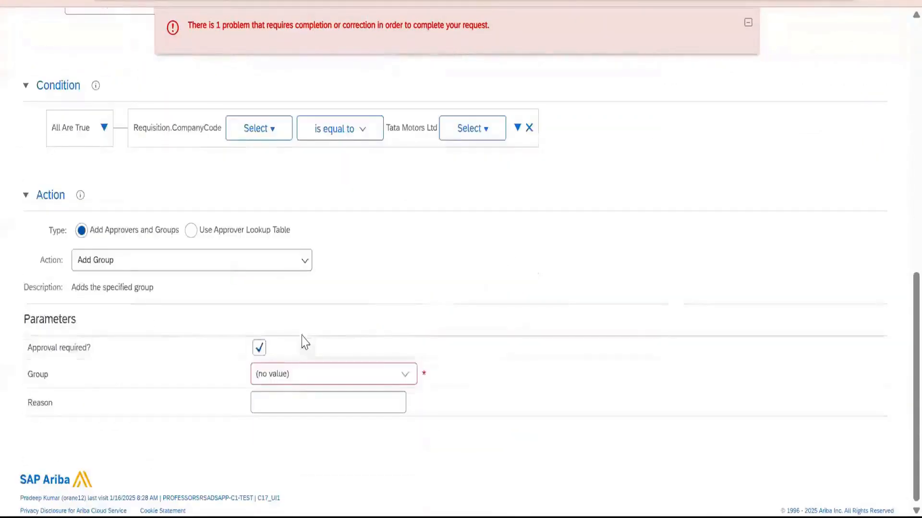
{"action": "left_click", "coordinate": [402, 379]}
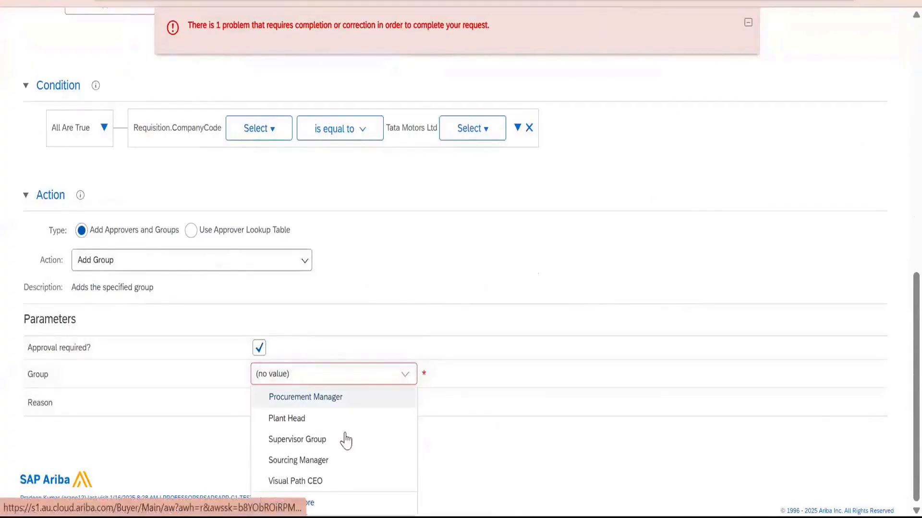
{"action": "left_click", "coordinate": [330, 504]}
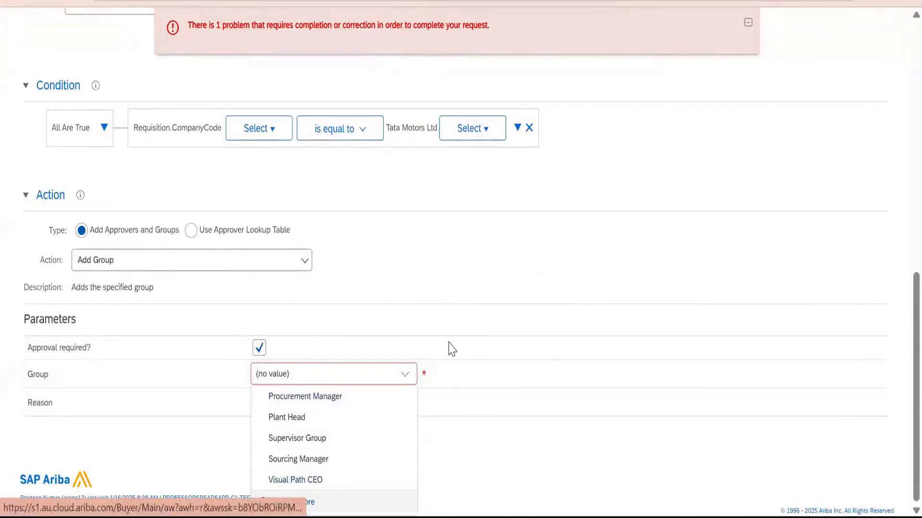
{"action": "type", "text": "finance"}
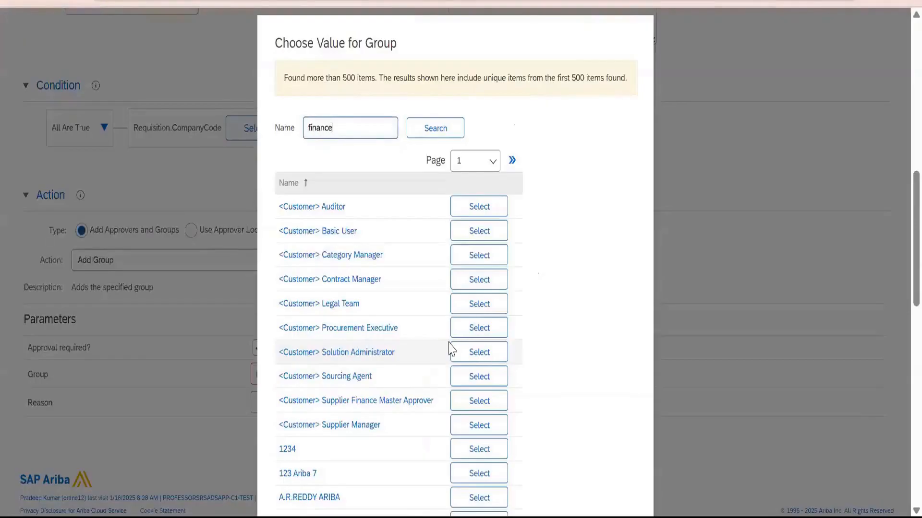
{"action": "key", "text": "Return"}
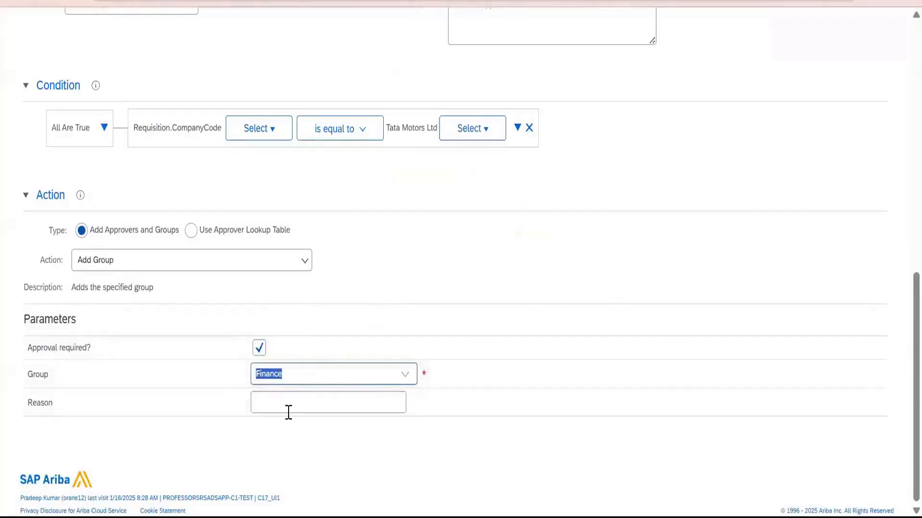
{"action": "left_click", "coordinate": [288, 412]}
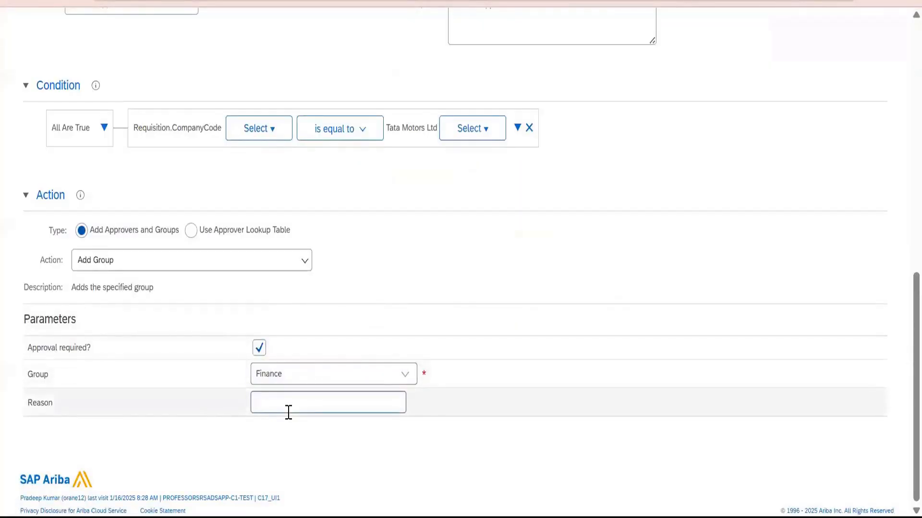
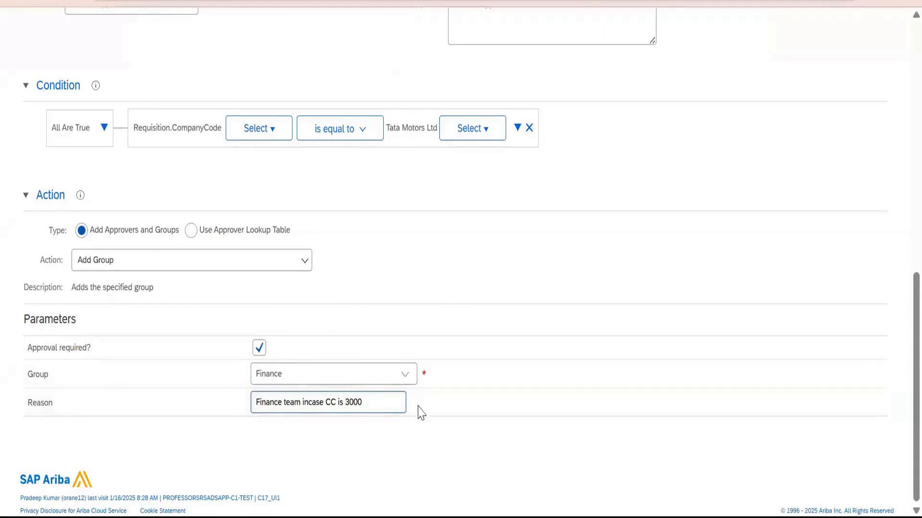
Add a serial rule after Finance Approval and title it CC Based approver.
{"action": "key", "text": "ctrl+a"}
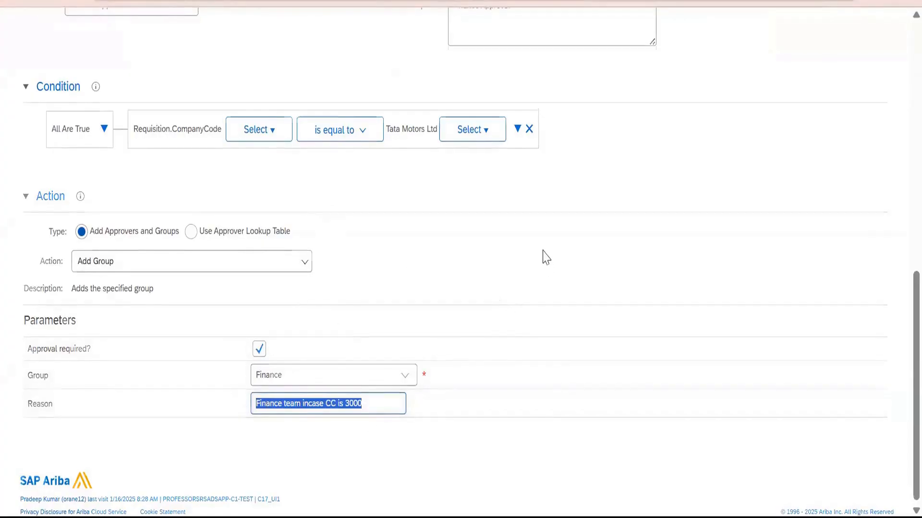
{"action": "scroll", "coordinate": [545, 257], "scroll_direction": "up", "scroll_amount": 10}
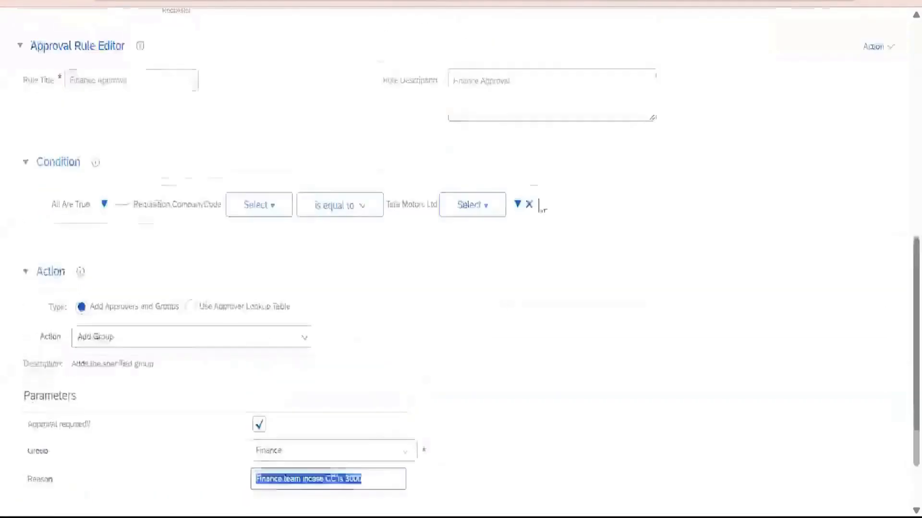
{"action": "scroll", "coordinate": [379, 261], "scroll_direction": "down", "scroll_amount": 3}
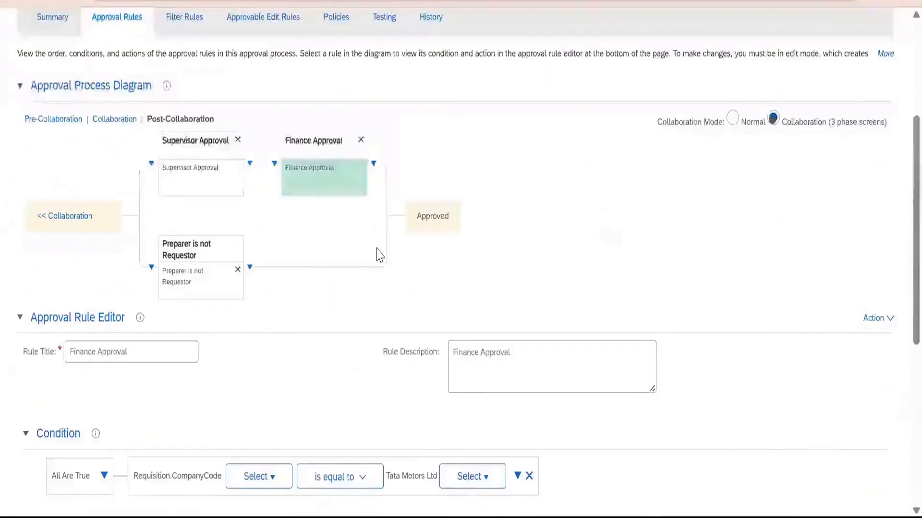
{"action": "left_click", "coordinate": [374, 163]}
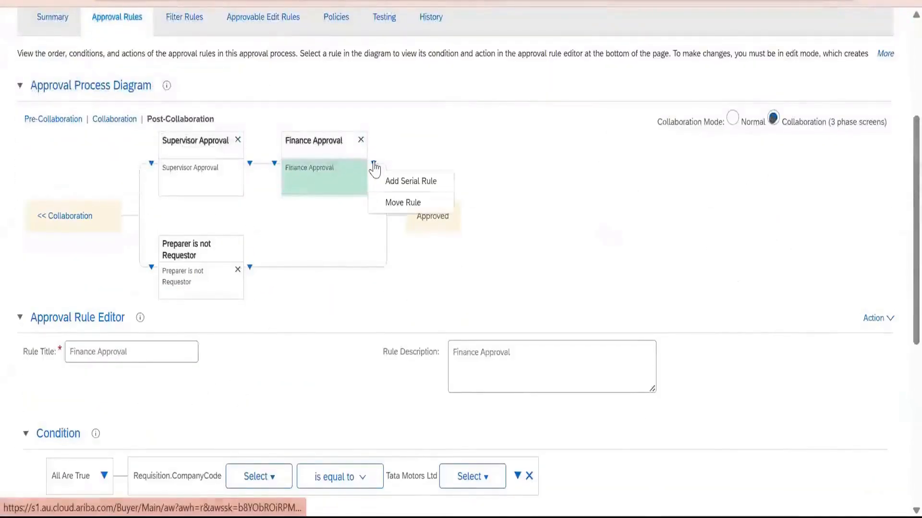
{"action": "left_click", "coordinate": [392, 184]}
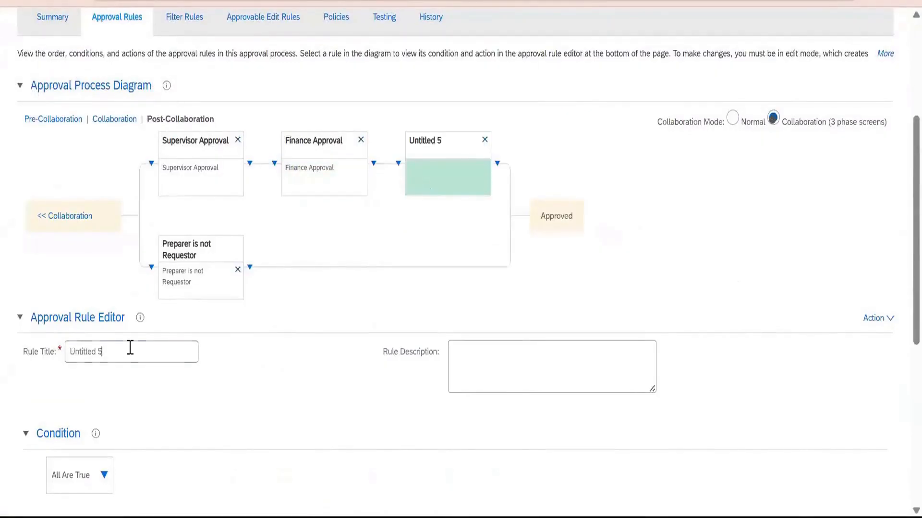
{"action": "left_click_drag", "start_coordinate": [129, 348], "coordinate": [4, 345]}
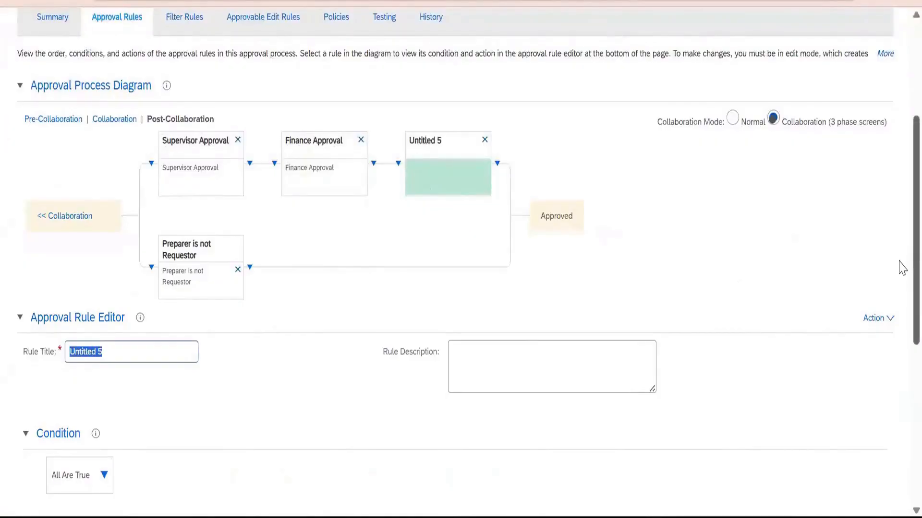
{"action": "type", "text": "cc"}
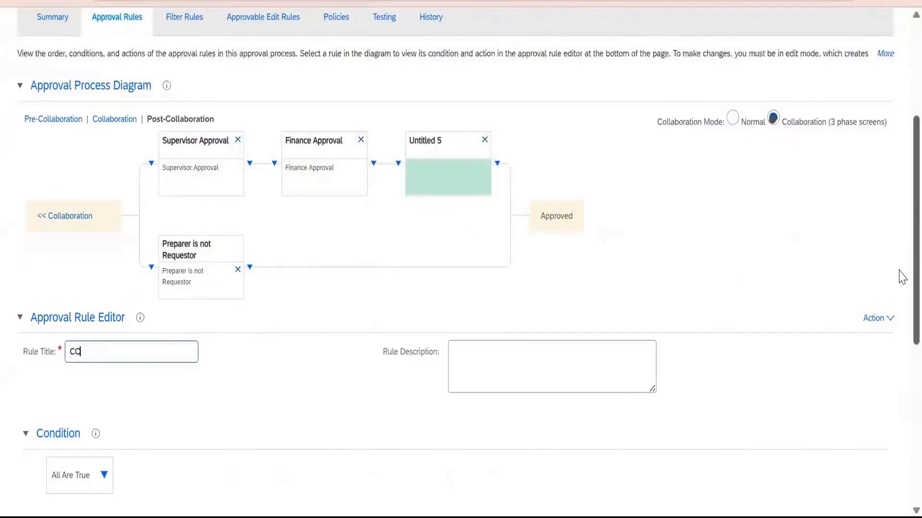
{"action": "type", "text": " Based approver"}
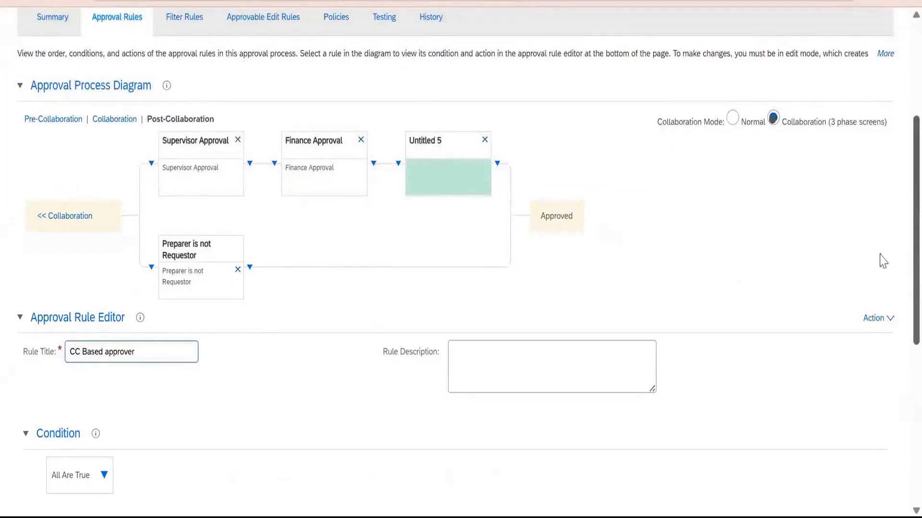
Copy the new rule's title, CC Based approver, into its rule description.
{"action": "left_click_drag", "start_coordinate": [163, 355], "coordinate": [2, 370]}
{"action": "key", "text": "ctrl+c"}
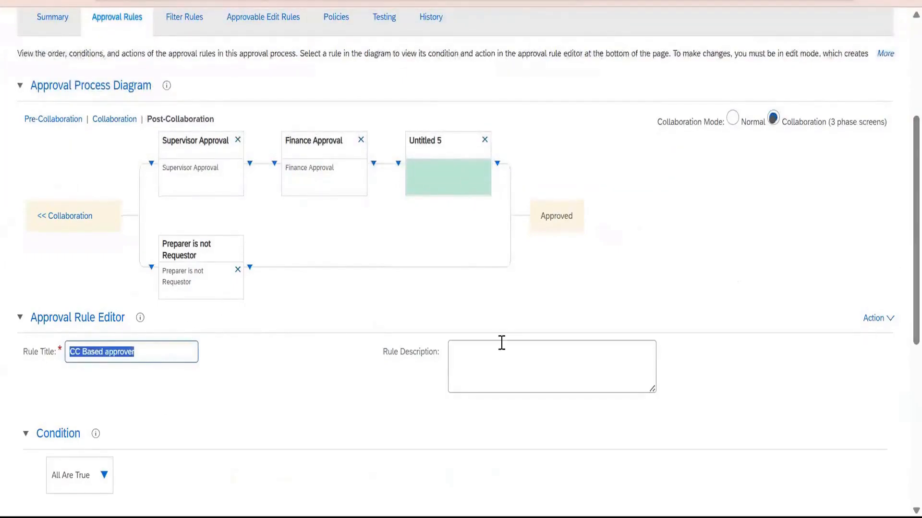
{"action": "left_click", "coordinate": [501, 345]}
{"action": "scroll", "coordinate": [588, 302], "scroll_direction": "down", "scroll_amount": 7}
{"action": "scroll", "coordinate": [592, 294], "scroll_direction": "up", "scroll_amount": 5}
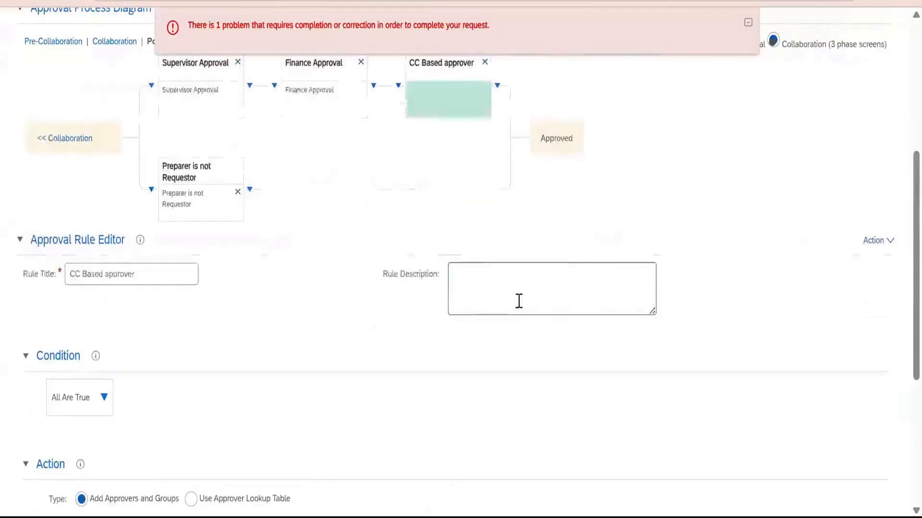
{"action": "key", "text": "ctrl+v"}
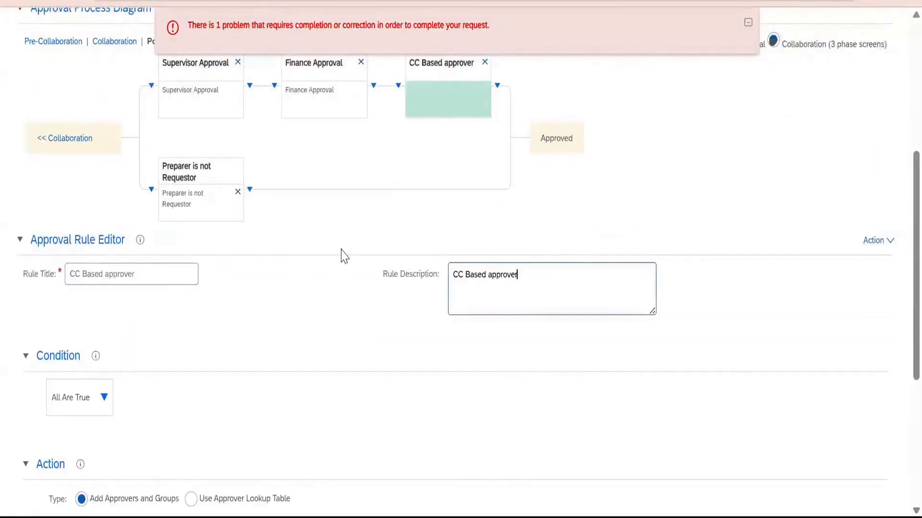
Make the CC Based approver rule use an approver lookup table and include User as an approver type field.
{"action": "scroll", "coordinate": [91, 293], "scroll_direction": "down", "scroll_amount": 5}
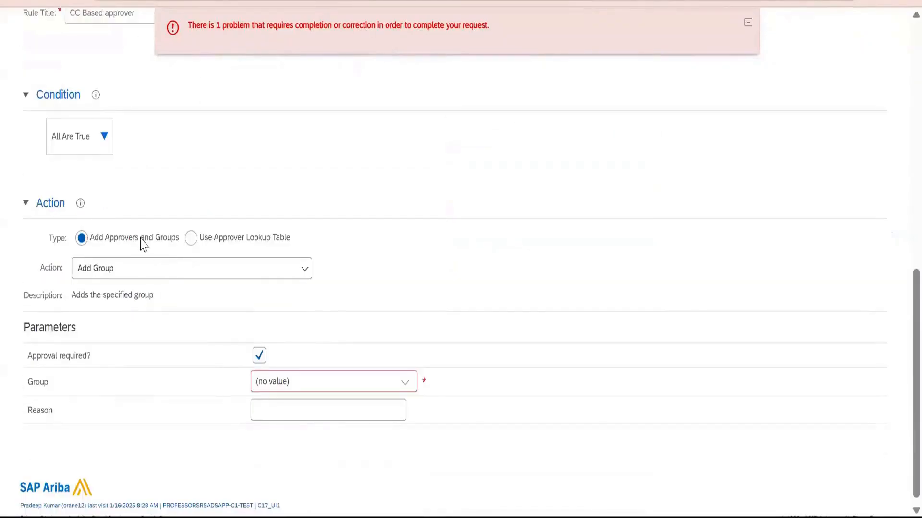
{"action": "left_click", "coordinate": [190, 240]}
{"action": "scroll", "coordinate": [901, 403], "scroll_direction": "down", "scroll_amount": 2}
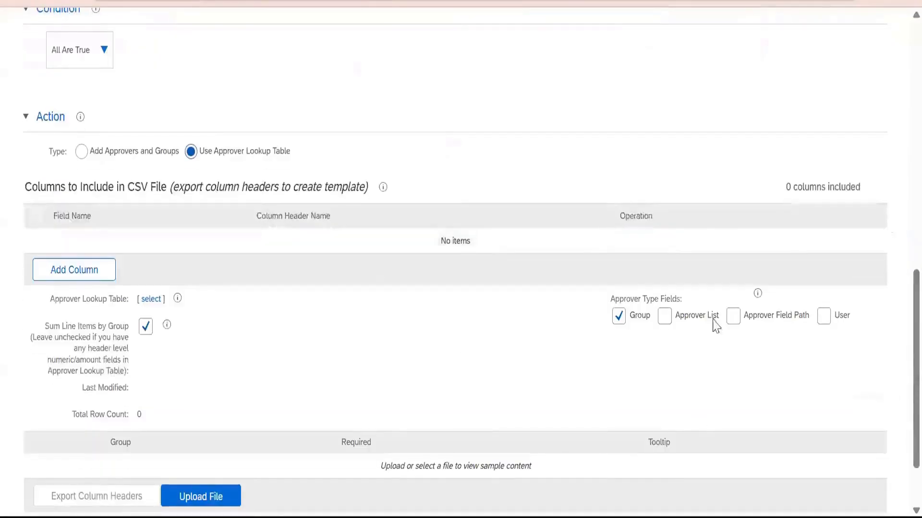
{"action": "left_click", "coordinate": [823, 317]}
Add CompanyCode from page 5 of the requisition fields as a lookup table column with the header name CompanyCode.
{"action": "left_click", "coordinate": [96, 278]}
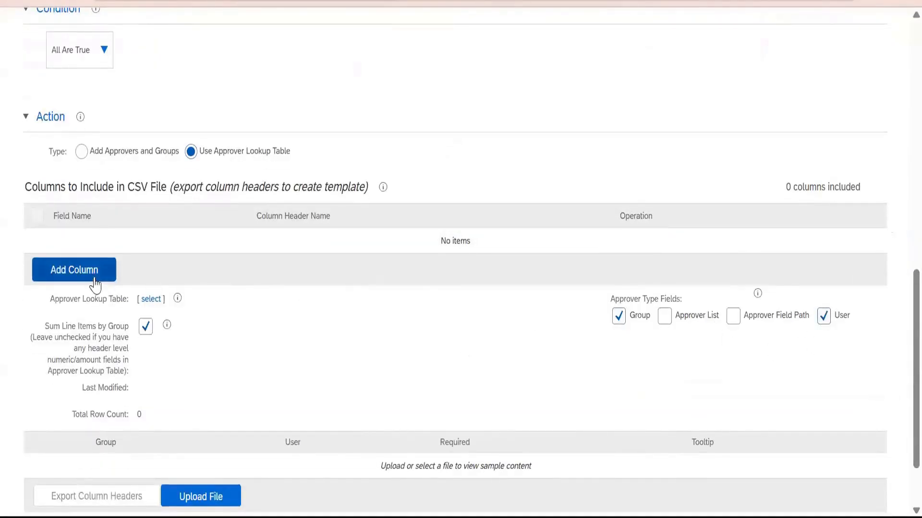
{"action": "scroll", "coordinate": [643, 118], "scroll_direction": "down", "scroll_amount": 2}
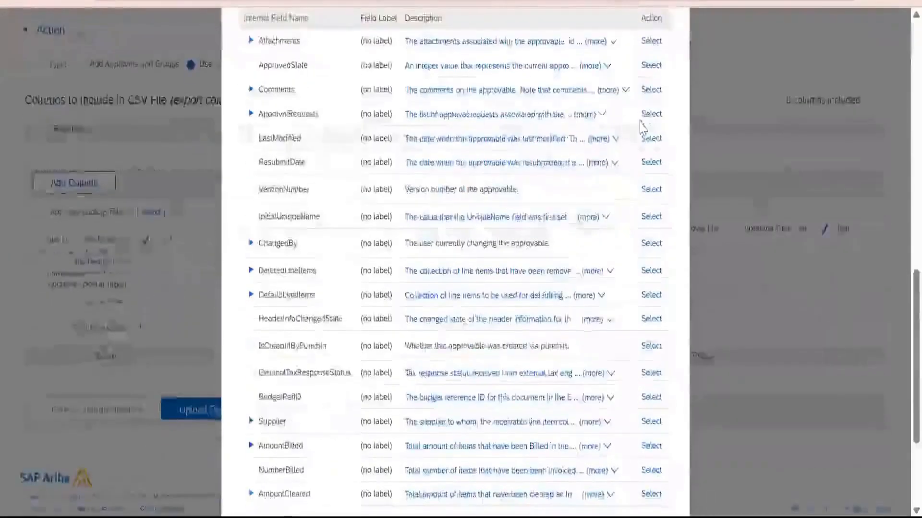
{"action": "scroll", "coordinate": [638, 144], "scroll_direction": "up", "scroll_amount": 4}
{"action": "left_click", "coordinate": [626, 164]}
{"action": "left_click", "coordinate": [616, 273]}
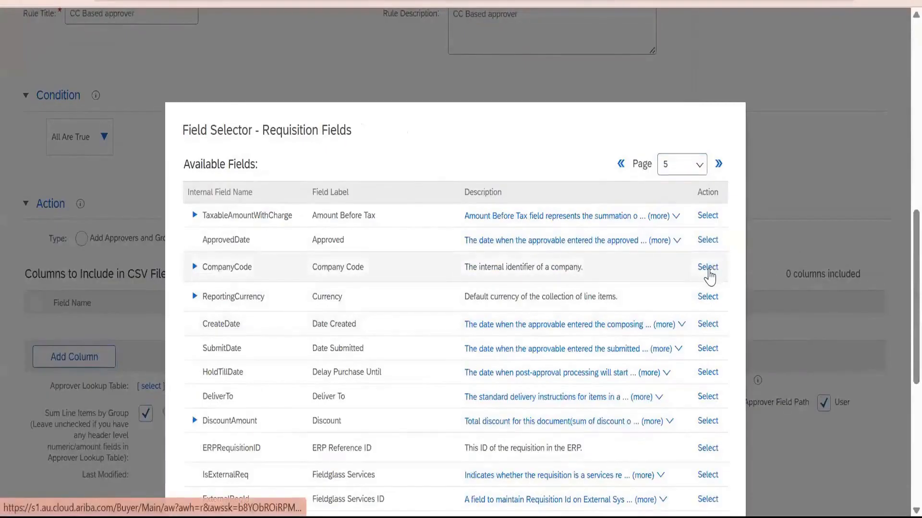
{"action": "scroll", "coordinate": [375, 323], "scroll_direction": "down", "scroll_amount": 7}
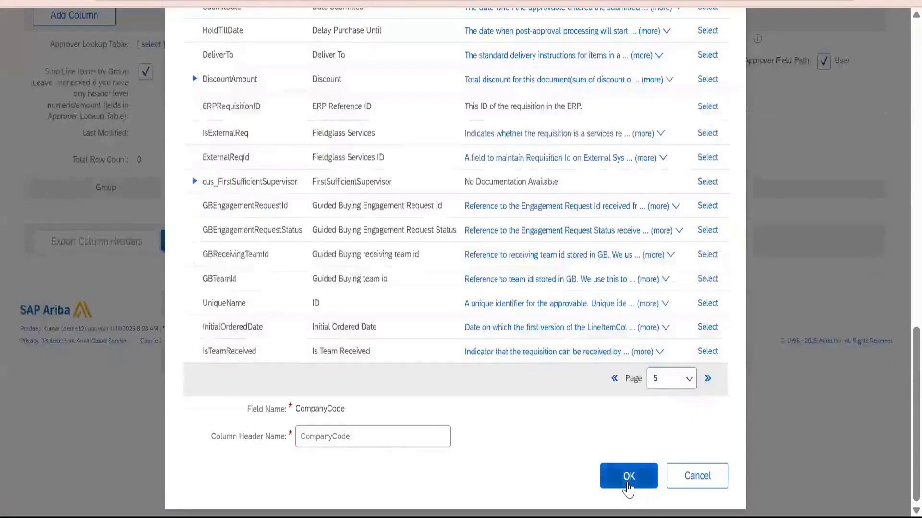
{"action": "left_click", "coordinate": [628, 483]}
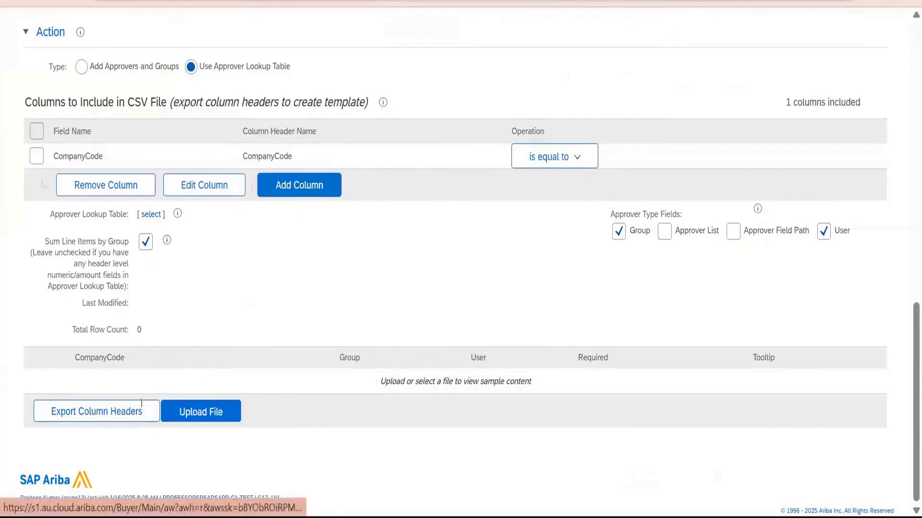
Export the lookup table's column headers and open the downloaded CSV file in Notepad++.
{"action": "left_click", "coordinate": [110, 421]}
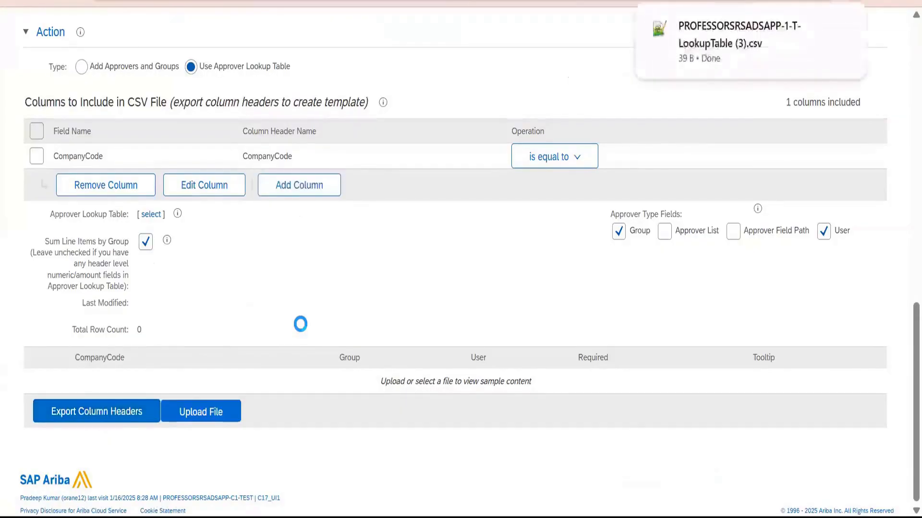
{"action": "left_click", "coordinate": [819, 28]}
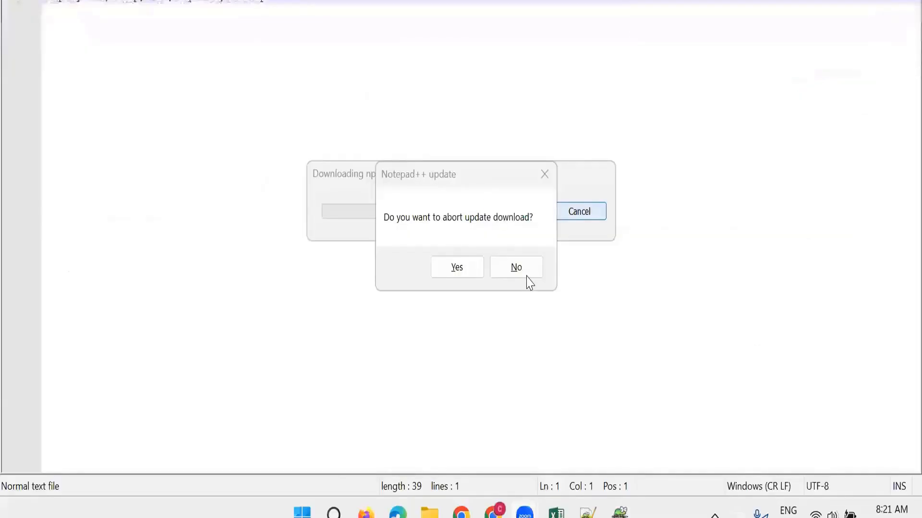
Try to abort the Notepad++ update download and decline closing the program for the installation.
{"action": "left_click", "coordinate": [525, 272]}
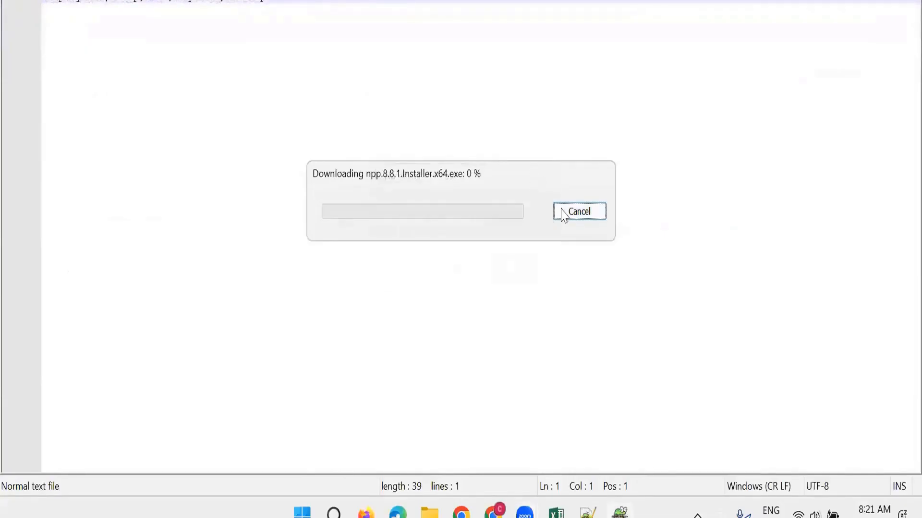
{"action": "left_click", "coordinate": [584, 217]}
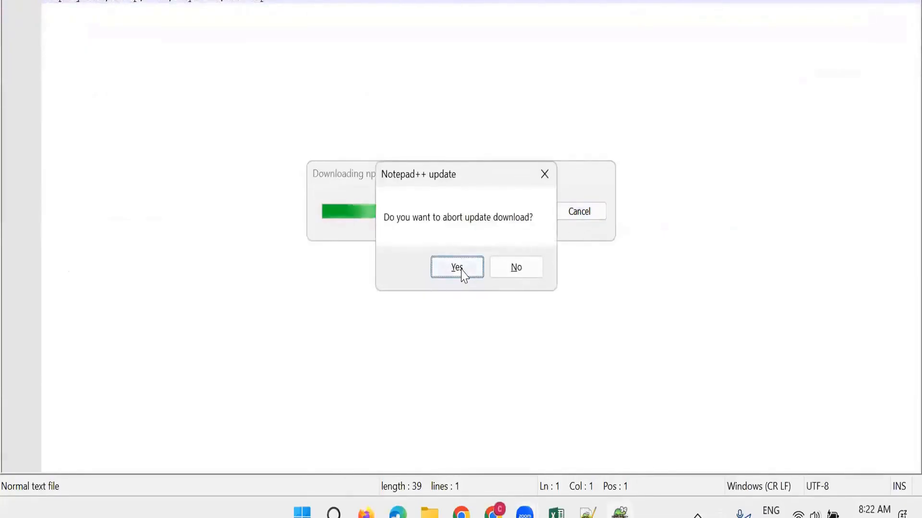
{"action": "left_click", "coordinate": [500, 274]}
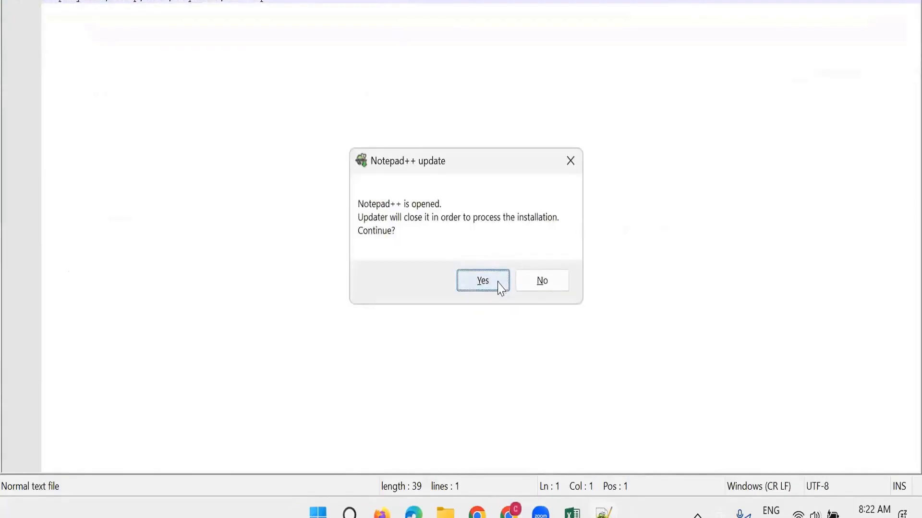
{"action": "left_click", "coordinate": [558, 282]}
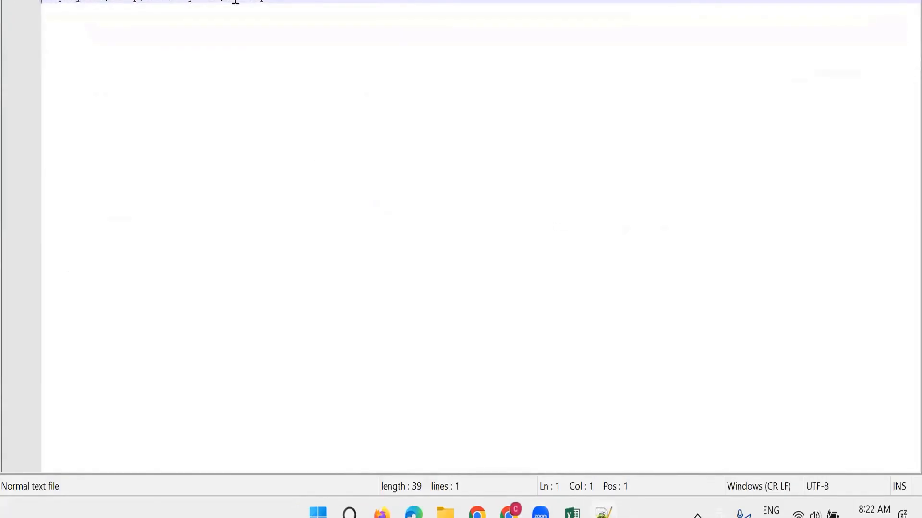
Add a lookup row below the headers: company code 1000, empty group, user orane12, required True, tooltip "1000 cc approver".
{"action": "left_click", "coordinate": [69, 92]}
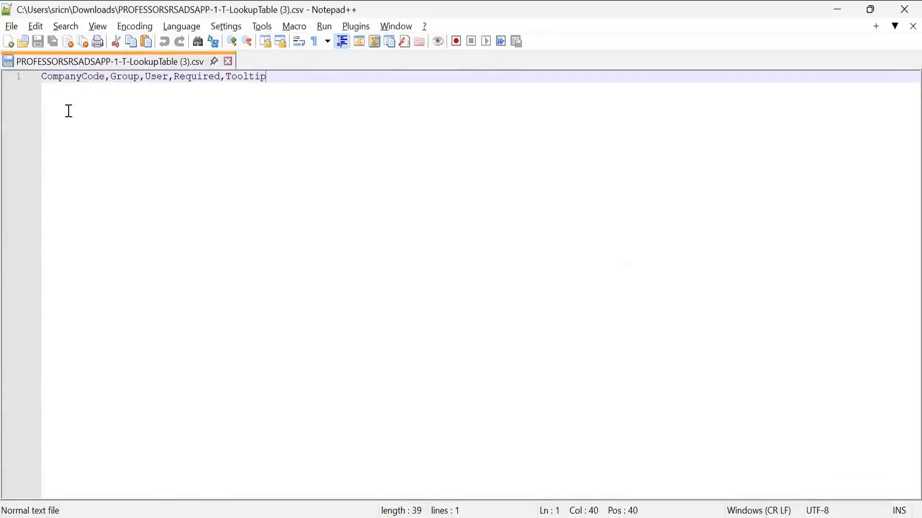
{"action": "key", "text": "ctrl+shift+Left"}
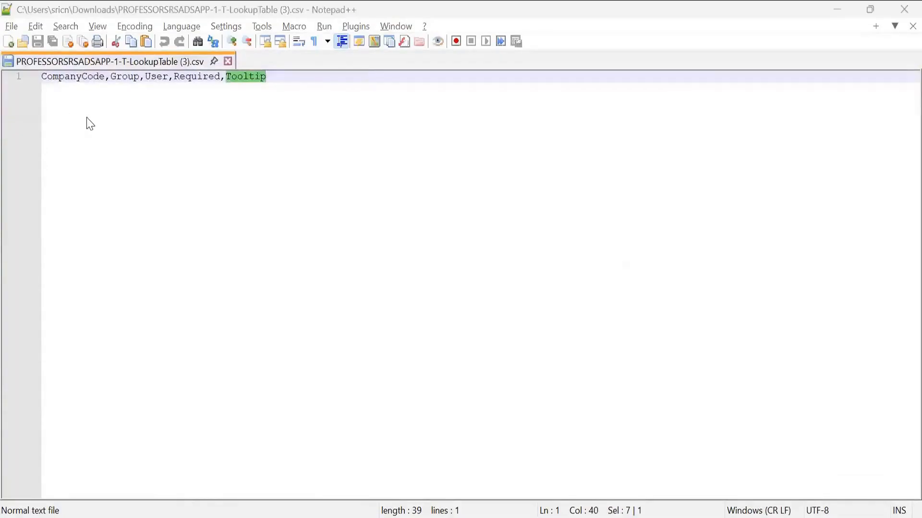
{"action": "left_click", "coordinate": [79, 106]}
{"action": "key", "text": "Return"}
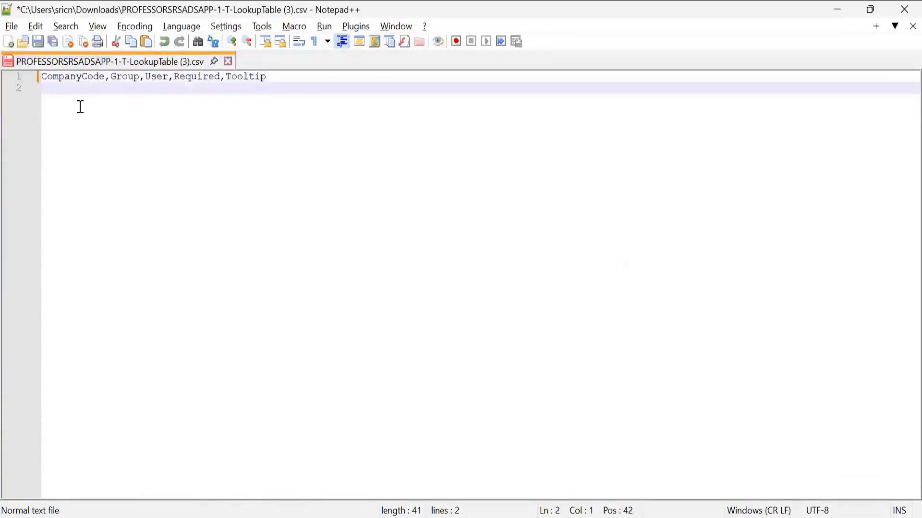
{"action": "type", "text": "1000,,"}
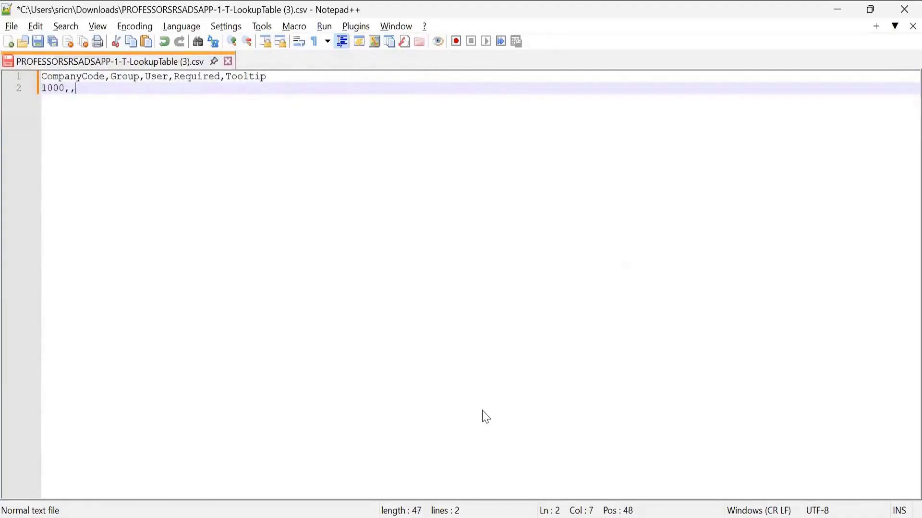
{"action": "type", "text": "orane12,"}
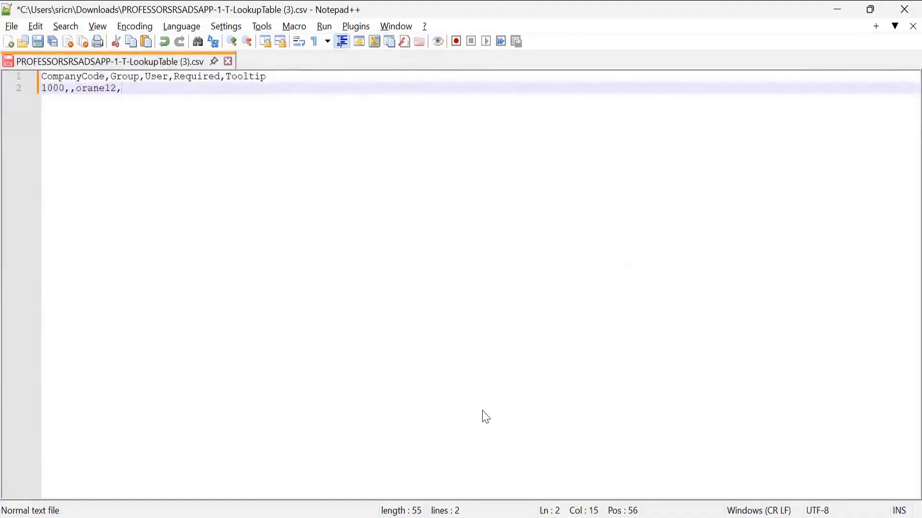
{"action": "type", "text": "True,100"}
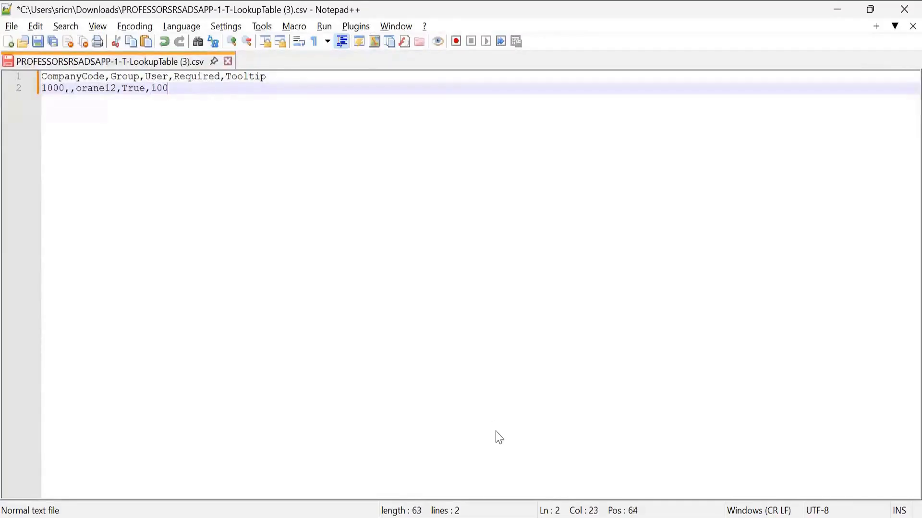
{"action": "type", "text": "0 cc approver"}
{"action": "key", "text": "Return"}
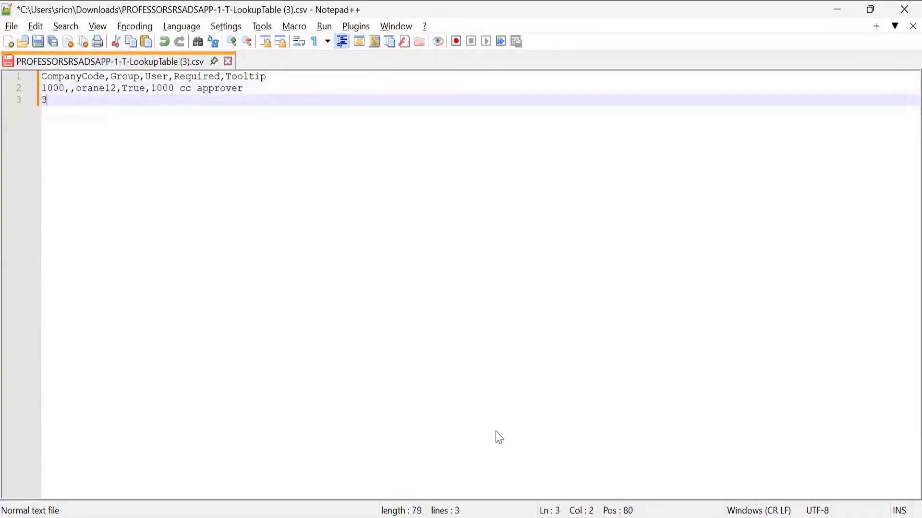
{"action": "type", "text": "3000,,or"}
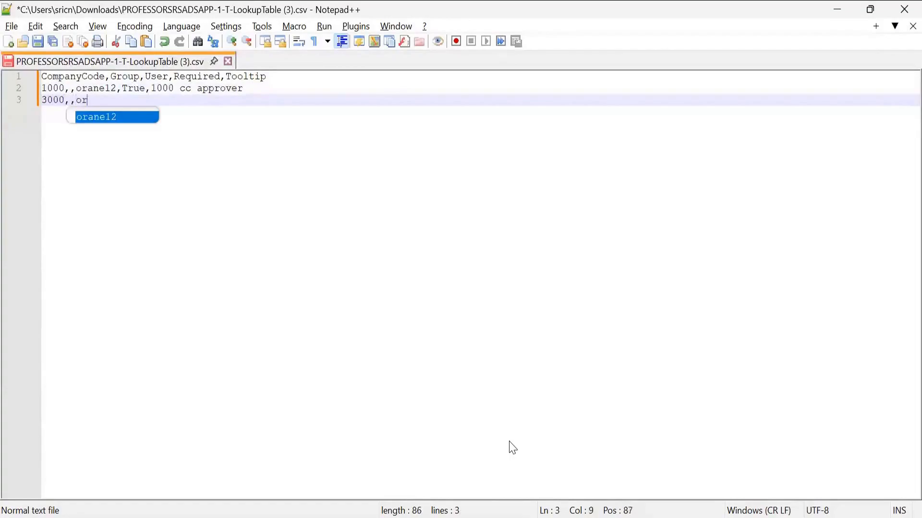
{"action": "type", "text": "anel7,"}
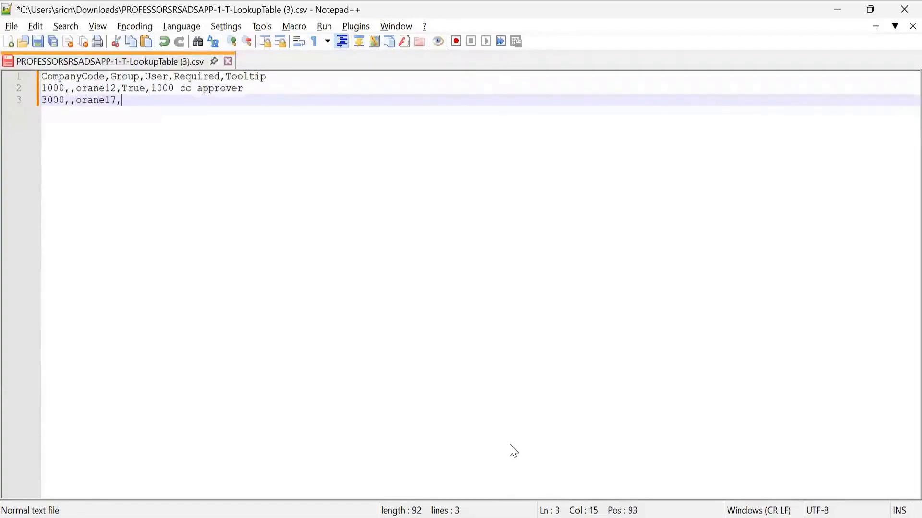
{"action": "type", "text": "t"}
{"action": "key", "text": "BackSpace"}
{"action": "type", "text": "tRUE"}
{"action": "key", "text": "BackSpace"}
{"action": "key", "text": "BackSpace"}
{"action": "key", "text": "BackSpace"}
{"action": "key", "text": "BackSpace"}
{"action": "key", "text": "BackSpace"}
{"action": "type", "text": "T"}
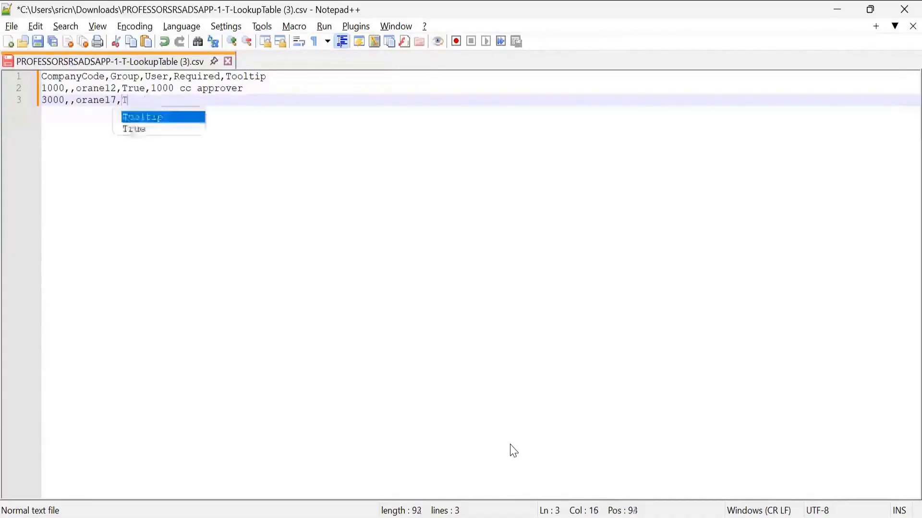
{"action": "type", "text": "rue,2000"}
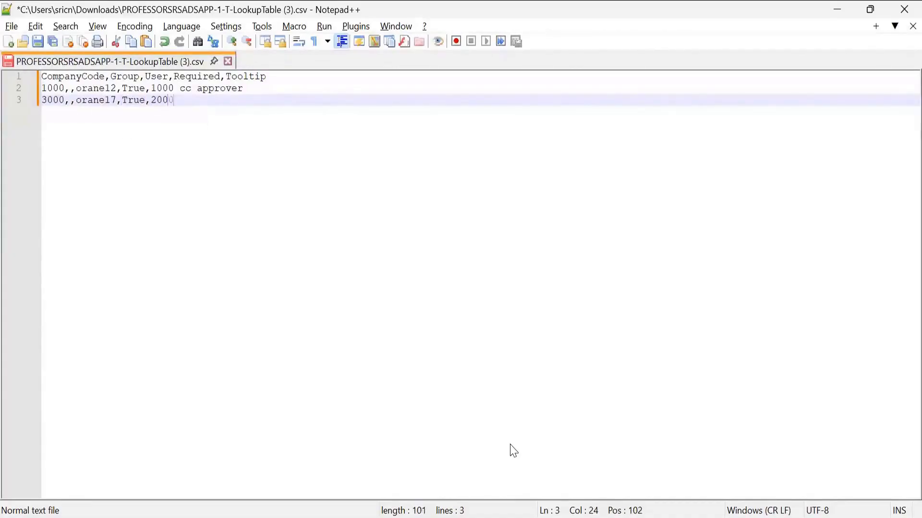
Finish the 3000 row with the tooltip "3000 cc approver" and save the CSV file.
{"action": "key", "text": "BackSpace"}
{"action": "key", "text": "BackSpace"}
{"action": "key", "text": "BackSpace"}
{"action": "key", "text": "BackSpace"}
{"action": "type", "text": "30"}
{"action": "type", "text": "00 cc a"}
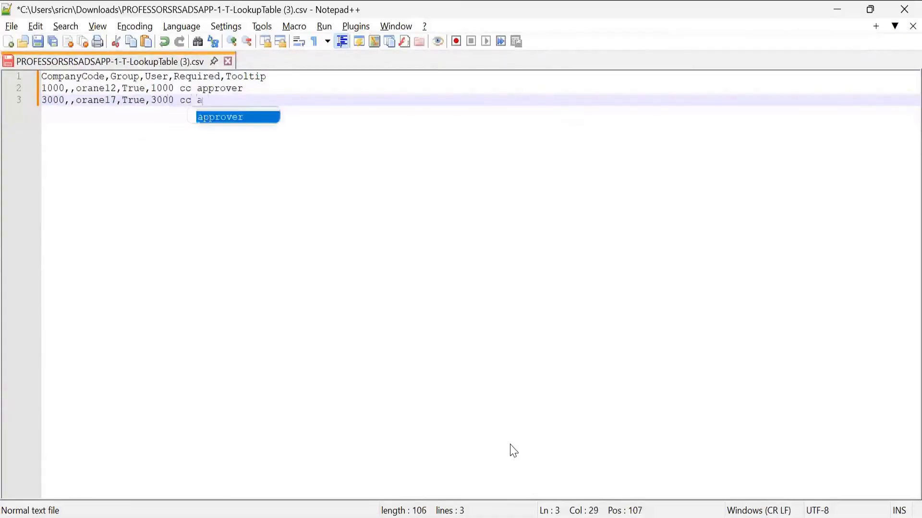
{"action": "type", "text": "pprover"}
{"action": "key", "text": "Escape"}
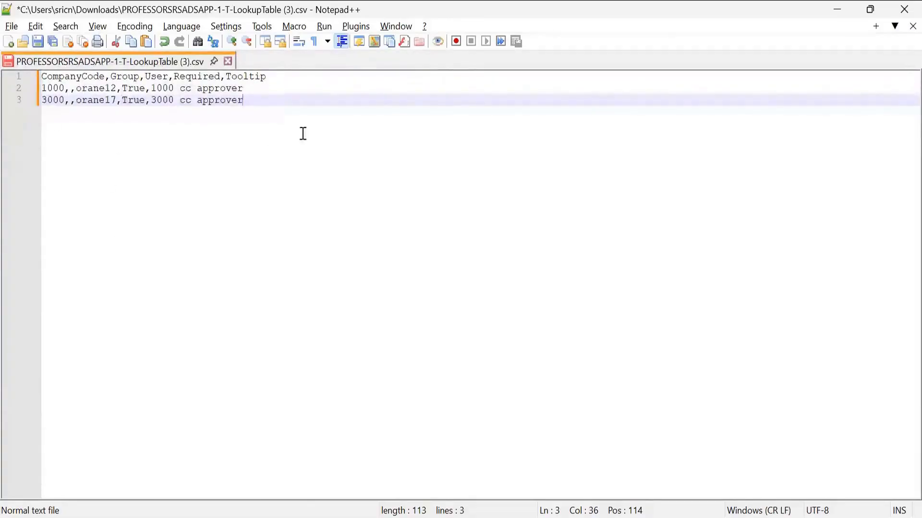
{"action": "key", "text": "ctrl+s"}
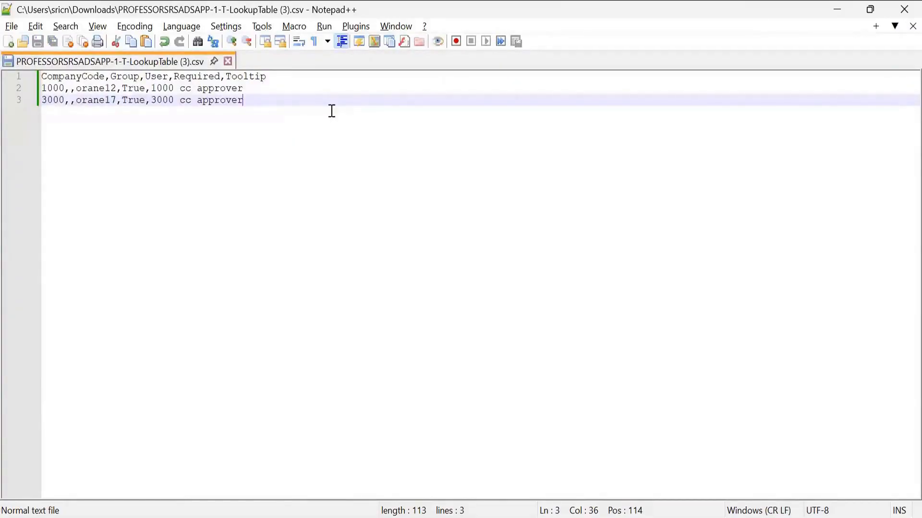
Switch back to SAP Ariba and try to upload PROFESSORSRSADSAPP-1-T-LookupTable (3).csv as the CC Based approver lookup table.
{"action": "key", "text": "alt+Tab"}
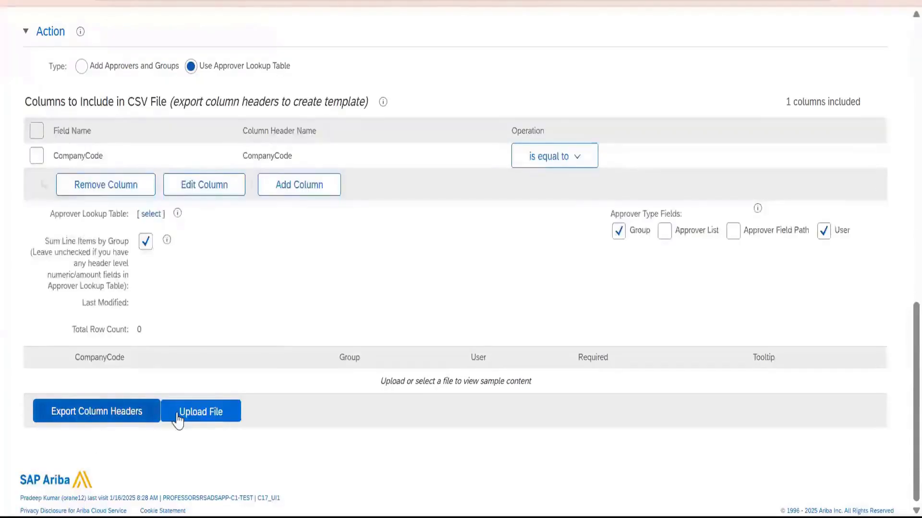
{"action": "left_click", "coordinate": [177, 415]}
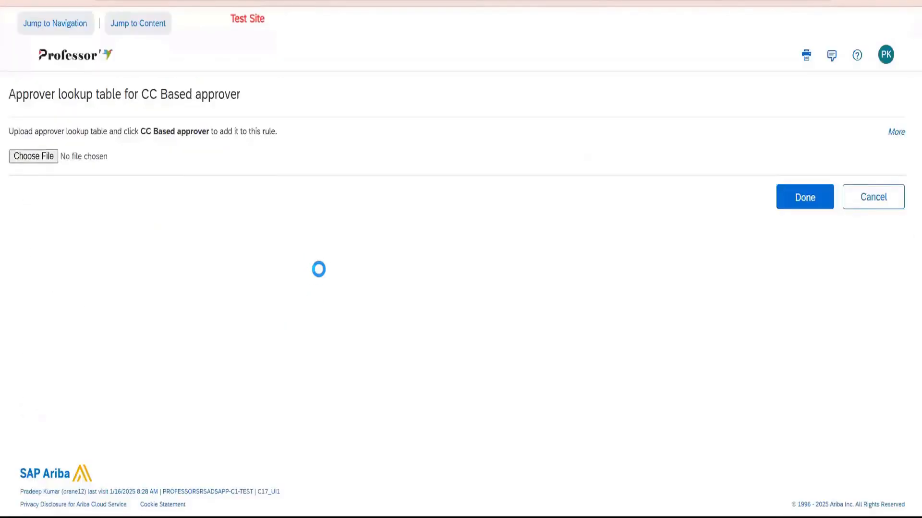
{"action": "left_click", "coordinate": [34, 155]}
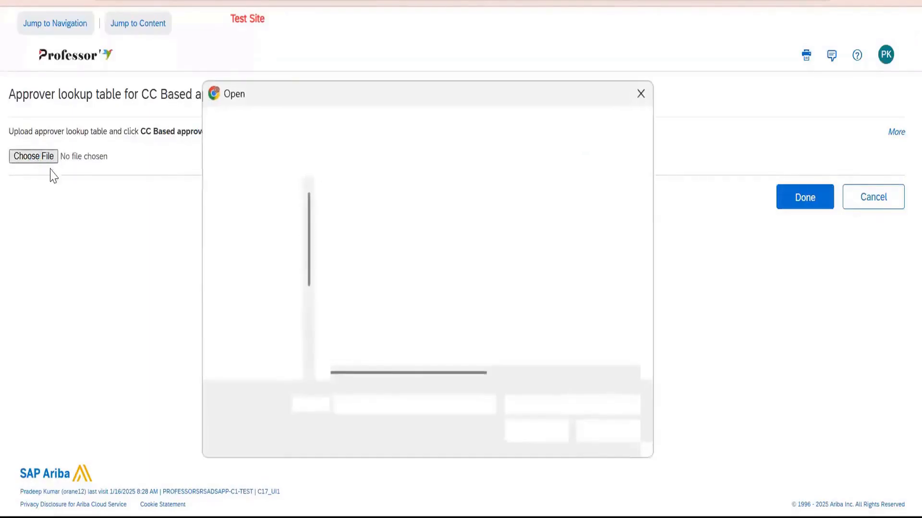
{"action": "left_click", "coordinate": [422, 241]}
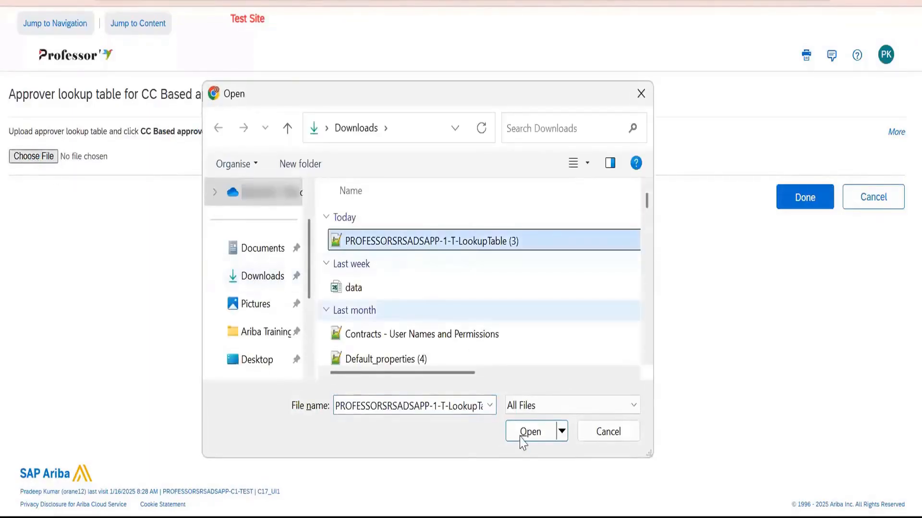
{"action": "left_click", "coordinate": [528, 432]}
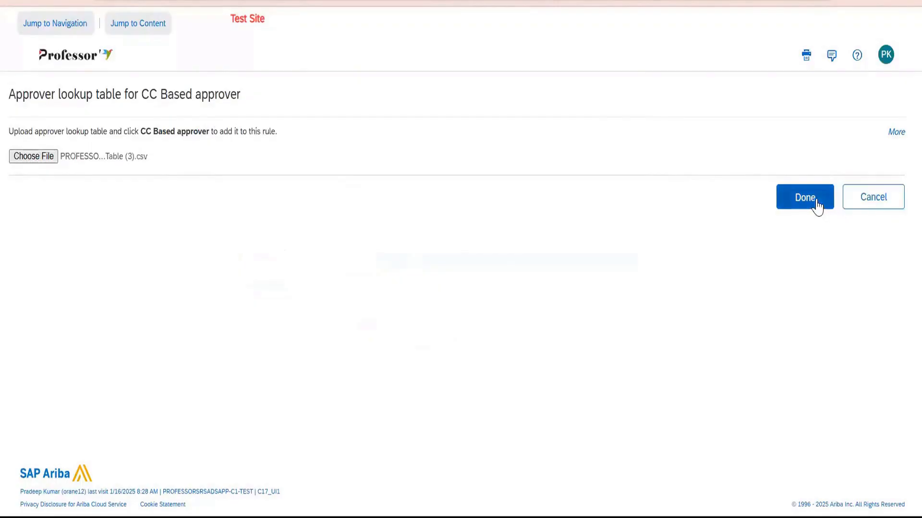
{"action": "left_click", "coordinate": [812, 203]}
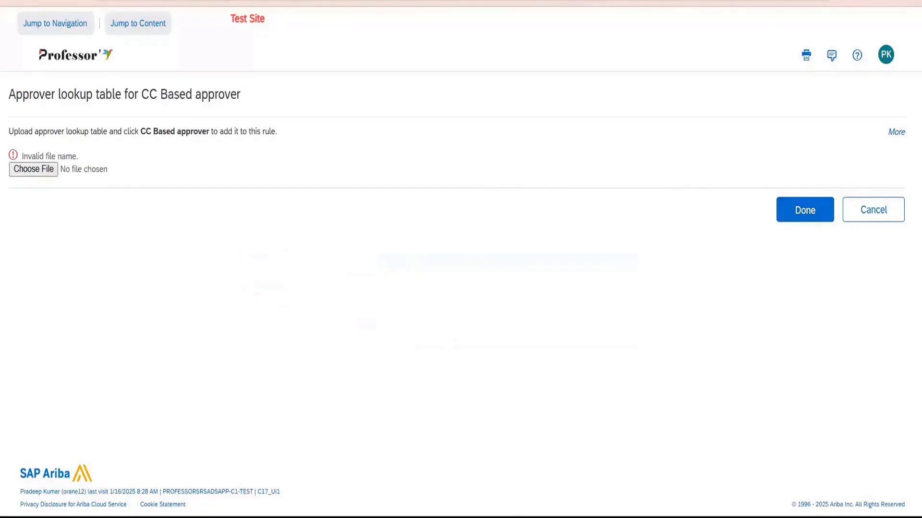
Upload the renamed PROFESSORSRSADSAPP-1-T-LookupTable3 file to the CC Based approver rule and review its lookup rows.
{"action": "left_click", "coordinate": [37, 175]}
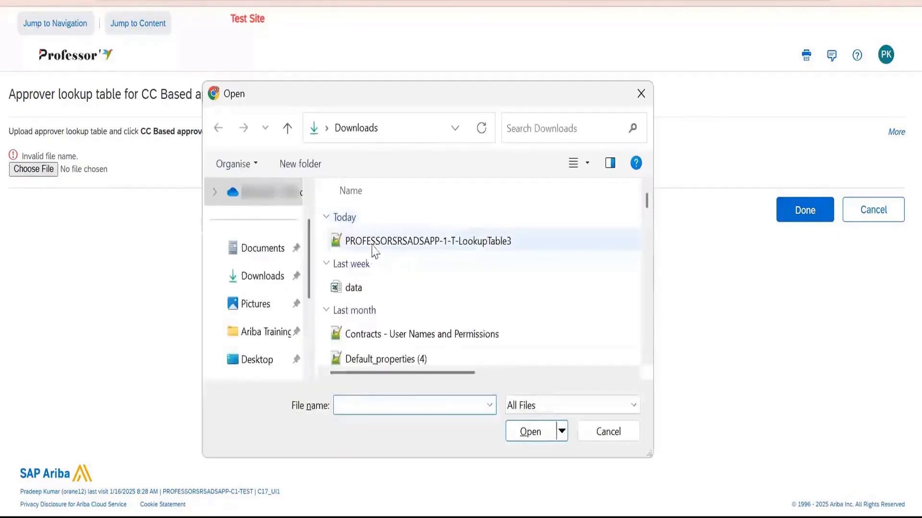
{"action": "left_click", "coordinate": [374, 246]}
{"action": "left_click", "coordinate": [528, 435]}
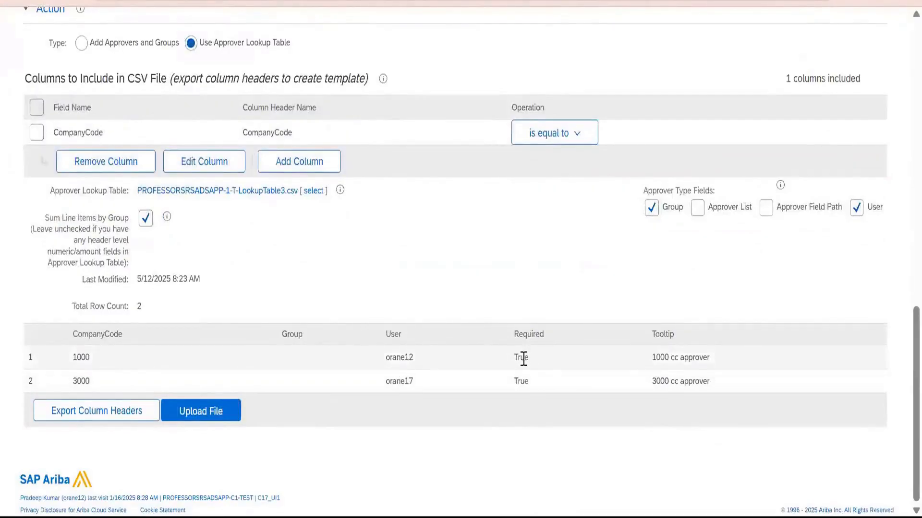
{"action": "triple_click", "coordinate": [733, 363]}
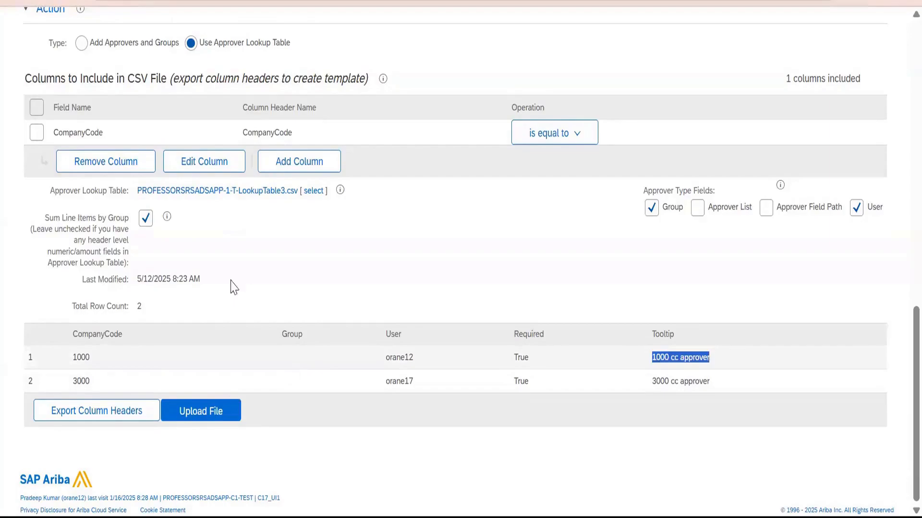
{"action": "scroll", "coordinate": [367, 181], "scroll_direction": "up", "scroll_amount": 12}
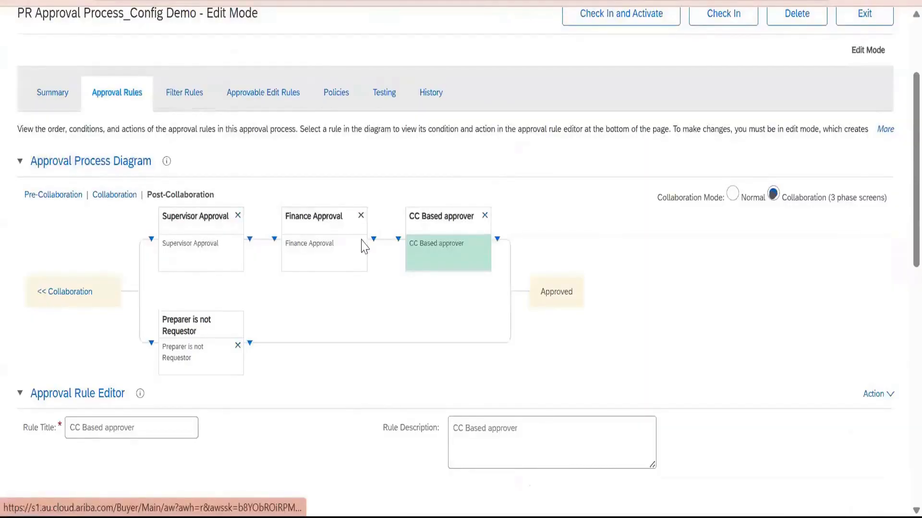
{"action": "scroll", "coordinate": [363, 247], "scroll_direction": "down", "scroll_amount": 4}
{"action": "scroll", "coordinate": [206, 156], "scroll_direction": "up", "scroll_amount": 4}
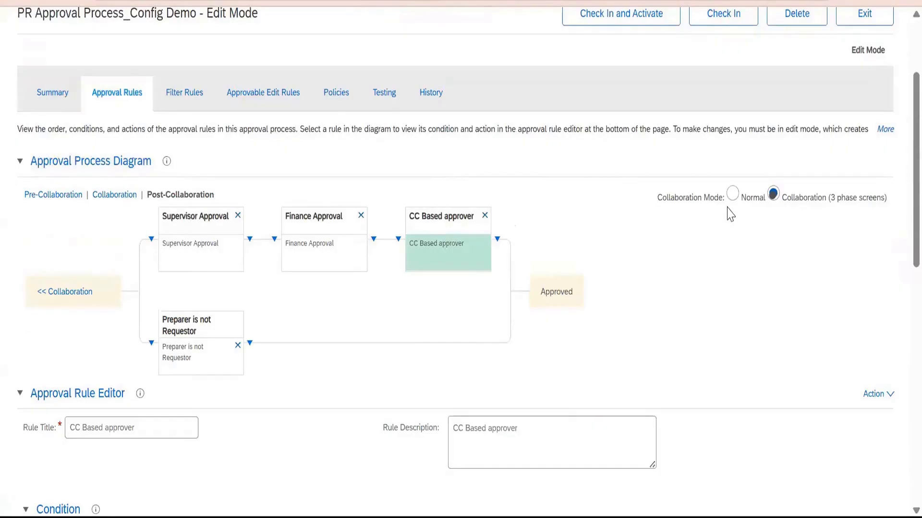
Delete the existing Remove Duplicates filter rule from the approval process.
{"action": "left_click", "coordinate": [187, 105]}
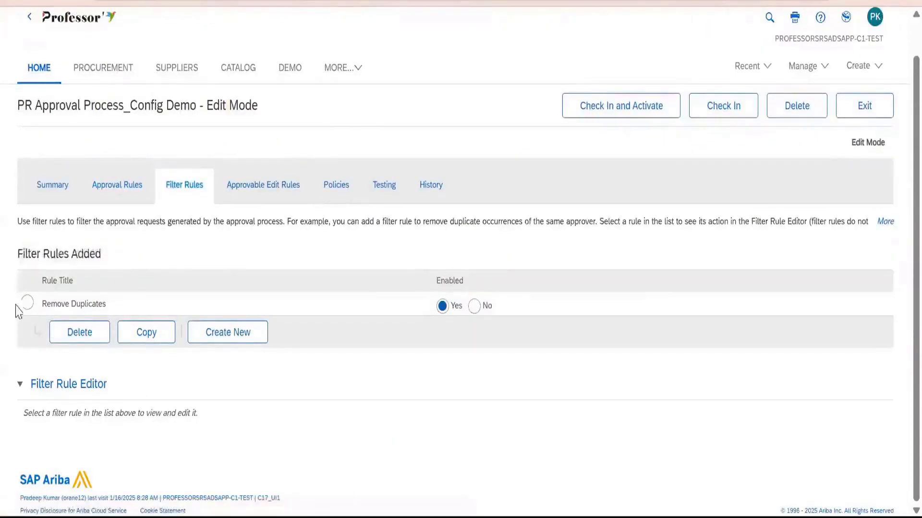
{"action": "left_click", "coordinate": [34, 310]}
{"action": "left_click", "coordinate": [88, 336]}
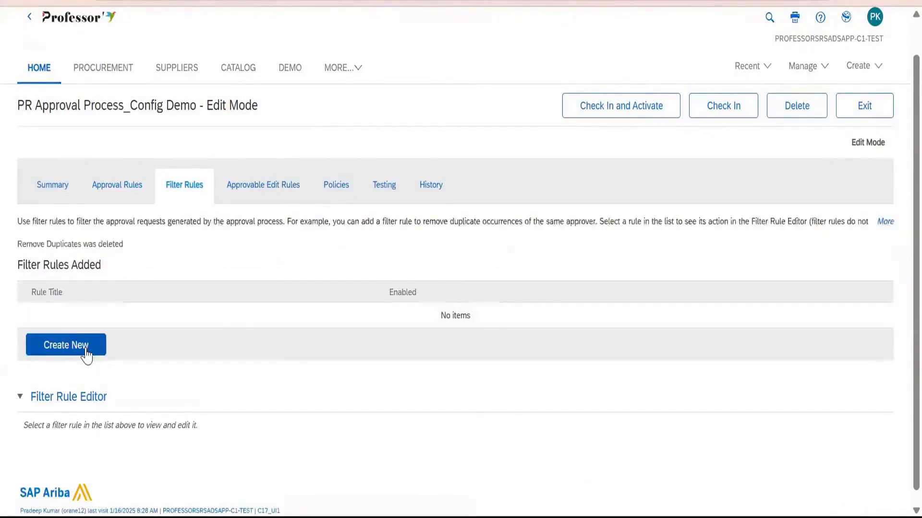
Create a new filter rule with "Remove Duplicates" as both its title and description.
{"action": "left_click", "coordinate": [87, 355]}
{"action": "double_click", "coordinate": [127, 420]}
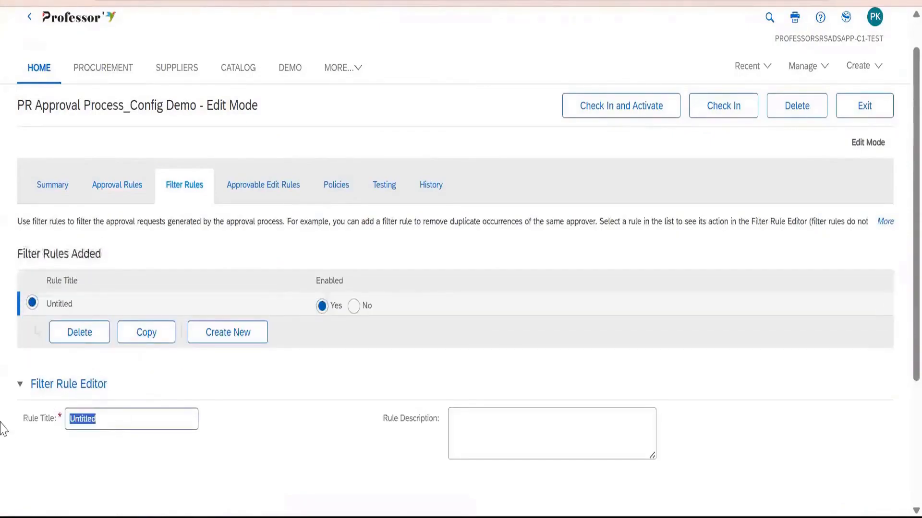
{"action": "type", "text": "Remove Duplica"}
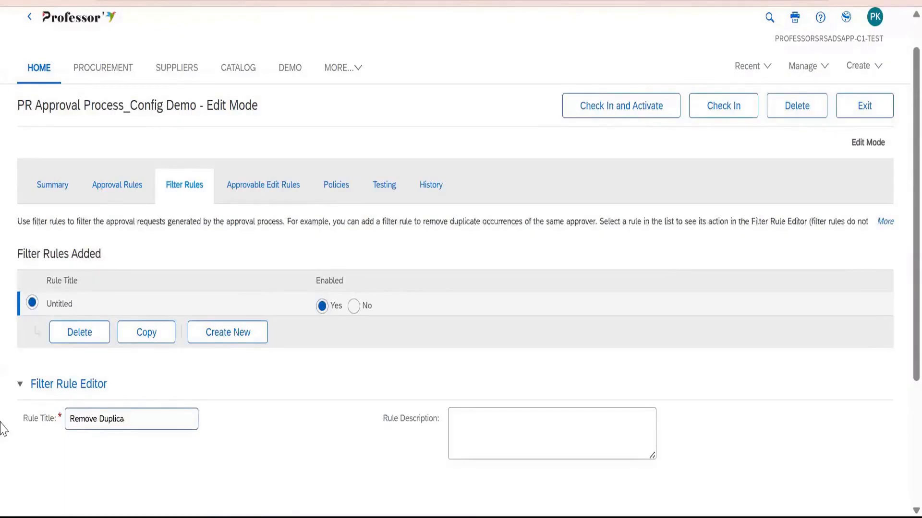
{"action": "type", "text": "tes"}
{"action": "key", "text": "ctrl+a"}
{"action": "key", "text": "ctrl+c"}
{"action": "left_click", "coordinate": [543, 438]}
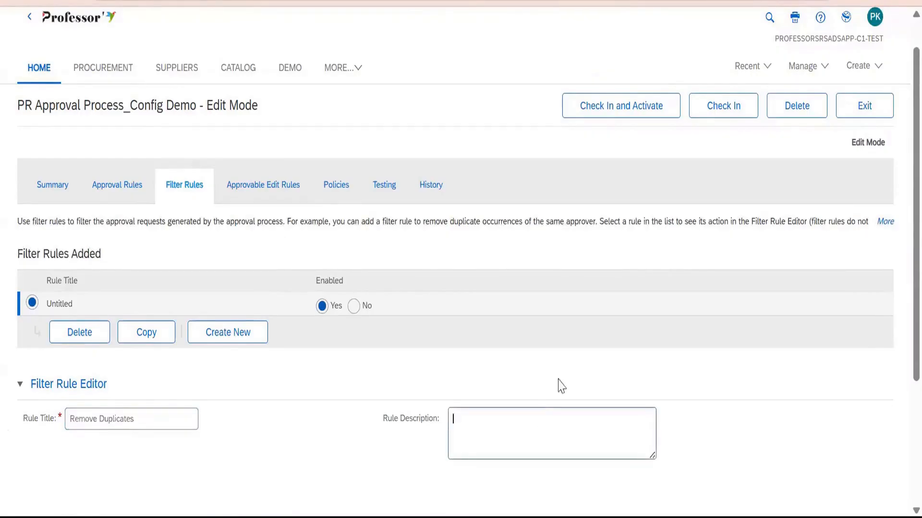
{"action": "key", "text": "ctrl+v"}
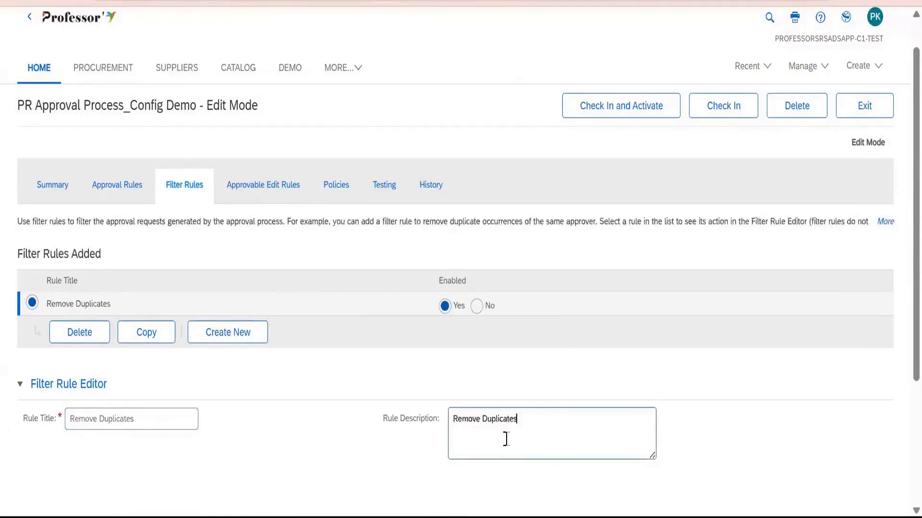
Set the filter rule's action to "Remove Duplicates - Retain First Approver".
{"action": "scroll", "coordinate": [562, 322], "scroll_direction": "down", "scroll_amount": 2}
{"action": "scroll", "coordinate": [313, 358], "scroll_direction": "down", "scroll_amount": 2}
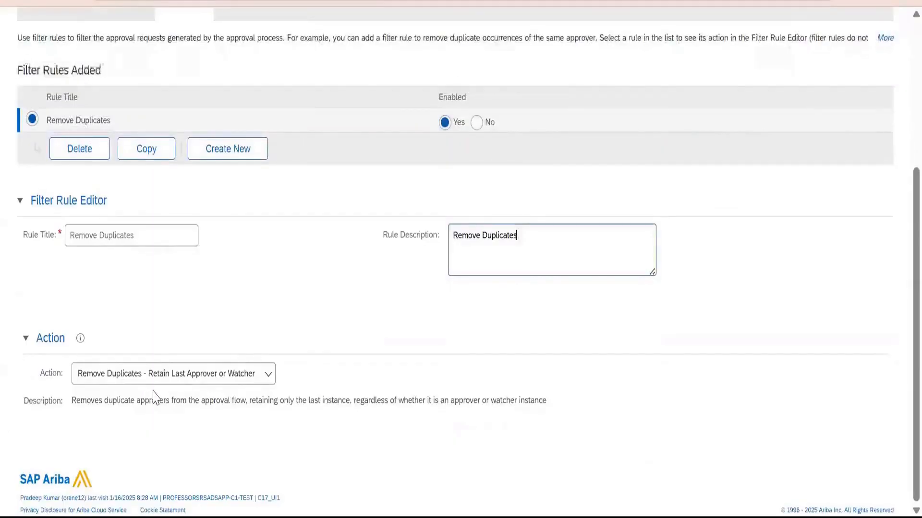
{"action": "left_click", "coordinate": [172, 382]}
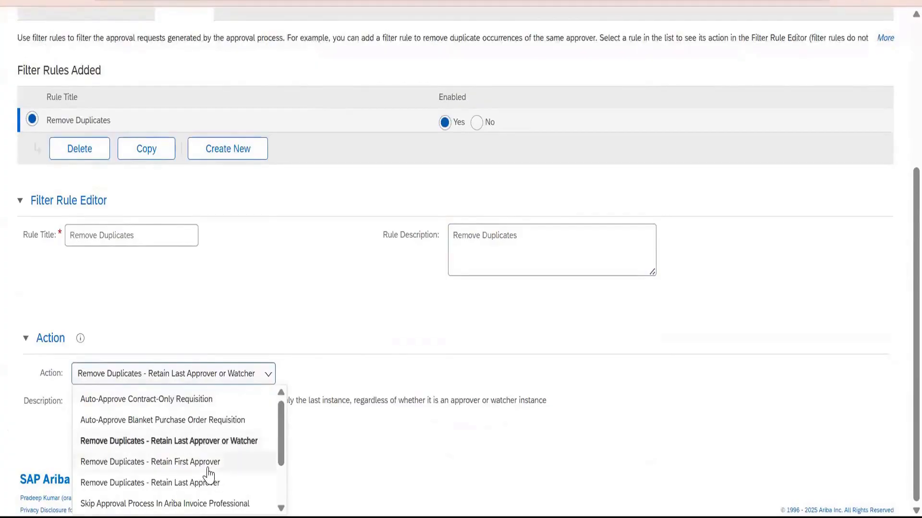
{"action": "left_click", "coordinate": [178, 463]}
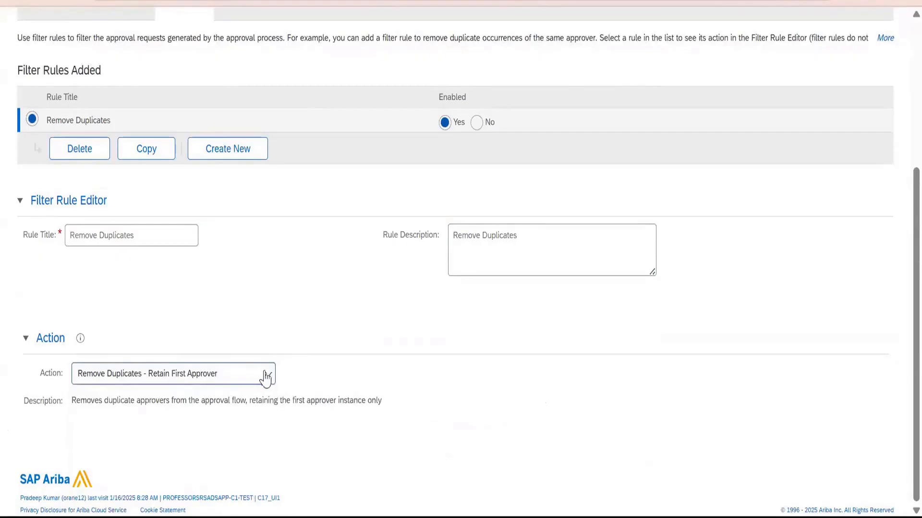
Review the post-collaboration approval rule diagram, and examine how the filter rule's Retain First Approver action is described.
{"action": "scroll", "coordinate": [293, 272], "scroll_direction": "up", "scroll_amount": 5}
{"action": "left_click", "coordinate": [118, 226]}
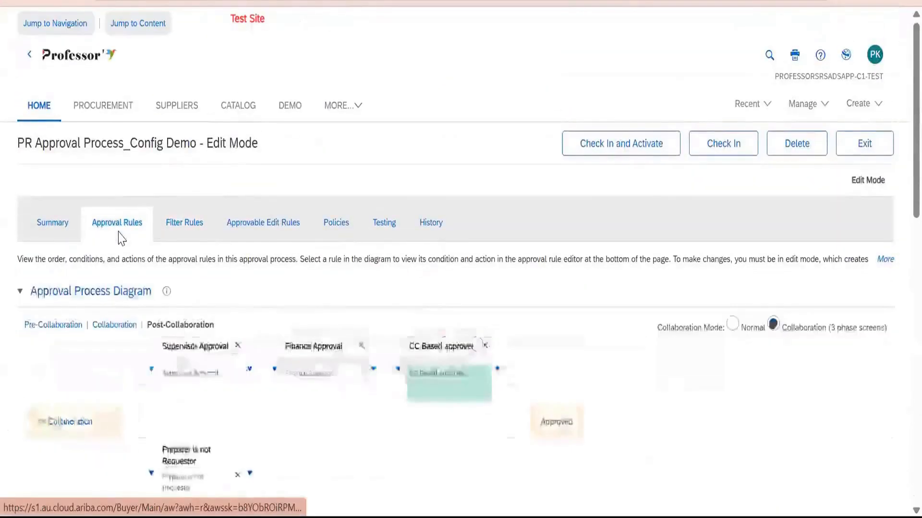
{"action": "scroll", "coordinate": [187, 393], "scroll_direction": "down", "scroll_amount": 3}
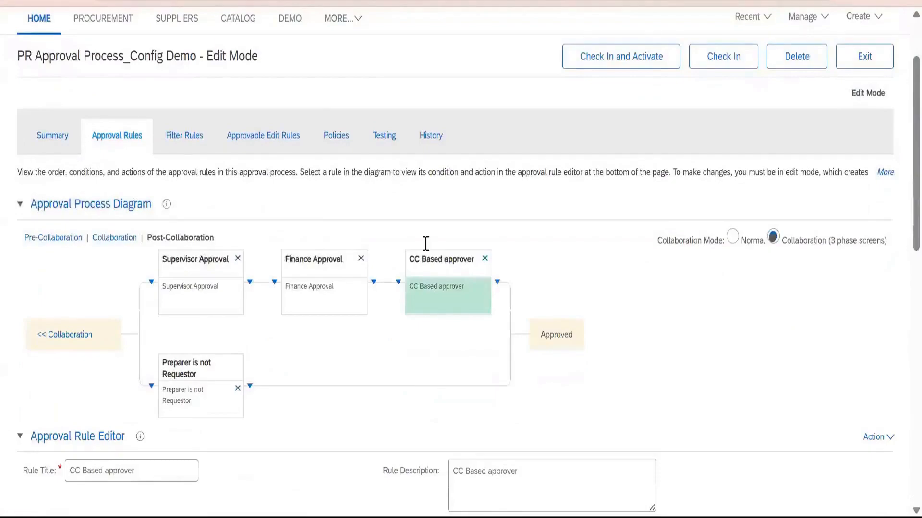
{"action": "left_click", "coordinate": [187, 136]}
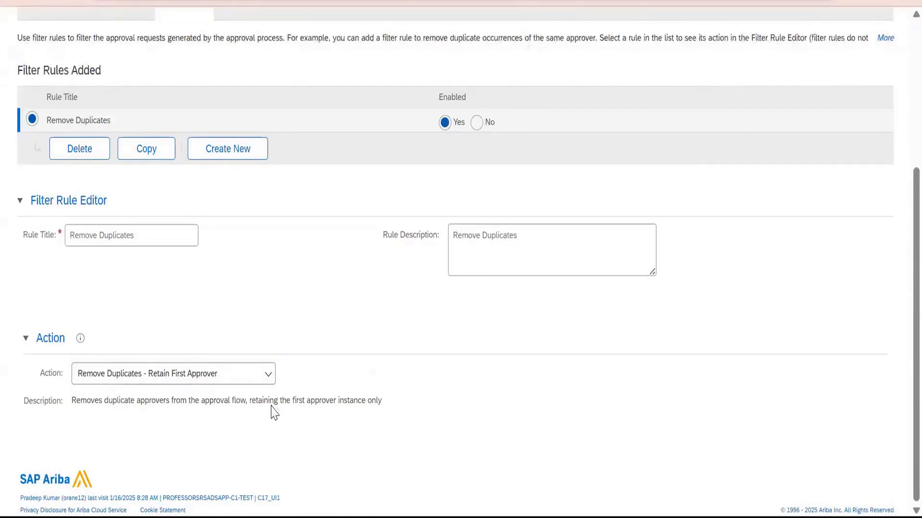
{"action": "left_click_drag", "start_coordinate": [384, 402], "coordinate": [248, 408]}
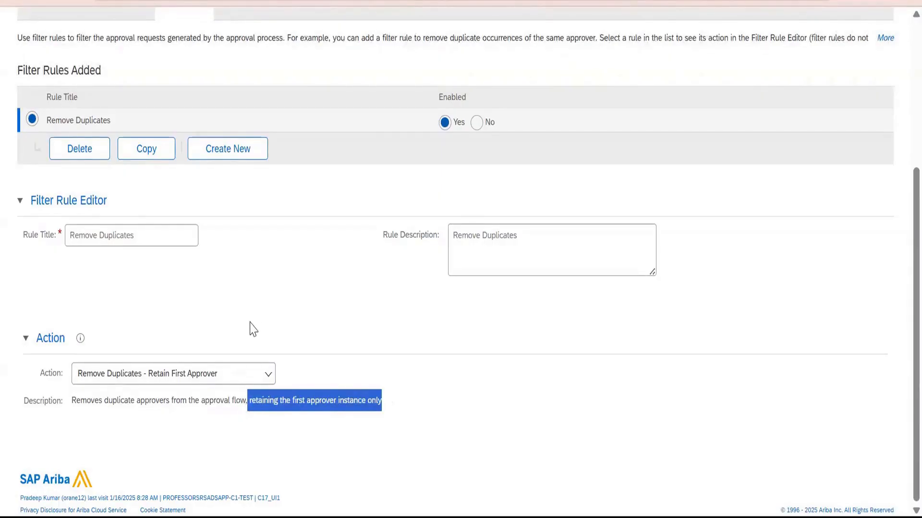
Set the filter rule's action to "Remove Duplicates - Retain Last Approver or Watcher" and open the approvable edit rules.
{"action": "left_click", "coordinate": [221, 375]}
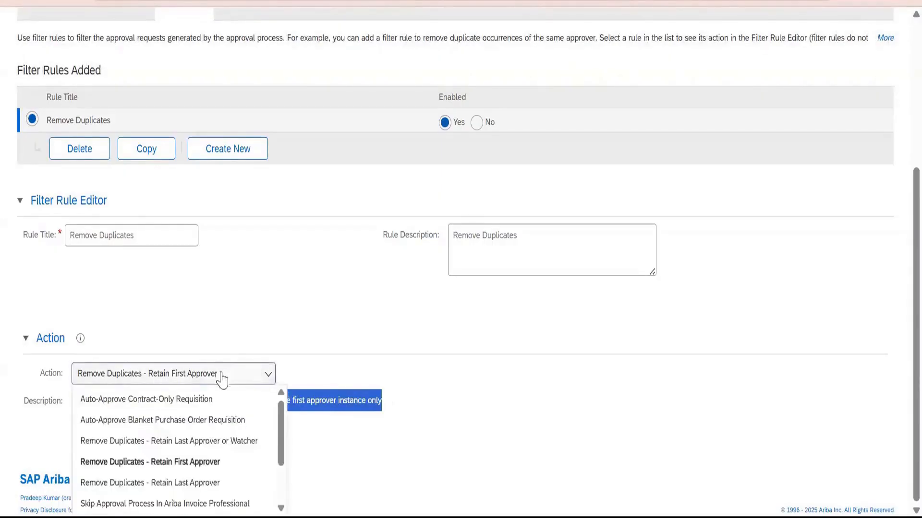
{"action": "left_click", "coordinate": [225, 442]}
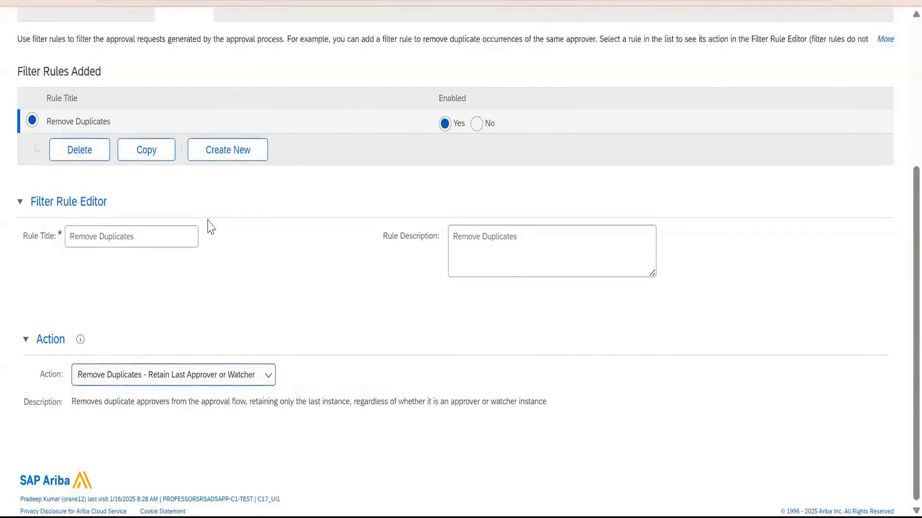
{"action": "scroll", "coordinate": [211, 226], "scroll_direction": "up", "scroll_amount": 3}
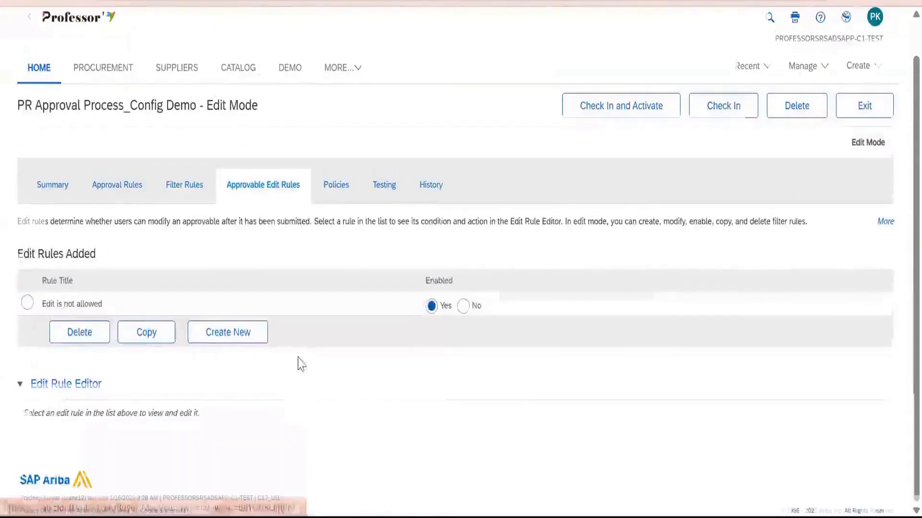
Delete the existing "Edit is not allowed" edit rule and create a new edit rule in its place.
{"action": "left_click", "coordinate": [27, 303]}
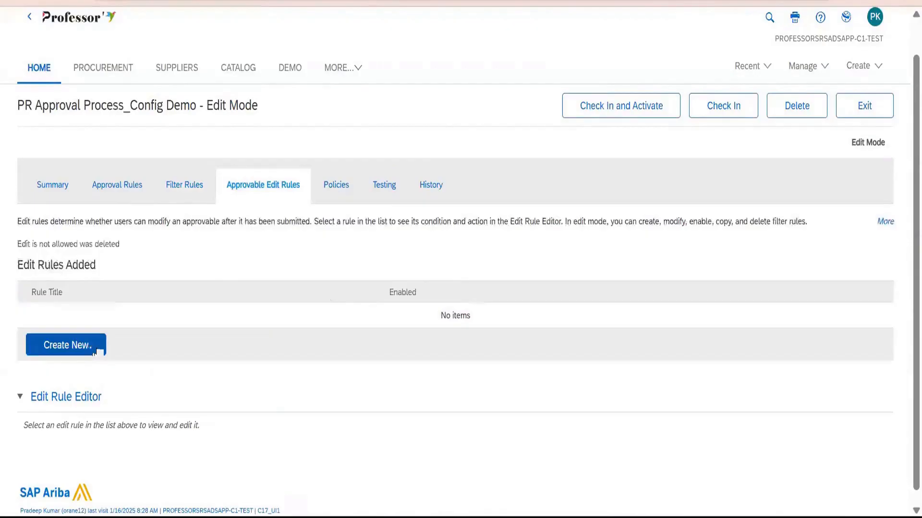
{"action": "left_click", "coordinate": [90, 355]}
Set the new edit rule's action to Edit Without Effects.
{"action": "scroll", "coordinate": [212, 351], "scroll_direction": "down", "scroll_amount": 5}
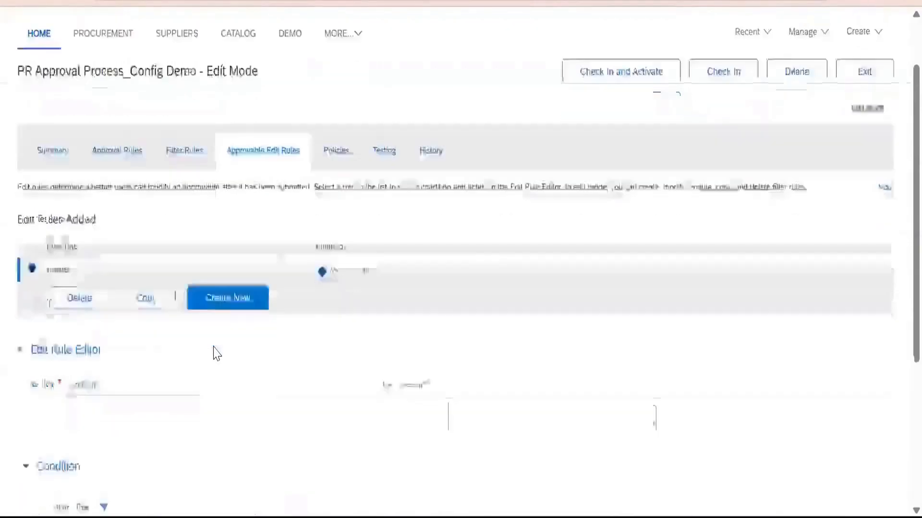
{"action": "left_click", "coordinate": [144, 378]}
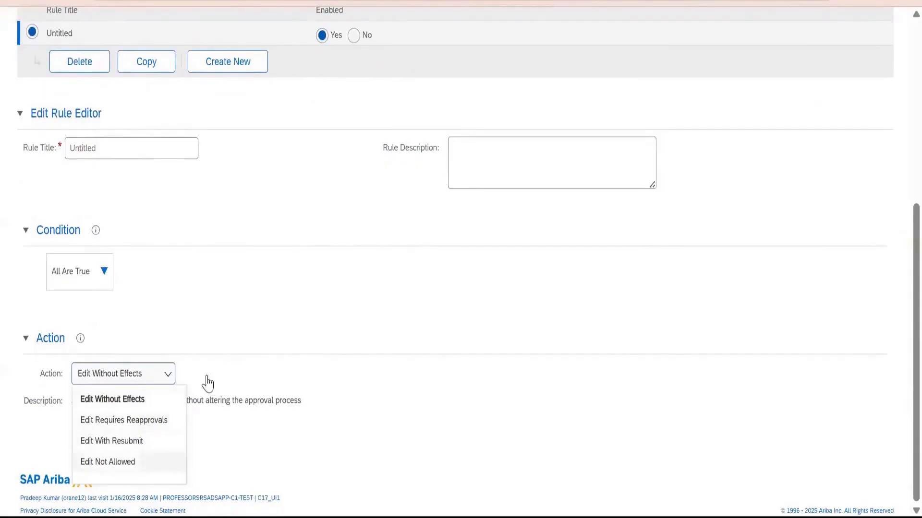
{"action": "left_click", "coordinate": [288, 272]}
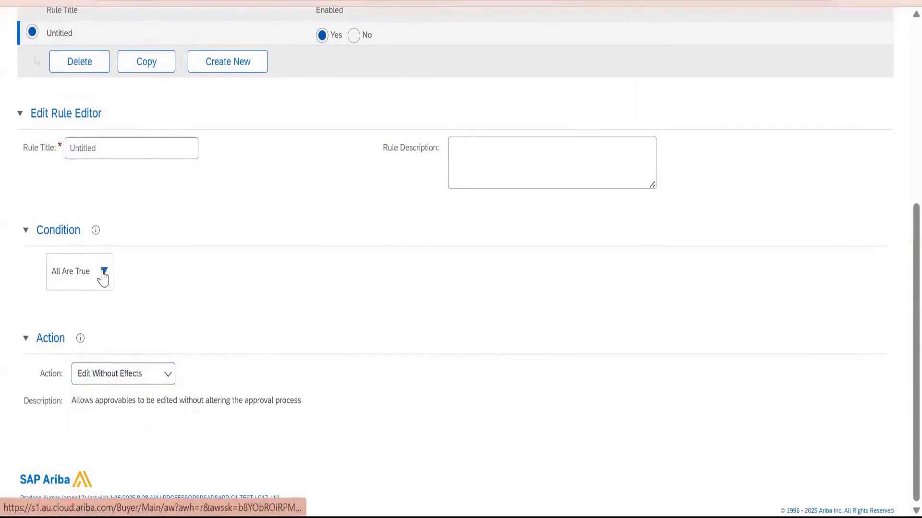
{"action": "left_click", "coordinate": [140, 379]}
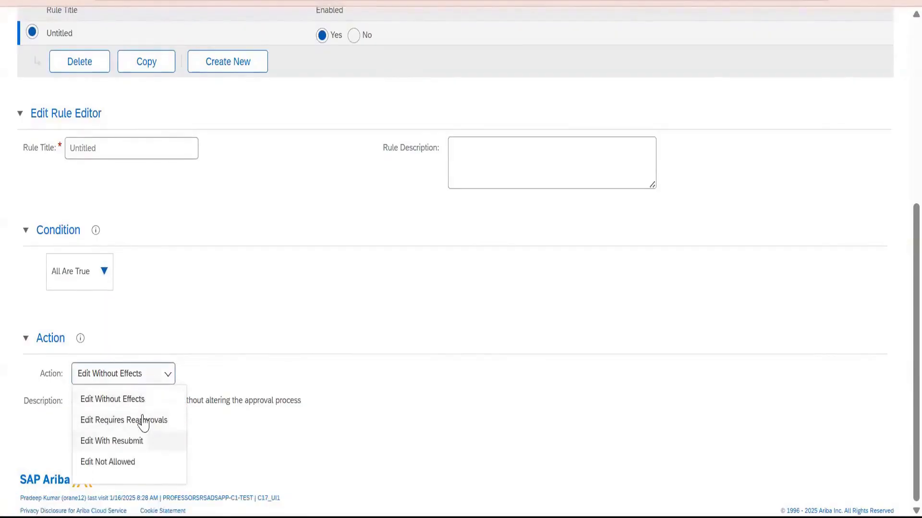
{"action": "left_click", "coordinate": [143, 406]}
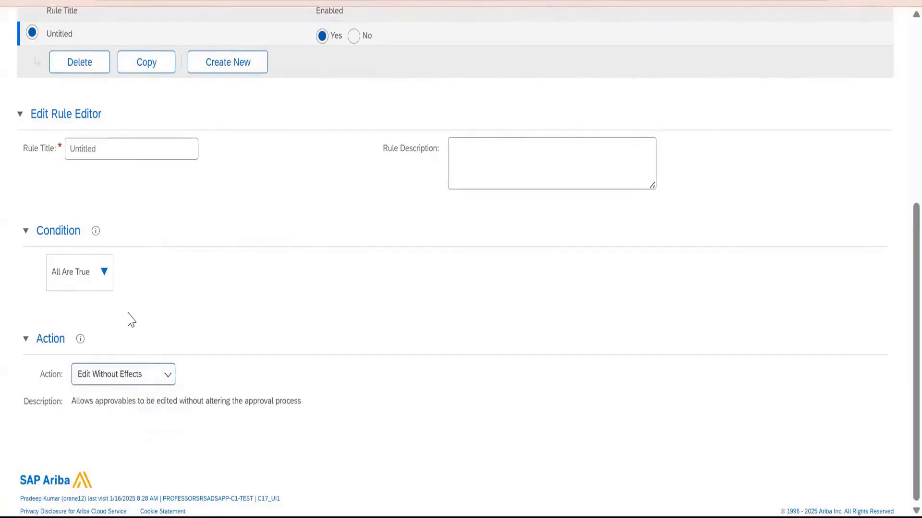
Add a field match condition to the new edit rule, using the User type's Supervisor field.
{"action": "left_click", "coordinate": [105, 272]}
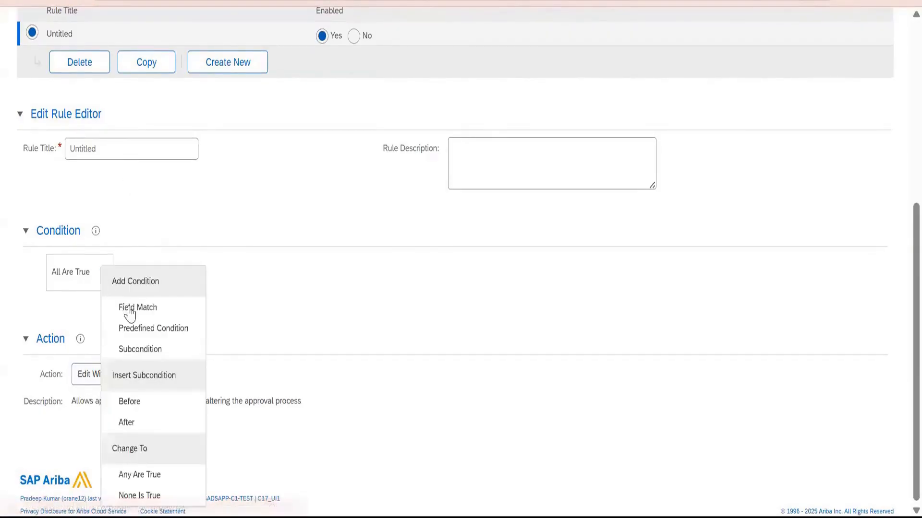
{"action": "left_click", "coordinate": [129, 307]}
{"action": "left_click", "coordinate": [252, 281]}
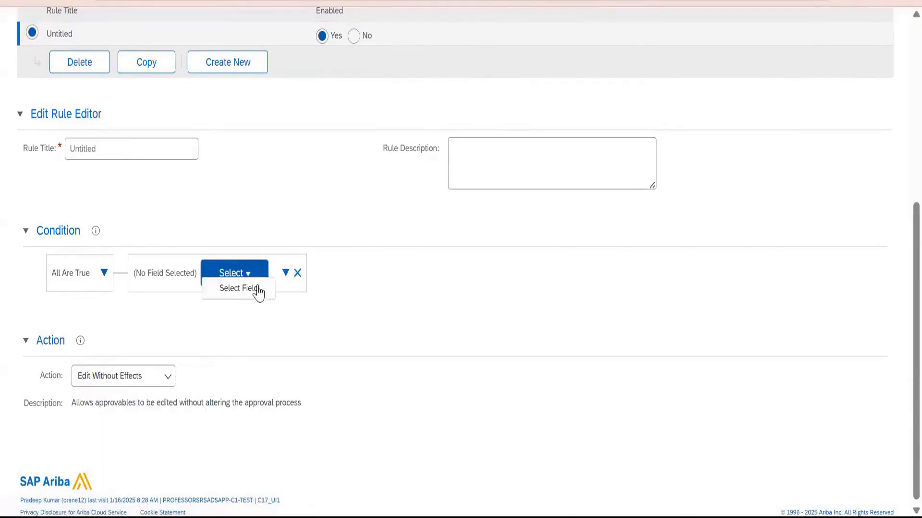
{"action": "left_click", "coordinate": [260, 294]}
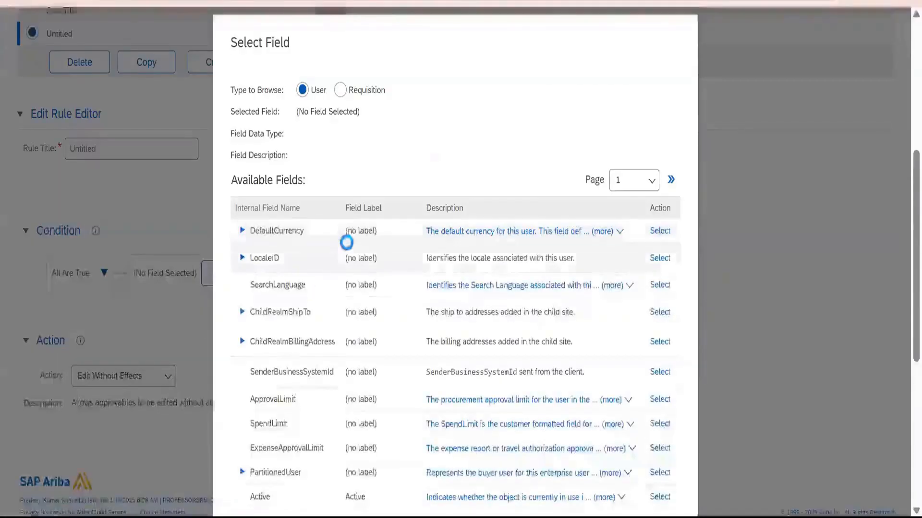
{"action": "scroll", "coordinate": [348, 249], "scroll_direction": "down", "scroll_amount": 2}
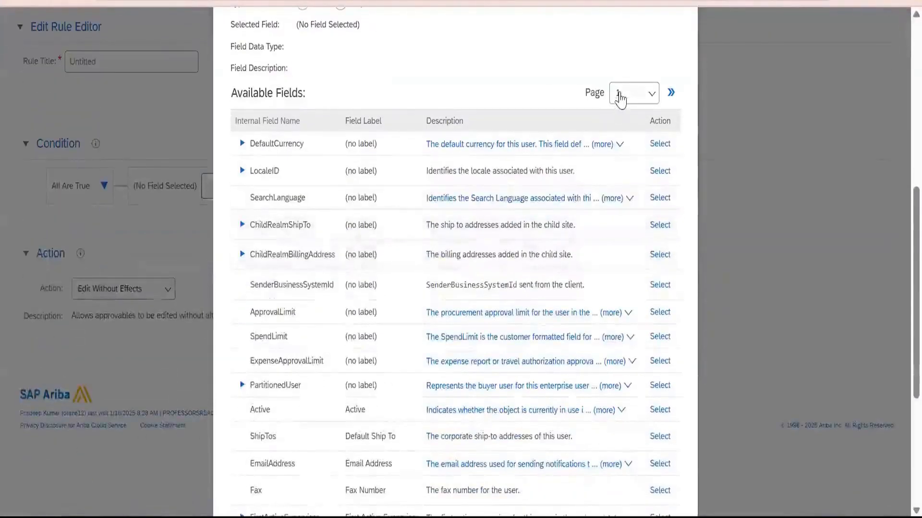
{"action": "left_click", "coordinate": [620, 95]}
{"action": "left_click", "coordinate": [617, 144]}
{"action": "scroll", "coordinate": [417, 206], "scroll_direction": "up", "scroll_amount": 4}
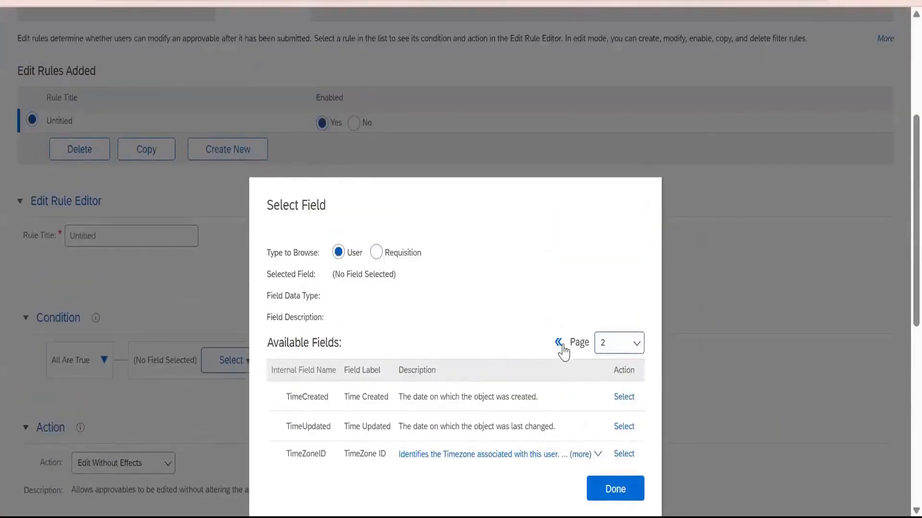
{"action": "left_click", "coordinate": [559, 343]}
{"action": "scroll", "coordinate": [387, 267], "scroll_direction": "down", "scroll_amount": 2}
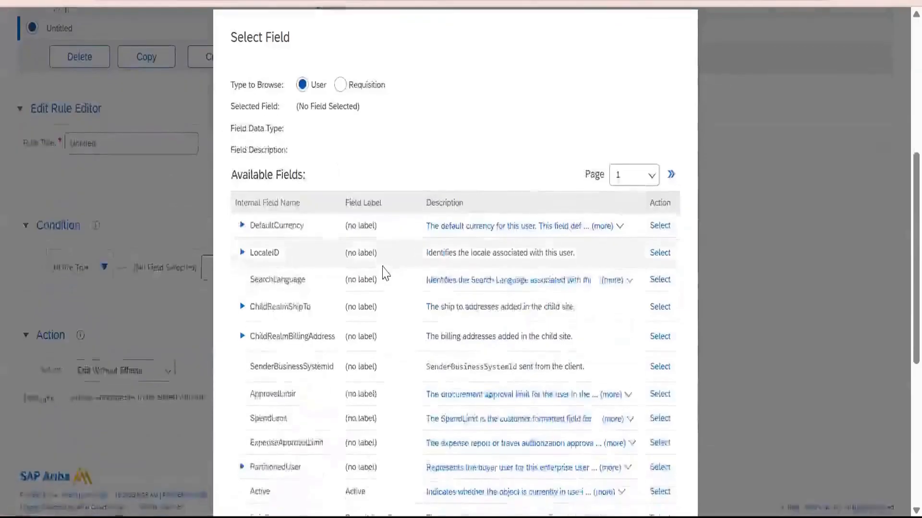
{"action": "scroll", "coordinate": [384, 273], "scroll_direction": "down", "scroll_amount": 7}
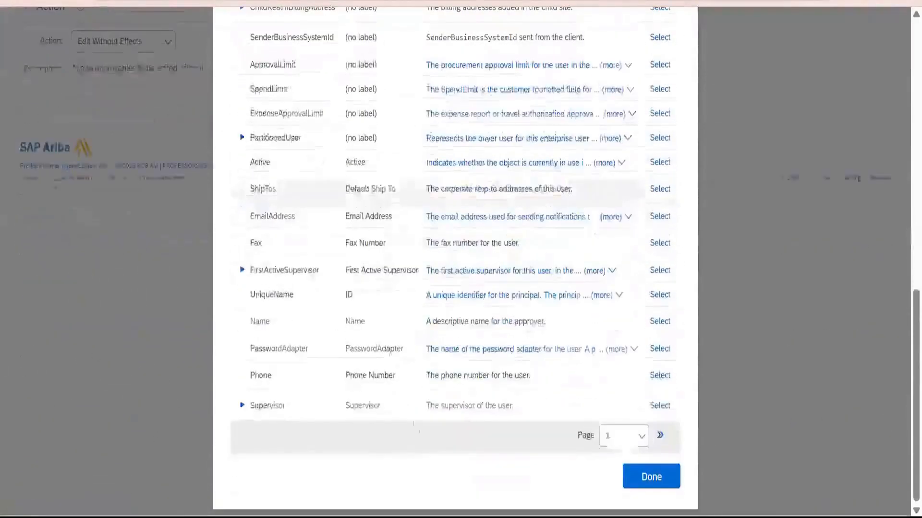
{"action": "left_click", "coordinate": [660, 405]}
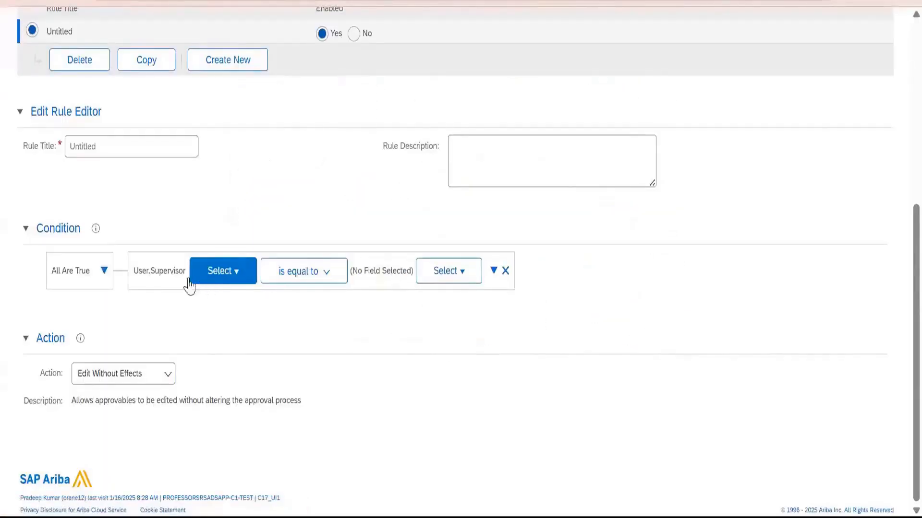
Open the value selection for the Supervisor condition and search for the user's login ID by Name and by PasswordAdapter.
{"action": "left_click", "coordinate": [451, 274]}
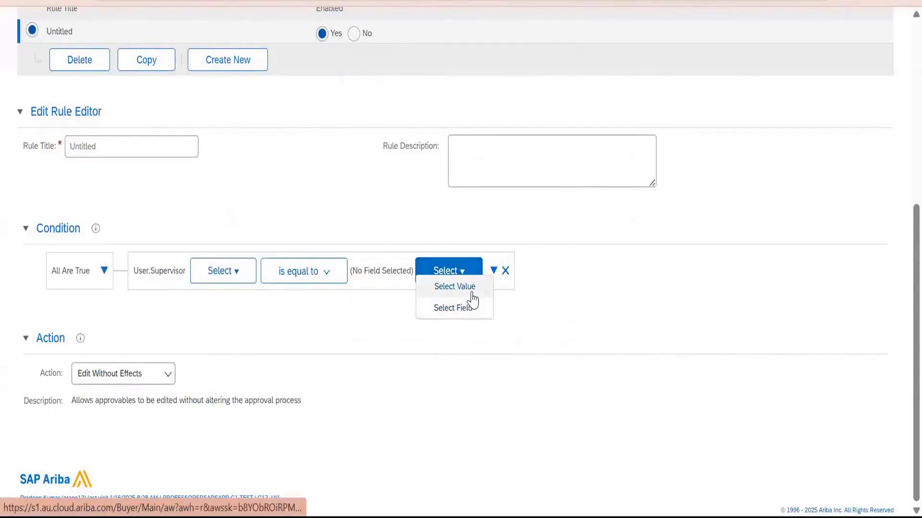
{"action": "left_click", "coordinate": [473, 292]}
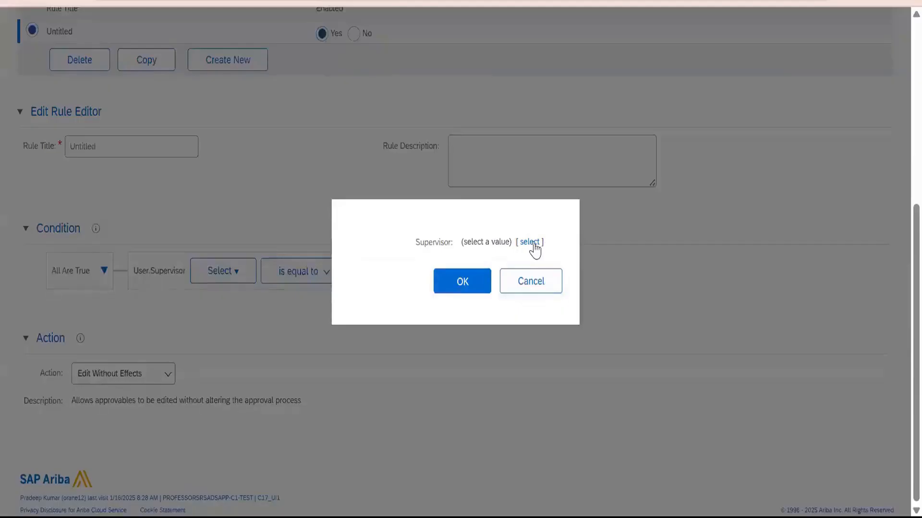
{"action": "left_click", "coordinate": [531, 243]}
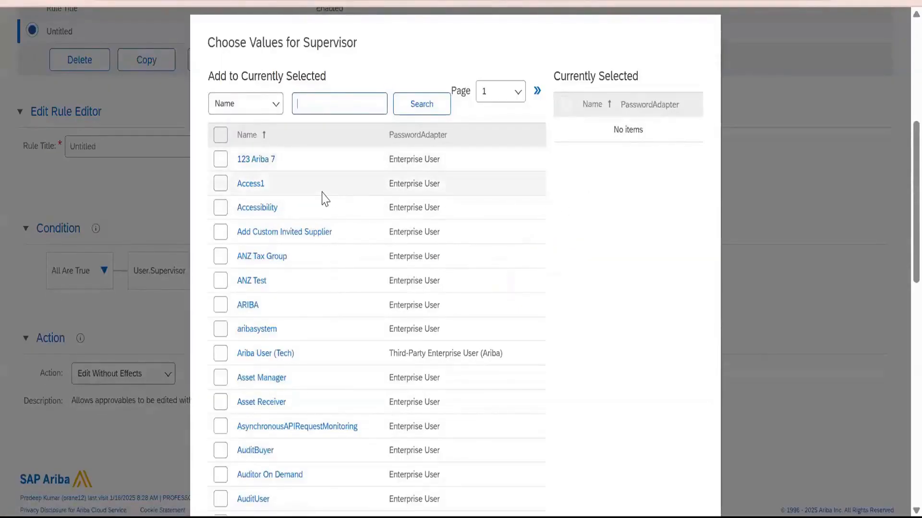
{"action": "type", "text": "orane12"}
{"action": "key", "text": "Return"}
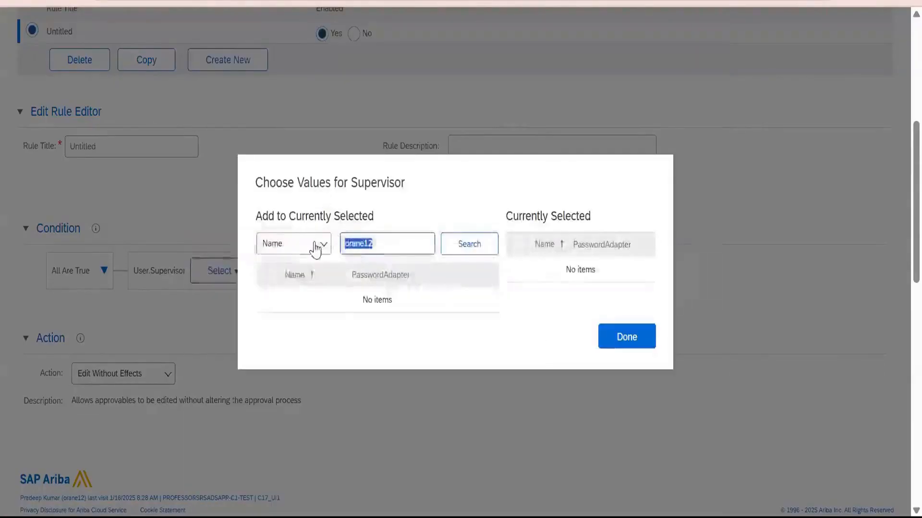
{"action": "left_click", "coordinate": [316, 249]}
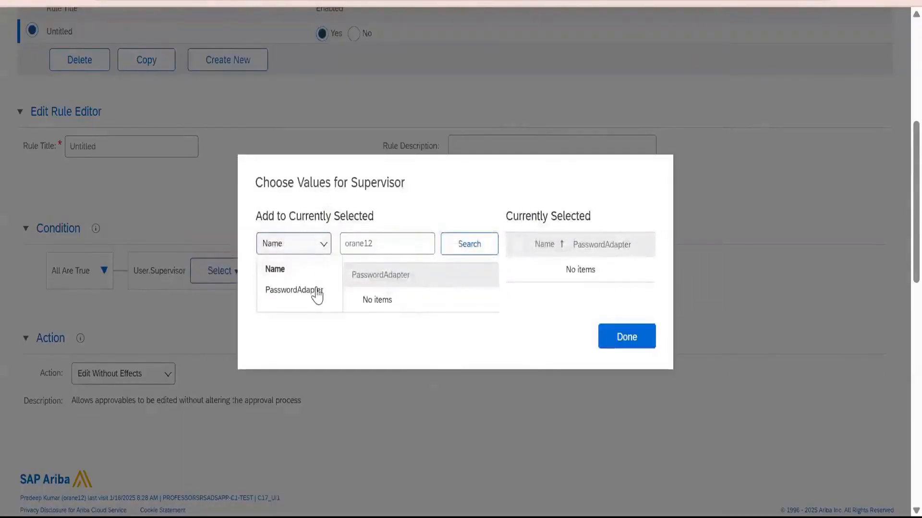
{"action": "left_click", "coordinate": [311, 291]}
{"action": "left_click", "coordinate": [486, 252]}
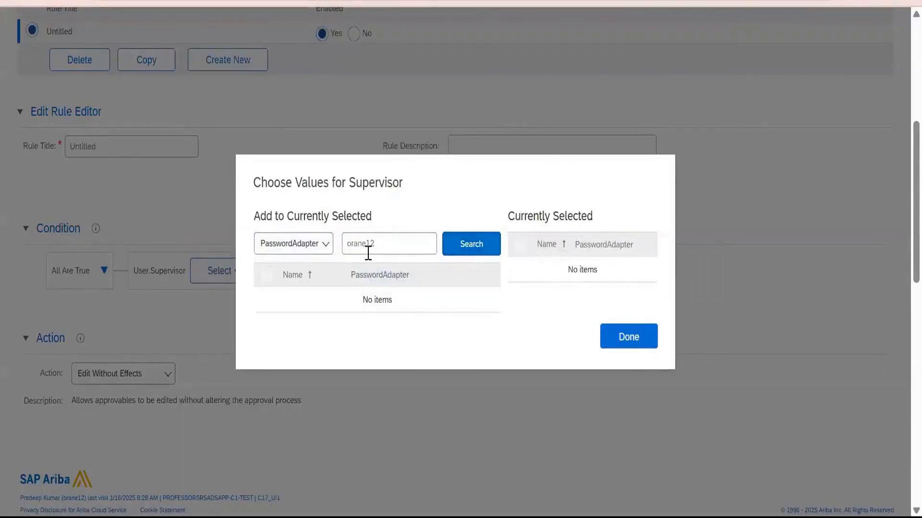
Search by the supervisor's first name and set the matching enterprise user as the condition's value.
{"action": "left_click", "coordinate": [307, 247]}
{"action": "left_click", "coordinate": [278, 274]}
{"action": "double_click", "coordinate": [388, 249]}
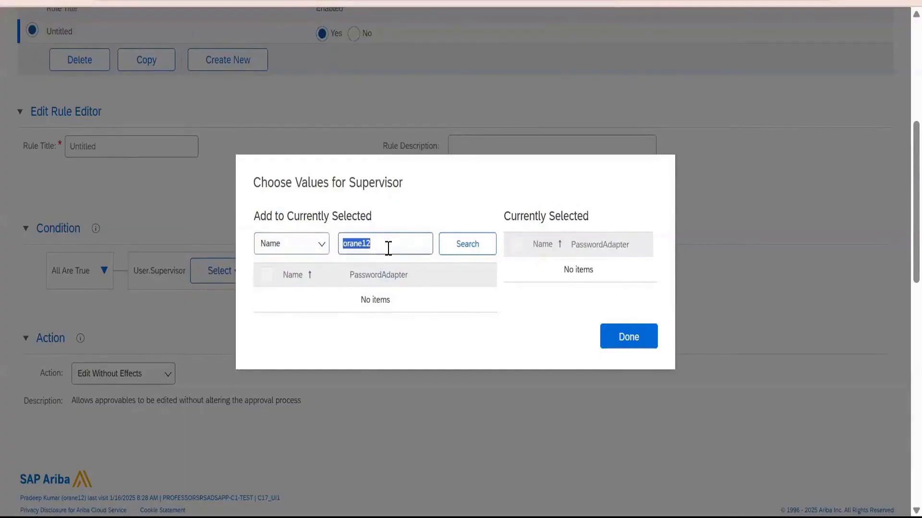
{"action": "type", "text": "pradeep"}
{"action": "key", "text": "Return"}
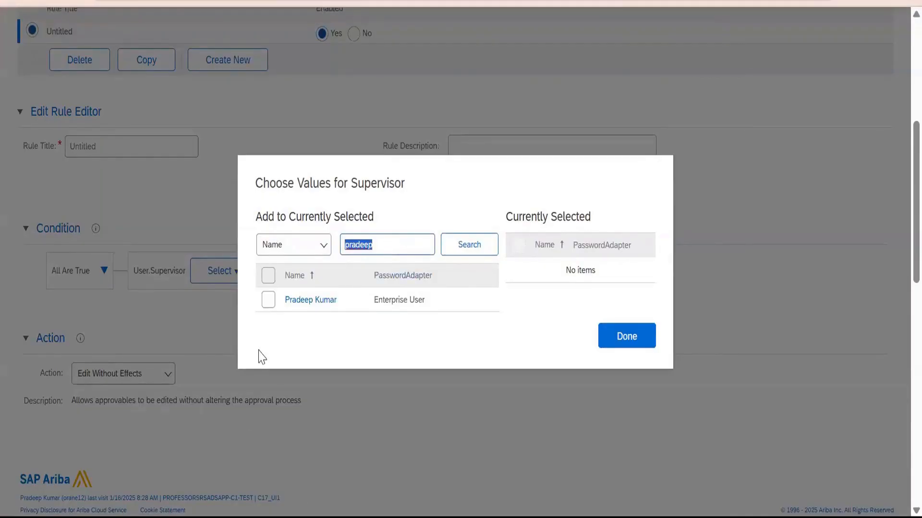
{"action": "left_click", "coordinate": [302, 311]}
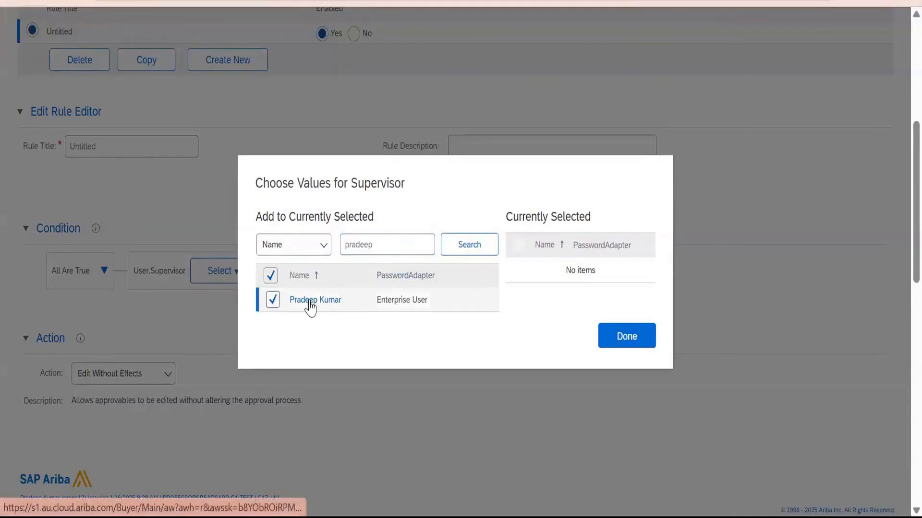
{"action": "left_click", "coordinate": [624, 338]}
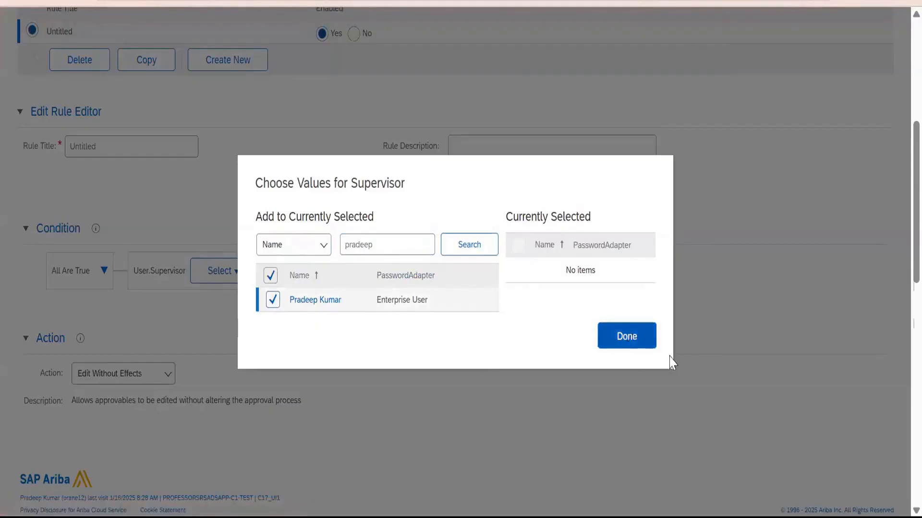
{"action": "left_click", "coordinate": [459, 292]}
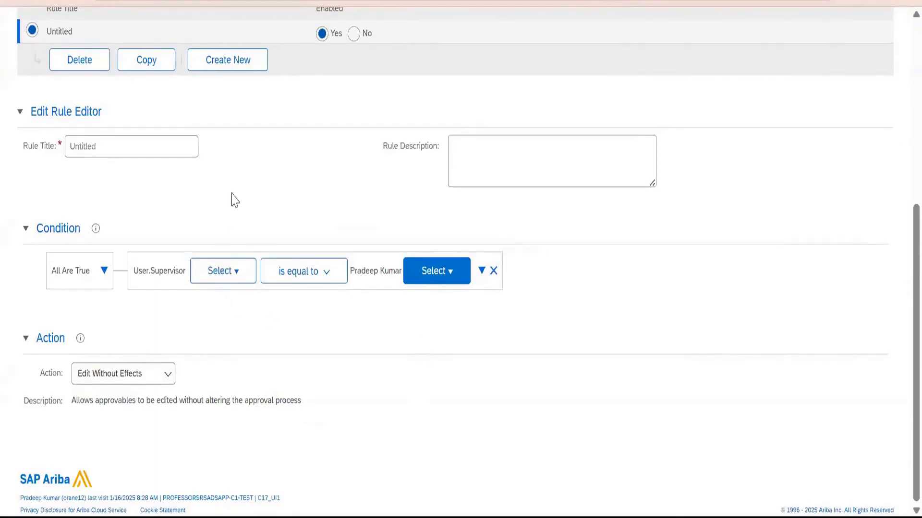
Title the edit rule "Sourcing Team" and enter "Sourcing Team edit permission" as its description.
{"action": "scroll", "coordinate": [232, 191], "scroll_direction": "up", "scroll_amount": 4}
{"action": "scroll", "coordinate": [200, 367], "scroll_direction": "down", "scroll_amount": 4}
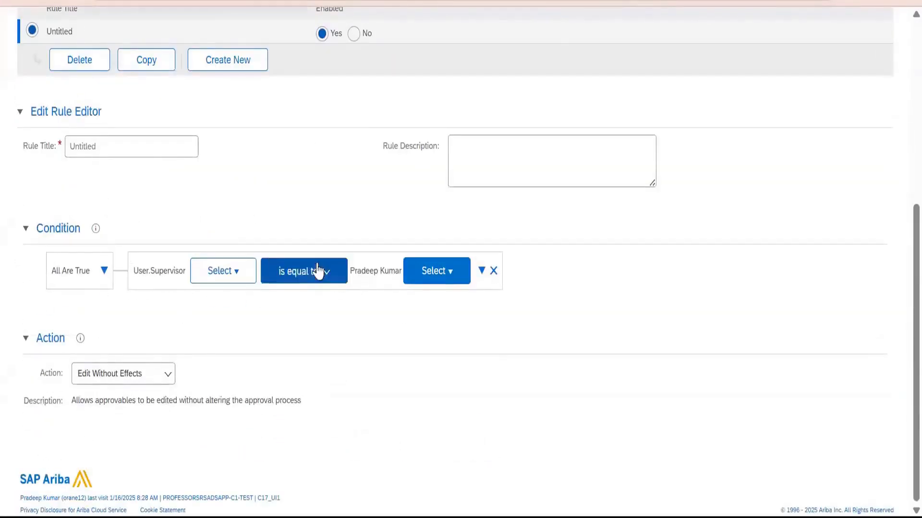
{"action": "left_click", "coordinate": [154, 150]}
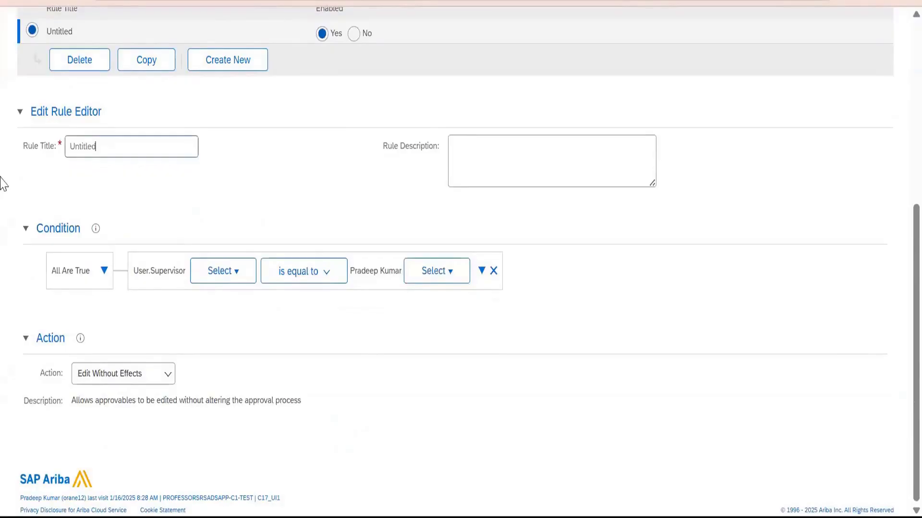
{"action": "key", "text": "ctrl+a"}
{"action": "type", "text": "p"}
{"action": "key", "text": "ctrl+a"}
{"action": "key", "text": "ctrl+c"}
{"action": "left_click", "coordinate": [533, 175]}
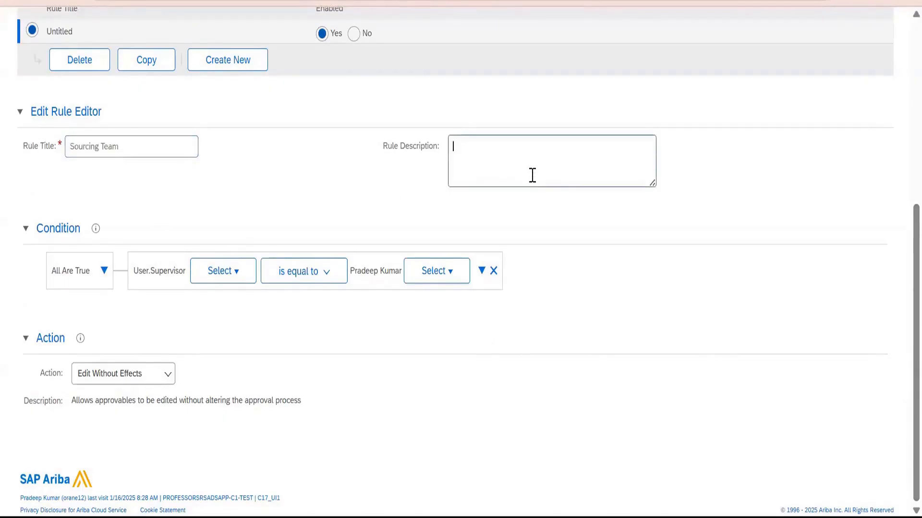
{"action": "key", "text": "ctrl+v"}
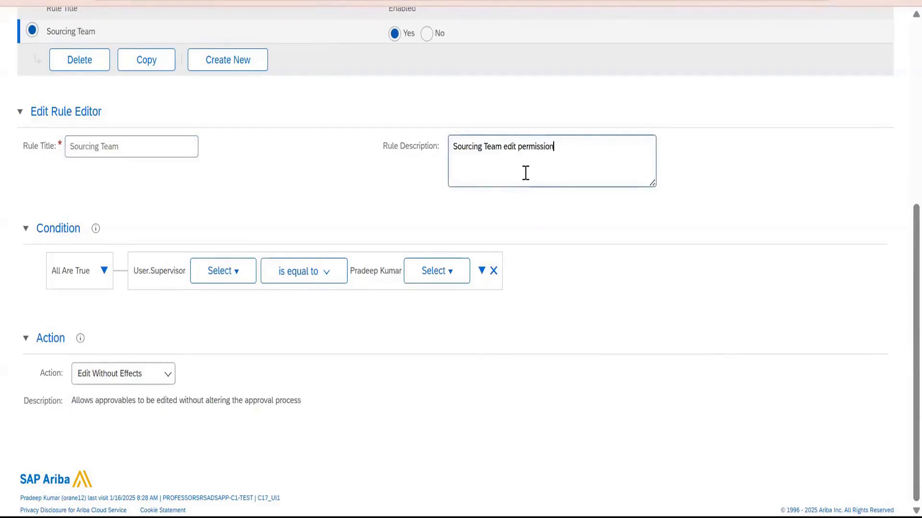
{"action": "left_click", "coordinate": [261, 144]}
Create a second edit rule titled "Editing Not allowed".
{"action": "scroll", "coordinate": [245, 269], "scroll_direction": "up", "scroll_amount": 3}
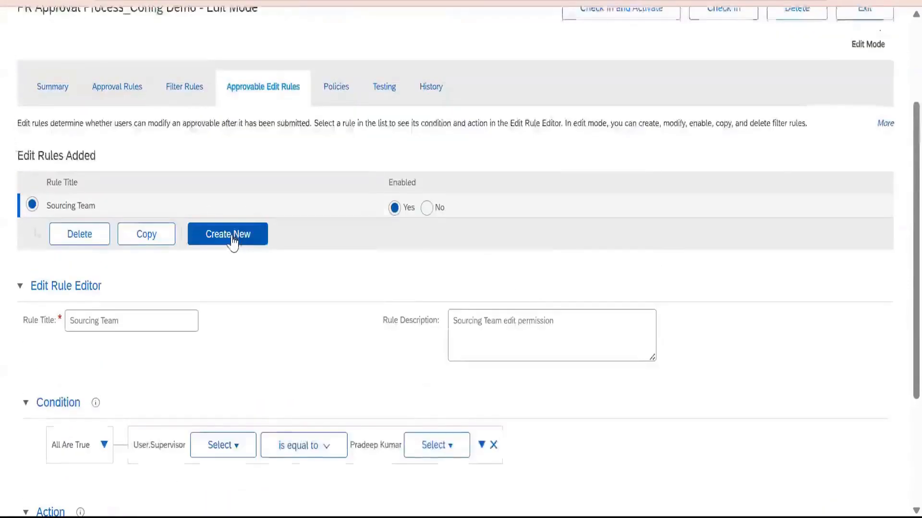
{"action": "left_click", "coordinate": [231, 239]}
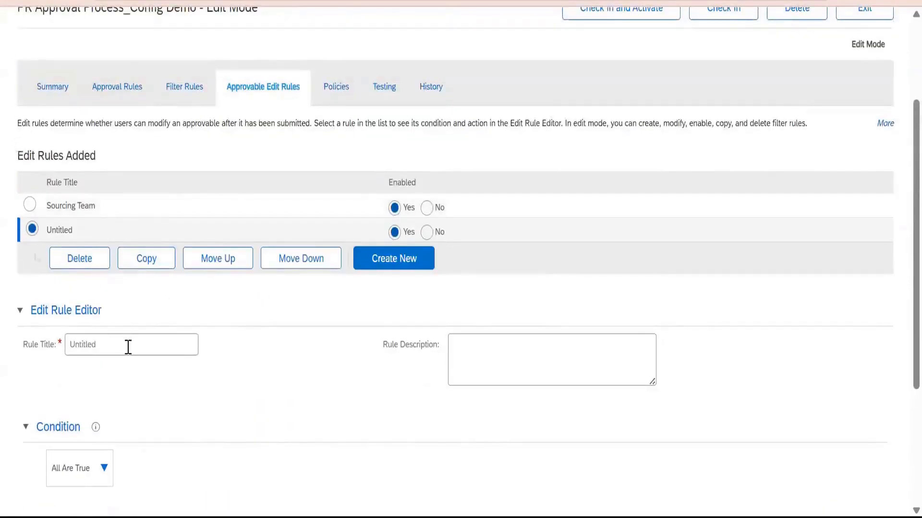
{"action": "left_click_drag", "start_coordinate": [109, 342], "coordinate": [3, 328]}
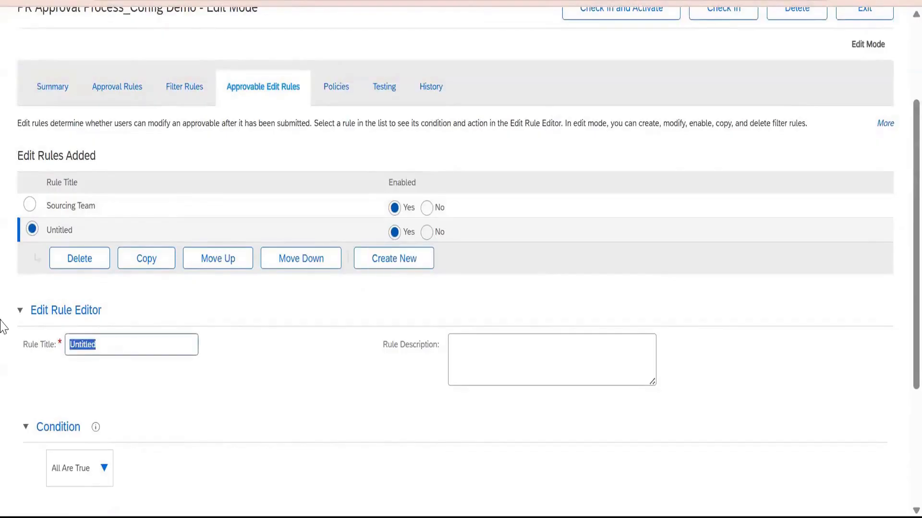
{"action": "type", "text": "Editing Not allow"}
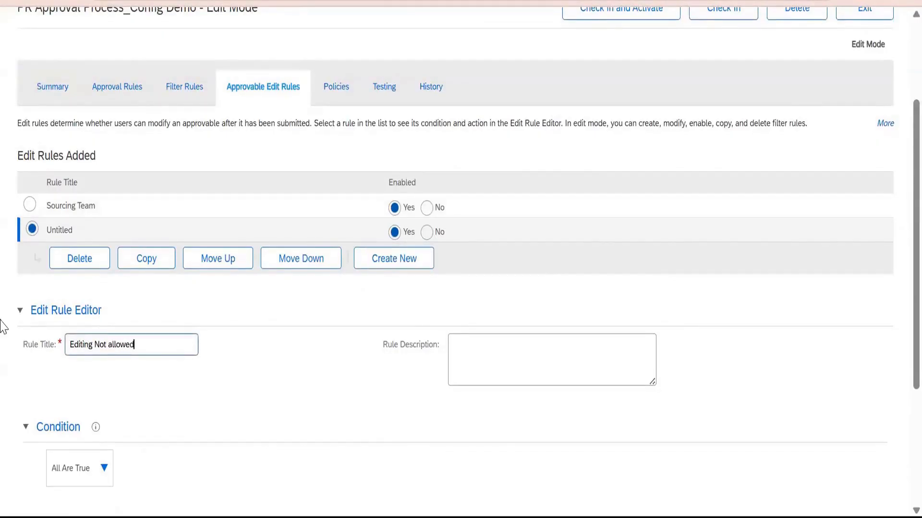
{"action": "type", "text": "ed"}
Set the second edit rule's action to Edit Not Allowed.
{"action": "scroll", "coordinate": [72, 312], "scroll_direction": "down", "scroll_amount": 4}
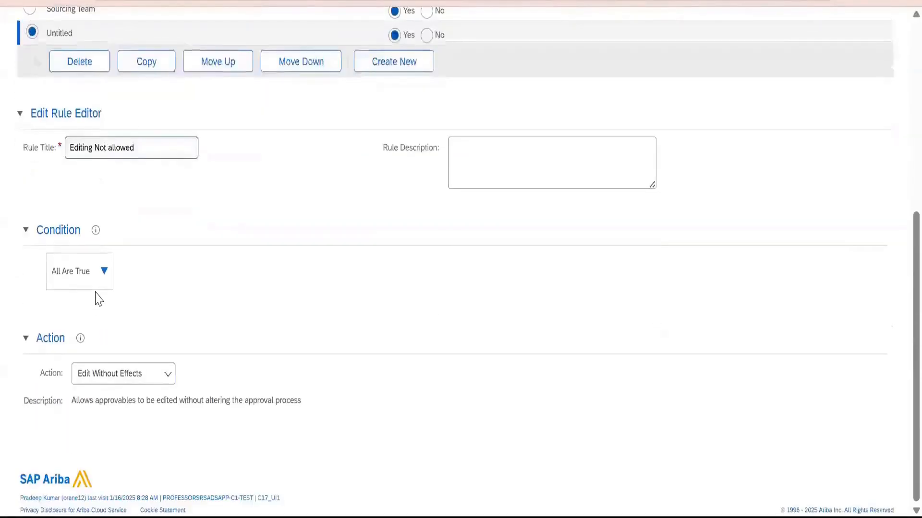
{"action": "left_click", "coordinate": [119, 384]}
{"action": "left_click", "coordinate": [115, 465]}
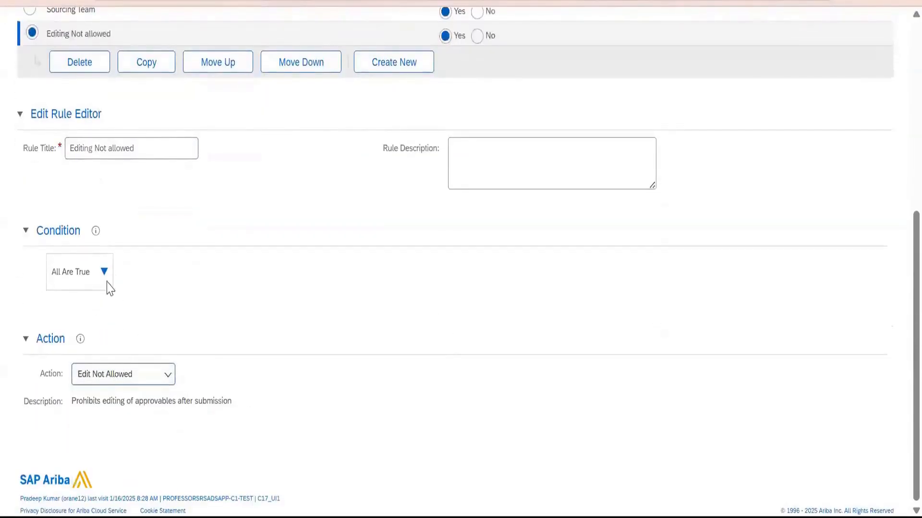
Add a field condition to the Editing Not allowed rule and browse the available User fields for it.
{"action": "left_click", "coordinate": [105, 273]}
{"action": "left_click", "coordinate": [126, 305]}
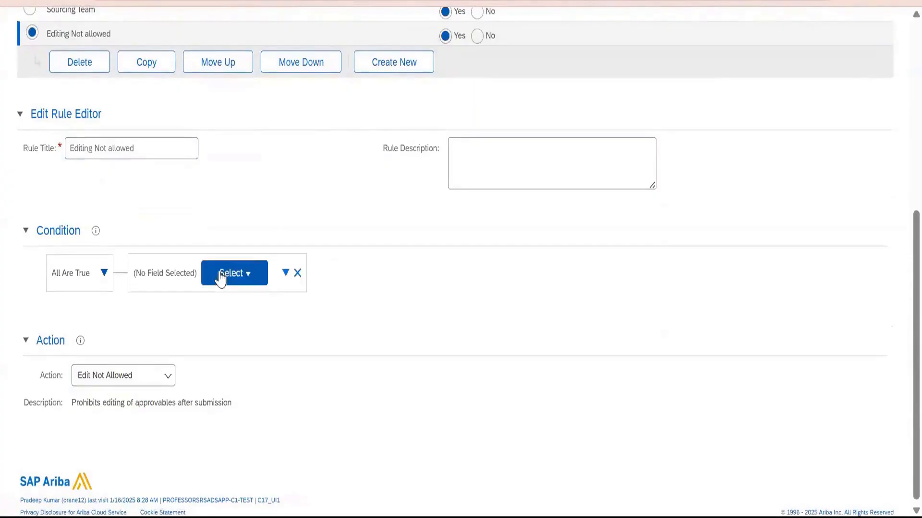
{"action": "left_click", "coordinate": [259, 278]}
{"action": "left_click", "coordinate": [253, 293]}
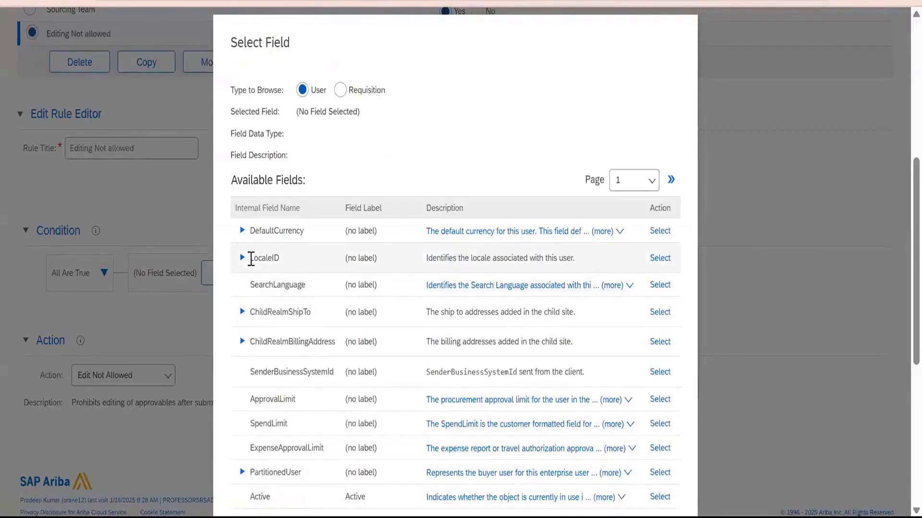
{"action": "left_click", "coordinate": [242, 259]}
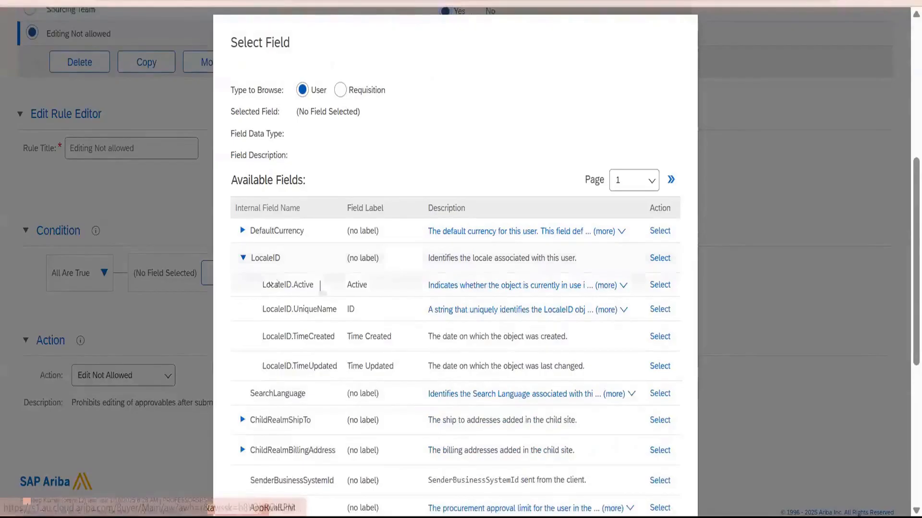
{"action": "scroll", "coordinate": [374, 300], "scroll_direction": "down", "scroll_amount": 6}
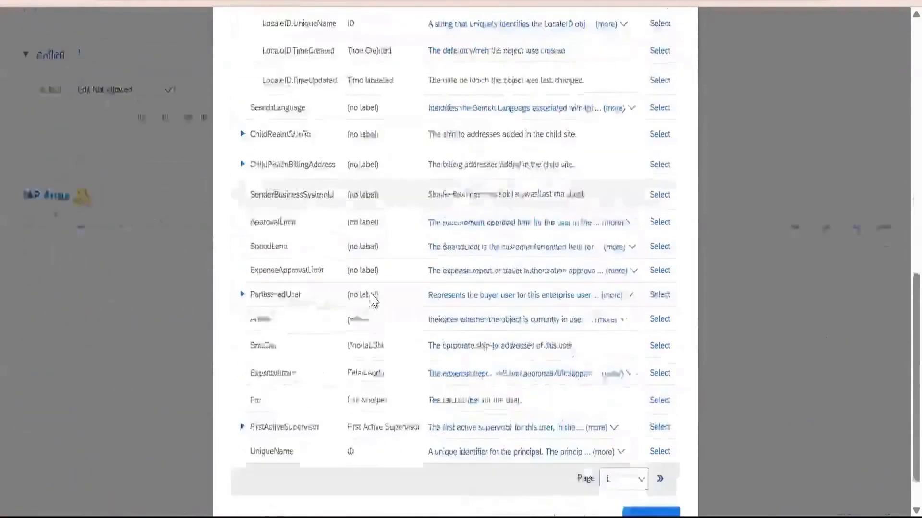
{"action": "left_click", "coordinate": [626, 434]}
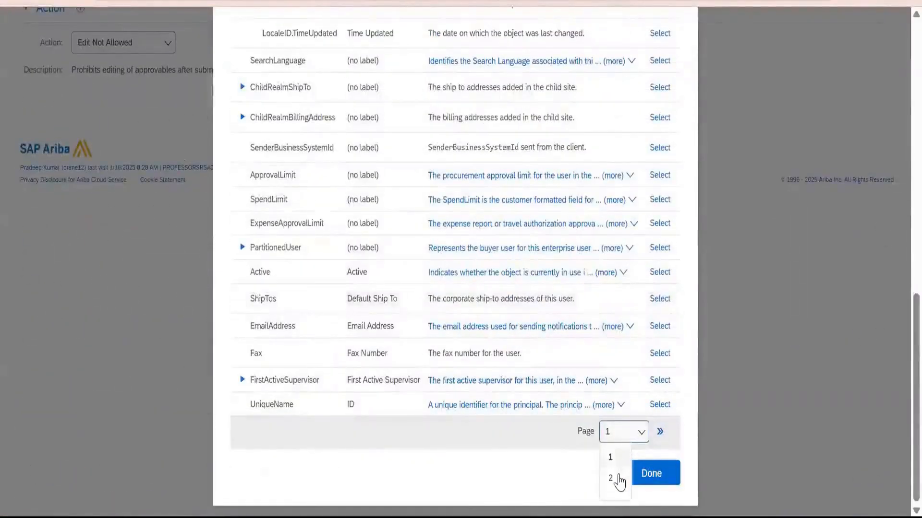
{"action": "left_click", "coordinate": [611, 479]}
{"action": "scroll", "coordinate": [365, 298], "scroll_direction": "up", "scroll_amount": 5}
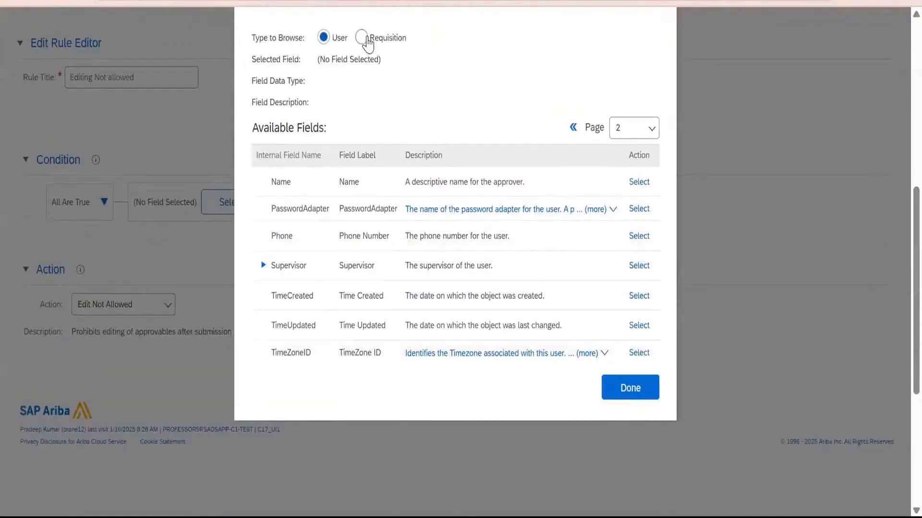
Find the TotalCost field among the Requisition fields and set it as the condition's field.
{"action": "left_click", "coordinate": [365, 38]}
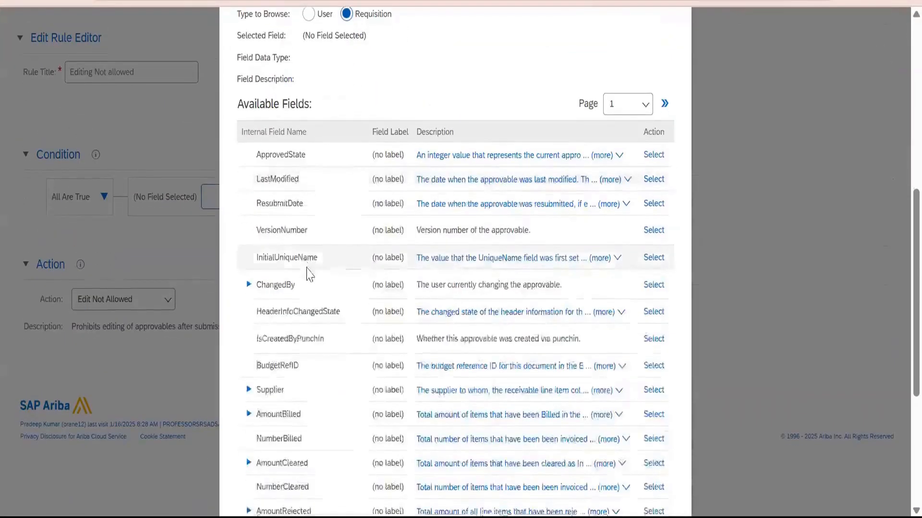
{"action": "scroll", "coordinate": [307, 274], "scroll_direction": "down", "scroll_amount": 5}
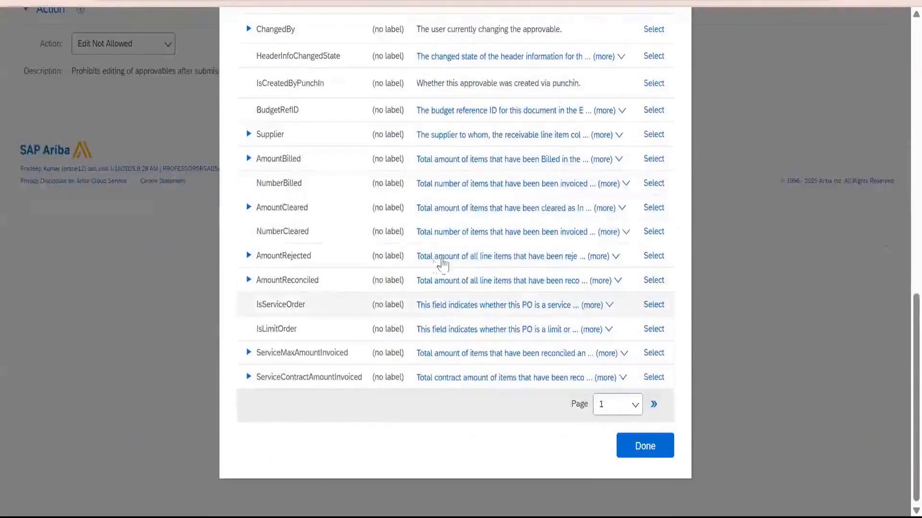
{"action": "scroll", "coordinate": [611, 214], "scroll_direction": "up", "scroll_amount": 3}
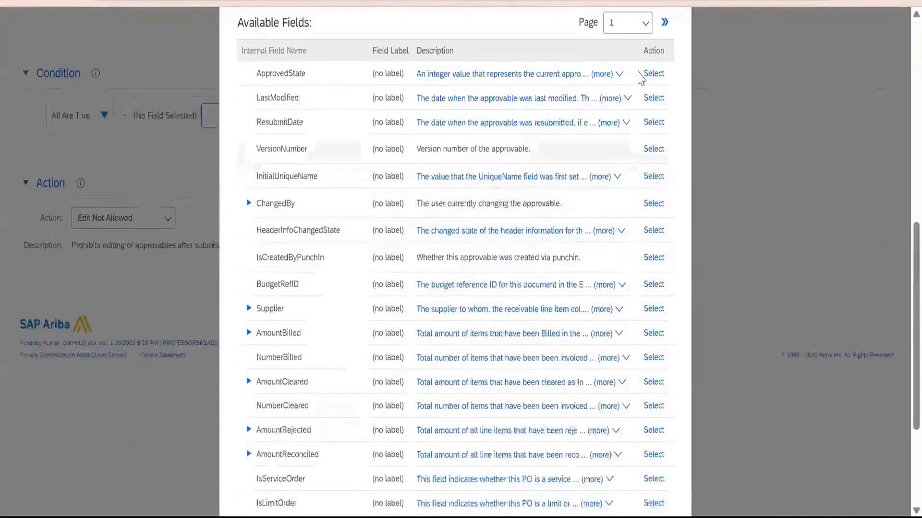
{"action": "left_click", "coordinate": [665, 22]}
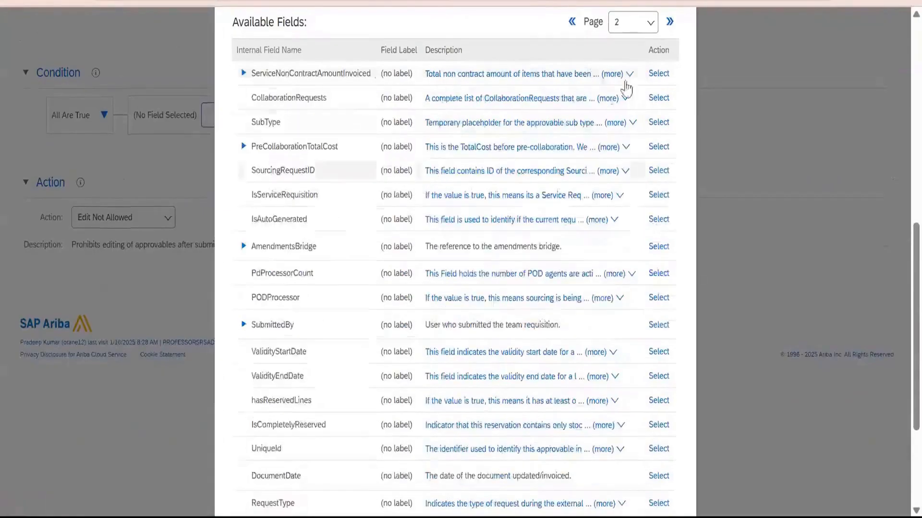
{"action": "left_click", "coordinate": [668, 24]}
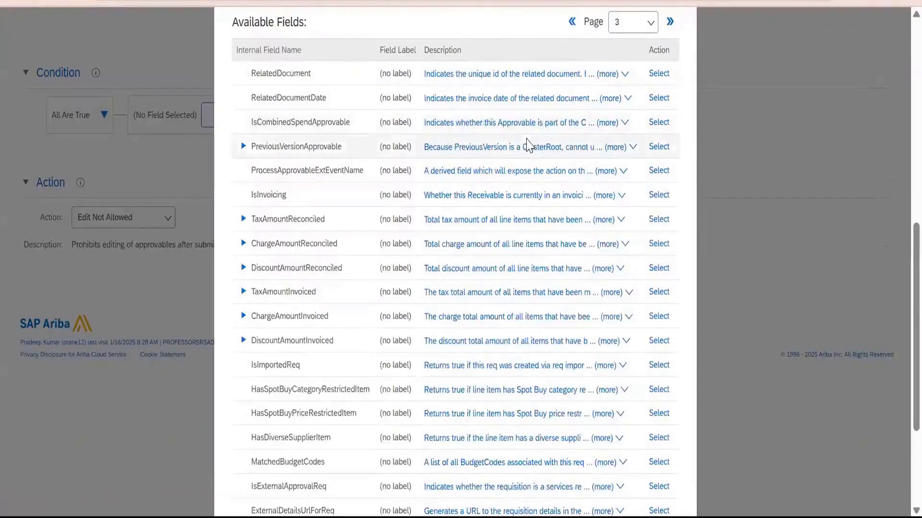
{"action": "scroll", "coordinate": [531, 144], "scroll_direction": "down", "scroll_amount": 4}
{"action": "scroll", "coordinate": [530, 144], "scroll_direction": "up", "scroll_amount": 5}
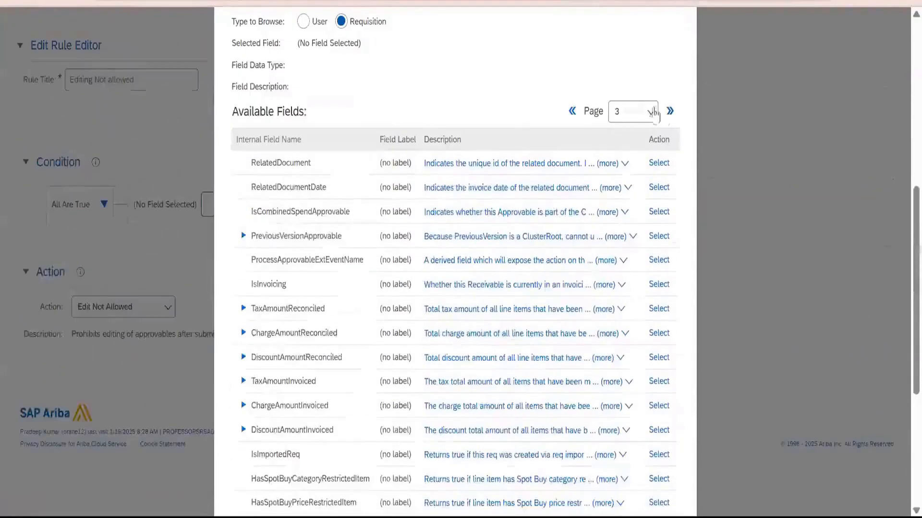
{"action": "left_click", "coordinate": [670, 111]}
{"action": "scroll", "coordinate": [523, 197], "scroll_direction": "down", "scroll_amount": 1}
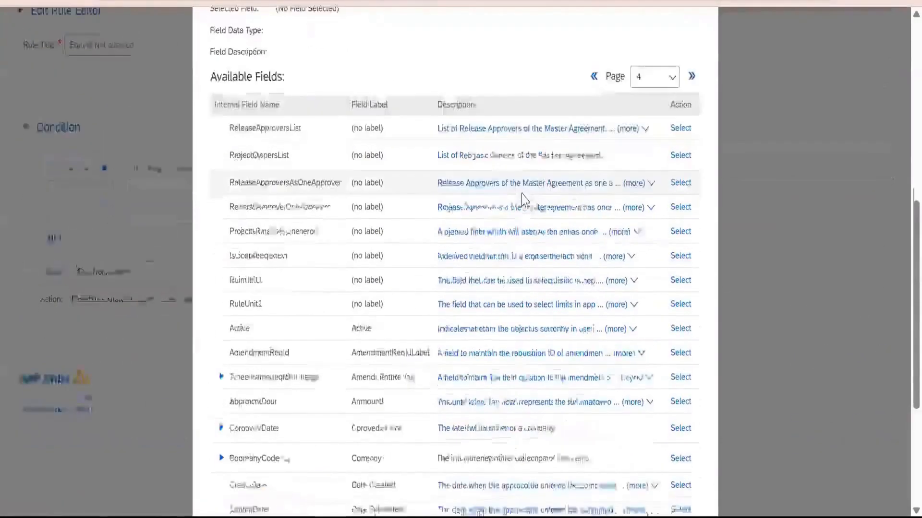
{"action": "scroll", "coordinate": [524, 199], "scroll_direction": "down", "scroll_amount": 5}
{"action": "scroll", "coordinate": [607, 146], "scroll_direction": "up", "scroll_amount": 5}
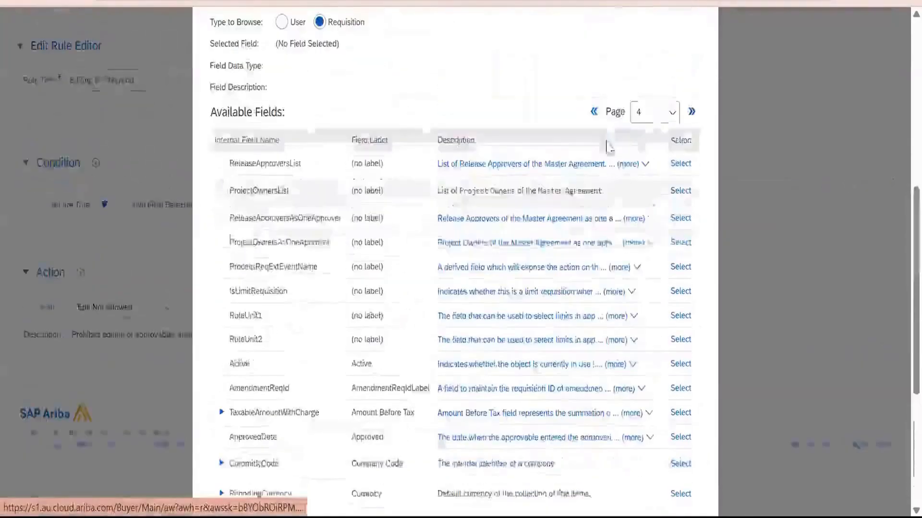
{"action": "left_click", "coordinate": [691, 113]}
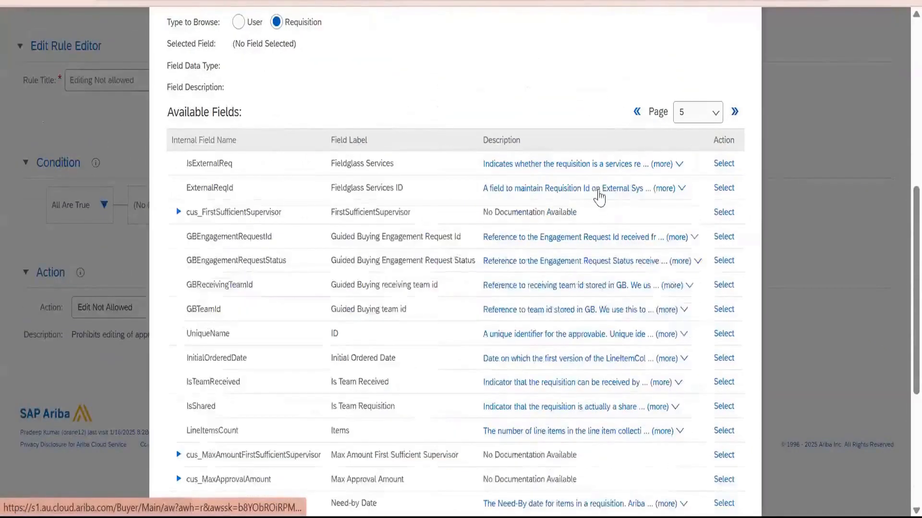
{"action": "scroll", "coordinate": [595, 196], "scroll_direction": "down", "scroll_amount": 2}
{"action": "scroll", "coordinate": [595, 196], "scroll_direction": "down", "scroll_amount": 2}
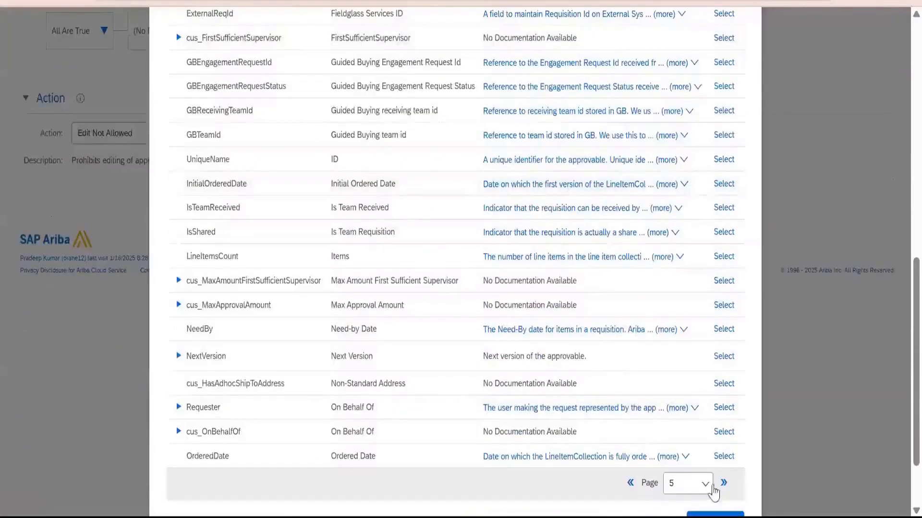
{"action": "left_click", "coordinate": [725, 486]}
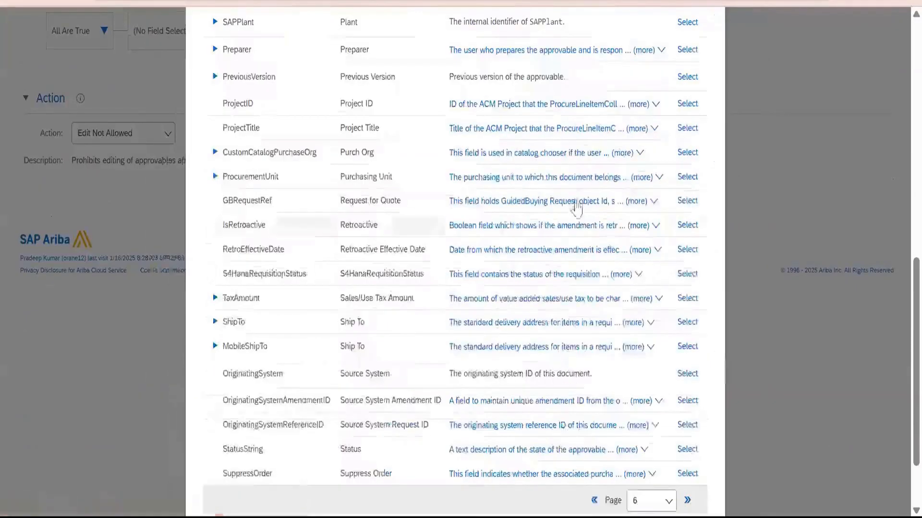
{"action": "scroll", "coordinate": [602, 192], "scroll_direction": "up", "scroll_amount": 4}
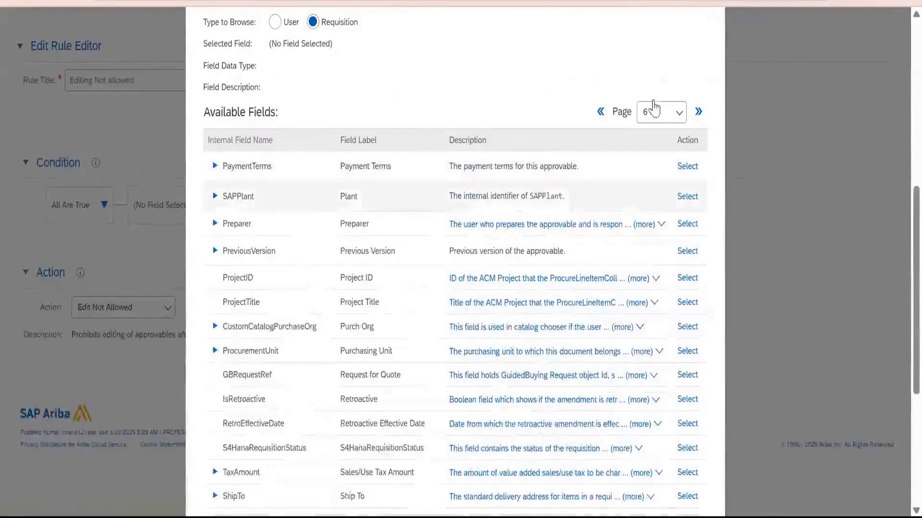
{"action": "left_click", "coordinate": [698, 111]}
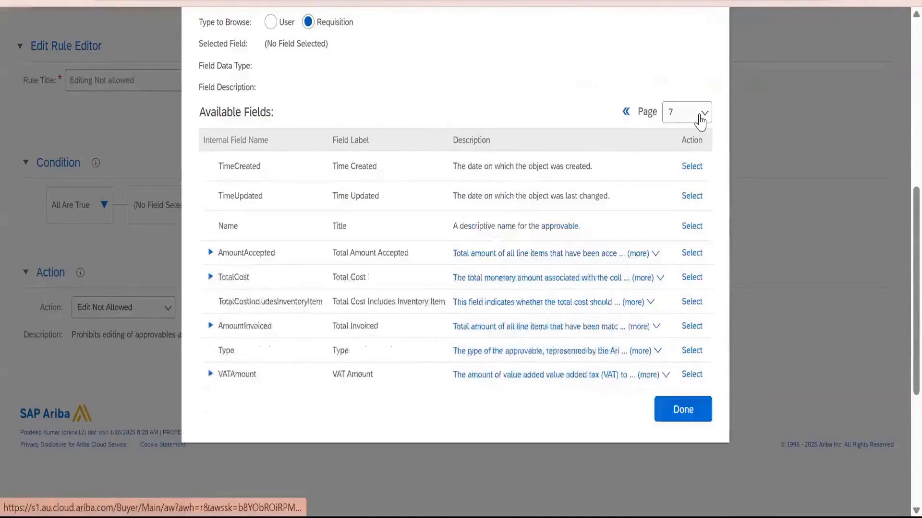
{"action": "left_click", "coordinate": [691, 277]}
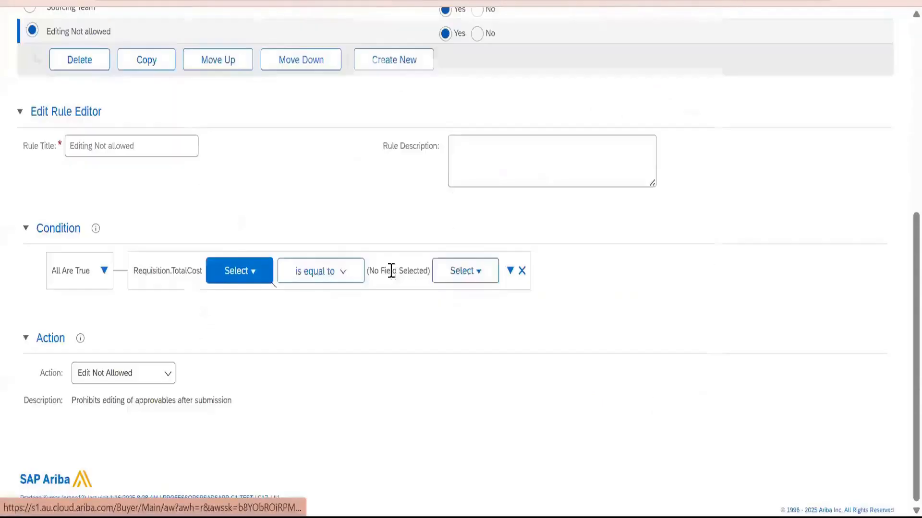
Make the condition require a total cost greater than or equal to 10000 USD.
{"action": "left_click", "coordinate": [336, 270]}
{"action": "left_click", "coordinate": [345, 330]}
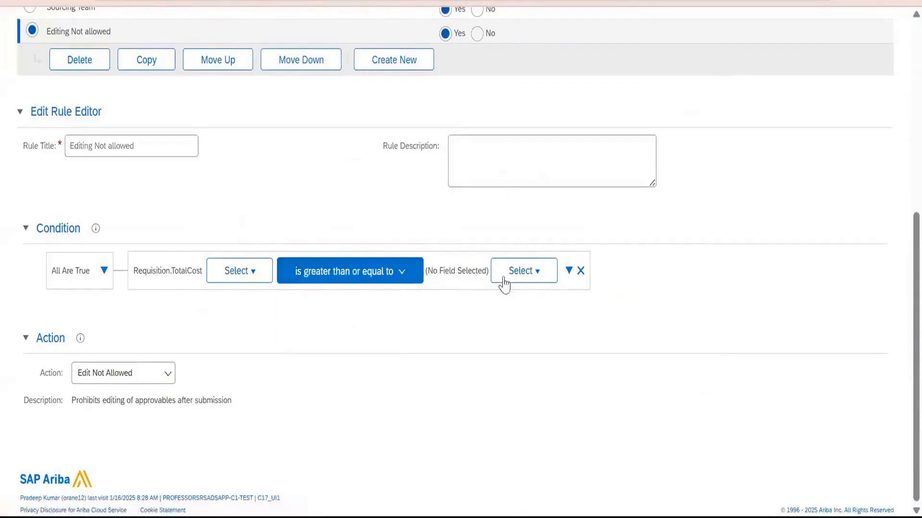
{"action": "left_click", "coordinate": [520, 272]}
{"action": "left_click", "coordinate": [523, 289]}
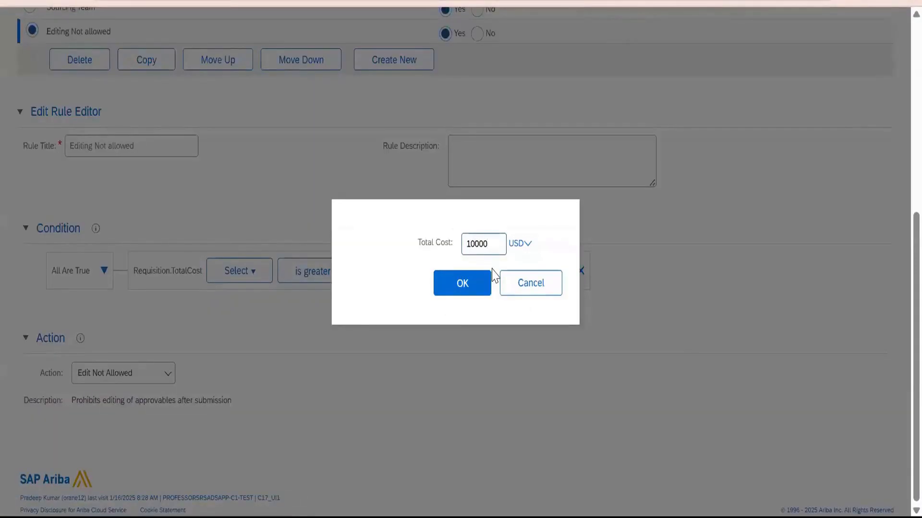
{"action": "type", "text": "10000"}
{"action": "left_click", "coordinate": [461, 288]}
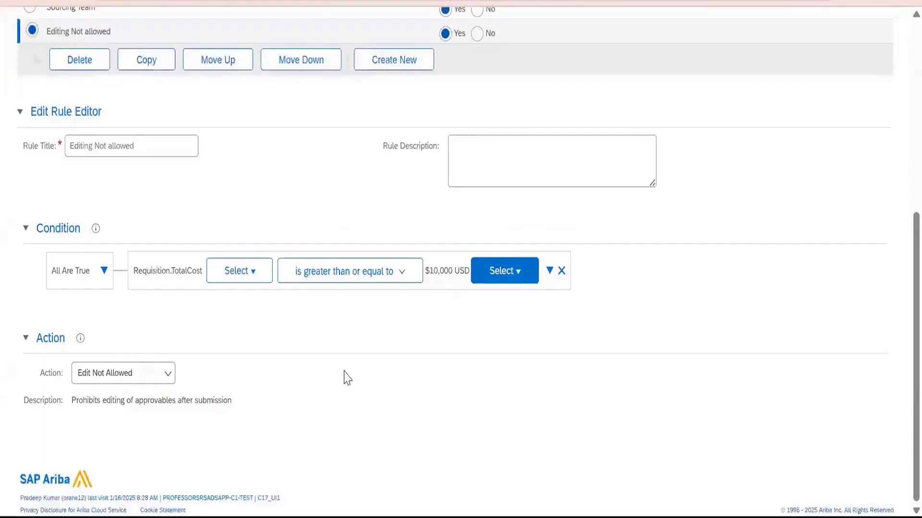
Test the approval process with test approvable PR8493 and examine each approver in its resulting approval flow.
{"action": "scroll", "coordinate": [281, 321], "scroll_direction": "up", "scroll_amount": 3}
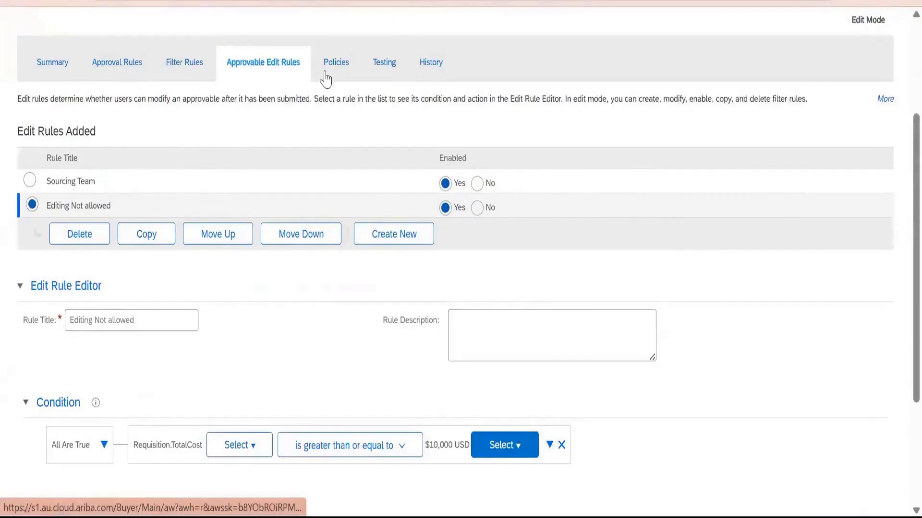
{"action": "left_click", "coordinate": [383, 68]}
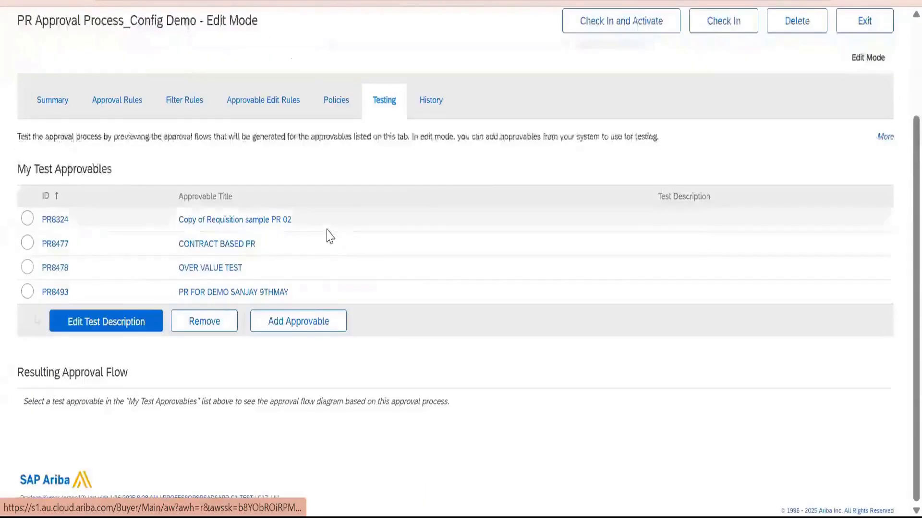
{"action": "left_click", "coordinate": [27, 292]}
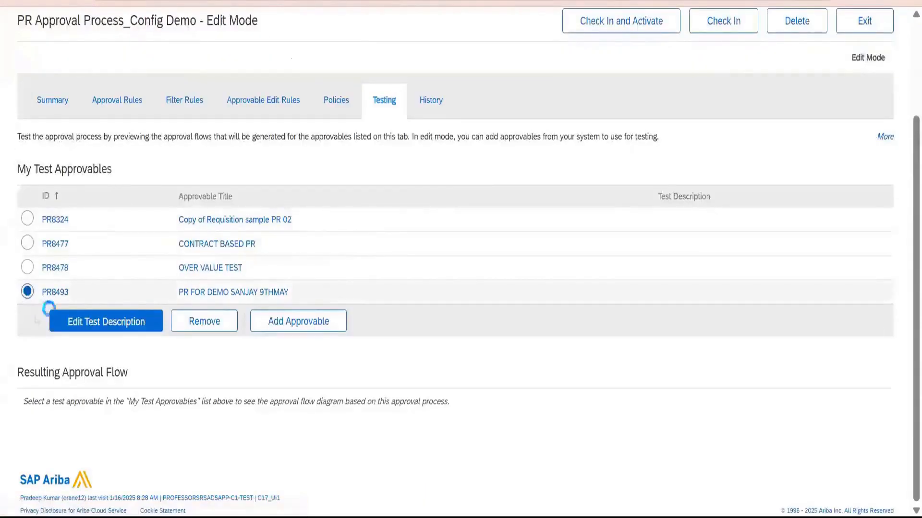
{"action": "scroll", "coordinate": [395, 288], "scroll_direction": "down", "scroll_amount": 2}
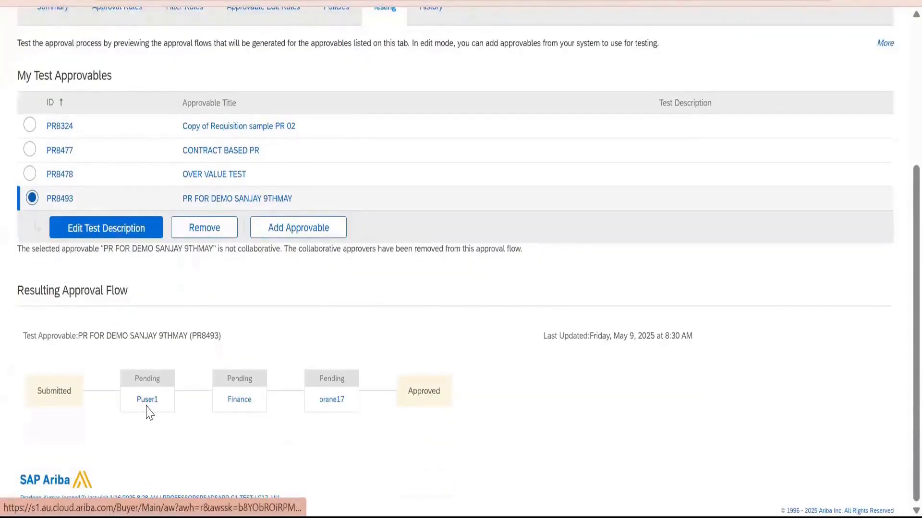
{"action": "mouse_move", "coordinate": [150, 408]}
{"action": "mouse_move", "coordinate": [246, 411]}
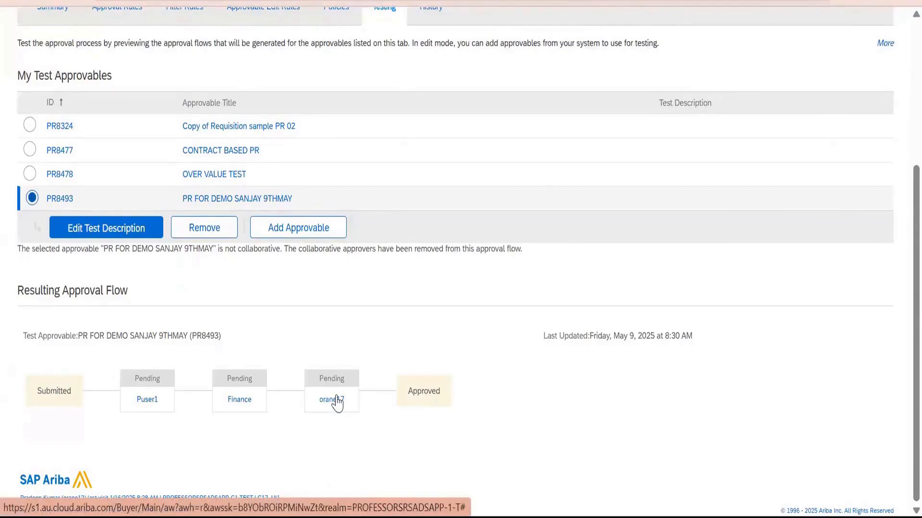
{"action": "mouse_move", "coordinate": [338, 403]}
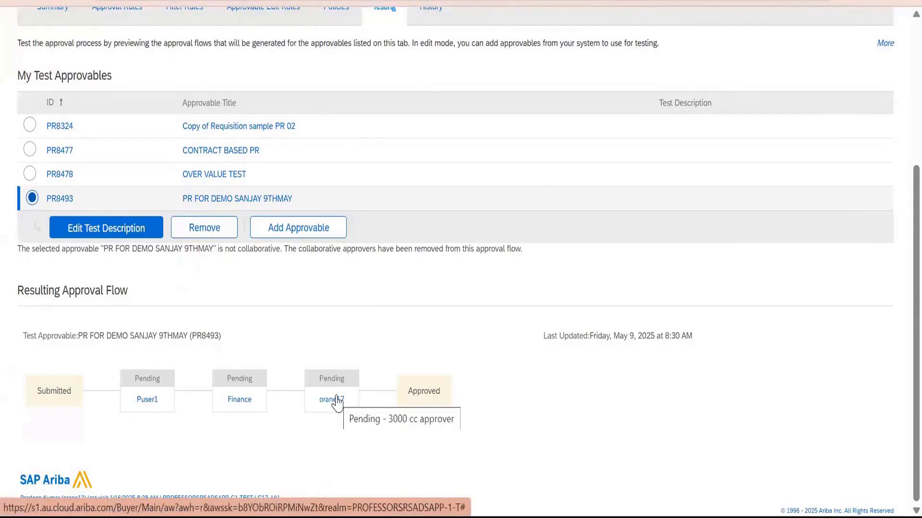
{"action": "left_click", "coordinate": [63, 200]}
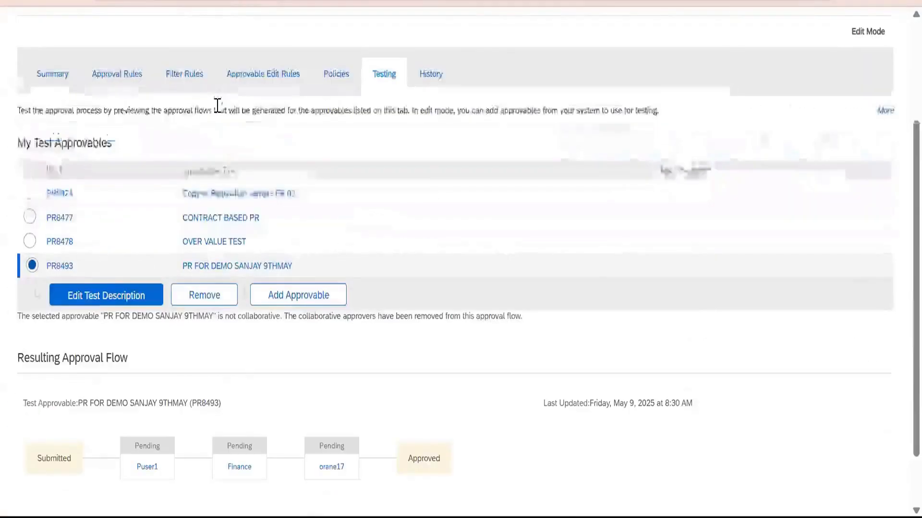
Check in and activate PR Approval Process_Config Demo.
{"action": "scroll", "coordinate": [391, 210], "scroll_direction": "up", "scroll_amount": 2}
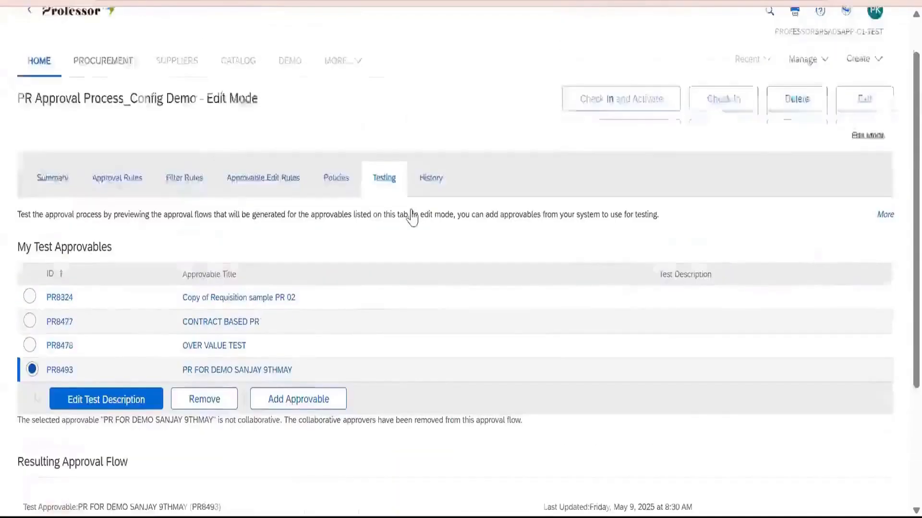
{"action": "scroll", "coordinate": [412, 218], "scroll_direction": "up", "scroll_amount": 1}
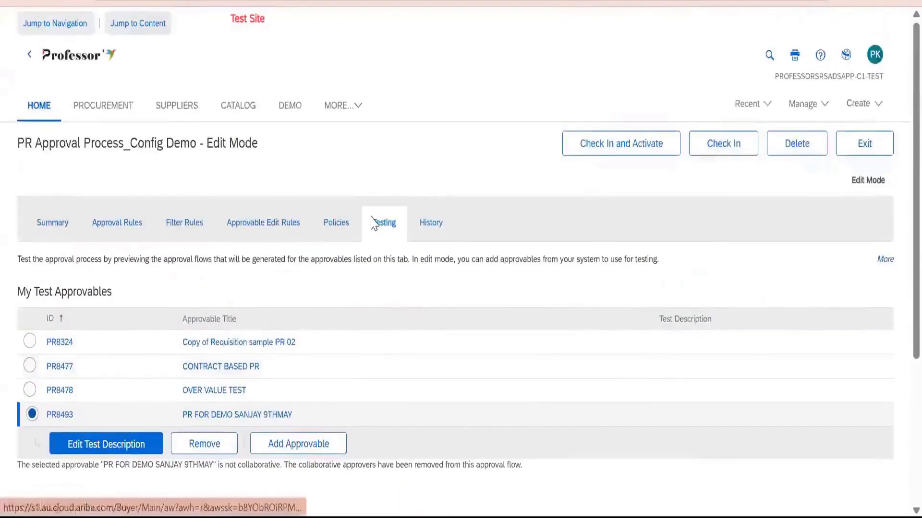
{"action": "left_click", "coordinate": [646, 153]}
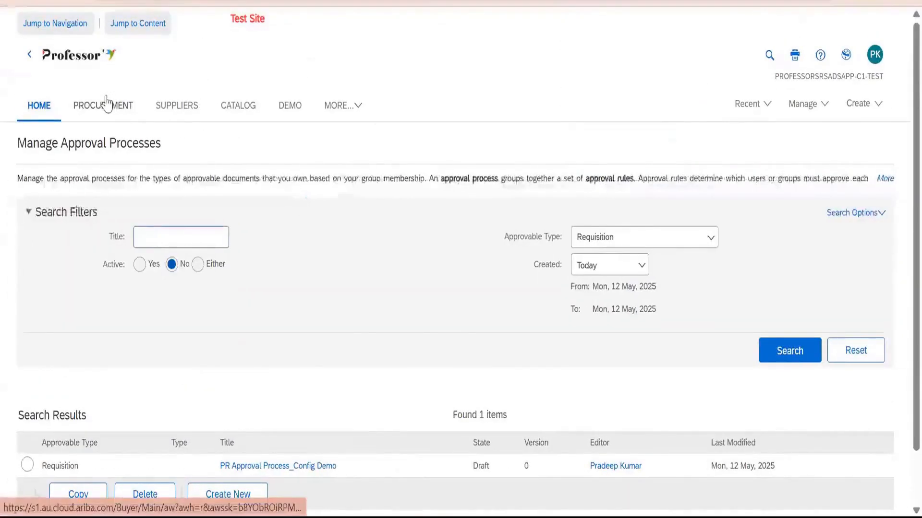
Return to the home page and search requisitions for ID 8493.
{"action": "left_click", "coordinate": [89, 56]}
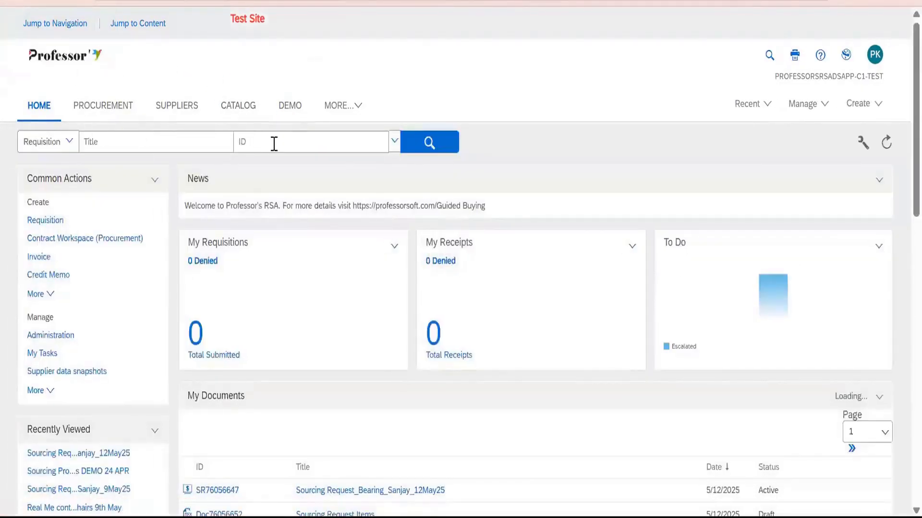
{"action": "left_click", "coordinate": [276, 146]}
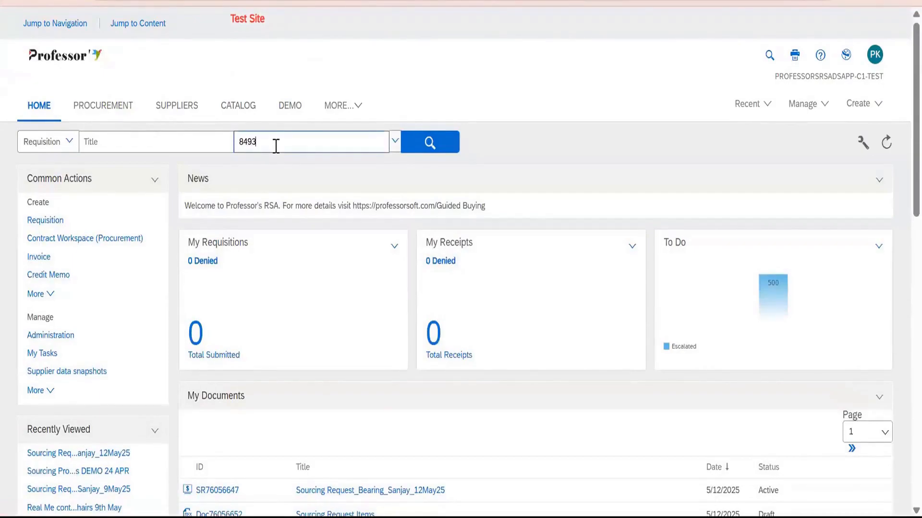
{"action": "left_click", "coordinate": [429, 142]}
Search for requisition 8493 with Date Created set to No Choice, and copy the found requisition.
{"action": "scroll", "coordinate": [332, 194], "scroll_direction": "down", "scroll_amount": 2}
{"action": "left_click", "coordinate": [288, 237]}
{"action": "left_click", "coordinate": [302, 259]}
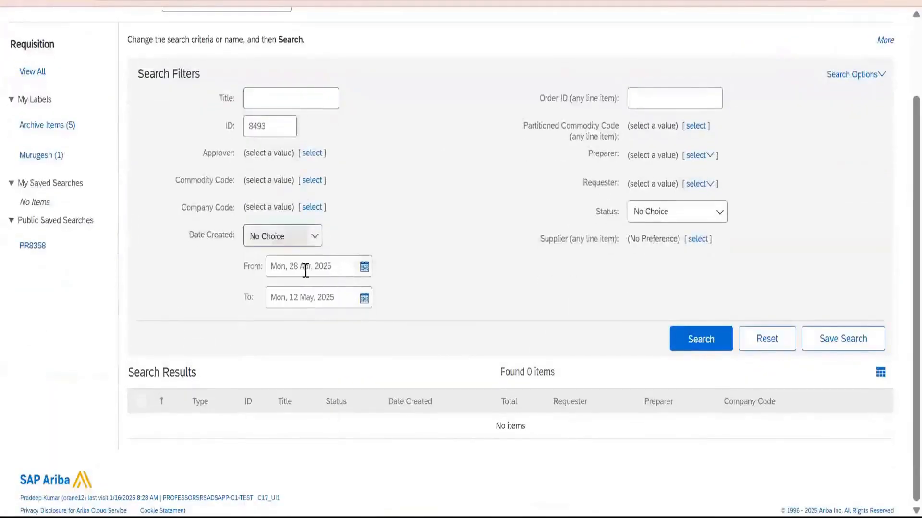
{"action": "left_click", "coordinate": [697, 339]}
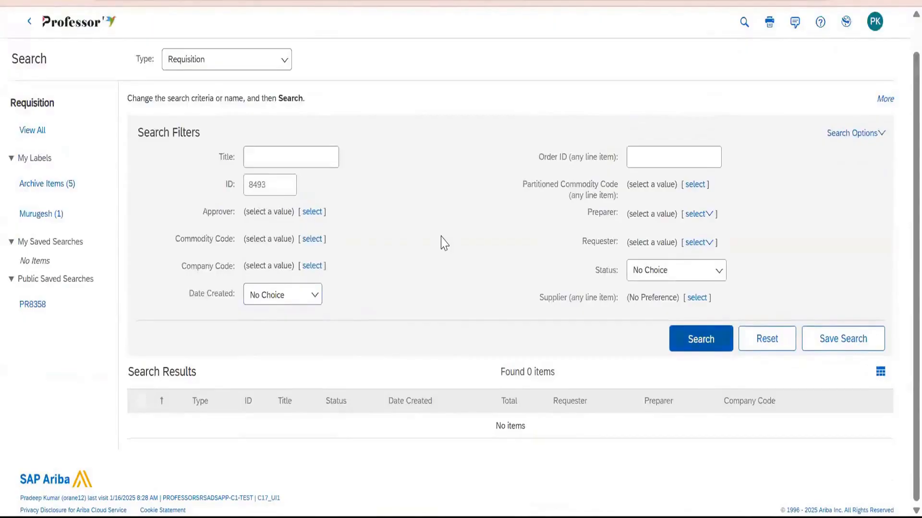
{"action": "left_click", "coordinate": [140, 425]}
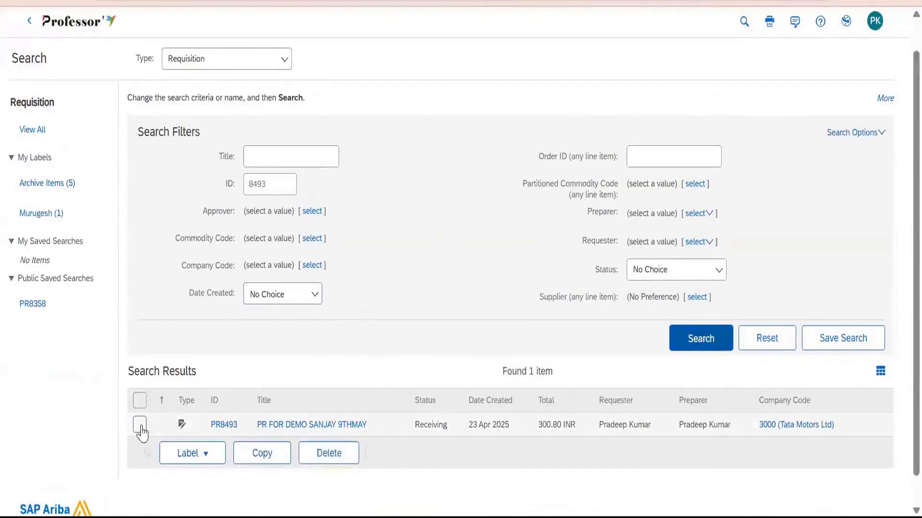
{"action": "left_click", "coordinate": [260, 459]}
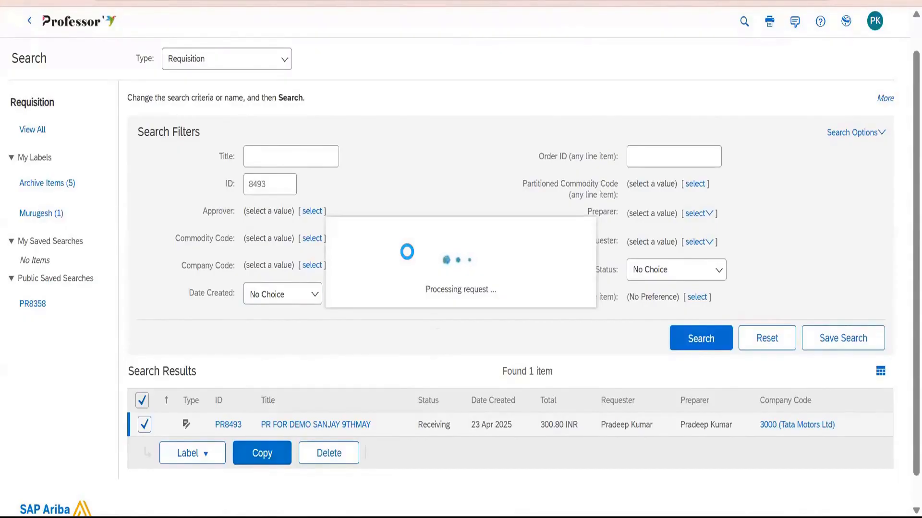
Refresh the search for requisitions in Composing status and open the copied requisition PR8598.
{"action": "scroll", "coordinate": [366, 278], "scroll_direction": "down", "scroll_amount": 2}
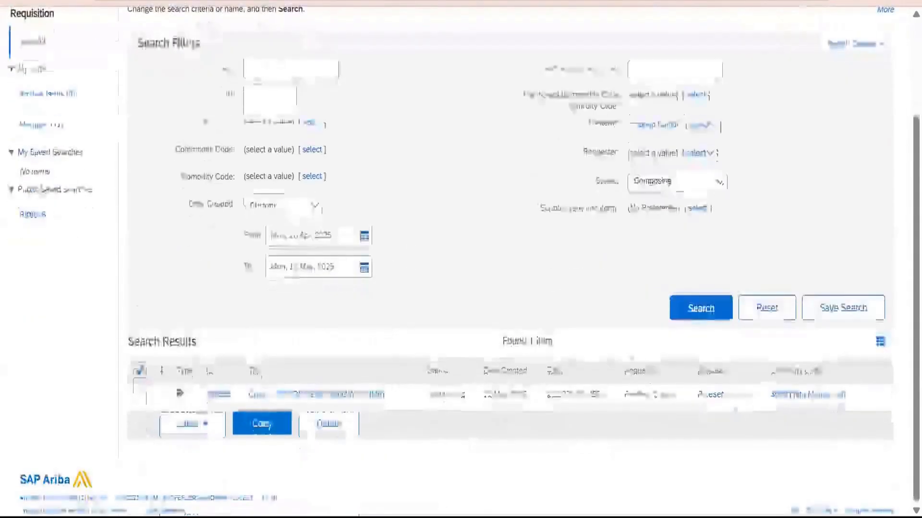
{"action": "left_click", "coordinate": [700, 313]}
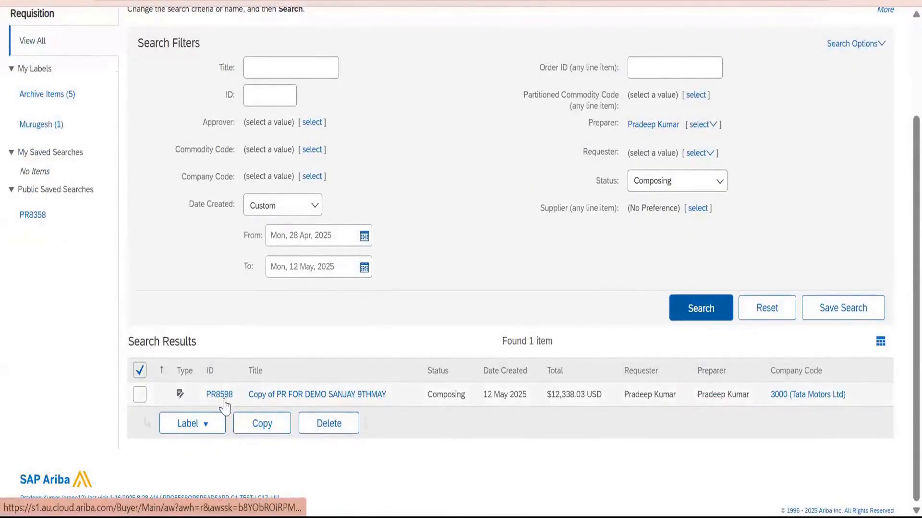
{"action": "left_click", "coordinate": [265, 396]}
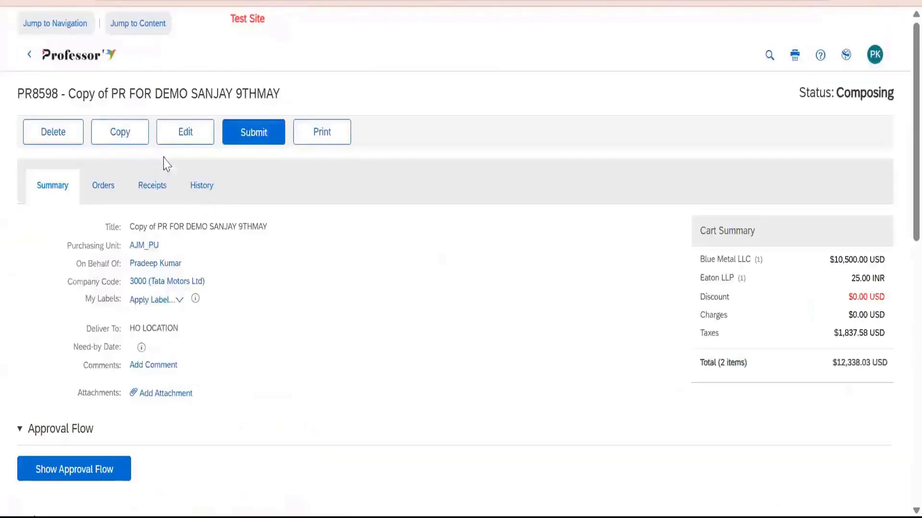
Remove the "Copy of" prefix from the requisition title and change its ending to 12tHMAY.
{"action": "left_click", "coordinate": [185, 131]}
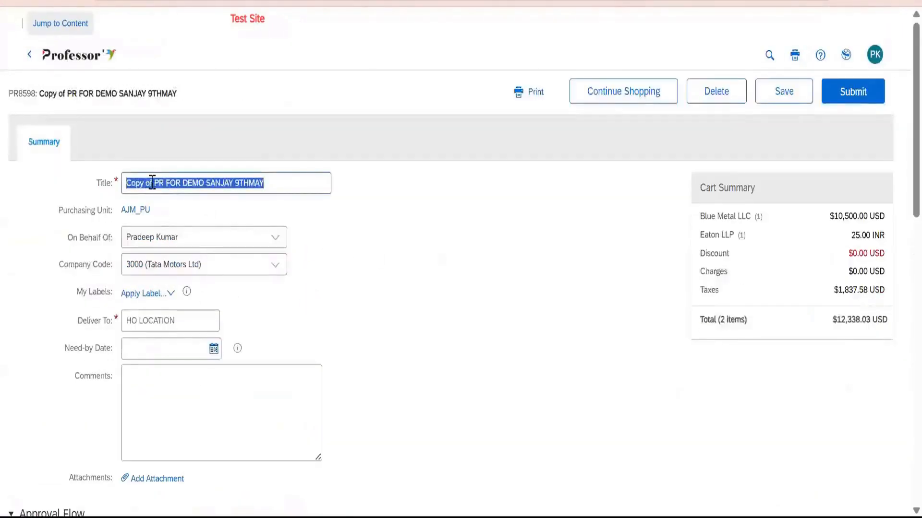
{"action": "left_click", "coordinate": [153, 184]}
{"action": "key", "text": "shift+Home"}
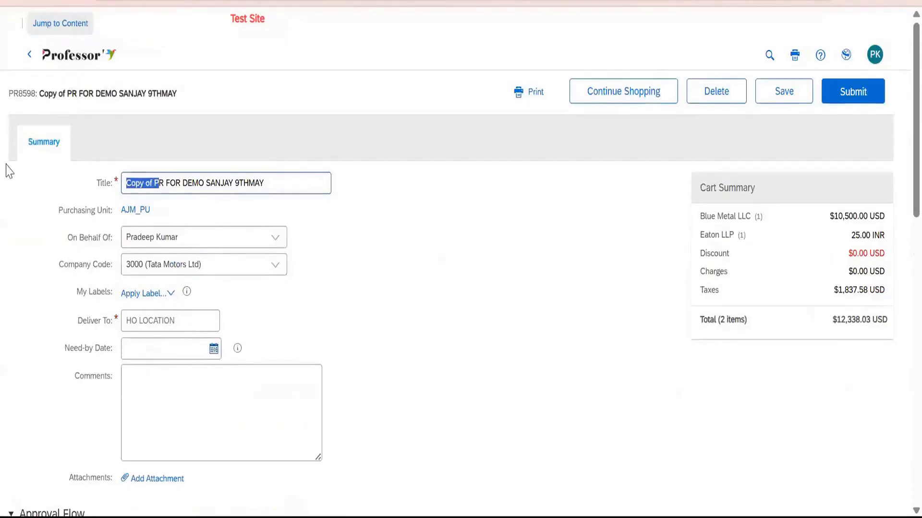
{"action": "key", "text": "Left"}
{"action": "key", "text": "BackSpace"}
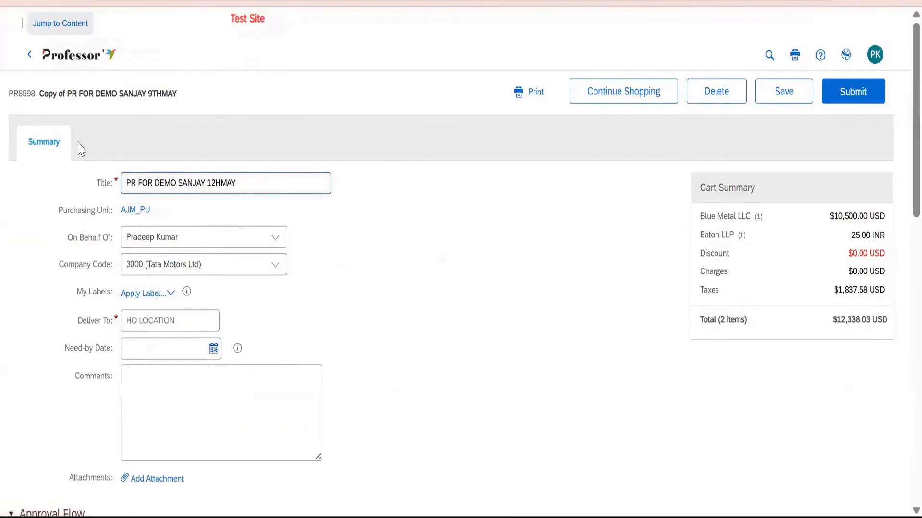
{"action": "type", "text": "t"}
Set the requisition's On Behalf Of field to professorsrsa10, review the company code options, and save the requisition.
{"action": "scroll", "coordinate": [341, 257], "scroll_direction": "down", "scroll_amount": 2}
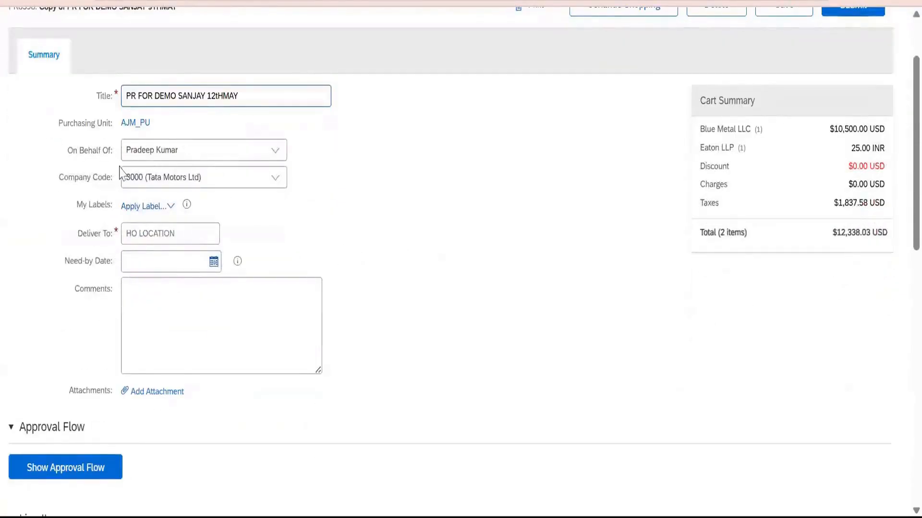
{"action": "left_click", "coordinate": [276, 155]}
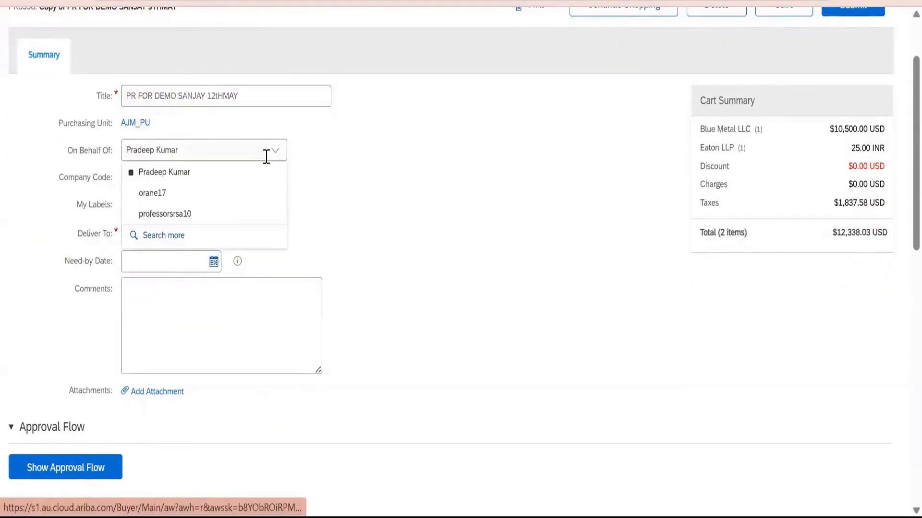
{"action": "left_click", "coordinate": [198, 159]}
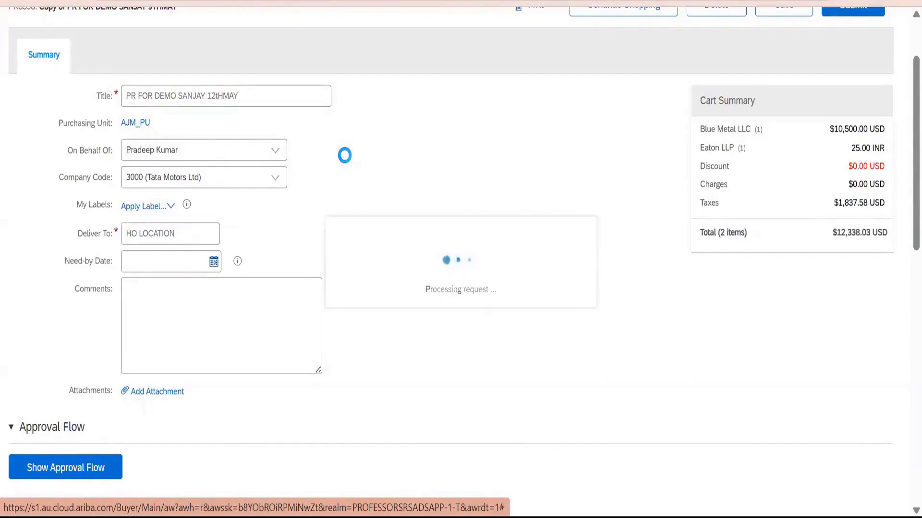
{"action": "left_click", "coordinate": [277, 182]}
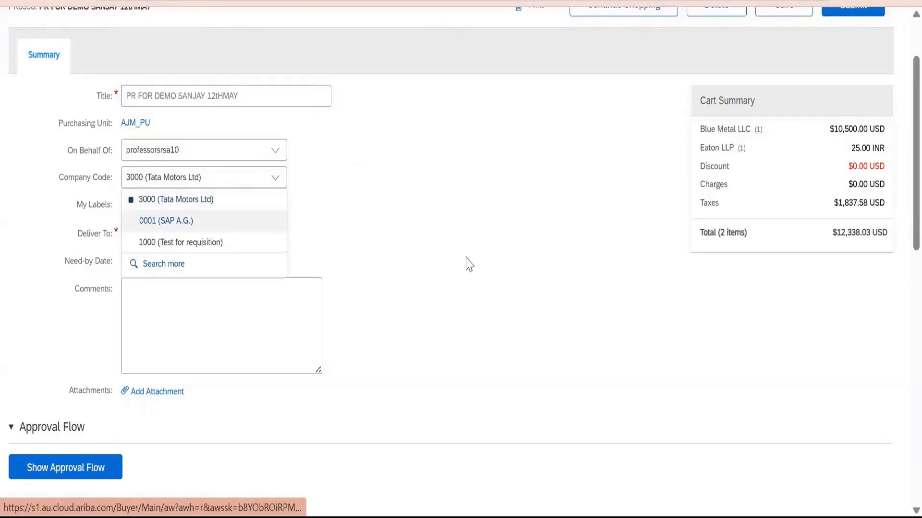
{"action": "scroll", "coordinate": [469, 264], "scroll_direction": "up", "scroll_amount": 2}
{"action": "left_click", "coordinate": [784, 91]}
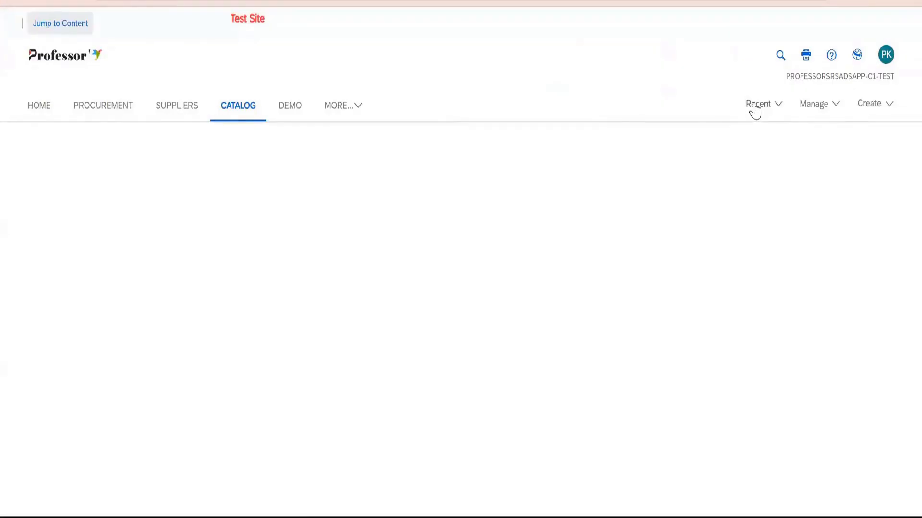
Return to the home page and open the management page for approval processes.
{"action": "left_click", "coordinate": [753, 105]}
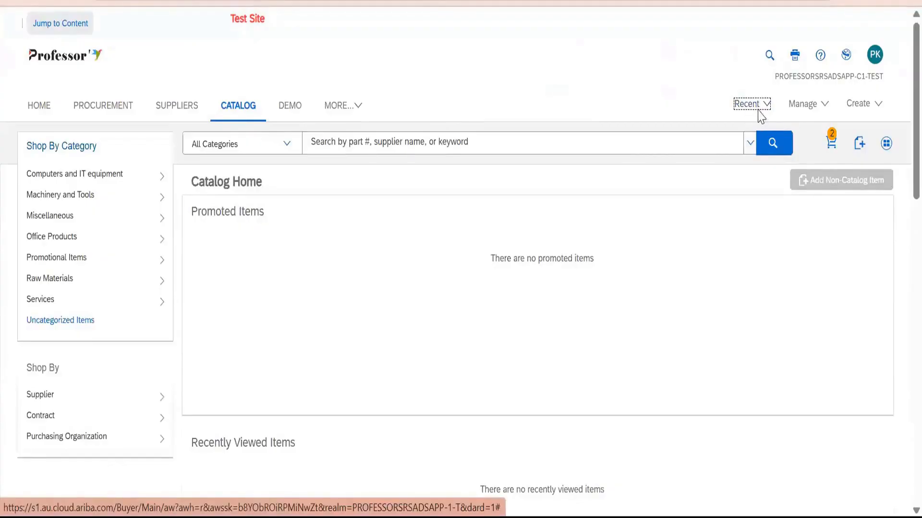
{"action": "left_click", "coordinate": [753, 108]}
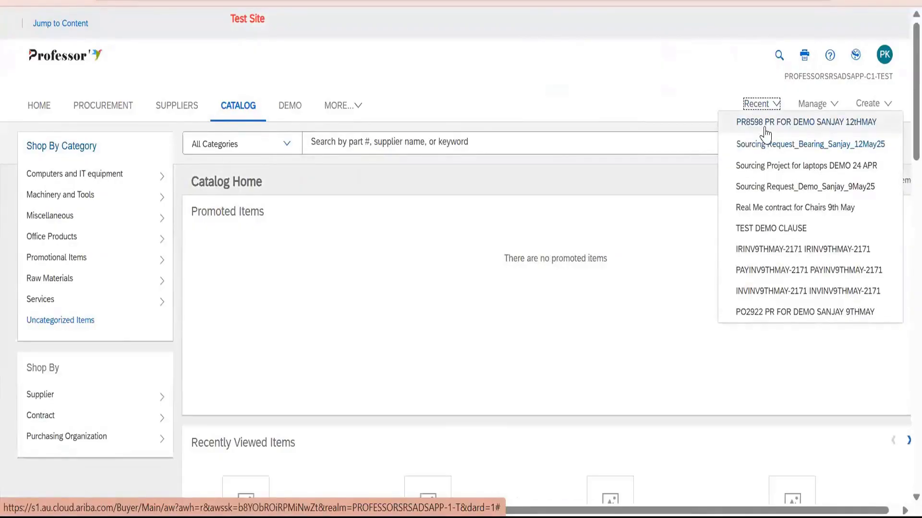
{"action": "left_click", "coordinate": [47, 112]}
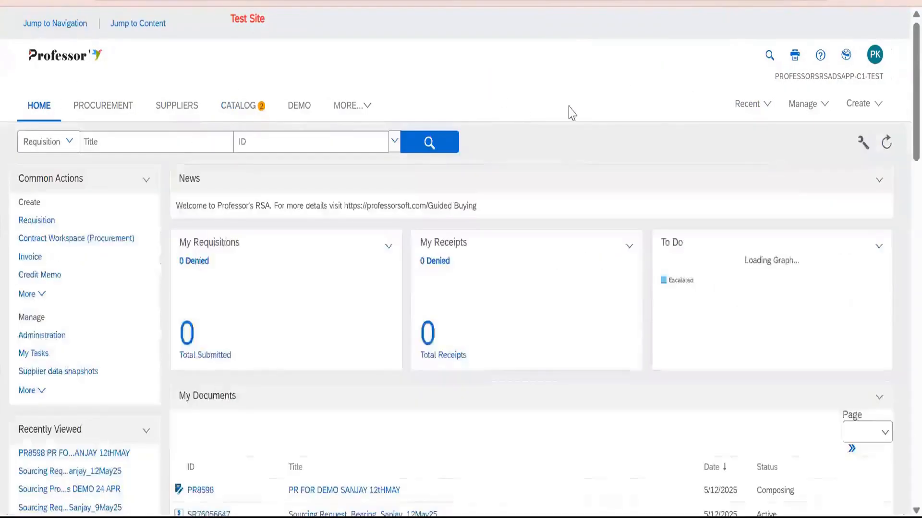
{"action": "left_click", "coordinate": [736, 105]}
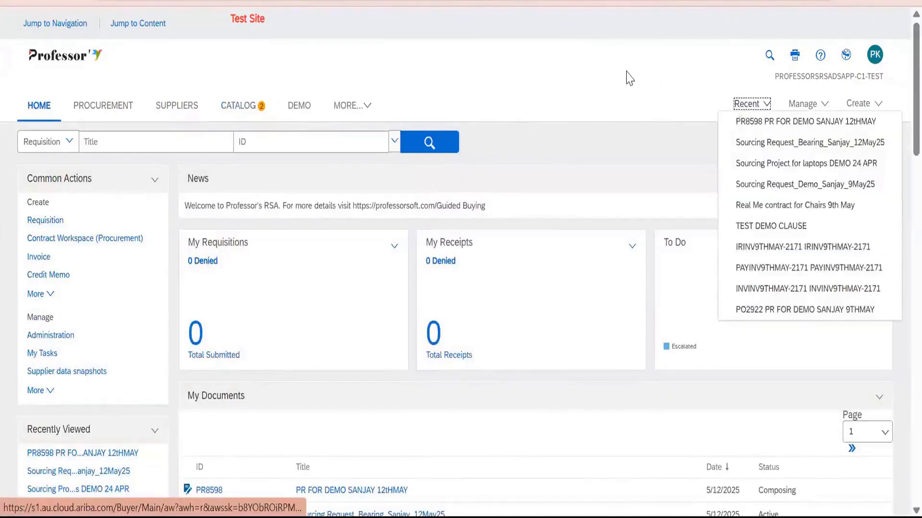
{"action": "left_click", "coordinate": [811, 105]}
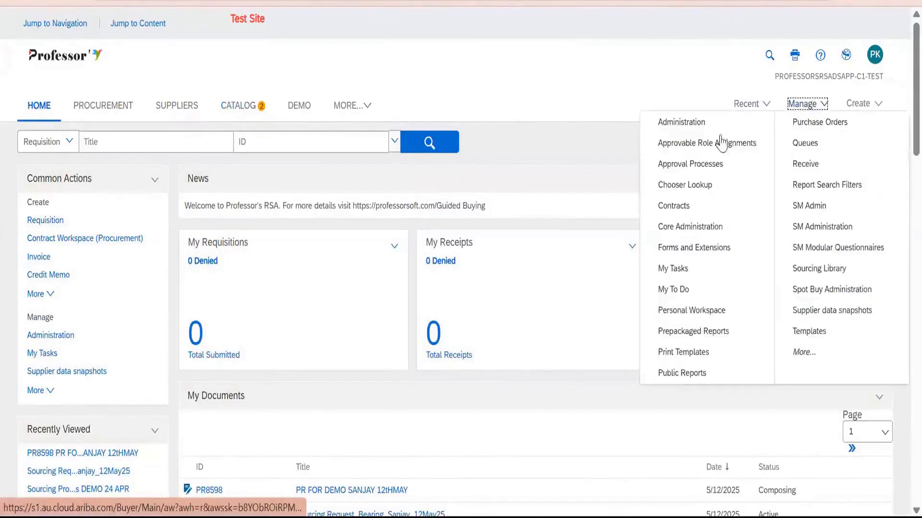
{"action": "left_click", "coordinate": [708, 170]}
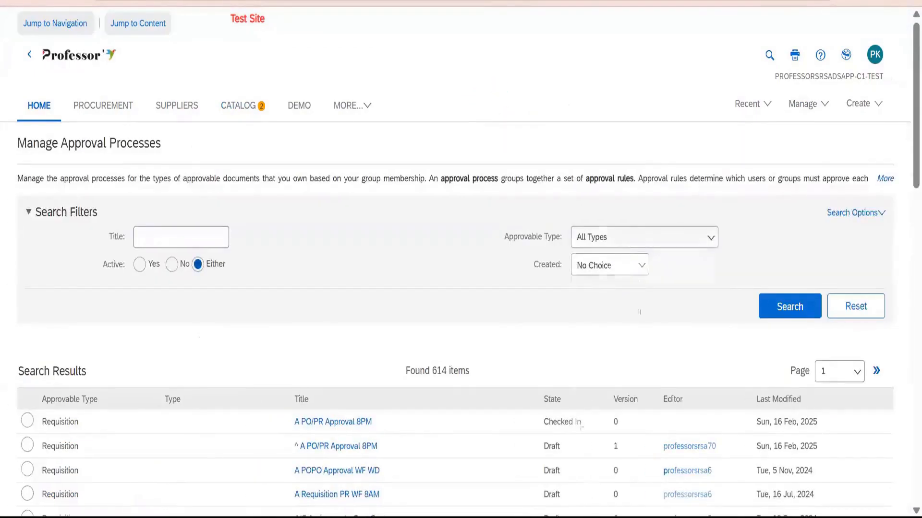
Search approval processes of approvable type Requisition created Today, and open PR Approval Process_Config Demo.
{"action": "left_click", "coordinate": [620, 237]}
{"action": "scroll", "coordinate": [644, 372], "scroll_direction": "down", "scroll_amount": 10}
{"action": "scroll", "coordinate": [624, 336], "scroll_direction": "up", "scroll_amount": 15}
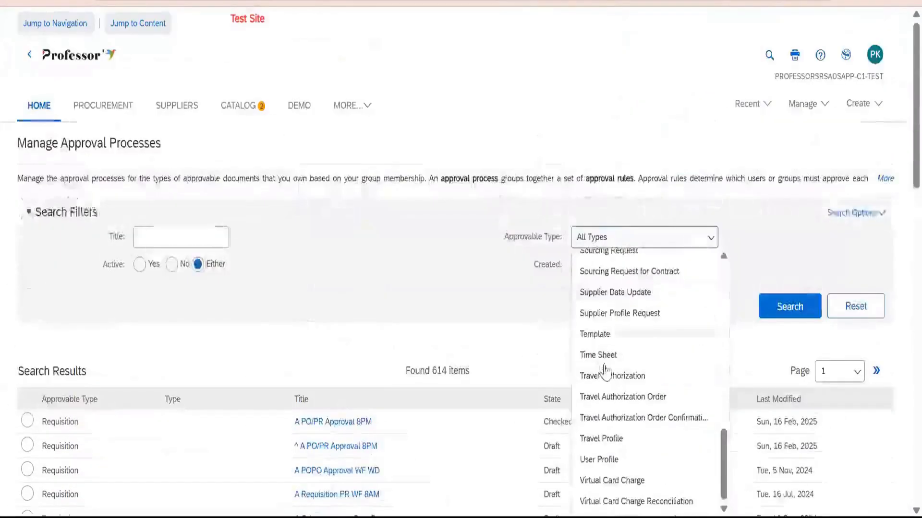
{"action": "left_click", "coordinate": [613, 341]}
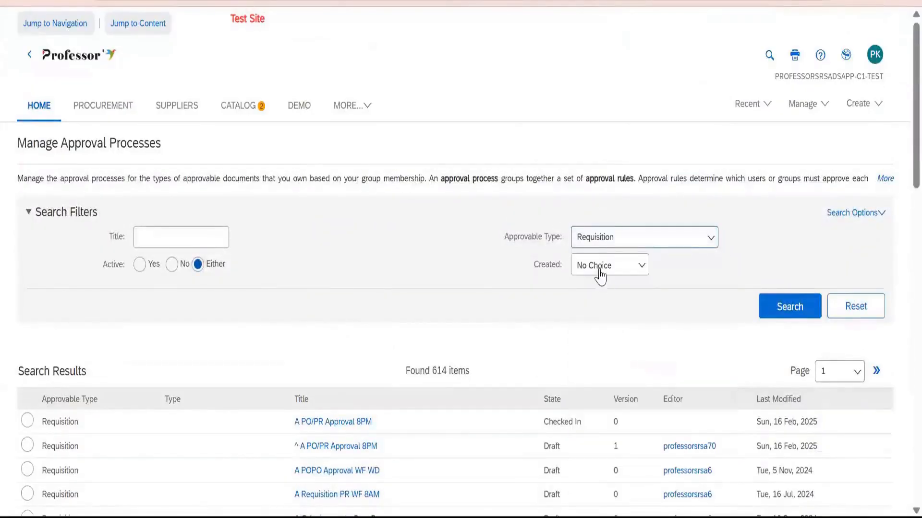
{"action": "left_click", "coordinate": [600, 270]}
{"action": "left_click", "coordinate": [603, 317]}
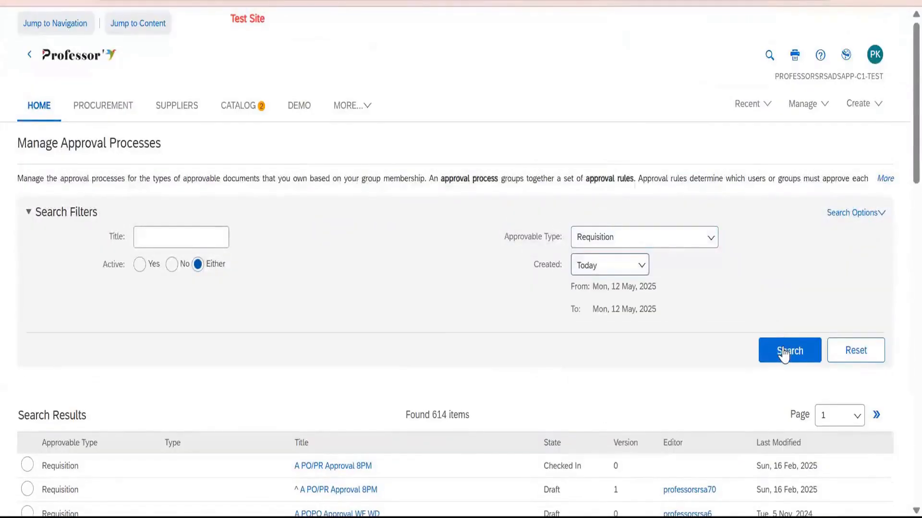
{"action": "left_click", "coordinate": [784, 350]}
{"action": "scroll", "coordinate": [365, 355], "scroll_direction": "down", "scroll_amount": 1}
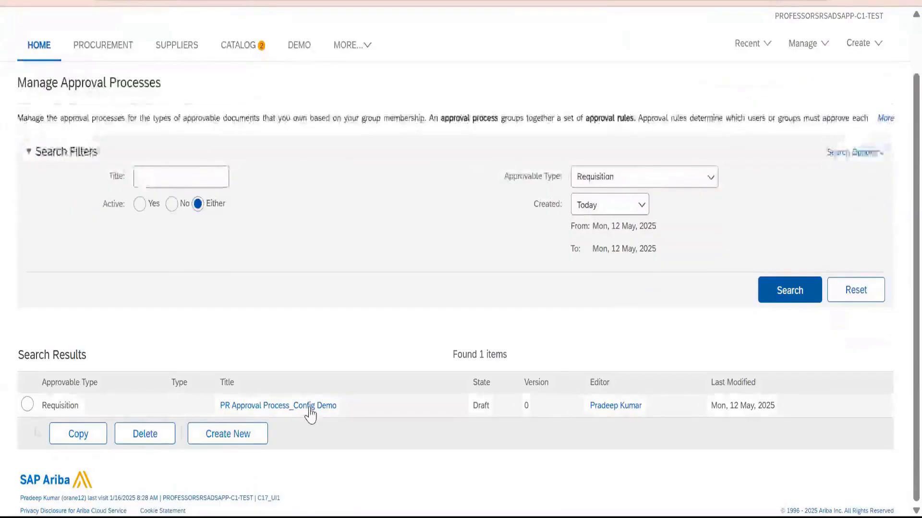
{"action": "left_click", "coordinate": [309, 409]}
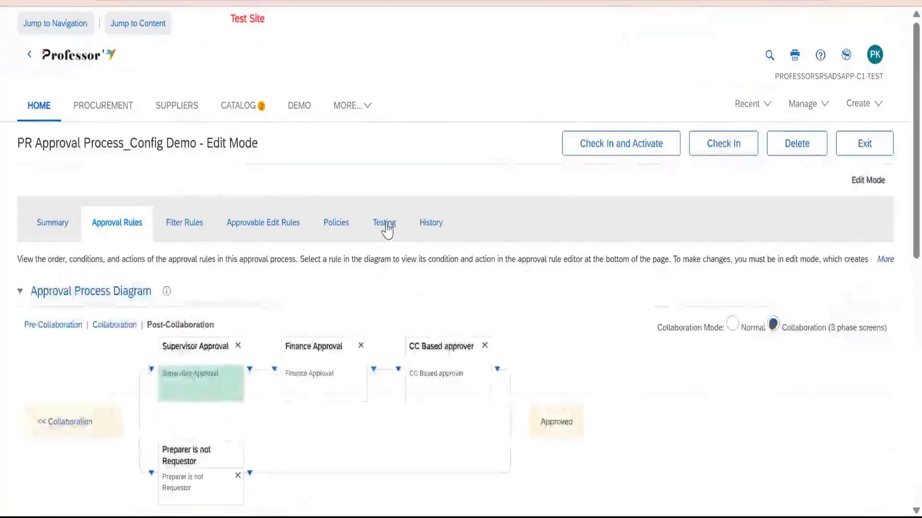
Add requisition PR8598, found by Date Created set to Today, to the process's test approvables.
{"action": "left_click", "coordinate": [384, 225]}
{"action": "scroll", "coordinate": [336, 384], "scroll_direction": "down", "scroll_amount": 2}
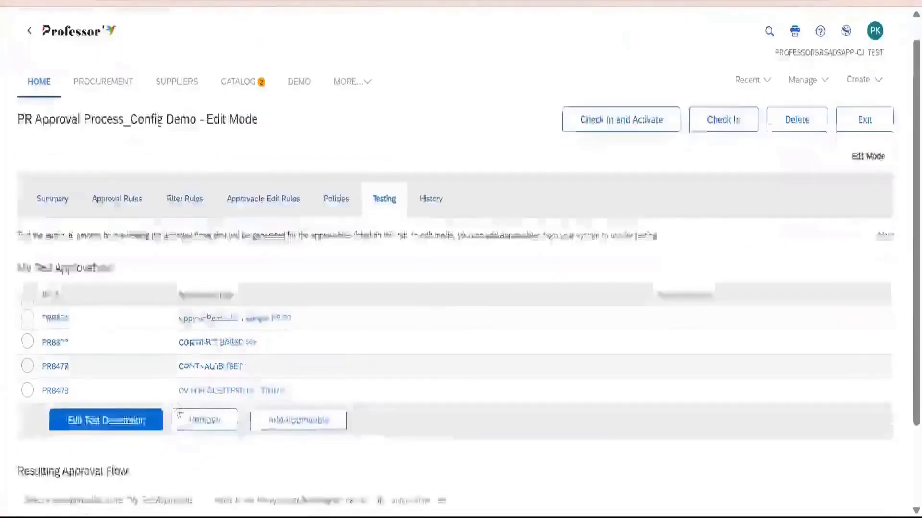
{"action": "left_click", "coordinate": [299, 356]}
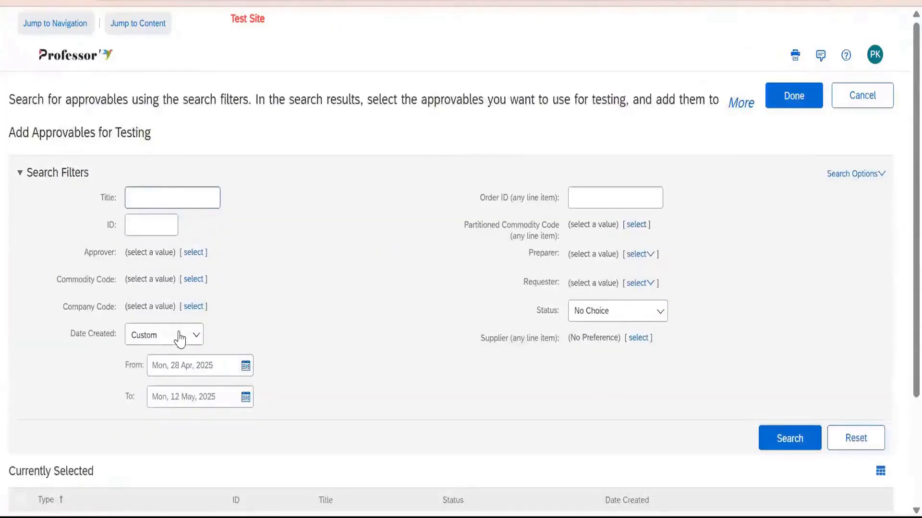
{"action": "left_click", "coordinate": [181, 339]}
{"action": "left_click", "coordinate": [169, 379]}
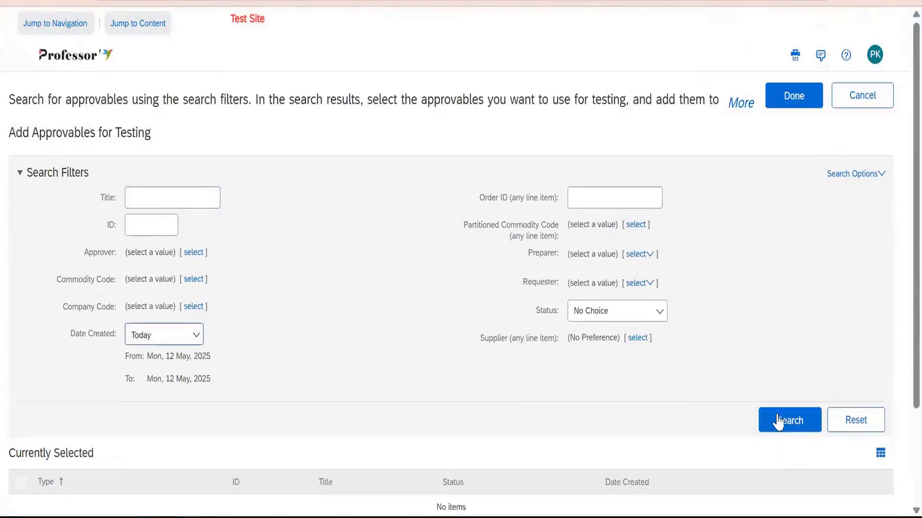
{"action": "left_click", "coordinate": [778, 422]}
{"action": "scroll", "coordinate": [323, 358], "scroll_direction": "down", "scroll_amount": 3}
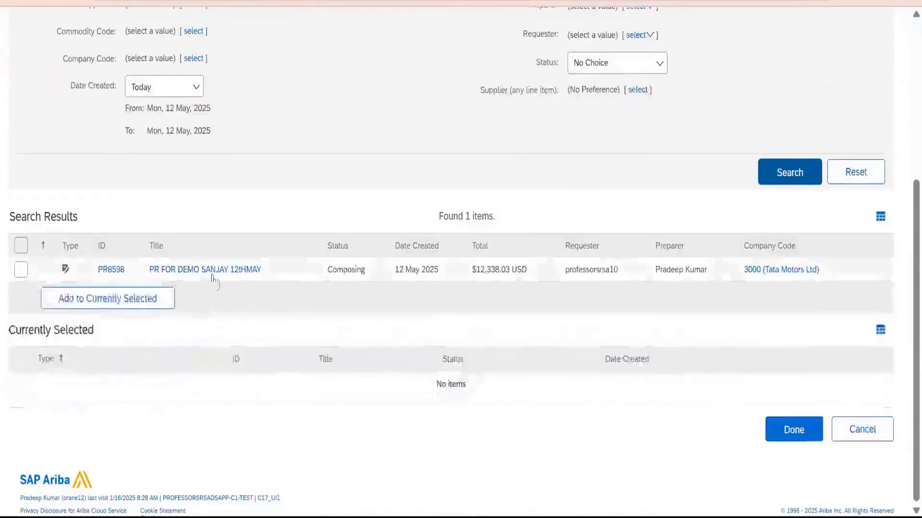
{"action": "left_click", "coordinate": [25, 270]}
{"action": "left_click", "coordinate": [114, 303]}
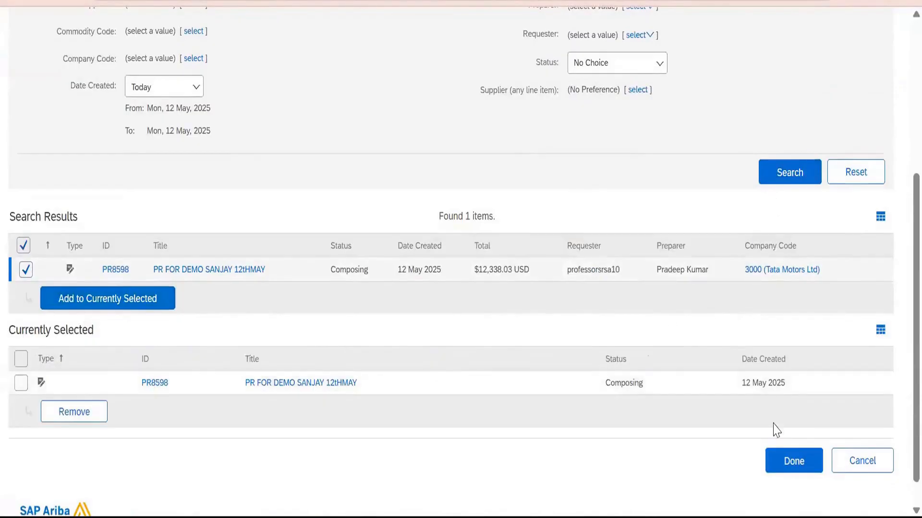
{"action": "left_click", "coordinate": [783, 461]}
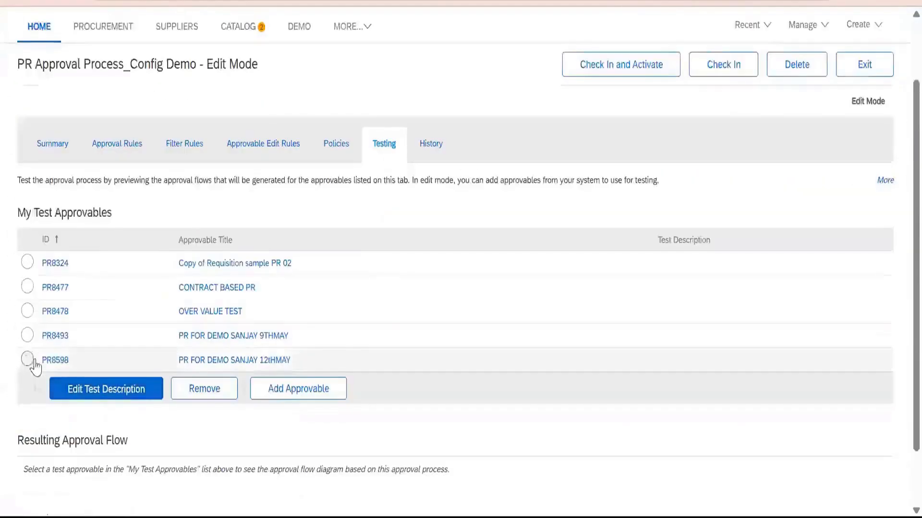
Select PR8598 among the test approvables to preview its approval flow, view its empty test description, and open the requisition.
{"action": "left_click", "coordinate": [28, 359]}
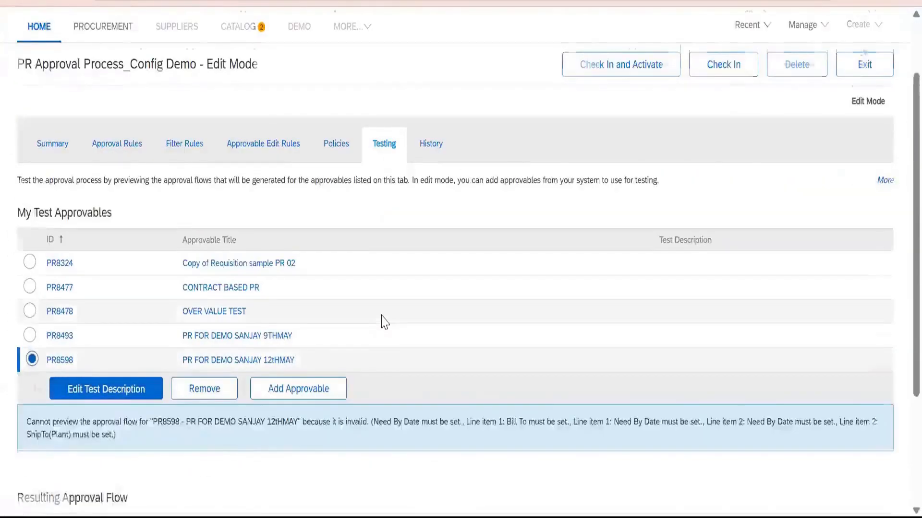
{"action": "scroll", "coordinate": [381, 321], "scroll_direction": "down", "scroll_amount": 3}
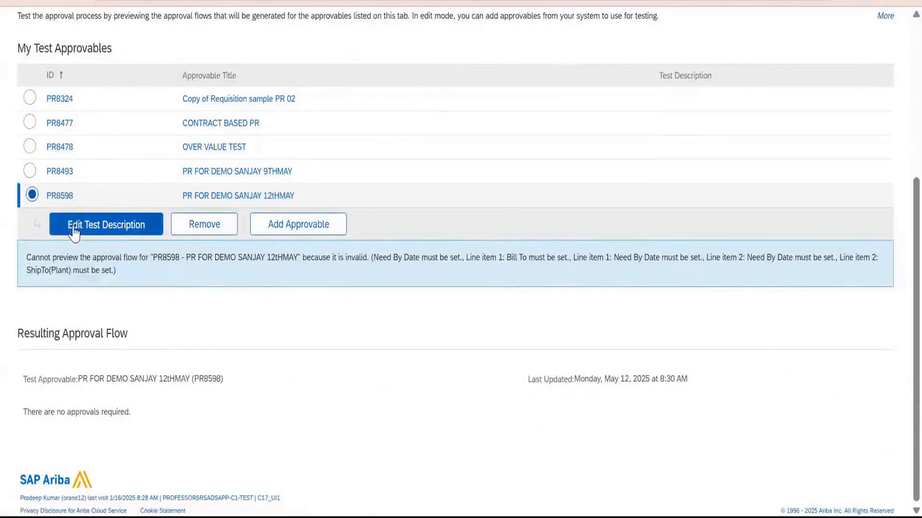
{"action": "left_click", "coordinate": [107, 224]}
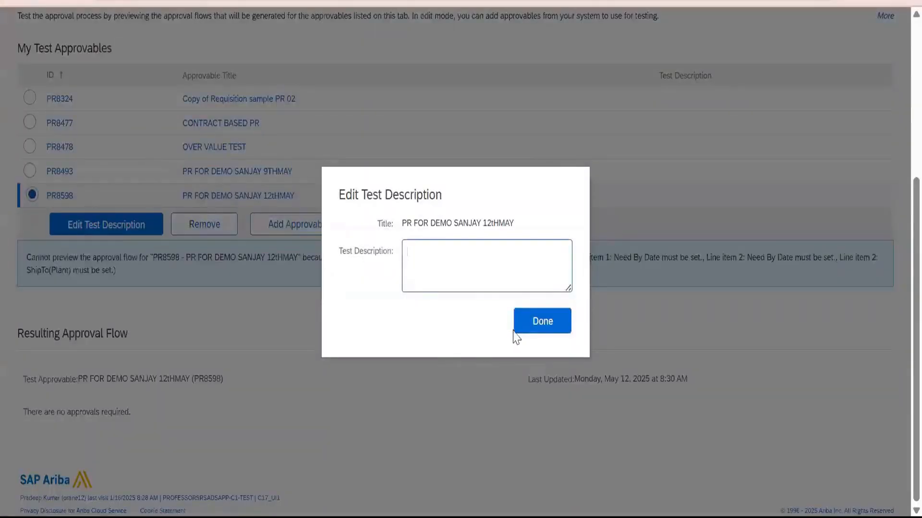
{"action": "left_click", "coordinate": [529, 324]}
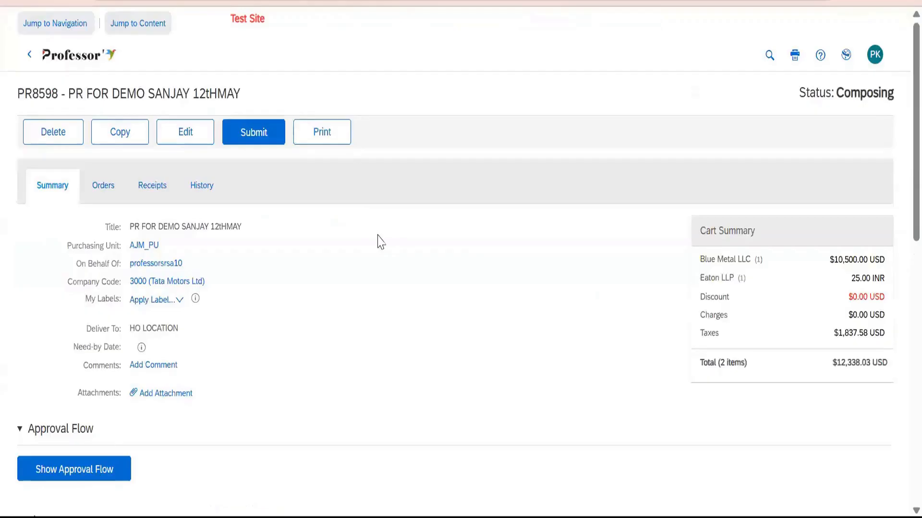
Show the approval flow of requisition PR8598 and review the missing fields it reports.
{"action": "left_click", "coordinate": [100, 473]}
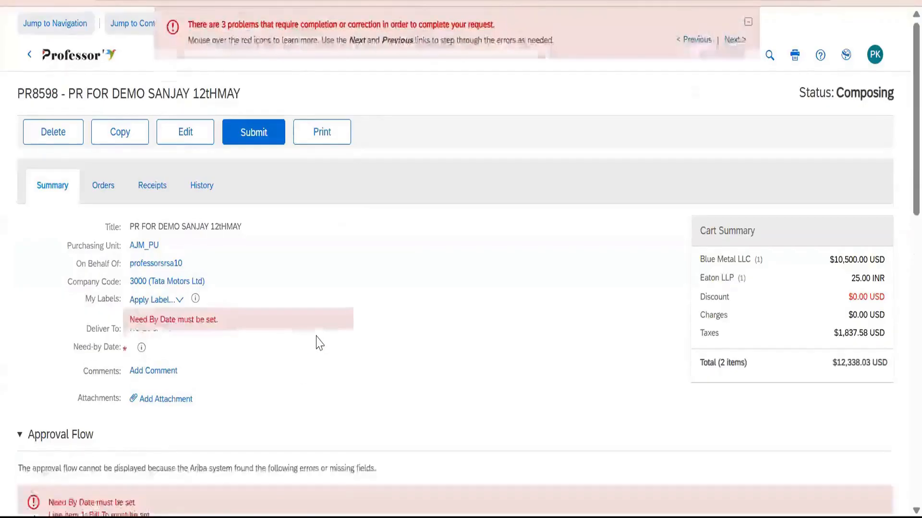
{"action": "scroll", "coordinate": [222, 271], "scroll_direction": "down", "scroll_amount": 4}
{"action": "scroll", "coordinate": [556, 239], "scroll_direction": "up", "scroll_amount": 4}
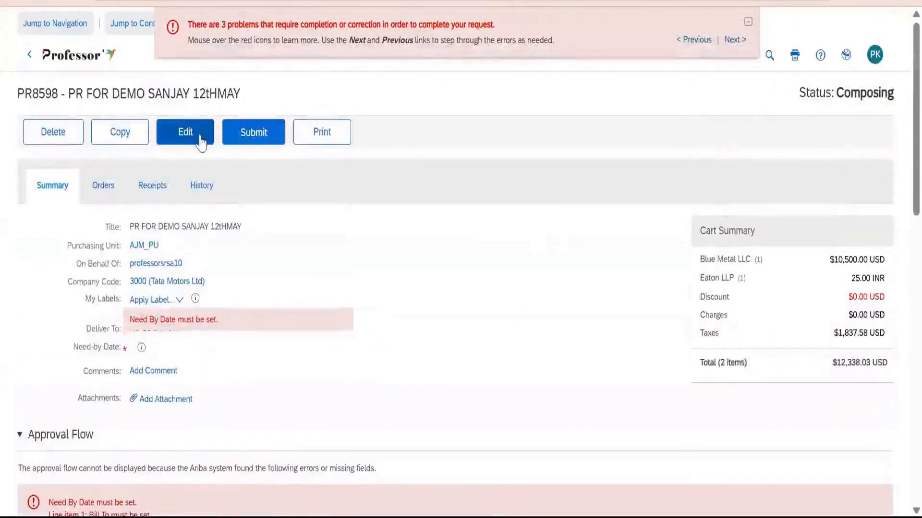
Edit the requisition, set its Need-by Date to Sat, 31 May, 2025, and check the approval flow again.
{"action": "left_click", "coordinate": [201, 139]}
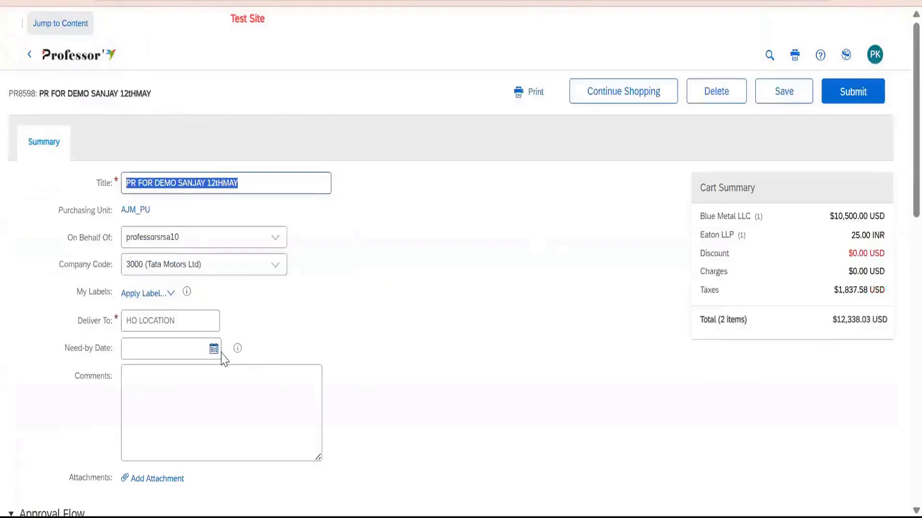
{"action": "left_click", "coordinate": [214, 349]}
{"action": "left_click", "coordinate": [214, 484]}
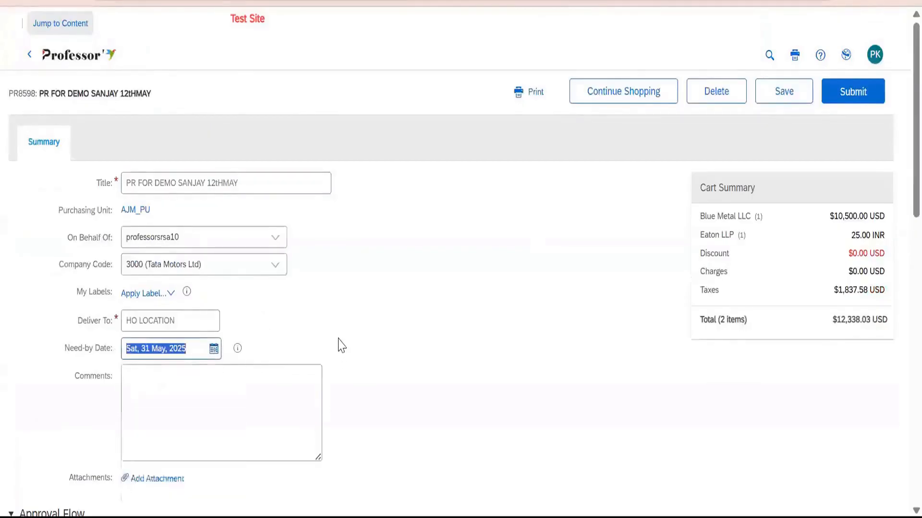
{"action": "scroll", "coordinate": [249, 369], "scroll_direction": "down", "scroll_amount": 4}
{"action": "left_click", "coordinate": [91, 387]}
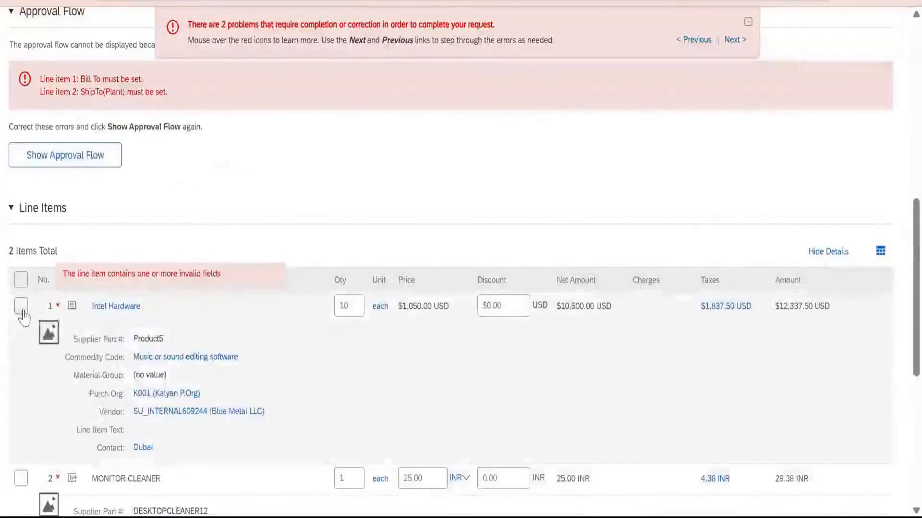
Open the details of the Intel Hardware line item and check the Account Type options for the missing Bill To.
{"action": "left_click", "coordinate": [25, 307]}
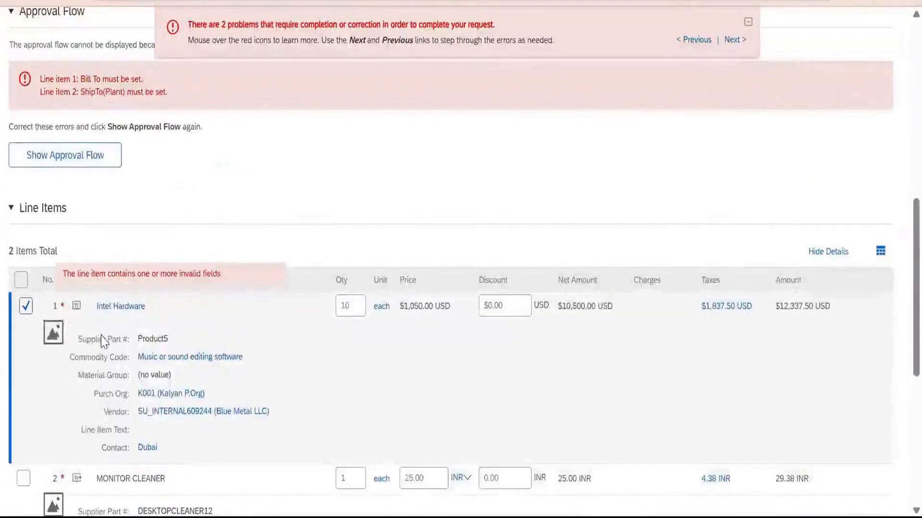
{"action": "scroll", "coordinate": [66, 396], "scroll_direction": "down", "scroll_amount": 5}
{"action": "left_click", "coordinate": [65, 396]}
{"action": "left_click", "coordinate": [74, 350]}
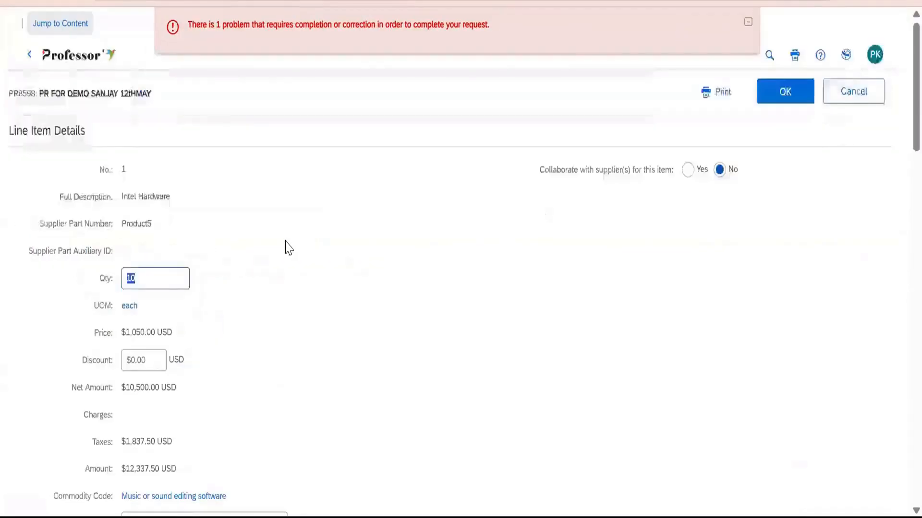
{"action": "scroll", "coordinate": [284, 248], "scroll_direction": "down", "scroll_amount": 10}
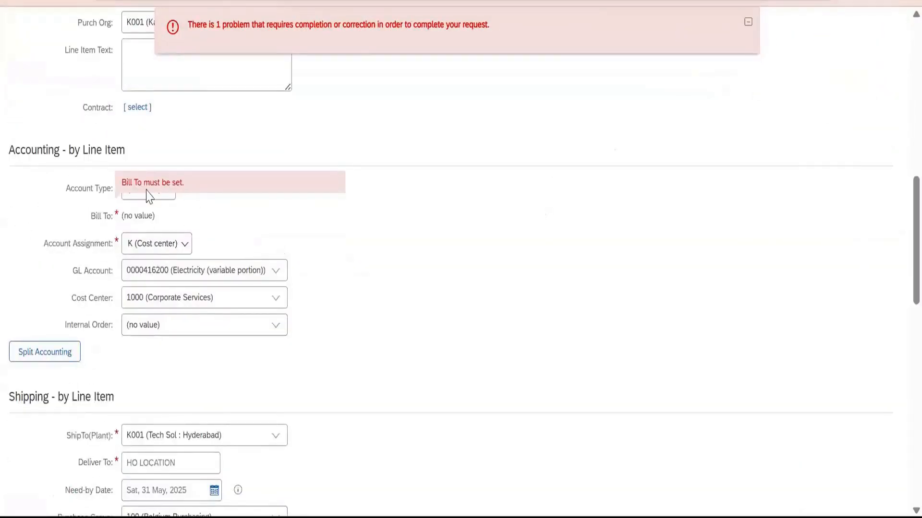
{"action": "left_click", "coordinate": [167, 195]}
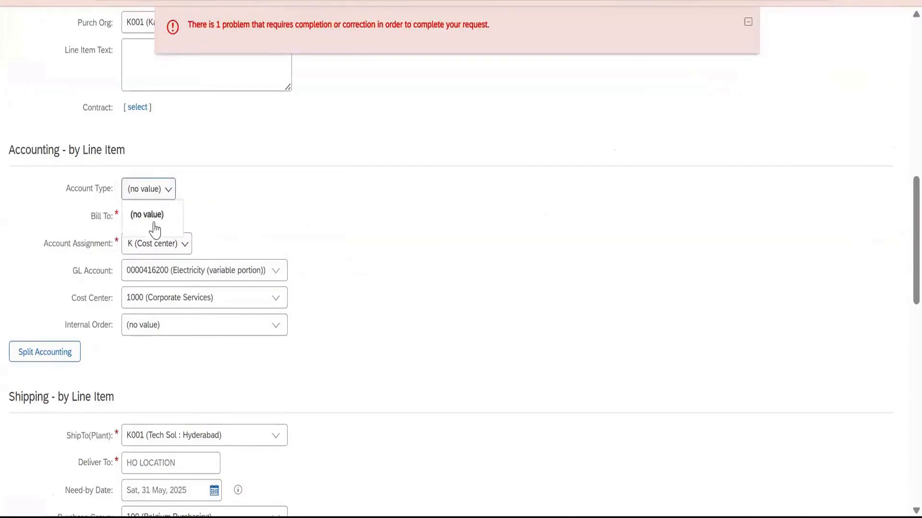
{"action": "scroll", "coordinate": [280, 181], "scroll_direction": "up", "scroll_amount": 5}
{"action": "scroll", "coordinate": [271, 220], "scroll_direction": "up", "scroll_amount": 2}
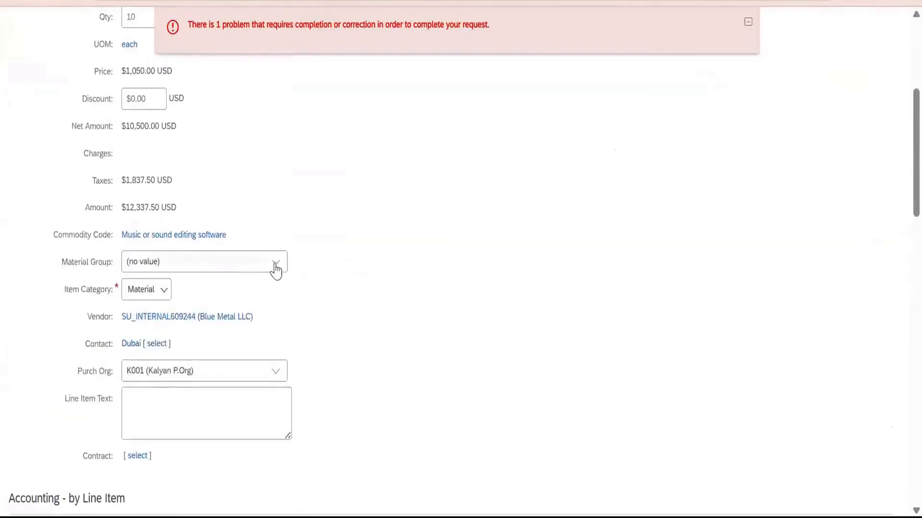
Try setting the Intel Hardware line's Material Group to P9090_CS (Steel Basket) and confirming the line details.
{"action": "left_click", "coordinate": [274, 264]}
{"action": "left_click", "coordinate": [260, 305]}
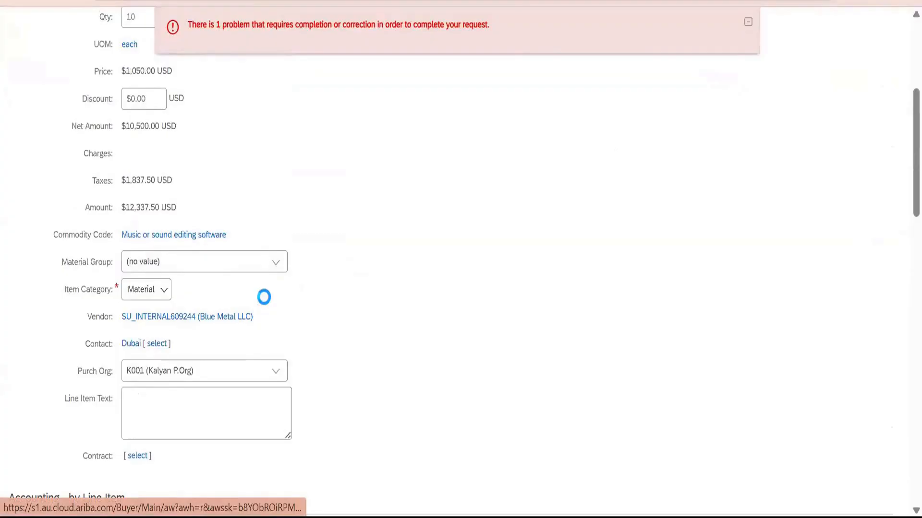
{"action": "scroll", "coordinate": [344, 233], "scroll_direction": "down", "scroll_amount": 4}
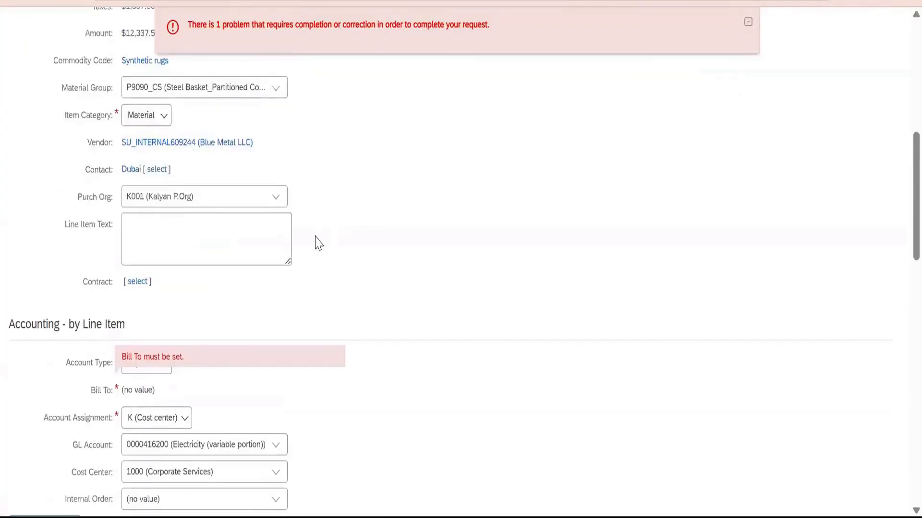
{"action": "scroll", "coordinate": [207, 305], "scroll_direction": "up", "scroll_amount": 4}
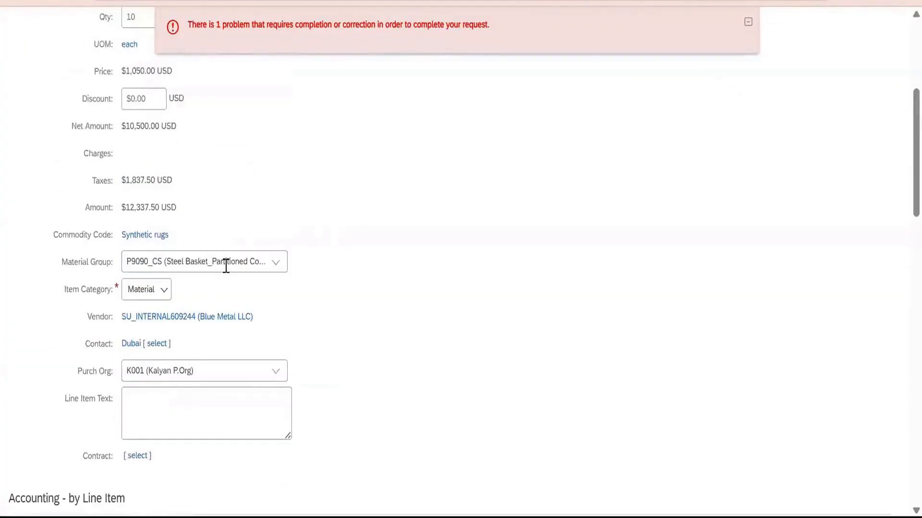
{"action": "left_click", "coordinate": [241, 264]}
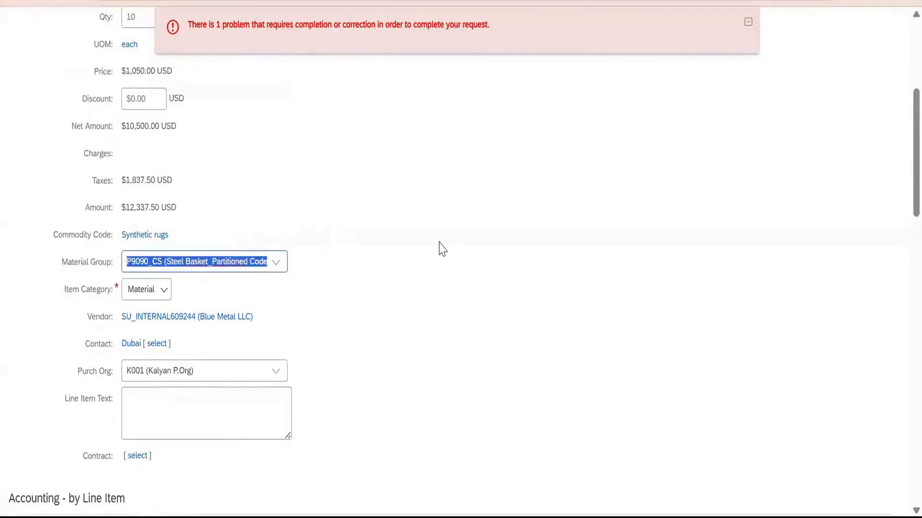
{"action": "scroll", "coordinate": [438, 252], "scroll_direction": "up", "scroll_amount": 4}
{"action": "scroll", "coordinate": [717, 176], "scroll_direction": "up", "scroll_amount": 2}
{"action": "left_click", "coordinate": [780, 89]}
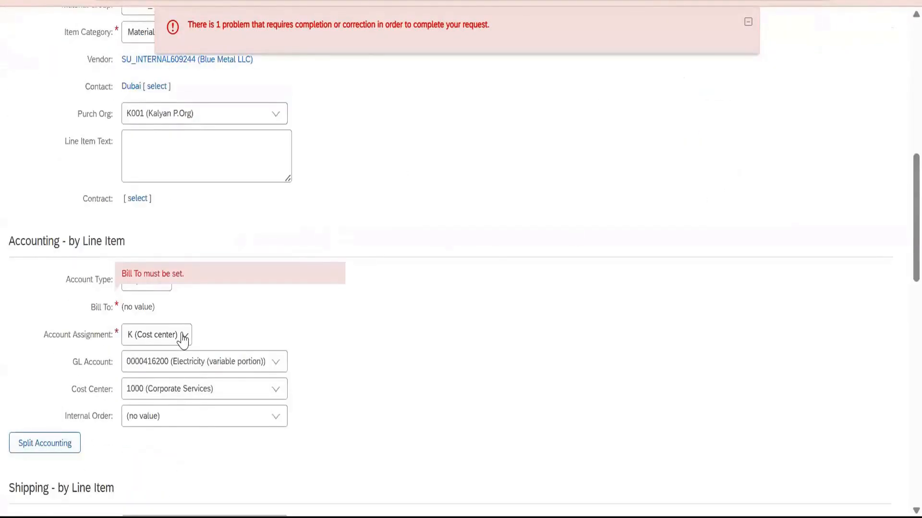
Try changing the line's Account Assignment to F (Order), and cancel the line item edits.
{"action": "left_click", "coordinate": [183, 338]}
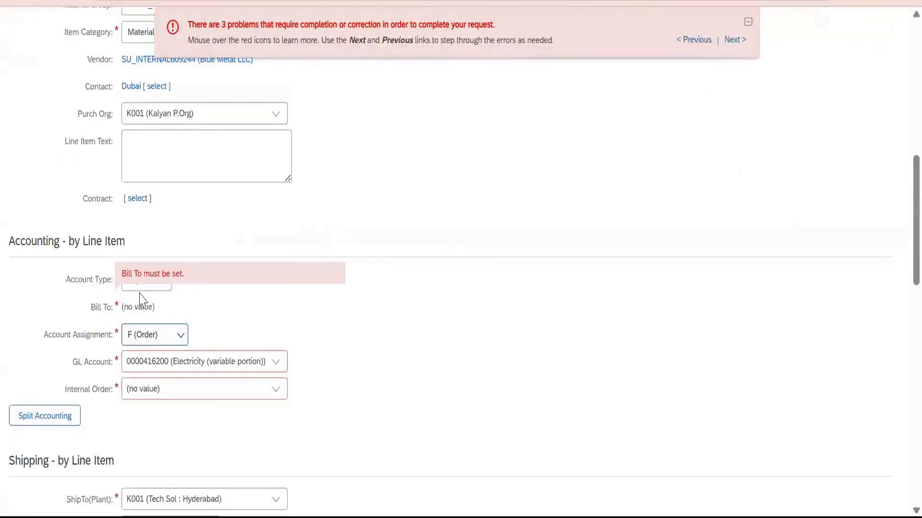
{"action": "scroll", "coordinate": [331, 307], "scroll_direction": "up", "scroll_amount": 10}
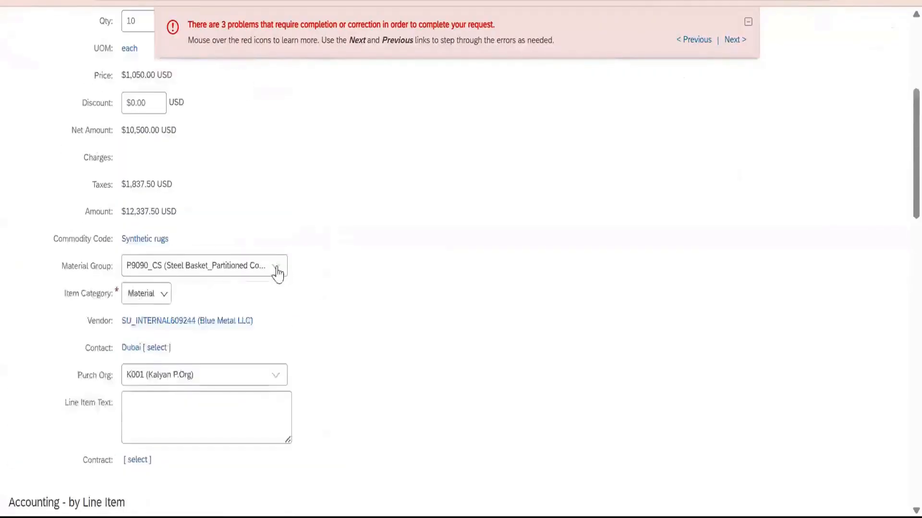
{"action": "left_click", "coordinate": [853, 90]}
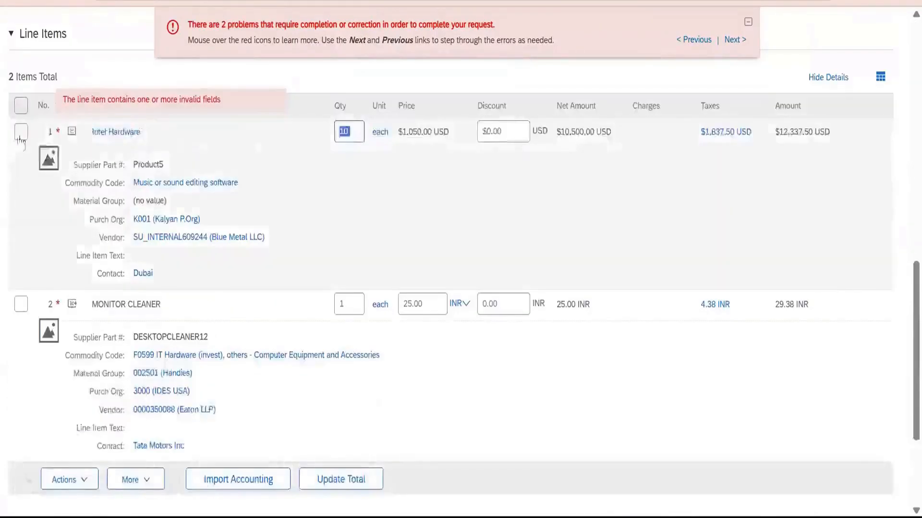
Delete the Intel Hardware line item from the requisition, keeping only MONITOR CLEANER.
{"action": "left_click", "coordinate": [25, 132]}
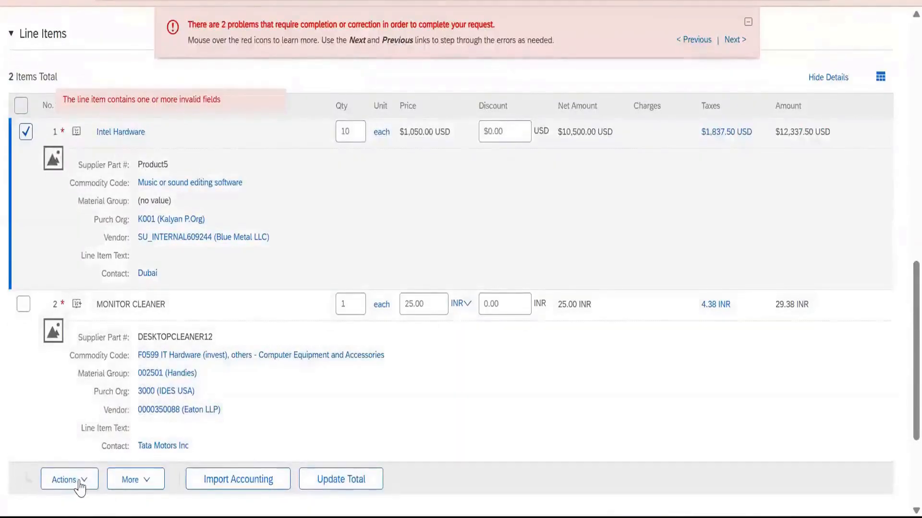
{"action": "left_click", "coordinate": [80, 486]}
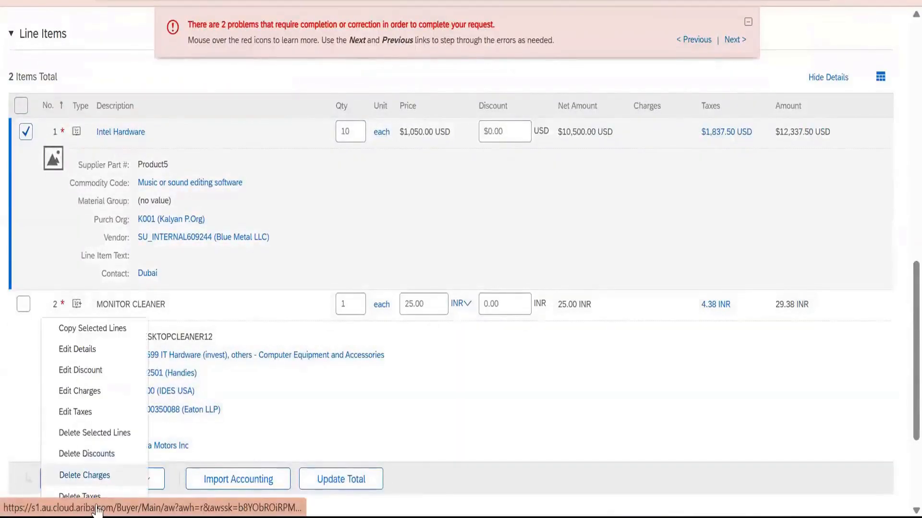
{"action": "left_click", "coordinate": [96, 486]}
{"action": "scroll", "coordinate": [143, 338], "scroll_direction": "down", "scroll_amount": 2}
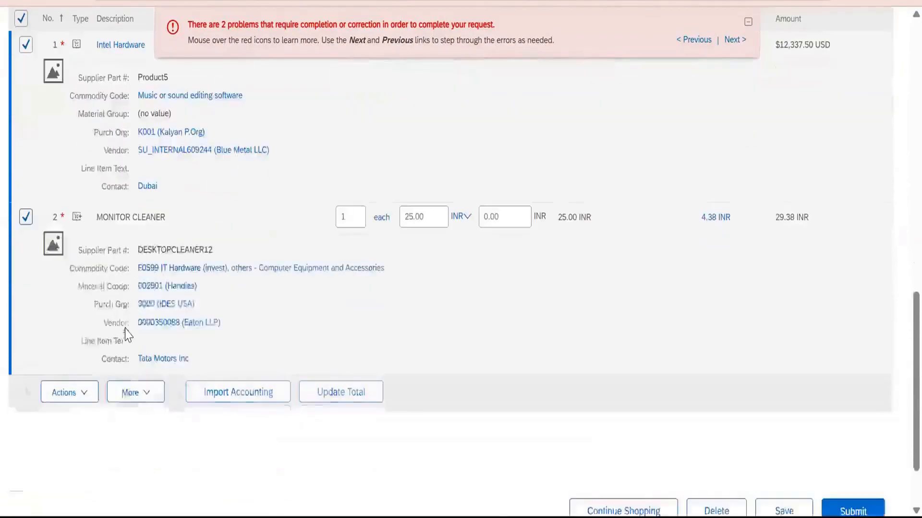
{"action": "left_click", "coordinate": [26, 217]}
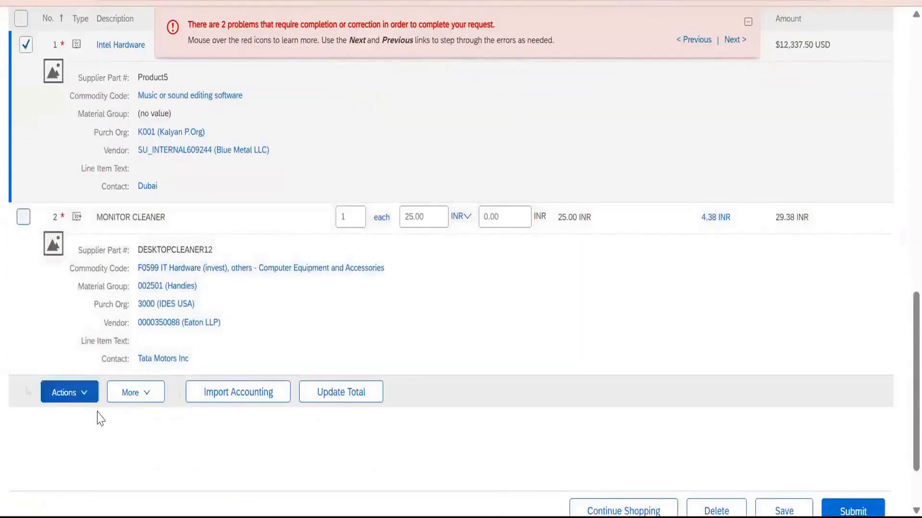
{"action": "left_click", "coordinate": [144, 396]}
{"action": "left_click", "coordinate": [87, 399]}
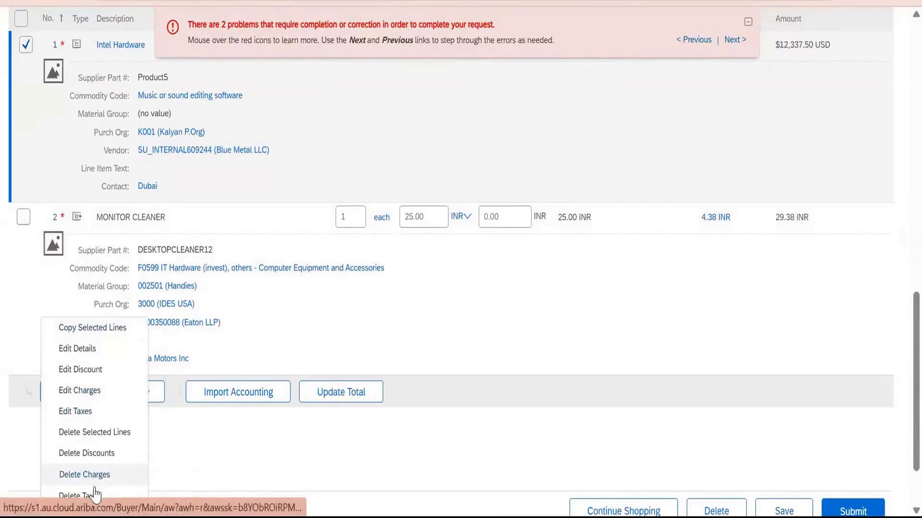
{"action": "left_click", "coordinate": [110, 431]}
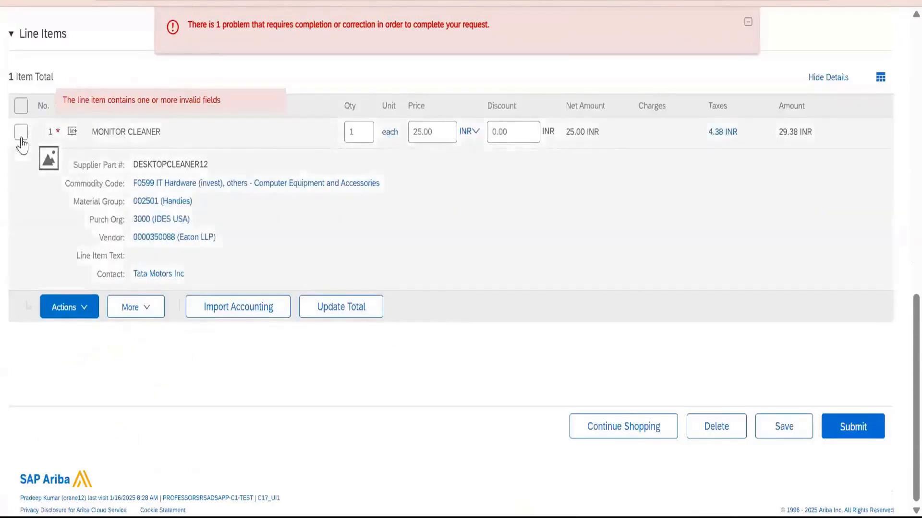
Open the MONITOR CLEANER line item's details, review its accounting fields, and try to confirm them.
{"action": "left_click", "coordinate": [21, 138]}
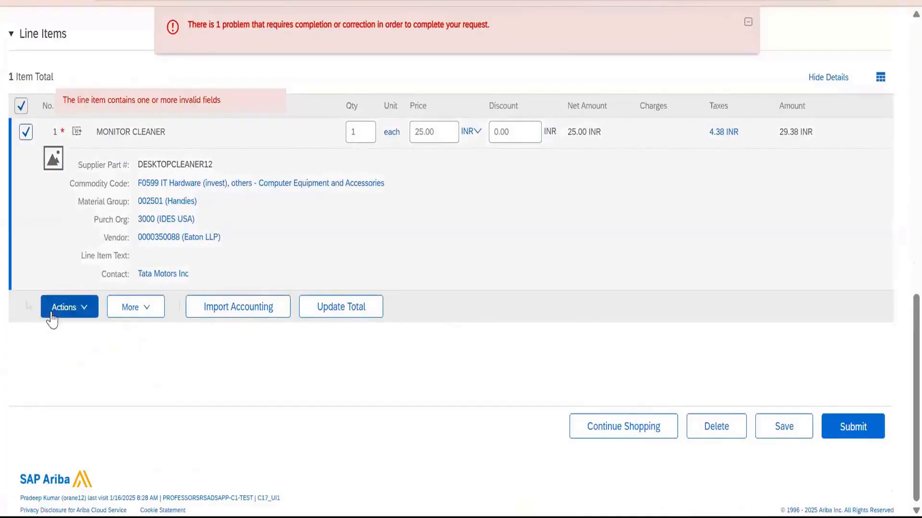
{"action": "left_click", "coordinate": [51, 314]}
{"action": "left_click", "coordinate": [72, 345]}
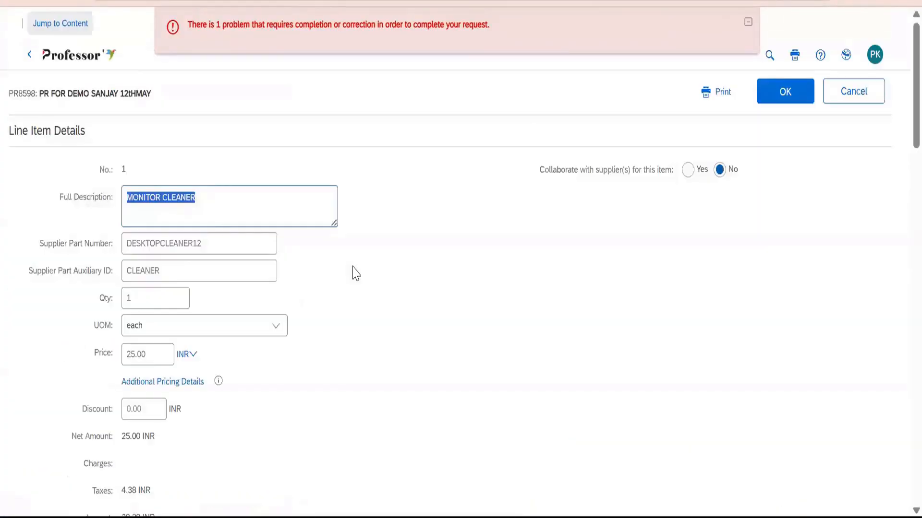
{"action": "scroll", "coordinate": [356, 274], "scroll_direction": "down", "scroll_amount": 10}
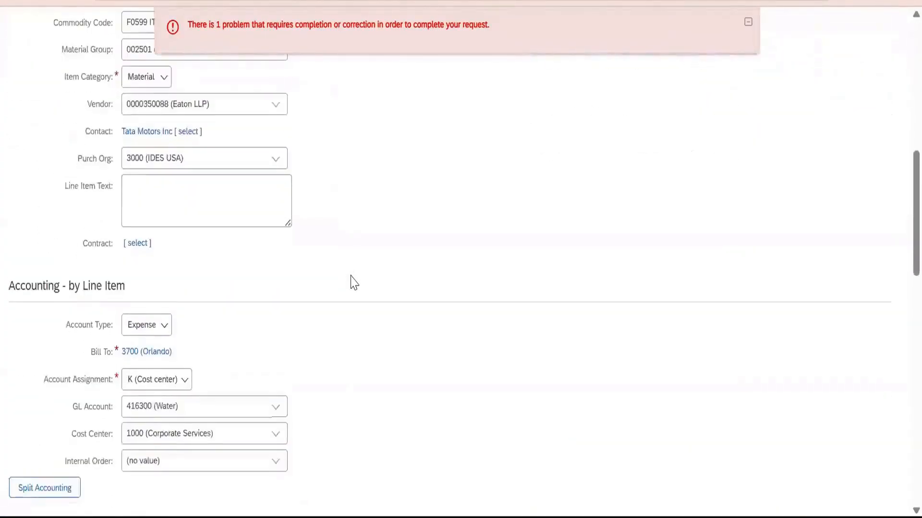
{"action": "scroll", "coordinate": [690, 193], "scroll_direction": "up", "scroll_amount": 8}
{"action": "scroll", "coordinate": [791, 30], "scroll_direction": "up", "scroll_amount": 2}
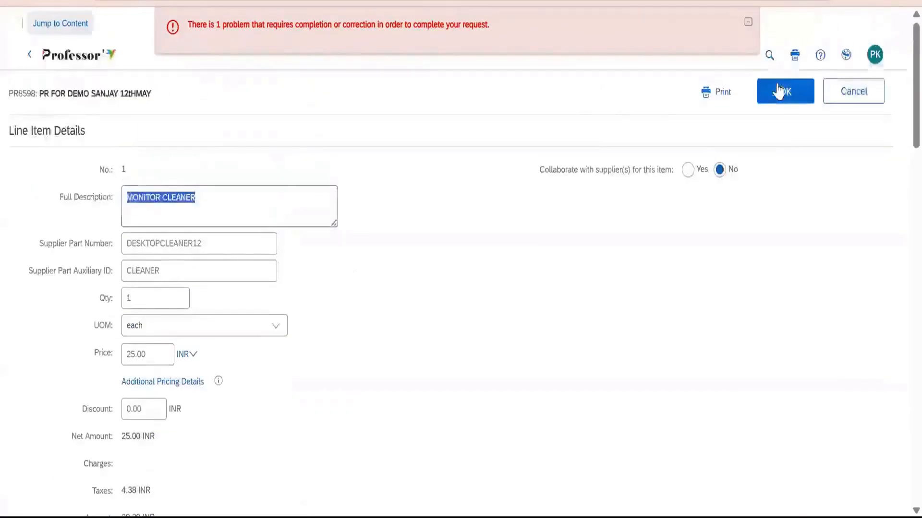
{"action": "left_click", "coordinate": [779, 91]}
Set the MONITOR CLEANER line's ShipTo(Plant) to 3000 (New York), confirm the line item, and review the requisition's approval flow.
{"action": "left_click", "coordinate": [279, 317]}
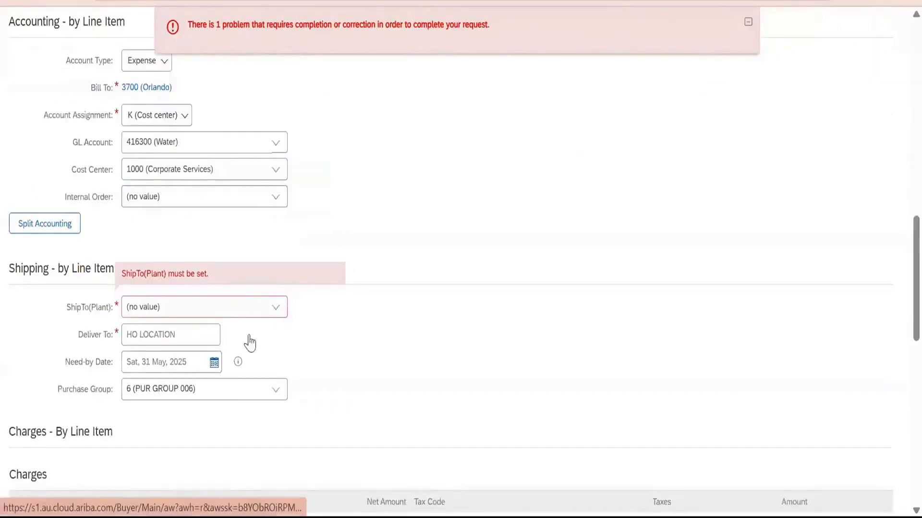
{"action": "left_click", "coordinate": [243, 353]}
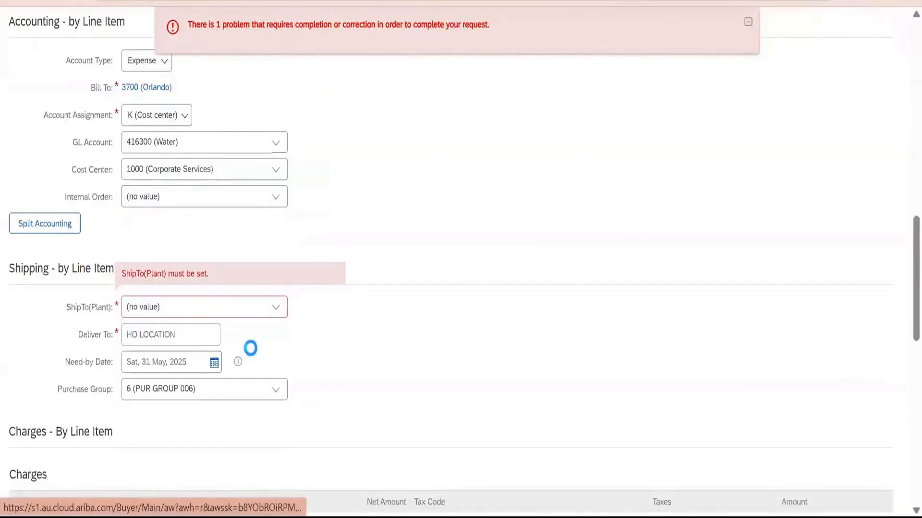
{"action": "left_click", "coordinate": [282, 322]}
{"action": "left_click", "coordinate": [214, 434]}
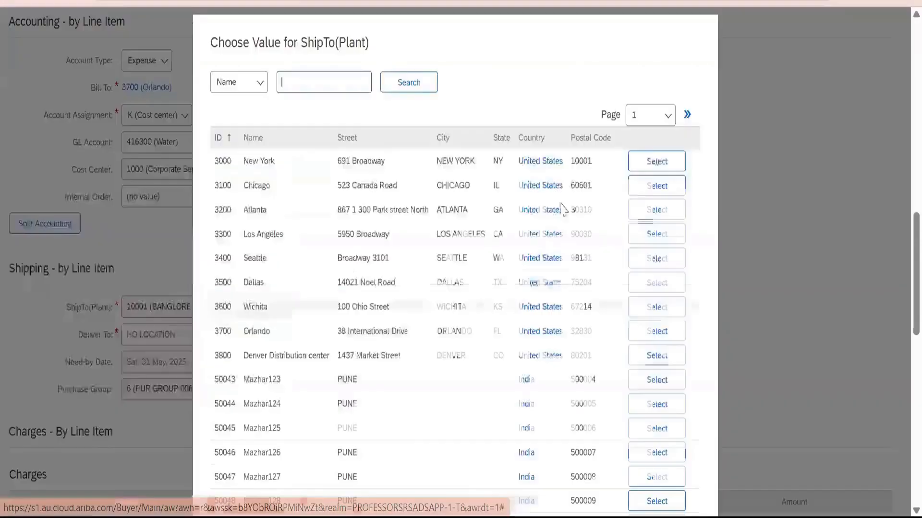
{"action": "left_click", "coordinate": [657, 161]}
{"action": "scroll", "coordinate": [587, 185], "scroll_direction": "up", "scroll_amount": 10}
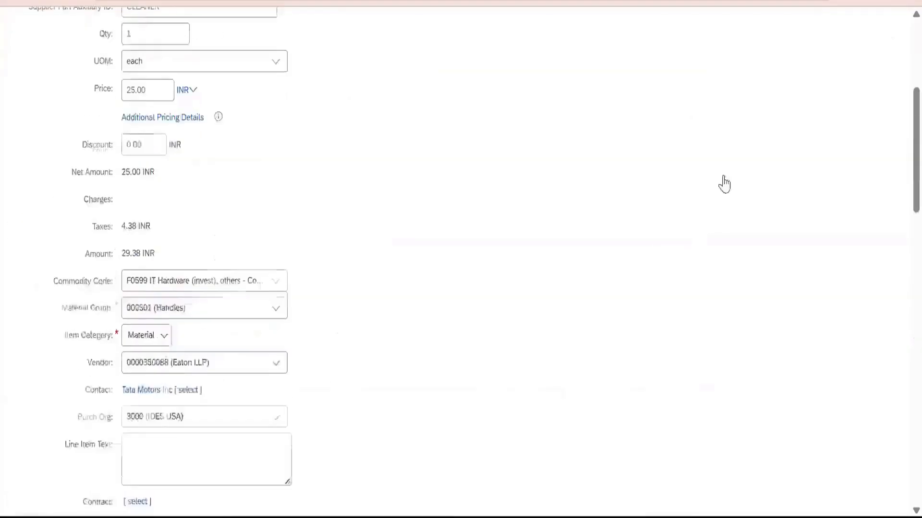
{"action": "left_click", "coordinate": [783, 95]}
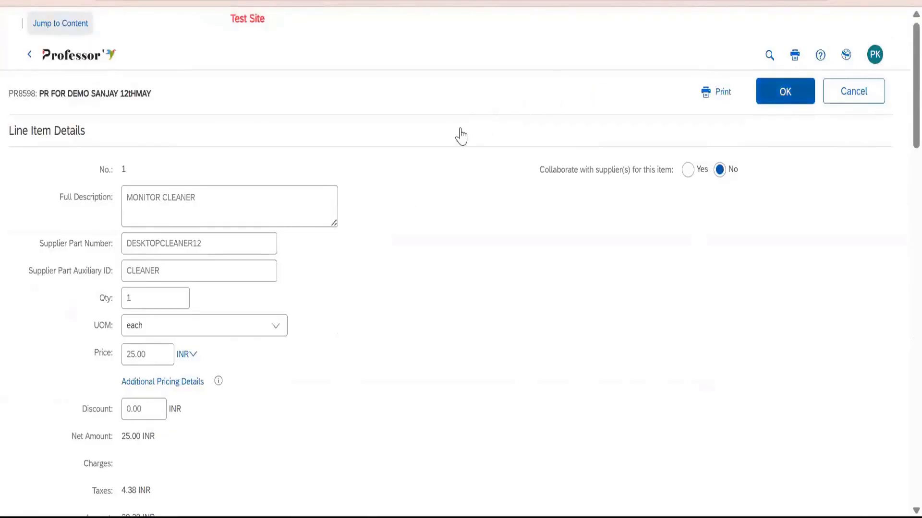
{"action": "scroll", "coordinate": [144, 240], "scroll_direction": "up", "scroll_amount": 10}
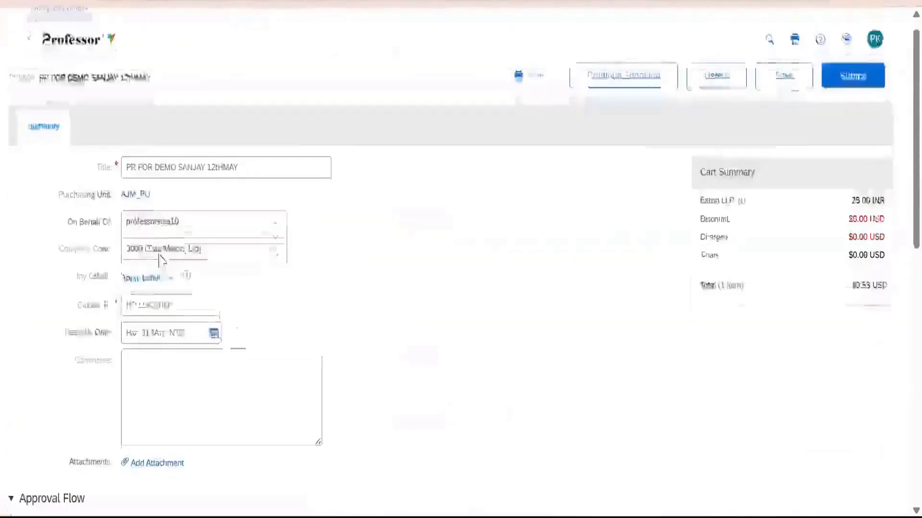
{"action": "scroll", "coordinate": [160, 259], "scroll_direction": "down", "scroll_amount": 5}
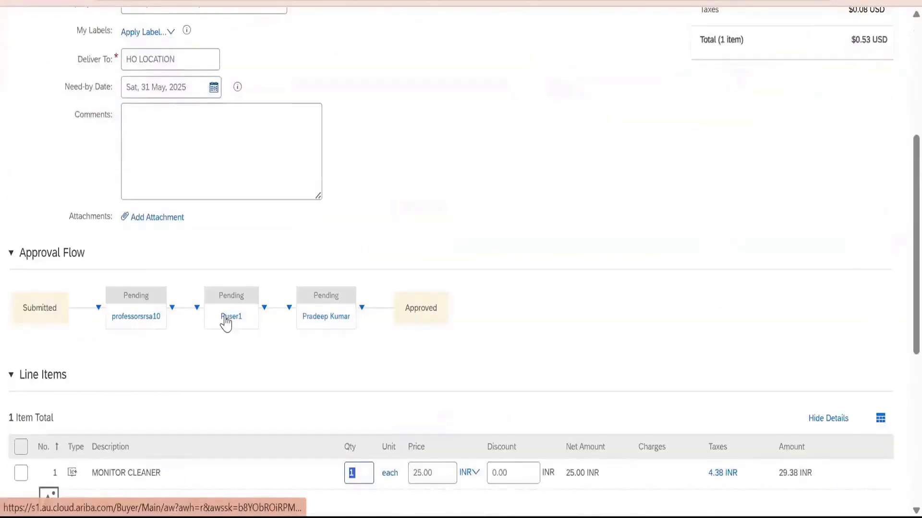
Filter the approval processes to those created Today and open PR Approval Process_Config Demo.
{"action": "scroll", "coordinate": [422, 319], "scroll_direction": "up", "scroll_amount": 5}
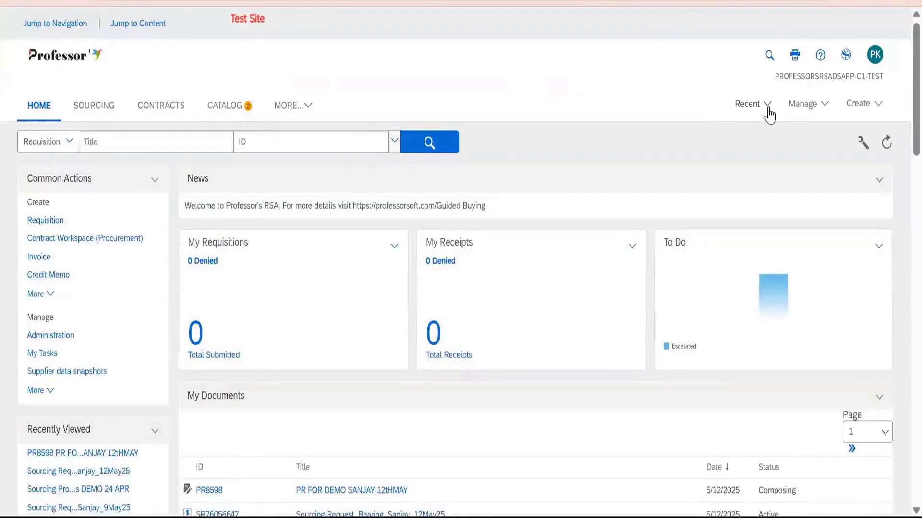
{"action": "left_click", "coordinate": [801, 104]}
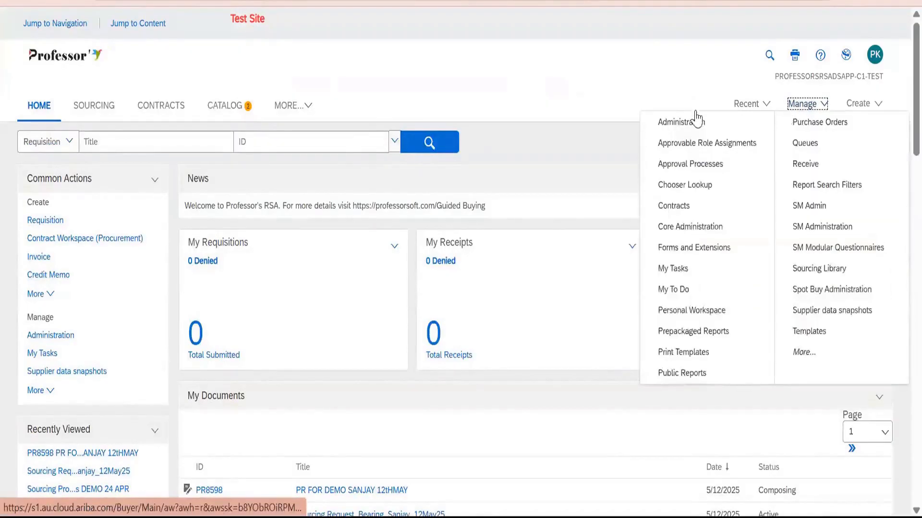
{"action": "left_click", "coordinate": [701, 160]}
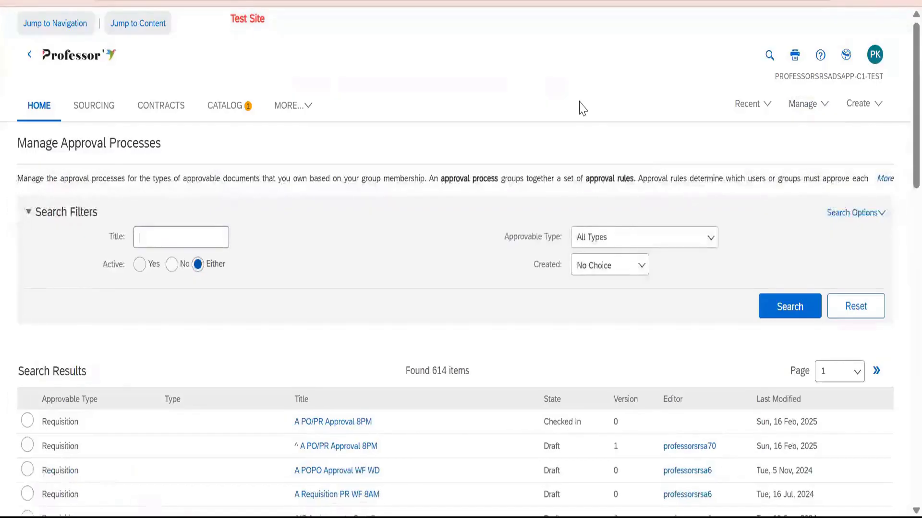
{"action": "left_click", "coordinate": [619, 279]}
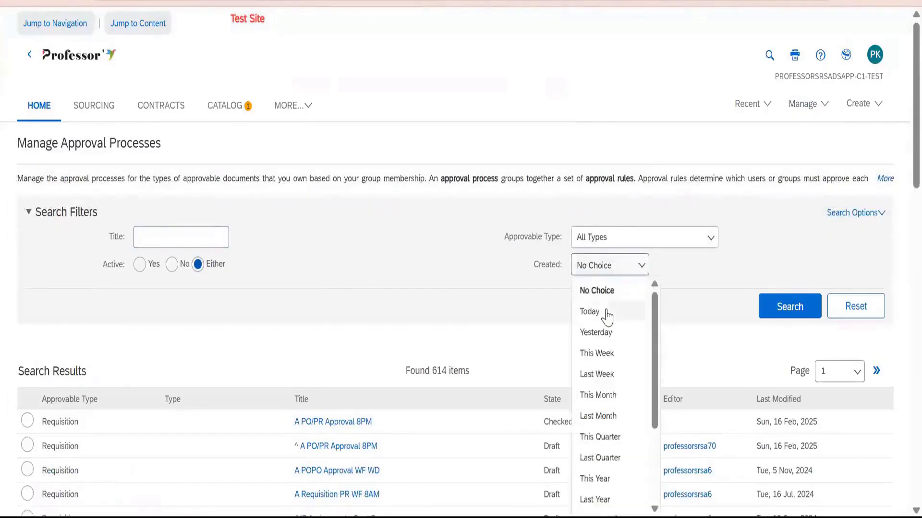
{"action": "left_click", "coordinate": [606, 313]}
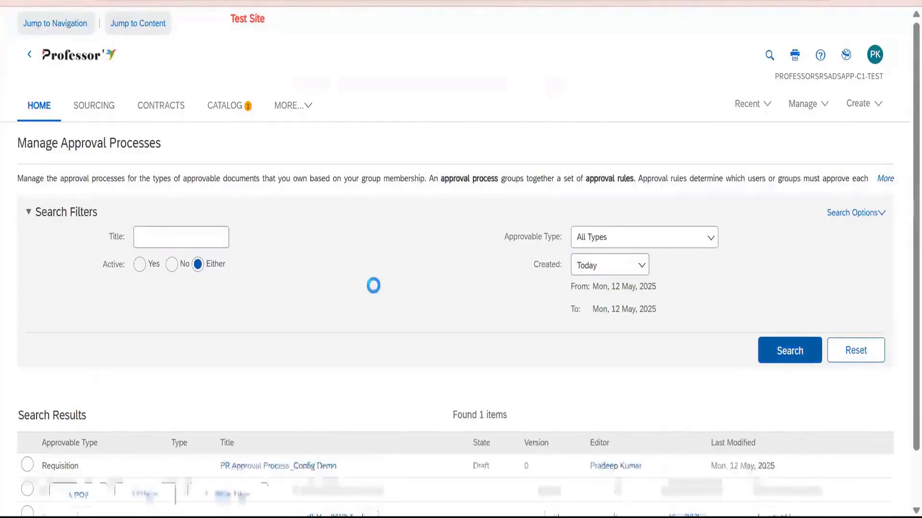
{"action": "scroll", "coordinate": [317, 370], "scroll_direction": "down", "scroll_amount": 1}
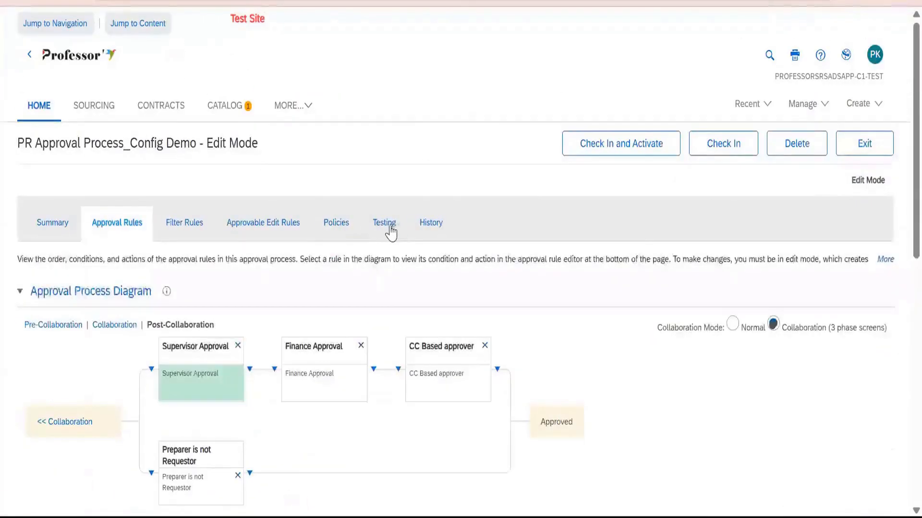
Test the approval process with requisition PR8598 and examine the resulting approval flow.
{"action": "left_click", "coordinate": [390, 229]}
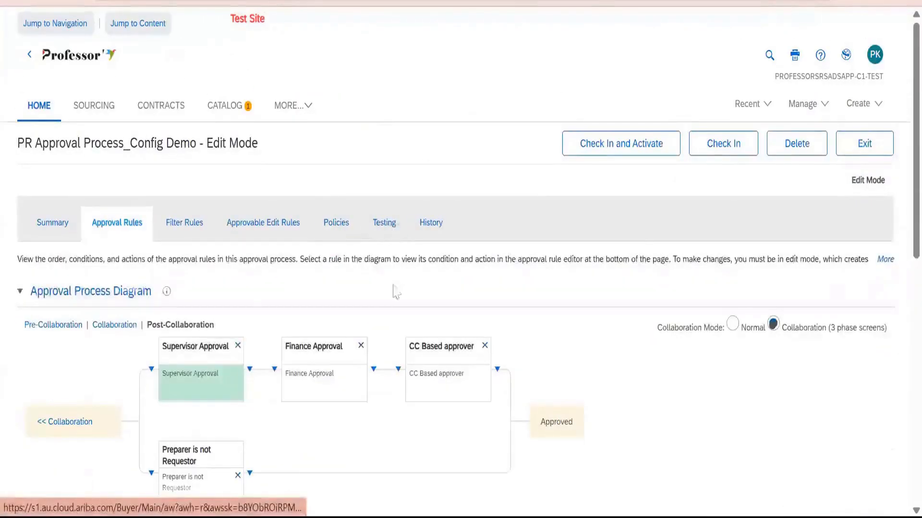
{"action": "scroll", "coordinate": [20, 307], "scroll_direction": "down", "scroll_amount": 3}
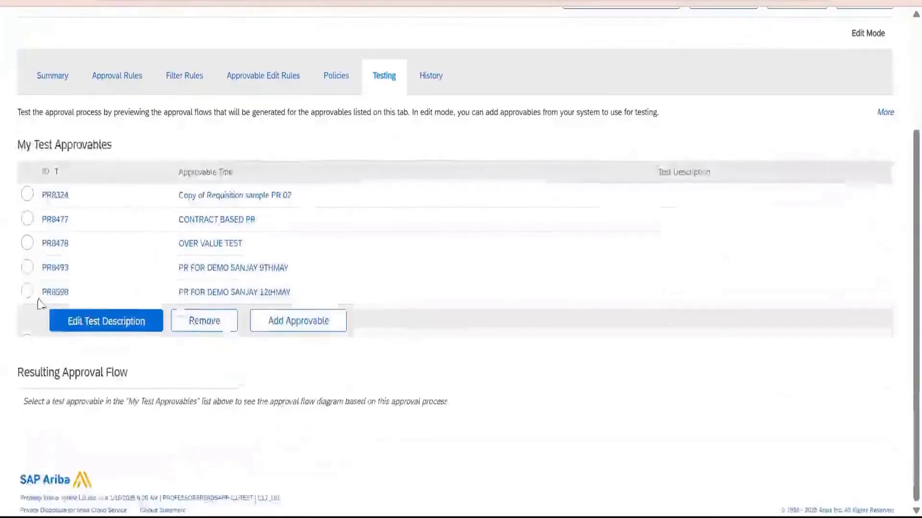
{"action": "left_click", "coordinate": [30, 291]}
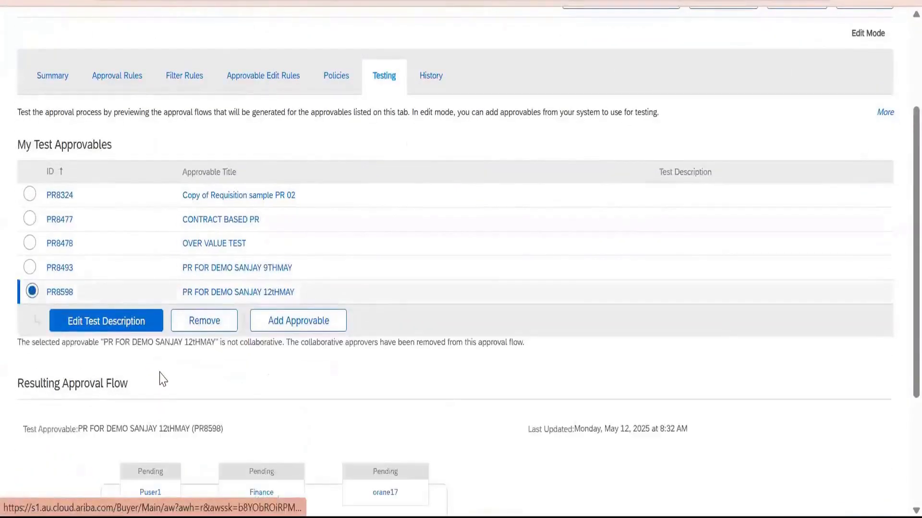
{"action": "scroll", "coordinate": [155, 405], "scroll_direction": "down", "scroll_amount": 3}
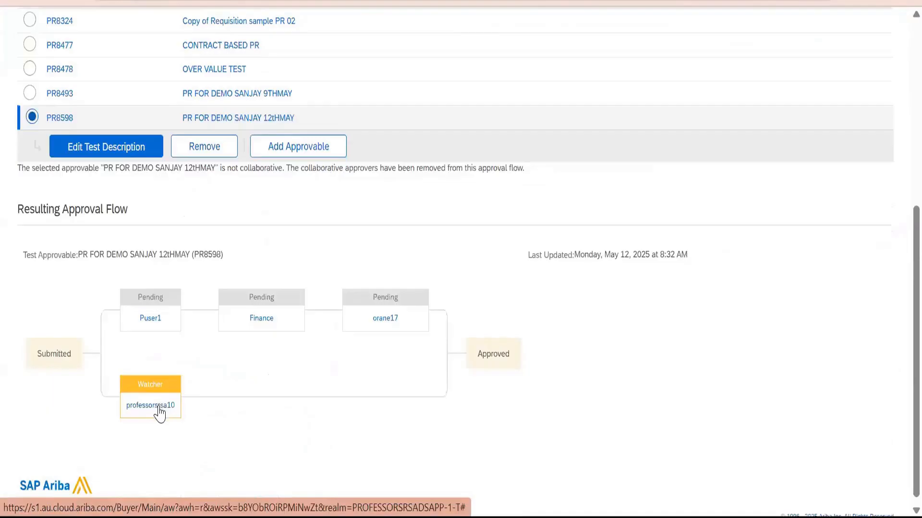
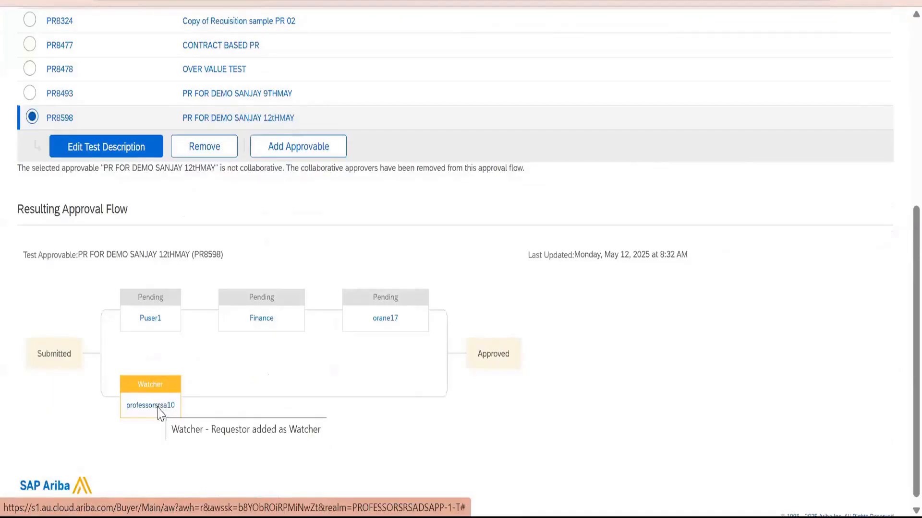
Check the reasons attached to the watcher and pending approver nodes in the resulting approval flow.
{"action": "mouse_move", "coordinate": [157, 326]}
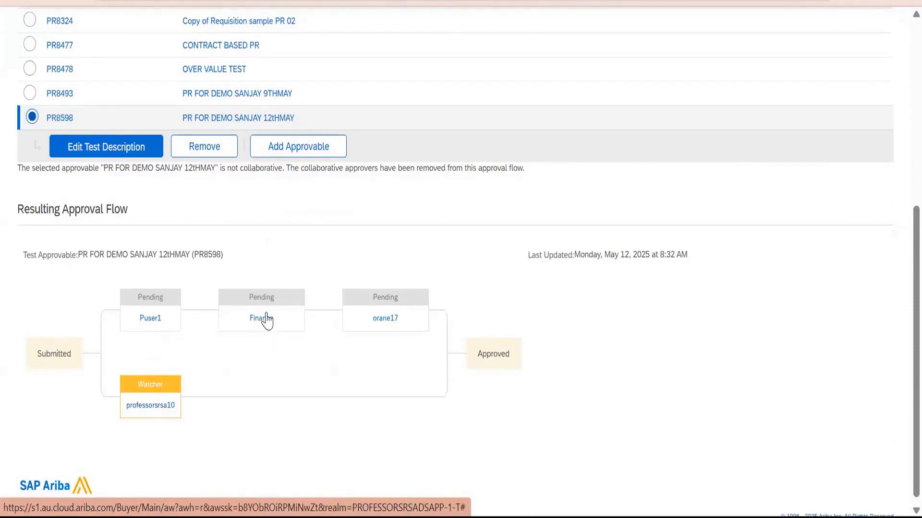
{"action": "mouse_move", "coordinate": [267, 322]}
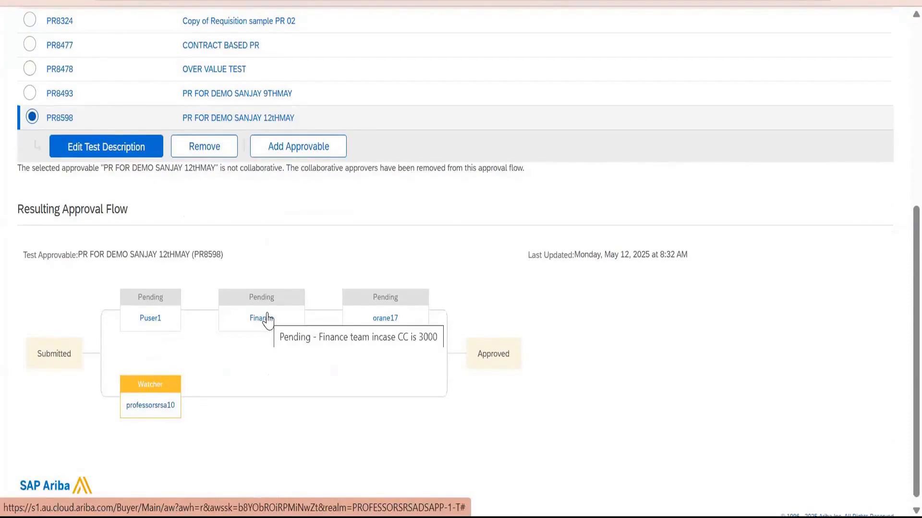
{"action": "mouse_move", "coordinate": [389, 331]}
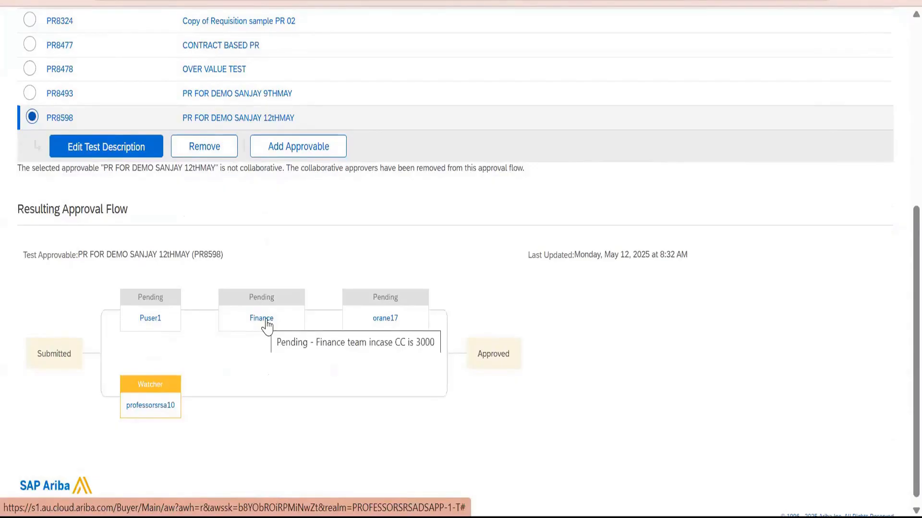
Edit the selected test requisition, change its company code to 1000 (Test for requisition) and save it.
{"action": "scroll", "coordinate": [104, 454], "scroll_direction": "up", "scroll_amount": 6}
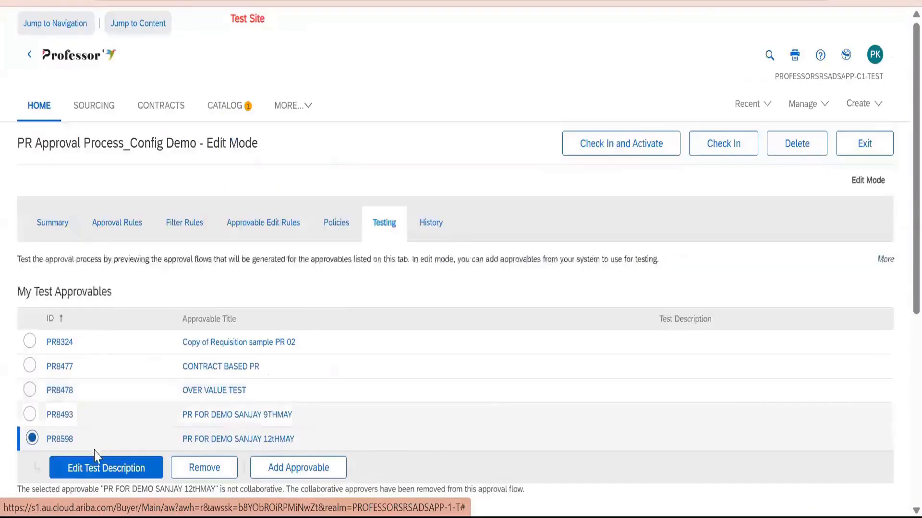
{"action": "left_click", "coordinate": [198, 440]}
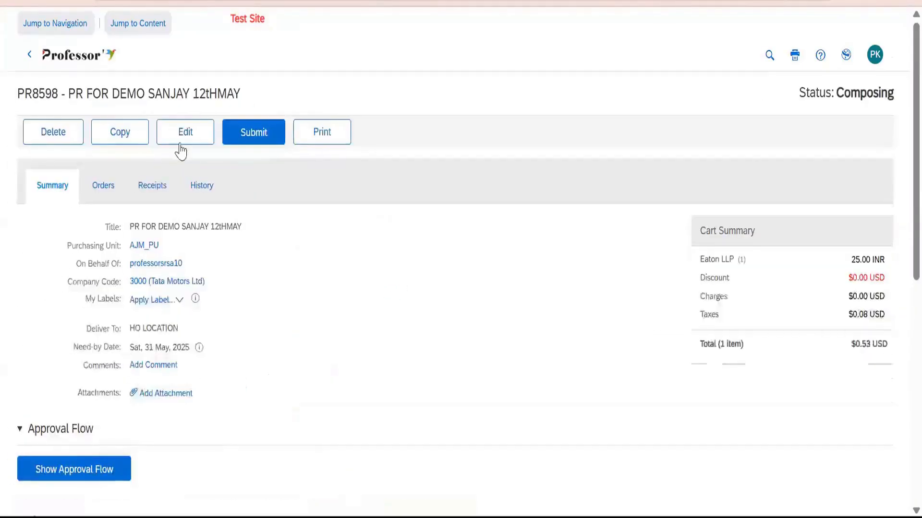
{"action": "left_click", "coordinate": [181, 143]}
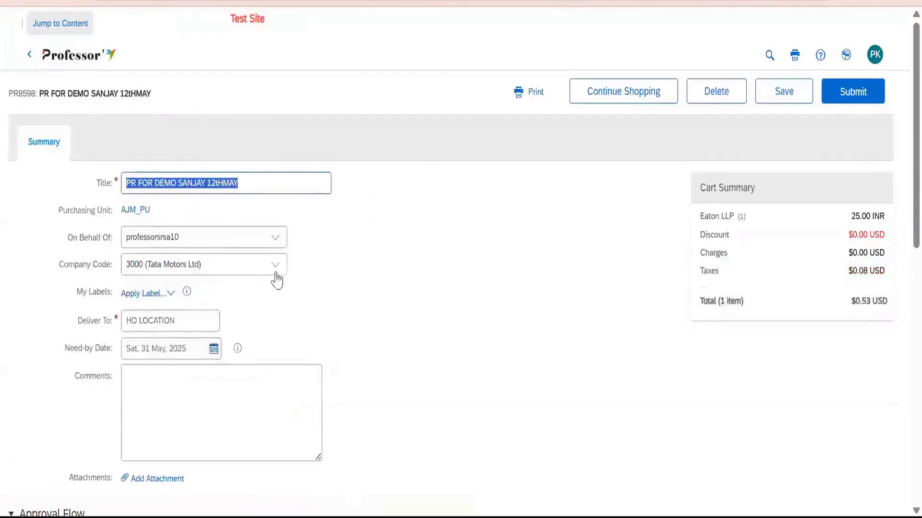
{"action": "left_click", "coordinate": [275, 265]}
{"action": "left_click", "coordinate": [237, 318]}
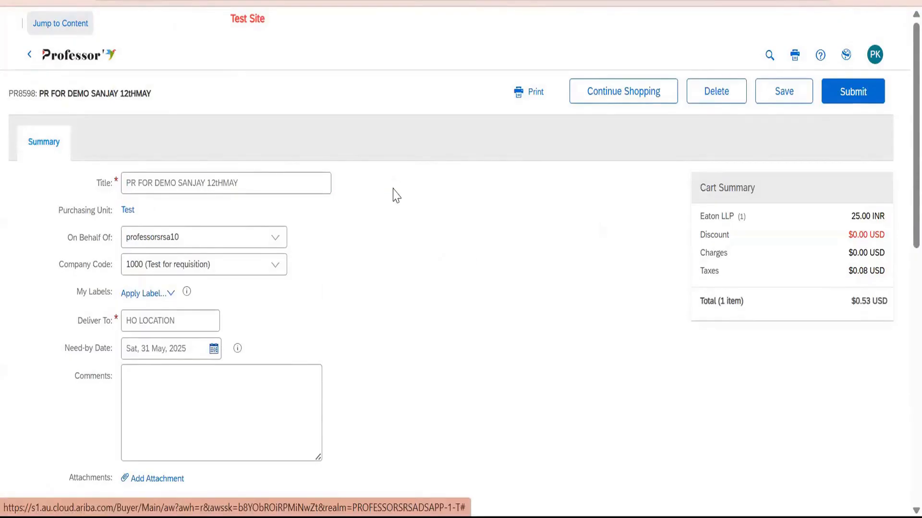
{"action": "left_click", "coordinate": [779, 96]}
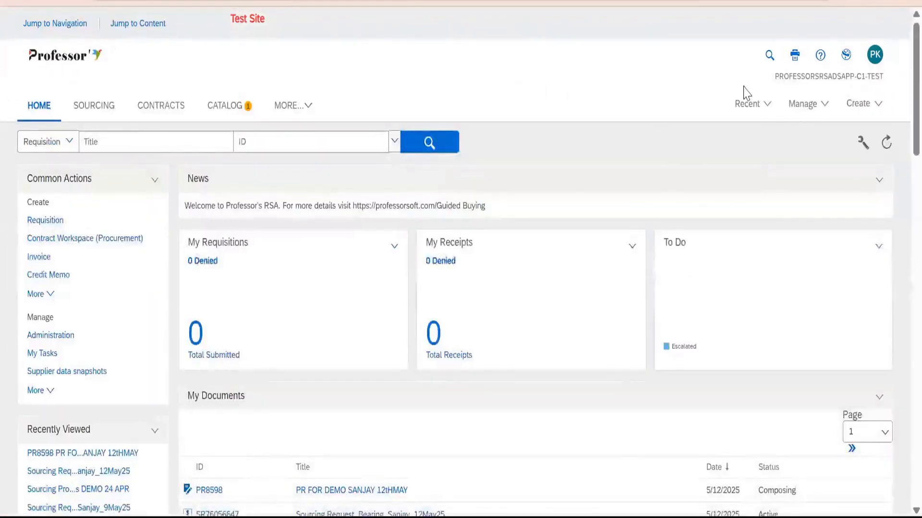
Search the approval processes for those of all types created Today.
{"action": "left_click", "coordinate": [805, 108]}
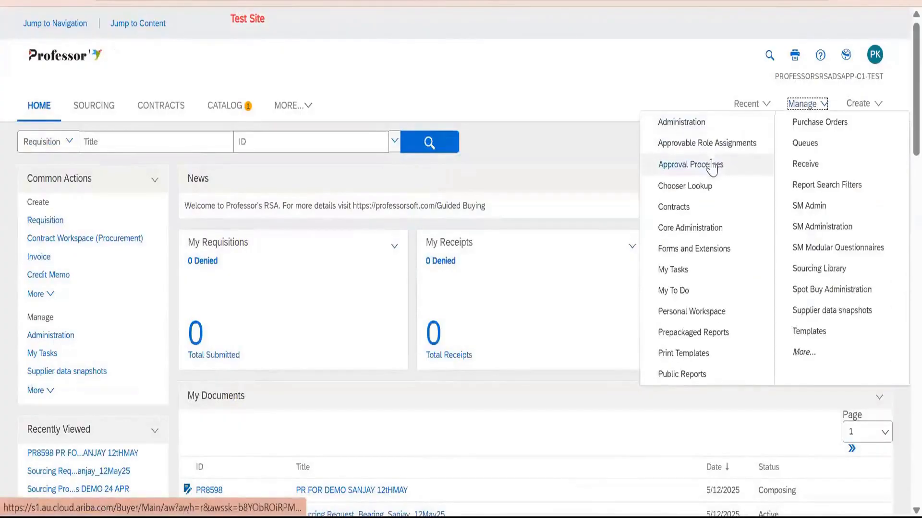
{"action": "left_click", "coordinate": [713, 165]}
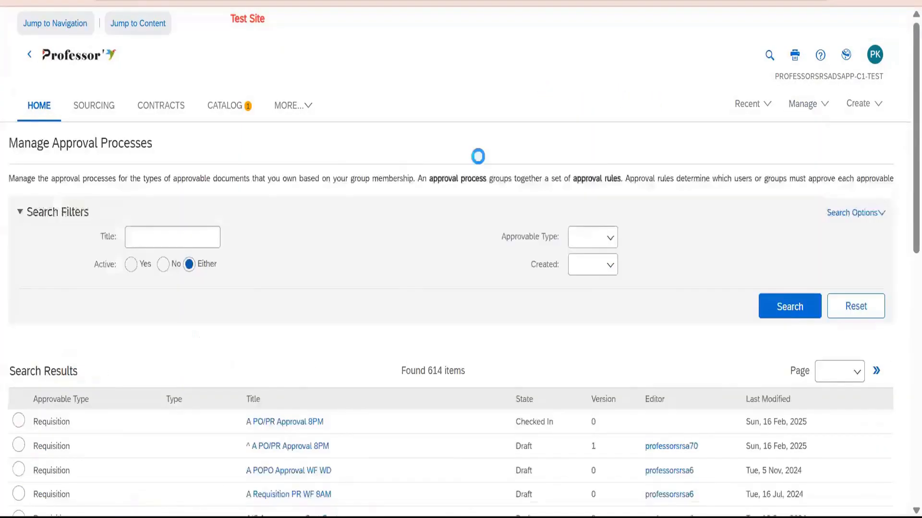
{"action": "left_click", "coordinate": [603, 274]}
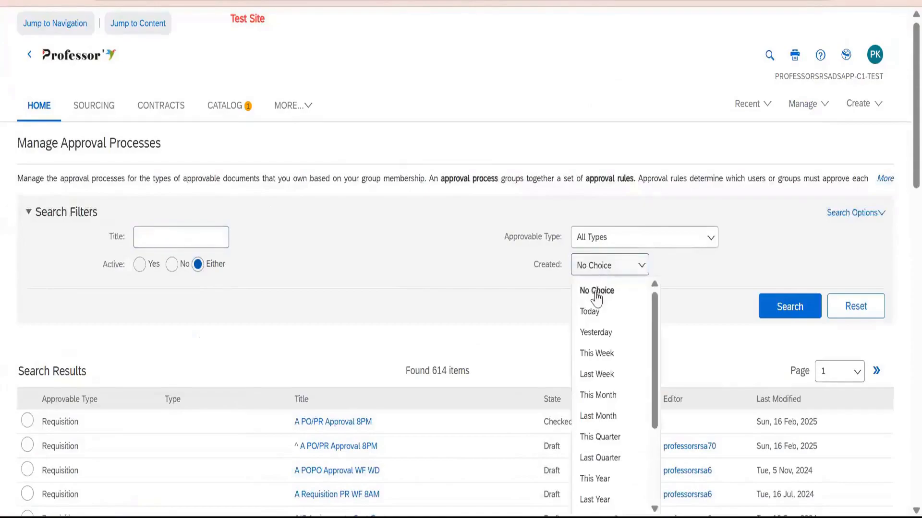
{"action": "left_click", "coordinate": [648, 309]}
{"action": "scroll", "coordinate": [379, 356], "scroll_direction": "down", "scroll_amount": 5}
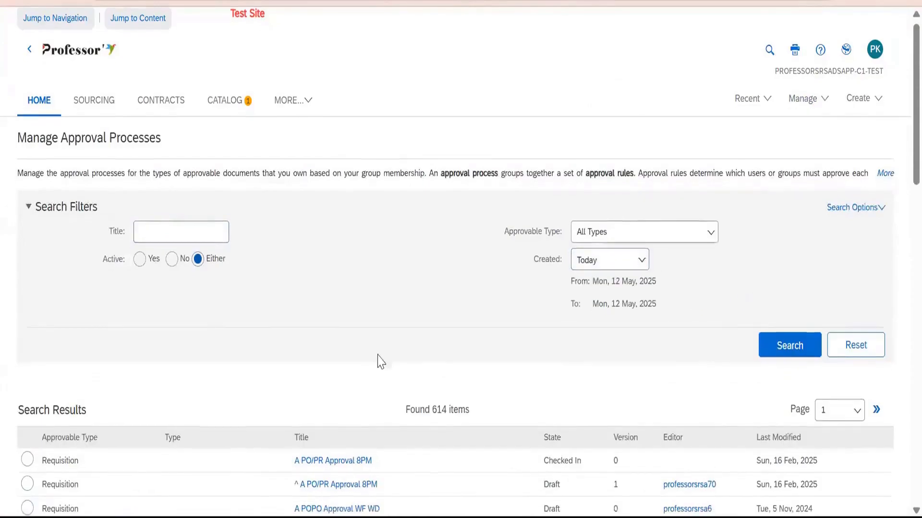
{"action": "left_click", "coordinate": [769, 97]}
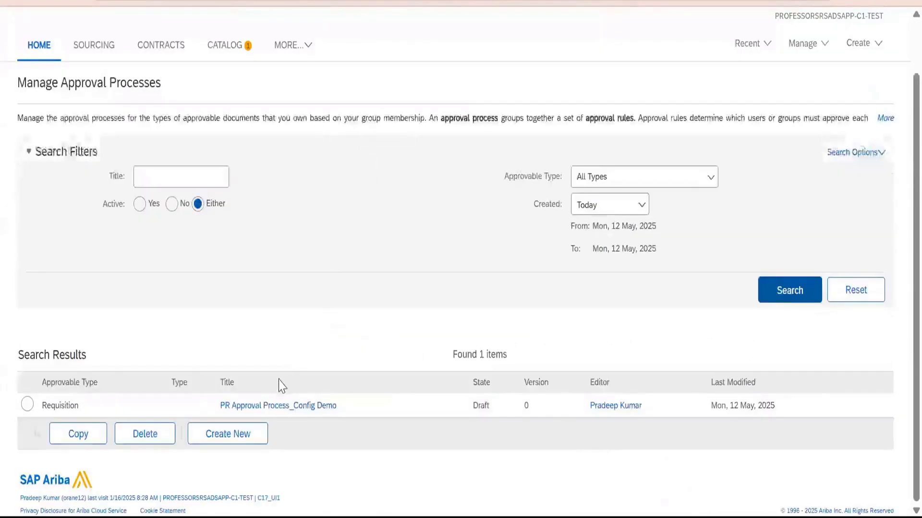
Open PR Approval Process_Config Demo for testing and preview the approval flow of the 12 May requisition.
{"action": "left_click", "coordinate": [277, 406]}
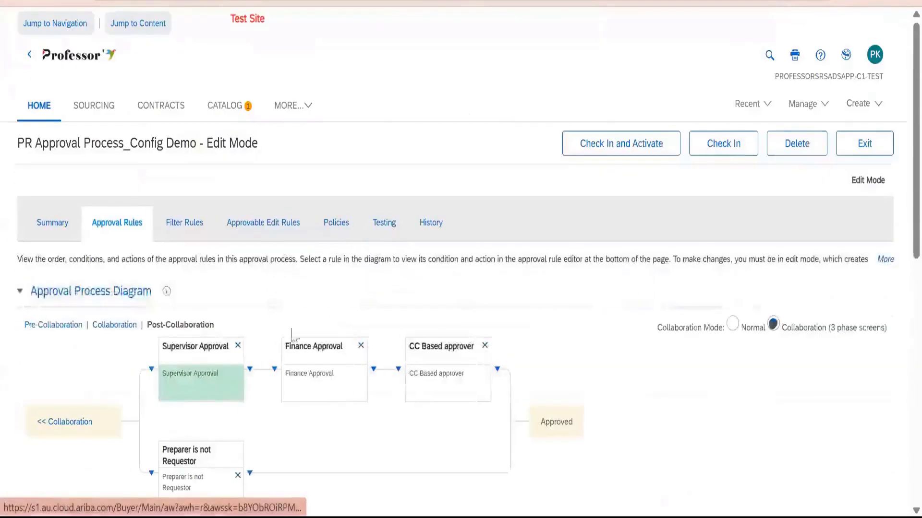
{"action": "left_click", "coordinate": [391, 225]}
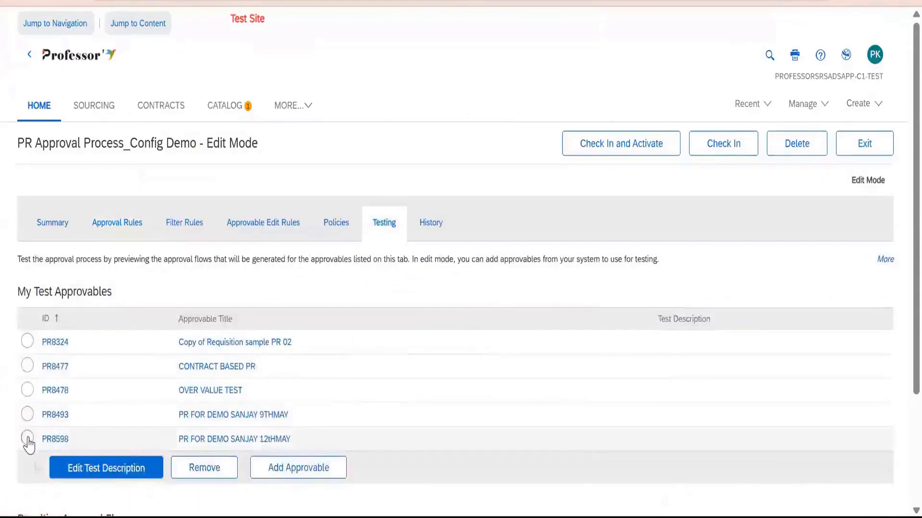
{"action": "left_click", "coordinate": [27, 439]}
{"action": "scroll", "coordinate": [303, 362], "scroll_direction": "down", "scroll_amount": 5}
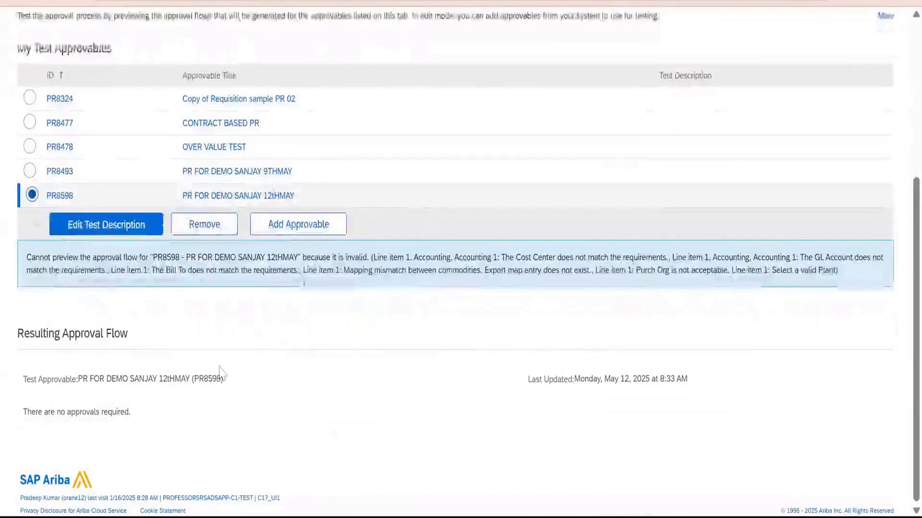
Open the 12 May requisition, review its approval flow errors and line item, and put the requisition into editing.
{"action": "left_click", "coordinate": [207, 198]}
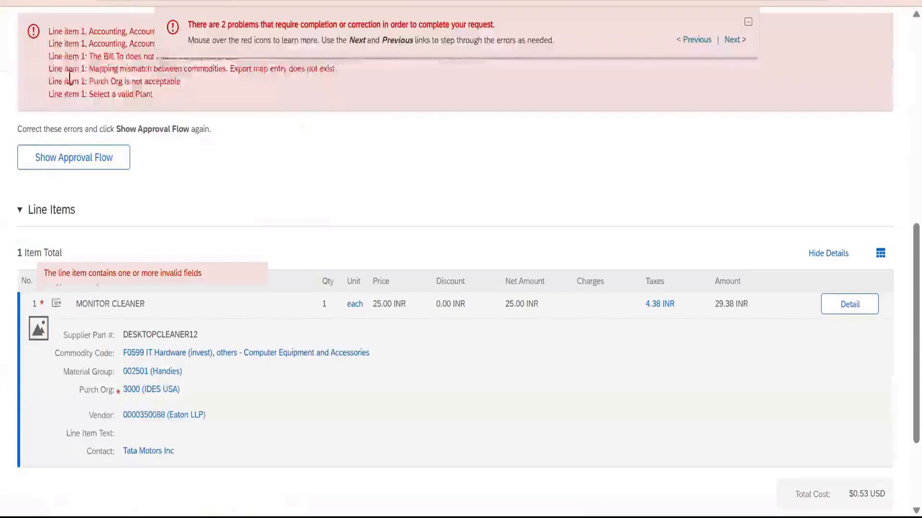
{"action": "scroll", "coordinate": [117, 136], "scroll_direction": "up", "scroll_amount": 3}
{"action": "scroll", "coordinate": [130, 226], "scroll_direction": "down", "scroll_amount": 4}
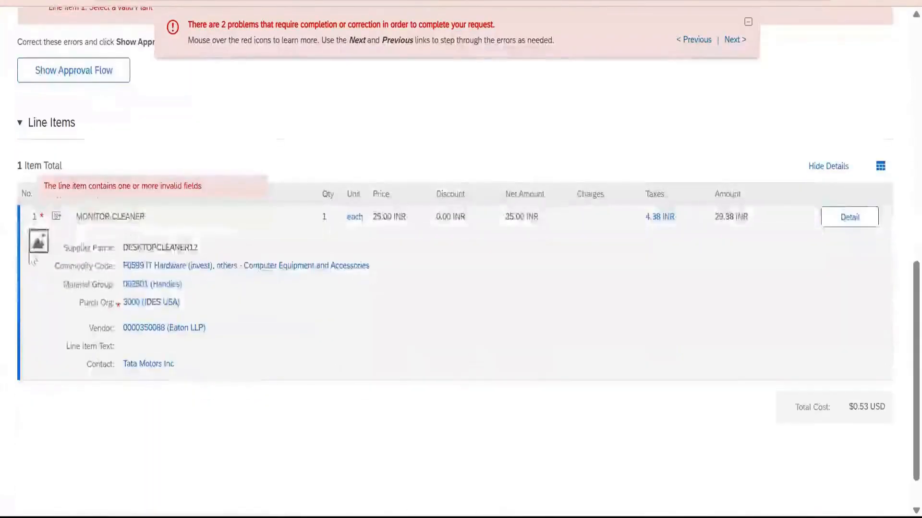
{"action": "scroll", "coordinate": [92, 243], "scroll_direction": "up", "scroll_amount": 6}
{"action": "scroll", "coordinate": [165, 250], "scroll_direction": "up", "scroll_amount": 5}
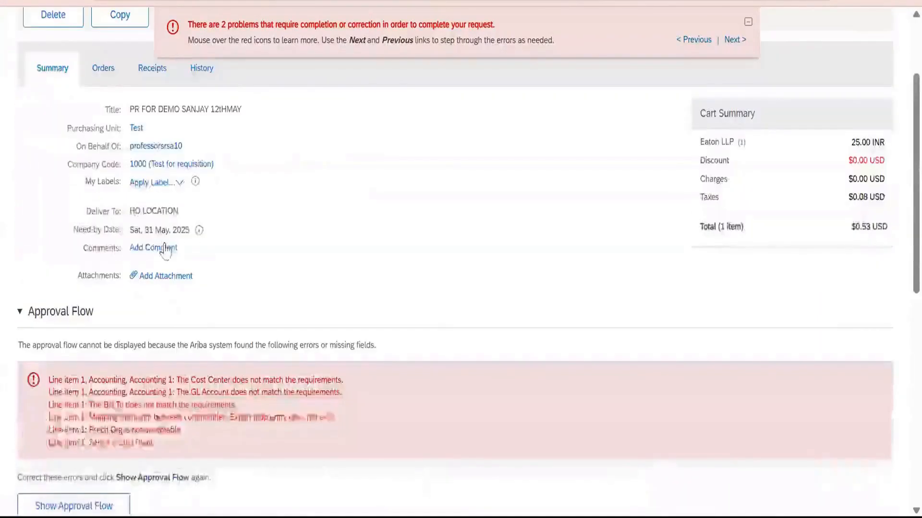
{"action": "scroll", "coordinate": [130, 257], "scroll_direction": "down", "scroll_amount": 8}
{"action": "scroll", "coordinate": [120, 252], "scroll_direction": "up", "scroll_amount": 10}
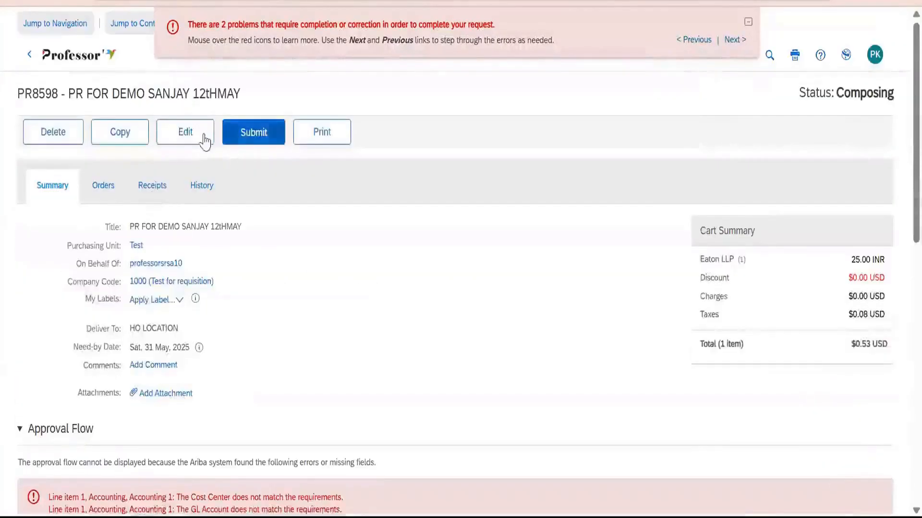
{"action": "left_click", "coordinate": [205, 140]}
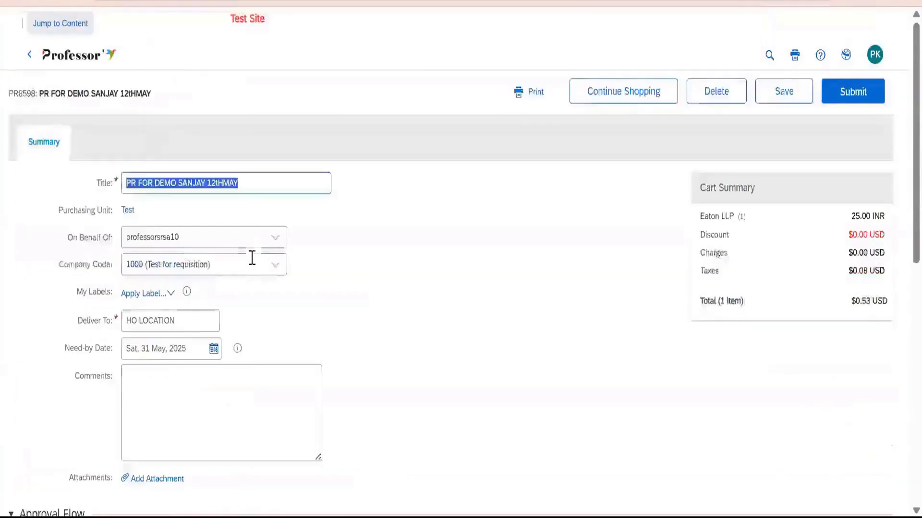
{"action": "scroll", "coordinate": [158, 294], "scroll_direction": "down", "scroll_amount": 9}
{"action": "left_click", "coordinate": [70, 445]}
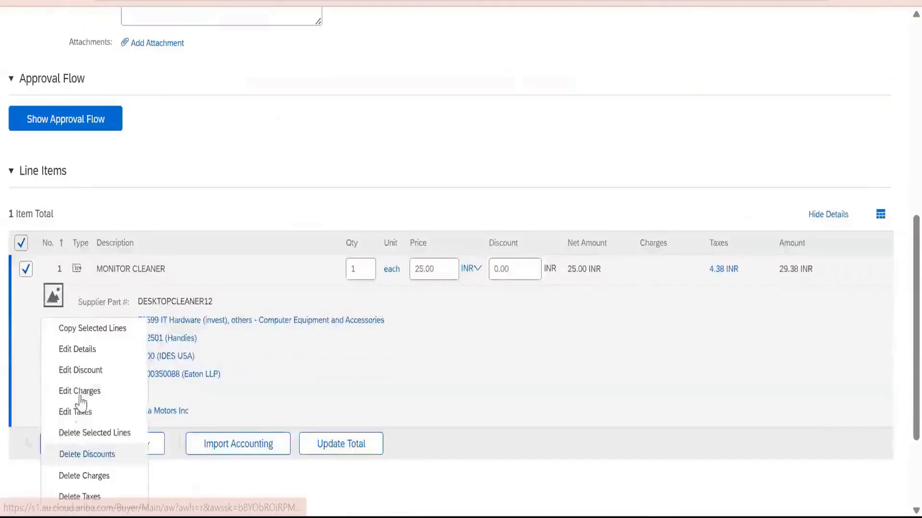
{"action": "left_click", "coordinate": [121, 371]}
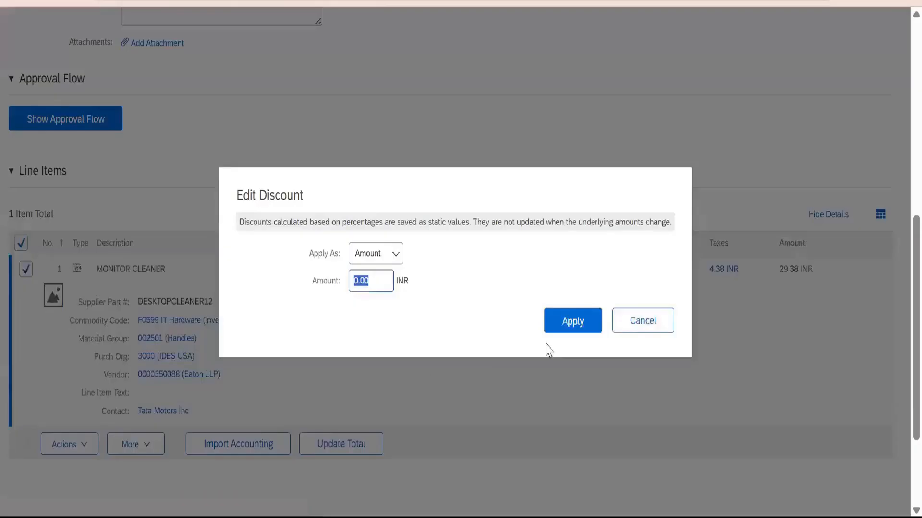
{"action": "left_click", "coordinate": [636, 322]}
Open the MONITOR CLEANER line item's details for editing and set its Purch Org to 0002.
{"action": "left_click", "coordinate": [71, 446]}
{"action": "left_click", "coordinate": [101, 354]}
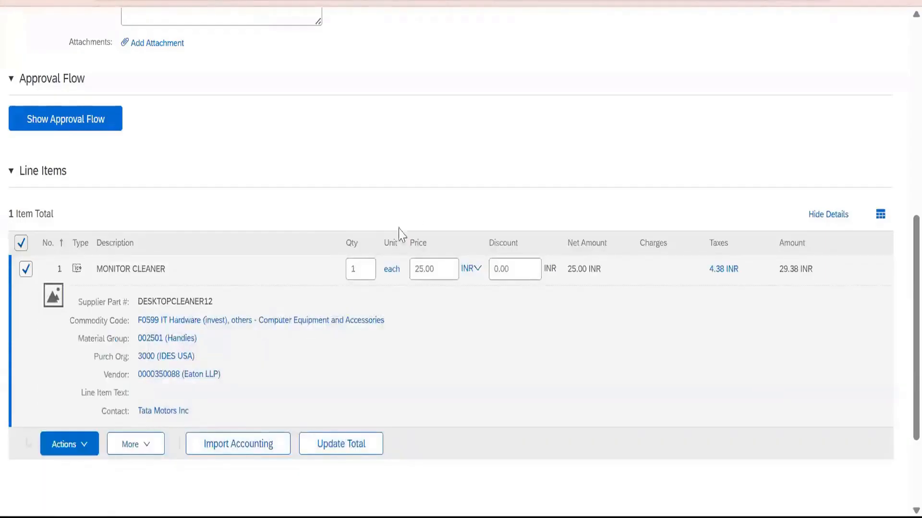
{"action": "scroll", "coordinate": [336, 243], "scroll_direction": "down", "scroll_amount": 7}
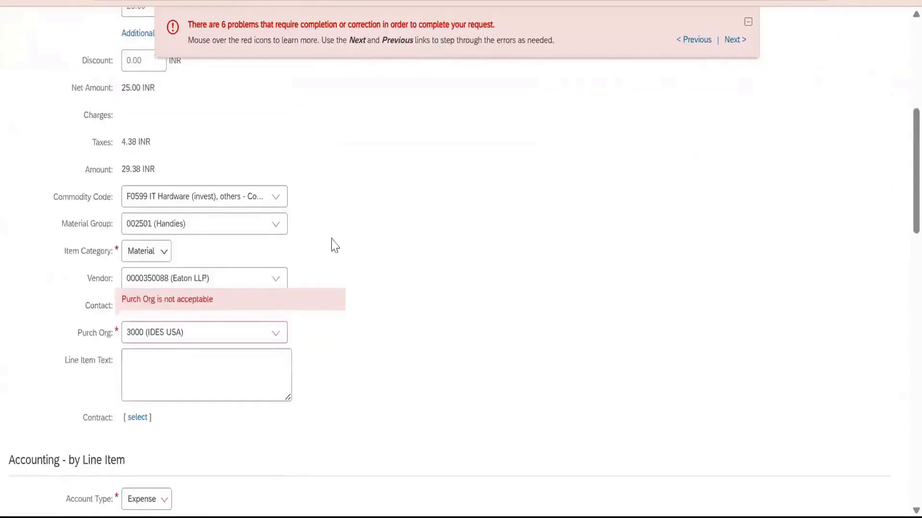
{"action": "left_click", "coordinate": [281, 340]}
{"action": "left_click", "coordinate": [228, 438]}
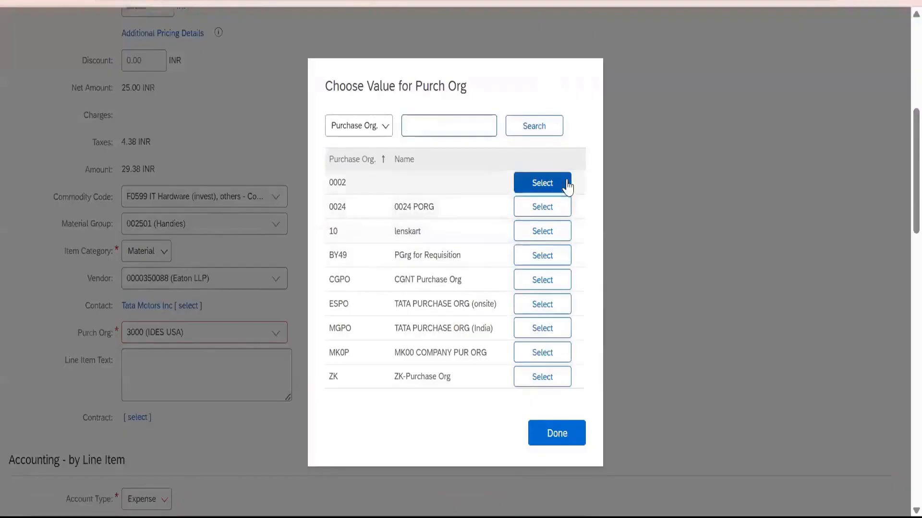
{"action": "left_click", "coordinate": [542, 184]}
Set the line item's GL account to 628567 (Office supplies).
{"action": "scroll", "coordinate": [479, 245], "scroll_direction": "down", "scroll_amount": 5}
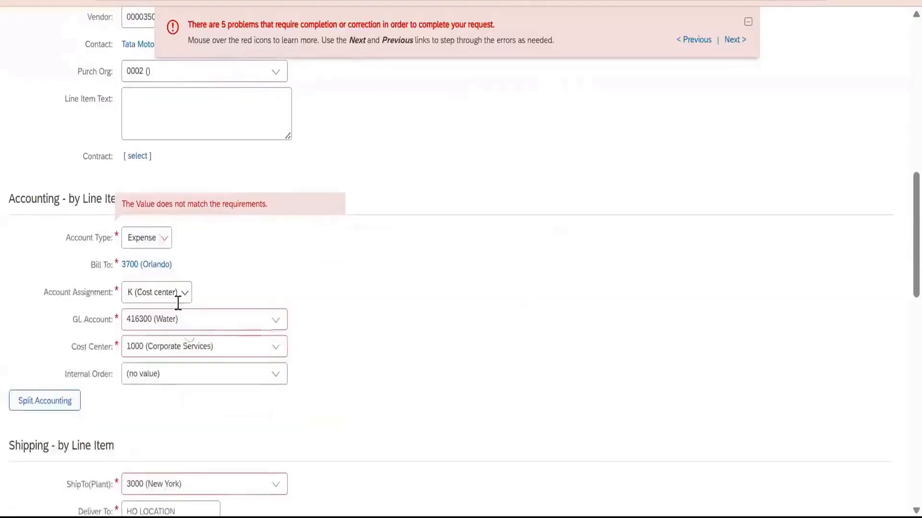
{"action": "left_click", "coordinate": [266, 333]}
{"action": "left_click", "coordinate": [216, 448]}
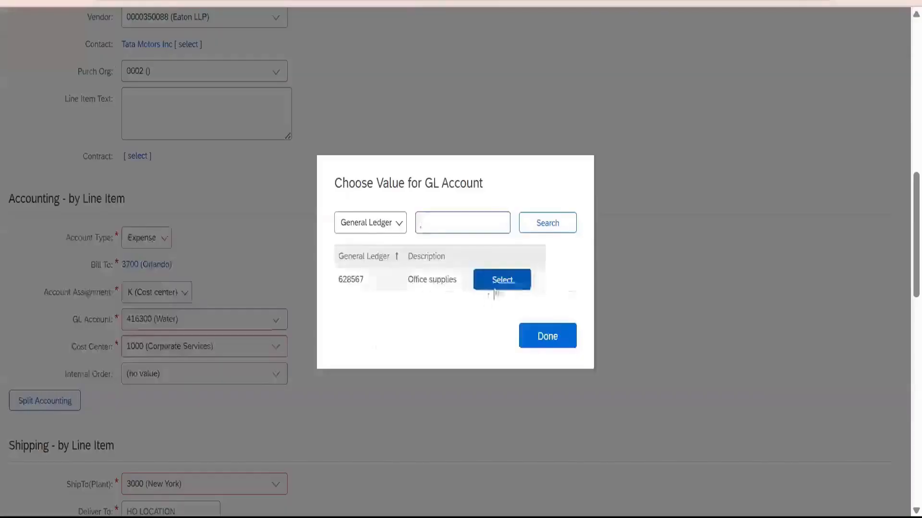
{"action": "left_click", "coordinate": [496, 281]}
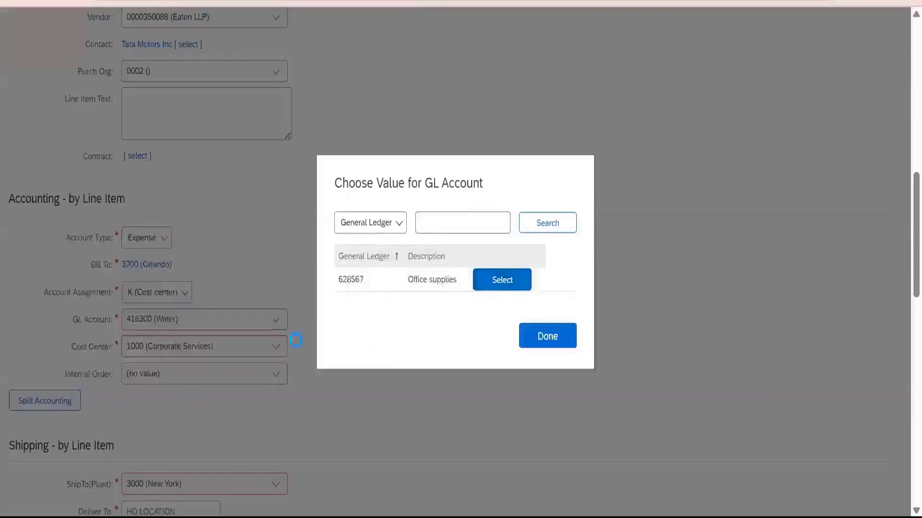
{"action": "left_click", "coordinate": [276, 348]}
{"action": "left_click", "coordinate": [238, 451]}
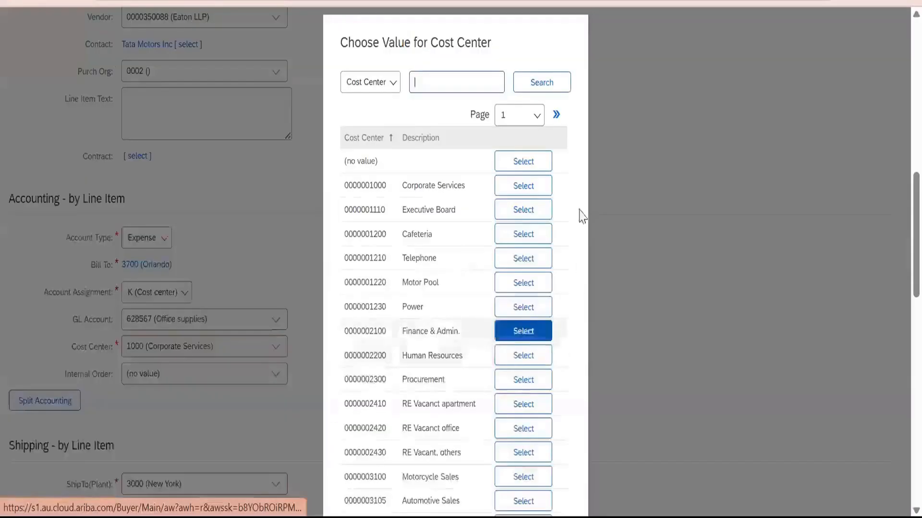
{"action": "left_click", "coordinate": [535, 185]}
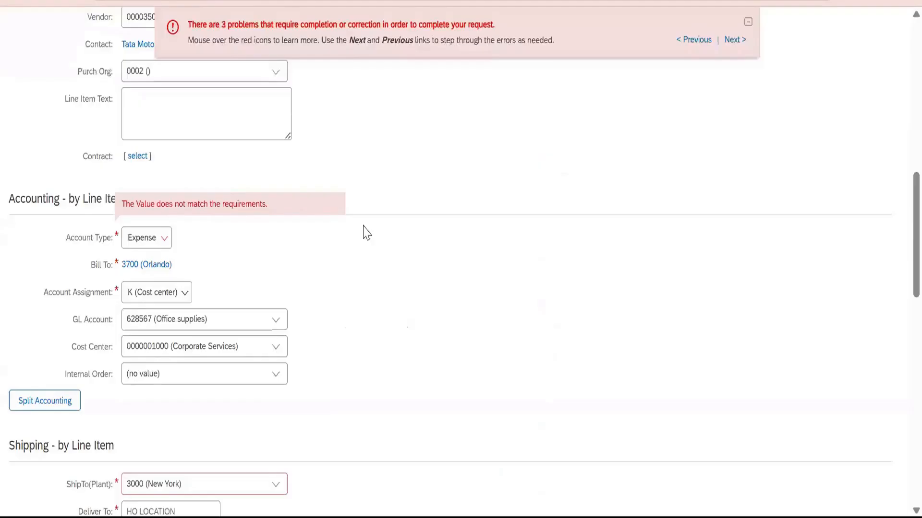
{"action": "left_click", "coordinate": [158, 250]}
{"action": "left_click", "coordinate": [146, 286]}
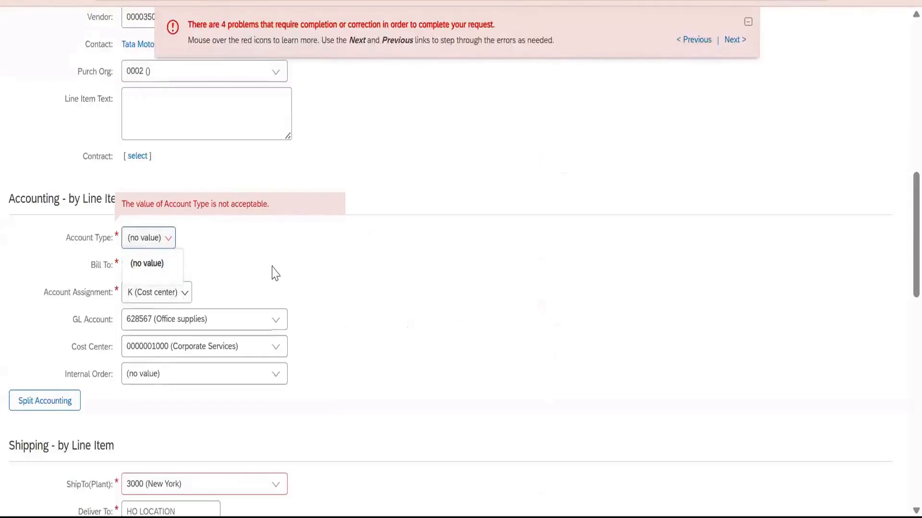
Check which ShipTo(Plant) values can be chosen for the line item, and close the chooser without picking one.
{"action": "scroll", "coordinate": [276, 336], "scroll_direction": "down", "scroll_amount": 3}
{"action": "left_click", "coordinate": [275, 311]}
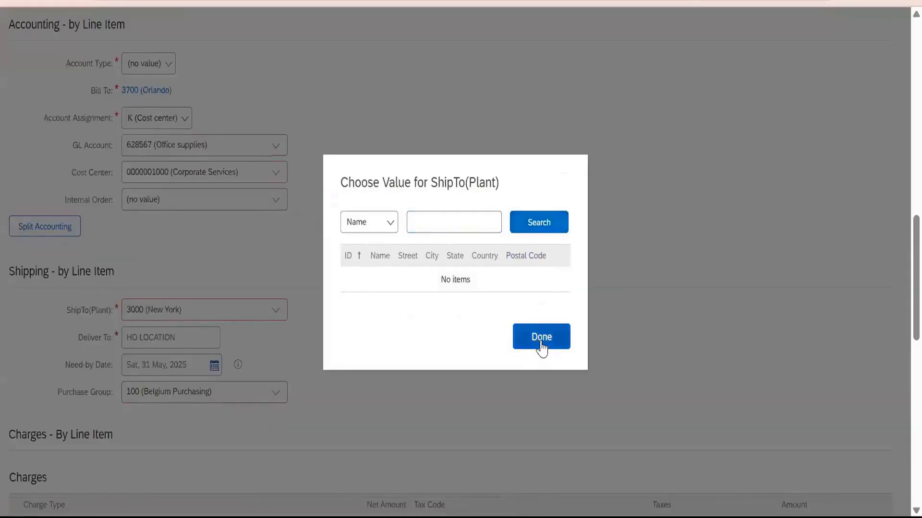
{"action": "left_click", "coordinate": [541, 337]}
{"action": "scroll", "coordinate": [276, 325], "scroll_direction": "down", "scroll_amount": 3}
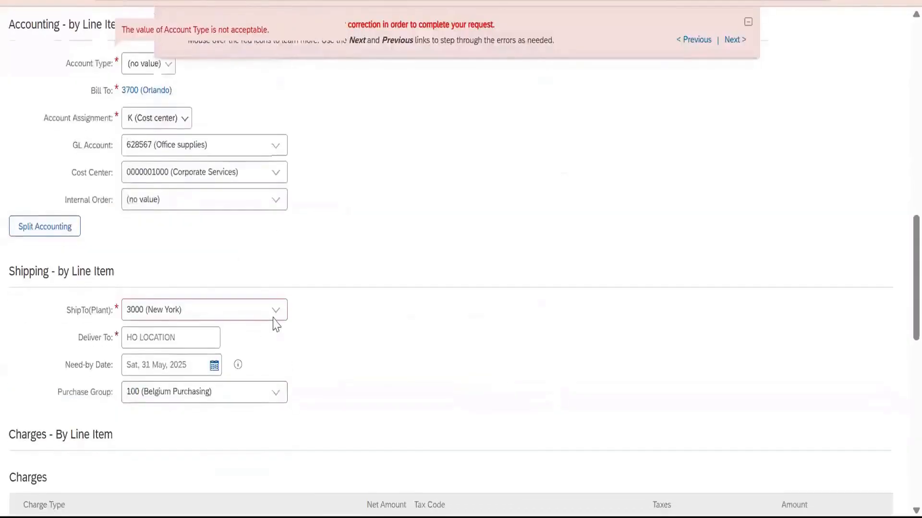
{"action": "left_click", "coordinate": [275, 317]}
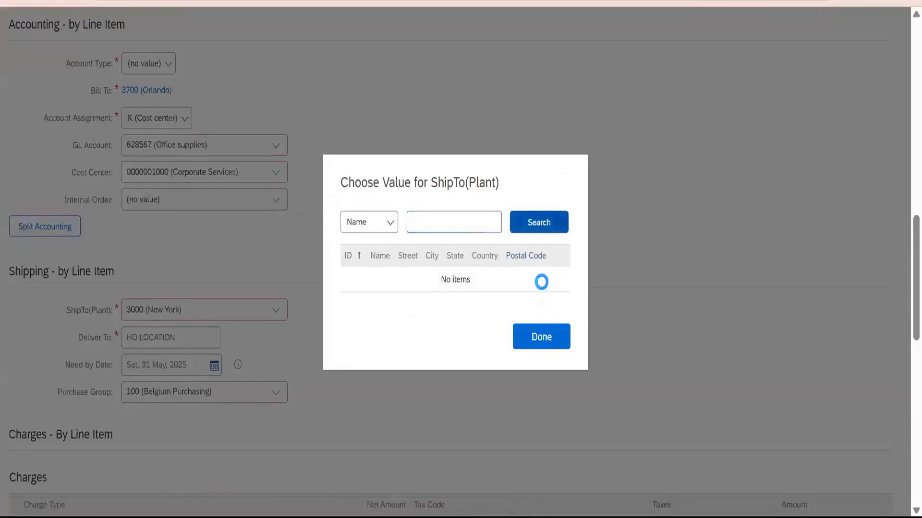
{"action": "left_click", "coordinate": [541, 337]}
Confirm the line item changes and save the requisition.
{"action": "scroll", "coordinate": [816, 425], "scroll_direction": "down", "scroll_amount": 15}
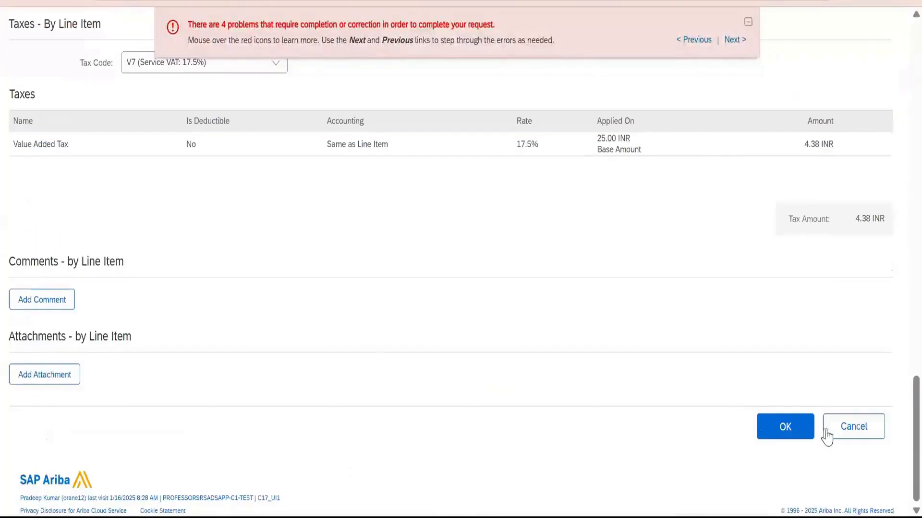
{"action": "left_click", "coordinate": [826, 437]}
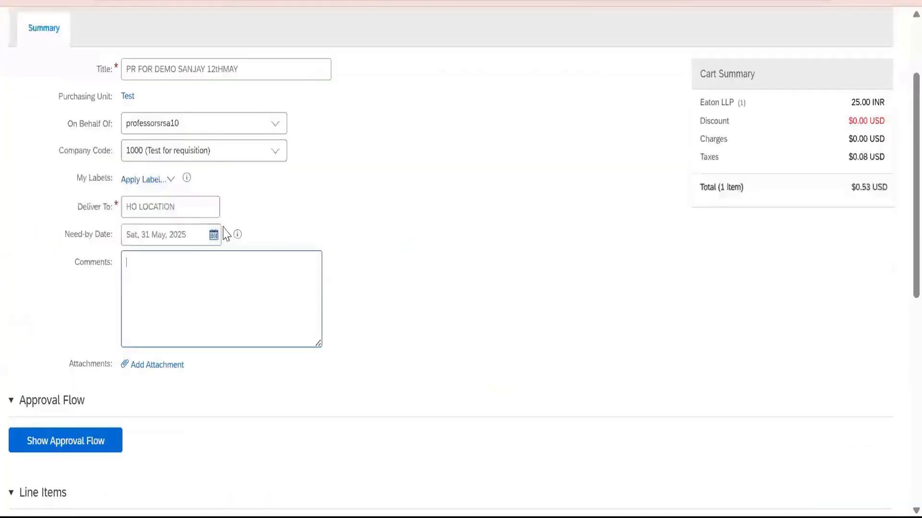
{"action": "scroll", "coordinate": [755, 134], "scroll_direction": "up", "scroll_amount": 3}
{"action": "left_click", "coordinate": [783, 102]}
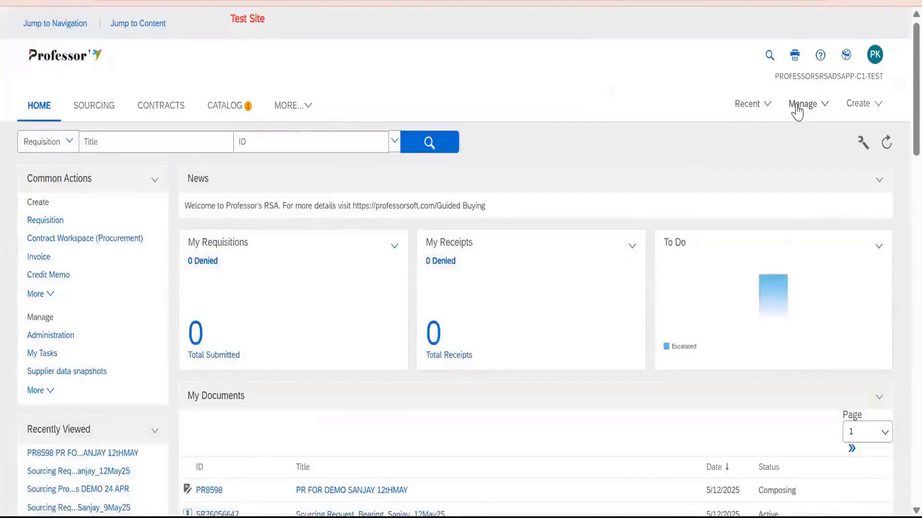
Open the management of approval processes and search for those created today.
{"action": "left_click", "coordinate": [798, 106]}
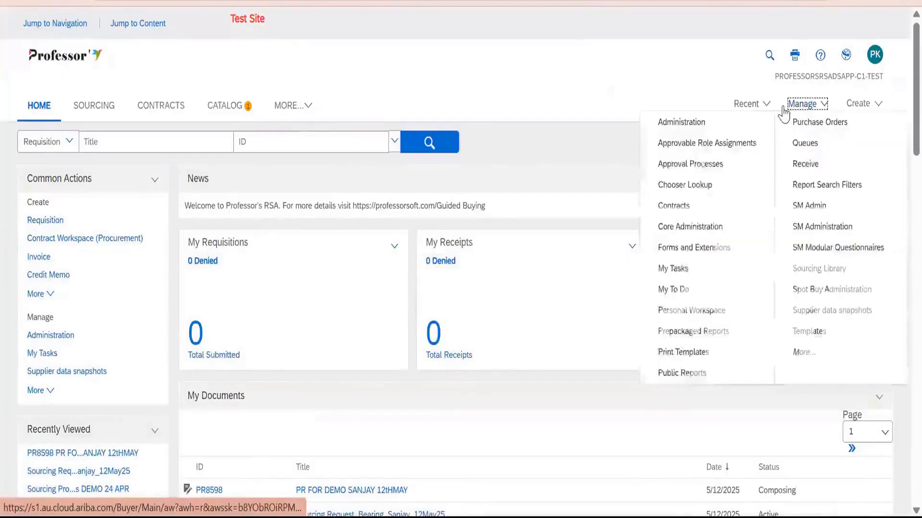
{"action": "left_click", "coordinate": [700, 166]}
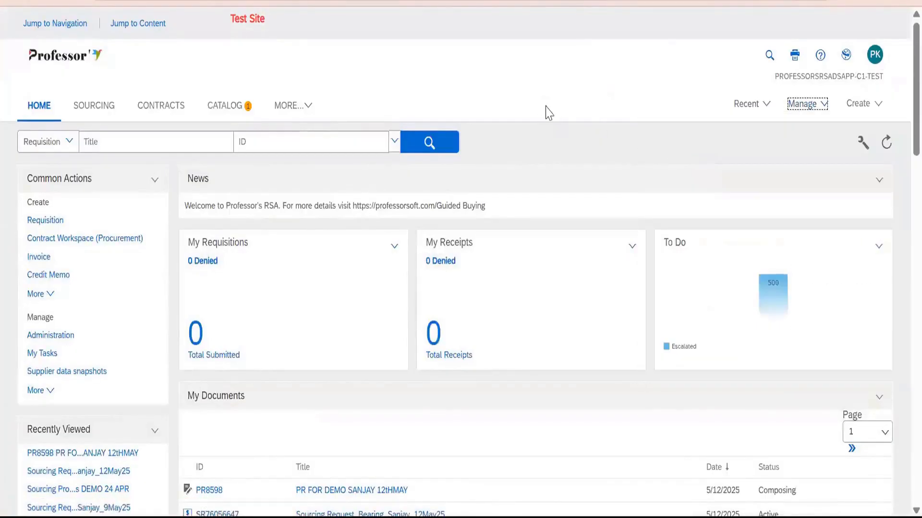
{"action": "scroll", "coordinate": [224, 270], "scroll_direction": "down", "scroll_amount": 4}
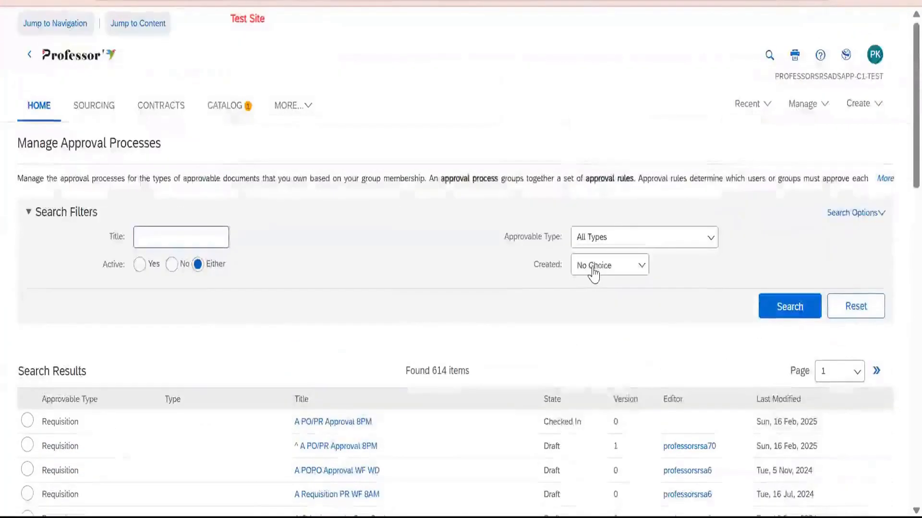
{"action": "left_click", "coordinate": [592, 272]}
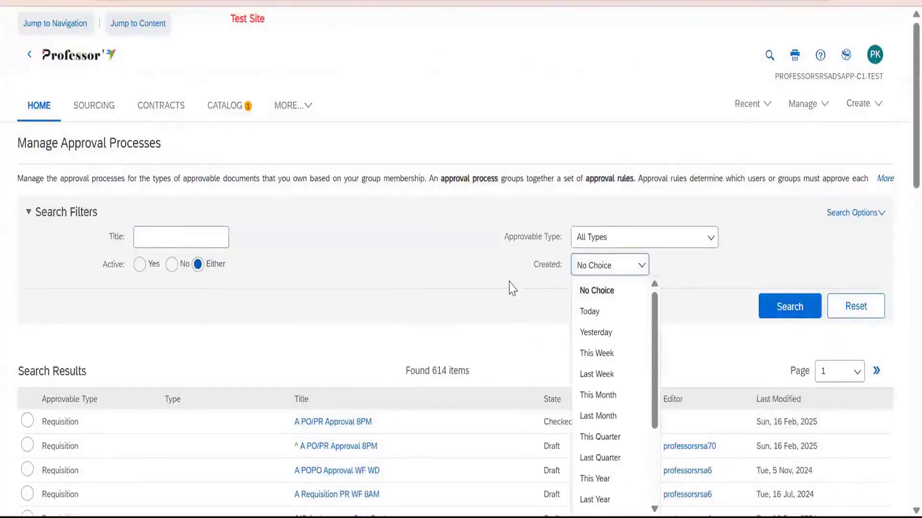
{"action": "scroll", "coordinate": [425, 360], "scroll_direction": "down", "scroll_amount": 6}
{"action": "scroll", "coordinate": [613, 275], "scroll_direction": "up", "scroll_amount": 5}
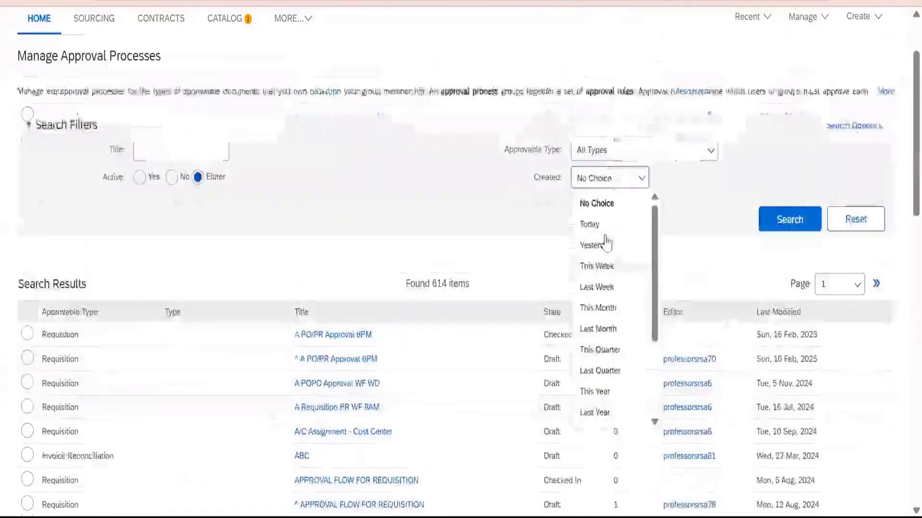
{"action": "left_click", "coordinate": [595, 224]}
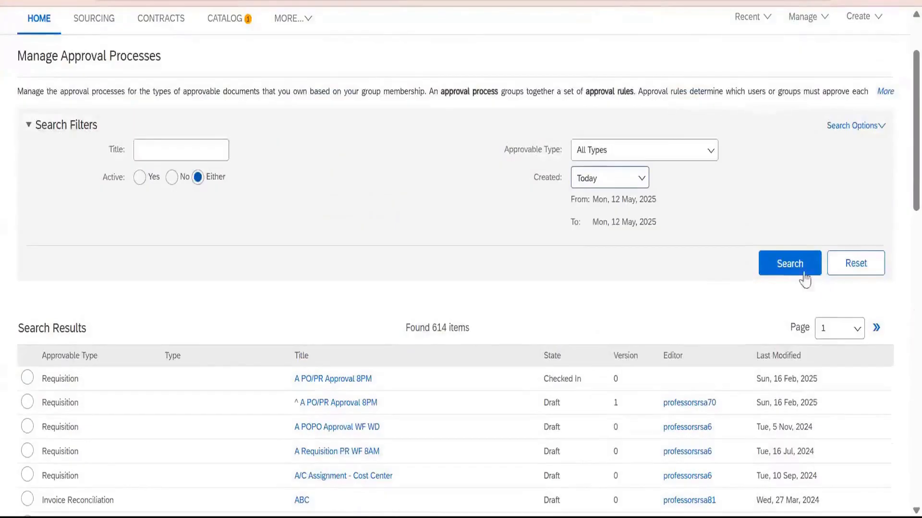
{"action": "left_click", "coordinate": [804, 272]}
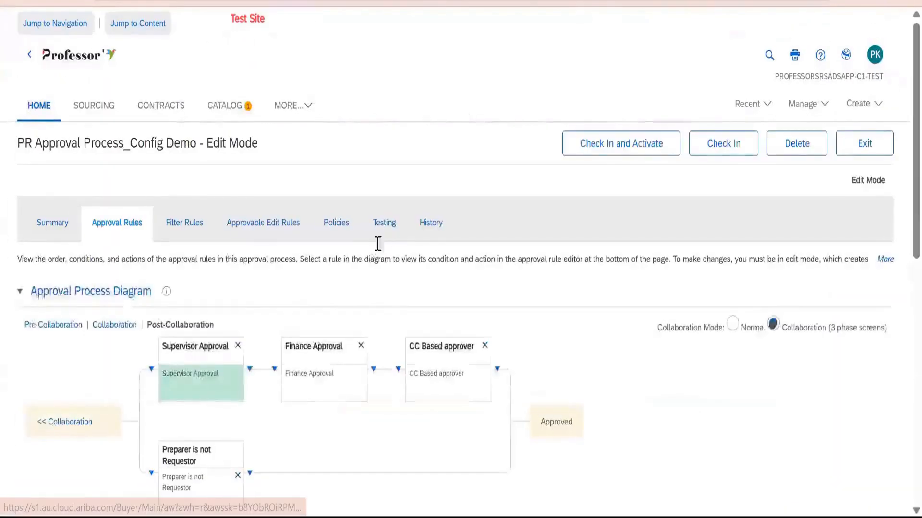
Open the testing area of PR Approval Process_Config Demo and preview the approval flow for the 12 May requisition.
{"action": "left_click", "coordinate": [377, 242]}
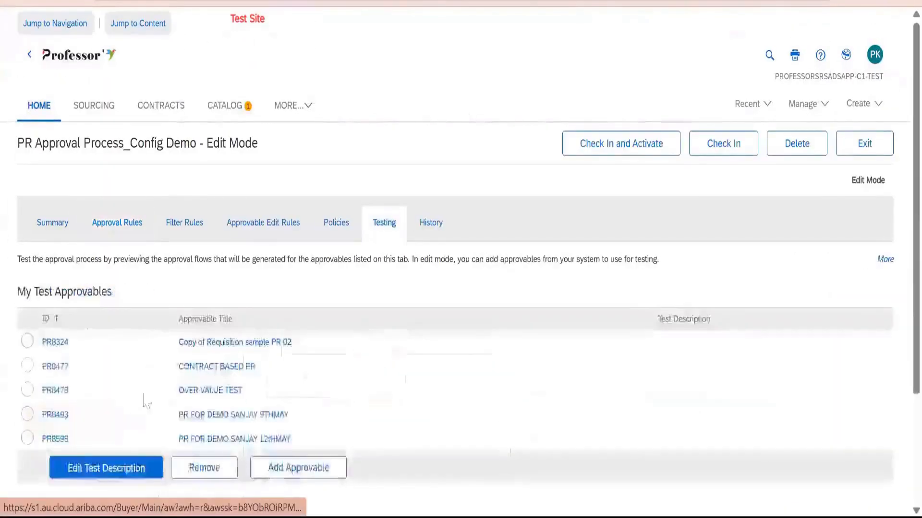
{"action": "scroll", "coordinate": [146, 403], "scroll_direction": "down", "scroll_amount": 3}
{"action": "left_click", "coordinate": [31, 289]}
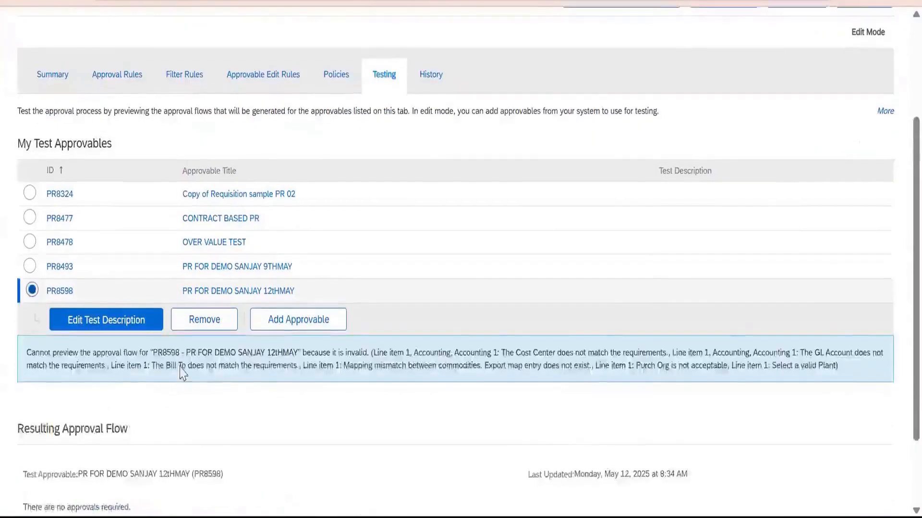
{"action": "scroll", "coordinate": [181, 373], "scroll_direction": "down", "scroll_amount": 2}
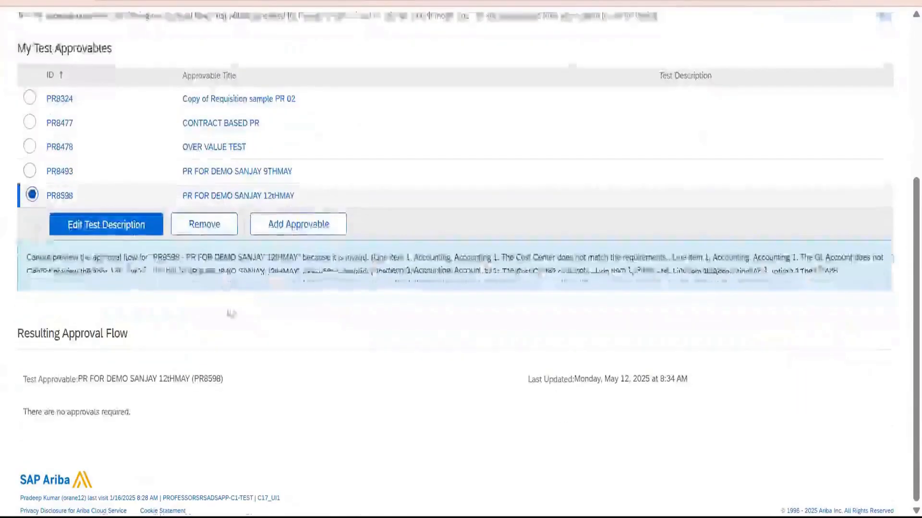
Start adding a test approvable and search by company codes 1000, DXB1000, ME1000 and P1000.
{"action": "left_click", "coordinate": [331, 234]}
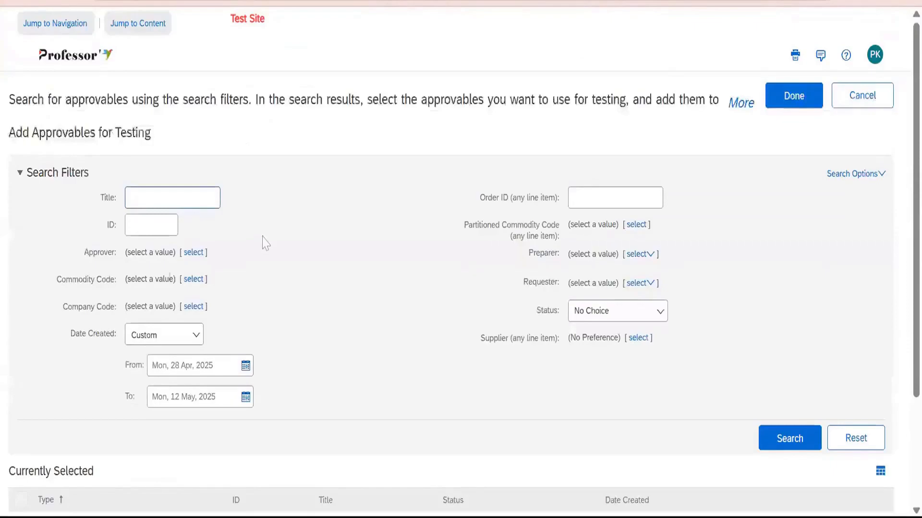
{"action": "left_click", "coordinate": [191, 306]}
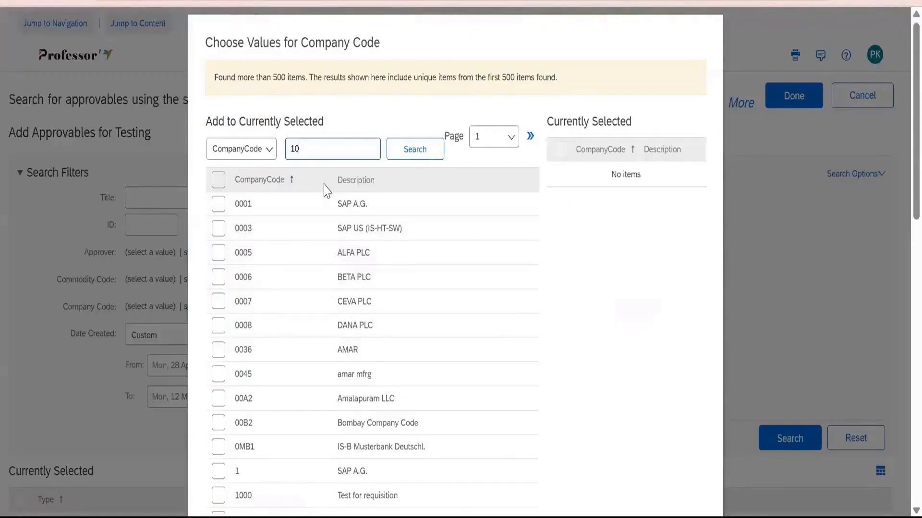
{"action": "key", "text": "Return"}
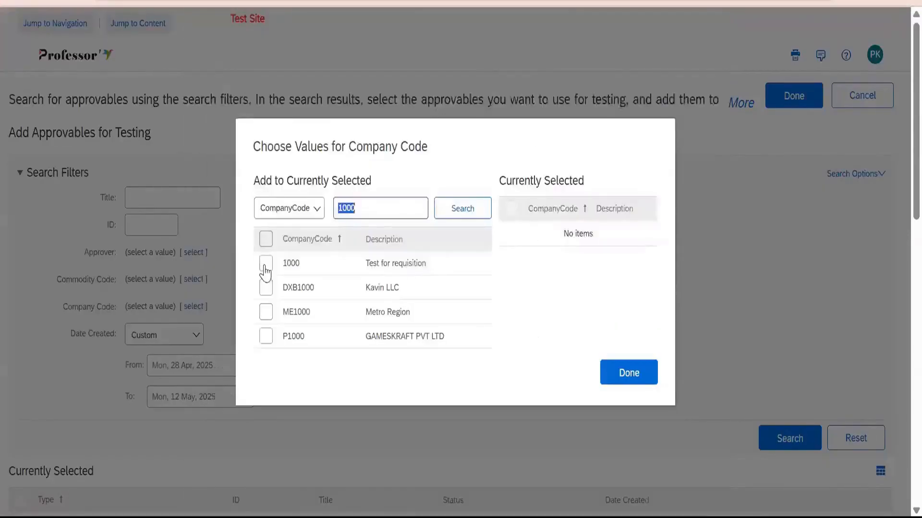
{"action": "left_click", "coordinate": [270, 263]}
{"action": "left_click", "coordinate": [270, 288]}
{"action": "left_click", "coordinate": [268, 336]}
{"action": "left_click", "coordinate": [268, 312]}
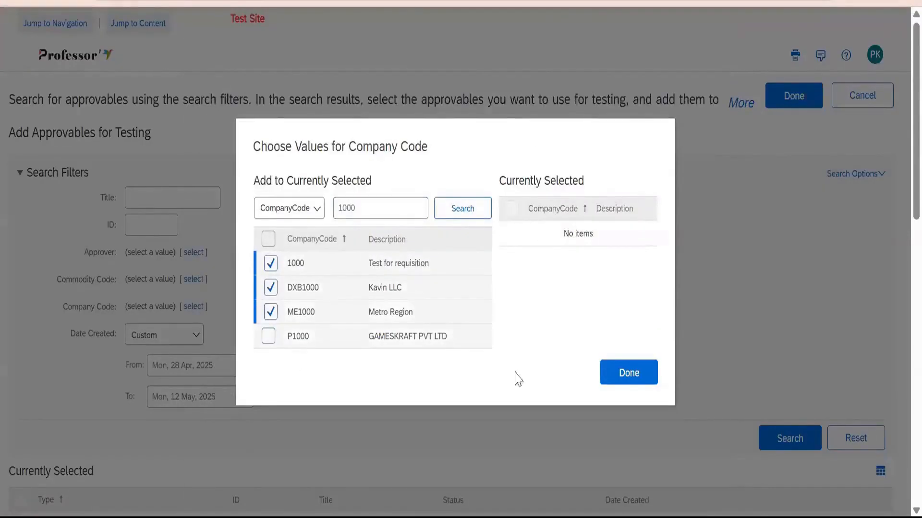
{"action": "left_click", "coordinate": [628, 373]}
{"action": "left_click", "coordinate": [789, 461]}
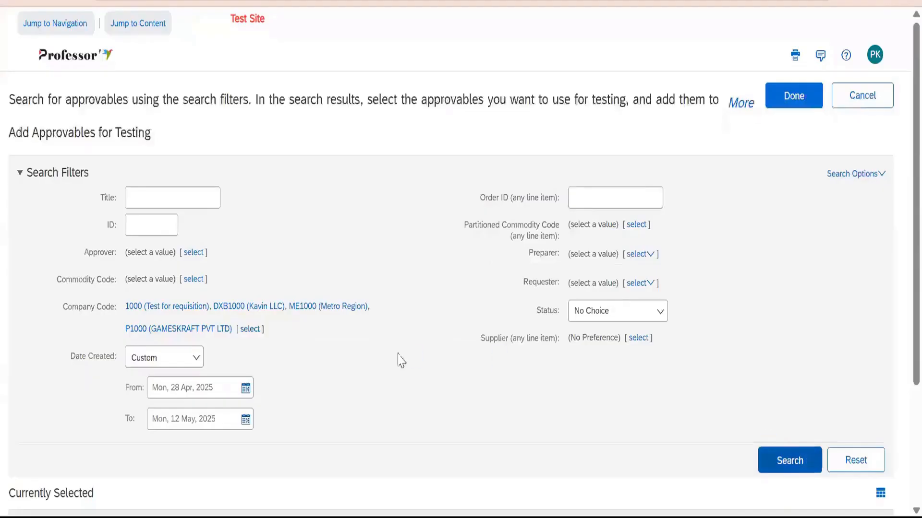
Set the Date Created filter to No Choice and search for approvables without a date limit.
{"action": "scroll", "coordinate": [375, 349], "scroll_direction": "down", "scroll_amount": 5}
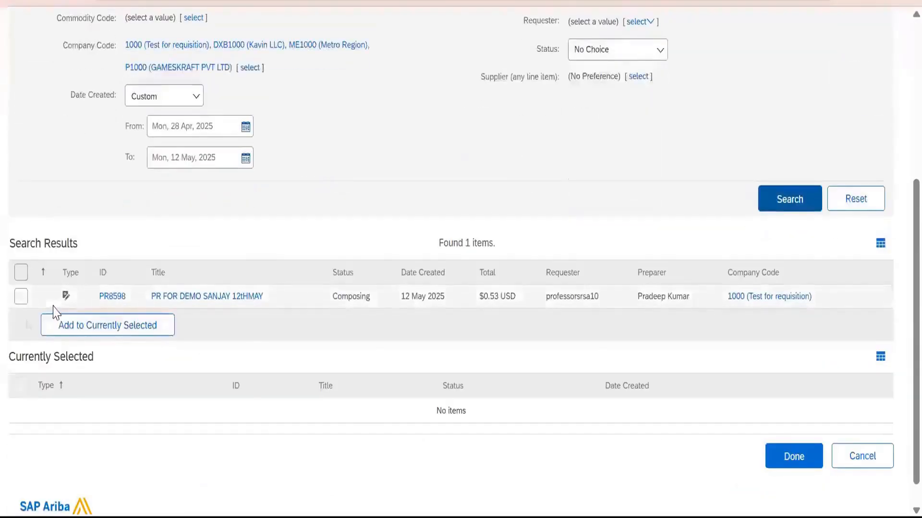
{"action": "left_click", "coordinate": [177, 98]}
{"action": "left_click", "coordinate": [186, 126]}
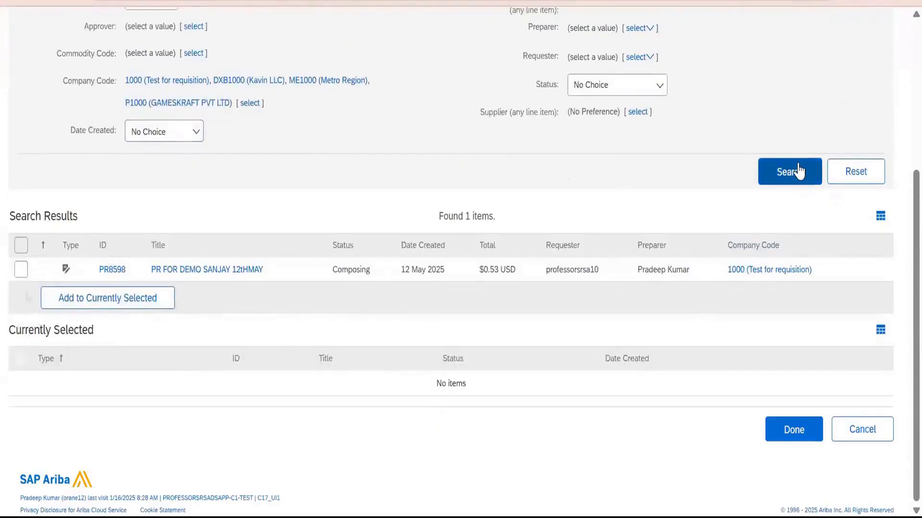
Reopen the company code filter and add all listed company codes to the current selection.
{"action": "scroll", "coordinate": [274, 204], "scroll_direction": "up", "scroll_amount": 4}
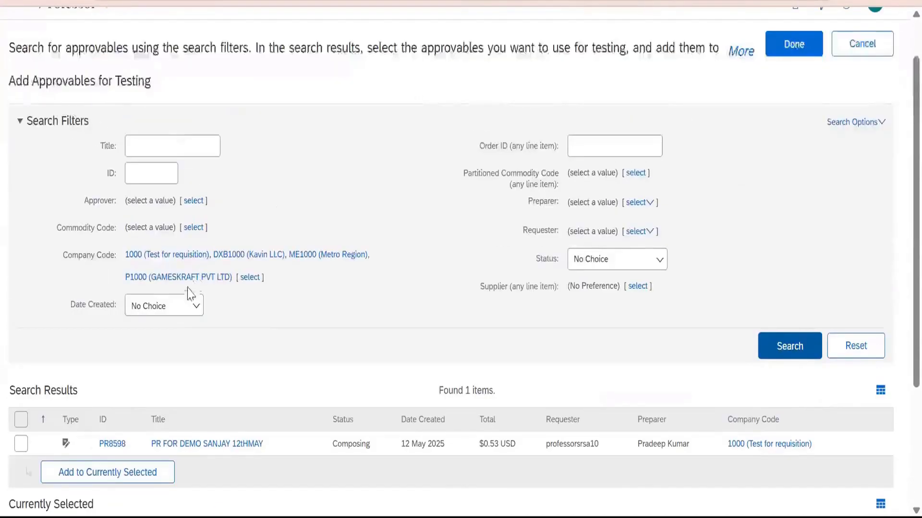
{"action": "left_click", "coordinate": [249, 278]}
{"action": "left_click", "coordinate": [195, 182]}
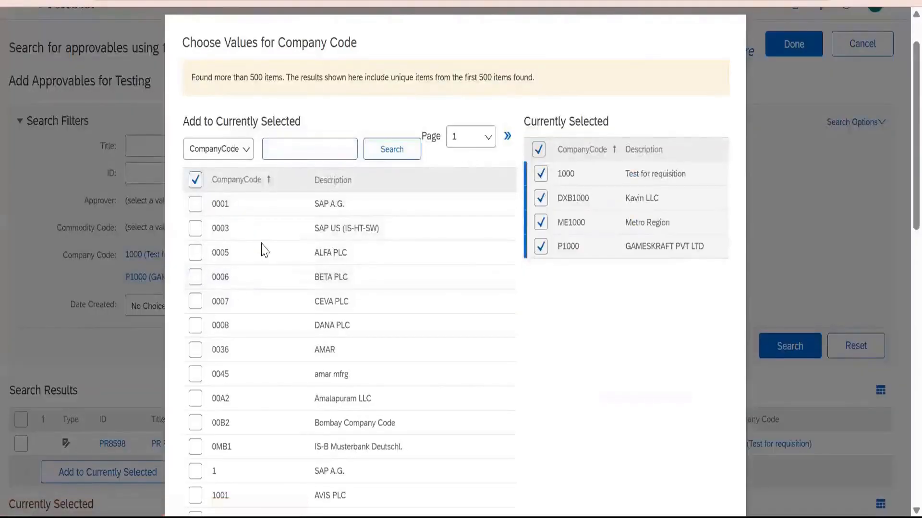
{"action": "scroll", "coordinate": [579, 278], "scroll_direction": "down", "scroll_amount": 5}
{"action": "scroll", "coordinate": [571, 286], "scroll_direction": "down", "scroll_amount": 9}
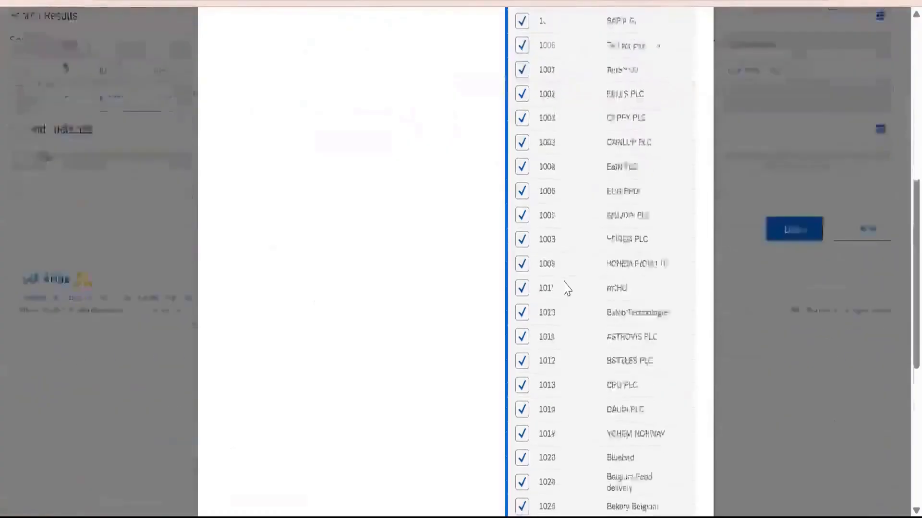
{"action": "scroll", "coordinate": [567, 290], "scroll_direction": "up", "scroll_amount": 10}
{"action": "scroll", "coordinate": [566, 290], "scroll_direction": "up", "scroll_amount": 5}
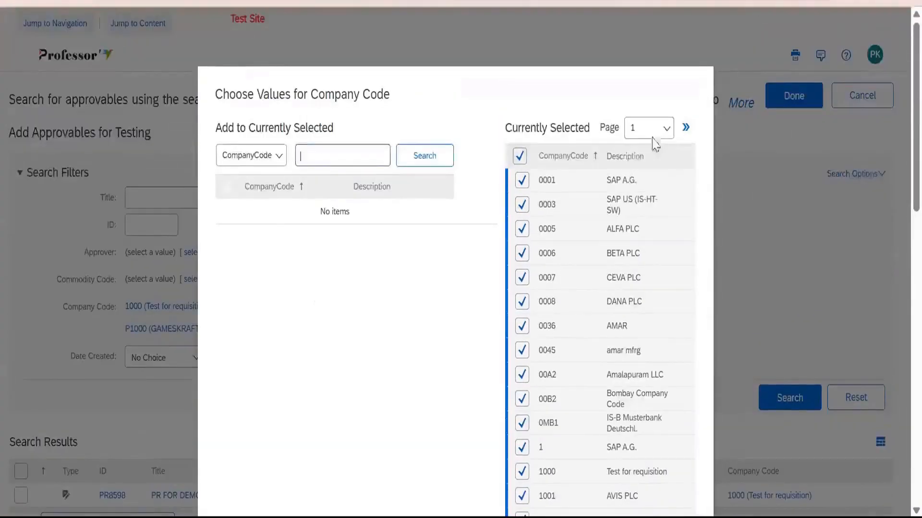
On page 3 of the selected company codes, deselect 3000 (Tata Motors Ltd), apply the selection and rerun the search.
{"action": "left_click", "coordinate": [653, 135]}
{"action": "left_click", "coordinate": [637, 199]}
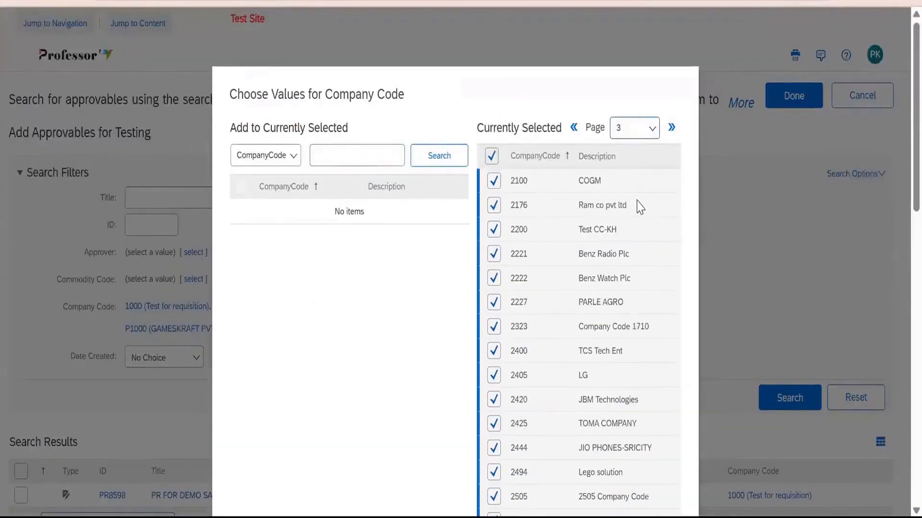
{"action": "scroll", "coordinate": [606, 215], "scroll_direction": "down", "scroll_amount": 10}
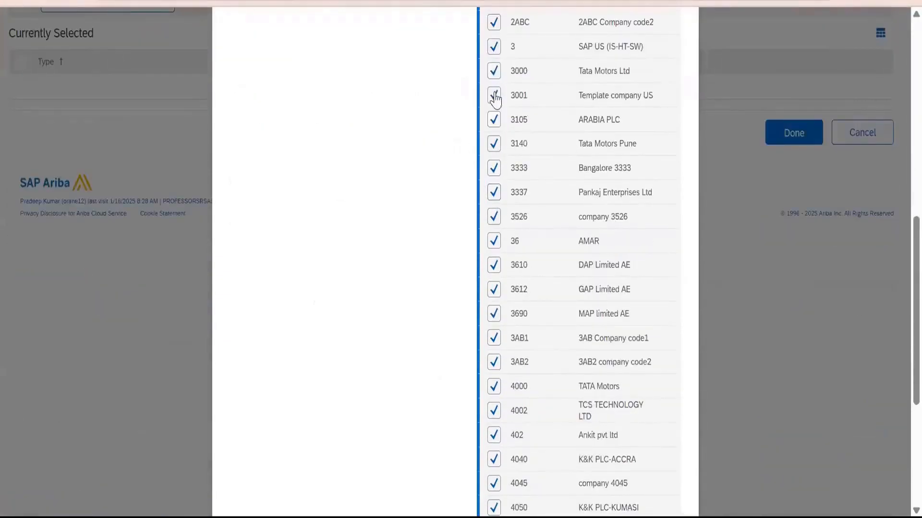
{"action": "left_click", "coordinate": [493, 70]}
{"action": "scroll", "coordinate": [674, 290], "scroll_direction": "down", "scroll_amount": 5}
{"action": "left_click", "coordinate": [660, 384]}
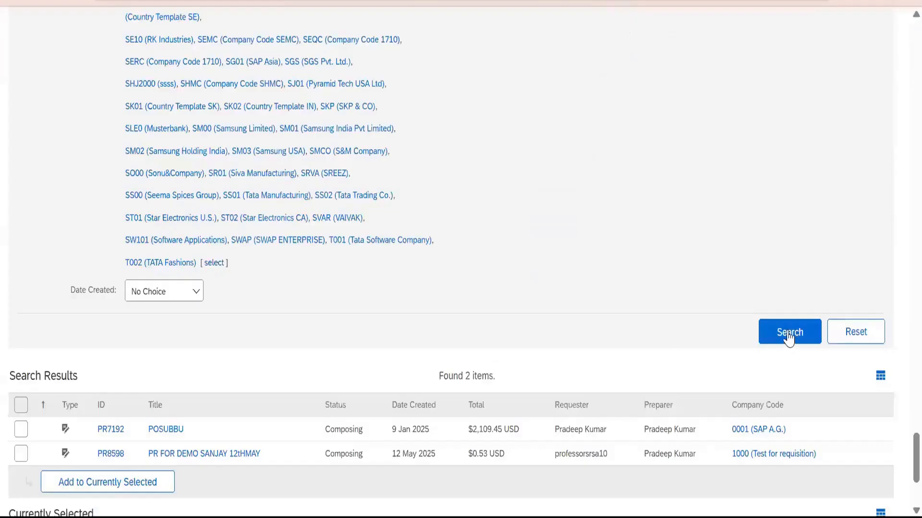
{"action": "left_click", "coordinate": [788, 336]}
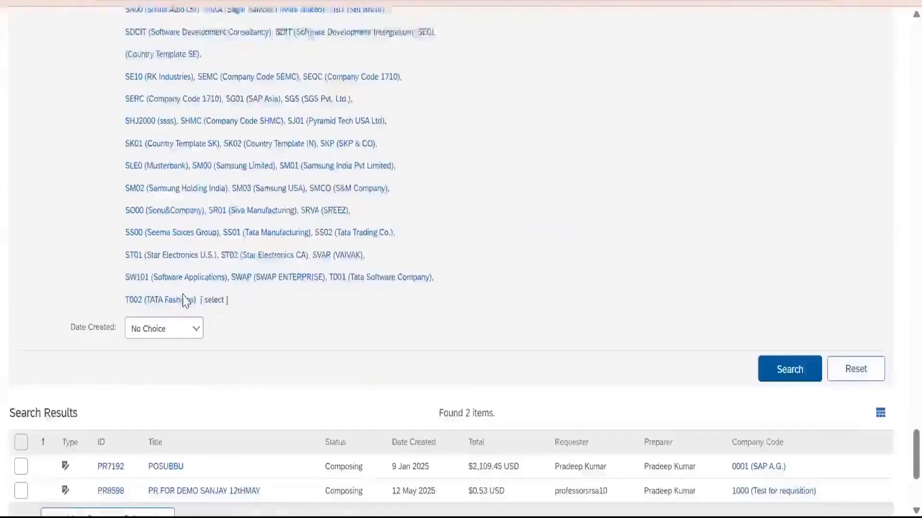
Add the POSUBBU requisition from the search results to the current selection and confirm it as a test approvable.
{"action": "scroll", "coordinate": [181, 300], "scroll_direction": "down", "scroll_amount": 5}
{"action": "left_click", "coordinate": [22, 246]}
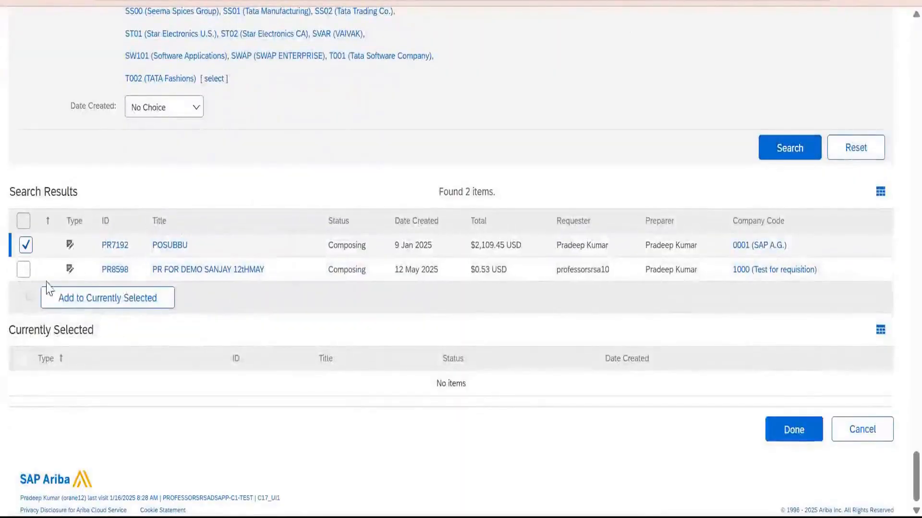
{"action": "left_click", "coordinate": [23, 272]}
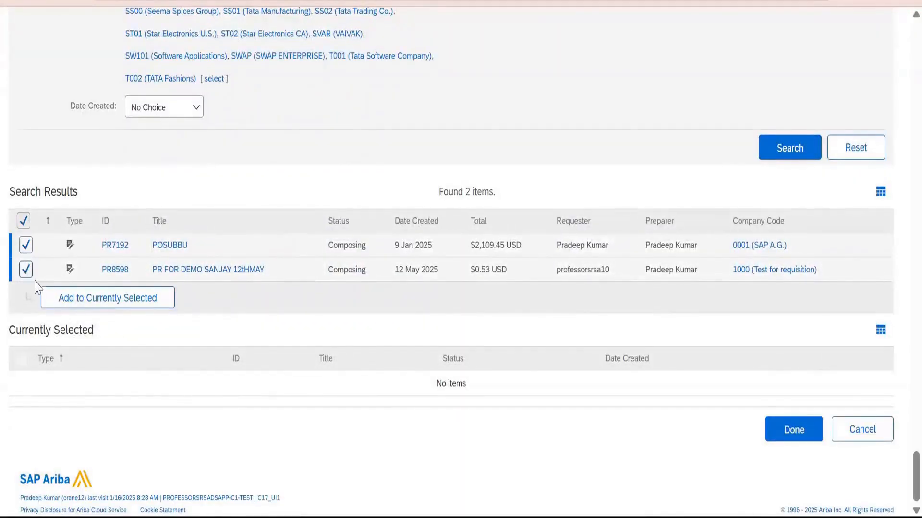
{"action": "left_click", "coordinate": [75, 304]}
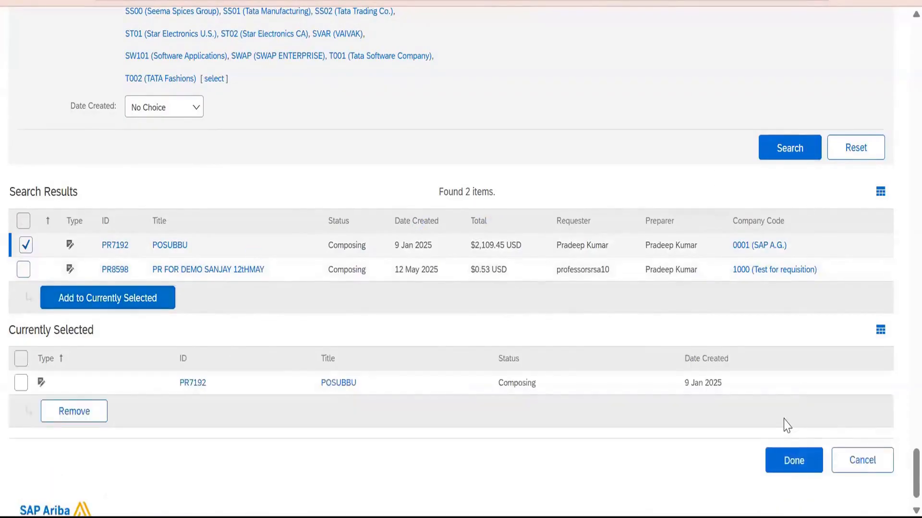
{"action": "left_click", "coordinate": [785, 462]}
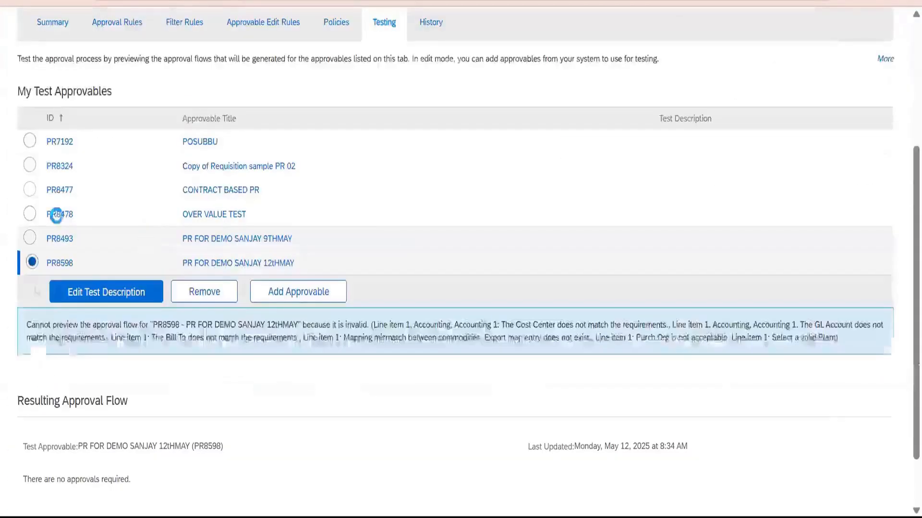
Preview the resulting approval flows for the test approvables POSUBBU and Copy of Requisition sample PR 02.
{"action": "left_click", "coordinate": [30, 140]}
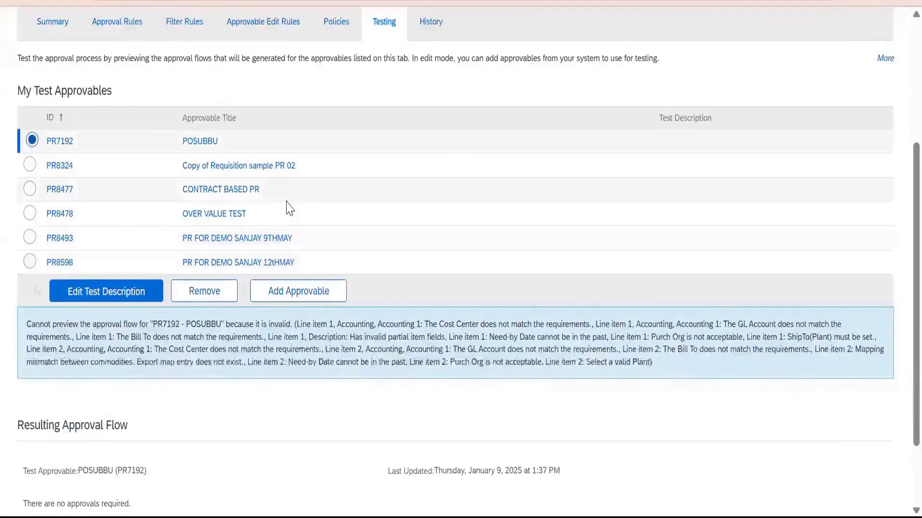
{"action": "left_click", "coordinate": [29, 165]}
{"action": "left_click", "coordinate": [29, 140]}
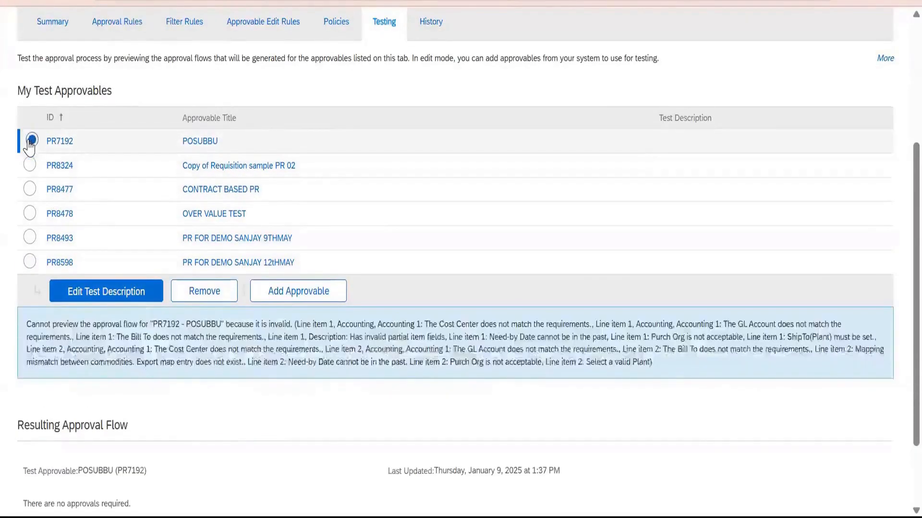
{"action": "left_click", "coordinate": [29, 166]}
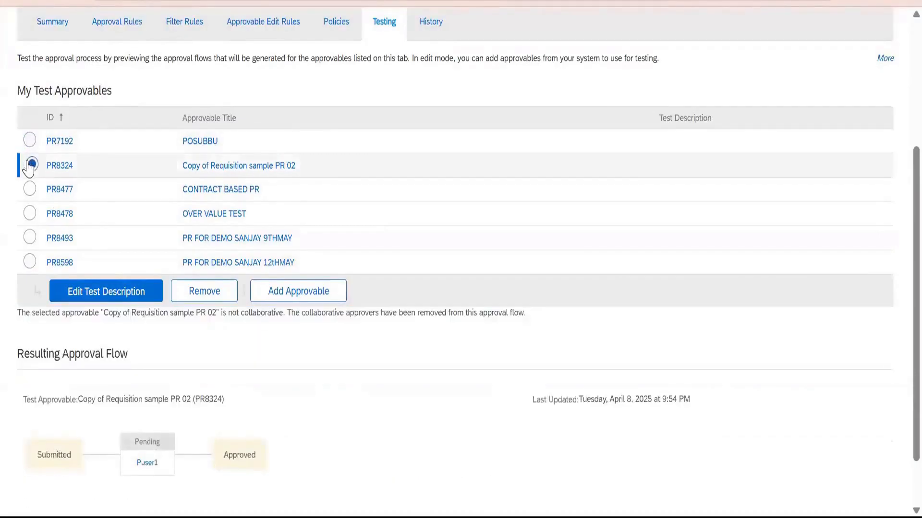
Open the Copy of Requisition sample PR 02 requisition, review its purchasing unit details, and return to the test approvables.
{"action": "scroll", "coordinate": [107, 292], "scroll_direction": "down", "scroll_amount": 3}
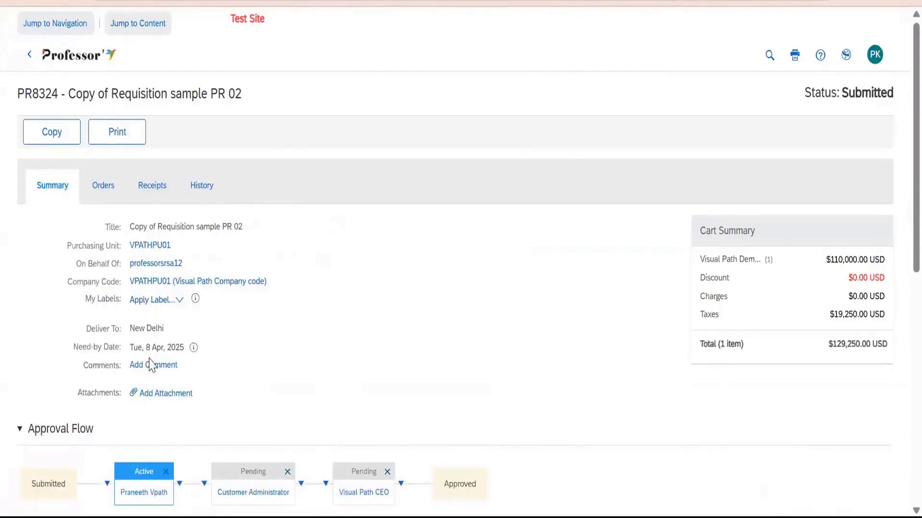
{"action": "left_click", "coordinate": [149, 247]}
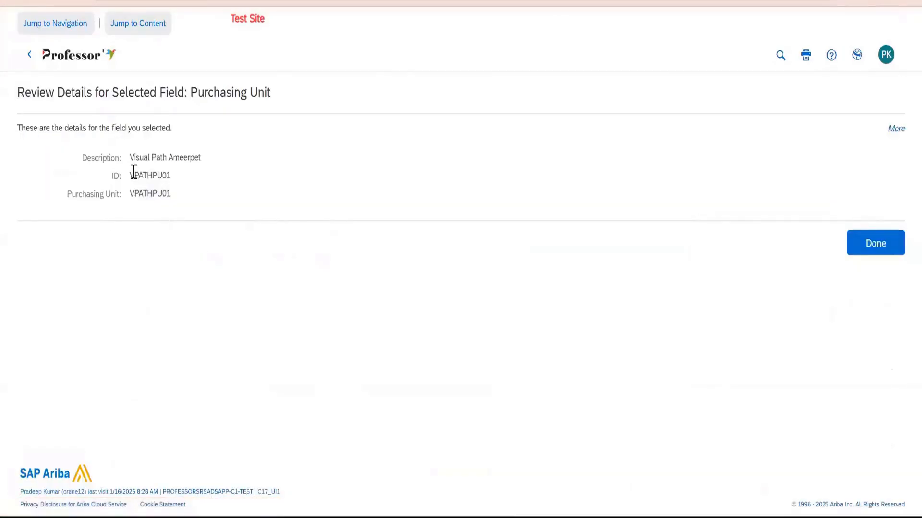
{"action": "left_click_drag", "start_coordinate": [133, 175], "coordinate": [178, 181]}
{"action": "left_click", "coordinate": [884, 253]}
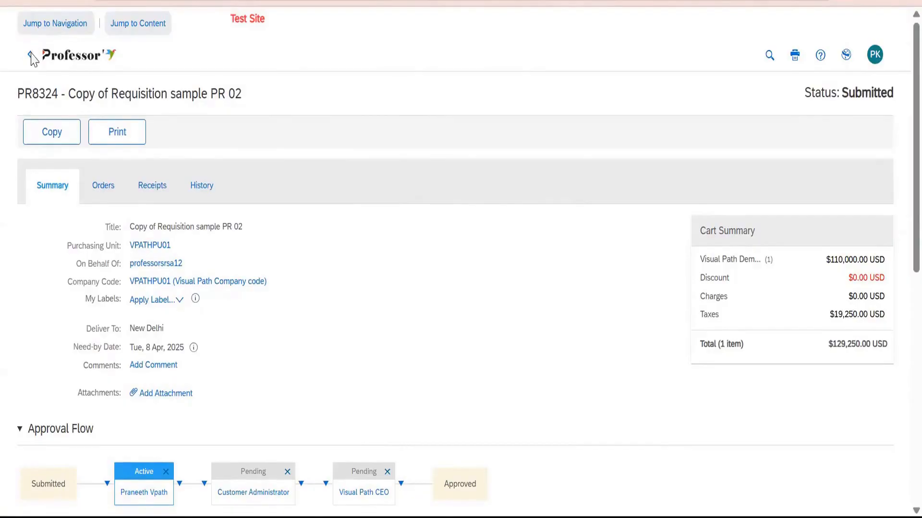
{"action": "left_click", "coordinate": [30, 60]}
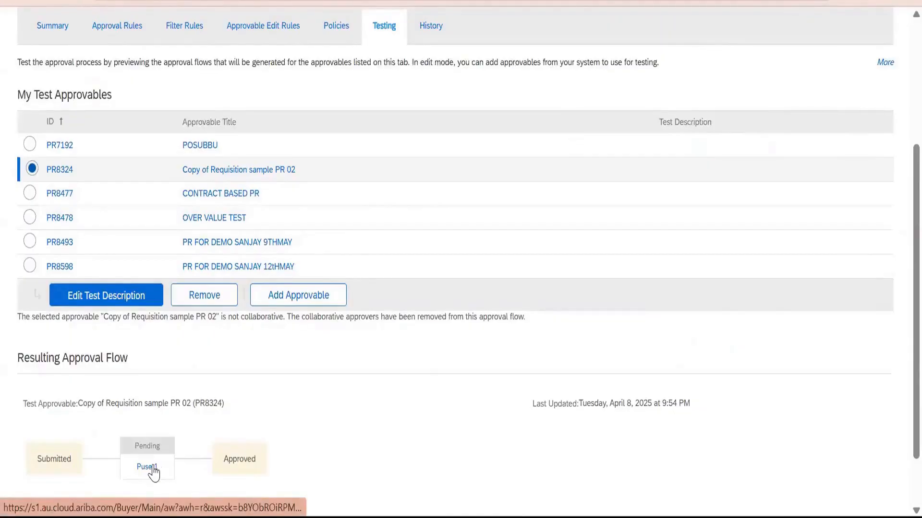
Check the pending approver's reason in the resulting flow and preview the approval flow for the 9 May demo requisition.
{"action": "scroll", "coordinate": [152, 405], "scroll_direction": "down", "scroll_amount": 2}
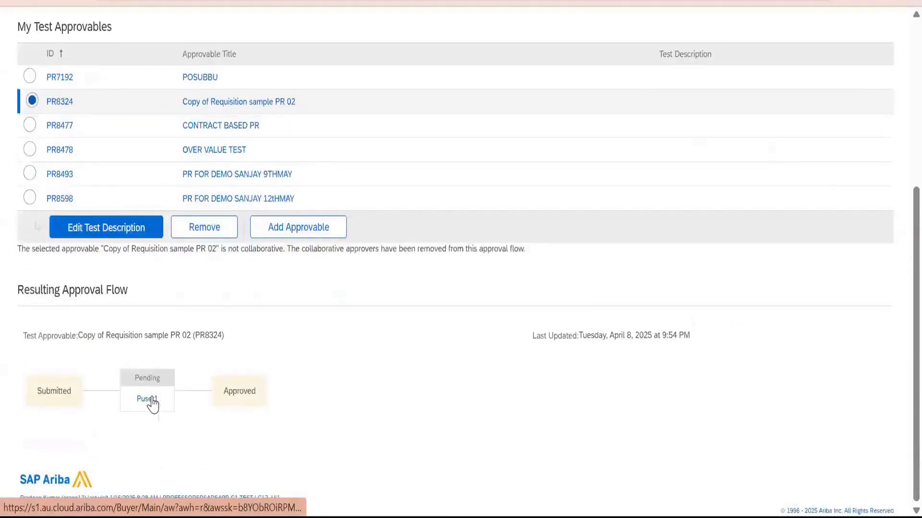
{"action": "mouse_move", "coordinate": [152, 404]}
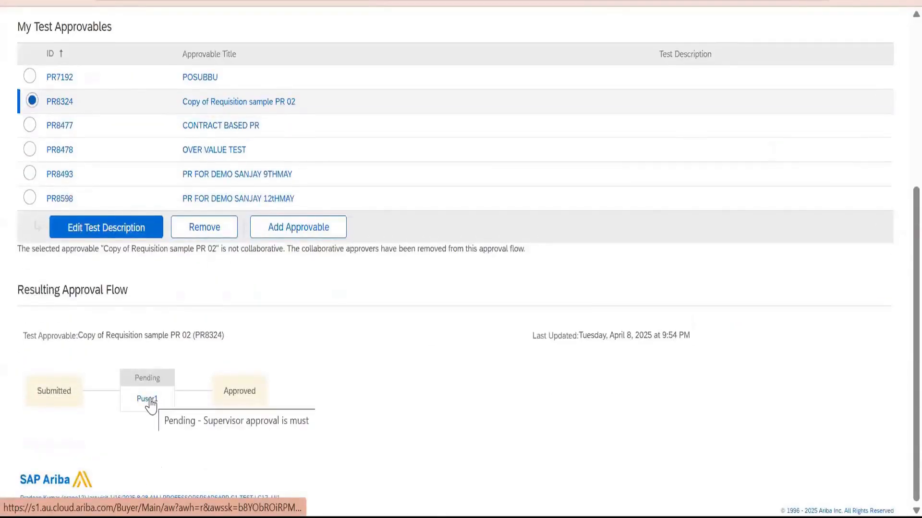
{"action": "left_click", "coordinate": [30, 199]}
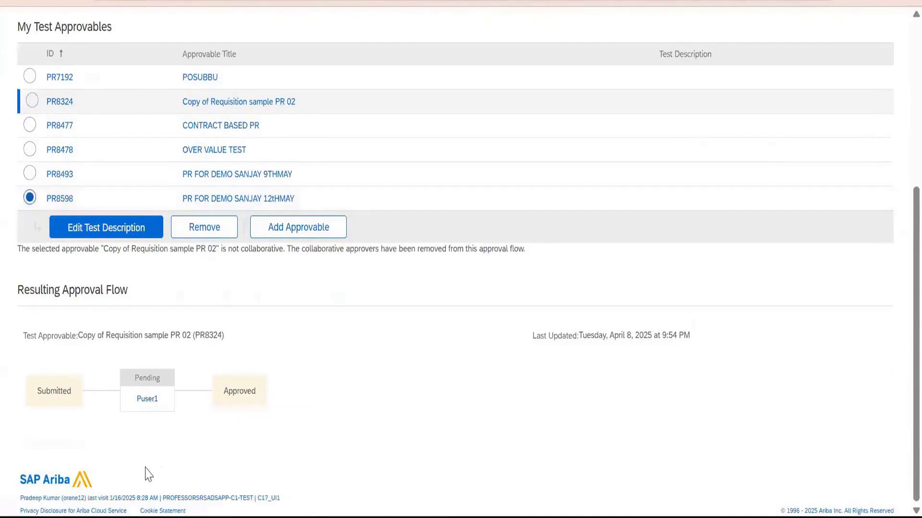
{"action": "left_click", "coordinate": [30, 174]}
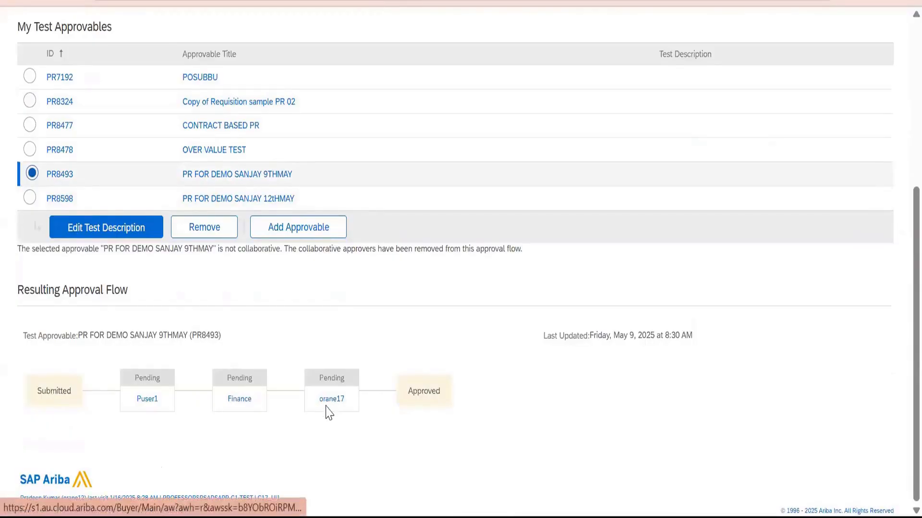
Review the approval process diagram and the Supervisor Approval rule's condition and action, and exit the approval process.
{"action": "scroll", "coordinate": [411, 228], "scroll_direction": "up", "scroll_amount": 5}
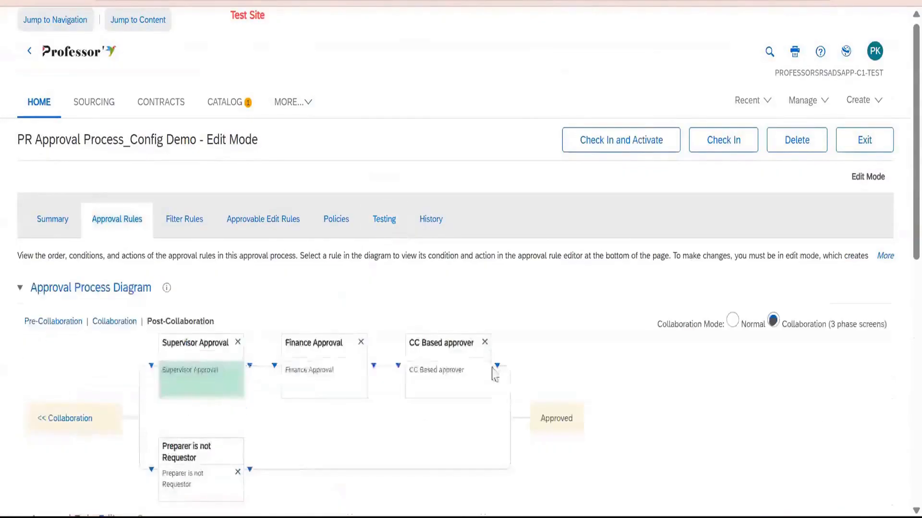
{"action": "scroll", "coordinate": [250, 206], "scroll_direction": "down", "scroll_amount": 3}
{"action": "scroll", "coordinate": [251, 207], "scroll_direction": "down", "scroll_amount": 4}
{"action": "scroll", "coordinate": [432, 331], "scroll_direction": "up", "scroll_amount": 1}
{"action": "scroll", "coordinate": [436, 336], "scroll_direction": "down", "scroll_amount": 1}
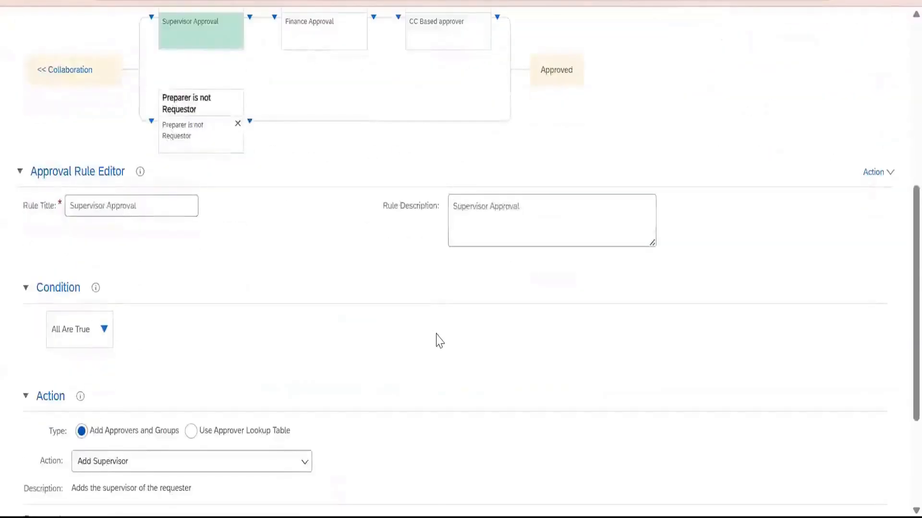
{"action": "scroll", "coordinate": [436, 342], "scroll_direction": "up", "scroll_amount": 7}
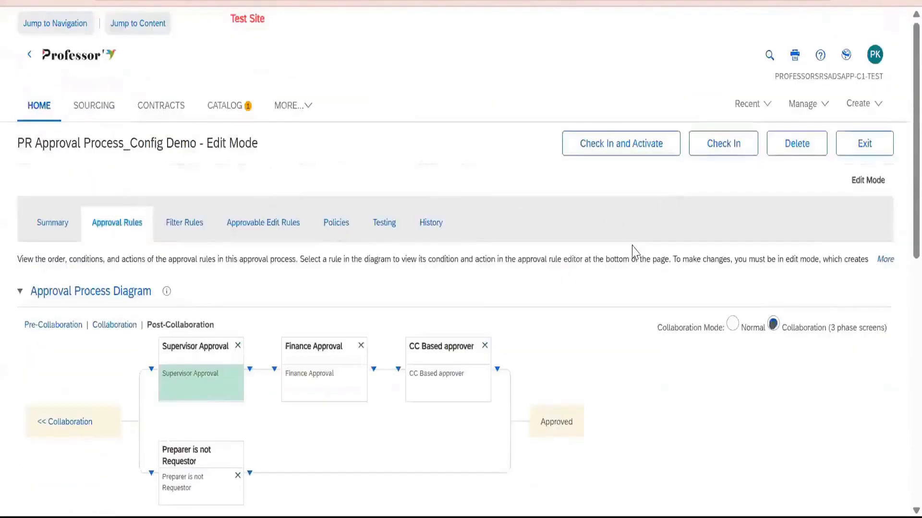
{"action": "left_click", "coordinate": [864, 144]}
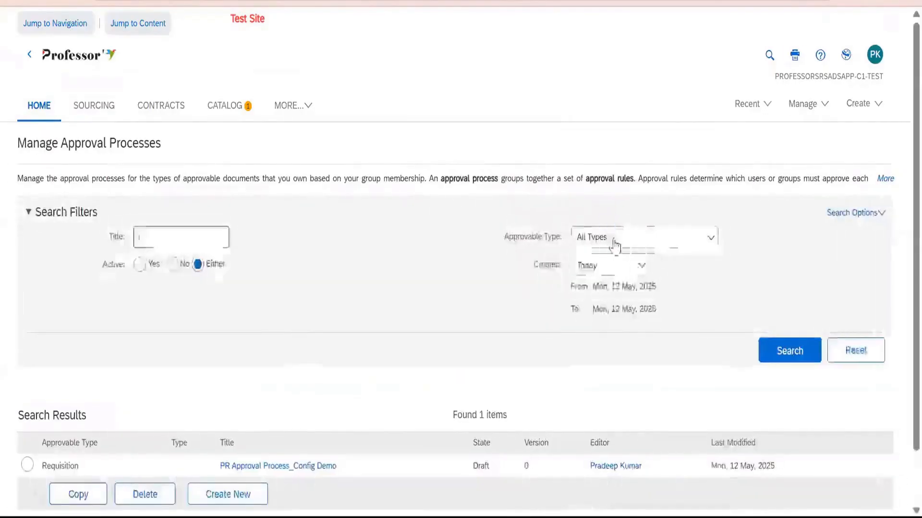
Filter the approval processes by approvable type Receipt and run the search.
{"action": "left_click", "coordinate": [612, 238]}
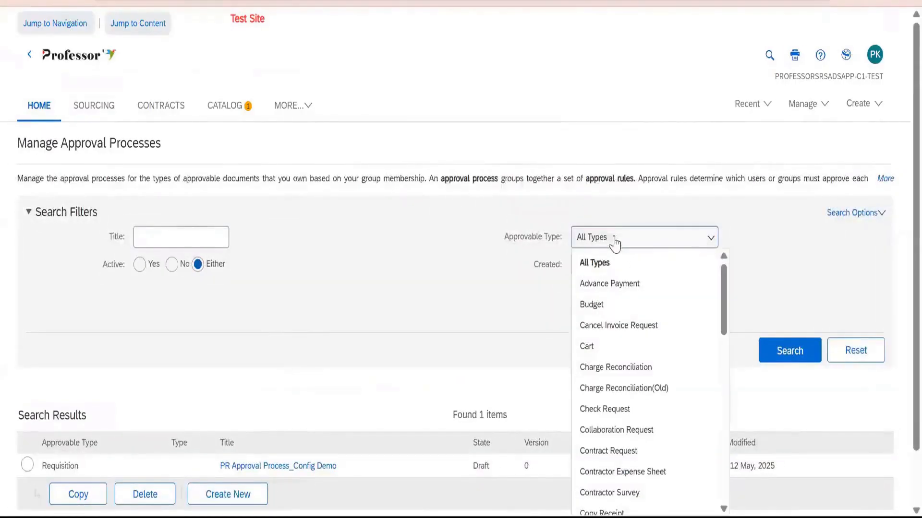
{"action": "scroll", "coordinate": [624, 393], "scroll_direction": "down", "scroll_amount": 9}
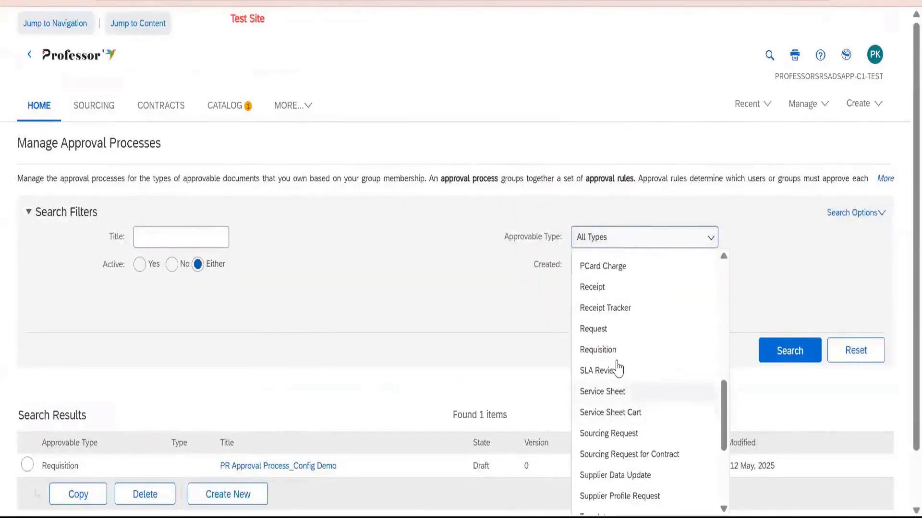
{"action": "left_click", "coordinate": [599, 287]}
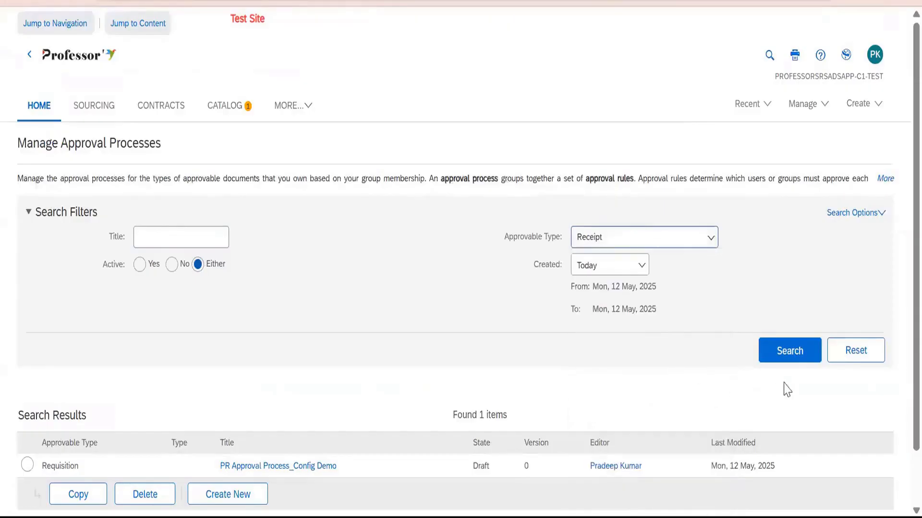
{"action": "left_click", "coordinate": [789, 352]}
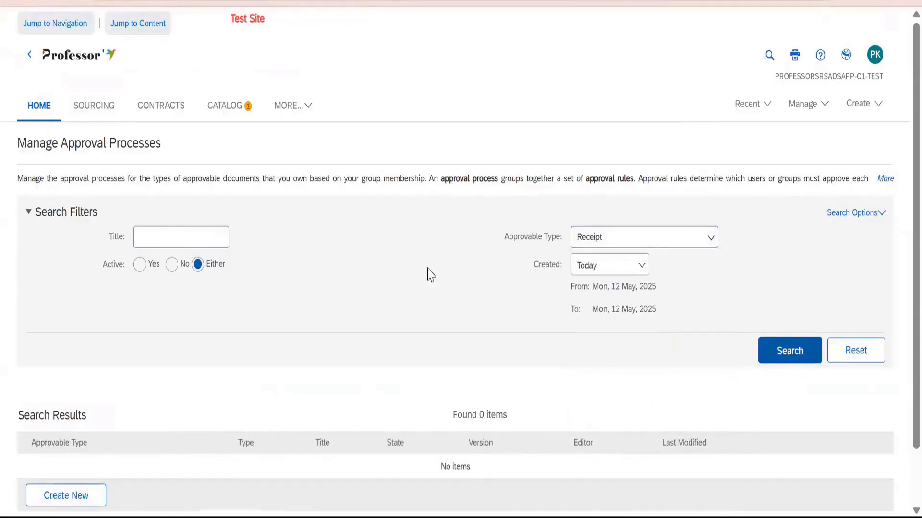
Set the Created filter to No Choice and search the Receipt approval processes for active ones only.
{"action": "left_click", "coordinate": [597, 272]}
{"action": "left_click", "coordinate": [597, 288]}
{"action": "left_click", "coordinate": [790, 308]}
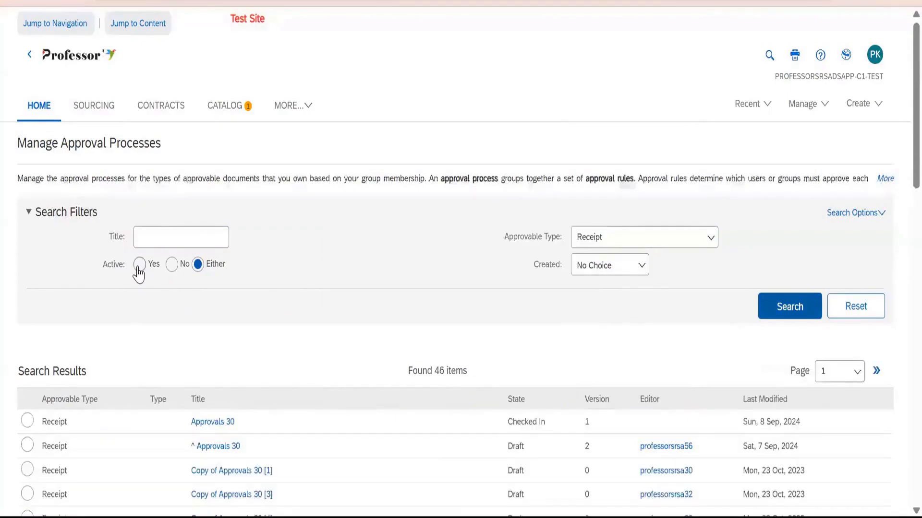
{"action": "left_click", "coordinate": [139, 266]}
{"action": "left_click", "coordinate": [777, 310]}
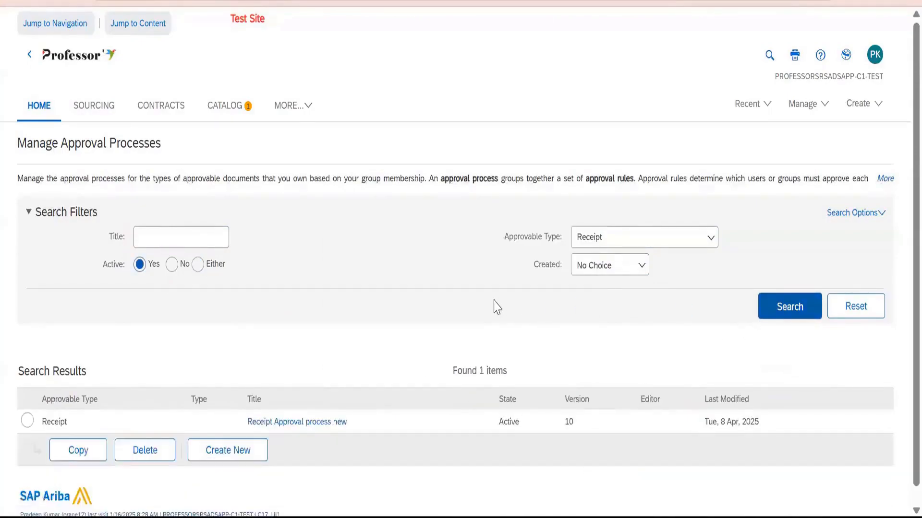
Open Receipt Approval process new and examine the Requester rule's condition, action and reason.
{"action": "scroll", "coordinate": [282, 427], "scroll_direction": "down", "scroll_amount": 1}
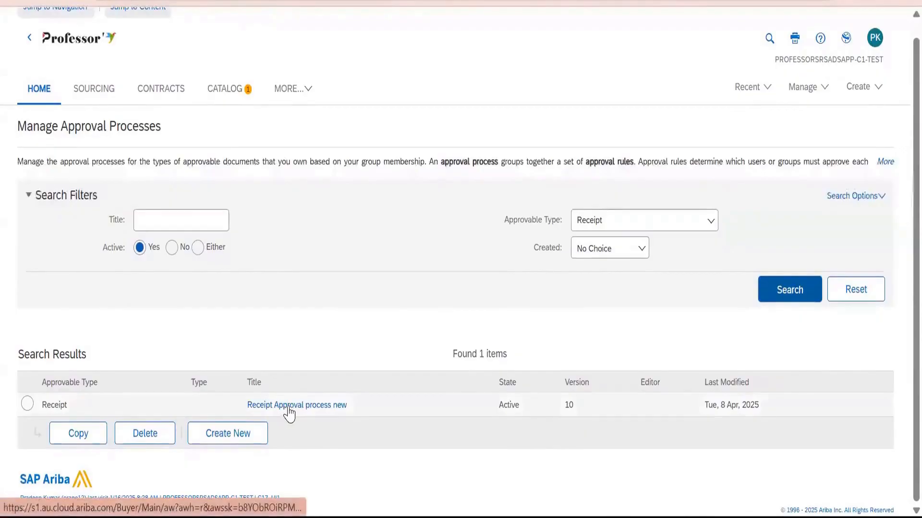
{"action": "left_click", "coordinate": [284, 409]}
{"action": "scroll", "coordinate": [343, 358], "scroll_direction": "down", "scroll_amount": 5}
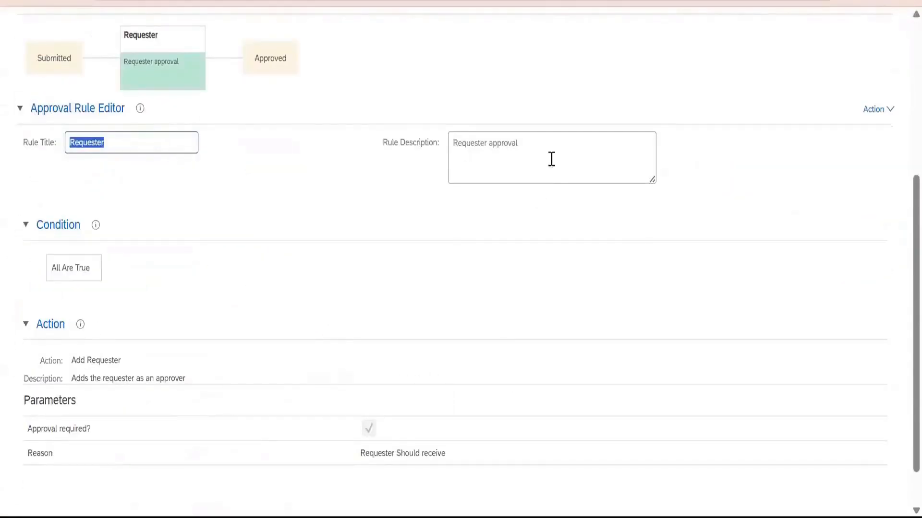
{"action": "scroll", "coordinate": [218, 286], "scroll_direction": "down", "scroll_amount": 1}
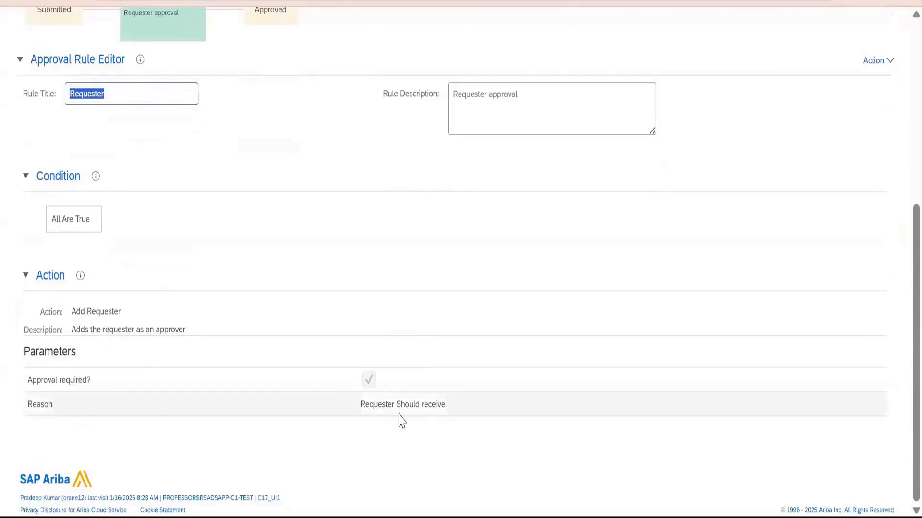
{"action": "left_click_drag", "start_coordinate": [368, 403], "coordinate": [442, 418]}
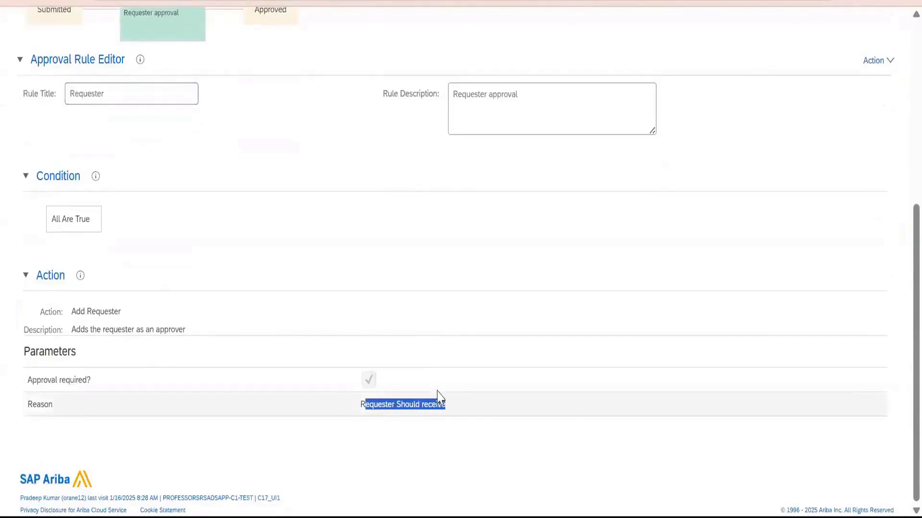
{"action": "scroll", "coordinate": [139, 378], "scroll_direction": "up", "scroll_amount": 6}
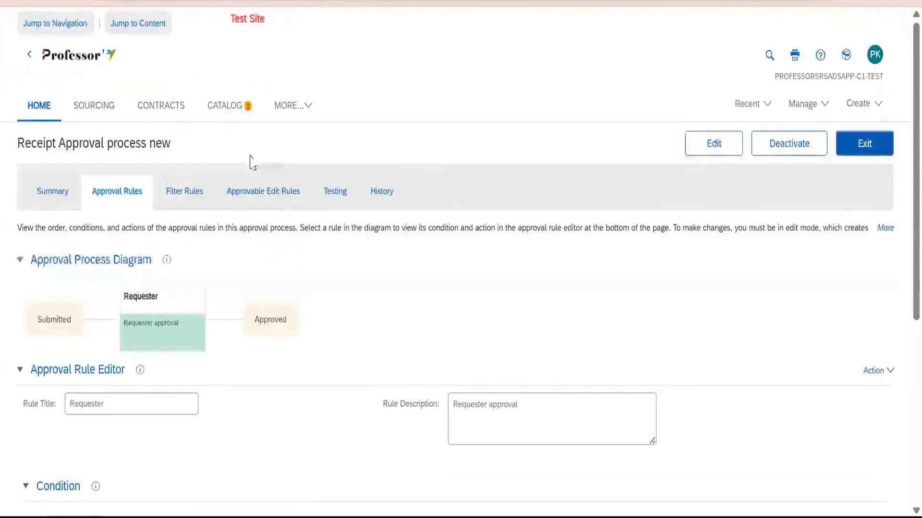
Check the filter rules and approvable edit rules of Receipt Approval process new and exit the process.
{"action": "left_click", "coordinate": [187, 192]}
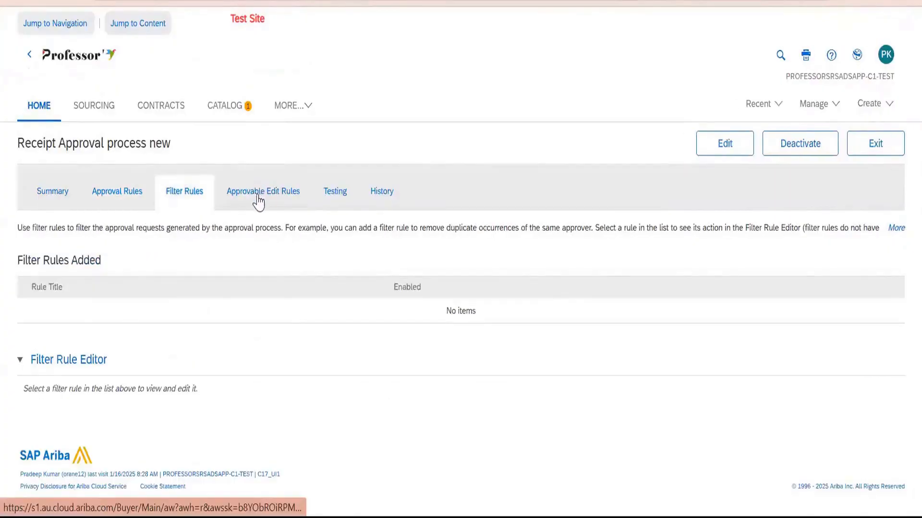
{"action": "left_click", "coordinate": [260, 197]}
{"action": "left_click", "coordinate": [900, 148]}
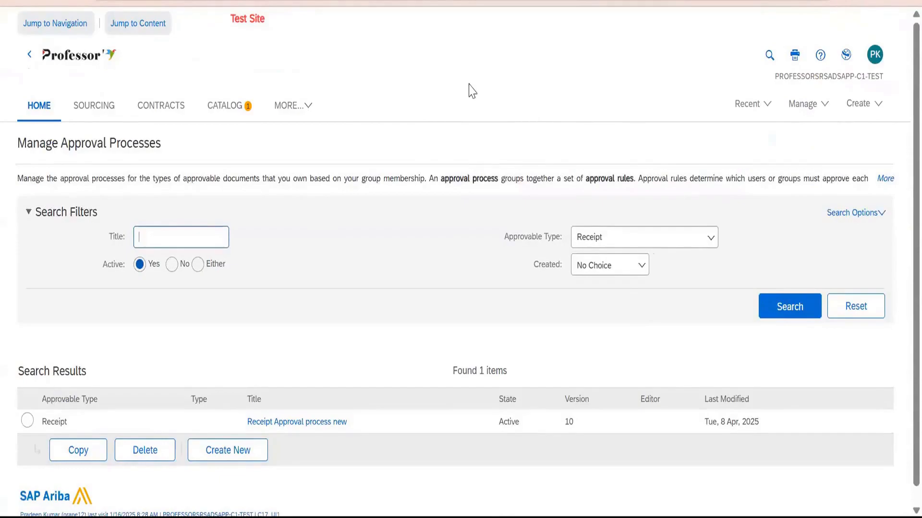
{"action": "left_click", "coordinate": [179, 19]}
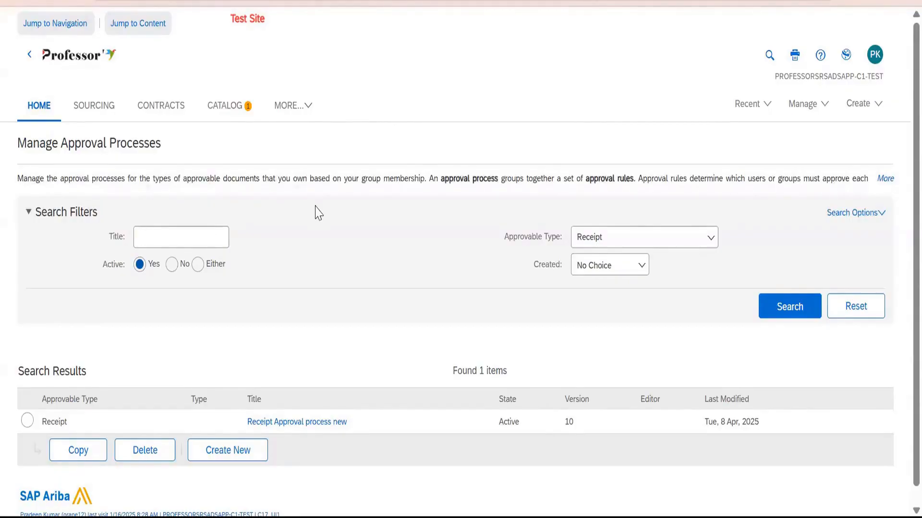
Change the approvable type filter to Requisition and search for active approval processes.
{"action": "left_click", "coordinate": [662, 243]}
{"action": "scroll", "coordinate": [655, 375], "scroll_direction": "down", "scroll_amount": 3}
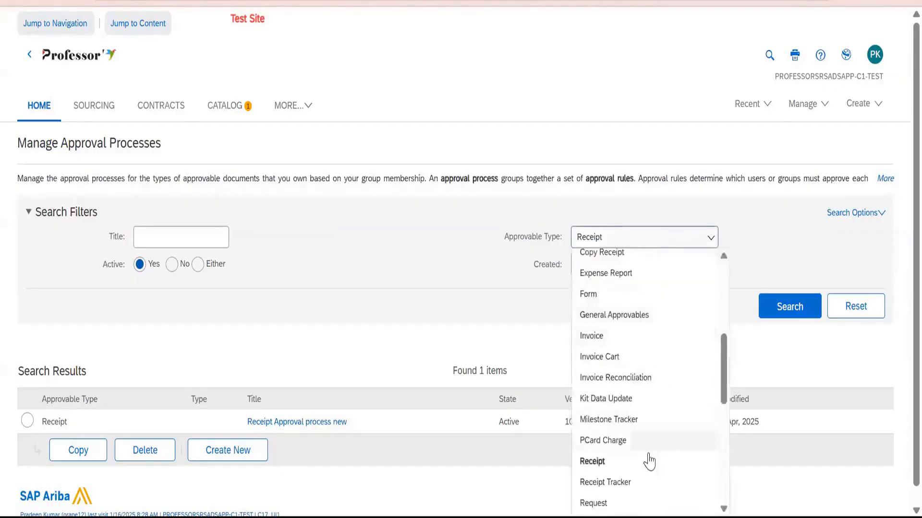
{"action": "scroll", "coordinate": [630, 457], "scroll_direction": "down", "scroll_amount": 2}
{"action": "left_click", "coordinate": [618, 437]}
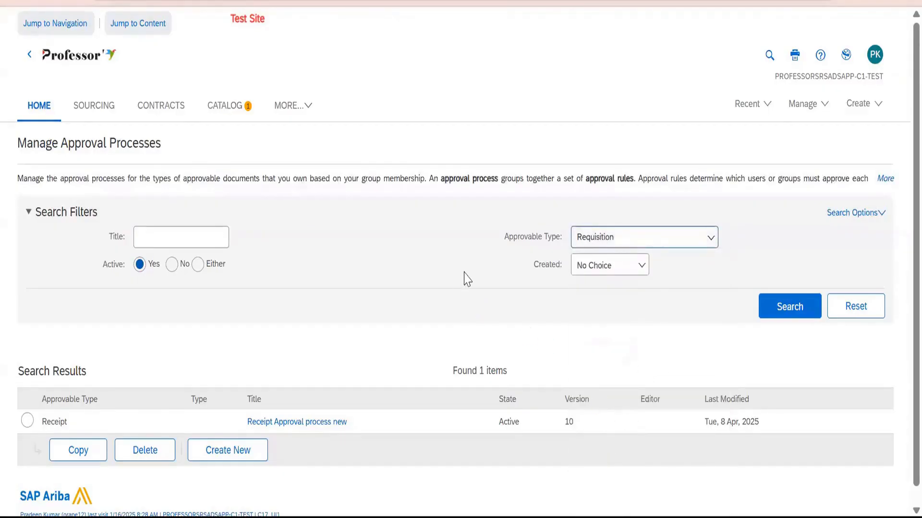
{"action": "left_click", "coordinate": [792, 315]}
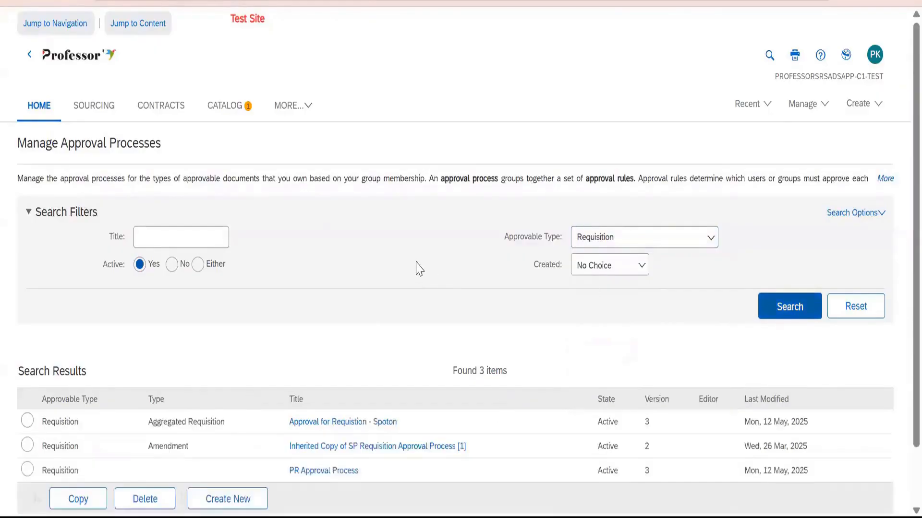
Set the Created filter to Today and rerun the search for active Requisition approval processes.
{"action": "scroll", "coordinate": [422, 284], "scroll_direction": "down", "scroll_amount": 2}
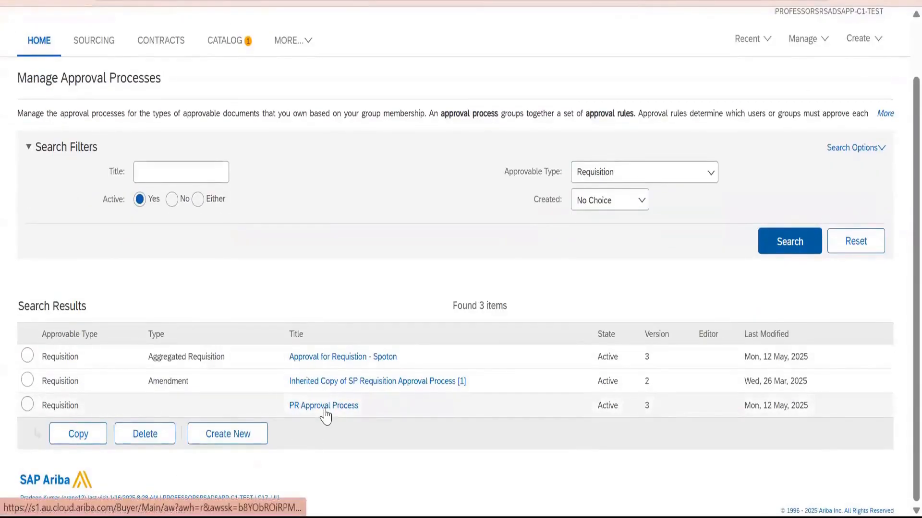
{"action": "left_click", "coordinate": [634, 201]}
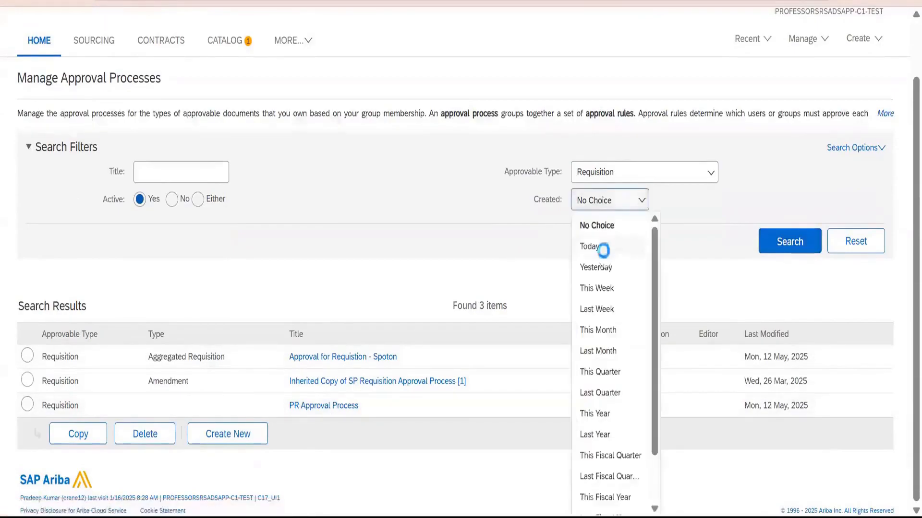
{"action": "left_click", "coordinate": [604, 246]}
{"action": "left_click", "coordinate": [788, 298]}
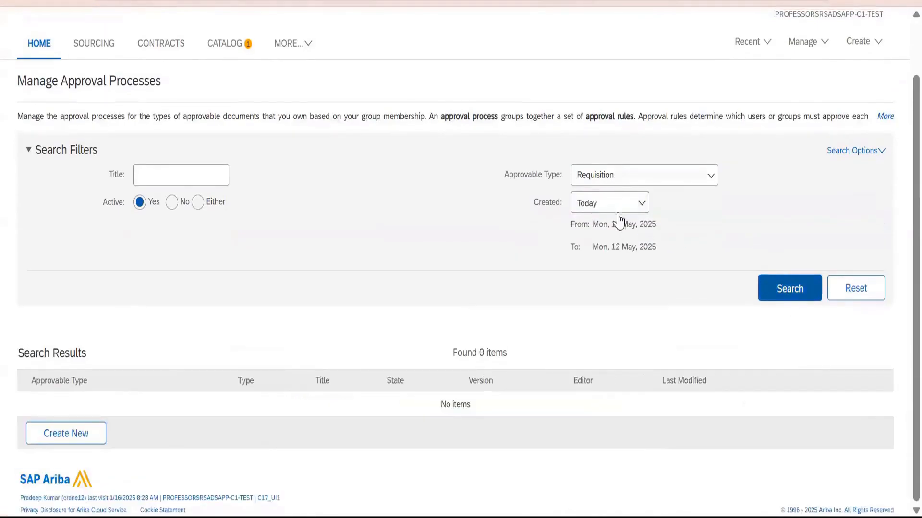
Search for inactive Requisition approval processes created today and open PR Approval Process_Config Demo.
{"action": "left_click", "coordinate": [172, 202]}
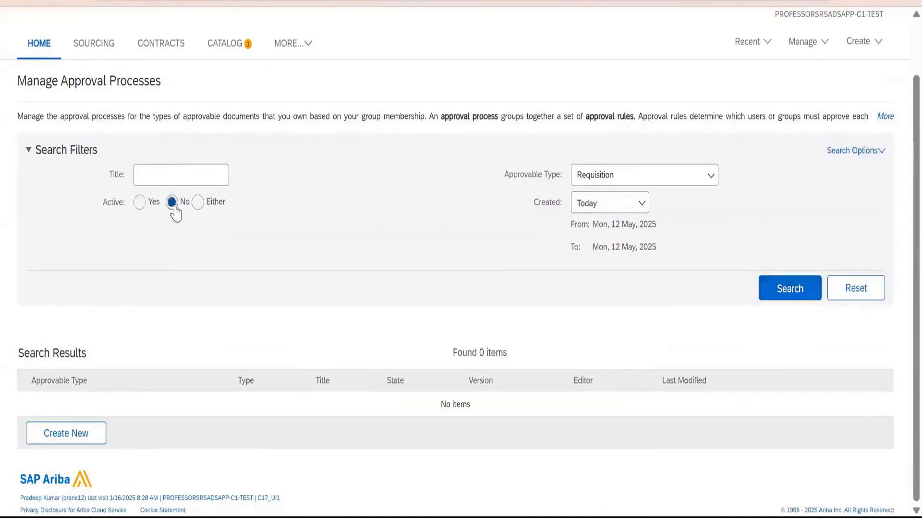
{"action": "left_click", "coordinate": [764, 298]}
{"action": "left_click", "coordinate": [319, 407]}
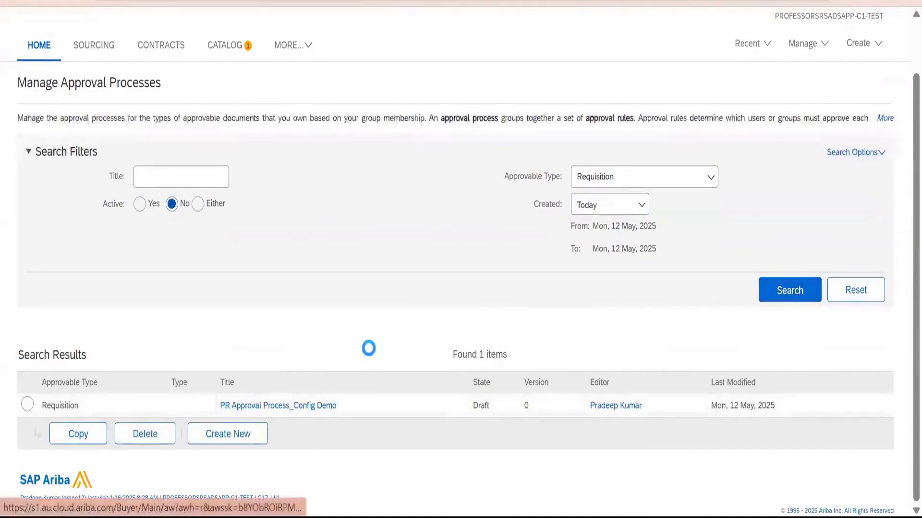
Add a serial rule before Supervisor Approval in the post-collaboration diagram and title it Non Catalog approval.
{"action": "scroll", "coordinate": [442, 321], "scroll_direction": "down", "scroll_amount": 3}
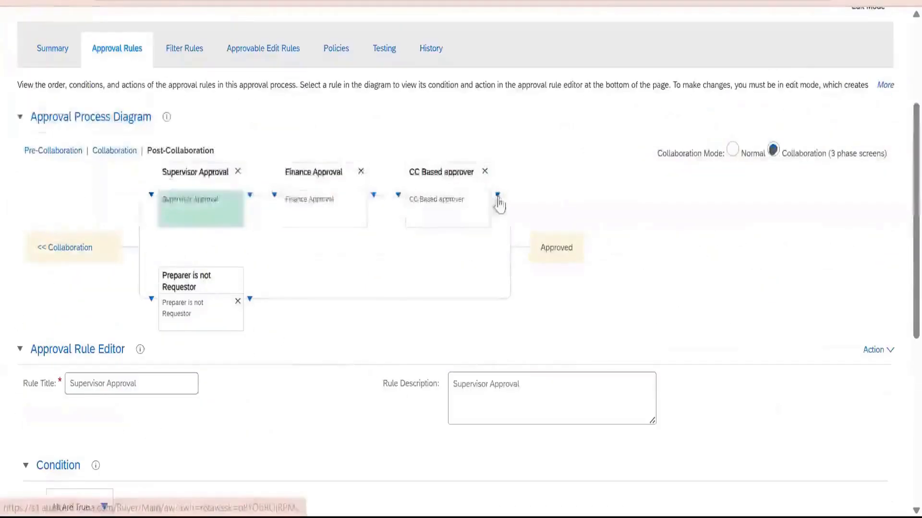
{"action": "left_click", "coordinate": [498, 197]}
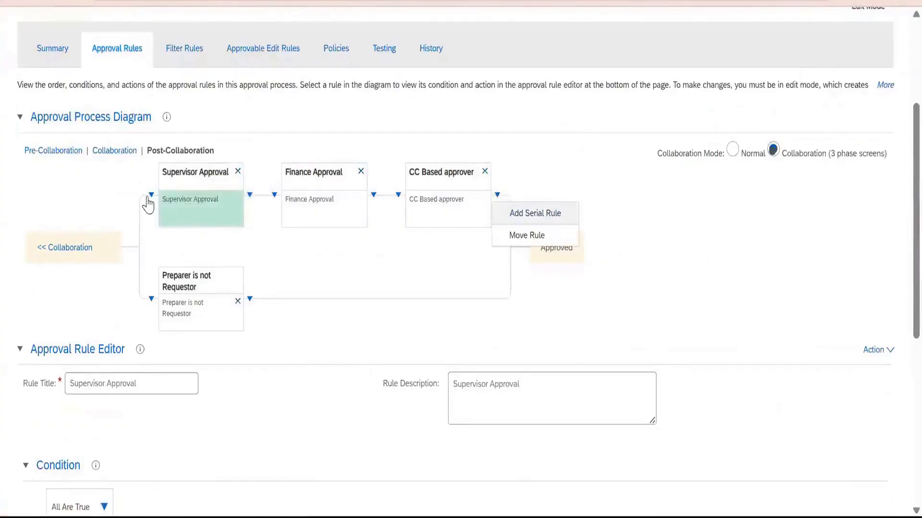
{"action": "left_click", "coordinate": [159, 214]}
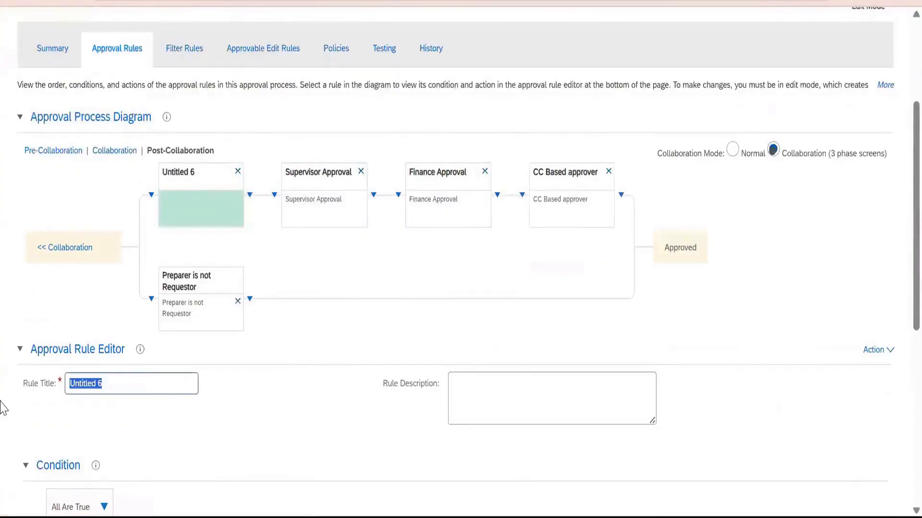
{"action": "type", "text": "Non Catalog approval"}
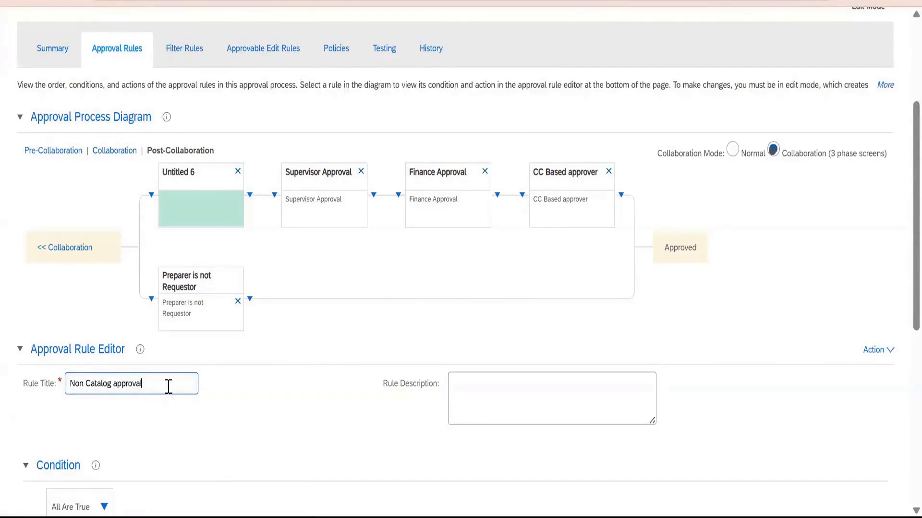
Copy the new rule's title into its rule description as Non Catalog approval.
{"action": "key", "text": "shift+Left"}
{"action": "key", "text": "shift+Left"}
{"action": "key", "text": "shift+Left"}
{"action": "key", "text": "shift+Left"}
{"action": "key", "text": "shift+Left"}
{"action": "key", "text": "shift+Left"}
{"action": "key", "text": "shift+Left"}
{"action": "key", "text": "ctrl+a"}
{"action": "key", "text": "ctrl+c"}
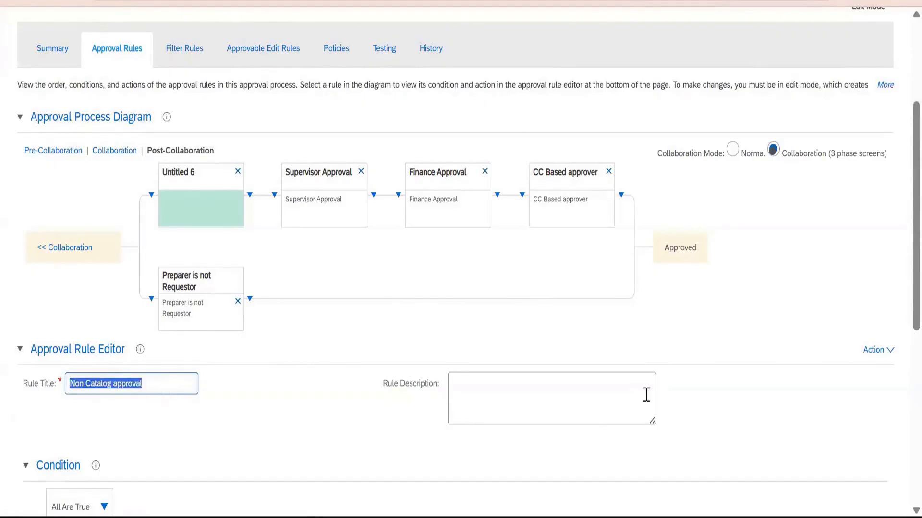
{"action": "left_click", "coordinate": [598, 405]}
{"action": "scroll", "coordinate": [504, 286], "scroll_direction": "up", "scroll_amount": 5}
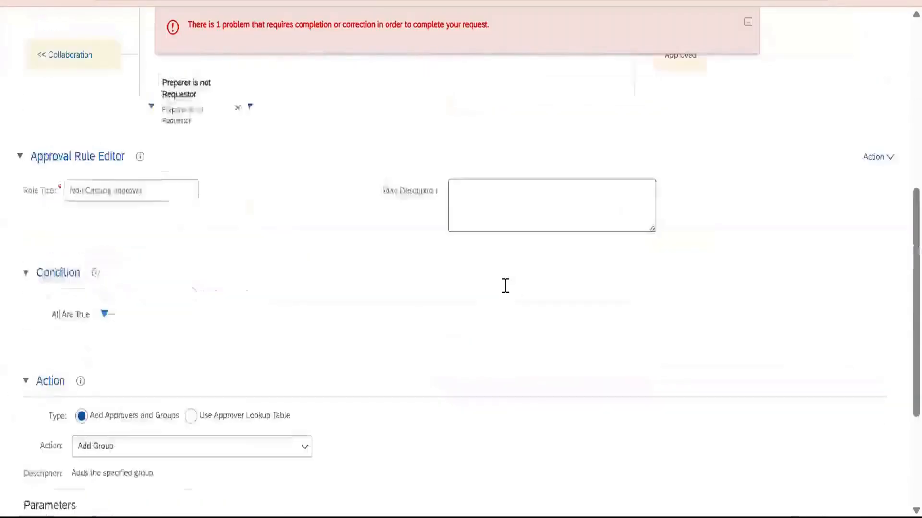
{"action": "key", "text": "ctrl+v"}
{"action": "scroll", "coordinate": [137, 353], "scroll_direction": "down", "scroll_amount": 4}
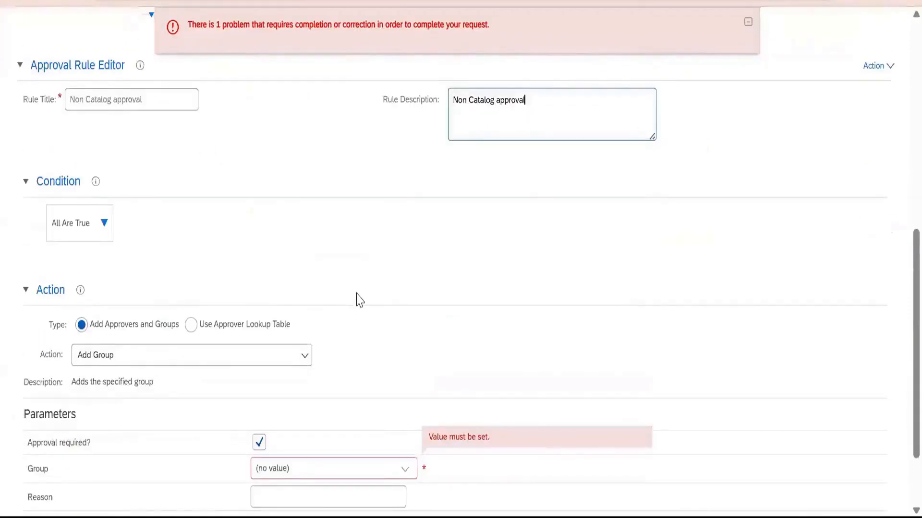
Add a field match condition under All Are True and open its field selection.
{"action": "left_click", "coordinate": [103, 223]}
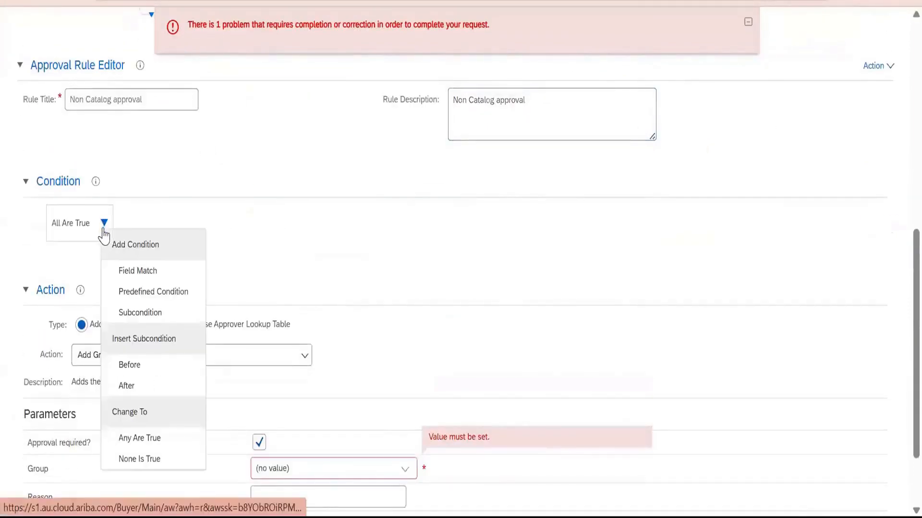
{"action": "left_click", "coordinate": [132, 272]}
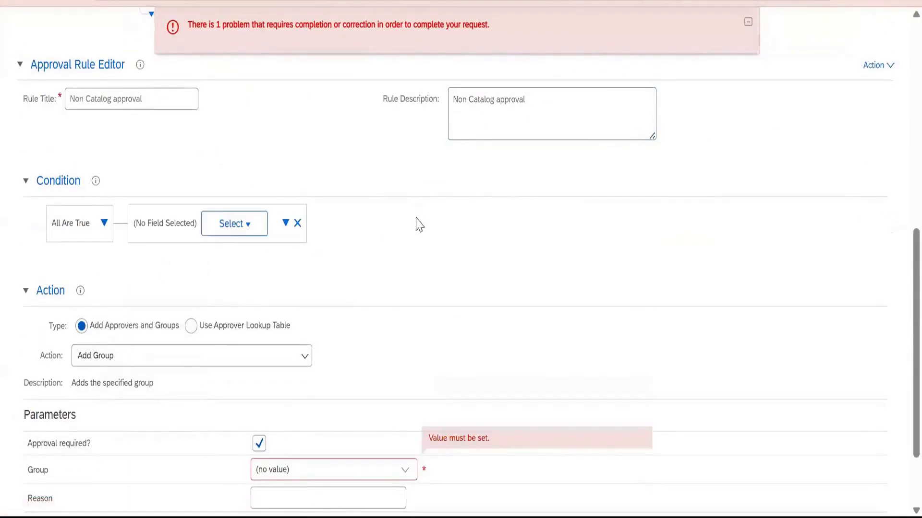
{"action": "left_click", "coordinate": [240, 225]}
{"action": "left_click", "coordinate": [273, 238]}
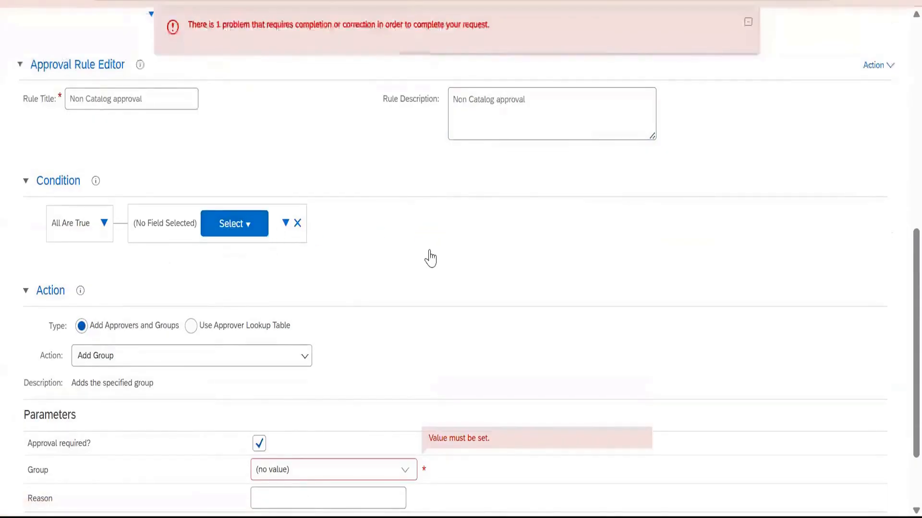
Look through all seven pages of available Requisition fields for a non-catalog criterion and close the list without choosing a field.
{"action": "scroll", "coordinate": [549, 235], "scroll_direction": "down", "scroll_amount": 6}
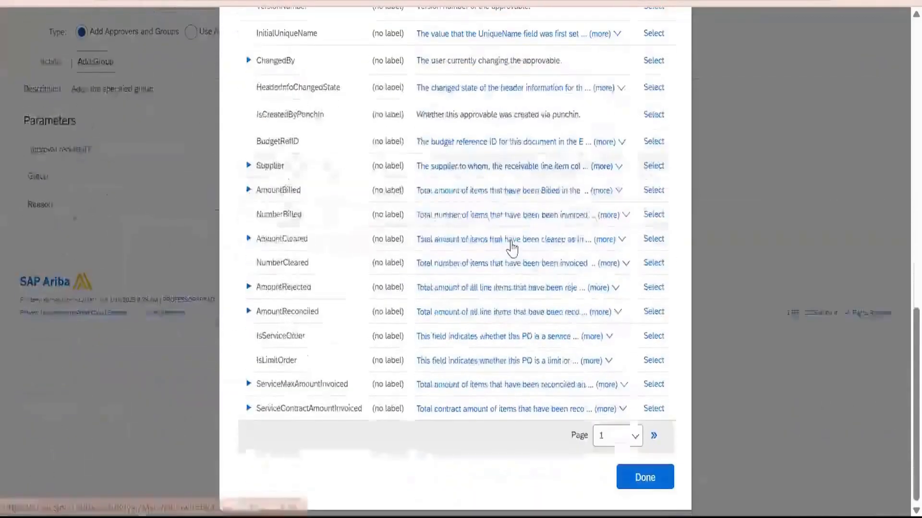
{"action": "left_click", "coordinate": [603, 435]}
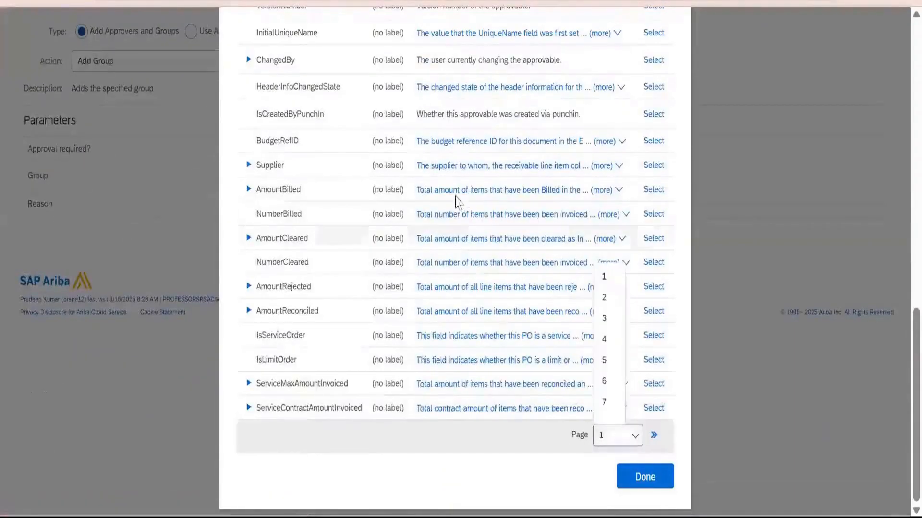
{"action": "scroll", "coordinate": [341, 240], "scroll_direction": "up", "scroll_amount": 9}
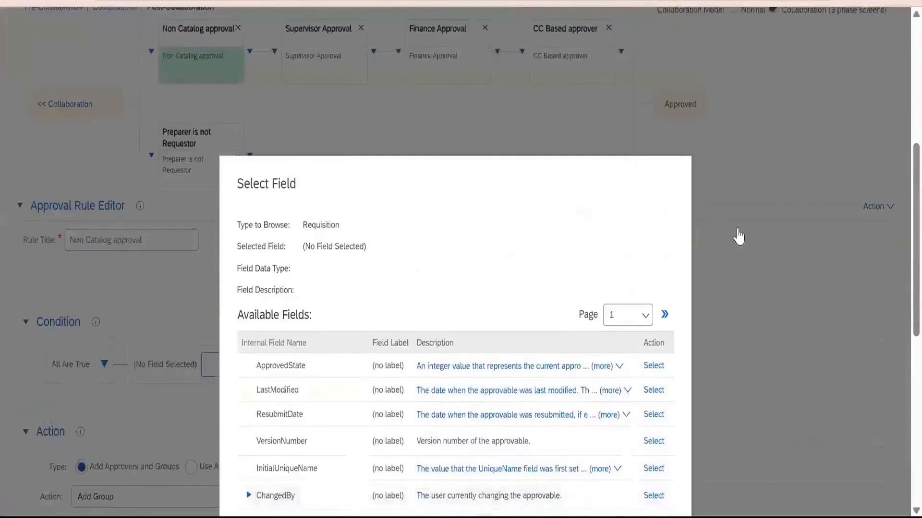
{"action": "left_click", "coordinate": [665, 314]}
{"action": "scroll", "coordinate": [481, 237], "scroll_direction": "down", "scroll_amount": 4}
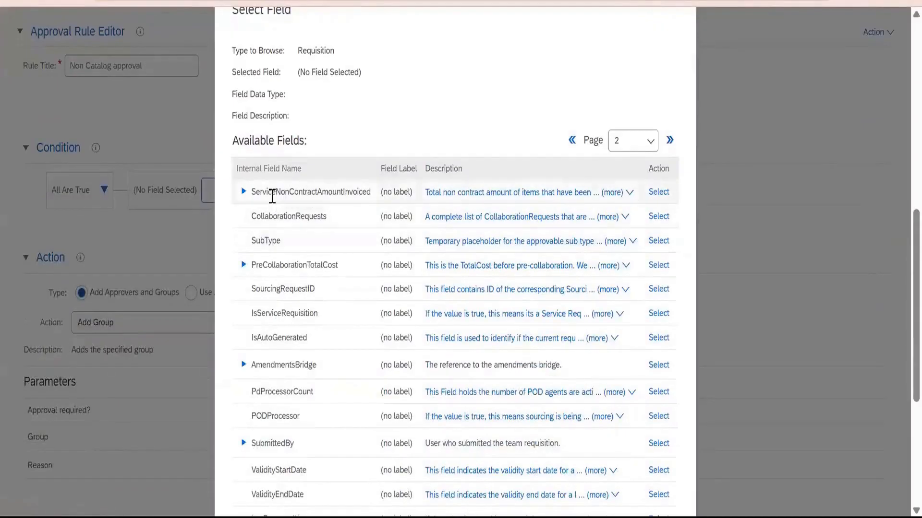
{"action": "scroll", "coordinate": [331, 307], "scroll_direction": "down", "scroll_amount": 6}
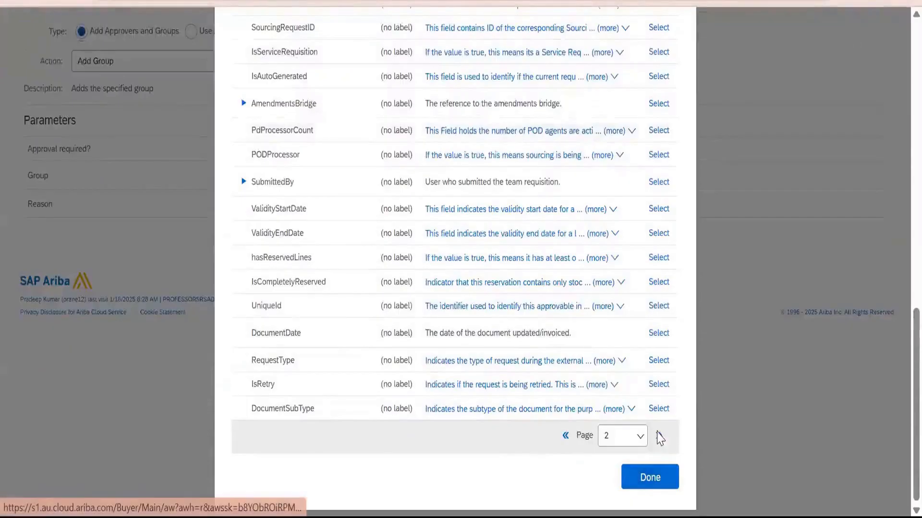
{"action": "left_click", "coordinate": [659, 436]}
{"action": "scroll", "coordinate": [437, 343], "scroll_direction": "up", "scroll_amount": 4}
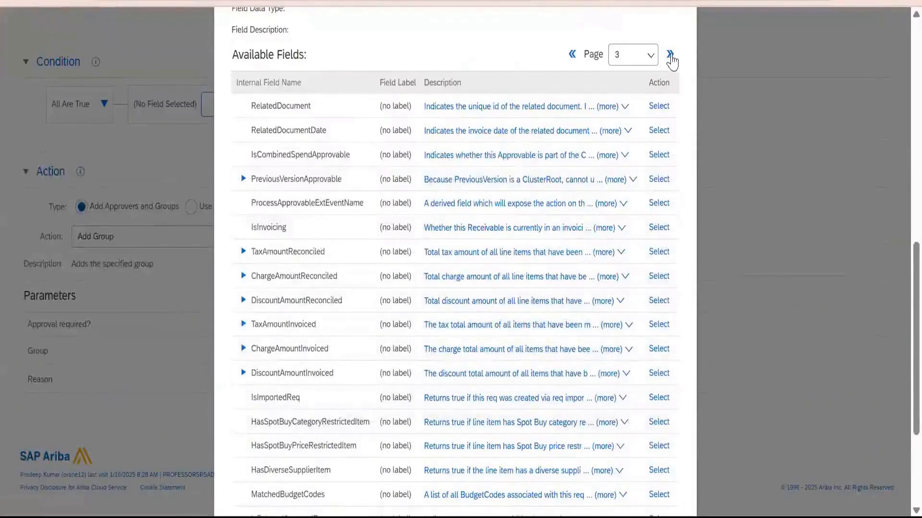
{"action": "left_click", "coordinate": [648, 104]}
{"action": "scroll", "coordinate": [331, 289], "scroll_direction": "down", "scroll_amount": 4}
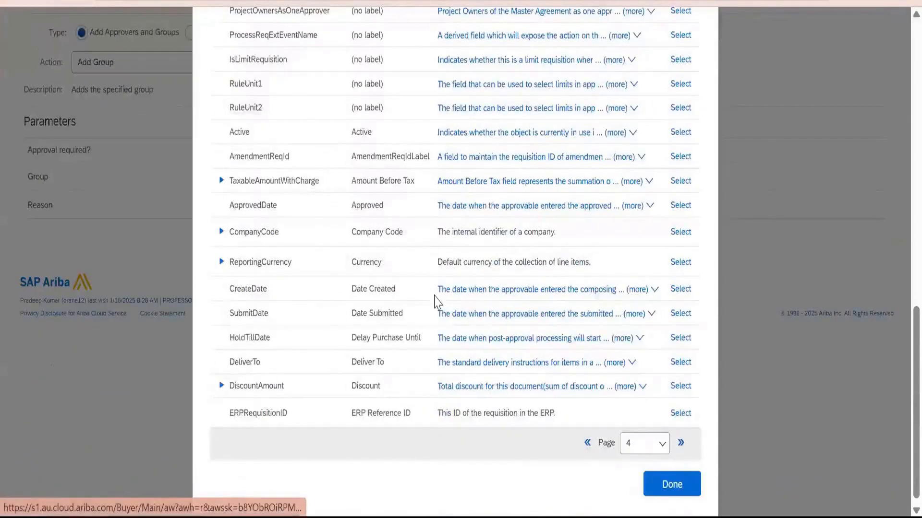
{"action": "left_click", "coordinate": [681, 442]}
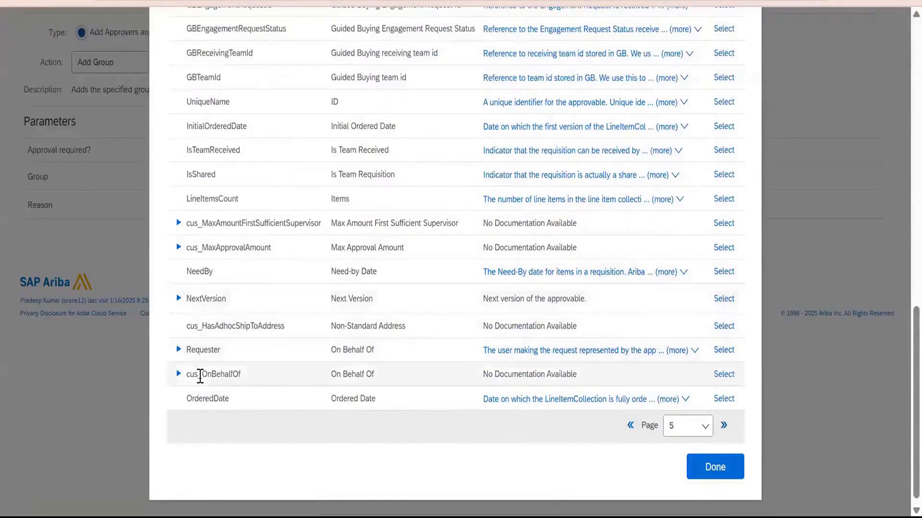
{"action": "scroll", "coordinate": [201, 373], "scroll_direction": "up", "scroll_amount": 4}
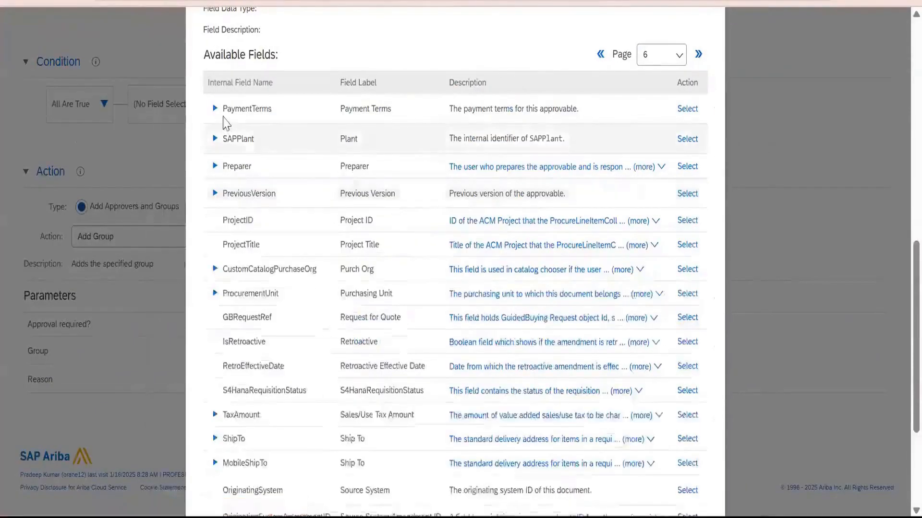
{"action": "scroll", "coordinate": [223, 245], "scroll_direction": "down", "scroll_amount": 3}
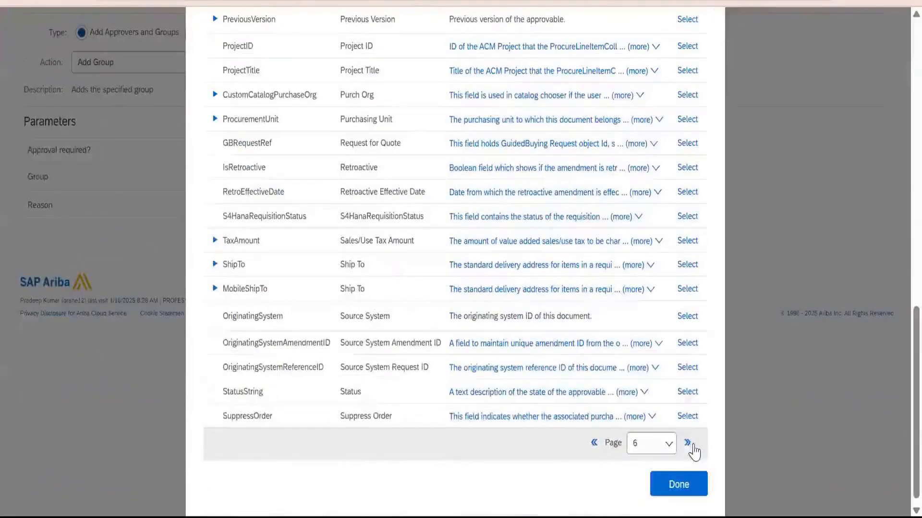
{"action": "scroll", "coordinate": [418, 315], "scroll_direction": "up", "scroll_amount": 3}
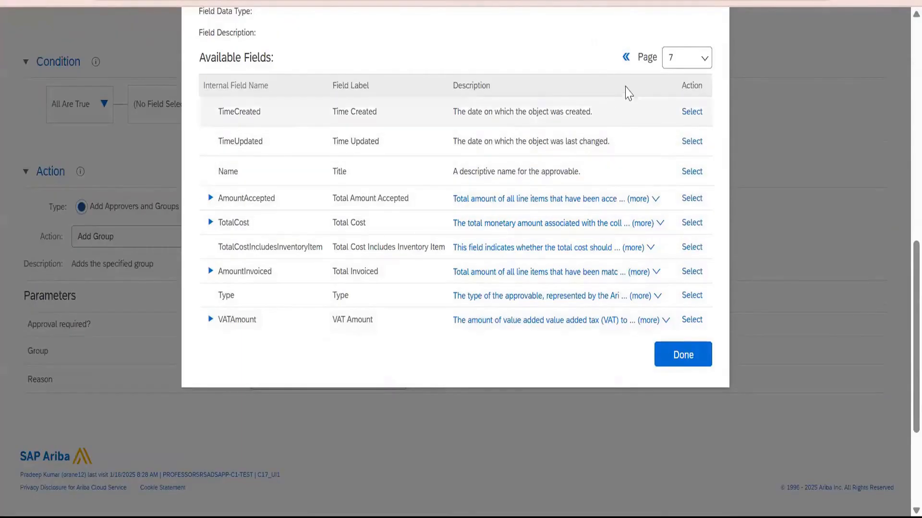
{"action": "left_click", "coordinate": [625, 57]}
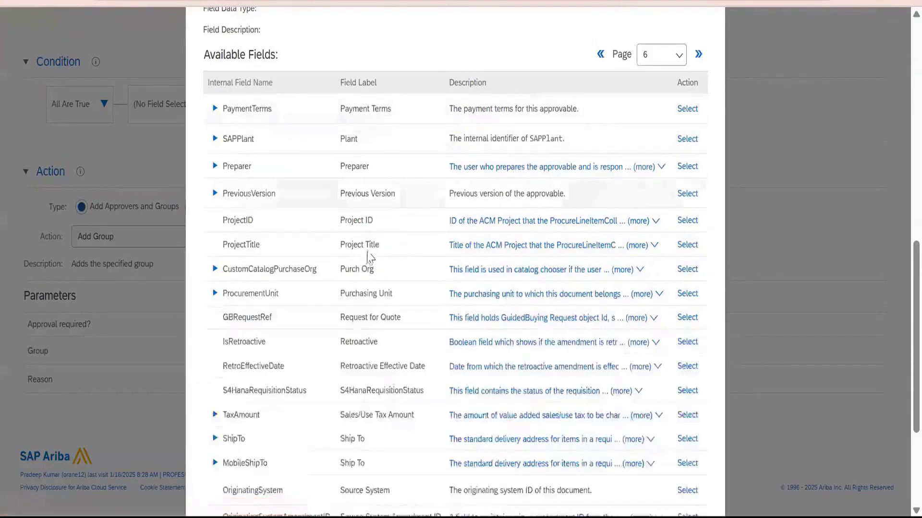
{"action": "scroll", "coordinate": [592, 408], "scroll_direction": "down", "scroll_amount": 5}
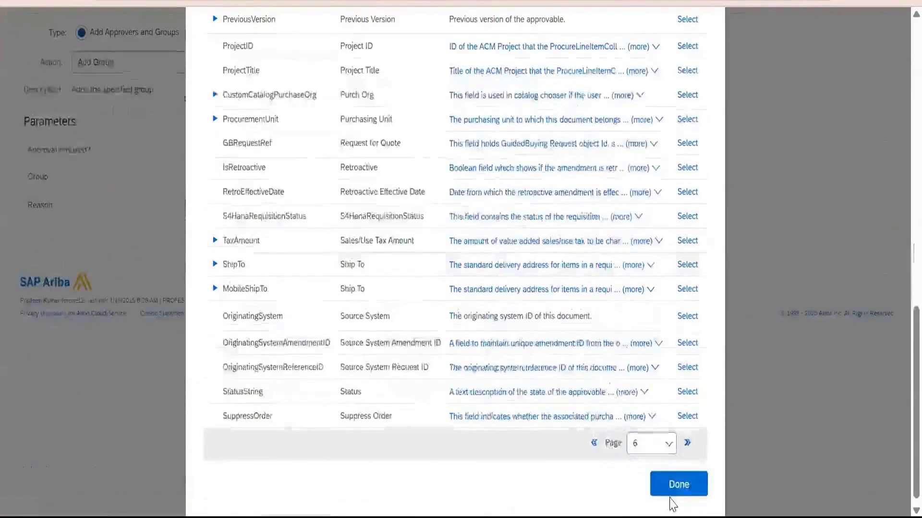
{"action": "left_click", "coordinate": [682, 495]}
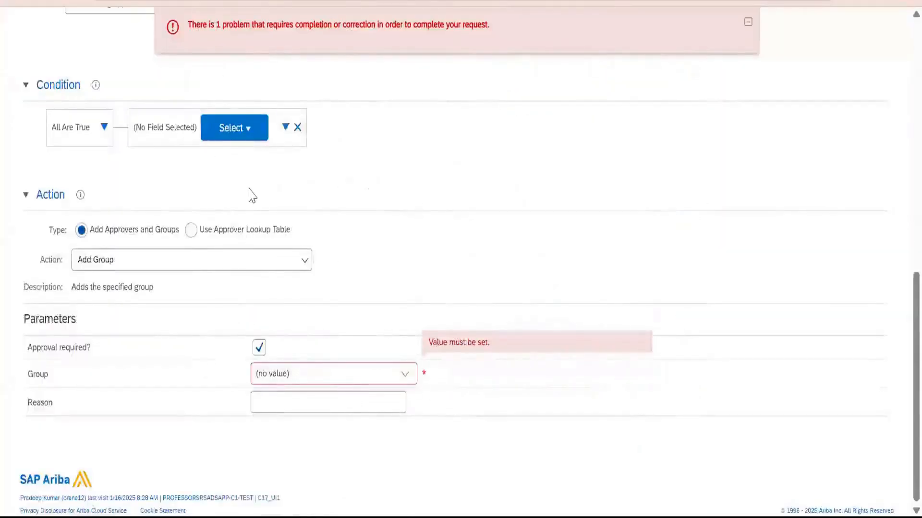
Recheck the first page of available fields, close it and remove the empty field match condition.
{"action": "scroll", "coordinate": [247, 298], "scroll_direction": "up", "scroll_amount": 4}
{"action": "left_click", "coordinate": [244, 305]}
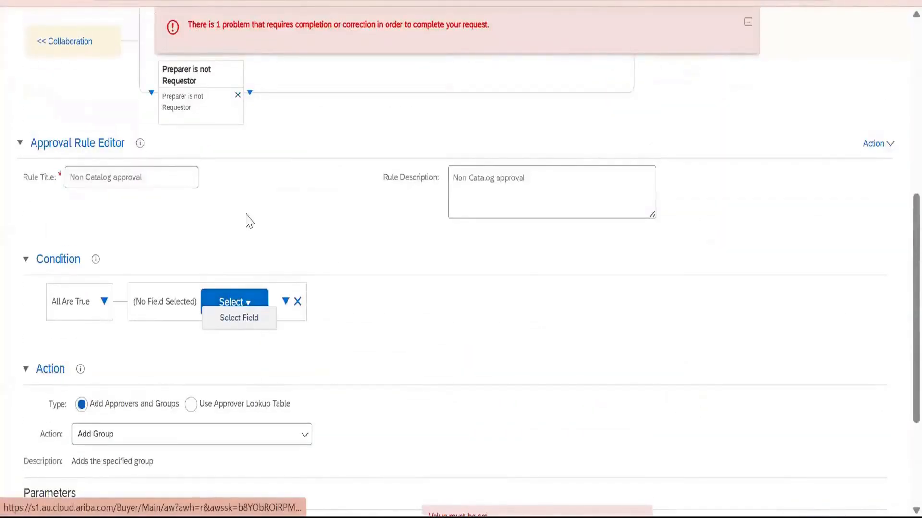
{"action": "left_click", "coordinate": [250, 317]}
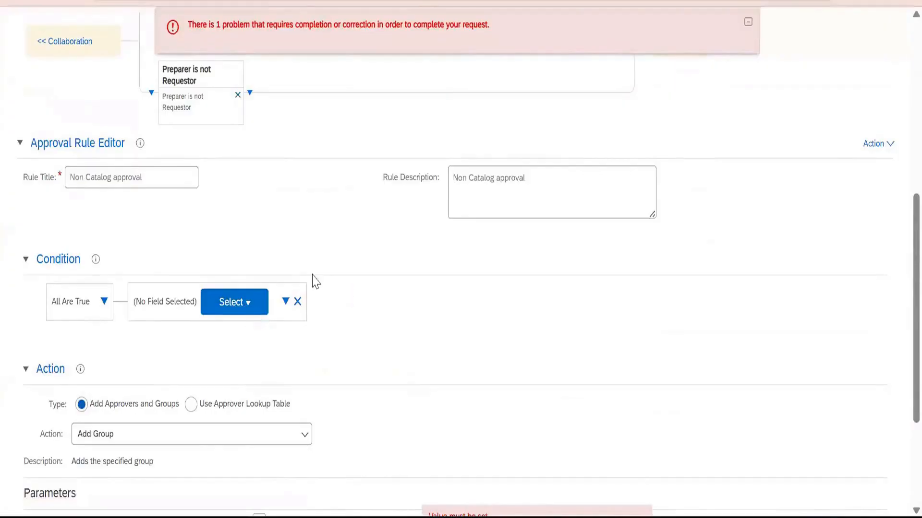
{"action": "scroll", "coordinate": [616, 346], "scroll_direction": "down", "scroll_amount": 6}
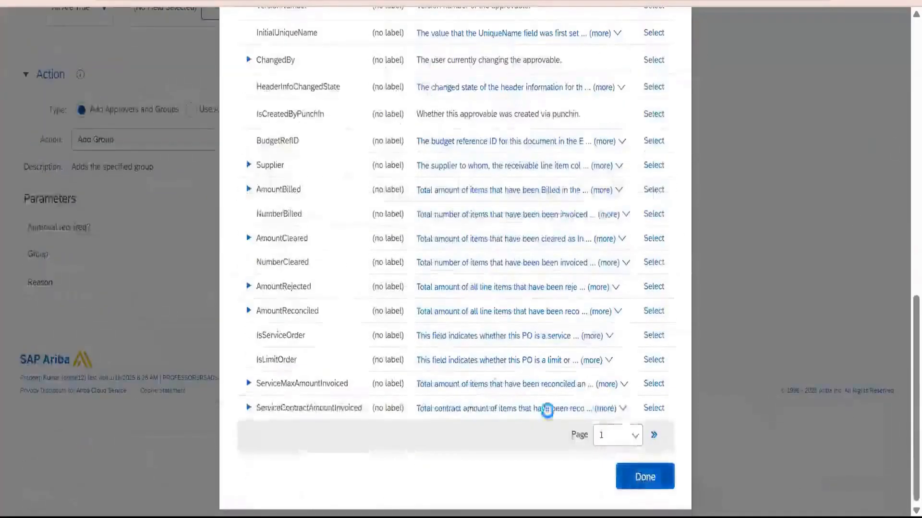
{"action": "left_click", "coordinate": [644, 478]}
{"action": "left_click", "coordinate": [298, 127]}
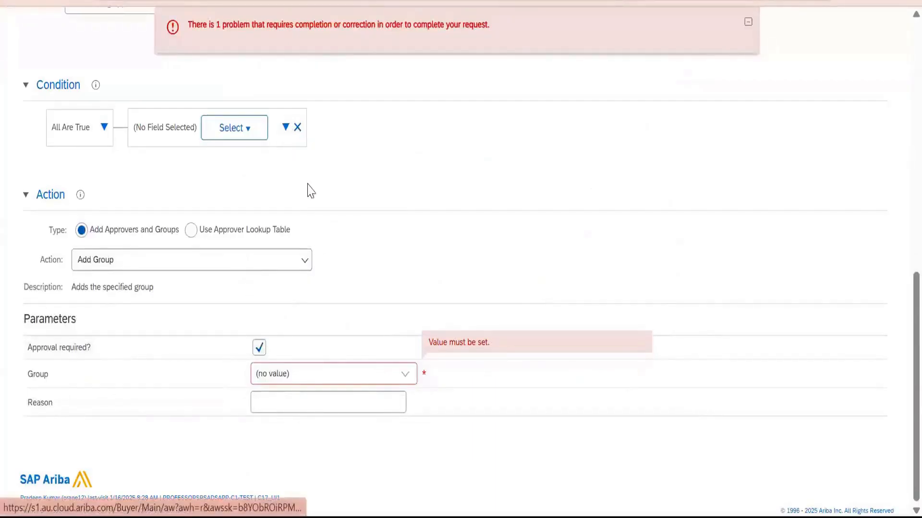
{"action": "key", "text": "Return"}
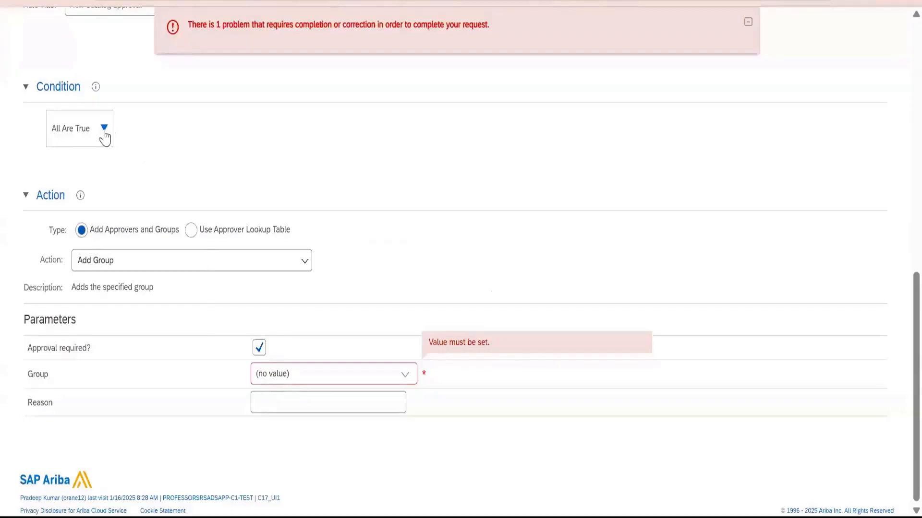
Add a system condition under All Are True and open its selection of available conditions.
{"action": "left_click", "coordinate": [104, 128]}
{"action": "left_click", "coordinate": [154, 196]}
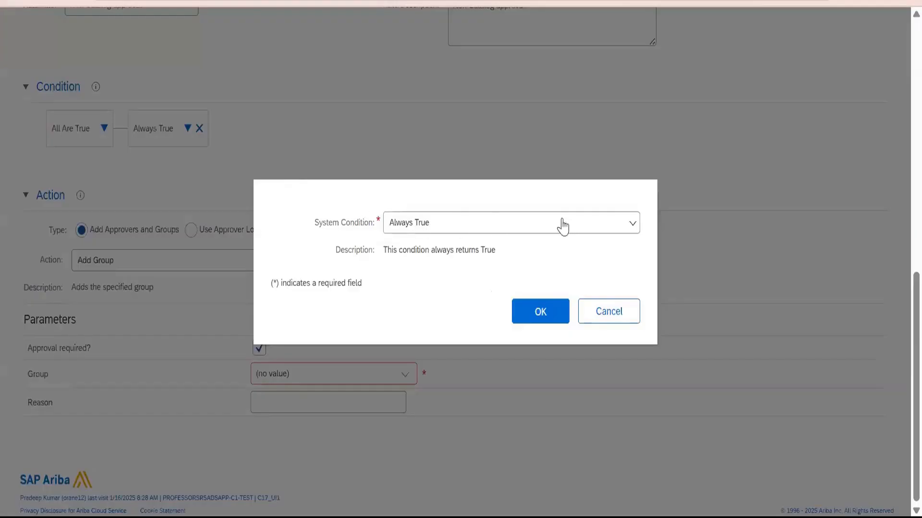
{"action": "left_click", "coordinate": [624, 227]}
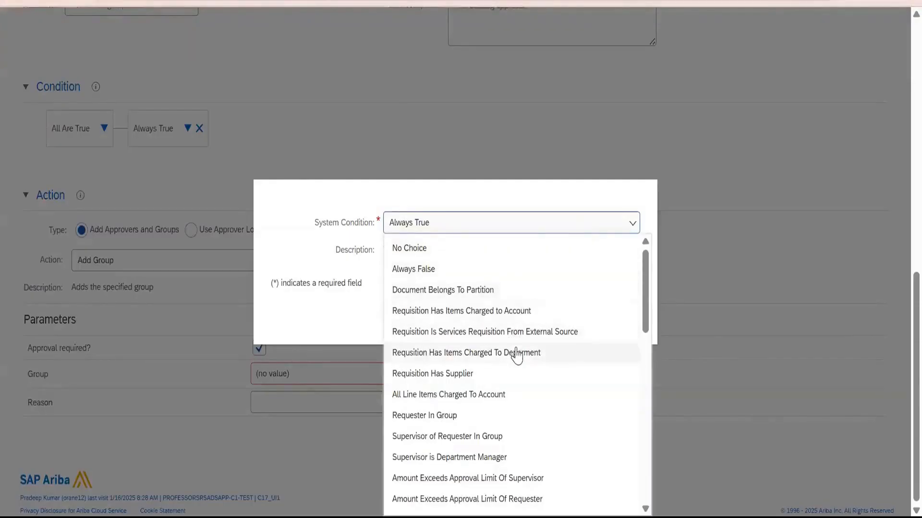
Choose Approvable Has Ad-Hoc Line Items as the system condition and confirm it.
{"action": "scroll", "coordinate": [501, 339], "scroll_direction": "up", "scroll_amount": 1}
{"action": "scroll", "coordinate": [509, 338], "scroll_direction": "down", "scroll_amount": 2}
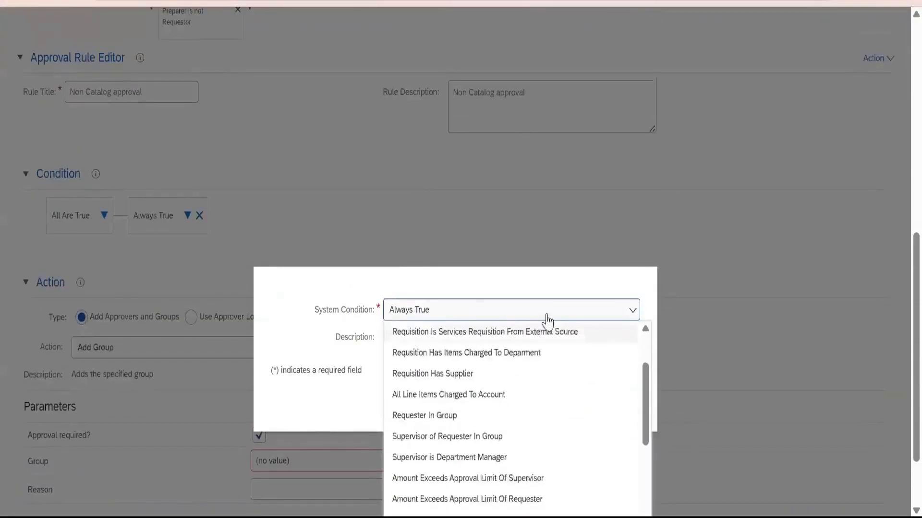
{"action": "scroll", "coordinate": [896, 158], "scroll_direction": "down", "scroll_amount": 1}
{"action": "scroll", "coordinate": [600, 263], "scroll_direction": "down", "scroll_amount": 5}
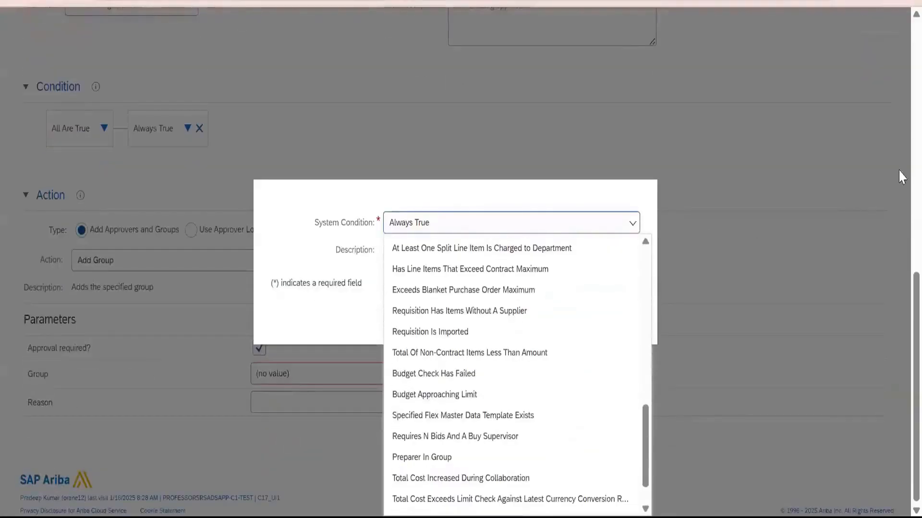
{"action": "scroll", "coordinate": [706, 283], "scroll_direction": "up", "scroll_amount": 9}
{"action": "scroll", "coordinate": [489, 164], "scroll_direction": "down", "scroll_amount": 9}
{"action": "scroll", "coordinate": [509, 171], "scroll_direction": "up", "scroll_amount": 4}
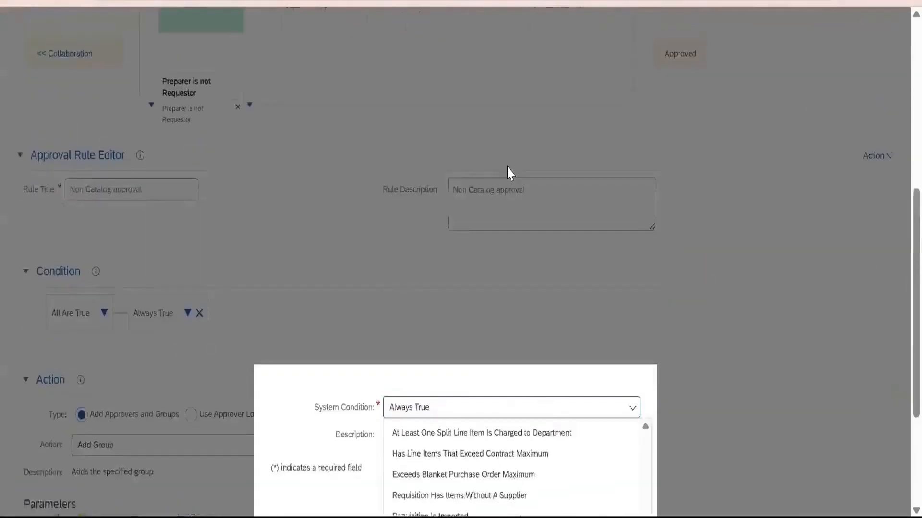
{"action": "scroll", "coordinate": [509, 171], "scroll_direction": "down", "scroll_amount": 4}
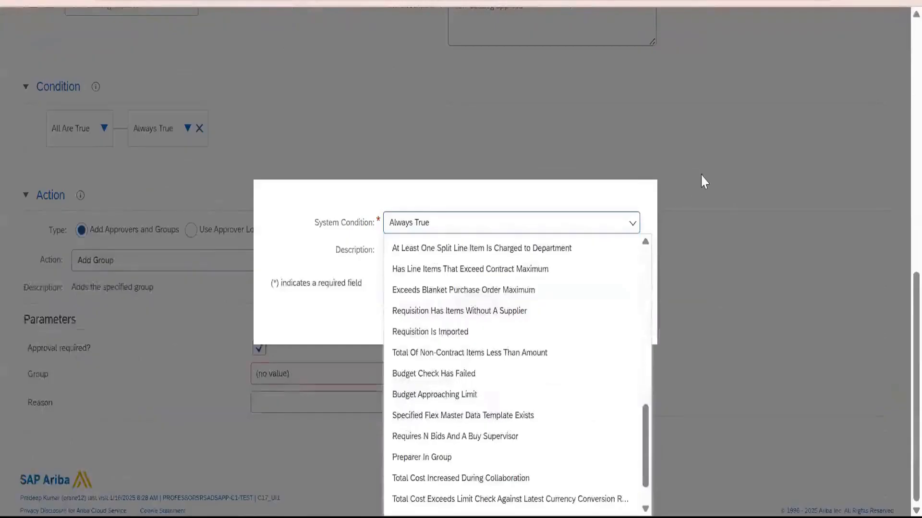
{"action": "left_click_drag", "start_coordinate": [645, 412], "coordinate": [658, 246]}
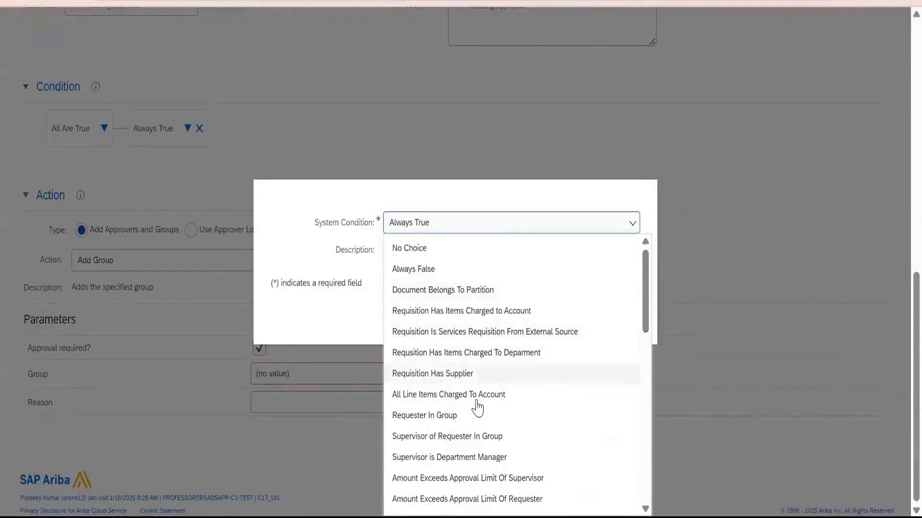
{"action": "scroll", "coordinate": [478, 439], "scroll_direction": "down", "scroll_amount": 4}
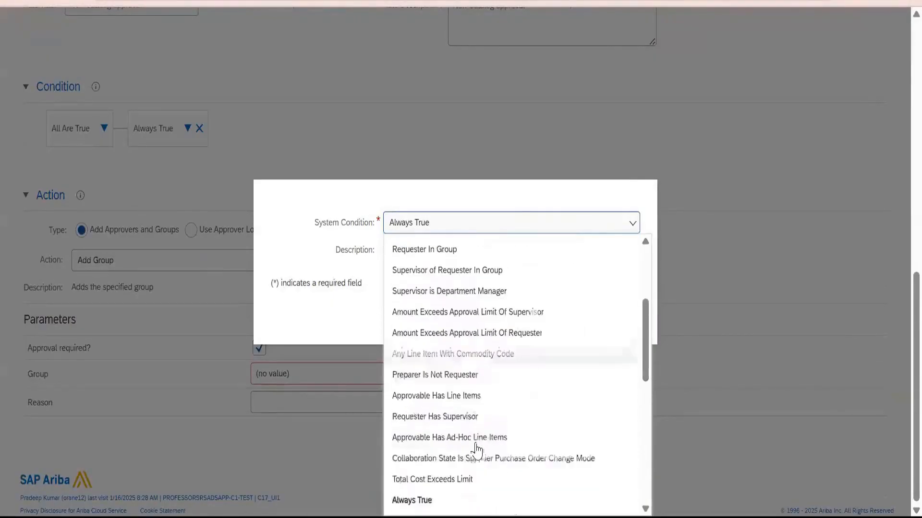
{"action": "scroll", "coordinate": [477, 451], "scroll_direction": "down", "scroll_amount": 2}
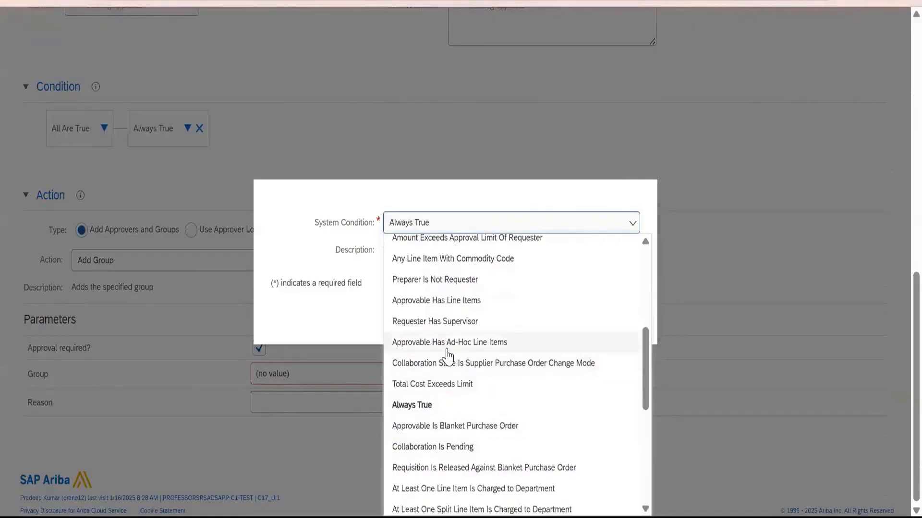
{"action": "left_click", "coordinate": [482, 341]}
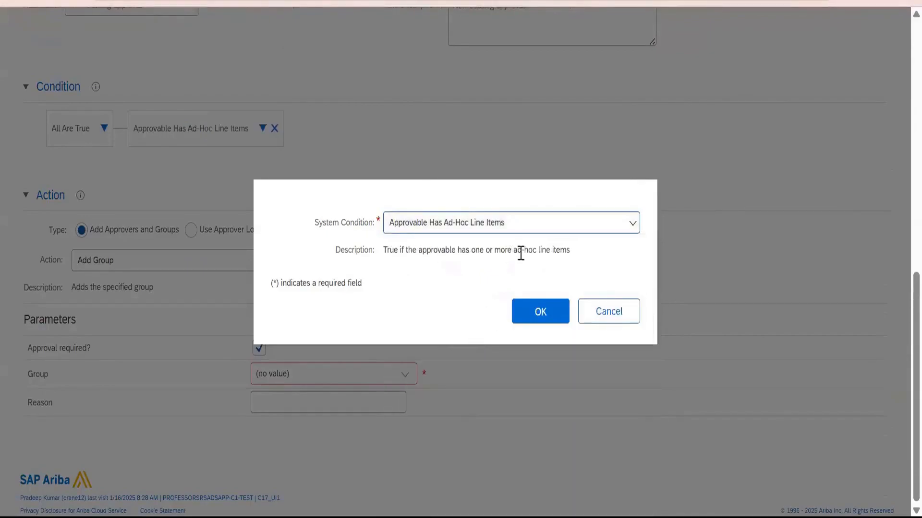
{"action": "left_click_drag", "start_coordinate": [515, 254], "coordinate": [572, 267]}
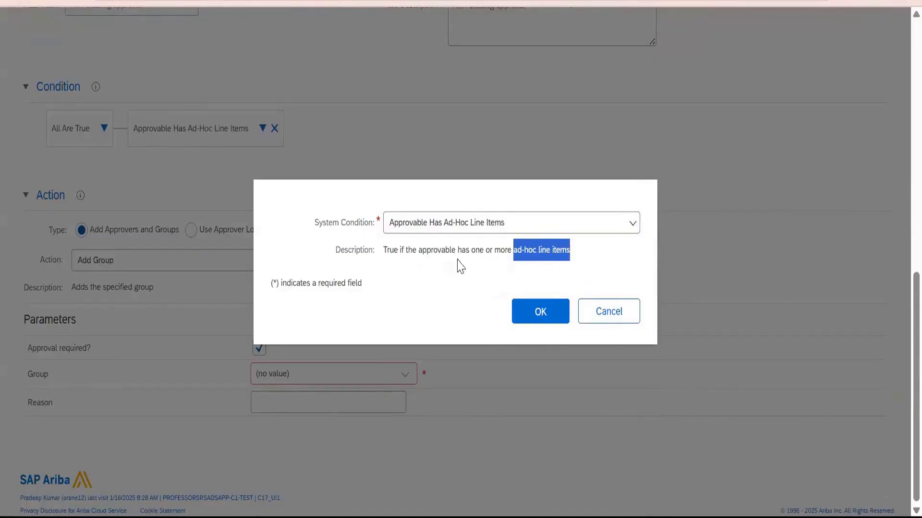
{"action": "left_click", "coordinate": [551, 319]}
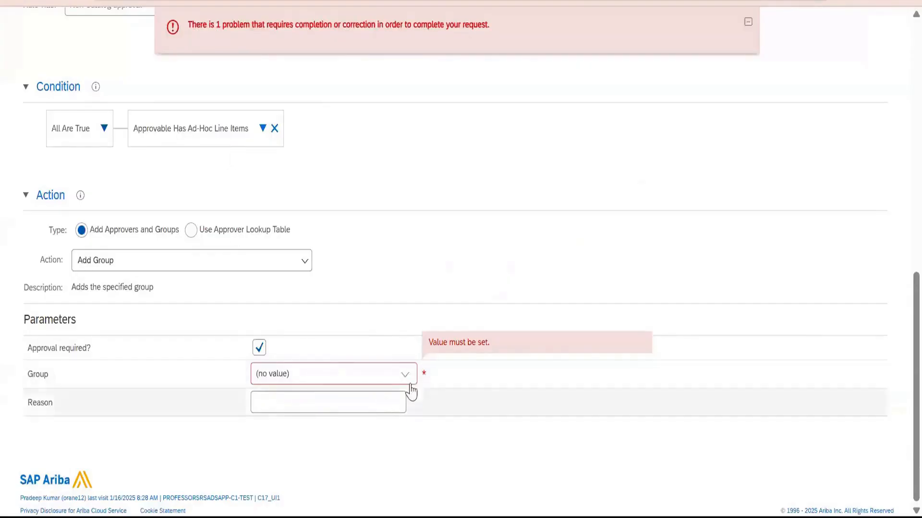
Set the rule's approver group to Plant Head and enter non catalog as the reason.
{"action": "left_click", "coordinate": [403, 381]}
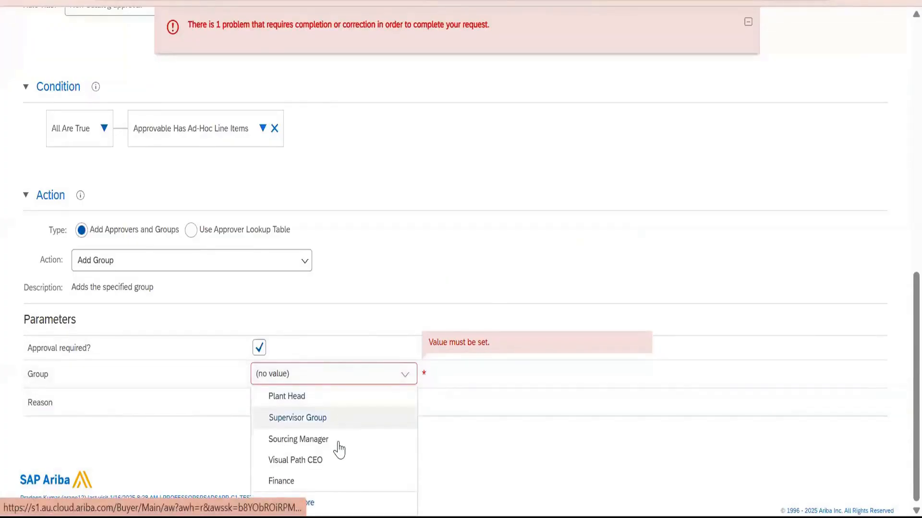
{"action": "left_click", "coordinate": [318, 402]}
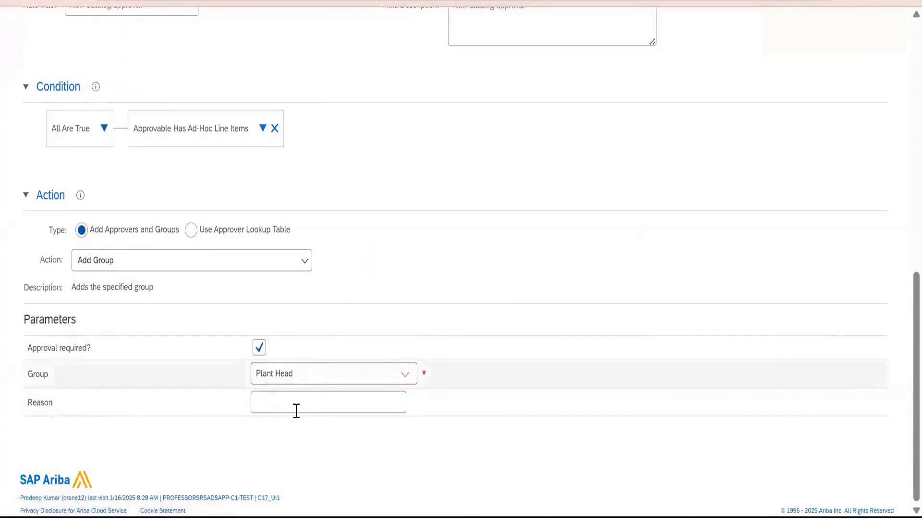
{"action": "left_click", "coordinate": [297, 409]}
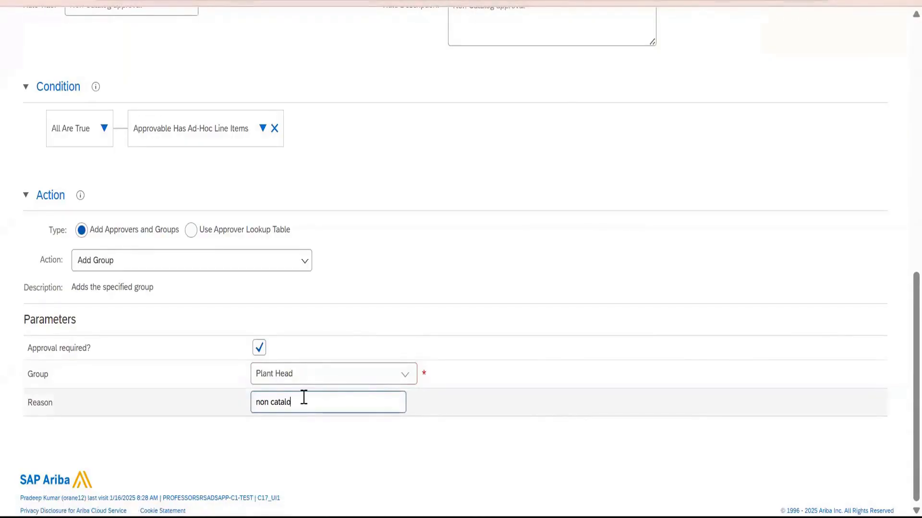
Test the approval process by previewing the resulting approval flow for the 9THMAY demo requisition.
{"action": "scroll", "coordinate": [567, 216], "scroll_direction": "up", "scroll_amount": 5}
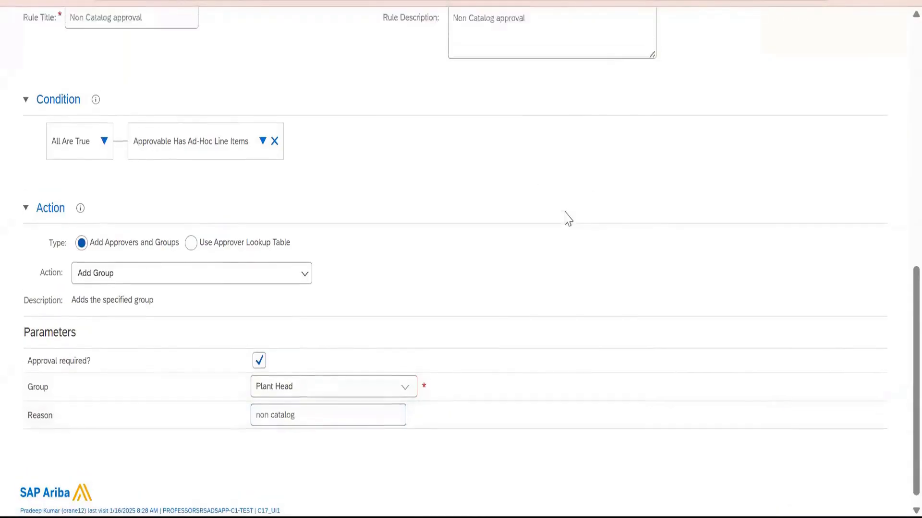
{"action": "scroll", "coordinate": [568, 221], "scroll_direction": "up", "scroll_amount": 5}
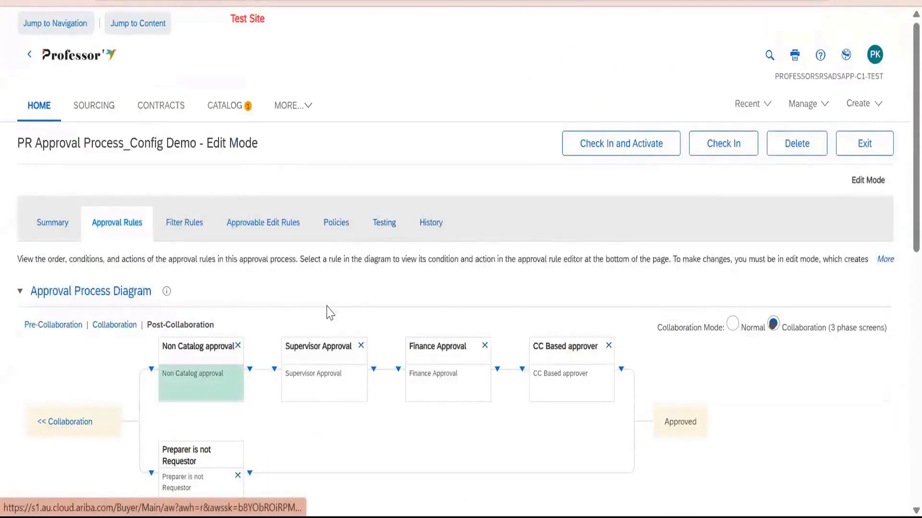
{"action": "scroll", "coordinate": [24, 365], "scroll_direction": "down", "scroll_amount": 2}
{"action": "left_click", "coordinate": [27, 351]}
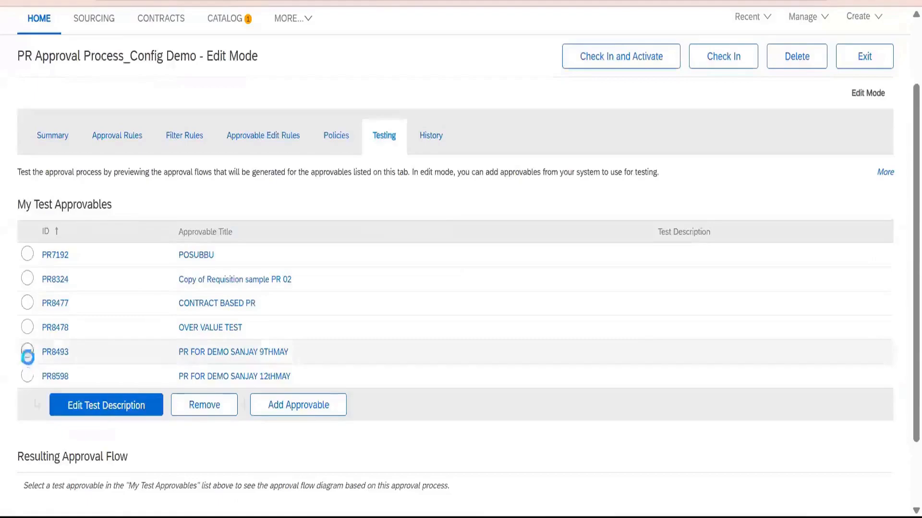
{"action": "scroll", "coordinate": [336, 364], "scroll_direction": "down", "scroll_amount": 4}
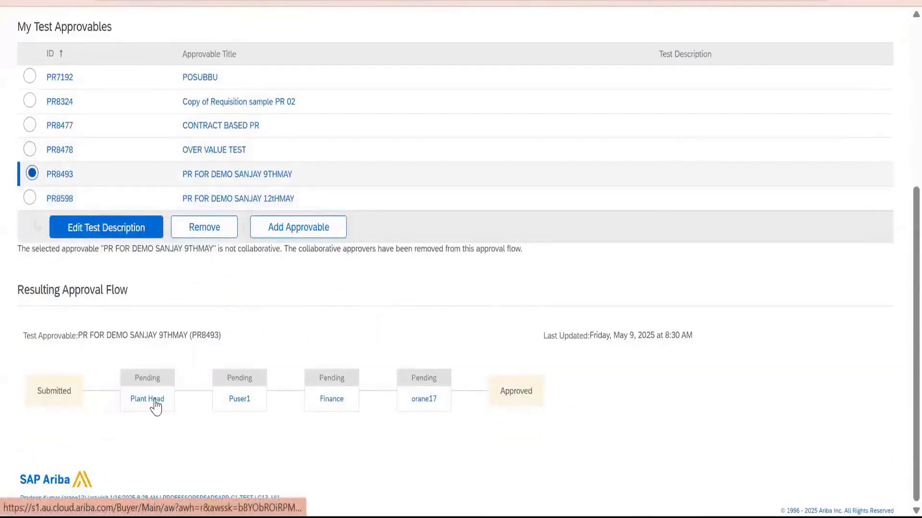
Open the 9THMAY demo requisition, examine its line items for a non-catalog item, and return to the test approvables.
{"action": "mouse_move", "coordinate": [156, 405]}
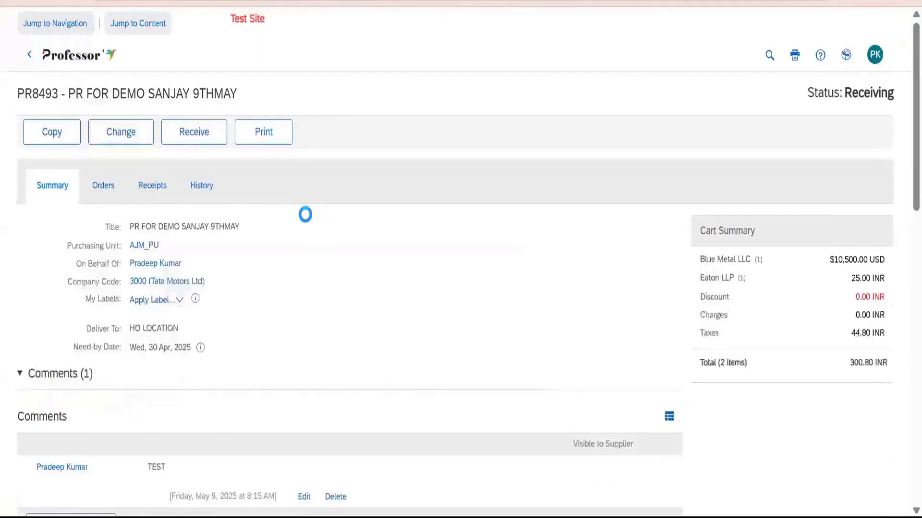
{"action": "scroll", "coordinate": [195, 274], "scroll_direction": "down", "scroll_amount": 10}
{"action": "scroll", "coordinate": [137, 287], "scroll_direction": "down", "scroll_amount": 4}
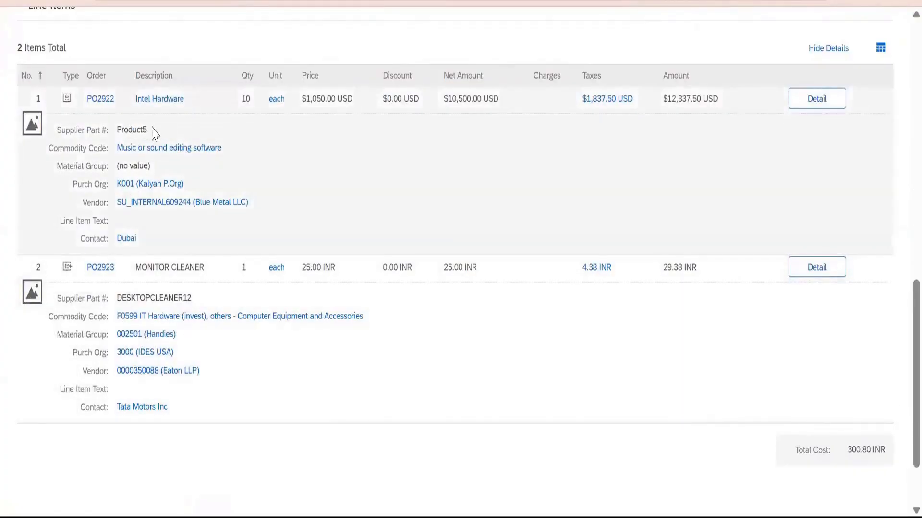
{"action": "scroll", "coordinate": [81, 202], "scroll_direction": "up", "scroll_amount": 3}
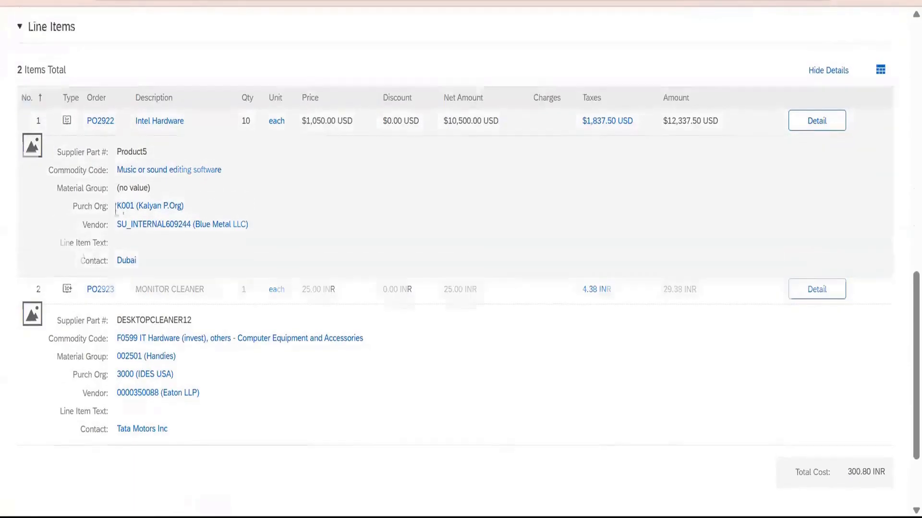
{"action": "scroll", "coordinate": [75, 252], "scroll_direction": "up", "scroll_amount": 10}
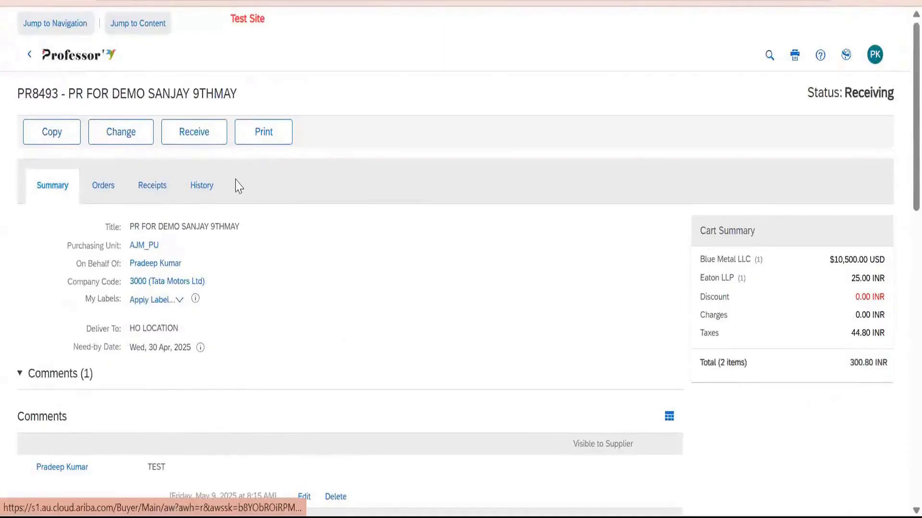
{"action": "left_click", "coordinate": [29, 60]}
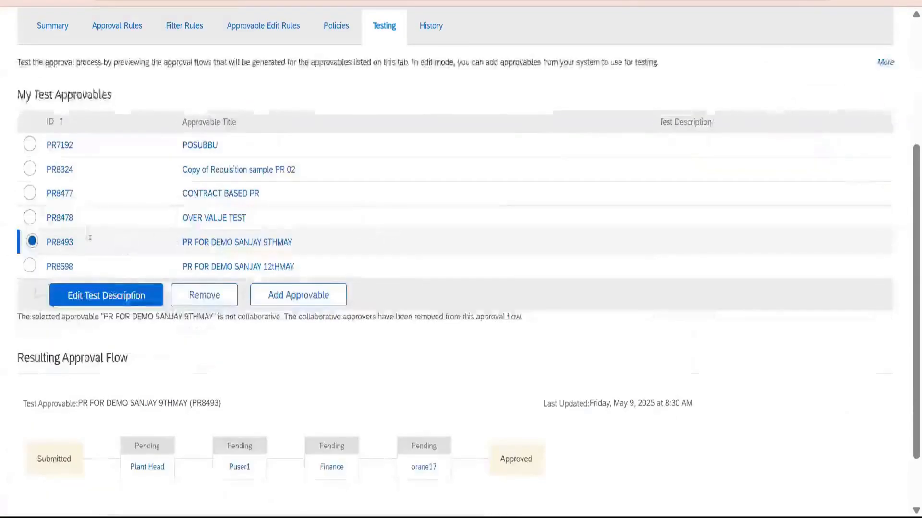
Preview the approval flows for OVER VALUE TEST and CONTRACT BASED PR, and examine the OVER VALUE TEST line items.
{"action": "left_click", "coordinate": [30, 218]}
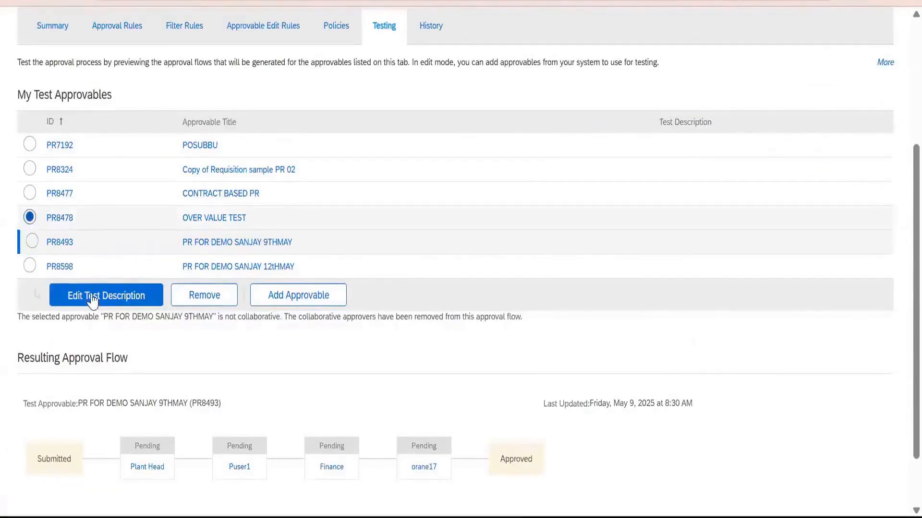
{"action": "left_click", "coordinate": [132, 303]}
{"action": "left_click", "coordinate": [559, 335]}
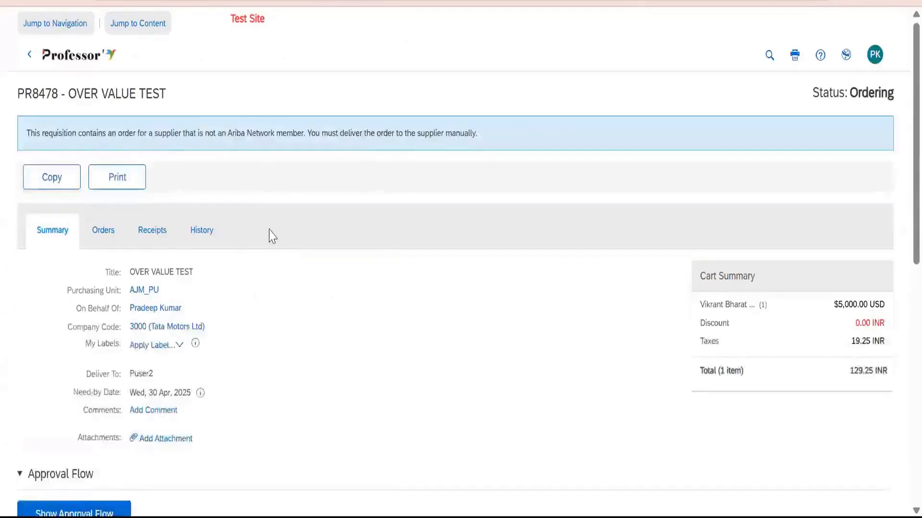
{"action": "scroll", "coordinate": [269, 235], "scroll_direction": "down", "scroll_amount": 6}
{"action": "scroll", "coordinate": [267, 240], "scroll_direction": "down", "scroll_amount": 4}
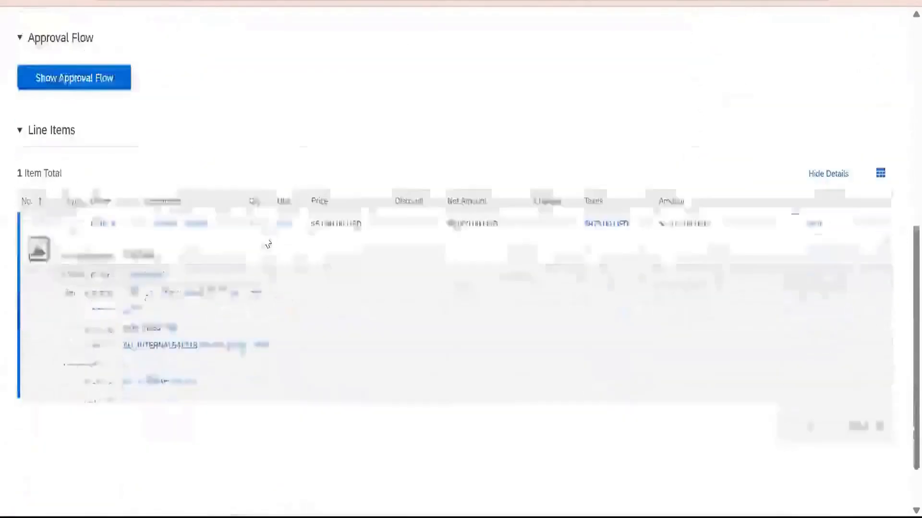
{"action": "scroll", "coordinate": [770, 207], "scroll_direction": "up", "scroll_amount": 10}
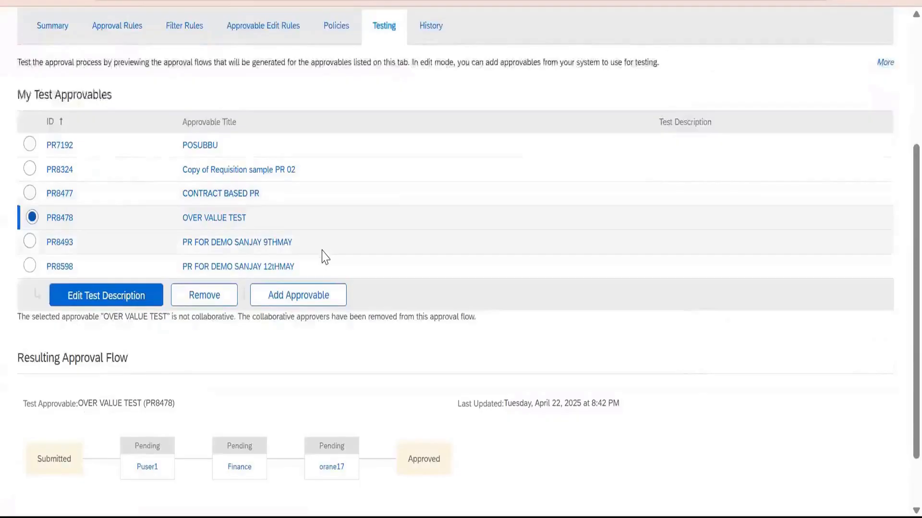
{"action": "scroll", "coordinate": [324, 257], "scroll_direction": "down", "scroll_amount": 2}
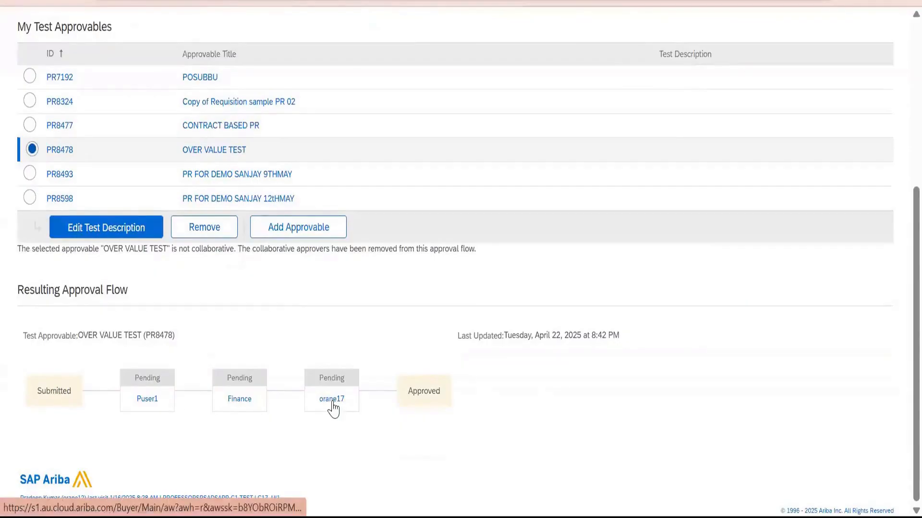
{"action": "left_click", "coordinate": [30, 126]}
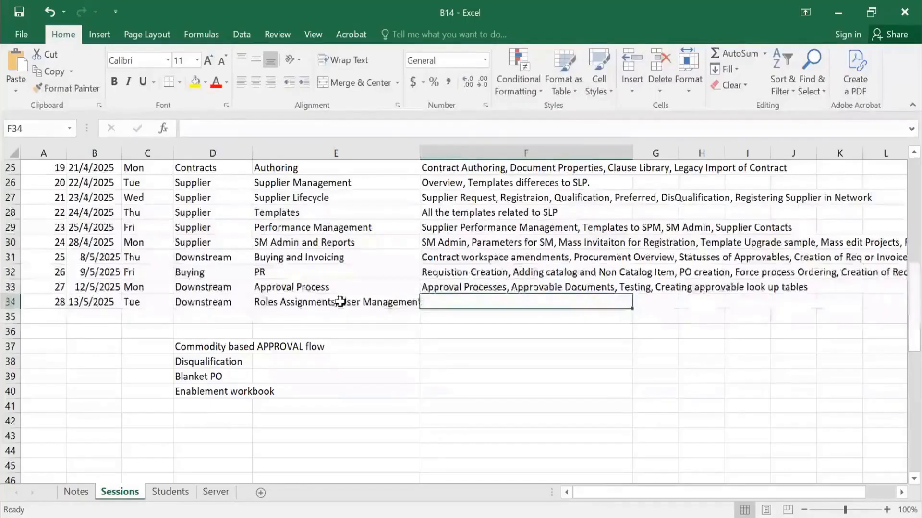
Switch to the B14 workbook in Excel, enter Session 28 in cell A624 of the Notes sheet, and return to the Sessions sheet.
{"action": "left_click", "coordinate": [339, 302]}
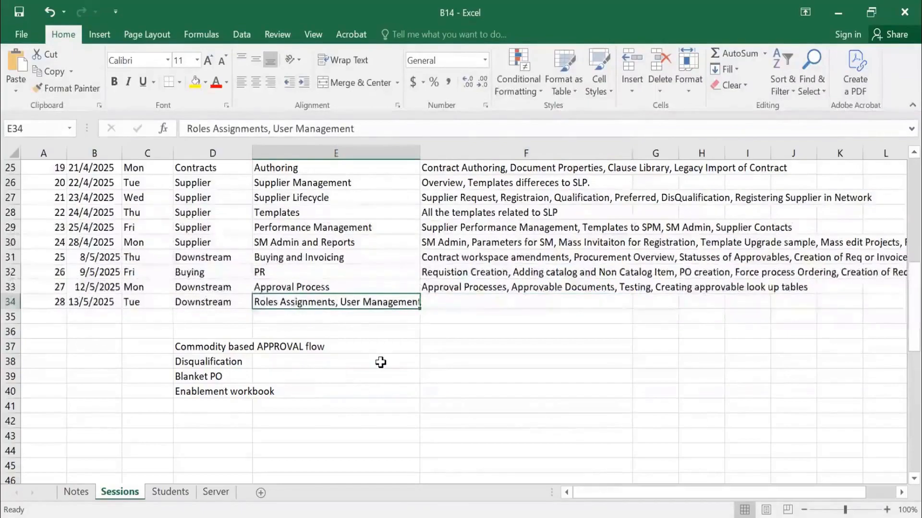
{"action": "left_click", "coordinate": [76, 492]}
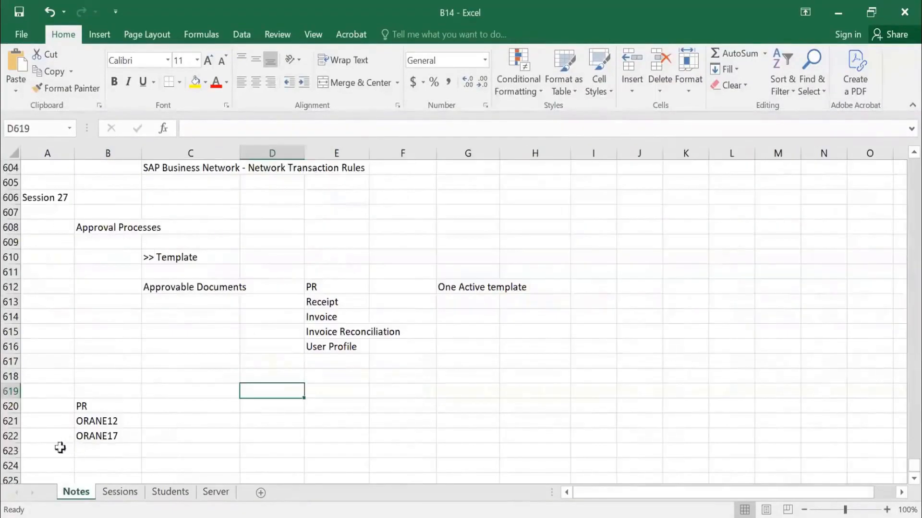
{"action": "left_click", "coordinate": [48, 465]}
{"action": "type", "text": "S"}
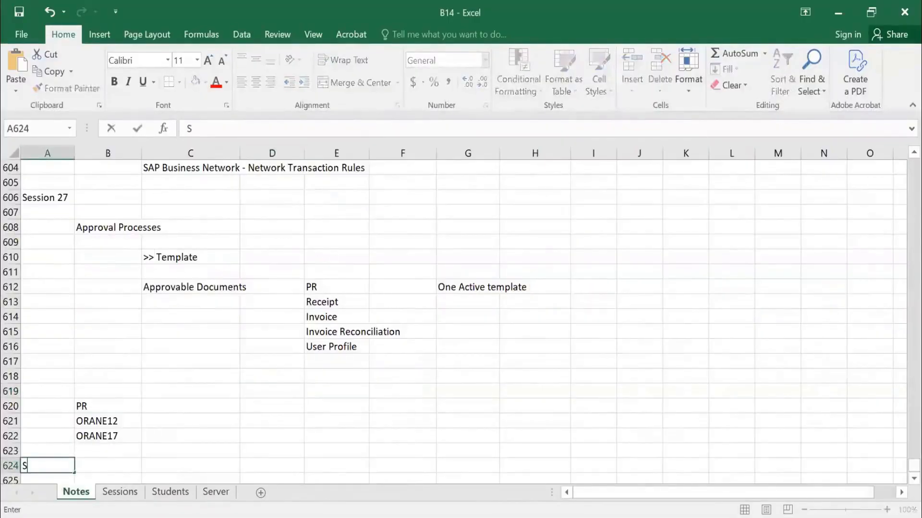
{"action": "type", "text": "ession 28"}
{"action": "key", "text": "Tab"}
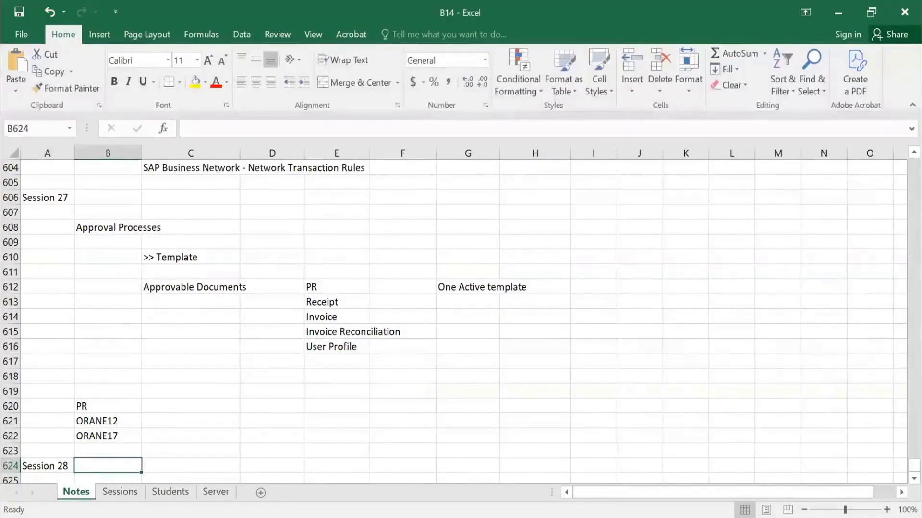
{"action": "left_click", "coordinate": [120, 492]}
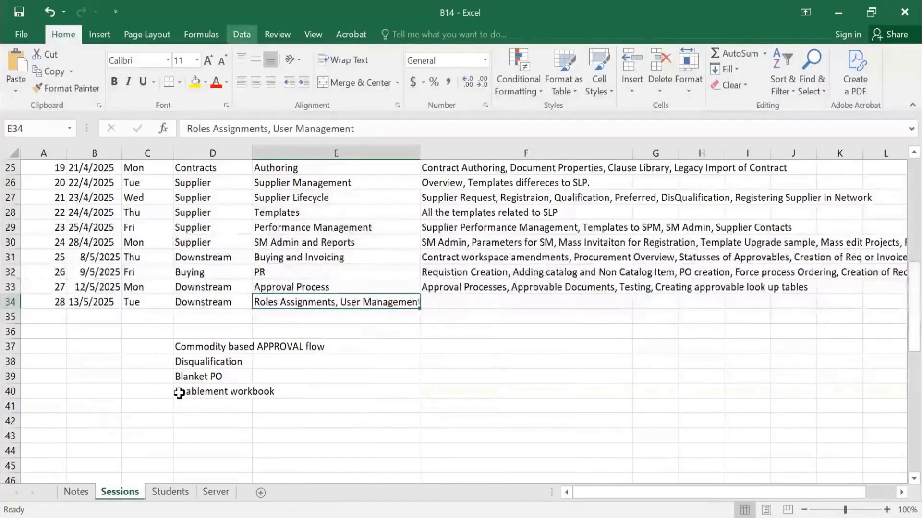
{"action": "key", "text": "alt+Tab"}
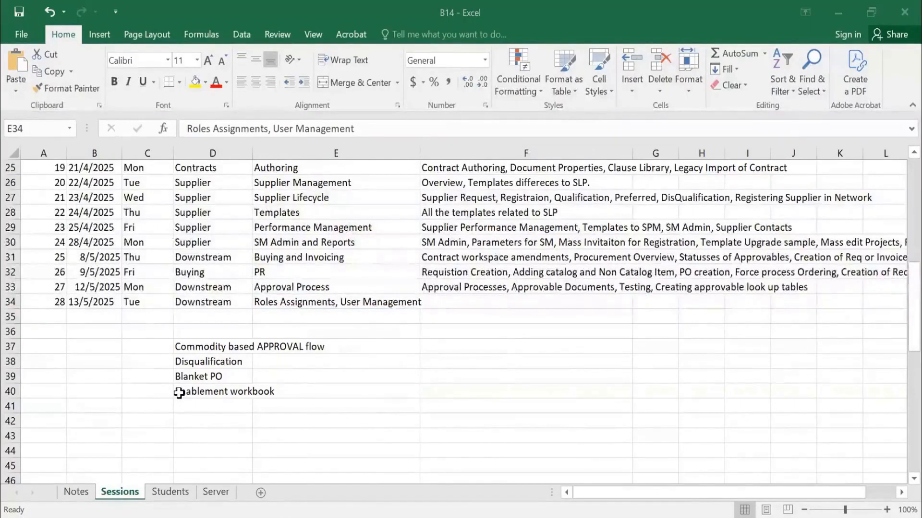
Enter "PR >" in cell B624 of the Notes sheet, next to Session 28.
{"action": "left_click", "coordinate": [88, 496]}
{"action": "scroll", "coordinate": [528, 418], "scroll_direction": "down", "scroll_amount": 2}
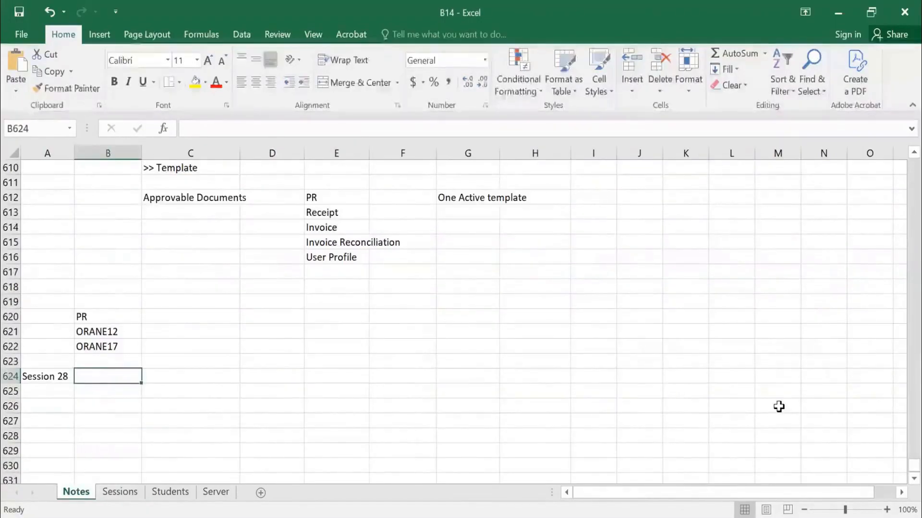
{"action": "type", "text": "PR >"}
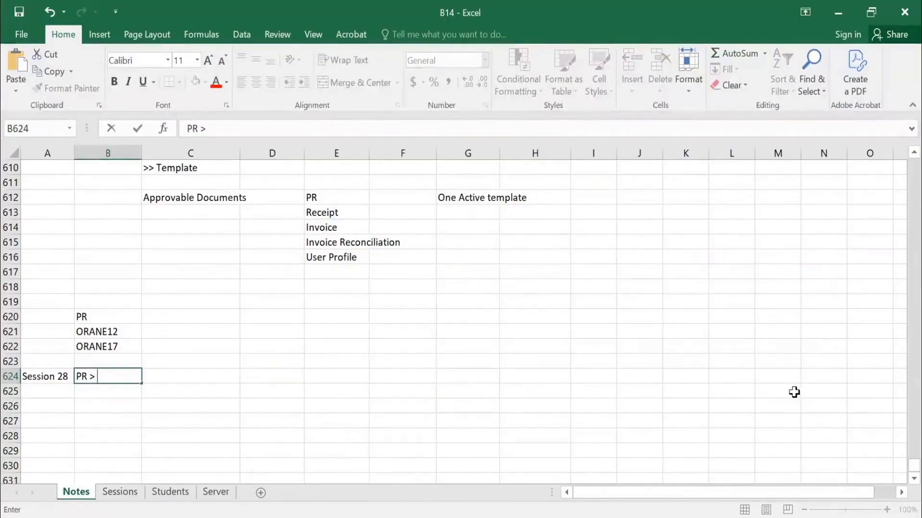
{"action": "key", "text": "Return"}
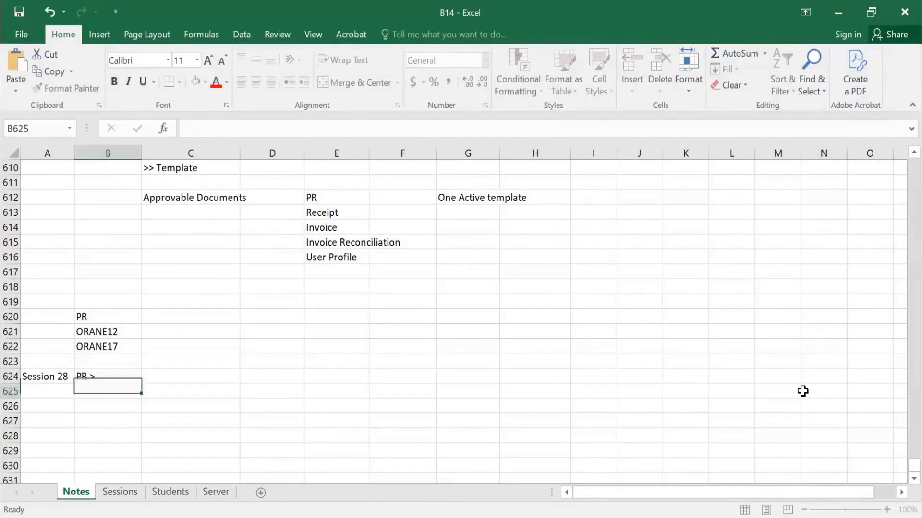
{"action": "scroll", "coordinate": [475, 341], "scroll_direction": "down", "scroll_amount": 1}
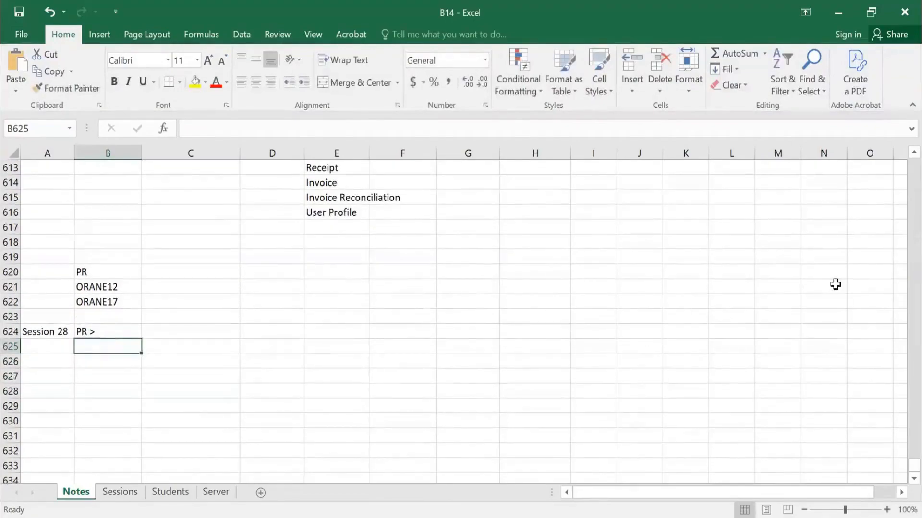
Enter Delegate in cell C625 of the Notes sheet, one row below the PR > entry.
{"action": "key", "text": "Up"}
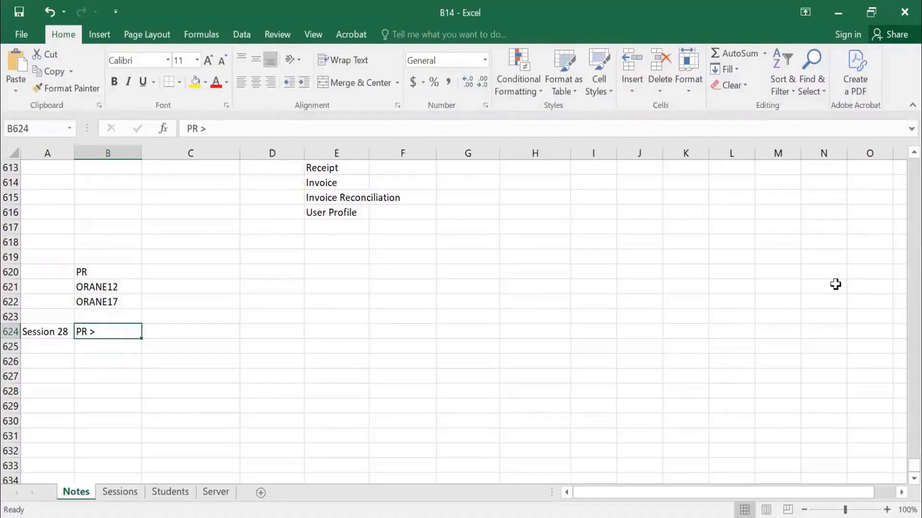
{"action": "key", "text": "Right"}
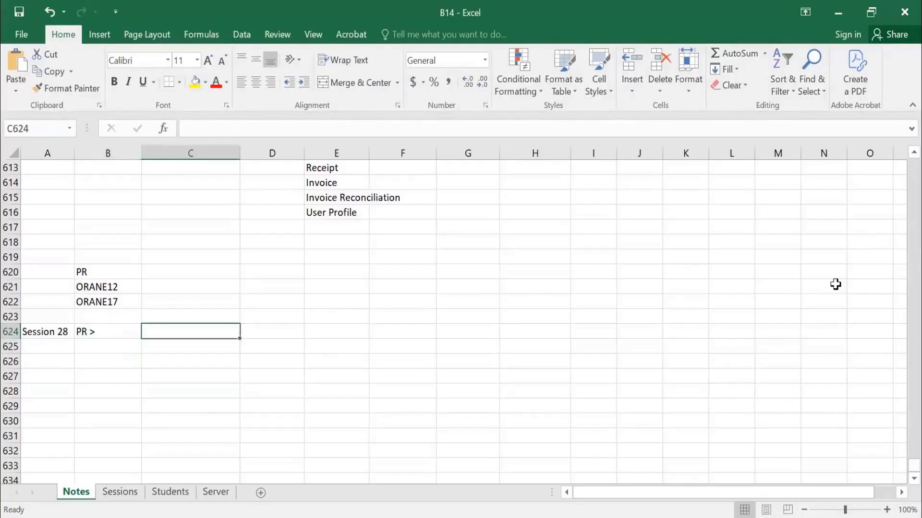
{"action": "key", "text": "Down"}
{"action": "type", "text": "dELEGA"}
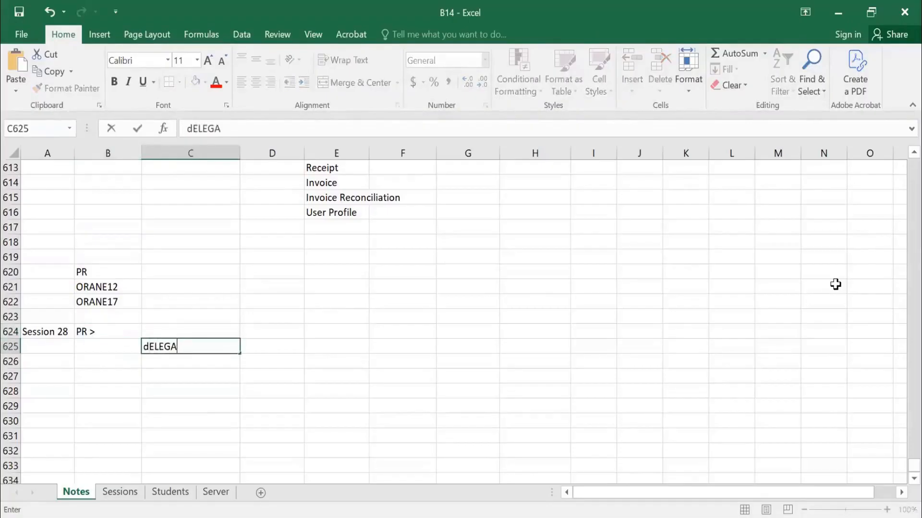
{"action": "type", "text": "TE"}
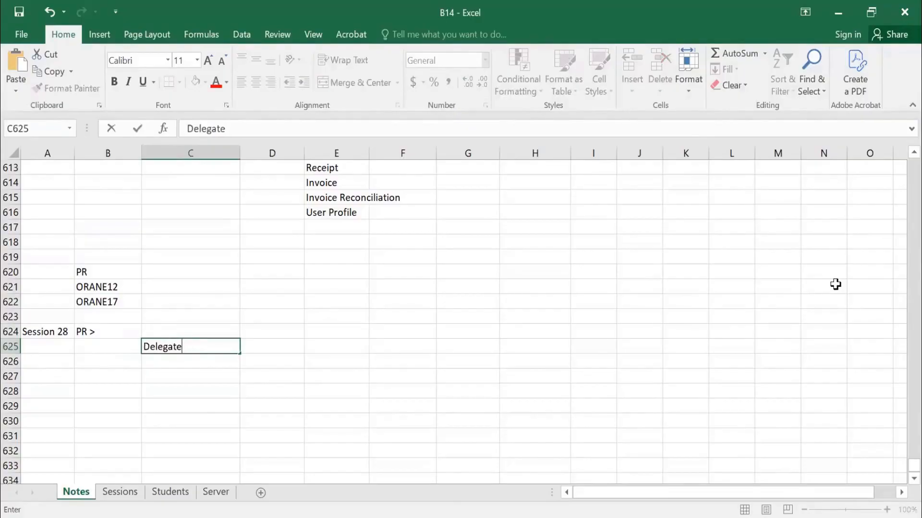
{"action": "key", "text": "Return"}
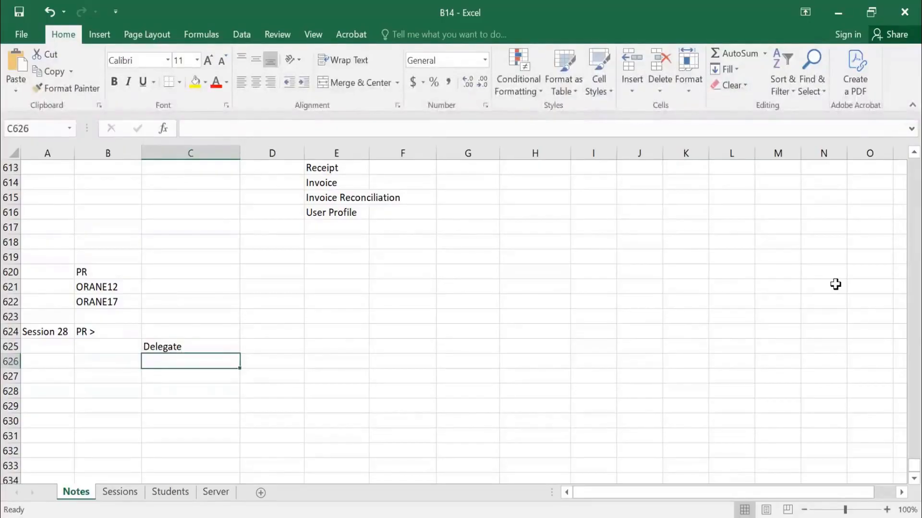
{"action": "key", "text": "Left"}
{"action": "key", "text": "Up"}
{"action": "key", "text": "Up"}
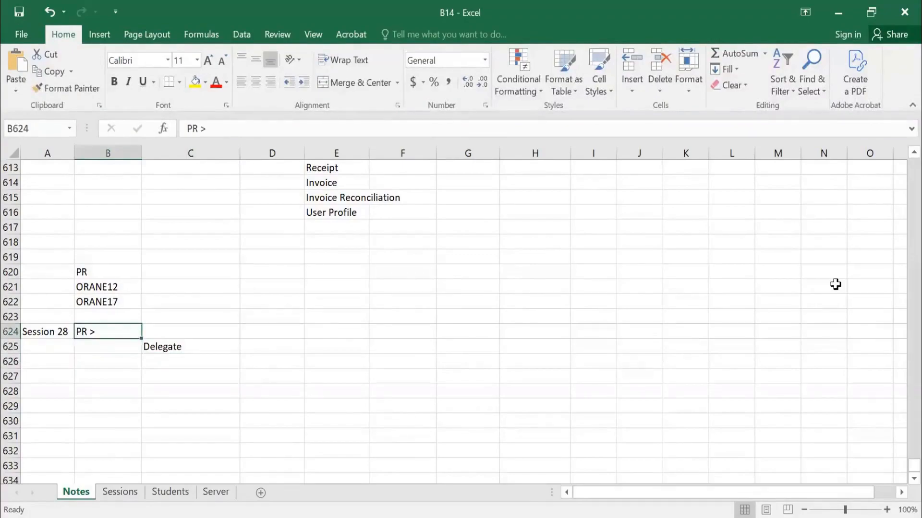
{"action": "key", "text": "Down"}
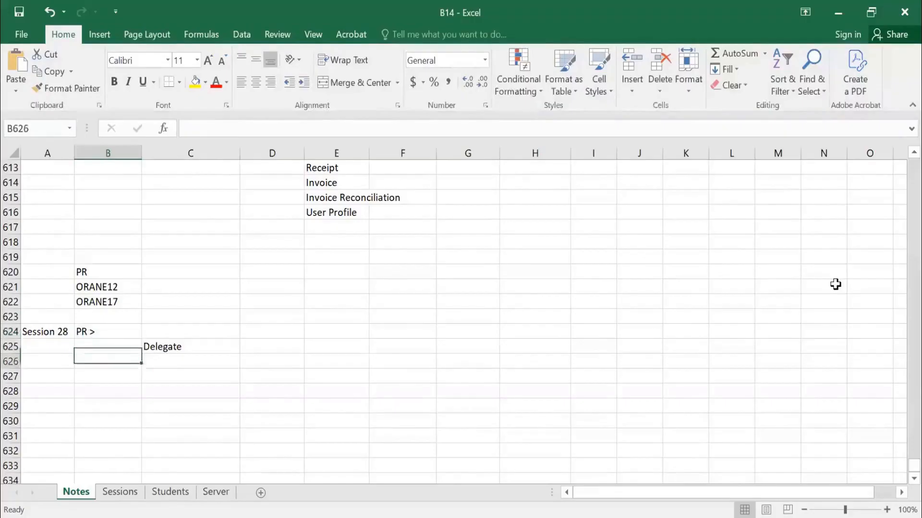
{"action": "key", "text": "Down"}
{"action": "key", "text": "Right"}
{"action": "left_click", "coordinate": [836, 285]}
{"action": "key", "text": "Up"}
{"action": "key", "text": "Up"}
{"action": "key", "text": "Left"}
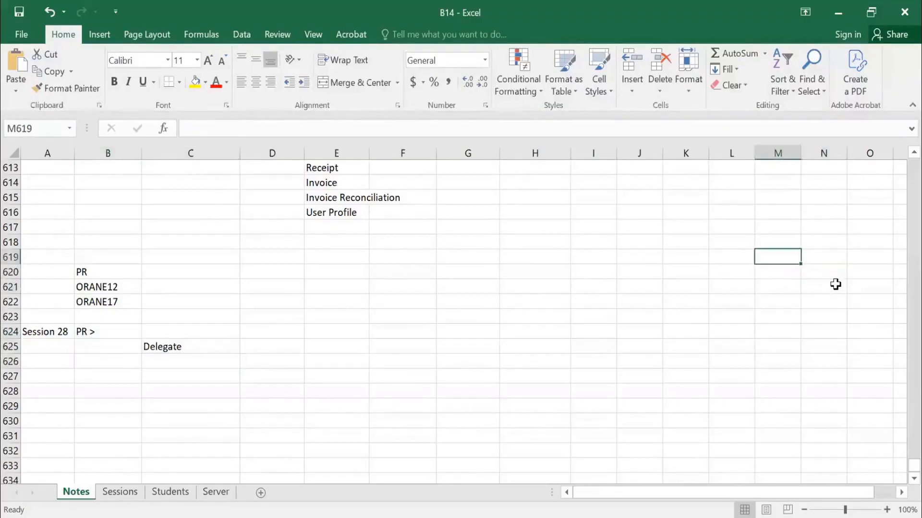
{"action": "key", "text": "Left"}
{"action": "key", "text": "Left"}
{"action": "key", "text": "Left"}
{"action": "key", "text": "Left"}
{"action": "key", "text": "Left"}
{"action": "key", "text": "Left"}
{"action": "key", "text": "Left"}
{"action": "key", "text": "Left"}
{"action": "key", "text": "Left"}
{"action": "key", "text": "Left"}
{"action": "key", "text": "Left"}
{"action": "key", "text": "Left"}
{"action": "key", "text": "Down"}
{"action": "key", "text": "Down"}
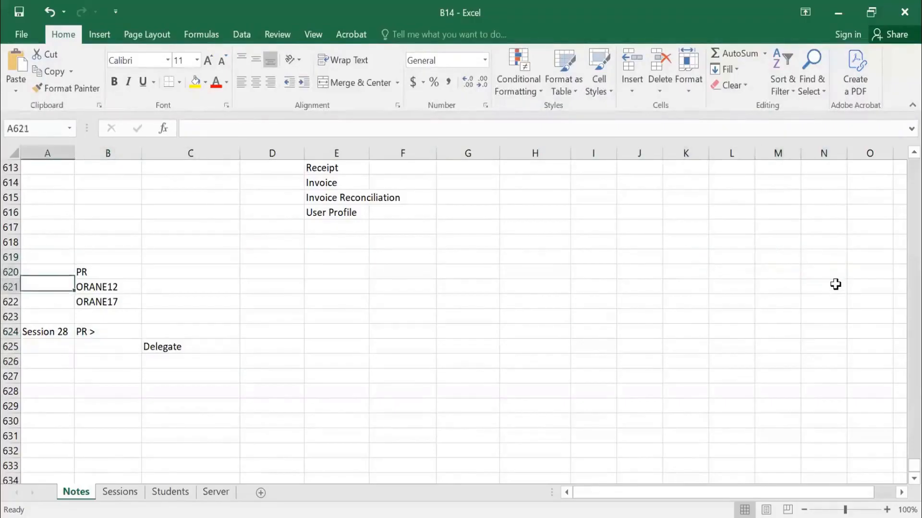
{"action": "key", "text": "Down"}
{"action": "key", "text": "Down"}
{"action": "key", "text": "Down"}
{"action": "key", "text": "Right"}
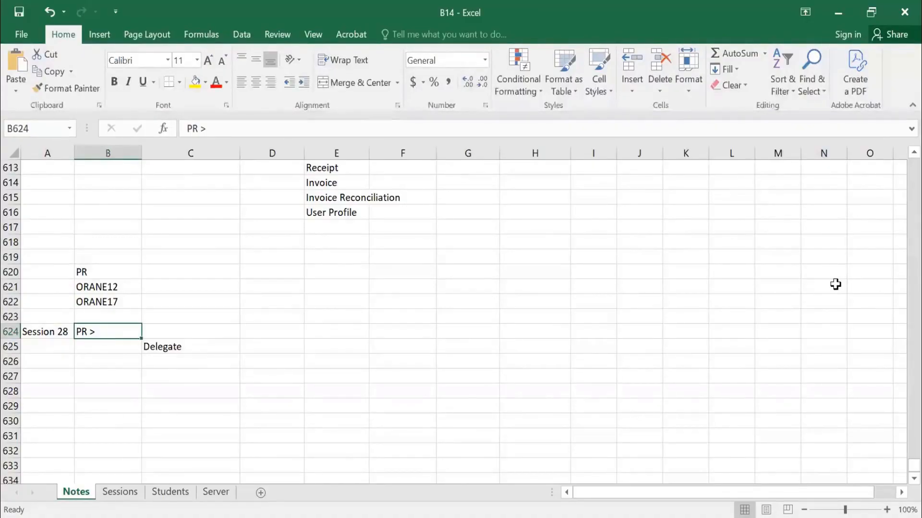
{"action": "key", "text": "Down"}
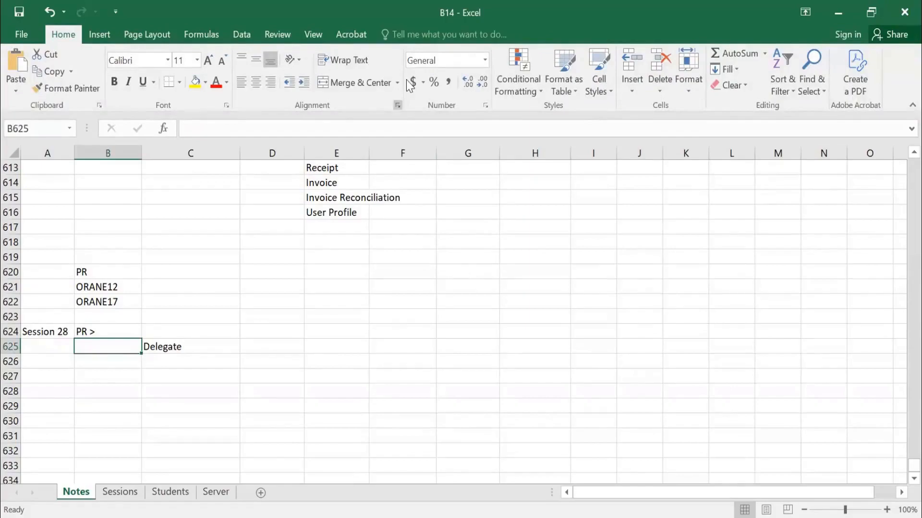
Switch to SAP Ariba in the browser, open Approvable Role Assignments, and search for approvables of type Requisition.
{"action": "key", "text": "alt+Tab"}
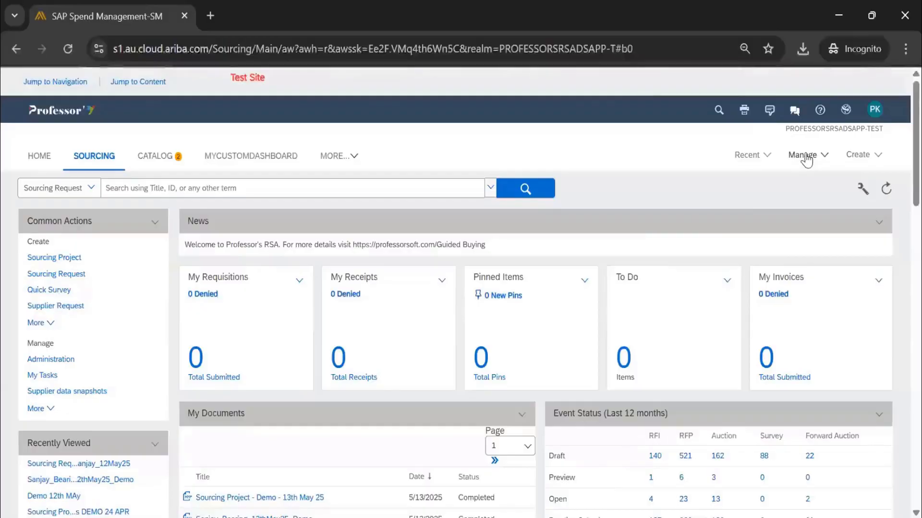
{"action": "left_click", "coordinate": [806, 155]}
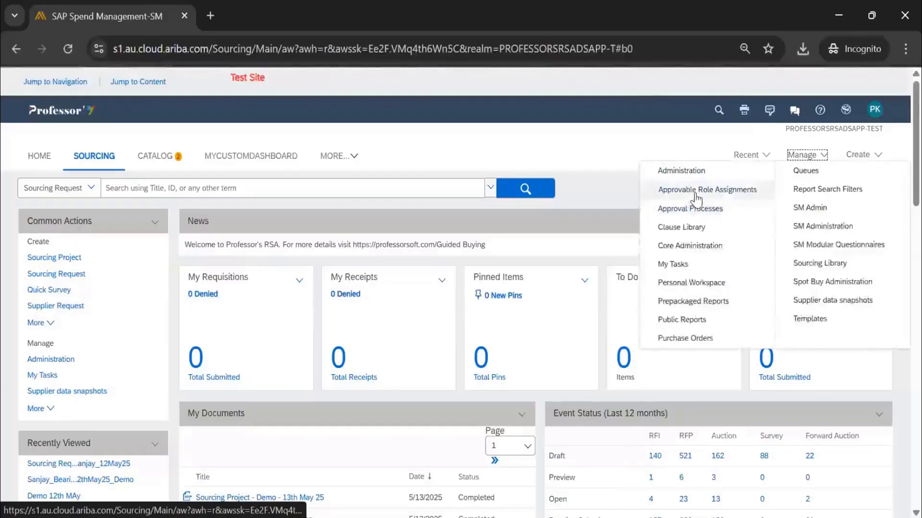
{"action": "left_click", "coordinate": [696, 191]}
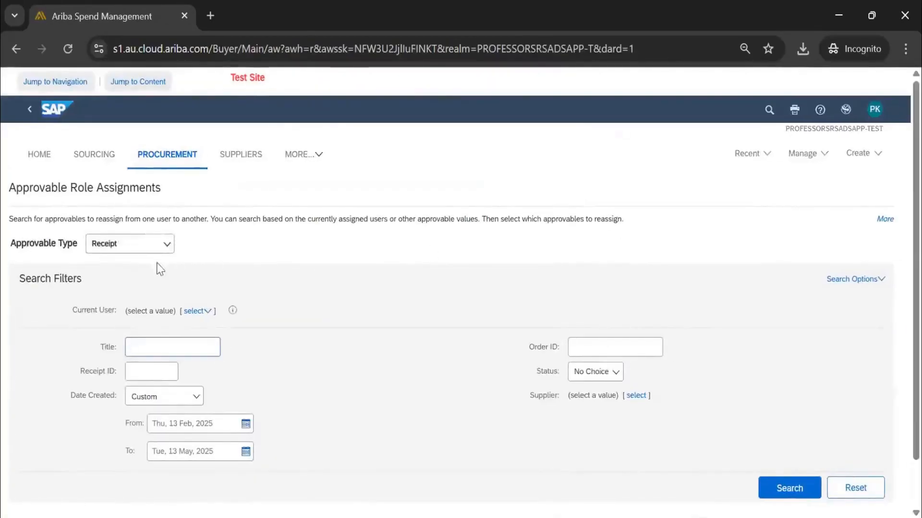
{"action": "left_click", "coordinate": [146, 250]}
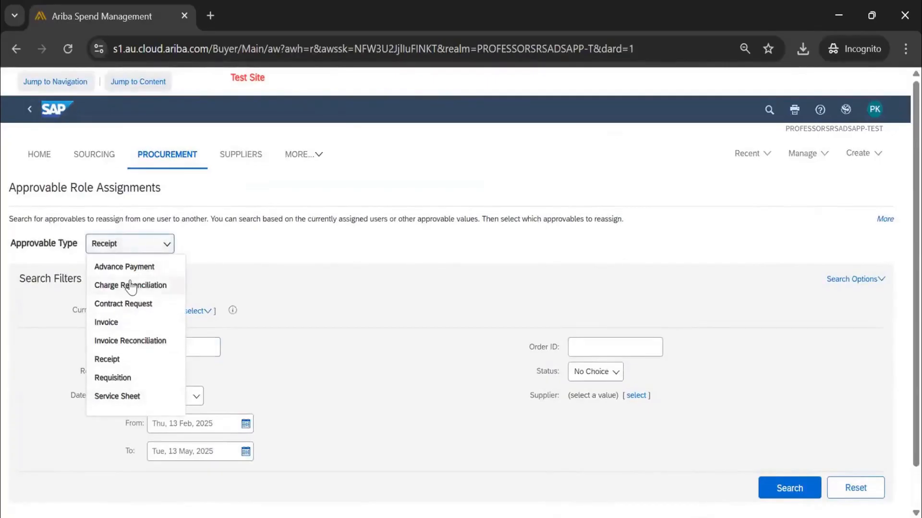
{"action": "left_click", "coordinate": [131, 382]}
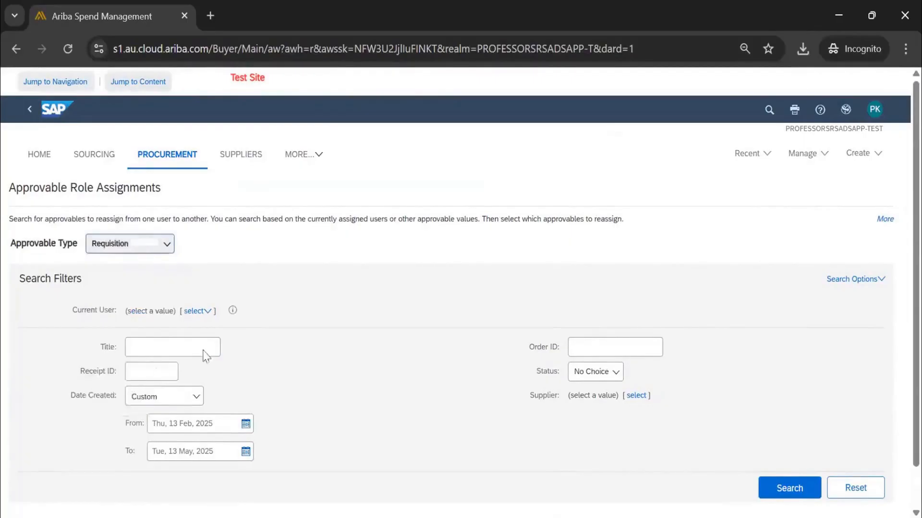
{"action": "left_click", "coordinate": [789, 443]}
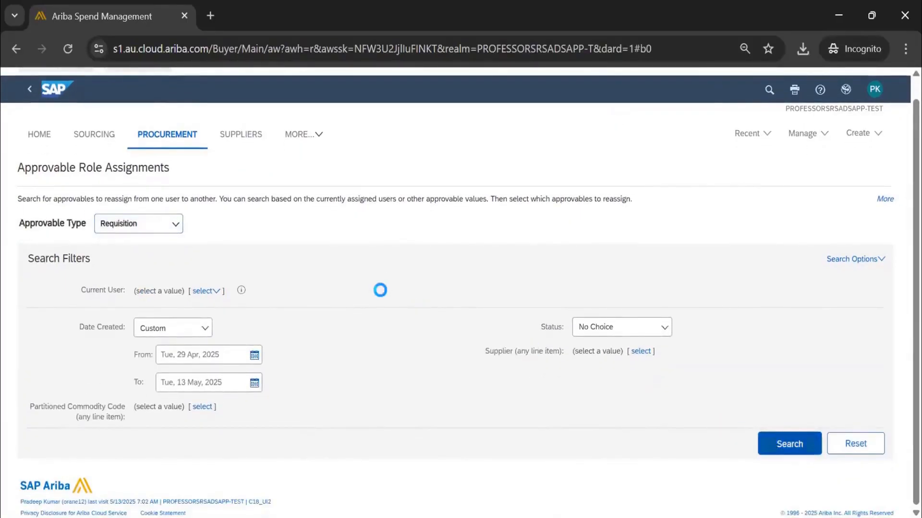
{"action": "scroll", "coordinate": [286, 291], "scroll_direction": "down", "scroll_amount": 2}
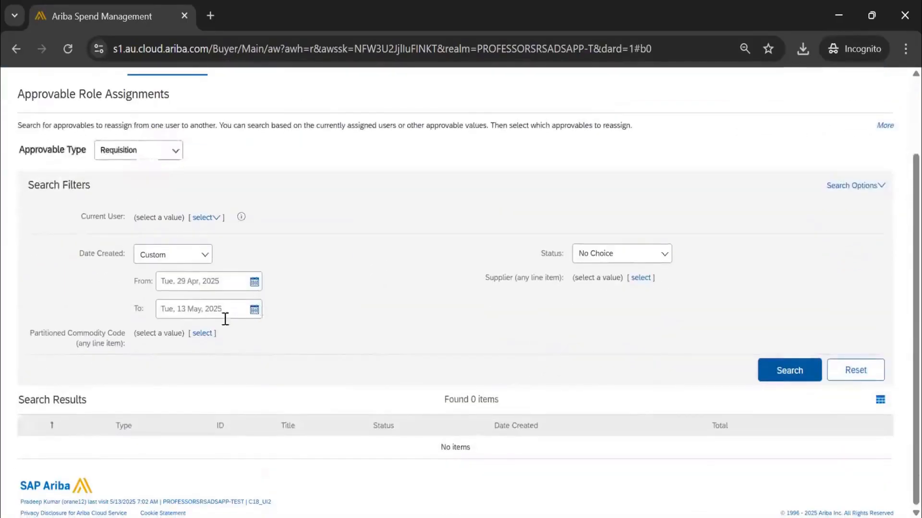
Set the Date Created filter to No Choice and search the requisitions again.
{"action": "left_click", "coordinate": [190, 259]}
{"action": "left_click", "coordinate": [188, 279]}
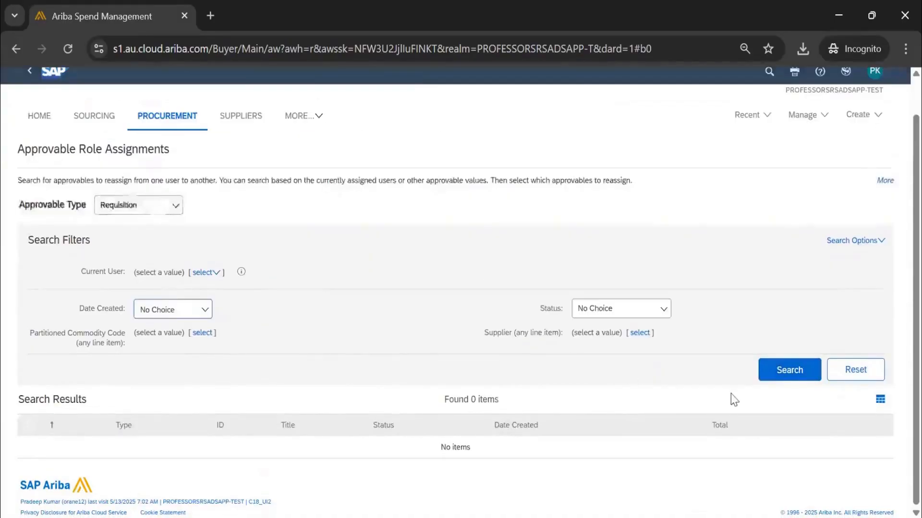
{"action": "left_click", "coordinate": [789, 370]}
{"action": "scroll", "coordinate": [311, 298], "scroll_direction": "down", "scroll_amount": 1}
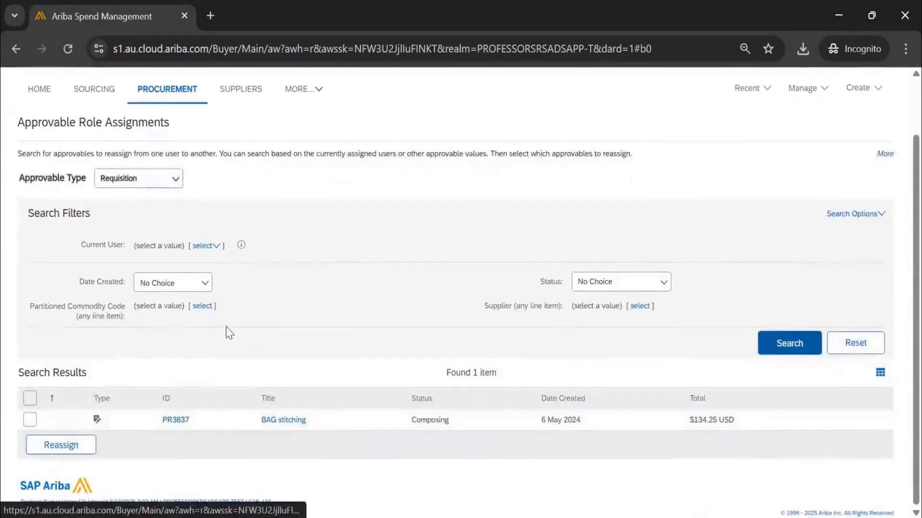
{"action": "scroll", "coordinate": [397, 308], "scroll_direction": "up", "scroll_amount": 2}
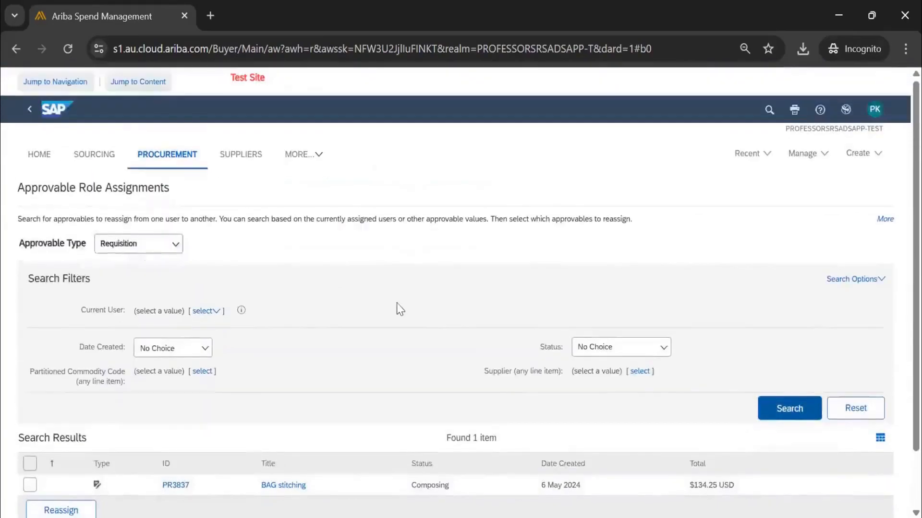
Switch to the PROFESSORSRSADSAPP-C1-TEST site and search for Requisition approvables in Approvable Role Assignments.
{"action": "left_click", "coordinate": [843, 112]}
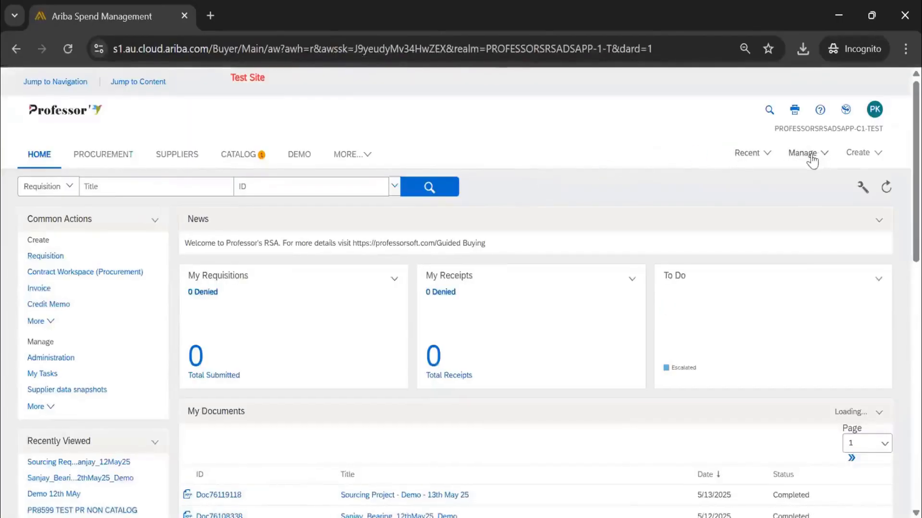
{"action": "left_click", "coordinate": [804, 153]}
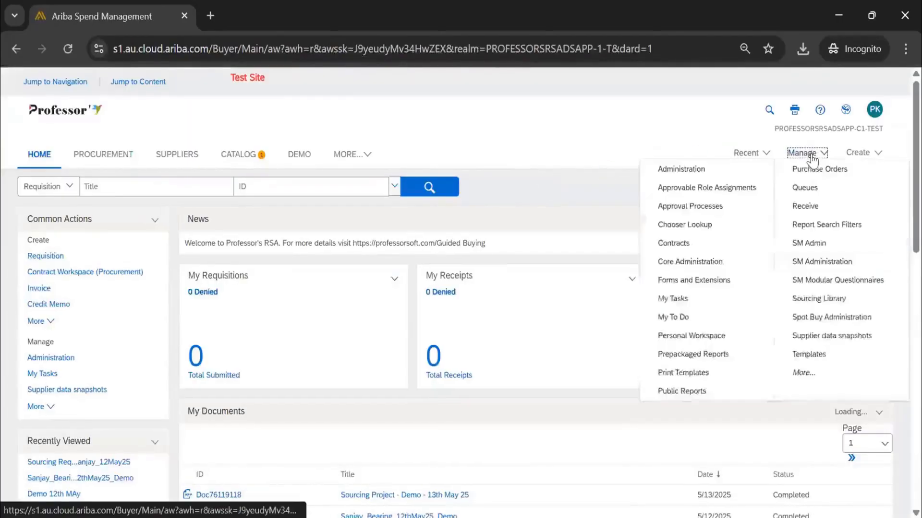
{"action": "left_click", "coordinate": [715, 190]}
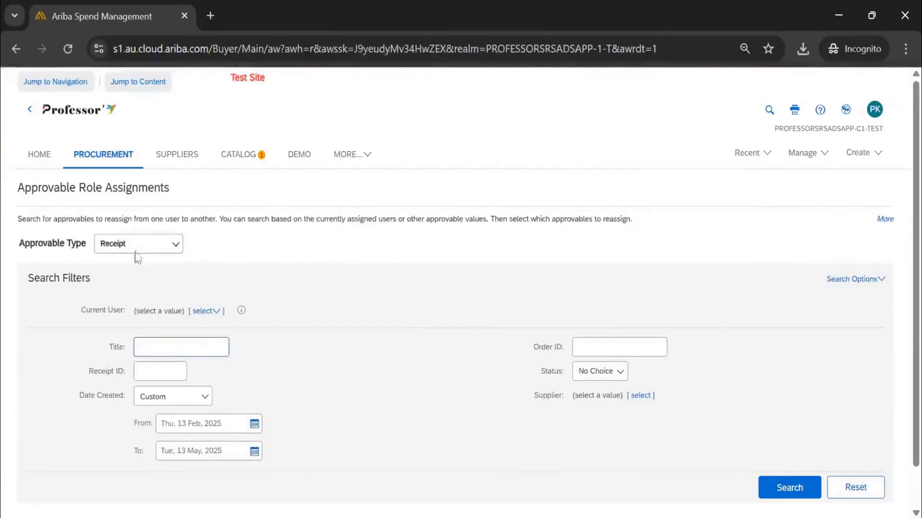
{"action": "left_click", "coordinate": [136, 248]}
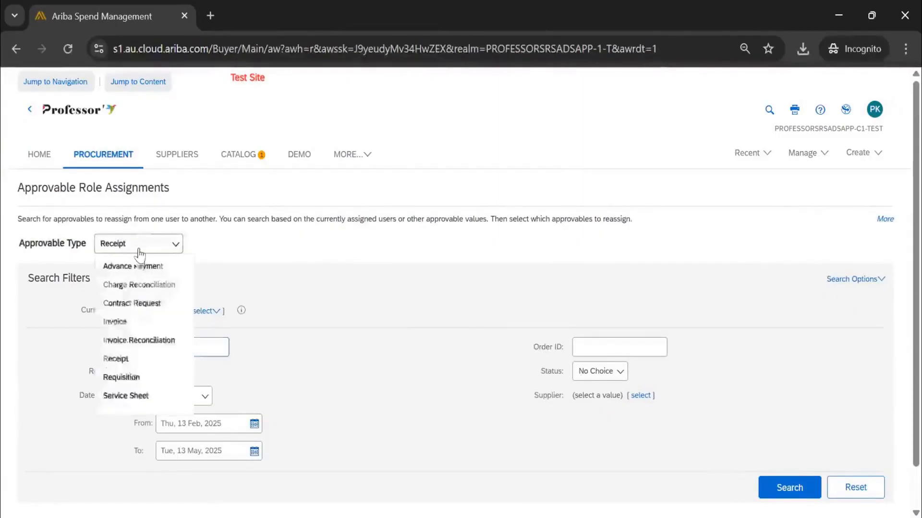
{"action": "left_click", "coordinate": [143, 376]}
{"action": "left_click", "coordinate": [802, 487]}
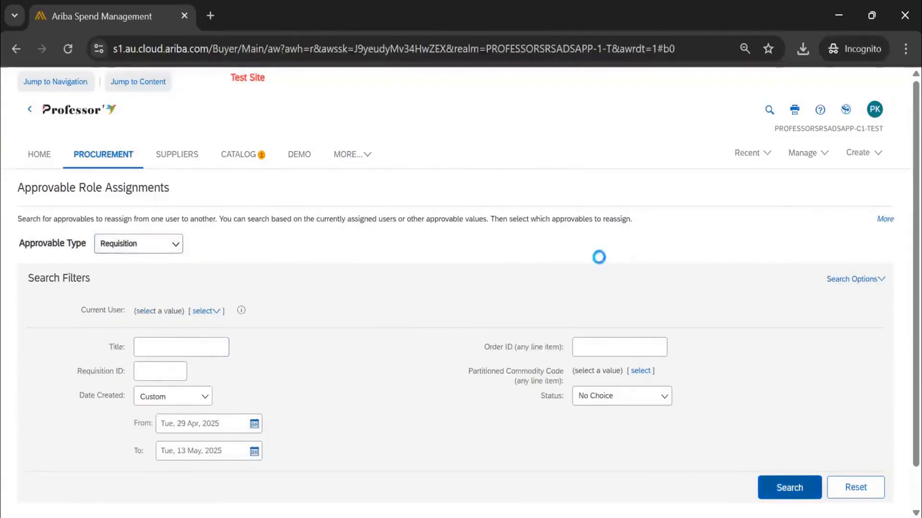
{"action": "scroll", "coordinate": [540, 270], "scroll_direction": "down", "scroll_amount": 3}
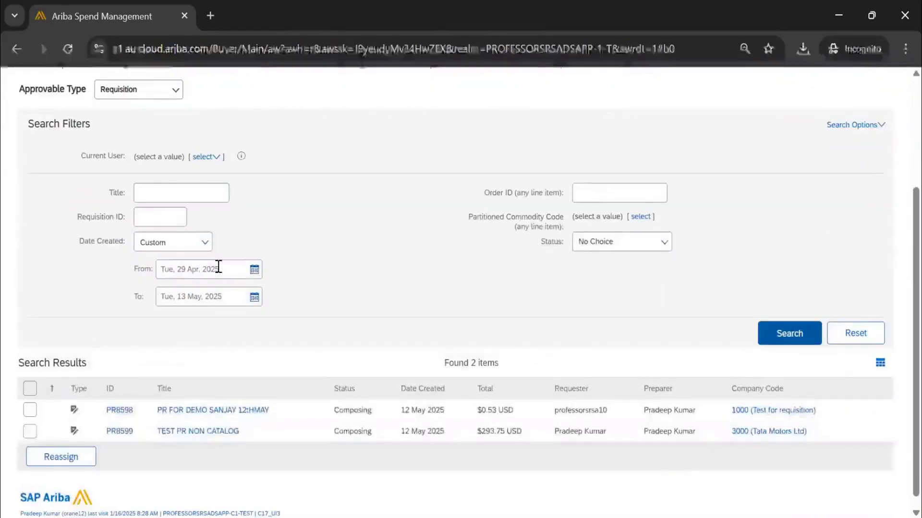
Search the child site's requisitions with Date Created set to No Choice and open the "batteries for xyz" requisition.
{"action": "left_click", "coordinate": [165, 243]}
{"action": "left_click", "coordinate": [163, 267]}
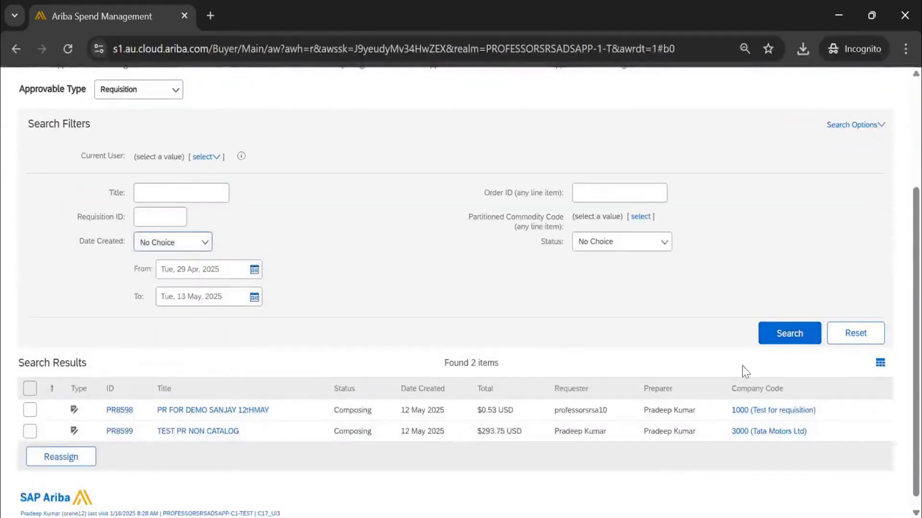
{"action": "left_click", "coordinate": [768, 324]}
{"action": "scroll", "coordinate": [489, 323], "scroll_direction": "down", "scroll_amount": 2}
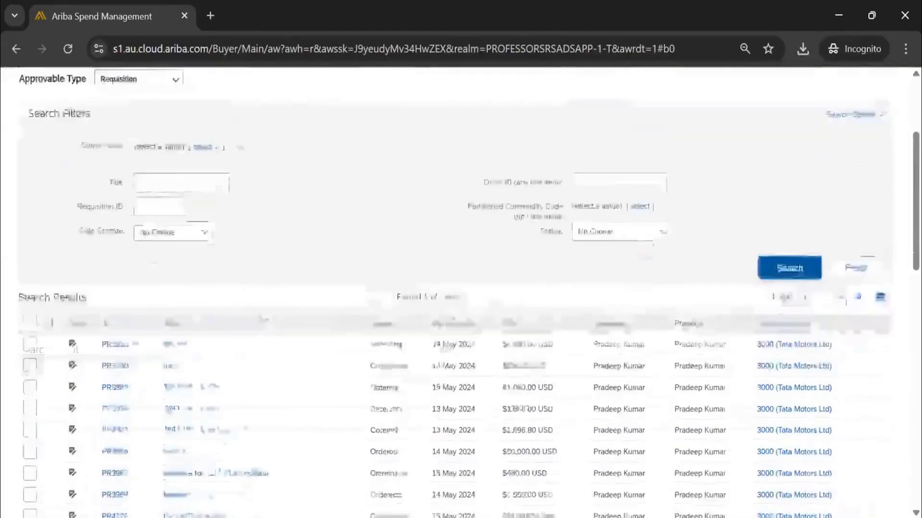
{"action": "scroll", "coordinate": [253, 315], "scroll_direction": "down", "scroll_amount": 3}
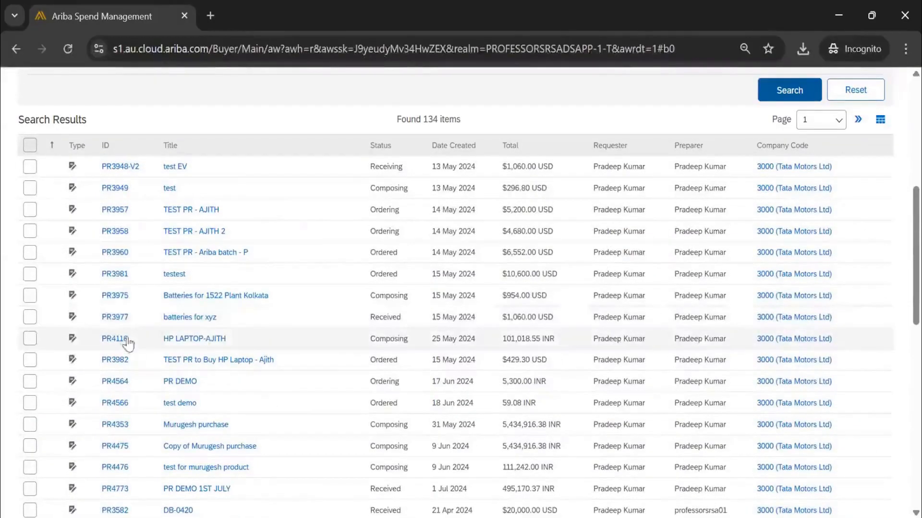
{"action": "left_click", "coordinate": [111, 319]}
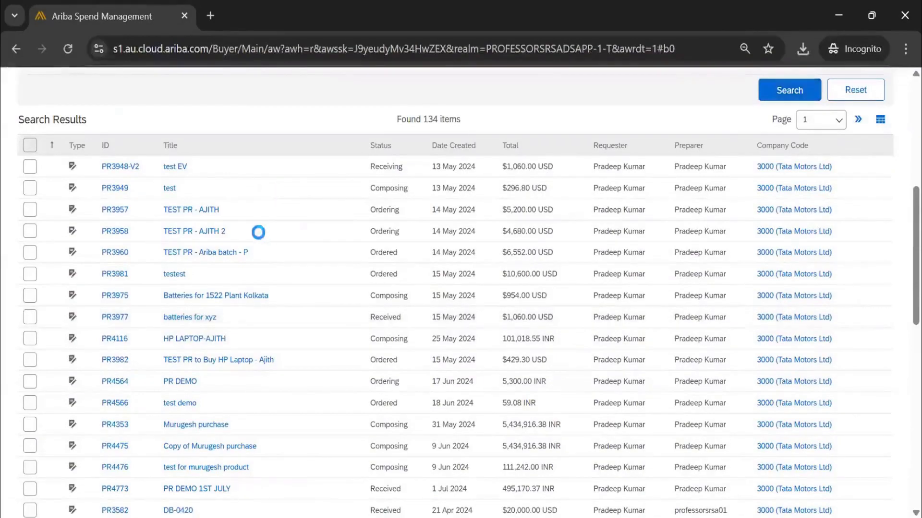
Return from the "batteries for xyz" requisition to the search results, select that requisition, and open it for role reassignment.
{"action": "scroll", "coordinate": [241, 243], "scroll_direction": "down", "scroll_amount": 1}
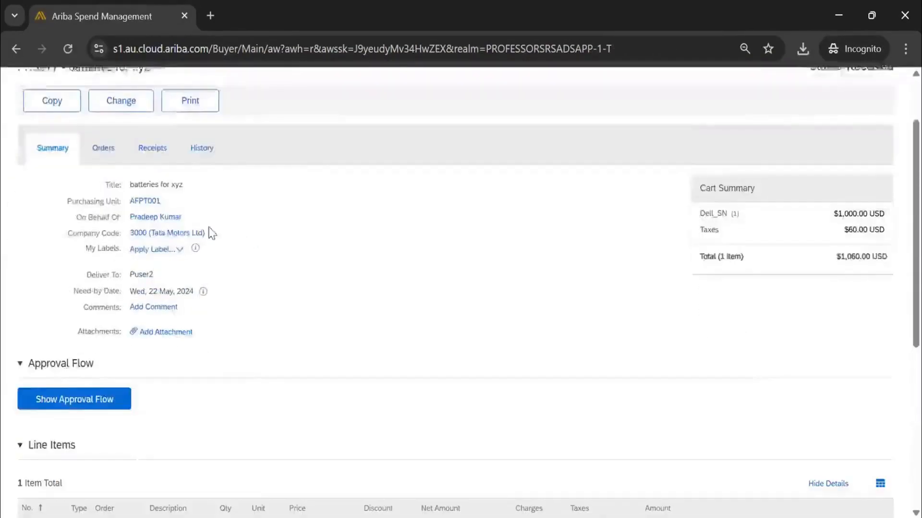
{"action": "scroll", "coordinate": [211, 233], "scroll_direction": "up", "scroll_amount": 1}
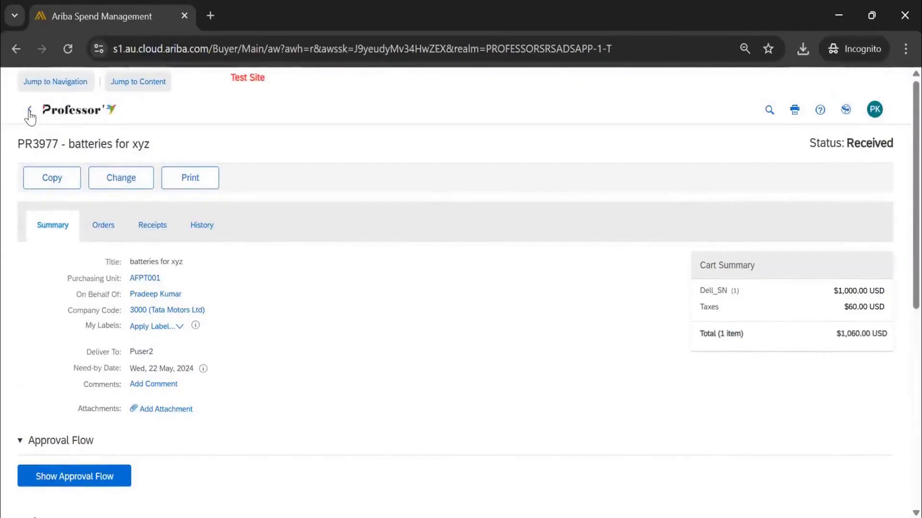
{"action": "left_click", "coordinate": [29, 111]}
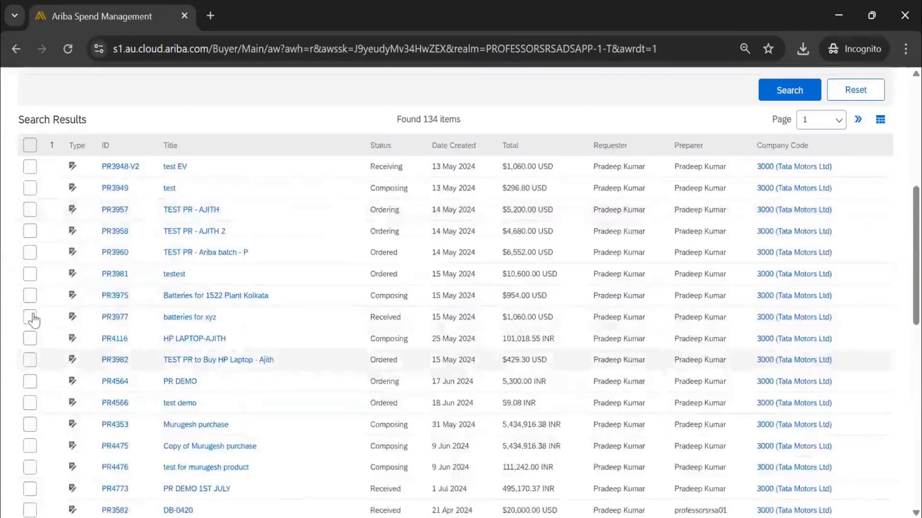
{"action": "left_click", "coordinate": [35, 317]}
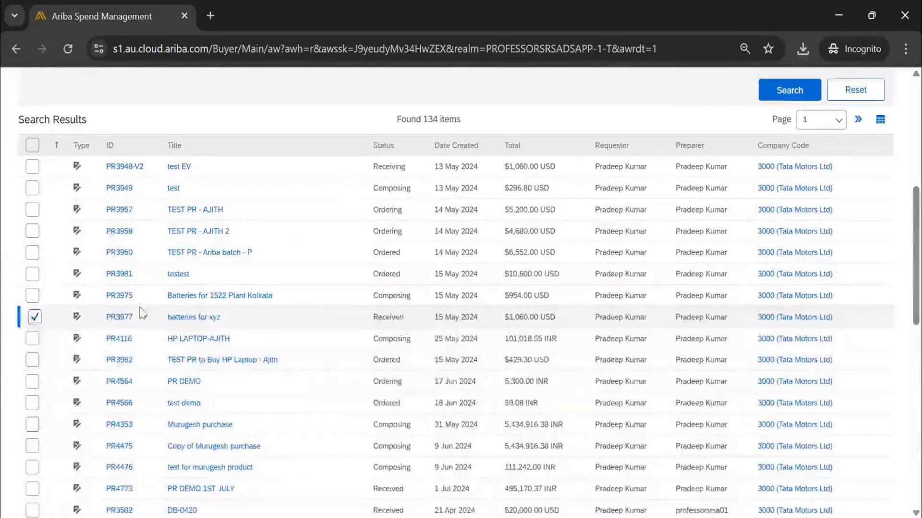
{"action": "scroll", "coordinate": [143, 313], "scroll_direction": "down", "scroll_amount": 15}
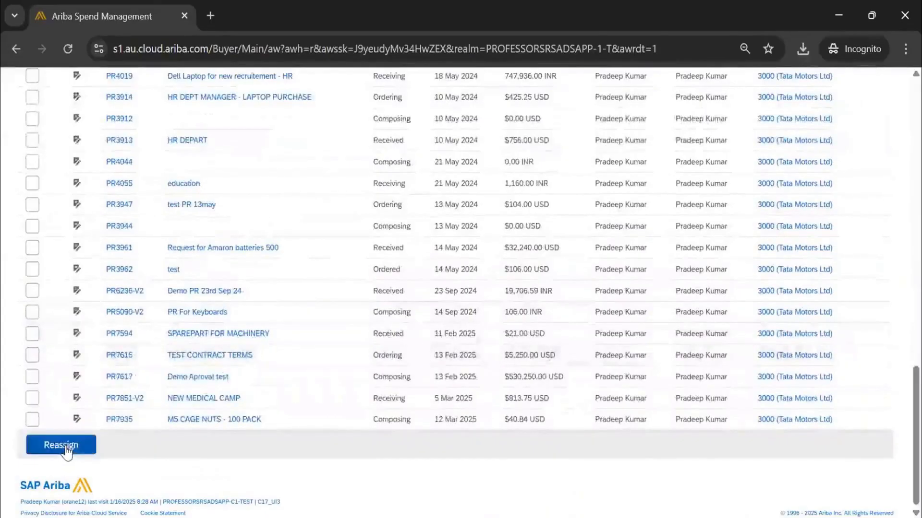
{"action": "left_click", "coordinate": [61, 446]}
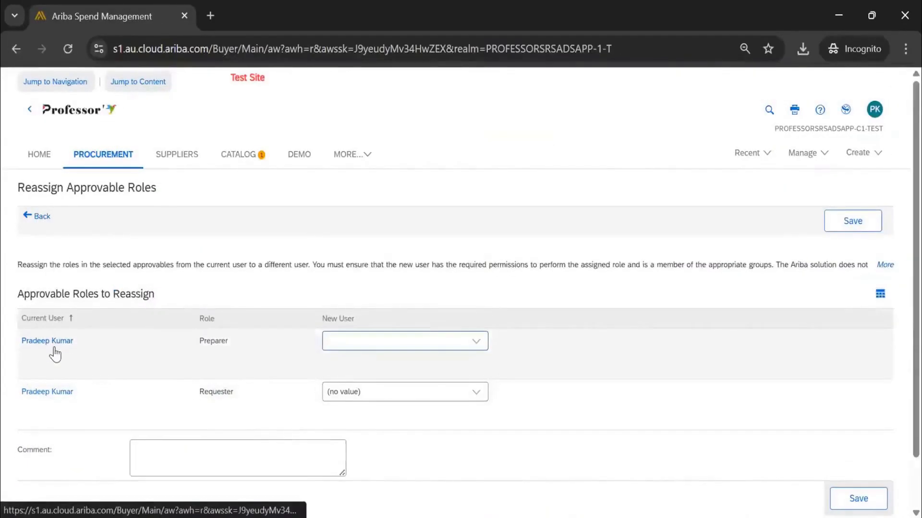
Set the new user to orane17 for both the Preparer and Requester roles of the requisition.
{"action": "left_click", "coordinate": [475, 342]}
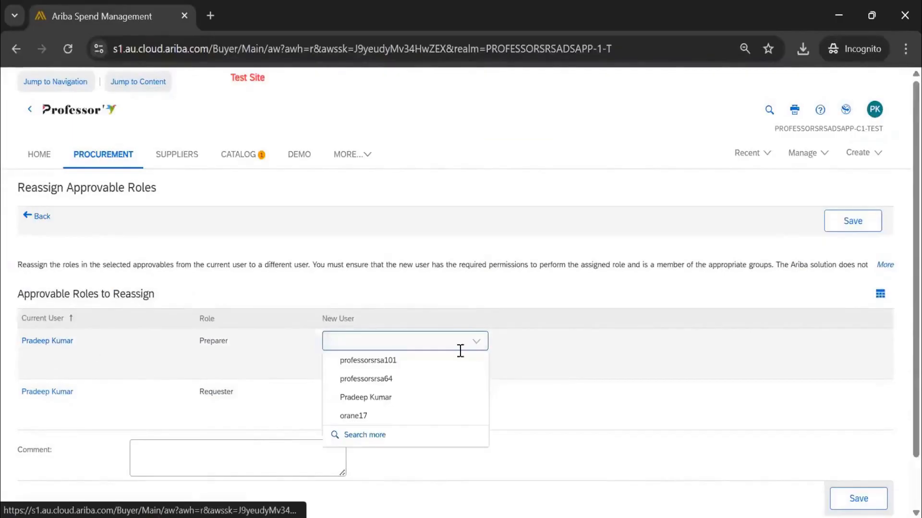
{"action": "left_click", "coordinate": [415, 418]}
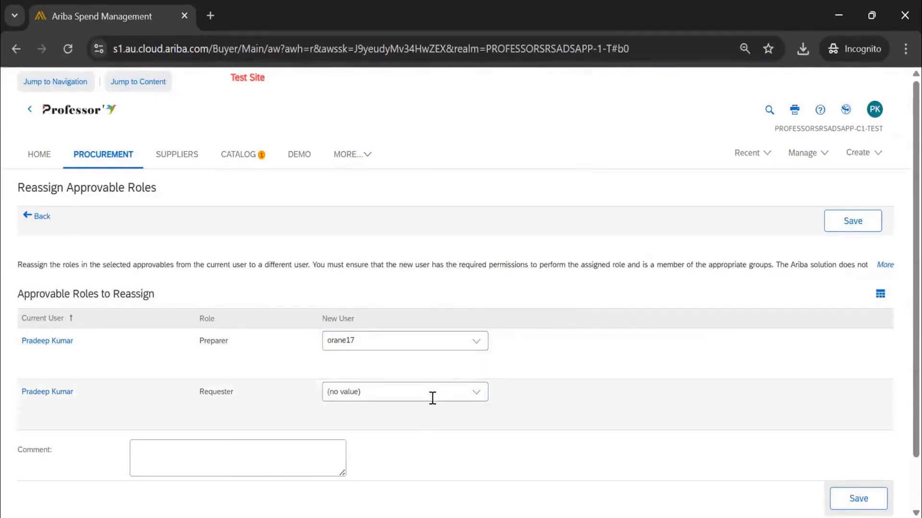
{"action": "left_click", "coordinate": [470, 402]}
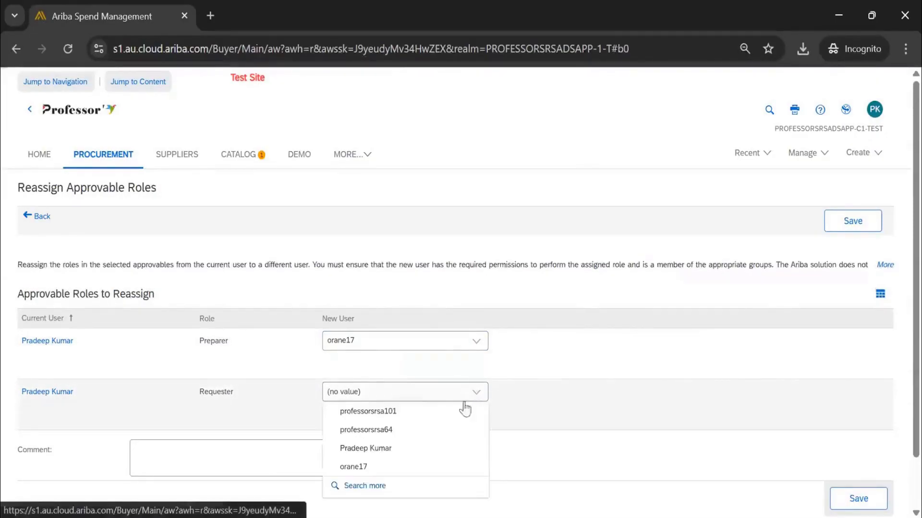
{"action": "left_click", "coordinate": [418, 464]}
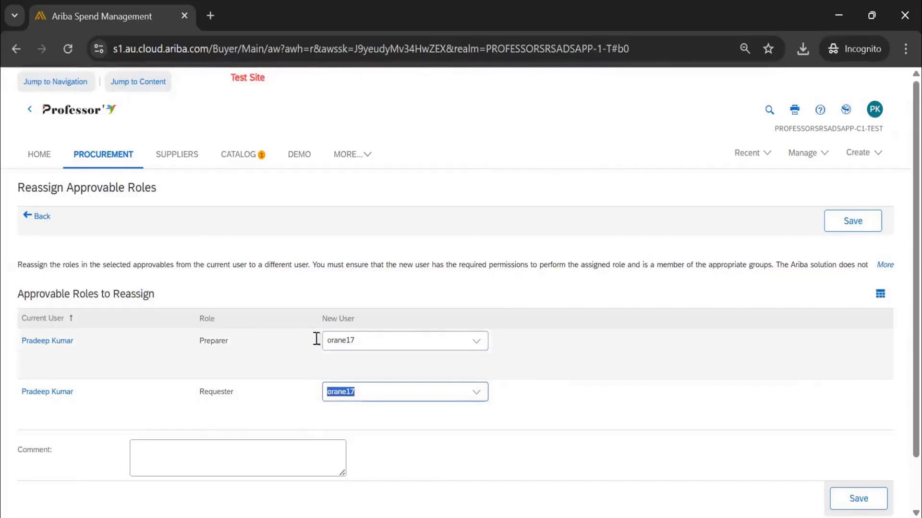
Begin the reassignment comment with the current user's full name followed by "(Orane12) is on vacation.".
{"action": "left_click", "coordinate": [268, 462]}
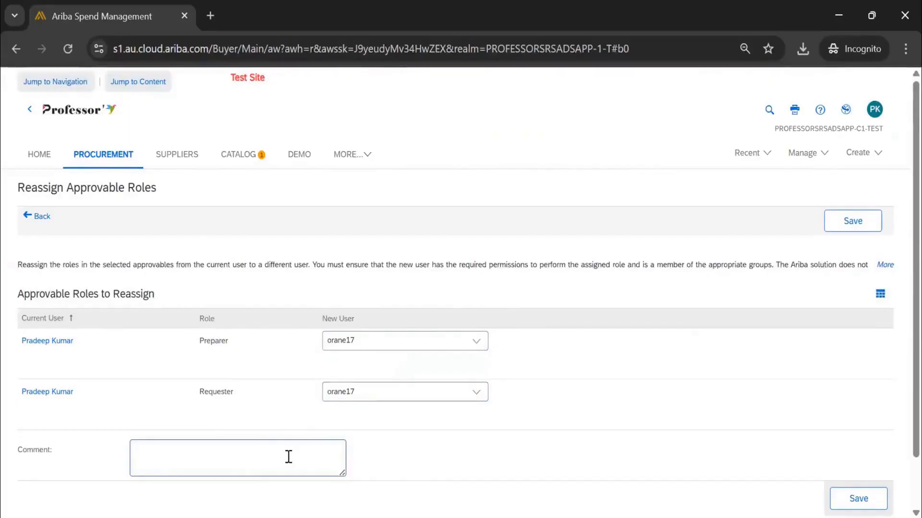
{"action": "type", "text": "o"}
{"action": "key", "text": "BackSpace"}
{"action": "key", "text": "BackSpace"}
{"action": "key", "text": "BackSpace"}
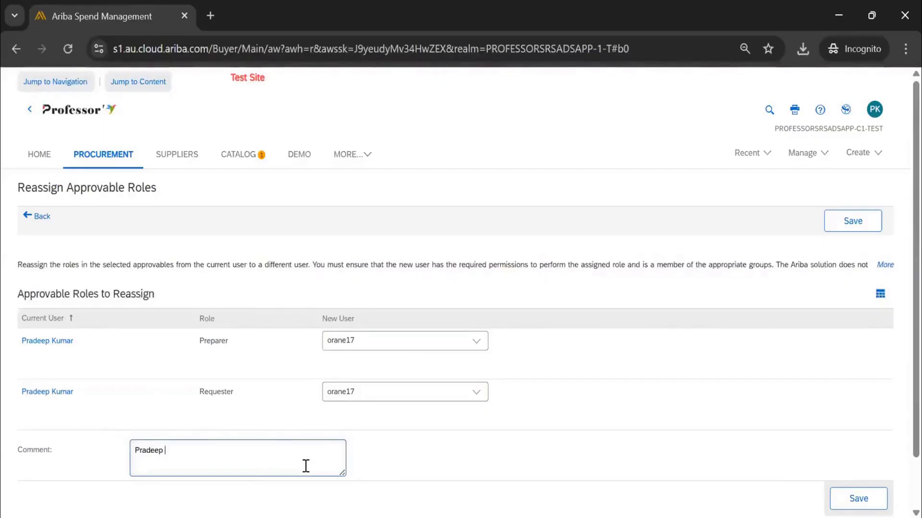
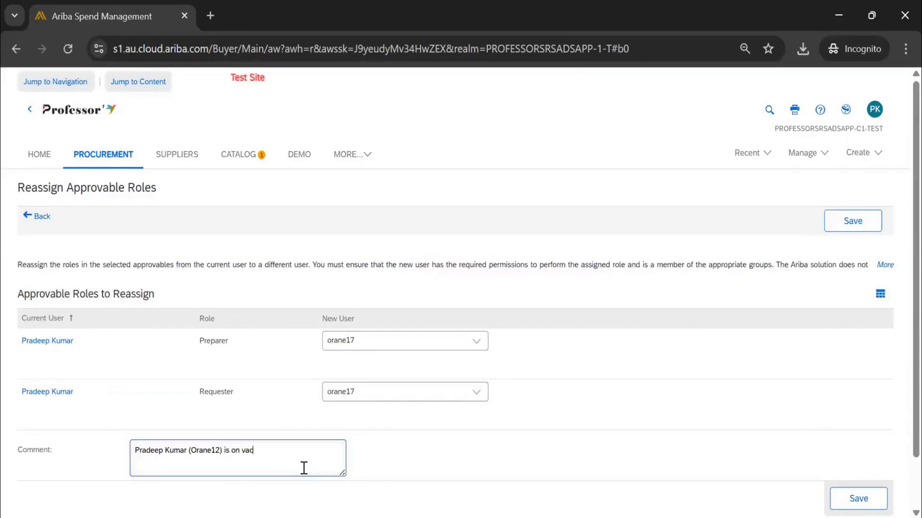
{"action": "type", "text": "ation. Moved to some other dep"}
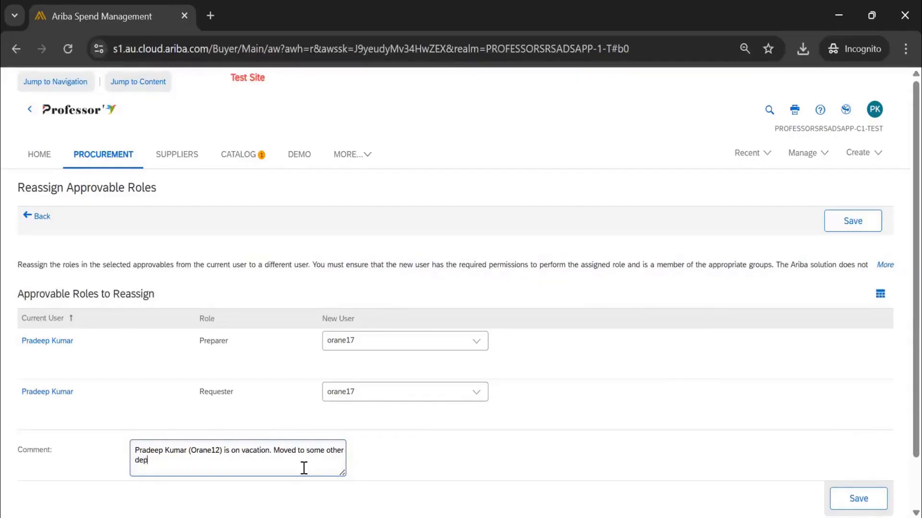
{"action": "type", "text": "artment."}
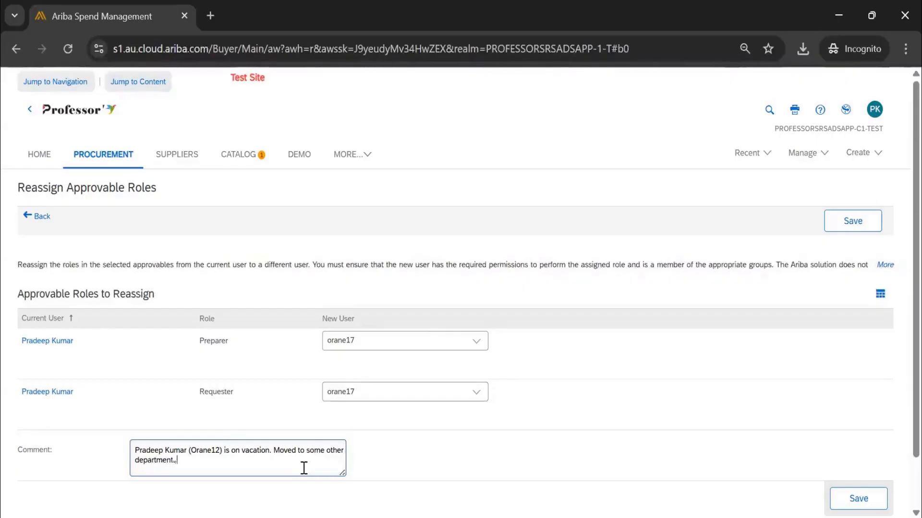
{"action": "type", "text": " INCXXXXX or"}
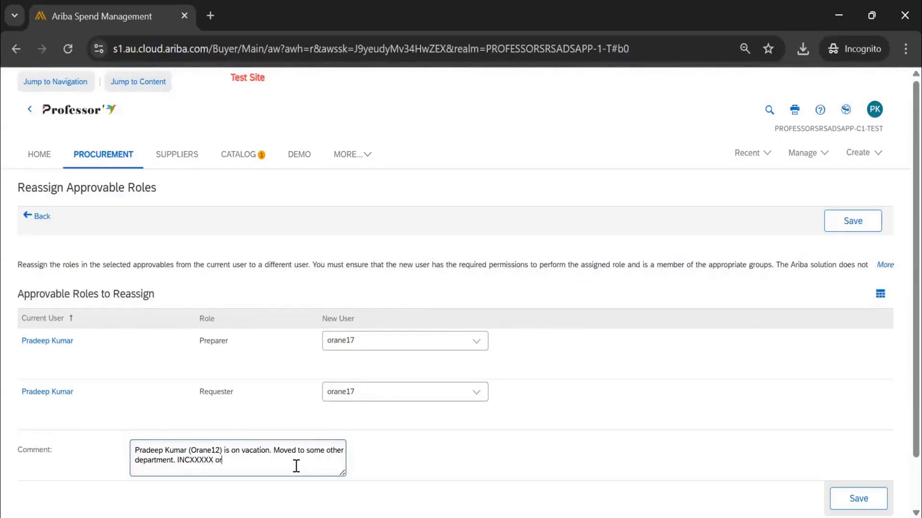
{"action": "type", "text": " Ref emai"}
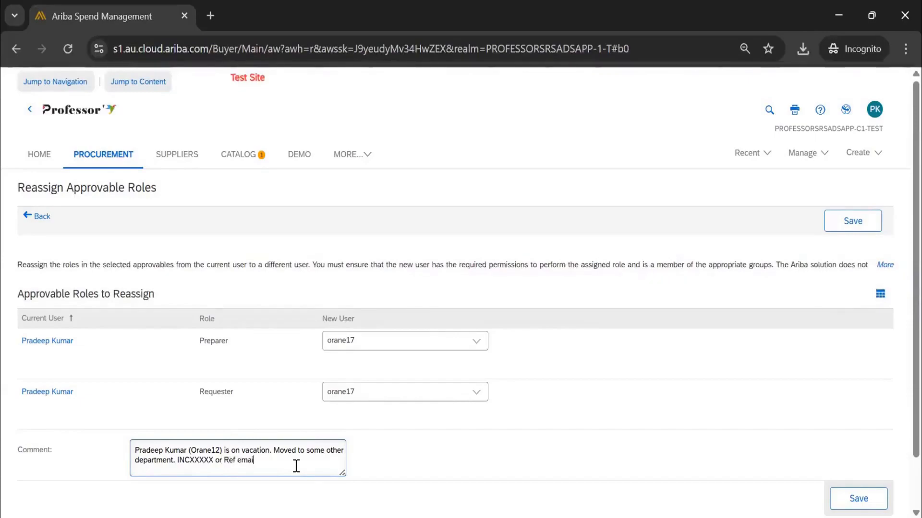
{"action": "type", "text": "l "}
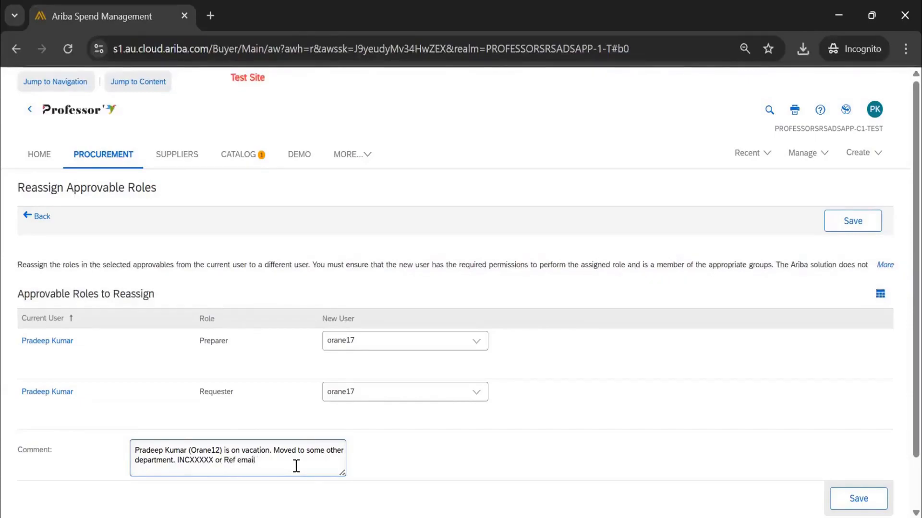
{"action": "type", "text": "13t"}
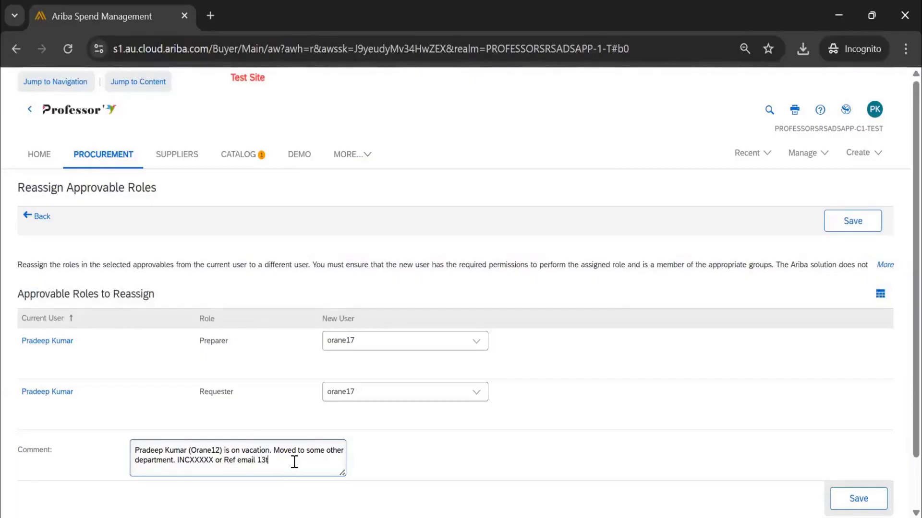
{"action": "type", "text": "hMay"}
Complete the comment with "Moved to some other department. INCXXXXX or Ref email 13thMay" and save the role reassignment.
{"action": "scroll", "coordinate": [294, 462], "scroll_direction": "down", "scroll_amount": 2}
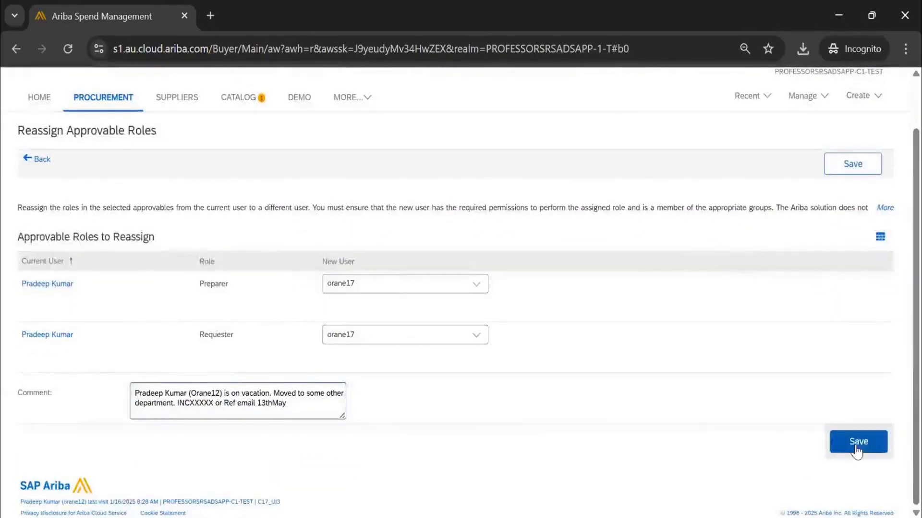
{"action": "scroll", "coordinate": [104, 237], "scroll_direction": "up", "scroll_amount": 1}
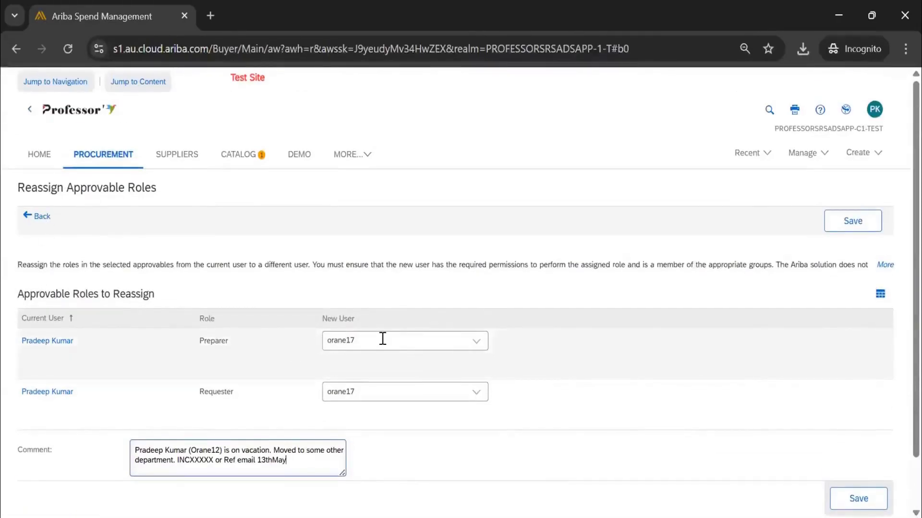
{"action": "left_click", "coordinate": [857, 499]}
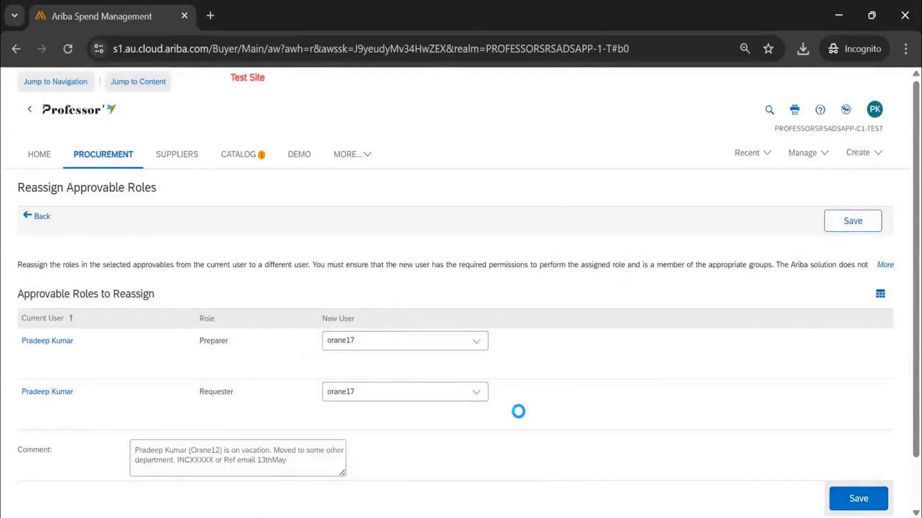
Check the "batteries for xyz" requisition in the results, then search by its Requisition ID digits without the PR prefix.
{"action": "scroll", "coordinate": [181, 329], "scroll_direction": "down", "scroll_amount": 15}
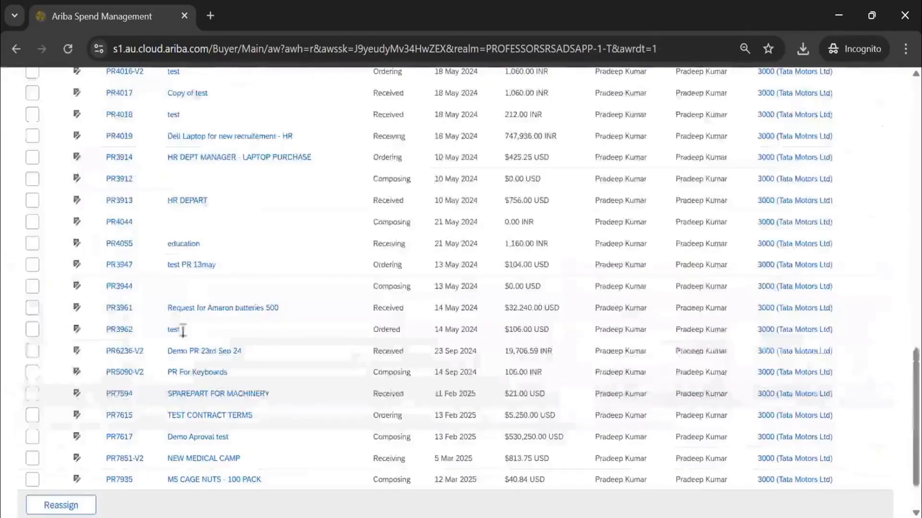
{"action": "scroll", "coordinate": [178, 336], "scroll_direction": "up", "scroll_amount": 5}
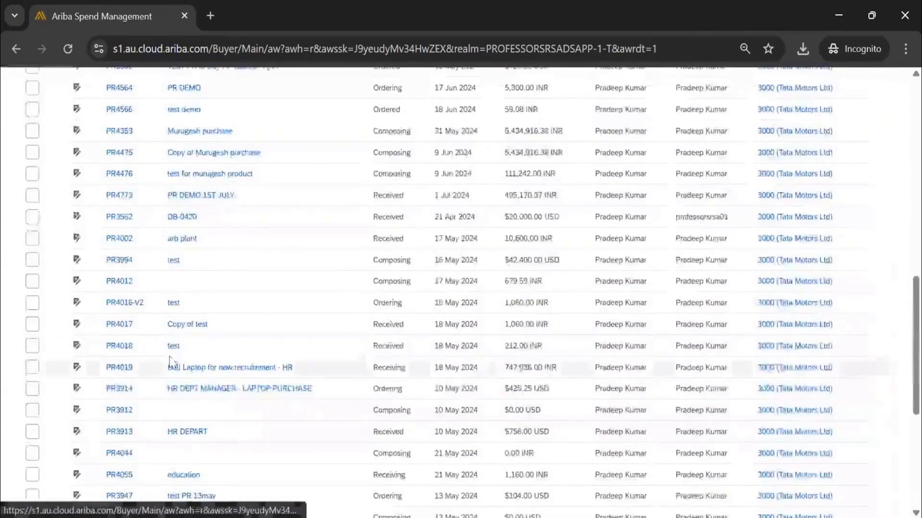
{"action": "scroll", "coordinate": [168, 355], "scroll_direction": "up", "scroll_amount": 2}
{"action": "scroll", "coordinate": [138, 323], "scroll_direction": "up", "scroll_amount": 2}
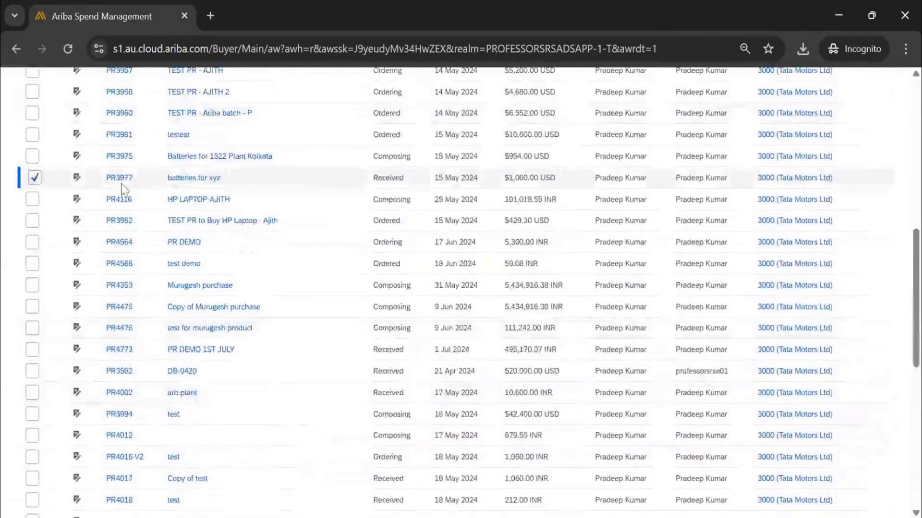
{"action": "scroll", "coordinate": [151, 220], "scroll_direction": "up", "scroll_amount": 8}
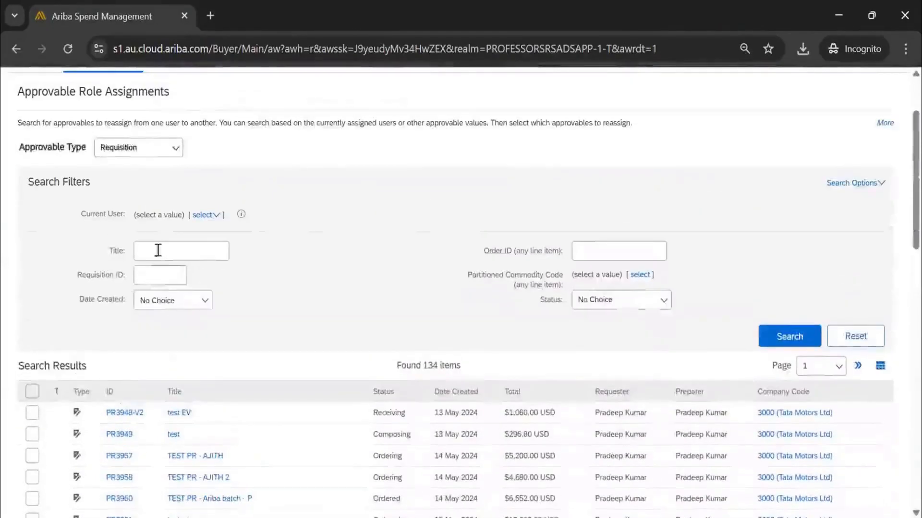
{"action": "left_click", "coordinate": [160, 275]}
{"action": "type", "text": "397"}
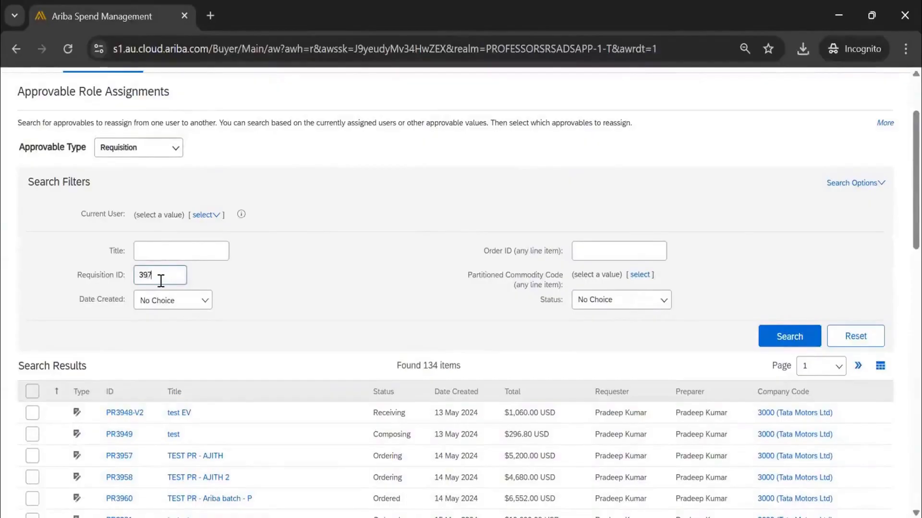
{"action": "type", "text": "7"}
{"action": "left_click", "coordinate": [790, 336]}
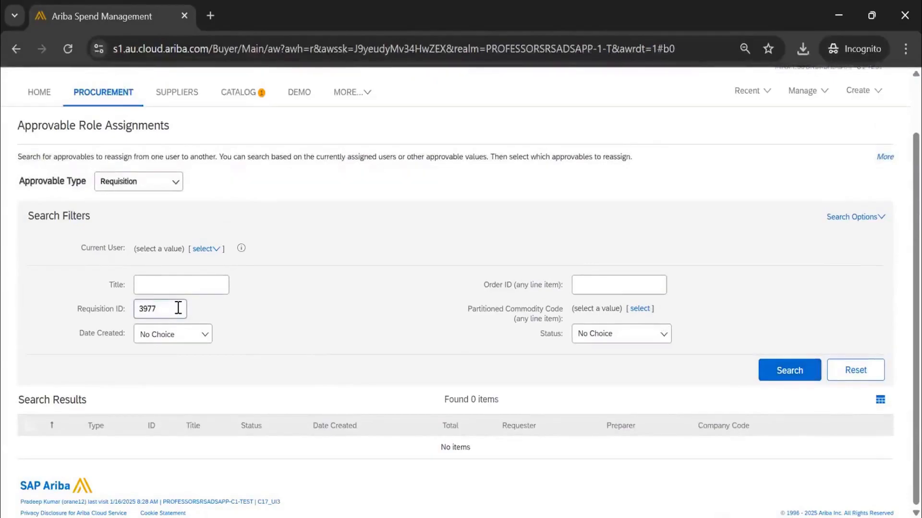
Add the PR prefix to the Requisition ID filter and search again.
{"action": "type", "text": "PR"}
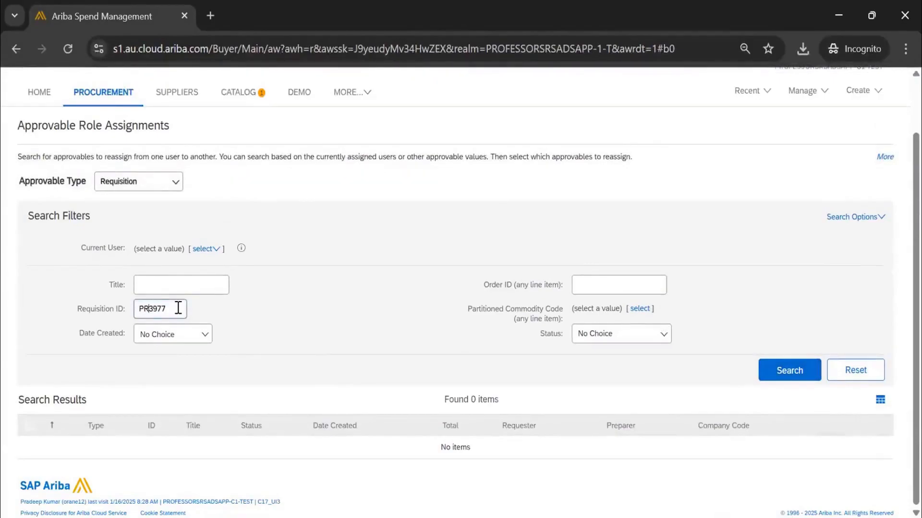
{"action": "key", "text": "ctrl+a"}
{"action": "left_click", "coordinate": [792, 370]}
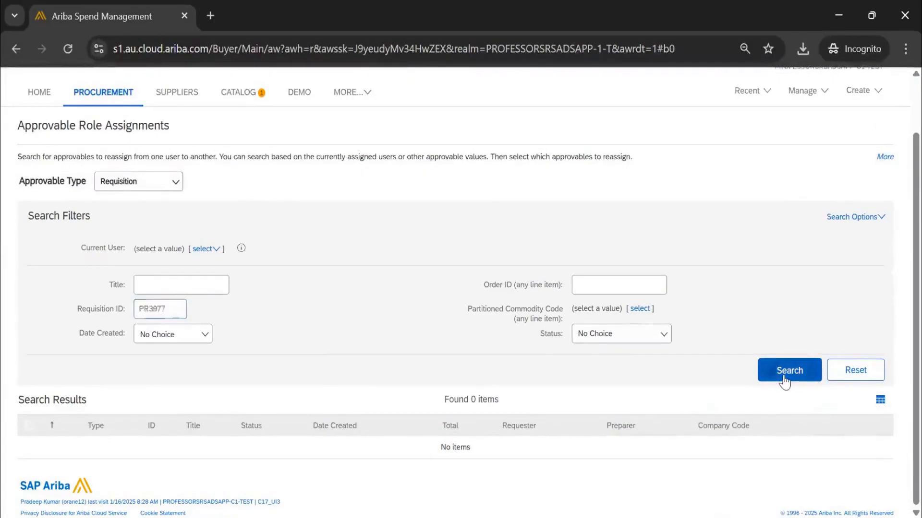
Clear the Requisition ID filter and search all requisitions.
{"action": "double_click", "coordinate": [171, 308]}
{"action": "key", "text": "BackSpace"}
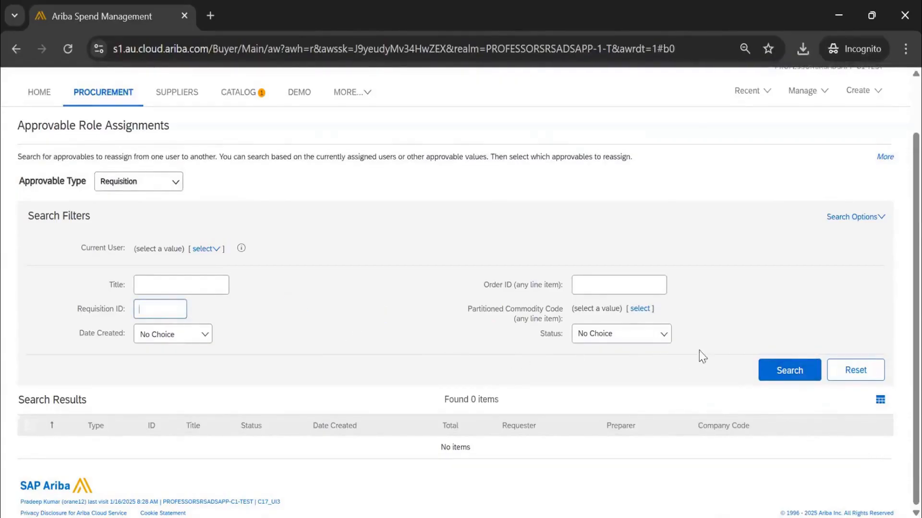
{"action": "left_click", "coordinate": [764, 370]}
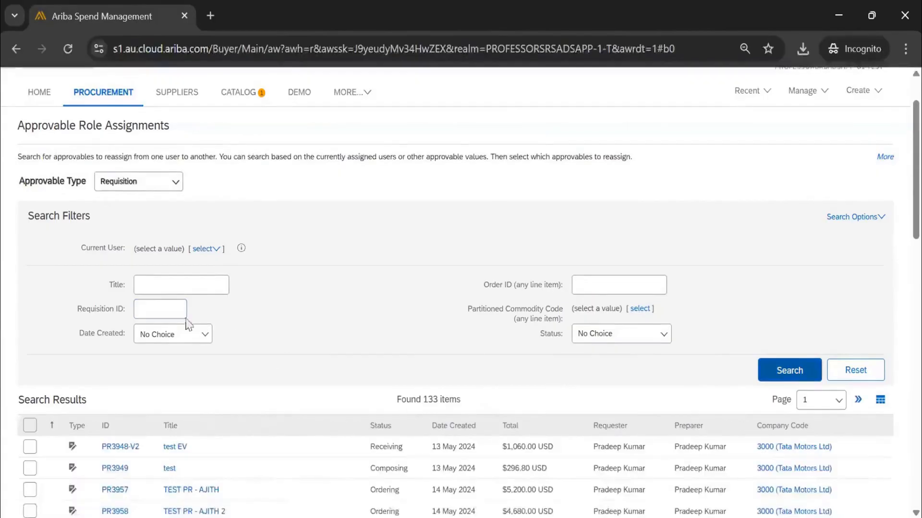
Enter the full ID of the "batteries for xyz" requisition, including the PR prefix, and search for it.
{"action": "left_click", "coordinate": [160, 314]}
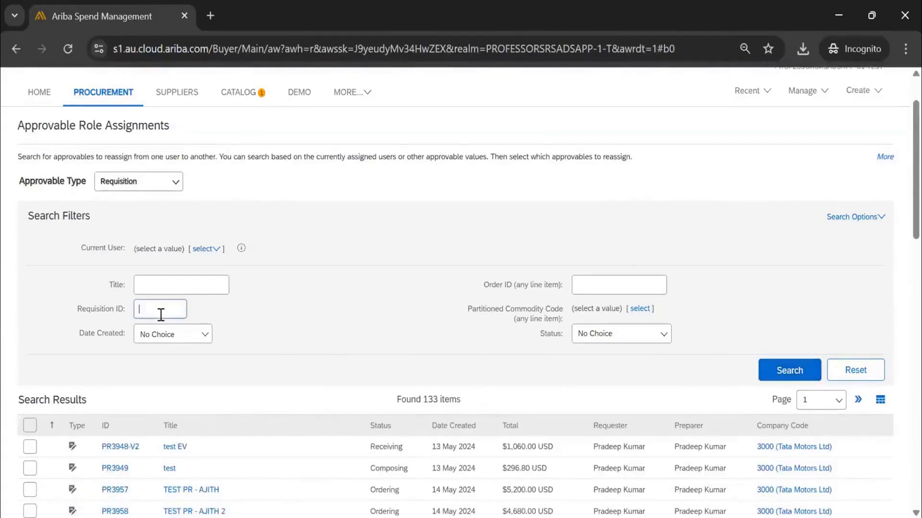
{"action": "type", "text": "PR"}
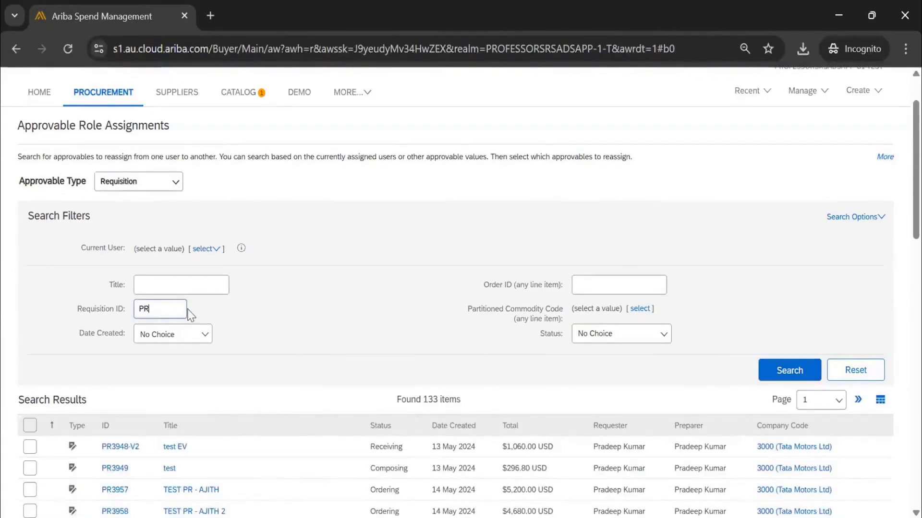
{"action": "type", "text": "3977"}
{"action": "key", "text": "Return"}
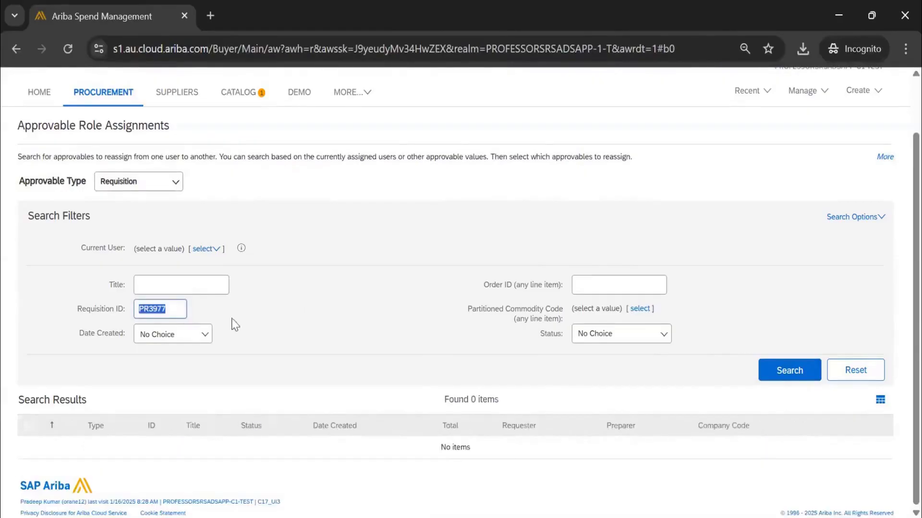
Clear the Requisition ID filter, rerun the search for all requisitions and browse the results list.
{"action": "key", "text": "BackSpace"}
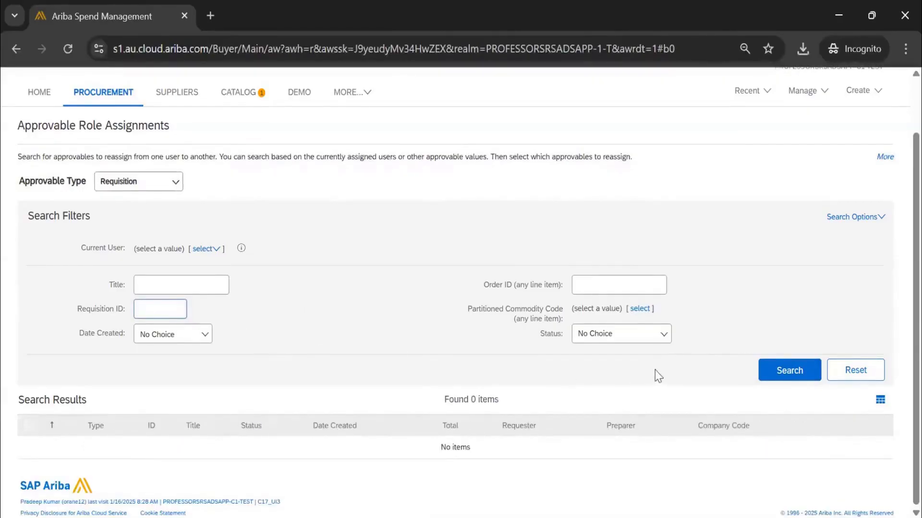
{"action": "left_click", "coordinate": [768, 377]}
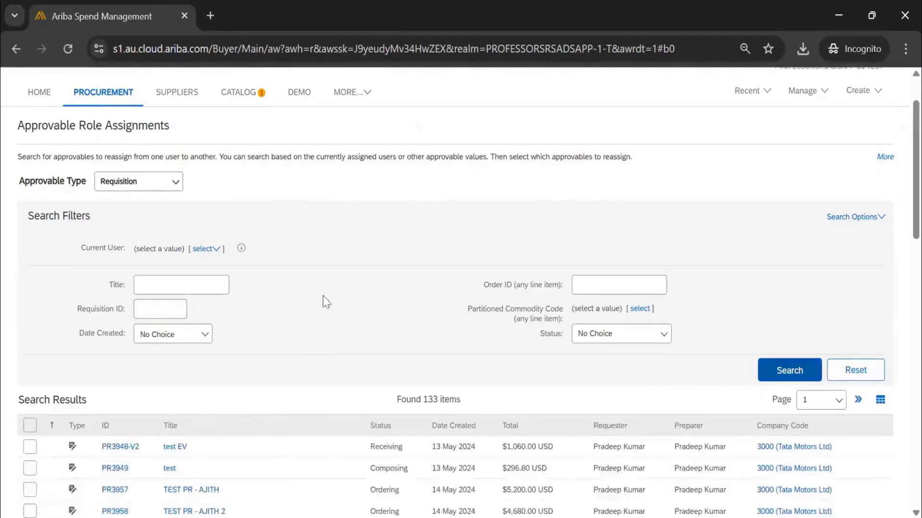
{"action": "scroll", "coordinate": [324, 320], "scroll_direction": "down", "scroll_amount": 5}
{"action": "scroll", "coordinate": [325, 319], "scroll_direction": "down", "scroll_amount": 5}
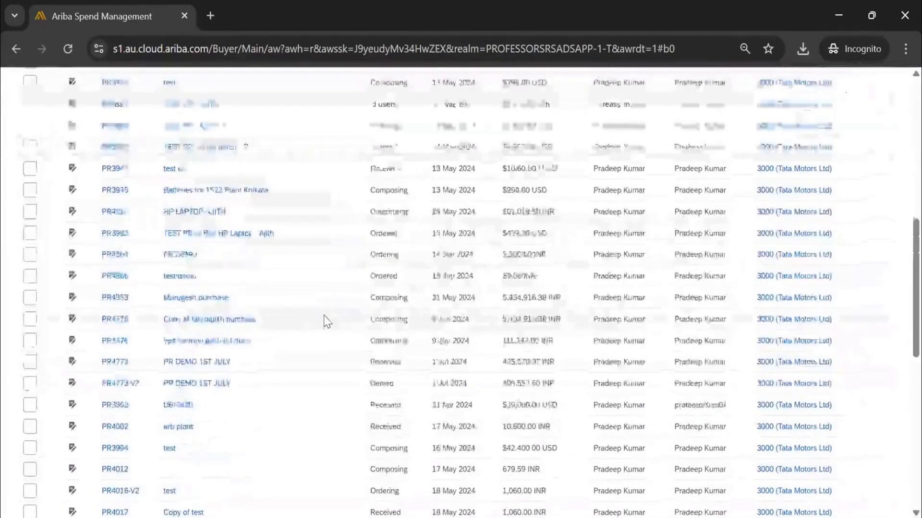
{"action": "scroll", "coordinate": [196, 258], "scroll_direction": "up", "scroll_amount": 10}
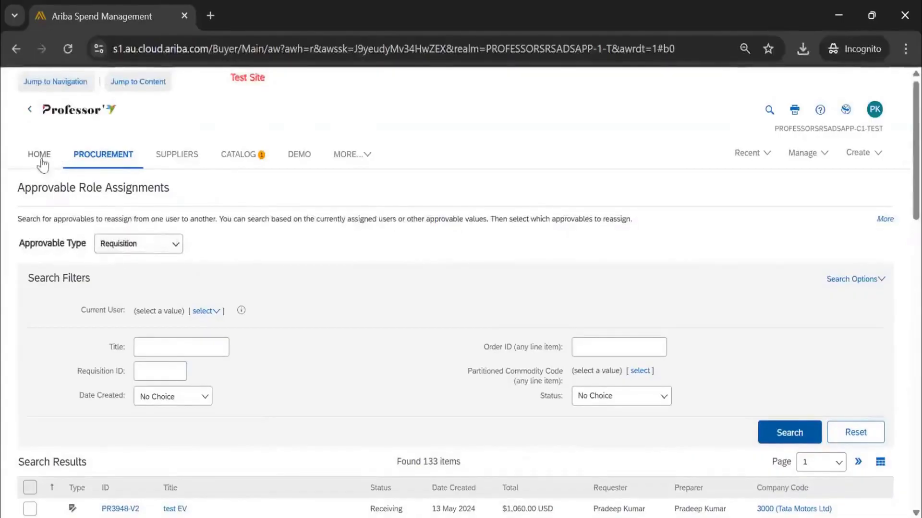
From the home page, search for the "batteries for xyz" requisition by its ID digits with Date Created set to No Choice.
{"action": "left_click", "coordinate": [42, 163]}
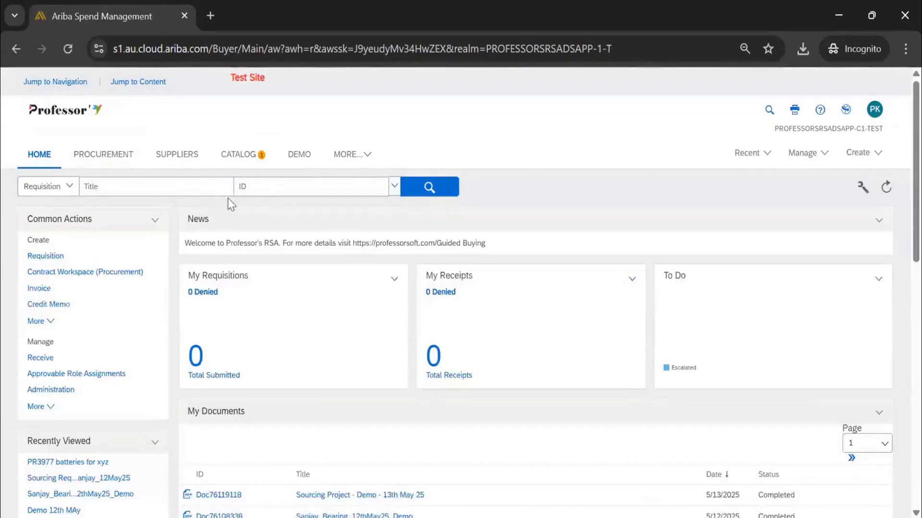
{"action": "left_click", "coordinate": [271, 193]}
{"action": "type", "text": "3977"}
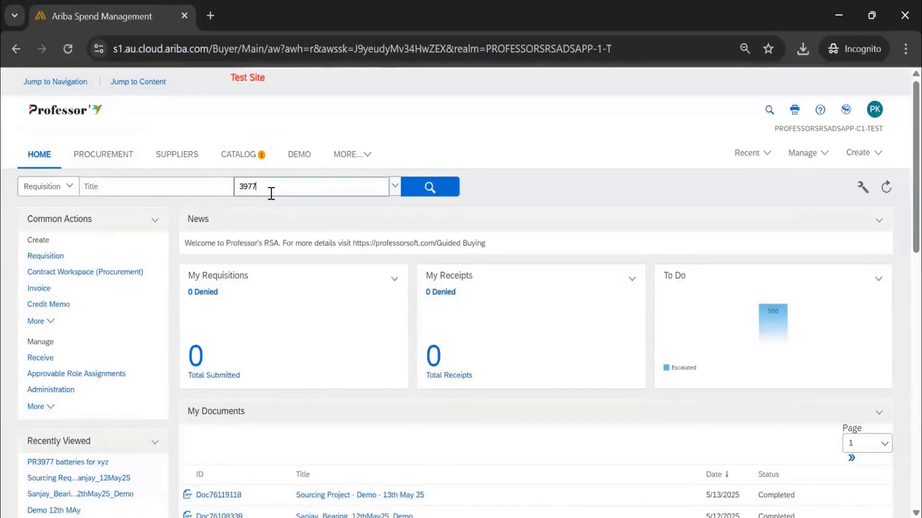
{"action": "key", "text": "Return"}
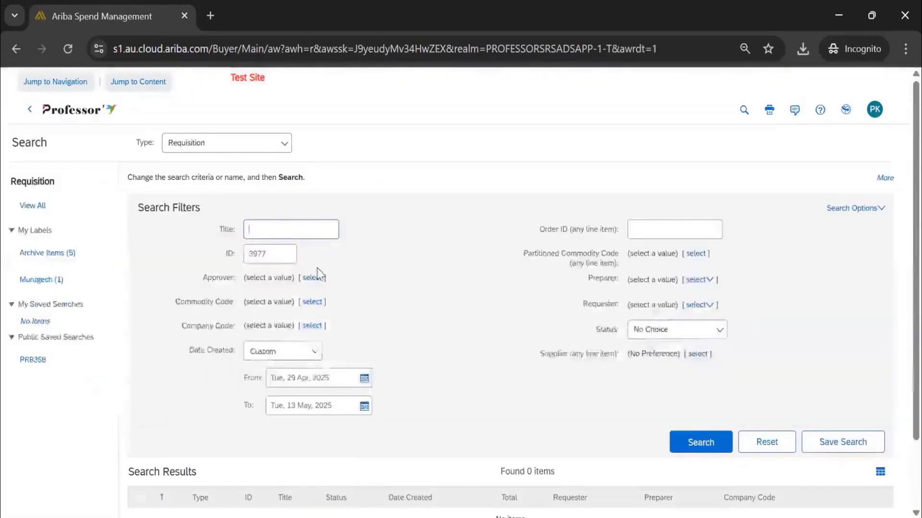
{"action": "scroll", "coordinate": [315, 282], "scroll_direction": "down", "scroll_amount": 2}
{"action": "left_click", "coordinate": [309, 354]}
{"action": "left_click", "coordinate": [268, 373]}
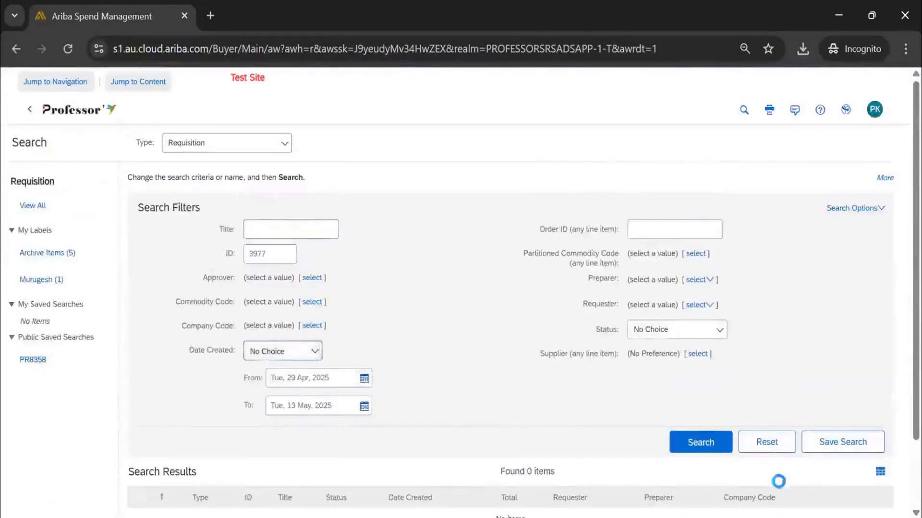
{"action": "left_click", "coordinate": [700, 396]}
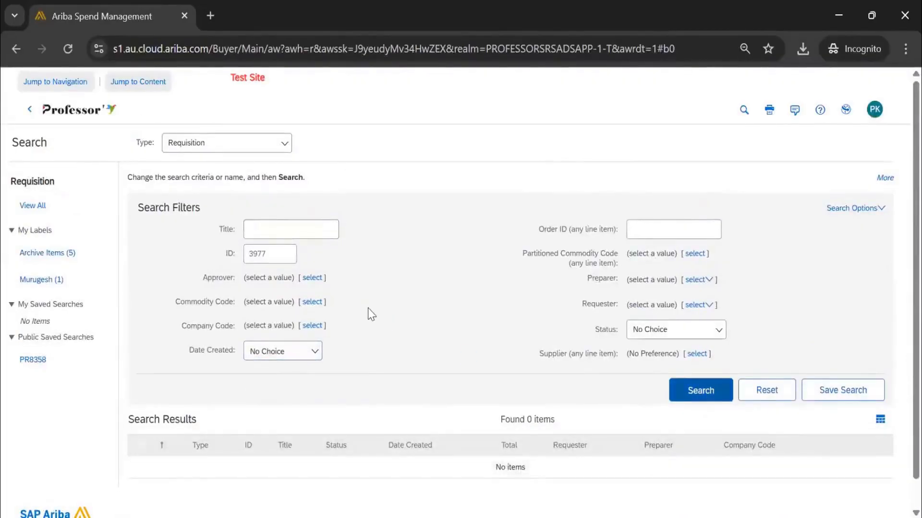
Return to the home page, open the recently viewed "batteries for xyz" requisition and examine the transfer entries in its History.
{"action": "left_click", "coordinate": [72, 114]}
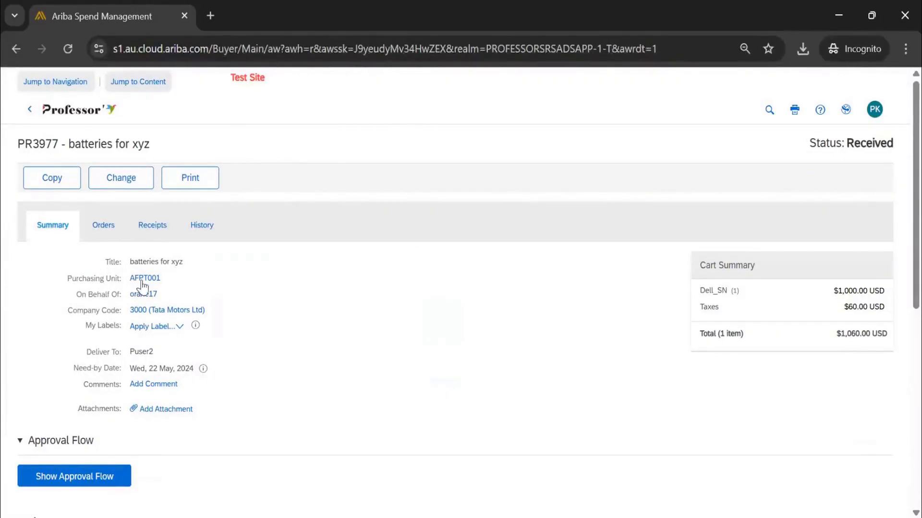
{"action": "left_click", "coordinate": [210, 235]}
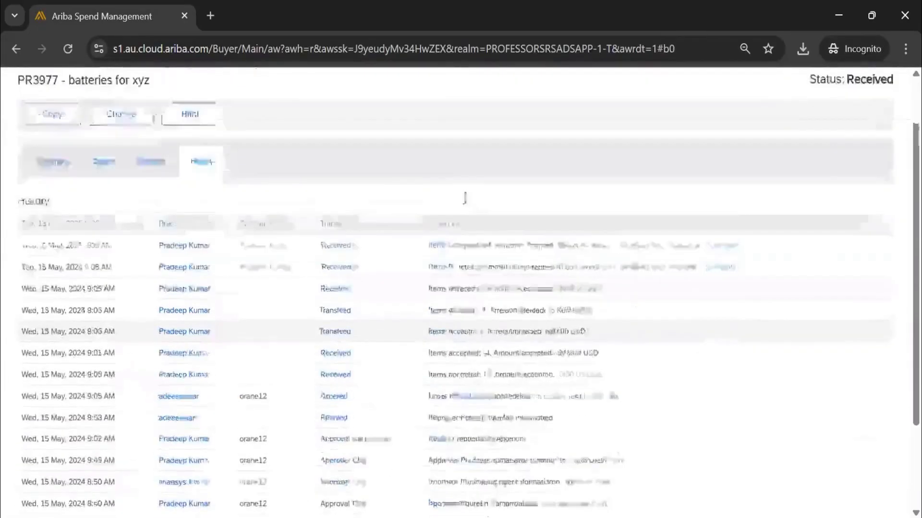
{"action": "scroll", "coordinate": [296, 185], "scroll_direction": "down", "scroll_amount": 3}
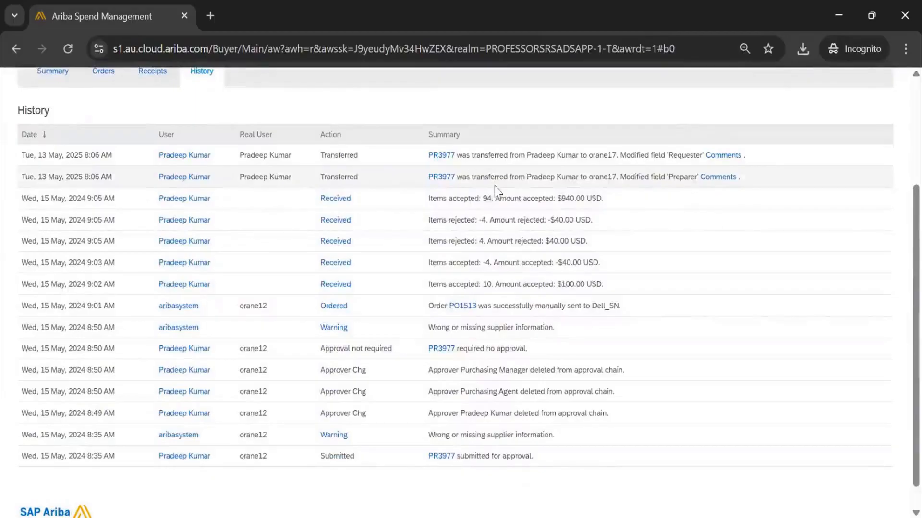
Open the comments of the Preparer transfer entry, read the reassignment reason and close the comments.
{"action": "left_click", "coordinate": [717, 179]}
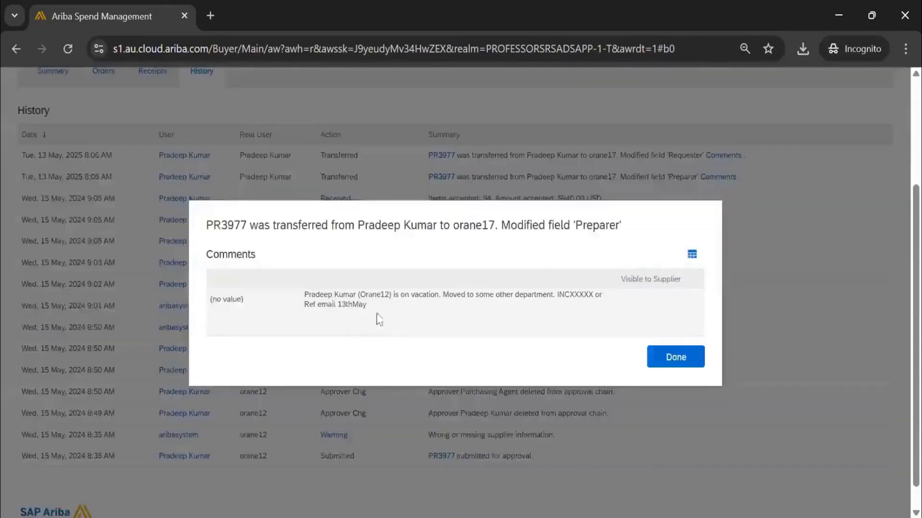
{"action": "left_click_drag", "start_coordinate": [305, 294], "coordinate": [651, 302]}
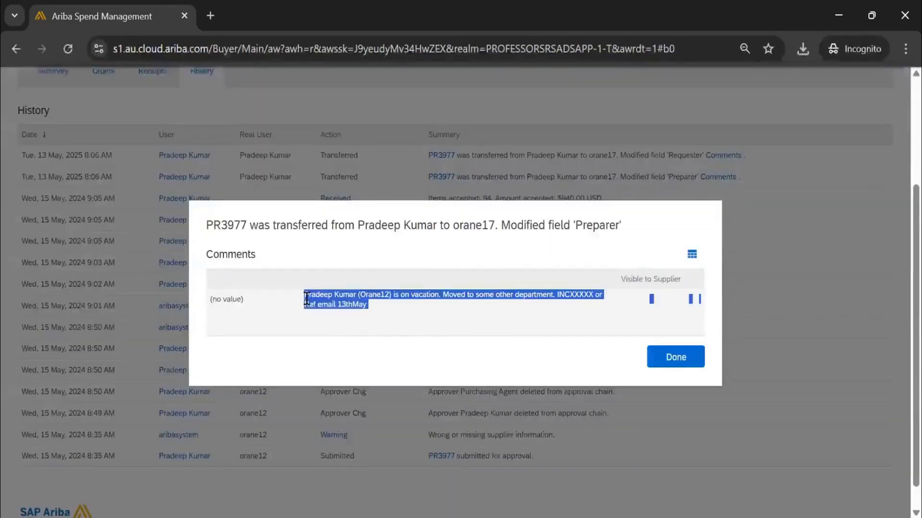
{"action": "left_click", "coordinate": [584, 331]}
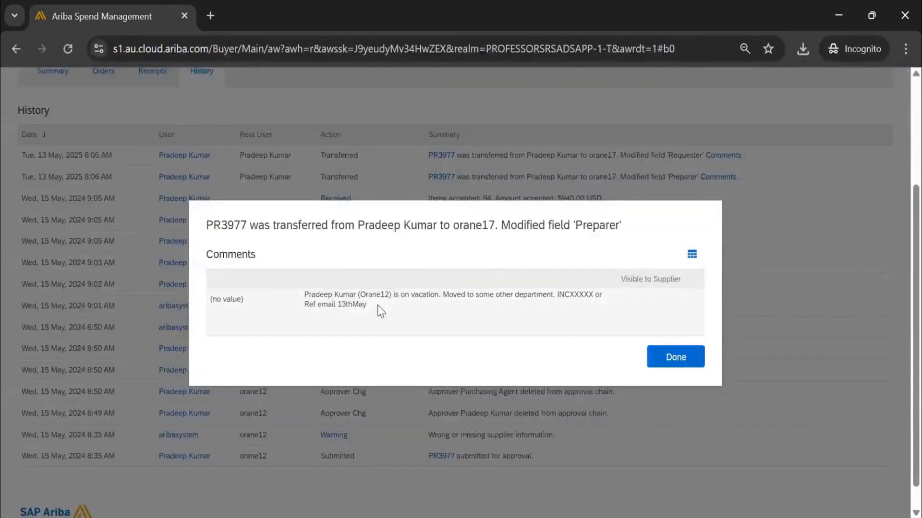
{"action": "left_click_drag", "start_coordinate": [377, 307], "coordinate": [304, 294]}
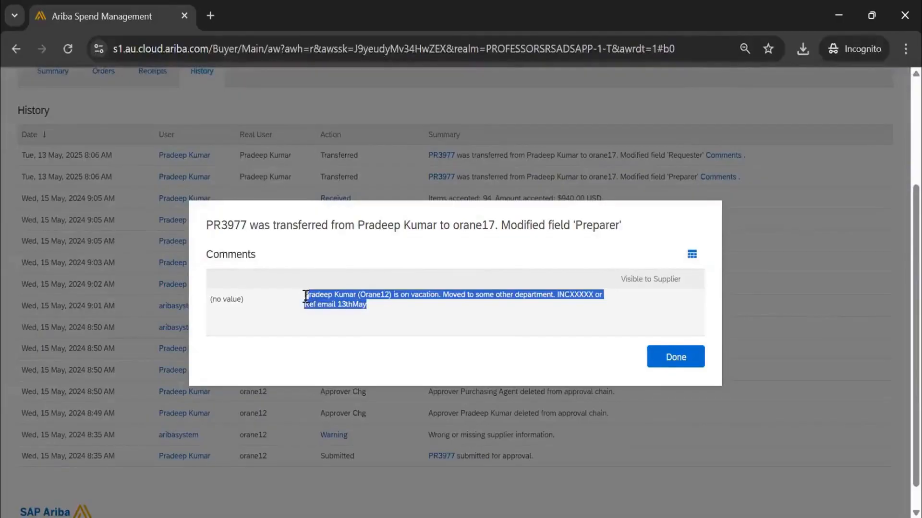
{"action": "left_click", "coordinate": [690, 361]}
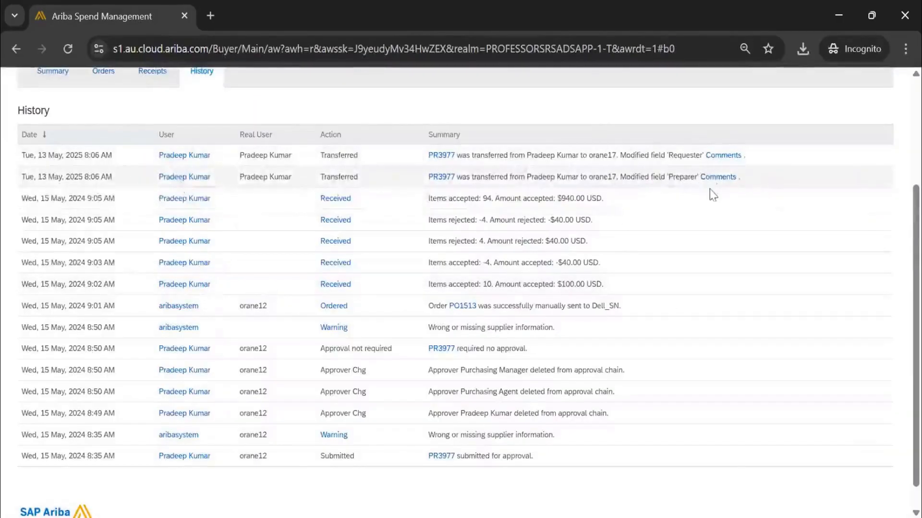
{"action": "scroll", "coordinate": [210, 231], "scroll_direction": "up", "scroll_amount": 3}
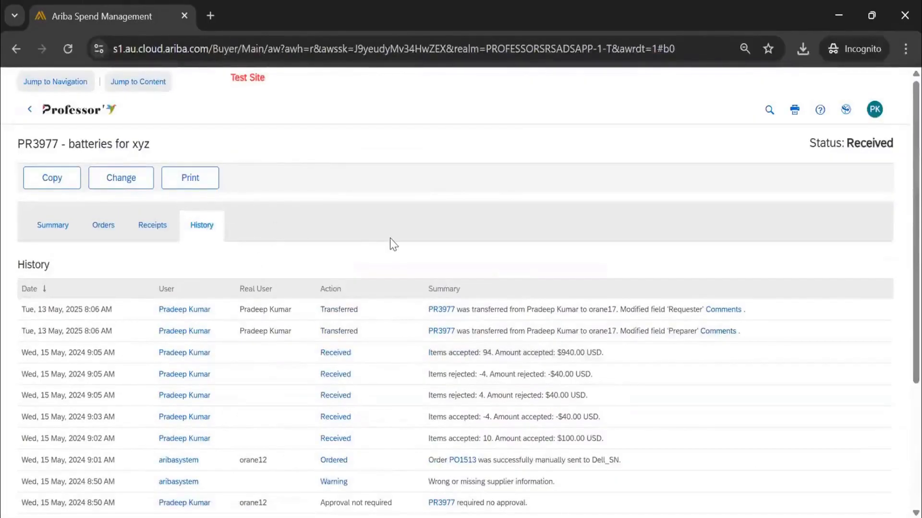
Leave the requisition for the home page and switch to the Session 28 notes in the Excel workbook.
{"action": "left_click", "coordinate": [107, 110]}
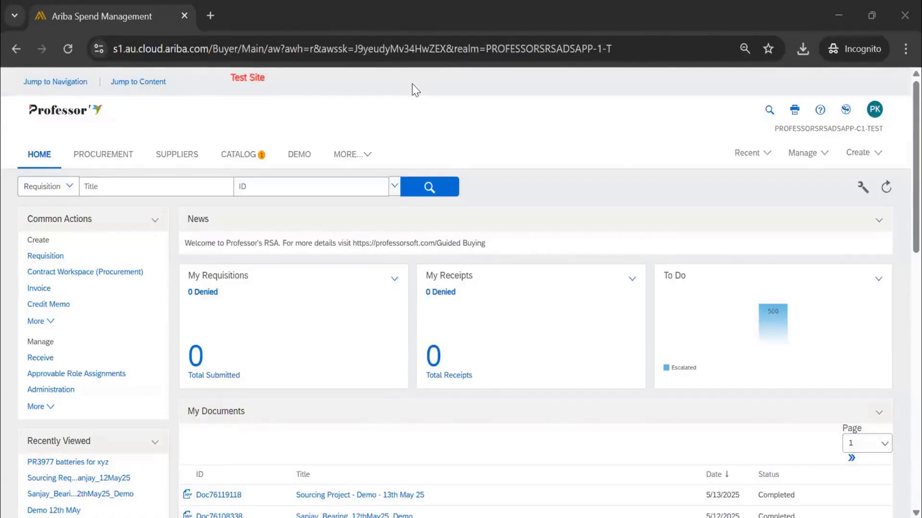
{"action": "key", "text": "alt+Tab"}
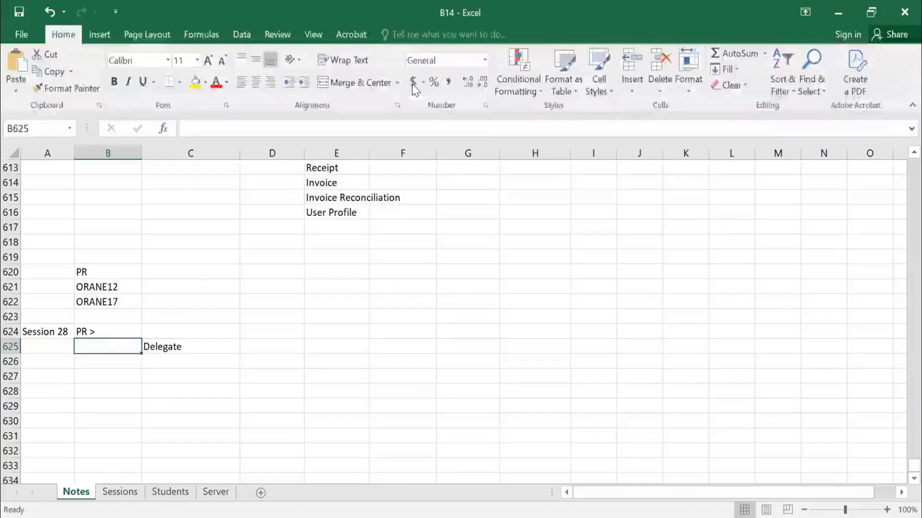
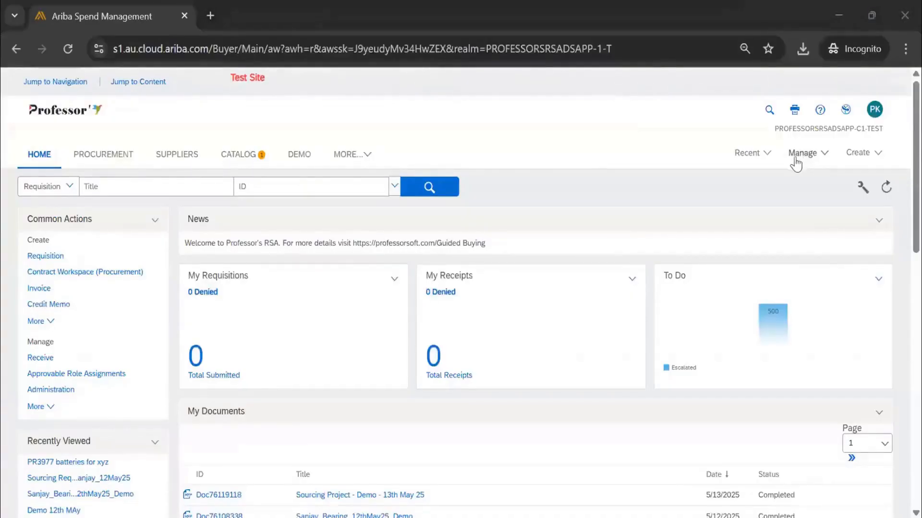
Open Approvable Role Assignments and examine the list of available approvable types.
{"action": "left_click", "coordinate": [794, 158]}
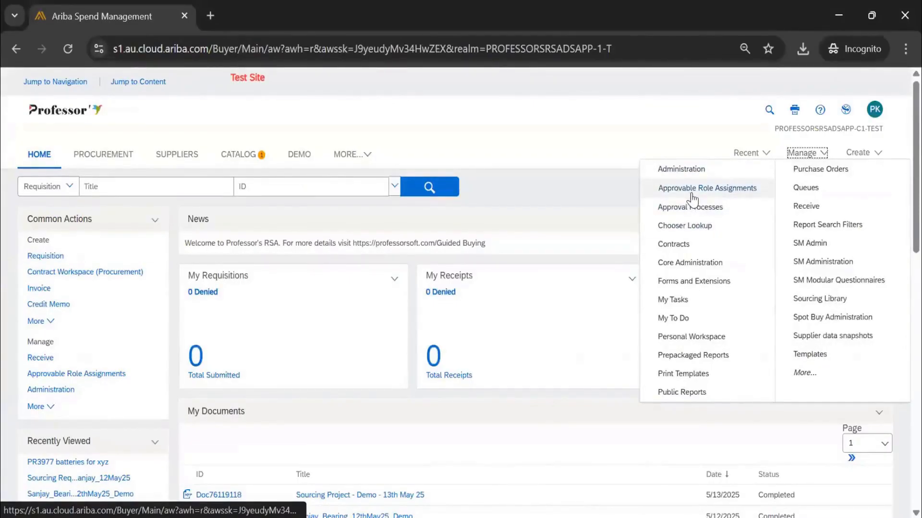
{"action": "left_click", "coordinate": [715, 192]}
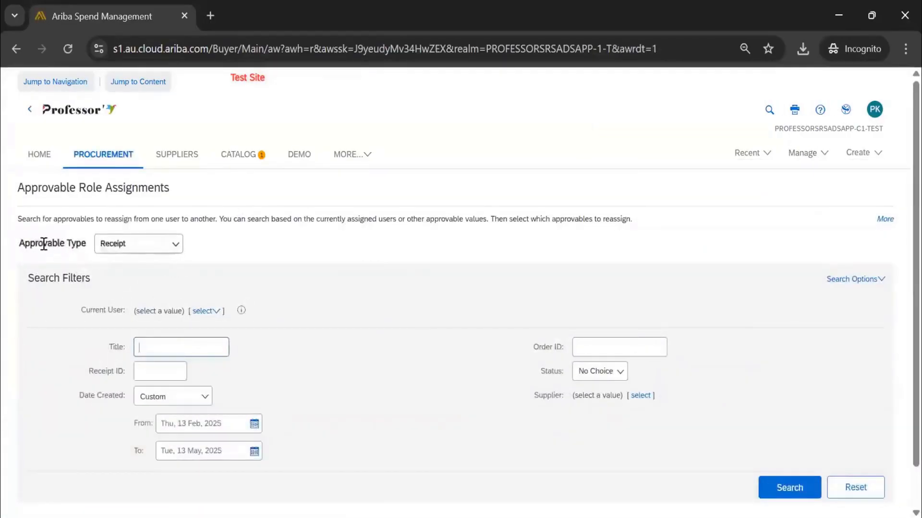
{"action": "scroll", "coordinate": [257, 189], "scroll_direction": "down", "scroll_amount": 2}
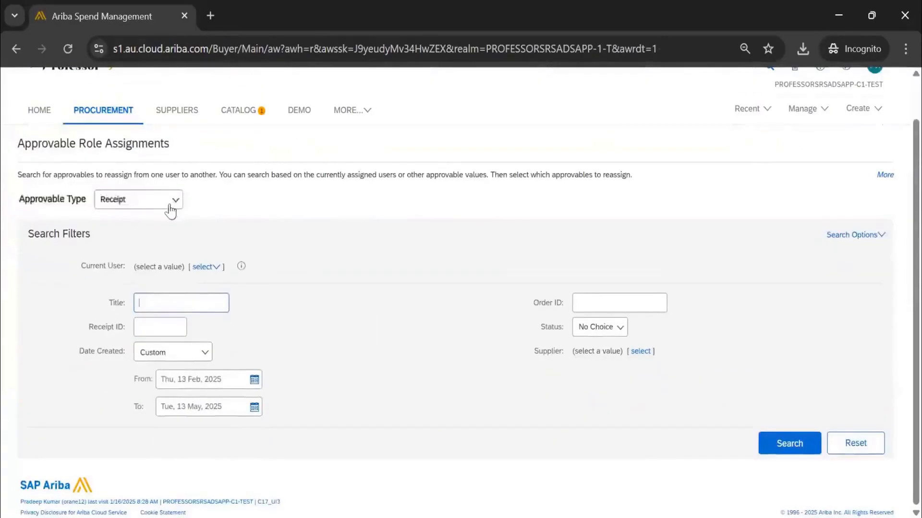
{"action": "left_click", "coordinate": [166, 204]}
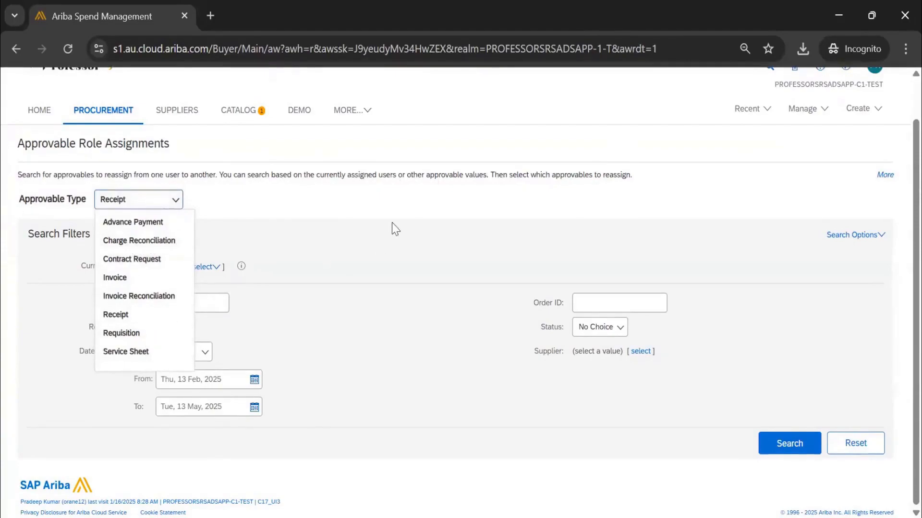
{"action": "left_click", "coordinate": [408, 209]}
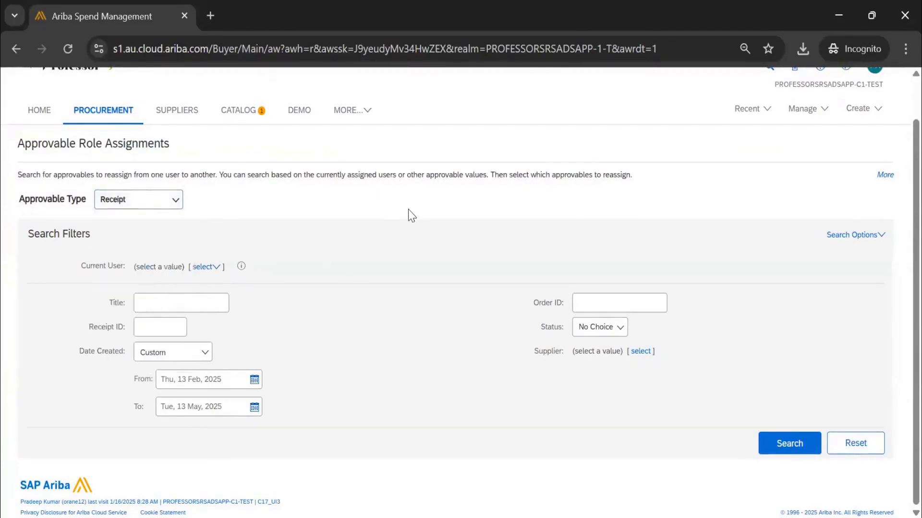
{"action": "scroll", "coordinate": [112, 140], "scroll_direction": "up", "scroll_amount": 1}
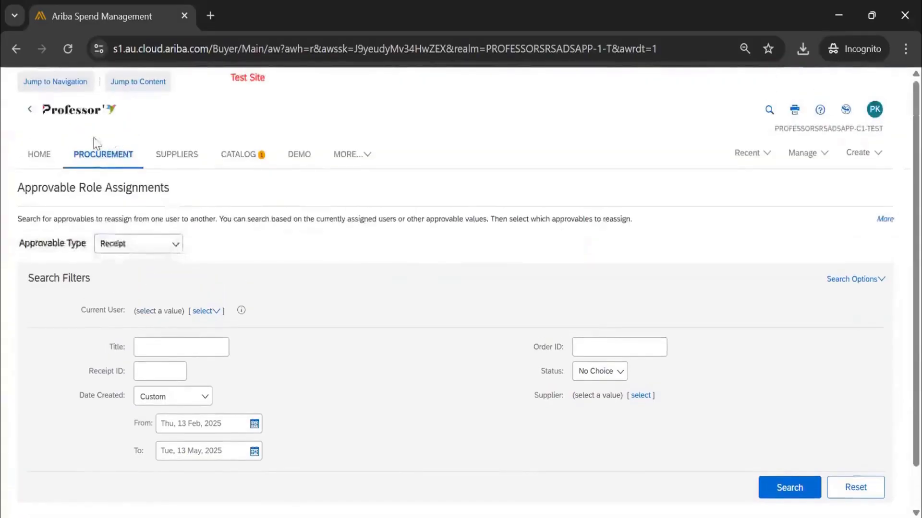
Set the Approvable Type to Requisition and review its search filters.
{"action": "left_click", "coordinate": [132, 250]}
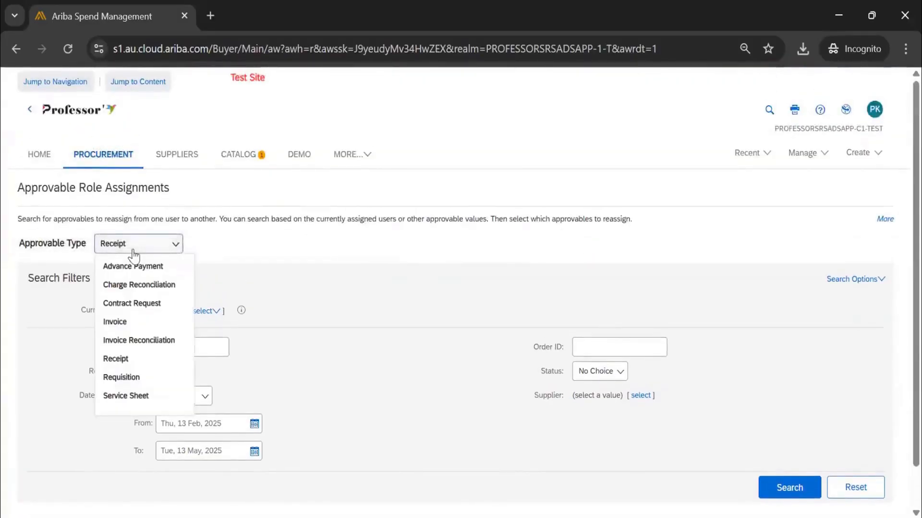
{"action": "left_click", "coordinate": [121, 378]}
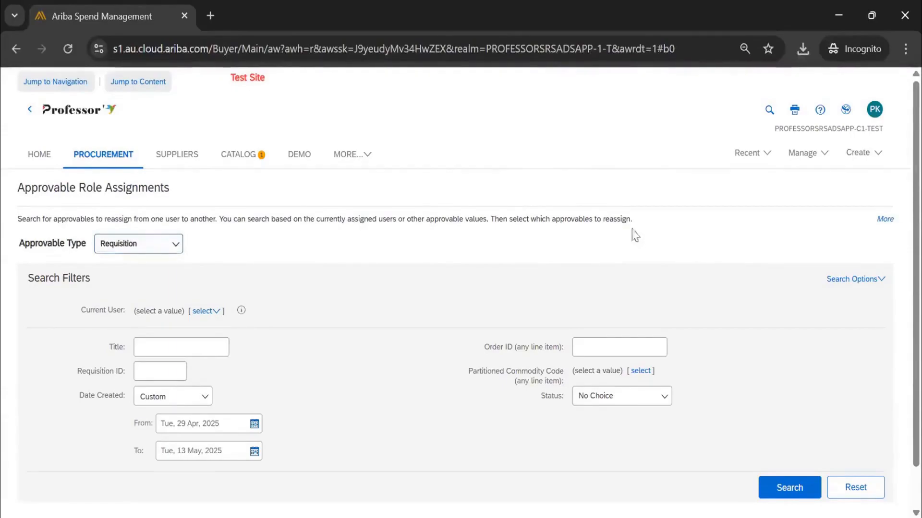
{"action": "scroll", "coordinate": [414, 256], "scroll_direction": "down", "scroll_amount": 1}
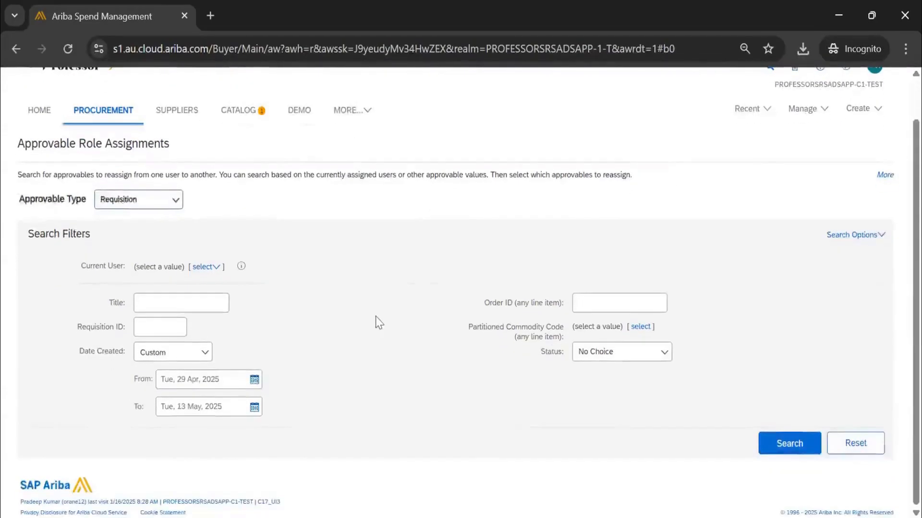
{"action": "scroll", "coordinate": [376, 318], "scroll_direction": "up", "scroll_amount": 1}
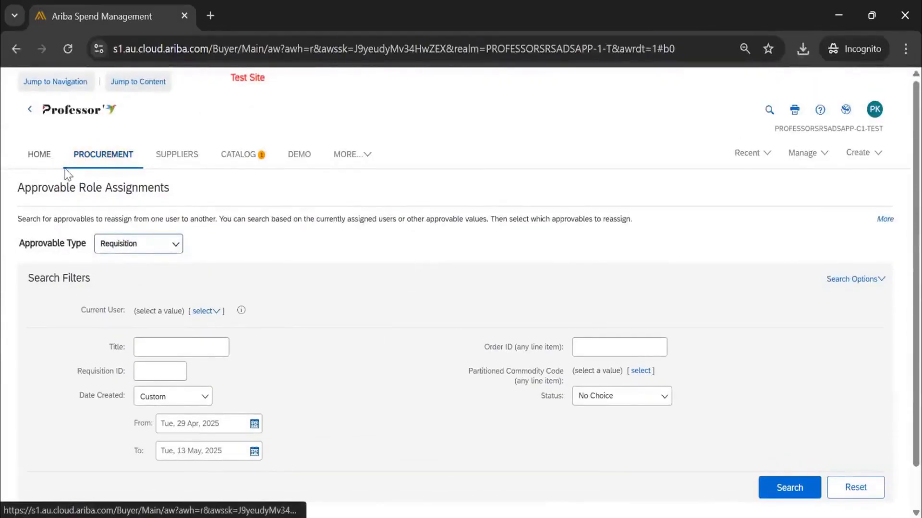
From the home page, open the recently viewed "batteries for xyz" requisition for change and try reassigning On Behalf Of to another user.
{"action": "left_click", "coordinate": [41, 158]}
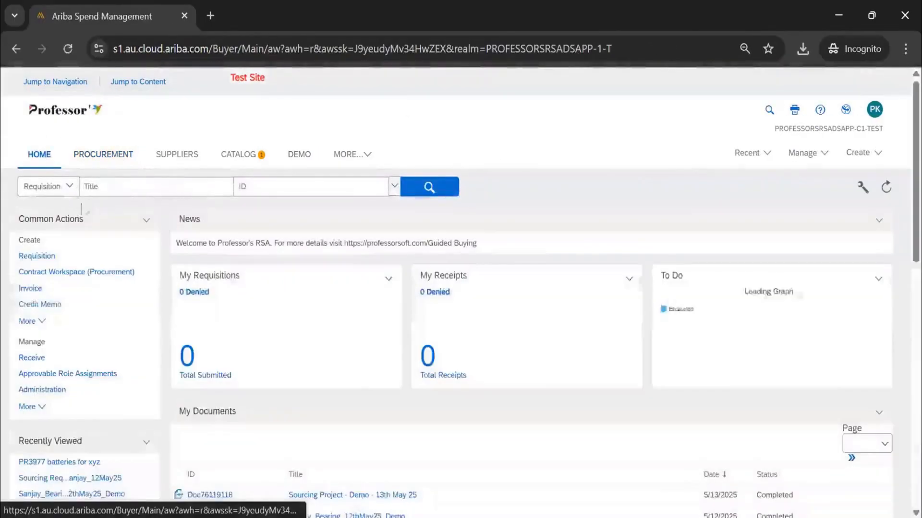
{"action": "scroll", "coordinate": [93, 320], "scroll_direction": "down", "scroll_amount": 3}
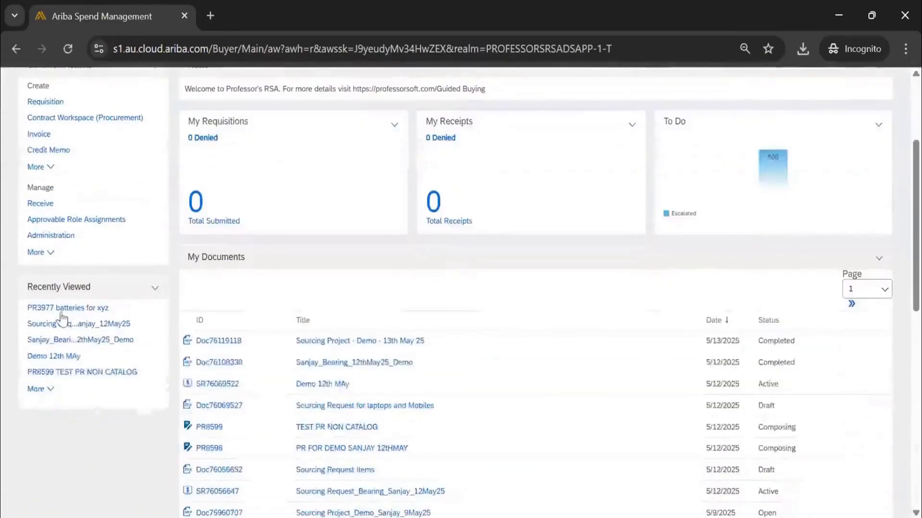
{"action": "left_click", "coordinate": [101, 308]}
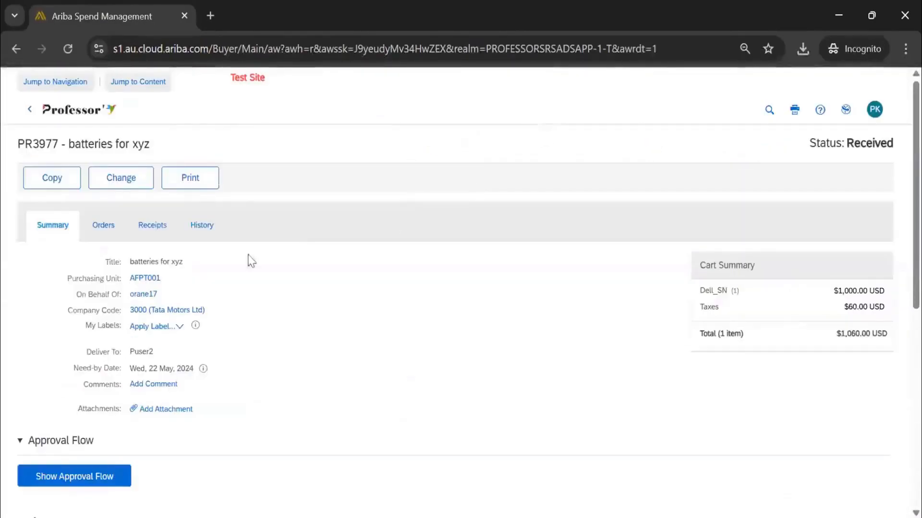
{"action": "left_click", "coordinate": [128, 187]}
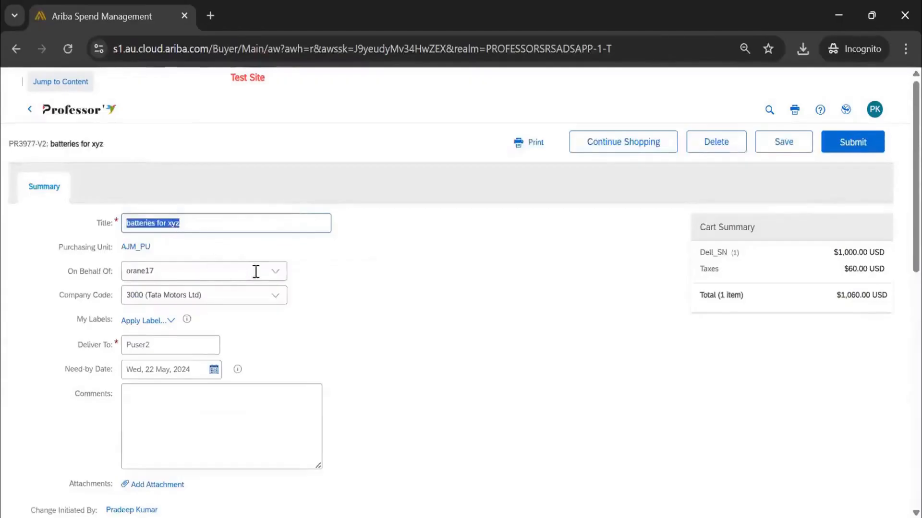
{"action": "left_click", "coordinate": [275, 271]}
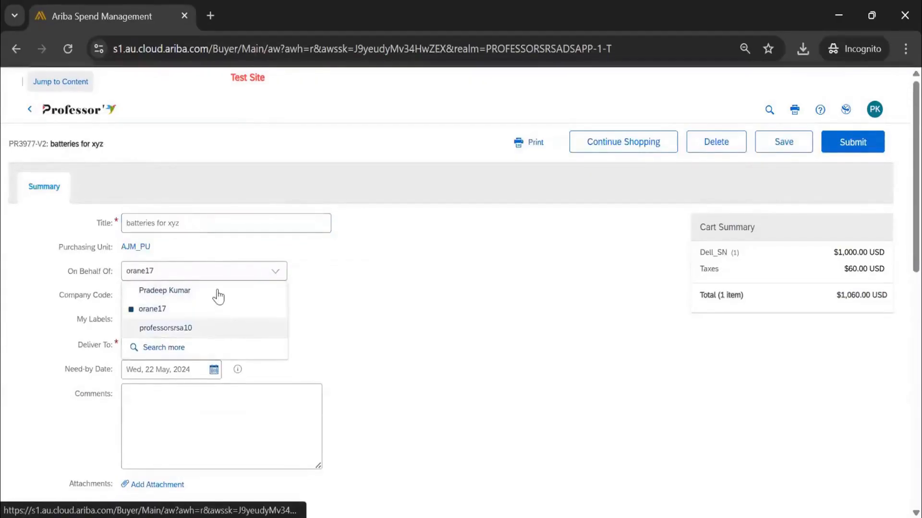
{"action": "left_click", "coordinate": [360, 259]}
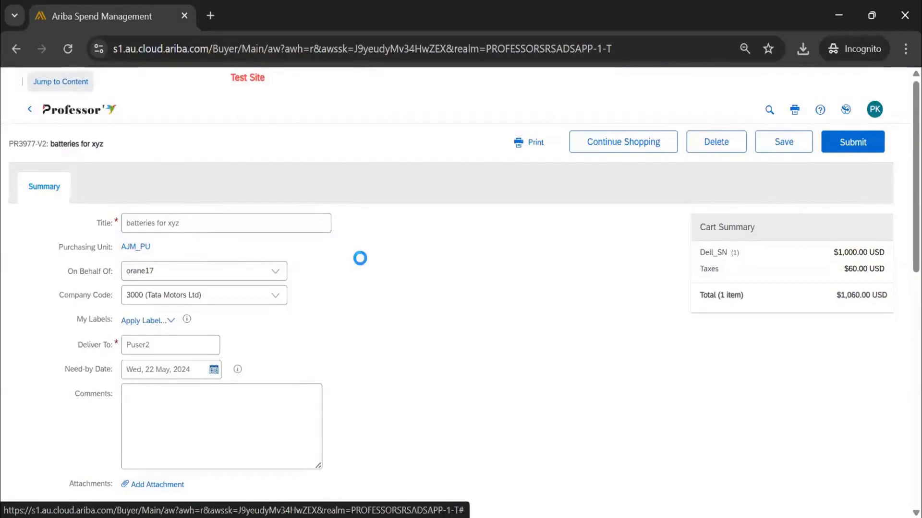
Point out the V2 version suffix of the "batteries for xyz" requisition and delete this draft change version.
{"action": "double_click", "coordinate": [41, 144]}
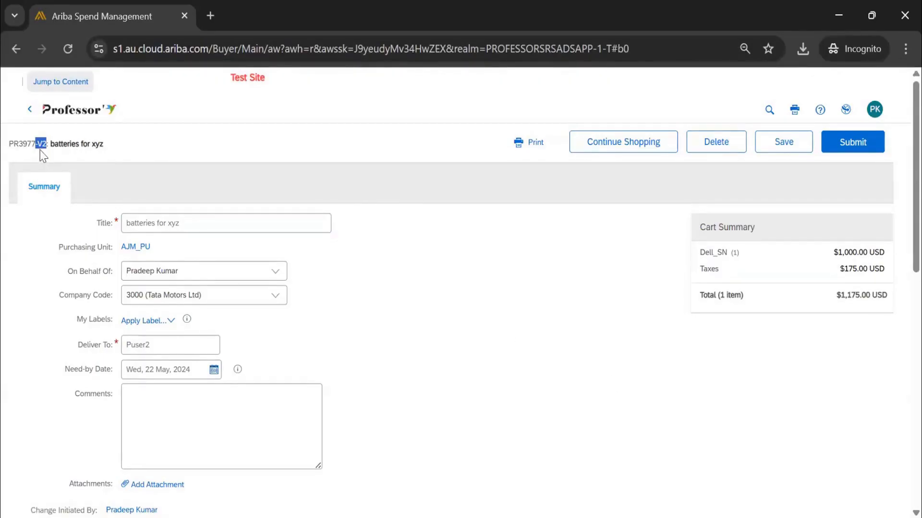
{"action": "left_click", "coordinate": [53, 165]}
{"action": "left_click", "coordinate": [711, 153]}
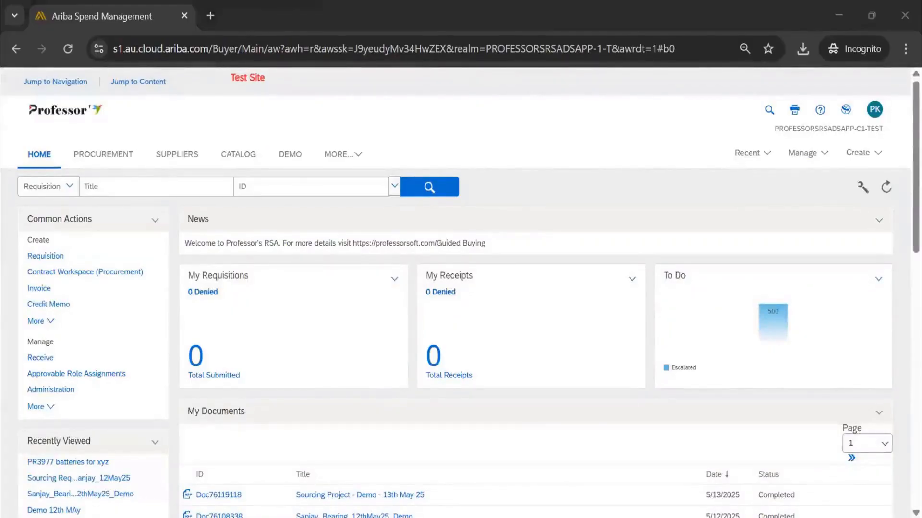
Switch to the Excel notes and enter "User" in B628, with "Enterprise User" in C629 and "Third Party User" in C630.
{"action": "key", "text": "alt+Tab"}
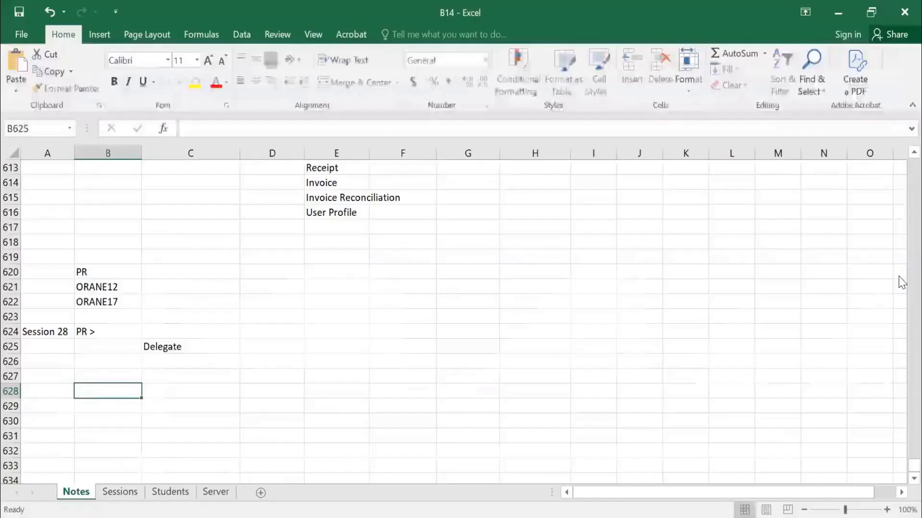
{"action": "type", "text": "User"}
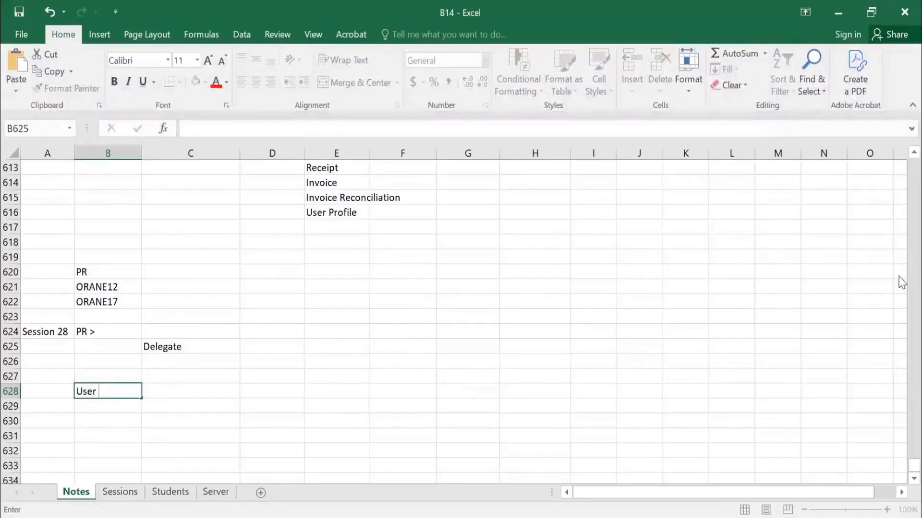
{"action": "key", "text": "Return"}
{"action": "key", "text": "Tab"}
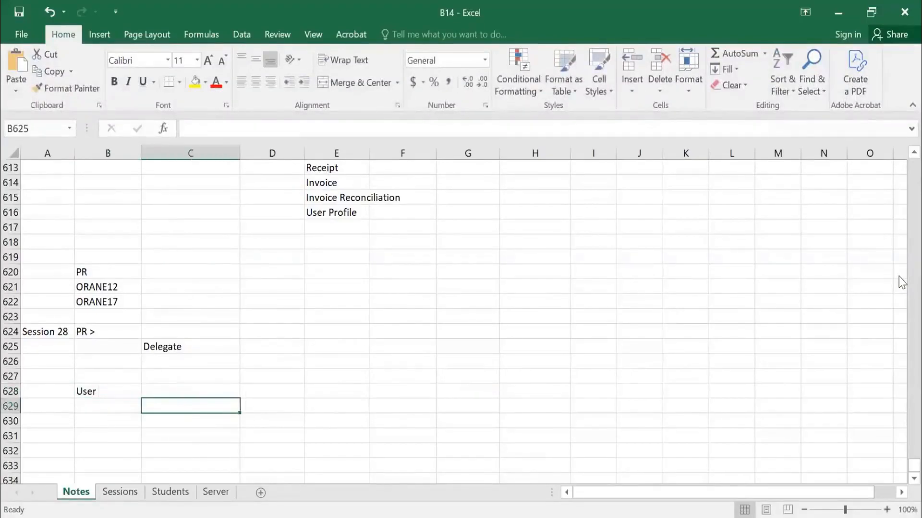
{"action": "type", "text": "Ente"}
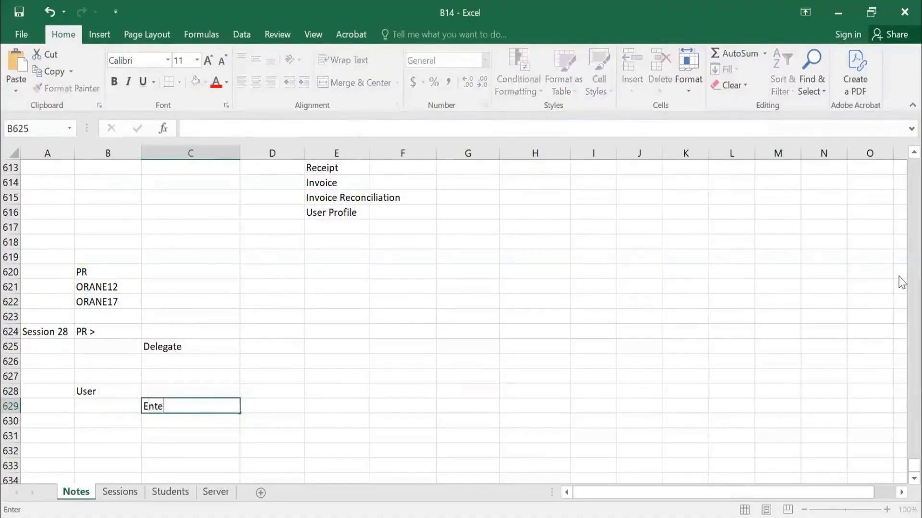
{"action": "type", "text": "rprise User"}
{"action": "key", "text": "Return"}
{"action": "type", "text": "Third"}
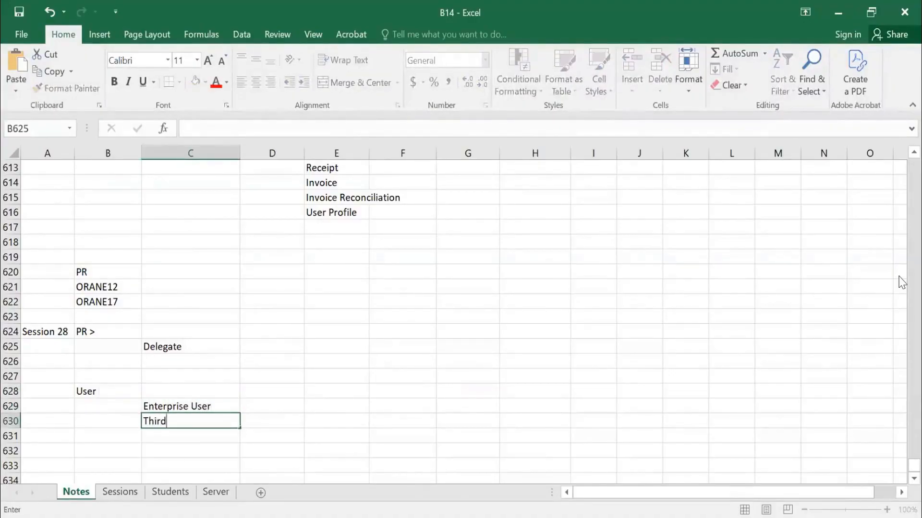
{"action": "type", "text": " Party User"}
{"action": "key", "text": "Return"}
{"action": "type", "text": "Supplier user"}
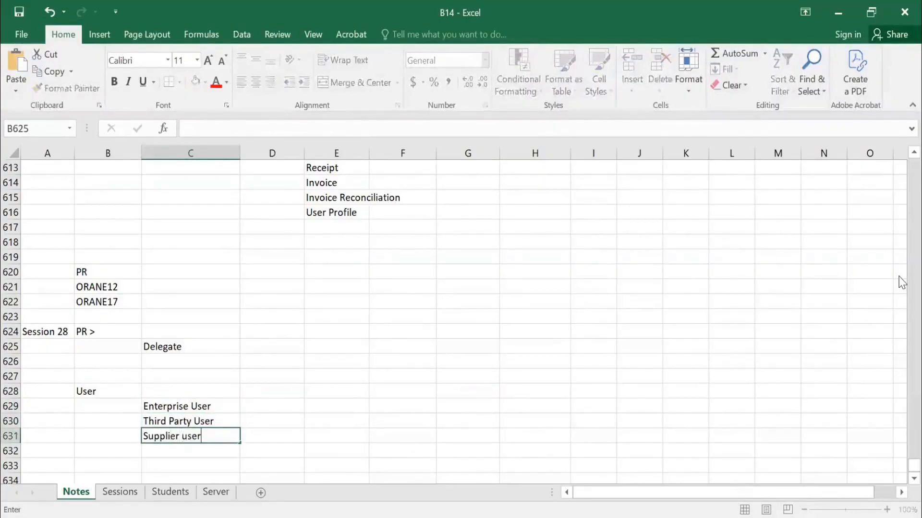
{"action": "key", "text": "Return"}
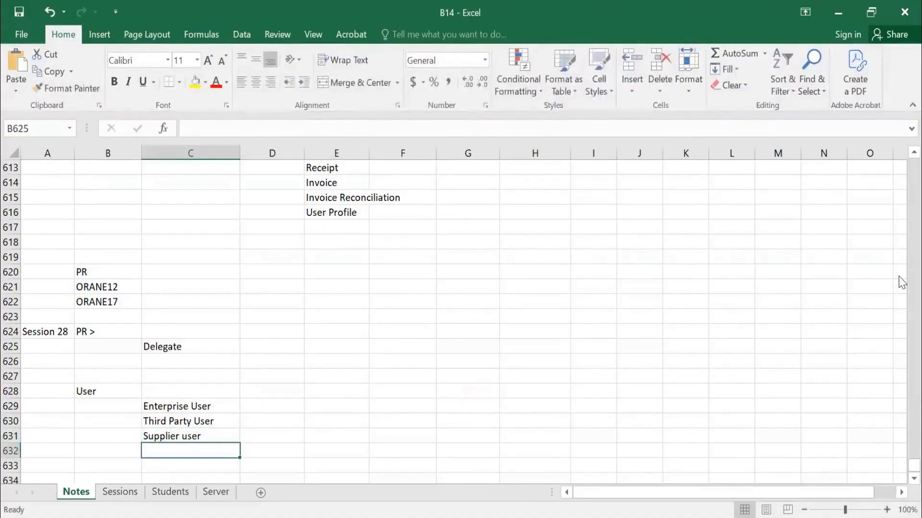
{"action": "key", "text": "Up"}
{"action": "key", "text": "Delete"}
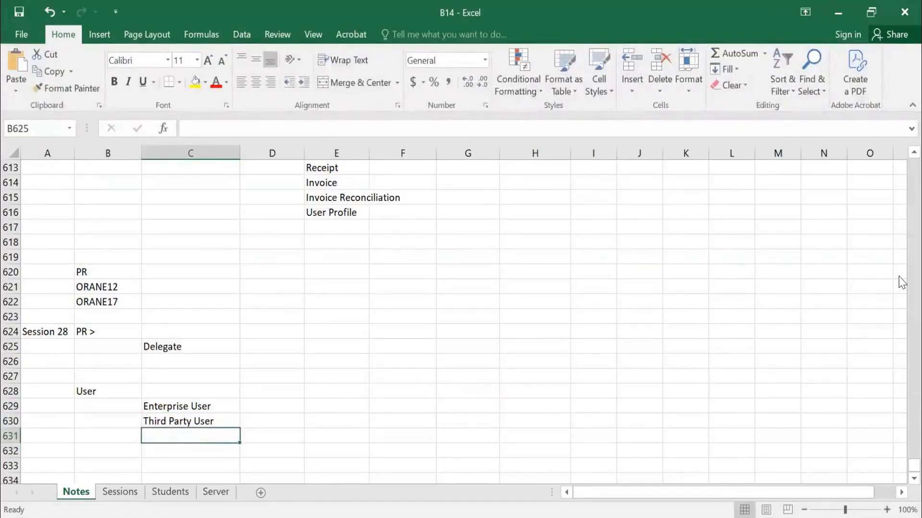
Enter the note "employee enterprise users" in D629, beside Enterprise User.
{"action": "key", "text": "Up"}
{"action": "key", "text": "Up"}
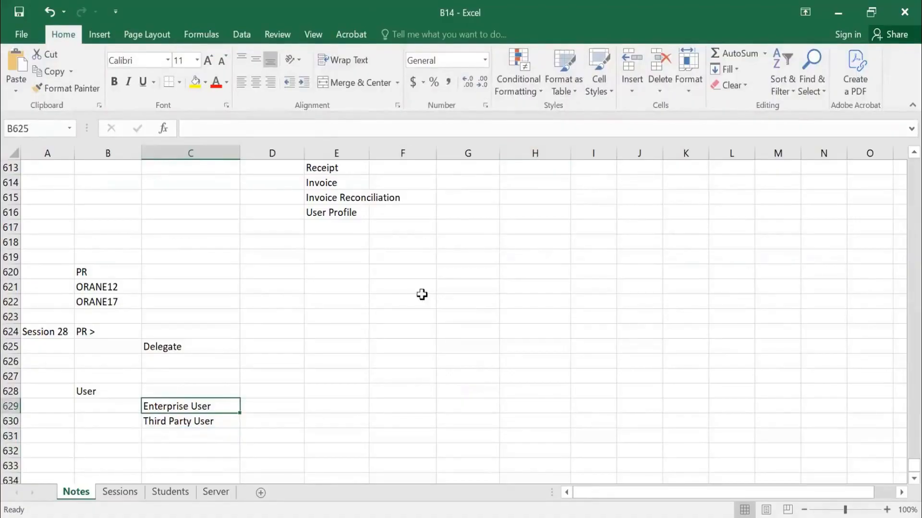
{"action": "scroll", "coordinate": [210, 330], "scroll_direction": "down", "scroll_amount": 2}
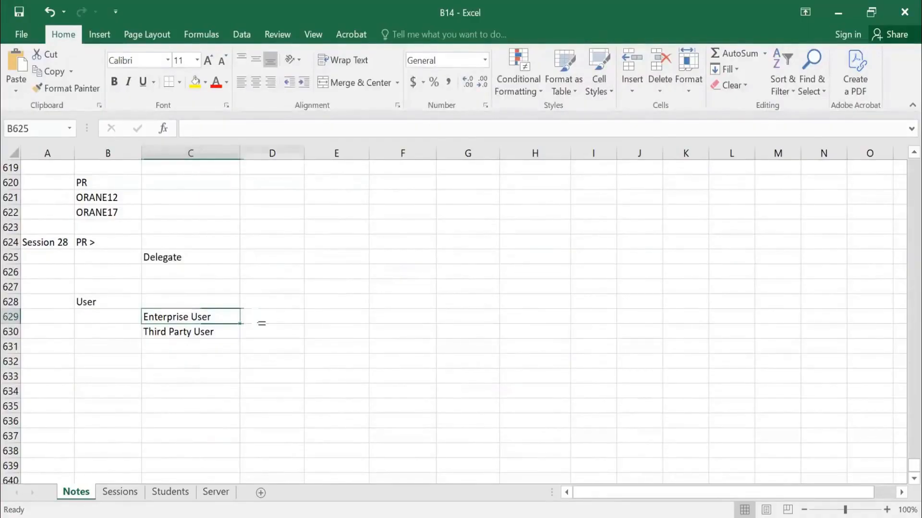
{"action": "left_click", "coordinate": [261, 321]}
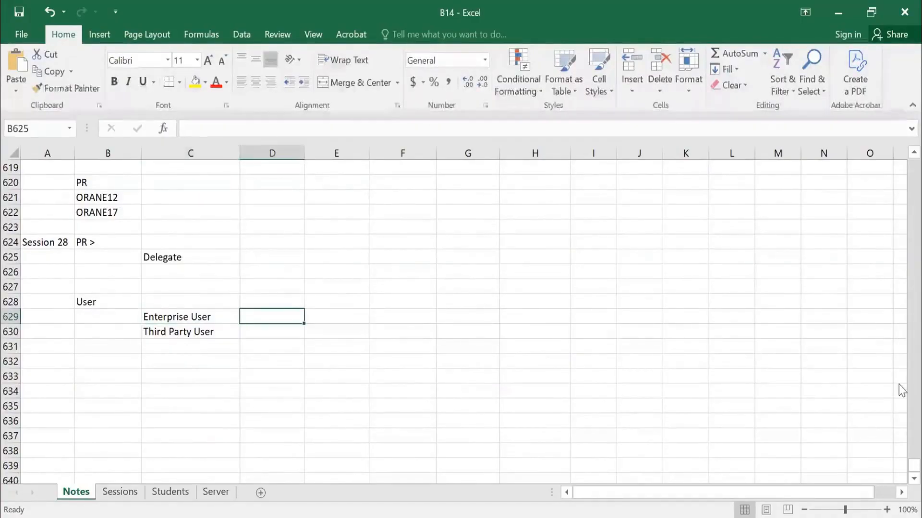
{"action": "type", "text": "employee"}
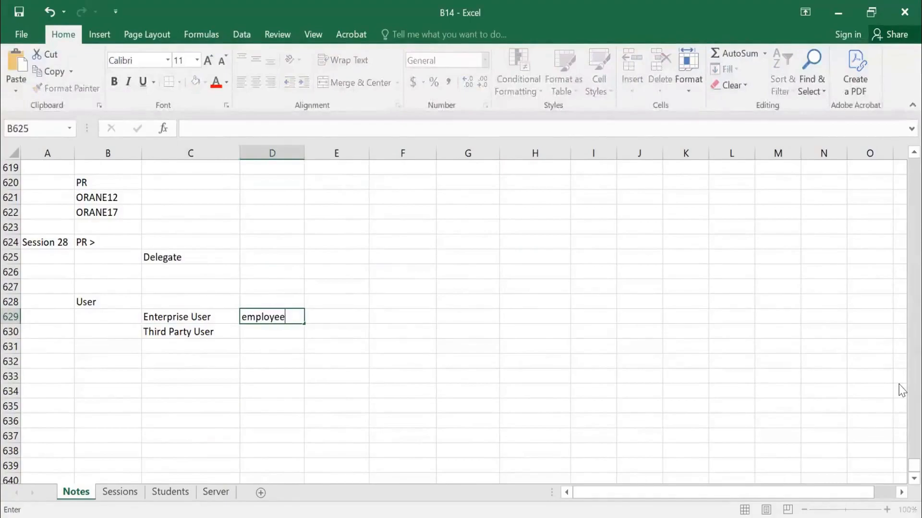
{"action": "type", "text": " enterprise users"}
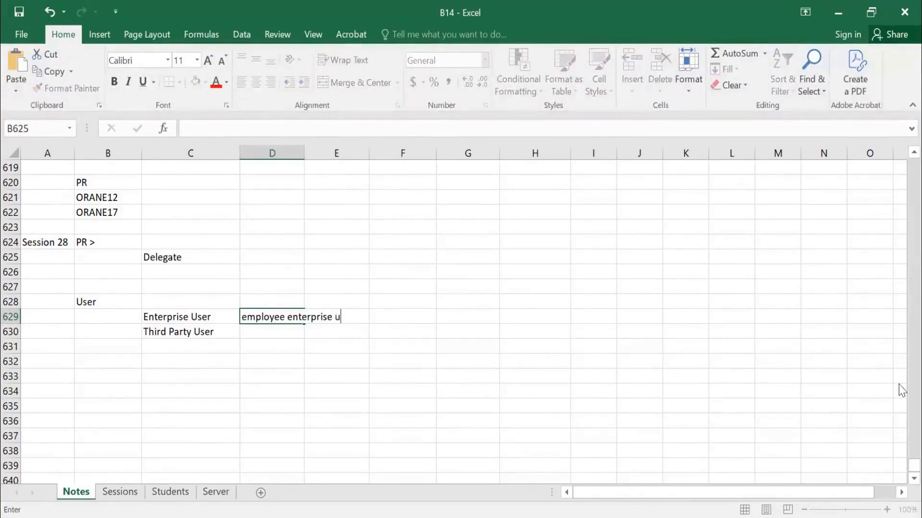
{"action": "key", "text": "Return"}
Enter the note "consulants third party user" in D630, beside Third Party User.
{"action": "type", "text": "c"}
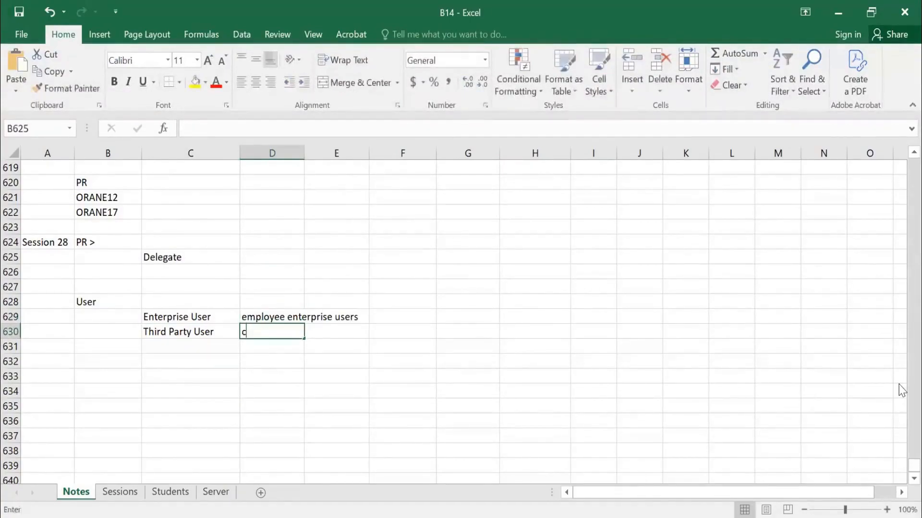
{"action": "type", "text": "onsula"}
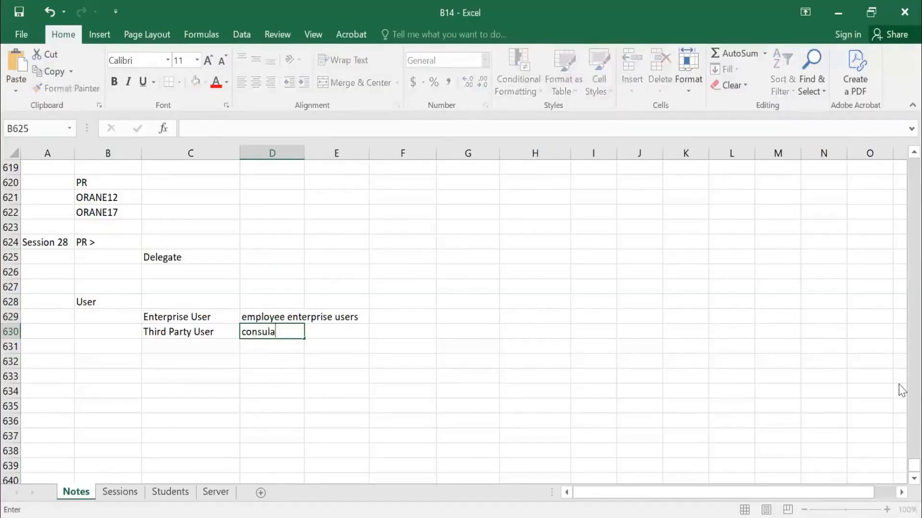
{"action": "type", "text": "nts third party u"}
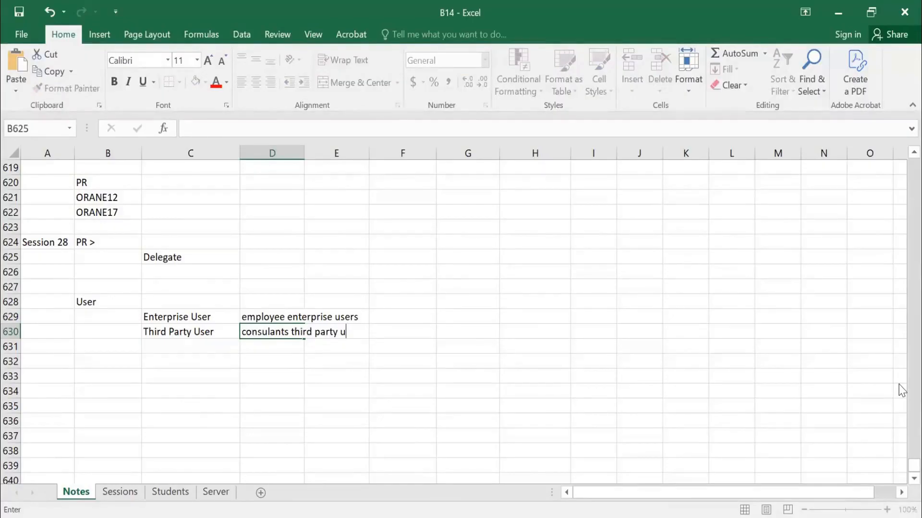
{"action": "type", "text": "ser"}
{"action": "key", "text": "Right"}
{"action": "key", "text": "Up"}
{"action": "key", "text": "Up"}
{"action": "key", "text": "Right"}
{"action": "key", "text": "Down"}
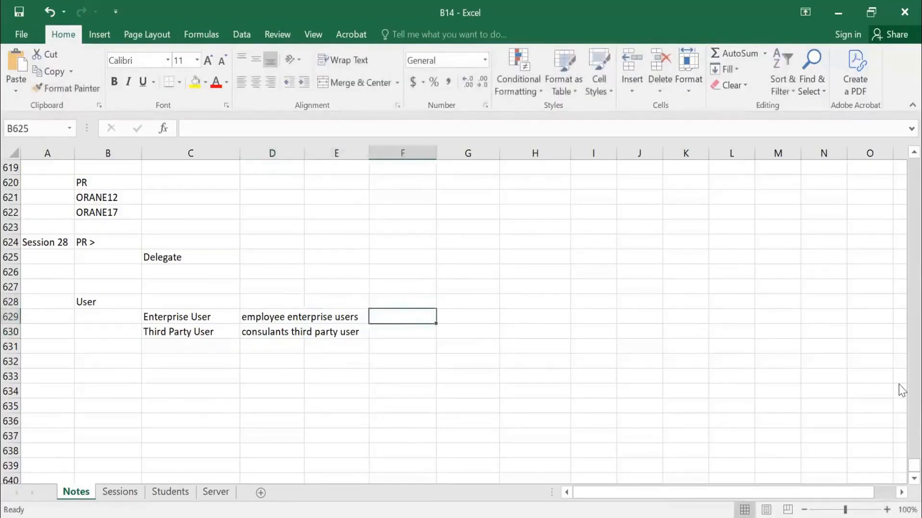
Enter the note "single sign on / corp authentication" in F629, in the Enterprise User row.
{"action": "key", "text": "Right"}
{"action": "key", "text": "Left"}
{"action": "type", "text": "sing"}
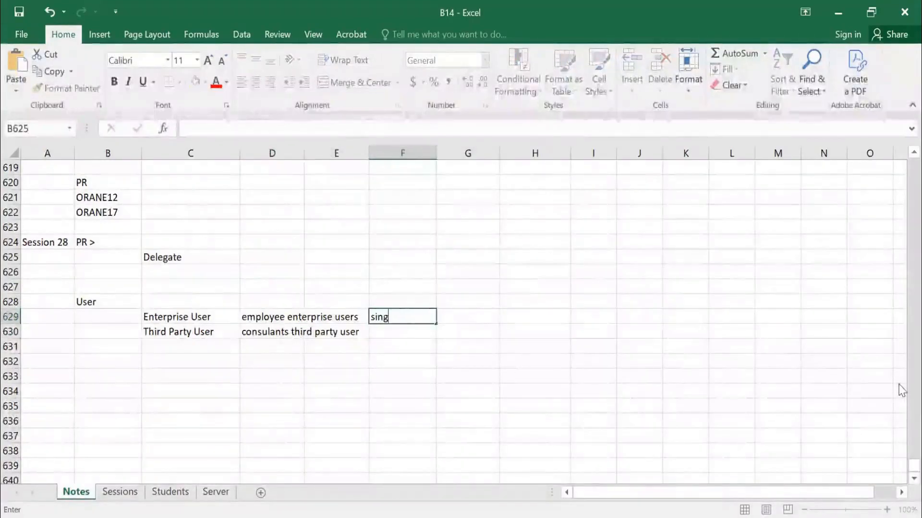
{"action": "type", "text": "le sign "}
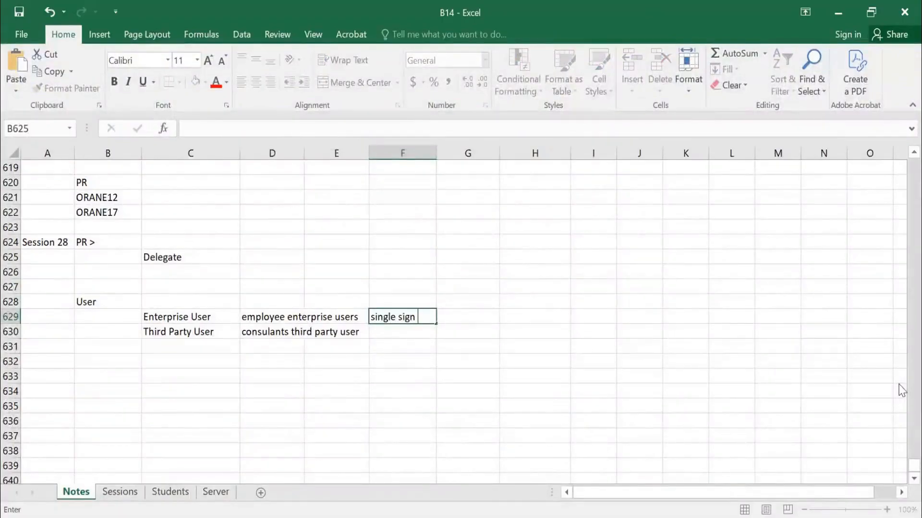
{"action": "type", "text": "on / corp authent"}
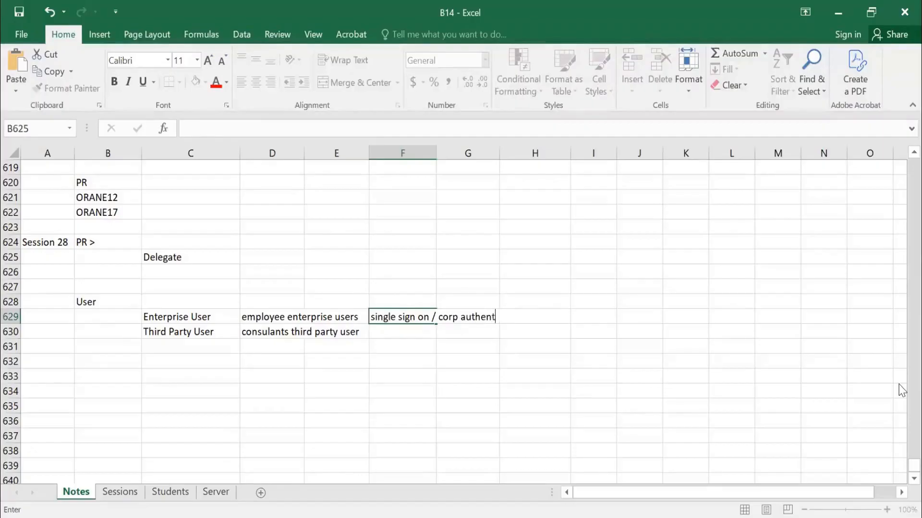
{"action": "type", "text": "icatio"}
{"action": "key", "text": "Return"}
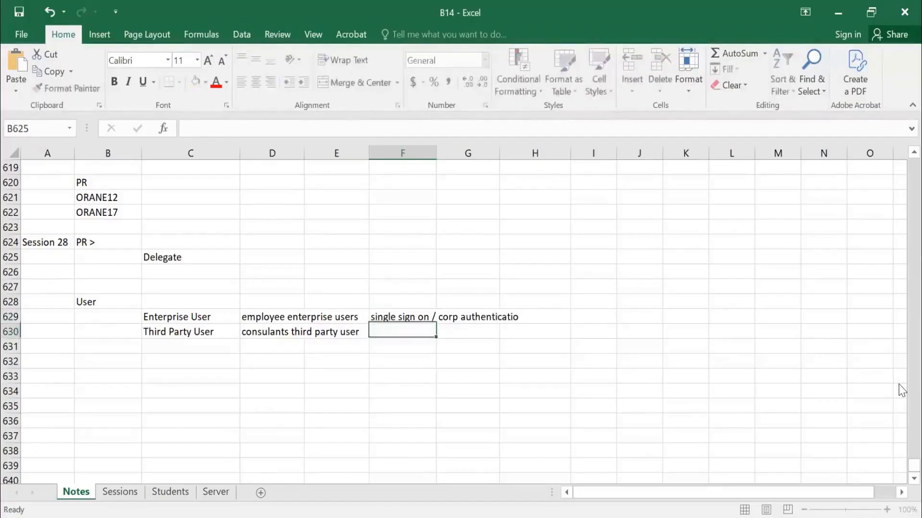
{"action": "key", "text": "Up"}
{"action": "key", "text": "F2"}
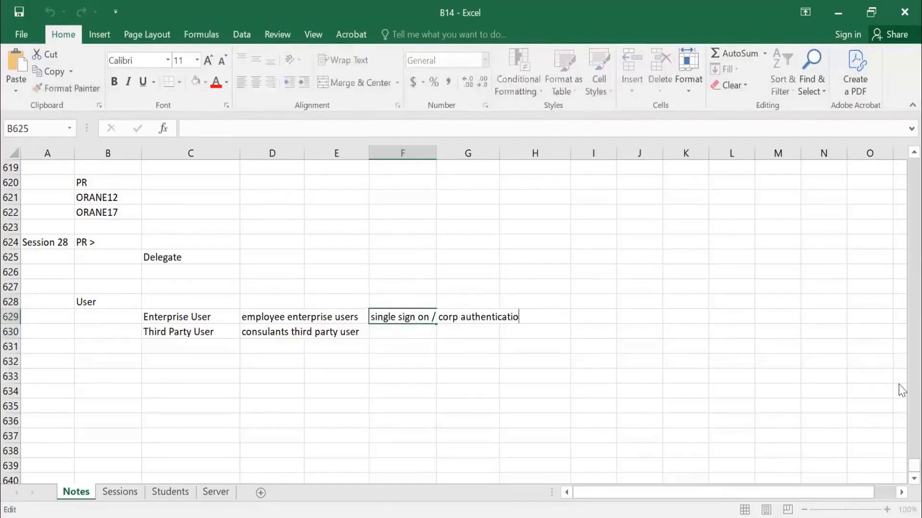
{"action": "type", "text": "n"}
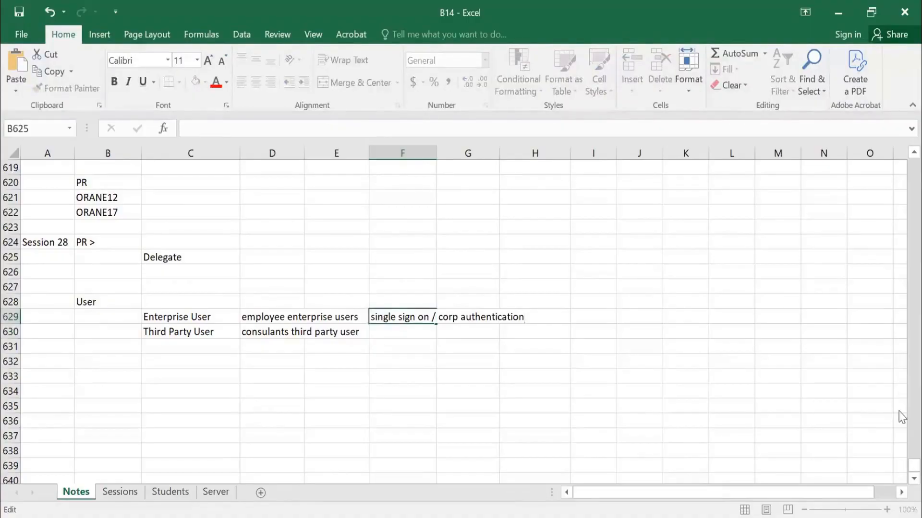
{"action": "key", "text": "Return"}
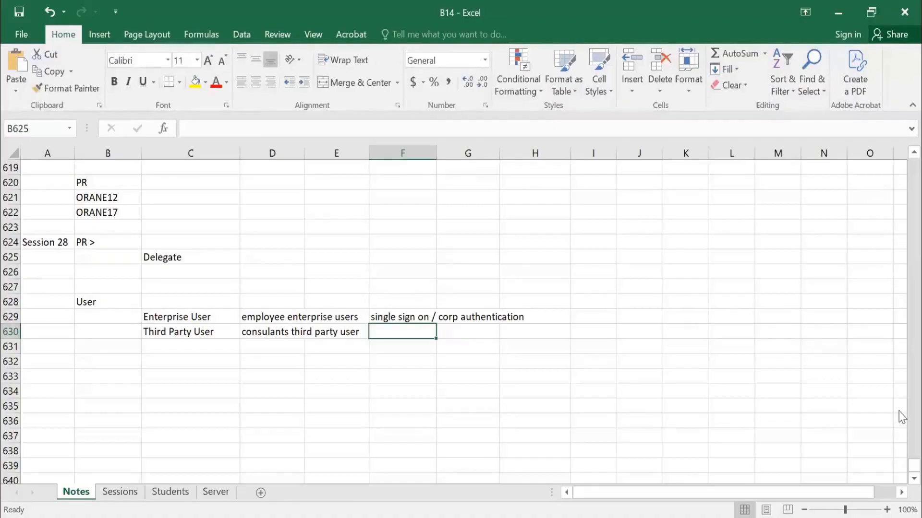
Enter the note "username and password" in F630, in the Third Party User row.
{"action": "key", "text": "Up"}
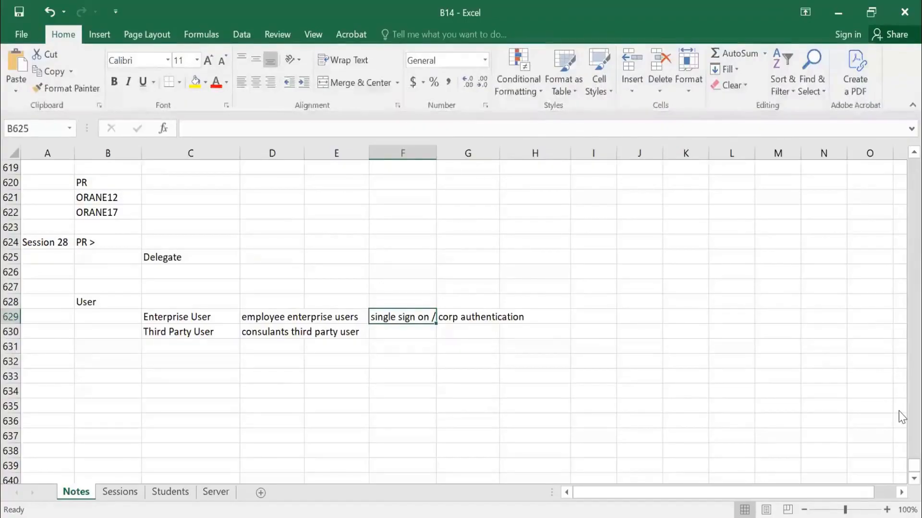
{"action": "key", "text": "Down"}
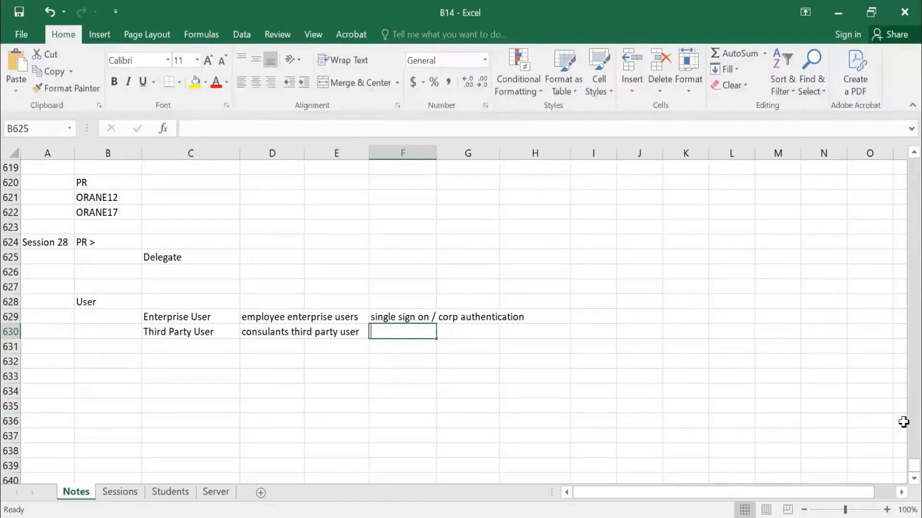
{"action": "type", "text": "username and password"}
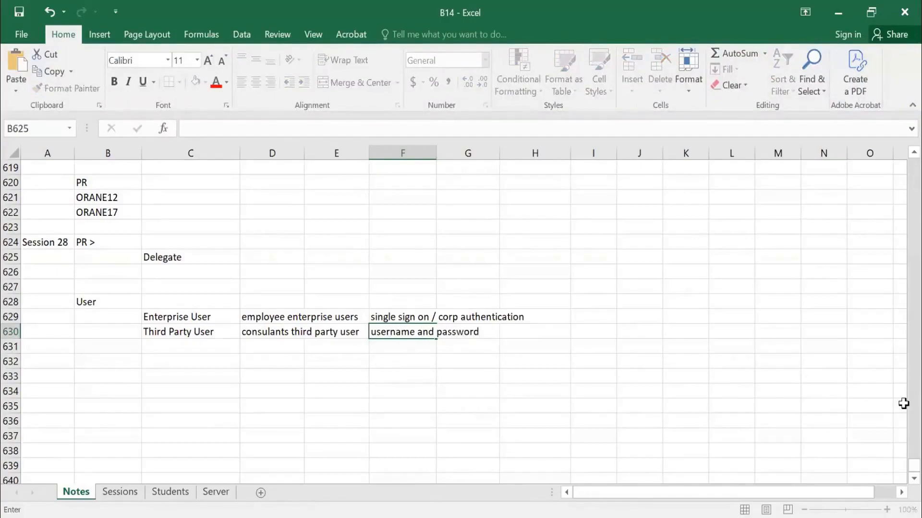
Add the note "application authentication" in I630, in the Third Party User row.
{"action": "key", "text": "Tab"}
{"action": "key", "text": "Tab"}
{"action": "key", "text": "Tab"}
{"action": "type", "text": "applic"}
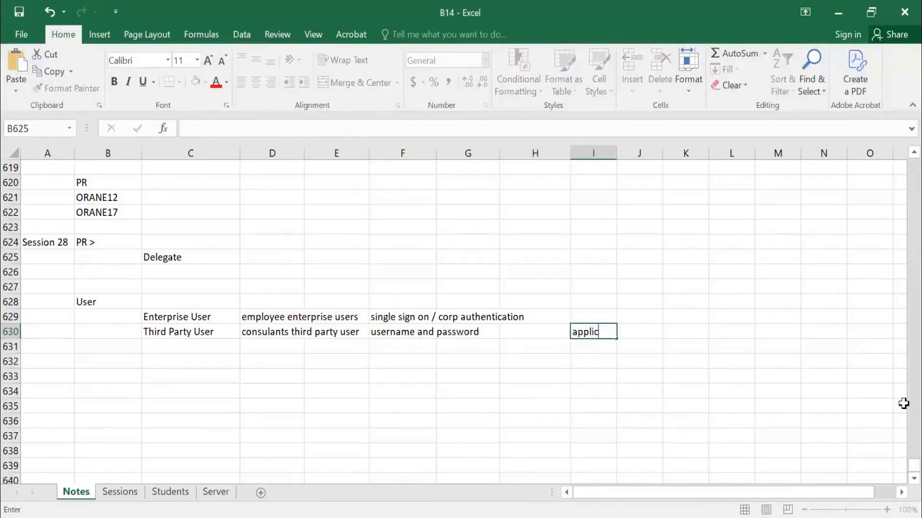
{"action": "type", "text": "ation authentication"}
{"action": "key", "text": "Return"}
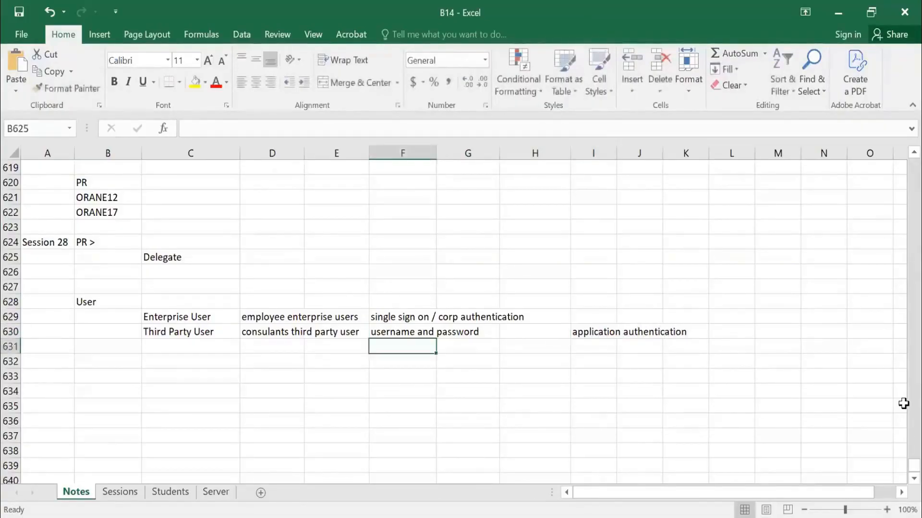
{"action": "key", "text": "Up"}
{"action": "key", "text": "Up"}
{"action": "key", "text": "Right"}
{"action": "key", "text": "Right"}
{"action": "key", "text": "Right"}
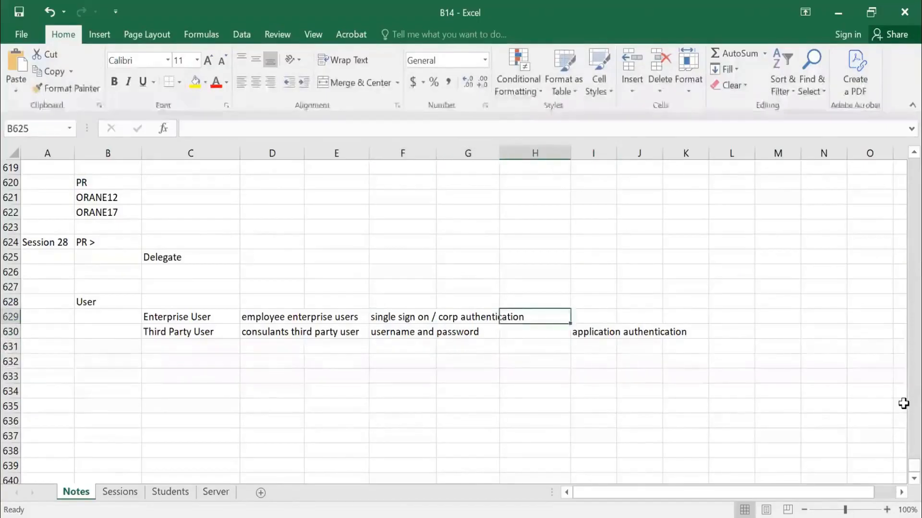
{"action": "key", "text": "Left"}
{"action": "key", "text": "Left"}
{"action": "key", "text": "Left"}
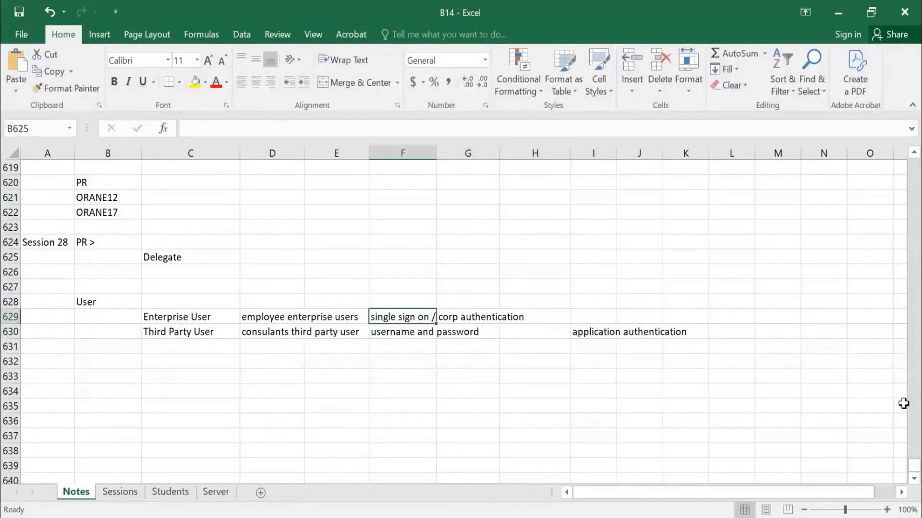
Enter "FPC" in B632 and "Parent and Child" beside it in C632.
{"action": "key", "text": "Down"}
{"action": "key", "text": "Down"}
{"action": "key", "text": "Down"}
{"action": "key", "text": "Left"}
{"action": "key", "text": "Left"}
{"action": "key", "text": "Left"}
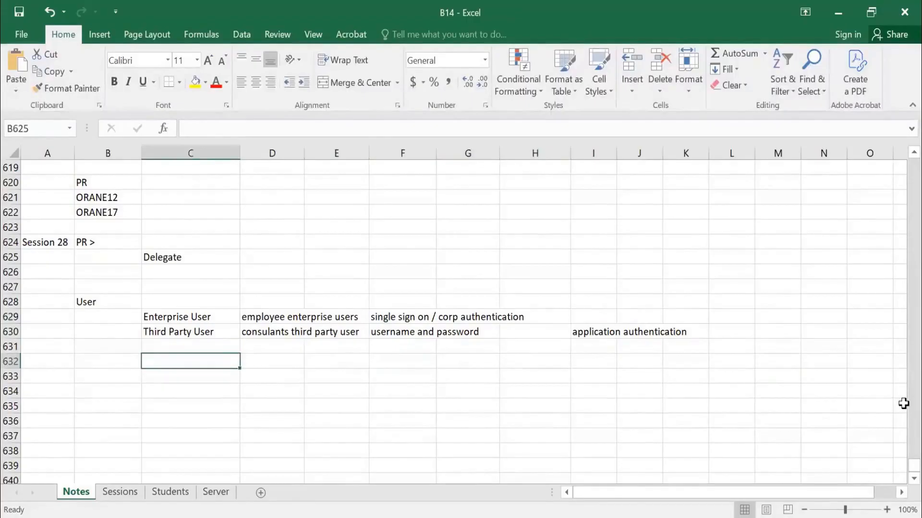
{"action": "key", "text": "Up"}
{"action": "key", "text": "Up"}
{"action": "key", "text": "Down"}
{"action": "key", "text": "Down"}
{"action": "key", "text": "Left"}
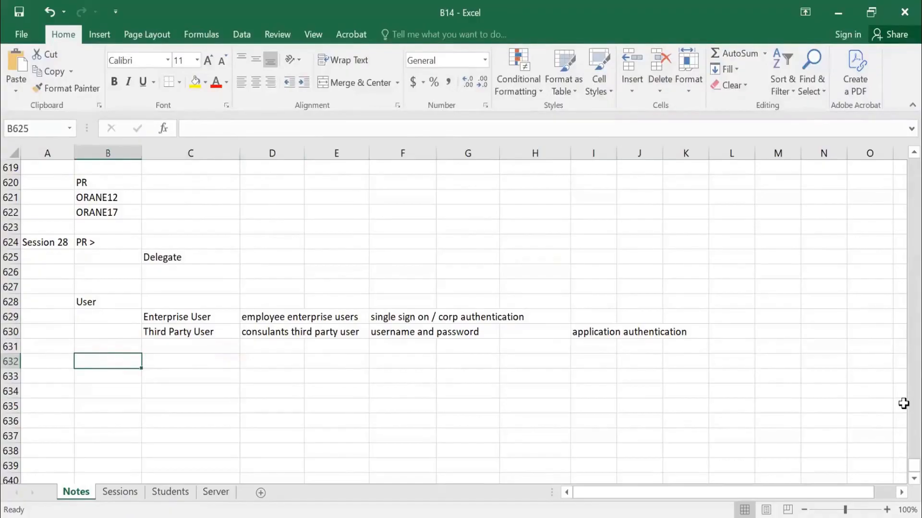
{"action": "type", "text": "FPC"}
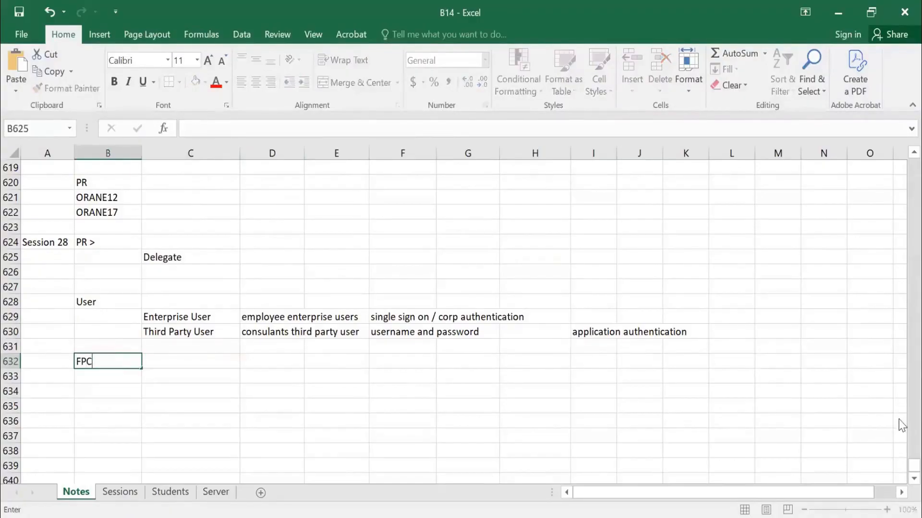
{"action": "key", "text": "Tab"}
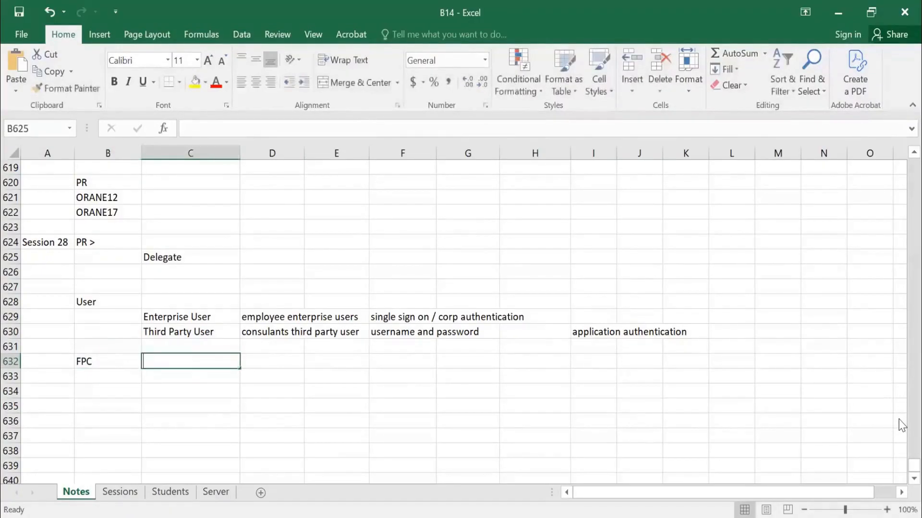
{"action": "type", "text": "Parent and "}
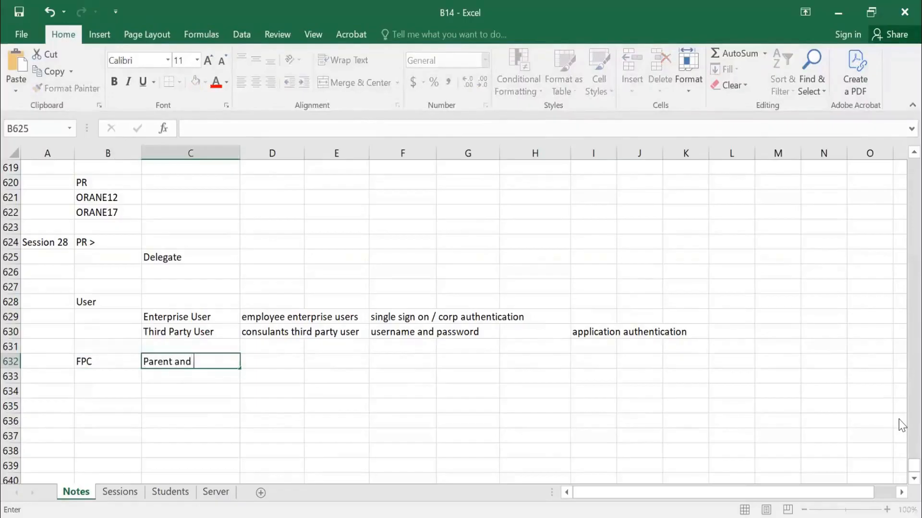
{"action": "type", "text": "Child"}
Enter "user data" in C634 and "2 places" beside it in D634.
{"action": "key", "text": "Return"}
{"action": "key", "text": "Tab"}
{"action": "type", "text": "u"}
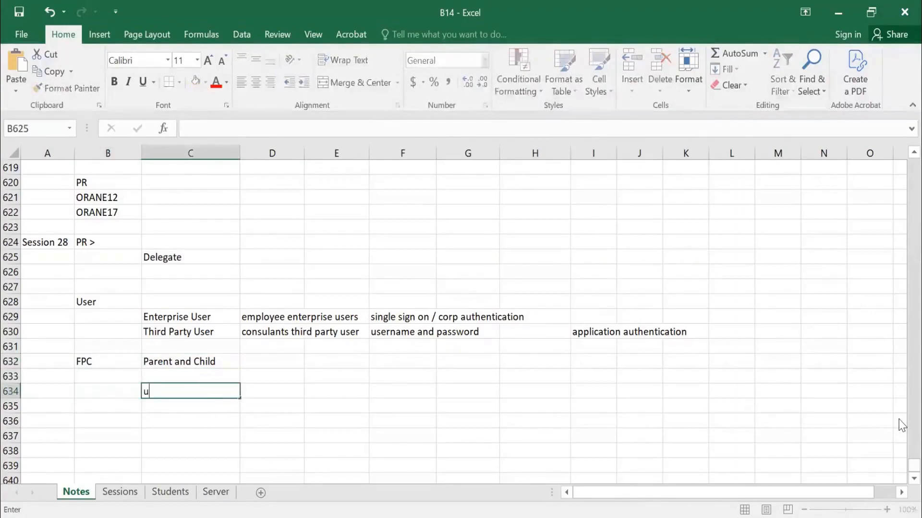
{"action": "type", "text": "ser data"}
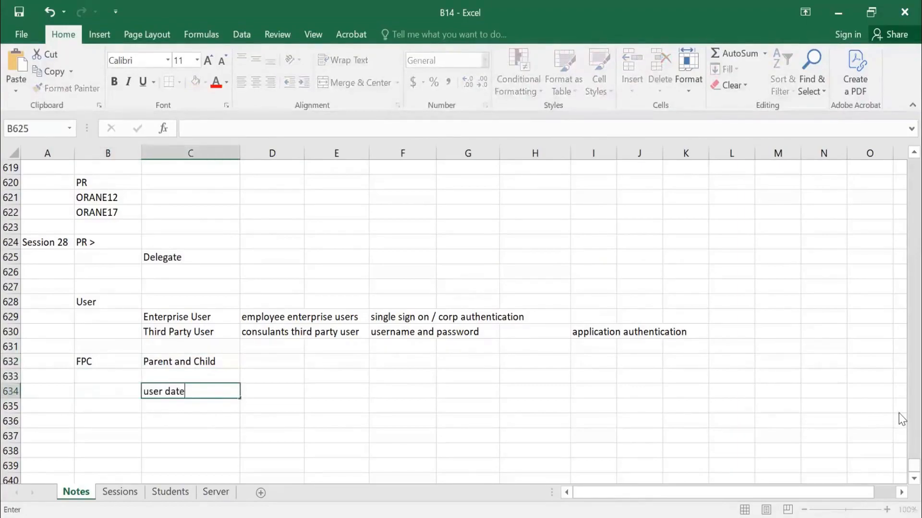
{"action": "key", "text": "BackSpace"}
{"action": "type", "text": "a"}
{"action": "key", "text": "Tab"}
{"action": "type", "text": "2 places"}
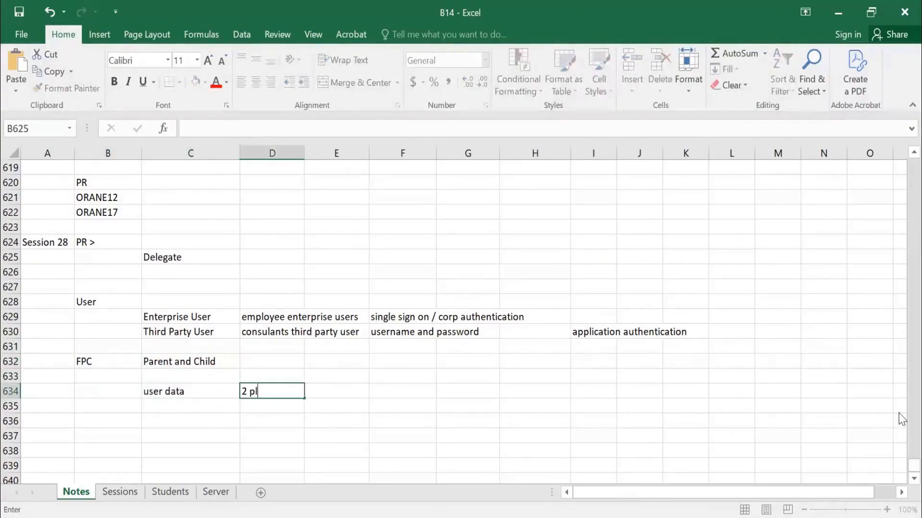
Enter "upstream" in E634 and "downstream" in F634 as the two places holding user data.
{"action": "key", "text": "Tab"}
{"action": "type", "text": "upstream"}
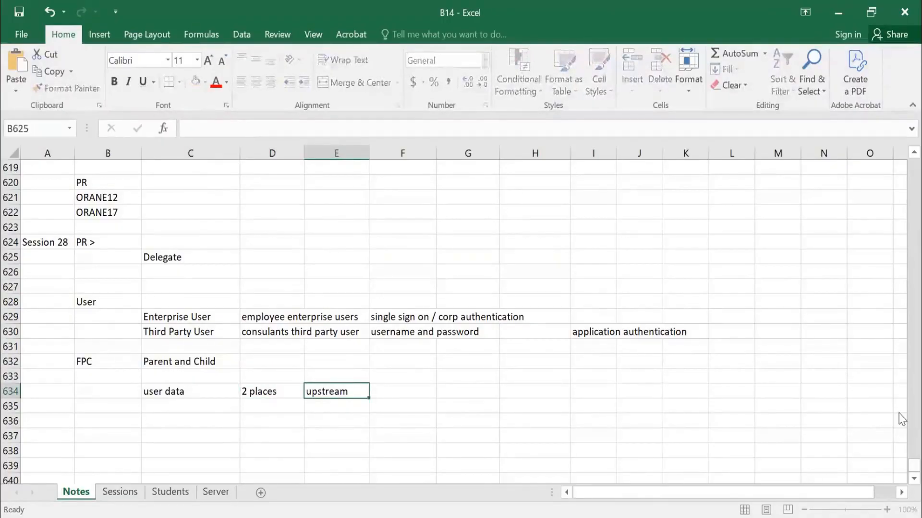
{"action": "key", "text": "Tab"}
{"action": "type", "text": "downstream"}
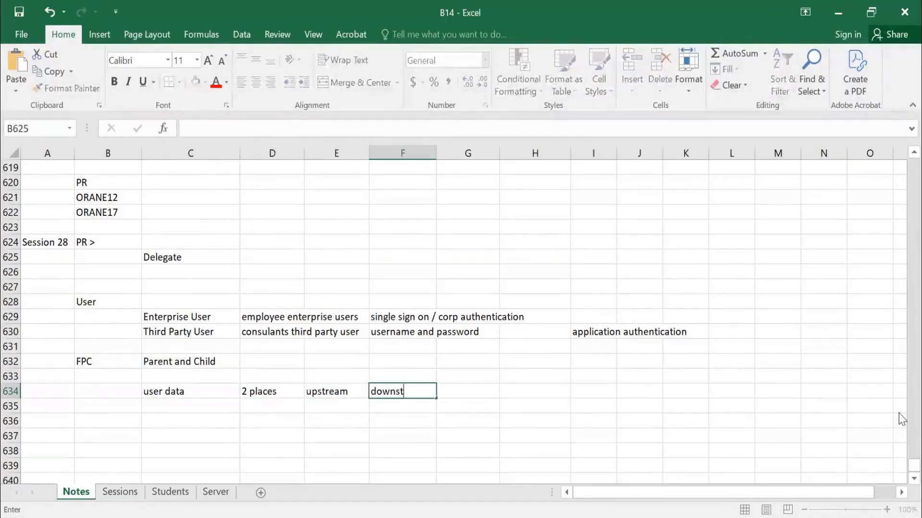
{"action": "key", "text": "Return"}
Enter "basic" in E635 under upstream and "basic + shipping + Plant" in F635 under downstream.
{"action": "key", "text": "Right"}
{"action": "key", "text": "Right"}
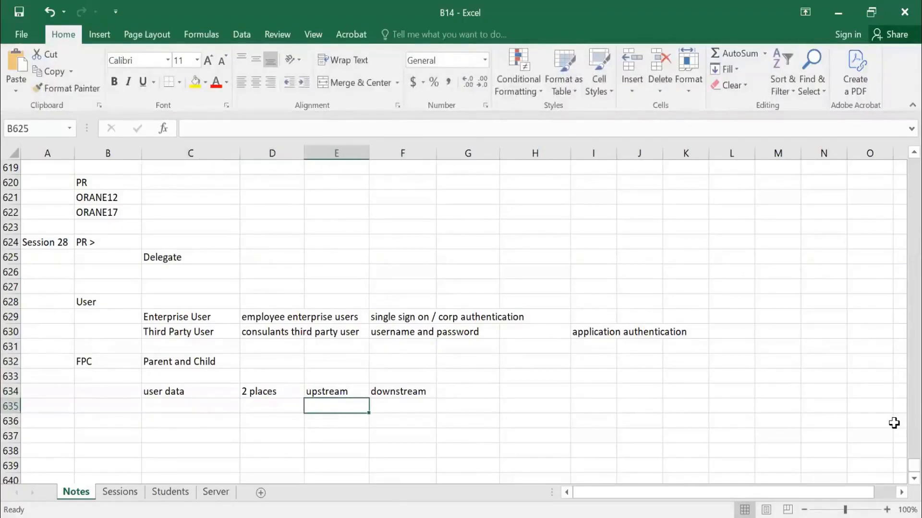
{"action": "type", "text": "basic"}
{"action": "key", "text": "Tab"}
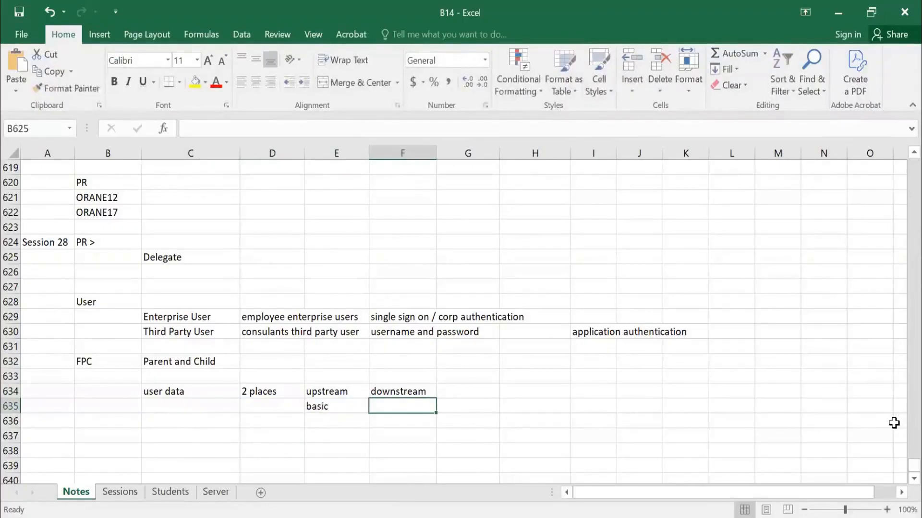
{"action": "type", "text": "basic"}
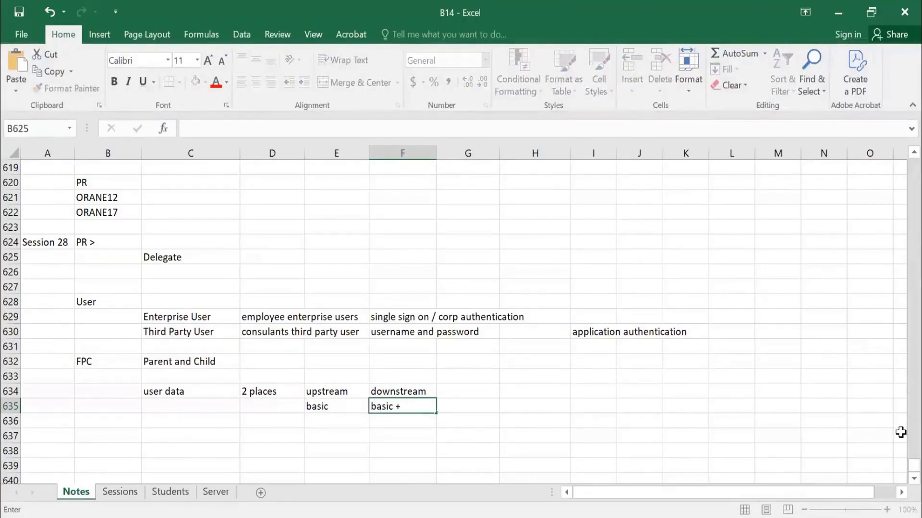
{"action": "type", "text": " + shipping + Plant"}
{"action": "key", "text": "Return"}
{"action": "key", "text": "Right"}
{"action": "key", "text": "Up"}
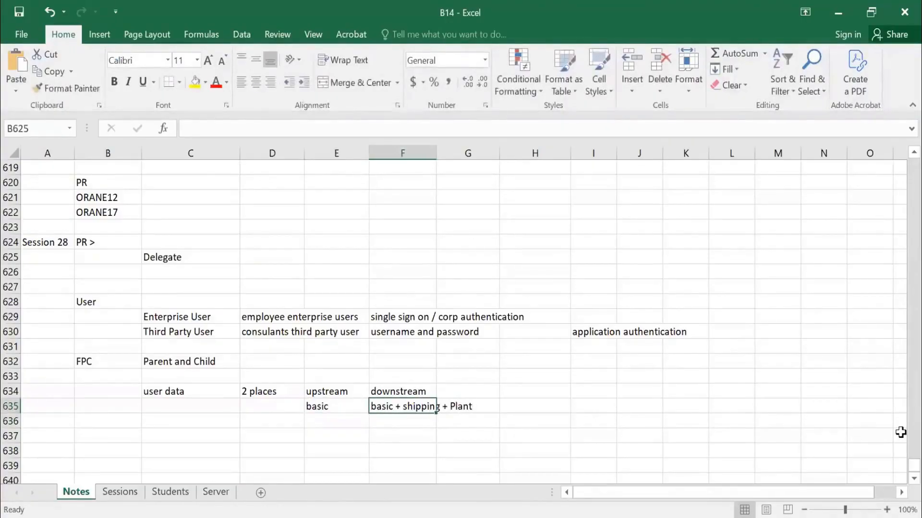
Go through the user data notes in C634:F635, comparing the upstream and downstream entries.
{"action": "key", "text": "Left"}
{"action": "key", "text": "Left"}
{"action": "key", "text": "Left"}
{"action": "key", "text": "Up"}
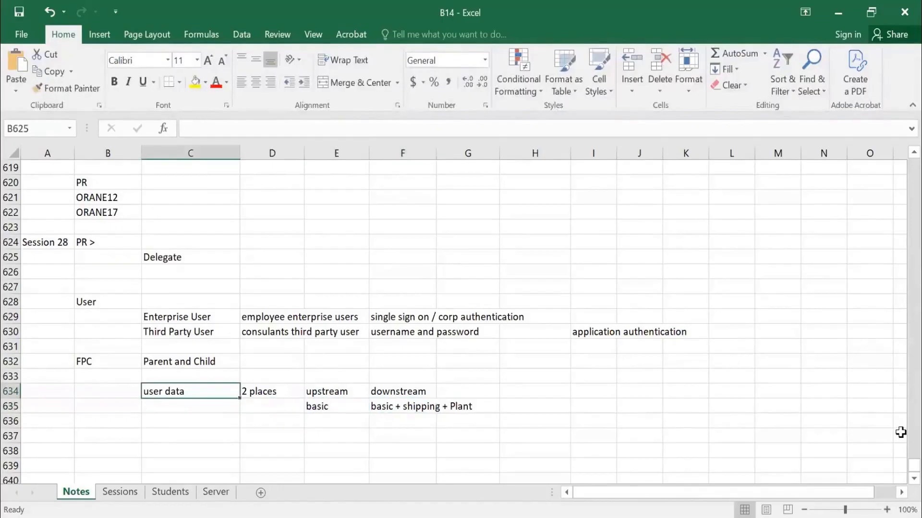
{"action": "key", "text": "Right"}
{"action": "key", "text": "Right"}
{"action": "key", "text": "Right"}
{"action": "key", "text": "Down"}
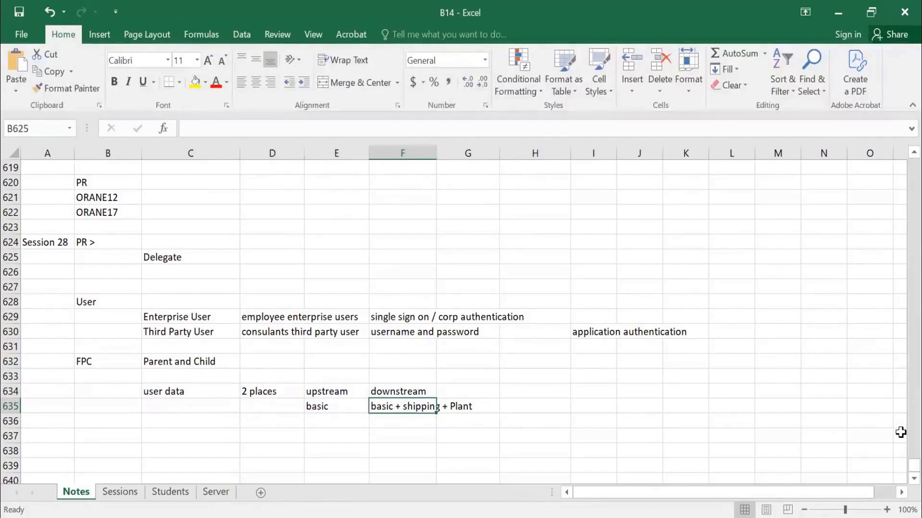
{"action": "key", "text": "Left"}
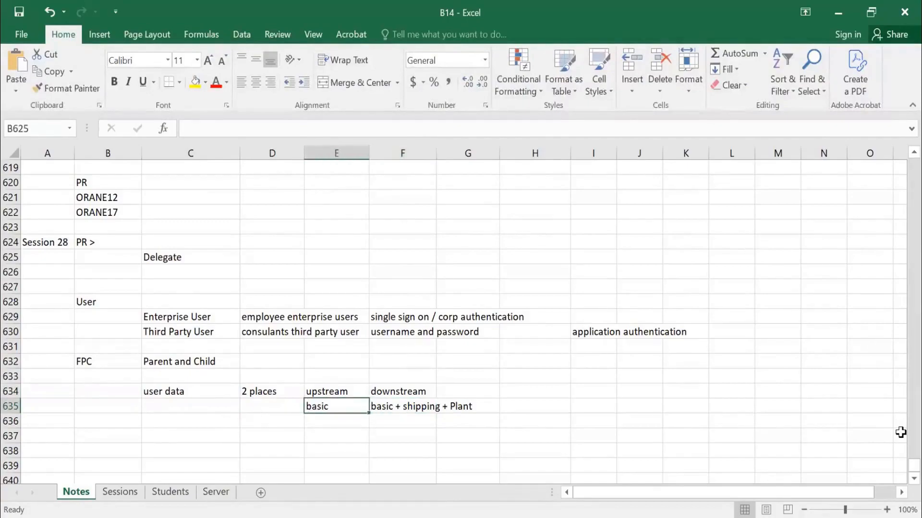
{"action": "key", "text": "Up"}
{"action": "key", "text": "Left"}
{"action": "key", "text": "Left"}
{"action": "key", "text": "Up"}
{"action": "key", "text": "Right"}
{"action": "key", "text": "Right"}
{"action": "key", "text": "Up"}
{"action": "key", "text": "Down"}
{"action": "key", "text": "Down"}
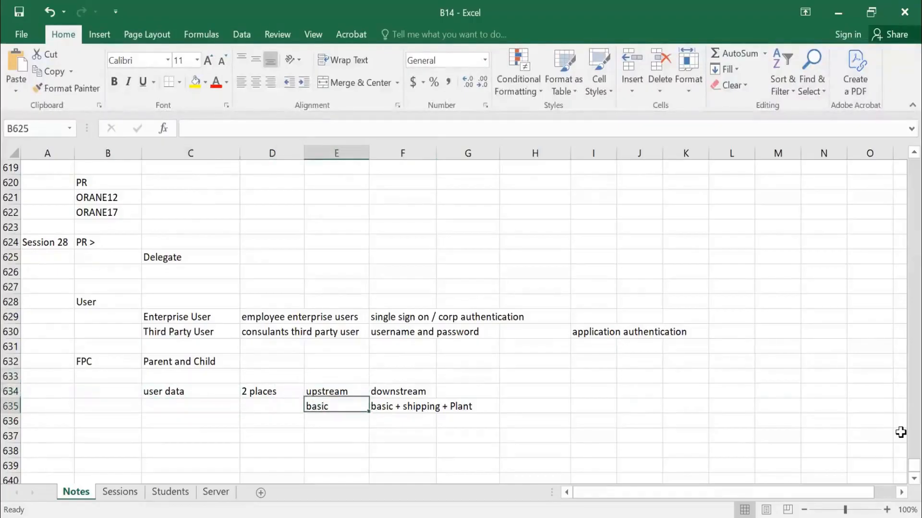
{"action": "key", "text": "Right"}
{"action": "key", "text": "Up"}
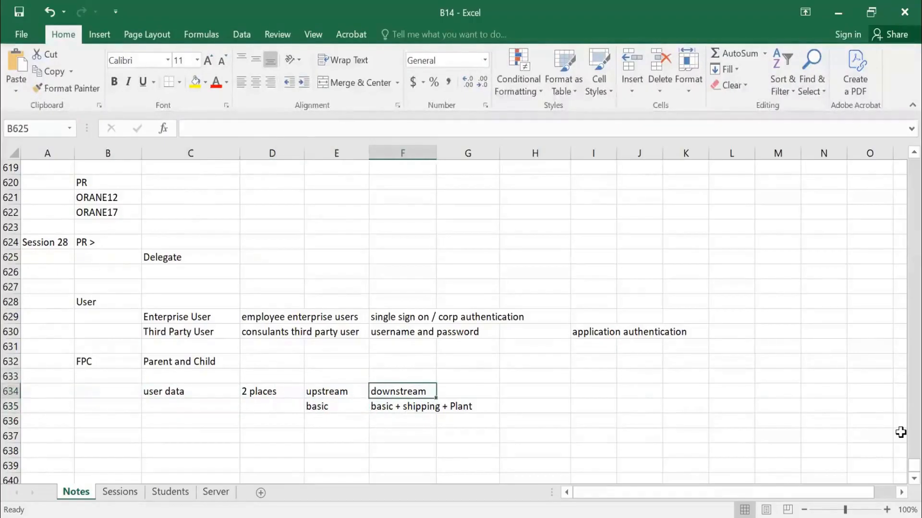
{"action": "key", "text": "Down"}
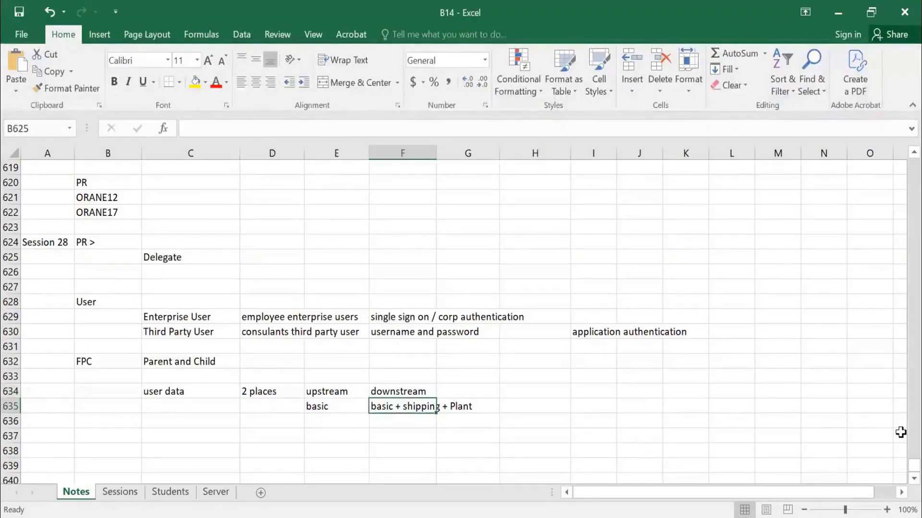
{"action": "key", "text": "Left"}
{"action": "key", "text": "Up"}
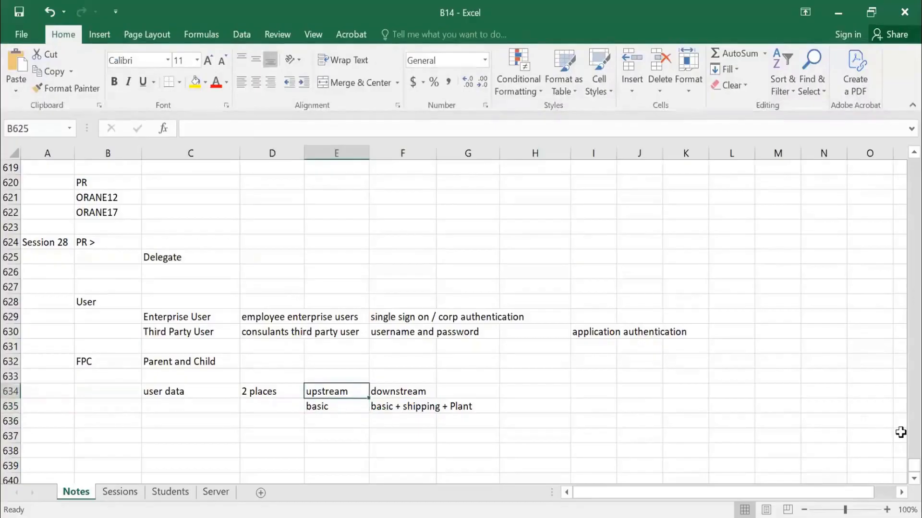
Compare the upstream and downstream user data entries in E634:F635.
{"action": "key", "text": "Down"}
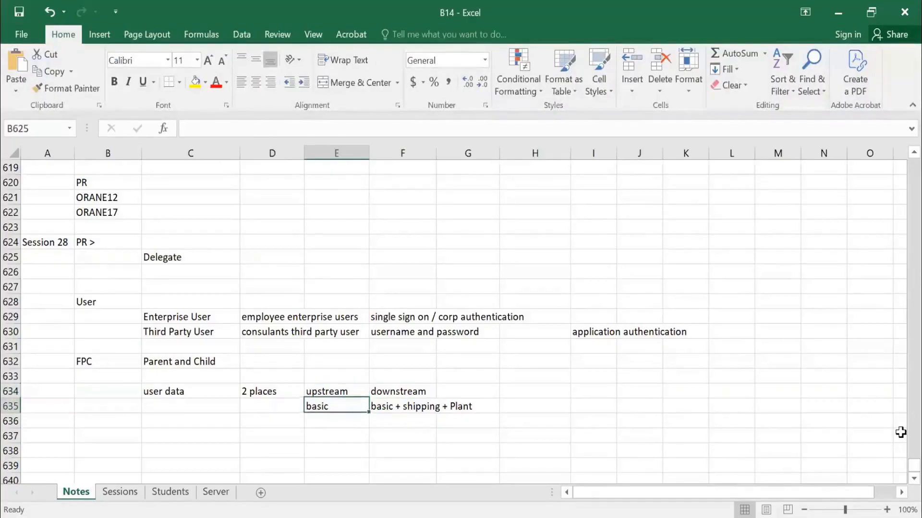
{"action": "key", "text": "Right"}
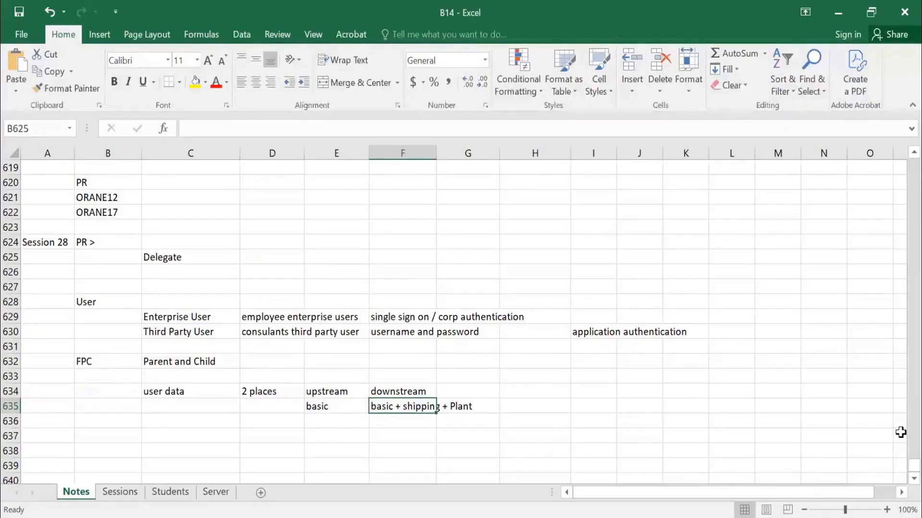
{"action": "key", "text": "Down"}
{"action": "key", "text": "Left"}
{"action": "key", "text": "Up"}
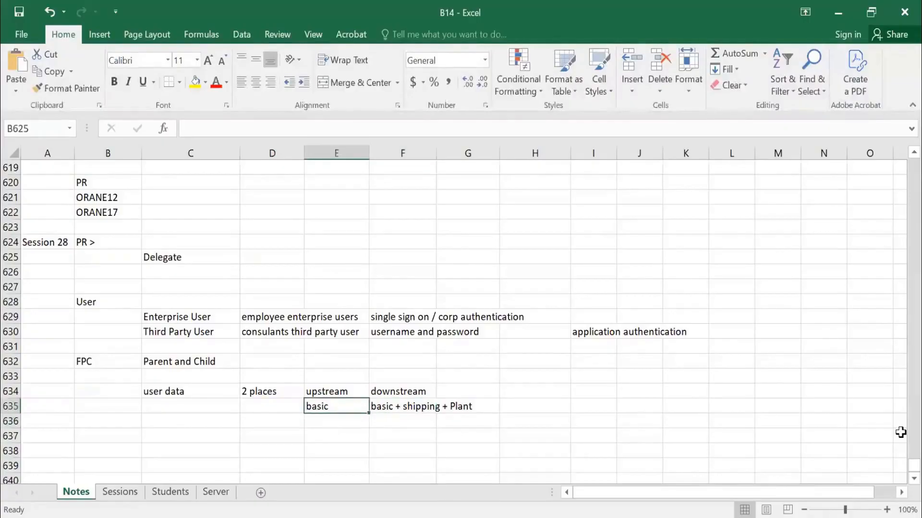
Enter "user group consolidate" in C637, below the user data notes.
{"action": "key", "text": "Left"}
{"action": "key", "text": "Left"}
{"action": "key", "text": "Down"}
{"action": "key", "text": "Down"}
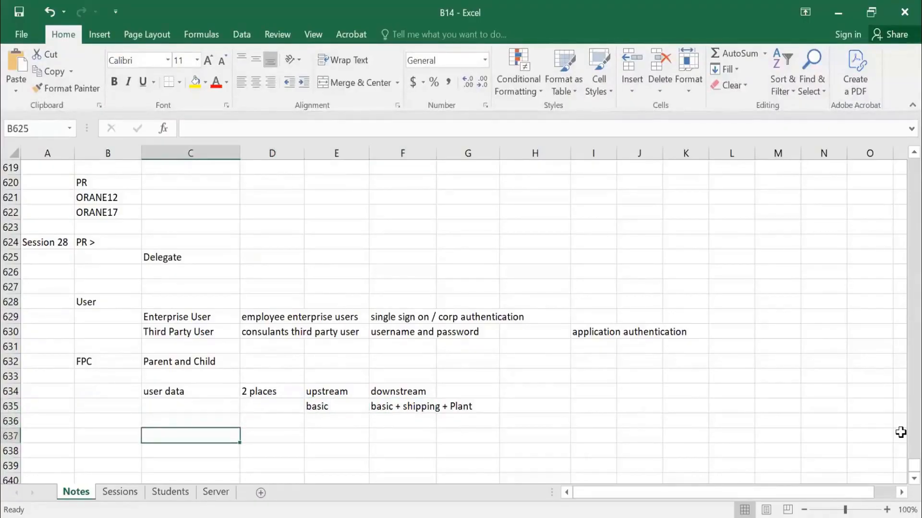
{"action": "type", "text": "user group consolidate"}
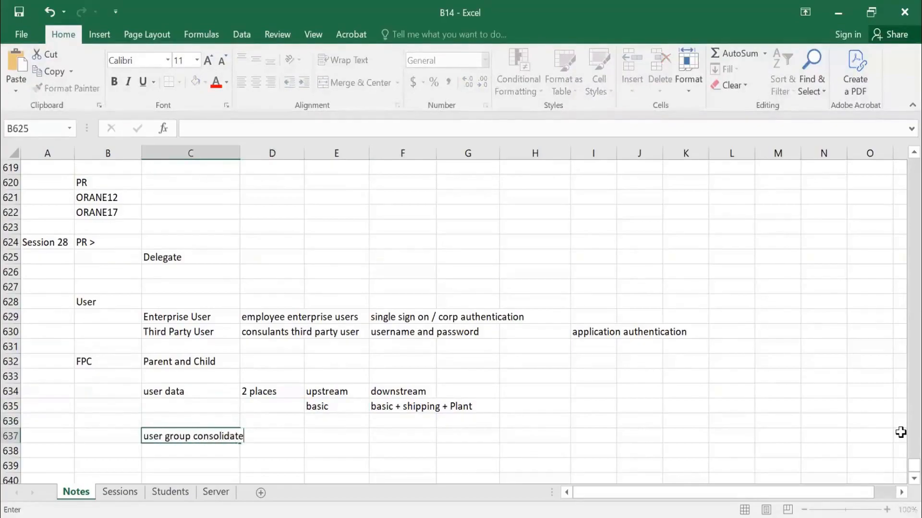
{"action": "key", "text": "Right"}
Enter "only" in E637 and "XXXX" in F637 for the user group consolidate row.
{"action": "key", "text": "Right"}
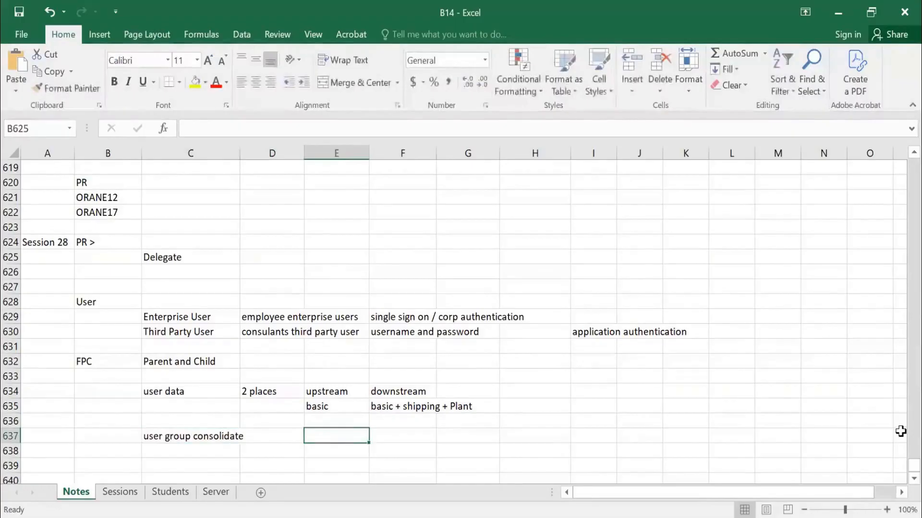
{"action": "type", "text": "only"}
{"action": "key", "text": "Right"}
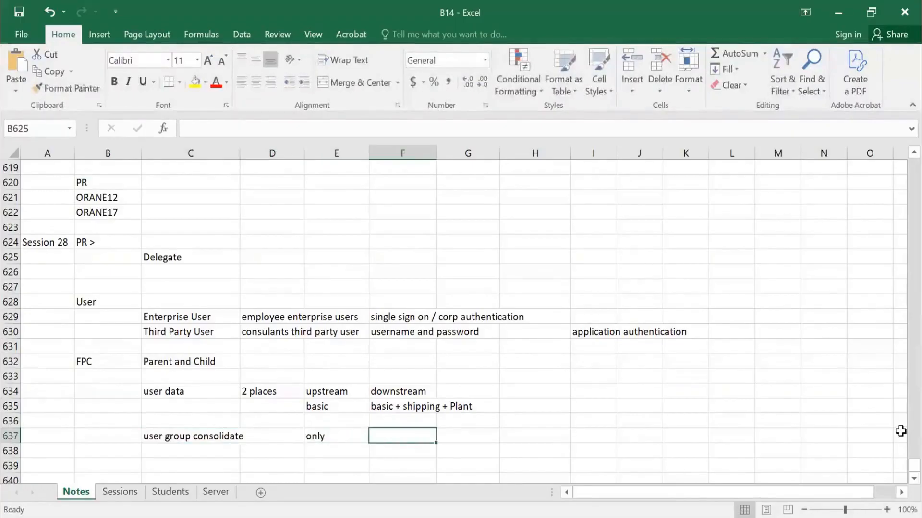
{"action": "type", "text": "XXXX"}
{"action": "key", "text": "Return"}
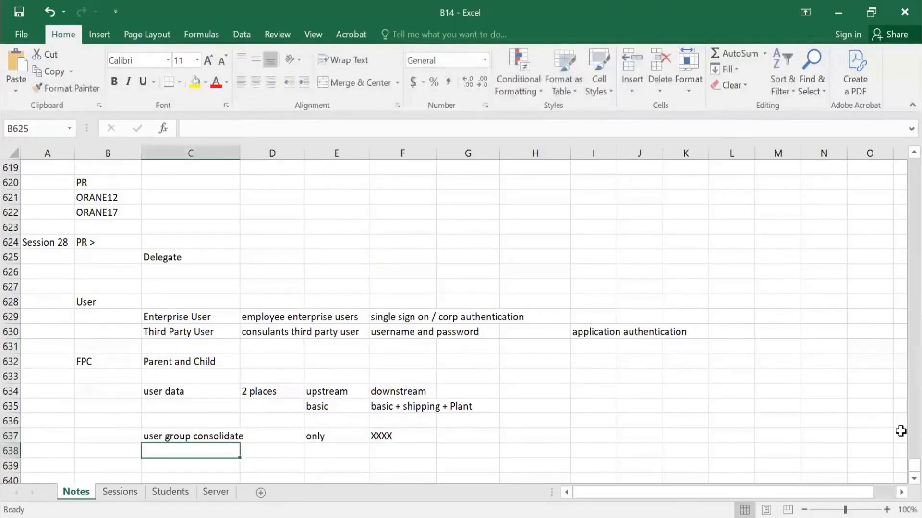
Enter "> system group > user name" in C638 as the layout of the user group file.
{"action": "key", "text": "Up"}
{"action": "key", "text": "Down"}
{"action": "type", "text": ">"}
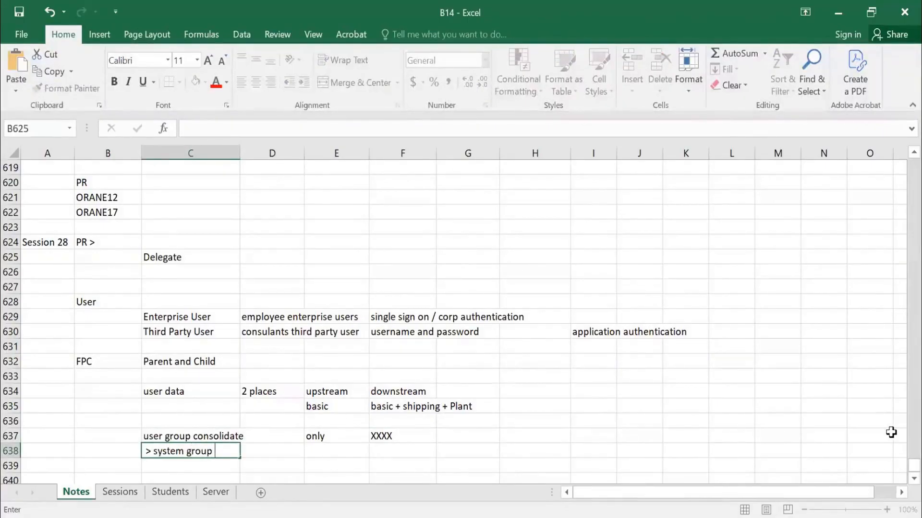
{"action": "type", "text": " system group > user nam"}
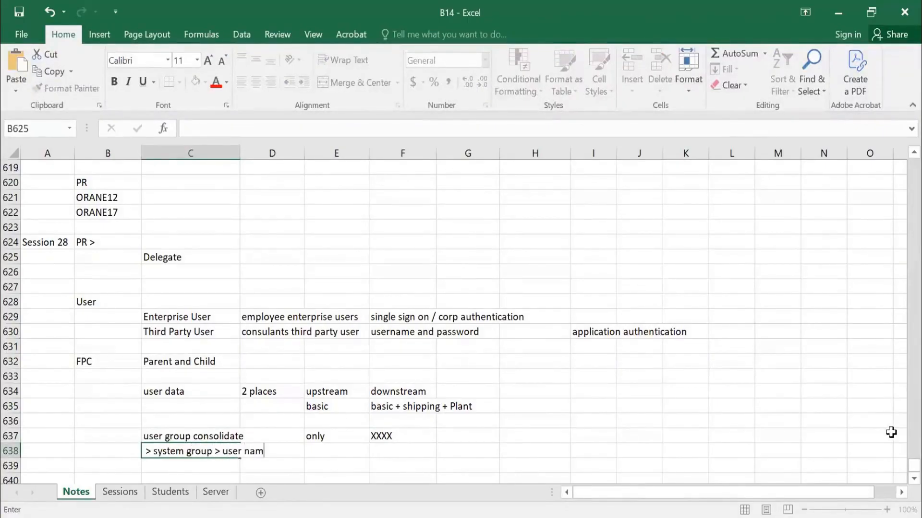
{"action": "type", "text": "e"}
{"action": "key", "text": "Return"}
{"action": "scroll", "coordinate": [859, 439], "scroll_direction": "down", "scroll_amount": 2}
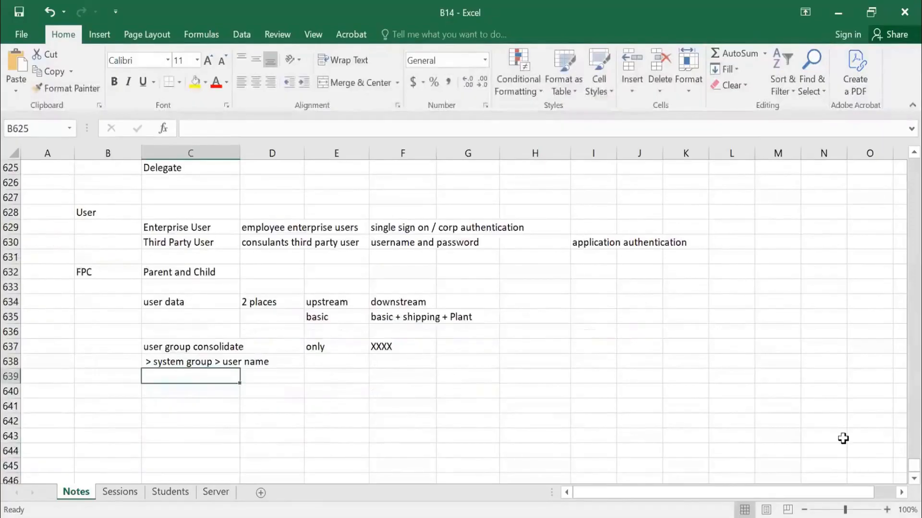
Enter the example rows "Sourcing Manager, orane12" in C639 and "Sourcing Manager, orane13" in C640.
{"action": "type", "text": "Sourcing Manager"}
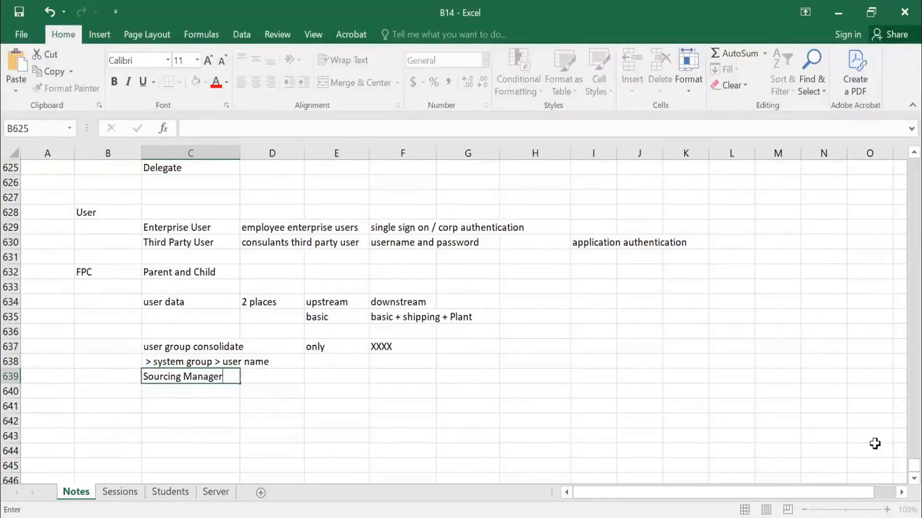
{"action": "type", "text": ", orane12"}
{"action": "key", "text": "Return"}
{"action": "type", "text": "Sourcing "}
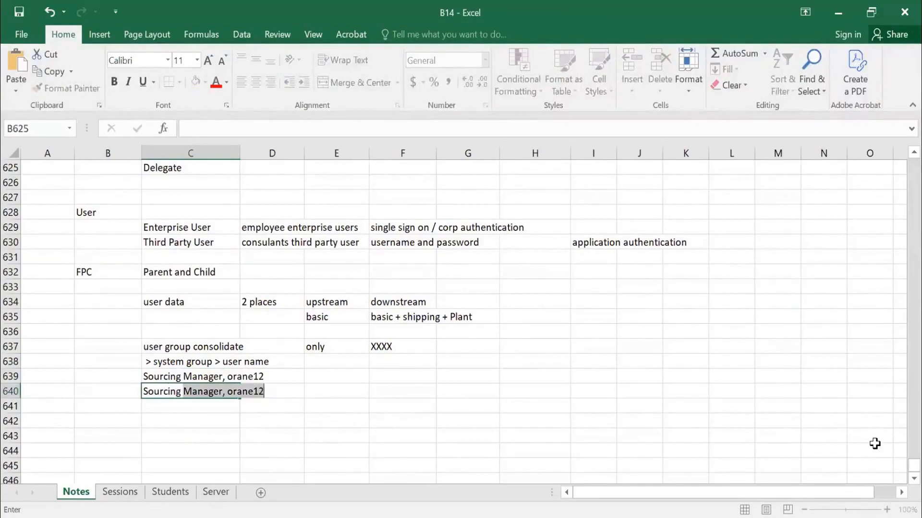
{"action": "type", "text": "Manag"}
{"action": "key", "text": "BackSpace"}
{"action": "type", "text": "ager, "}
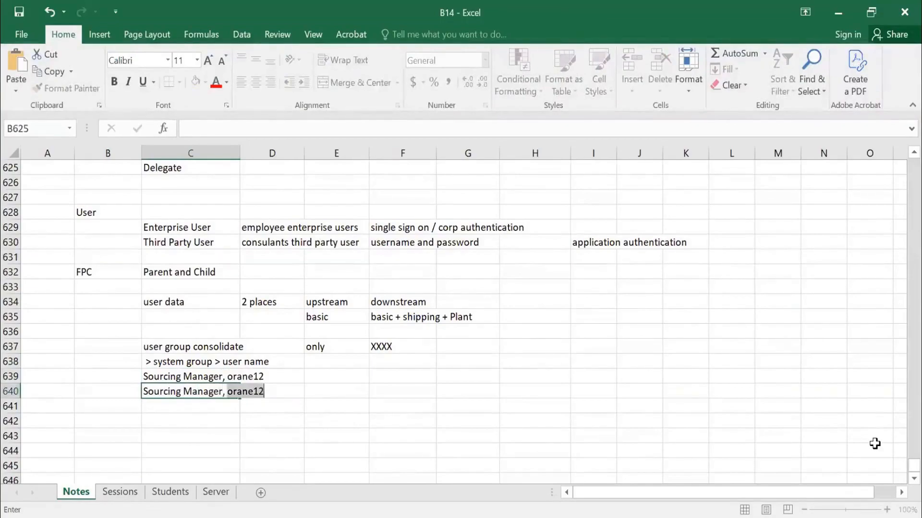
{"action": "type", "text": "orane13"}
{"action": "key", "text": "Return"}
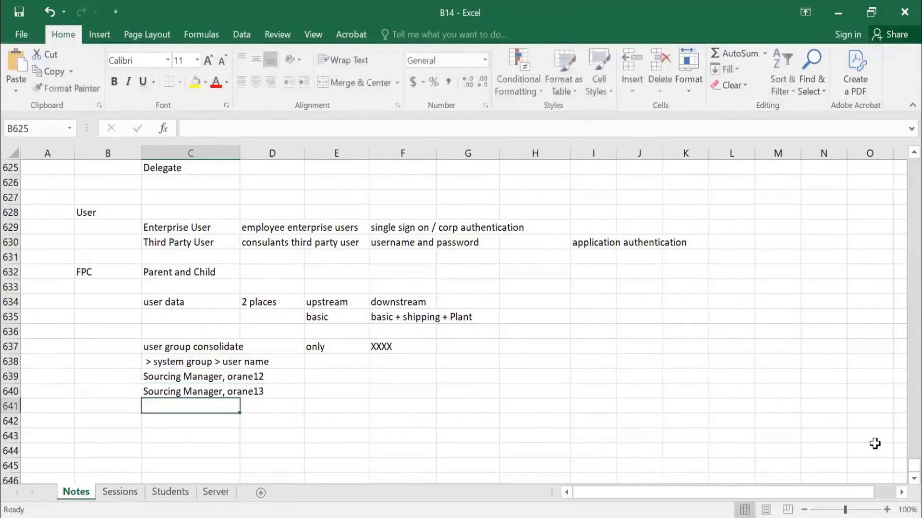
Review the user group example rows in C637:C640 against the user data block in rows 634 to 636.
{"action": "left_click", "coordinate": [253, 379]}
{"action": "left_click", "coordinate": [248, 390]}
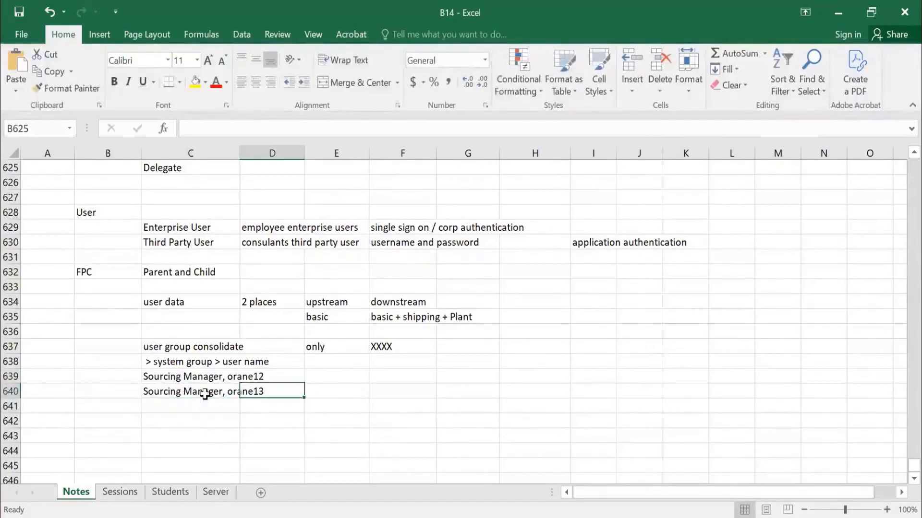
{"action": "left_click", "coordinate": [175, 376]}
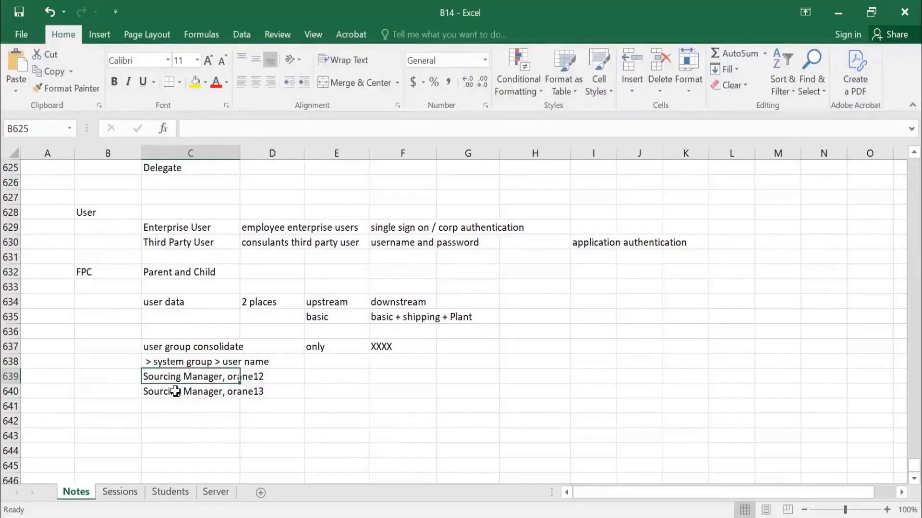
{"action": "left_click", "coordinate": [161, 347]}
{"action": "left_click_drag", "start_coordinate": [162, 348], "coordinate": [207, 379]}
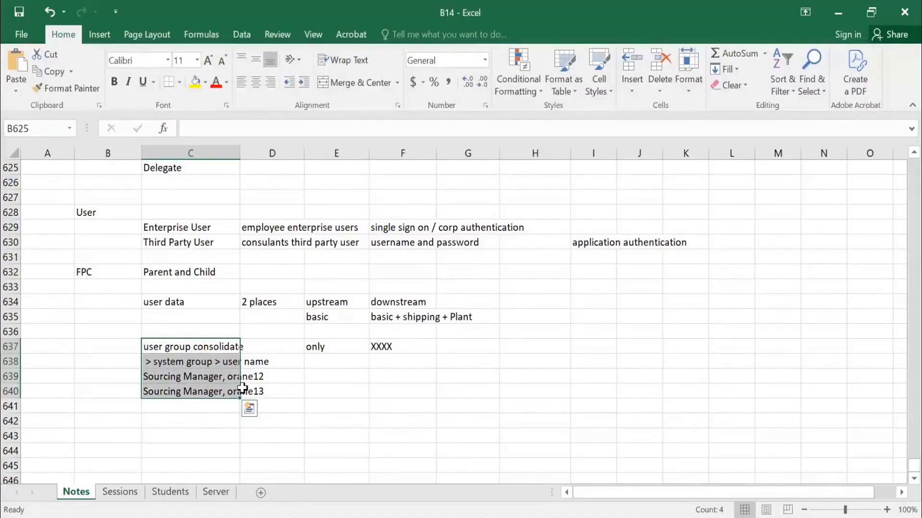
{"action": "left_click_drag", "start_coordinate": [173, 307], "coordinate": [451, 331]}
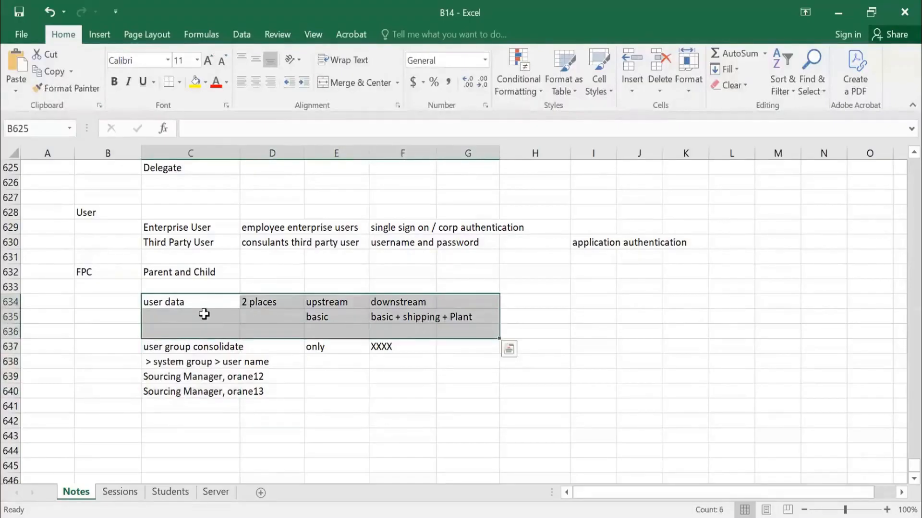
Change the "user data" label in C634 to "user consolidated file".
{"action": "left_click", "coordinate": [199, 306]}
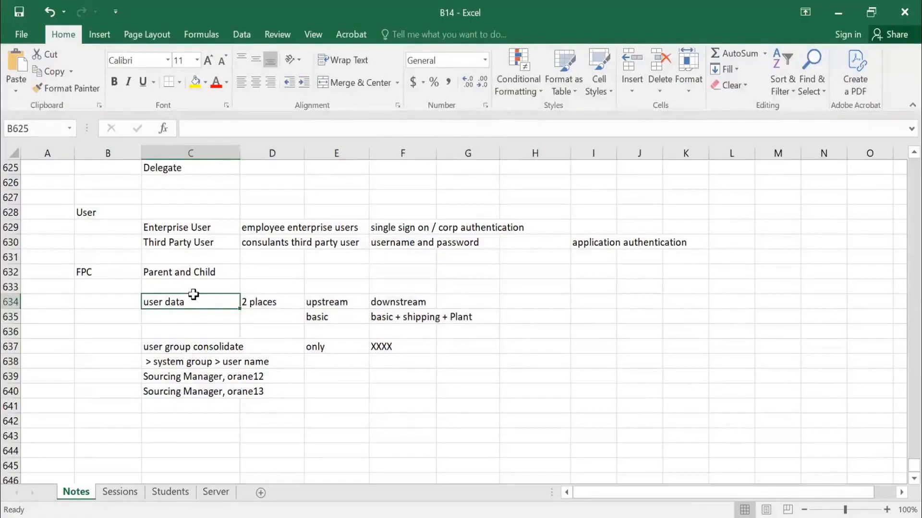
{"action": "double_click", "coordinate": [178, 302]}
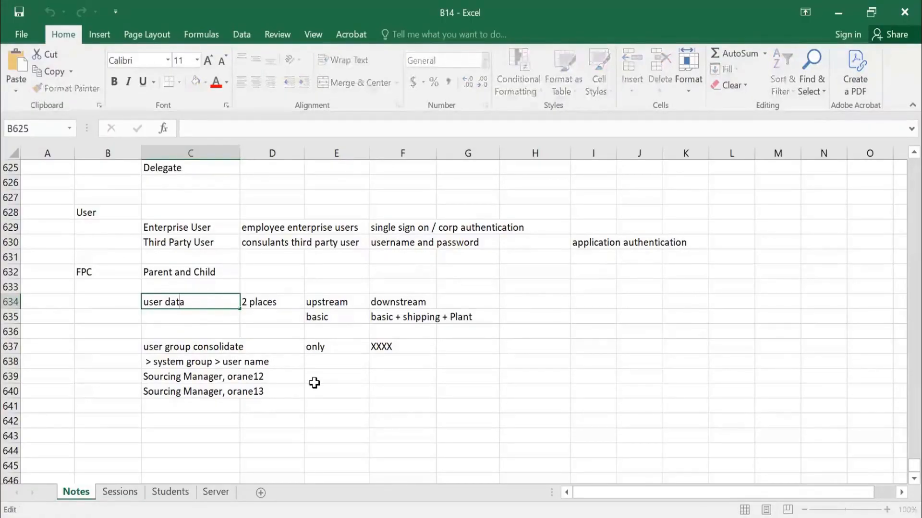
{"action": "key", "text": "ctrl+shift+Left"}
{"action": "type", "text": "conso"}
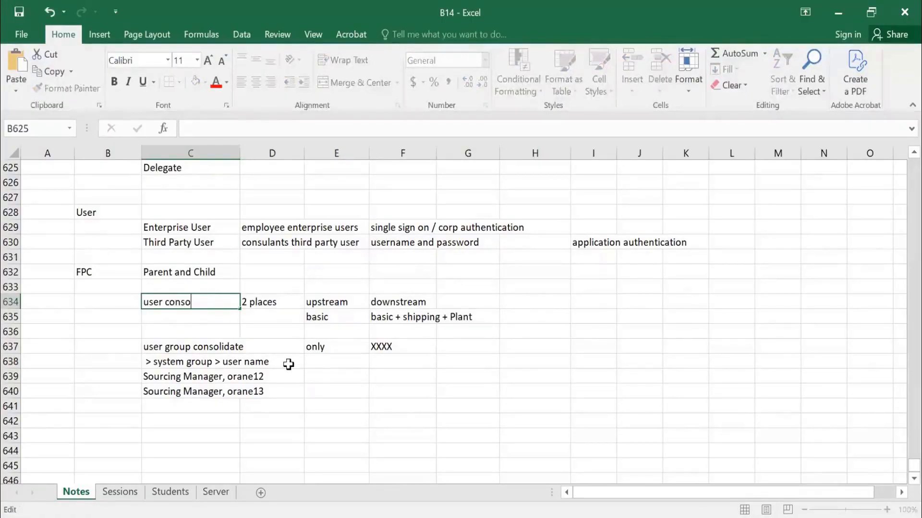
{"action": "type", "text": "lida"}
{"action": "key", "text": "Return"}
Go through the user group entries in row 637, and the whole block of user notes from C629 down to row 640.
{"action": "key", "text": "Down"}
{"action": "key", "text": "Down"}
{"action": "key", "text": "Down"}
{"action": "key", "text": "Up"}
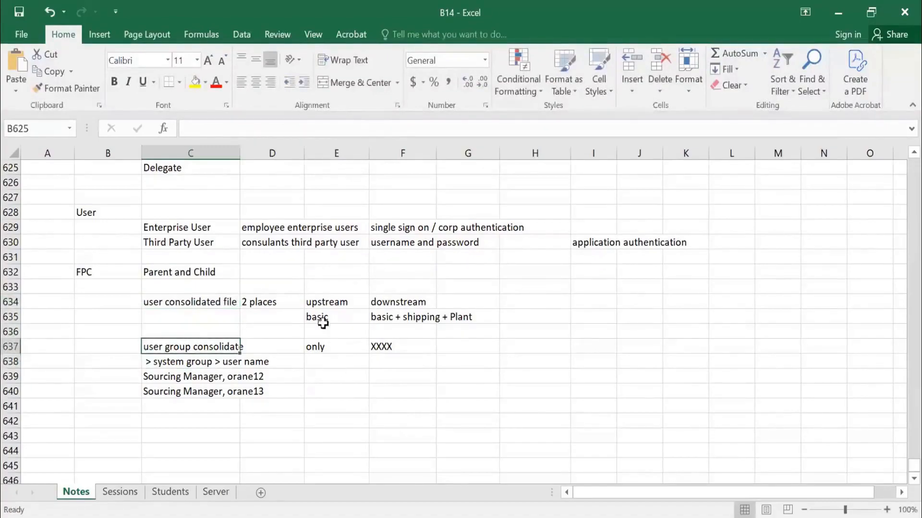
{"action": "left_click", "coordinate": [325, 347]}
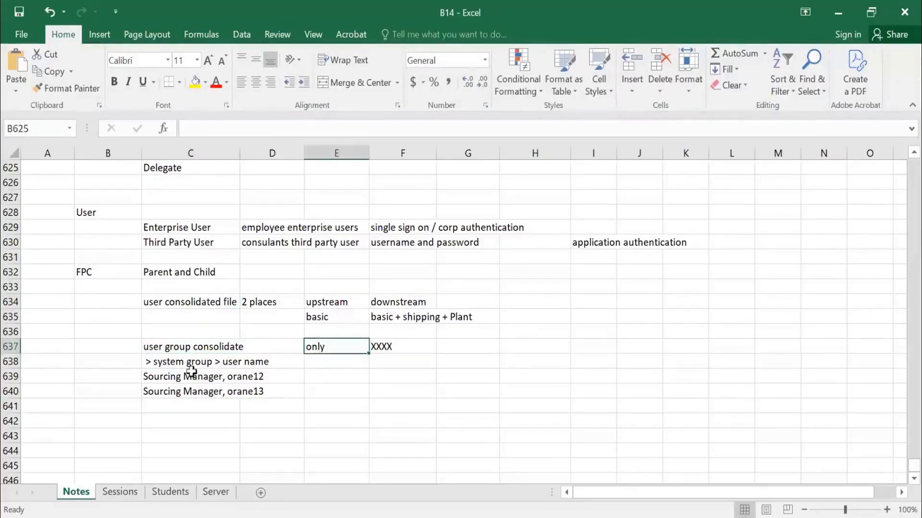
{"action": "left_click_drag", "start_coordinate": [388, 350], "coordinate": [397, 379]}
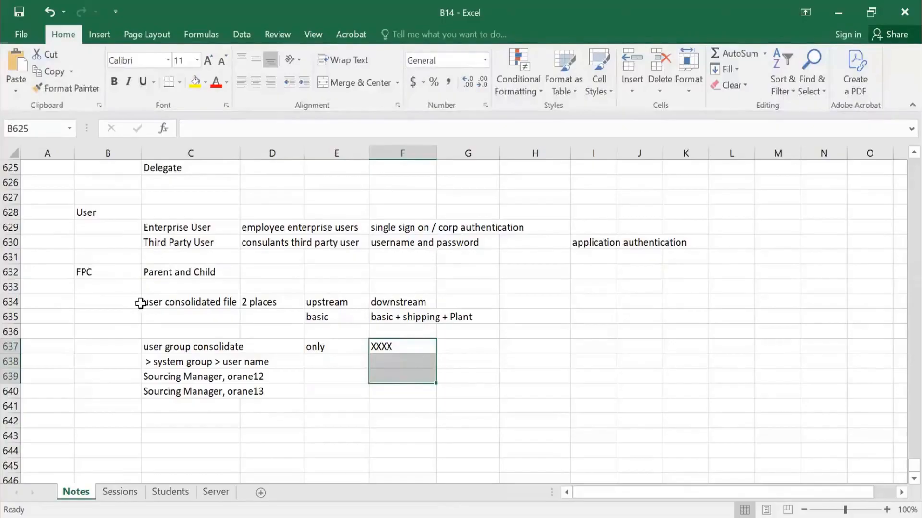
{"action": "left_click_drag", "start_coordinate": [165, 237], "coordinate": [164, 228]}
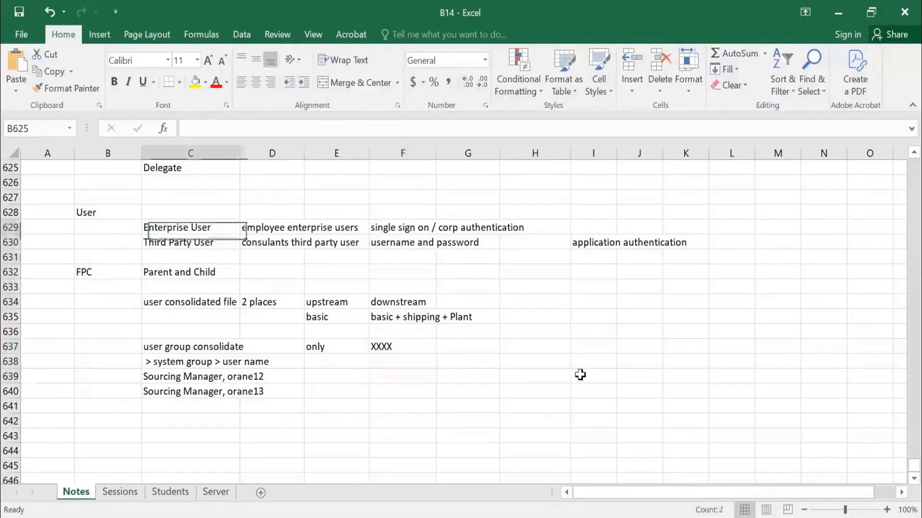
{"action": "left_click_drag", "start_coordinate": [580, 375], "coordinate": [582, 393]}
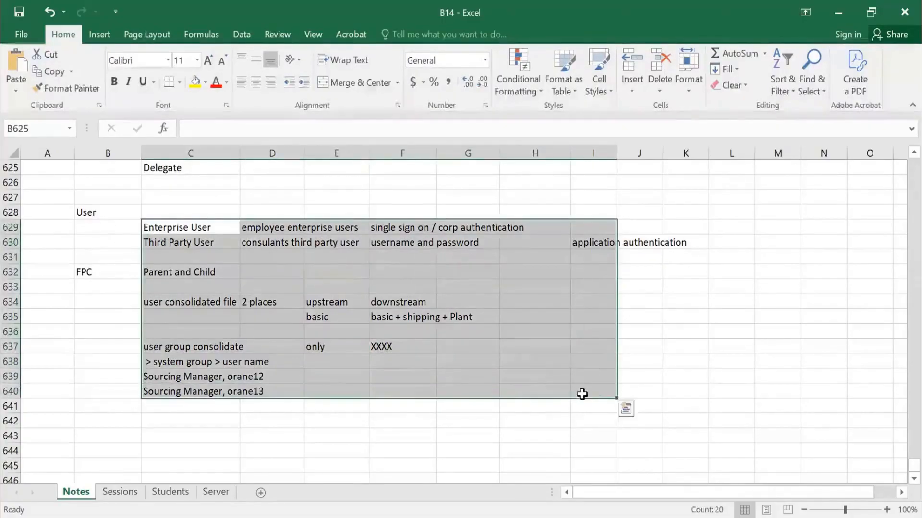
{"action": "left_click", "coordinate": [126, 425]}
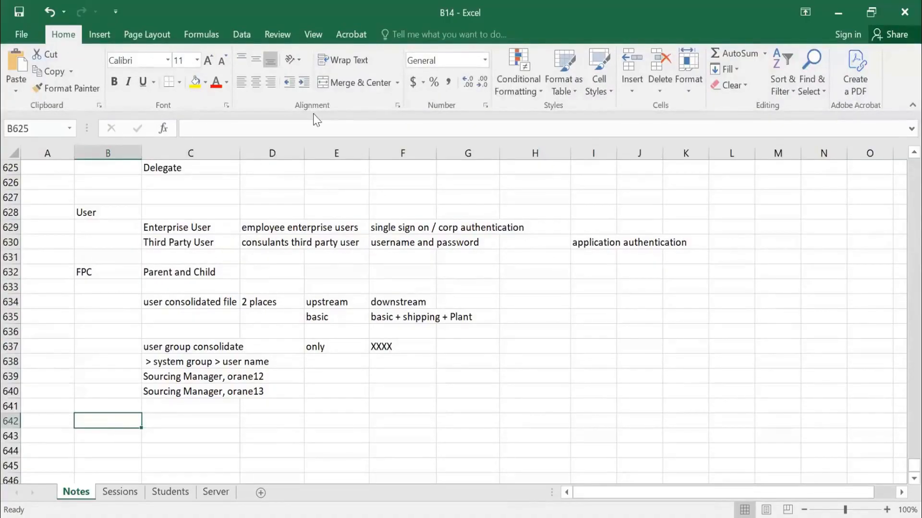
Switch to Ariba in the browser, go to the PROFESSORSRSADSAPP-TEST site and open Core Administration.
{"action": "key", "text": "alt+Tab"}
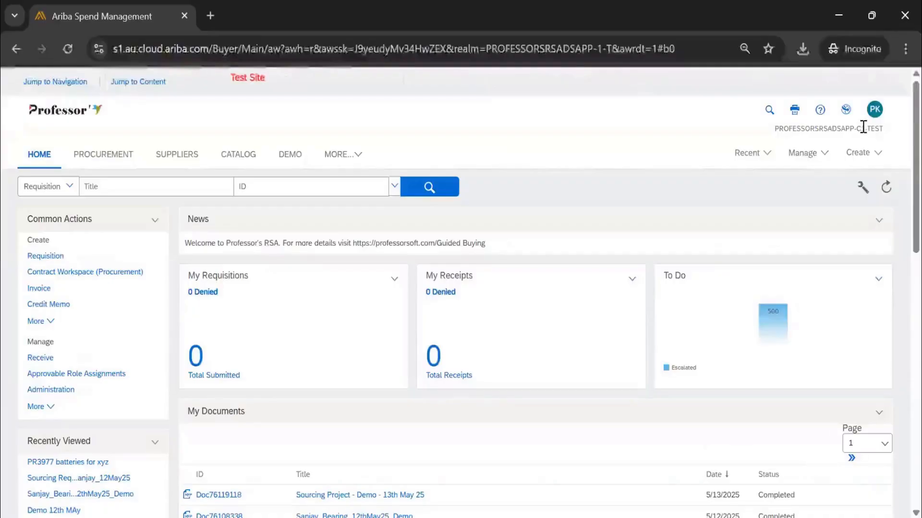
{"action": "left_click", "coordinate": [857, 128]}
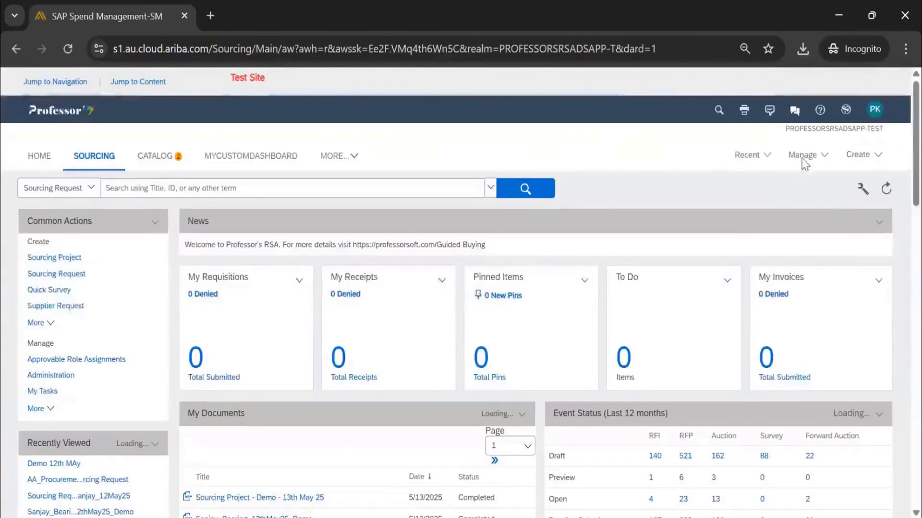
{"action": "left_click", "coordinate": [800, 158]}
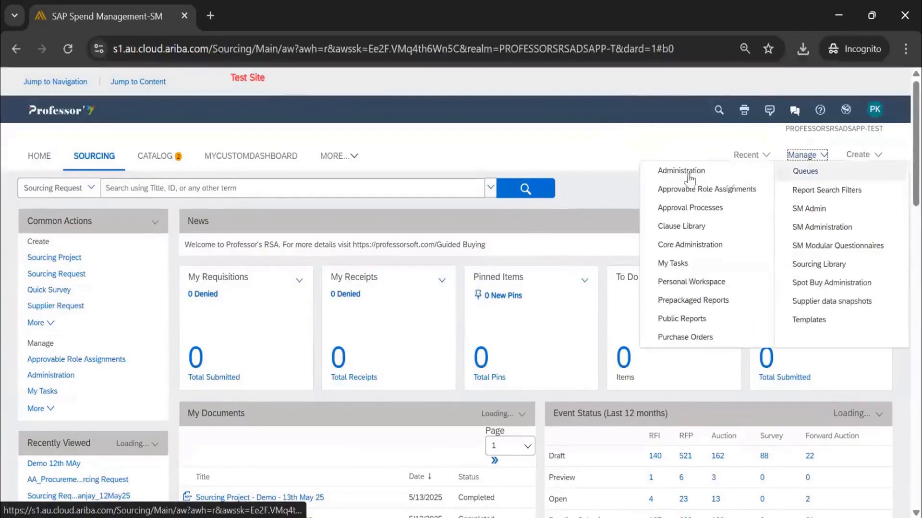
{"action": "left_click", "coordinate": [704, 254]}
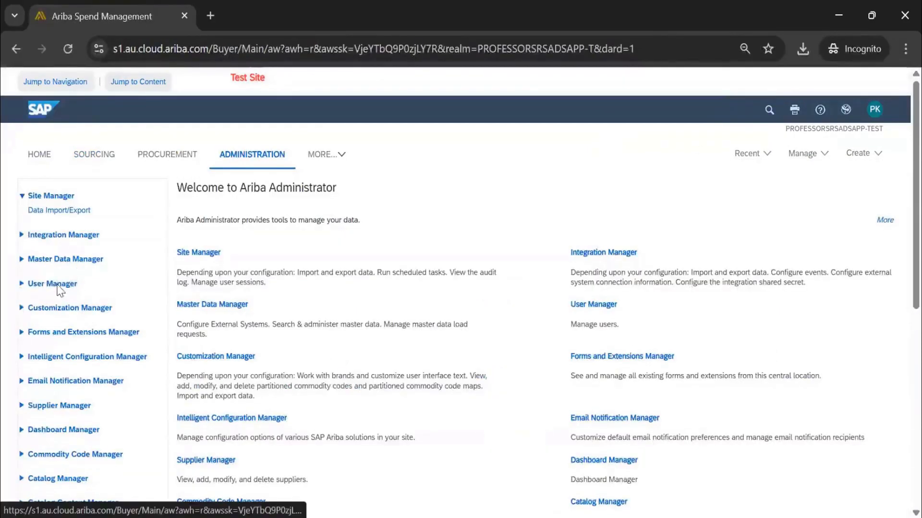
Open the Data Import/Export page of User Manager to show the user-related import tasks.
{"action": "left_click", "coordinate": [59, 288]}
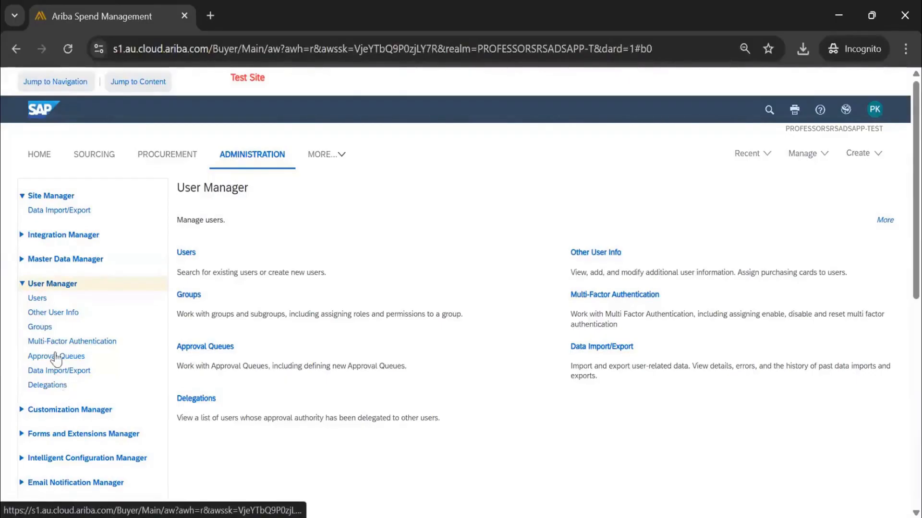
{"action": "left_click", "coordinate": [78, 373]}
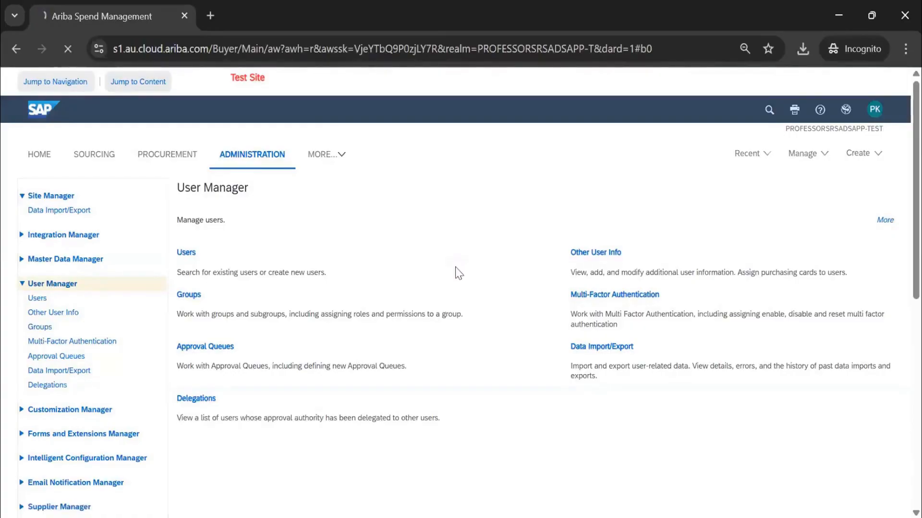
{"action": "left_click", "coordinate": [810, 300]}
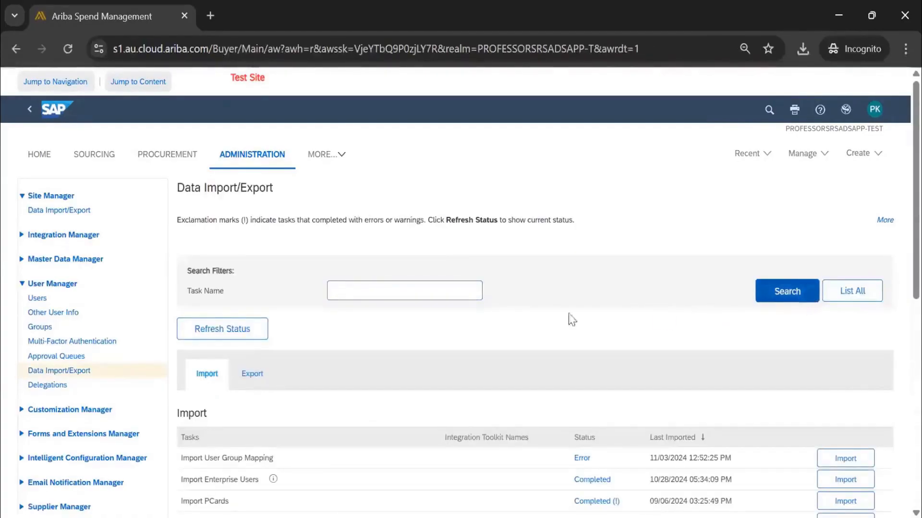
Review the import tasks under User Manager, and those on Site Manager's Data Import/Export page.
{"action": "scroll", "coordinate": [543, 310], "scroll_direction": "down", "scroll_amount": 3}
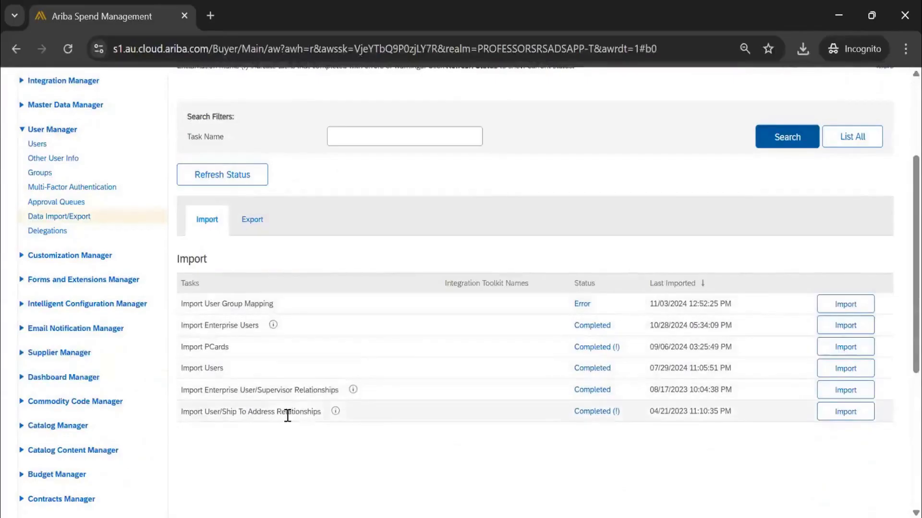
{"action": "scroll", "coordinate": [196, 366], "scroll_direction": "up", "scroll_amount": 3}
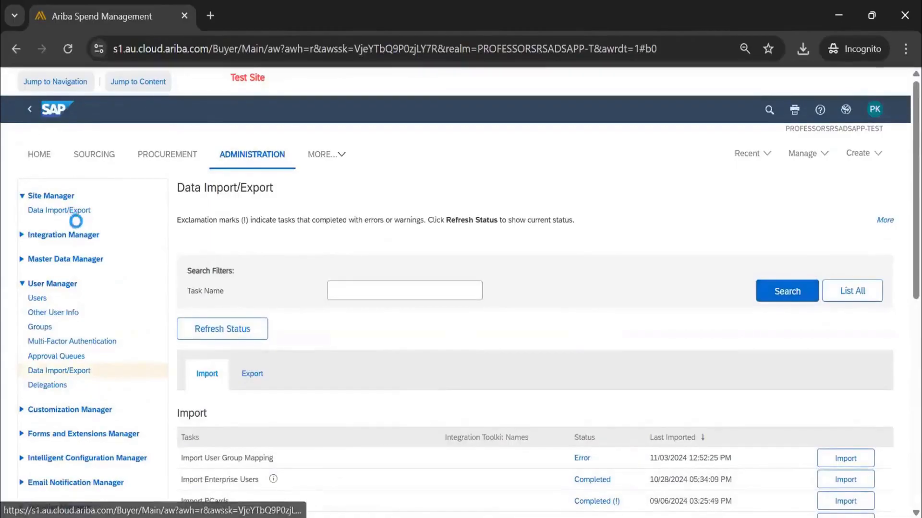
{"action": "left_click", "coordinate": [56, 212]}
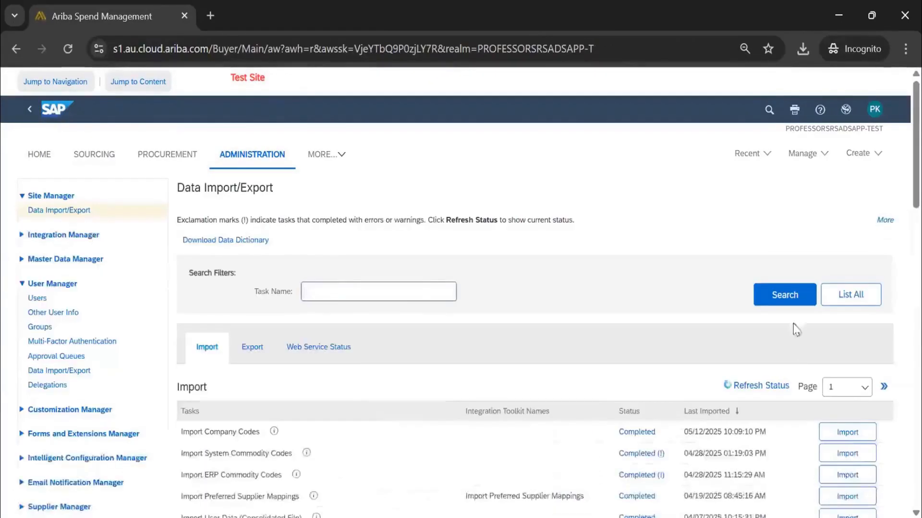
{"action": "left_click", "coordinate": [797, 296]}
{"action": "scroll", "coordinate": [432, 377], "scroll_direction": "down", "scroll_amount": 5}
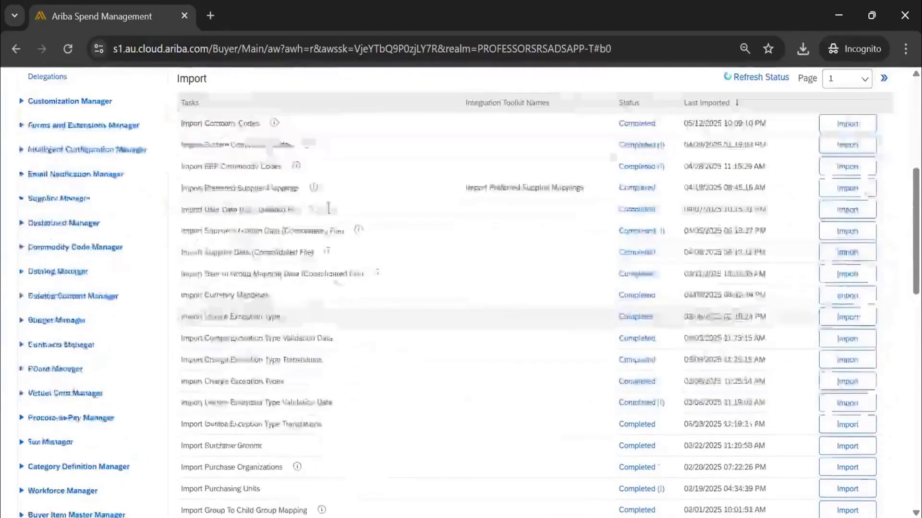
{"action": "scroll", "coordinate": [329, 242], "scroll_direction": "down", "scroll_amount": 15}
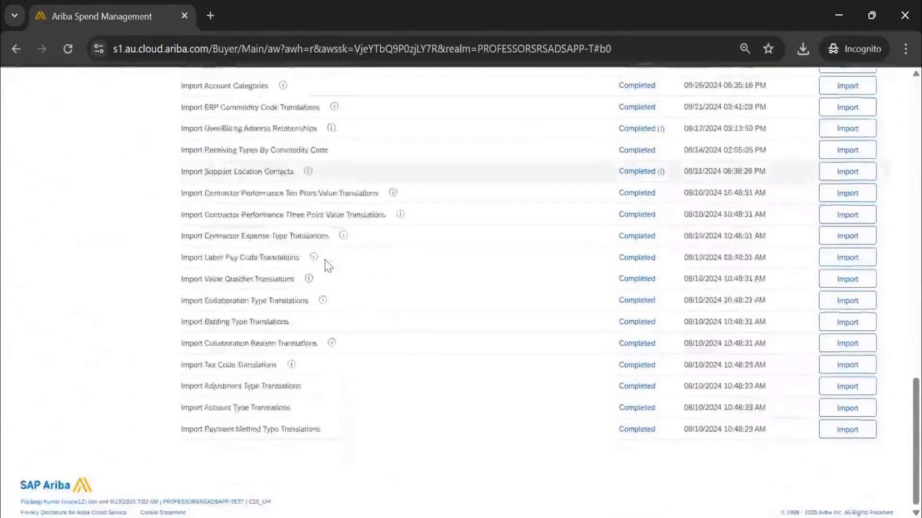
{"action": "scroll", "coordinate": [328, 267], "scroll_direction": "up", "scroll_amount": 3}
{"action": "scroll", "coordinate": [328, 267], "scroll_direction": "up", "scroll_amount": 15}
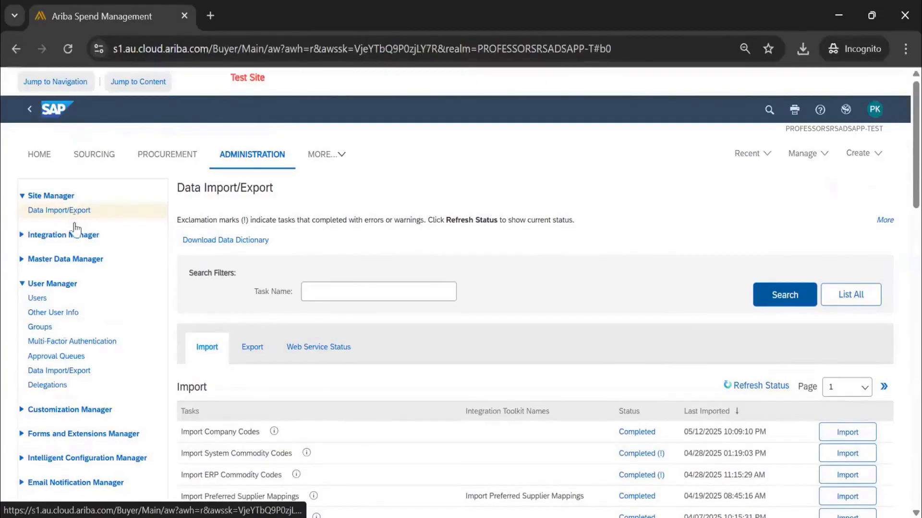
Start creating a new user from the Users page of User Manager and highlight the PROFESSORSRSADSAPP-TEST site name.
{"action": "left_click", "coordinate": [38, 299]}
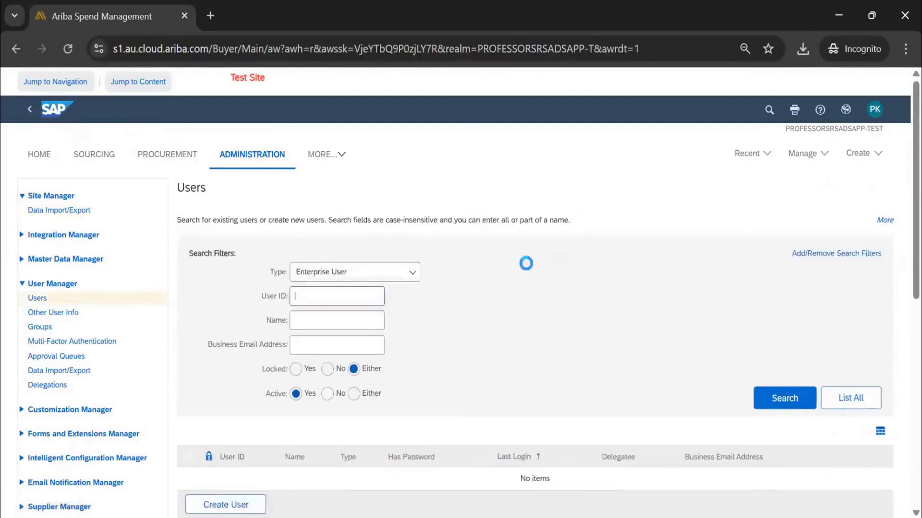
{"action": "scroll", "coordinate": [123, 348], "scroll_direction": "down", "scroll_amount": 2}
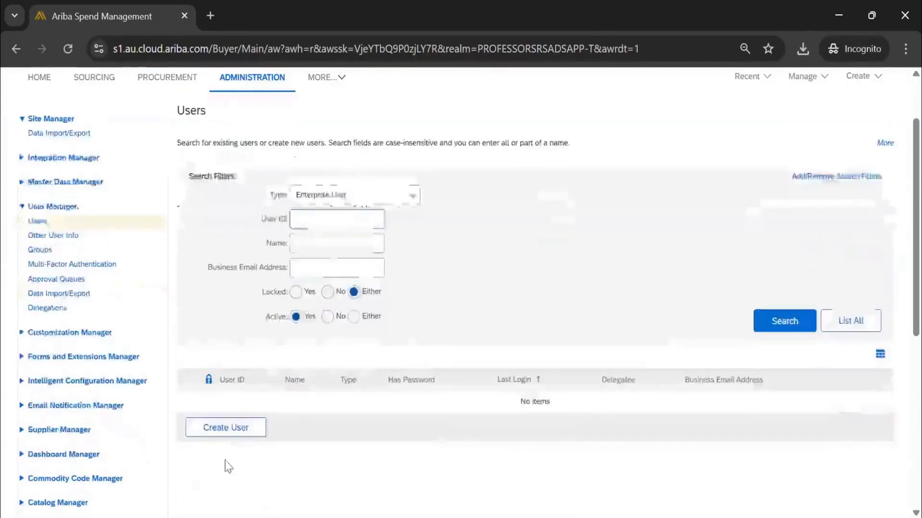
{"action": "left_click", "coordinate": [245, 433]}
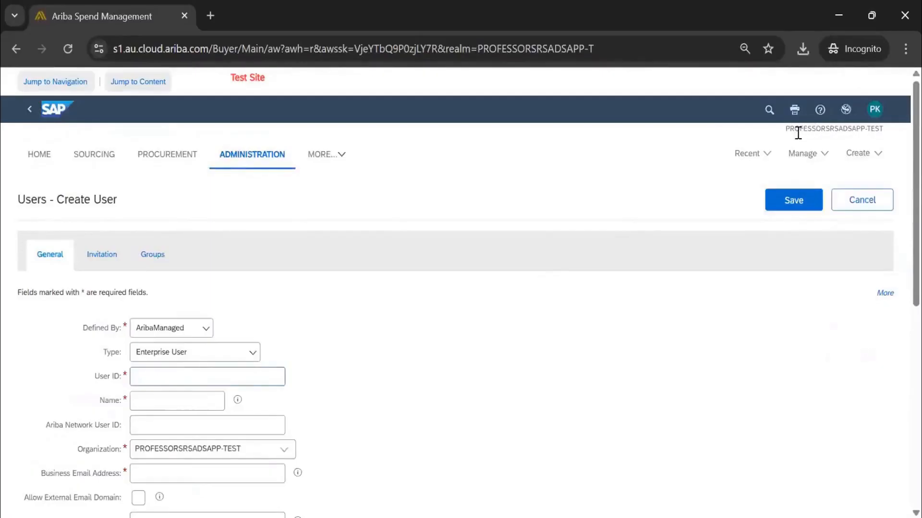
{"action": "left_click_drag", "start_coordinate": [785, 130], "coordinate": [887, 139]}
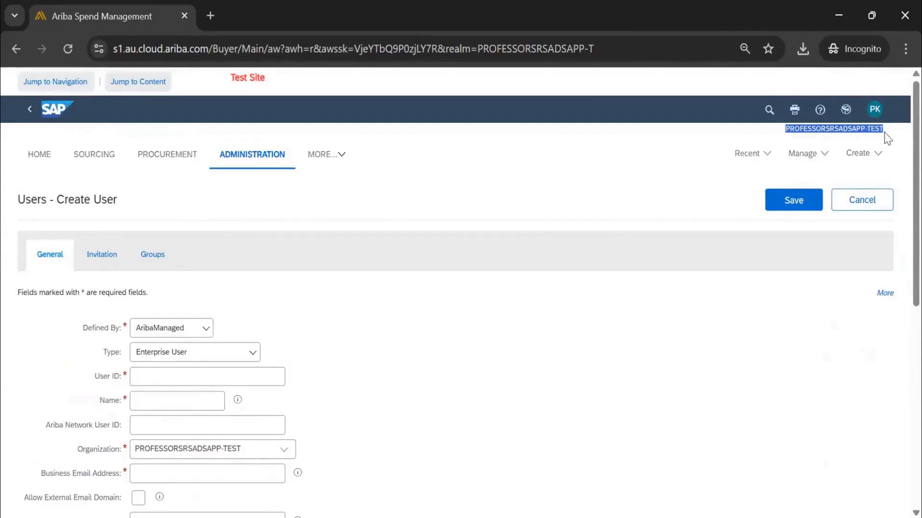
{"action": "scroll", "coordinate": [349, 247], "scroll_direction": "down", "scroll_amount": 3}
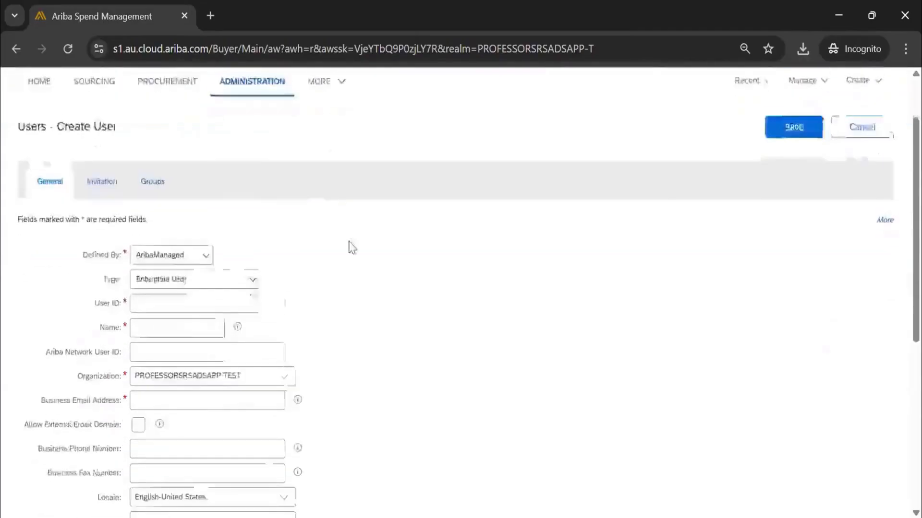
Review the Type choices for the new user, and highlight the User ID label above the Name field.
{"action": "left_click", "coordinate": [191, 200]}
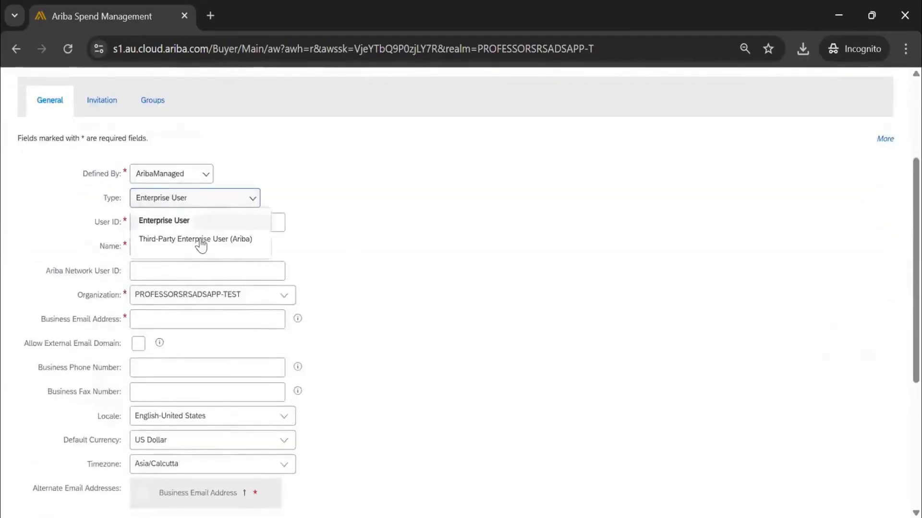
{"action": "left_click", "coordinate": [359, 219]}
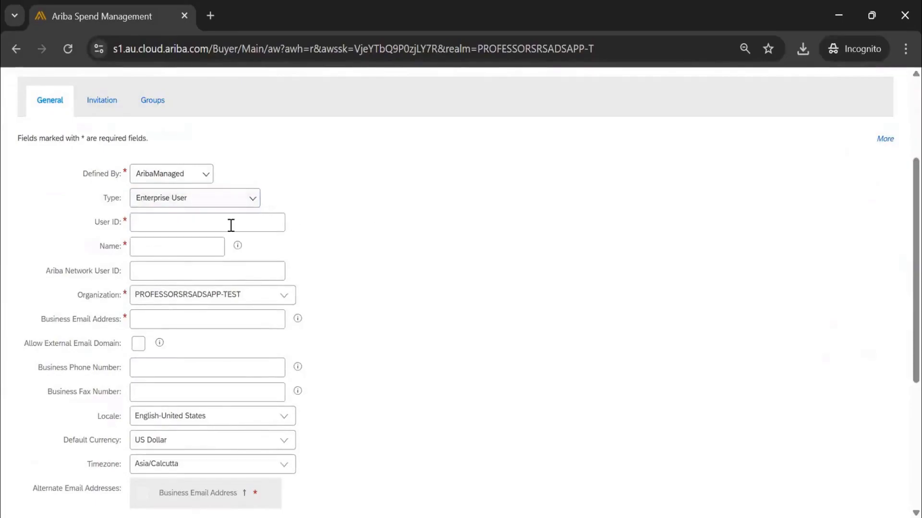
{"action": "left_click", "coordinate": [231, 225]}
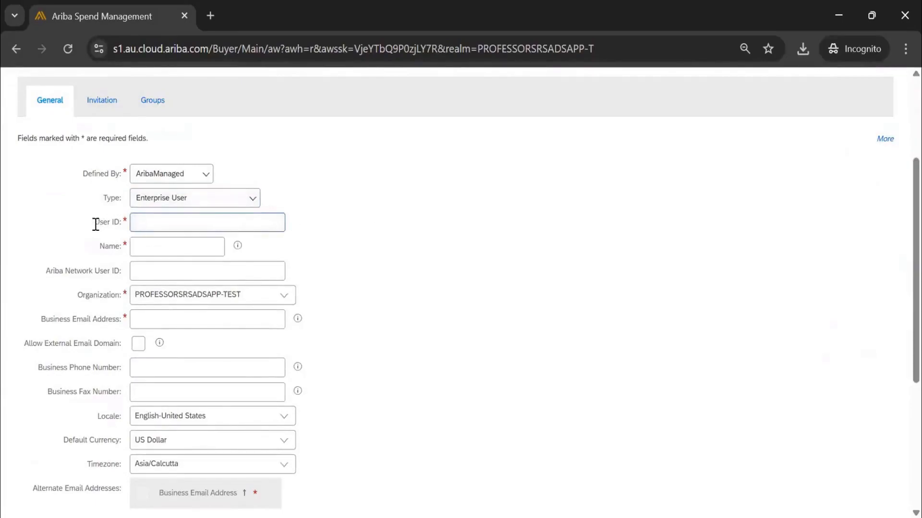
{"action": "left_click_drag", "start_coordinate": [95, 225], "coordinate": [120, 226]}
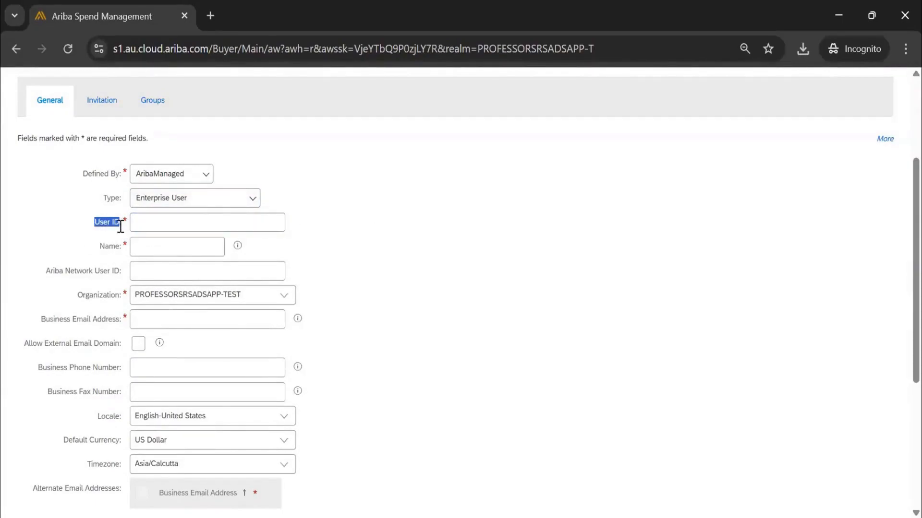
{"action": "left_click", "coordinate": [153, 226]}
{"action": "left_click", "coordinate": [151, 246]}
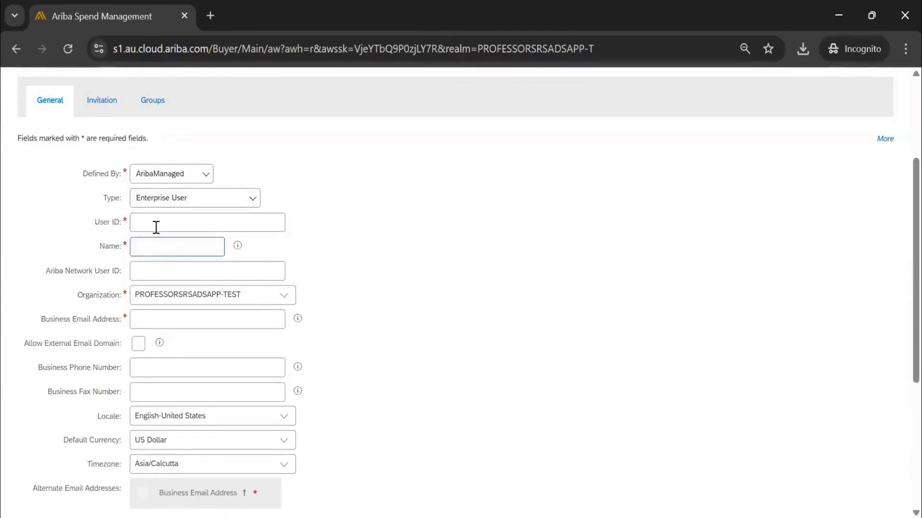
Enter a sample account ID as the new user's User ID and fill in the person's full name.
{"action": "left_click", "coordinate": [156, 226]}
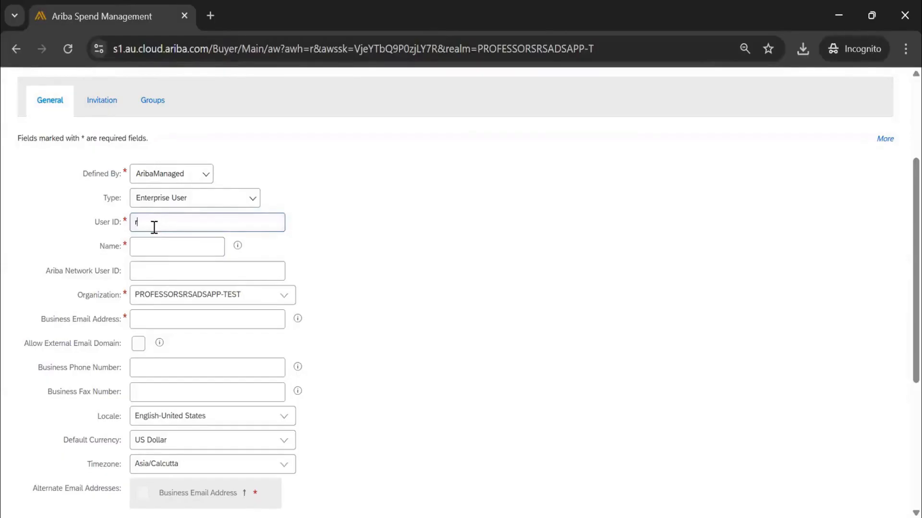
{"action": "type", "text": "orange2"}
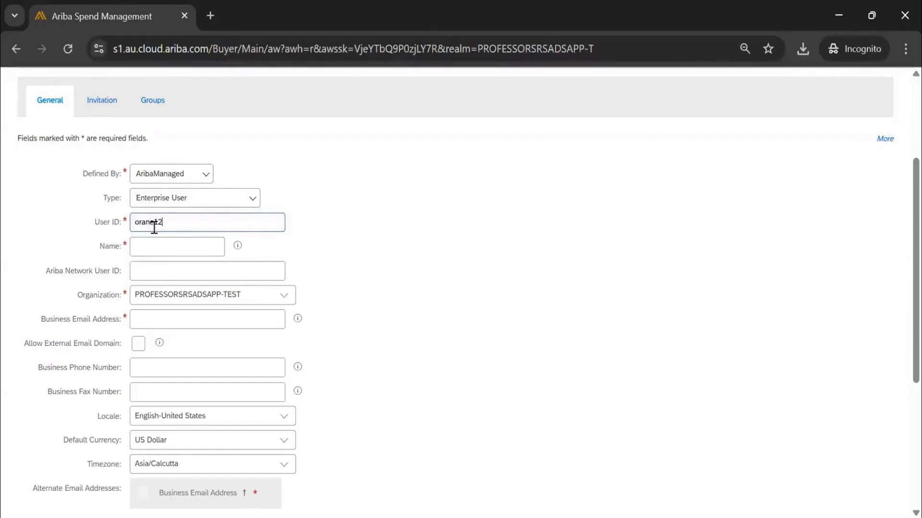
{"action": "key", "text": "Tab"}
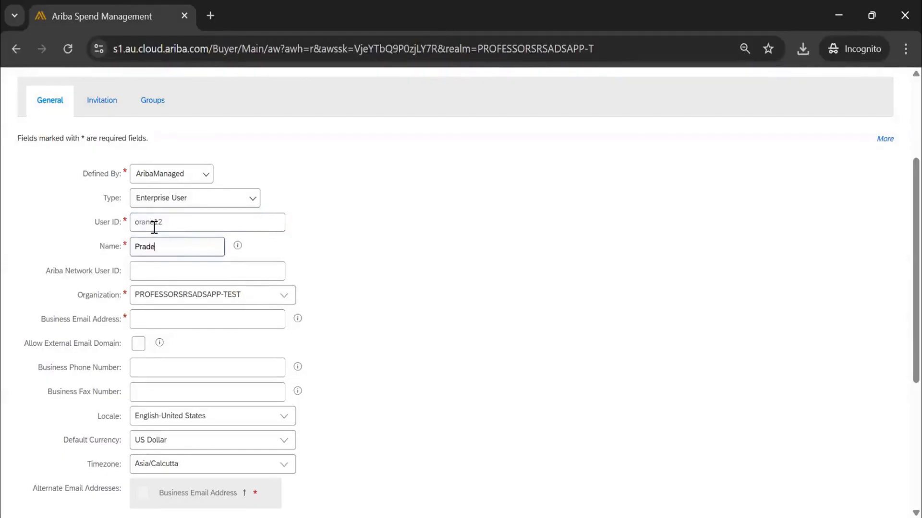
Change the User ID to buyer3 and highlight the User ID and Name entries to point out their difference.
{"action": "left_click_drag", "start_coordinate": [194, 225], "coordinate": [129, 222]}
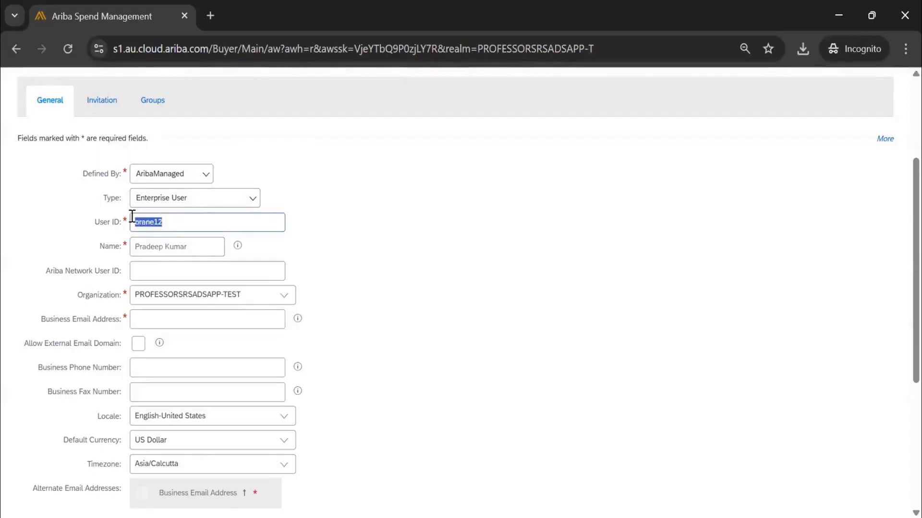
{"action": "type", "text": "bu"}
{"action": "type", "text": "yer1"}
{"action": "key", "text": "BackSpace"}
{"action": "left_click_drag", "start_coordinate": [198, 251], "coordinate": [134, 247]}
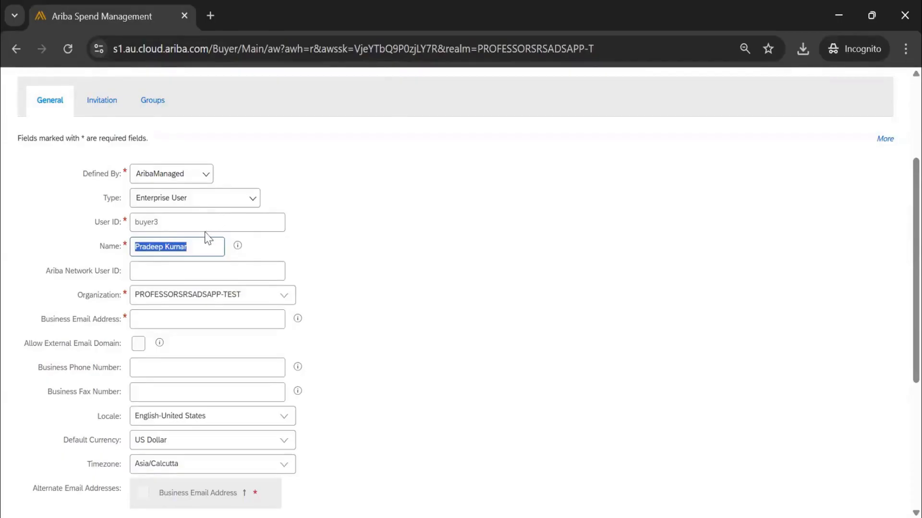
{"action": "left_click_drag", "start_coordinate": [160, 224], "coordinate": [117, 230]}
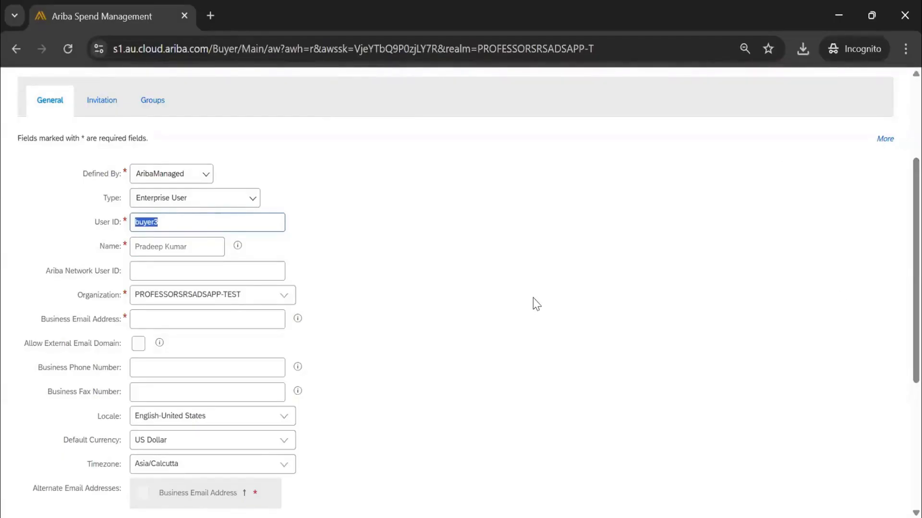
{"action": "left_click", "coordinate": [188, 223]}
{"action": "left_click_drag", "start_coordinate": [202, 244], "coordinate": [118, 242]}
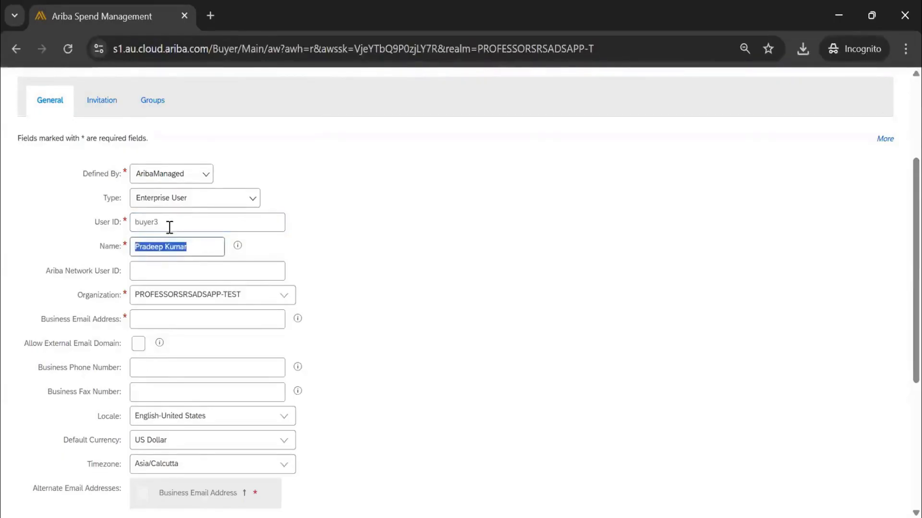
{"action": "left_click_drag", "start_coordinate": [173, 227], "coordinate": [112, 234]}
Fill in the new user's Business Email Address and highlight the entry.
{"action": "scroll", "coordinate": [129, 235], "scroll_direction": "down", "scroll_amount": 1}
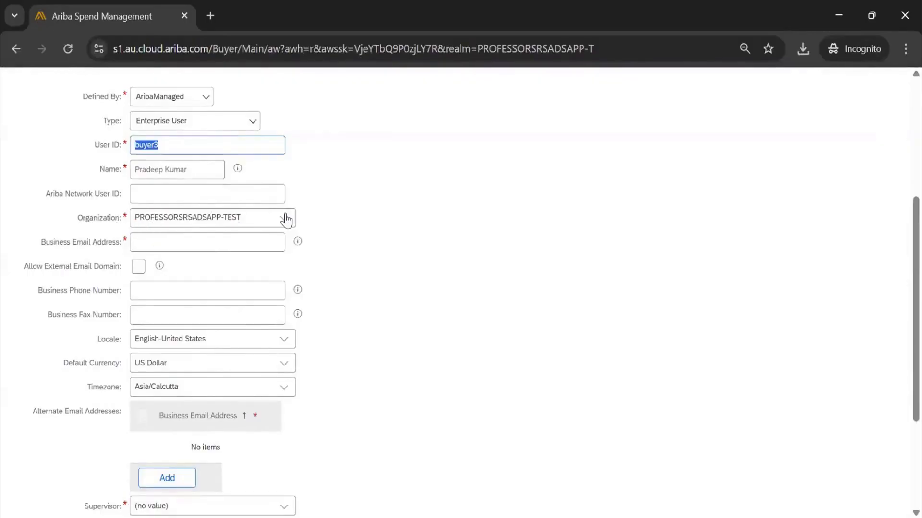
{"action": "left_click", "coordinate": [154, 245]}
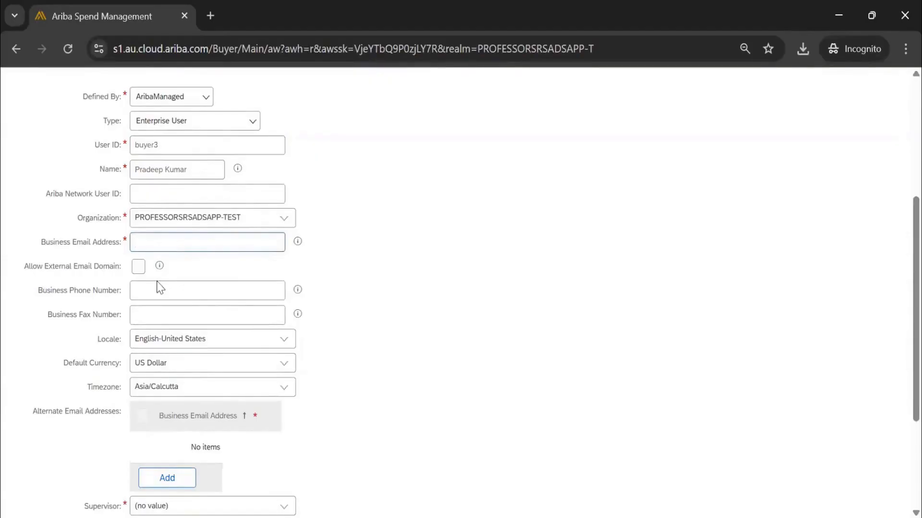
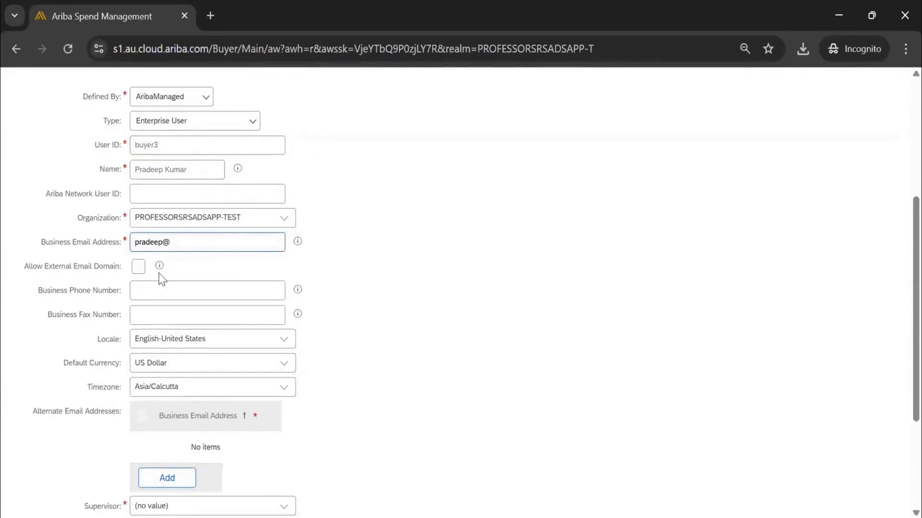
{"action": "left_click_drag", "start_coordinate": [208, 243], "coordinate": [112, 259]}
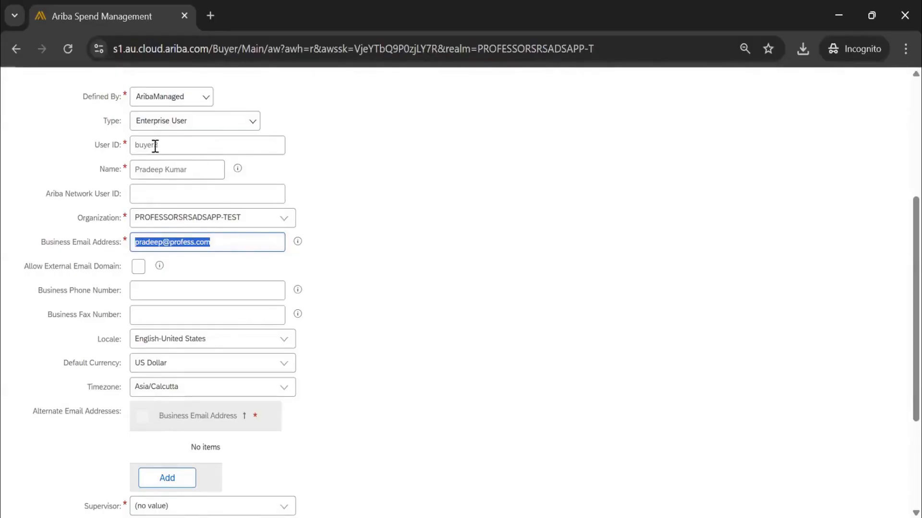
Replace the Name and Business Email Address with another person's details, and highlight the User ID.
{"action": "left_click_drag", "start_coordinate": [200, 169], "coordinate": [29, 154]}
{"action": "type", "text": "Shiv"}
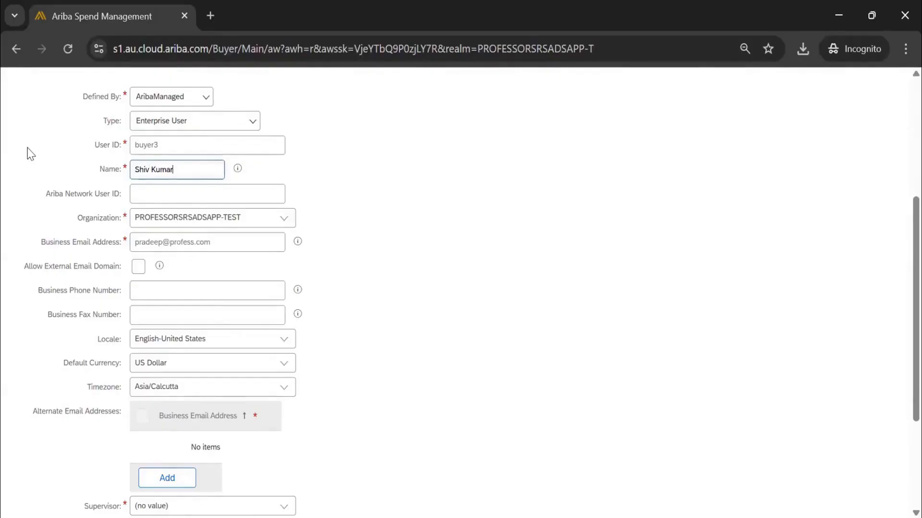
{"action": "left_click_drag", "start_coordinate": [222, 247], "coordinate": [70, 243]}
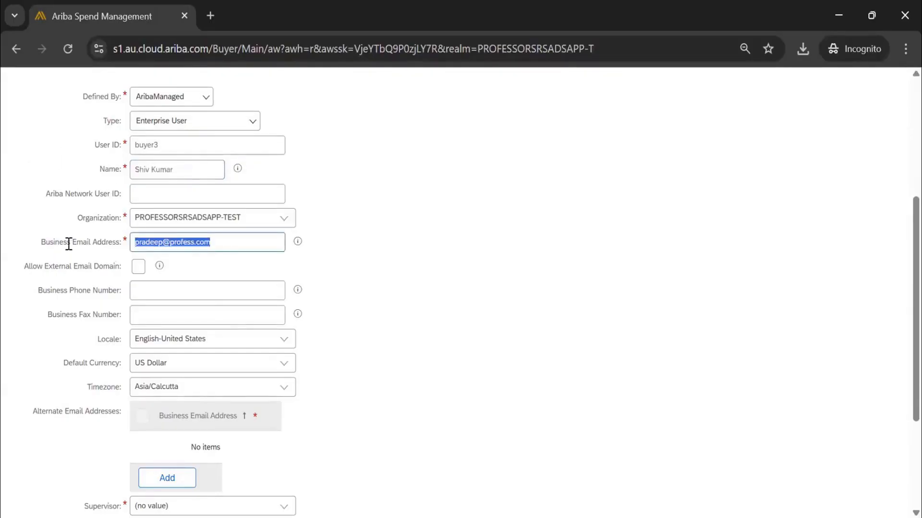
{"action": "type", "text": "shiv"}
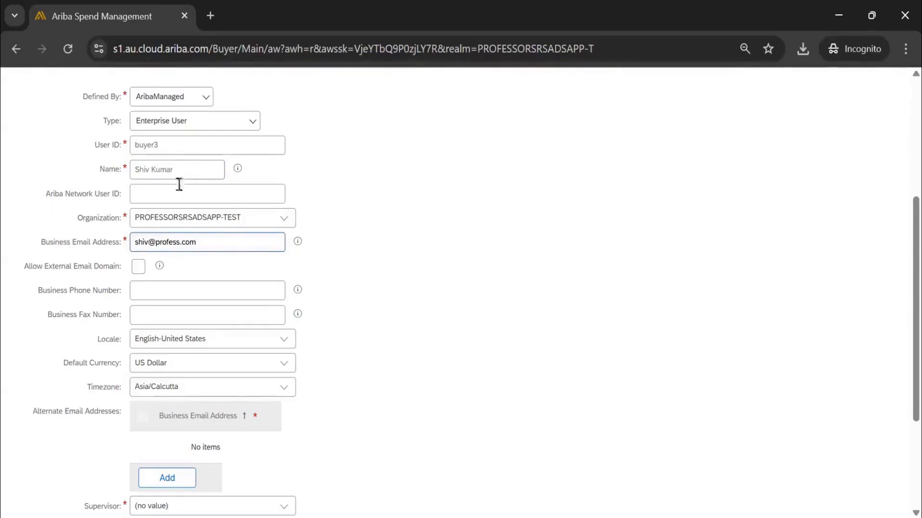
{"action": "left_click_drag", "start_coordinate": [197, 242], "coordinate": [132, 242]}
{"action": "double_click", "coordinate": [137, 149]}
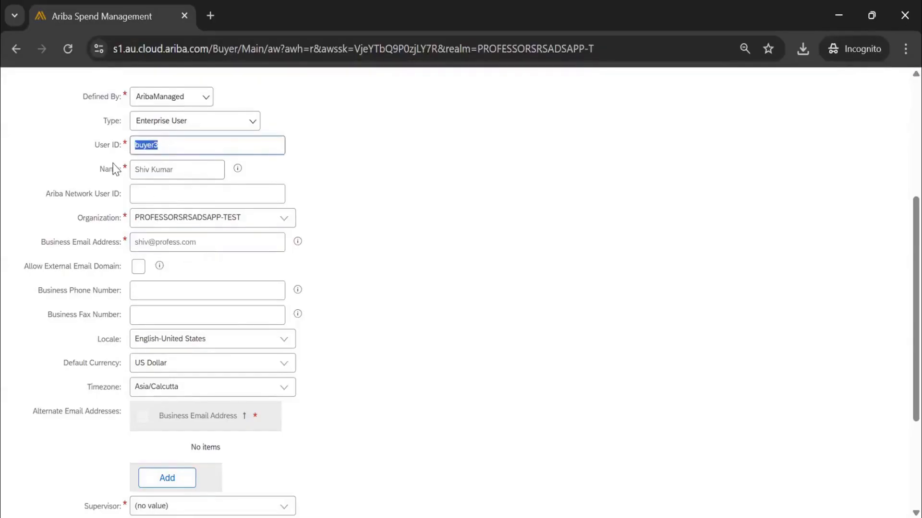
Open the choices of the required Supervisor field for the new user and look over the Create User form.
{"action": "scroll", "coordinate": [183, 146], "scroll_direction": "down", "scroll_amount": 2}
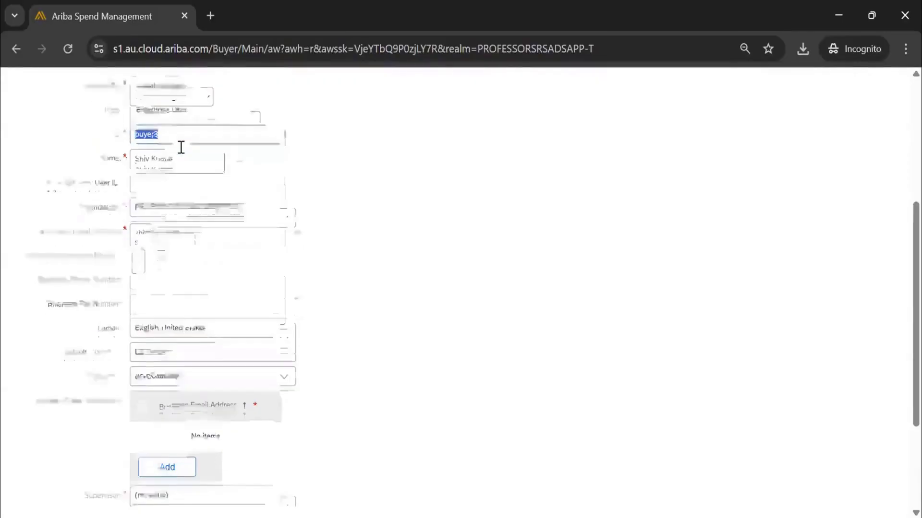
{"action": "left_click", "coordinate": [165, 211]}
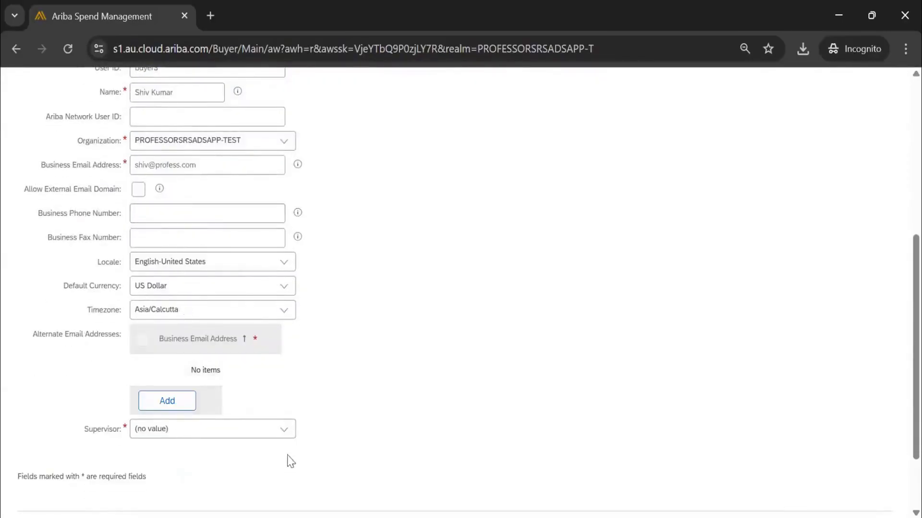
{"action": "left_click", "coordinate": [288, 434]}
{"action": "left_click", "coordinate": [262, 449]}
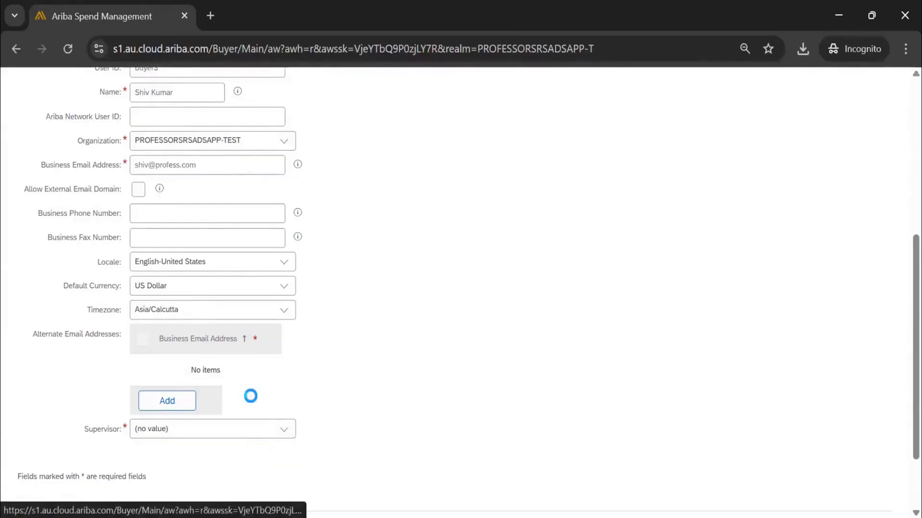
{"action": "scroll", "coordinate": [179, 249], "scroll_direction": "down", "scroll_amount": 4}
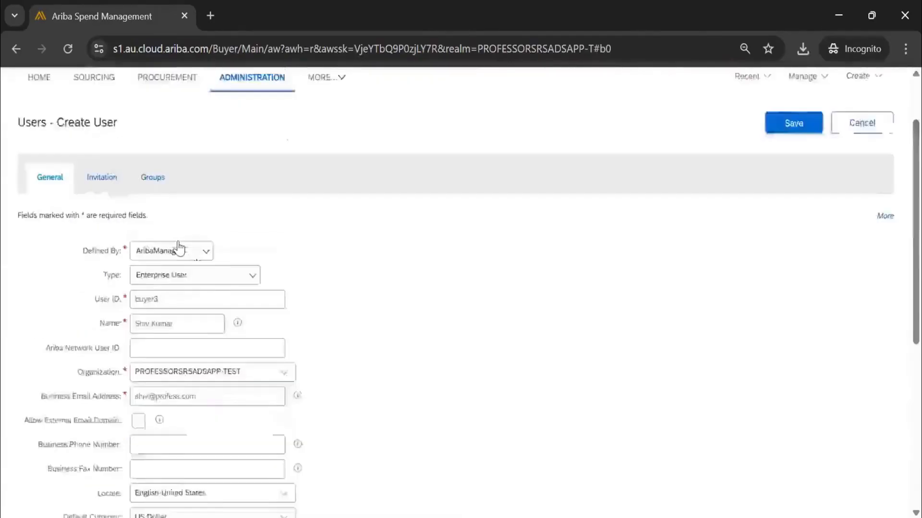
Highlight the new user's Supervisor entry and look over the required fields of the Create User form.
{"action": "scroll", "coordinate": [165, 309], "scroll_direction": "down", "scroll_amount": 3}
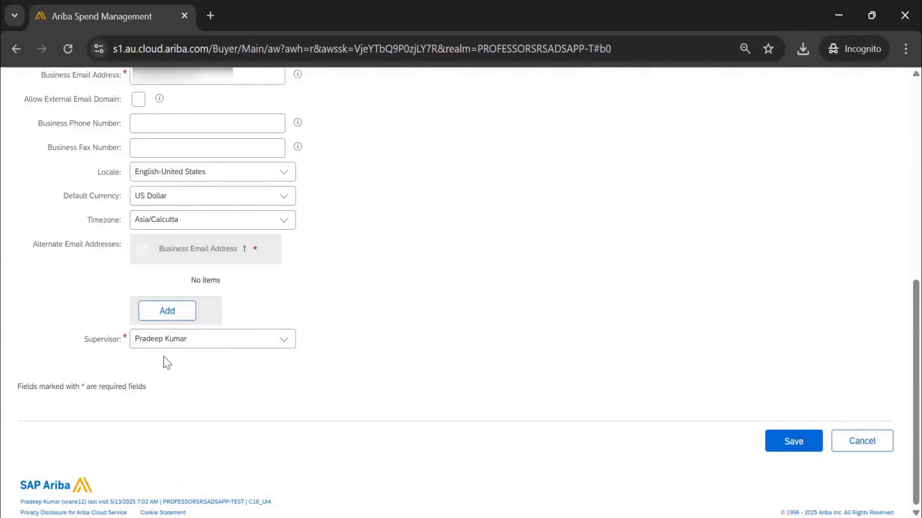
{"action": "left_click_drag", "start_coordinate": [212, 340], "coordinate": [98, 353]}
{"action": "scroll", "coordinate": [165, 177], "scroll_direction": "up", "scroll_amount": 2}
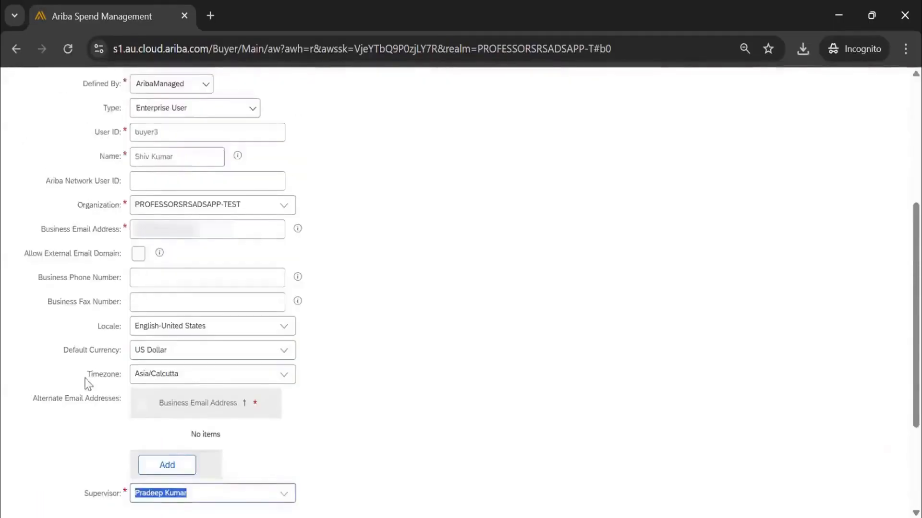
{"action": "scroll", "coordinate": [86, 379], "scroll_direction": "down", "scroll_amount": 2}
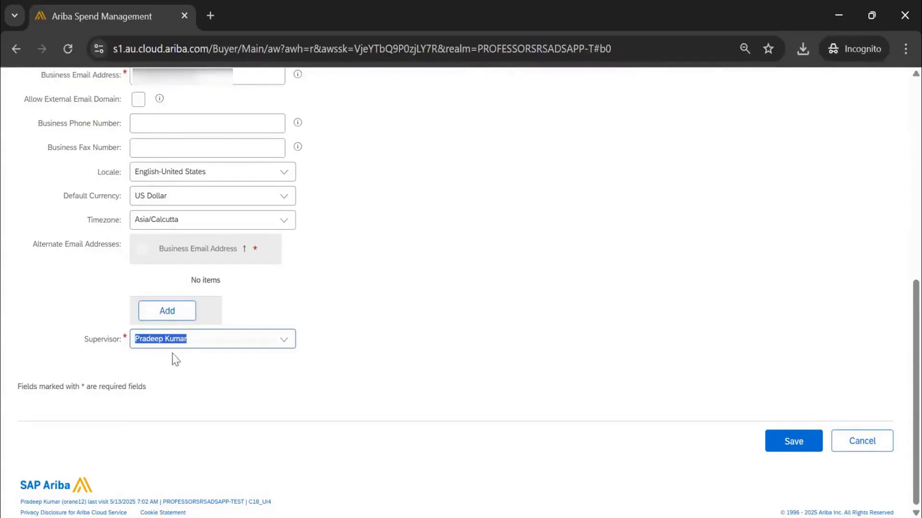
{"action": "left_click_drag", "start_coordinate": [205, 343], "coordinate": [111, 354]}
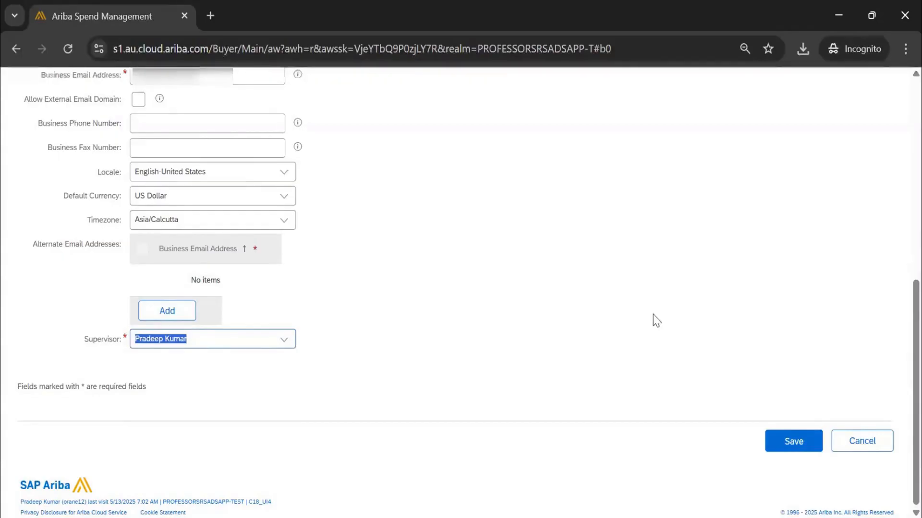
{"action": "scroll", "coordinate": [639, 326], "scroll_direction": "up", "scroll_amount": 5}
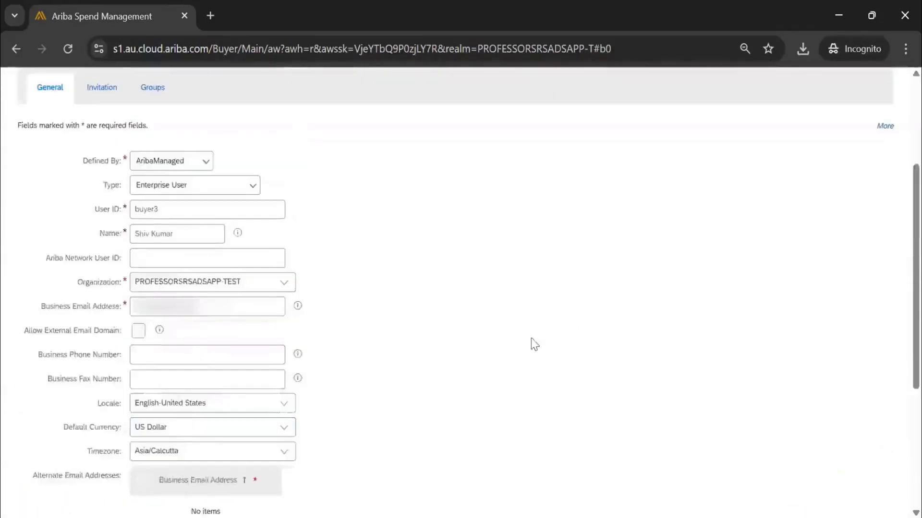
{"action": "scroll", "coordinate": [257, 292], "scroll_direction": "up", "scroll_amount": 3}
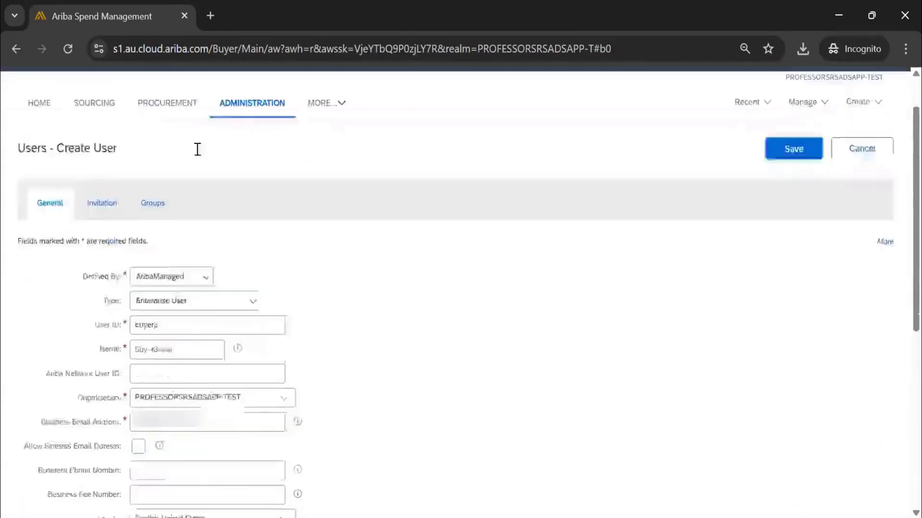
Set the invitation to be sent when the user is saved, and highlight the User ID and Business Email Address it relies on.
{"action": "scroll", "coordinate": [219, 305], "scroll_direction": "down", "scroll_amount": 6}
{"action": "scroll", "coordinate": [258, 441], "scroll_direction": "down", "scroll_amount": 3}
{"action": "scroll", "coordinate": [254, 437], "scroll_direction": "up", "scroll_amount": 8}
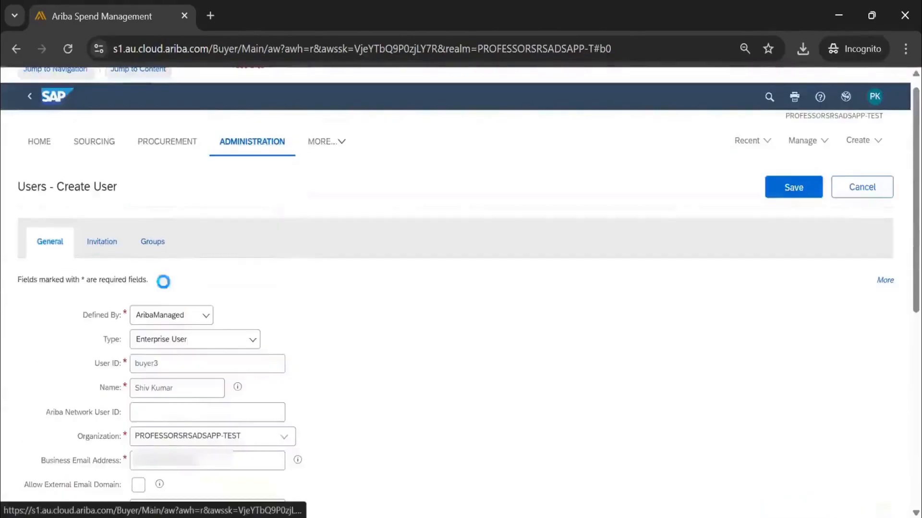
{"action": "left_click", "coordinate": [26, 298]}
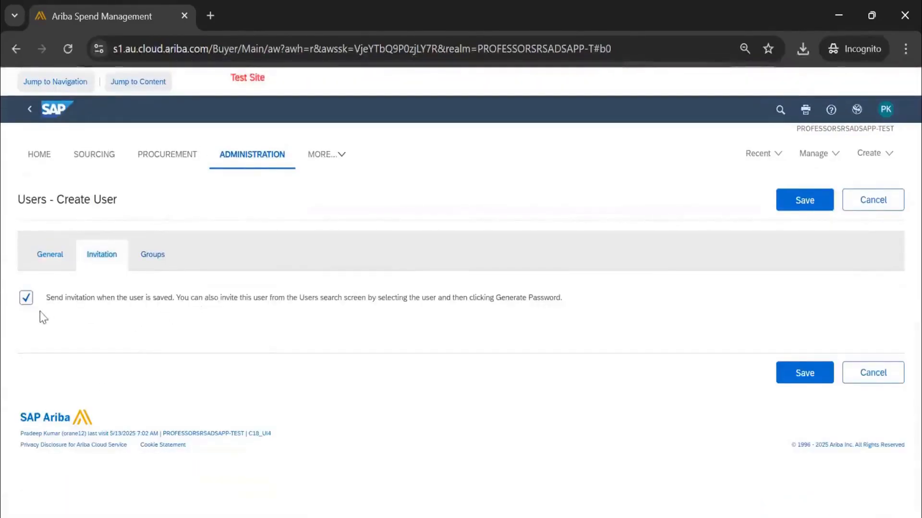
{"action": "left_click", "coordinate": [66, 263]}
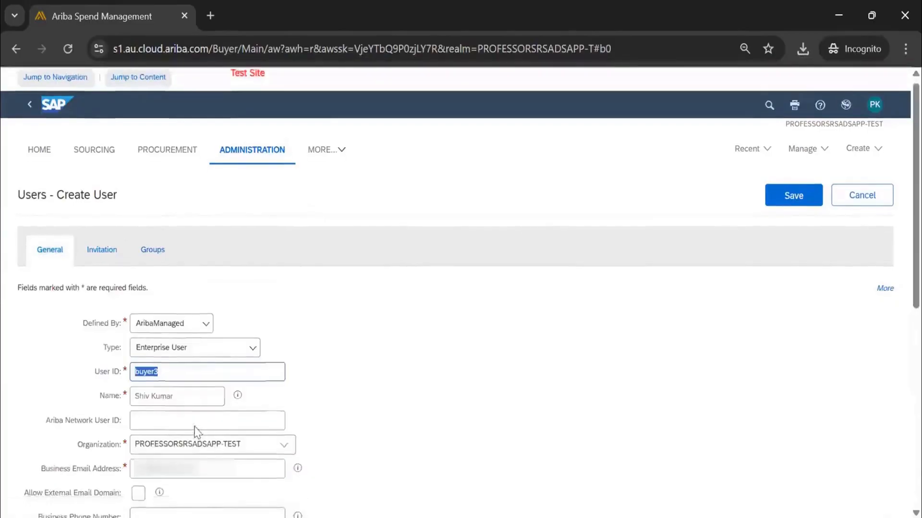
{"action": "scroll", "coordinate": [211, 263], "scroll_direction": "down", "scroll_amount": 5}
{"action": "left_click_drag", "start_coordinate": [210, 241], "coordinate": [125, 254]}
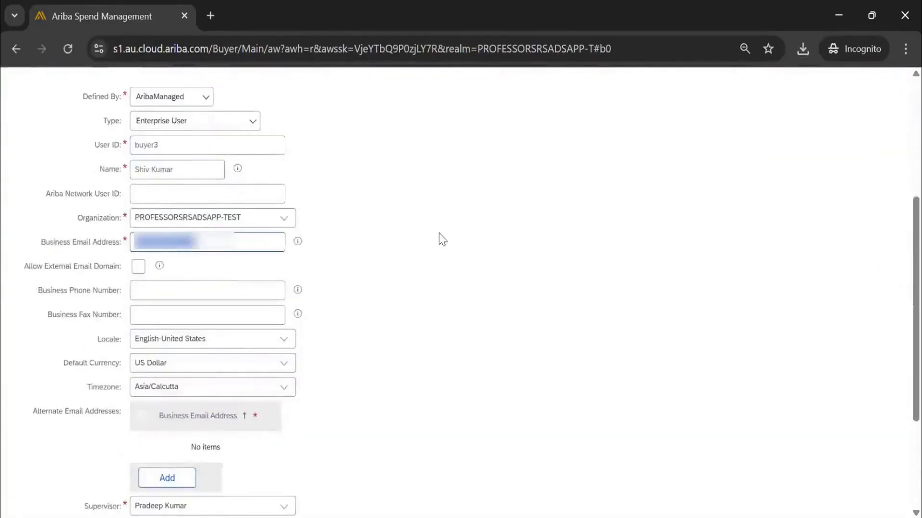
{"action": "scroll", "coordinate": [439, 239], "scroll_direction": "up", "scroll_amount": 3}
{"action": "left_click", "coordinate": [113, 180]}
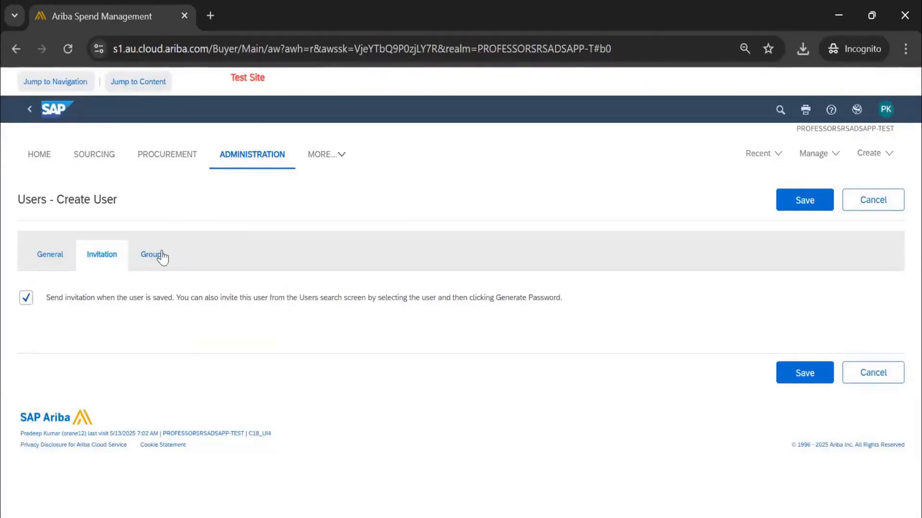
Open the group assignment for the new user and search the available groups for sourcing.
{"action": "left_click", "coordinate": [202, 271]}
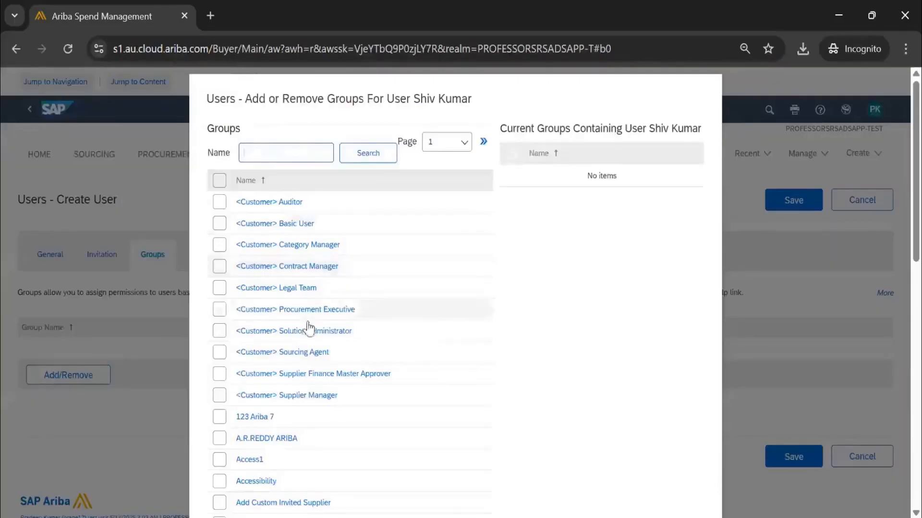
{"action": "scroll", "coordinate": [309, 325], "scroll_direction": "down", "scroll_amount": 6}
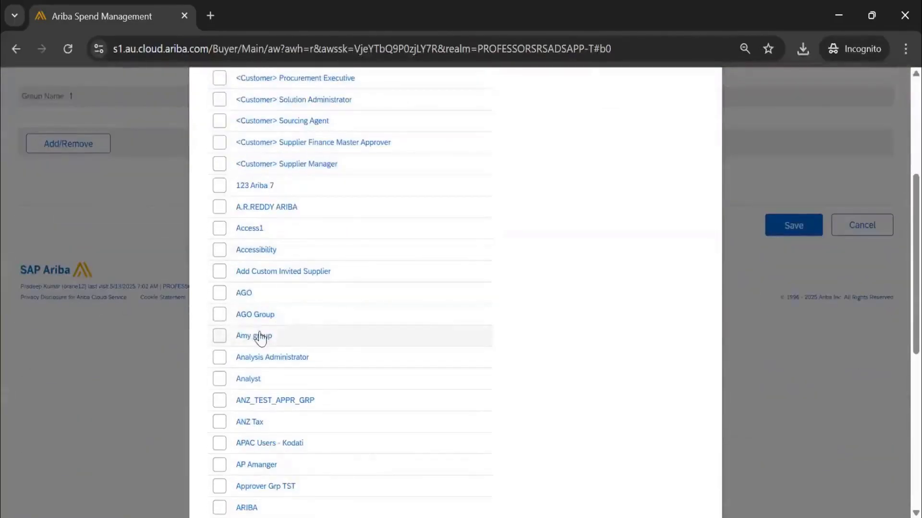
{"action": "scroll", "coordinate": [261, 338], "scroll_direction": "up", "scroll_amount": 5}
{"action": "type", "text": "s"}
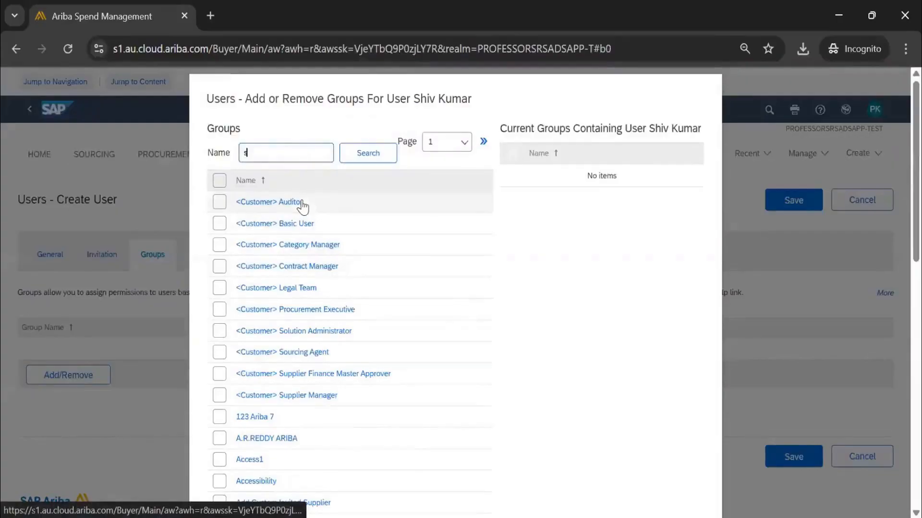
{"action": "type", "text": "ourcing"}
{"action": "key", "text": "Return"}
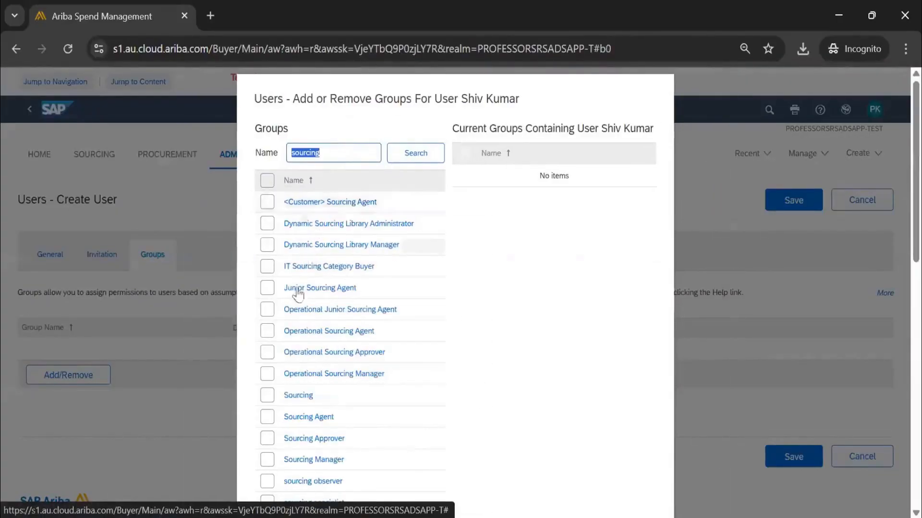
Assign the Sourcing Agent, Sourcing Approver, Sourcing Manager and sourcing observer groups to the new user.
{"action": "left_click", "coordinate": [270, 417]}
{"action": "left_click", "coordinate": [272, 439]}
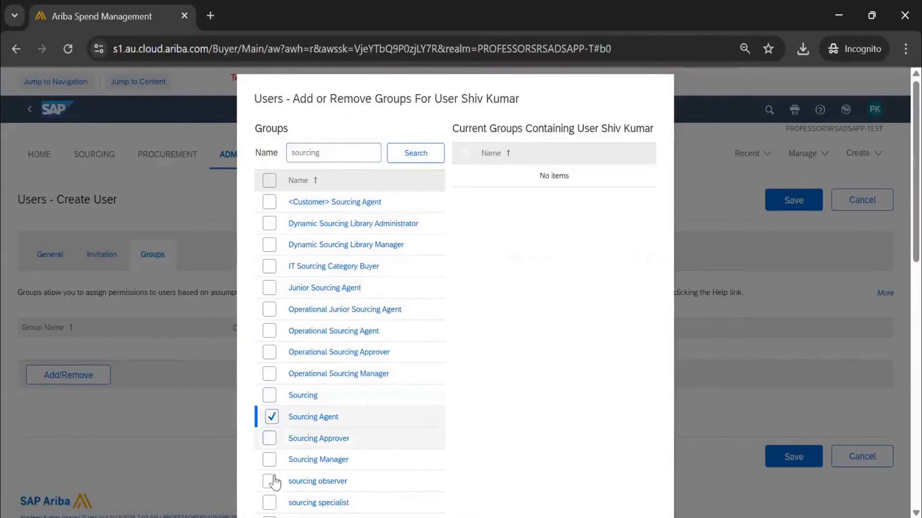
{"action": "left_click", "coordinate": [270, 460]}
{"action": "left_click", "coordinate": [269, 481]}
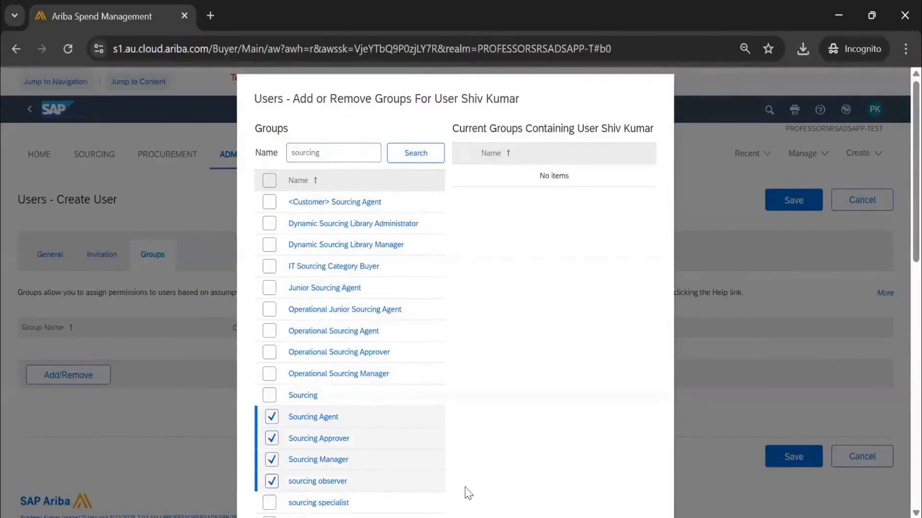
{"action": "scroll", "coordinate": [466, 494], "scroll_direction": "down", "scroll_amount": 9}
{"action": "scroll", "coordinate": [583, 374], "scroll_direction": "up", "scroll_amount": 3}
{"action": "left_click", "coordinate": [640, 270]}
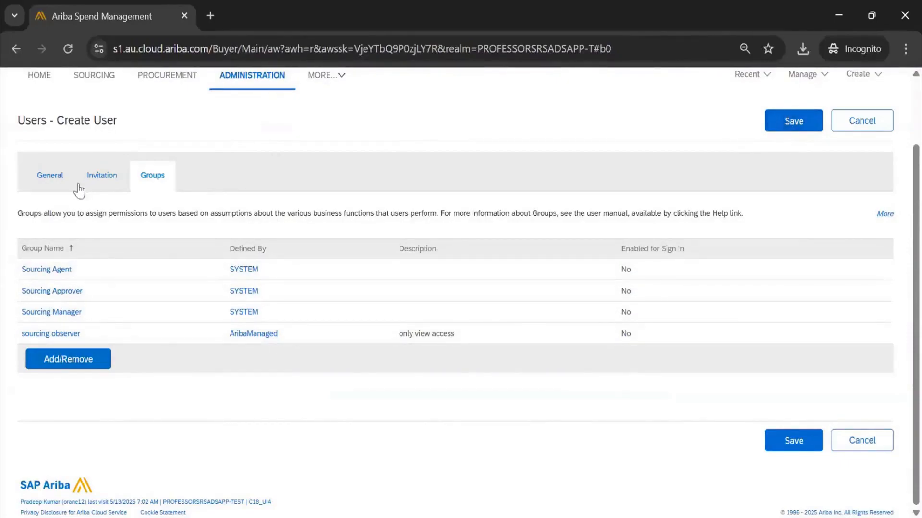
Return to the new user's general details and discard the Create User form without saving.
{"action": "left_click", "coordinate": [50, 179]}
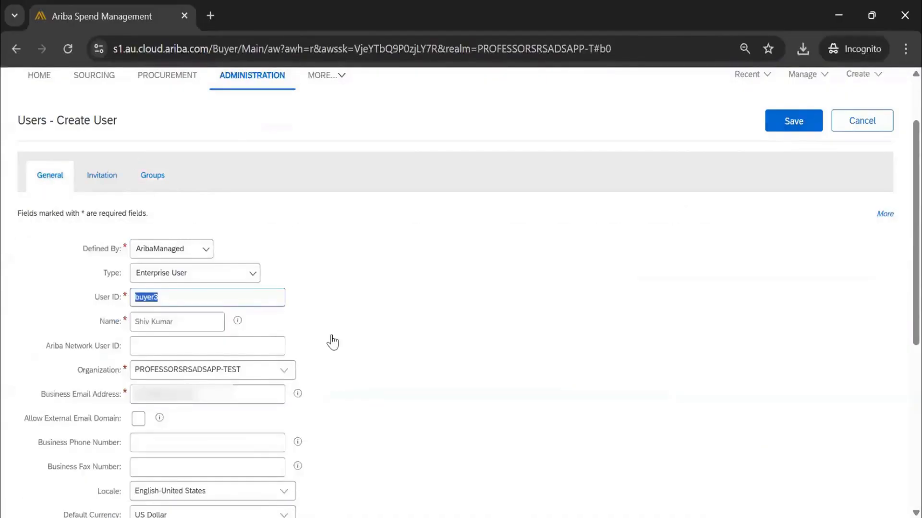
{"action": "left_click", "coordinate": [879, 132]}
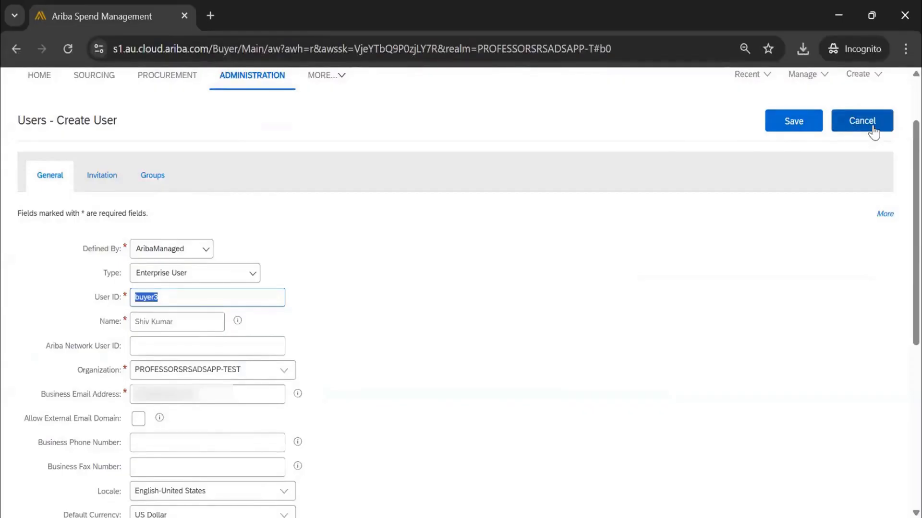
{"action": "left_click", "coordinate": [873, 132]}
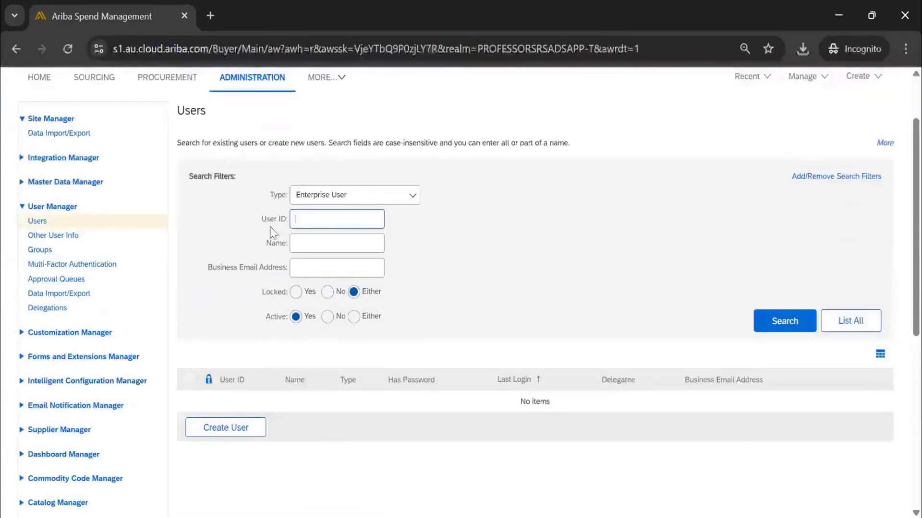
List all active enterprise users and examine the lock icons that mark the locked accounts.
{"action": "left_click", "coordinate": [783, 326]}
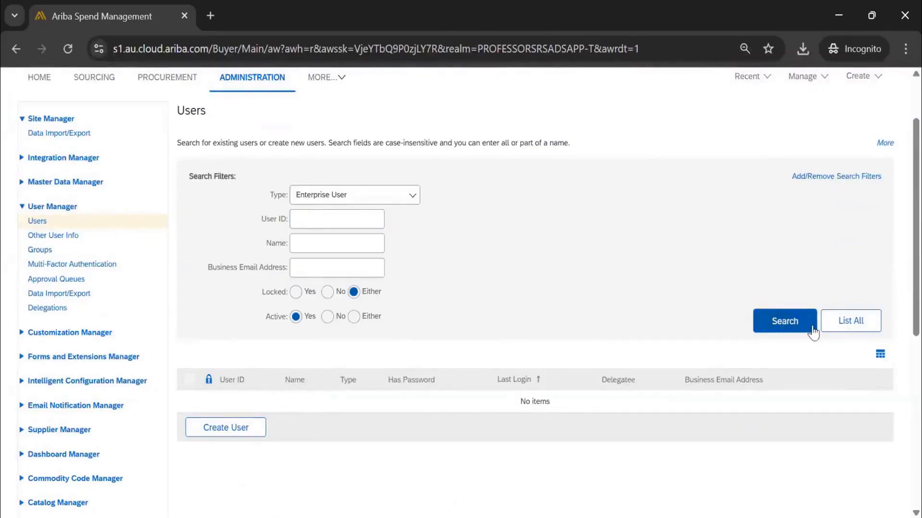
{"action": "left_click", "coordinate": [836, 333]}
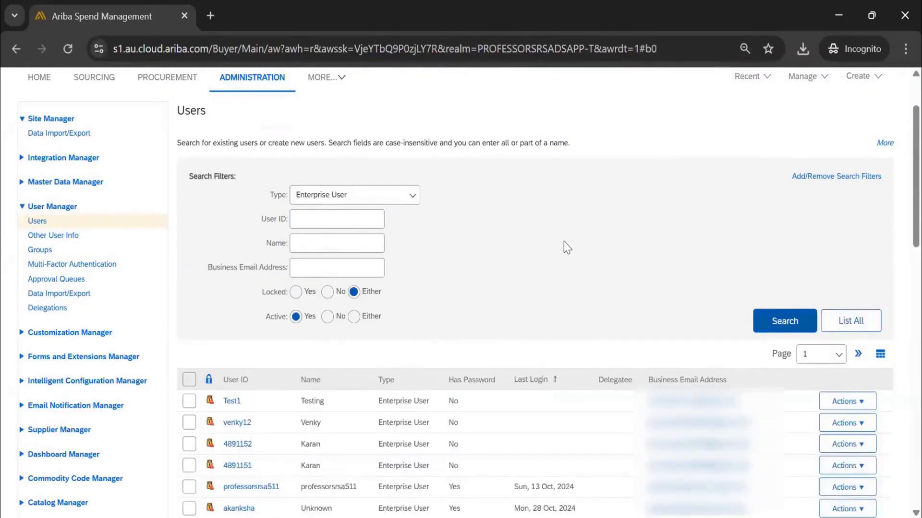
{"action": "scroll", "coordinate": [563, 241], "scroll_direction": "down", "scroll_amount": 15}
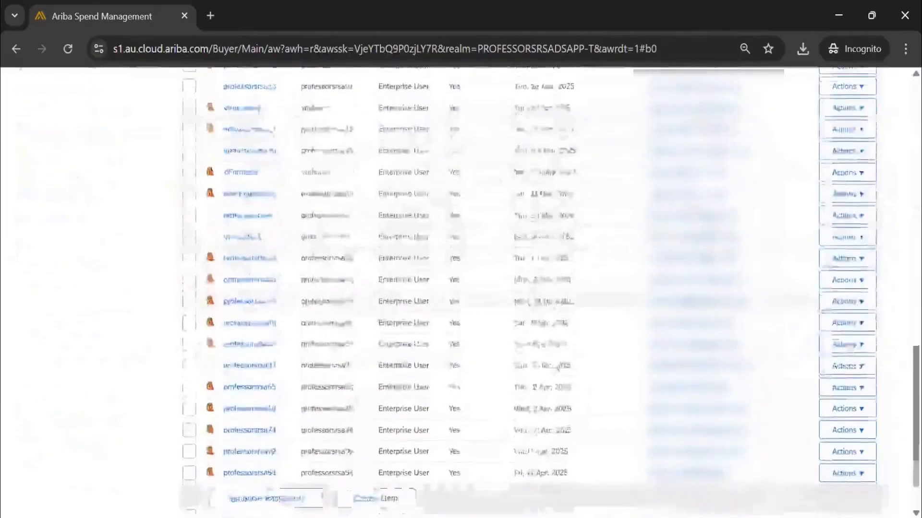
{"action": "scroll", "coordinate": [527, 290], "scroll_direction": "up", "scroll_amount": 15}
{"action": "scroll", "coordinate": [490, 240], "scroll_direction": "down", "scroll_amount": 5}
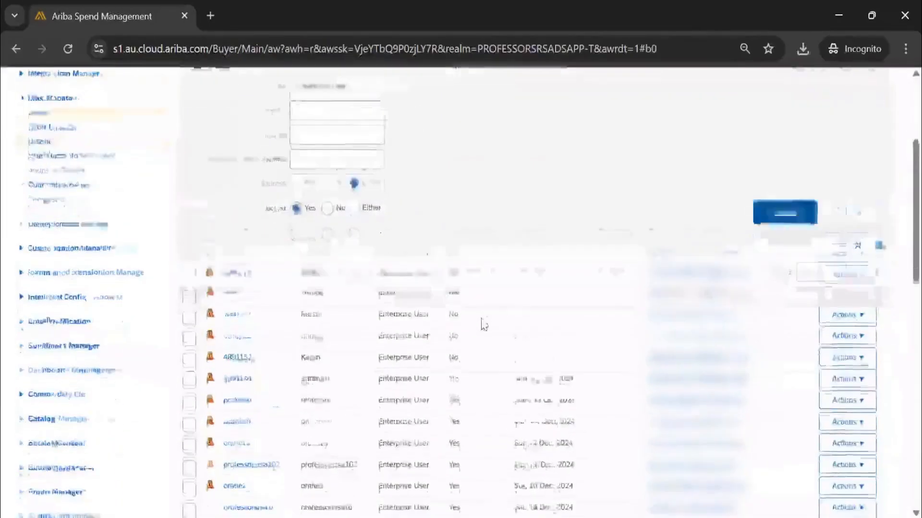
{"action": "scroll", "coordinate": [483, 325], "scroll_direction": "down", "scroll_amount": 2}
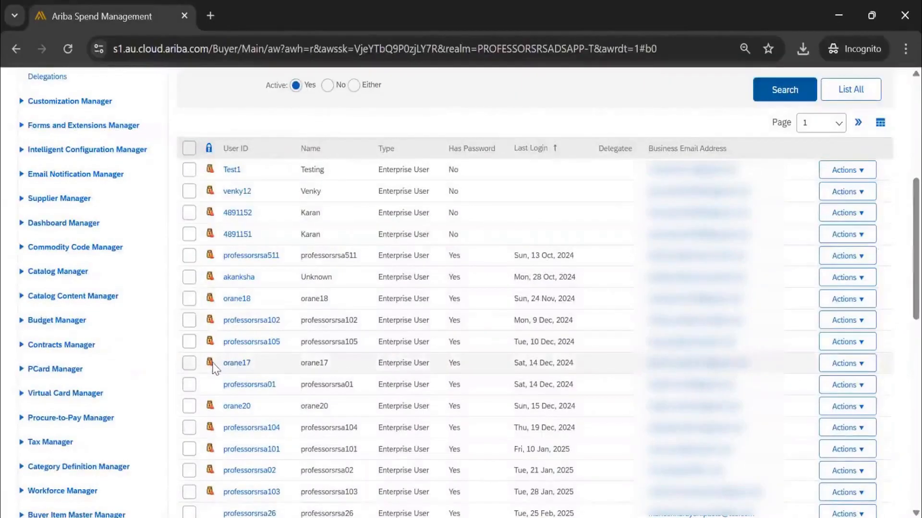
{"action": "mouse_move", "coordinate": [214, 369]}
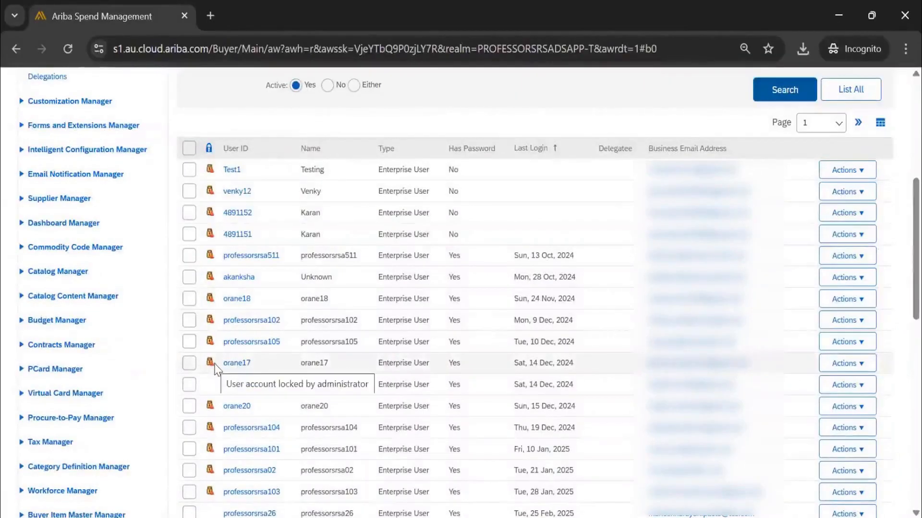
{"action": "scroll", "coordinate": [220, 397], "scroll_direction": "down", "scroll_amount": 6}
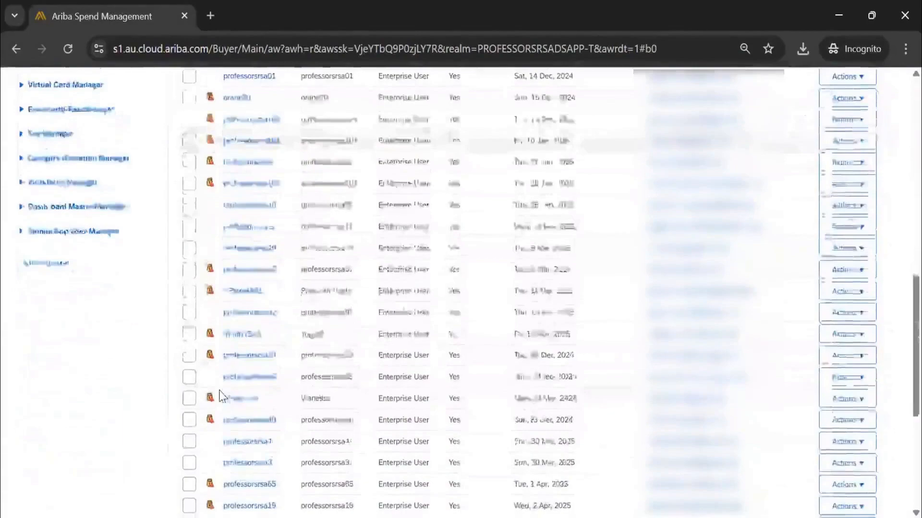
{"action": "scroll", "coordinate": [220, 397], "scroll_direction": "down", "scroll_amount": 5}
{"action": "scroll", "coordinate": [221, 394], "scroll_direction": "up", "scroll_amount": 15}
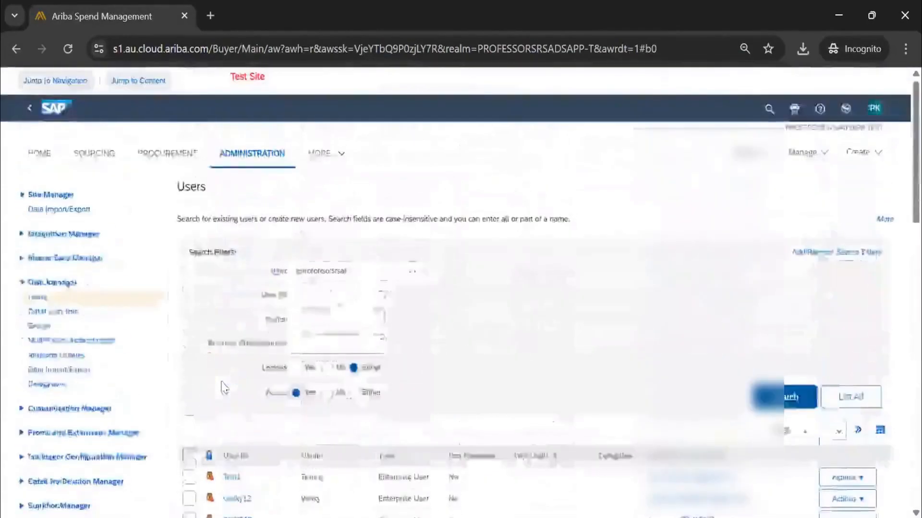
Filter the enterprise user search to active accounts with Locked set to No, and look through the list.
{"action": "scroll", "coordinate": [225, 388], "scroll_direction": "down", "scroll_amount": 2}
{"action": "scroll", "coordinate": [230, 389], "scroll_direction": "down", "scroll_amount": 1}
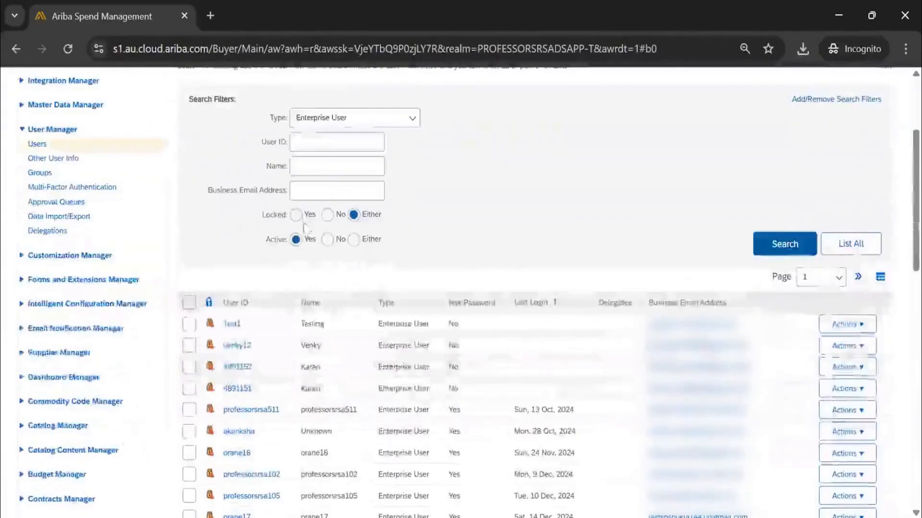
{"action": "left_click", "coordinate": [327, 215]}
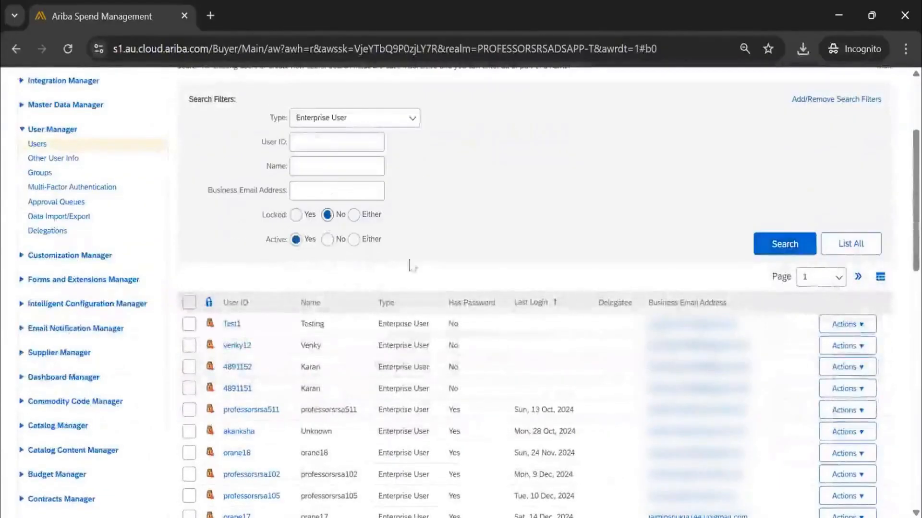
{"action": "left_click", "coordinate": [785, 245]}
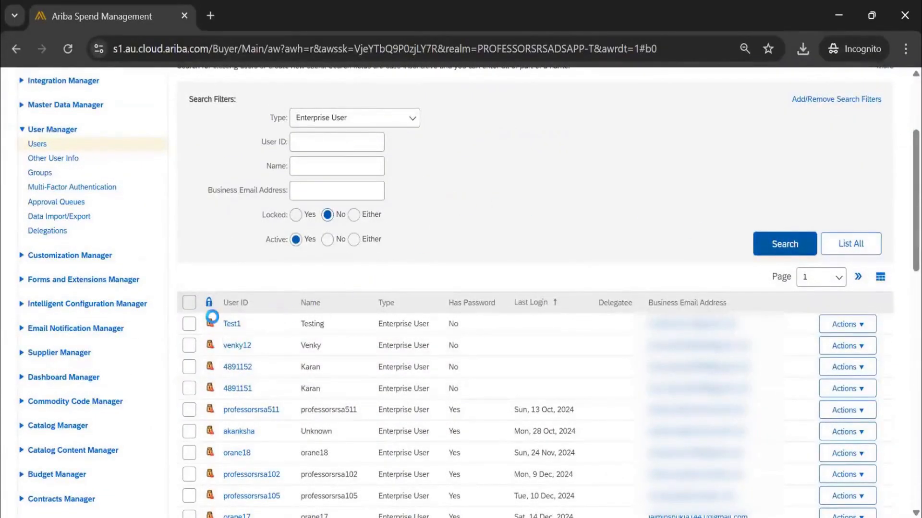
{"action": "scroll", "coordinate": [281, 311], "scroll_direction": "down", "scroll_amount": 3}
{"action": "scroll", "coordinate": [281, 311], "scroll_direction": "down", "scroll_amount": 10}
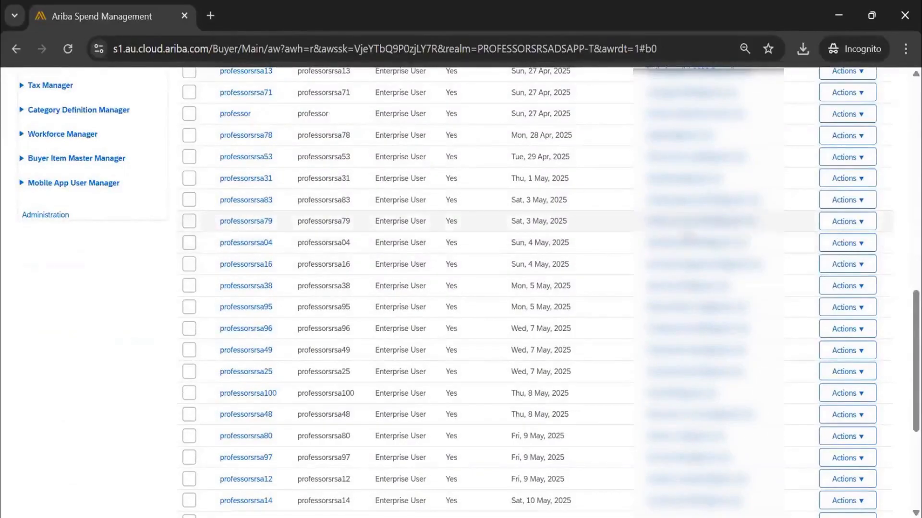
Open user professorsrsa79 for editing and examine the general details and the groups assigned to the account.
{"action": "left_click", "coordinate": [848, 223]}
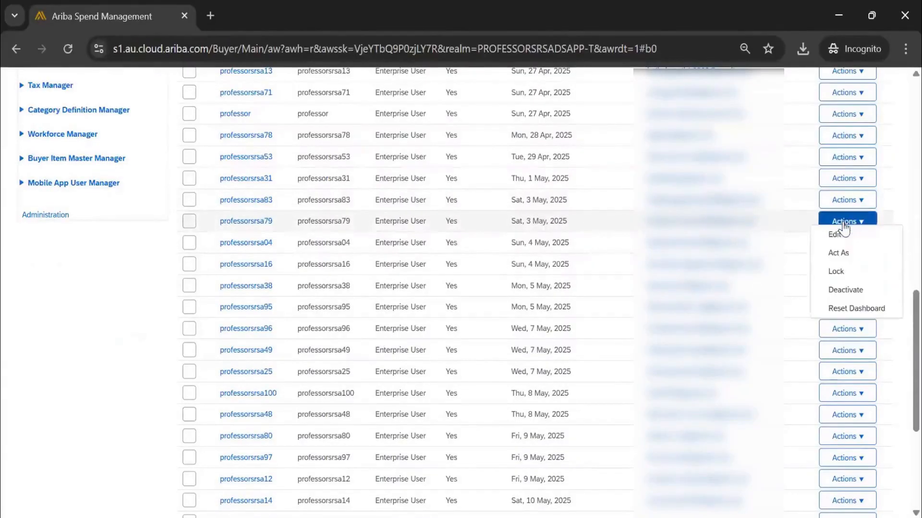
{"action": "left_click", "coordinate": [841, 236]}
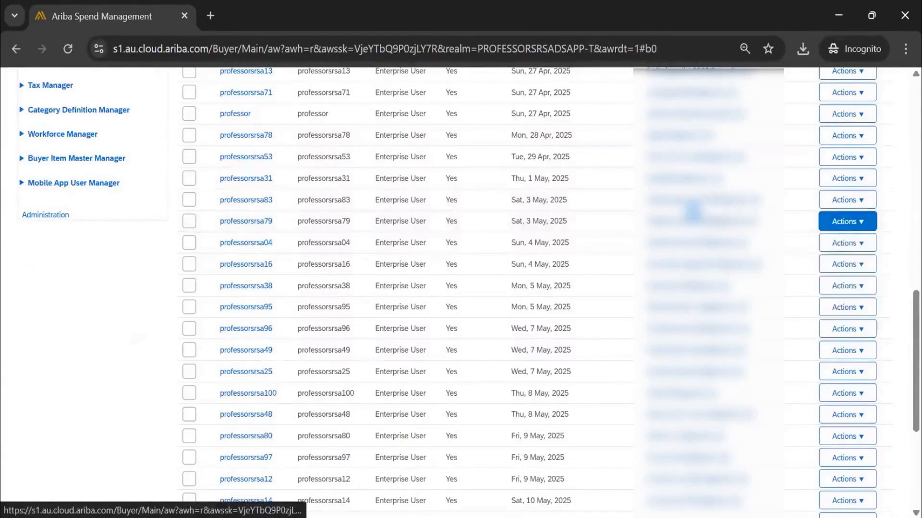
{"action": "scroll", "coordinate": [192, 254], "scroll_direction": "down", "scroll_amount": 3}
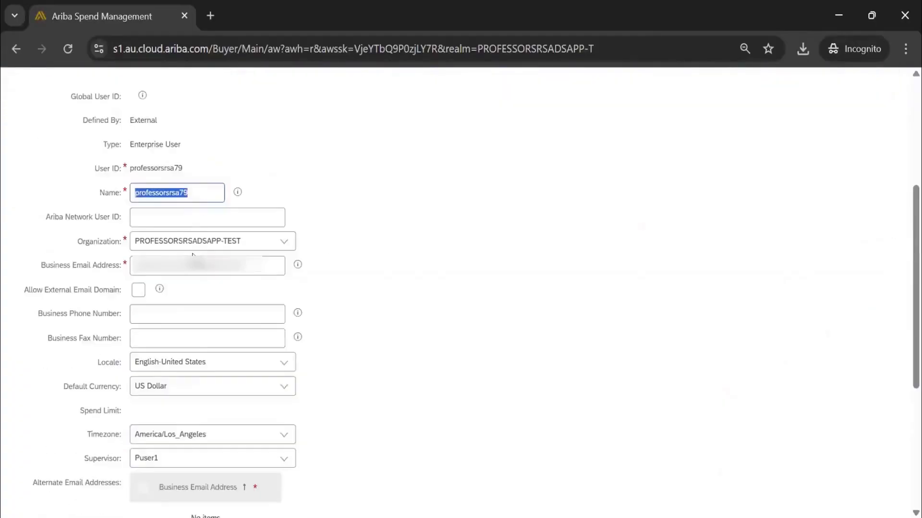
{"action": "double_click", "coordinate": [156, 169]}
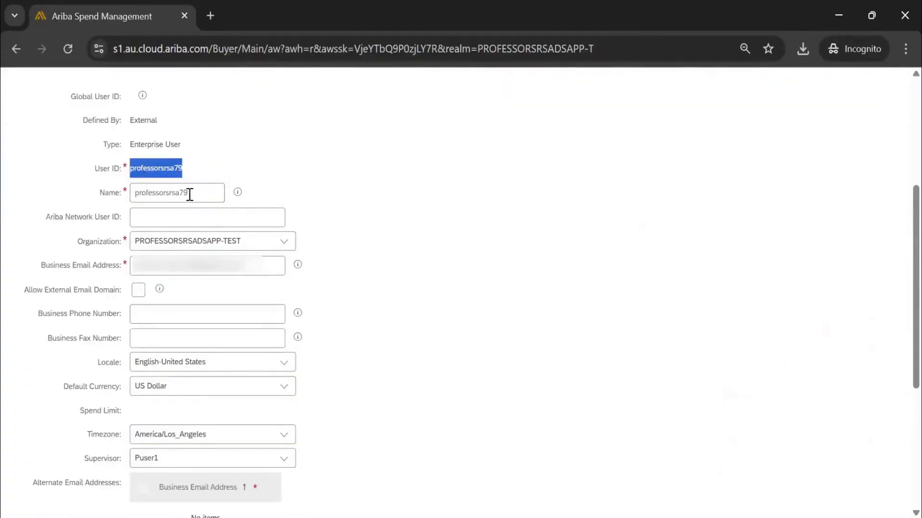
{"action": "double_click", "coordinate": [143, 193]}
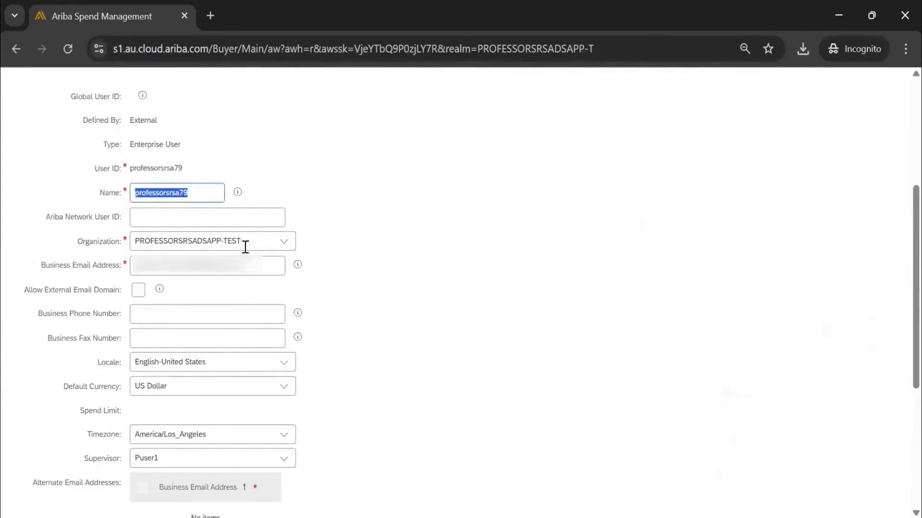
{"action": "scroll", "coordinate": [243, 331], "scroll_direction": "down", "scroll_amount": 5}
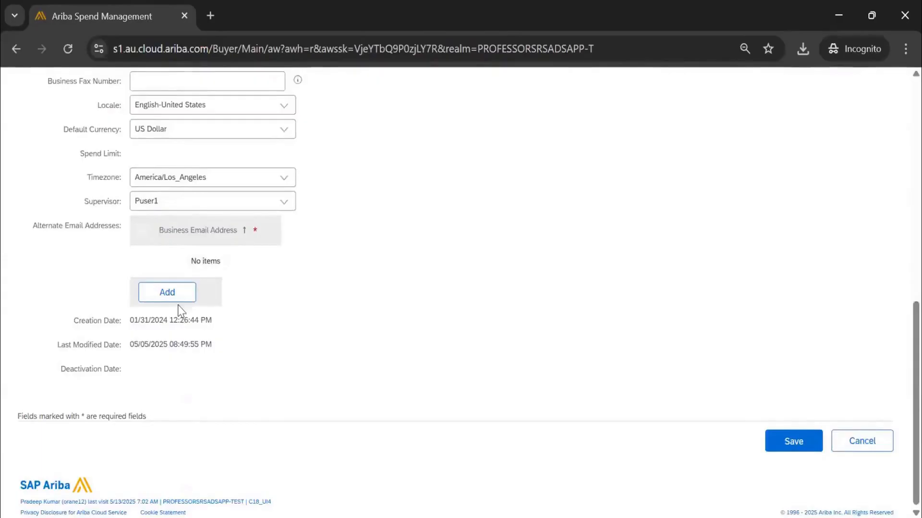
{"action": "scroll", "coordinate": [181, 309], "scroll_direction": "up", "scroll_amount": 5}
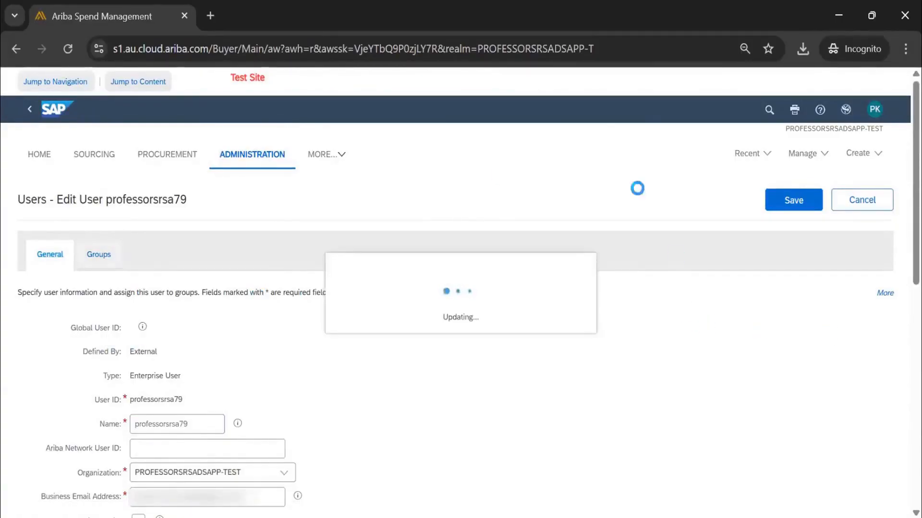
{"action": "scroll", "coordinate": [541, 352], "scroll_direction": "down", "scroll_amount": 7}
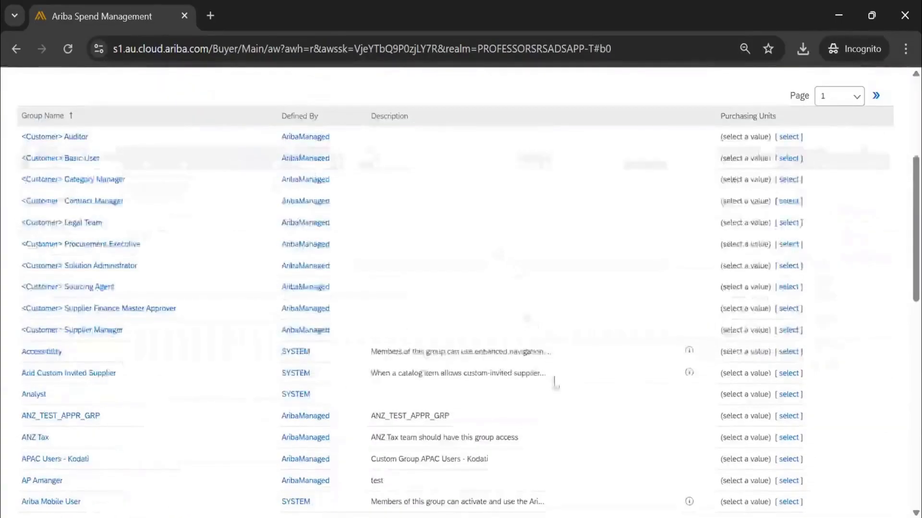
{"action": "scroll", "coordinate": [558, 376], "scroll_direction": "down", "scroll_amount": 10}
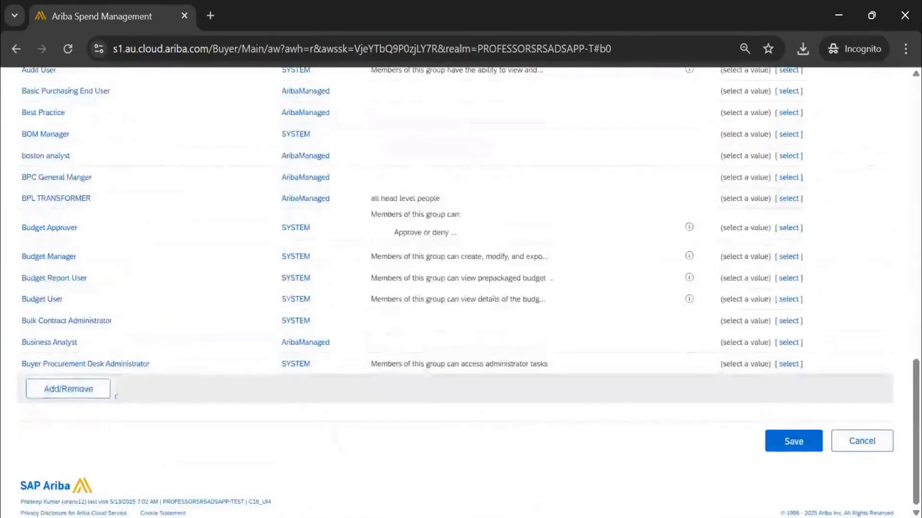
Try removing Audit User, Basic Purchasing End User and Best Practice and adding GENERAL MANAGER in professorsrsa79's groups, then discard the edits.
{"action": "left_click", "coordinate": [101, 393]}
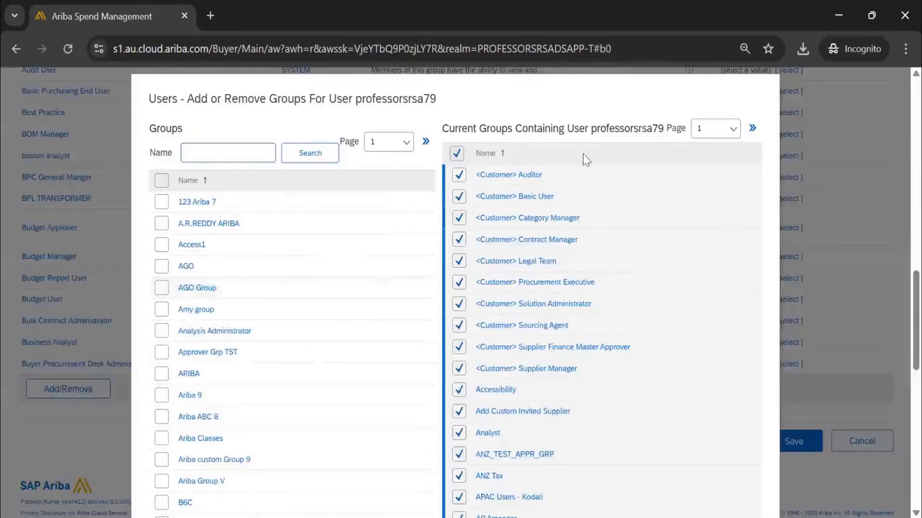
{"action": "scroll", "coordinate": [573, 341], "scroll_direction": "down", "scroll_amount": 10}
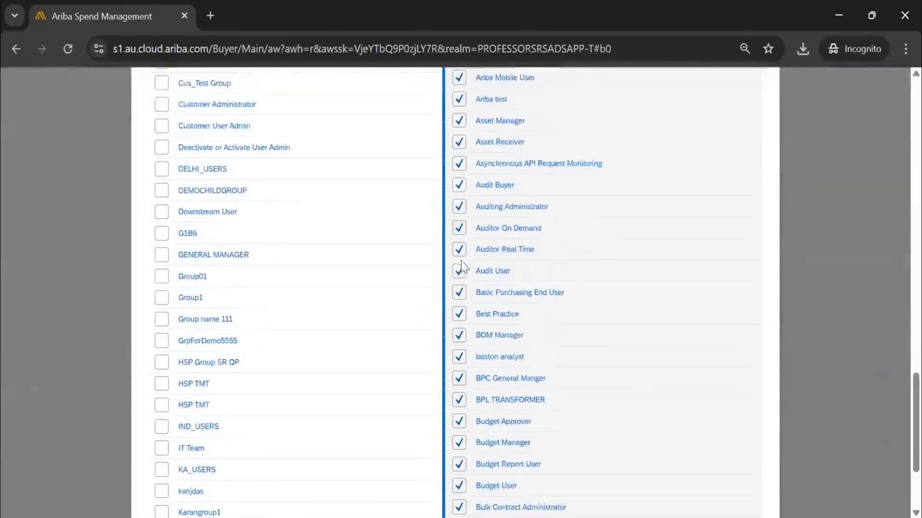
{"action": "left_click", "coordinate": [459, 270]}
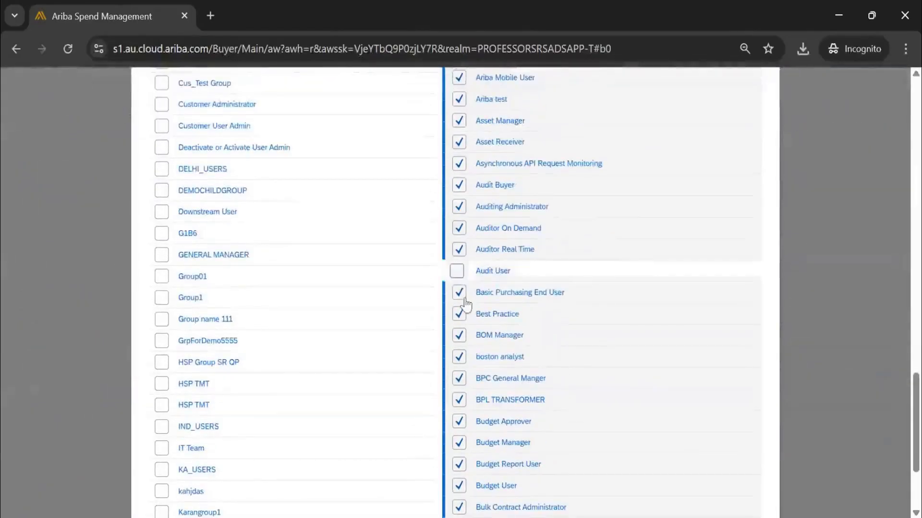
{"action": "left_click", "coordinate": [459, 292]}
{"action": "left_click", "coordinate": [459, 314]}
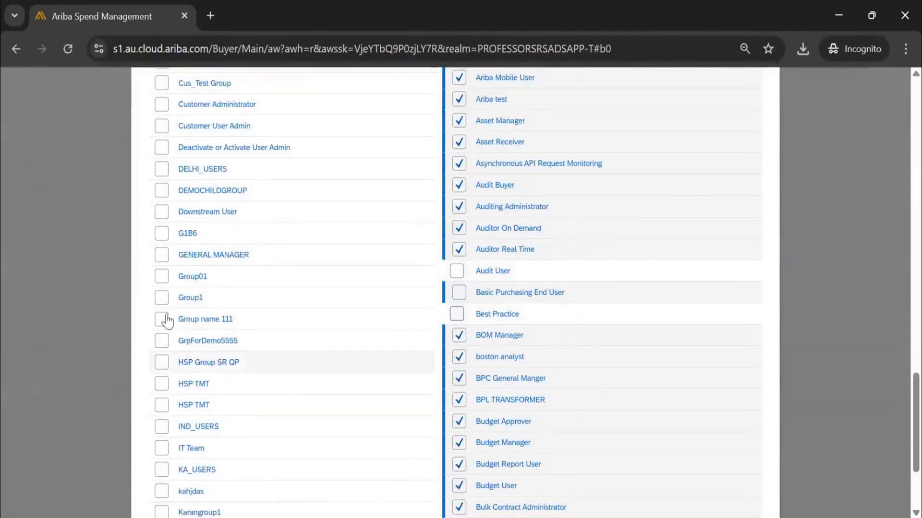
{"action": "left_click", "coordinate": [162, 254]}
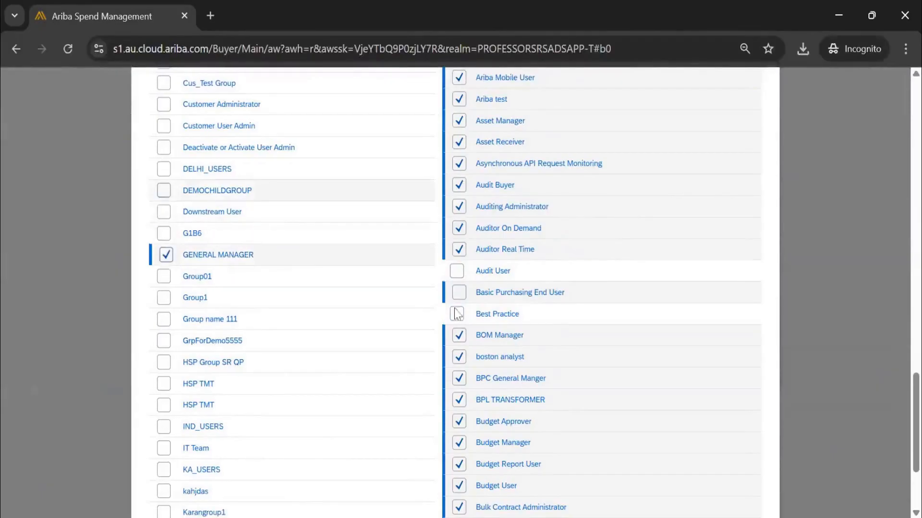
{"action": "scroll", "coordinate": [621, 324], "scroll_direction": "up", "scroll_amount": 10}
{"action": "scroll", "coordinate": [625, 346], "scroll_direction": "down", "scroll_amount": 10}
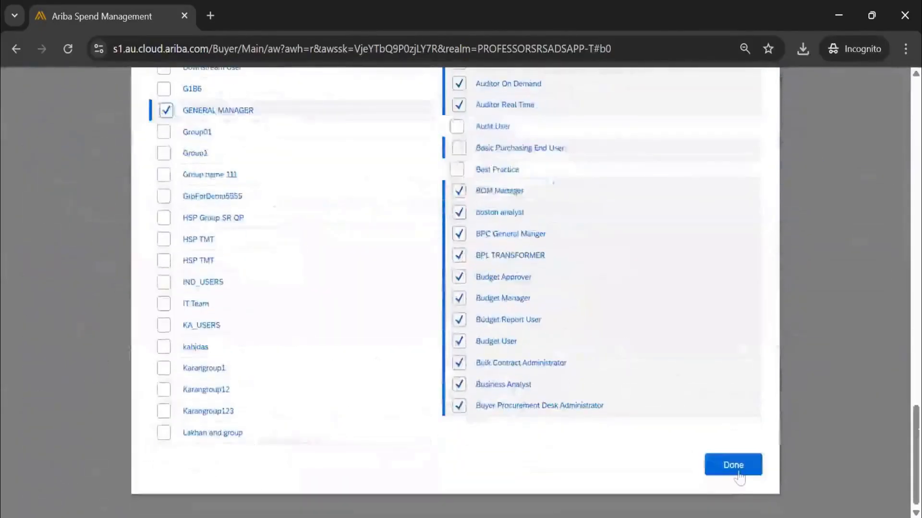
{"action": "left_click", "coordinate": [734, 465]}
{"action": "scroll", "coordinate": [761, 226], "scroll_direction": "up", "scroll_amount": 15}
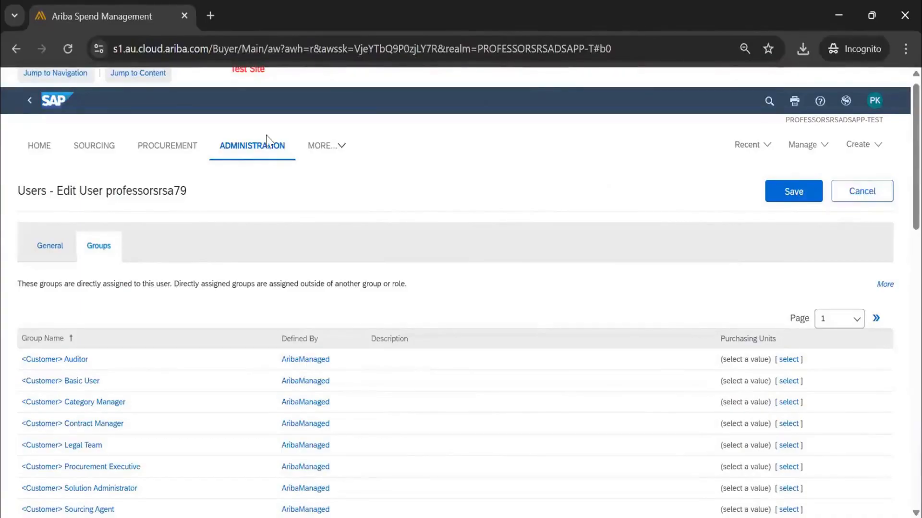
{"action": "left_click", "coordinate": [864, 197]}
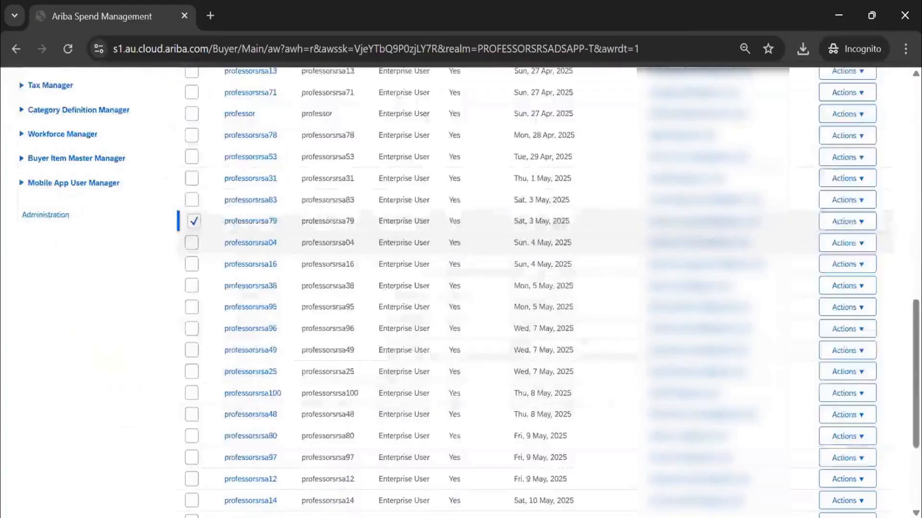
{"action": "left_click", "coordinate": [846, 221]}
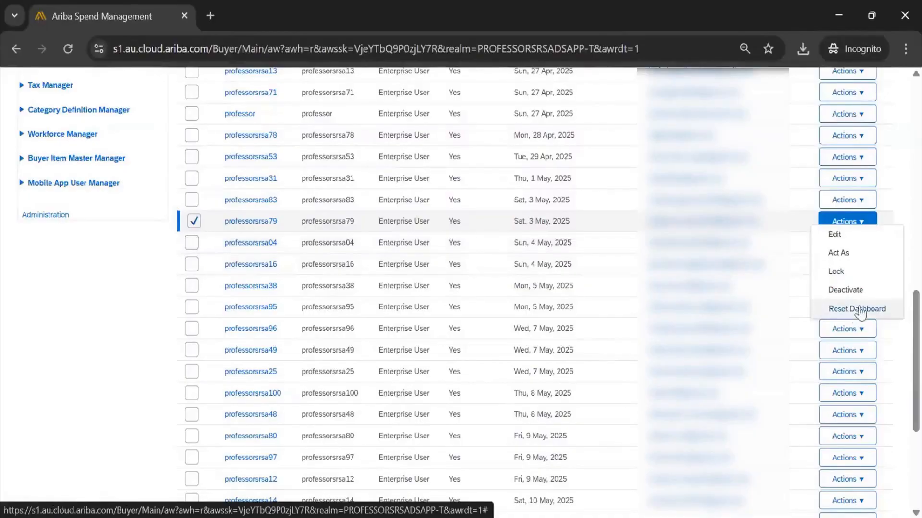
{"action": "scroll", "coordinate": [323, 171], "scroll_direction": "up", "scroll_amount": 15}
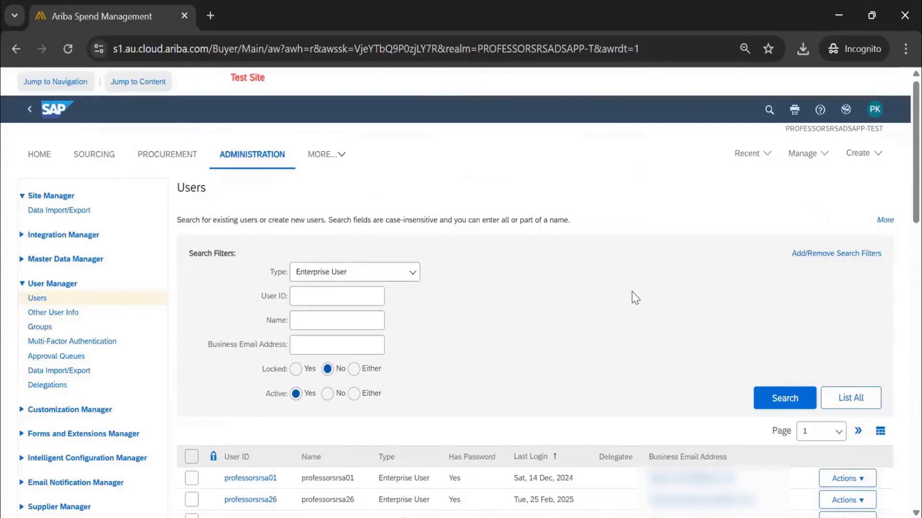
{"action": "scroll", "coordinate": [633, 297], "scroll_direction": "down", "scroll_amount": 5}
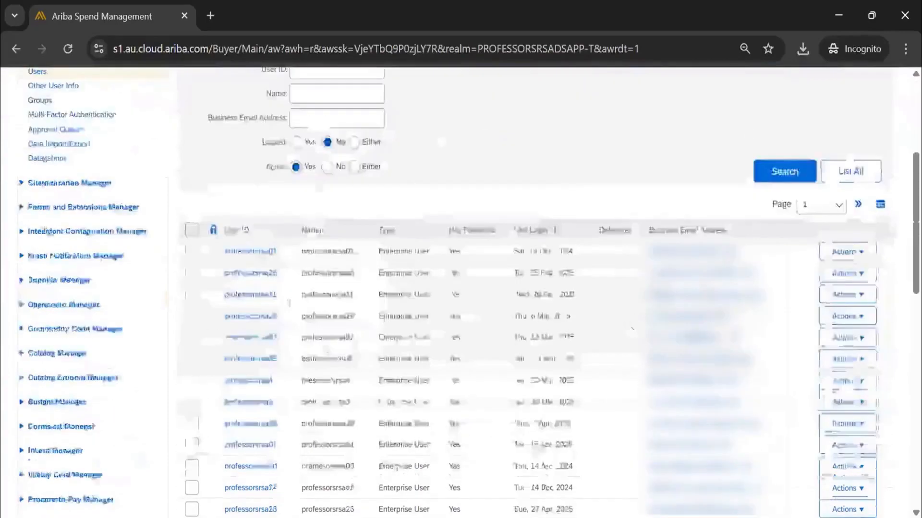
{"action": "scroll", "coordinate": [631, 329], "scroll_direction": "down", "scroll_amount": 10}
{"action": "left_click", "coordinate": [847, 346]}
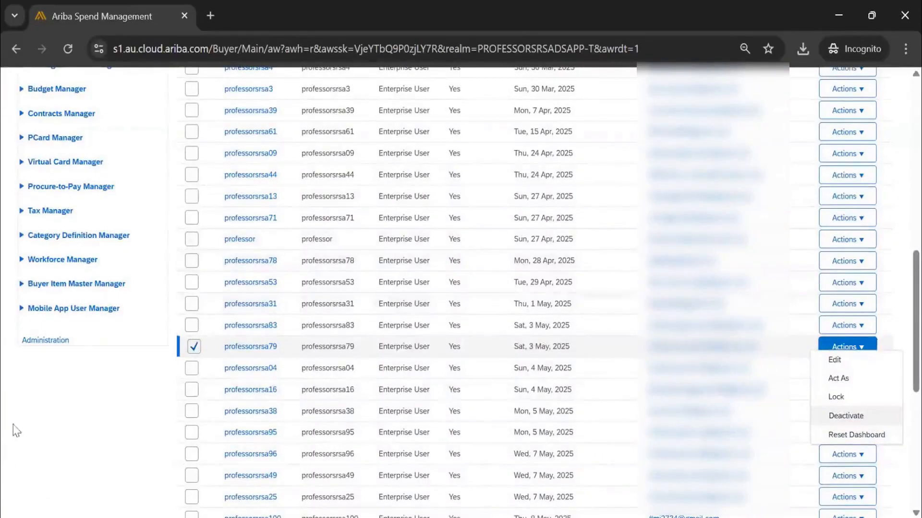
{"action": "left_click", "coordinate": [24, 440]}
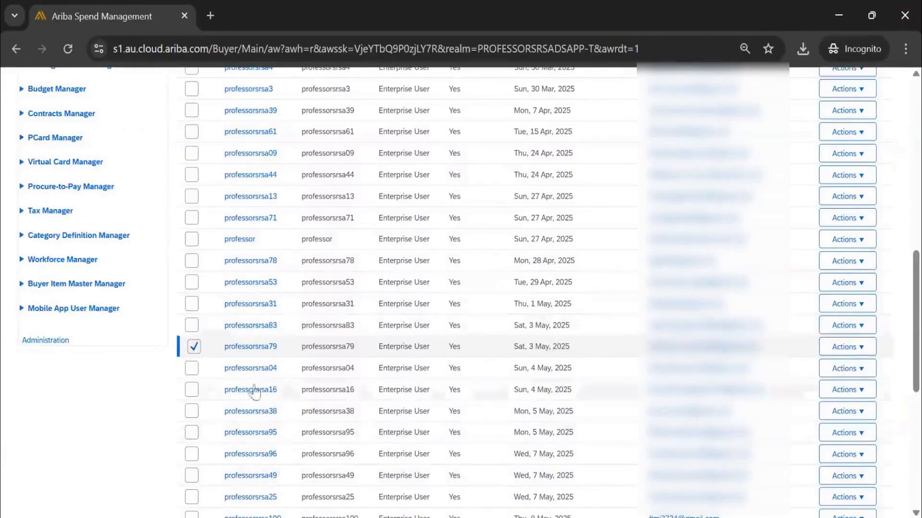
{"action": "scroll", "coordinate": [319, 247], "scroll_direction": "up", "scroll_amount": 10}
{"action": "scroll", "coordinate": [512, 325], "scroll_direction": "down", "scroll_amount": 10}
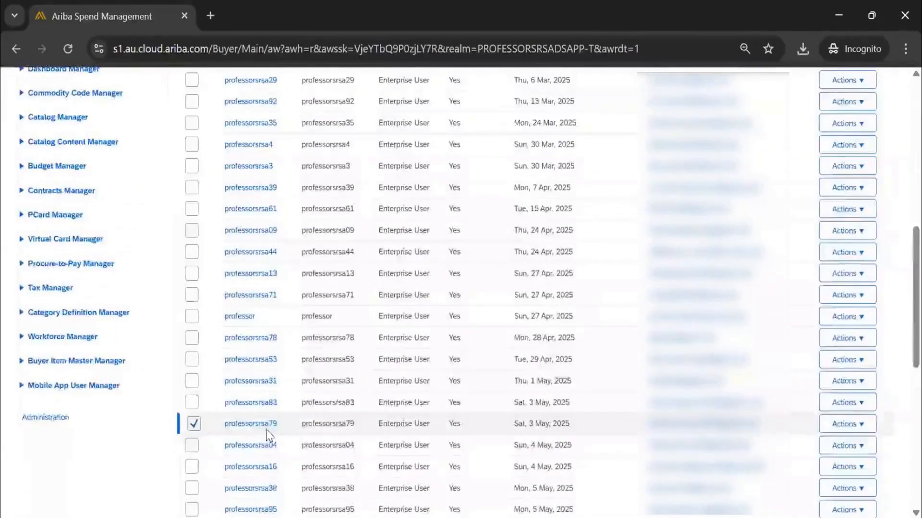
{"action": "scroll", "coordinate": [268, 437], "scroll_direction": "up", "scroll_amount": 3}
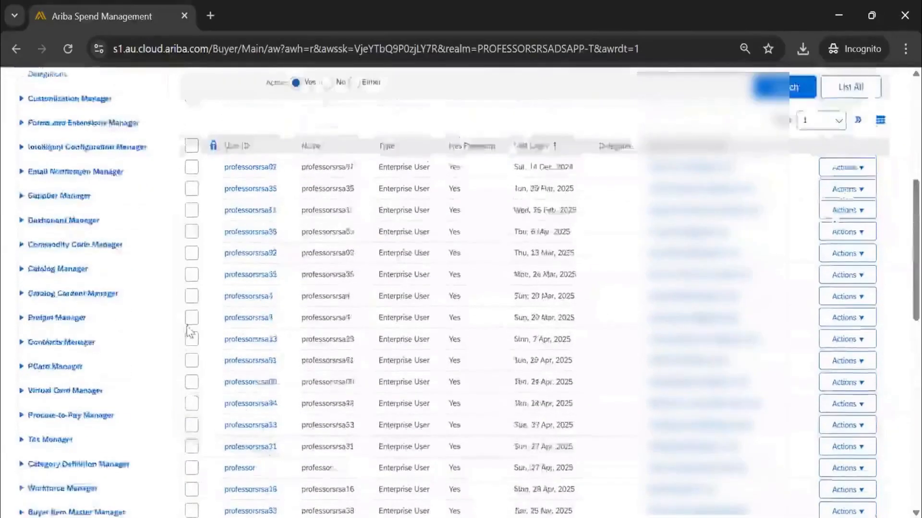
{"action": "scroll", "coordinate": [190, 331], "scroll_direction": "up", "scroll_amount": 6}
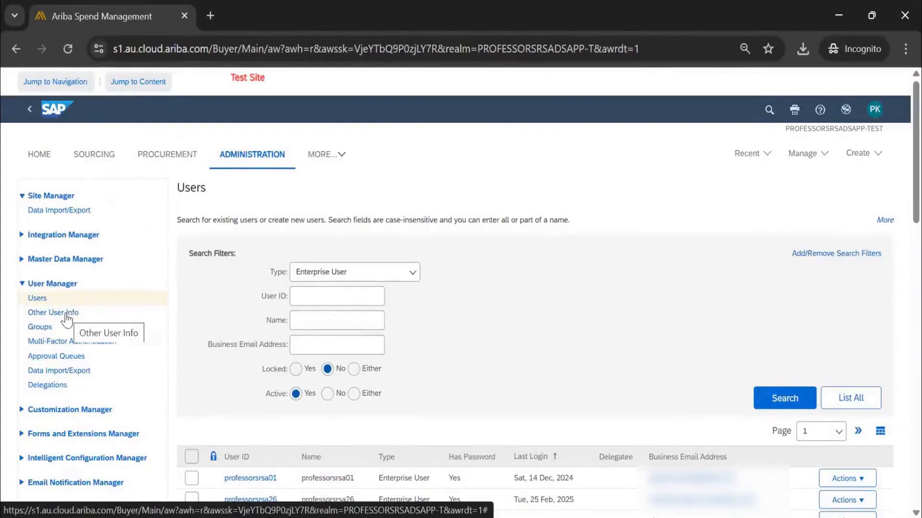
{"action": "scroll", "coordinate": [263, 358], "scroll_direction": "down", "scroll_amount": 15}
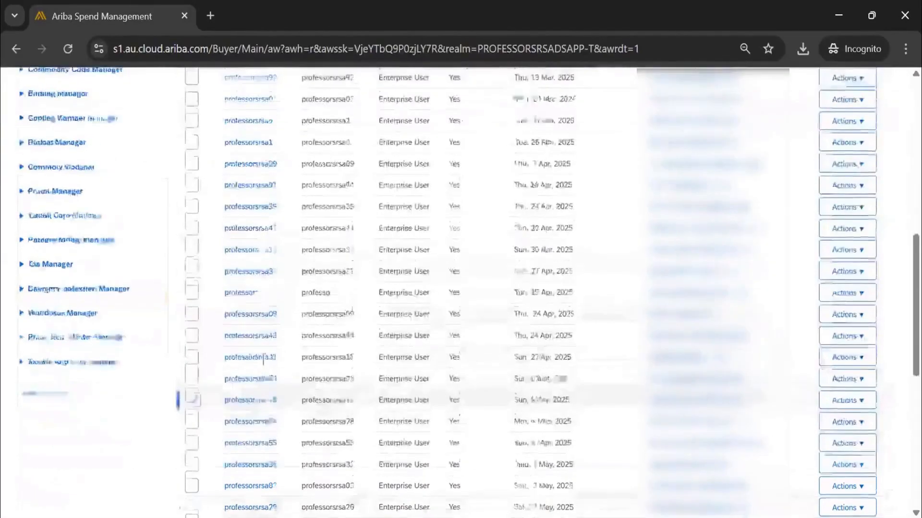
{"action": "left_click_drag", "start_coordinate": [277, 347], "coordinate": [225, 350]}
{"action": "key", "text": "ctrl+c"}
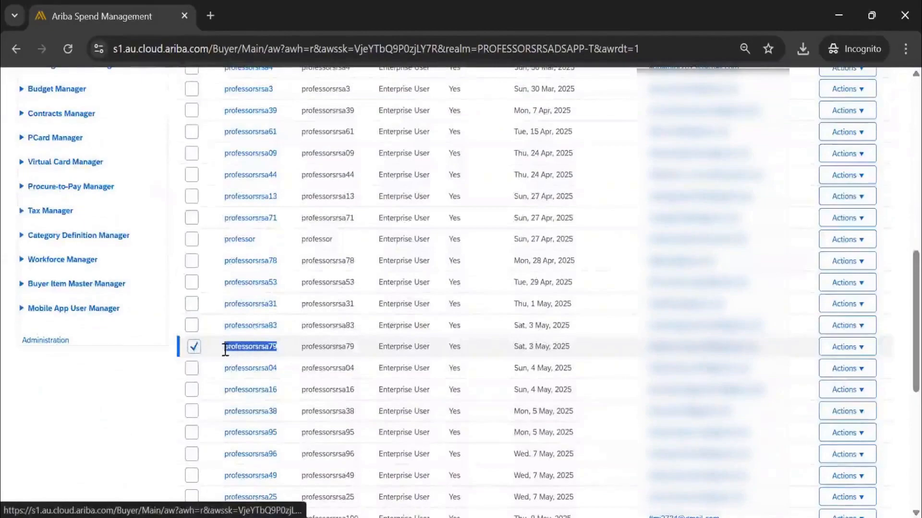
{"action": "scroll", "coordinate": [295, 434], "scroll_direction": "up", "scroll_amount": 10}
{"action": "left_click", "coordinate": [72, 235]}
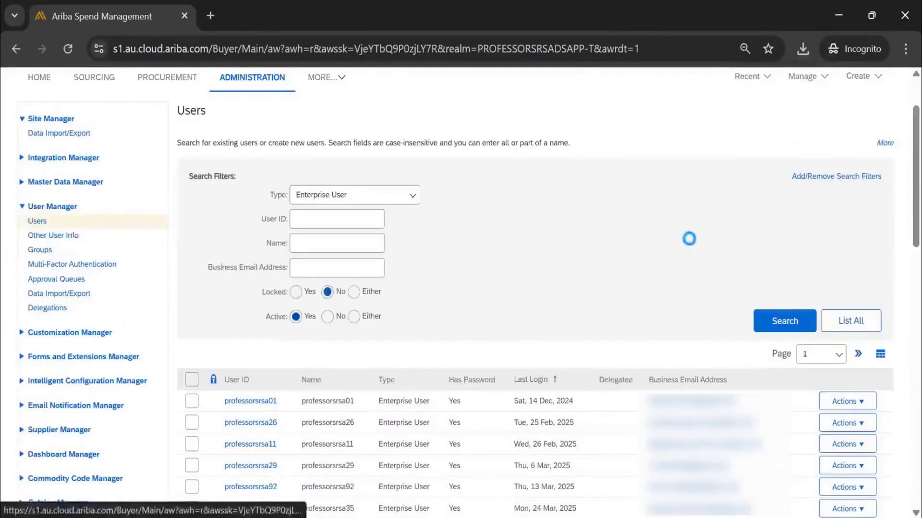
{"action": "left_click", "coordinate": [342, 271]}
{"action": "key", "text": "ctrl+v"}
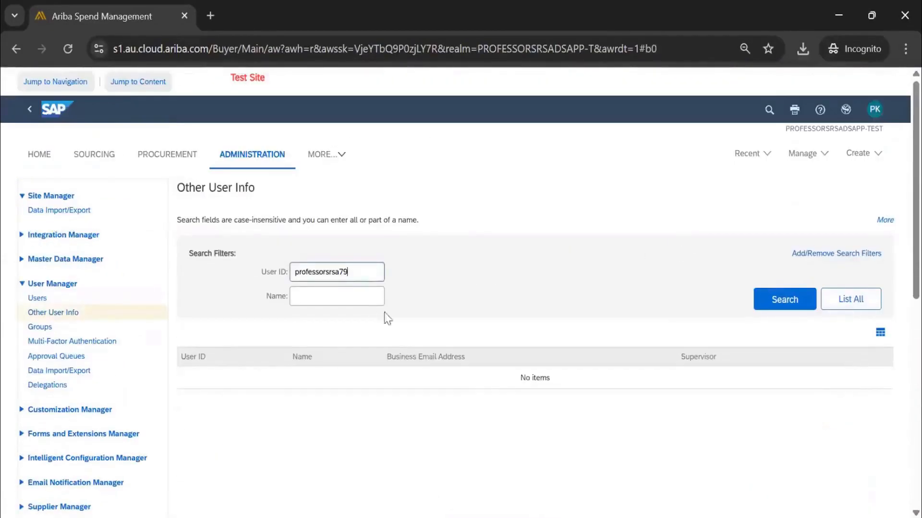
{"action": "left_click", "coordinate": [782, 302]}
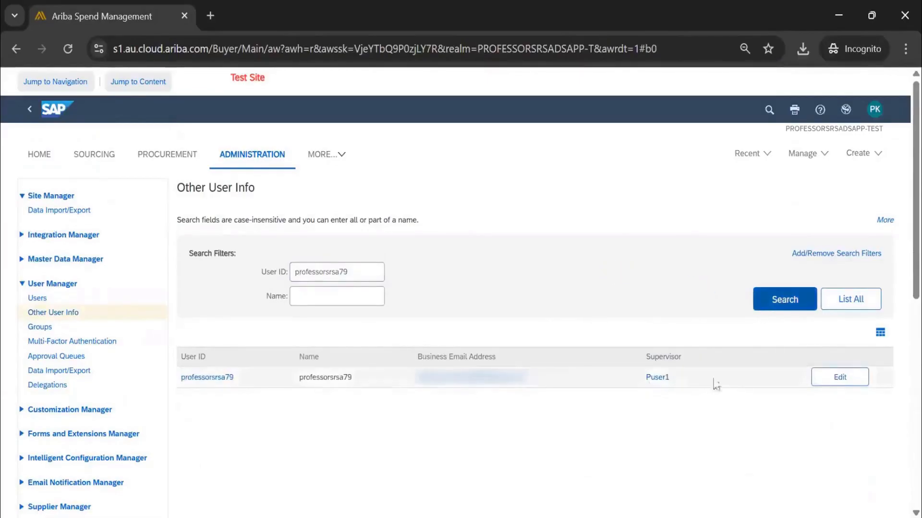
View professorsrsa79's details and examine the PCards, ship-to addresses, billing addresses and accounting information.
{"action": "left_click", "coordinate": [207, 379]}
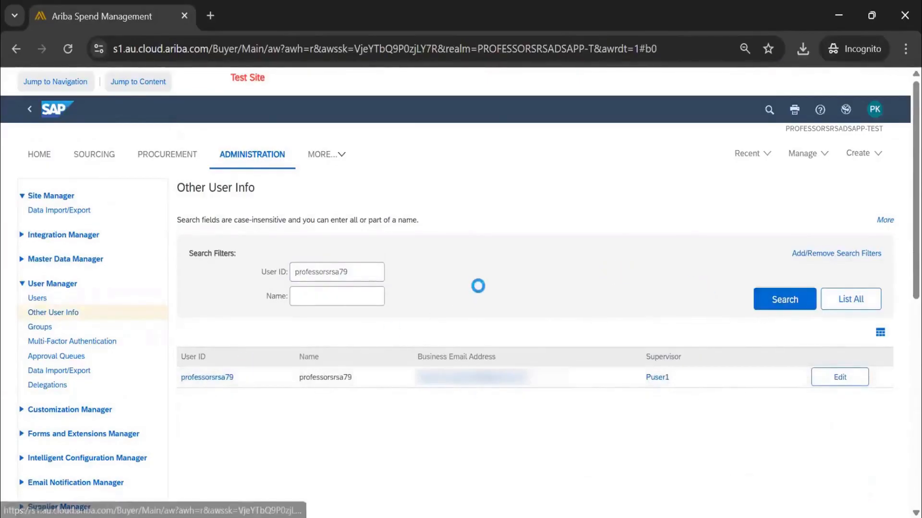
{"action": "left_click", "coordinate": [102, 259]}
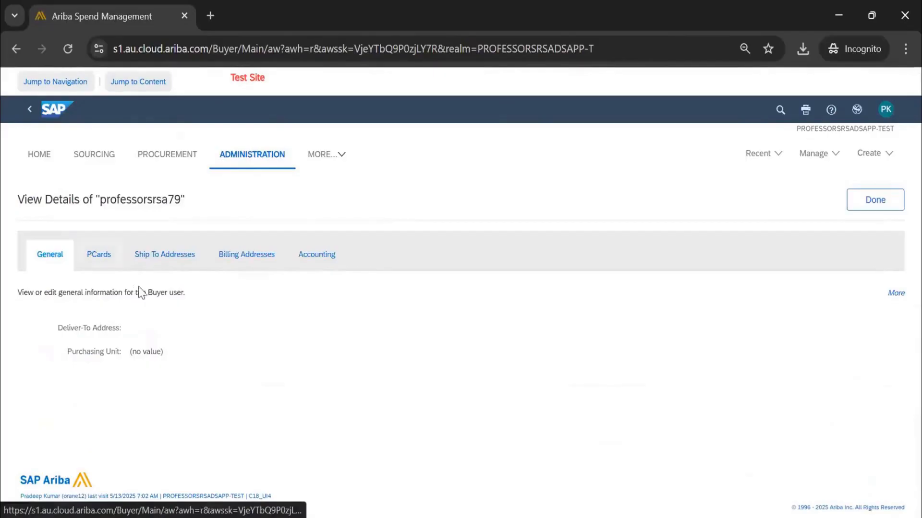
{"action": "left_click", "coordinate": [176, 258]}
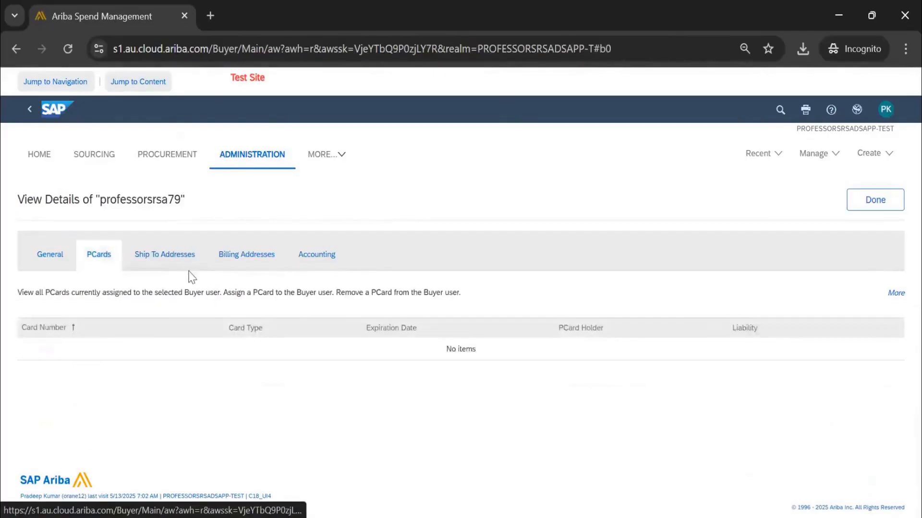
{"action": "left_click", "coordinate": [253, 259]}
{"action": "left_click", "coordinate": [322, 273]}
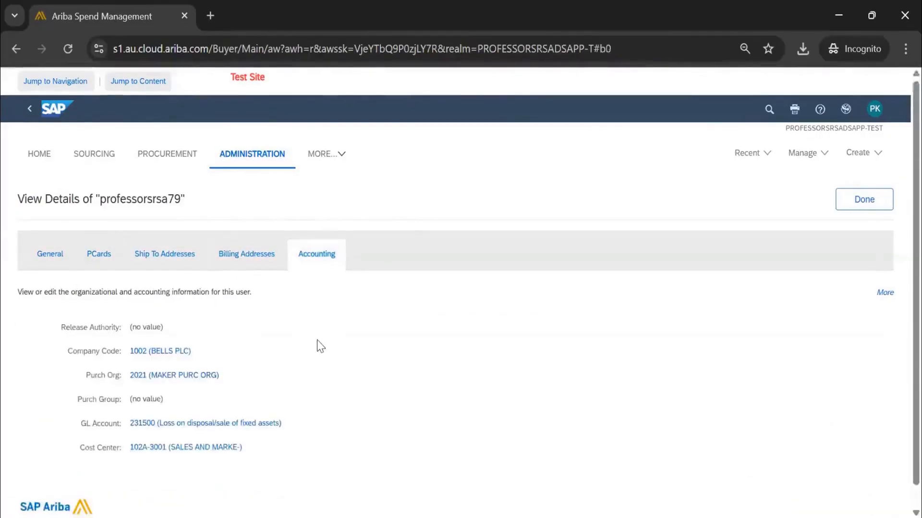
{"action": "scroll", "coordinate": [318, 346], "scroll_direction": "down", "scroll_amount": 1}
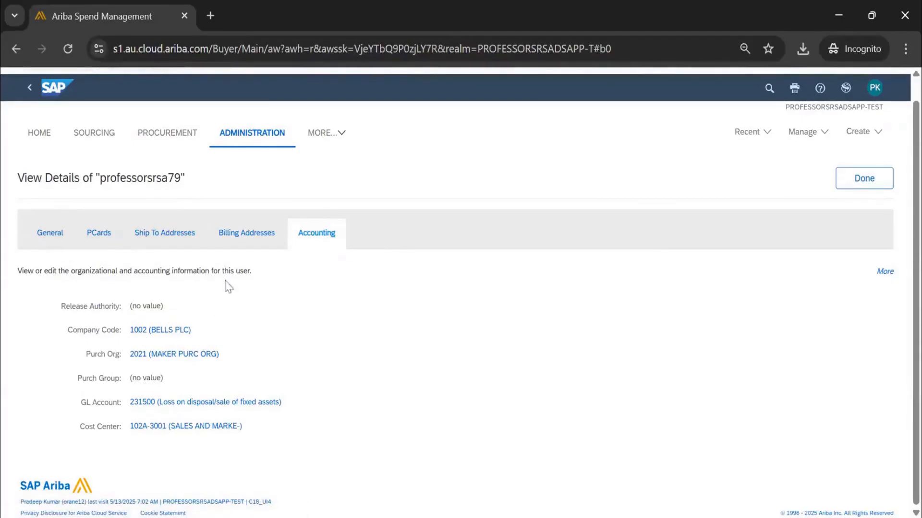
{"action": "left_click", "coordinate": [250, 240]}
{"action": "left_click", "coordinate": [59, 260]}
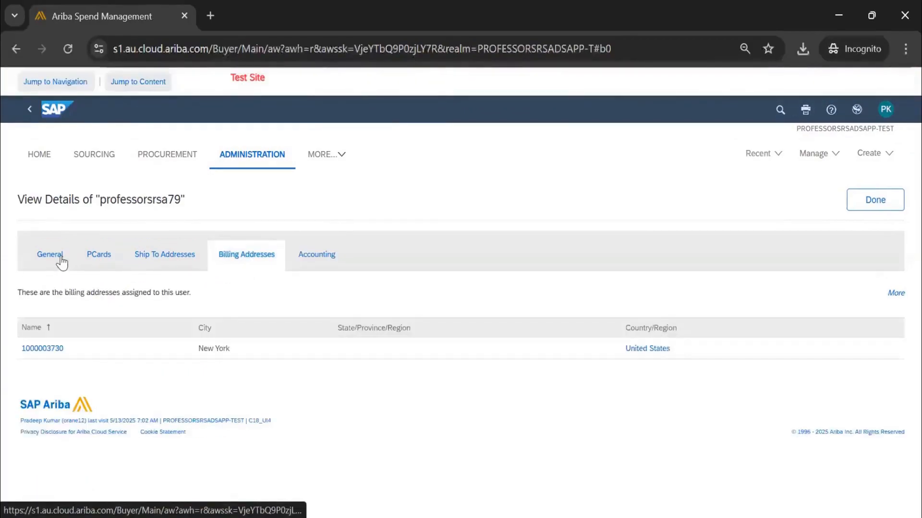
{"action": "left_click", "coordinate": [113, 257]}
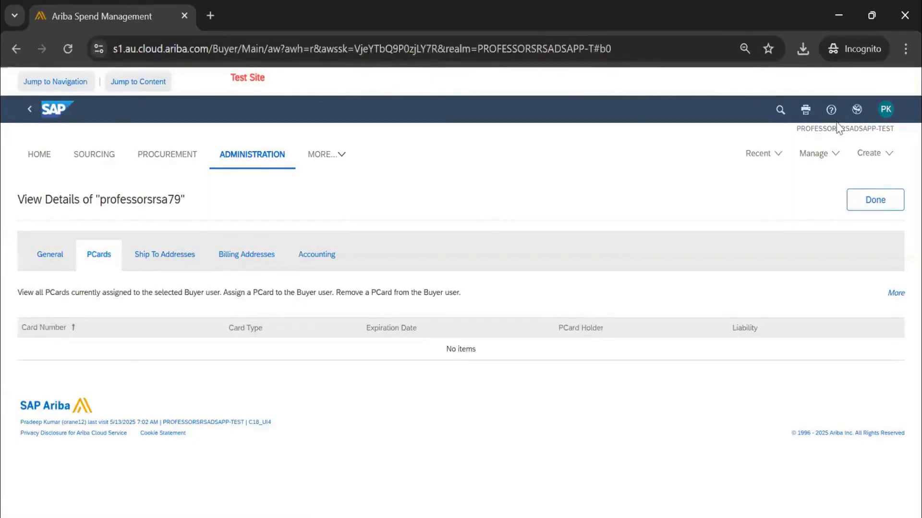
{"action": "left_click", "coordinate": [179, 269]}
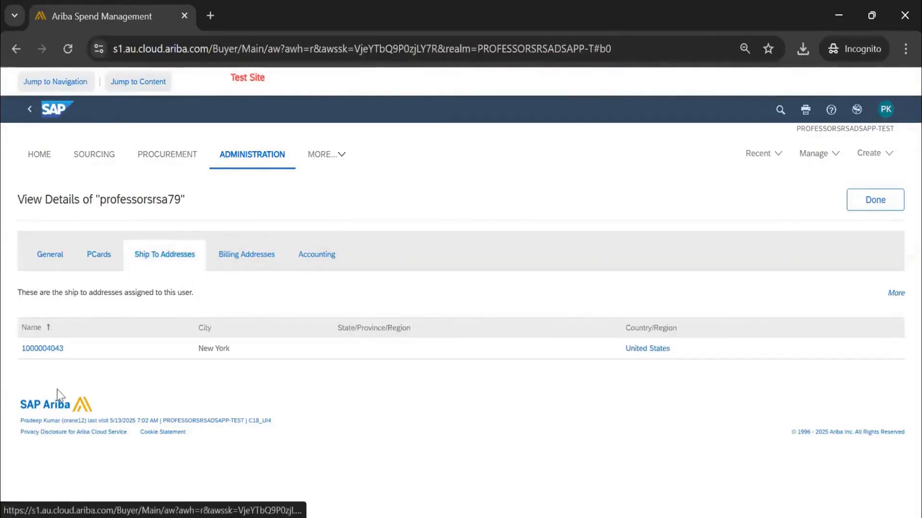
{"action": "left_click", "coordinate": [244, 260]}
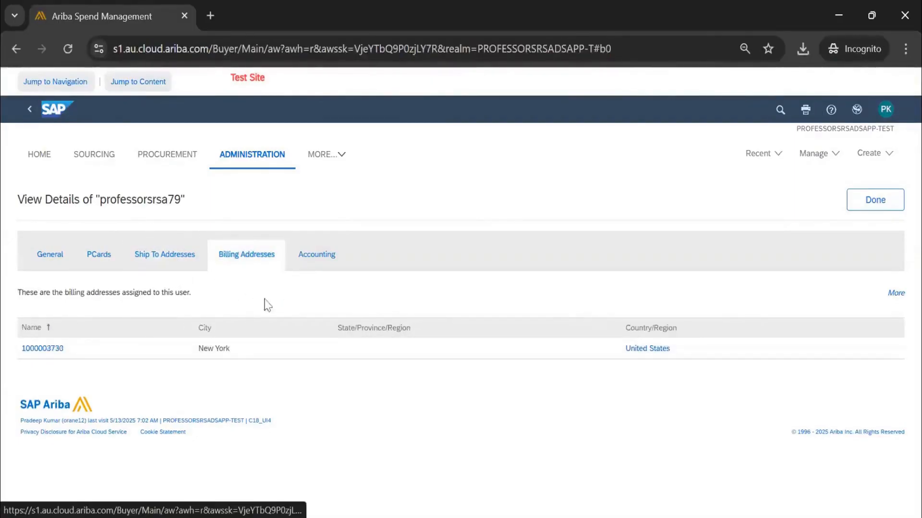
{"action": "left_click", "coordinate": [316, 255]}
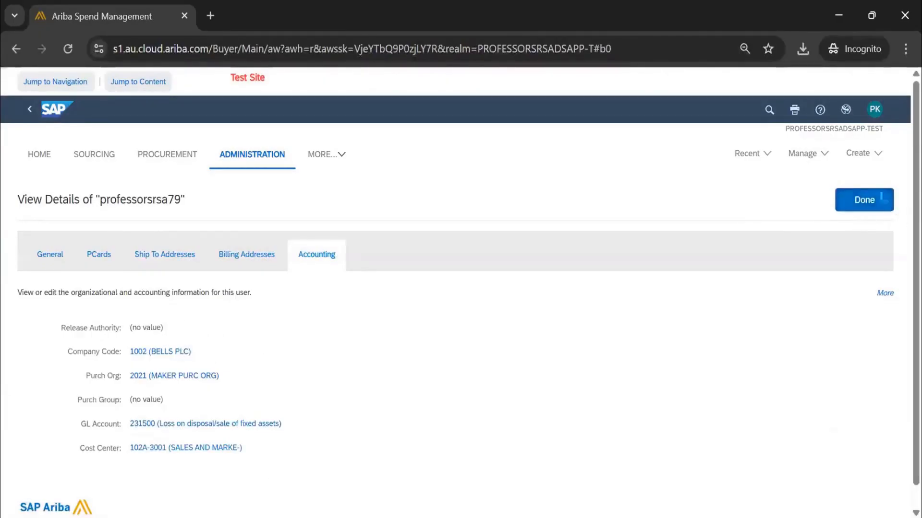
{"action": "left_click", "coordinate": [863, 202]}
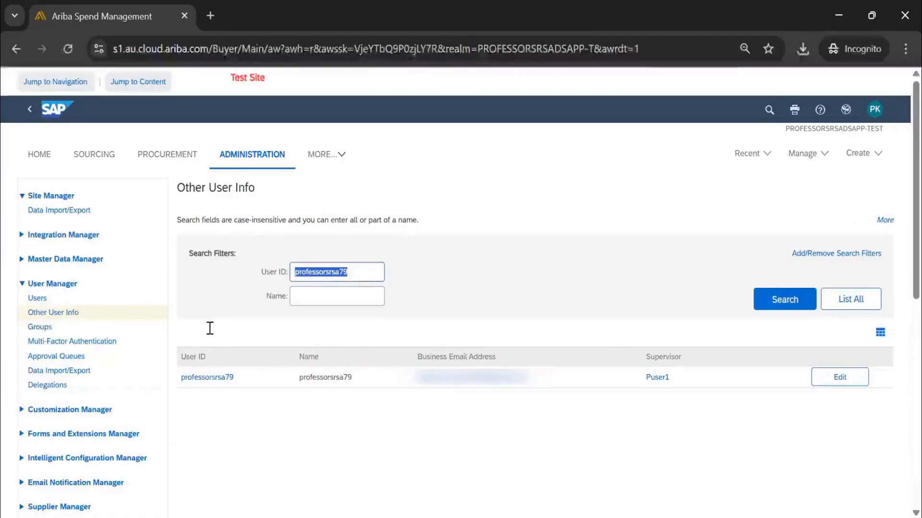
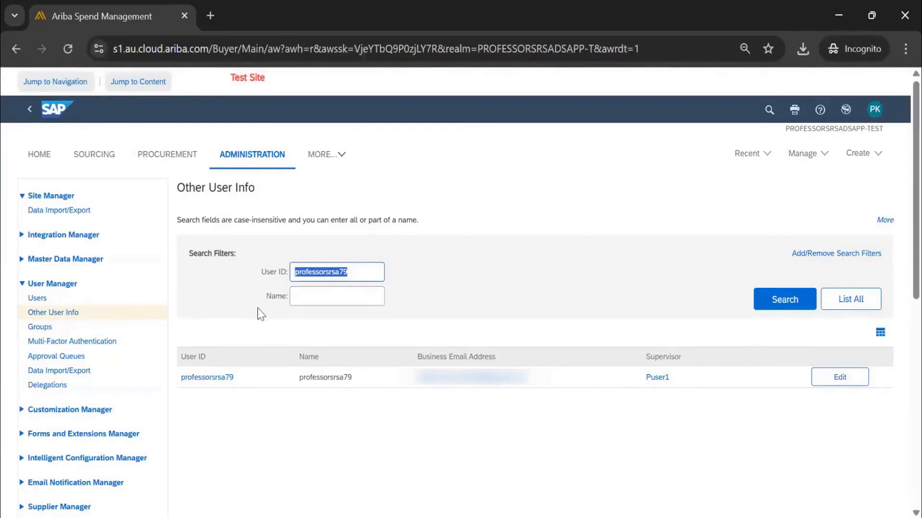
Search for all active groups under Groups in User Manager and examine the first page of group names and descriptions.
{"action": "left_click", "coordinate": [40, 327]}
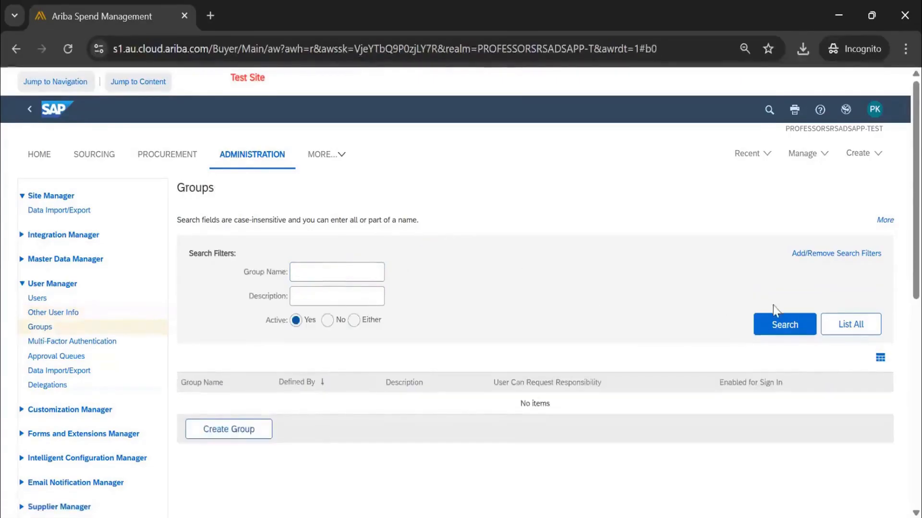
{"action": "left_click", "coordinate": [794, 325]}
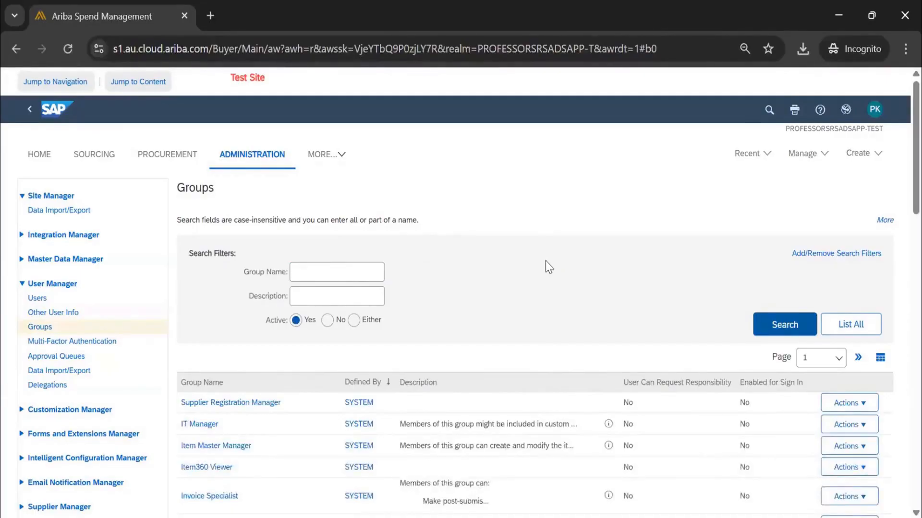
{"action": "scroll", "coordinate": [413, 276], "scroll_direction": "down", "scroll_amount": 5}
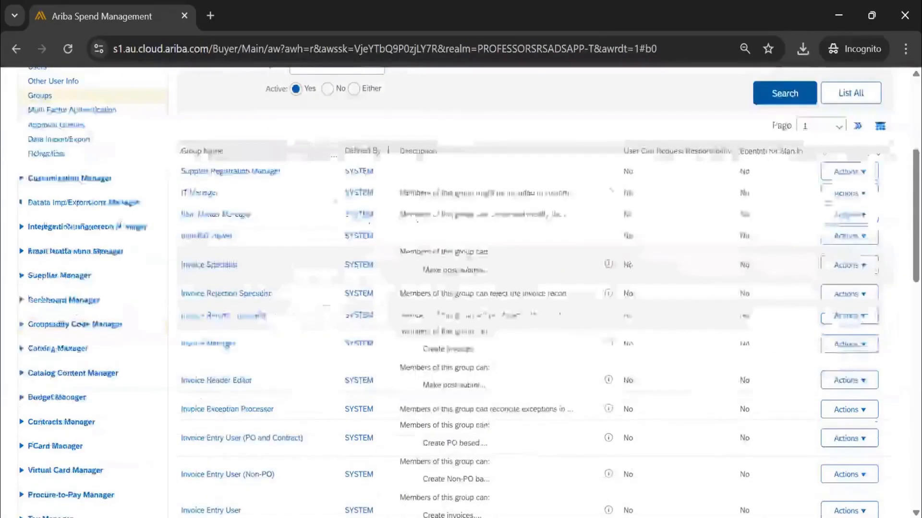
{"action": "scroll", "coordinate": [44, 180], "scroll_direction": "up", "scroll_amount": 2}
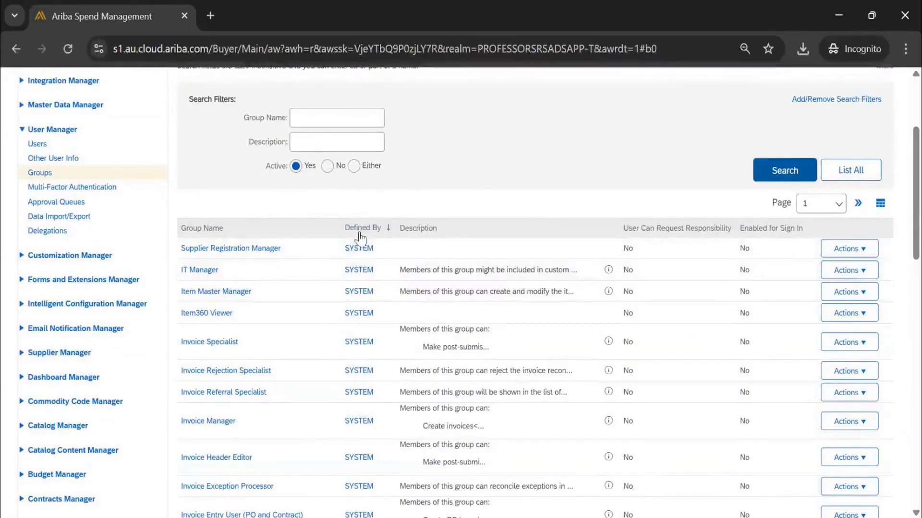
{"action": "scroll", "coordinate": [363, 330], "scroll_direction": "down", "scroll_amount": 2}
{"action": "scroll", "coordinate": [364, 330], "scroll_direction": "down", "scroll_amount": 15}
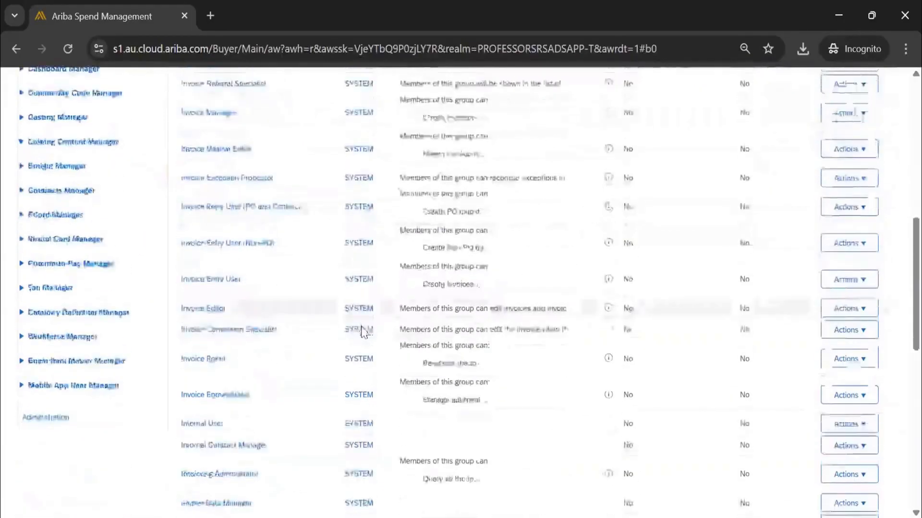
{"action": "scroll", "coordinate": [364, 335], "scroll_direction": "down", "scroll_amount": 3}
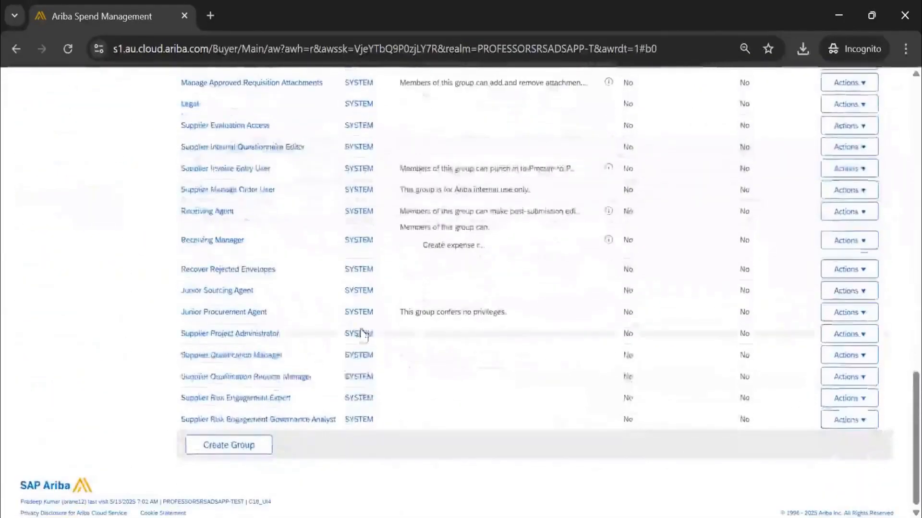
{"action": "scroll", "coordinate": [354, 345], "scroll_direction": "up", "scroll_amount": 20}
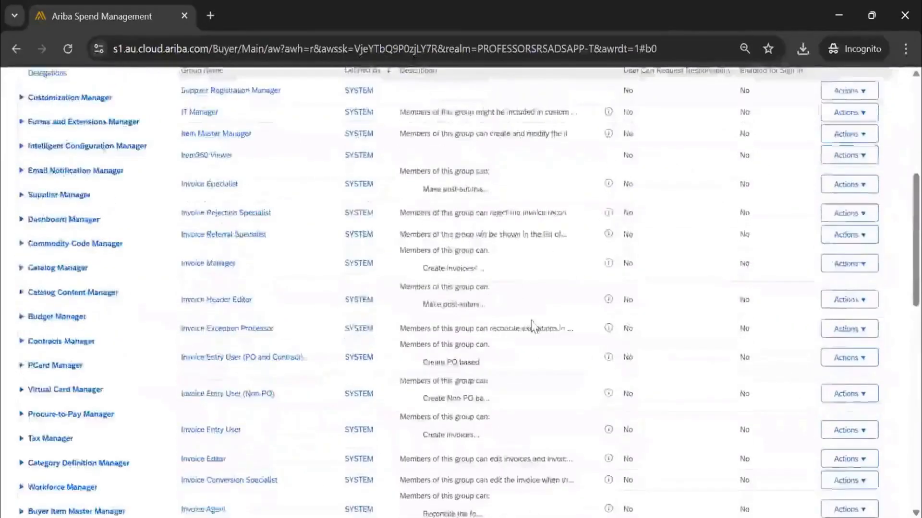
Go to page 2 of the groups list and look through its system-defined groups and descriptions.
{"action": "left_click", "coordinate": [816, 300]}
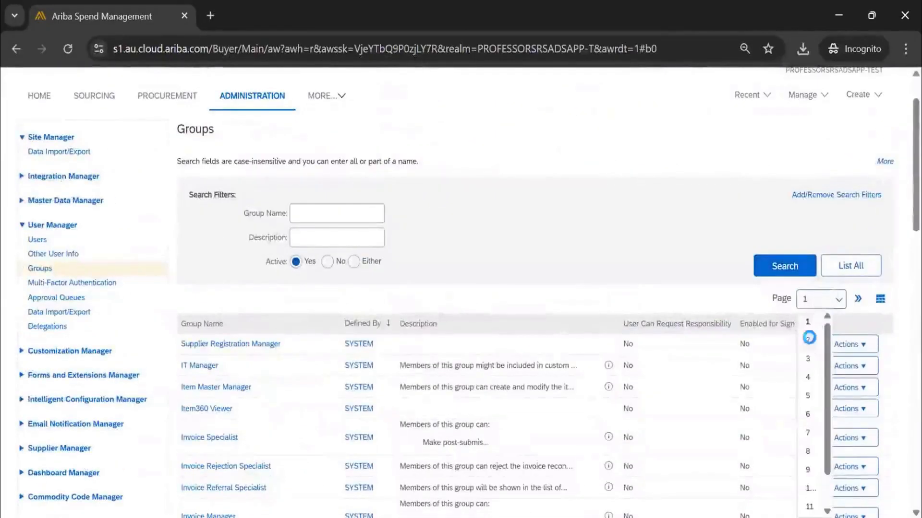
{"action": "left_click", "coordinate": [809, 335]}
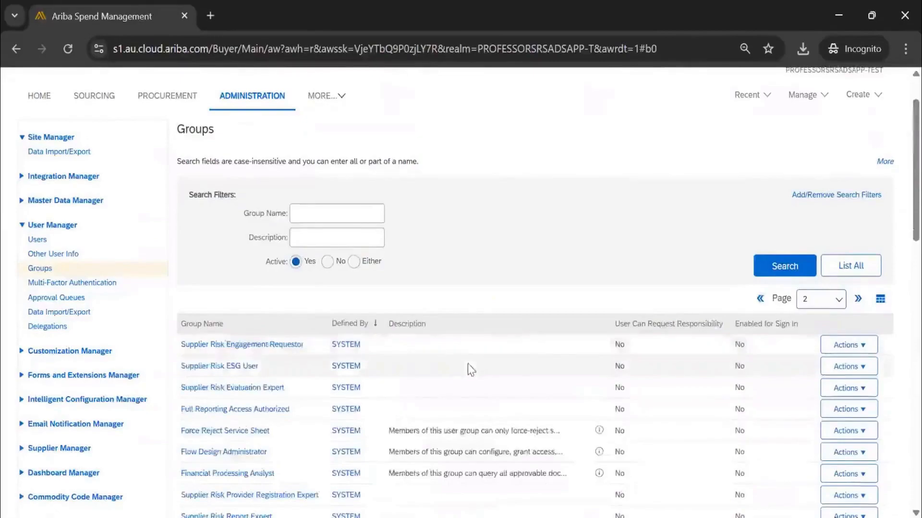
{"action": "scroll", "coordinate": [470, 370], "scroll_direction": "down", "scroll_amount": 7}
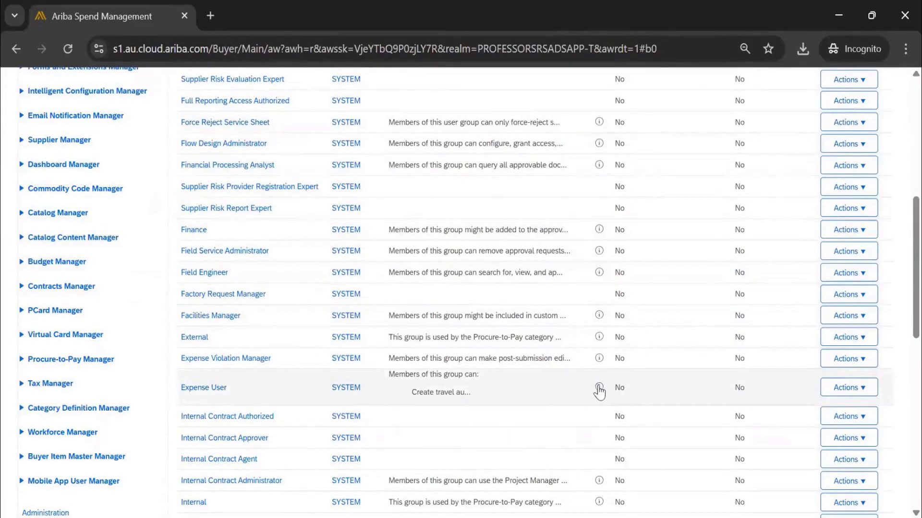
{"action": "scroll", "coordinate": [599, 391], "scroll_direction": "down", "scroll_amount": 4}
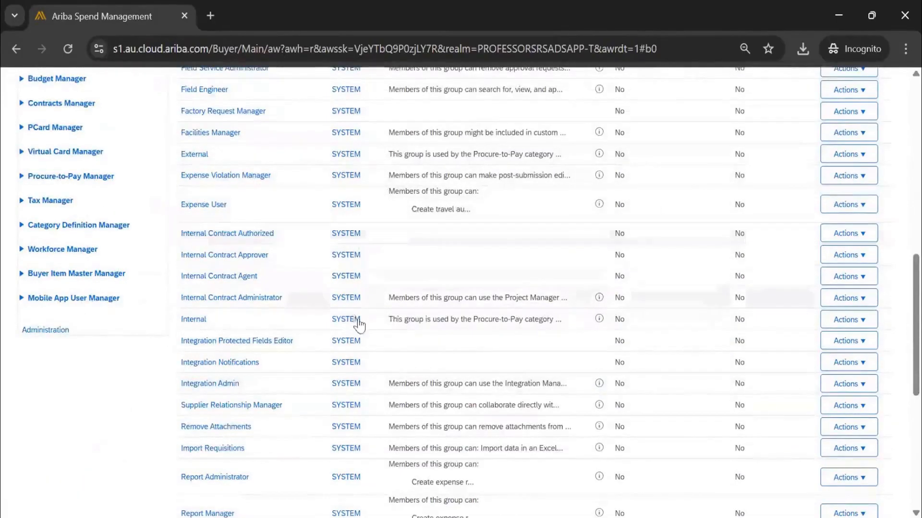
{"action": "scroll", "coordinate": [359, 325], "scroll_direction": "up", "scroll_amount": 3}
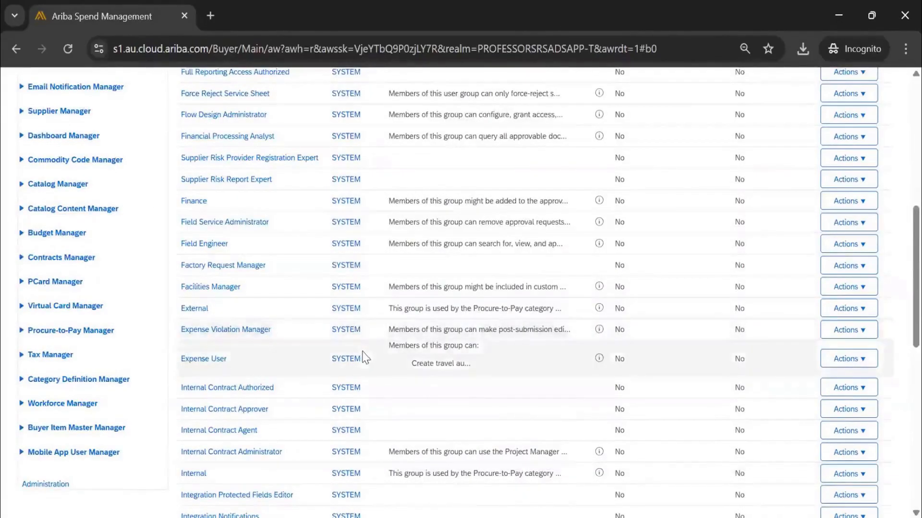
{"action": "scroll", "coordinate": [364, 357], "scroll_direction": "up", "scroll_amount": 8}
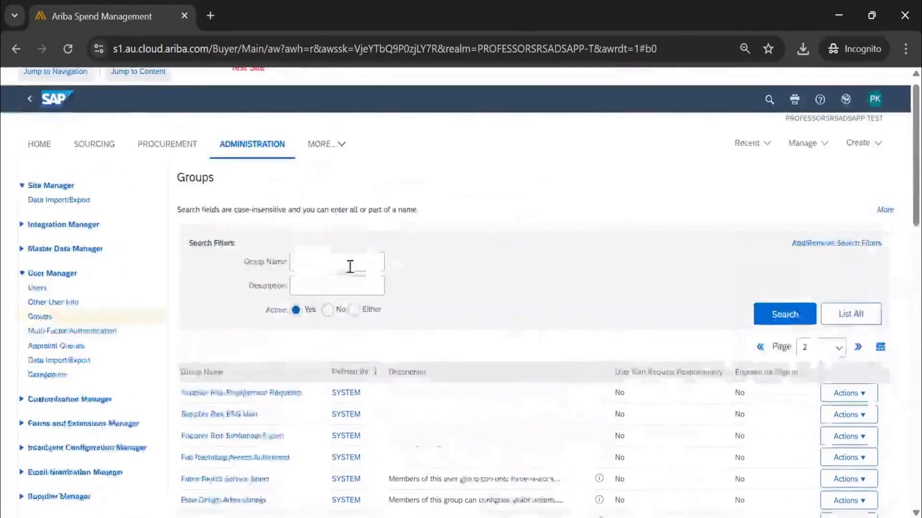
Search the groups by the group name "enterprise".
{"action": "left_click", "coordinate": [349, 264]}
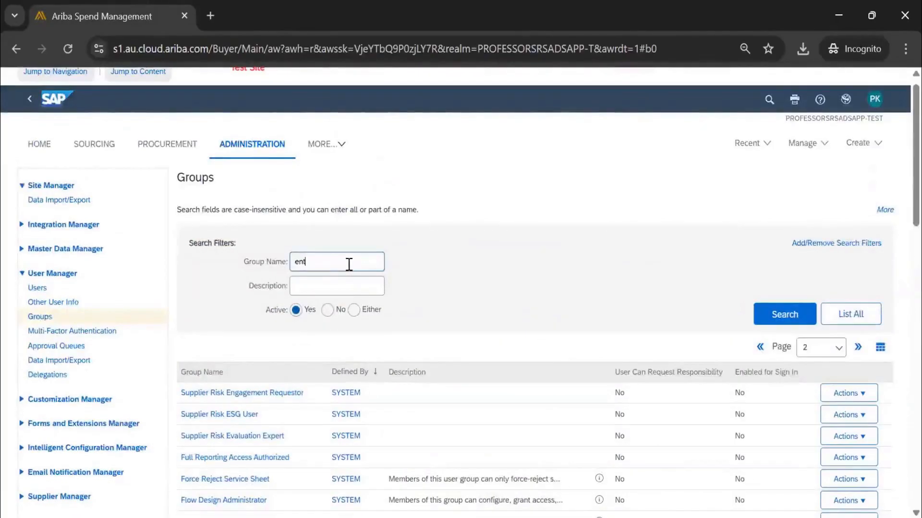
{"action": "type", "text": "enterprise"}
{"action": "key", "text": "Return"}
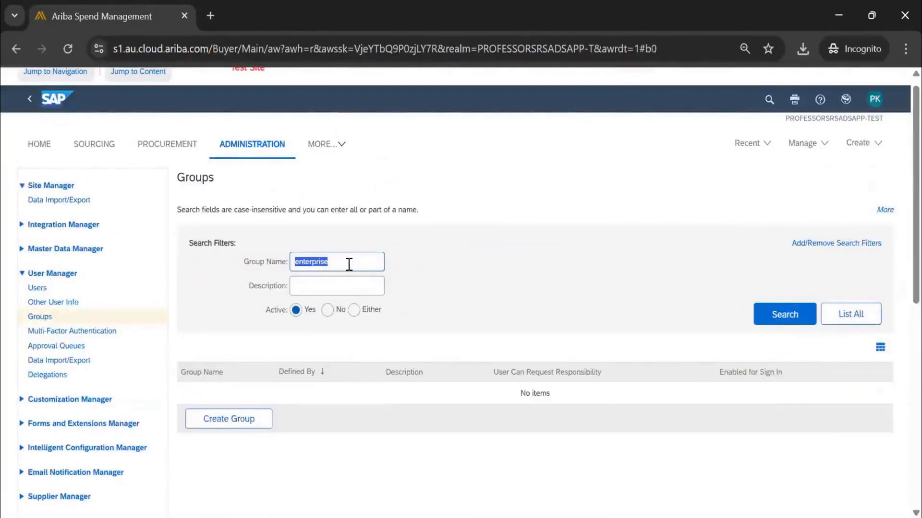
Search the groups by the group name "user" instead and look through the matching groups.
{"action": "key", "text": "BackSpace"}
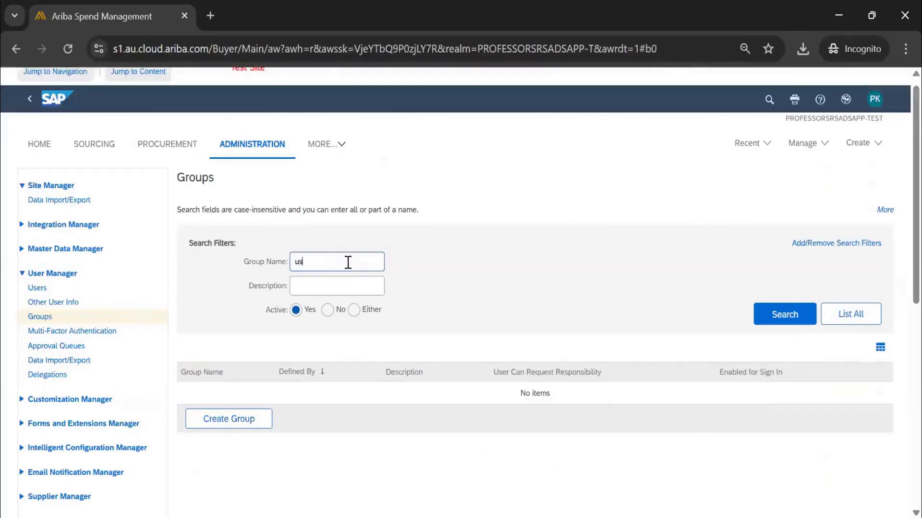
{"action": "type", "text": "user"}
{"action": "key", "text": "Return"}
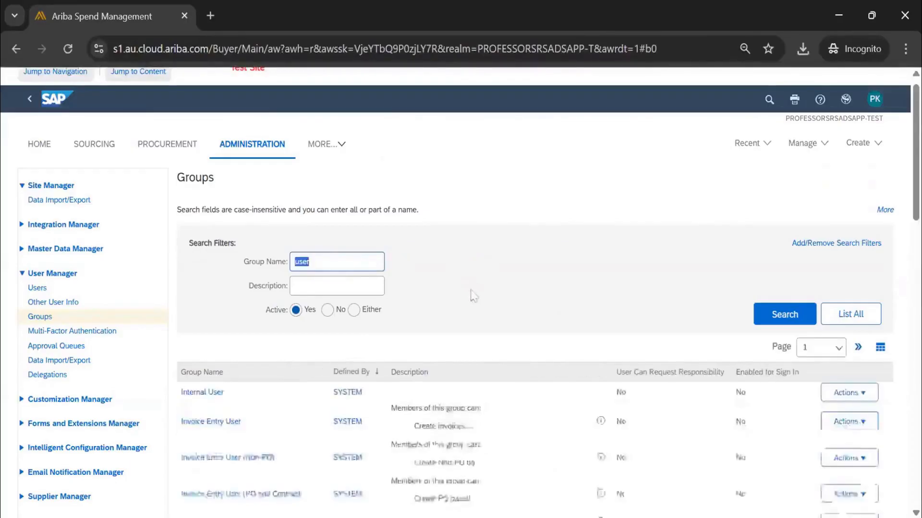
{"action": "scroll", "coordinate": [386, 313], "scroll_direction": "down", "scroll_amount": 5}
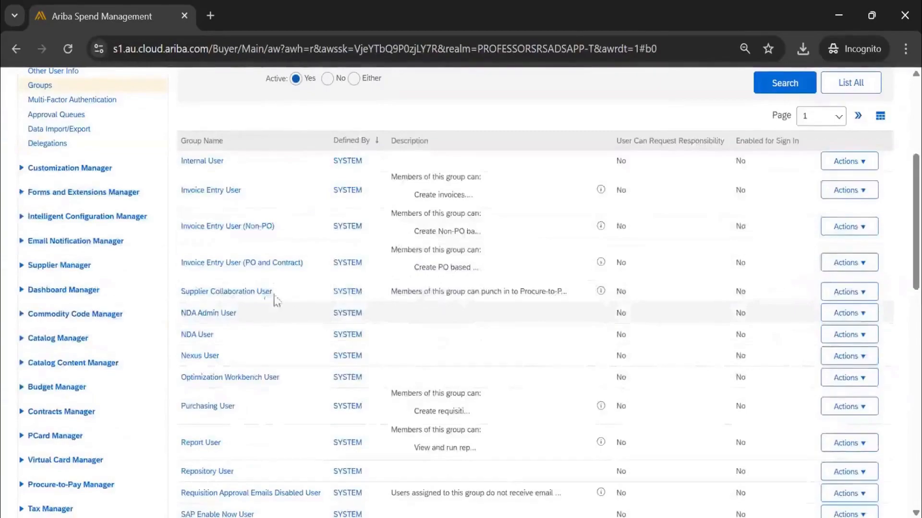
{"action": "scroll", "coordinate": [386, 261], "scroll_direction": "up", "scroll_amount": 5}
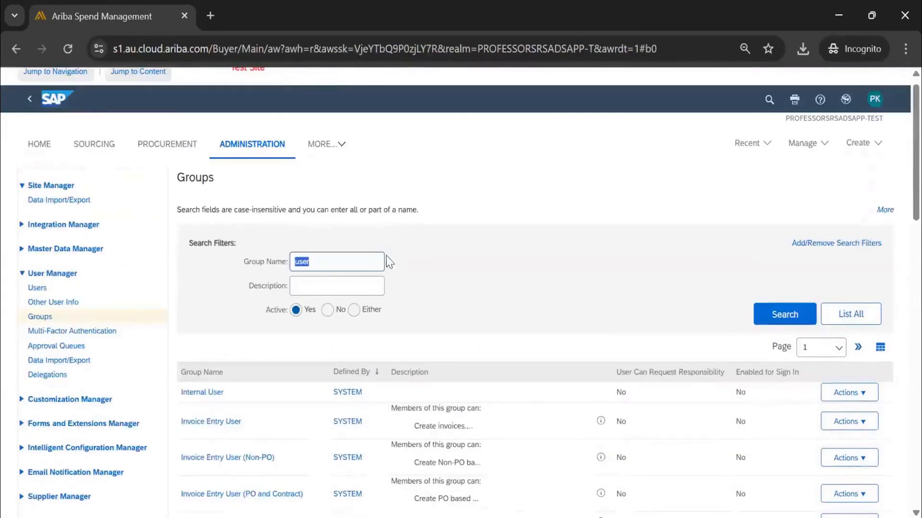
Clear the group name filter, list all groups and browse the first page of results.
{"action": "key", "text": "BackSpace"}
{"action": "left_click", "coordinate": [850, 314]}
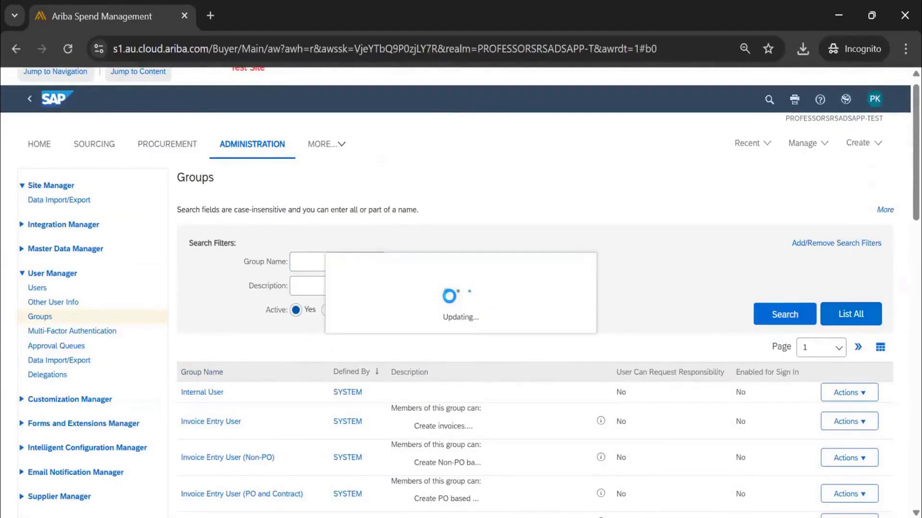
{"action": "scroll", "coordinate": [280, 346], "scroll_direction": "down", "scroll_amount": 1}
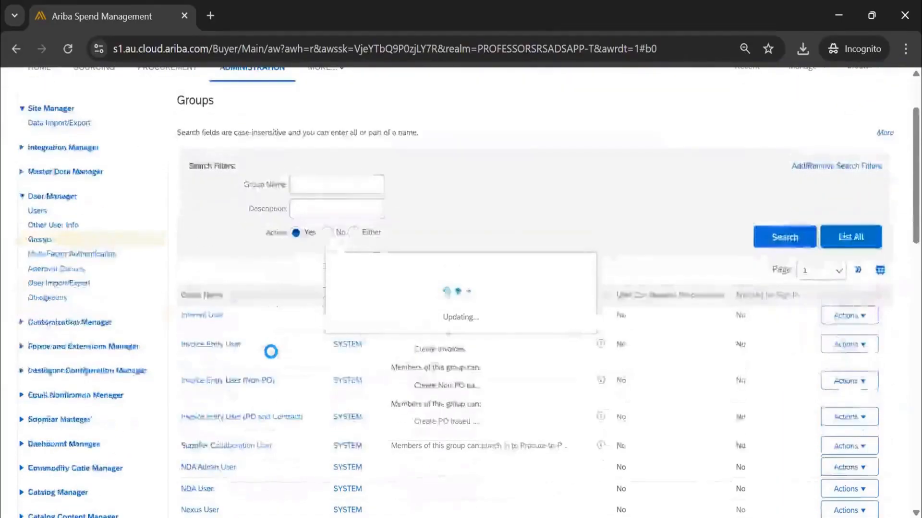
{"action": "scroll", "coordinate": [270, 352], "scroll_direction": "down", "scroll_amount": 2}
{"action": "scroll", "coordinate": [270, 352], "scroll_direction": "up", "scroll_amount": 1}
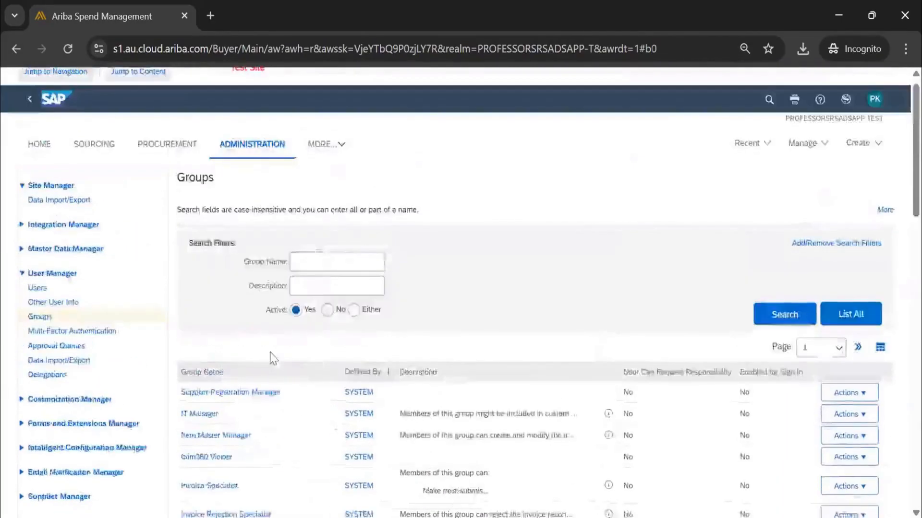
{"action": "scroll", "coordinate": [270, 352], "scroll_direction": "down", "scroll_amount": 6}
{"action": "scroll", "coordinate": [273, 360], "scroll_direction": "down", "scroll_amount": 4}
{"action": "scroll", "coordinate": [274, 360], "scroll_direction": "up", "scroll_amount": 10}
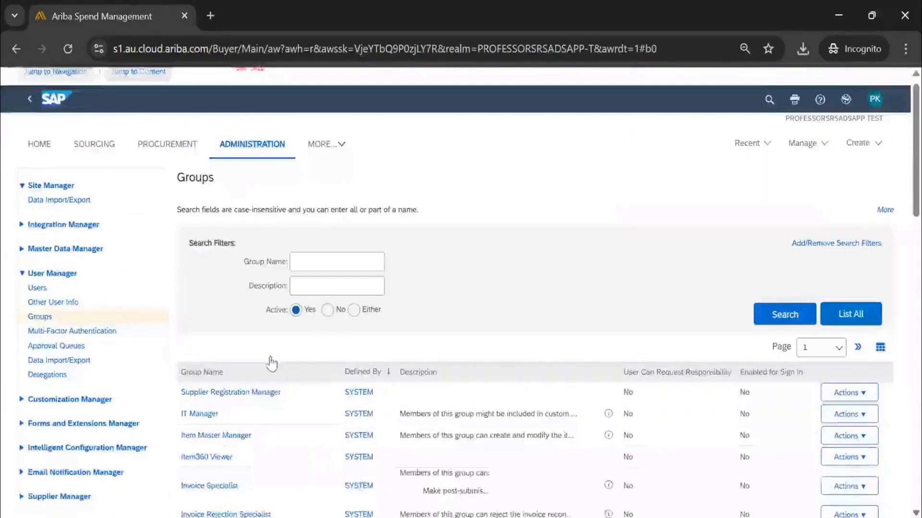
{"action": "scroll", "coordinate": [274, 361], "scroll_direction": "down", "scroll_amount": 12}
{"action": "scroll", "coordinate": [820, 255], "scroll_direction": "up", "scroll_amount": 10}
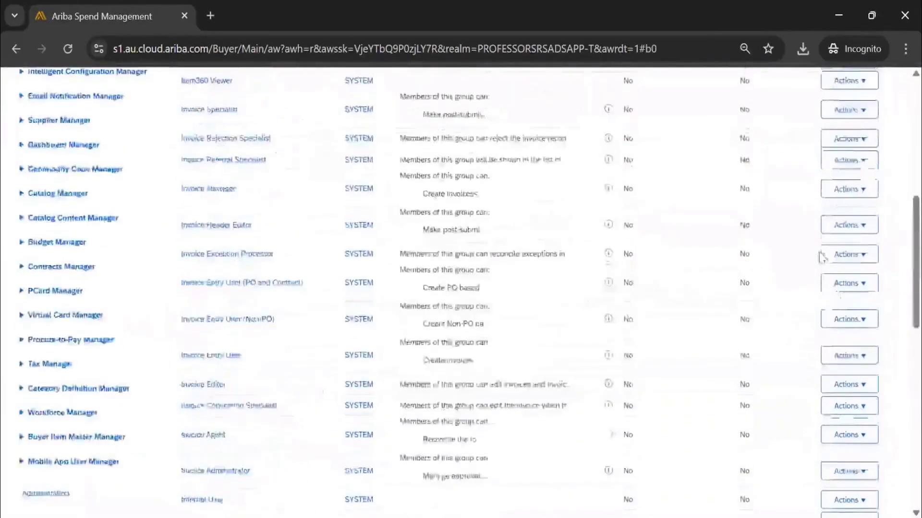
Return to page 2 of the groups and read the Expense User group's full description, highlighting its report-viewing paragraph.
{"action": "left_click", "coordinate": [828, 227]}
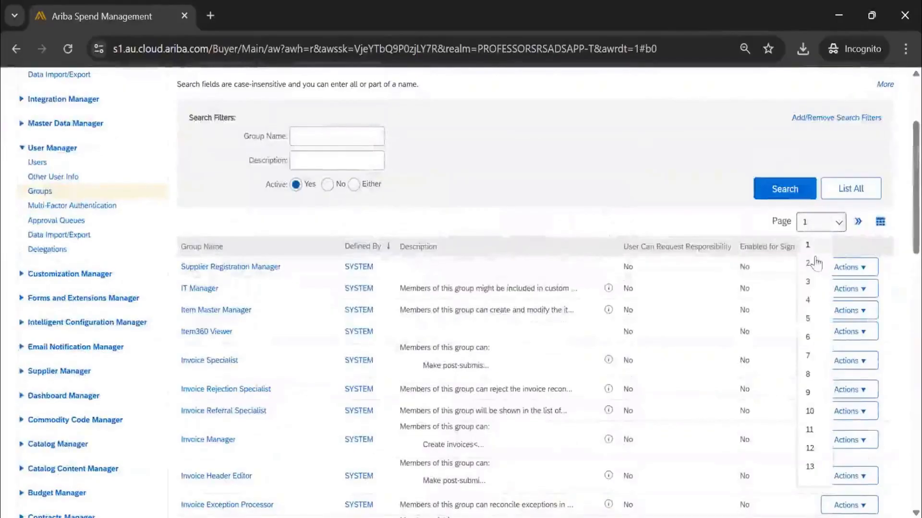
{"action": "left_click", "coordinate": [813, 262]}
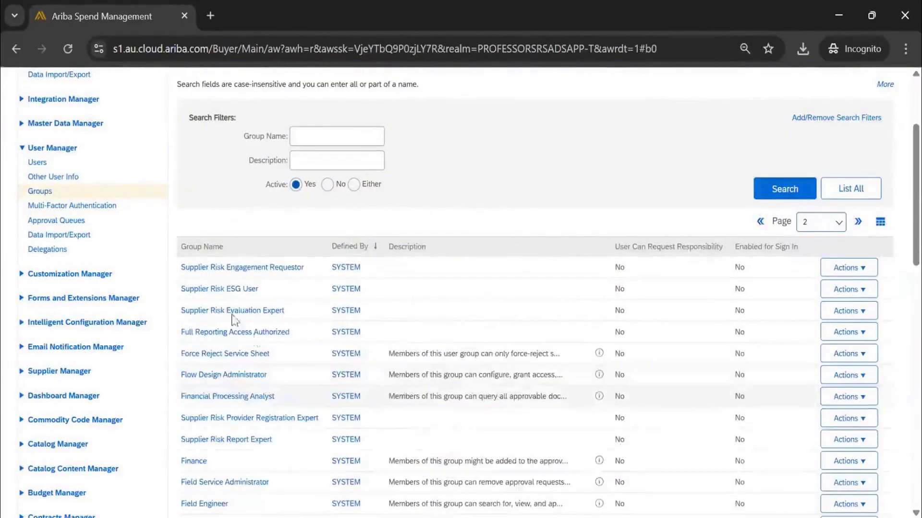
{"action": "scroll", "coordinate": [229, 360], "scroll_direction": "down", "scroll_amount": 5}
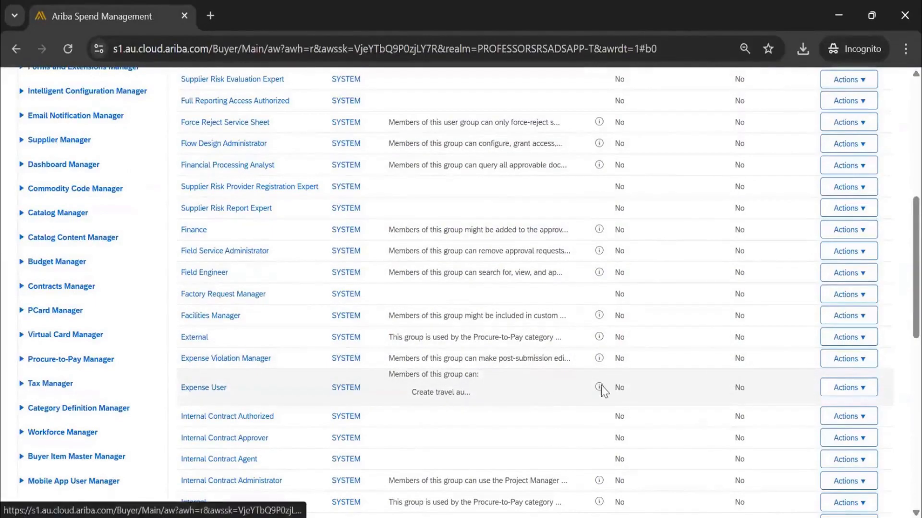
{"action": "mouse_move", "coordinate": [600, 386]}
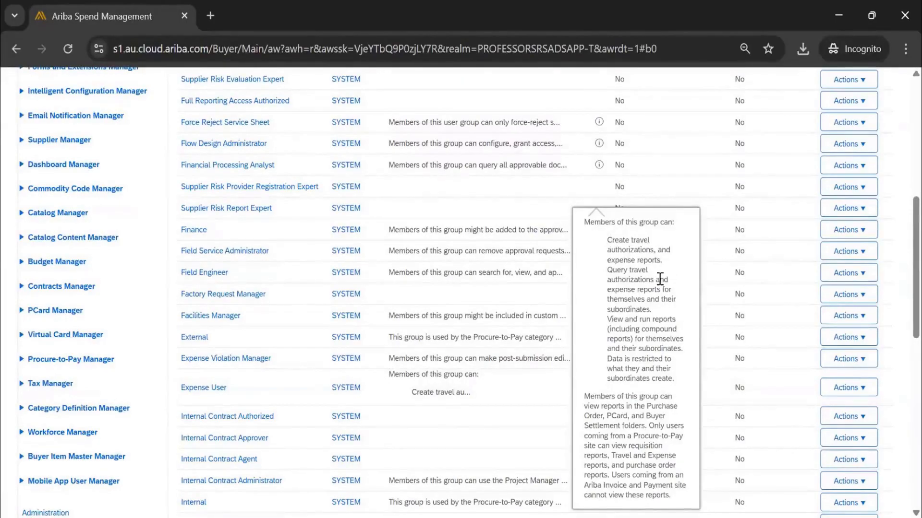
{"action": "left_click_drag", "start_coordinate": [670, 501], "coordinate": [578, 399]}
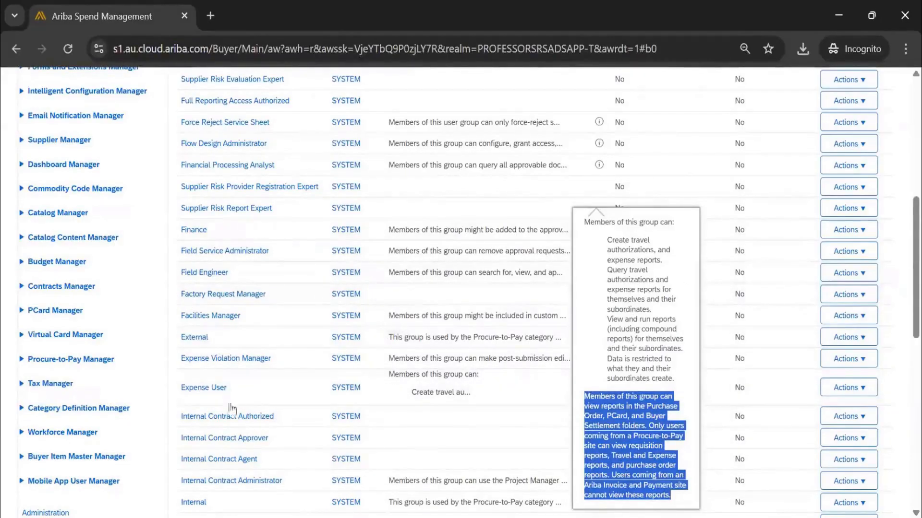
{"action": "left_click", "coordinate": [278, 425]}
Look over the rest of groups page 2, then open page 5 and page 8 of the groups list.
{"action": "scroll", "coordinate": [354, 417], "scroll_direction": "up", "scroll_amount": 8}
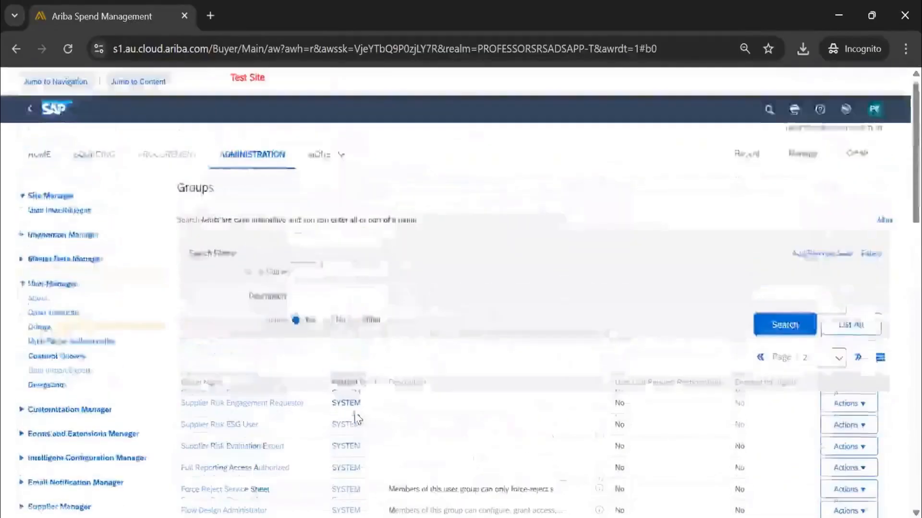
{"action": "scroll", "coordinate": [356, 419], "scroll_direction": "down", "scroll_amount": 15}
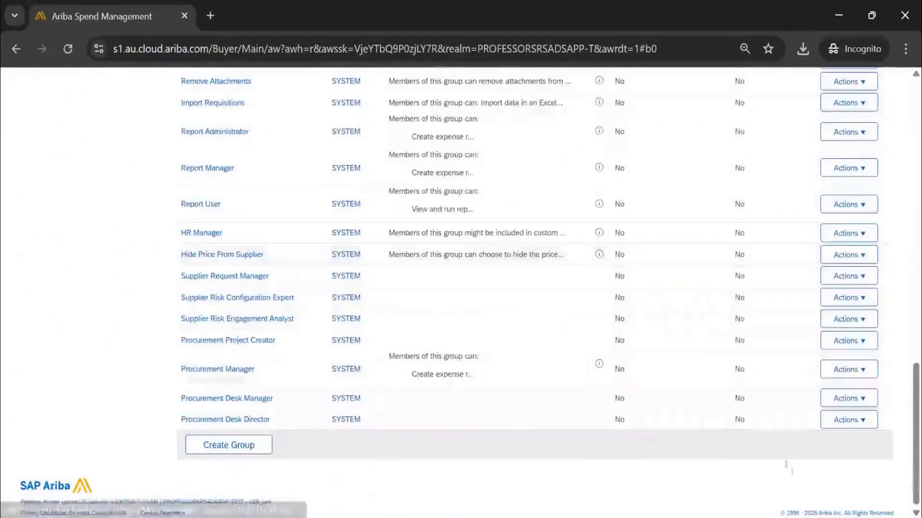
{"action": "scroll", "coordinate": [640, 391], "scroll_direction": "up", "scroll_amount": 15}
{"action": "left_click", "coordinate": [834, 159]}
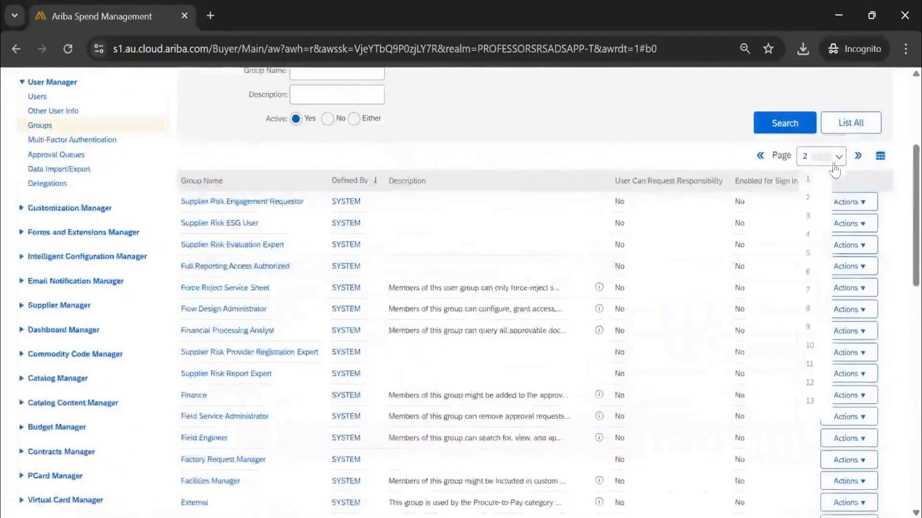
{"action": "left_click", "coordinate": [808, 258]}
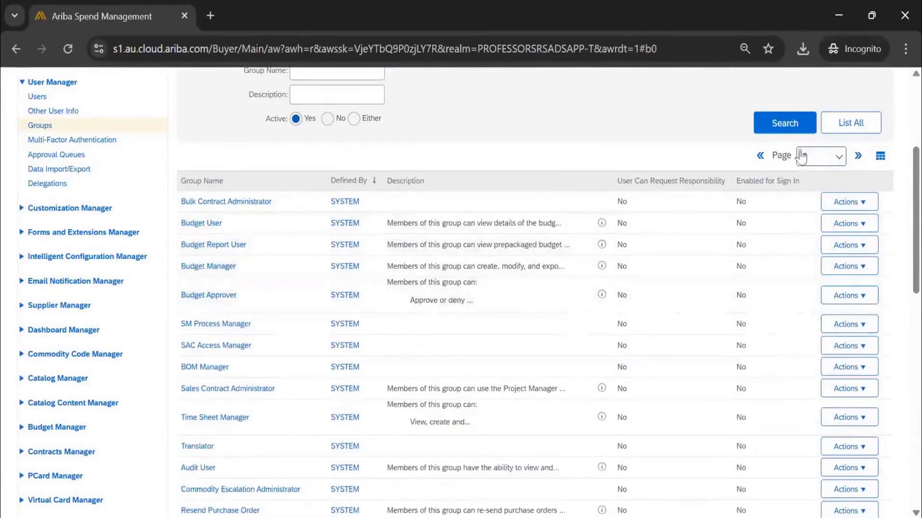
{"action": "left_click", "coordinate": [809, 156]}
{"action": "left_click", "coordinate": [809, 317]}
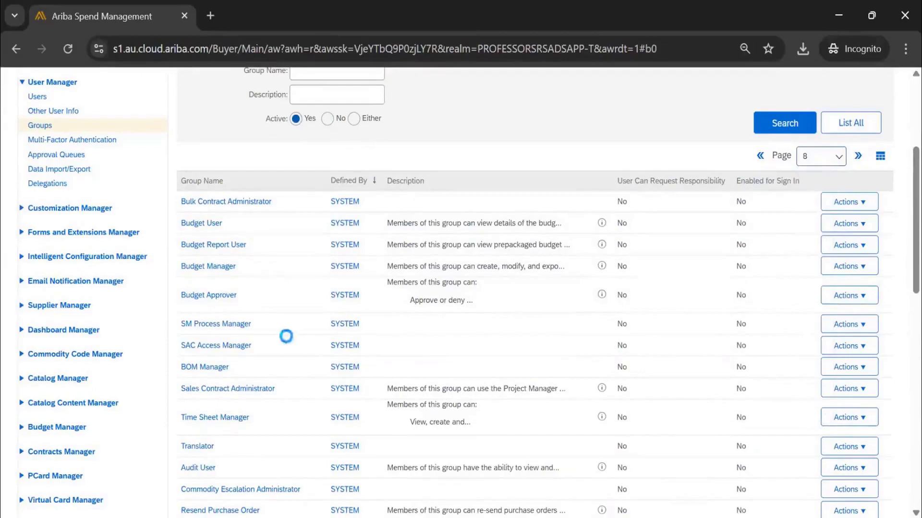
Open page 10 of the groups list and browse the AribaManaged custom groups.
{"action": "left_click", "coordinate": [829, 156]}
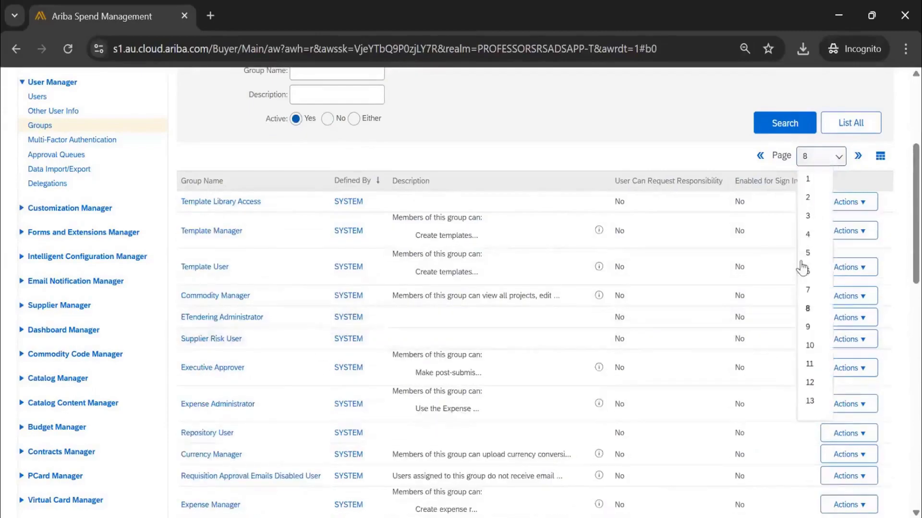
{"action": "left_click", "coordinate": [810, 346]}
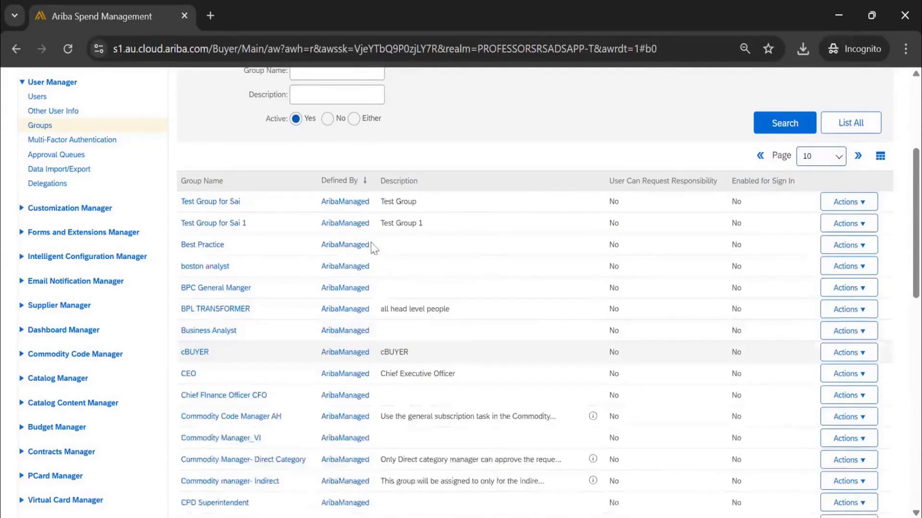
{"action": "scroll", "coordinate": [329, 416], "scroll_direction": "down", "scroll_amount": 5}
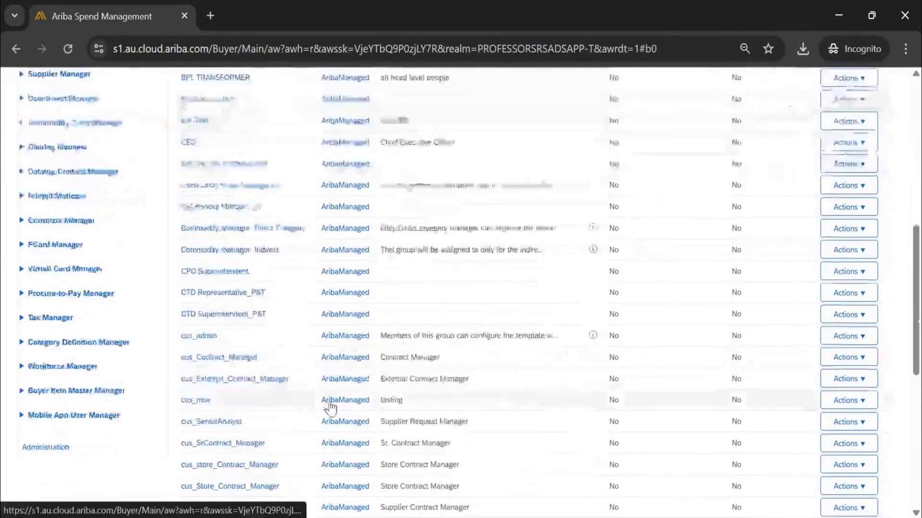
{"action": "scroll", "coordinate": [329, 407], "scroll_direction": "down", "scroll_amount": 5}
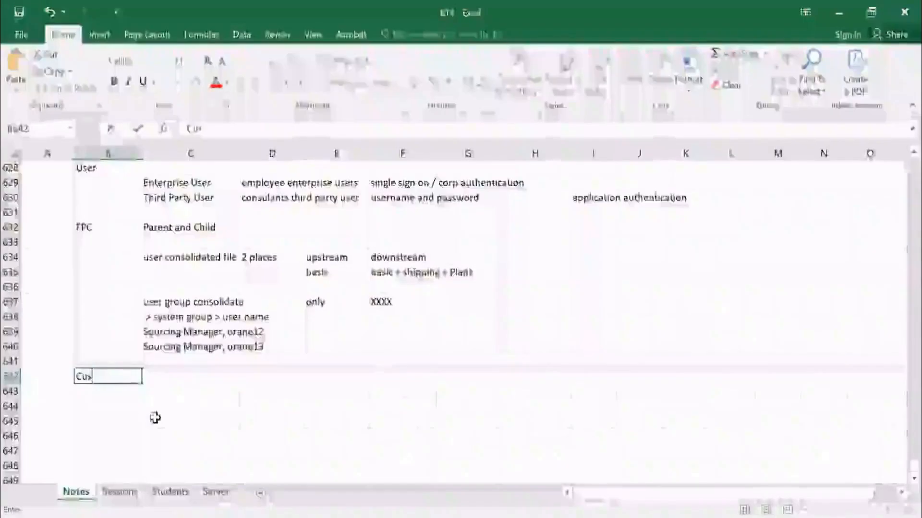
Switch to the Excel notes and enter "Custom Groups" in B642 with "-approval purposes" in C643.
{"action": "type", "text": "tom"}
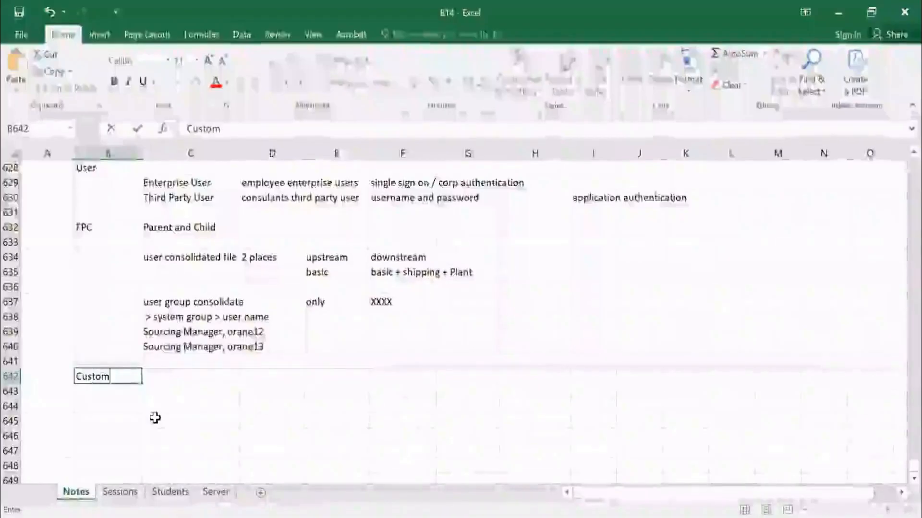
{"action": "type", "text": " Groups"}
{"action": "key", "text": "Return"}
{"action": "scroll", "coordinate": [172, 410], "scroll_direction": "down", "scroll_amount": 1}
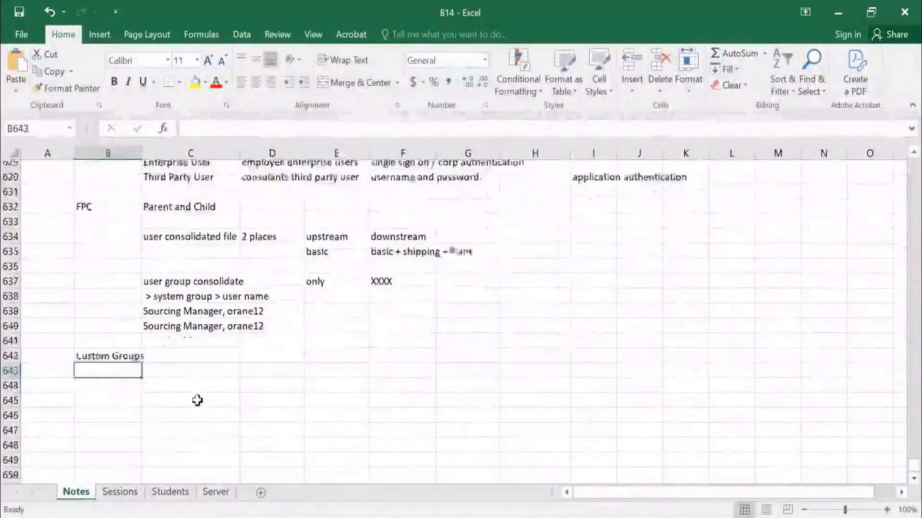
{"action": "left_click", "coordinate": [210, 349]}
{"action": "type", "text": "-"}
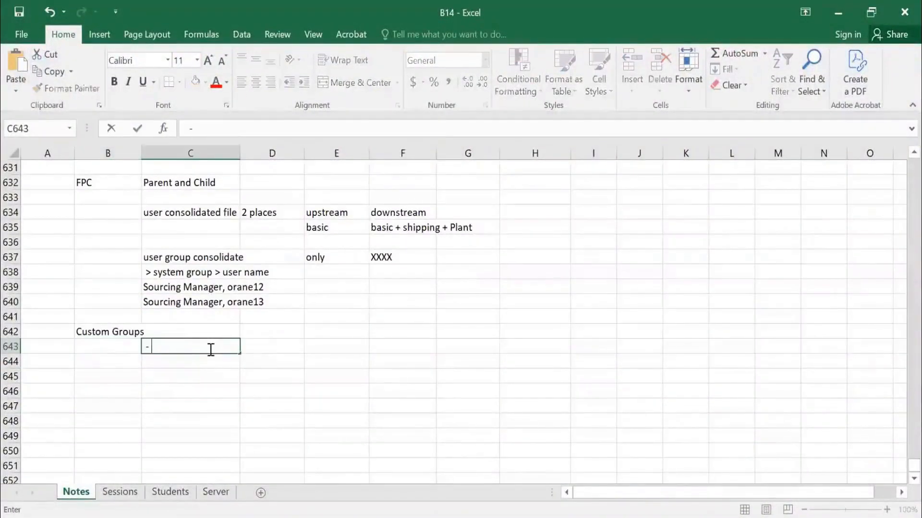
{"action": "type", "text": "approval purposes"}
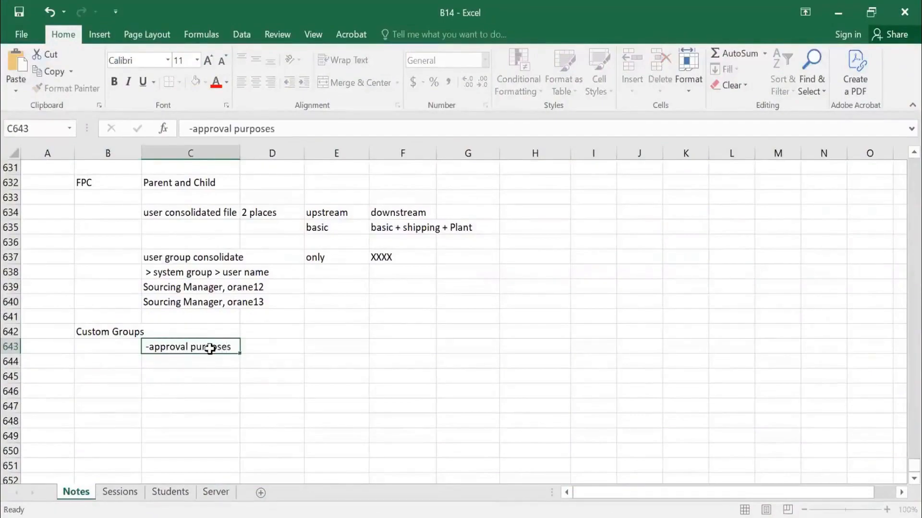
{"action": "key", "text": "Return"}
{"action": "scroll", "coordinate": [141, 352], "scroll_direction": "down", "scroll_amount": 1}
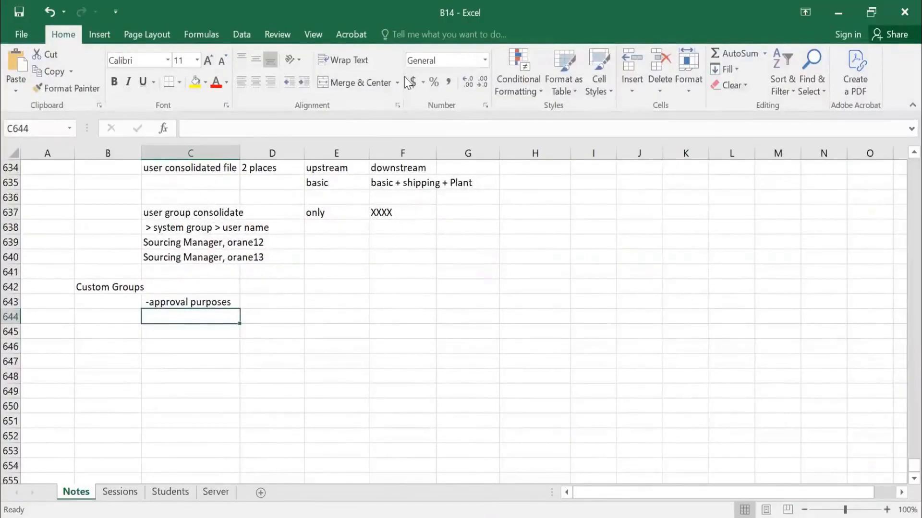
Enter "sourcing approval team" in cell C646 of the notes as an example custom group.
{"action": "key", "text": "alt+Tab"}
{"action": "key", "text": "alt+Tab"}
{"action": "left_click", "coordinate": [191, 346]}
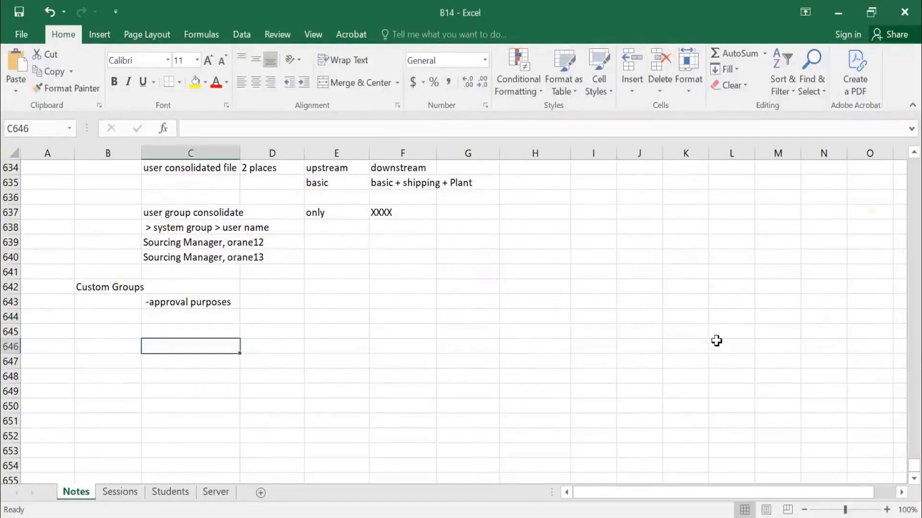
{"action": "type", "text": "sou"}
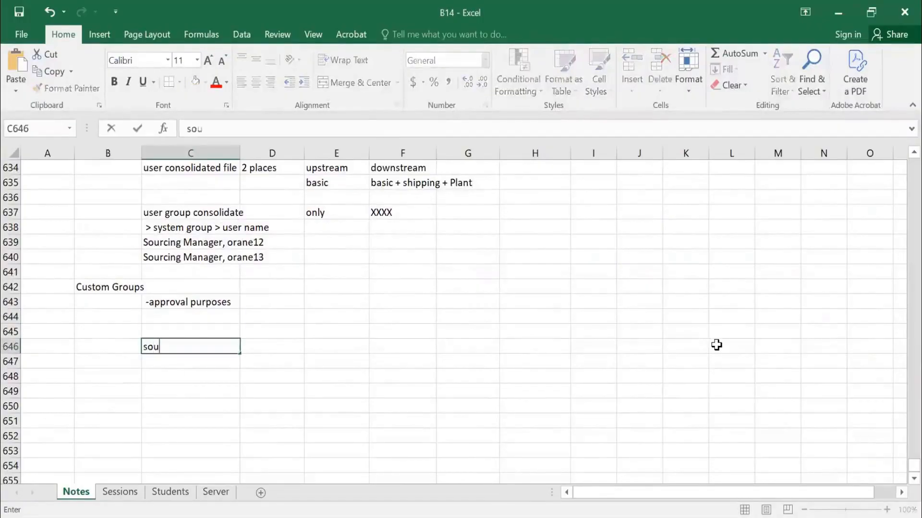
{"action": "type", "text": "rcing approval team"}
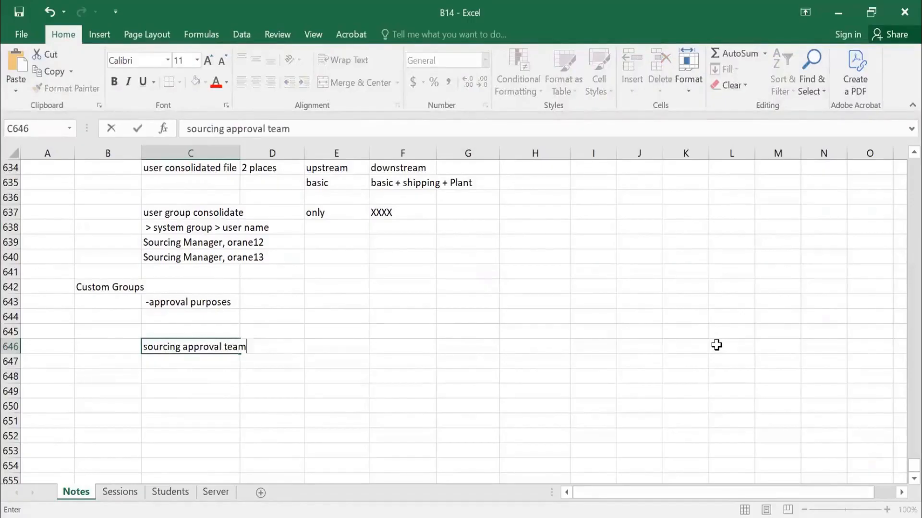
{"action": "key", "text": "Right"}
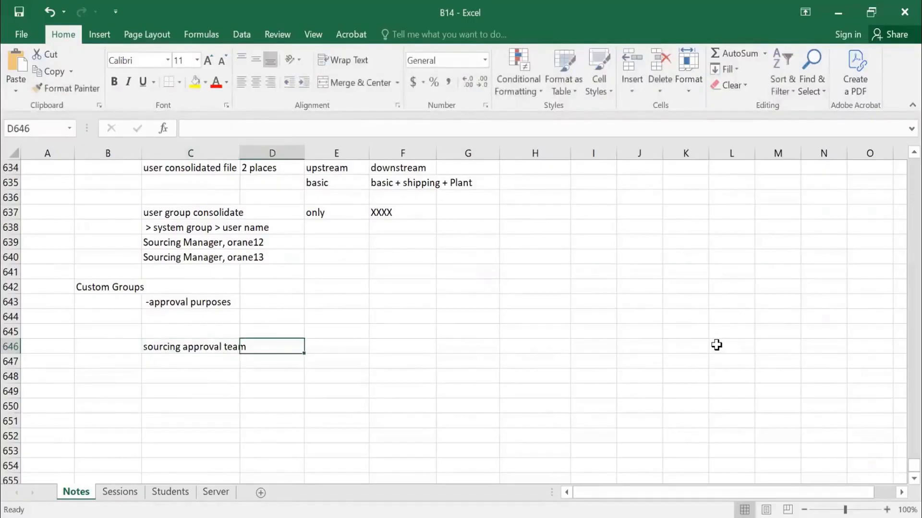
{"action": "key", "text": "Right"}
{"action": "key", "text": "Left"}
{"action": "key", "text": "Left"}
{"action": "key", "text": "Left"}
{"action": "key", "text": "Right"}
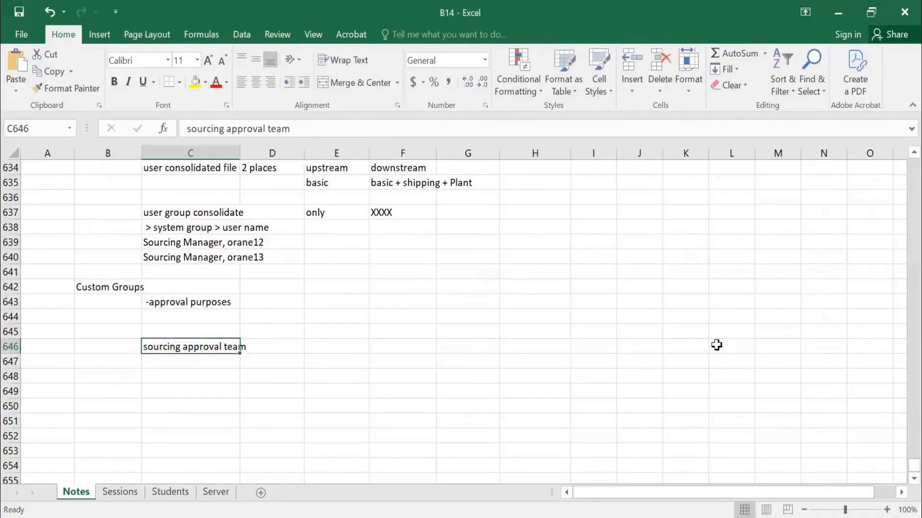
List "buyer1" in D647 and "buyer2" in D648 as members under the sourcing approval team.
{"action": "key", "text": "Right"}
{"action": "key", "text": "Down"}
{"action": "type", "text": "o"}
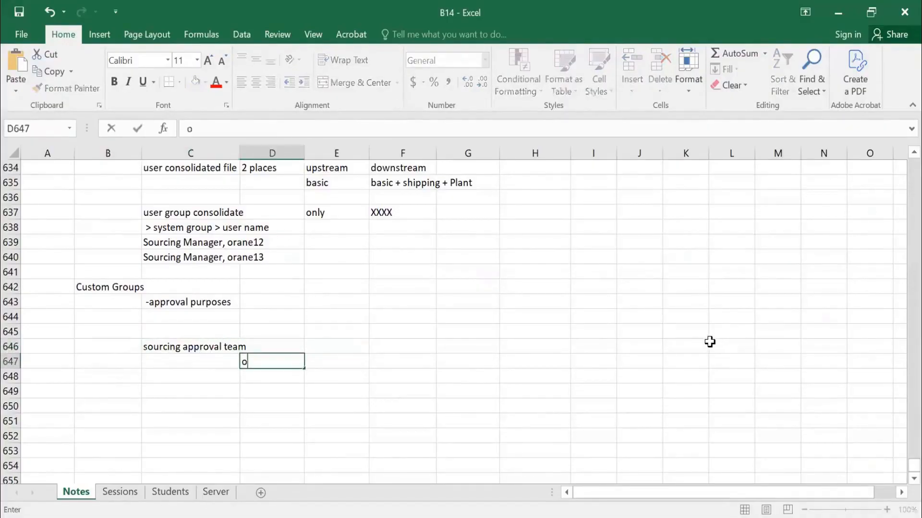
{"action": "type", "text": "uhy"}
{"action": "type", "text": "e"}
{"action": "key", "text": "BackSpace"}
{"action": "key", "text": "BackSpace"}
{"action": "key", "text": "BackSpace"}
{"action": "type", "text": "yer1"}
{"action": "key", "text": "Return"}
{"action": "type", "text": "buy"}
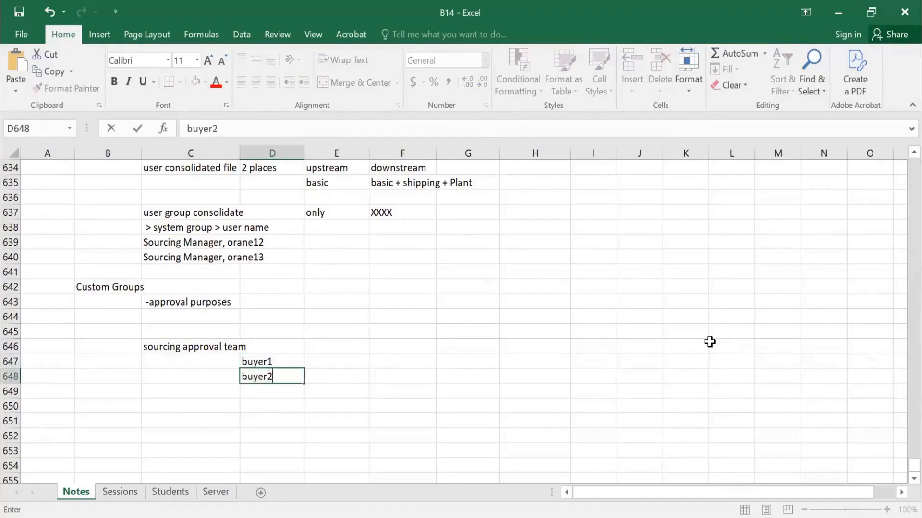
{"action": "type", "text": "er2"}
{"action": "key", "text": "Return"}
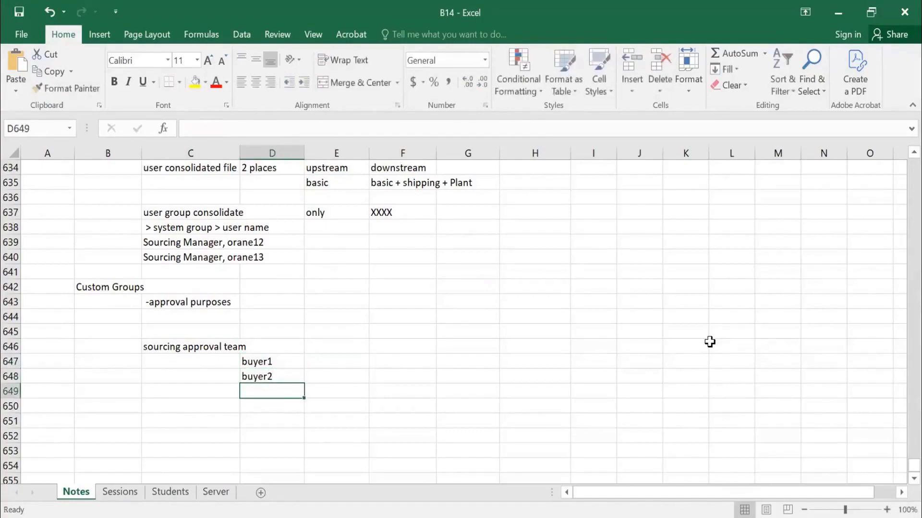
{"action": "left_click", "coordinate": [192, 351]}
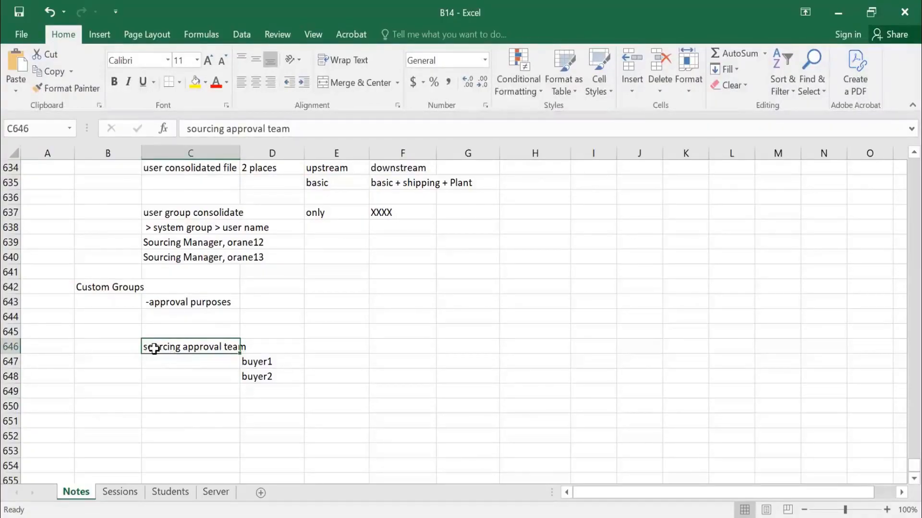
{"action": "scroll", "coordinate": [272, 367], "scroll_direction": "down", "scroll_amount": 1}
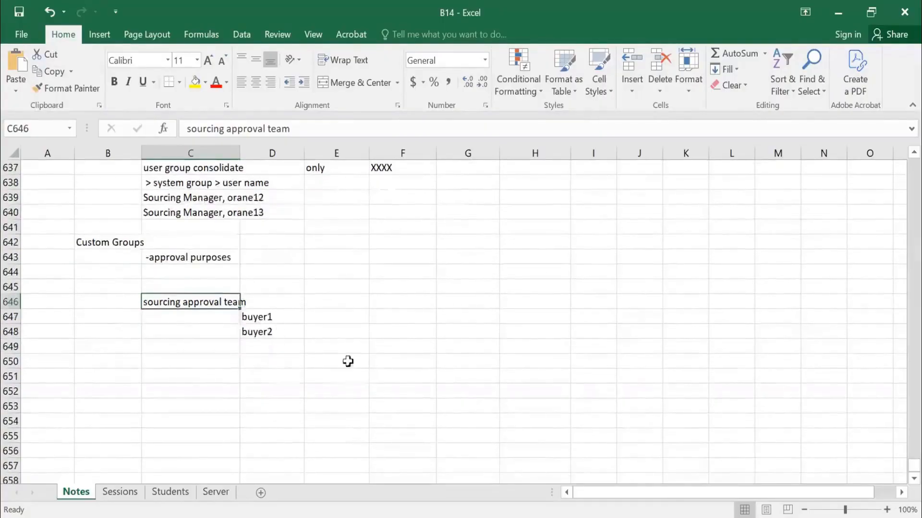
{"action": "left_click_drag", "start_coordinate": [256, 317], "coordinate": [585, 390]}
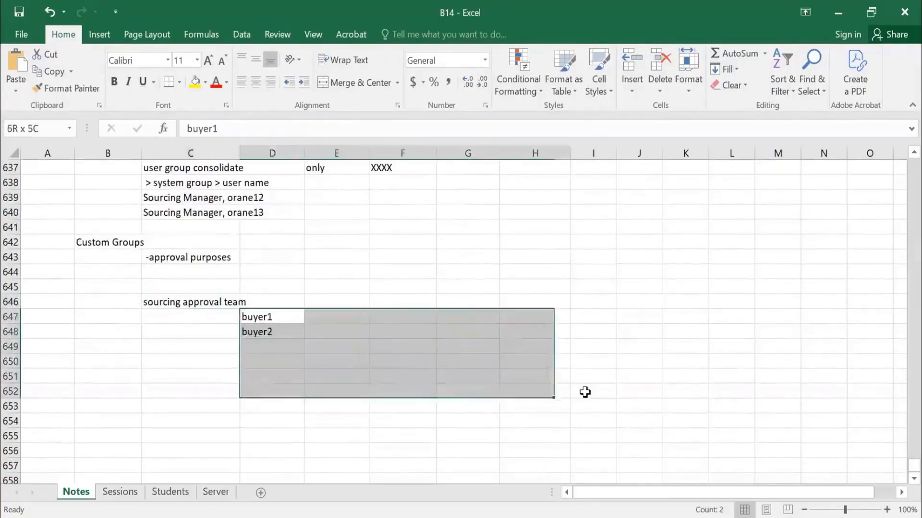
{"action": "left_click", "coordinate": [158, 306]}
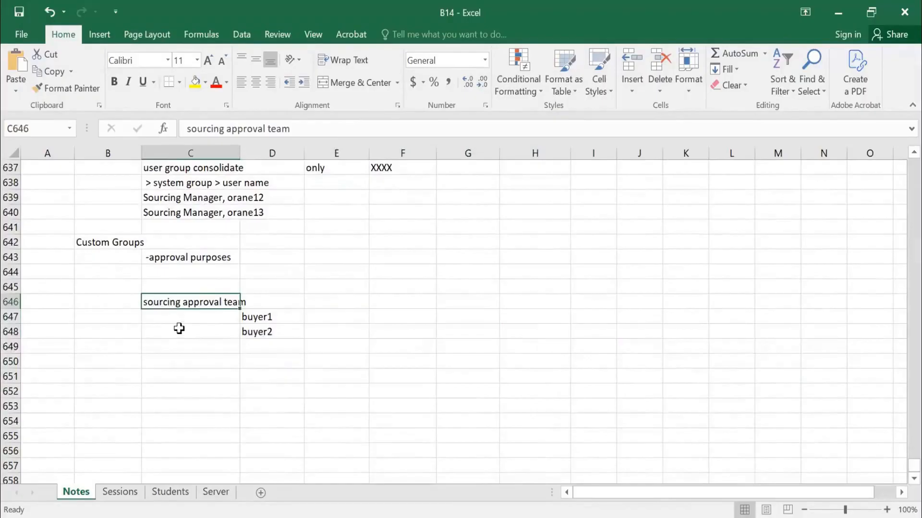
{"action": "left_click", "coordinate": [190, 375]}
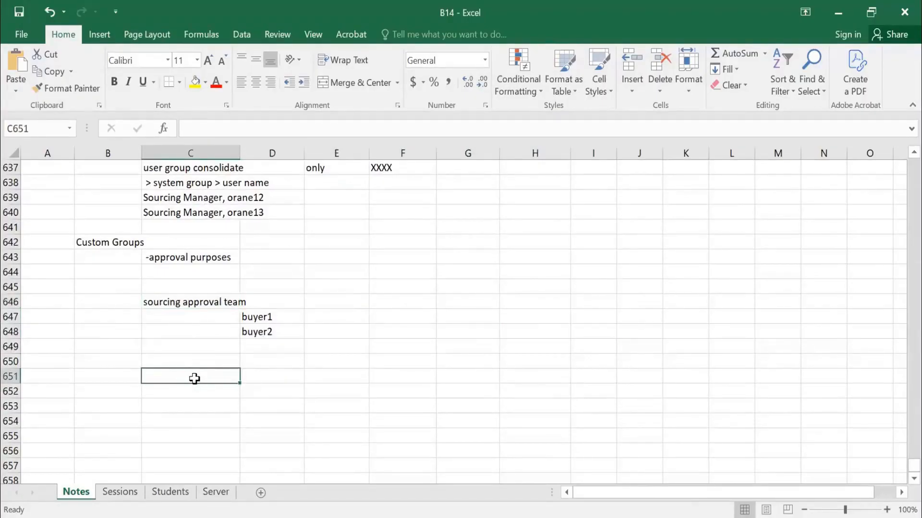
On the Sessions sheet, enter the date 14/5/2025 and the day Wed for session 29.
{"action": "key", "text": "ctrl+Page_Down"}
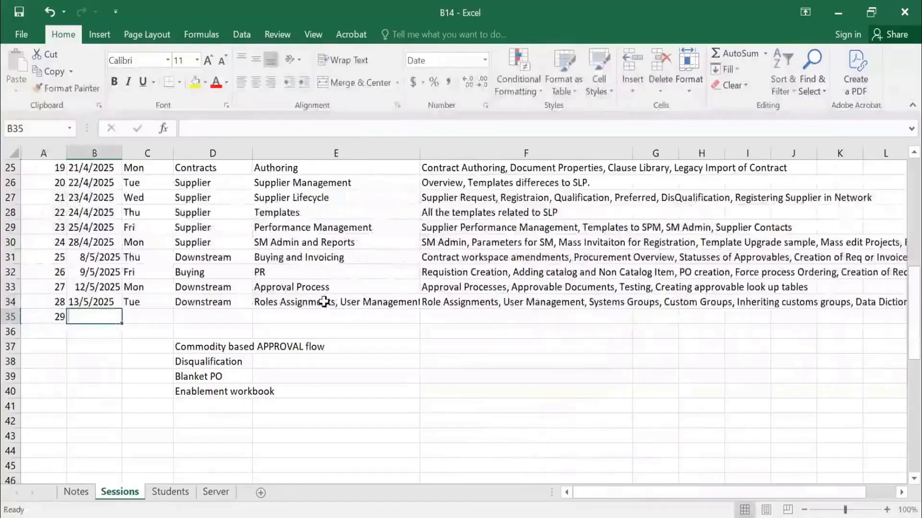
{"action": "type", "text": "14/5/2025"}
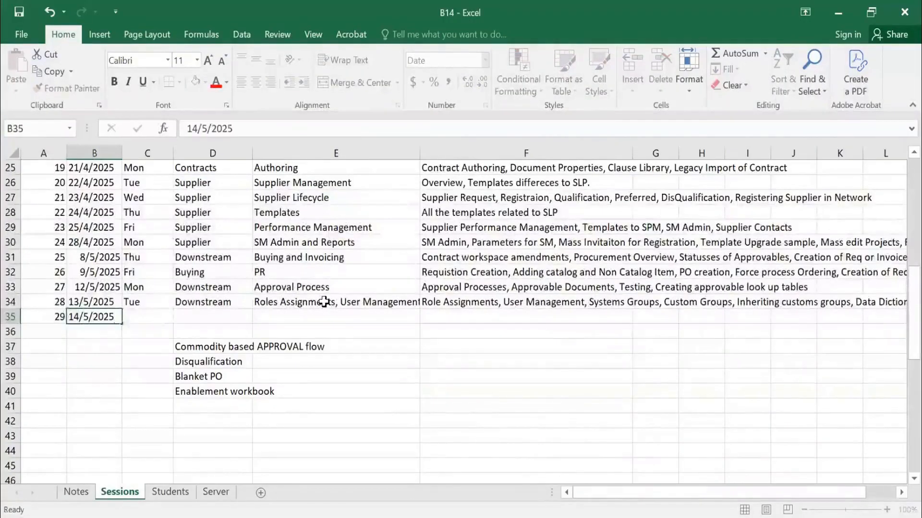
{"action": "key", "text": "Tab"}
{"action": "type", "text": "Wed"}
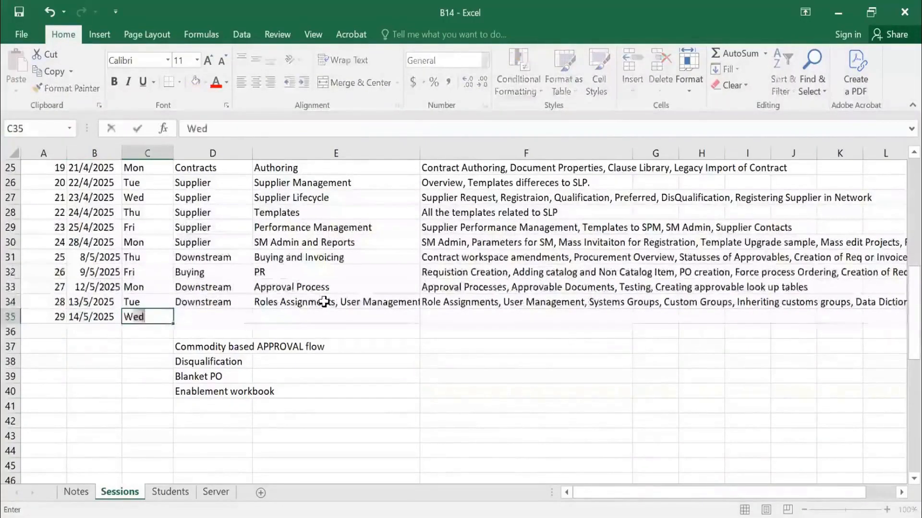
Enter "Commodity Code , Invoice Exception" as the topic of session 29 in E35.
{"action": "key", "text": "Tab"}
{"action": "key", "text": "Tab"}
{"action": "type", "text": "Commodity"}
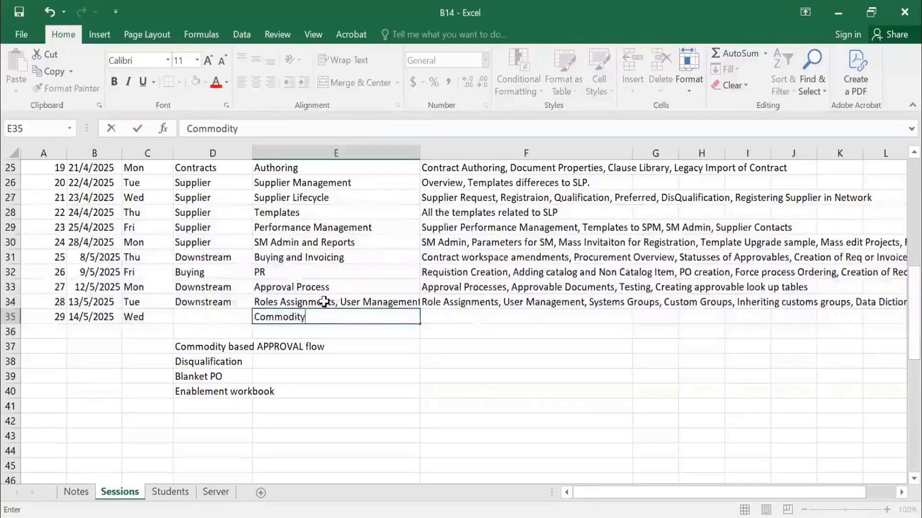
{"action": "type", "text": " Code"}
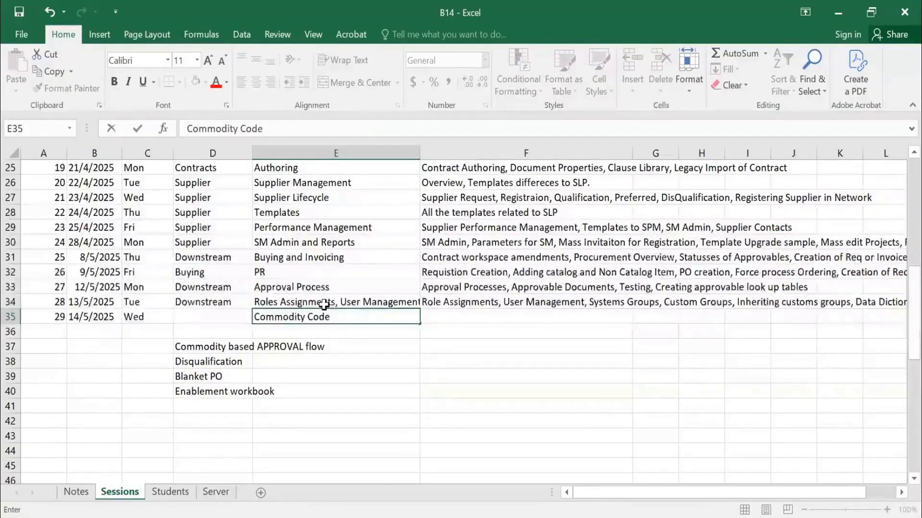
{"action": "type", "text": " , Invoice E"}
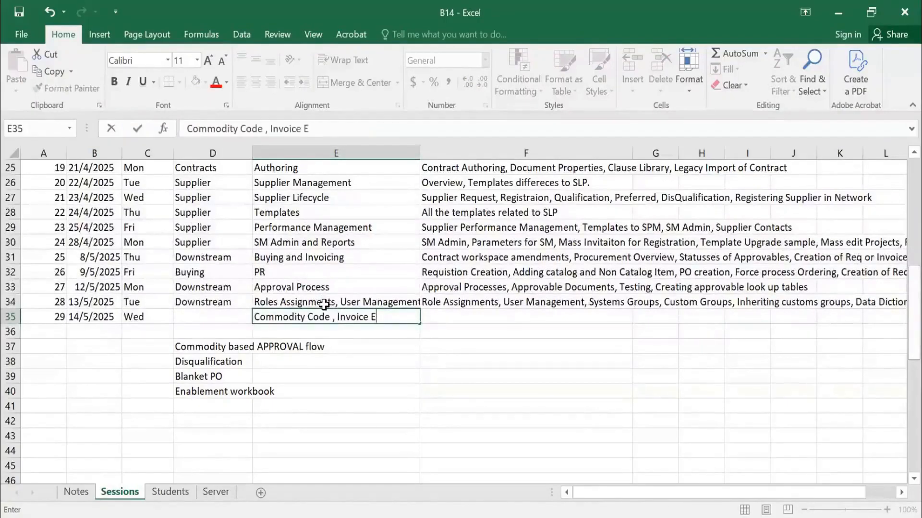
{"action": "type", "text": "xception"}
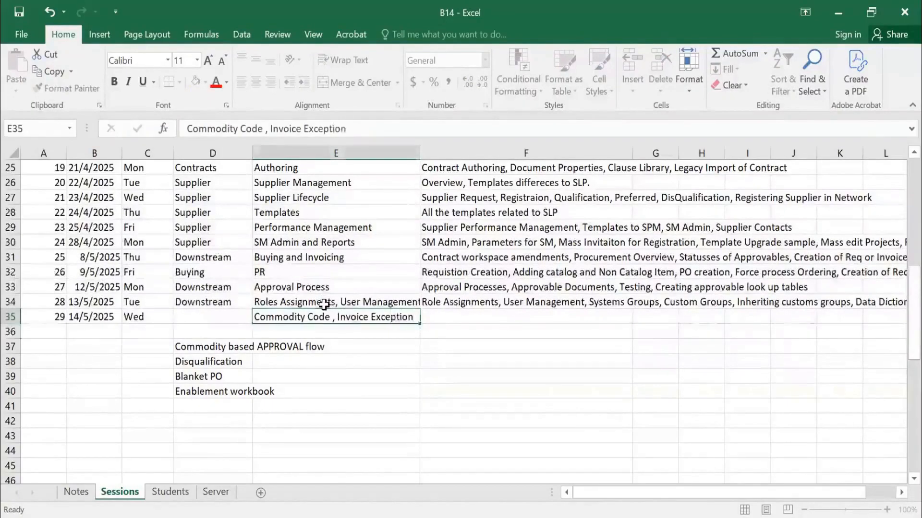
Insert blank rows directly below session 29, above the list of pending topics.
{"action": "key", "text": "Return"}
{"action": "key", "text": "shift+space"}
{"action": "key", "text": "ctrl+shift+plus"}
{"action": "key", "text": "ctrl+shift+plus"}
{"action": "key", "text": "ctrl+shift+plus"}
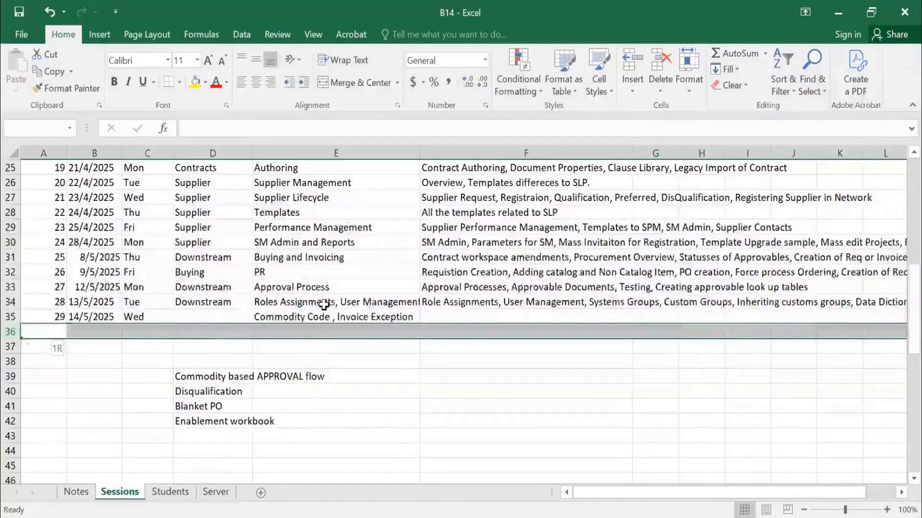
Enter the heading "Session 29" in cell A658 of the Notes sheet.
{"action": "key", "text": "Left"}
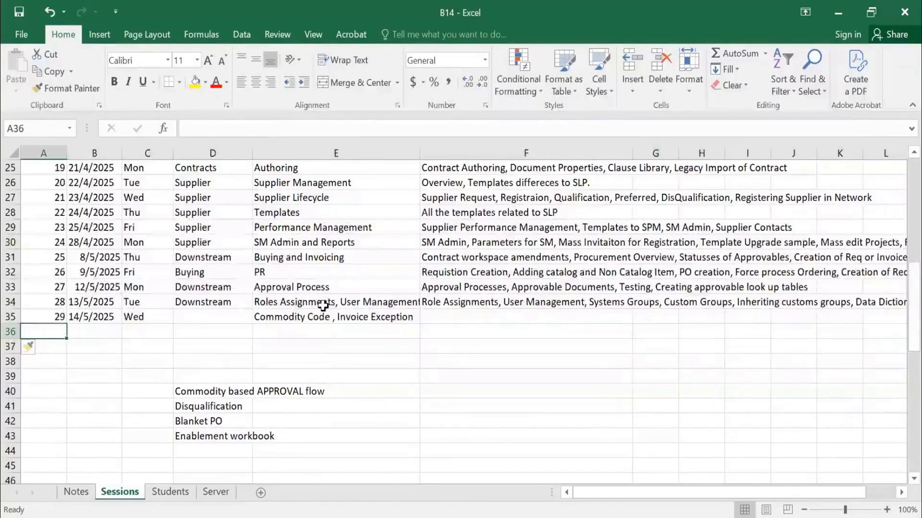
{"action": "left_click", "coordinate": [62, 494]}
{"action": "left_click", "coordinate": [39, 392]}
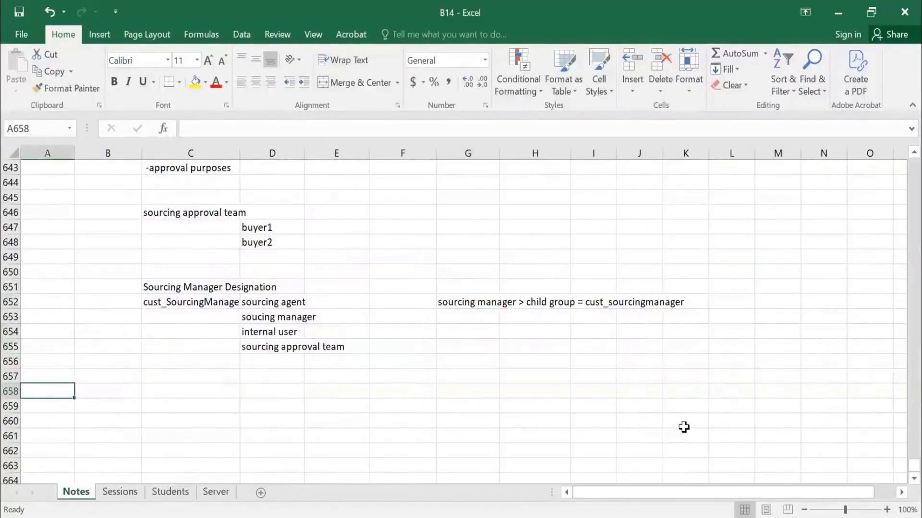
{"action": "type", "text": "Session 29"}
{"action": "key", "text": "Tab"}
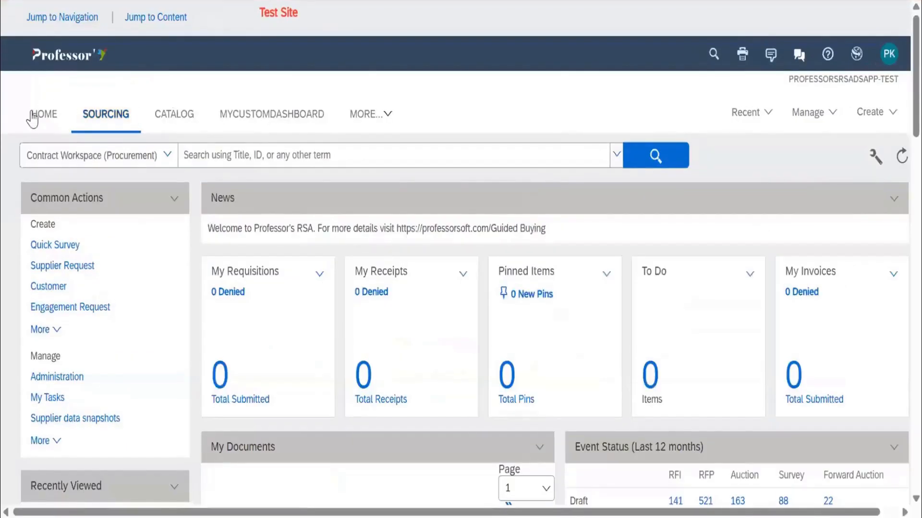
Switch to the Ariba sourcing site's home dashboard and go from there to the PROFESSORSRSADSAPP-C1-TEST procurement site.
{"action": "left_click", "coordinate": [32, 115]}
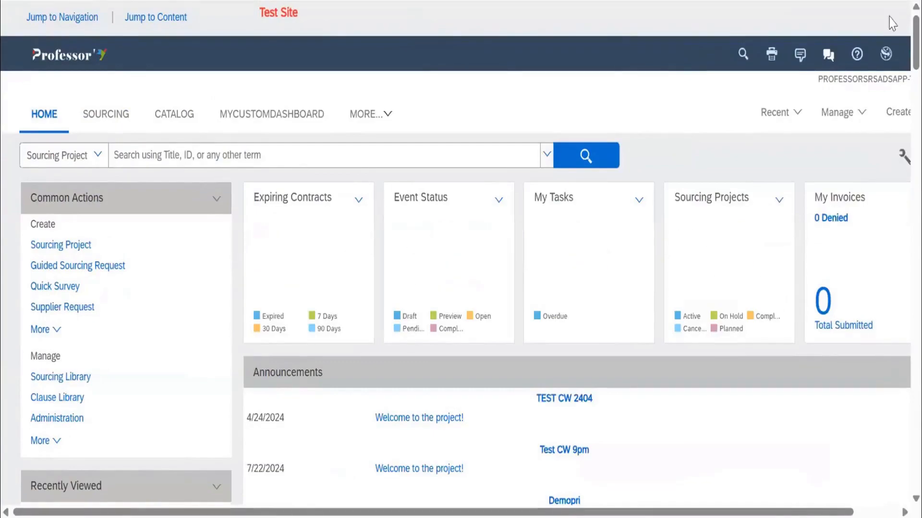
{"action": "left_click", "coordinate": [858, 59]}
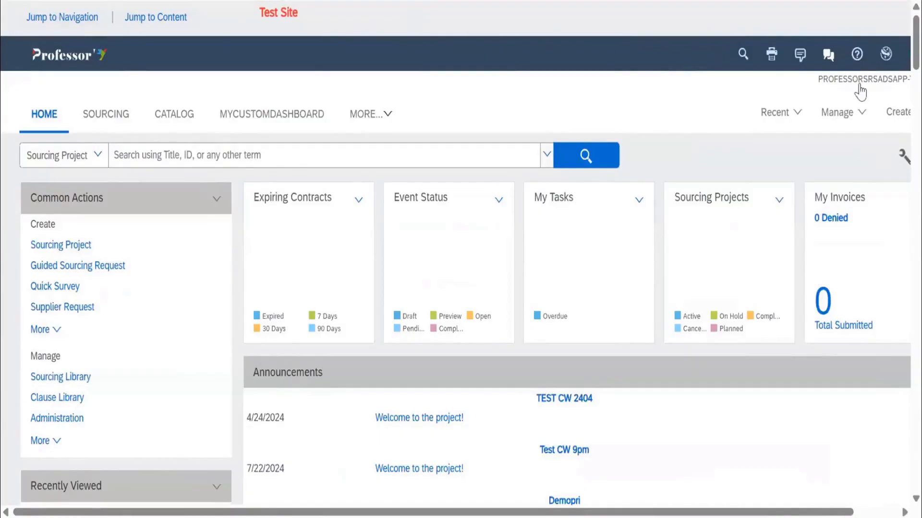
{"action": "left_click", "coordinate": [886, 58]}
{"action": "left_click", "coordinate": [875, 77]}
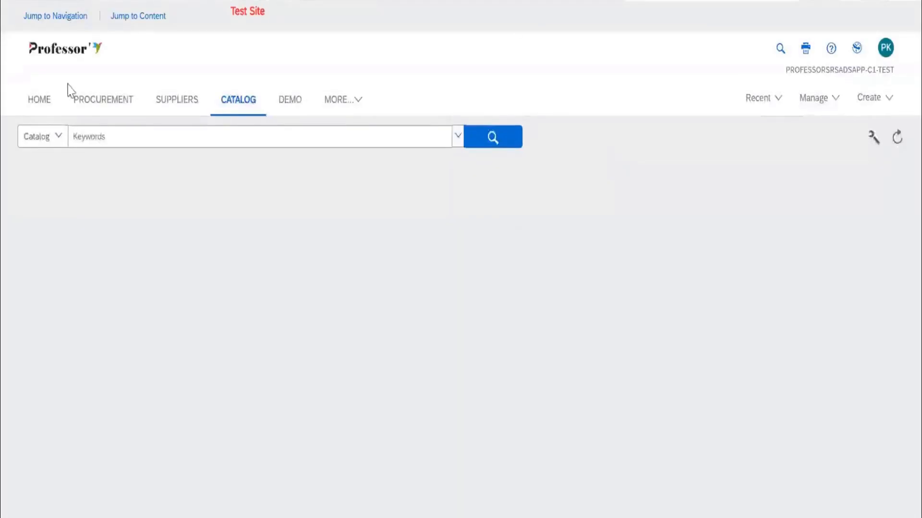
{"action": "left_click", "coordinate": [43, 108]}
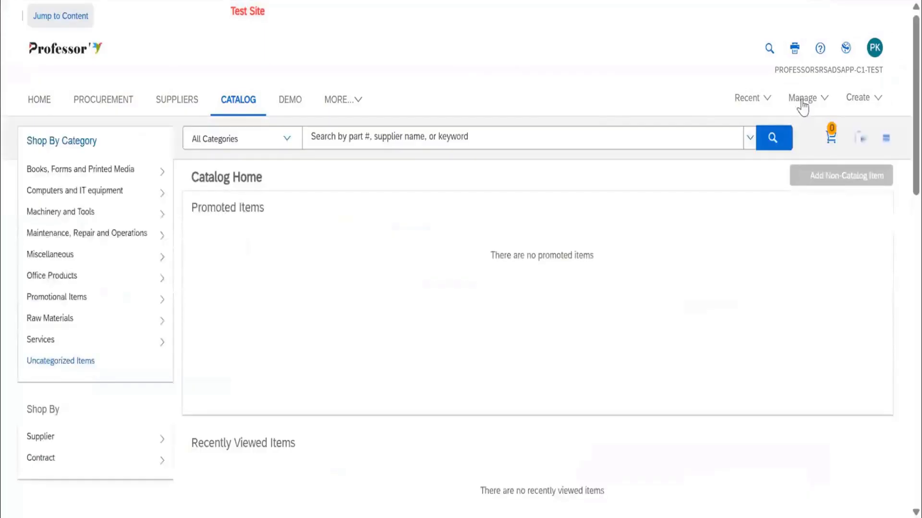
Go to Ariba Administrator and open the Commodity Codes page of the Commodity Code Manager.
{"action": "left_click", "coordinate": [801, 99]}
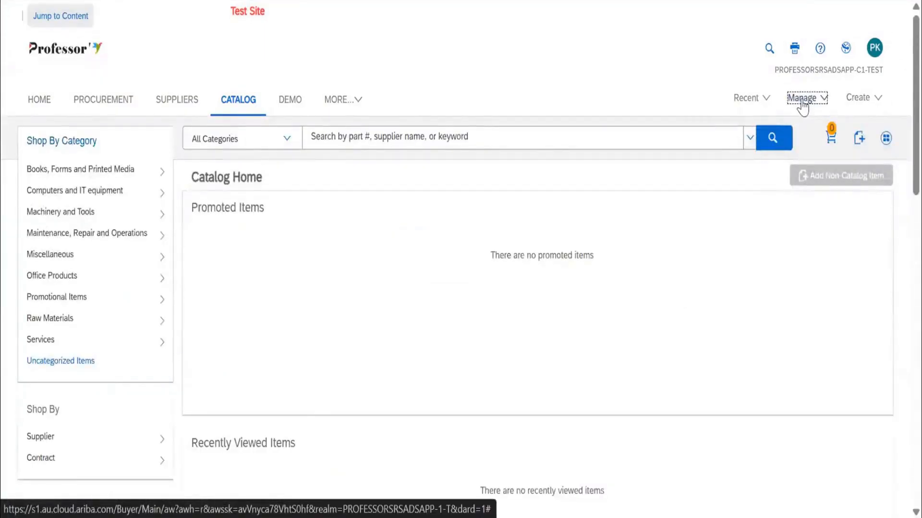
{"action": "left_click", "coordinate": [801, 101]}
{"action": "left_click", "coordinate": [702, 223]}
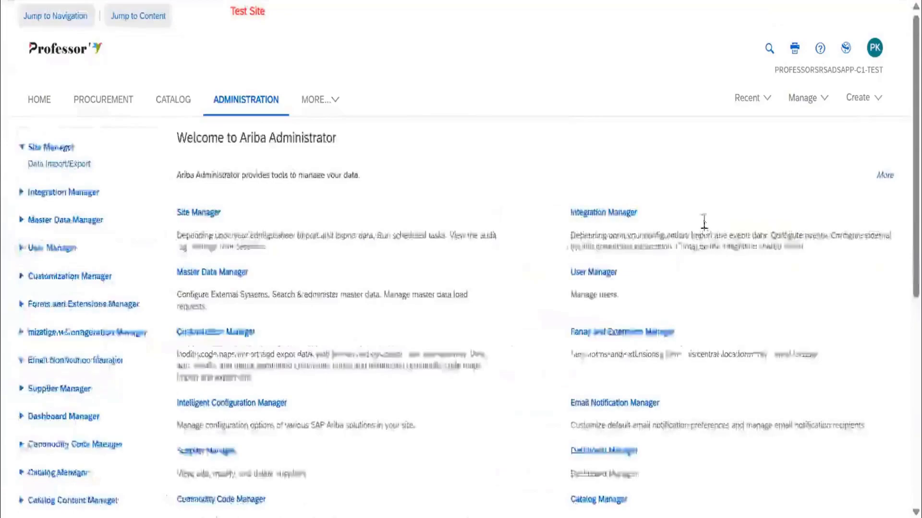
{"action": "scroll", "coordinate": [117, 325], "scroll_direction": "down", "scroll_amount": 4}
{"action": "left_click", "coordinate": [77, 275]}
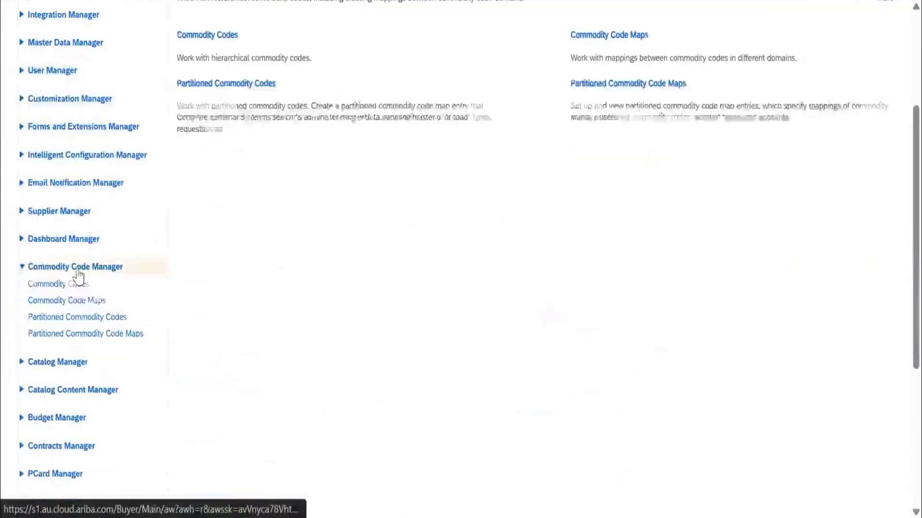
{"action": "left_click", "coordinate": [73, 286]}
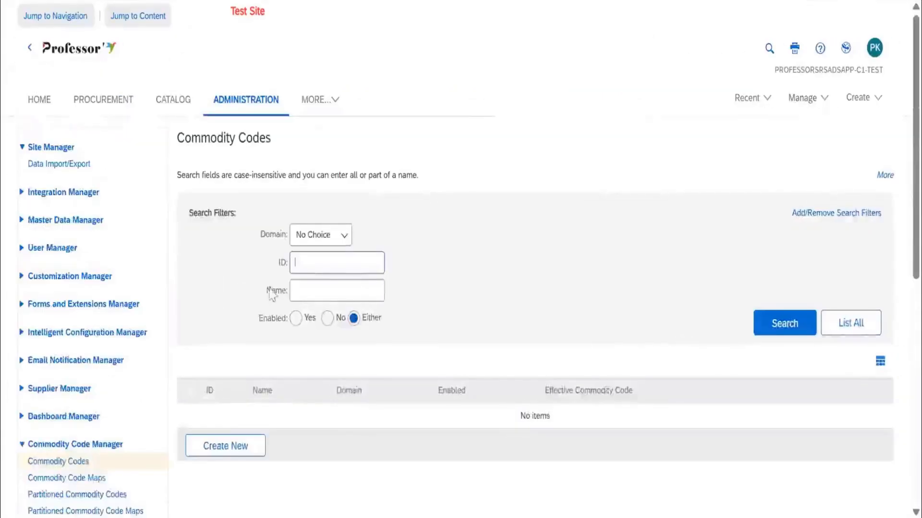
List all commodity codes without search filters and look through their IDs, names and domains.
{"action": "left_click", "coordinate": [854, 322]}
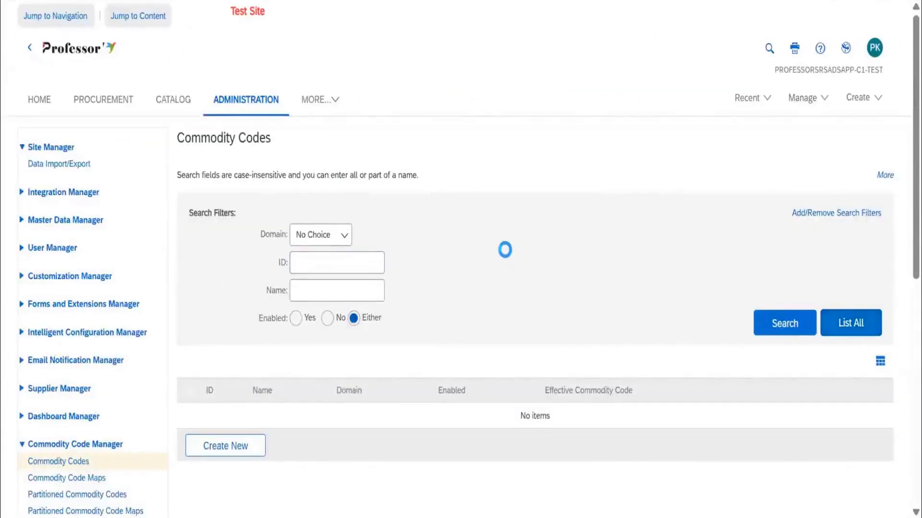
{"action": "scroll", "coordinate": [127, 206], "scroll_direction": "down", "scroll_amount": 4}
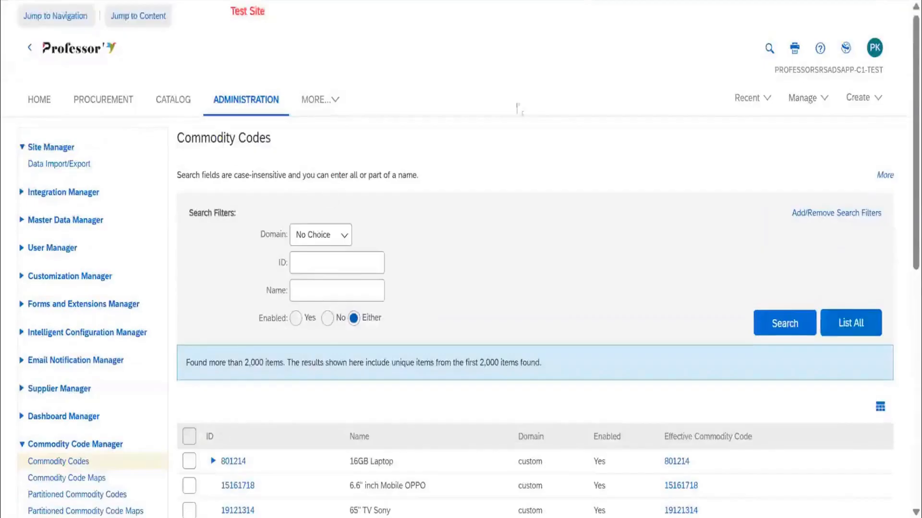
{"action": "scroll", "coordinate": [473, 140], "scroll_direction": "down", "scroll_amount": 1}
{"action": "scroll", "coordinate": [473, 139], "scroll_direction": "down", "scroll_amount": 6}
{"action": "scroll", "coordinate": [437, 367], "scroll_direction": "down", "scroll_amount": 2}
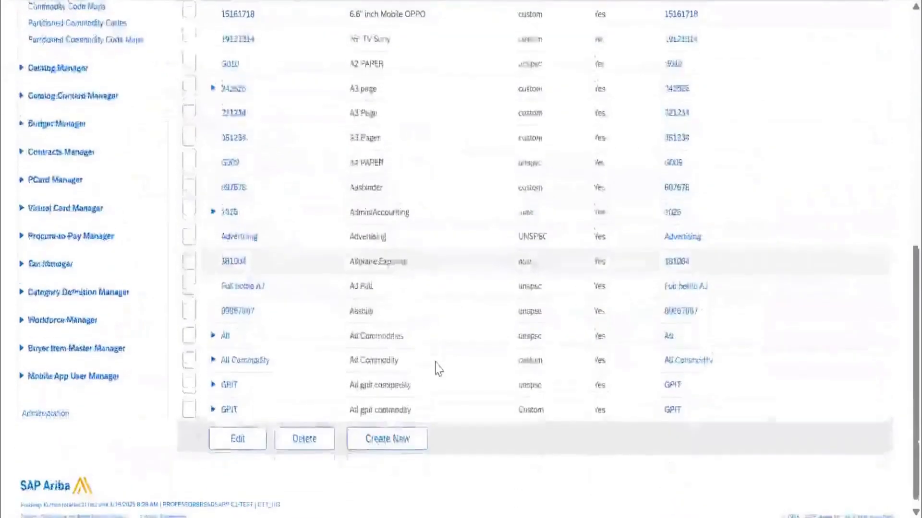
{"action": "scroll", "coordinate": [707, 342], "scroll_direction": "up", "scroll_amount": 4}
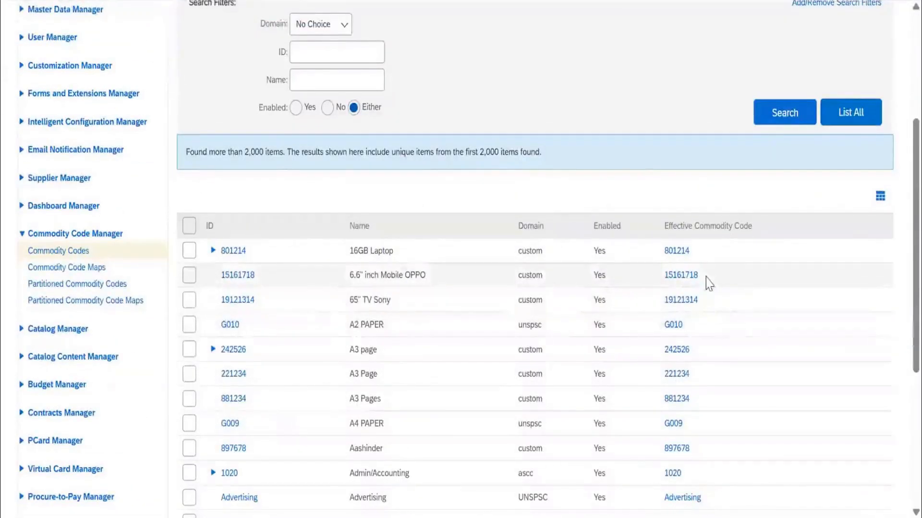
List all partitioned commodity codes and look through their IDs, names and descriptions.
{"action": "left_click", "coordinate": [115, 287]}
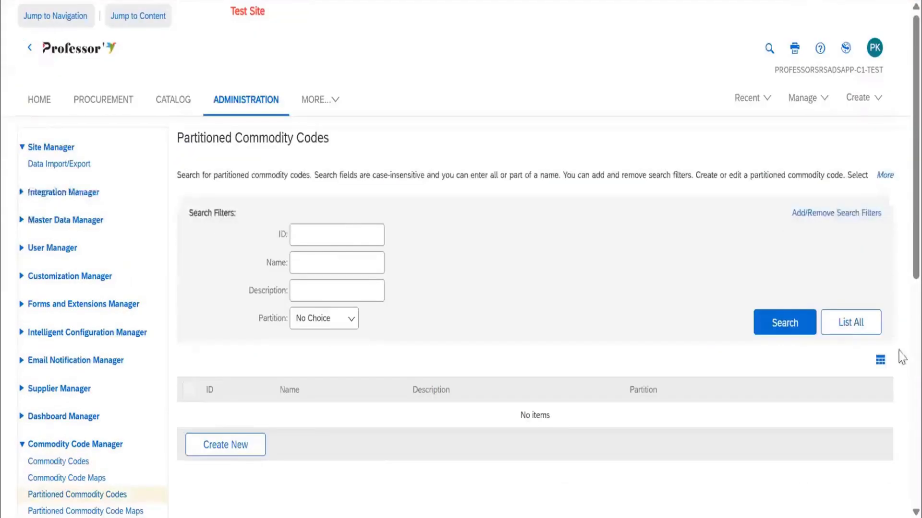
{"action": "left_click", "coordinate": [850, 323]}
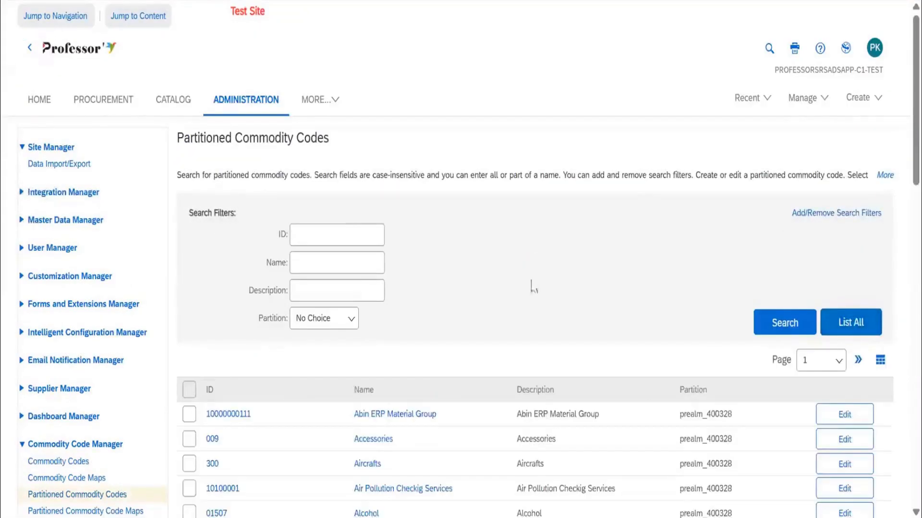
{"action": "scroll", "coordinate": [533, 287], "scroll_direction": "down", "scroll_amount": 4}
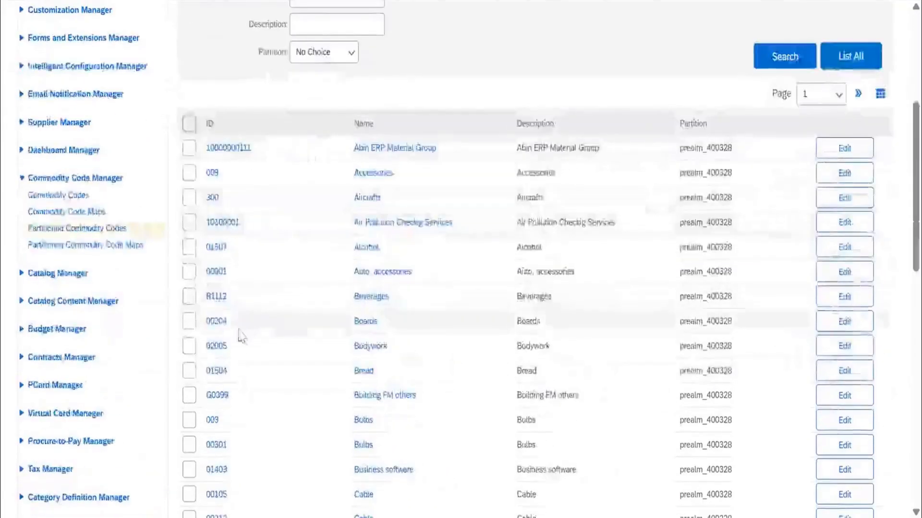
{"action": "scroll", "coordinate": [232, 305], "scroll_direction": "down", "scroll_amount": 5}
{"action": "scroll", "coordinate": [231, 306], "scroll_direction": "down", "scroll_amount": 10}
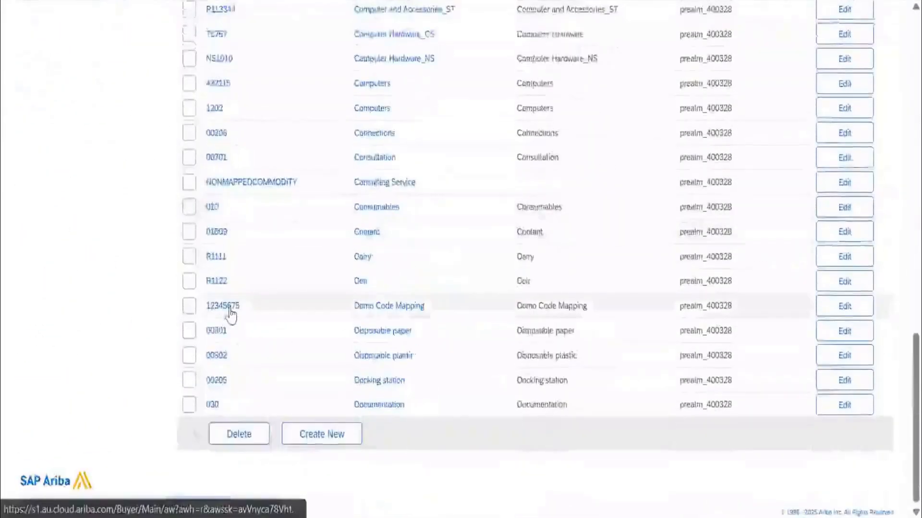
{"action": "scroll", "coordinate": [231, 313], "scroll_direction": "up", "scroll_amount": 10}
{"action": "scroll", "coordinate": [232, 313], "scroll_direction": "up", "scroll_amount": 15}
{"action": "scroll", "coordinate": [623, 230], "scroll_direction": "down", "scroll_amount": 5}
{"action": "scroll", "coordinate": [321, 243], "scroll_direction": "up", "scroll_amount": 5}
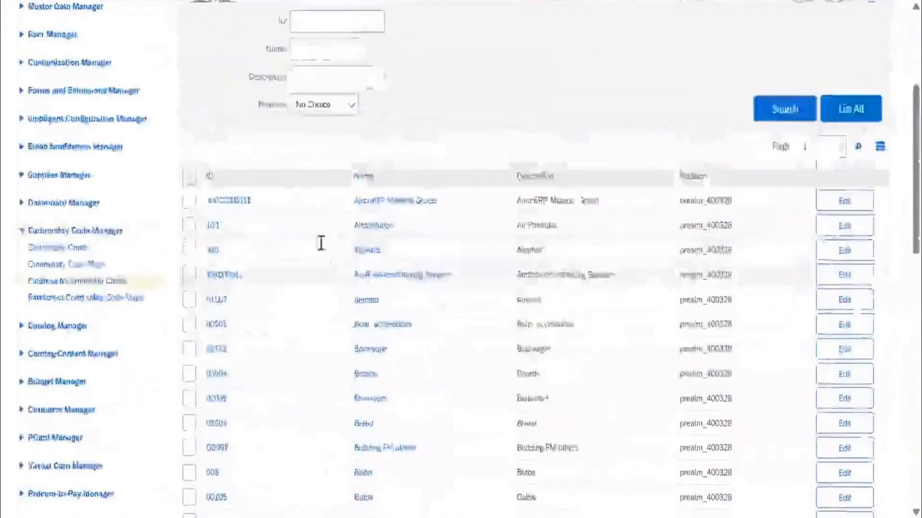
{"action": "scroll", "coordinate": [344, 236], "scroll_direction": "down", "scroll_amount": 5}
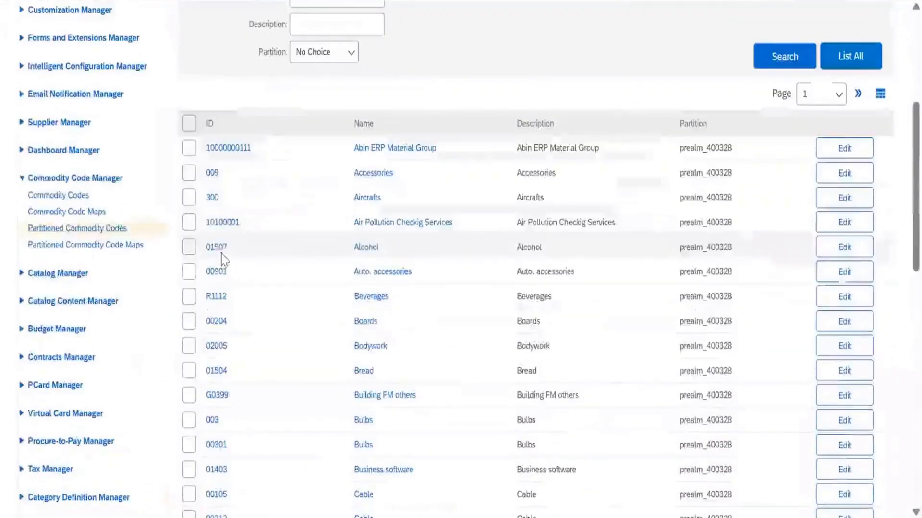
List all partitioned commodity code maps and open the first entry, the A0599 Additives map for Tata Motors Ltd, for editing.
{"action": "left_click", "coordinate": [113, 246]}
{"action": "left_click", "coordinate": [845, 321]}
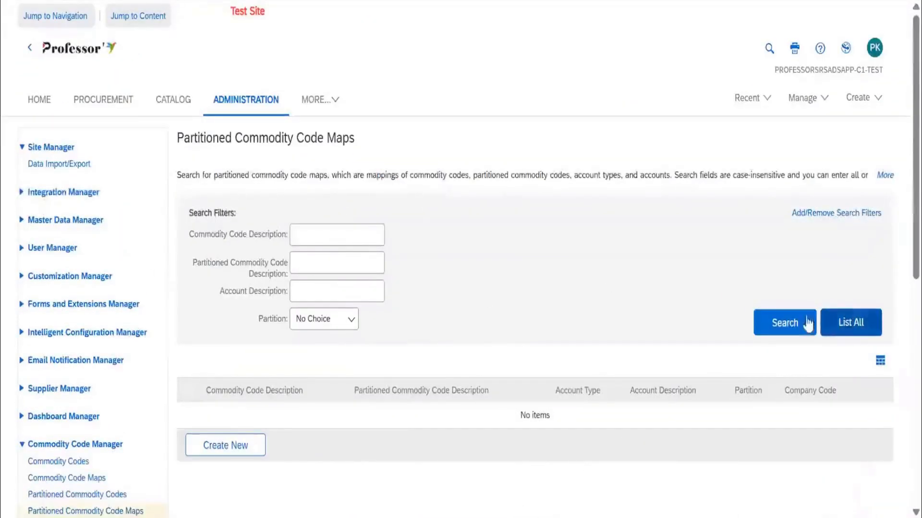
{"action": "scroll", "coordinate": [584, 249], "scroll_direction": "down", "scroll_amount": 5}
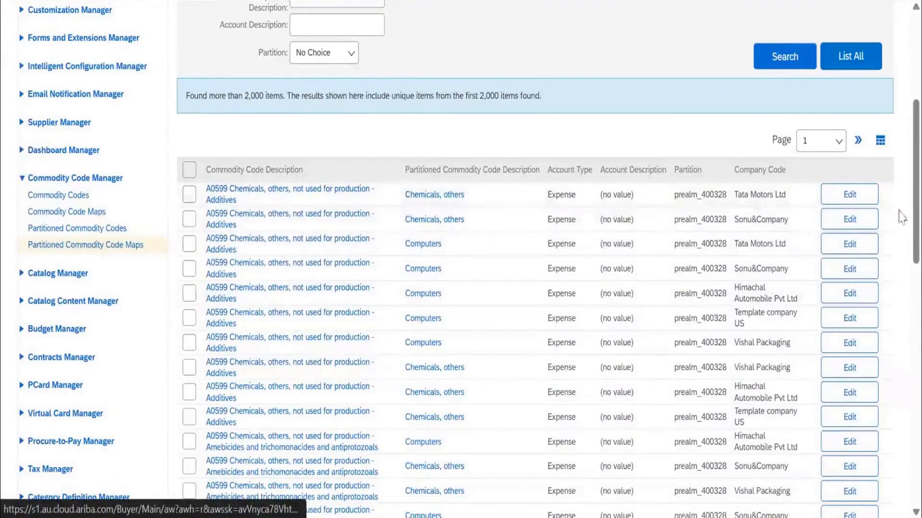
{"action": "left_click", "coordinate": [868, 196]}
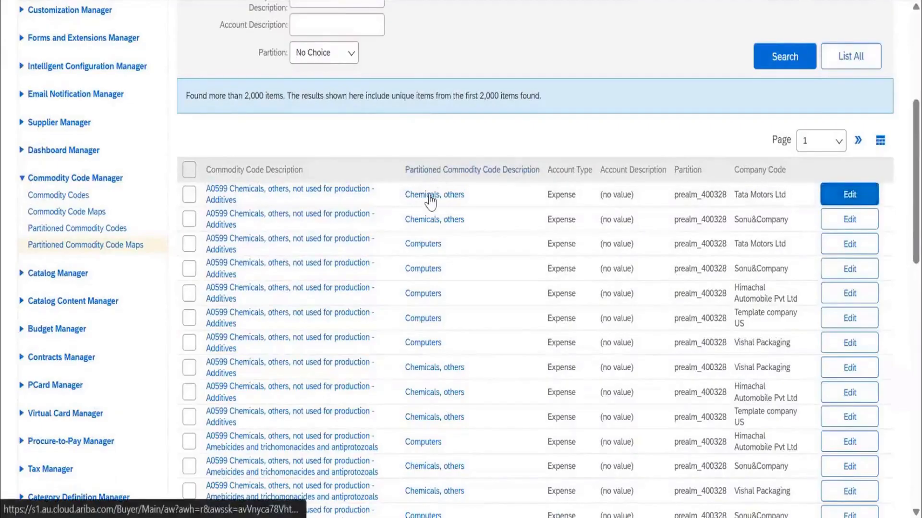
{"action": "scroll", "coordinate": [420, 249], "scroll_direction": "down", "scroll_amount": 3}
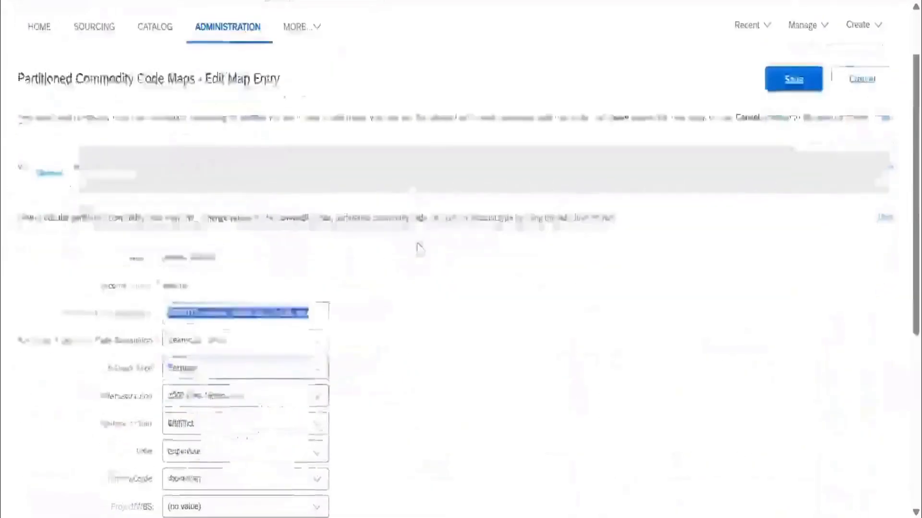
{"action": "scroll", "coordinate": [272, 209], "scroll_direction": "down", "scroll_amount": 2}
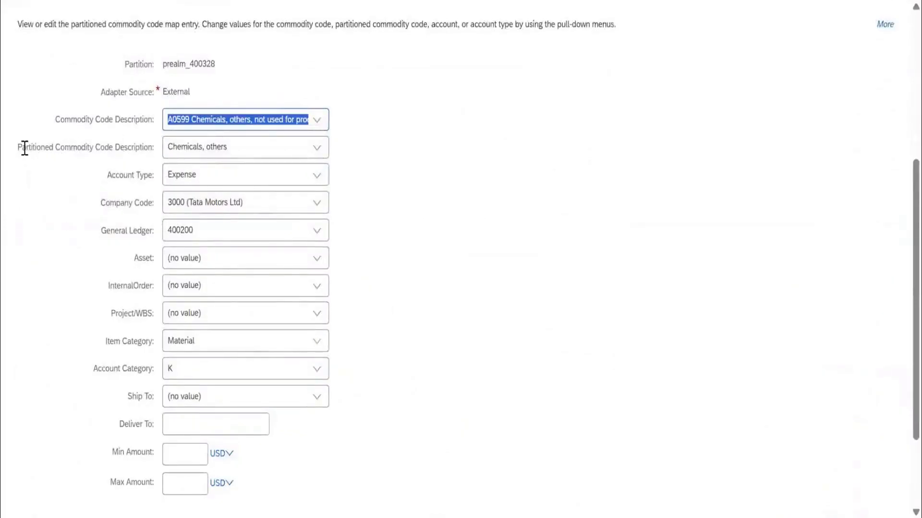
Point out the partitioned and standard commodity code description labels and view the choices for Commodity Code Description.
{"action": "left_click_drag", "start_coordinate": [18, 147], "coordinate": [153, 163]}
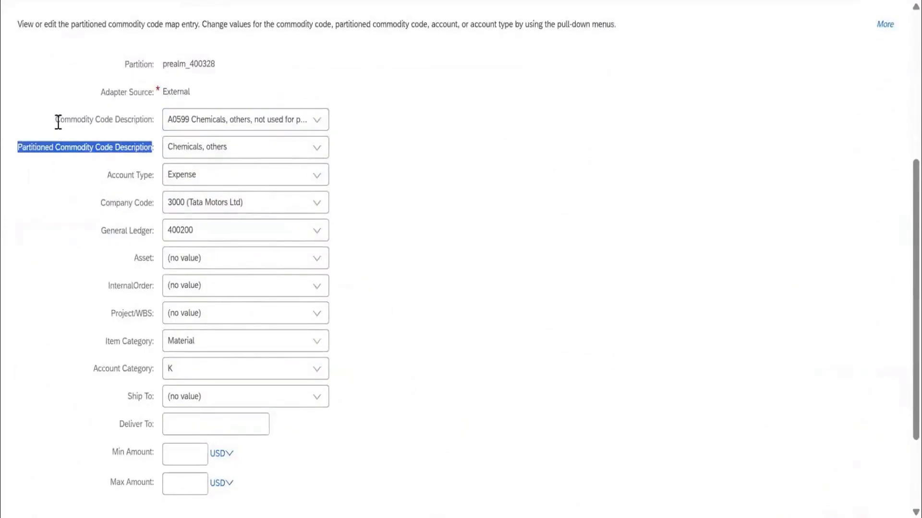
{"action": "left_click_drag", "start_coordinate": [58, 122], "coordinate": [154, 137]}
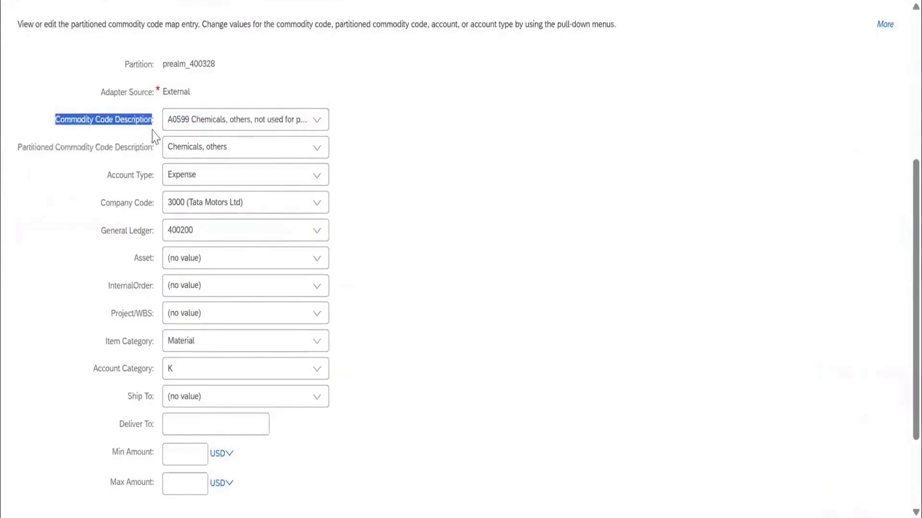
{"action": "left_click", "coordinate": [316, 124]}
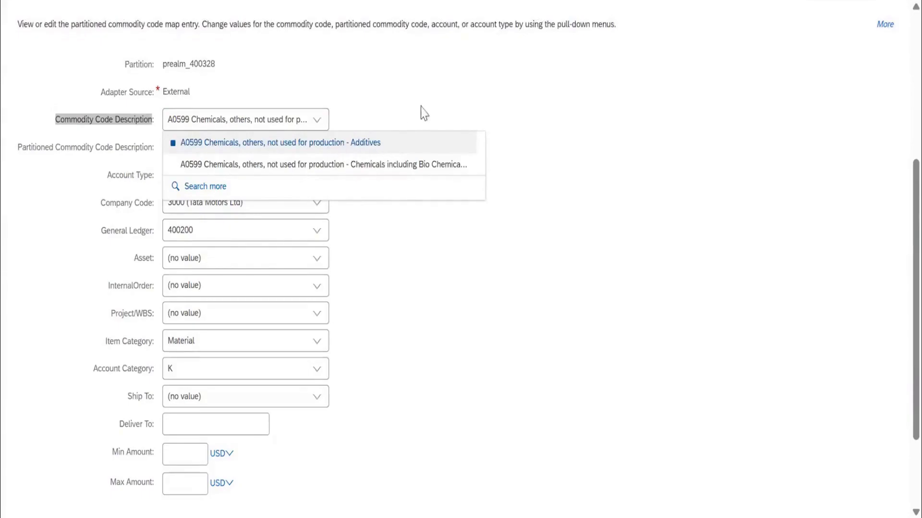
{"action": "left_click", "coordinate": [102, 160]}
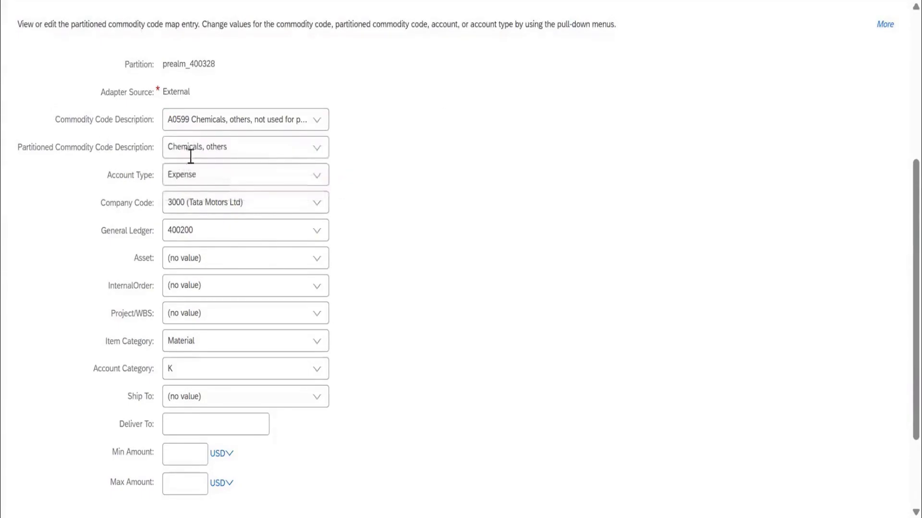
Look through all available values for Partitioned Commodity Code Description, then leave the map entry without saving.
{"action": "left_click", "coordinate": [315, 153]}
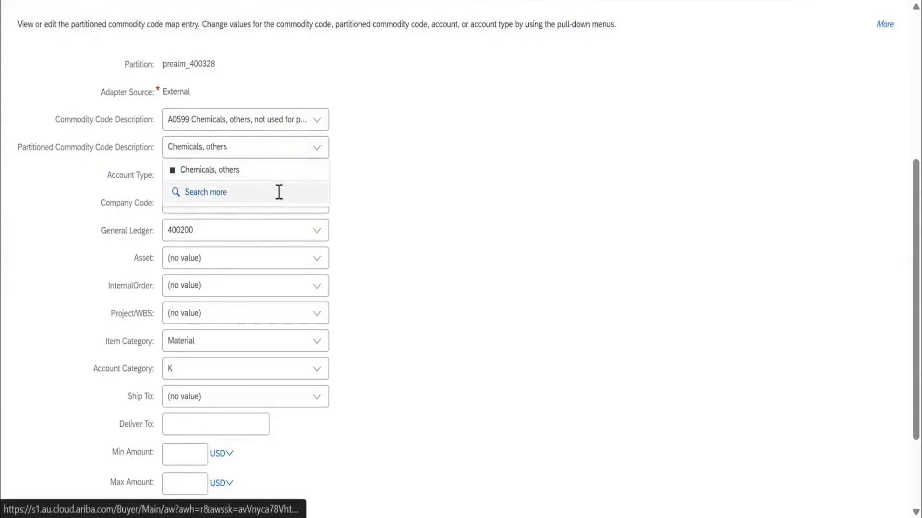
{"action": "left_click", "coordinate": [460, 163]}
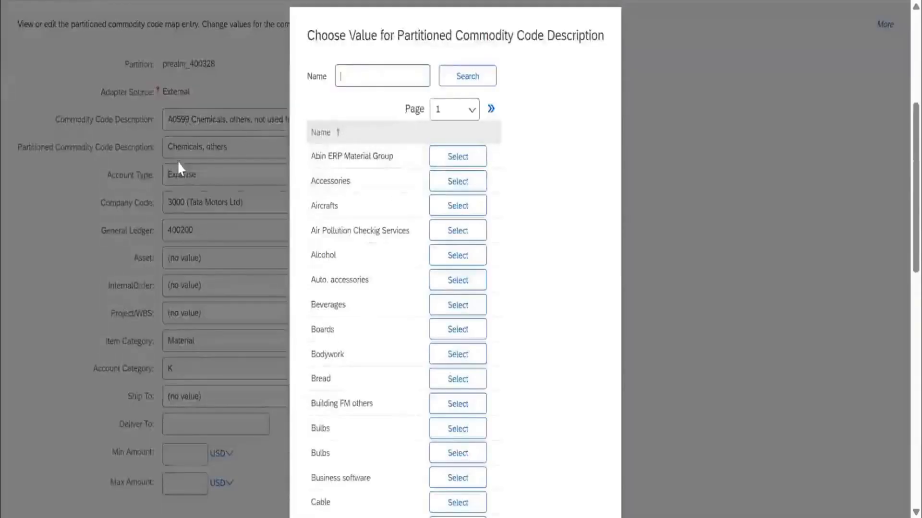
{"action": "scroll", "coordinate": [643, 369], "scroll_direction": "down", "scroll_amount": 10}
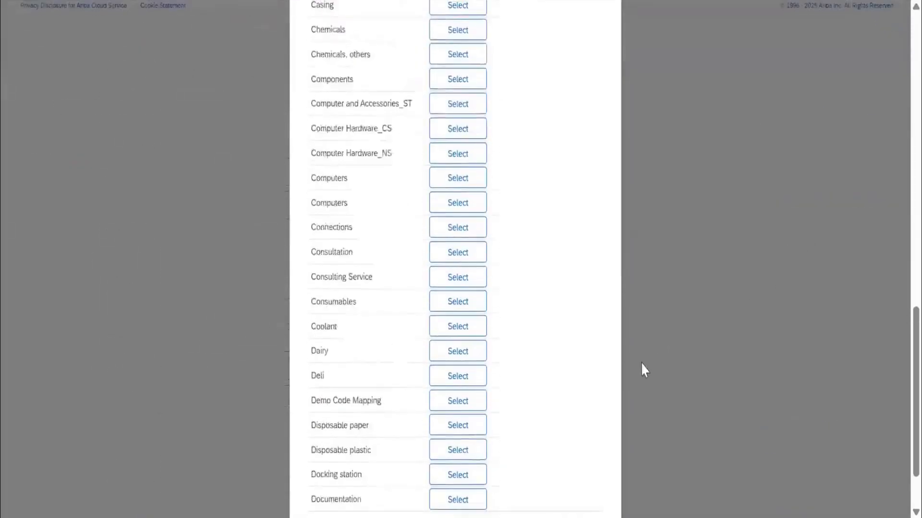
{"action": "scroll", "coordinate": [643, 370], "scroll_direction": "down", "scroll_amount": 2}
{"action": "left_click", "coordinate": [592, 482]}
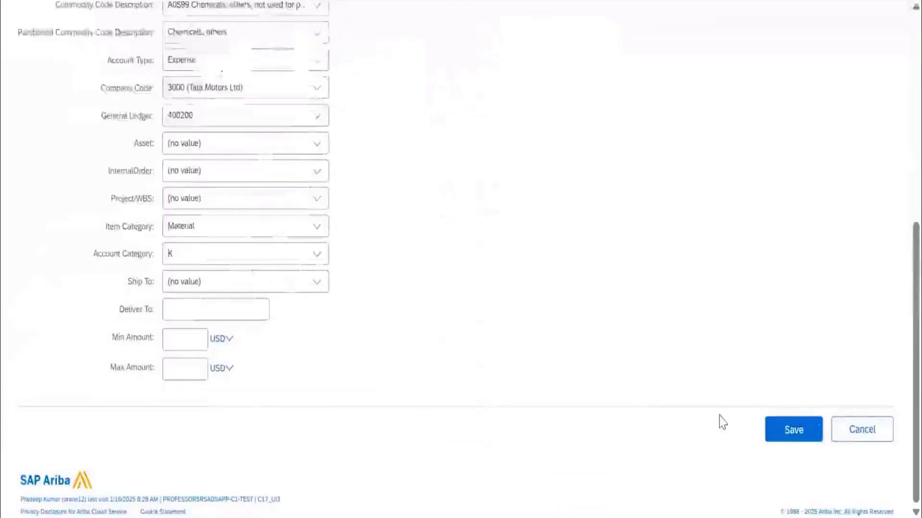
{"action": "left_click", "coordinate": [863, 428]}
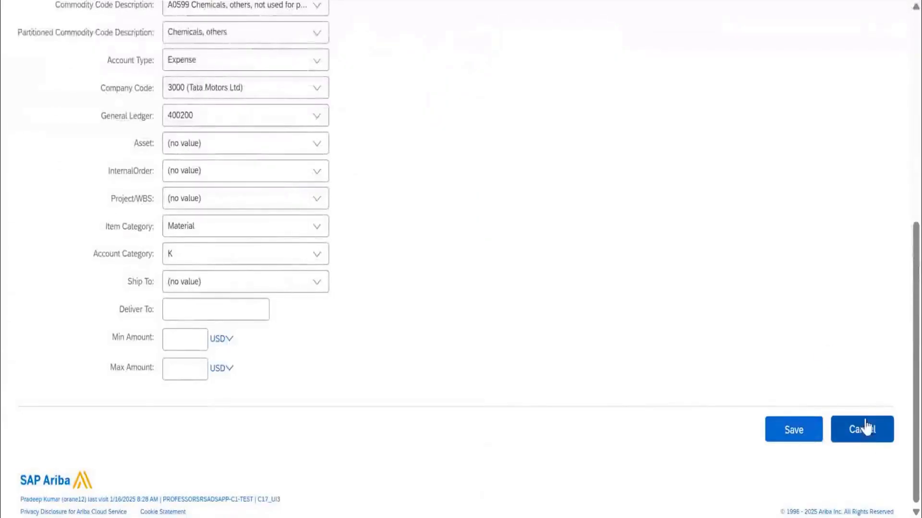
Look through the partitioned commodity code map entries, their descriptions and company codes.
{"action": "scroll", "coordinate": [344, 325], "scroll_direction": "down", "scroll_amount": 8}
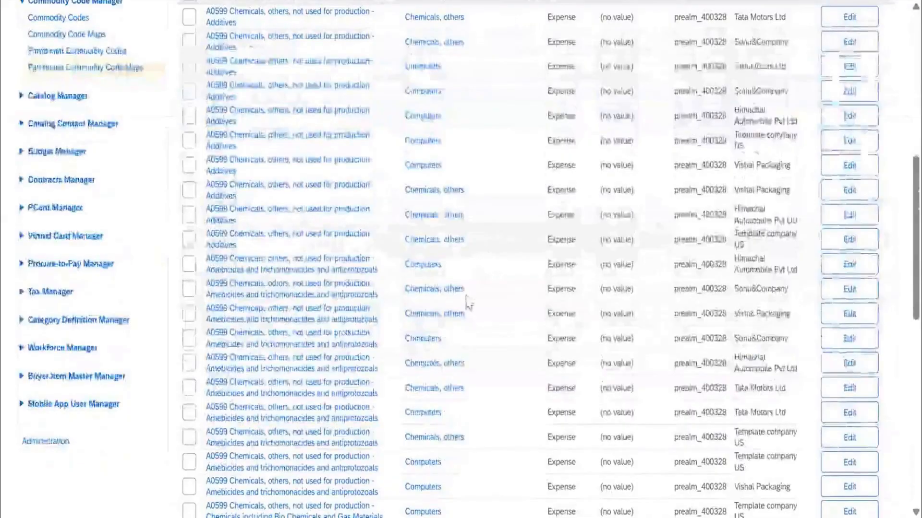
{"action": "scroll", "coordinate": [480, 279], "scroll_direction": "down", "scroll_amount": 7}
{"action": "scroll", "coordinate": [466, 305], "scroll_direction": "up", "scroll_amount": 12}
{"action": "scroll", "coordinate": [106, 165], "scroll_direction": "up", "scroll_amount": 4}
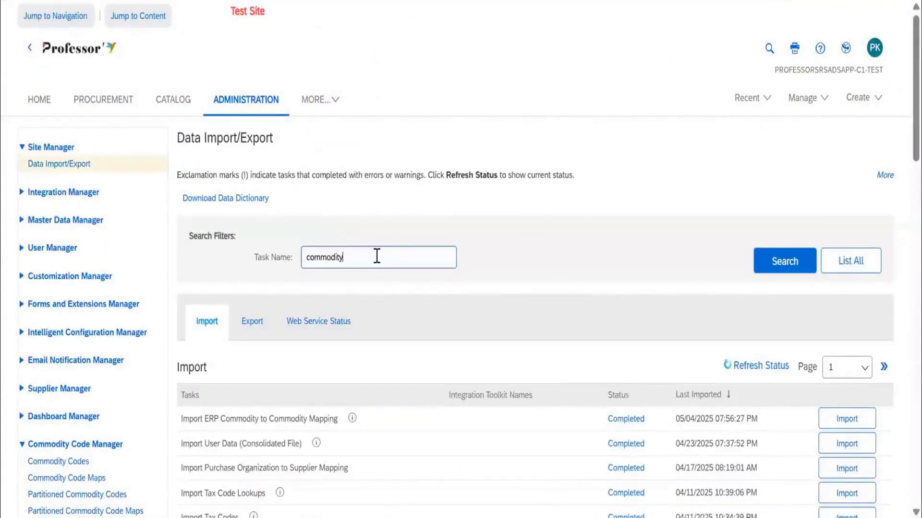
Search the site's data import tasks for "commodity code", and broaden the task name search to "commodity".
{"action": "key", "text": "Return"}
{"action": "scroll", "coordinate": [450, 353], "scroll_direction": "down", "scroll_amount": 3}
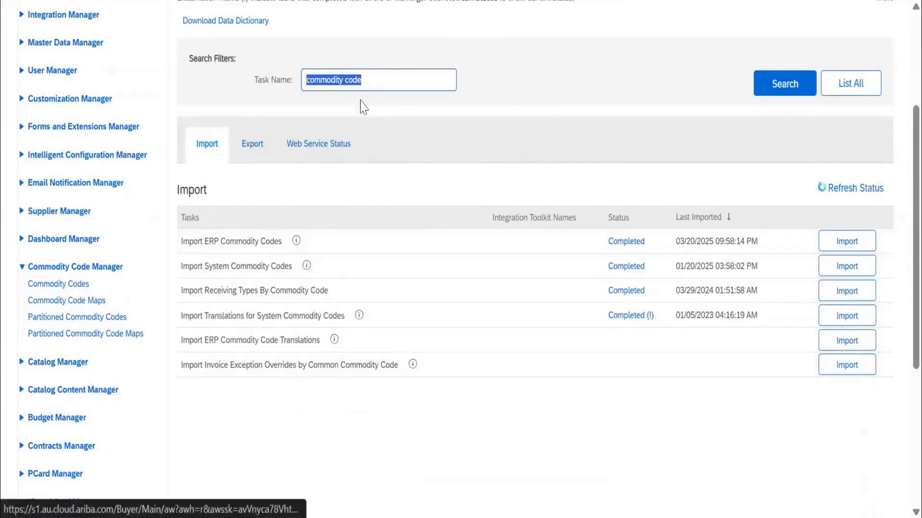
{"action": "left_click", "coordinate": [354, 81]}
{"action": "double_click", "coordinate": [354, 80]}
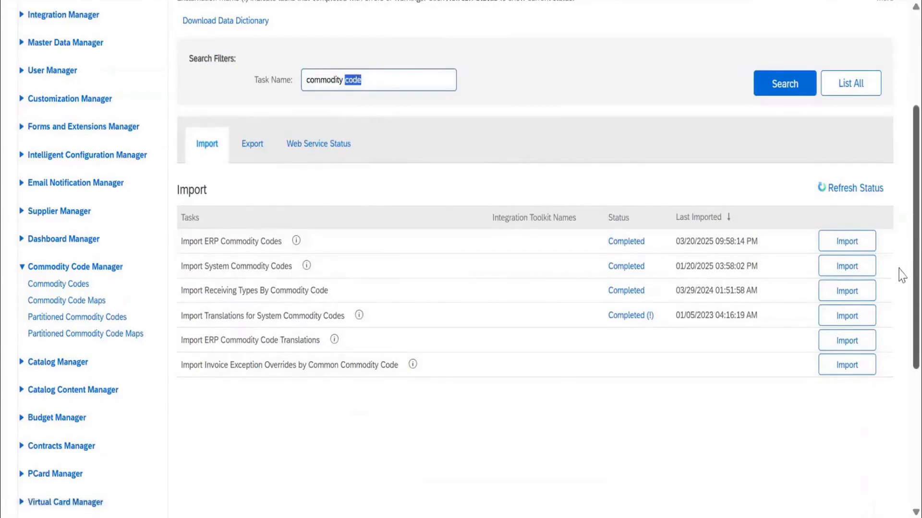
{"action": "key", "text": "Return"}
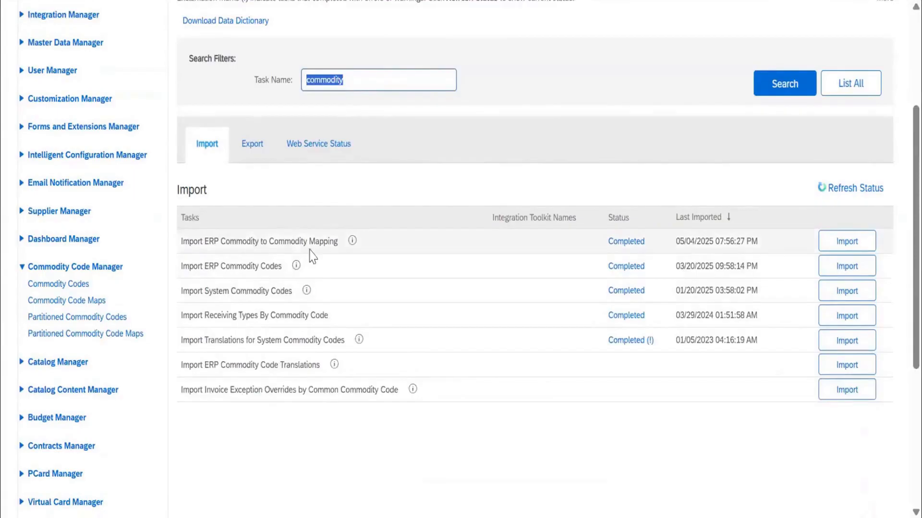
Export the ERP Commodity to Commodity Mapping data and save it as the CSV file CommodityExportMapExport in Downloads.
{"action": "left_click", "coordinate": [251, 144]}
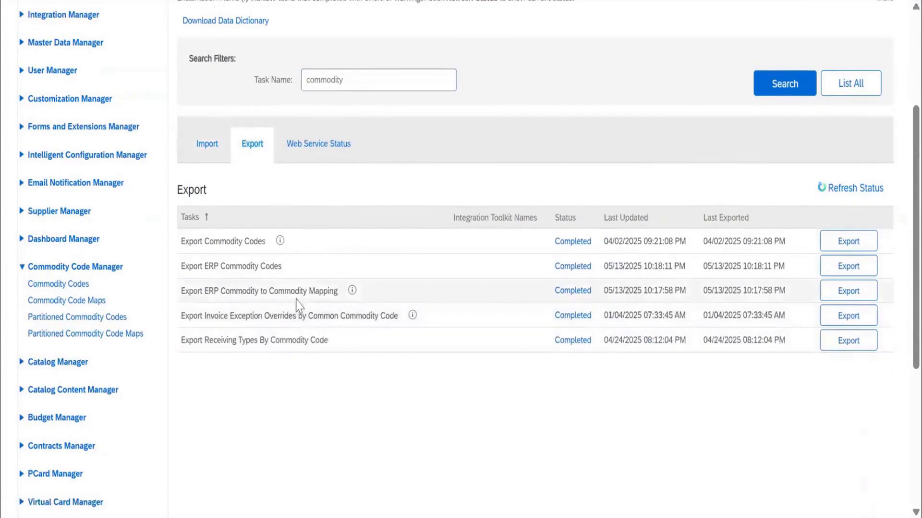
{"action": "left_click", "coordinate": [845, 290]}
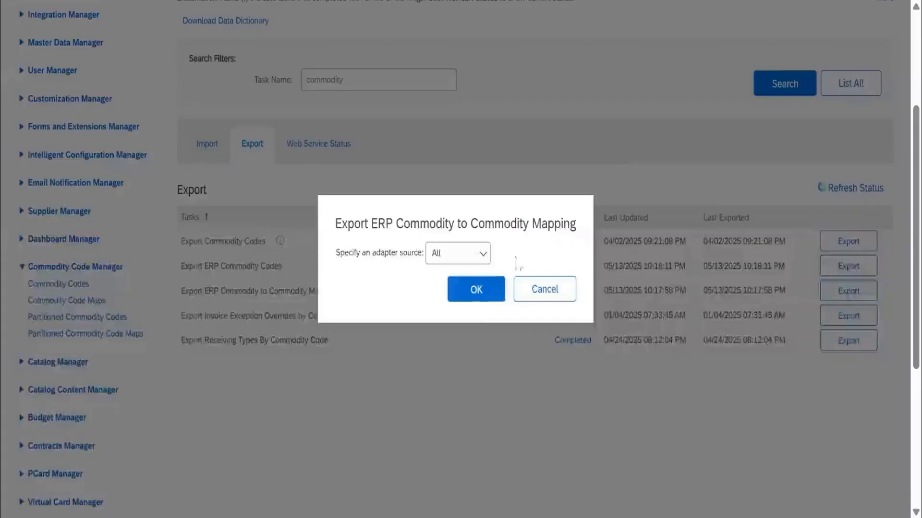
{"action": "left_click", "coordinate": [476, 295]}
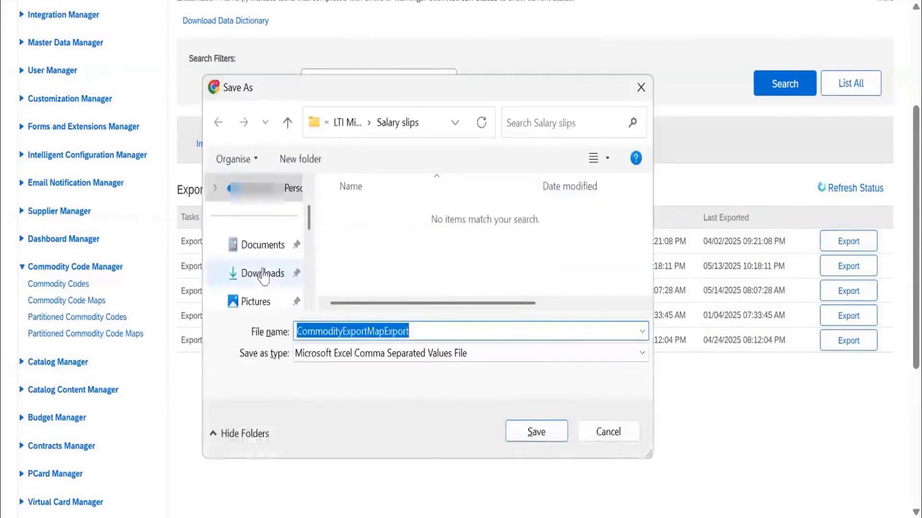
{"action": "left_click", "coordinate": [261, 274]}
{"action": "left_click", "coordinate": [537, 433]}
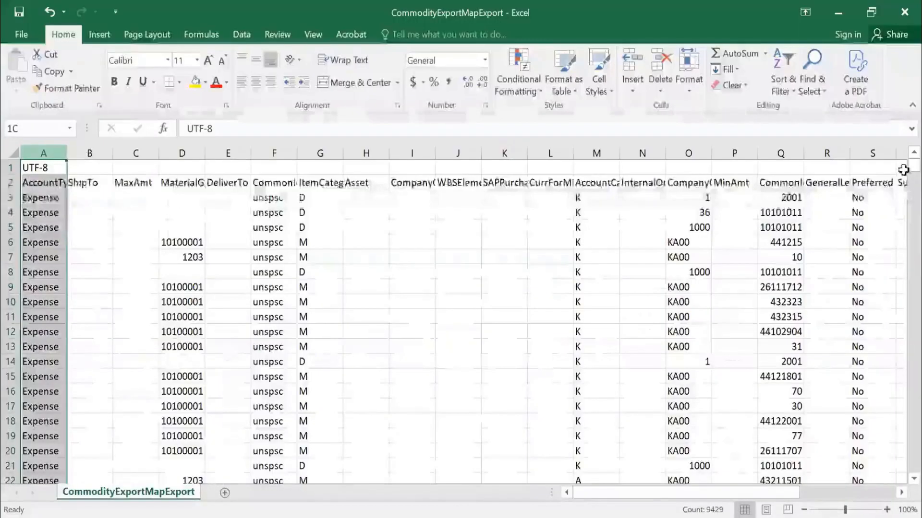
Switch to the exported CommodityExportMapExport file in Excel and autofit the widths of columns A to AA.
{"action": "left_click_drag", "start_coordinate": [45, 153], "coordinate": [903, 170]}
{"action": "left_click_drag", "start_coordinate": [752, 154], "coordinate": [753, 155]}
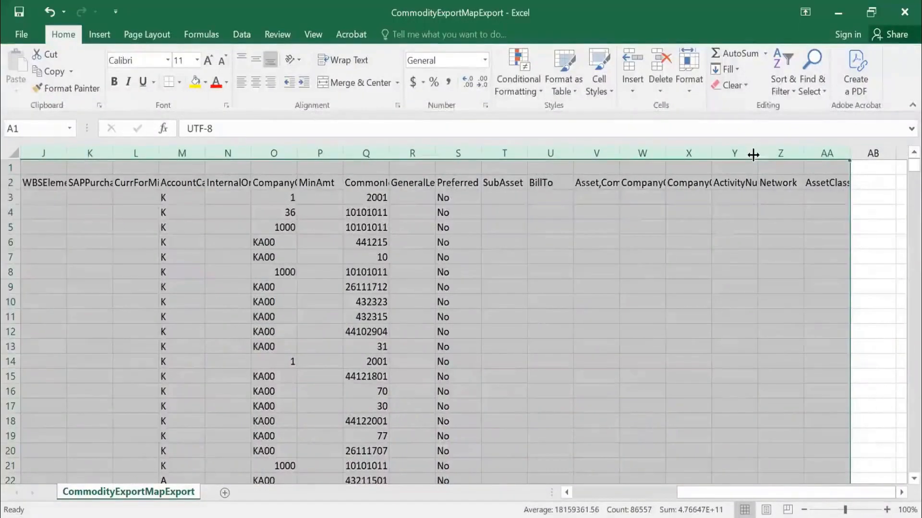
{"action": "double_click", "coordinate": [757, 154]}
Look through the commodity codes listed in the CommonId column.
{"action": "left_click", "coordinate": [624, 248]}
{"action": "left_click", "coordinate": [611, 187]}
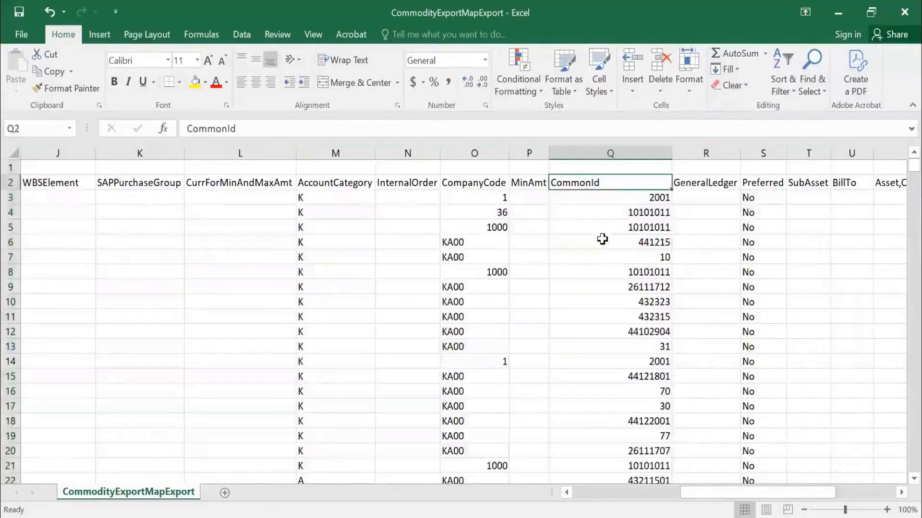
{"action": "scroll", "coordinate": [602, 240], "scroll_direction": "down", "scroll_amount": 7}
{"action": "scroll", "coordinate": [602, 240], "scroll_direction": "down", "scroll_amount": 20}
{"action": "scroll", "coordinate": [602, 241], "scroll_direction": "up", "scroll_amount": 20}
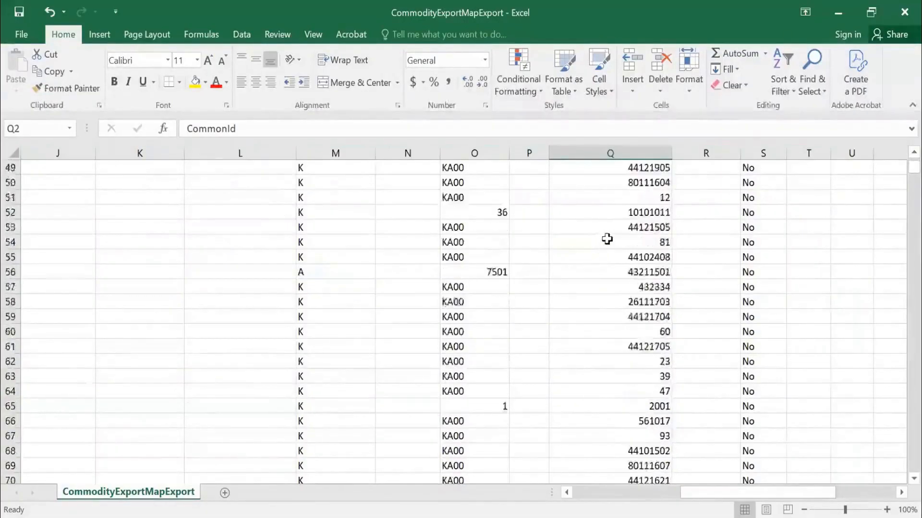
{"action": "scroll", "coordinate": [619, 233], "scroll_direction": "up", "scroll_amount": 5}
{"action": "key", "text": "Down"}
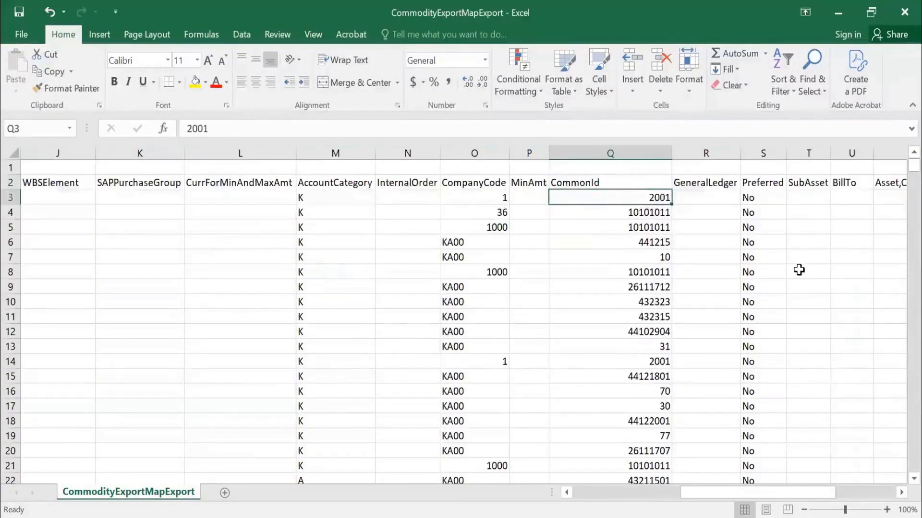
Walk through the mapping columns from AccountType and MaterialGroup across to CommonId.
{"action": "key", "text": "Left"}
{"action": "key", "text": "Left"}
{"action": "key", "text": "Left"}
{"action": "key", "text": "Left"}
{"action": "key", "text": "Left"}
{"action": "key", "text": "Left"}
{"action": "key", "text": "Left"}
{"action": "key", "text": "Left"}
{"action": "key", "text": "Left"}
{"action": "key", "text": "Left"}
{"action": "key", "text": "Left"}
{"action": "key", "text": "Left"}
{"action": "key", "text": "Left"}
{"action": "key", "text": "Left"}
{"action": "key", "text": "Left"}
{"action": "key", "text": "Left"}
{"action": "key", "text": "Right"}
{"action": "key", "text": "Right"}
{"action": "key", "text": "Right"}
{"action": "key", "text": "Right"}
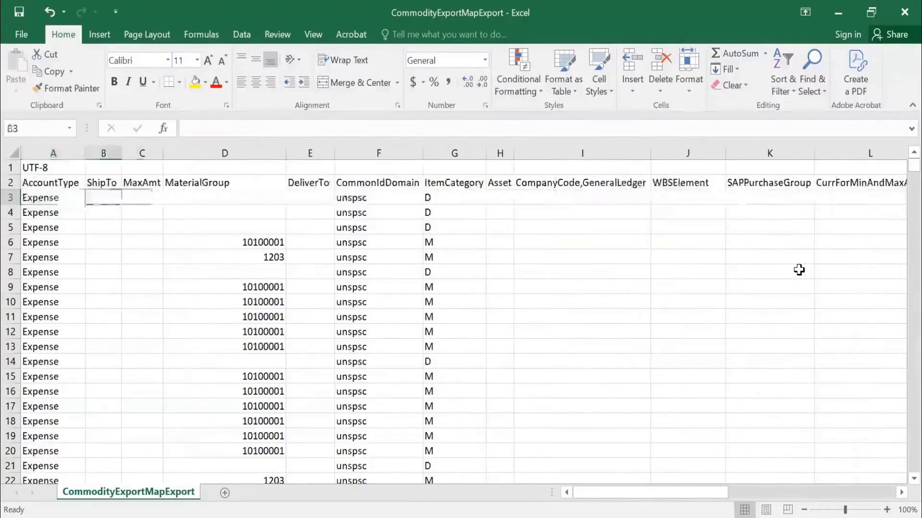
{"action": "key", "text": "Left"}
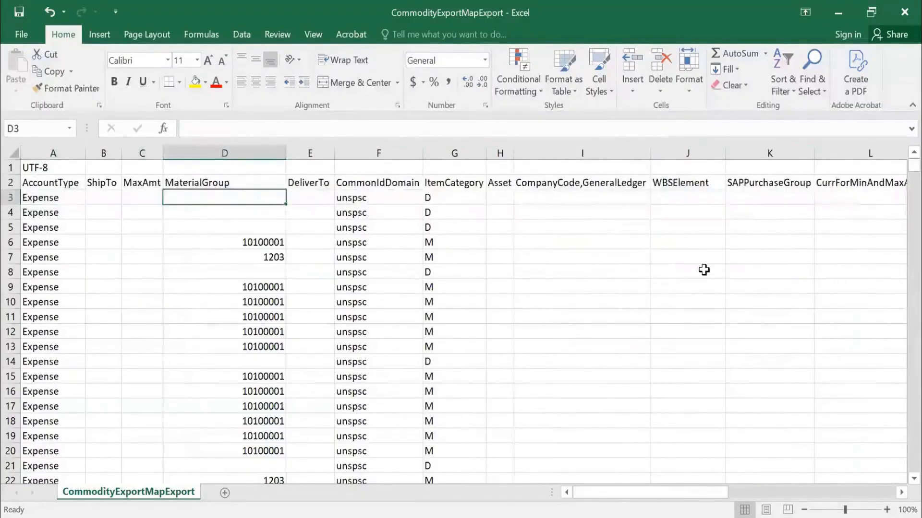
{"action": "key", "text": "Right"}
{"action": "key", "text": "Right"}
{"action": "key", "text": "Right"}
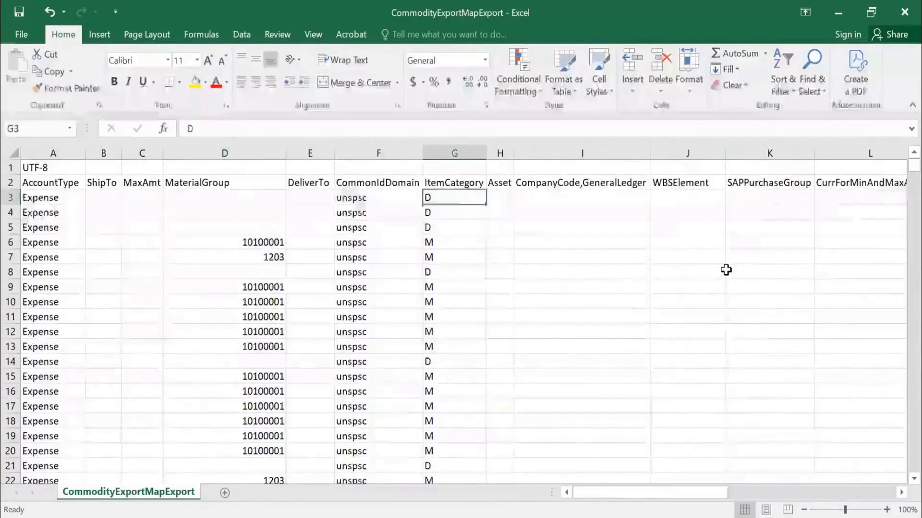
{"action": "key", "text": "Right"}
{"action": "key", "text": "Right"}
{"action": "key", "text": "Right"}
{"action": "key", "text": "Right"}
{"action": "key", "text": "Right"}
{"action": "key", "text": "Right"}
{"action": "key", "text": "Right"}
{"action": "key", "text": "Right"}
{"action": "key", "text": "Right"}
{"action": "key", "text": "Right"}
{"action": "key", "text": "Right"}
{"action": "key", "text": "Right"}
{"action": "key", "text": "Right"}
{"action": "key", "text": "Right"}
{"action": "key", "text": "Right"}
{"action": "key", "text": "Right"}
{"action": "left_click", "coordinate": [502, 211]}
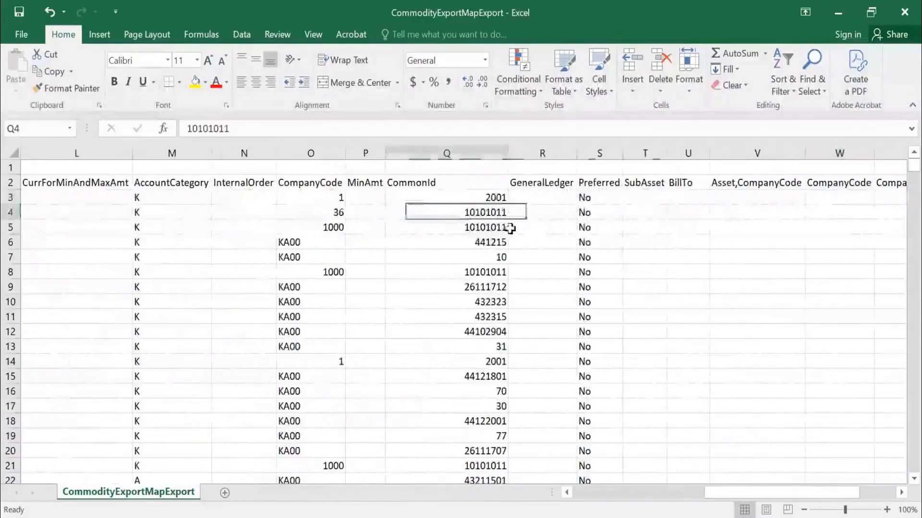
{"action": "left_click", "coordinate": [502, 183]}
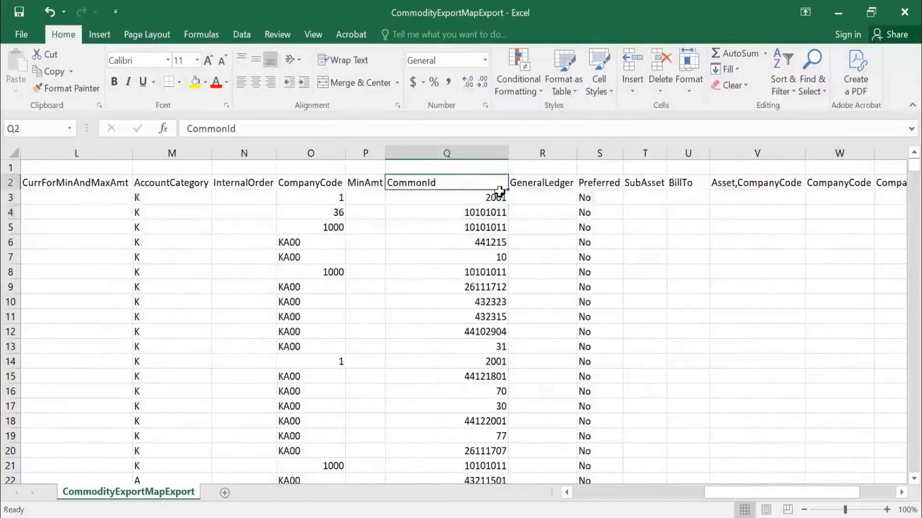
Add filters to the header row of the commodity mapping table.
{"action": "key", "text": "alt+d"}
{"action": "key", "text": "f"}
{"action": "key", "text": "f"}
{"action": "left_click", "coordinate": [577, 237]}
{"action": "key", "text": "Right"}
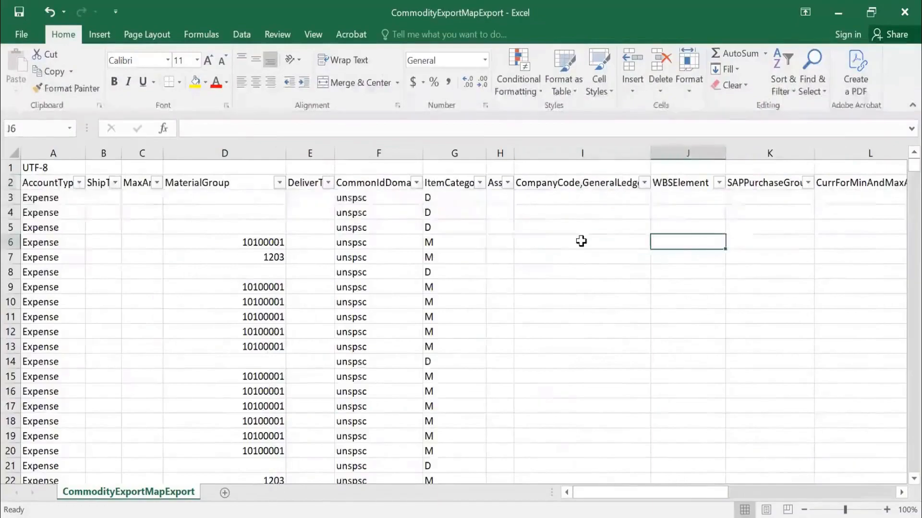
{"action": "key", "text": "Right"}
{"action": "key", "text": "Right"}
{"action": "key", "text": "Right"}
{"action": "key", "text": "Right"}
{"action": "key", "text": "Right"}
{"action": "key", "text": "Right"}
{"action": "key", "text": "Right"}
{"action": "key", "text": "Right"}
{"action": "key", "text": "Right"}
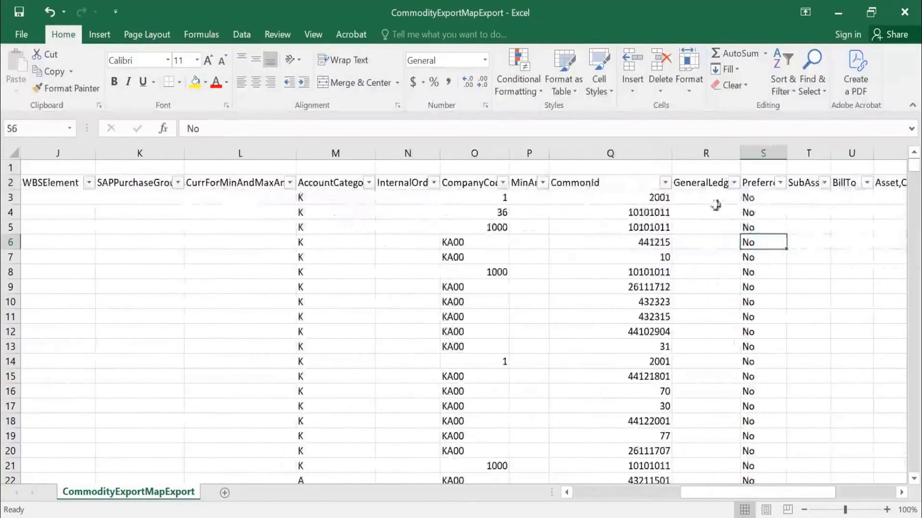
{"action": "left_click", "coordinate": [665, 183]}
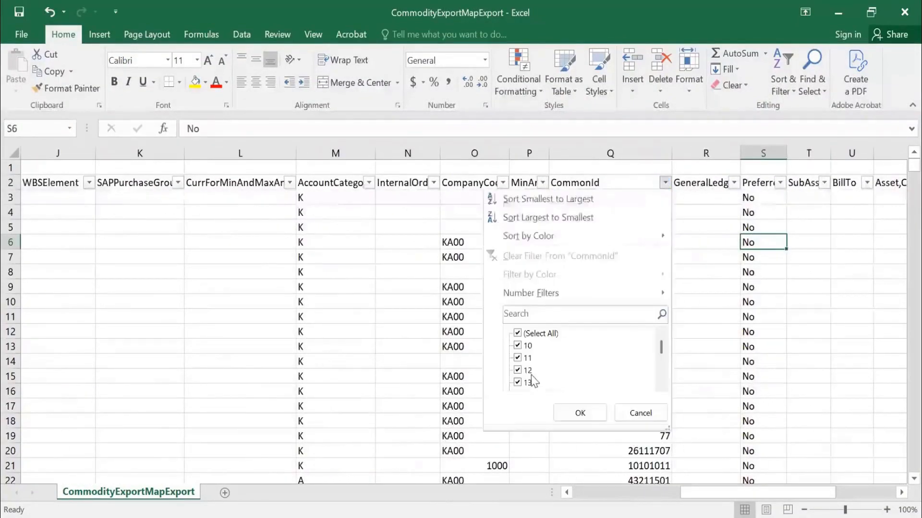
{"action": "scroll", "coordinate": [665, 368], "scroll_direction": "down", "scroll_amount": 5}
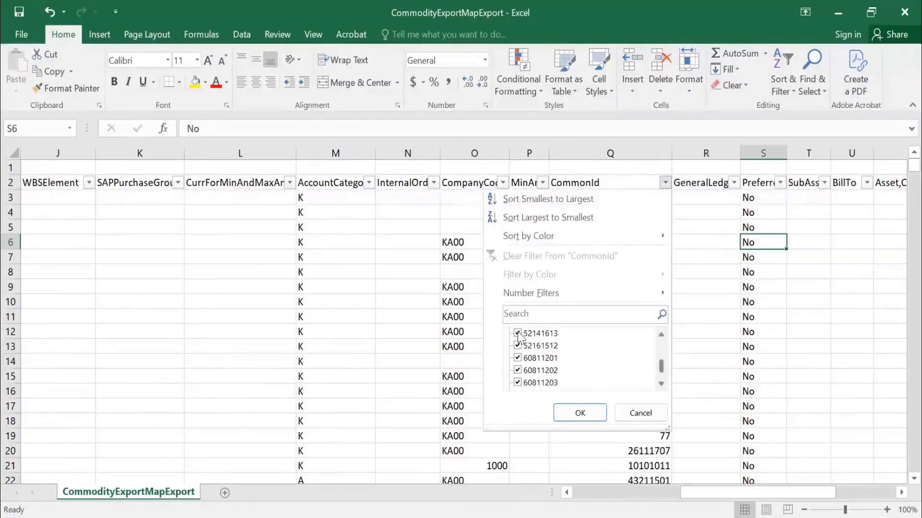
{"action": "left_click", "coordinate": [518, 333]}
{"action": "left_click", "coordinate": [576, 413]}
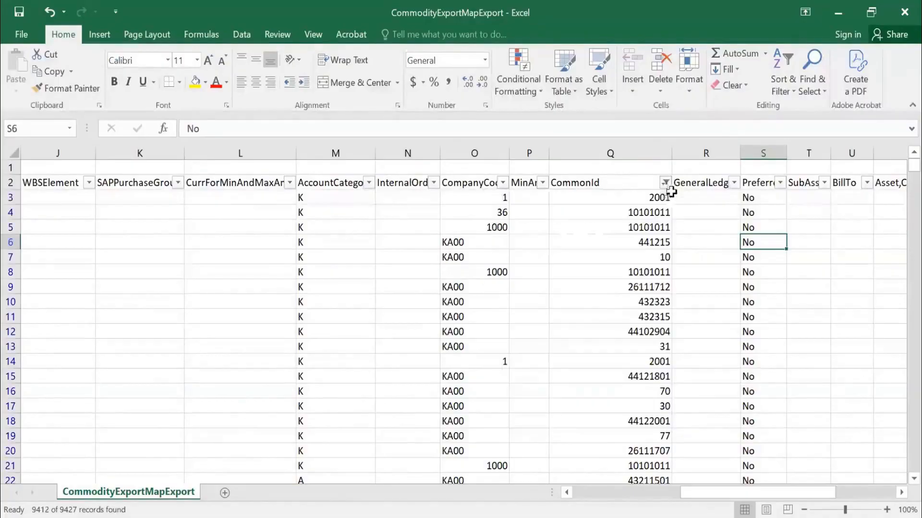
Filter the CommonId column with the search term 401 to show only code 40151601, and point out its mapping rows.
{"action": "left_click", "coordinate": [665, 182]}
{"action": "left_click", "coordinate": [598, 316]}
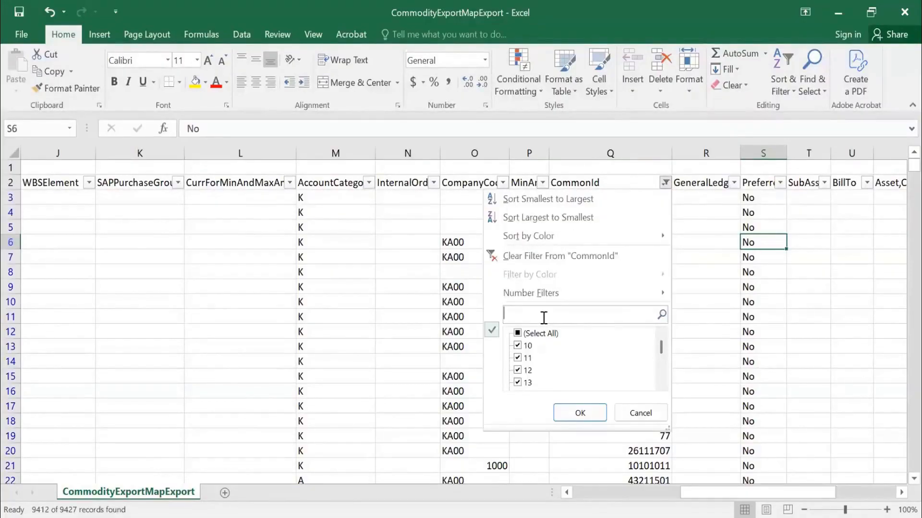
{"action": "type", "text": "401"}
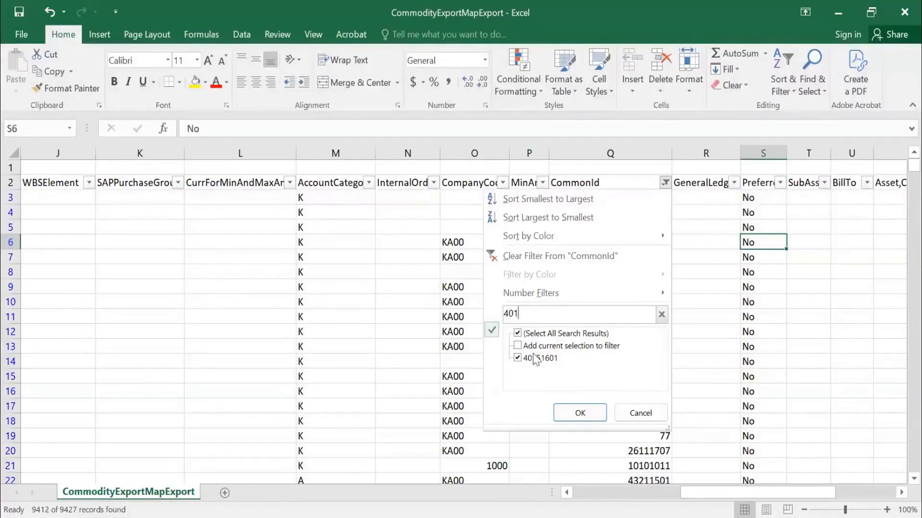
{"action": "left_click", "coordinate": [593, 415]}
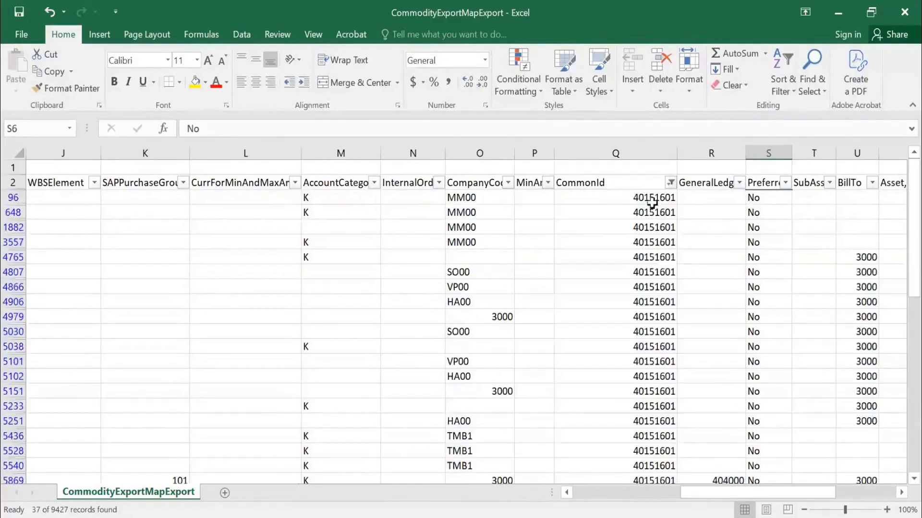
{"action": "left_click", "coordinate": [652, 201]}
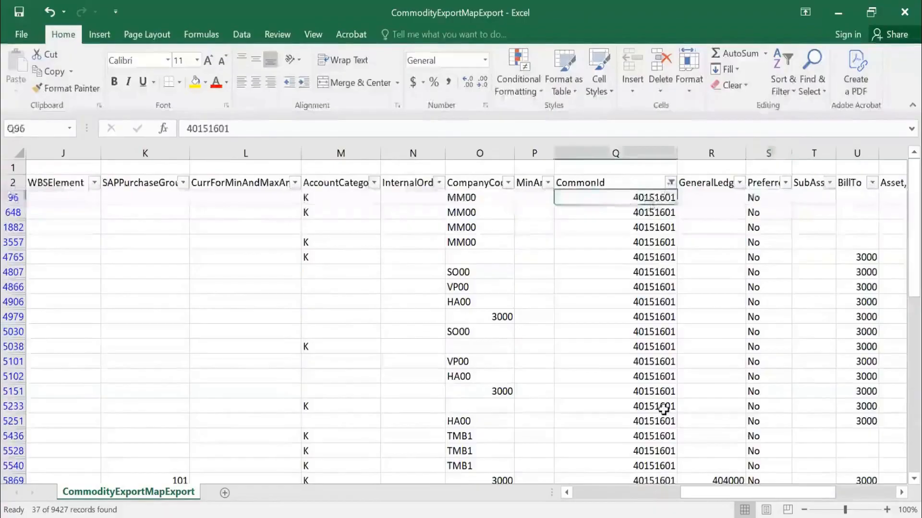
{"action": "left_click_drag", "start_coordinate": [664, 409], "coordinate": [653, 479]}
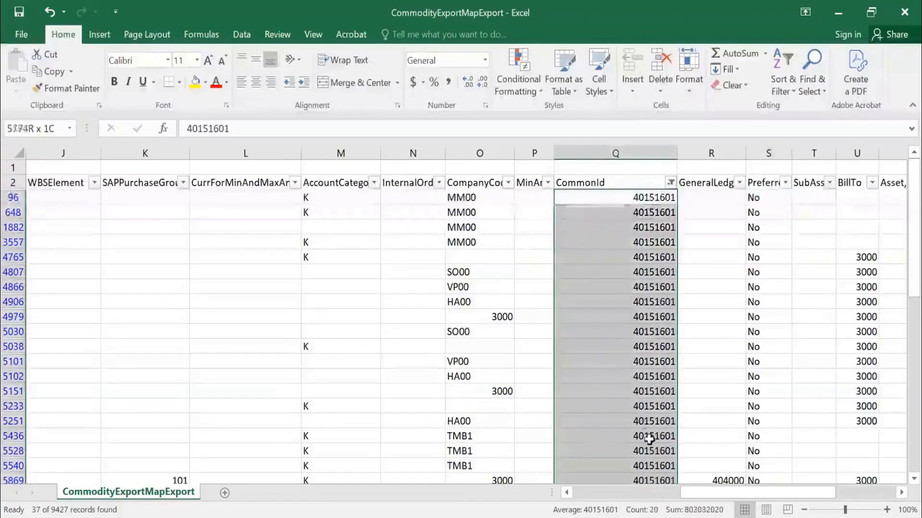
{"action": "left_click", "coordinate": [660, 261]}
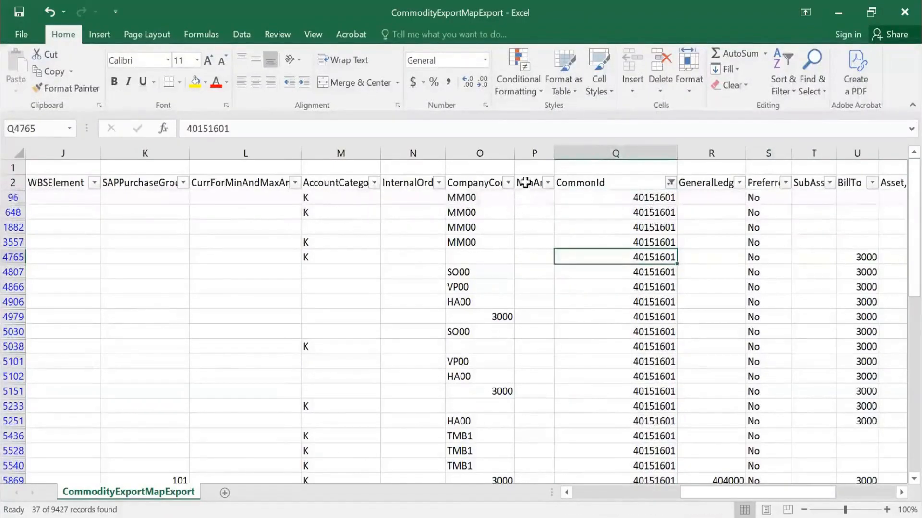
Filter the CompanyCode column to exclude company codes 3001, DAE0 and HA00.
{"action": "left_click", "coordinate": [508, 183]}
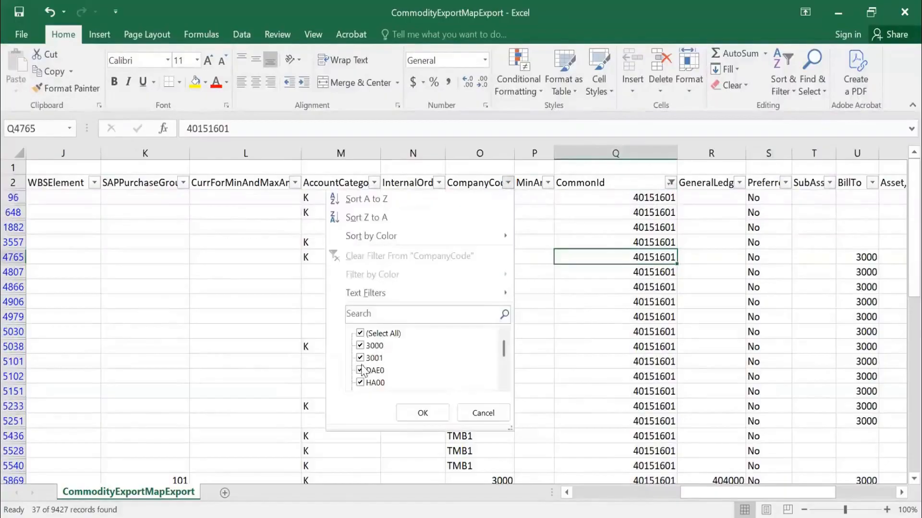
{"action": "left_click", "coordinate": [361, 361]}
{"action": "left_click", "coordinate": [361, 372]}
{"action": "left_click", "coordinate": [361, 383]}
{"action": "left_click", "coordinate": [422, 414]}
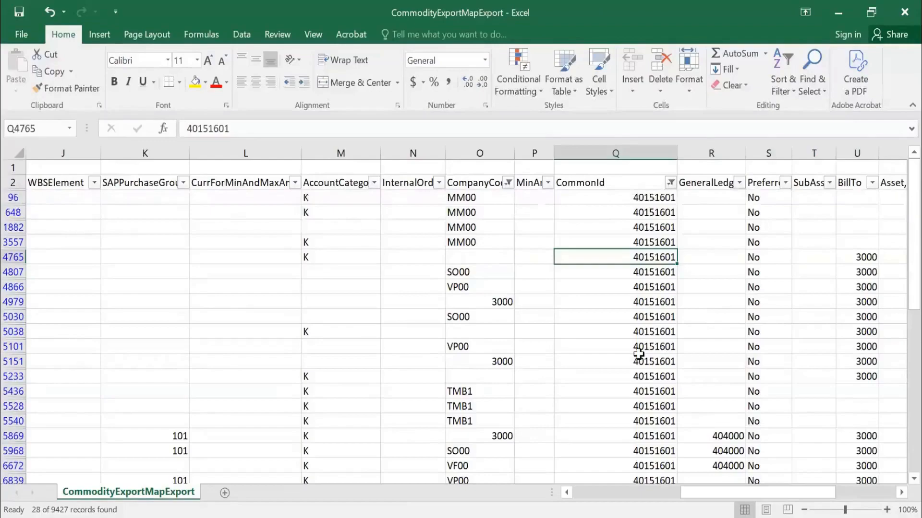
Examine the MaterialGroup values mapped to commodity code 40151601 in the filtered rows.
{"action": "left_click", "coordinate": [644, 195]}
{"action": "key", "text": "Left"}
{"action": "key", "text": "Left"}
{"action": "key", "text": "Left"}
{"action": "key", "text": "Left"}
{"action": "key", "text": "Left"}
{"action": "key", "text": "Left"}
{"action": "key", "text": "Left"}
{"action": "key", "text": "Left"}
{"action": "key", "text": "Left"}
{"action": "key", "text": "Left"}
{"action": "key", "text": "Left"}
{"action": "key", "text": "Left"}
{"action": "key", "text": "Left"}
{"action": "key", "text": "Left"}
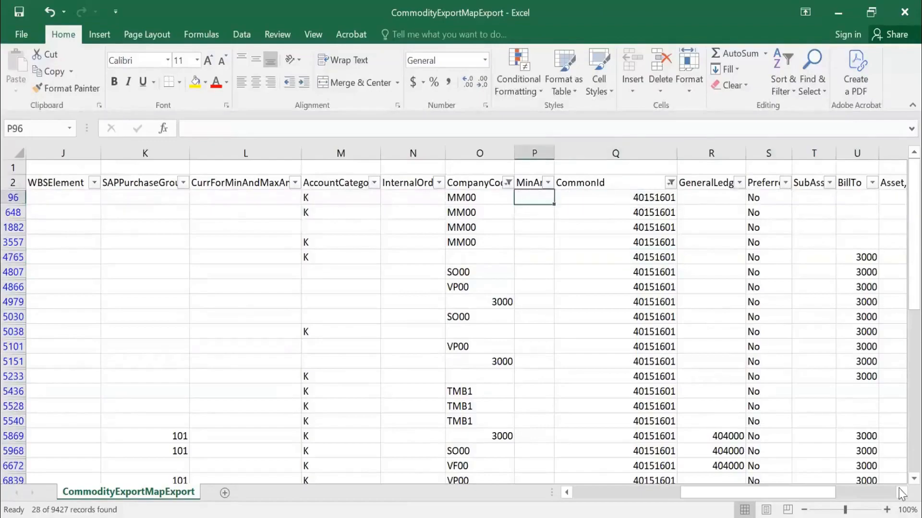
{"action": "key", "text": "Right"}
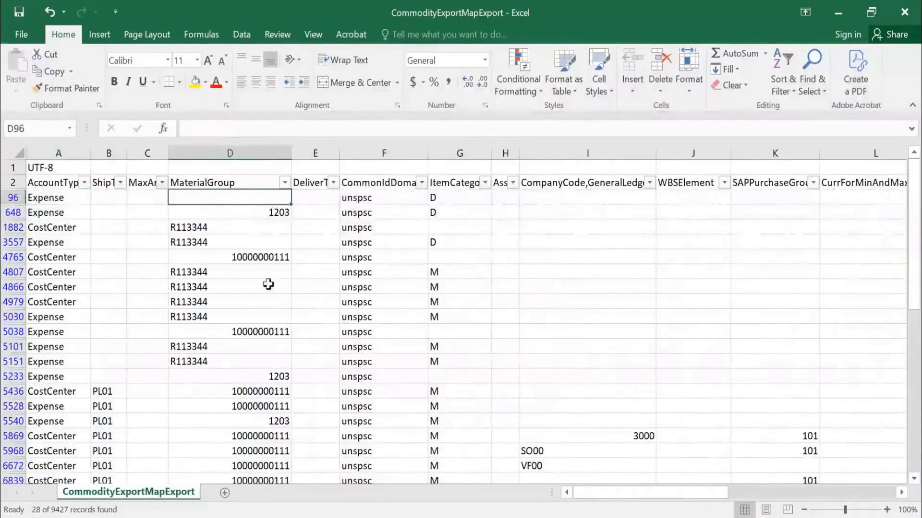
{"action": "left_click", "coordinate": [216, 230]}
{"action": "left_click", "coordinate": [216, 246]}
{"action": "left_click", "coordinate": [220, 287]}
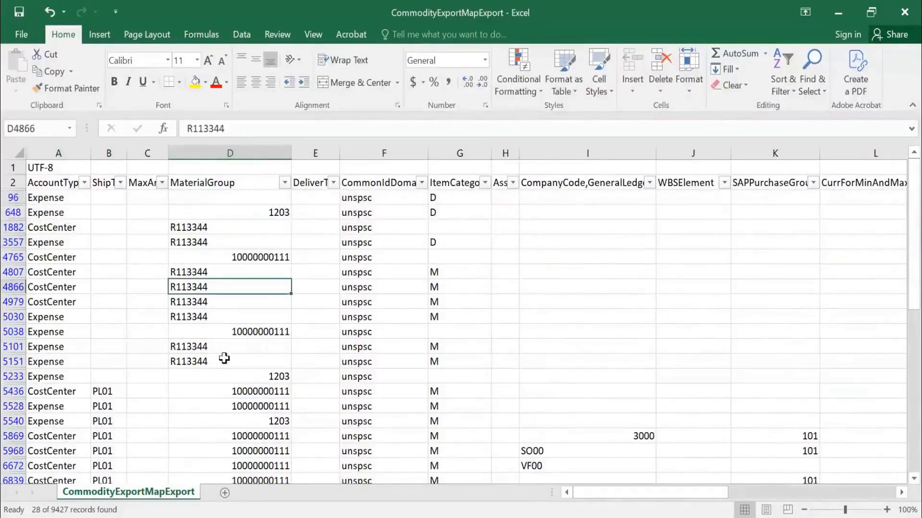
{"action": "left_click", "coordinate": [575, 246]}
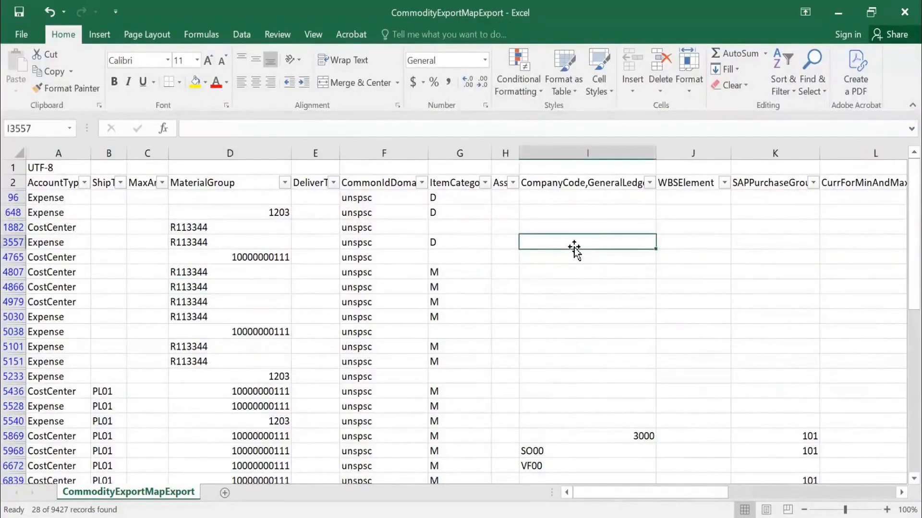
Filter the ItemCategory column to show only M, excluding D and blank entries.
{"action": "key", "text": "Right"}
{"action": "key", "text": "Right"}
{"action": "key", "text": "Right"}
{"action": "key", "text": "Right"}
{"action": "key", "text": "Right"}
{"action": "key", "text": "Right"}
{"action": "key", "text": "Right"}
{"action": "key", "text": "Right"}
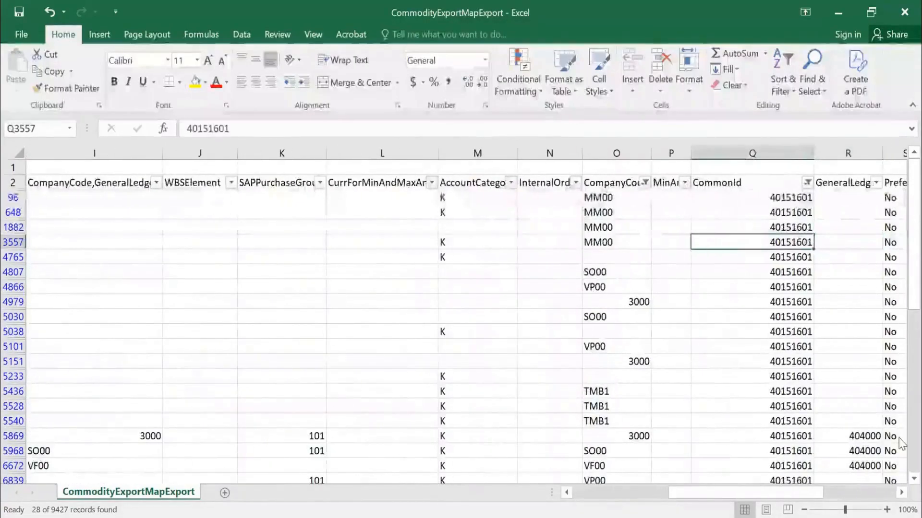
{"action": "key", "text": "Left"}
{"action": "key", "text": "Left"}
{"action": "key", "text": "Left"}
{"action": "key", "text": "Left"}
{"action": "key", "text": "Left"}
{"action": "key", "text": "Left"}
{"action": "key", "text": "Left"}
{"action": "key", "text": "Left"}
{"action": "key", "text": "Left"}
{"action": "key", "text": "Left"}
{"action": "key", "text": "Left"}
{"action": "key", "text": "Left"}
{"action": "key", "text": "Left"}
{"action": "key", "text": "Left"}
{"action": "key", "text": "Left"}
{"action": "key", "text": "Left"}
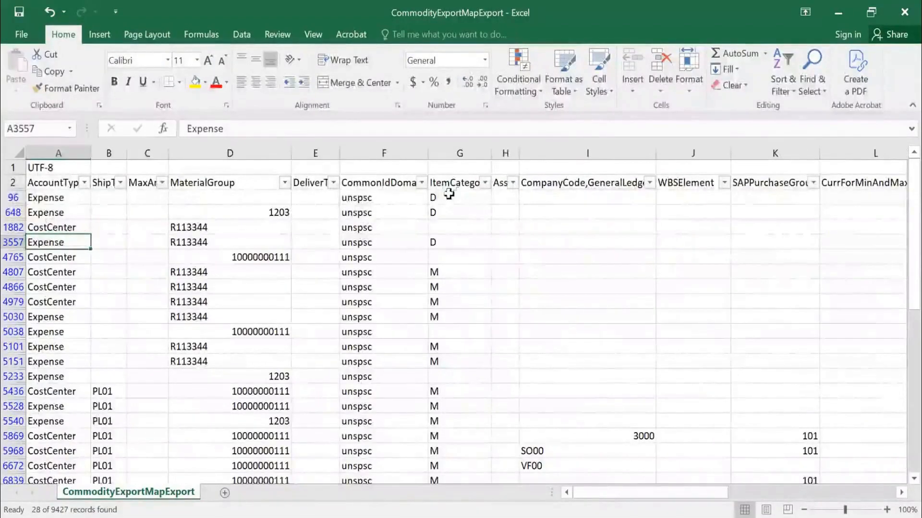
{"action": "left_click", "coordinate": [485, 183]}
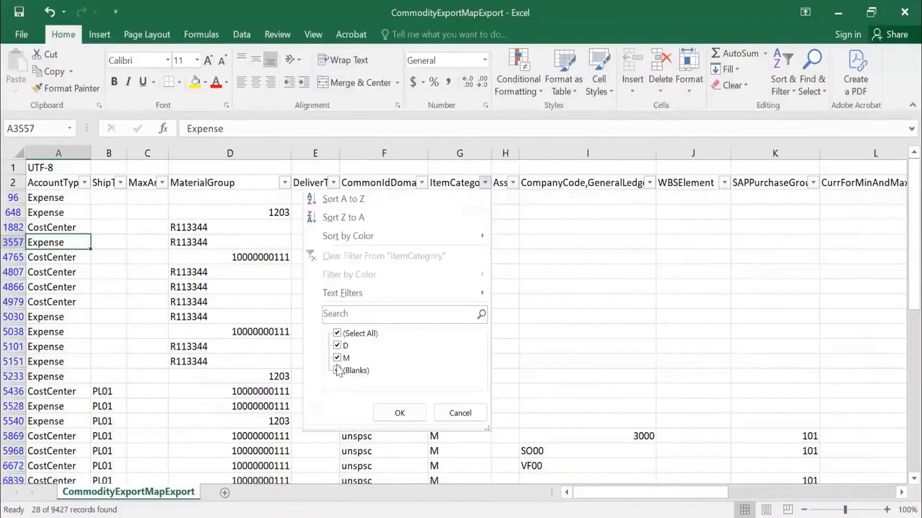
{"action": "left_click", "coordinate": [337, 346]}
{"action": "left_click", "coordinate": [337, 371]}
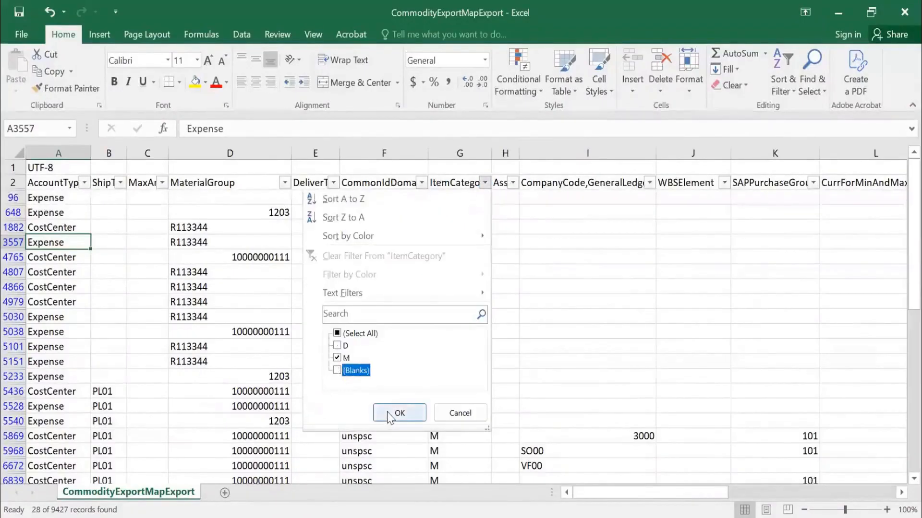
{"action": "left_click", "coordinate": [389, 414]}
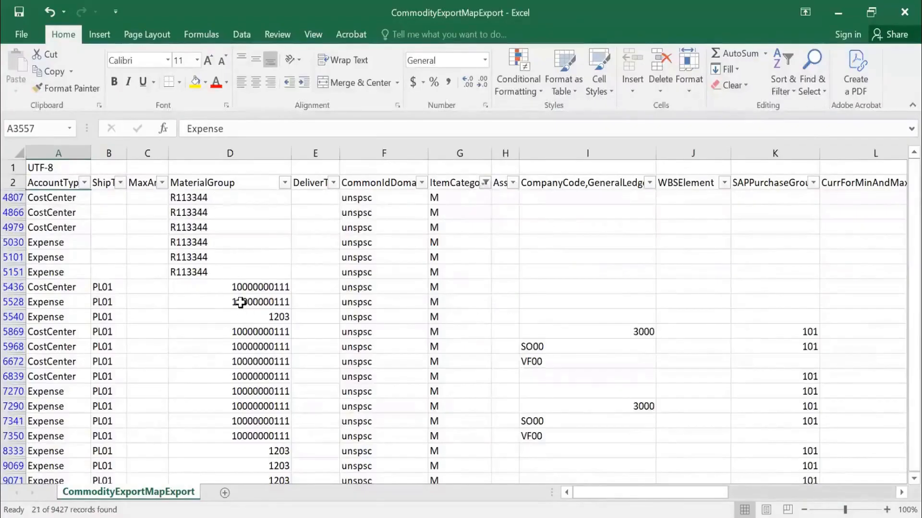
{"action": "left_click", "coordinate": [212, 198]}
{"action": "left_click", "coordinate": [52, 198]}
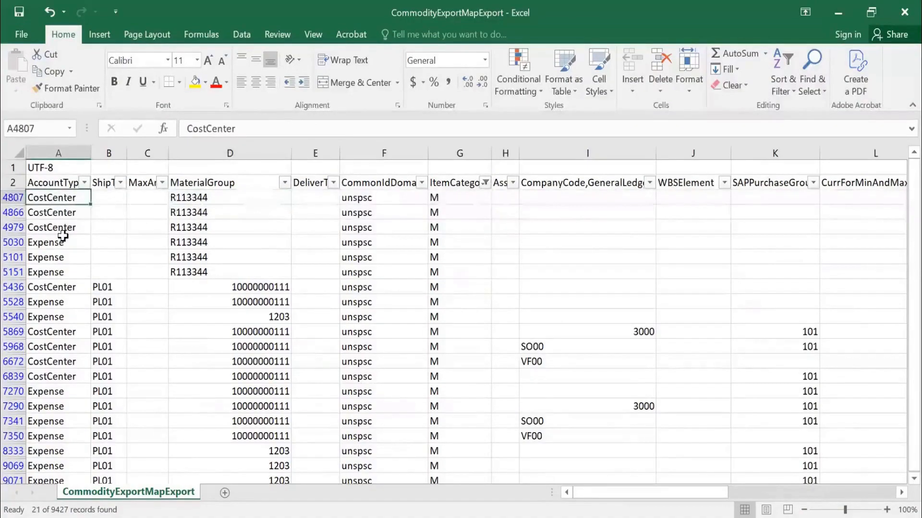
{"action": "left_click", "coordinate": [284, 183]}
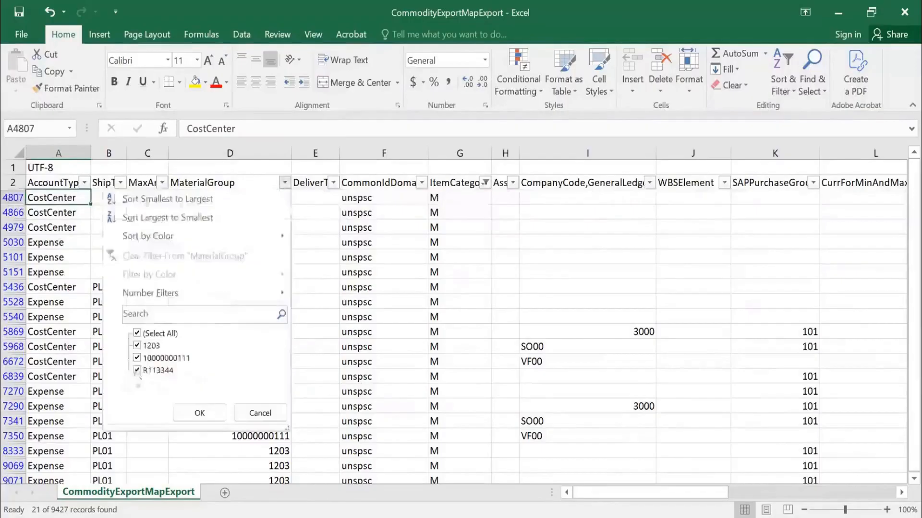
{"action": "left_click", "coordinate": [137, 359]}
{"action": "left_click", "coordinate": [139, 346]}
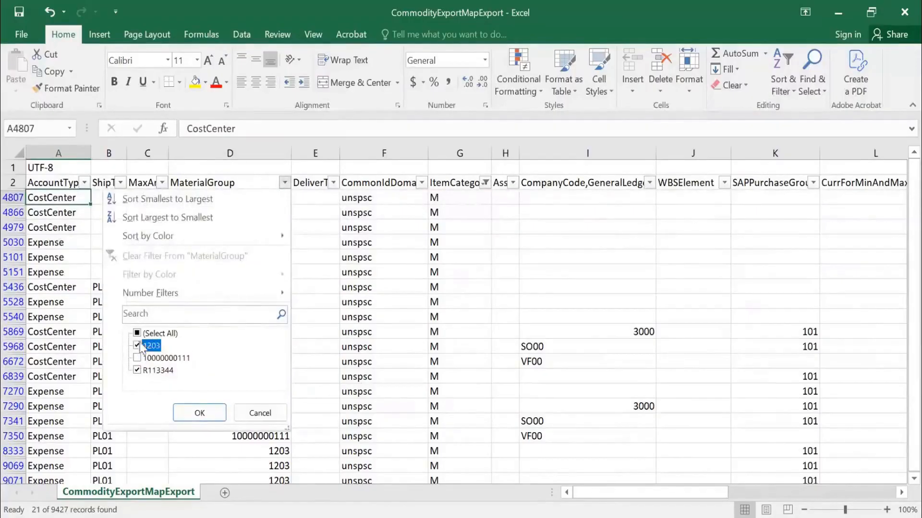
{"action": "left_click", "coordinate": [202, 419]}
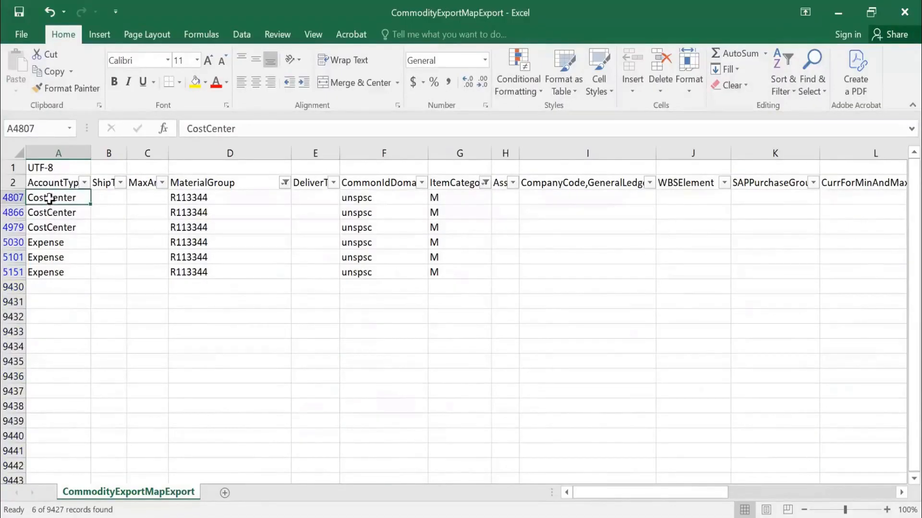
Examine the account types and CompanyCode values of the R113344 mapping rows, and check the CompanyCode filter without changing it.
{"action": "left_click", "coordinate": [45, 246]}
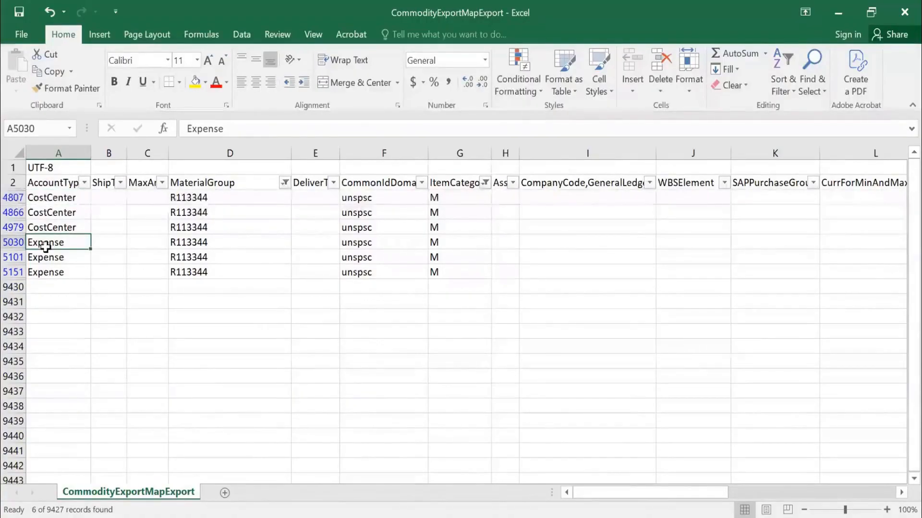
{"action": "key", "text": "Right"}
{"action": "key", "text": "Right"}
{"action": "key", "text": "Right"}
{"action": "key", "text": "Right"}
{"action": "key", "text": "Right"}
{"action": "key", "text": "Right"}
{"action": "key", "text": "Right"}
{"action": "key", "text": "Right"}
{"action": "key", "text": "Right"}
{"action": "key", "text": "Right"}
{"action": "key", "text": "Right"}
{"action": "key", "text": "Right"}
{"action": "key", "text": "Right"}
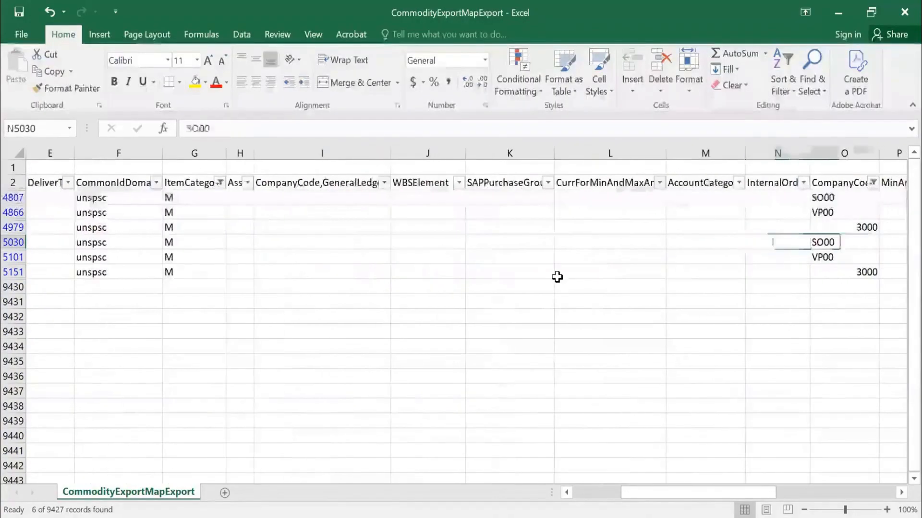
{"action": "key", "text": "Right"}
{"action": "key", "text": "Right"}
{"action": "key", "text": "Right"}
{"action": "key", "text": "Right"}
{"action": "key", "text": "Right"}
{"action": "key", "text": "Right"}
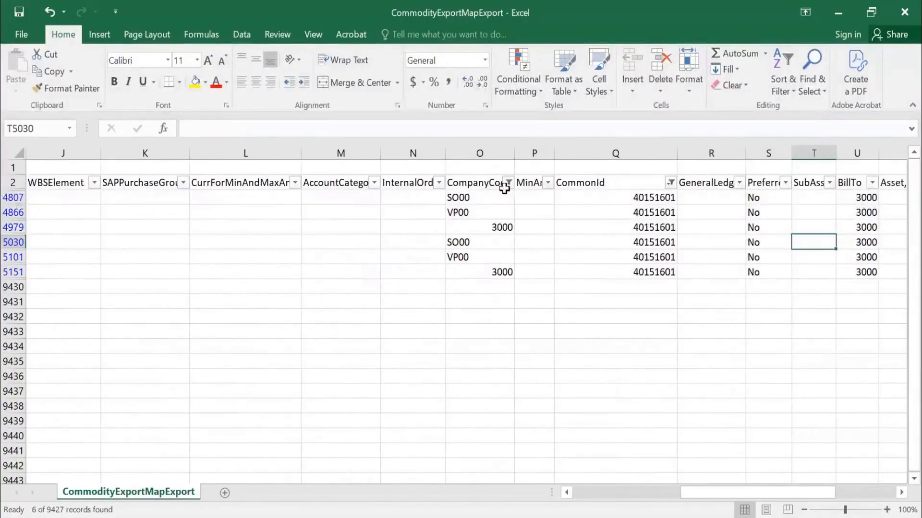
{"action": "left_click", "coordinate": [508, 182]}
{"action": "left_click", "coordinate": [662, 294]}
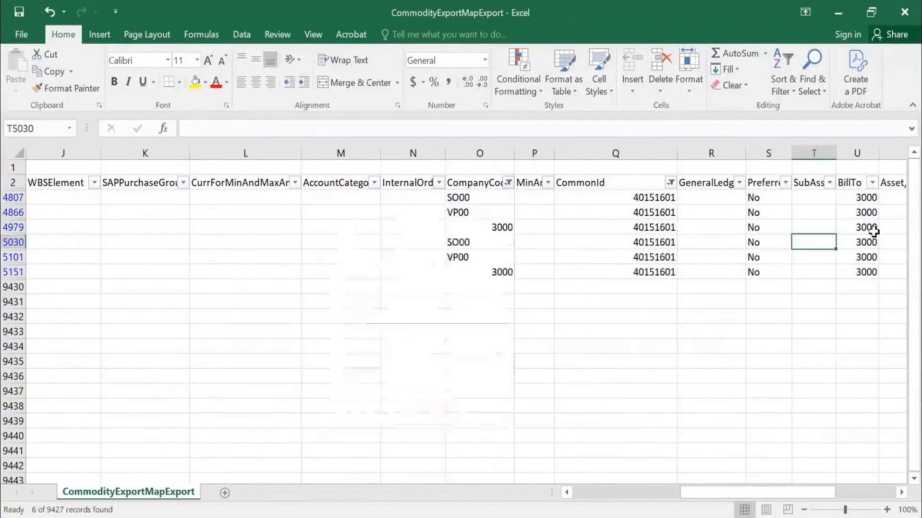
Examine the BillTo value for company code 3000 and the remaining columns through AssetClass.
{"action": "left_click", "coordinate": [857, 227]}
{"action": "key", "text": "Right"}
{"action": "key", "text": "Right"}
{"action": "key", "text": "Right"}
{"action": "key", "text": "Right"}
{"action": "key", "text": "Right"}
{"action": "key", "text": "Right"}
{"action": "key", "text": "Right"}
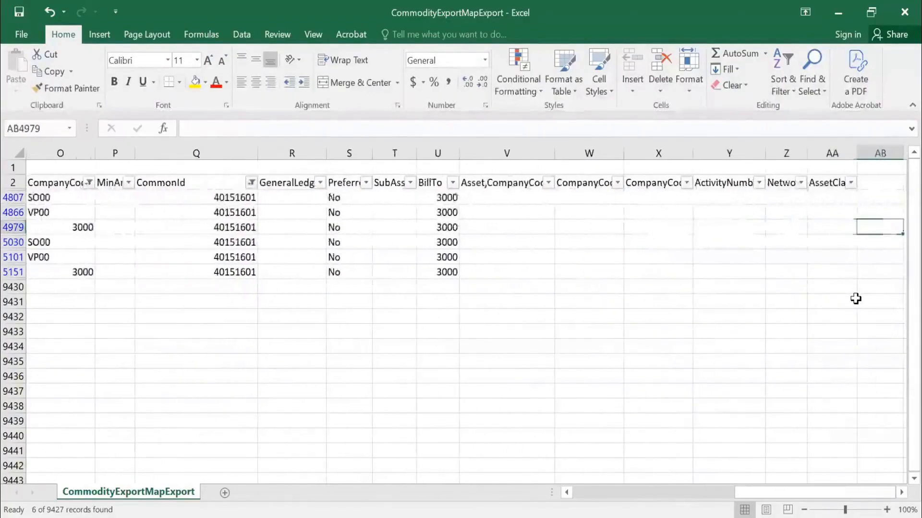
Select the GeneralLedger cells of the filtered R113344 rows to check them for values.
{"action": "key", "text": "Left"}
{"action": "key", "text": "Left"}
{"action": "key", "text": "Left"}
{"action": "key", "text": "Left"}
{"action": "key", "text": "Left"}
{"action": "key", "text": "Left"}
{"action": "key", "text": "Left"}
{"action": "key", "text": "Left"}
{"action": "key", "text": "Left"}
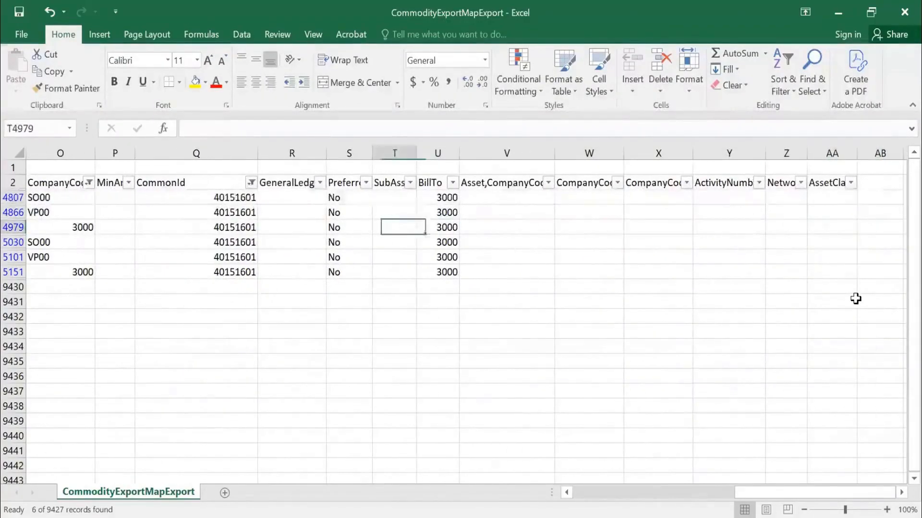
{"action": "key", "text": "Up"}
{"action": "key", "text": "Up"}
{"action": "key", "text": "Left"}
{"action": "key", "text": "shift+Down"}
{"action": "key", "text": "shift+Down"}
{"action": "key", "text": "shift+Down"}
{"action": "key", "text": "shift+Down"}
{"action": "key", "text": "shift+Down"}
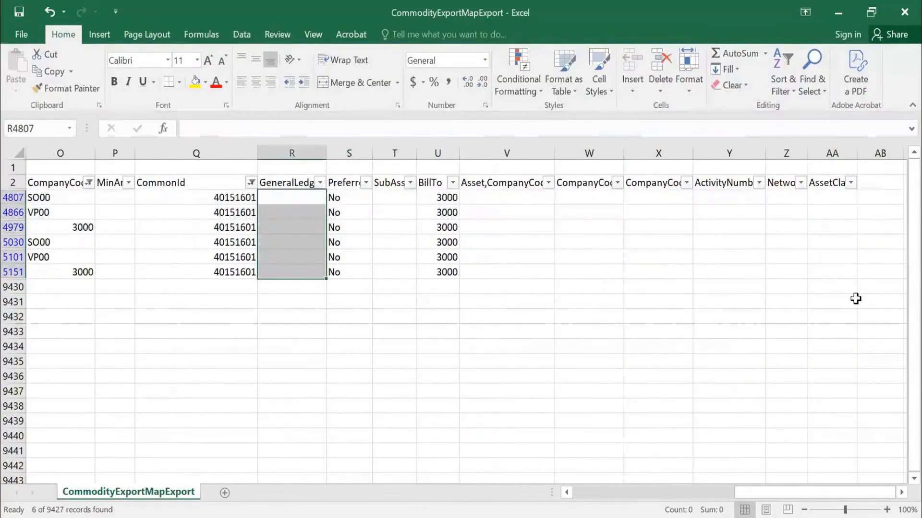
Look across the first filtered row's columns, from CommonId back to AccountType, for the fields maintained in the mapping.
{"action": "key", "text": "Left"}
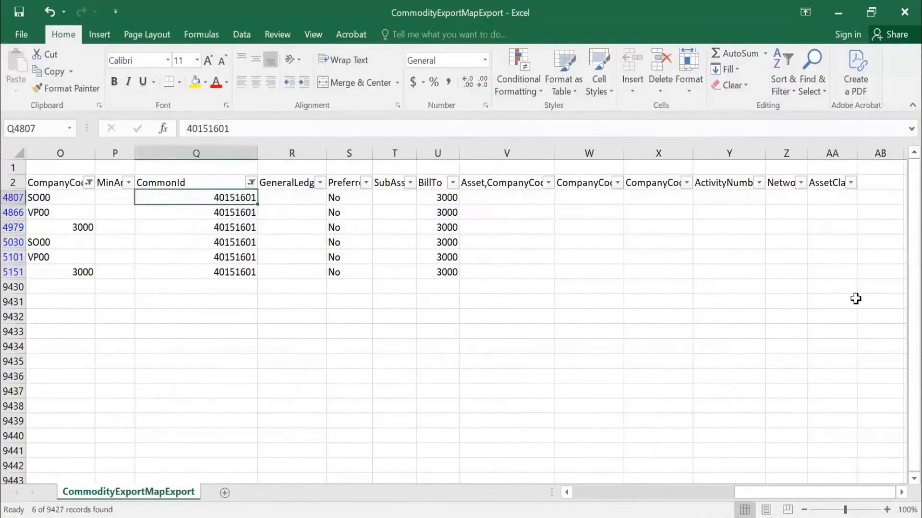
{"action": "key", "text": "Left"}
{"action": "key", "text": "Left"}
{"action": "key", "text": "Left"}
{"action": "key", "text": "Left"}
{"action": "key", "text": "Left"}
{"action": "key", "text": "Left"}
{"action": "key", "text": "Left"}
{"action": "key", "text": "Left"}
{"action": "key", "text": "Left"}
{"action": "key", "text": "Left"}
{"action": "key", "text": "Left"}
{"action": "key", "text": "Left"}
{"action": "key", "text": "Left"}
{"action": "key", "text": "Left"}
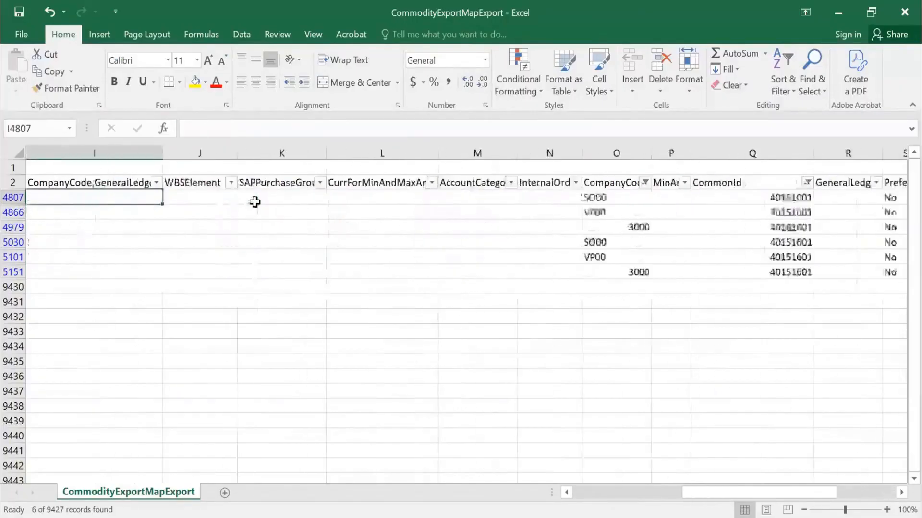
{"action": "key", "text": "Left"}
{"action": "key", "text": "Right"}
{"action": "key", "text": "Right"}
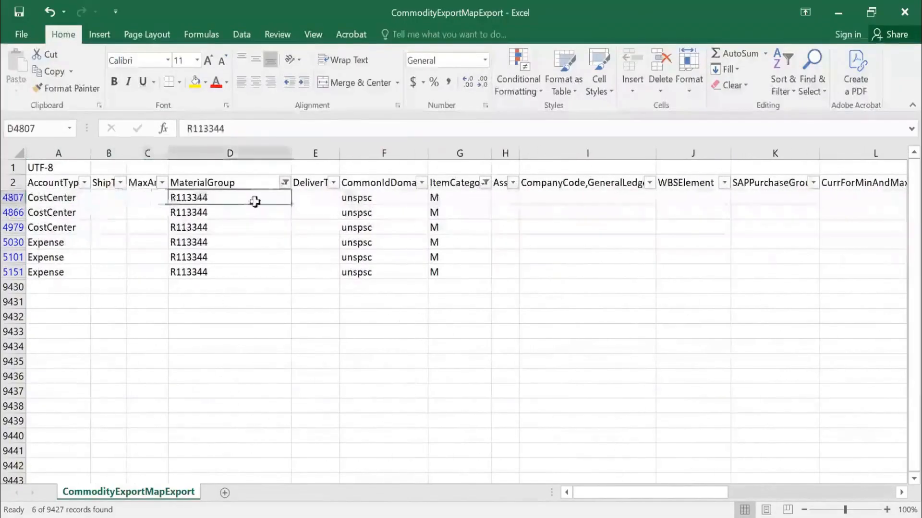
{"action": "key", "text": "Left"}
{"action": "key", "text": "Left"}
{"action": "key", "text": "Left"}
{"action": "key", "text": "Right"}
{"action": "key", "text": "Right"}
{"action": "key", "text": "Right"}
{"action": "key", "text": "Right"}
{"action": "key", "text": "Right"}
{"action": "key", "text": "Right"}
{"action": "key", "text": "Right"}
{"action": "key", "text": "Right"}
{"action": "key", "text": "Right"}
{"action": "key", "text": "Right"}
{"action": "key", "text": "Right"}
{"action": "key", "text": "Right"}
{"action": "key", "text": "Right"}
{"action": "key", "text": "Right"}
{"action": "key", "text": "Right"}
{"action": "key", "text": "Right"}
{"action": "key", "text": "Right"}
{"action": "key", "text": "Right"}
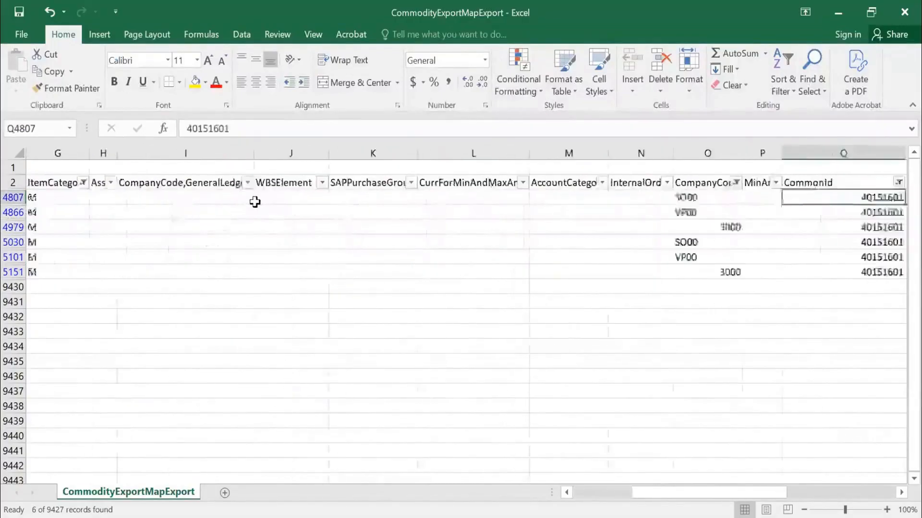
{"action": "key", "text": "Left"}
{"action": "key", "text": "Left"}
{"action": "key", "text": "Left"}
{"action": "key", "text": "Left"}
{"action": "key", "text": "Left"}
{"action": "key", "text": "Left"}
{"action": "key", "text": "Left"}
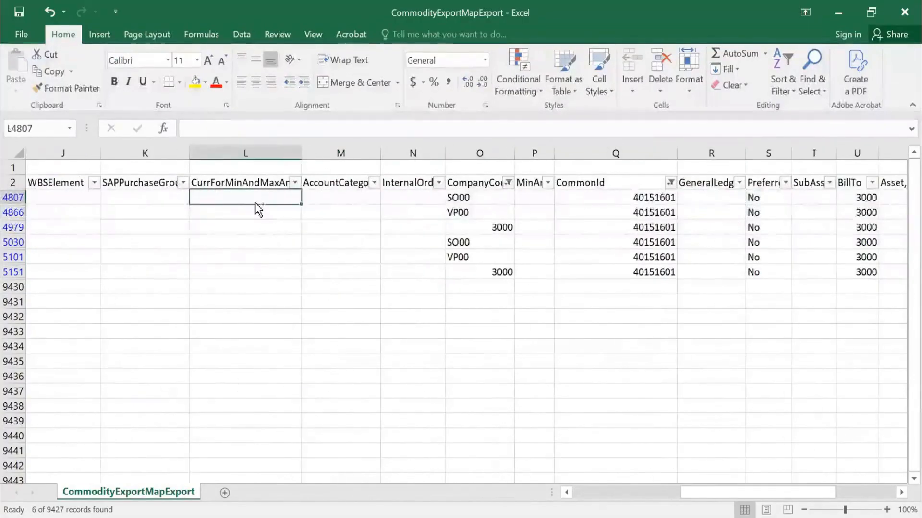
Search the sheet for "cost" and step through the matches.
{"action": "key", "text": "ctrl+f"}
{"action": "type", "text": "cost"}
{"action": "key", "text": "Return"}
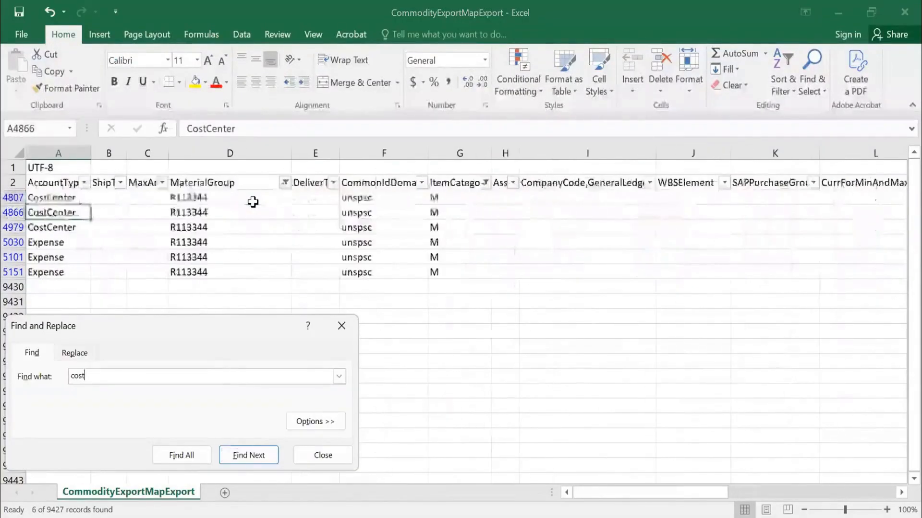
{"action": "key", "text": "Return"}
{"action": "key", "text": "Return"}
{"action": "key", "text": "Return"}
{"action": "key", "text": "Return"}
{"action": "key", "text": "Return"}
{"action": "key", "text": "Return"}
{"action": "key", "text": "Return"}
{"action": "key", "text": "Return"}
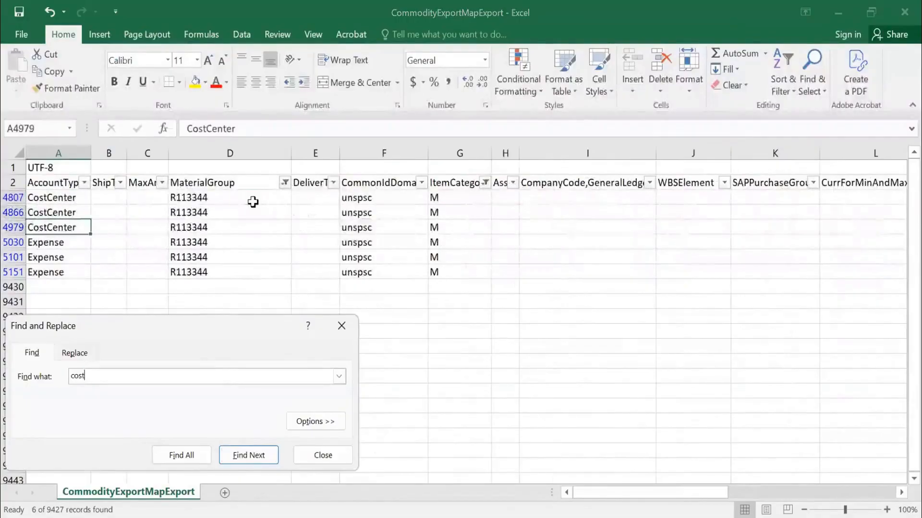
{"action": "key", "text": "Escape"}
Review all columns of the first filtered row from AccountType through AssetClass for cost center fields.
{"action": "key", "text": "Right"}
{"action": "key", "text": "Right"}
{"action": "key", "text": "Right"}
{"action": "key", "text": "Right"}
{"action": "key", "text": "Right"}
{"action": "key", "text": "Right"}
{"action": "key", "text": "Right"}
{"action": "key", "text": "Right"}
{"action": "key", "text": "Right"}
{"action": "key", "text": "Right"}
{"action": "key", "text": "Right"}
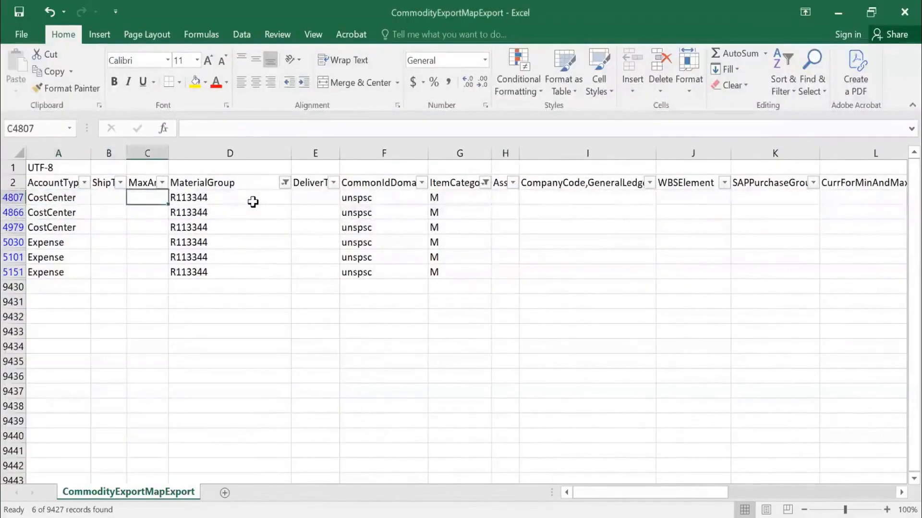
{"action": "key", "text": "Left"}
{"action": "key", "text": "Left"}
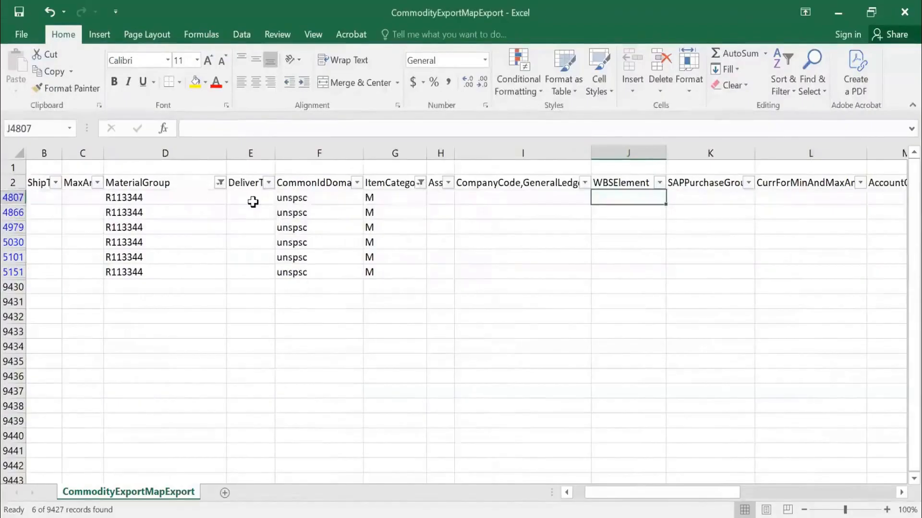
{"action": "key", "text": "Right"}
{"action": "key", "text": "Right"}
{"action": "key", "text": "Right"}
{"action": "key", "text": "Right"}
{"action": "key", "text": "Right"}
{"action": "key", "text": "Right"}
{"action": "key", "text": "Right"}
{"action": "key", "text": "Right"}
{"action": "key", "text": "Right"}
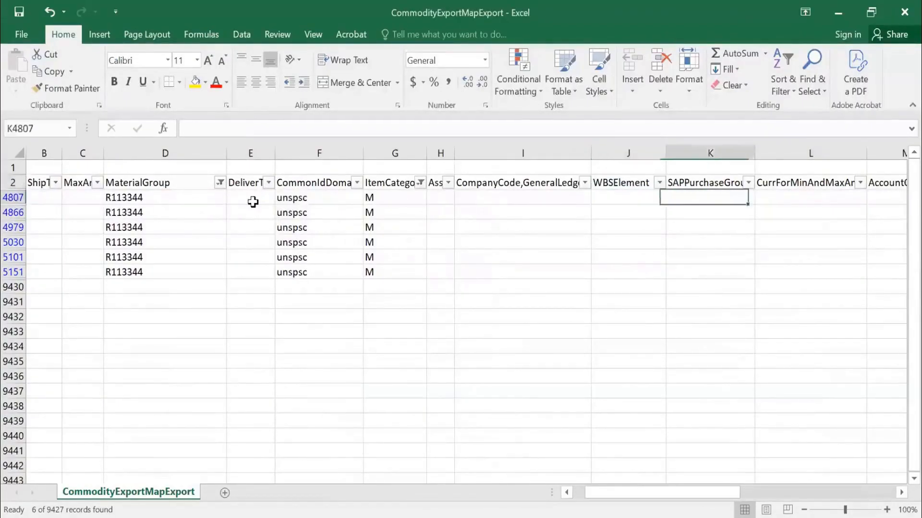
{"action": "key", "text": "Right"}
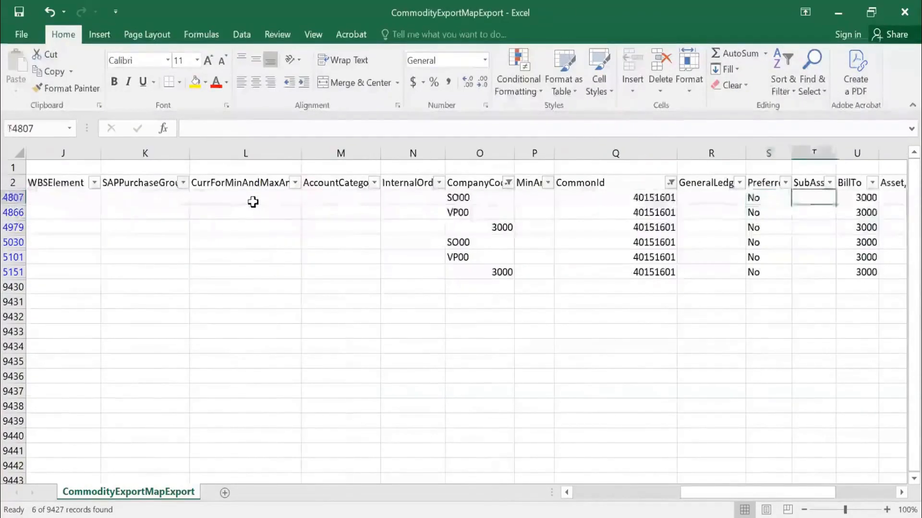
{"action": "key", "text": "Right"}
{"action": "key", "text": "Right"}
{"action": "key", "text": "Right"}
{"action": "key", "text": "Right"}
{"action": "key", "text": "Right"}
{"action": "key", "text": "Right"}
{"action": "key", "text": "Right"}
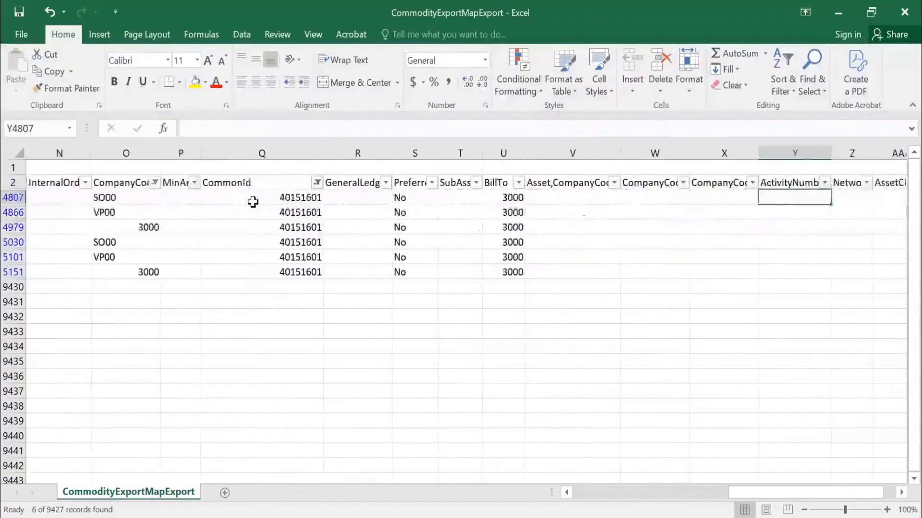
{"action": "key", "text": "Right"}
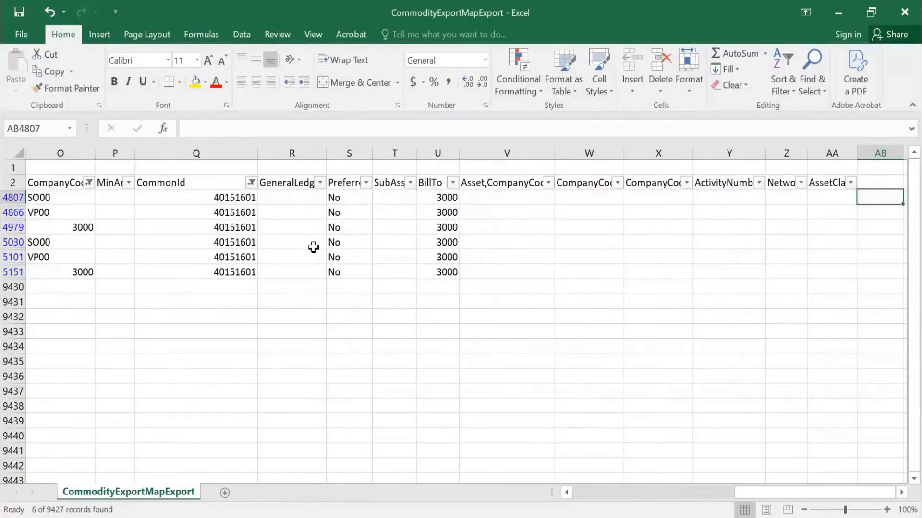
Check the first filtered row's BillTo value, then compare its MaterialGroup and ItemCategory.
{"action": "left_click", "coordinate": [438, 196]}
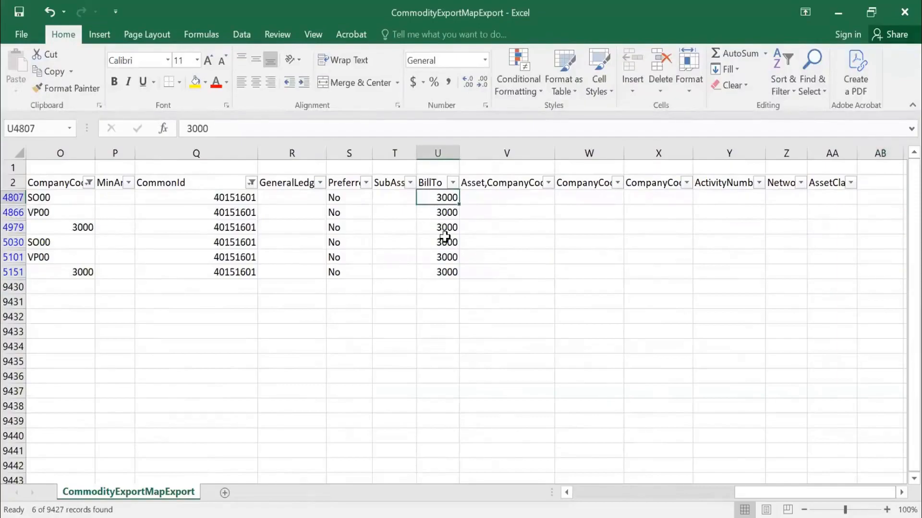
{"action": "key", "text": "Left"}
{"action": "key", "text": "Left"}
{"action": "key", "text": "Left"}
{"action": "key", "text": "Left"}
{"action": "key", "text": "Left"}
{"action": "key", "text": "Left"}
{"action": "key", "text": "Left"}
{"action": "key", "text": "Left"}
{"action": "key", "text": "Left"}
{"action": "key", "text": "Left"}
{"action": "key", "text": "Left"}
{"action": "key", "text": "Left"}
{"action": "key", "text": "Left"}
{"action": "key", "text": "Left"}
{"action": "key", "text": "Left"}
{"action": "key", "text": "Left"}
{"action": "key", "text": "Left"}
{"action": "key", "text": "Left"}
{"action": "key", "text": "Left"}
{"action": "key", "text": "Left"}
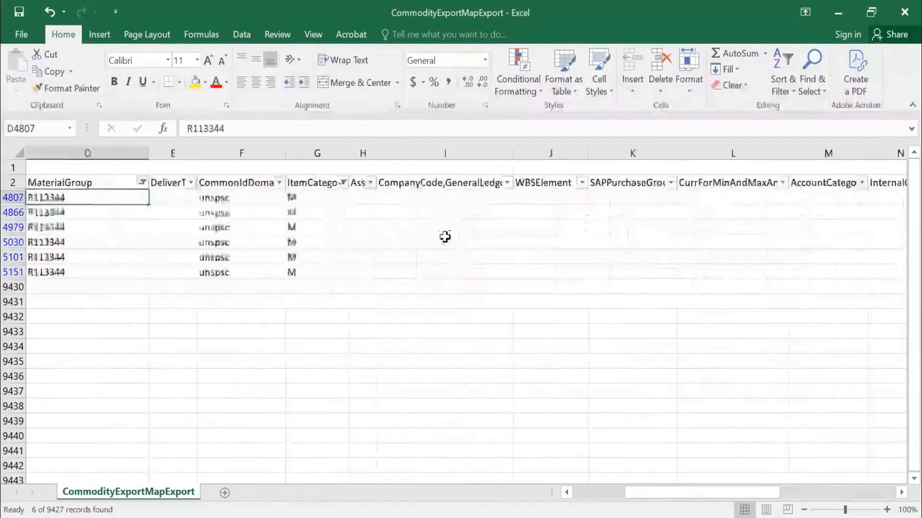
{"action": "key", "text": "Right"}
{"action": "key", "text": "Right"}
{"action": "key", "text": "Right"}
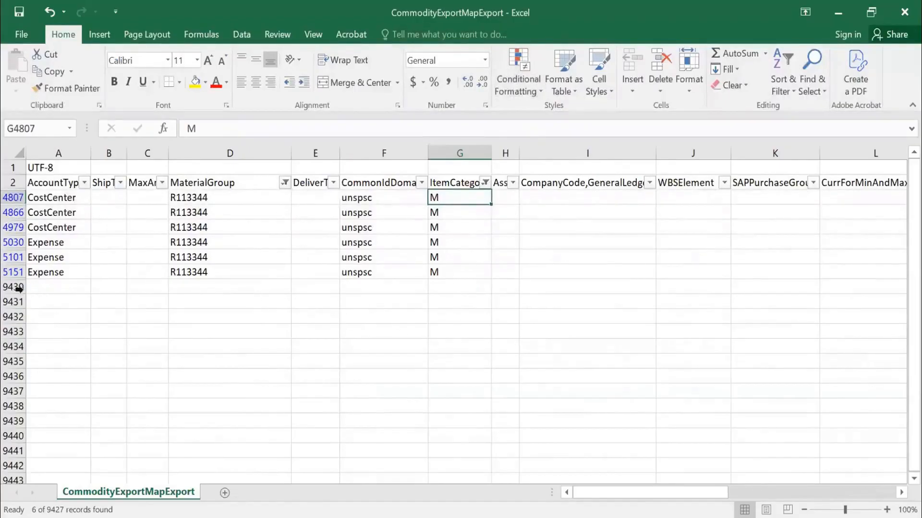
Try entering D in the ItemCategory column of the first empty row below the filtered mappings.
{"action": "left_click", "coordinate": [452, 287]}
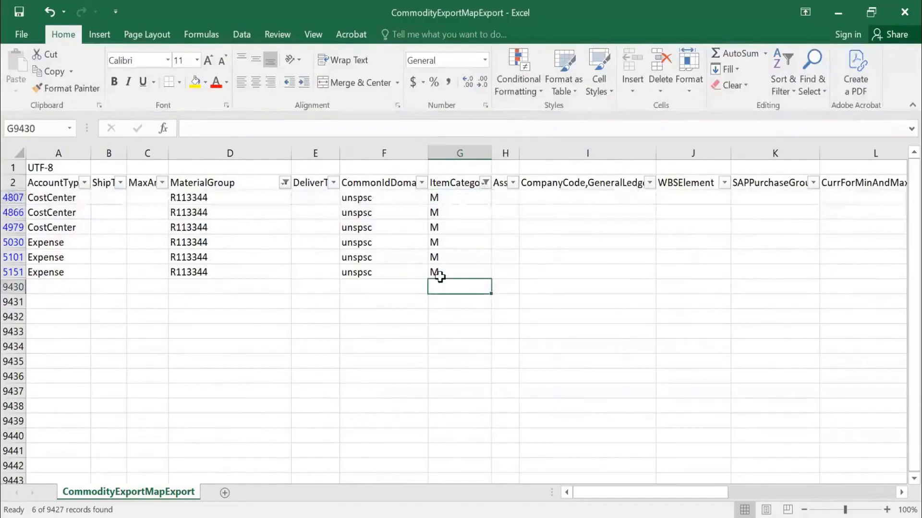
{"action": "type", "text": "D"}
{"action": "key", "text": "Tab"}
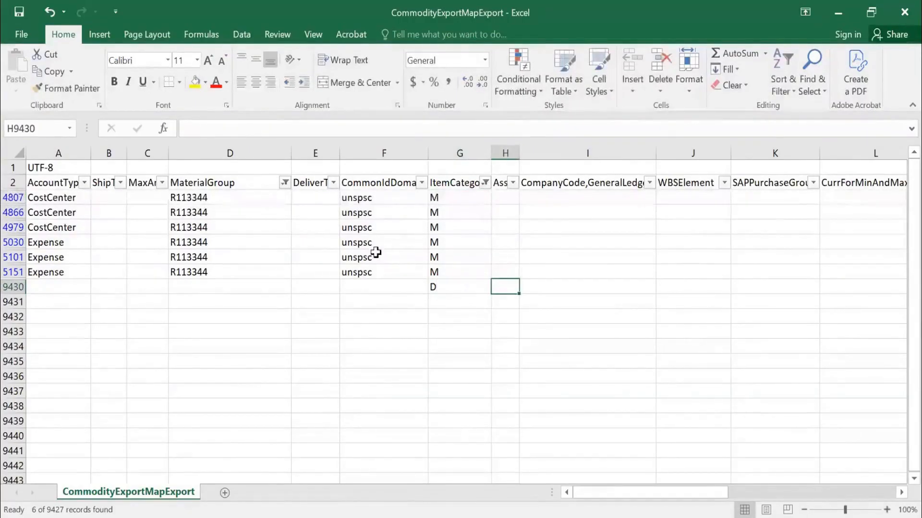
{"action": "left_click", "coordinate": [436, 290]}
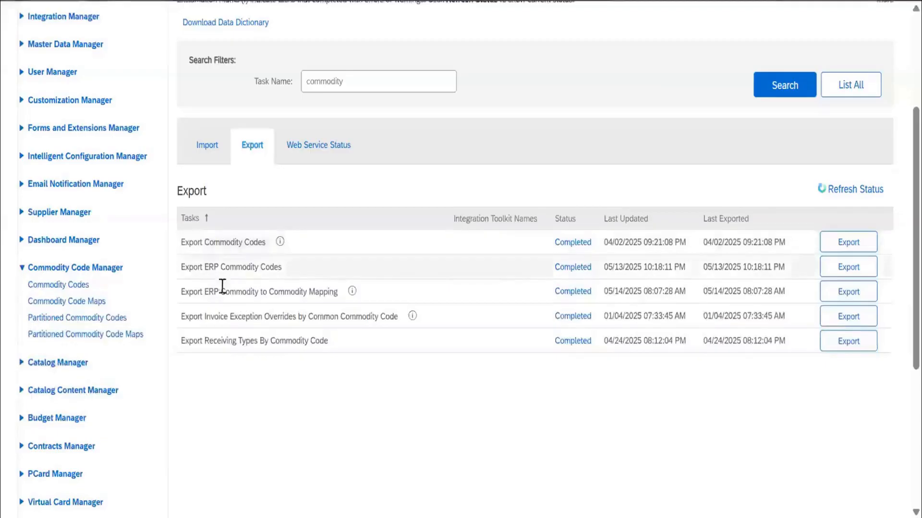
Expand Procure-to-Pay Manager in the administration navigation and open its Receiving Types By Commodity Code page.
{"action": "scroll", "coordinate": [113, 282], "scroll_direction": "down", "scroll_amount": 4}
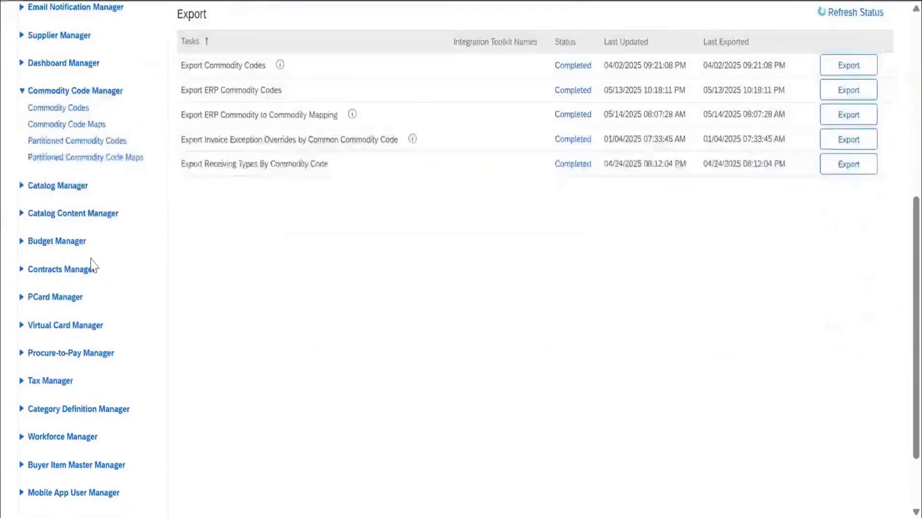
{"action": "scroll", "coordinate": [90, 264], "scroll_direction": "down", "scroll_amount": 2}
{"action": "left_click", "coordinate": [86, 267]}
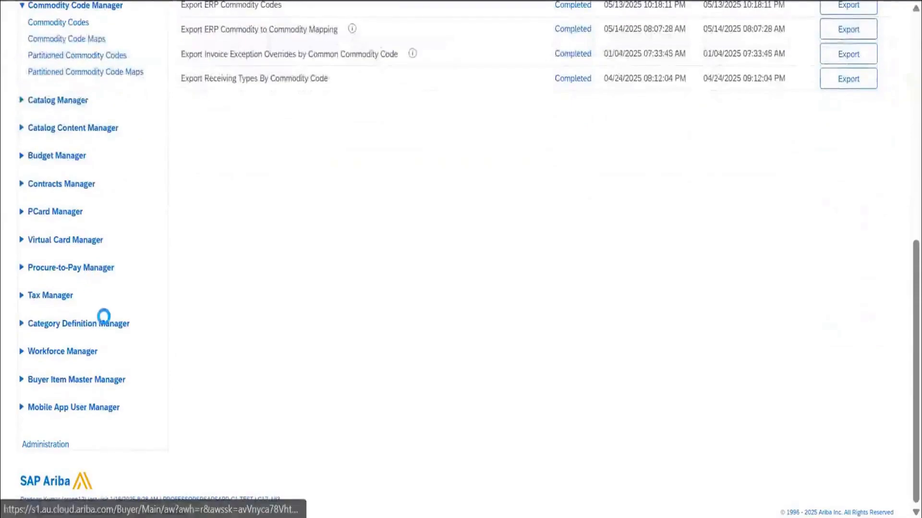
{"action": "scroll", "coordinate": [144, 278], "scroll_direction": "down", "scroll_amount": 10}
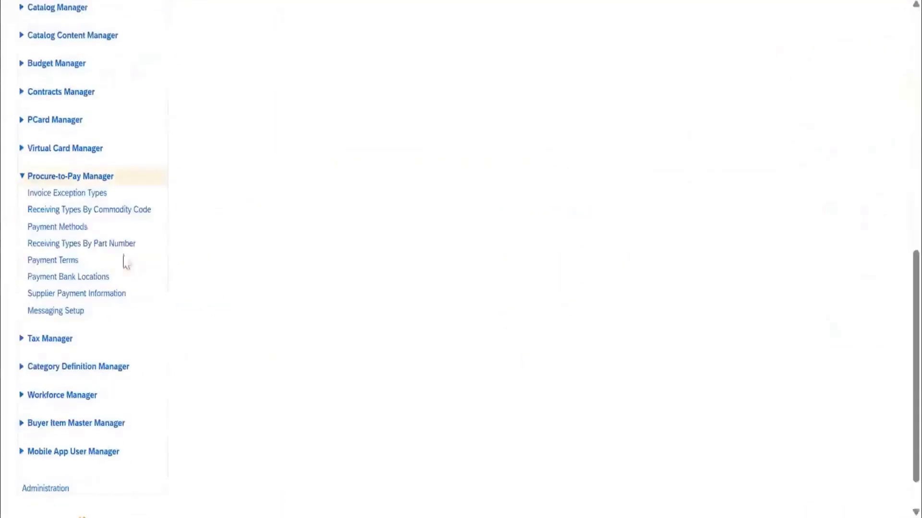
{"action": "left_click", "coordinate": [86, 209]}
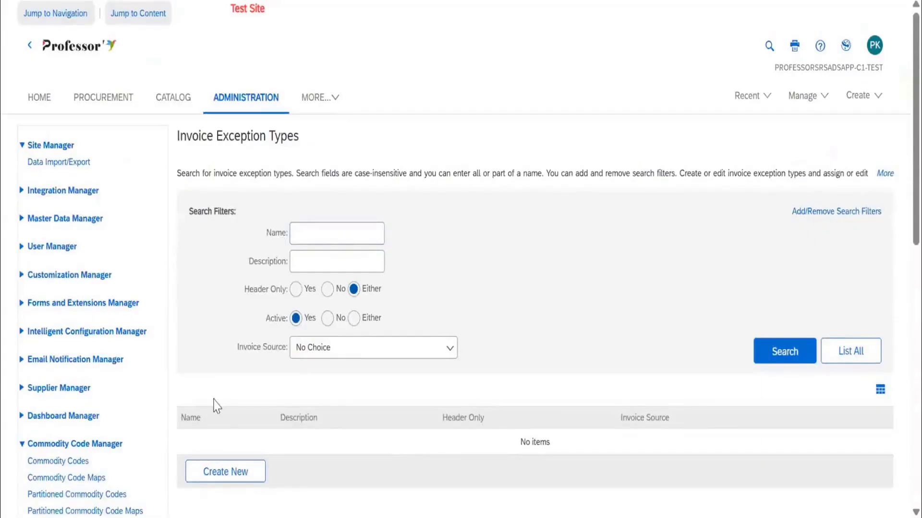
{"action": "scroll", "coordinate": [82, 354], "scroll_direction": "down", "scroll_amount": 5}
{"action": "scroll", "coordinate": [70, 250], "scroll_direction": "down", "scroll_amount": 5}
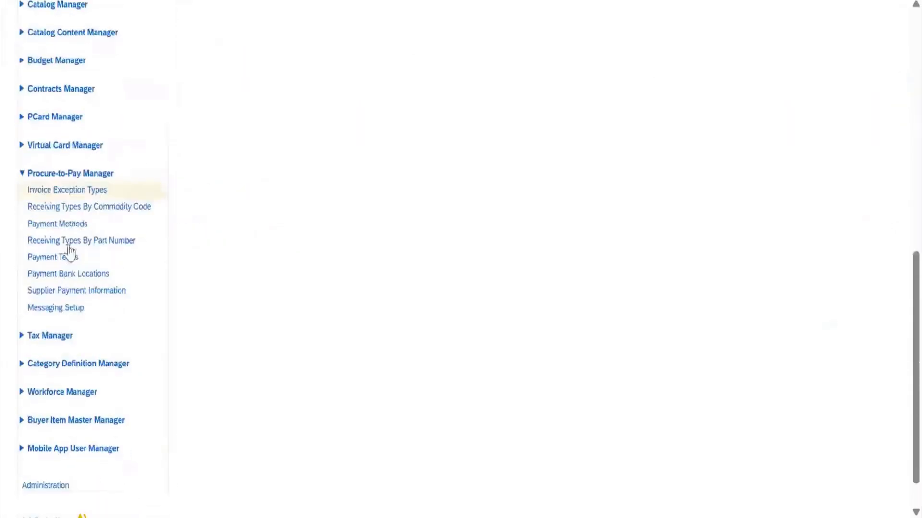
{"action": "left_click", "coordinate": [72, 208]}
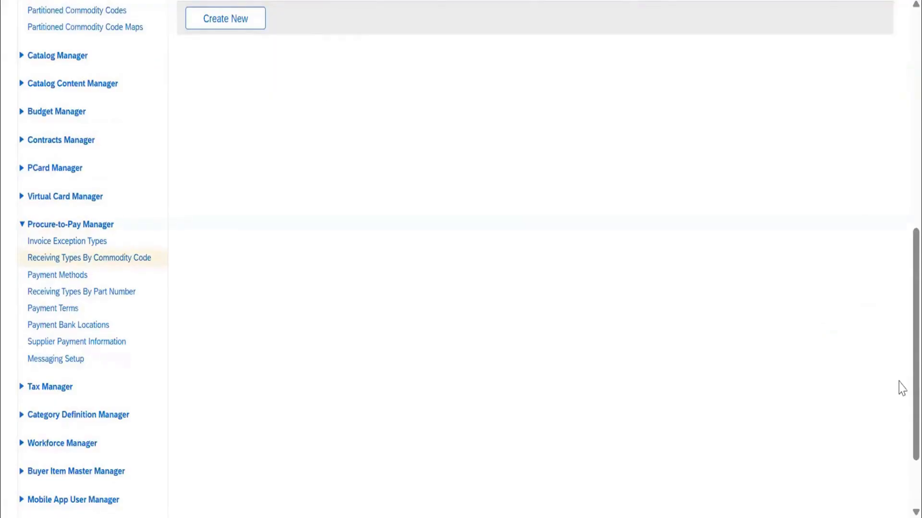
Switch to the Excel notes workbook and enter Commodity code in cell B659 under Session 29.
{"action": "key", "text": "alt+Tab"}
{"action": "type", "text": "cOMMO"}
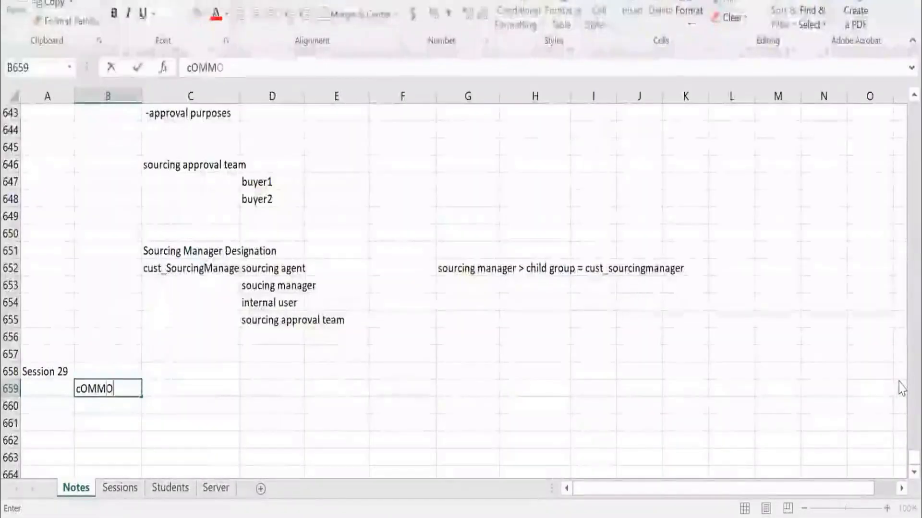
{"action": "type", "text": "DITY code"}
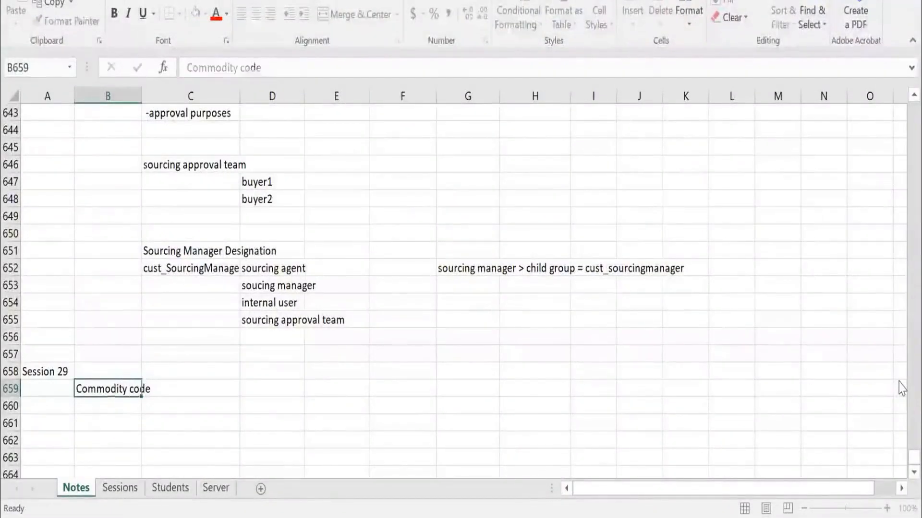
{"action": "key", "text": "Return"}
Enter the note "ERP Commodity = Partitioned commodity = mapping" in cell B660.
{"action": "type", "text": "ERP Commod"}
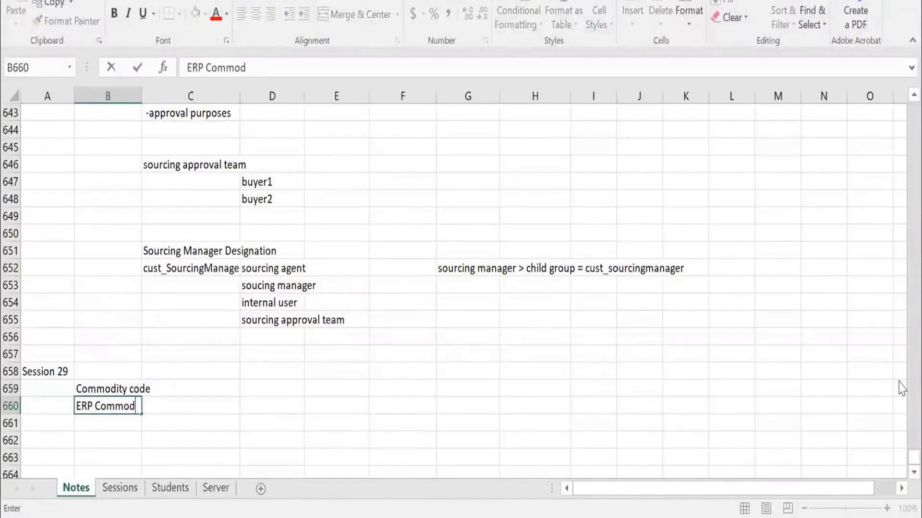
{"action": "type", "text": "ity = Partitioned commodity"}
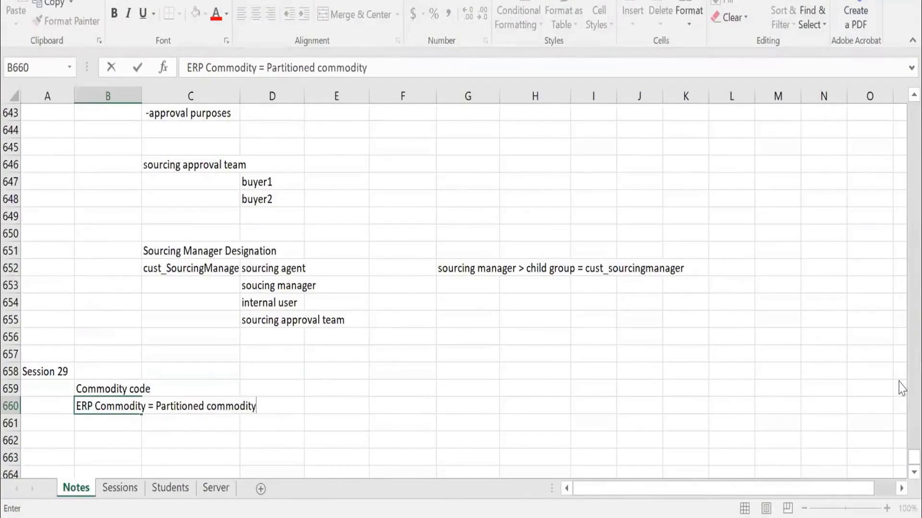
{"action": "type", "text": " = mappi"}
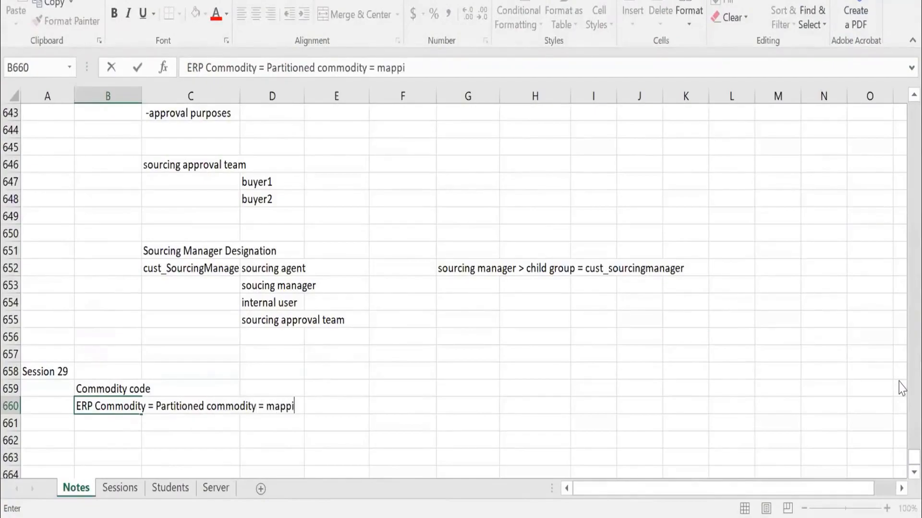
{"action": "type", "text": "ng"}
{"action": "key", "text": "Return"}
{"action": "key", "text": "Return"}
Leave one row blank below the mapping note and enter "CEME file" in cell B662.
{"action": "type", "text": "CEM"}
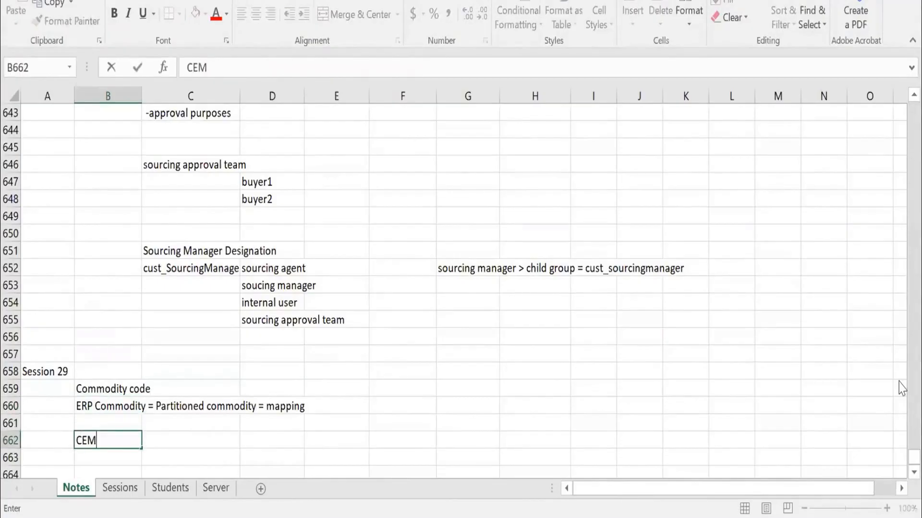
{"action": "type", "text": "E file"}
{"action": "key", "text": "Tab"}
Describe the CEME file in cell C662 with the text "map UNSPSC commodity = material group".
{"action": "type", "text": "map U"}
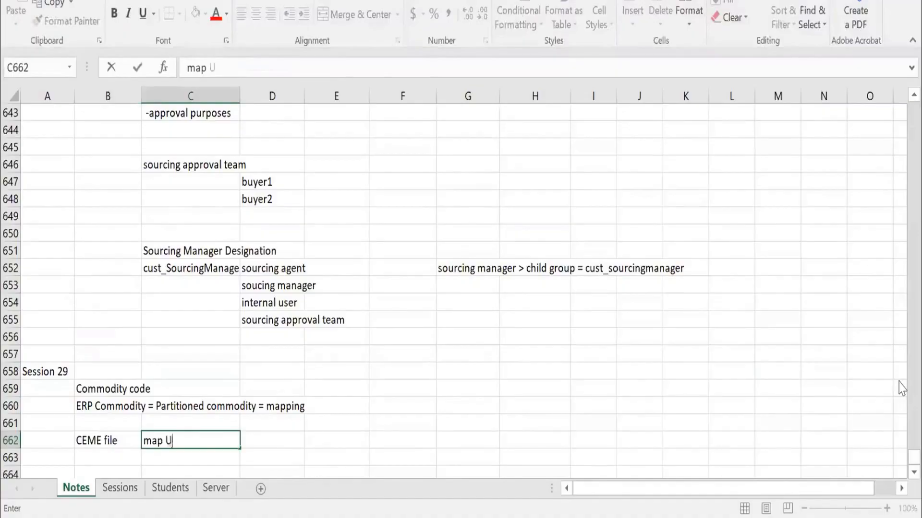
{"action": "type", "text": "NSPSC commodity ="}
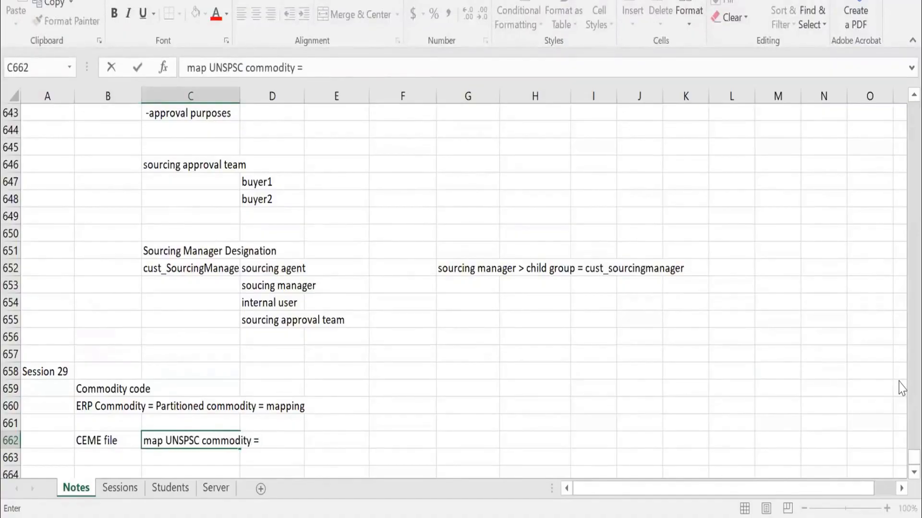
{"action": "type", "text": " material group"}
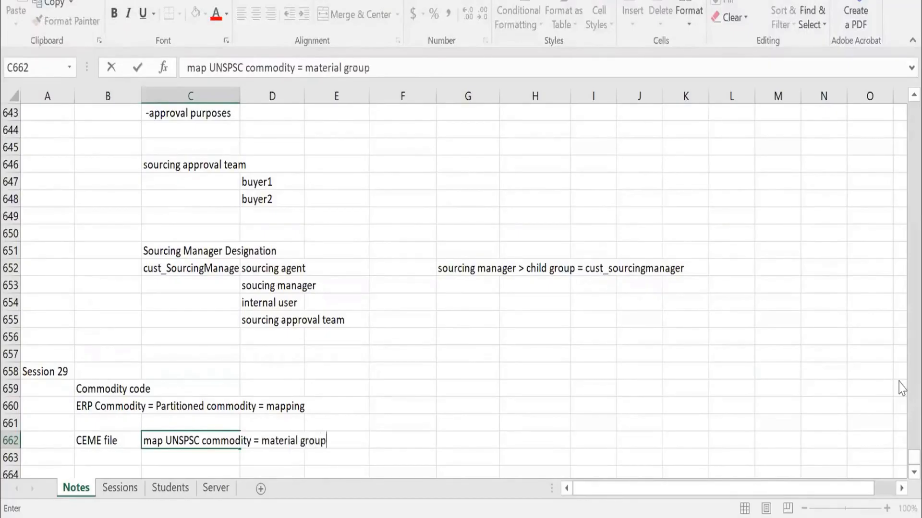
{"action": "key", "text": "ctrl+Return"}
{"action": "key", "text": "Return"}
{"action": "scroll", "coordinate": [888, 253], "scroll_direction": "down", "scroll_amount": 4}
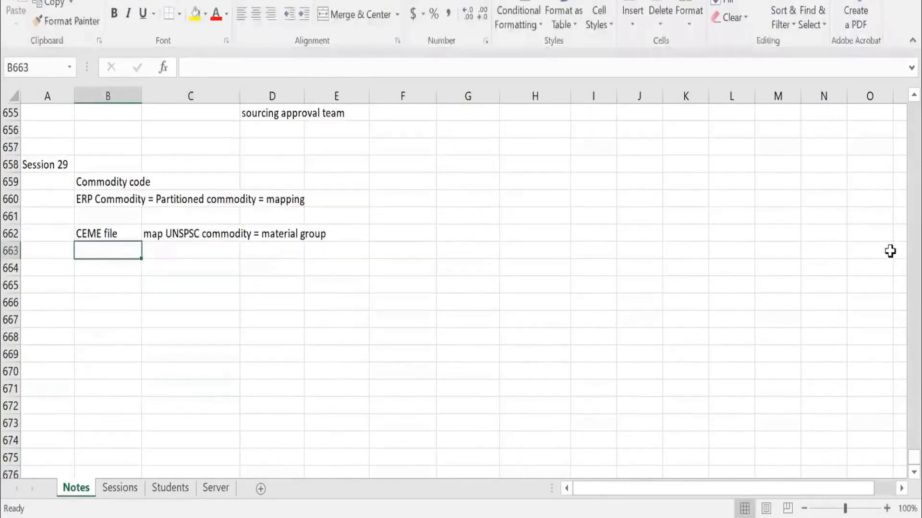
{"action": "key", "text": "Return"}
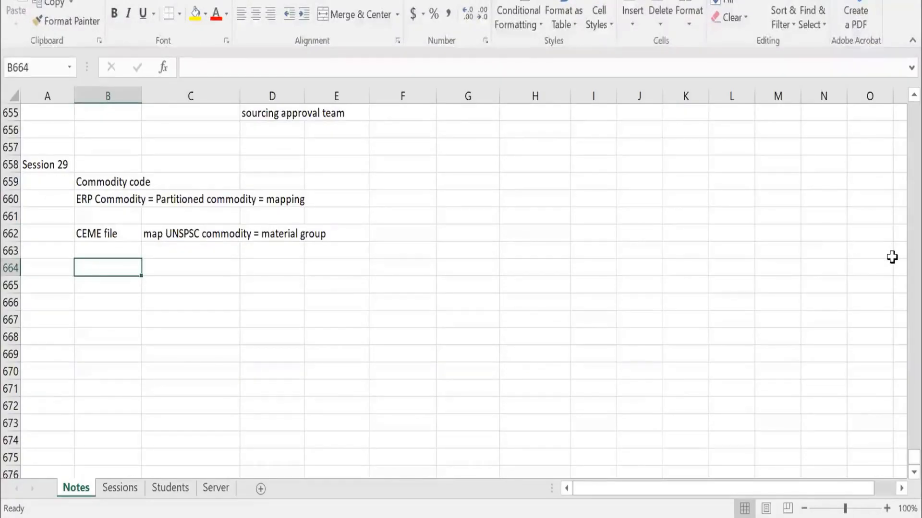
{"action": "key", "text": "Up"}
{"action": "key", "text": "Right"}
{"action": "key", "text": "Up"}
{"action": "key", "text": "Right"}
{"action": "key", "text": "Right"}
{"action": "key", "text": "Down"}
{"action": "key", "text": "Down"}
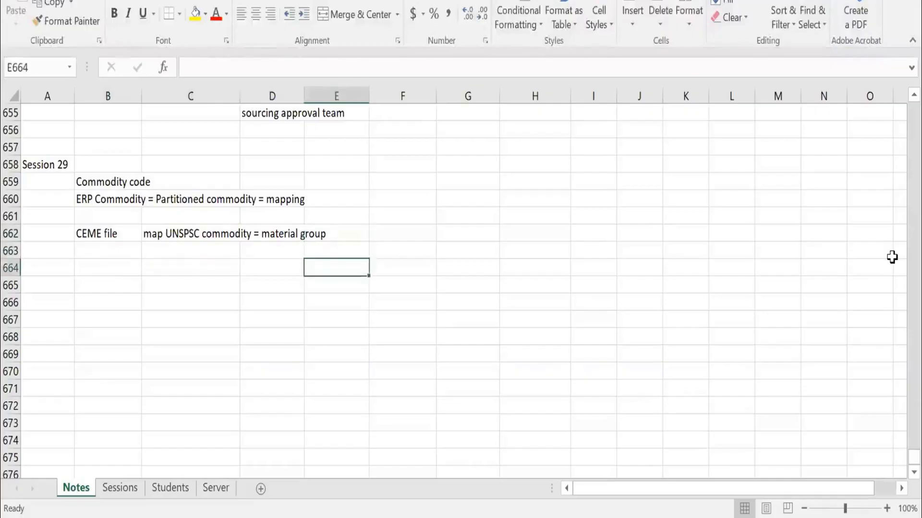
{"action": "key", "text": "Left"}
{"action": "key", "text": "Left"}
{"action": "key", "text": "Left"}
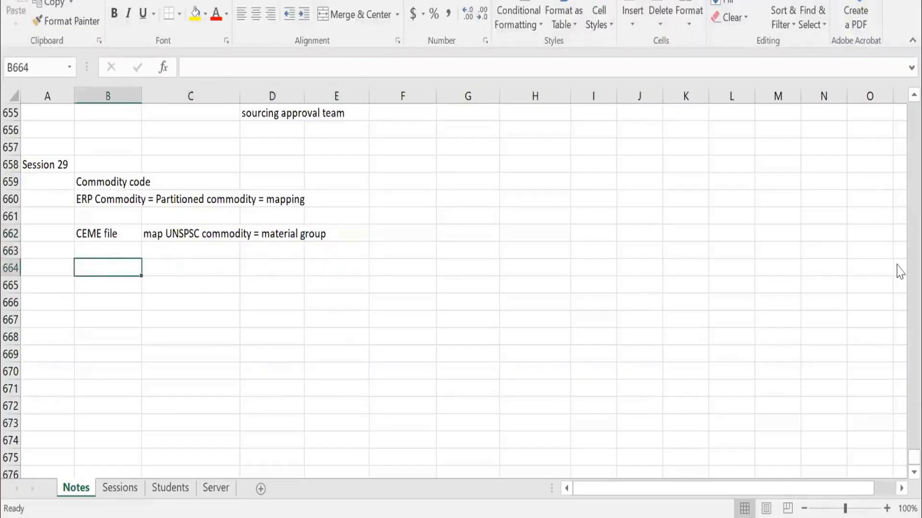
Enter the heading "Receiving types by Commodity" in cell B664.
{"action": "type", "text": "Receiving t"}
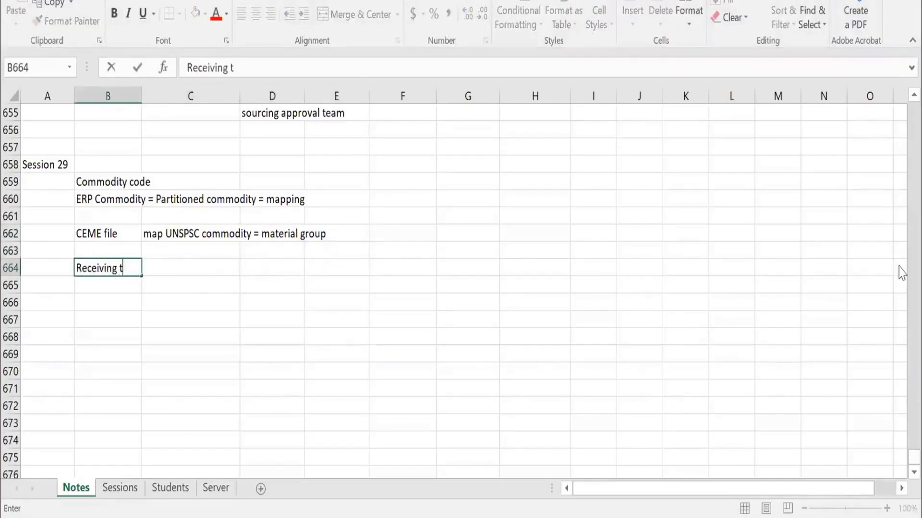
{"action": "type", "text": "ypes by "}
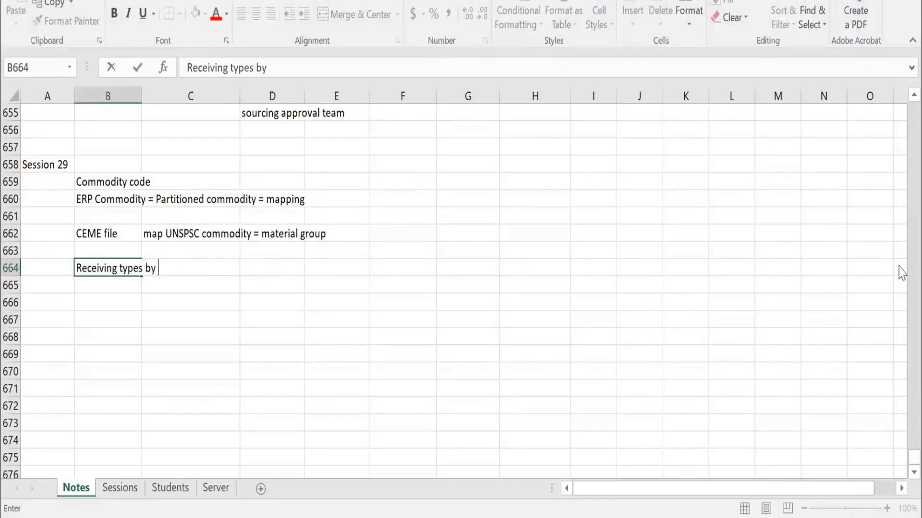
{"action": "type", "text": "Commodity"}
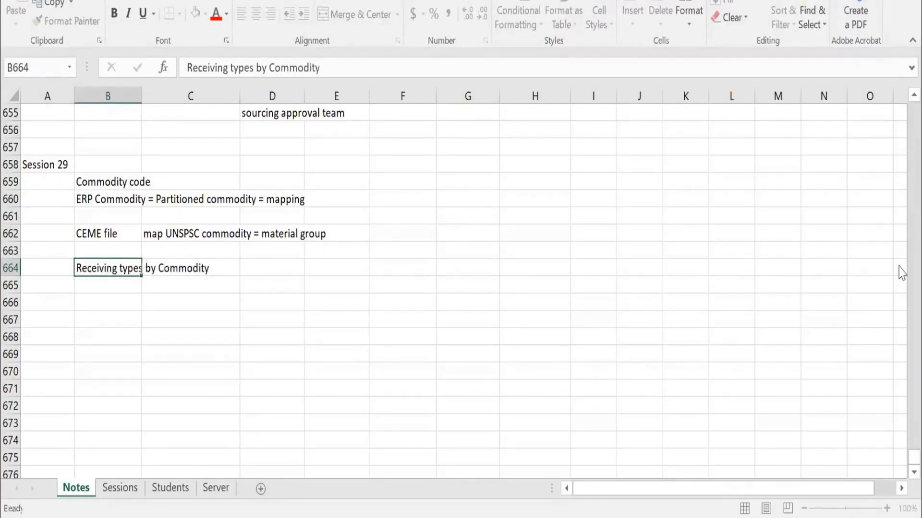
{"action": "key", "text": "Return"}
{"action": "key", "text": "Return"}
Enter Marker Pen in cell C666 as the first example commodity under the receiving types heading.
{"action": "key", "text": "Right"}
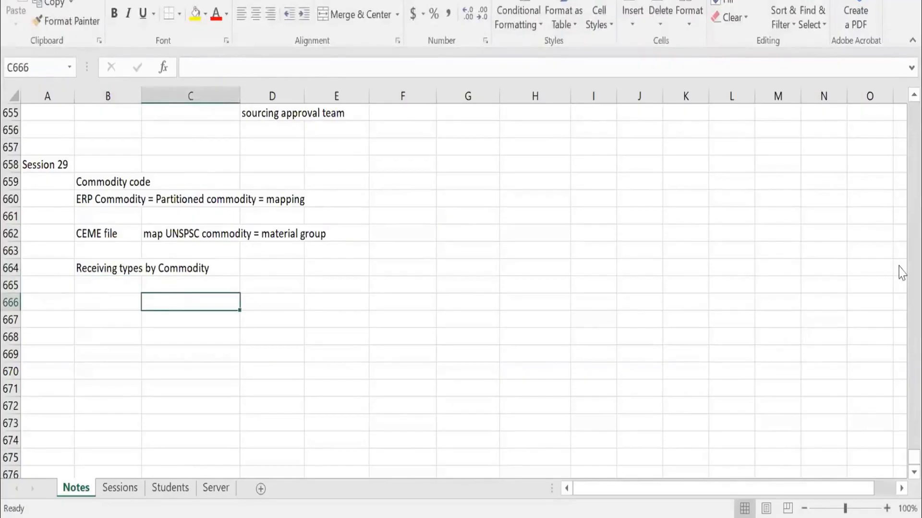
{"action": "type", "text": "Marker"}
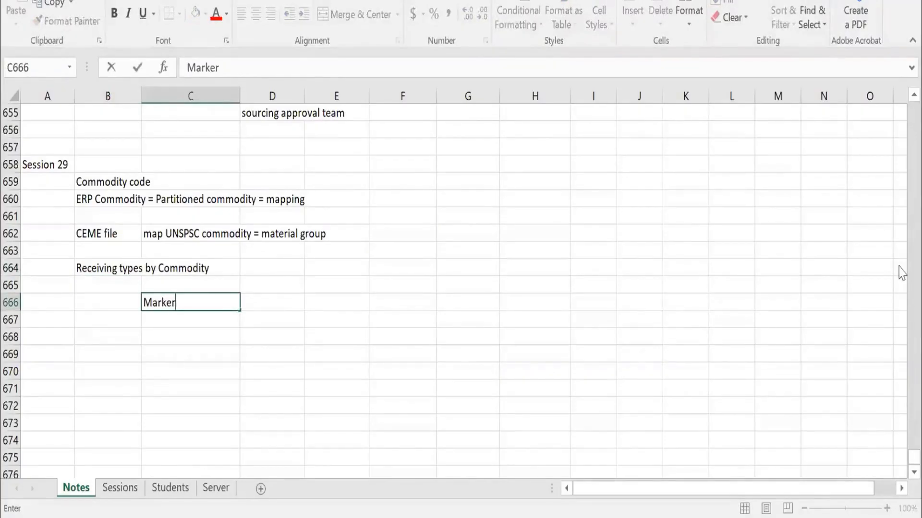
{"action": "type", "text": " Pen"}
{"action": "key", "text": "Tab"}
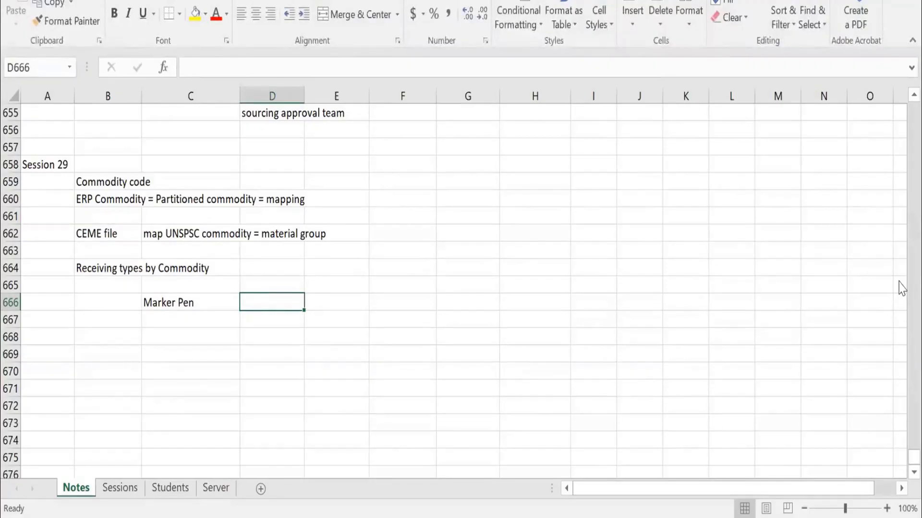
Complete the Marker Pen row with Goods Receipt in D666 and Invoice in F666.
{"action": "type", "text": "Goods RE"}
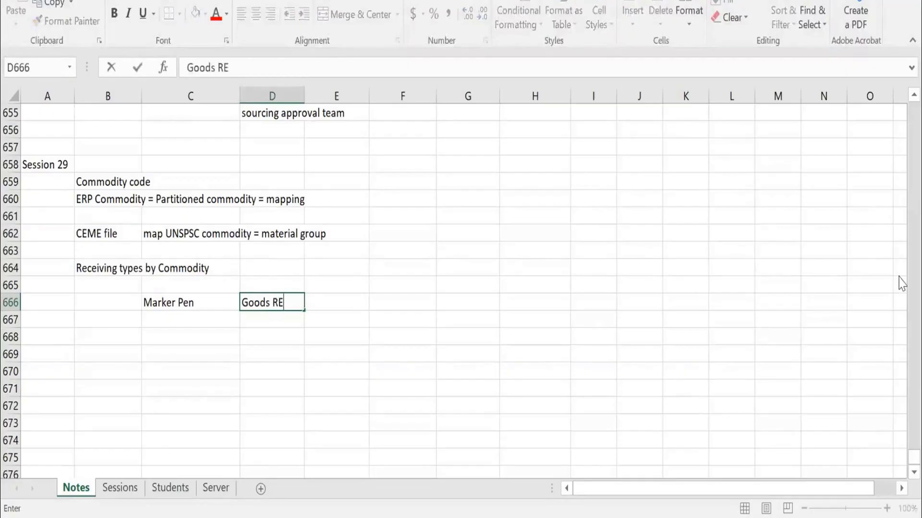
{"action": "type", "text": "ceipt"}
{"action": "key", "text": "Tab"}
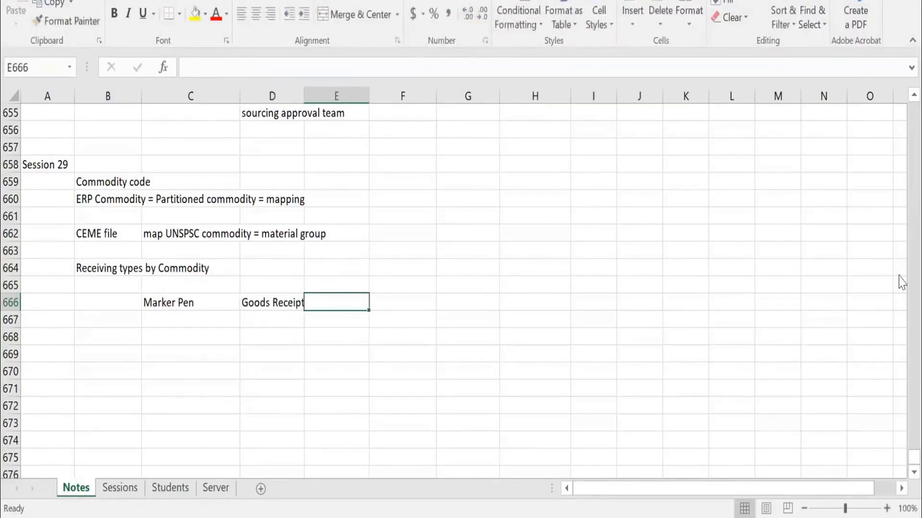
{"action": "key", "text": "Tab"}
{"action": "type", "text": "Invoice"}
{"action": "key", "text": "Tab"}
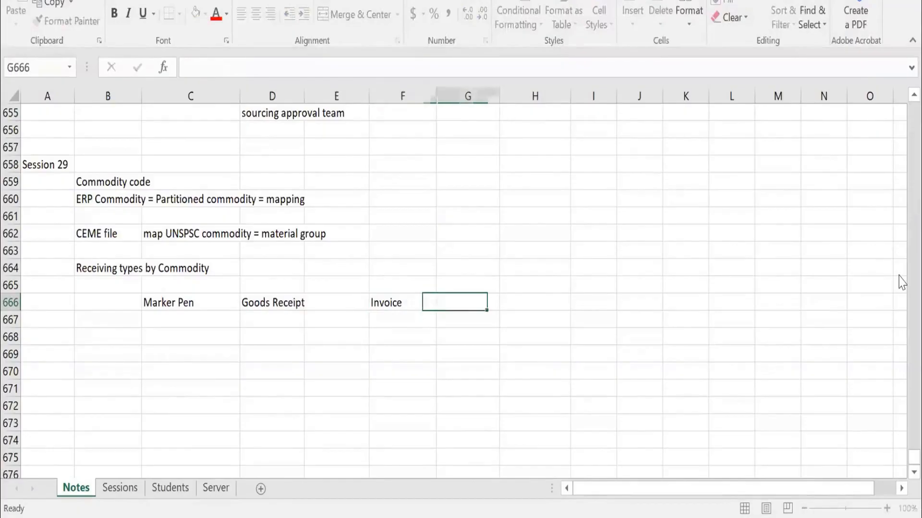
Walk through the example process in row 666 from Marker Pen through Goods Receipt to Invoice.
{"action": "key", "text": "Left"}
{"action": "key", "text": "Left"}
{"action": "key", "text": "Left"}
{"action": "key", "text": "Left"}
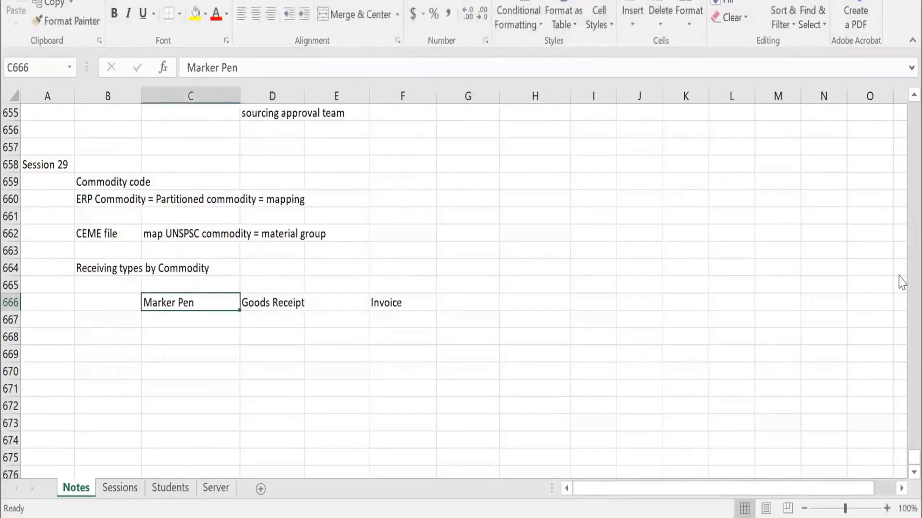
{"action": "key", "text": "Right"}
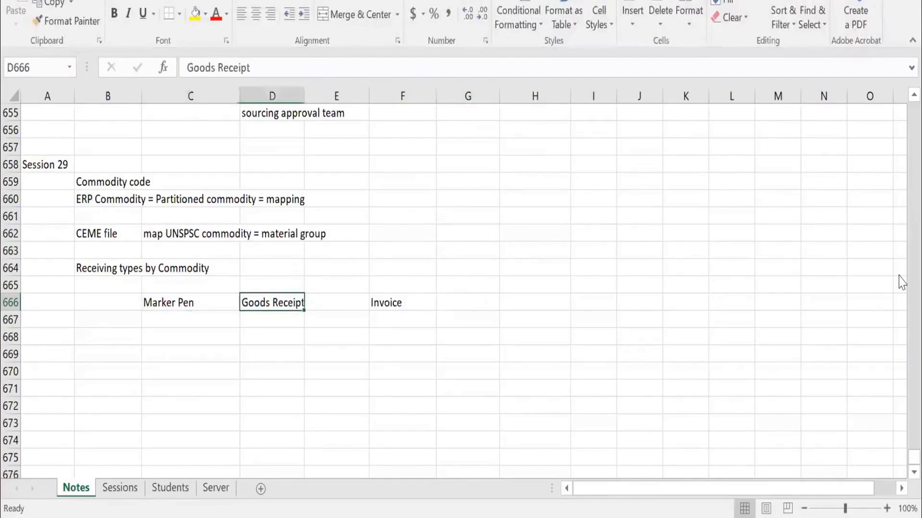
{"action": "key", "text": "Right"}
{"action": "key", "text": "Right"}
{"action": "key", "text": "Right"}
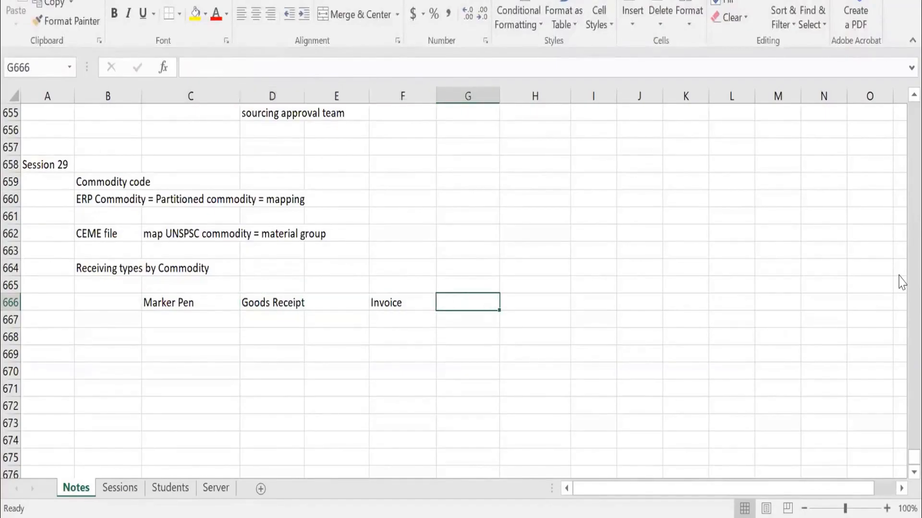
Enter Rent in cell C667 as the second example commodity, below Marker Pen.
{"action": "key", "text": "Down"}
{"action": "key", "text": "Left"}
{"action": "key", "text": "Left"}
{"action": "key", "text": "Left"}
{"action": "key", "text": "Left"}
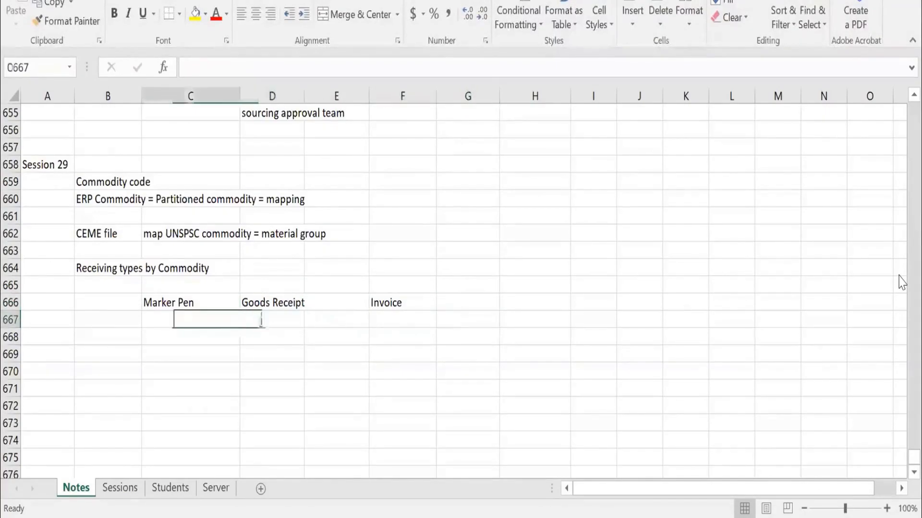
{"action": "type", "text": "Re"}
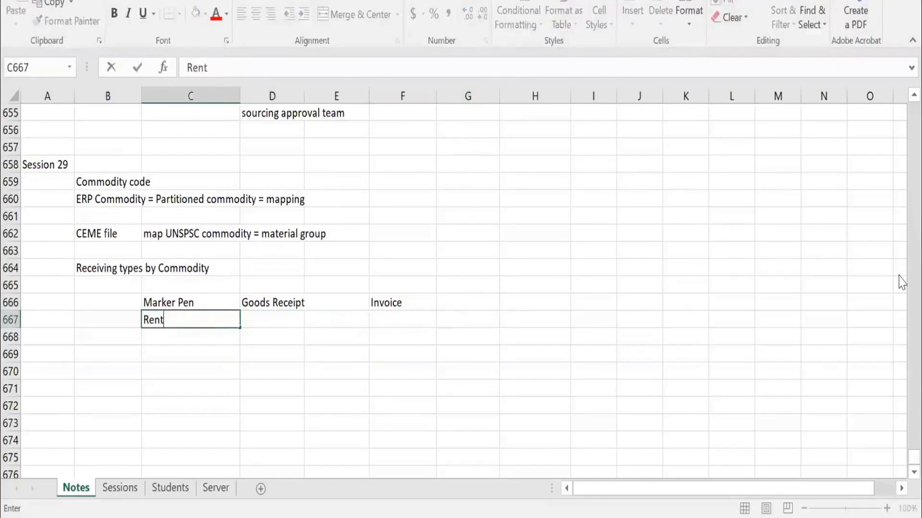
{"action": "type", "text": "nt"}
{"action": "key", "text": "Tab"}
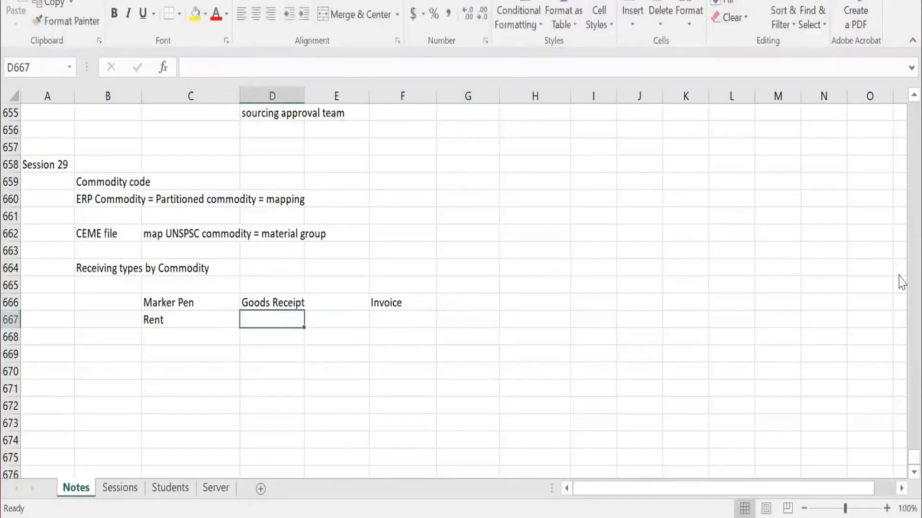
Enter "Auto Invoice based on invoice" in cell D667 for the Rent example.
{"action": "type", "text": "???"}
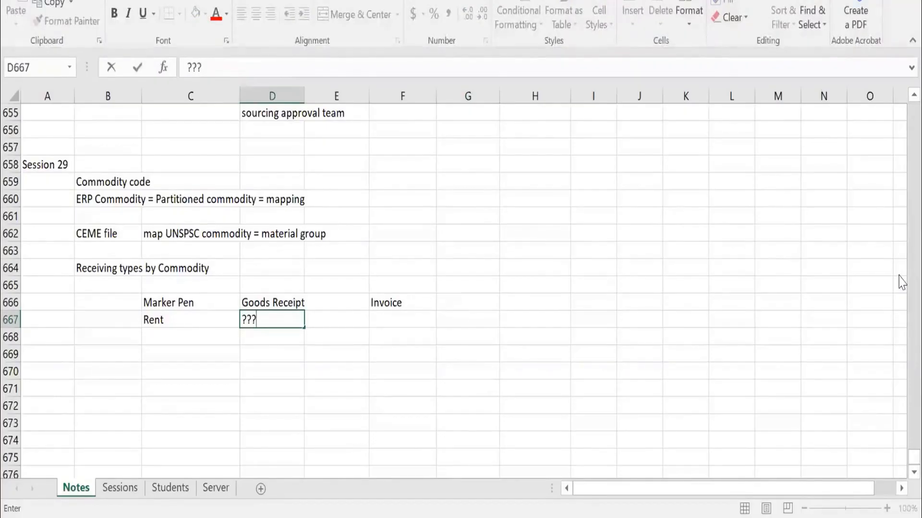
{"action": "key", "text": "Escape"}
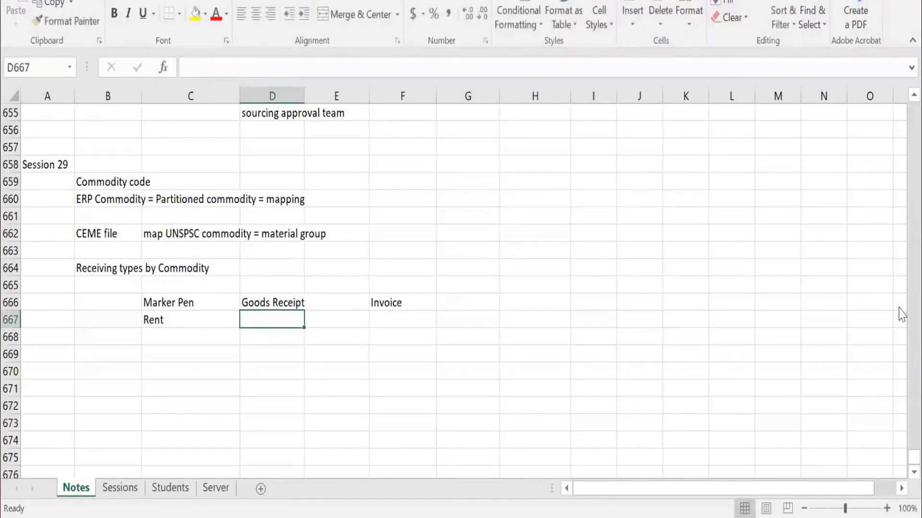
{"action": "type", "text": "Auto In"}
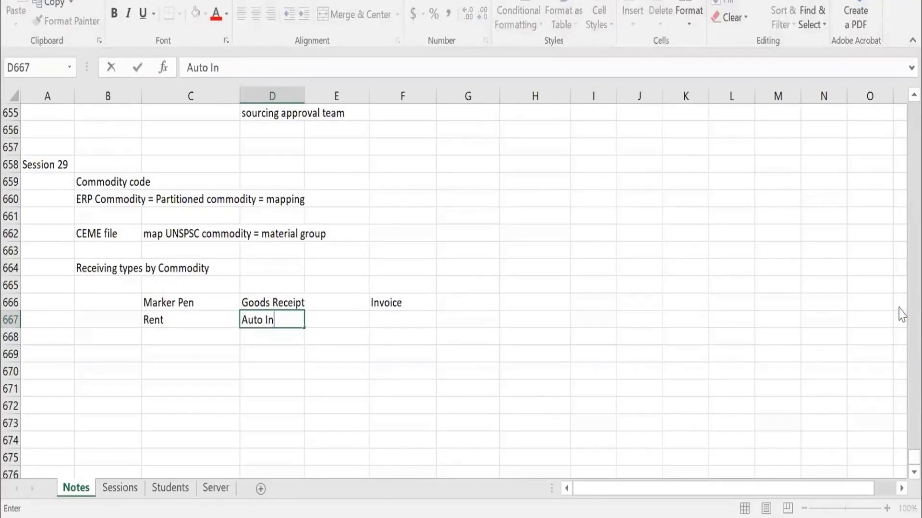
{"action": "type", "text": "voice based"}
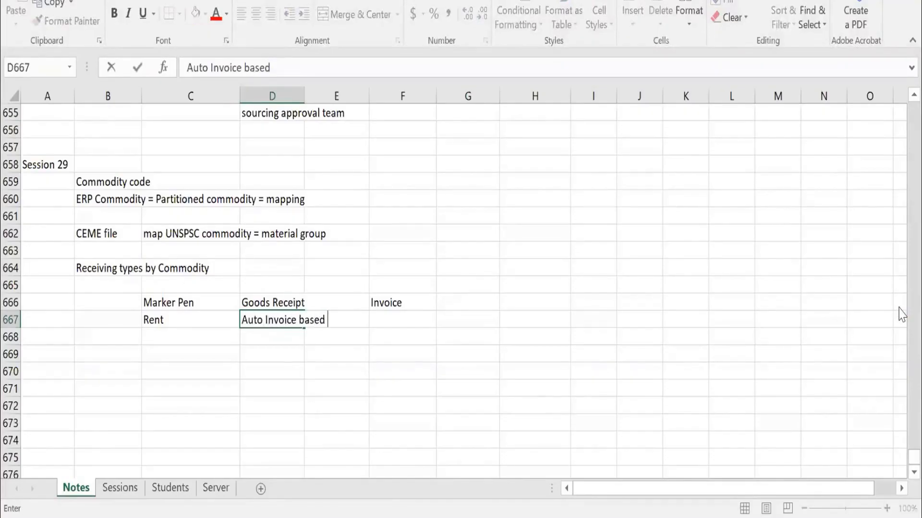
{"action": "type", "text": " on invoice"}
{"action": "key", "text": "Return"}
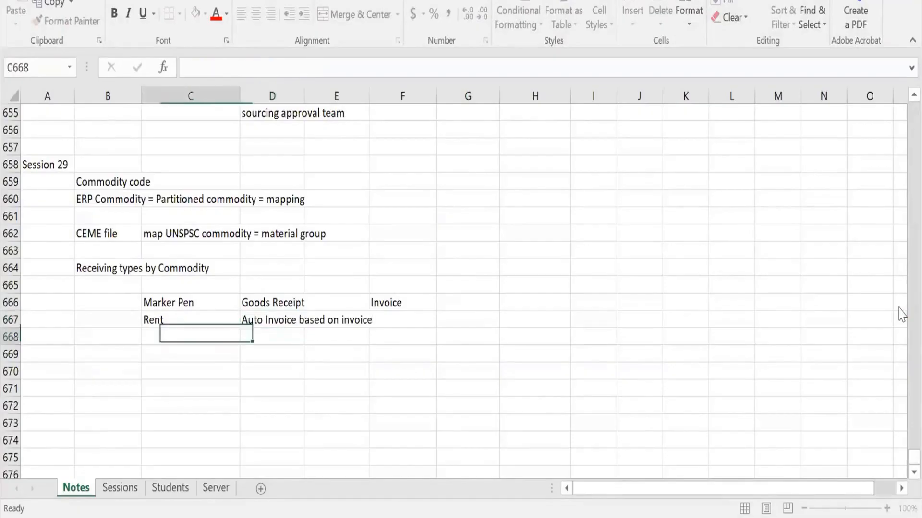
Review the Marker Pen and Rent examples in rows 666 and 667 against the "Receiving types by Commodity" heading in B664.
{"action": "key", "text": "Up"}
{"action": "key", "text": "Up"}
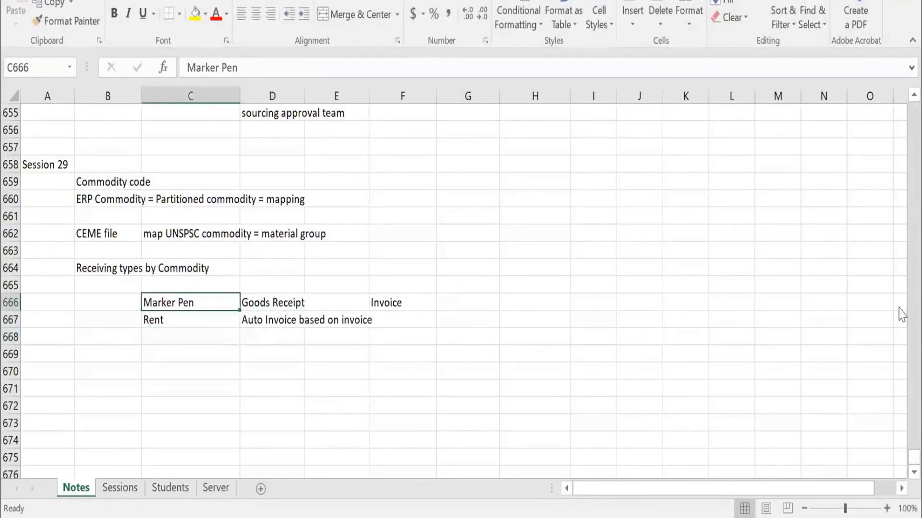
{"action": "key", "text": "Down"}
{"action": "key", "text": "Up"}
{"action": "key", "text": "Right"}
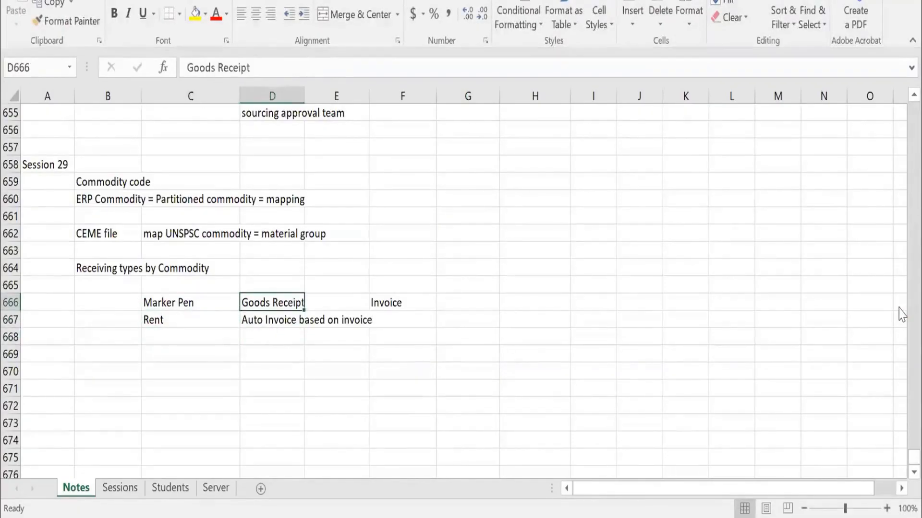
{"action": "key", "text": "Left"}
{"action": "key", "text": "Up"}
{"action": "key", "text": "Up"}
{"action": "key", "text": "Left"}
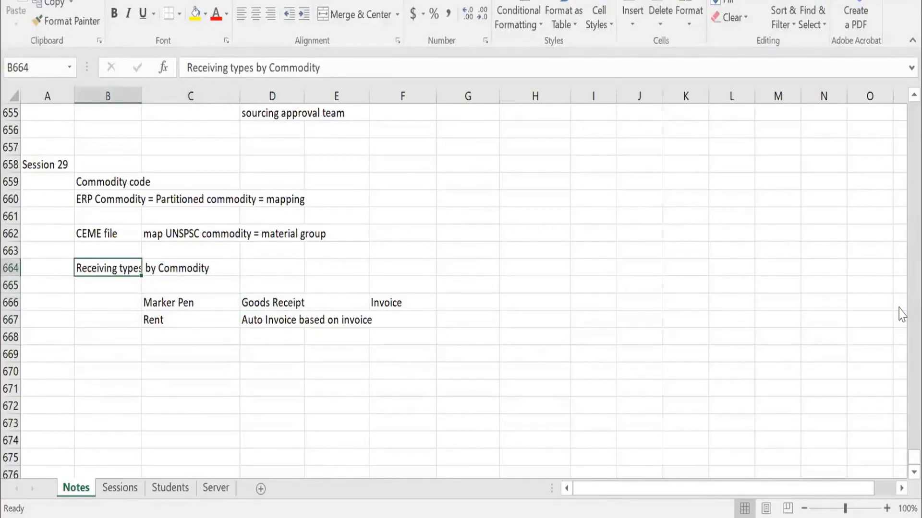
{"action": "key", "text": "Down"}
{"action": "key", "text": "Down"}
{"action": "key", "text": "Right"}
{"action": "key", "text": "Right"}
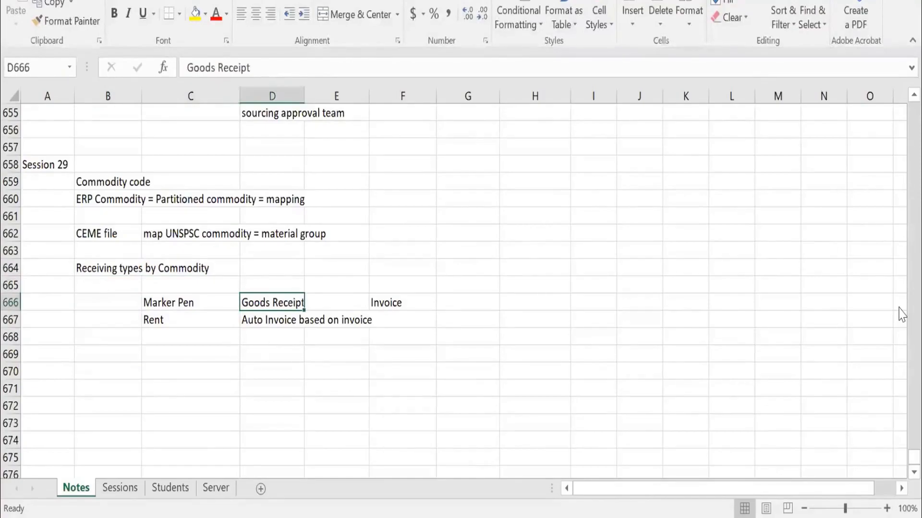
{"action": "key", "text": "Down"}
{"action": "key", "text": "Up"}
{"action": "key", "text": "Up"}
{"action": "key", "text": "Up"}
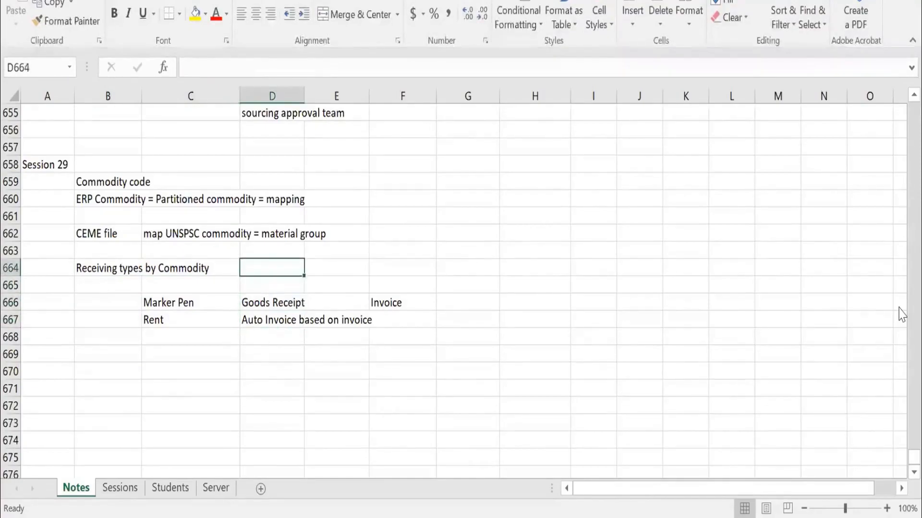
{"action": "key", "text": "Left"}
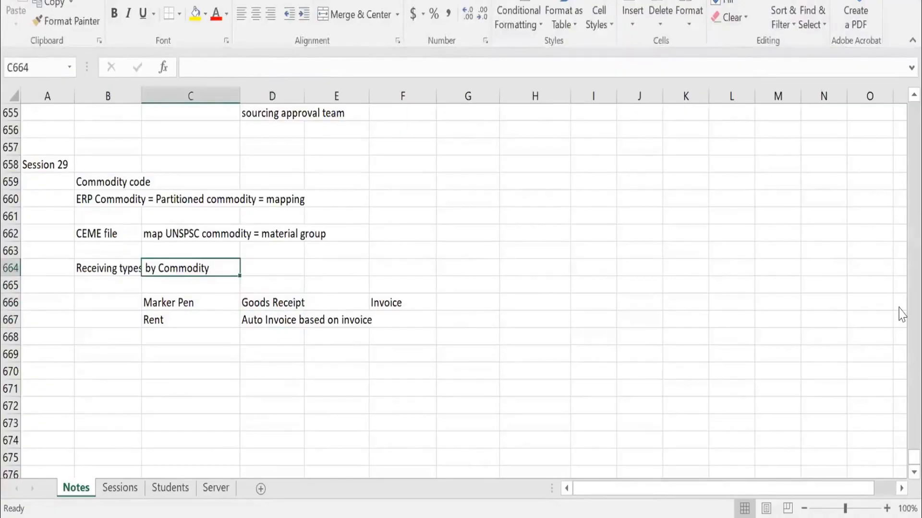
{"action": "key", "text": "Left"}
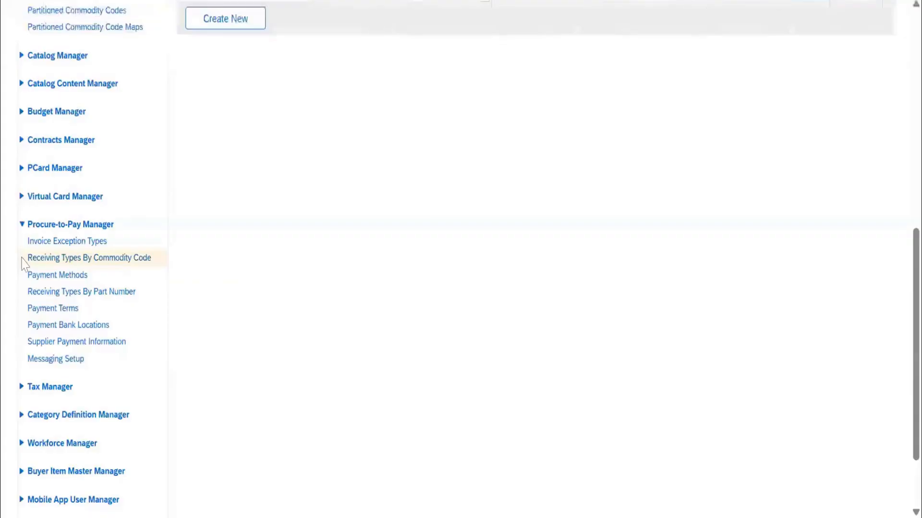
Switch to SAP Ariba and list all active receiving types by commodity code.
{"action": "left_click", "coordinate": [22, 259]}
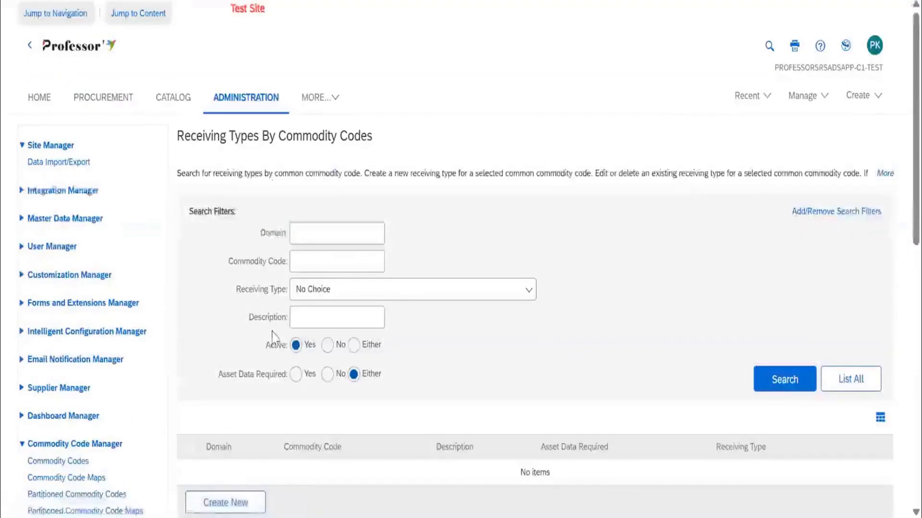
{"action": "scroll", "coordinate": [211, 298], "scroll_direction": "down", "scroll_amount": 6}
{"action": "scroll", "coordinate": [744, 249], "scroll_direction": "up", "scroll_amount": 4}
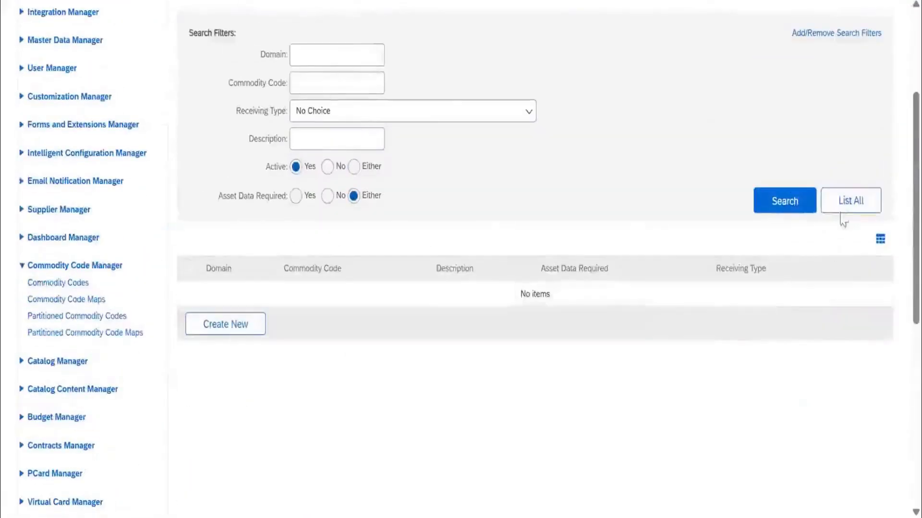
{"action": "left_click", "coordinate": [851, 201]}
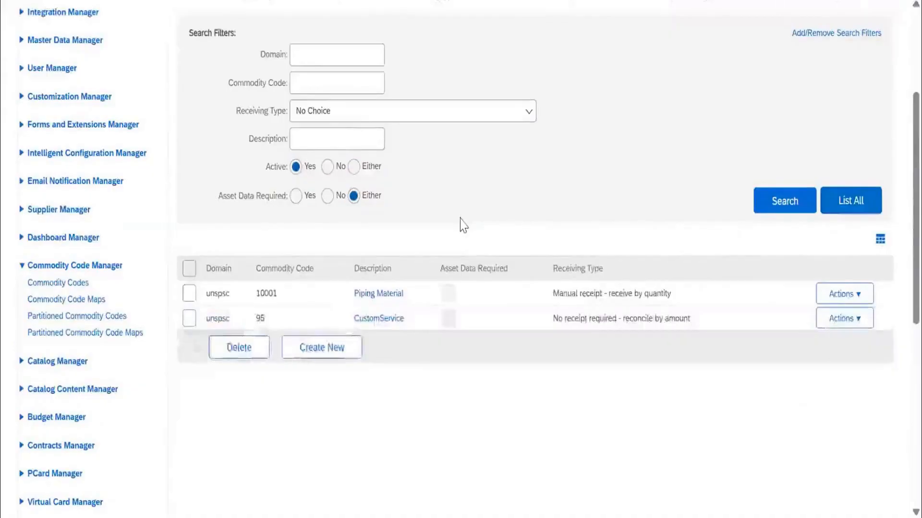
Set the Asset Data Required filter to Yes and list all receiving types by commodity code again.
{"action": "scroll", "coordinate": [451, 225], "scroll_direction": "up", "scroll_amount": 4}
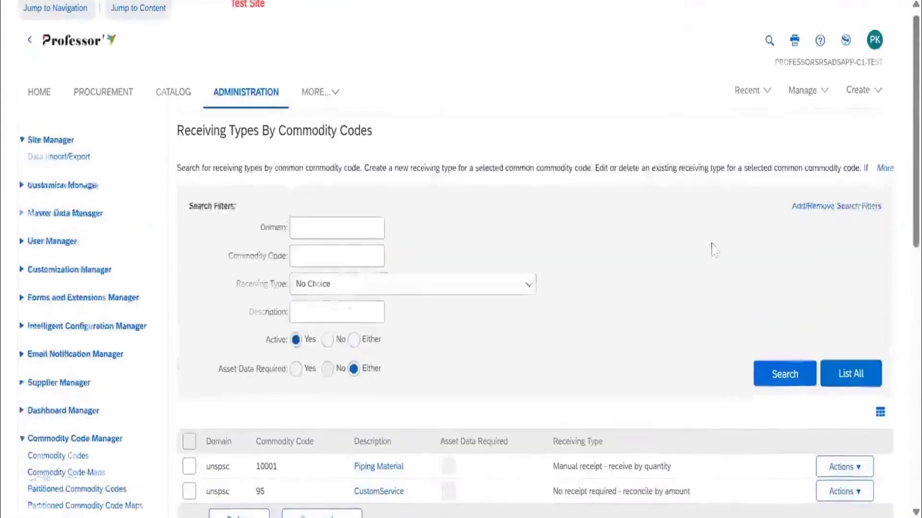
{"action": "scroll", "coordinate": [676, 234], "scroll_direction": "down", "scroll_amount": 4}
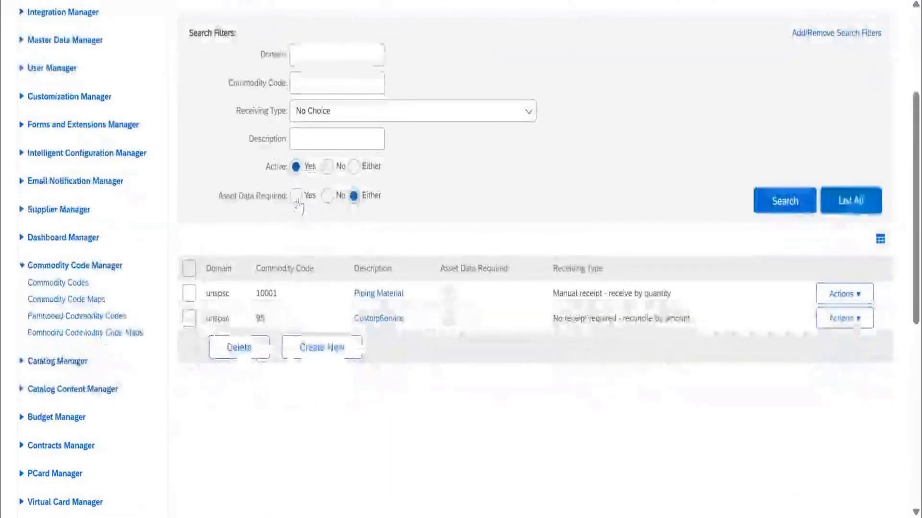
{"action": "left_click", "coordinate": [295, 374]}
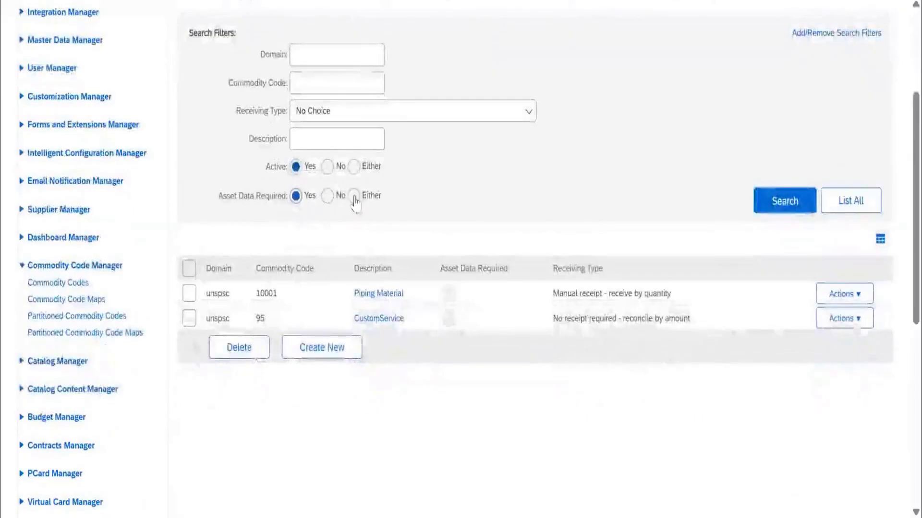
{"action": "left_click", "coordinate": [827, 201]}
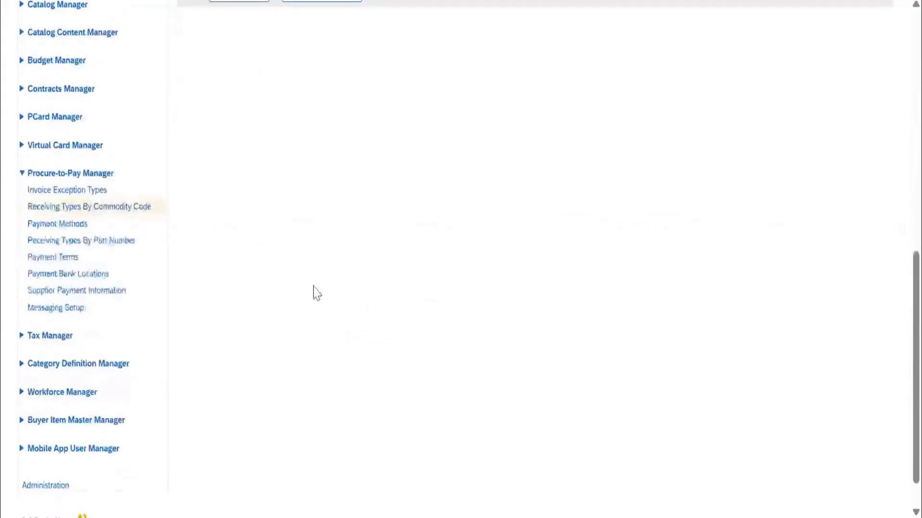
{"action": "scroll", "coordinate": [314, 287], "scroll_direction": "up", "scroll_amount": 10}
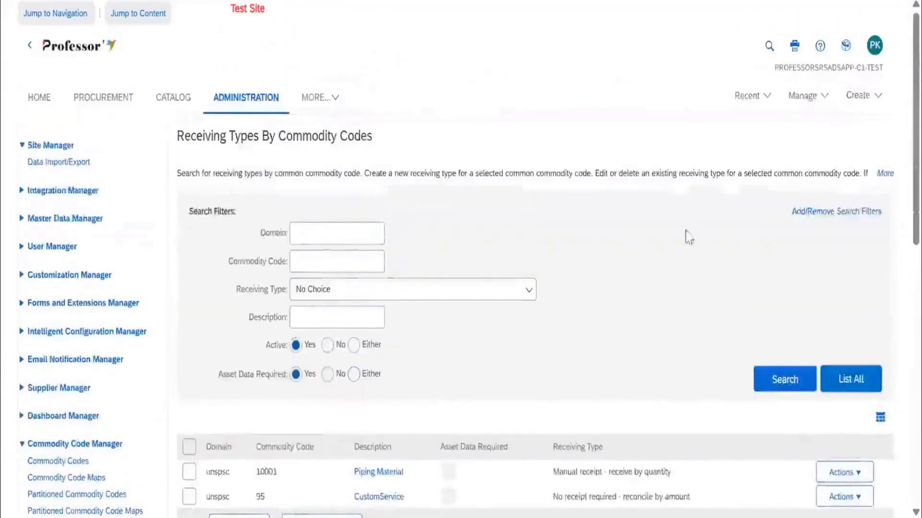
{"action": "scroll", "coordinate": [432, 264], "scroll_direction": "down", "scroll_amount": 5}
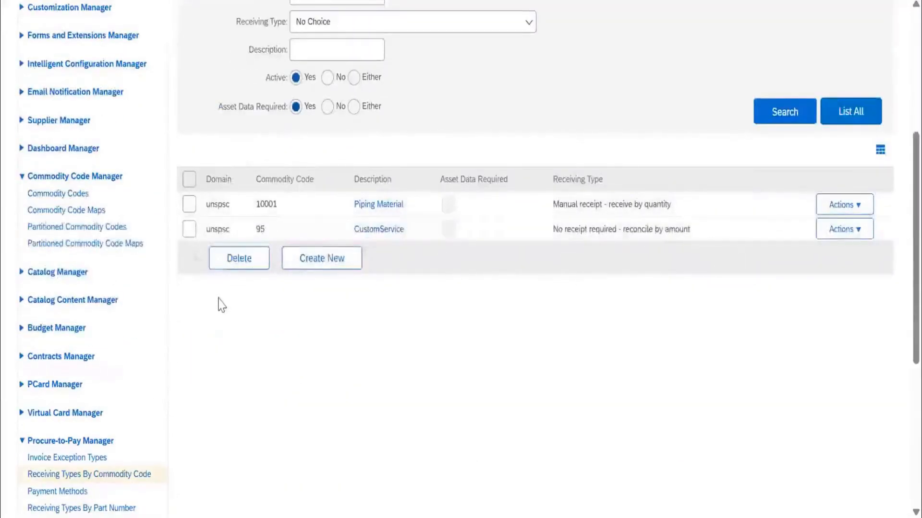
{"action": "scroll", "coordinate": [221, 303], "scroll_direction": "up", "scroll_amount": 5}
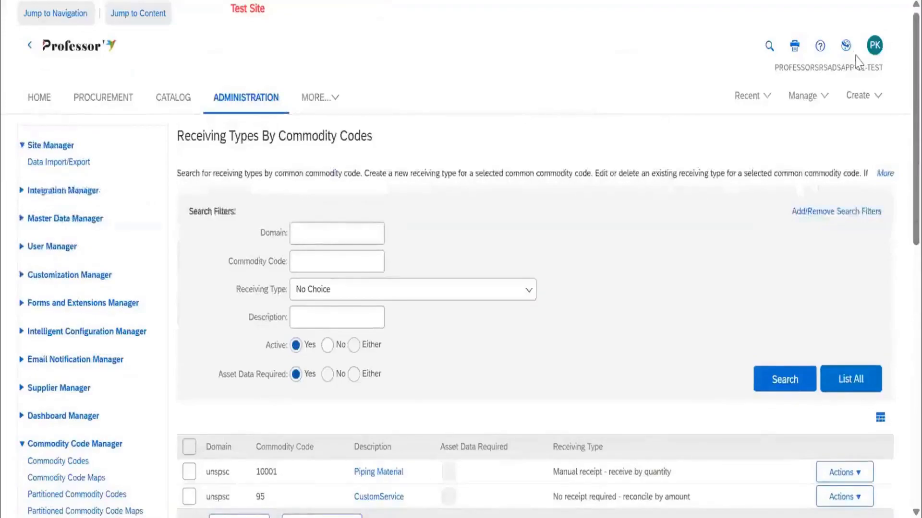
Switch to the PROFESSORSRSADSAPP-TEST site and open its Core Administration.
{"action": "left_click", "coordinate": [842, 47]}
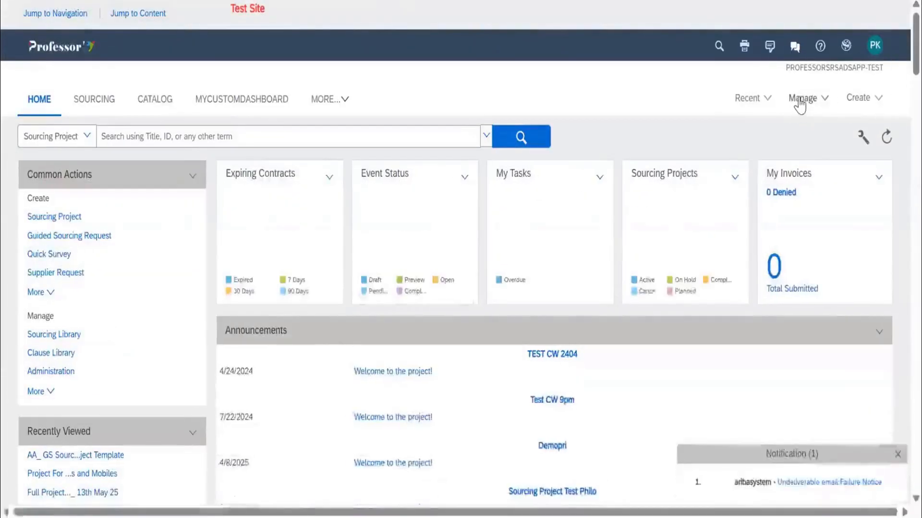
{"action": "left_click", "coordinate": [800, 99]}
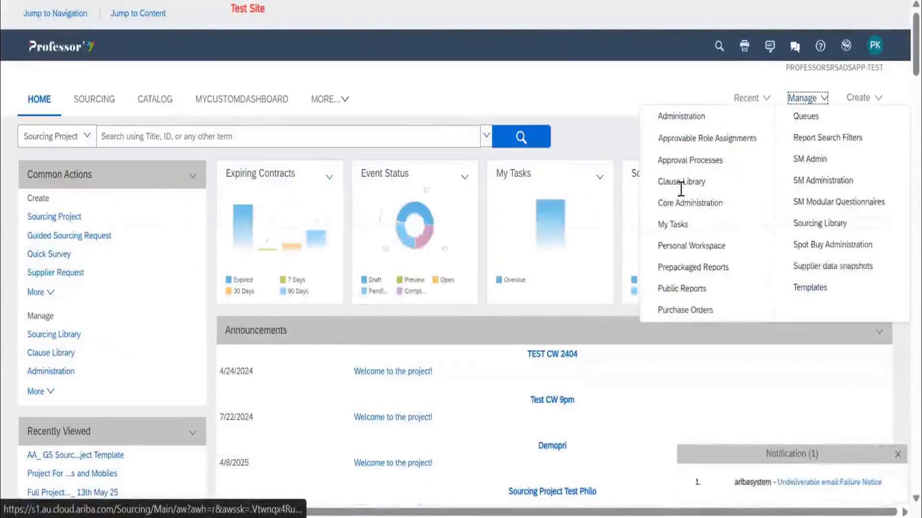
{"action": "left_click", "coordinate": [802, 99]}
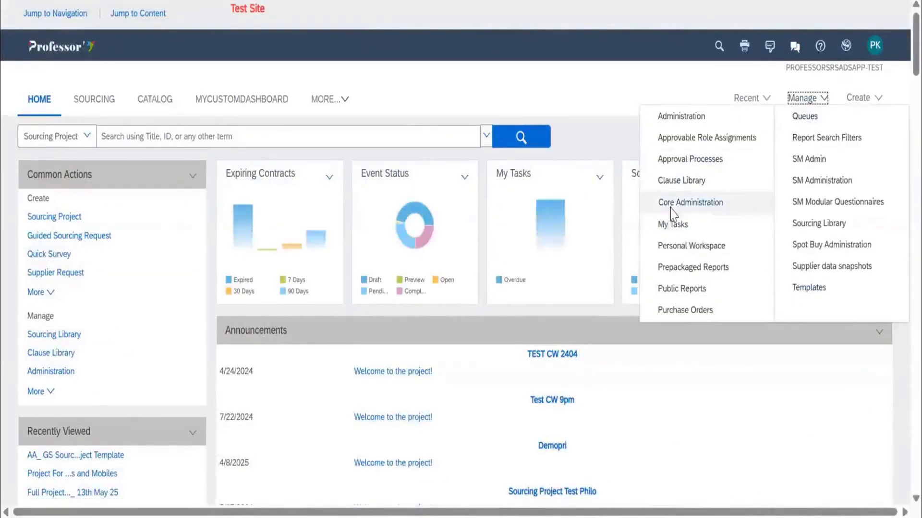
{"action": "left_click", "coordinate": [670, 209]}
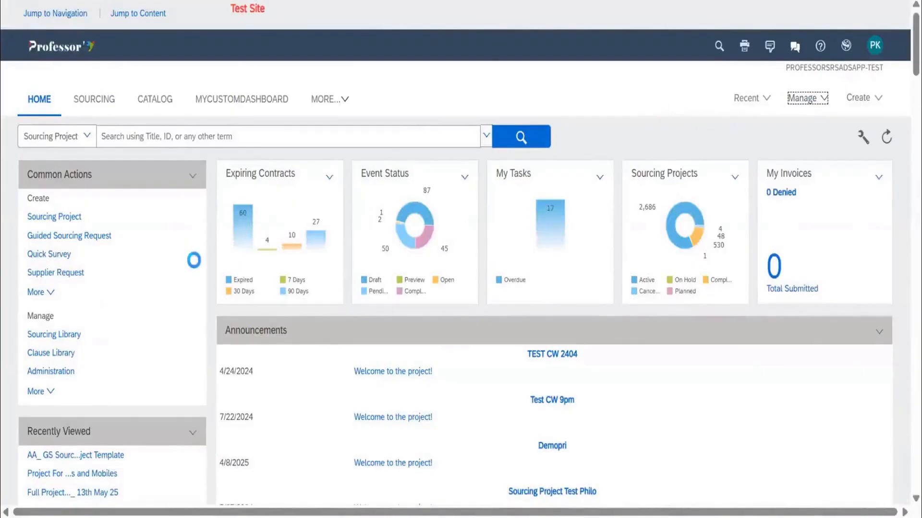
Open Receiving Types By Commodity Code in the Procure-to-Pay Manager of this site.
{"action": "scroll", "coordinate": [89, 282], "scroll_direction": "down", "scroll_amount": 4}
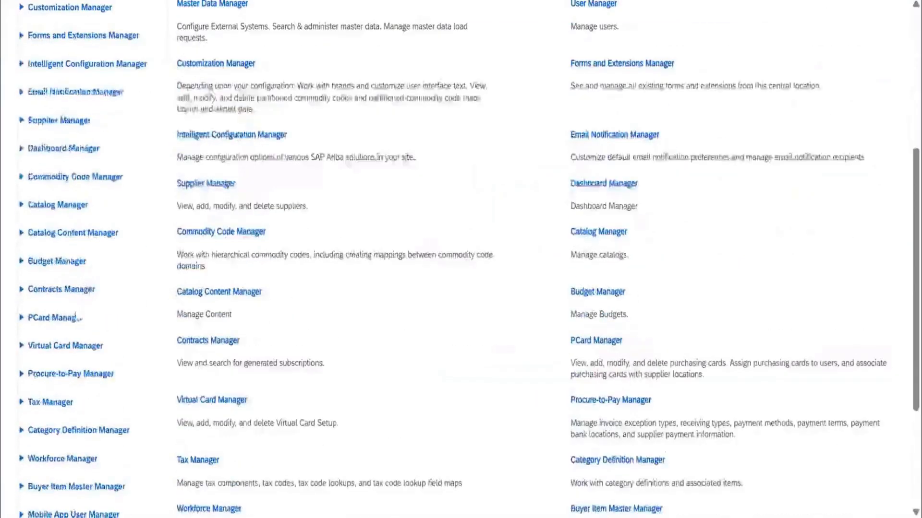
{"action": "scroll", "coordinate": [72, 307], "scroll_direction": "down", "scroll_amount": 2}
{"action": "left_click", "coordinate": [70, 284]}
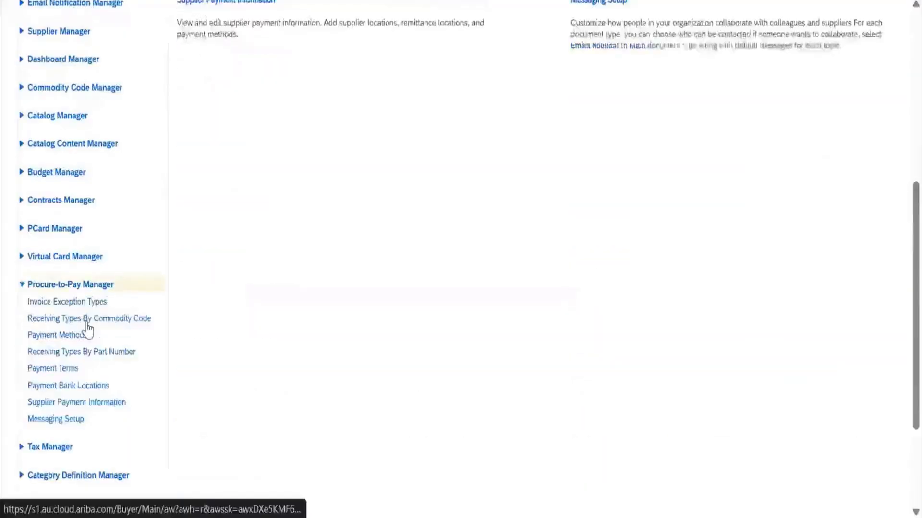
{"action": "left_click", "coordinate": [87, 321]}
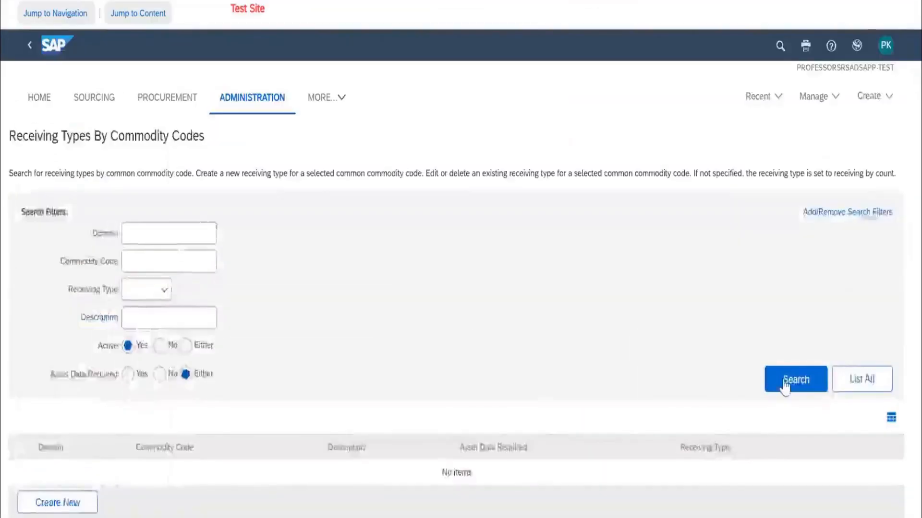
List all receiving types defined by commodity code on the PROFESSORSRSADSAPP-TEST site and review the entries.
{"action": "left_click", "coordinate": [847, 384]}
{"action": "scroll", "coordinate": [594, 323], "scroll_direction": "down", "scroll_amount": 5}
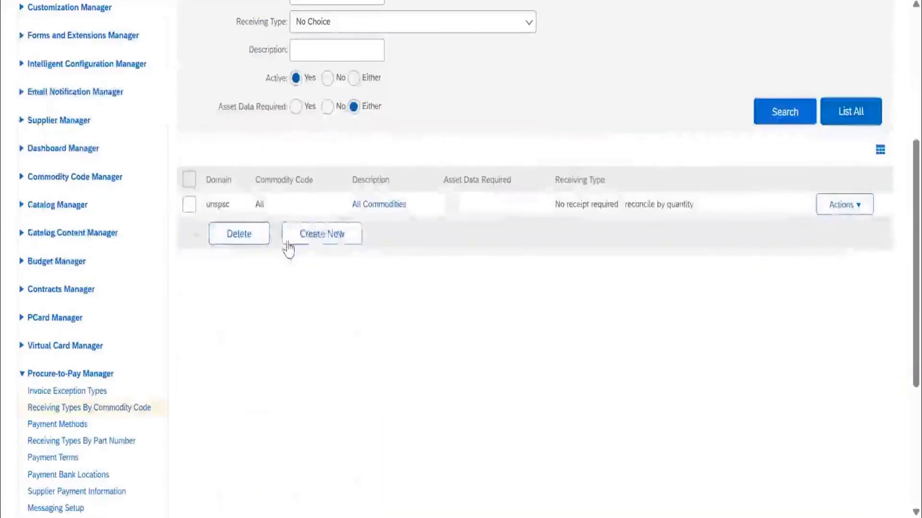
{"action": "left_click", "coordinate": [289, 248]}
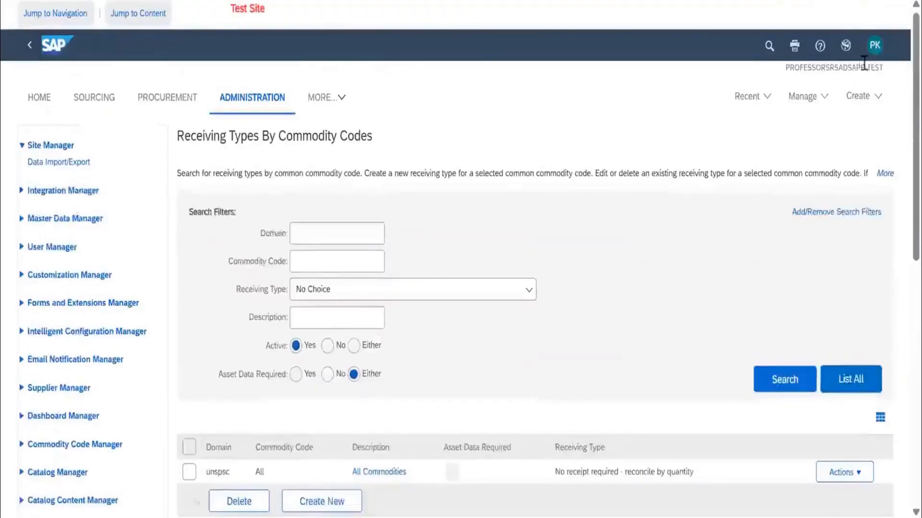
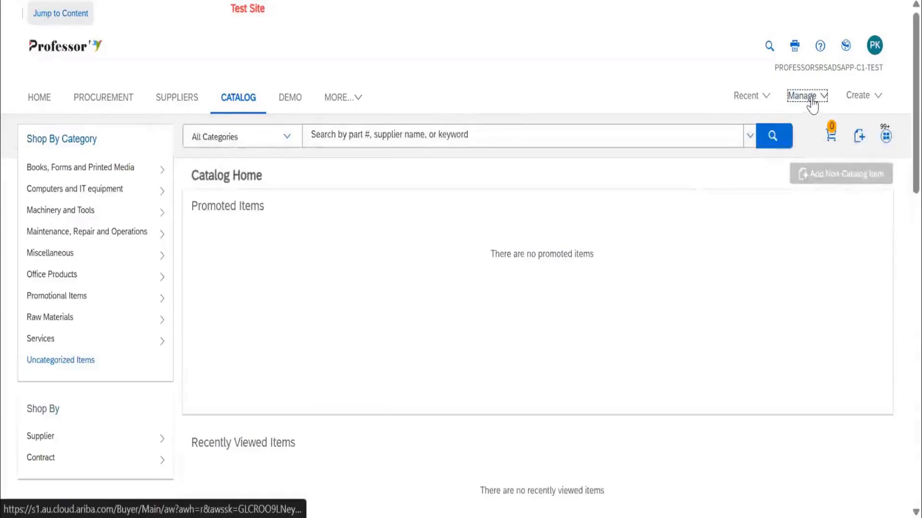
Open Core Administration on the PROFESSORSRSADSAPP-C1-TEST site and go to Receiving Types By Commodity Code in the Procure-to-Pay Manager.
{"action": "left_click", "coordinate": [811, 97]}
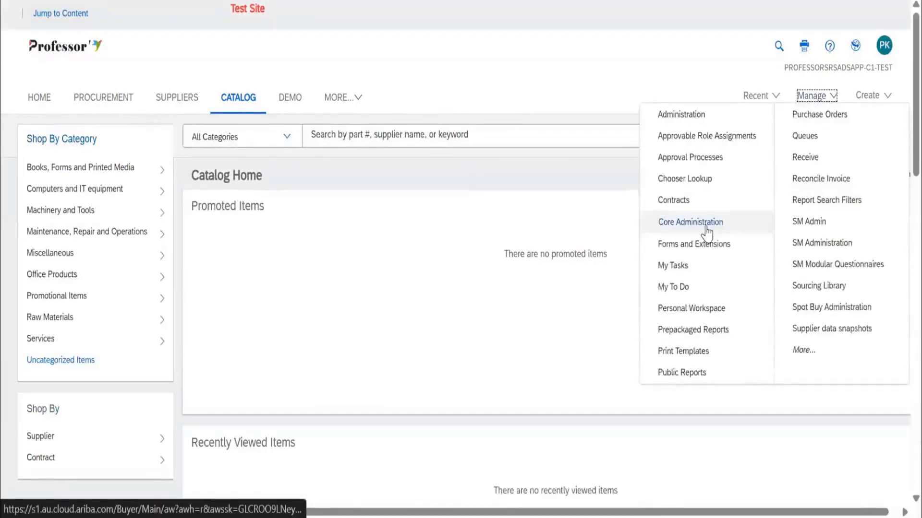
{"action": "left_click", "coordinate": [706, 226]}
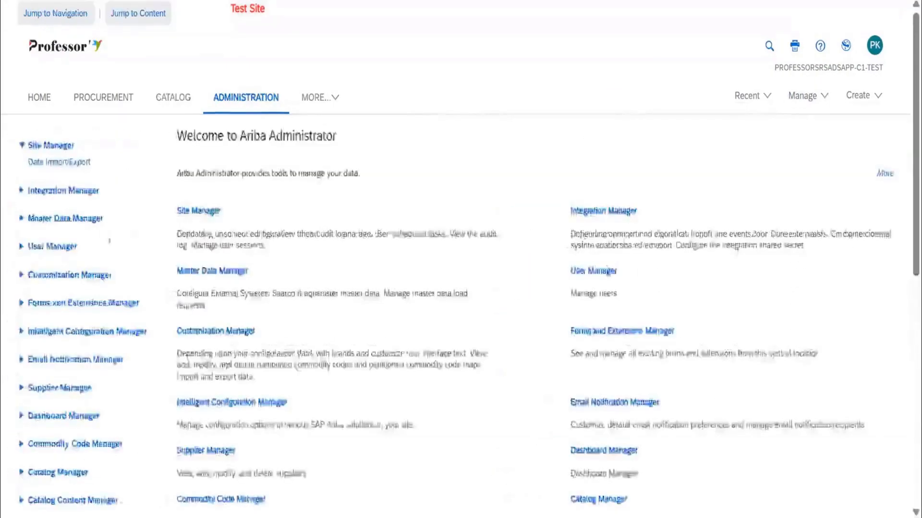
{"action": "scroll", "coordinate": [77, 177], "scroll_direction": "down", "scroll_amount": 10}
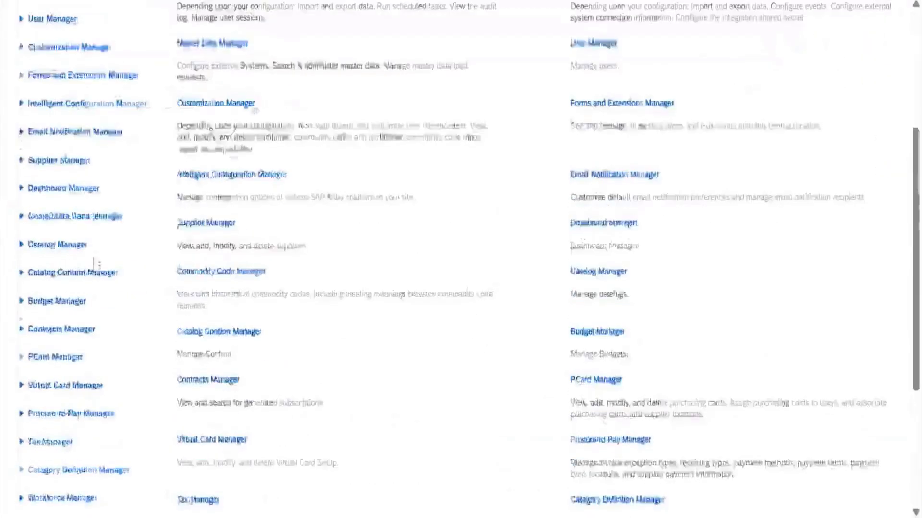
{"action": "scroll", "coordinate": [62, 240], "scroll_direction": "up", "scroll_amount": 2}
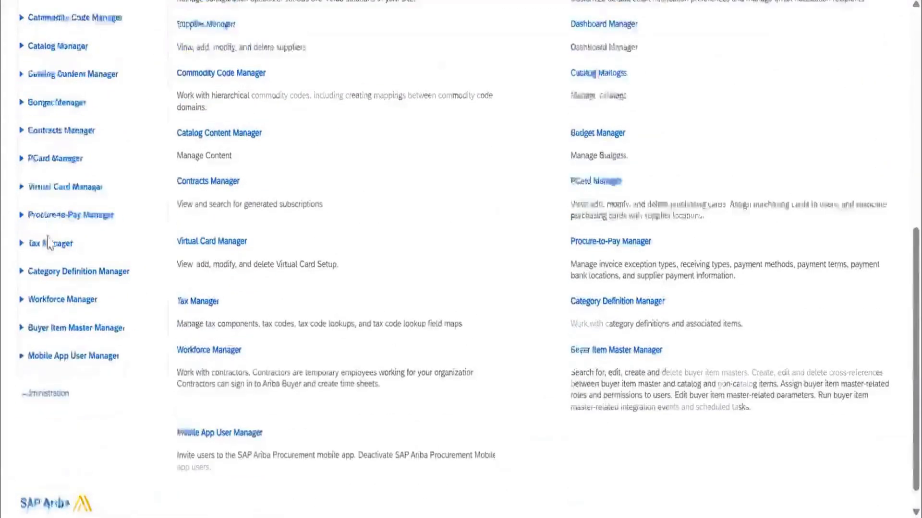
{"action": "left_click", "coordinate": [61, 283]}
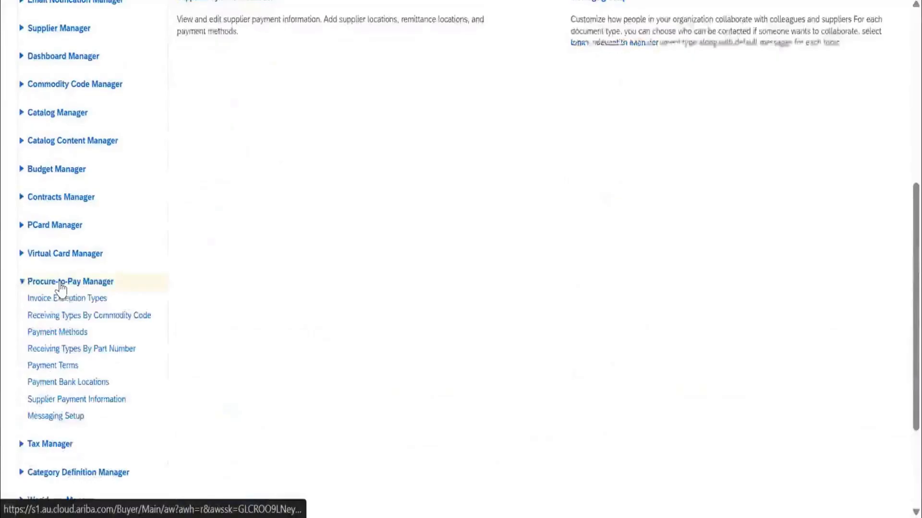
{"action": "left_click", "coordinate": [76, 316]}
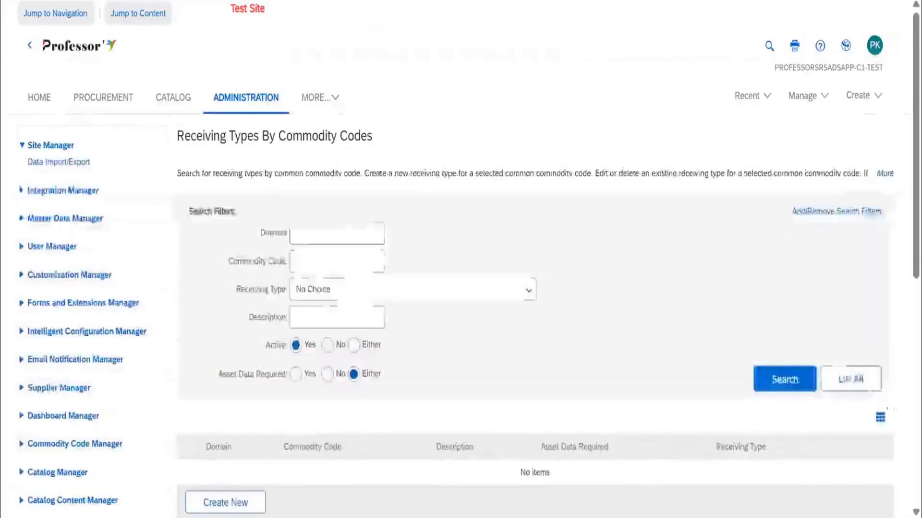
List all receiving types by commodity code on this site and review the receiving types of Piping Material and CustomService.
{"action": "left_click", "coordinate": [850, 379]}
{"action": "scroll", "coordinate": [601, 257], "scroll_direction": "down", "scroll_amount": 6}
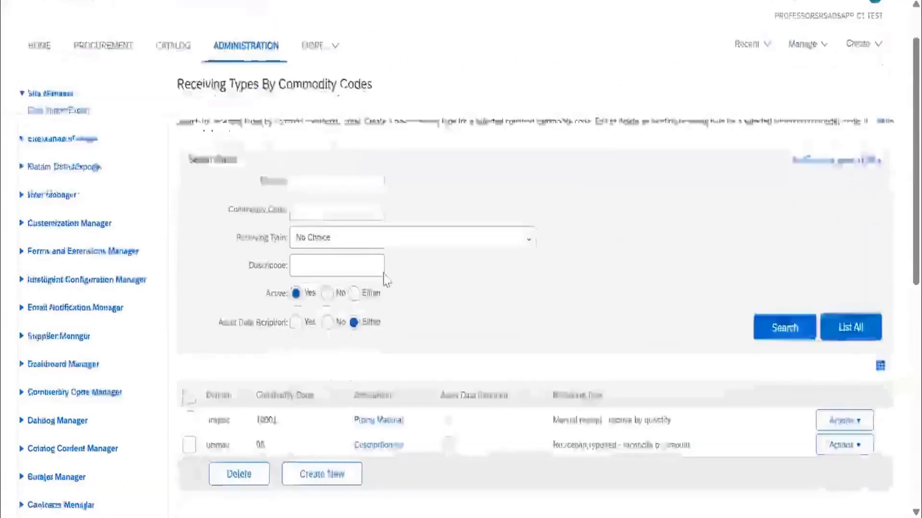
{"action": "scroll", "coordinate": [341, 274], "scroll_direction": "up", "scroll_amount": 5}
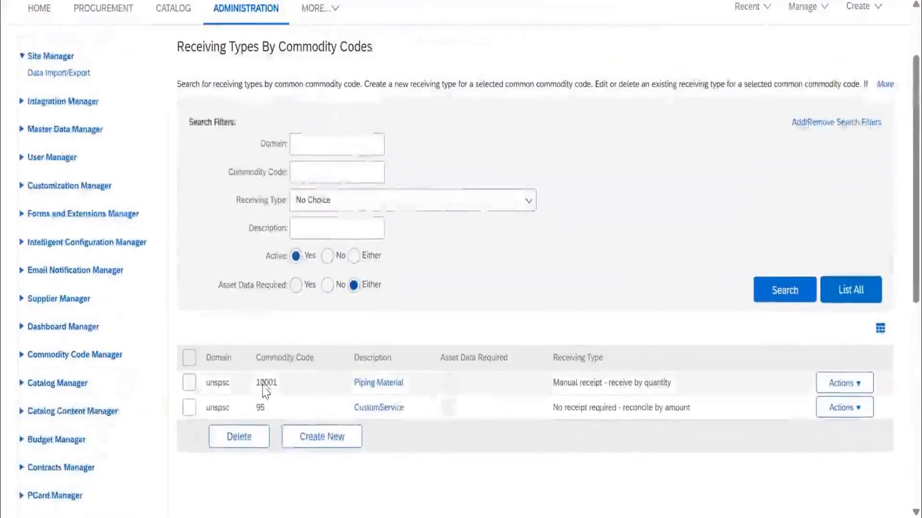
{"action": "double_click", "coordinate": [266, 384]}
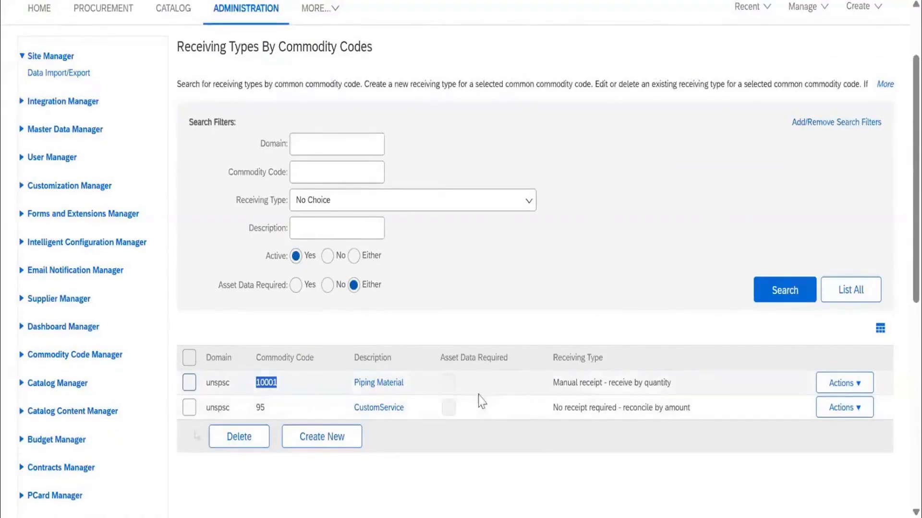
{"action": "left_click_drag", "start_coordinate": [554, 387], "coordinate": [679, 390]}
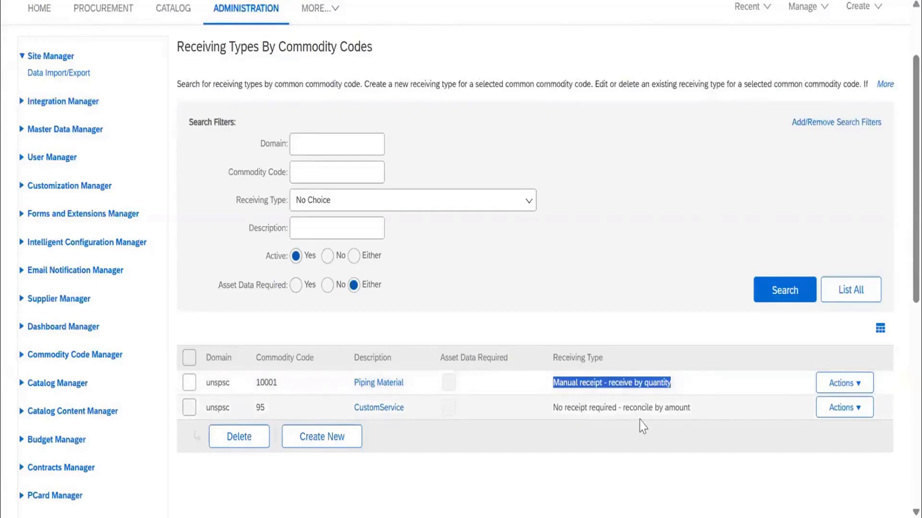
{"action": "left_click", "coordinate": [685, 411]}
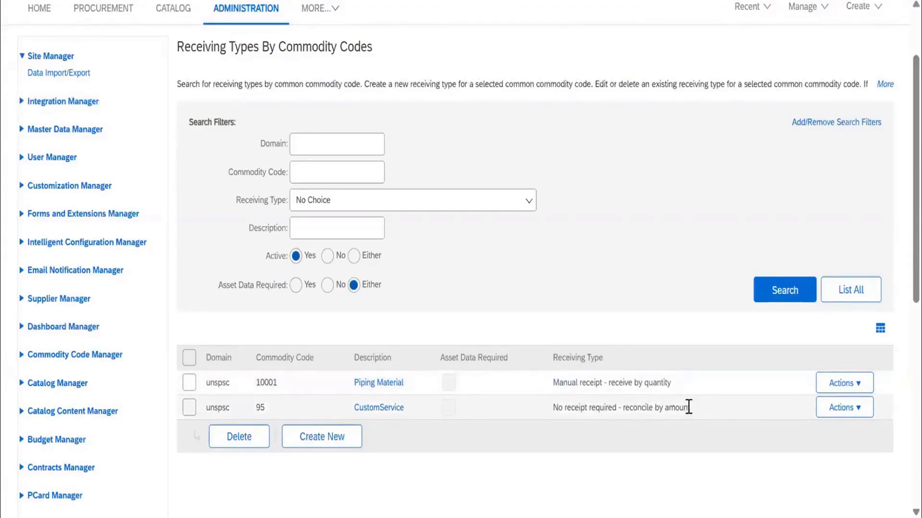
Start creating a new receiving type and review the Adapter Source options, keeping AribaManaged.
{"action": "left_click", "coordinate": [337, 441]}
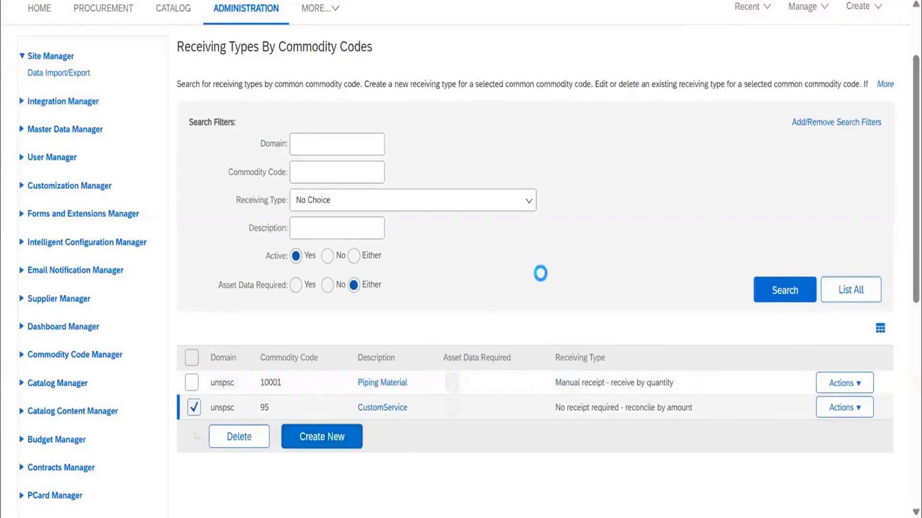
{"action": "scroll", "coordinate": [480, 267], "scroll_direction": "down", "scroll_amount": 3}
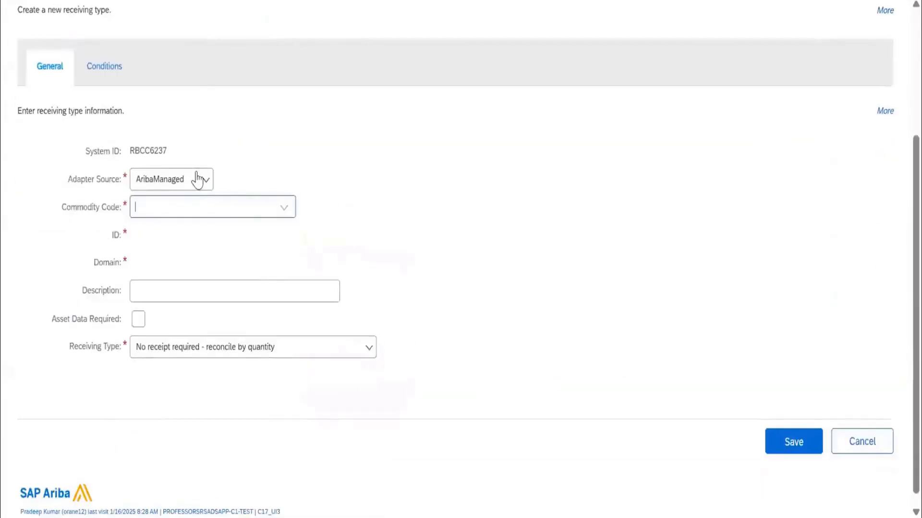
{"action": "left_click", "coordinate": [199, 184]}
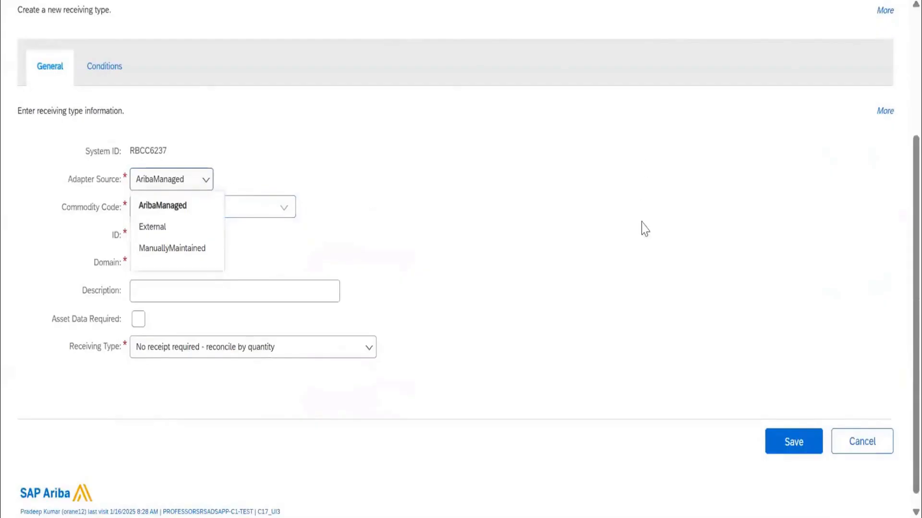
{"action": "scroll", "coordinate": [259, 230], "scroll_direction": "up", "scroll_amount": 3}
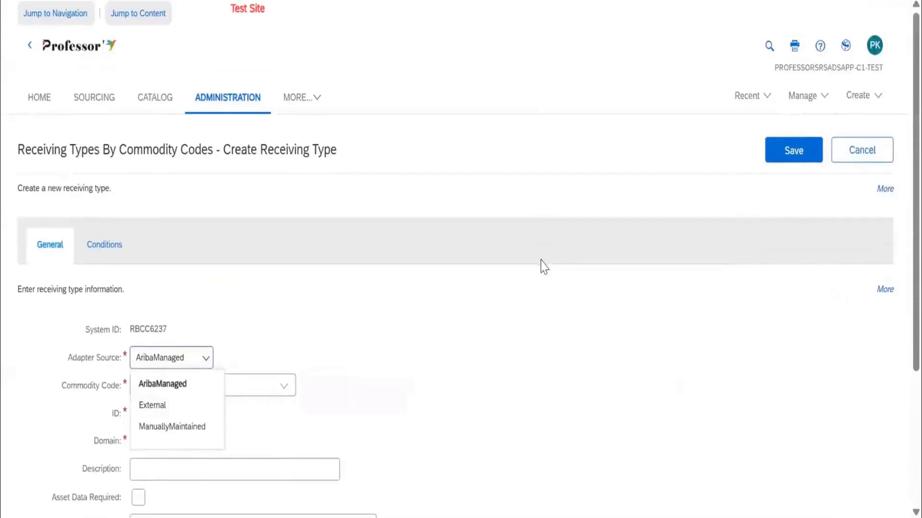
{"action": "left_click", "coordinate": [543, 266]}
{"action": "scroll", "coordinate": [384, 273], "scroll_direction": "down", "scroll_amount": 3}
Open the full commodity code search for the new receiving type and search by name for "marker" and "marker pen".
{"action": "left_click", "coordinate": [287, 211]}
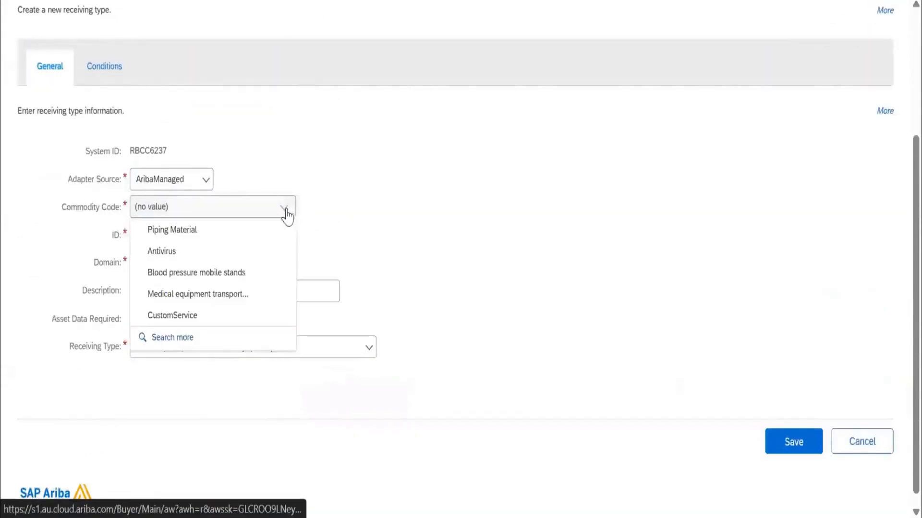
{"action": "left_click", "coordinate": [207, 342]}
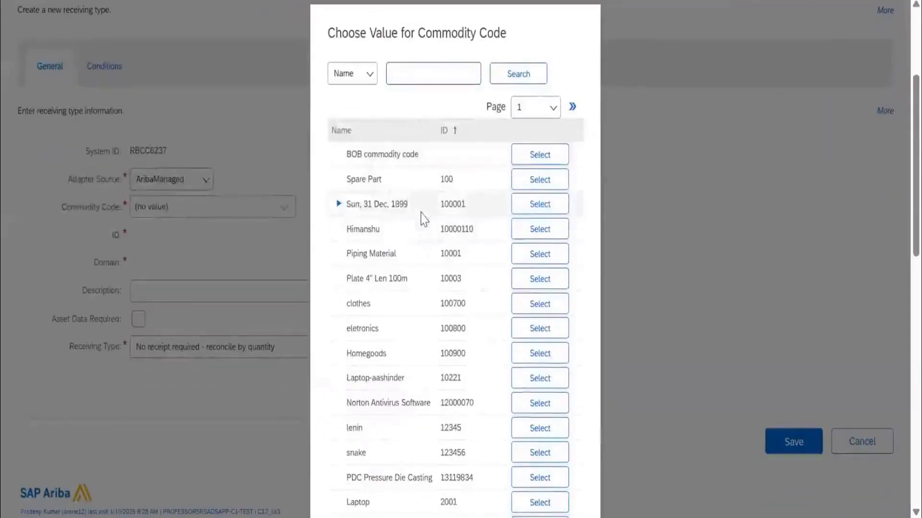
{"action": "type", "text": "marker"}
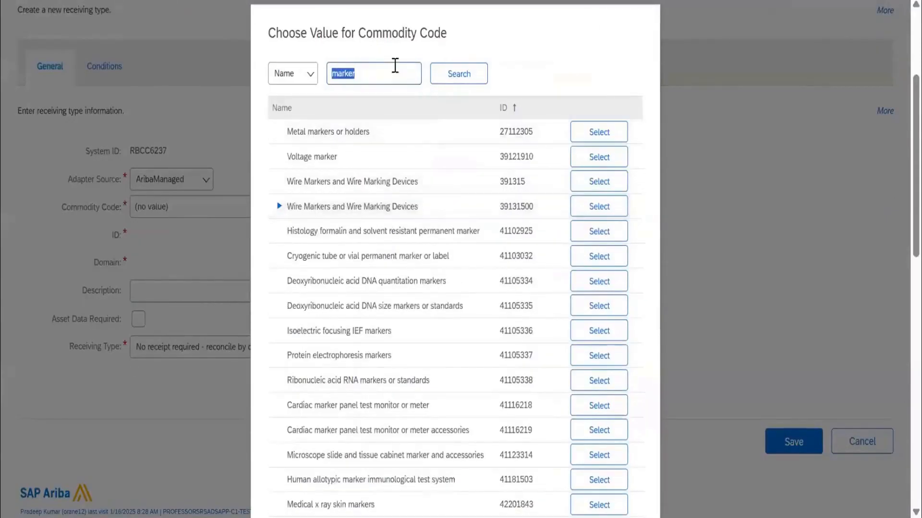
{"action": "left_click", "coordinate": [395, 65]}
{"action": "type", "text": "pen"}
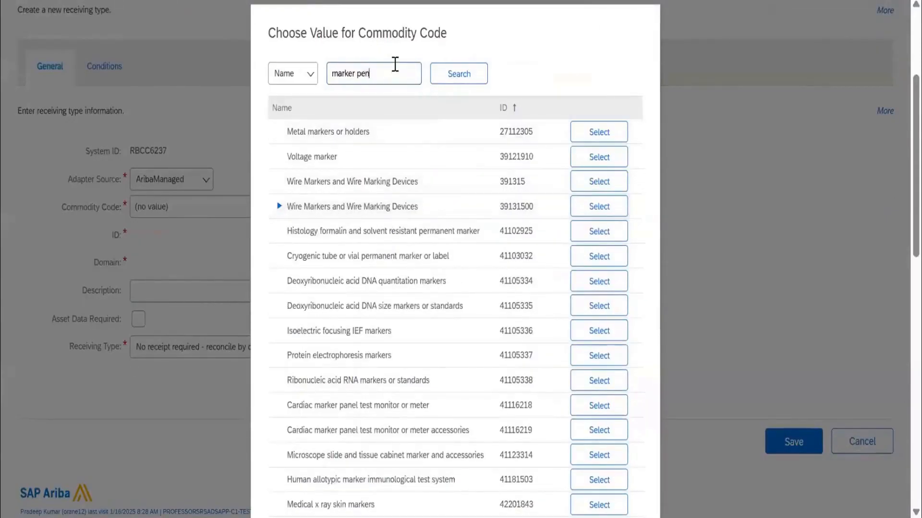
{"action": "key", "text": "Return"}
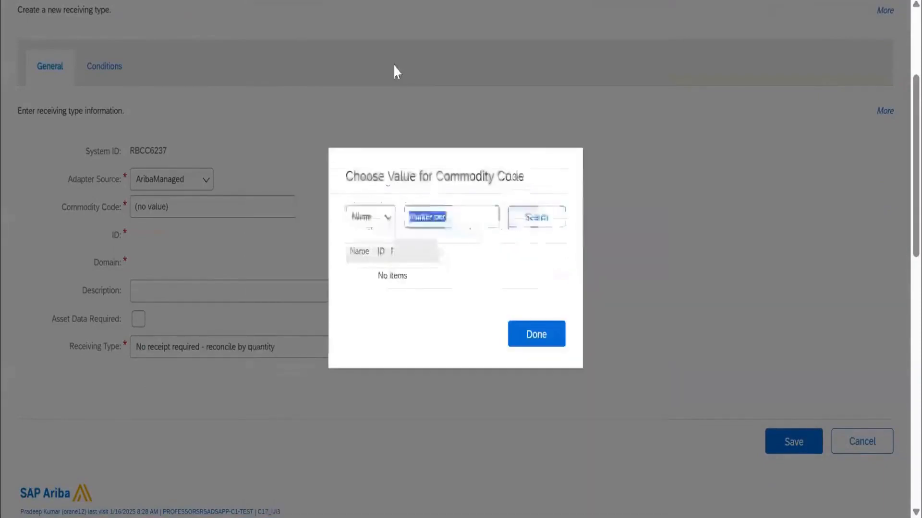
Search the commodity codes by name for "station" and look through the matching entries.
{"action": "type", "text": "stati"}
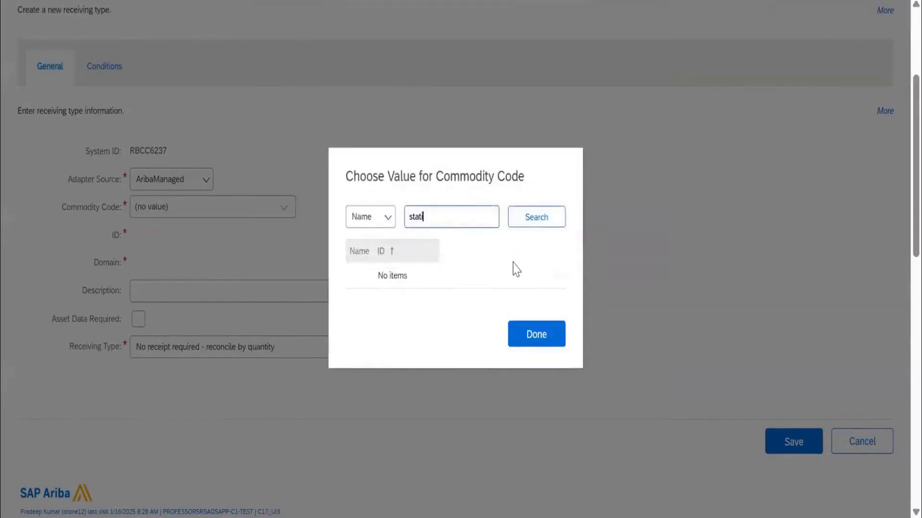
{"action": "type", "text": "on"}
{"action": "key", "text": "Return"}
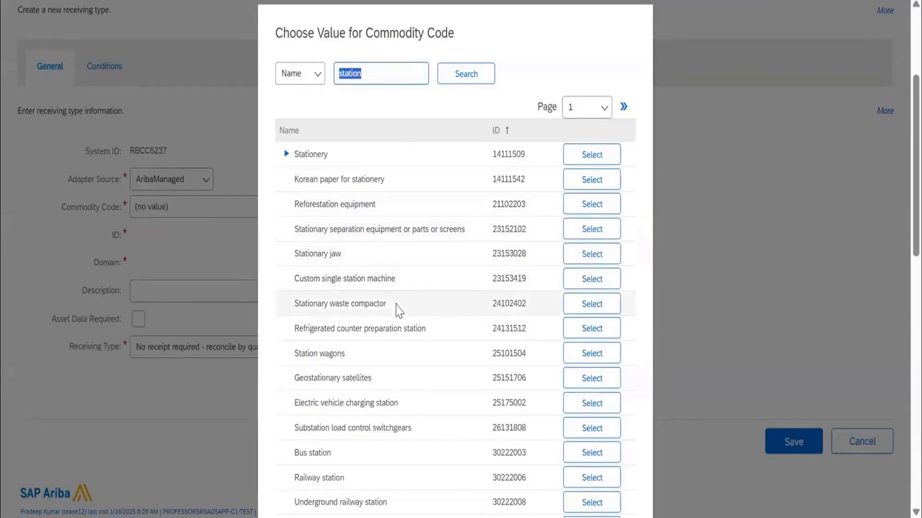
{"action": "scroll", "coordinate": [396, 317], "scroll_direction": "down", "scroll_amount": 2}
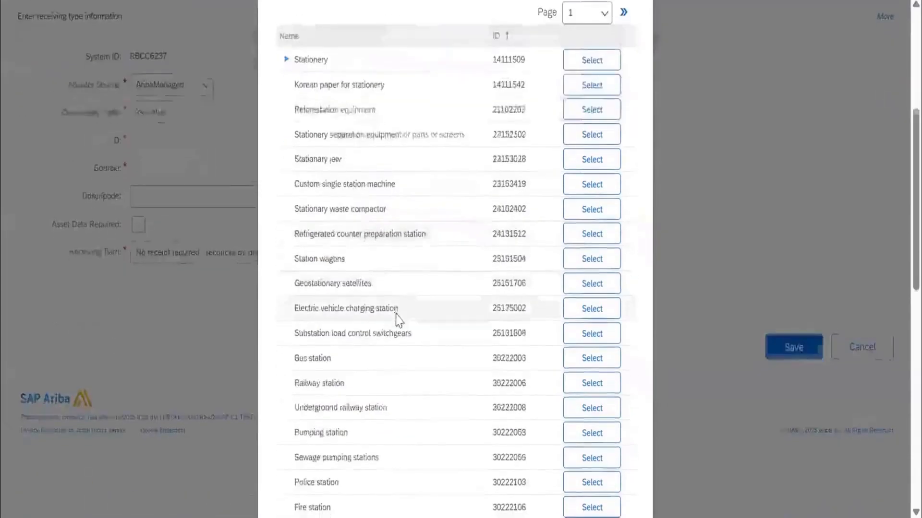
{"action": "scroll", "coordinate": [397, 316], "scroll_direction": "down", "scroll_amount": 7}
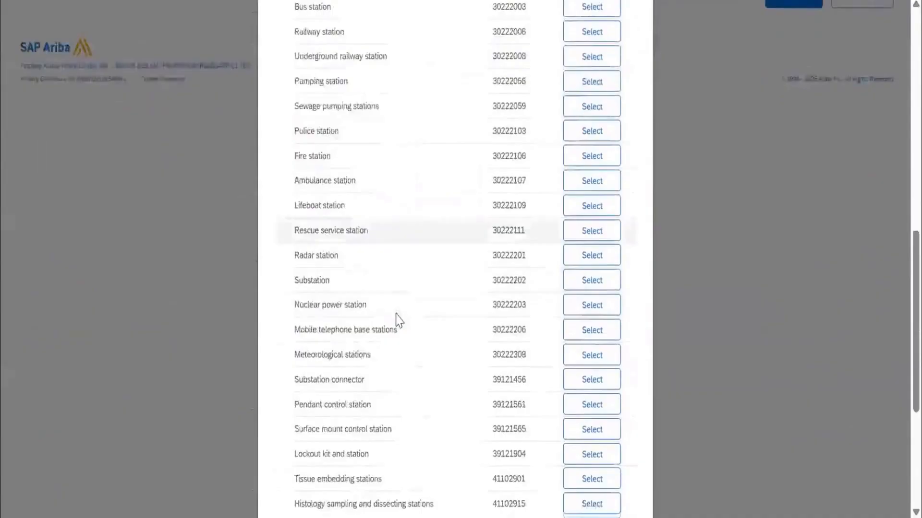
{"action": "scroll", "coordinate": [397, 319], "scroll_direction": "down", "scroll_amount": 5}
{"action": "scroll", "coordinate": [399, 307], "scroll_direction": "up", "scroll_amount": 4}
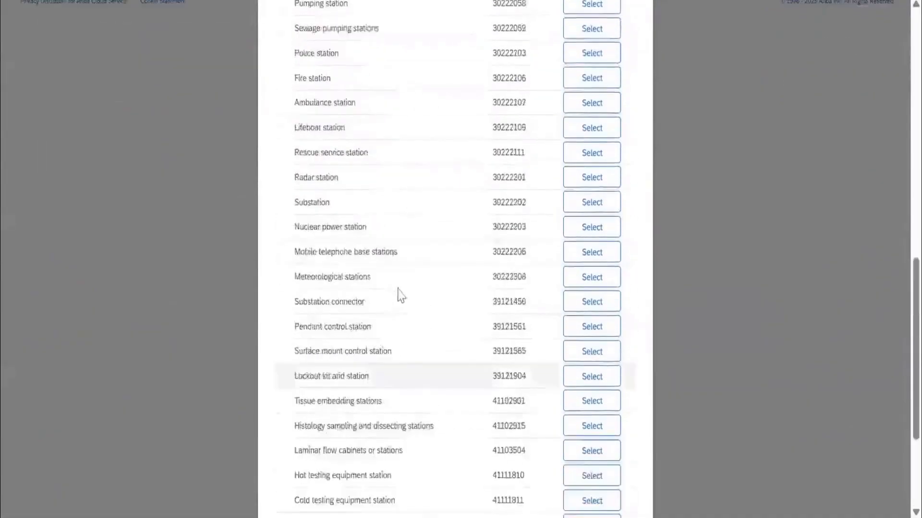
{"action": "scroll", "coordinate": [401, 294], "scroll_direction": "up", "scroll_amount": 15}
Clear the search text, expand the Stationery commodity code and choose its child Stationary Pencil for the receiving type.
{"action": "double_click", "coordinate": [391, 251]}
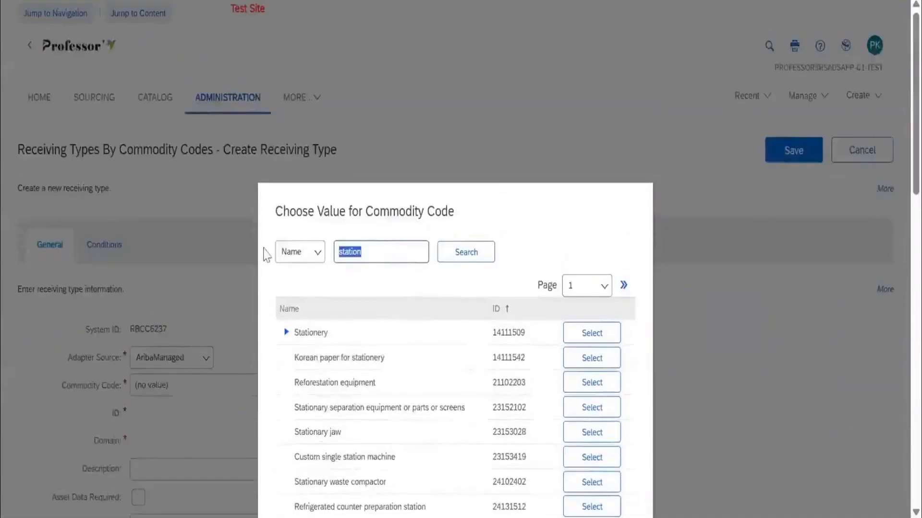
{"action": "left_click", "coordinate": [303, 253]}
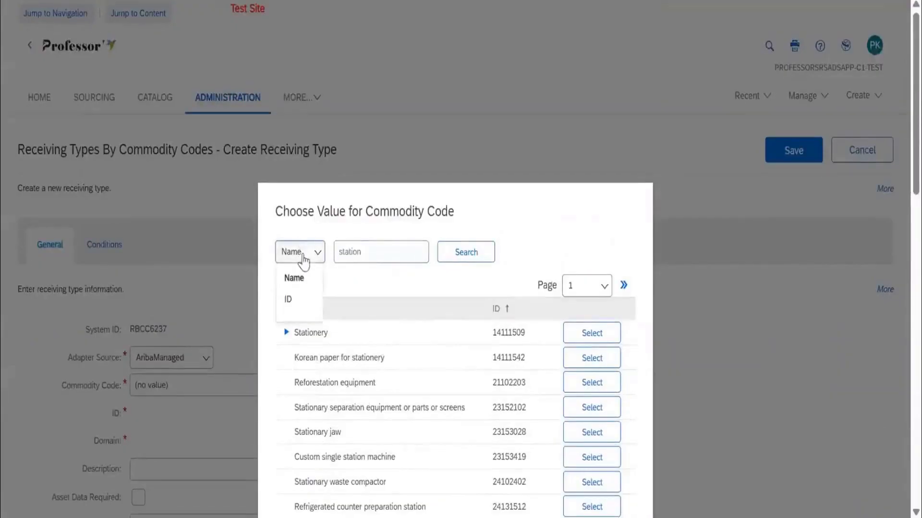
{"action": "double_click", "coordinate": [367, 252]}
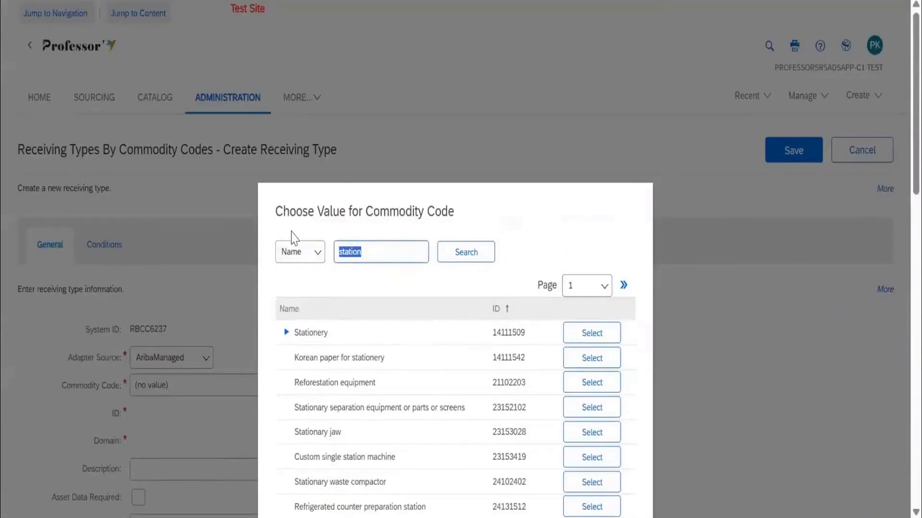
{"action": "key", "text": "BackSpace"}
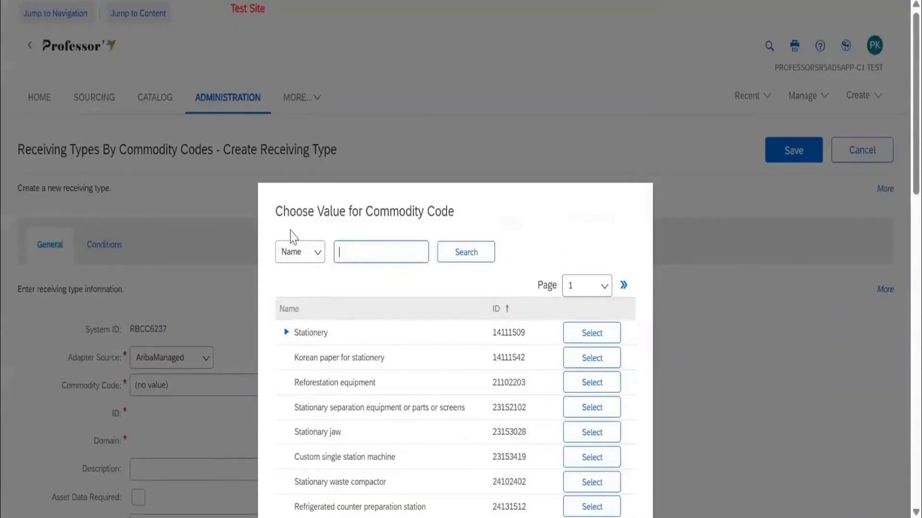
{"action": "left_click", "coordinate": [285, 332]}
{"action": "scroll", "coordinate": [427, 355], "scroll_direction": "down", "scroll_amount": 2}
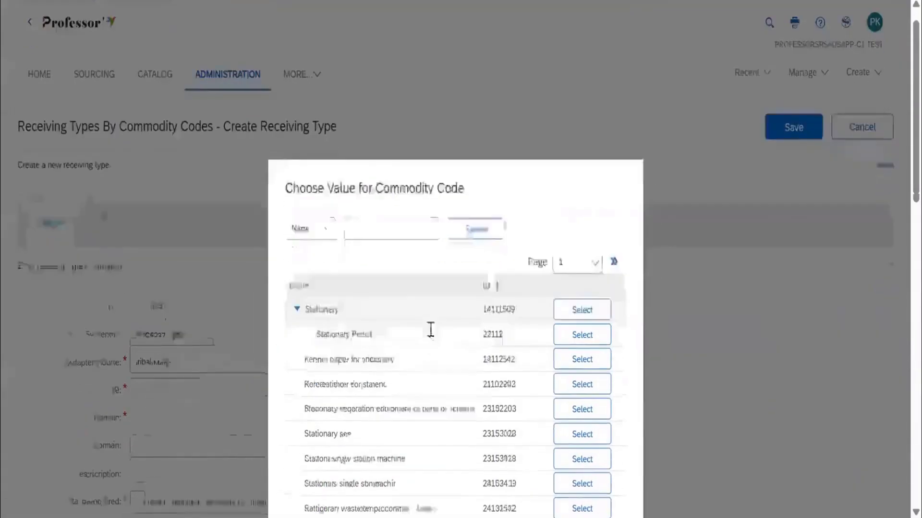
{"action": "left_click", "coordinate": [580, 271]}
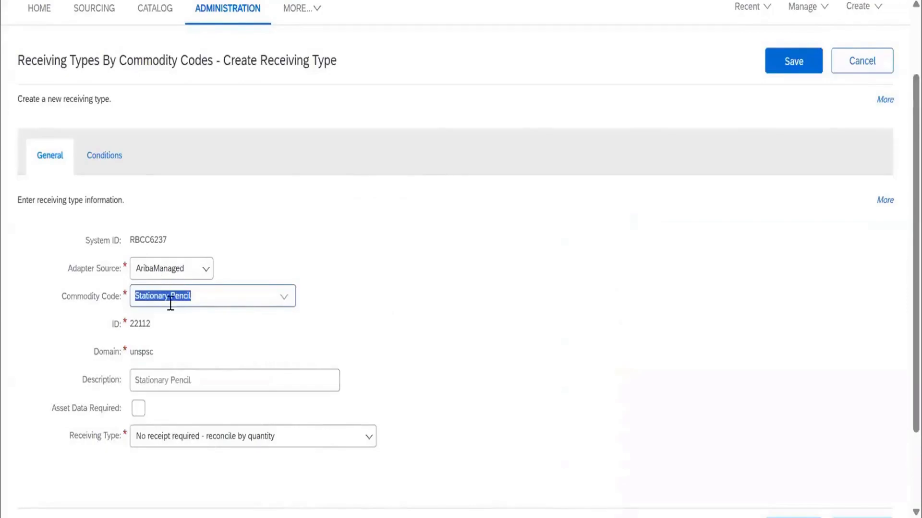
Set the Stationary Pencil receiving type to "Manual receipt - receive by quantity" and save it.
{"action": "scroll", "coordinate": [182, 326], "scroll_direction": "down", "scroll_amount": 2}
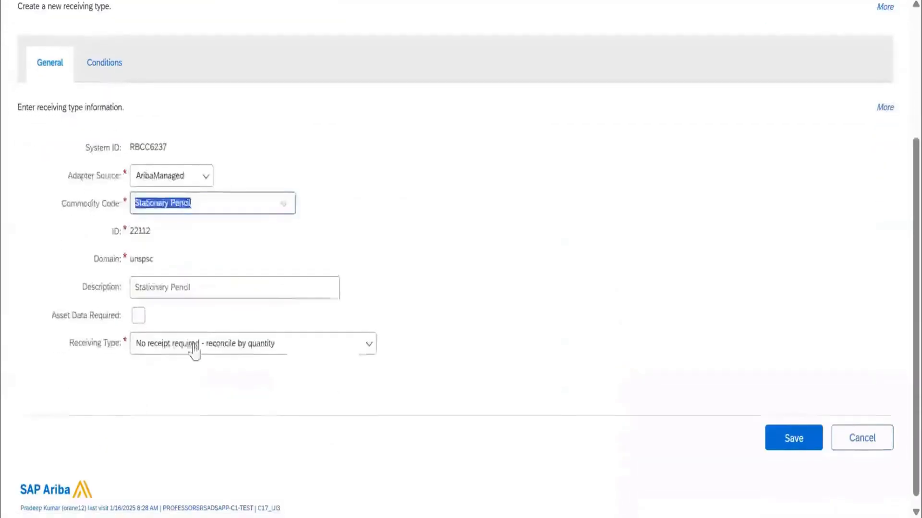
{"action": "left_click", "coordinate": [227, 342]}
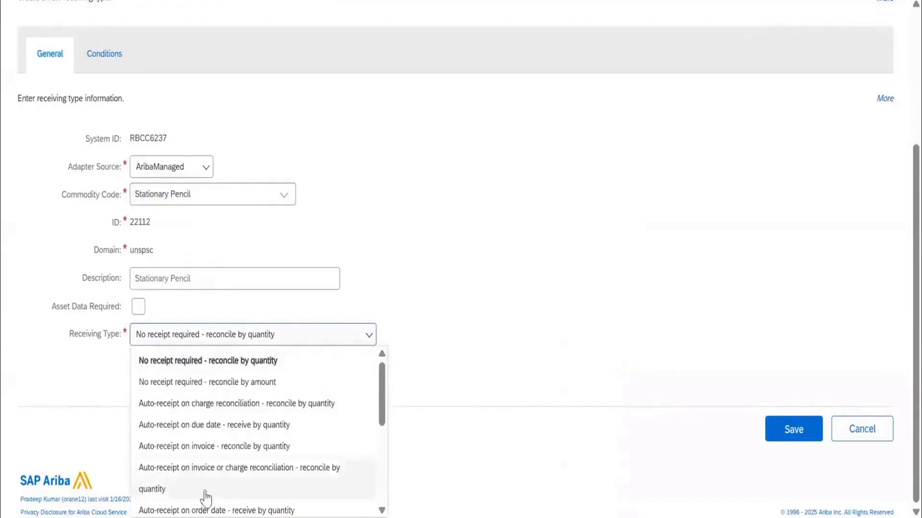
{"action": "left_click", "coordinate": [213, 509]}
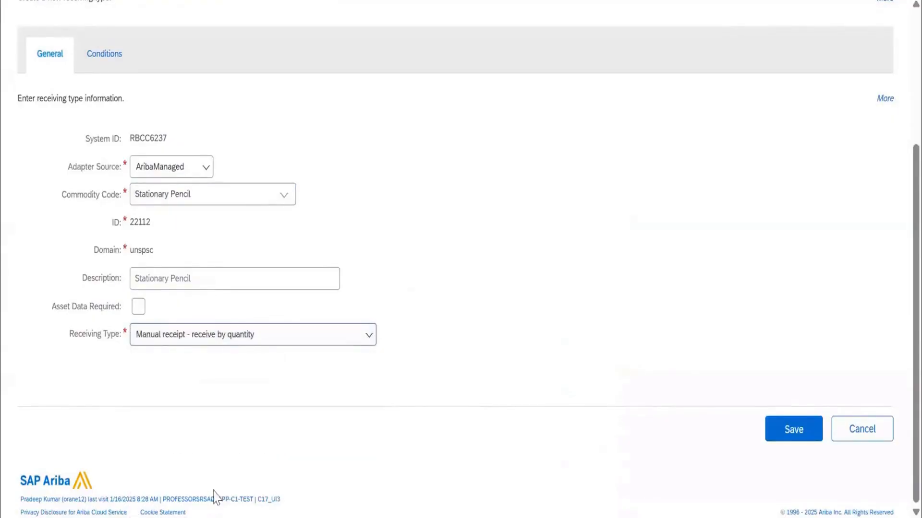
{"action": "left_click", "coordinate": [807, 438]}
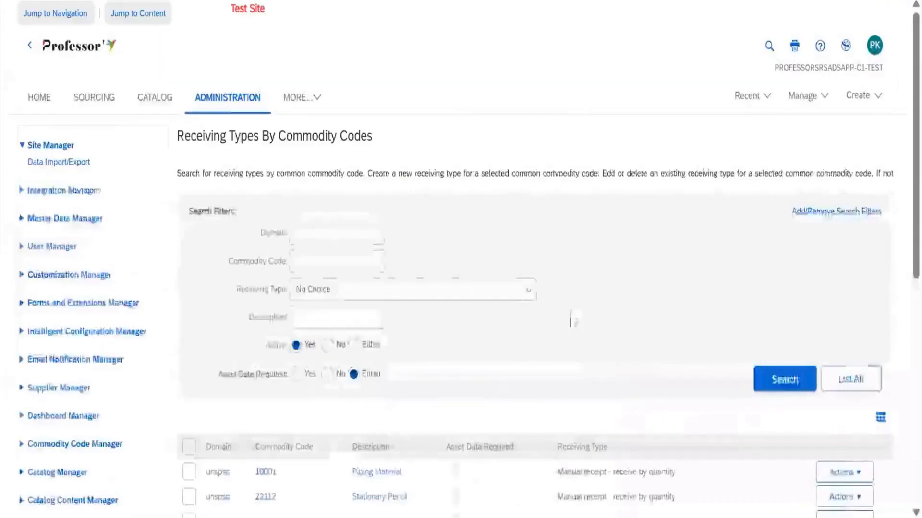
Search for the inactive receiving types by commodity code and look through the listed entries.
{"action": "scroll", "coordinate": [573, 320], "scroll_direction": "down", "scroll_amount": 4}
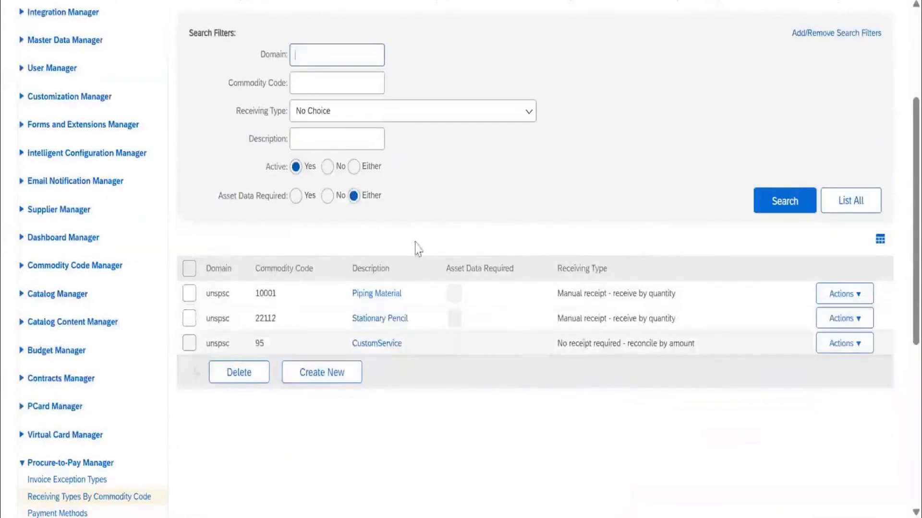
{"action": "left_click", "coordinate": [327, 167]}
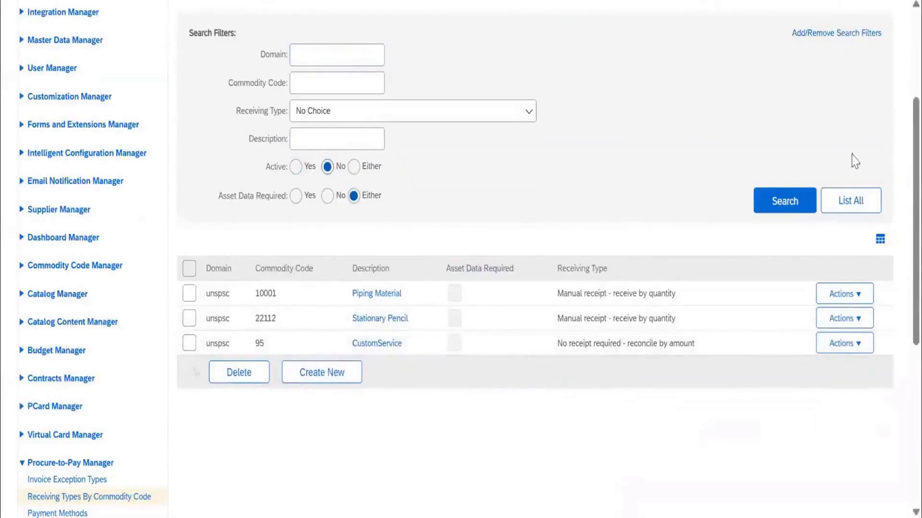
{"action": "left_click", "coordinate": [790, 201]}
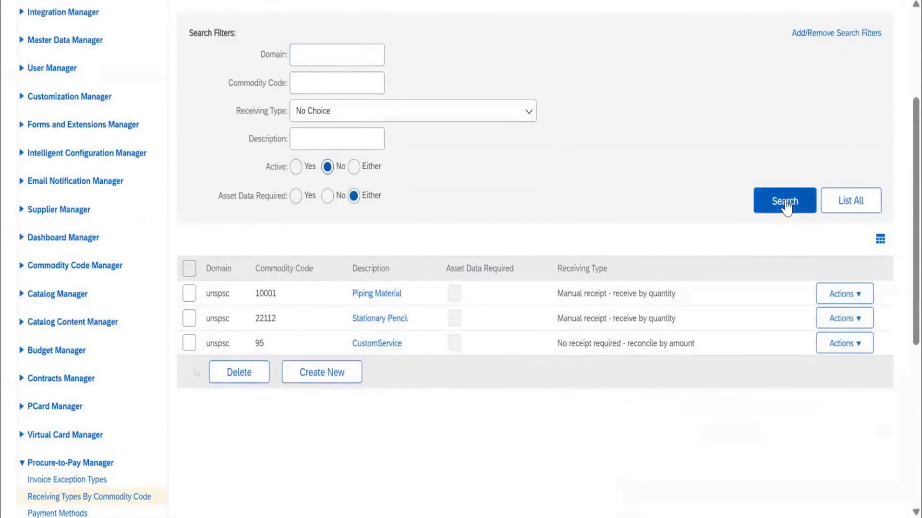
{"action": "scroll", "coordinate": [604, 322], "scroll_direction": "down", "scroll_amount": 6}
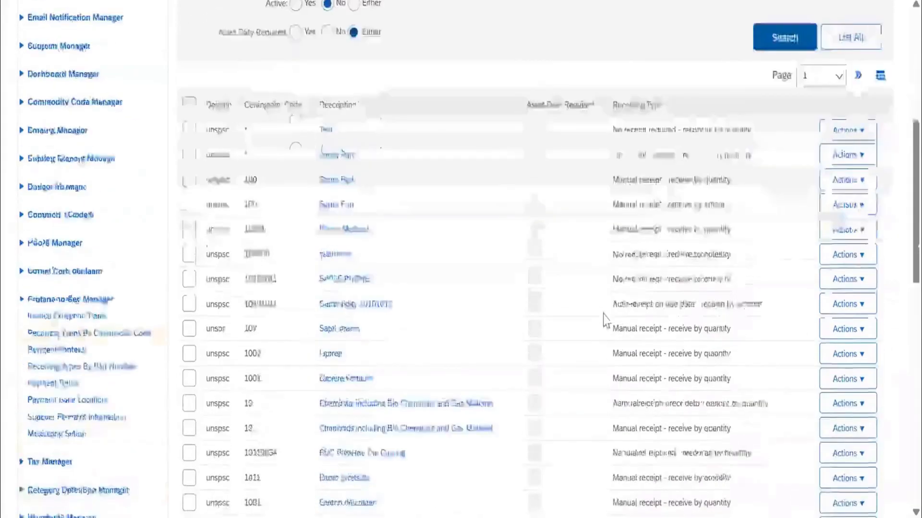
{"action": "scroll", "coordinate": [604, 322], "scroll_direction": "down", "scroll_amount": 5}
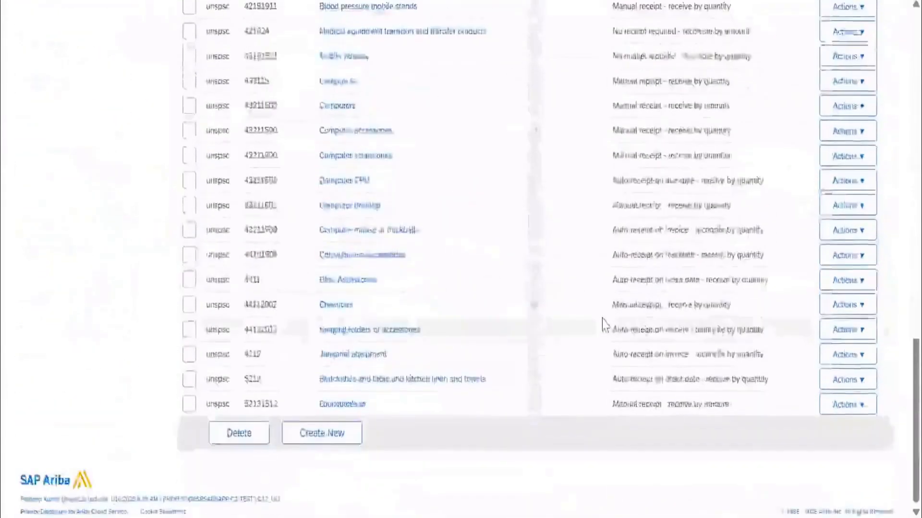
{"action": "scroll", "coordinate": [604, 322], "scroll_direction": "up", "scroll_amount": 10}
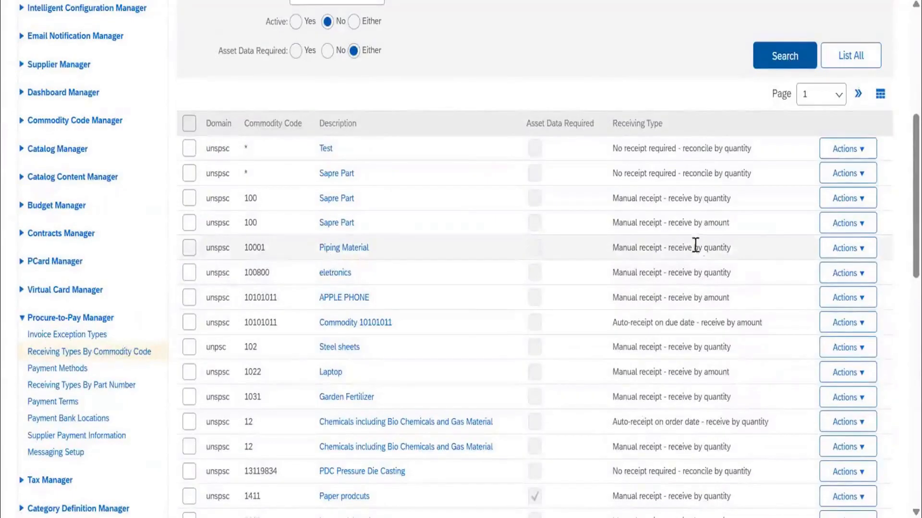
Activate the inactive Piping Material receiving type for commodity code 10001.
{"action": "left_click", "coordinate": [845, 247]}
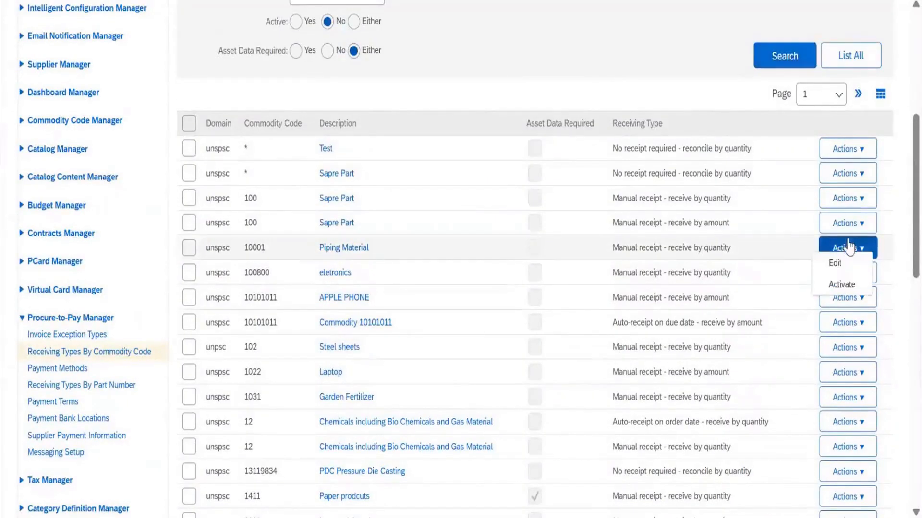
{"action": "left_click", "coordinate": [840, 287]}
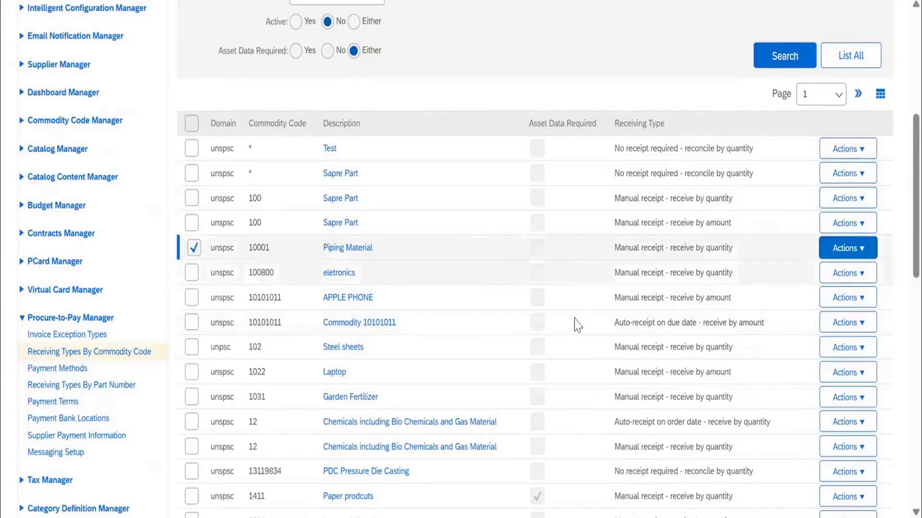
{"action": "scroll", "coordinate": [572, 337], "scroll_direction": "down", "scroll_amount": 15}
{"action": "scroll", "coordinate": [566, 308], "scroll_direction": "up", "scroll_amount": 15}
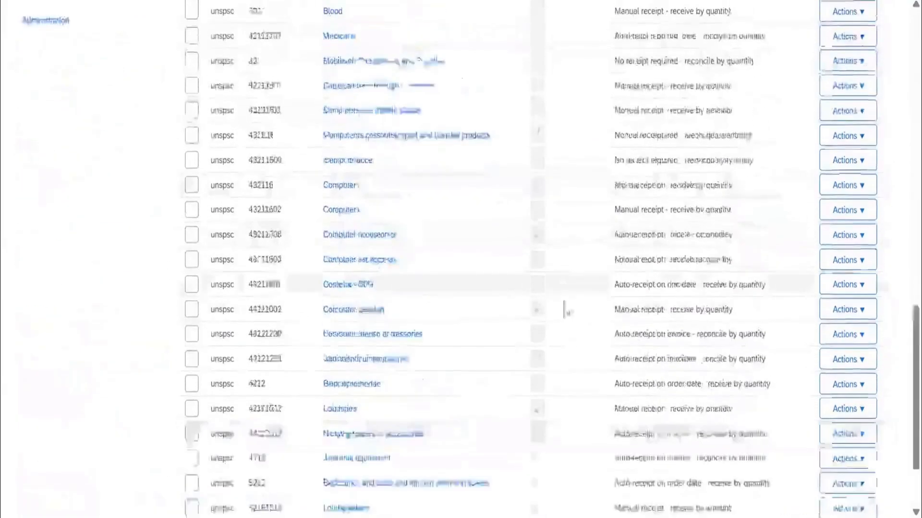
Search for the active receiving types and check the receiving type of the Piping Material entries.
{"action": "left_click", "coordinate": [296, 289]}
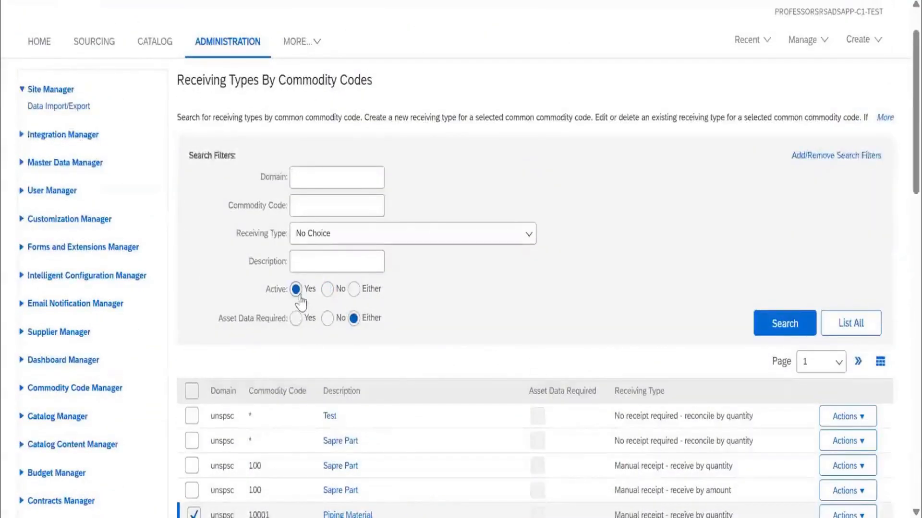
{"action": "left_click", "coordinate": [774, 321]}
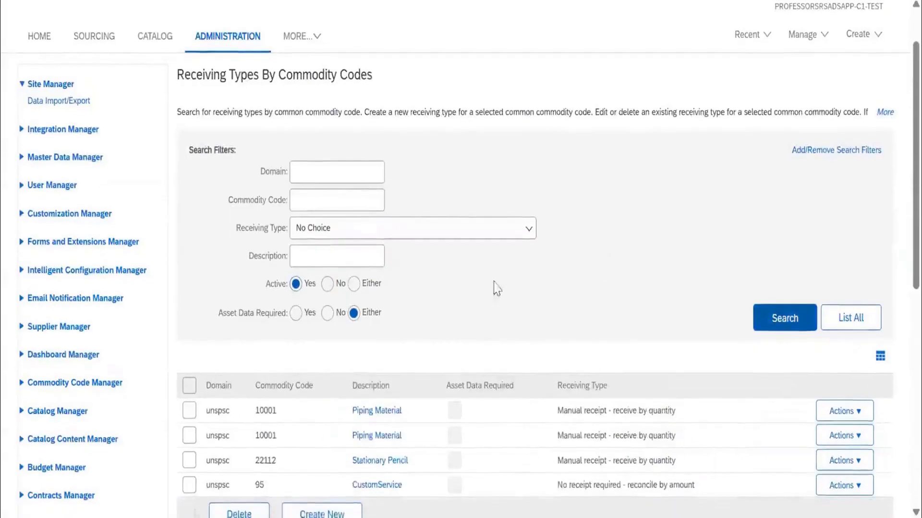
{"action": "scroll", "coordinate": [494, 286], "scroll_direction": "down", "scroll_amount": 5}
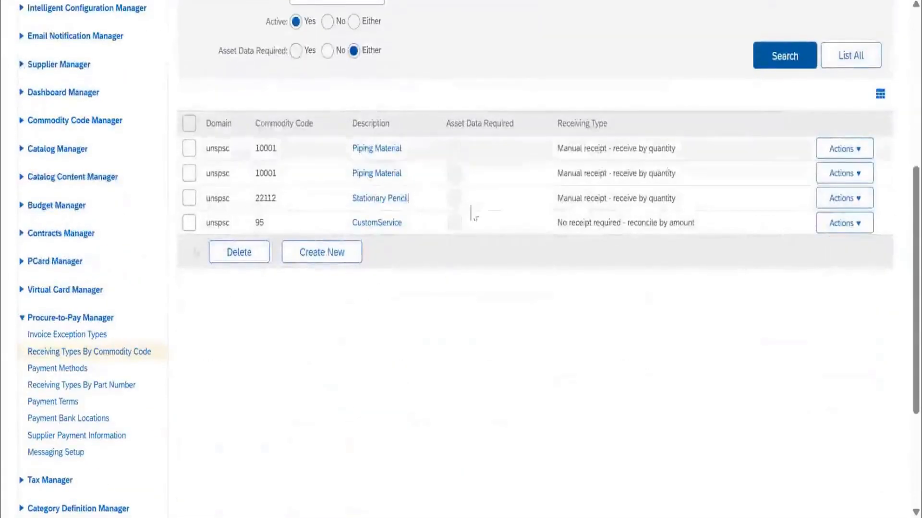
{"action": "left_click_drag", "start_coordinate": [558, 149], "coordinate": [681, 160]}
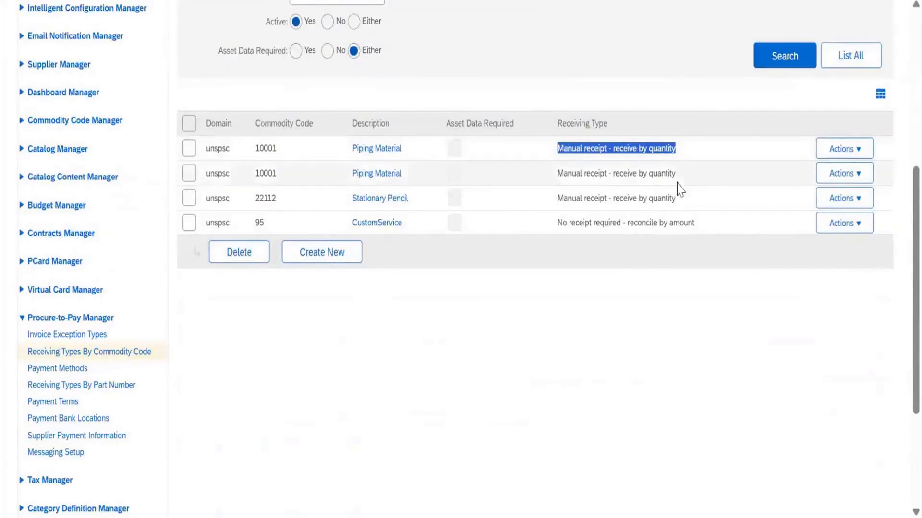
{"action": "scroll", "coordinate": [677, 187], "scroll_direction": "up", "scroll_amount": 4}
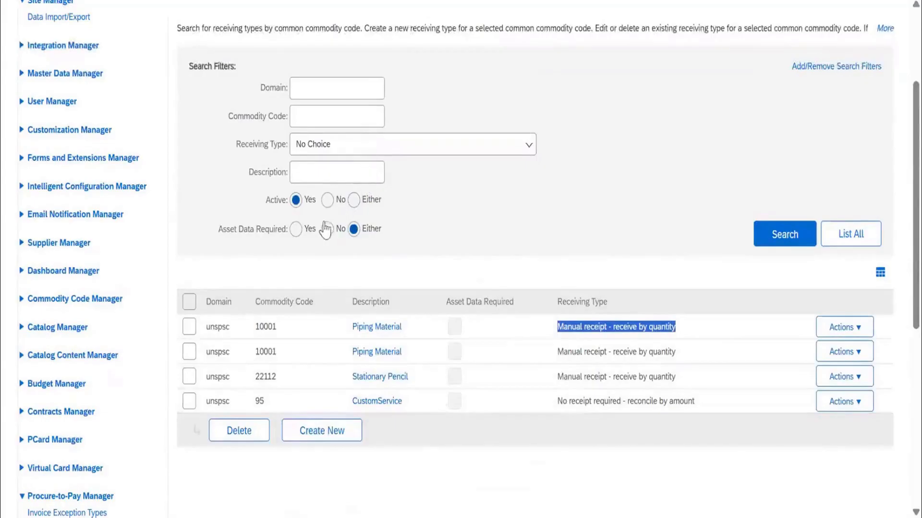
Start a new receiving type by commodity code and open the full commodity code search.
{"action": "left_click", "coordinate": [346, 438]}
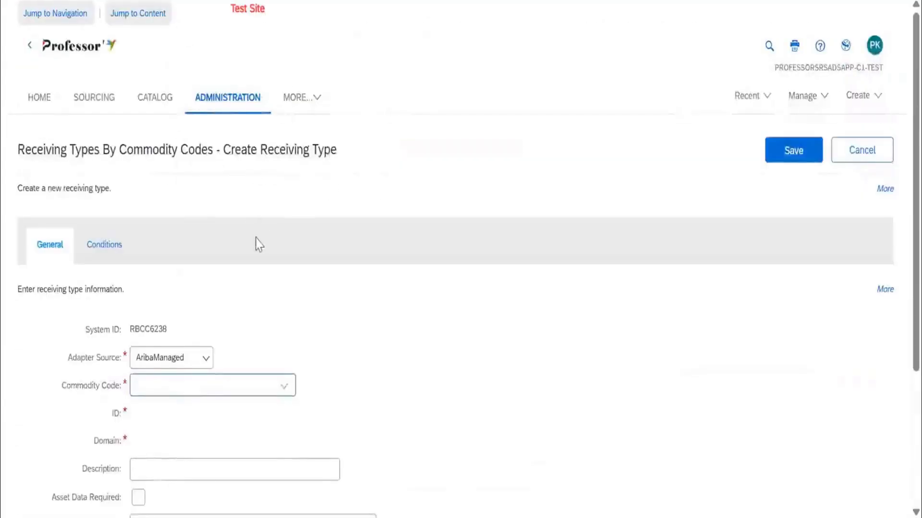
{"action": "scroll", "coordinate": [257, 243], "scroll_direction": "down", "scroll_amount": 4}
{"action": "left_click", "coordinate": [284, 211]}
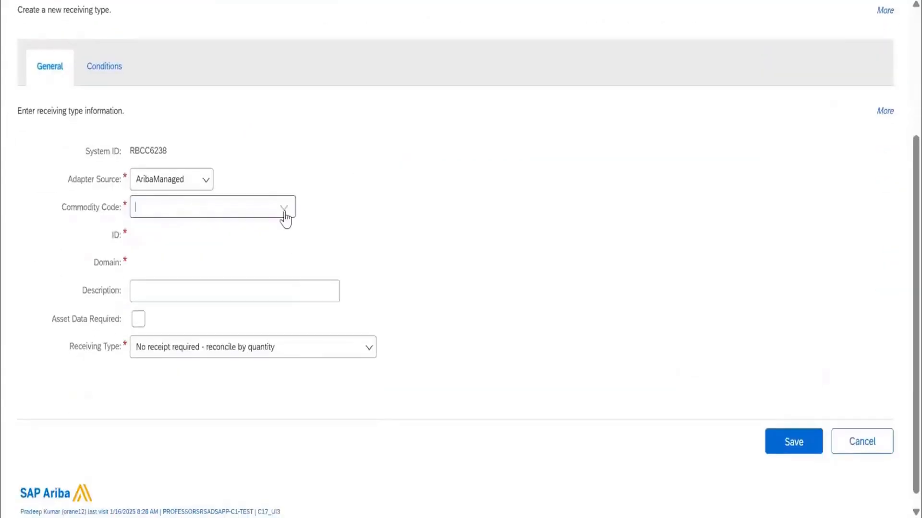
{"action": "left_click", "coordinate": [235, 339]}
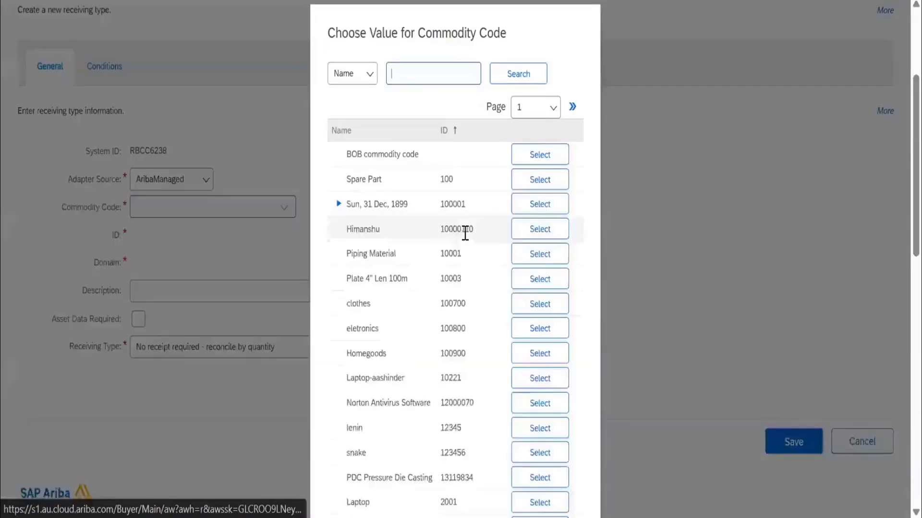
Search the commodity codes by name for "rent" and look through the matching entries.
{"action": "type", "text": "rent"}
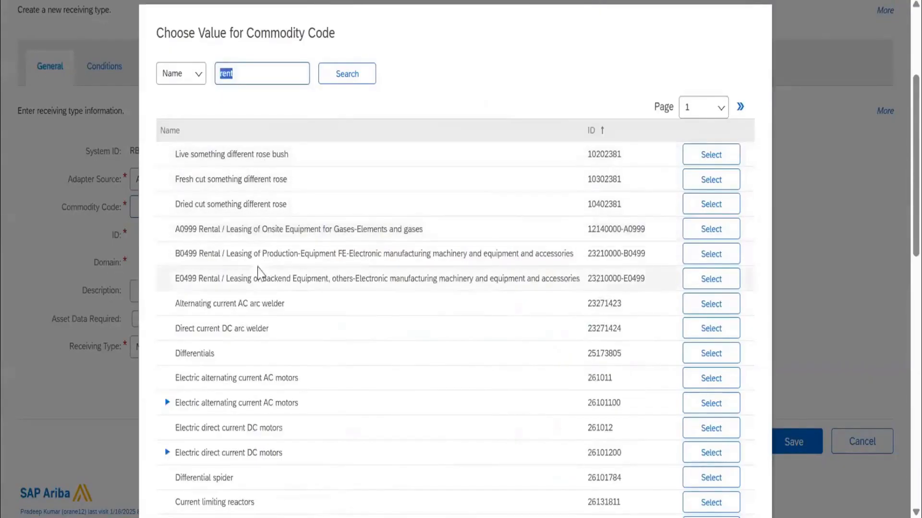
{"action": "scroll", "coordinate": [228, 207], "scroll_direction": "down", "scroll_amount": 9}
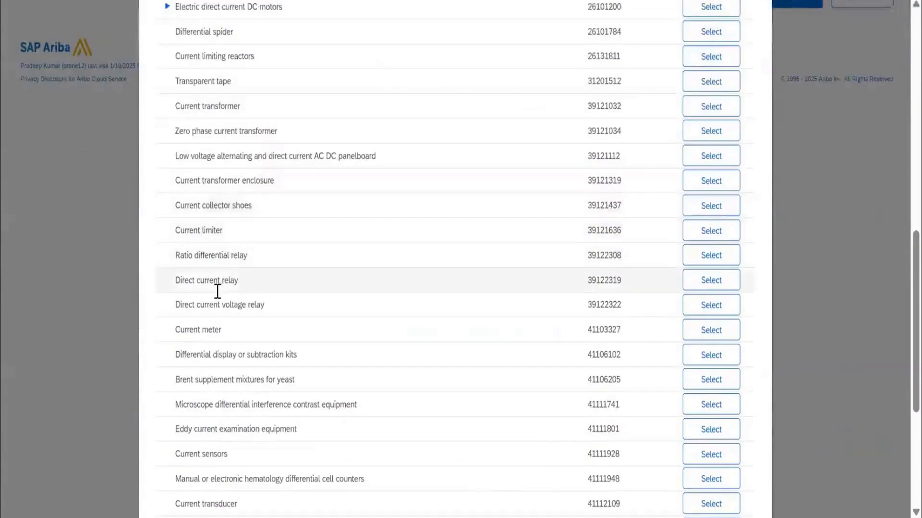
{"action": "scroll", "coordinate": [216, 298], "scroll_direction": "down", "scroll_amount": 5}
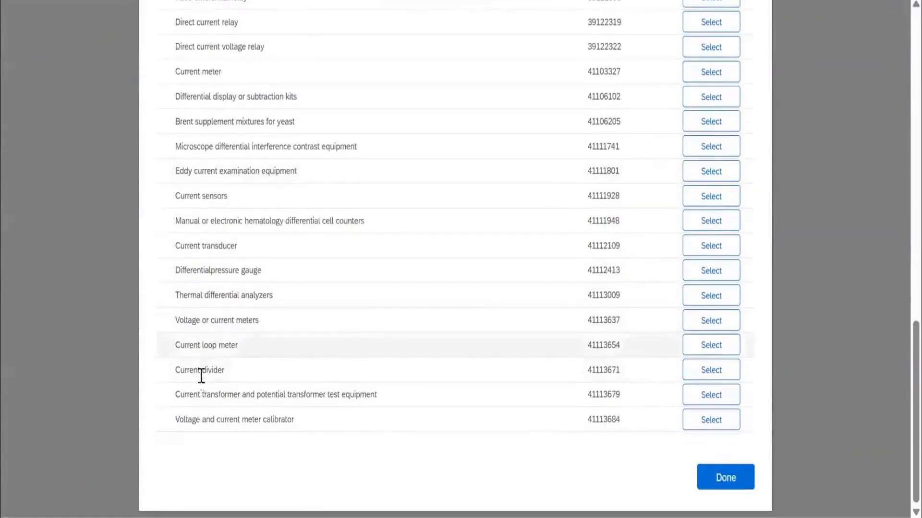
{"action": "scroll", "coordinate": [199, 396], "scroll_direction": "up", "scroll_amount": 2}
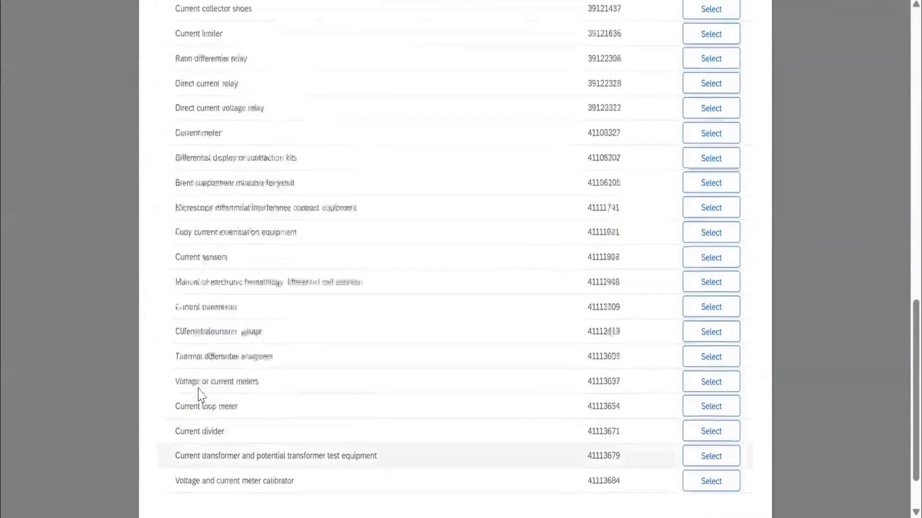
{"action": "scroll", "coordinate": [199, 387], "scroll_direction": "up", "scroll_amount": 12}
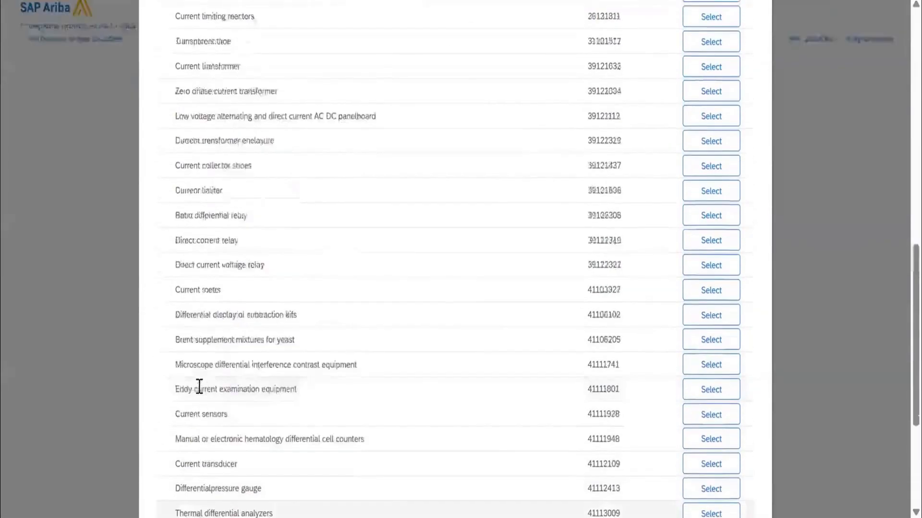
Search the commodity codes by name for "rental" and choose Storage tank rental service for the new receiving type.
{"action": "type", "text": "rental"}
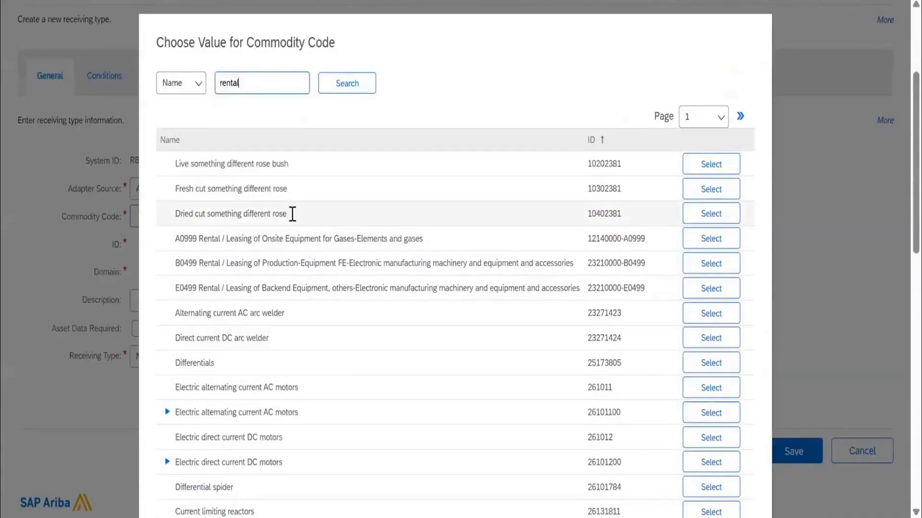
{"action": "key", "text": "Return"}
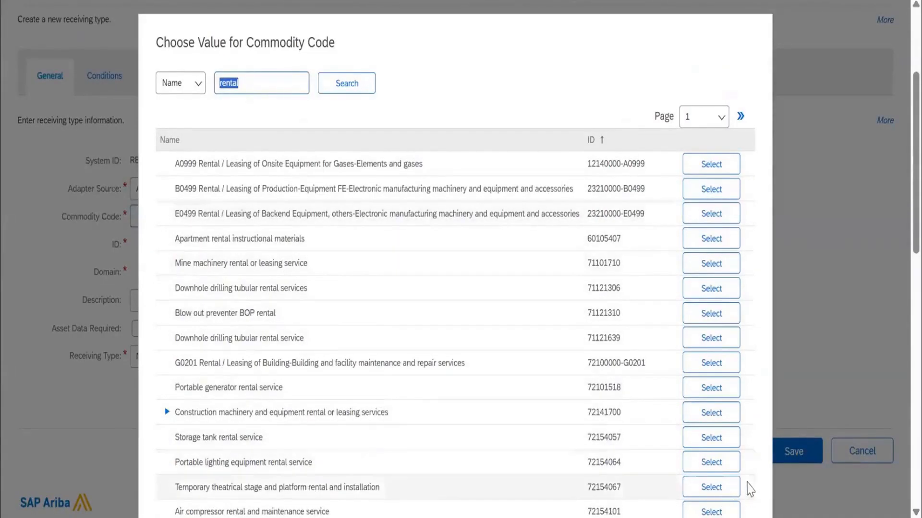
{"action": "left_click", "coordinate": [711, 438]}
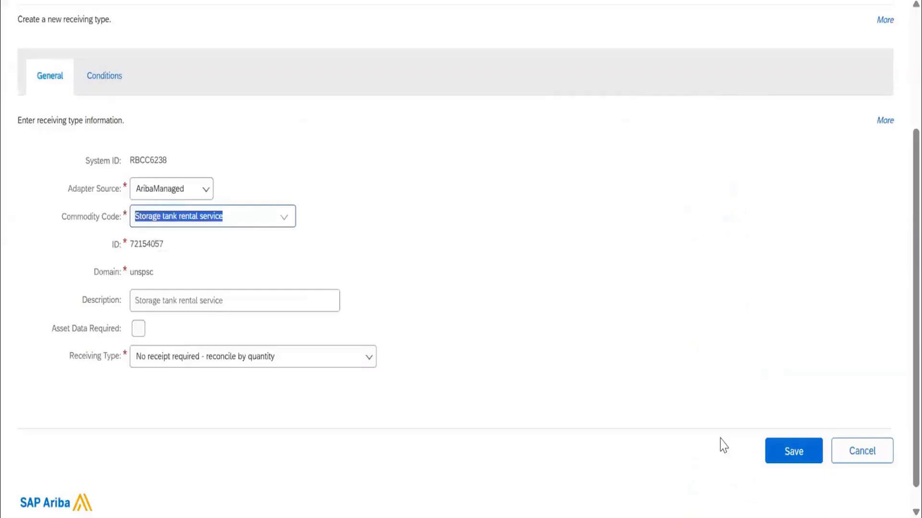
Set the receiving type of Storage tank rental service to "No receipt required - reconcile by amount".
{"action": "left_click", "coordinate": [281, 362]}
{"action": "scroll", "coordinate": [571, 277], "scroll_direction": "down", "scroll_amount": 1}
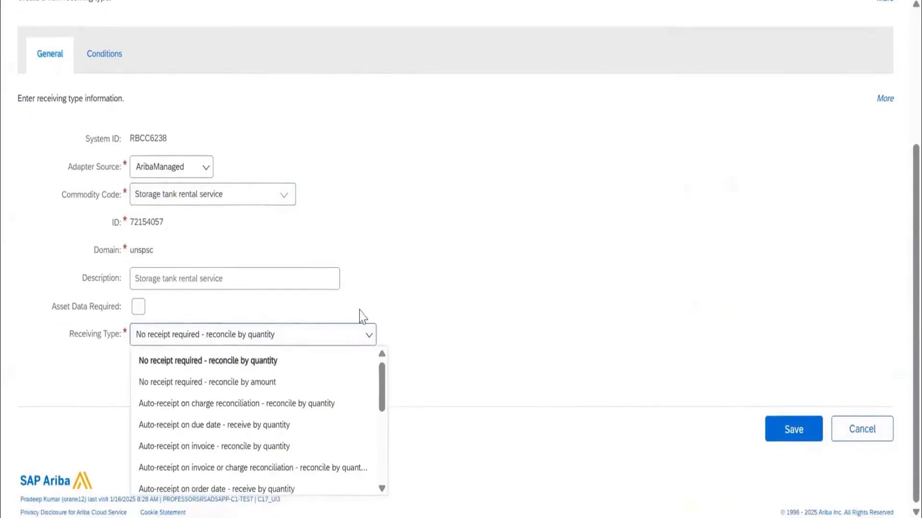
{"action": "left_click", "coordinate": [229, 382]}
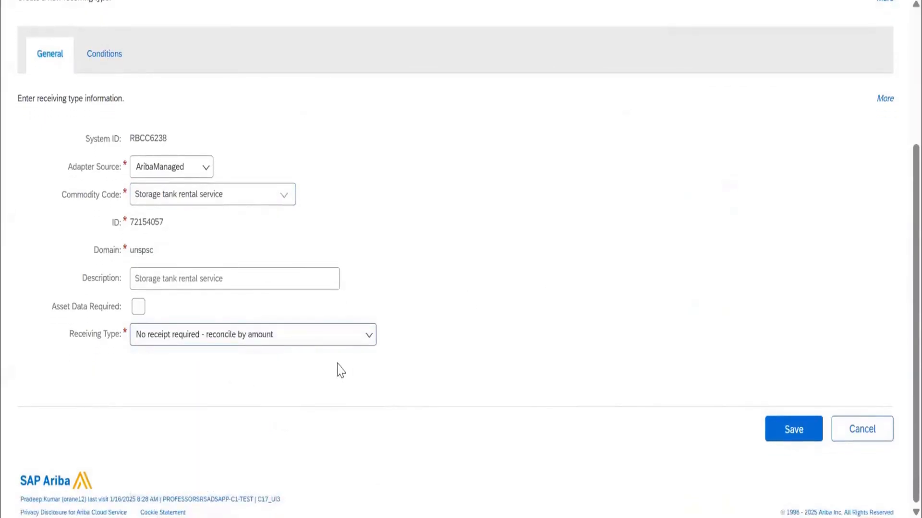
Set the receiving type of Storage tank rental service to "Auto-receipt on invoice - reconcile by amount".
{"action": "left_click", "coordinate": [307, 343]}
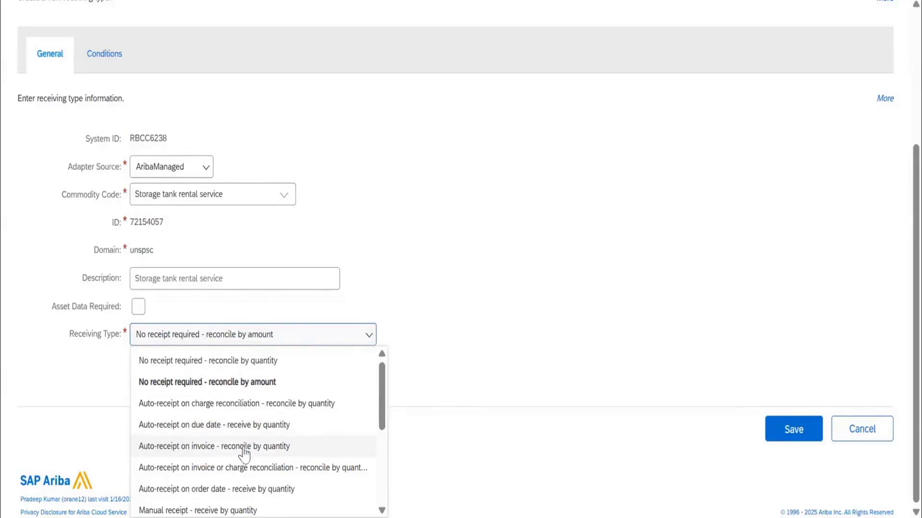
{"action": "scroll", "coordinate": [244, 427], "scroll_direction": "down", "scroll_amount": 2}
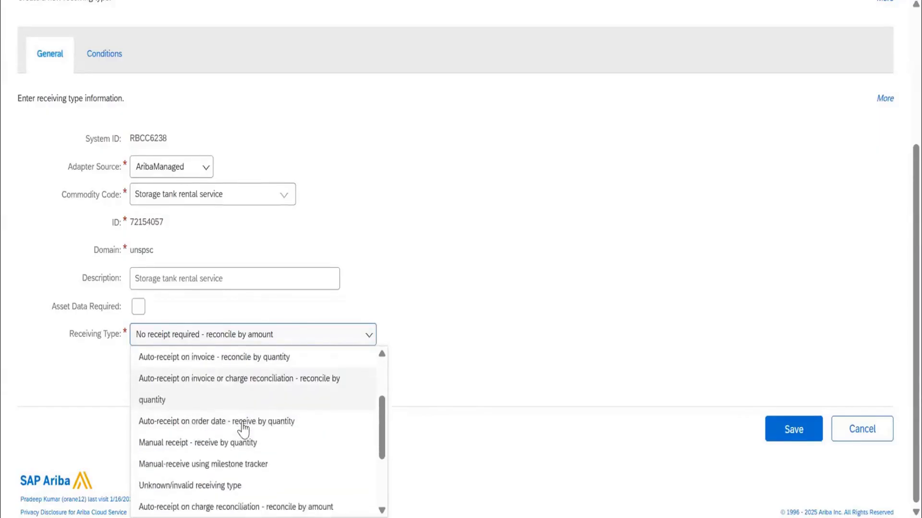
{"action": "scroll", "coordinate": [244, 429], "scroll_direction": "down", "scroll_amount": 3}
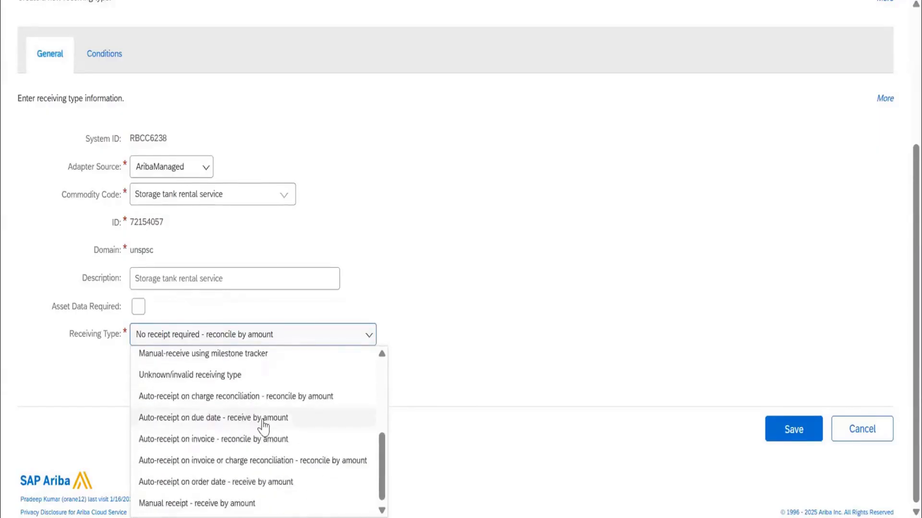
{"action": "left_click", "coordinate": [261, 438]}
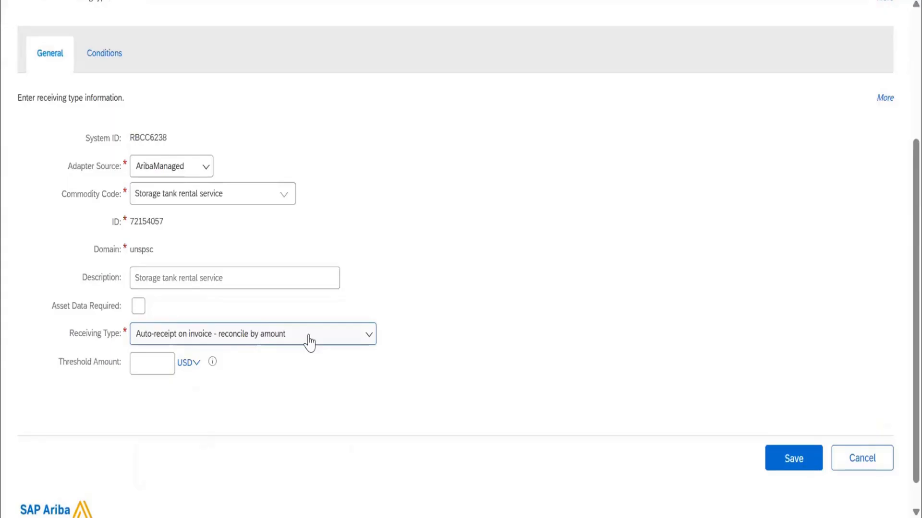
Set the threshold amount to 1000 USD and save the Storage tank rental service receiving type.
{"action": "left_click", "coordinate": [165, 363]}
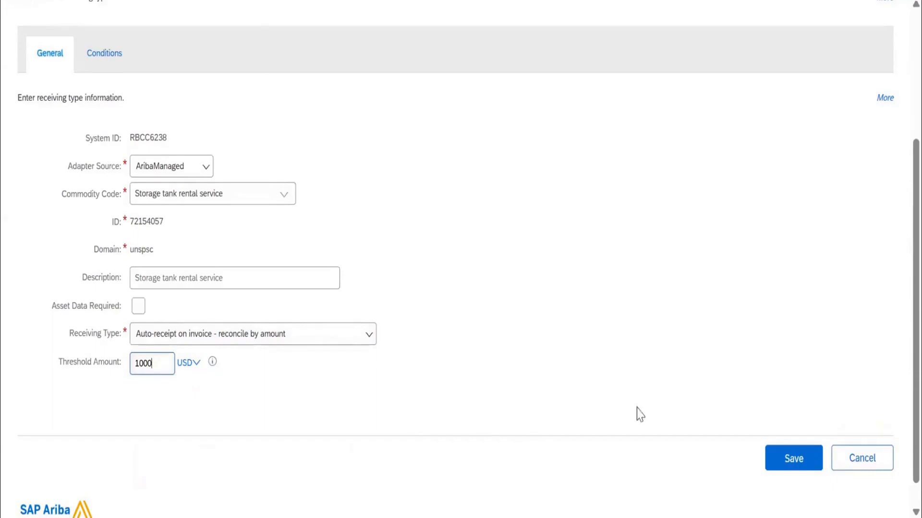
{"action": "left_click", "coordinate": [792, 468]}
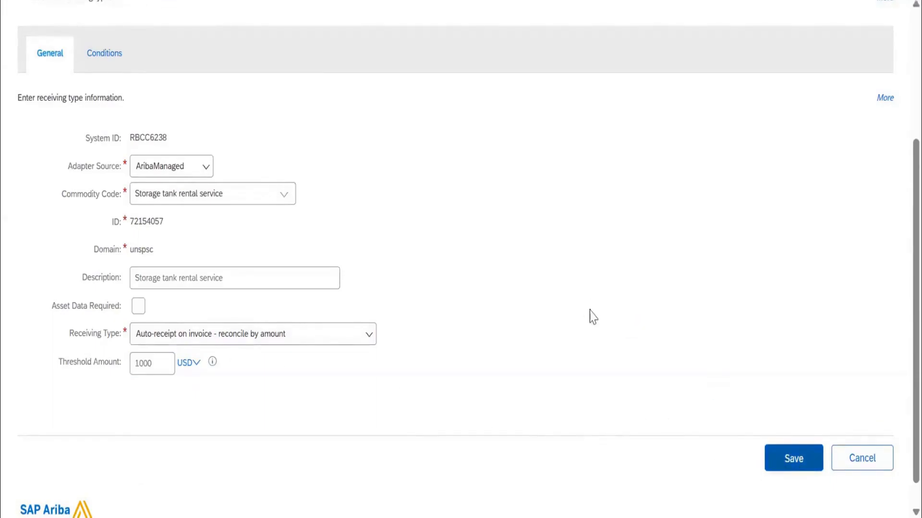
{"action": "scroll", "coordinate": [288, 149], "scroll_direction": "down", "scroll_amount": 3}
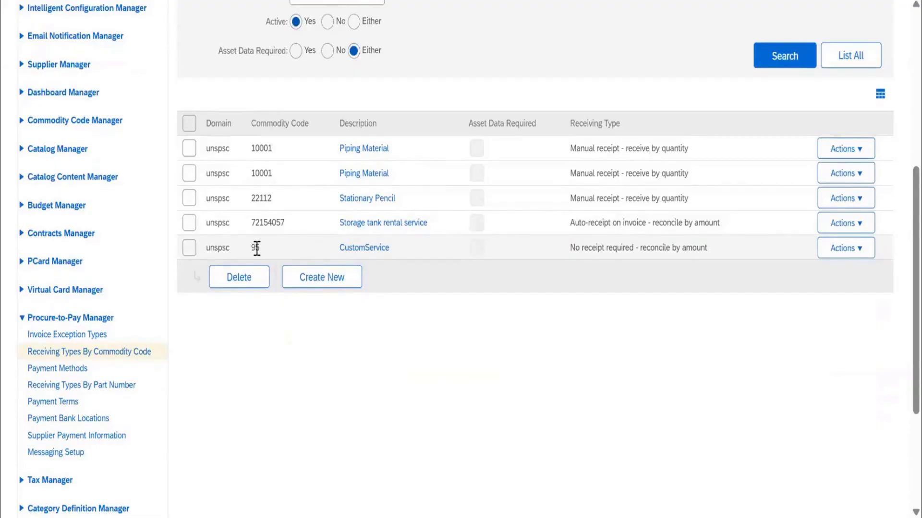
Open the Receiving Types By Part Number page of the Procure-to-Pay Manager.
{"action": "left_click", "coordinate": [111, 386]}
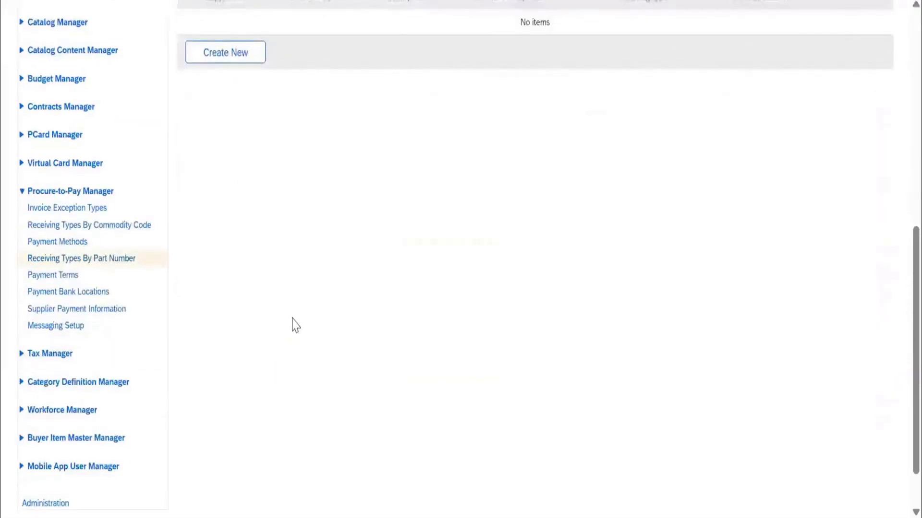
List all active receiving types by part number and review the entries.
{"action": "scroll", "coordinate": [446, 293], "scroll_direction": "up", "scroll_amount": 5}
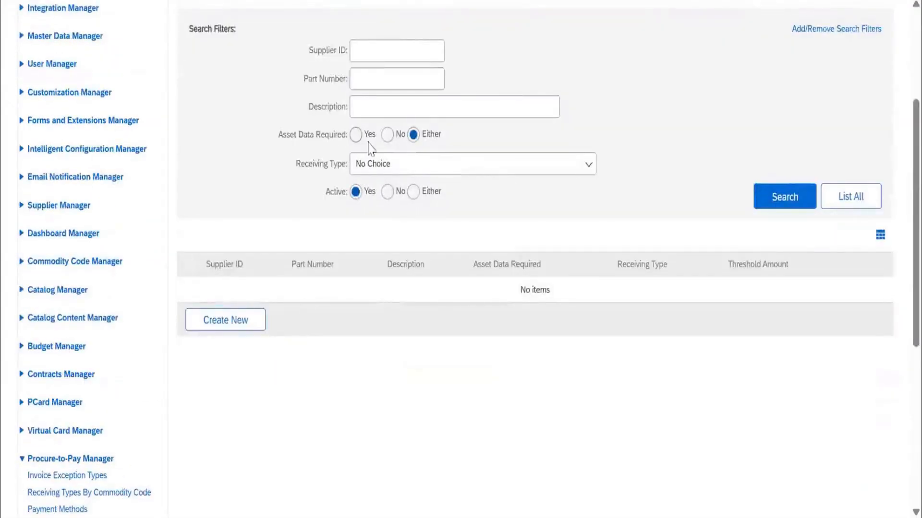
{"action": "left_click", "coordinate": [863, 205]}
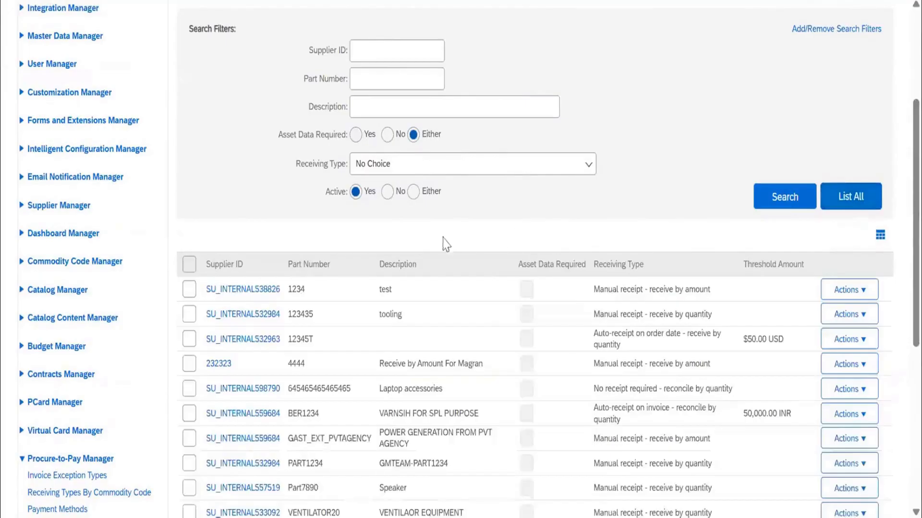
{"action": "scroll", "coordinate": [463, 308], "scroll_direction": "down", "scroll_amount": 2}
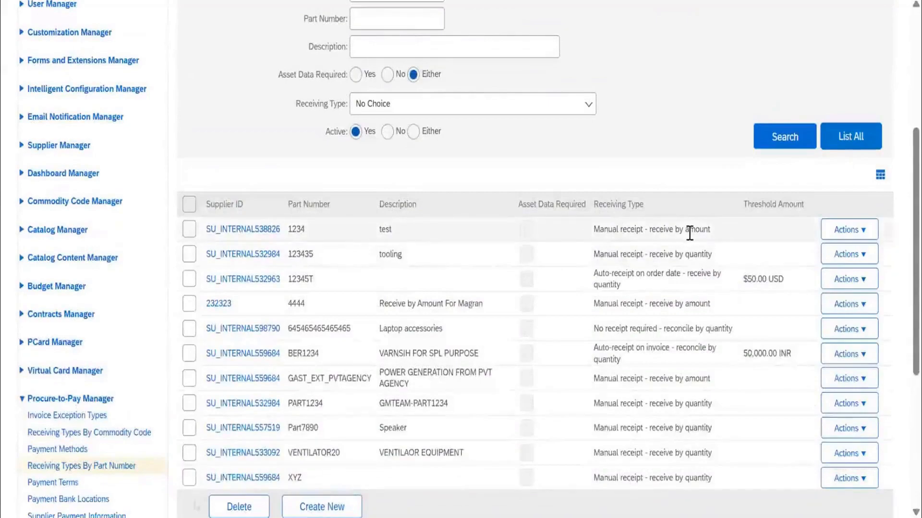
Start a new receiving type for supplier ANKIT PRIVATE LIMITED with part number BEARING6202.
{"action": "left_click", "coordinate": [317, 505]}
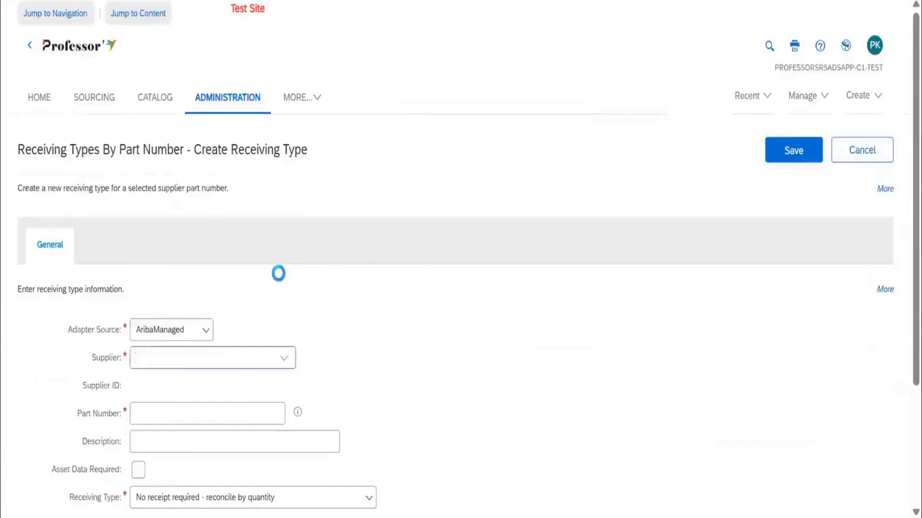
{"action": "scroll", "coordinate": [281, 269], "scroll_direction": "down", "scroll_amount": 3}
{"action": "left_click", "coordinate": [285, 202]}
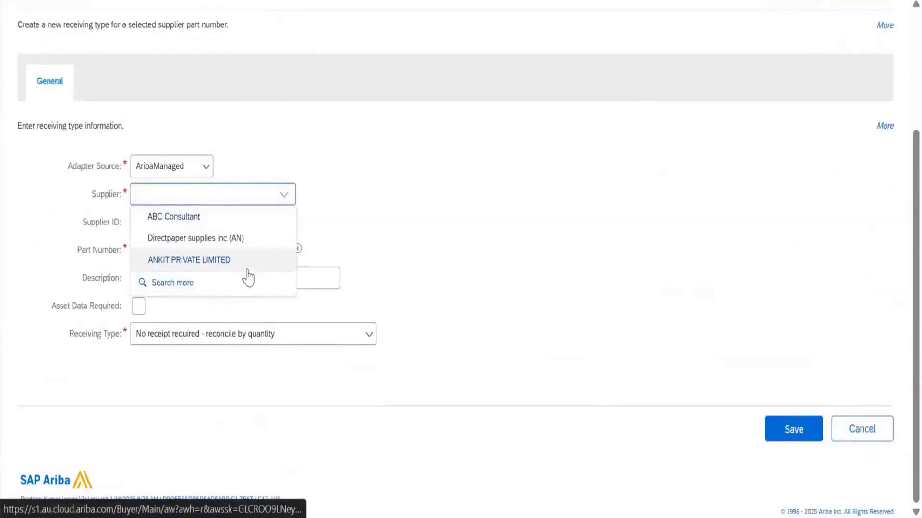
{"action": "left_click", "coordinate": [244, 260]}
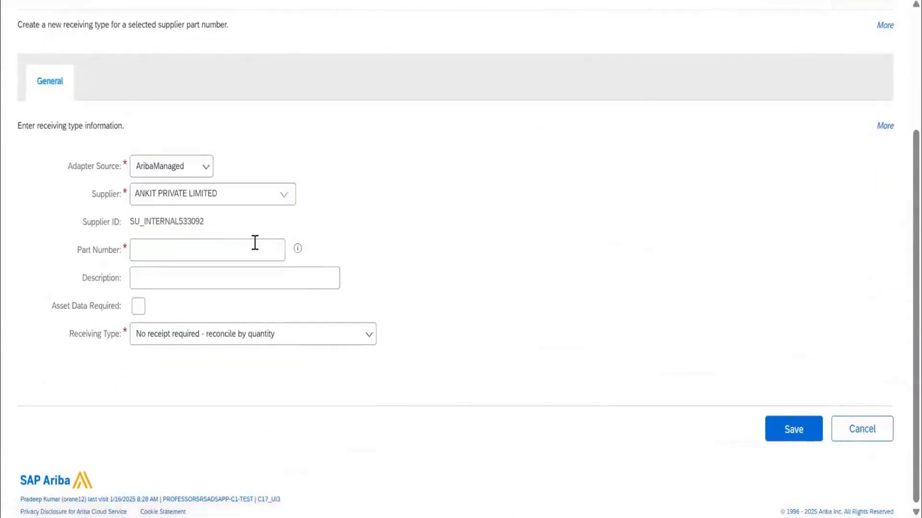
{"action": "left_click", "coordinate": [256, 243]}
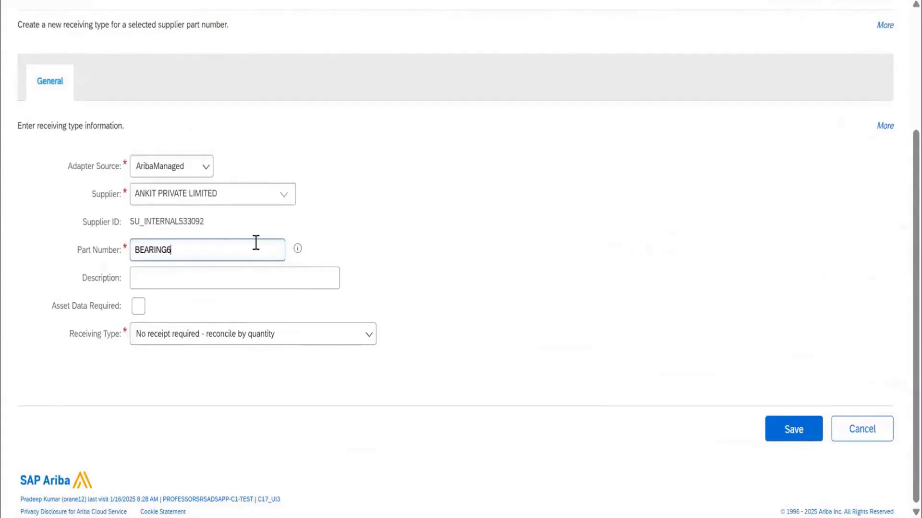
Review the receiving type options for BEARING6202 and choose "Auto-receipt on due date - receive by quantity".
{"action": "left_click", "coordinate": [308, 337]}
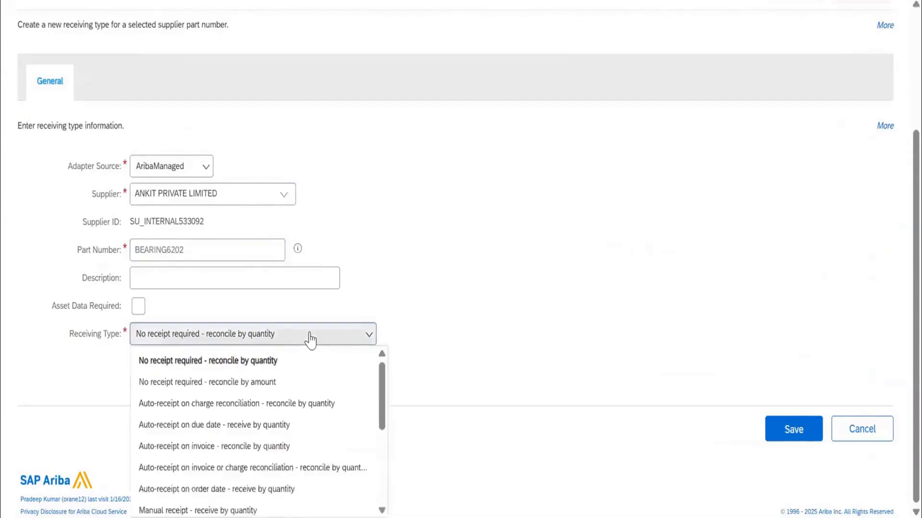
{"action": "scroll", "coordinate": [292, 392], "scroll_direction": "down", "scroll_amount": 2}
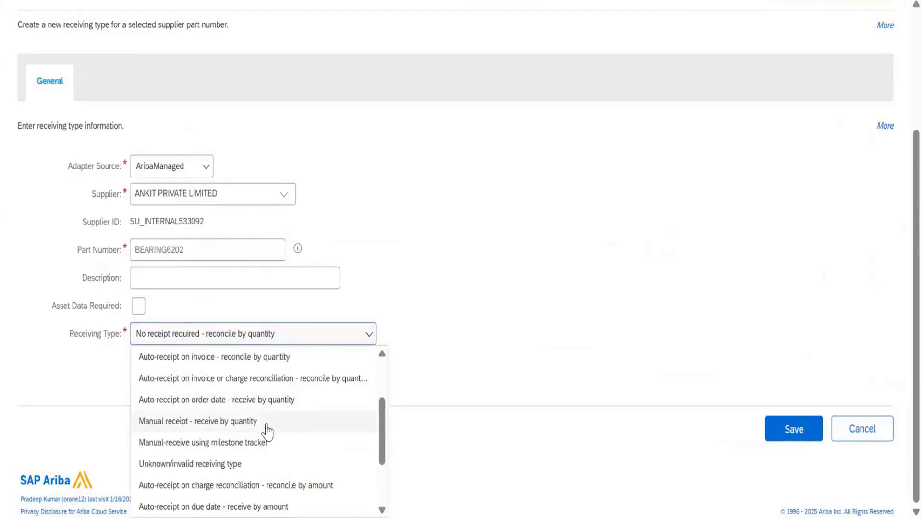
{"action": "scroll", "coordinate": [267, 432], "scroll_direction": "up", "scroll_amount": 2}
{"action": "left_click_drag", "start_coordinate": [229, 198], "coordinate": [135, 197]}
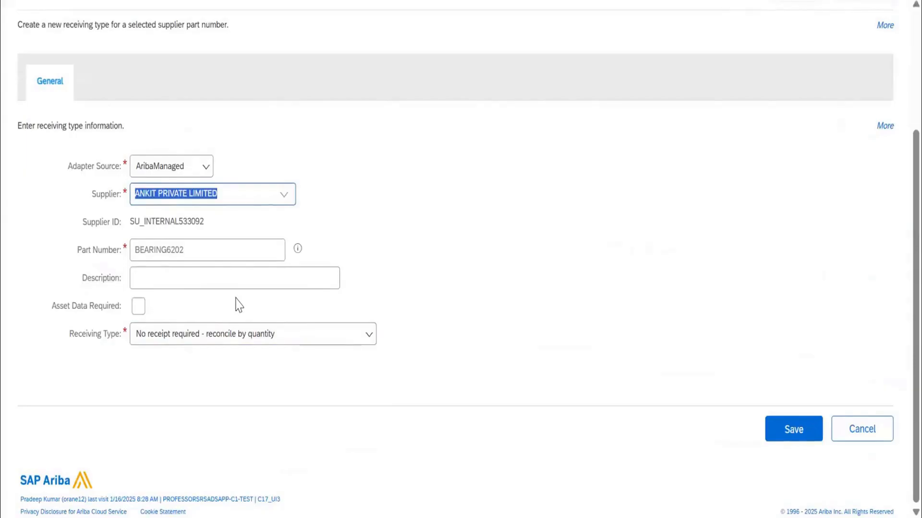
{"action": "left_click", "coordinate": [246, 341]}
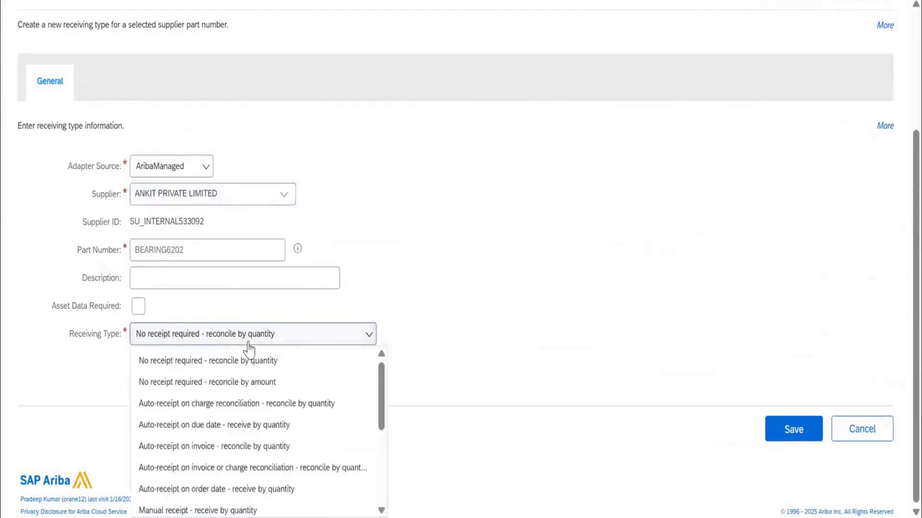
{"action": "left_click", "coordinate": [240, 429]}
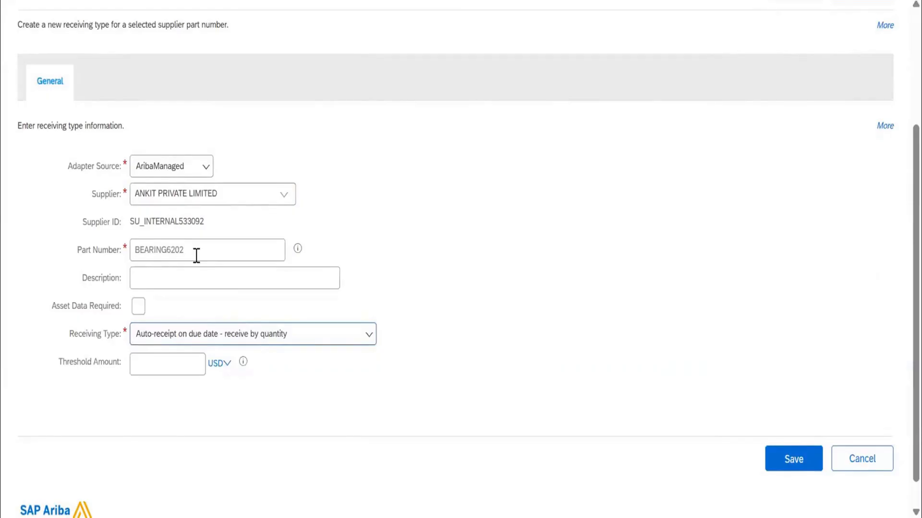
Set the receiving type of BEARING6202 to "No receipt required - reconcile by amount" and save the entry.
{"action": "left_click", "coordinate": [217, 339]}
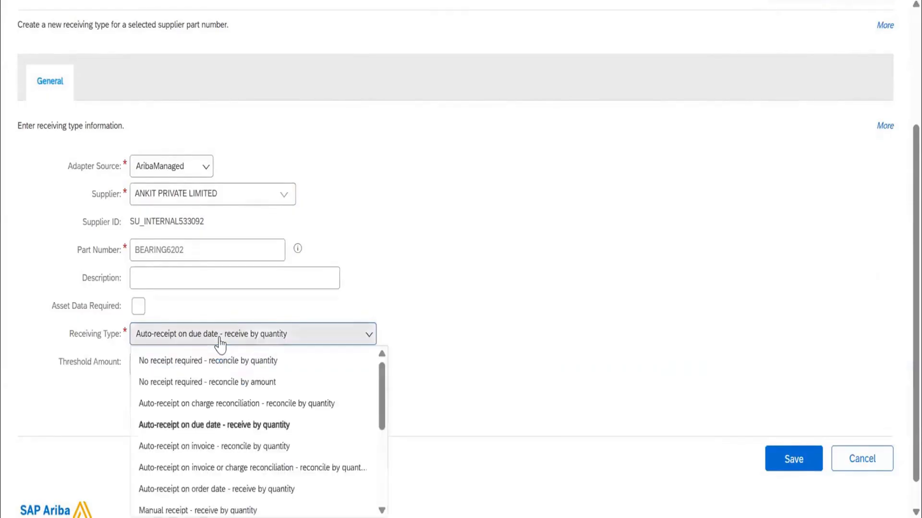
{"action": "left_click", "coordinate": [211, 381]}
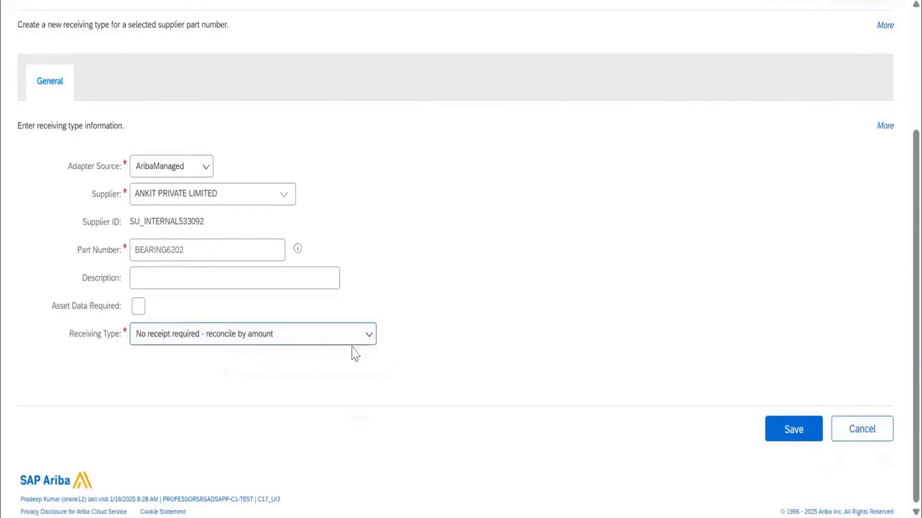
{"action": "left_click", "coordinate": [788, 430]}
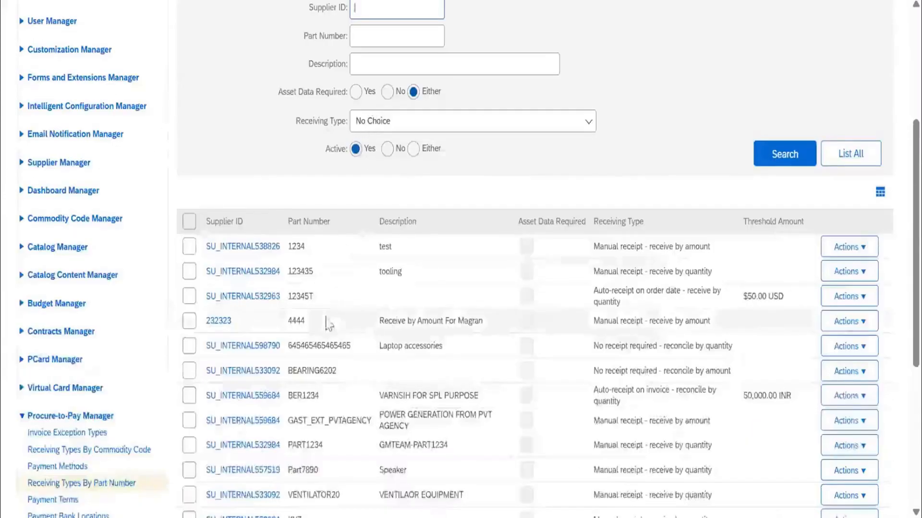
Check the BEARING6202 entry and its receiving type in the part number list.
{"action": "scroll", "coordinate": [325, 325], "scroll_direction": "down", "scroll_amount": 5}
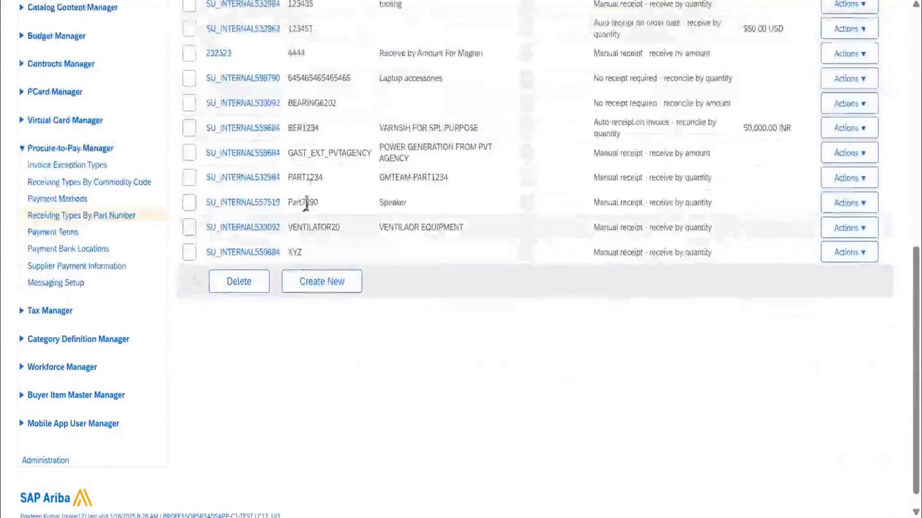
{"action": "double_click", "coordinate": [325, 104]}
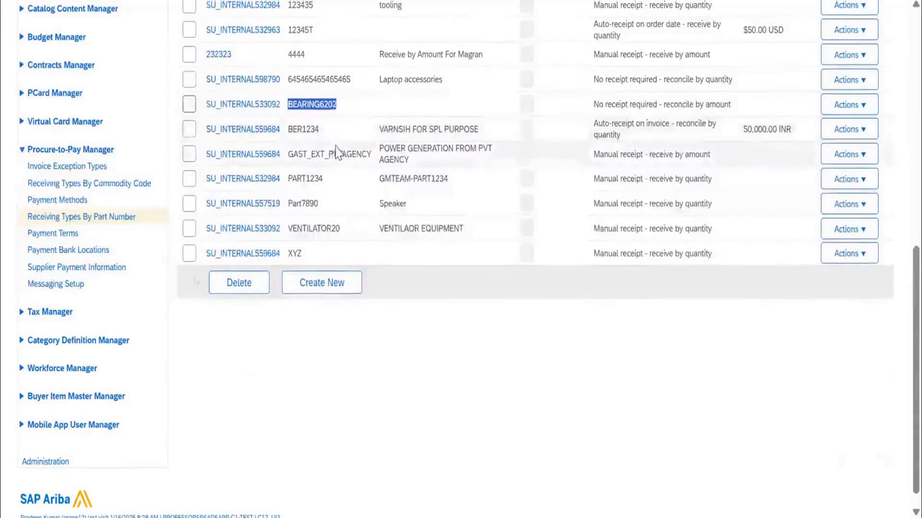
{"action": "scroll", "coordinate": [336, 151], "scroll_direction": "up", "scroll_amount": 2}
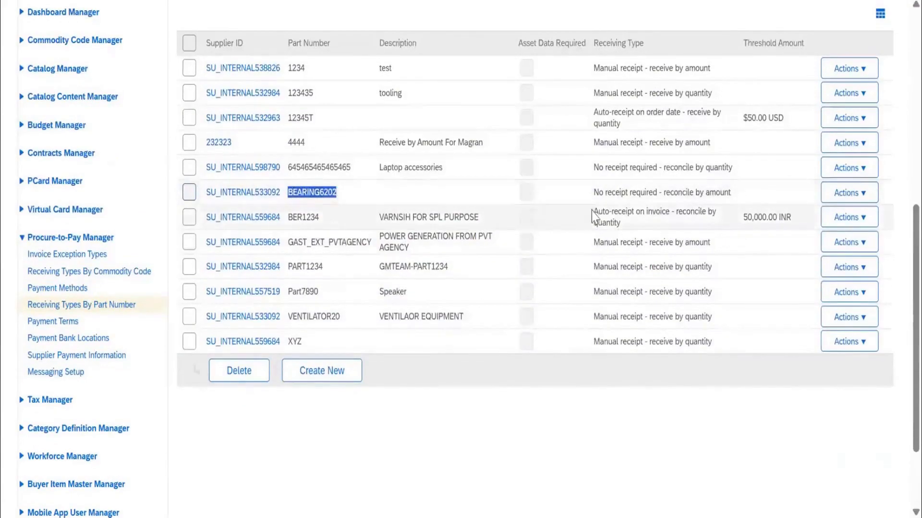
{"action": "left_click", "coordinate": [607, 195]}
{"action": "left_click_drag", "start_coordinate": [607, 195], "coordinate": [732, 191]}
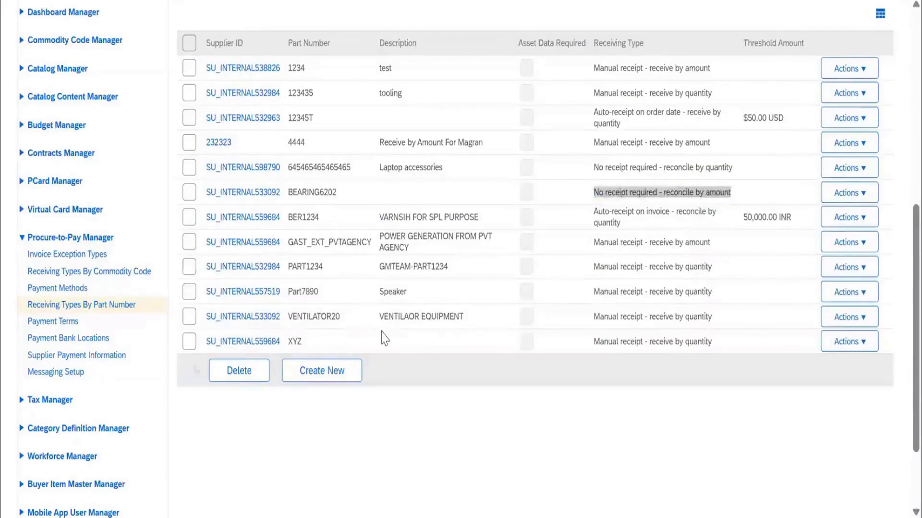
{"action": "scroll", "coordinate": [384, 338], "scroll_direction": "up", "scroll_amount": 3}
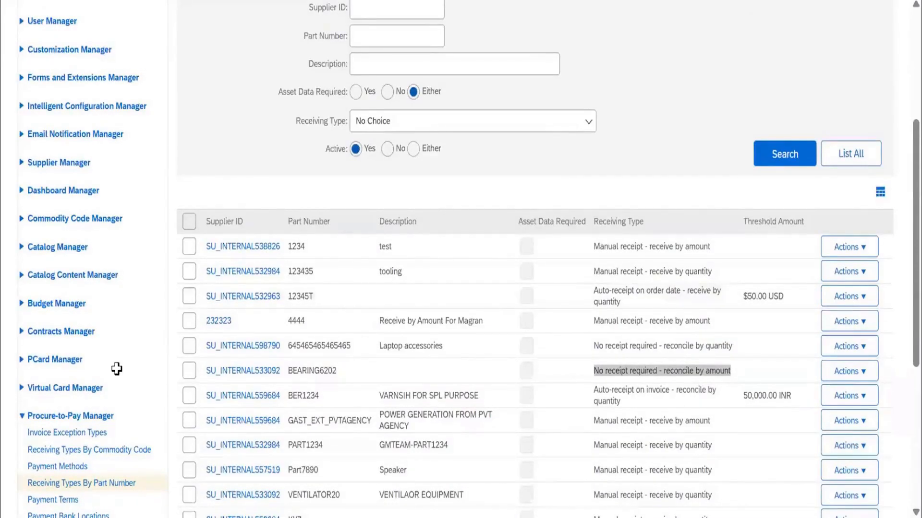
Switch to the Excel notes workbook and enter "Ariba" in B670 and "master data" in C670.
{"action": "key", "text": "alt+Tab"}
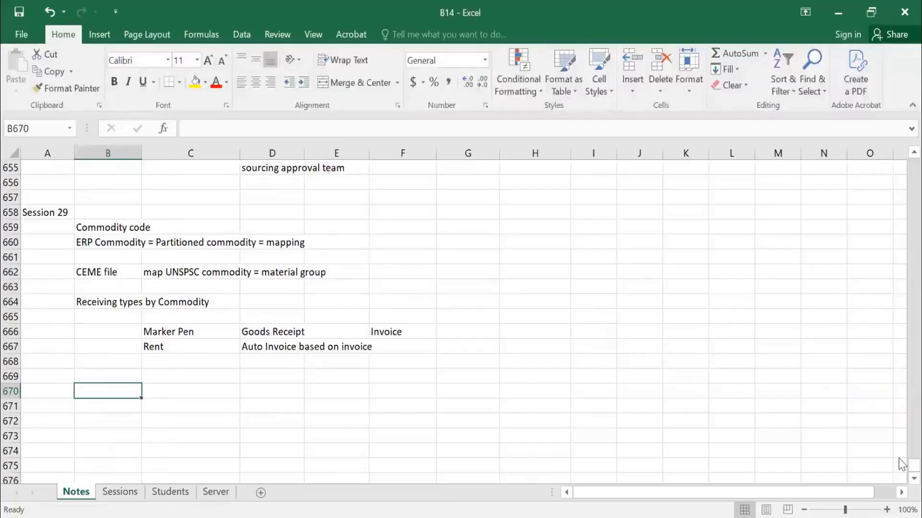
{"action": "type", "text": "aRIBA"}
{"action": "key", "text": "Tab"}
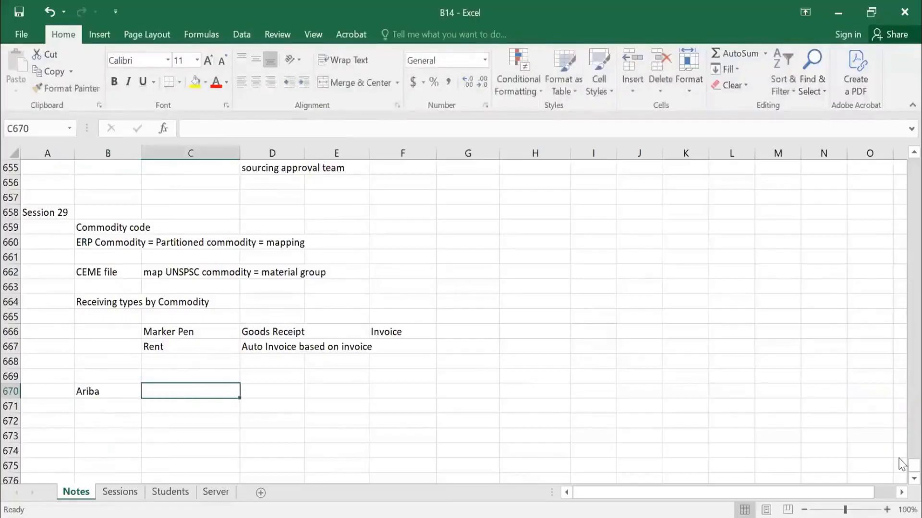
{"action": "type", "text": "master data"}
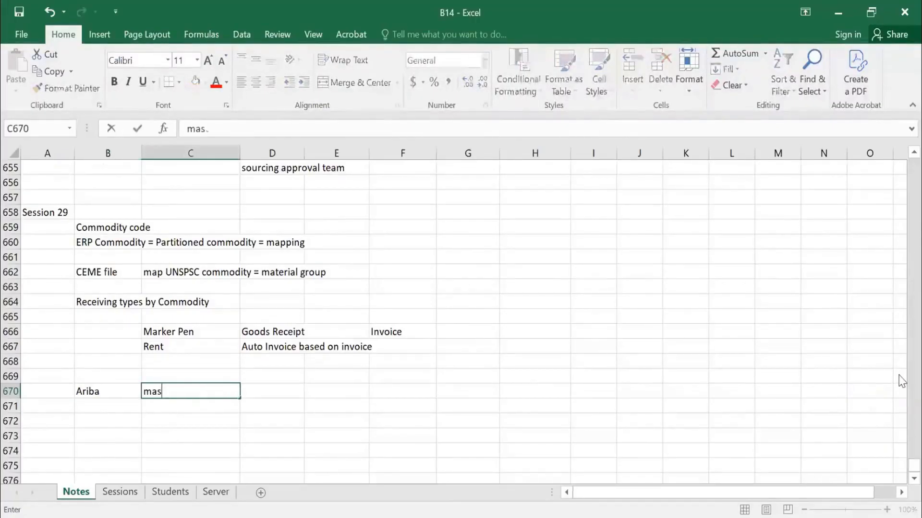
{"action": "key", "text": "Return"}
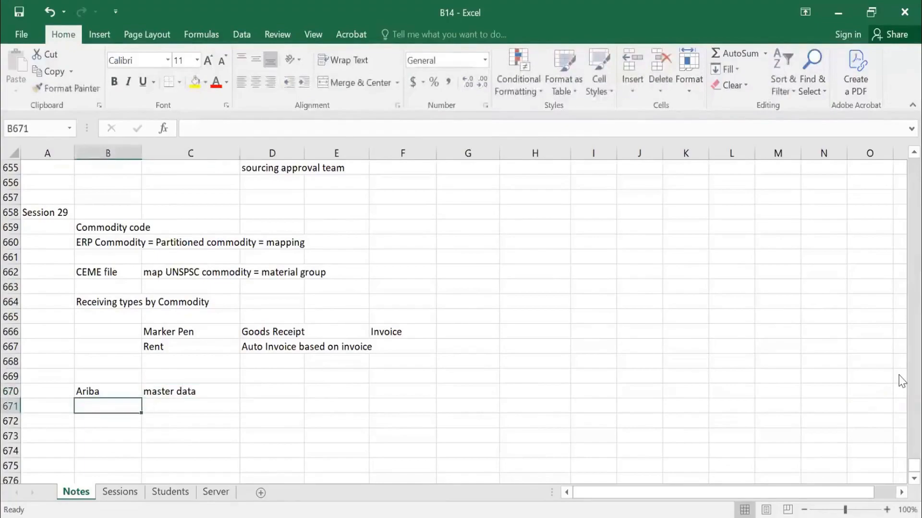
List "rent", "account receive", "wooden table" and "chair" in cells C671 to C674 below "master data".
{"action": "scroll", "coordinate": [613, 198], "scroll_direction": "down", "scroll_amount": 2}
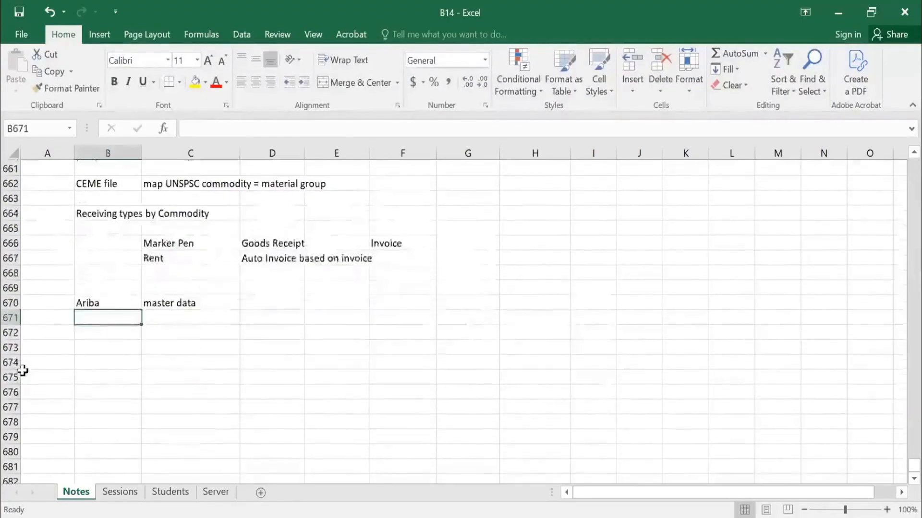
{"action": "key", "text": "Right"}
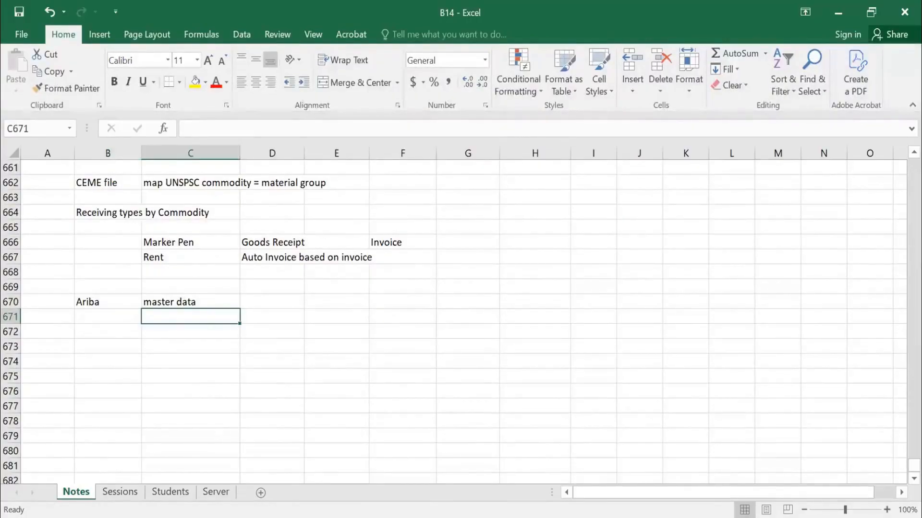
{"action": "type", "text": "rent"}
{"action": "key", "text": "Return"}
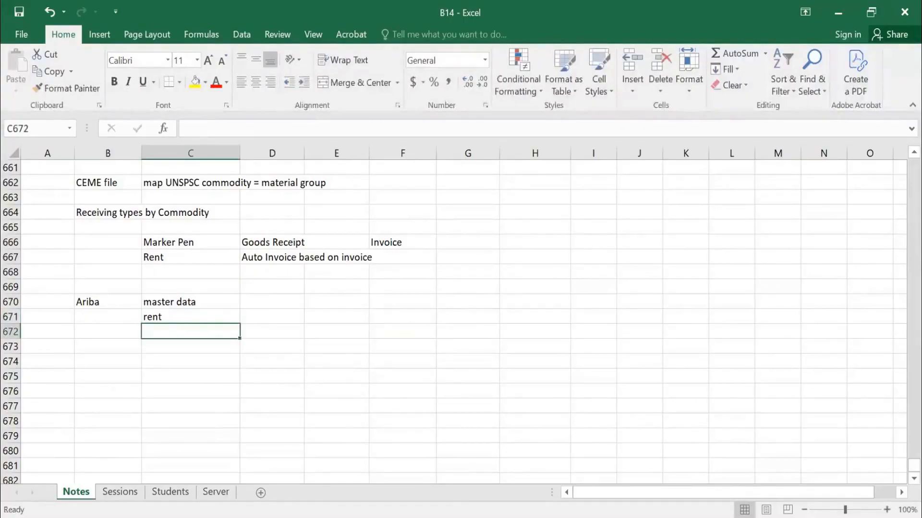
{"action": "type", "text": "account receip"}
{"action": "key", "text": "BackSpace"}
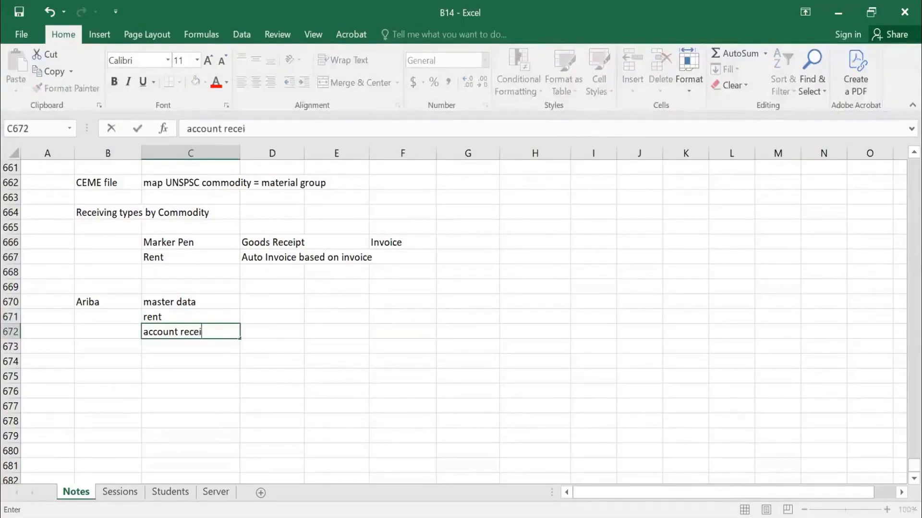
{"action": "type", "text": "ve"}
{"action": "key", "text": "Return"}
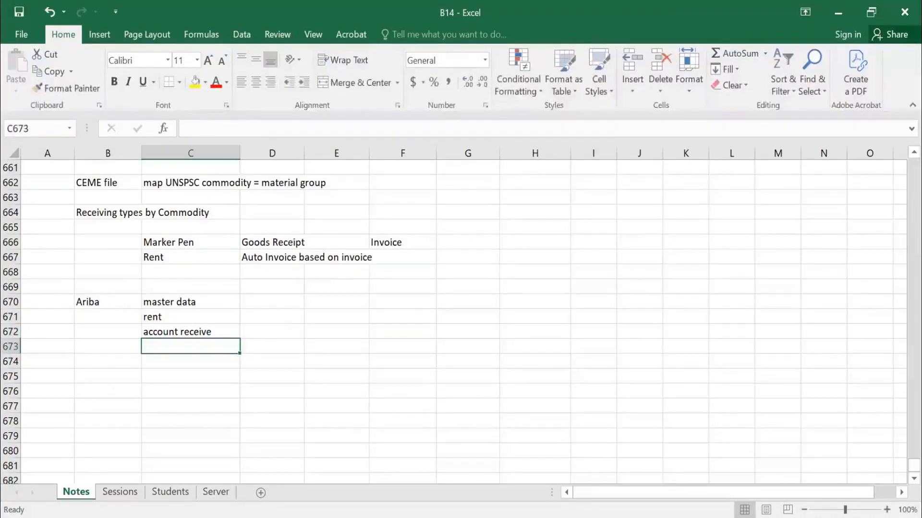
{"action": "type", "text": "wooden table"}
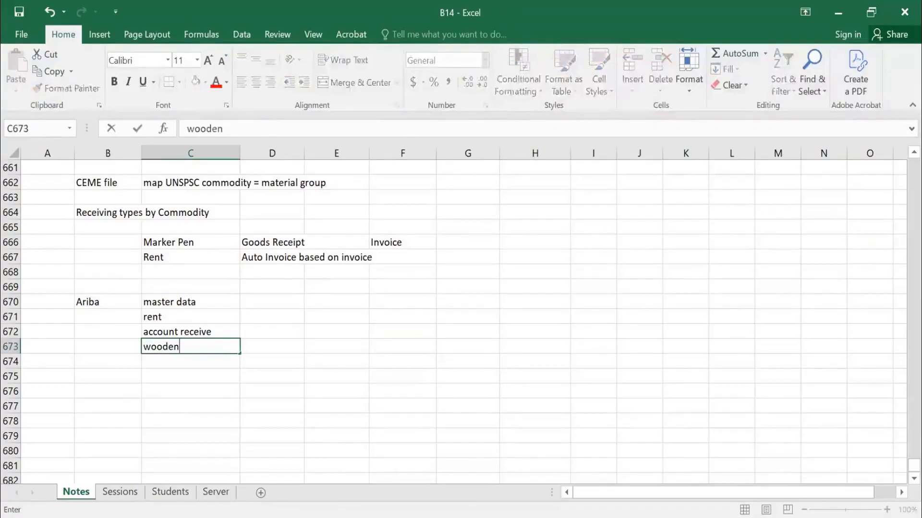
{"action": "key", "text": "Return"}
{"action": "type", "text": "chair"}
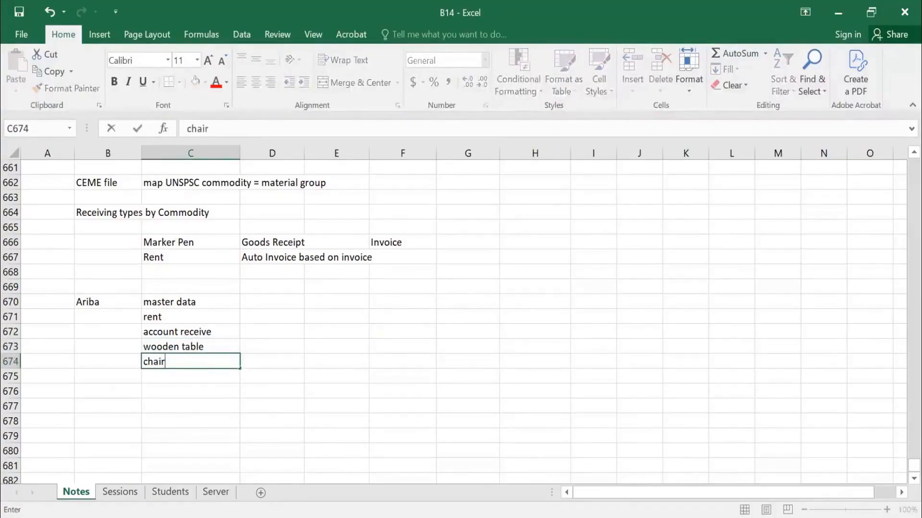
{"action": "key", "text": "Return"}
Add the heading "Commodity codes" in C669 above the list.
{"action": "key", "text": "Up"}
{"action": "key", "text": "Up"}
{"action": "key", "text": "Up"}
{"action": "key", "text": "Up"}
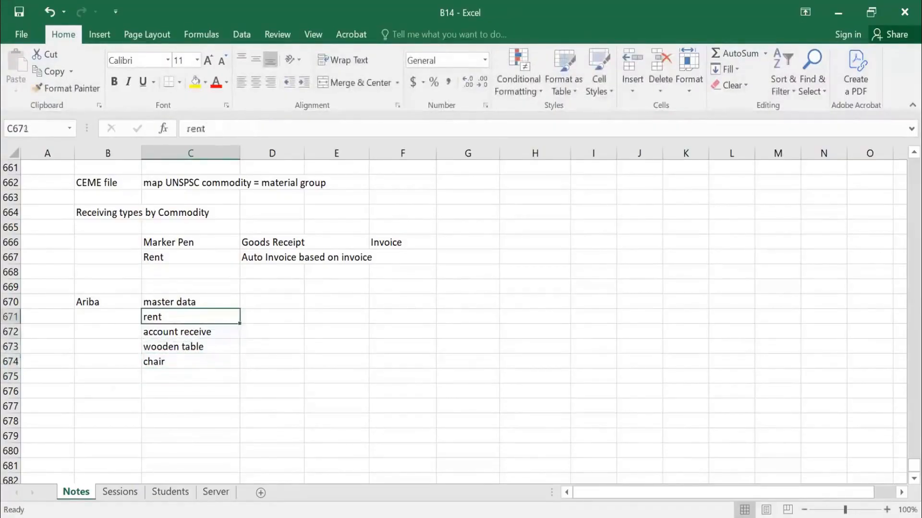
{"action": "key", "text": "Up"}
{"action": "key", "text": "Up"}
{"action": "type", "text": "C"}
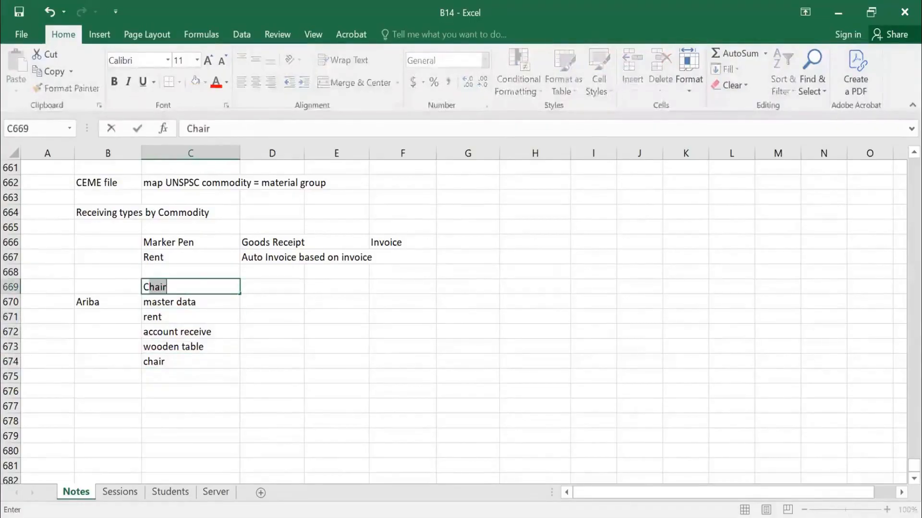
{"action": "type", "text": "ommodity cod"}
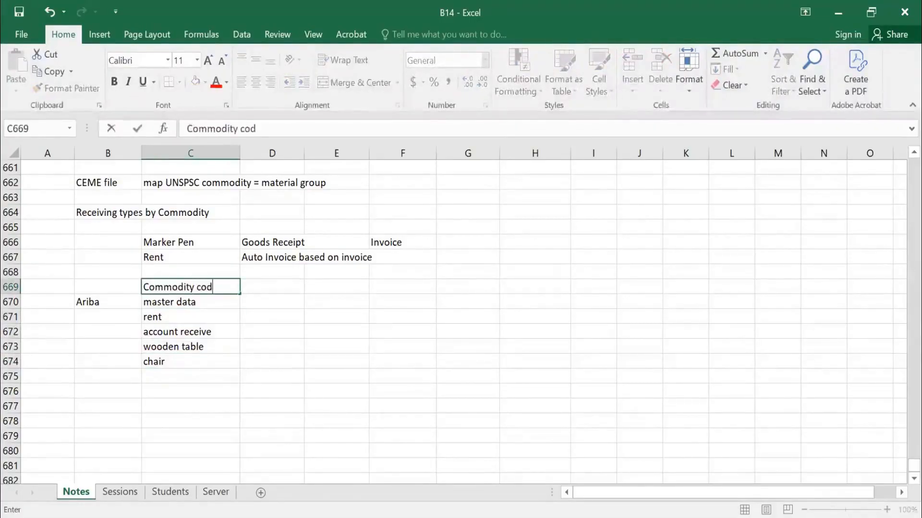
{"action": "type", "text": "es"}
{"action": "key", "text": "Return"}
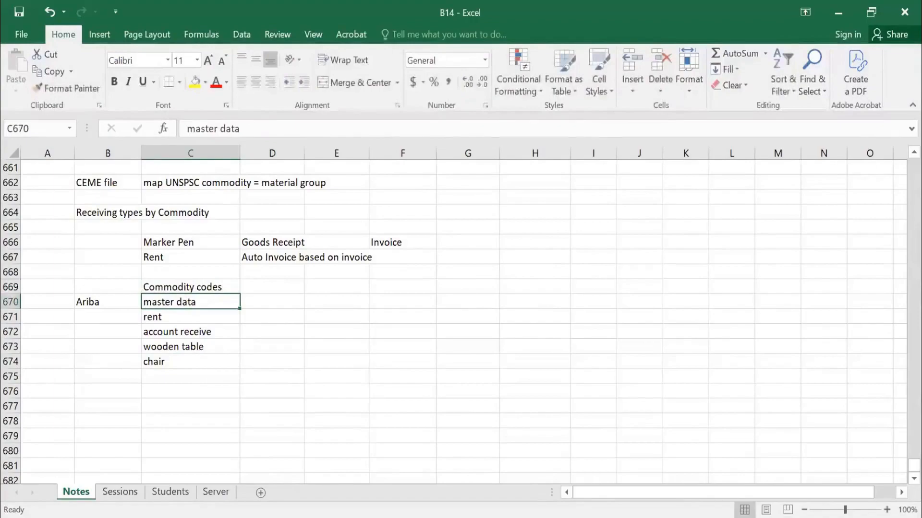
Add the heading "Supplier" in E669, in the same row as the "Commodity codes" heading.
{"action": "key", "text": "Right"}
{"action": "key", "text": "Right"}
{"action": "key", "text": "Up"}
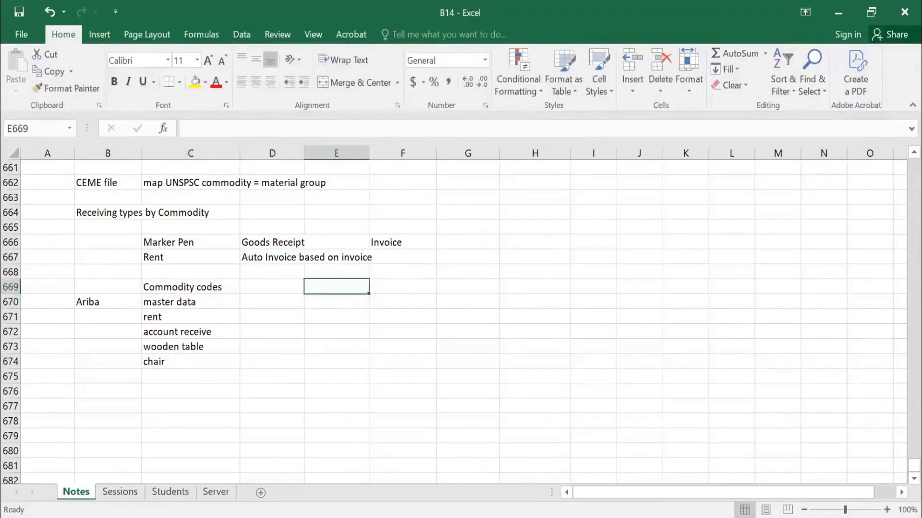
{"action": "type", "text": "Supplier"}
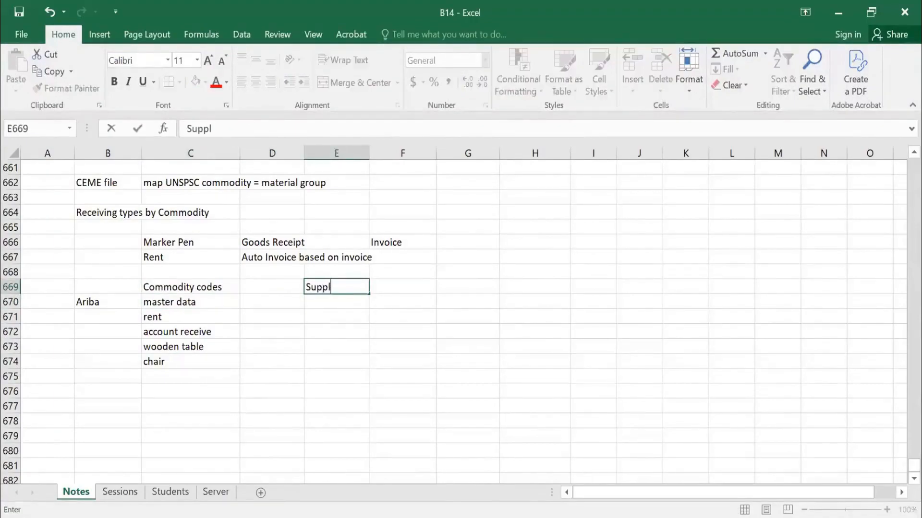
{"action": "key", "text": "Return"}
Enter "wooden" in E674 and E673 under "Supplier", beside the chair and wooden table entries.
{"action": "key", "text": "Up"}
{"action": "key", "text": "Down"}
{"action": "key", "text": "Down"}
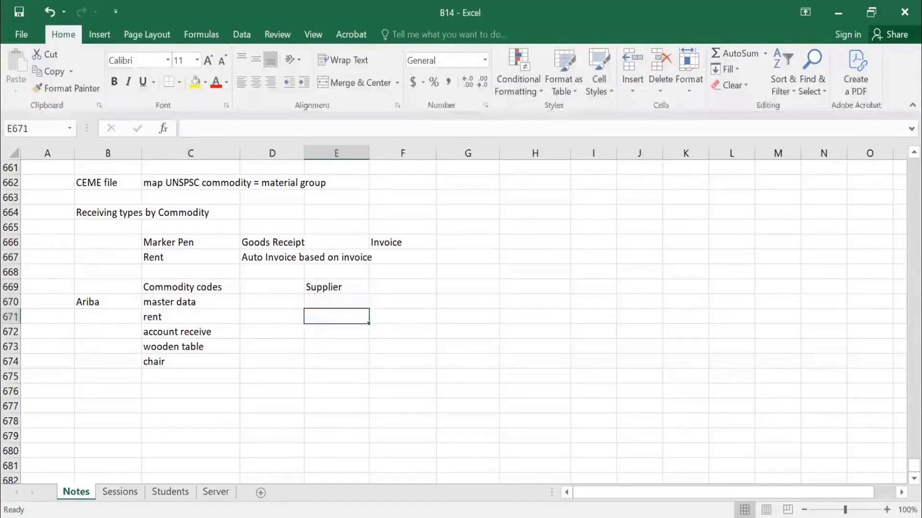
{"action": "key", "text": "Up"}
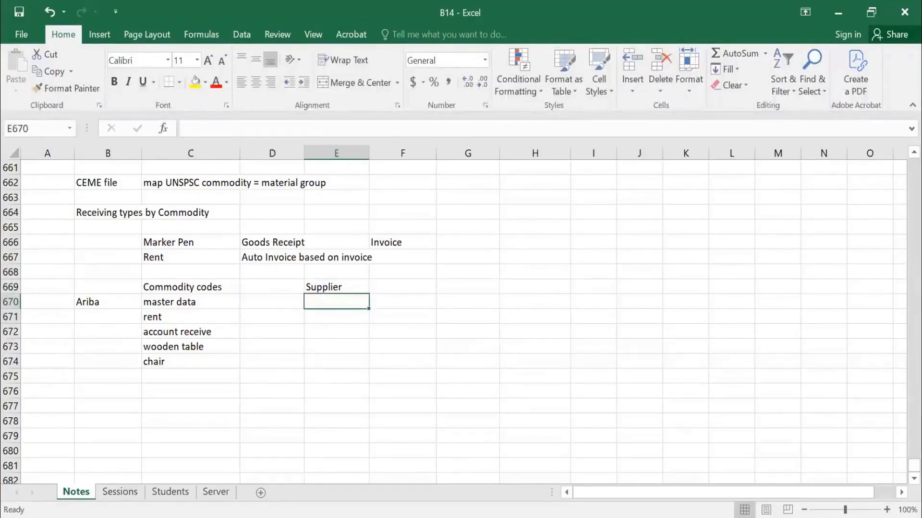
{"action": "key", "text": "Down"}
{"action": "key", "text": "Down"}
{"action": "key", "text": "Down"}
{"action": "key", "text": "Down"}
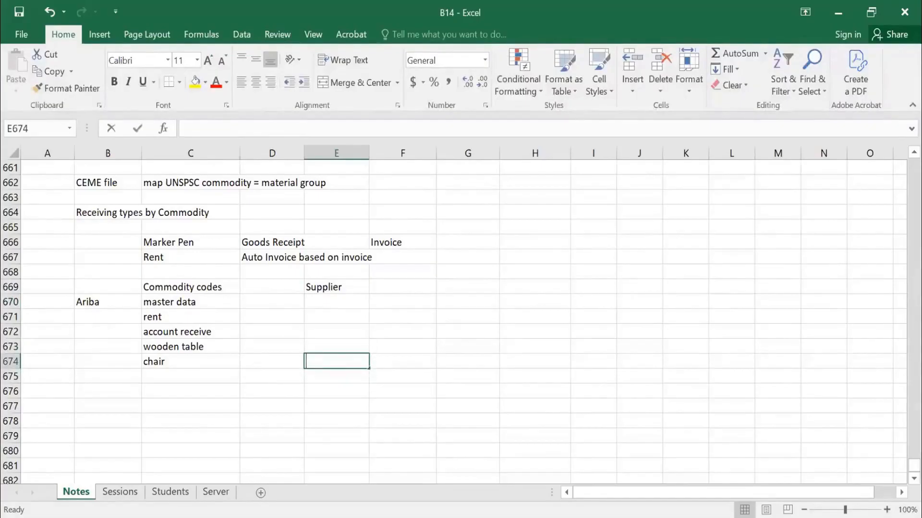
{"action": "type", "text": "wooden"}
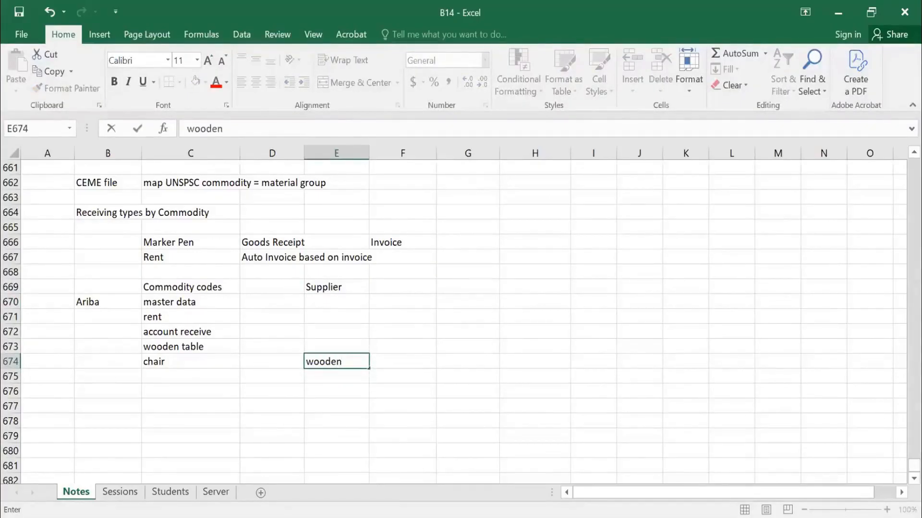
{"action": "key", "text": "Up"}
{"action": "type", "text": "wooden"}
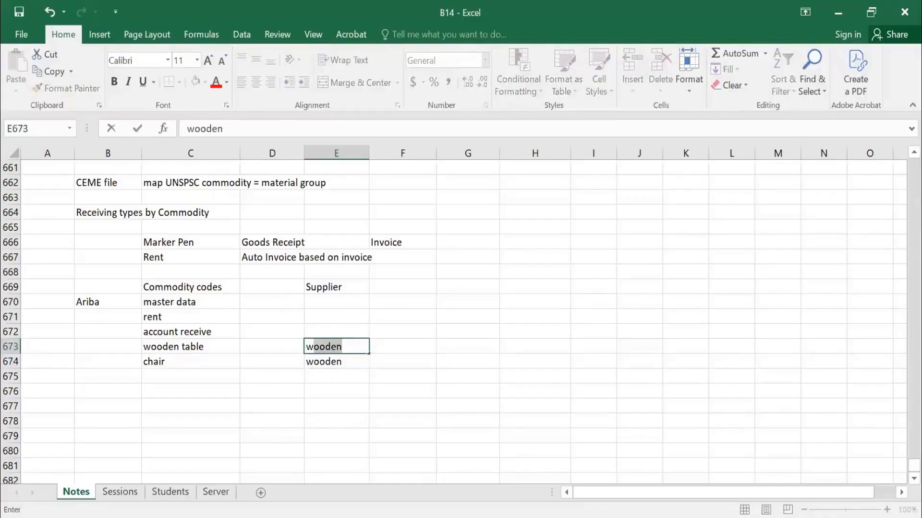
{"action": "key", "text": "ctrl+Return"}
Enter "payment" in E672 beside account receive and "servcie" in E671 beside rent.
{"action": "key", "text": "Up"}
{"action": "type", "text": "payment"}
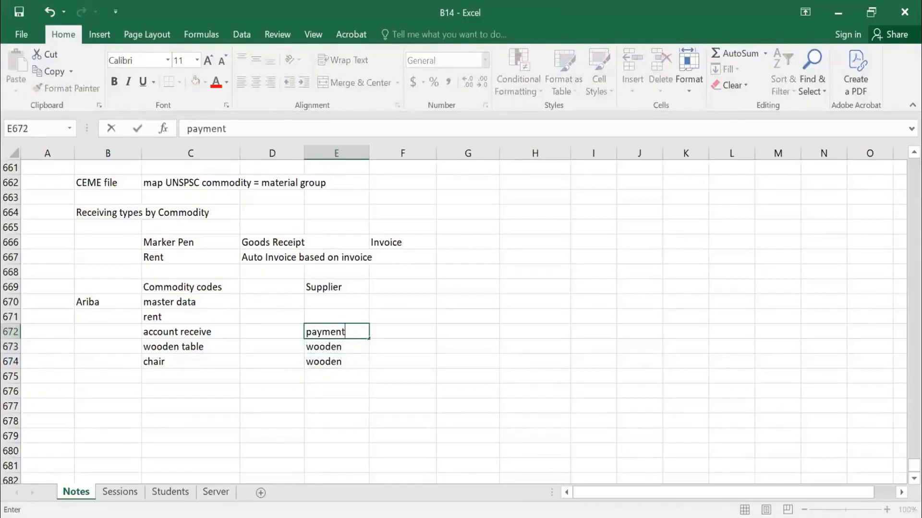
{"action": "key", "text": "Up"}
{"action": "type", "text": "servcie"}
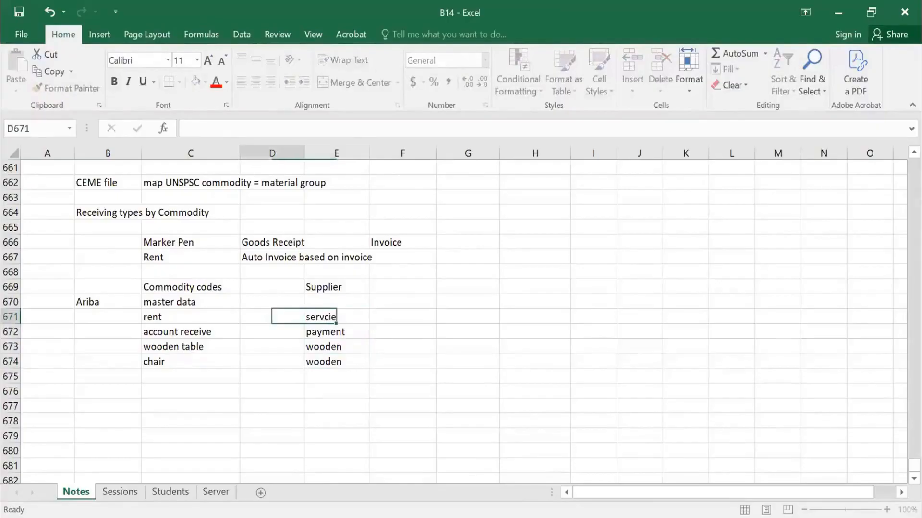
{"action": "key", "text": "Left"}
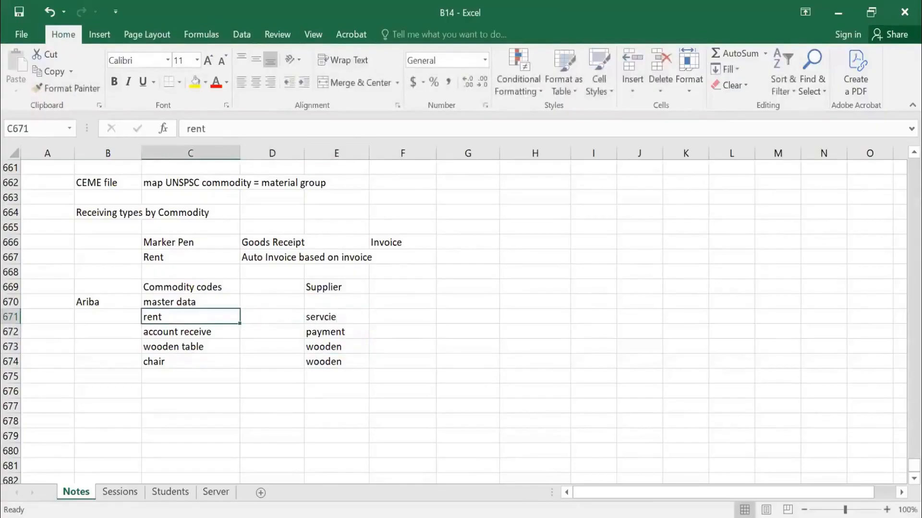
{"action": "left_click_drag", "start_coordinate": [176, 280], "coordinate": [226, 360]}
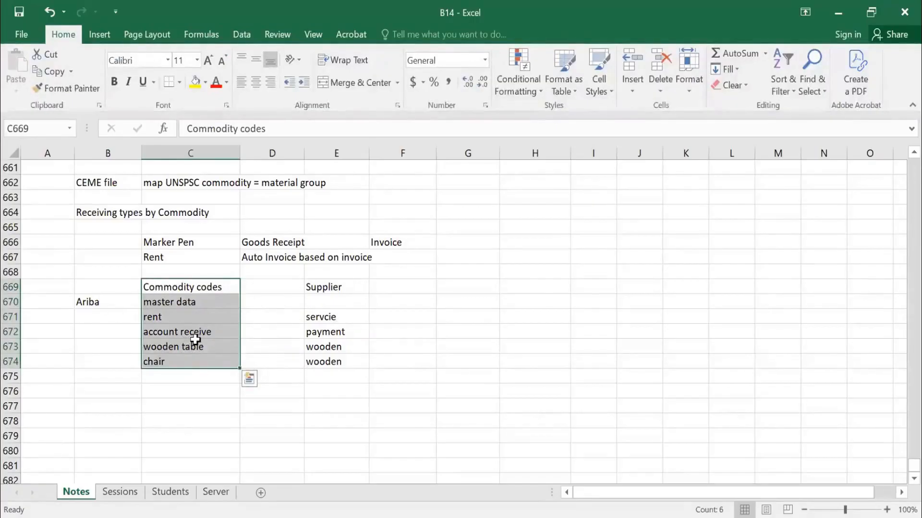
Enter "UNSPSC" in G670 and "8 DIGITS" in H670.
{"action": "left_click", "coordinate": [495, 303]}
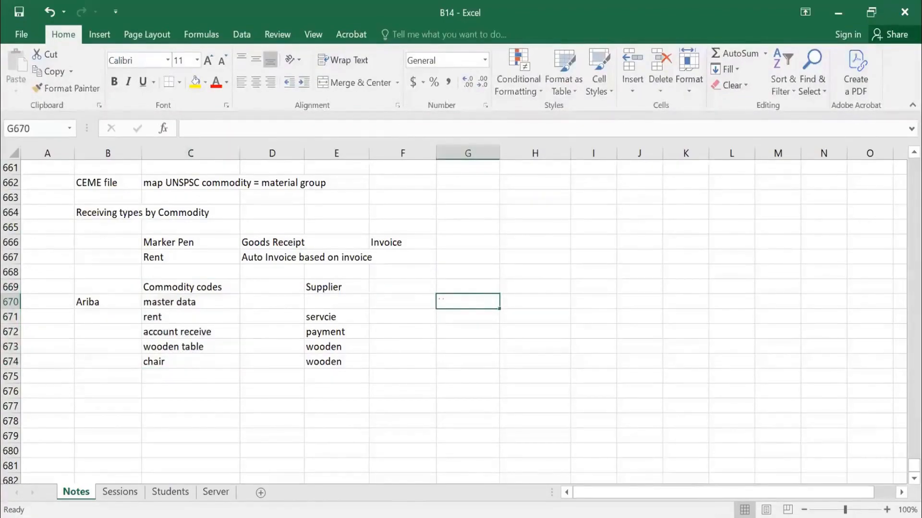
{"action": "type", "text": "UNSP"}
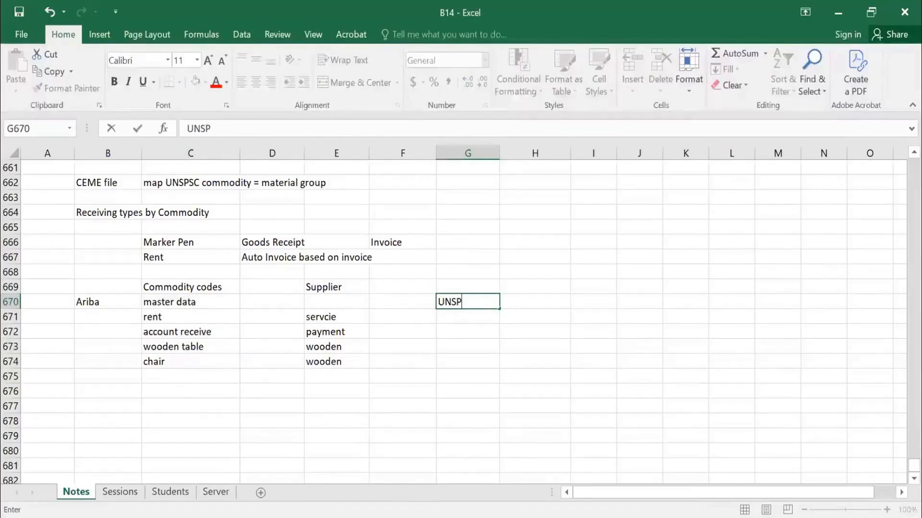
{"action": "type", "text": "SC"}
{"action": "key", "text": "Tab"}
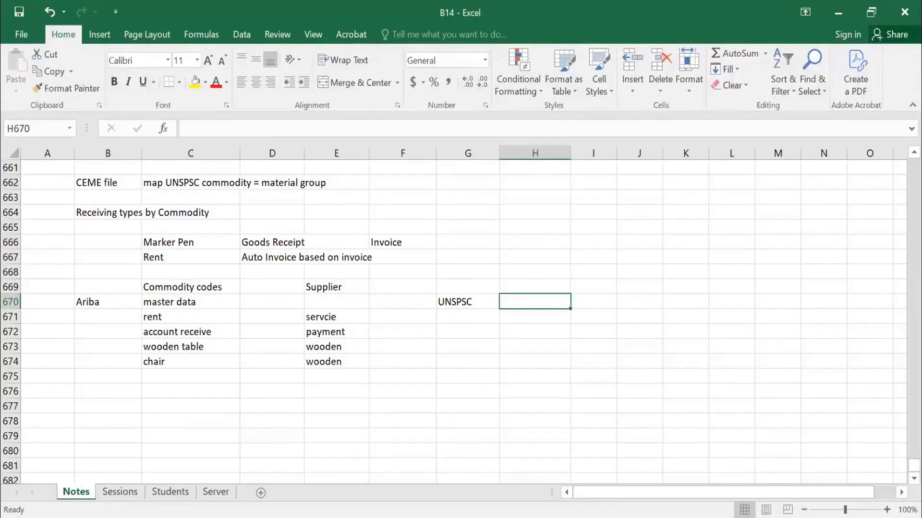
{"action": "type", "text": "10"}
{"action": "key", "text": "BackSpace"}
{"action": "key", "text": "BackSpace"}
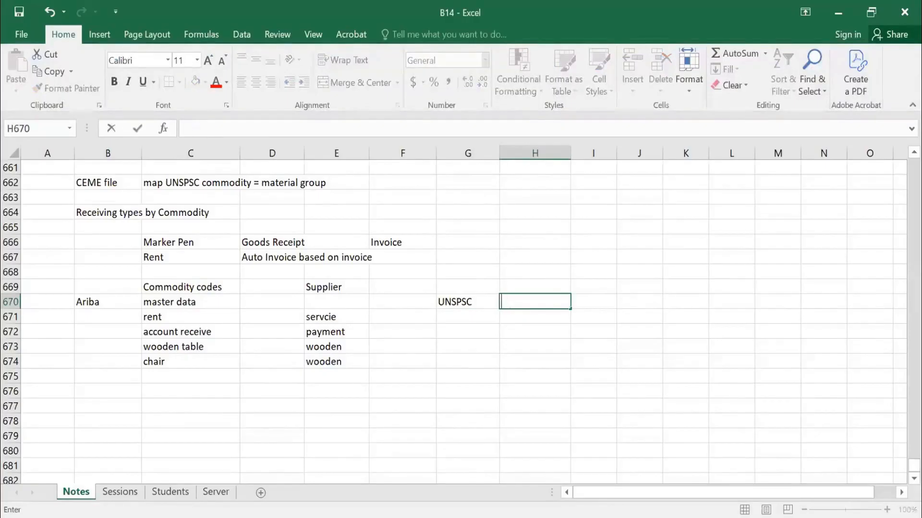
{"action": "type", "text": "8 DIGITS"}
{"action": "key", "text": "Return"}
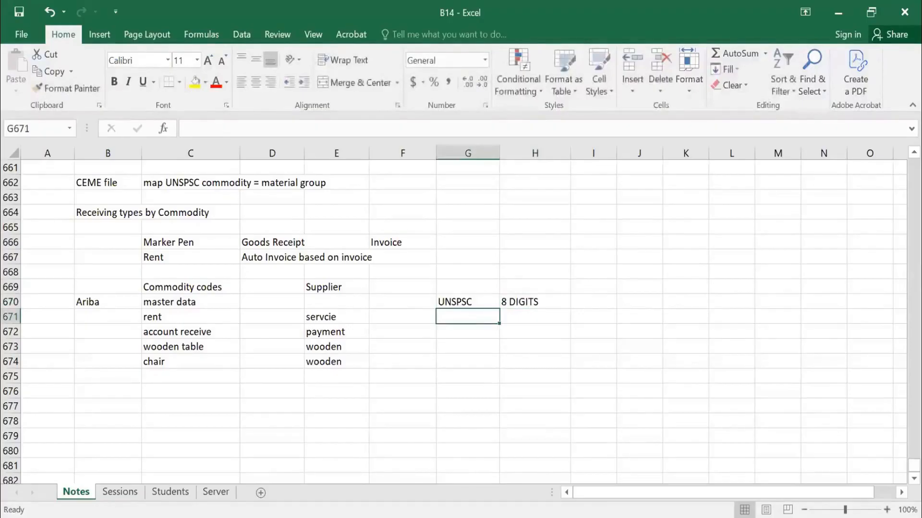
Add the first code level below "8 DIGITS": 10 in H671 with "Raw Material" in I671.
{"action": "type", "text": "1"}
{"action": "key", "text": "Escape"}
{"action": "key", "text": "Right"}
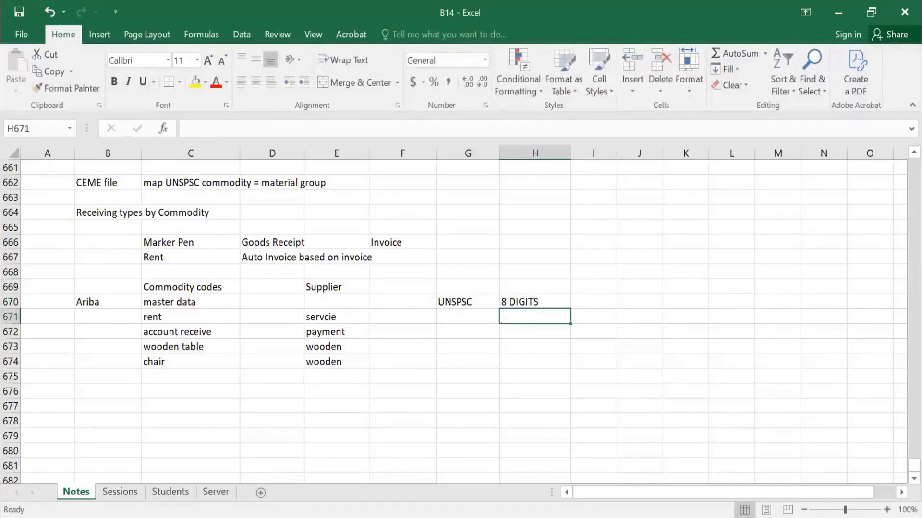
{"action": "type", "text": "10"}
{"action": "key", "text": "Tab"}
{"action": "type", "text": "Raw"}
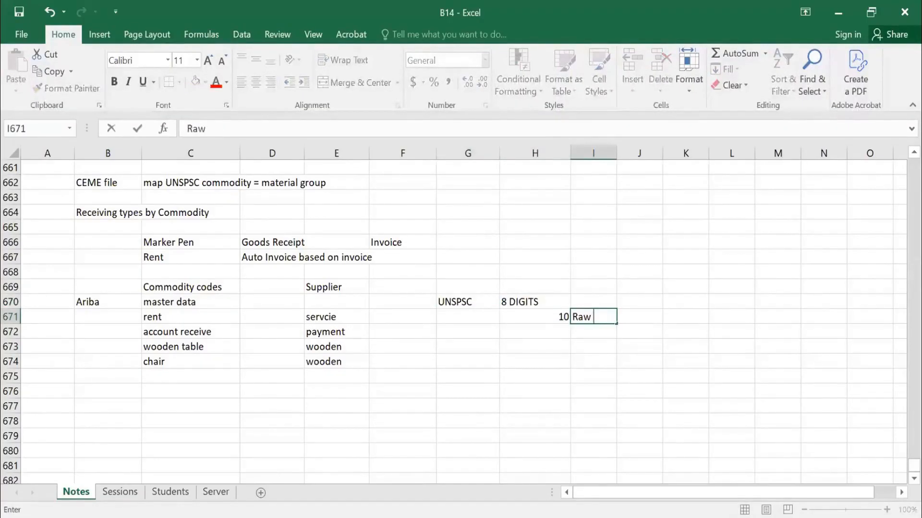
{"action": "type", "text": " Ma"}
{"action": "key", "text": "BackSpace"}
{"action": "type", "text": "Material"}
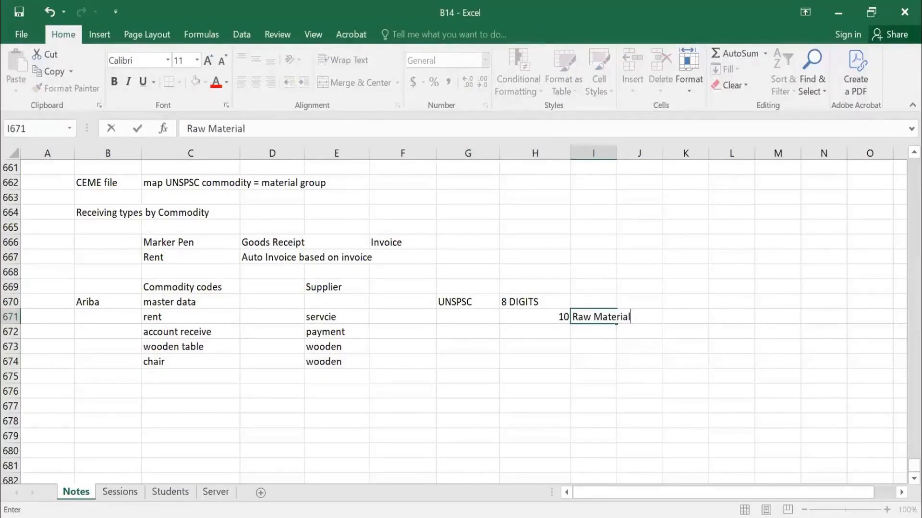
{"action": "key", "text": "Return"}
Add code 1010 in H672 with the description "Raw material Paper" in I672.
{"action": "type", "text": "10"}
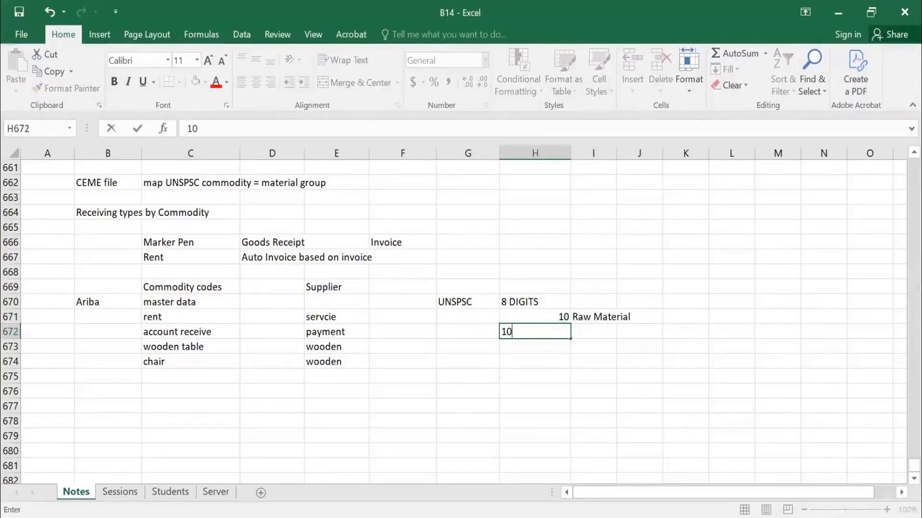
{"action": "type", "text": "10"}
{"action": "key", "text": "Tab"}
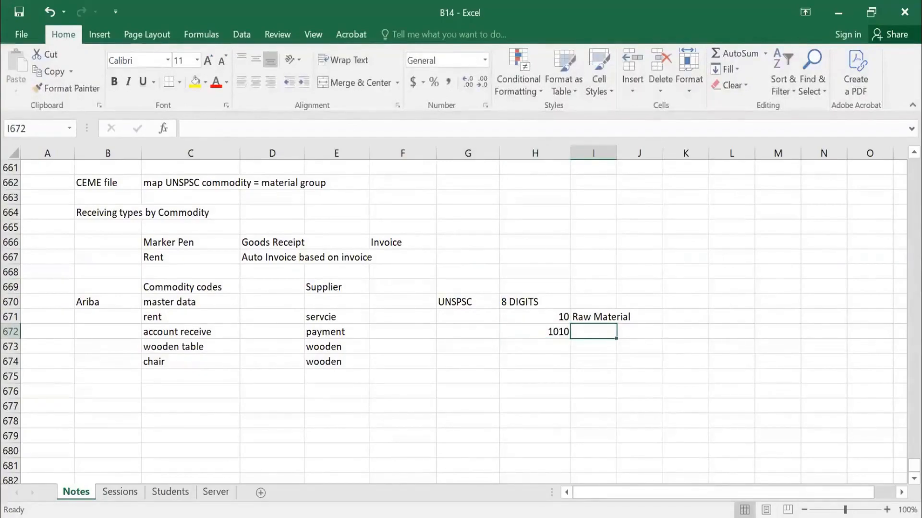
{"action": "type", "text": "Raw material"}
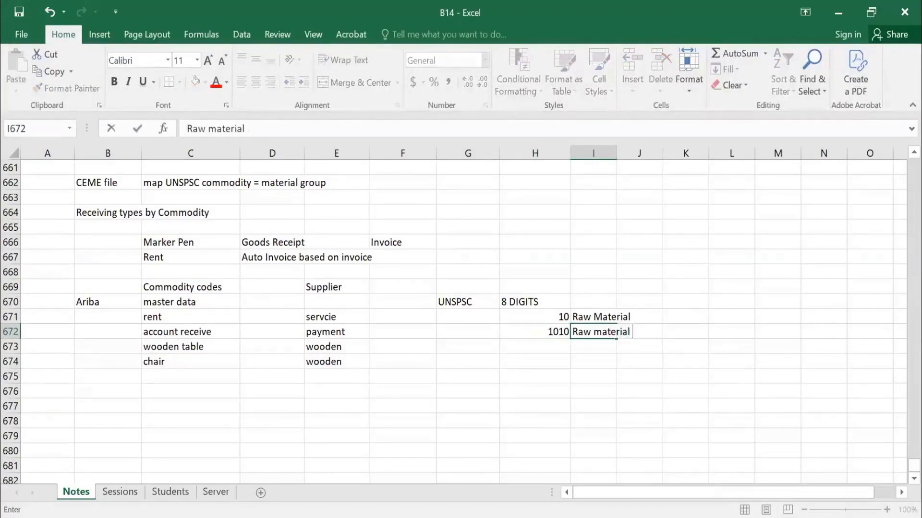
{"action": "type", "text": " Papa"}
{"action": "key", "text": "BackSpace"}
{"action": "type", "text": "er"}
{"action": "key", "text": "Return"}
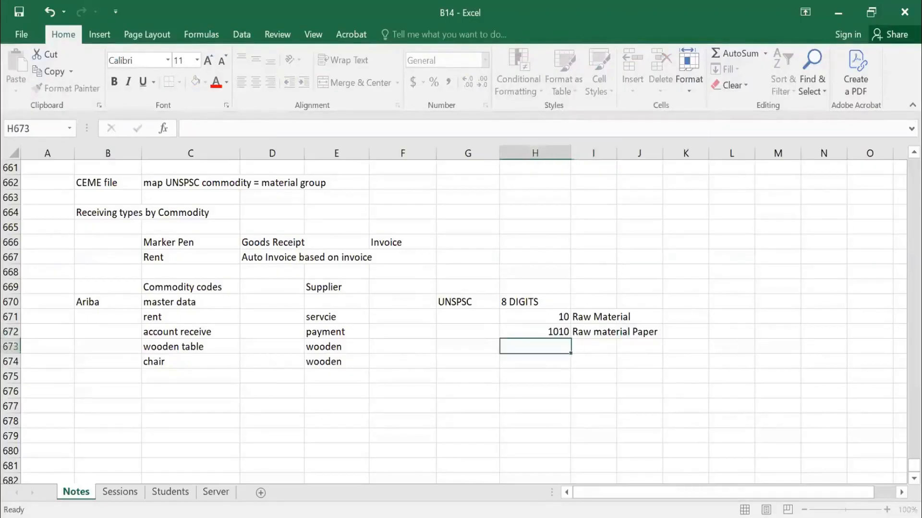
Add code 1020 in H673 with the description "Raw Material Chemicals" in I673.
{"action": "type", "text": "1020"}
{"action": "key", "text": "Tab"}
{"action": "type", "text": "Ra"}
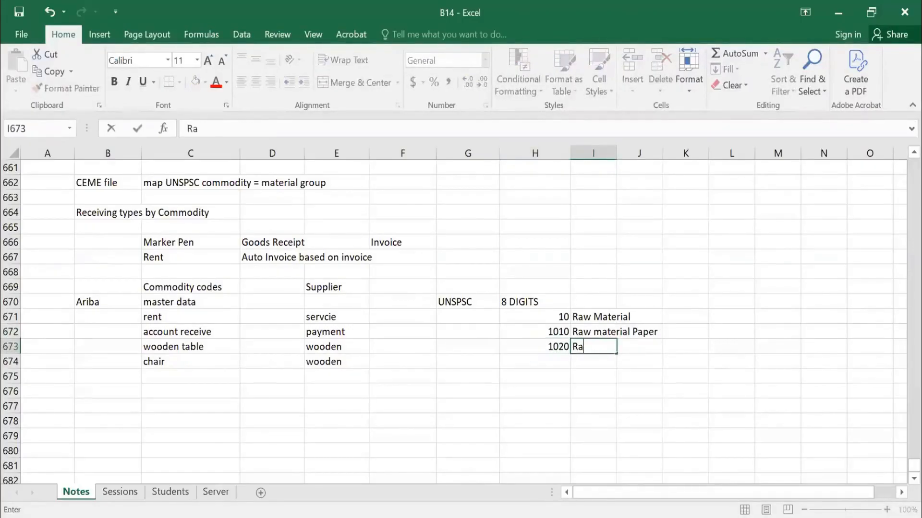
{"action": "type", "text": "w Materi"}
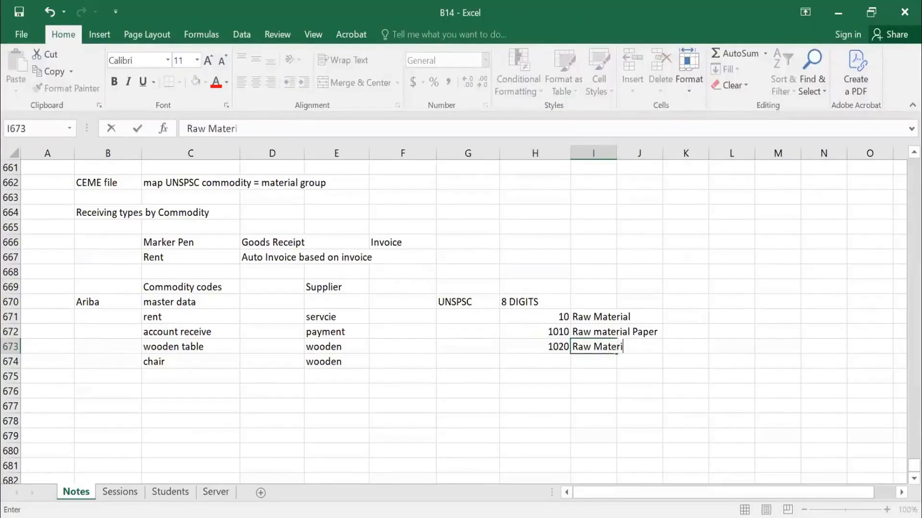
{"action": "type", "text": "al Chemicals"}
{"action": "key", "text": "Return"}
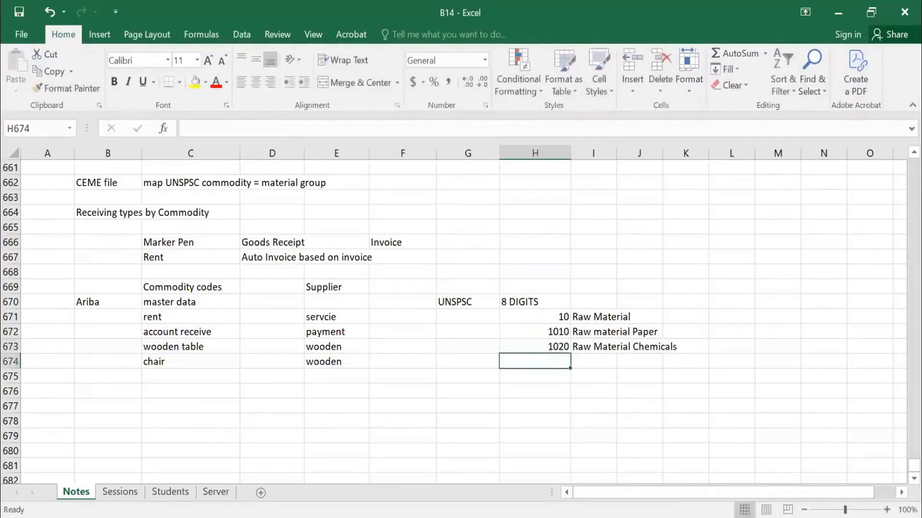
Add the six-digit code 101001 in H674 with the description "Newspaper" in I674.
{"action": "type", "text": "101"}
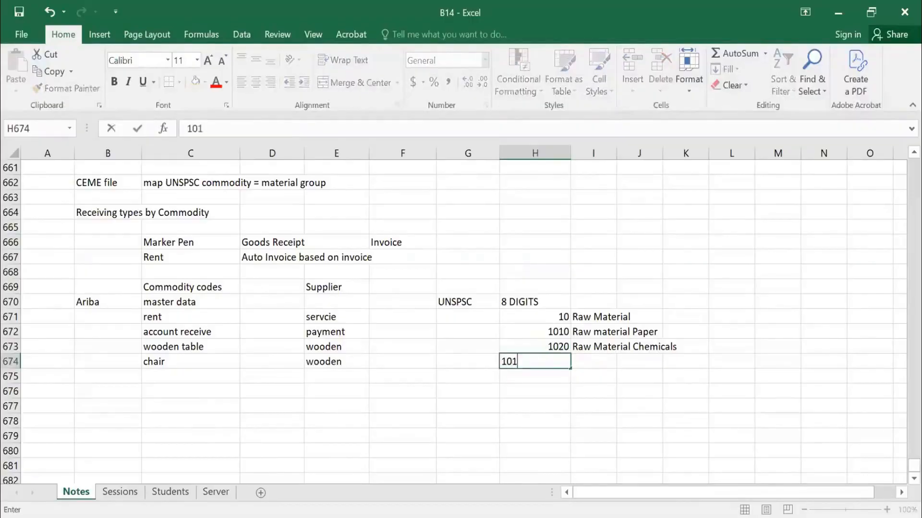
{"action": "type", "text": "001"}
{"action": "key", "text": "Tab"}
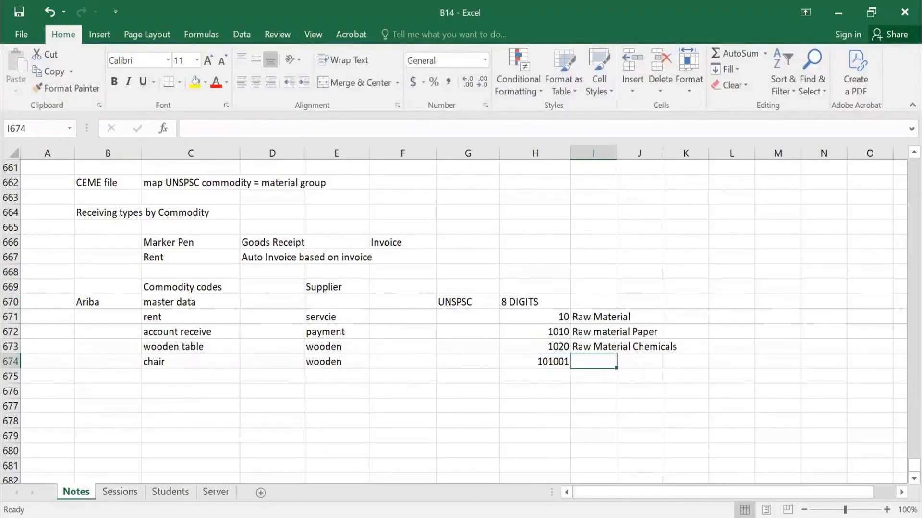
{"action": "type", "text": "News"}
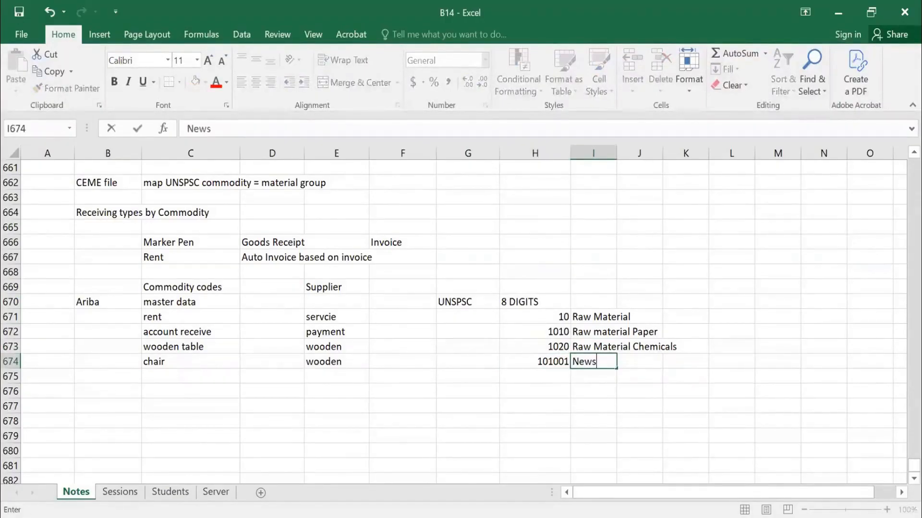
{"action": "type", "text": "paper"}
{"action": "key", "text": "Return"}
Add code 101002 in H675 with the description "Art Paper" in I675.
{"action": "type", "text": "10"}
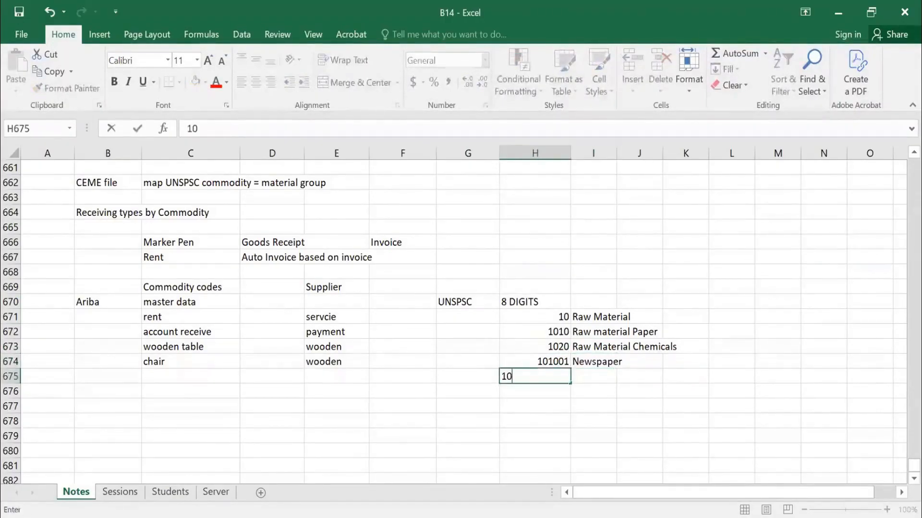
{"action": "type", "text": "1002"}
{"action": "key", "text": "Tab"}
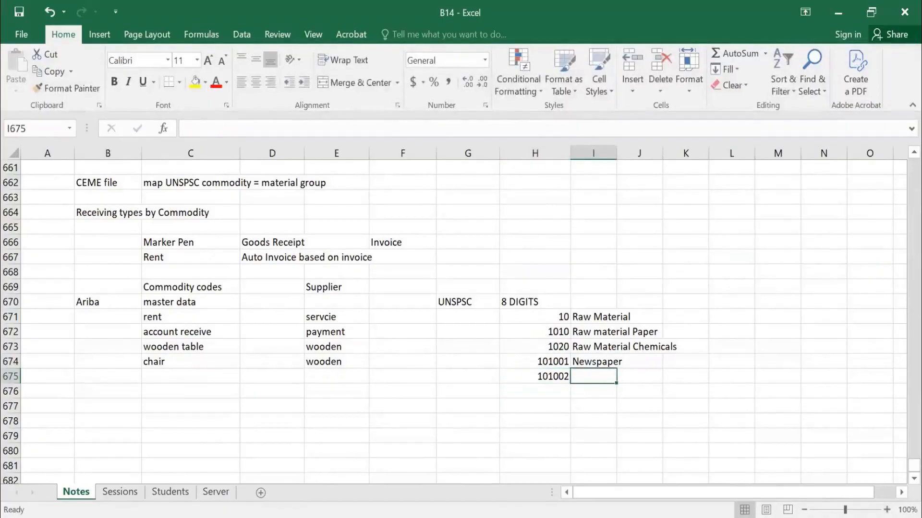
{"action": "type", "text": "Art Paper"}
{"action": "key", "text": "Return"}
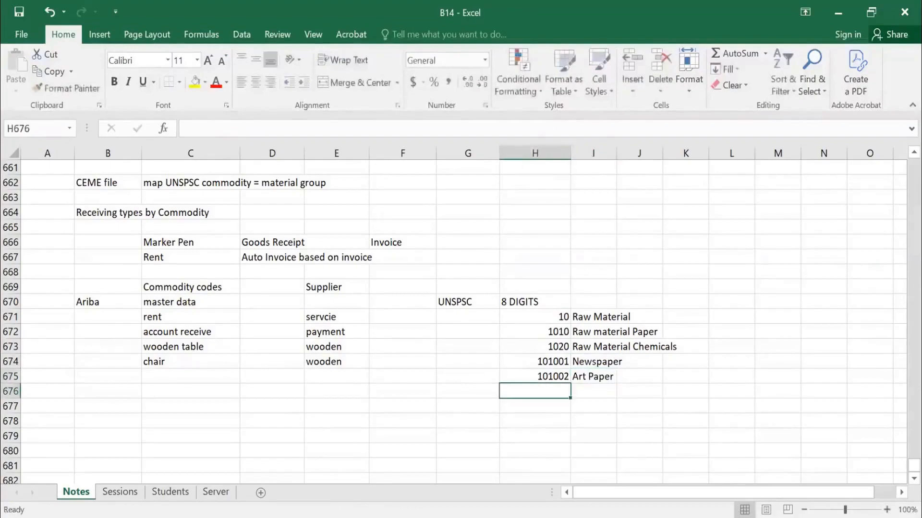
Add code 101003 in H676 with the description "Matt Paper" in I676.
{"action": "type", "text": "101003"}
{"action": "key", "text": "Tab"}
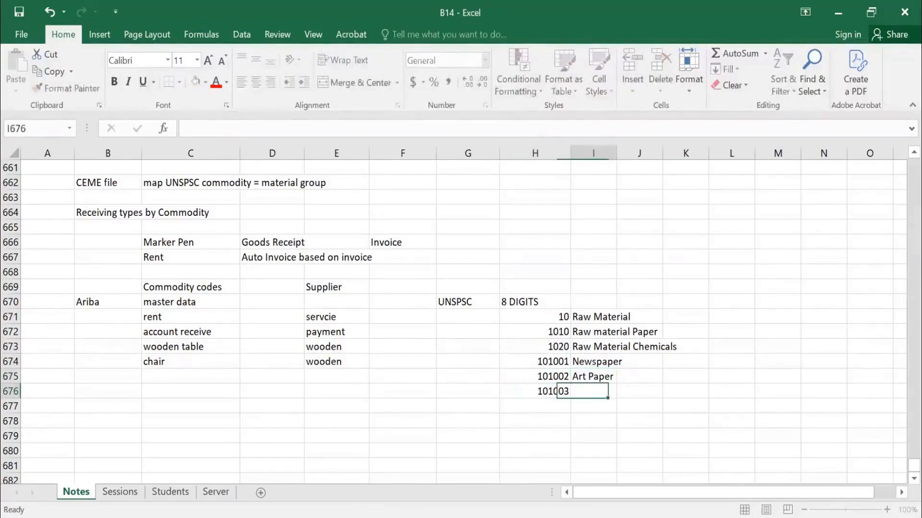
{"action": "type", "text": "Matt Paper"}
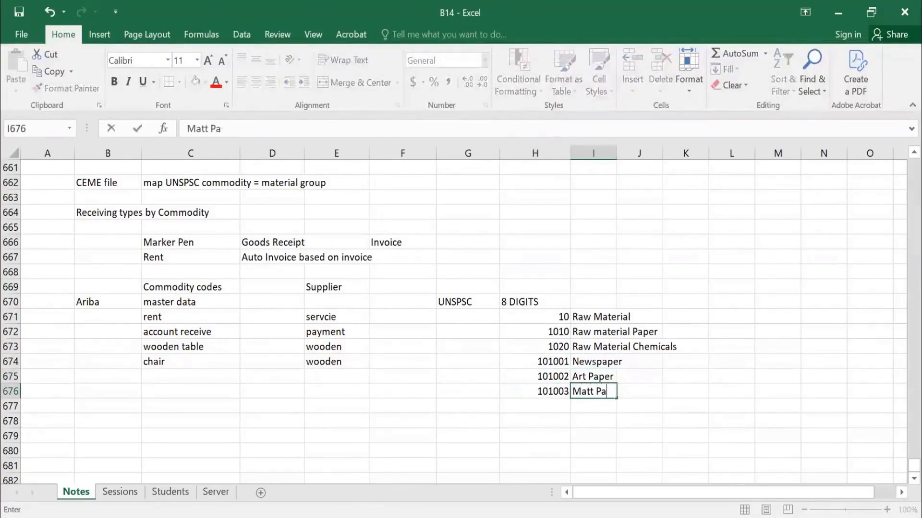
{"action": "key", "text": "Return"}
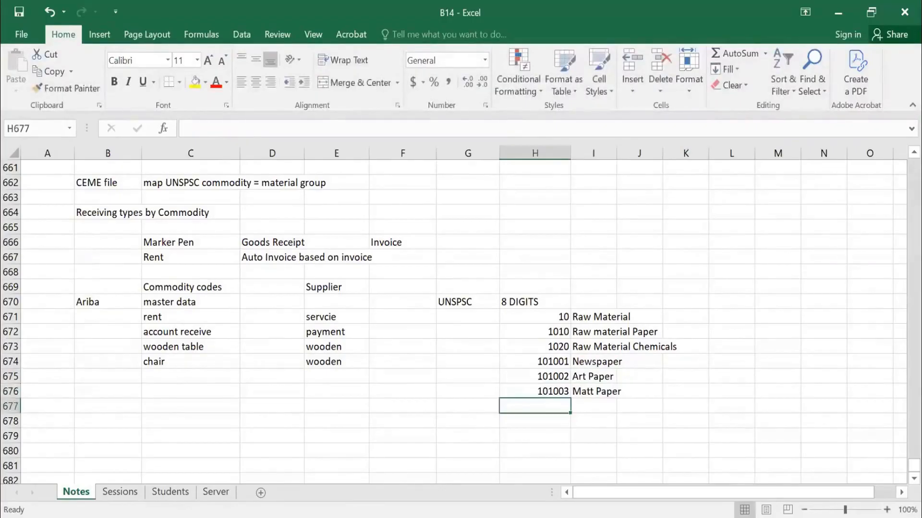
Add the eight-digit code 10100101 in H677 with the description "80gsm" in I677.
{"action": "key", "text": "Up"}
{"action": "key", "text": "Up"}
{"action": "key", "text": "Up"}
{"action": "key", "text": "Down"}
{"action": "key", "text": "Down"}
{"action": "key", "text": "Down"}
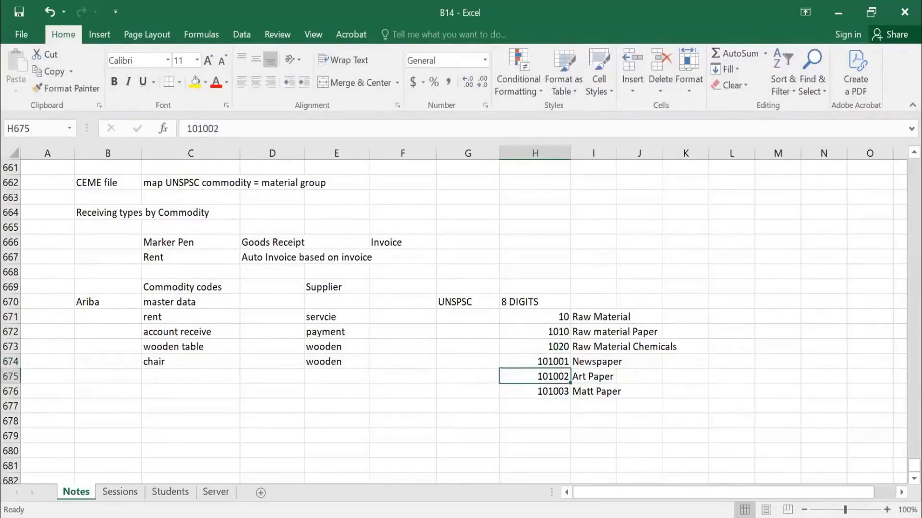
{"action": "type", "text": "1010"}
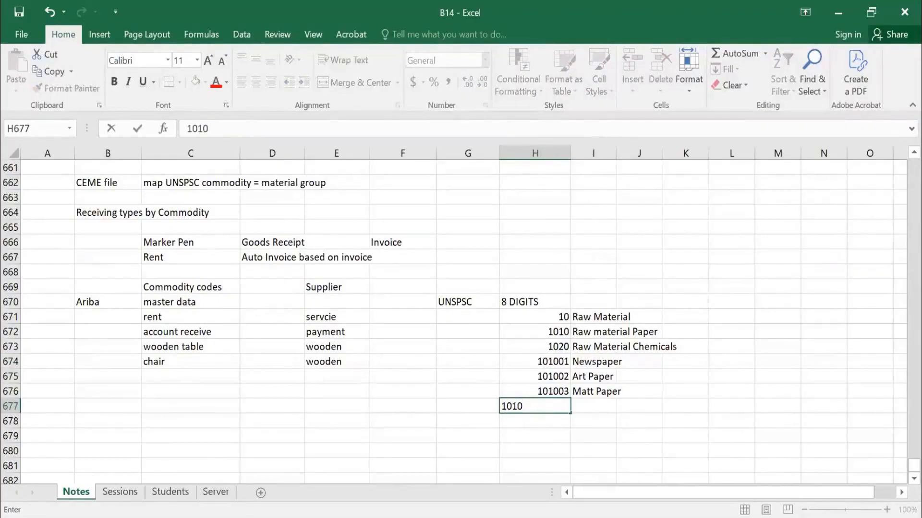
{"action": "type", "text": "0101"}
{"action": "key", "text": "Tab"}
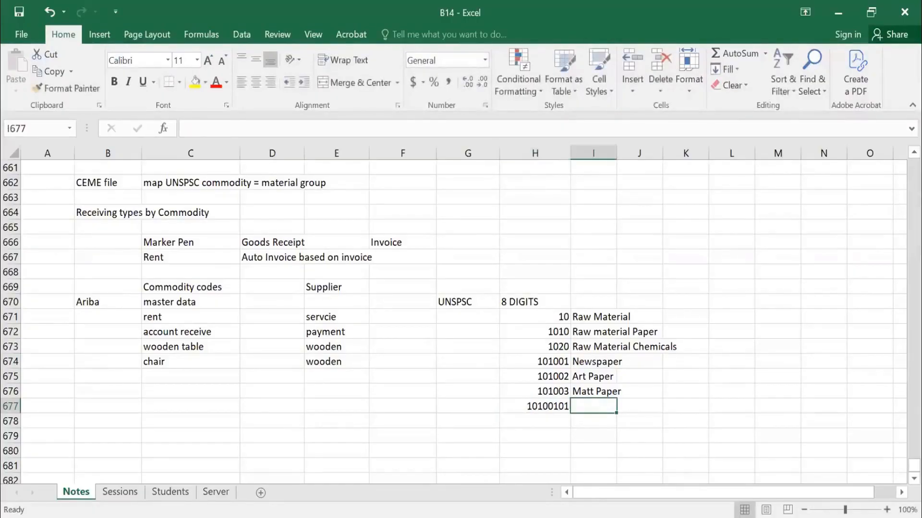
{"action": "type", "text": "80gsm"}
{"action": "key", "text": "Return"}
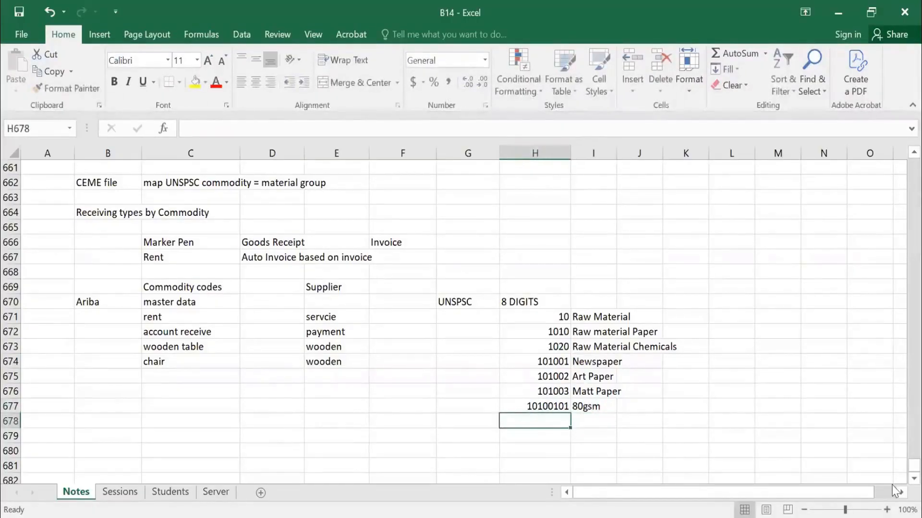
Repeat the code from H677 in H678 and describe it as "60gsm" in I678.
{"action": "key", "text": "ctrl+d"}
{"action": "key", "text": "Tab"}
{"action": "type", "text": "60gsm"}
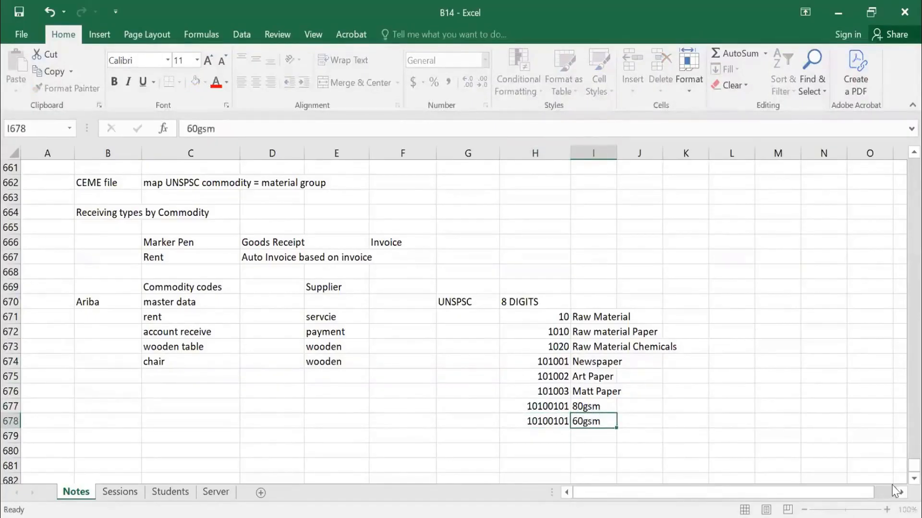
{"action": "key", "text": "Return"}
Compare the commodity codes and supplier entries in columns C and E with the UNSPSC code list in column H.
{"action": "scroll", "coordinate": [538, 269], "scroll_direction": "down", "scroll_amount": 3}
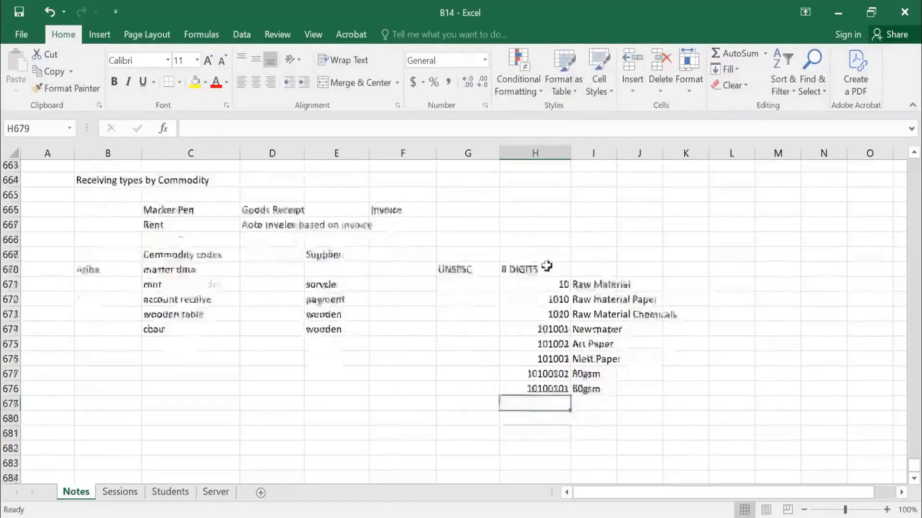
{"action": "scroll", "coordinate": [534, 325], "scroll_direction": "up", "scroll_amount": 2}
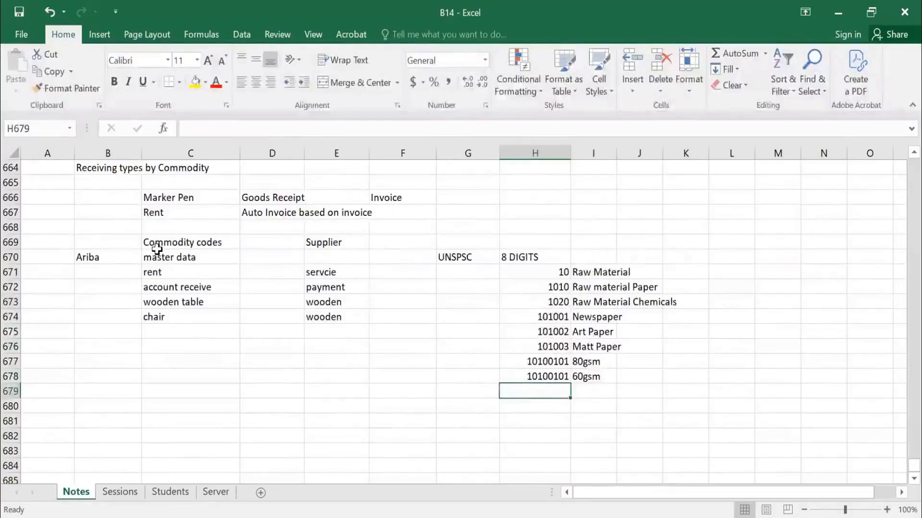
{"action": "left_click_drag", "start_coordinate": [157, 249], "coordinate": [160, 313]}
{"action": "left_click", "coordinate": [159, 315]}
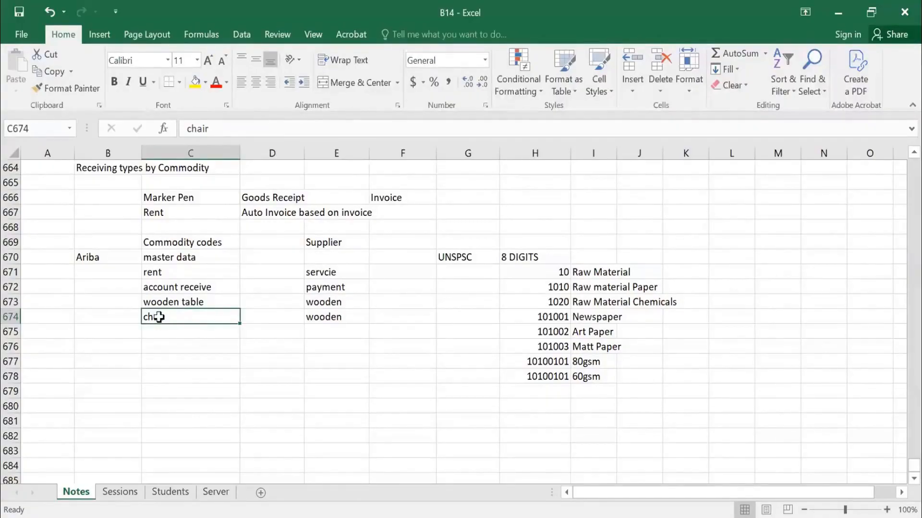
{"action": "left_click", "coordinate": [550, 379]}
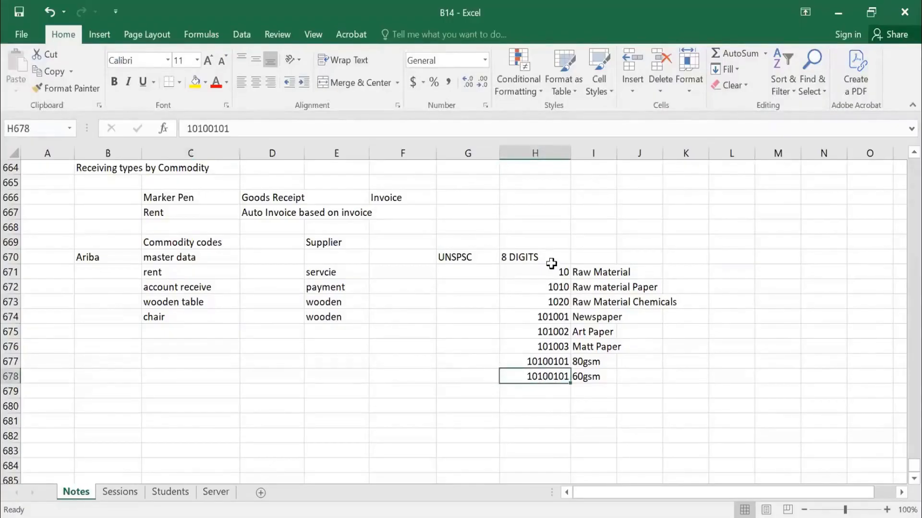
{"action": "left_click_drag", "start_coordinate": [552, 273], "coordinate": [547, 376]}
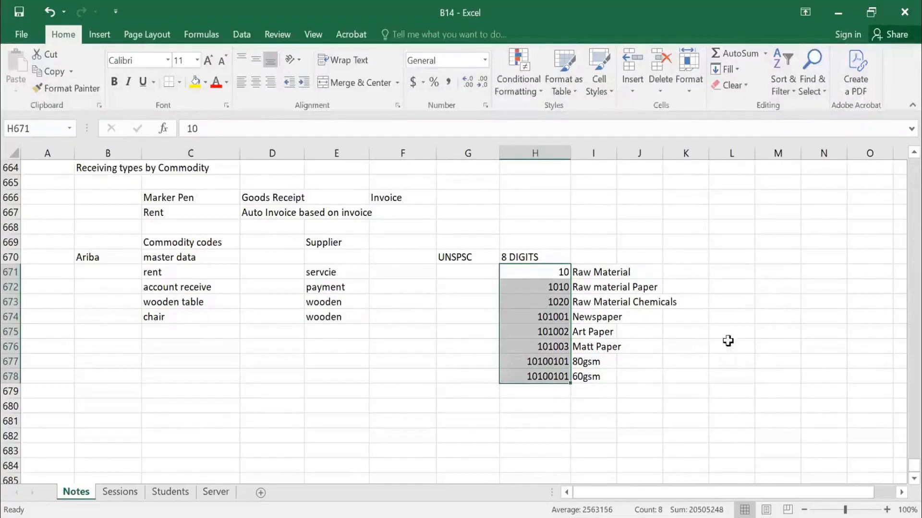
{"action": "mouse_move", "coordinate": [568, 376]}
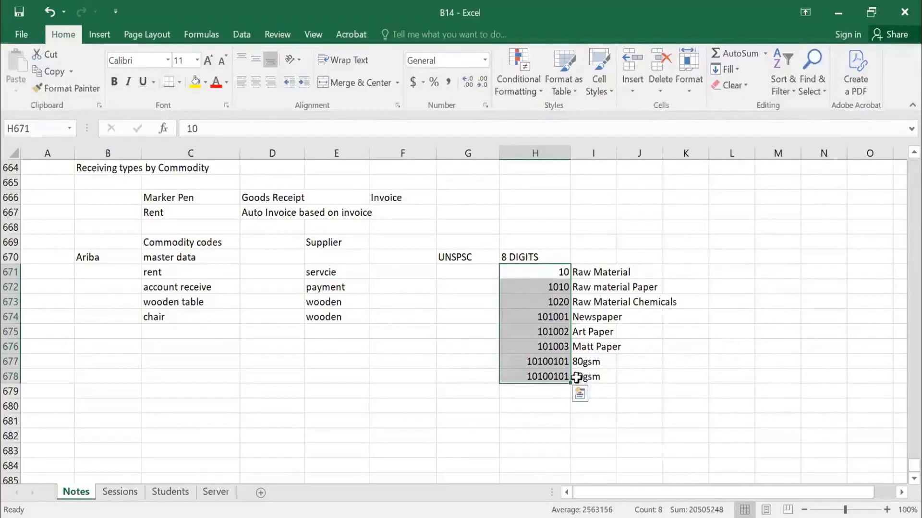
{"action": "left_click", "coordinate": [552, 375]}
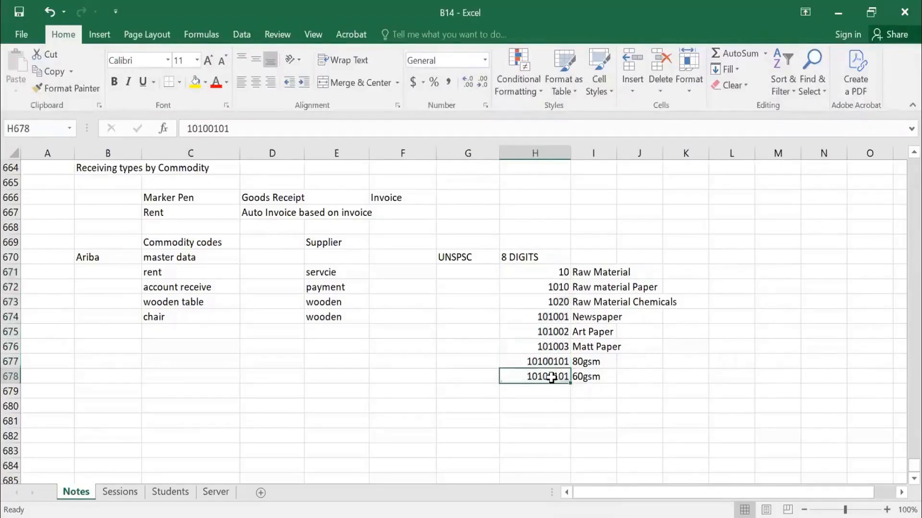
{"action": "left_click", "coordinate": [176, 318]}
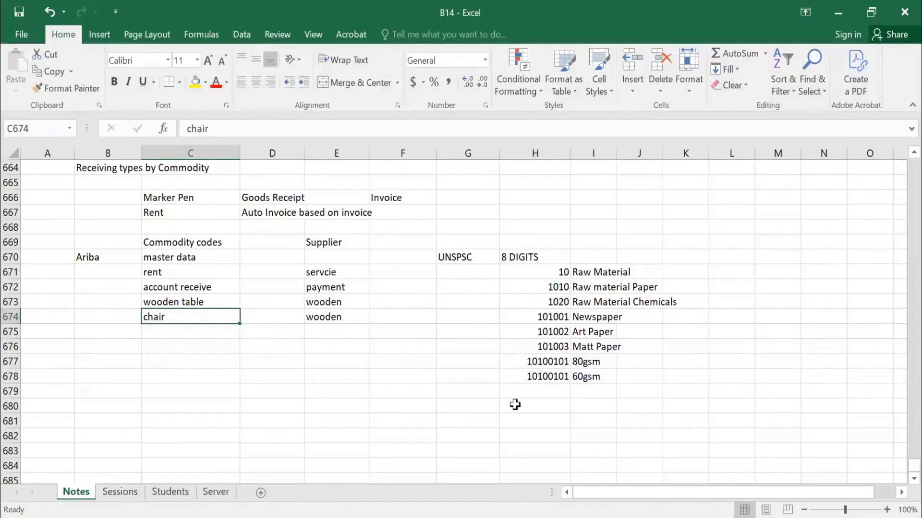
{"action": "left_click_drag", "start_coordinate": [543, 263], "coordinate": [530, 380]}
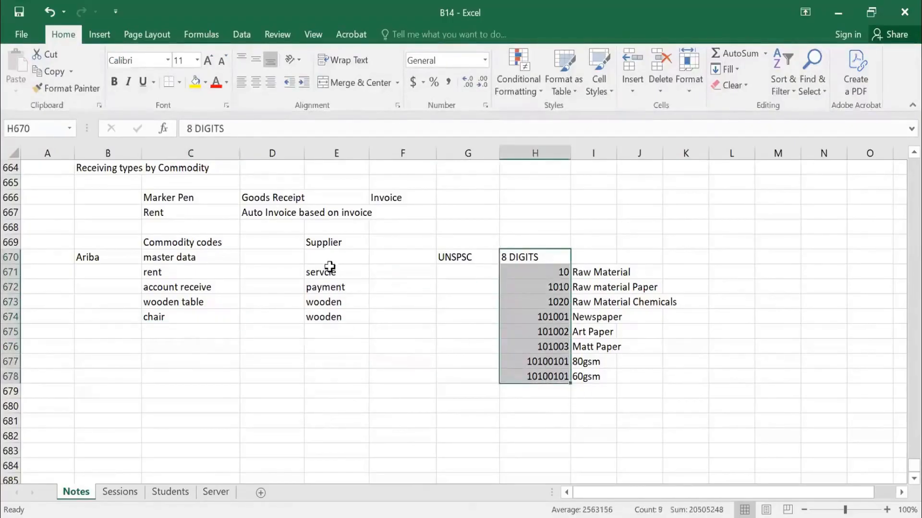
{"action": "left_click_drag", "start_coordinate": [330, 267], "coordinate": [346, 317]}
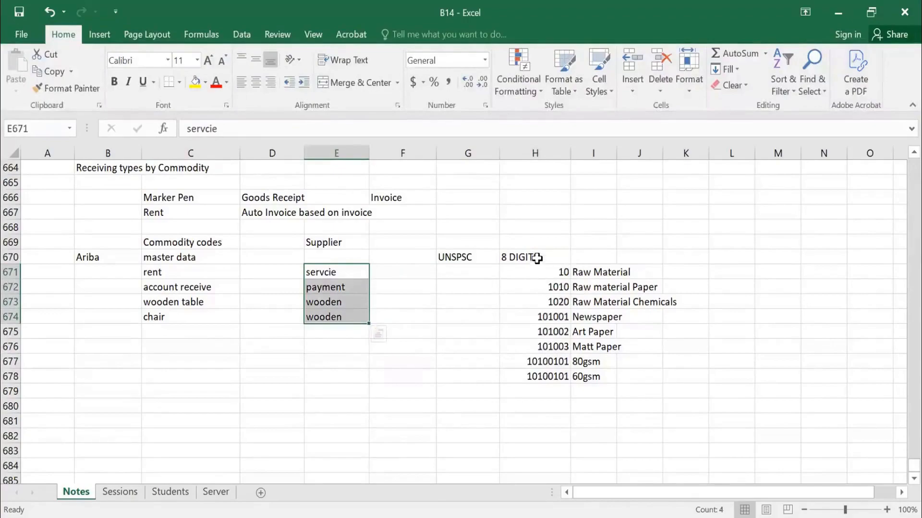
{"action": "left_click_drag", "start_coordinate": [539, 262], "coordinate": [537, 376]}
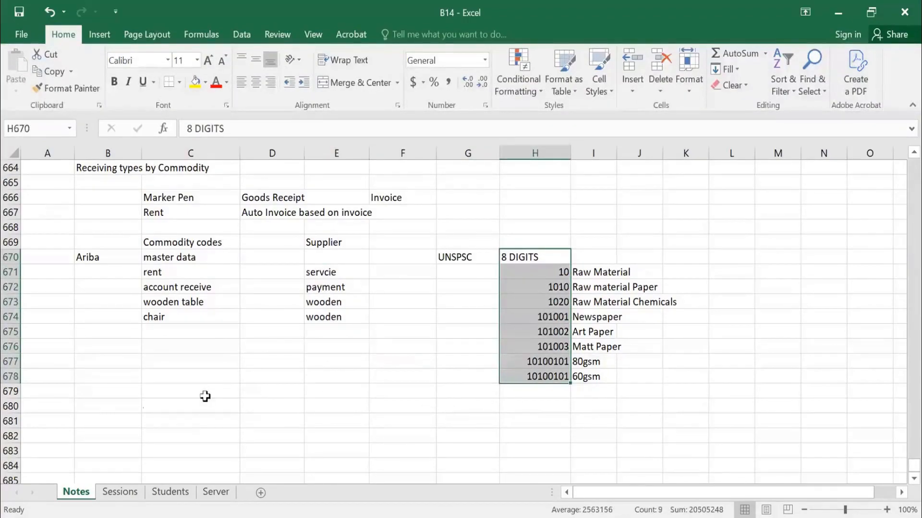
Enter the label "Green field" in B680.
{"action": "left_click", "coordinate": [119, 405]}
{"action": "type", "text": "Fe"}
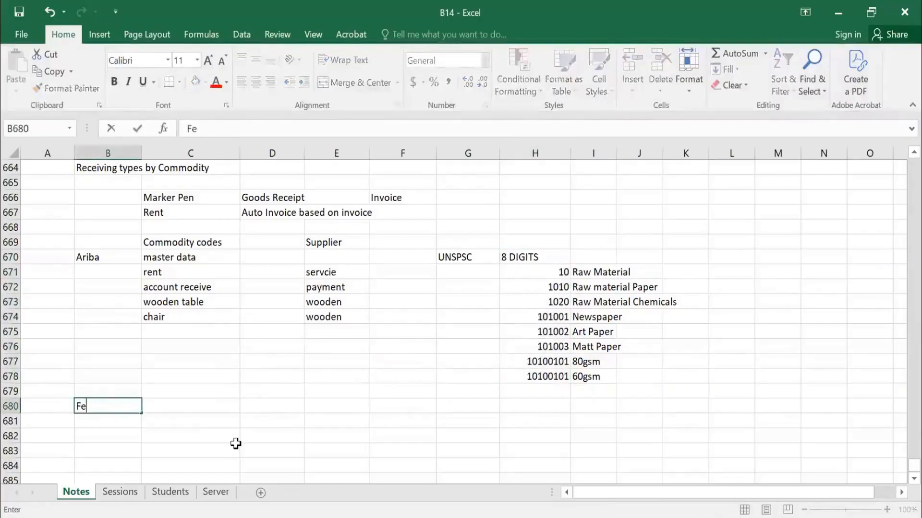
{"action": "key", "text": "BackSpace"}
{"action": "key", "text": "BackSpace"}
{"action": "type", "text": "FGe"}
{"action": "key", "text": "BackSpace"}
{"action": "key", "text": "BackSpace"}
{"action": "key", "text": "BackSpace"}
{"action": "type", "text": "Green field"}
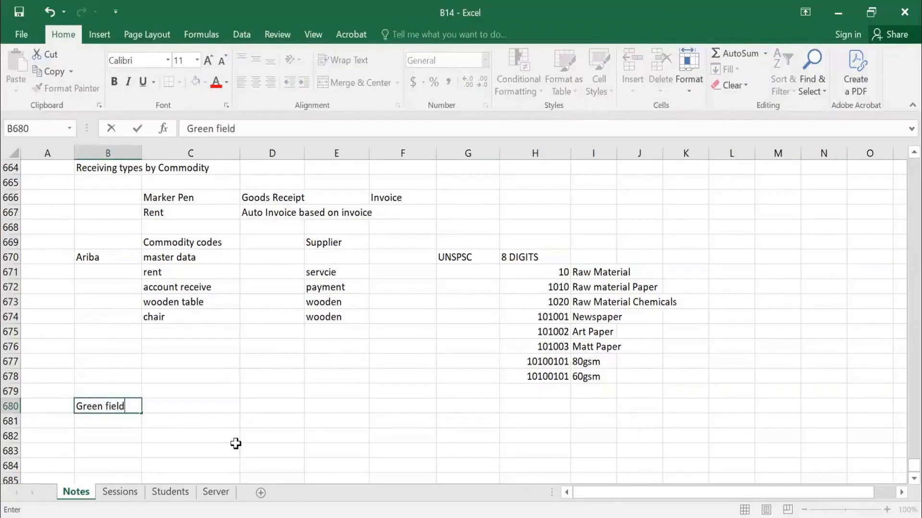
{"action": "key", "text": "Tab"}
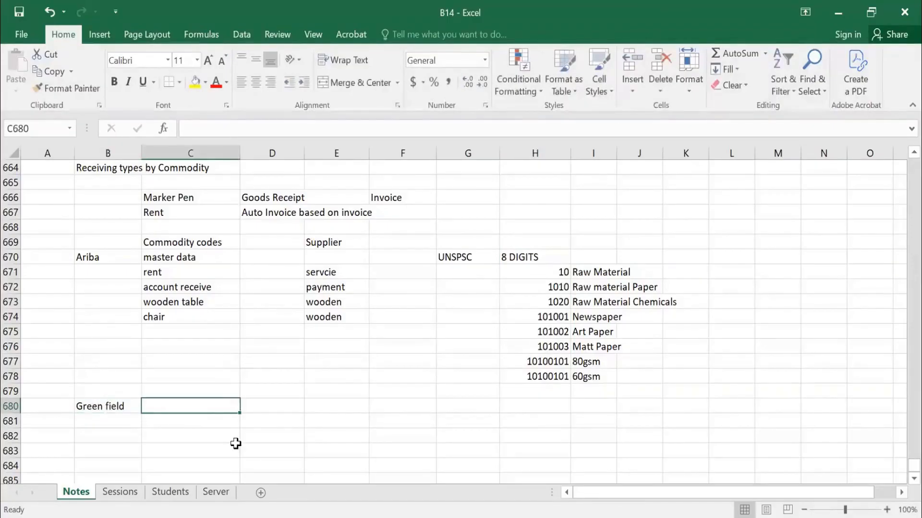
Note "any ERP system" in C680 beside the Green field label and "SAP" in C681.
{"action": "type", "text": "any ERP s"}
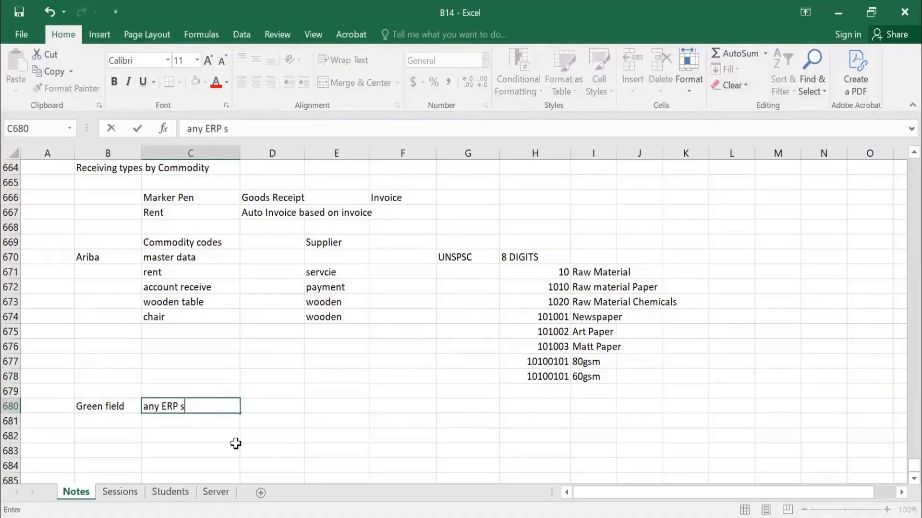
{"action": "type", "text": "ystem"}
{"action": "key", "text": "Return"}
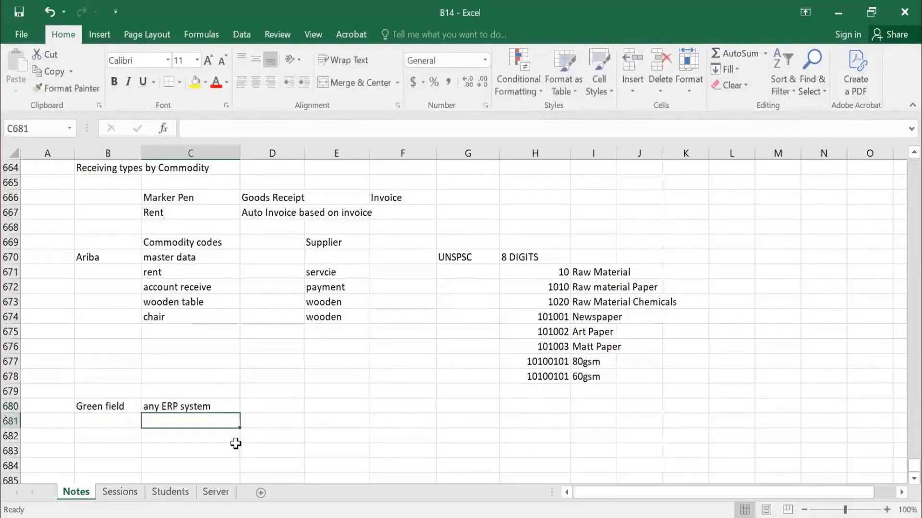
{"action": "type", "text": "SAP"}
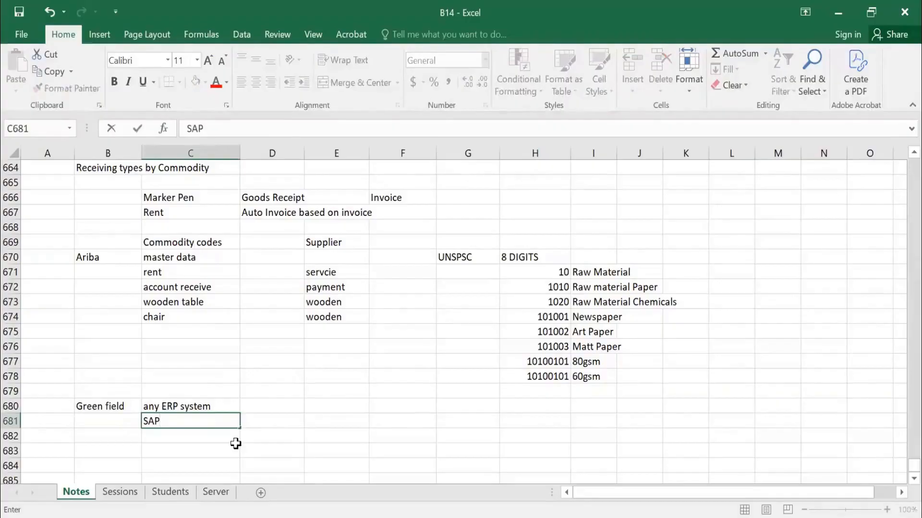
{"action": "key", "text": "Tab"}
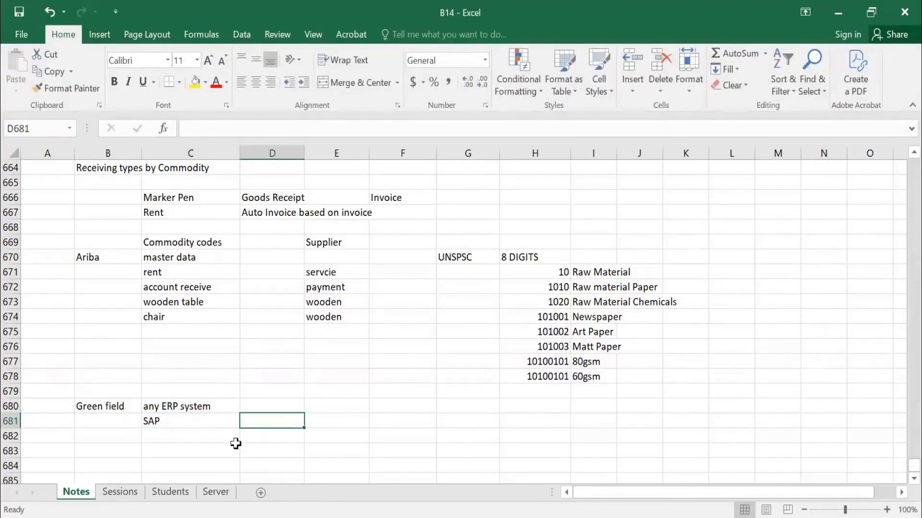
Review the UNSPSC codes with their descriptions in H670:I678 and the Session 29 commodity code notes above them.
{"action": "left_click_drag", "start_coordinate": [532, 271], "coordinate": [583, 376]}
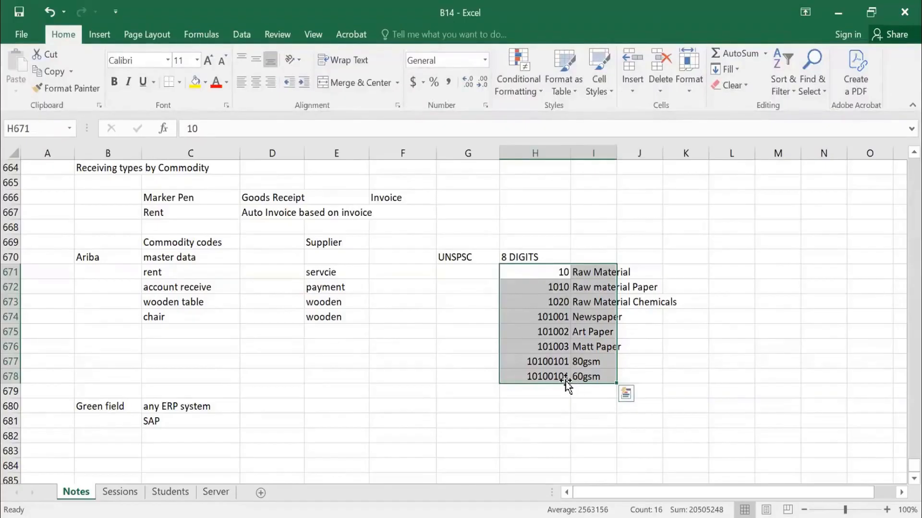
{"action": "left_click", "coordinate": [549, 301]}
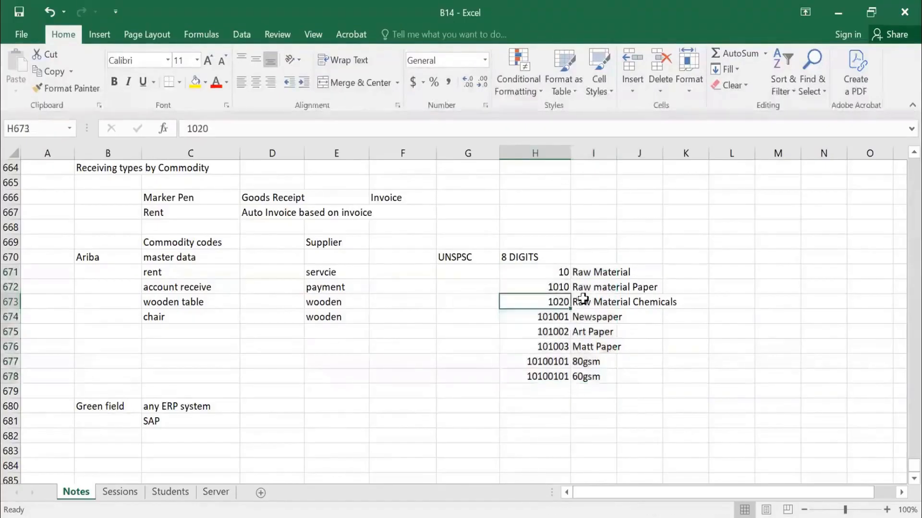
{"action": "left_click", "coordinate": [582, 300]}
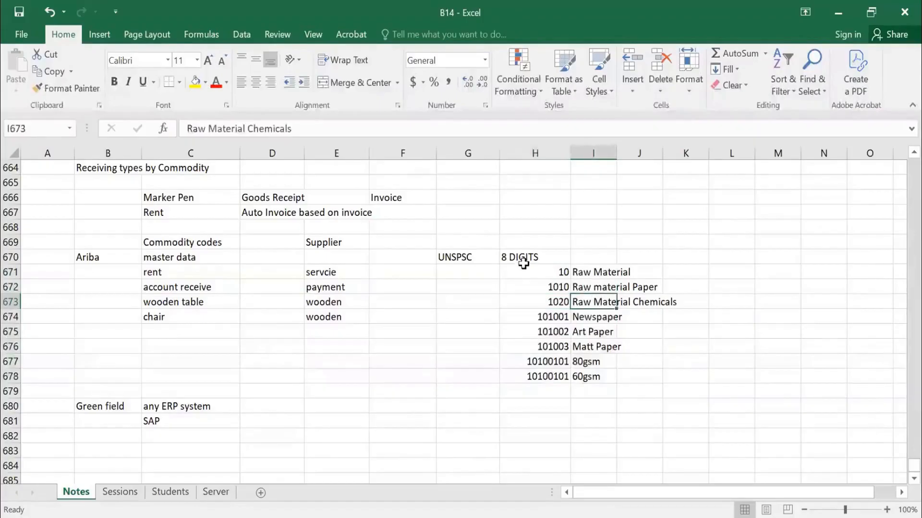
{"action": "left_click_drag", "start_coordinate": [521, 260], "coordinate": [611, 377]}
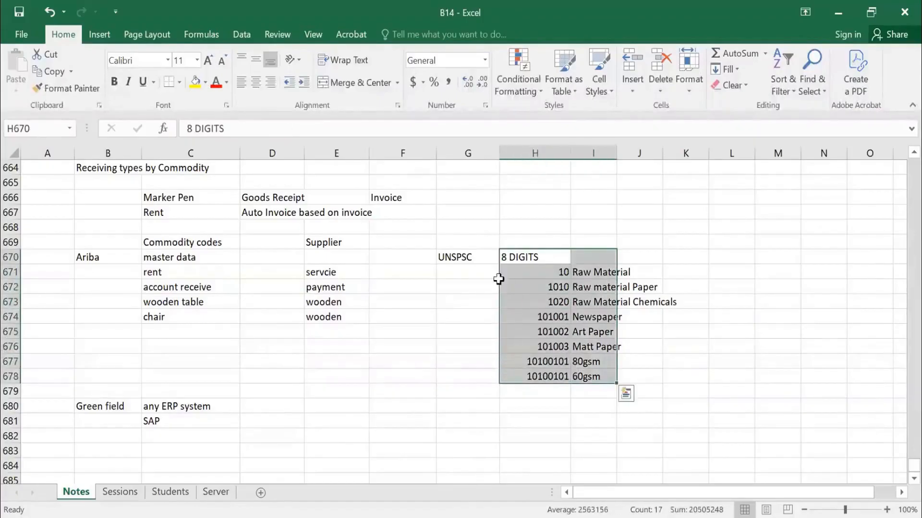
{"action": "left_click", "coordinate": [449, 263]}
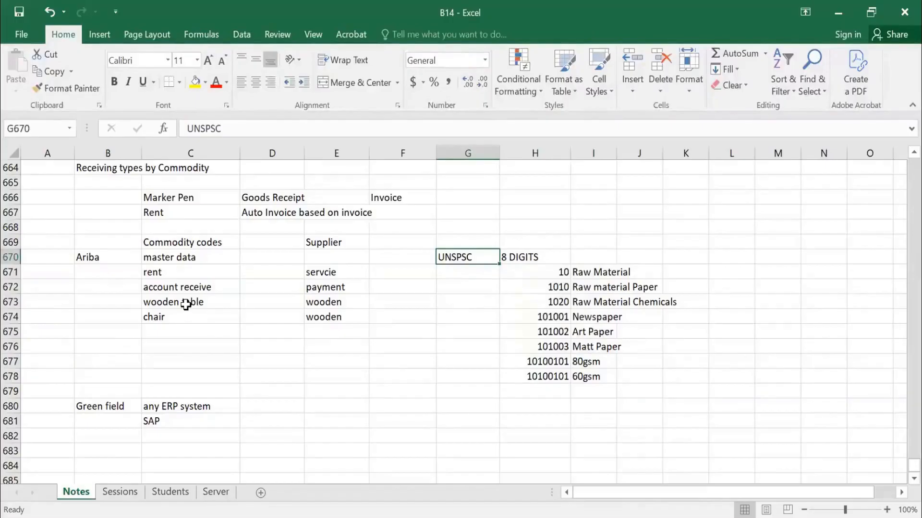
{"action": "scroll", "coordinate": [186, 305], "scroll_direction": "up", "scroll_amount": 1}
{"action": "scroll", "coordinate": [186, 305], "scroll_direction": "up", "scroll_amount": 2}
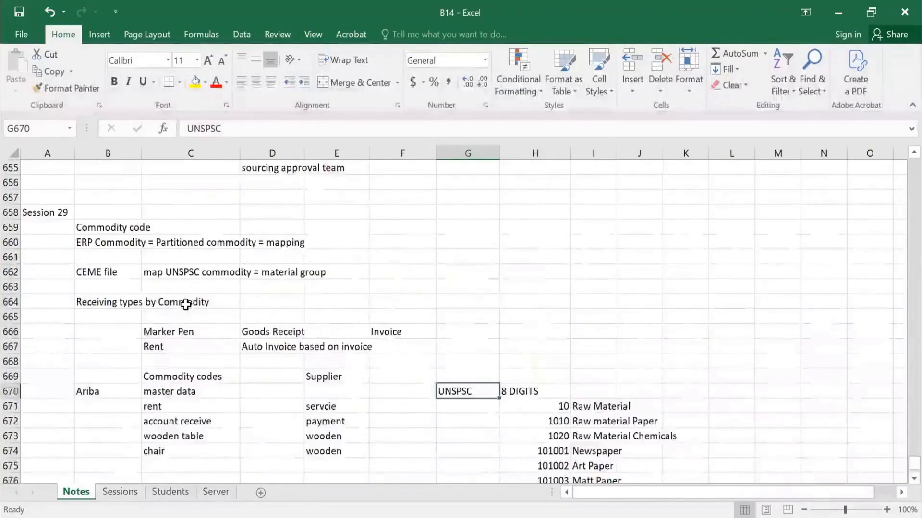
{"action": "scroll", "coordinate": [185, 305], "scroll_direction": "down", "scroll_amount": 2}
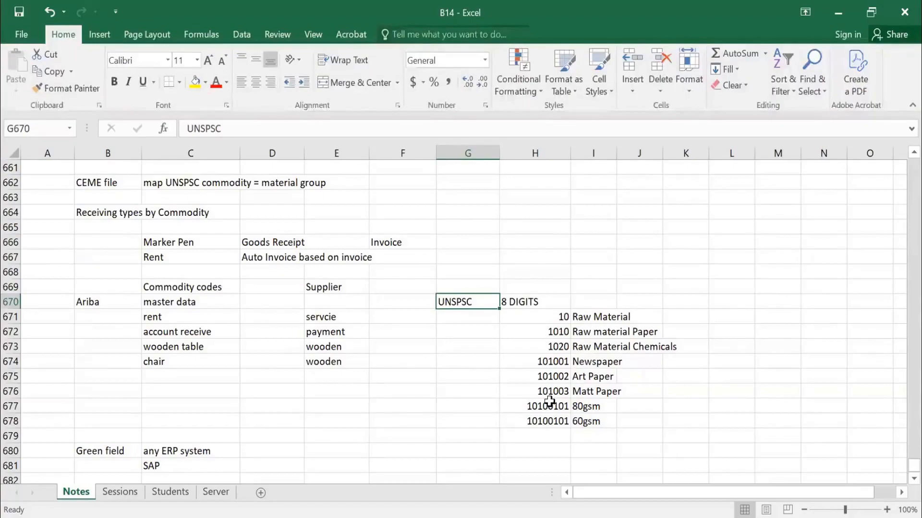
{"action": "key", "text": "alt+Tab"}
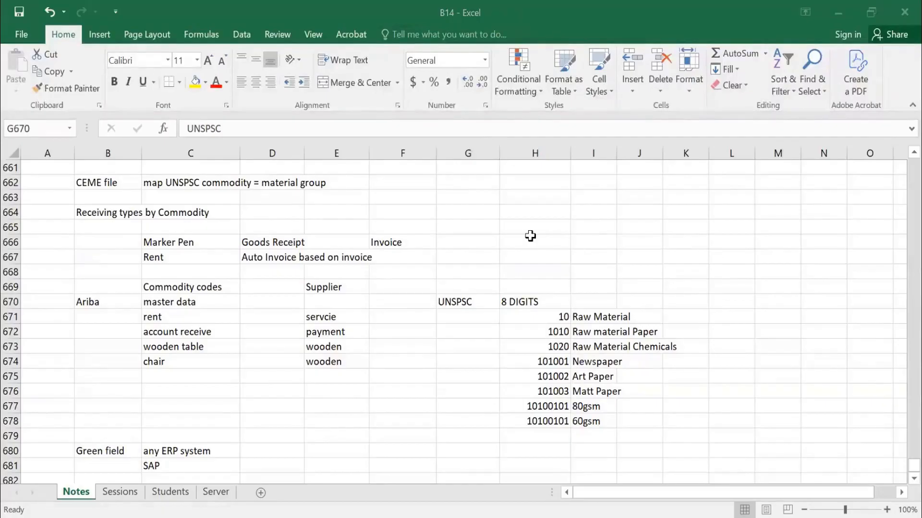
{"action": "key", "text": "alt+Tab"}
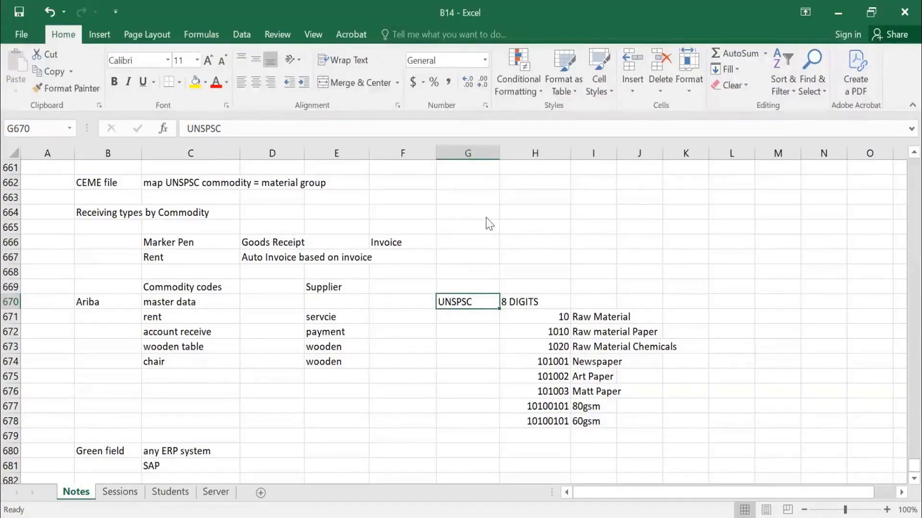
{"action": "key", "text": "alt+Tab"}
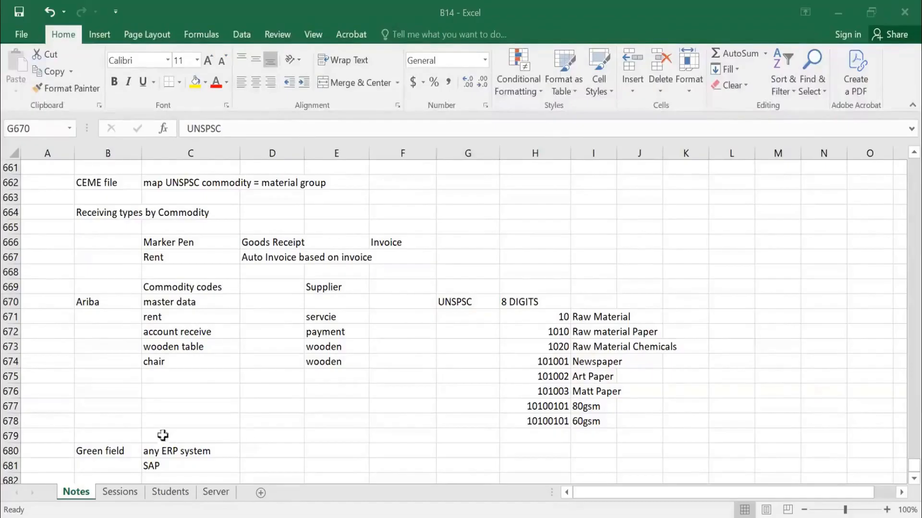
{"action": "key", "text": "alt+Tab"}
Copy the Matt Paper code and description from H676:I676 into B685:C685.
{"action": "scroll", "coordinate": [137, 387], "scroll_direction": "down", "scroll_amount": 3}
{"action": "left_click", "coordinate": [130, 347]}
{"action": "scroll", "coordinate": [533, 298], "scroll_direction": "up", "scroll_amount": 2}
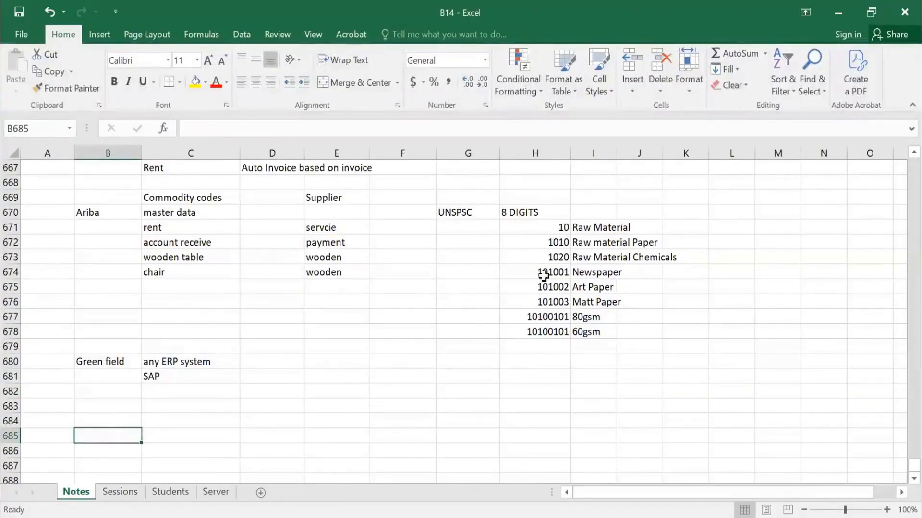
{"action": "left_click", "coordinate": [538, 227]}
{"action": "left_click_drag", "start_coordinate": [549, 288], "coordinate": [591, 300]}
{"action": "key", "text": "ctrl+c"}
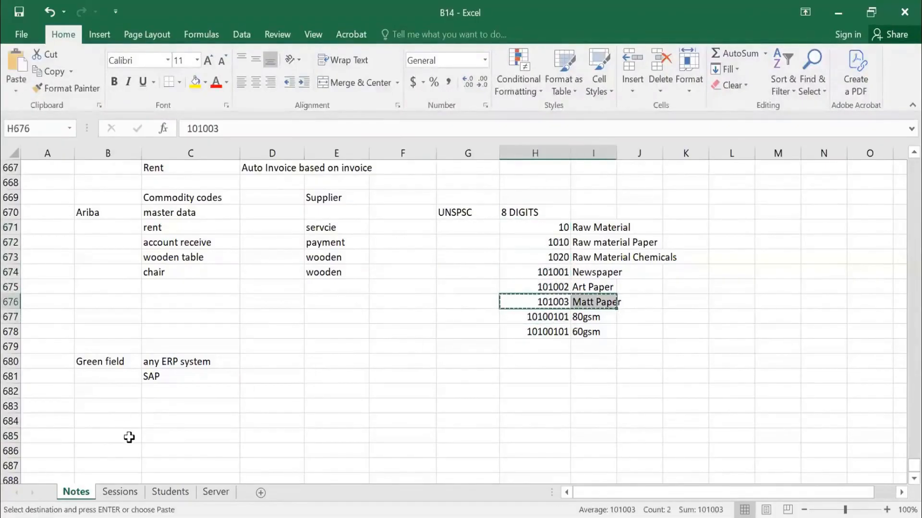
{"action": "left_click", "coordinate": [126, 435]}
{"action": "key", "text": "ctrl+v"}
{"action": "key", "text": "Escape"}
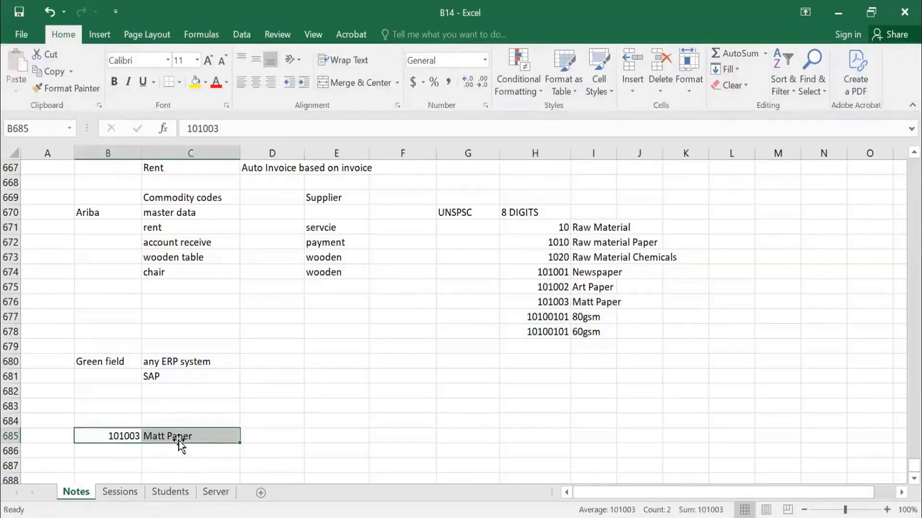
Enter "M" in D685 and 1000 in E685 on the Matt Paper row.
{"action": "left_click", "coordinate": [135, 435]}
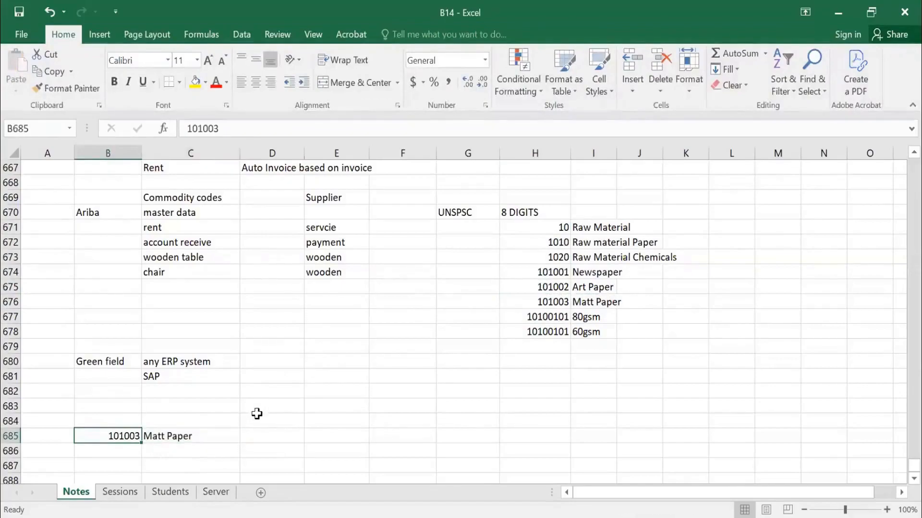
{"action": "left_click", "coordinate": [179, 448]}
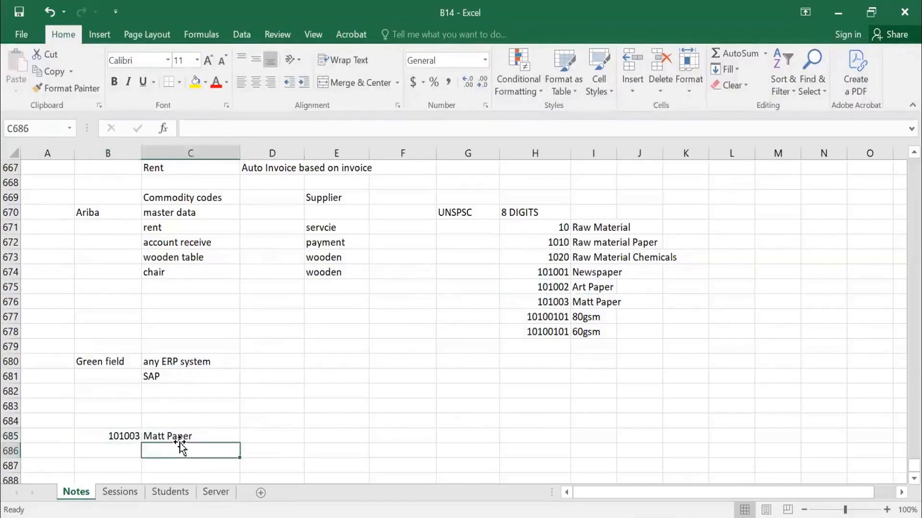
{"action": "left_click", "coordinate": [117, 437]}
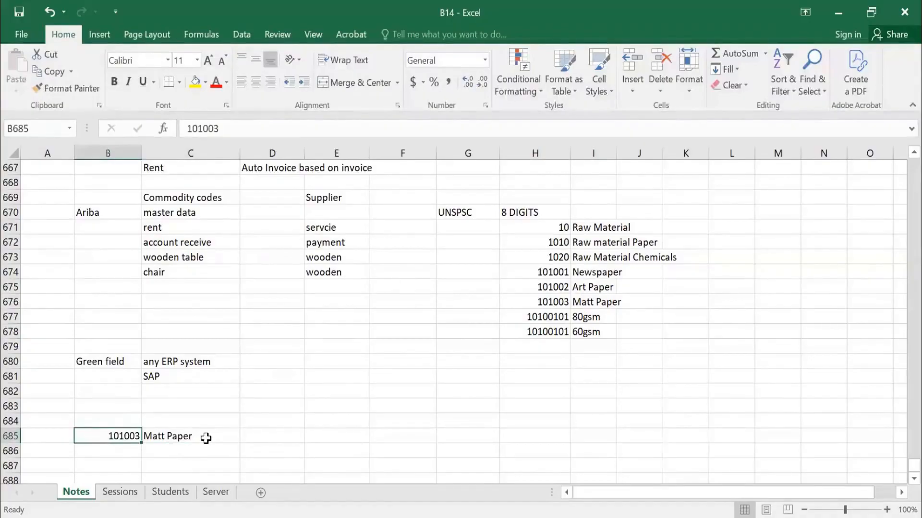
{"action": "left_click", "coordinate": [272, 436]}
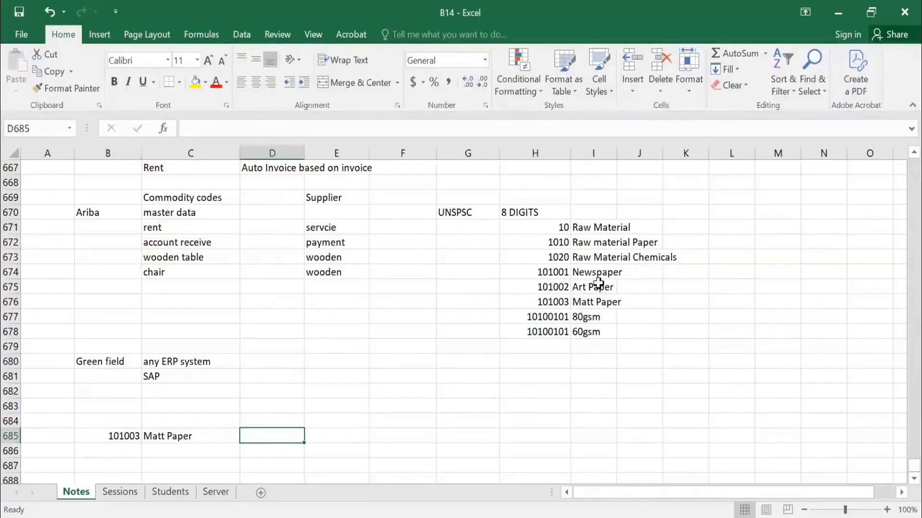
{"action": "type", "text": "M"}
{"action": "key", "text": "Tab"}
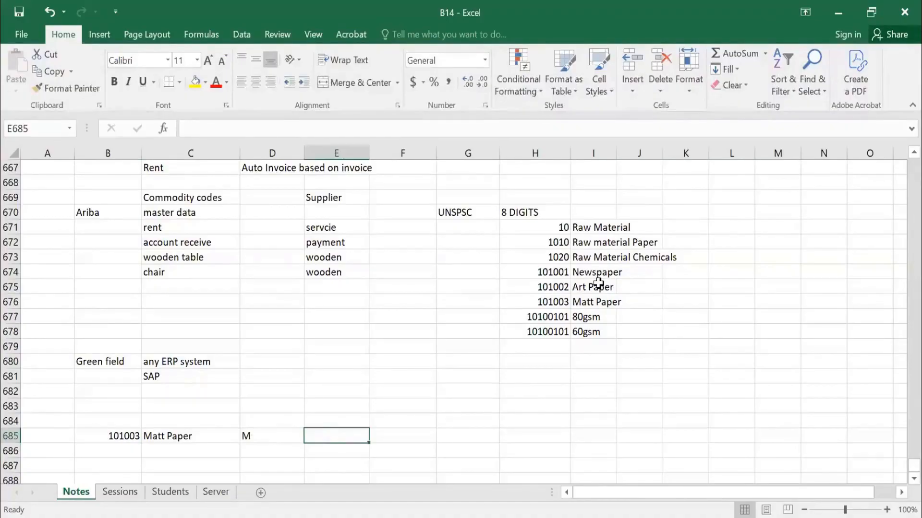
{"action": "type", "text": "1000"}
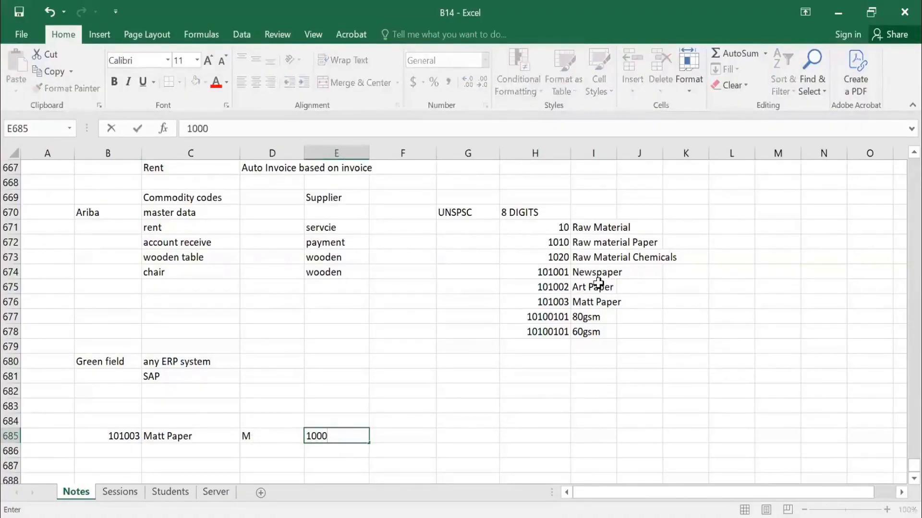
{"action": "key", "text": "Tab"}
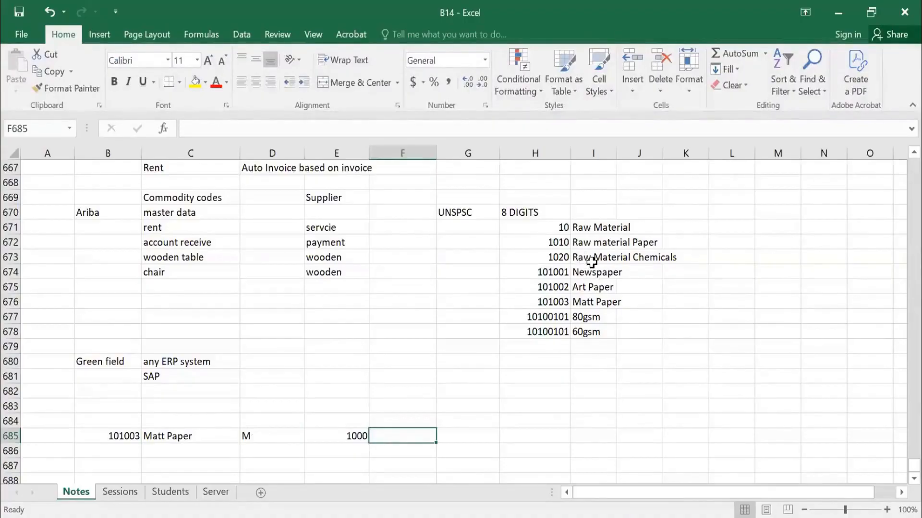
Enter "Project" in F685 and the value "12345X" in G685 on the Matt Paper row.
{"action": "type", "text": "p"}
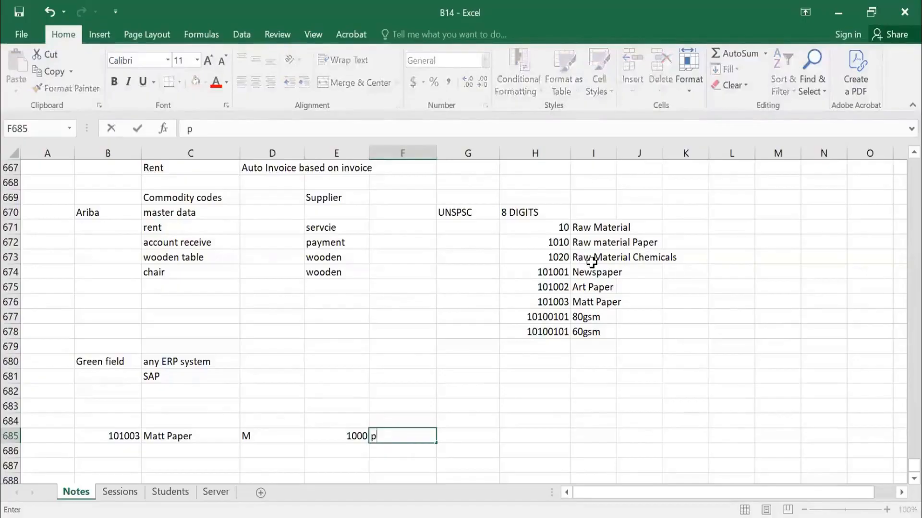
{"action": "type", "text": "RO"}
{"action": "key", "text": "BackSpace"}
{"action": "key", "text": "BackSpace"}
{"action": "key", "text": "BackSpace"}
{"action": "type", "text": "pROJECT"}
{"action": "key", "text": "Tab"}
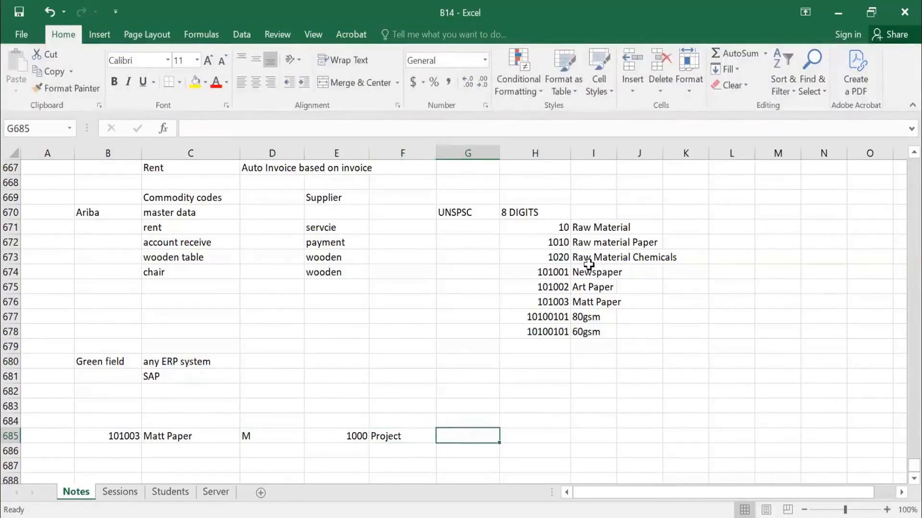
{"action": "type", "text": "12345"}
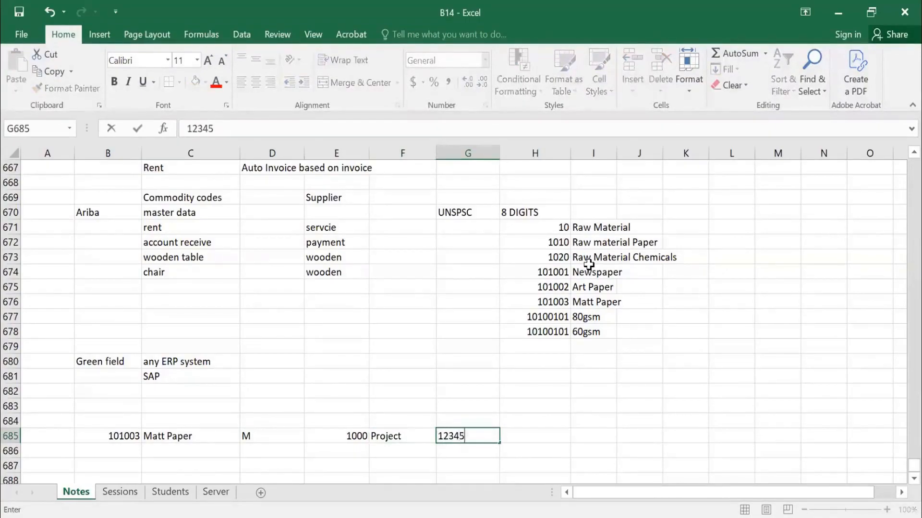
{"action": "type", "text": "X"}
{"action": "key", "text": "Return"}
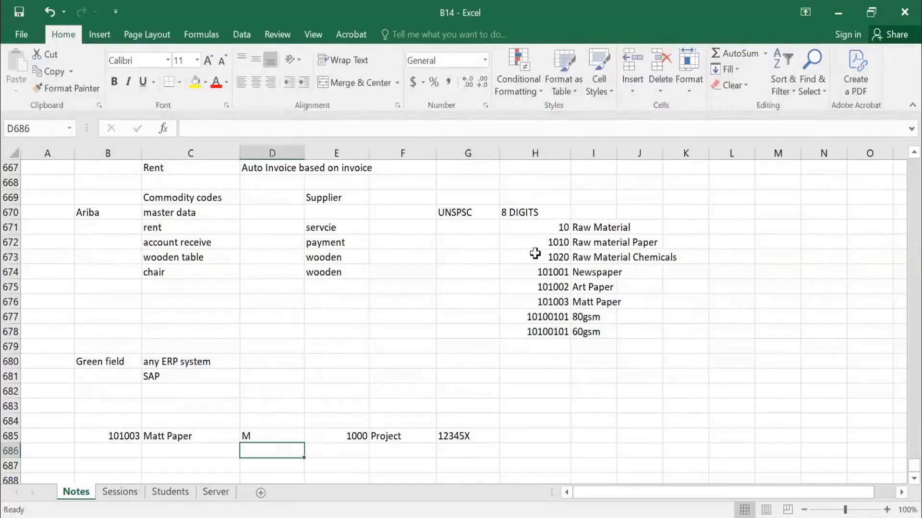
Add the UNSPSC code 80 in H679 with the description "Services" in I679.
{"action": "left_click", "coordinate": [563, 350]}
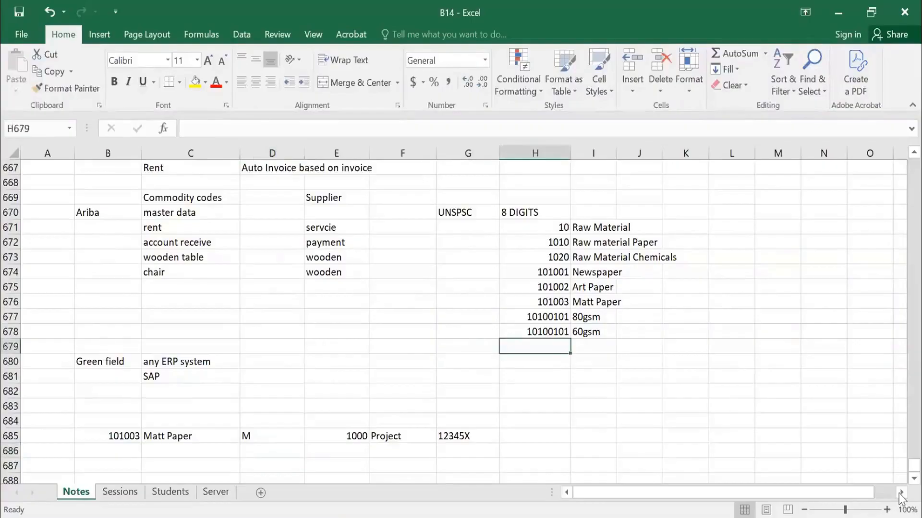
{"action": "type", "text": "80"}
{"action": "key", "text": "Tab"}
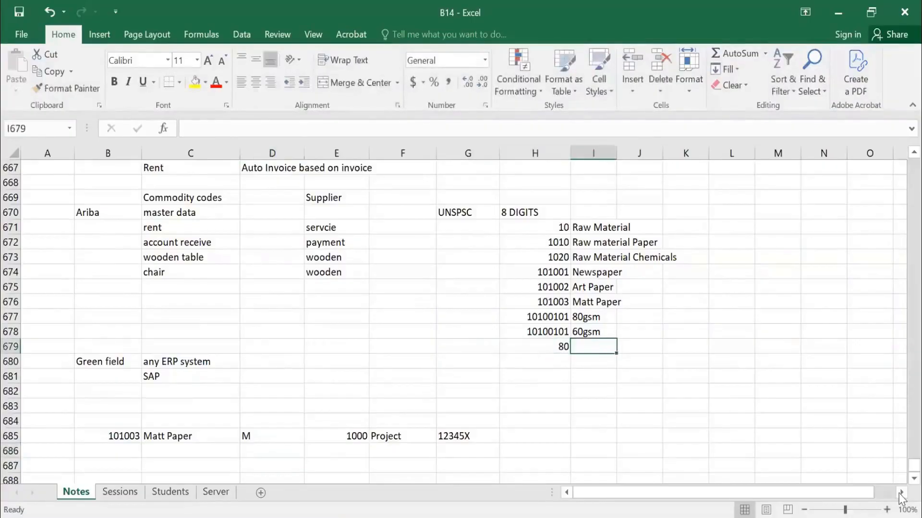
{"action": "type", "text": "sERVICES"}
{"action": "key", "text": "Return"}
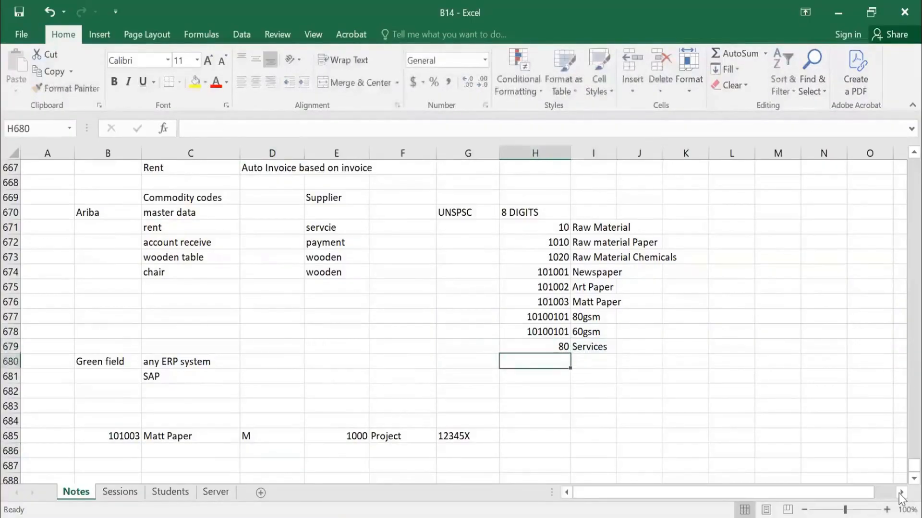
Add the UNSPSC code 8010 in H680 with the description "Hire Transporter" in I680.
{"action": "type", "text": "8010"}
{"action": "key", "text": "Tab"}
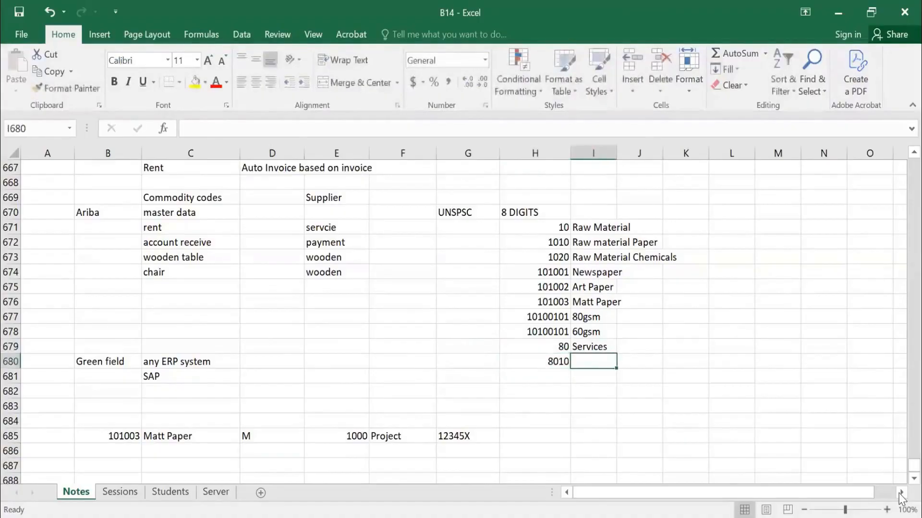
{"action": "type", "text": "S"}
{"action": "key", "text": "BackSpace"}
{"action": "key", "text": "BackSpace"}
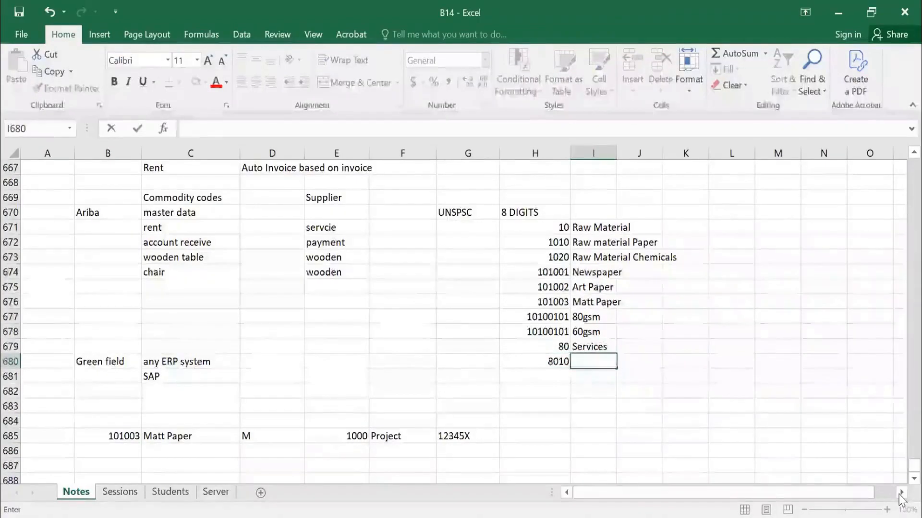
{"action": "type", "text": "Hire"}
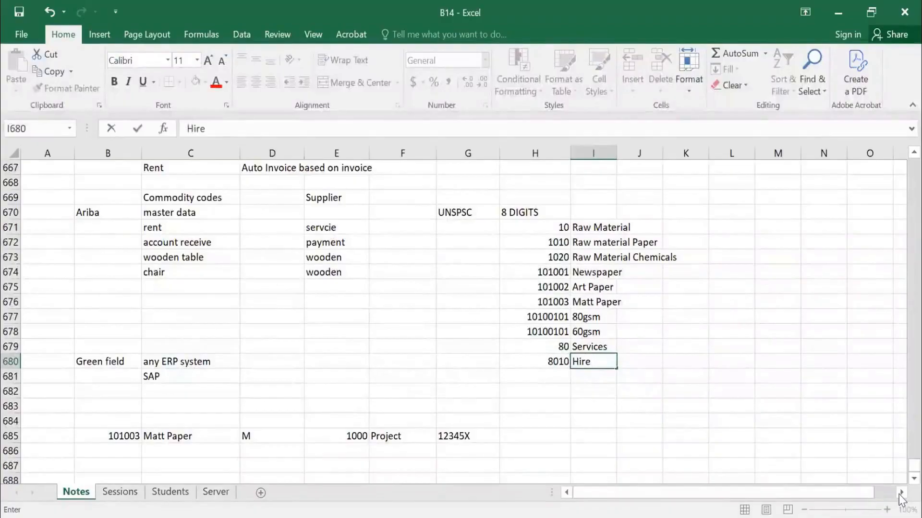
{"action": "type", "text": " Transporter"}
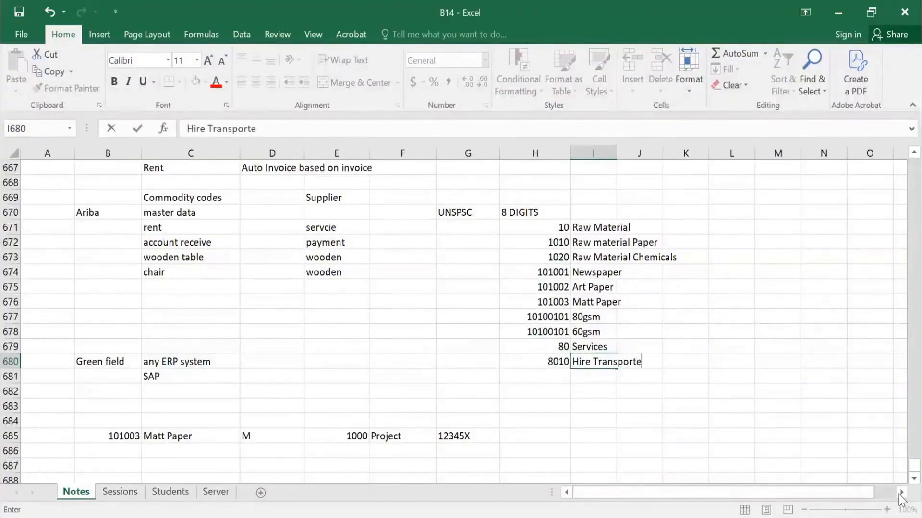
{"action": "key", "text": "Return"}
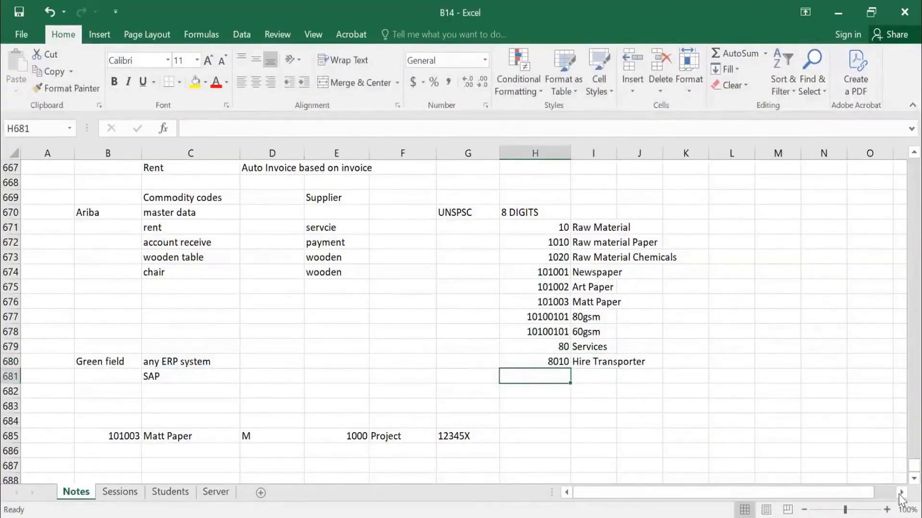
Replace the description of code 8010 in I680 with "Earth Movers".
{"action": "key", "text": "Up"}
{"action": "key", "text": "Right"}
{"action": "type", "text": "Ear"}
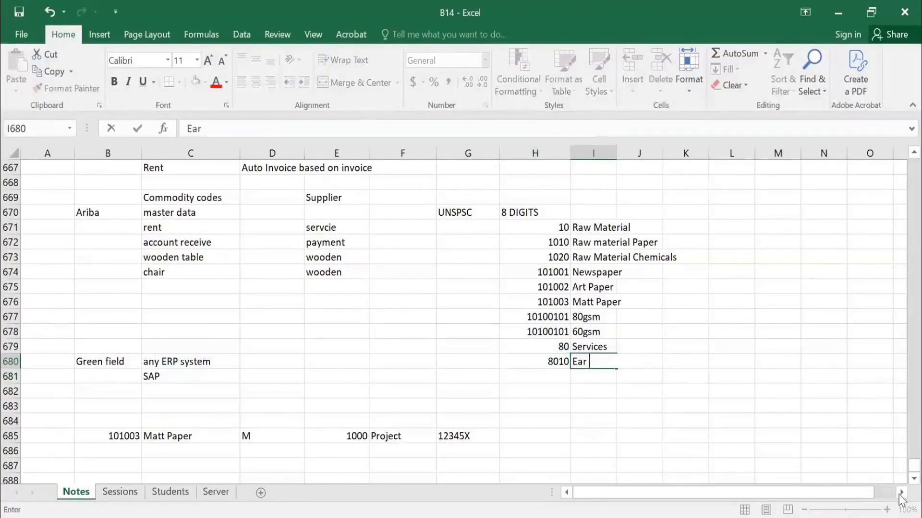
{"action": "type", "text": " Movers"}
{"action": "key", "text": "Return"}
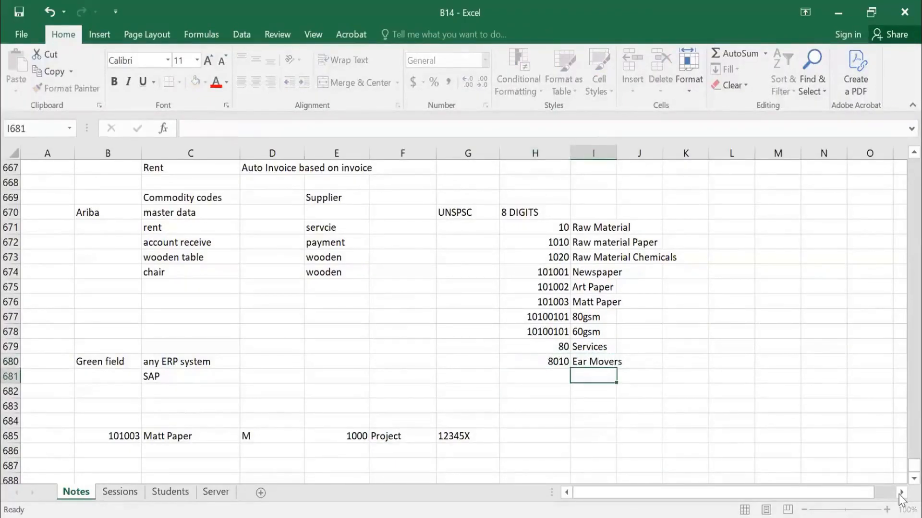
{"action": "key", "text": "Up"}
{"action": "key", "text": "Delete"}
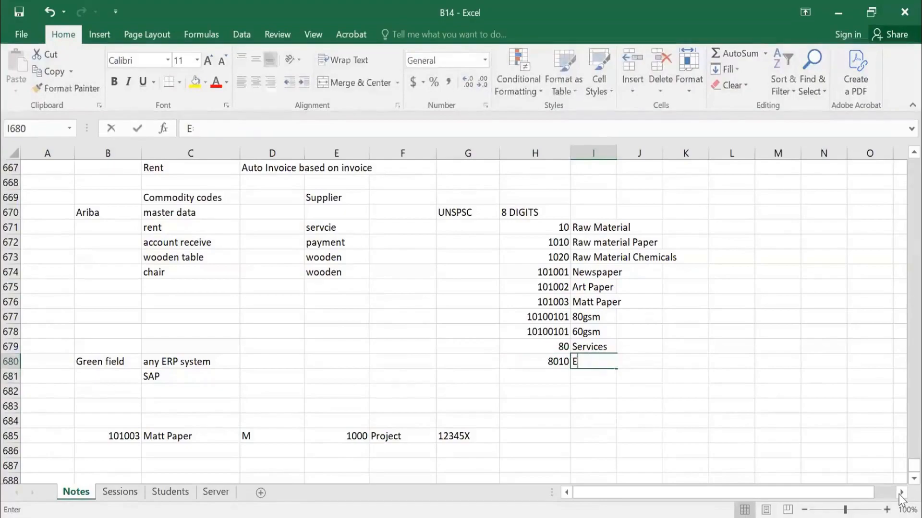
{"action": "type", "text": "Earth Movers"}
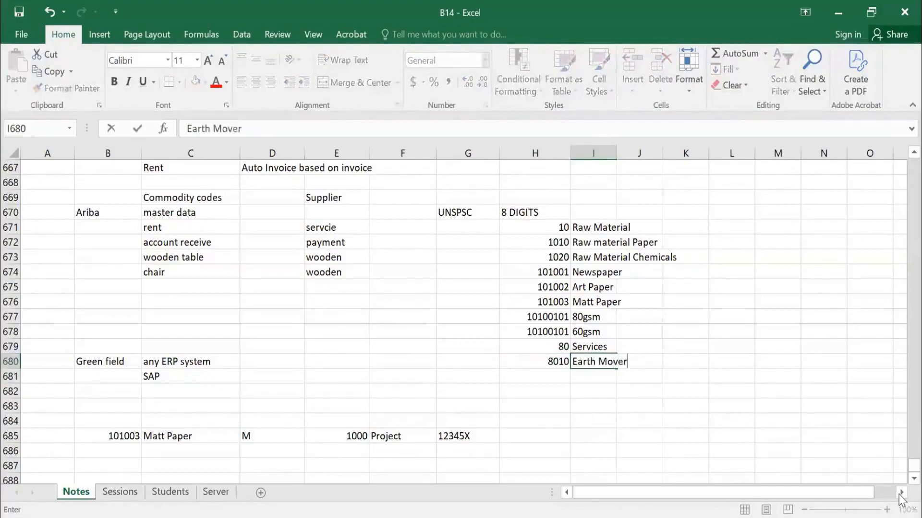
{"action": "key", "text": "Return"}
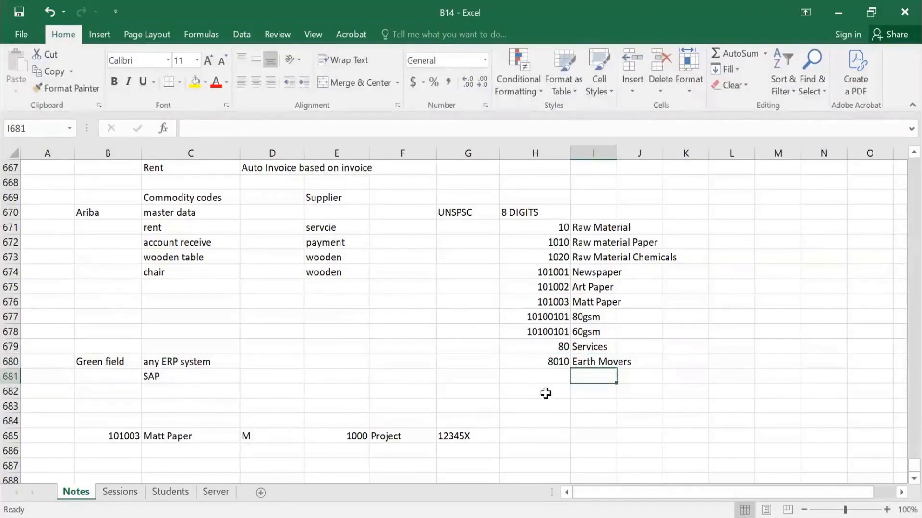
Enter the commodity code 8010 in B686, beneath the Matt Paper code.
{"action": "left_click", "coordinate": [127, 451]}
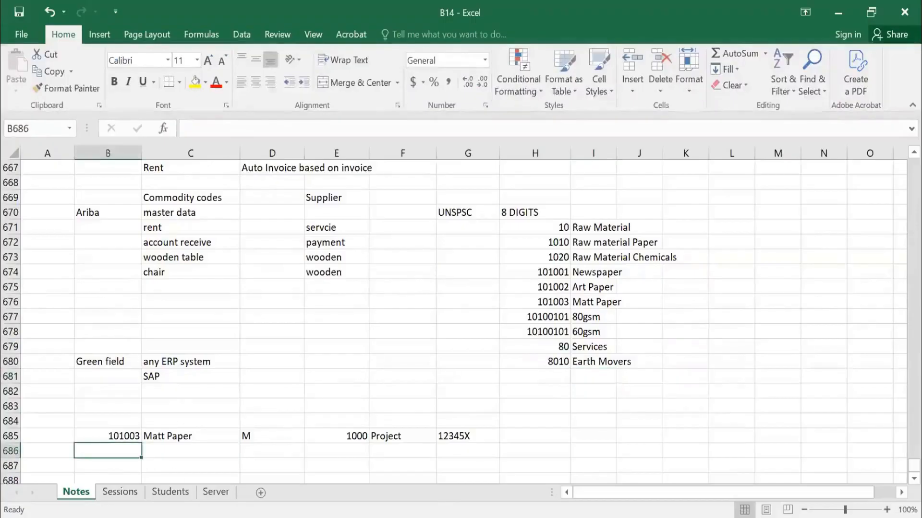
{"action": "type", "text": "8010"}
{"action": "key", "text": "Tab"}
{"action": "key", "text": "Tab"}
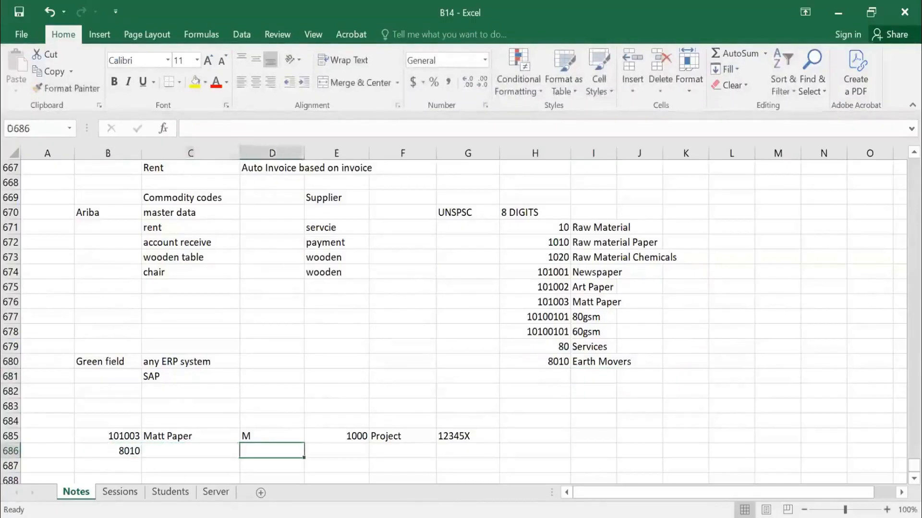
{"action": "key", "text": "Up"}
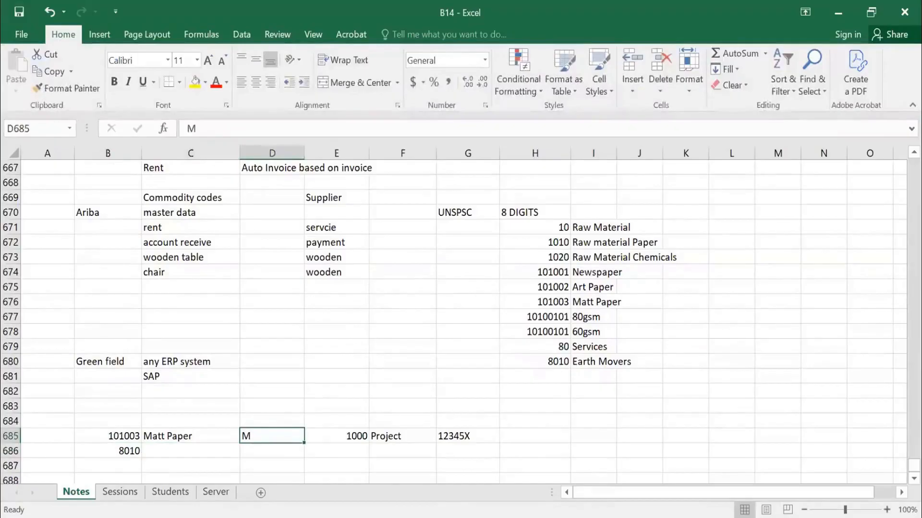
{"action": "key", "text": "Right"}
{"action": "key", "text": "Right"}
{"action": "key", "text": "Right"}
{"action": "key", "text": "Right"}
{"action": "key", "text": "Up"}
{"action": "key", "text": "Up"}
{"action": "key", "text": "Up"}
{"action": "key", "text": "Up"}
{"action": "key", "text": "Up"}
{"action": "key", "text": "Up"}
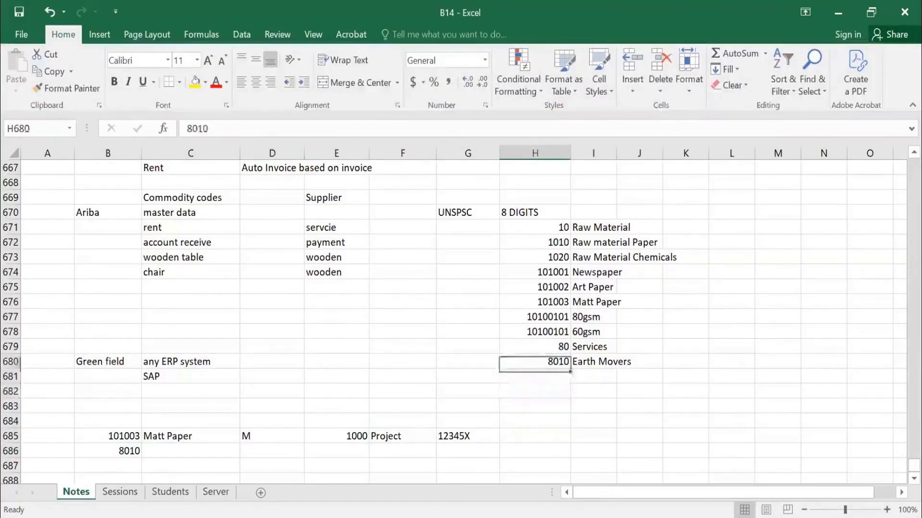
{"action": "key", "text": "Right"}
{"action": "key", "text": "Down"}
{"action": "key", "text": "Down"}
{"action": "key", "text": "Down"}
{"action": "key", "text": "Down"}
{"action": "key", "text": "Down"}
{"action": "key", "text": "Down"}
{"action": "key", "text": "Down"}
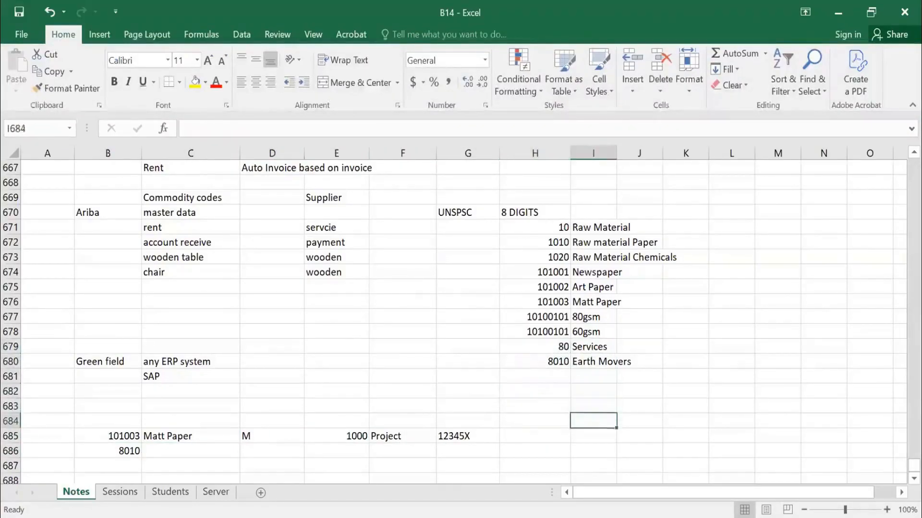
Enter "D" in D686, 1000 in E686 and "pROJECT" in F686 on the 8010 row.
{"action": "key", "text": "Left"}
{"action": "key", "text": "Left"}
{"action": "key", "text": "Left"}
{"action": "key", "text": "Left"}
{"action": "key", "text": "Left"}
{"action": "type", "text": "D"}
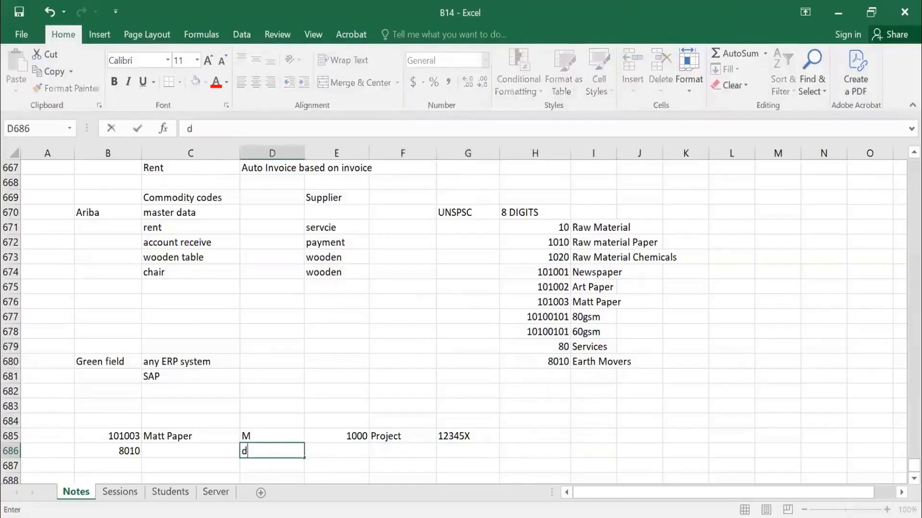
{"action": "key", "text": "Tab"}
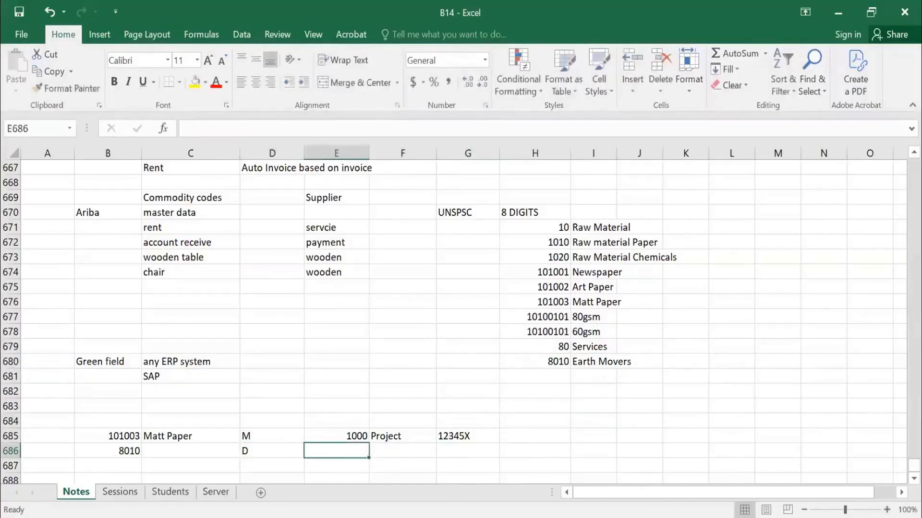
{"action": "type", "text": "1000"}
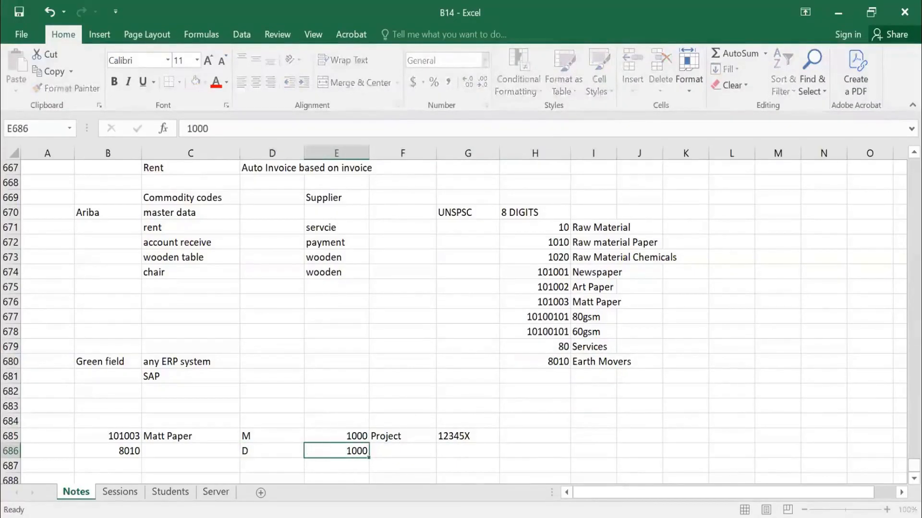
{"action": "key", "text": "Tab"}
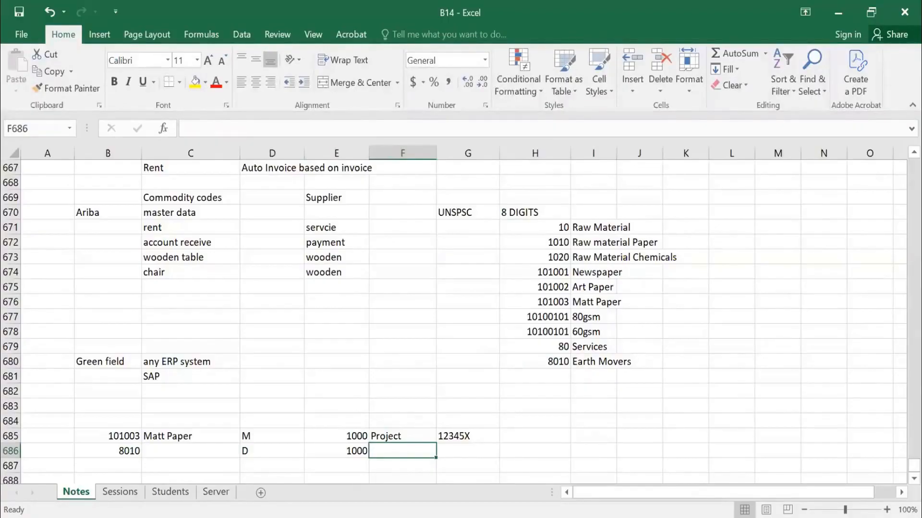
{"action": "type", "text": "pROJECT"}
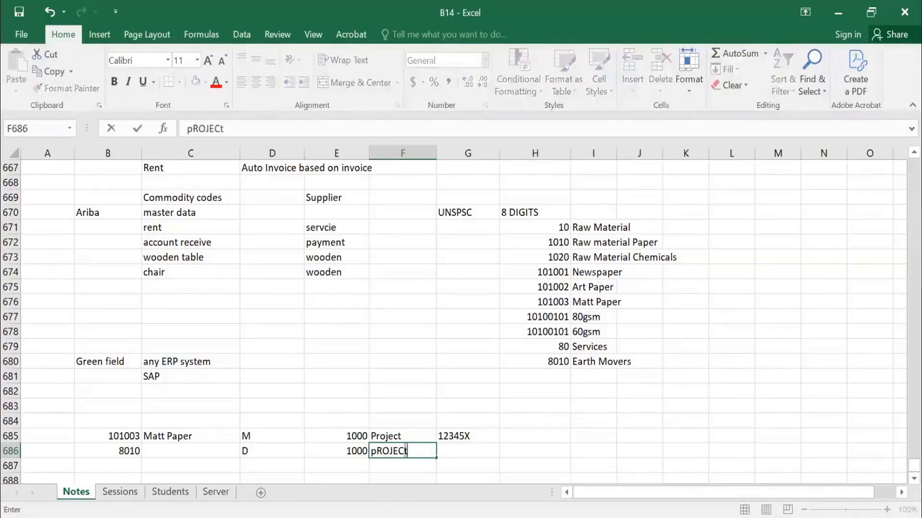
{"action": "key", "text": "Tab"}
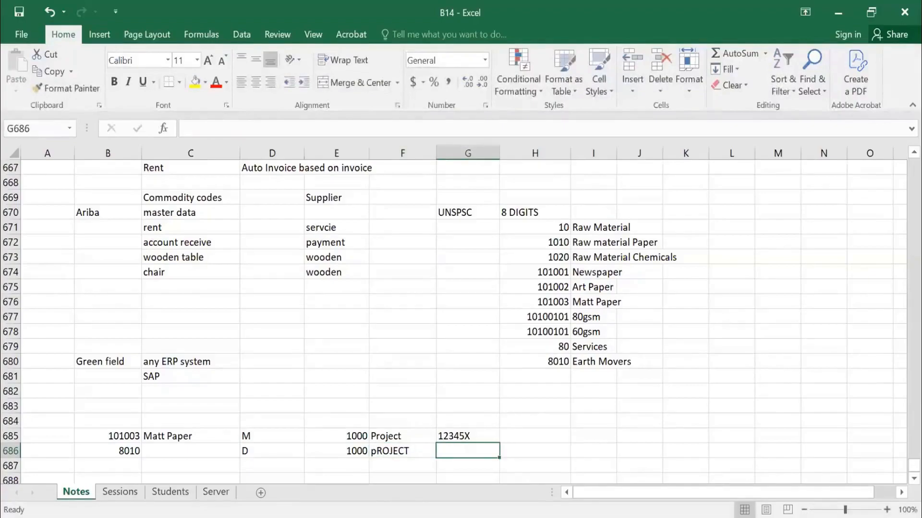
Replace the entry in F686 with "Project" and enter "GL1234356" in G686 on the 8010 row.
{"action": "key", "text": "Left"}
{"action": "type", "text": "Project"}
{"action": "key", "text": "Tab"}
{"action": "type", "text": "gl"}
{"action": "key", "text": "BackSpace"}
{"action": "key", "text": "BackSpace"}
{"action": "type", "text": "GL"}
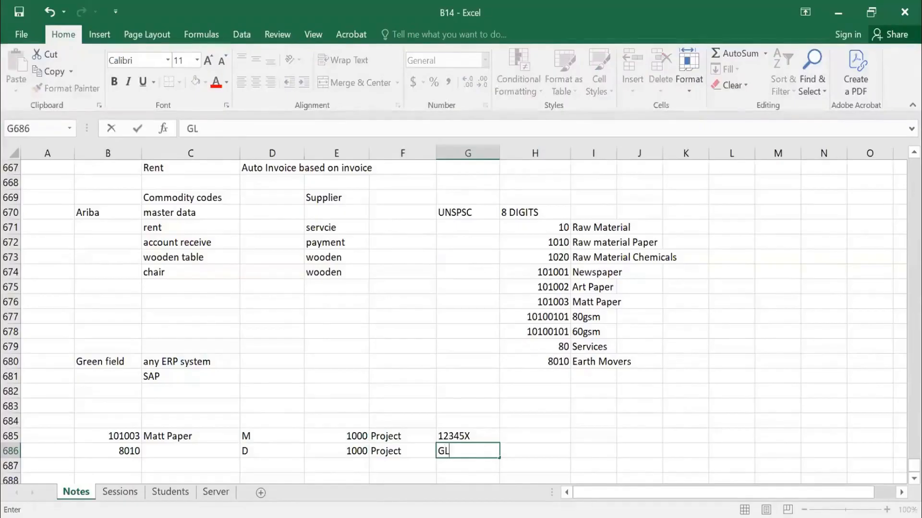
{"action": "type", "text": "1234356"}
{"action": "key", "text": "Return"}
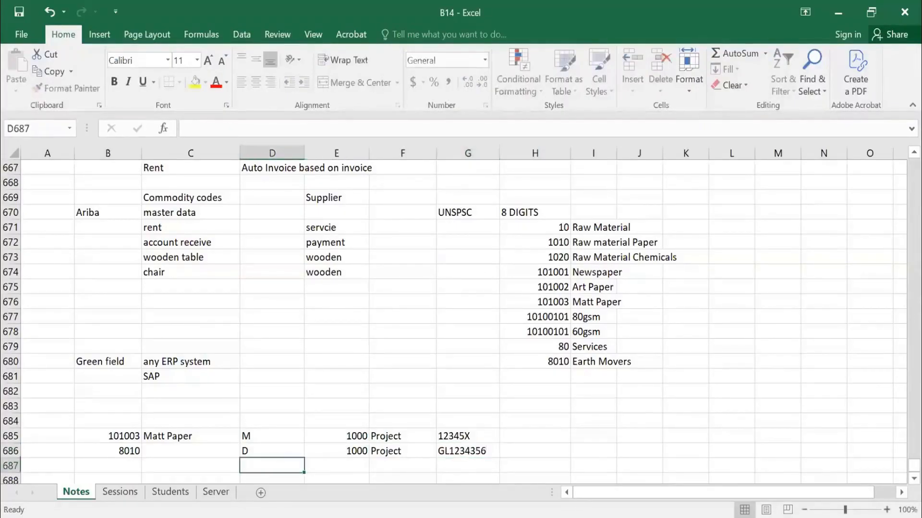
Add the heading "Accounting Information" in G684 above the 12345X and GL values.
{"action": "left_click", "coordinate": [461, 424]}
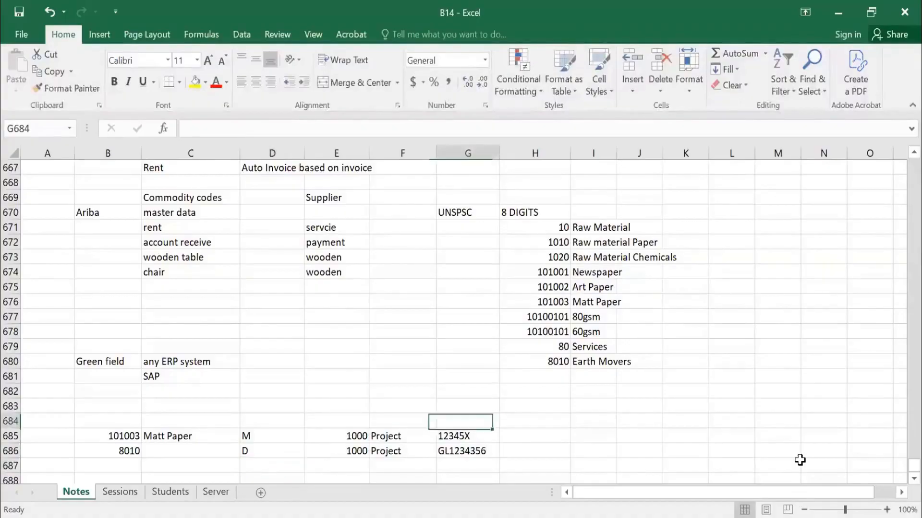
{"action": "type", "text": "aCCOUNTIN"}
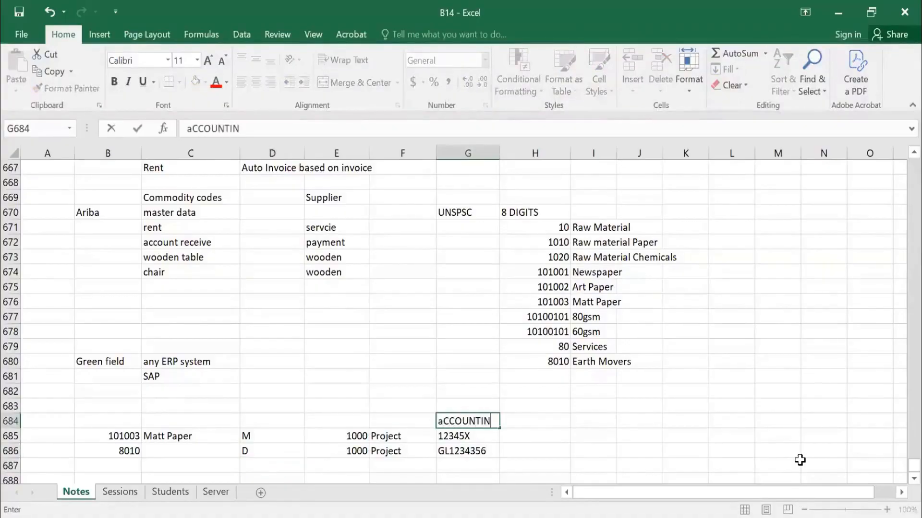
{"action": "type", "text": "G Information"}
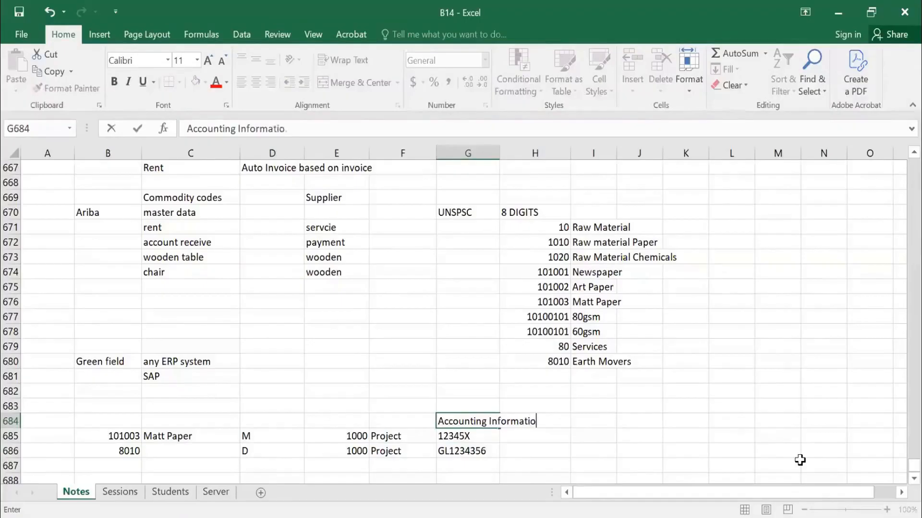
{"action": "key", "text": "Return"}
Examine how the commodity codes in rows 685 and 686 map to their M and D types, project entries and accounting information.
{"action": "scroll", "coordinate": [110, 306], "scroll_direction": "down", "scroll_amount": 3}
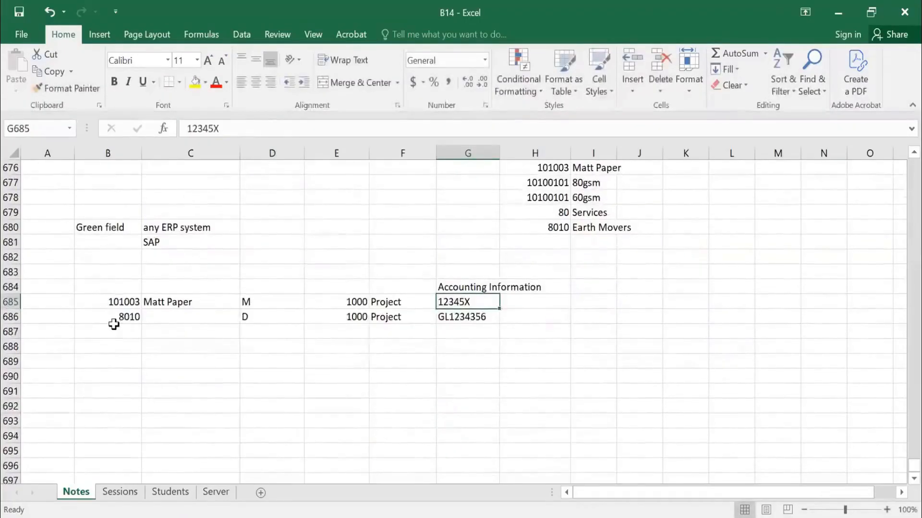
{"action": "left_click", "coordinate": [121, 315]}
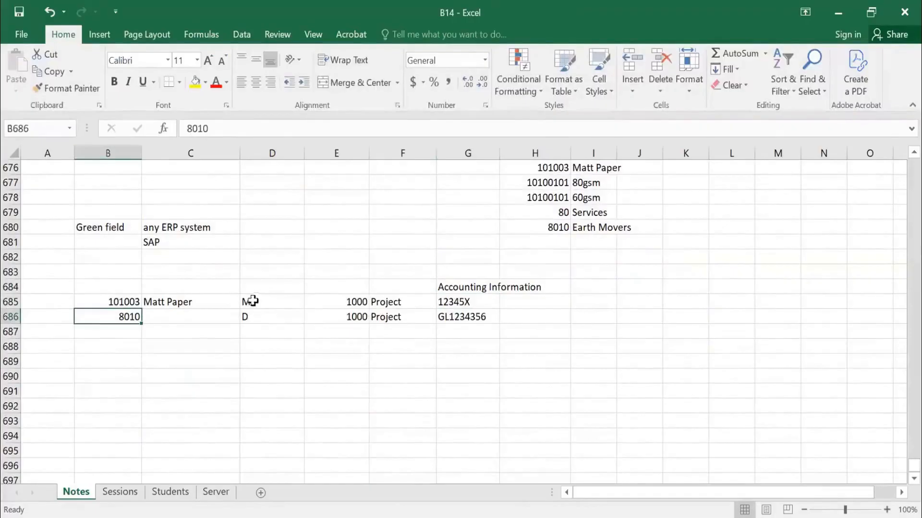
{"action": "left_click", "coordinate": [257, 316]}
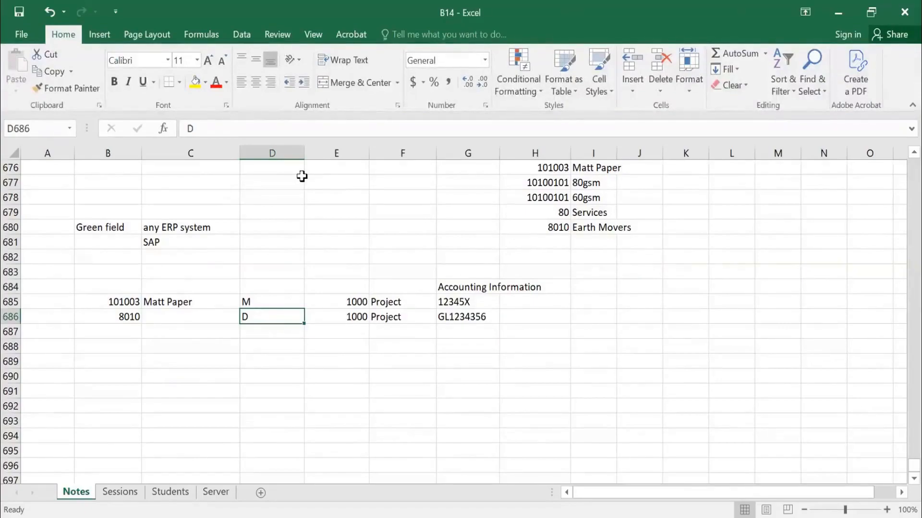
{"action": "left_click", "coordinate": [235, 377]}
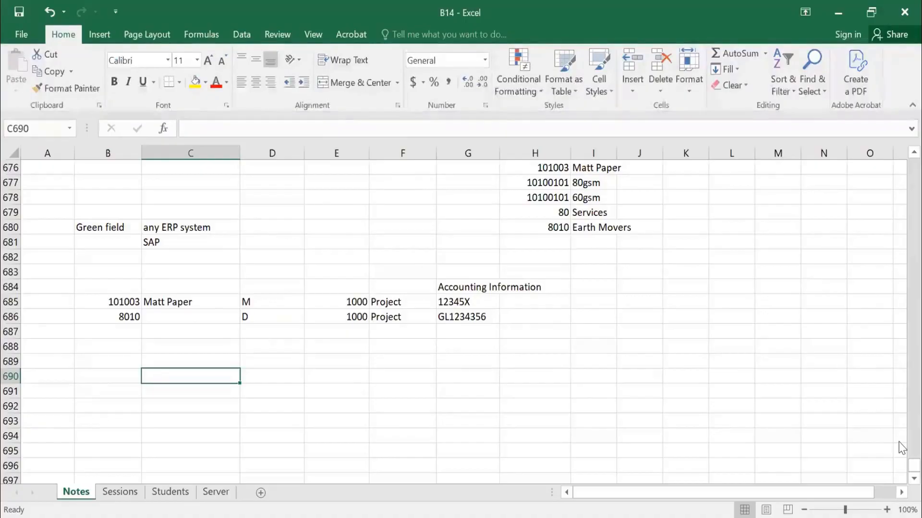
{"action": "left_click", "coordinate": [273, 319]}
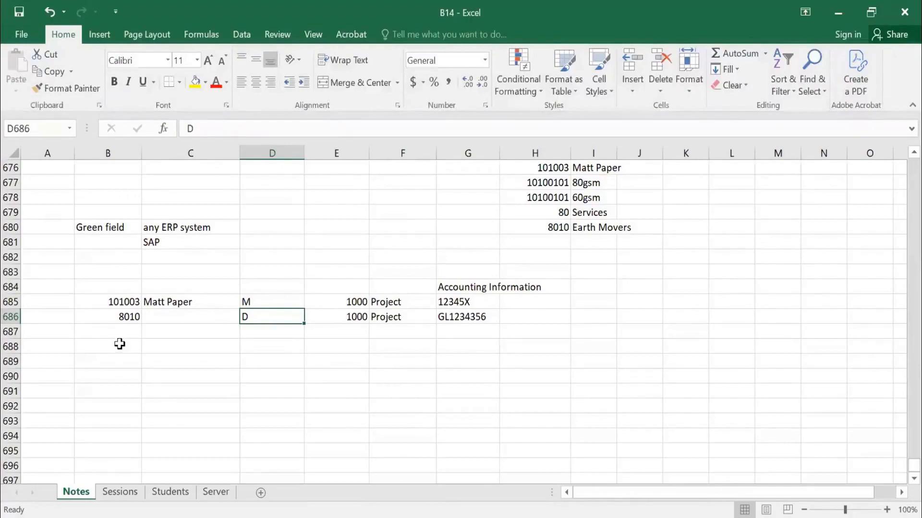
{"action": "left_click_drag", "start_coordinate": [117, 300], "coordinate": [126, 313]}
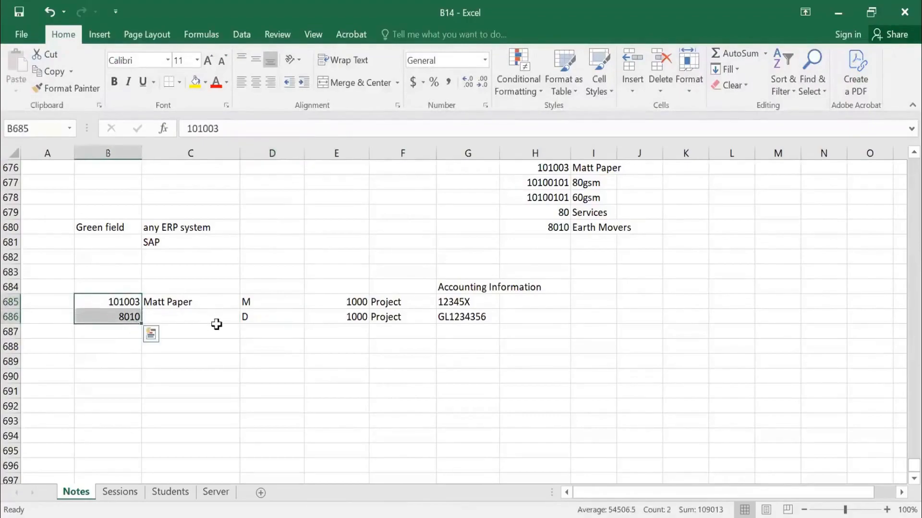
{"action": "left_click", "coordinate": [251, 301]}
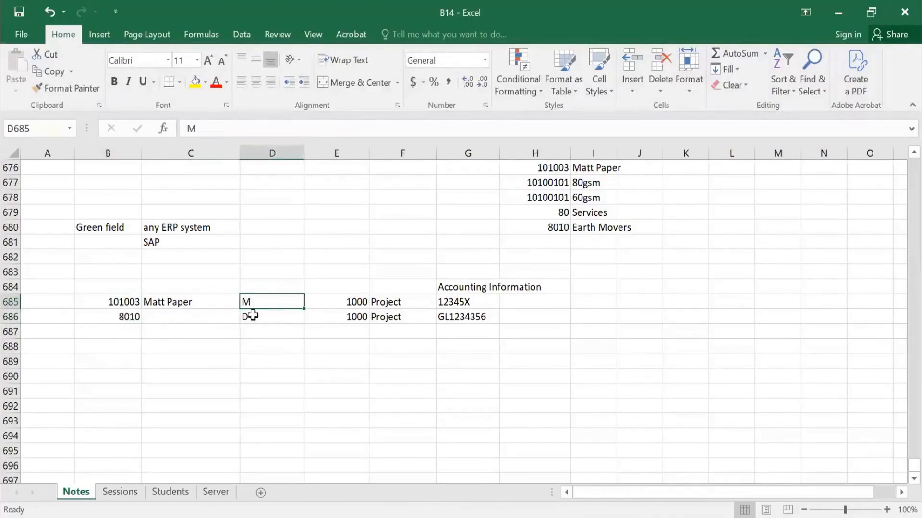
{"action": "left_click", "coordinate": [251, 317]}
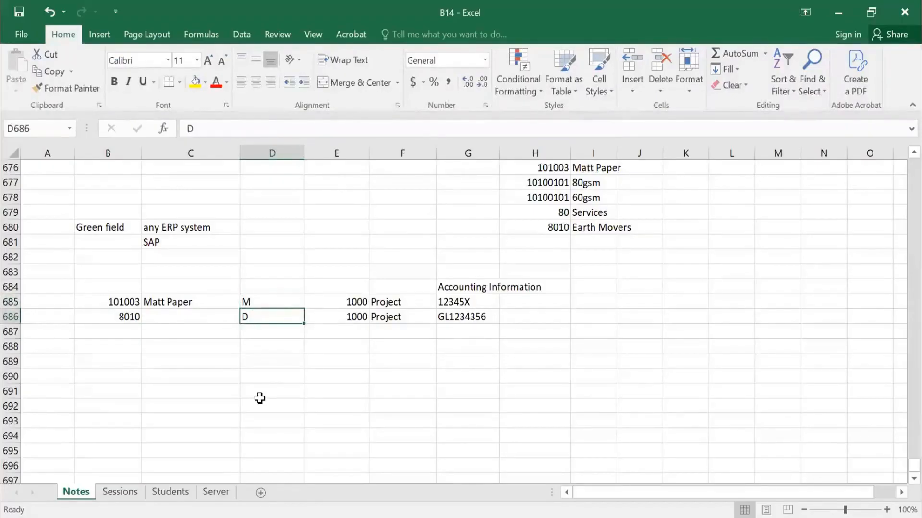
{"action": "left_click_drag", "start_coordinate": [116, 301], "coordinate": [126, 314]}
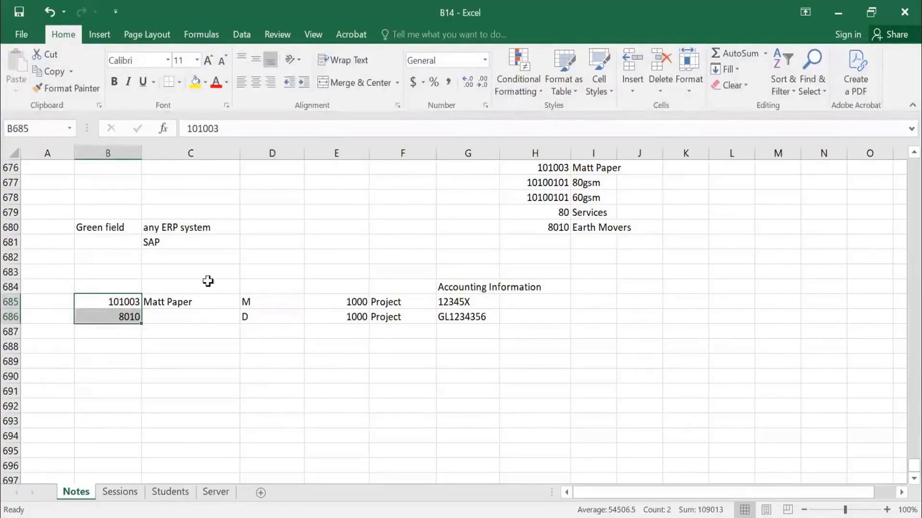
{"action": "left_click", "coordinate": [115, 307]}
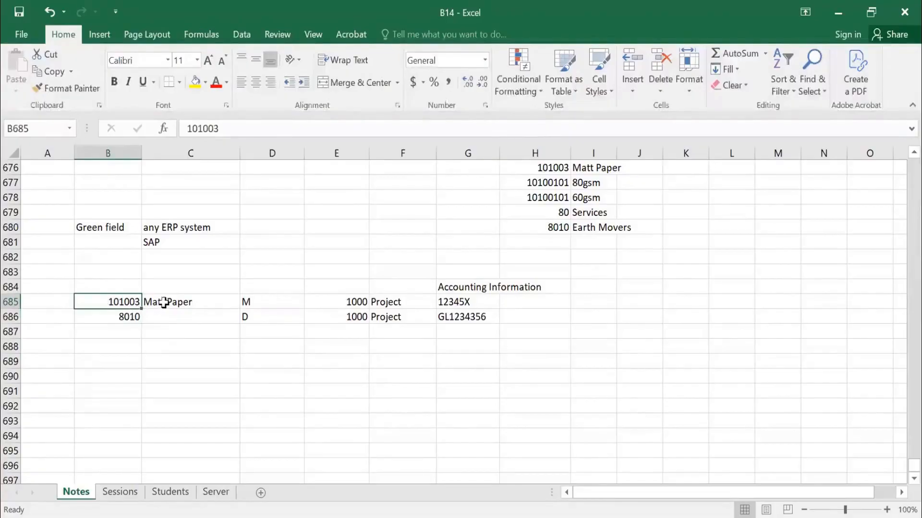
{"action": "left_click_drag", "start_coordinate": [164, 302], "coordinate": [401, 302]}
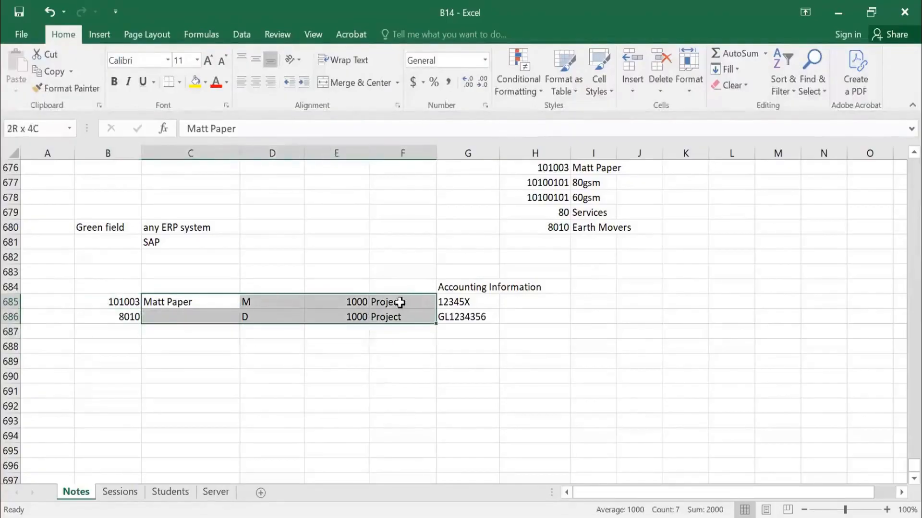
{"action": "left_click", "coordinate": [266, 303]}
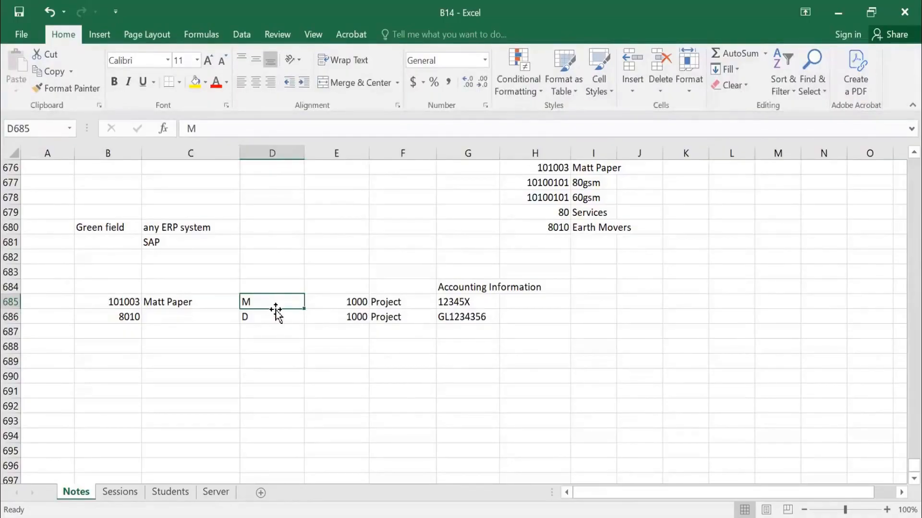
{"action": "left_click", "coordinate": [459, 301]}
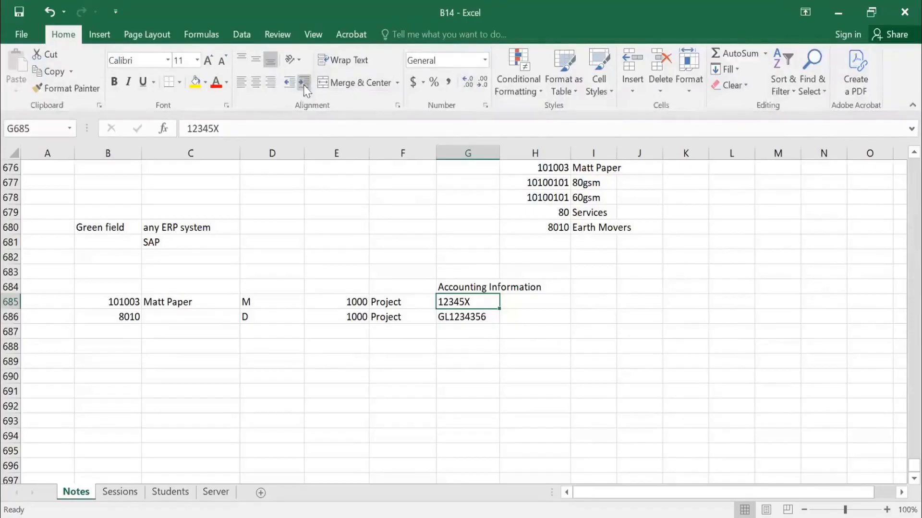
{"action": "left_click_drag", "start_coordinate": [115, 303], "coordinate": [474, 309]}
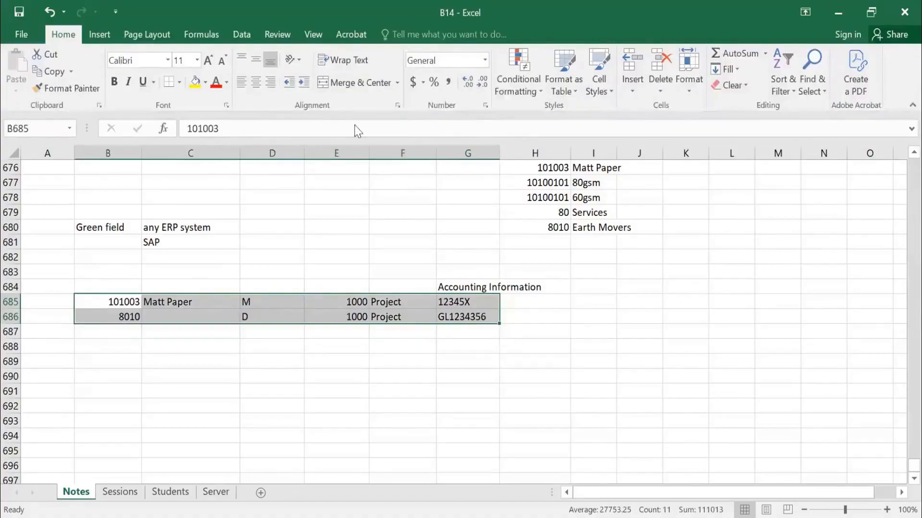
{"action": "left_click", "coordinate": [325, 84]}
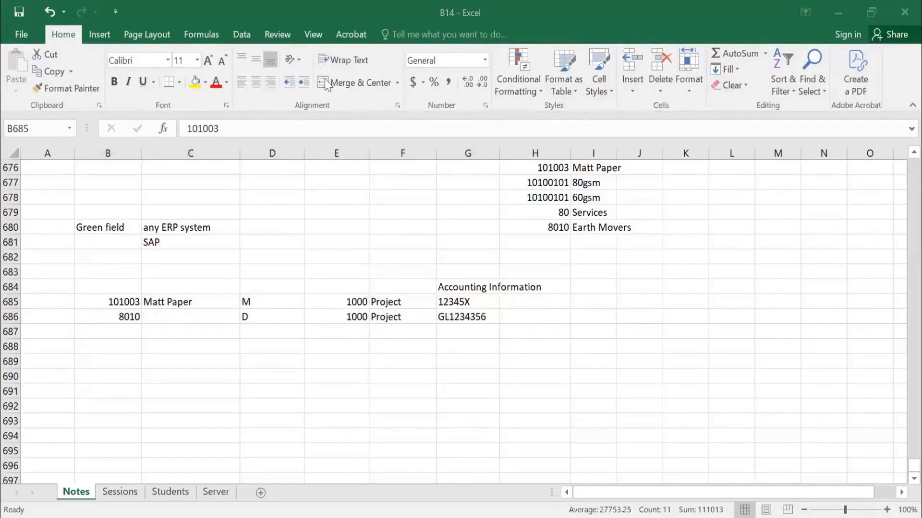
{"action": "key", "text": "alt+Tab"}
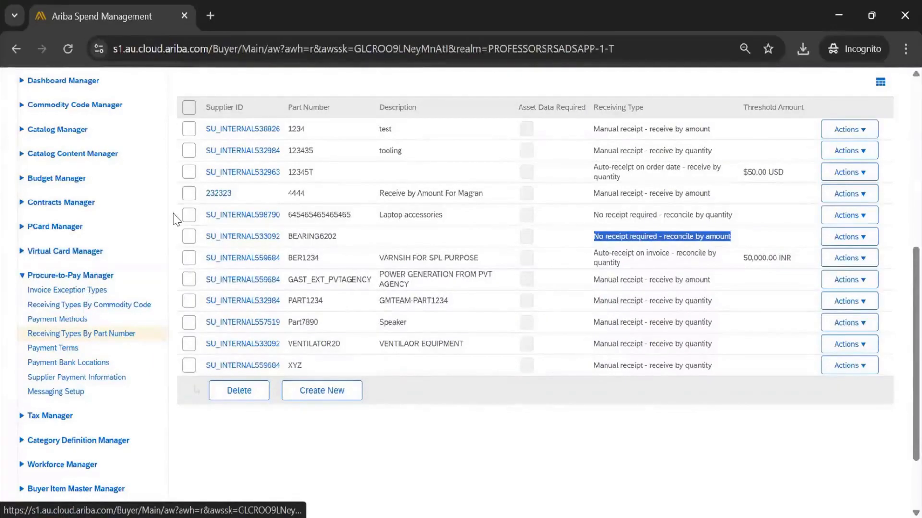
{"action": "key", "text": "alt+Tab"}
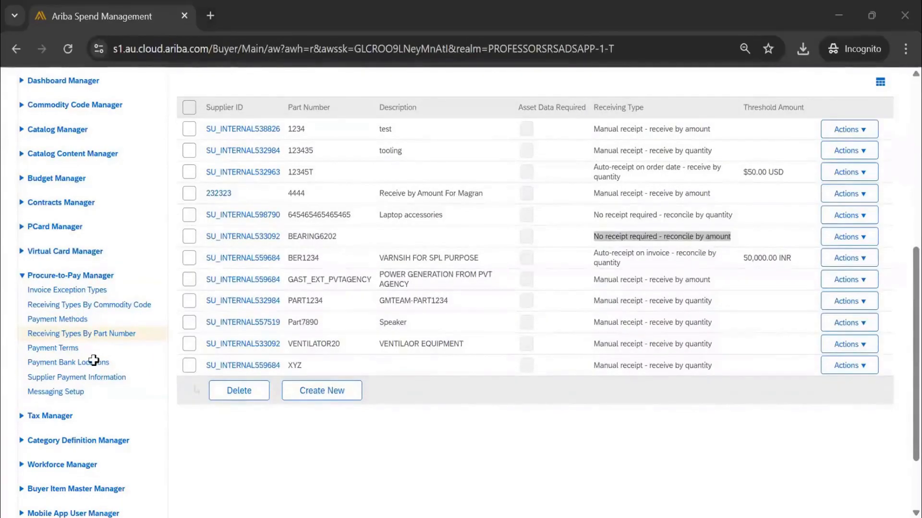
Enter the heading "Invoice Exception types" in cell B689 of the Notes sheet.
{"action": "type", "text": "Invoice Exc"}
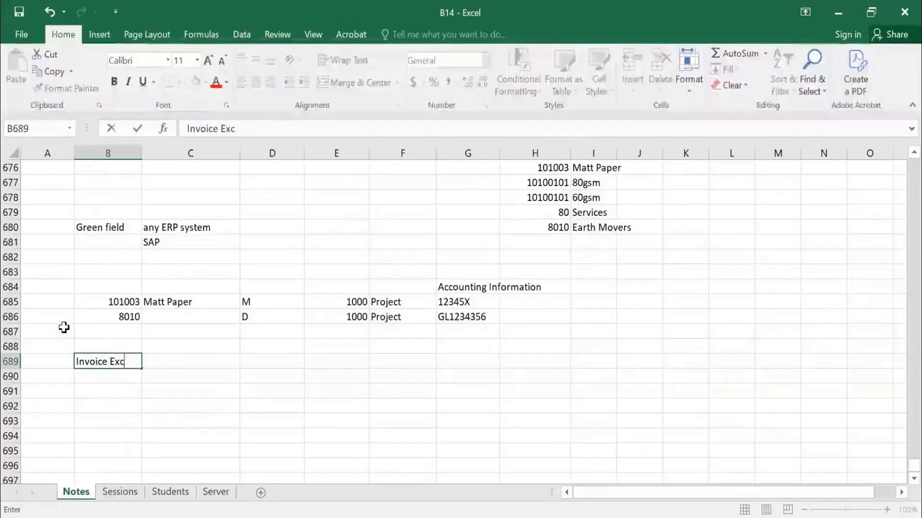
{"action": "type", "text": "eption types"}
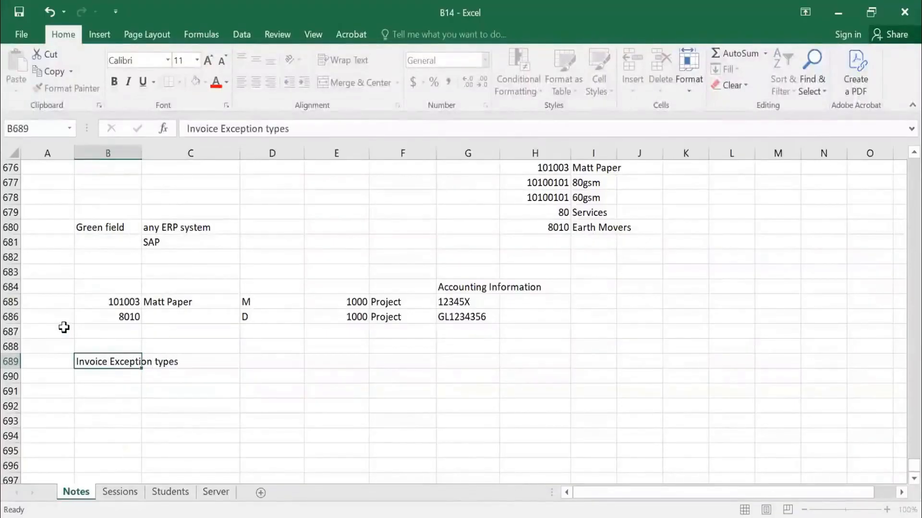
{"action": "key", "text": "Return"}
Enter "Currency" in C690 under the heading, with the example value "USD" in D690.
{"action": "key", "text": "Right"}
{"action": "scroll", "coordinate": [518, 277], "scroll_direction": "down", "scroll_amount": 1}
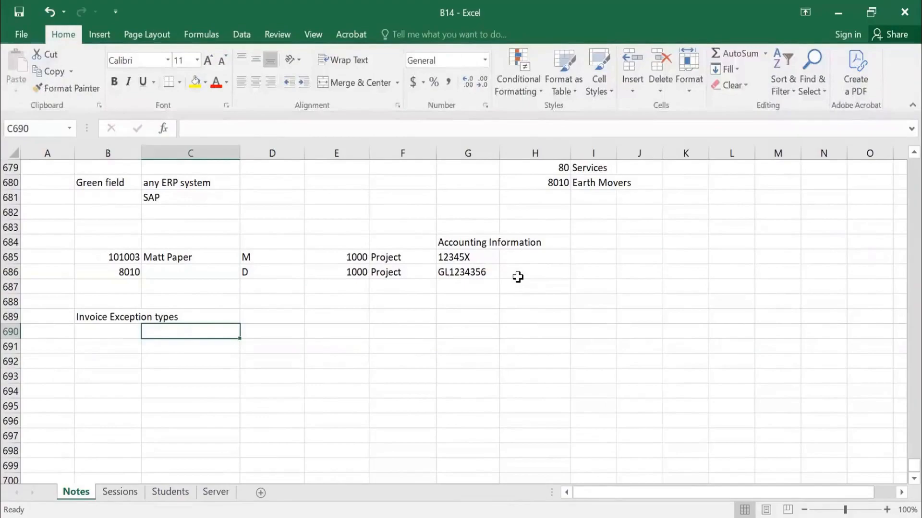
{"action": "type", "text": "cURRENCY"}
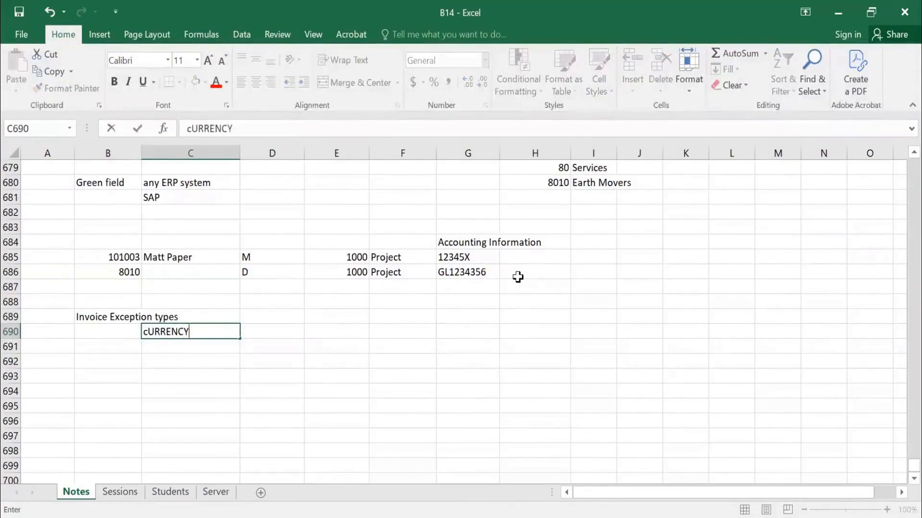
{"action": "key", "text": "Tab"}
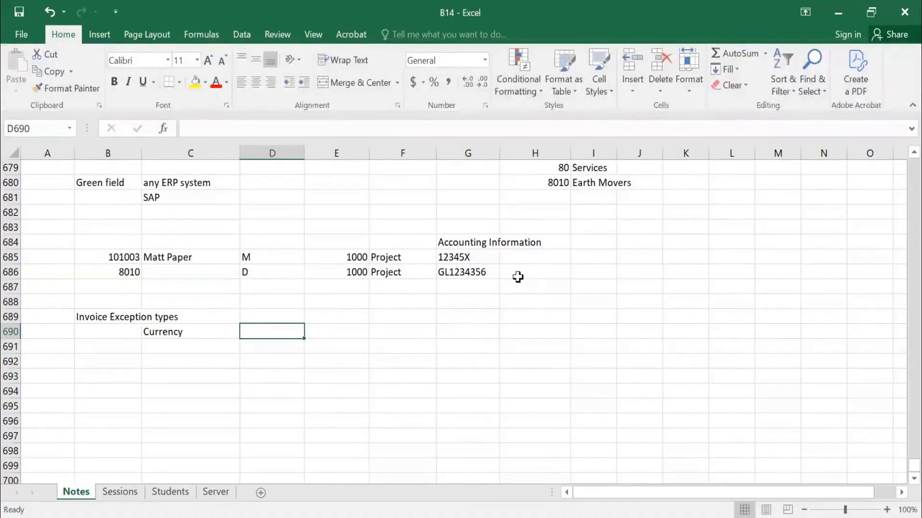
{"action": "type", "text": "USD"}
{"action": "key", "text": "Return"}
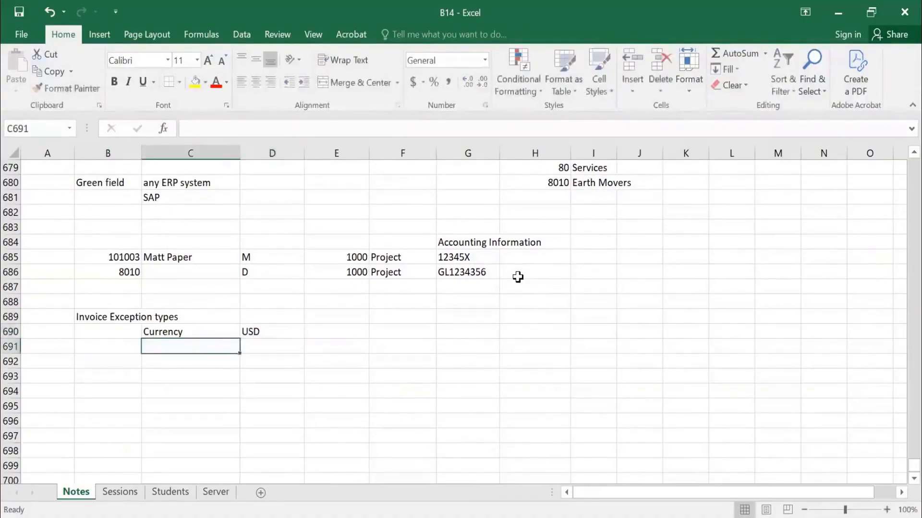
Enter the mismatched currency example below it, with "INR" in D691 and "USD" in E691.
{"action": "key", "text": "Tab"}
{"action": "type", "text": "w"}
{"action": "key", "text": "BackSpace"}
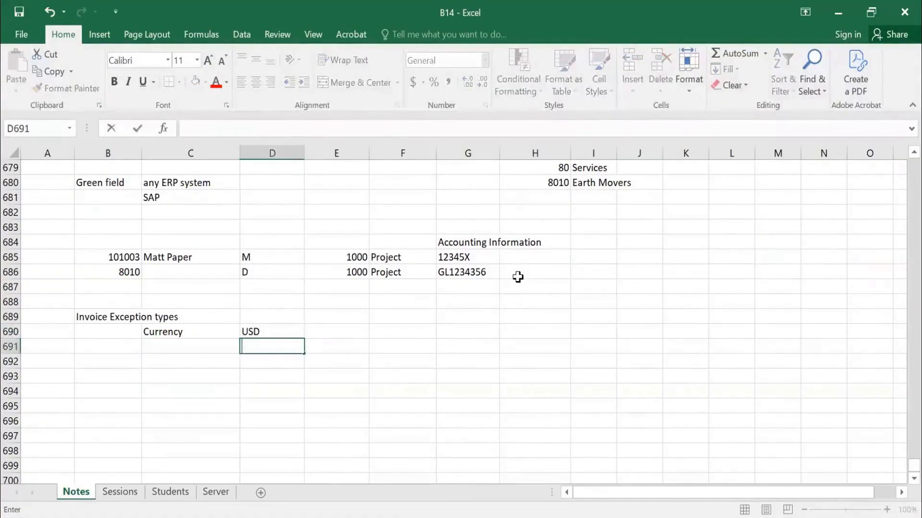
{"action": "type", "text": "INR"}
{"action": "key", "text": "Tab"}
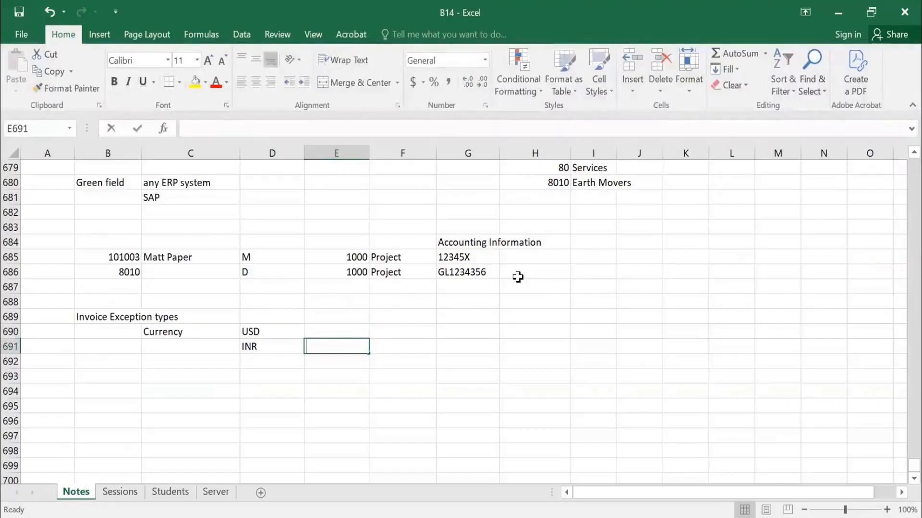
{"action": "type", "text": "u"}
{"action": "key", "text": "BackSpace"}
{"action": "type", "text": "USD"}
{"action": "key", "text": "Tab"}
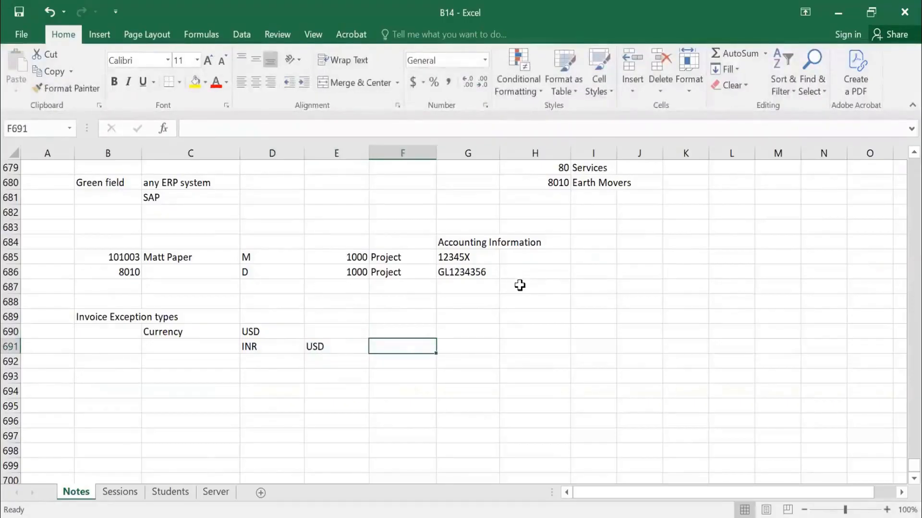
Enter the note "SETTLE 83 times" in F691, beside the INR and USD example.
{"action": "type", "text": "SETTLET"}
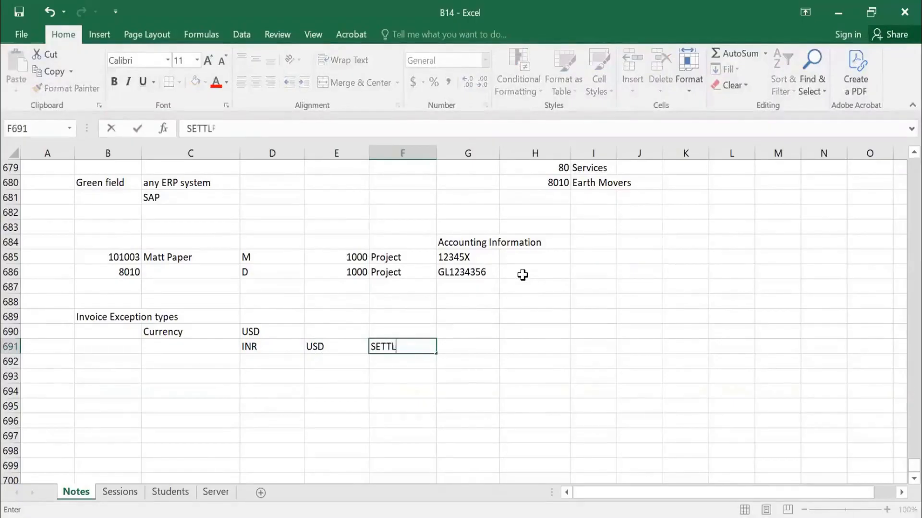
{"action": "key", "text": "Tab"}
{"action": "key", "text": "Left"}
{"action": "type", "text": "SETT"}
{"action": "type", "text": "LE 83"}
{"action": "type", "text": "%"}
{"action": "key", "text": "BackSpace"}
{"action": "key", "text": "BackSpace"}
{"action": "type", "text": "3 TI"}
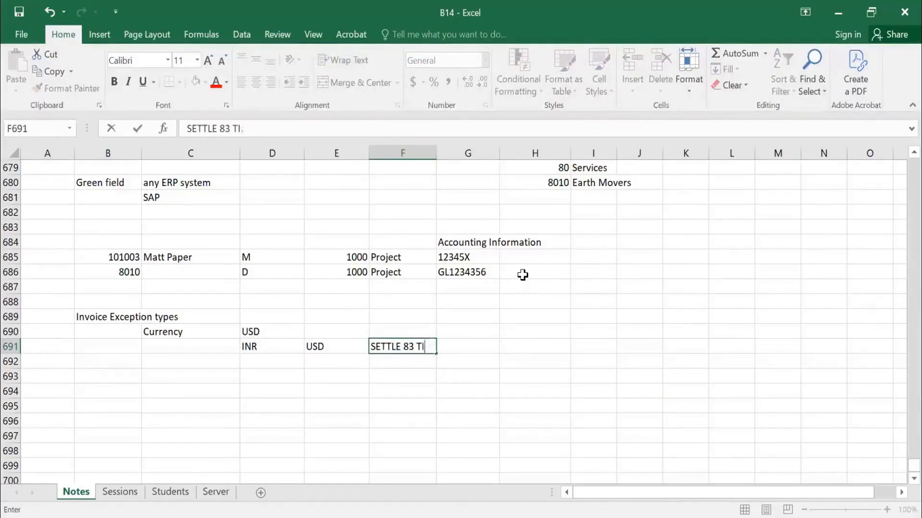
{"action": "key", "text": "BackSpace"}
{"action": "key", "text": "BackSpace"}
{"action": "type", "text": "times"}
{"action": "key", "text": "Return"}
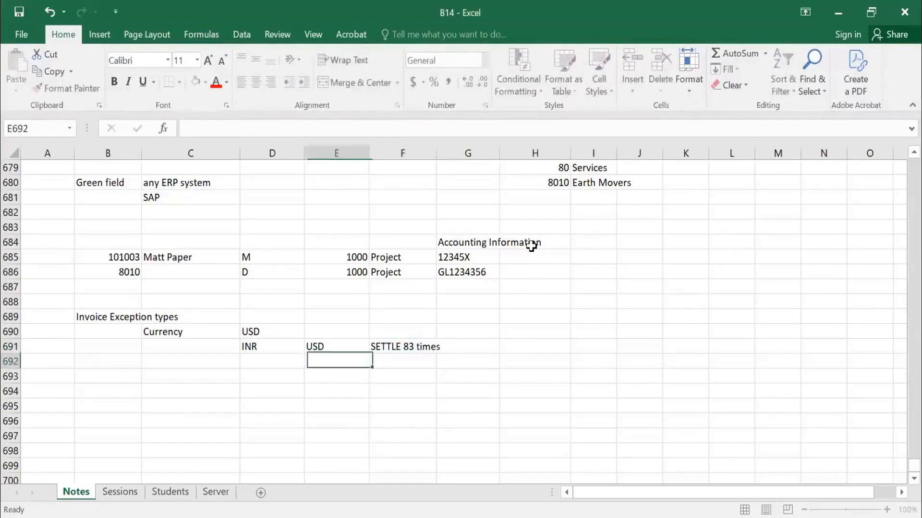
Add "QTY" as another invoice exception type in C693, leaving row 692 blank.
{"action": "key", "text": "Left"}
{"action": "key", "text": "Left"}
{"action": "key", "text": "Left"}
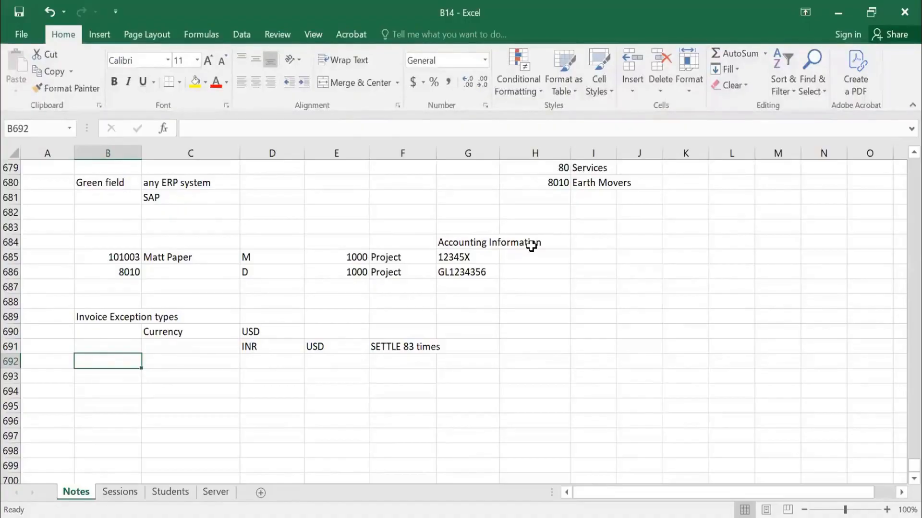
{"action": "key", "text": "Down"}
{"action": "key", "text": "Right"}
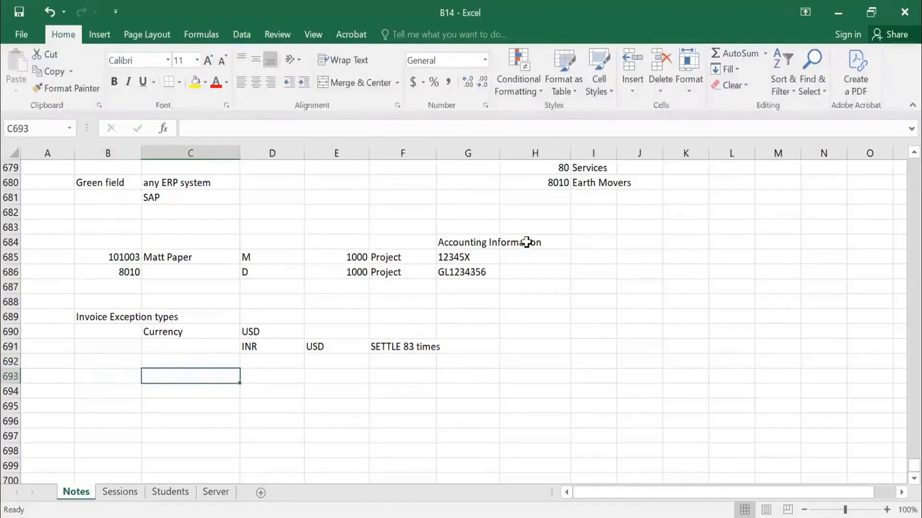
{"action": "type", "text": "S"}
{"action": "key", "text": "BackSpace"}
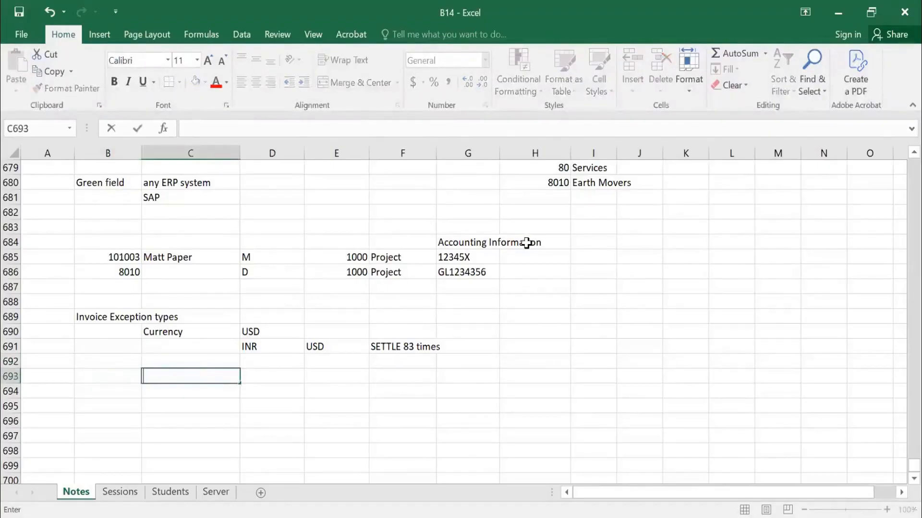
{"action": "type", "text": "QTY"}
{"action": "key", "text": "Return"}
{"action": "key", "text": "Return"}
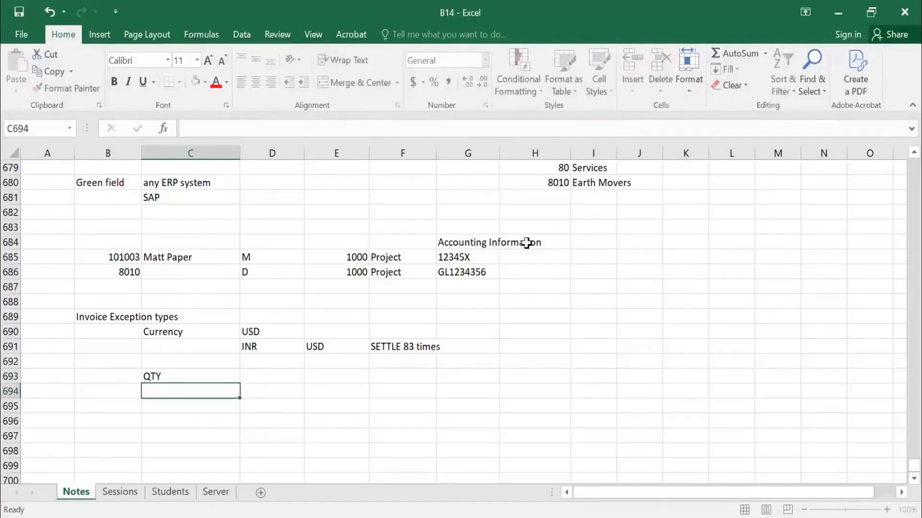
Add the exception types "UNIT PRICE" in C695 and "TOTAL AMOUNT" in C697, with a blank row between them.
{"action": "type", "text": "UNIT PRICE"}
{"action": "key", "text": "Return"}
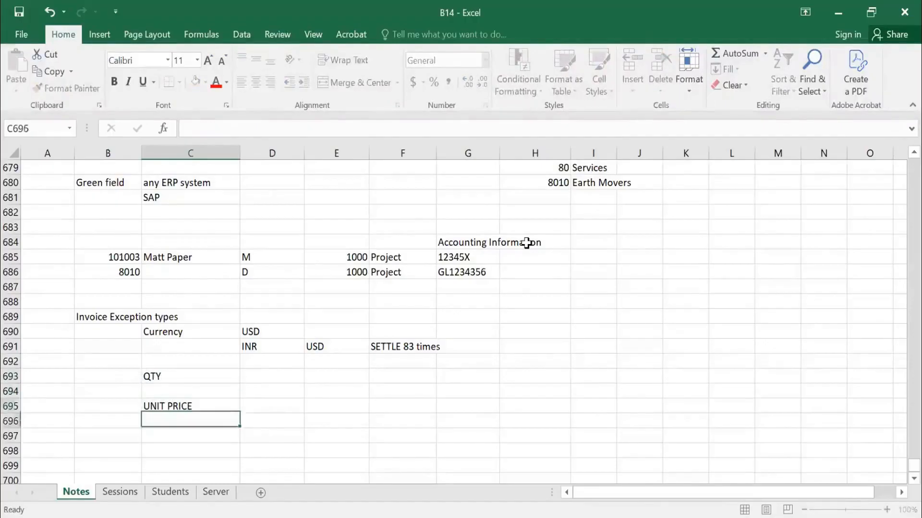
{"action": "key", "text": "Return"}
{"action": "type", "text": "TOTA"}
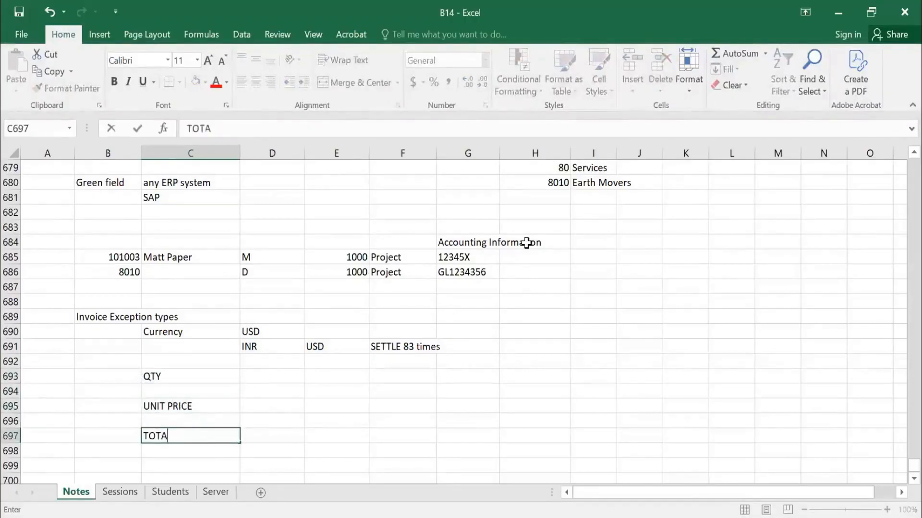
{"action": "type", "text": "L AMOUNT"}
{"action": "key", "text": "Return"}
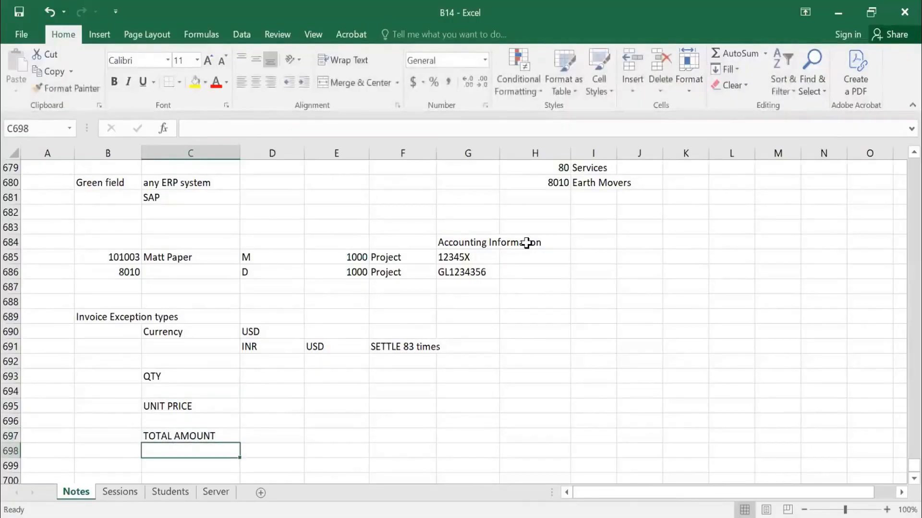
Review the invoice exception notes in B689:H697, including the INR and USD currency example.
{"action": "scroll", "coordinate": [94, 308], "scroll_direction": "down", "scroll_amount": 1}
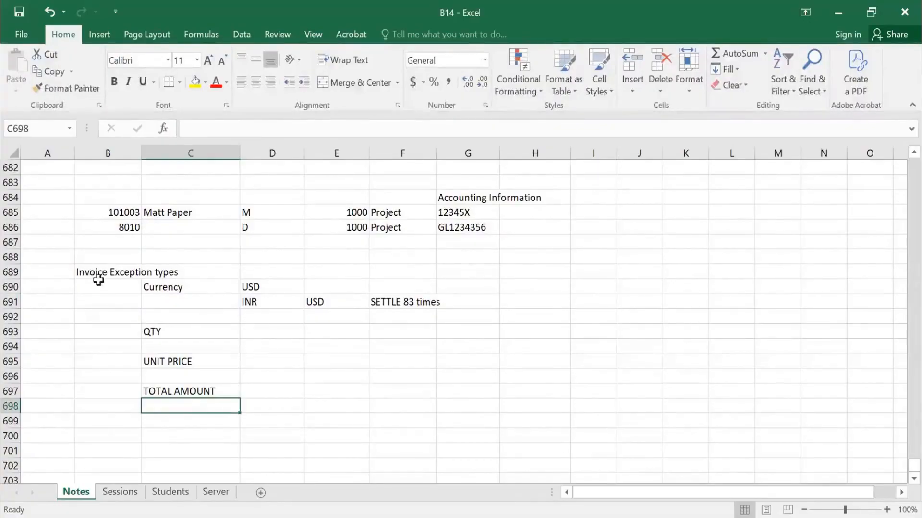
{"action": "left_click_drag", "start_coordinate": [96, 276], "coordinate": [510, 387]}
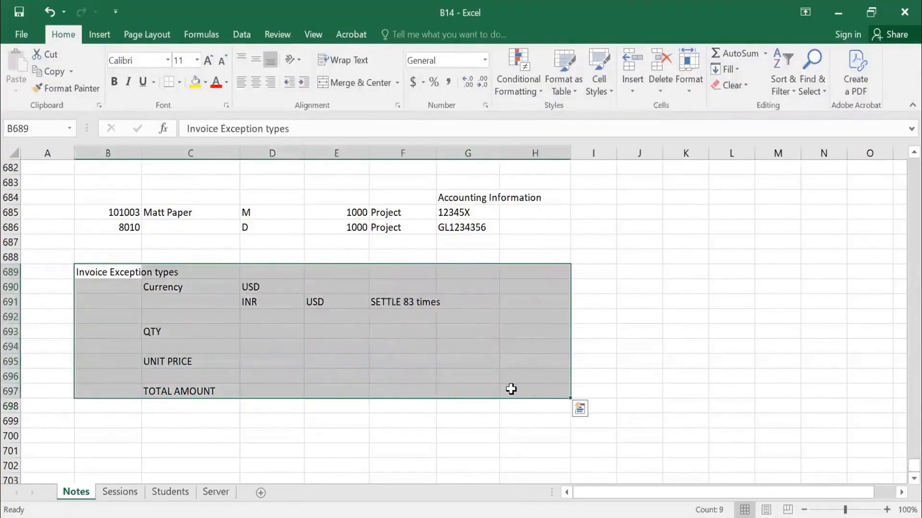
{"action": "scroll", "coordinate": [508, 383], "scroll_direction": "down", "scroll_amount": 1}
{"action": "scroll", "coordinate": [504, 381], "scroll_direction": "up", "scroll_amount": 1}
{"action": "scroll", "coordinate": [294, 380], "scroll_direction": "up", "scroll_amount": 1}
{"action": "left_click", "coordinate": [251, 303]}
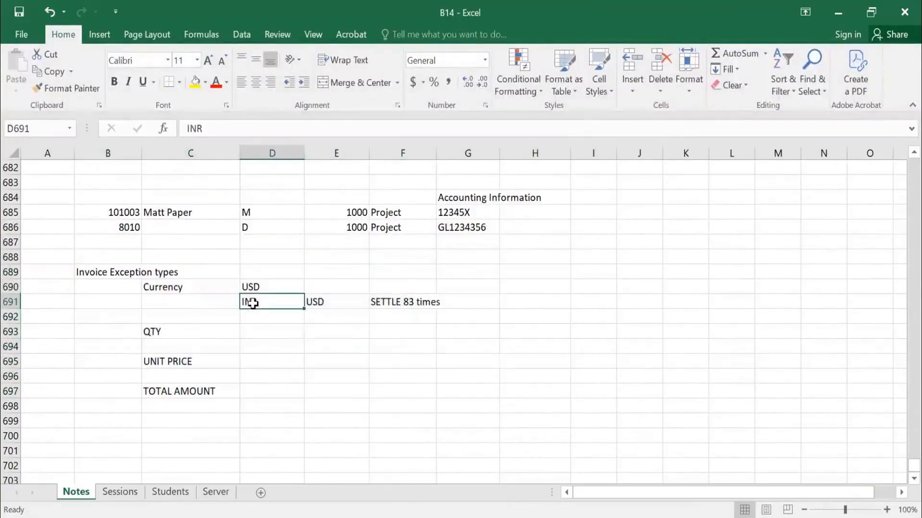
{"action": "left_click", "coordinate": [333, 303]}
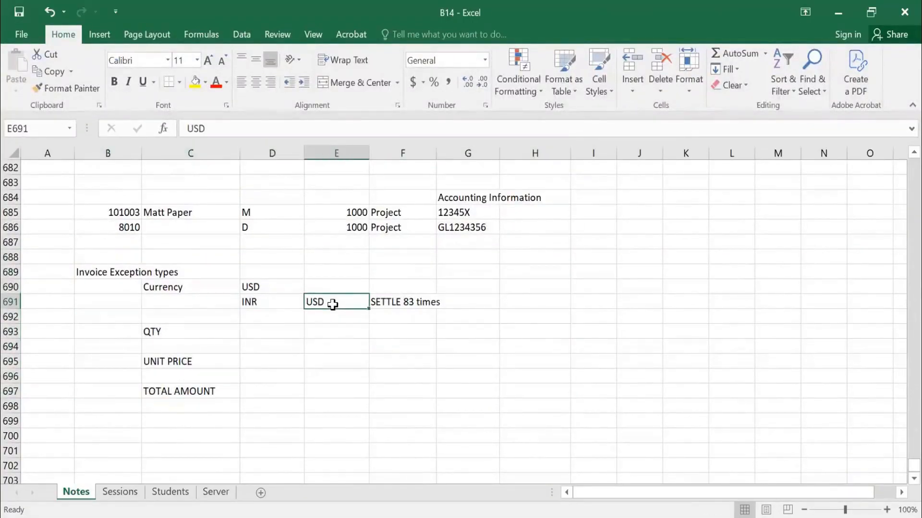
Enter the handling note "- Invoice Manager - Manually accept as per PO" in D699.
{"action": "left_click", "coordinate": [258, 421]}
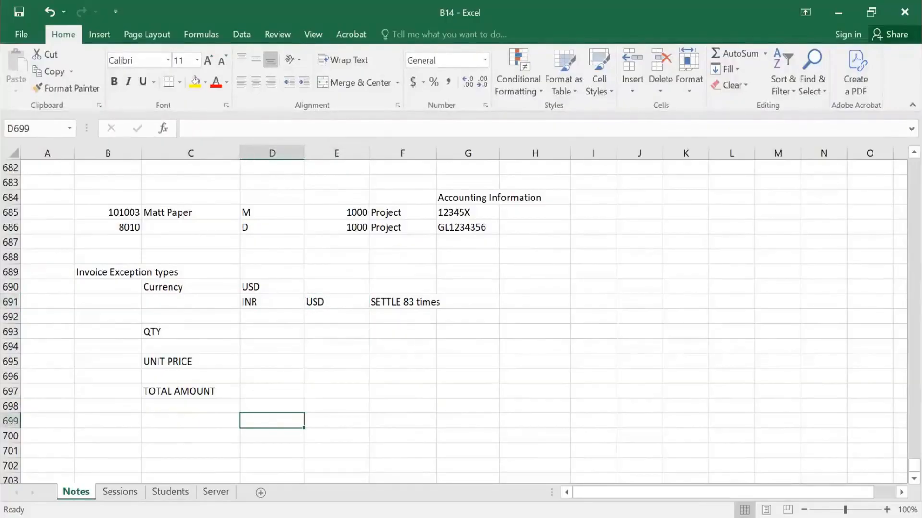
{"action": "type", "text": "- iNVOICE"}
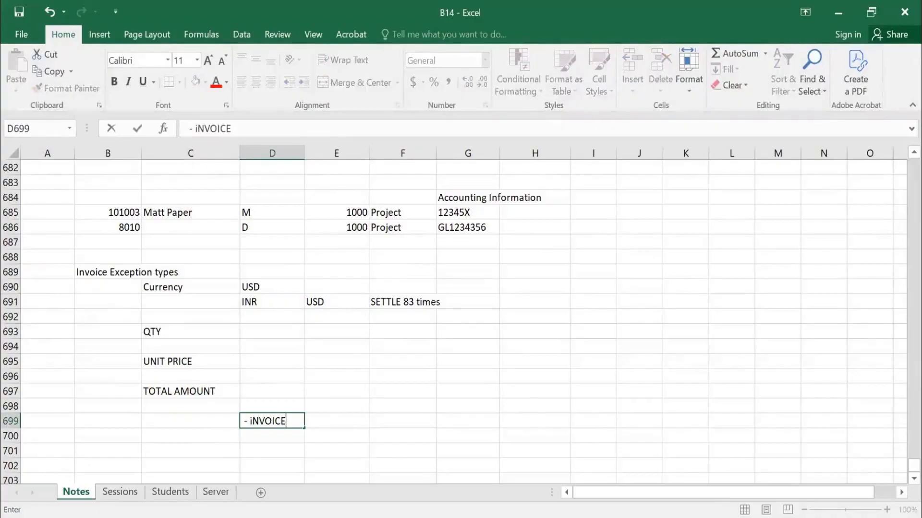
{"action": "type", "text": " Manager"}
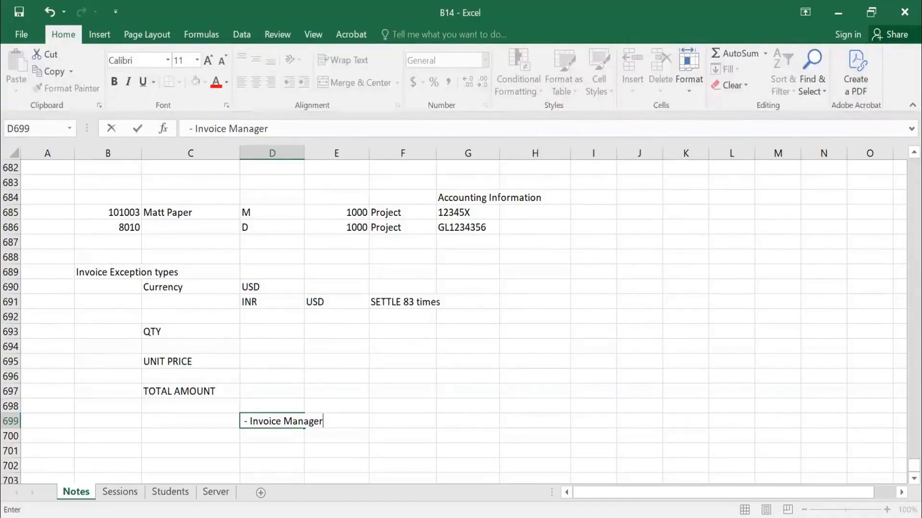
{"action": "type", "text": "-"}
{"action": "type", "text": "Manually accept "}
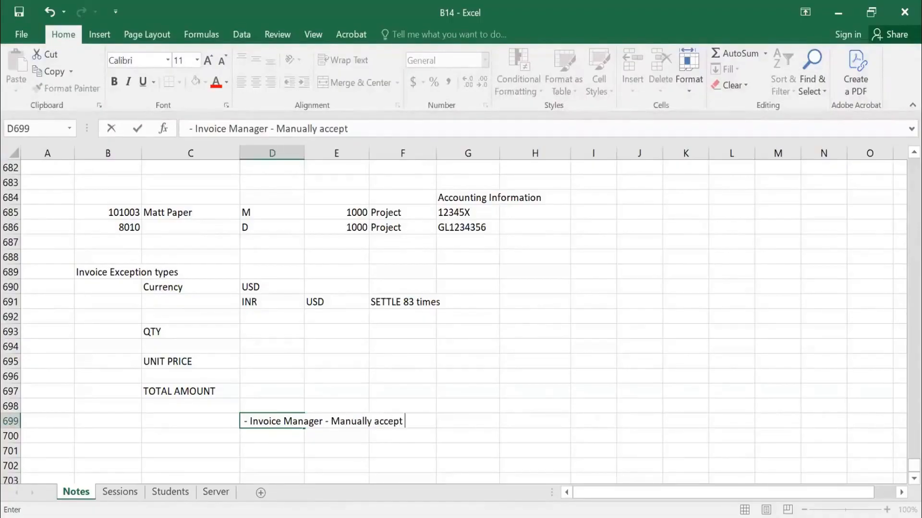
{"action": "type", "text": "as per PO"}
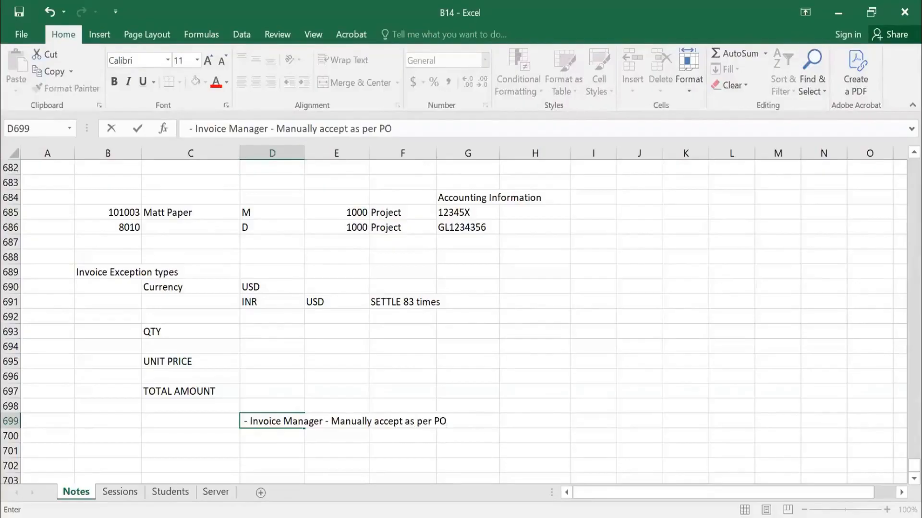
{"action": "key", "text": "Return"}
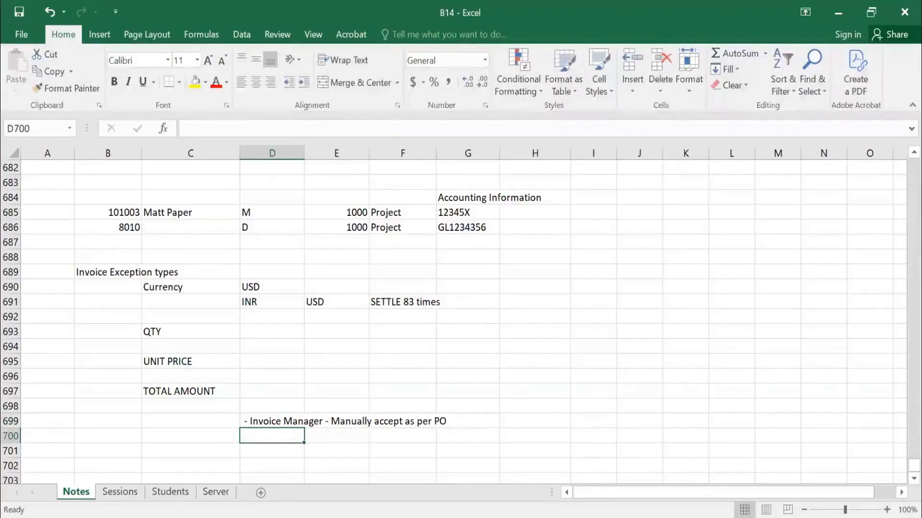
Enter the note "Reject this Invoice" in D700.
{"action": "type", "text": "Reject"}
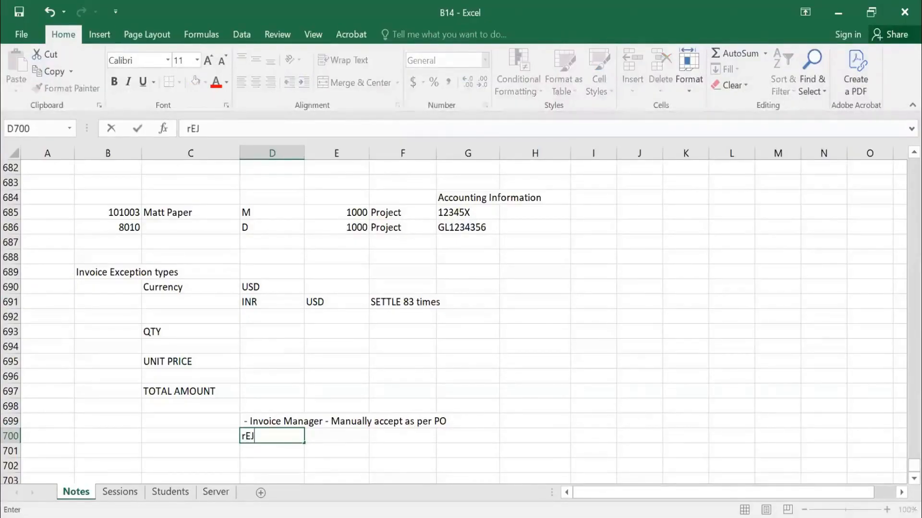
{"action": "type", "text": " this Invoice"}
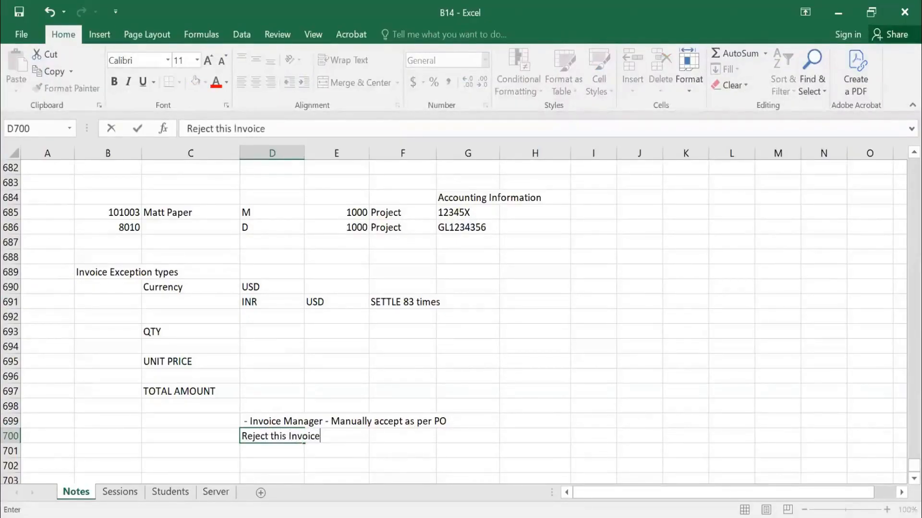
{"action": "key", "text": "Return"}
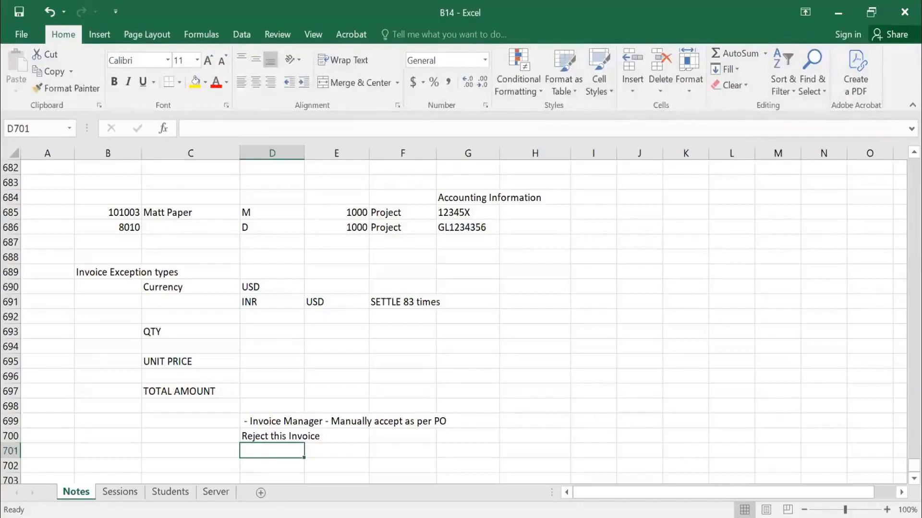
Enter the note "PR - user will edit the PO, make correction and revisit - invoice settle" in D701.
{"action": "type", "text": "PR -"}
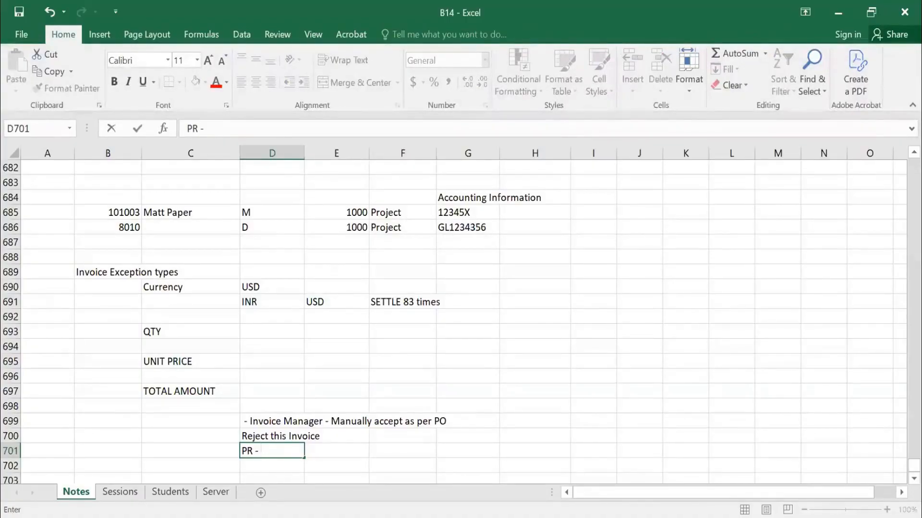
{"action": "type", "text": "user will e"}
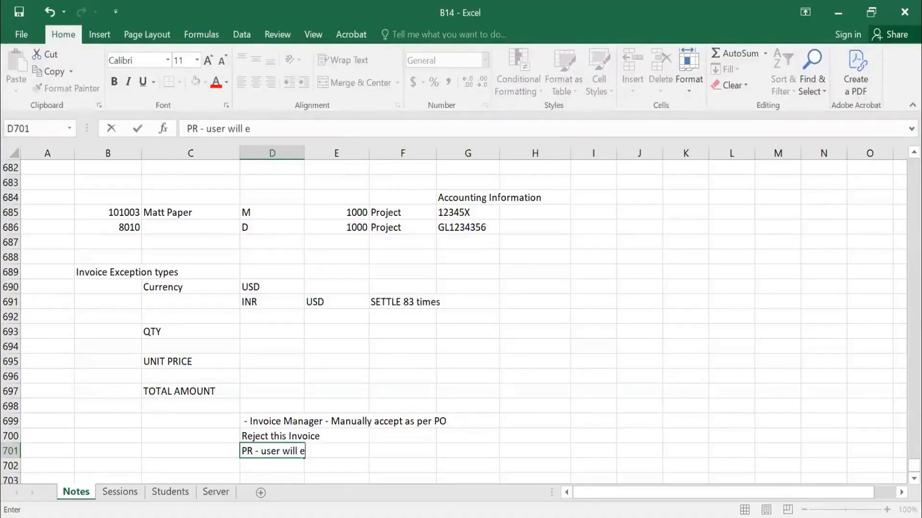
{"action": "type", "text": "dit the PO, "}
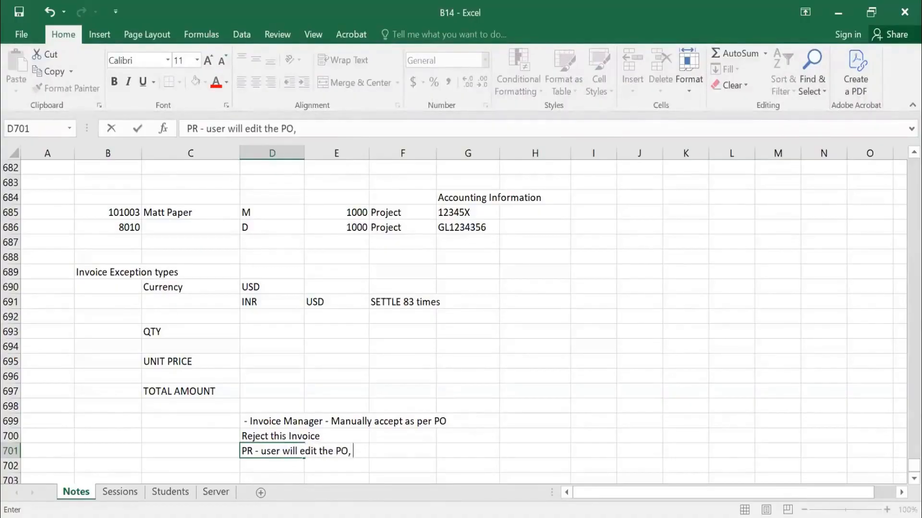
{"action": "type", "text": "make correction and"}
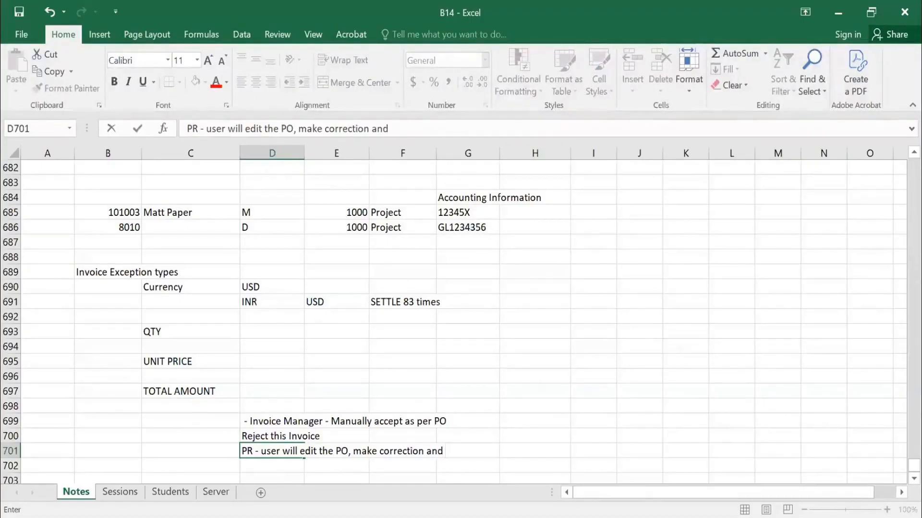
{"action": "type", "text": " revisit - invoice settle"}
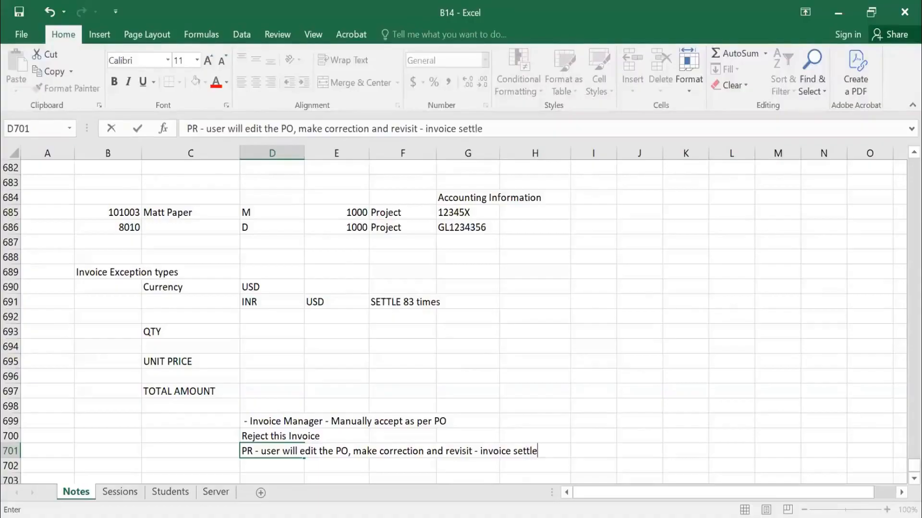
{"action": "key", "text": "Return"}
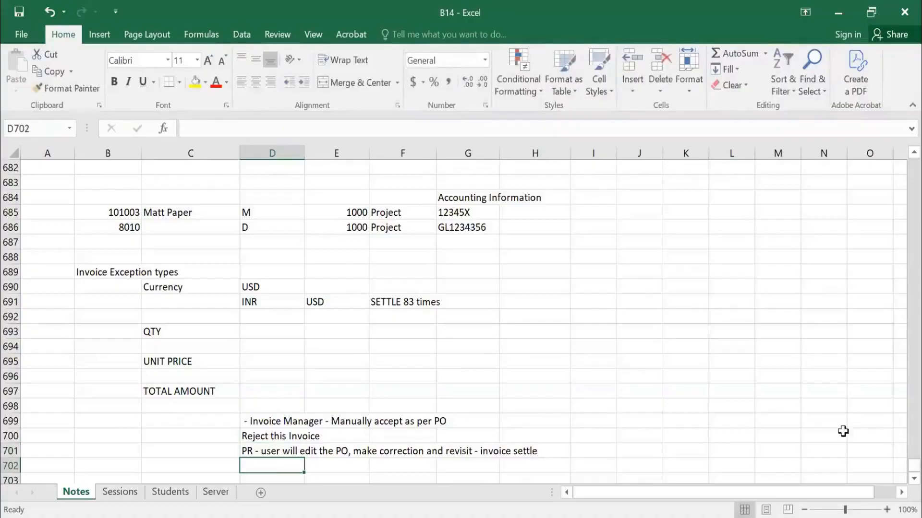
{"action": "left_click", "coordinate": [106, 267]}
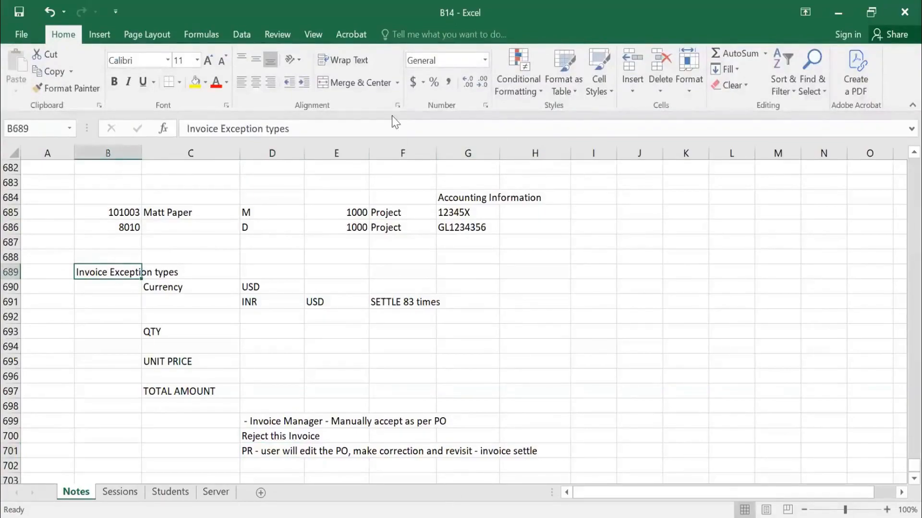
Switch to Ariba Spend Management, open Invoice Exception Types in Procure-to-Pay Manager and list all exception types.
{"action": "key", "text": "alt+Tab"}
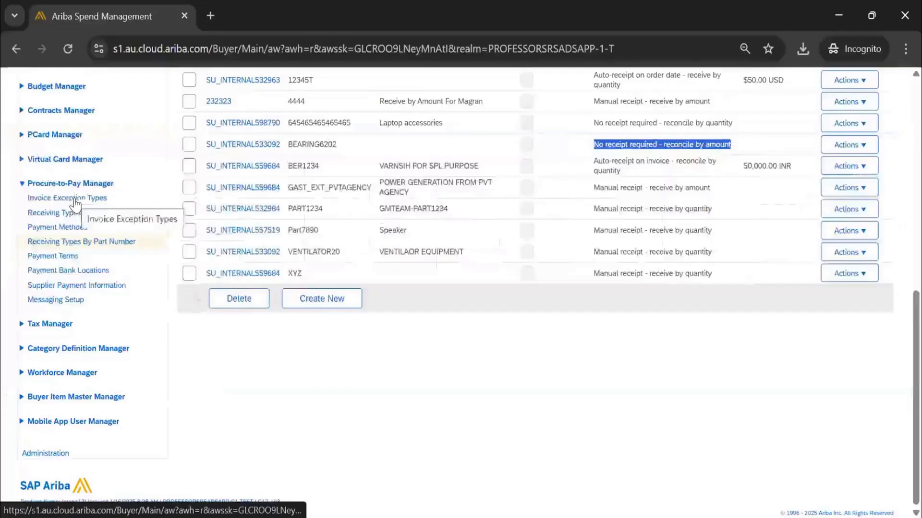
{"action": "left_click", "coordinate": [72, 199]}
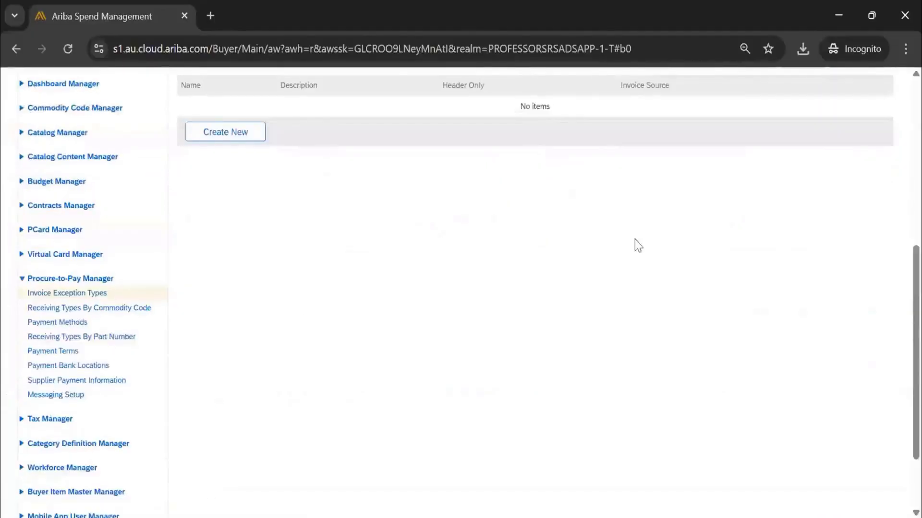
{"action": "scroll", "coordinate": [816, 226], "scroll_direction": "up", "scroll_amount": 2}
{"action": "left_click", "coordinate": [851, 183]}
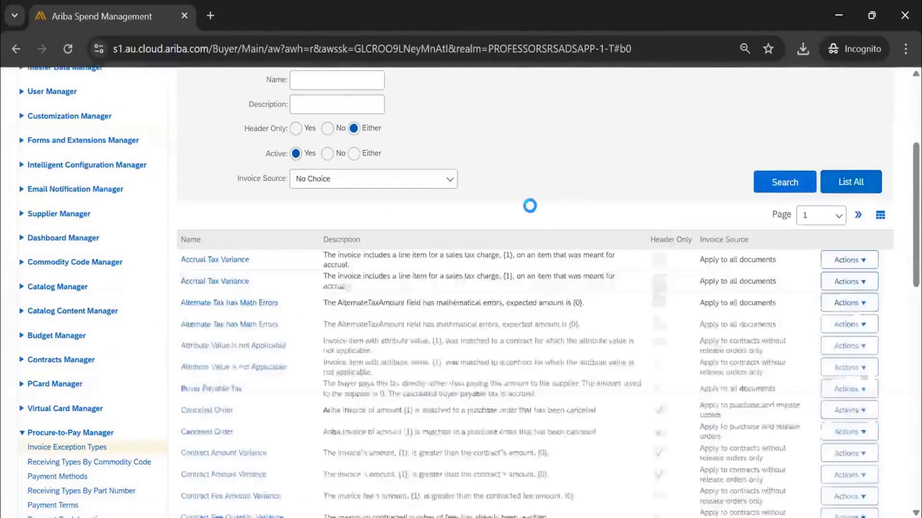
Examine the names, descriptions and invoice sources in the list of invoice exception types.
{"action": "scroll", "coordinate": [330, 240], "scroll_direction": "down", "scroll_amount": 12}
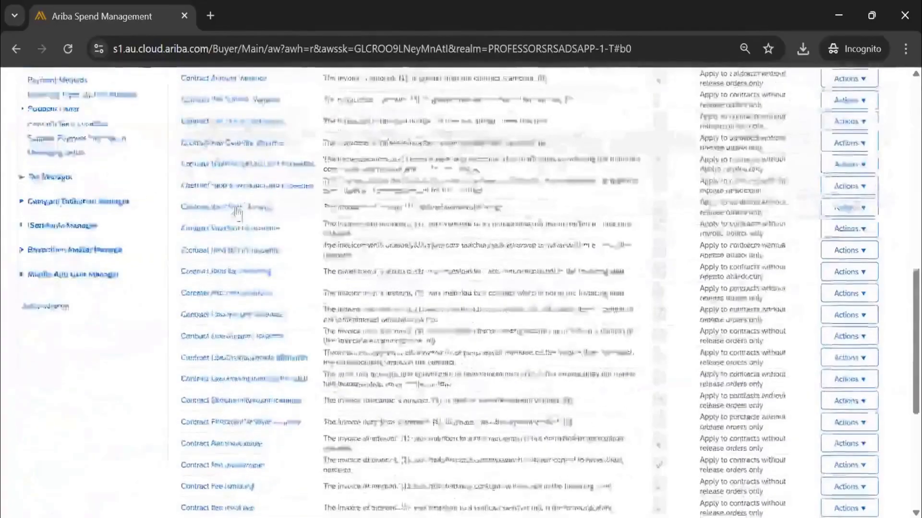
{"action": "scroll", "coordinate": [403, 286], "scroll_direction": "up", "scroll_amount": 15}
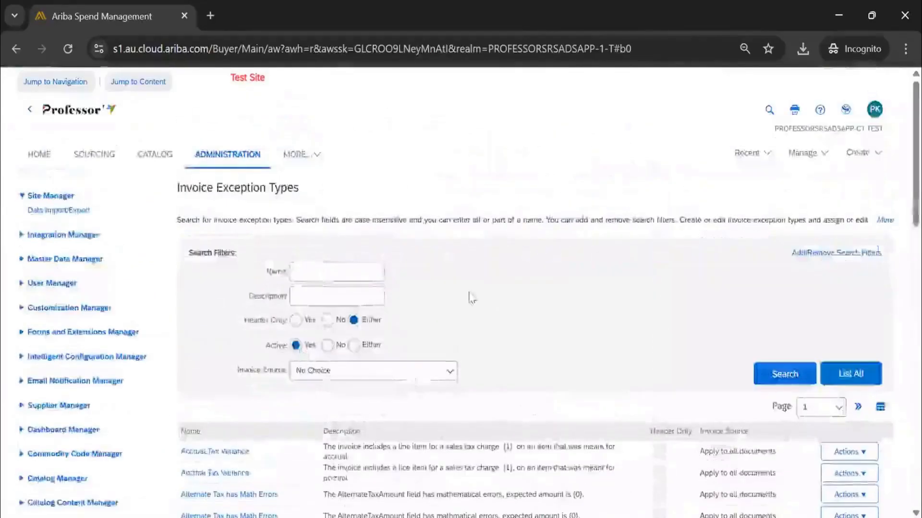
{"action": "scroll", "coordinate": [402, 286], "scroll_direction": "down", "scroll_amount": 3}
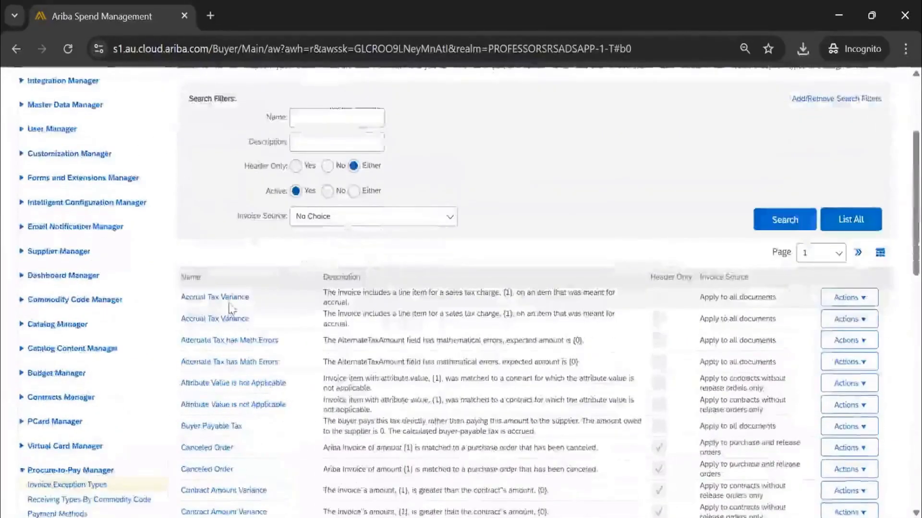
{"action": "scroll", "coordinate": [258, 296], "scroll_direction": "down", "scroll_amount": 3}
{"action": "scroll", "coordinate": [259, 295], "scroll_direction": "up", "scroll_amount": 3}
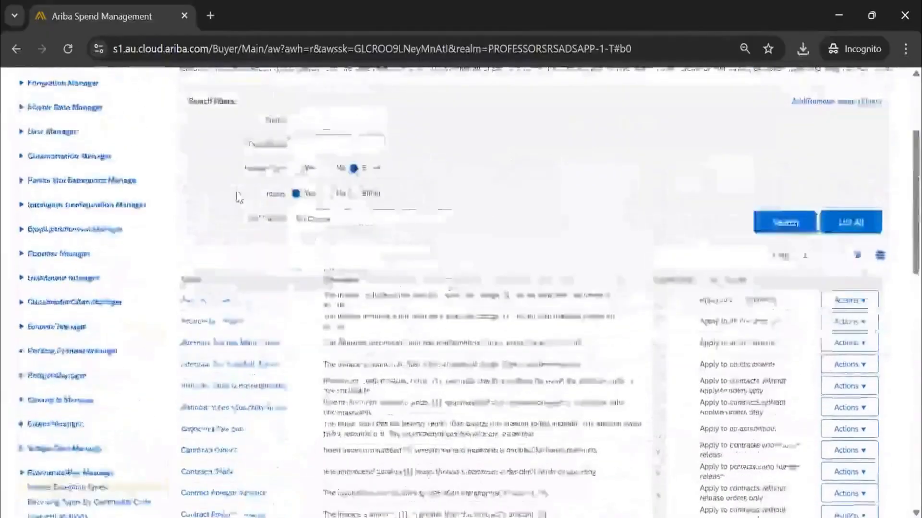
{"action": "scroll", "coordinate": [236, 172], "scroll_direction": "down", "scroll_amount": 6}
{"action": "scroll", "coordinate": [236, 171], "scroll_direction": "down", "scroll_amount": 4}
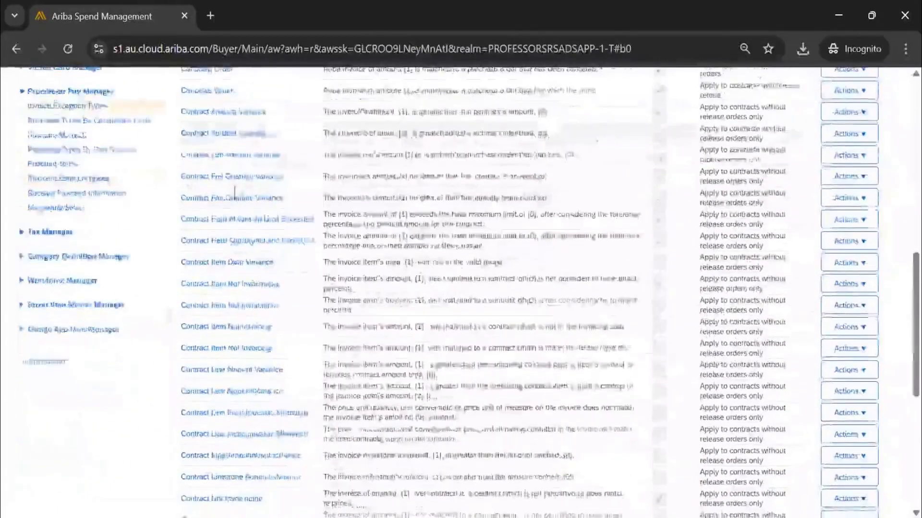
{"action": "scroll", "coordinate": [333, 235], "scroll_direction": "up", "scroll_amount": 4}
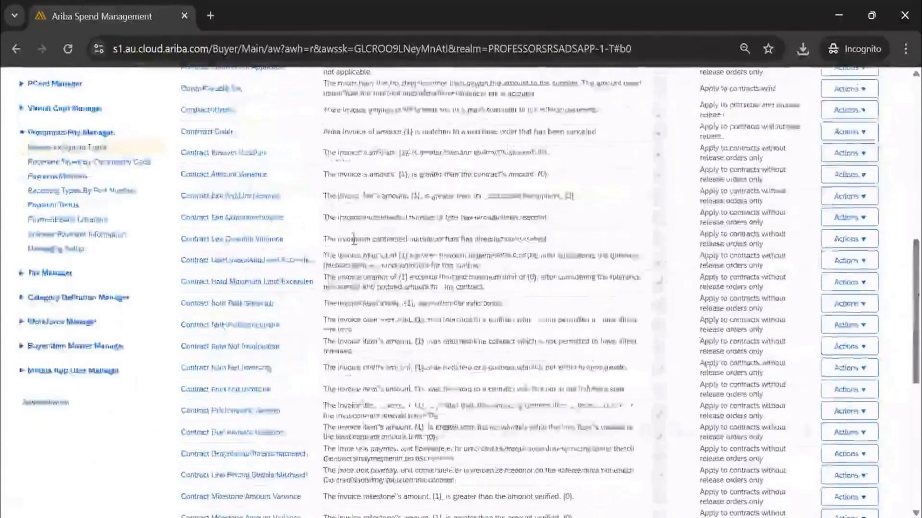
{"action": "scroll", "coordinate": [336, 236], "scroll_direction": "up", "scroll_amount": 2}
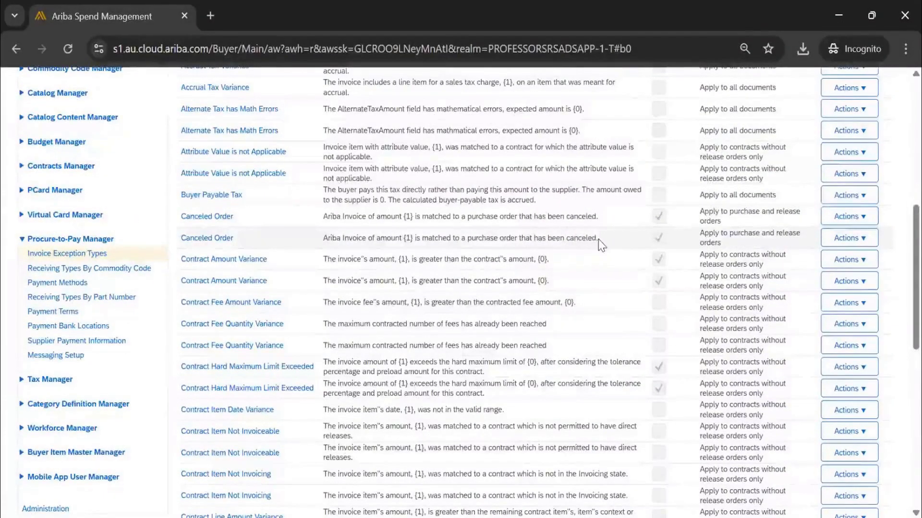
Highlight the description of the second Canceled Order exception type and open that type for editing.
{"action": "left_click_drag", "start_coordinate": [588, 239], "coordinate": [336, 250]}
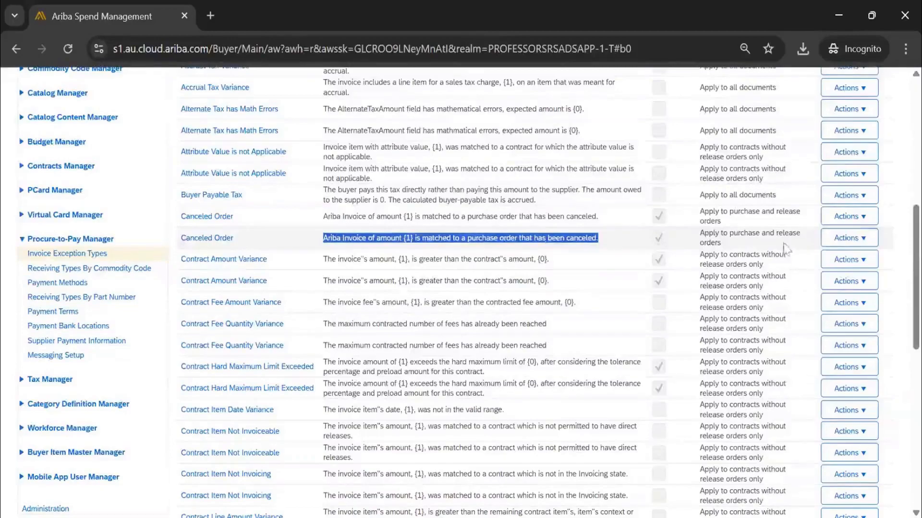
{"action": "left_click", "coordinate": [832, 245]}
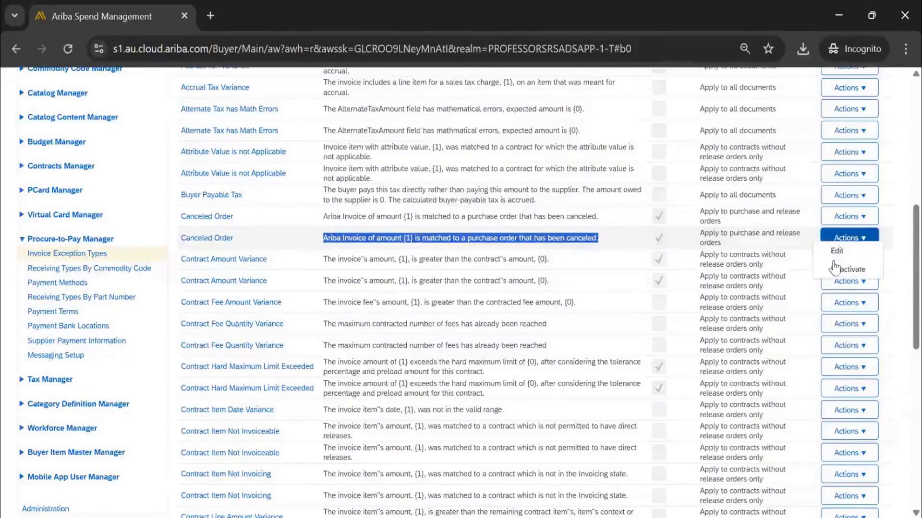
{"action": "left_click", "coordinate": [836, 256]}
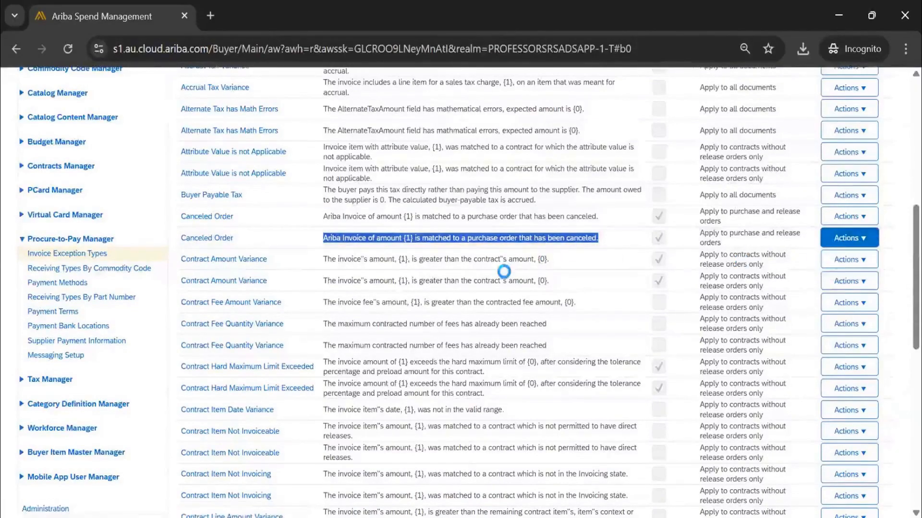
Examine the Canceled Order exception type's general information, highlighting its adapter source.
{"action": "scroll", "coordinate": [200, 186], "scroll_direction": "down", "scroll_amount": 3}
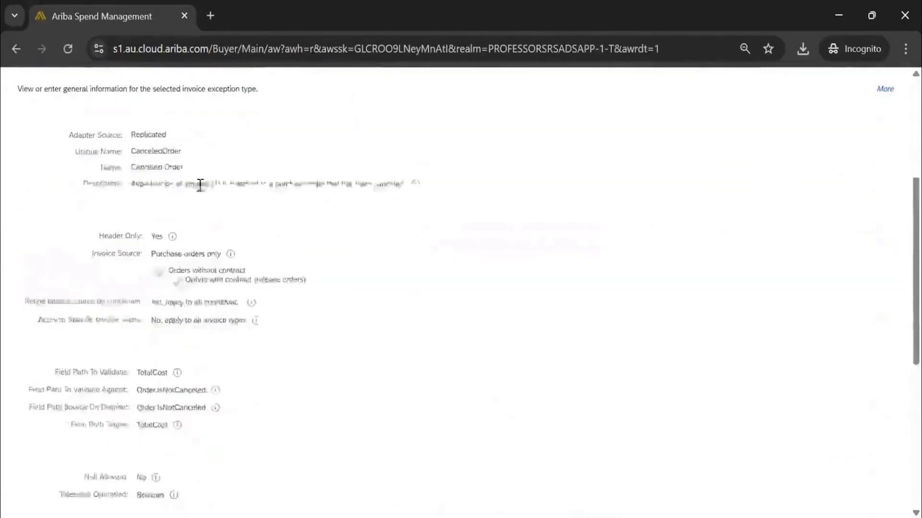
{"action": "scroll", "coordinate": [161, 278], "scroll_direction": "up", "scroll_amount": 2}
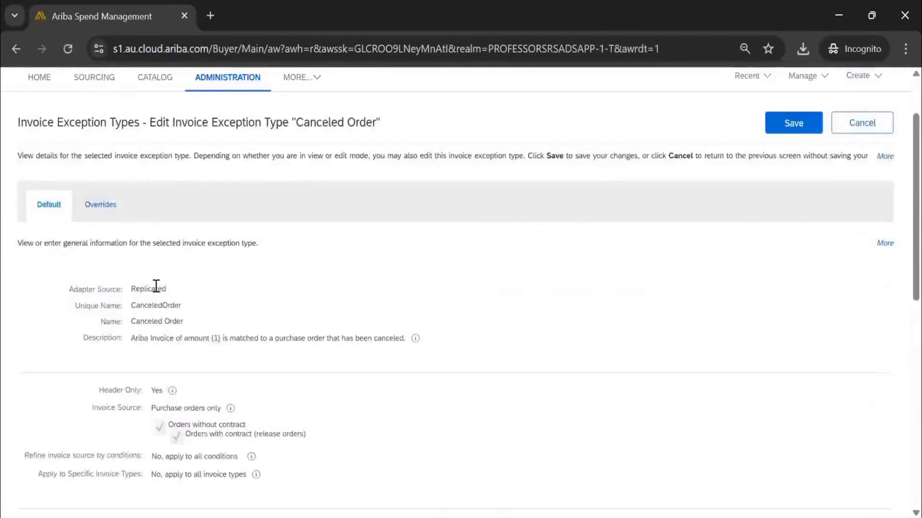
{"action": "double_click", "coordinate": [156, 287]}
{"action": "scroll", "coordinate": [528, 216], "scroll_direction": "up", "scroll_amount": 2}
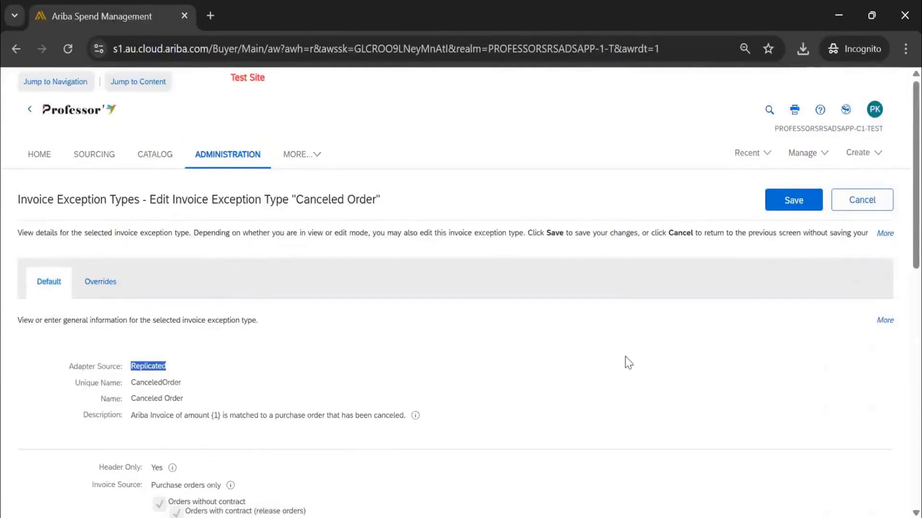
{"action": "scroll", "coordinate": [416, 232], "scroll_direction": "down", "scroll_amount": 3}
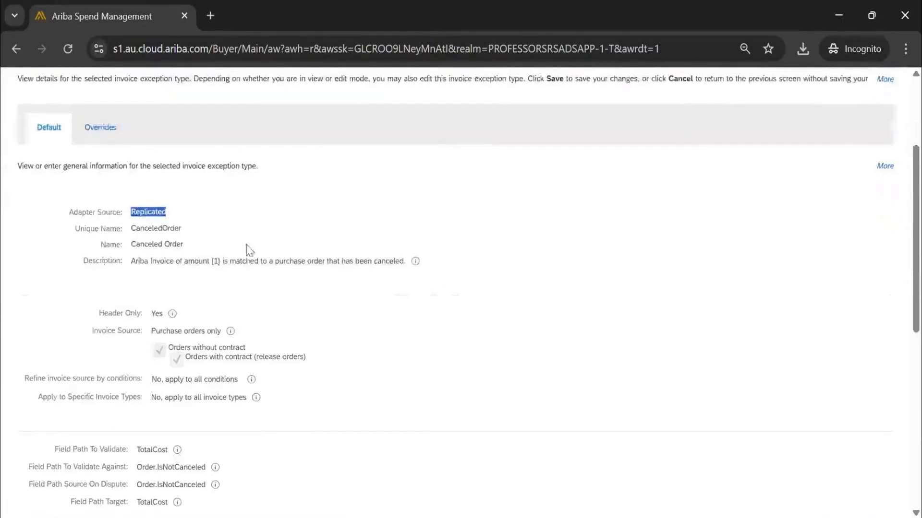
{"action": "scroll", "coordinate": [248, 250], "scroll_direction": "up", "scroll_amount": 3}
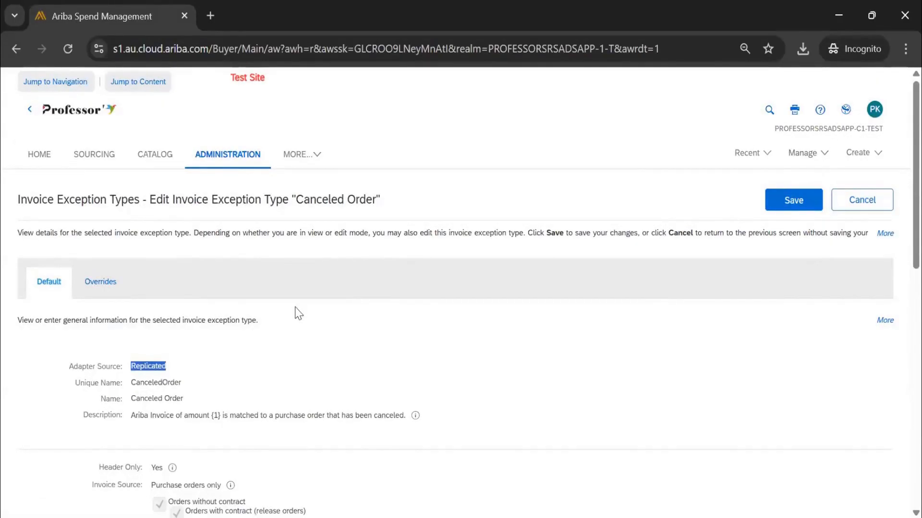
{"action": "scroll", "coordinate": [336, 379], "scroll_direction": "down", "scroll_amount": 3}
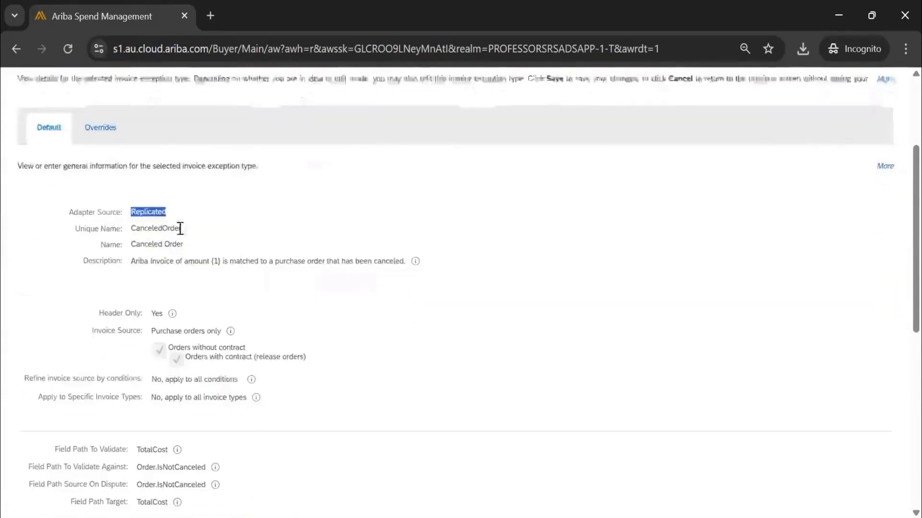
Examine the Canceled Order type's unique name, name, description and invoice source, continuing down to its field path settings.
{"action": "left_click", "coordinate": [158, 247]}
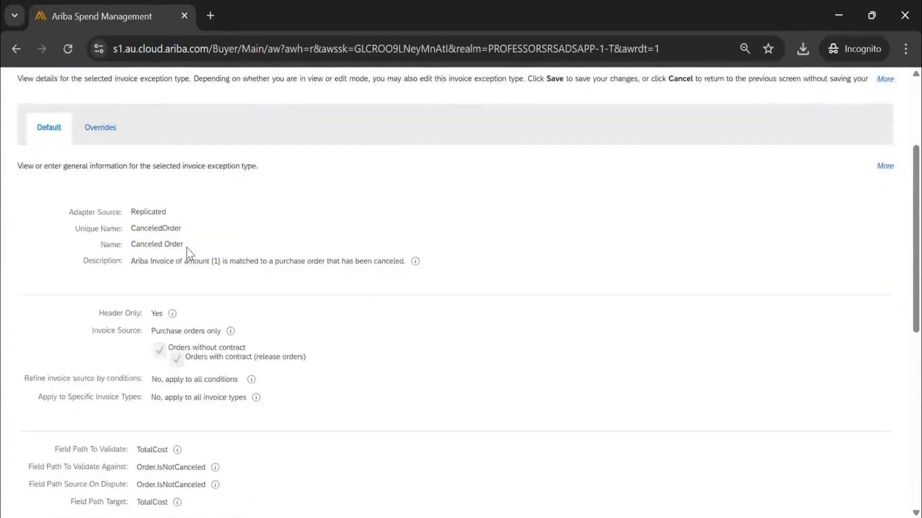
{"action": "left_click_drag", "start_coordinate": [188, 246], "coordinate": [141, 230]}
{"action": "scroll", "coordinate": [144, 221], "scroll_direction": "down", "scroll_amount": 2}
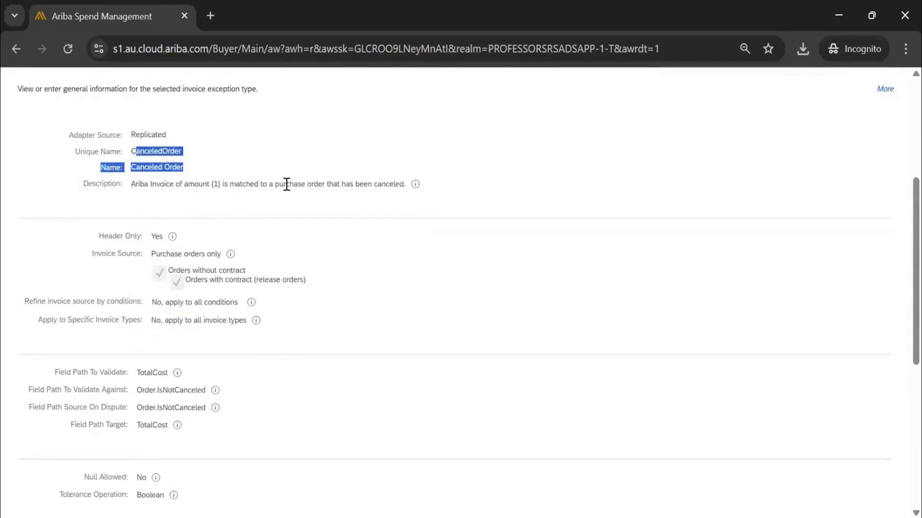
{"action": "left_click_drag", "start_coordinate": [406, 186], "coordinate": [219, 187]}
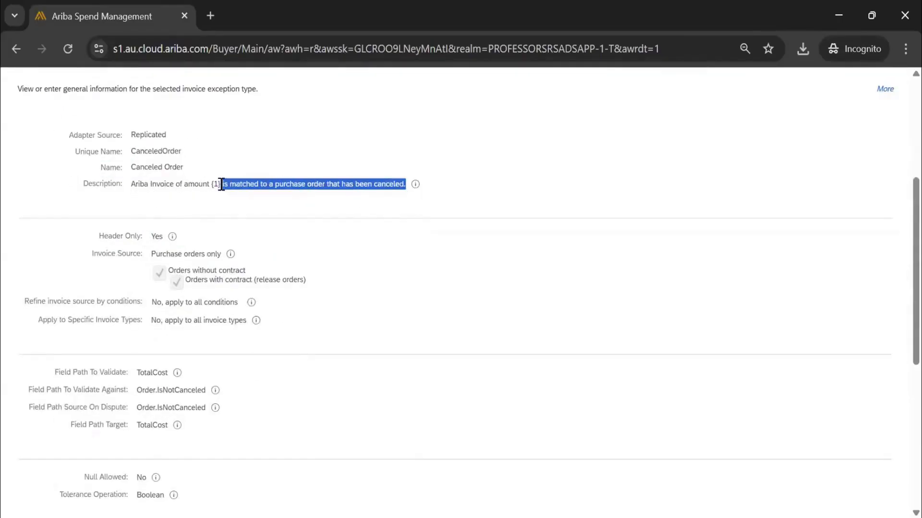
{"action": "scroll", "coordinate": [136, 185], "scroll_direction": "down", "scroll_amount": 2}
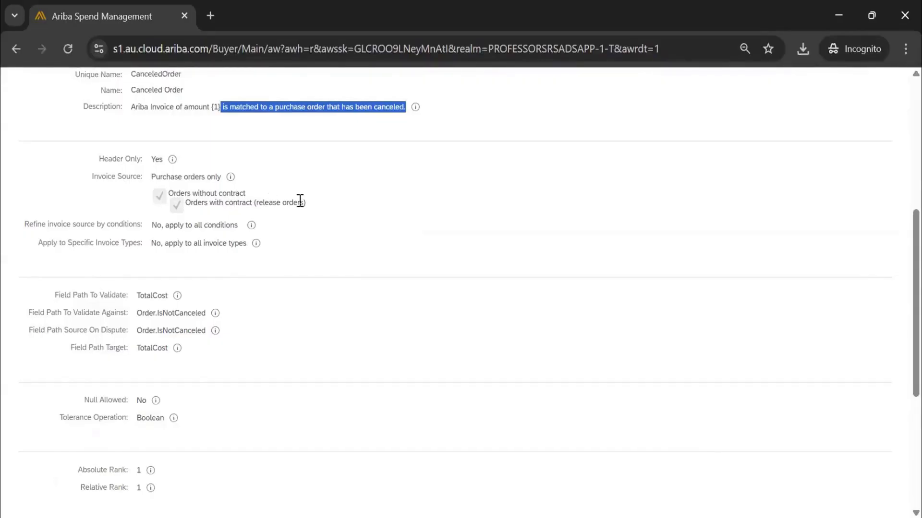
{"action": "left_click_drag", "start_coordinate": [308, 202], "coordinate": [155, 177]}
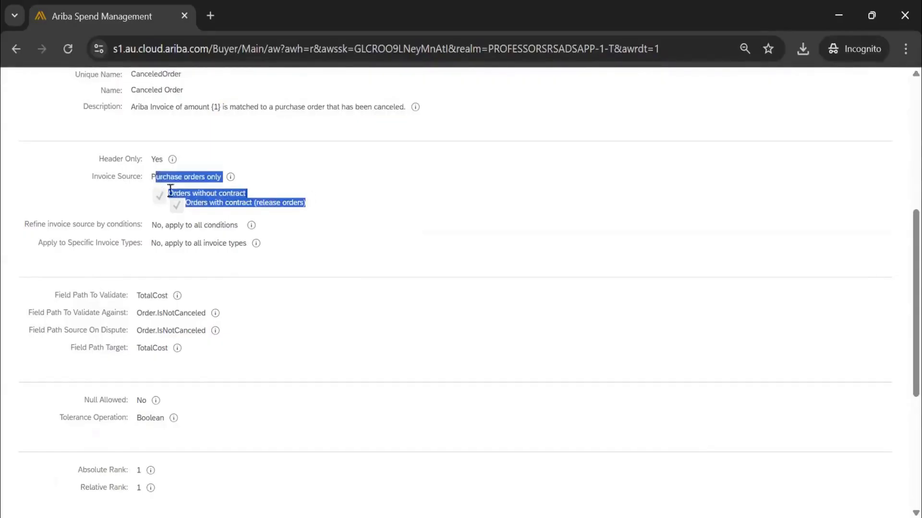
{"action": "scroll", "coordinate": [250, 211], "scroll_direction": "down", "scroll_amount": 2}
{"action": "scroll", "coordinate": [216, 202], "scroll_direction": "down", "scroll_amount": 2}
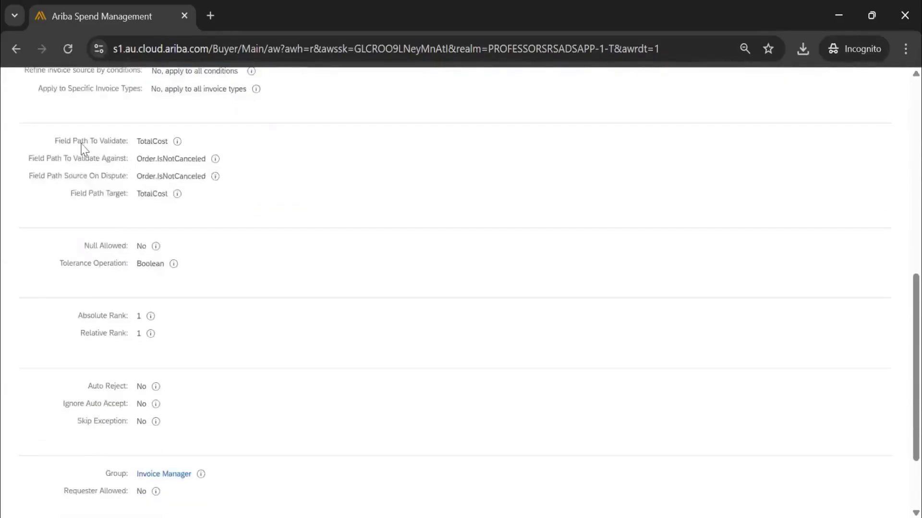
Highlight the Canceled Order type's field path settings, from Field Path To Validate through Field Path Target.
{"action": "left_click_drag", "start_coordinate": [143, 143], "coordinate": [166, 194]}
{"action": "left_click_drag", "start_coordinate": [137, 141], "coordinate": [155, 158]}
{"action": "left_click_drag", "start_coordinate": [163, 192], "coordinate": [165, 205]}
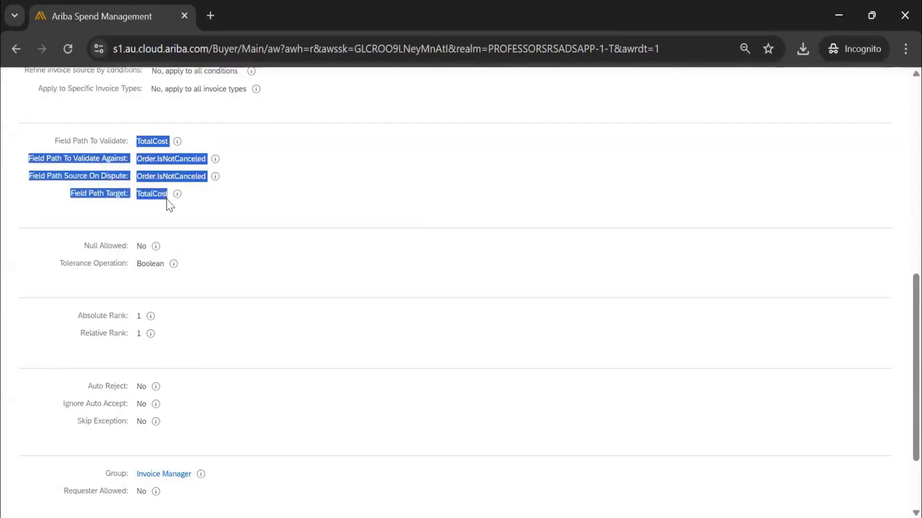
{"action": "left_click", "coordinate": [155, 194]}
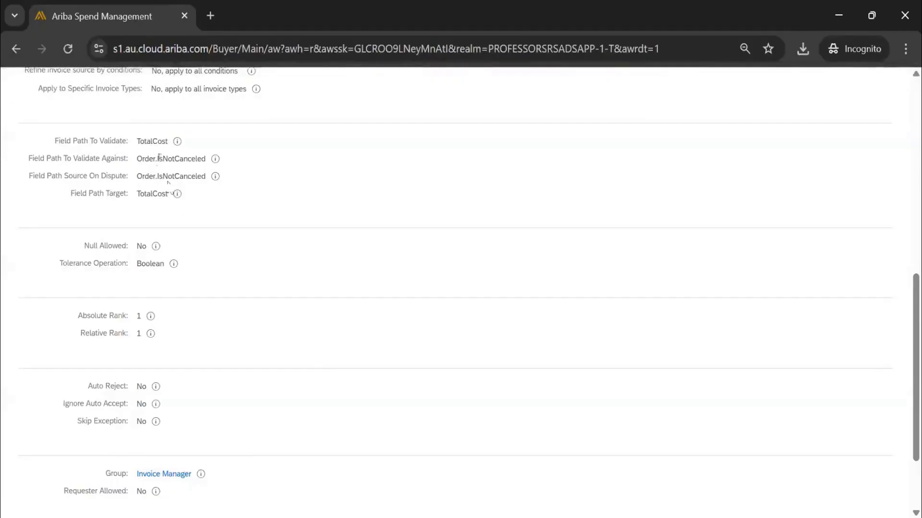
Examine the Canceled Order type's Null Allowed, Auto Reject, Ignore Auto Accept and Skip Exception settings, then close it without saving.
{"action": "scroll", "coordinate": [192, 218], "scroll_direction": "down", "scroll_amount": 2}
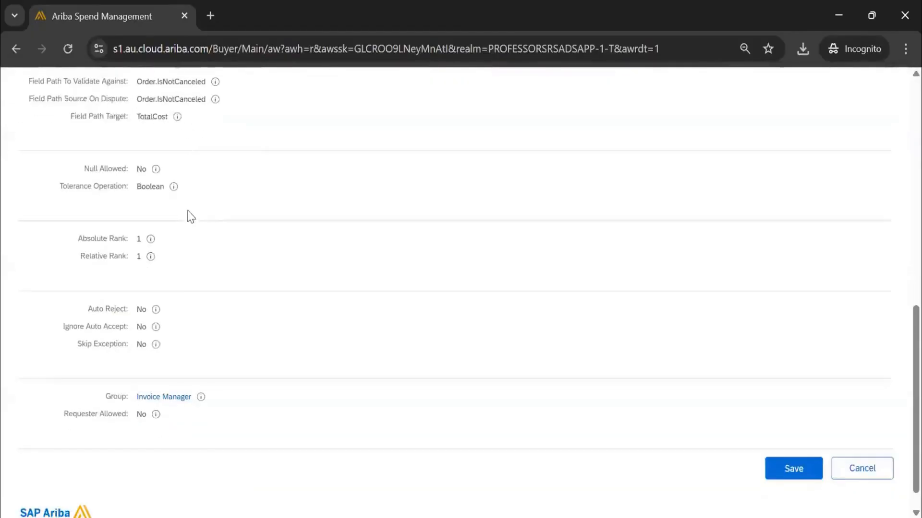
{"action": "double_click", "coordinate": [143, 169]}
{"action": "scroll", "coordinate": [165, 214], "scroll_direction": "down", "scroll_amount": 1}
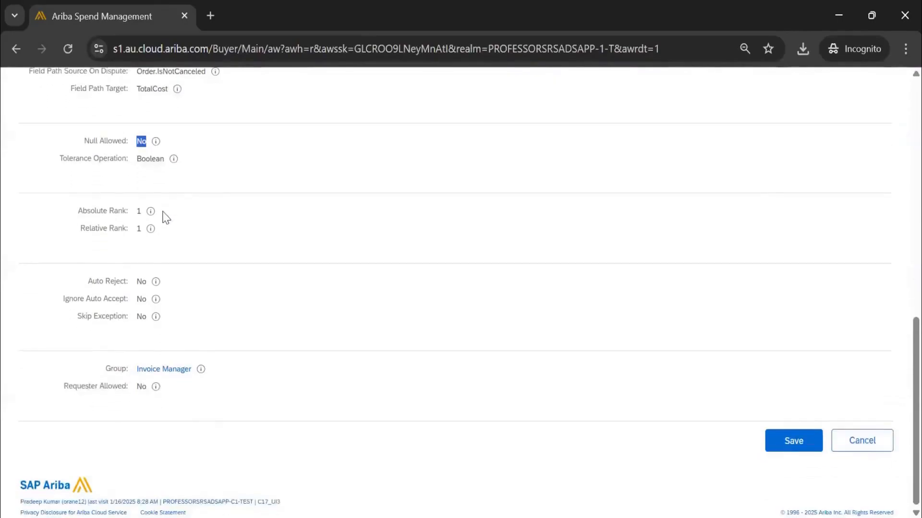
{"action": "double_click", "coordinate": [141, 281]}
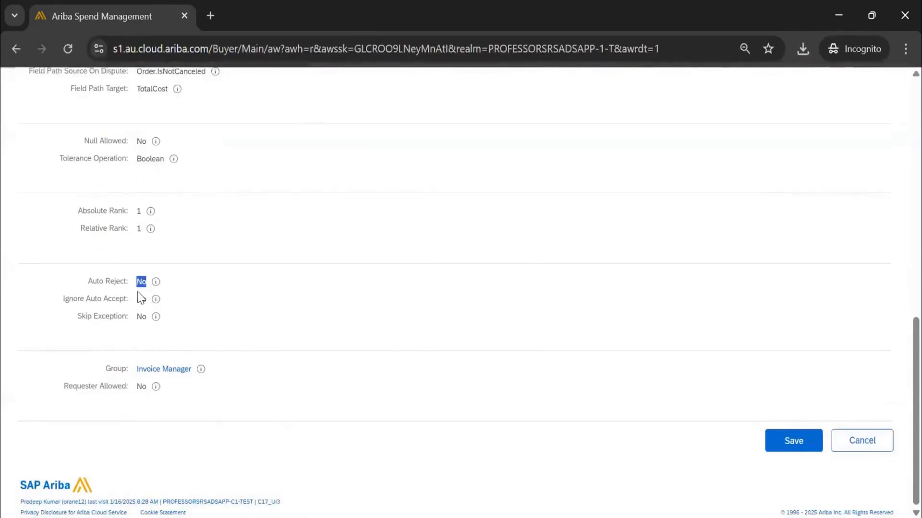
{"action": "left_click_drag", "start_coordinate": [139, 299], "coordinate": [142, 322]}
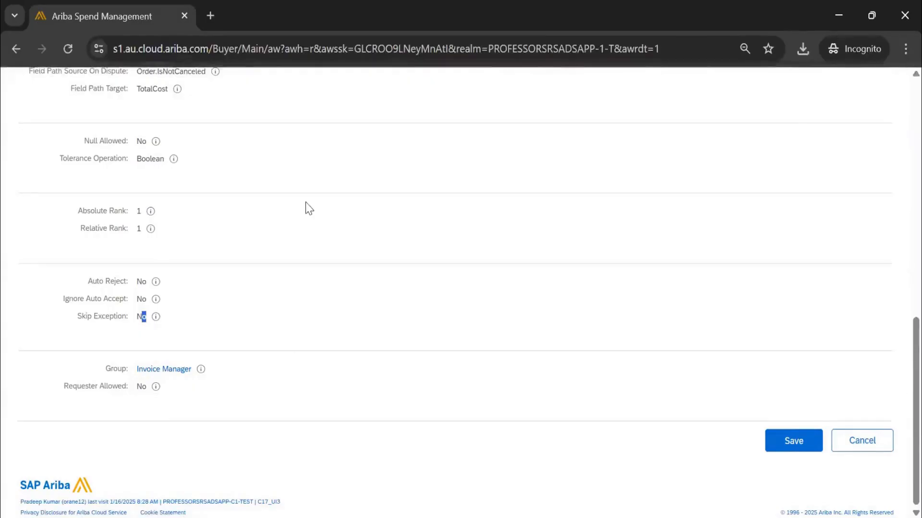
{"action": "left_click", "coordinate": [872, 451]}
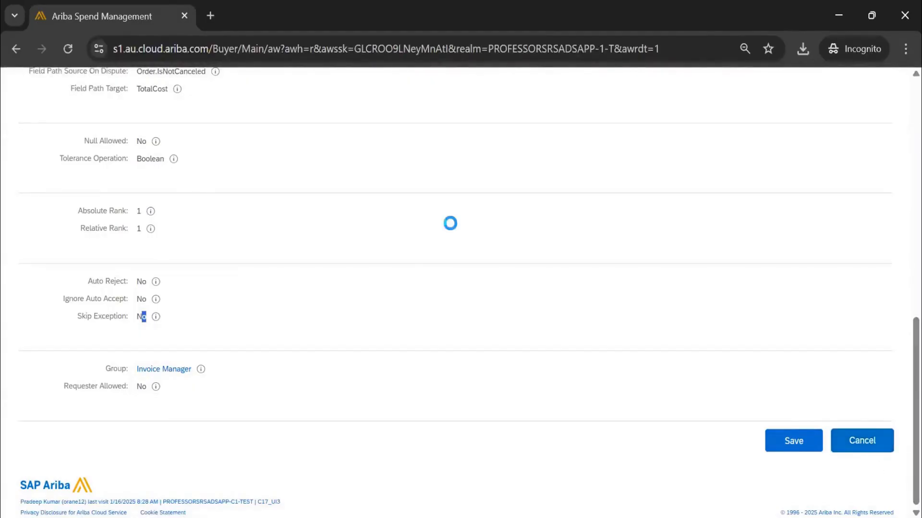
Check the actions available for the second Canceled Order exception type in the list.
{"action": "scroll", "coordinate": [368, 256], "scroll_direction": "down", "scroll_amount": 5}
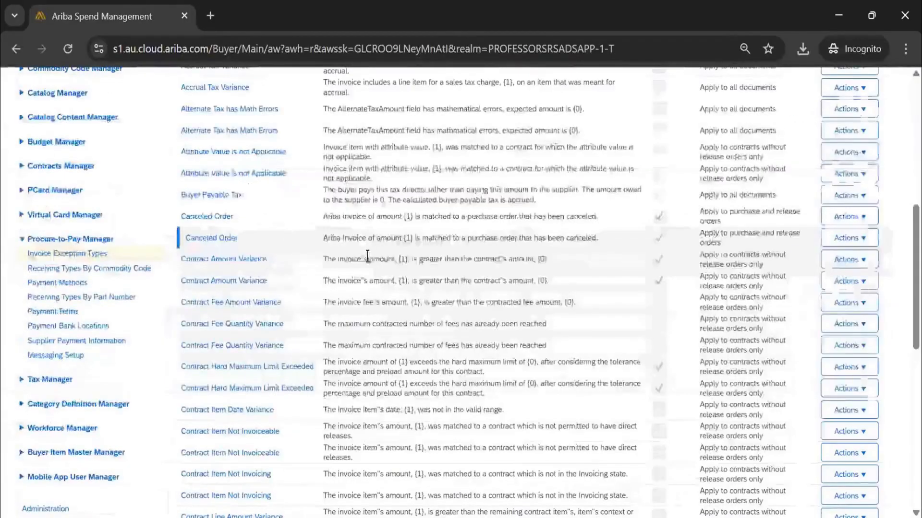
{"action": "left_click", "coordinate": [826, 244]}
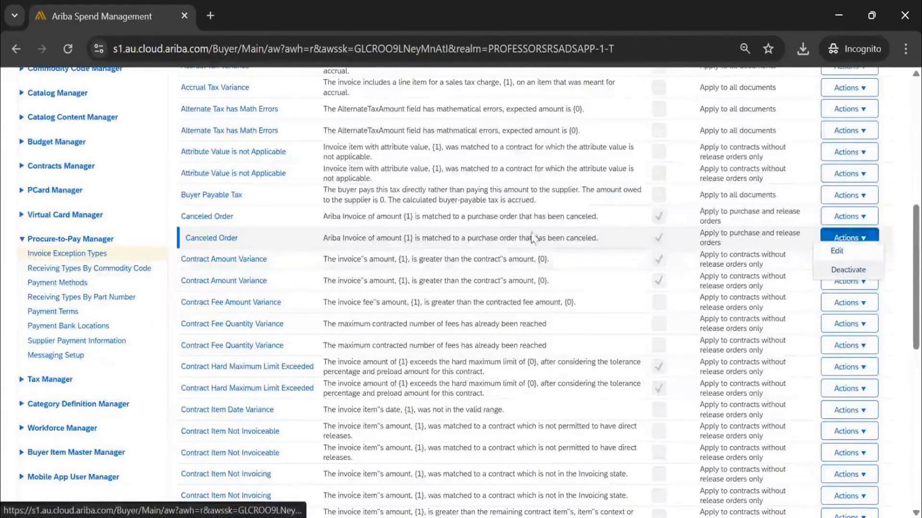
{"action": "scroll", "coordinate": [512, 236], "scroll_direction": "down", "scroll_amount": 1}
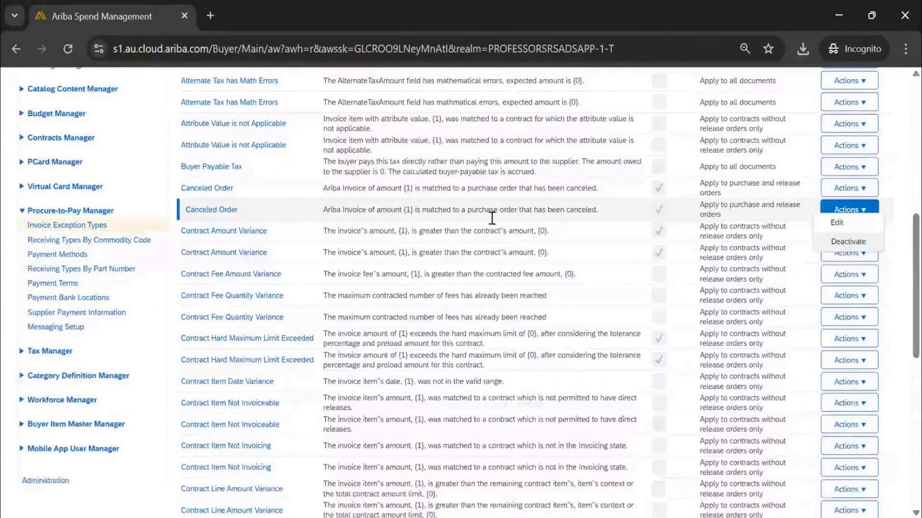
Search the invoice exception types for descriptions containing "currency".
{"action": "scroll", "coordinate": [492, 218], "scroll_direction": "down", "scroll_amount": 10}
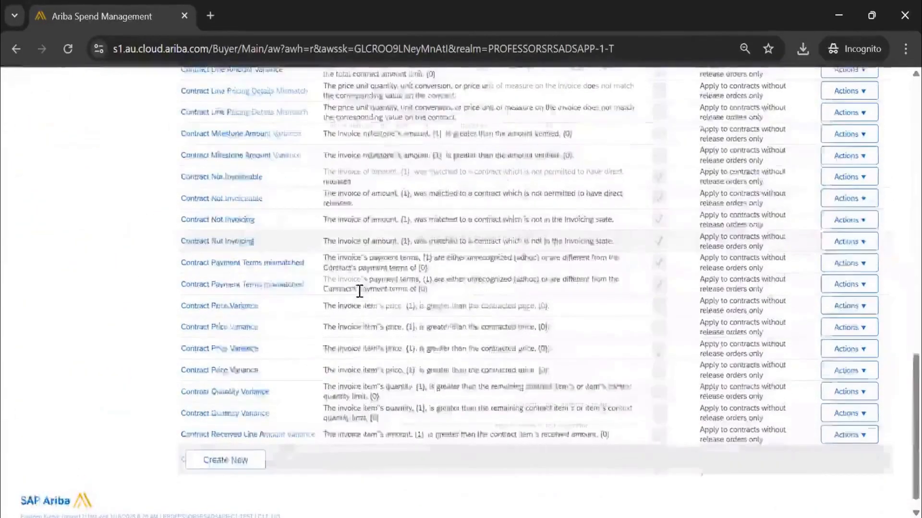
{"action": "type", "text": "currency"}
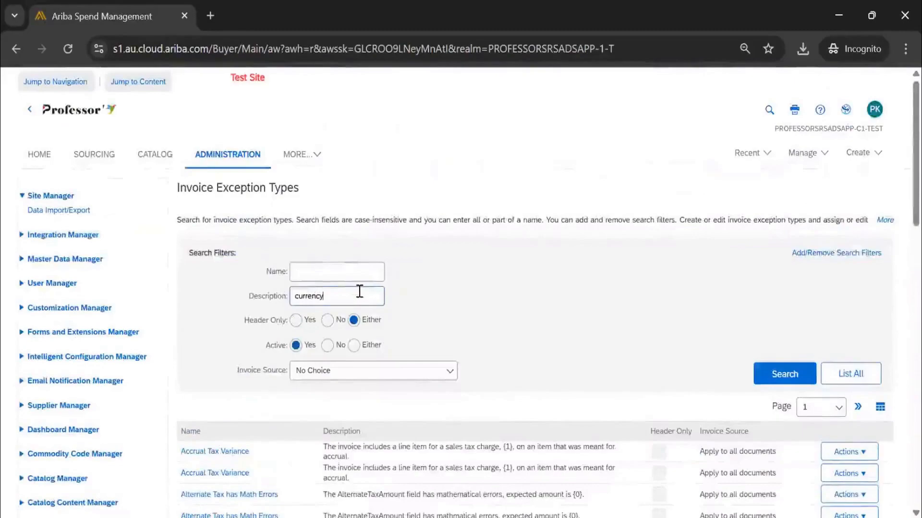
{"action": "key", "text": "Return"}
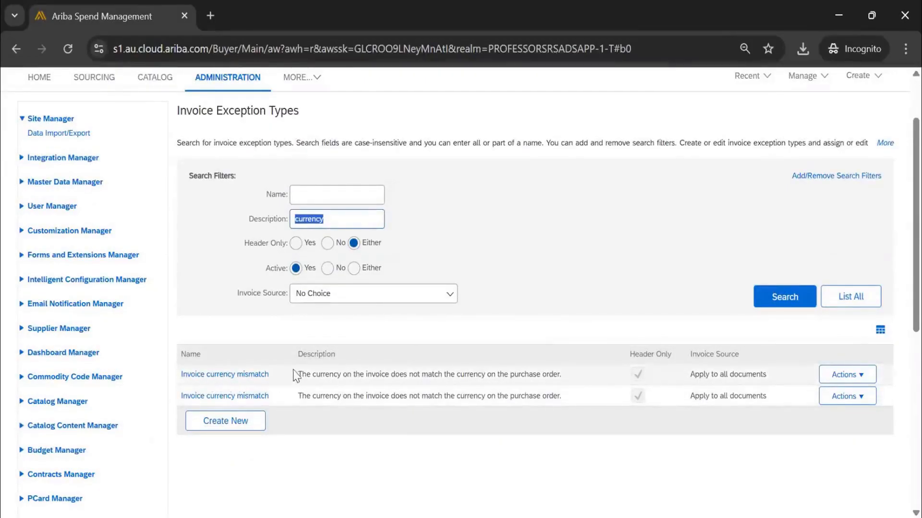
View the first Invoice currency mismatch type, highlight its invoice source, and return to the search results.
{"action": "left_click", "coordinate": [250, 377]}
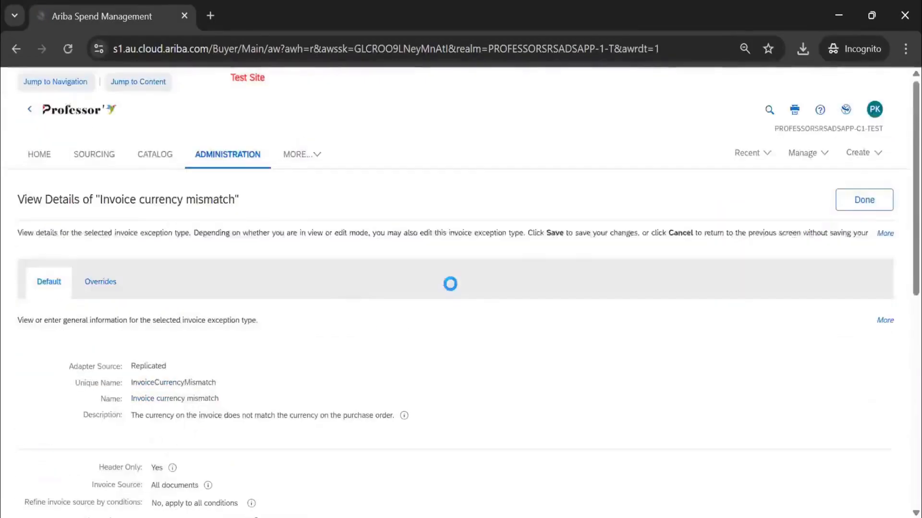
{"action": "scroll", "coordinate": [318, 285], "scroll_direction": "down", "scroll_amount": 3}
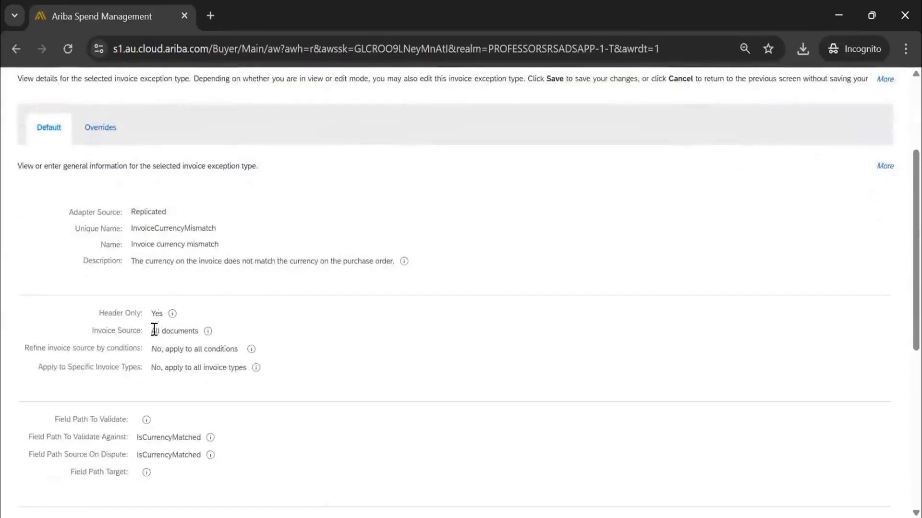
{"action": "left_click_drag", "start_coordinate": [154, 331], "coordinate": [187, 346]}
{"action": "scroll", "coordinate": [816, 217], "scroll_direction": "up", "scroll_amount": 2}
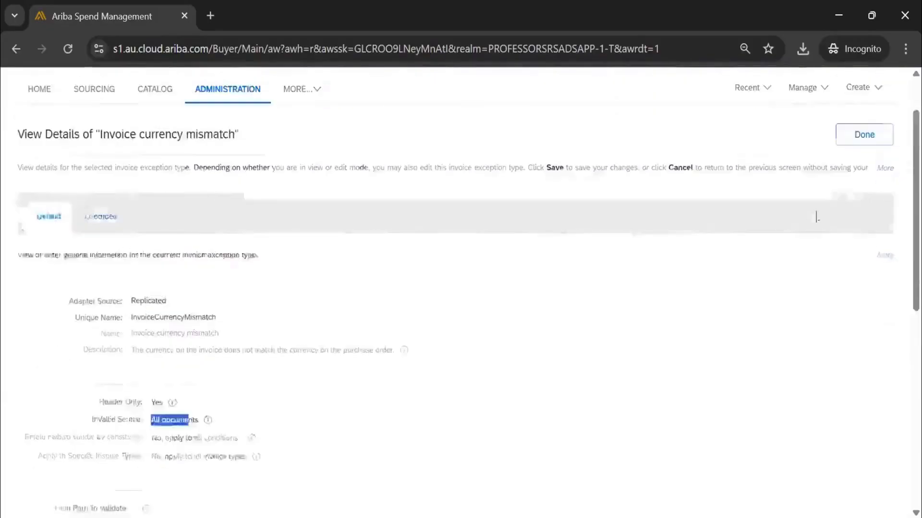
{"action": "left_click", "coordinate": [860, 201]}
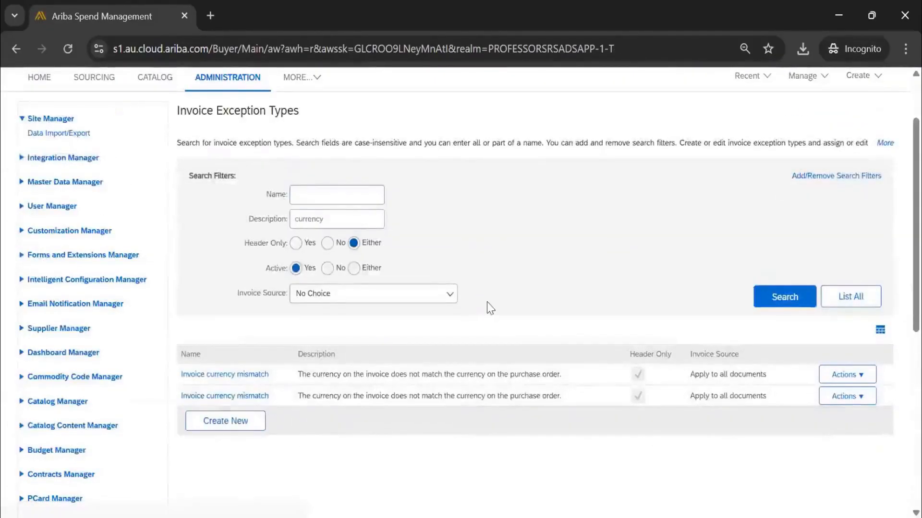
View the second Invoice currency mismatch type from its highlighted unique name down to its group, and return to the search results.
{"action": "scroll", "coordinate": [487, 304], "scroll_direction": "down", "scroll_amount": 3}
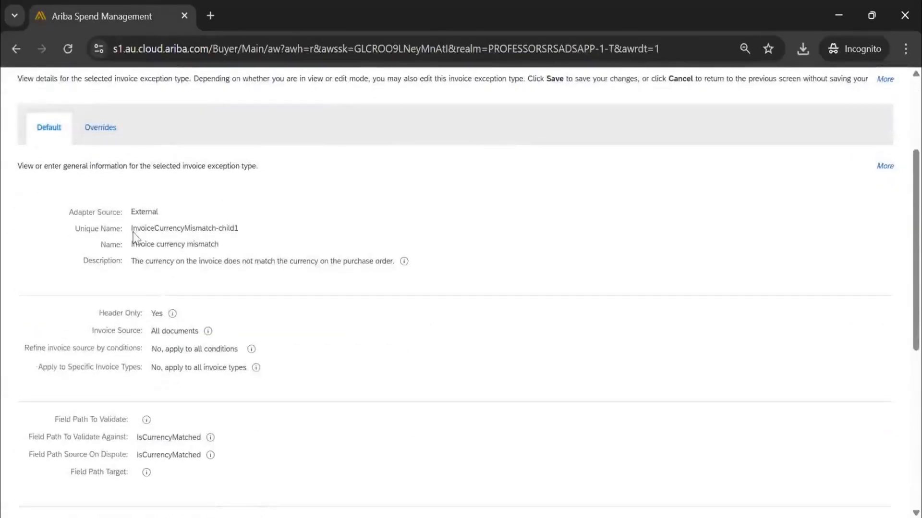
{"action": "left_click_drag", "start_coordinate": [249, 233], "coordinate": [137, 229]}
{"action": "scroll", "coordinate": [156, 293], "scroll_direction": "down", "scroll_amount": 3}
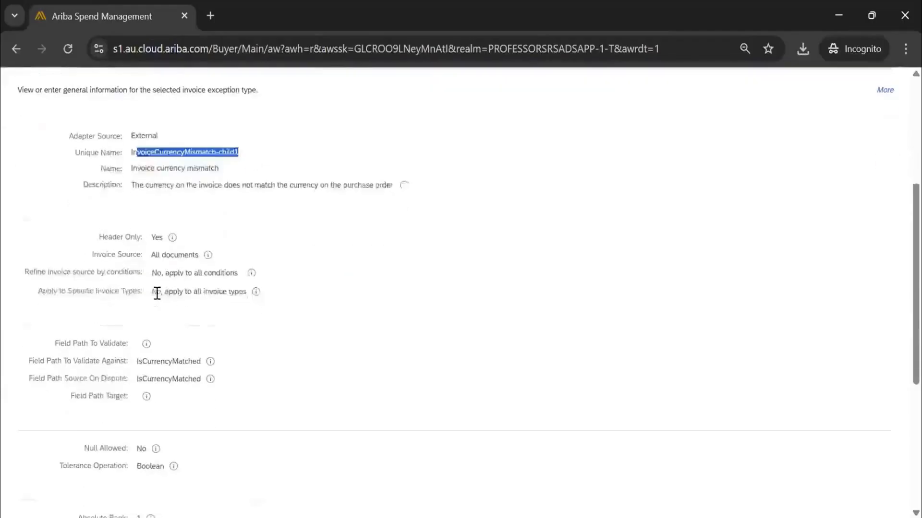
{"action": "scroll", "coordinate": [155, 310], "scroll_direction": "down", "scroll_amount": 5}
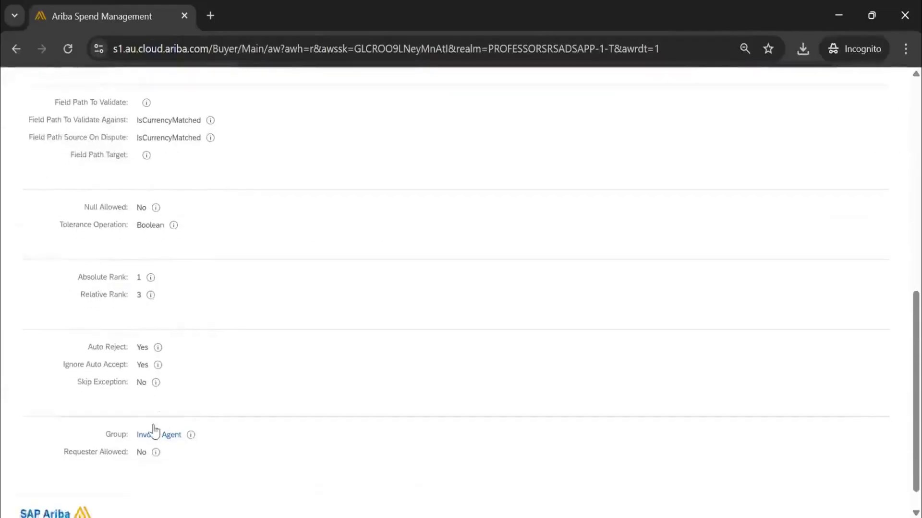
{"action": "scroll", "coordinate": [886, 288], "scroll_direction": "up", "scroll_amount": 8}
{"action": "left_click", "coordinate": [872, 89]}
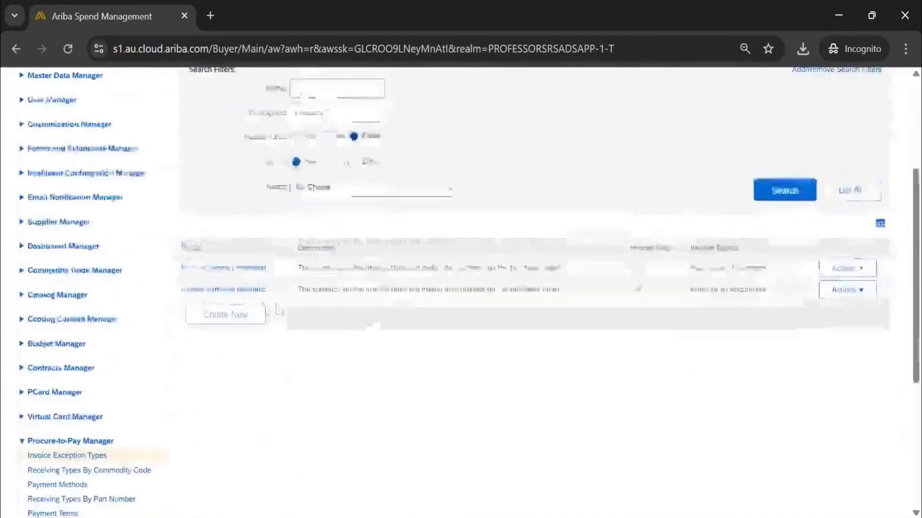
Start a new invoice exception type with "mismatch" as its unique name, name and description.
{"action": "left_click", "coordinate": [252, 276]}
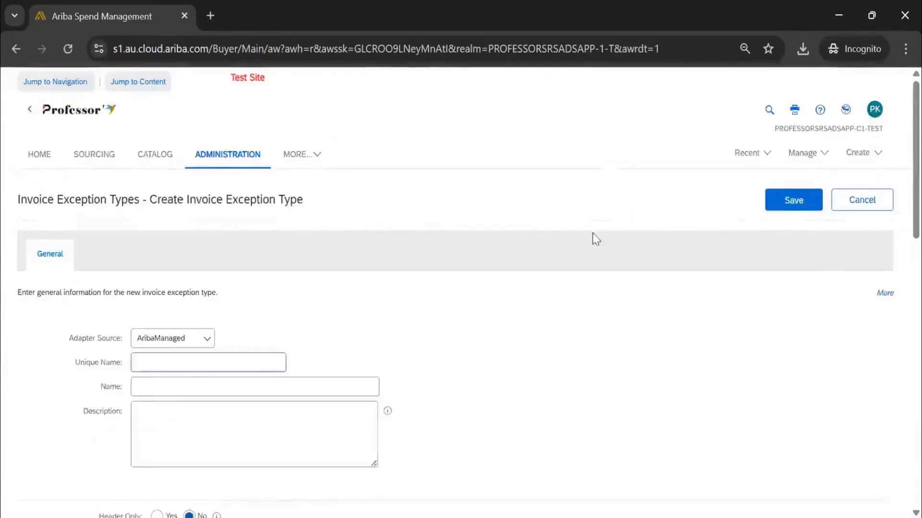
{"action": "scroll", "coordinate": [261, 227], "scroll_direction": "down", "scroll_amount": 3}
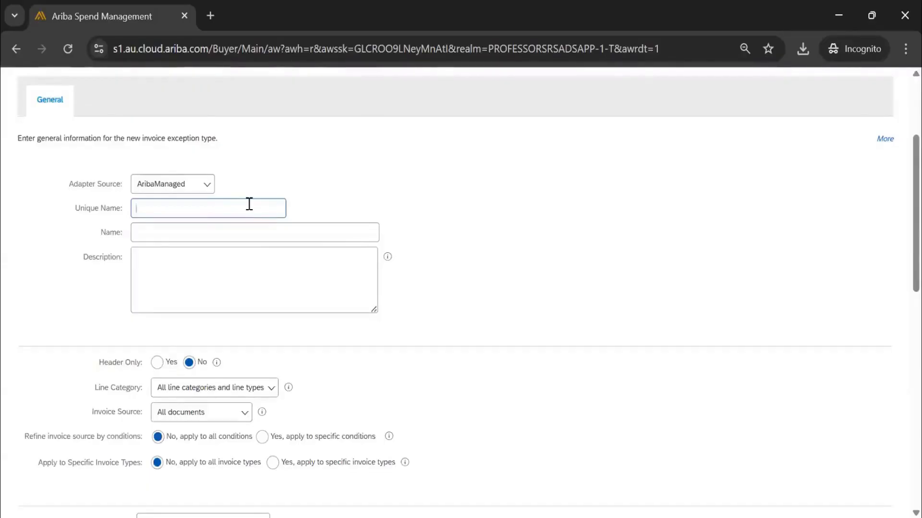
{"action": "type", "text": "ismatch"}
{"action": "key", "text": "ctrl+a"}
{"action": "key", "text": "ctrl+c"}
{"action": "left_click", "coordinate": [153, 232]}
{"action": "key", "text": "ctrl+v"}
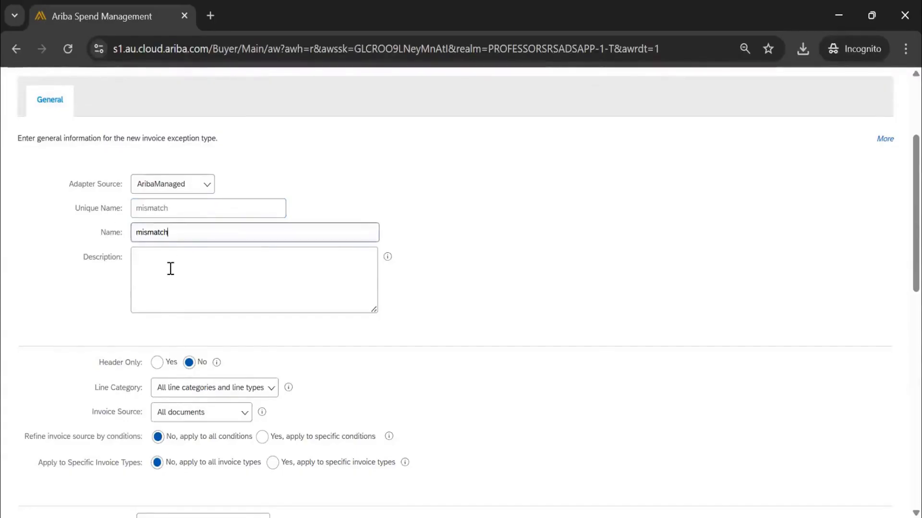
{"action": "left_click", "coordinate": [164, 265]}
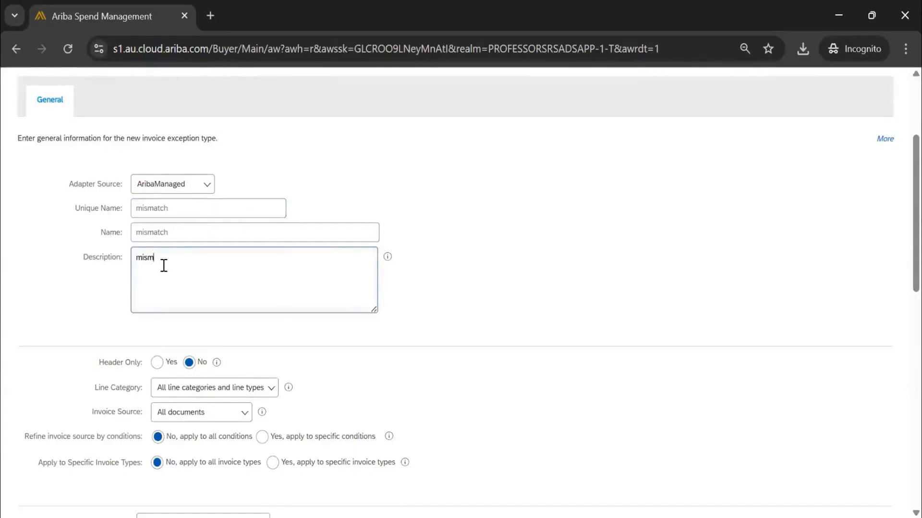
Keep Header Only at No, and set the line category to Handling charge lines with line type Special Handling.
{"action": "scroll", "coordinate": [97, 271], "scroll_direction": "down", "scroll_amount": 3}
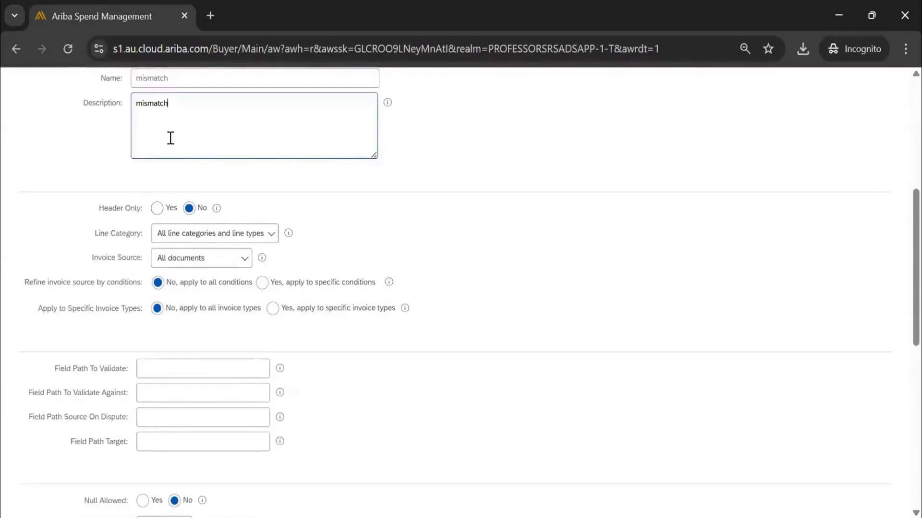
{"action": "left_click", "coordinate": [181, 212]}
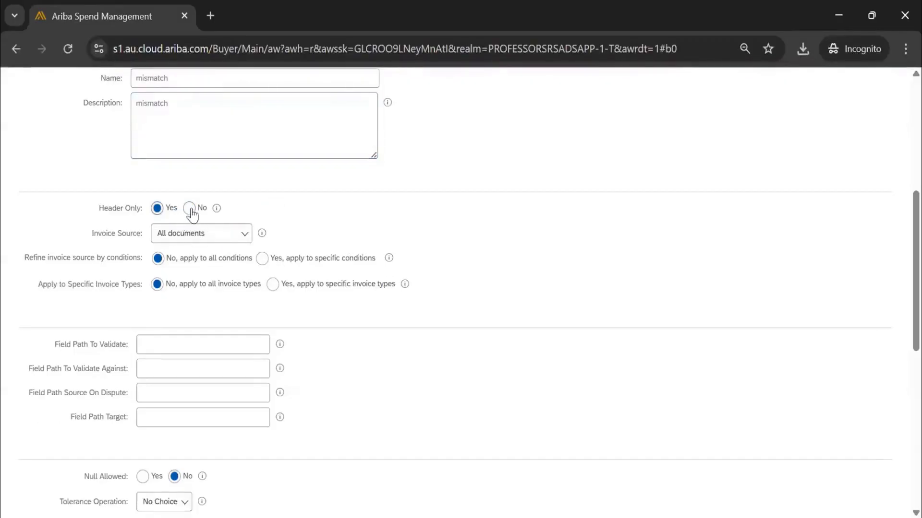
{"action": "left_click", "coordinate": [191, 212]}
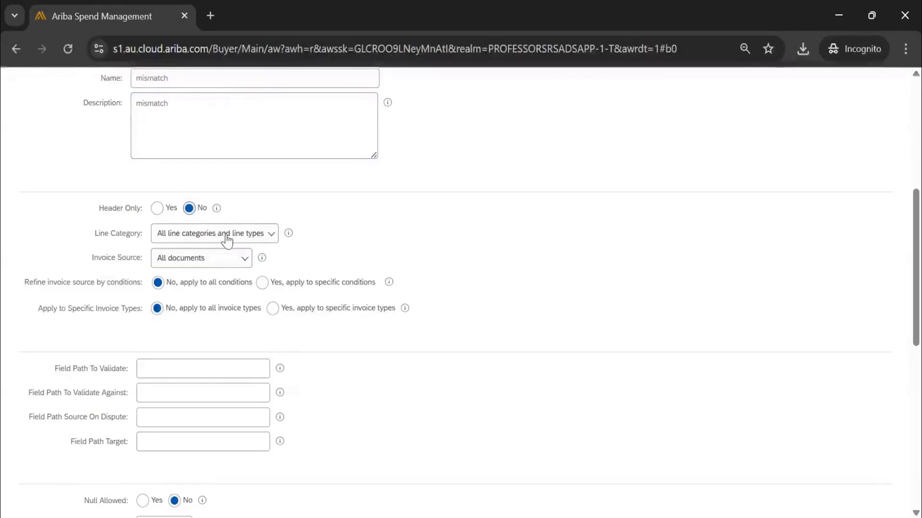
{"action": "left_click", "coordinate": [227, 241]}
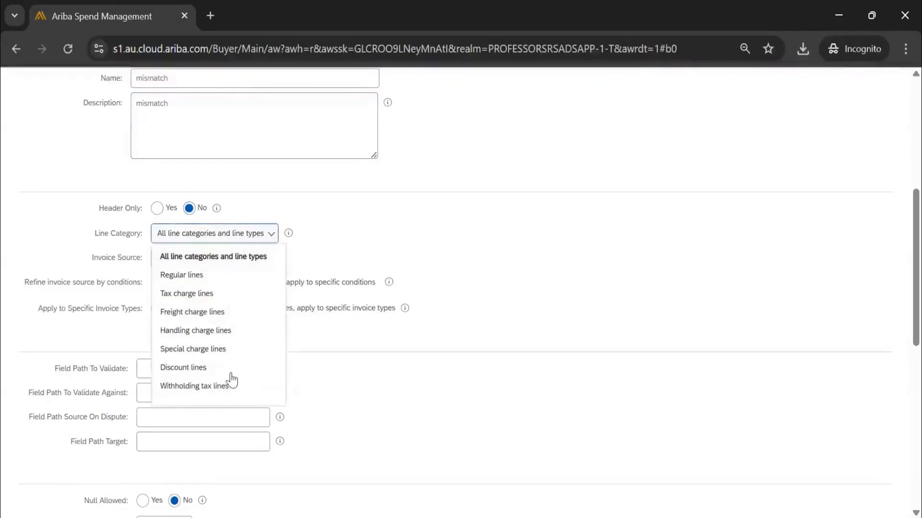
{"action": "left_click", "coordinate": [192, 330]}
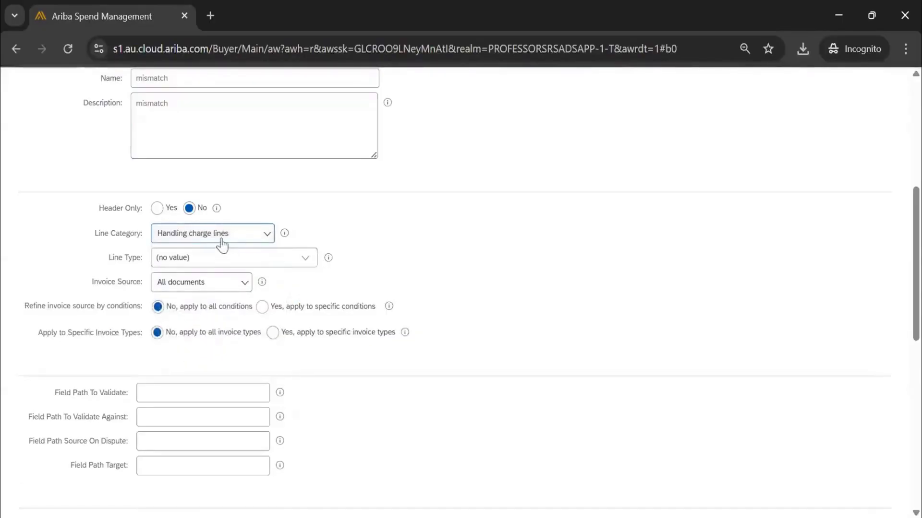
{"action": "left_click", "coordinate": [308, 265]}
{"action": "left_click", "coordinate": [294, 278]}
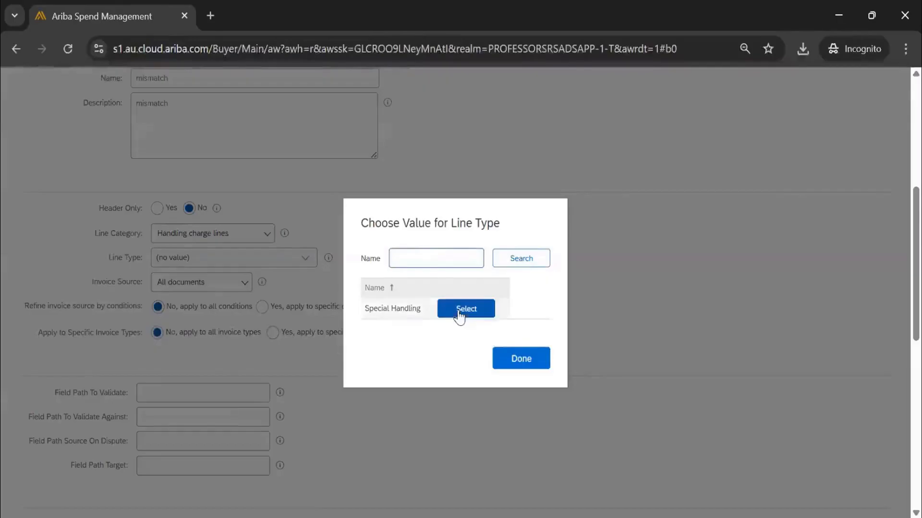
{"action": "left_click", "coordinate": [459, 312]}
Set the invoice source to Purchase orders only, keeping orders without contract and orders with contract (release orders) included.
{"action": "left_click", "coordinate": [211, 288]}
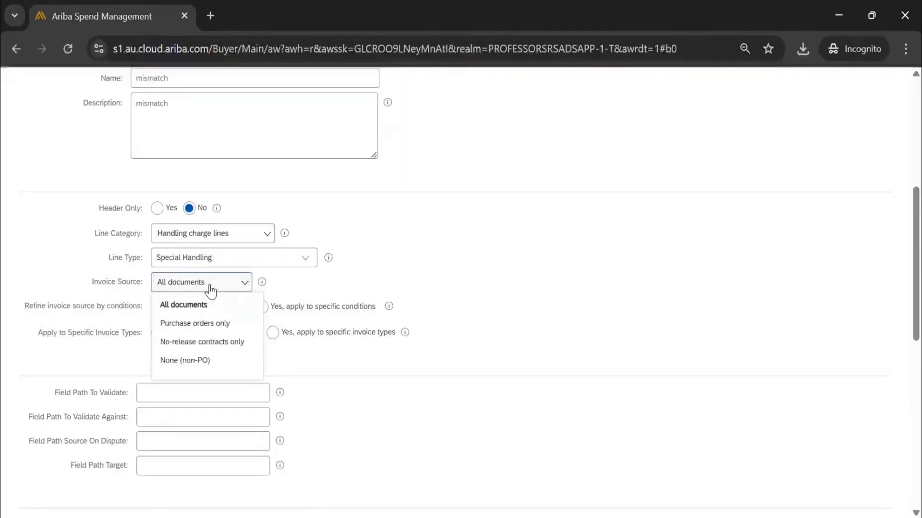
{"action": "left_click", "coordinate": [220, 325]}
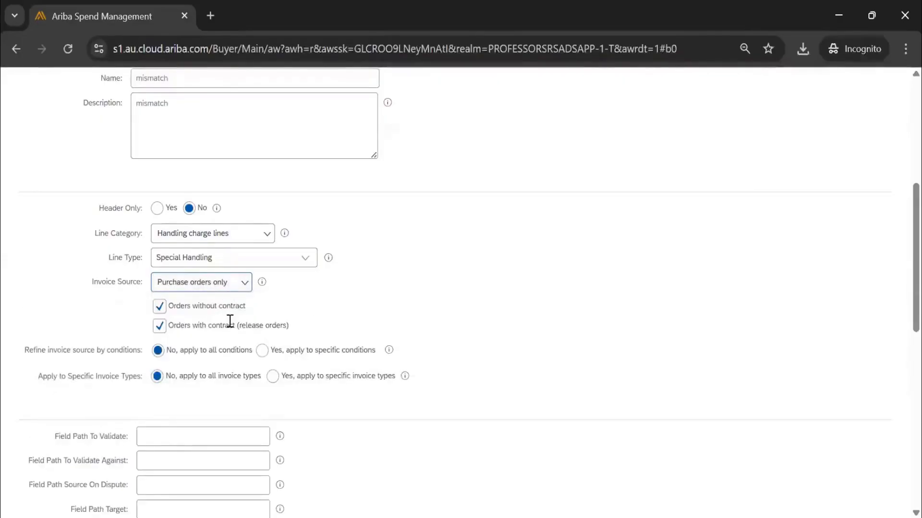
{"action": "left_click", "coordinate": [216, 290]}
{"action": "left_click", "coordinate": [229, 288]}
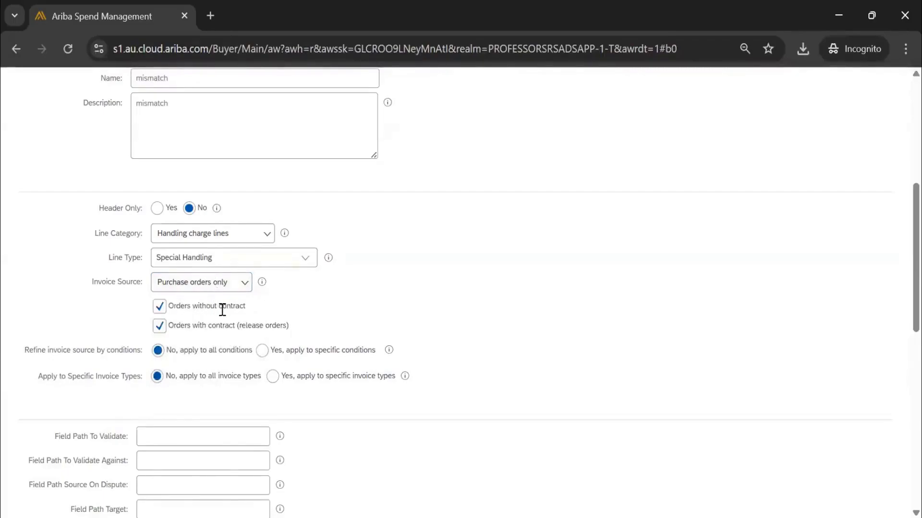
{"action": "left_click", "coordinate": [160, 328]}
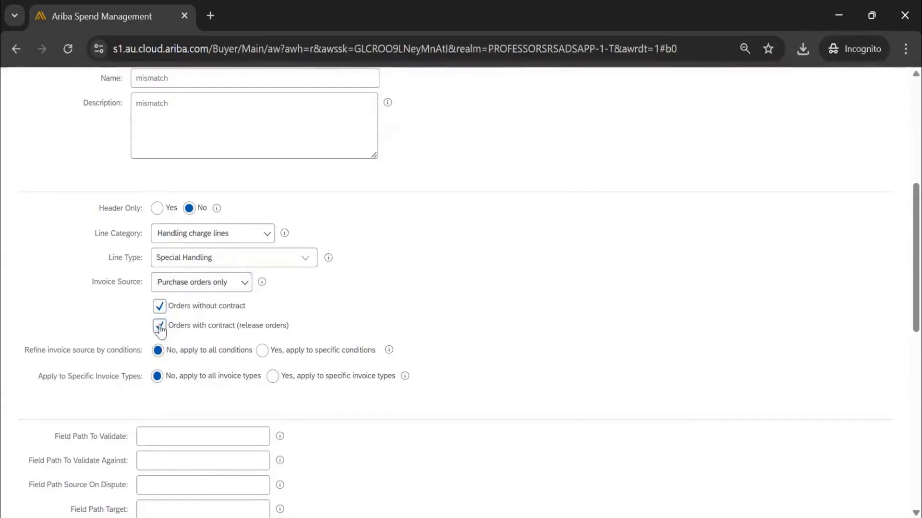
Exclude orders with contract (release orders) and refine the invoice source to the specific condition Regular order.
{"action": "left_click", "coordinate": [161, 330]}
{"action": "scroll", "coordinate": [432, 287], "scroll_direction": "down", "scroll_amount": 3}
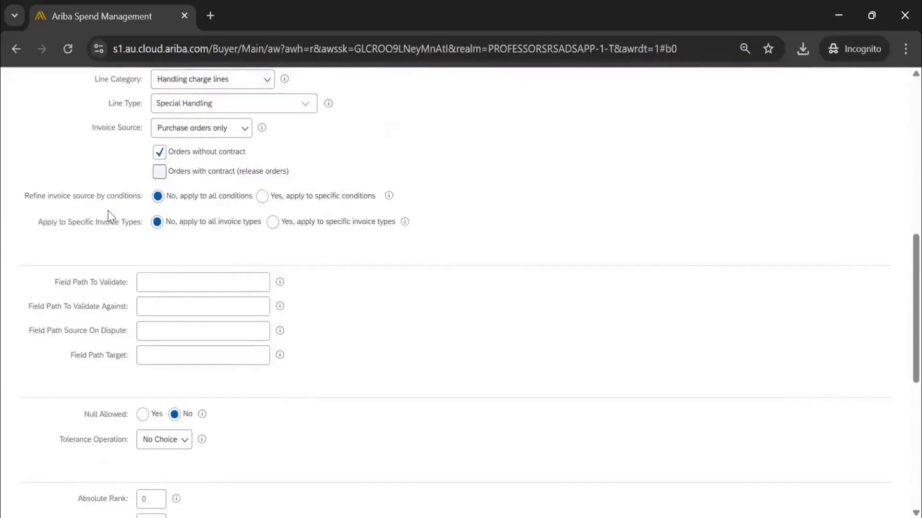
{"action": "left_click", "coordinate": [261, 196]}
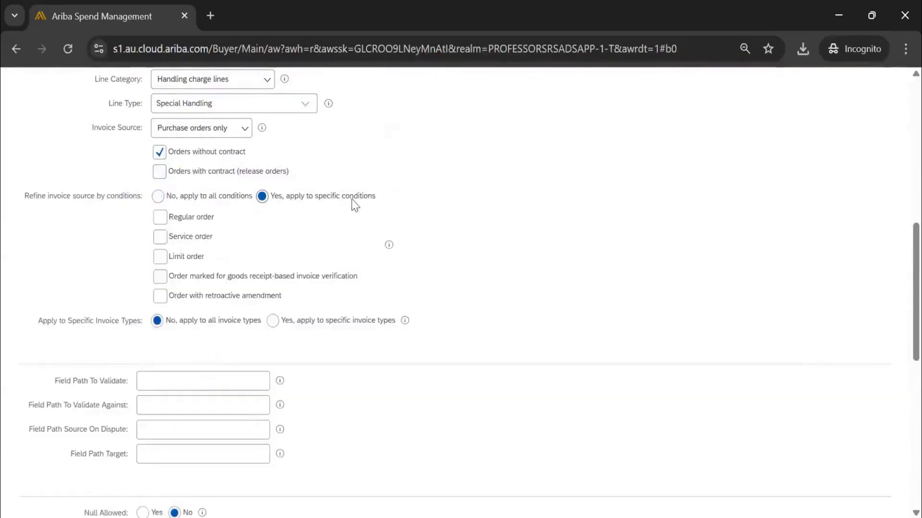
{"action": "left_click", "coordinate": [163, 220]}
Apply the exception type to specific invoice types, selecting only Standard.
{"action": "scroll", "coordinate": [47, 254], "scroll_direction": "down", "scroll_amount": 2}
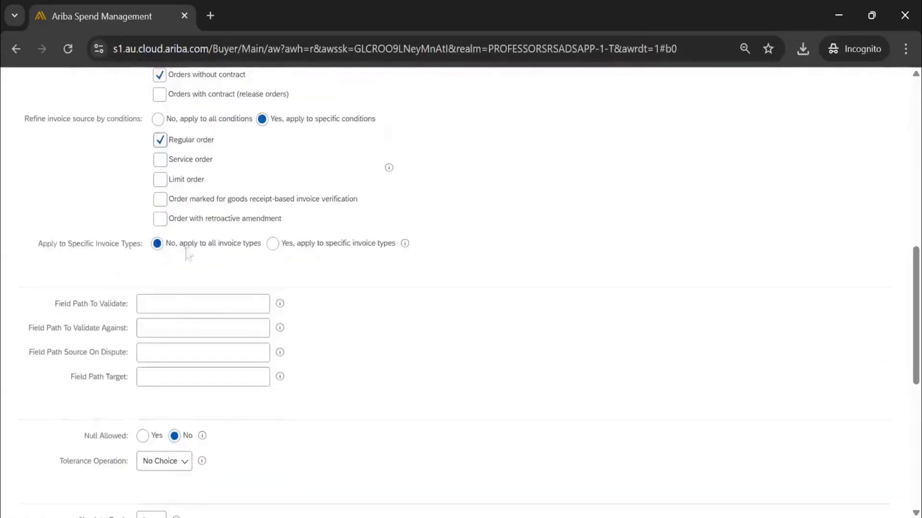
{"action": "left_click", "coordinate": [272, 243]}
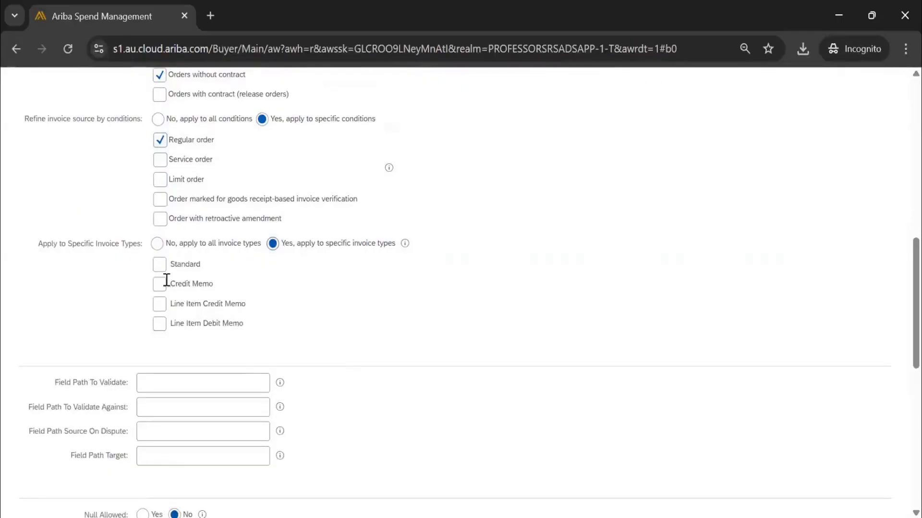
{"action": "left_click", "coordinate": [160, 265]}
Try Auto Reject set to Yes, review the source conditions and field paths, and return Auto Reject to No.
{"action": "scroll", "coordinate": [370, 294], "scroll_direction": "down", "scroll_amount": 3}
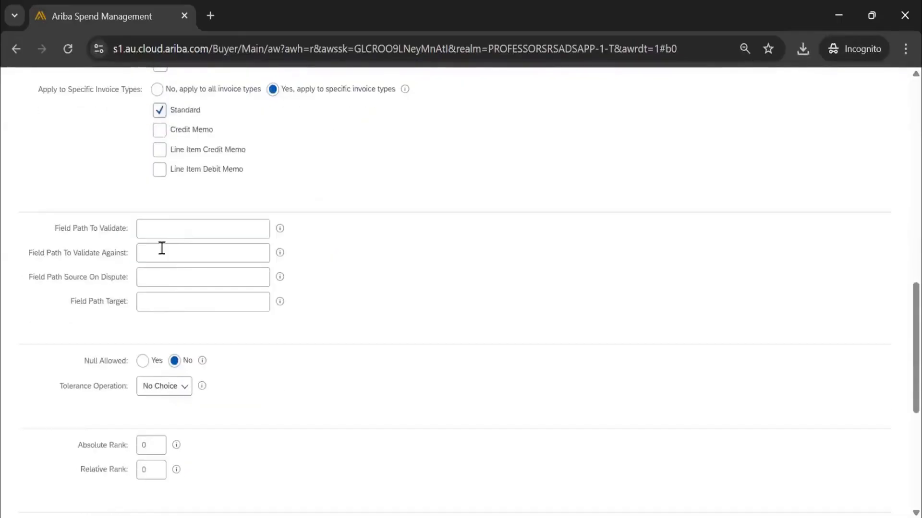
{"action": "scroll", "coordinate": [220, 230], "scroll_direction": "down", "scroll_amount": 3}
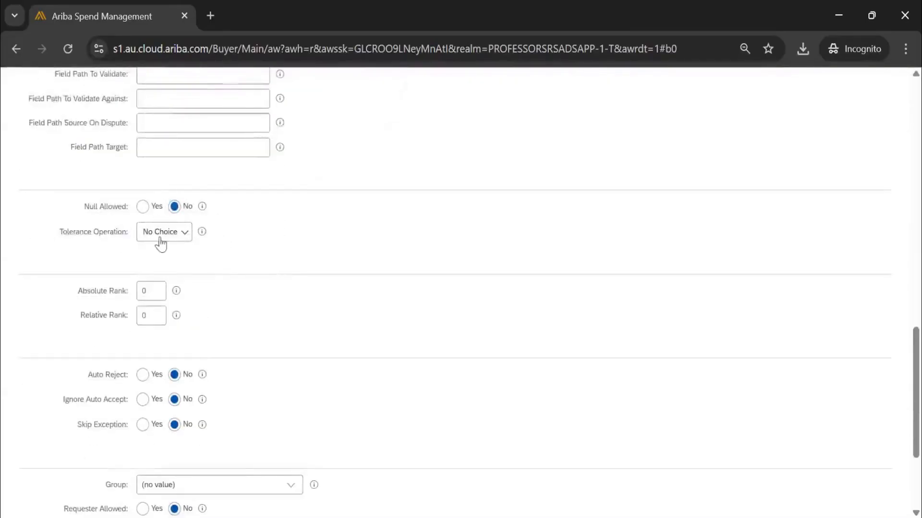
{"action": "scroll", "coordinate": [170, 314], "scroll_direction": "down", "scroll_amount": 3}
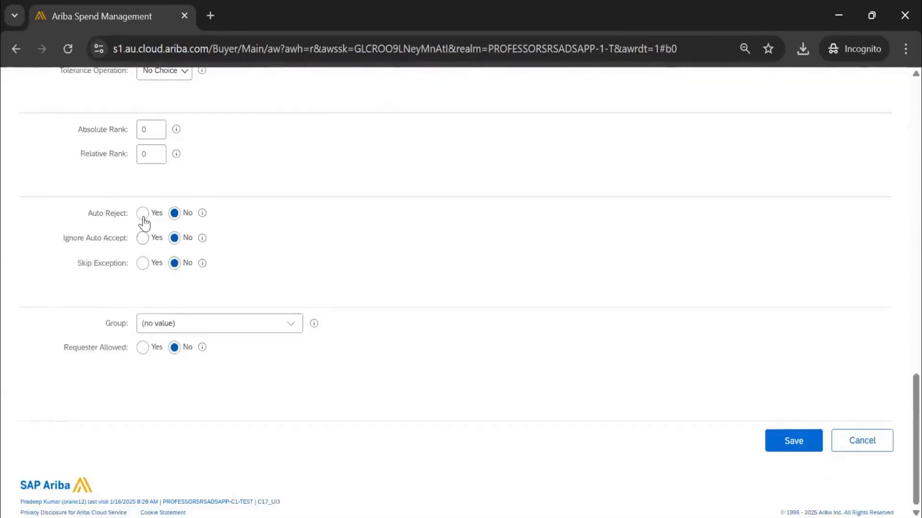
{"action": "left_click", "coordinate": [143, 213]}
{"action": "scroll", "coordinate": [179, 185], "scroll_direction": "up", "scroll_amount": 18}
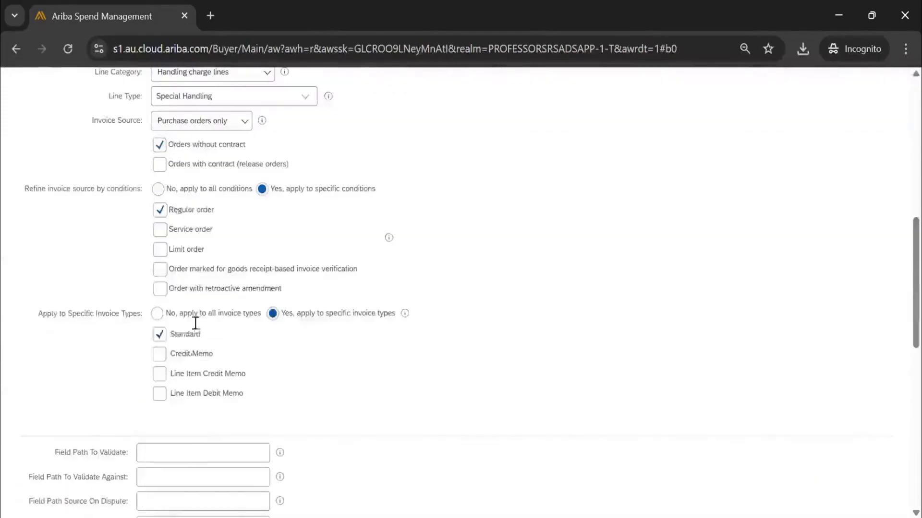
{"action": "scroll", "coordinate": [181, 366], "scroll_direction": "down", "scroll_amount": 10}
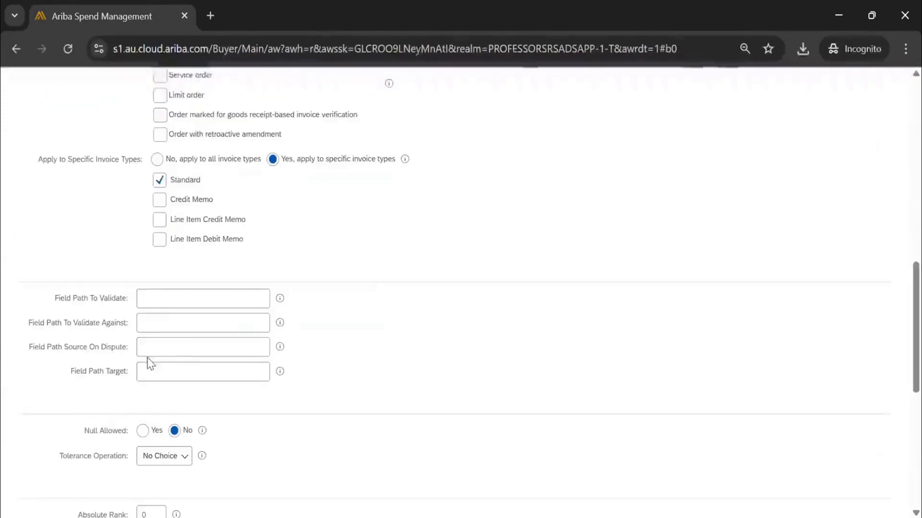
{"action": "scroll", "coordinate": [150, 363], "scroll_direction": "down", "scroll_amount": 6}
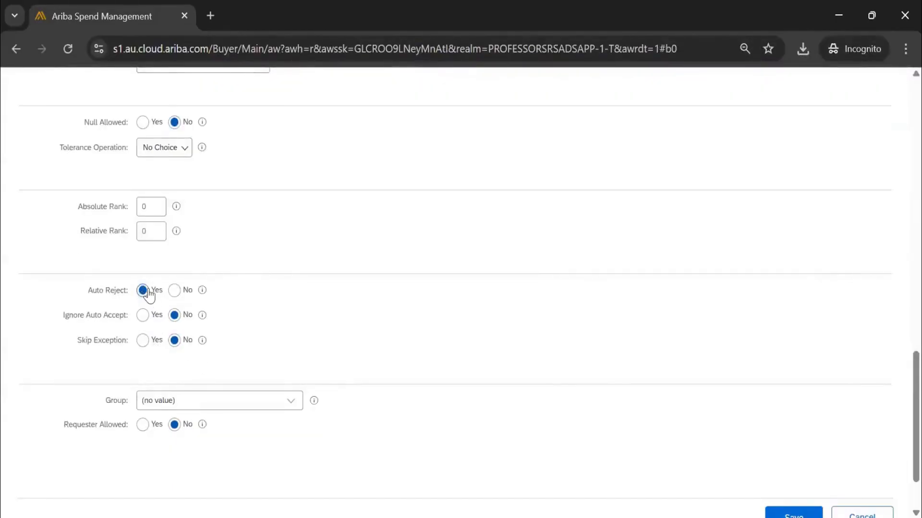
{"action": "left_click", "coordinate": [174, 290]}
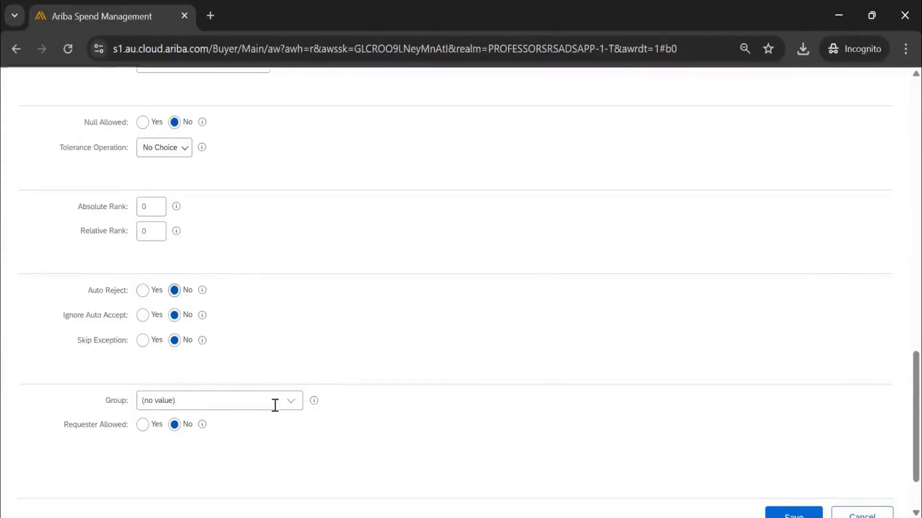
Search the groups for "invoice mana" and assign Invoice Manager as the exception type's group.
{"action": "left_click", "coordinate": [290, 403]}
{"action": "left_click", "coordinate": [252, 440]}
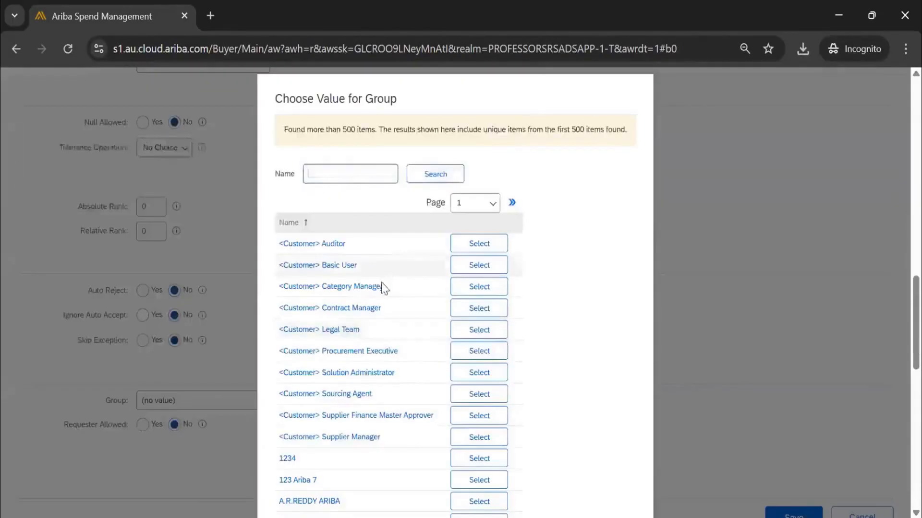
{"action": "type", "text": "misma"}
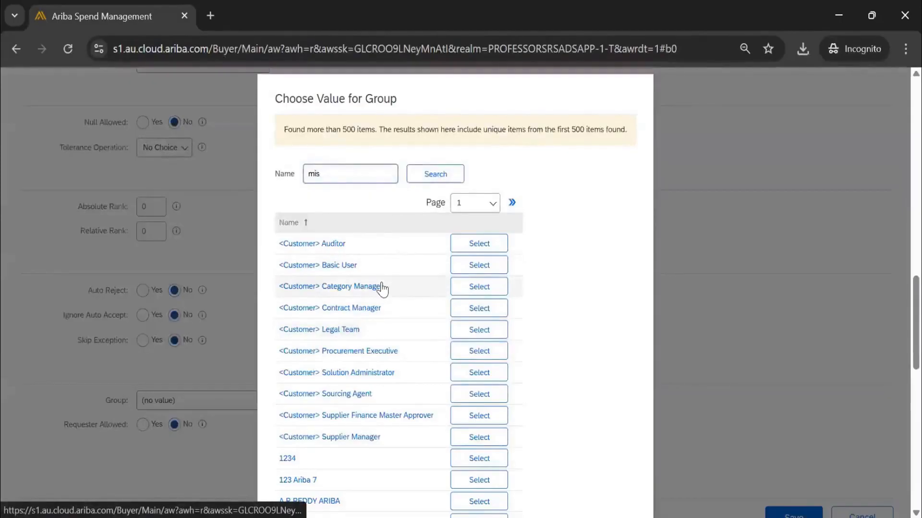
{"action": "key", "text": "BackSpace"}
{"action": "key", "text": "BackSpace"}
{"action": "key", "text": "BackSpace"}
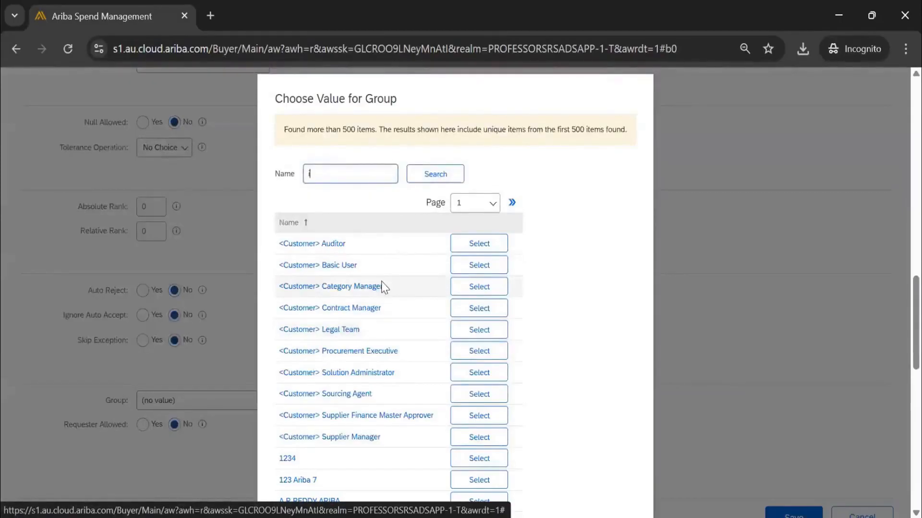
{"action": "type", "text": "invoice mana"}
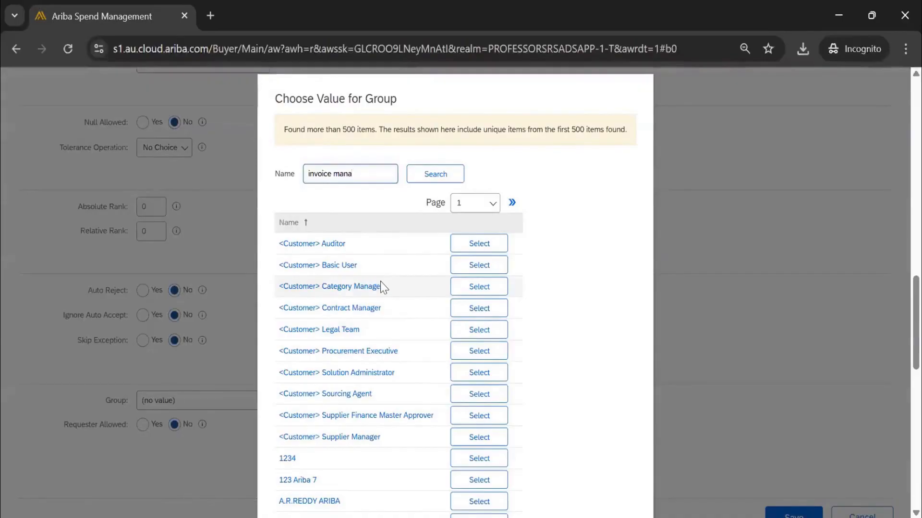
{"action": "left_click", "coordinate": [487, 278]}
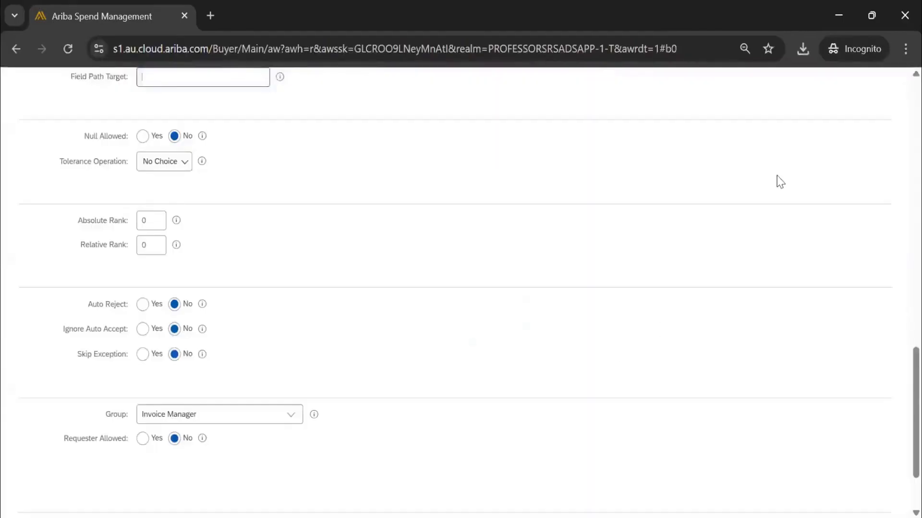
Set Requester Allowed to Yes and save the new invoice exception type.
{"action": "scroll", "coordinate": [210, 356], "scroll_direction": "down", "scroll_amount": 2}
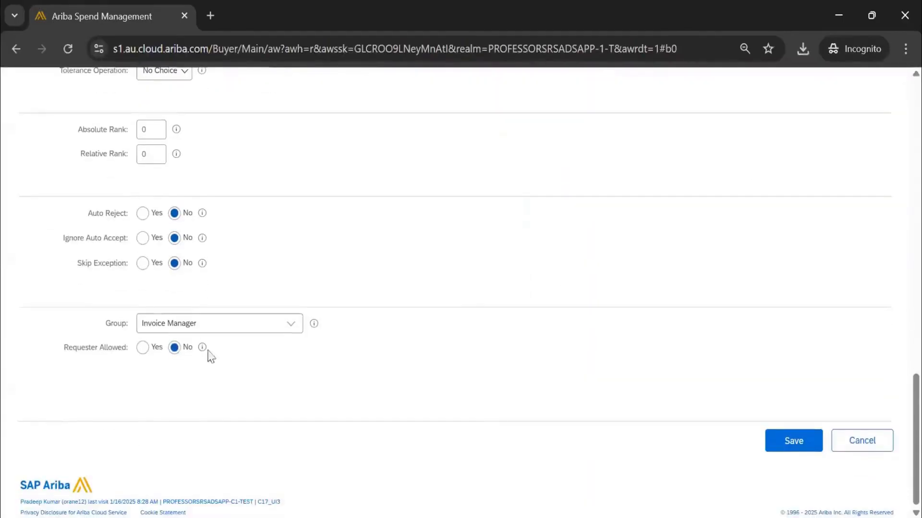
{"action": "left_click", "coordinate": [143, 349]}
{"action": "scroll", "coordinate": [280, 340], "scroll_direction": "up", "scroll_amount": 15}
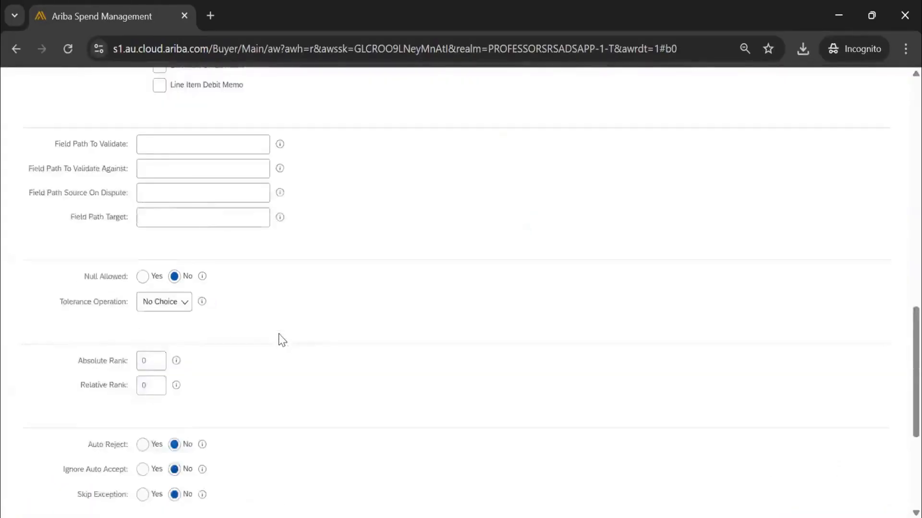
{"action": "scroll", "coordinate": [272, 319], "scroll_direction": "down", "scroll_amount": 8}
{"action": "scroll", "coordinate": [222, 363], "scroll_direction": "down", "scroll_amount": 8}
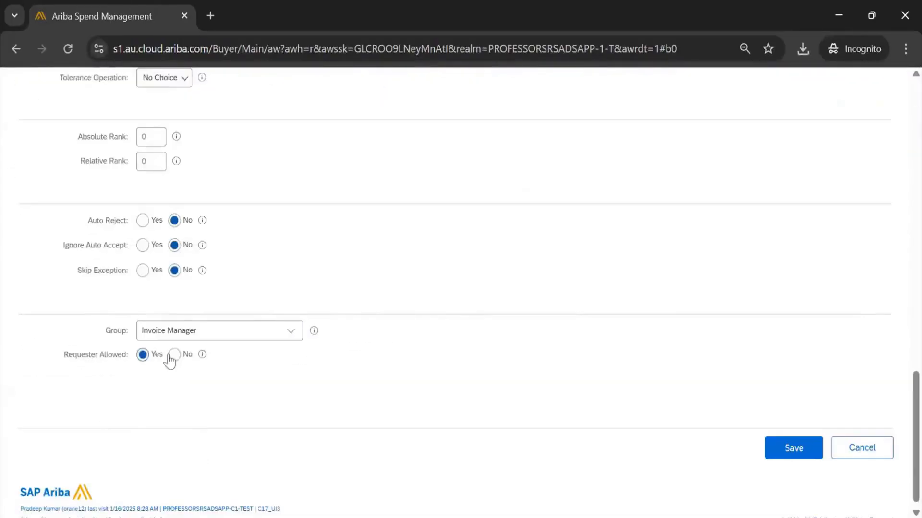
{"action": "left_click", "coordinate": [778, 454]}
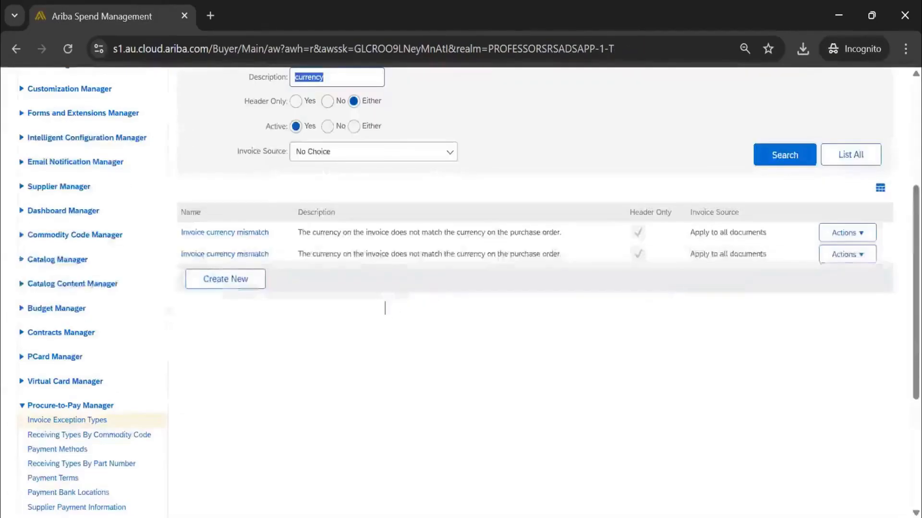
Clear the description filter and search invoice exception types by the name "mismatch".
{"action": "scroll", "coordinate": [392, 260], "scroll_direction": "up", "scroll_amount": 2}
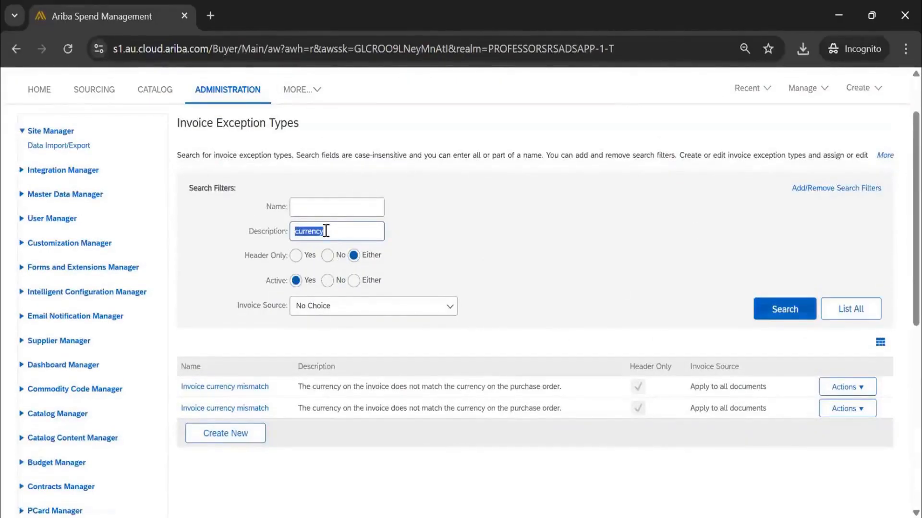
{"action": "key", "text": "BackSpace"}
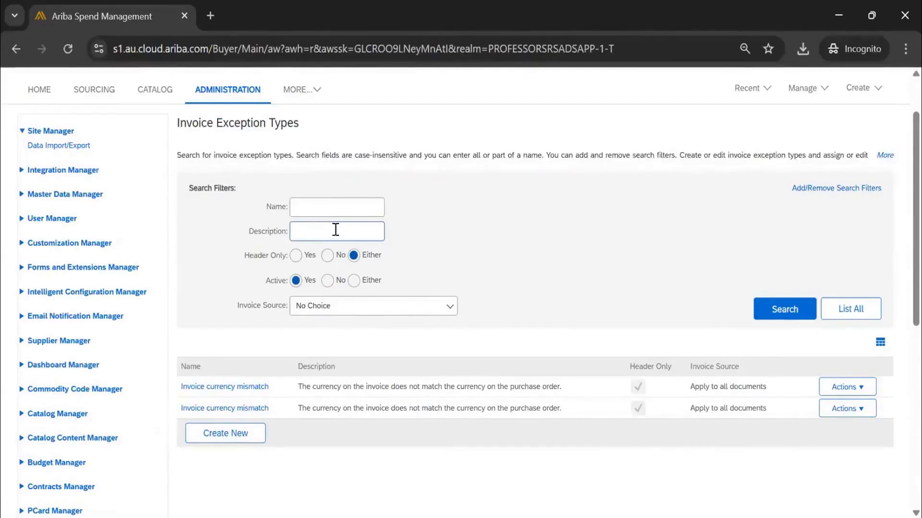
{"action": "left_click", "coordinate": [299, 204]}
{"action": "type", "text": "mismatch"}
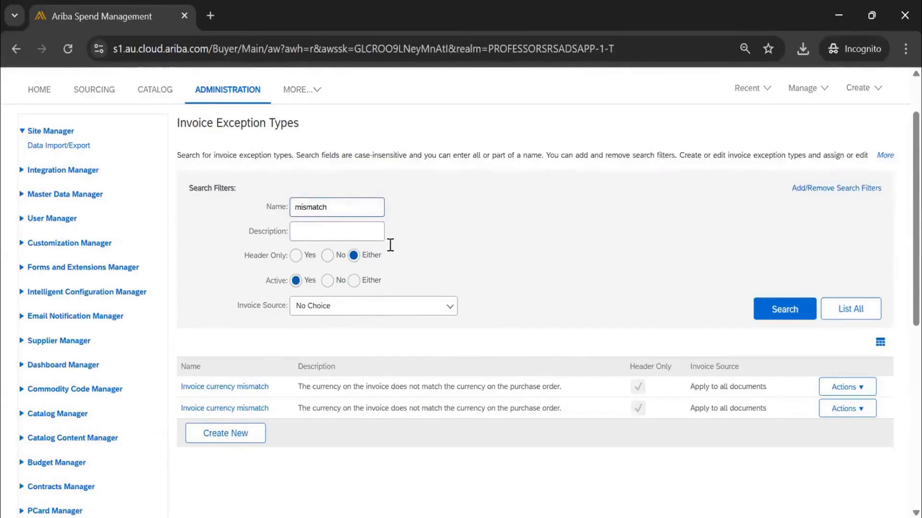
{"action": "key", "text": "Return"}
Open the mismatch exception type for editing, view its settings down to the group, and cancel without saving.
{"action": "scroll", "coordinate": [469, 268], "scroll_direction": "down", "scroll_amount": 5}
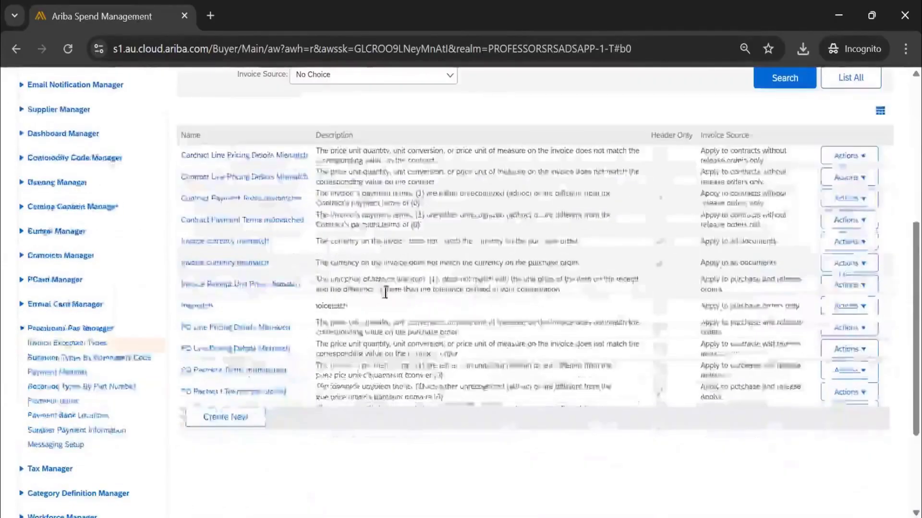
{"action": "left_click", "coordinate": [847, 306]}
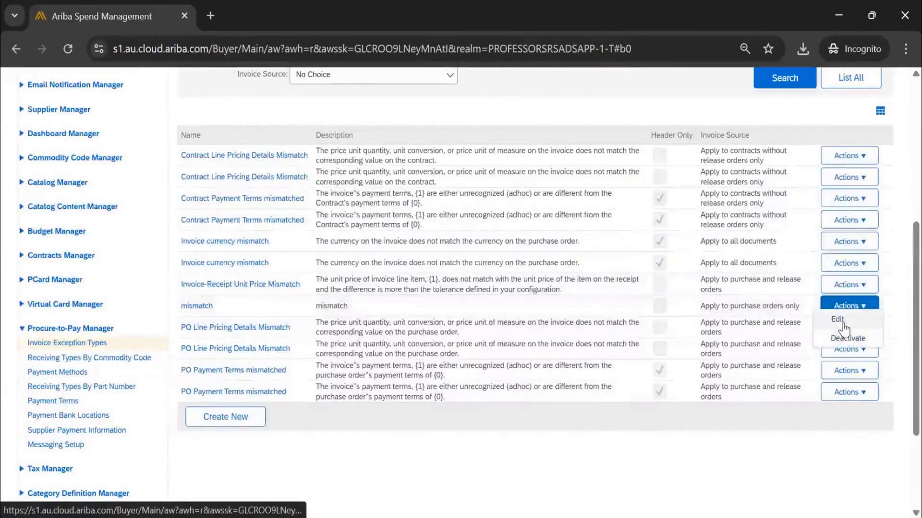
{"action": "left_click", "coordinate": [839, 321]}
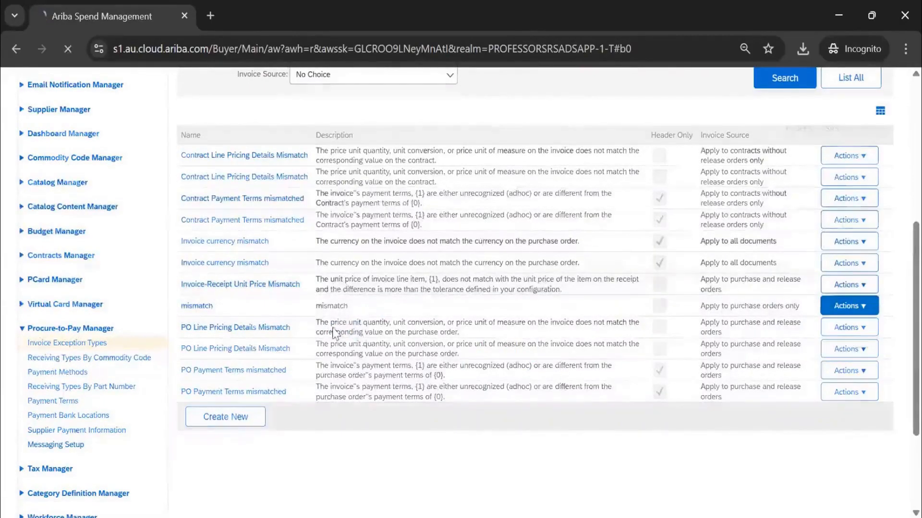
{"action": "scroll", "coordinate": [333, 339], "scroll_direction": "down", "scroll_amount": 15}
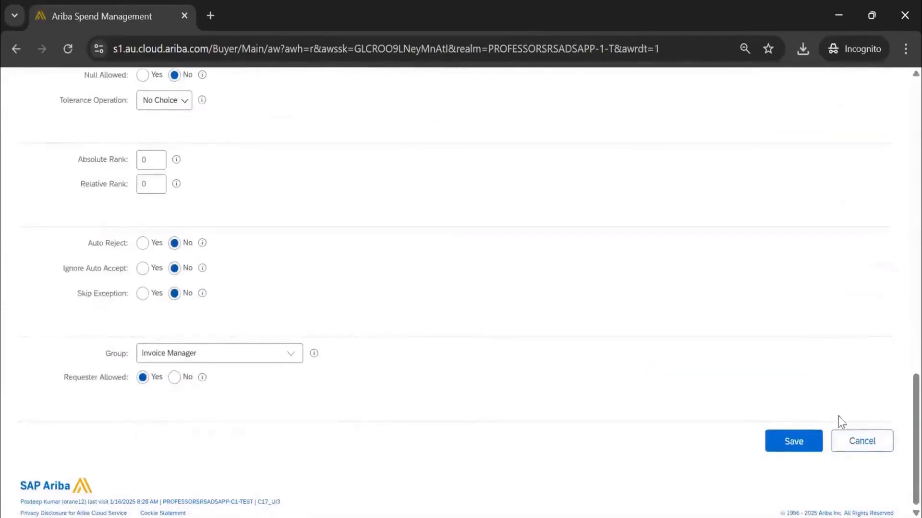
{"action": "left_click", "coordinate": [860, 439]}
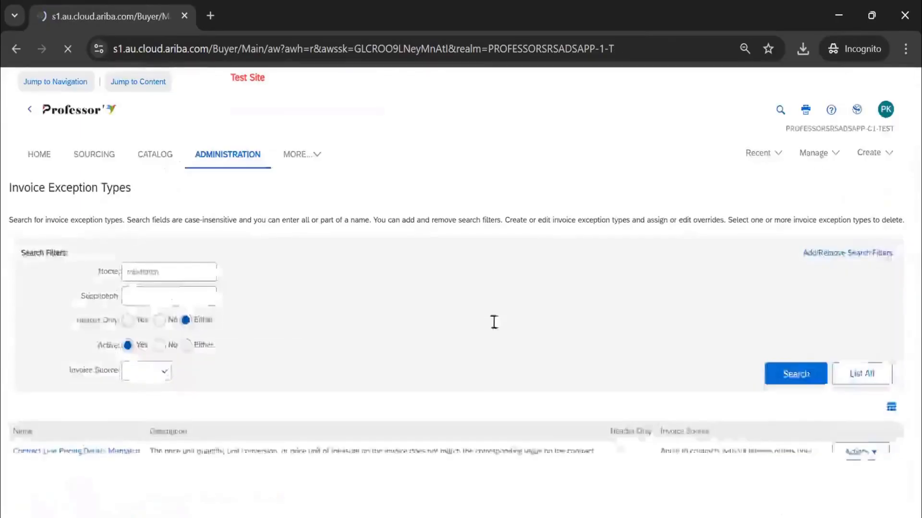
Deactivate the mismatch invoice exception type and confirm the action.
{"action": "left_click", "coordinate": [848, 305]}
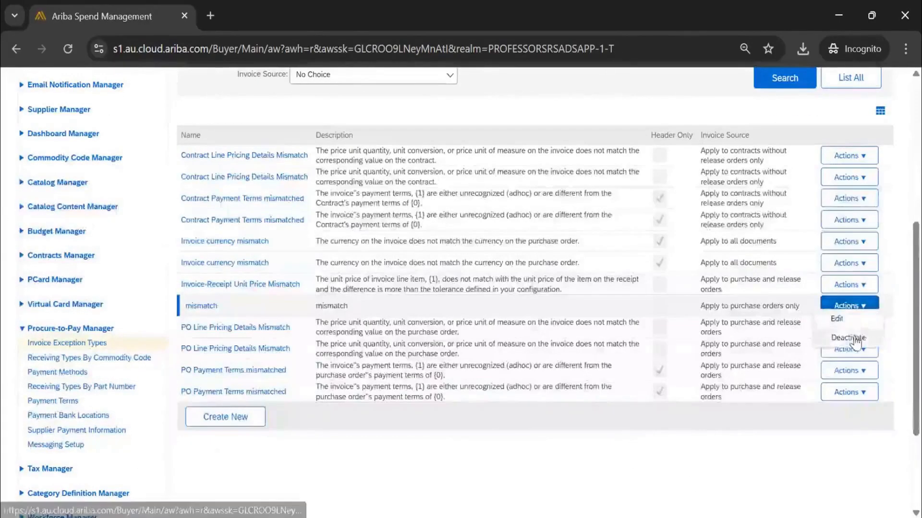
{"action": "left_click", "coordinate": [848, 338]}
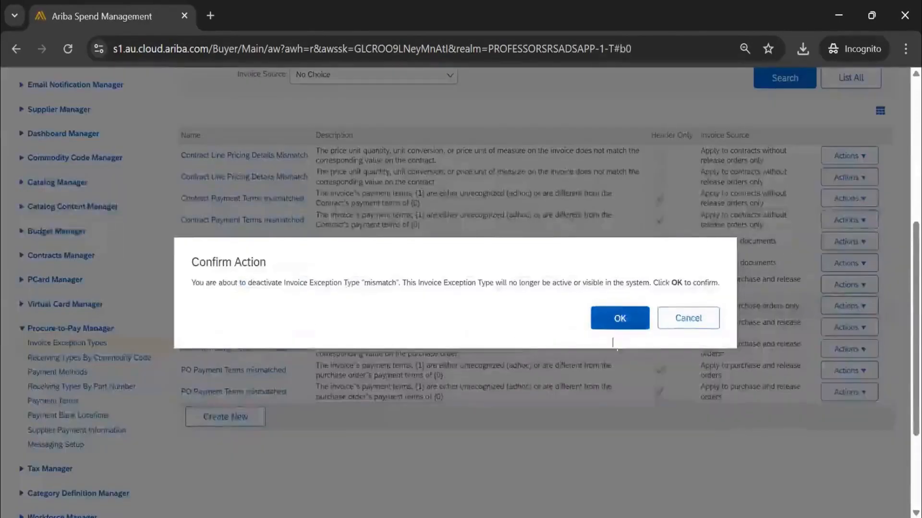
{"action": "left_click", "coordinate": [619, 318]}
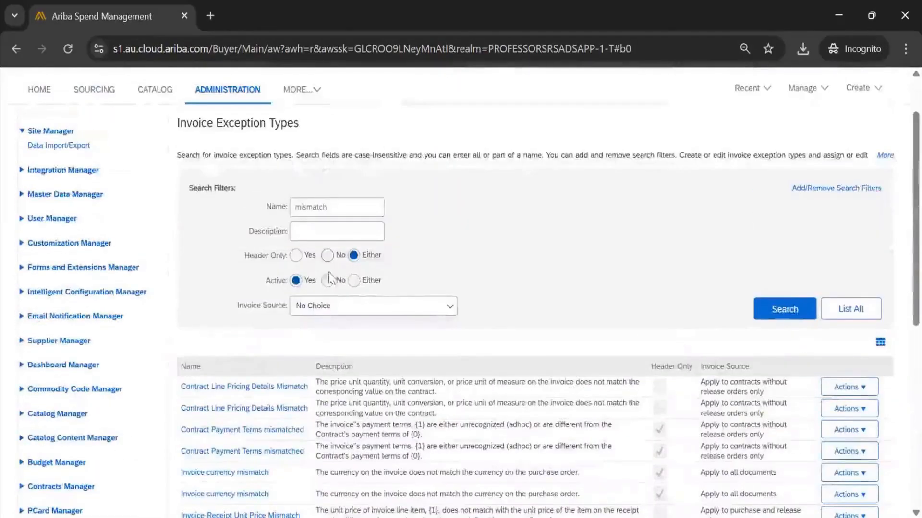
Search for inactive exception types named "mismatch", and leave the Active filter at No after briefly choosing Either.
{"action": "left_click", "coordinate": [328, 280]}
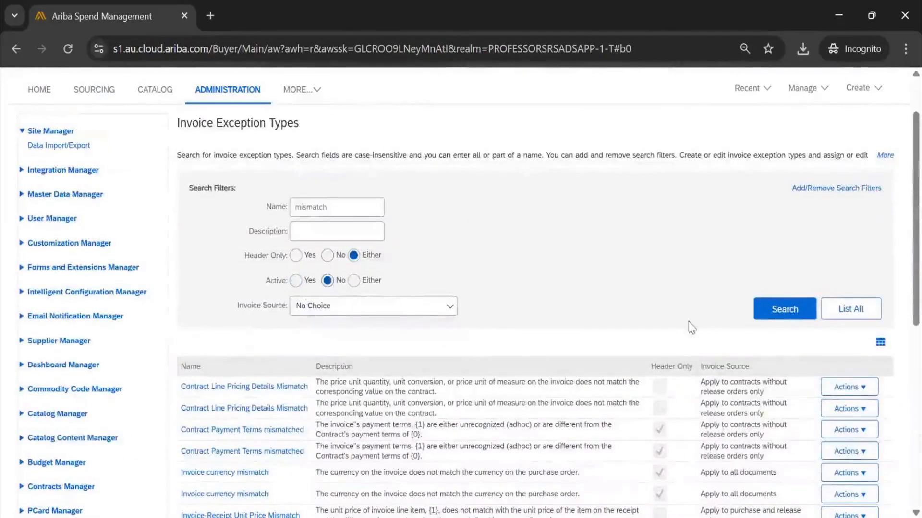
{"action": "left_click", "coordinate": [782, 310]}
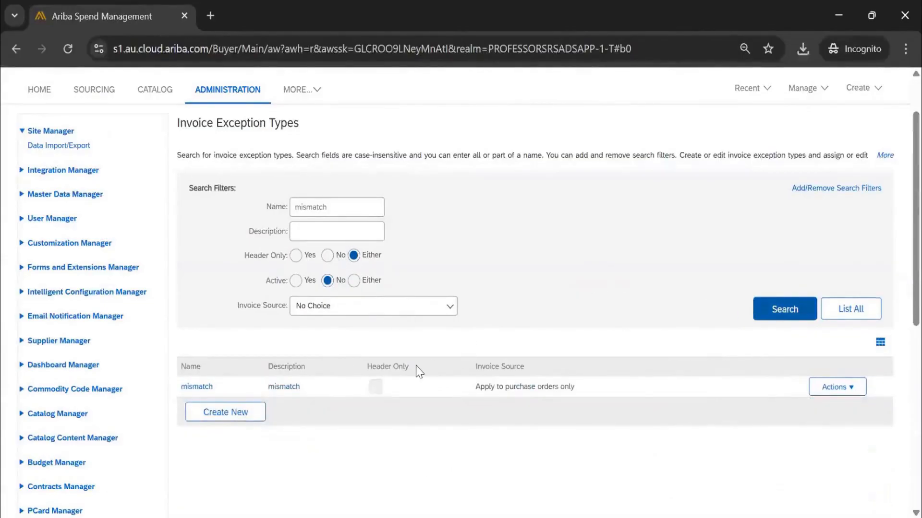
{"action": "left_click", "coordinate": [354, 281]}
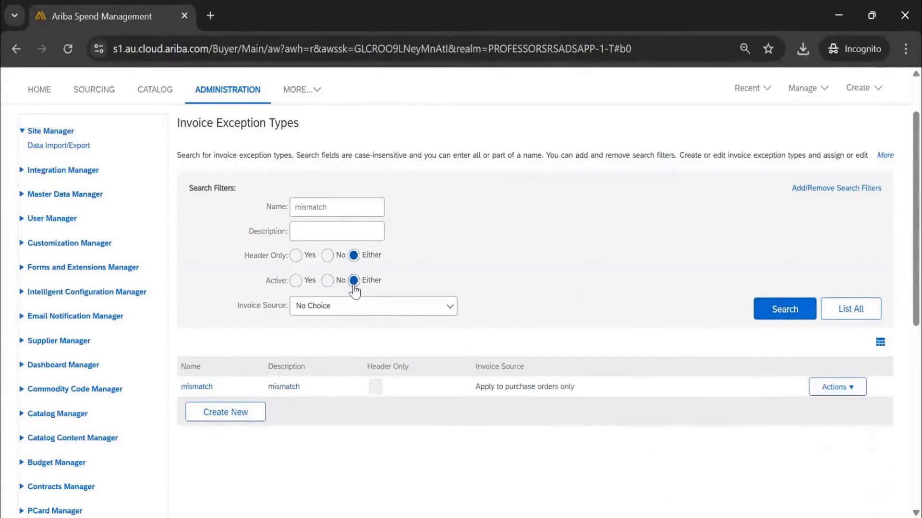
{"action": "left_click", "coordinate": [327, 281]}
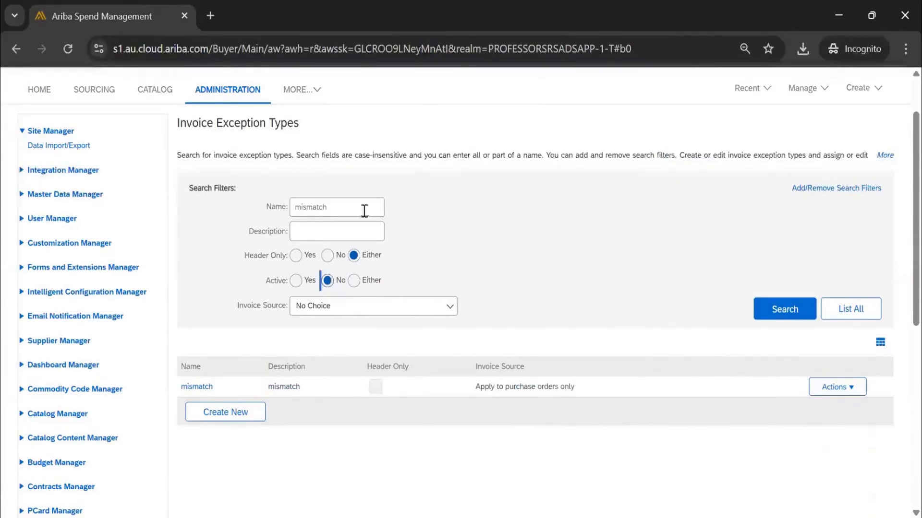
Clear the name filter and search for all inactive invoice exception types.
{"action": "left_click_drag", "start_coordinate": [365, 212], "coordinate": [231, 192]}
{"action": "key", "text": "BackSpace"}
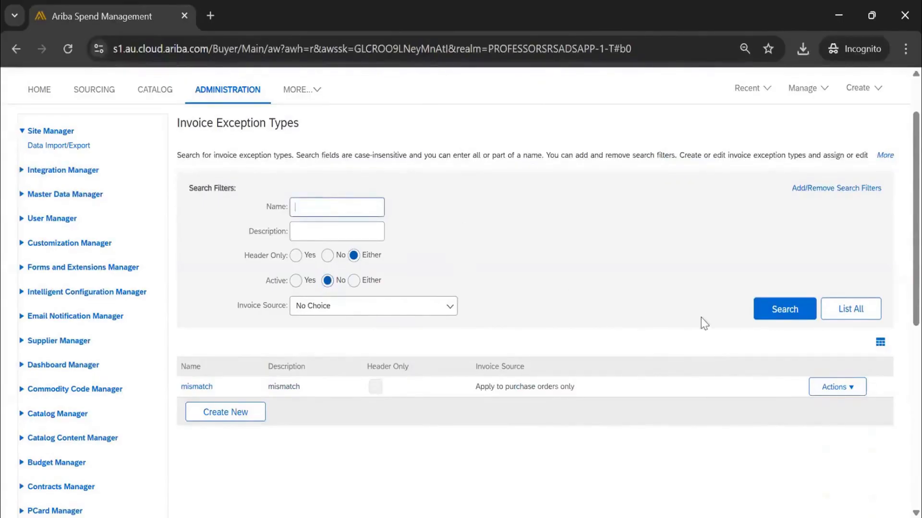
{"action": "left_click", "coordinate": [768, 317]}
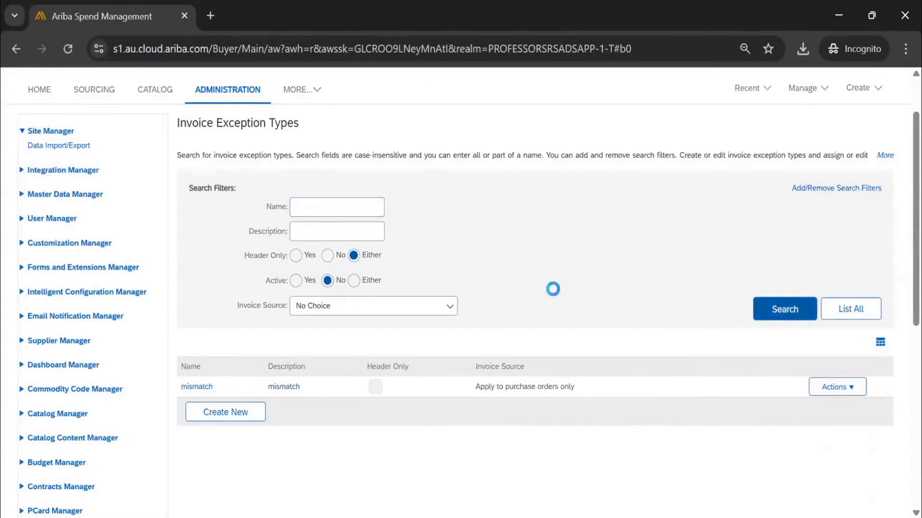
Examine the full list of inactive invoice exception types with their descriptions, header-only flags and invoice sources.
{"action": "scroll", "coordinate": [553, 289], "scroll_direction": "down", "scroll_amount": 4}
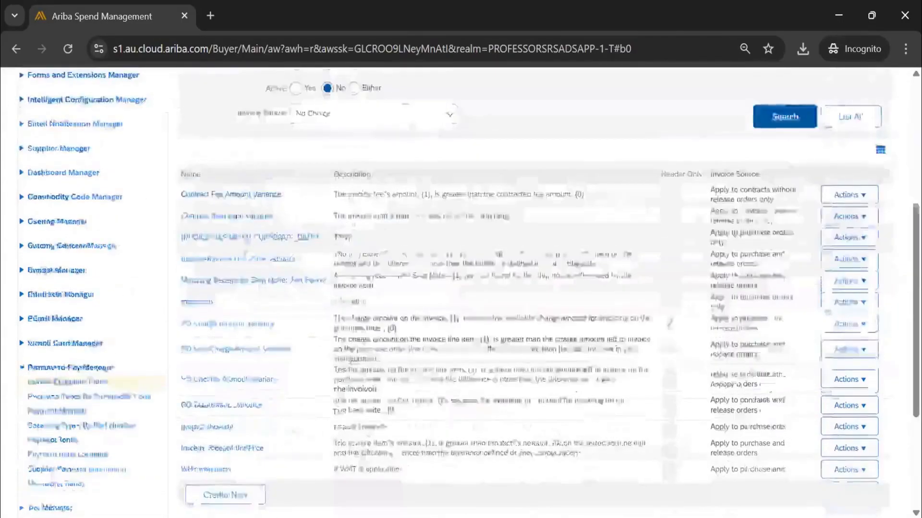
{"action": "scroll", "coordinate": [532, 288], "scroll_direction": "down", "scroll_amount": 5}
{"action": "scroll", "coordinate": [273, 302], "scroll_direction": "up", "scroll_amount": 10}
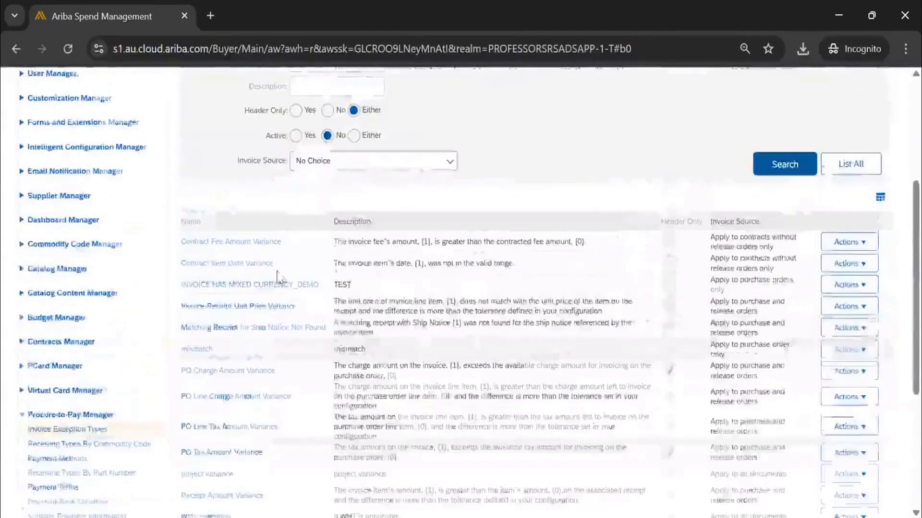
{"action": "scroll", "coordinate": [274, 301], "scroll_direction": "down", "scroll_amount": 1}
{"action": "scroll", "coordinate": [274, 301], "scroll_direction": "down", "scroll_amount": 3}
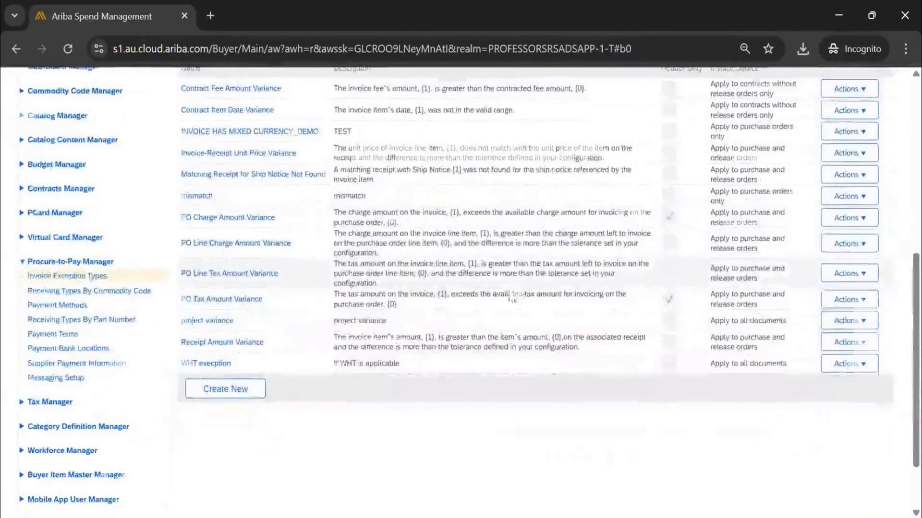
{"action": "scroll", "coordinate": [517, 288], "scroll_direction": "up", "scroll_amount": 9}
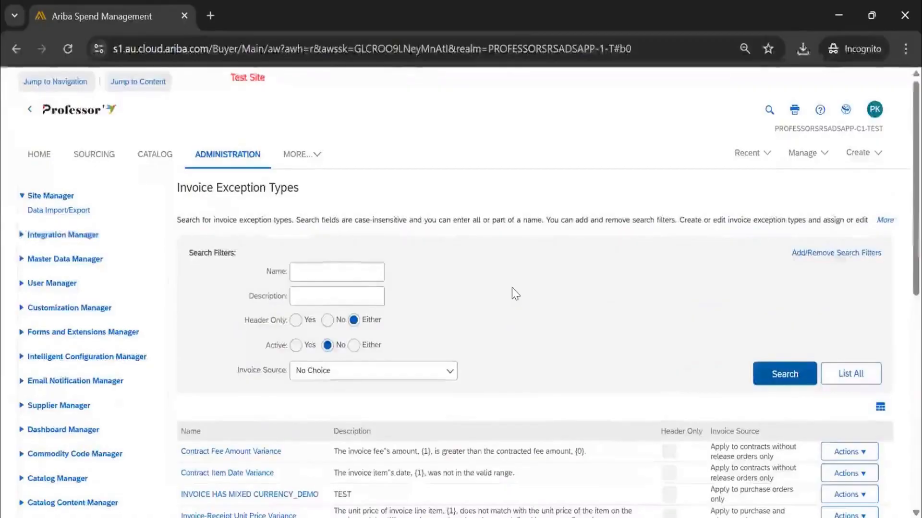
{"action": "scroll", "coordinate": [513, 295], "scroll_direction": "down", "scroll_amount": 3}
{"action": "scroll", "coordinate": [513, 299], "scroll_direction": "down", "scroll_amount": 5}
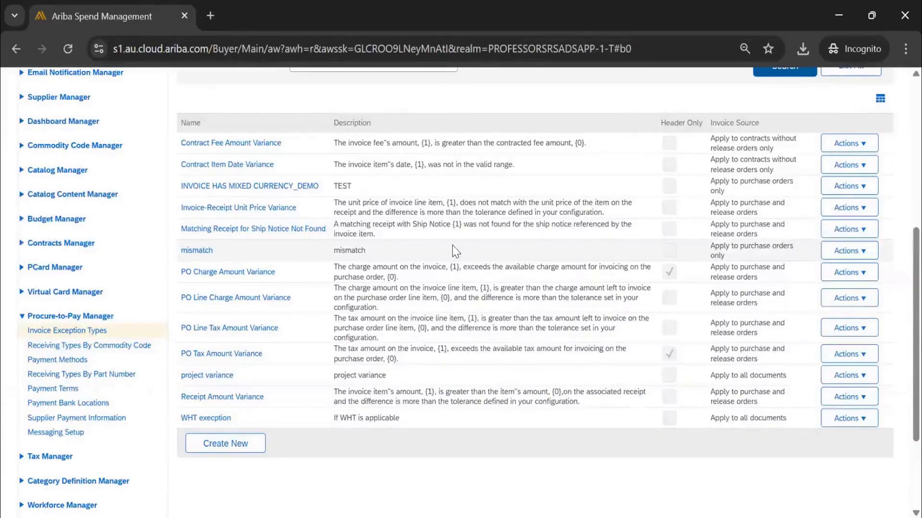
{"action": "scroll", "coordinate": [452, 246], "scroll_direction": "up", "scroll_amount": 6}
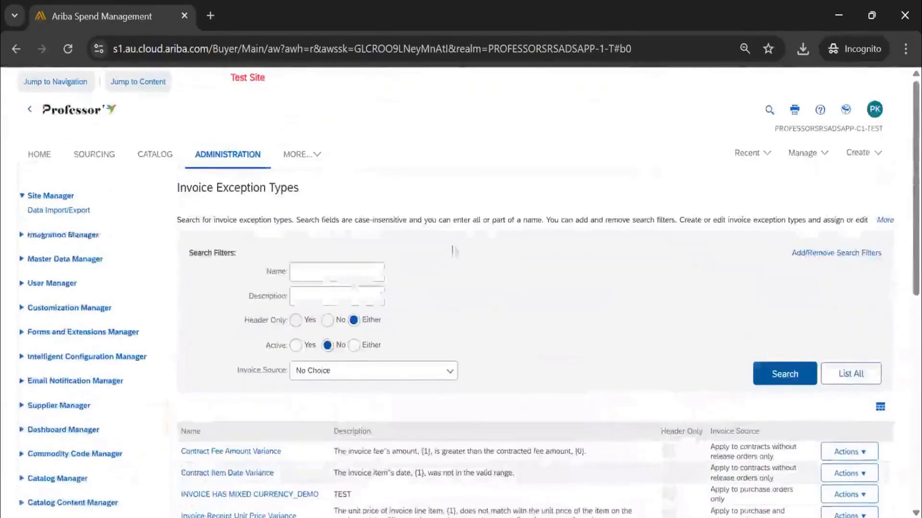
Open Data Import/Export under Site Manager and search the import tasks for "toler".
{"action": "left_click", "coordinate": [82, 210]}
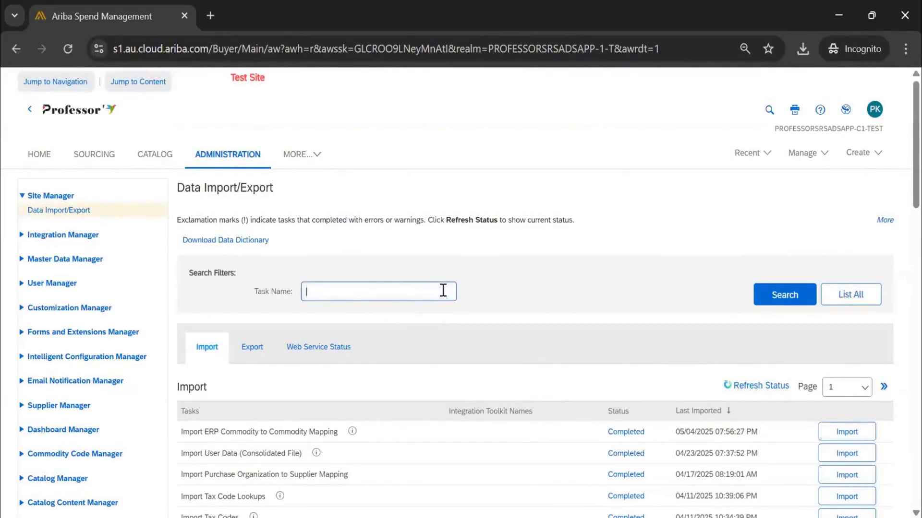
{"action": "type", "text": "oler"}
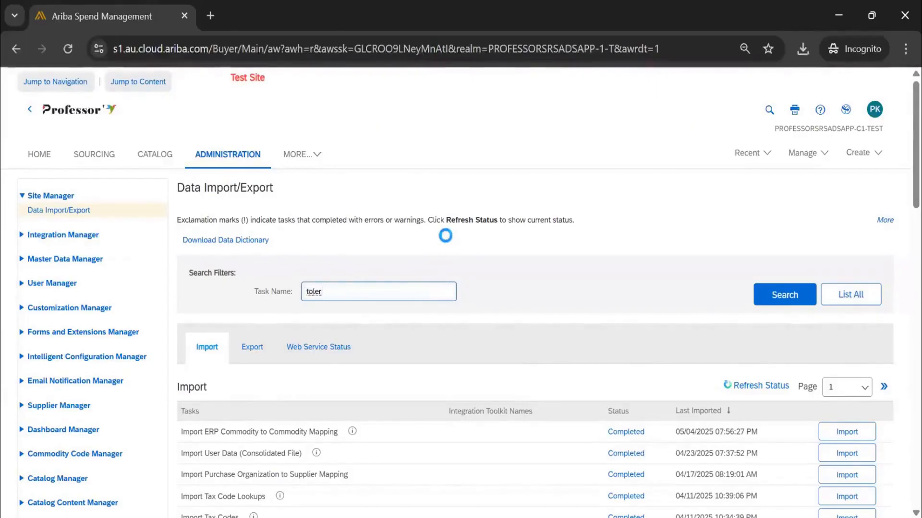
{"action": "key", "text": "Return"}
{"action": "scroll", "coordinate": [226, 370], "scroll_direction": "down", "scroll_amount": 2}
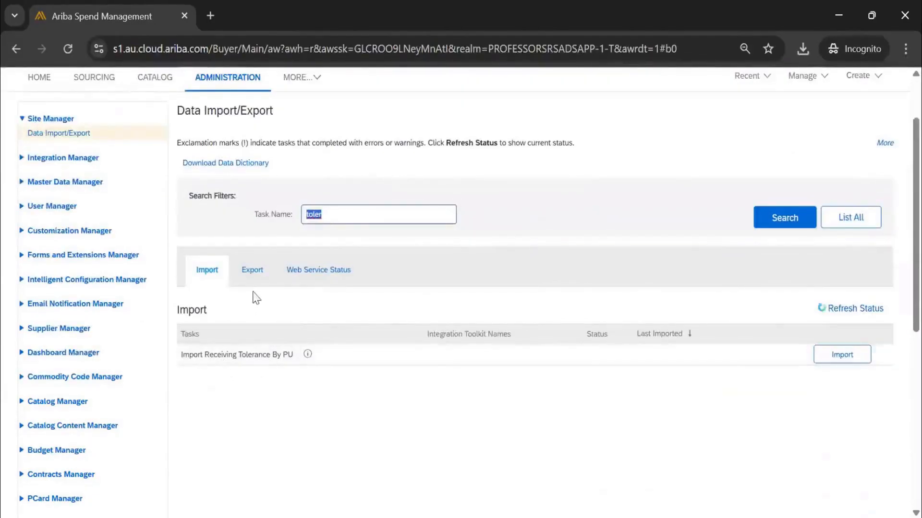
Run the Export Receiving Tolerance By PU task and save ReceivingToleranceByPUExport as a CSV file in Downloads.
{"action": "left_click", "coordinate": [254, 274]}
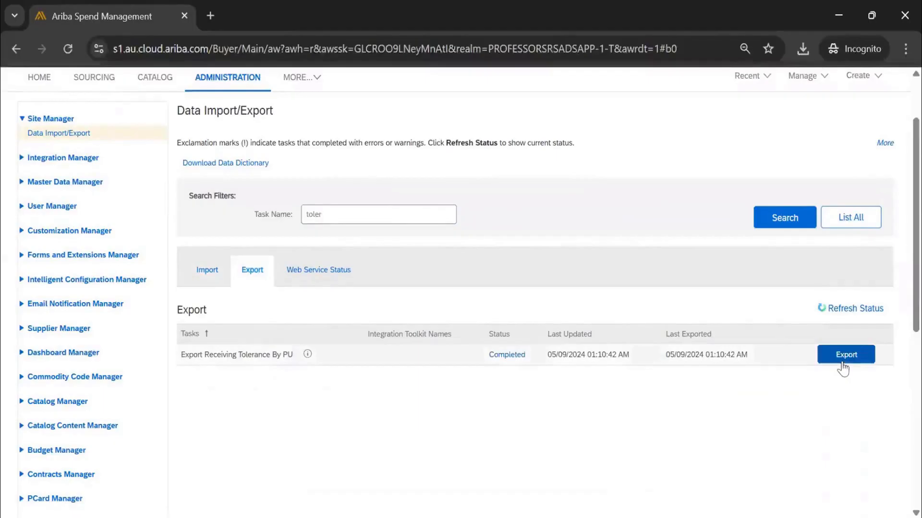
{"action": "left_click", "coordinate": [843, 366]}
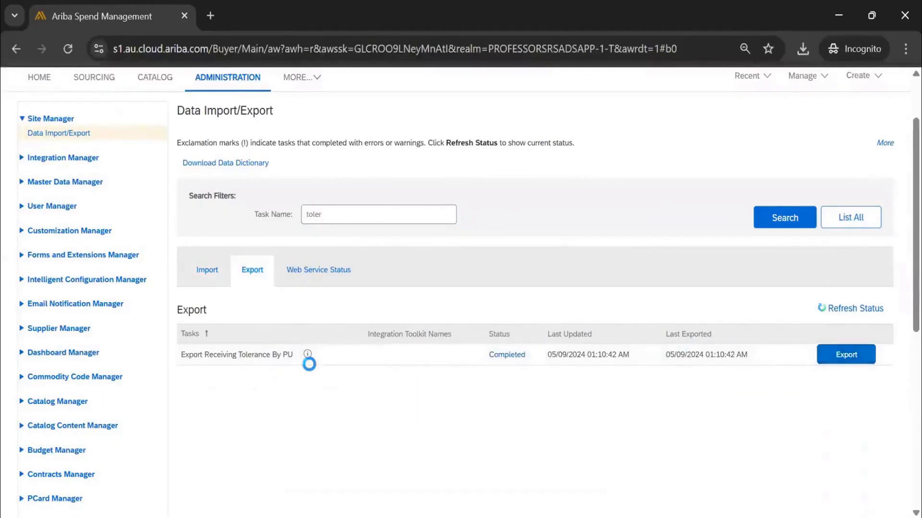
{"action": "left_click", "coordinate": [442, 319]}
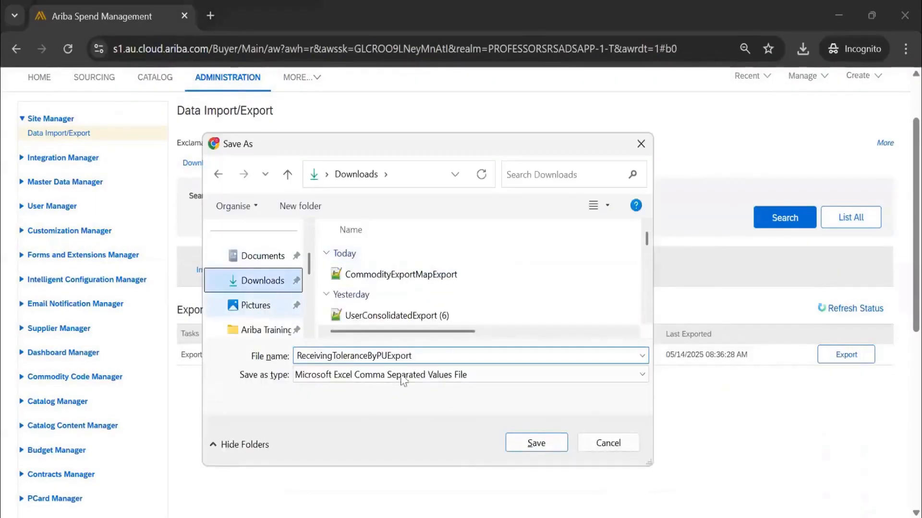
{"action": "left_click", "coordinate": [529, 441]}
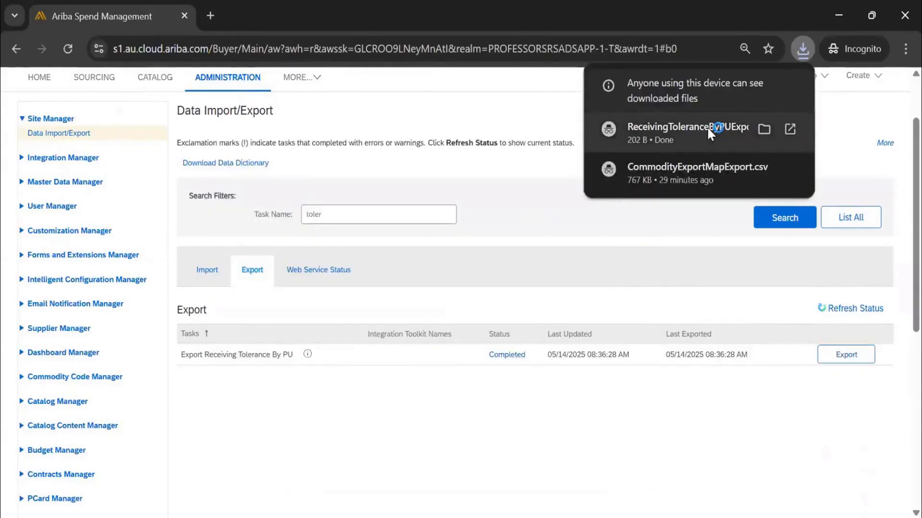
Open the downloaded ReceivingToleranceByPUExport.csv in Notepad++ and examine its column headers, including OverReceivingQuantity, through to the end of the line.
{"action": "left_click", "coordinate": [707, 126]}
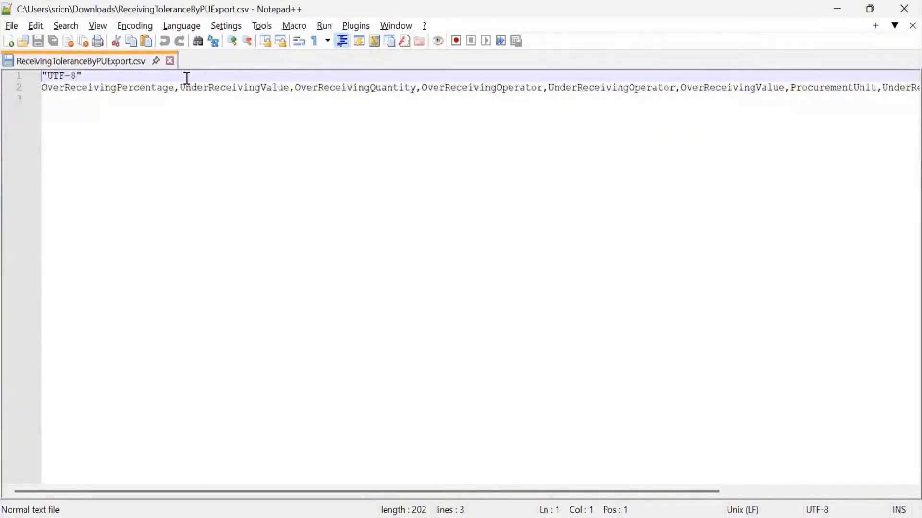
{"action": "left_click", "coordinate": [122, 89]}
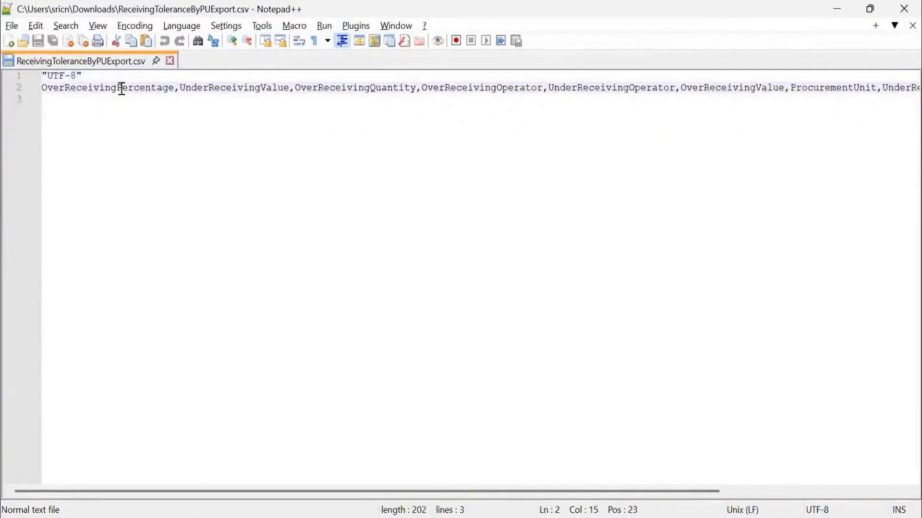
{"action": "left_click", "coordinate": [368, 90]}
{"action": "left_click_drag", "start_coordinate": [296, 89], "coordinate": [394, 101]}
{"action": "double_click", "coordinate": [416, 92]}
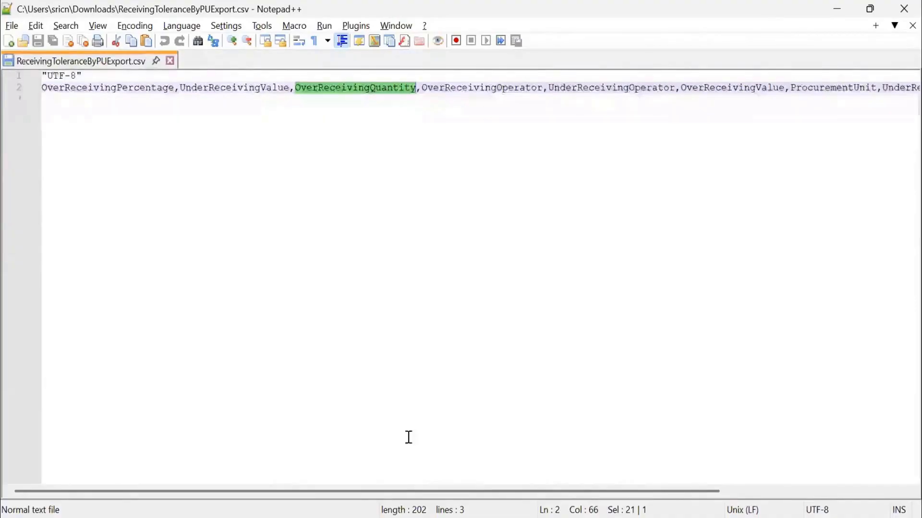
{"action": "left_click_drag", "start_coordinate": [458, 494], "coordinate": [603, 497]}
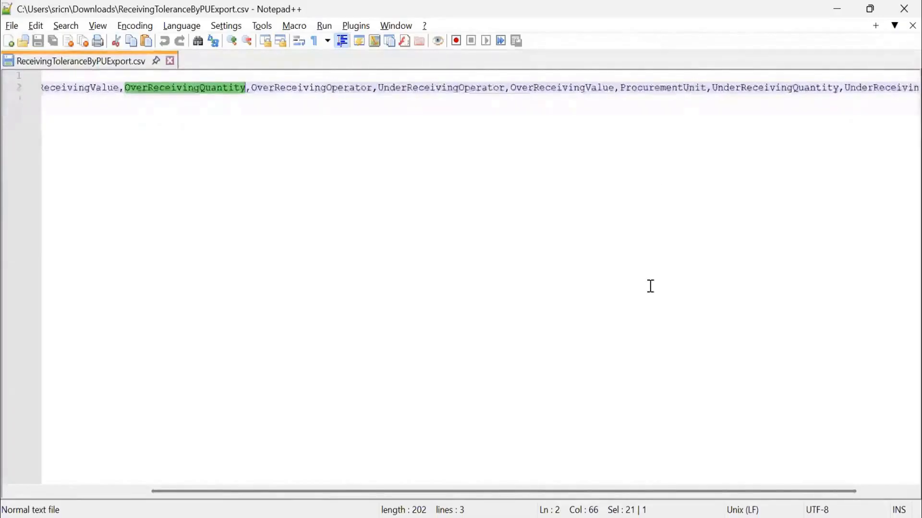
{"action": "left_click_drag", "start_coordinate": [716, 496], "coordinate": [802, 487]}
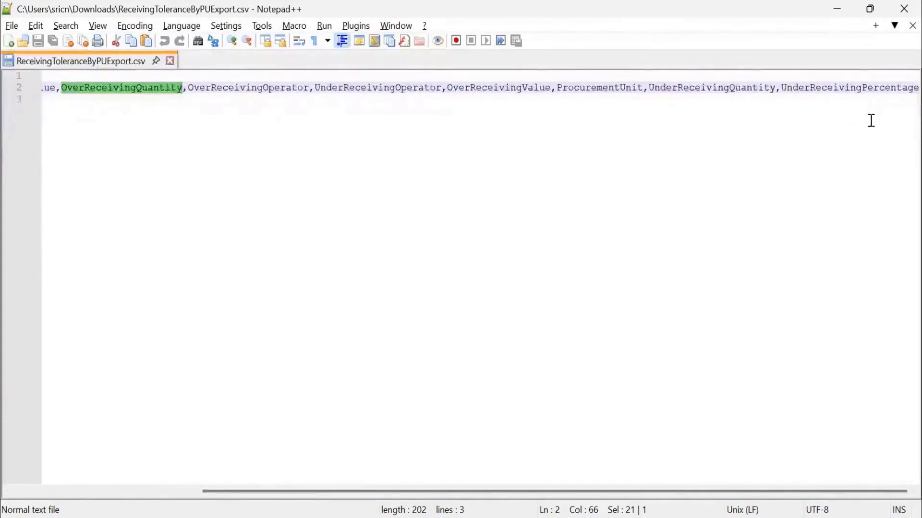
{"action": "left_click_drag", "start_coordinate": [757, 499], "coordinate": [221, 96]}
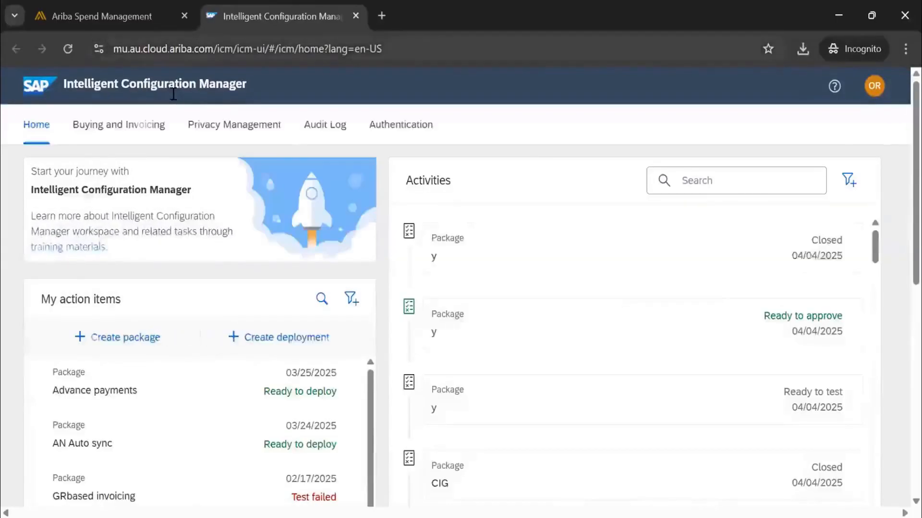
Return to the Ariba administration page, continue to Intelligent Configuration Manager, and open the Buying and Invoicing parameters.
{"action": "left_click", "coordinate": [140, 18]}
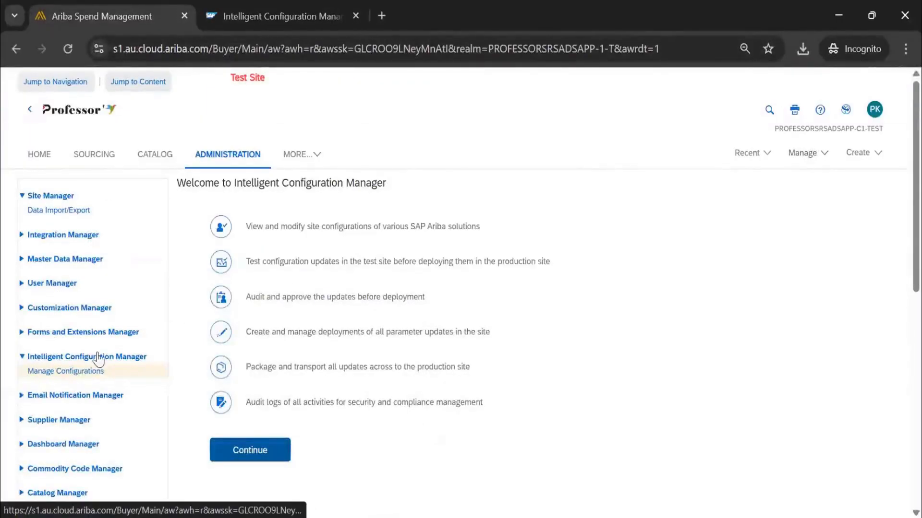
{"action": "left_click", "coordinate": [225, 453]}
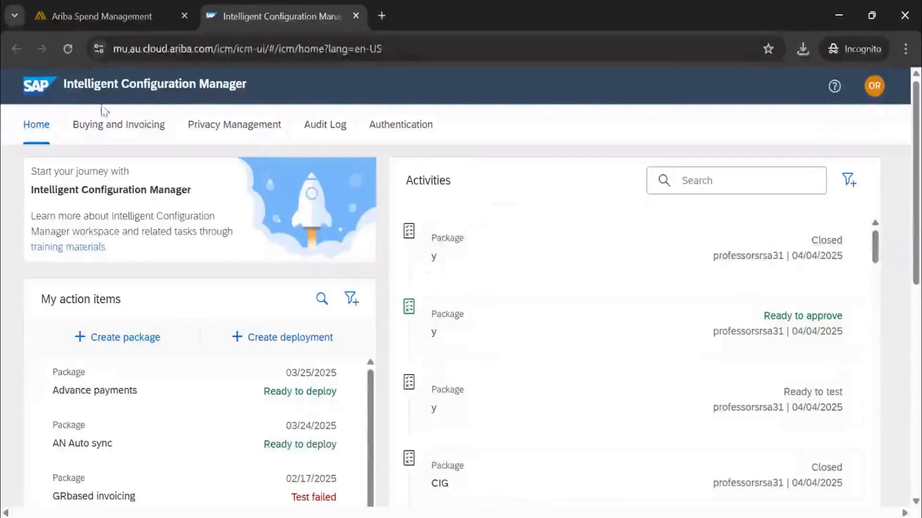
{"action": "left_click", "coordinate": [102, 124]}
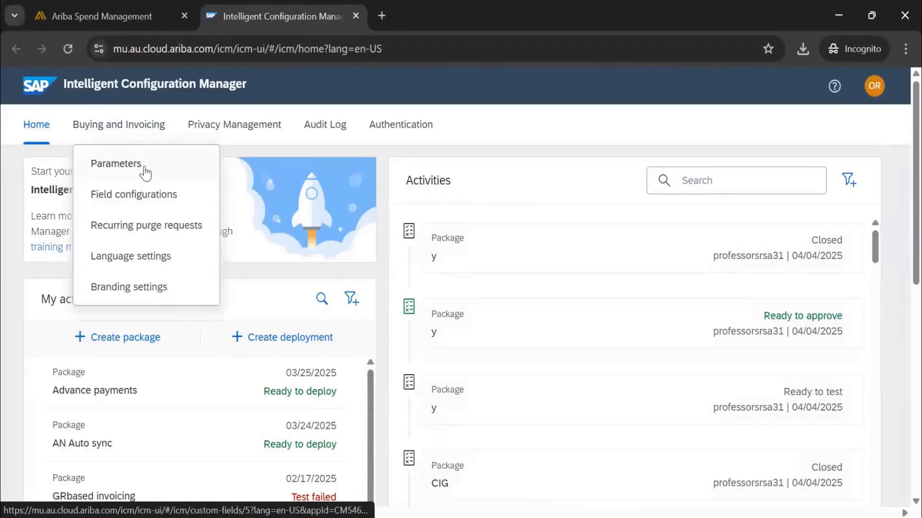
{"action": "left_click", "coordinate": [126, 165]}
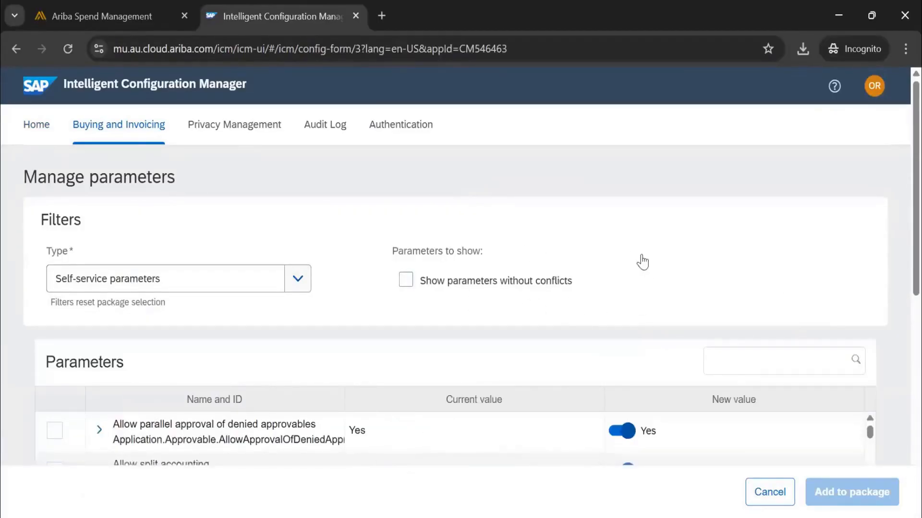
Search the self-service parameters for "toler" and widen the Name and ID column to read the full parameter names.
{"action": "left_click", "coordinate": [735, 371]}
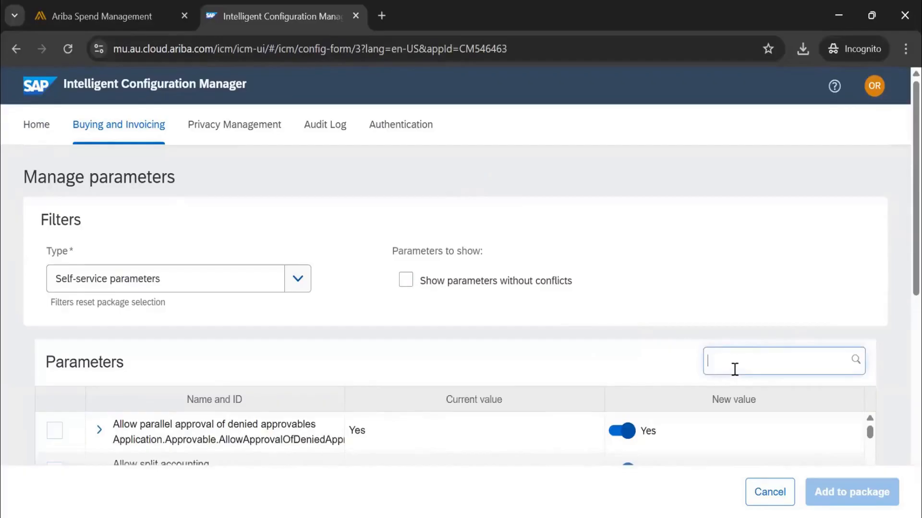
{"action": "type", "text": "toler"}
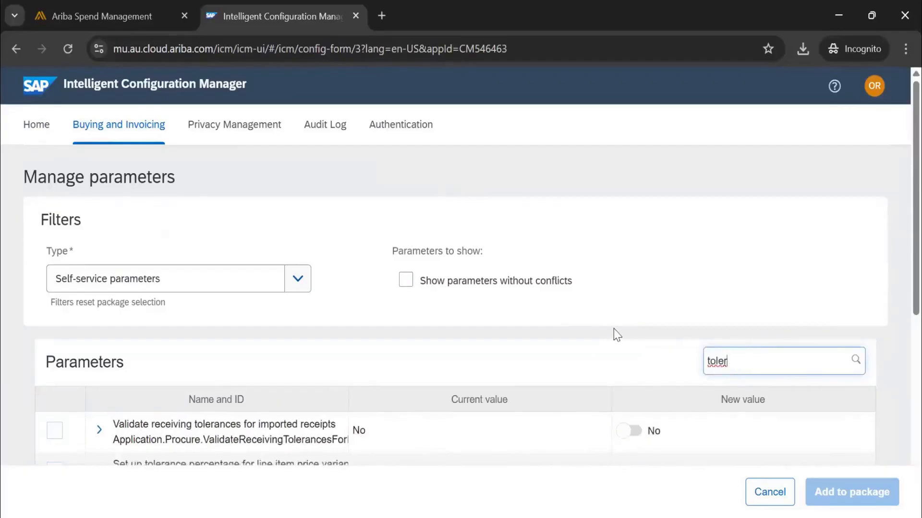
{"action": "scroll", "coordinate": [617, 334], "scroll_direction": "down", "scroll_amount": 5}
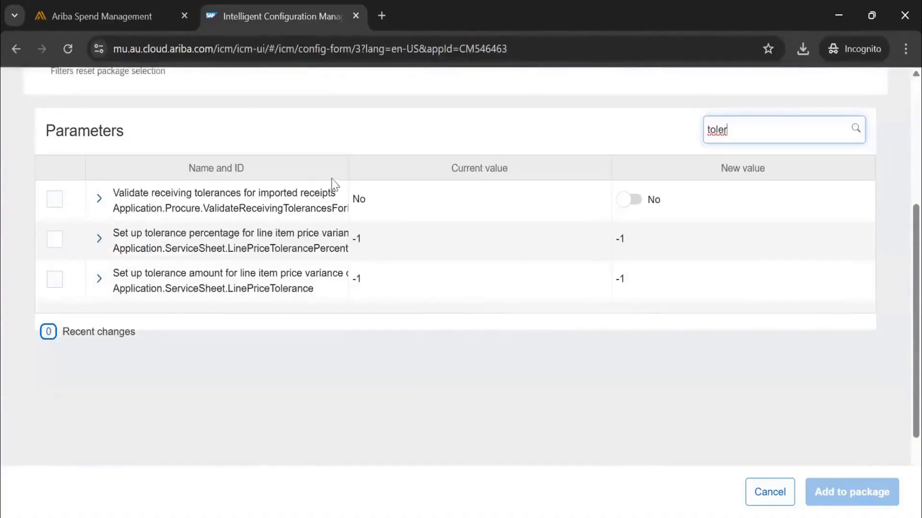
{"action": "left_click_drag", "start_coordinate": [350, 176], "coordinate": [474, 191]}
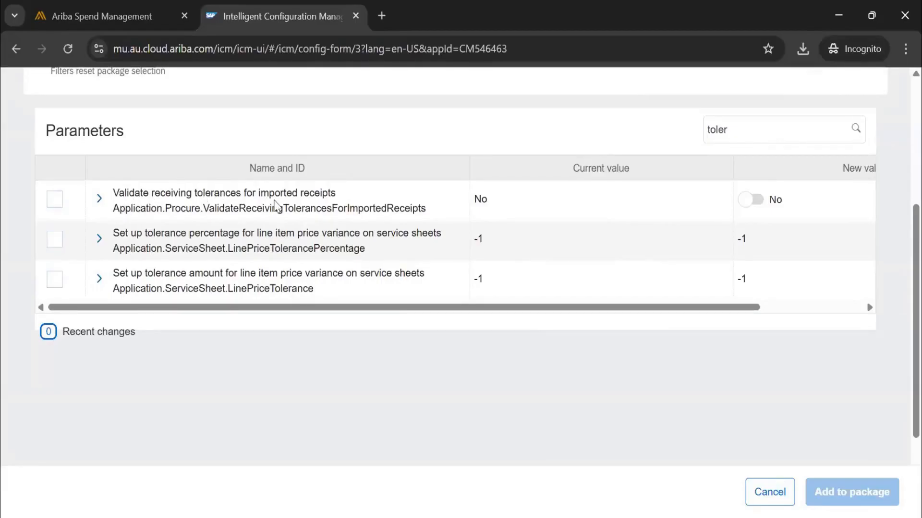
{"action": "scroll", "coordinate": [545, 283], "scroll_direction": "up", "scroll_amount": 3}
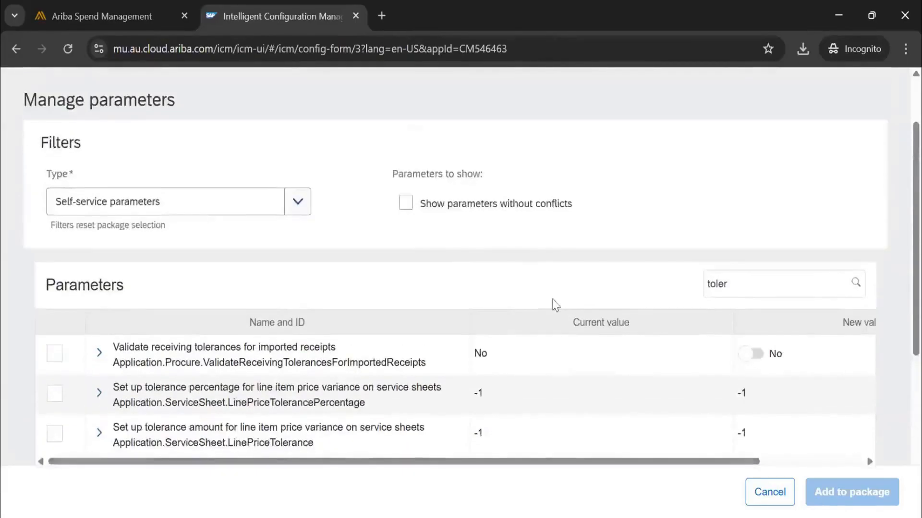
{"action": "scroll", "coordinate": [555, 305], "scroll_direction": "down", "scroll_amount": 5}
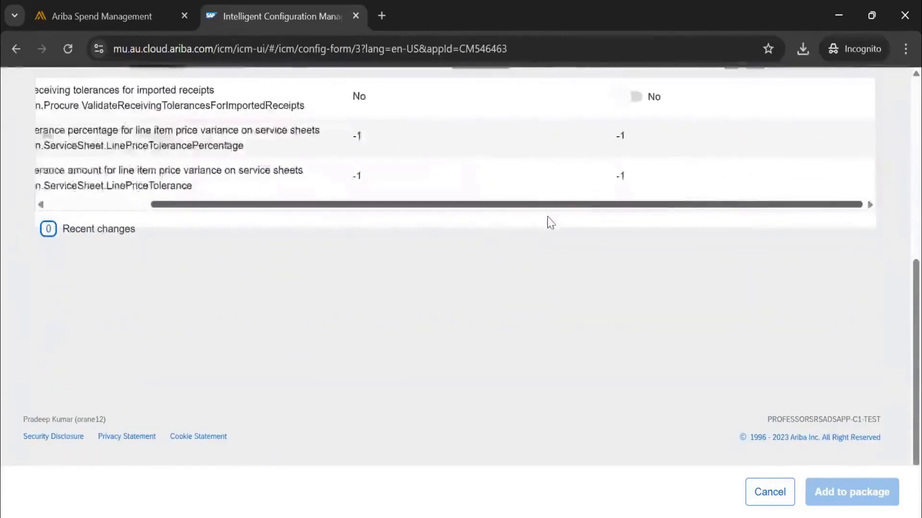
{"action": "scroll", "coordinate": [547, 220], "scroll_direction": "left", "scroll_amount": 3}
{"action": "scroll", "coordinate": [706, 283], "scroll_direction": "up", "scroll_amount": 5}
Replace the parameter search term with "over" and find the over-receiving percentage threshold parameter.
{"action": "left_click", "coordinate": [748, 331]}
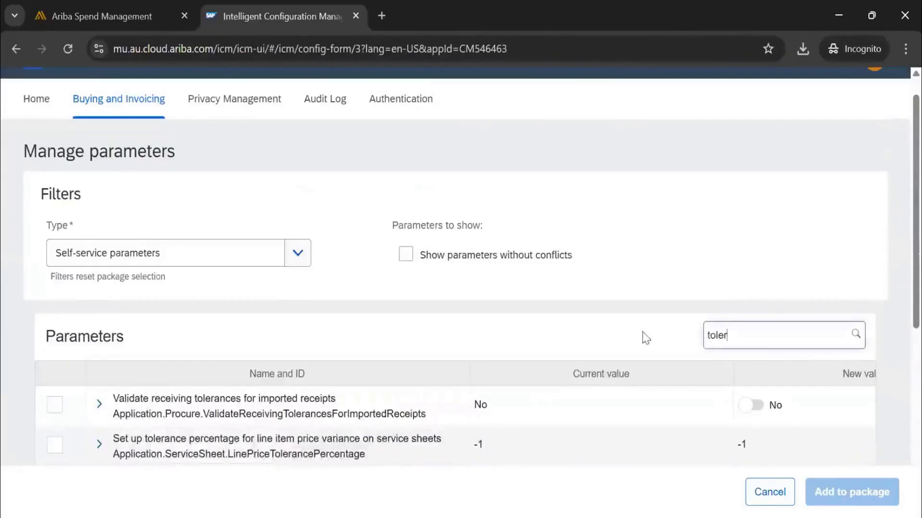
{"action": "key", "text": "ctrl+a"}
{"action": "key", "text": "BackSpace"}
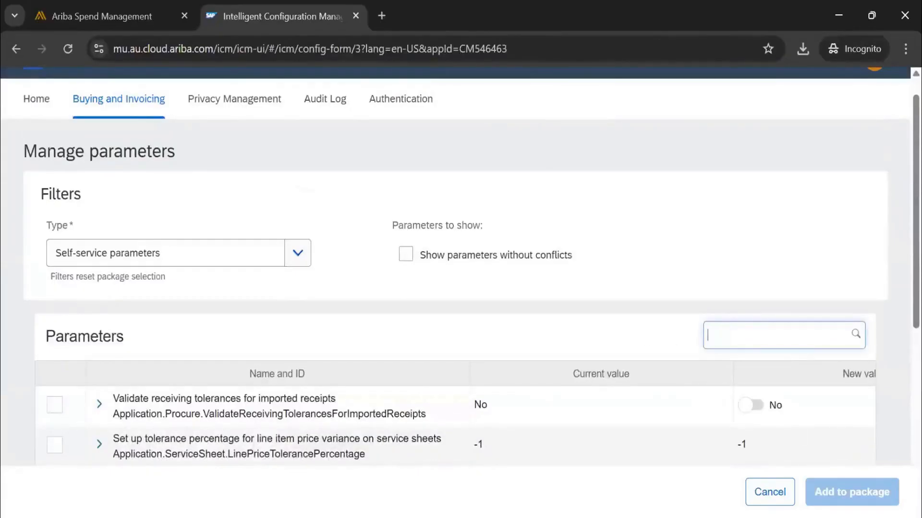
{"action": "type", "text": "over"}
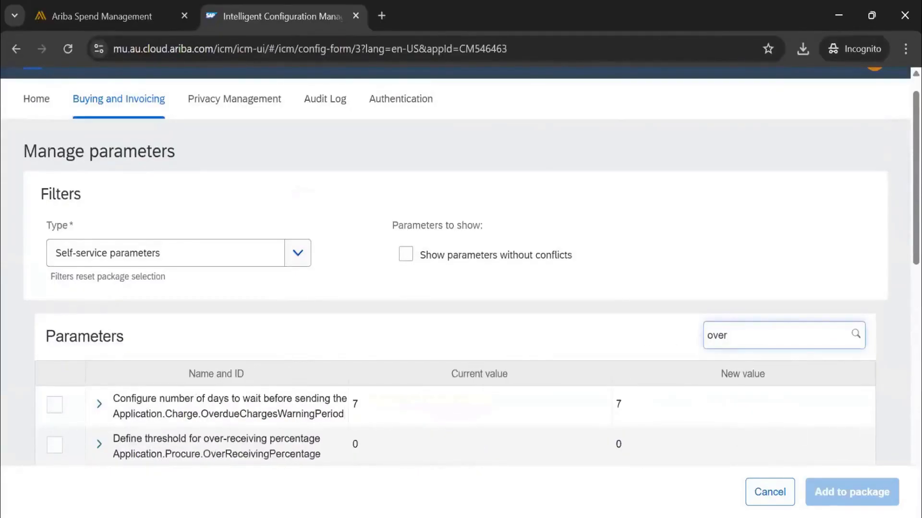
{"action": "scroll", "coordinate": [330, 346], "scroll_direction": "down", "scroll_amount": 3}
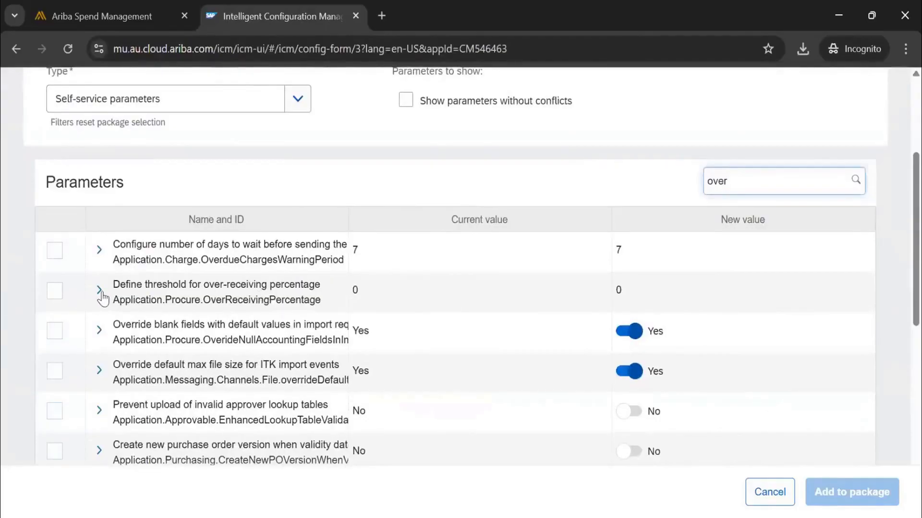
Read the description of the over-receiving percentage threshold parameter, select the parameter, and set its new value to 5.
{"action": "left_click", "coordinate": [99, 291]}
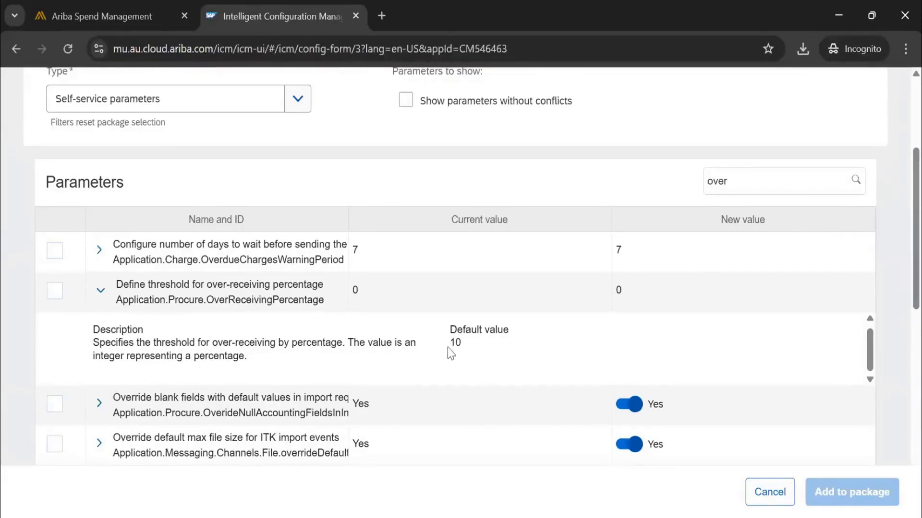
{"action": "left_click", "coordinate": [54, 291]}
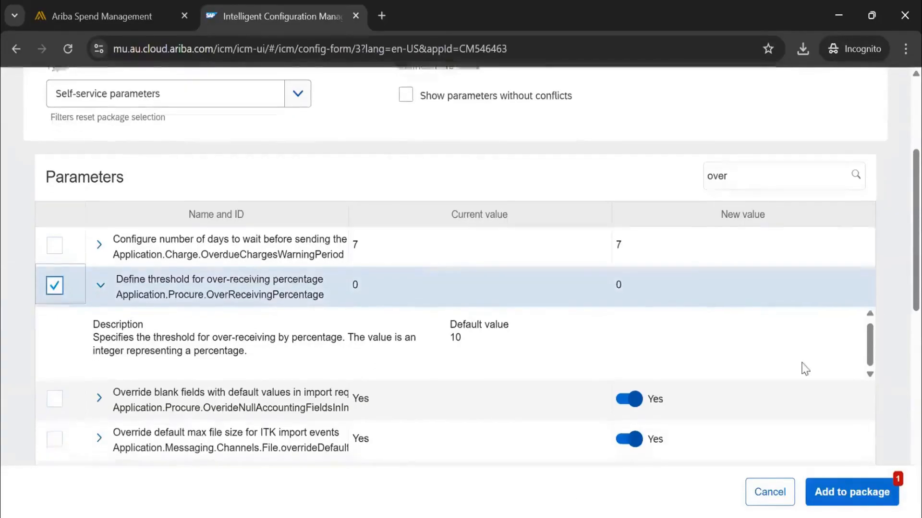
{"action": "scroll", "coordinate": [802, 366], "scroll_direction": "up", "scroll_amount": 3}
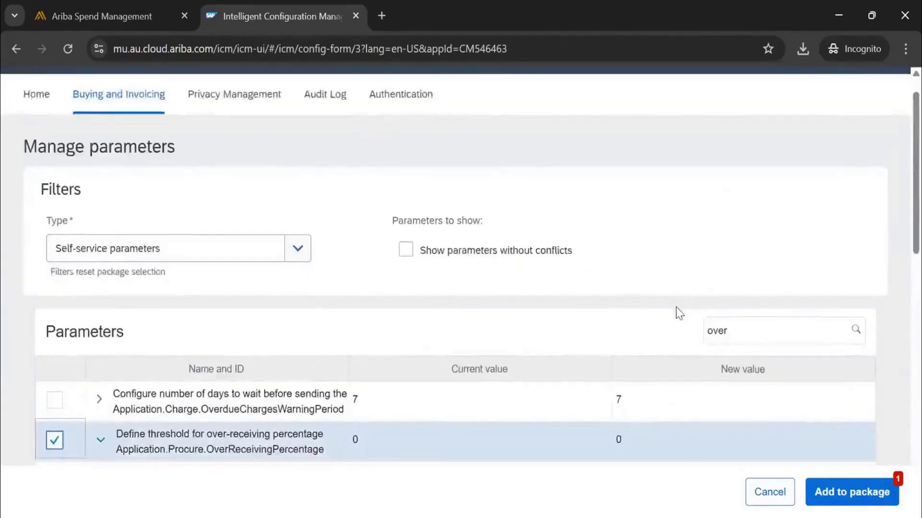
{"action": "scroll", "coordinate": [676, 313], "scroll_direction": "down", "scroll_amount": 3}
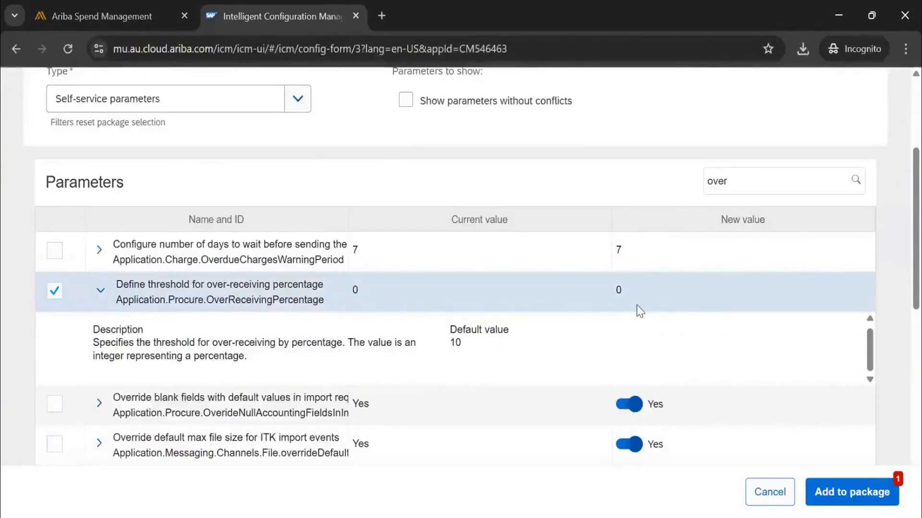
{"action": "left_click", "coordinate": [633, 291]}
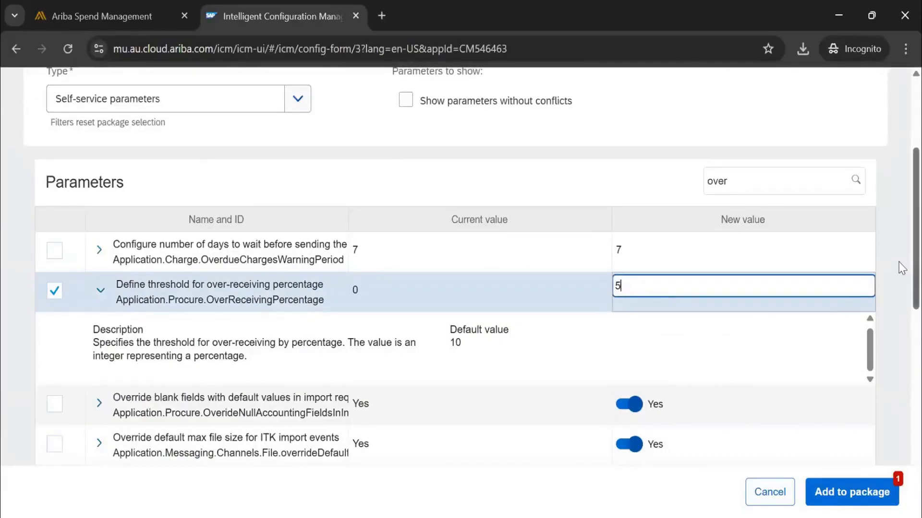
{"action": "left_click", "coordinate": [844, 304]}
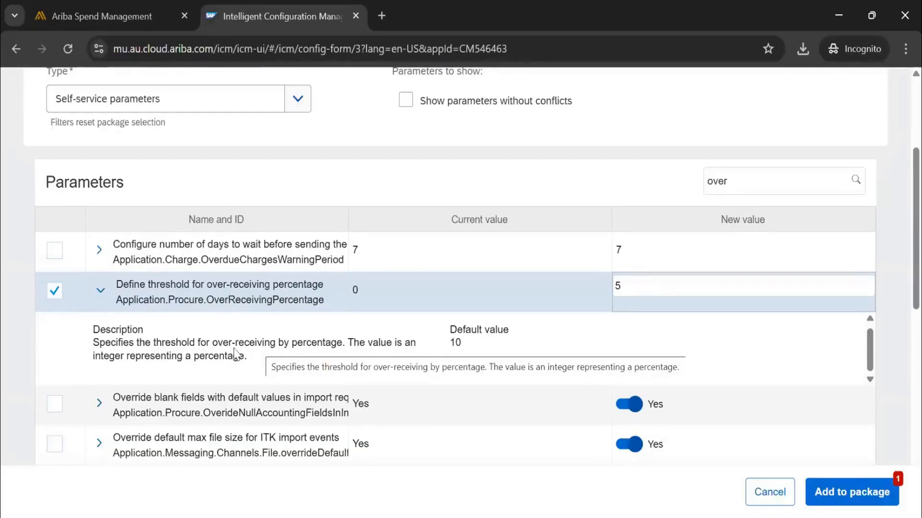
Deselect the over-receiving percentage threshold parameter, collapse its description, and look through the other parameters matching "over".
{"action": "left_click", "coordinate": [80, 298]}
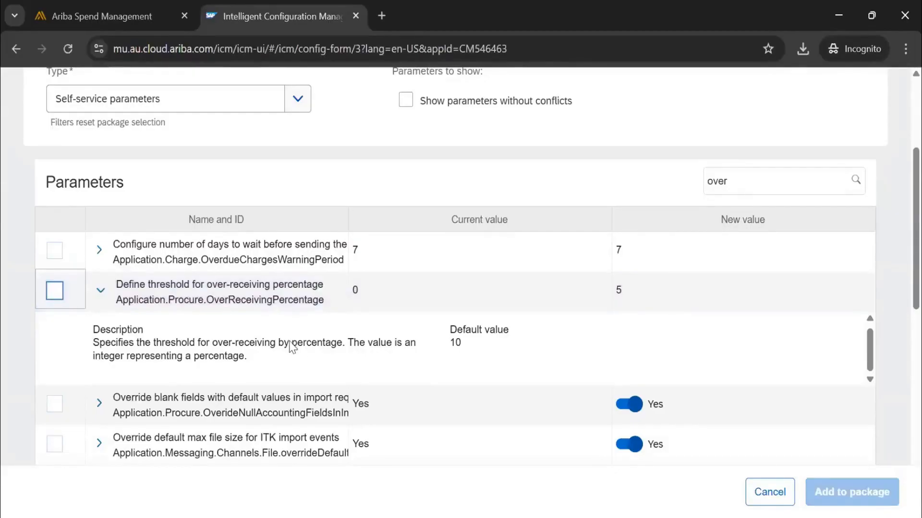
{"action": "left_click", "coordinate": [101, 293]}
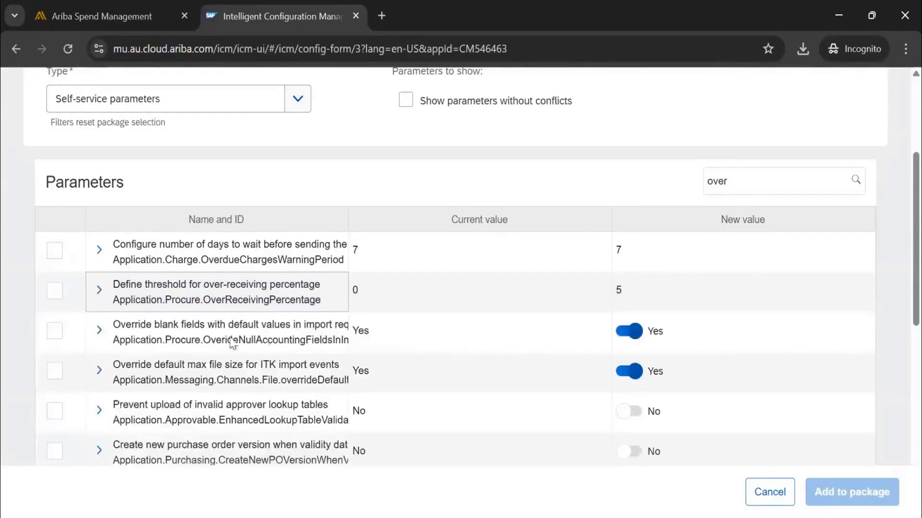
{"action": "scroll", "coordinate": [395, 324], "scroll_direction": "down", "scroll_amount": 1}
{"action": "scroll", "coordinate": [397, 330], "scroll_direction": "down", "scroll_amount": 9}
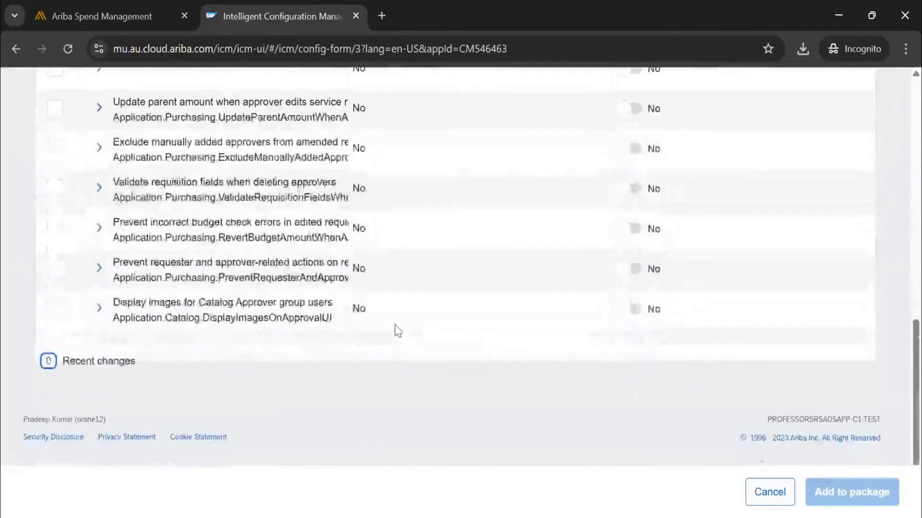
{"action": "scroll", "coordinate": [200, 310], "scroll_direction": "up", "scroll_amount": 12}
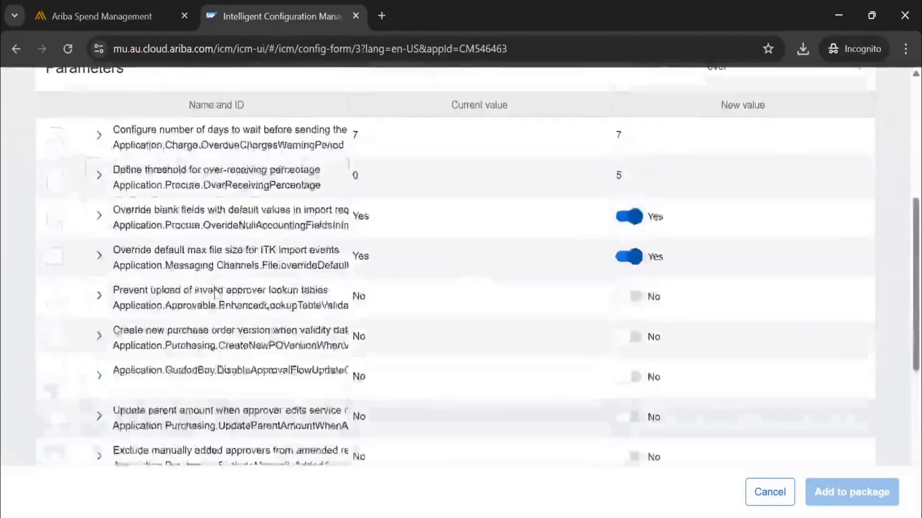
{"action": "scroll", "coordinate": [651, 242], "scroll_direction": "down", "scroll_amount": 3}
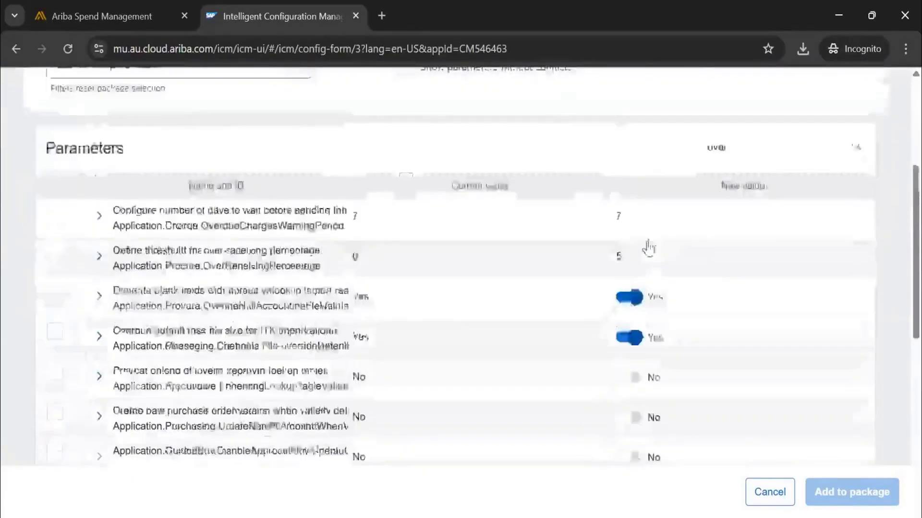
{"action": "scroll", "coordinate": [658, 246], "scroll_direction": "up", "scroll_amount": 2}
Search the self-service parameters for "retry" and read the descriptions of the failed async requisition and failed ERP order resend parameters.
{"action": "left_click_drag", "start_coordinate": [758, 287], "coordinate": [687, 255]}
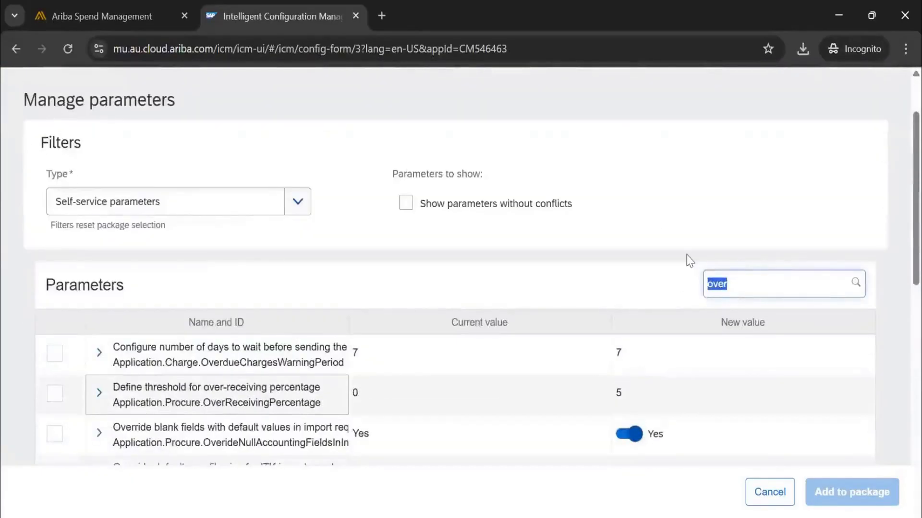
{"action": "key", "text": "BackSpace"}
{"action": "type", "text": "re"}
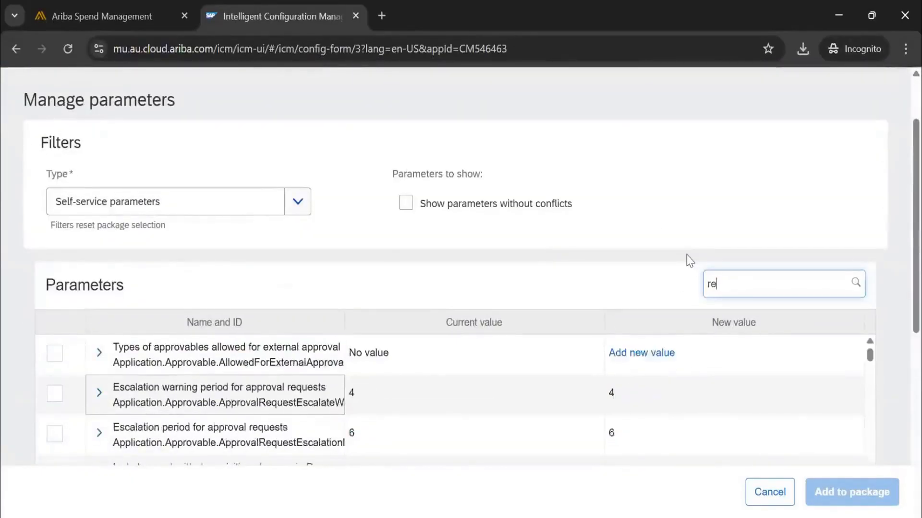
{"action": "type", "text": "try"}
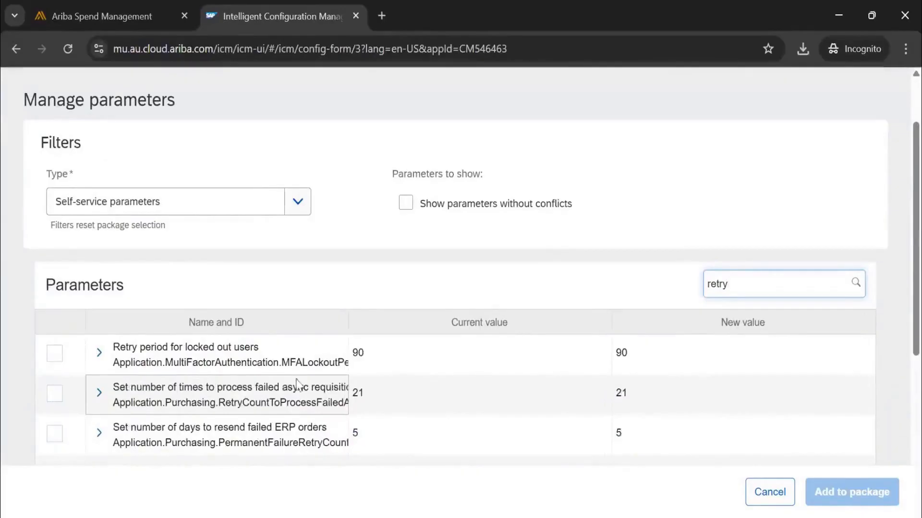
{"action": "scroll", "coordinate": [296, 384], "scroll_direction": "down", "scroll_amount": 3}
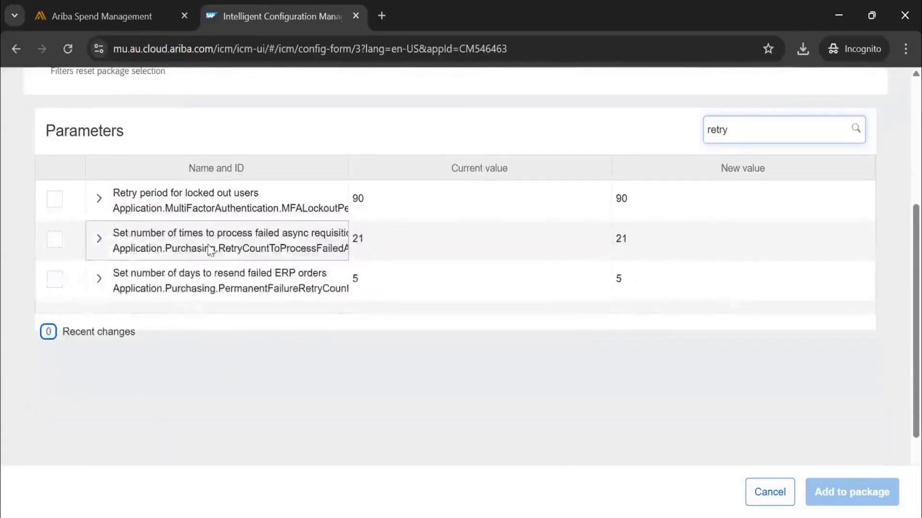
{"action": "left_click", "coordinate": [100, 241]}
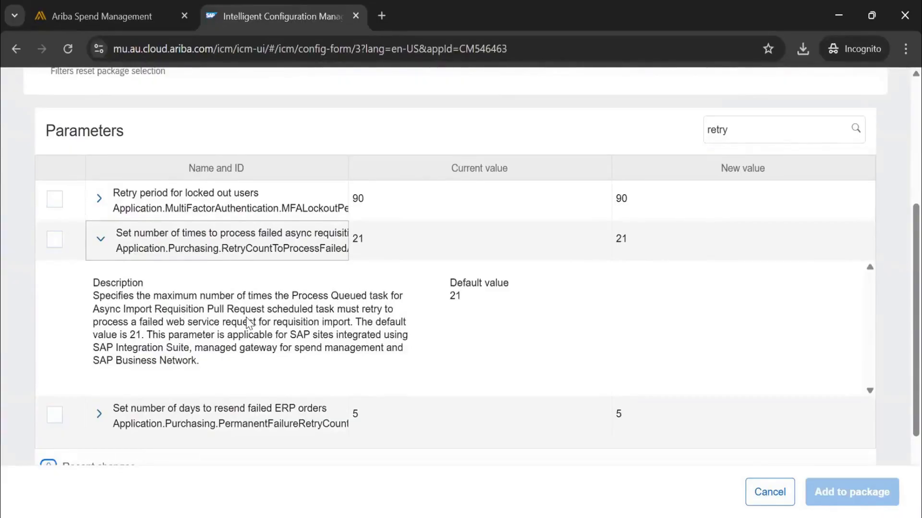
{"action": "left_click", "coordinate": [100, 416]}
{"action": "scroll", "coordinate": [376, 351], "scroll_direction": "down", "scroll_amount": 5}
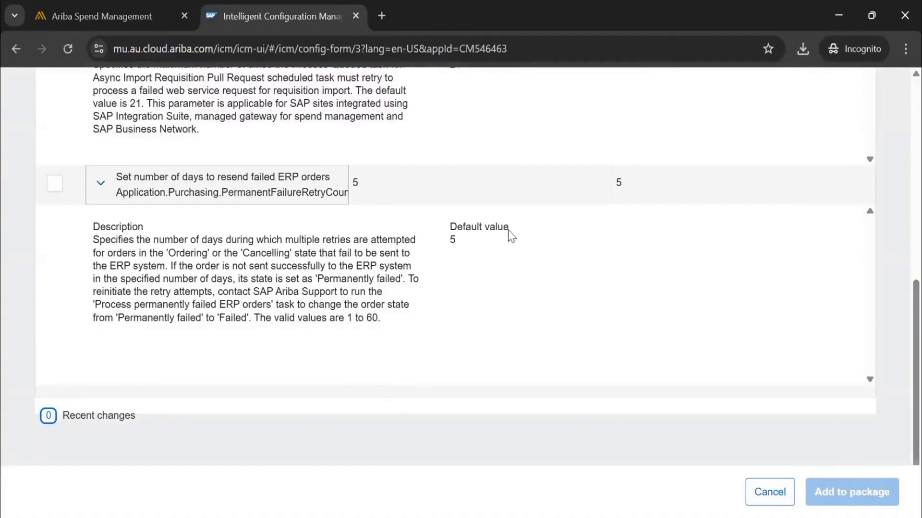
Open the new value of the parameter for the number of days to resend failed ERP orders.
{"action": "left_click", "coordinate": [652, 174]}
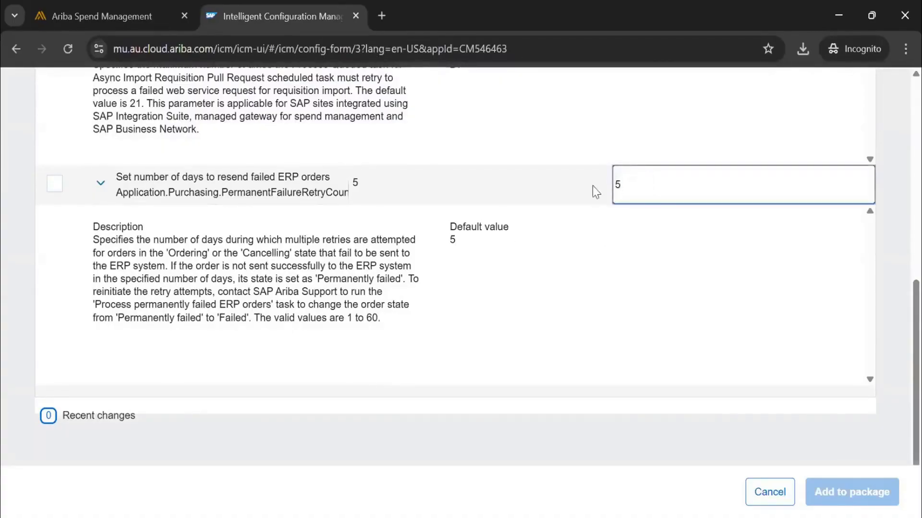
{"action": "key", "text": "ctrl+a"}
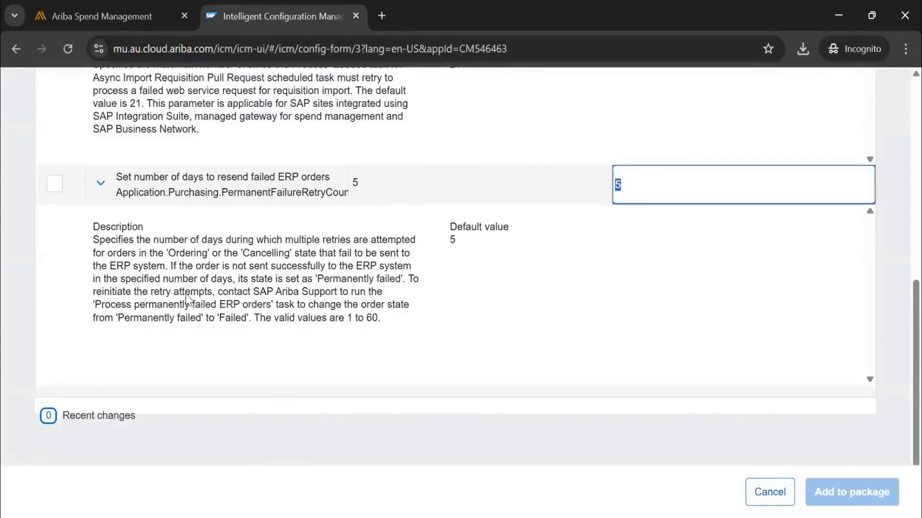
{"action": "left_click", "coordinate": [321, 277]}
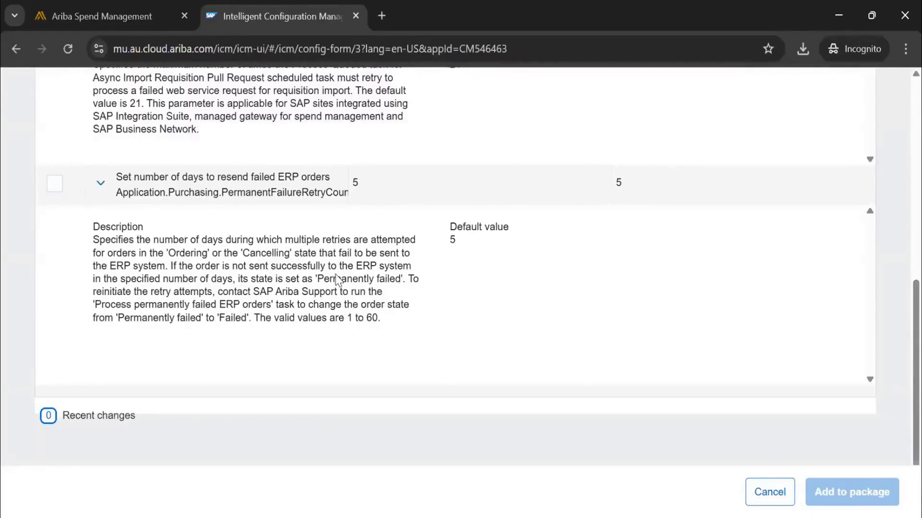
Switch the parameter type filter to SAP-controlled parameters and look through the list.
{"action": "scroll", "coordinate": [232, 237], "scroll_direction": "up", "scroll_amount": 5}
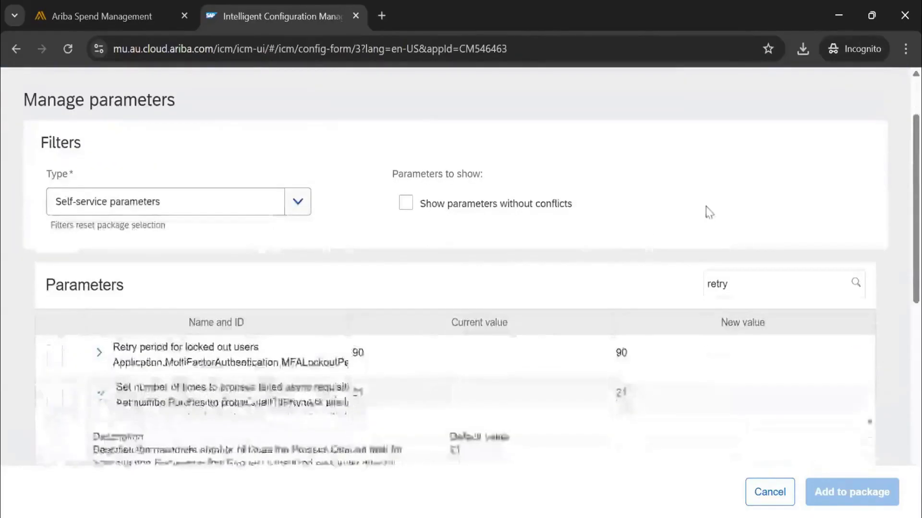
{"action": "scroll", "coordinate": [283, 219], "scroll_direction": "down", "scroll_amount": 8}
{"action": "scroll", "coordinate": [284, 219], "scroll_direction": "up", "scroll_amount": 5}
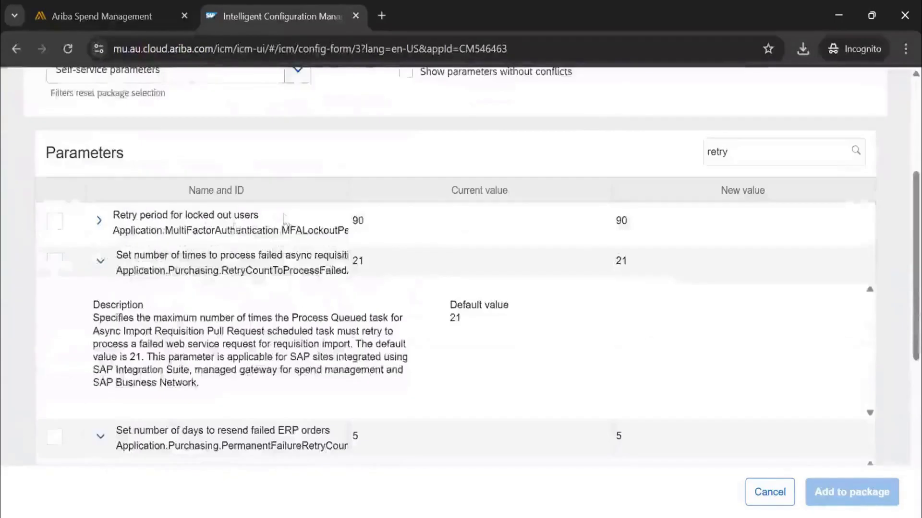
{"action": "scroll", "coordinate": [240, 216], "scroll_direction": "up", "scroll_amount": 2}
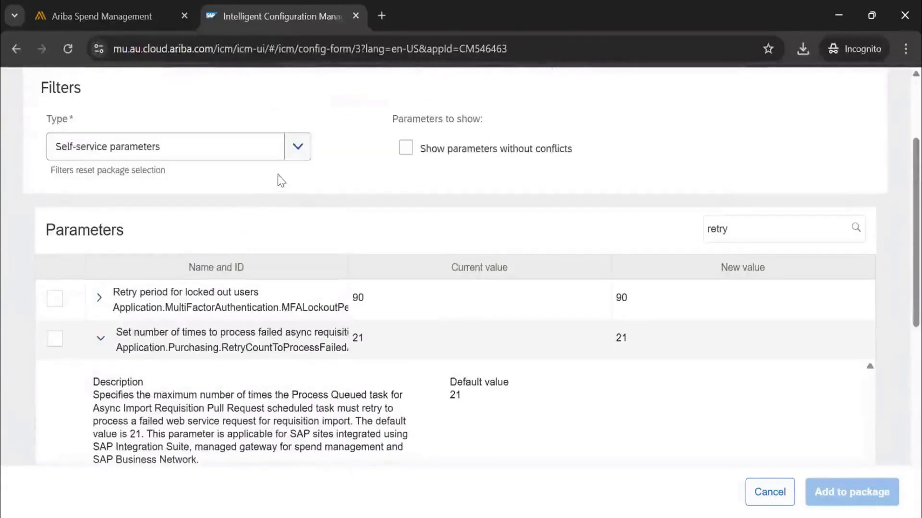
{"action": "left_click", "coordinate": [298, 150]}
{"action": "left_click", "coordinate": [168, 210]}
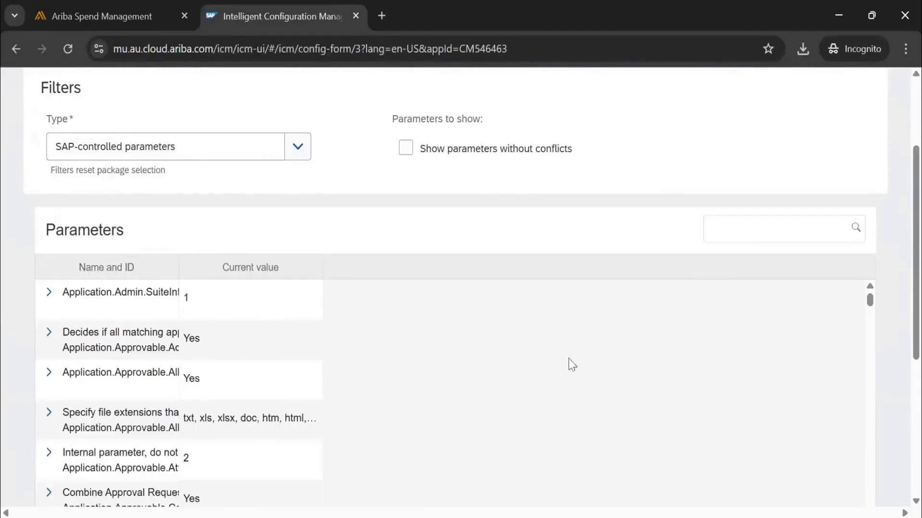
{"action": "scroll", "coordinate": [554, 346], "scroll_direction": "down", "scroll_amount": 1}
{"action": "scroll", "coordinate": [554, 347], "scroll_direction": "down", "scroll_amount": 4}
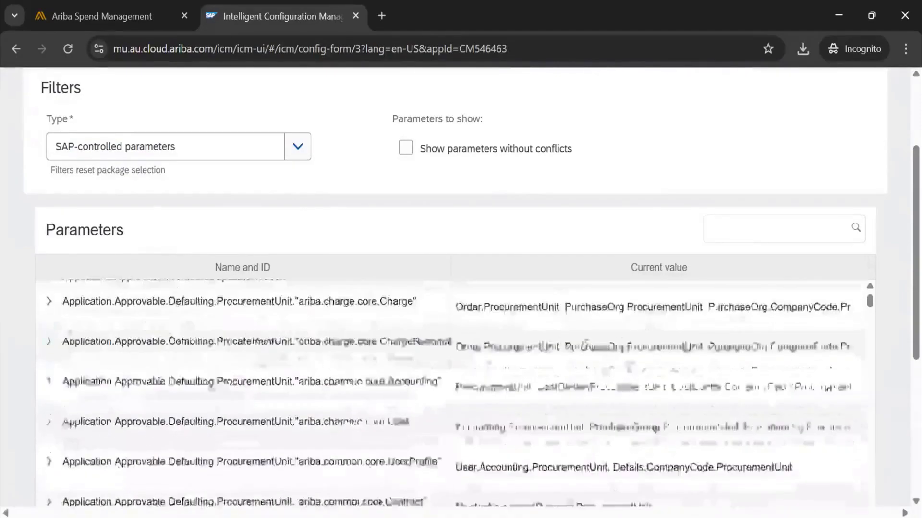
{"action": "scroll", "coordinate": [554, 347], "scroll_direction": "up", "scroll_amount": 5}
Search the SAP-controlled parameters for "over" and look through the matches.
{"action": "left_click", "coordinate": [765, 223]}
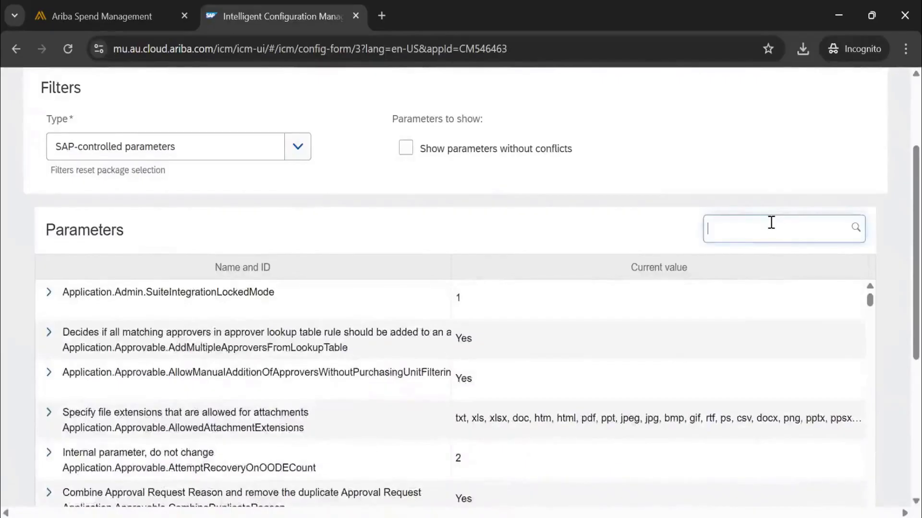
{"action": "type", "text": "over"}
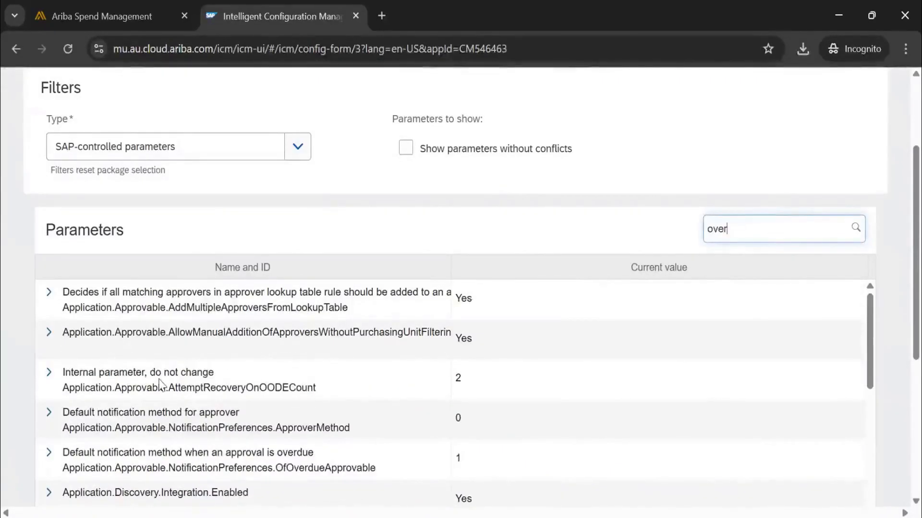
{"action": "scroll", "coordinate": [192, 394], "scroll_direction": "down", "scroll_amount": 2}
{"action": "scroll", "coordinate": [194, 394], "scroll_direction": "down", "scroll_amount": 2}
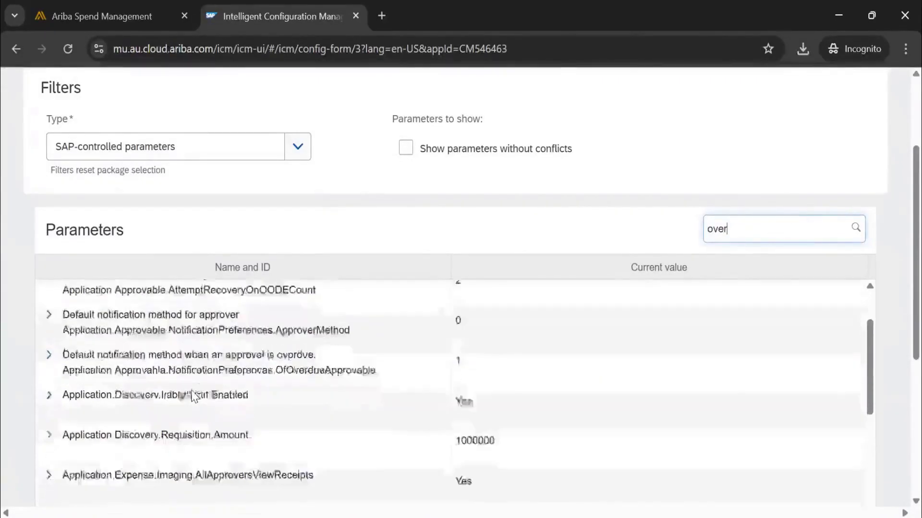
Search the SAP-controlled parameters for "toler" and read the descriptions of the default budget tolerance and the accrual transactions accumulators tolerance parameters.
{"action": "key", "text": "ctrl+a"}
{"action": "type", "text": "toler"}
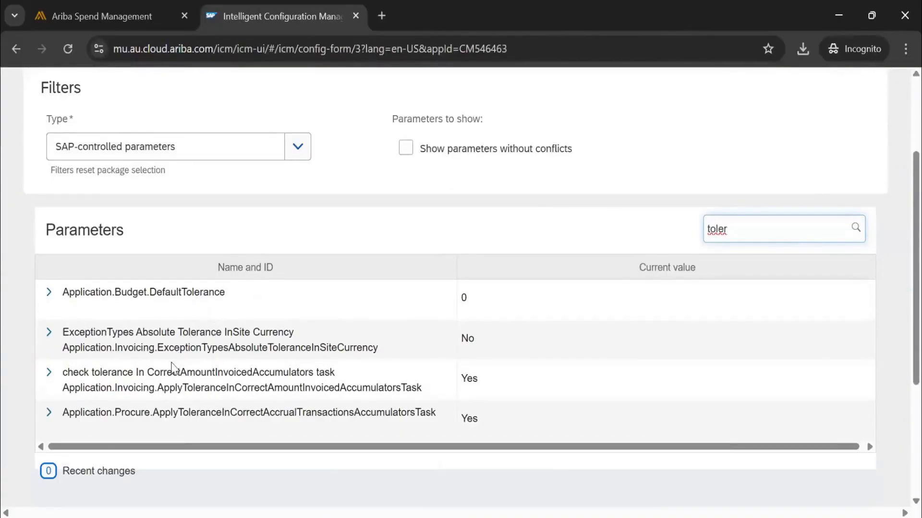
{"action": "scroll", "coordinate": [173, 374], "scroll_direction": "down", "scroll_amount": 2}
{"action": "scroll", "coordinate": [173, 374], "scroll_direction": "up", "scroll_amount": 2}
{"action": "left_click", "coordinate": [48, 295]}
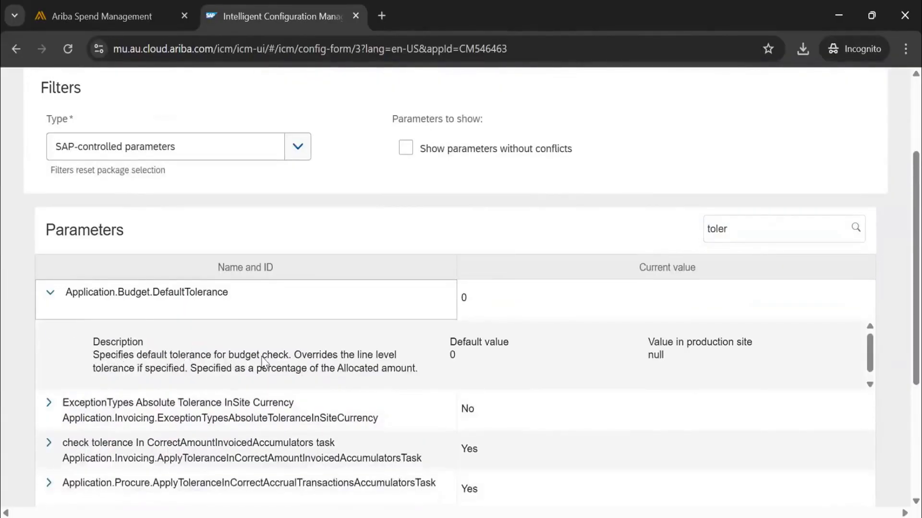
{"action": "scroll", "coordinate": [123, 391], "scroll_direction": "down", "scroll_amount": 3}
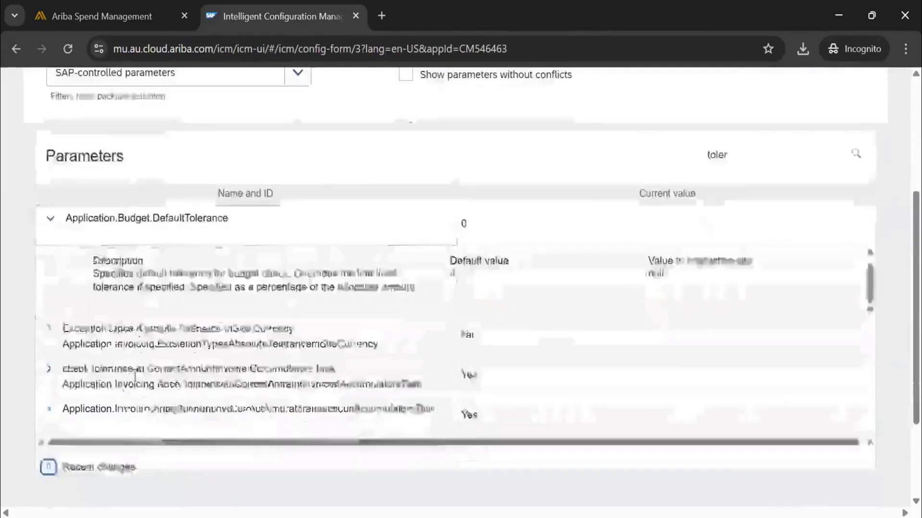
{"action": "scroll", "coordinate": [53, 294], "scroll_direction": "down", "scroll_amount": 1}
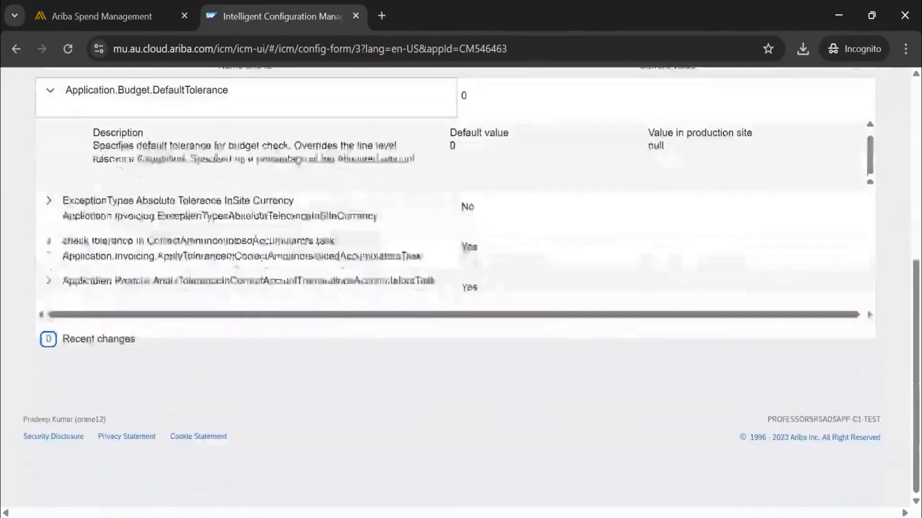
{"action": "left_click", "coordinate": [52, 289]}
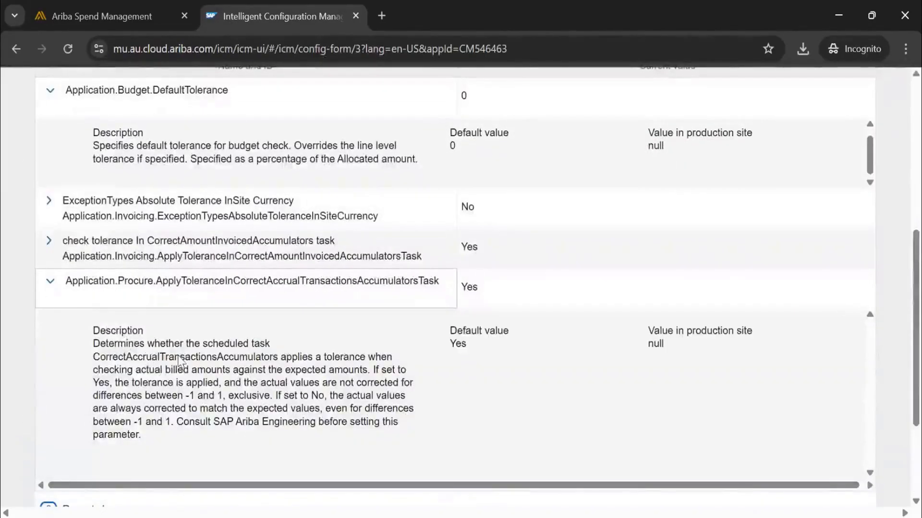
Switch back to Ariba Spend Management, open Invoice Exception Types under Procure-to-Pay Manager and list all exception types.
{"action": "scroll", "coordinate": [524, 388], "scroll_direction": "up", "scroll_amount": 7}
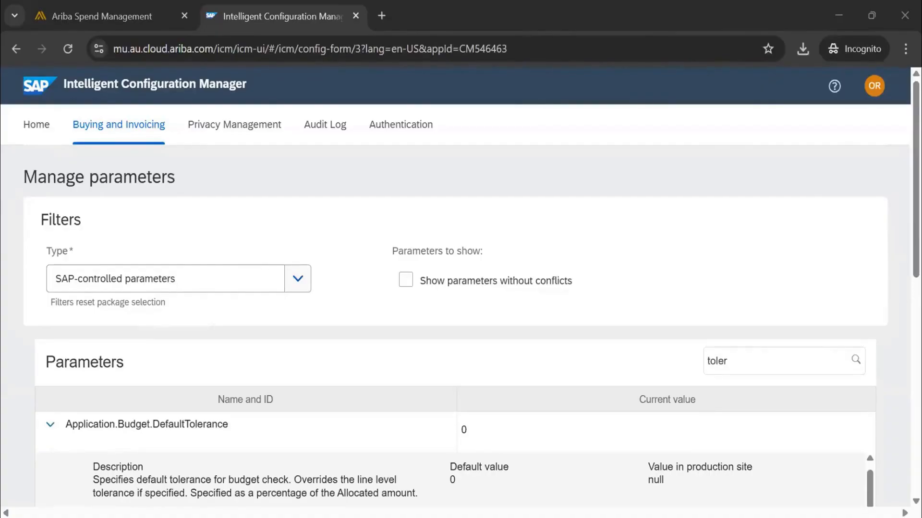
{"action": "left_click", "coordinate": [56, 16]}
{"action": "scroll", "coordinate": [335, 80], "scroll_direction": "down", "scroll_amount": 3}
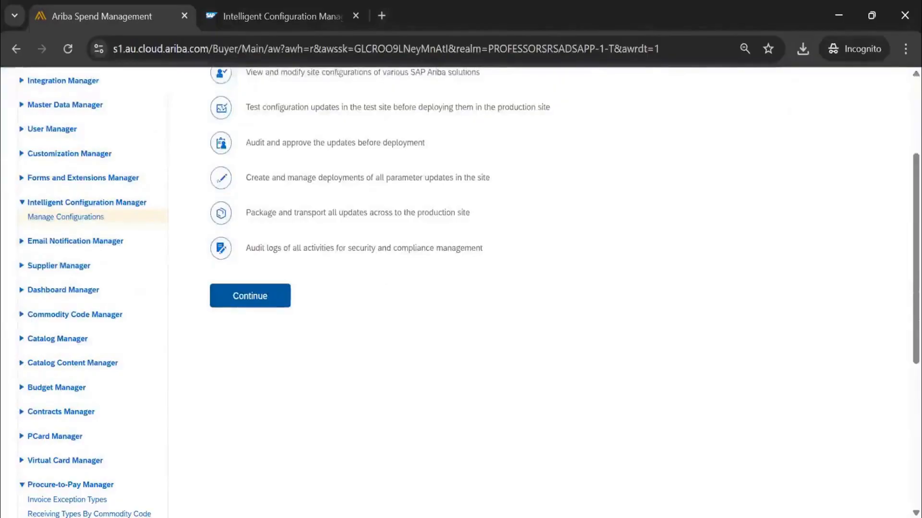
{"action": "scroll", "coordinate": [64, 321], "scroll_direction": "down", "scroll_amount": 5}
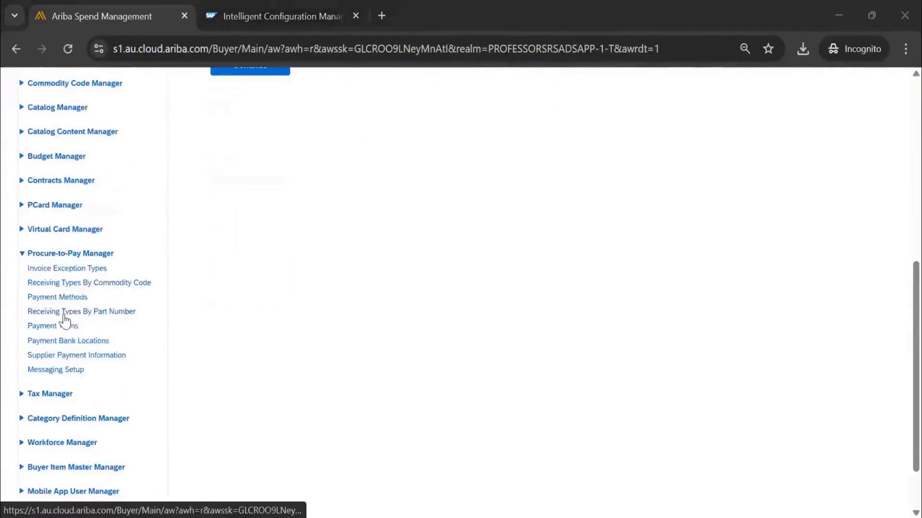
{"action": "left_click", "coordinate": [88, 272]}
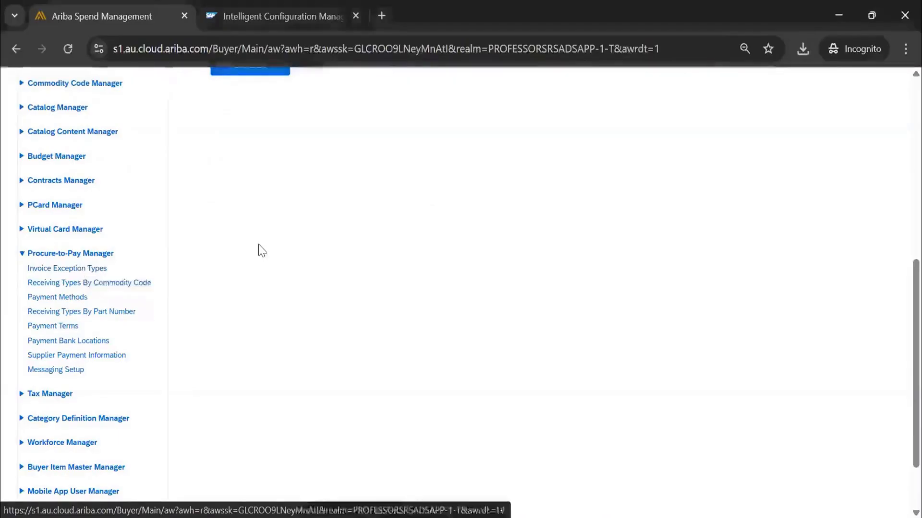
{"action": "left_click", "coordinate": [851, 374]}
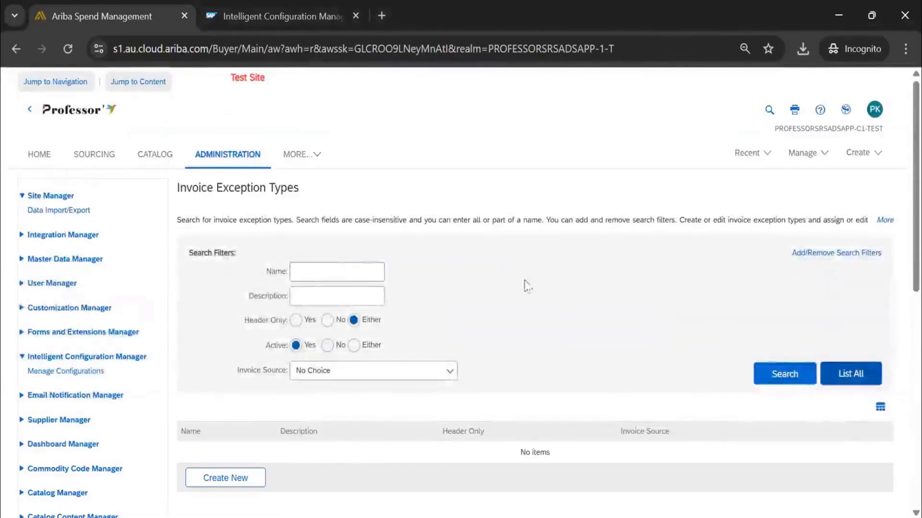
Look through the list of invoice exception types, from the tax variances to the contract-related exceptions.
{"action": "scroll", "coordinate": [515, 277], "scroll_direction": "down", "scroll_amount": 5}
{"action": "scroll", "coordinate": [345, 295], "scroll_direction": "down", "scroll_amount": 2}
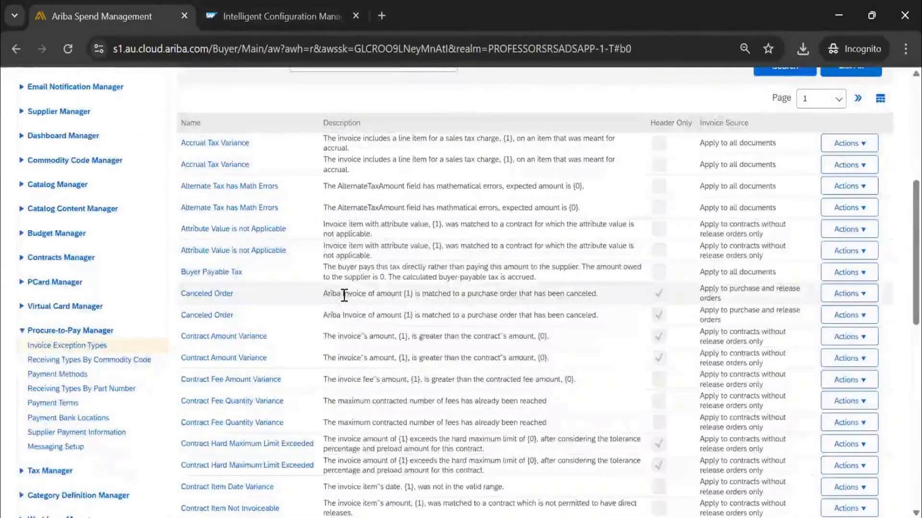
{"action": "scroll", "coordinate": [344, 295], "scroll_direction": "up", "scroll_amount": 2}
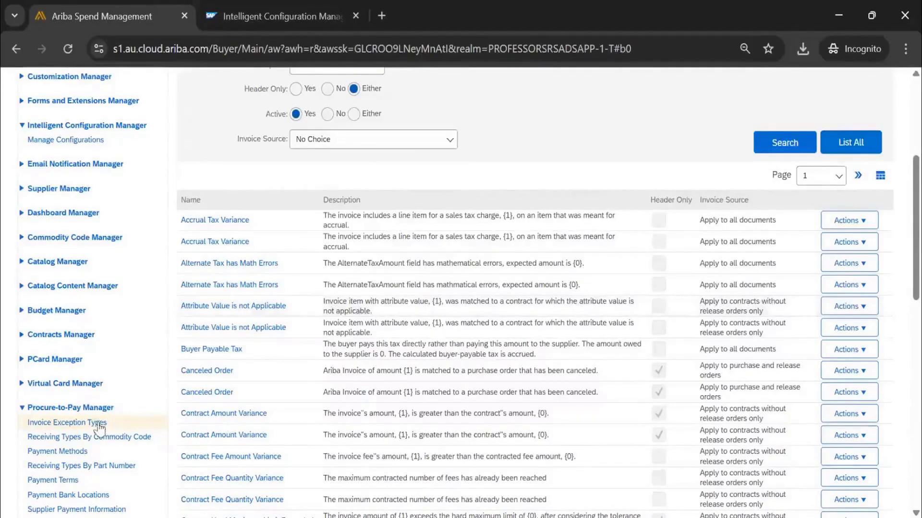
{"action": "scroll", "coordinate": [340, 329], "scroll_direction": "up", "scroll_amount": 2}
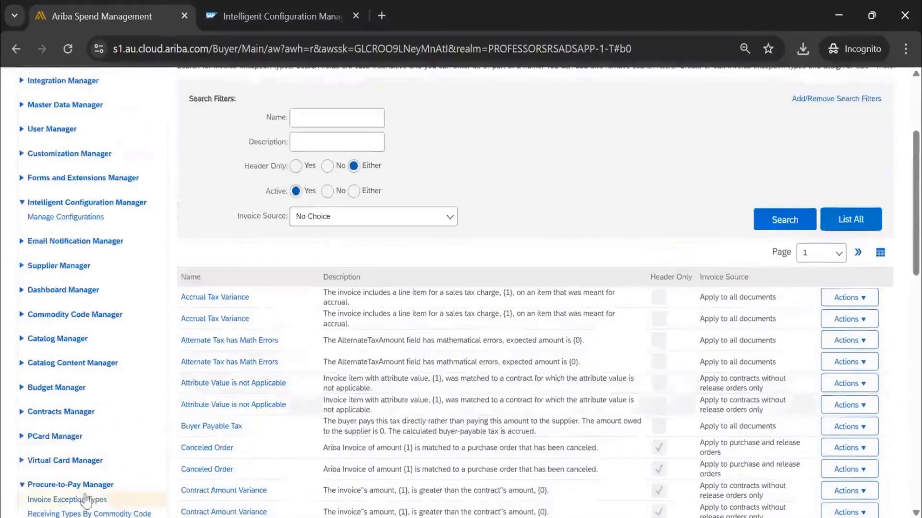
{"action": "left_click", "coordinate": [101, 496]}
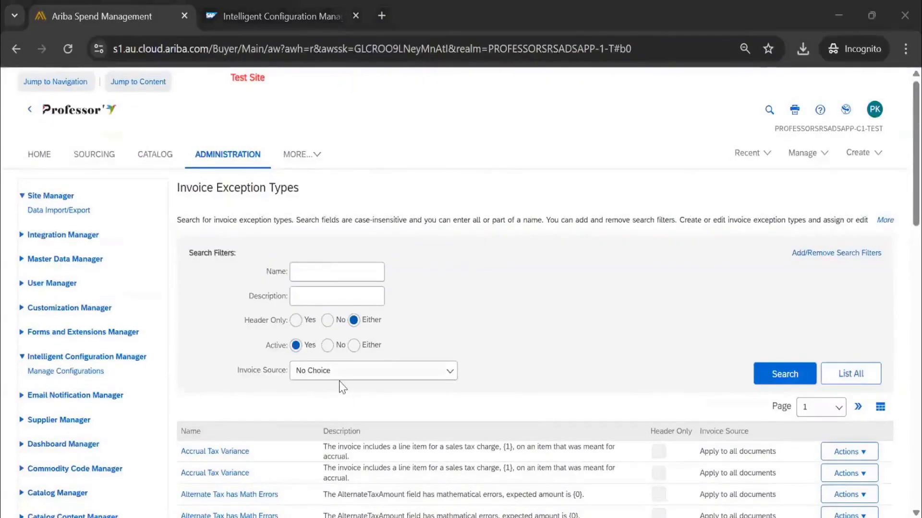
{"action": "scroll", "coordinate": [342, 384], "scroll_direction": "down", "scroll_amount": 6}
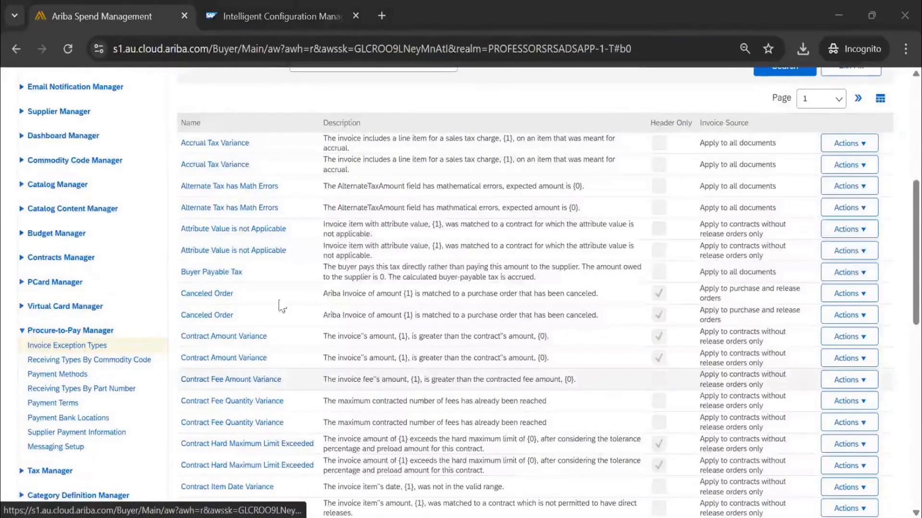
{"action": "scroll", "coordinate": [309, 309], "scroll_direction": "up", "scroll_amount": 3}
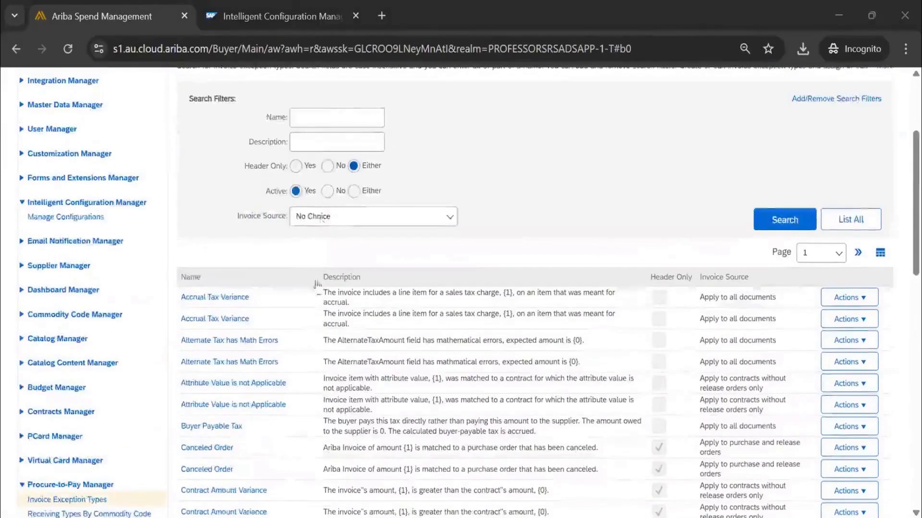
{"action": "scroll", "coordinate": [331, 312], "scroll_direction": "down", "scroll_amount": 2}
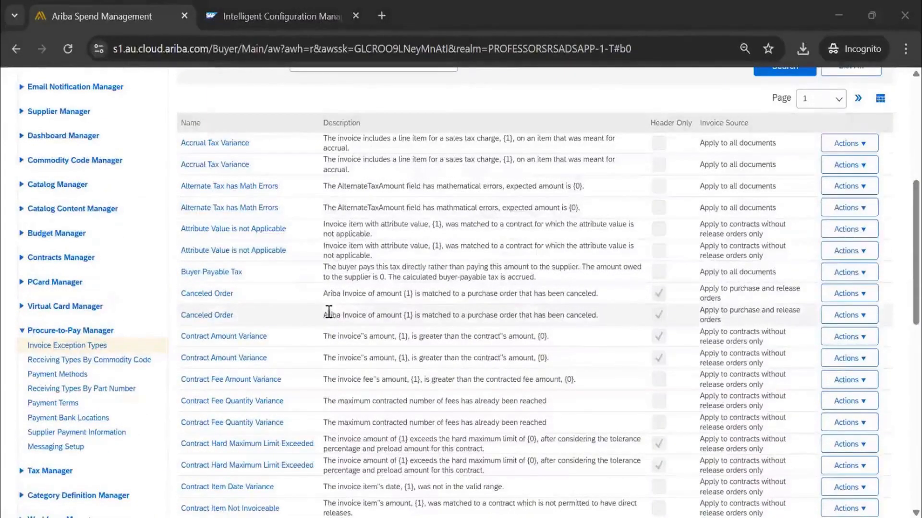
{"action": "scroll", "coordinate": [326, 310], "scroll_direction": "down", "scroll_amount": 10}
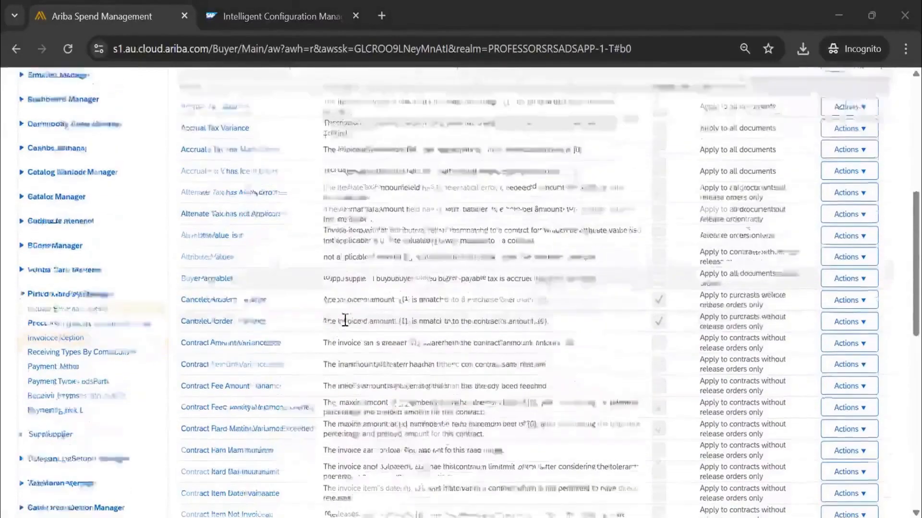
{"action": "scroll", "coordinate": [317, 253], "scroll_direction": "up", "scroll_amount": 8}
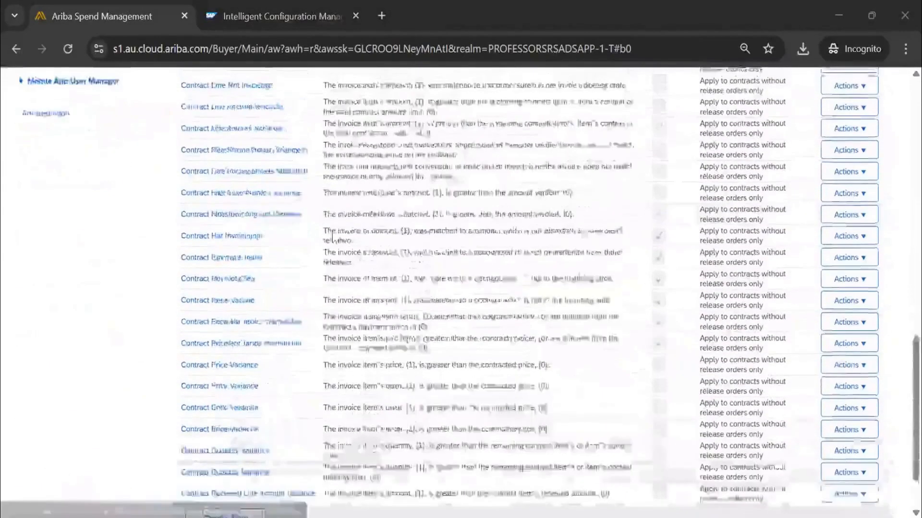
{"action": "scroll", "coordinate": [312, 288], "scroll_direction": "up", "scroll_amount": 2}
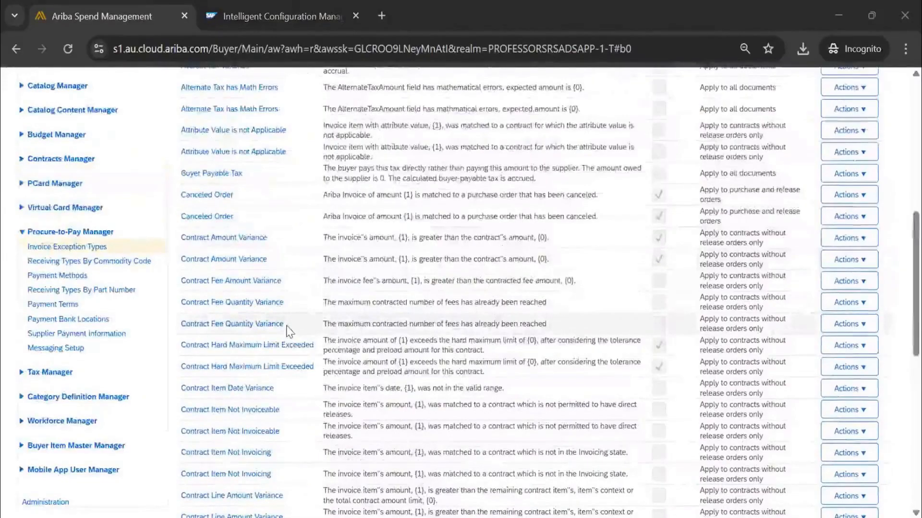
{"action": "scroll", "coordinate": [288, 332], "scroll_direction": "up", "scroll_amount": 5}
{"action": "scroll", "coordinate": [309, 301], "scroll_direction": "down", "scroll_amount": 5}
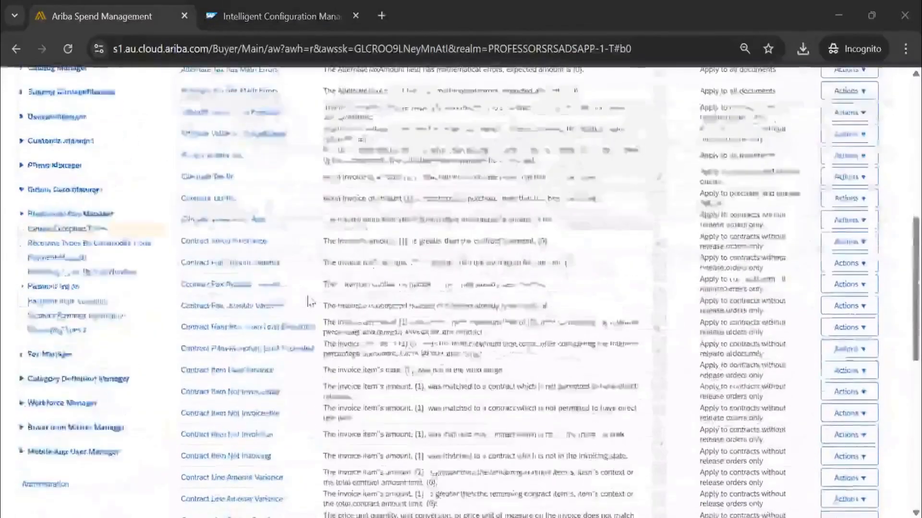
{"action": "scroll", "coordinate": [310, 302], "scroll_direction": "down", "scroll_amount": 6}
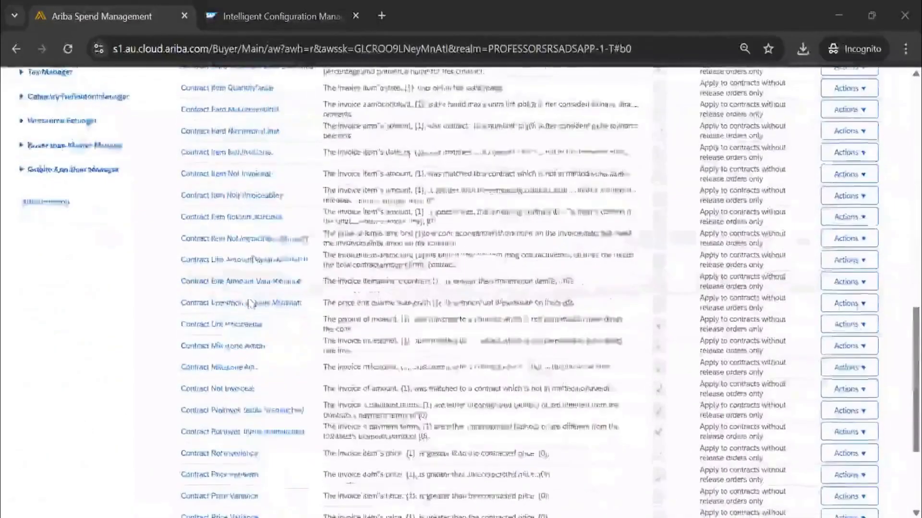
{"action": "scroll", "coordinate": [250, 303], "scroll_direction": "down", "scroll_amount": 4}
{"action": "scroll", "coordinate": [235, 408], "scroll_direction": "up", "scroll_amount": 9}
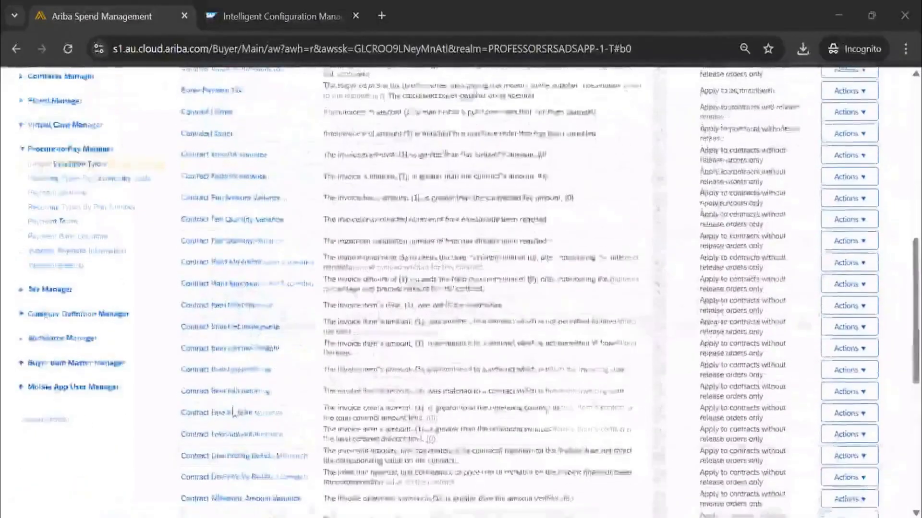
{"action": "scroll", "coordinate": [234, 412], "scroll_direction": "down", "scroll_amount": 5}
Start a new invoice exception type with the line category Freight charge lines and the line type Special Handling.
{"action": "left_click", "coordinate": [226, 445]}
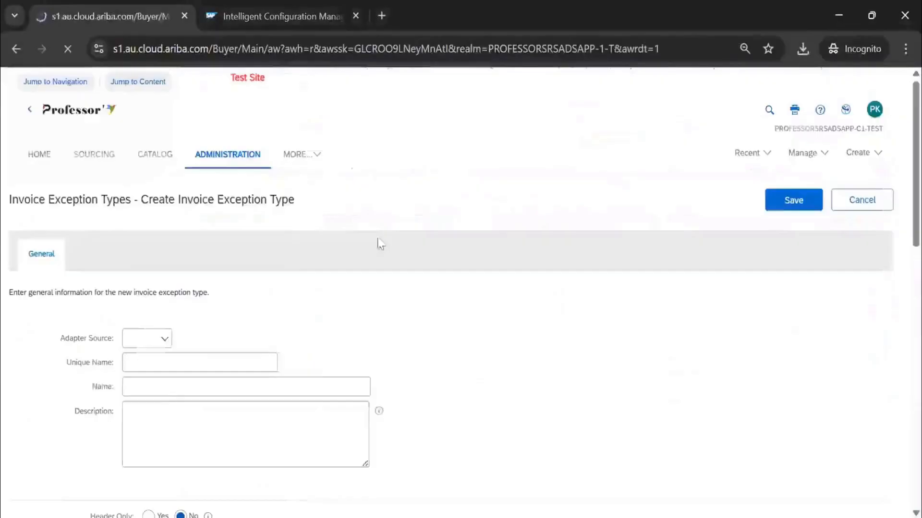
{"action": "scroll", "coordinate": [204, 273], "scroll_direction": "down", "scroll_amount": 6}
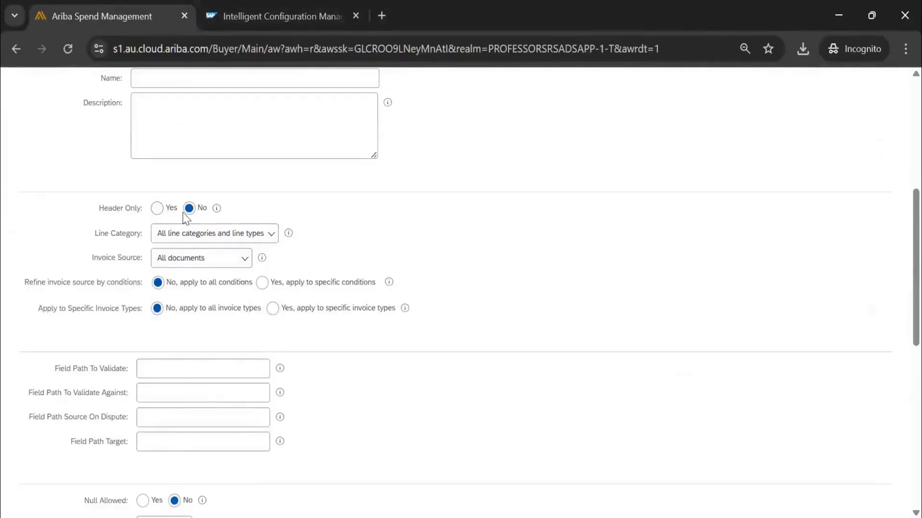
{"action": "left_click", "coordinate": [192, 235]}
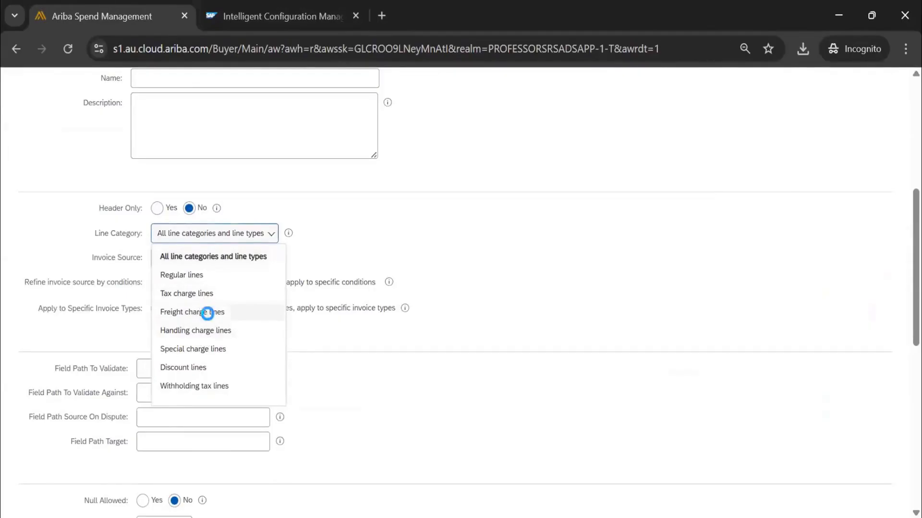
{"action": "left_click", "coordinate": [236, 312]}
{"action": "left_click", "coordinate": [299, 256]}
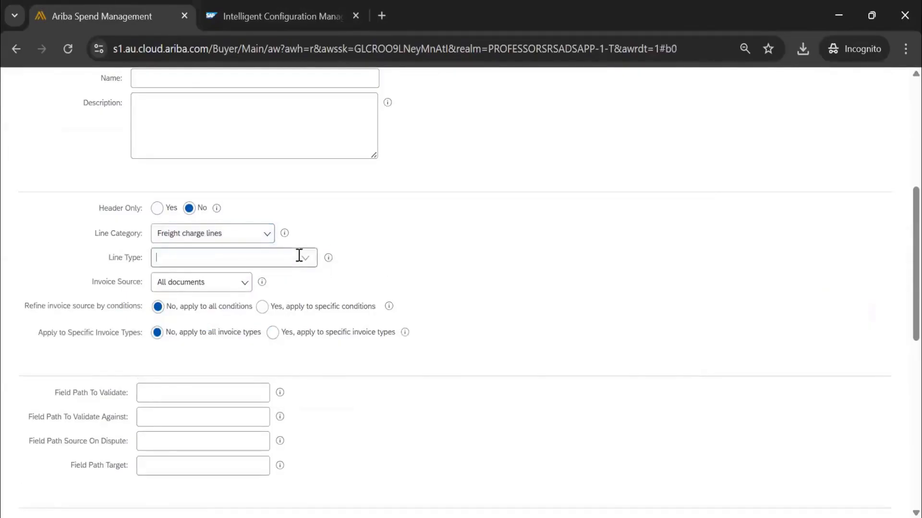
{"action": "left_click", "coordinate": [278, 278]}
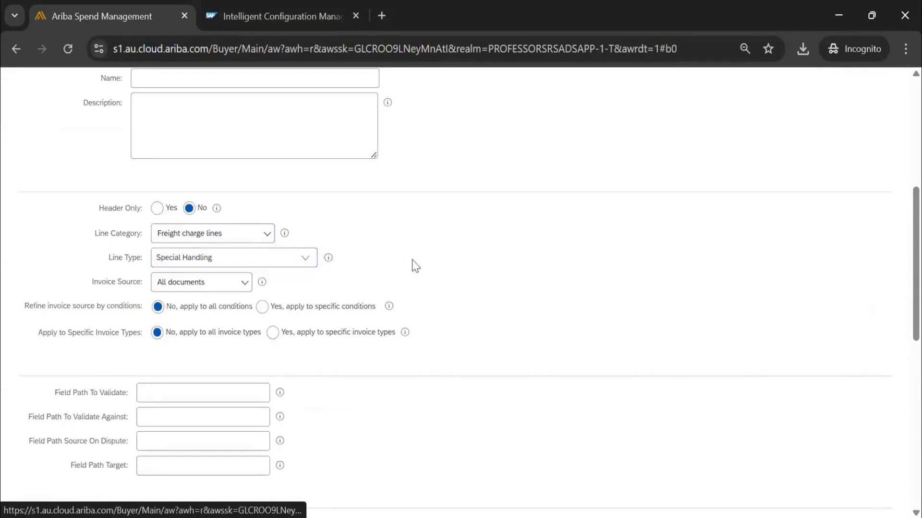
Try Yes for Ignore Auto Accept, Skip Exception and Auto Reject, and set all three back to No.
{"action": "scroll", "coordinate": [260, 298], "scroll_direction": "down", "scroll_amount": 2}
{"action": "scroll", "coordinate": [259, 299], "scroll_direction": "down", "scroll_amount": 6}
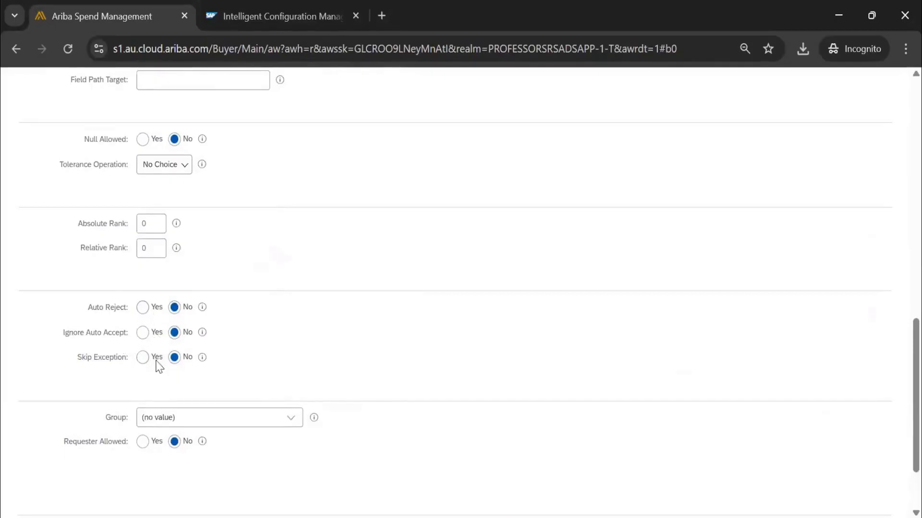
{"action": "left_click", "coordinate": [142, 332]}
{"action": "left_click", "coordinate": [143, 358]}
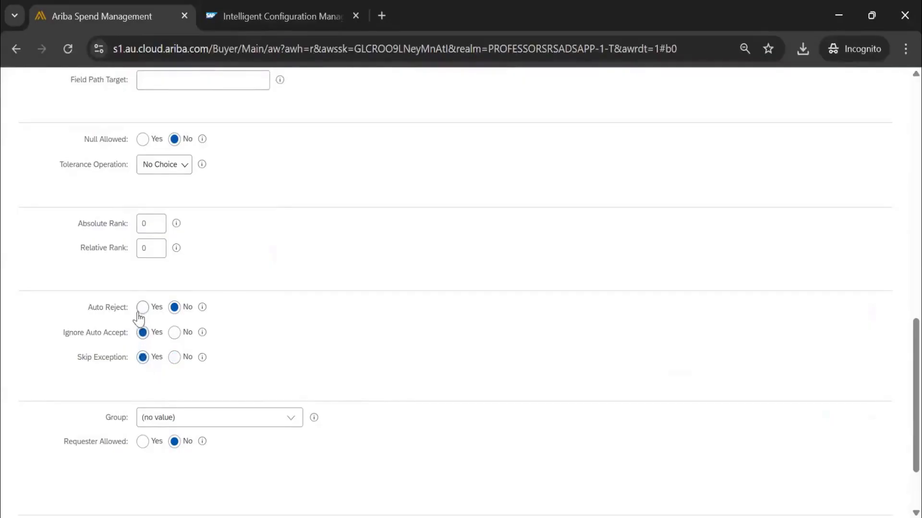
{"action": "left_click", "coordinate": [142, 307]}
{"action": "left_click", "coordinate": [174, 308]}
{"action": "left_click", "coordinate": [174, 333]}
{"action": "left_click", "coordinate": [174, 358]}
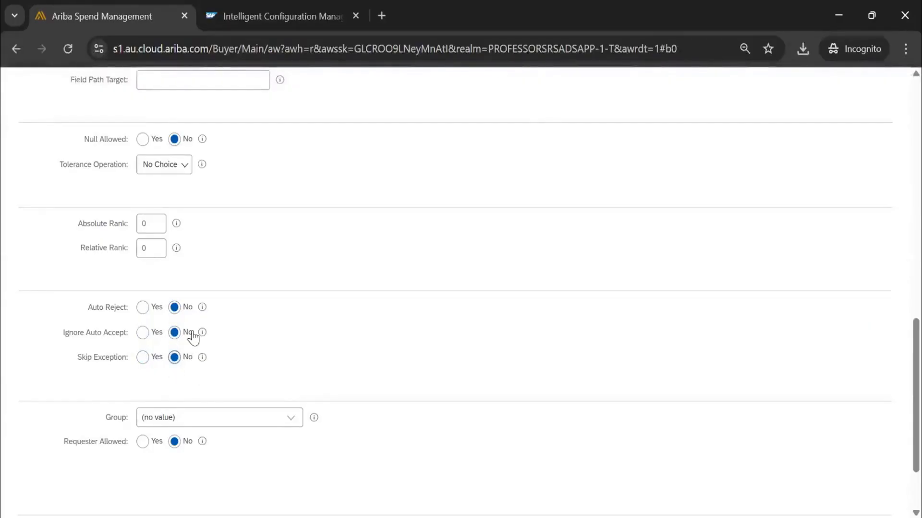
Assign the Invoice Agent group to the new invoice exception type.
{"action": "scroll", "coordinate": [190, 335], "scroll_direction": "up", "scroll_amount": 5}
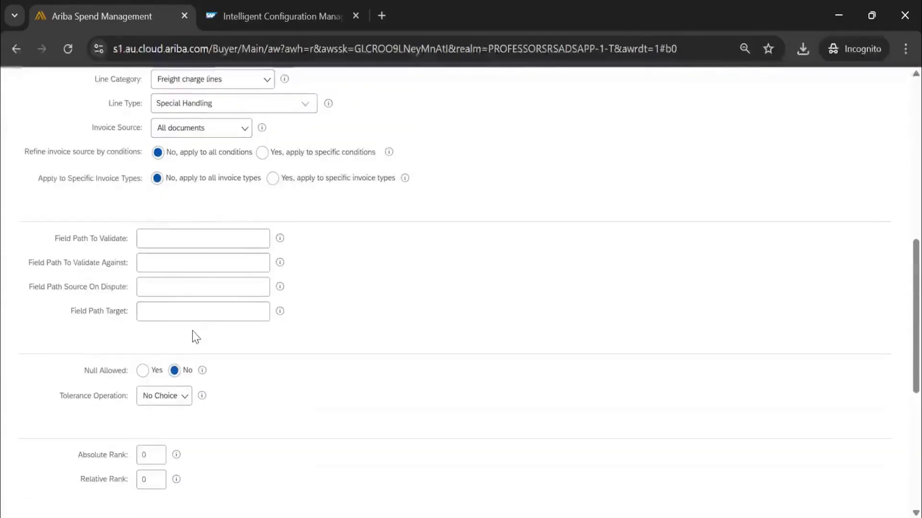
{"action": "scroll", "coordinate": [194, 333], "scroll_direction": "up", "scroll_amount": 2}
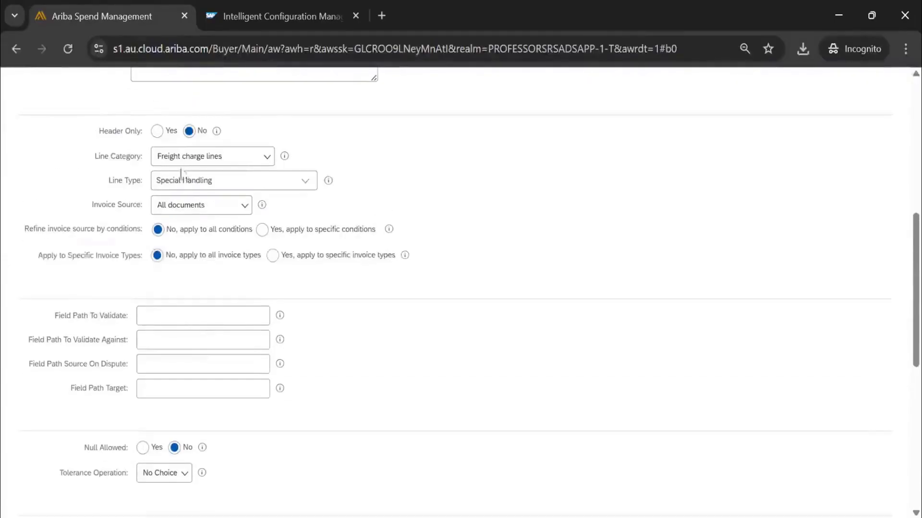
{"action": "scroll", "coordinate": [398, 351], "scroll_direction": "down", "scroll_amount": 9}
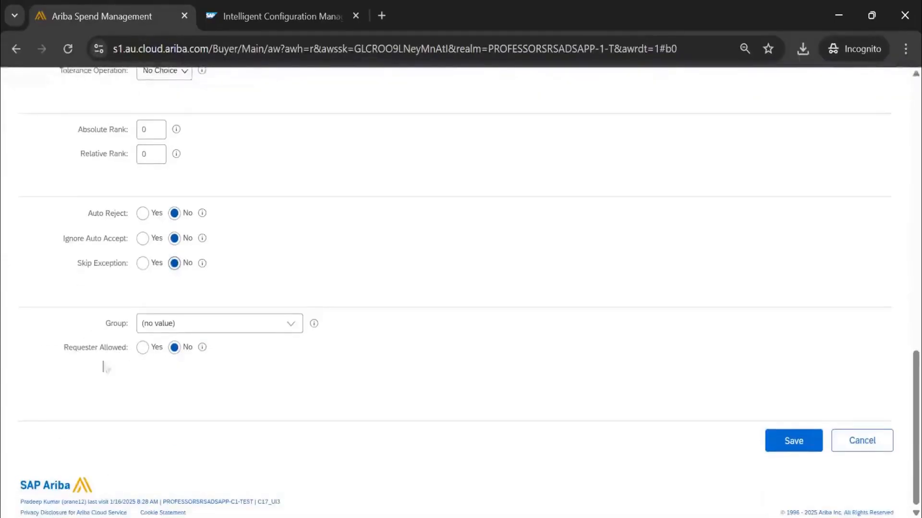
{"action": "left_click", "coordinate": [279, 330]}
{"action": "left_click", "coordinate": [262, 343]}
Review the new exception type's field paths, tolerance, rank and group settings, and cancel its creation.
{"action": "scroll", "coordinate": [154, 259], "scroll_direction": "up", "scroll_amount": 5}
{"action": "scroll", "coordinate": [140, 283], "scroll_direction": "up", "scroll_amount": 6}
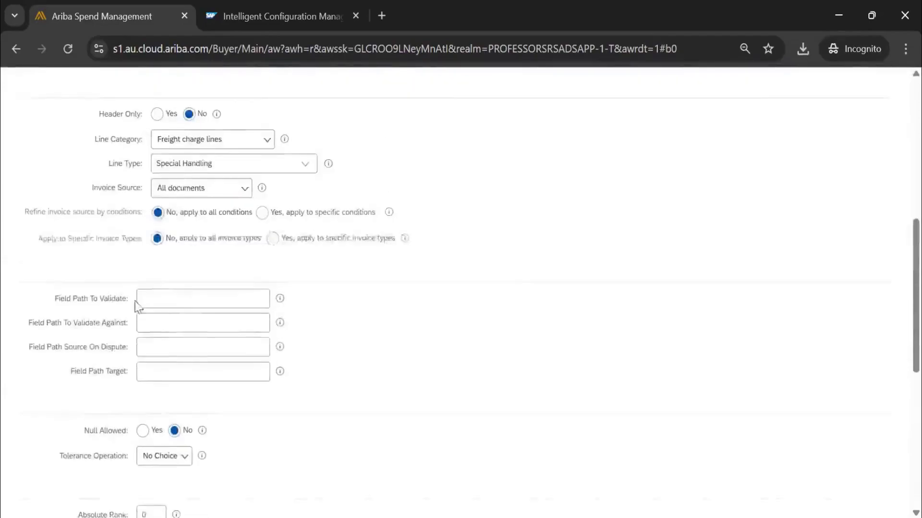
{"action": "scroll", "coordinate": [175, 319], "scroll_direction": "down", "scroll_amount": 3}
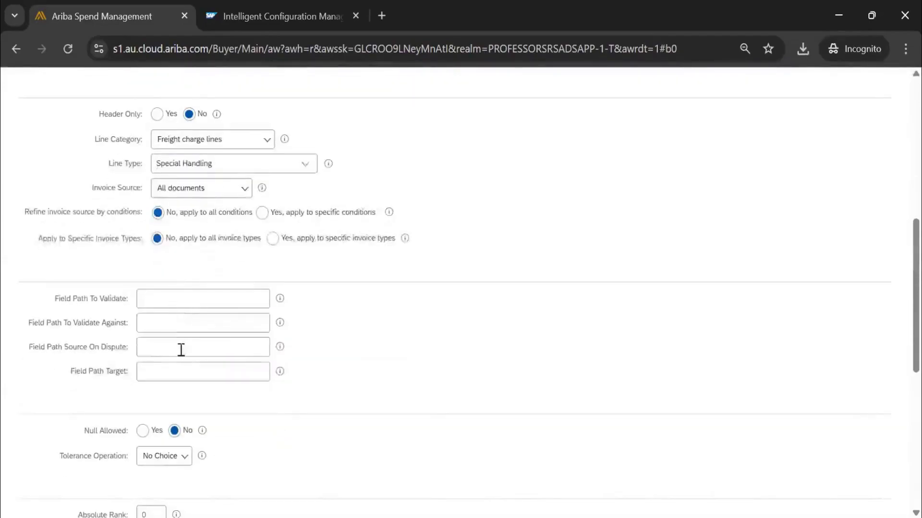
{"action": "scroll", "coordinate": [304, 333], "scroll_direction": "up", "scroll_amount": 5}
{"action": "scroll", "coordinate": [243, 344], "scroll_direction": "down", "scroll_amount": 10}
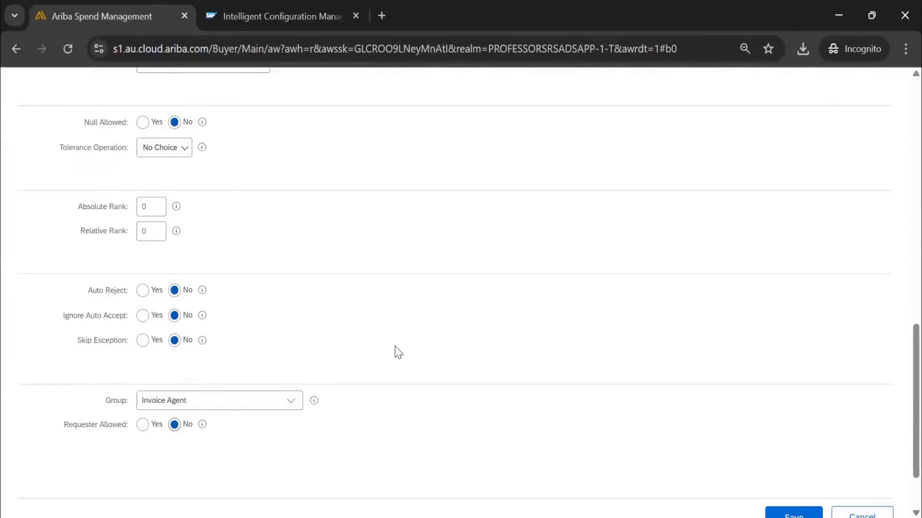
{"action": "left_click_drag", "start_coordinate": [220, 401], "coordinate": [136, 390]}
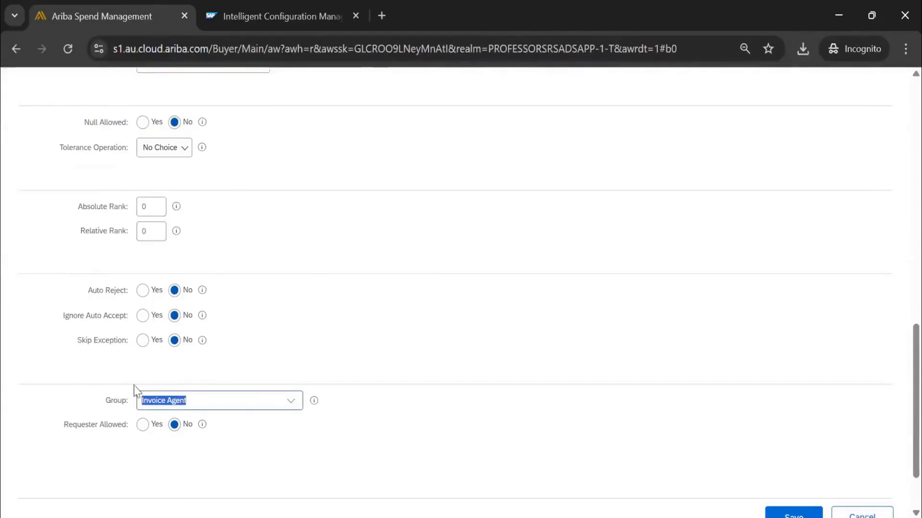
{"action": "scroll", "coordinate": [196, 287], "scroll_direction": "down", "scroll_amount": 2}
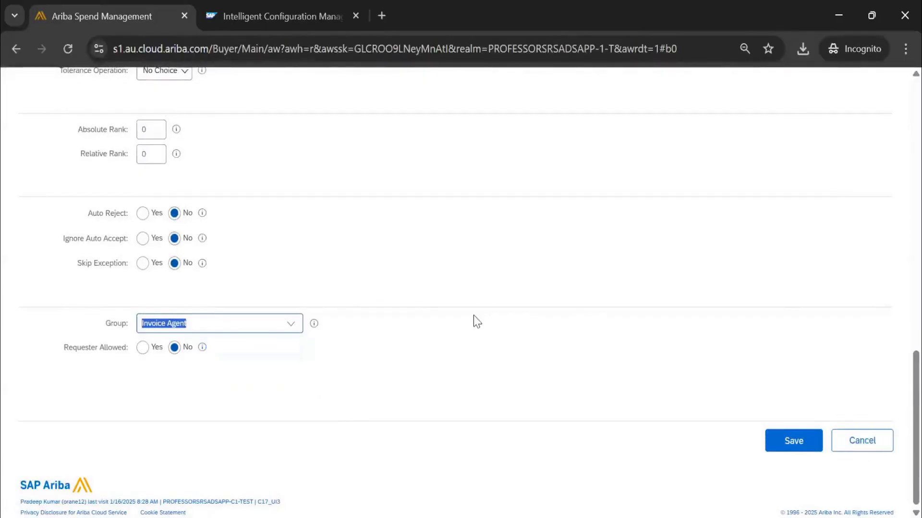
{"action": "scroll", "coordinate": [197, 263], "scroll_direction": "up", "scroll_amount": 6}
{"action": "scroll", "coordinate": [211, 264], "scroll_direction": "up", "scroll_amount": 6}
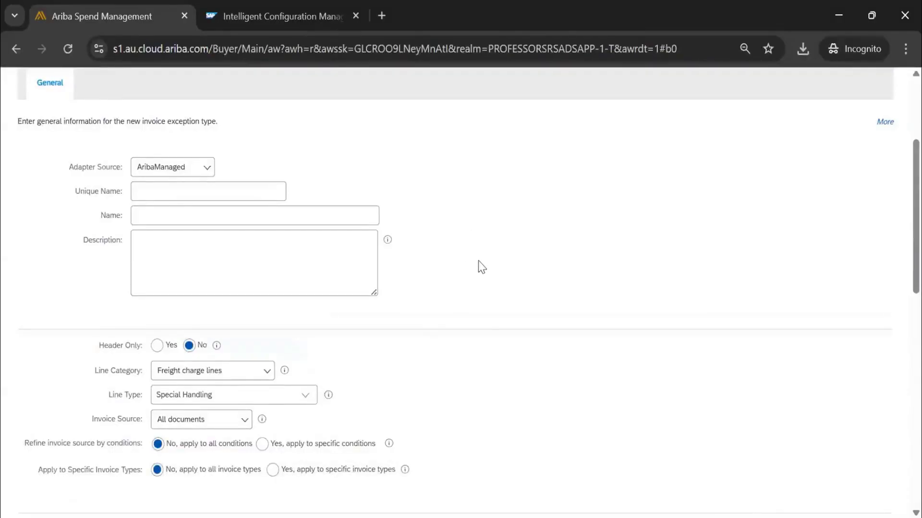
{"action": "scroll", "coordinate": [482, 266], "scroll_direction": "down", "scroll_amount": 12}
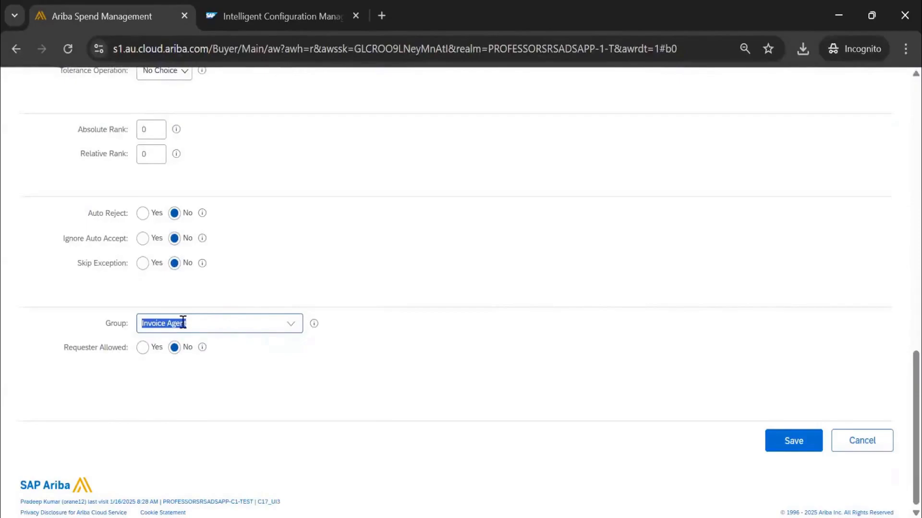
{"action": "left_click", "coordinate": [889, 439]}
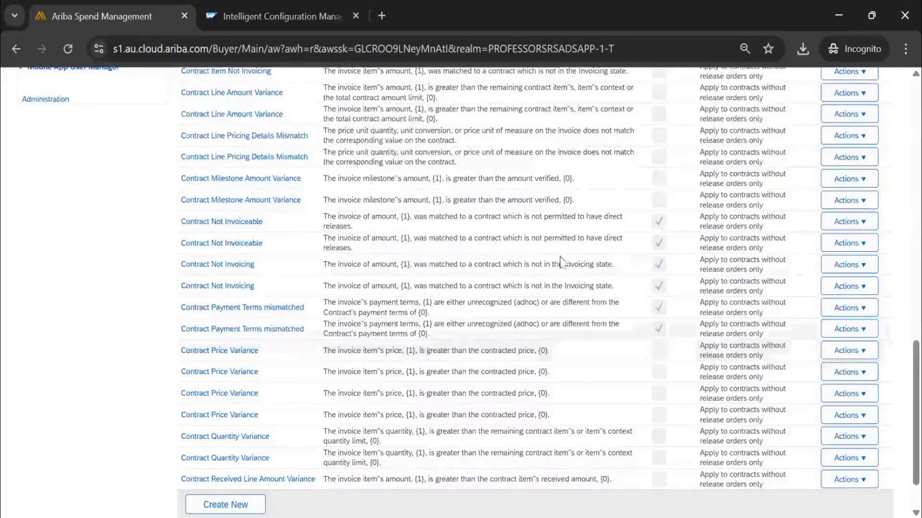
{"action": "scroll", "coordinate": [560, 261], "scroll_direction": "up", "scroll_amount": 20}
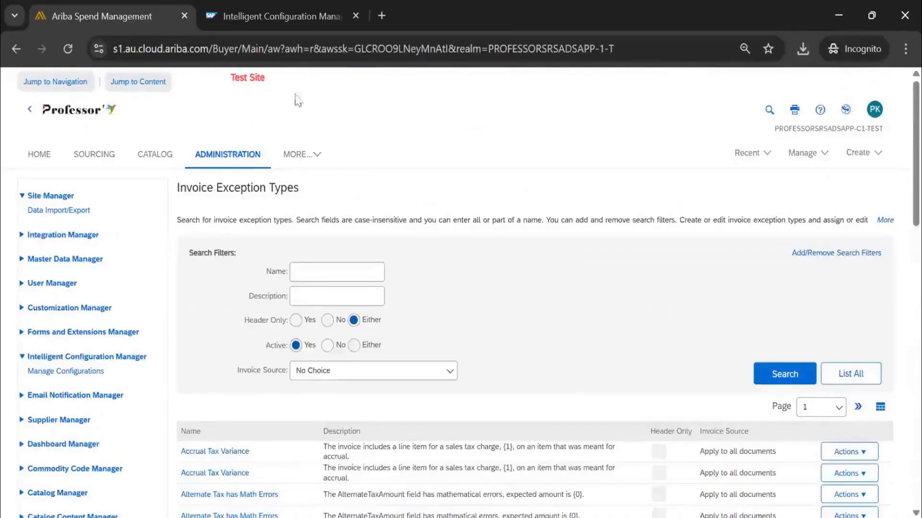
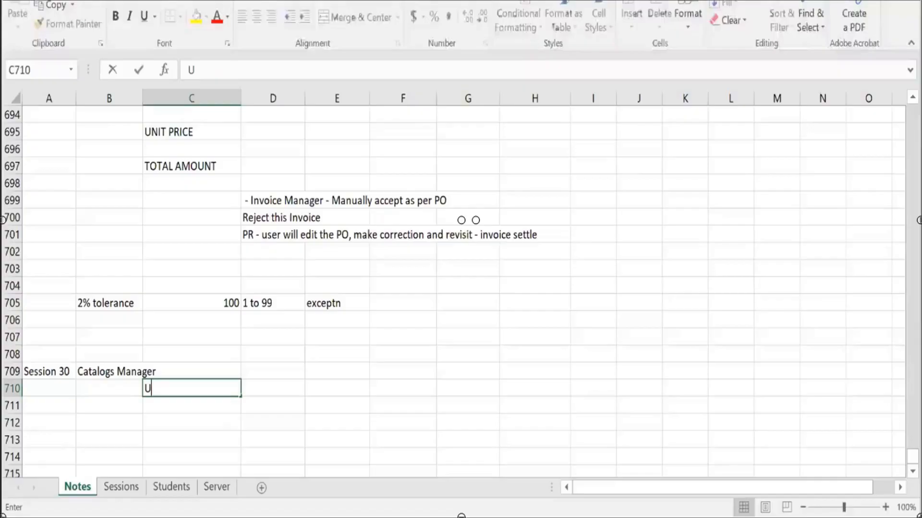
Complete the note "Uploading the catalog by administrator" in C710, under the Catalogs Manager heading of Session 30.
{"action": "type", "text": "ploa"}
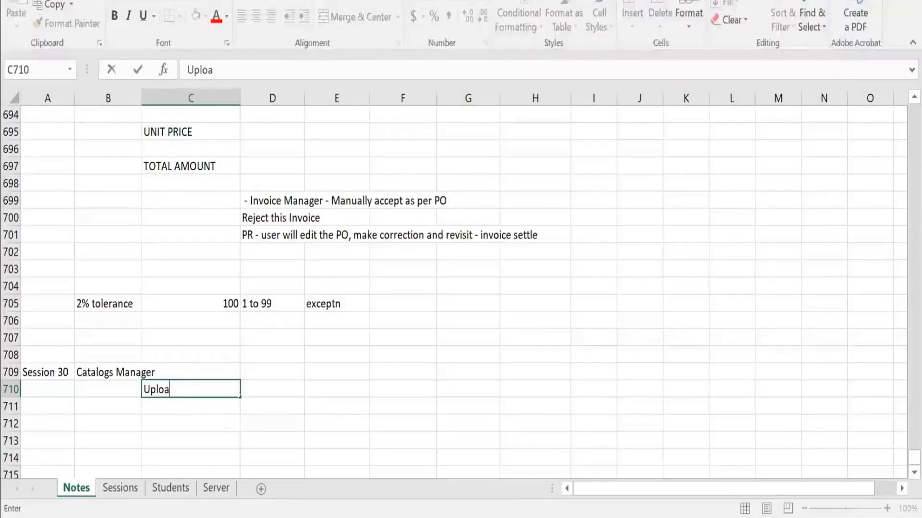
{"action": "type", "text": "ding the catalog b"}
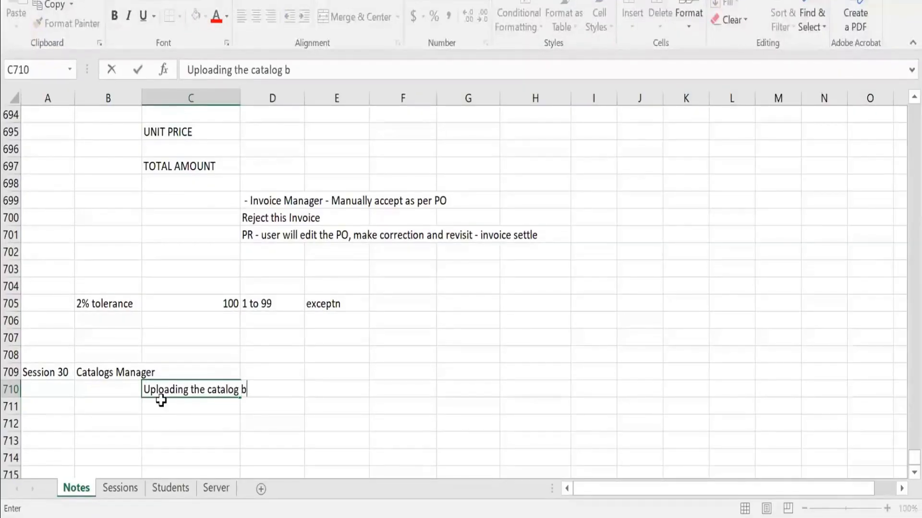
{"action": "type", "text": "y administrator"}
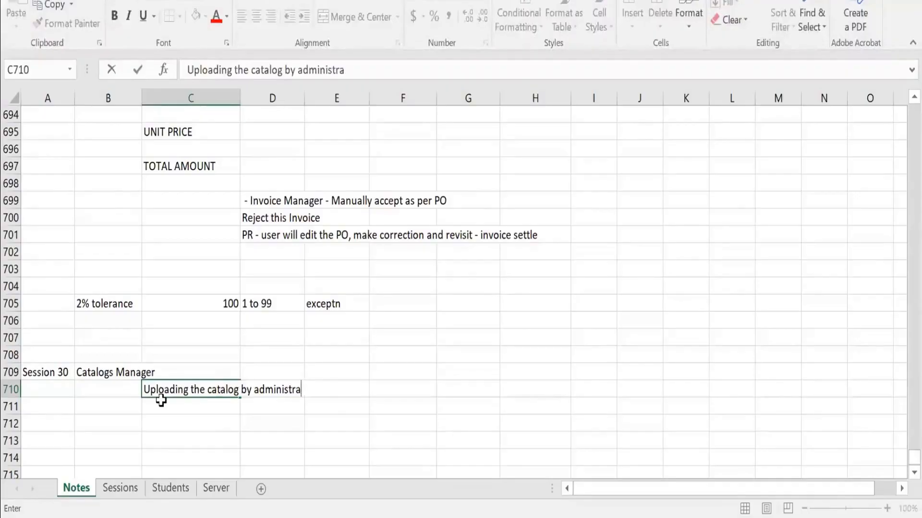
{"action": "key", "text": "Return"}
{"action": "key", "text": "Left"}
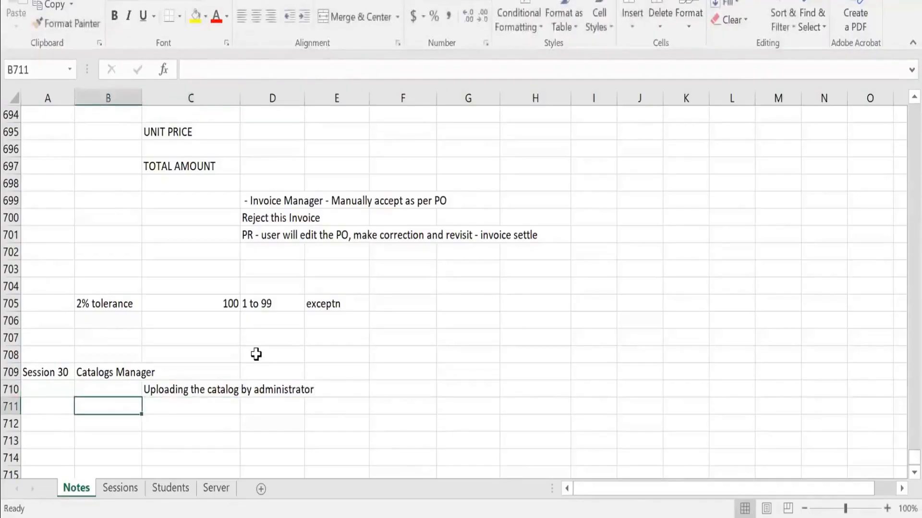
{"action": "key", "text": "alt+Tab"}
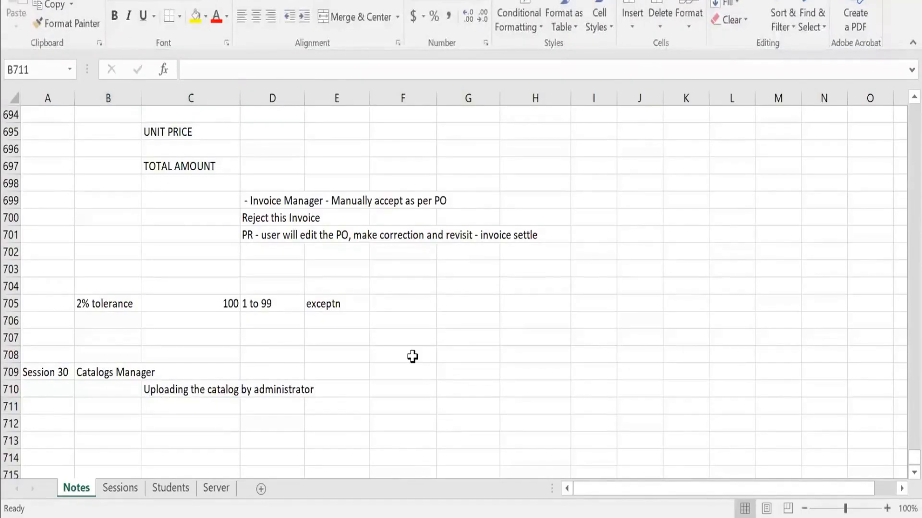
{"action": "key", "text": "alt+Tab"}
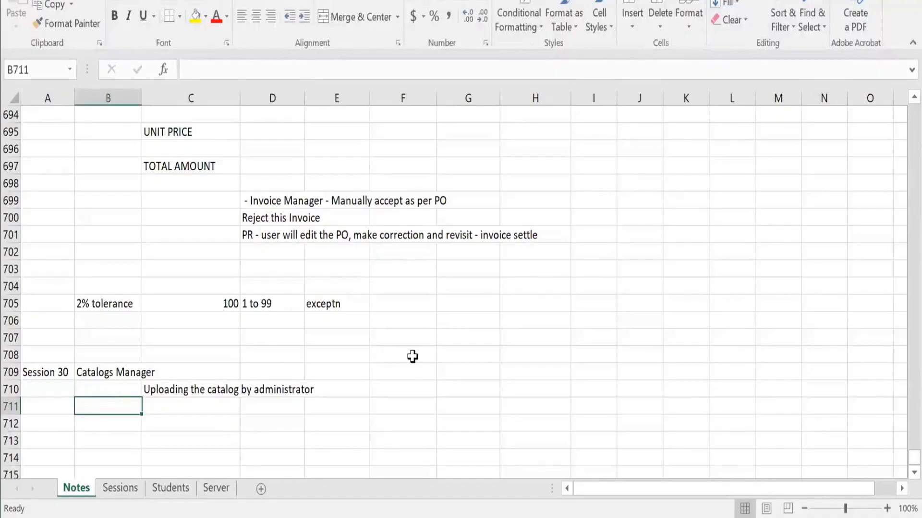
Add "create a subscription, load the file, approved" in F710, beside the administrator upload note.
{"action": "left_click", "coordinate": [402, 385]}
{"action": "type", "text": "creat"}
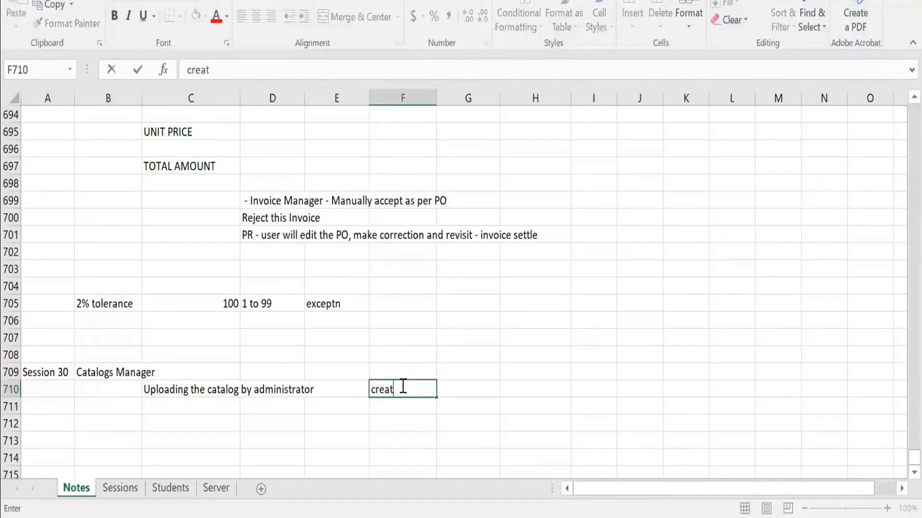
{"action": "type", "text": "e a subscription, load the file,"}
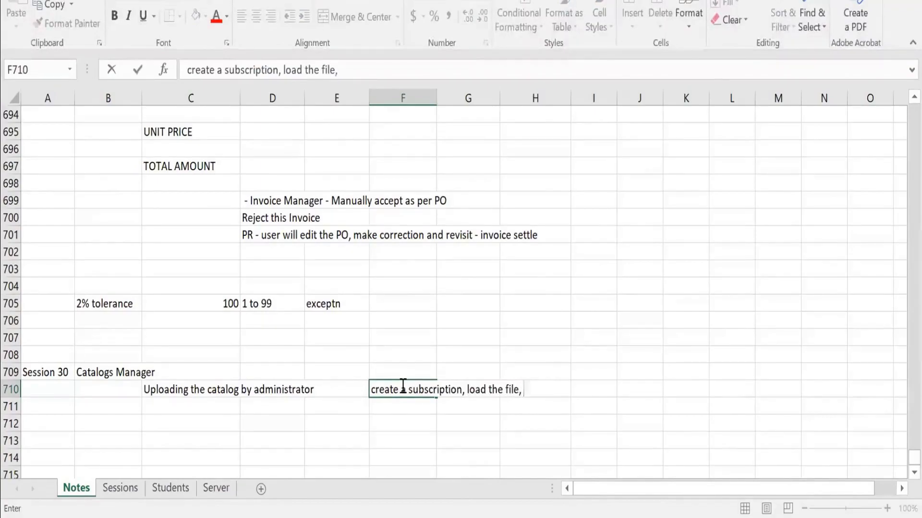
{"action": "type", "text": " approved"}
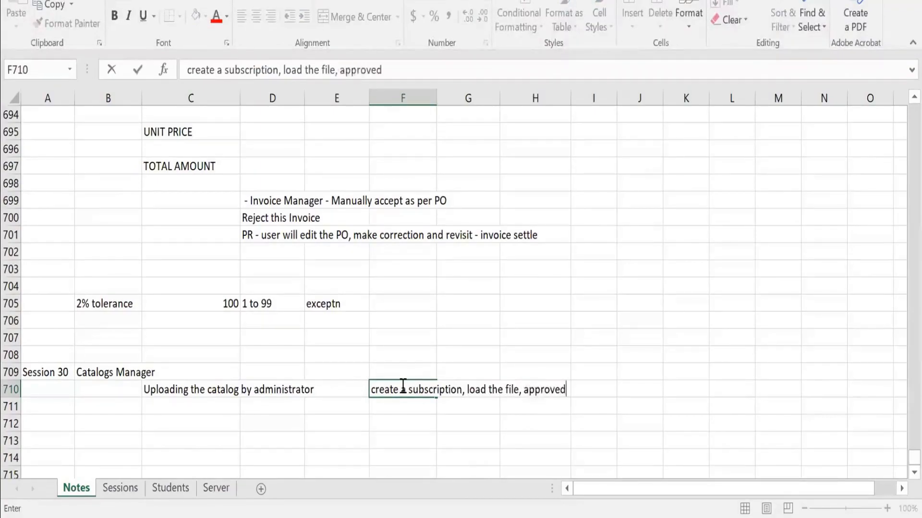
{"action": "key", "text": "Return"}
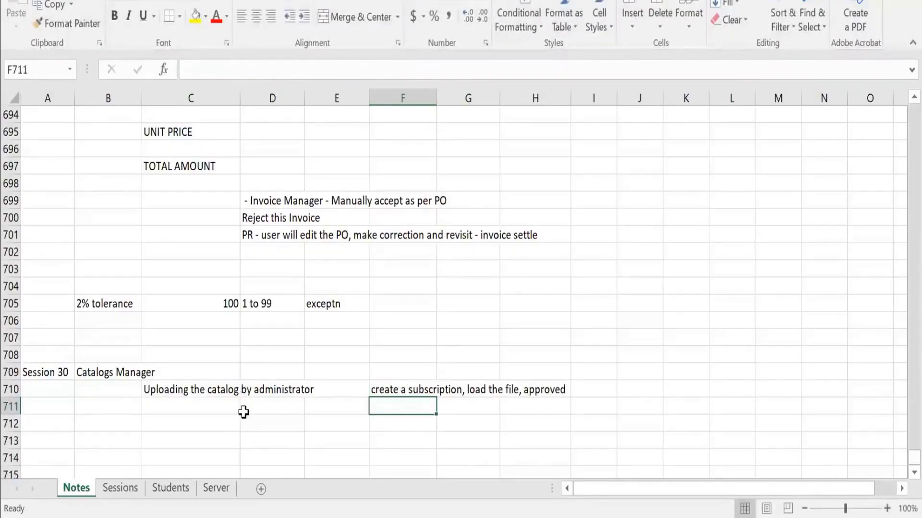
Enter "uploading the catalog by supplier over SBN -" in C711, below the administrator upload note.
{"action": "left_click", "coordinate": [212, 405]}
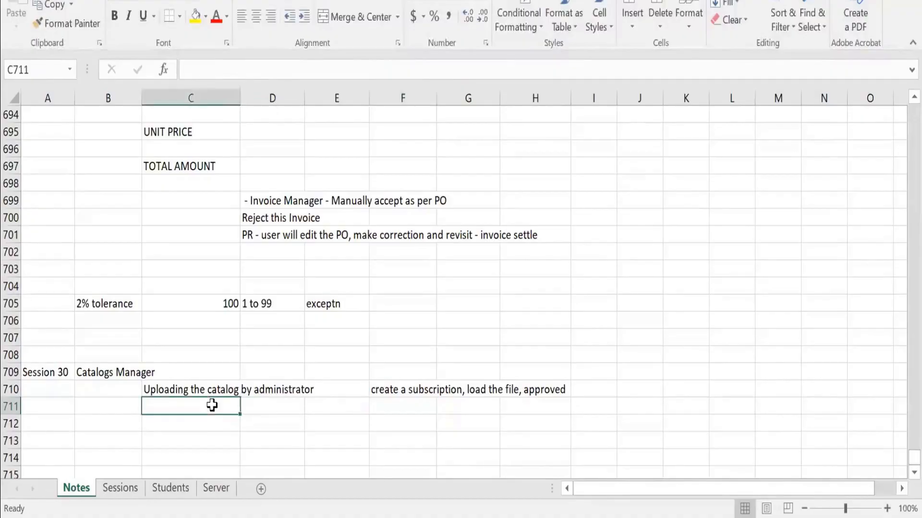
{"action": "type", "text": "uploading "}
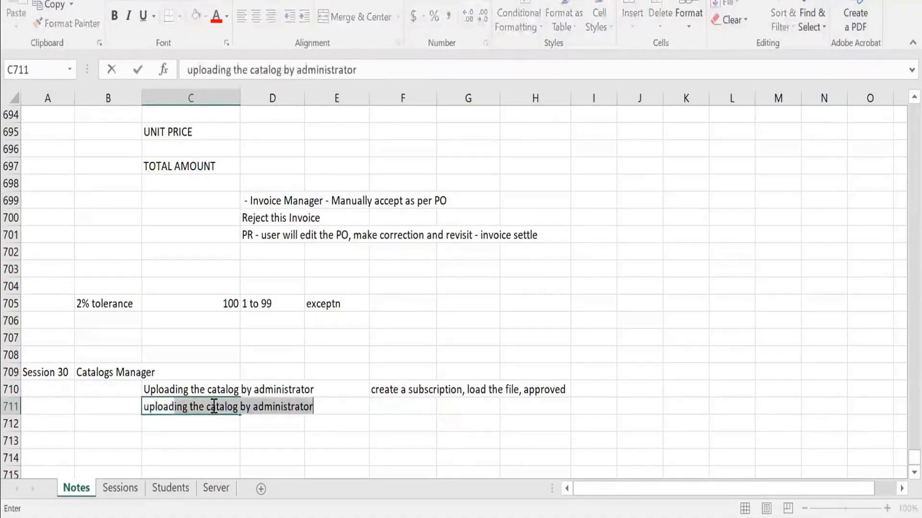
{"action": "type", "text": "the catal"}
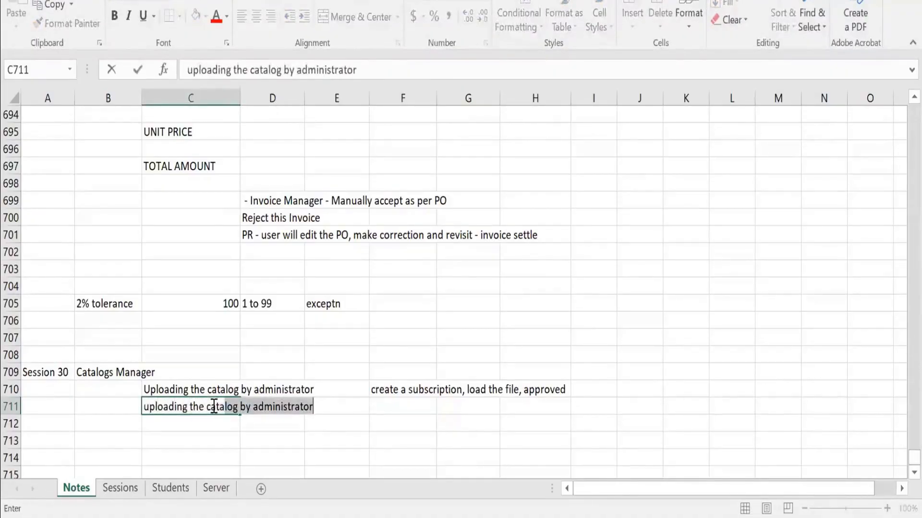
{"action": "type", "text": "og by supp"}
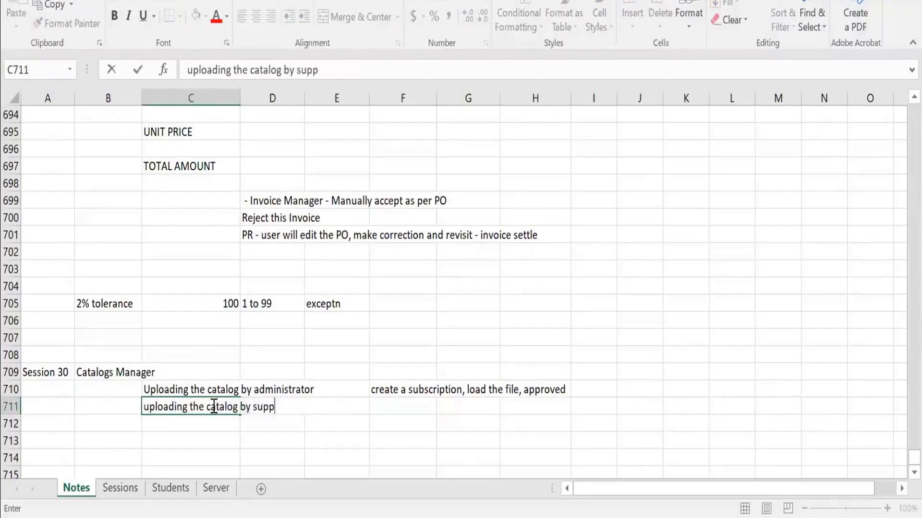
{"action": "type", "text": "lier over "}
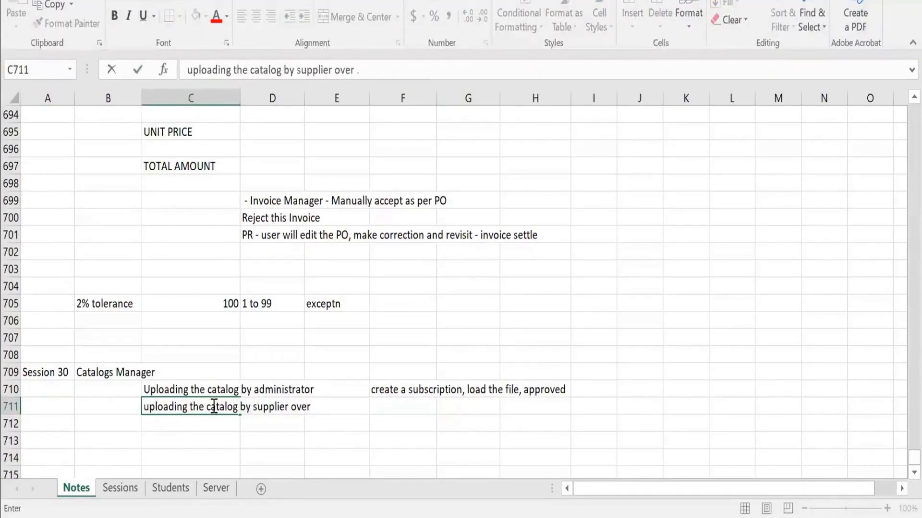
{"action": "type", "text": "SBN -"}
Enter "sync network catalog to ariba buying porta" in F711, beside the supplier upload note.
{"action": "key", "text": "Tab"}
{"action": "key", "text": "Tab"}
{"action": "key", "text": "Tab"}
{"action": "type", "text": "SYNC"}
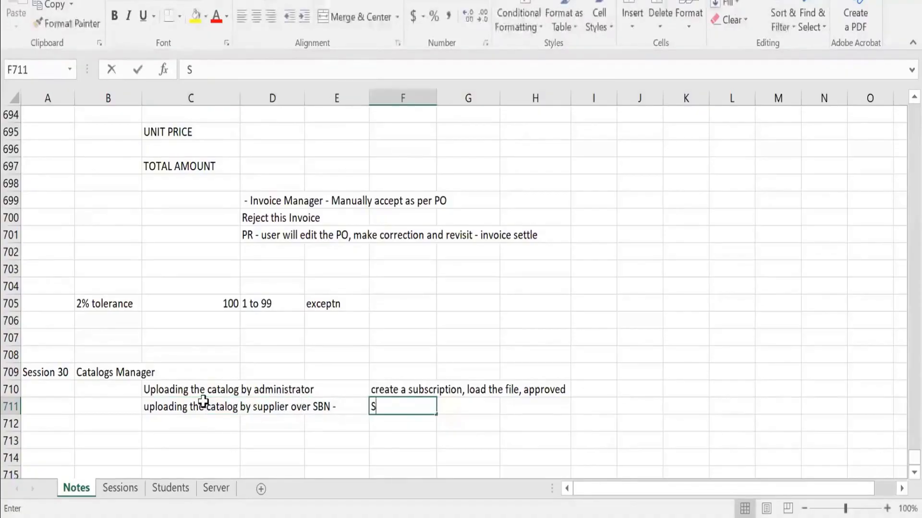
{"action": "key", "text": "BackSpace"}
{"action": "key", "text": "BackSpace"}
{"action": "key", "text": "BackSpace"}
{"action": "key", "text": "BackSpace"}
{"action": "type", "text": "syn"}
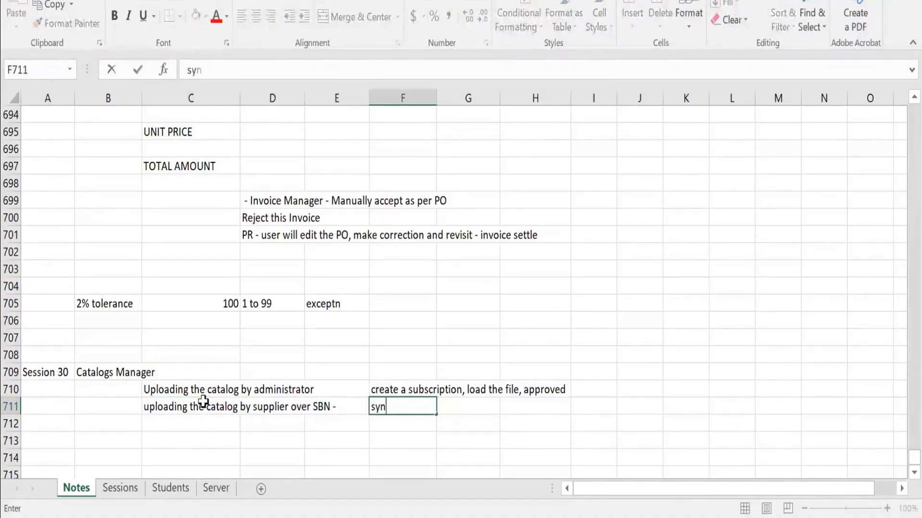
{"action": "type", "text": "c network"}
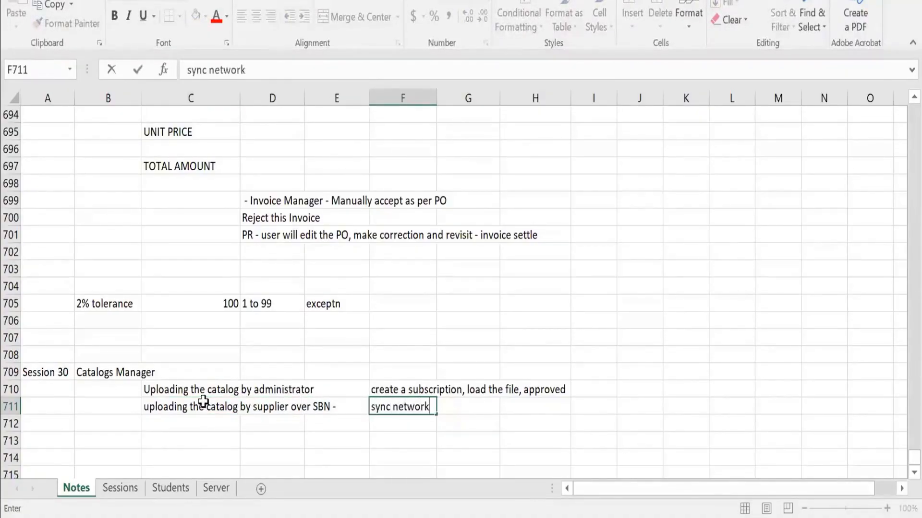
{"action": "type", "text": " catalog to "}
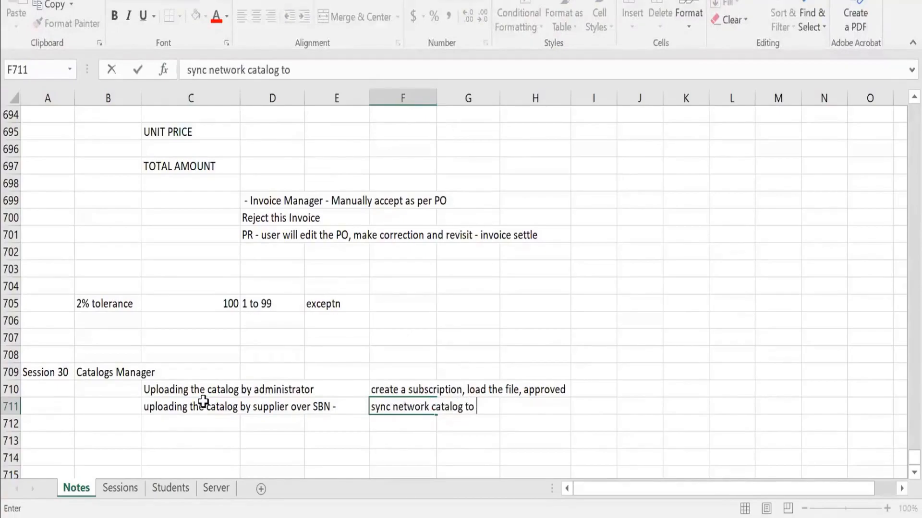
{"action": "type", "text": "ariba buyin"}
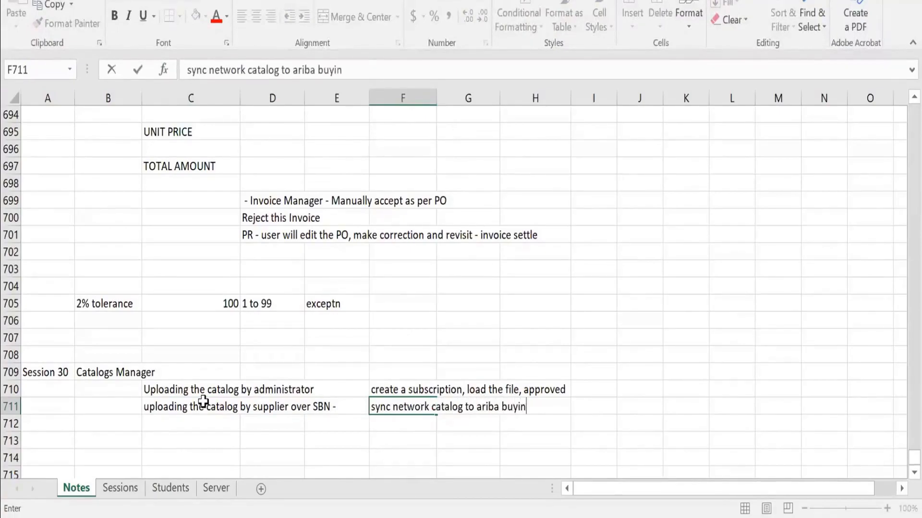
{"action": "type", "text": "g porta"}
{"action": "key", "text": "Return"}
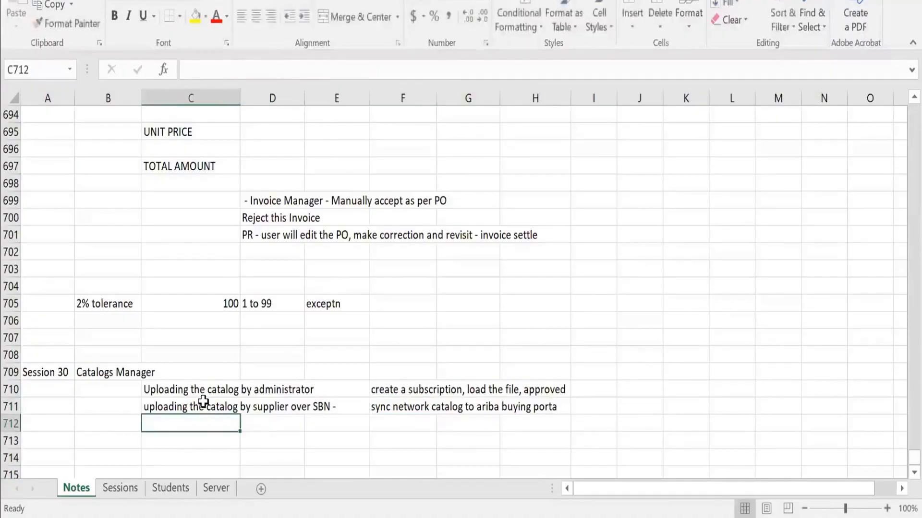
Correct the last word of the network catalog note in F711 to "portal".
{"action": "key", "text": "Up"}
{"action": "key", "text": "Right"}
{"action": "key", "text": "Right"}
{"action": "key", "text": "Right"}
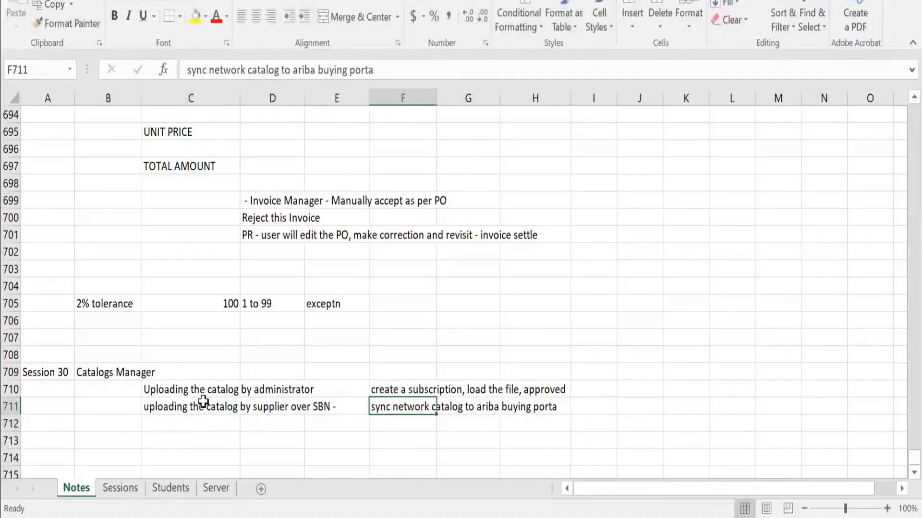
{"action": "key", "text": "F2"}
{"action": "type", "text": "l"}
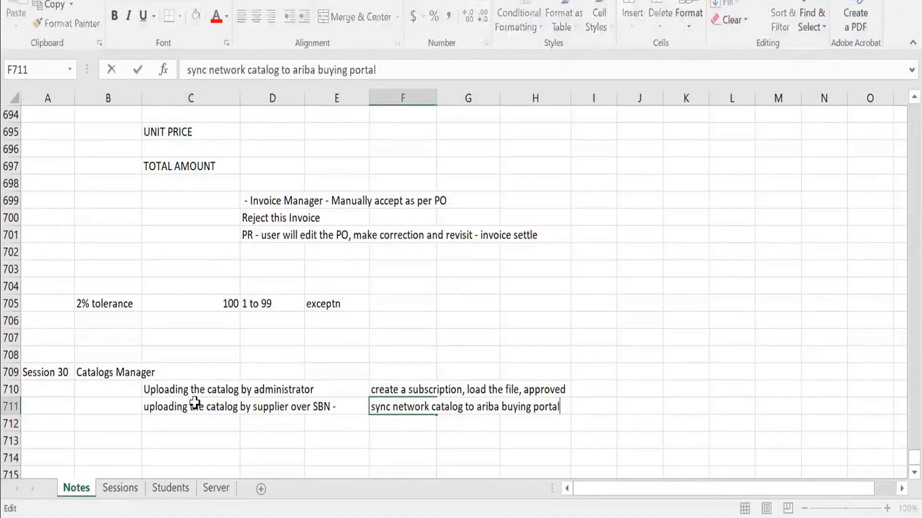
{"action": "key", "text": "Return"}
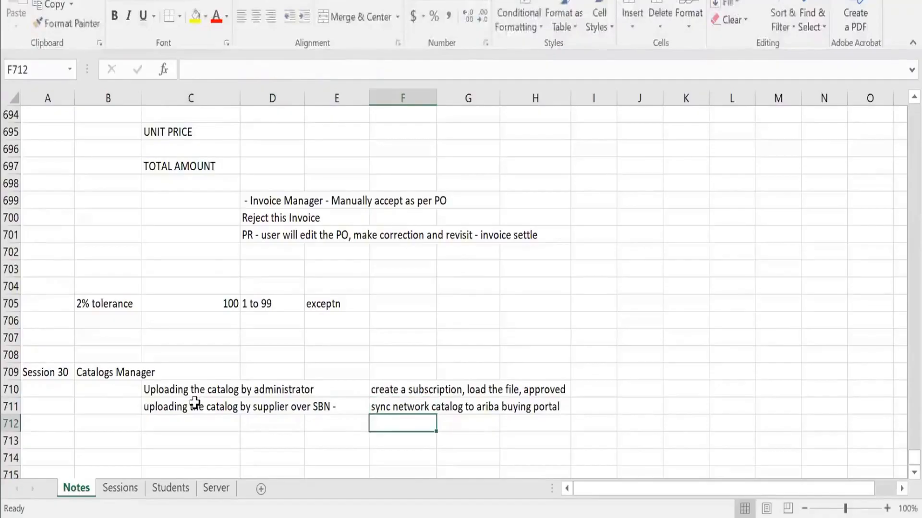
{"action": "left_click", "coordinate": [162, 404]}
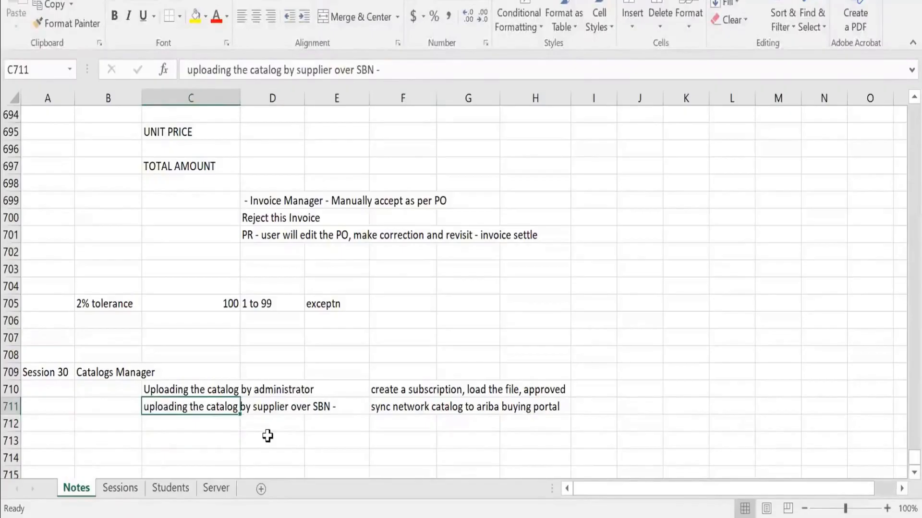
{"action": "left_click", "coordinate": [389, 409]}
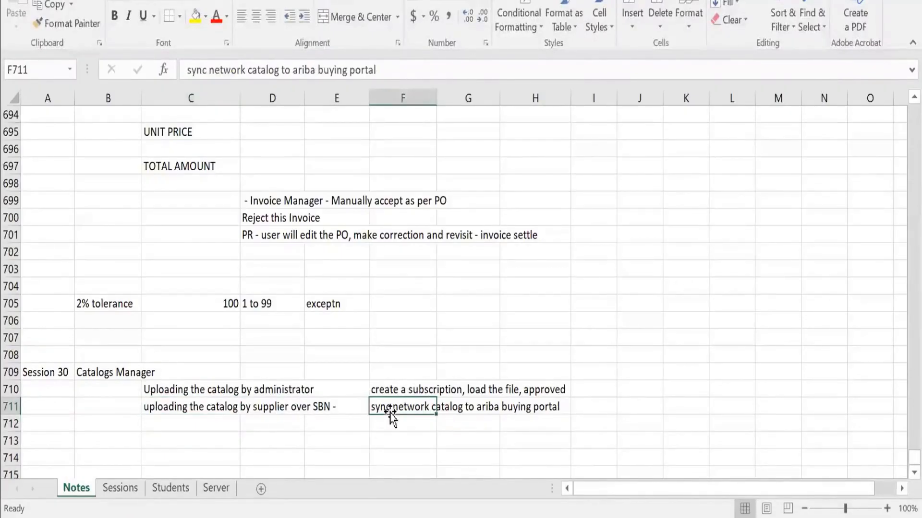
{"action": "left_click", "coordinate": [191, 411]}
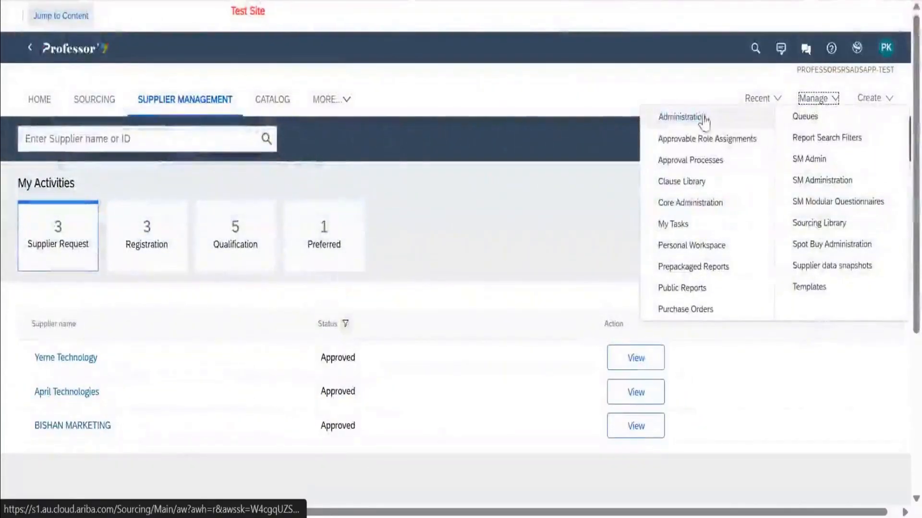
Switch to SAP Ariba and open the Catalogs list of Catalog Manager in Core Administration.
{"action": "left_click", "coordinate": [684, 201]}
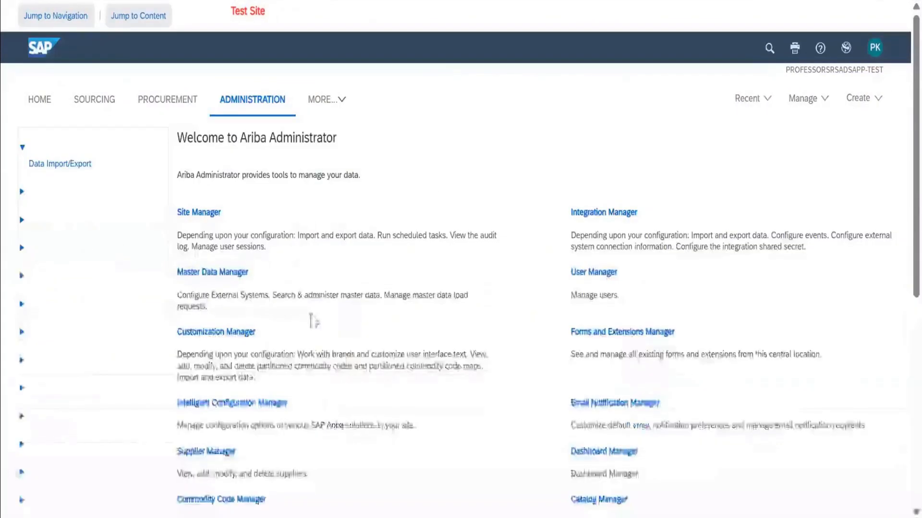
{"action": "scroll", "coordinate": [63, 439], "scroll_direction": "down", "scroll_amount": 1}
{"action": "scroll", "coordinate": [59, 412], "scroll_direction": "down", "scroll_amount": 2}
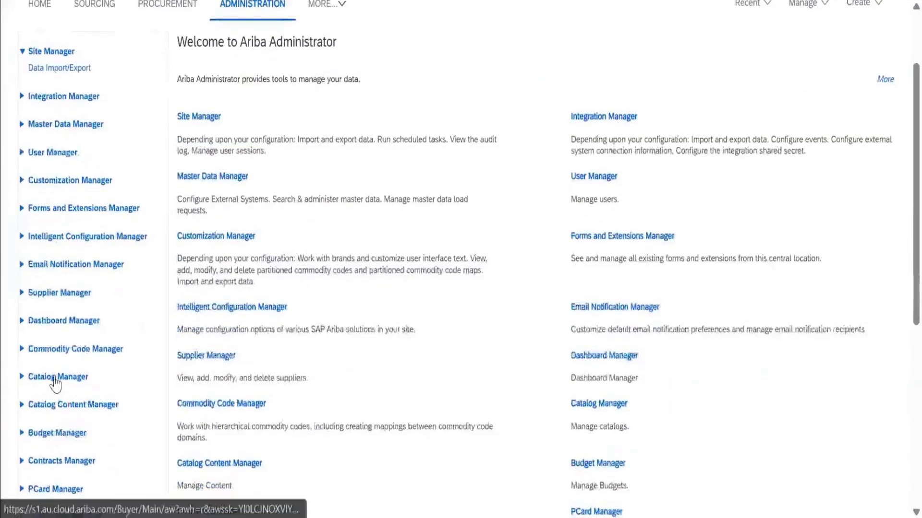
{"action": "left_click", "coordinate": [56, 379]}
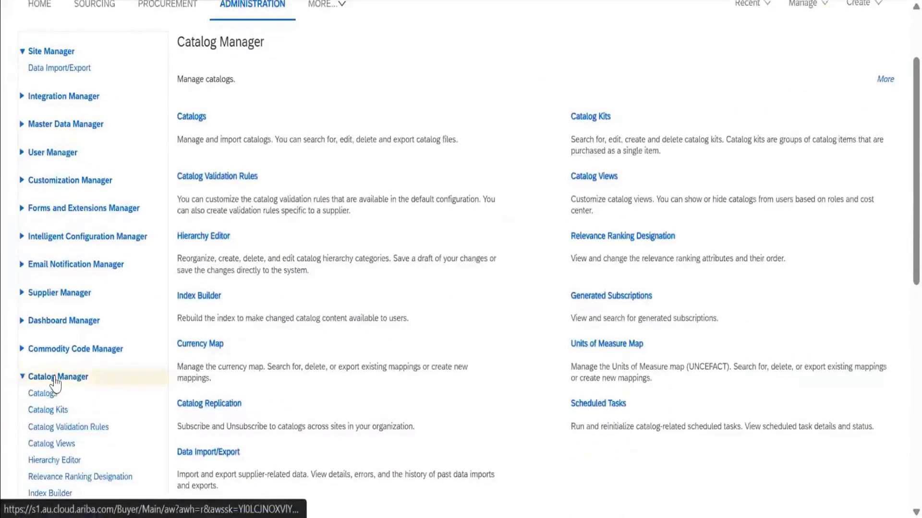
{"action": "left_click", "coordinate": [53, 395]}
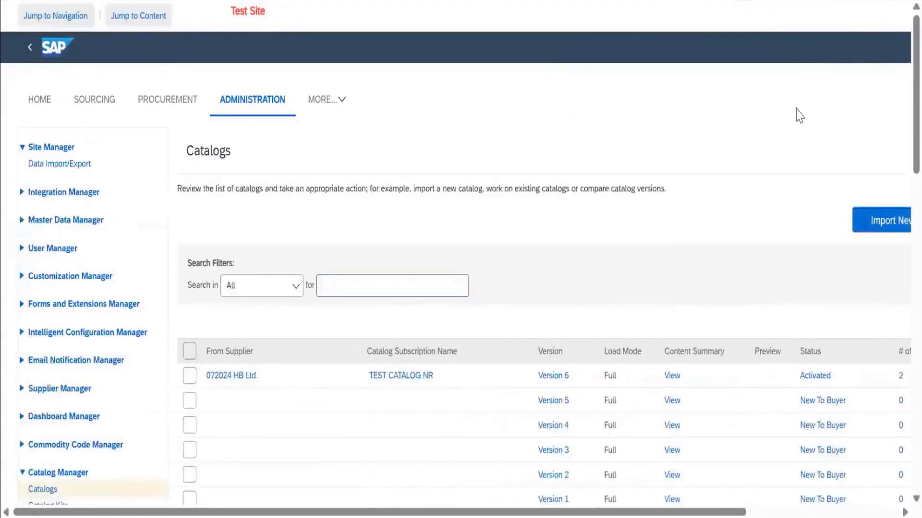
{"action": "scroll", "coordinate": [729, 221], "scroll_direction": "down", "scroll_amount": 2}
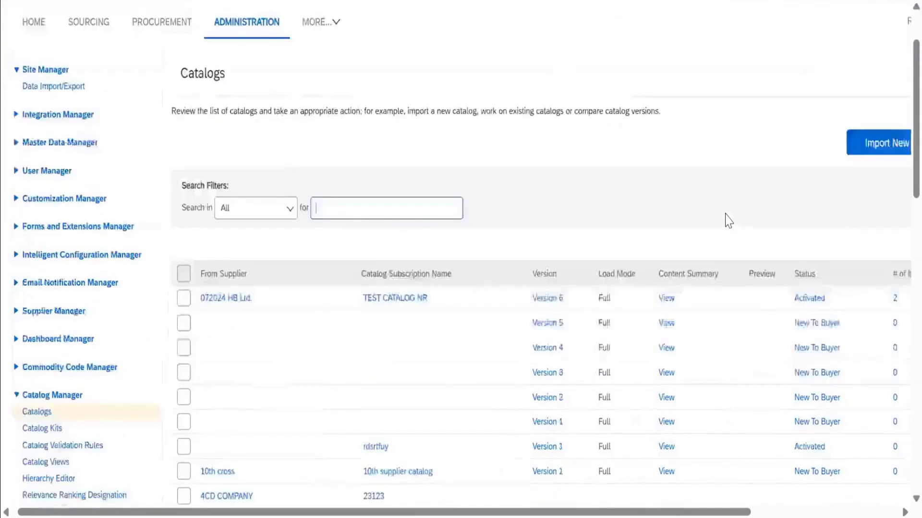
{"action": "scroll", "coordinate": [729, 220], "scroll_direction": "right", "scroll_amount": 1}
{"action": "scroll", "coordinate": [729, 221], "scroll_direction": "up", "scroll_amount": 2}
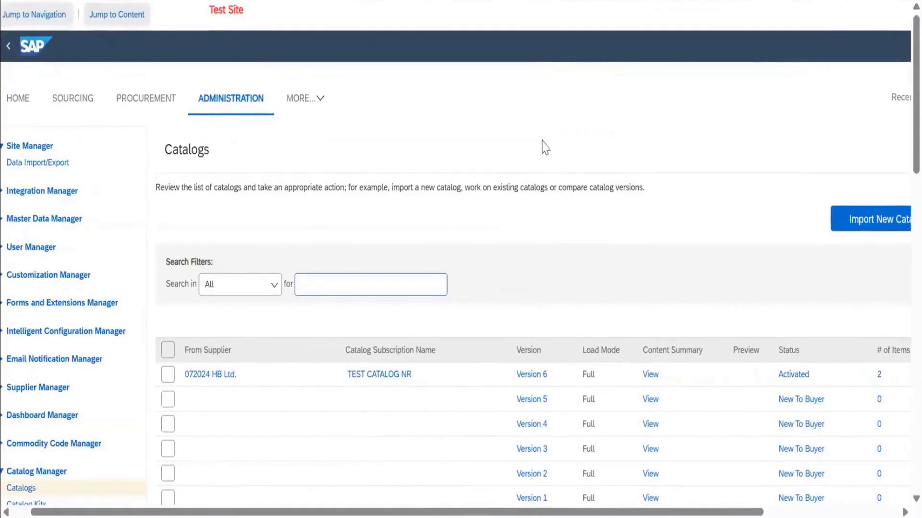
{"action": "scroll", "coordinate": [544, 146], "scroll_direction": "right", "scroll_amount": 3}
{"action": "scroll", "coordinate": [545, 147], "scroll_direction": "left", "scroll_amount": 1}
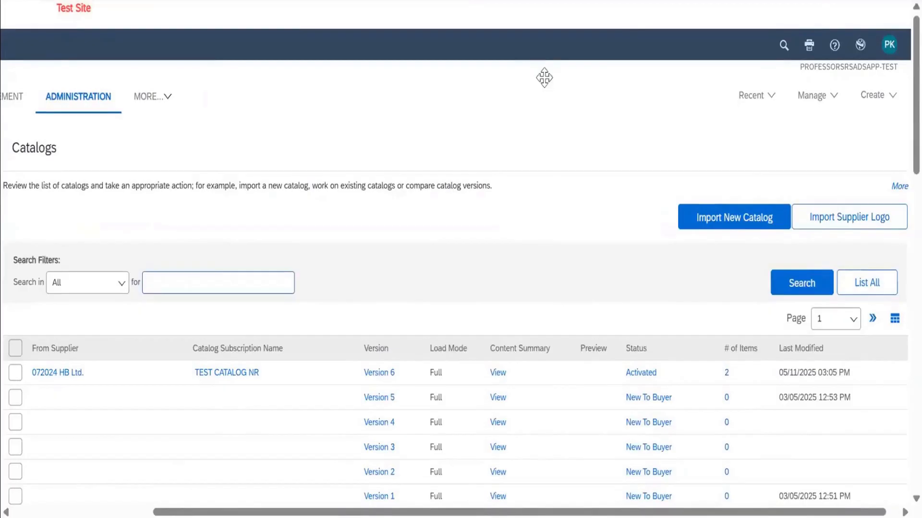
{"action": "key", "text": "ctrl+minus"}
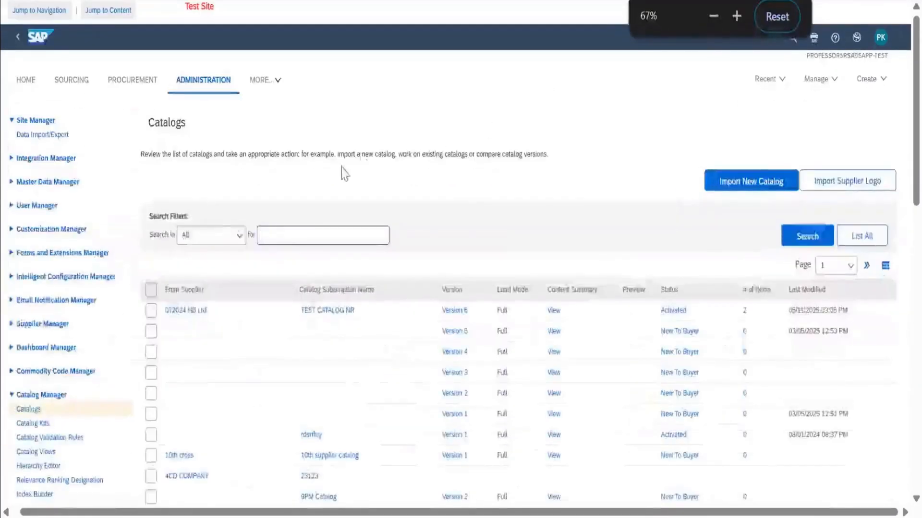
Review the Catalogs list, checking suppliers, subscription names, versions, statuses and item counts.
{"action": "scroll", "coordinate": [189, 233], "scroll_direction": "down", "scroll_amount": 2}
{"action": "scroll", "coordinate": [291, 247], "scroll_direction": "down", "scroll_amount": 5}
{"action": "scroll", "coordinate": [293, 246], "scroll_direction": "down", "scroll_amount": 5}
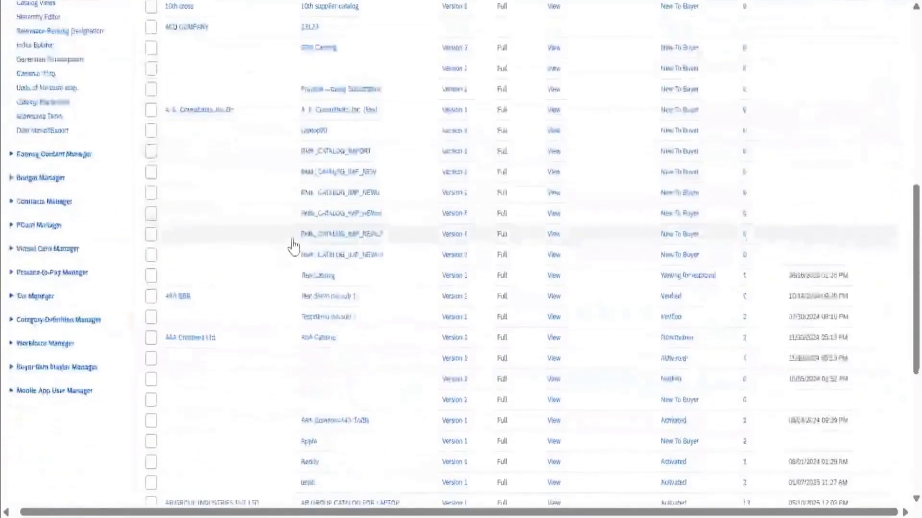
{"action": "scroll", "coordinate": [302, 246], "scroll_direction": "up", "scroll_amount": 5}
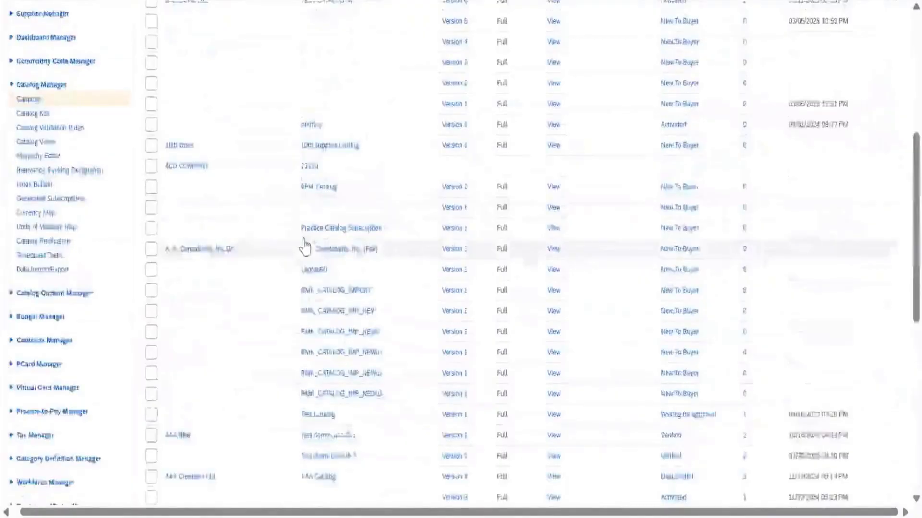
{"action": "scroll", "coordinate": [305, 246], "scroll_direction": "up", "scroll_amount": 6}
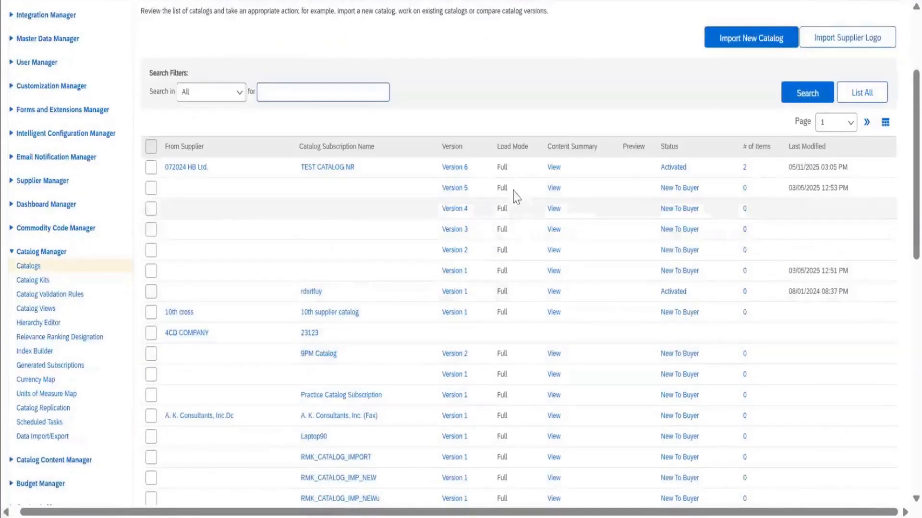
{"action": "scroll", "coordinate": [471, 252], "scroll_direction": "down", "scroll_amount": 1}
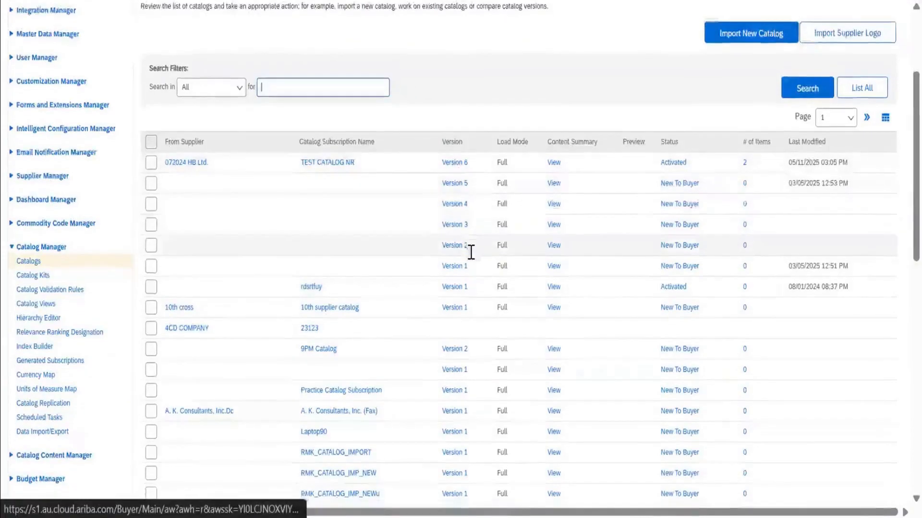
{"action": "scroll", "coordinate": [471, 252], "scroll_direction": "down", "scroll_amount": 7}
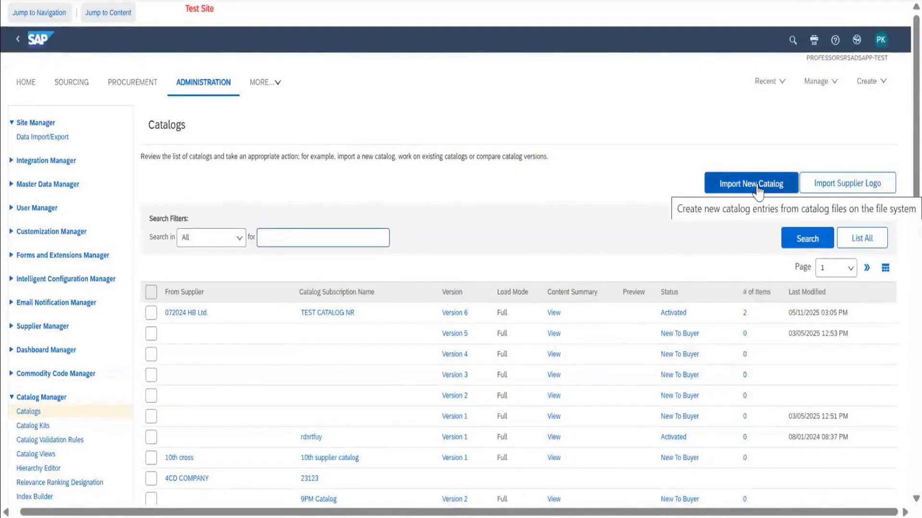
Open the Import New Catalog form to review its subscription, approval and file settings, and cancel it.
{"action": "left_click", "coordinate": [757, 188]}
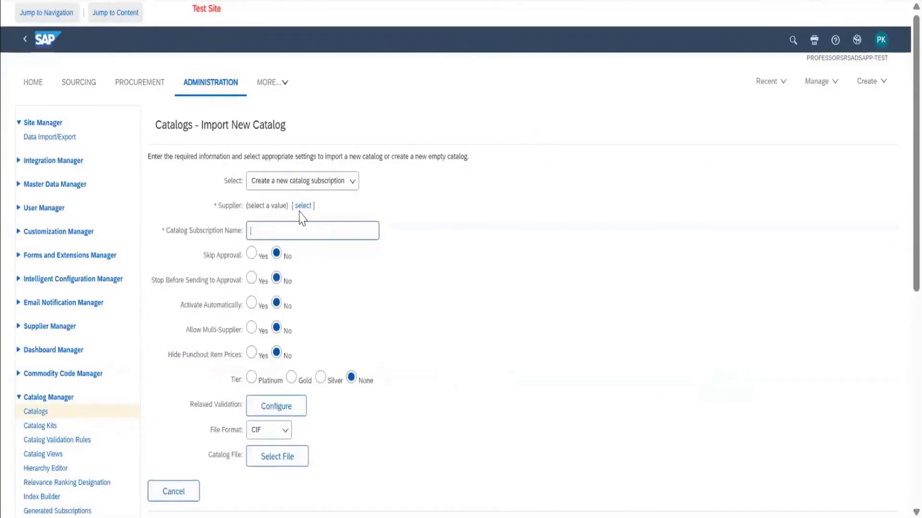
{"action": "scroll", "coordinate": [464, 327], "scroll_direction": "down", "scroll_amount": 5}
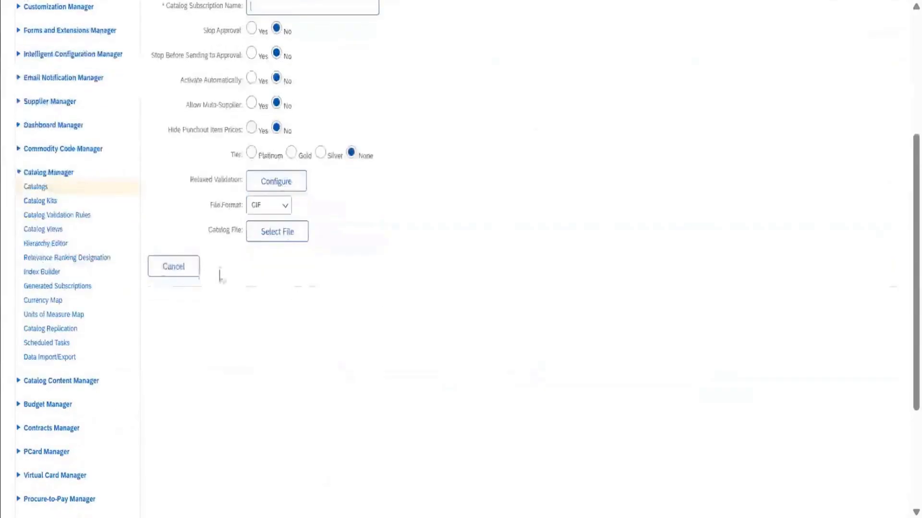
{"action": "left_click", "coordinate": [178, 268]}
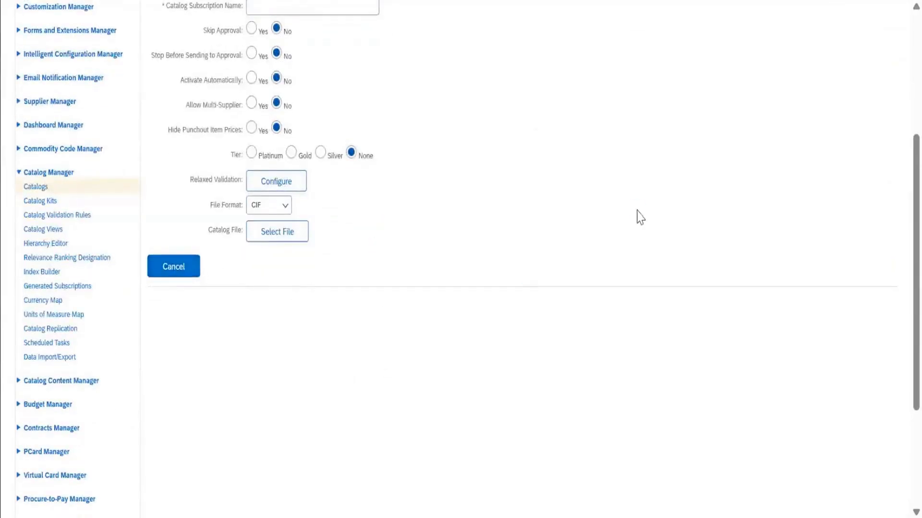
Open the line items of Version 1 of AB GROUP CATALOG FOR LAPTOP from the Catalogs list.
{"action": "scroll", "coordinate": [663, 336], "scroll_direction": "down", "scroll_amount": 3}
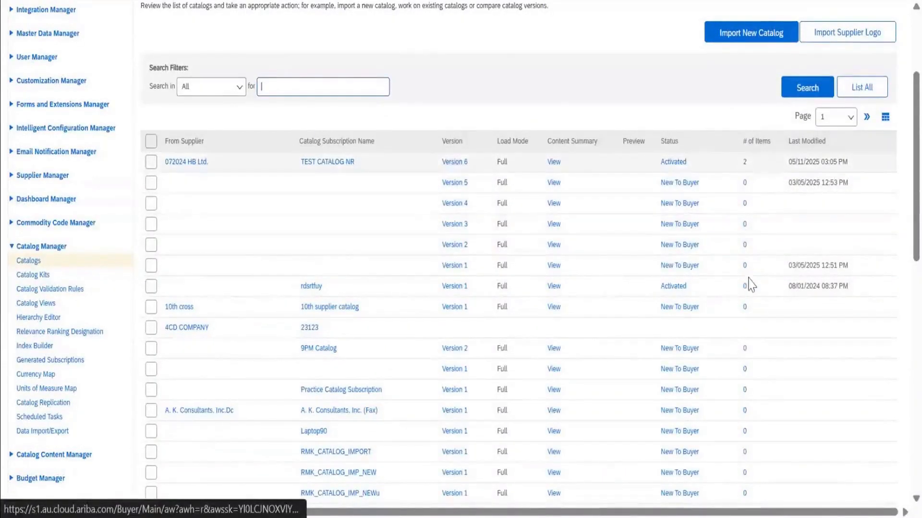
{"action": "scroll", "coordinate": [750, 285], "scroll_direction": "down", "scroll_amount": 8}
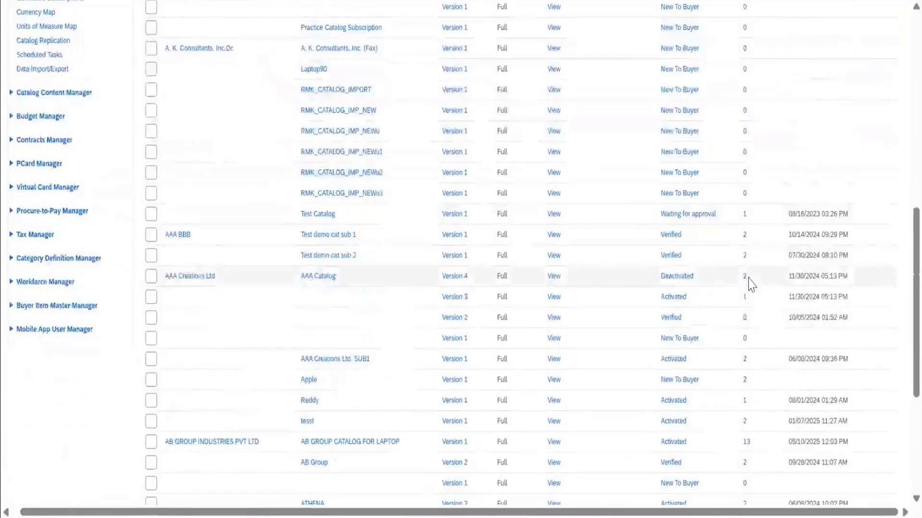
{"action": "left_click", "coordinate": [743, 442]}
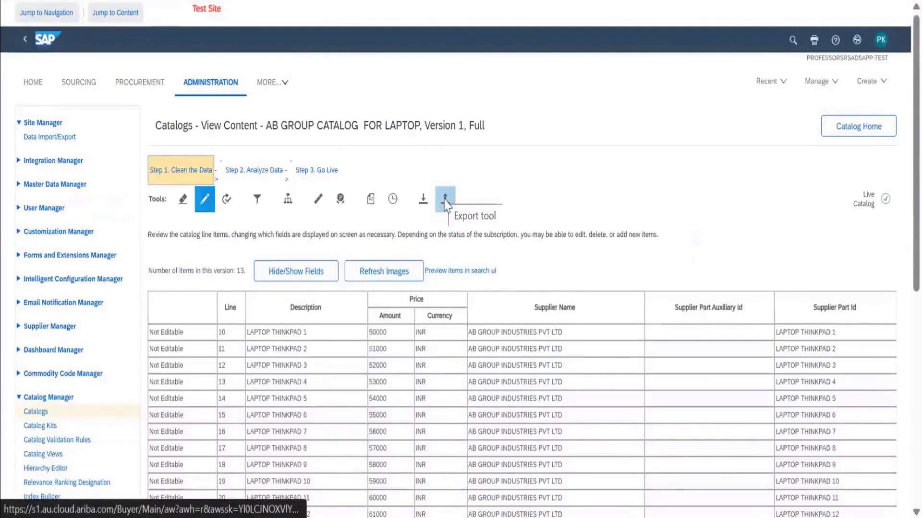
Export the laptop catalog in CIF 3.0 format and save the file in the Downloads folder.
{"action": "left_click", "coordinate": [445, 203]}
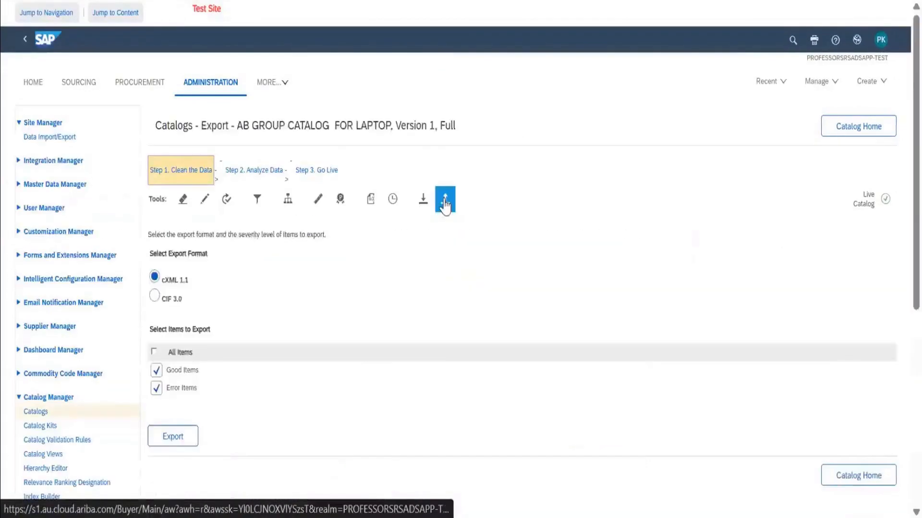
{"action": "left_click", "coordinate": [154, 297]}
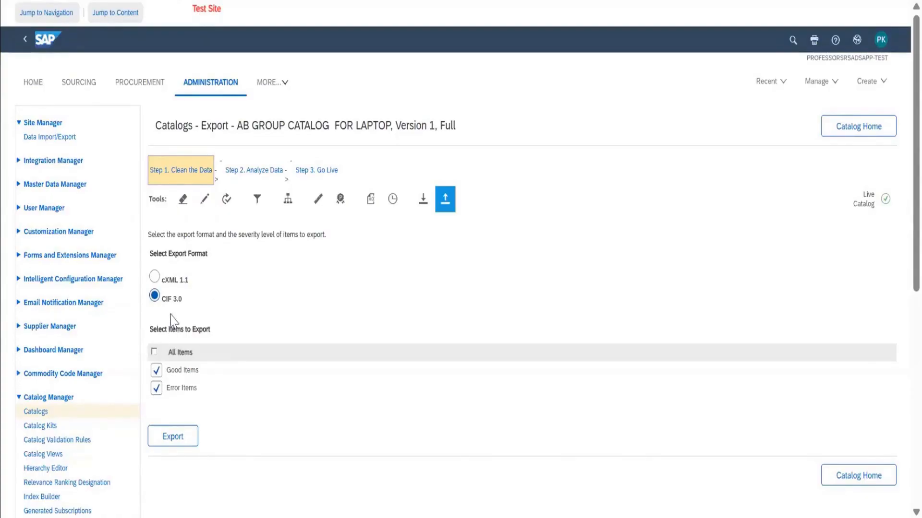
{"action": "left_click", "coordinate": [179, 438]}
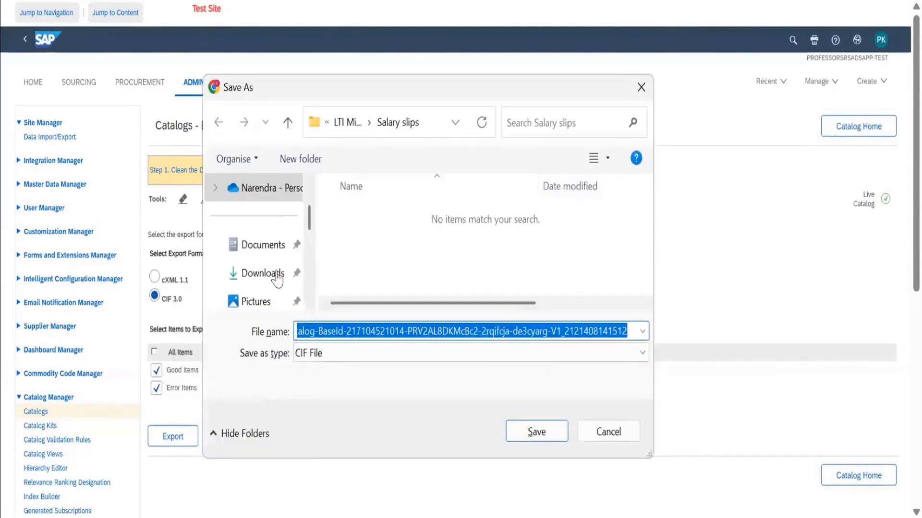
{"action": "left_click", "coordinate": [278, 278]}
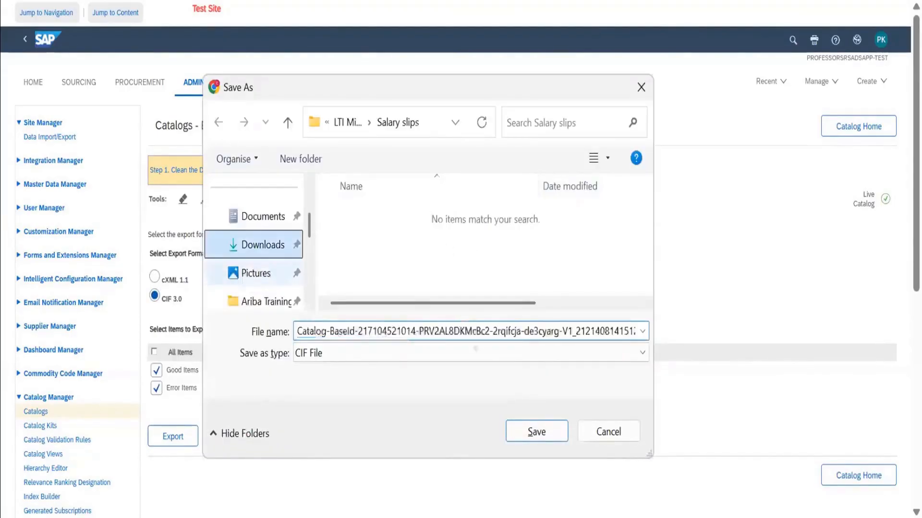
{"action": "left_click", "coordinate": [533, 433]}
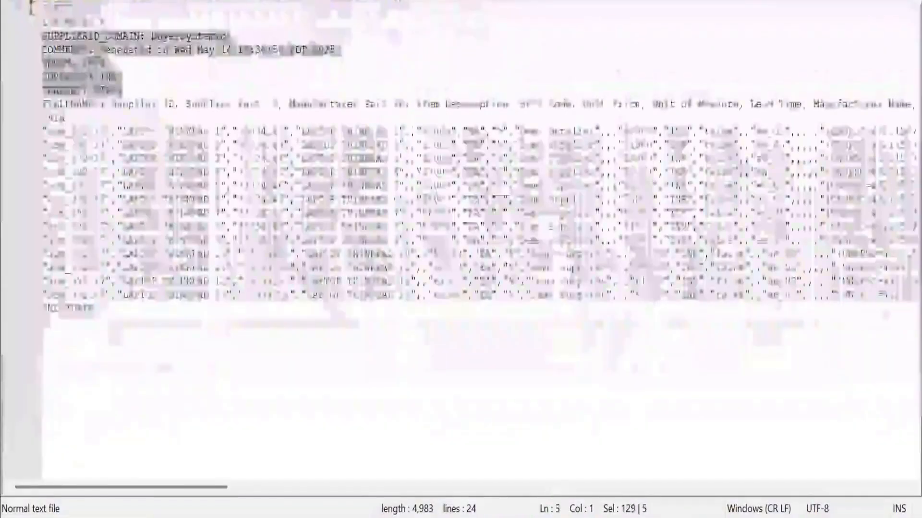
Switch to the exported CIF file in Notepad++ and highlight its header lines and data block to examine the structure.
{"action": "left_click_drag", "start_coordinate": [43, 36], "coordinate": [43, 8]}
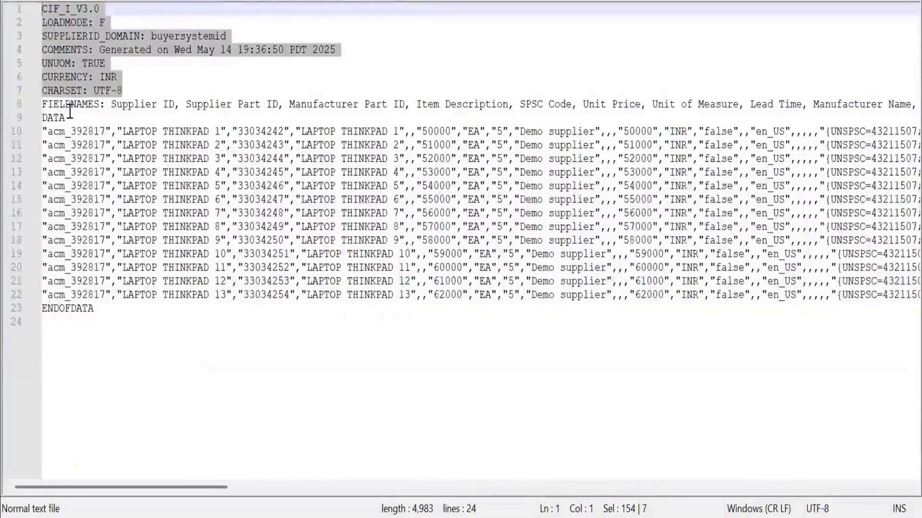
{"action": "left_click_drag", "start_coordinate": [44, 118], "coordinate": [87, 227]}
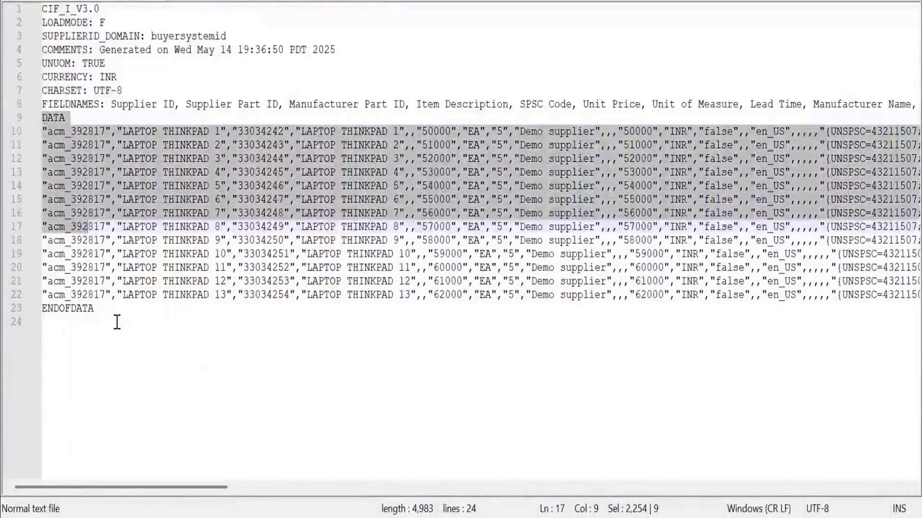
{"action": "left_click", "coordinate": [172, 330]}
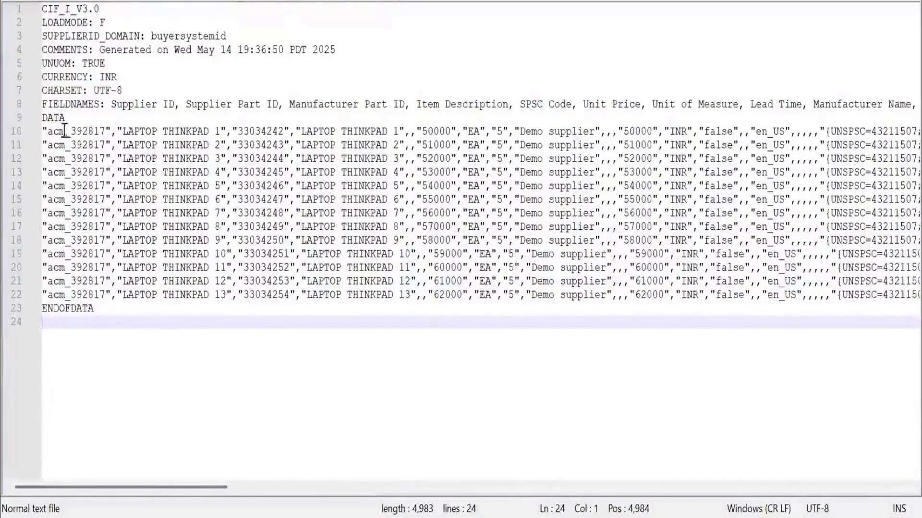
Compare the supplier, part ID and description field names with the corresponding values in the first data row.
{"action": "left_click", "coordinate": [129, 106]}
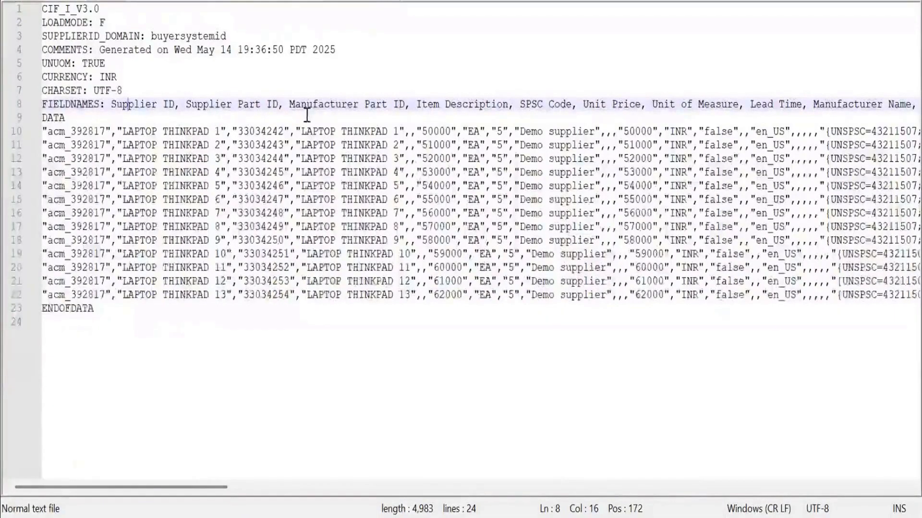
{"action": "left_click", "coordinate": [264, 133]}
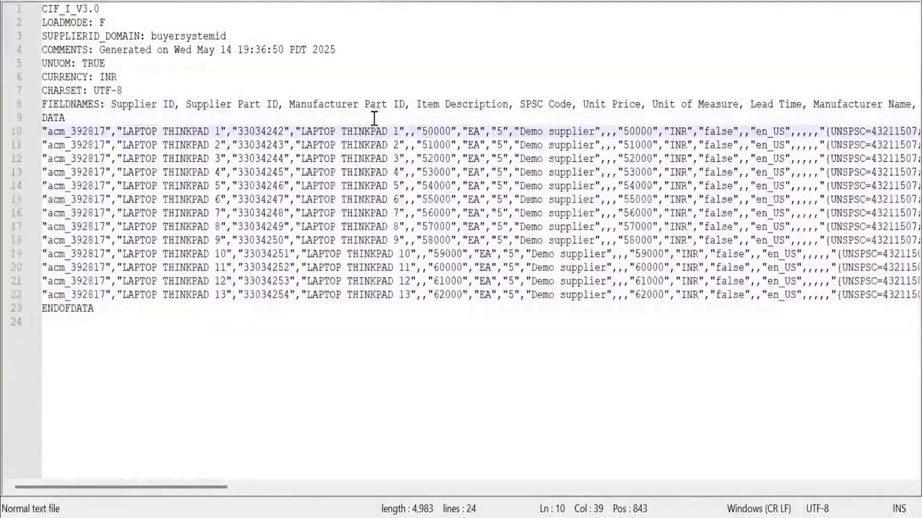
{"action": "left_click", "coordinate": [340, 134]}
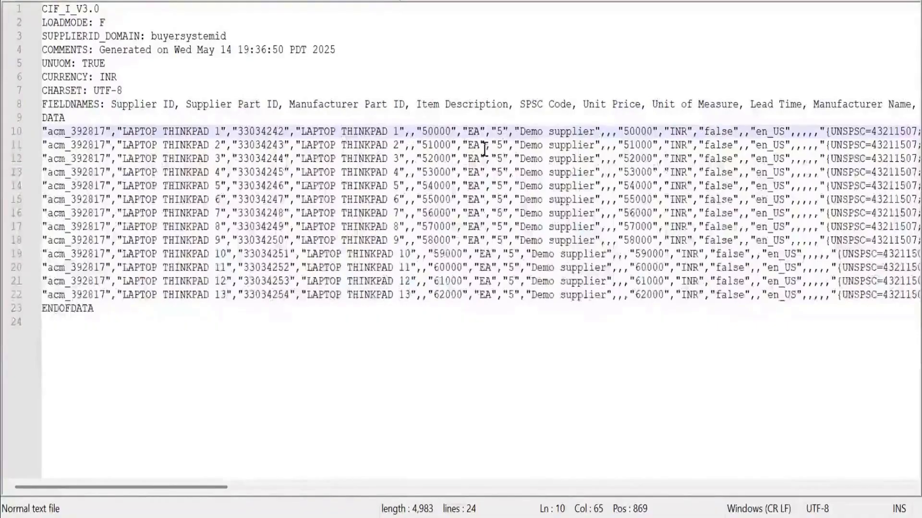
Examine the remaining field names and item values across the CIF file, including the image links.
{"action": "scroll", "coordinate": [485, 149], "scroll_direction": "right", "scroll_amount": 10}
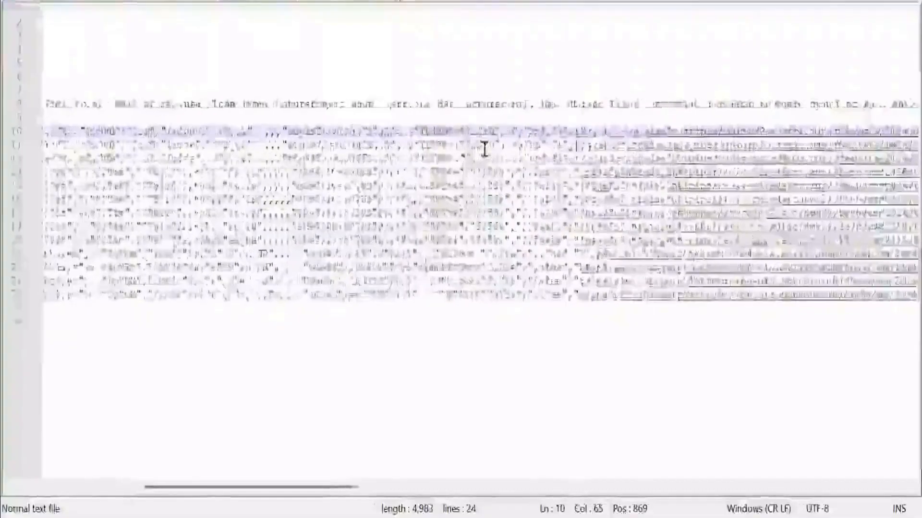
{"action": "scroll", "coordinate": [485, 149], "scroll_direction": "right", "scroll_amount": 15}
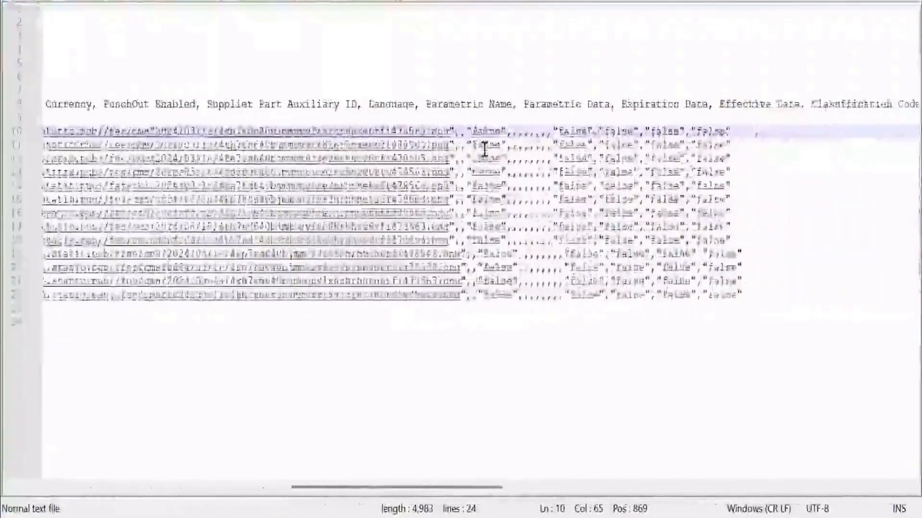
{"action": "scroll", "coordinate": [485, 149], "scroll_direction": "right", "scroll_amount": 15}
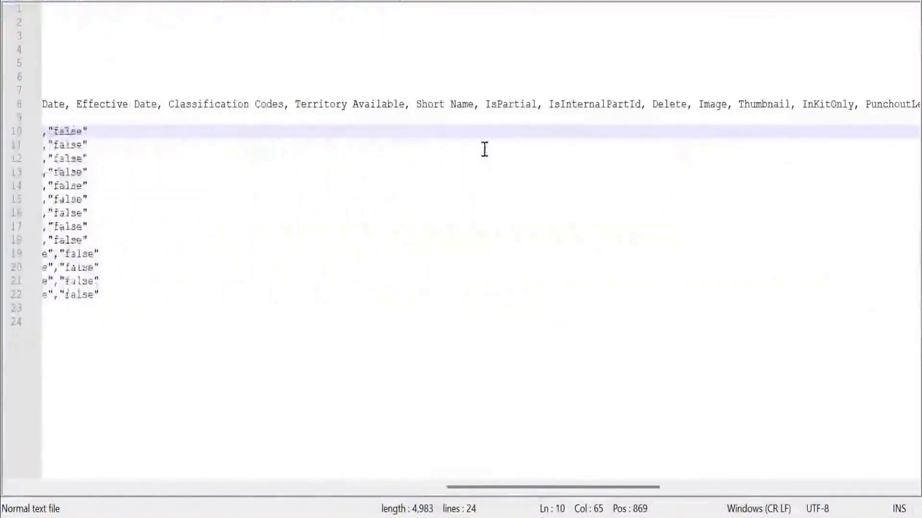
{"action": "scroll", "coordinate": [485, 149], "scroll_direction": "right", "scroll_amount": 15}
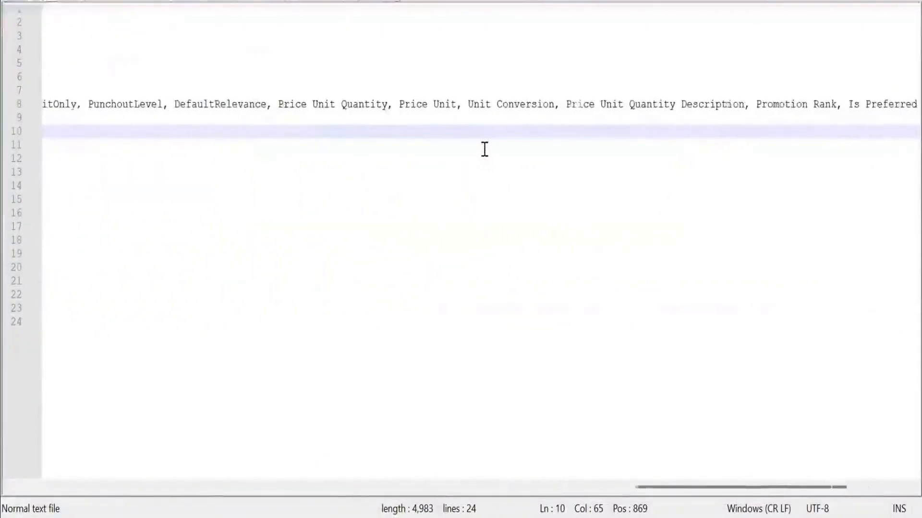
{"action": "scroll", "coordinate": [485, 149], "scroll_direction": "right", "scroll_amount": 4}
{"action": "scroll", "coordinate": [485, 149], "scroll_direction": "left", "scroll_amount": 12}
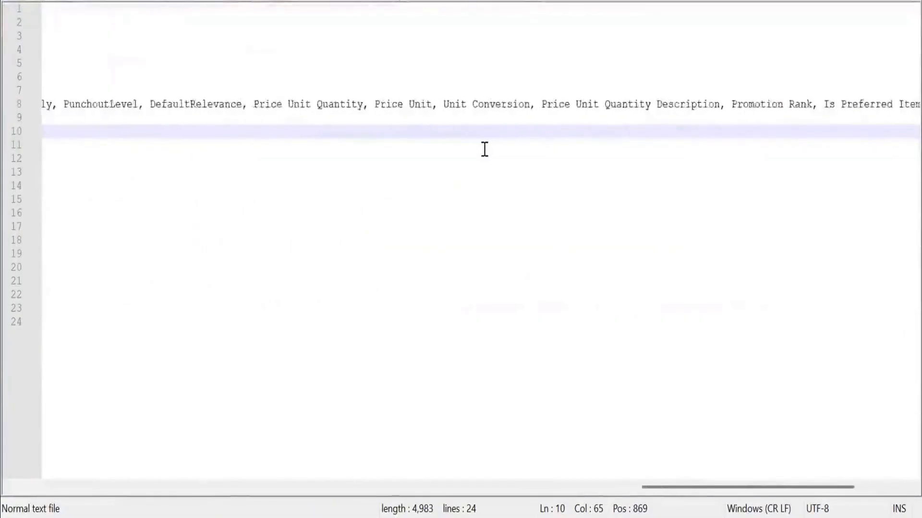
{"action": "scroll", "coordinate": [485, 149], "scroll_direction": "left", "scroll_amount": 10}
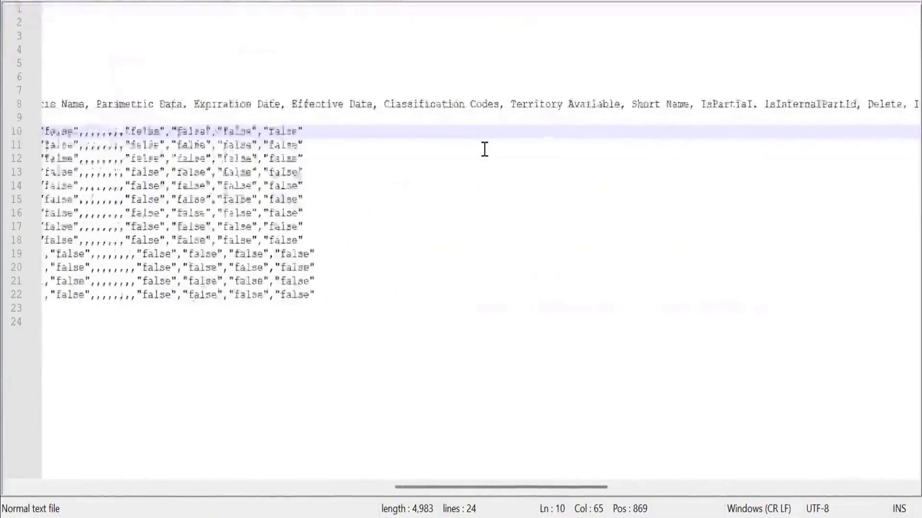
{"action": "scroll", "coordinate": [484, 150], "scroll_direction": "left", "scroll_amount": 10}
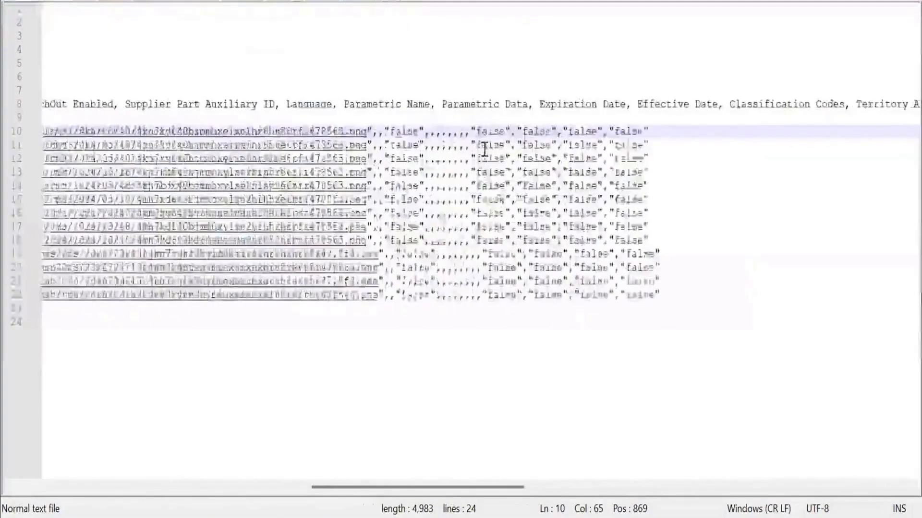
{"action": "scroll", "coordinate": [603, 172], "scroll_direction": "left", "scroll_amount": 10}
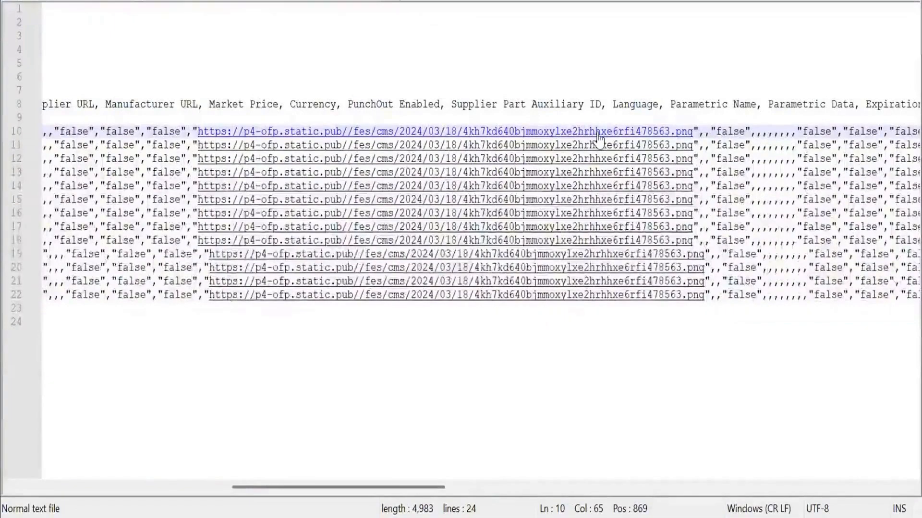
Search the CIF file for "image" and compare the Image field name with the image links in the item rows.
{"action": "key", "text": "ctrl+f"}
{"action": "key", "text": "Return"}
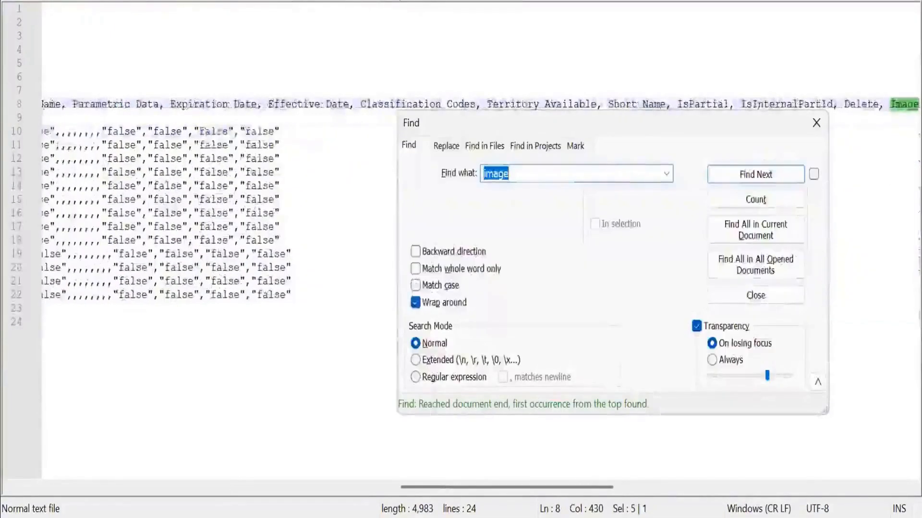
{"action": "key", "text": "Escape"}
{"action": "scroll", "coordinate": [898, 180], "scroll_direction": "right", "scroll_amount": 3}
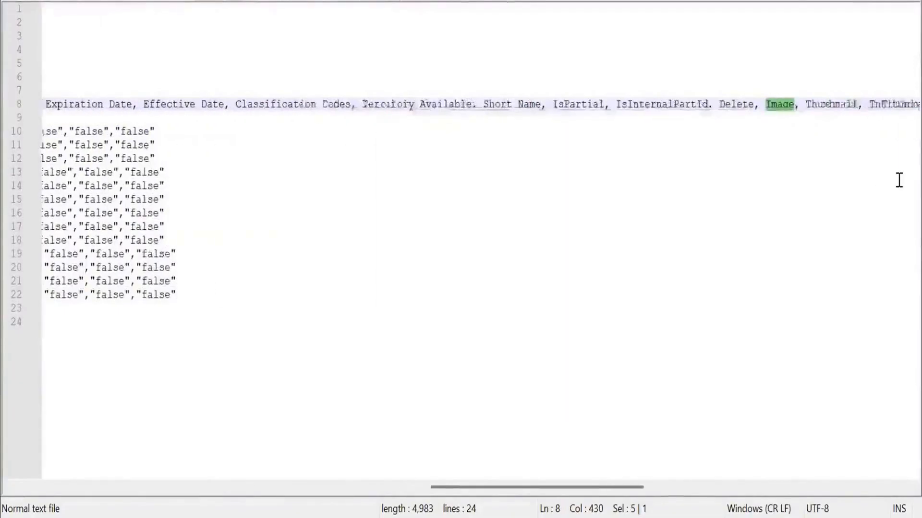
{"action": "scroll", "coordinate": [602, 206], "scroll_direction": "left", "scroll_amount": 10}
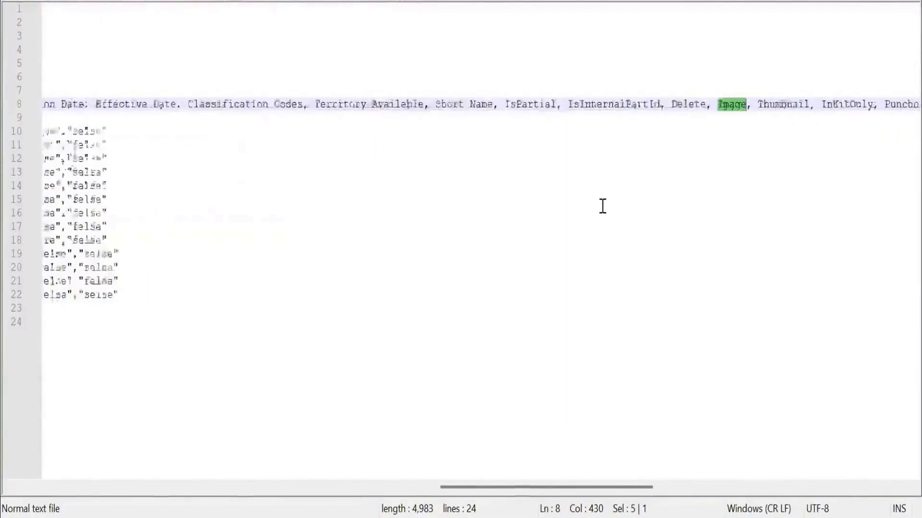
{"action": "scroll", "coordinate": [602, 207], "scroll_direction": "left", "scroll_amount": 3}
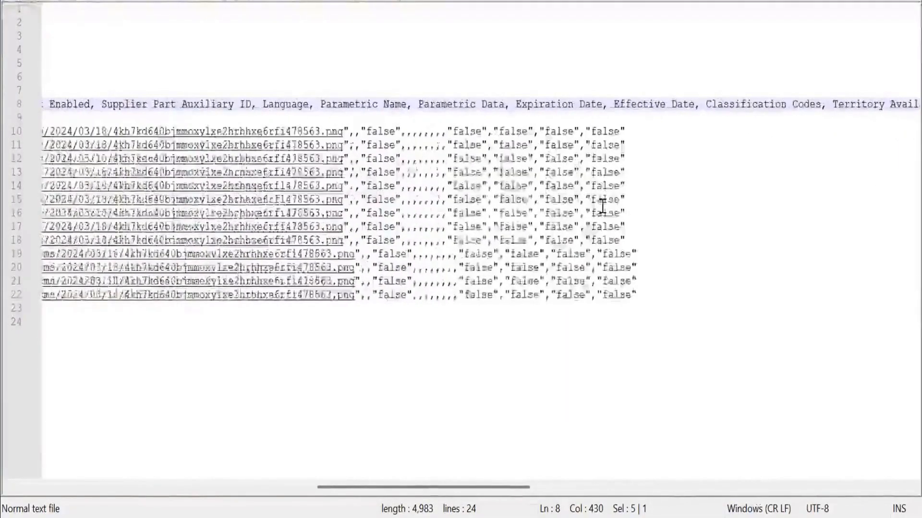
{"action": "scroll", "coordinate": [602, 207], "scroll_direction": "left", "scroll_amount": 5}
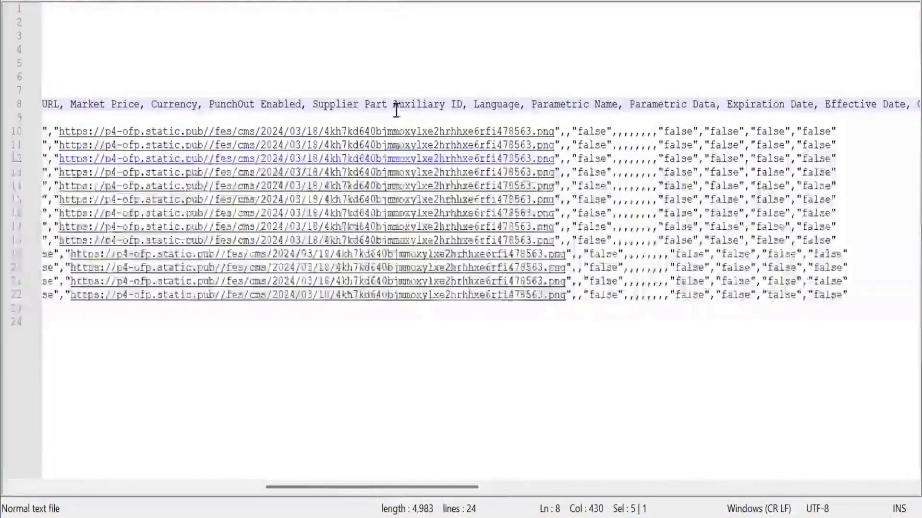
Review the CIF file's columns across the header and item rows, from the image links back to the earlier fields.
{"action": "scroll", "coordinate": [397, 139], "scroll_direction": "left", "scroll_amount": 12}
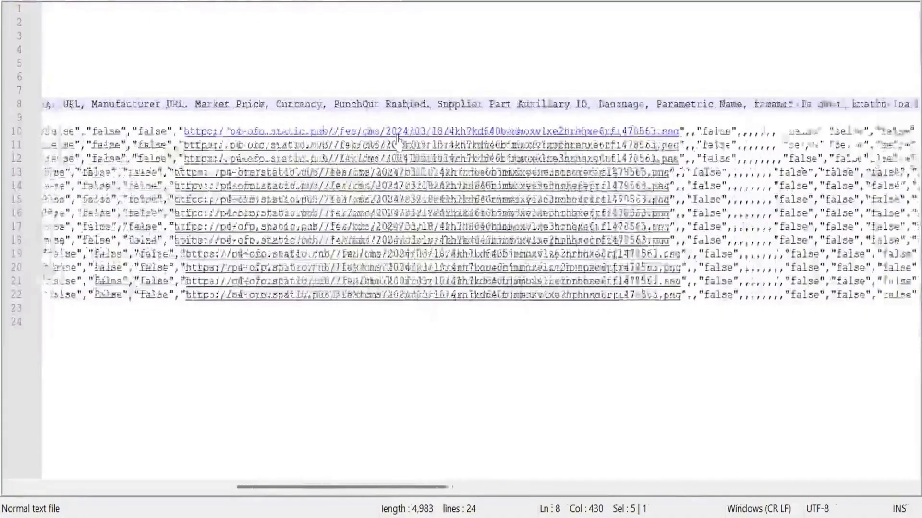
{"action": "scroll", "coordinate": [397, 139], "scroll_direction": "left", "scroll_amount": 4}
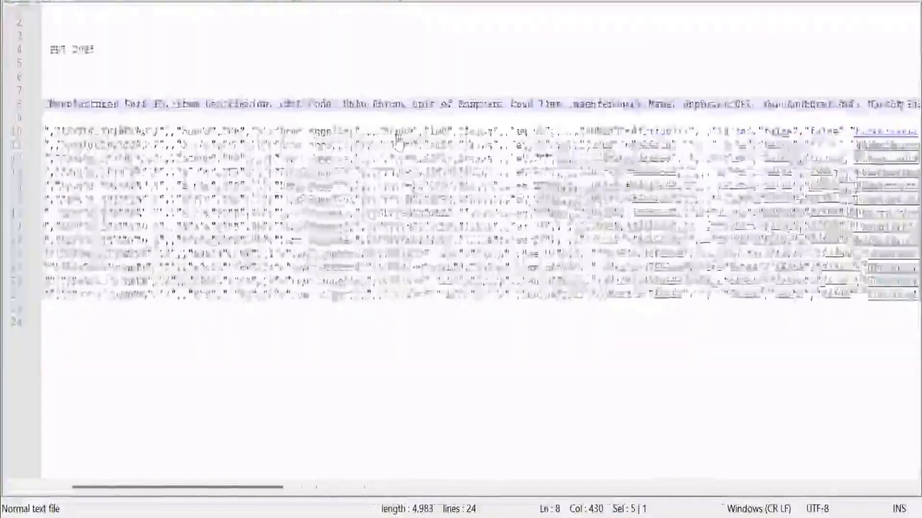
{"action": "scroll", "coordinate": [398, 140], "scroll_direction": "right", "scroll_amount": 10}
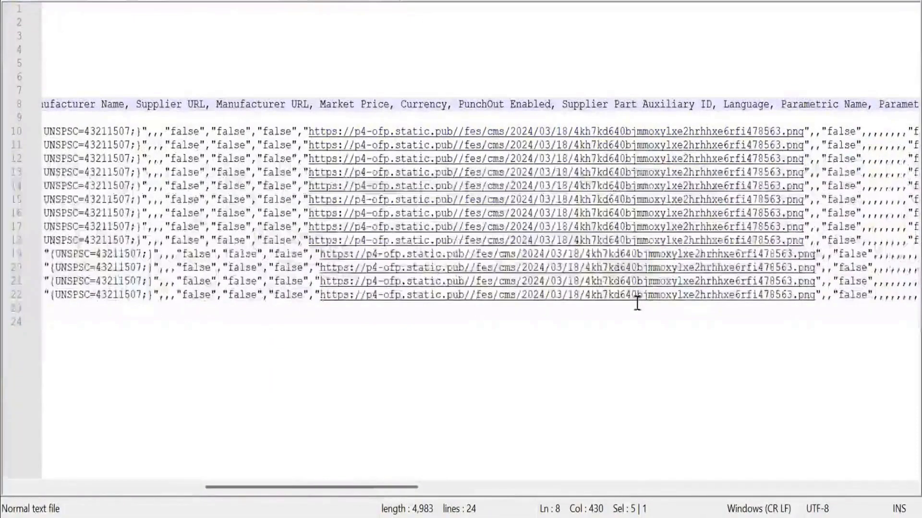
{"action": "scroll", "coordinate": [562, 316], "scroll_direction": "left", "scroll_amount": 8}
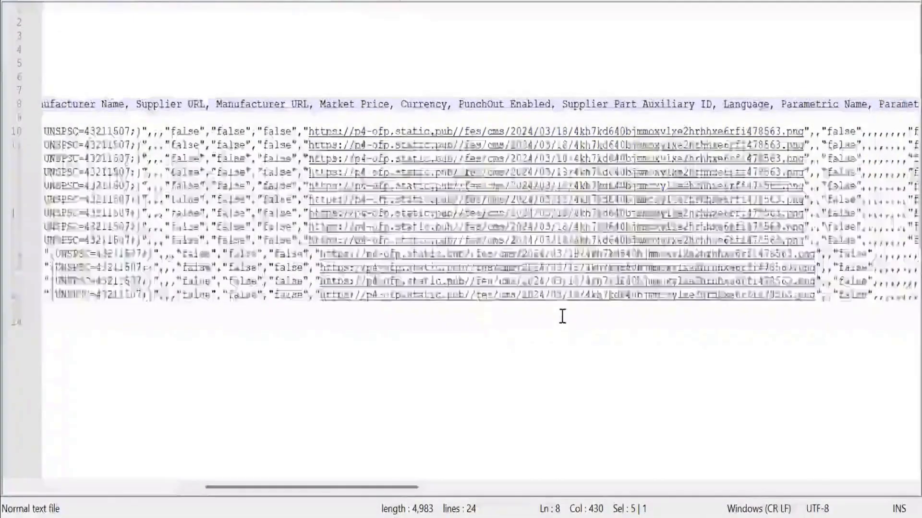
{"action": "scroll", "coordinate": [562, 316], "scroll_direction": "left", "scroll_amount": 10}
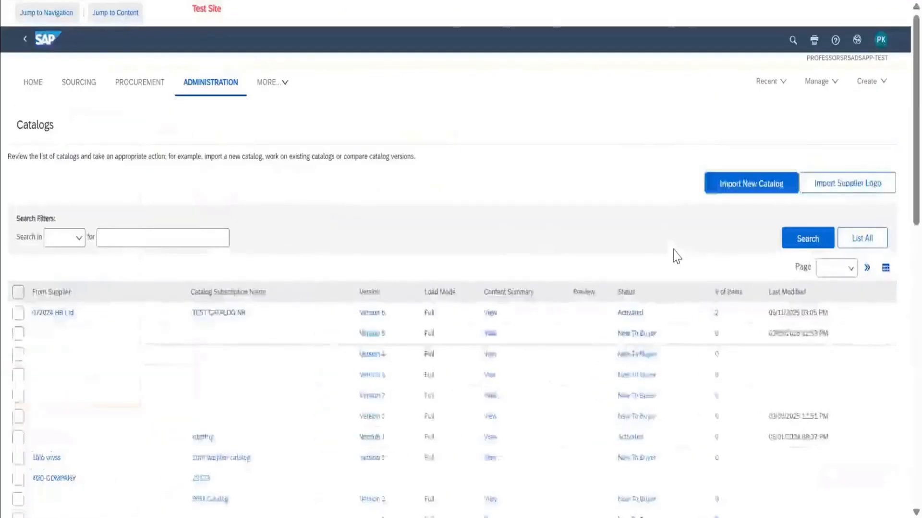
Switch back to SAP Ariba, return to the catalog list and start importing a new catalog.
{"action": "scroll", "coordinate": [673, 255], "scroll_direction": "down", "scroll_amount": 10}
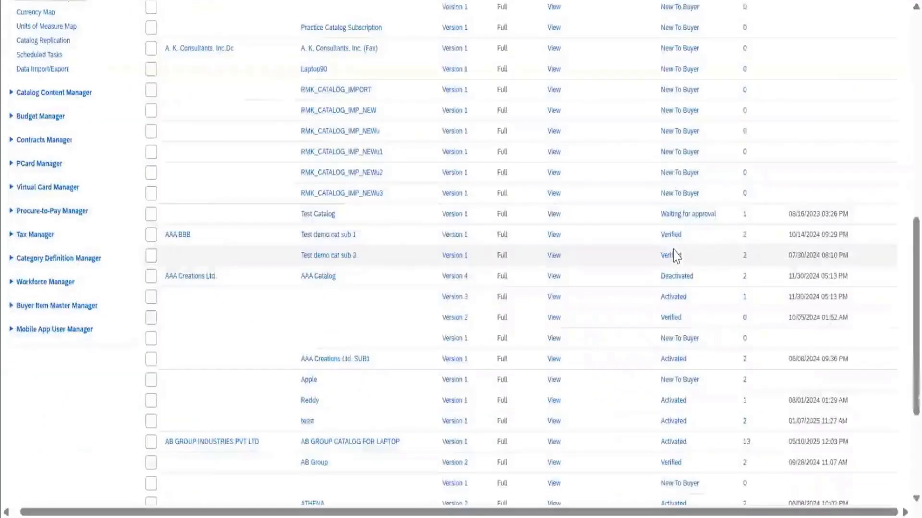
{"action": "scroll", "coordinate": [672, 255], "scroll_direction": "up", "scroll_amount": 7}
{"action": "scroll", "coordinate": [676, 257], "scroll_direction": "up", "scroll_amount": 4}
{"action": "left_click", "coordinate": [758, 188]}
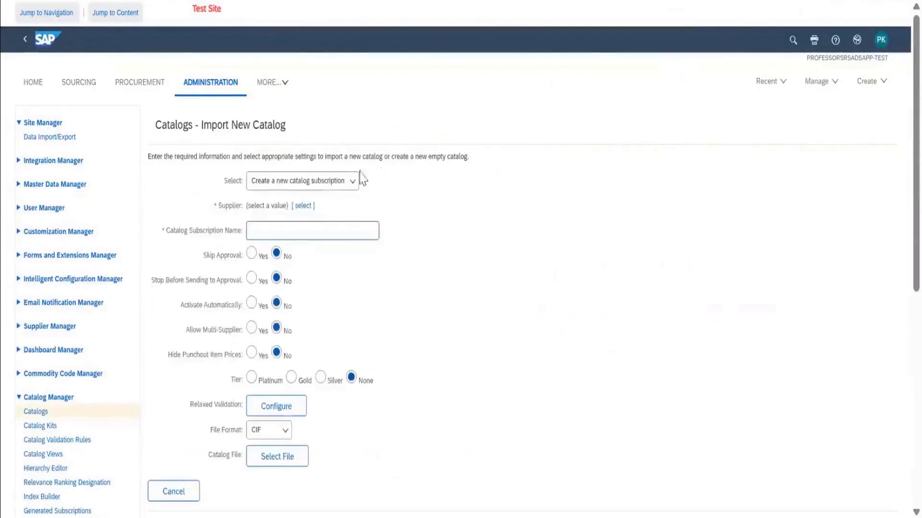
Search the suppliers for "ctech", choose CTECH_APR25 as the supplier, and name the catalog subscription ITCONSUMABLE.
{"action": "left_click", "coordinate": [304, 211]}
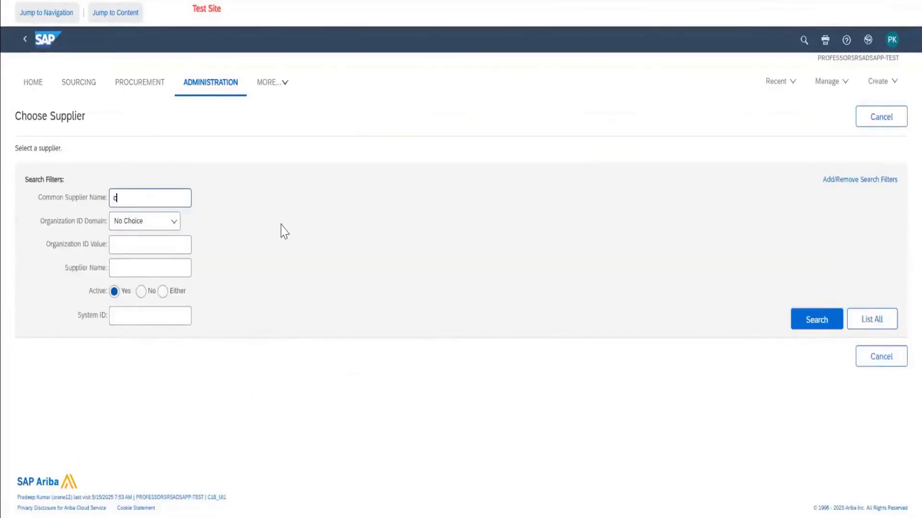
{"action": "type", "text": "ctech"}
{"action": "key", "text": "Return"}
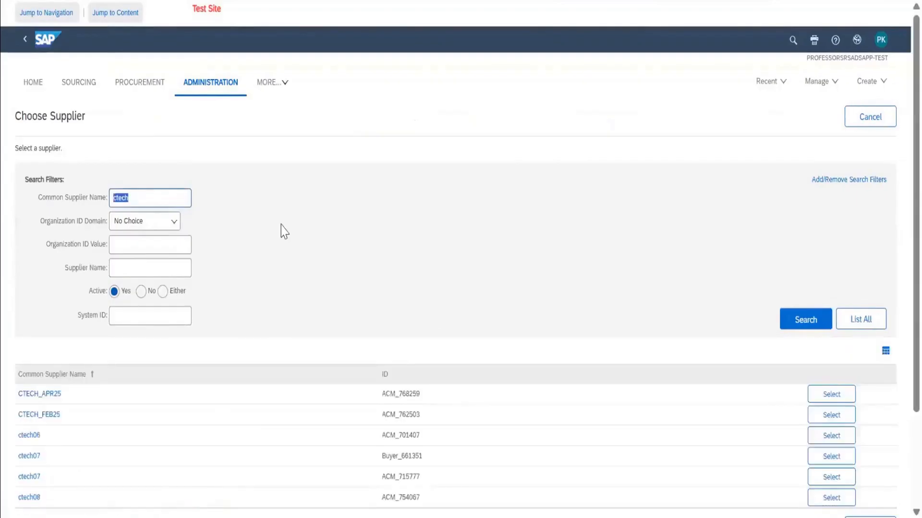
{"action": "scroll", "coordinate": [284, 231], "scroll_direction": "down", "scroll_amount": 3}
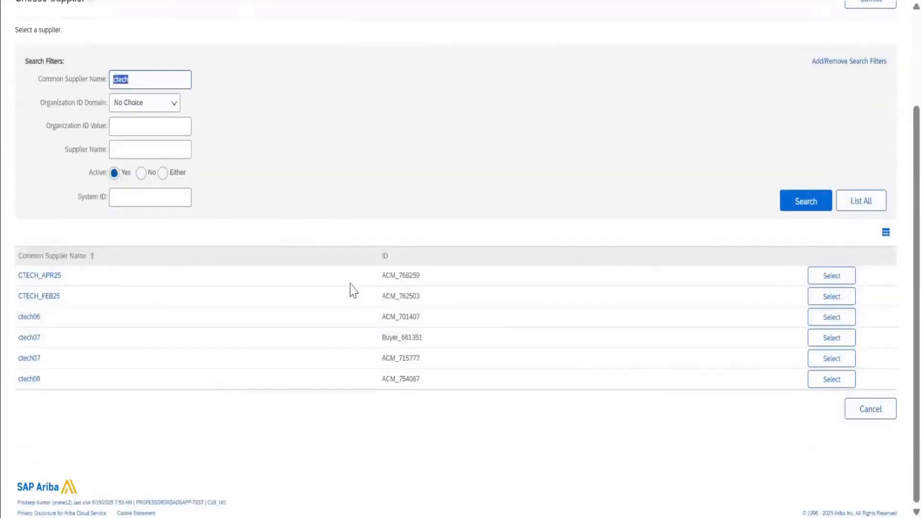
{"action": "left_click", "coordinate": [810, 284]}
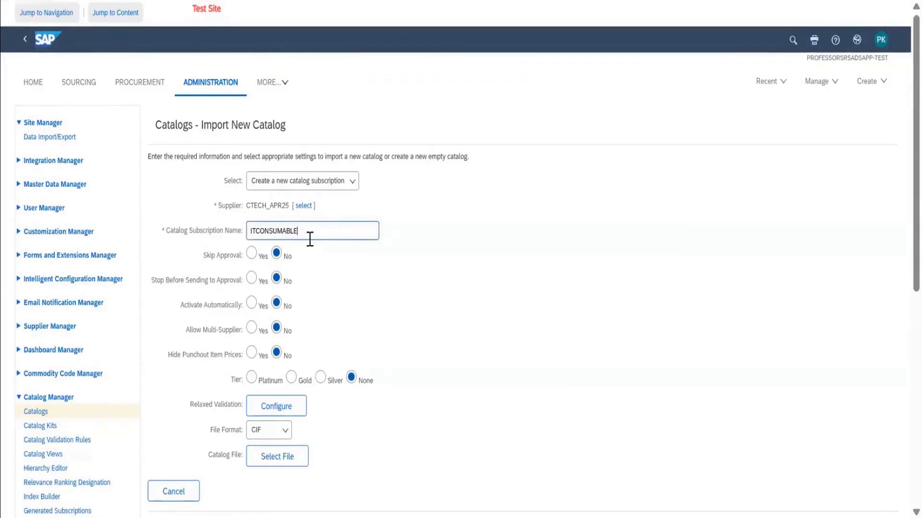
Review the subscription settings and set the catalog tier to Platinum.
{"action": "scroll", "coordinate": [310, 239], "scroll_direction": "down", "scroll_amount": 1}
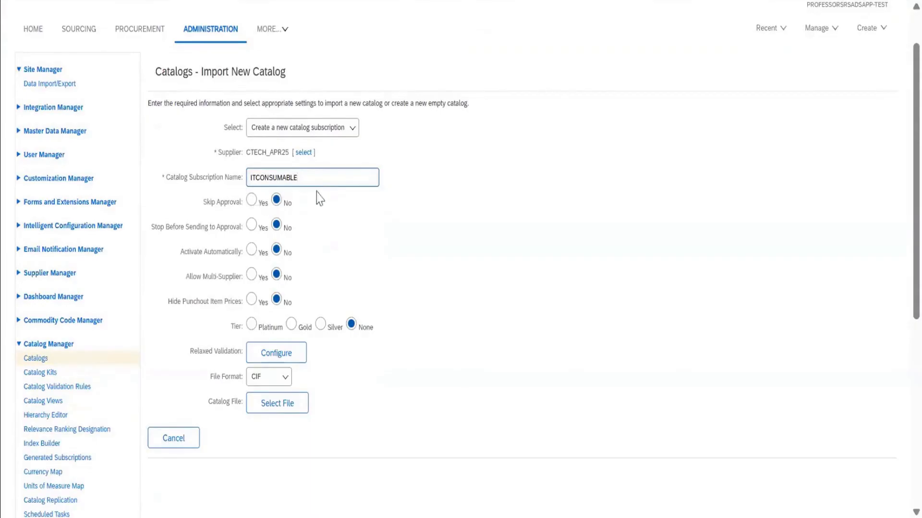
{"action": "scroll", "coordinate": [380, 229], "scroll_direction": "down", "scroll_amount": 1}
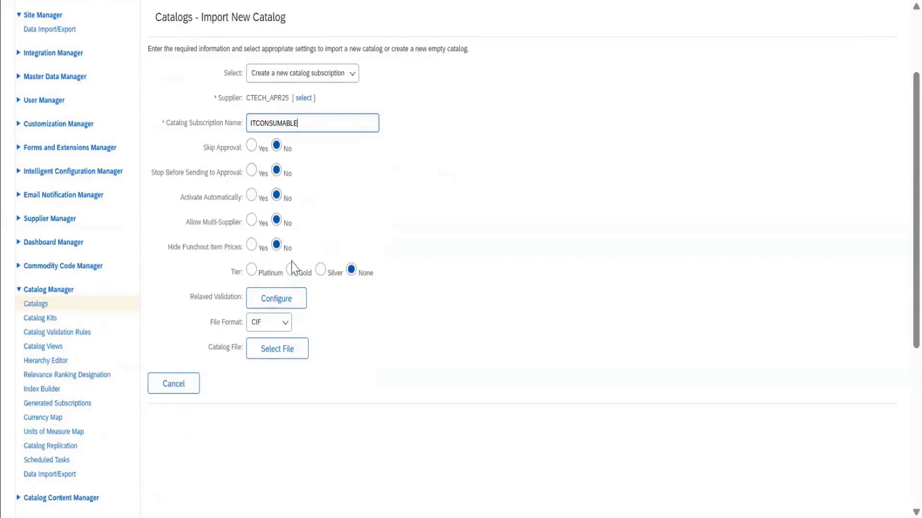
{"action": "left_click", "coordinate": [252, 272]}
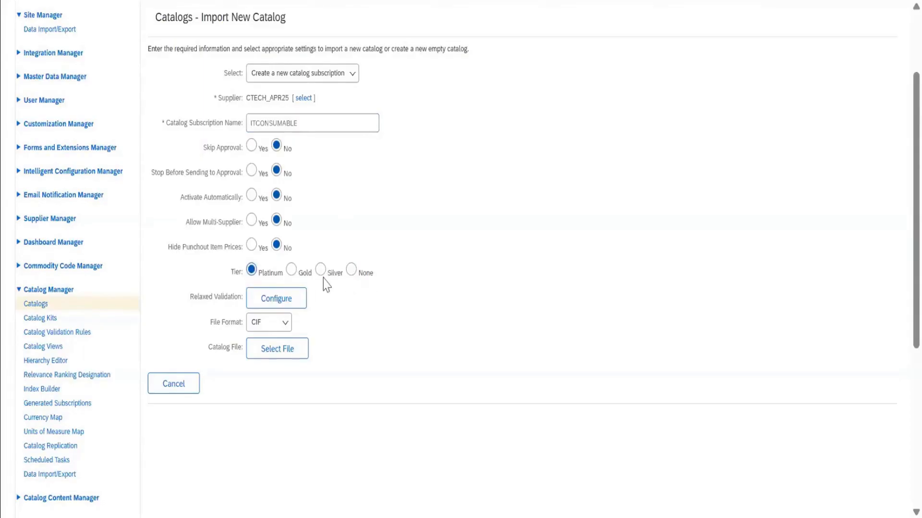
{"action": "scroll", "coordinate": [467, 280], "scroll_direction": "down", "scroll_amount": 2}
{"action": "scroll", "coordinate": [467, 280], "scroll_direction": "up", "scroll_amount": 1}
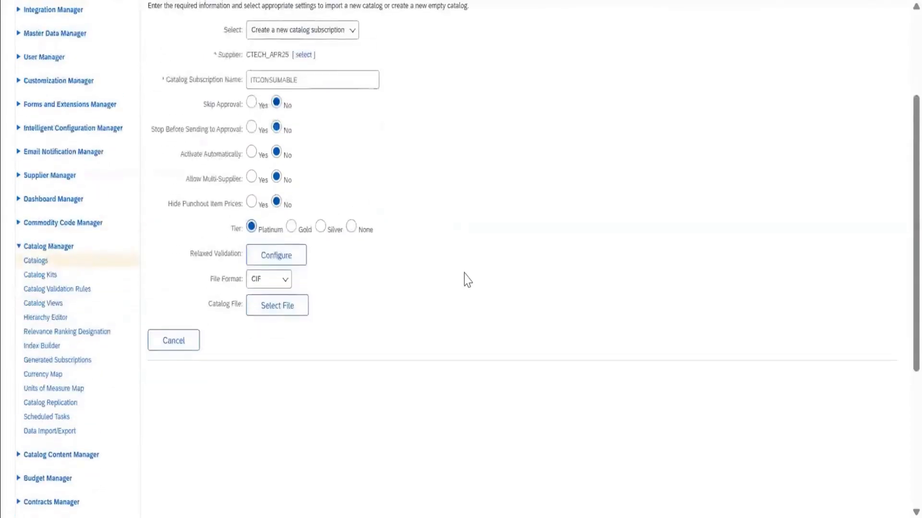
Attach the exported catalog CIF file from Downloads as the catalog file and import it.
{"action": "left_click", "coordinate": [288, 316]}
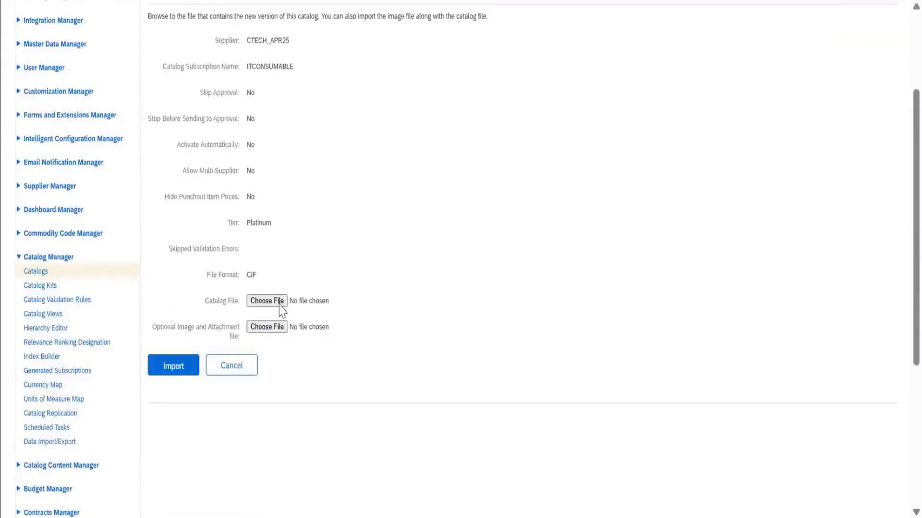
{"action": "left_click", "coordinate": [267, 301]}
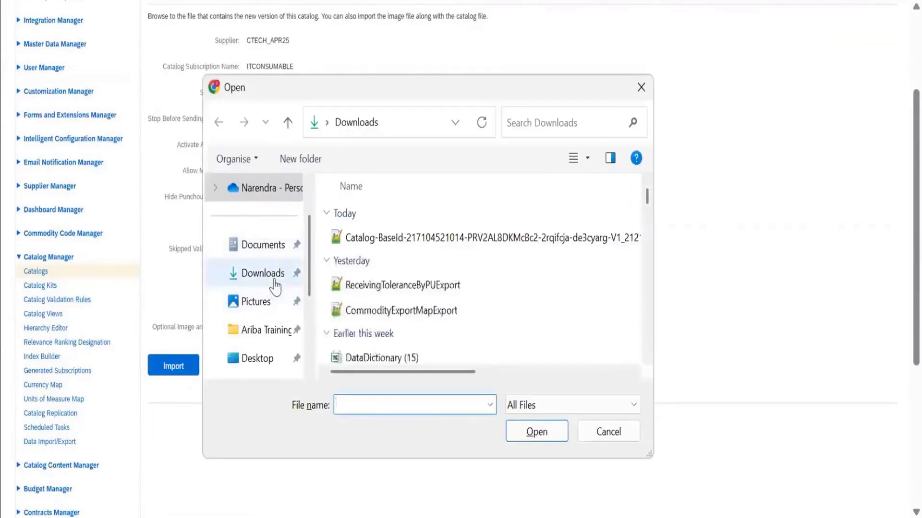
{"action": "left_click", "coordinate": [410, 238]}
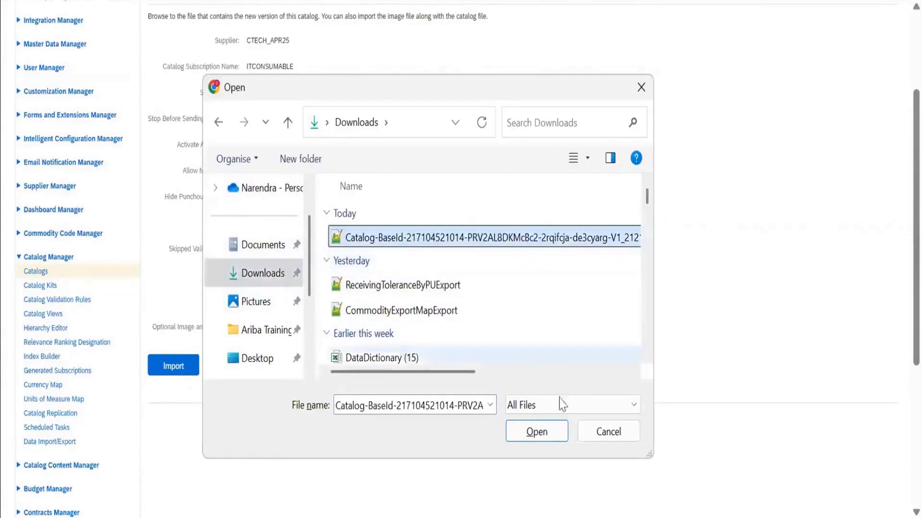
{"action": "left_click", "coordinate": [541, 438]}
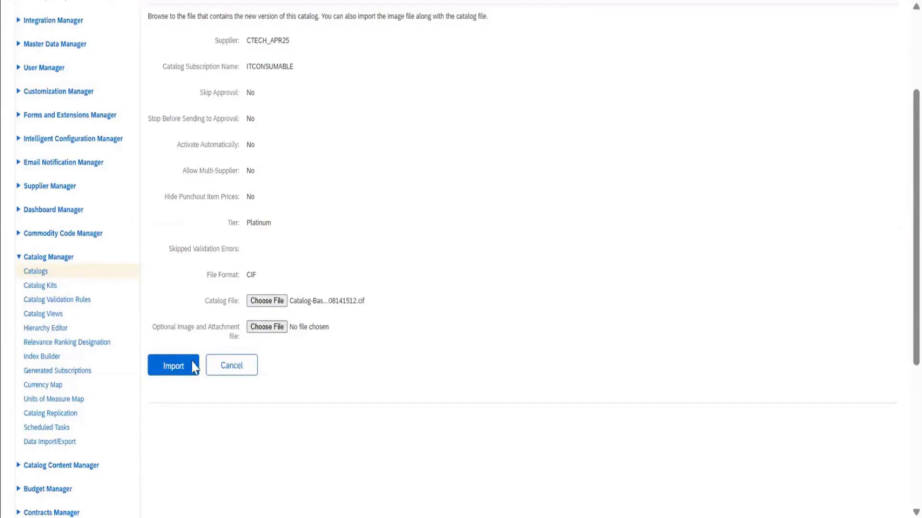
{"action": "left_click", "coordinate": [179, 367]}
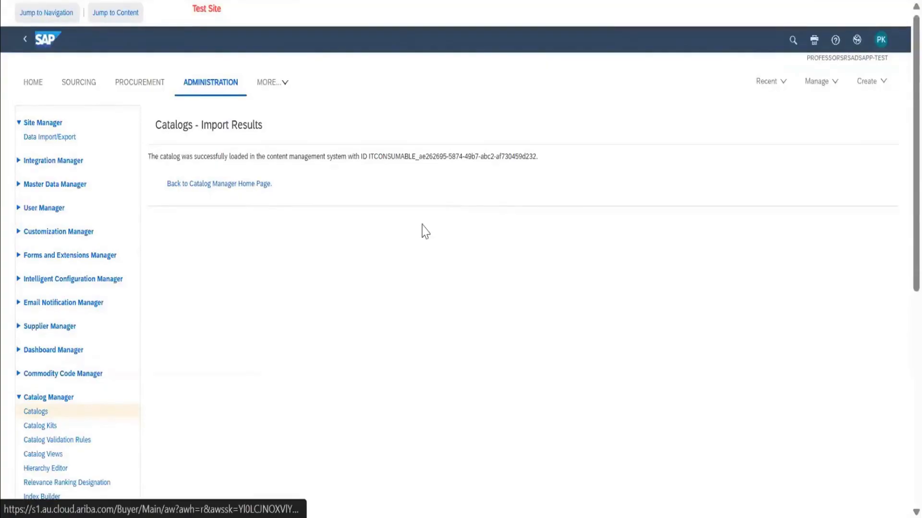
Return to the Catalog Manager home page and search all catalogs for "CTECH".
{"action": "left_click", "coordinate": [263, 244]}
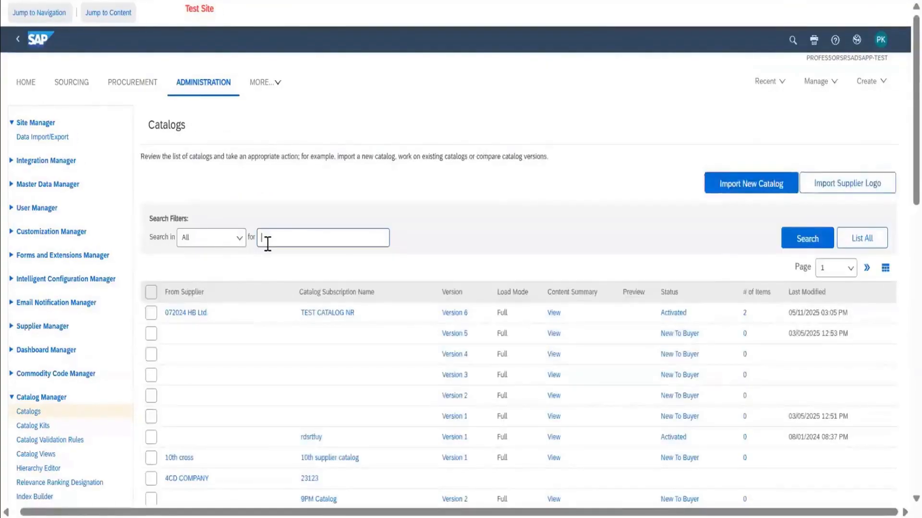
{"action": "type", "text": "CTECH"}
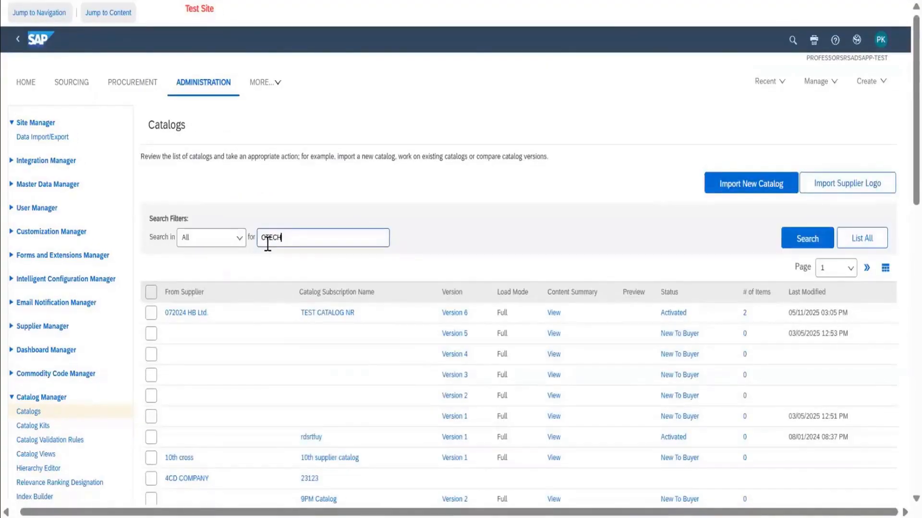
{"action": "key", "text": "Return"}
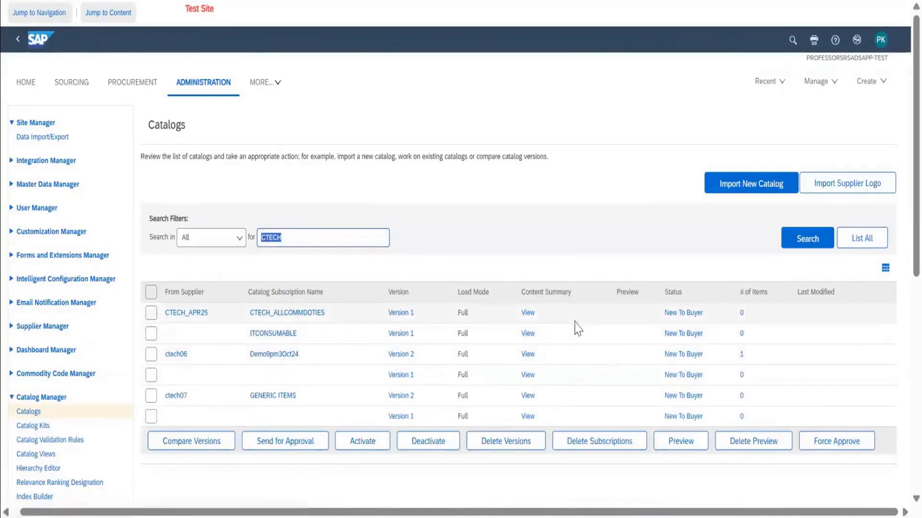
Select version 1 of CTECH_ALLCOMMDOTIES and try to activate it and to send it for approval, returning to the catalog list.
{"action": "left_click", "coordinate": [152, 315]}
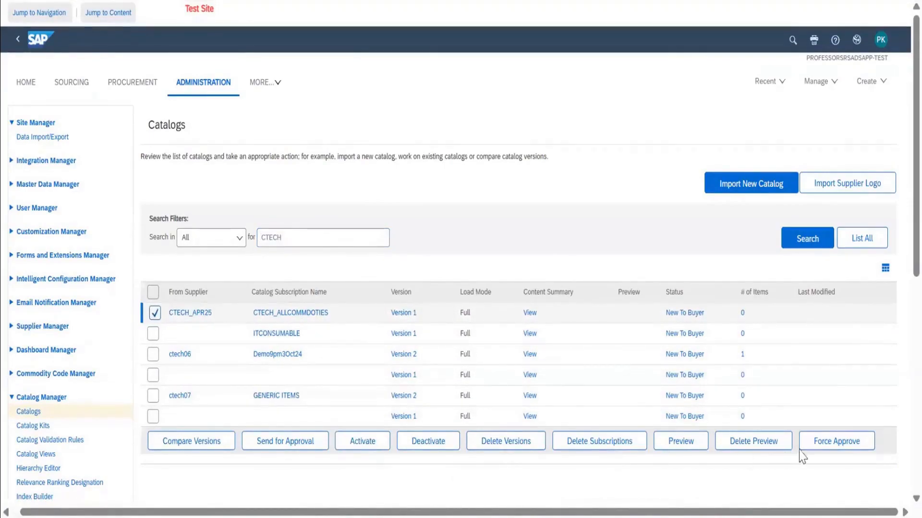
{"action": "left_click", "coordinate": [376, 443]}
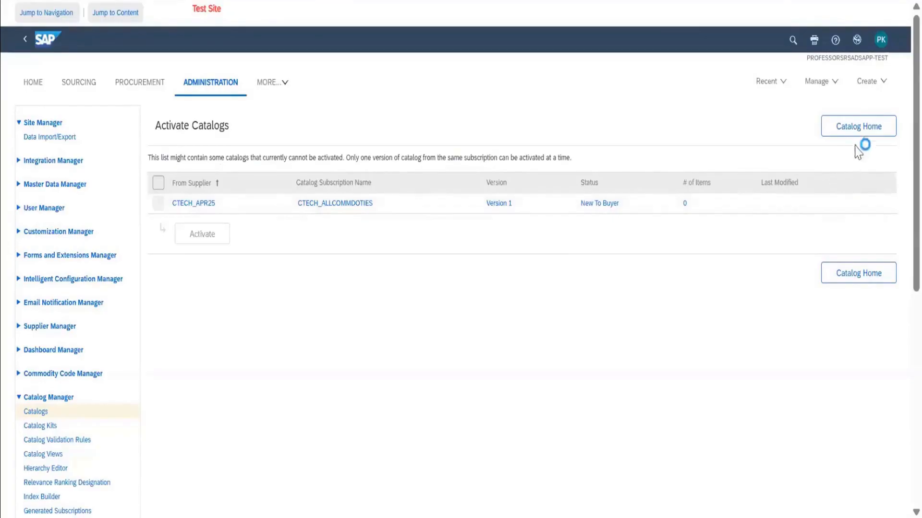
{"action": "left_click", "coordinate": [861, 131]}
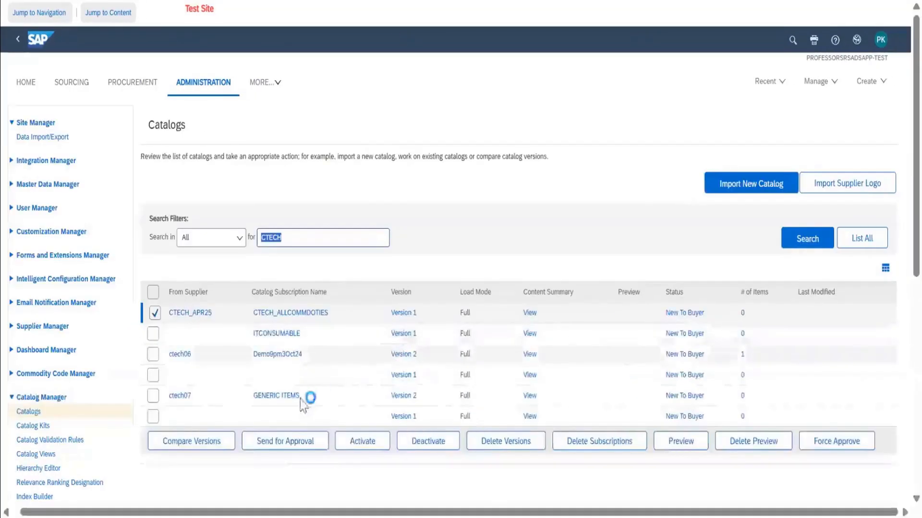
{"action": "left_click", "coordinate": [288, 445]}
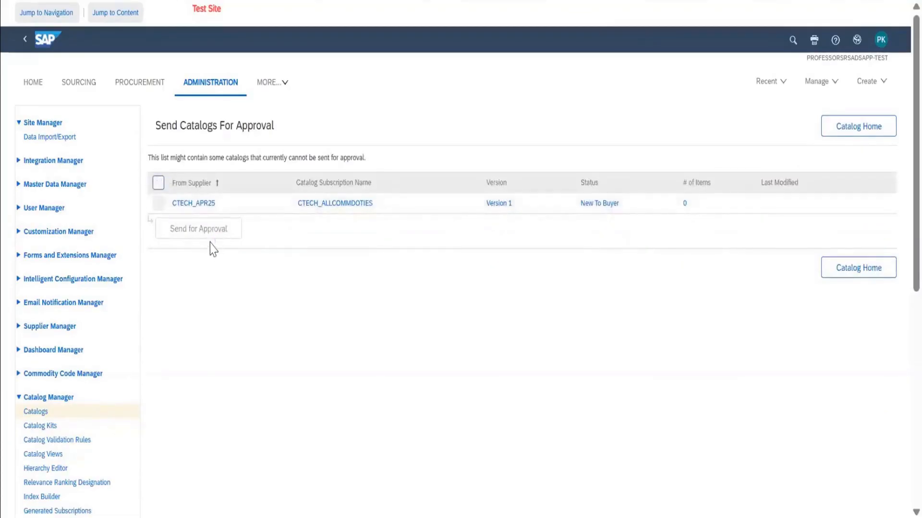
{"action": "left_click", "coordinate": [863, 135]}
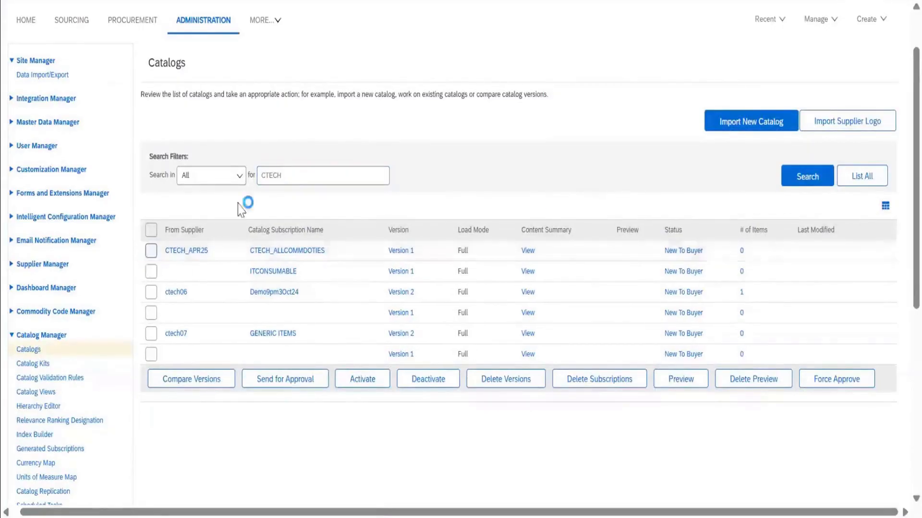
Clear the catalog search filter, list all catalogs, and open the items of AB GROUP CATALOG FOR LAPTOP, version 1.
{"action": "left_click", "coordinate": [298, 177]}
{"action": "key", "text": "BackSpace"}
{"action": "key", "text": "BackSpace"}
{"action": "key", "text": "BackSpace"}
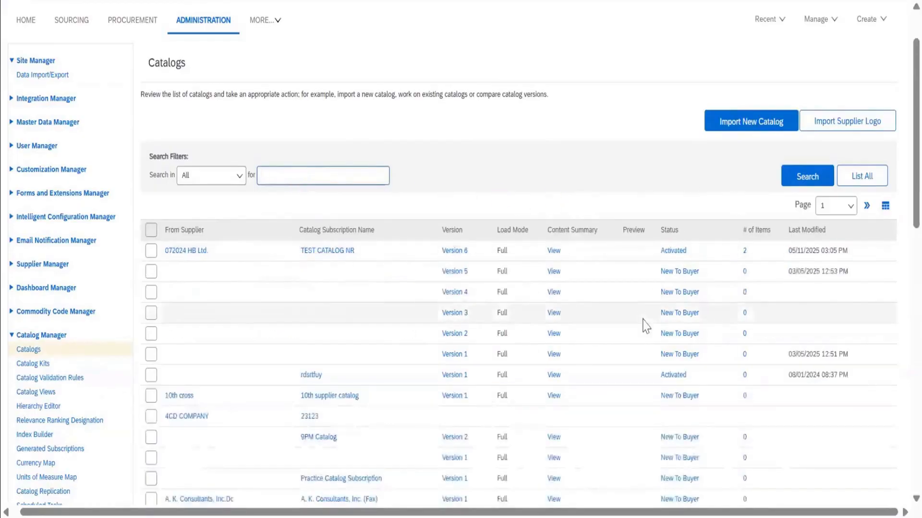
{"action": "scroll", "coordinate": [646, 326], "scroll_direction": "down", "scroll_amount": 6}
{"action": "scroll", "coordinate": [646, 326], "scroll_direction": "down", "scroll_amount": 5}
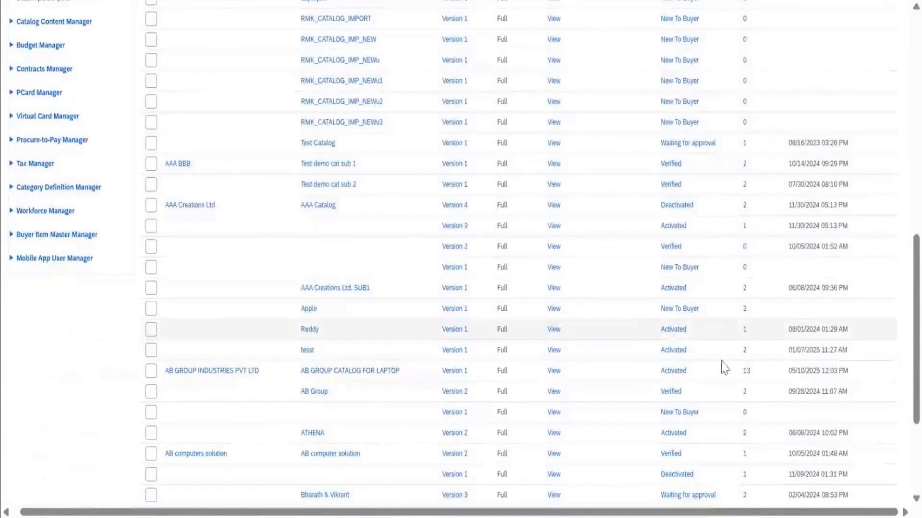
{"action": "left_click_drag", "start_coordinate": [750, 372], "coordinate": [746, 374]}
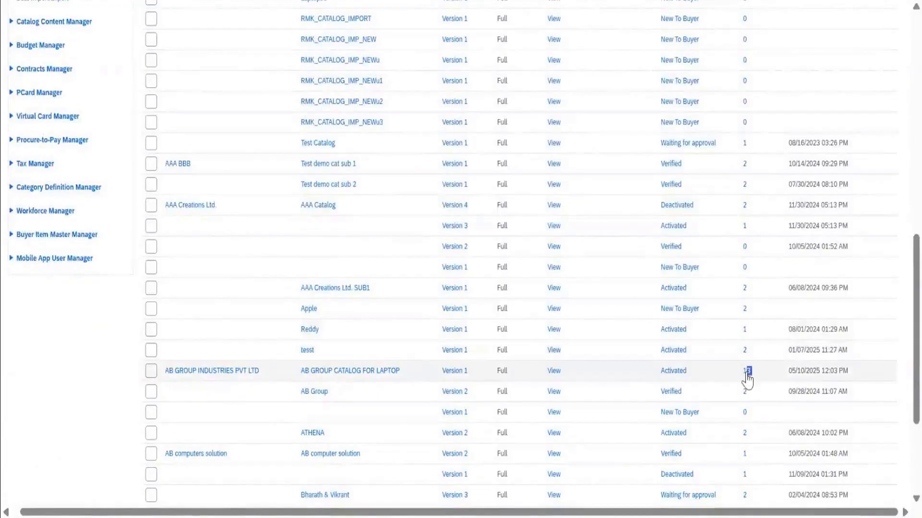
{"action": "left_click", "coordinate": [746, 373]}
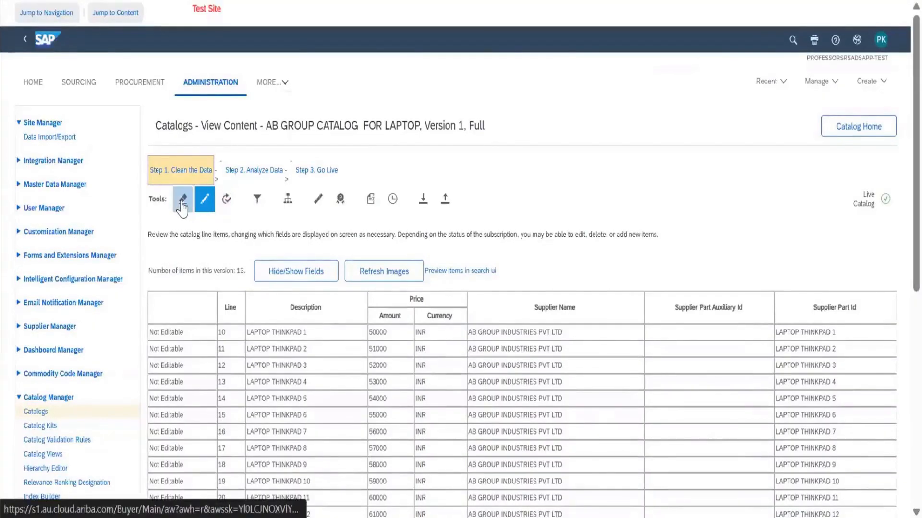
Check the laptop catalog for errors and review its line items in the content view.
{"action": "left_click", "coordinate": [182, 204]}
{"action": "left_click", "coordinate": [205, 209]}
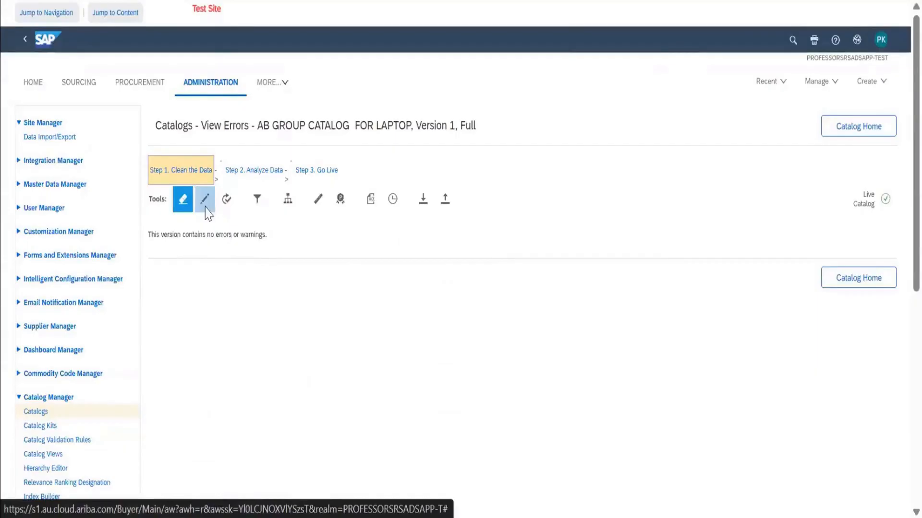
{"action": "scroll", "coordinate": [442, 408], "scroll_direction": "down", "scroll_amount": 5}
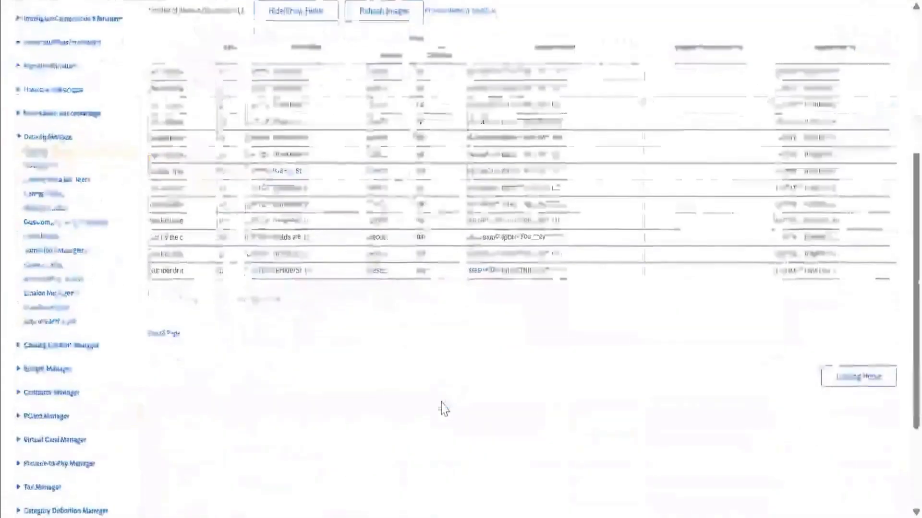
{"action": "scroll", "coordinate": [441, 409], "scroll_direction": "up", "scroll_amount": 3}
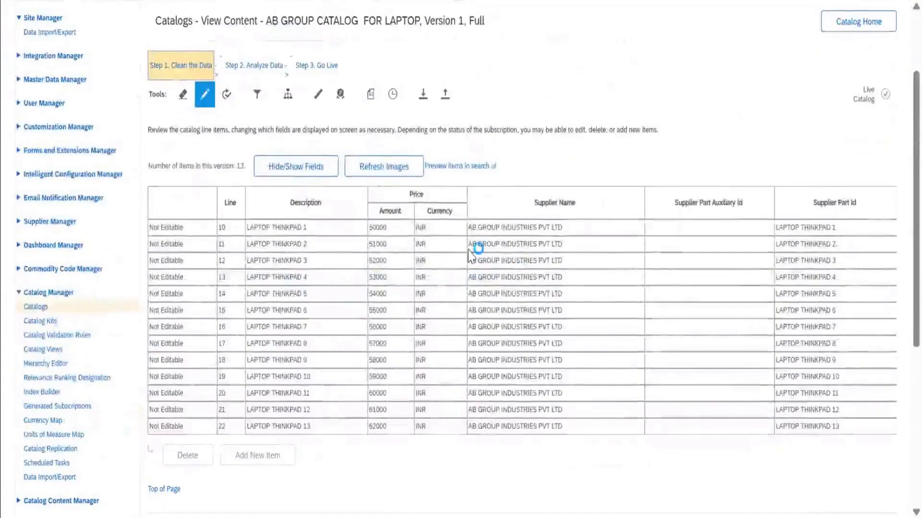
Review the attributes that can be shown in the laptop catalog's content view and leave the selection without saving.
{"action": "left_click", "coordinate": [307, 170]}
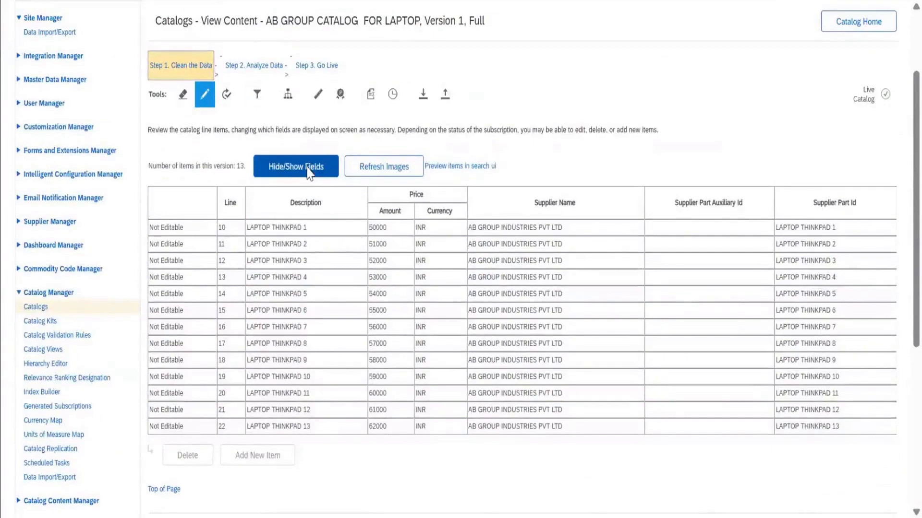
{"action": "scroll", "coordinate": [461, 265], "scroll_direction": "down", "scroll_amount": 8}
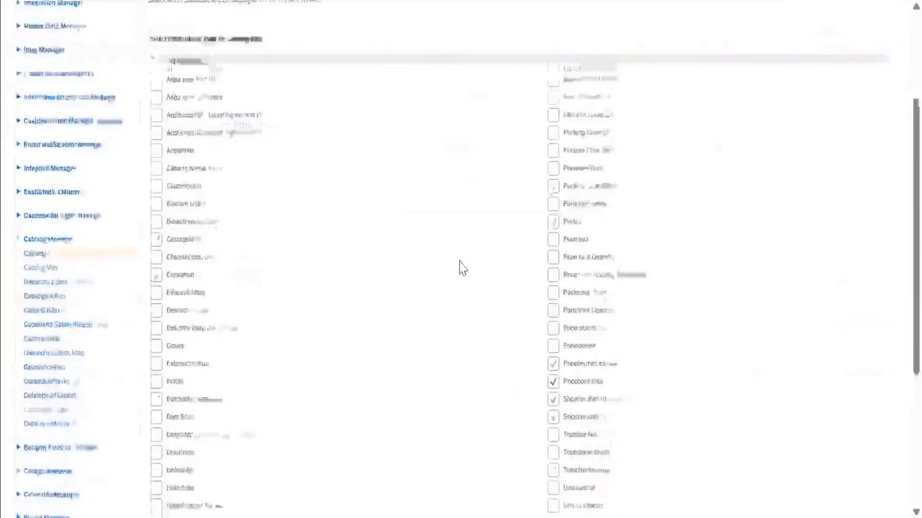
{"action": "scroll", "coordinate": [463, 267], "scroll_direction": "up", "scroll_amount": 5}
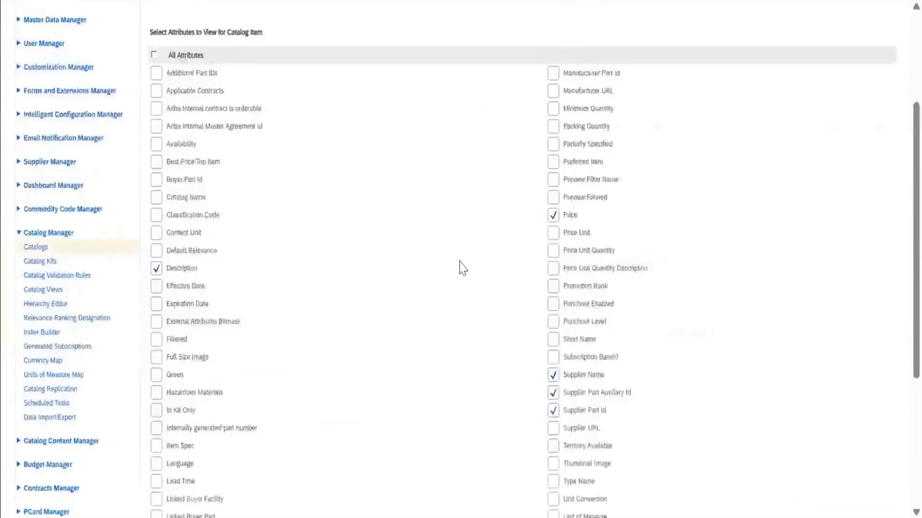
{"action": "scroll", "coordinate": [463, 268], "scroll_direction": "up", "scroll_amount": 4}
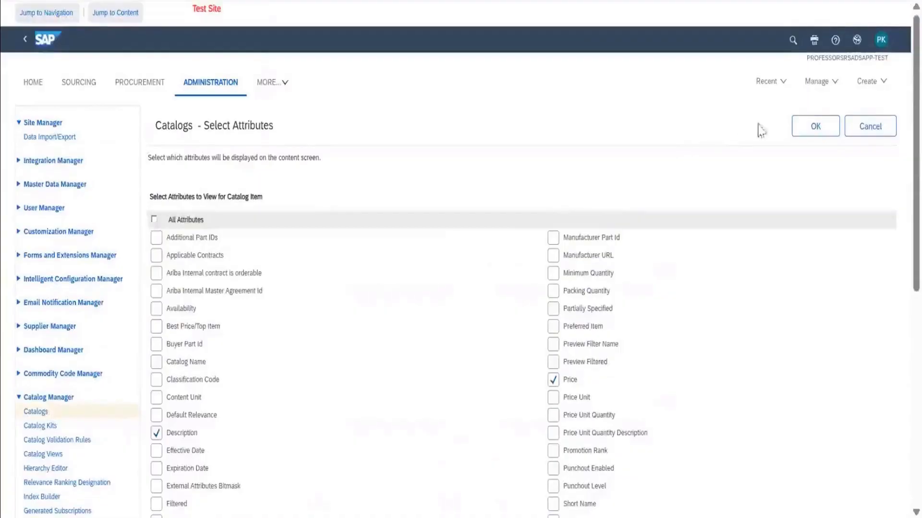
{"action": "left_click", "coordinate": [870, 133]}
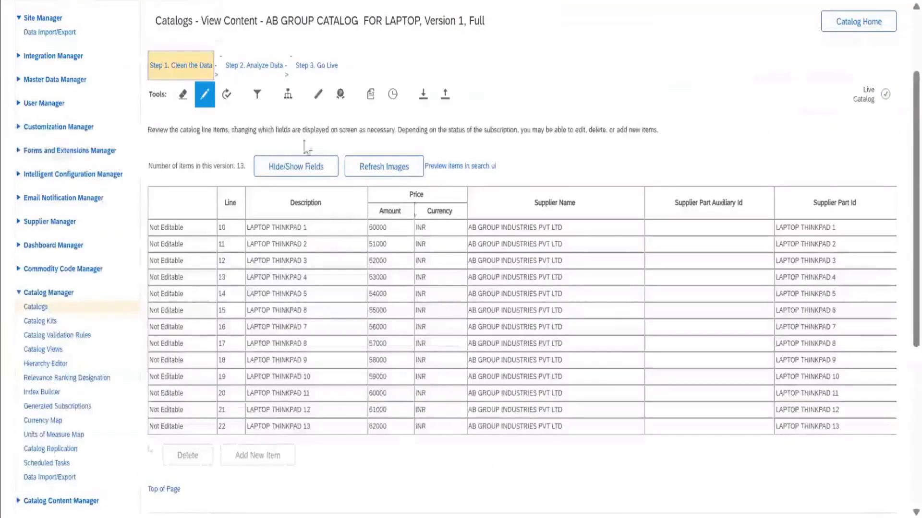
Revalidate version 1 of AB GROUP CATALOG FOR LAPTOP, keeping Report Errors for both punchout attributes, and return to the catalog list.
{"action": "left_click", "coordinate": [228, 98]}
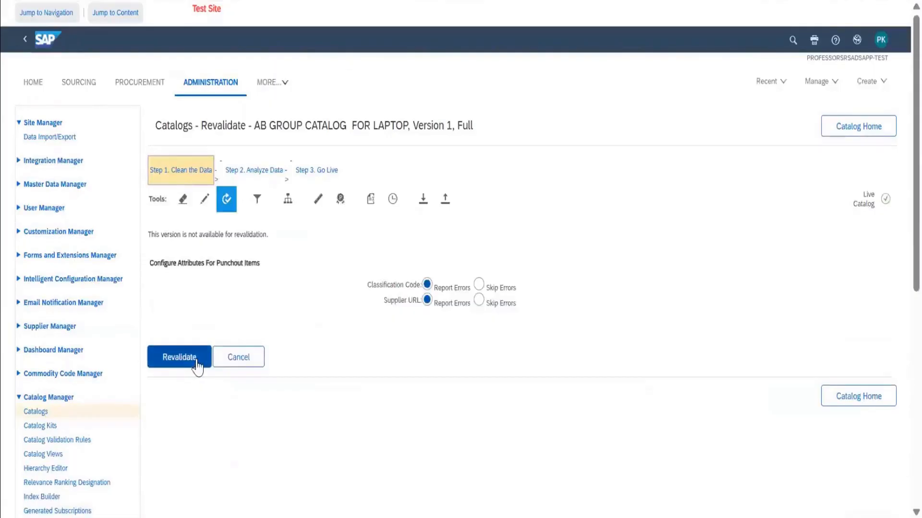
{"action": "left_click", "coordinate": [197, 366]}
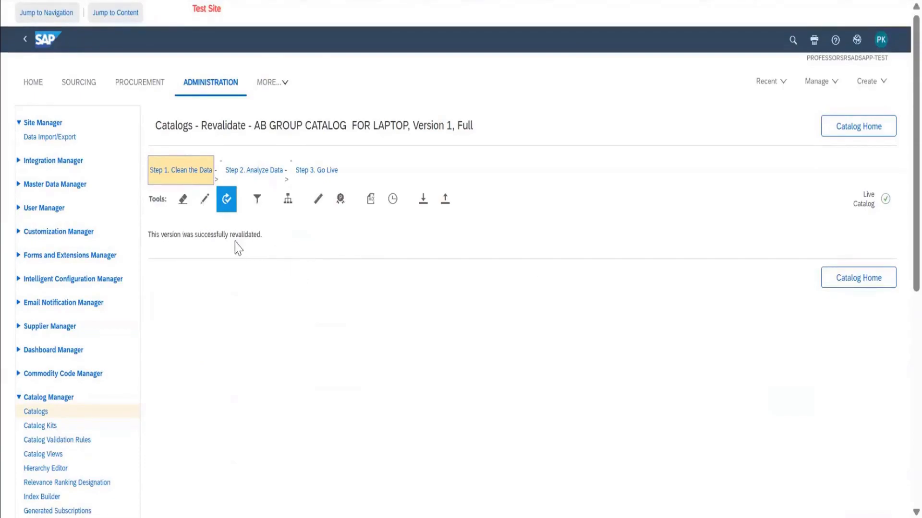
{"action": "left_click", "coordinate": [423, 200]}
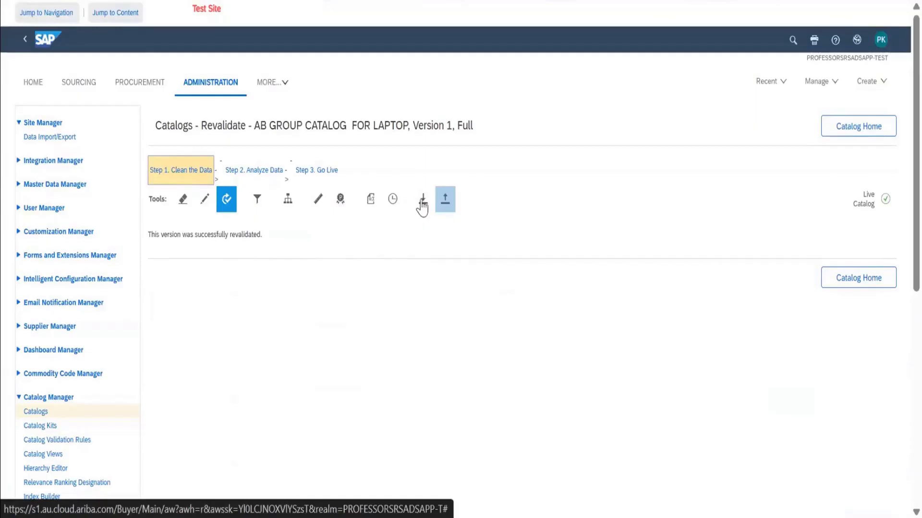
{"action": "left_click", "coordinate": [849, 134]}
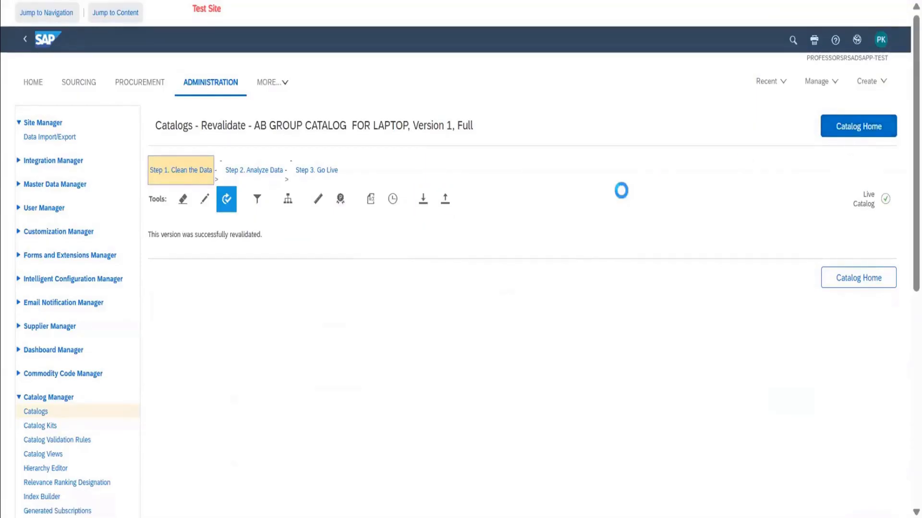
Go to the catalog kits, list all of them, and open the details of KIT35.
{"action": "scroll", "coordinate": [623, 197], "scroll_direction": "down", "scroll_amount": 12}
{"action": "scroll", "coordinate": [624, 198], "scroll_direction": "up", "scroll_amount": 6}
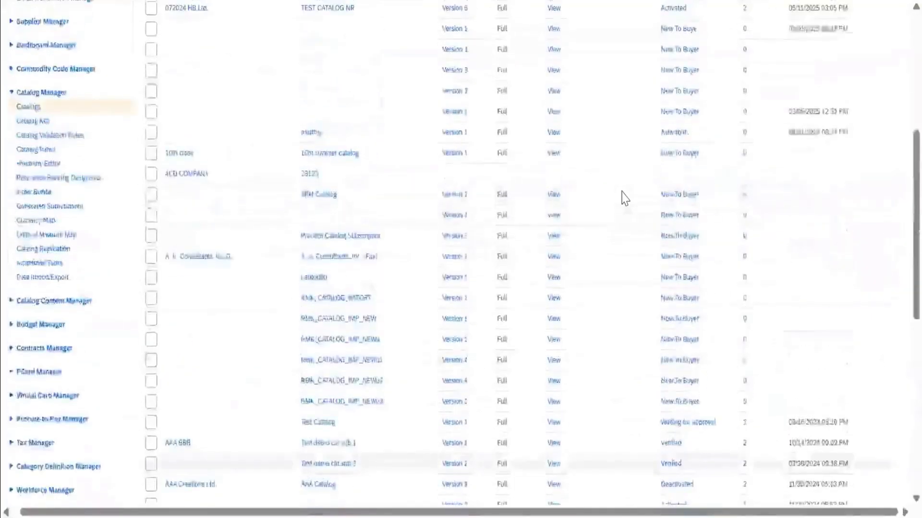
{"action": "scroll", "coordinate": [623, 197], "scroll_direction": "up", "scroll_amount": 6}
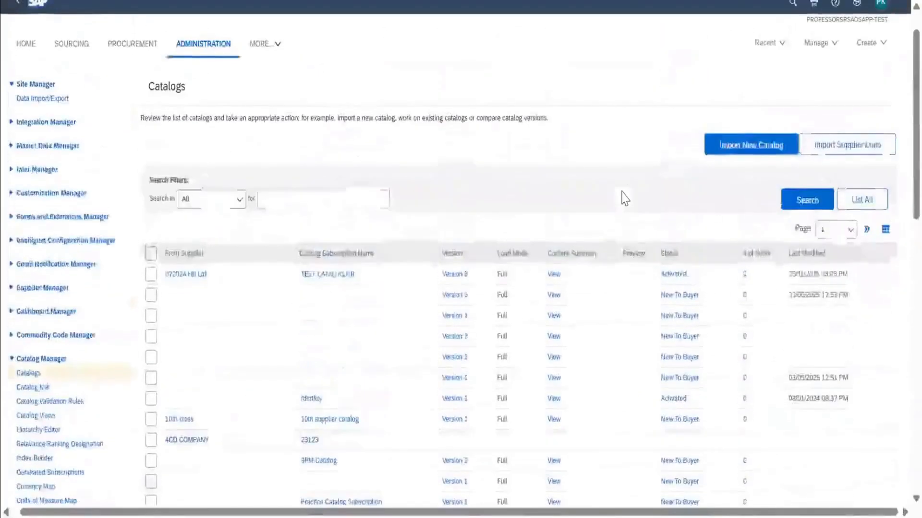
{"action": "left_click", "coordinate": [35, 389]}
{"action": "left_click", "coordinate": [861, 250]}
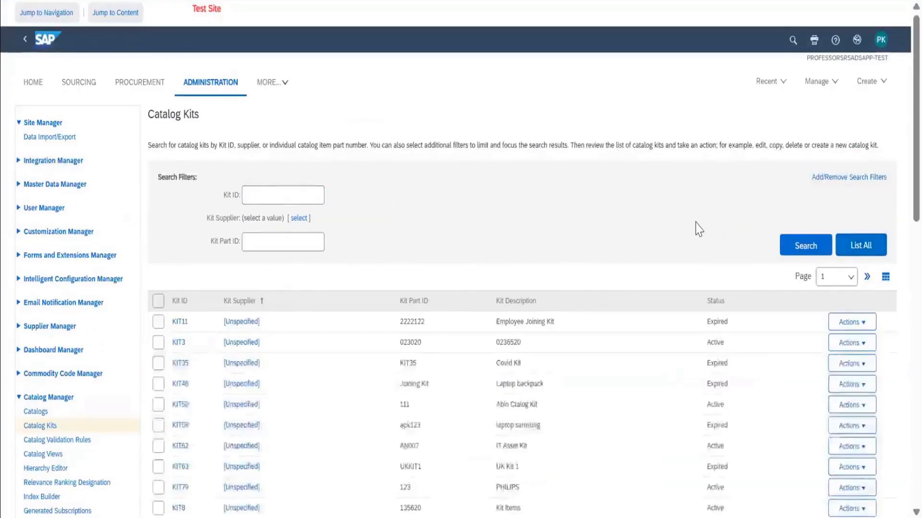
{"action": "scroll", "coordinate": [697, 228], "scroll_direction": "down", "scroll_amount": 3}
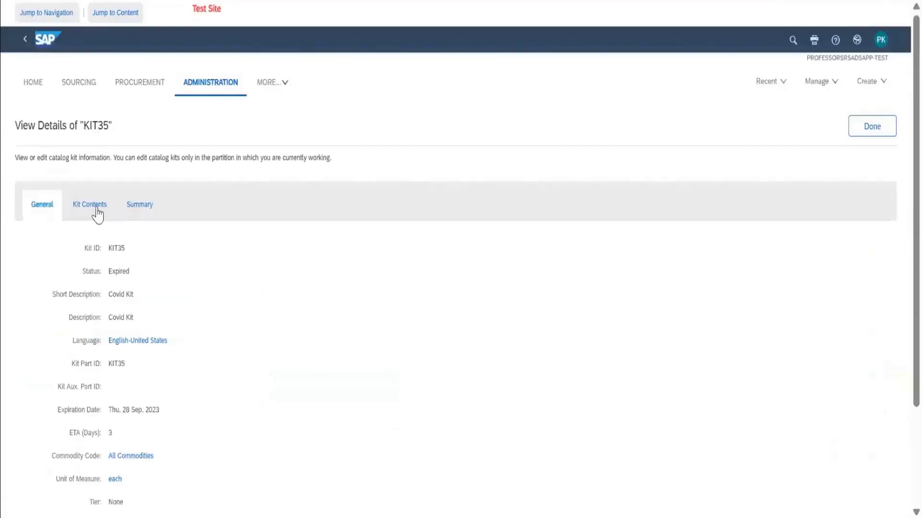
Review the contents and the summary of KIT35, then close its details.
{"action": "left_click", "coordinate": [99, 211]}
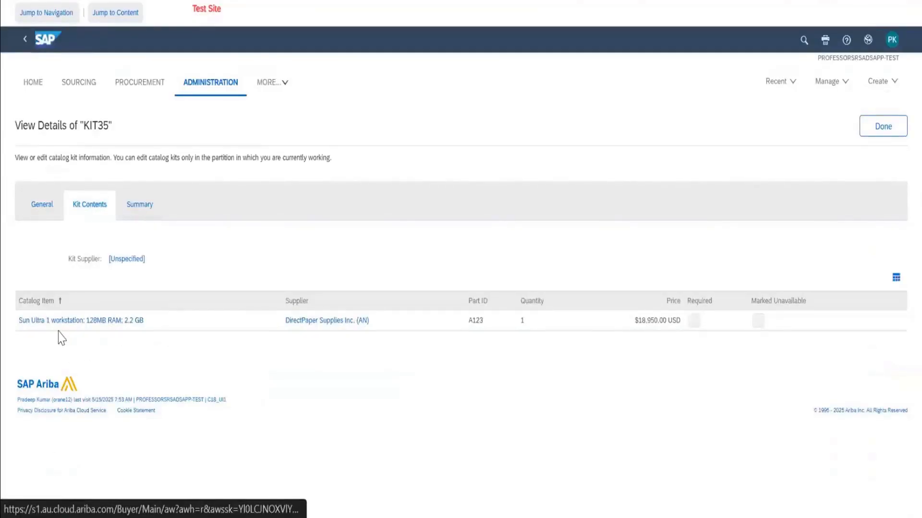
{"action": "left_click", "coordinate": [139, 206]}
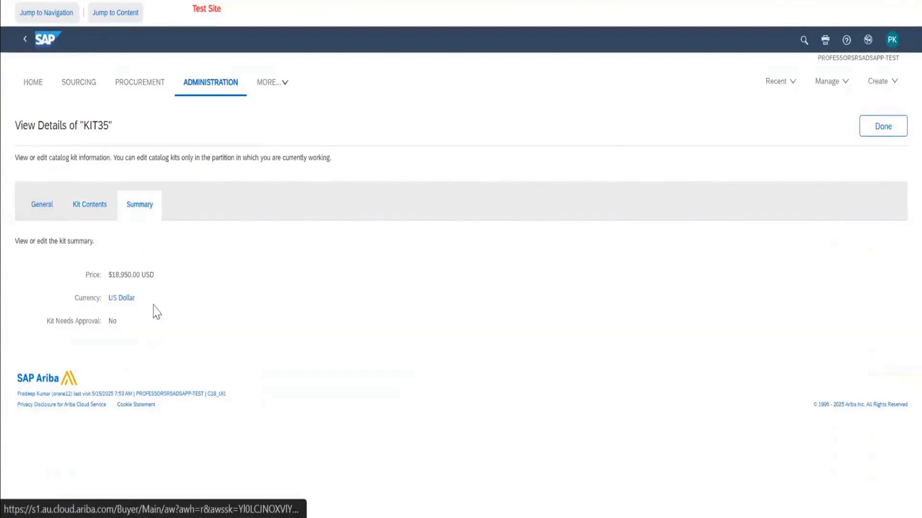
{"action": "left_click", "coordinate": [872, 136]}
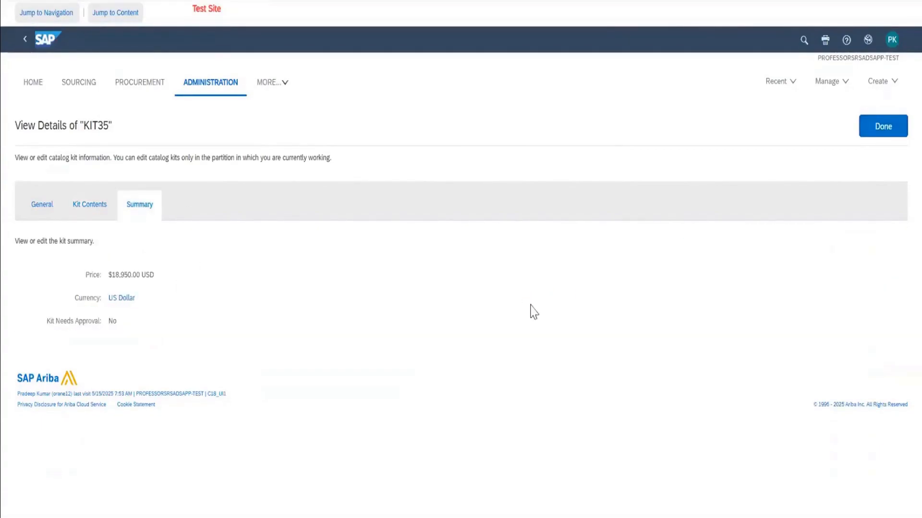
Create a new catalog kit with short description "KIT TEST", description "KITTEST" and kit part ID "KITTEST".
{"action": "scroll", "coordinate": [531, 311], "scroll_direction": "down", "scroll_amount": 15}
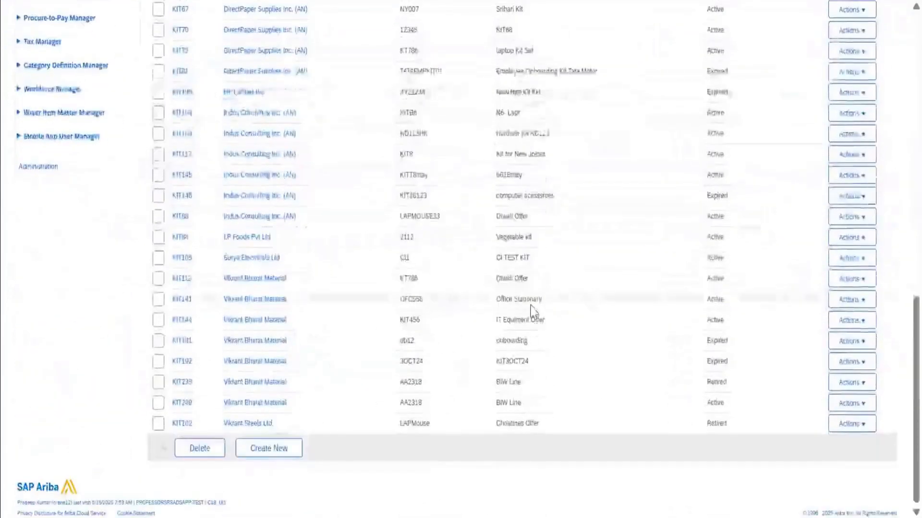
{"action": "left_click", "coordinate": [272, 449]}
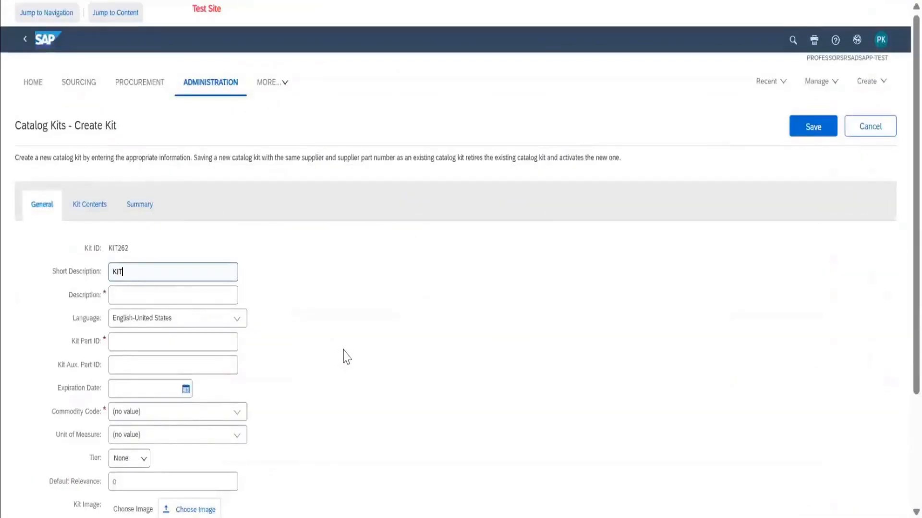
{"action": "key", "text": "Tab"}
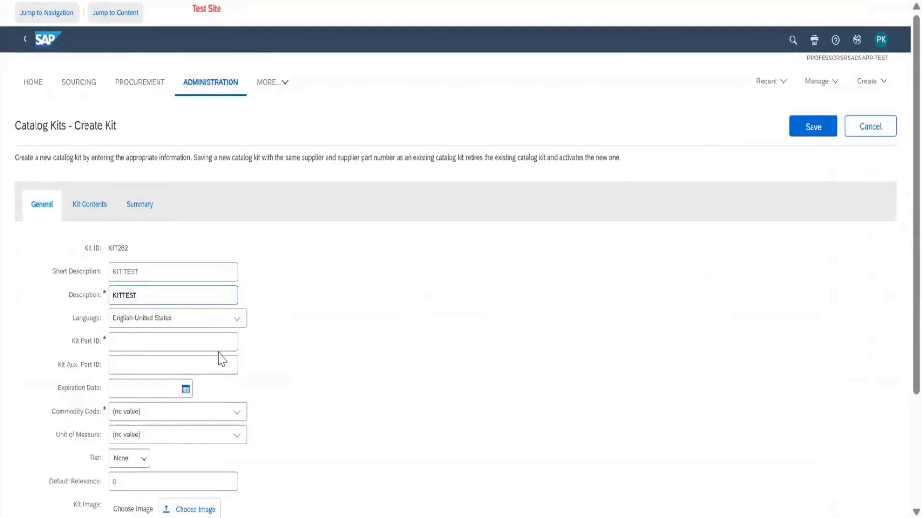
{"action": "left_click", "coordinate": [220, 339]}
{"action": "type", "text": "KITTEST"}
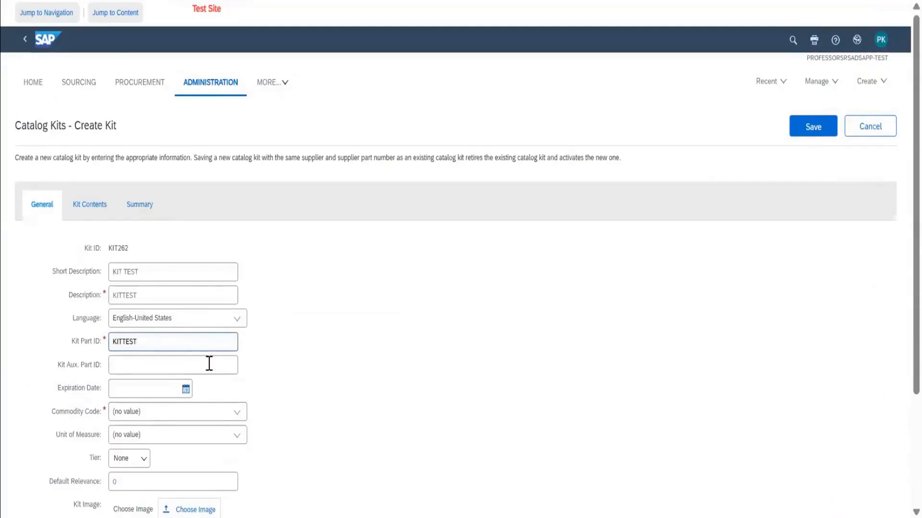
Set the new kit's expiration date to 30 Jun 2025 and its commodity code to All Commodities.
{"action": "scroll", "coordinate": [210, 358], "scroll_direction": "down", "scroll_amount": 3}
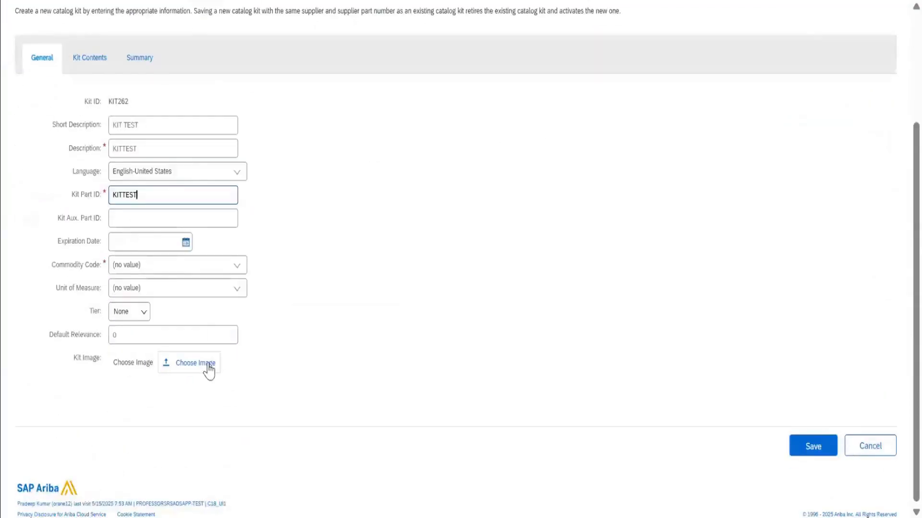
{"action": "left_click", "coordinate": [185, 244]}
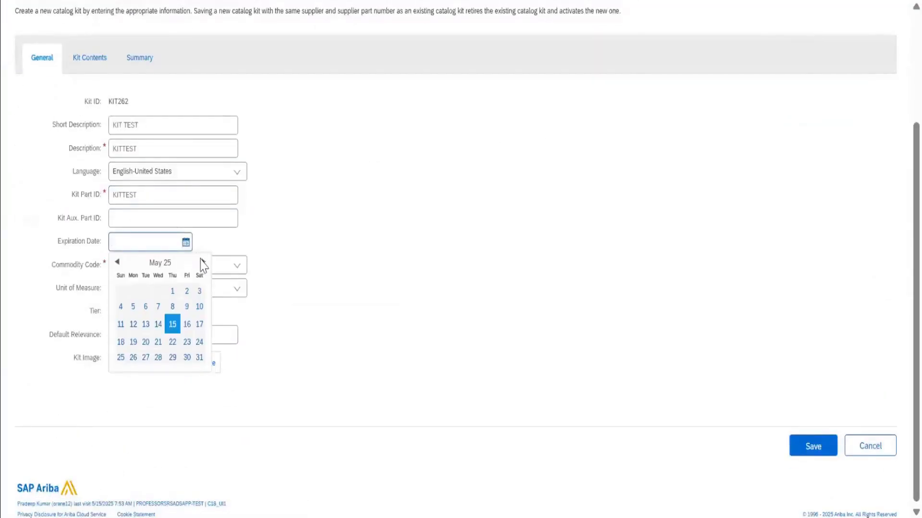
{"action": "left_click", "coordinate": [202, 262]}
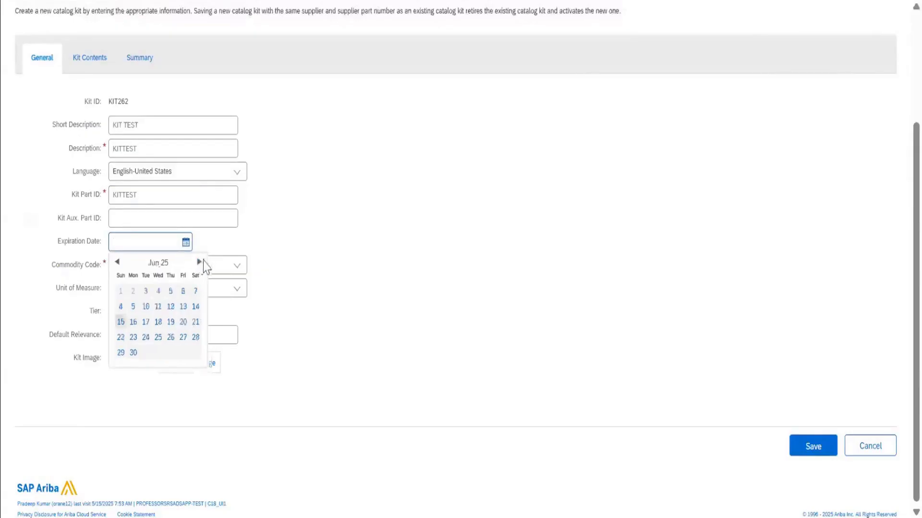
{"action": "left_click", "coordinate": [133, 353]}
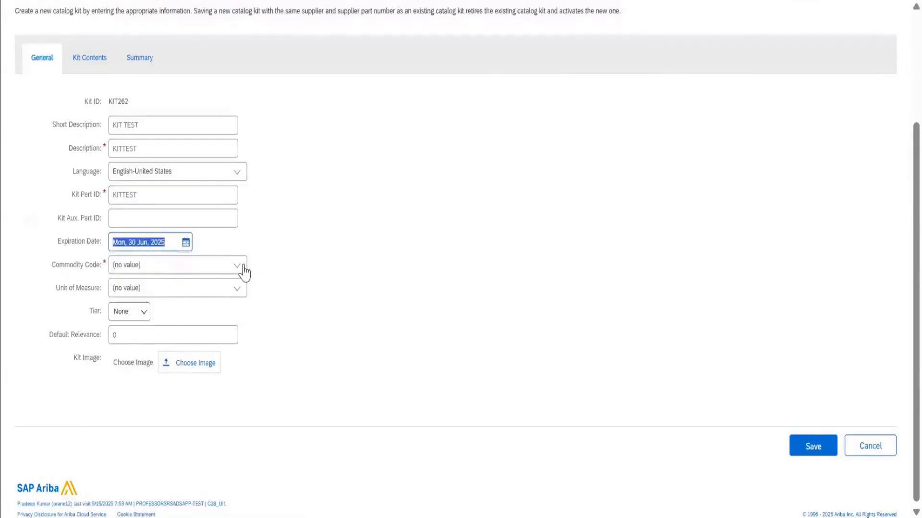
{"action": "left_click", "coordinate": [237, 267]}
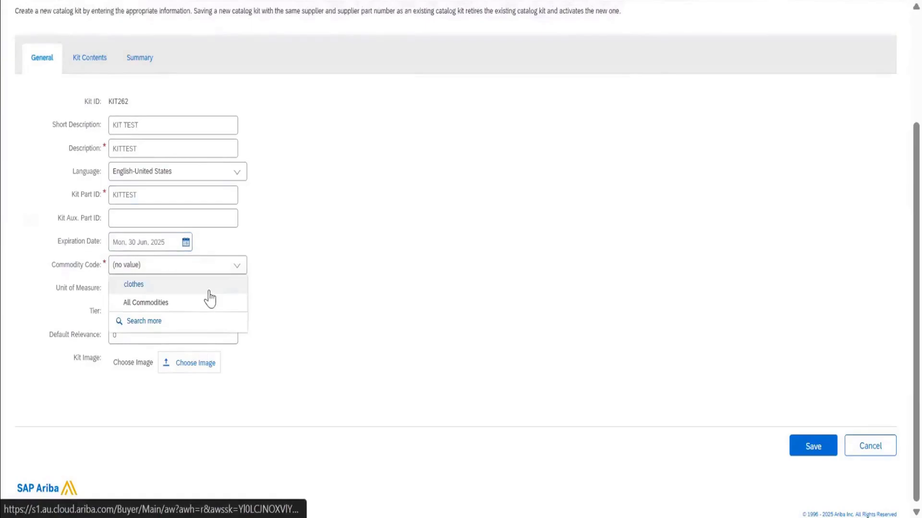
{"action": "left_click", "coordinate": [205, 304]}
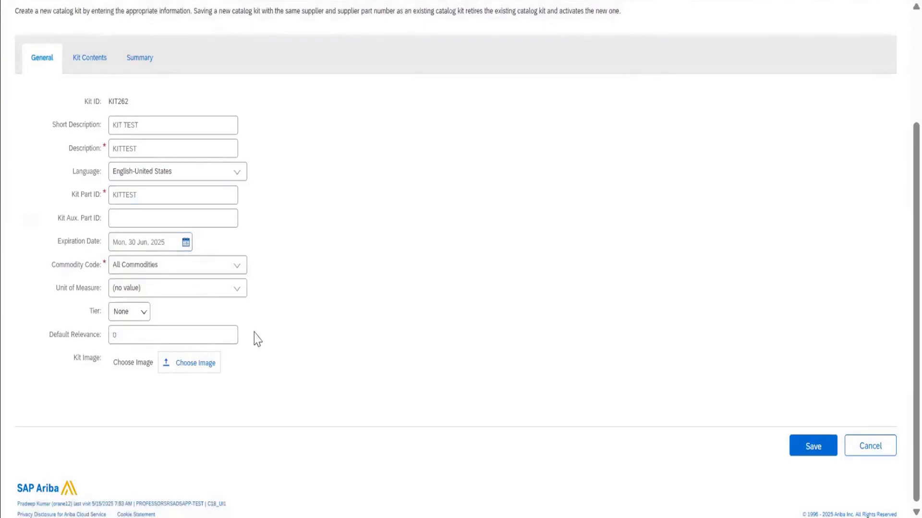
Start adding catalog items to the kit's contents and browse to all items of the Books, Forms and Printed Media category.
{"action": "left_click", "coordinate": [106, 63]}
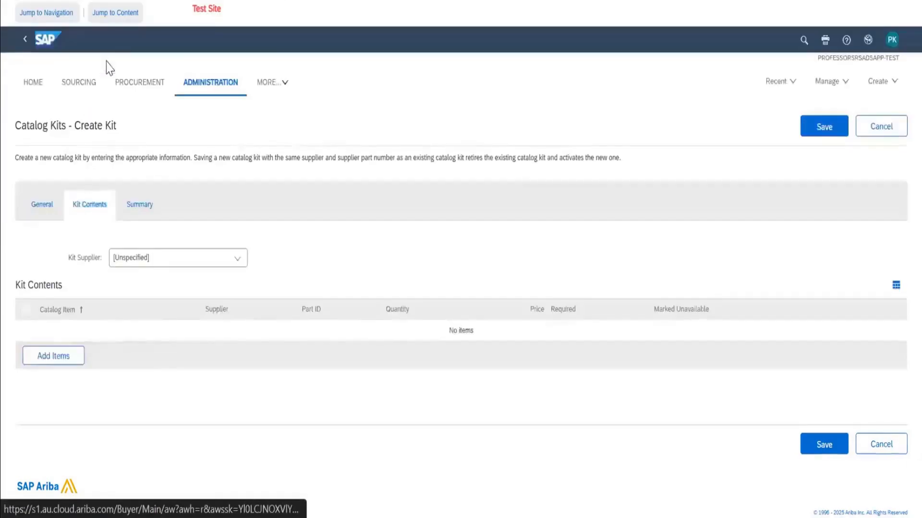
{"action": "left_click", "coordinate": [72, 366]}
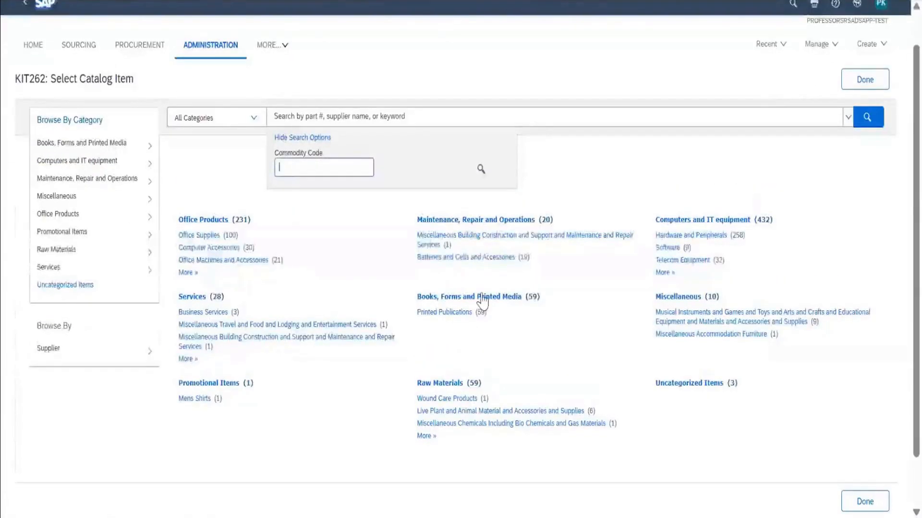
{"action": "left_click", "coordinate": [456, 313]}
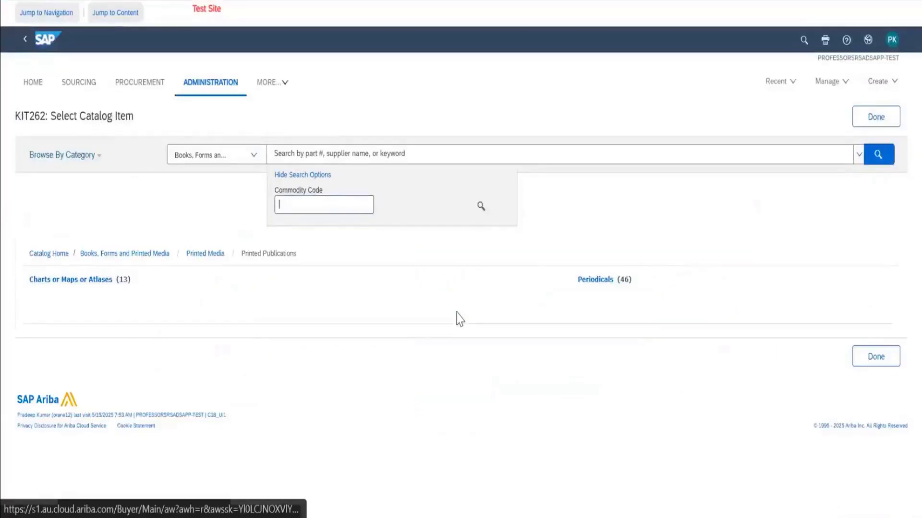
{"action": "left_click", "coordinate": [594, 281]}
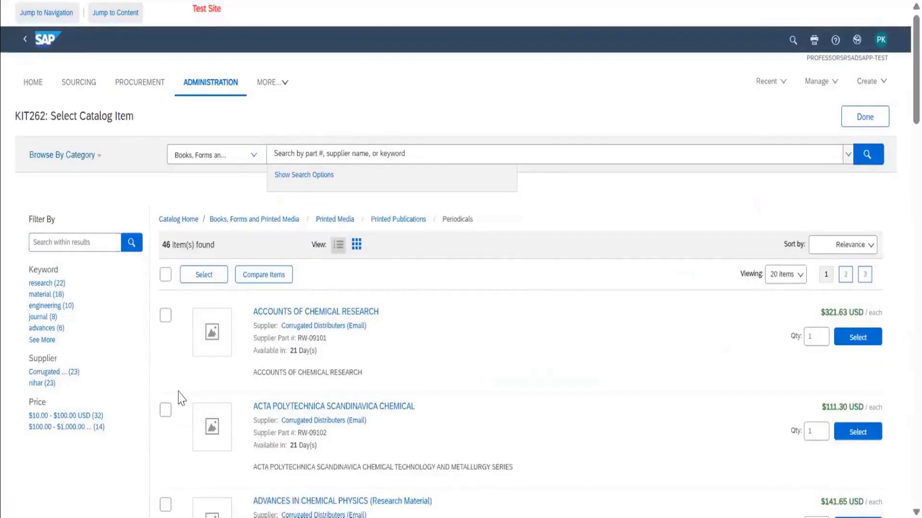
{"action": "left_click", "coordinate": [165, 316]}
{"action": "left_click", "coordinate": [166, 414]}
{"action": "left_click", "coordinate": [224, 221]}
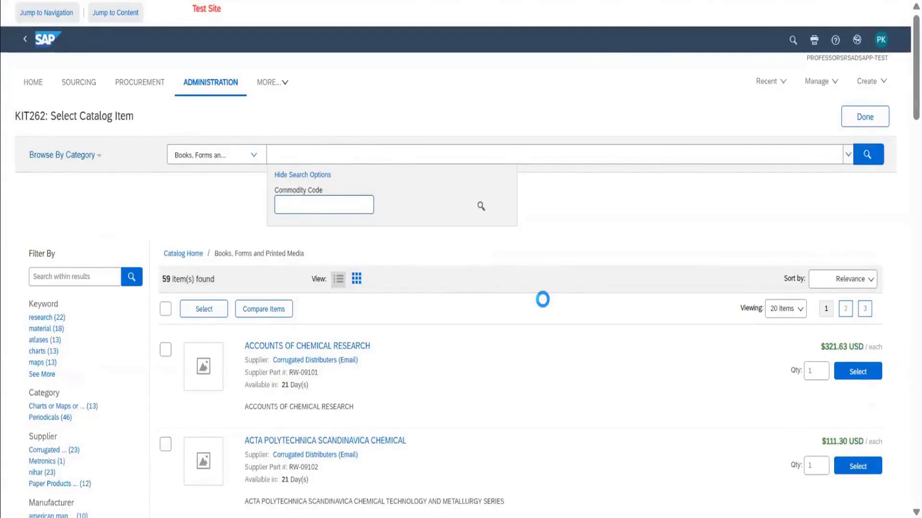
Add ACCOUNTS OF CHEMICAL RESEARCH and ACTA POLYTECHNICA SCANDINAVICA CHEMICAL to the kit's contents.
{"action": "scroll", "coordinate": [543, 299], "scroll_direction": "down", "scroll_amount": 3}
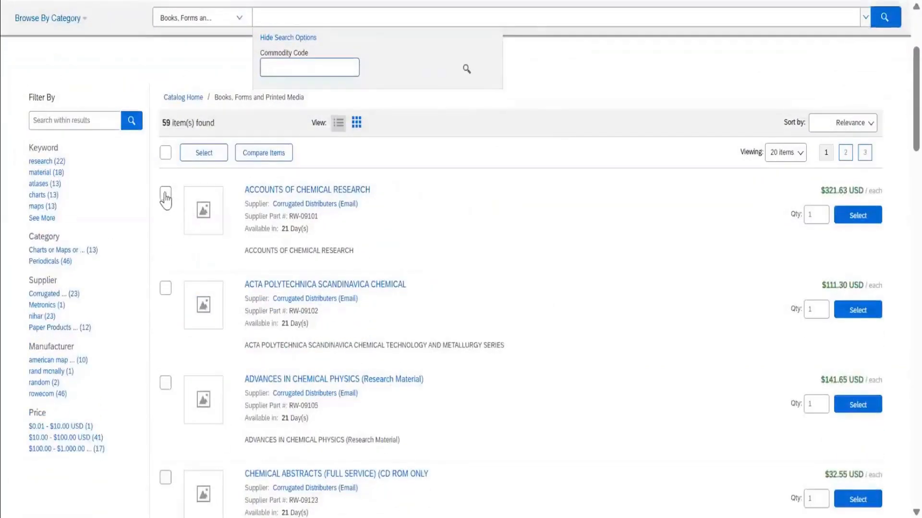
{"action": "left_click", "coordinate": [165, 194]}
{"action": "left_click", "coordinate": [164, 293]}
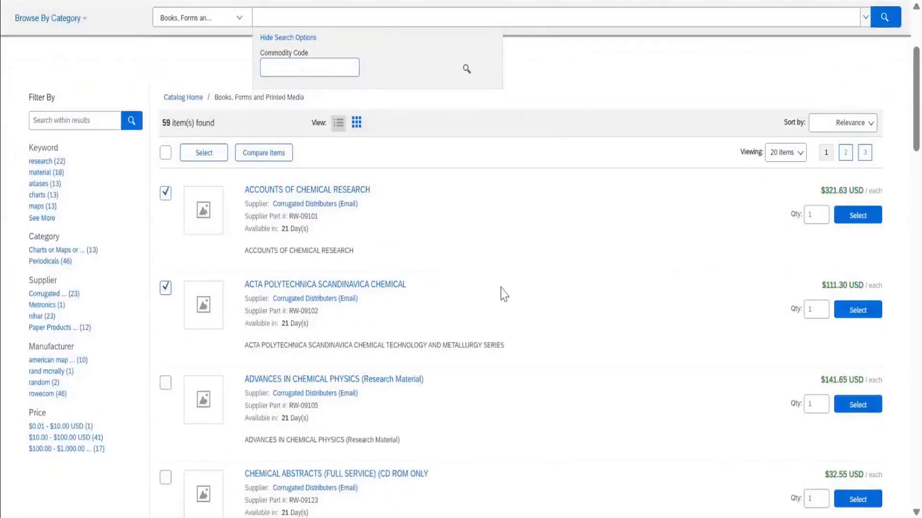
{"action": "scroll", "coordinate": [666, 305], "scroll_direction": "down", "scroll_amount": 10}
{"action": "scroll", "coordinate": [667, 307], "scroll_direction": "down", "scroll_amount": 5}
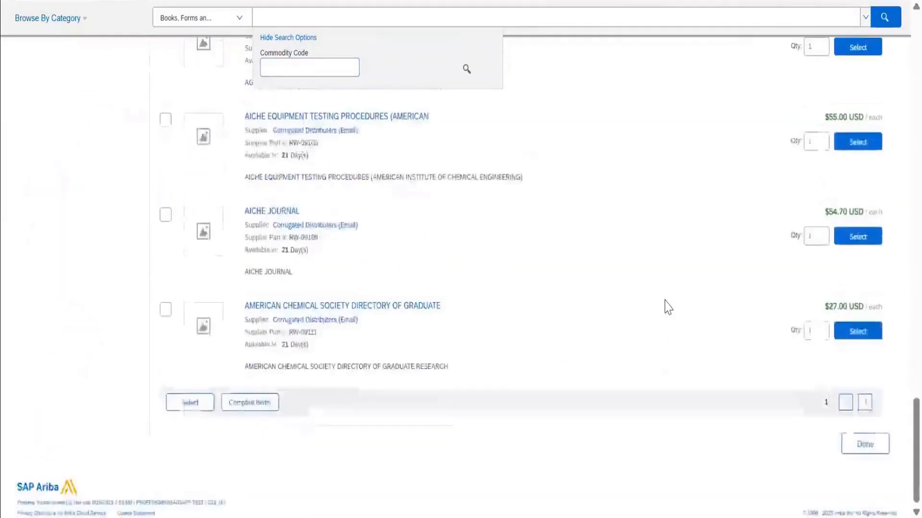
{"action": "left_click", "coordinate": [190, 404]}
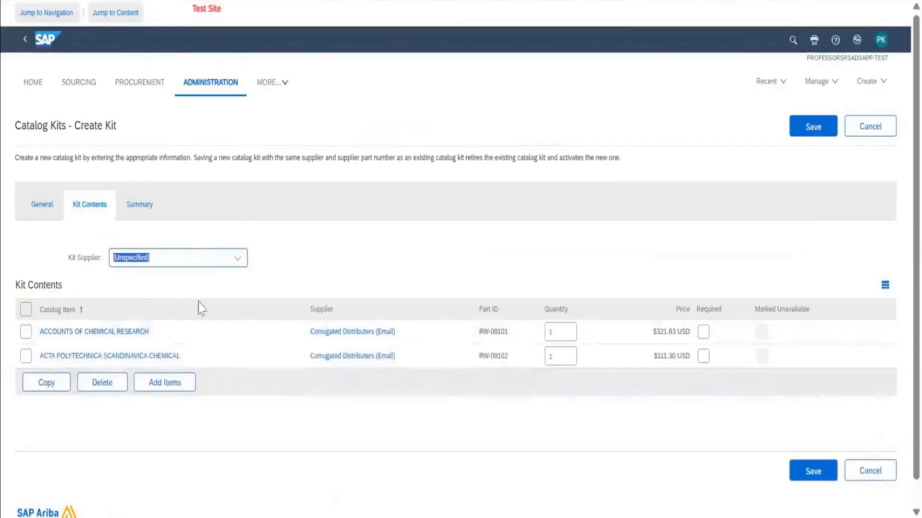
Check the new kit's price, currency and approval summary and try to save the kit.
{"action": "left_click", "coordinate": [143, 212]}
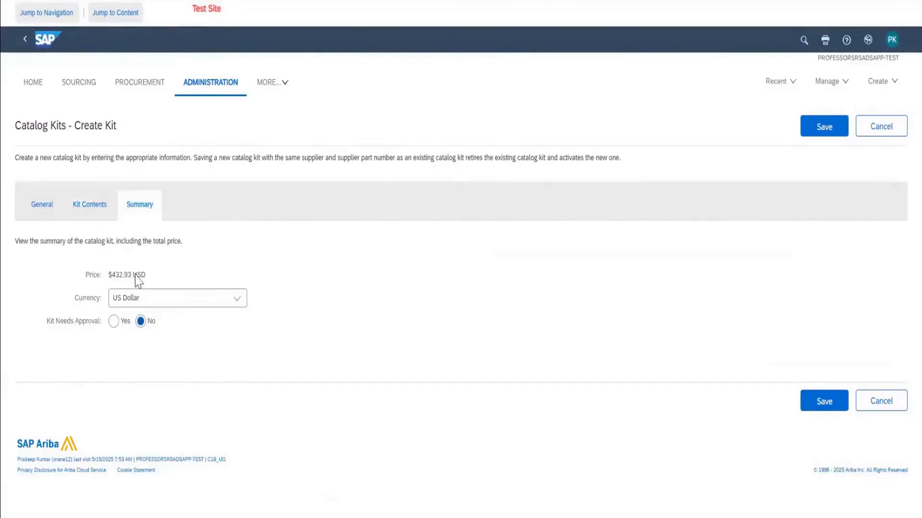
{"action": "left_click", "coordinate": [814, 135]}
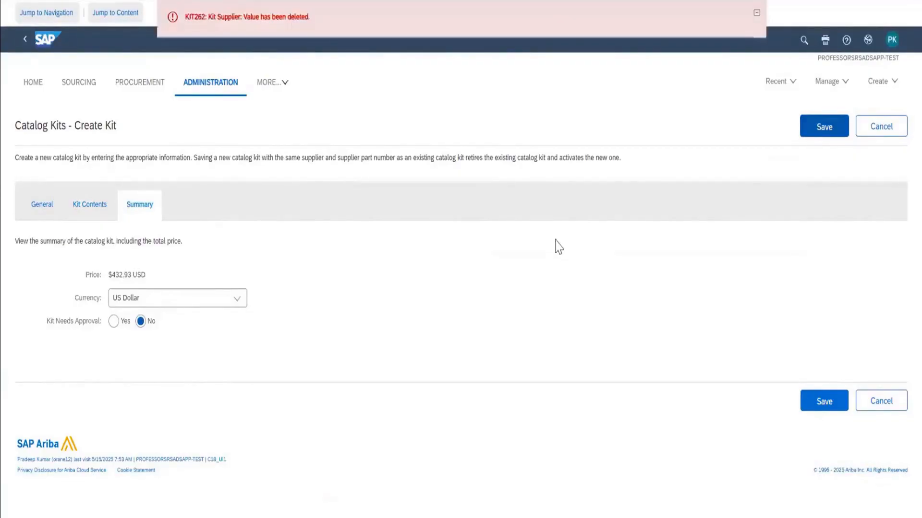
Try to assign a supplier to the kit by searching the companies for CORRUG.
{"action": "left_click", "coordinate": [92, 217]}
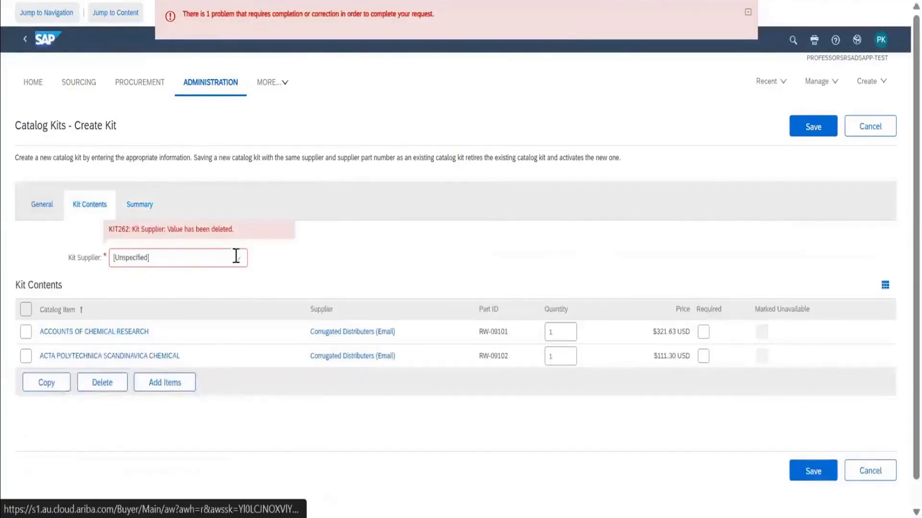
{"action": "left_click", "coordinate": [243, 261]}
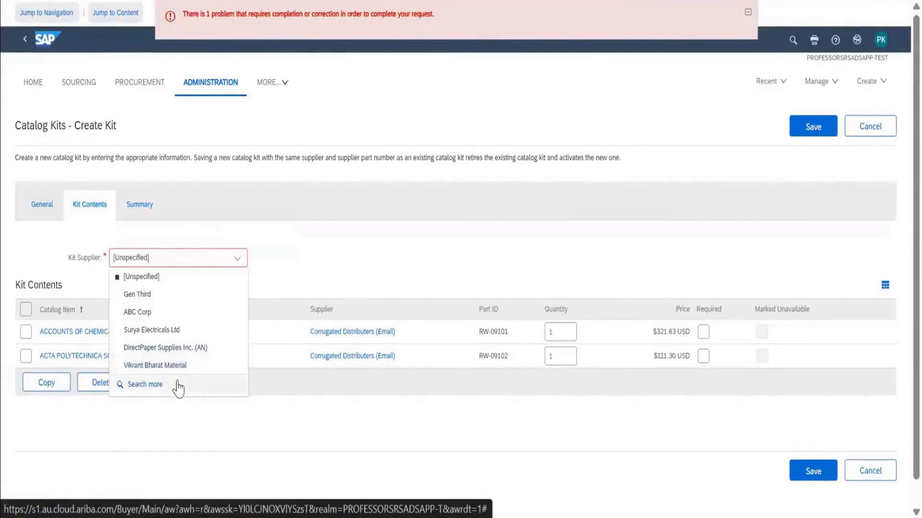
{"action": "left_click", "coordinate": [145, 384]}
{"action": "type", "text": "C"}
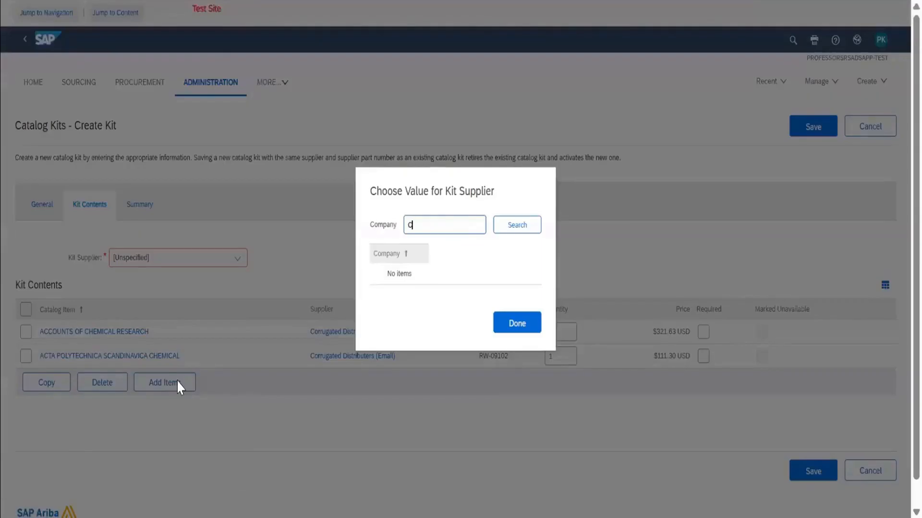
{"action": "type", "text": "ORRUG"}
{"action": "key", "text": "Return"}
{"action": "key", "text": "Right"}
{"action": "key", "text": "Return"}
{"action": "key", "text": "BackSpace"}
{"action": "left_click", "coordinate": [512, 233]}
{"action": "left_click", "coordinate": [516, 324]}
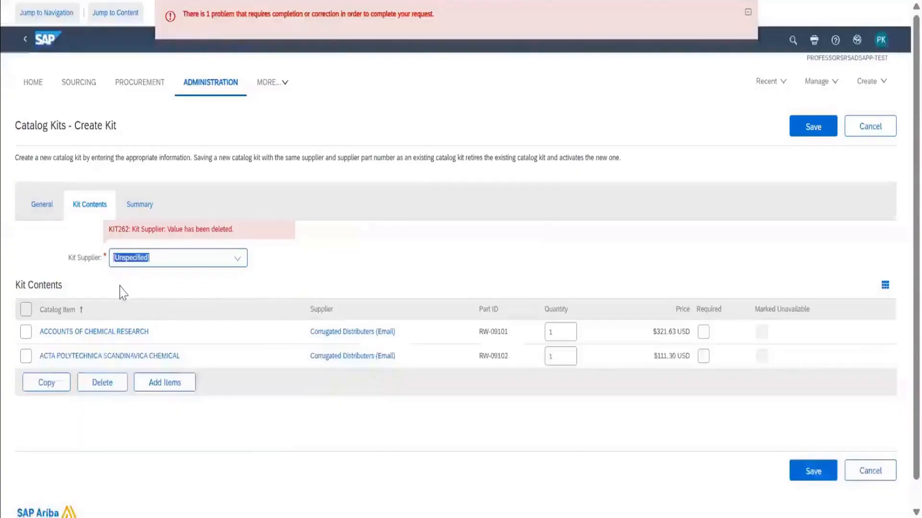
Recheck the kit's general details and cancel the kit creation.
{"action": "left_click", "coordinate": [48, 206]}
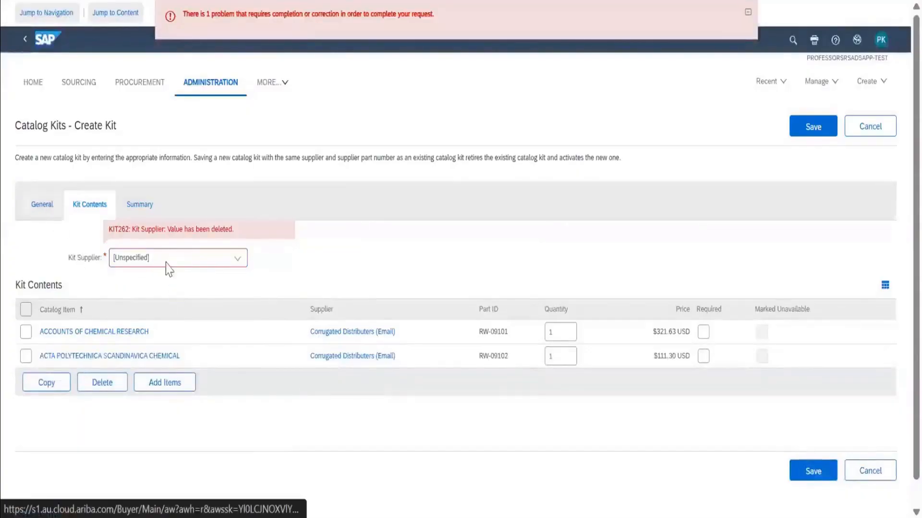
{"action": "scroll", "coordinate": [322, 318], "scroll_direction": "down", "scroll_amount": 3}
{"action": "scroll", "coordinate": [319, 317], "scroll_direction": "up", "scroll_amount": 3}
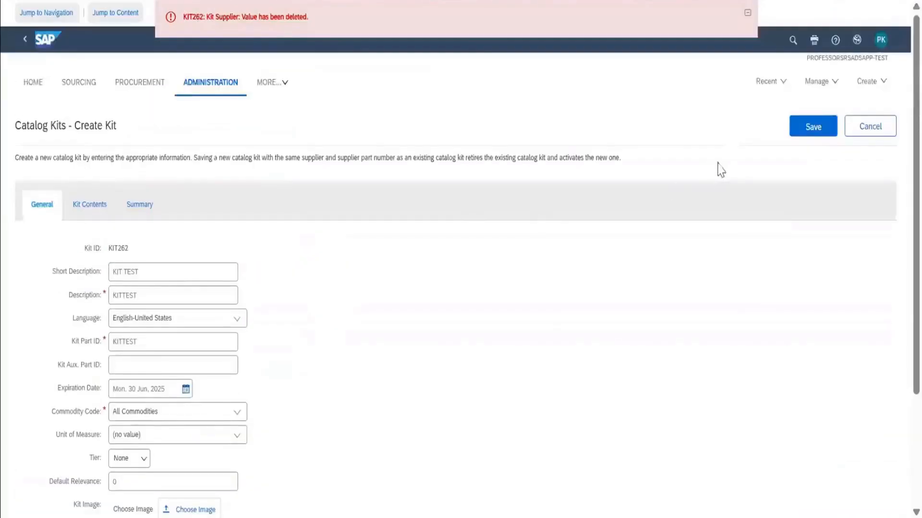
{"action": "left_click", "coordinate": [870, 127]}
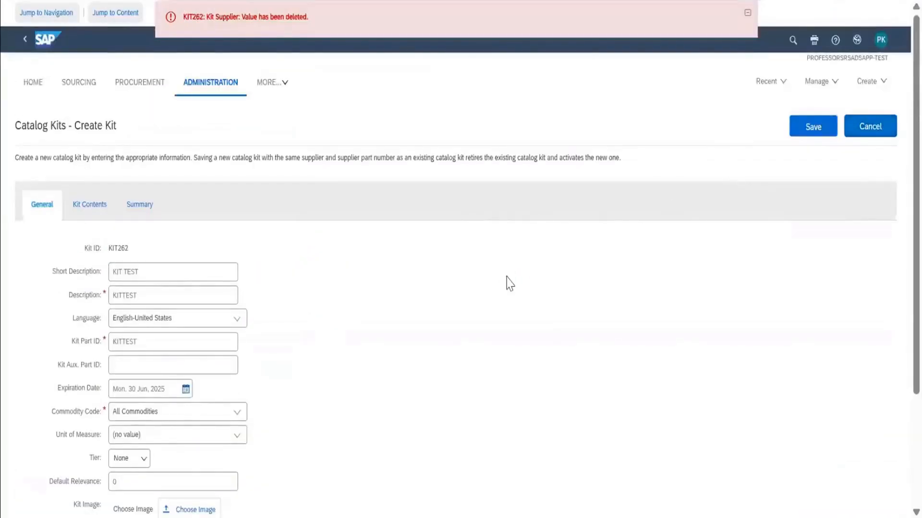
Open the catalog validation rules and look over the list of global and supplier-specific rules.
{"action": "scroll", "coordinate": [506, 275], "scroll_direction": "down", "scroll_amount": 10}
{"action": "scroll", "coordinate": [507, 277], "scroll_direction": "down", "scroll_amount": 2}
{"action": "scroll", "coordinate": [507, 276], "scroll_direction": "up", "scroll_amount": 7}
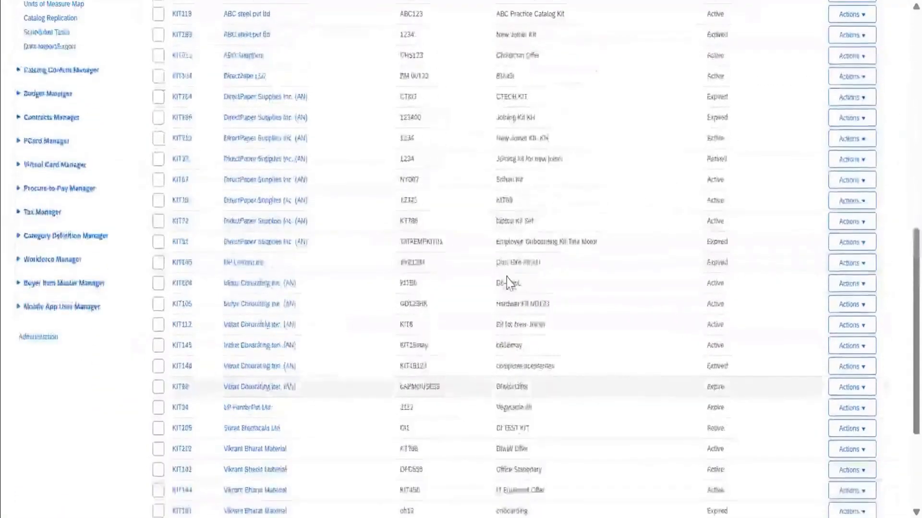
{"action": "scroll", "coordinate": [507, 284], "scroll_direction": "up", "scroll_amount": 3}
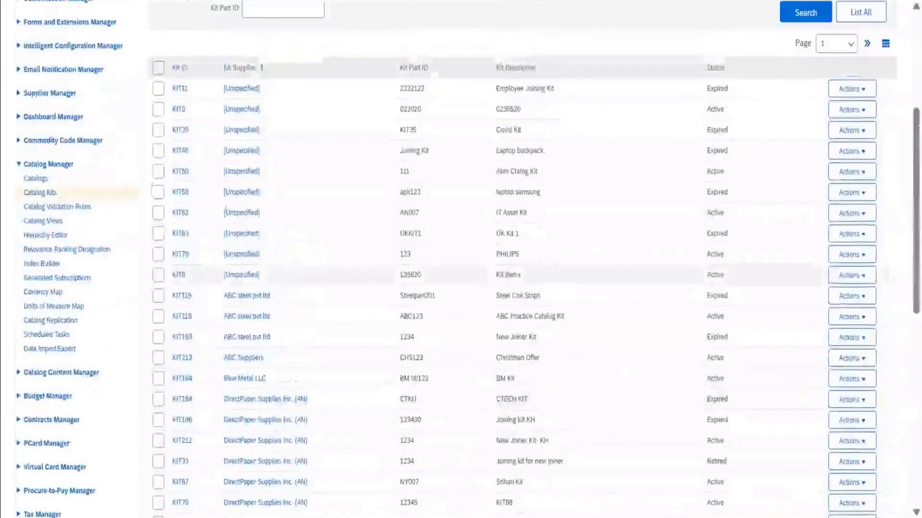
{"action": "left_click", "coordinate": [76, 209]}
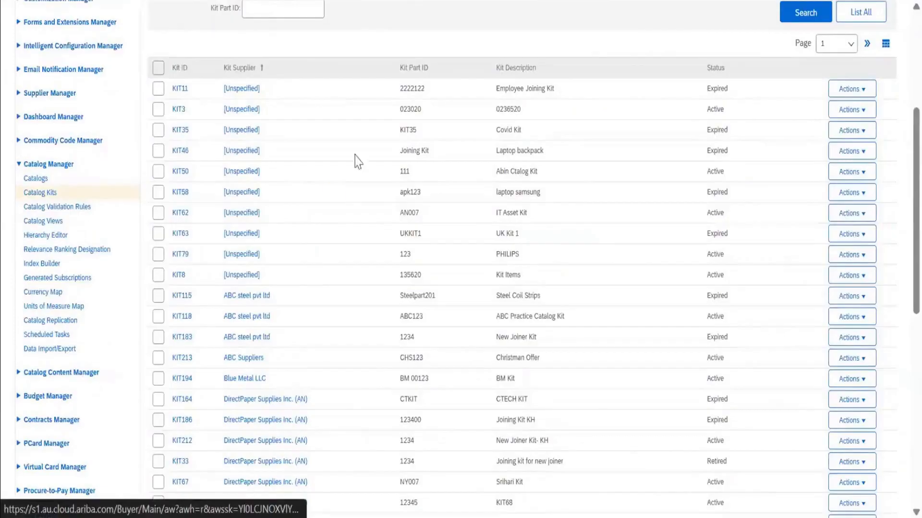
{"action": "scroll", "coordinate": [356, 154], "scroll_direction": "down", "scroll_amount": 1}
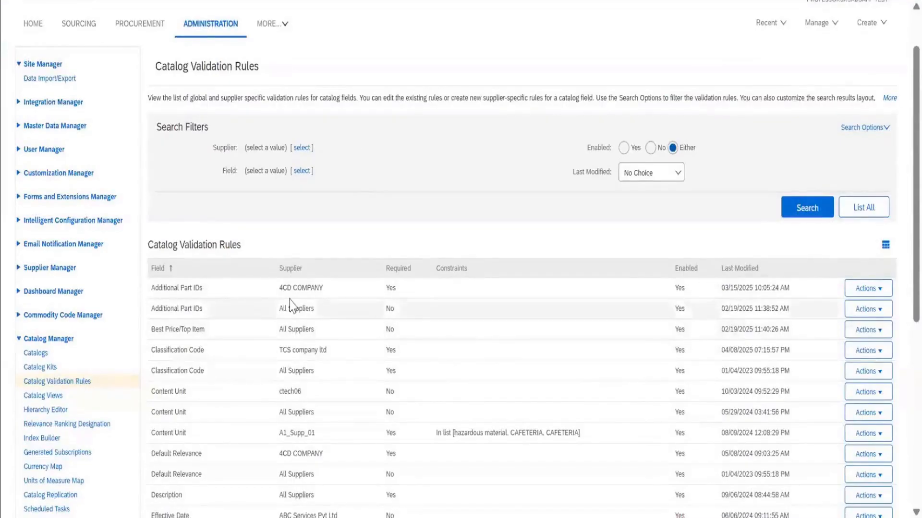
{"action": "scroll", "coordinate": [292, 305], "scroll_direction": "down", "scroll_amount": 2}
{"action": "scroll", "coordinate": [291, 305], "scroll_direction": "up", "scroll_amount": 2}
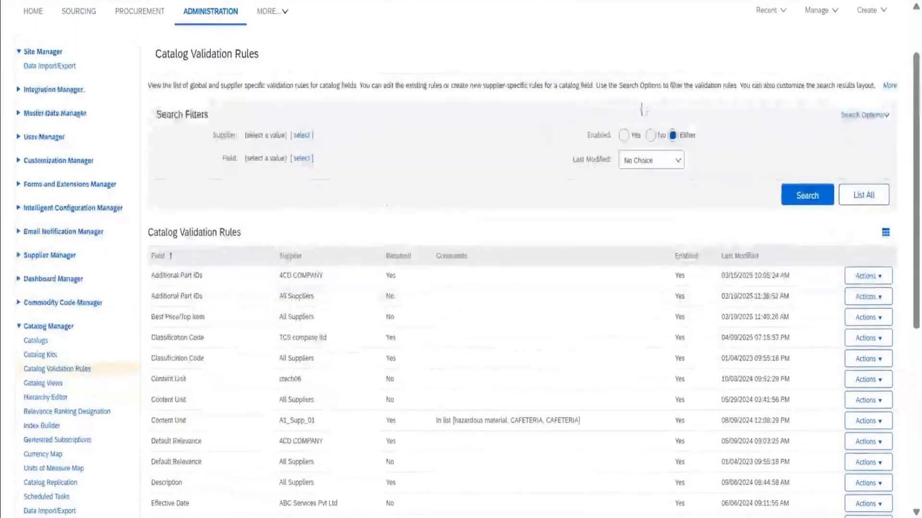
Search for enabled validation rules only and examine their fields, suppliers, required settings and constraints.
{"action": "left_click", "coordinate": [624, 136]}
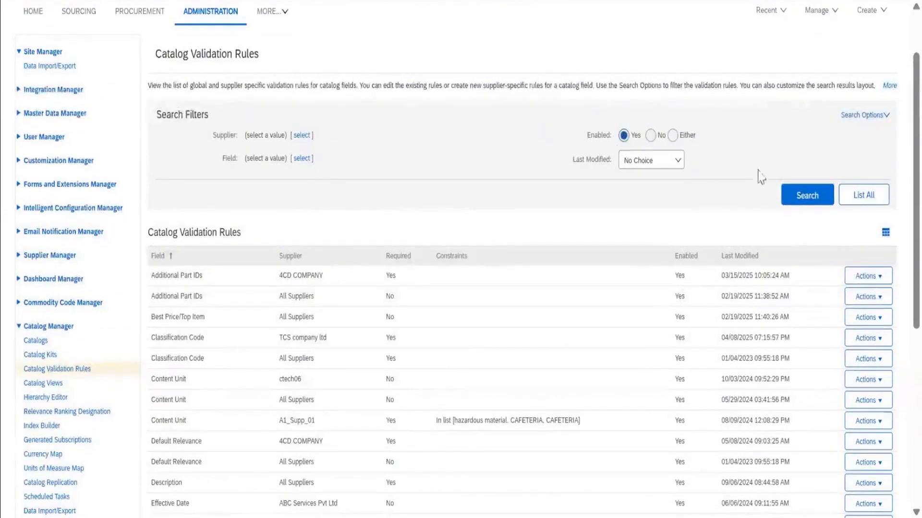
{"action": "left_click", "coordinate": [790, 201]}
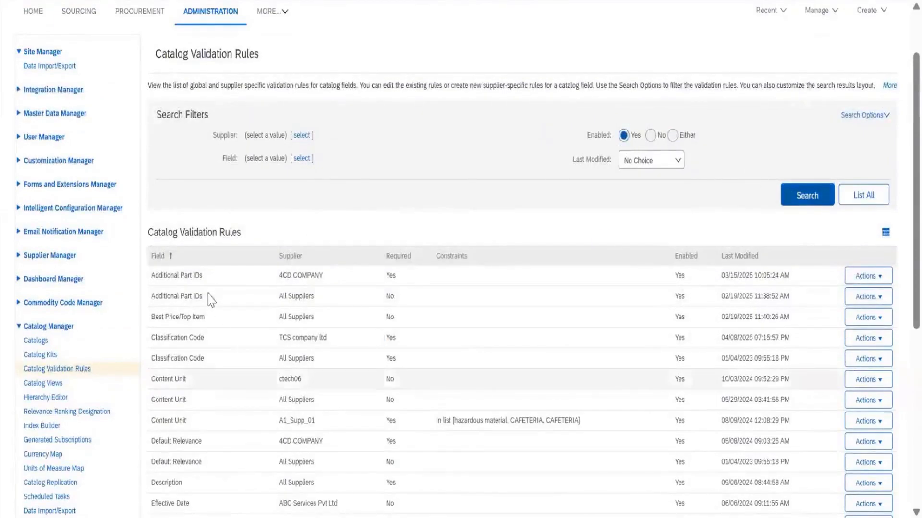
{"action": "scroll", "coordinate": [232, 322], "scroll_direction": "down", "scroll_amount": 5}
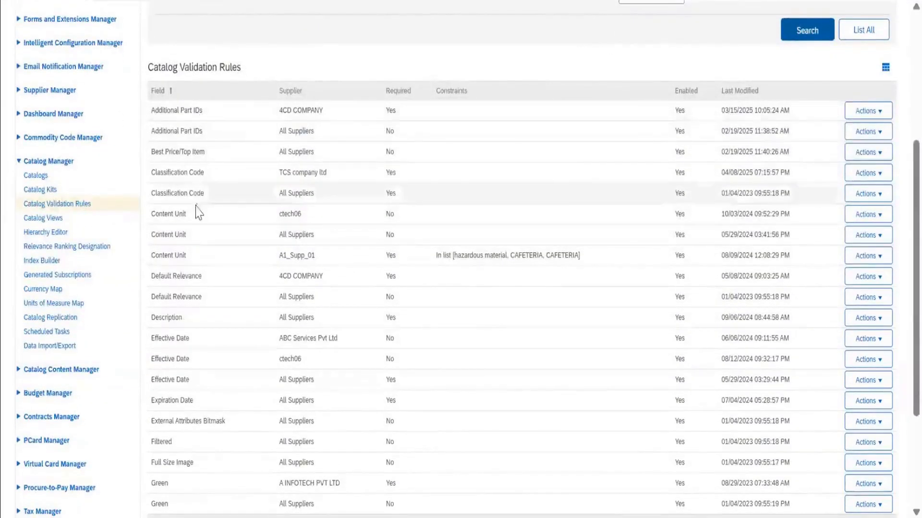
{"action": "scroll", "coordinate": [191, 268], "scroll_direction": "down", "scroll_amount": 5}
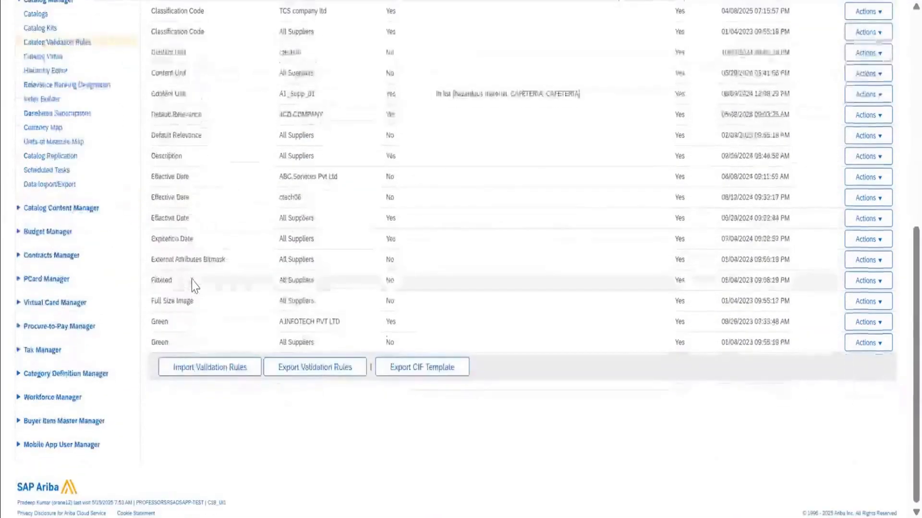
{"action": "scroll", "coordinate": [428, 222], "scroll_direction": "up", "scroll_amount": 12}
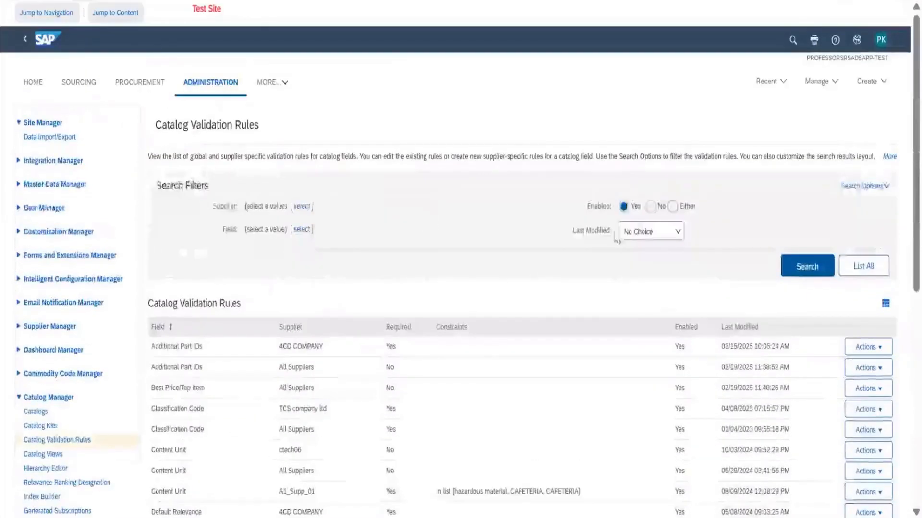
{"action": "scroll", "coordinate": [574, 317], "scroll_direction": "down", "scroll_amount": 5}
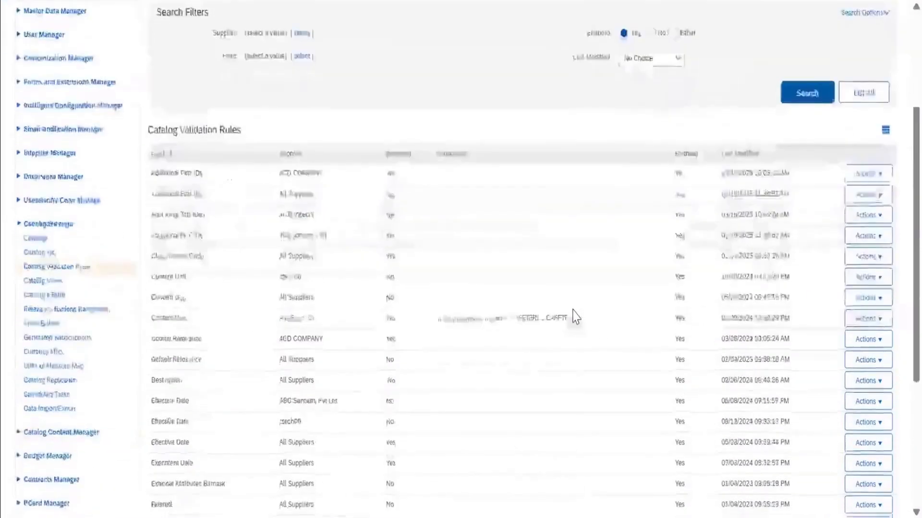
{"action": "scroll", "coordinate": [574, 316], "scroll_direction": "up", "scroll_amount": 3}
{"action": "scroll", "coordinate": [574, 317], "scroll_direction": "down", "scroll_amount": 1}
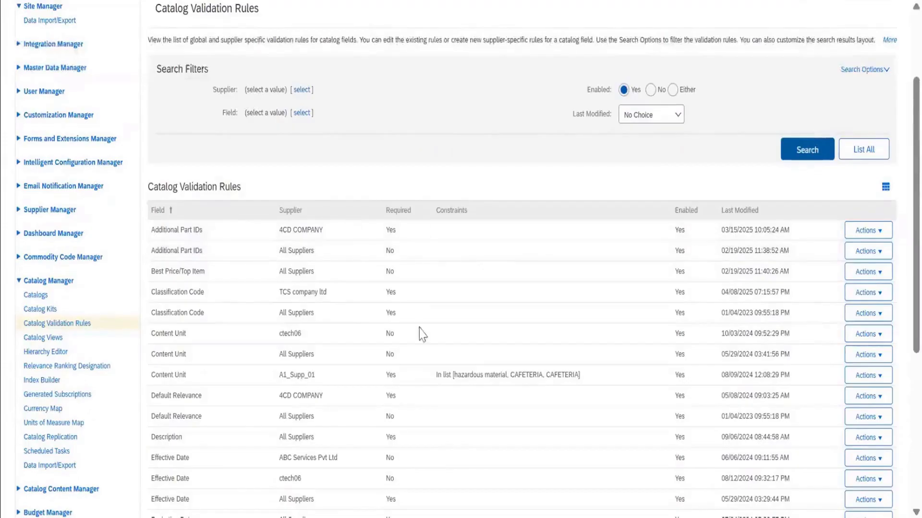
Open the Classification Code rule of TCS company ltd for editing, inspect its constraints and leave without saving.
{"action": "left_click", "coordinate": [865, 294]}
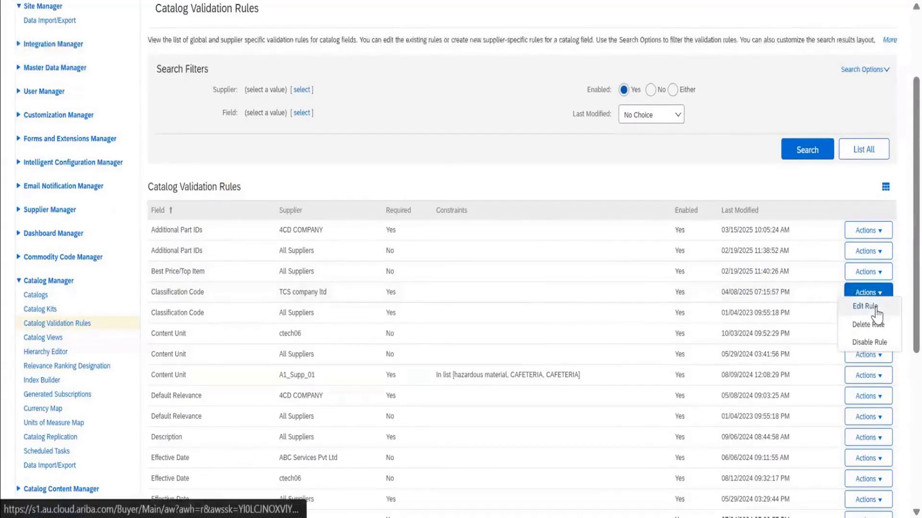
{"action": "left_click", "coordinate": [875, 310]}
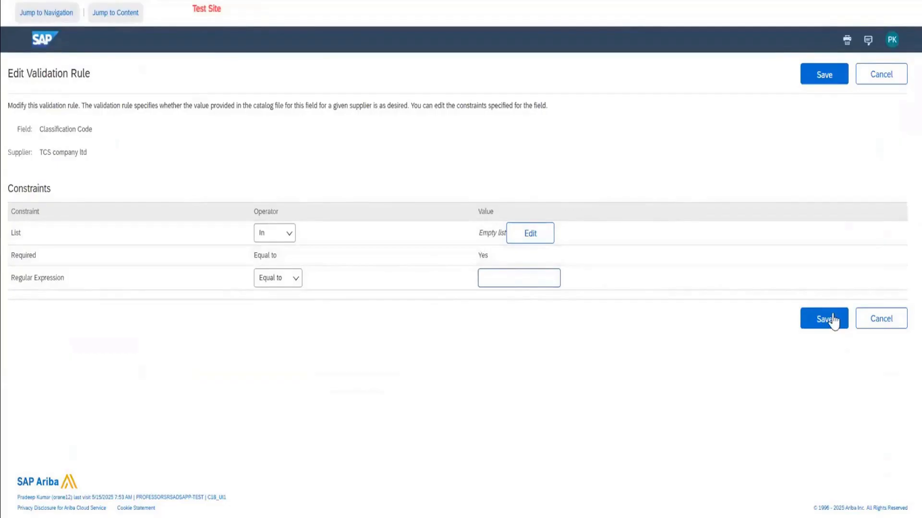
{"action": "left_click", "coordinate": [881, 326]}
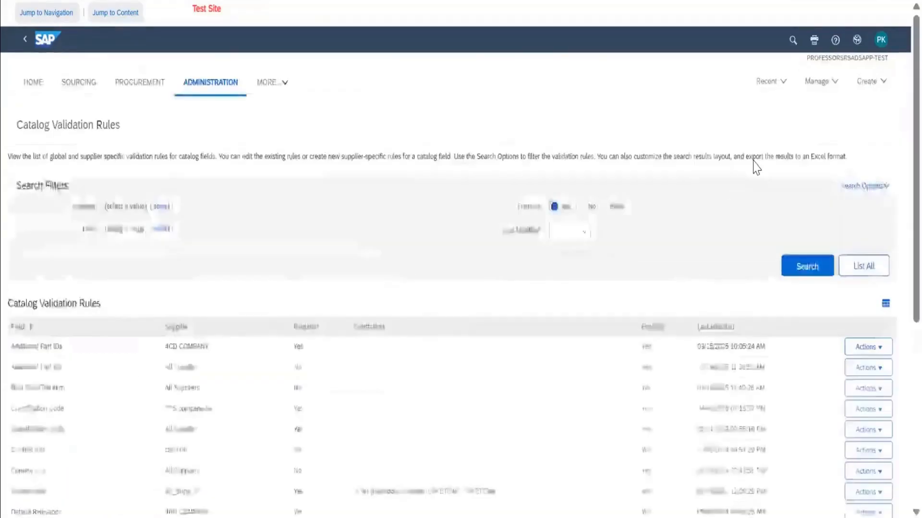
Look through the enabled rules, reload the unfiltered validation rules list and view its search options.
{"action": "scroll", "coordinate": [604, 230], "scroll_direction": "down", "scroll_amount": 10}
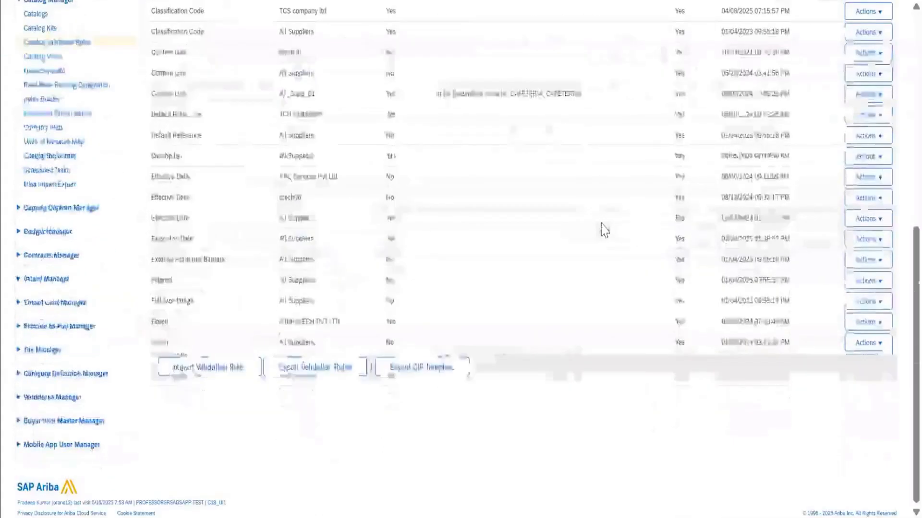
{"action": "scroll", "coordinate": [603, 231], "scroll_direction": "up", "scroll_amount": 1}
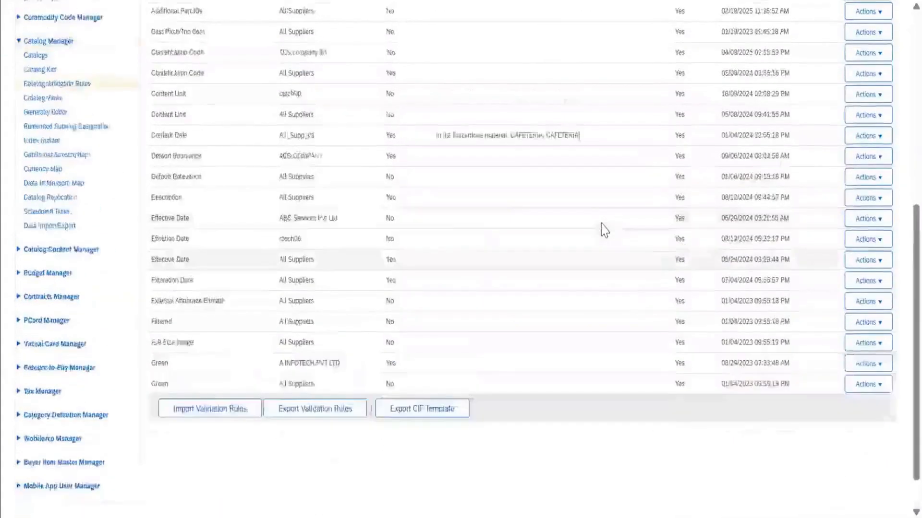
{"action": "scroll", "coordinate": [604, 230], "scroll_direction": "up", "scroll_amount": 6}
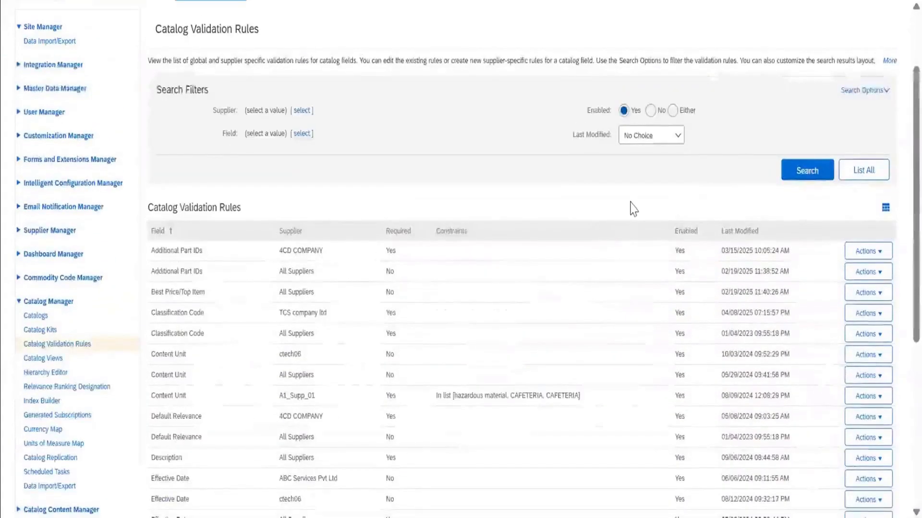
{"action": "scroll", "coordinate": [486, 243], "scroll_direction": "down", "scroll_amount": 6}
{"action": "scroll", "coordinate": [487, 243], "scroll_direction": "up", "scroll_amount": 1}
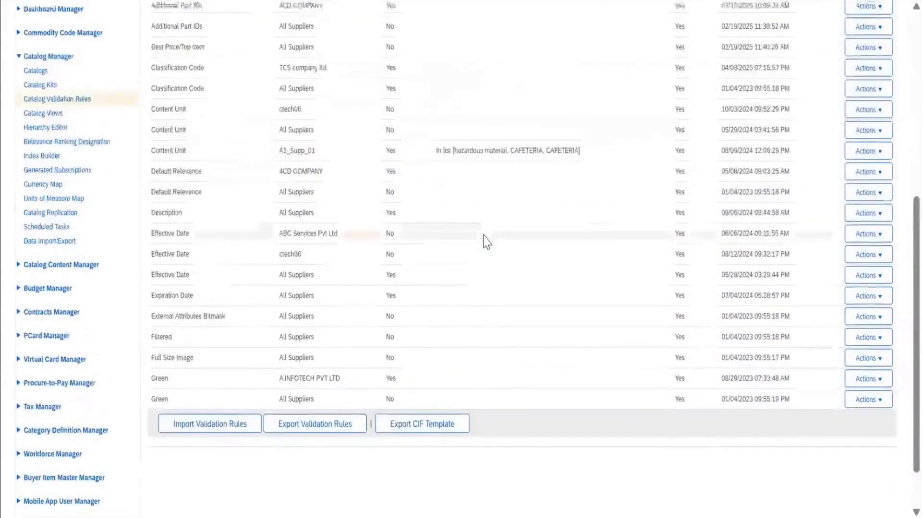
{"action": "scroll", "coordinate": [486, 243], "scroll_direction": "up", "scroll_amount": 4}
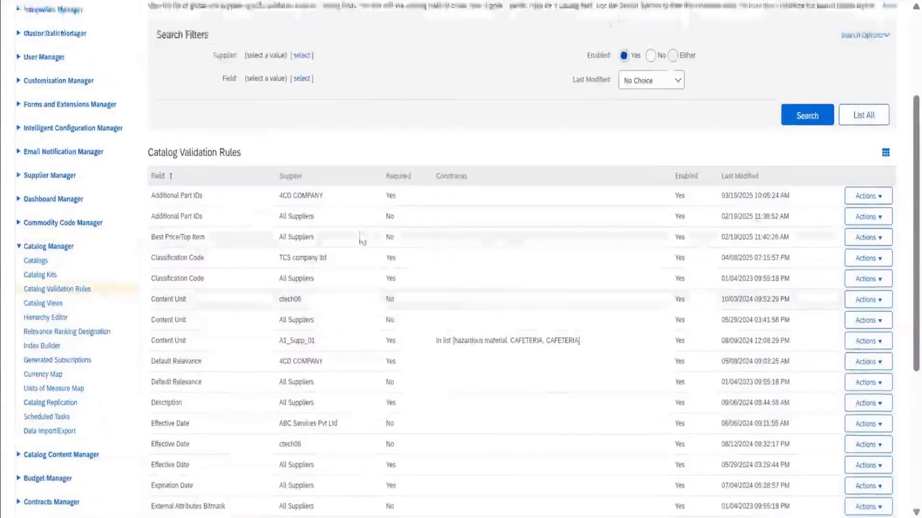
{"action": "left_click", "coordinate": [80, 293]}
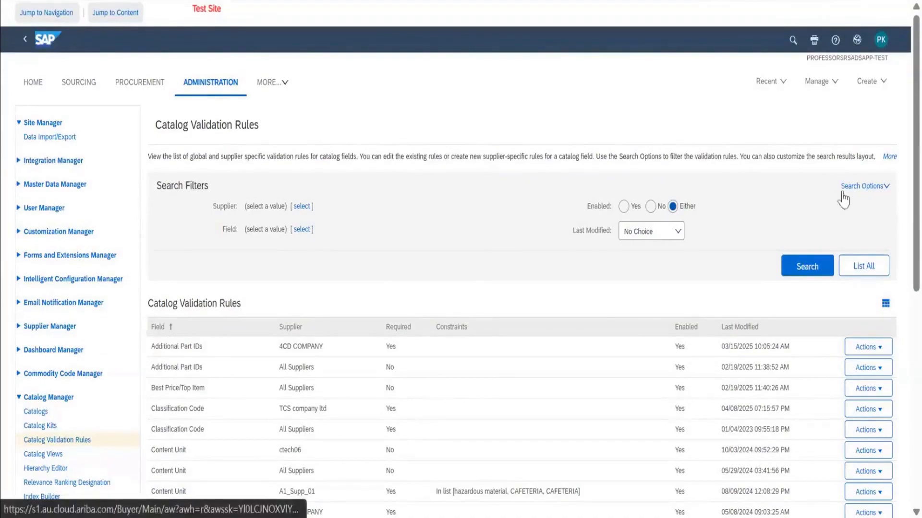
{"action": "left_click", "coordinate": [868, 186]}
{"action": "left_click", "coordinate": [764, 130]}
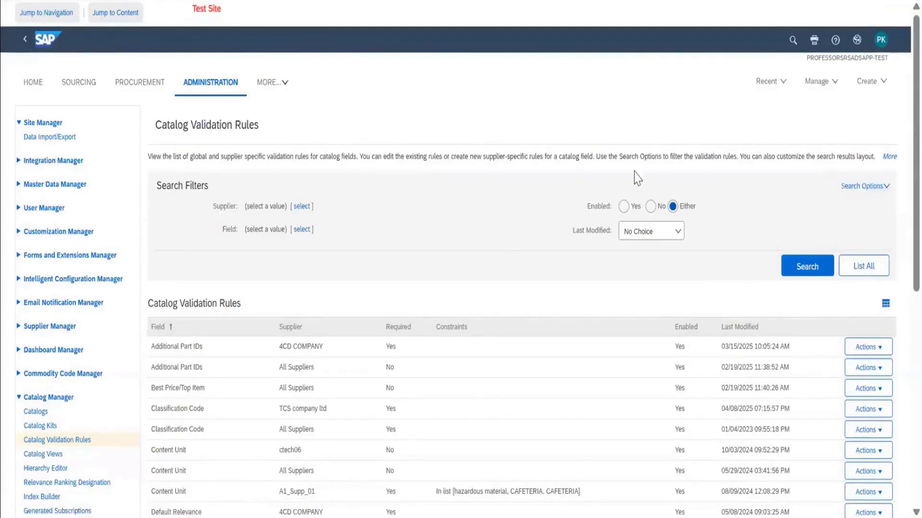
Sort the validation rules by Required with the required ones first and examine which fields suppliers must provide.
{"action": "scroll", "coordinate": [432, 281], "scroll_direction": "down", "scroll_amount": 5}
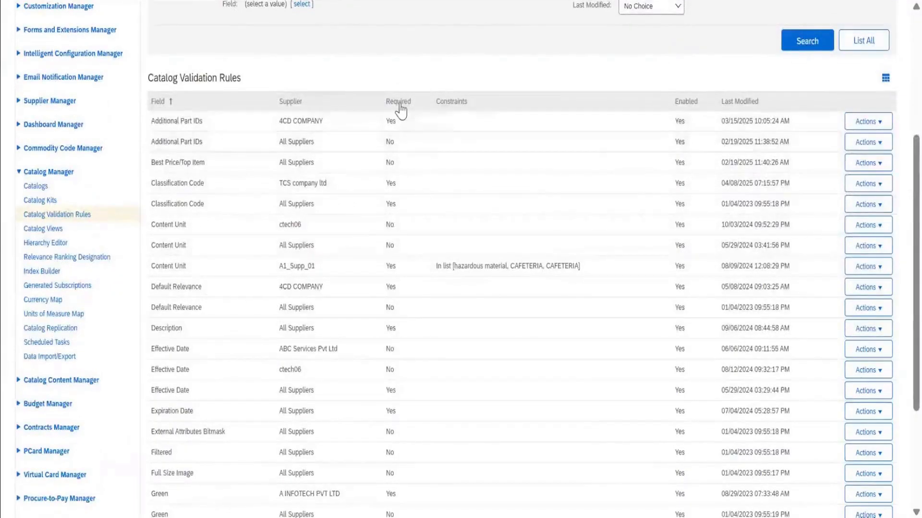
{"action": "left_click", "coordinate": [402, 103]}
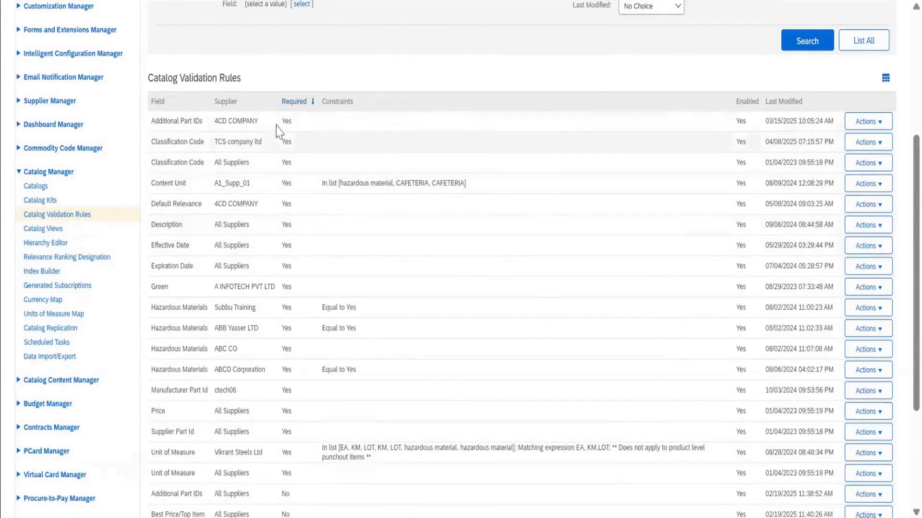
{"action": "scroll", "coordinate": [292, 253], "scroll_direction": "down", "scroll_amount": 3}
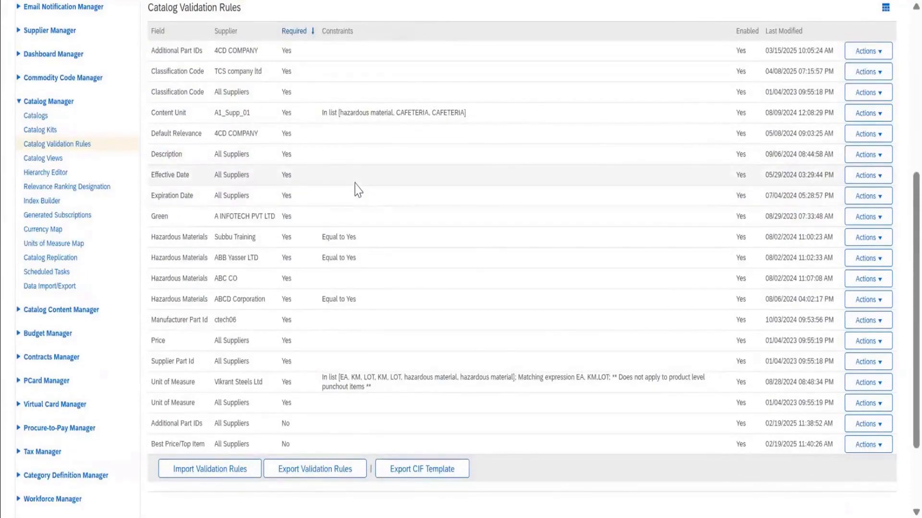
{"action": "scroll", "coordinate": [357, 189], "scroll_direction": "down", "scroll_amount": 4}
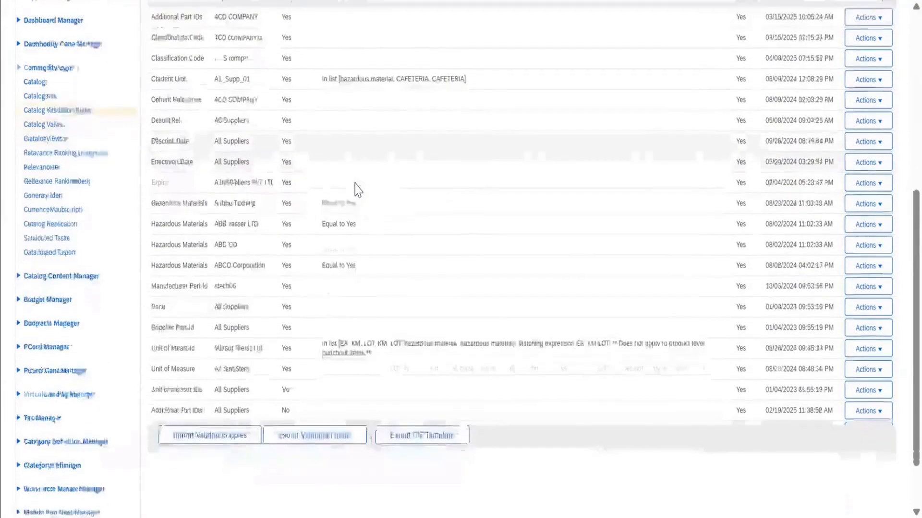
Open the Green rule of A INFOTECH PVT LTD for editing, inspect its Value and Required constraints, and leave without saving.
{"action": "scroll", "coordinate": [357, 189], "scroll_direction": "up", "scroll_amount": 5}
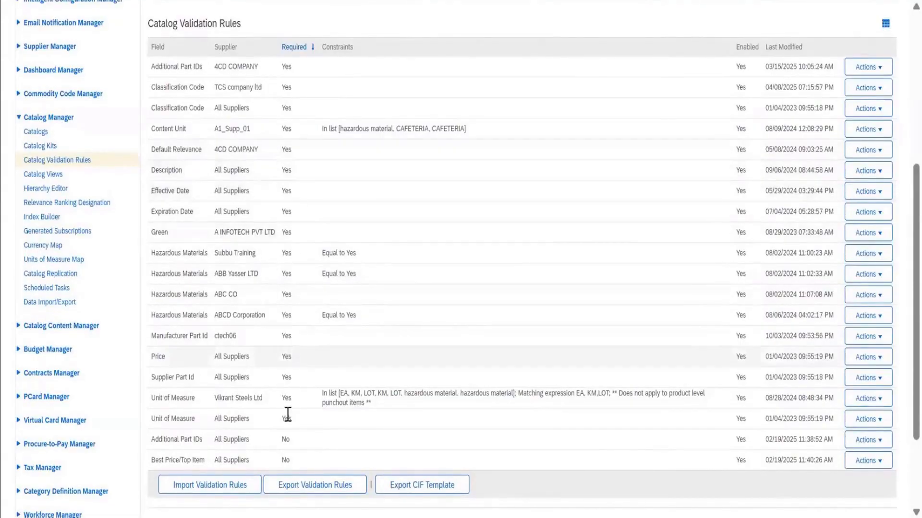
{"action": "scroll", "coordinate": [297, 161], "scroll_direction": "down", "scroll_amount": 1}
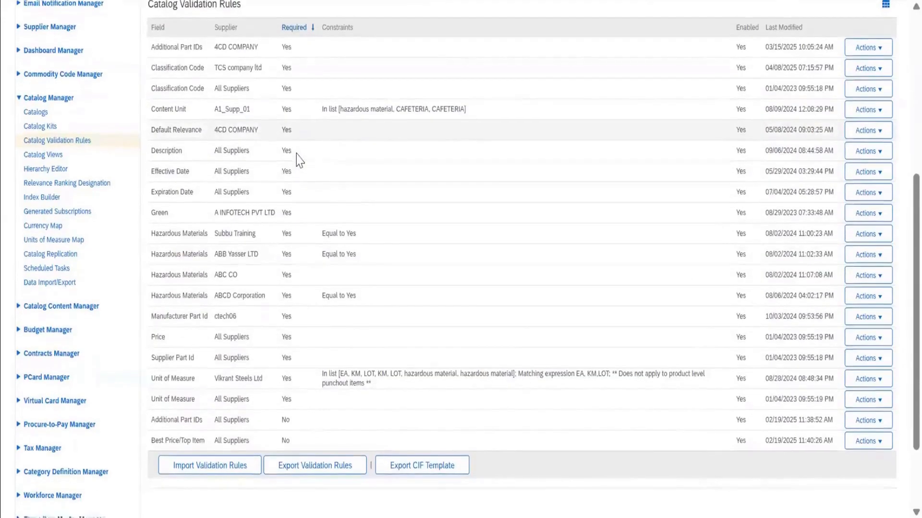
{"action": "scroll", "coordinate": [297, 161], "scroll_direction": "up", "scroll_amount": 1}
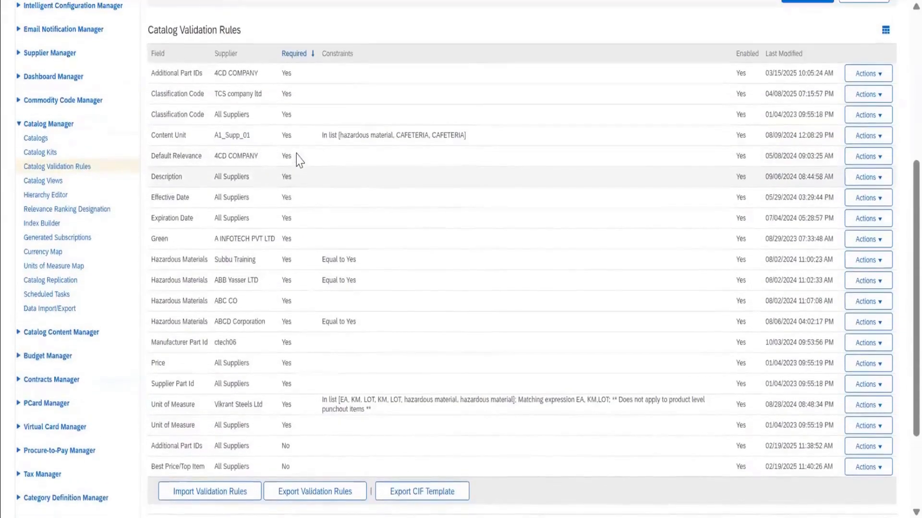
{"action": "scroll", "coordinate": [297, 160], "scroll_direction": "down", "scroll_amount": 1}
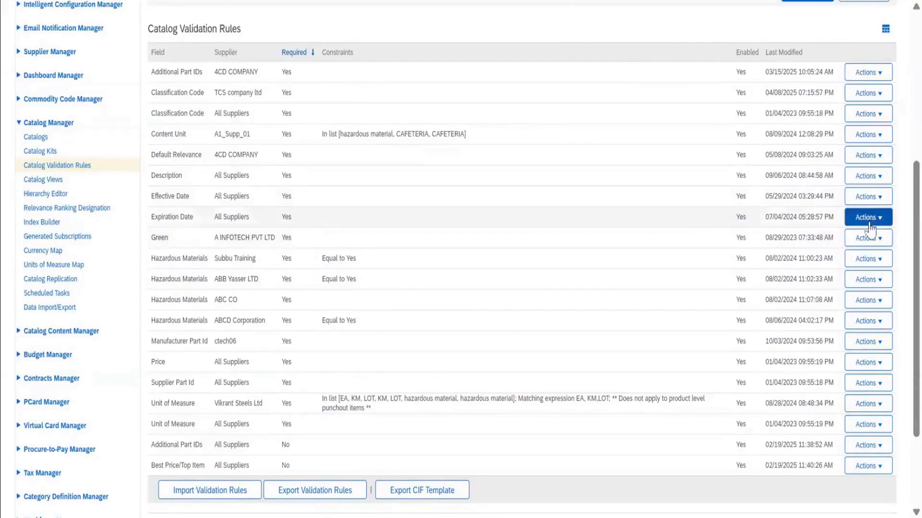
{"action": "left_click", "coordinate": [863, 244]}
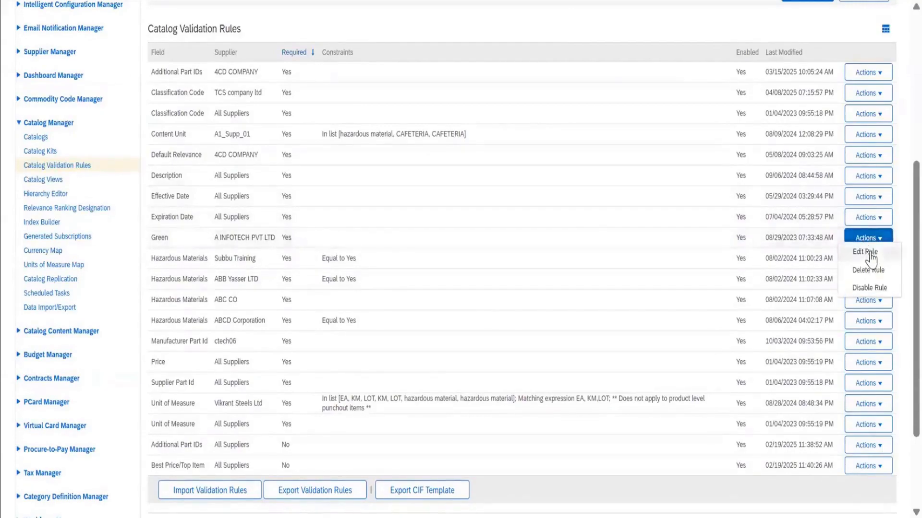
{"action": "left_click", "coordinate": [869, 258]}
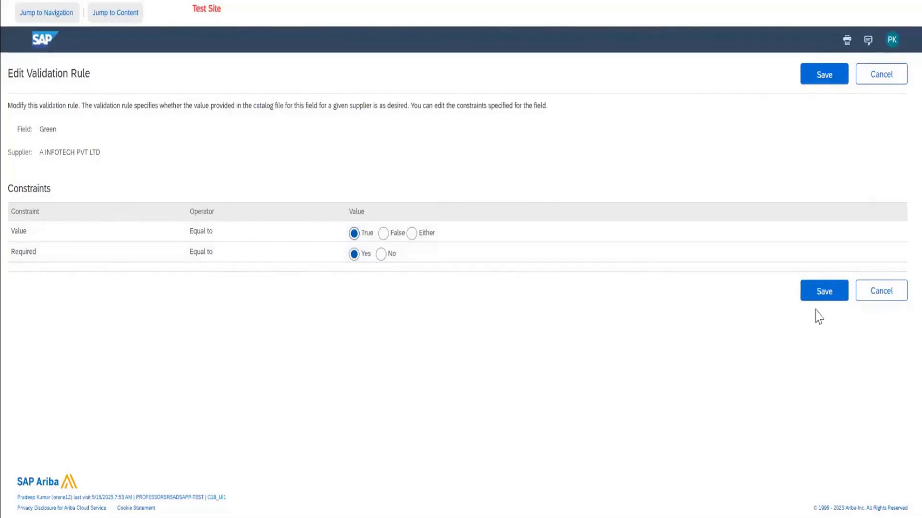
{"action": "left_click", "coordinate": [881, 297]}
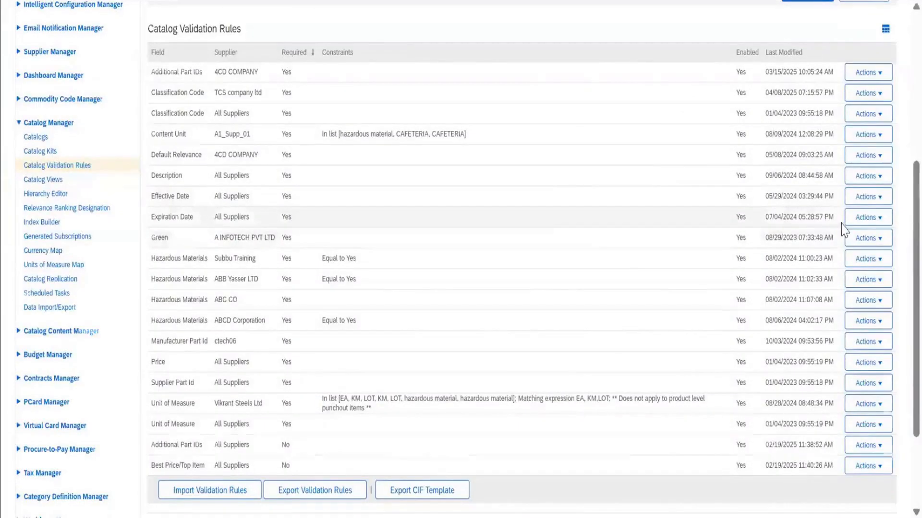
Disable the Green validation rule of A INFOTECH PVT LTD.
{"action": "scroll", "coordinate": [844, 231], "scroll_direction": "down", "scroll_amount": 5}
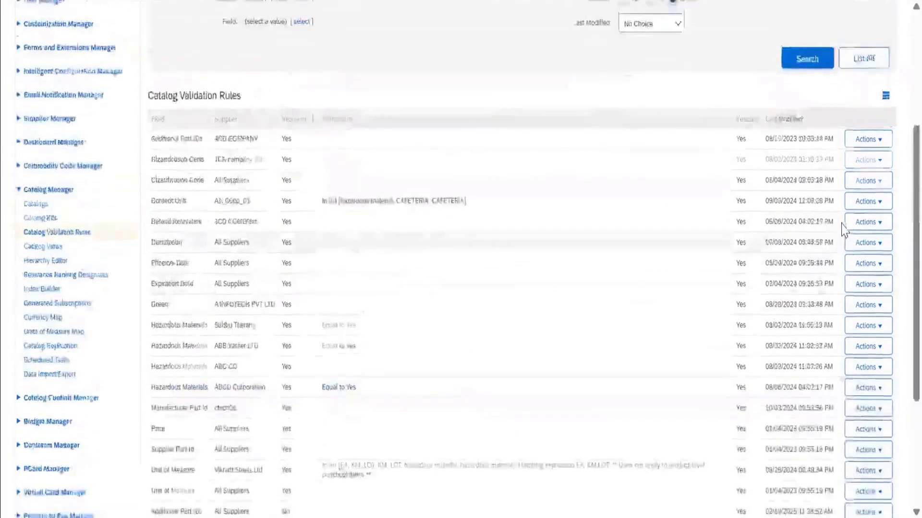
{"action": "scroll", "coordinate": [842, 224], "scroll_direction": "up", "scroll_amount": 1}
{"action": "scroll", "coordinate": [842, 224], "scroll_direction": "down", "scroll_amount": 1}
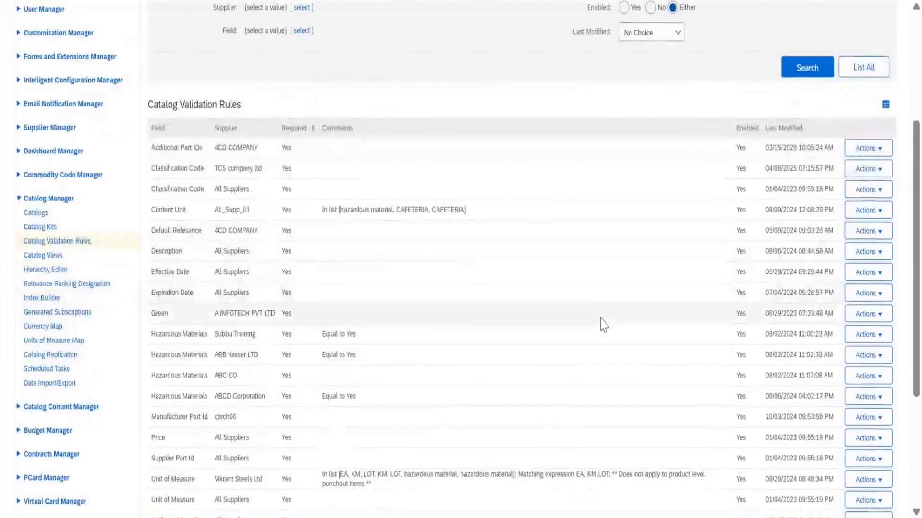
{"action": "left_click", "coordinate": [864, 314]}
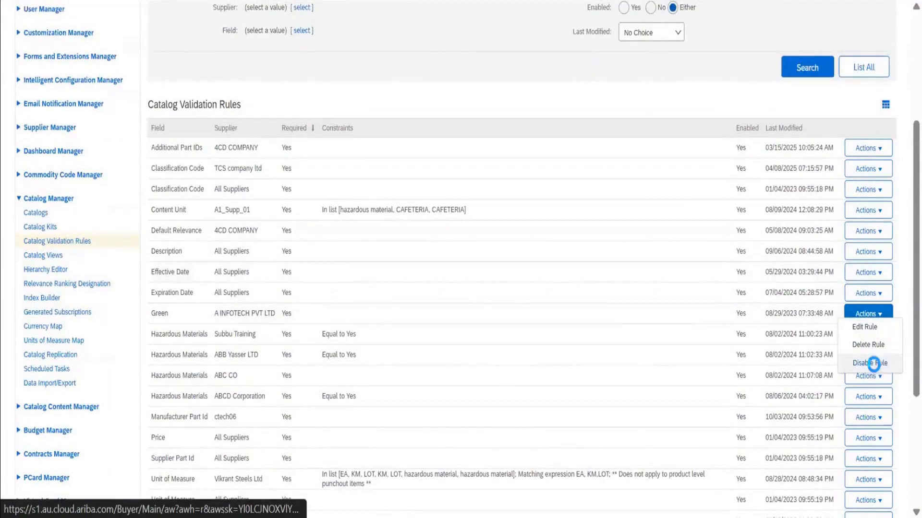
{"action": "left_click", "coordinate": [871, 363]}
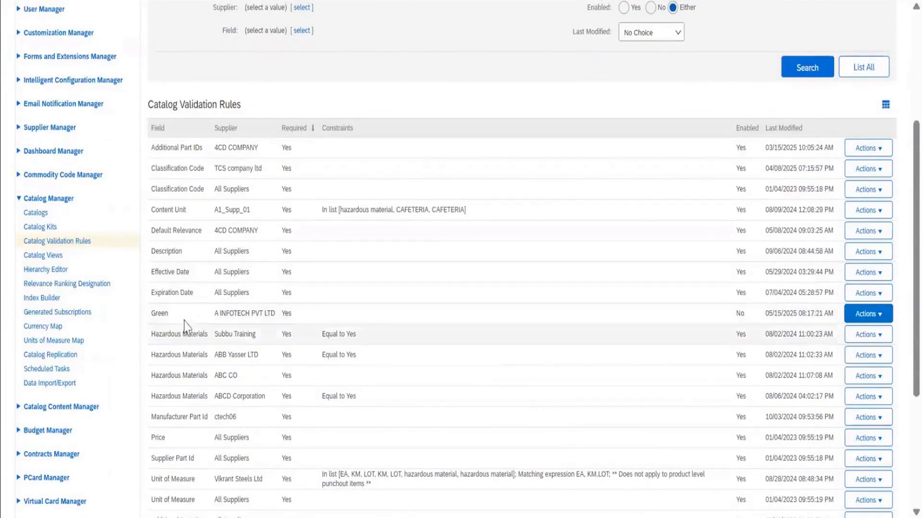
Check the constraints of the disabled Green rule without saving and review the validation rules list and search filters again.
{"action": "left_click", "coordinate": [863, 316]}
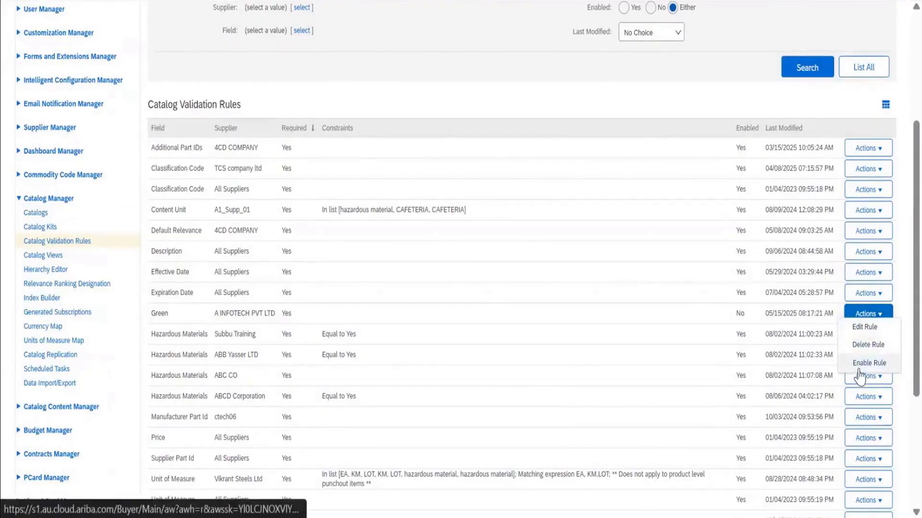
{"action": "left_click", "coordinate": [862, 330]}
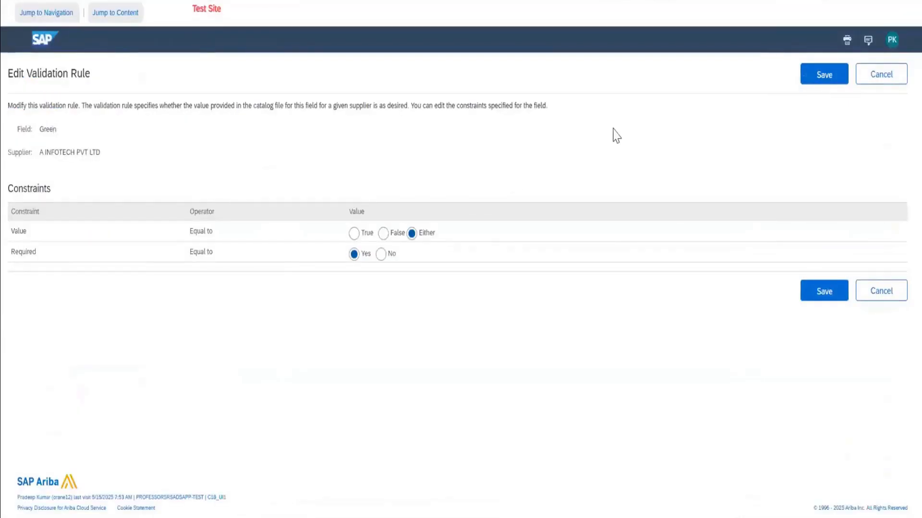
{"action": "left_click", "coordinate": [870, 85]}
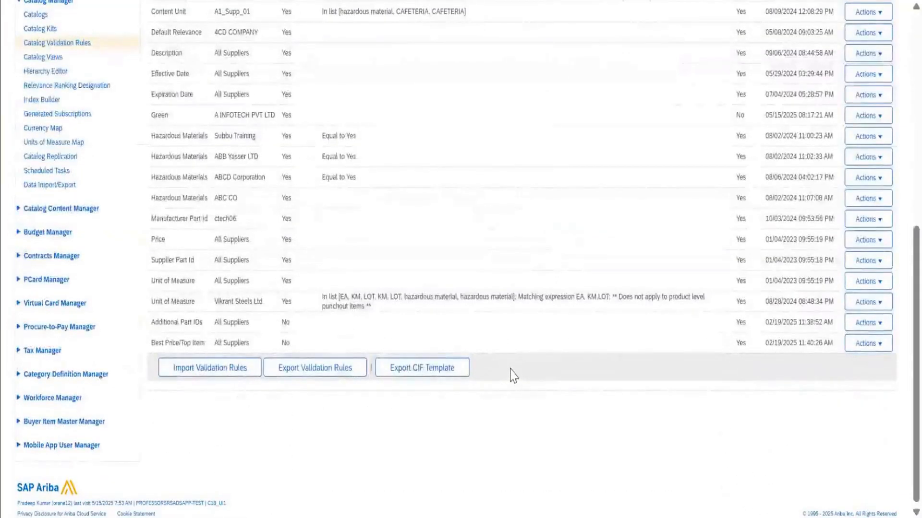
{"action": "scroll", "coordinate": [513, 375], "scroll_direction": "up", "scroll_amount": 5}
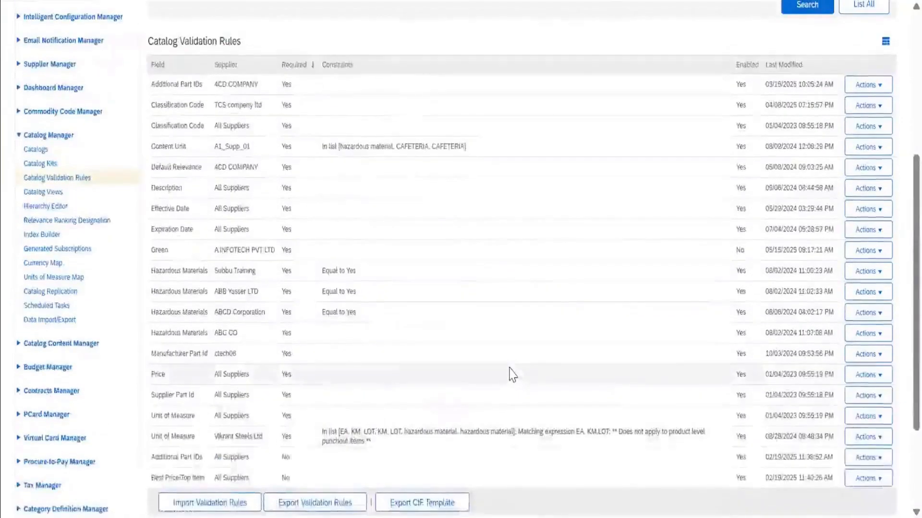
{"action": "scroll", "coordinate": [512, 375], "scroll_direction": "up", "scroll_amount": 4}
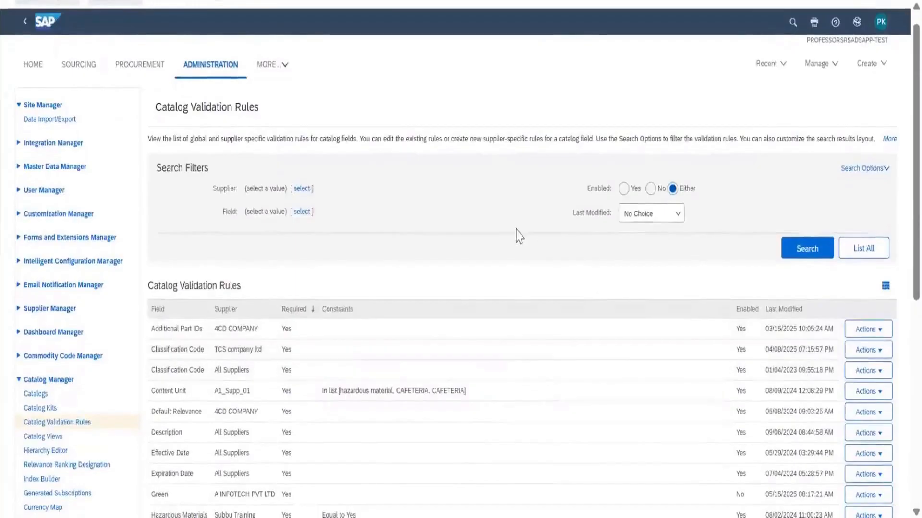
{"action": "scroll", "coordinate": [517, 234], "scroll_direction": "down", "scroll_amount": 5}
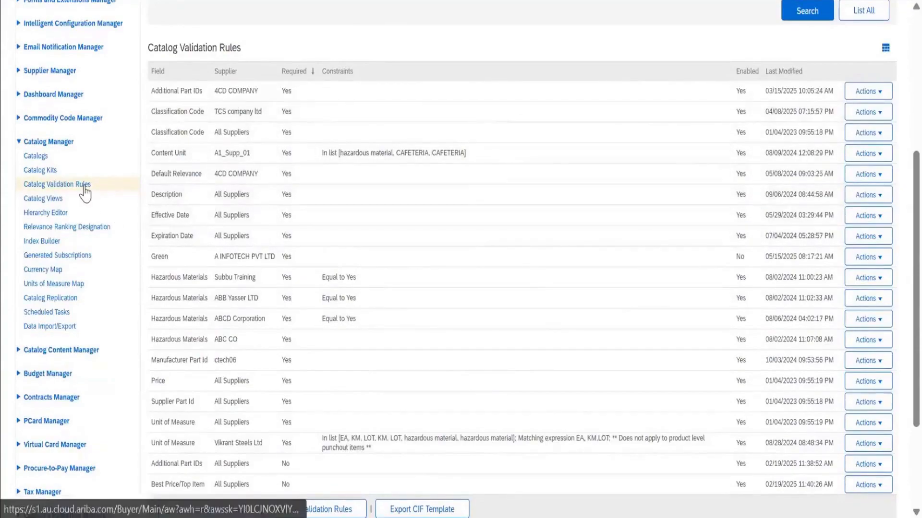
{"action": "left_click", "coordinate": [50, 198]}
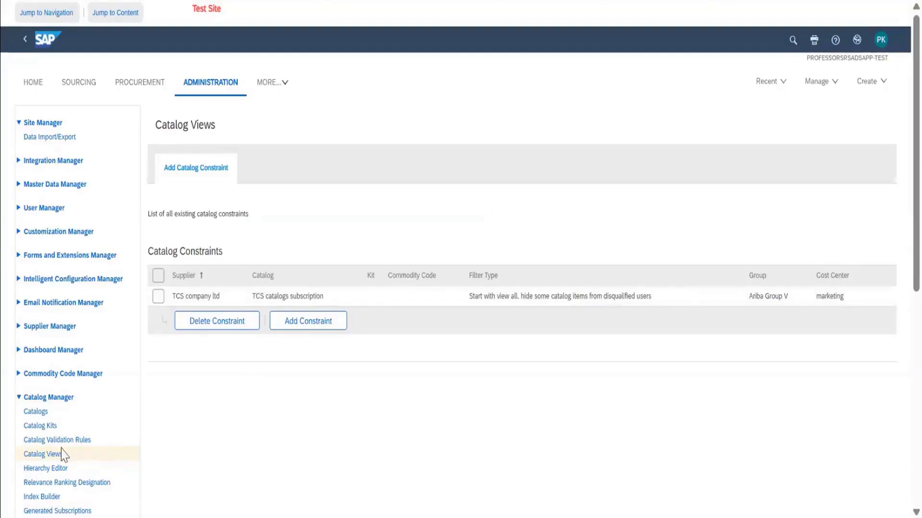
{"action": "scroll", "coordinate": [313, 411], "scroll_direction": "down", "scroll_amount": 3}
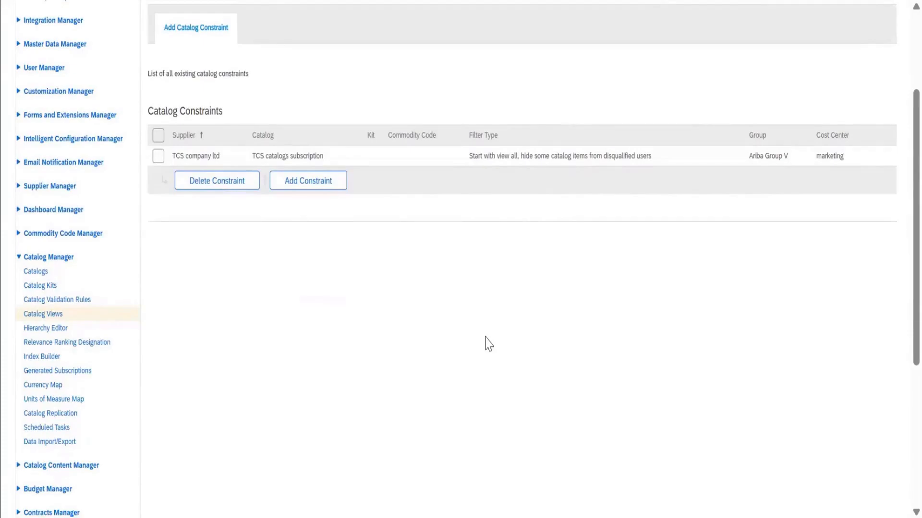
{"action": "left_click", "coordinate": [315, 185]}
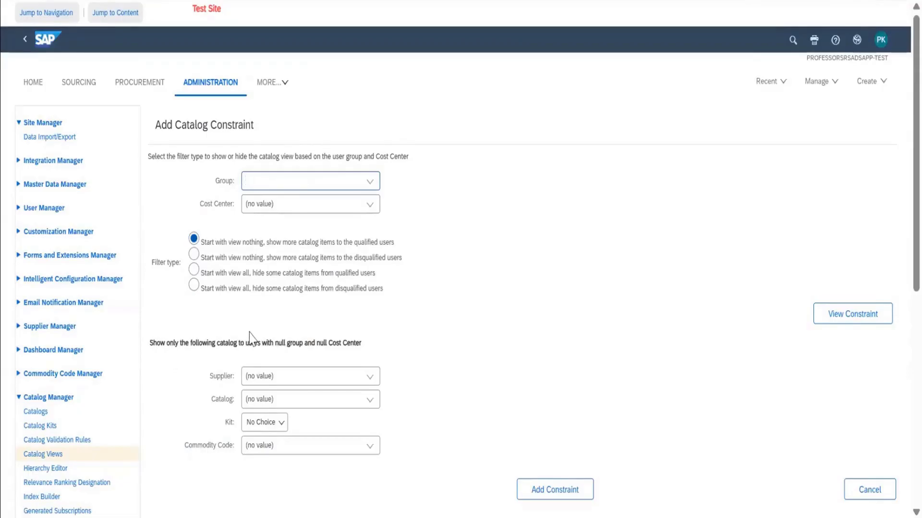
{"action": "left_click", "coordinate": [373, 183]}
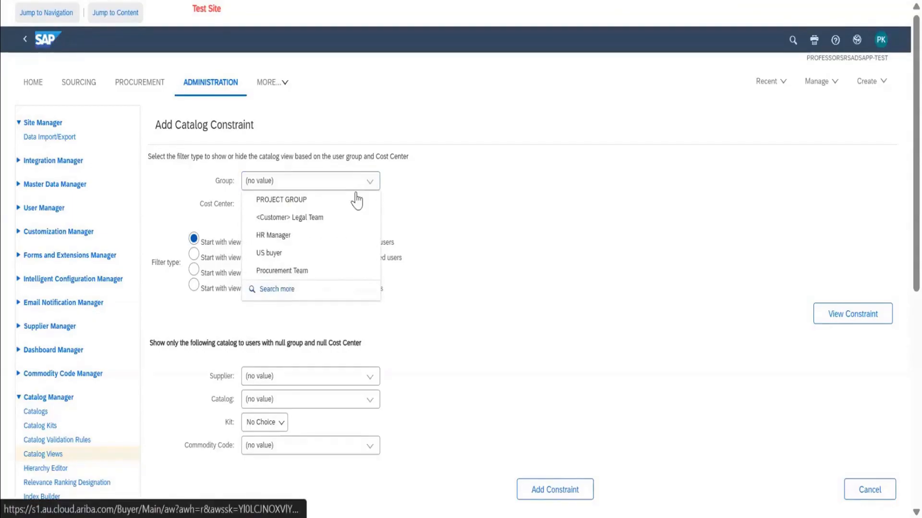
{"action": "left_click", "coordinate": [313, 270]}
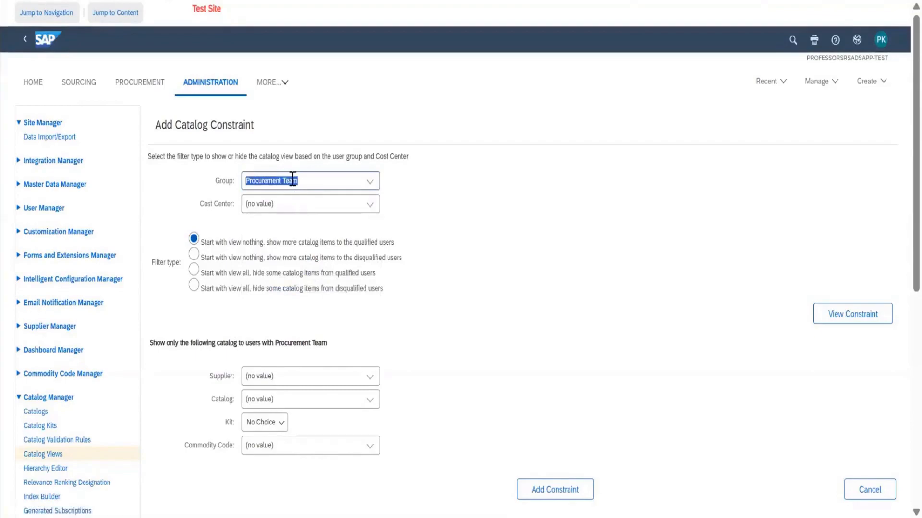
{"action": "left_click", "coordinate": [369, 209]}
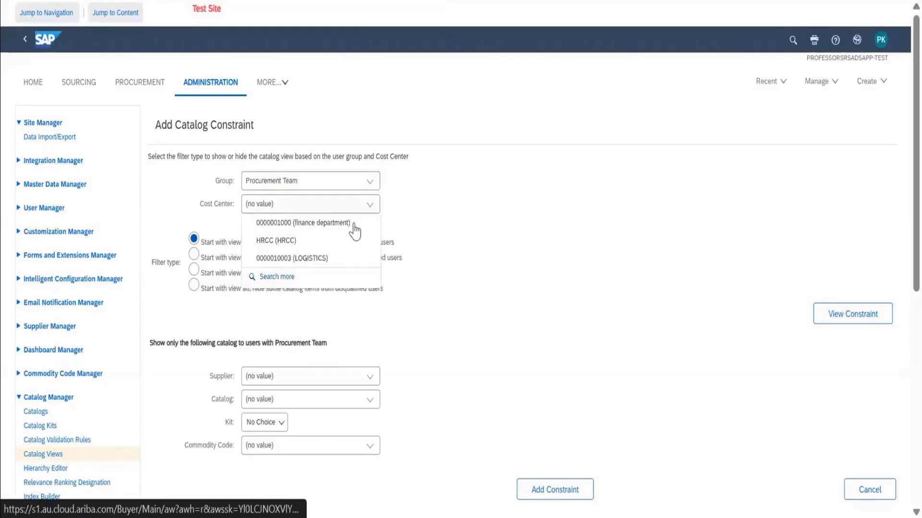
{"action": "left_click", "coordinate": [336, 259]}
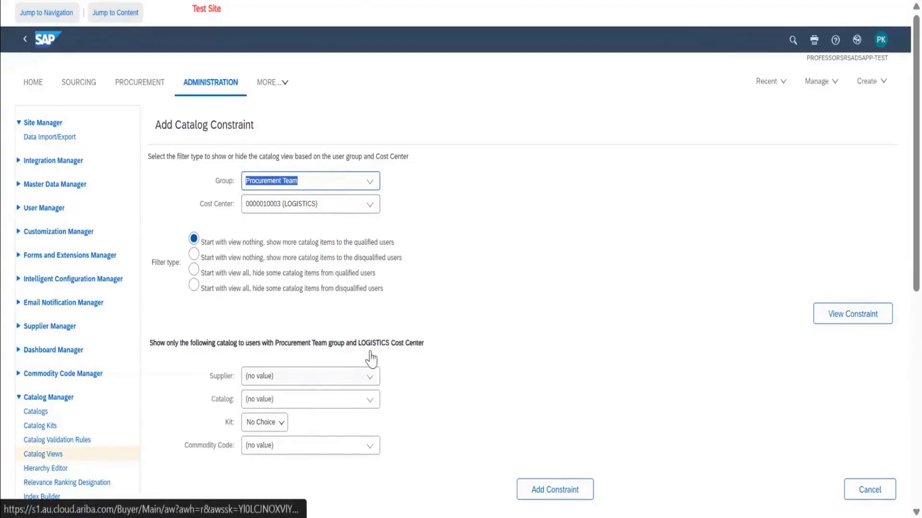
Try the constraint's other filter types, ending with "Start with view all, hide some catalog items from disqualified users".
{"action": "scroll", "coordinate": [370, 358], "scroll_direction": "down", "scroll_amount": 1}
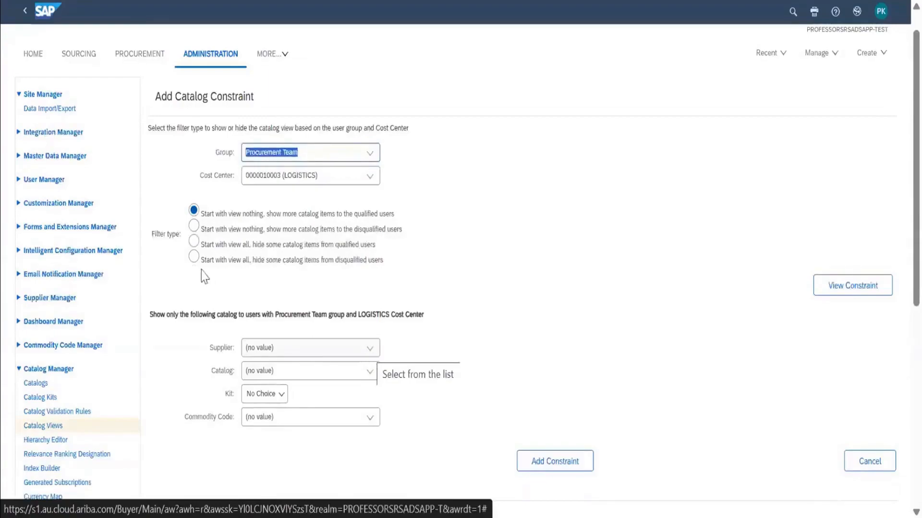
{"action": "left_click", "coordinate": [194, 227]}
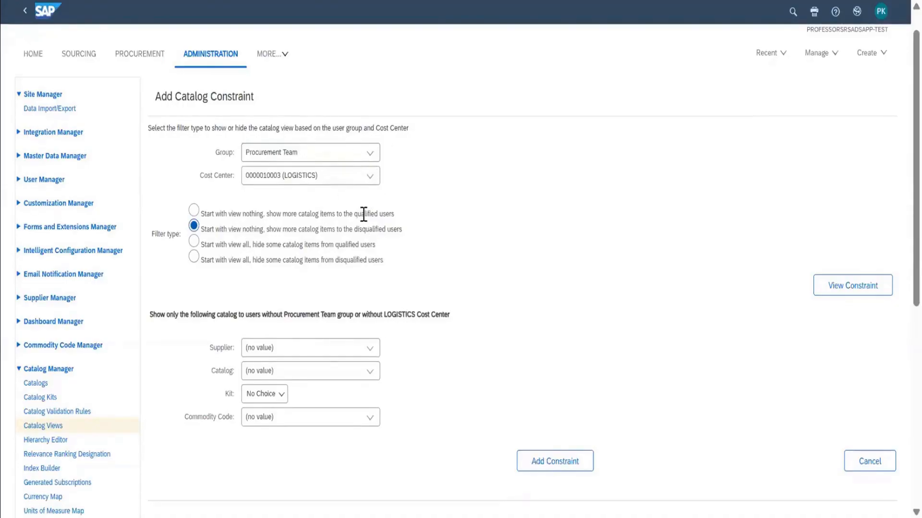
{"action": "left_click", "coordinate": [193, 243]}
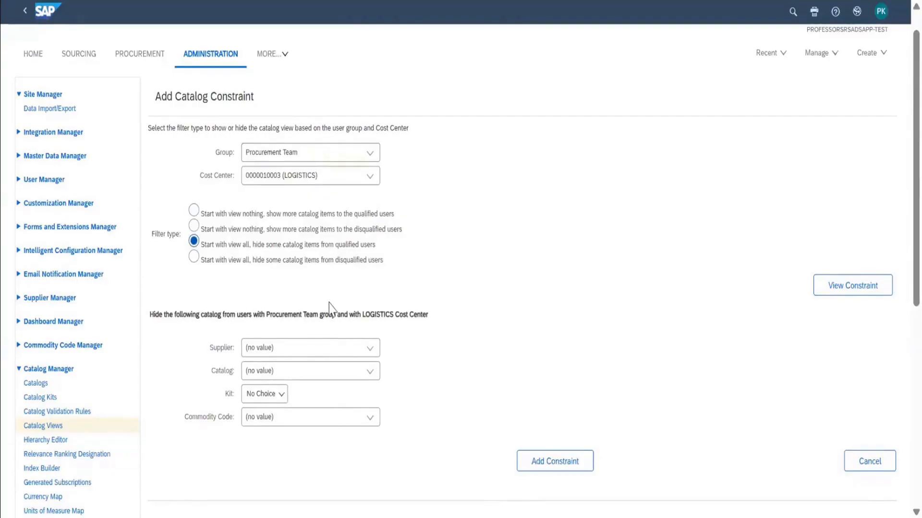
{"action": "scroll", "coordinate": [330, 302], "scroll_direction": "down", "scroll_amount": 1}
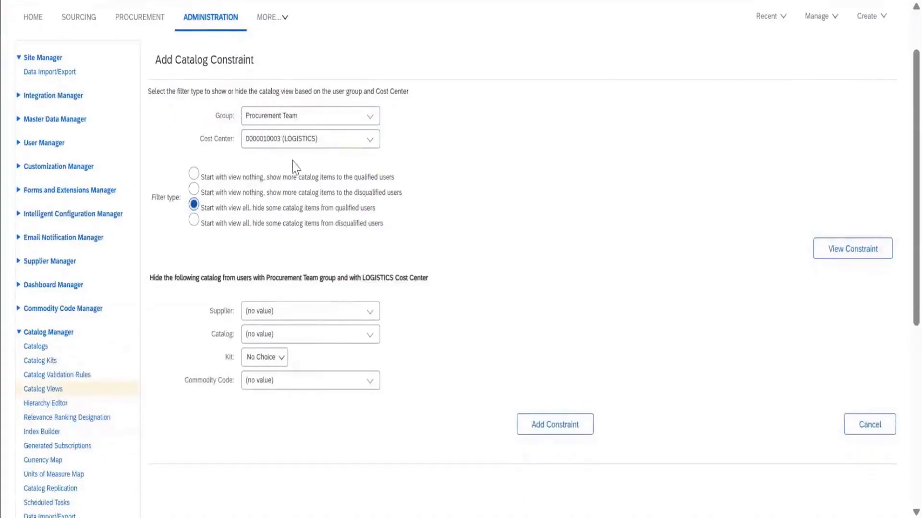
{"action": "left_click", "coordinate": [193, 221]}
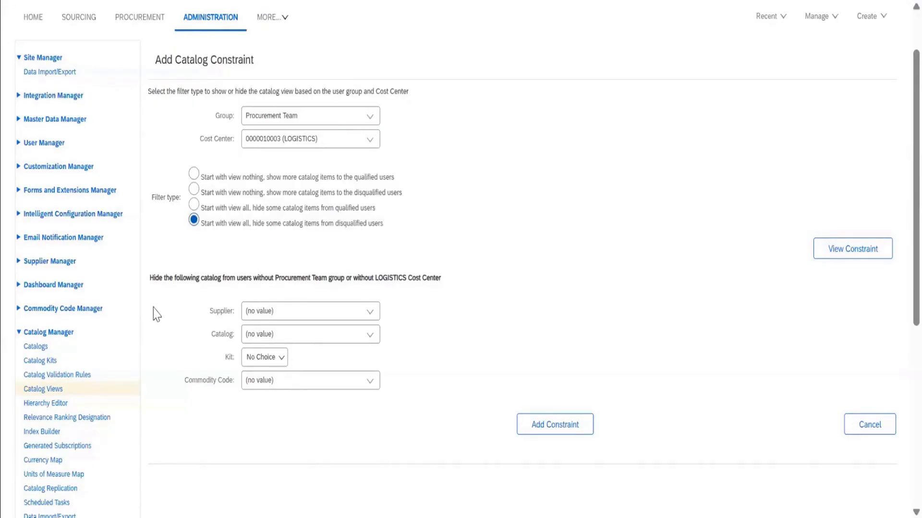
Open the catalog Hierarchy Editor and expand Office Products down to Printing and Writing Paper to examine its categories and UNSPSC codes.
{"action": "scroll", "coordinate": [51, 405], "scroll_direction": "down", "scroll_amount": 3}
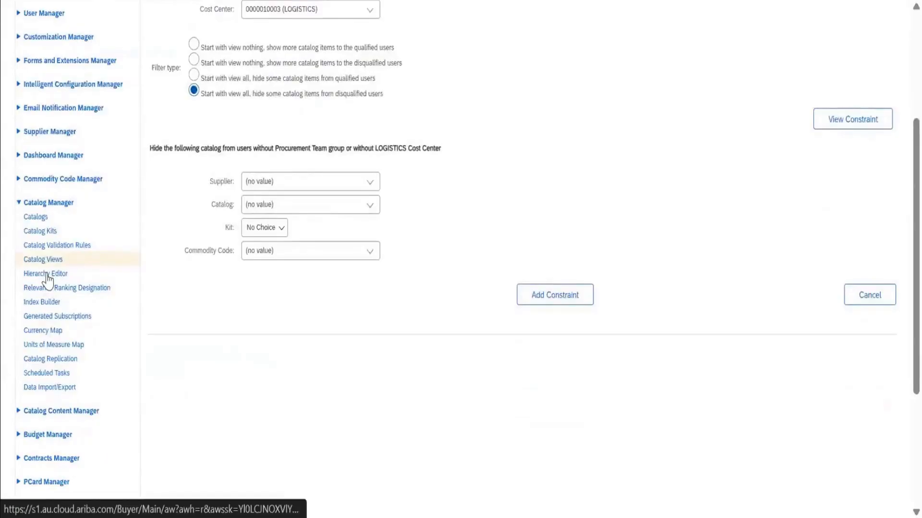
{"action": "left_click", "coordinate": [48, 276]}
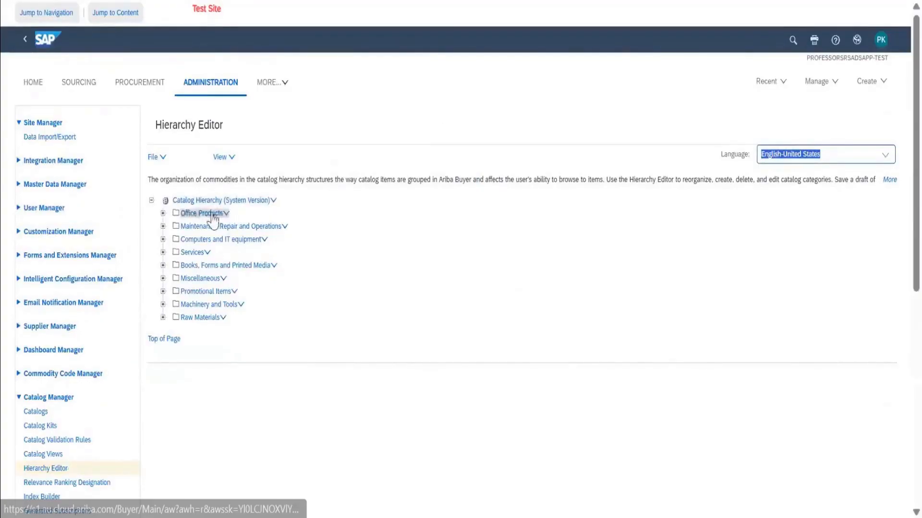
{"action": "left_click", "coordinate": [163, 213]}
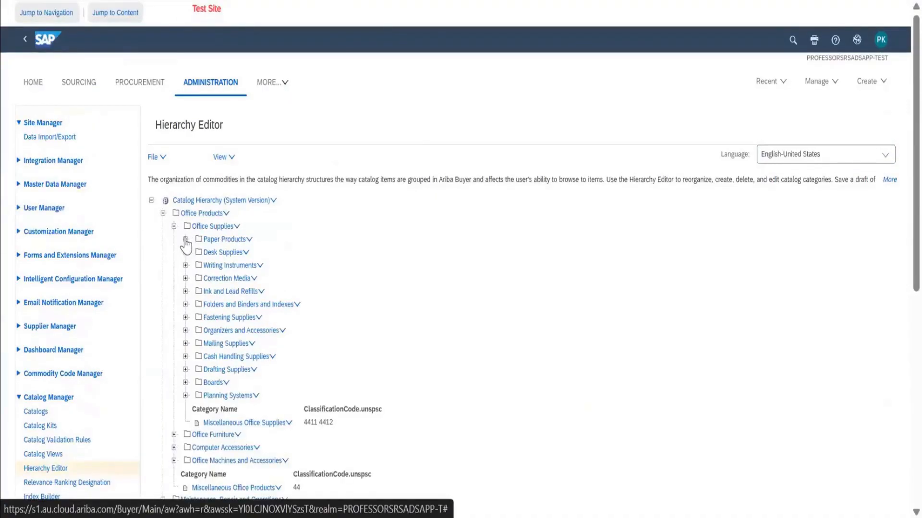
{"action": "left_click", "coordinate": [186, 240]}
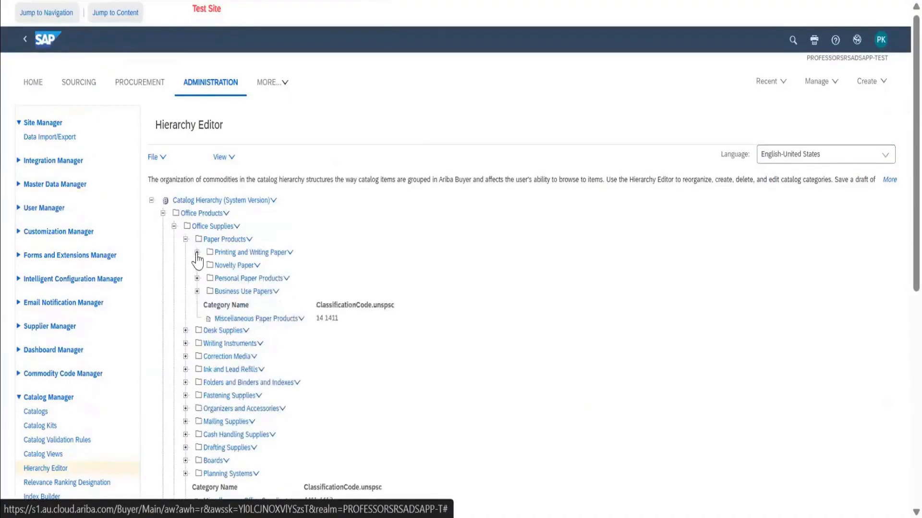
{"action": "left_click", "coordinate": [196, 253]}
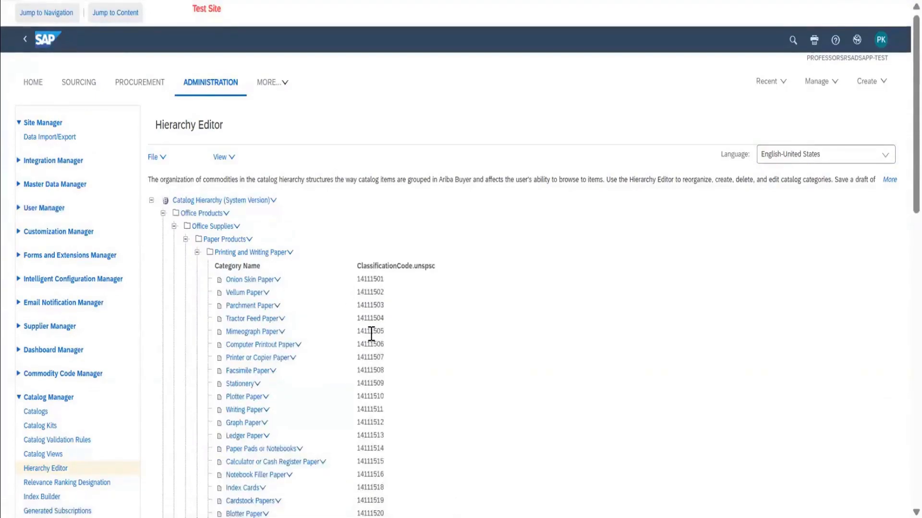
{"action": "scroll", "coordinate": [371, 334], "scroll_direction": "down", "scroll_amount": 2}
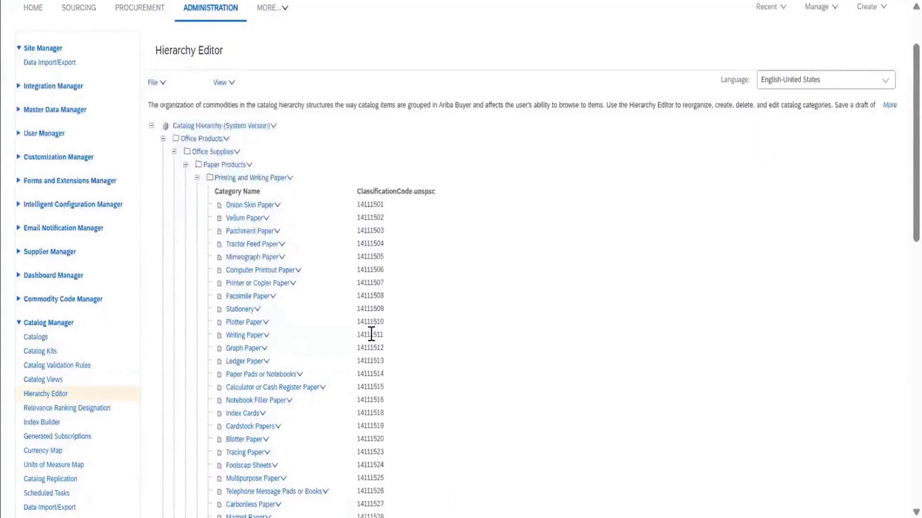
Copy the Paper Products folder category and paste it as a child of Printed Media under Books, Forms and Printed Media.
{"action": "right_click", "coordinate": [237, 166]}
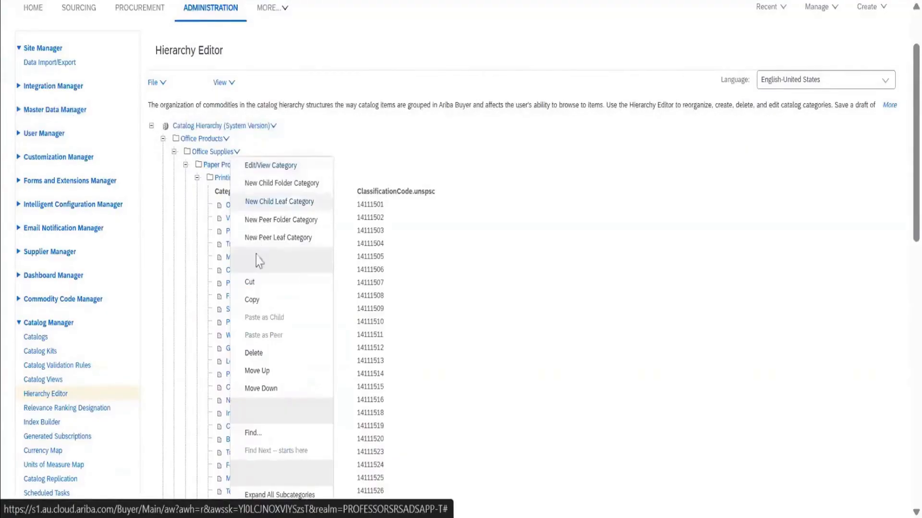
{"action": "left_click", "coordinate": [253, 302]}
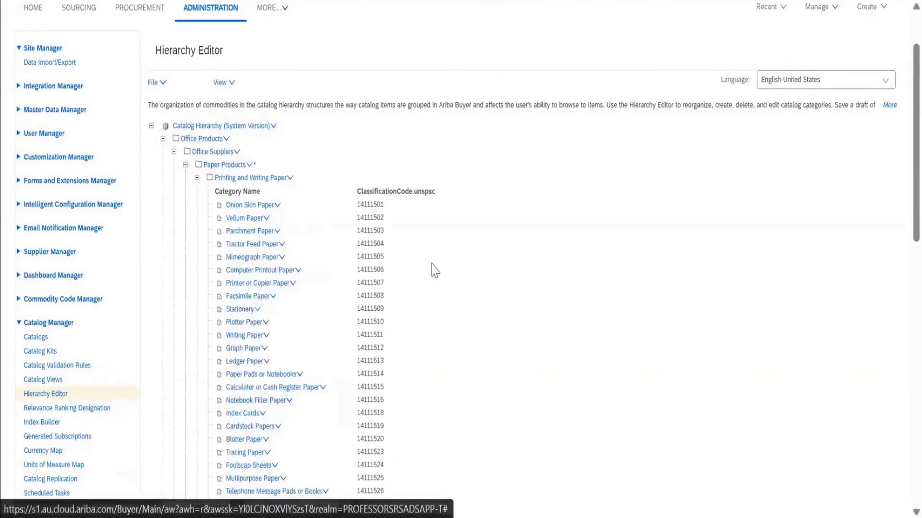
{"action": "scroll", "coordinate": [432, 269], "scroll_direction": "down", "scroll_amount": 5}
{"action": "scroll", "coordinate": [434, 270], "scroll_direction": "down", "scroll_amount": 10}
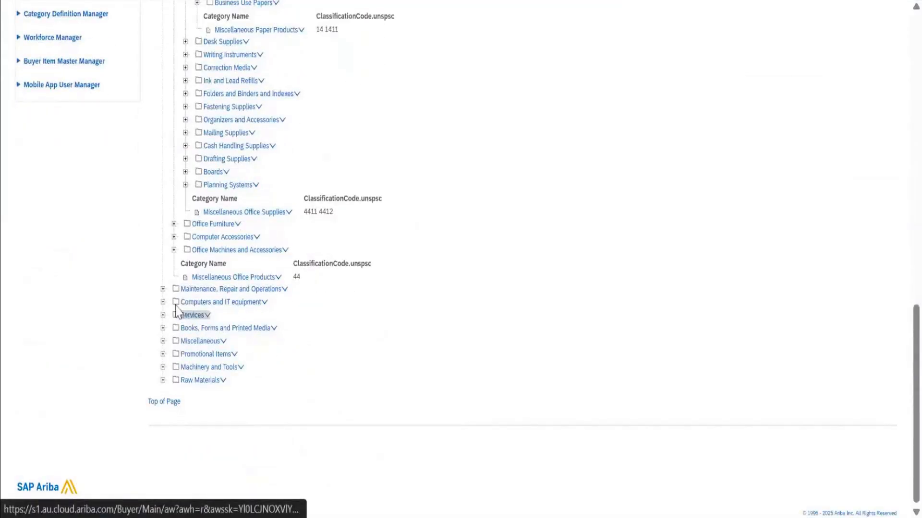
{"action": "left_click", "coordinate": [163, 328]}
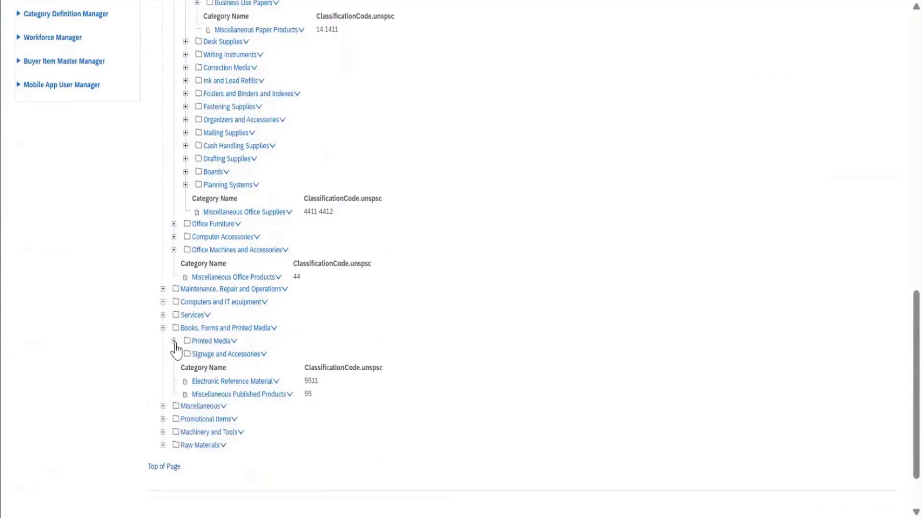
{"action": "left_click", "coordinate": [174, 341]}
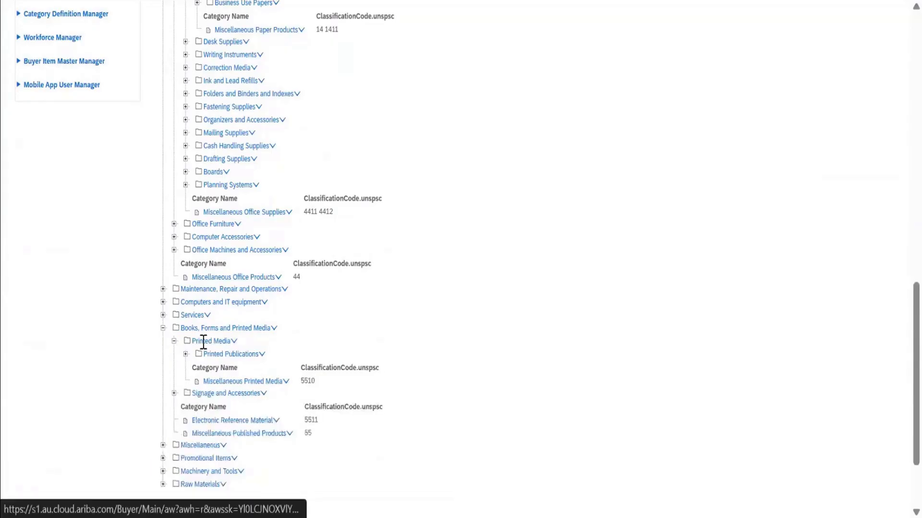
{"action": "right_click", "coordinate": [236, 347]}
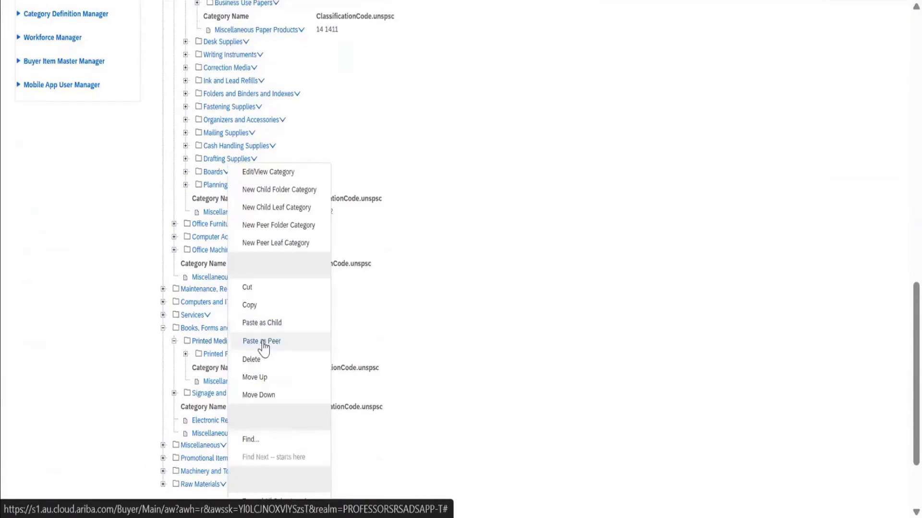
{"action": "left_click", "coordinate": [267, 323]}
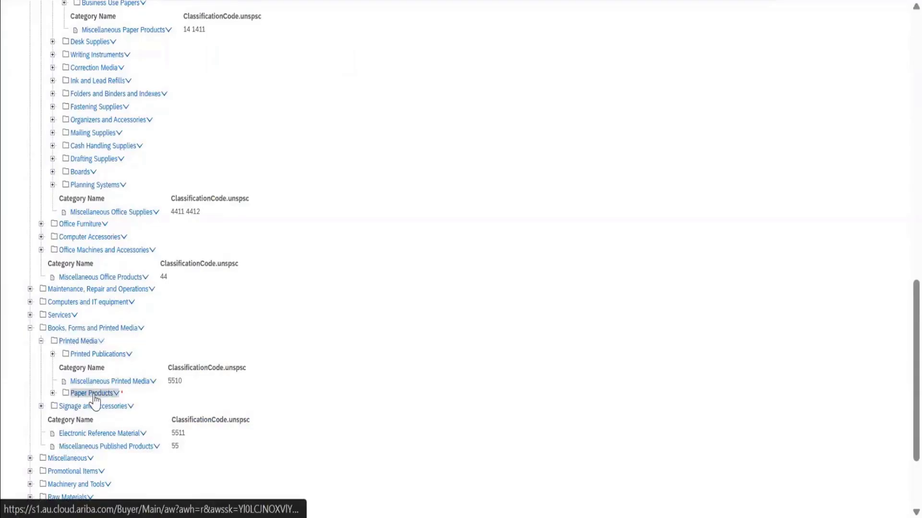
Expand the pasted Paper Products folder under Printed Media to check its subcategories.
{"action": "left_click", "coordinate": [53, 394]}
{"action": "scroll", "coordinate": [120, 418], "scroll_direction": "down", "scroll_amount": 3}
{"action": "scroll", "coordinate": [119, 418], "scroll_direction": "up", "scroll_amount": 6}
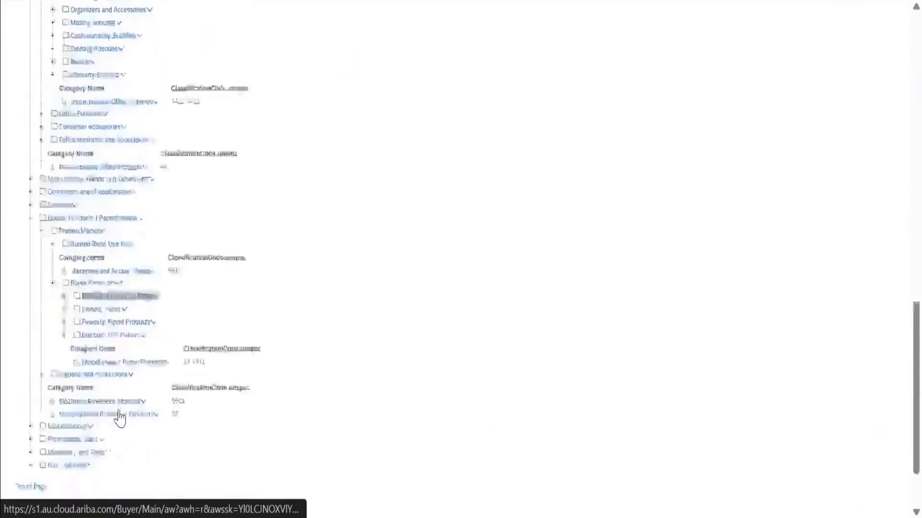
{"action": "scroll", "coordinate": [120, 418], "scroll_direction": "up", "scroll_amount": 10}
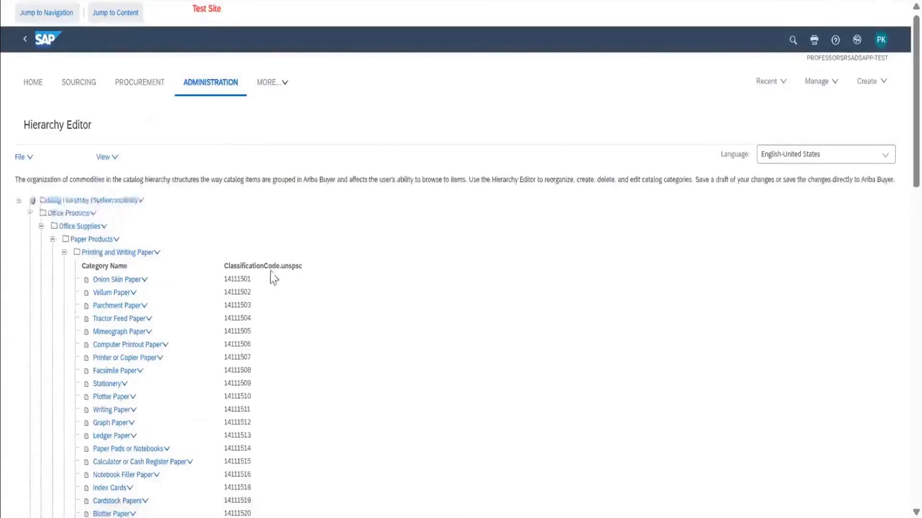
Exit the Hierarchy Editor and cancel all unsaved changes.
{"action": "left_click", "coordinate": [26, 41]}
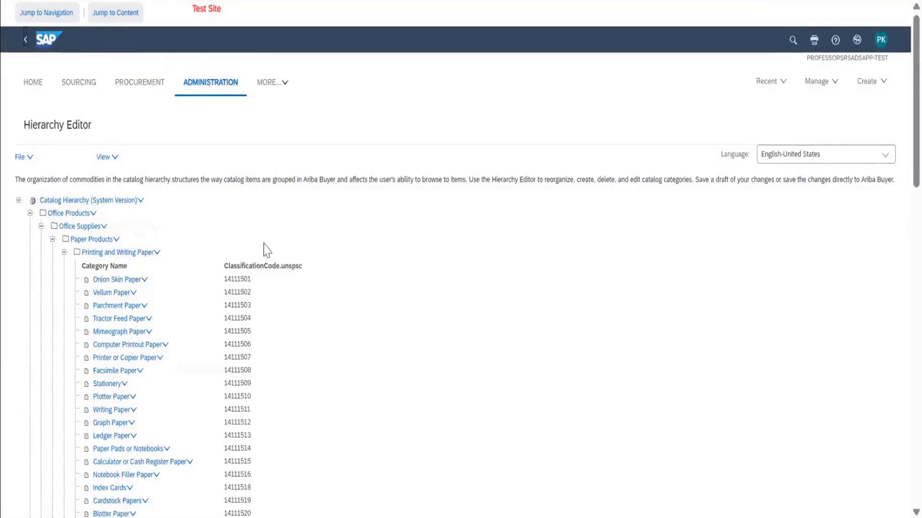
{"action": "scroll", "coordinate": [268, 253], "scroll_direction": "down", "scroll_amount": 1}
{"action": "scroll", "coordinate": [270, 254], "scroll_direction": "down", "scroll_amount": 7}
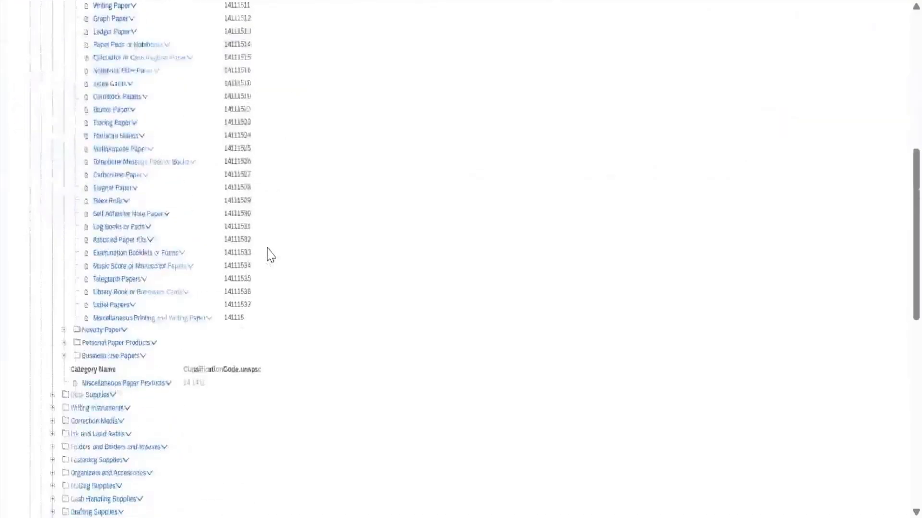
{"action": "scroll", "coordinate": [269, 255], "scroll_direction": "up", "scroll_amount": 8}
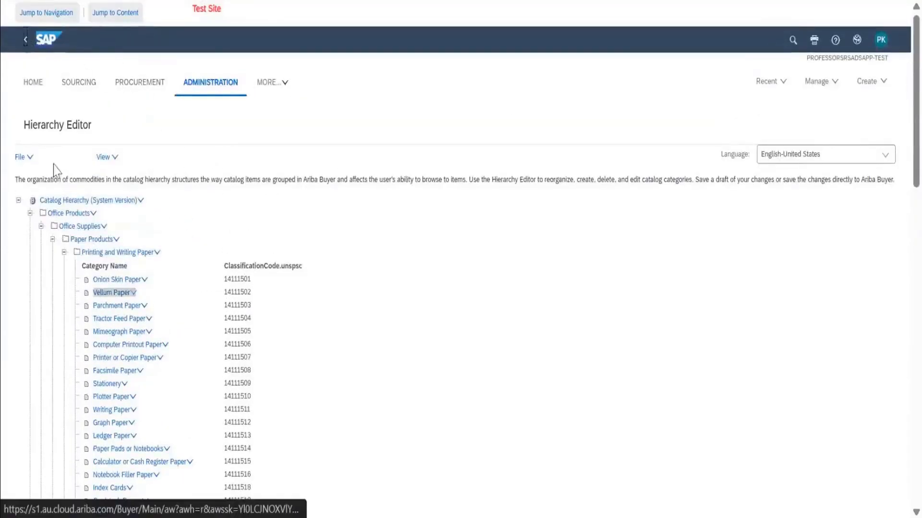
{"action": "left_click", "coordinate": [26, 42]}
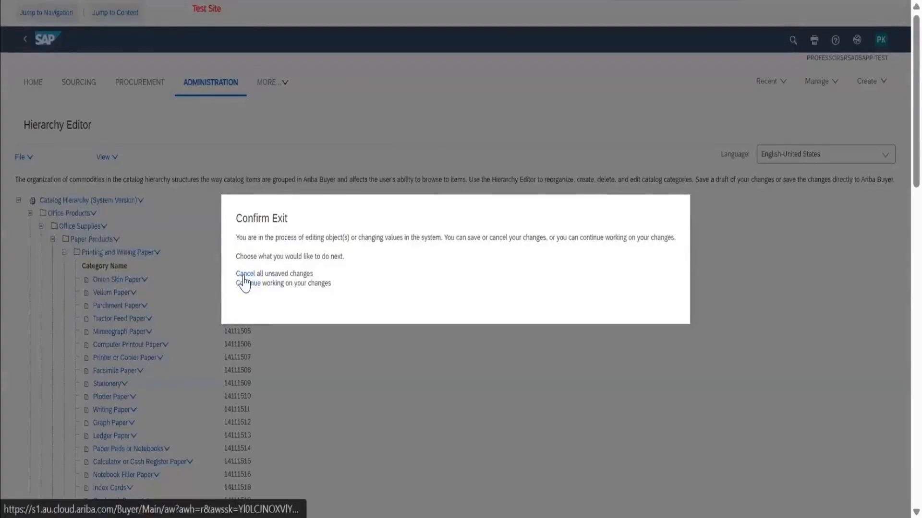
{"action": "left_click", "coordinate": [244, 277]}
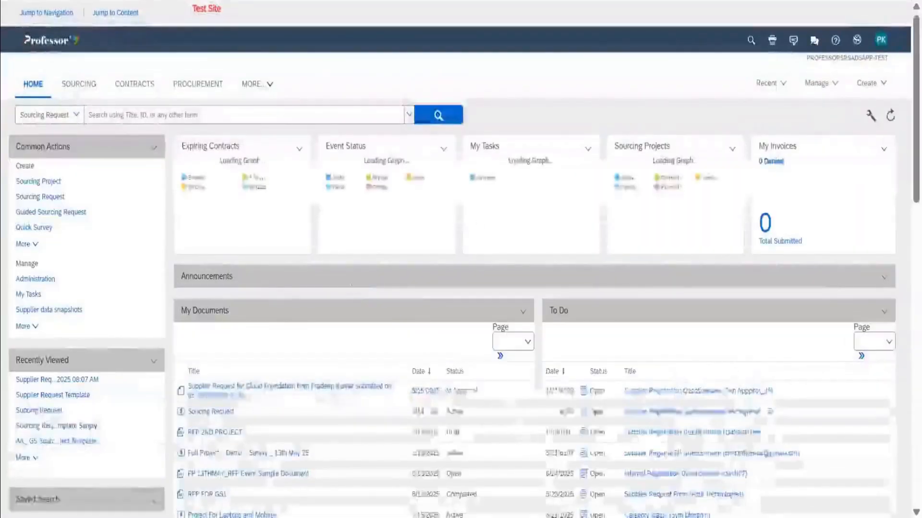
Go to Core Administration and reopen the Hierarchy Editor in Catalog Manager.
{"action": "left_click", "coordinate": [819, 92]}
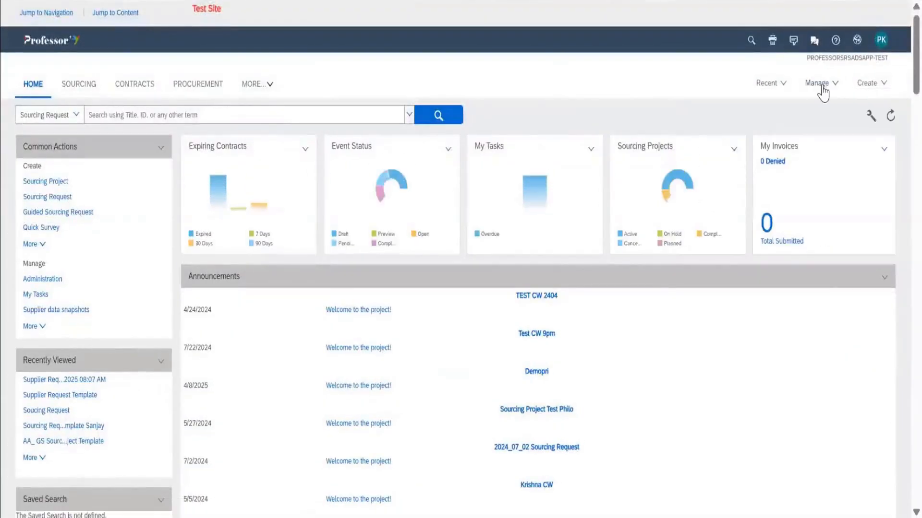
{"action": "left_click", "coordinate": [820, 87]}
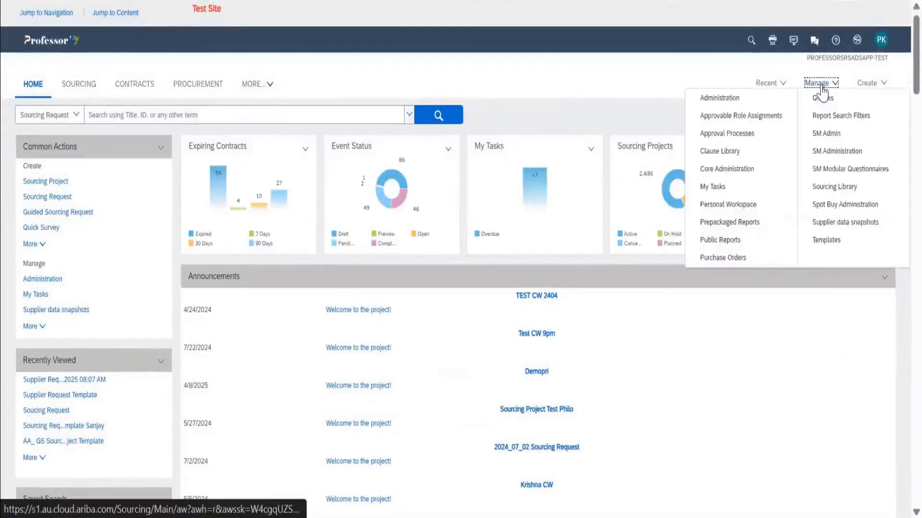
{"action": "left_click", "coordinate": [745, 173]}
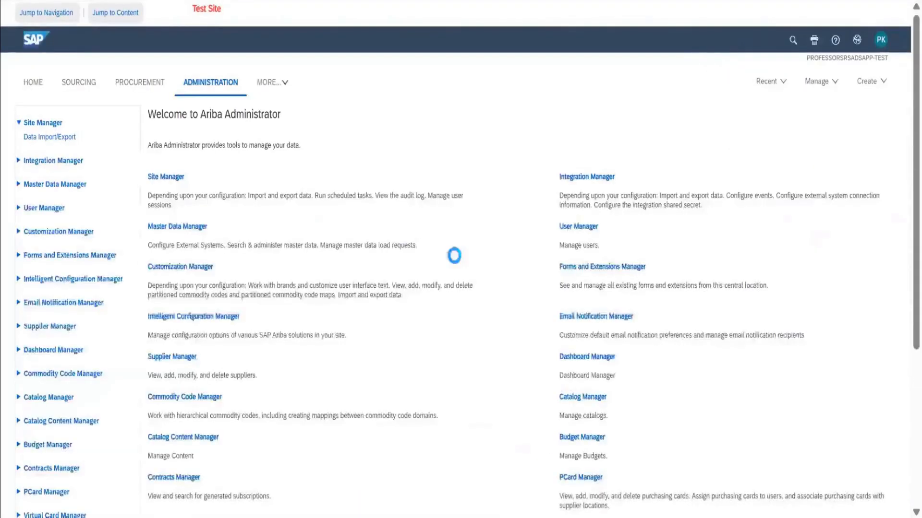
{"action": "left_click", "coordinate": [57, 402]}
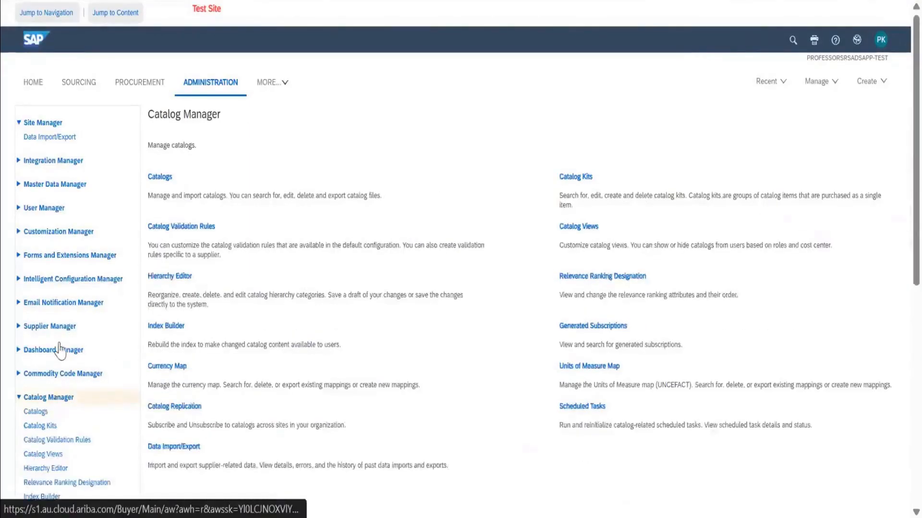
{"action": "scroll", "coordinate": [58, 357], "scroll_direction": "down", "scroll_amount": 2}
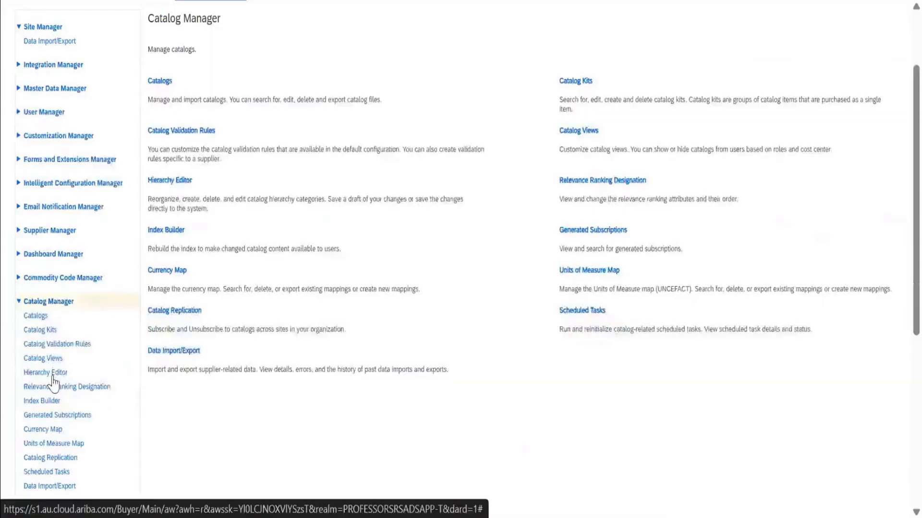
{"action": "left_click", "coordinate": [52, 375]}
{"action": "scroll", "coordinate": [52, 384], "scroll_direction": "down", "scroll_amount": 4}
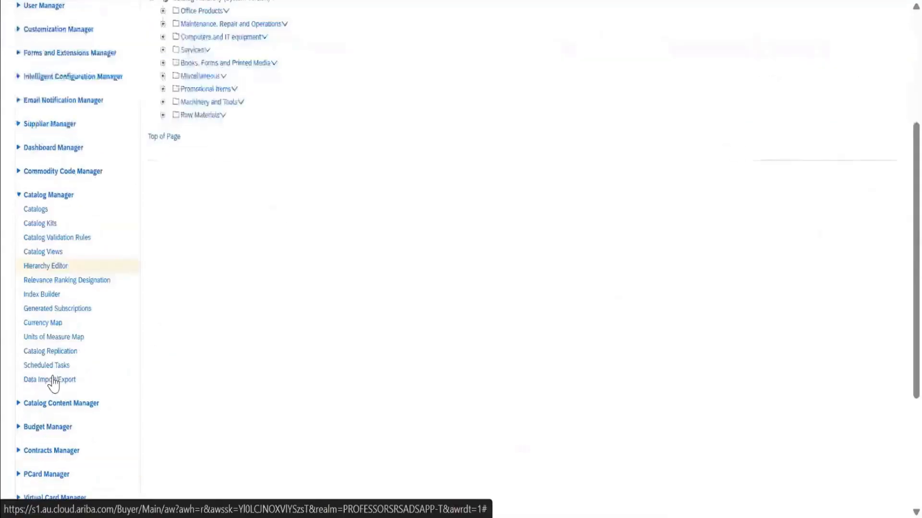
Open the Index Builder and read when to rebuild the index, including the advice on off-business hours, without starting a rebuild.
{"action": "left_click", "coordinate": [43, 295]}
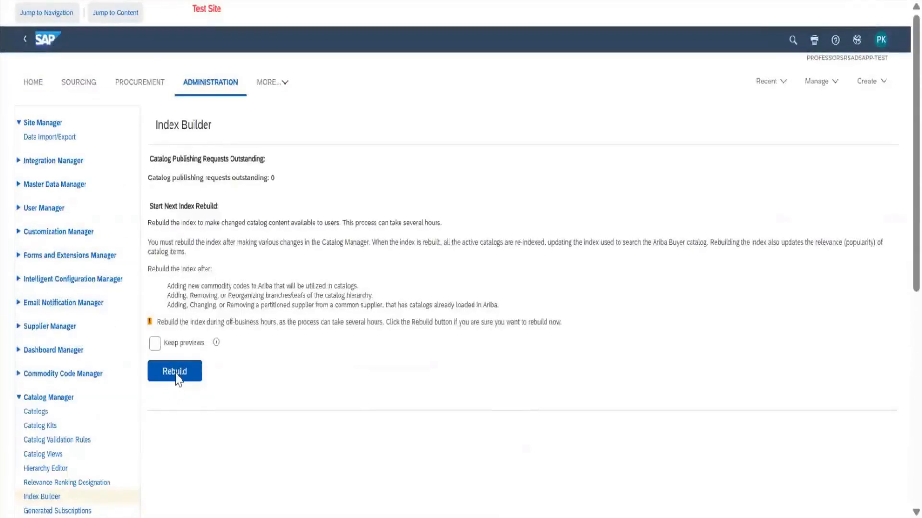
{"action": "scroll", "coordinate": [178, 379], "scroll_direction": "down", "scroll_amount": 2}
{"action": "scroll", "coordinate": [179, 379], "scroll_direction": "down", "scroll_amount": 3}
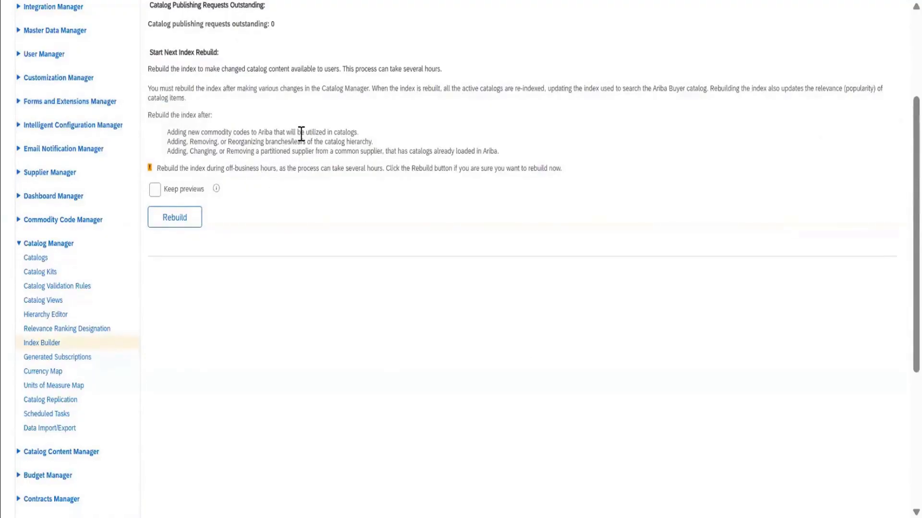
{"action": "scroll", "coordinate": [301, 134], "scroll_direction": "up", "scroll_amount": 1}
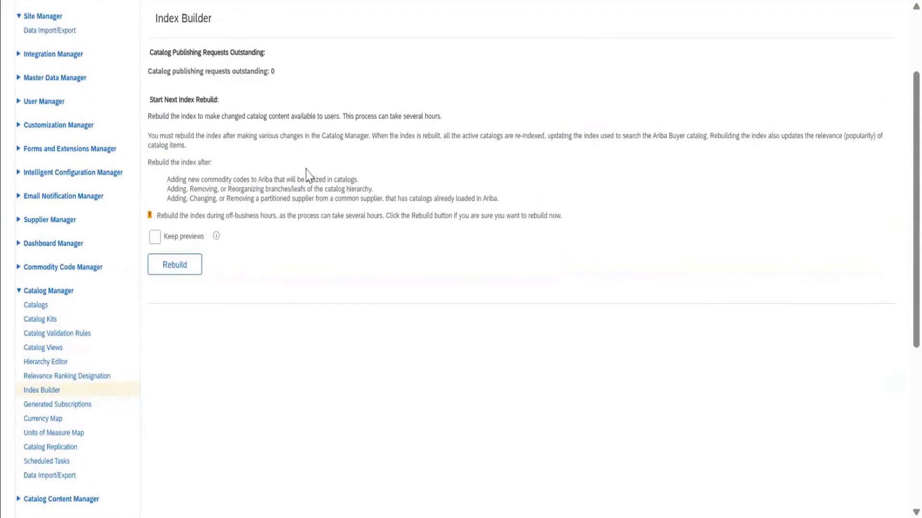
{"action": "left_click_drag", "start_coordinate": [163, 215], "coordinate": [374, 230]}
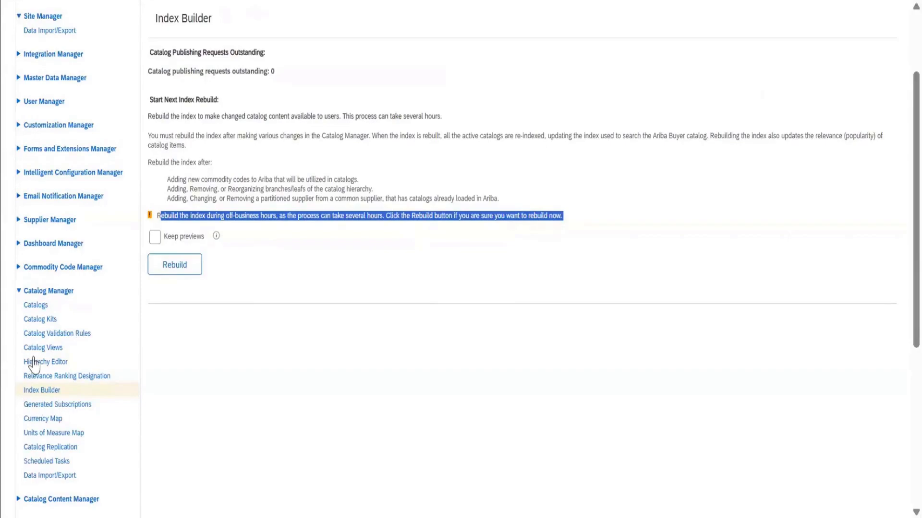
View the Relevance Ranking Designation settings and the Generated Subscriptions page of Catalog Manager.
{"action": "left_click", "coordinate": [51, 377]}
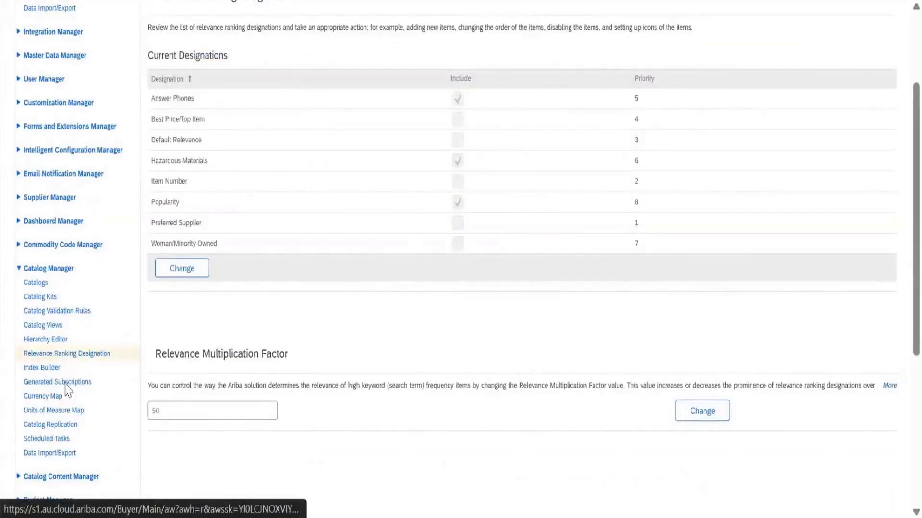
{"action": "left_click", "coordinate": [66, 384]}
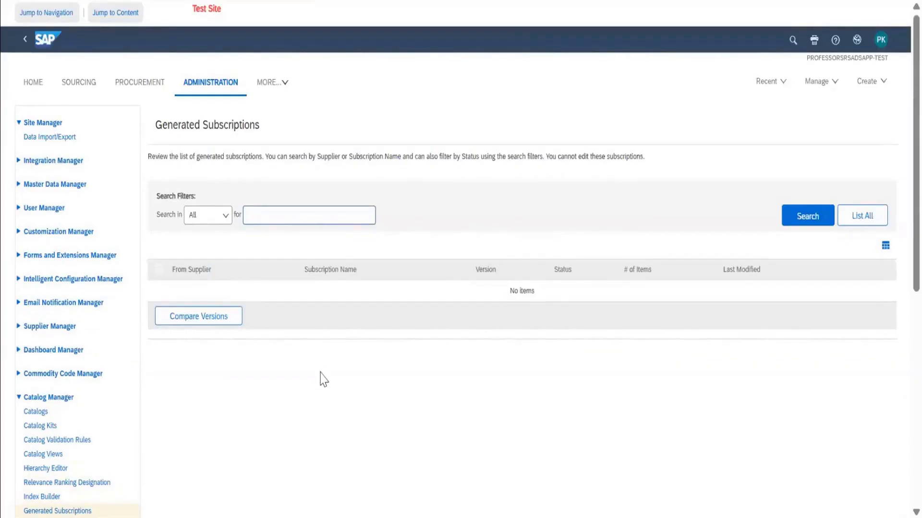
{"action": "scroll", "coordinate": [321, 376], "scroll_direction": "down", "scroll_amount": 3}
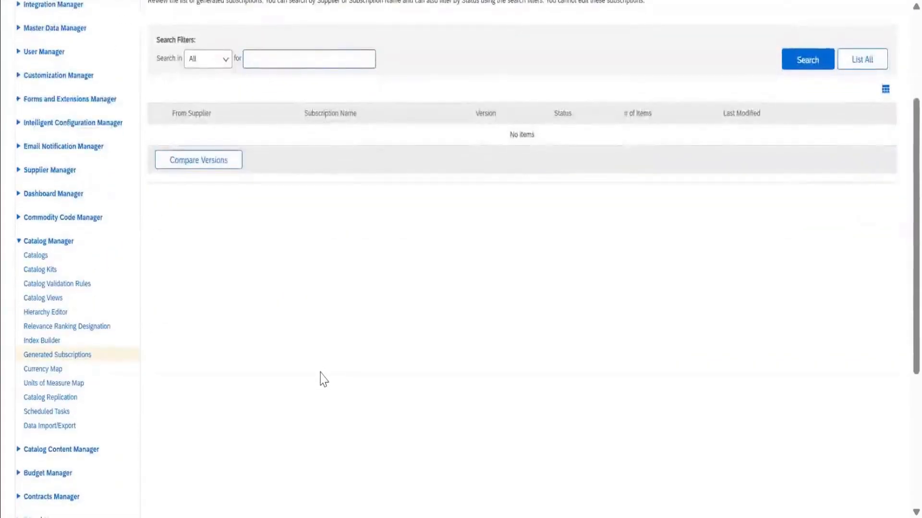
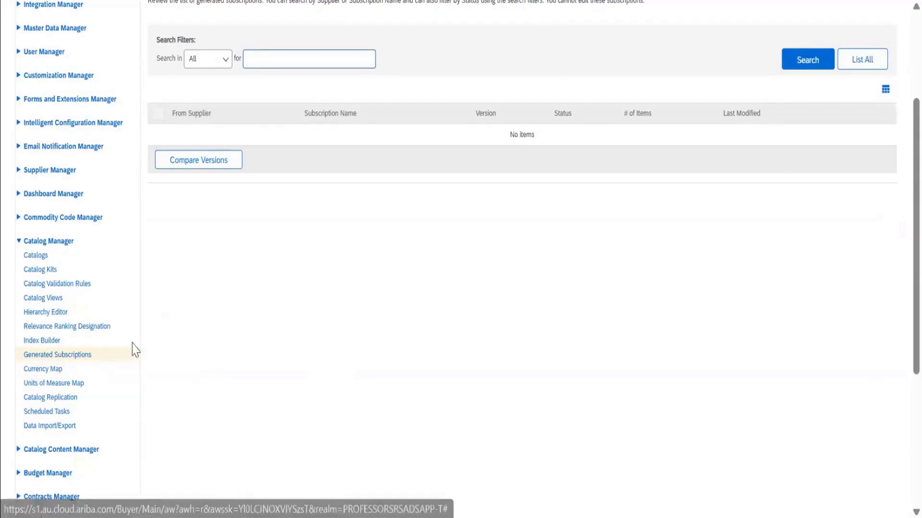
Open the Currency Map in Catalog Manager, list all mappings and filter them by internal currency INR.
{"action": "left_click", "coordinate": [53, 370]}
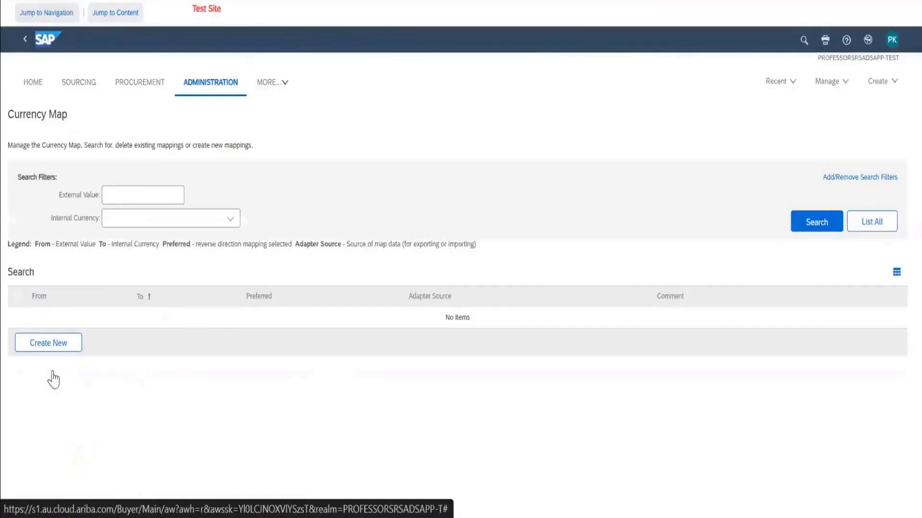
{"action": "left_click", "coordinate": [852, 225]}
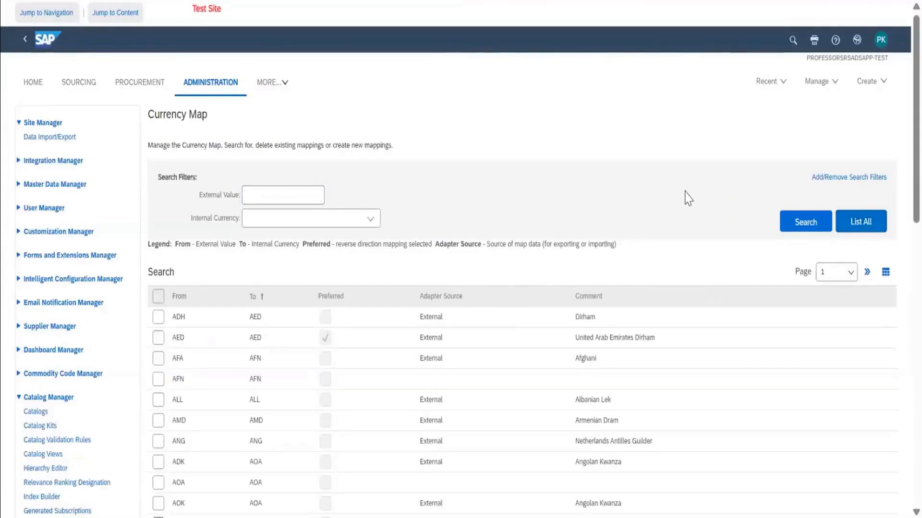
{"action": "left_click", "coordinate": [371, 225]}
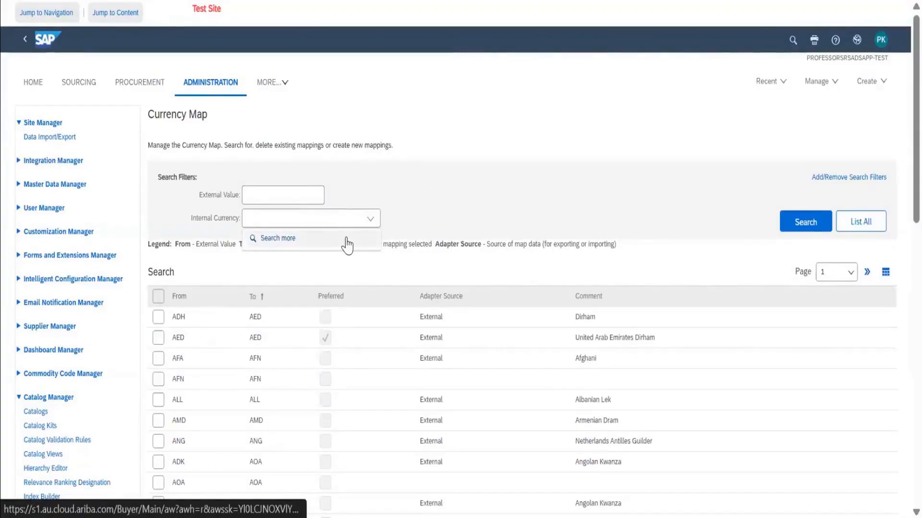
{"action": "left_click", "coordinate": [349, 240]}
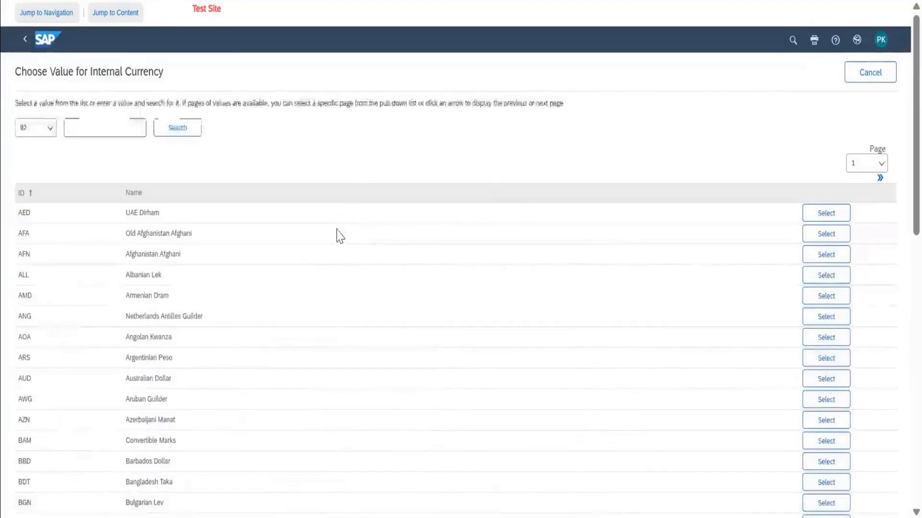
{"action": "type", "text": "INR"}
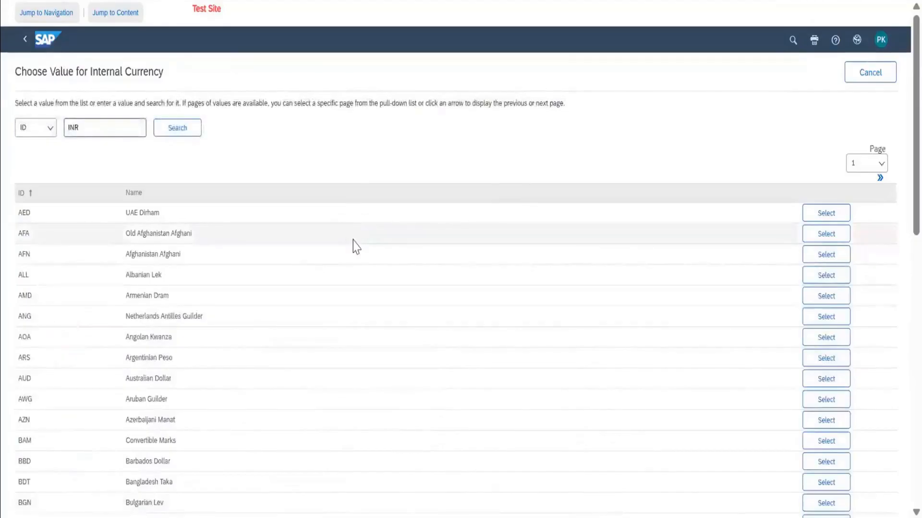
{"action": "key", "text": "Return"}
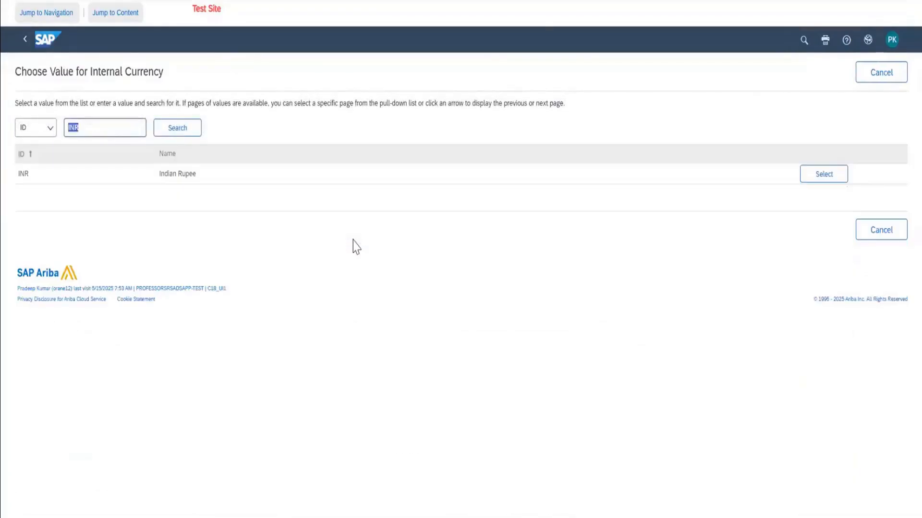
{"action": "left_click", "coordinate": [806, 182]}
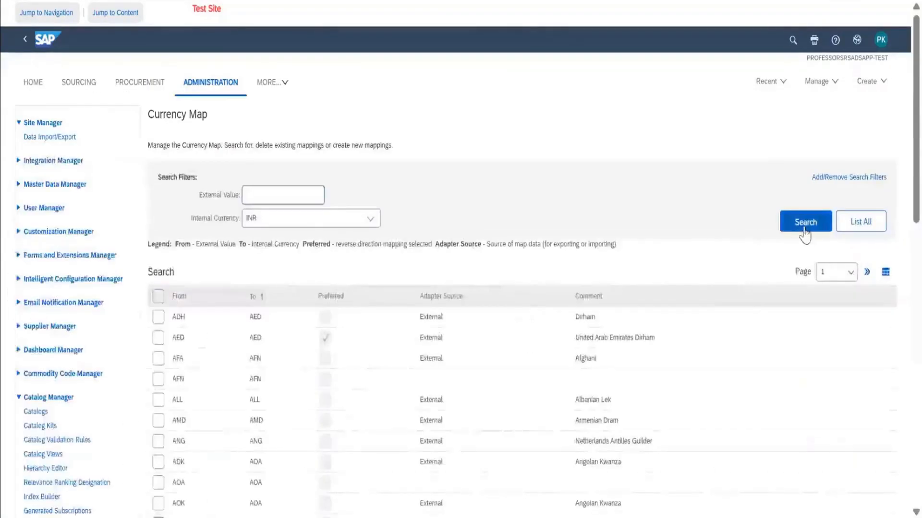
{"action": "left_click", "coordinate": [805, 226]}
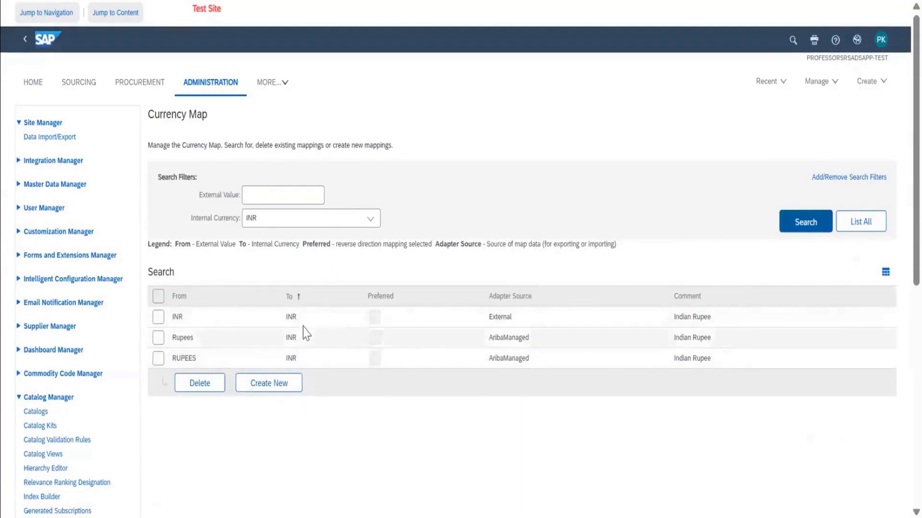
{"action": "scroll", "coordinate": [304, 329], "scroll_direction": "down", "scroll_amount": 2}
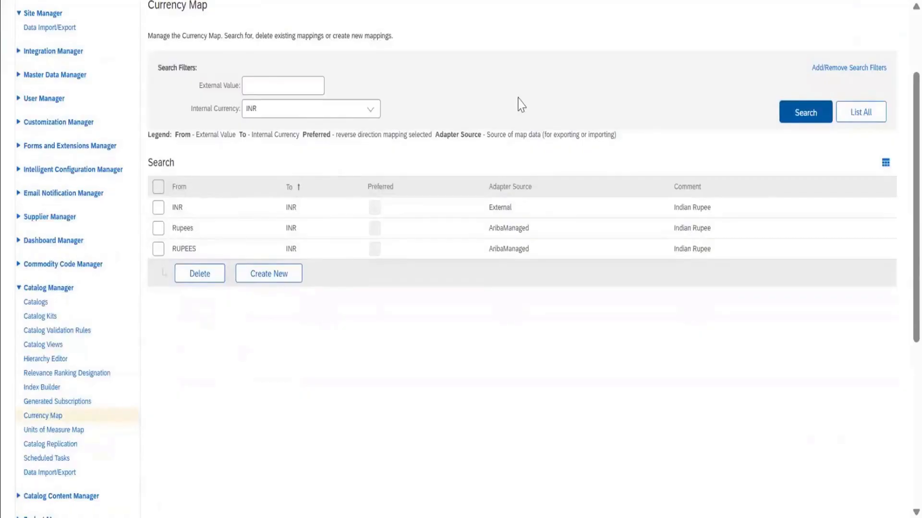
{"action": "scroll", "coordinate": [272, 184], "scroll_direction": "up", "scroll_amount": 1}
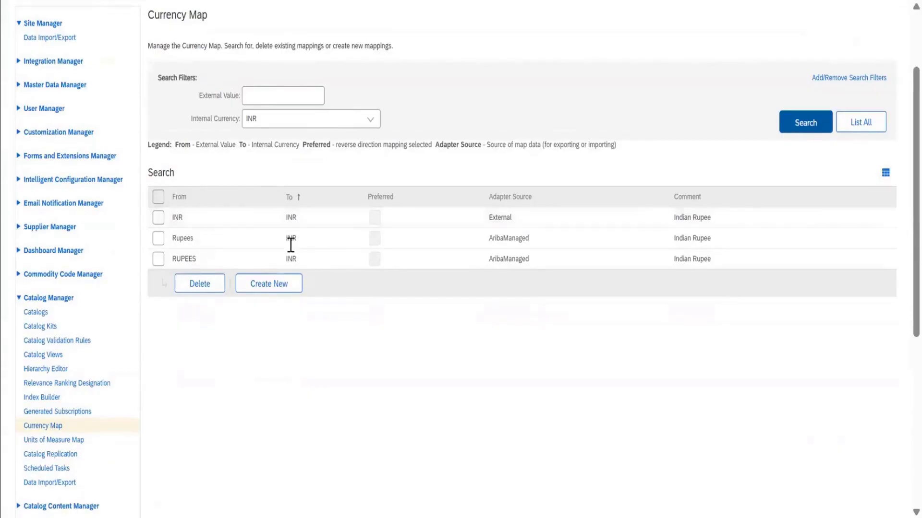
Open the Units of Measure Map in Catalog Manager and list all its mappings.
{"action": "scroll", "coordinate": [179, 430], "scroll_direction": "down", "scroll_amount": 3}
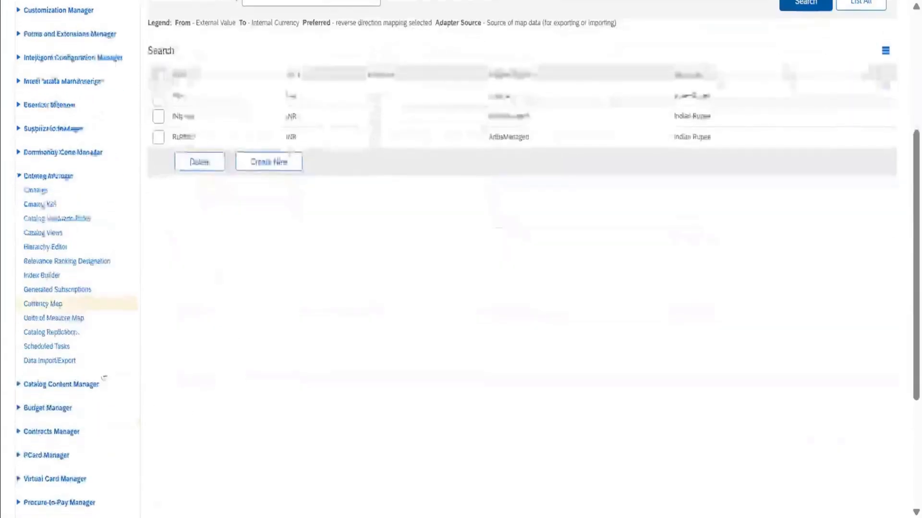
{"action": "left_click", "coordinate": [63, 319]}
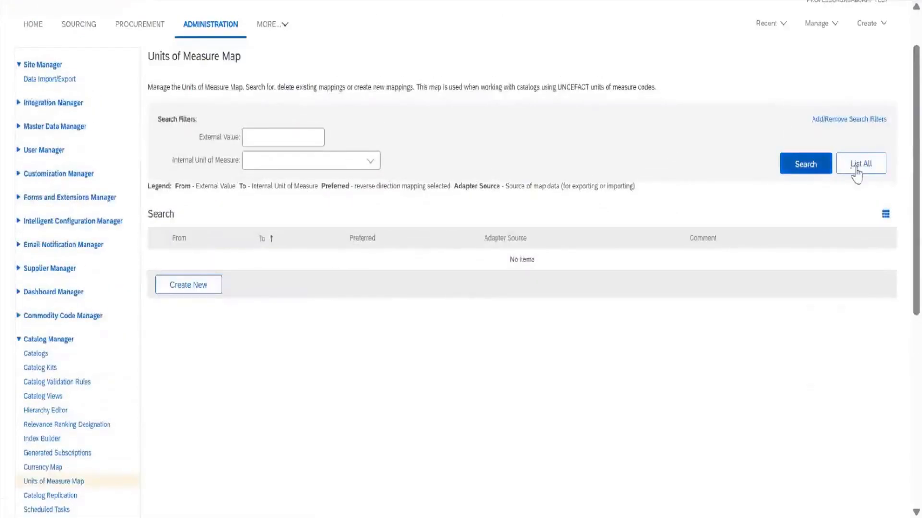
{"action": "left_click", "coordinate": [856, 174]}
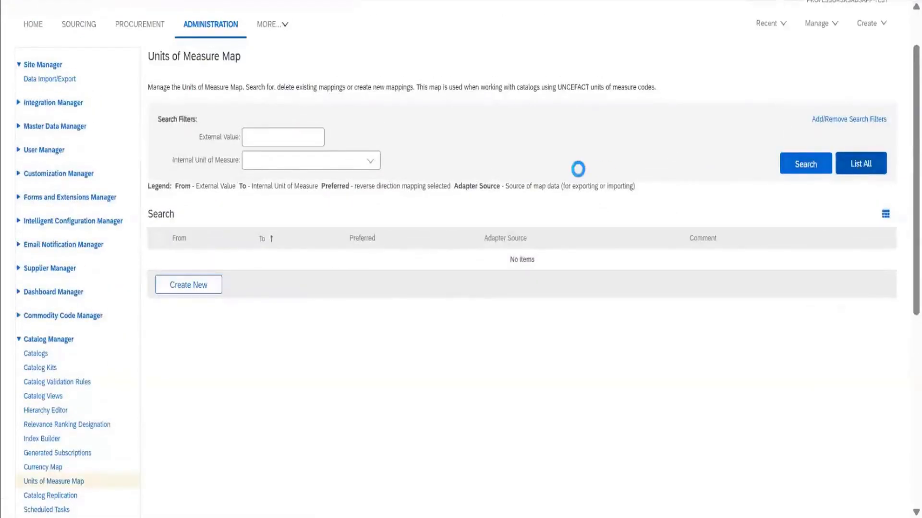
Look up the internal unit EA by the description EACH and search the Units of Measure Map for its mappings.
{"action": "left_click", "coordinate": [370, 163]}
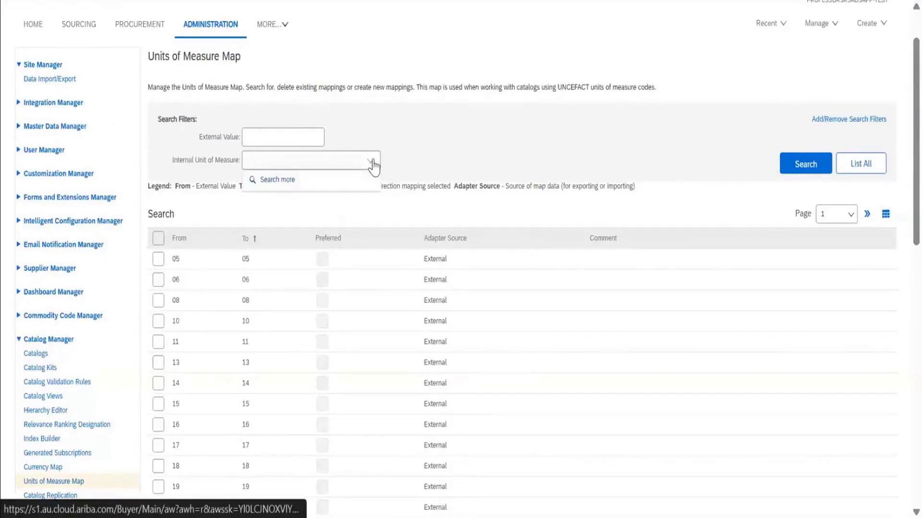
{"action": "left_click", "coordinate": [346, 183]}
{"action": "type", "text": "EACH"}
{"action": "key", "text": "Return"}
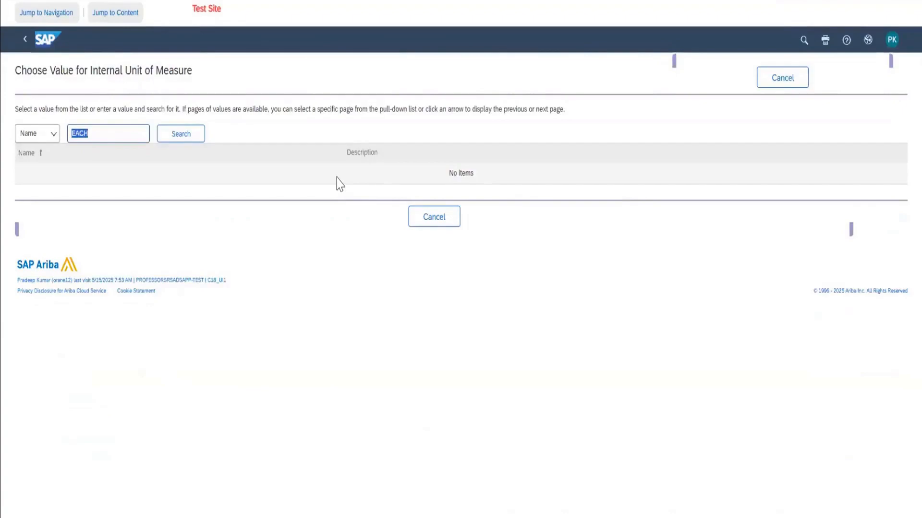
{"action": "left_click", "coordinate": [45, 141]}
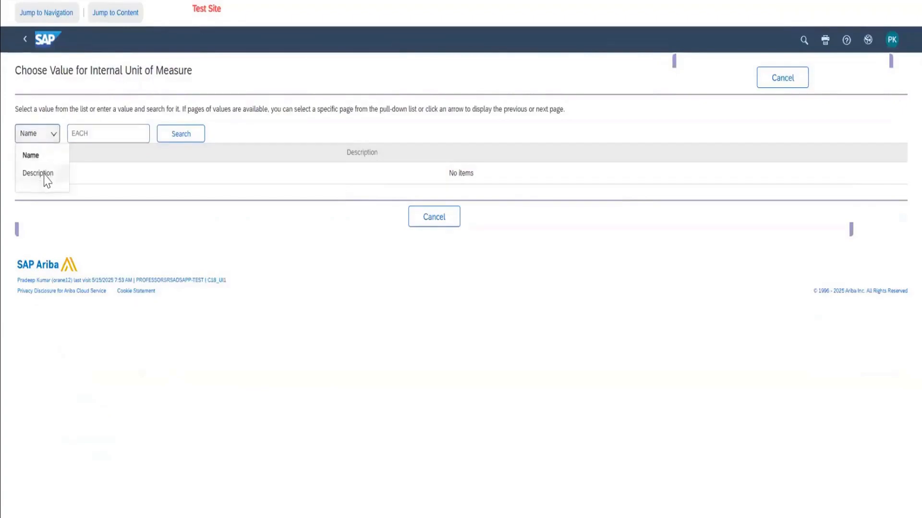
{"action": "left_click", "coordinate": [45, 175]}
{"action": "left_click", "coordinate": [165, 139]}
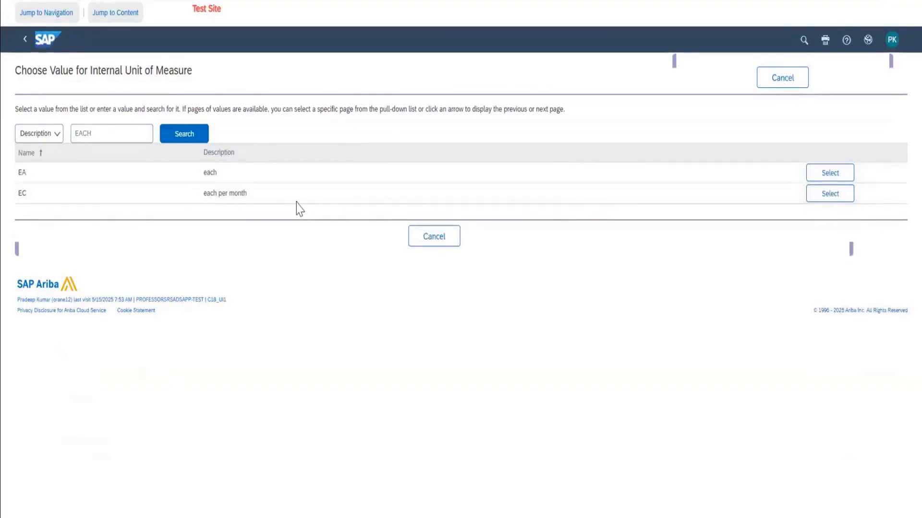
{"action": "left_click", "coordinate": [841, 172]}
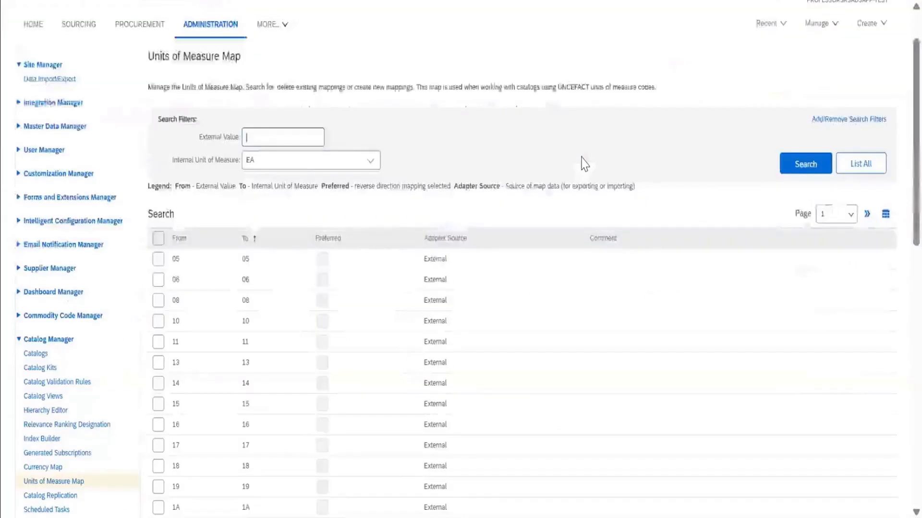
{"action": "left_click", "coordinate": [802, 170]}
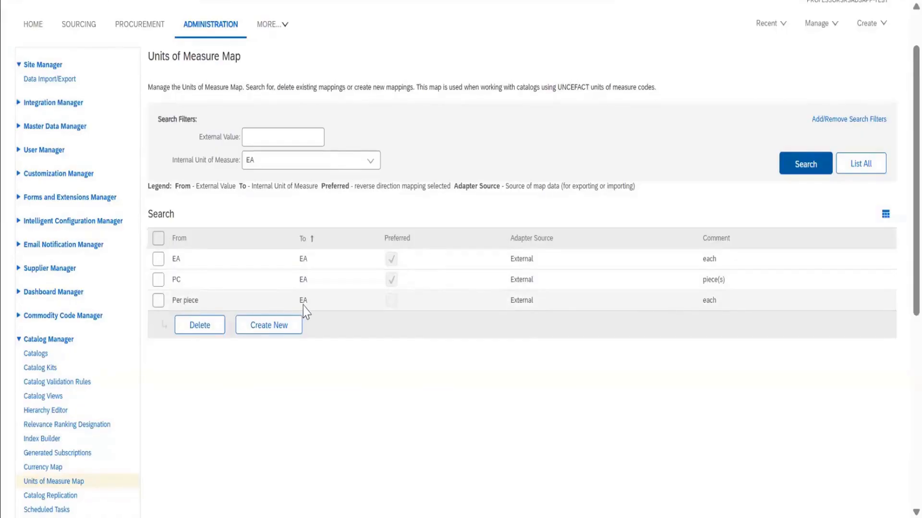
{"action": "scroll", "coordinate": [304, 311], "scroll_direction": "down", "scroll_amount": 2}
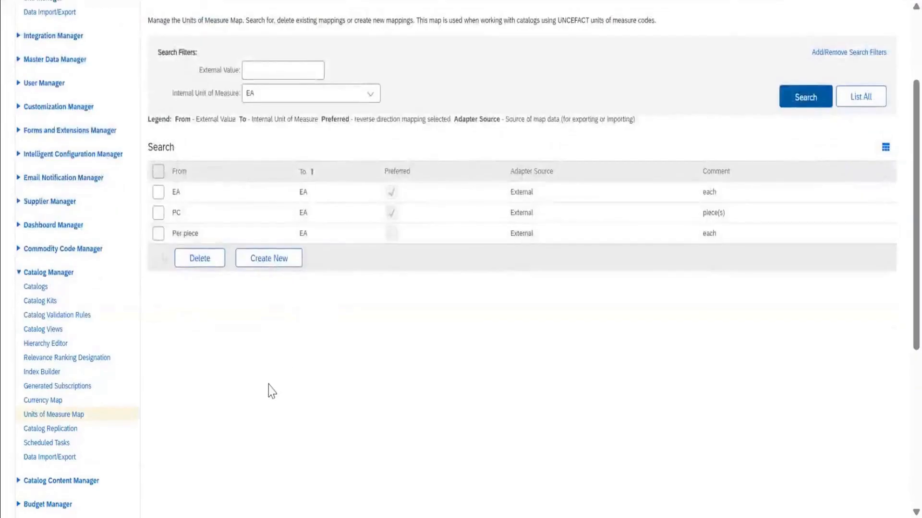
Open Catalog Replication and review the subscribed catalogs in the child site's replication configuration.
{"action": "scroll", "coordinate": [270, 389], "scroll_direction": "down", "scroll_amount": 2}
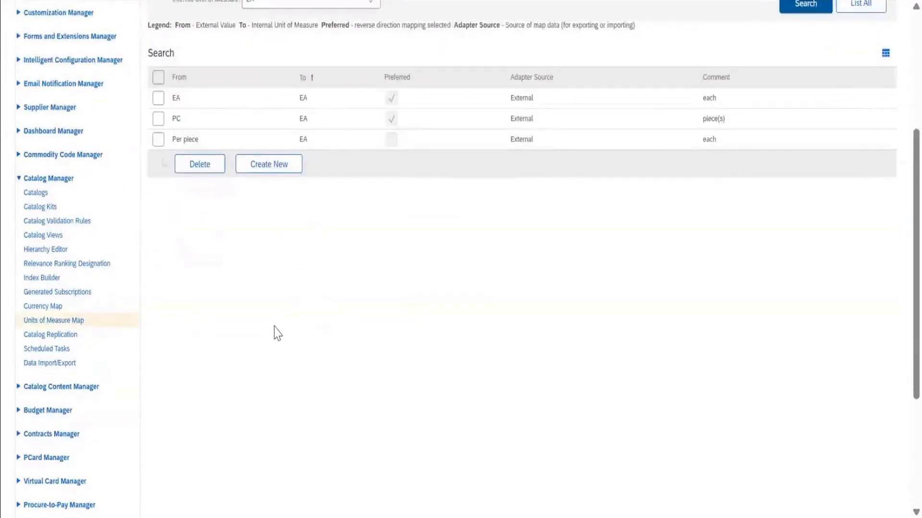
{"action": "left_click", "coordinate": [62, 336]}
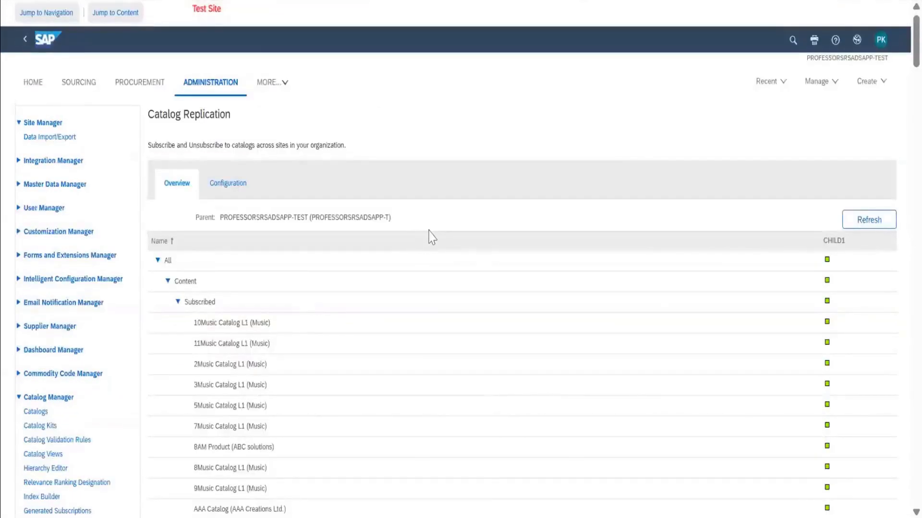
{"action": "scroll", "coordinate": [432, 237], "scroll_direction": "down", "scroll_amount": 2}
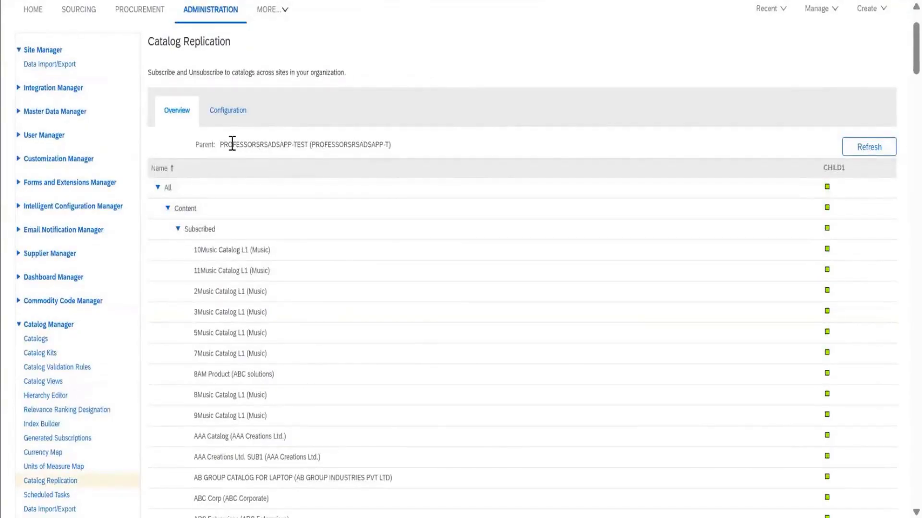
{"action": "left_click", "coordinate": [235, 115]}
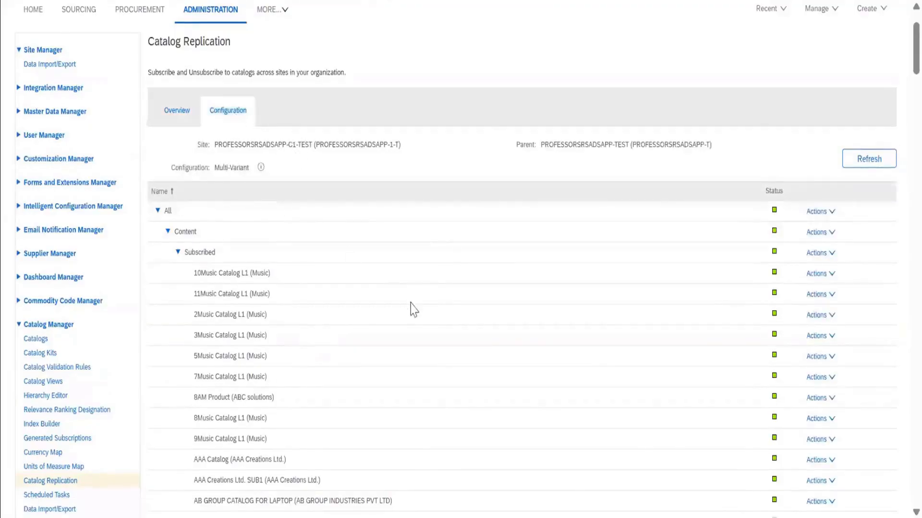
{"action": "scroll", "coordinate": [414, 310], "scroll_direction": "down", "scroll_amount": 15}
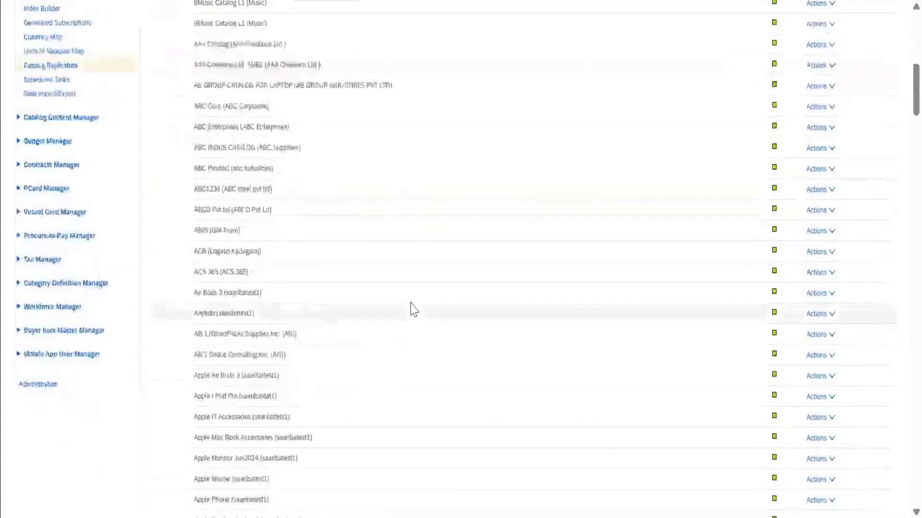
{"action": "scroll", "coordinate": [413, 309], "scroll_direction": "down", "scroll_amount": 5}
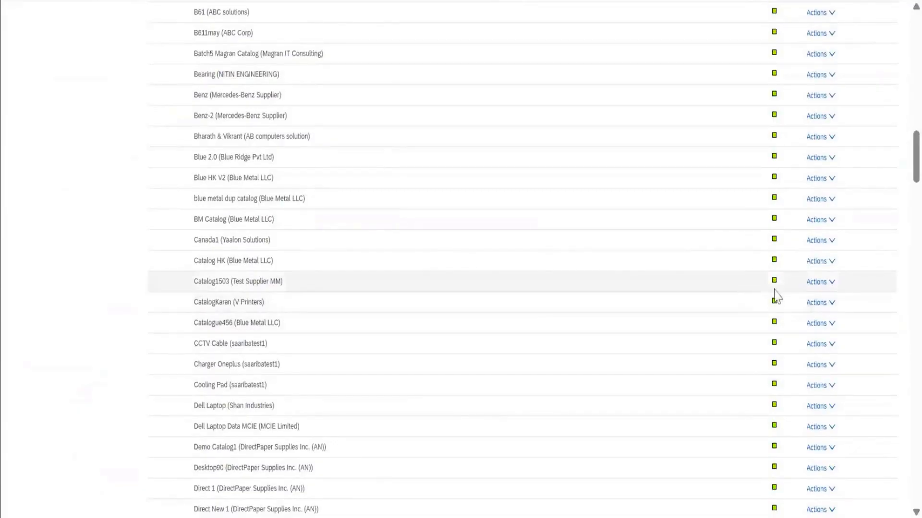
Unsubscribe the child site from the V Printers catalog in the replication configuration and answer the confirmation.
{"action": "left_click", "coordinate": [817, 303]}
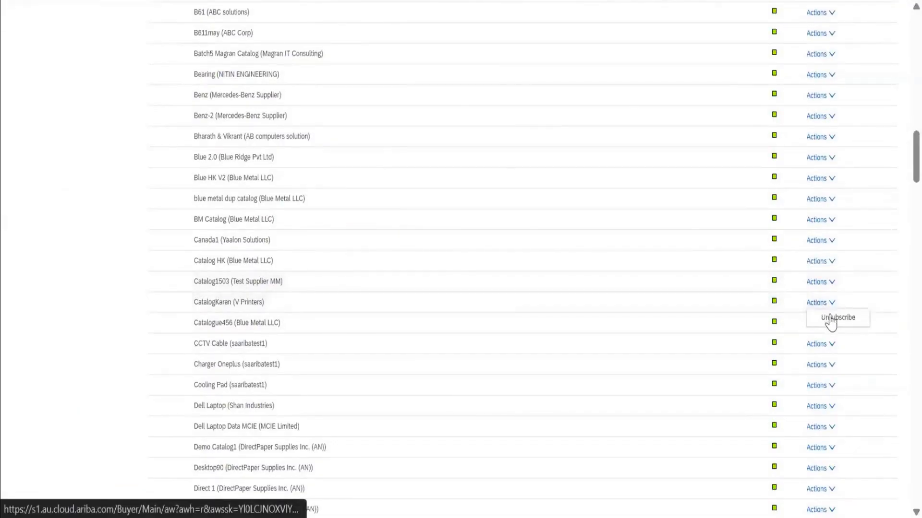
{"action": "left_click", "coordinate": [829, 316]}
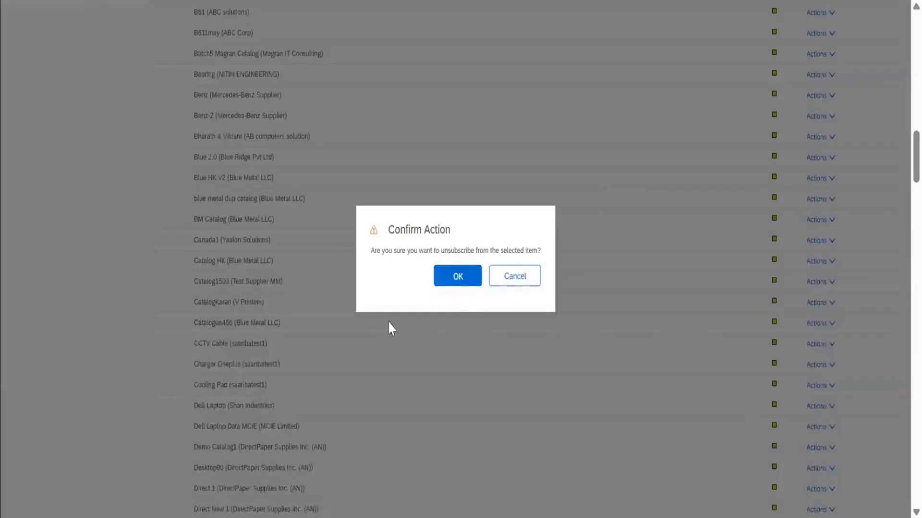
{"action": "left_click", "coordinate": [468, 282]}
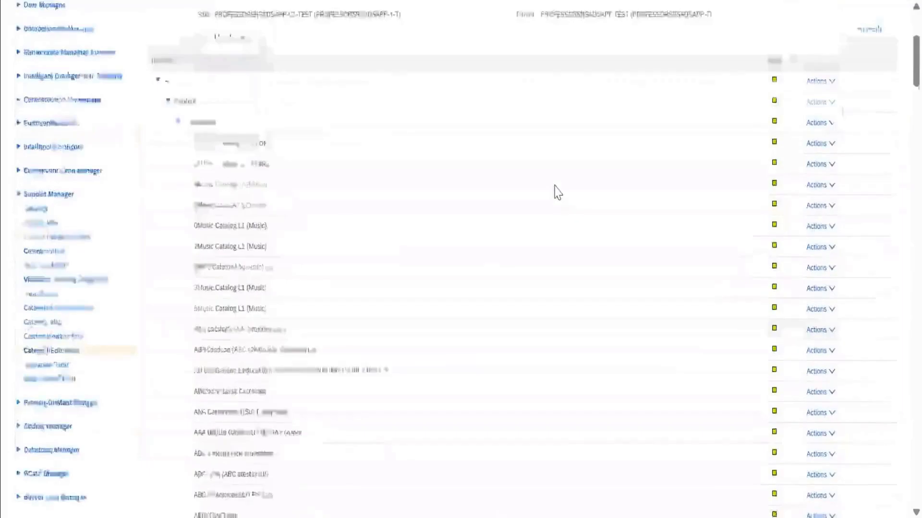
Examine the replication status of the subscribed catalogs in both the overview and the configuration of Catalog Replication.
{"action": "scroll", "coordinate": [557, 192], "scroll_direction": "up", "scroll_amount": 4}
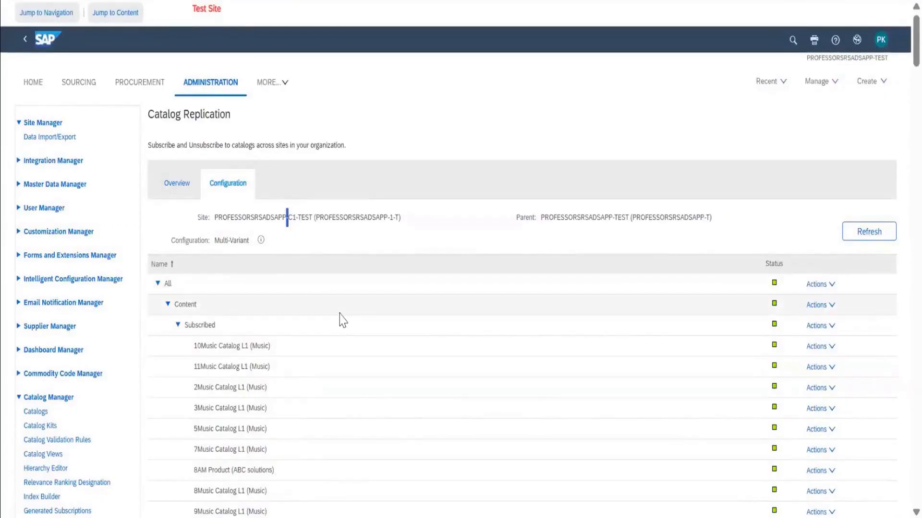
{"action": "left_click", "coordinate": [184, 187]}
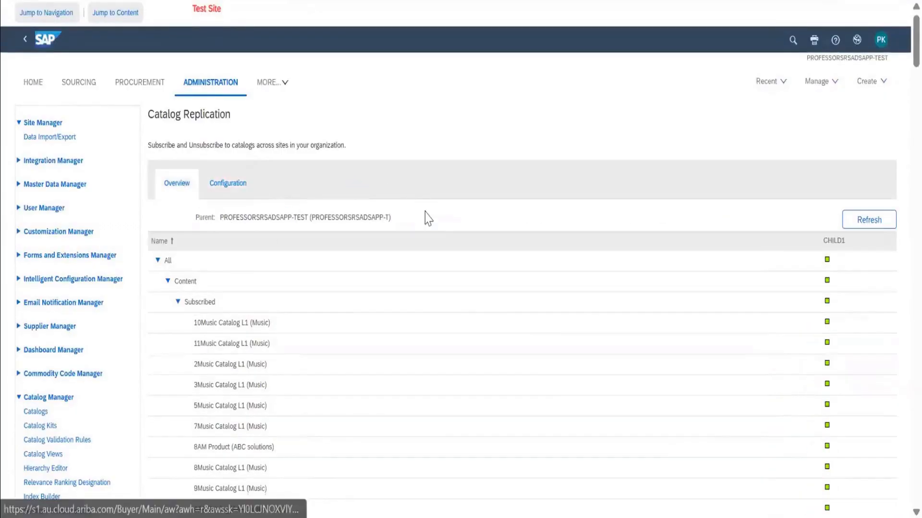
{"action": "scroll", "coordinate": [528, 376], "scroll_direction": "down", "scroll_amount": 10}
{"action": "scroll", "coordinate": [531, 378], "scroll_direction": "down", "scroll_amount": 15}
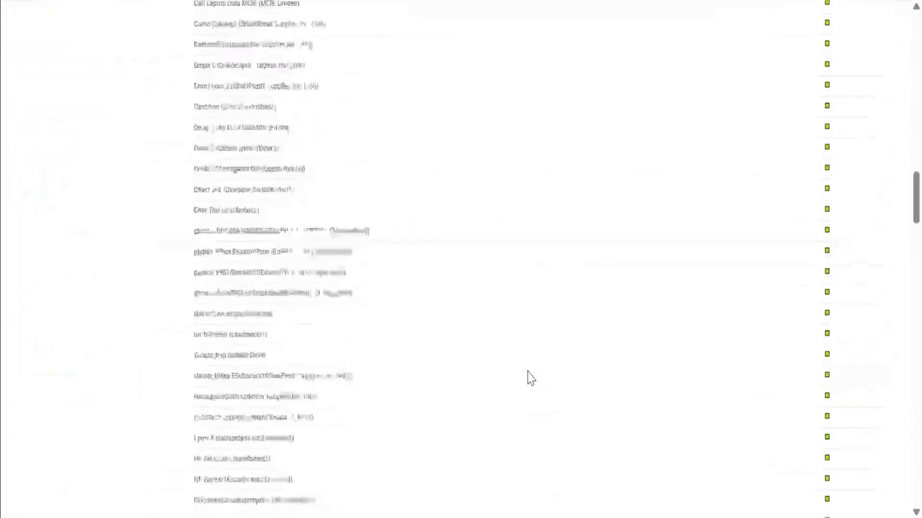
{"action": "scroll", "coordinate": [530, 378], "scroll_direction": "down", "scroll_amount": 3}
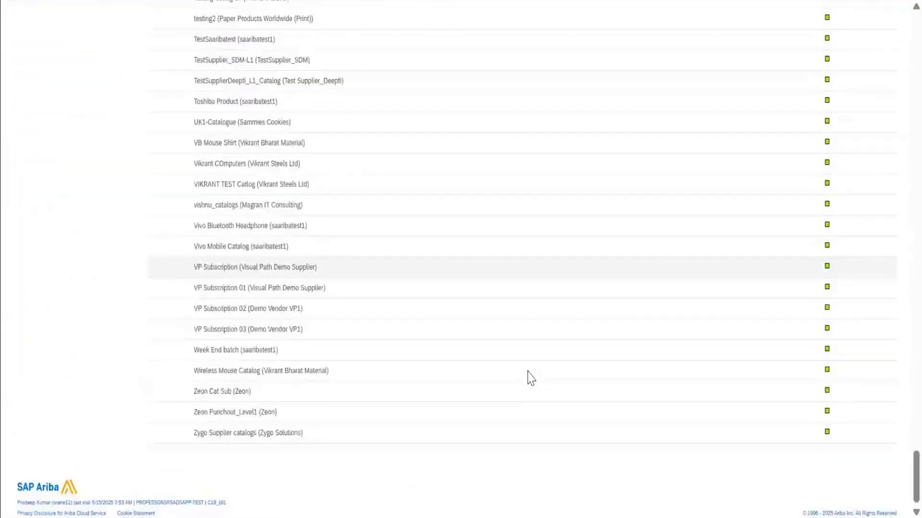
{"action": "scroll", "coordinate": [531, 378], "scroll_direction": "up", "scroll_amount": 20}
{"action": "scroll", "coordinate": [530, 378], "scroll_direction": "up", "scroll_amount": 15}
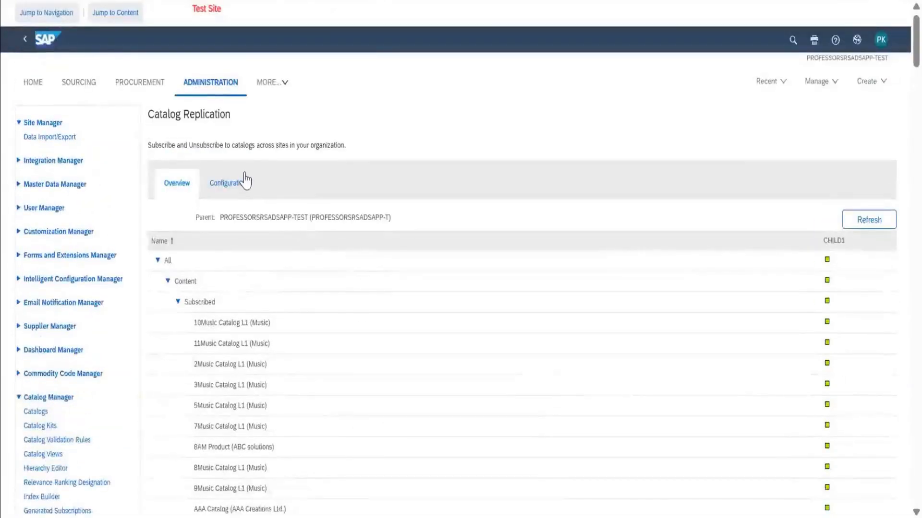
{"action": "left_click", "coordinate": [226, 183]}
{"action": "scroll", "coordinate": [395, 326], "scroll_direction": "down", "scroll_amount": 4}
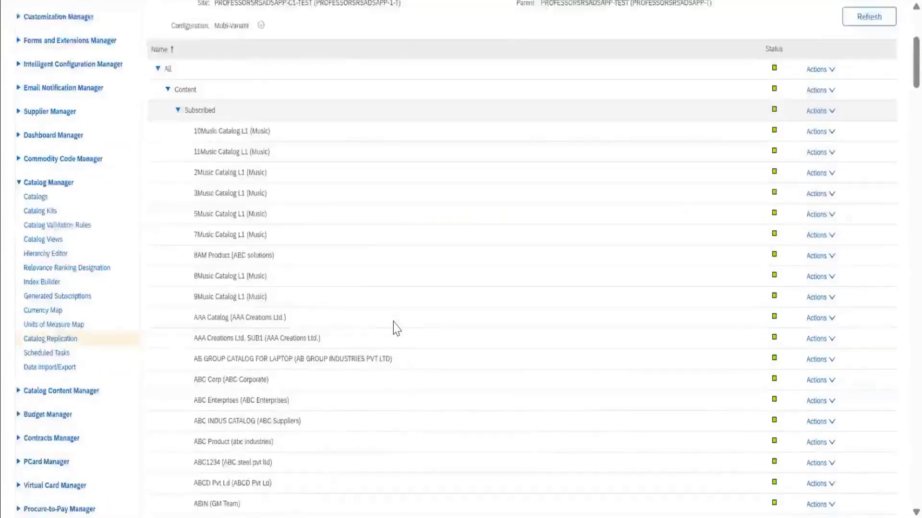
Examine the subscribed and unsubscribed catalogs in the child site's Catalog Replication configuration.
{"action": "scroll", "coordinate": [395, 328], "scroll_direction": "down", "scroll_amount": 20}
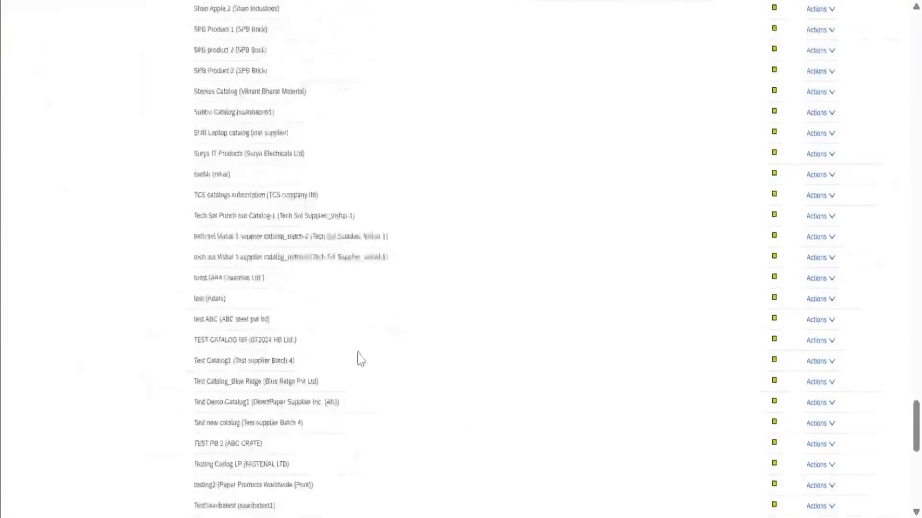
{"action": "scroll", "coordinate": [359, 359], "scroll_direction": "down", "scroll_amount": 10}
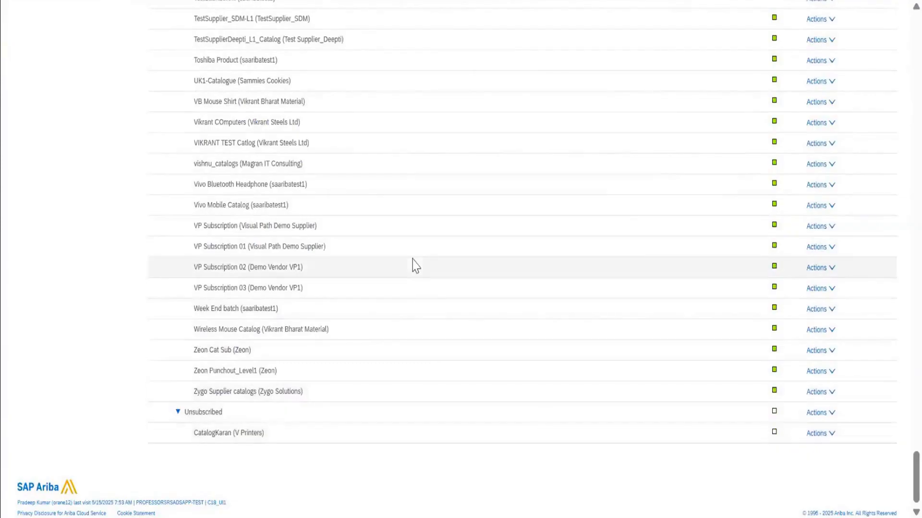
{"action": "scroll", "coordinate": [413, 264], "scroll_direction": "up", "scroll_amount": 20}
{"action": "scroll", "coordinate": [413, 264], "scroll_direction": "up", "scroll_amount": 20}
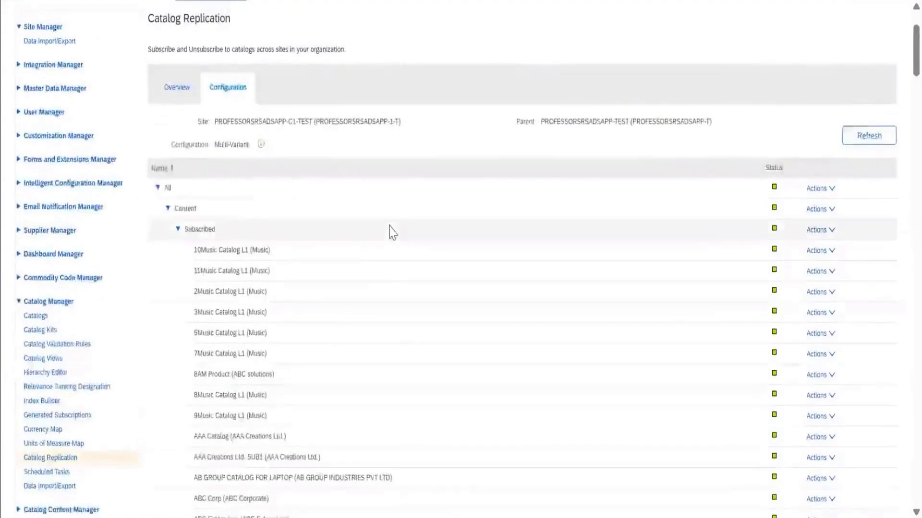
List all catalog-related scheduled tasks and run the Ariba Network Full Subscription Synchronization task.
{"action": "scroll", "coordinate": [390, 230], "scroll_direction": "down", "scroll_amount": 3}
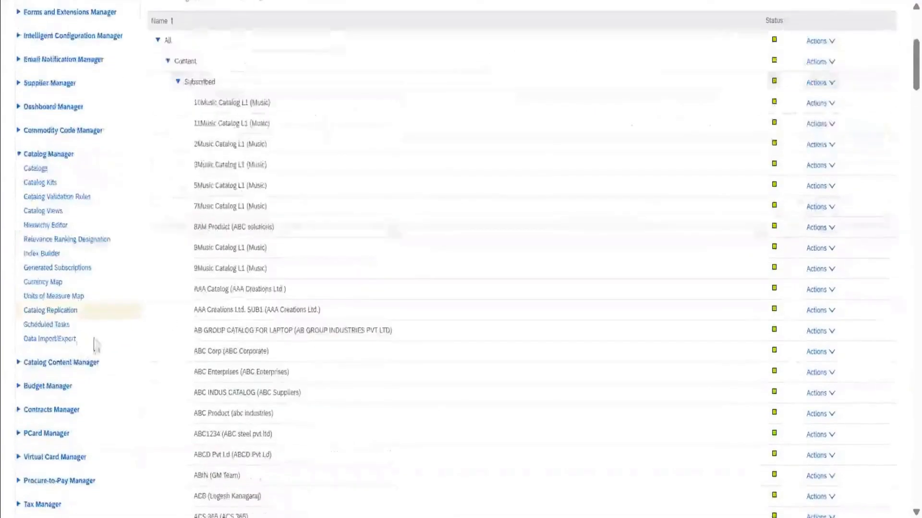
{"action": "left_click", "coordinate": [60, 328]}
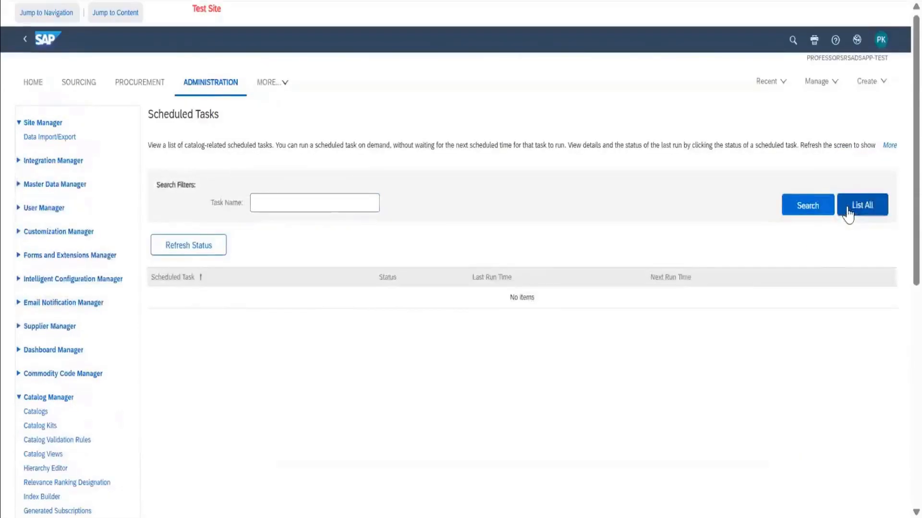
{"action": "left_click", "coordinate": [847, 211]}
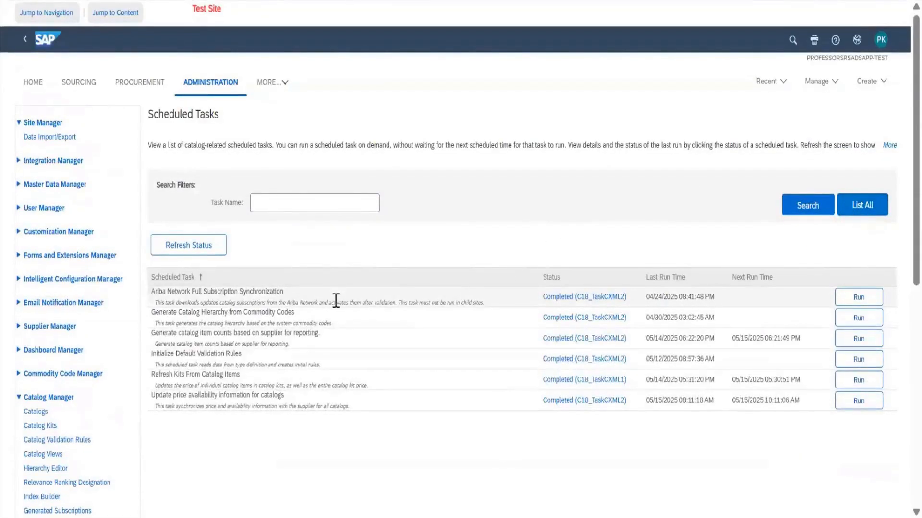
{"action": "left_click", "coordinate": [858, 298]}
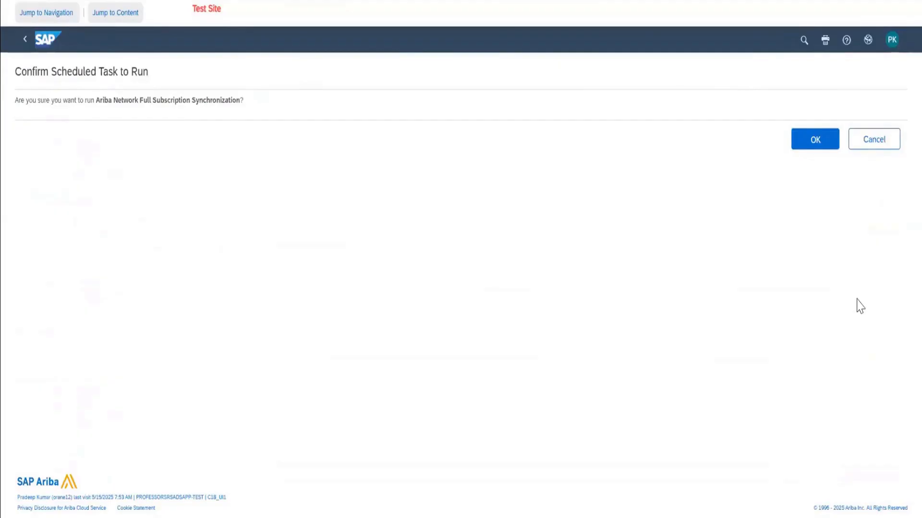
{"action": "left_click", "coordinate": [813, 150]}
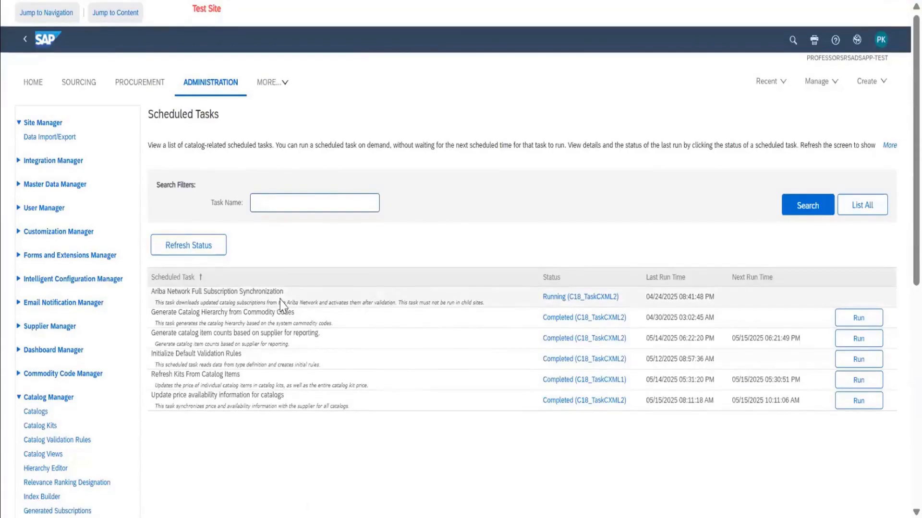
Open the parent site's Catalogs page, switch to the child site's Core Administration and review the catalogs in its Catalog Manager.
{"action": "scroll", "coordinate": [279, 304], "scroll_direction": "down", "scroll_amount": 3}
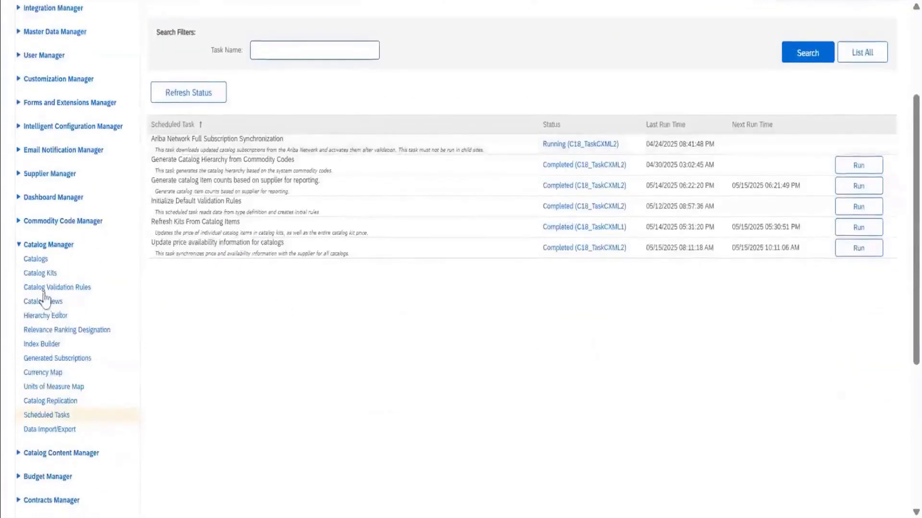
{"action": "left_click", "coordinate": [29, 261]}
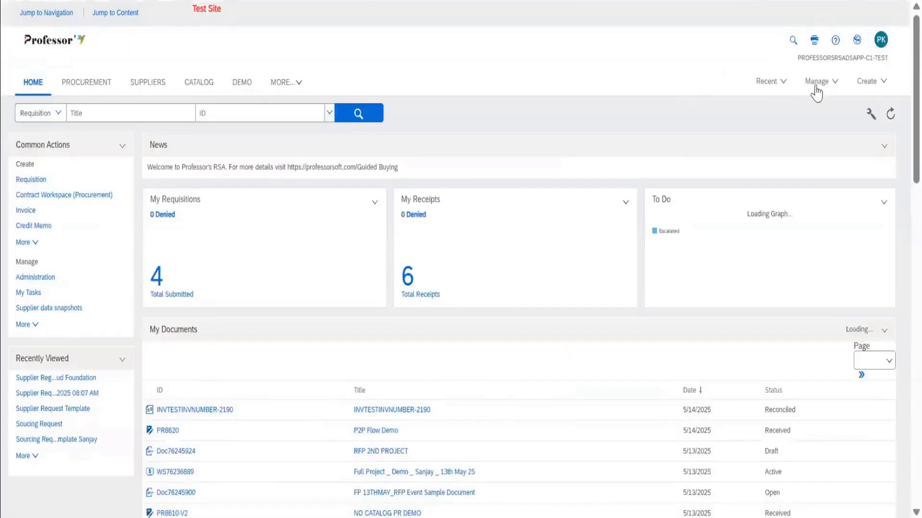
{"action": "left_click", "coordinate": [817, 89]}
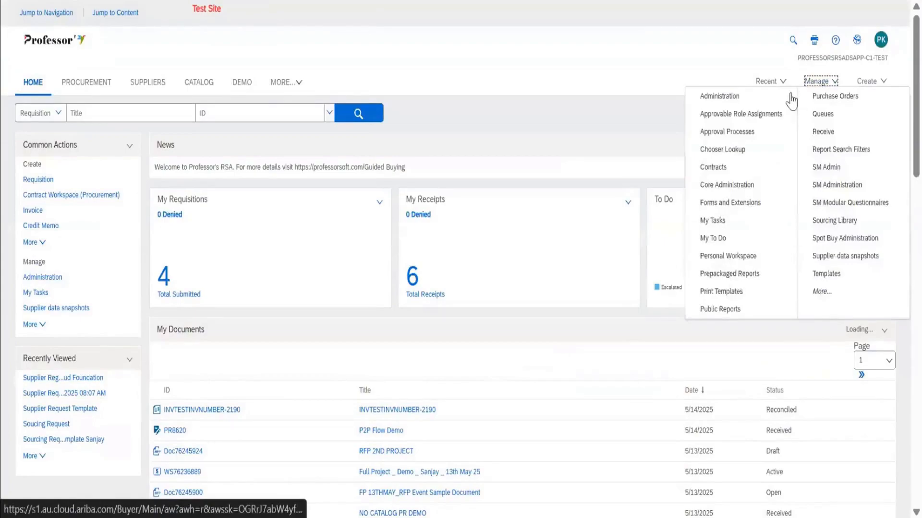
{"action": "left_click", "coordinate": [736, 183]}
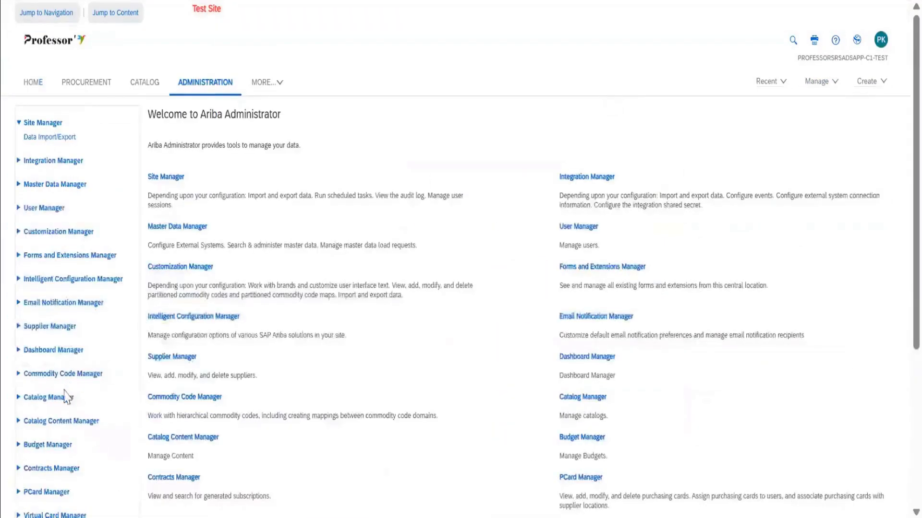
{"action": "left_click", "coordinate": [59, 400]}
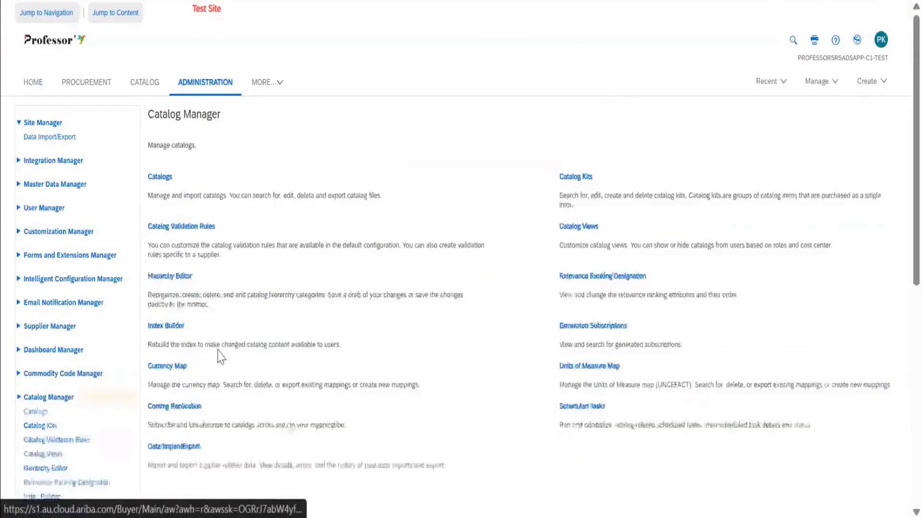
{"action": "scroll", "coordinate": [217, 352], "scroll_direction": "down", "scroll_amount": 4}
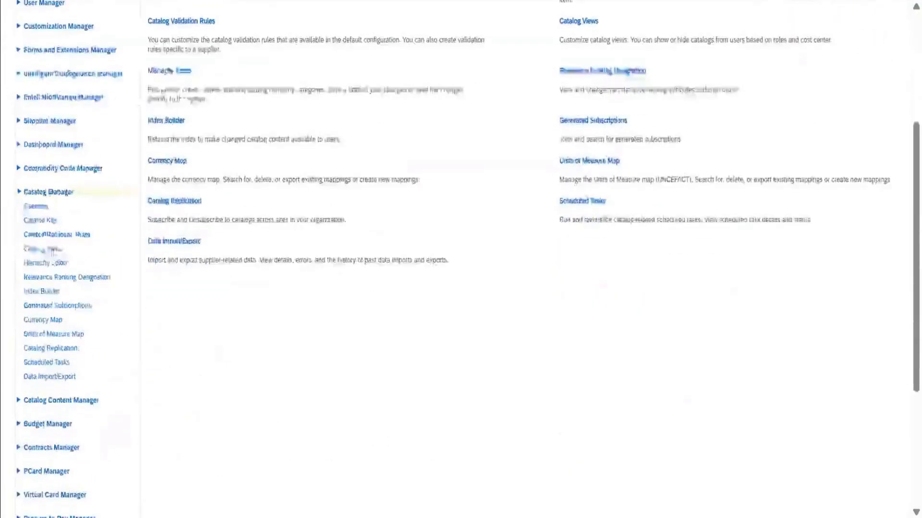
{"action": "left_click", "coordinate": [40, 219]}
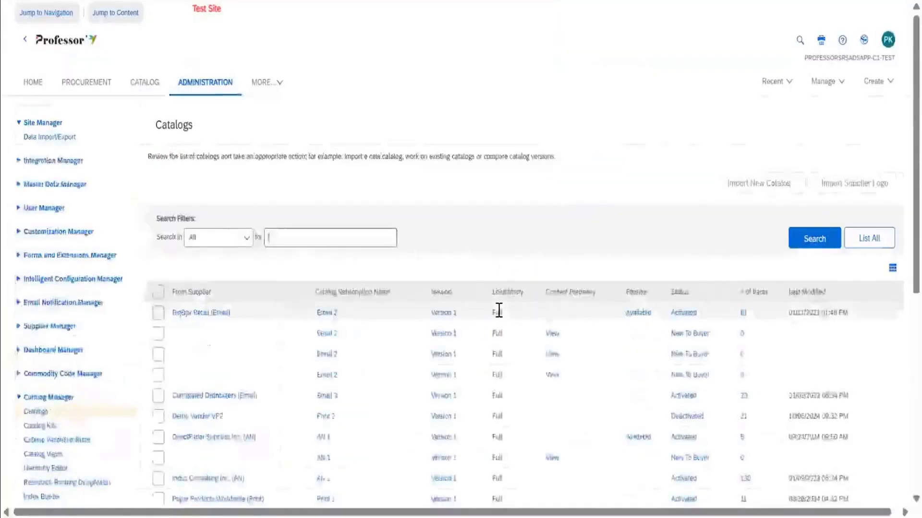
{"action": "scroll", "coordinate": [500, 310], "scroll_direction": "down", "scroll_amount": 5}
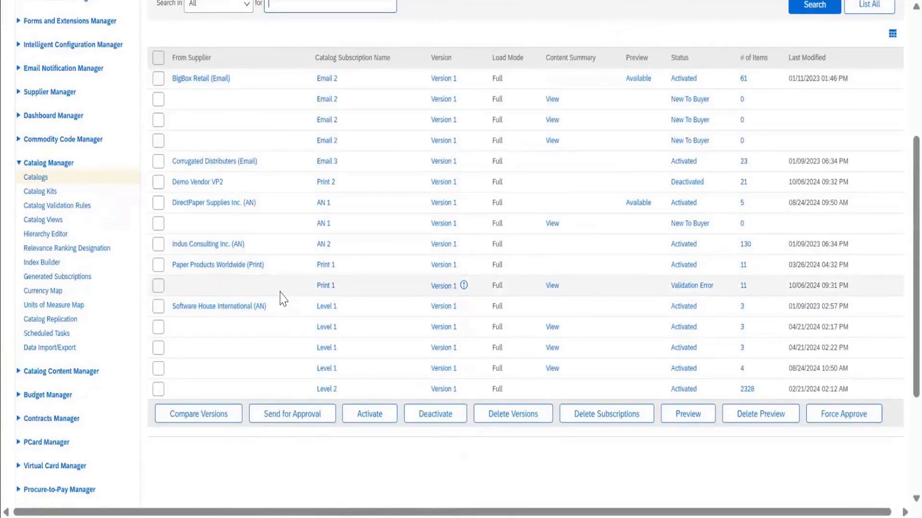
Open the child site's Generated Subscriptions and examine the suppliers, subscription names, versions and statuses in the list.
{"action": "left_click", "coordinate": [80, 278]}
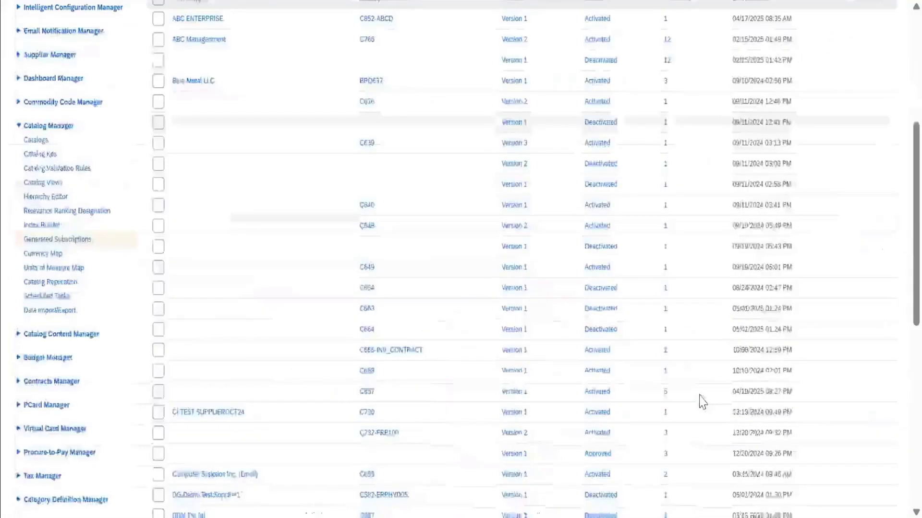
{"action": "scroll", "coordinate": [702, 402], "scroll_direction": "down", "scroll_amount": 5}
{"action": "scroll", "coordinate": [702, 402], "scroll_direction": "down", "scroll_amount": 4}
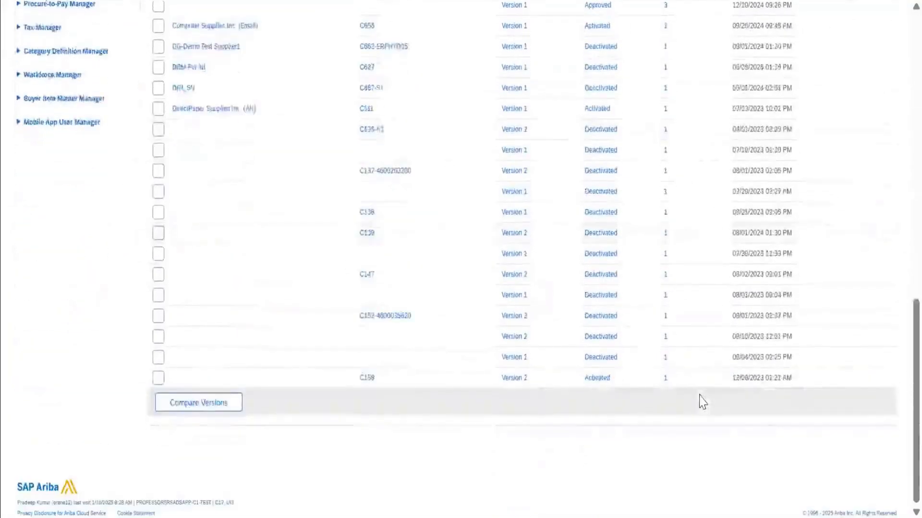
{"action": "scroll", "coordinate": [702, 403], "scroll_direction": "up", "scroll_amount": 10}
{"action": "scroll", "coordinate": [702, 402], "scroll_direction": "down", "scroll_amount": 2}
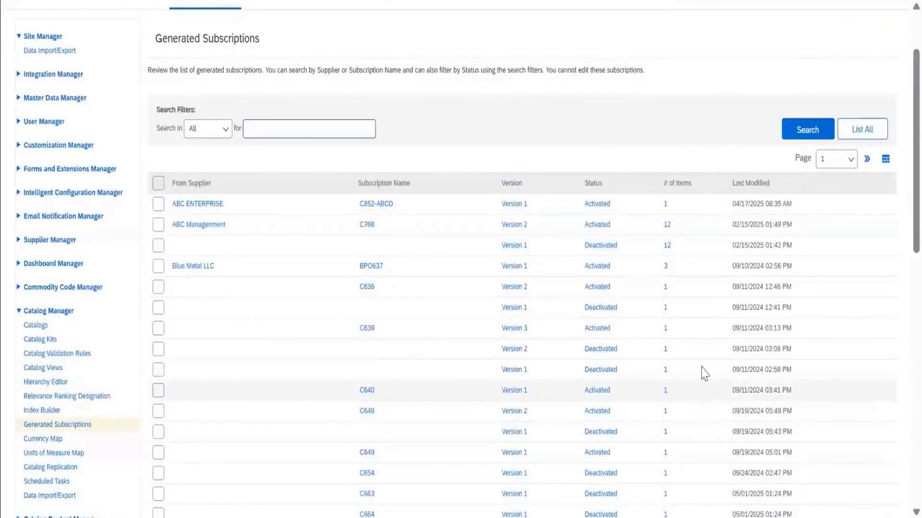
{"action": "scroll", "coordinate": [704, 373], "scroll_direction": "down", "scroll_amount": 1}
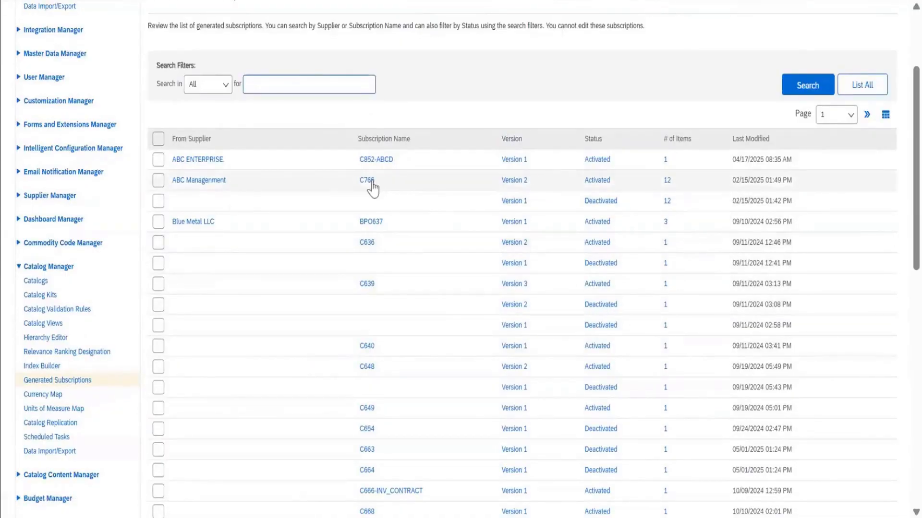
{"action": "scroll", "coordinate": [381, 264], "scroll_direction": "down", "scroll_amount": 15}
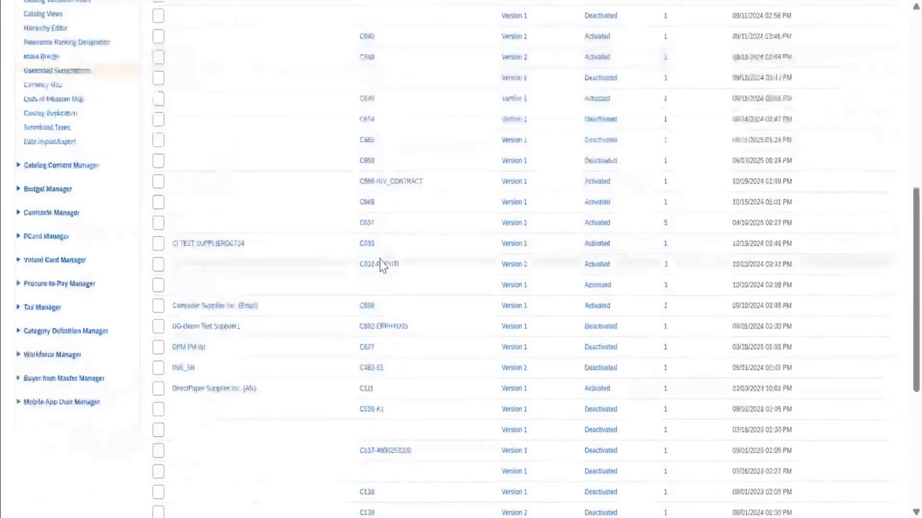
{"action": "scroll", "coordinate": [379, 261], "scroll_direction": "up", "scroll_amount": 15}
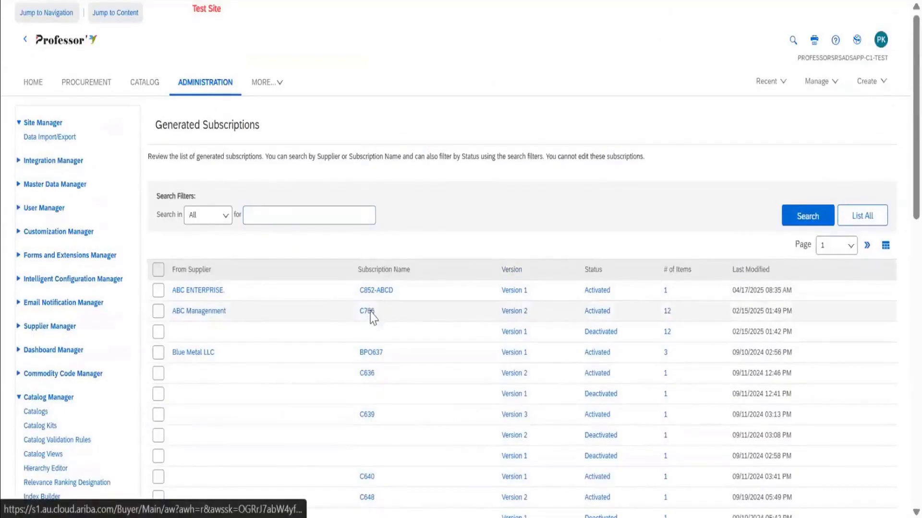
Open generated subscription C766, Version 2, and review its validation errors and its catalog line items.
{"action": "left_click", "coordinate": [367, 312]}
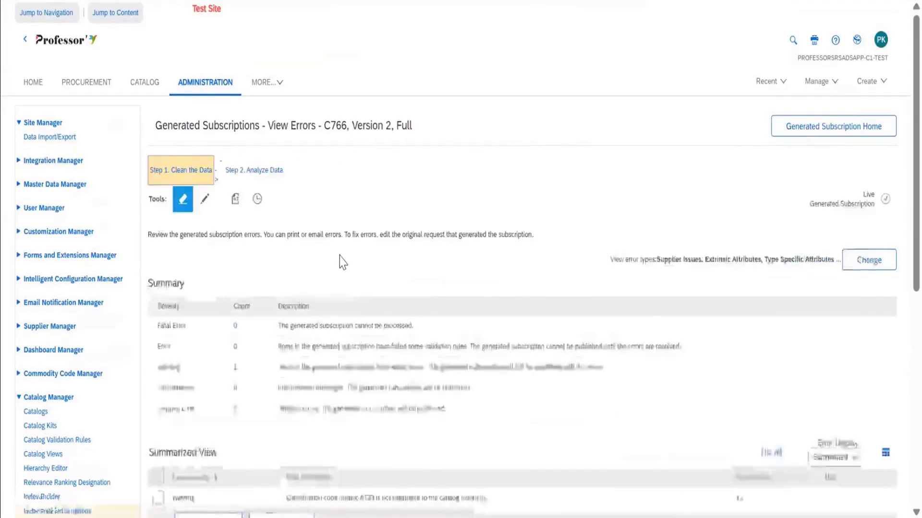
{"action": "scroll", "coordinate": [339, 259], "scroll_direction": "down", "scroll_amount": 3}
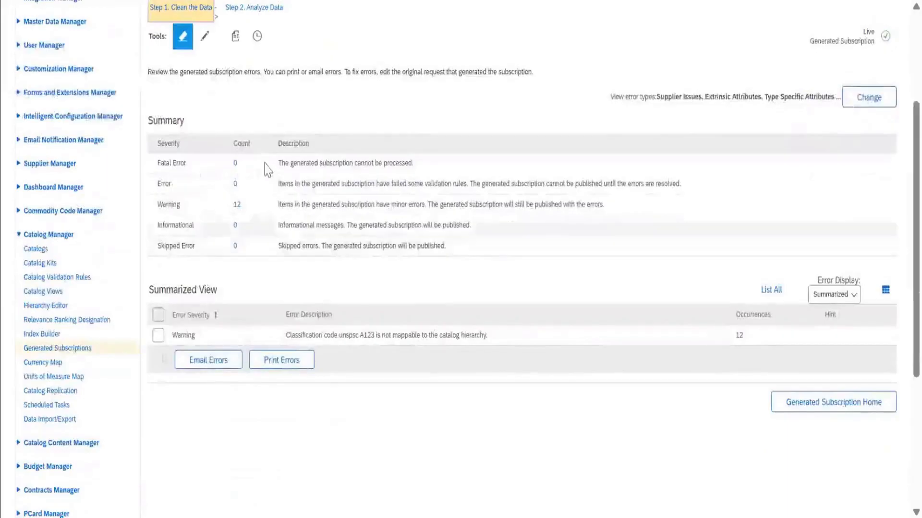
{"action": "scroll", "coordinate": [261, 156], "scroll_direction": "up", "scroll_amount": 2}
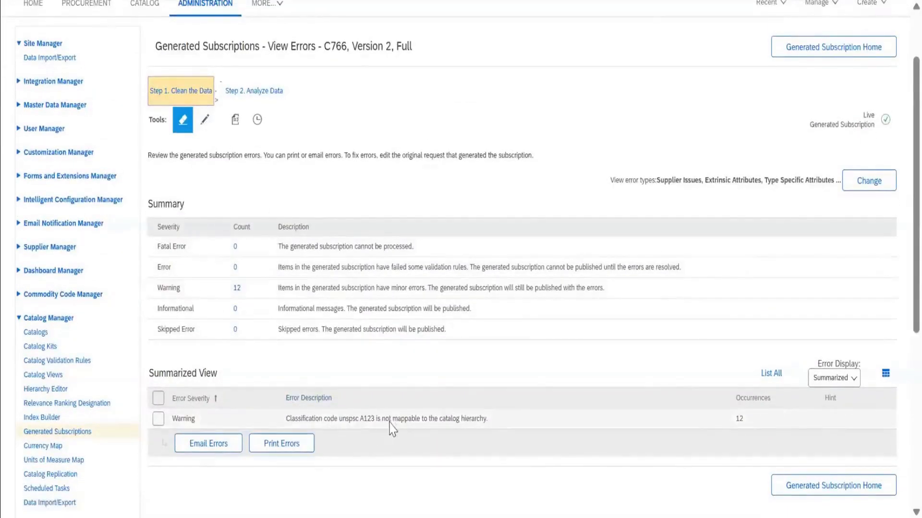
{"action": "left_click", "coordinate": [199, 126]}
{"action": "scroll", "coordinate": [340, 341], "scroll_direction": "down", "scroll_amount": 3}
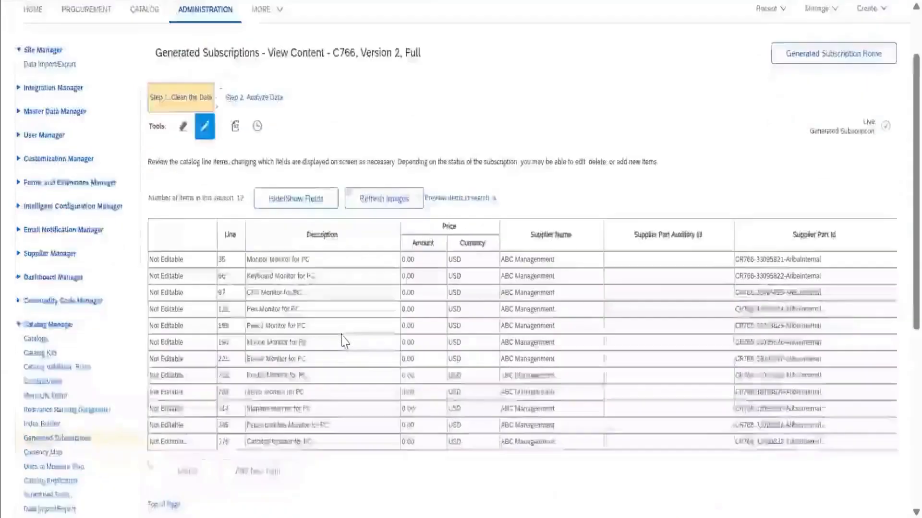
{"action": "scroll", "coordinate": [344, 342], "scroll_direction": "up", "scroll_amount": 2}
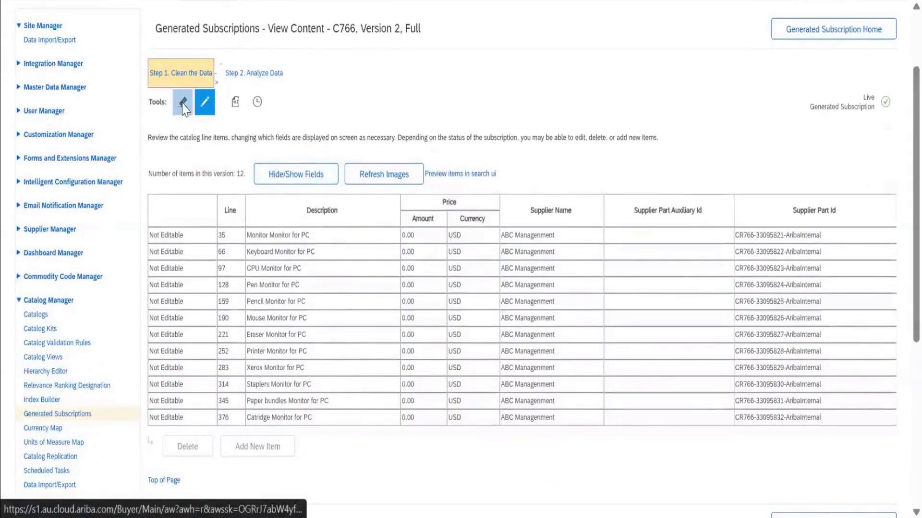
{"action": "left_click", "coordinate": [183, 107]}
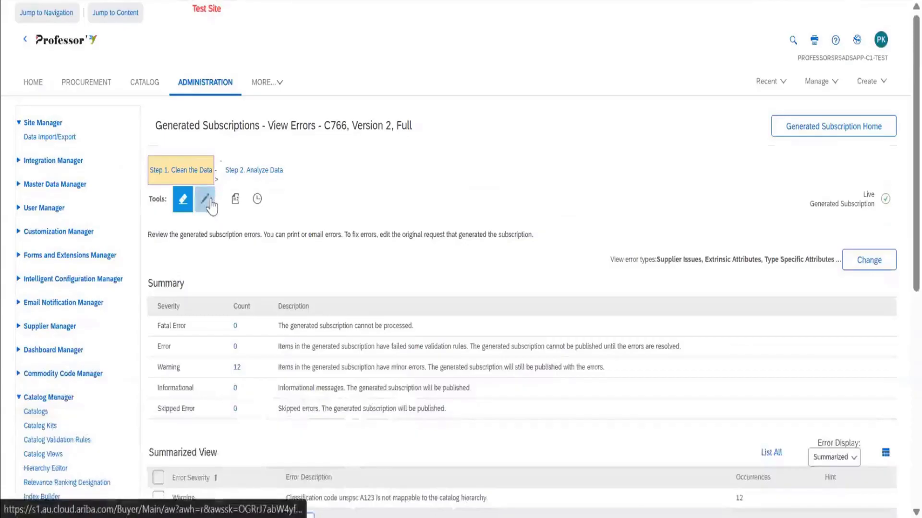
View the Compare Versions options in the Analyze Data step of C766 and return to its error summary in Clean the Data.
{"action": "left_click", "coordinate": [248, 171]}
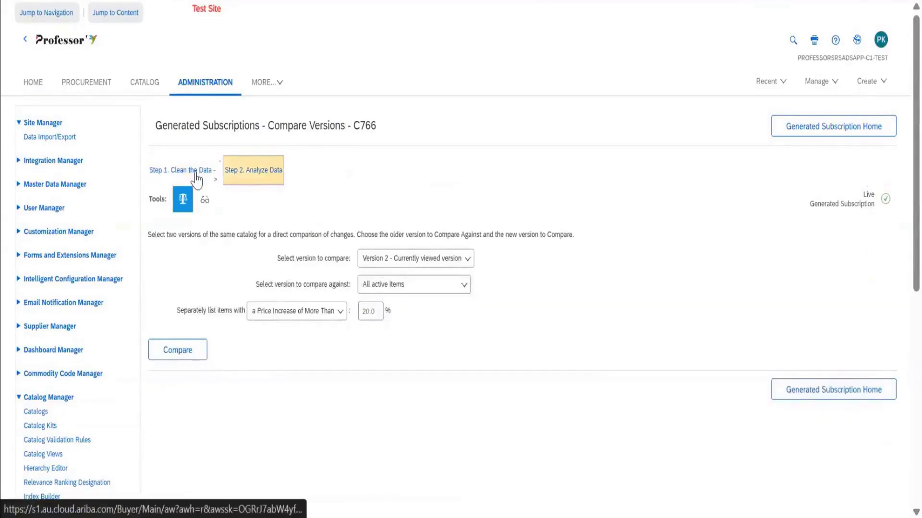
{"action": "left_click", "coordinate": [196, 172]}
{"action": "scroll", "coordinate": [365, 259], "scroll_direction": "down", "scroll_amount": 5}
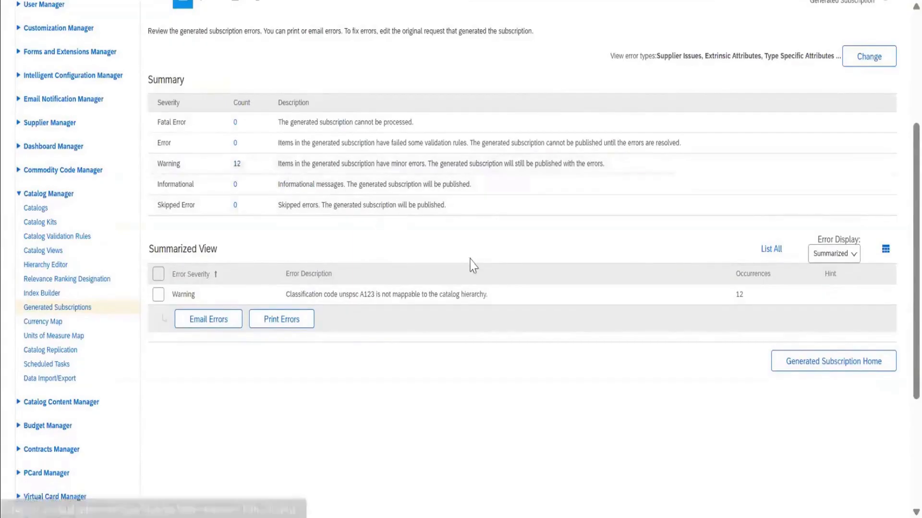
{"action": "scroll", "coordinate": [471, 264], "scroll_direction": "down", "scroll_amount": 3}
{"action": "scroll", "coordinate": [474, 265], "scroll_direction": "up", "scroll_amount": 3}
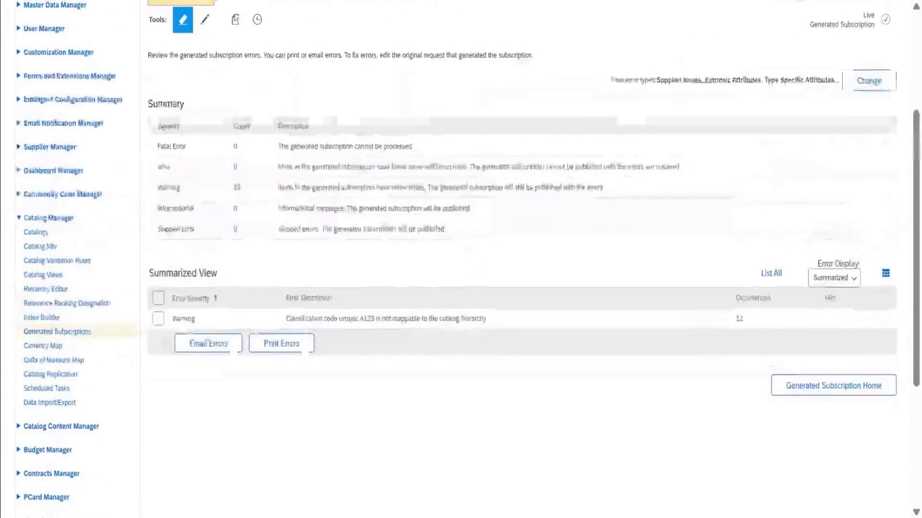
Select the classification code warning in C766's summarized errors and review the Set Error Severity and Type View options, accepting them as they are.
{"action": "left_click", "coordinate": [158, 319]}
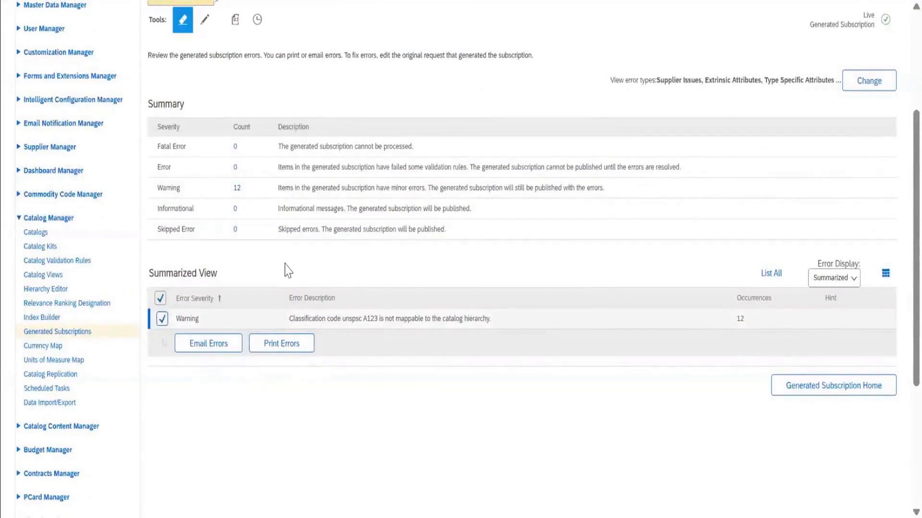
{"action": "scroll", "coordinate": [319, 207], "scroll_direction": "up", "scroll_amount": 2}
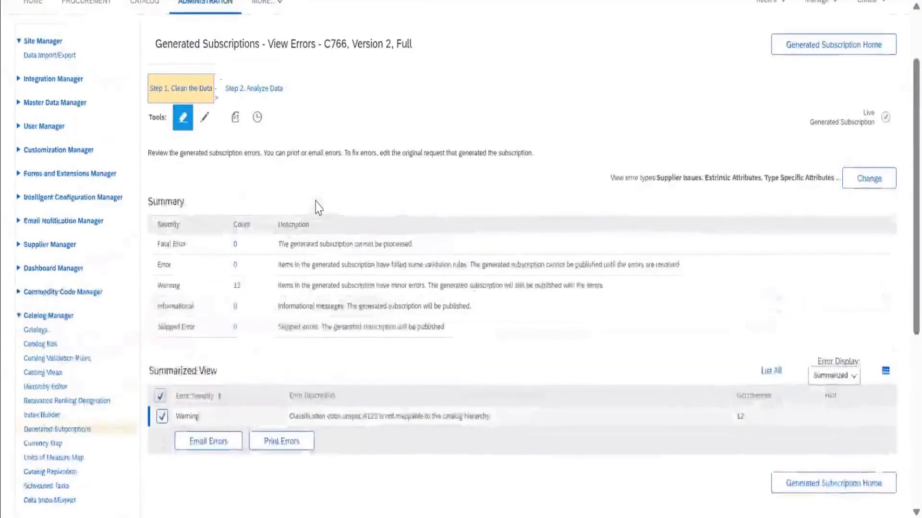
{"action": "left_click", "coordinate": [887, 176]}
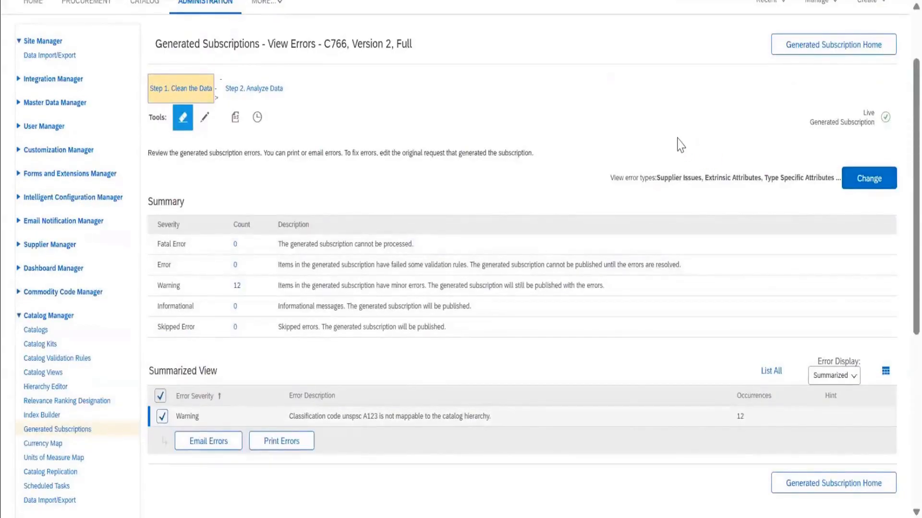
{"action": "scroll", "coordinate": [561, 261], "scroll_direction": "down", "scroll_amount": 4}
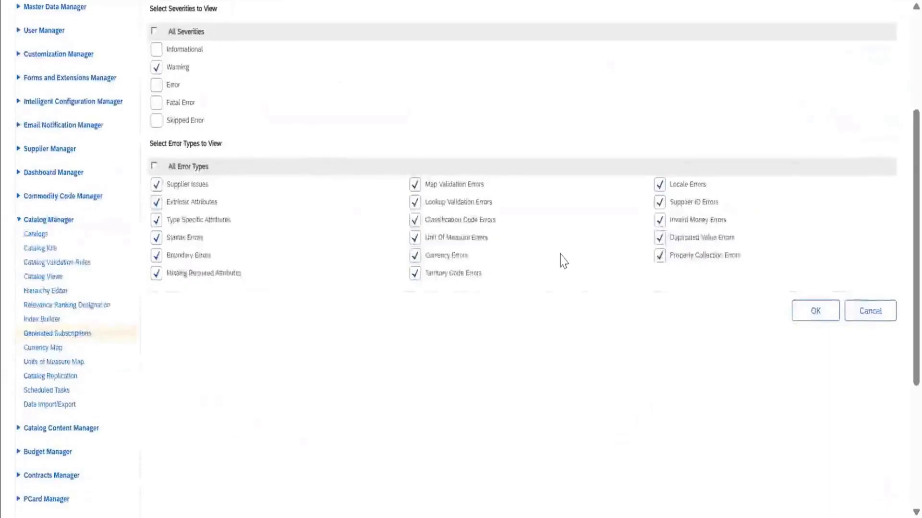
{"action": "scroll", "coordinate": [560, 261], "scroll_direction": "up", "scroll_amount": 3}
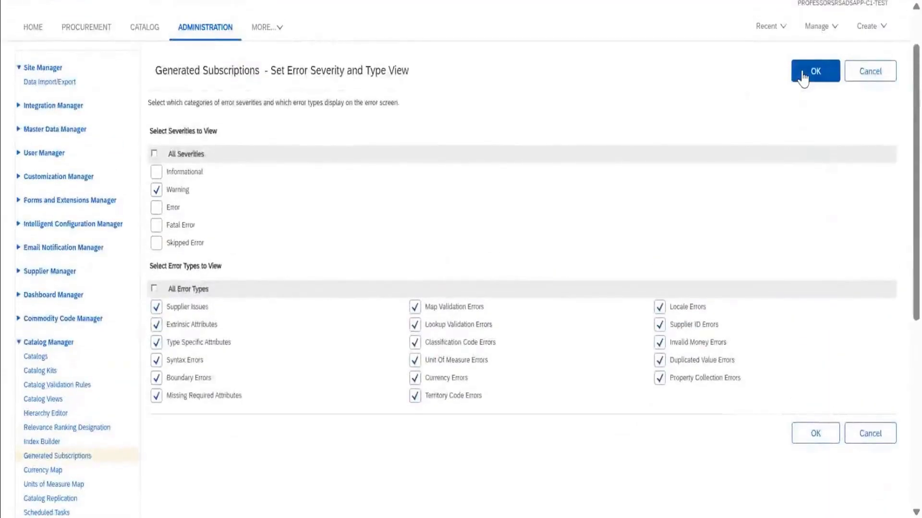
{"action": "left_click", "coordinate": [804, 73]}
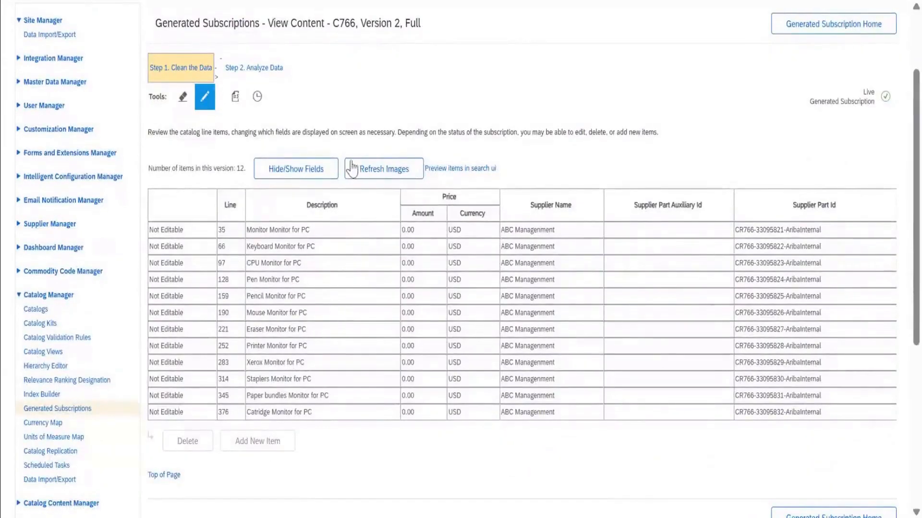
Review which attributes can be shown or hidden for C766's catalog line items and return without changing the selection.
{"action": "left_click", "coordinate": [330, 171]}
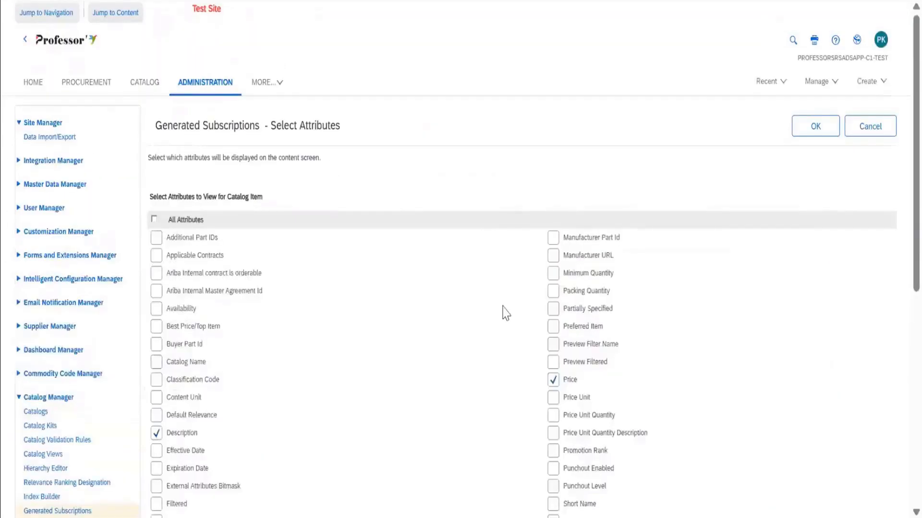
{"action": "scroll", "coordinate": [504, 312], "scroll_direction": "down", "scroll_amount": 2}
{"action": "scroll", "coordinate": [814, 159], "scroll_direction": "up", "scroll_amount": 2}
{"action": "left_click", "coordinate": [869, 126]}
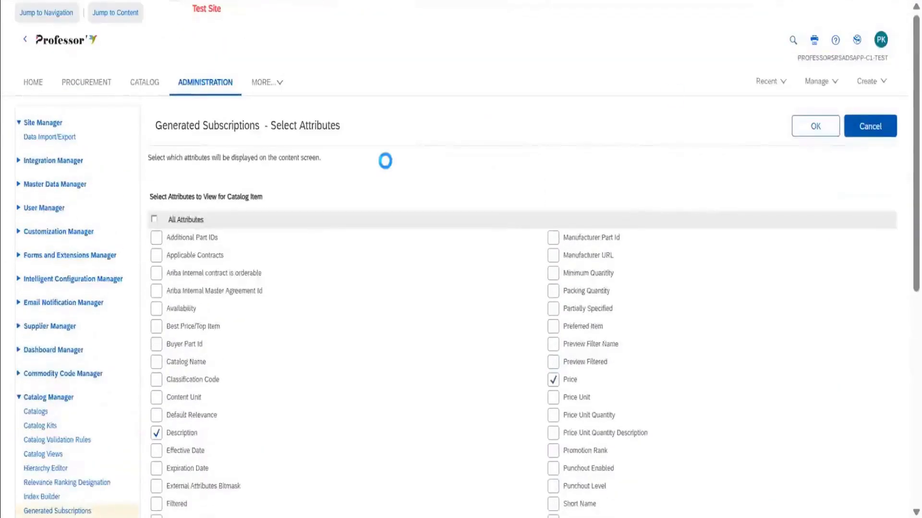
{"action": "scroll", "coordinate": [377, 174], "scroll_direction": "down", "scroll_amount": 4}
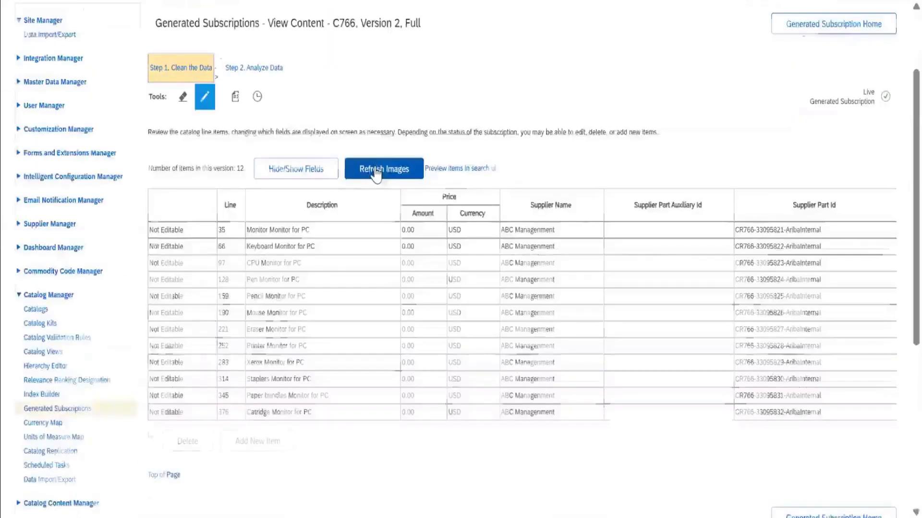
Open the child site's Catalog Replication and examine its subscribed catalogs and the Subscribe action for the unsubscribed V Printers catalog.
{"action": "scroll", "coordinate": [70, 319], "scroll_direction": "down", "scroll_amount": 4}
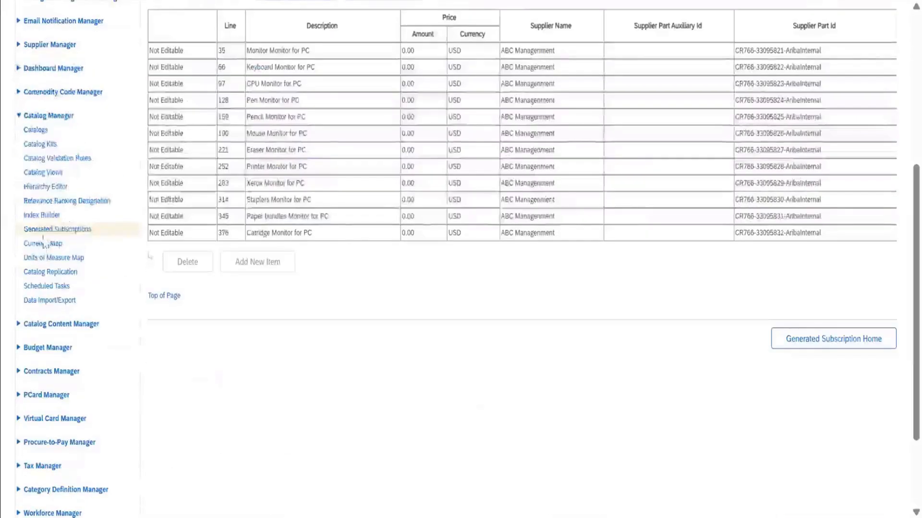
{"action": "left_click", "coordinate": [61, 274]}
{"action": "scroll", "coordinate": [504, 307], "scroll_direction": "down", "scroll_amount": 2}
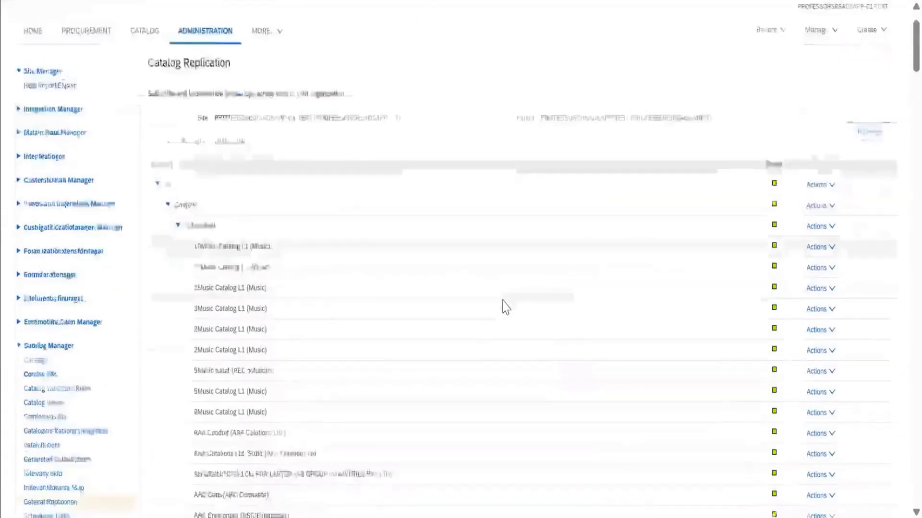
{"action": "scroll", "coordinate": [506, 307], "scroll_direction": "down", "scroll_amount": 20}
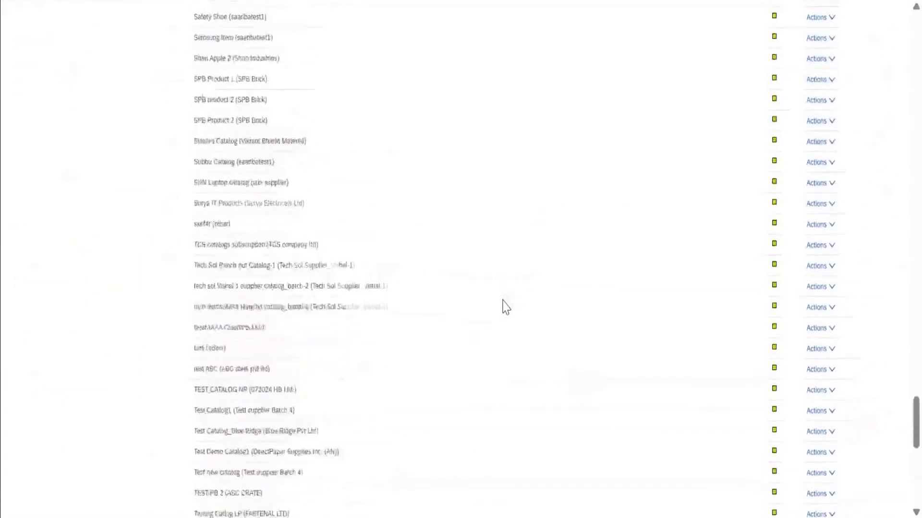
{"action": "scroll", "coordinate": [505, 307], "scroll_direction": "down", "scroll_amount": 10}
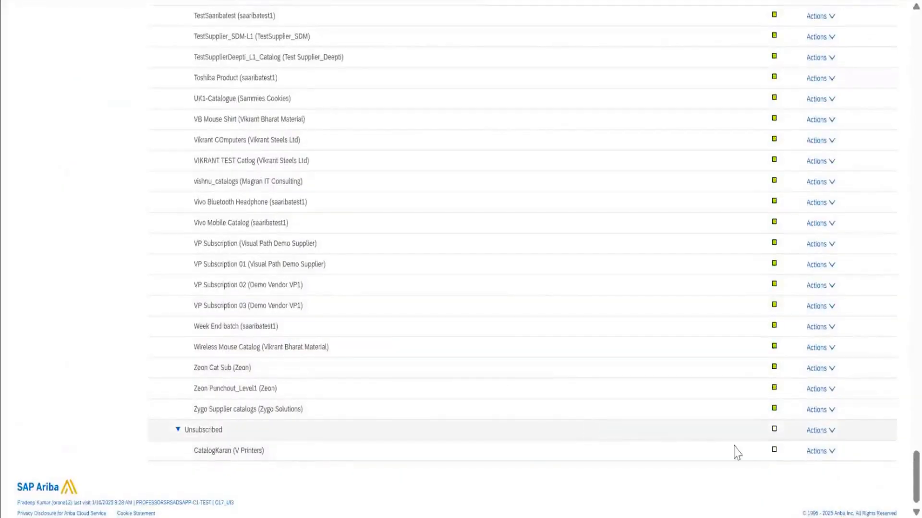
{"action": "left_click", "coordinate": [822, 453]}
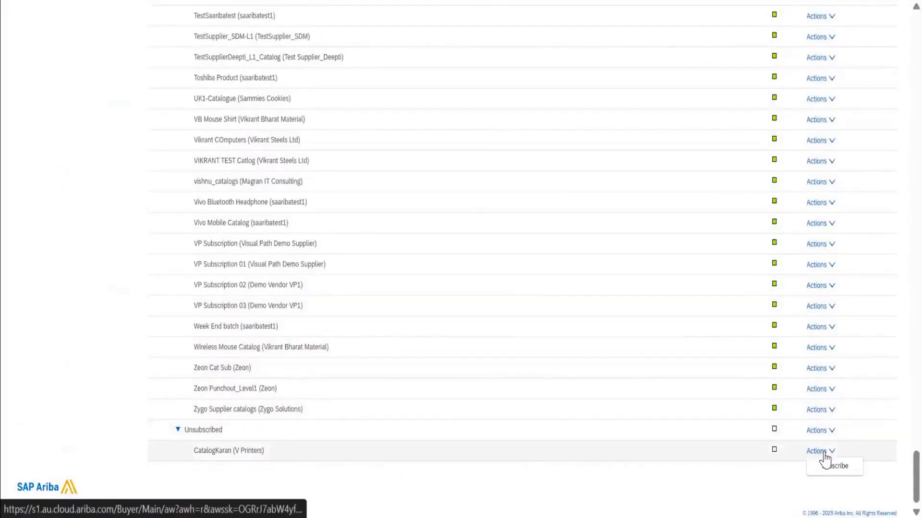
{"action": "left_click", "coordinate": [841, 467]}
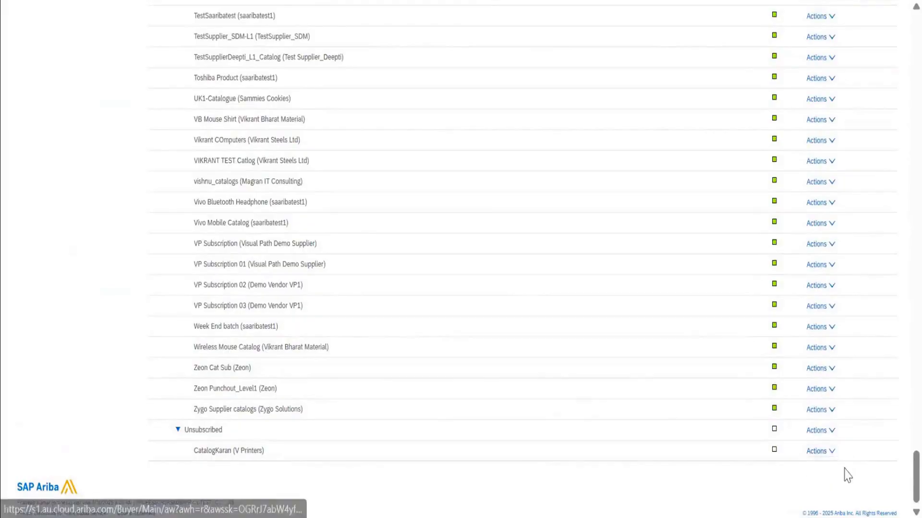
Switch to the parent site's Administration, open Catalogs in Catalog Manager and start importing a new catalog.
{"action": "left_click", "coordinate": [462, 281]}
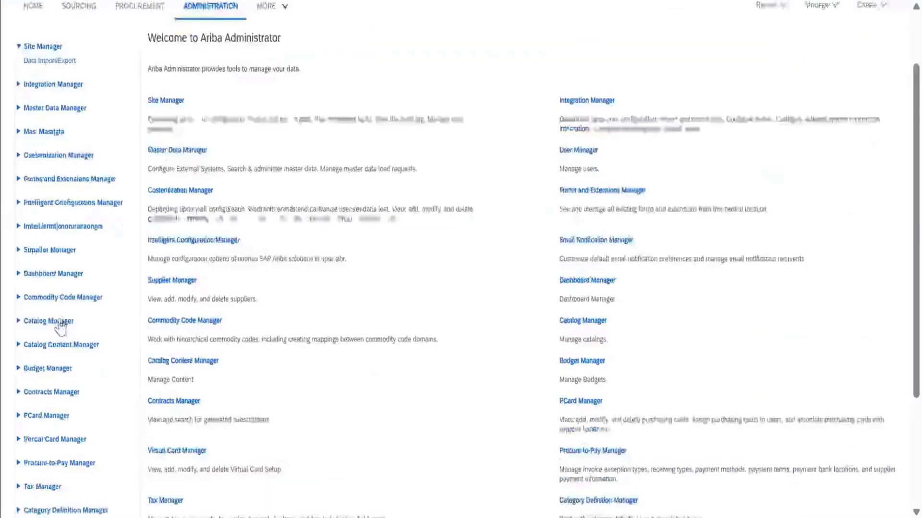
{"action": "left_click", "coordinate": [50, 321]}
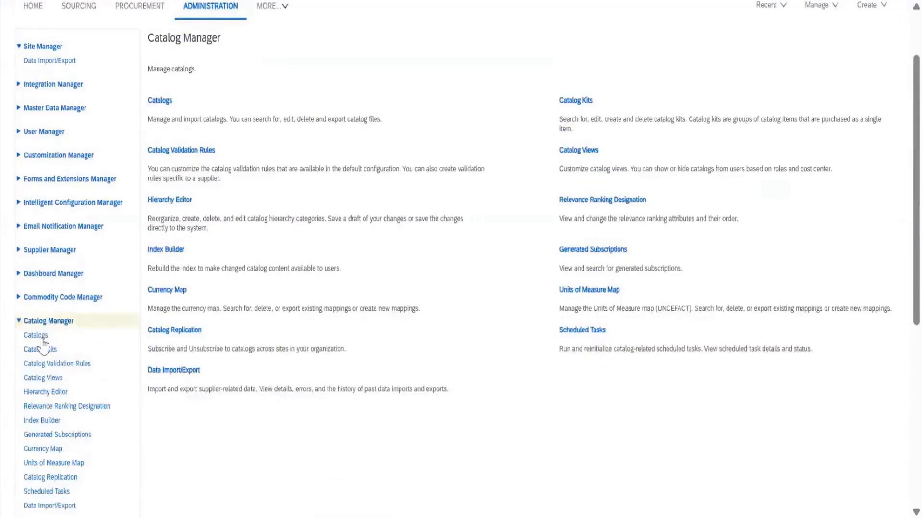
{"action": "left_click", "coordinate": [41, 339]}
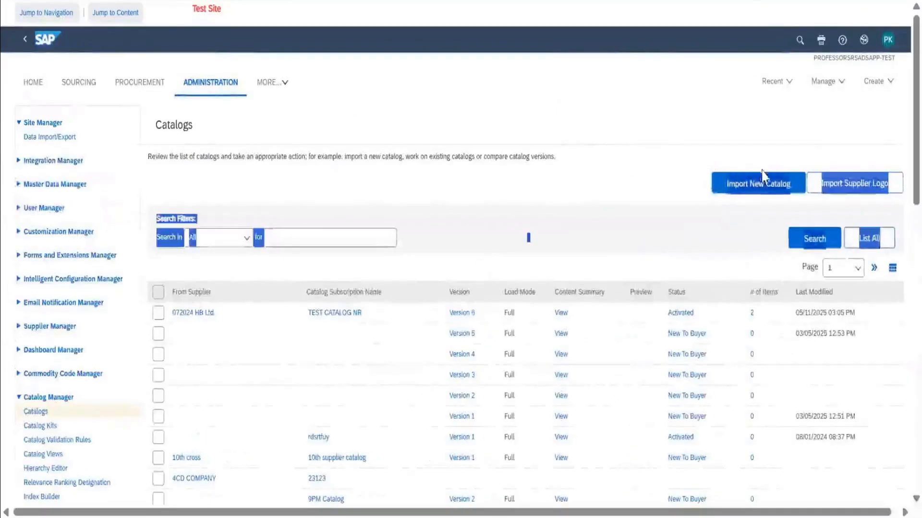
{"action": "left_click", "coordinate": [759, 192]}
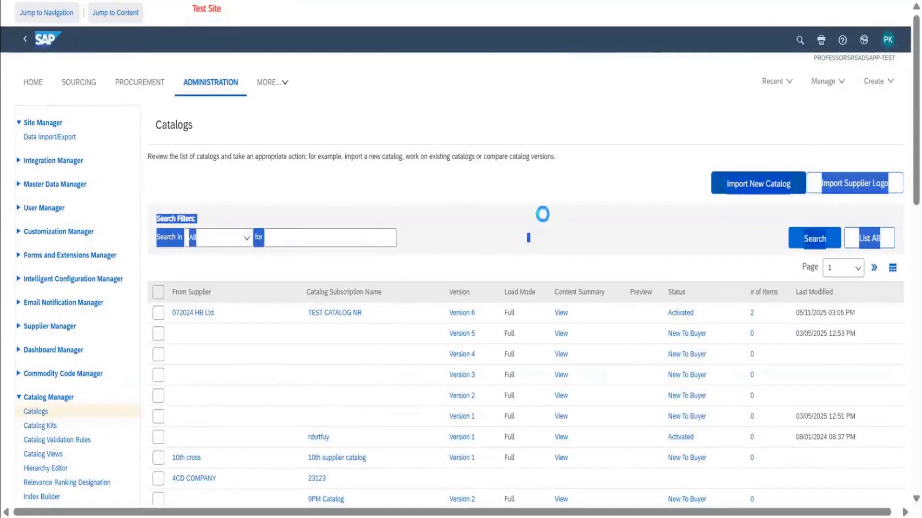
Review the available file formats for the new catalog import and set the file format to EXCEL.
{"action": "scroll", "coordinate": [544, 221], "scroll_direction": "down", "scroll_amount": 5}
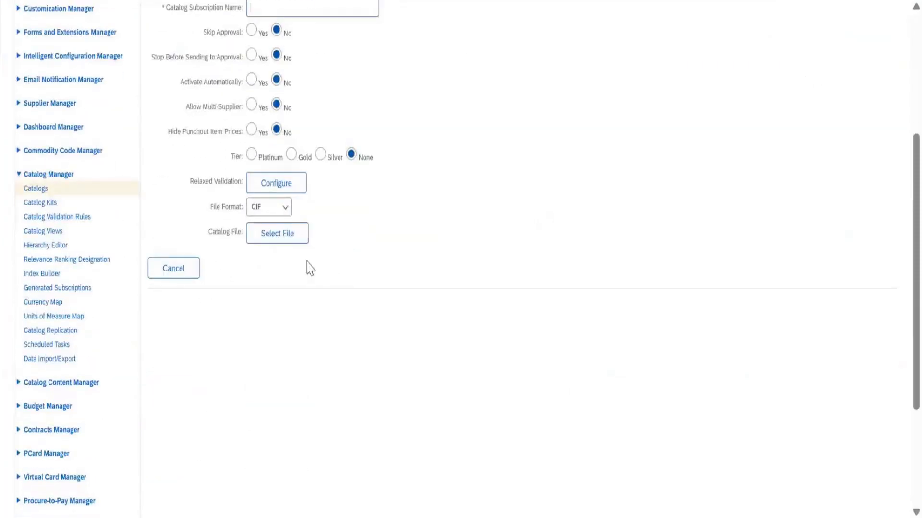
{"action": "left_click", "coordinate": [284, 211]}
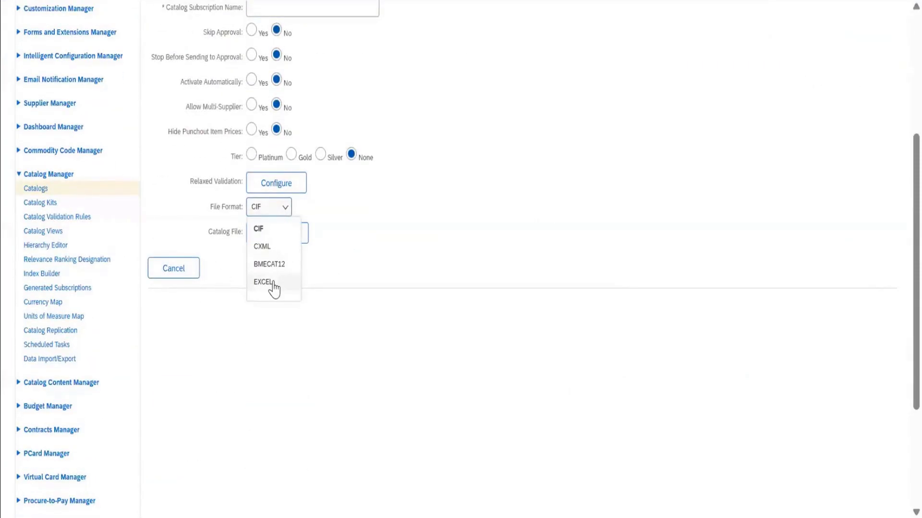
{"action": "left_click", "coordinate": [273, 283]}
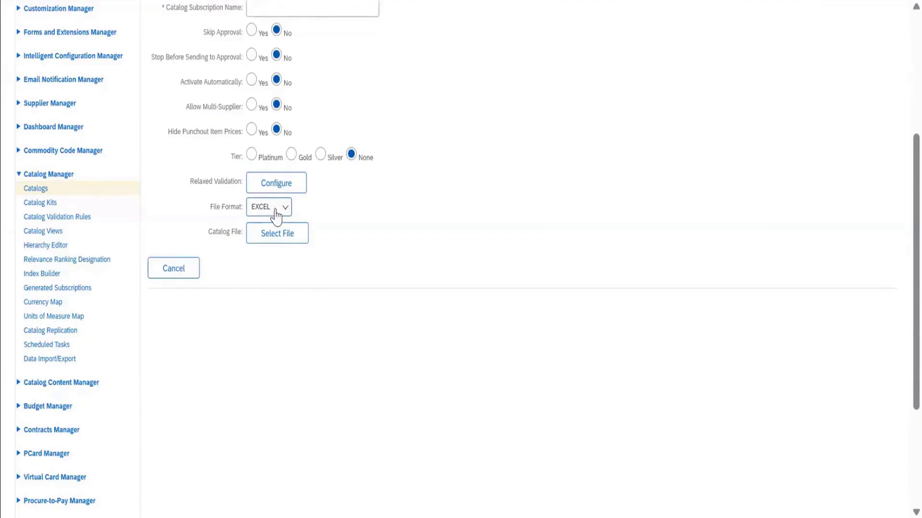
{"action": "scroll", "coordinate": [436, 233], "scroll_direction": "up", "scroll_amount": 3}
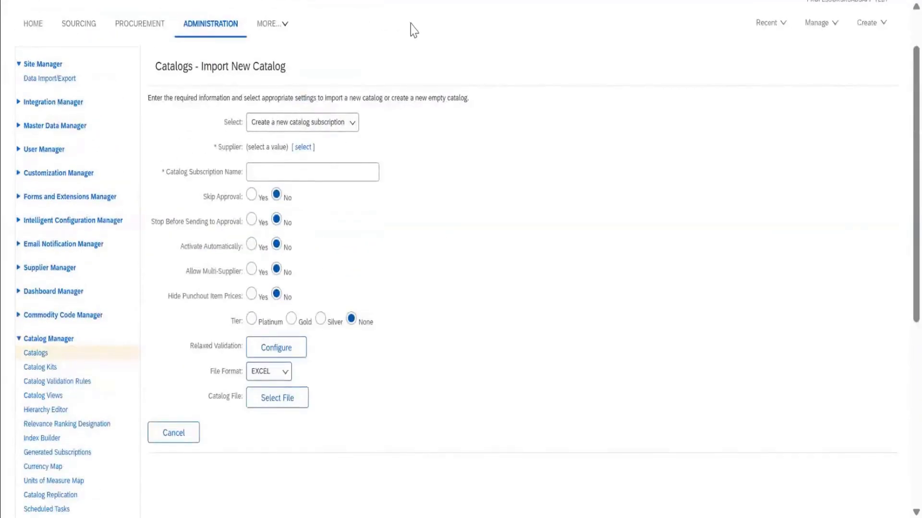
{"action": "left_click", "coordinate": [272, 378]}
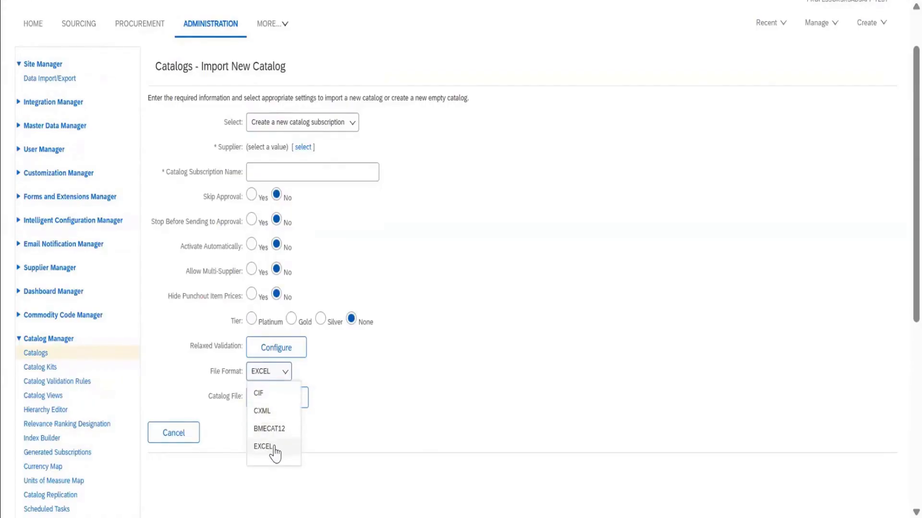
{"action": "left_click", "coordinate": [273, 447]}
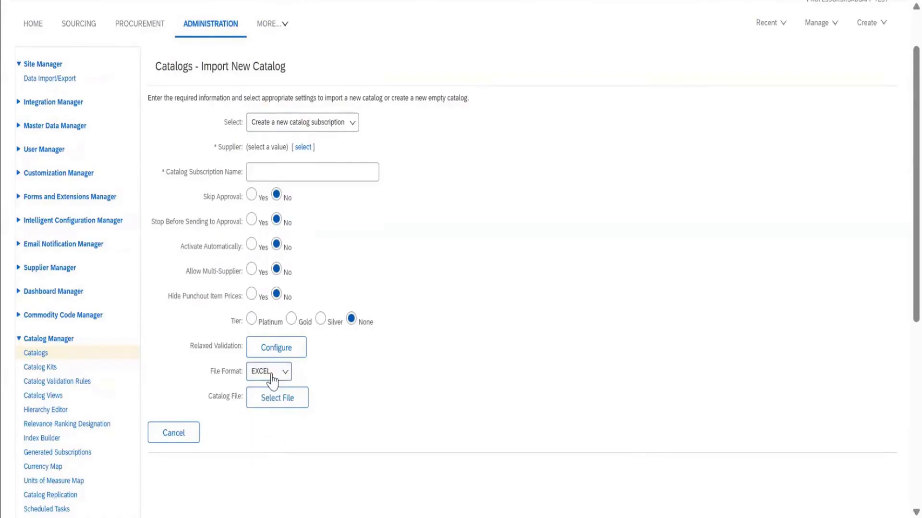
{"action": "left_click", "coordinate": [277, 397]}
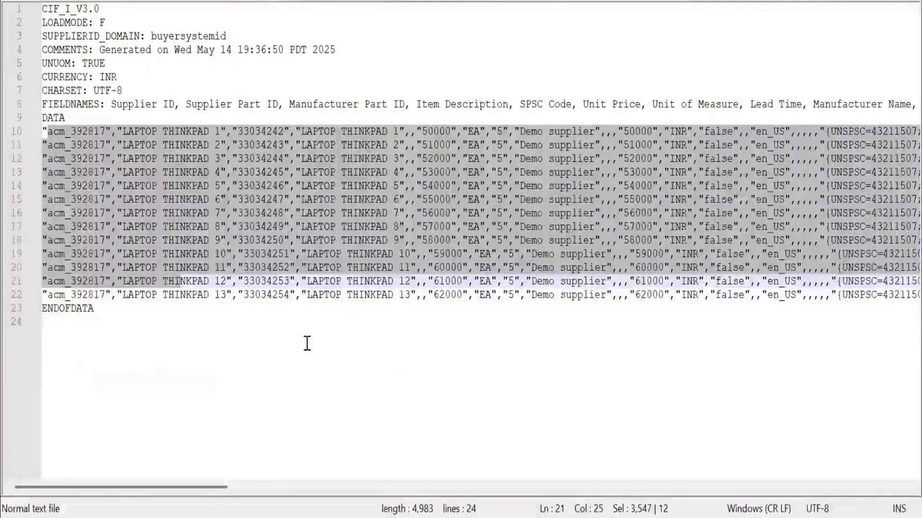
In the text editor showing the CIF catalog, open the file data from the Downloads folder and examine its markup.
{"action": "left_click", "coordinate": [190, 440]}
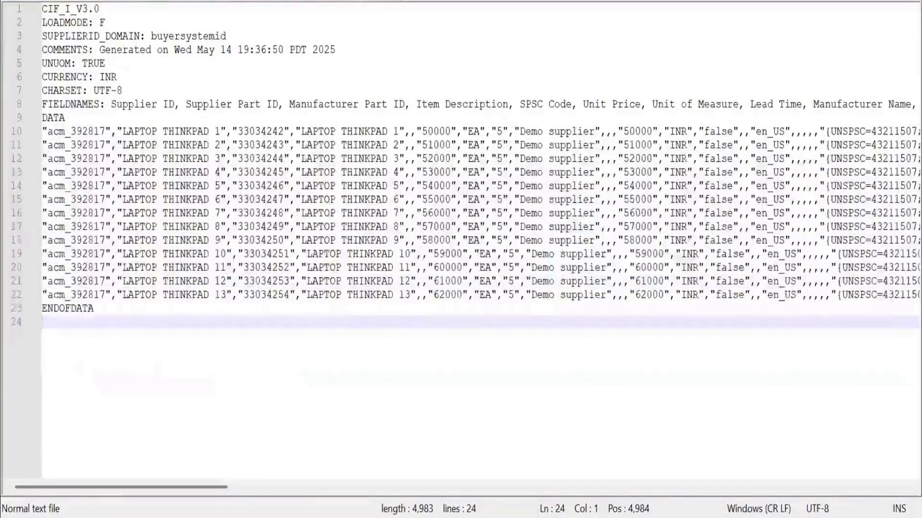
{"action": "key", "text": "alt+f"}
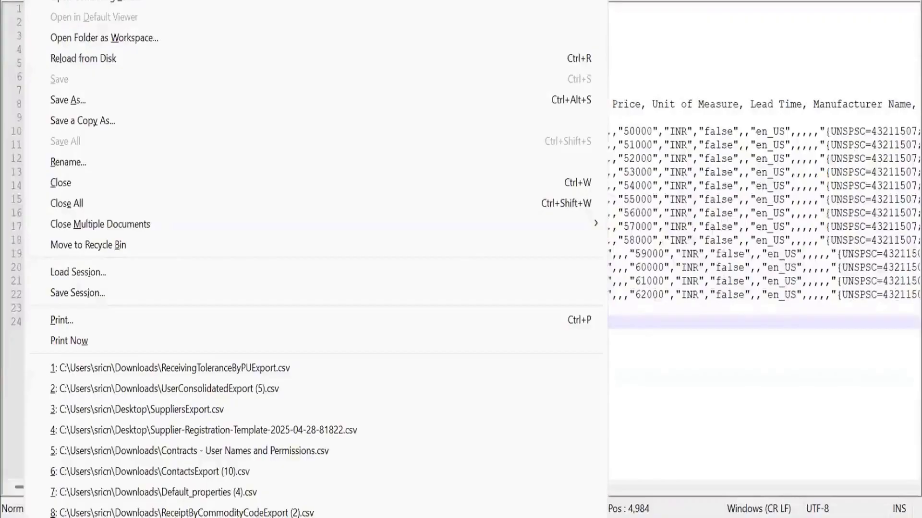
{"action": "key", "text": "o"}
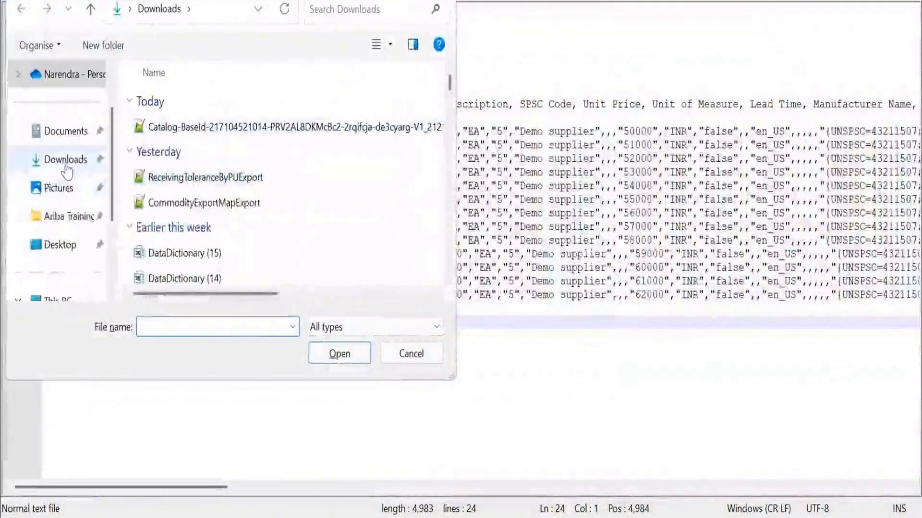
{"action": "left_click", "coordinate": [66, 165]}
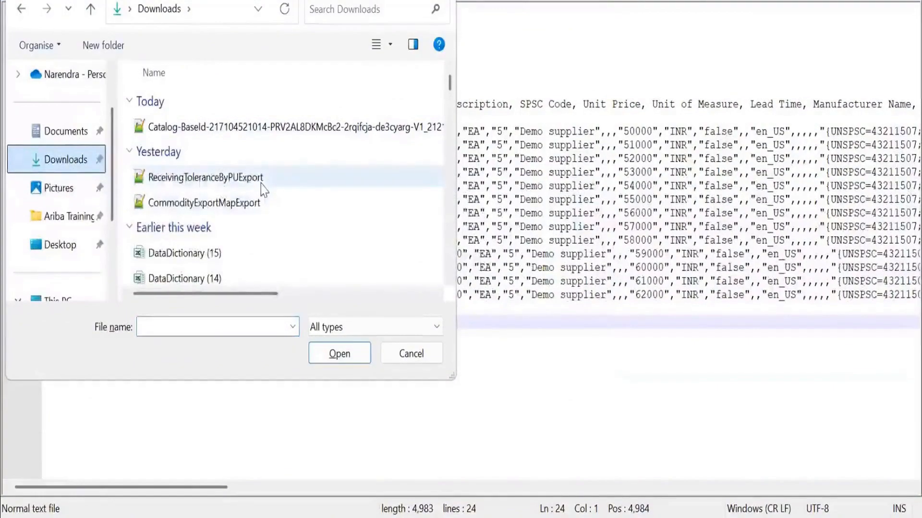
{"action": "scroll", "coordinate": [264, 190], "scroll_direction": "down", "scroll_amount": 2}
{"action": "scroll", "coordinate": [264, 190], "scroll_direction": "down", "scroll_amount": 1}
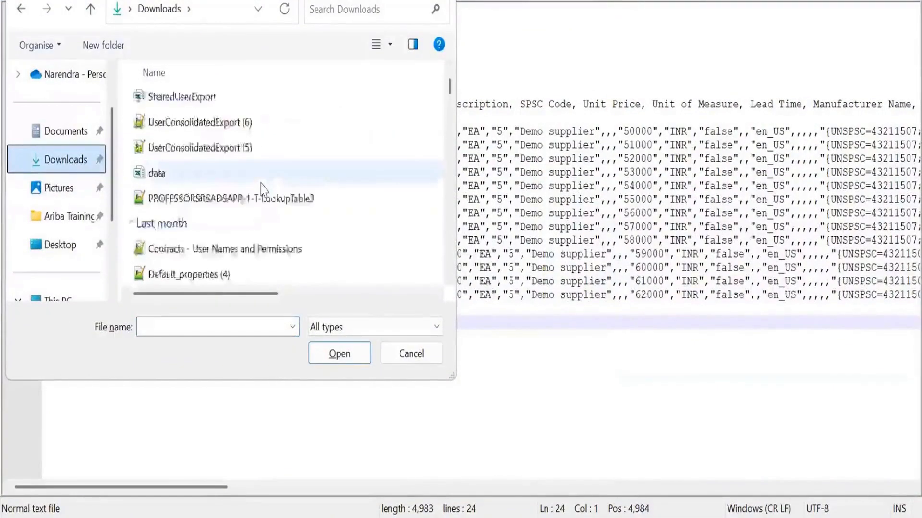
{"action": "left_click", "coordinate": [261, 182]}
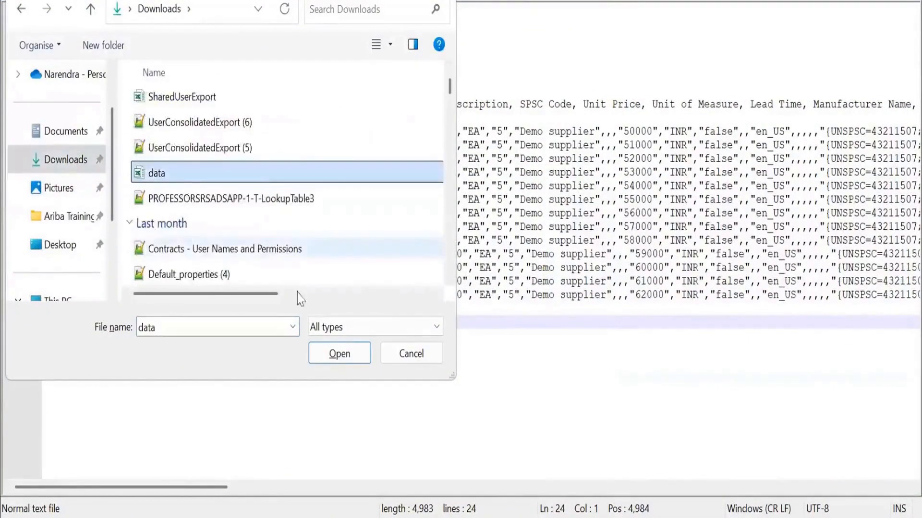
{"action": "left_click", "coordinate": [355, 357]}
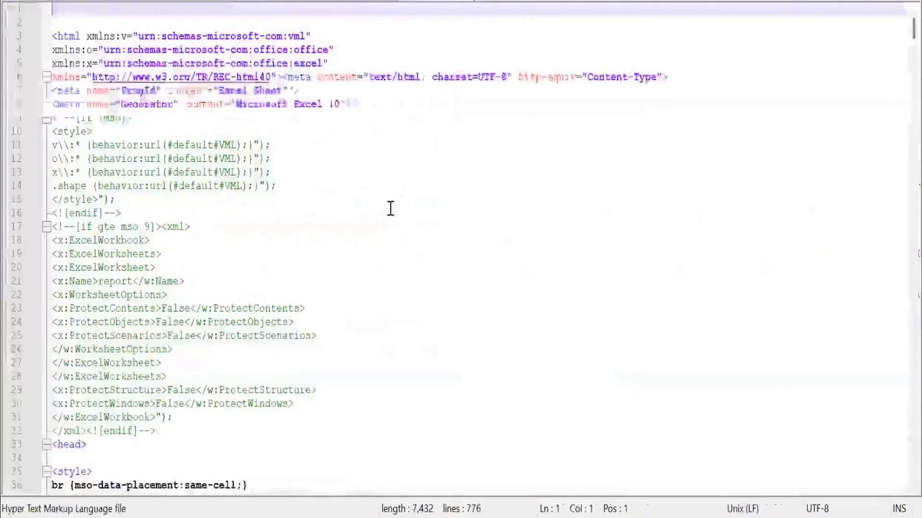
{"action": "scroll", "coordinate": [390, 208], "scroll_direction": "down", "scroll_amount": 20}
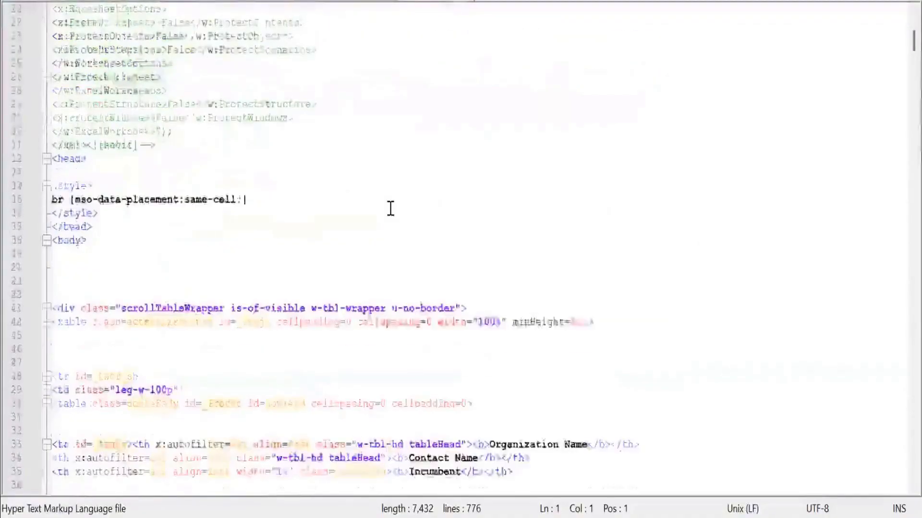
{"action": "scroll", "coordinate": [390, 208], "scroll_direction": "down", "scroll_amount": 3}
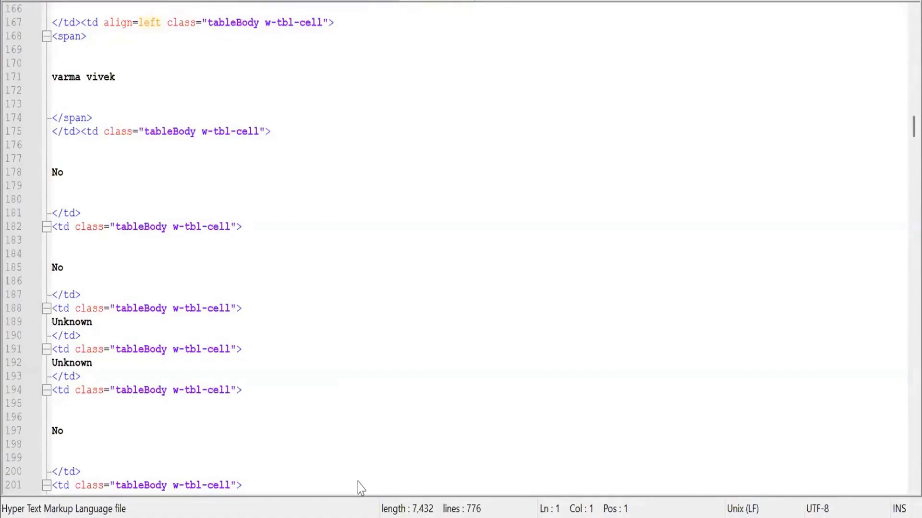
Read through the rest of the HTML table markup to the closing html tag.
{"action": "scroll", "coordinate": [311, 231], "scroll_direction": "down", "scroll_amount": 20}
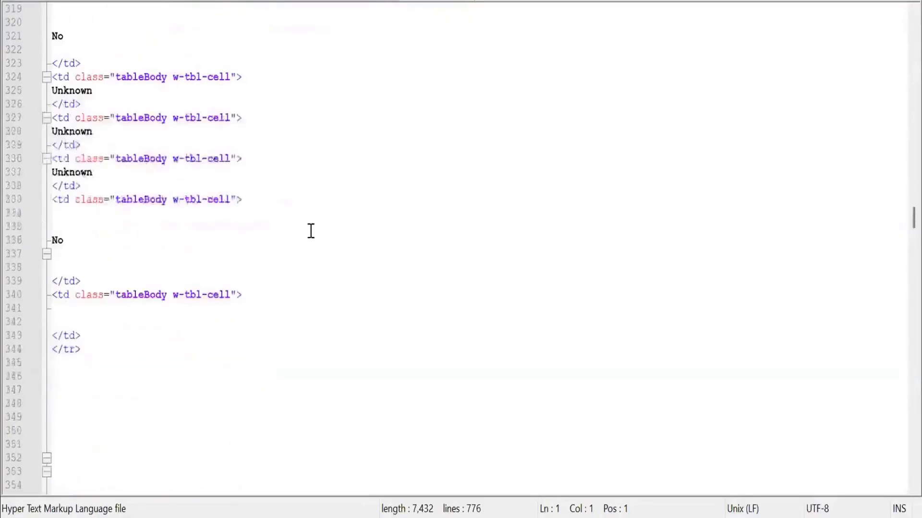
{"action": "scroll", "coordinate": [572, 34], "scroll_direction": "down", "scroll_amount": 18}
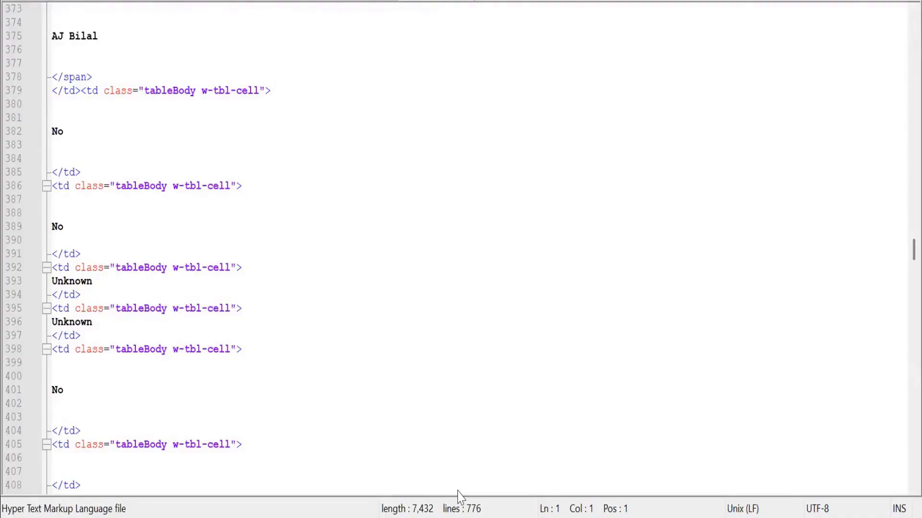
{"action": "scroll", "coordinate": [459, 490], "scroll_direction": "down", "scroll_amount": 20}
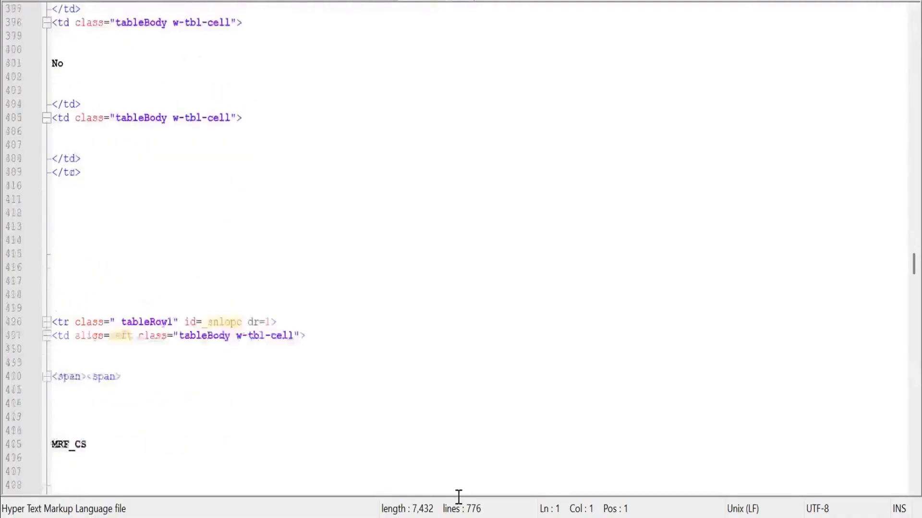
{"action": "scroll", "coordinate": [430, 414], "scroll_direction": "down", "scroll_amount": 20}
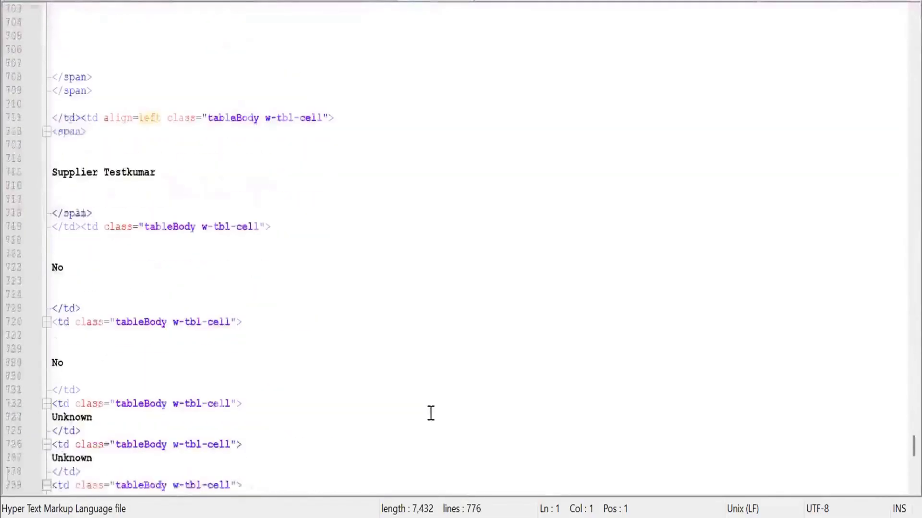
{"action": "scroll", "coordinate": [430, 413], "scroll_direction": "down", "scroll_amount": 13}
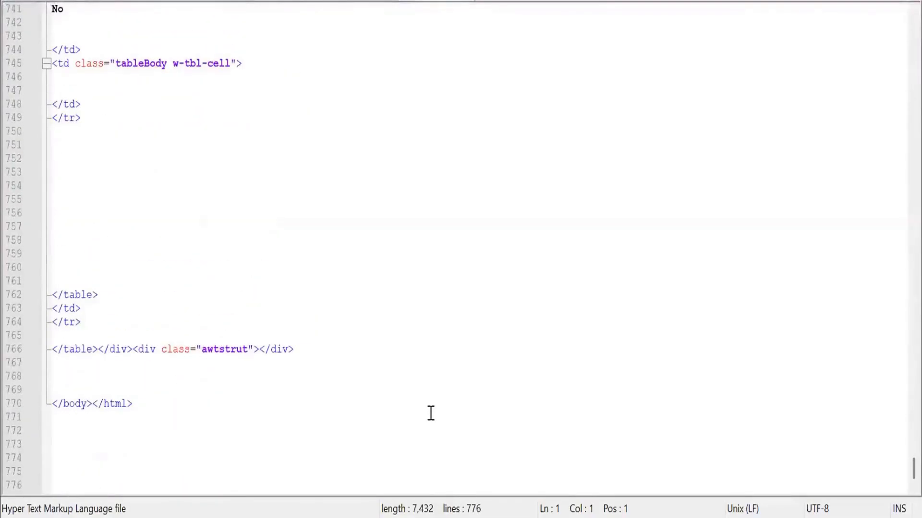
{"action": "scroll", "coordinate": [430, 413], "scroll_direction": "up", "scroll_amount": 3}
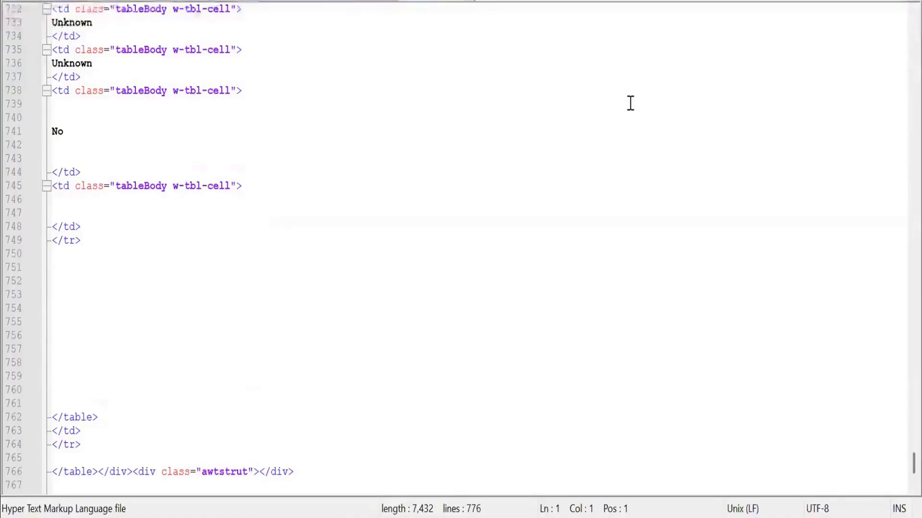
{"action": "scroll", "coordinate": [630, 102], "scroll_direction": "up", "scroll_amount": 4}
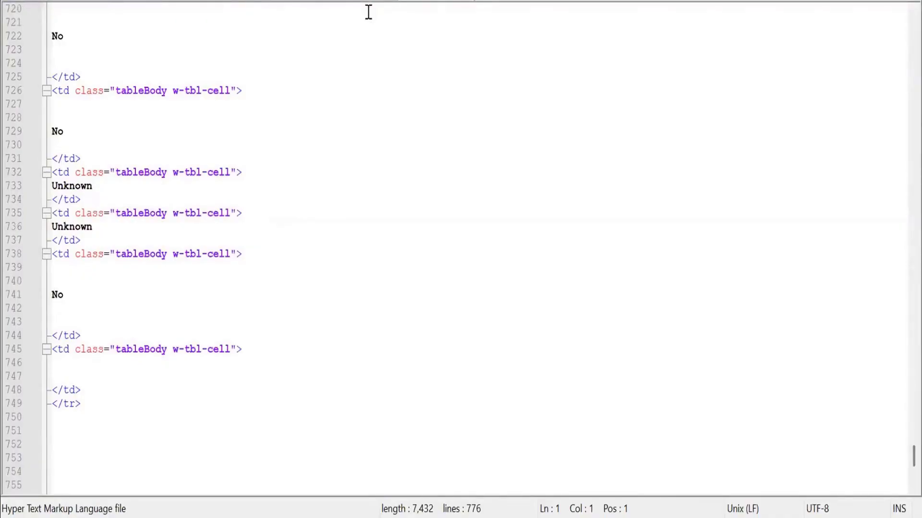
Switch to the Sessions sheet in Excel and enter SDFDF in cell F40 and DSFESF in cell G40.
{"action": "key", "text": "alt+Tab"}
{"action": "left_click", "coordinate": [461, 372]}
{"action": "type", "text": "SDFDF"}
{"action": "key", "text": "Tab"}
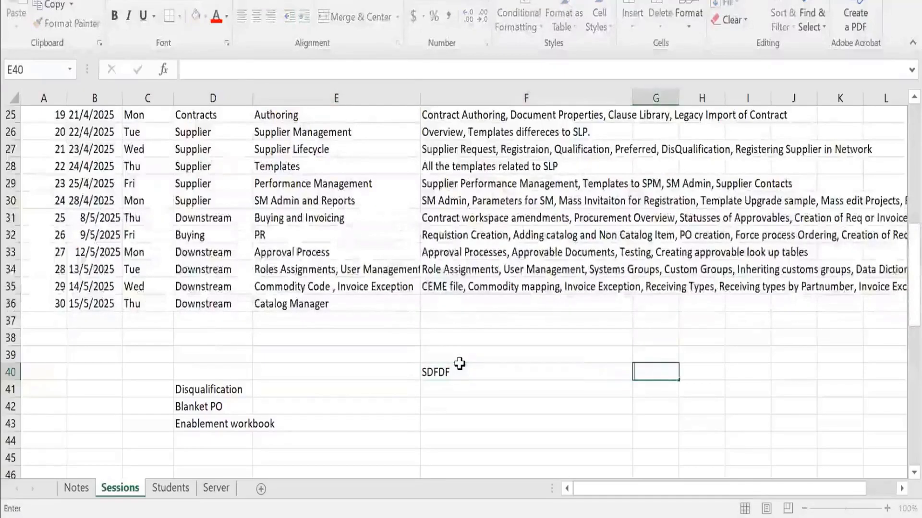
{"action": "type", "text": "DSFESF"}
{"action": "key", "text": "Tab"}
{"action": "key", "text": "Return"}
Enter SDFDS and SDFSD in cells F41:G41, and 1234 and 2343 in cells F42:G42.
{"action": "type", "text": "SDFDF"}
{"action": "key", "text": "BackSpace"}
{"action": "type", "text": "S"}
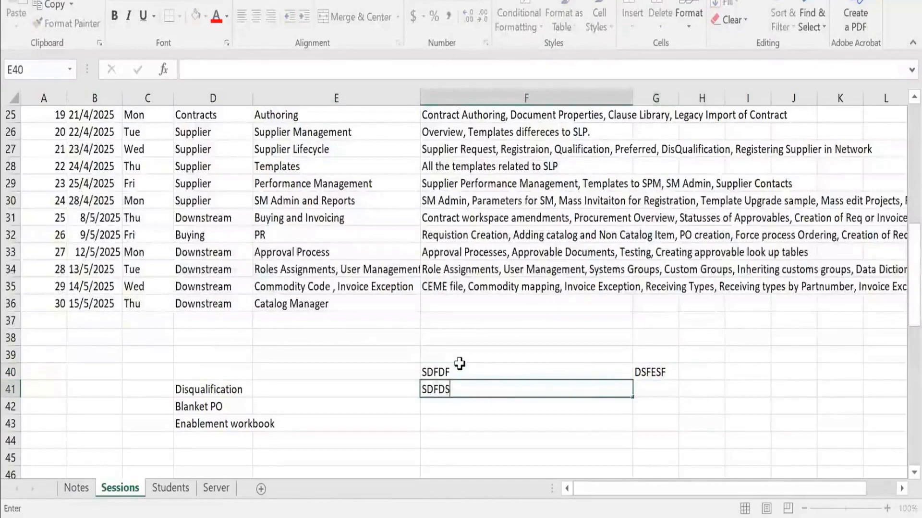
{"action": "key", "text": "Tab"}
{"action": "type", "text": "SDFSD"}
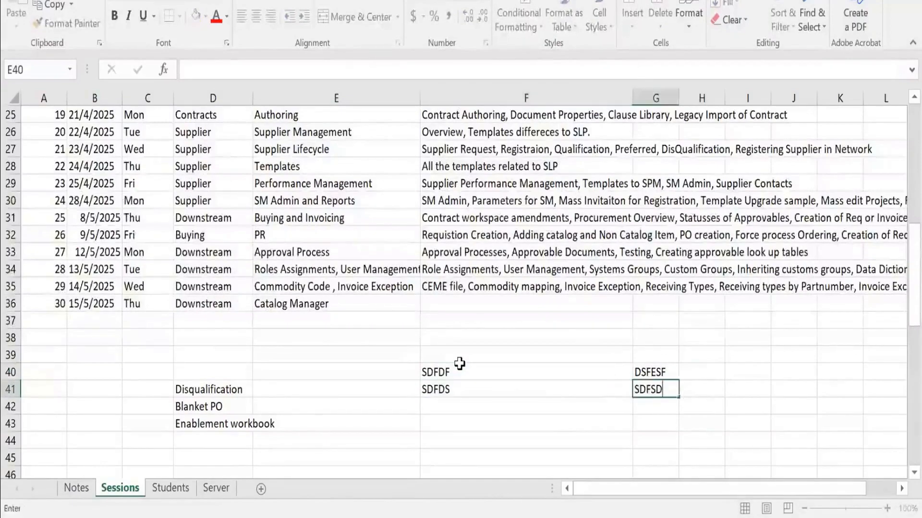
{"action": "key", "text": "Return"}
{"action": "type", "text": "1234"}
{"action": "key", "text": "Tab"}
{"action": "type", "text": "2343"}
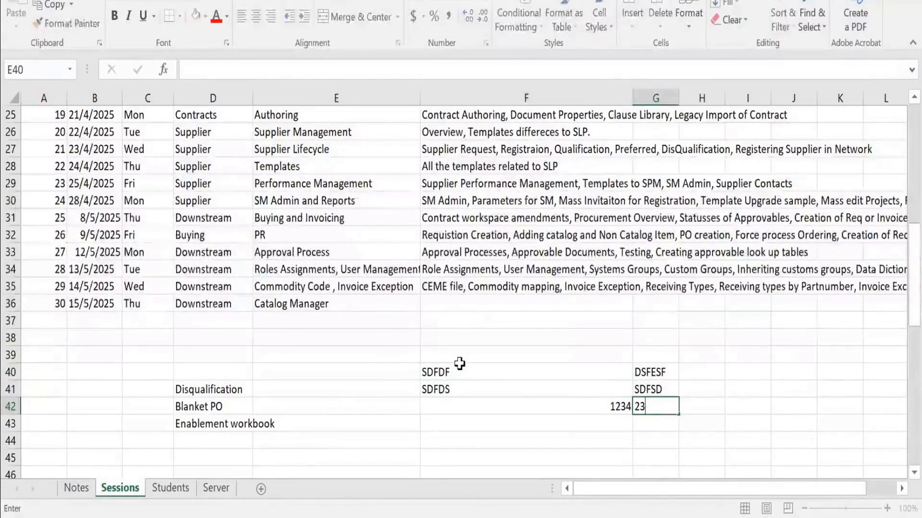
{"action": "key", "text": "Up"}
Copy cells F40:G42 and paste them into a blank text document in the text editor.
{"action": "left_click", "coordinate": [459, 370]}
{"action": "key", "text": "shift+Right"}
{"action": "key", "text": "shift+Down"}
{"action": "key", "text": "shift+Down"}
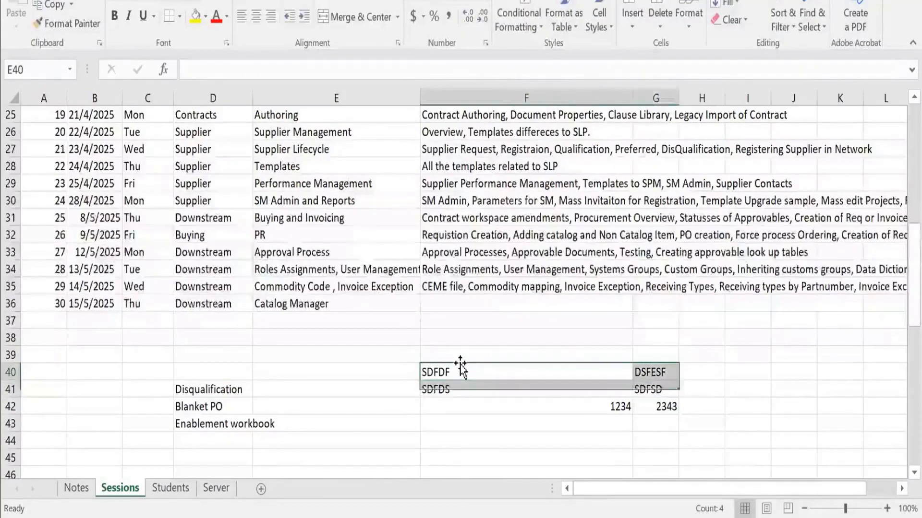
{"action": "key", "text": "ctrl+c"}
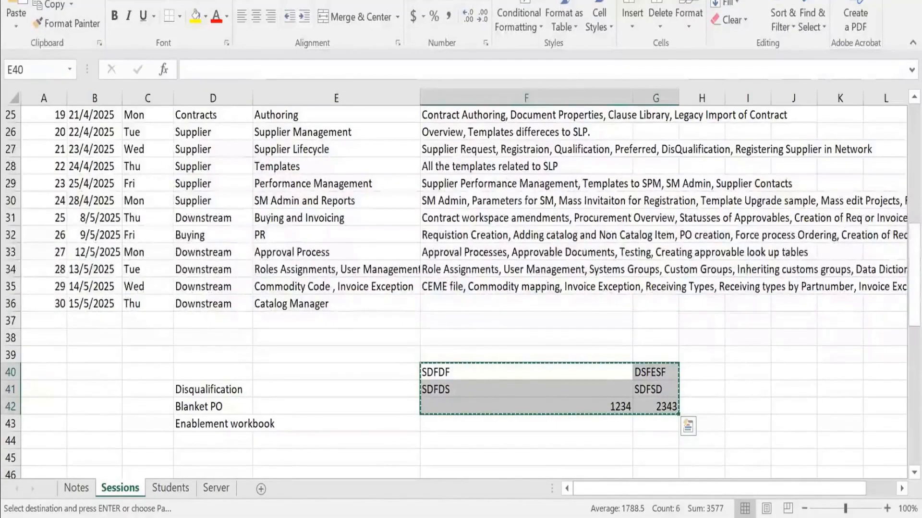
{"action": "key", "text": "alt+Tab"}
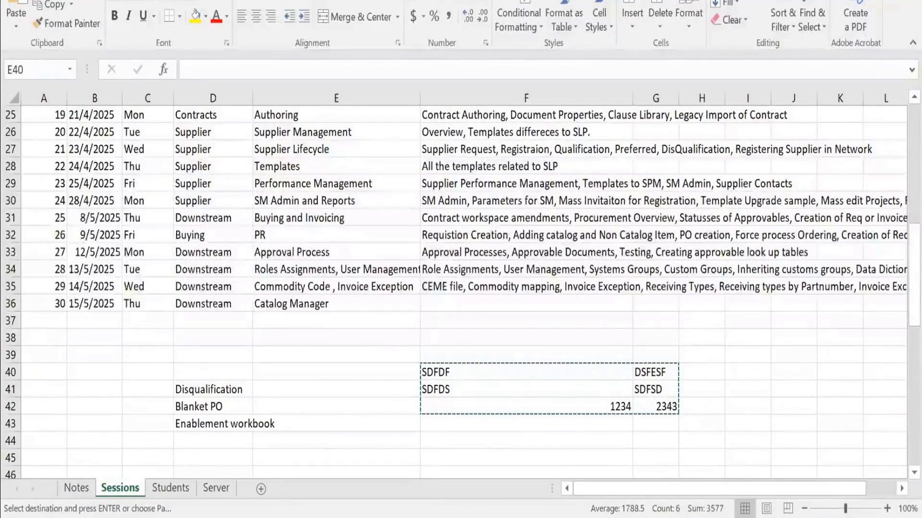
{"action": "key", "text": "alt+Tab"}
{"action": "key", "text": "ctrl+v"}
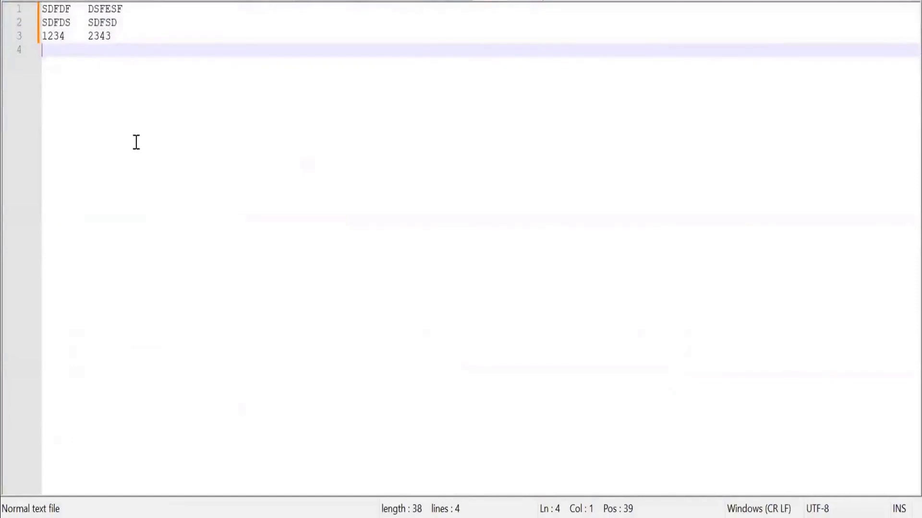
Replace the tab between 1234 and 2343 on line 3 with a single space.
{"action": "left_click", "coordinate": [77, 35]}
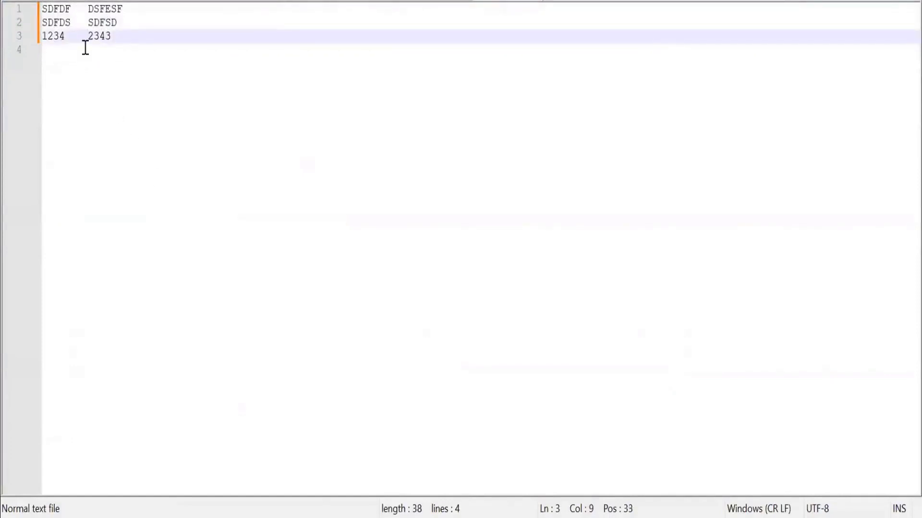
{"action": "key", "text": "shift+Home"}
{"action": "key", "text": "shift+Right"}
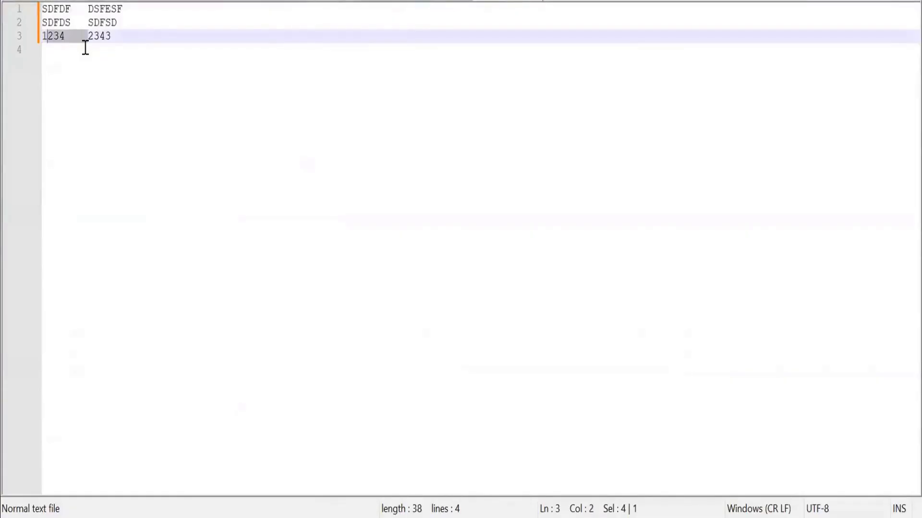
{"action": "key", "text": "shift+Right"}
{"action": "key", "text": "shift+Right"}
{"action": "key", "text": "shift+Right"}
{"action": "key", "text": "Delete"}
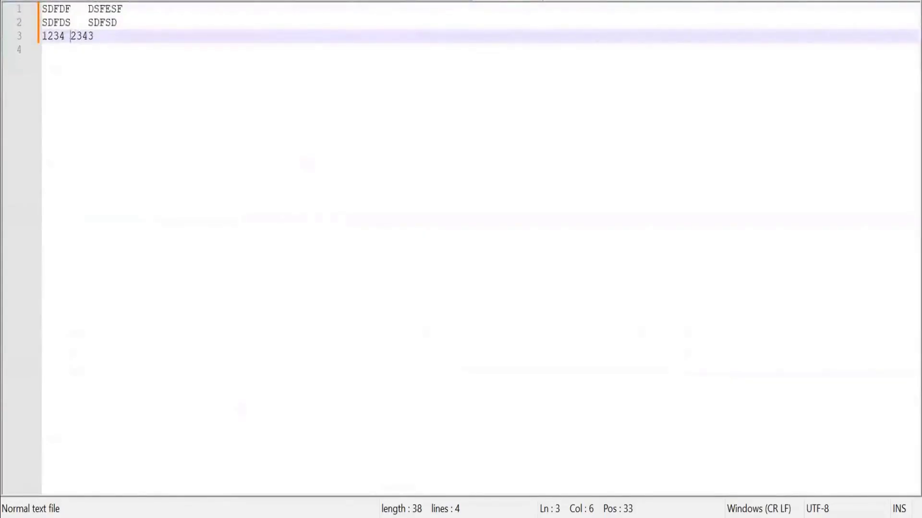
{"action": "key", "text": "alt+e"}
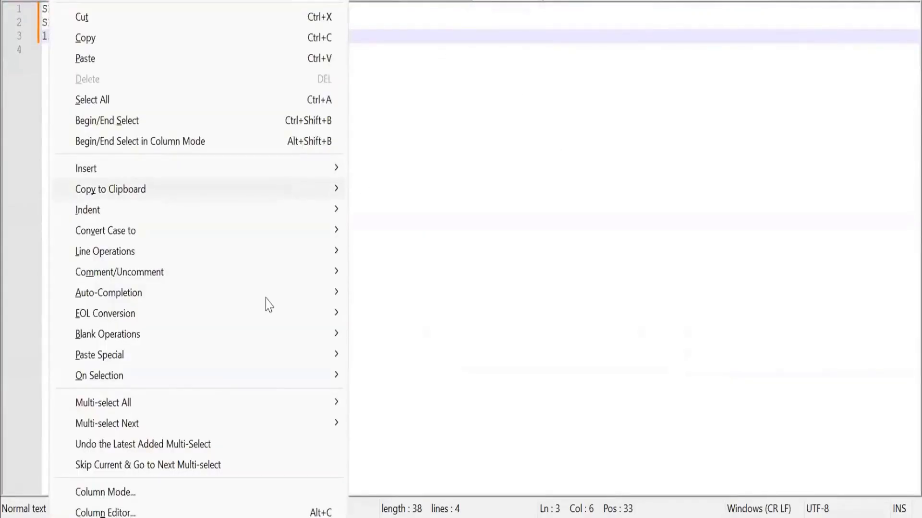
{"action": "left_click", "coordinate": [395, 149]}
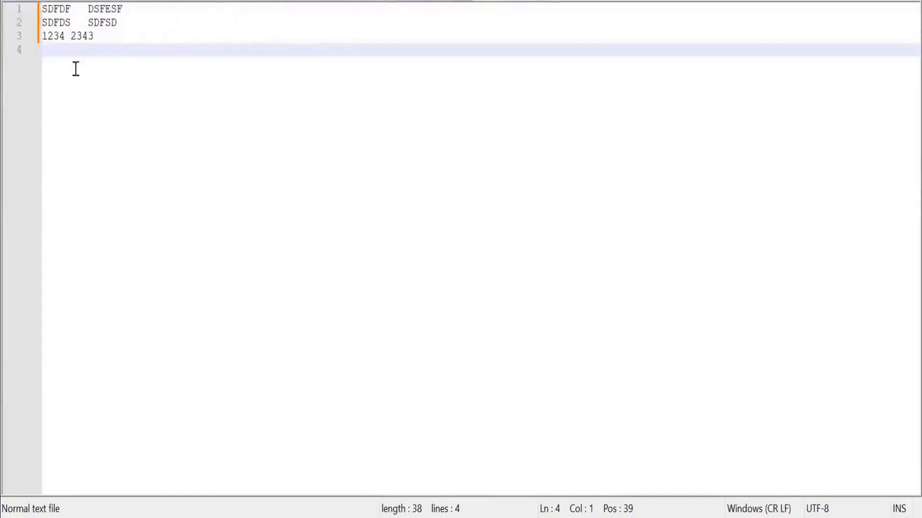
Highlight the sample rows on lines 2 and 3 of the text document.
{"action": "left_click", "coordinate": [49, 25]}
{"action": "double_click", "coordinate": [49, 25]}
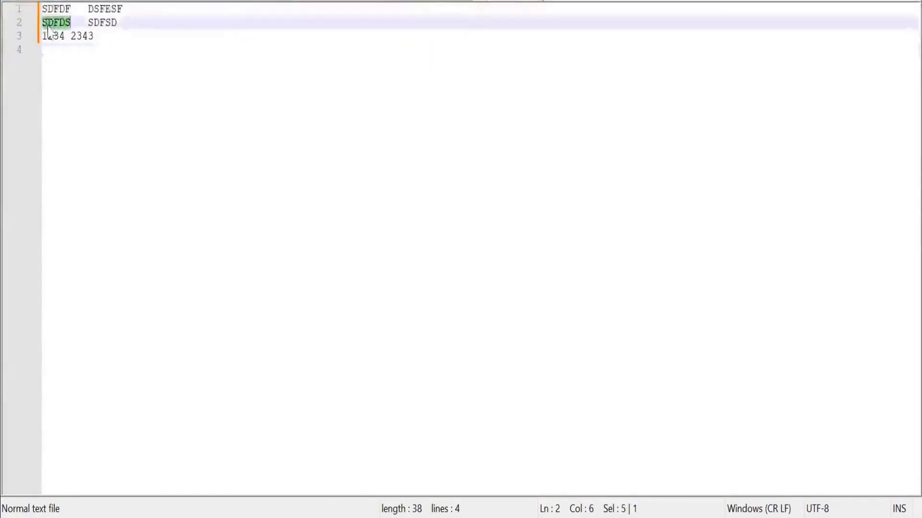
{"action": "key", "text": "shift+Down"}
{"action": "key", "text": "shift+Down"}
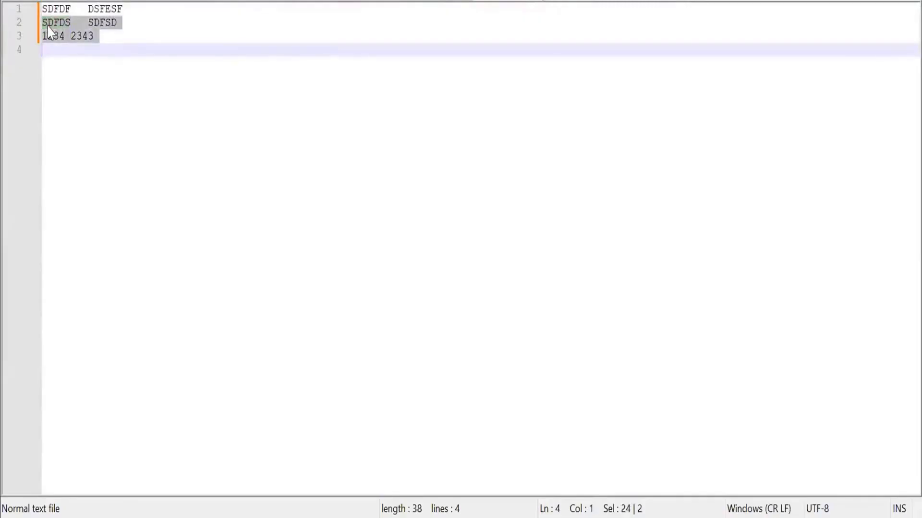
Switch to the CIF catalog document and highlight the opening characters of the first data row on line 10.
{"action": "key", "text": "ctrl+a"}
{"action": "key", "text": "ctrl+v"}
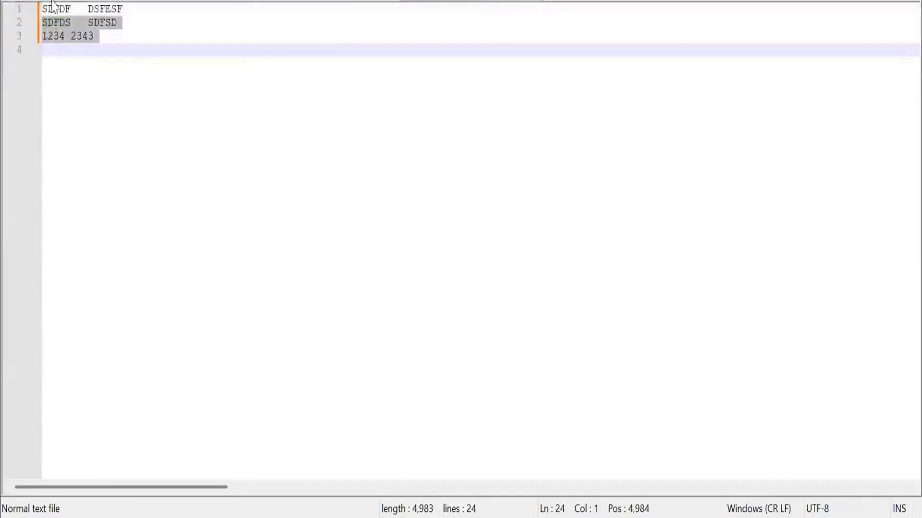
{"action": "left_click", "coordinate": [49, 131]}
{"action": "key", "text": "Home"}
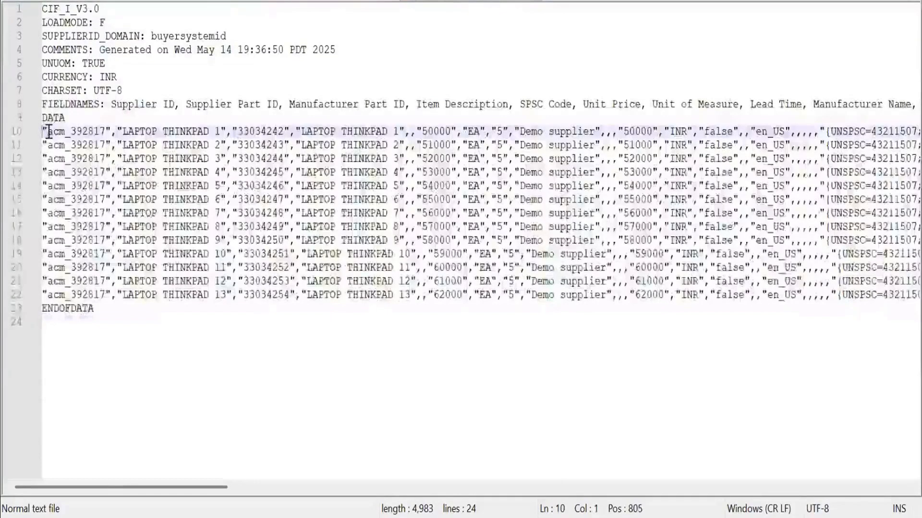
{"action": "key", "text": "shift+Right"}
{"action": "key", "text": "shift+Right"}
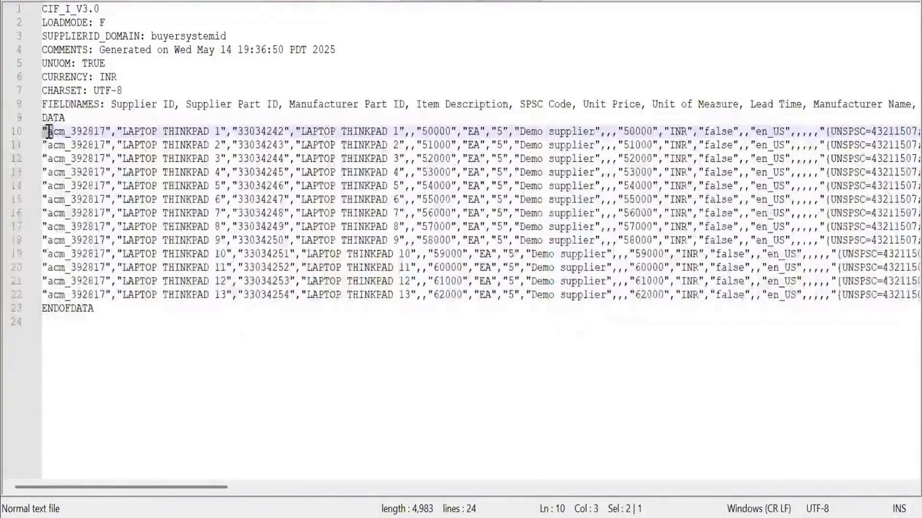
{"action": "left_click_drag", "start_coordinate": [50, 131], "coordinate": [59, 133]}
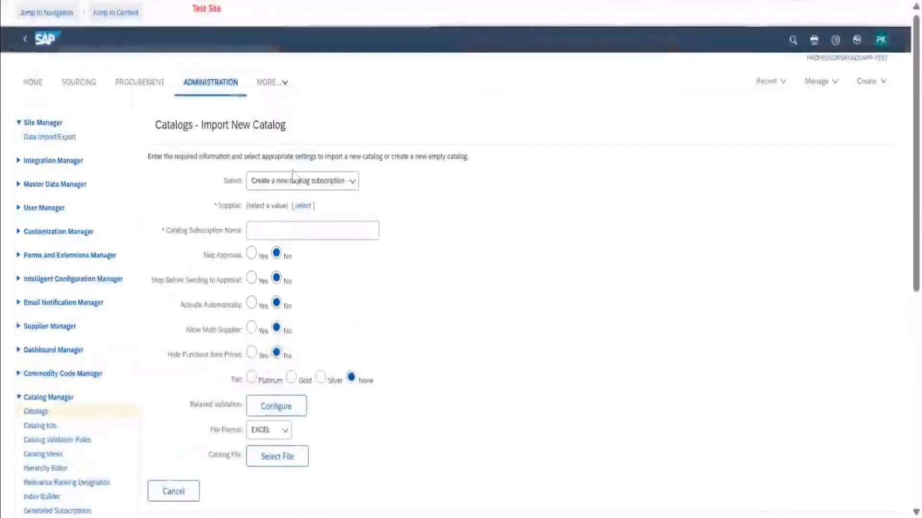
From Ariba's Import New Catalog page, open the Approval Processes management page.
{"action": "scroll", "coordinate": [273, 281], "scroll_direction": "down", "scroll_amount": 3}
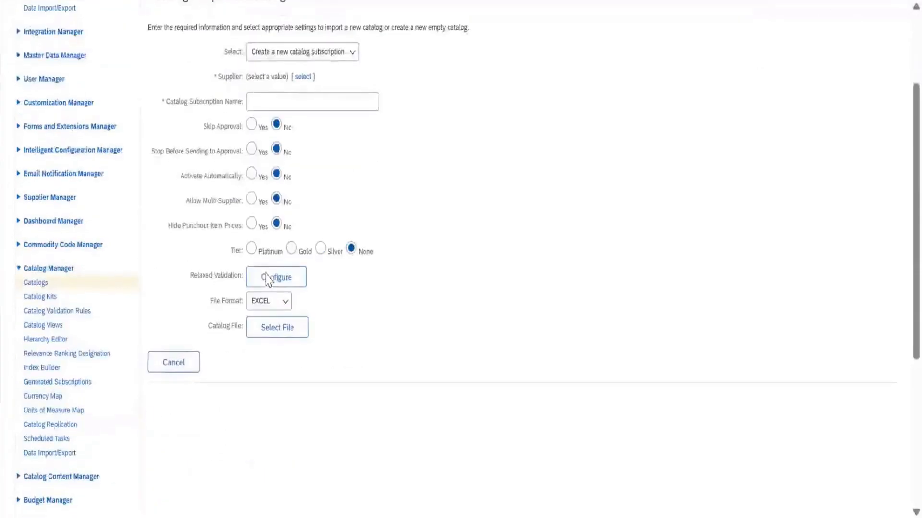
{"action": "scroll", "coordinate": [827, 92], "scroll_direction": "up", "scroll_amount": 3}
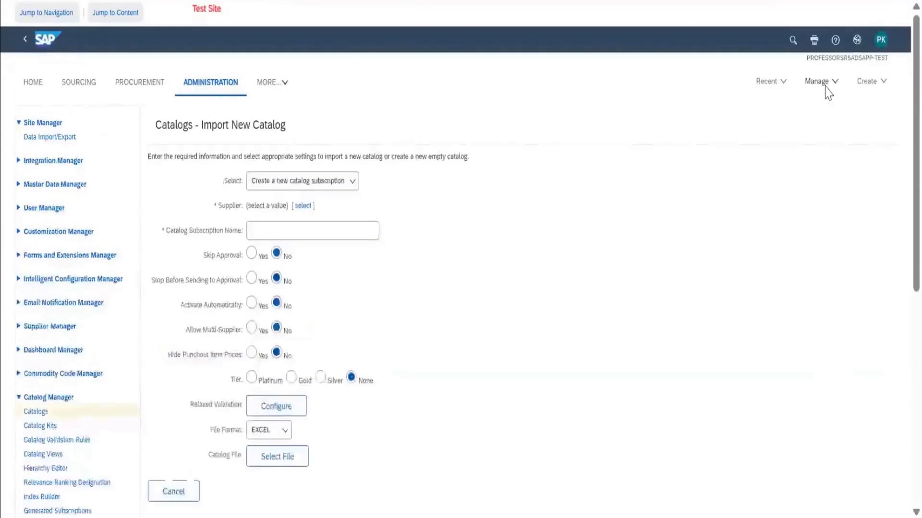
{"action": "left_click", "coordinate": [822, 84]}
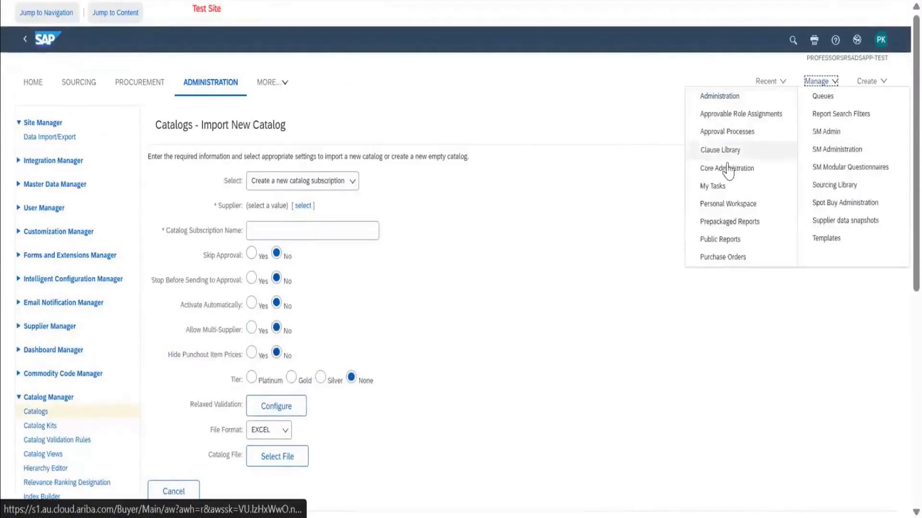
{"action": "left_click", "coordinate": [730, 132]}
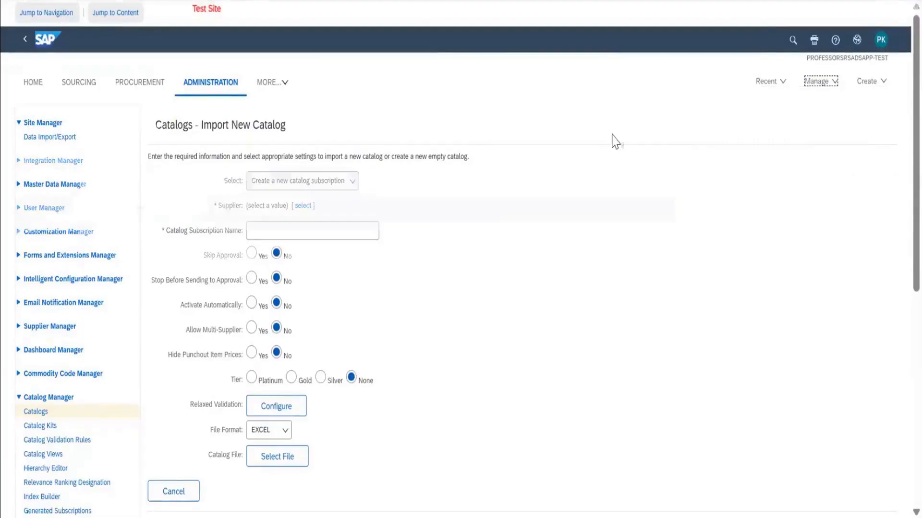
{"action": "left_click", "coordinate": [613, 195]}
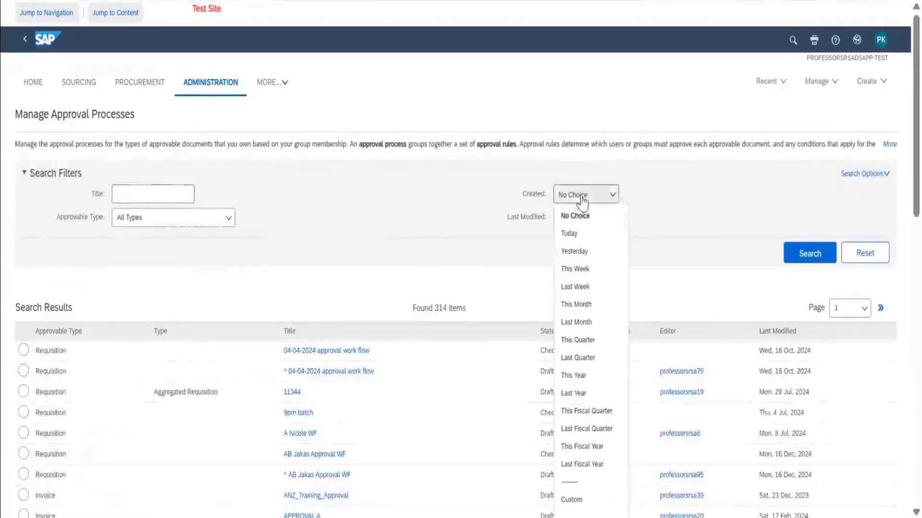
{"action": "left_click", "coordinate": [619, 197]}
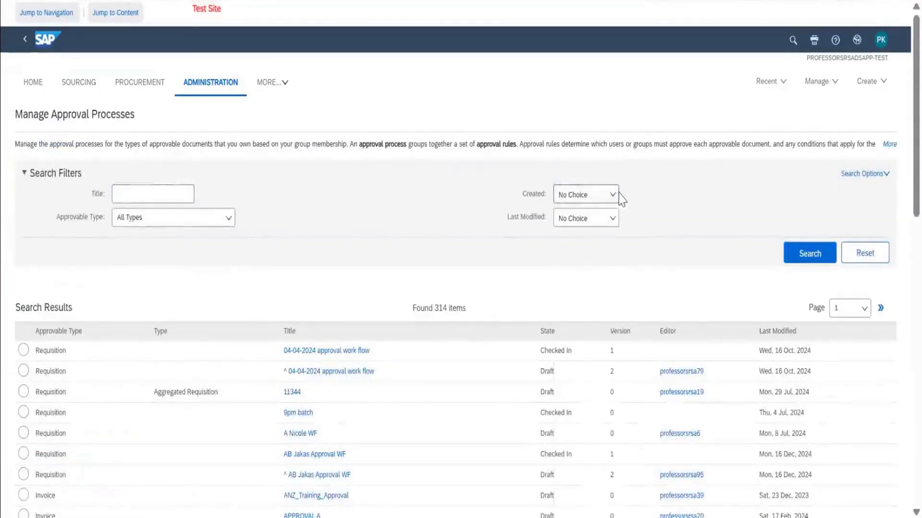
Search the approval processes for the approvable type Supplier Data Update.
{"action": "left_click", "coordinate": [191, 224]}
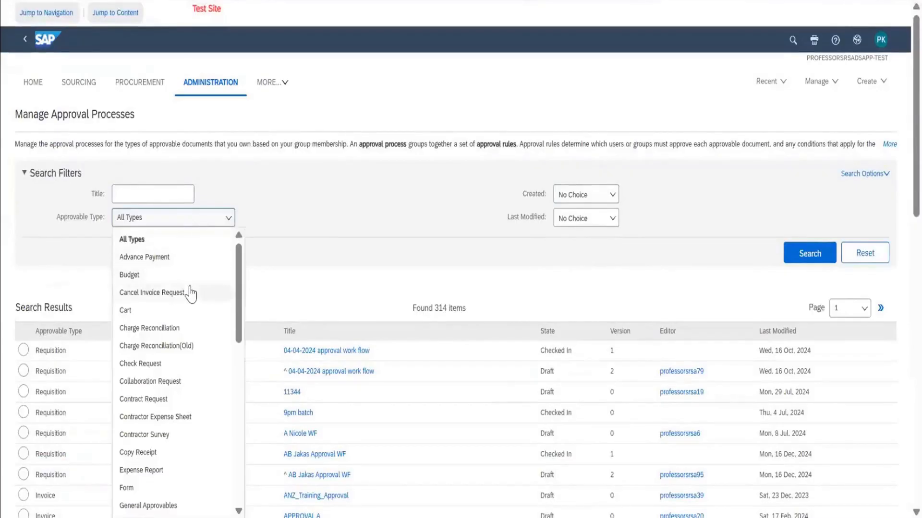
{"action": "scroll", "coordinate": [190, 292], "scroll_direction": "down", "scroll_amount": 3}
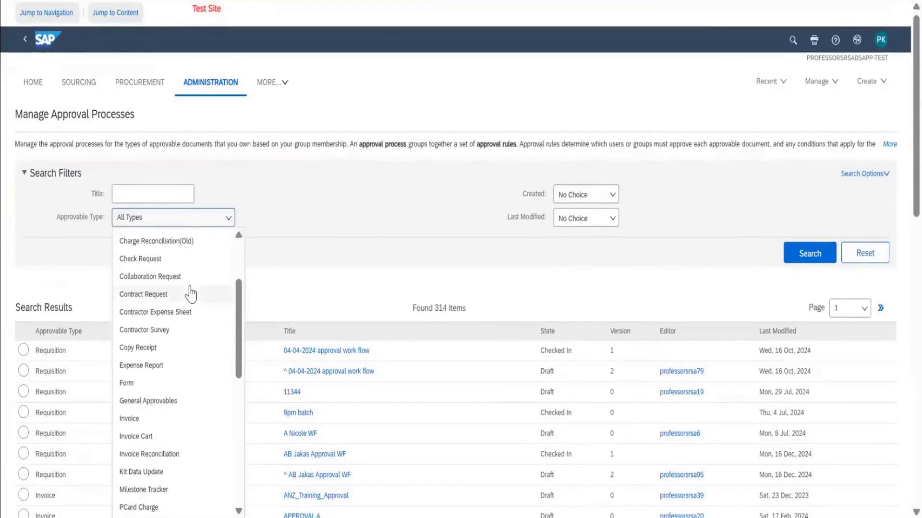
{"action": "scroll", "coordinate": [191, 294], "scroll_direction": "up", "scroll_amount": 3}
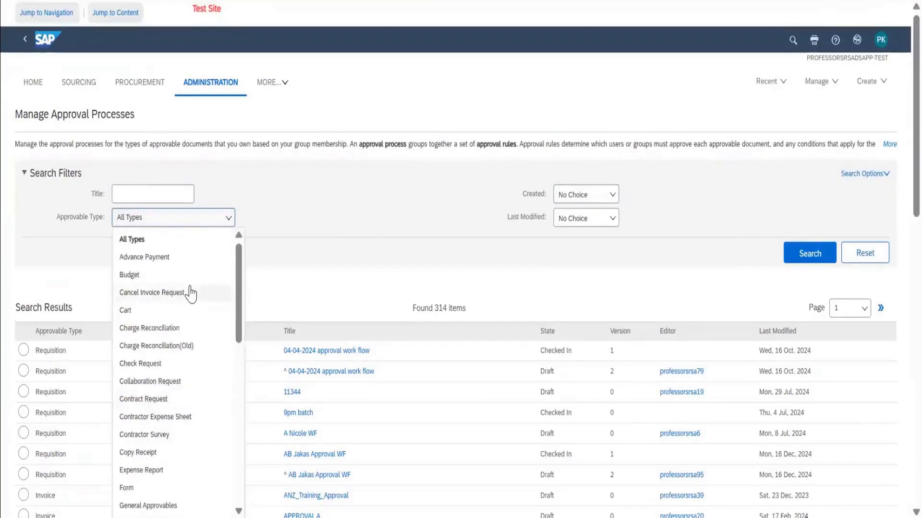
{"action": "scroll", "coordinate": [190, 294], "scroll_direction": "down", "scroll_amount": 1}
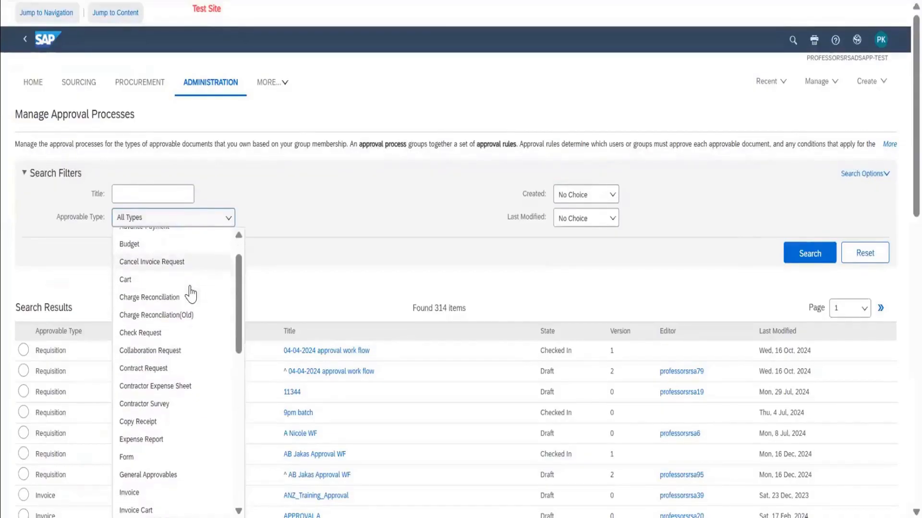
{"action": "scroll", "coordinate": [191, 294], "scroll_direction": "down", "scroll_amount": 8}
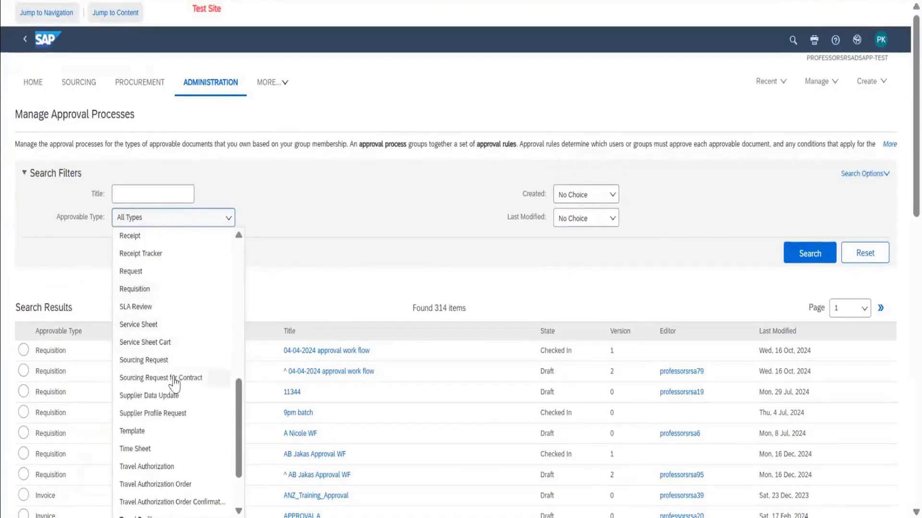
{"action": "left_click", "coordinate": [174, 397]}
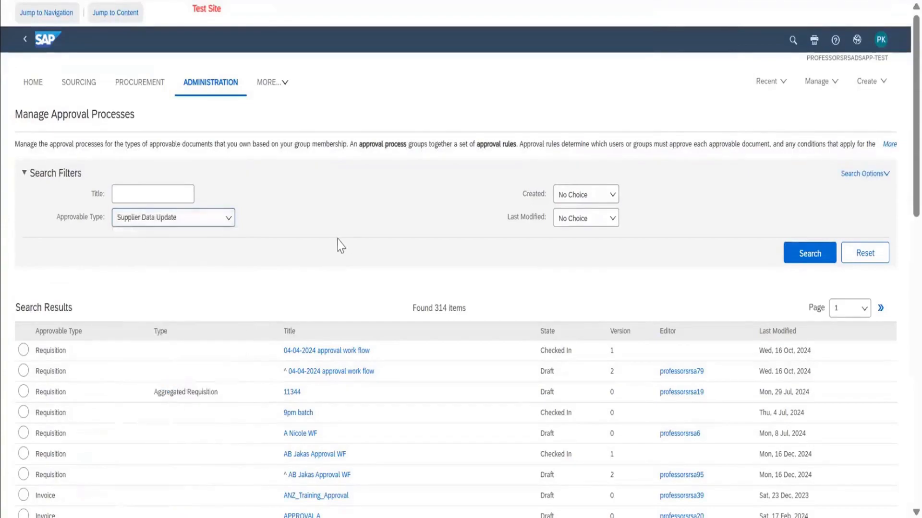
{"action": "left_click", "coordinate": [802, 254]}
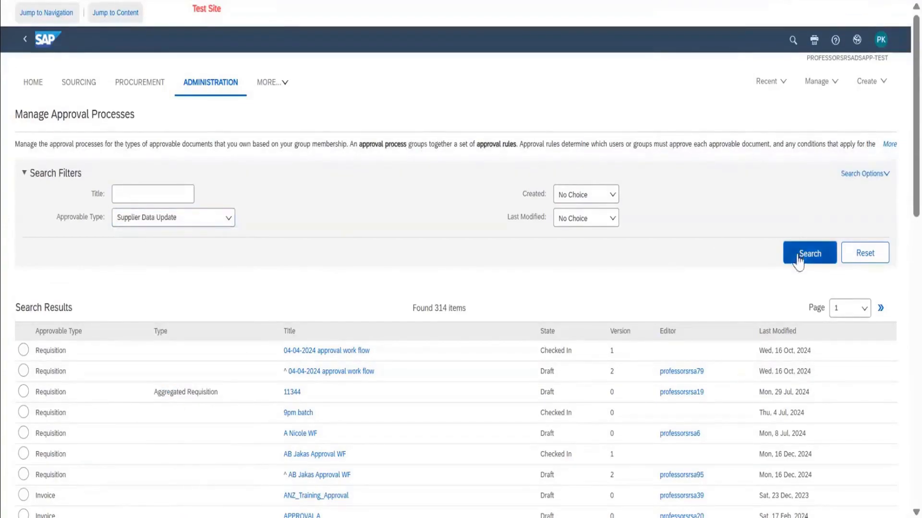
Open the draft version of Catalog Approvable Approval Process, examine its approval rule's condition and action, and exit it.
{"action": "scroll", "coordinate": [449, 281], "scroll_direction": "down", "scroll_amount": 1}
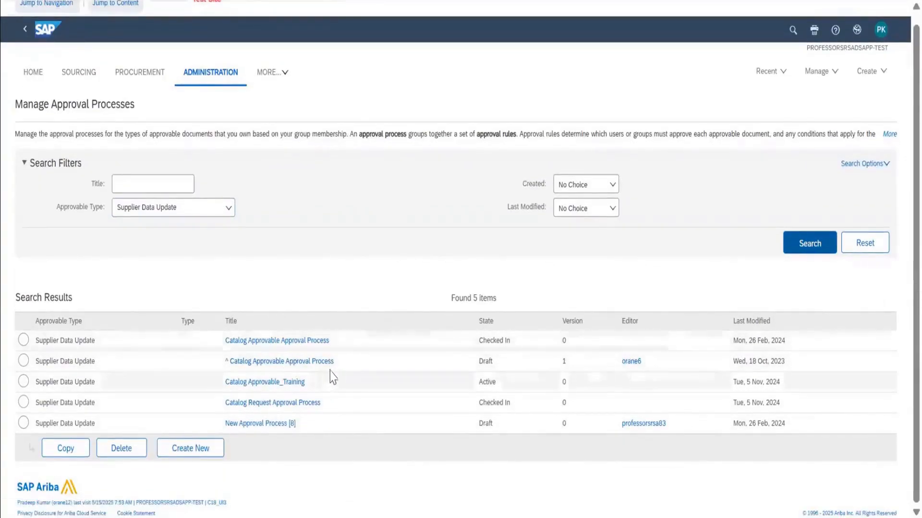
{"action": "left_click", "coordinate": [300, 367]}
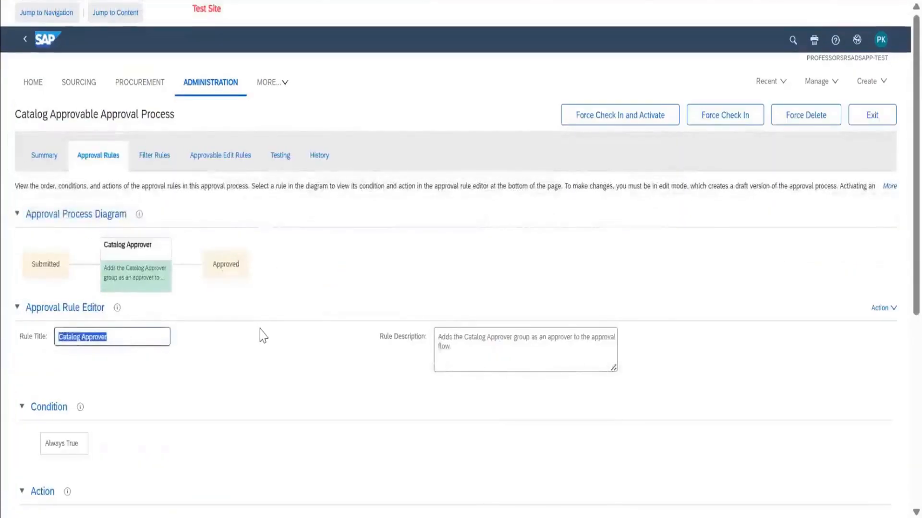
{"action": "scroll", "coordinate": [247, 403], "scroll_direction": "down", "scroll_amount": 3}
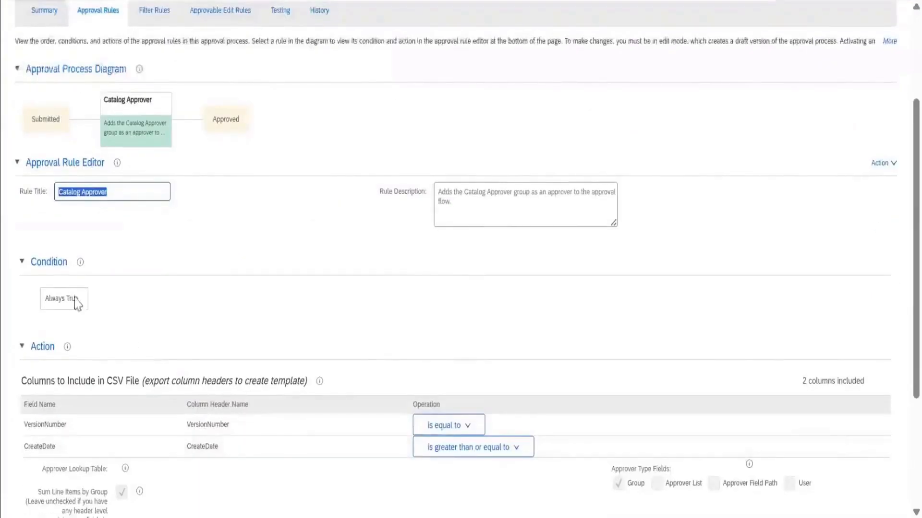
{"action": "scroll", "coordinate": [165, 361], "scroll_direction": "down", "scroll_amount": 3}
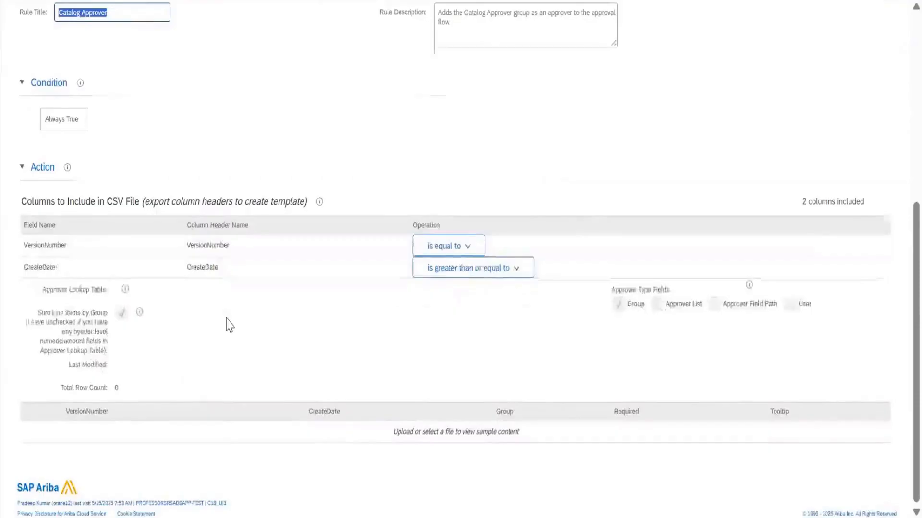
{"action": "scroll", "coordinate": [228, 325], "scroll_direction": "up", "scroll_amount": 6}
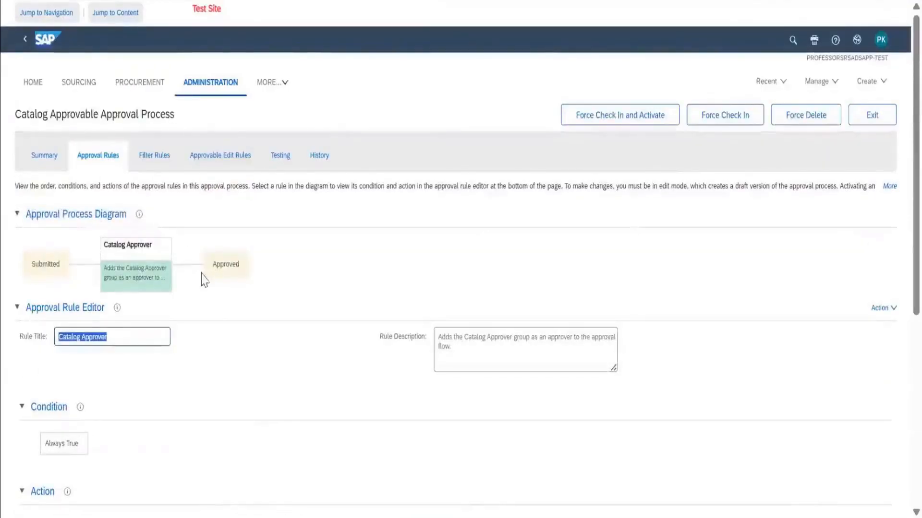
{"action": "left_click", "coordinate": [870, 123]}
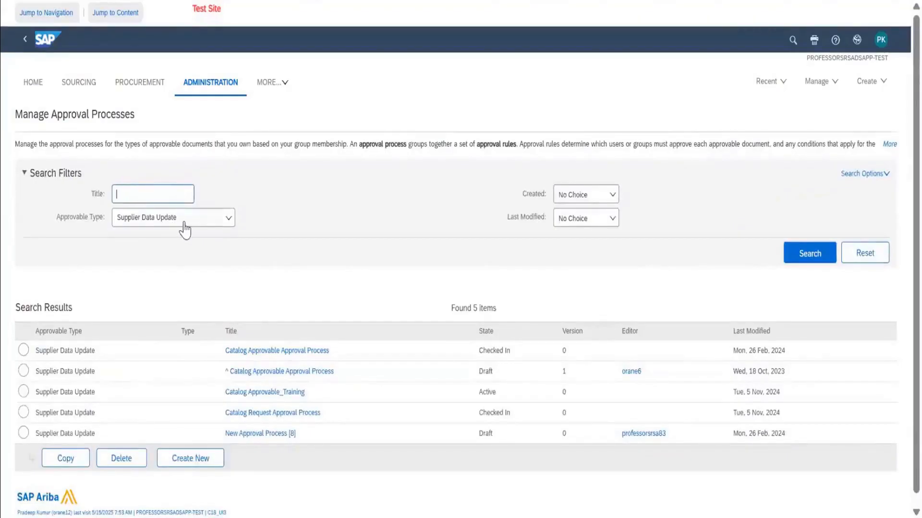
{"action": "left_click", "coordinate": [181, 221]}
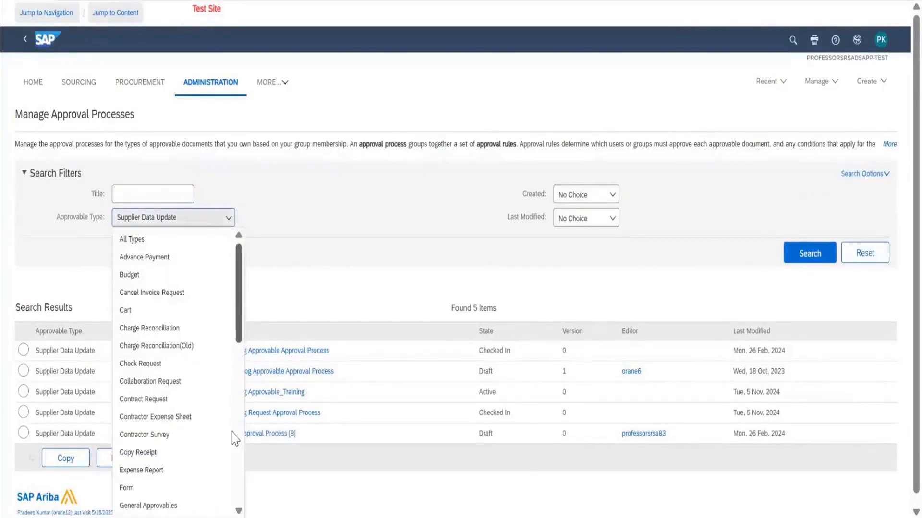
{"action": "scroll", "coordinate": [235, 446], "scroll_direction": "down", "scroll_amount": 10}
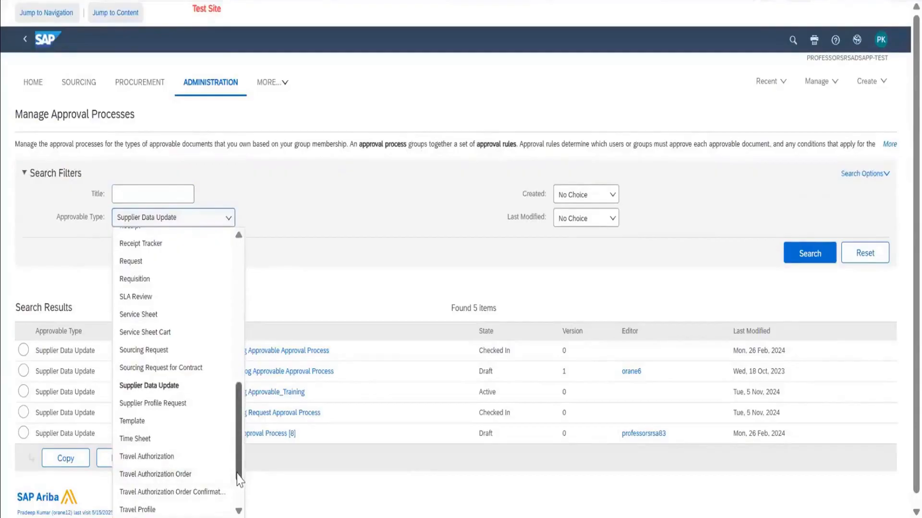
{"action": "left_click_drag", "start_coordinate": [239, 481], "coordinate": [238, 496]}
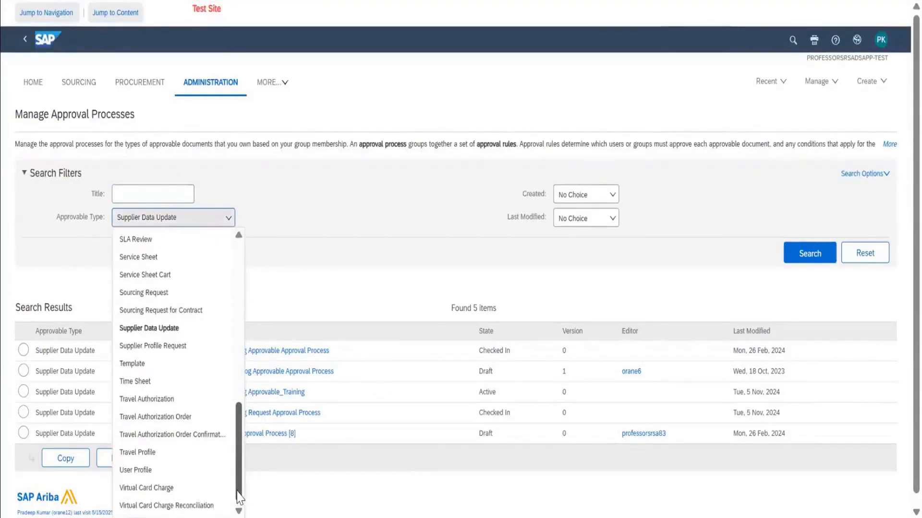
{"action": "left_click", "coordinate": [385, 247]}
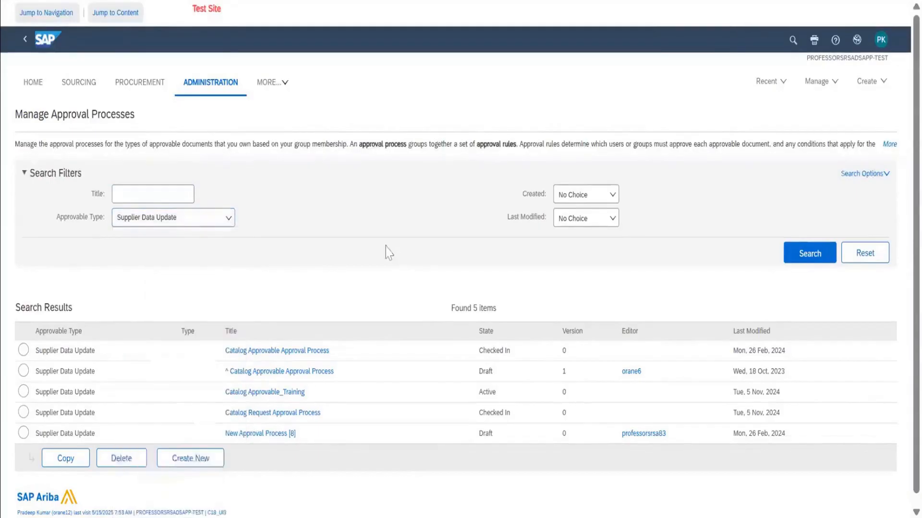
Go to Core Administration, open the Import New Catalog form from Catalog Manager's catalogs, and review its settings.
{"action": "left_click", "coordinate": [817, 80]}
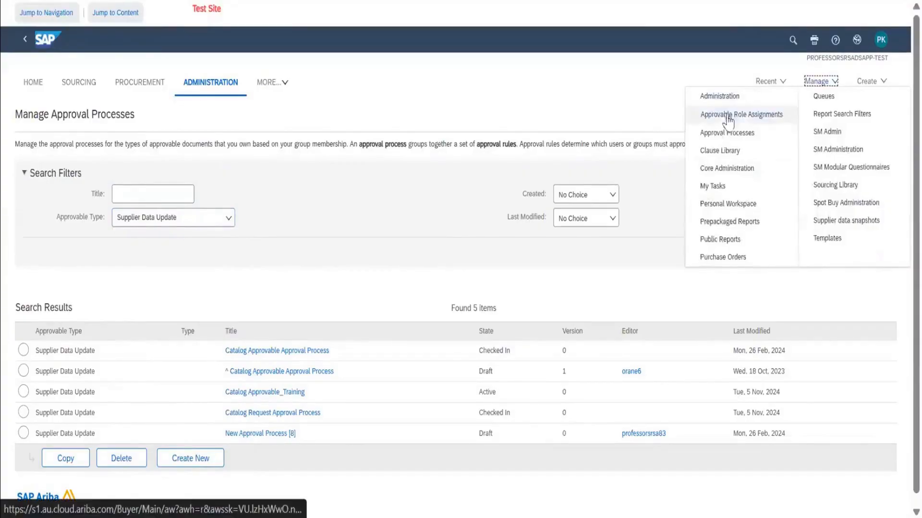
{"action": "left_click", "coordinate": [730, 167]}
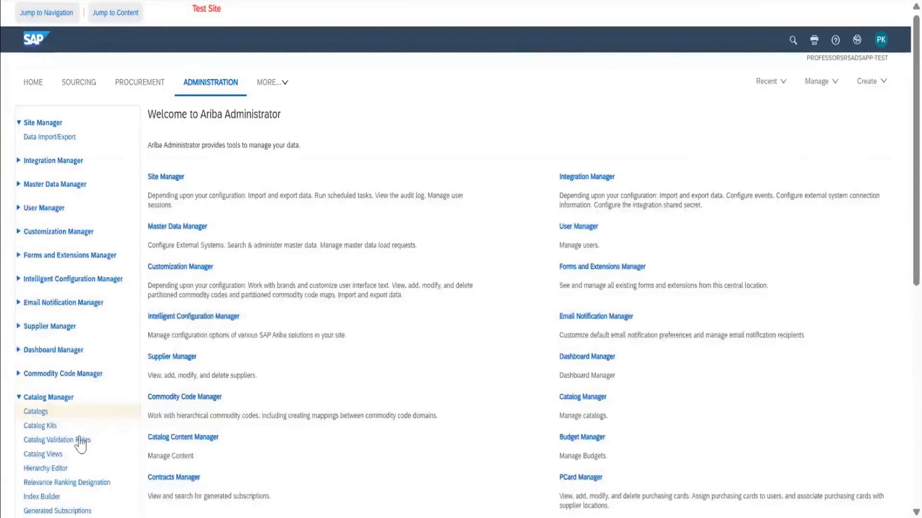
{"action": "left_click", "coordinate": [42, 415]}
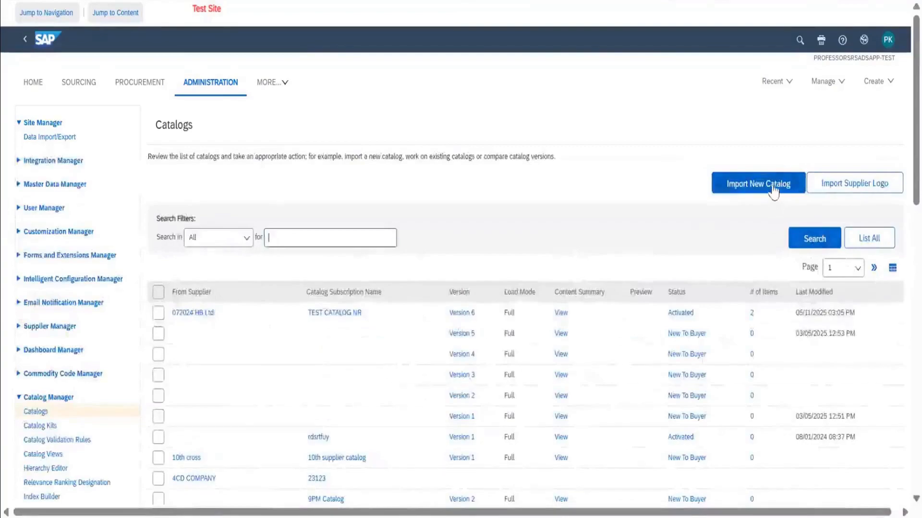
{"action": "left_click", "coordinate": [773, 186]}
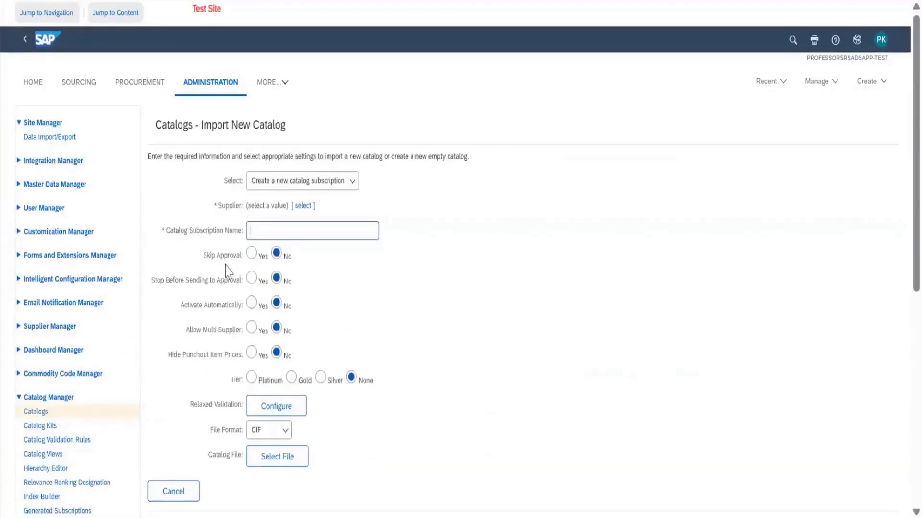
{"action": "scroll", "coordinate": [341, 359], "scroll_direction": "down", "scroll_amount": 2}
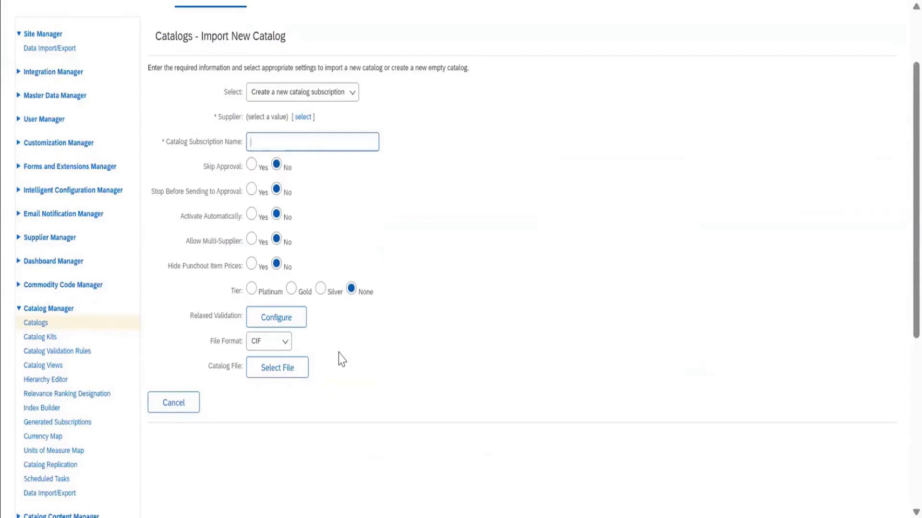
{"action": "scroll", "coordinate": [340, 359], "scroll_direction": "down", "scroll_amount": 2}
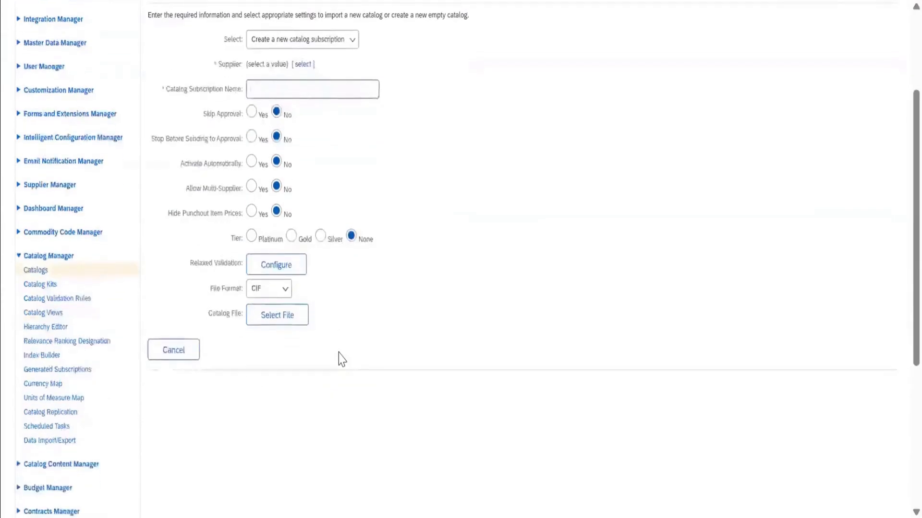
{"action": "scroll", "coordinate": [341, 359], "scroll_direction": "up", "scroll_amount": 4}
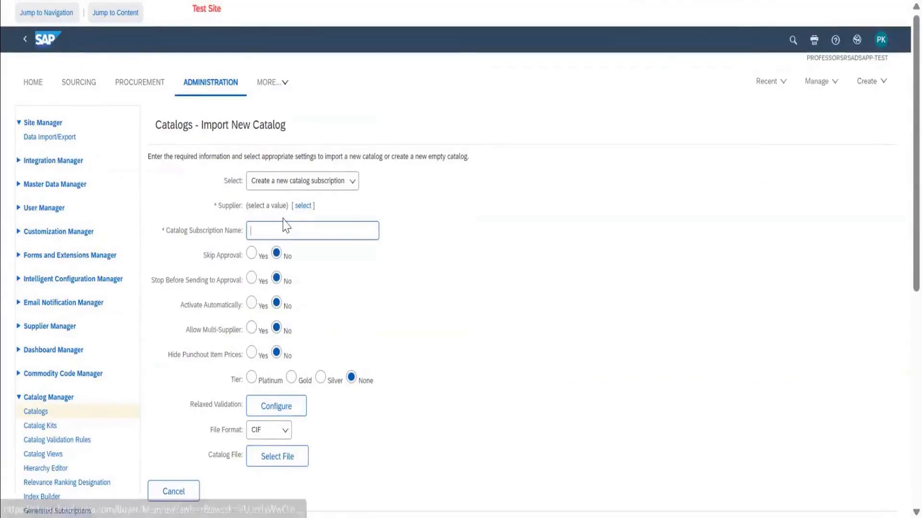
Return to the Ariba home page, and select the Enablement workbook entry in cell D42 of the Sessions sheet in Excel.
{"action": "left_click", "coordinate": [33, 83]}
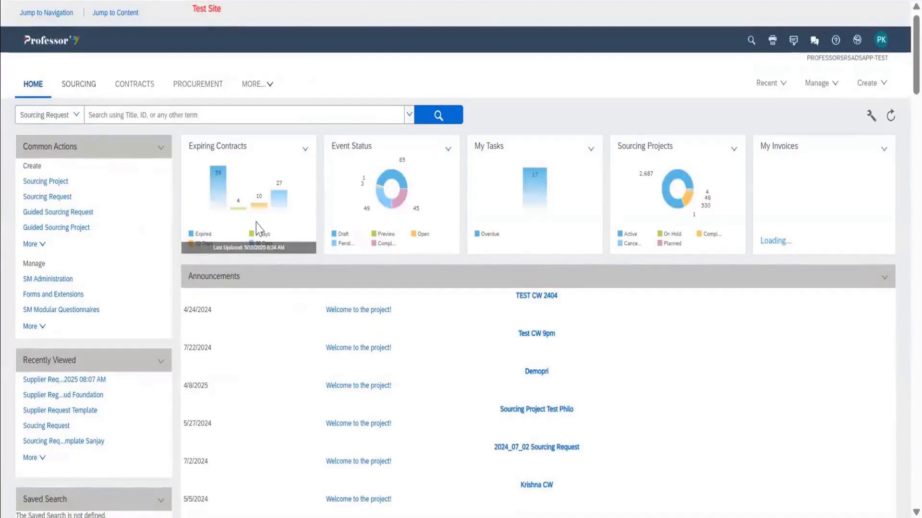
{"action": "left_click", "coordinate": [822, 86]}
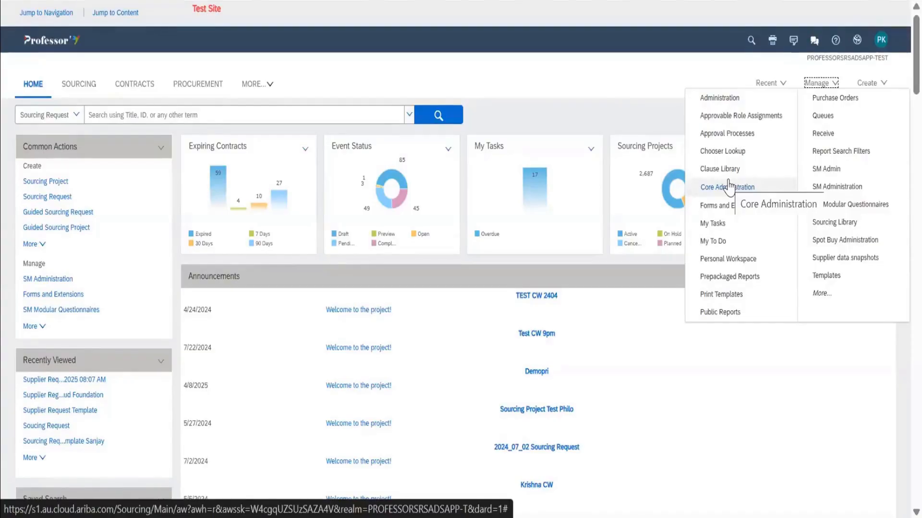
{"action": "key", "text": "alt+Tab"}
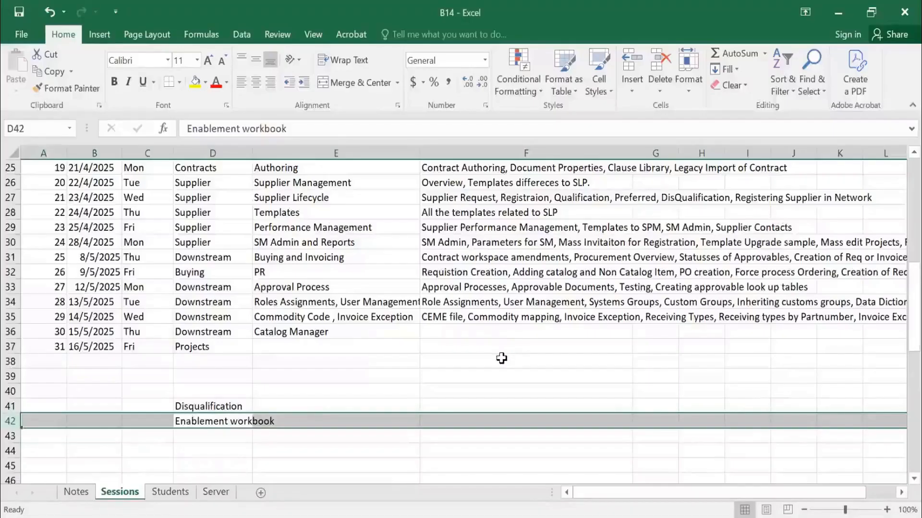
{"action": "left_click", "coordinate": [185, 422]}
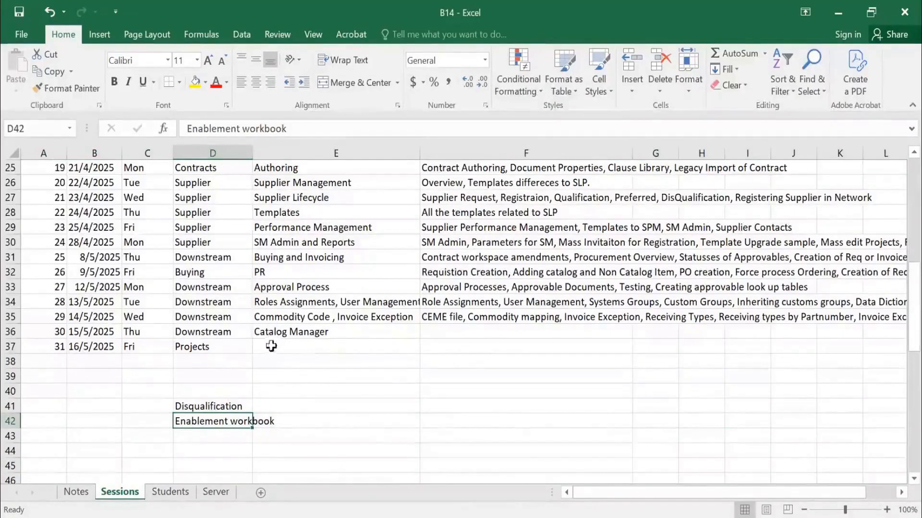
Switch to the SAP Certification Preparation document in Word and examine the Ariba certifications up to the Pattern for Certification section.
{"action": "key", "text": "alt+Tab"}
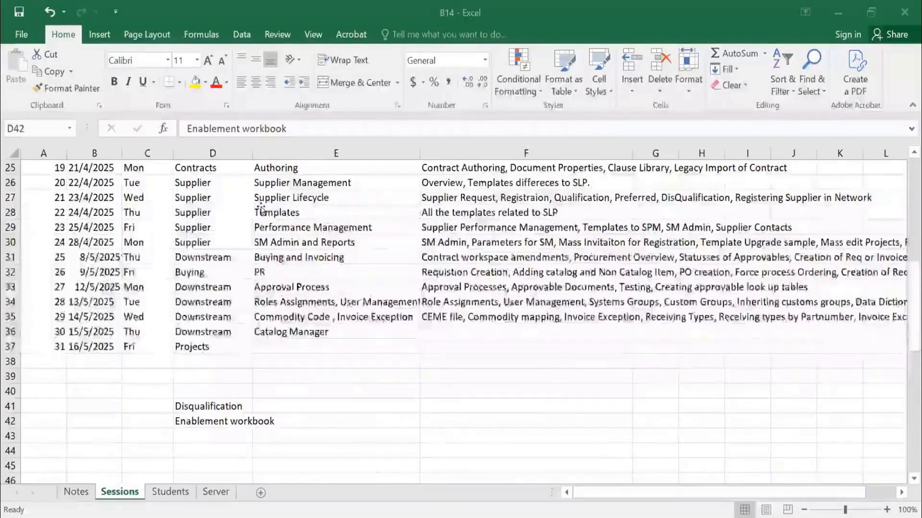
{"action": "key", "text": "alt+Tab"}
{"action": "scroll", "coordinate": [505, 216], "scroll_direction": "down", "scroll_amount": 2}
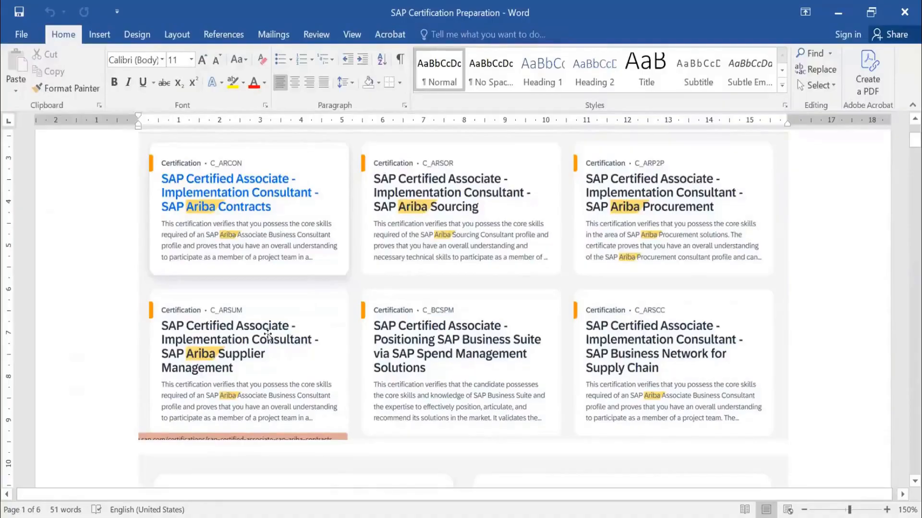
{"action": "scroll", "coordinate": [267, 335], "scroll_direction": "down", "scroll_amount": 5}
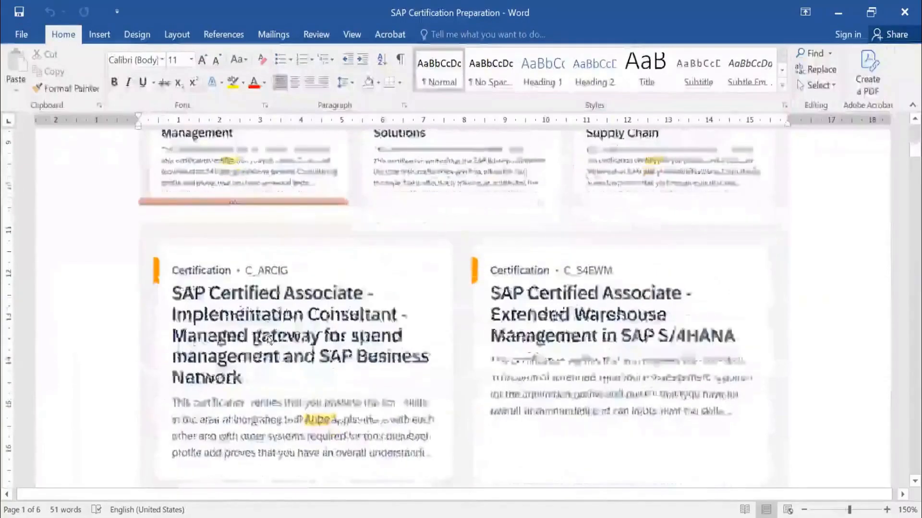
{"action": "scroll", "coordinate": [268, 336], "scroll_direction": "down", "scroll_amount": 1}
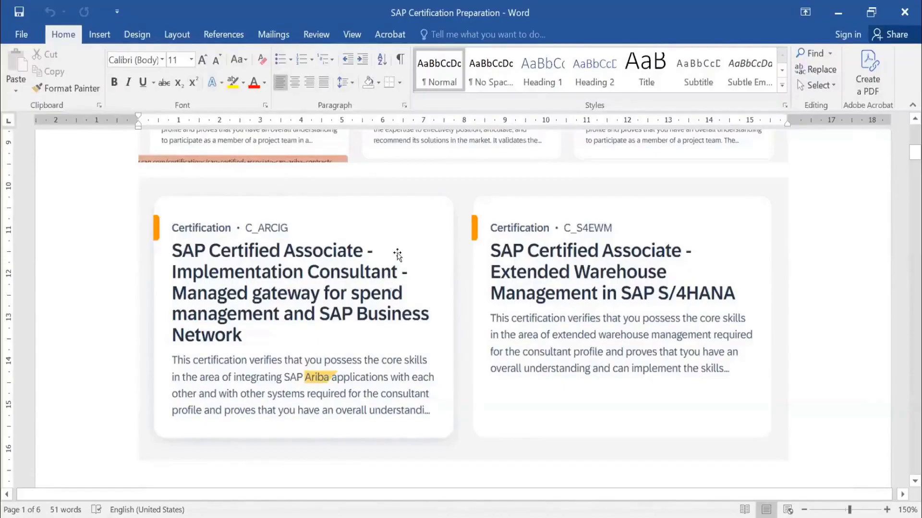
{"action": "scroll", "coordinate": [389, 278], "scroll_direction": "down", "scroll_amount": 3}
{"action": "scroll", "coordinate": [401, 248], "scroll_direction": "down", "scroll_amount": 7}
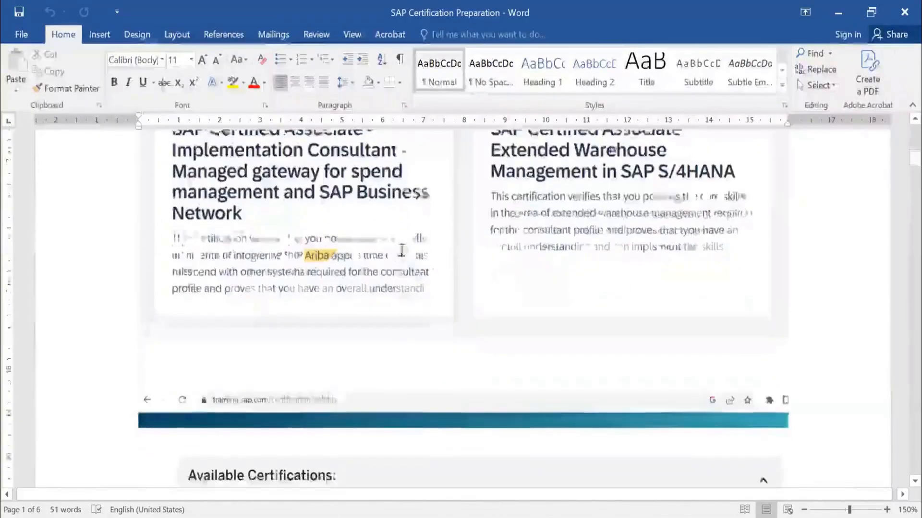
{"action": "scroll", "coordinate": [415, 267], "scroll_direction": "down", "scroll_amount": 2}
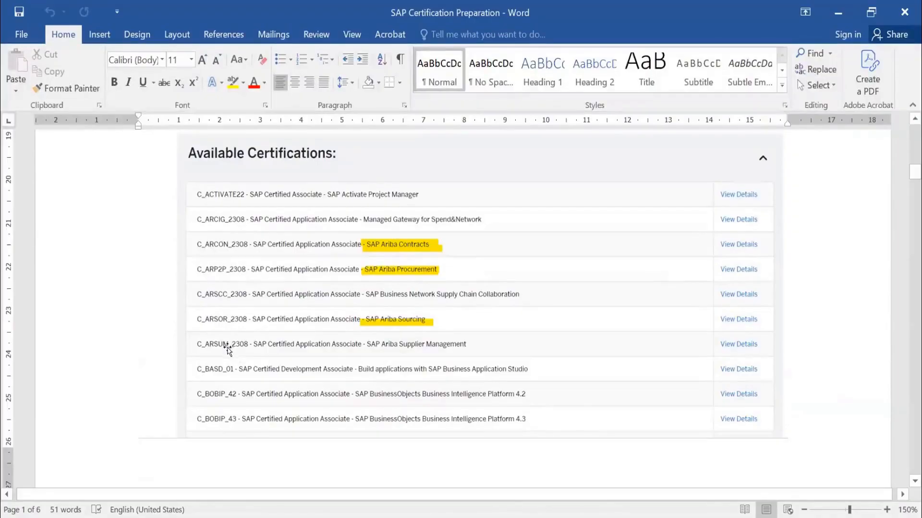
{"action": "scroll", "coordinate": [436, 321], "scroll_direction": "down", "scroll_amount": 6}
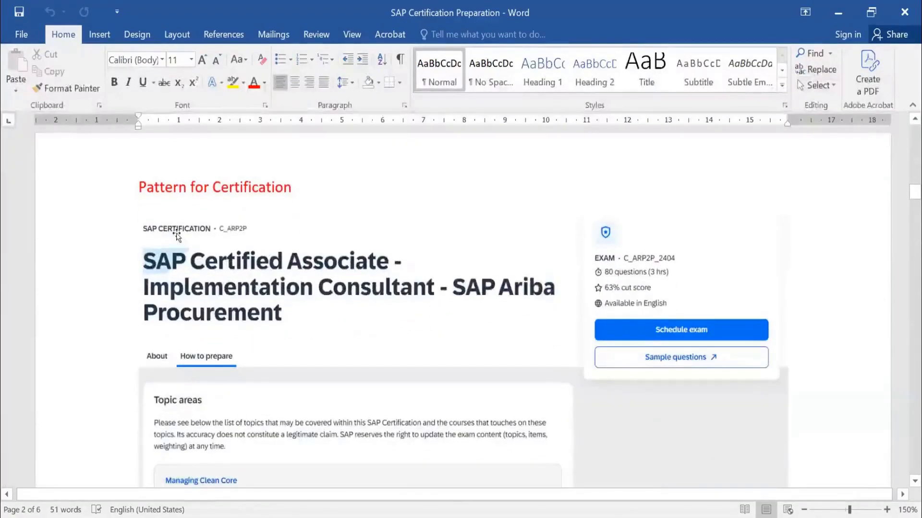
Examine the Pattern for Certification exam details for SAP Ariba Procurement and the invoice reconciliation question under Sample Questions.
{"action": "scroll", "coordinate": [278, 244], "scroll_direction": "down", "scroll_amount": 2}
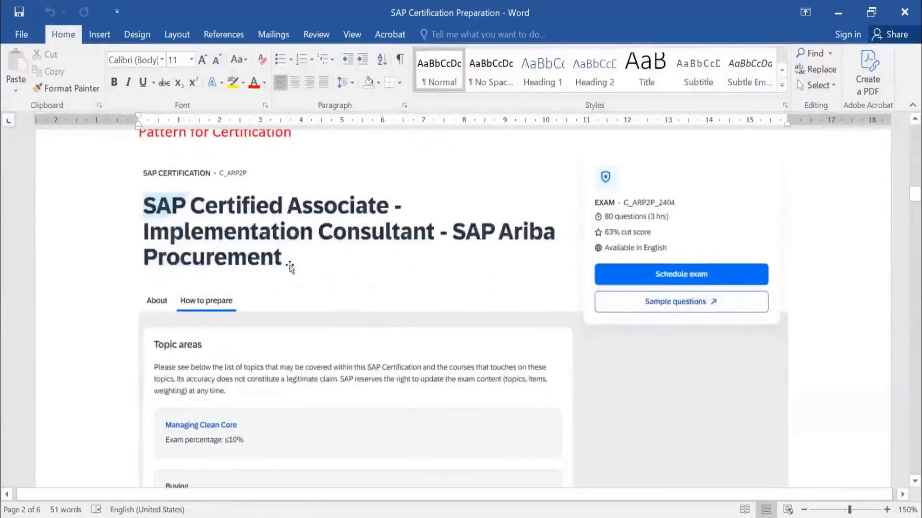
{"action": "left_click", "coordinate": [289, 267]}
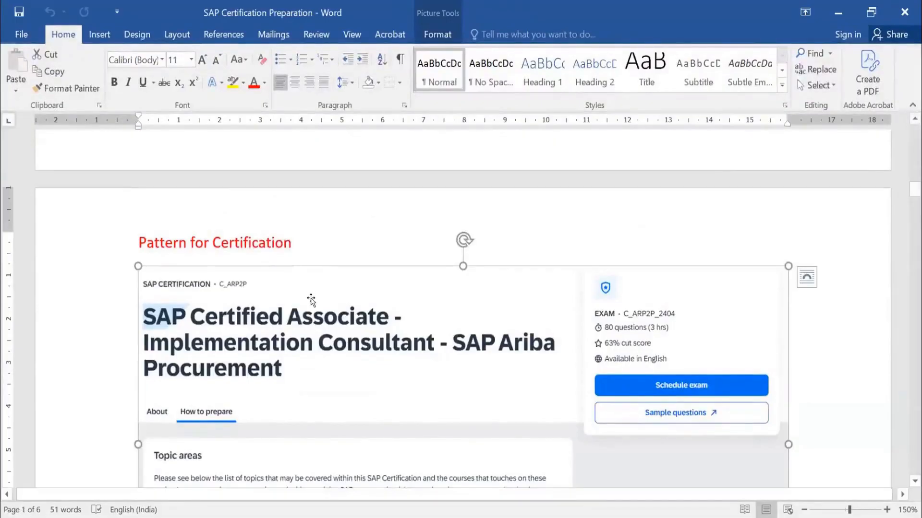
{"action": "scroll", "coordinate": [311, 300], "scroll_direction": "down", "scroll_amount": 3}
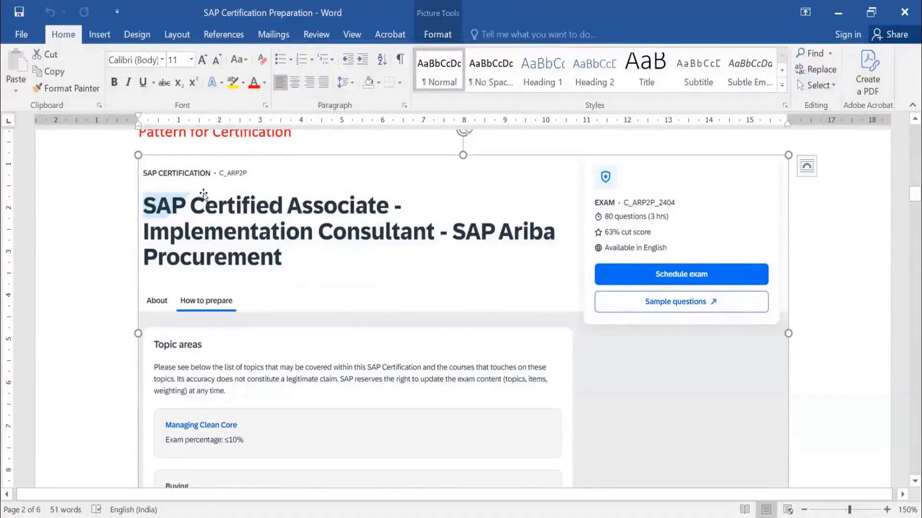
{"action": "scroll", "coordinate": [266, 313], "scroll_direction": "down", "scroll_amount": 5}
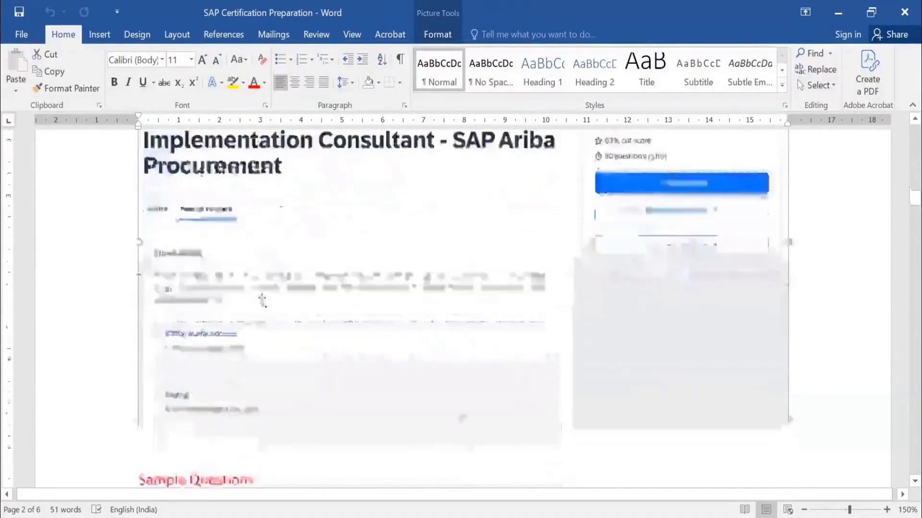
{"action": "scroll", "coordinate": [263, 300], "scroll_direction": "up", "scroll_amount": 5}
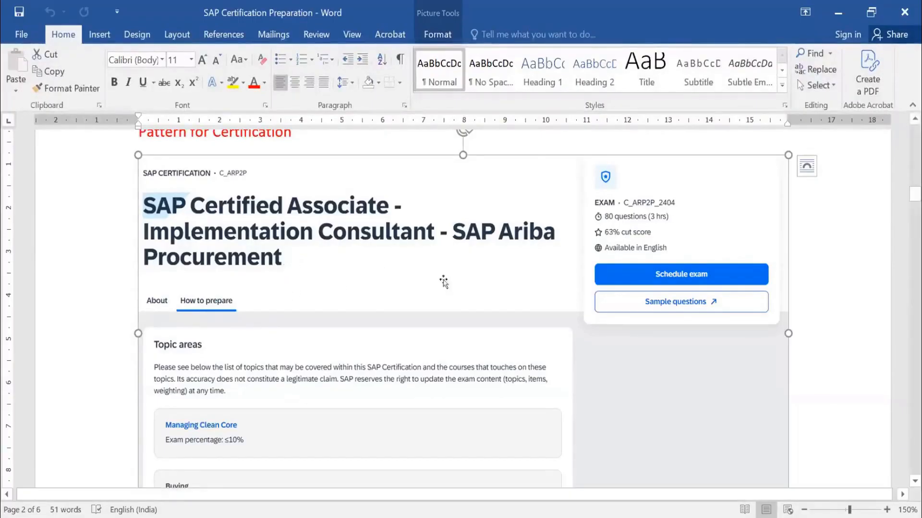
{"action": "scroll", "coordinate": [443, 282], "scroll_direction": "down", "scroll_amount": 8}
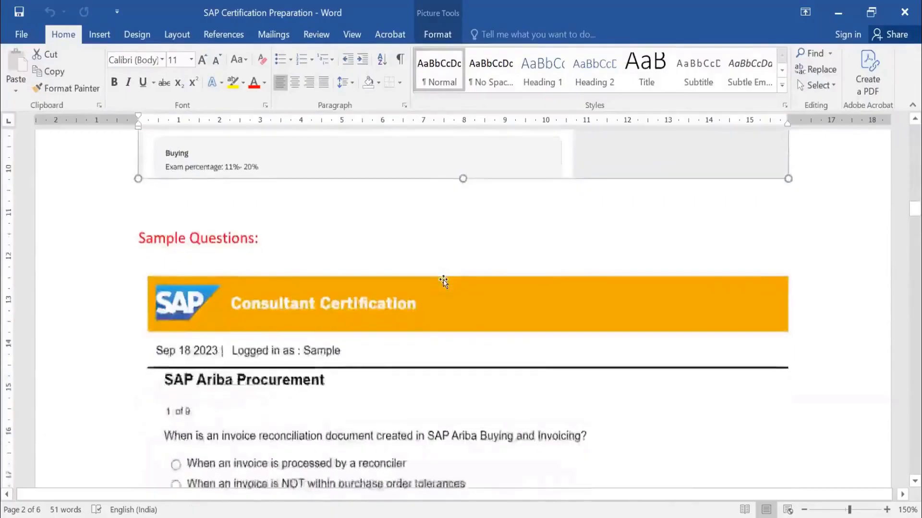
{"action": "scroll", "coordinate": [263, 230], "scroll_direction": "down", "scroll_amount": 1}
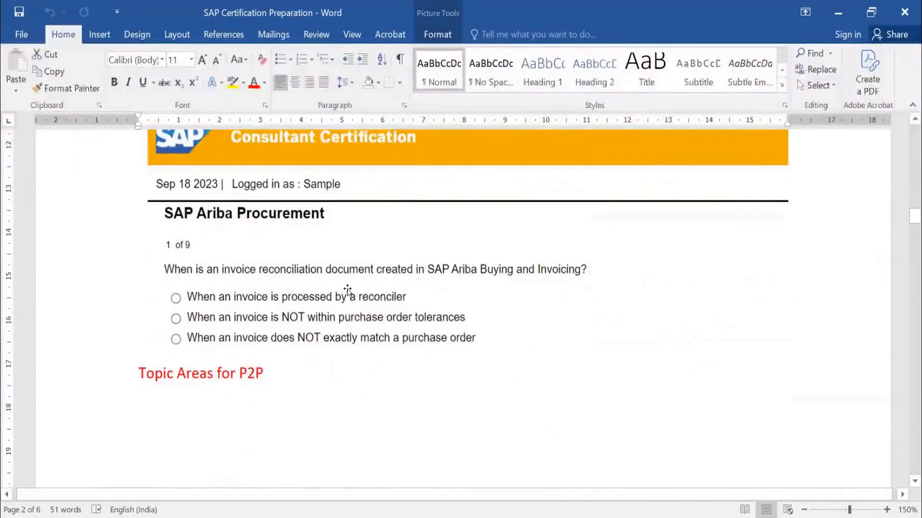
{"action": "left_click", "coordinate": [266, 313]}
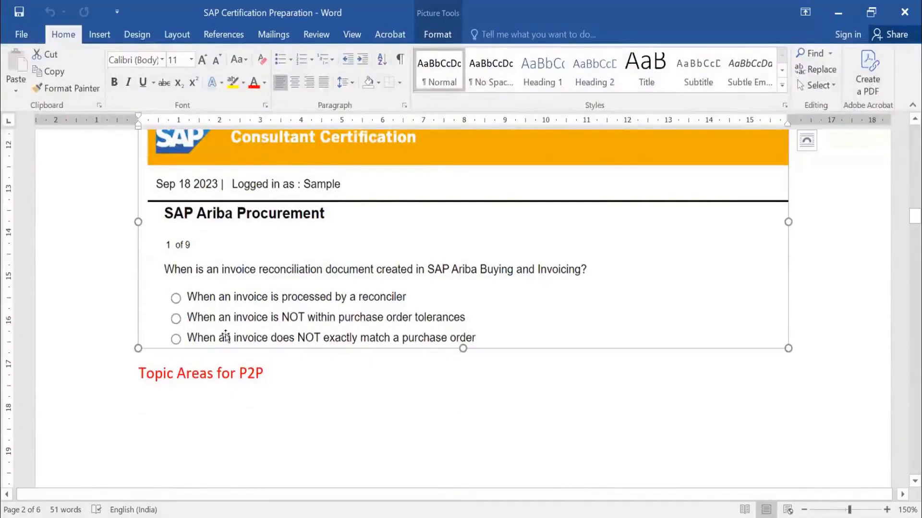
Review the Topic Areas for P2P list and its exam weightings, from Consulting through Administration.
{"action": "scroll", "coordinate": [452, 266], "scroll_direction": "down", "scroll_amount": 8}
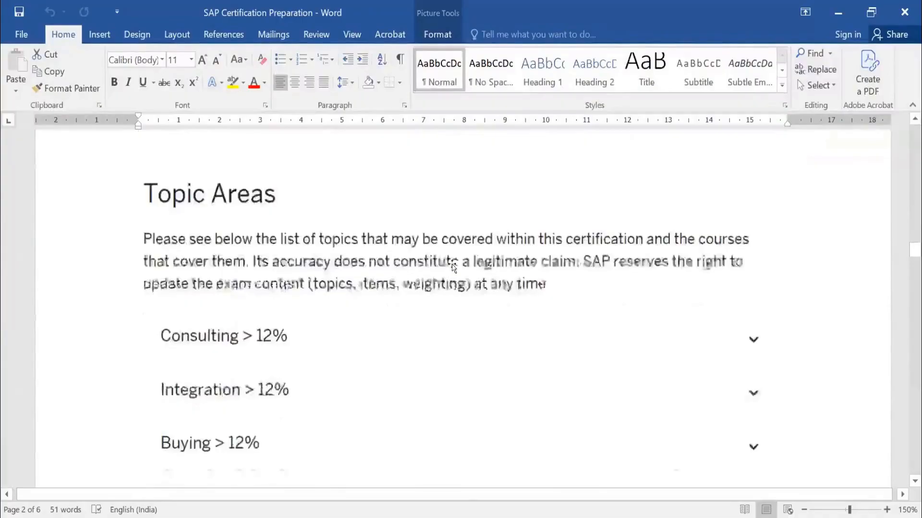
{"action": "scroll", "coordinate": [444, 284], "scroll_direction": "down", "scroll_amount": 2}
{"action": "left_click", "coordinate": [440, 293]}
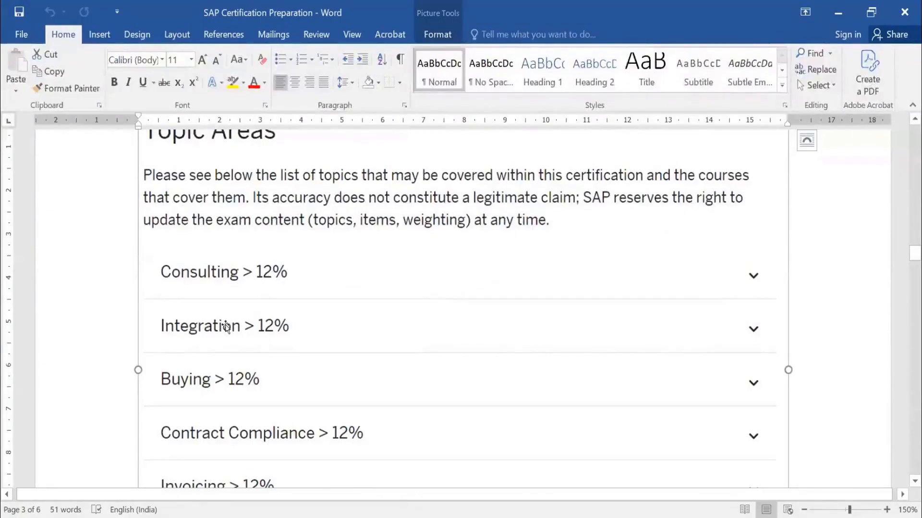
{"action": "scroll", "coordinate": [295, 389], "scroll_direction": "down", "scroll_amount": 3}
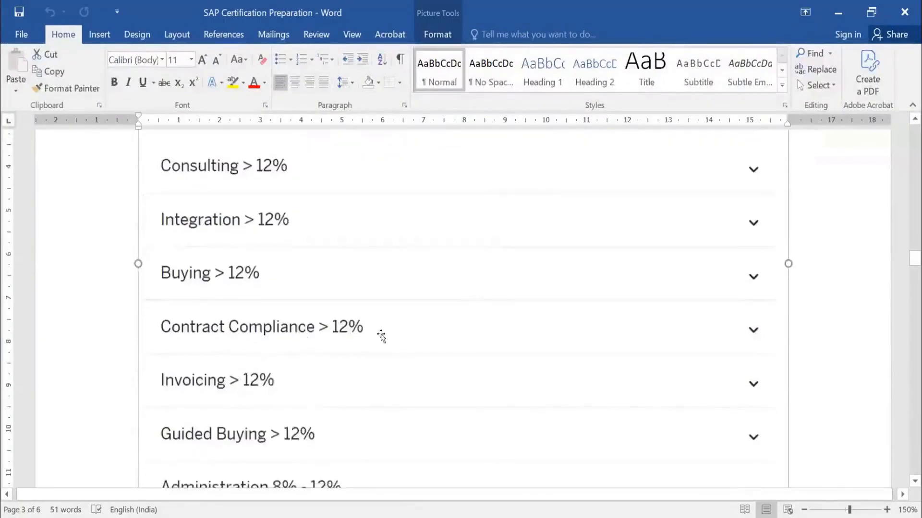
{"action": "scroll", "coordinate": [222, 435], "scroll_direction": "down", "scroll_amount": 2}
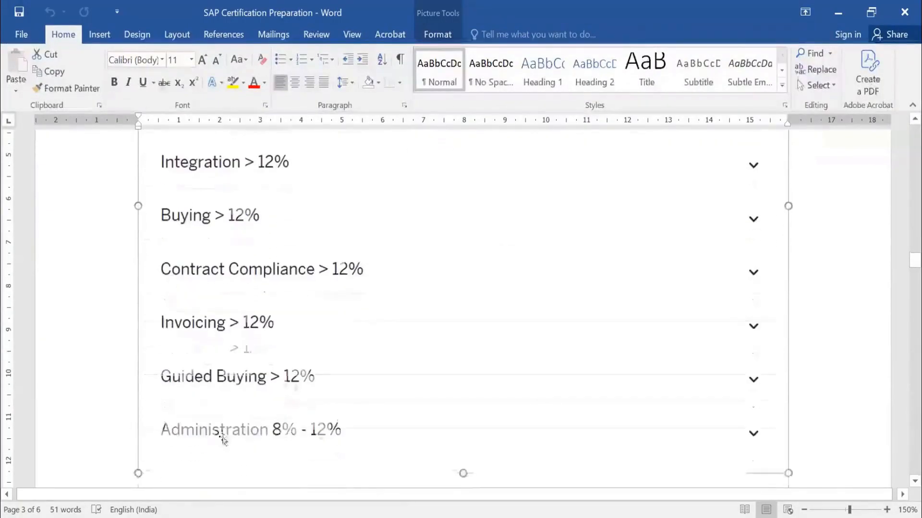
{"action": "scroll", "coordinate": [421, 416], "scroll_direction": "down", "scroll_amount": 6}
Review the Topic Areas for Sourcing list and its weightings, from Event and Auction Creation through Project Creation and Management.
{"action": "scroll", "coordinate": [422, 415], "scroll_direction": "down", "scroll_amount": 3}
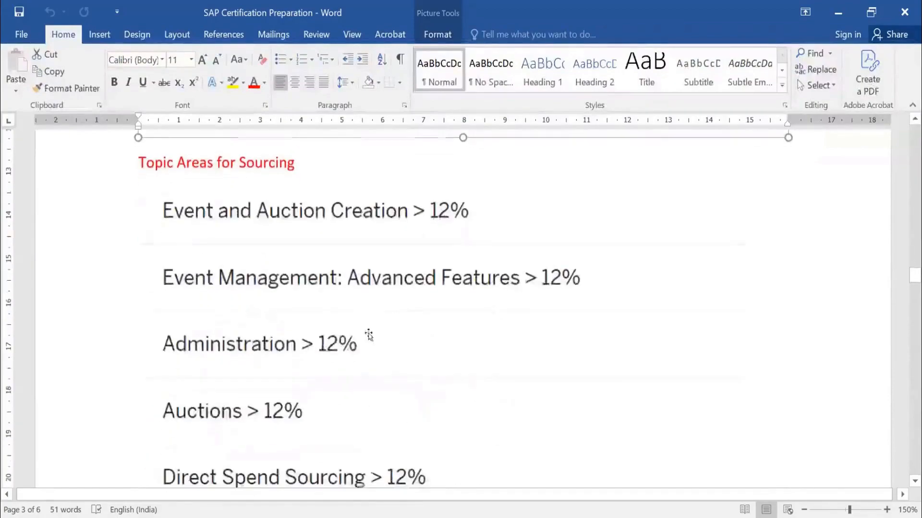
{"action": "left_click", "coordinate": [359, 187]}
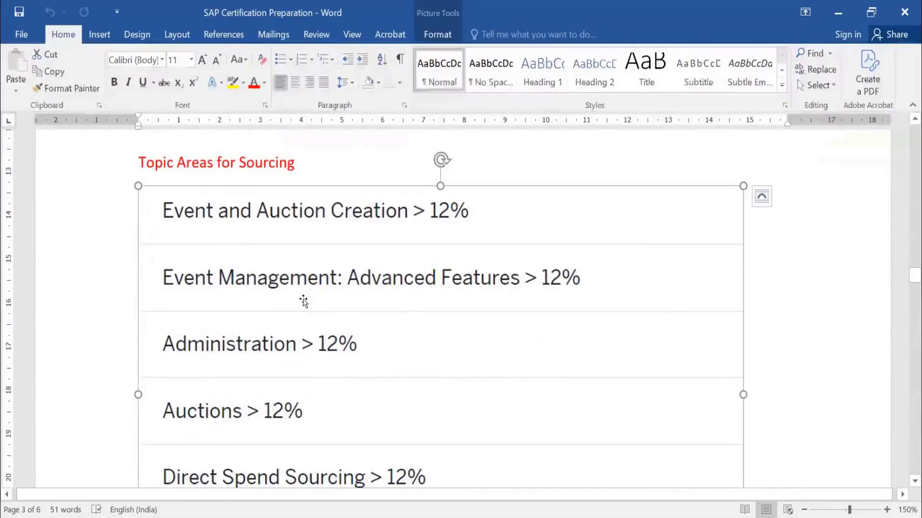
{"action": "scroll", "coordinate": [356, 269], "scroll_direction": "down", "scroll_amount": 3}
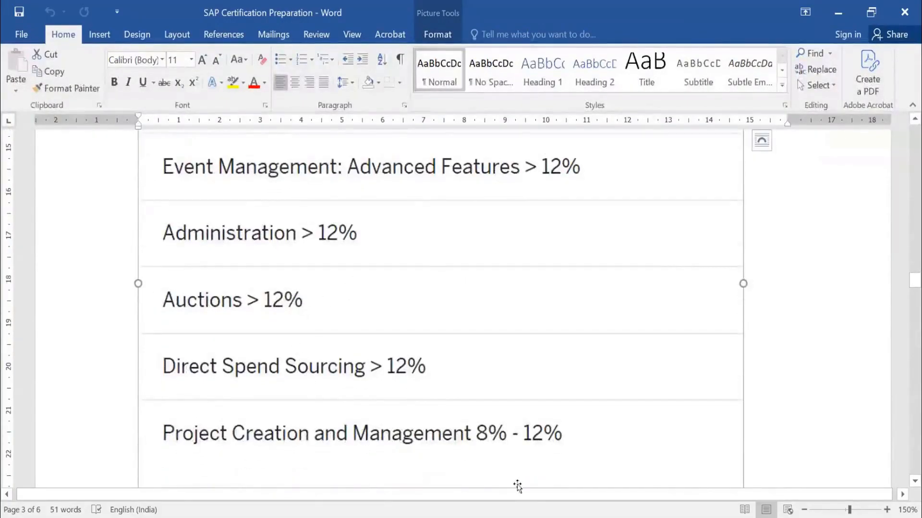
{"action": "scroll", "coordinate": [526, 395], "scroll_direction": "down", "scroll_amount": 3}
{"action": "scroll", "coordinate": [526, 390], "scroll_direction": "down", "scroll_amount": 4}
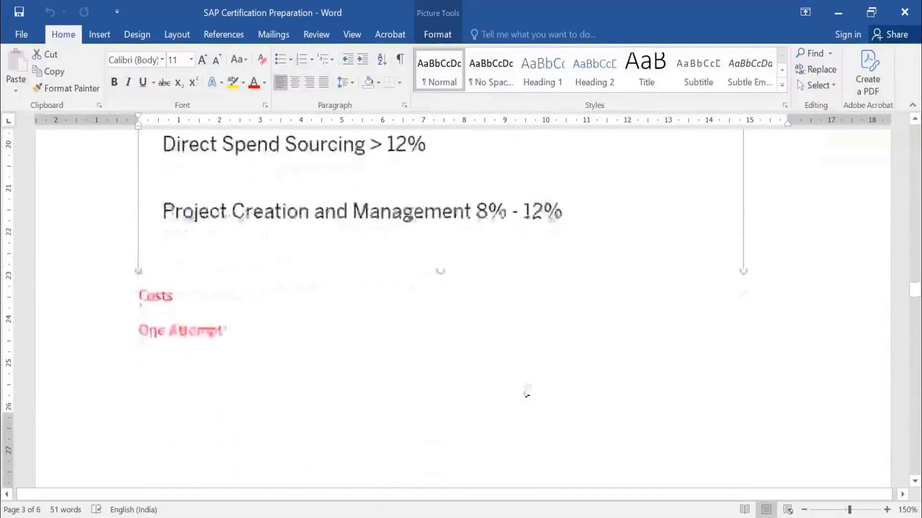
{"action": "scroll", "coordinate": [518, 386], "scroll_direction": "up", "scroll_amount": 11}
{"action": "scroll", "coordinate": [358, 345], "scroll_direction": "down", "scroll_amount": 4}
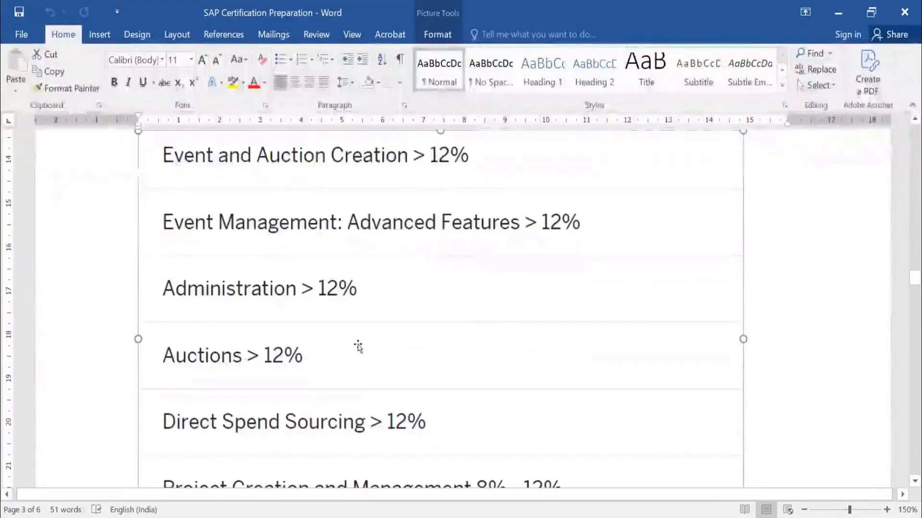
{"action": "scroll", "coordinate": [356, 259], "scroll_direction": "up", "scroll_amount": 2}
{"action": "scroll", "coordinate": [356, 260], "scroll_direction": "down", "scroll_amount": 3}
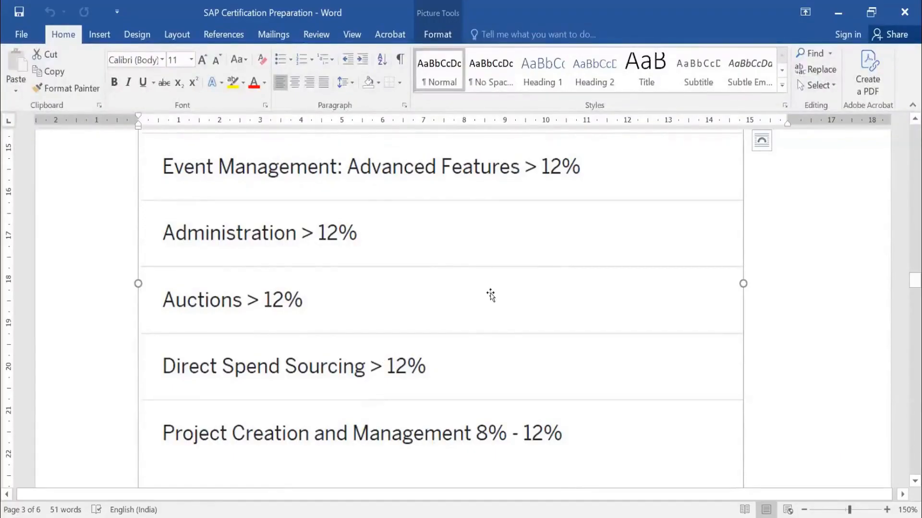
{"action": "scroll", "coordinate": [490, 295], "scroll_direction": "down", "scroll_amount": 10}
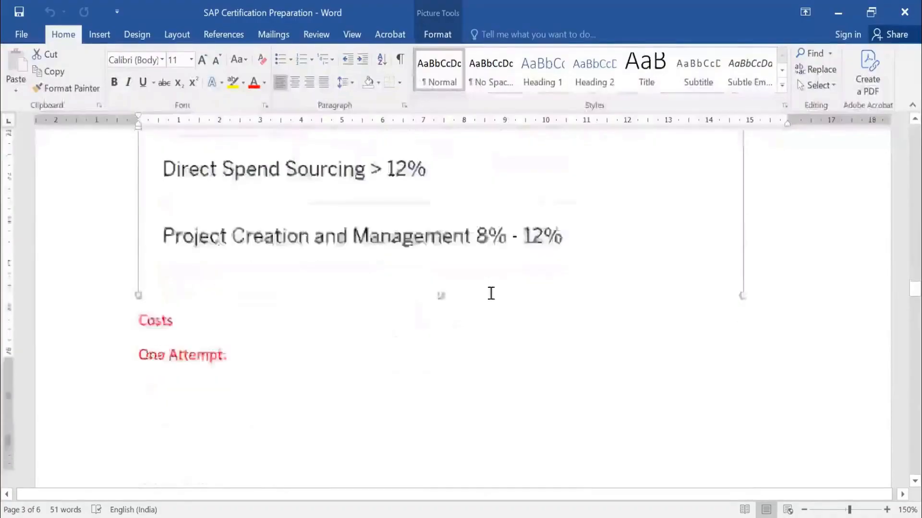
{"action": "scroll", "coordinate": [491, 295], "scroll_direction": "up", "scroll_amount": 5}
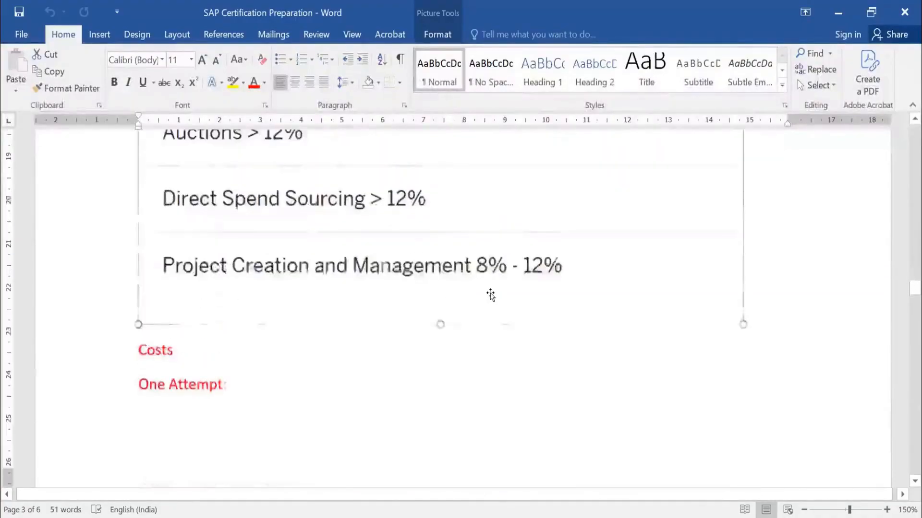
{"action": "scroll", "coordinate": [490, 294], "scroll_direction": "up", "scroll_amount": 3}
Check the Certification Hub Subscription price for one exam attempt in India under the Costs heading.
{"action": "scroll", "coordinate": [490, 294], "scroll_direction": "down", "scroll_amount": 8}
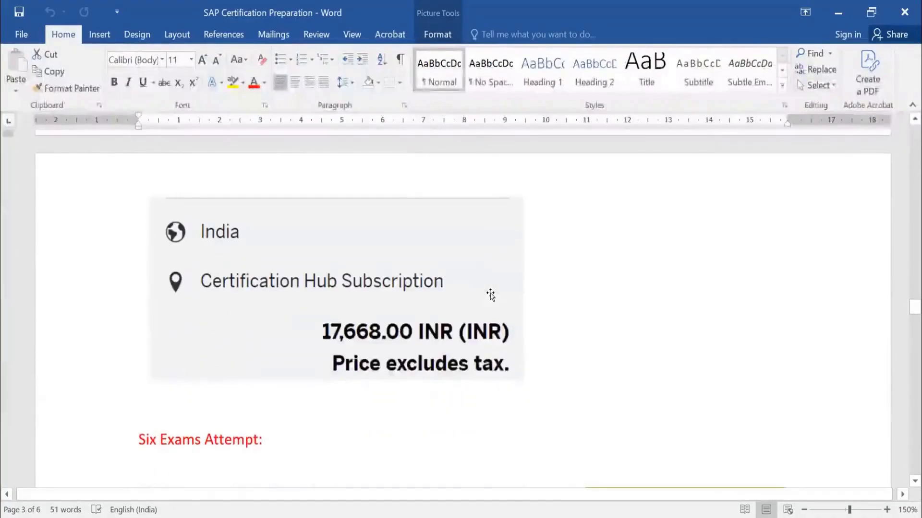
{"action": "left_click", "coordinate": [355, 334]}
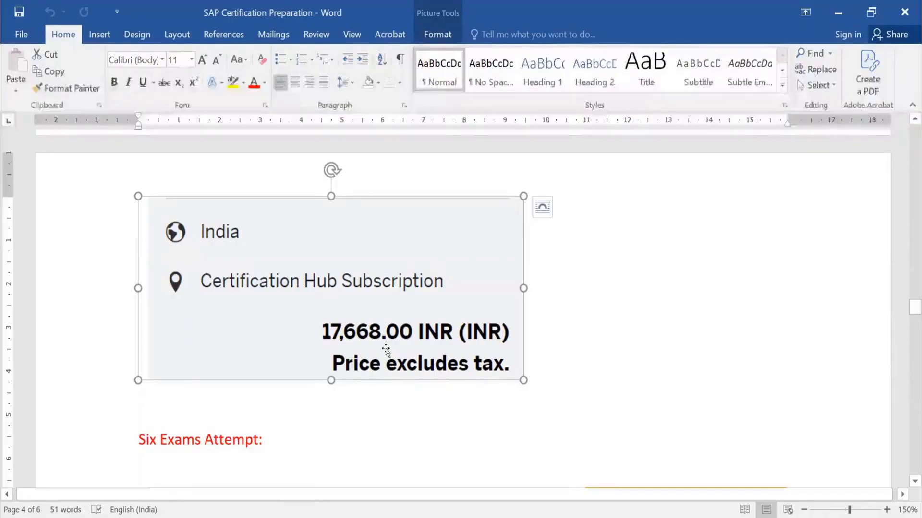
{"action": "scroll", "coordinate": [386, 351], "scroll_direction": "down", "scroll_amount": 3}
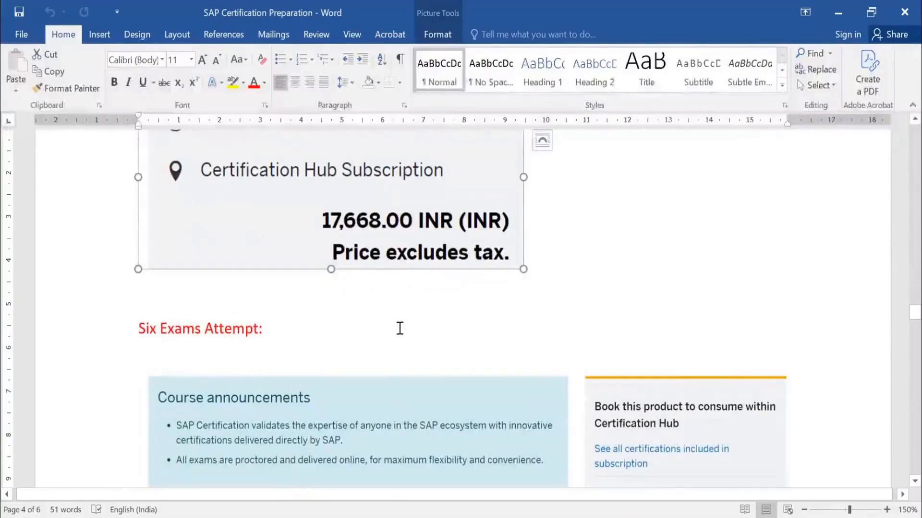
Select the Six Exams Attempt heading and examine that subscription's price, access period and exam attempt rules.
{"action": "left_click_drag", "start_coordinate": [139, 330], "coordinate": [258, 332]}
{"action": "scroll", "coordinate": [484, 303], "scroll_direction": "down", "scroll_amount": 3}
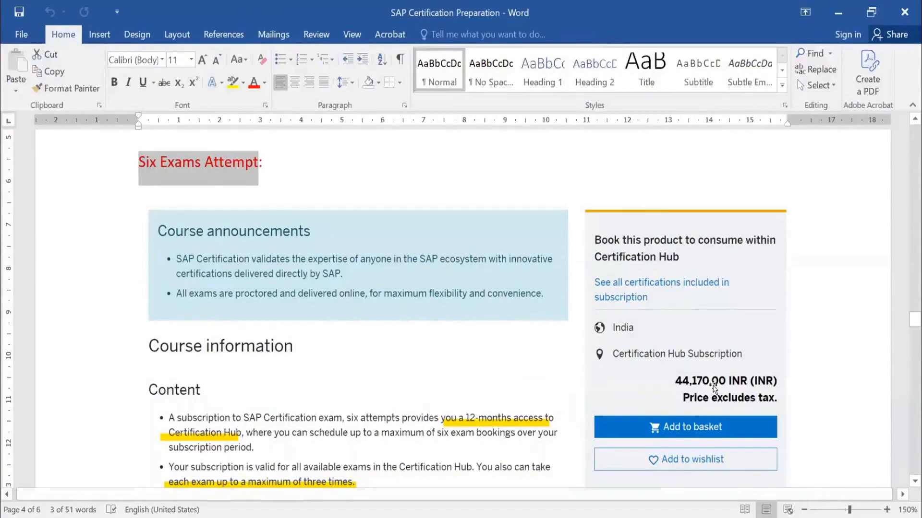
{"action": "scroll", "coordinate": [713, 384], "scroll_direction": "down", "scroll_amount": 2}
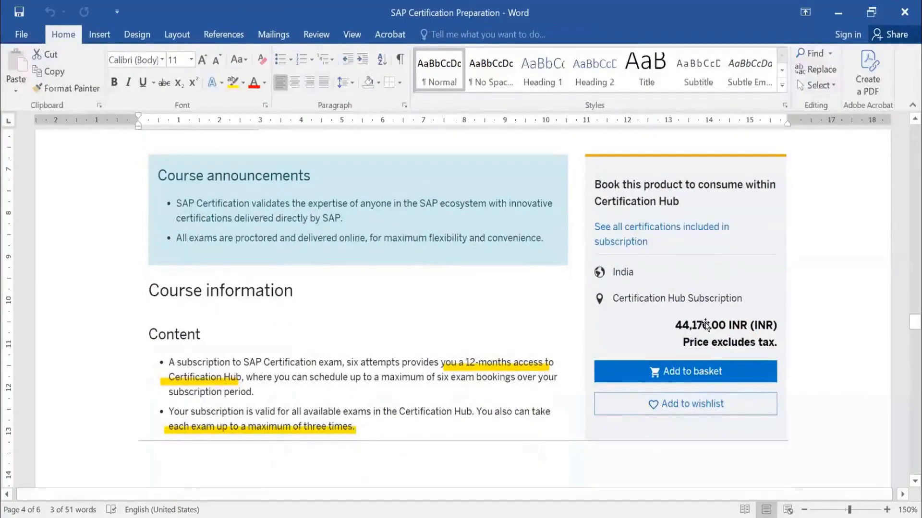
{"action": "scroll", "coordinate": [251, 267], "scroll_direction": "up", "scroll_amount": 3}
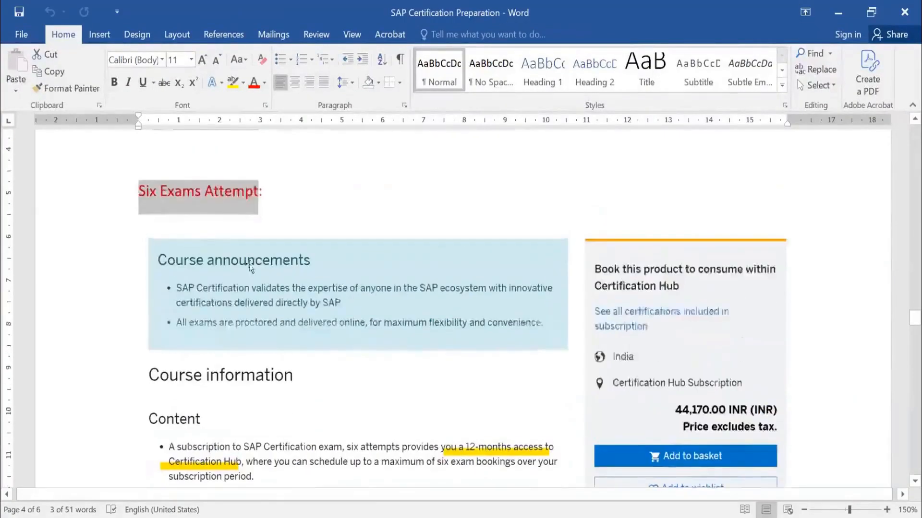
{"action": "scroll", "coordinate": [250, 267], "scroll_direction": "up", "scroll_amount": 1}
{"action": "scroll", "coordinate": [329, 284], "scroll_direction": "down", "scroll_amount": 6}
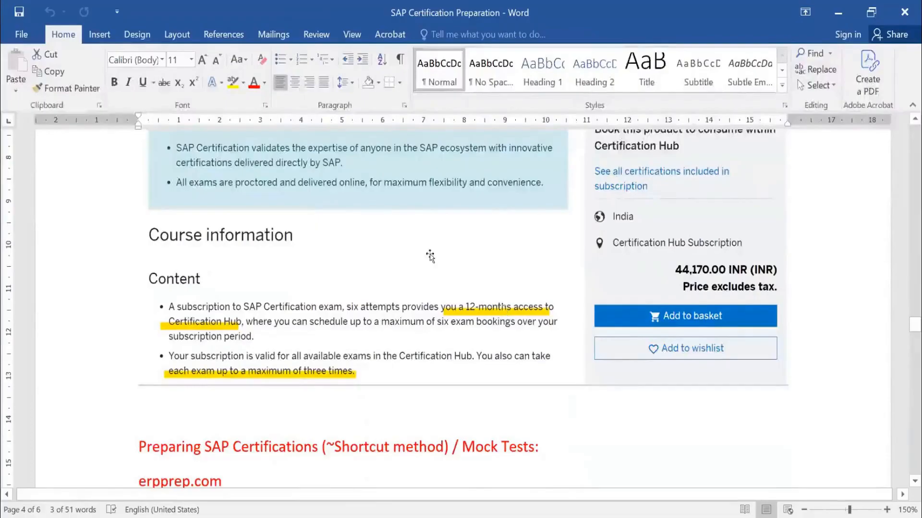
{"action": "scroll", "coordinate": [144, 223], "scroll_direction": "up", "scroll_amount": 8}
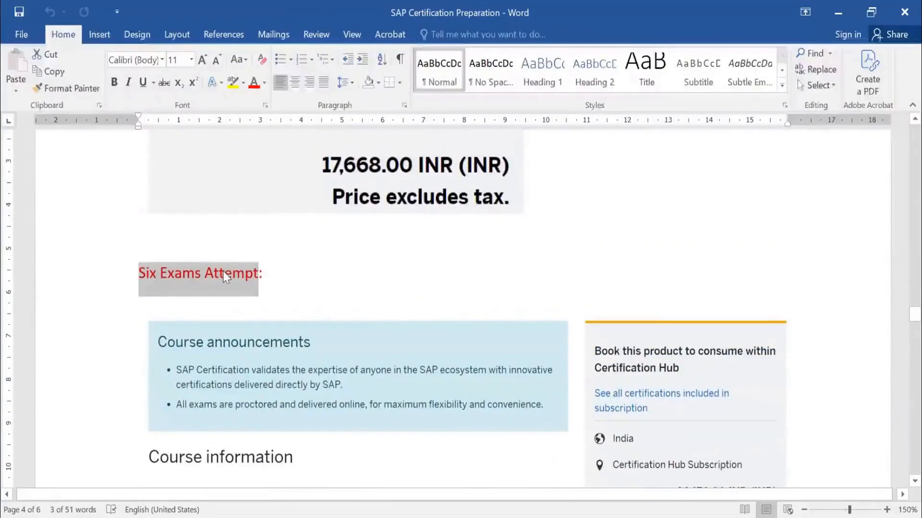
{"action": "scroll", "coordinate": [345, 221], "scroll_direction": "down", "scroll_amount": 5}
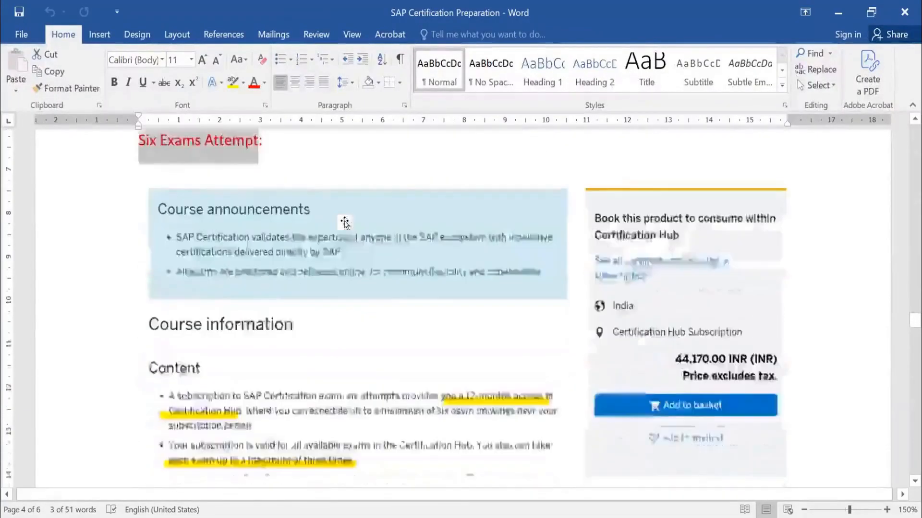
{"action": "scroll", "coordinate": [344, 221], "scroll_direction": "down", "scroll_amount": 1}
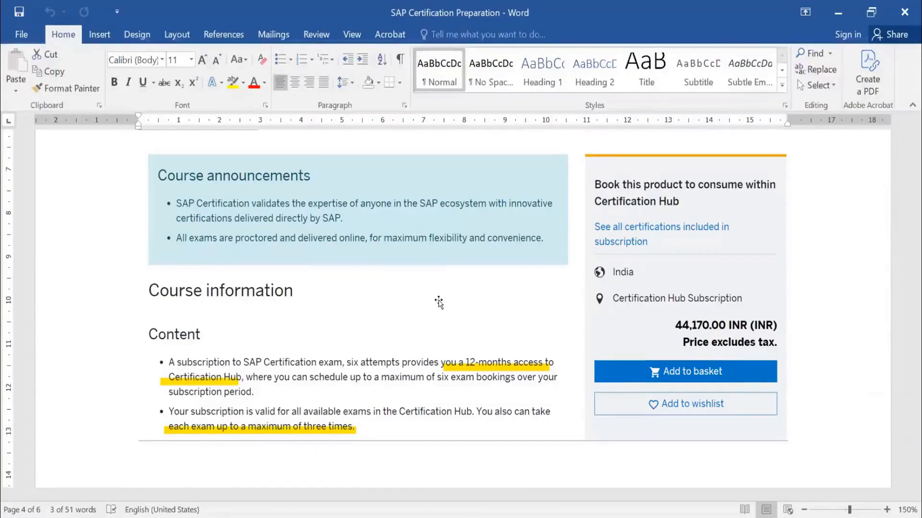
{"action": "scroll", "coordinate": [440, 301], "scroll_direction": "down", "scroll_amount": 5}
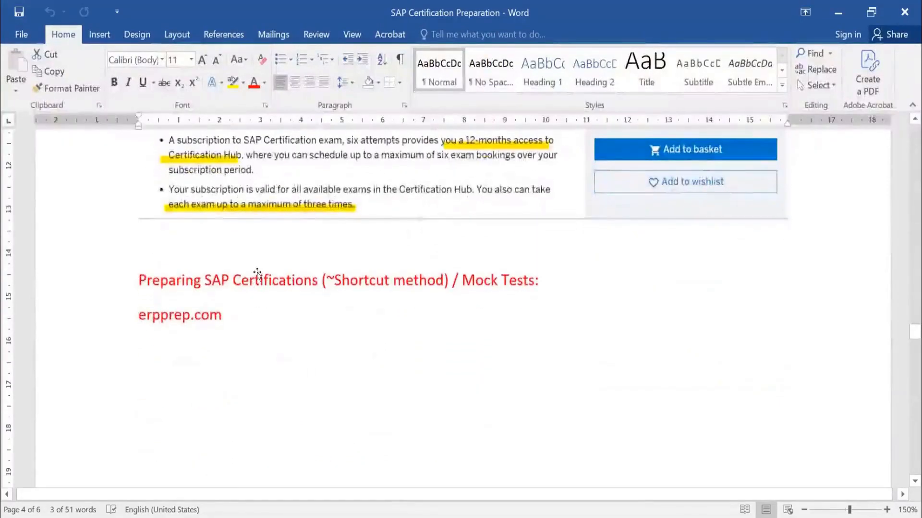
{"action": "scroll", "coordinate": [373, 251], "scroll_direction": "up", "scroll_amount": 3}
{"action": "left_click", "coordinate": [373, 251]}
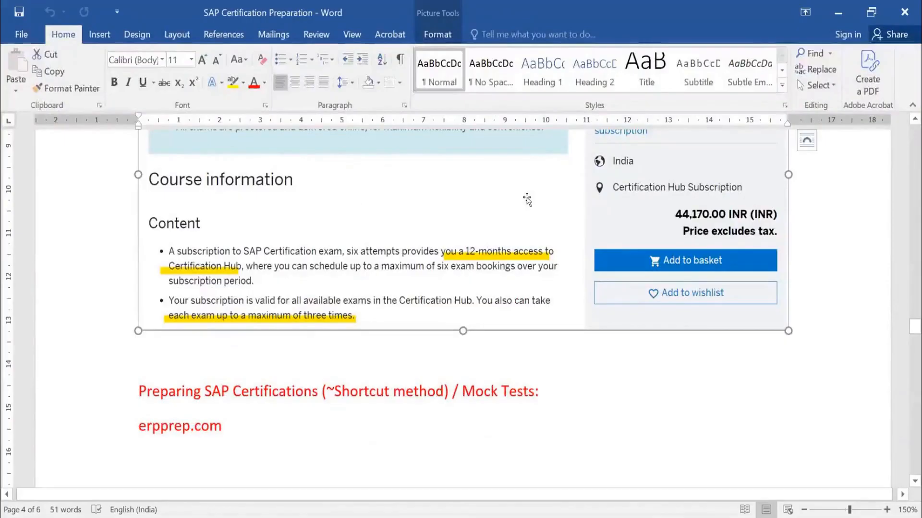
Go to the Preparing SAP Certifications / Mock Tests section and view the erpprep.com sample exam for Ariba P2P.
{"action": "scroll", "coordinate": [195, 344], "scroll_direction": "down", "scroll_amount": 3}
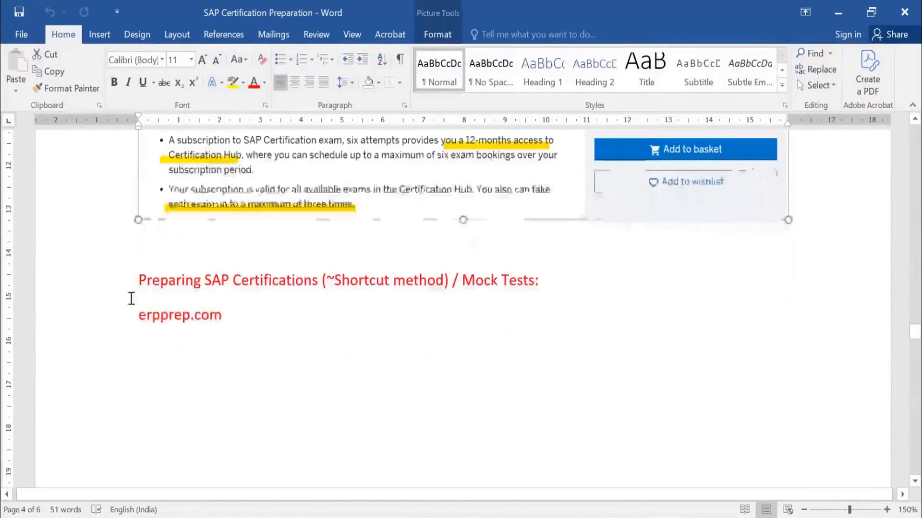
{"action": "left_click", "coordinate": [212, 317]}
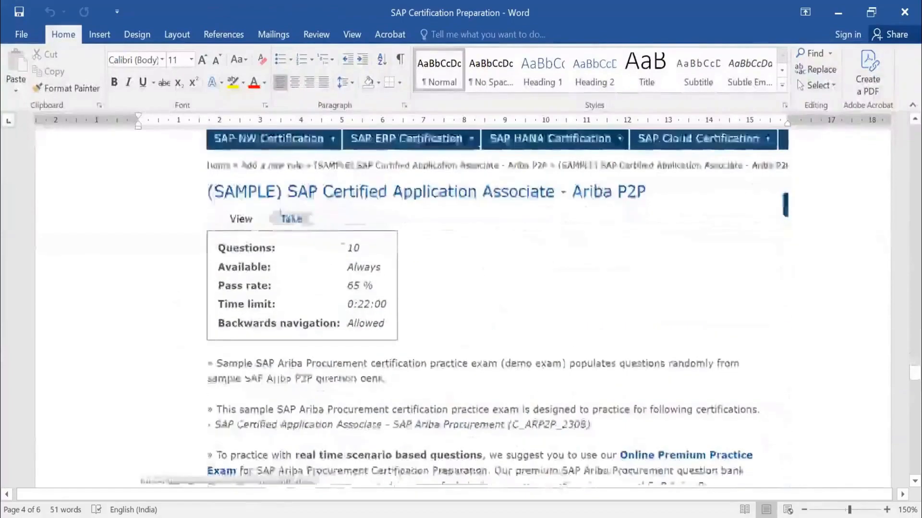
{"action": "scroll", "coordinate": [326, 197], "scroll_direction": "up", "scroll_amount": 3}
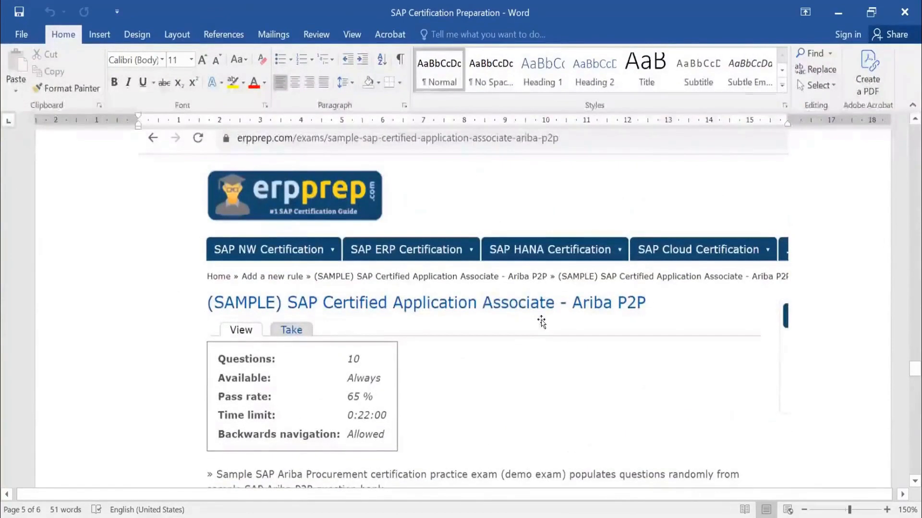
Review the erpprep.com Ariba P2P sample exam page, covering its number of questions, availability, pass rate, time limit and navigation rules.
{"action": "scroll", "coordinate": [541, 321], "scroll_direction": "down", "scroll_amount": 3}
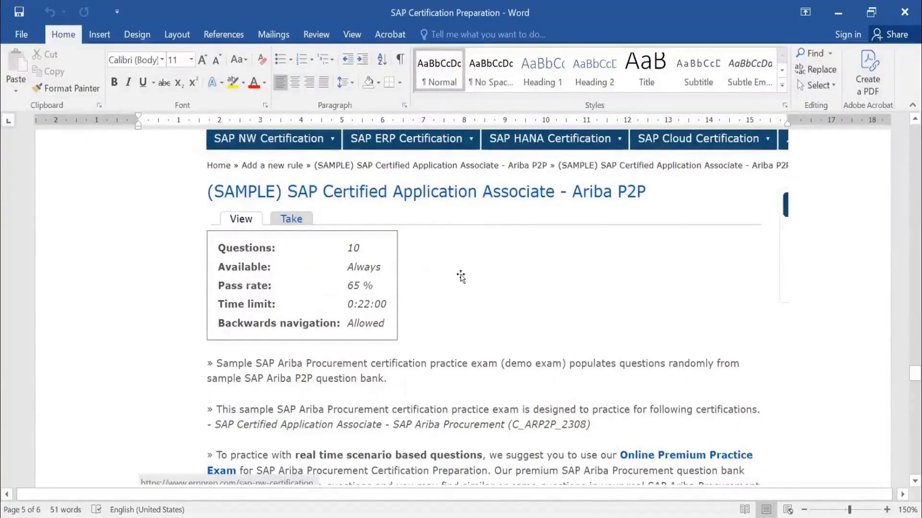
{"action": "scroll", "coordinate": [461, 276], "scroll_direction": "down", "scroll_amount": 3}
{"action": "scroll", "coordinate": [461, 276], "scroll_direction": "down", "scroll_amount": 5}
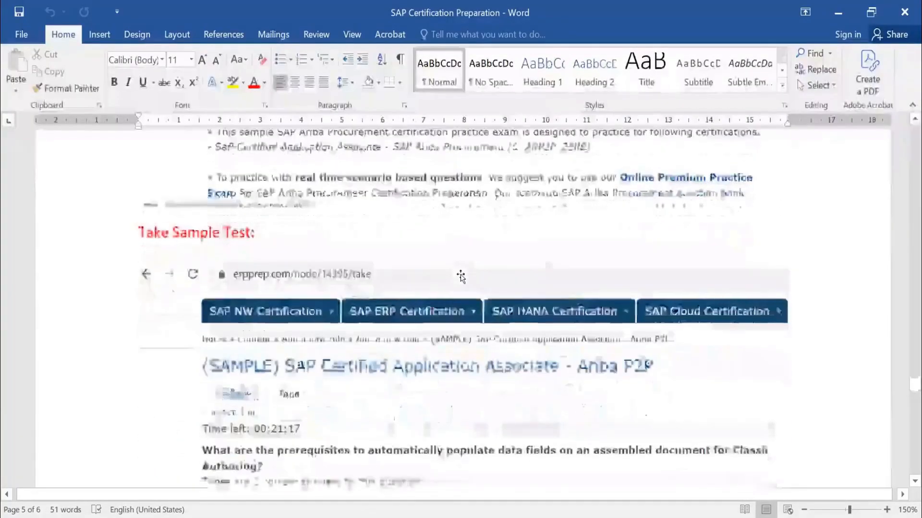
{"action": "scroll", "coordinate": [460, 276], "scroll_direction": "down", "scroll_amount": 3}
{"action": "scroll", "coordinate": [460, 276], "scroll_direction": "up", "scroll_amount": 6}
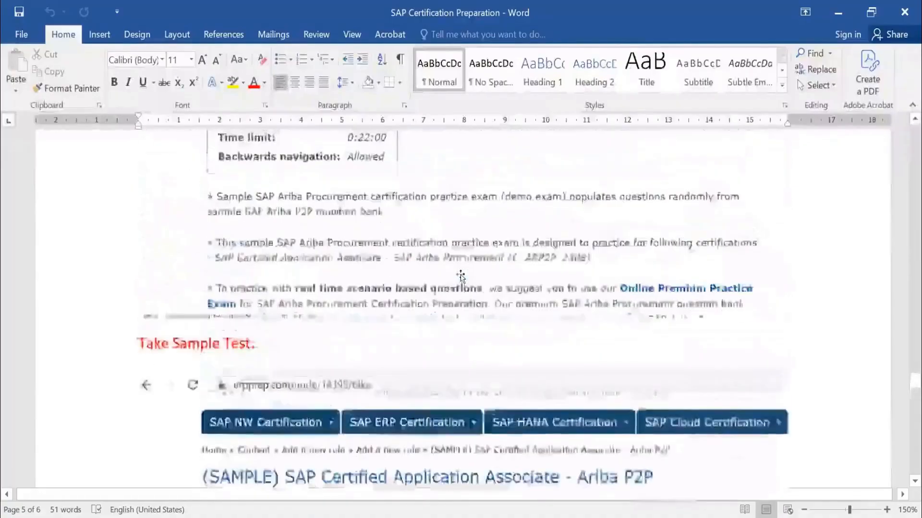
{"action": "scroll", "coordinate": [461, 276], "scroll_direction": "up", "scroll_amount": 6}
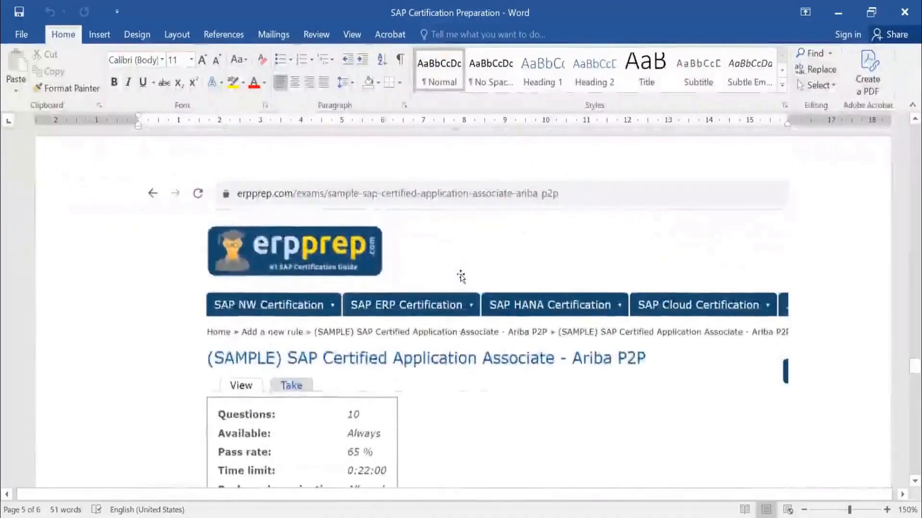
{"action": "scroll", "coordinate": [462, 348], "scroll_direction": "down", "scroll_amount": 3}
{"action": "scroll", "coordinate": [462, 346], "scroll_direction": "up", "scroll_amount": 3}
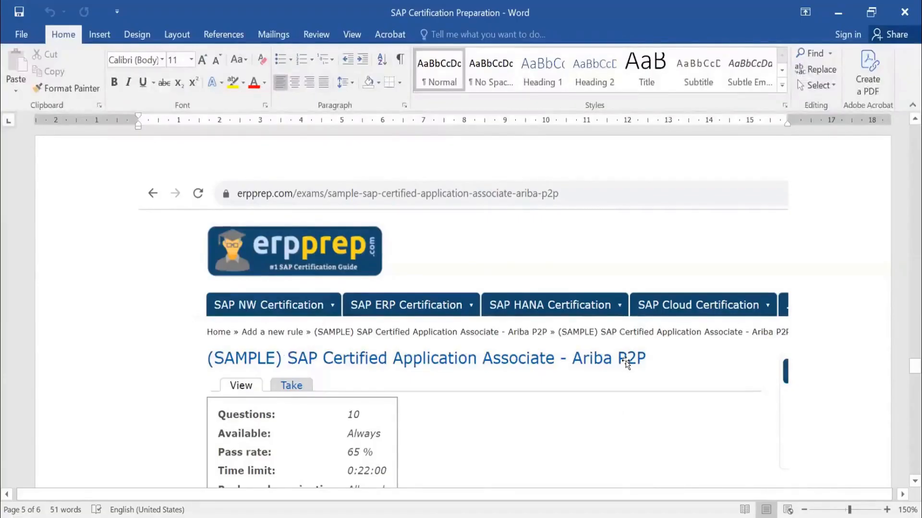
{"action": "scroll", "coordinate": [612, 313], "scroll_direction": "down", "scroll_amount": 3}
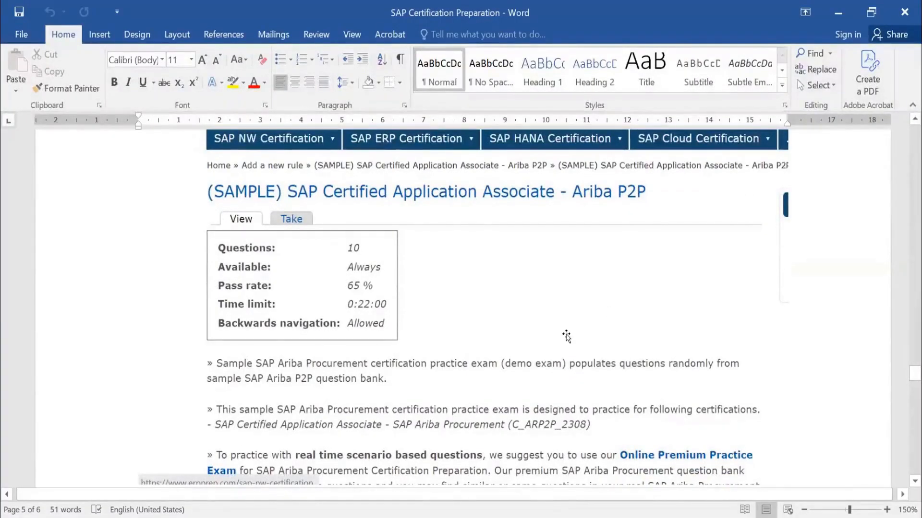
{"action": "scroll", "coordinate": [523, 297], "scroll_direction": "up", "scroll_amount": 5}
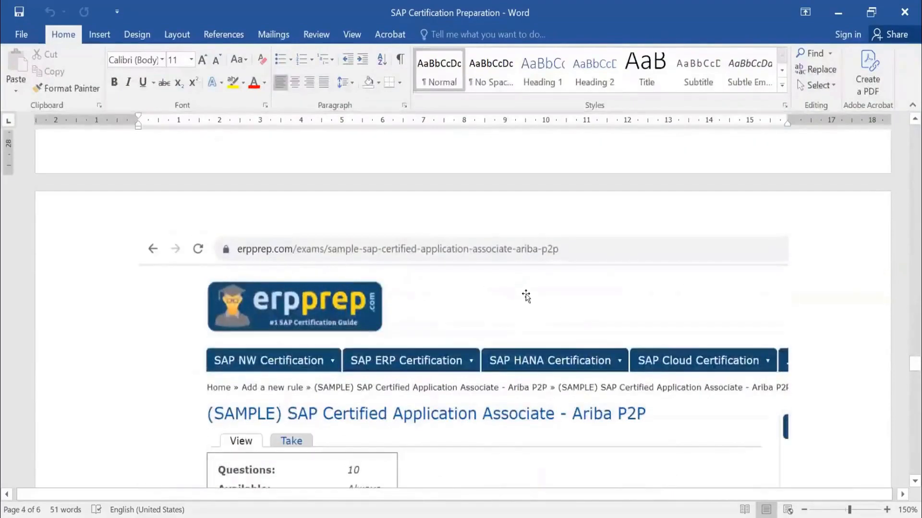
{"action": "scroll", "coordinate": [526, 297], "scroll_direction": "down", "scroll_amount": 3}
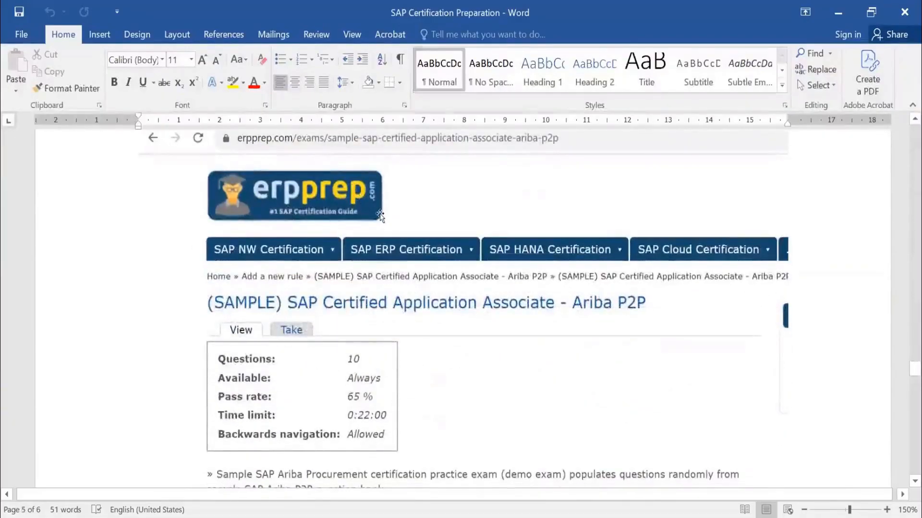
{"action": "left_click", "coordinate": [316, 197]}
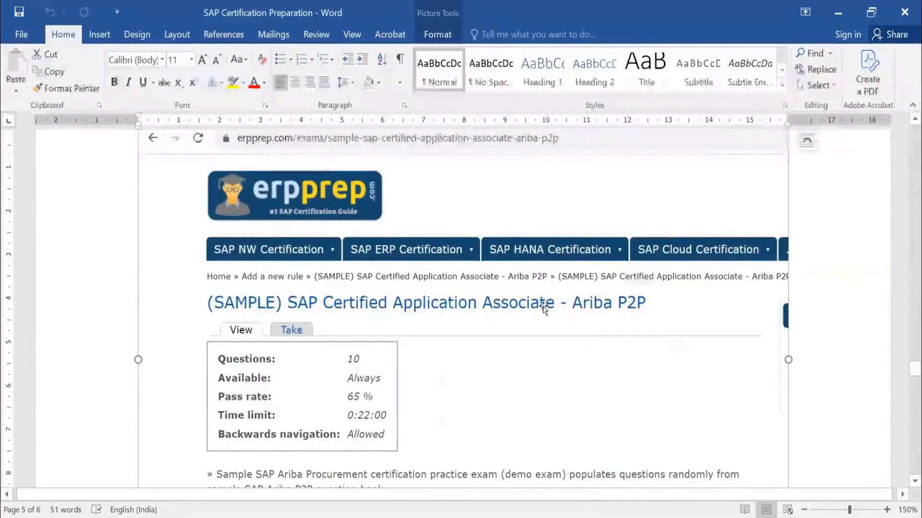
View the Take Sample Test section, comparing it with the sample exam description and the certification it covers.
{"action": "scroll", "coordinate": [544, 307], "scroll_direction": "down", "scroll_amount": 3}
{"action": "scroll", "coordinate": [544, 307], "scroll_direction": "down", "scroll_amount": 4}
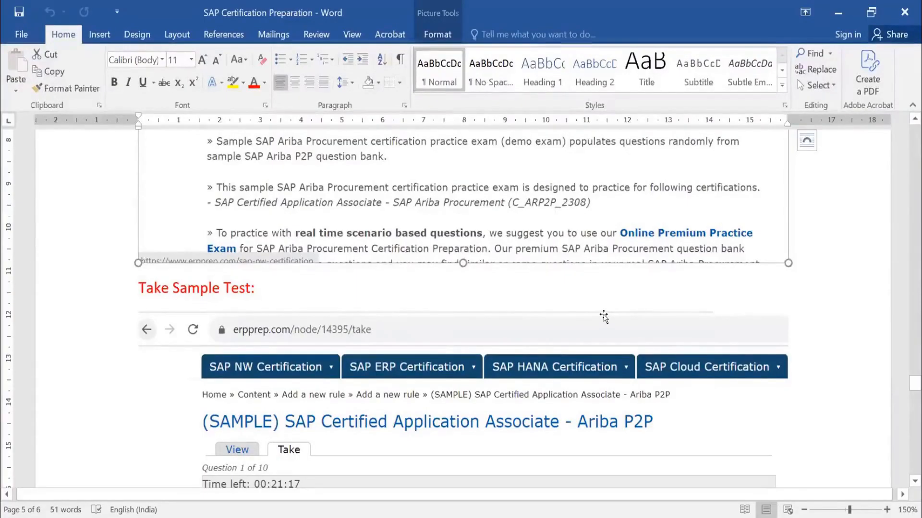
{"action": "scroll", "coordinate": [610, 335], "scroll_direction": "down", "scroll_amount": 5}
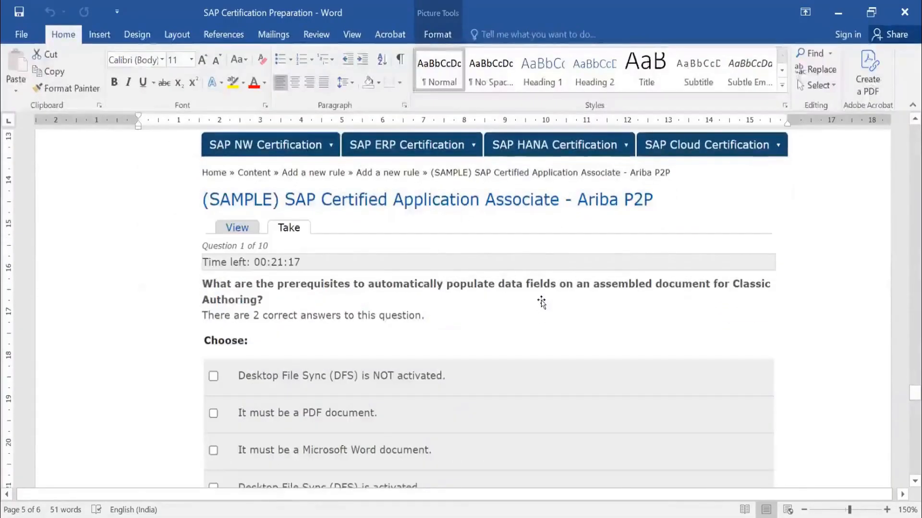
{"action": "left_click", "coordinate": [542, 303]}
{"action": "scroll", "coordinate": [543, 301], "scroll_direction": "up", "scroll_amount": 5}
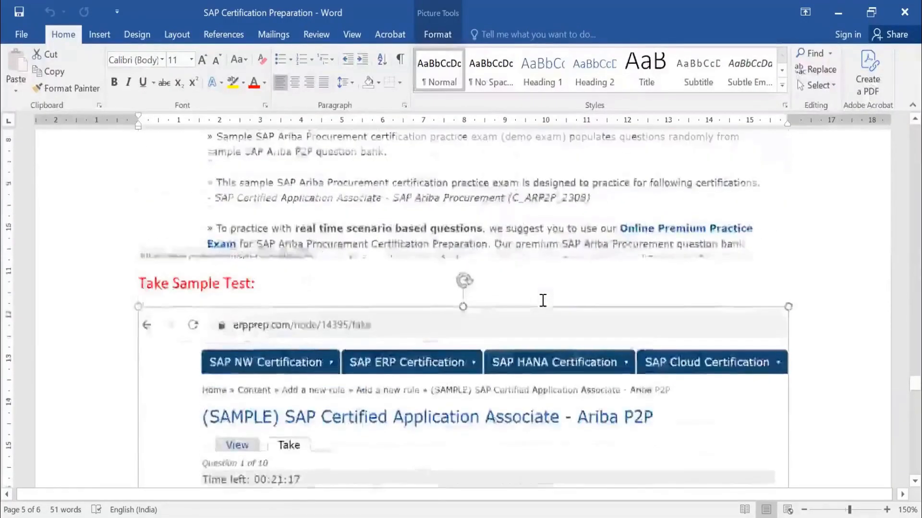
{"action": "scroll", "coordinate": [542, 301], "scroll_direction": "up", "scroll_amount": 3}
{"action": "left_click", "coordinate": [549, 272]}
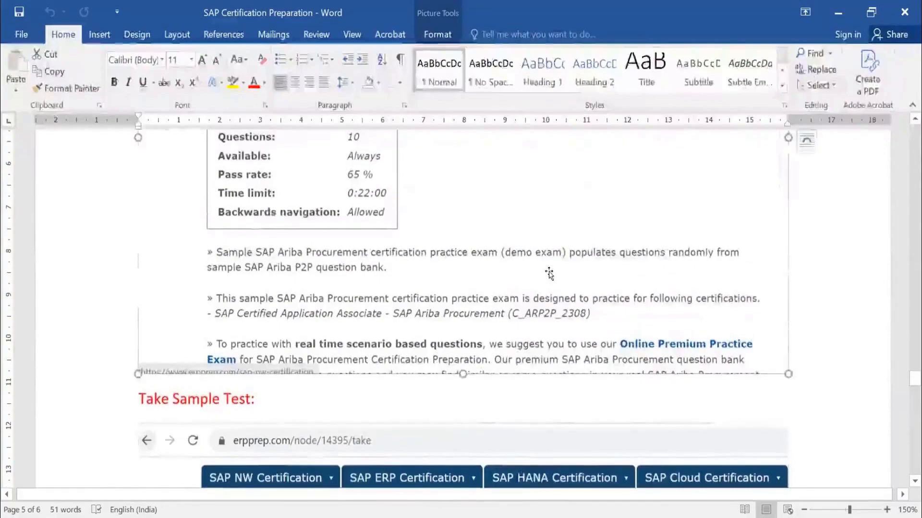
{"action": "scroll", "coordinate": [548, 272], "scroll_direction": "down", "scroll_amount": 2}
{"action": "scroll", "coordinate": [549, 272], "scroll_direction": "down", "scroll_amount": 2}
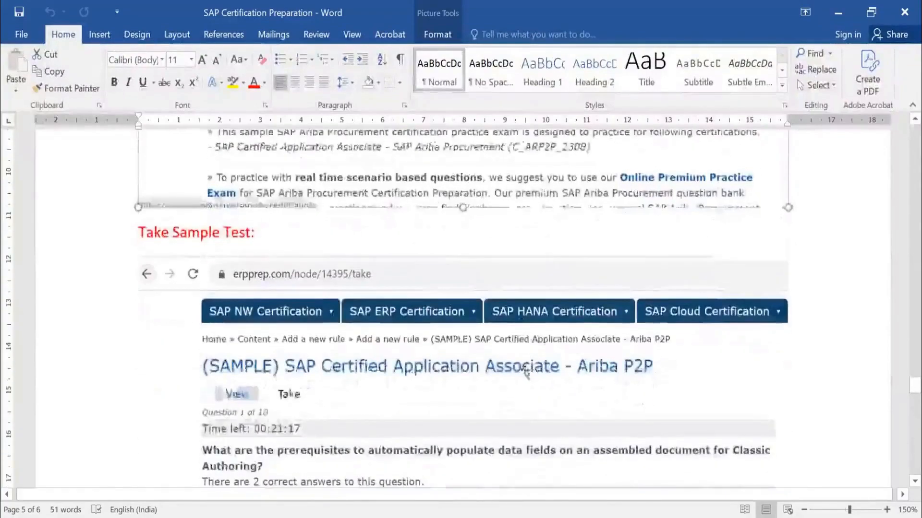
Select the Take Sample Test screenshot and read the first question on Classic Authoring with its answer choices.
{"action": "left_click", "coordinate": [398, 301]}
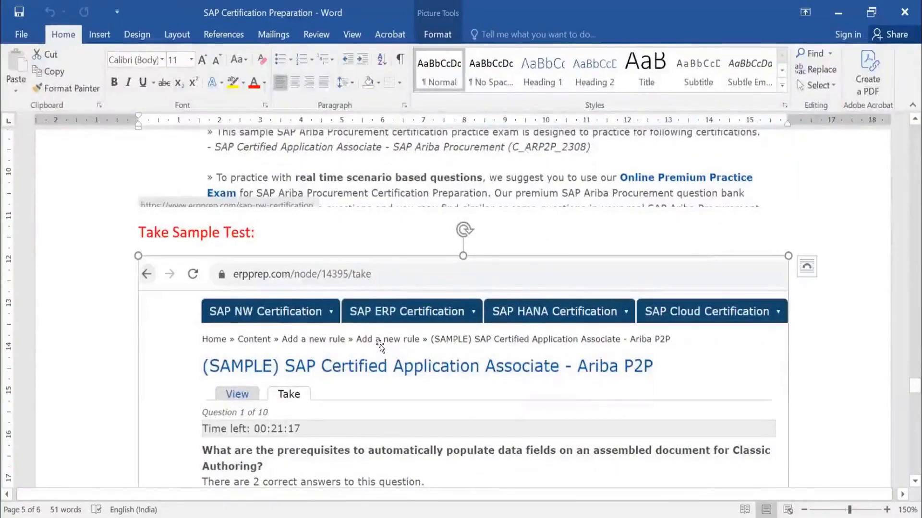
{"action": "scroll", "coordinate": [379, 345], "scroll_direction": "down", "scroll_amount": 4}
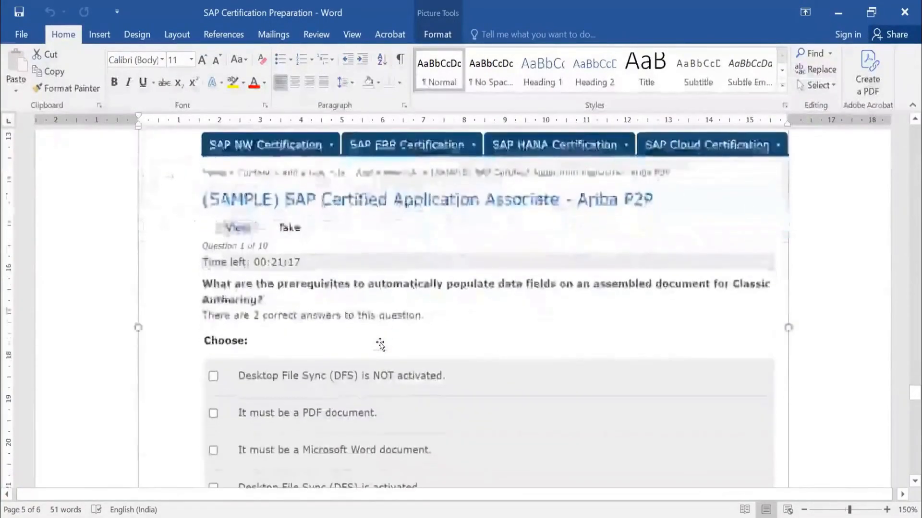
{"action": "scroll", "coordinate": [412, 215], "scroll_direction": "up", "scroll_amount": 4}
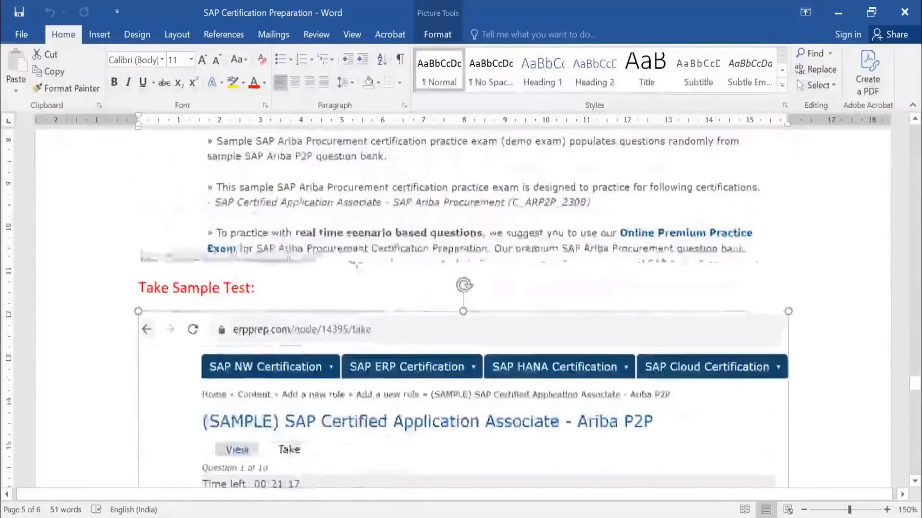
{"action": "scroll", "coordinate": [432, 221], "scroll_direction": "down", "scroll_amount": 3}
{"action": "scroll", "coordinate": [467, 229], "scroll_direction": "down", "scroll_amount": 5}
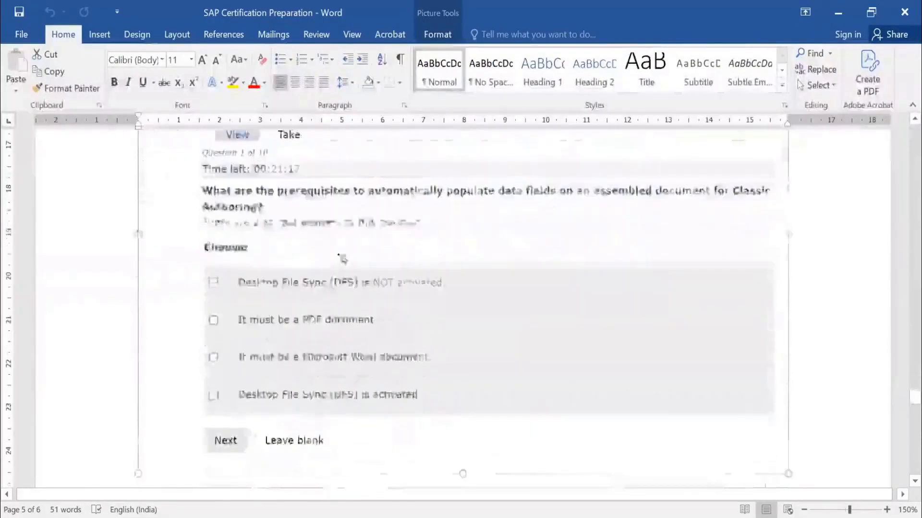
Check the premium practice exam's features and highlighted price under the Costs per exam heading.
{"action": "scroll", "coordinate": [306, 352], "scroll_direction": "down", "scroll_amount": 10}
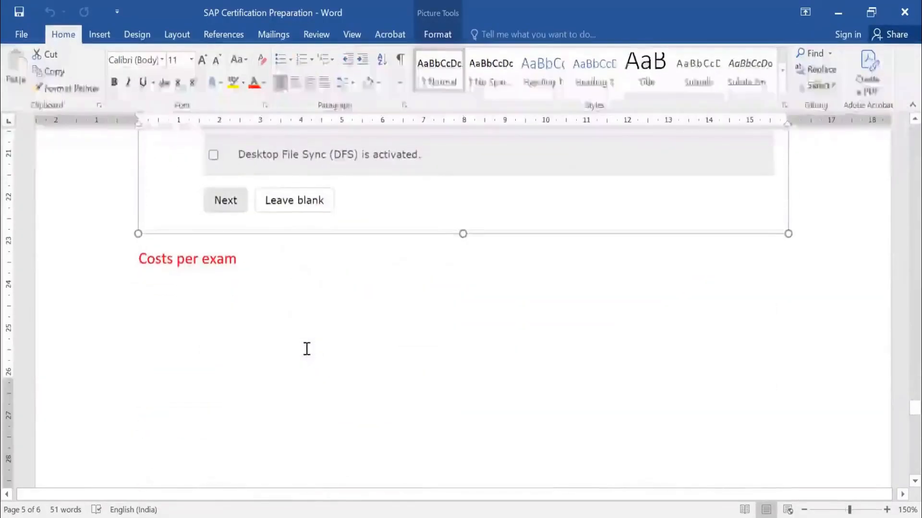
{"action": "scroll", "coordinate": [306, 345], "scroll_direction": "down", "scroll_amount": 4}
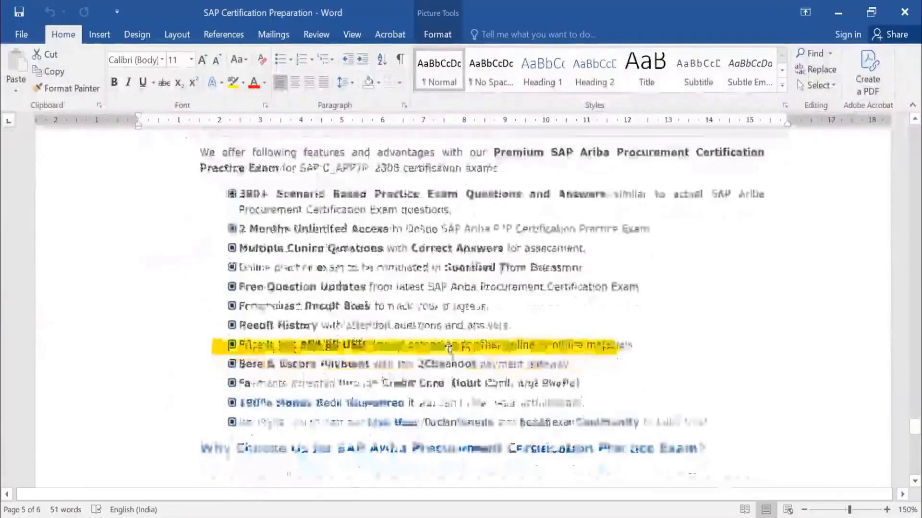
{"action": "scroll", "coordinate": [449, 349], "scroll_direction": "down", "scroll_amount": 3}
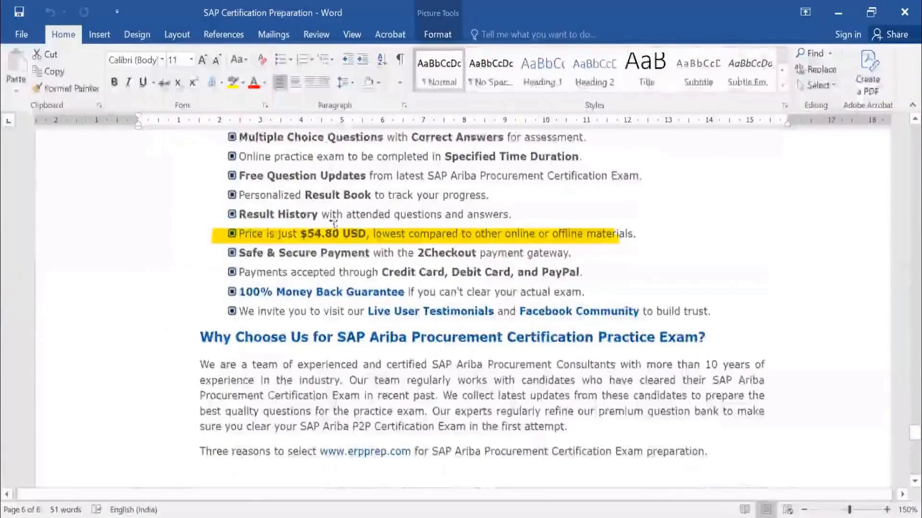
Read the Guarantee Pass section's 100% money back conditions, including the required documents and the highlighted minimum practice score rule.
{"action": "scroll", "coordinate": [475, 203], "scroll_direction": "down", "scroll_amount": 2}
{"action": "scroll", "coordinate": [475, 204], "scroll_direction": "down", "scroll_amount": 4}
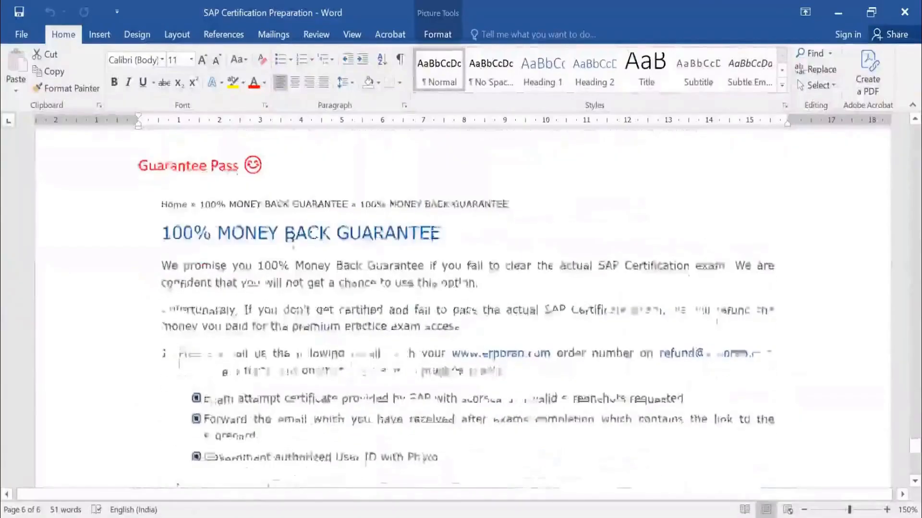
{"action": "left_click", "coordinate": [366, 312]}
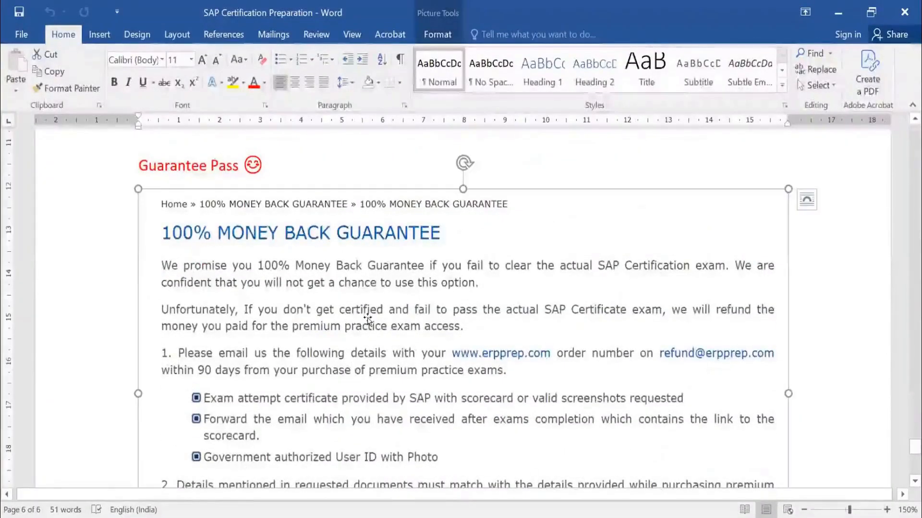
{"action": "scroll", "coordinate": [367, 312], "scroll_direction": "down", "scroll_amount": 2}
{"action": "scroll", "coordinate": [390, 427], "scroll_direction": "down", "scroll_amount": 2}
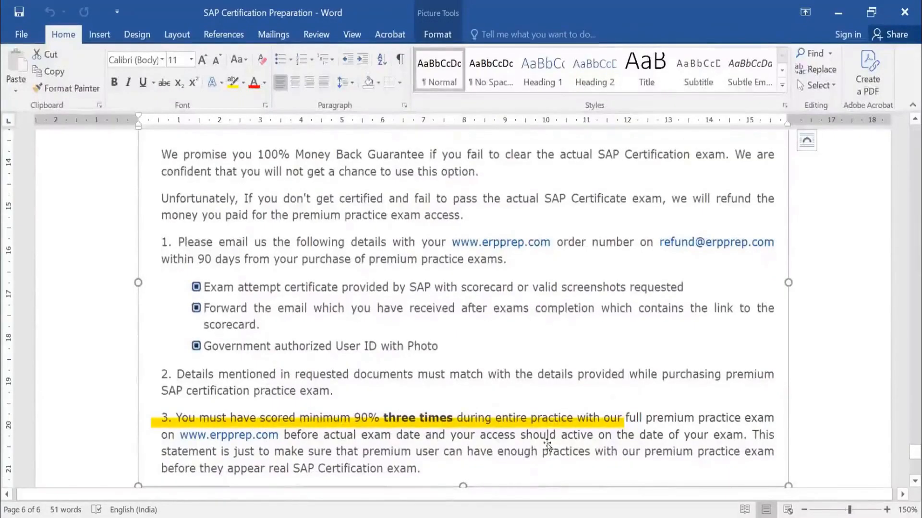
{"action": "scroll", "coordinate": [648, 434], "scroll_direction": "down", "scroll_amount": 2}
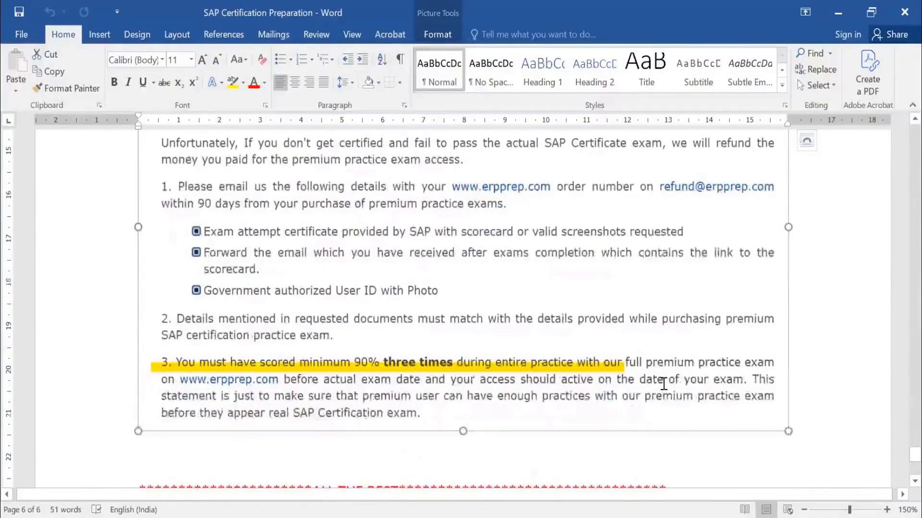
{"action": "scroll", "coordinate": [663, 384], "scroll_direction": "down", "scroll_amount": 5}
{"action": "scroll", "coordinate": [560, 364], "scroll_direction": "up", "scroll_amount": 5}
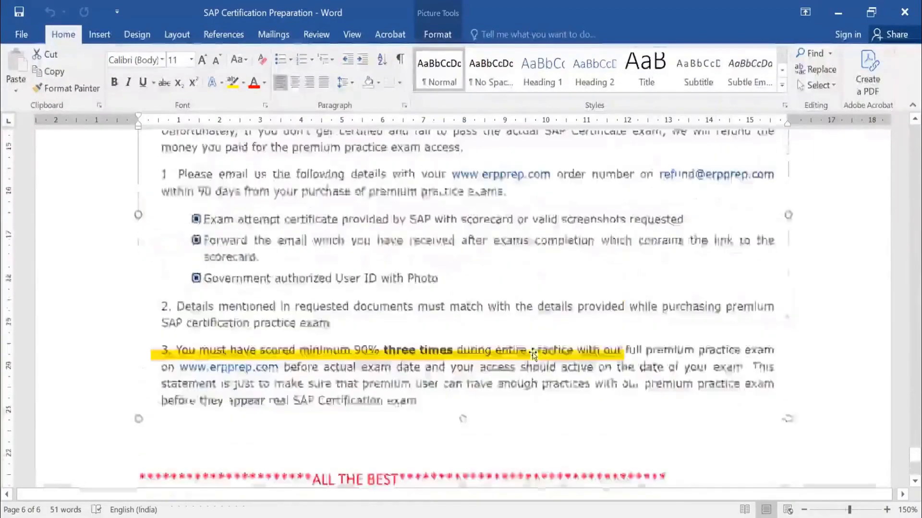
{"action": "scroll", "coordinate": [513, 295], "scroll_direction": "up", "scroll_amount": 3}
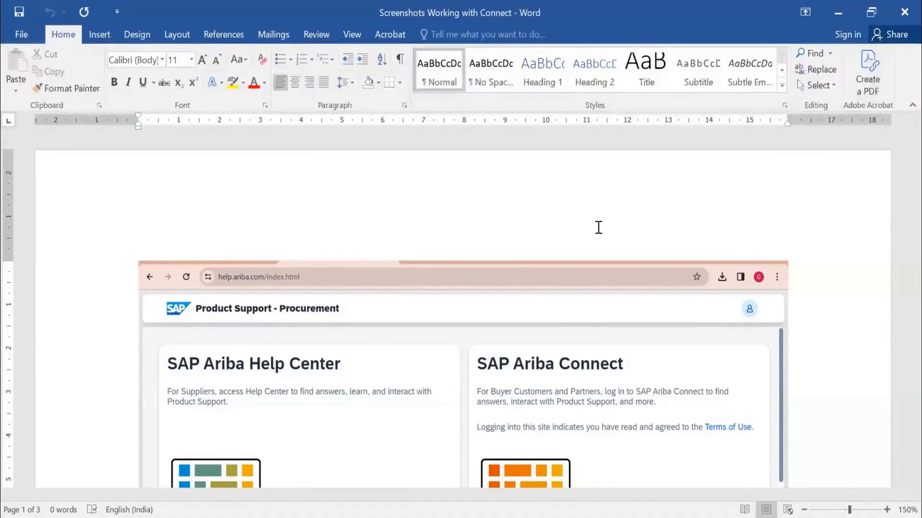
In the Screenshots Working with Connect document, examine the help.ariba.com page and select its screenshot beside the SAP Ariba Connect login.
{"action": "scroll", "coordinate": [576, 224], "scroll_direction": "down", "scroll_amount": 3}
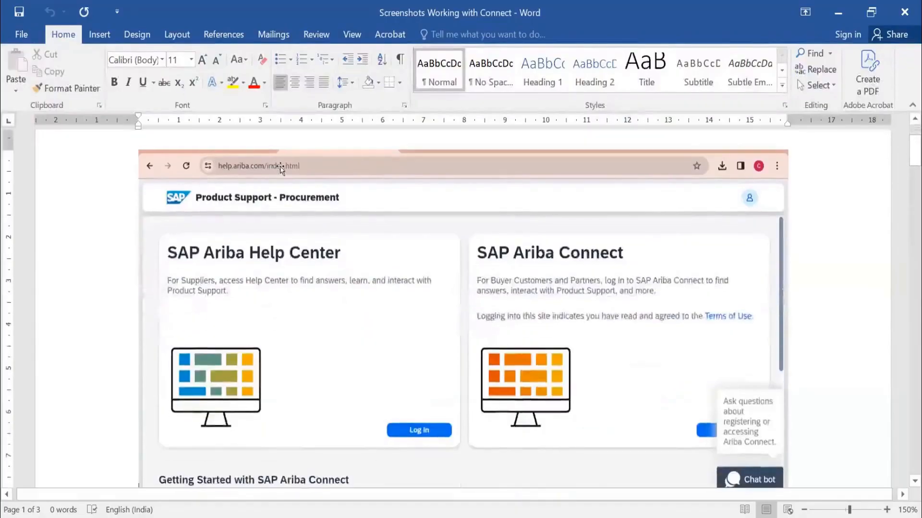
{"action": "scroll", "coordinate": [317, 194], "scroll_direction": "up", "scroll_amount": 3}
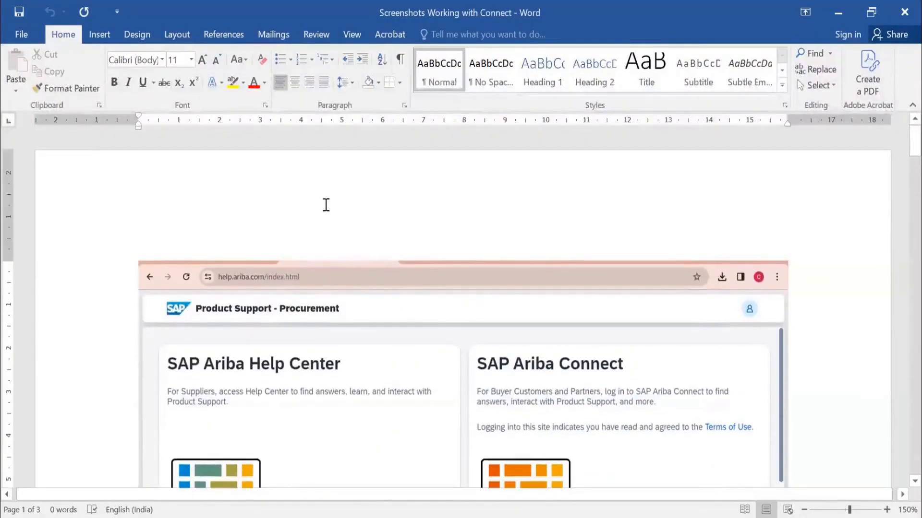
{"action": "scroll", "coordinate": [326, 205], "scroll_direction": "down", "scroll_amount": 3}
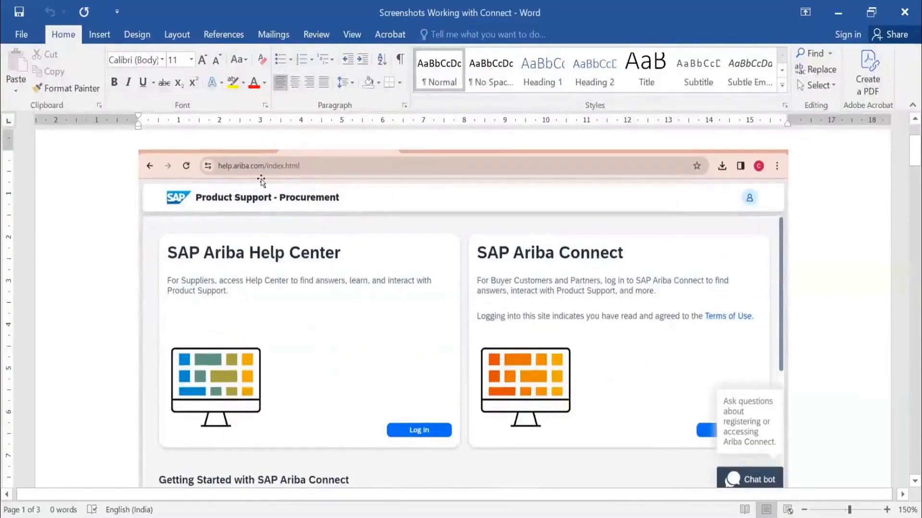
{"action": "scroll", "coordinate": [343, 207], "scroll_direction": "down", "scroll_amount": 1}
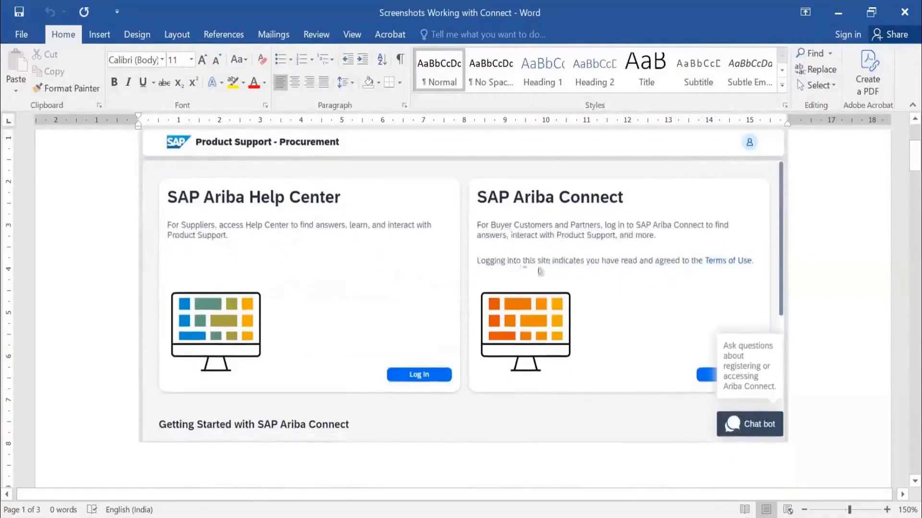
{"action": "left_click", "coordinate": [699, 386]}
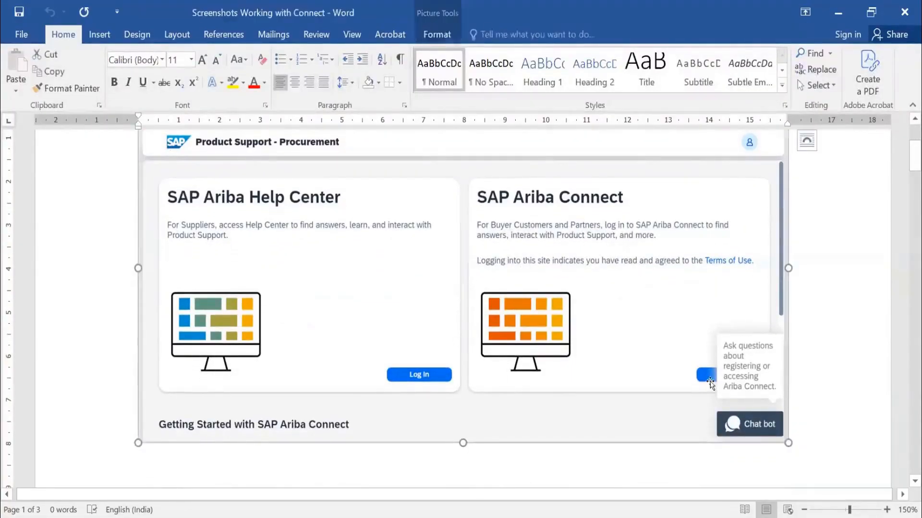
View the SAP Ariba Connect home page screenshot, including its site address, knowledge base search and news highlights.
{"action": "scroll", "coordinate": [711, 382], "scroll_direction": "down", "scroll_amount": 5}
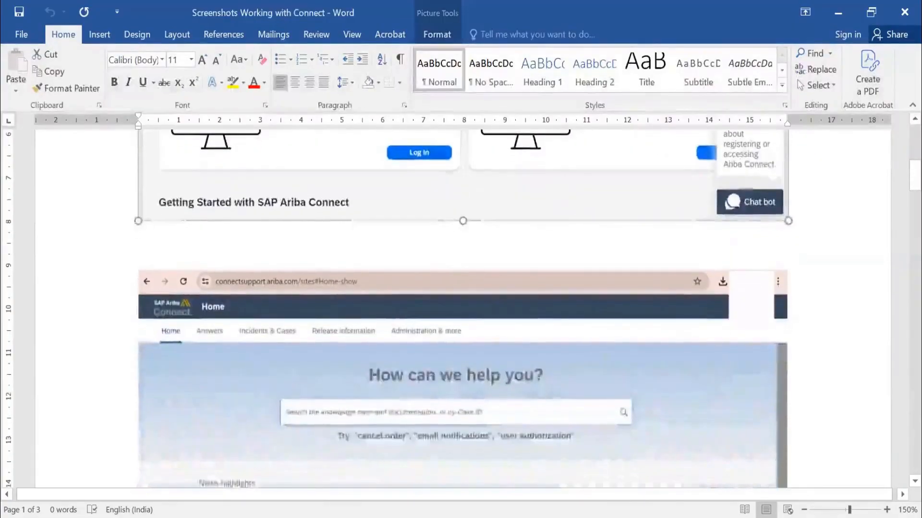
{"action": "scroll", "coordinate": [415, 252], "scroll_direction": "down", "scroll_amount": 1}
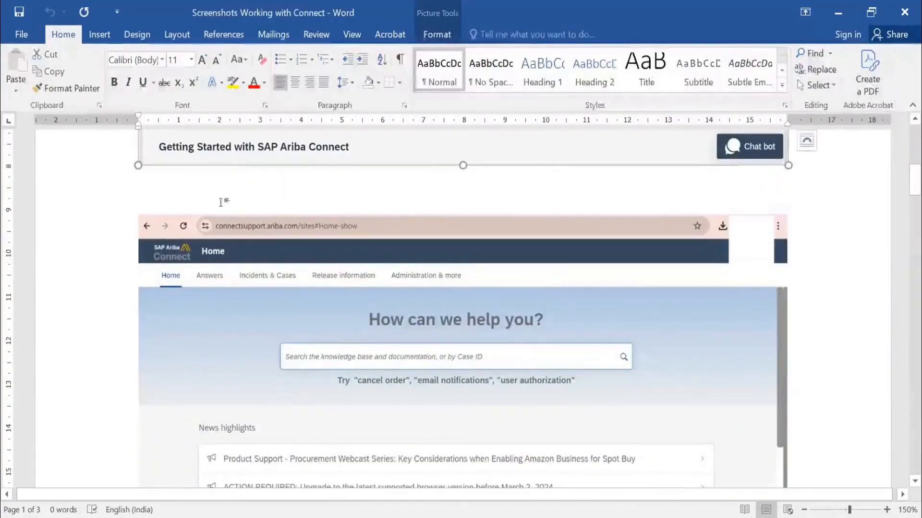
{"action": "left_click", "coordinate": [144, 193]}
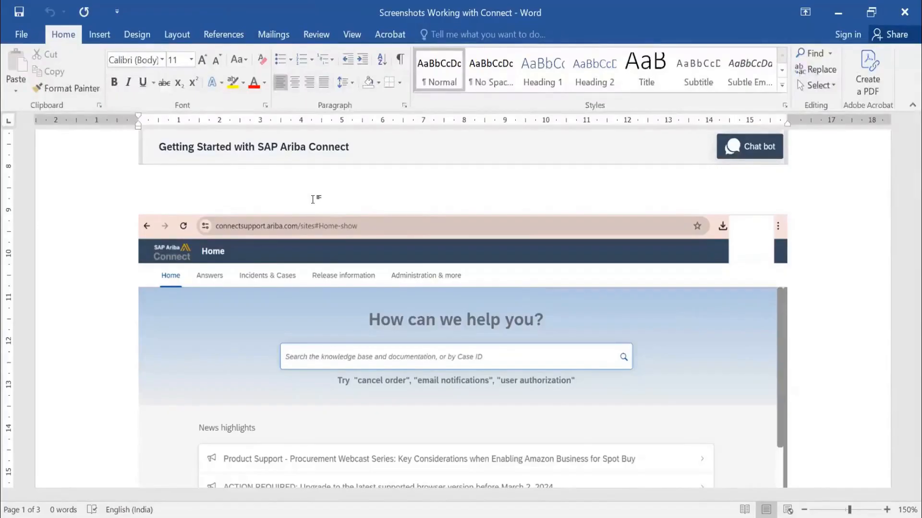
{"action": "scroll", "coordinate": [333, 252], "scroll_direction": "down", "scroll_amount": 2}
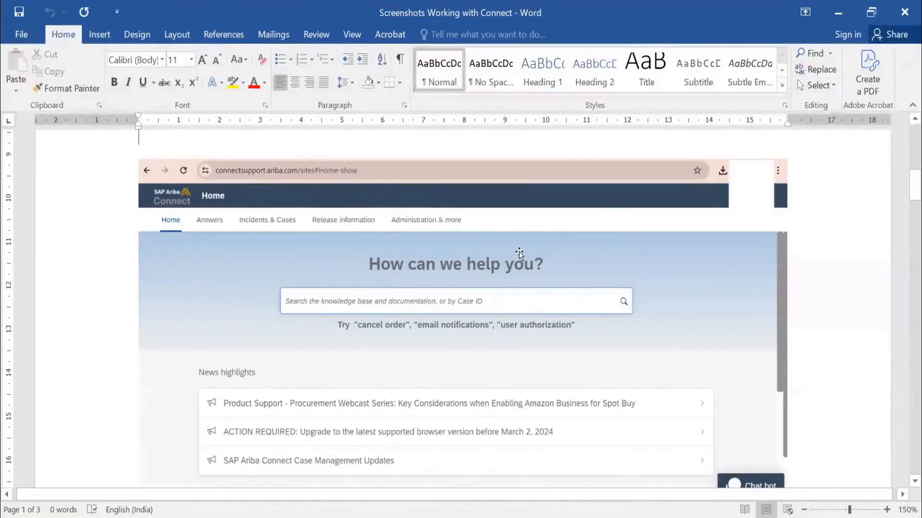
{"action": "scroll", "coordinate": [519, 253], "scroll_direction": "down", "scroll_amount": 1}
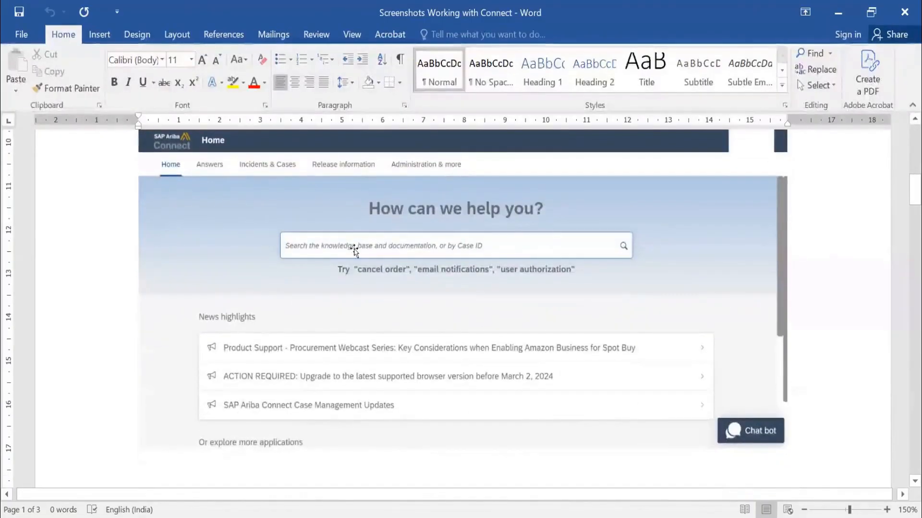
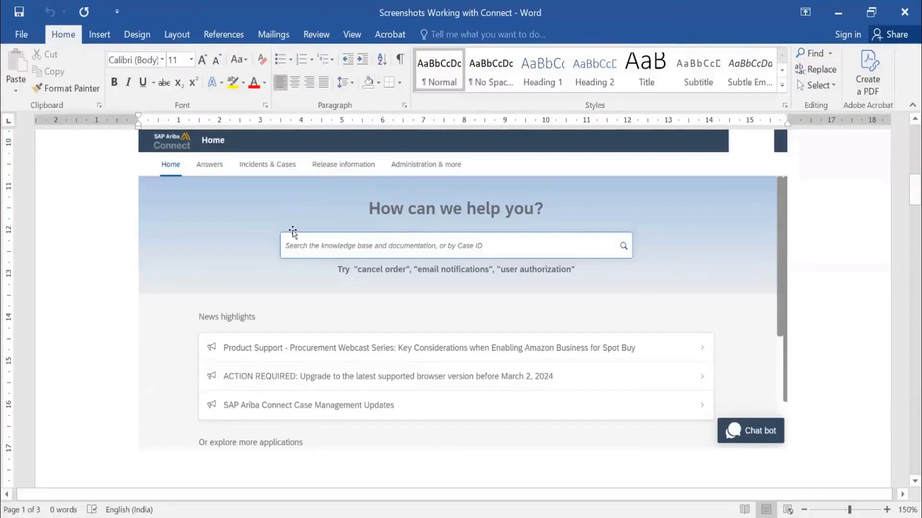
Select the SAP Ariba Connect home page screenshot and examine its knowledge base search, suggested queries and news highlights.
{"action": "left_click", "coordinate": [586, 212]}
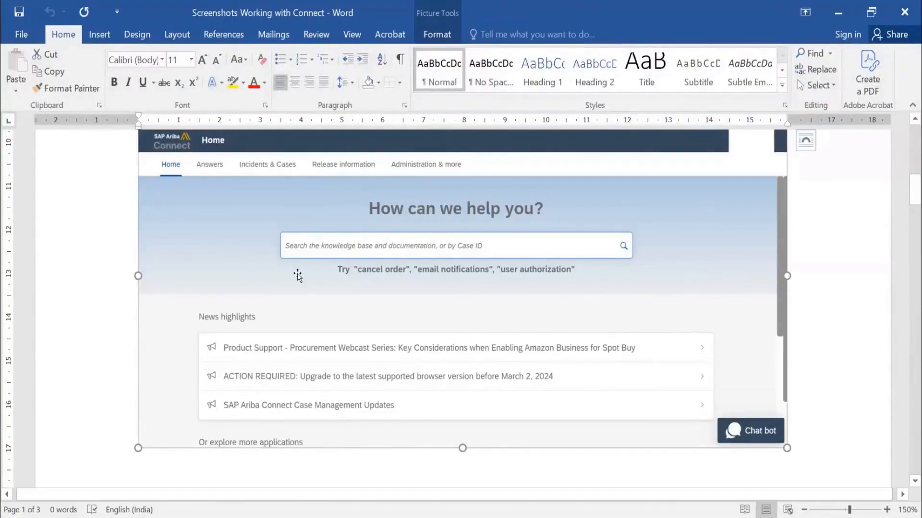
{"action": "scroll", "coordinate": [297, 273], "scroll_direction": "down", "scroll_amount": 3}
{"action": "scroll", "coordinate": [298, 275], "scroll_direction": "up", "scroll_amount": 3}
{"action": "scroll", "coordinate": [292, 247], "scroll_direction": "down", "scroll_amount": 2}
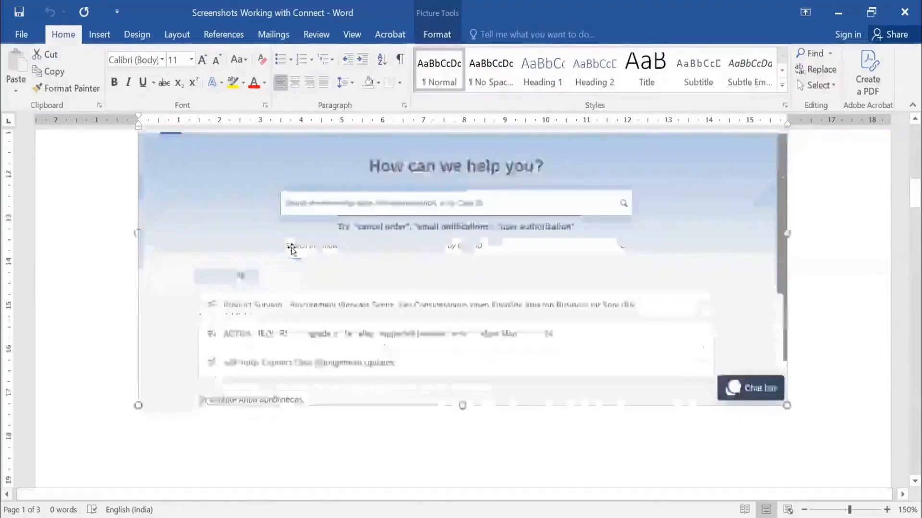
Select the Connect application tiles screenshot and review the tiles from Manage Cases and Documentation & Learning through Customer Influence.
{"action": "scroll", "coordinate": [291, 247], "scroll_direction": "down", "scroll_amount": 10}
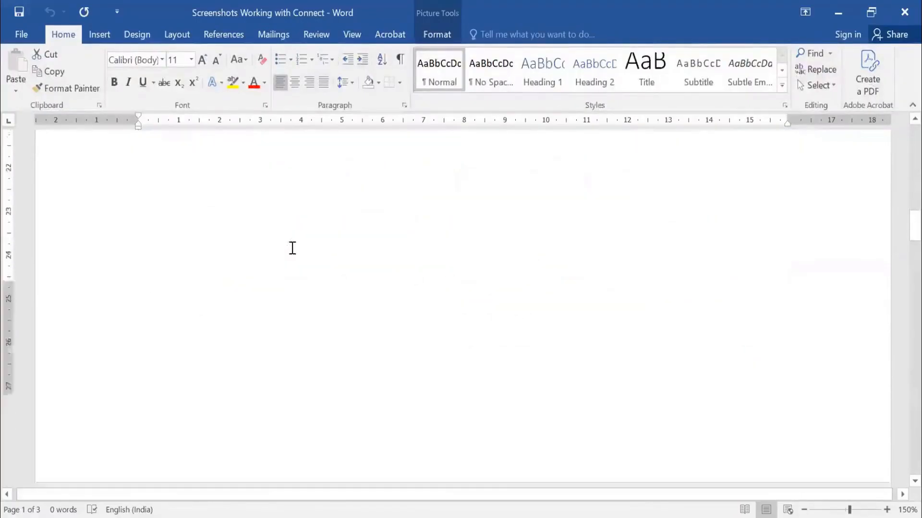
{"action": "scroll", "coordinate": [292, 248], "scroll_direction": "down", "scroll_amount": 8}
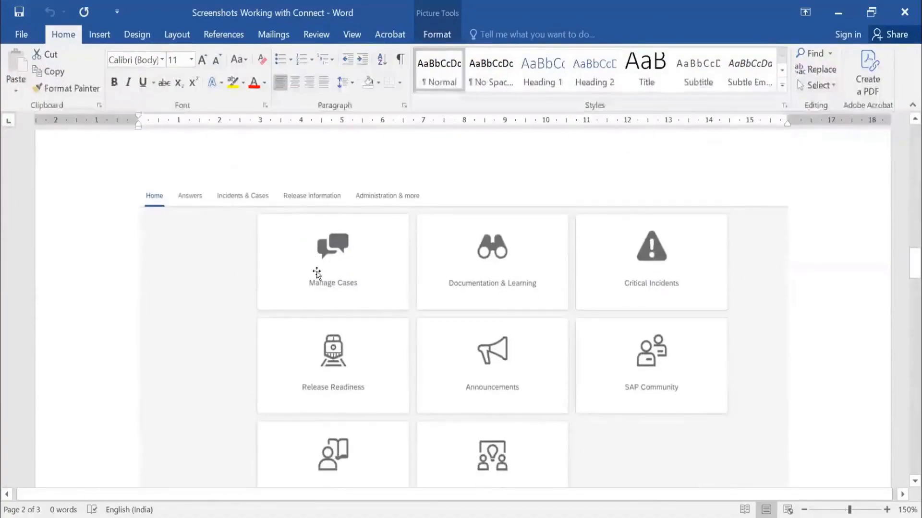
{"action": "scroll", "coordinate": [317, 275], "scroll_direction": "down", "scroll_amount": 2}
{"action": "left_click", "coordinate": [330, 212]}
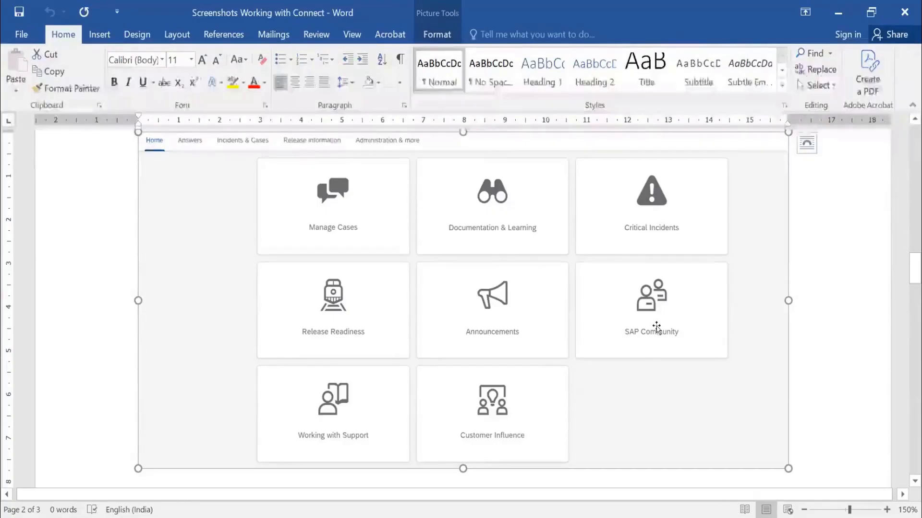
{"action": "scroll", "coordinate": [658, 319], "scroll_direction": "down", "scroll_amount": 2}
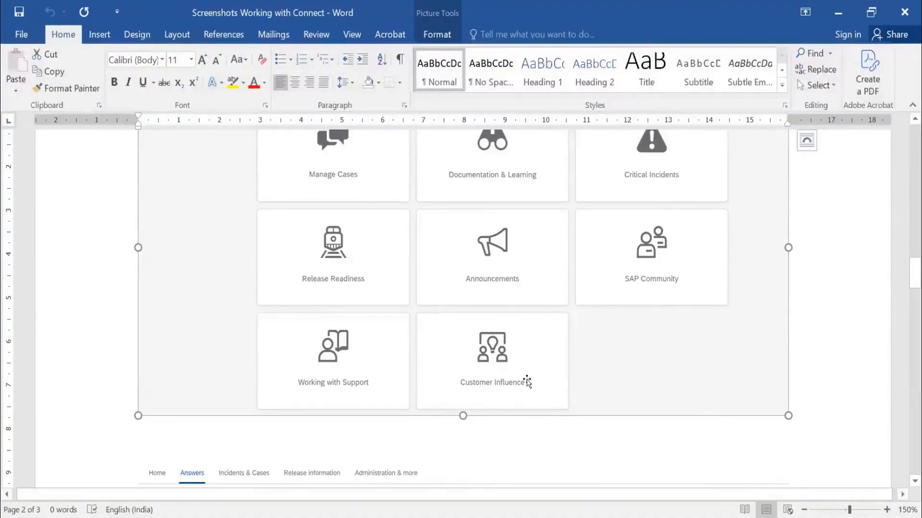
Examine the Answers page screenshot, including its "how to disable a parameter" query, Refine filters and listed articles.
{"action": "scroll", "coordinate": [530, 313], "scroll_direction": "down", "scroll_amount": 4}
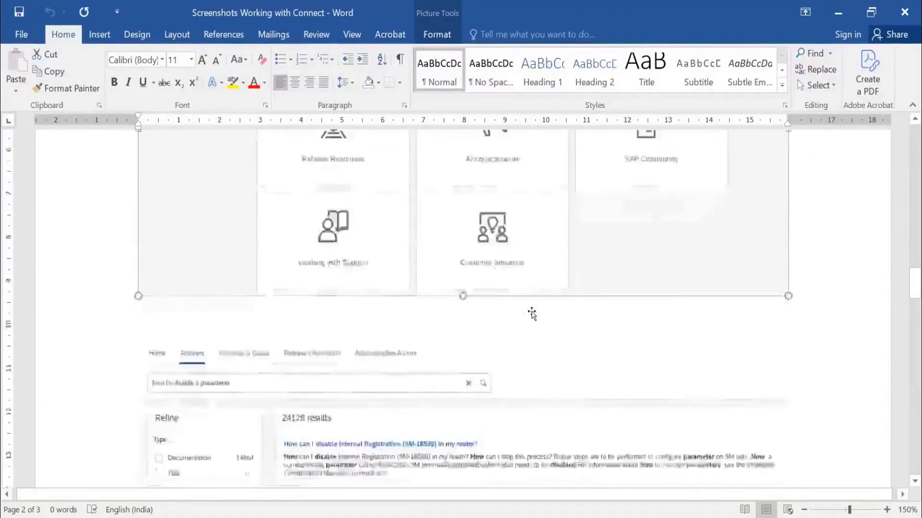
{"action": "scroll", "coordinate": [532, 313], "scroll_direction": "down", "scroll_amount": 4}
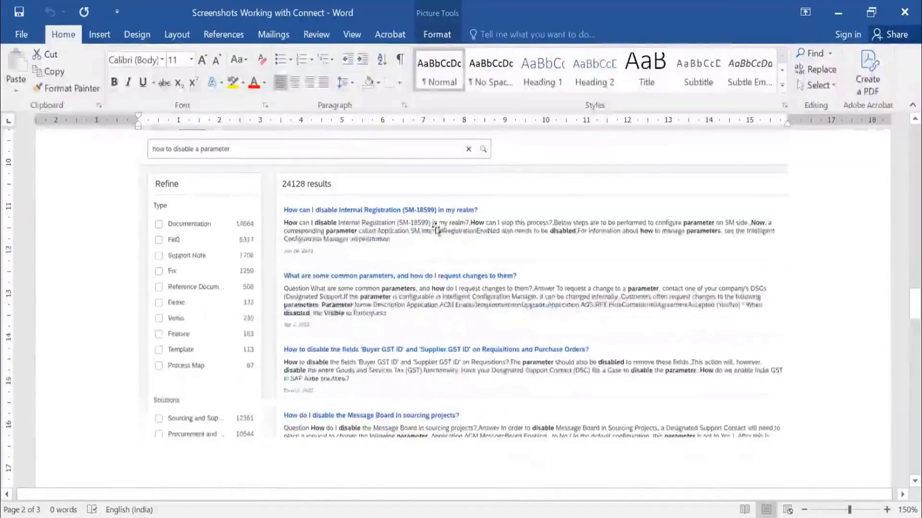
{"action": "scroll", "coordinate": [480, 280], "scroll_direction": "up", "scroll_amount": 3}
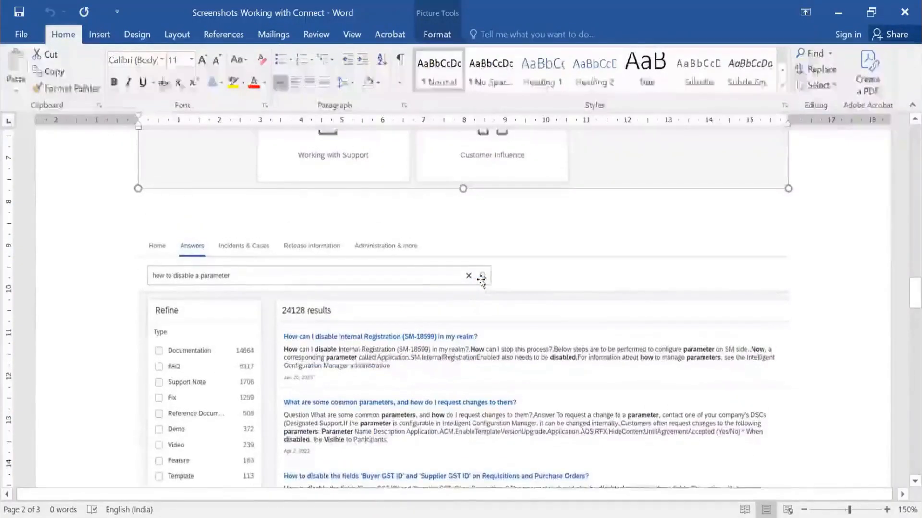
{"action": "scroll", "coordinate": [480, 281], "scroll_direction": "down", "scroll_amount": 2}
{"action": "scroll", "coordinate": [481, 281], "scroll_direction": "down", "scroll_amount": 10}
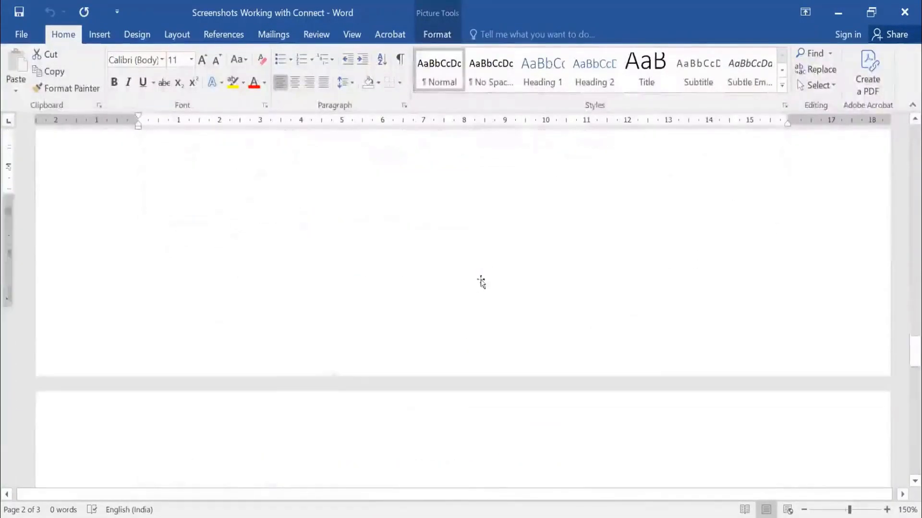
Read the SAP Ariba Procurement and SAP Business Network Readiness screenshot, covering the 2311 Release Resources links.
{"action": "scroll", "coordinate": [480, 282], "scroll_direction": "down", "scroll_amount": 4}
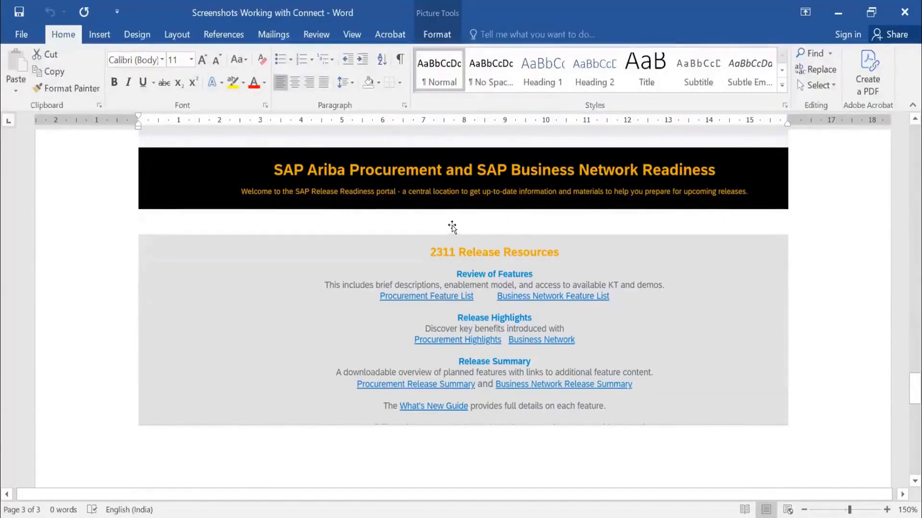
{"action": "scroll", "coordinate": [452, 227], "scroll_direction": "down", "scroll_amount": 8}
{"action": "scroll", "coordinate": [452, 226], "scroll_direction": "down", "scroll_amount": 3}
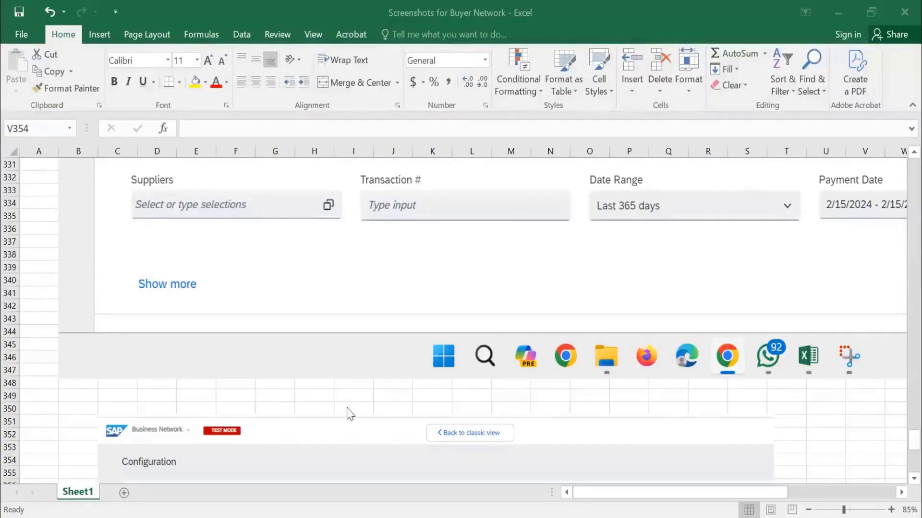
In the Screenshots for Buyer Network workbook, zoom out to 64% and go to the Buyer home screen screenshot.
{"action": "scroll", "coordinate": [347, 408], "scroll_direction": "down", "scroll_amount": 2, "text": "ctrl"}
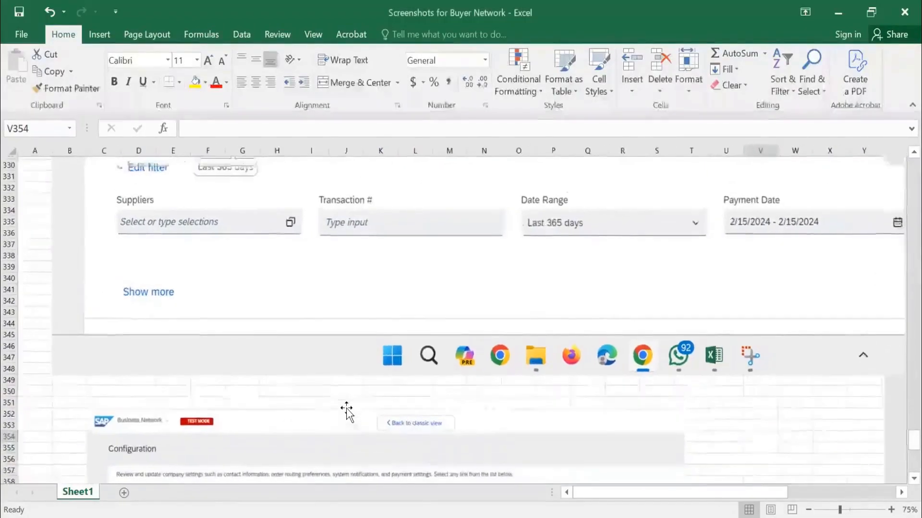
{"action": "scroll", "coordinate": [466, 277], "scroll_direction": "down", "scroll_amount": 2, "text": "ctrl"}
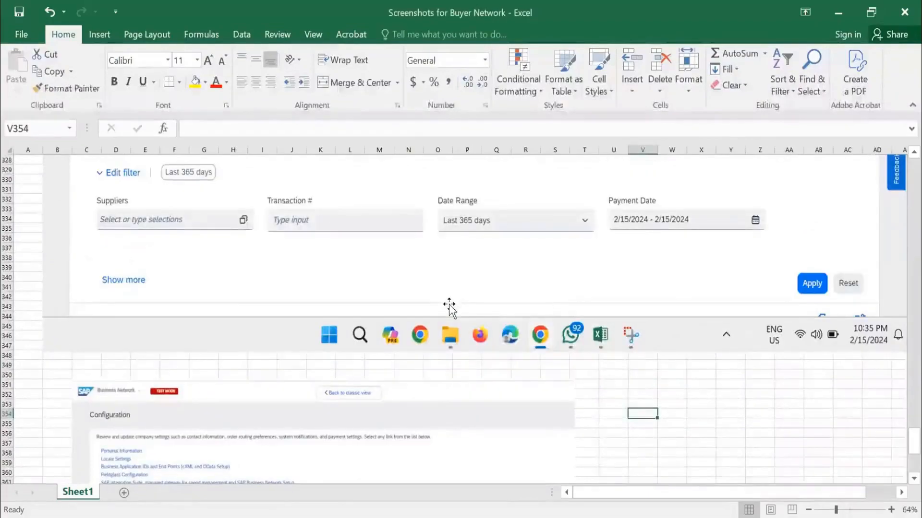
{"action": "scroll", "coordinate": [485, 264], "scroll_direction": "up", "scroll_amount": 20}
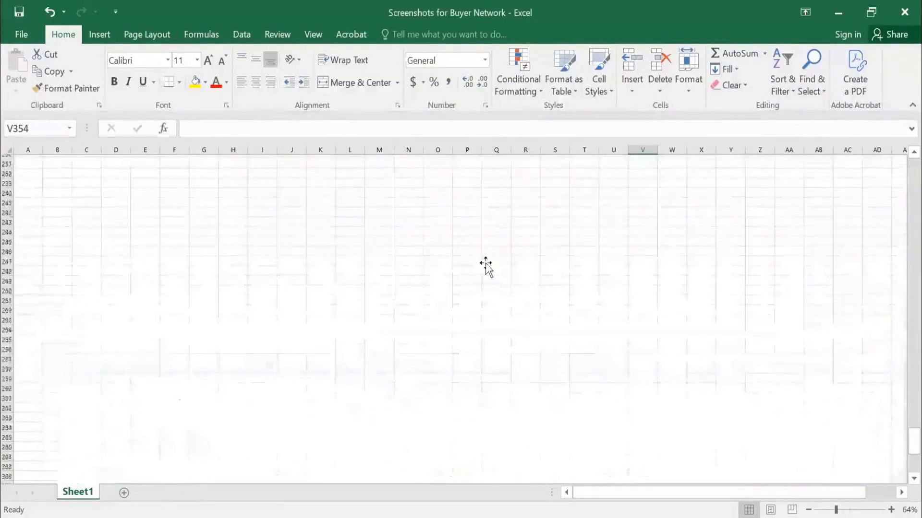
{"action": "scroll", "coordinate": [485, 264], "scroll_direction": "up", "scroll_amount": 20}
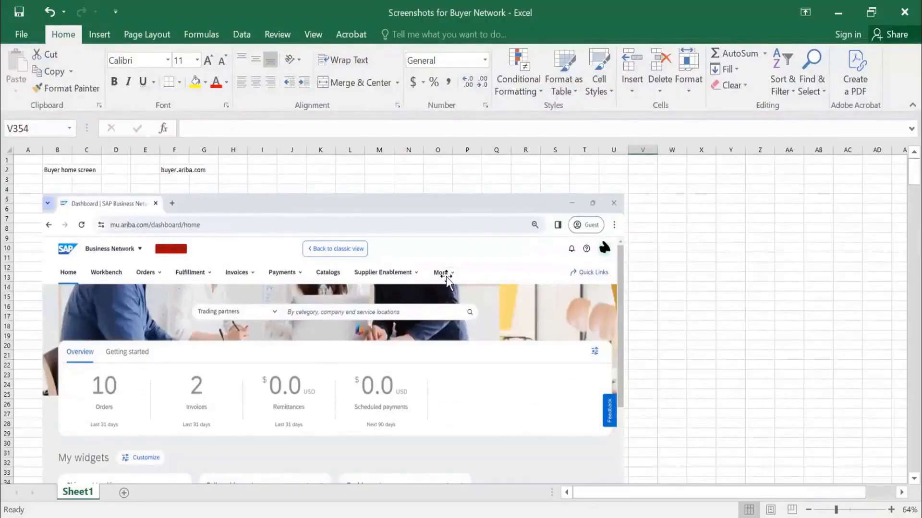
Review the buyer dashboard screenshot, including its navigation menus, trading partner search, Overview tiles and My widgets section.
{"action": "scroll", "coordinate": [445, 277], "scroll_direction": "down", "scroll_amount": 2}
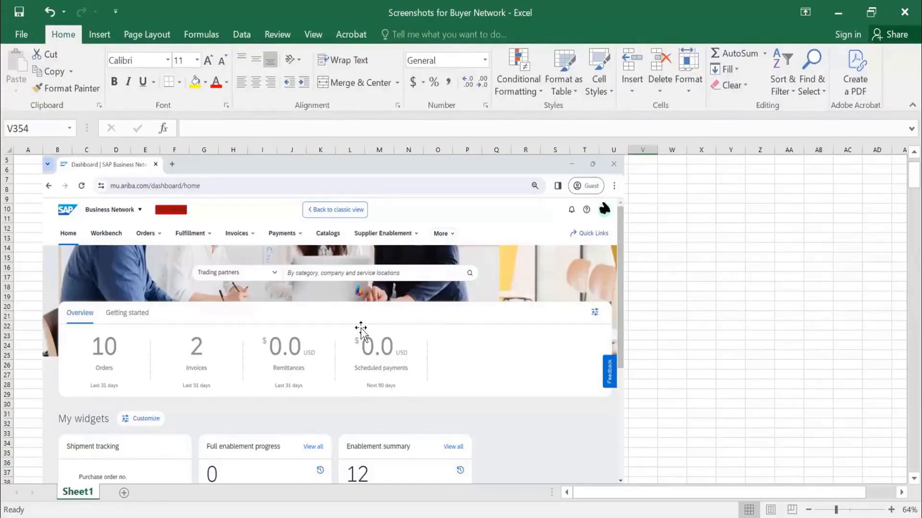
{"action": "scroll", "coordinate": [361, 327], "scroll_direction": "down", "scroll_amount": 5}
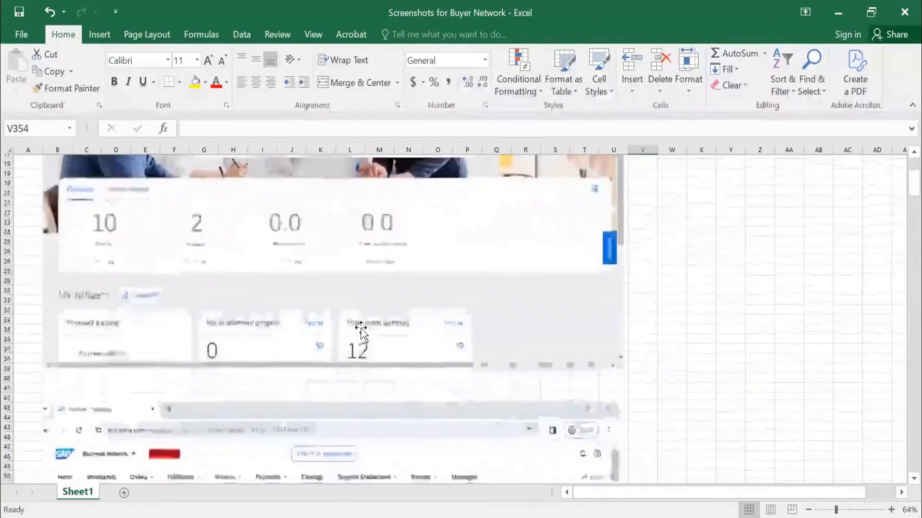
{"action": "scroll", "coordinate": [361, 330], "scroll_direction": "down", "scroll_amount": 6}
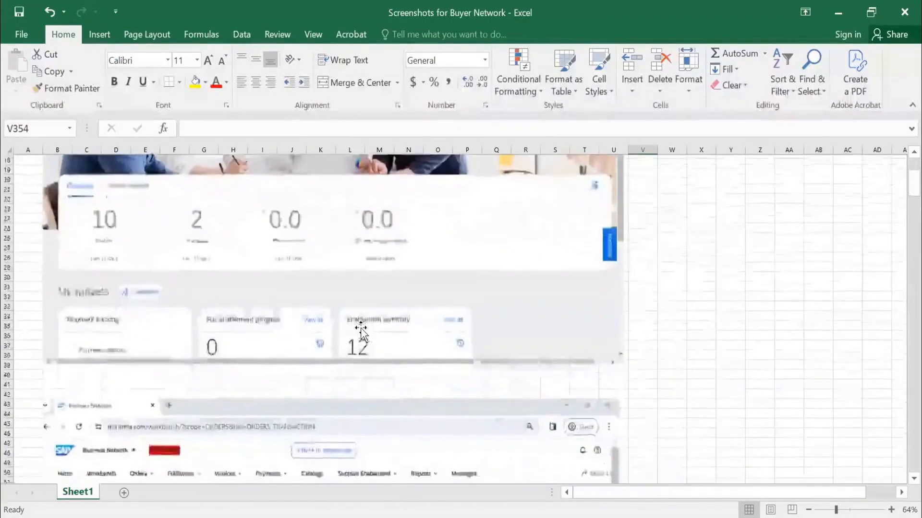
{"action": "scroll", "coordinate": [361, 331], "scroll_direction": "down", "scroll_amount": 2}
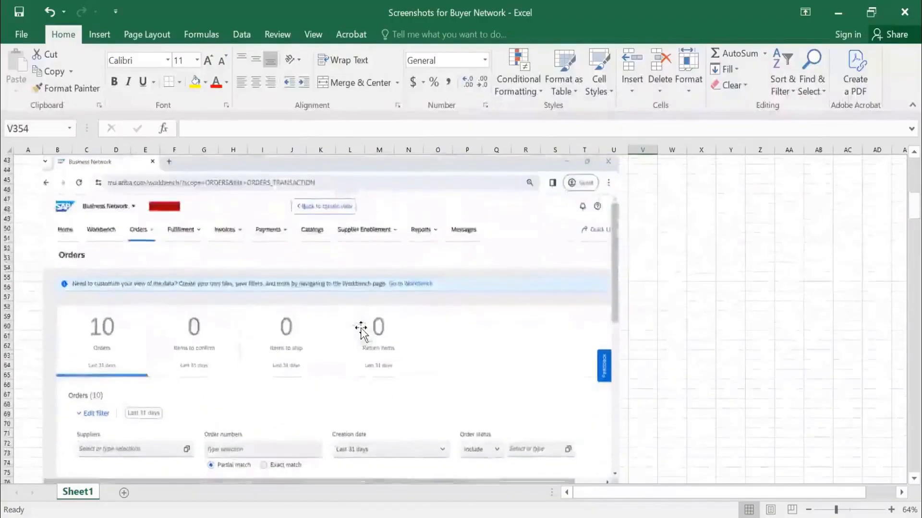
{"action": "scroll", "coordinate": [361, 330], "scroll_direction": "up", "scroll_amount": 10}
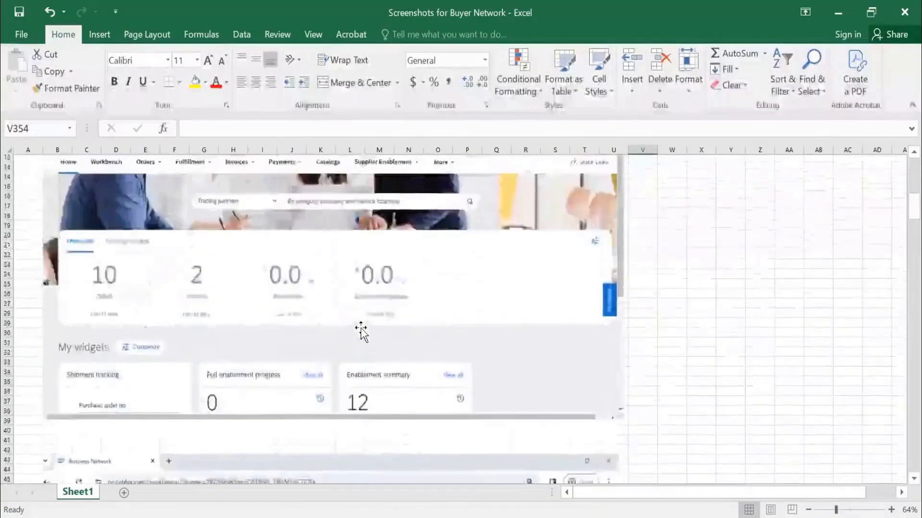
{"action": "scroll", "coordinate": [361, 330], "scroll_direction": "up", "scroll_amount": 4}
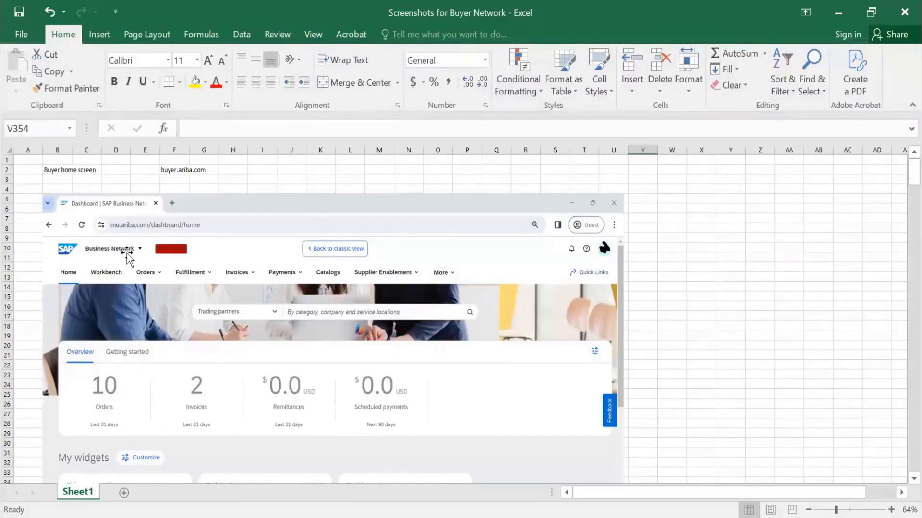
Examine the Orders page screenshots, covering the order tiles, filter fields and the order list with its statuses and actions.
{"action": "scroll", "coordinate": [379, 345], "scroll_direction": "down", "scroll_amount": 6}
{"action": "scroll", "coordinate": [379, 344], "scroll_direction": "down", "scroll_amount": 7}
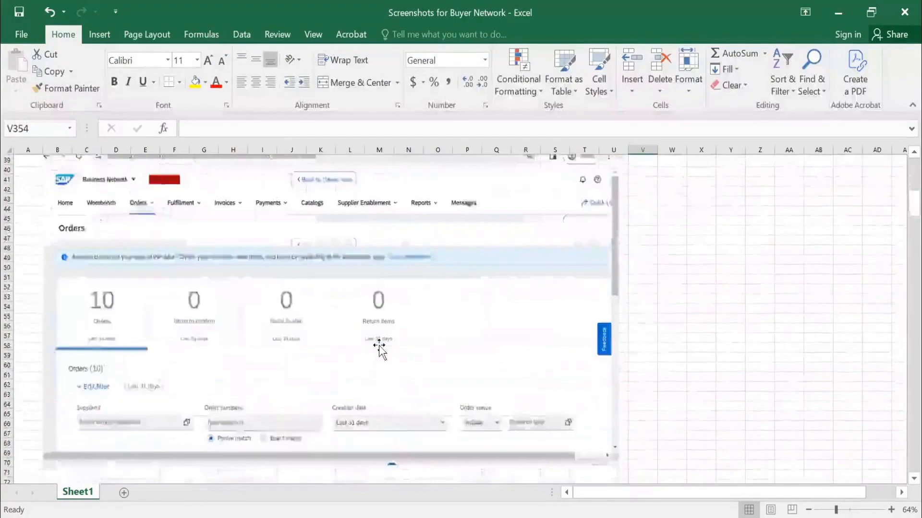
{"action": "scroll", "coordinate": [379, 344], "scroll_direction": "down", "scroll_amount": 8}
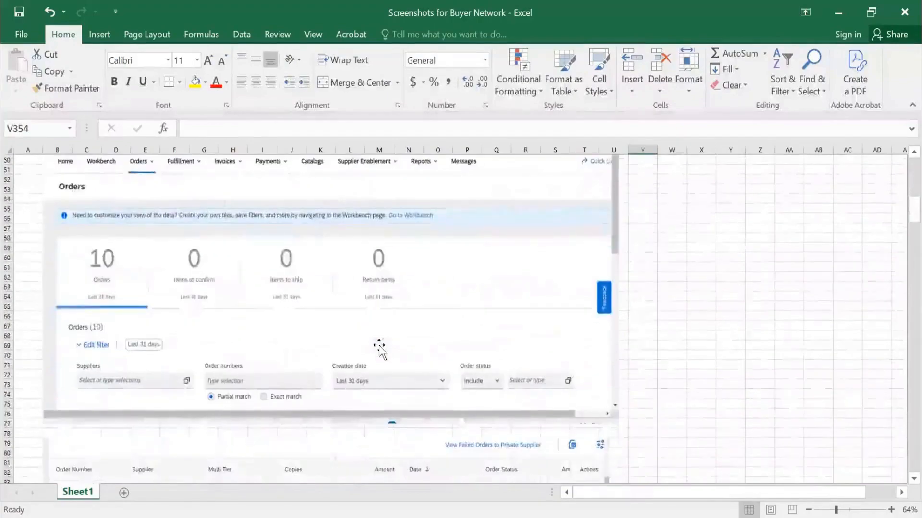
{"action": "scroll", "coordinate": [379, 345], "scroll_direction": "down", "scroll_amount": 2}
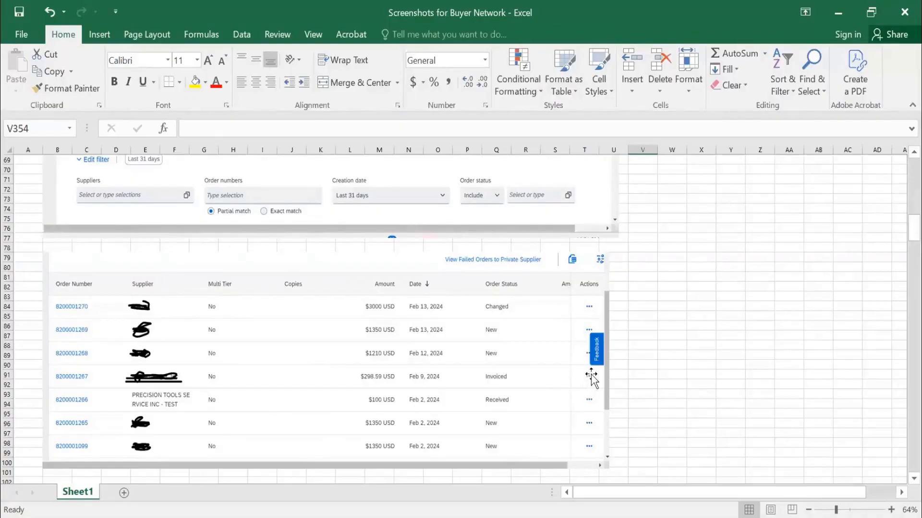
View the current Catalogs page screenshot, which lists catalogs by supplier, name and time.
{"action": "scroll", "coordinate": [591, 374], "scroll_direction": "down", "scroll_amount": 8}
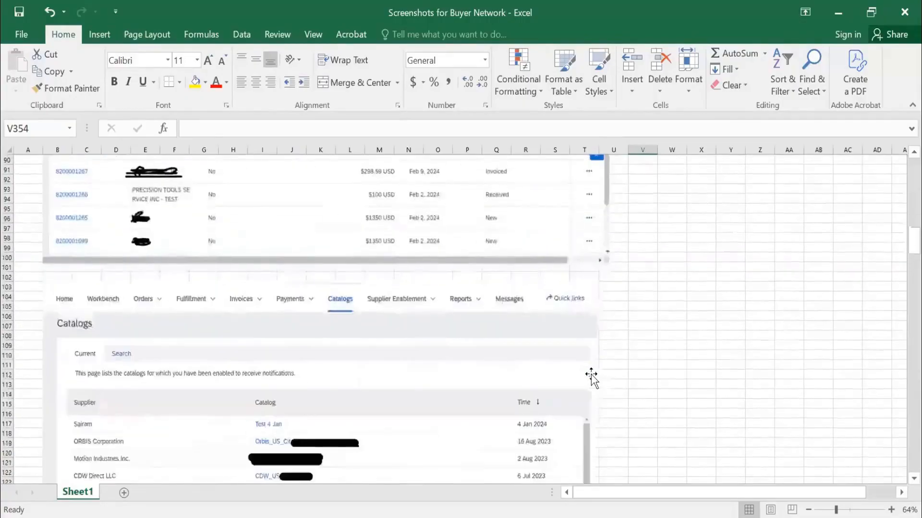
{"action": "scroll", "coordinate": [591, 374], "scroll_direction": "down", "scroll_amount": 2}
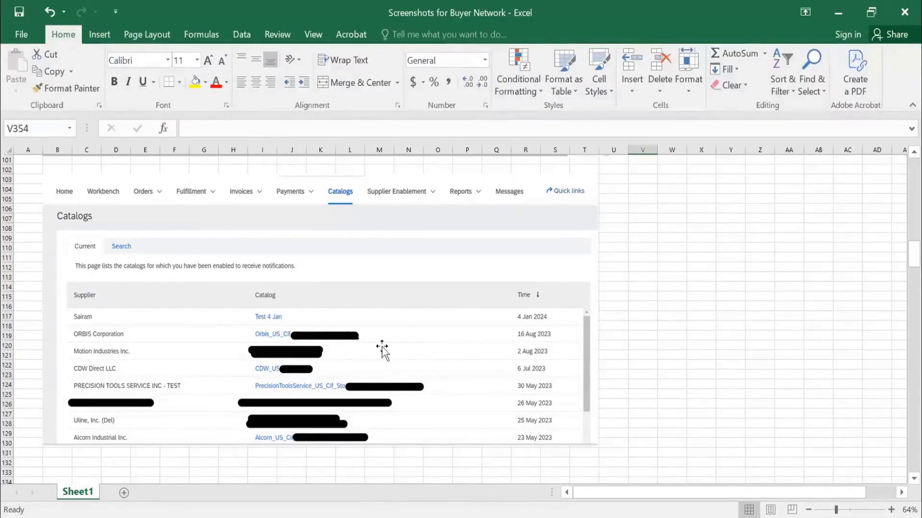
{"action": "scroll", "coordinate": [383, 350], "scroll_direction": "down", "scroll_amount": 8}
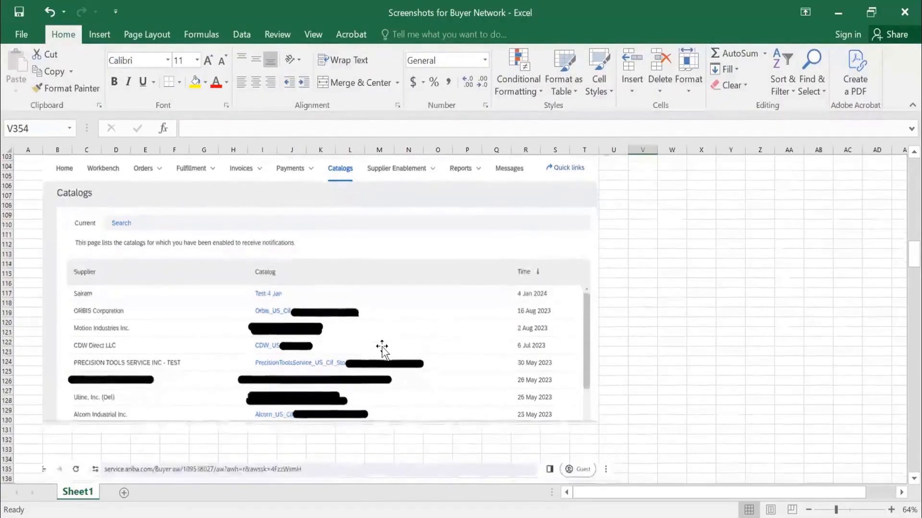
Review the Supplier Enablement screenshot of Active Relationships, including new supplier alerts and the Current Suppliers table.
{"action": "scroll", "coordinate": [382, 348], "scroll_direction": "down", "scroll_amount": 4}
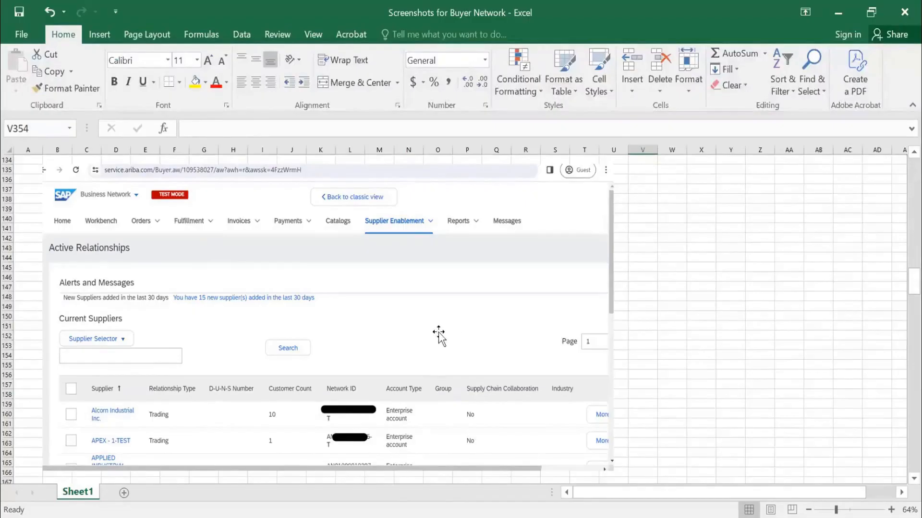
{"action": "scroll", "coordinate": [438, 332], "scroll_direction": "down", "scroll_amount": 1}
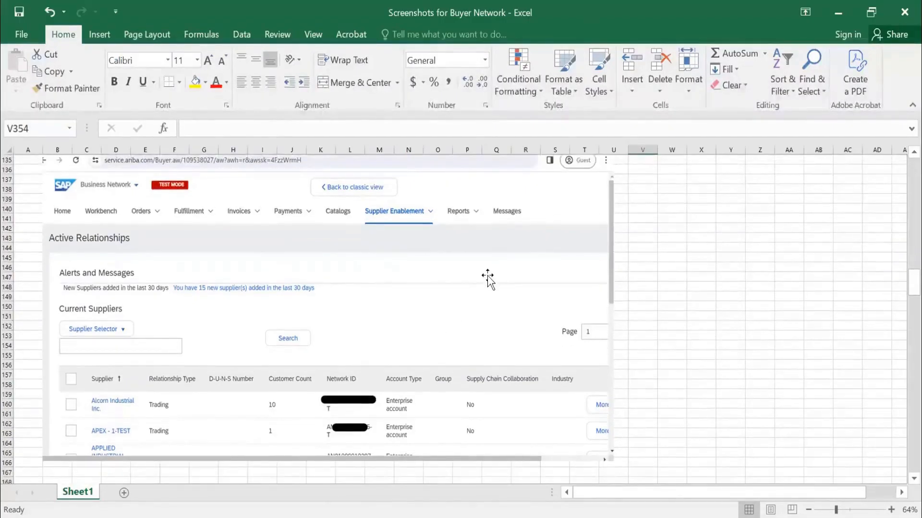
{"action": "scroll", "coordinate": [435, 303], "scroll_direction": "down", "scroll_amount": 6}
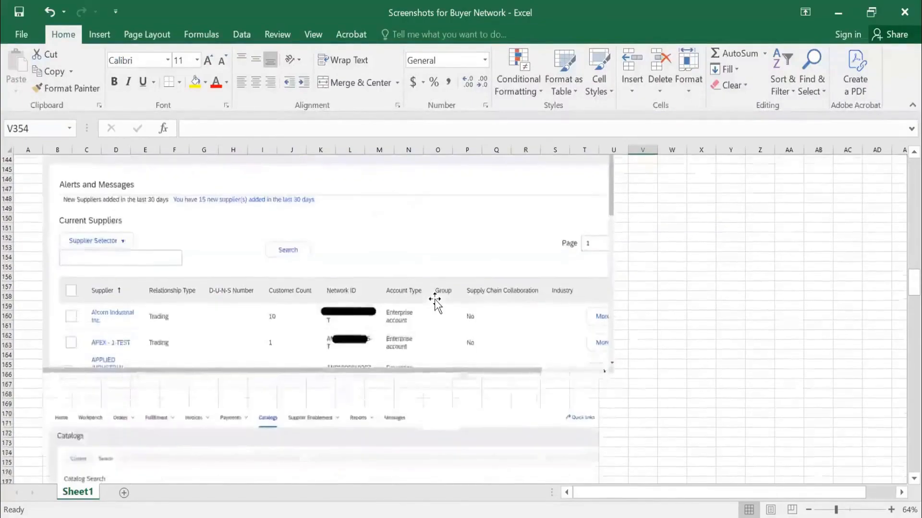
Look over the Catalog Search criteria screenshots and the Payments page screenshot with its Remittances tile and filters.
{"action": "scroll", "coordinate": [434, 302], "scroll_direction": "down", "scroll_amount": 5}
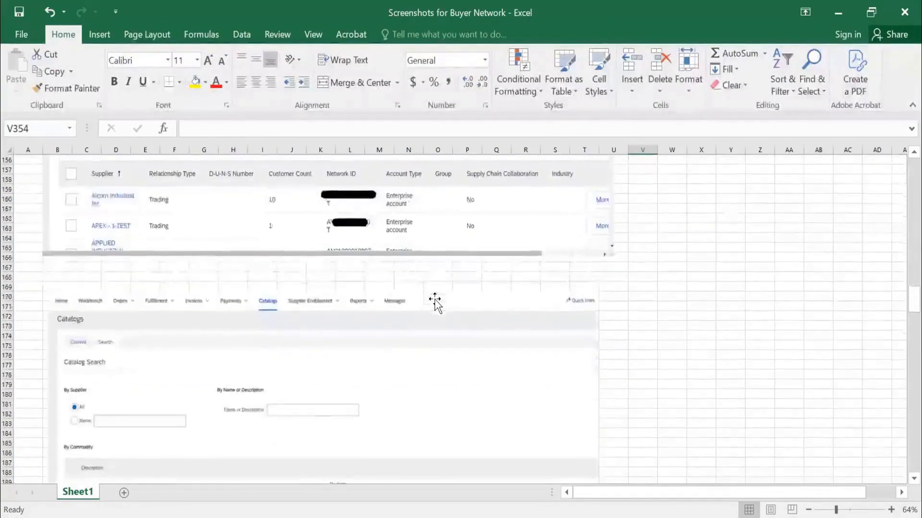
{"action": "scroll", "coordinate": [435, 303], "scroll_direction": "down", "scroll_amount": 9}
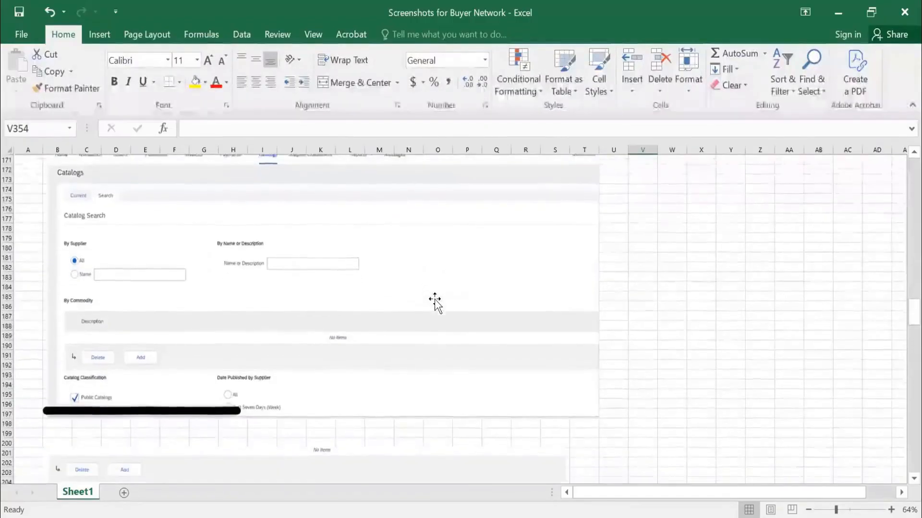
{"action": "scroll", "coordinate": [435, 303], "scroll_direction": "down", "scroll_amount": 7}
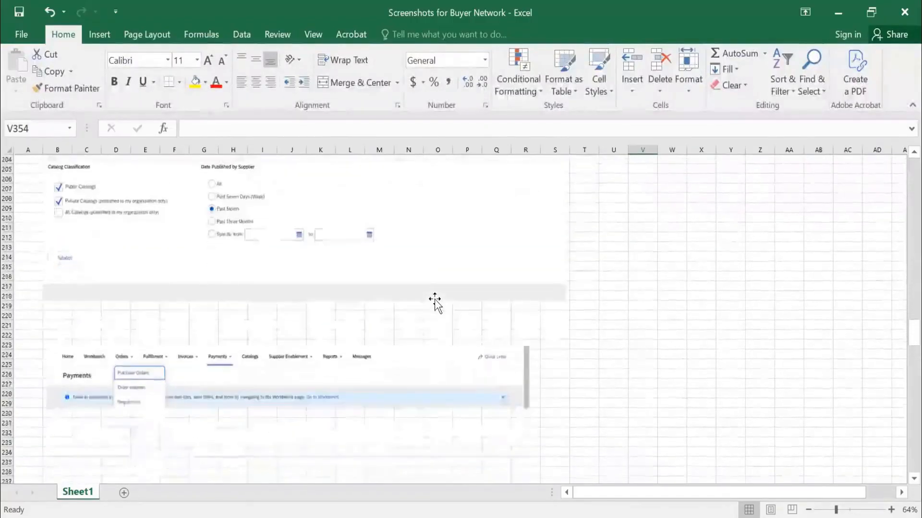
{"action": "scroll", "coordinate": [435, 303], "scroll_direction": "down", "scroll_amount": 3}
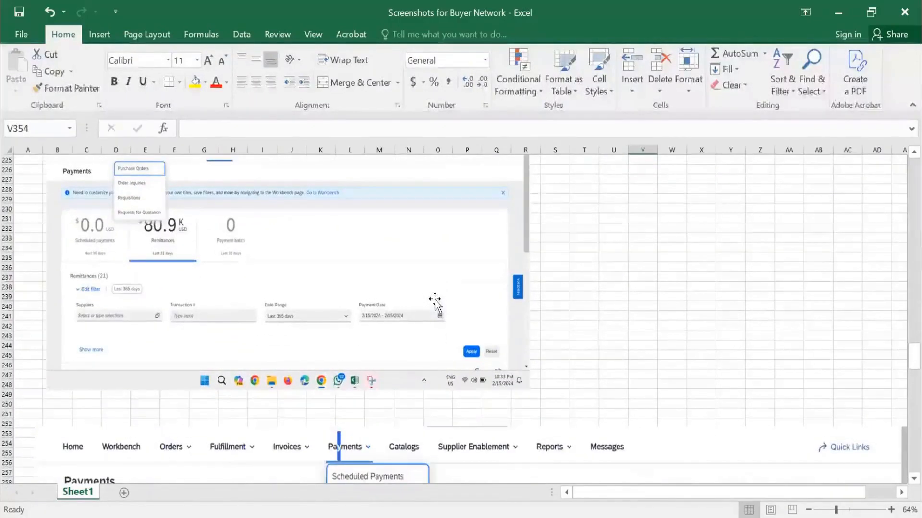
Examine the Payments page screenshots, including the Payments submenu options, the Remittances tile and its filter fields.
{"action": "scroll", "coordinate": [435, 302], "scroll_direction": "up", "scroll_amount": 1}
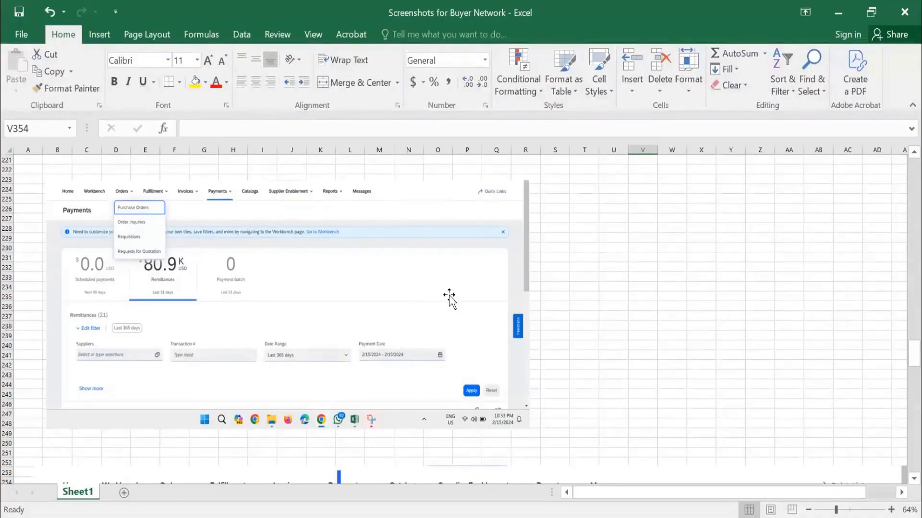
{"action": "scroll", "coordinate": [449, 294], "scroll_direction": "down", "scroll_amount": 4}
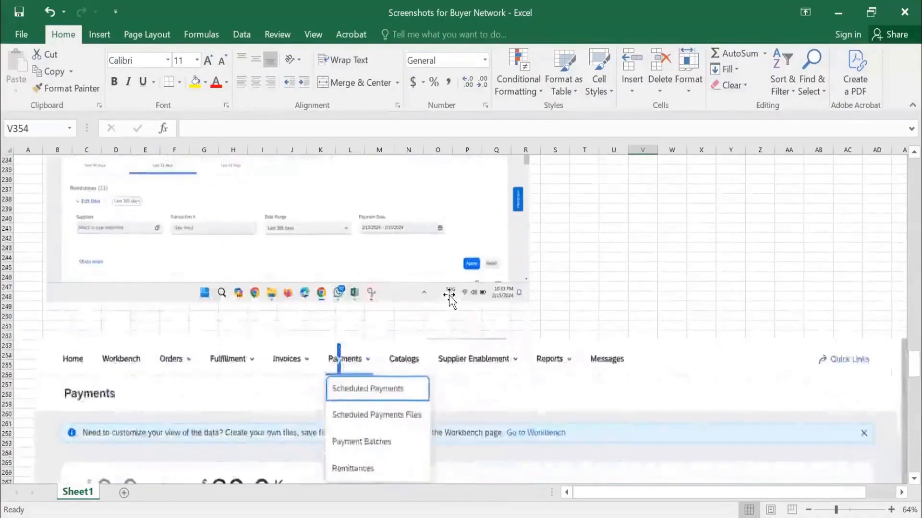
{"action": "scroll", "coordinate": [448, 295], "scroll_direction": "down", "scroll_amount": 12}
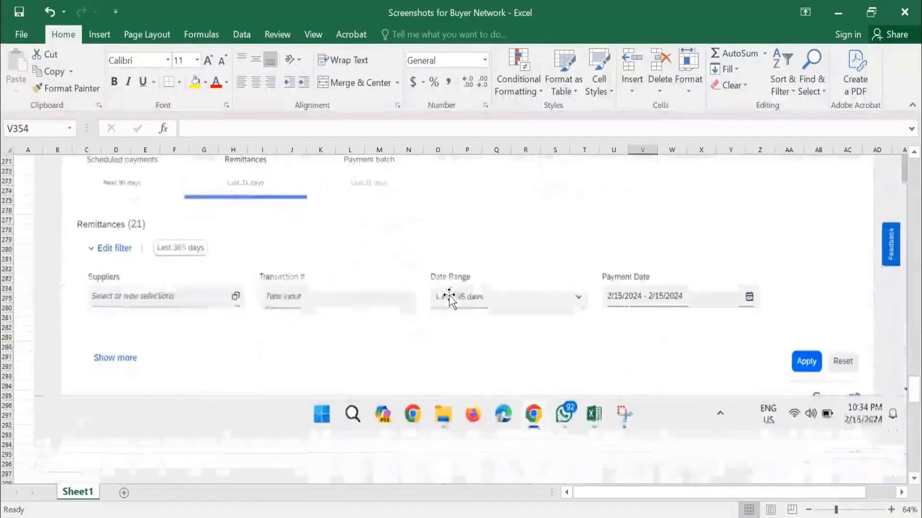
{"action": "scroll", "coordinate": [448, 295], "scroll_direction": "up", "scroll_amount": 3}
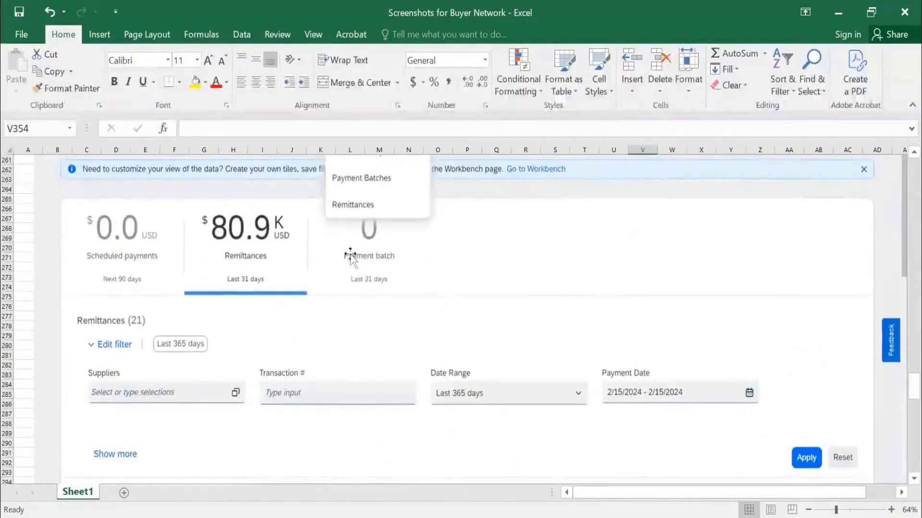
Review the screenshot of the Supplier Enablement submenu, covering options such as Active Relationships, Supplier Groups, Contacts and Upload Vendors.
{"action": "scroll", "coordinate": [465, 287], "scroll_direction": "down", "scroll_amount": 12}
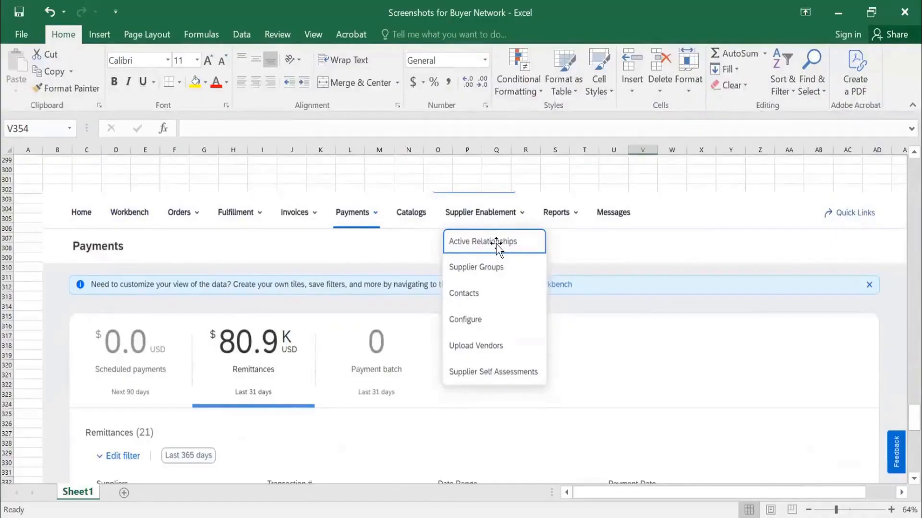
{"action": "scroll", "coordinate": [496, 244], "scroll_direction": "down", "scroll_amount": 1}
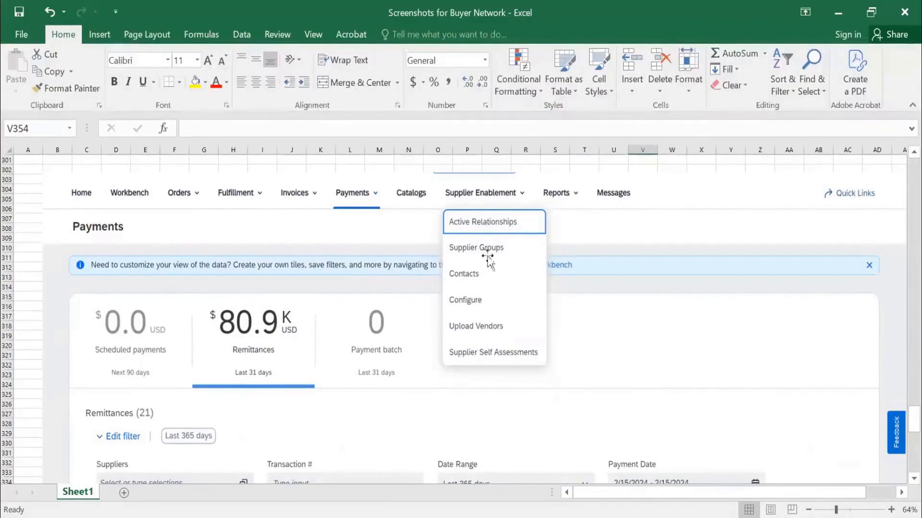
{"action": "scroll", "coordinate": [501, 319], "scroll_direction": "down", "scroll_amount": 6}
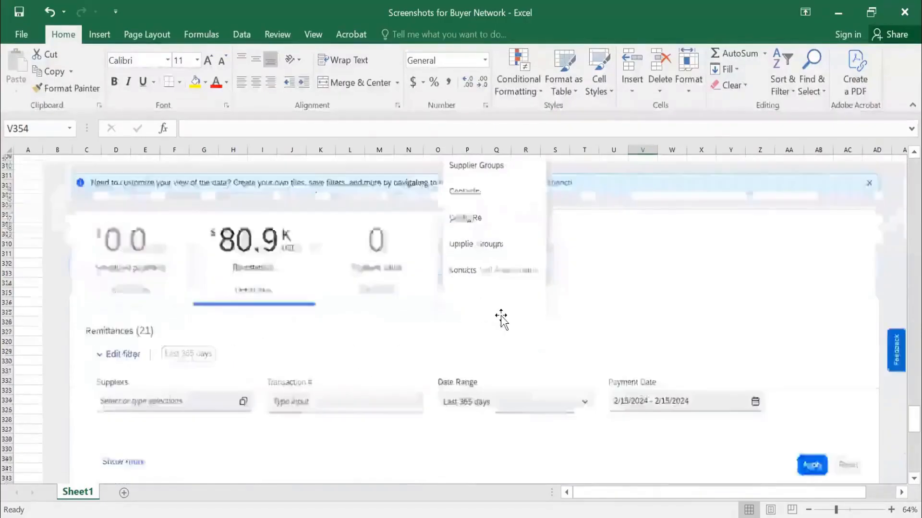
Read through the Configuration page screenshot's list of company setting links, from Personal Information to External Document Service Configuration.
{"action": "scroll", "coordinate": [501, 317], "scroll_direction": "down", "scroll_amount": 9}
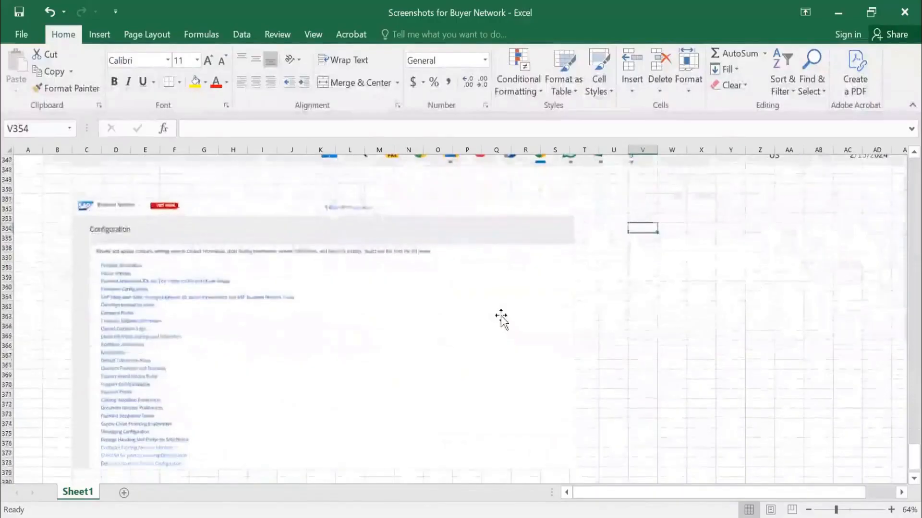
{"action": "scroll", "coordinate": [500, 319], "scroll_direction": "down", "scroll_amount": 2}
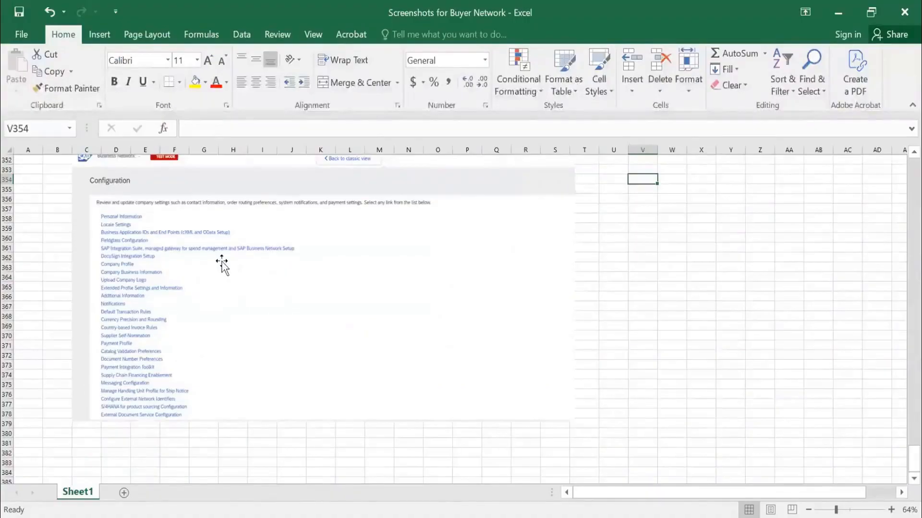
{"action": "scroll", "coordinate": [222, 264], "scroll_direction": "up", "scroll_amount": 4}
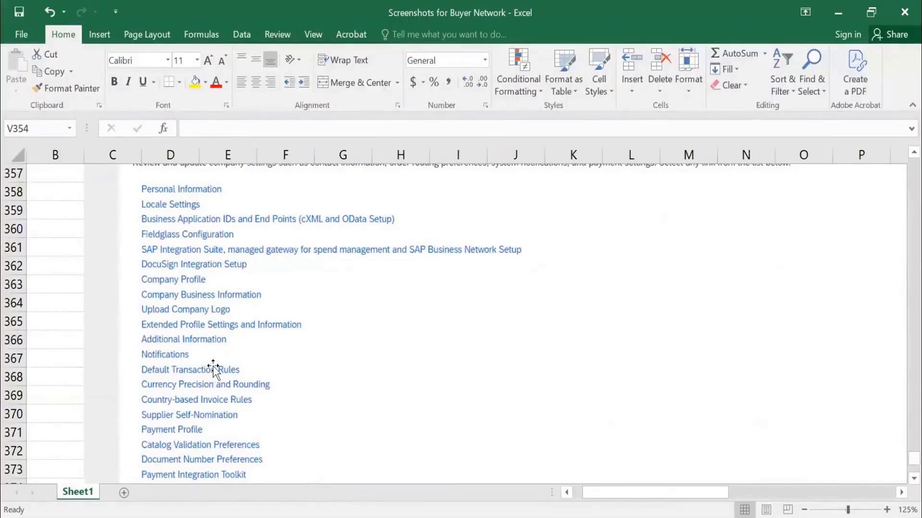
{"action": "scroll", "coordinate": [212, 366], "scroll_direction": "down", "scroll_amount": 3}
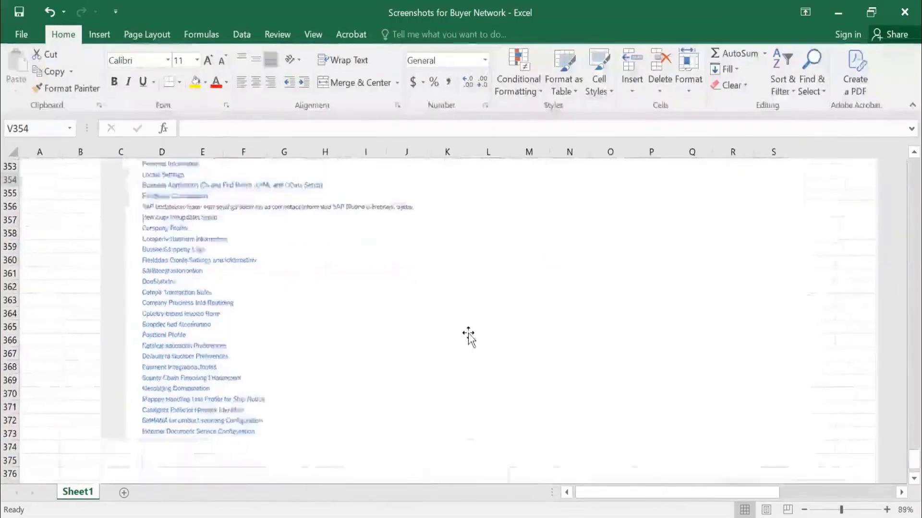
{"action": "scroll", "coordinate": [468, 336], "scroll_direction": "down", "scroll_amount": 4}
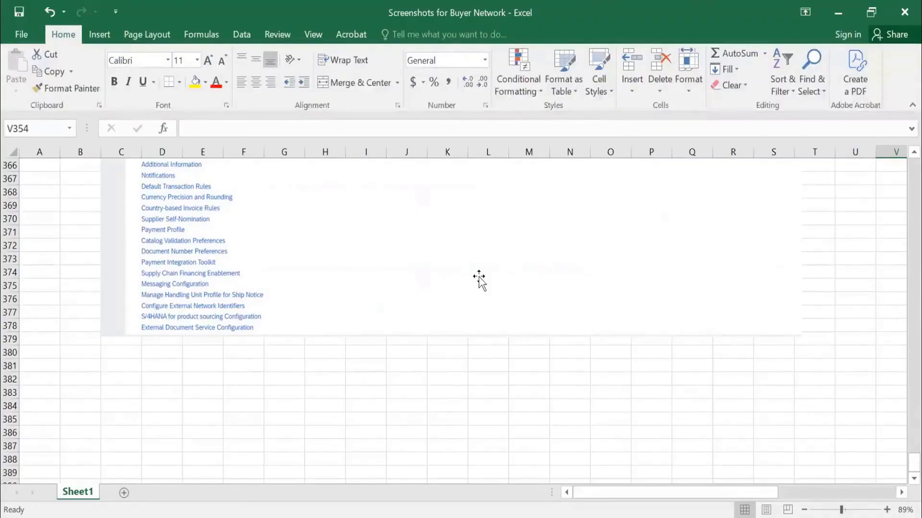
{"action": "scroll", "coordinate": [479, 278], "scroll_direction": "down", "scroll_amount": 6}
{"action": "scroll", "coordinate": [478, 278], "scroll_direction": "up", "scroll_amount": 16}
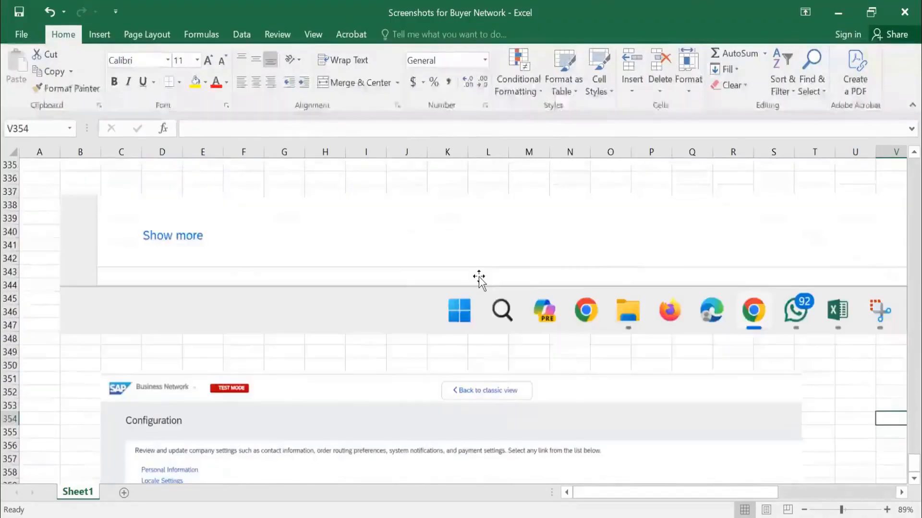
{"action": "scroll", "coordinate": [478, 279], "scroll_direction": "up", "scroll_amount": 5}
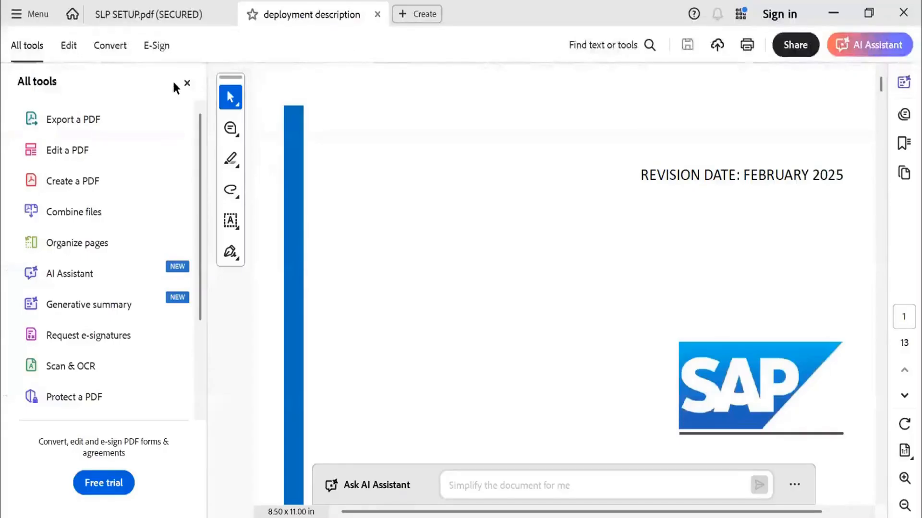
Close the All tools pane and view the cover page of the deployment description PDF for SAP Strategic Sourcing Suite.
{"action": "left_click", "coordinate": [187, 83]}
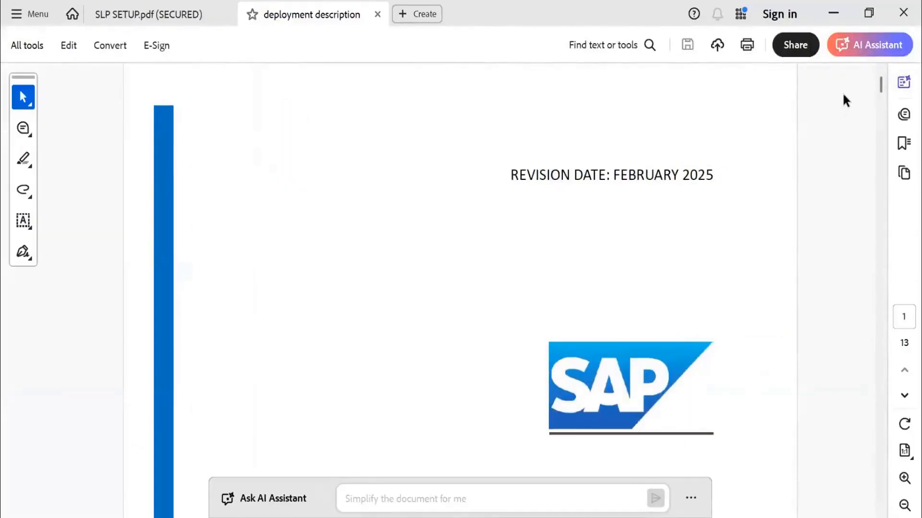
{"action": "scroll", "coordinate": [554, 287], "scroll_direction": "down", "scroll_amount": 4}
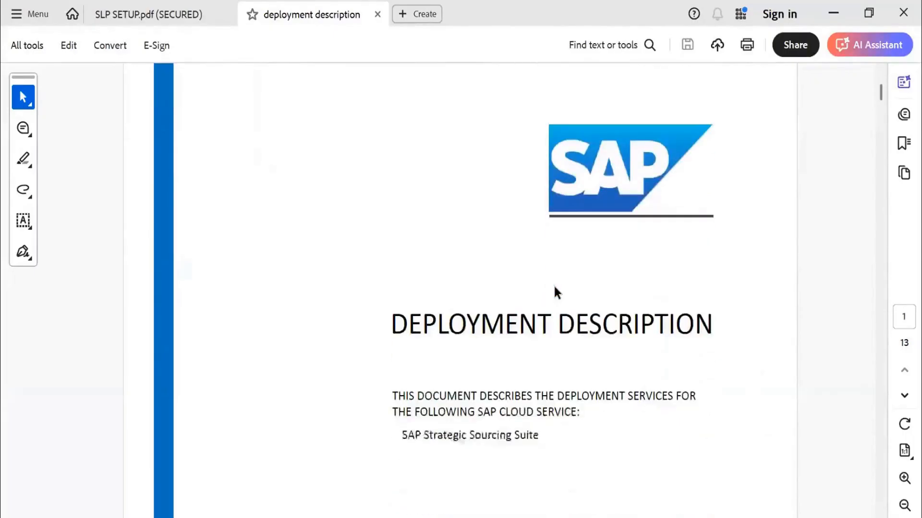
{"action": "scroll", "coordinate": [554, 287], "scroll_direction": "down", "scroll_amount": 1}
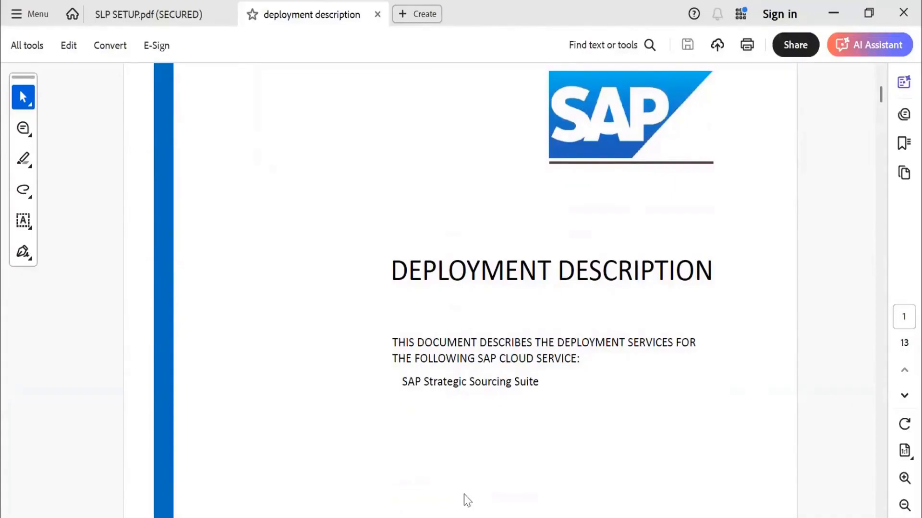
{"action": "scroll", "coordinate": [548, 350], "scroll_direction": "down", "scroll_amount": 2}
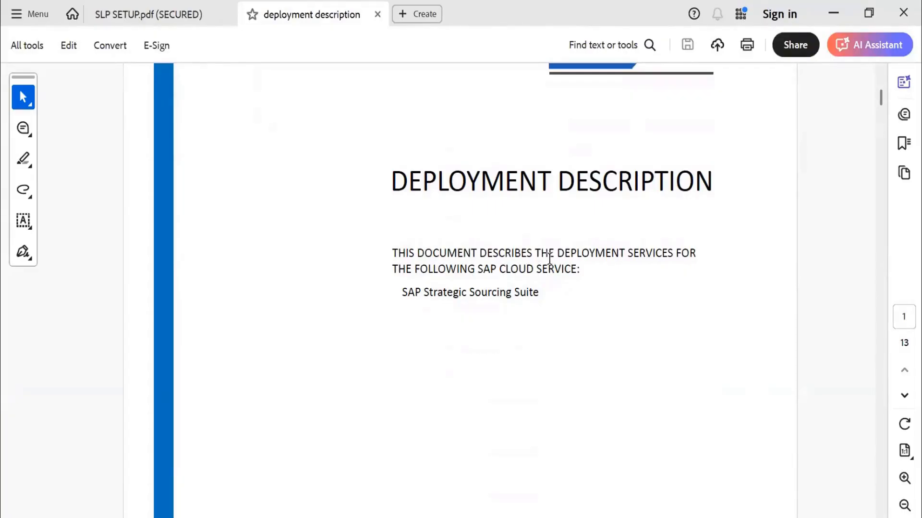
Read the Definitions section of the deployment description, from Cloud Service to Project, and the Introduction that follows it.
{"action": "scroll", "coordinate": [549, 258], "scroll_direction": "down", "scroll_amount": 10}
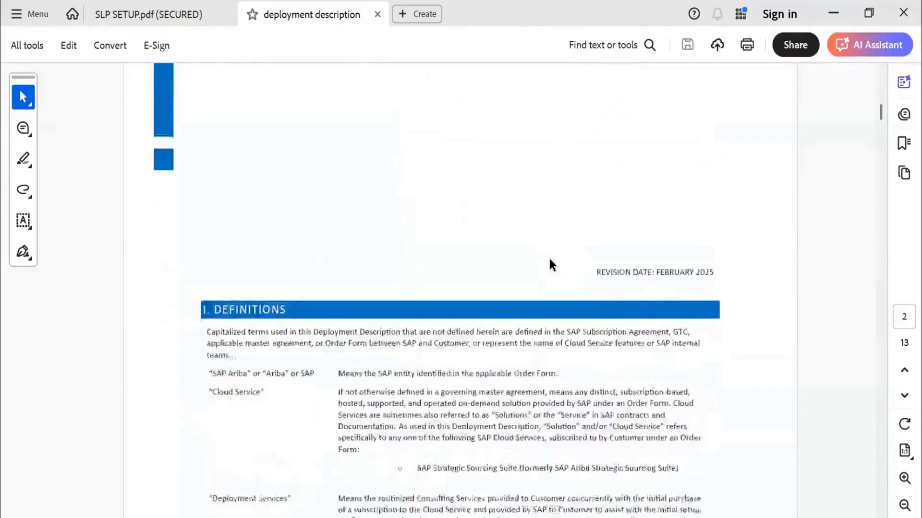
{"action": "scroll", "coordinate": [550, 259], "scroll_direction": "down", "scroll_amount": 6}
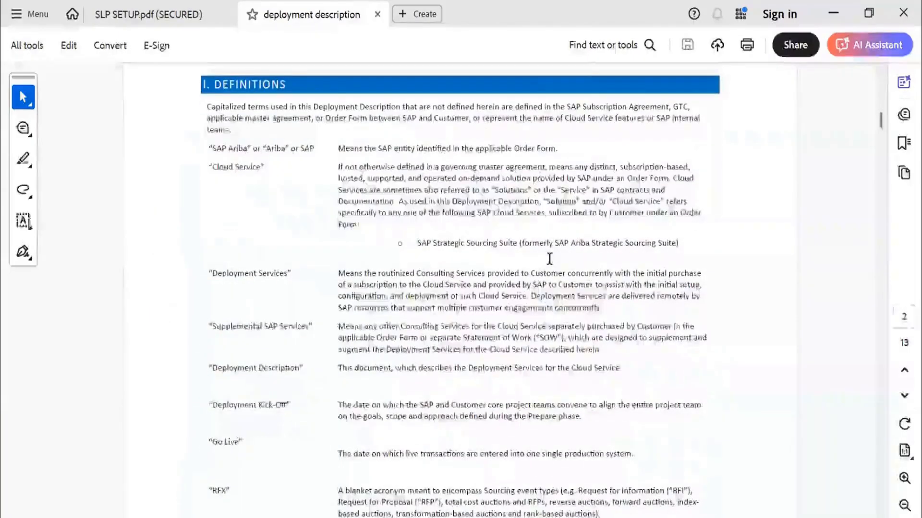
{"action": "scroll", "coordinate": [550, 258], "scroll_direction": "up", "scroll_amount": 3}
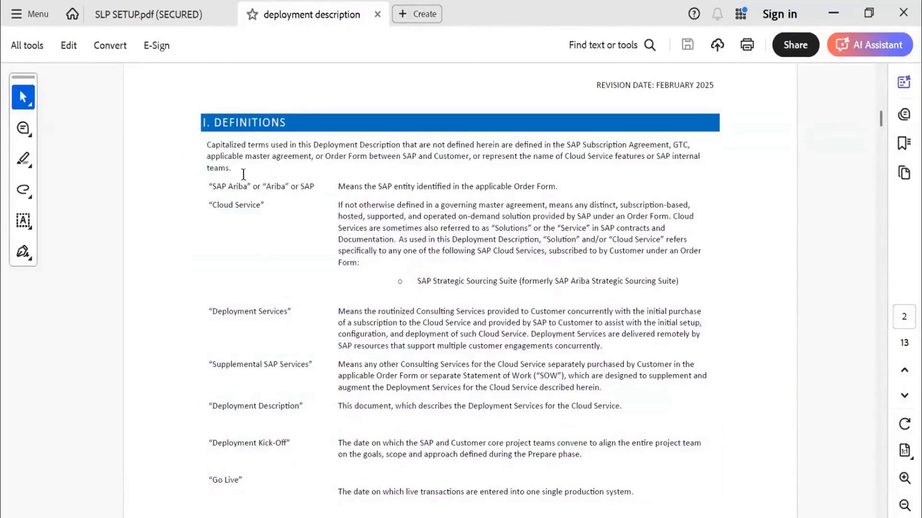
{"action": "scroll", "coordinate": [275, 321], "scroll_direction": "down", "scroll_amount": 5}
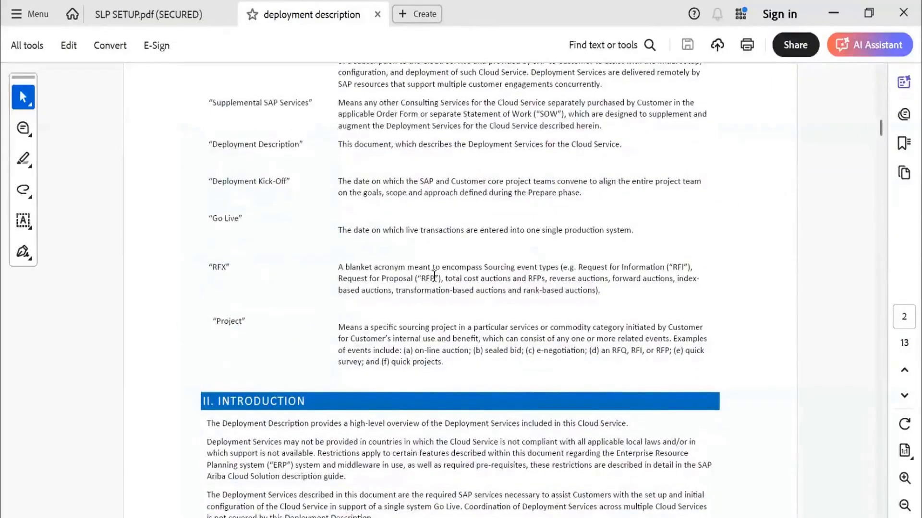
{"action": "scroll", "coordinate": [433, 279], "scroll_direction": "down", "scroll_amount": 5}
Examine the Prepare Phase table in the Scope of SAP Deployment Services section, comparing SAP and customer responsibilities.
{"action": "scroll", "coordinate": [434, 275], "scroll_direction": "down", "scroll_amount": 9}
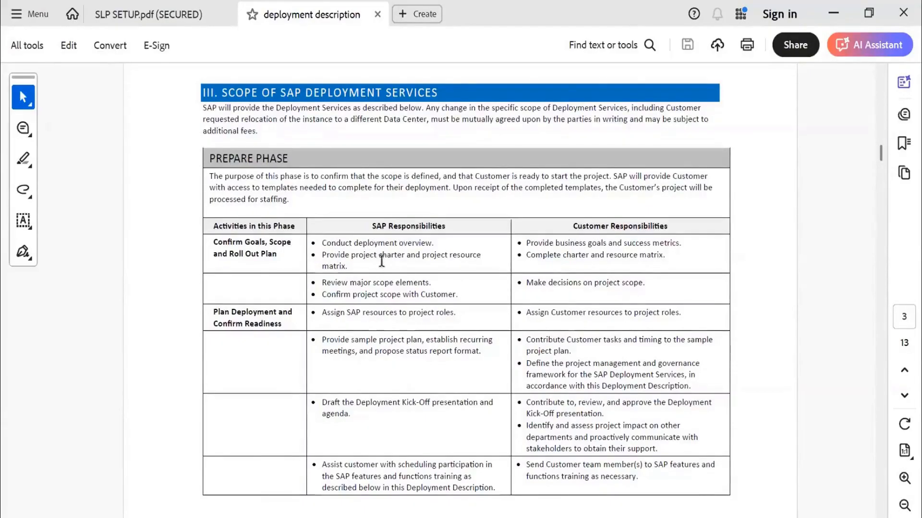
{"action": "scroll", "coordinate": [433, 263], "scroll_direction": "down", "scroll_amount": 2}
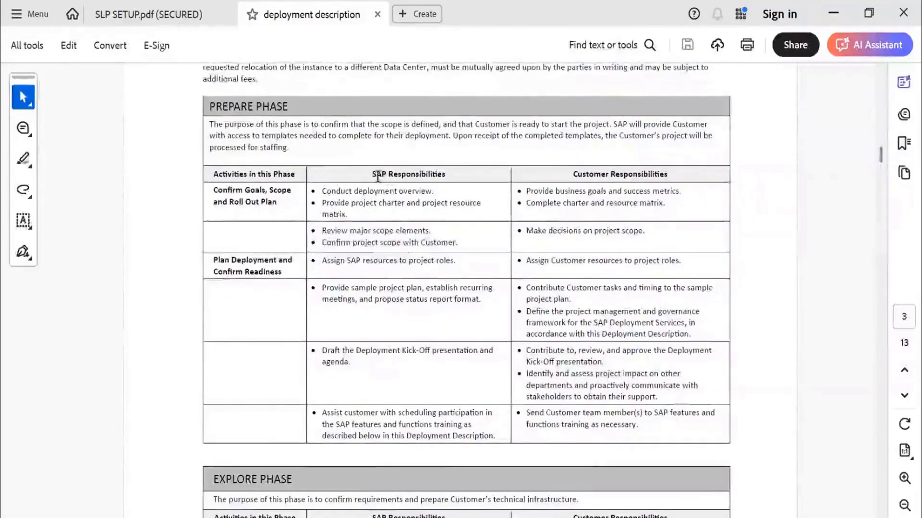
{"action": "left_click_drag", "start_coordinate": [373, 174], "coordinate": [398, 173]}
{"action": "left_click", "coordinate": [398, 173]}
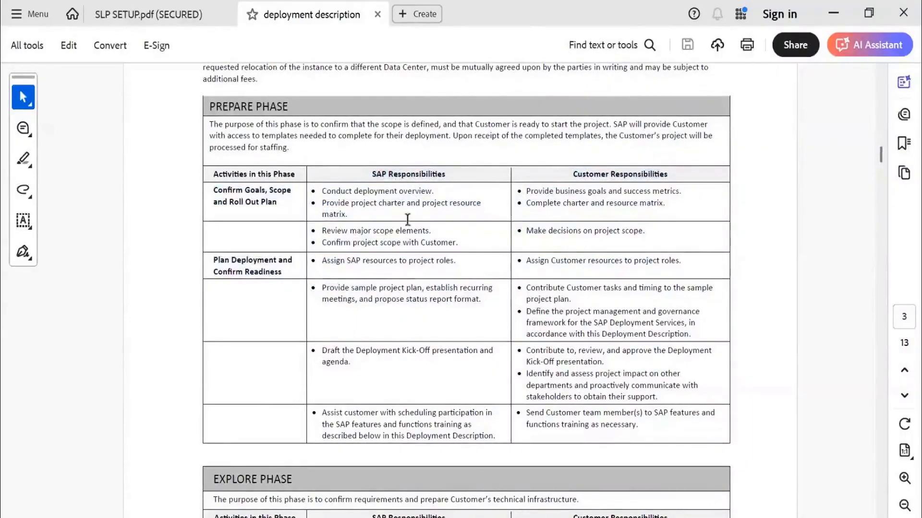
{"action": "scroll", "coordinate": [405, 287], "scroll_direction": "down", "scroll_amount": 5}
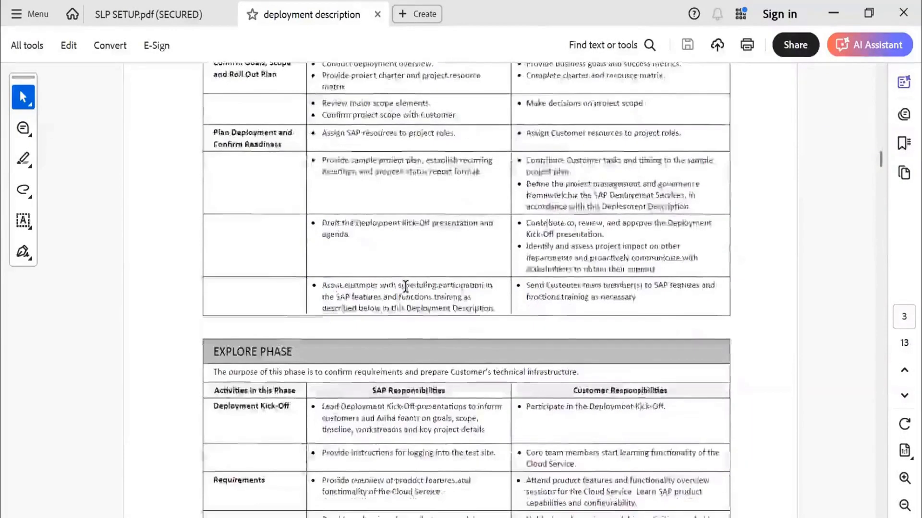
{"action": "scroll", "coordinate": [393, 283], "scroll_direction": "up", "scroll_amount": 5}
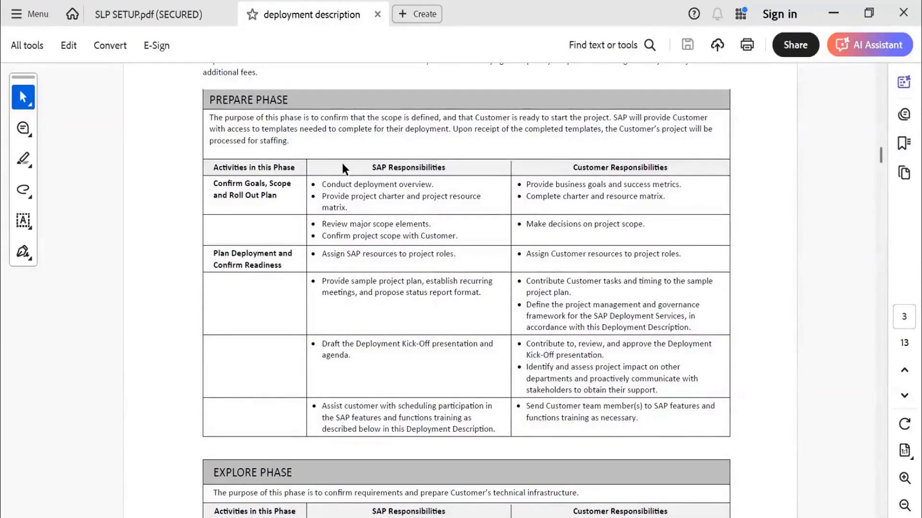
Review the activities and the SAP and customer responsibilities in the Explore, Realize and Deploy phase tables.
{"action": "scroll", "coordinate": [394, 269], "scroll_direction": "down", "scroll_amount": 6}
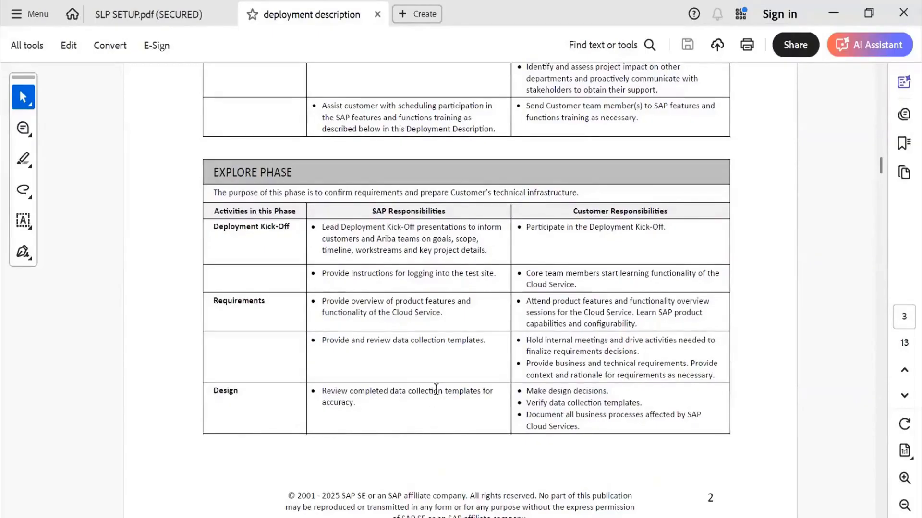
{"action": "scroll", "coordinate": [434, 397], "scroll_direction": "down", "scroll_amount": 1}
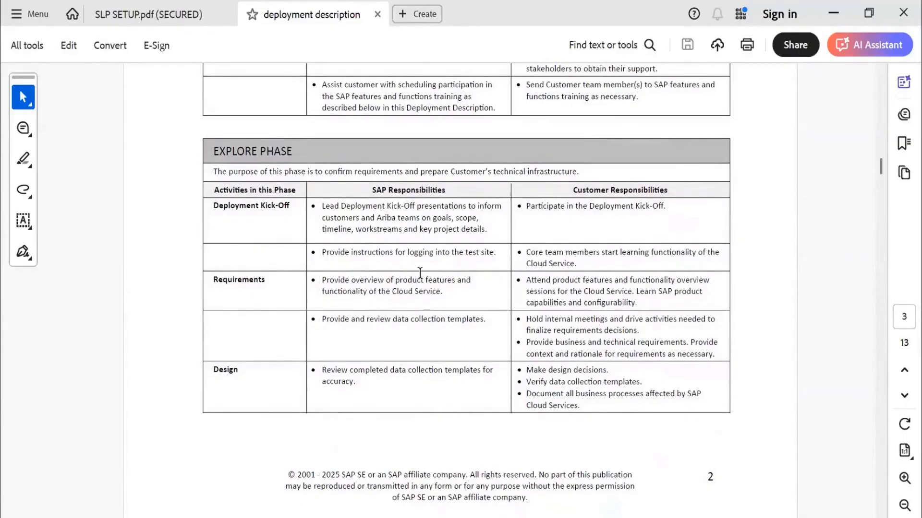
{"action": "scroll", "coordinate": [420, 272], "scroll_direction": "down", "scroll_amount": 10}
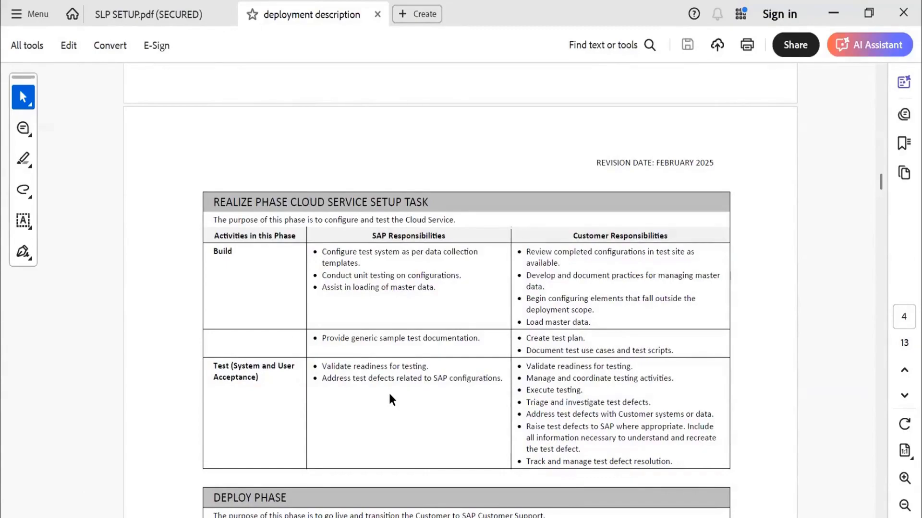
{"action": "scroll", "coordinate": [390, 397], "scroll_direction": "down", "scroll_amount": 5}
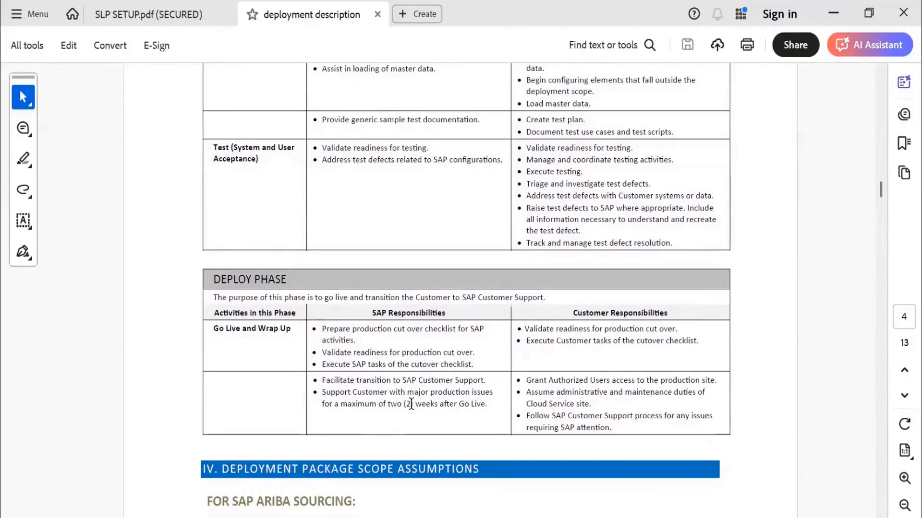
{"action": "scroll", "coordinate": [411, 403], "scroll_direction": "down", "scroll_amount": 3}
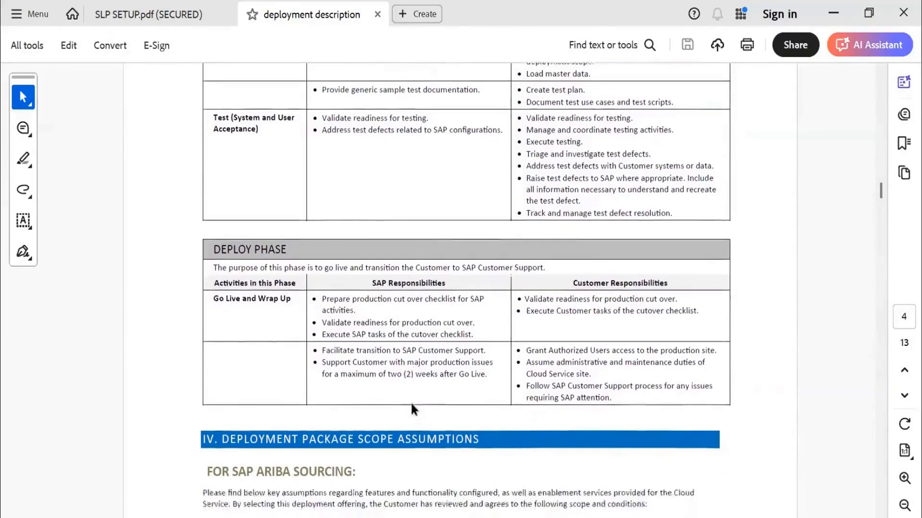
Read the scope assumptions for SAP Ariba Sourcing, from site enablement and site build through the savings and pipeline tracking add-on.
{"action": "scroll", "coordinate": [411, 402], "scroll_direction": "down", "scroll_amount": 8}
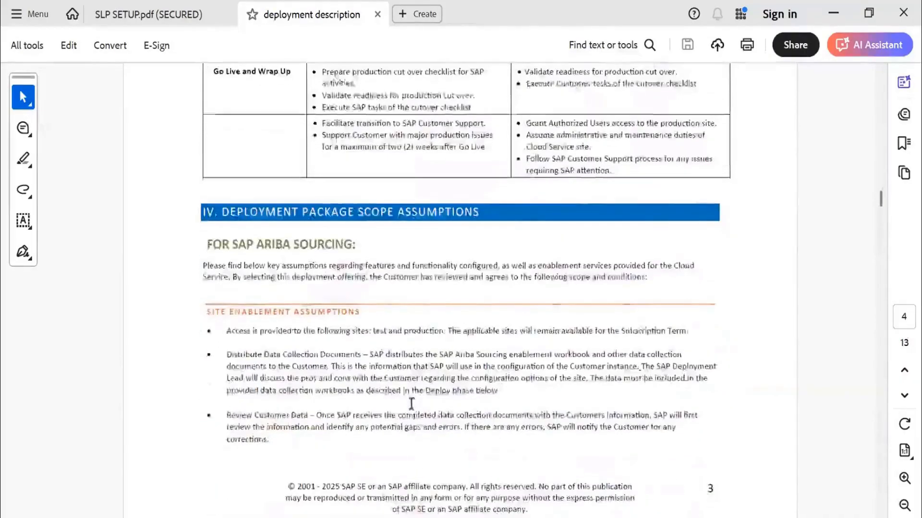
{"action": "scroll", "coordinate": [412, 406], "scroll_direction": "down", "scroll_amount": 2}
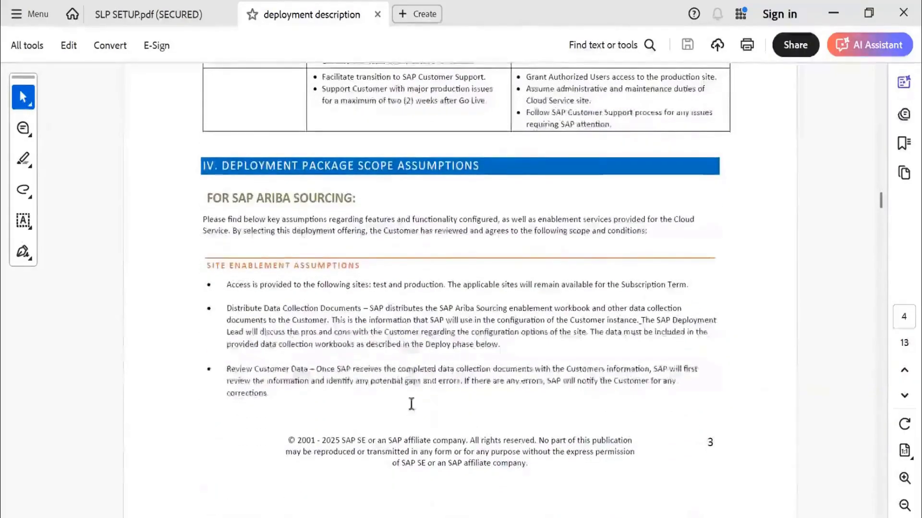
{"action": "scroll", "coordinate": [411, 404], "scroll_direction": "down", "scroll_amount": 10}
{"action": "scroll", "coordinate": [411, 406], "scroll_direction": "down", "scroll_amount": 9}
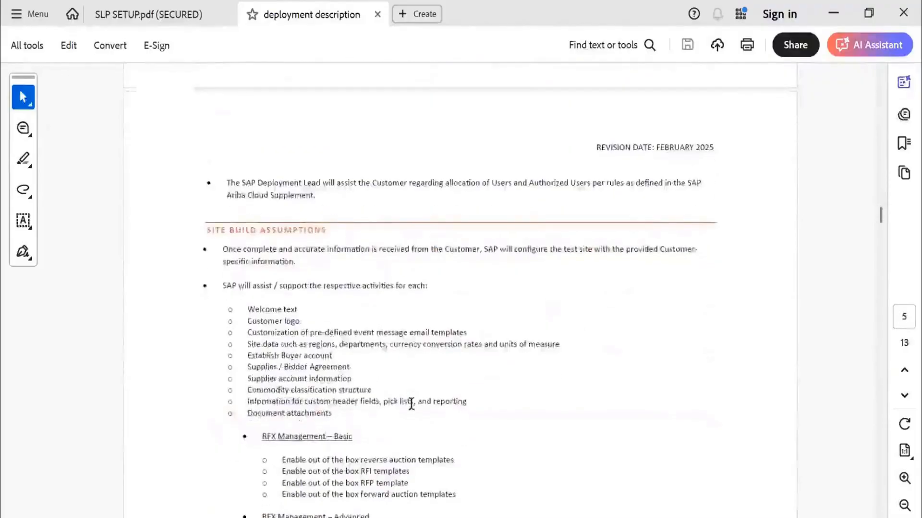
{"action": "scroll", "coordinate": [411, 403], "scroll_direction": "down", "scroll_amount": 11}
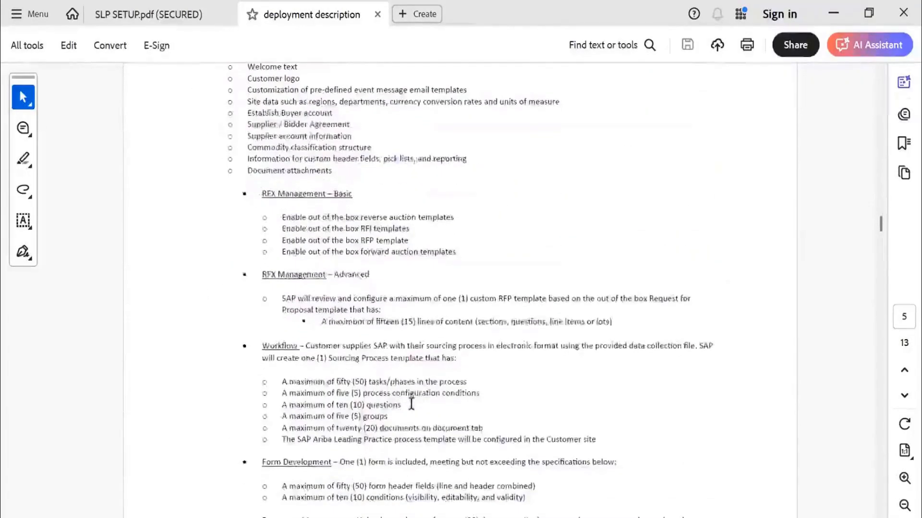
{"action": "scroll", "coordinate": [411, 405], "scroll_direction": "down", "scroll_amount": 16}
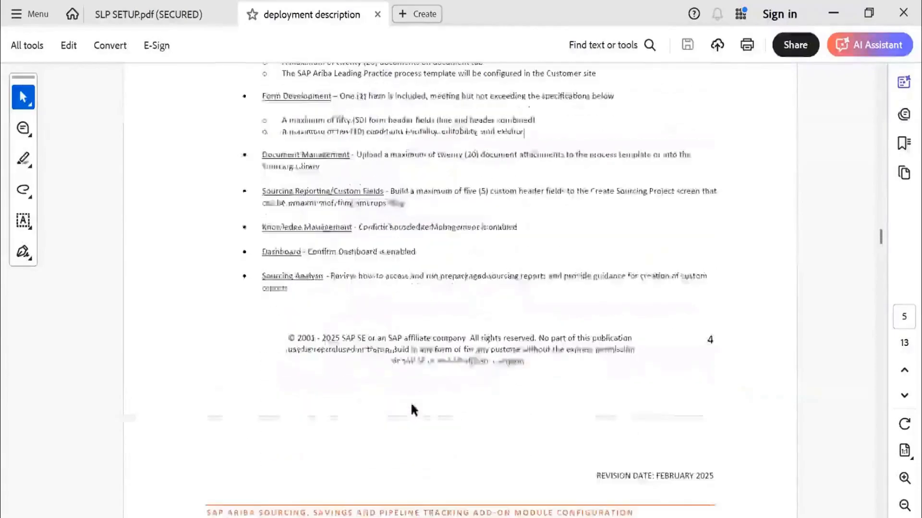
{"action": "scroll", "coordinate": [412, 405], "scroll_direction": "down", "scroll_amount": 12}
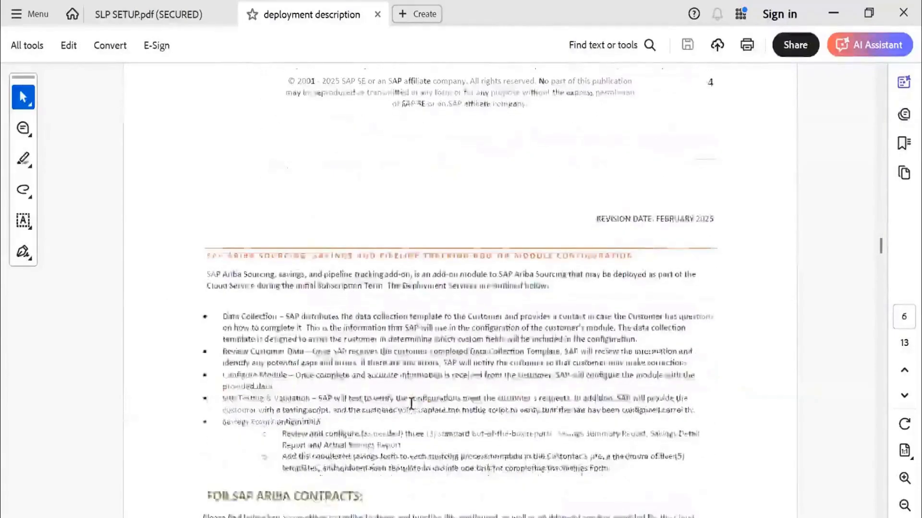
Review the SAP Ariba Contracts scope assumptions, from site enablement and process configuration to electronic signature configuration.
{"action": "scroll", "coordinate": [411, 402], "scroll_direction": "down", "scroll_amount": 20}
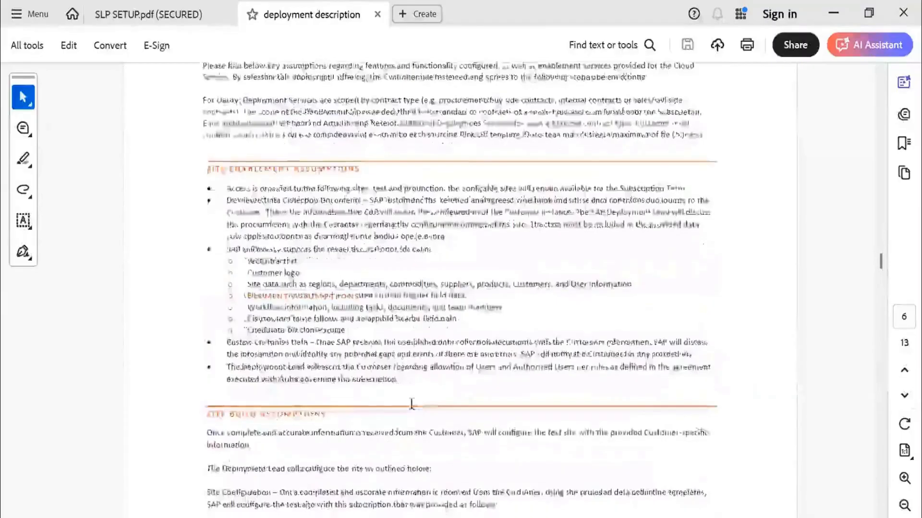
{"action": "scroll", "coordinate": [411, 404], "scroll_direction": "down", "scroll_amount": 20}
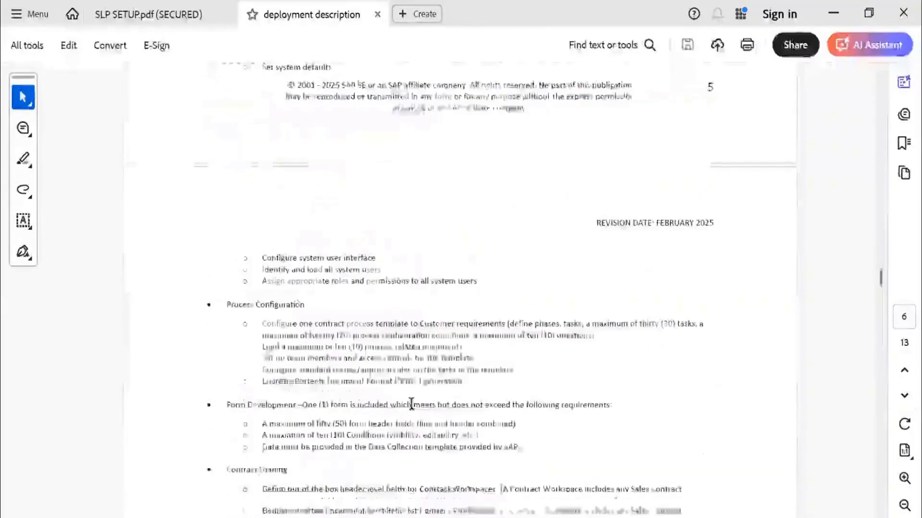
{"action": "scroll", "coordinate": [412, 404], "scroll_direction": "down", "scroll_amount": 20}
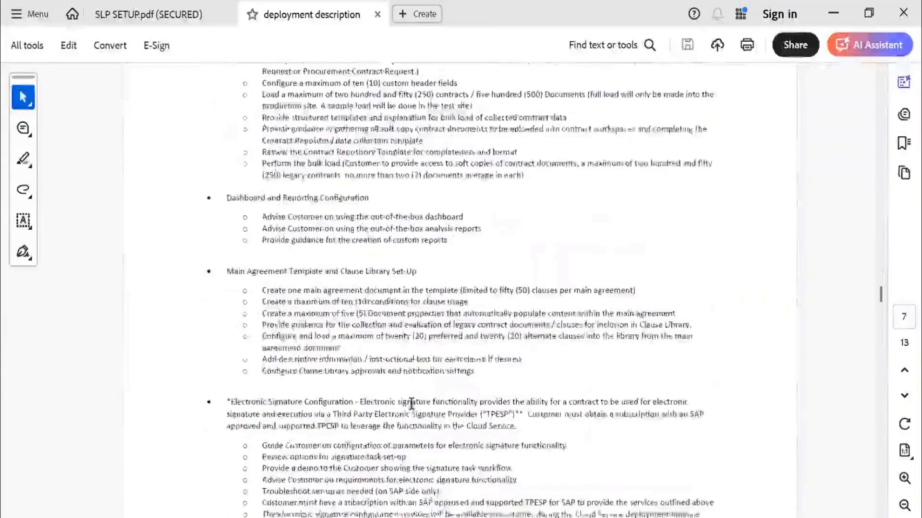
{"action": "scroll", "coordinate": [411, 404], "scroll_direction": "down", "scroll_amount": 3}
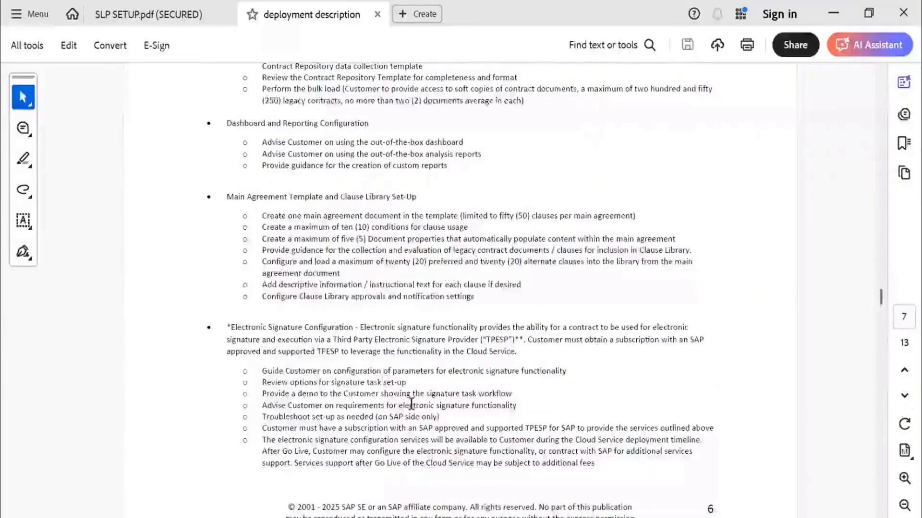
{"action": "scroll", "coordinate": [410, 368], "scroll_direction": "down", "scroll_amount": 5}
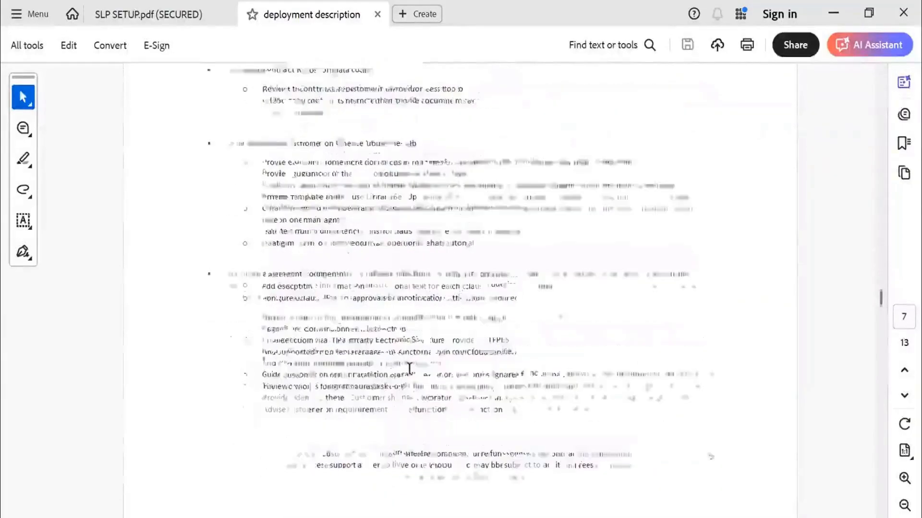
Examine the limits listed under Contract Loading and Main Agreement Template and Clause Library Set-Up.
{"action": "scroll", "coordinate": [409, 368], "scroll_direction": "up", "scroll_amount": 11}
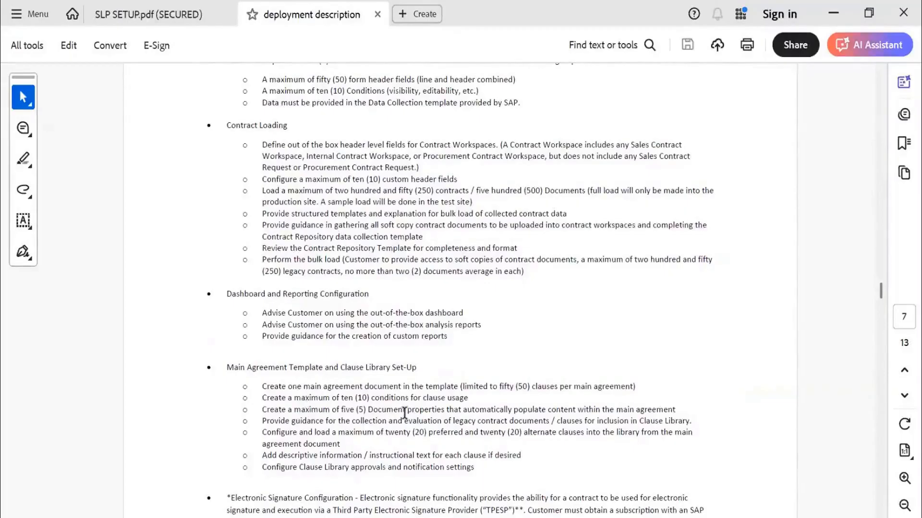
{"action": "scroll", "coordinate": [404, 413], "scroll_direction": "down", "scroll_amount": 1}
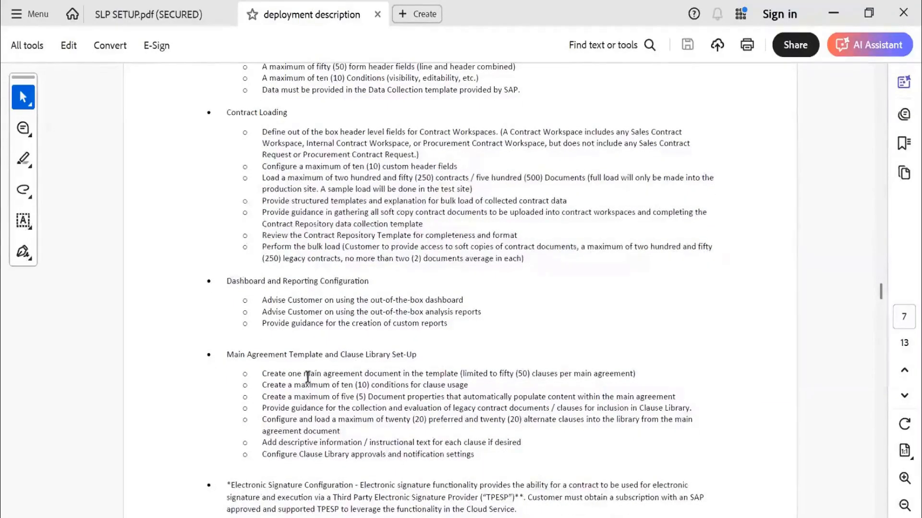
{"action": "double_click", "coordinate": [503, 371]}
{"action": "left_click", "coordinate": [541, 343]}
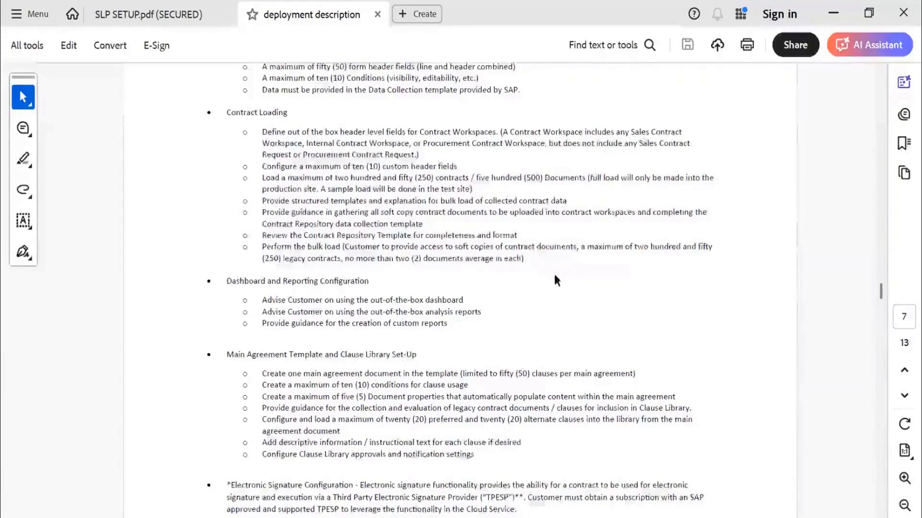
{"action": "scroll", "coordinate": [555, 280], "scroll_direction": "down", "scroll_amount": 1}
{"action": "scroll", "coordinate": [555, 279], "scroll_direction": "up", "scroll_amount": 5}
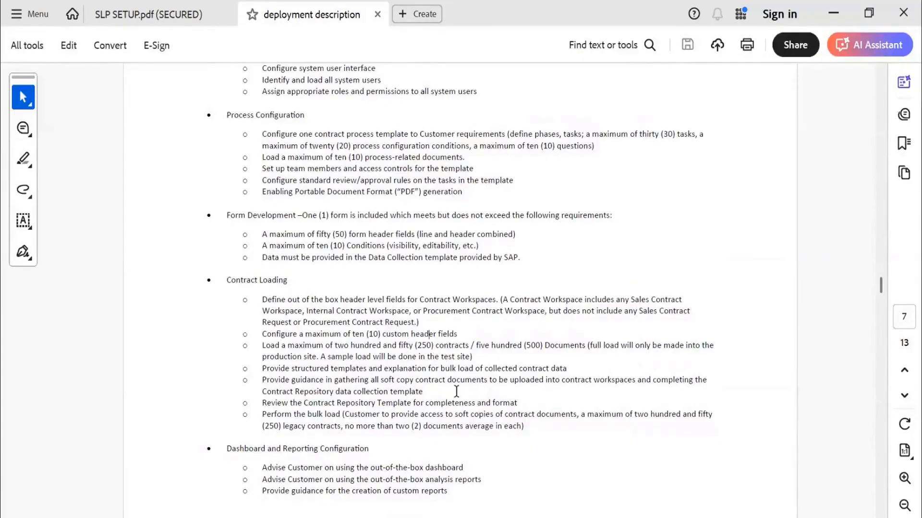
Read the SAP Ariba Supplier Lifecycle and Performance assumptions, including the supplier request, registration and qualification configurations.
{"action": "scroll", "coordinate": [456, 391], "scroll_direction": "down", "scroll_amount": 10}
{"action": "scroll", "coordinate": [458, 398], "scroll_direction": "down", "scroll_amount": 15}
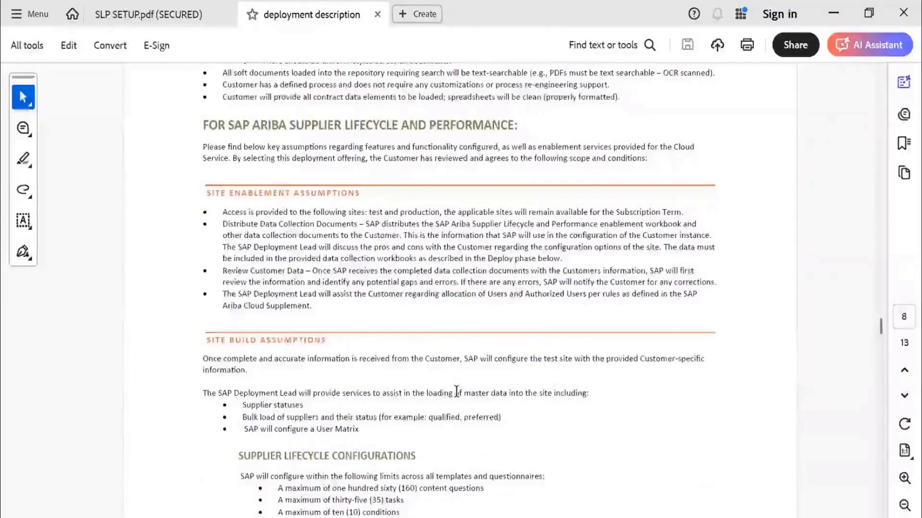
{"action": "scroll", "coordinate": [457, 392], "scroll_direction": "down", "scroll_amount": 4}
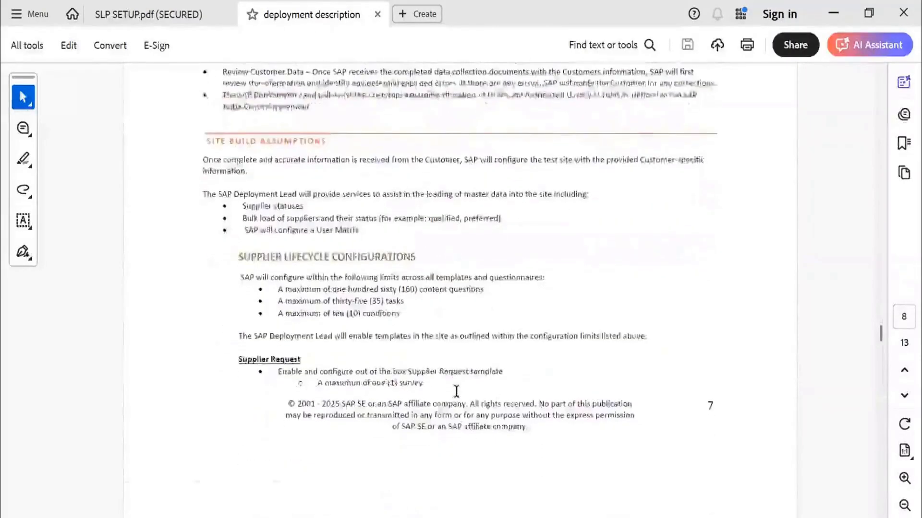
{"action": "scroll", "coordinate": [456, 391], "scroll_direction": "down", "scroll_amount": 6}
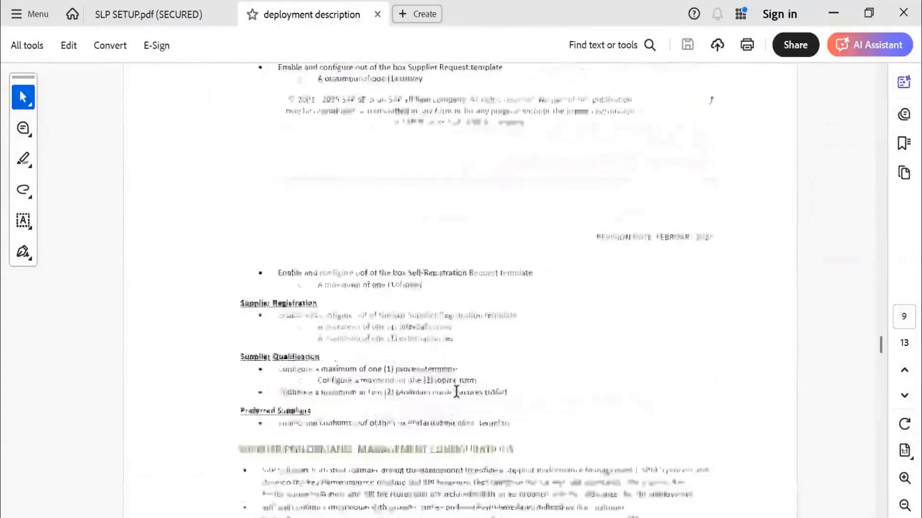
{"action": "scroll", "coordinate": [456, 391], "scroll_direction": "down", "scroll_amount": 4}
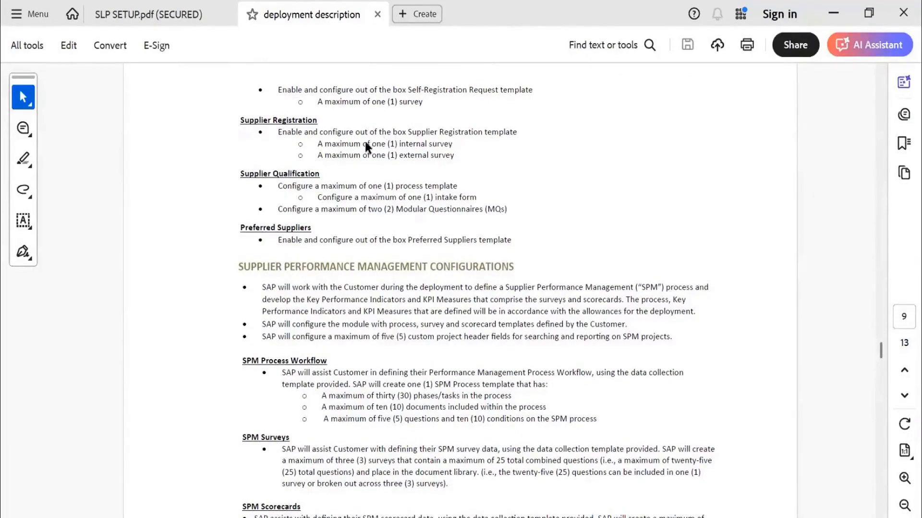
{"action": "left_click", "coordinate": [421, 159]}
Review the Supplier Performance Management configurations and the Data Migration Tool Feature section.
{"action": "scroll", "coordinate": [465, 172], "scroll_direction": "down", "scroll_amount": 3}
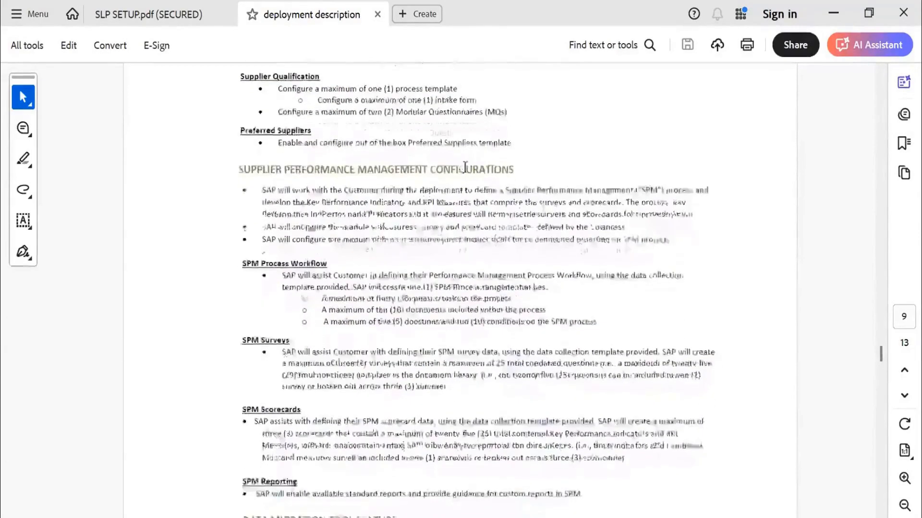
{"action": "scroll", "coordinate": [465, 168], "scroll_direction": "up", "scroll_amount": 1}
{"action": "scroll", "coordinate": [465, 168], "scroll_direction": "up", "scroll_amount": 1}
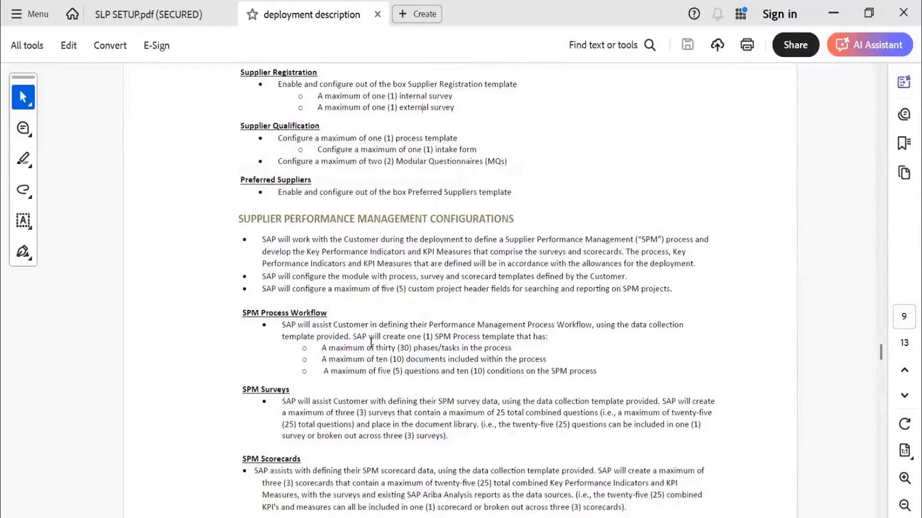
{"action": "scroll", "coordinate": [370, 342], "scroll_direction": "down", "scroll_amount": 10}
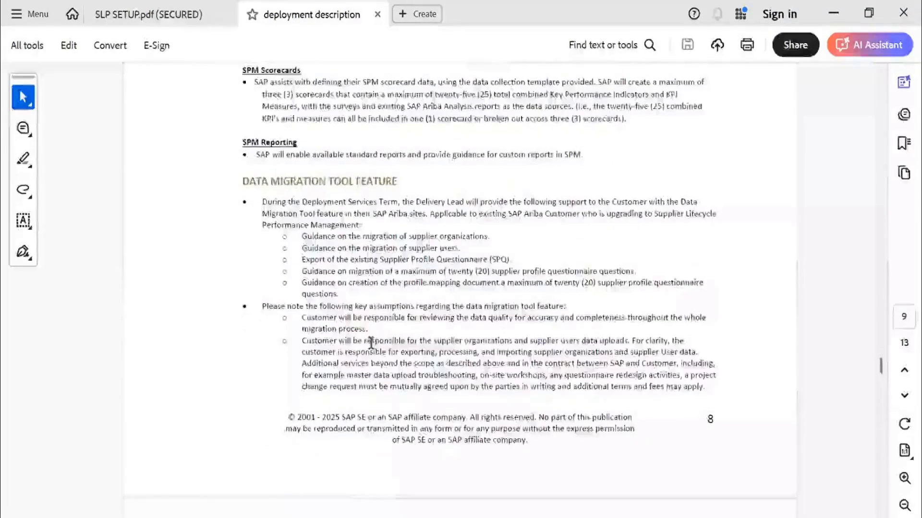
Examine the Deployment Services Timeline section, marking the number of weeks until Go Live for SAP Ariba Sourcing.
{"action": "scroll", "coordinate": [370, 341], "scroll_direction": "down", "scroll_amount": 10}
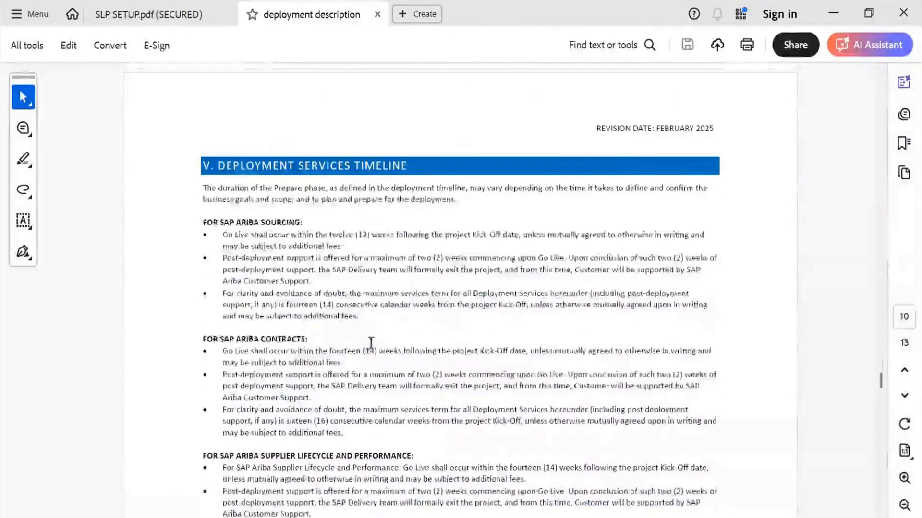
{"action": "scroll", "coordinate": [370, 342], "scroll_direction": "down", "scroll_amount": 2}
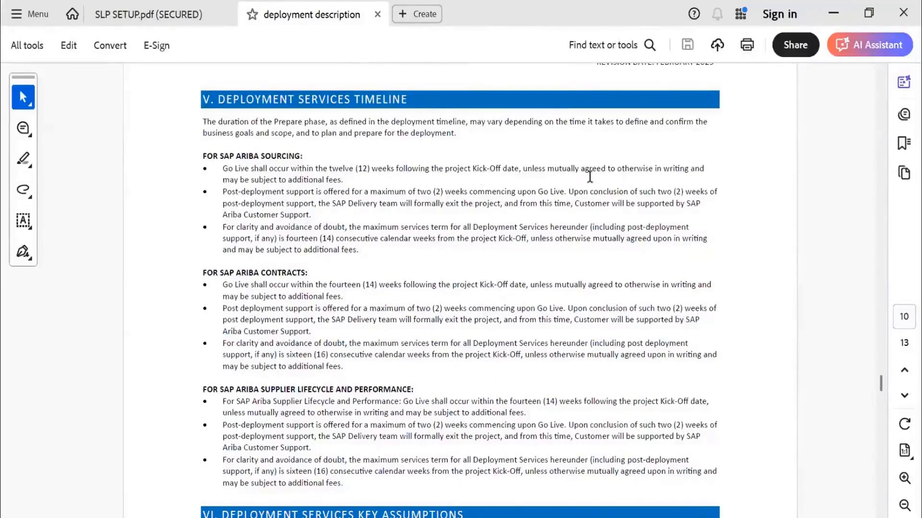
{"action": "double_click", "coordinate": [368, 174]}
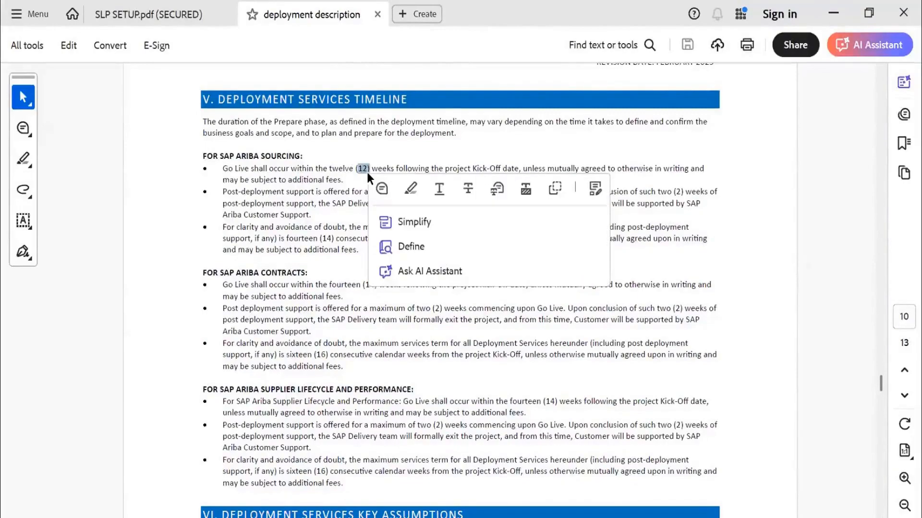
{"action": "left_click", "coordinate": [303, 202]}
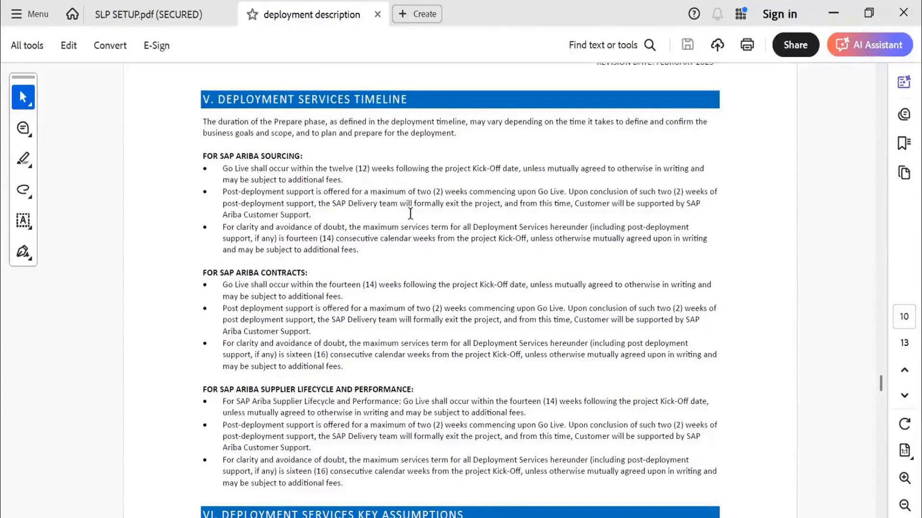
Skim the sections from Deployment Services Key Assumptions through Project Resources and Training Services.
{"action": "scroll", "coordinate": [410, 213], "scroll_direction": "down", "scroll_amount": 2}
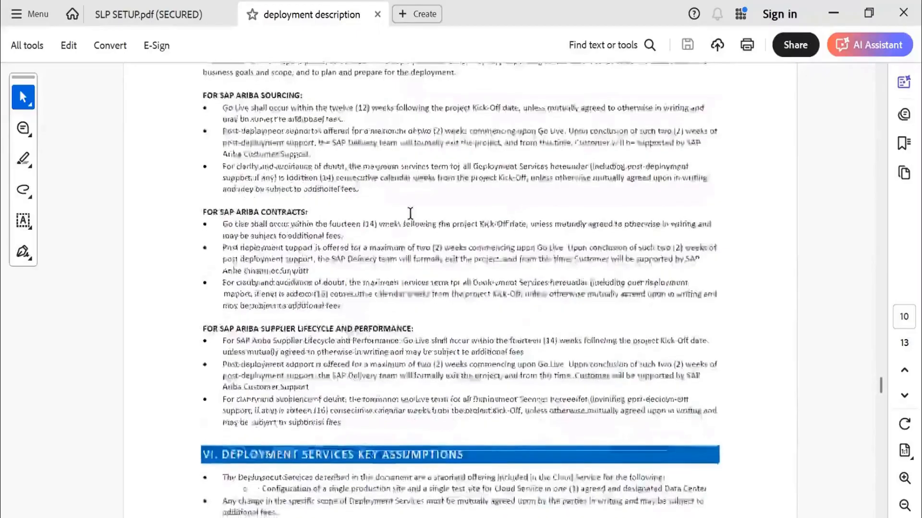
{"action": "scroll", "coordinate": [411, 213], "scroll_direction": "down", "scroll_amount": 12}
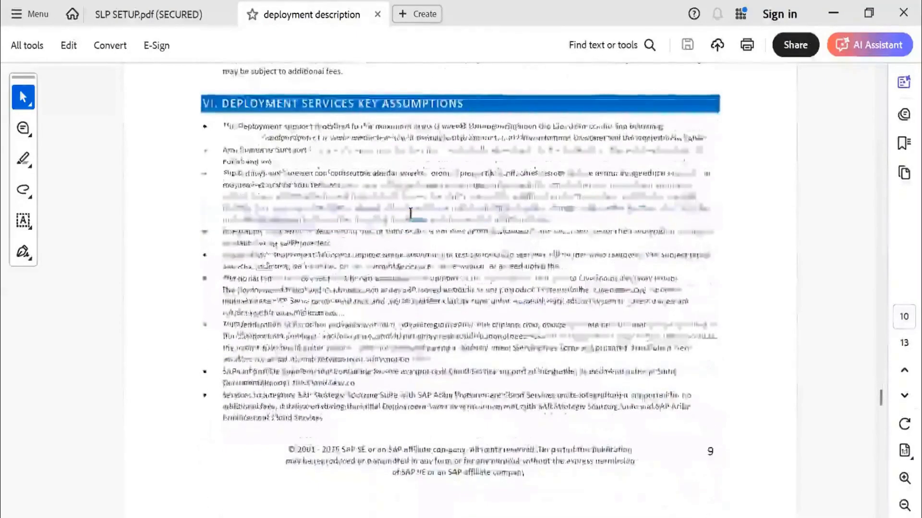
{"action": "scroll", "coordinate": [411, 213], "scroll_direction": "down", "scroll_amount": 10}
{"action": "scroll", "coordinate": [410, 216], "scroll_direction": "down", "scroll_amount": 18}
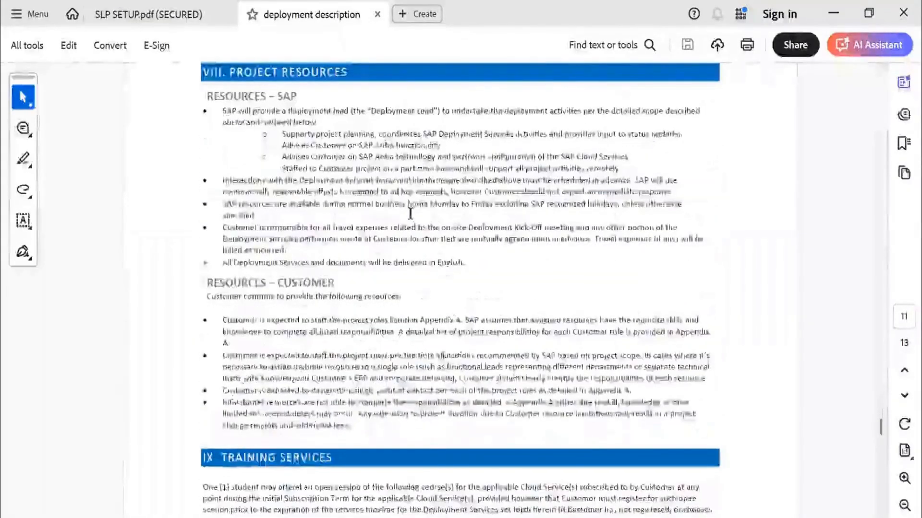
{"action": "scroll", "coordinate": [410, 213], "scroll_direction": "down", "scroll_amount": 15}
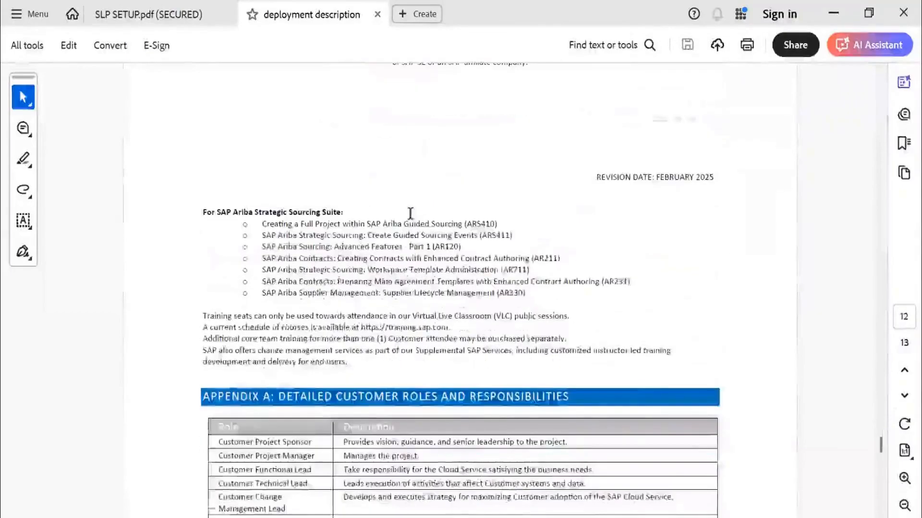
Review the customer roles and their responsibilities by project phase in Appendix A, through the document's last page.
{"action": "scroll", "coordinate": [410, 213], "scroll_direction": "down", "scroll_amount": 7}
{"action": "scroll", "coordinate": [410, 213], "scroll_direction": "down", "scroll_amount": 2}
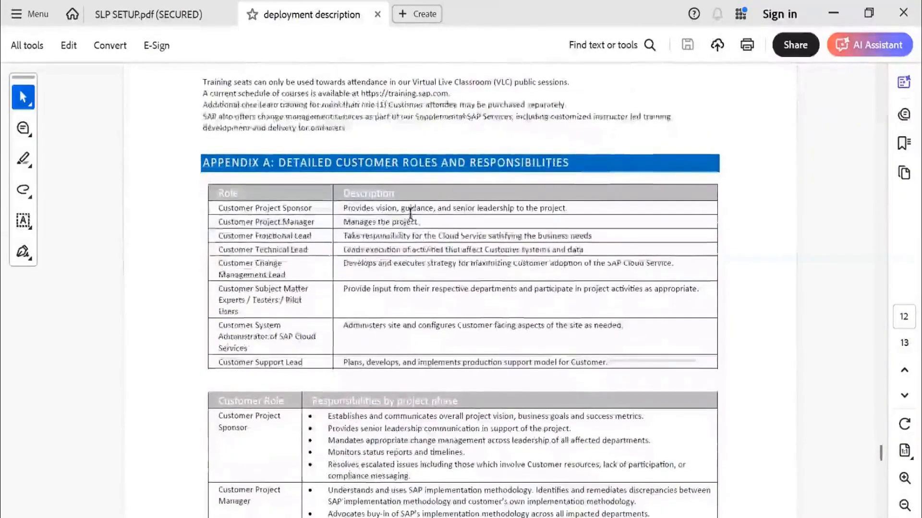
{"action": "double_click", "coordinate": [272, 208]}
{"action": "left_click", "coordinate": [248, 231]}
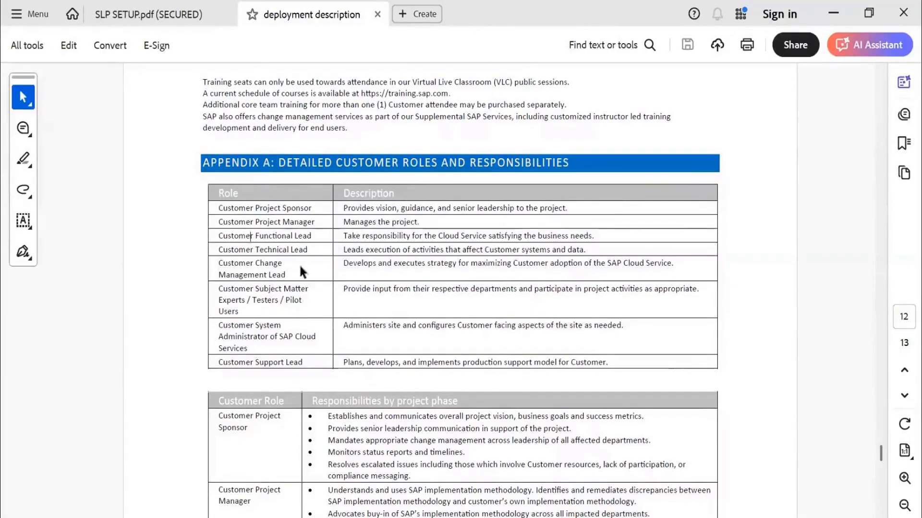
{"action": "scroll", "coordinate": [412, 290], "scroll_direction": "down", "scroll_amount": 4}
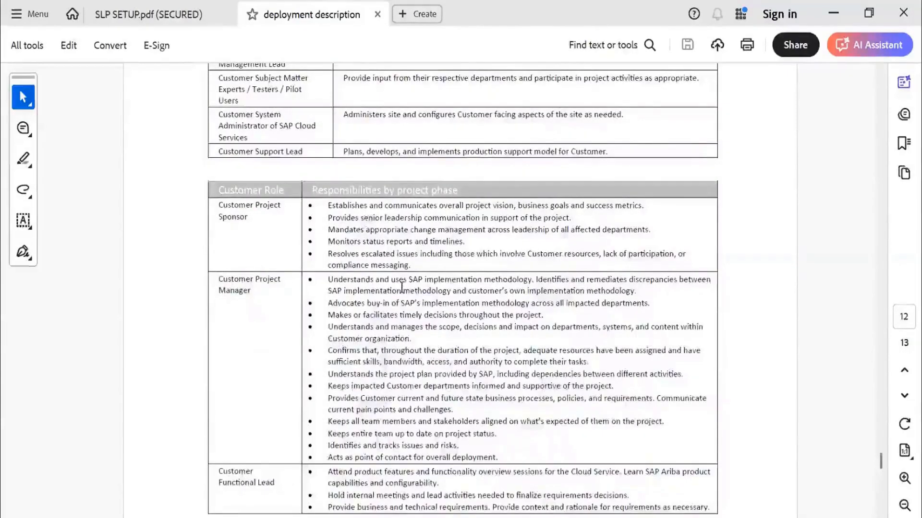
{"action": "scroll", "coordinate": [401, 286], "scroll_direction": "down", "scroll_amount": 9}
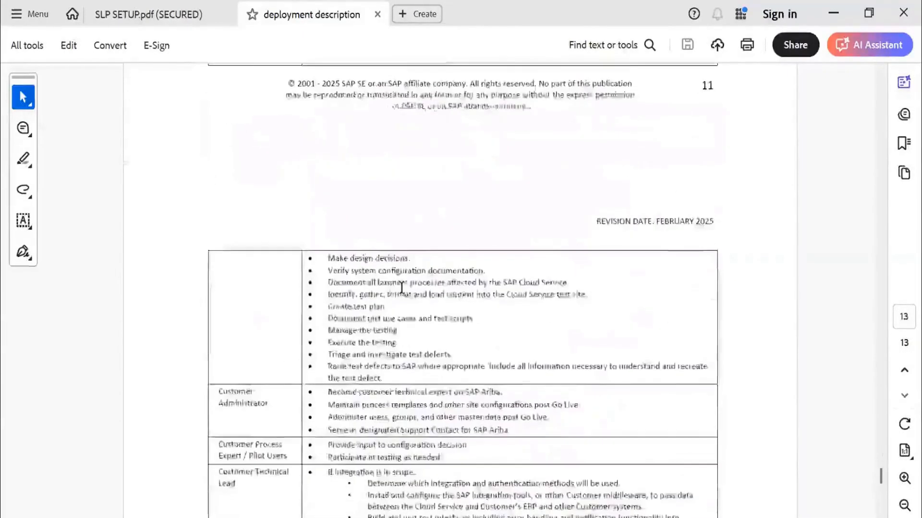
{"action": "scroll", "coordinate": [401, 288], "scroll_direction": "down", "scroll_amount": 10}
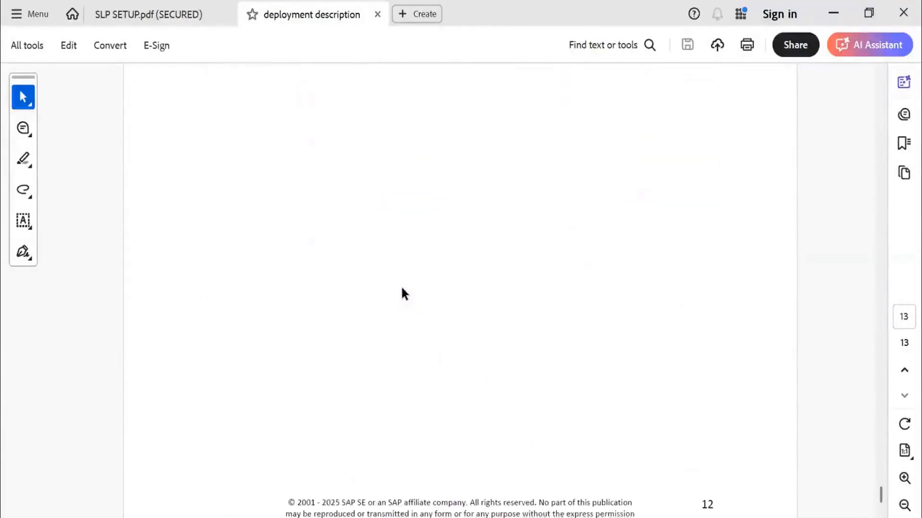
Switch to the Strategic Sourcing Enablement Workbook in Excel and read the Customer Instructions sheet through the Enterprise User Management section.
{"action": "scroll", "coordinate": [403, 288], "scroll_direction": "down", "scroll_amount": 2}
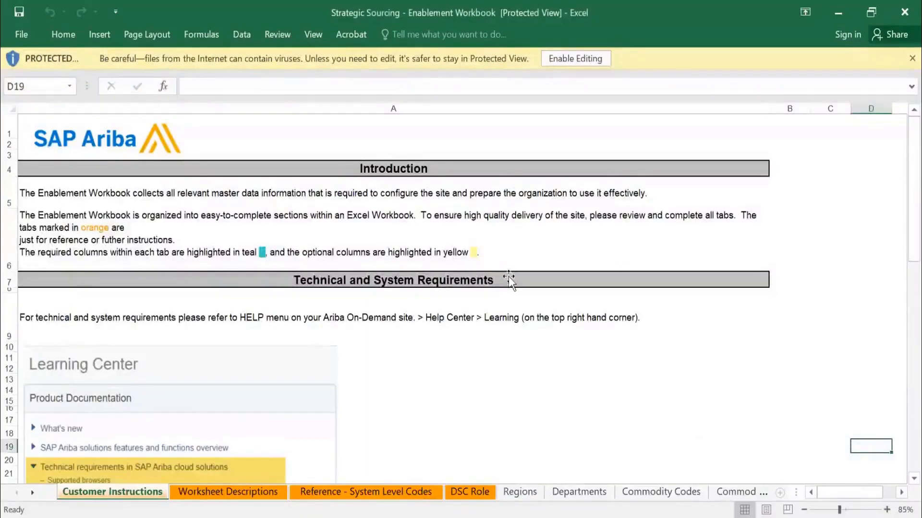
{"action": "left_click", "coordinate": [509, 278]}
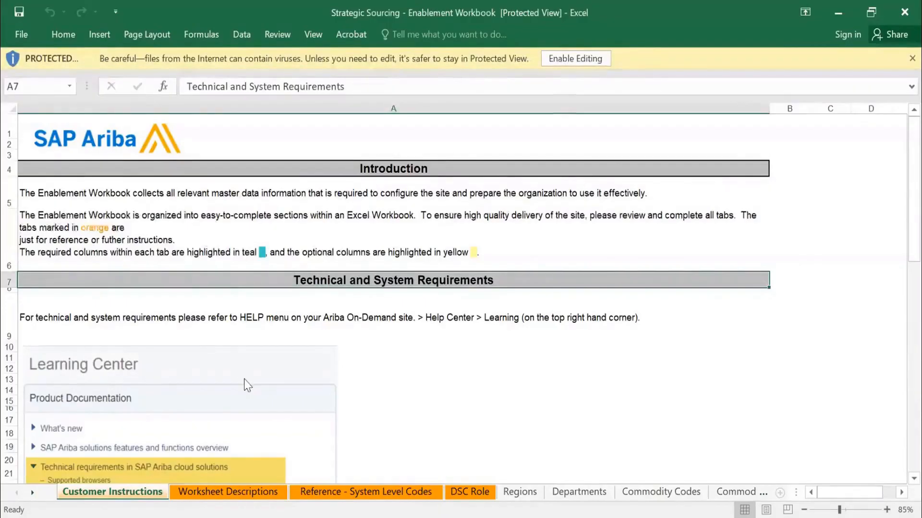
{"action": "scroll", "coordinate": [245, 385], "scroll_direction": "down", "scroll_amount": 1}
{"action": "scroll", "coordinate": [246, 385], "scroll_direction": "down", "scroll_amount": 5}
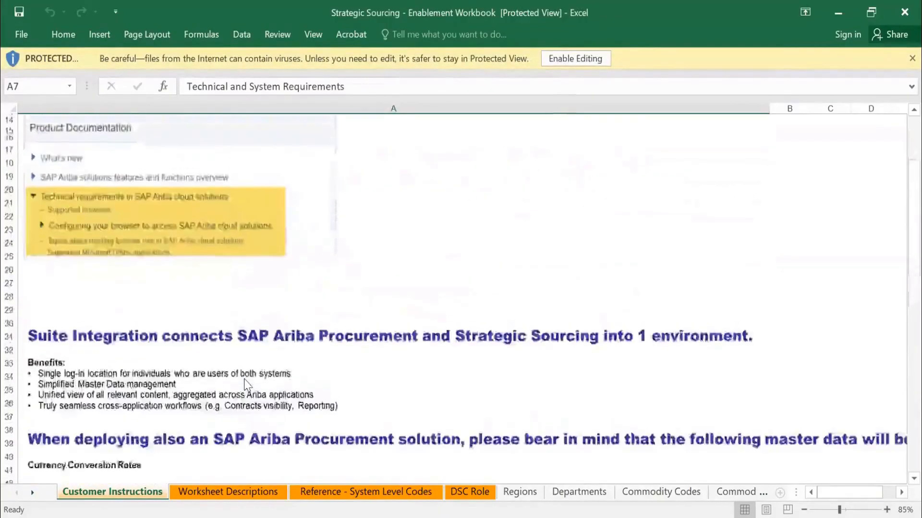
{"action": "scroll", "coordinate": [245, 385], "scroll_direction": "down", "scroll_amount": 4}
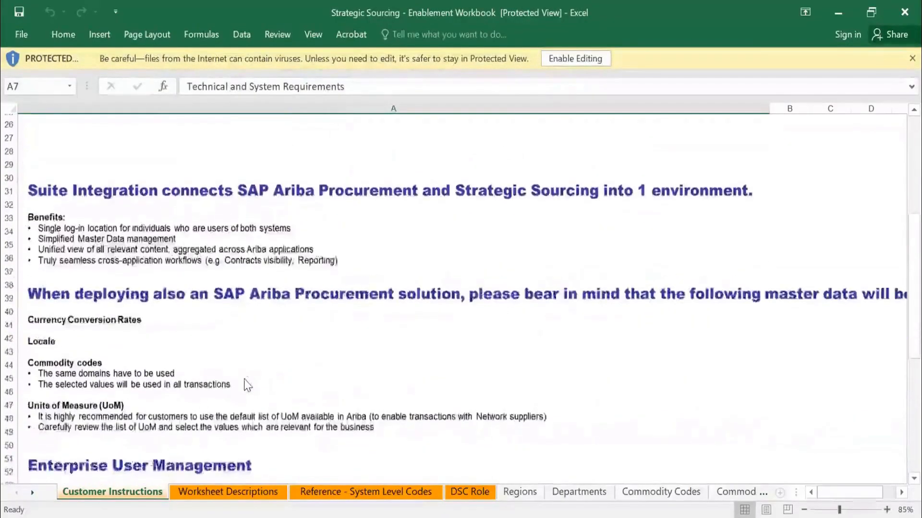
{"action": "scroll", "coordinate": [247, 385], "scroll_direction": "down", "scroll_amount": 3}
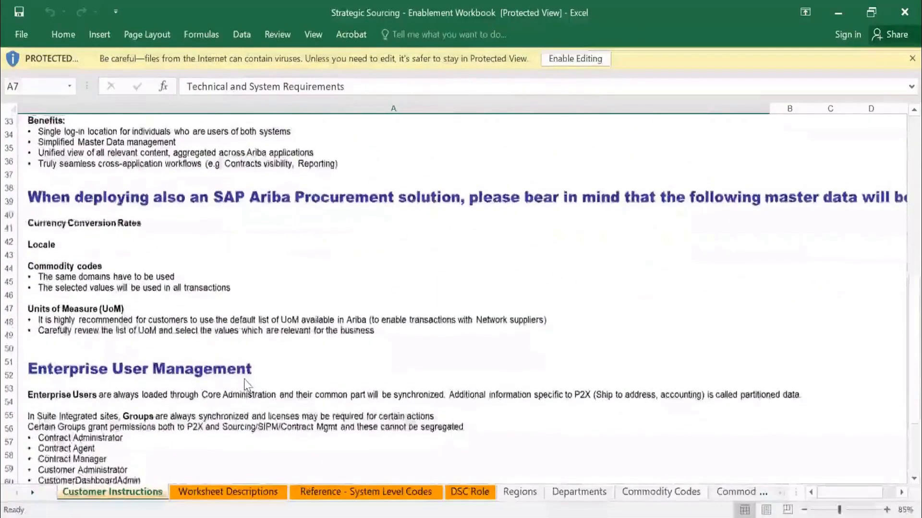
{"action": "scroll", "coordinate": [246, 385], "scroll_direction": "down", "scroll_amount": 2}
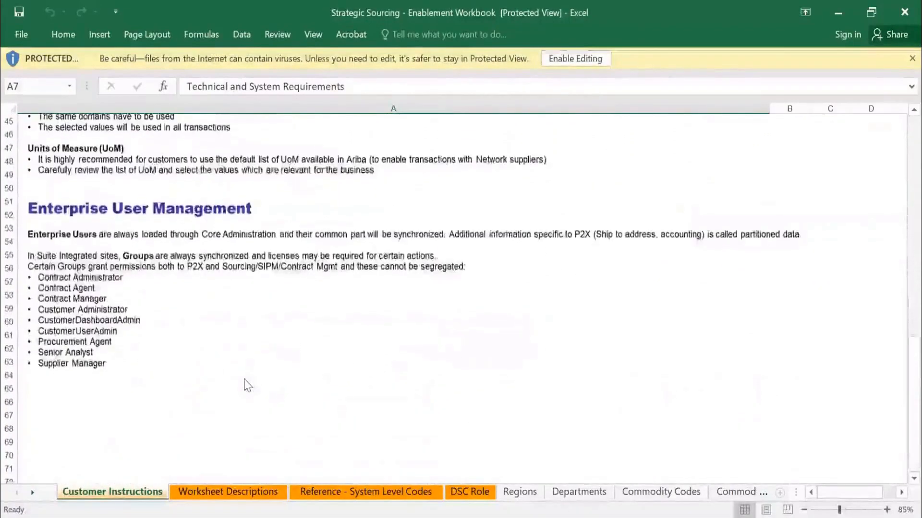
{"action": "scroll", "coordinate": [246, 385], "scroll_direction": "down", "scroll_amount": 2}
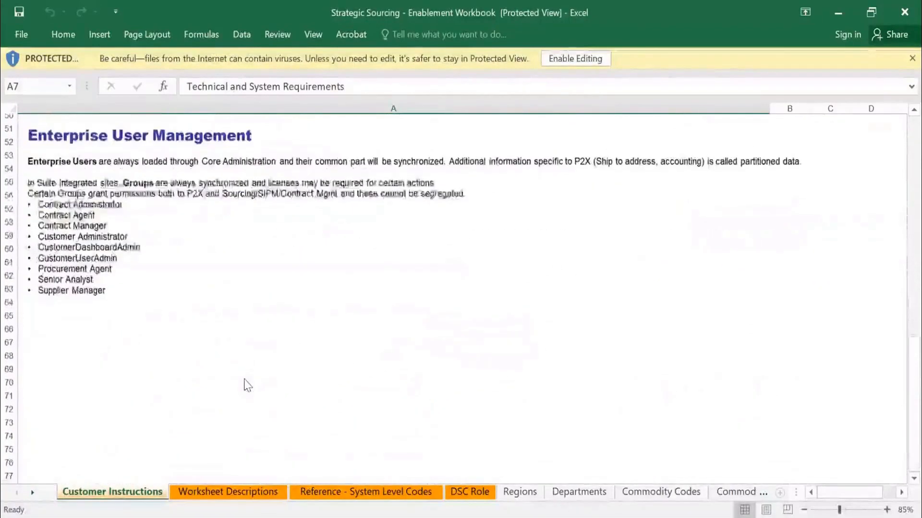
Review the Regions, Departments and Commodity Codes entries on the Worksheet Descriptions sheet.
{"action": "left_click", "coordinate": [234, 492]}
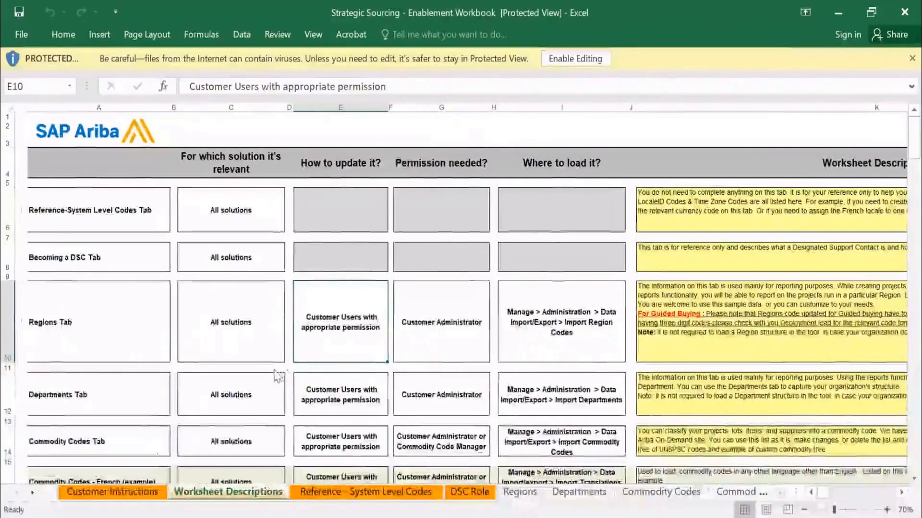
{"action": "left_click", "coordinate": [163, 327]}
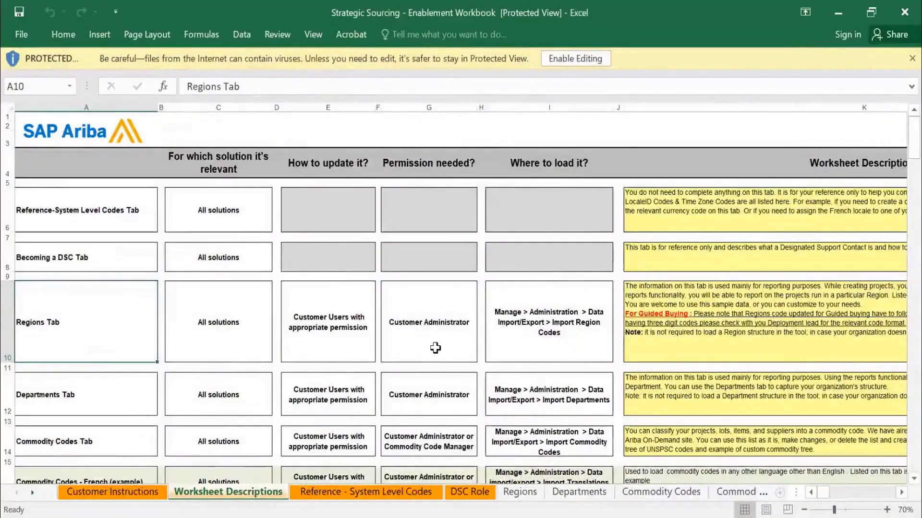
{"action": "left_click", "coordinate": [127, 391]}
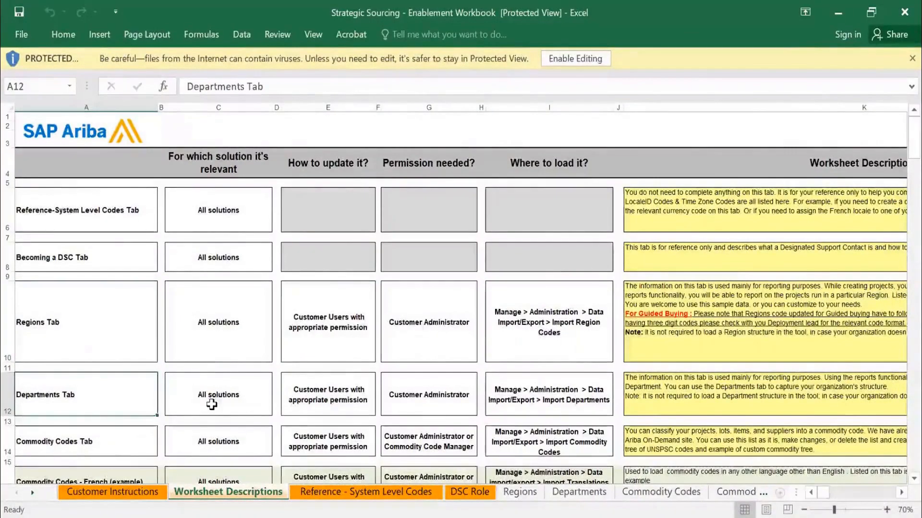
{"action": "scroll", "coordinate": [211, 404], "scroll_direction": "down", "scroll_amount": 1}
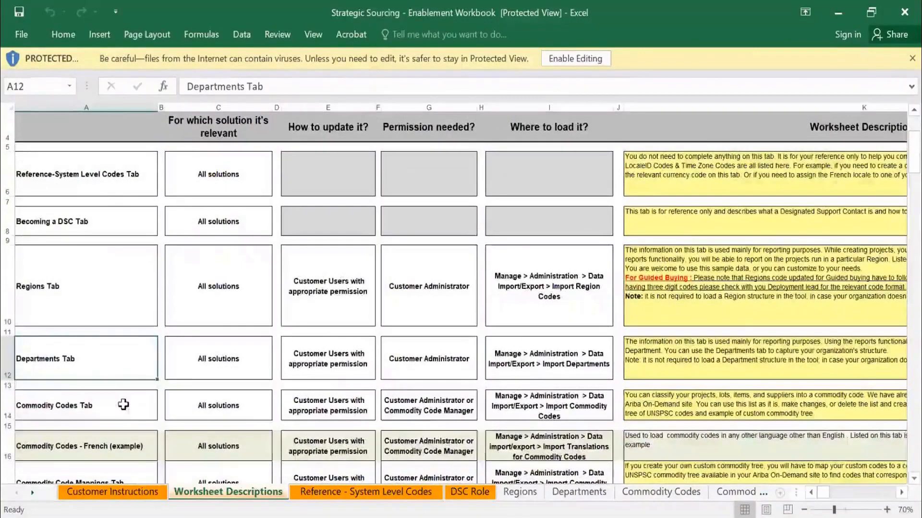
{"action": "left_click", "coordinate": [123, 404]}
{"action": "scroll", "coordinate": [125, 408], "scroll_direction": "down", "scroll_amount": 1}
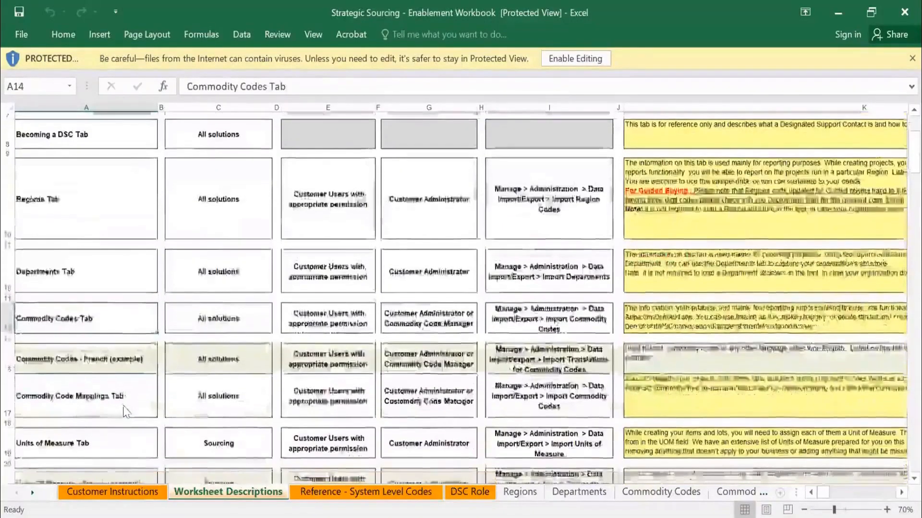
Review the Units of Measure, Currency Conversion Rates and remaining entries further down the Worksheet Descriptions sheet.
{"action": "scroll", "coordinate": [203, 412], "scroll_direction": "down", "scroll_amount": 1}
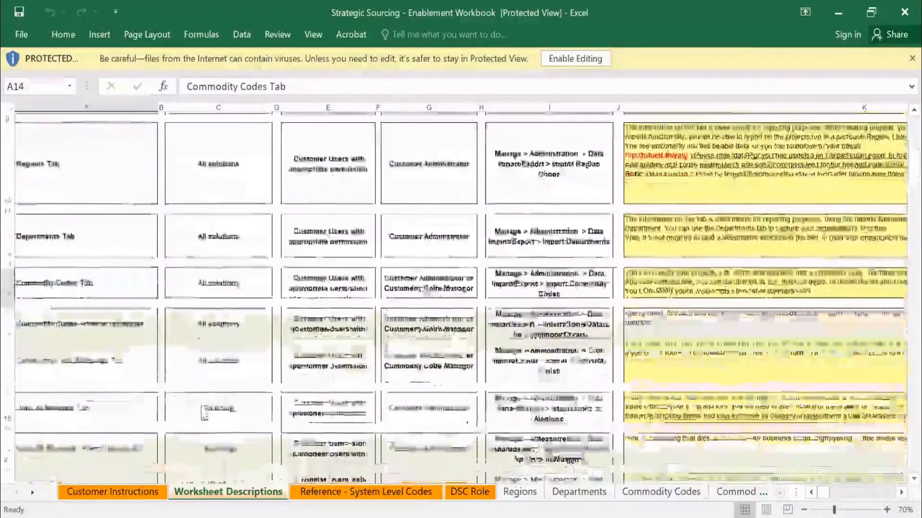
{"action": "left_click", "coordinate": [105, 399]}
{"action": "scroll", "coordinate": [105, 388], "scroll_direction": "down", "scroll_amount": 2}
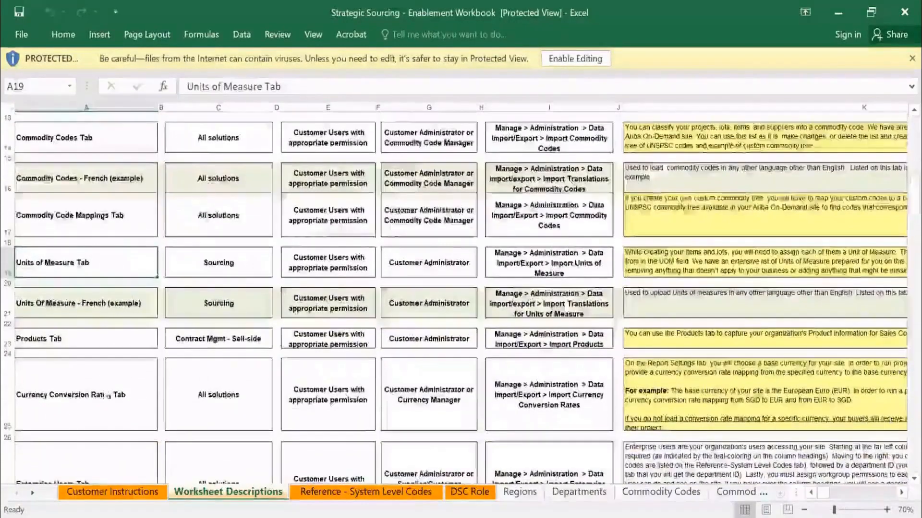
{"action": "left_click", "coordinate": [107, 397]}
{"action": "scroll", "coordinate": [106, 391], "scroll_direction": "down", "scroll_amount": 4}
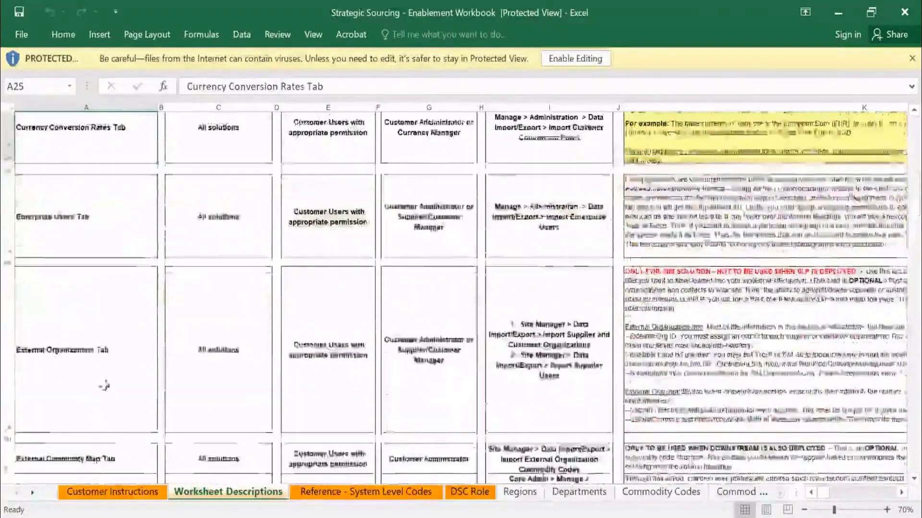
{"action": "scroll", "coordinate": [104, 386], "scroll_direction": "down", "scroll_amount": 3}
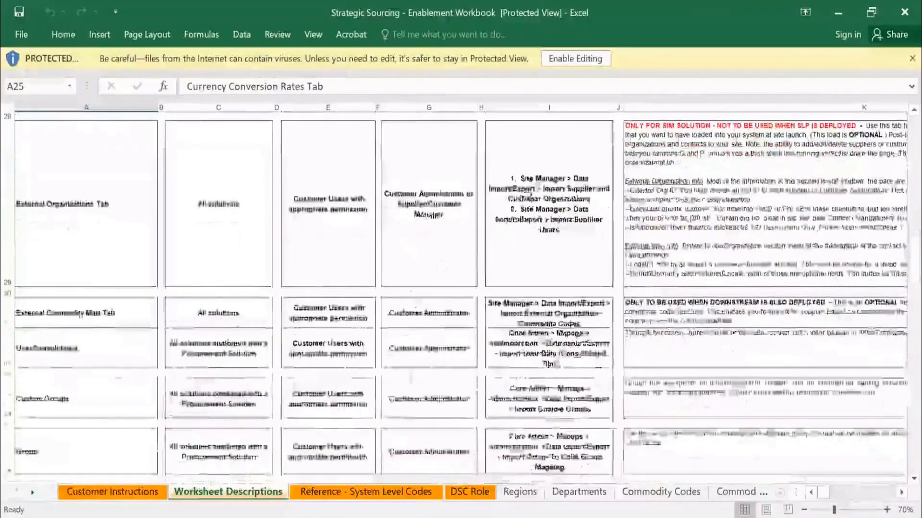
Read the Worksheet Descriptions column from its first entry down past the Enterprise Users description.
{"action": "scroll", "coordinate": [417, 328], "scroll_direction": "up", "scroll_amount": 9}
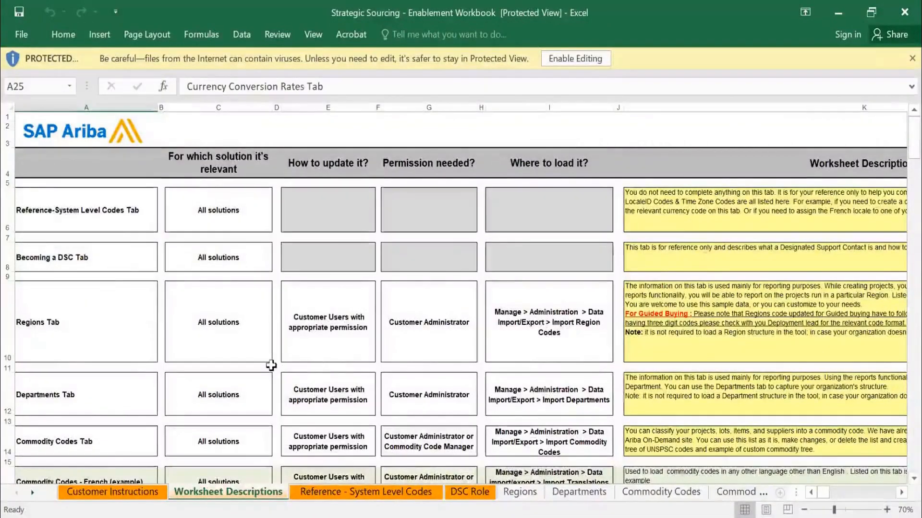
{"action": "scroll", "coordinate": [703, 277], "scroll_direction": "right", "scroll_amount": 2}
{"action": "scroll", "coordinate": [703, 277], "scroll_direction": "right", "scroll_amount": 1}
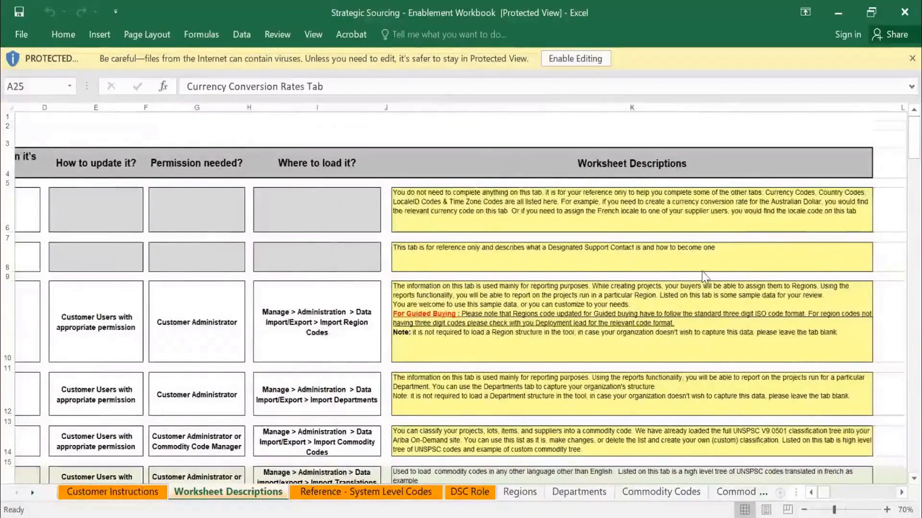
{"action": "scroll", "coordinate": [704, 277], "scroll_direction": "right", "scroll_amount": 1}
{"action": "scroll", "coordinate": [704, 277], "scroll_direction": "down", "scroll_amount": 2}
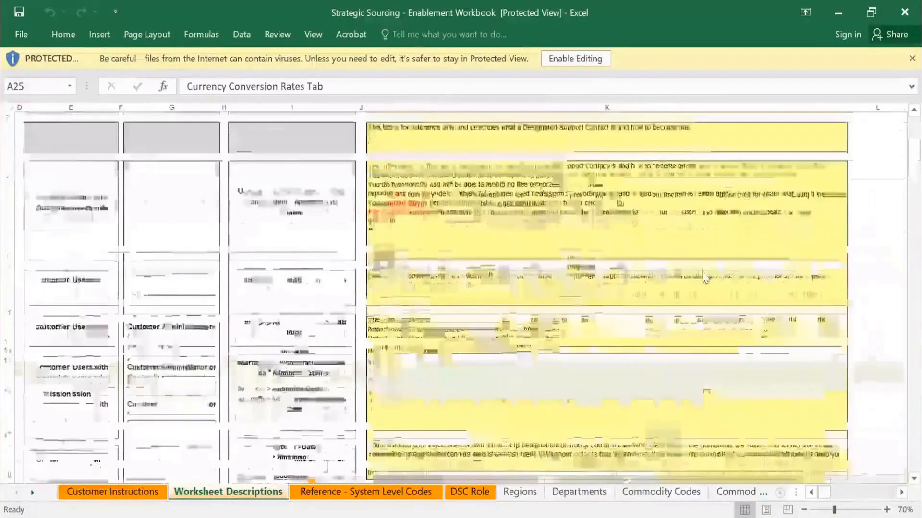
{"action": "scroll", "coordinate": [704, 277], "scroll_direction": "down", "scroll_amount": 3}
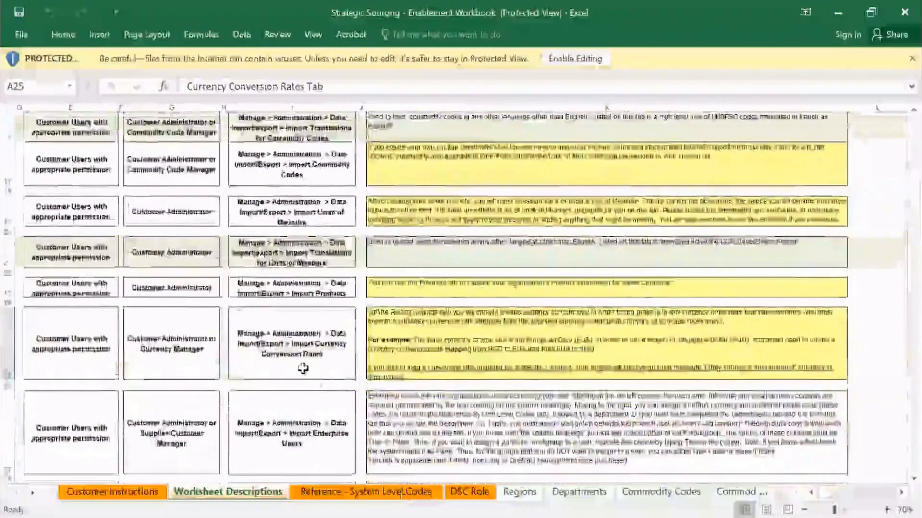
{"action": "scroll", "coordinate": [303, 369], "scroll_direction": "down", "scroll_amount": 2}
Examine the currency, country, locale and time zone codes on the Reference - System Level Codes sheet.
{"action": "key", "text": "ctrl+Page_Down"}
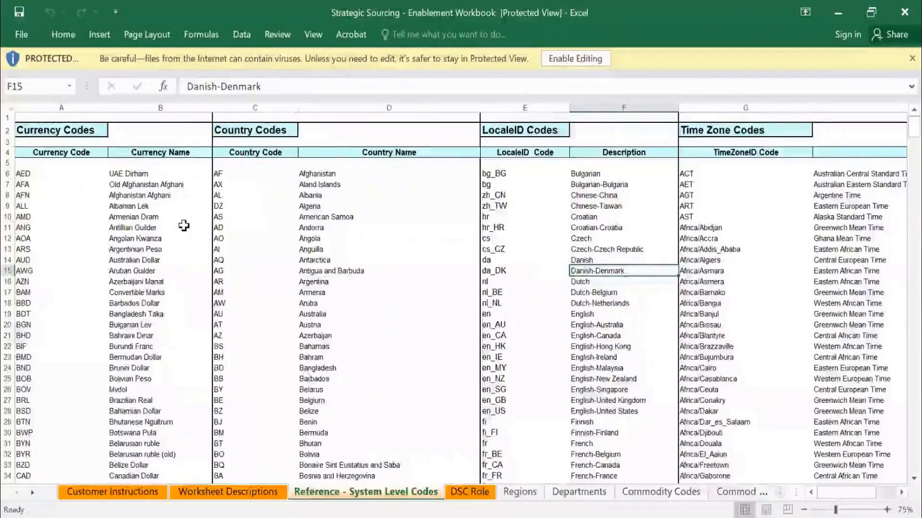
{"action": "left_click", "coordinate": [243, 219]}
{"action": "scroll", "coordinate": [245, 223], "scroll_direction": "down", "scroll_amount": 6}
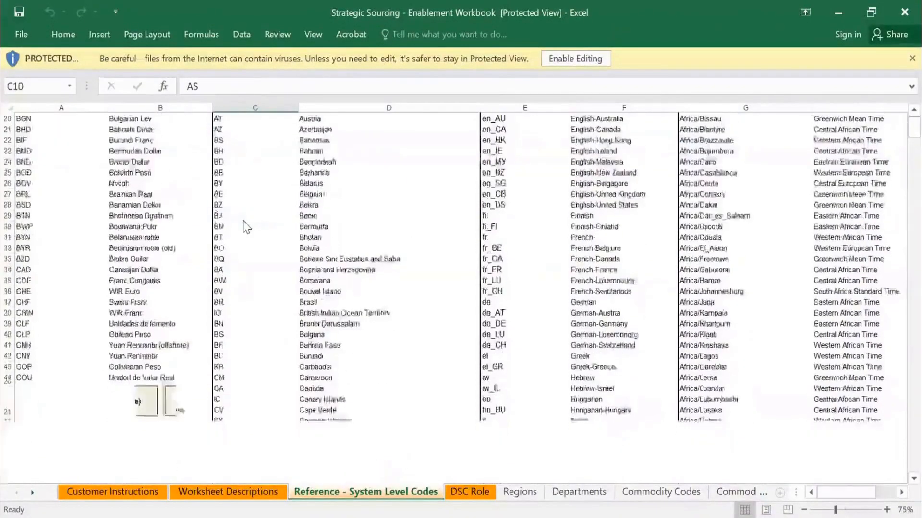
{"action": "scroll", "coordinate": [246, 225], "scroll_direction": "down", "scroll_amount": 8}
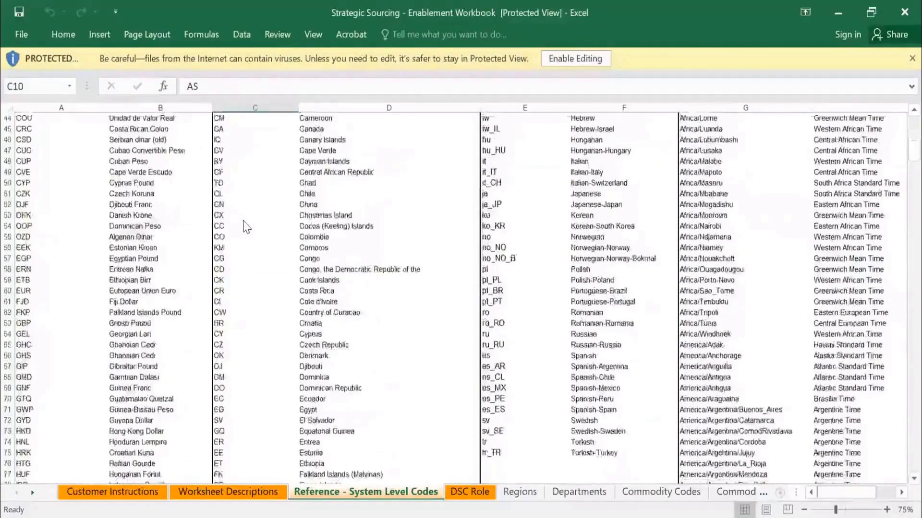
{"action": "scroll", "coordinate": [245, 224], "scroll_direction": "up", "scroll_amount": 14}
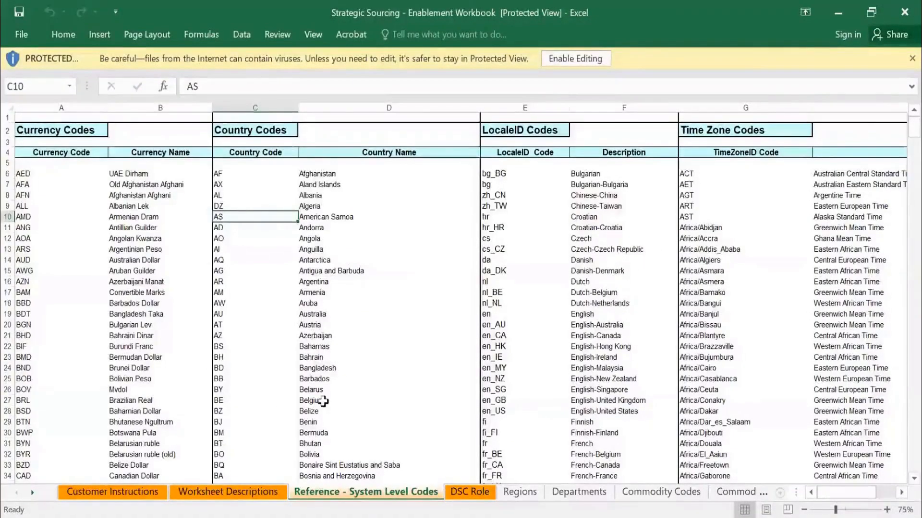
Review the DSC Role sheet, including the Points to Note and the Basic User versus Designated Support Contact diagram.
{"action": "left_click", "coordinate": [460, 494]}
{"action": "scroll", "coordinate": [445, 330], "scroll_direction": "down", "scroll_amount": 5}
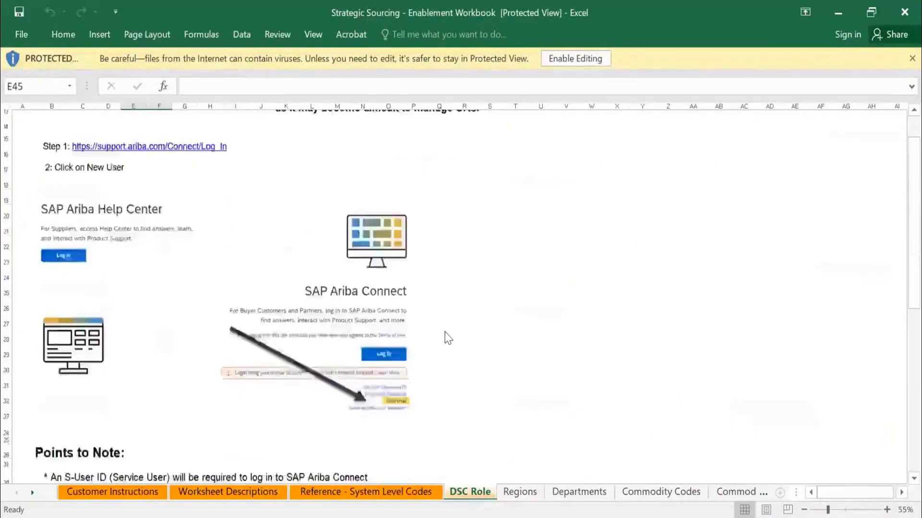
{"action": "scroll", "coordinate": [445, 336], "scroll_direction": "down", "scroll_amount": 3}
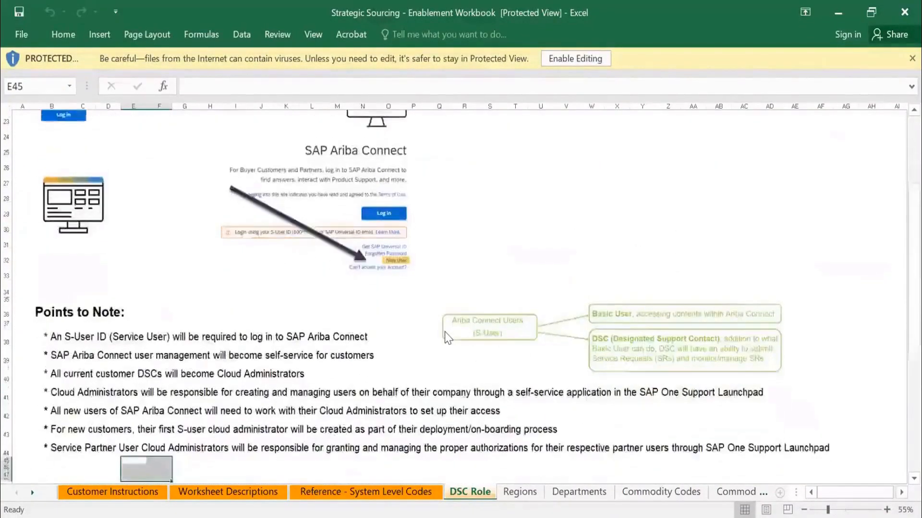
{"action": "scroll", "coordinate": [448, 337], "scroll_direction": "up", "scroll_amount": 2}
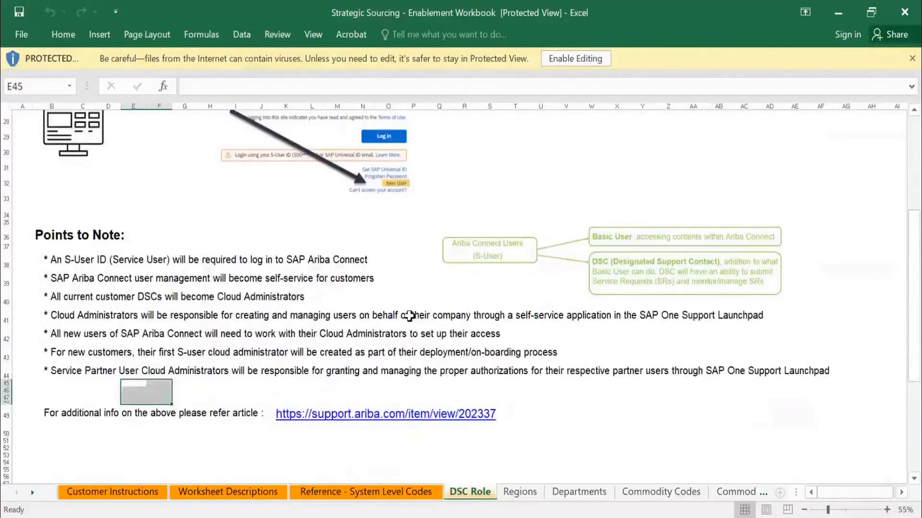
{"action": "scroll", "coordinate": [411, 319], "scroll_direction": "up", "scroll_amount": 1}
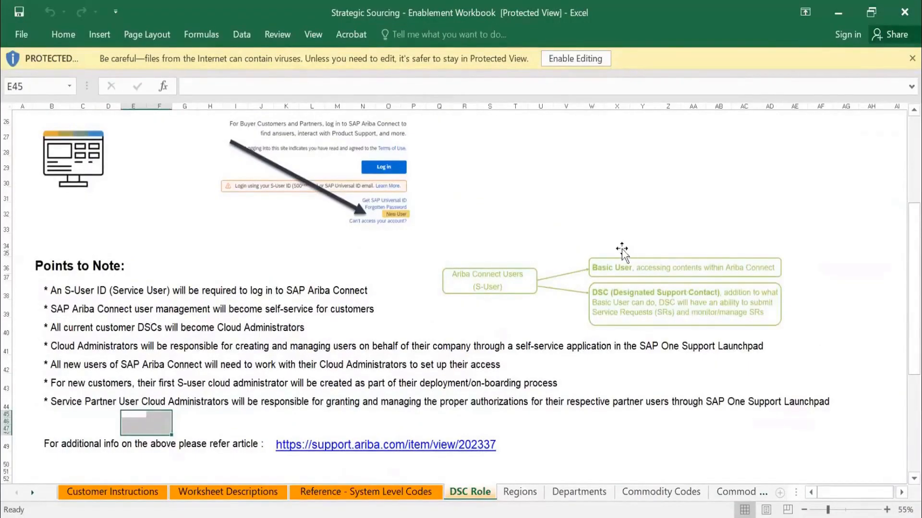
{"action": "scroll", "coordinate": [502, 317], "scroll_direction": "up", "scroll_amount": 1}
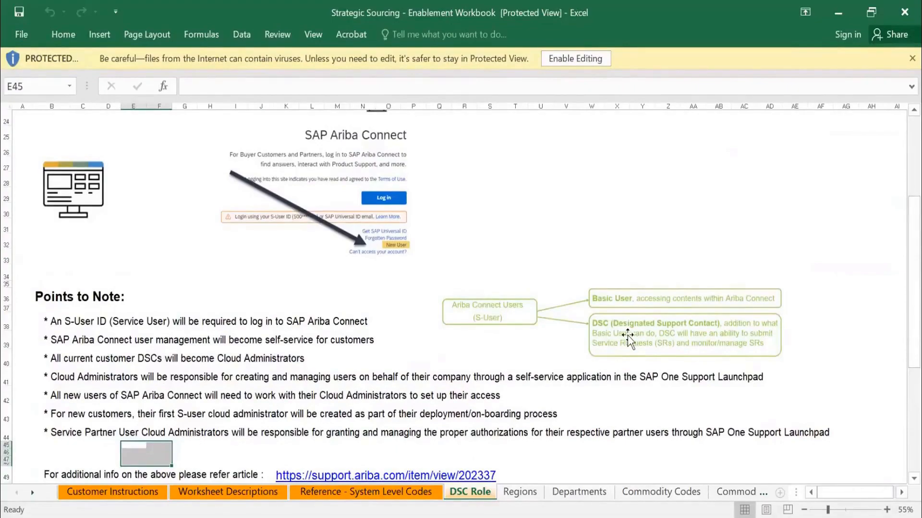
{"action": "scroll", "coordinate": [627, 335], "scroll_direction": "up", "scroll_amount": 4}
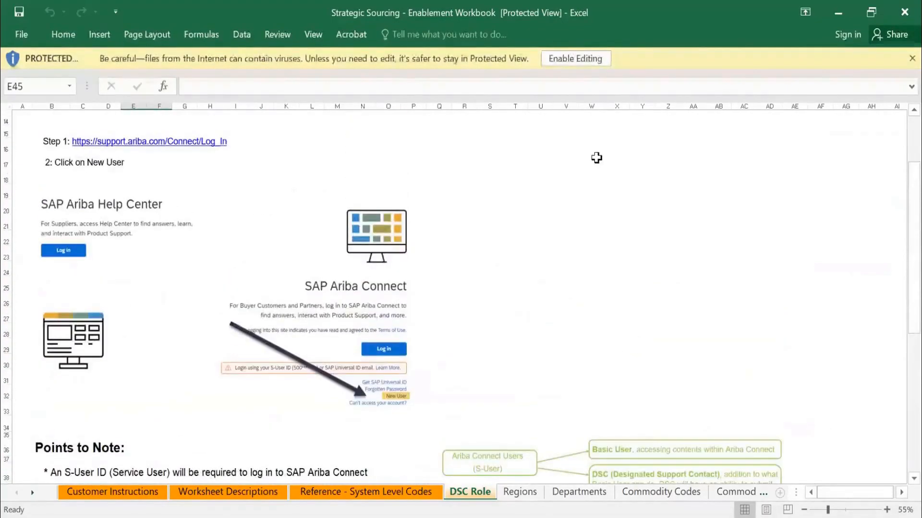
Enable editing of the protected workbook and browse the region codes on the Regions sheet.
{"action": "left_click", "coordinate": [590, 64]}
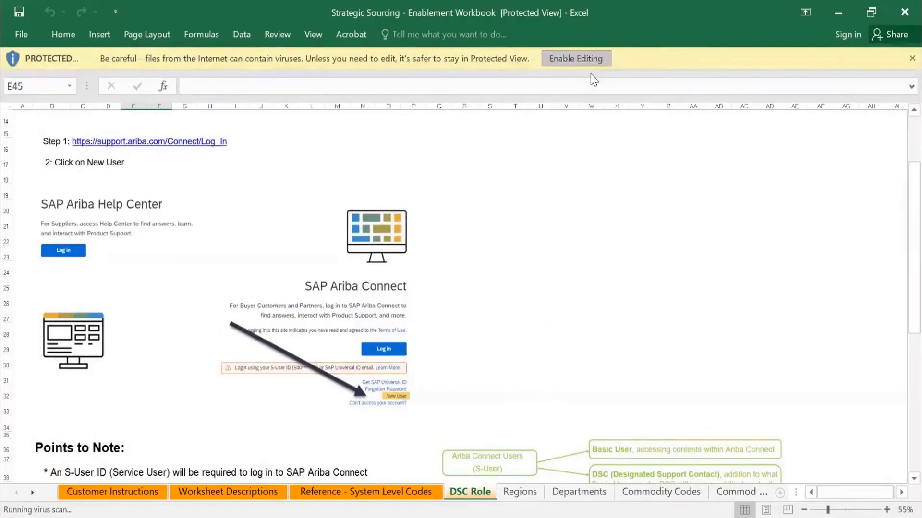
{"action": "scroll", "coordinate": [414, 374], "scroll_direction": "down", "scroll_amount": 2}
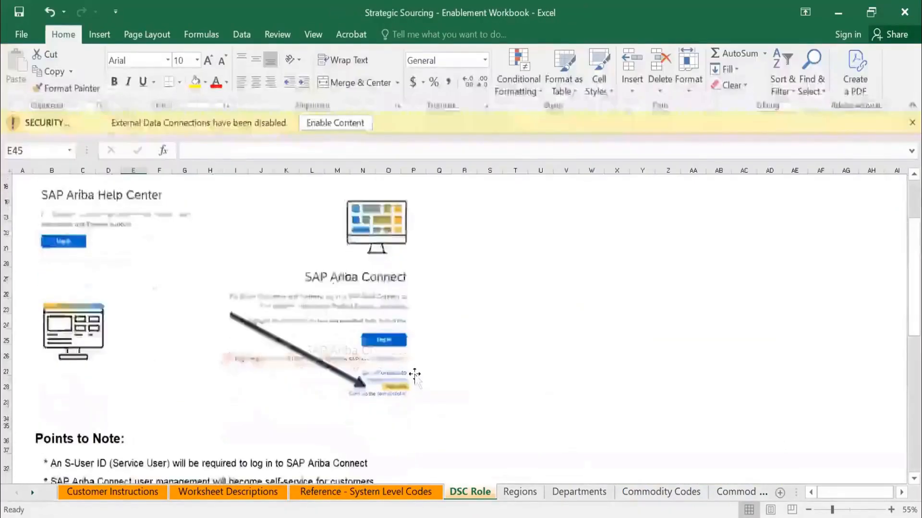
{"action": "left_click", "coordinate": [520, 493]}
{"action": "scroll", "coordinate": [387, 287], "scroll_direction": "down", "scroll_amount": 9}
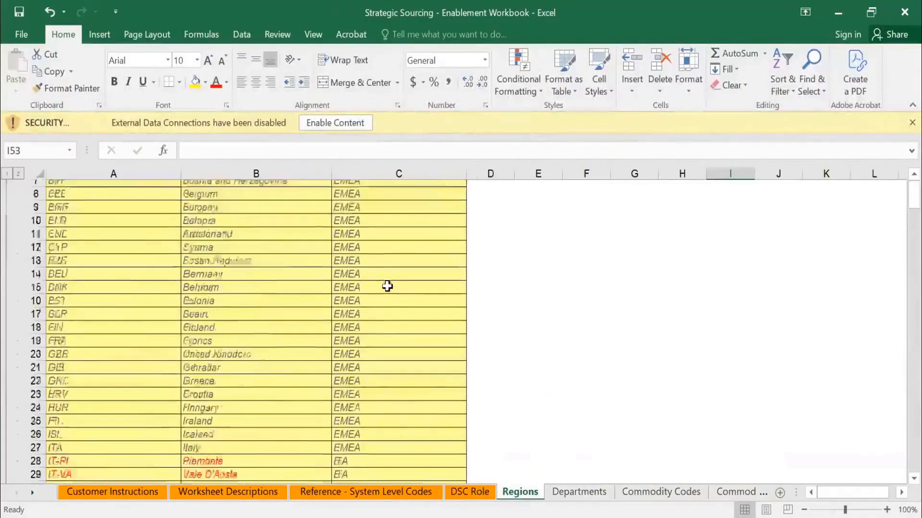
{"action": "scroll", "coordinate": [387, 287], "scroll_direction": "down", "scroll_amount": 15}
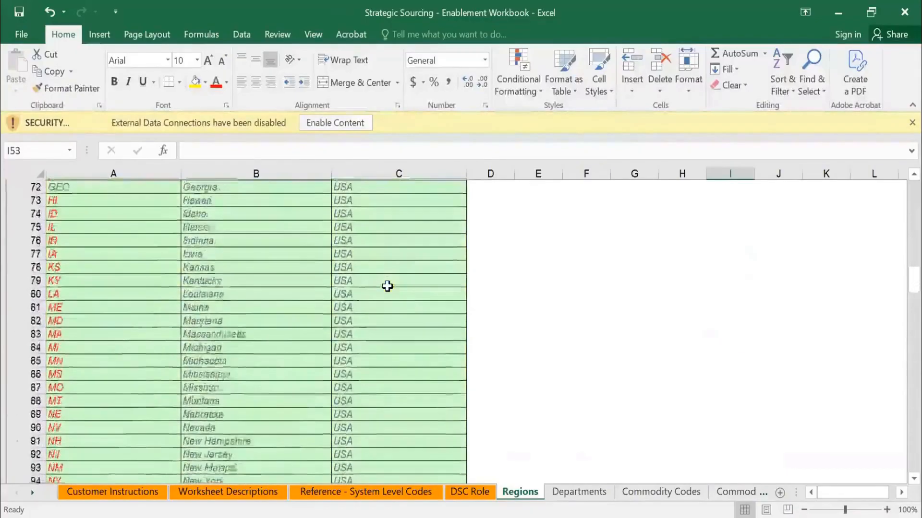
{"action": "scroll", "coordinate": [387, 286], "scroll_direction": "down", "scroll_amount": 15}
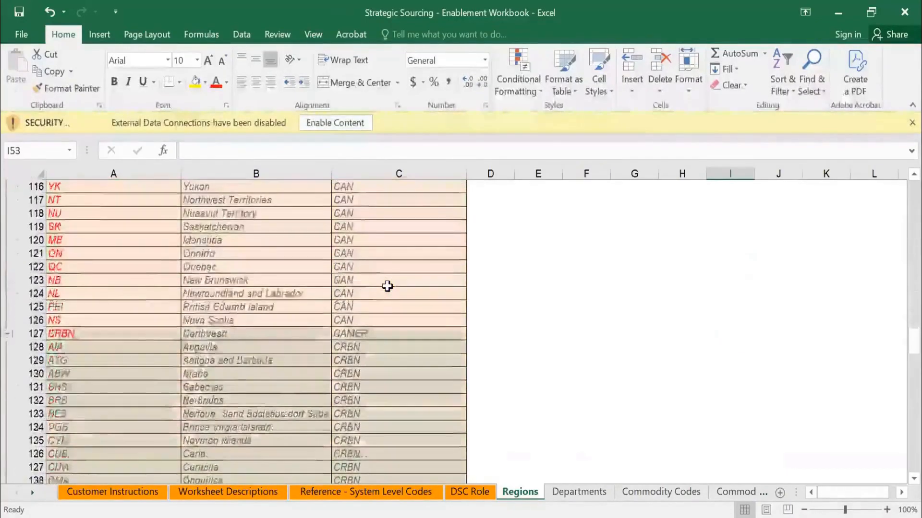
Browse the remaining region codes on the Regions sheet and search the sheet for india.
{"action": "scroll", "coordinate": [387, 286], "scroll_direction": "down", "scroll_amount": 18}
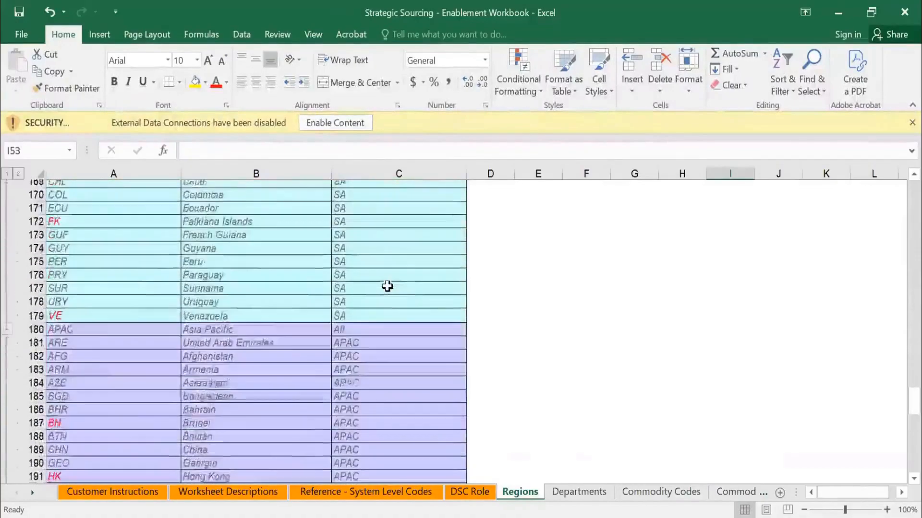
{"action": "scroll", "coordinate": [387, 286], "scroll_direction": "down", "scroll_amount": 13}
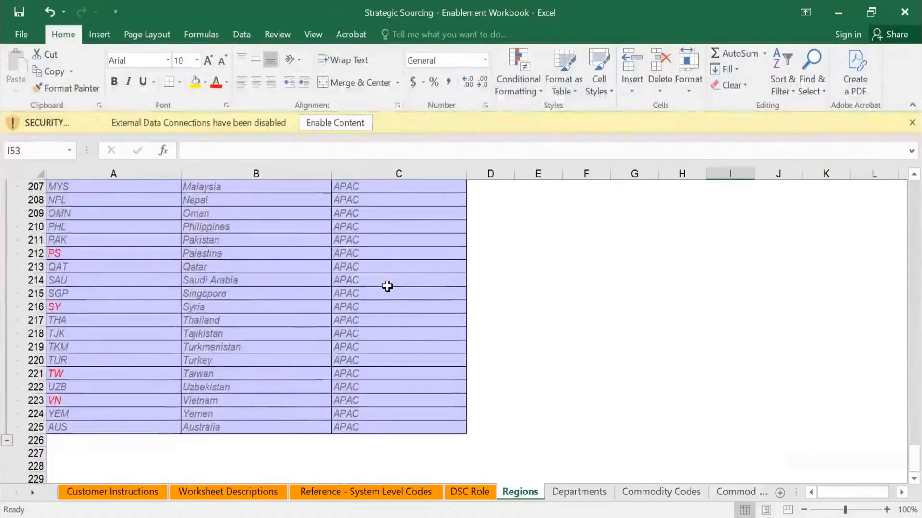
{"action": "scroll", "coordinate": [388, 286], "scroll_direction": "up", "scroll_amount": 19}
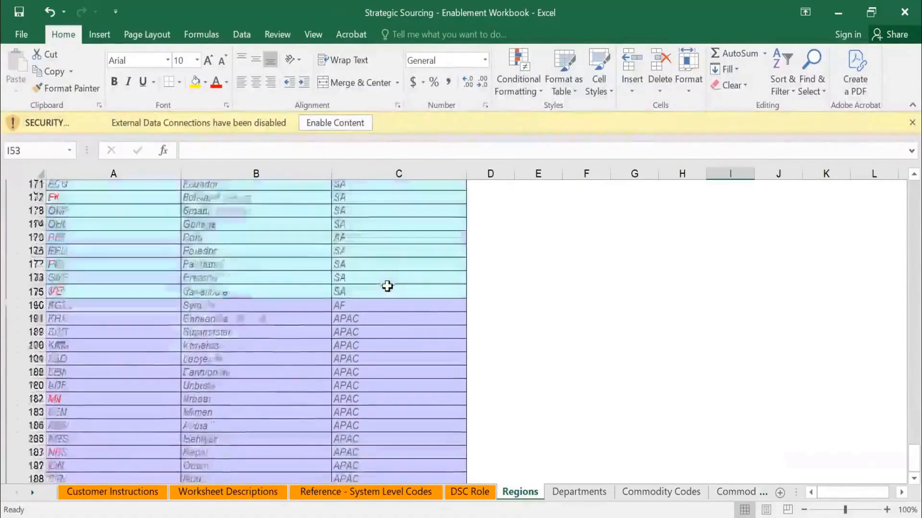
{"action": "left_click", "coordinate": [387, 288]}
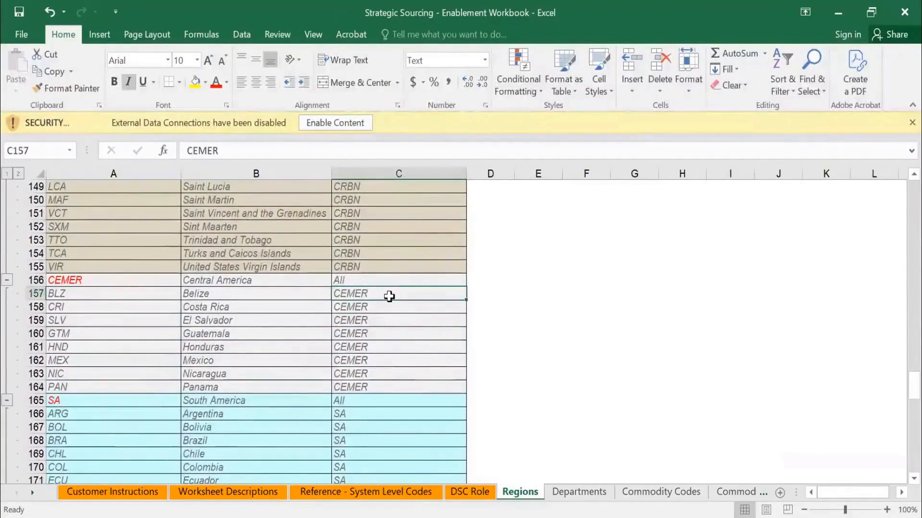
{"action": "key", "text": "ctrl+f"}
{"action": "type", "text": "india"}
{"action": "key", "text": "Return"}
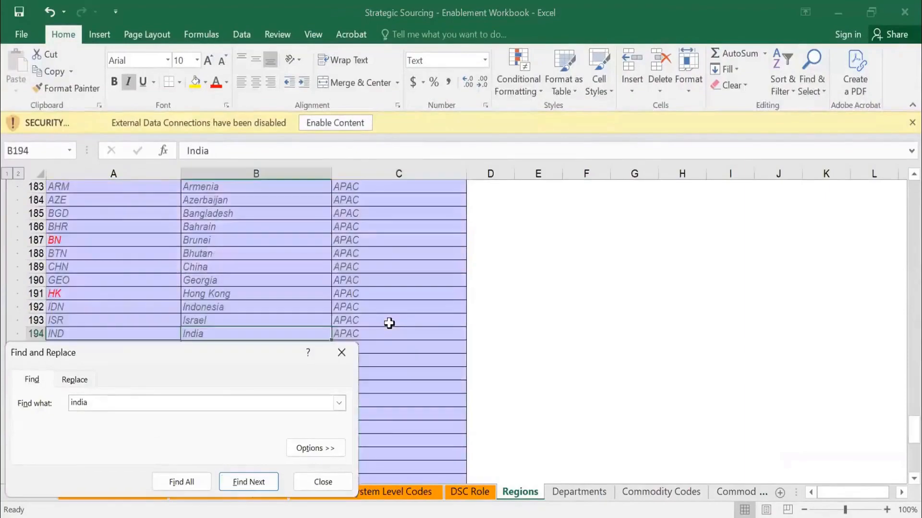
Check the India row's region code, name and parent region across columns A to C.
{"action": "key", "text": "Escape"}
{"action": "key", "text": "Left"}
{"action": "key", "text": "Right"}
{"action": "key", "text": "Right"}
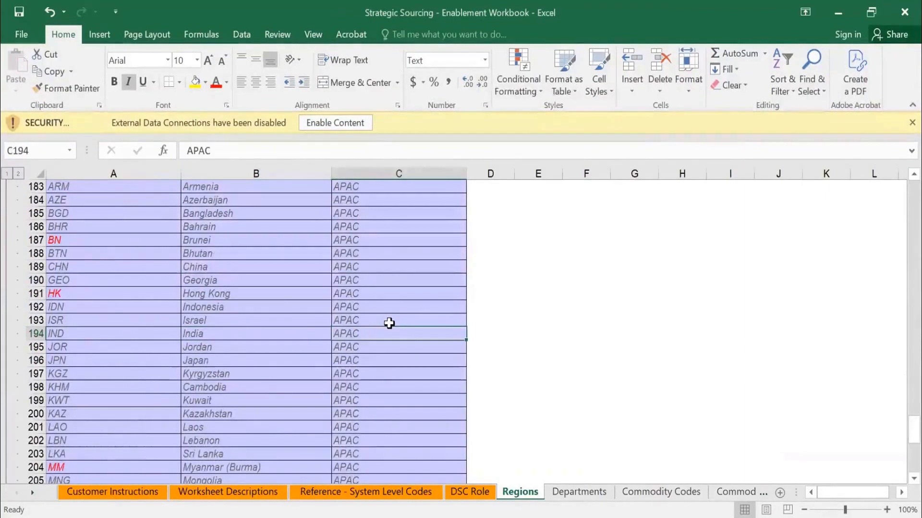
{"action": "key", "text": "Left"}
{"action": "key", "text": "Left"}
{"action": "key", "text": "Right"}
{"action": "key", "text": "Right"}
{"action": "key", "text": "Left"}
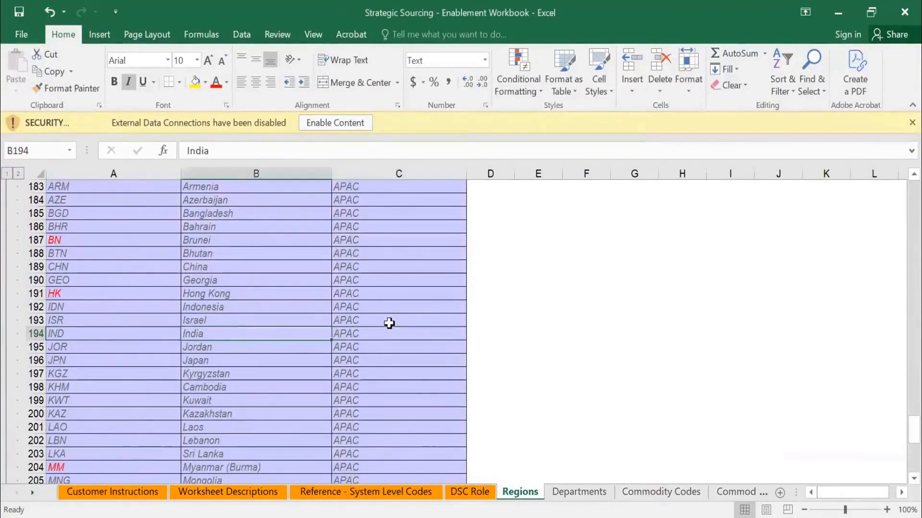
{"action": "key", "text": "Left"}
Search the Regions sheet for apac.
{"action": "key", "text": "ctrl+f"}
{"action": "type", "text": "a"}
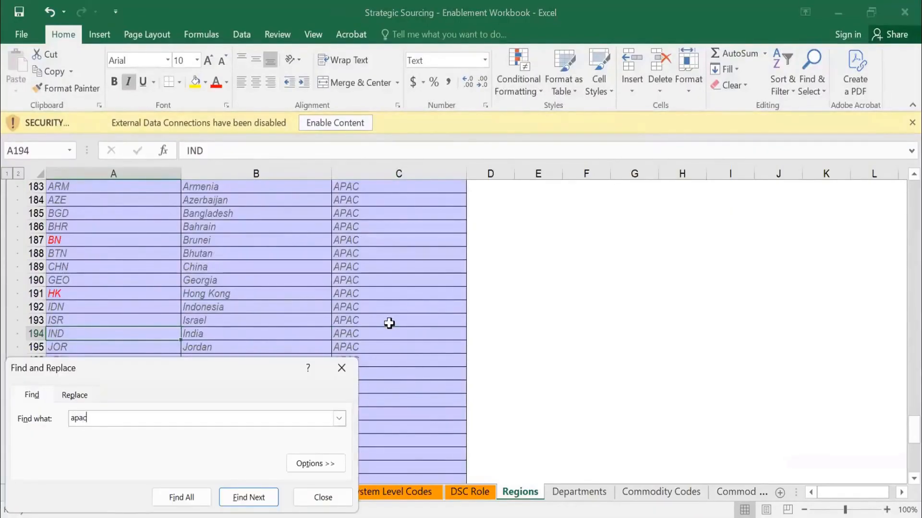
{"action": "type", "text": "pac"}
{"action": "key", "text": "Return"}
{"action": "key", "text": "Escape"}
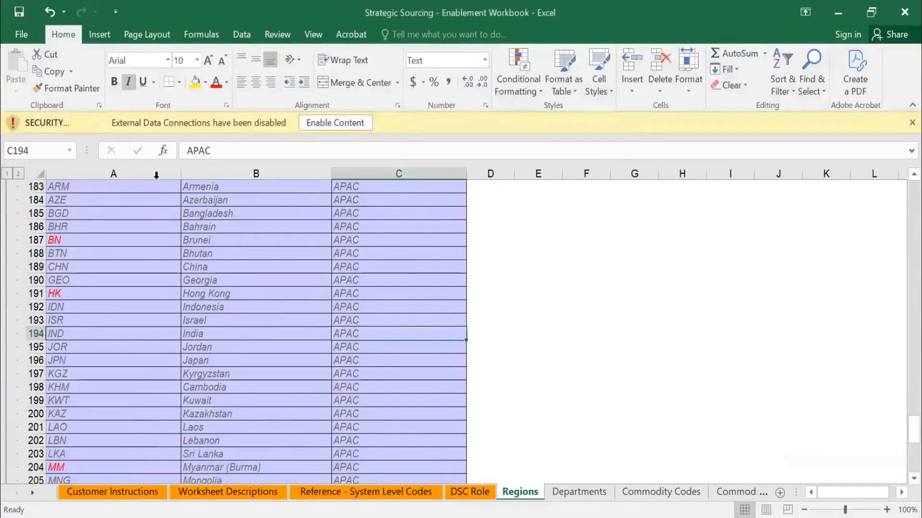
Search only column A for apac and select the code cell of the Asia Pacific row.
{"action": "left_click", "coordinate": [154, 173]}
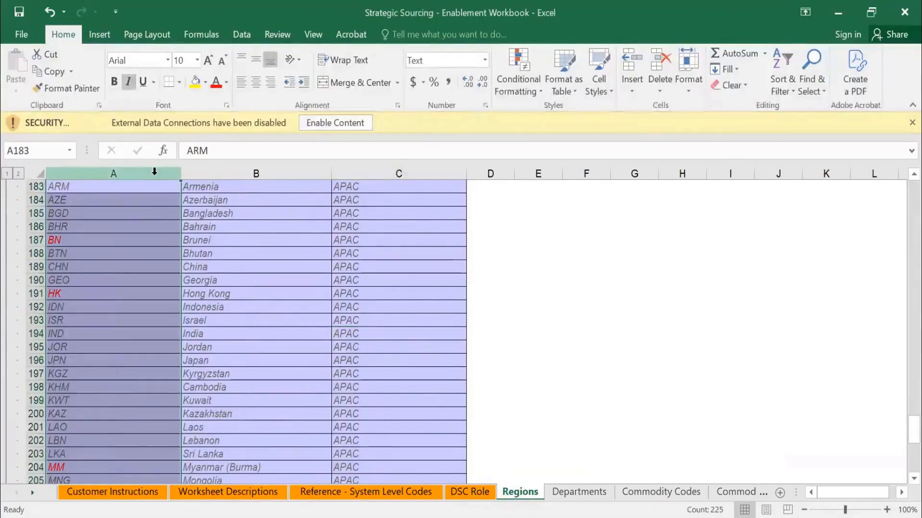
{"action": "key", "text": "ctrl+f"}
{"action": "key", "text": "Return"}
{"action": "key", "text": "Escape"}
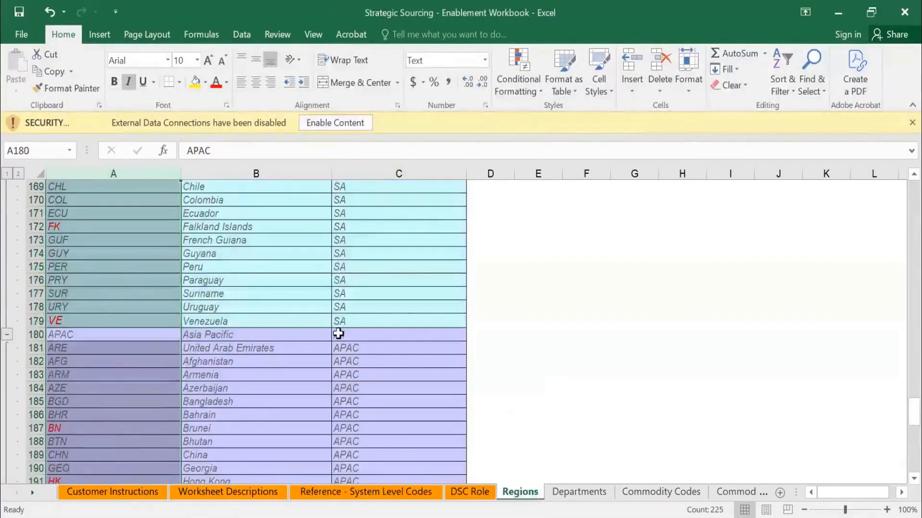
{"action": "left_click", "coordinate": [338, 333]}
{"action": "left_click", "coordinate": [113, 334]}
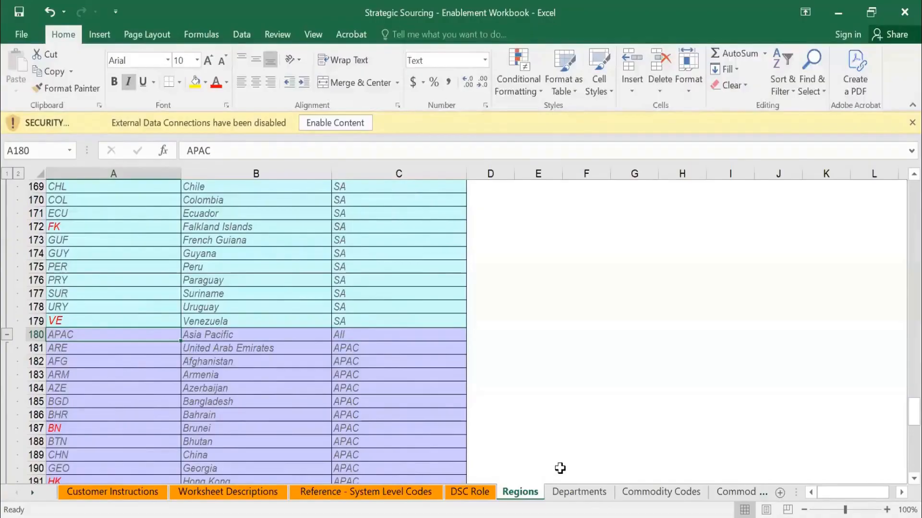
Review the Departments sheet, including the Accounting row, and browse the unspsc and custom entries on the Commodity Codes sheet.
{"action": "left_click", "coordinate": [576, 492]}
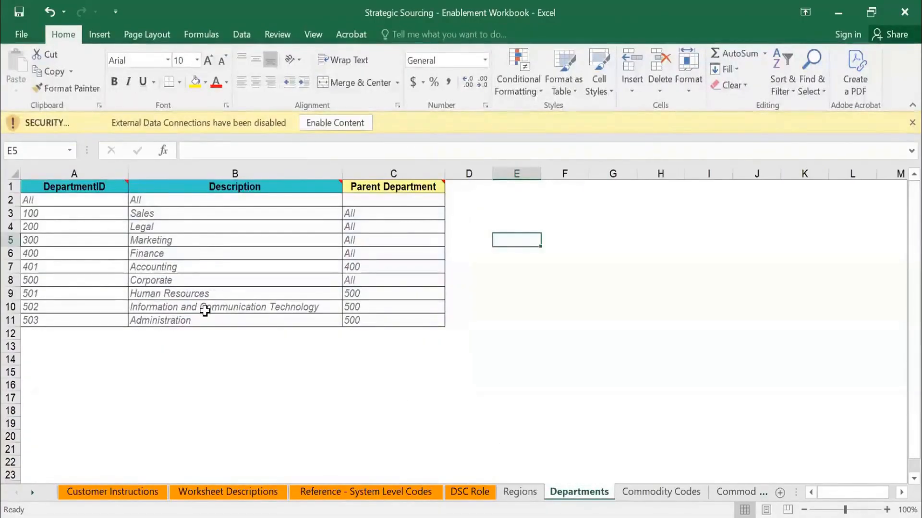
{"action": "left_click", "coordinate": [175, 269]}
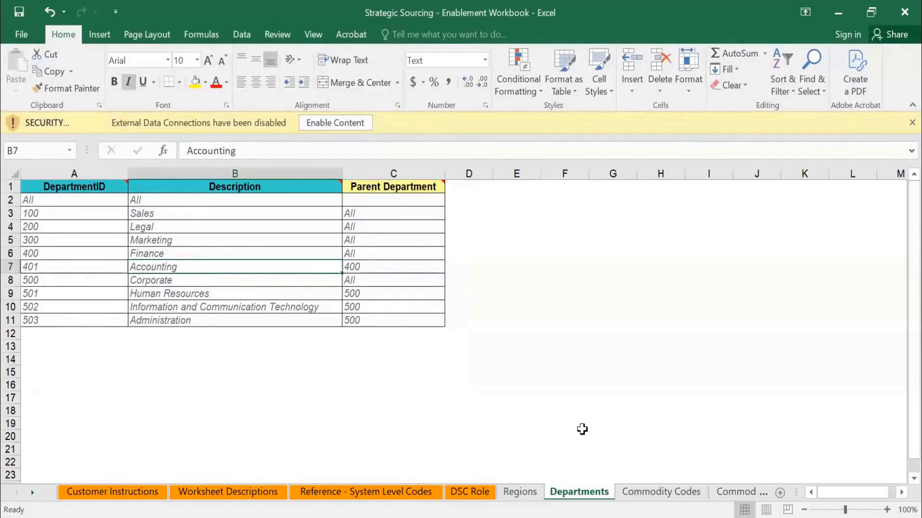
{"action": "left_click", "coordinate": [654, 497]}
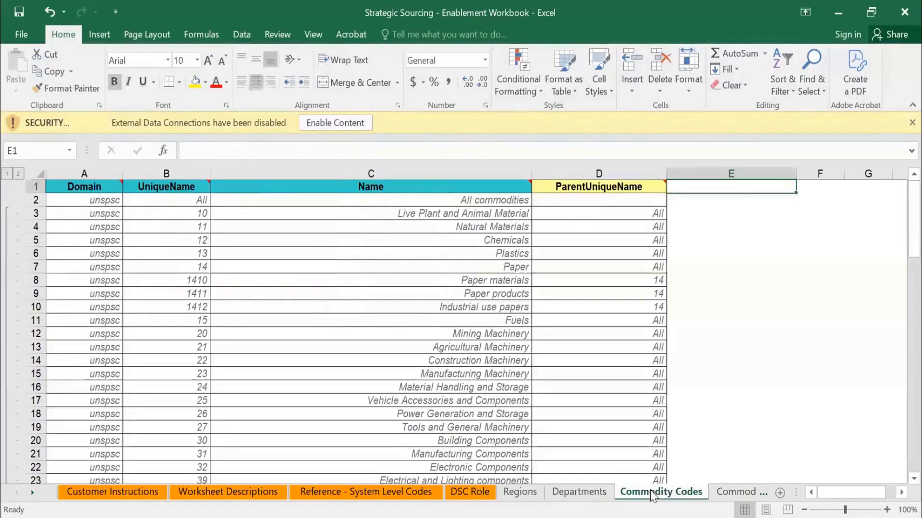
{"action": "scroll", "coordinate": [200, 302], "scroll_direction": "down", "scroll_amount": 20}
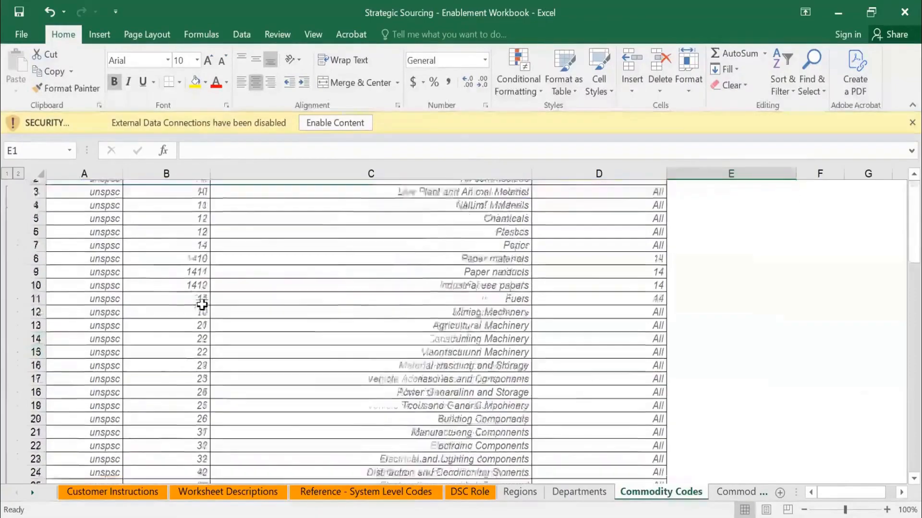
{"action": "scroll", "coordinate": [192, 322], "scroll_direction": "down", "scroll_amount": 7}
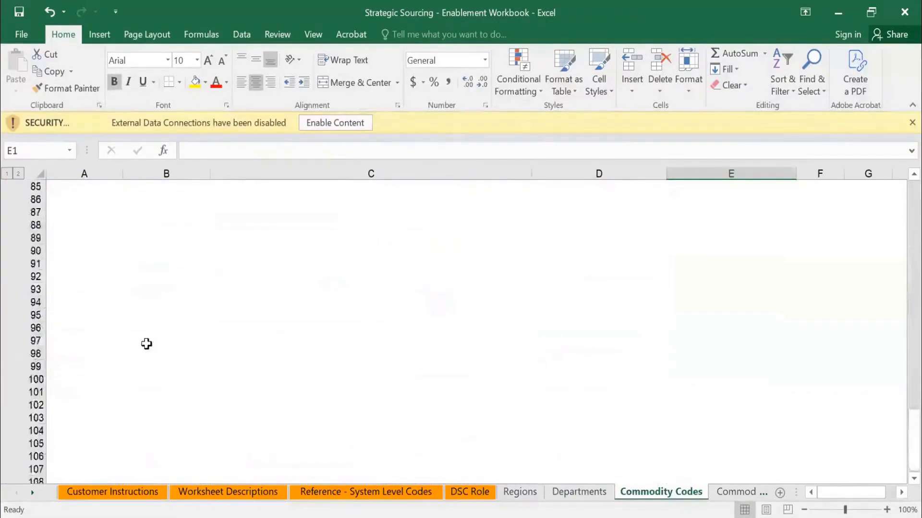
{"action": "scroll", "coordinate": [146, 345], "scroll_direction": "up", "scroll_amount": 5}
{"action": "scroll", "coordinate": [144, 344], "scroll_direction": "up", "scroll_amount": 3}
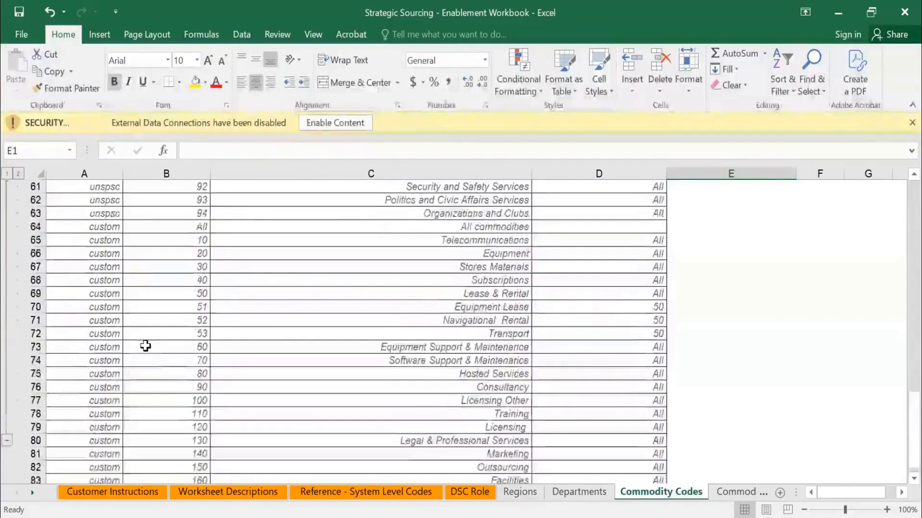
{"action": "scroll", "coordinate": [144, 343], "scroll_direction": "down", "scroll_amount": 3}
{"action": "scroll", "coordinate": [144, 343], "scroll_direction": "up", "scroll_amount": 2}
{"action": "scroll", "coordinate": [47, 236], "scroll_direction": "up", "scroll_amount": 3}
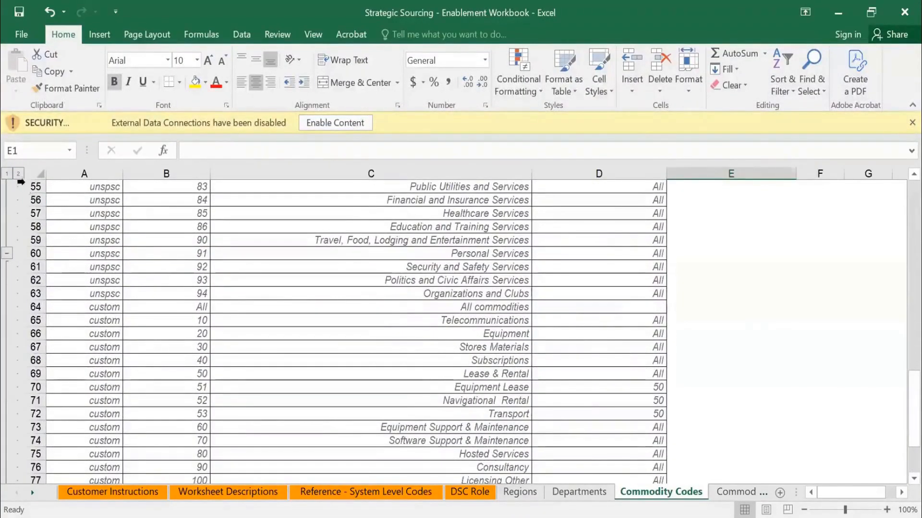
Enable the workbook's disabled content, and collapse the commodity row groups to the first outline level and expand them again.
{"action": "left_click", "coordinate": [356, 128]}
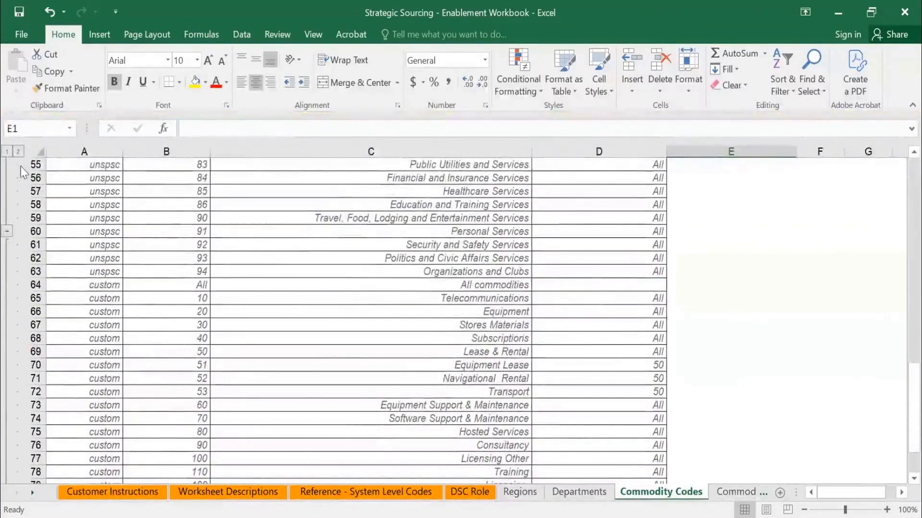
{"action": "left_click", "coordinate": [7, 152]}
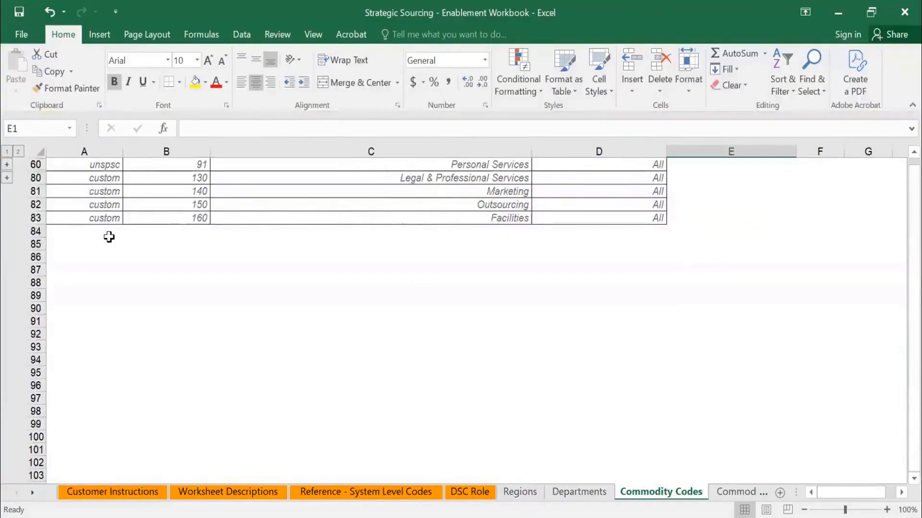
{"action": "scroll", "coordinate": [25, 159], "scroll_direction": "up", "scroll_amount": 1}
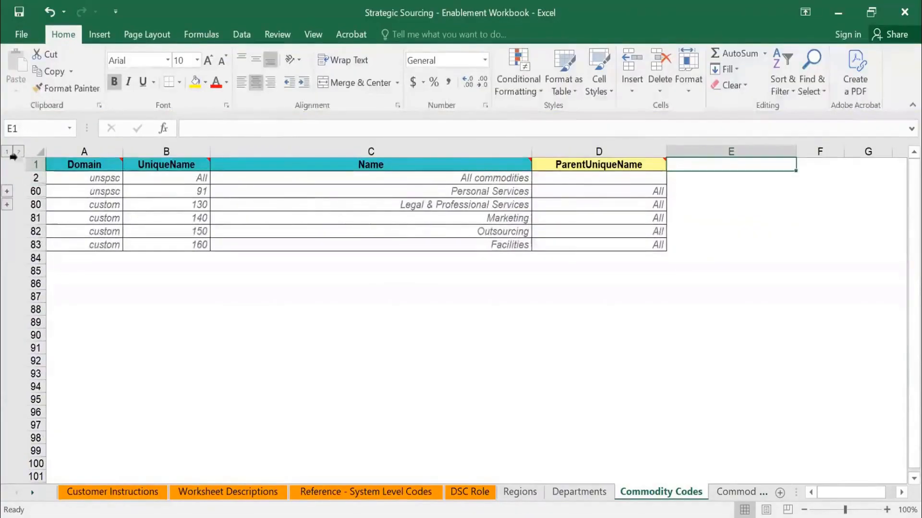
{"action": "left_click", "coordinate": [18, 152]}
Browse the expanded commodity list through its custom entries, selecting code 80101508 along the way.
{"action": "scroll", "coordinate": [306, 201], "scroll_direction": "down", "scroll_amount": 20}
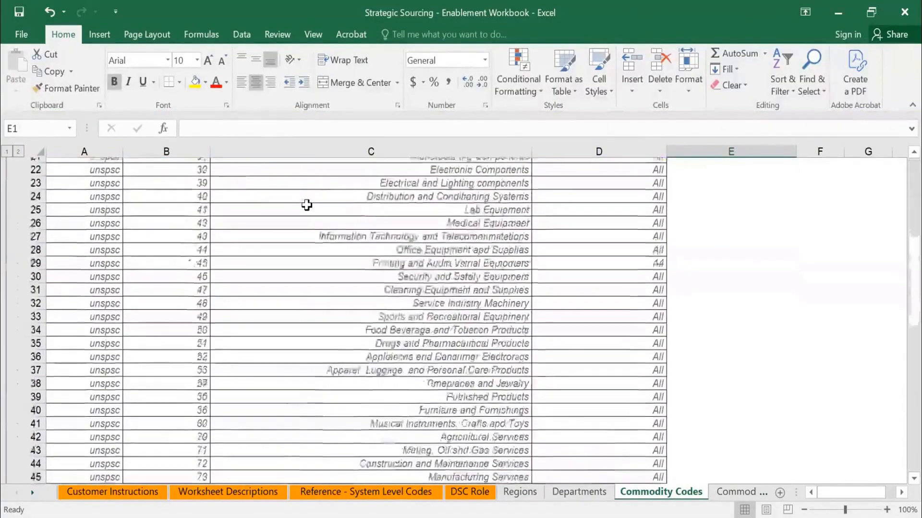
{"action": "scroll", "coordinate": [294, 214], "scroll_direction": "up", "scroll_amount": 5}
{"action": "left_click", "coordinate": [192, 242]}
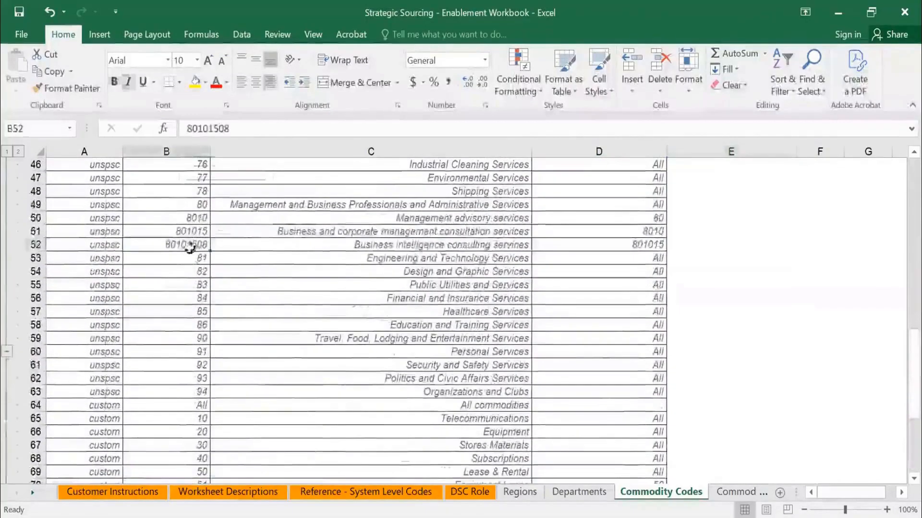
{"action": "scroll", "coordinate": [324, 240], "scroll_direction": "down", "scroll_amount": 5}
{"action": "scroll", "coordinate": [324, 240], "scroll_direction": "down", "scroll_amount": 5}
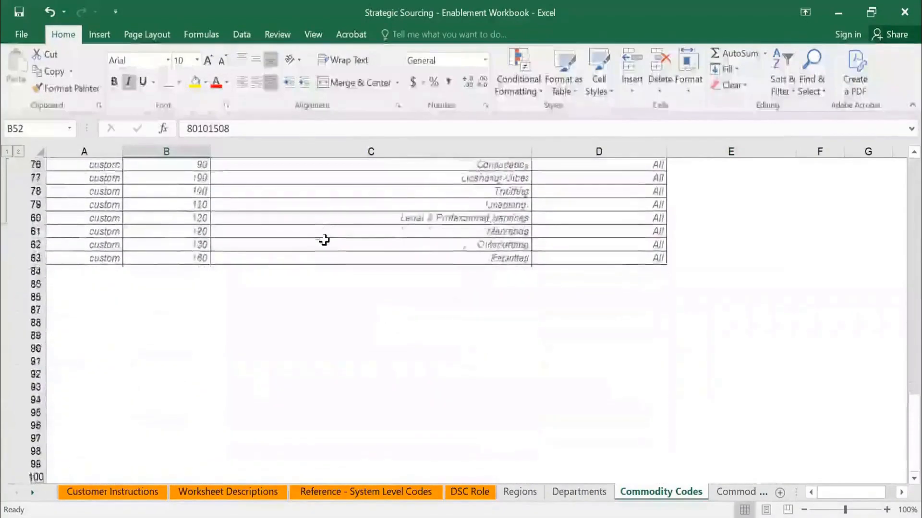
{"action": "scroll", "coordinate": [324, 240], "scroll_direction": "up", "scroll_amount": 17}
{"action": "scroll", "coordinate": [407, 238], "scroll_direction": "up", "scroll_amount": 8}
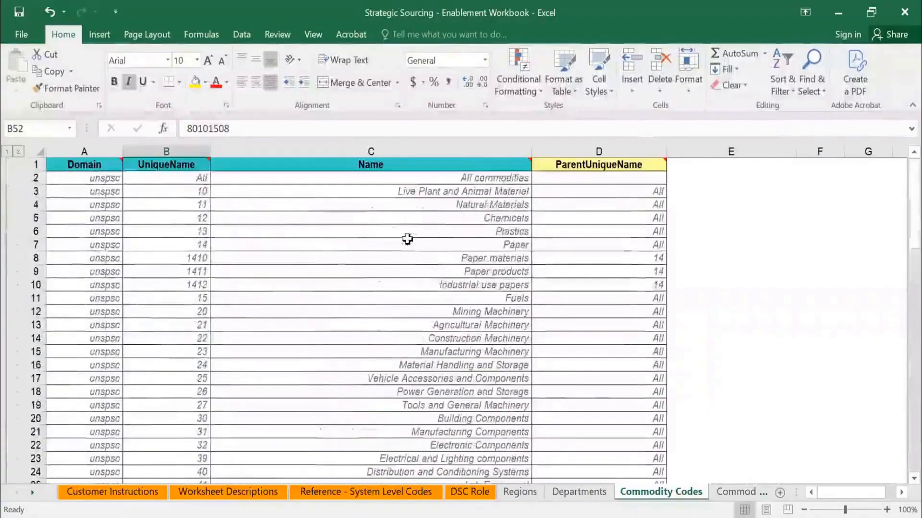
Go through the unspsc codes 10, 11, 12 and 13 one by one in the UniqueName column.
{"action": "left_click", "coordinate": [181, 192]}
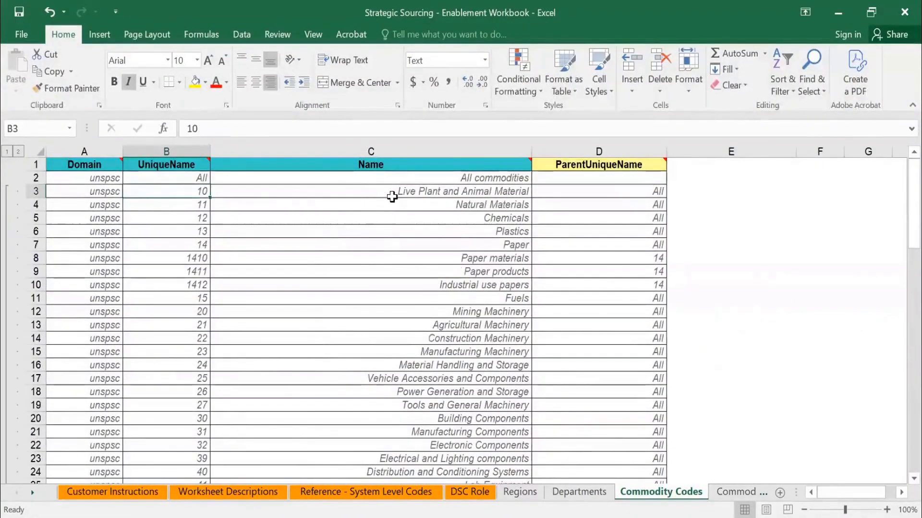
{"action": "left_click", "coordinate": [191, 205]}
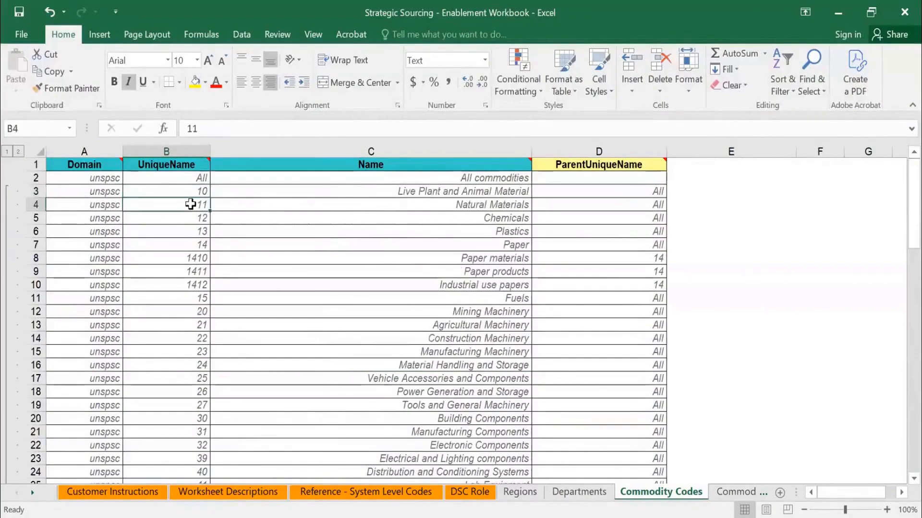
{"action": "left_click", "coordinate": [195, 219]}
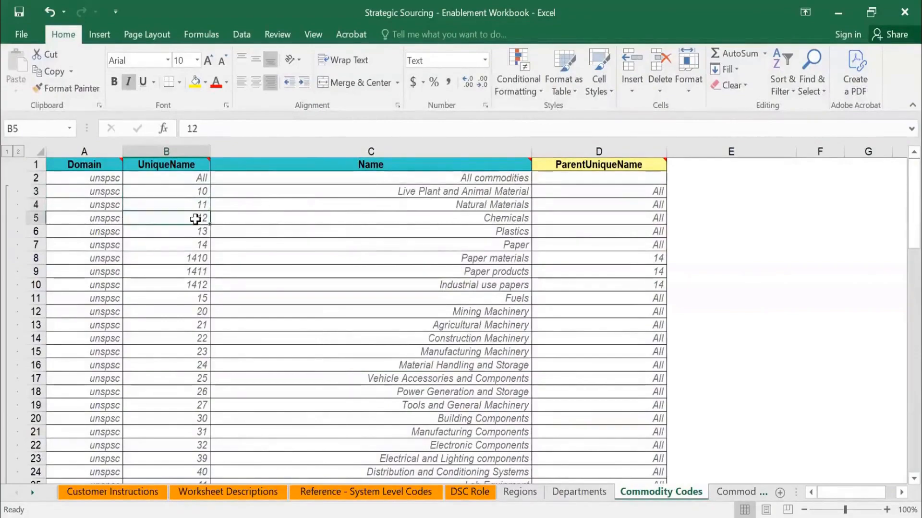
{"action": "left_click", "coordinate": [188, 233]}
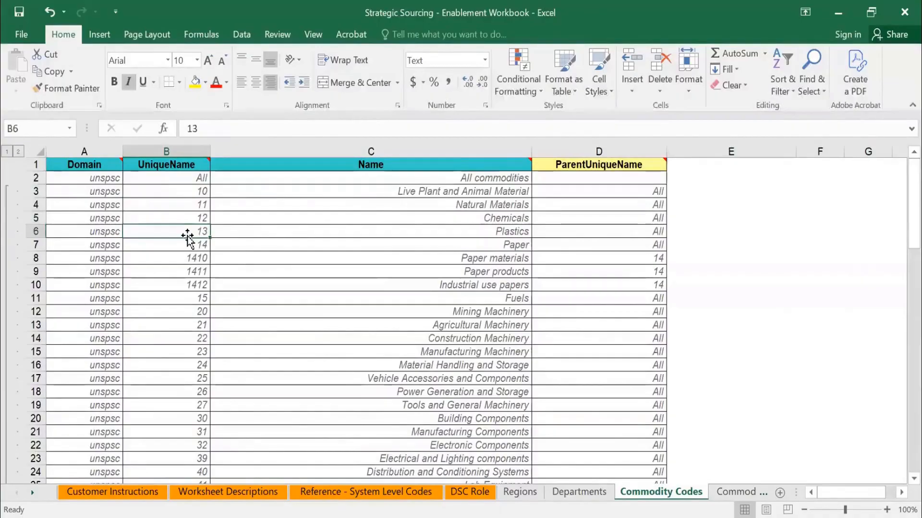
Review the commodity names down to Facilities, selecting Construction and Maintenance Services, Management advisory services, and Design and Graphic Services along the way.
{"action": "scroll", "coordinate": [298, 230], "scroll_direction": "down", "scroll_amount": 8}
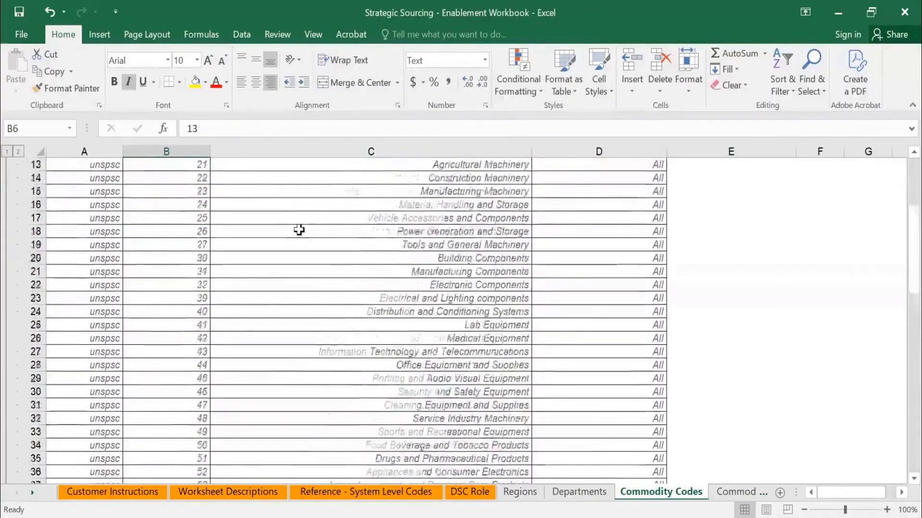
{"action": "scroll", "coordinate": [298, 231], "scroll_direction": "down", "scroll_amount": 3}
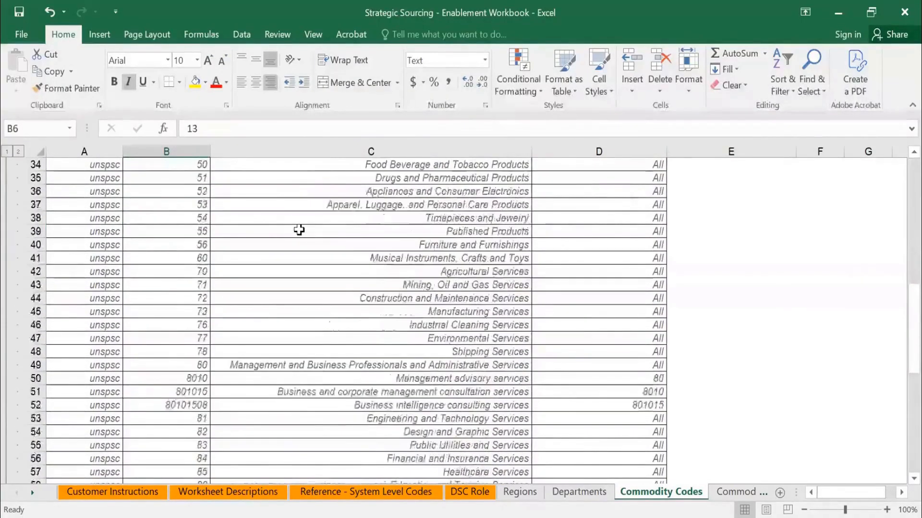
{"action": "left_click", "coordinate": [397, 256]}
{"action": "left_click", "coordinate": [399, 299]}
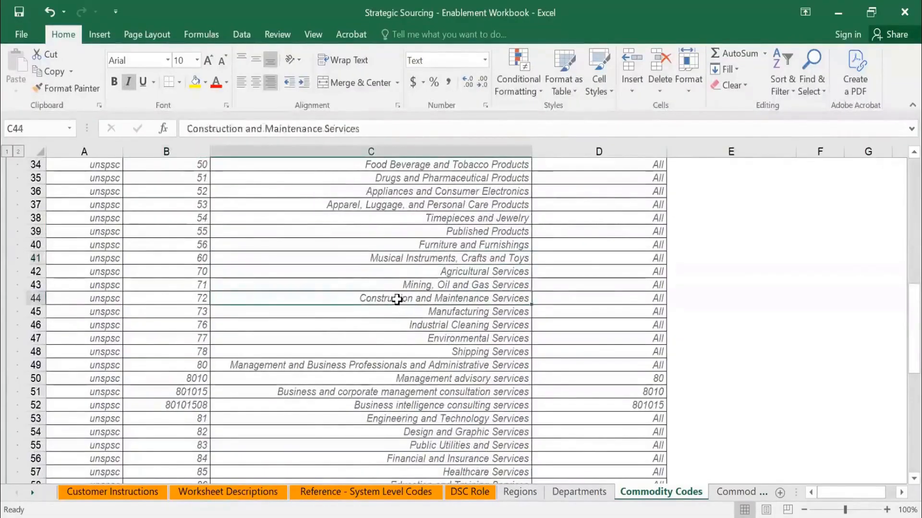
{"action": "left_click", "coordinate": [408, 379]}
{"action": "scroll", "coordinate": [408, 379], "scroll_direction": "down", "scroll_amount": 1}
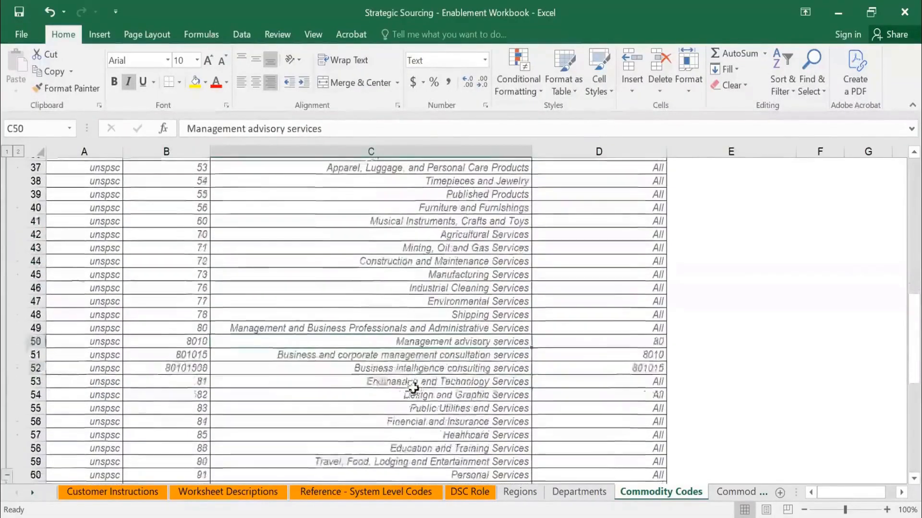
{"action": "left_click", "coordinate": [406, 391]}
{"action": "scroll", "coordinate": [405, 382], "scroll_direction": "down", "scroll_amount": 2}
{"action": "scroll", "coordinate": [406, 383], "scroll_direction": "down", "scroll_amount": 6}
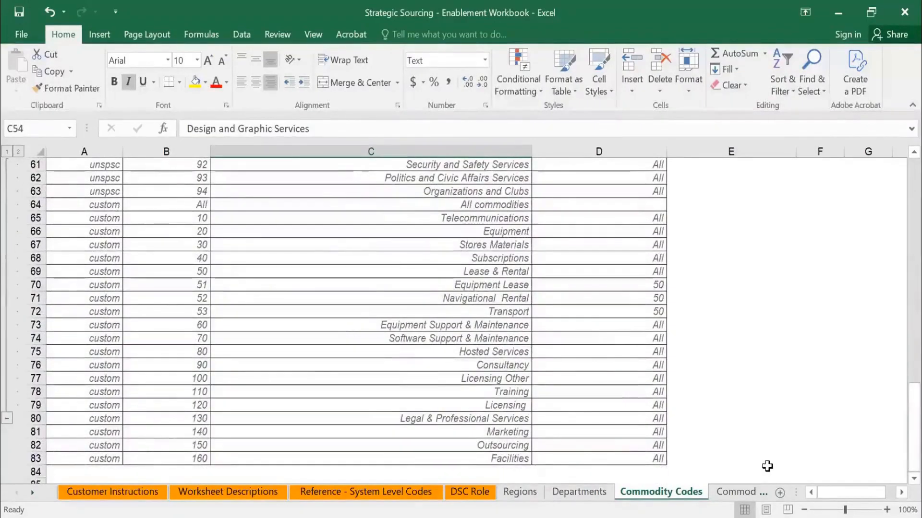
Look through the Commodity Code Mappings, Currency Conversion Rates and Units Of Measure sheets, starting from Commodity Codes.
{"action": "key", "text": "ctrl+Page_Down"}
{"action": "key", "text": "ctrl+Page_Down"}
{"action": "key", "text": "ctrl+Page_Down"}
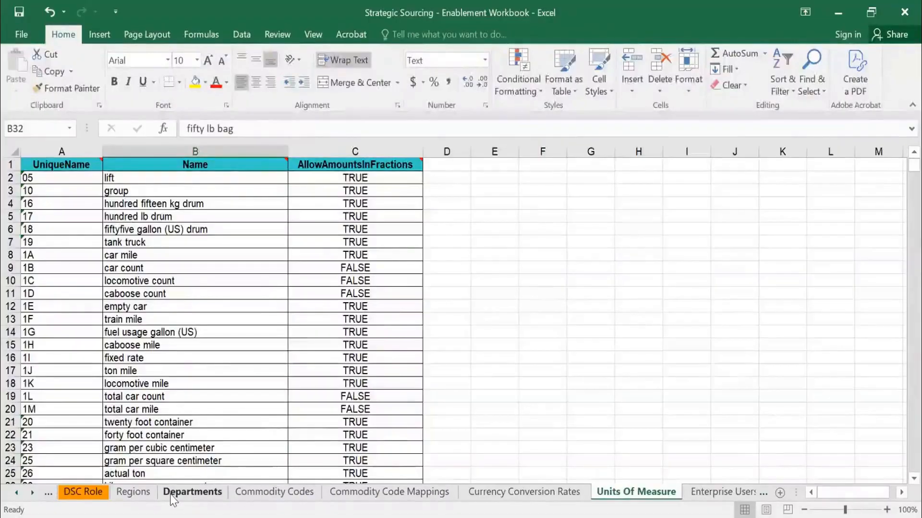
{"action": "left_click", "coordinate": [267, 494]}
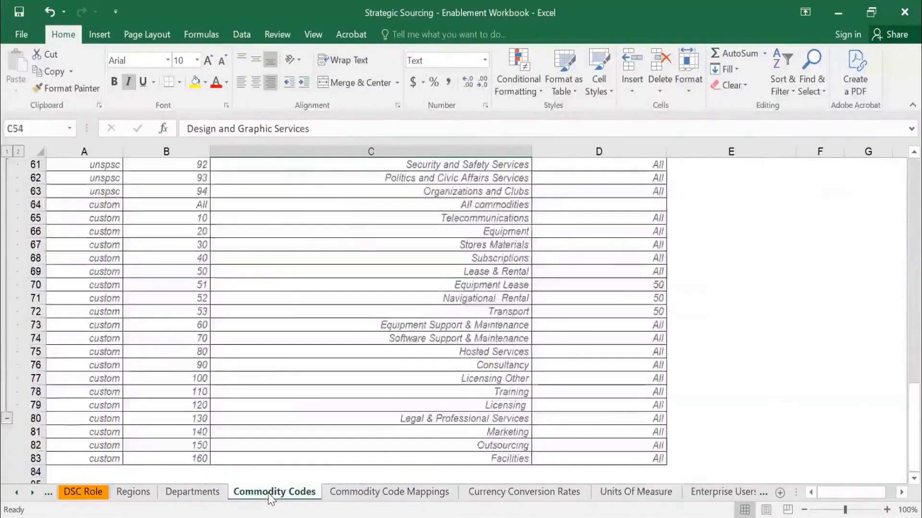
{"action": "left_click", "coordinate": [379, 494]}
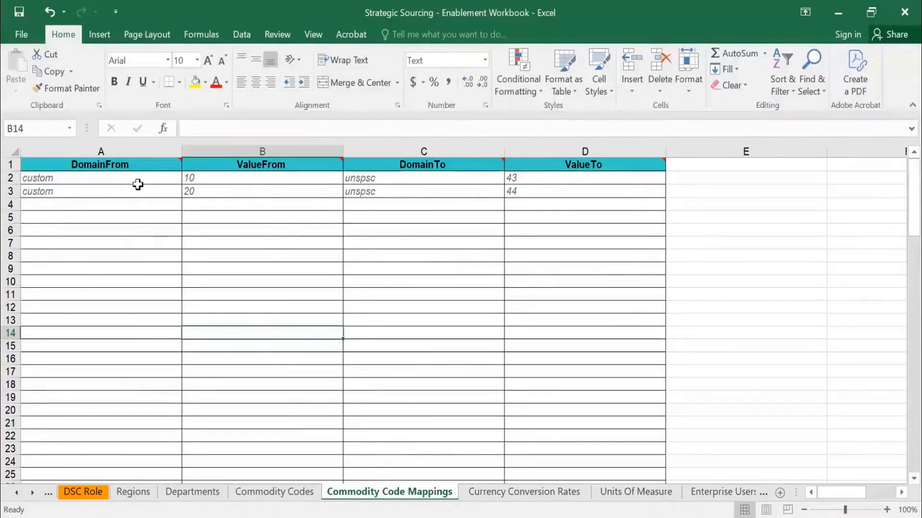
{"action": "left_click", "coordinate": [527, 488]}
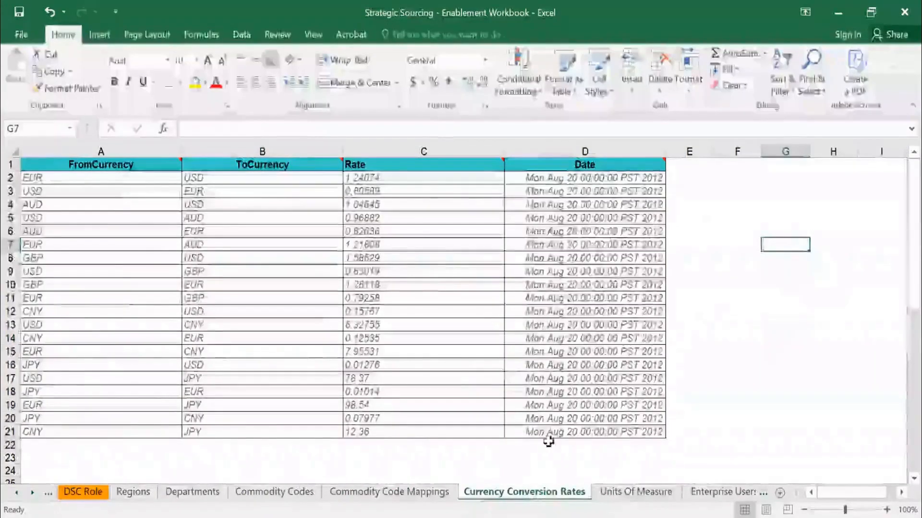
{"action": "left_click", "coordinate": [625, 494]}
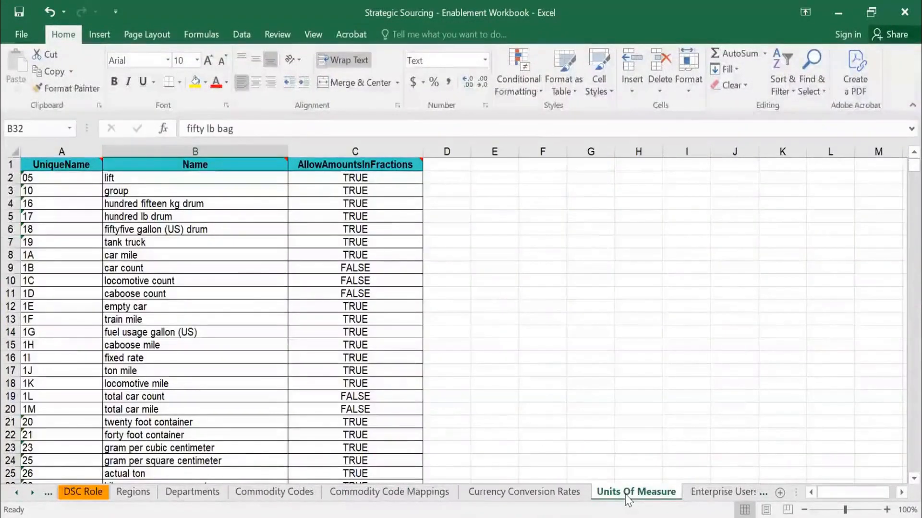
Look over the Enterprise Users and External Organizations sheets and read the Group Descriptions sheet to its end.
{"action": "key", "text": "ctrl+Page_Down"}
{"action": "left_click", "coordinate": [627, 494]}
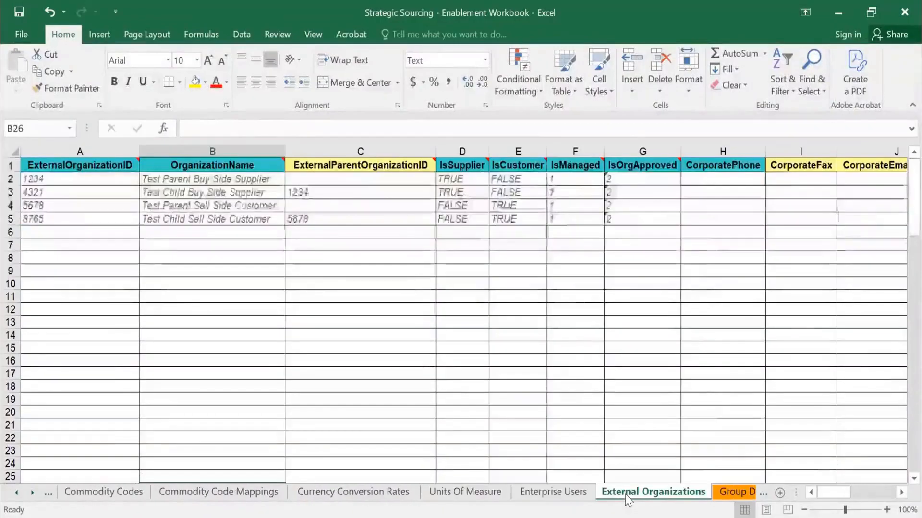
{"action": "key", "text": "ctrl+Page_Down"}
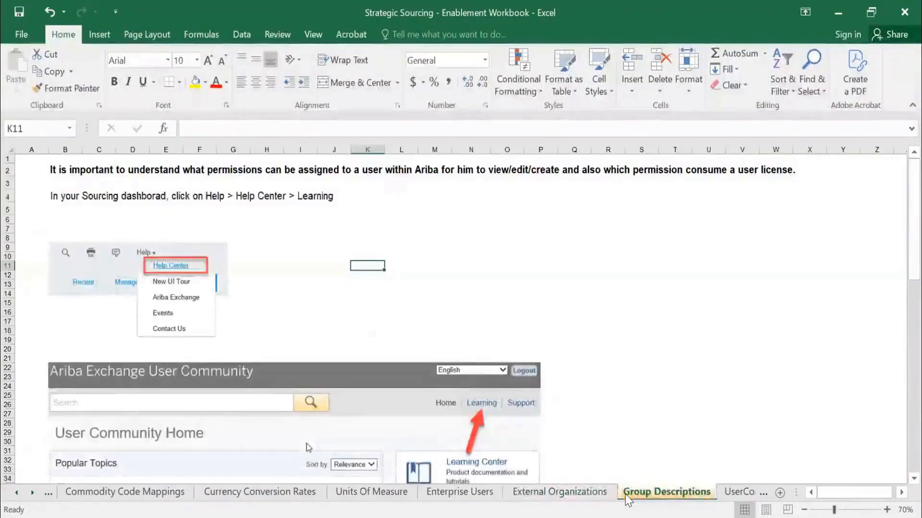
{"action": "scroll", "coordinate": [474, 318], "scroll_direction": "down", "scroll_amount": 17}
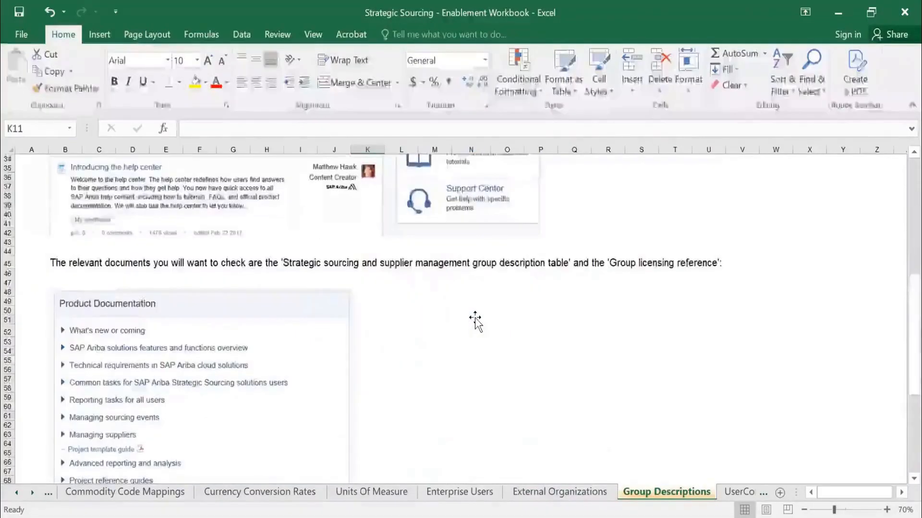
{"action": "scroll", "coordinate": [475, 319], "scroll_direction": "down", "scroll_amount": 12}
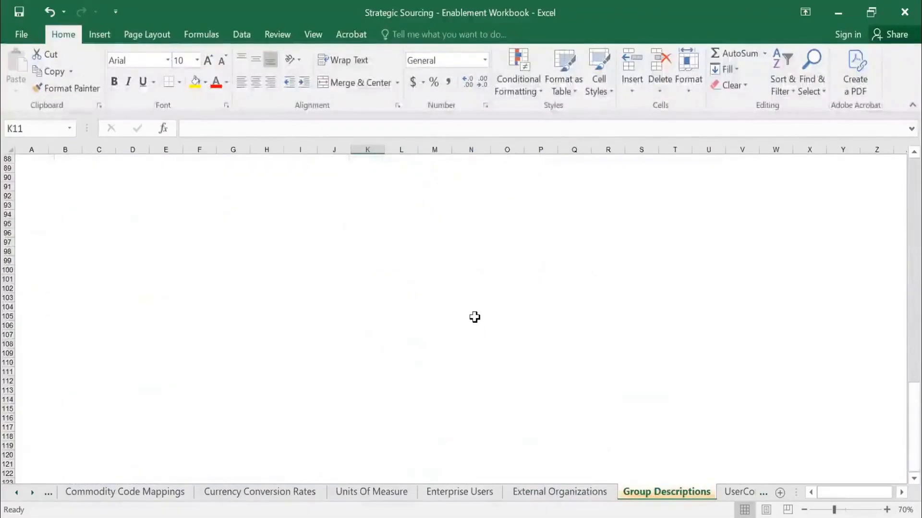
Review the user and group sheets from UserConsolidated through GroupConsolidated, checking the full UniqueName list on the Group sheet.
{"action": "key", "text": "ctrl+Page_Down"}
{"action": "key", "text": "ctrl+Page_Down"}
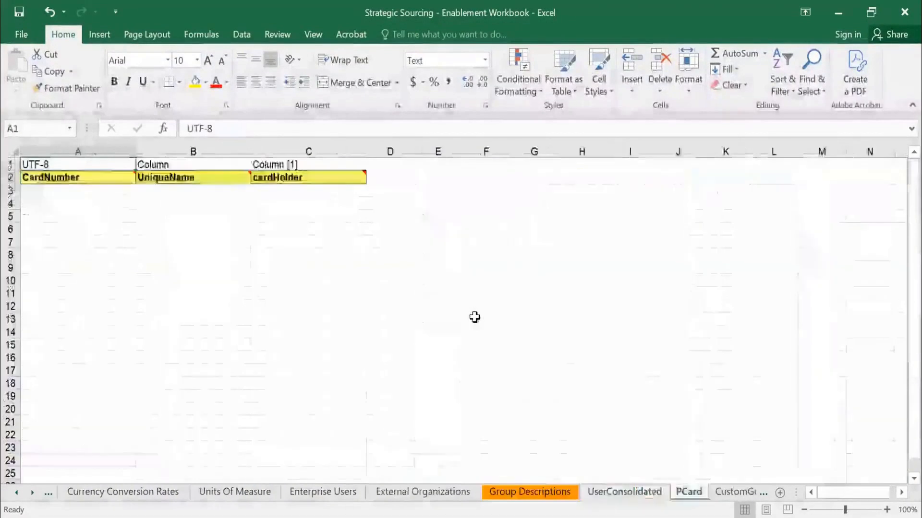
{"action": "key", "text": "ctrl+Page_Down"}
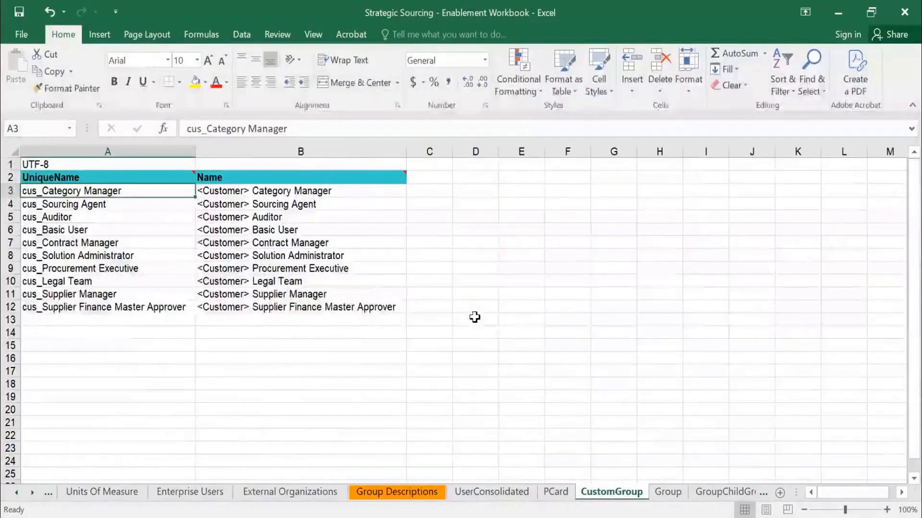
{"action": "key", "text": "ctrl+Page_Down"}
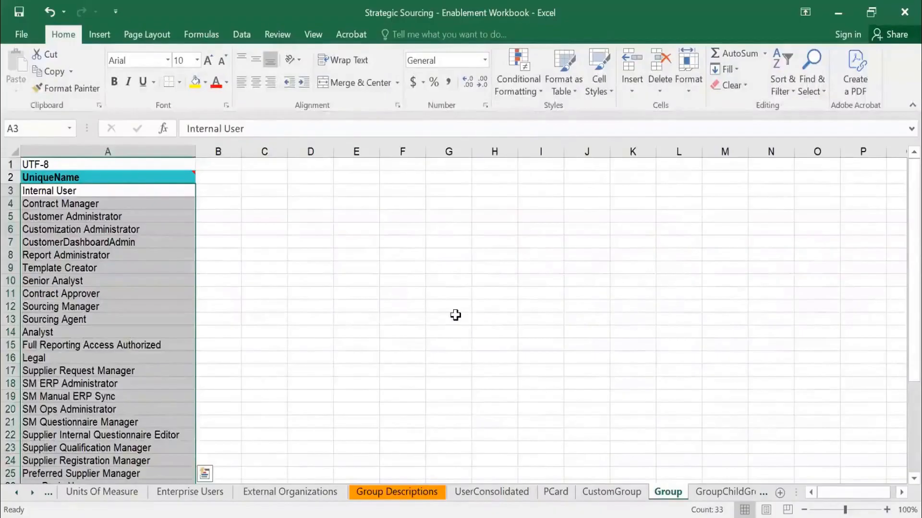
{"action": "scroll", "coordinate": [168, 365], "scroll_direction": "down", "scroll_amount": 10}
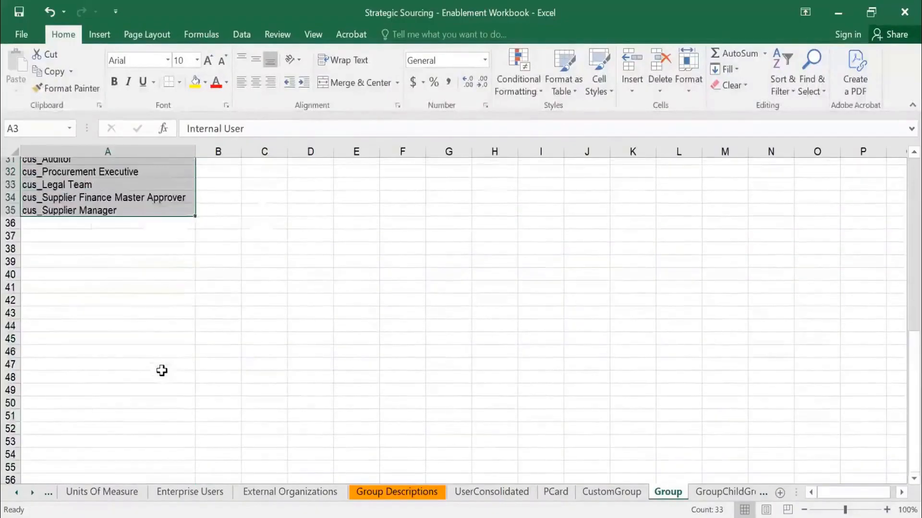
{"action": "scroll", "coordinate": [346, 381], "scroll_direction": "up", "scroll_amount": 8}
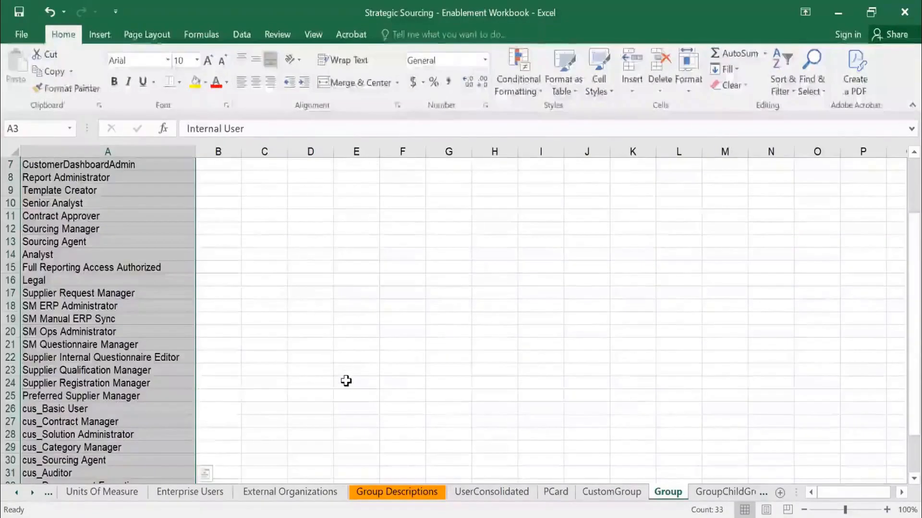
{"action": "key", "text": "ctrl+Page_Down"}
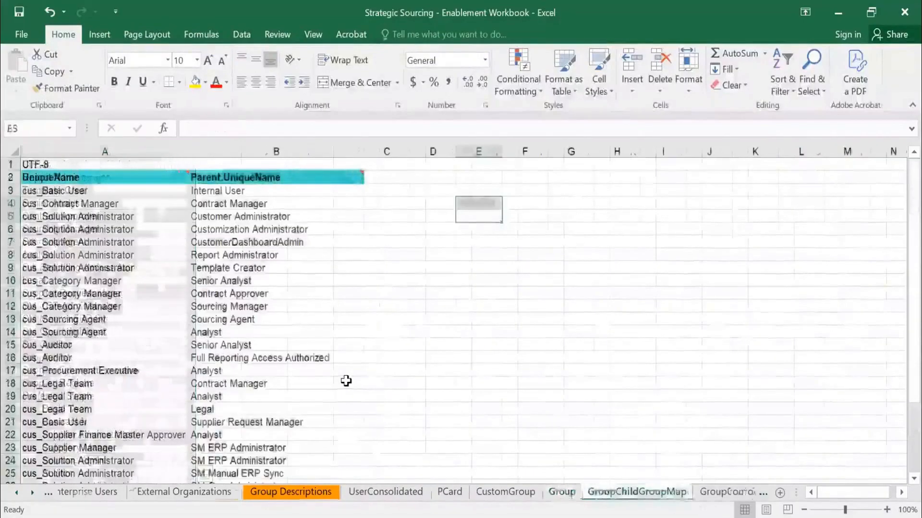
{"action": "key", "text": "ctrl+Page_Down"}
{"action": "key", "text": "ctrl+Page_Down"}
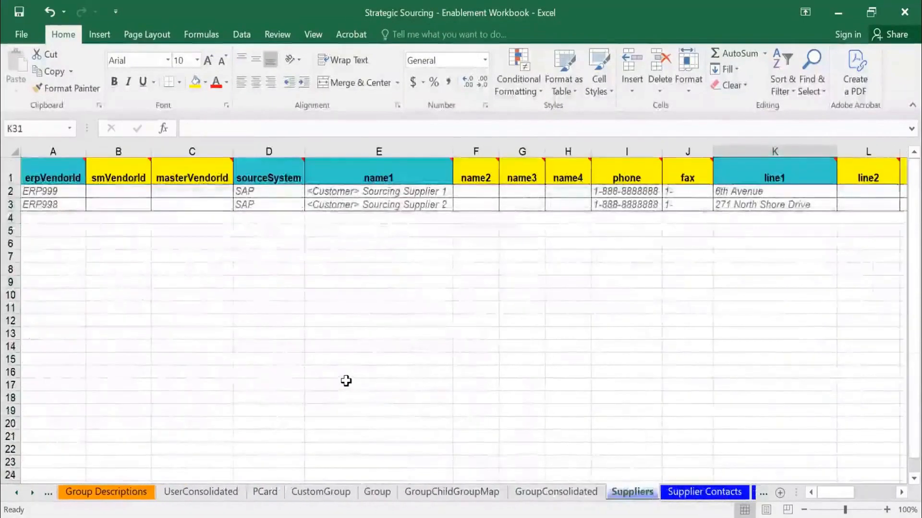
Look through the supplier sheets from Suppliers to Supplier Qualification, and close the Enablement Workbook.
{"action": "key", "text": "ctrl+Page_Down"}
{"action": "key", "text": "ctrl+Page_Down"}
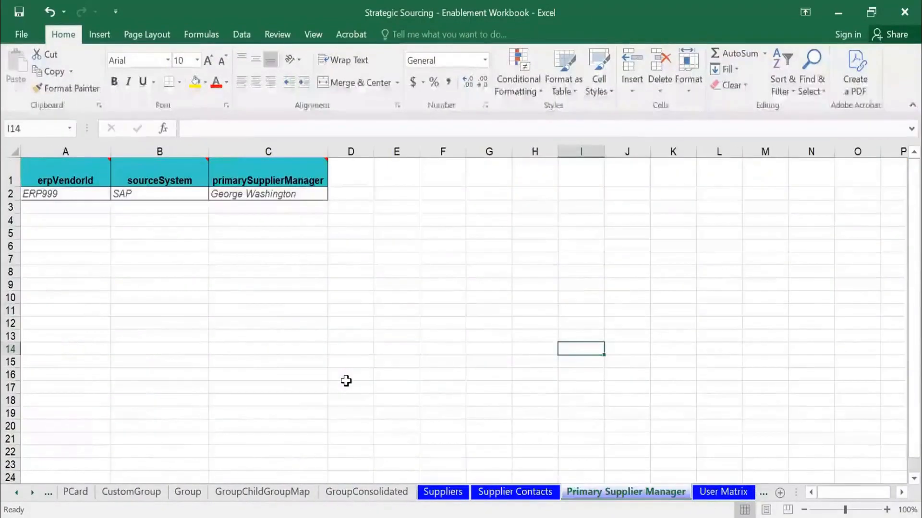
{"action": "key", "text": "ctrl+Page_Down"}
{"action": "key", "text": "ctrl+Page_Down"}
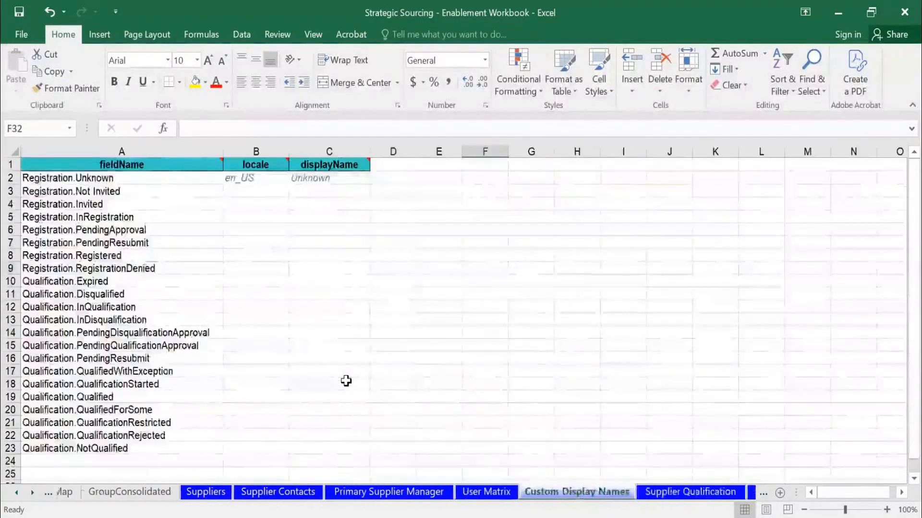
{"action": "key", "text": "ctrl+Page_Down"}
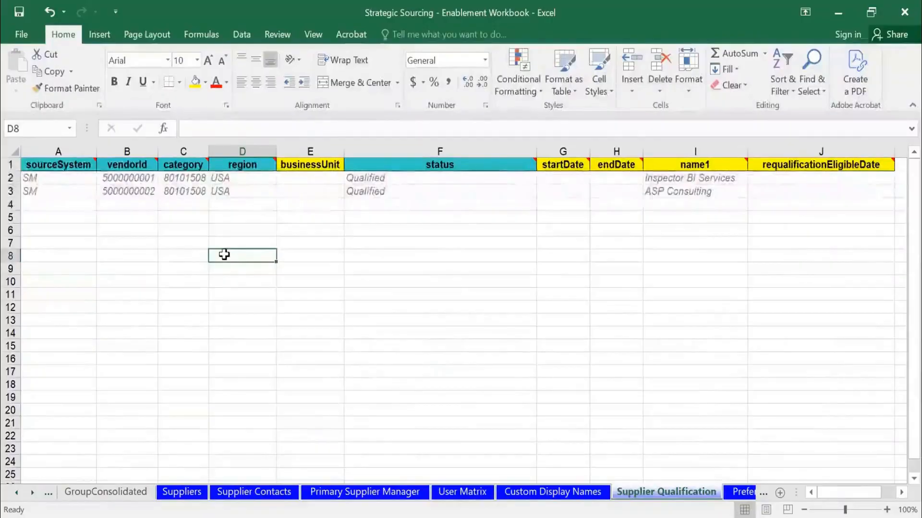
{"action": "left_click", "coordinate": [902, 12]}
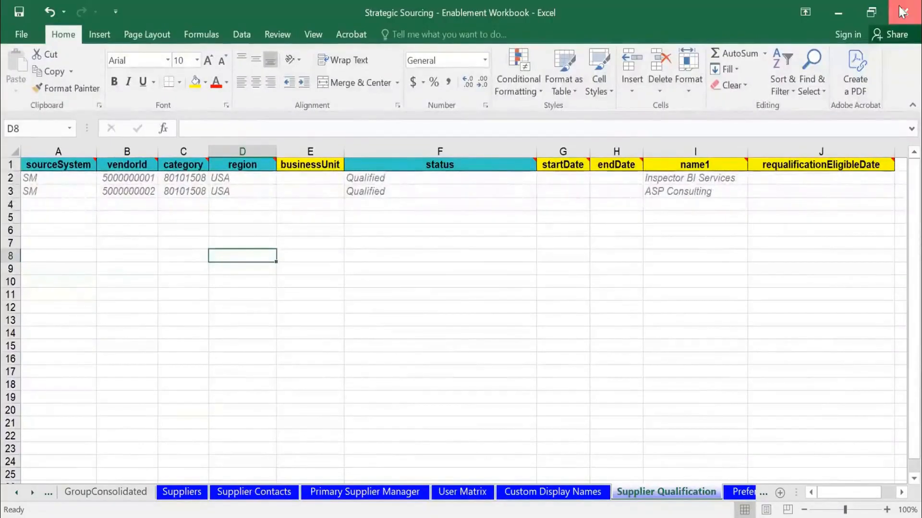
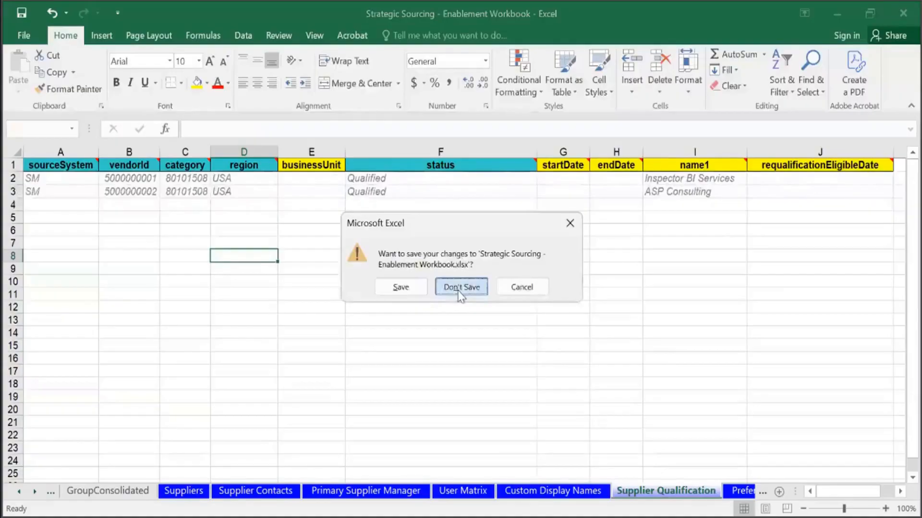
Close the workbook without saving and read the disqualification example about shoes and apparel in SLP SETUP.pdf.
{"action": "left_click", "coordinate": [461, 287]}
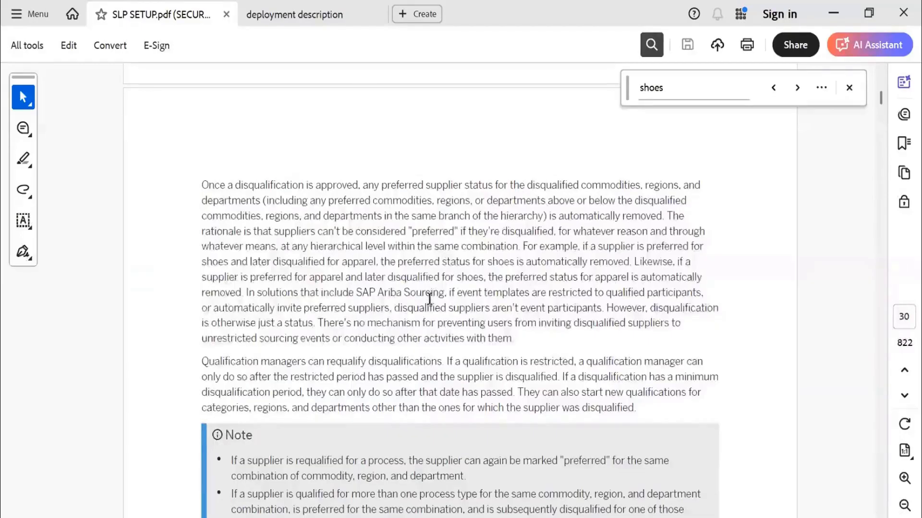
{"action": "scroll", "coordinate": [427, 298], "scroll_direction": "up", "scroll_amount": 2}
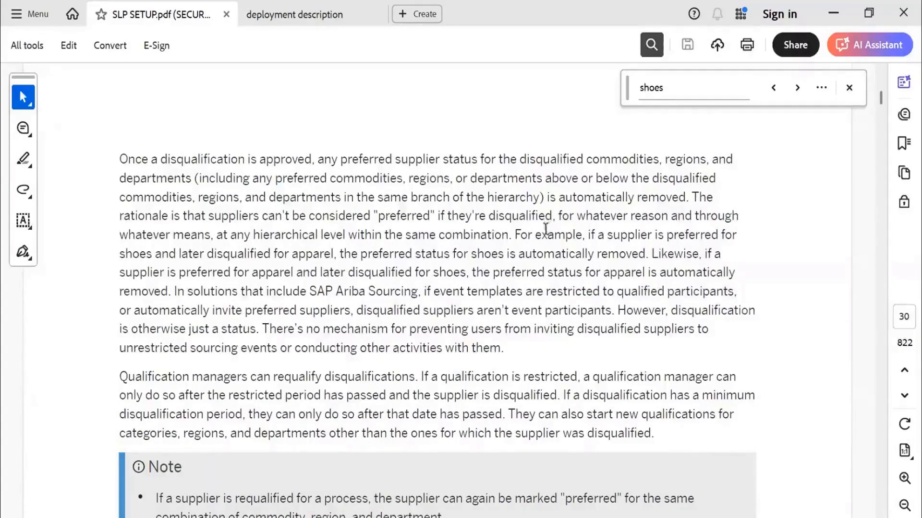
{"action": "left_click_drag", "start_coordinate": [590, 236], "coordinate": [700, 261]}
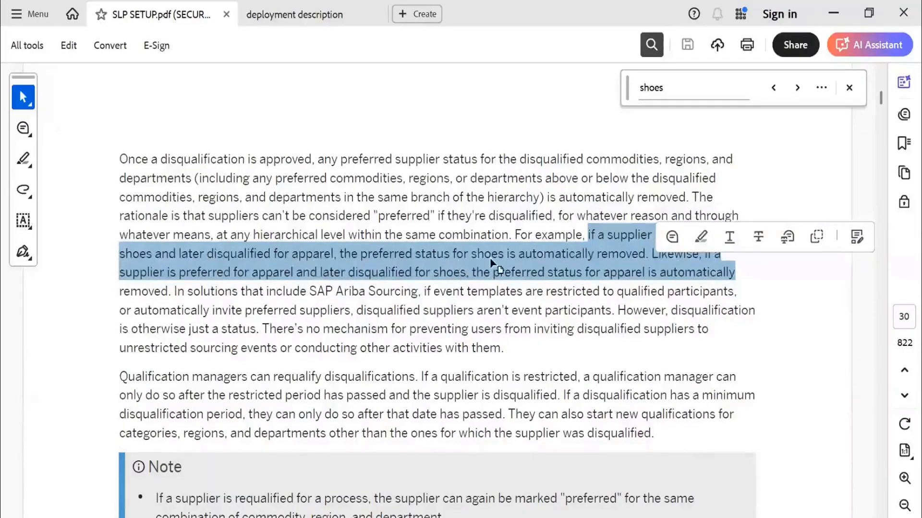
{"action": "left_click", "coordinate": [621, 253]}
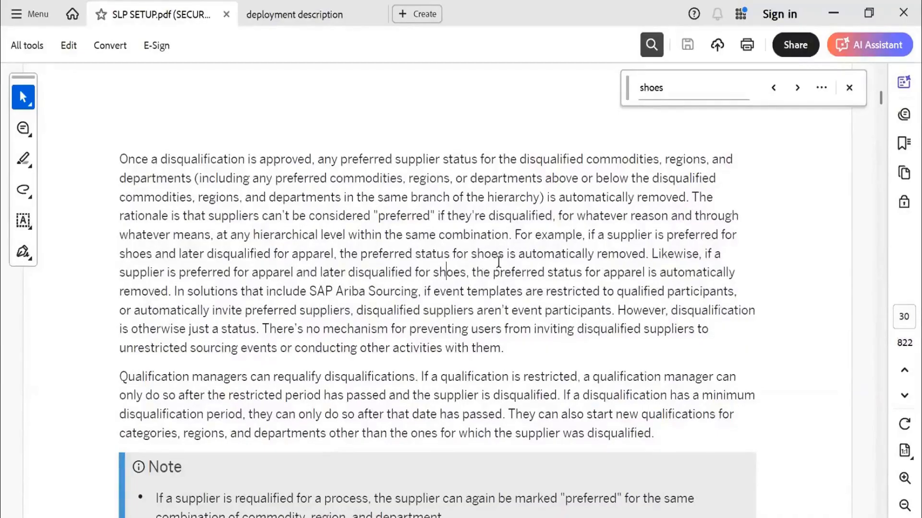
{"action": "mouse_move", "coordinate": [513, 235]}
{"action": "left_mouse_down"}
{"action": "mouse_move", "coordinate": [473, 291]}
{"action": "mouse_move", "coordinate": [414, 273]}
{"action": "mouse_move", "coordinate": [421, 291]}
{"action": "mouse_move", "coordinate": [169, 286]}
{"action": "left_mouse_up"}
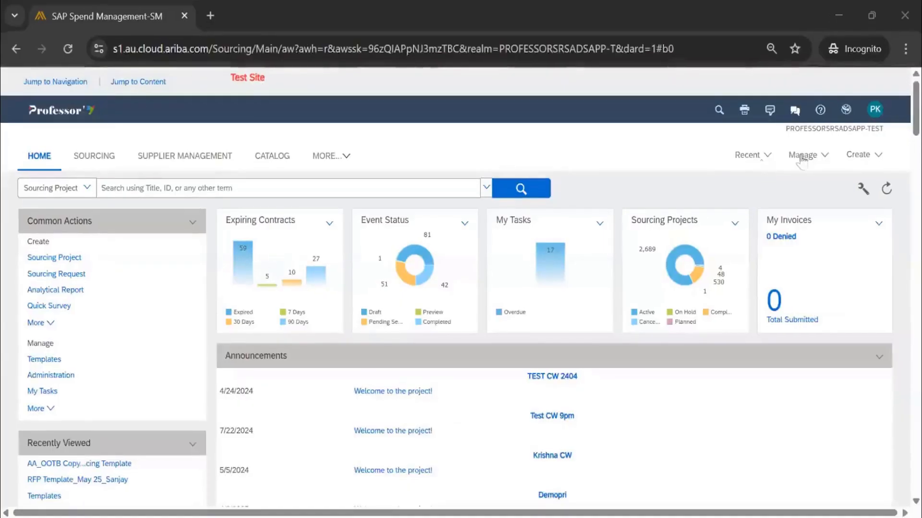
Switch to the SAP Ariba site in the browser and open Managed Gateway for Spend&Network under Integration Manager in Administration.
{"action": "left_click", "coordinate": [801, 158]}
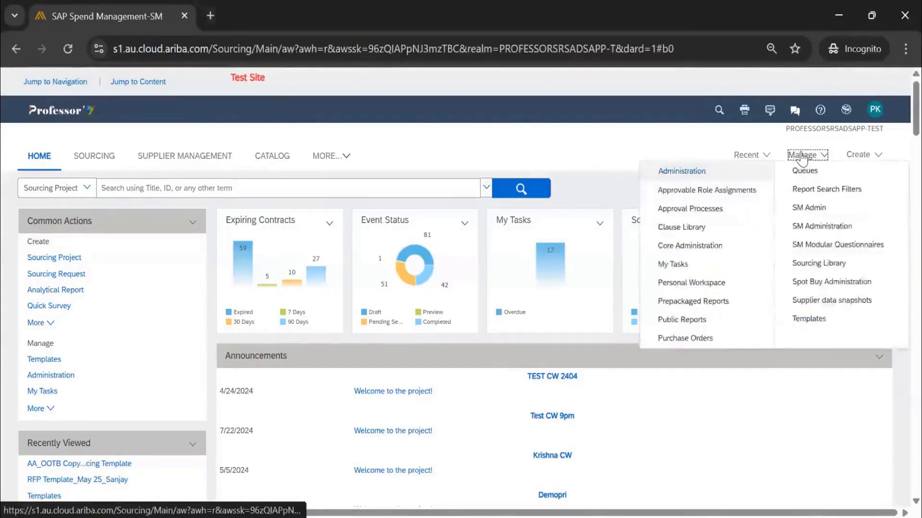
{"action": "left_click", "coordinate": [681, 171]}
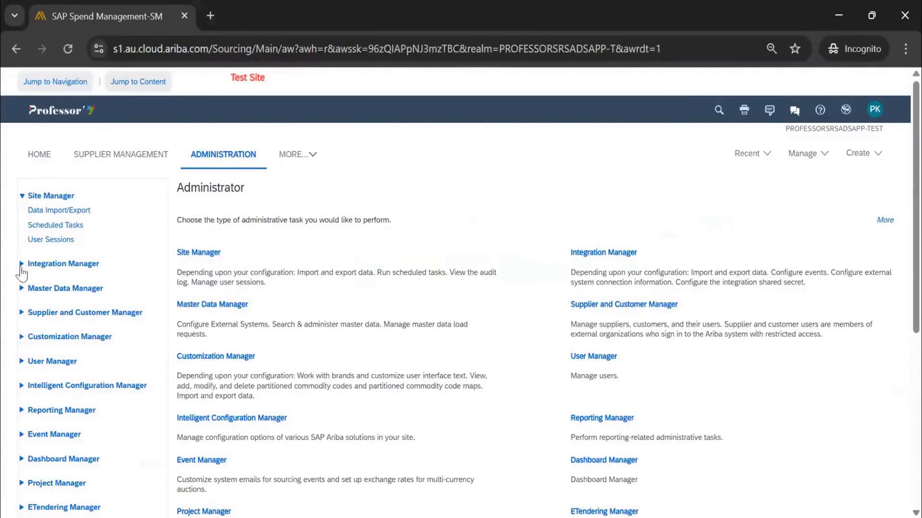
{"action": "left_click", "coordinate": [22, 387]}
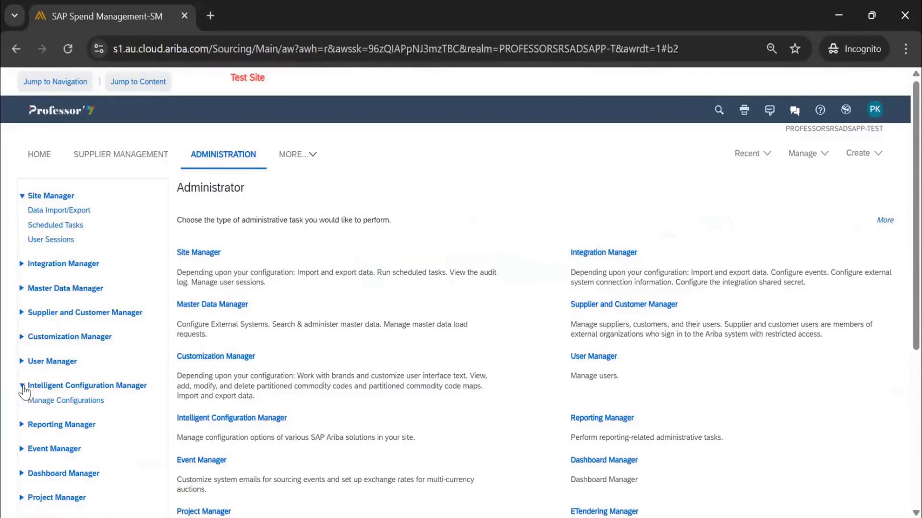
{"action": "left_click", "coordinate": [22, 263]}
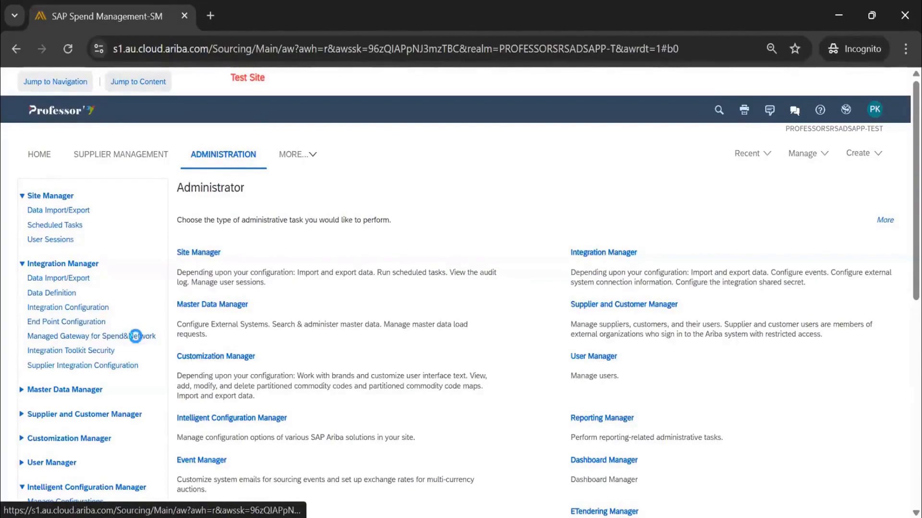
{"action": "left_click", "coordinate": [137, 339]}
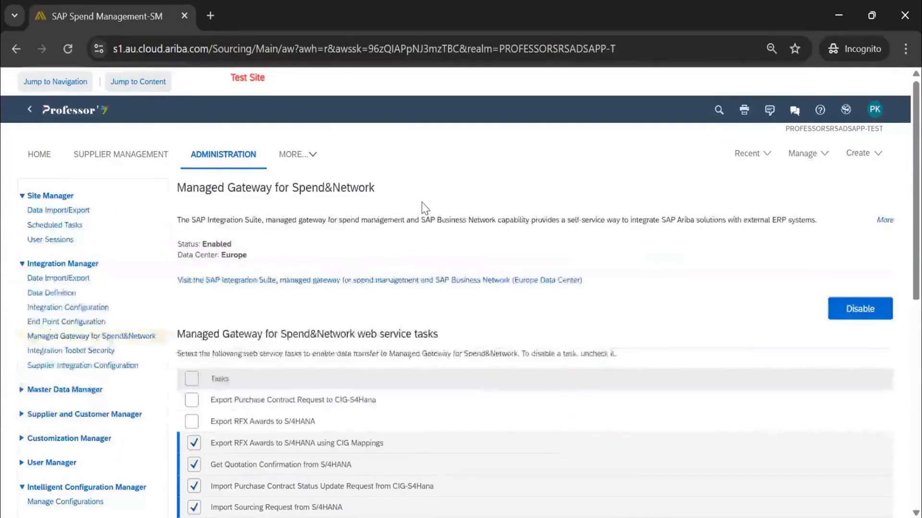
Review the gateway's data center and web service tasks, and visit the linked SAP Integration Suite managed gateway site.
{"action": "double_click", "coordinate": [234, 254]}
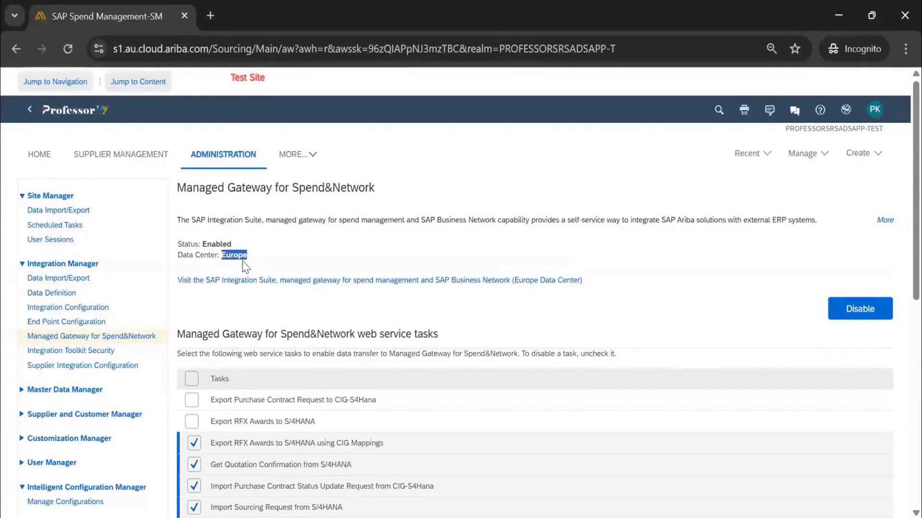
{"action": "scroll", "coordinate": [245, 267], "scroll_direction": "down", "scroll_amount": 3}
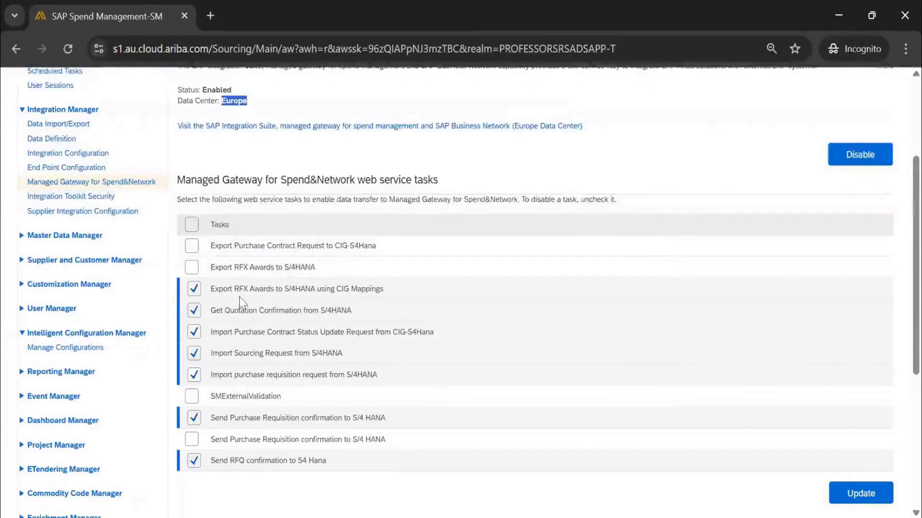
{"action": "scroll", "coordinate": [264, 386], "scroll_direction": "up", "scroll_amount": 3}
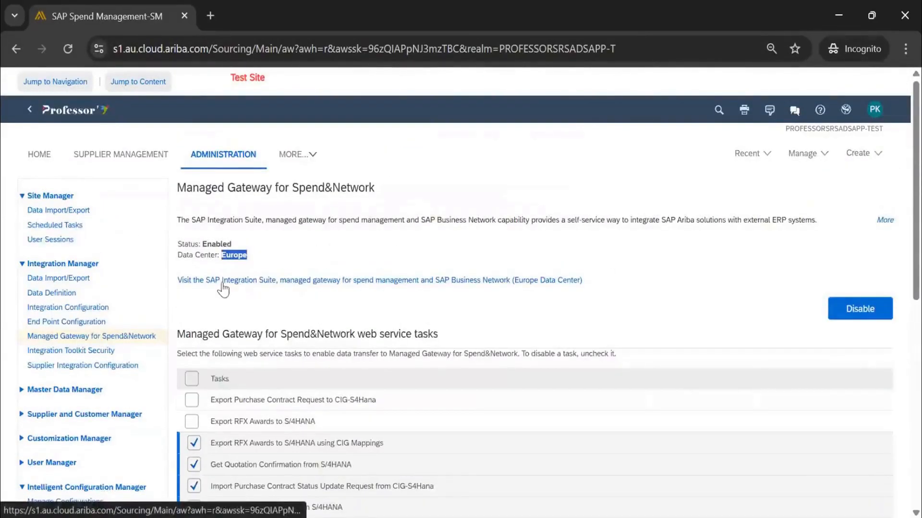
{"action": "left_click", "coordinate": [291, 284]}
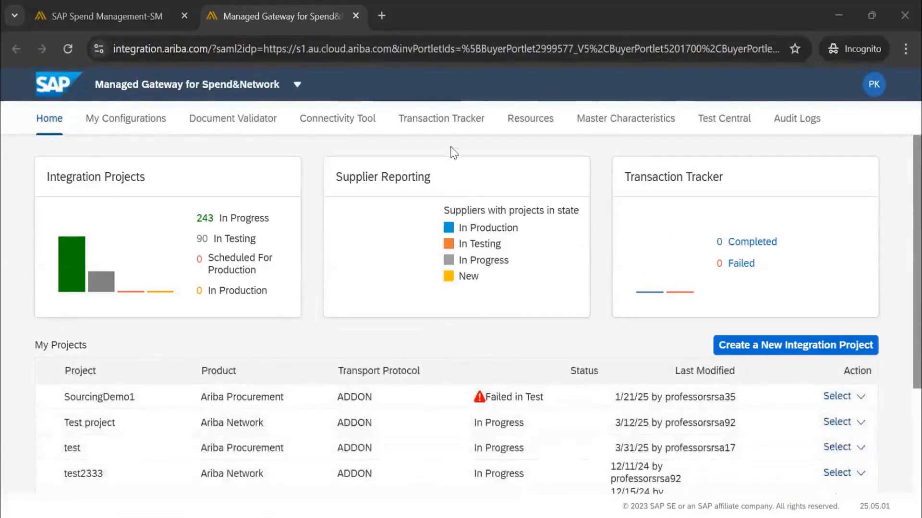
Dismiss the What's New panel, open the Transaction Tracker and search transactions with the default date range.
{"action": "left_click", "coordinate": [454, 120]}
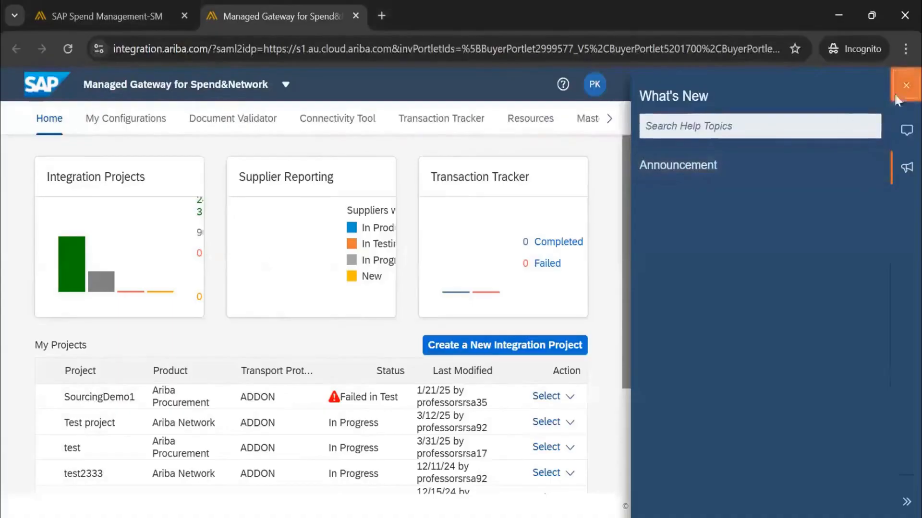
{"action": "left_click", "coordinate": [906, 86]}
{"action": "left_click", "coordinate": [442, 121]}
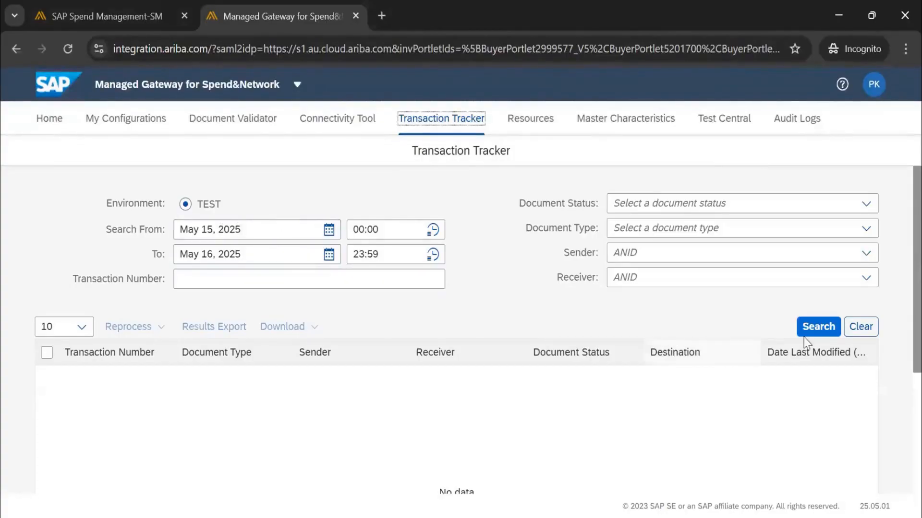
{"action": "left_click", "coordinate": [818, 326]}
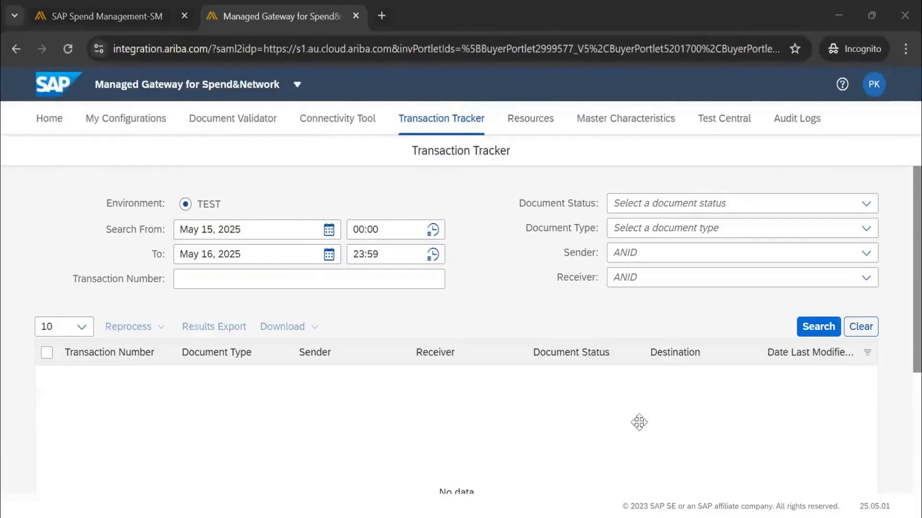
{"action": "left_click", "coordinate": [816, 330]}
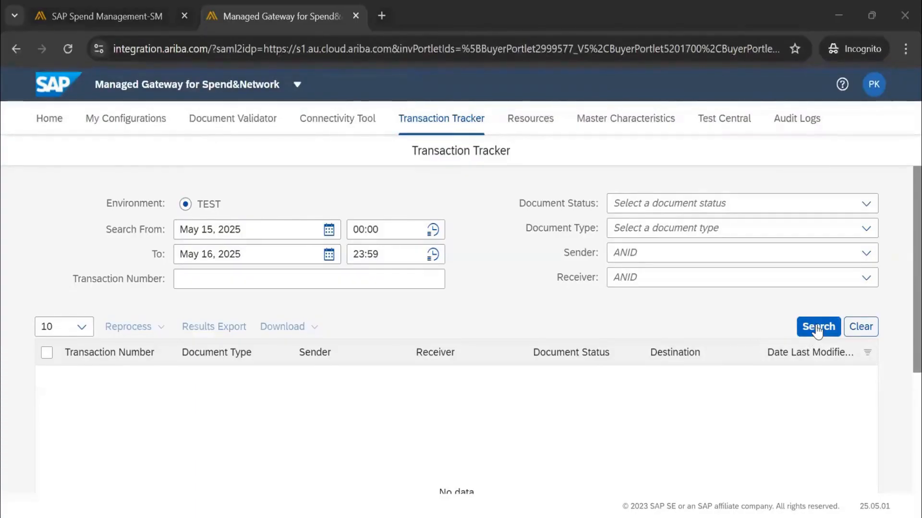
Set the search start date to Apr 1, 2025 and search the transactions again.
{"action": "left_click", "coordinate": [328, 229]}
{"action": "left_click", "coordinate": [191, 257]}
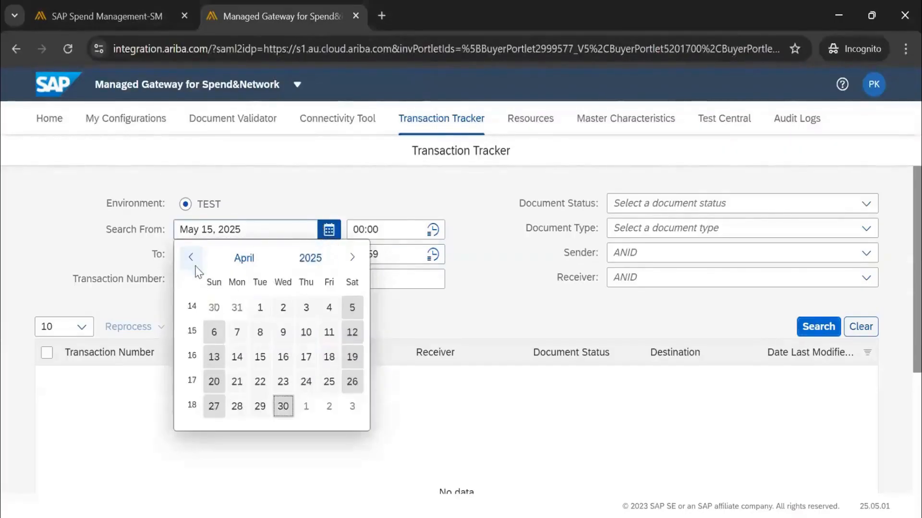
{"action": "left_click", "coordinate": [260, 308]}
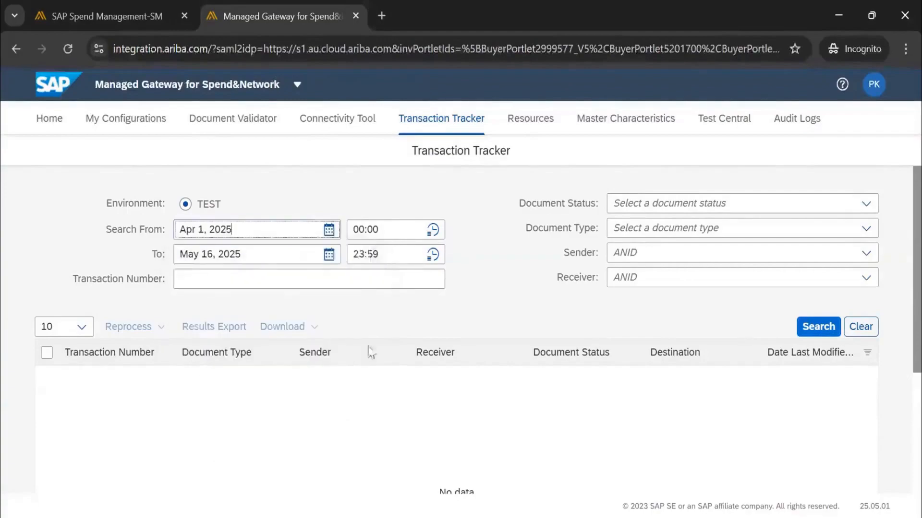
{"action": "left_click", "coordinate": [816, 328]}
Widen the Document Type column and examine the first transaction's document type, sender, receiver and error message.
{"action": "scroll", "coordinate": [465, 200], "scroll_direction": "down", "scroll_amount": 3}
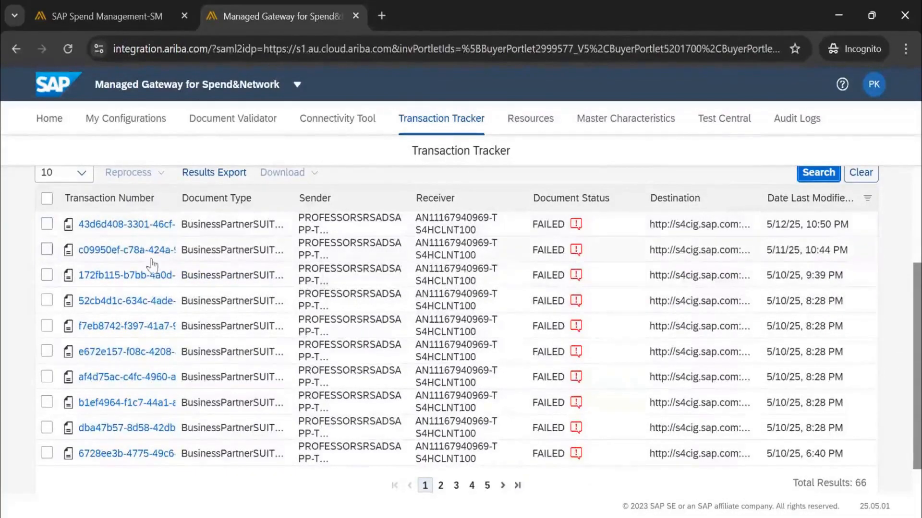
{"action": "scroll", "coordinate": [149, 264], "scroll_direction": "up", "scroll_amount": 2}
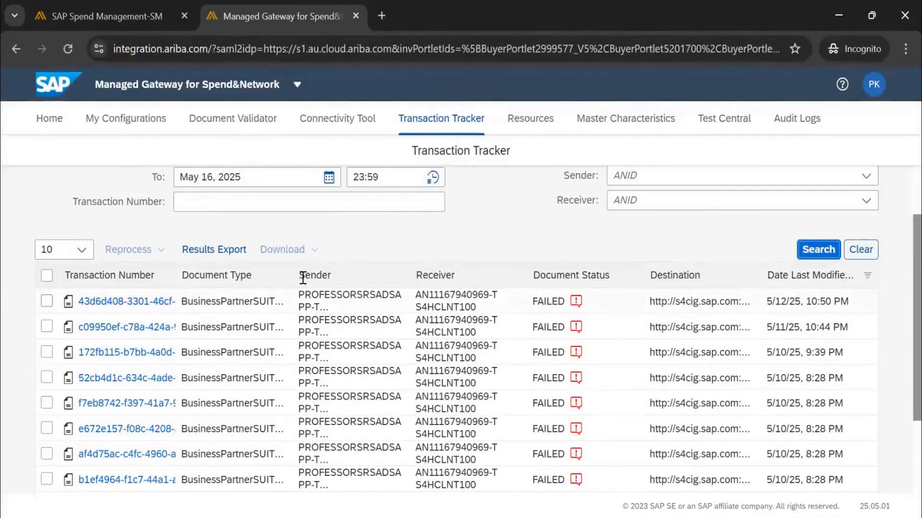
{"action": "left_click_drag", "start_coordinate": [292, 277], "coordinate": [374, 282]}
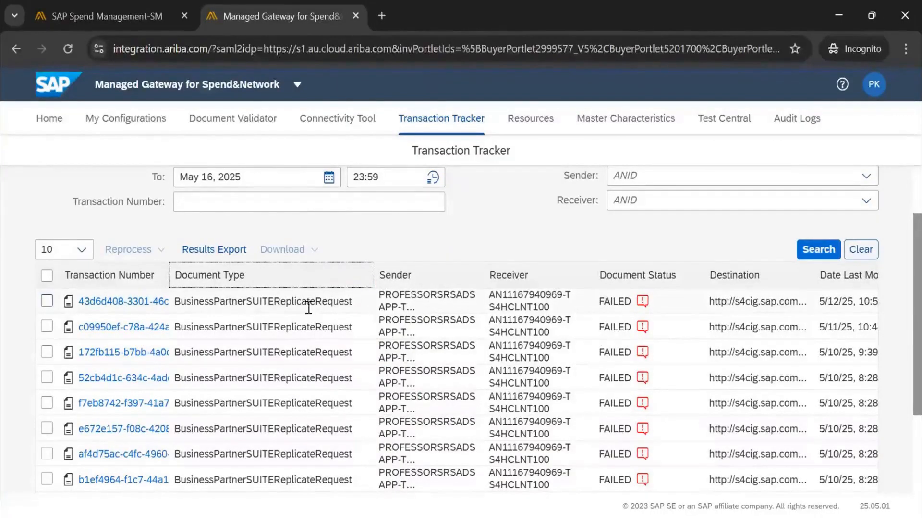
{"action": "left_click_drag", "start_coordinate": [406, 308], "coordinate": [384, 300]}
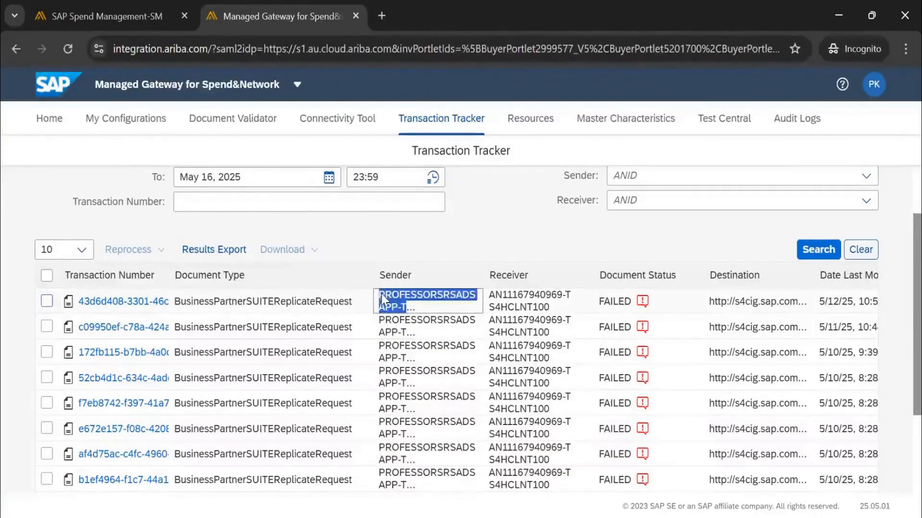
{"action": "left_click_drag", "start_coordinate": [552, 310], "coordinate": [482, 293]}
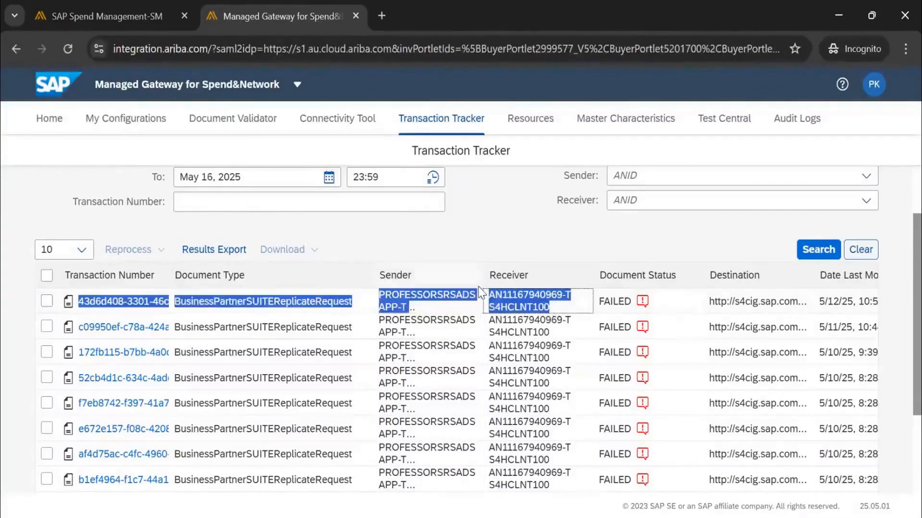
{"action": "left_click", "coordinate": [643, 302]}
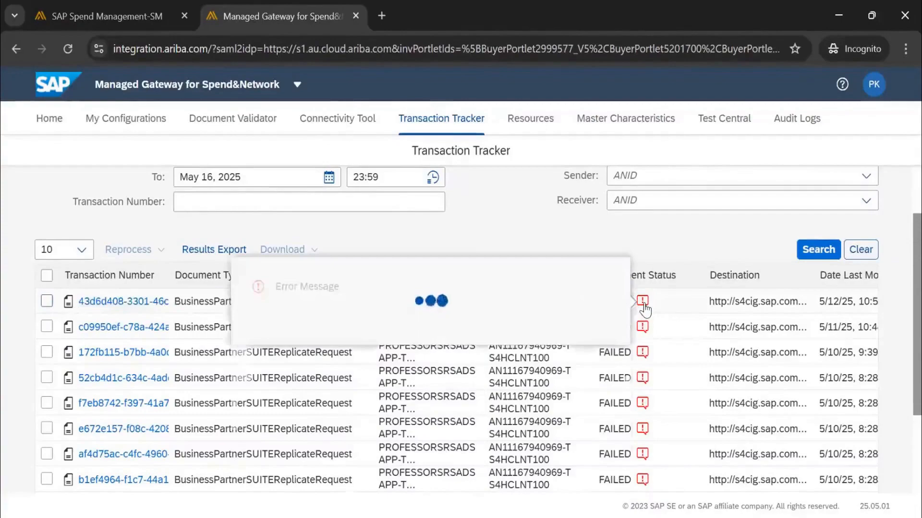
{"action": "left_click", "coordinate": [693, 235]}
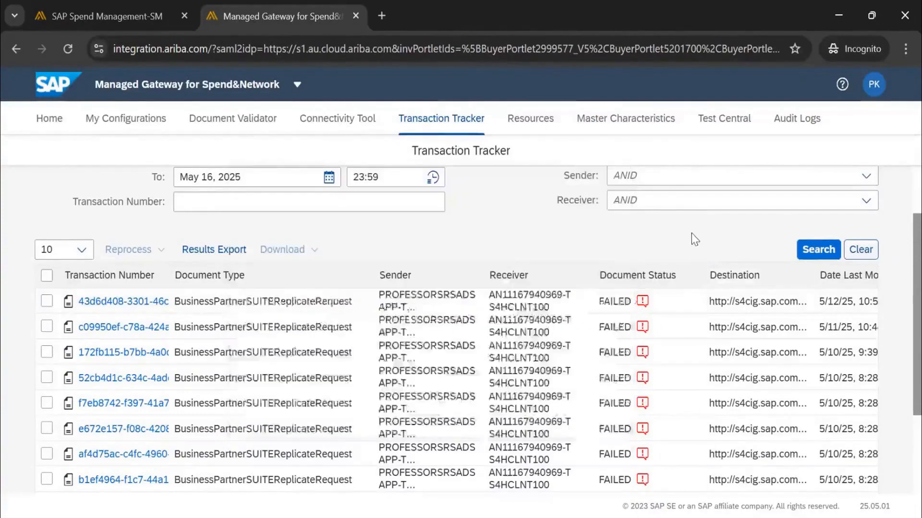
Filter the transactions by document status ERROR and run the search.
{"action": "scroll", "coordinate": [614, 307], "scroll_direction": "up", "scroll_amount": 2}
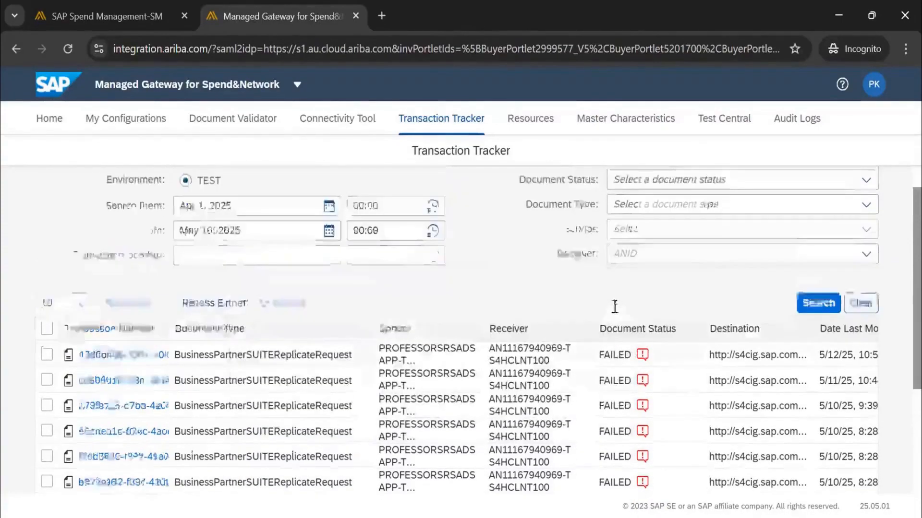
{"action": "left_click", "coordinate": [866, 205]}
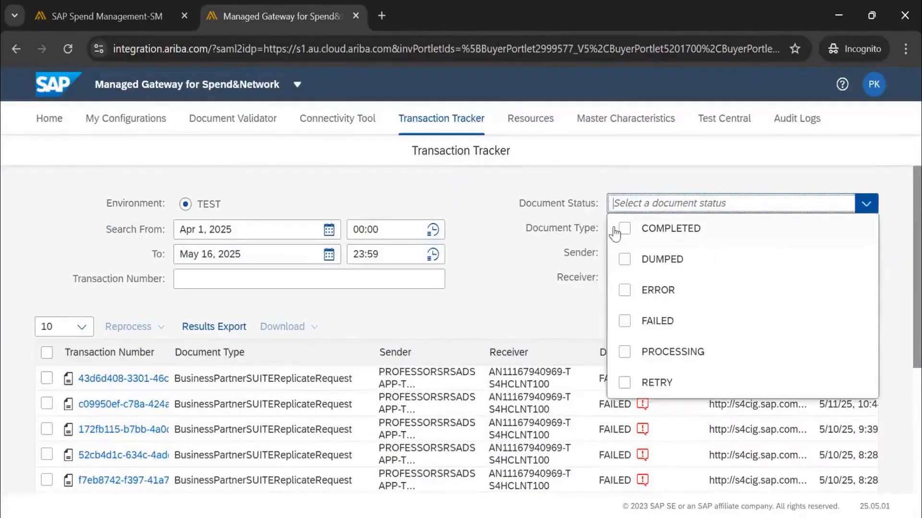
{"action": "left_click", "coordinate": [623, 291]}
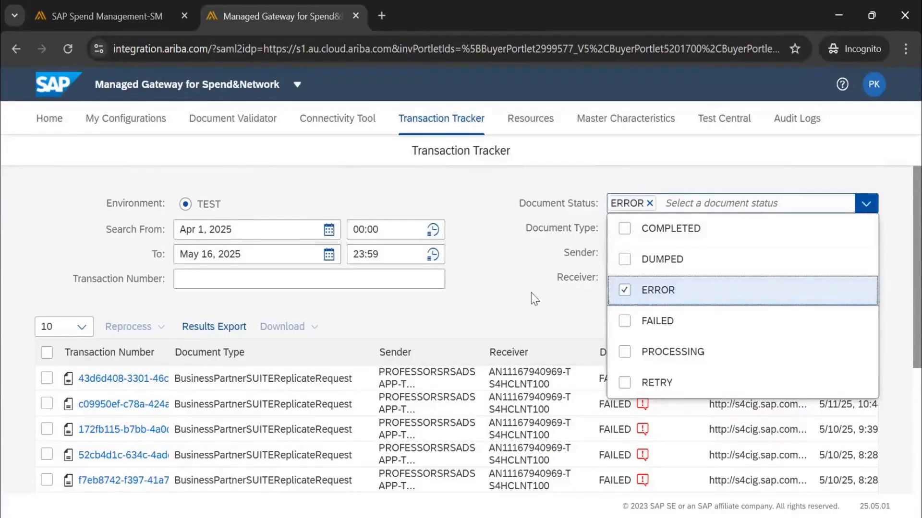
{"action": "left_click", "coordinate": [486, 296]}
{"action": "left_click", "coordinate": [818, 326]}
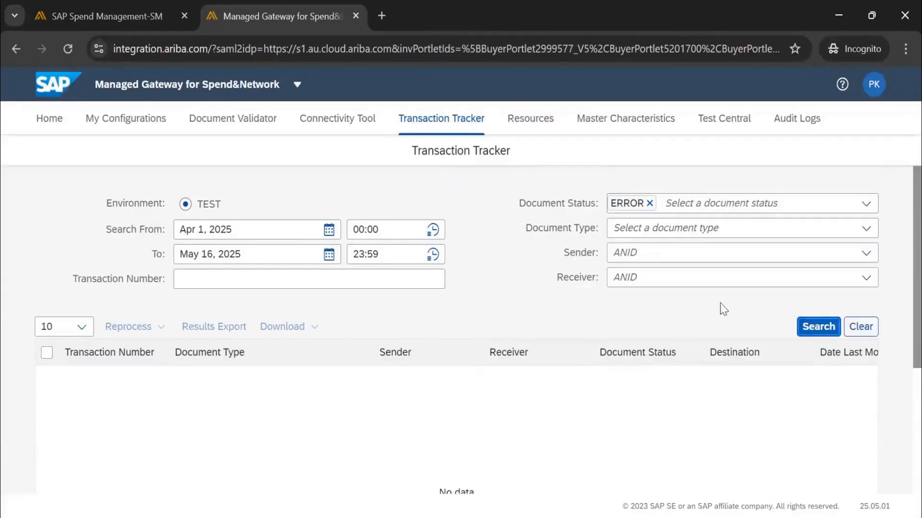
Replace the ERROR status filter with FAILED, try adding PROCESSING, and search the transactions again.
{"action": "left_click", "coordinate": [649, 204]}
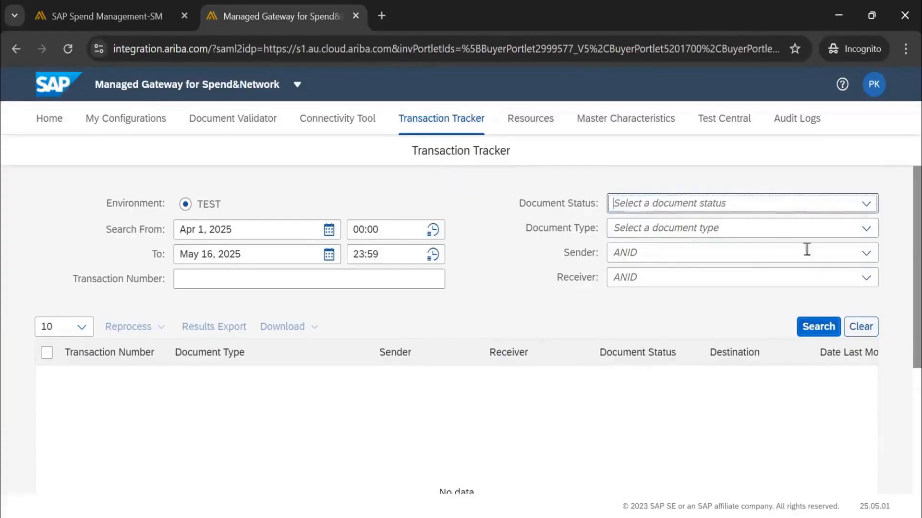
{"action": "left_click", "coordinate": [866, 205]}
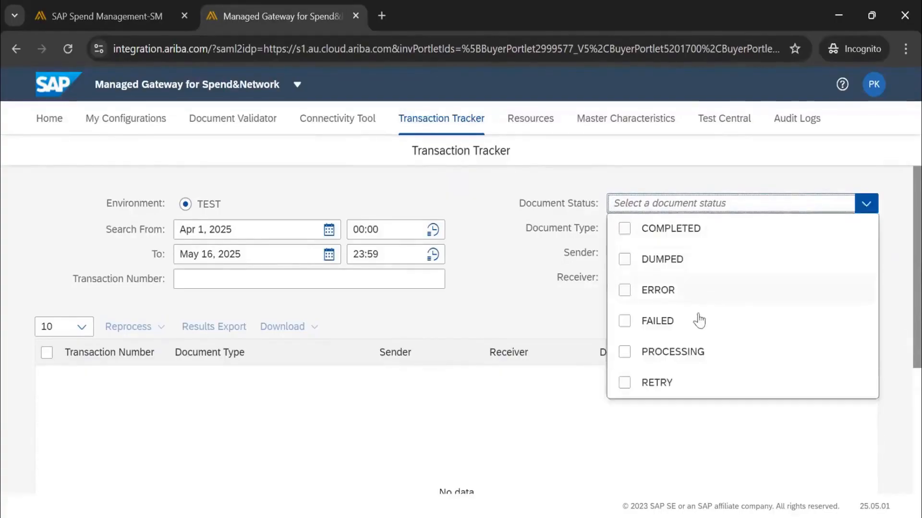
{"action": "left_click", "coordinate": [623, 322]}
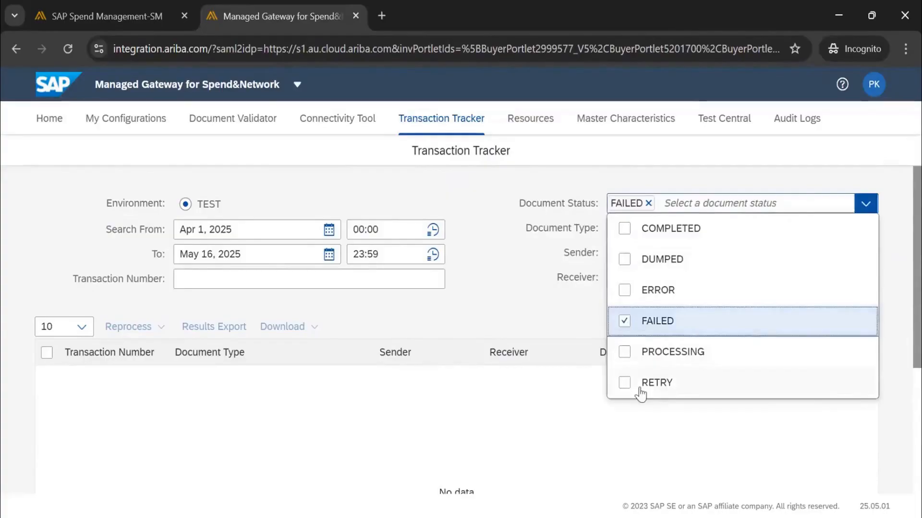
{"action": "left_click", "coordinate": [624, 352]}
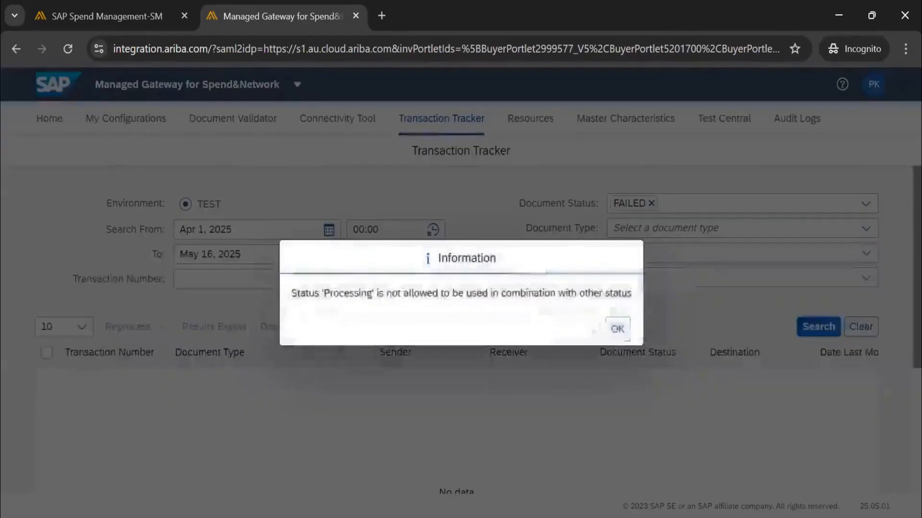
{"action": "left_click", "coordinate": [615, 328]}
{"action": "left_click", "coordinate": [817, 326]}
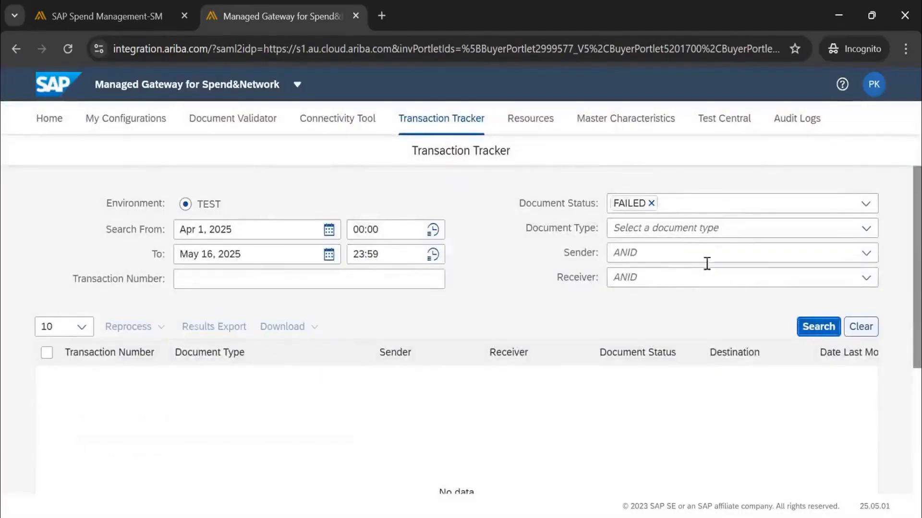
Select the first failed BusinessPartnerSUITEReplicateRequest transaction, reprocess it as Outbound, and dismiss the reprocessing results.
{"action": "scroll", "coordinate": [605, 369], "scroll_direction": "down", "scroll_amount": 5}
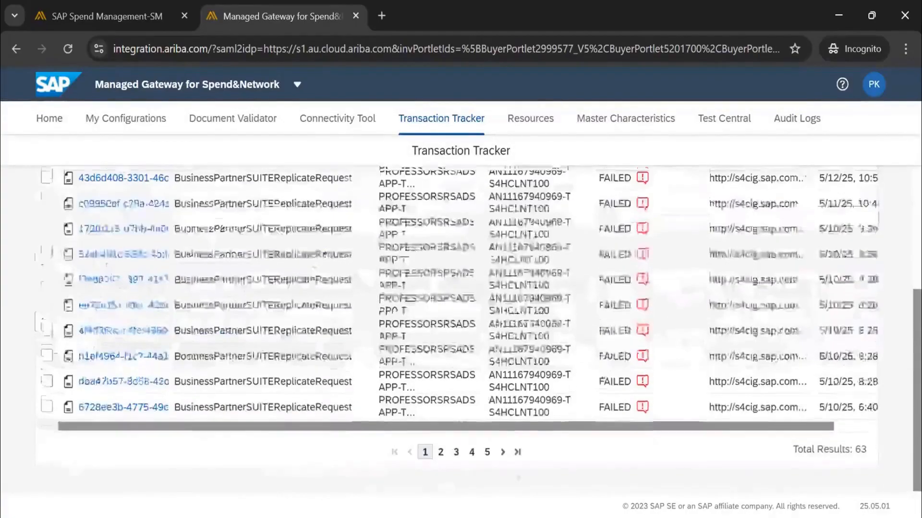
{"action": "scroll", "coordinate": [624, 372], "scroll_direction": "up", "scroll_amount": 5}
{"action": "scroll", "coordinate": [650, 375], "scroll_direction": "down", "scroll_amount": 5}
{"action": "scroll", "coordinate": [649, 377], "scroll_direction": "up", "scroll_amount": 3}
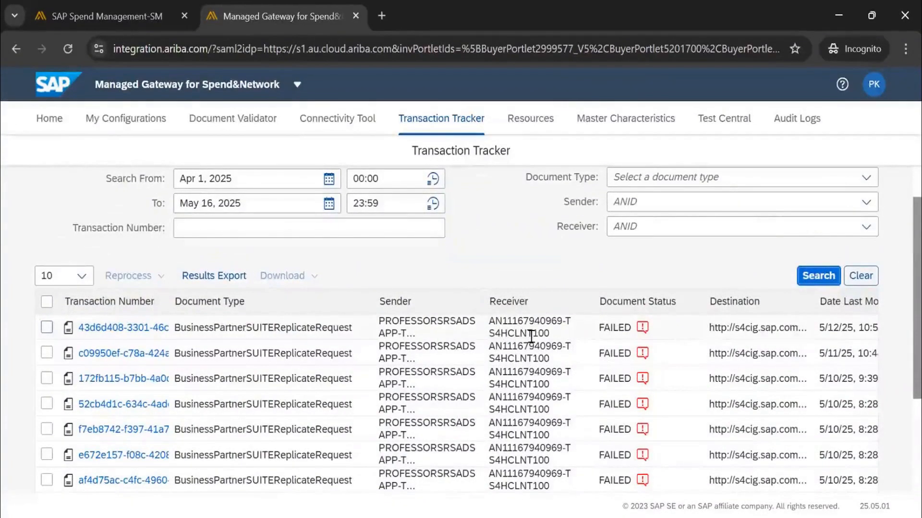
{"action": "left_click", "coordinate": [46, 329]}
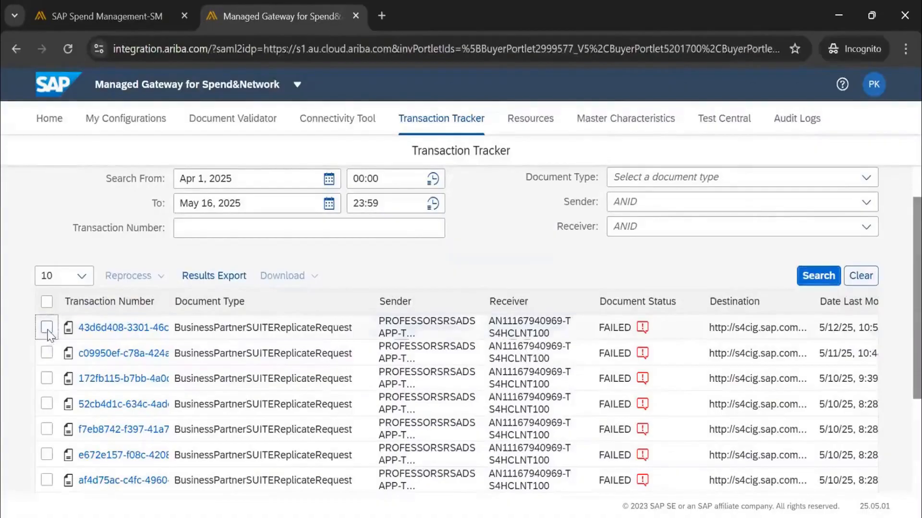
{"action": "left_click", "coordinate": [131, 283]}
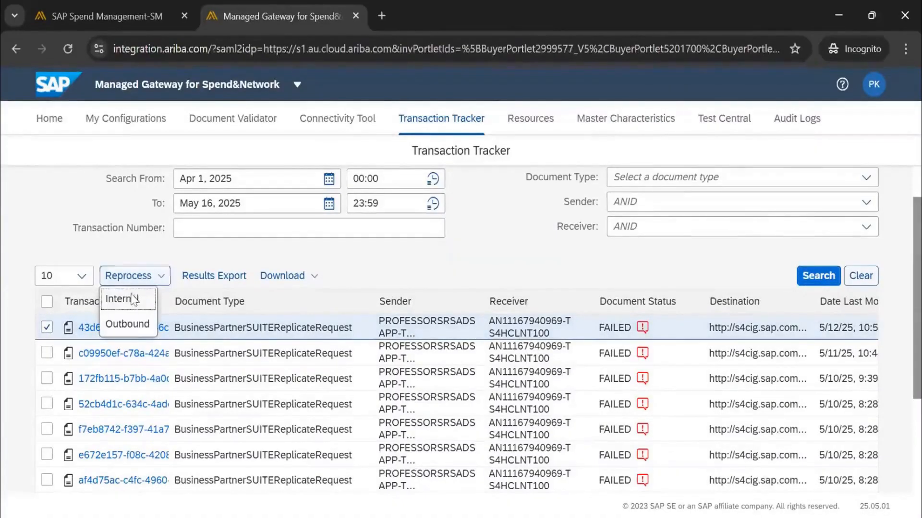
{"action": "left_click", "coordinate": [131, 330]}
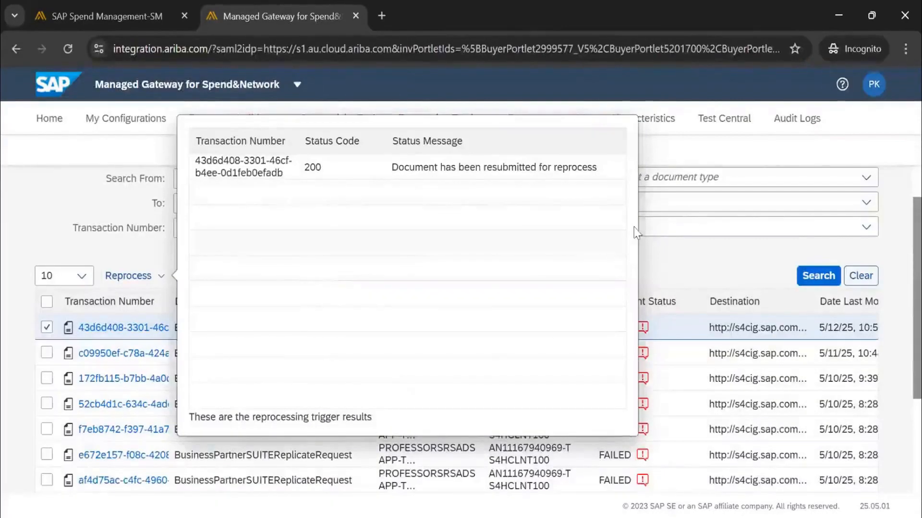
{"action": "left_click", "coordinate": [686, 264]}
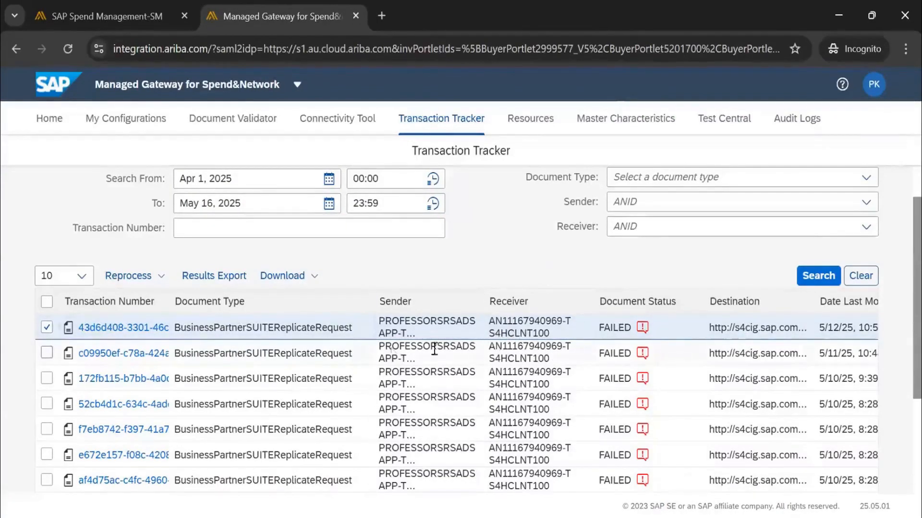
Review the failed transactions and open the reprocessing options for the selected first transaction.
{"action": "scroll", "coordinate": [364, 357], "scroll_direction": "down", "scroll_amount": 3}
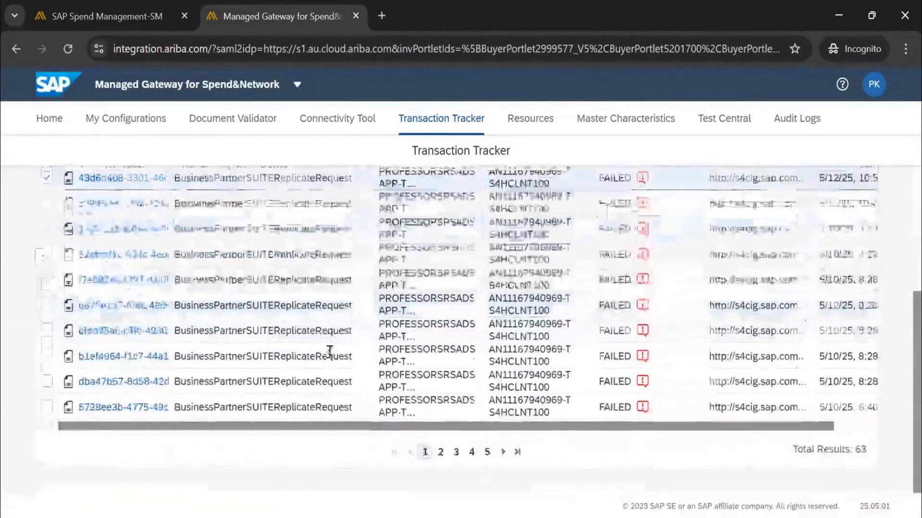
{"action": "scroll", "coordinate": [330, 356], "scroll_direction": "up", "scroll_amount": 4}
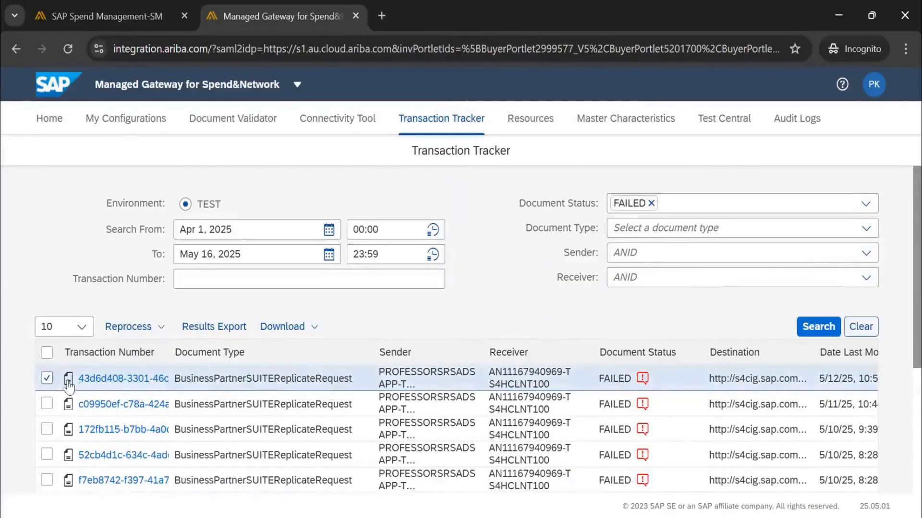
{"action": "left_click", "coordinate": [122, 328]}
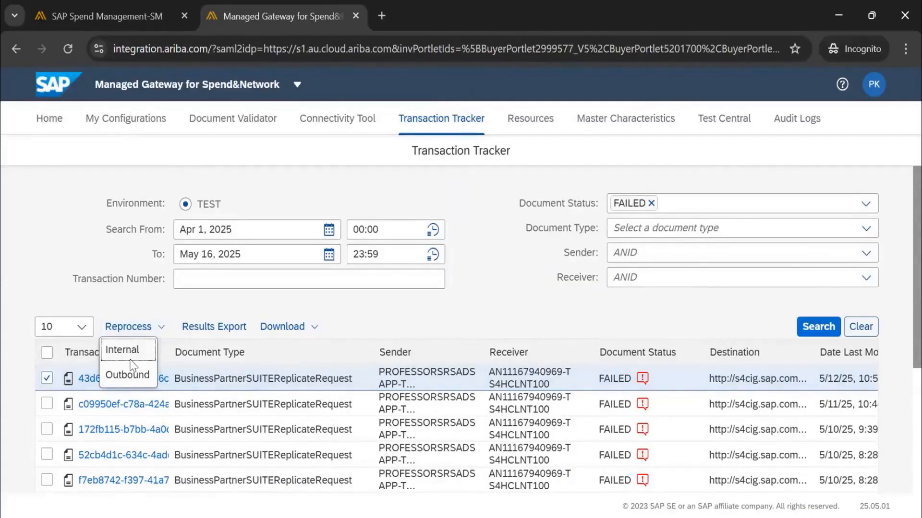